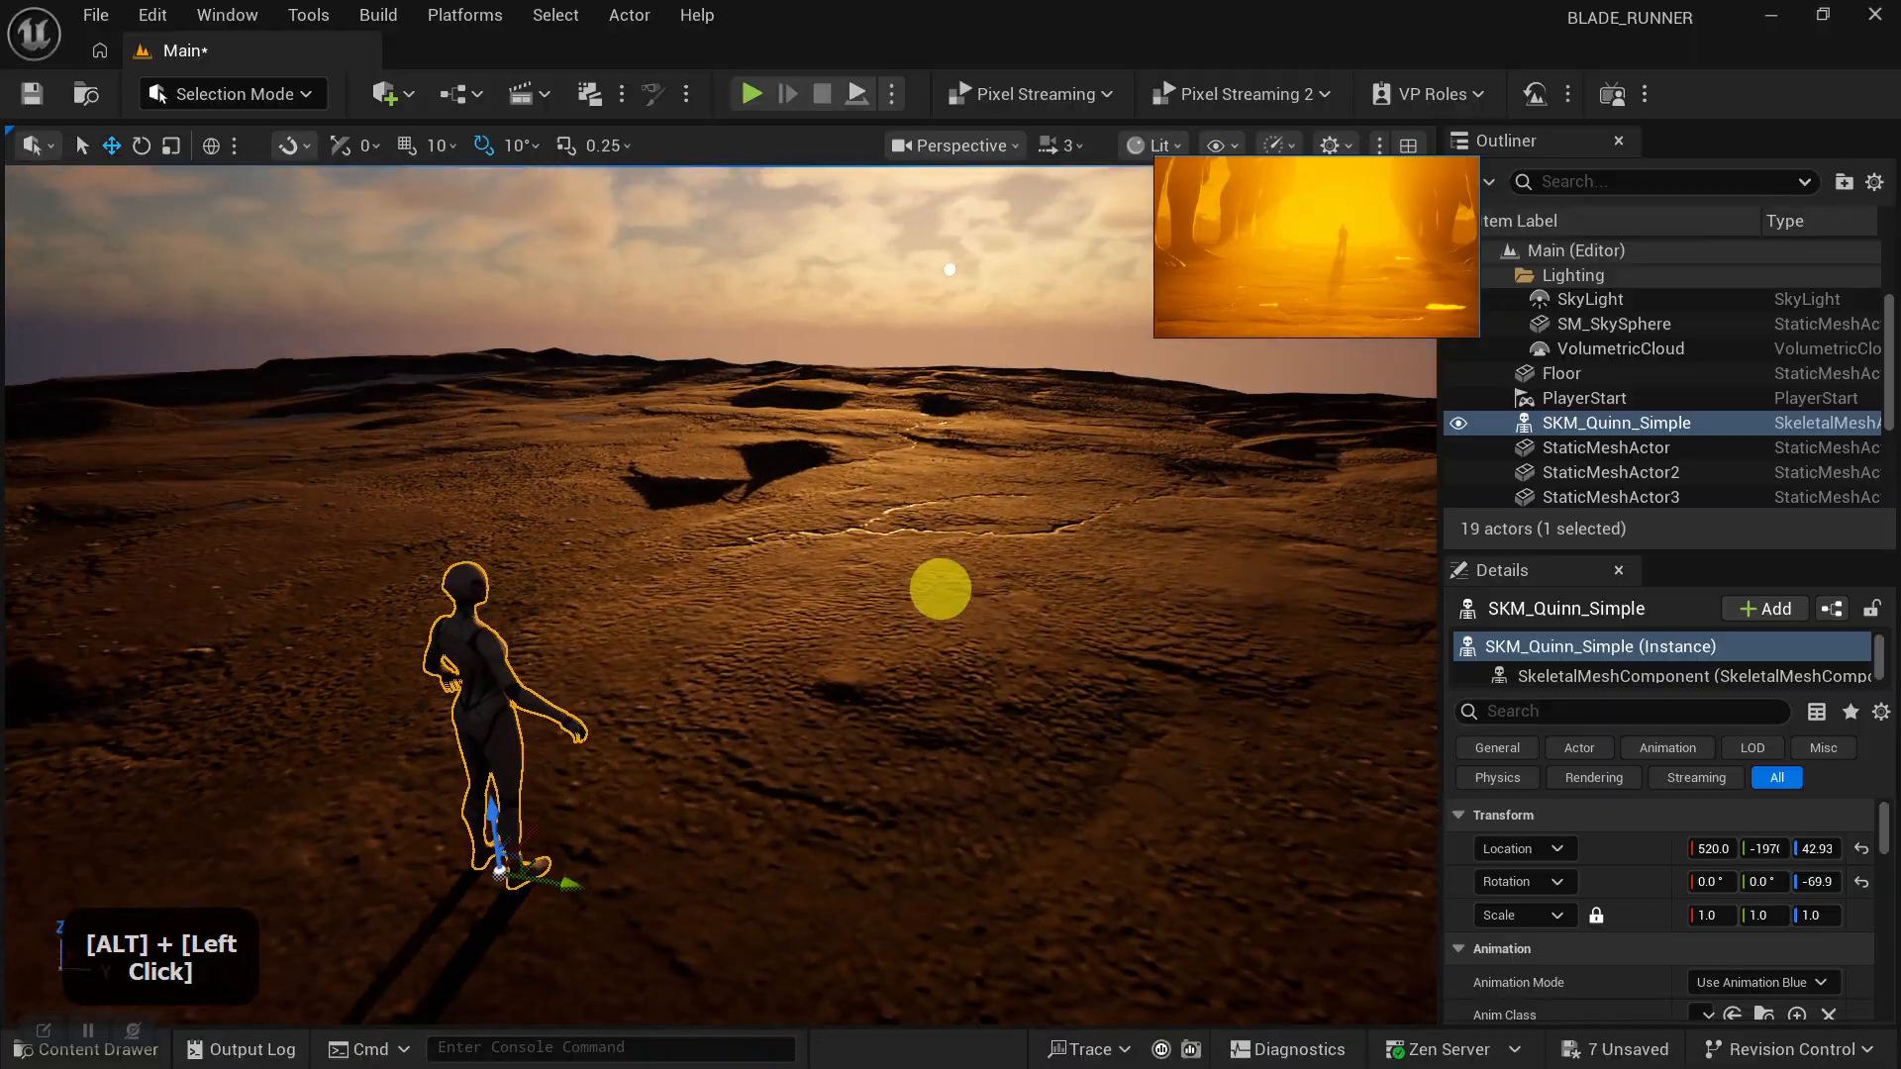
mouse_move(1024, 583)
right_mouse_down("alt")
mouse_move(1006, 628)
mouse_move(1023, 581)
right_mouse_up("alt")
left_click_drag(1023, 581, 1068, 595, "alt")
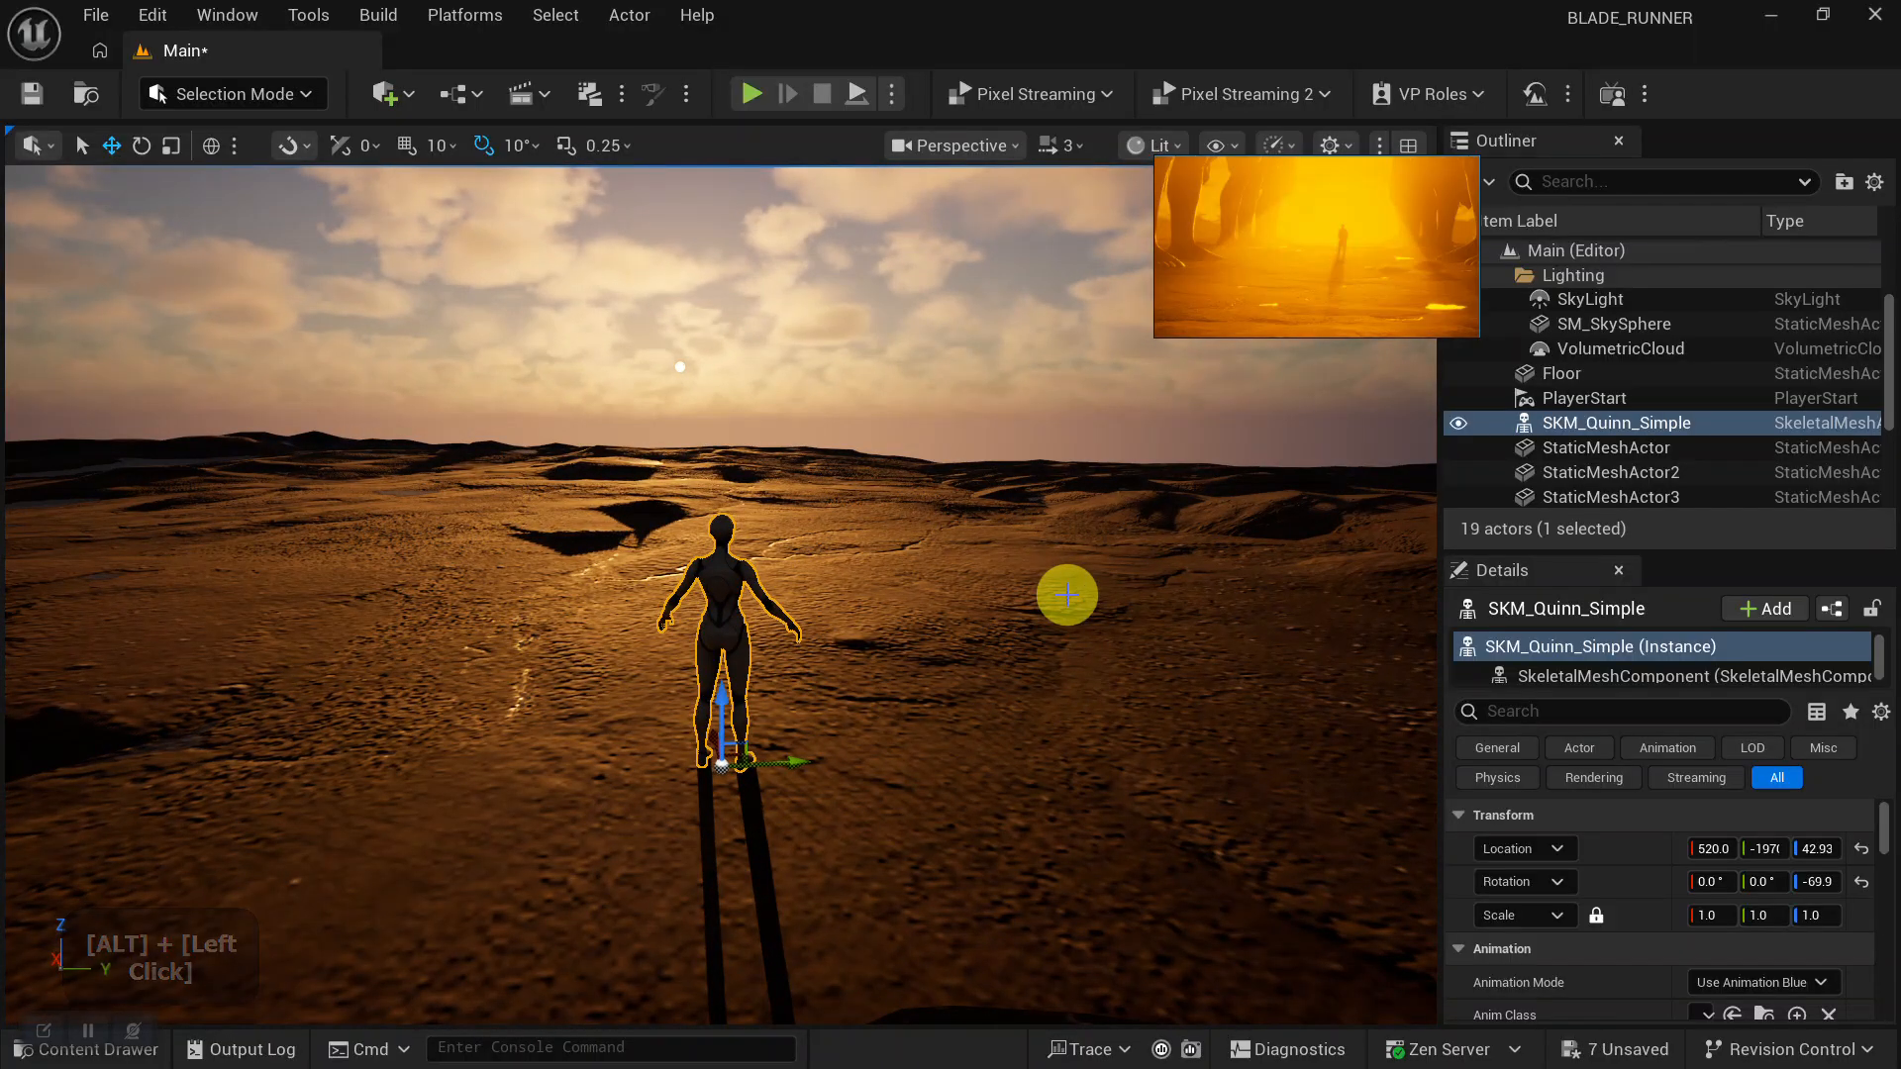
right_click_drag(1062, 635, 1023, 633, "alt")
left_click_drag(1023, 633, 1039, 632, "alt")
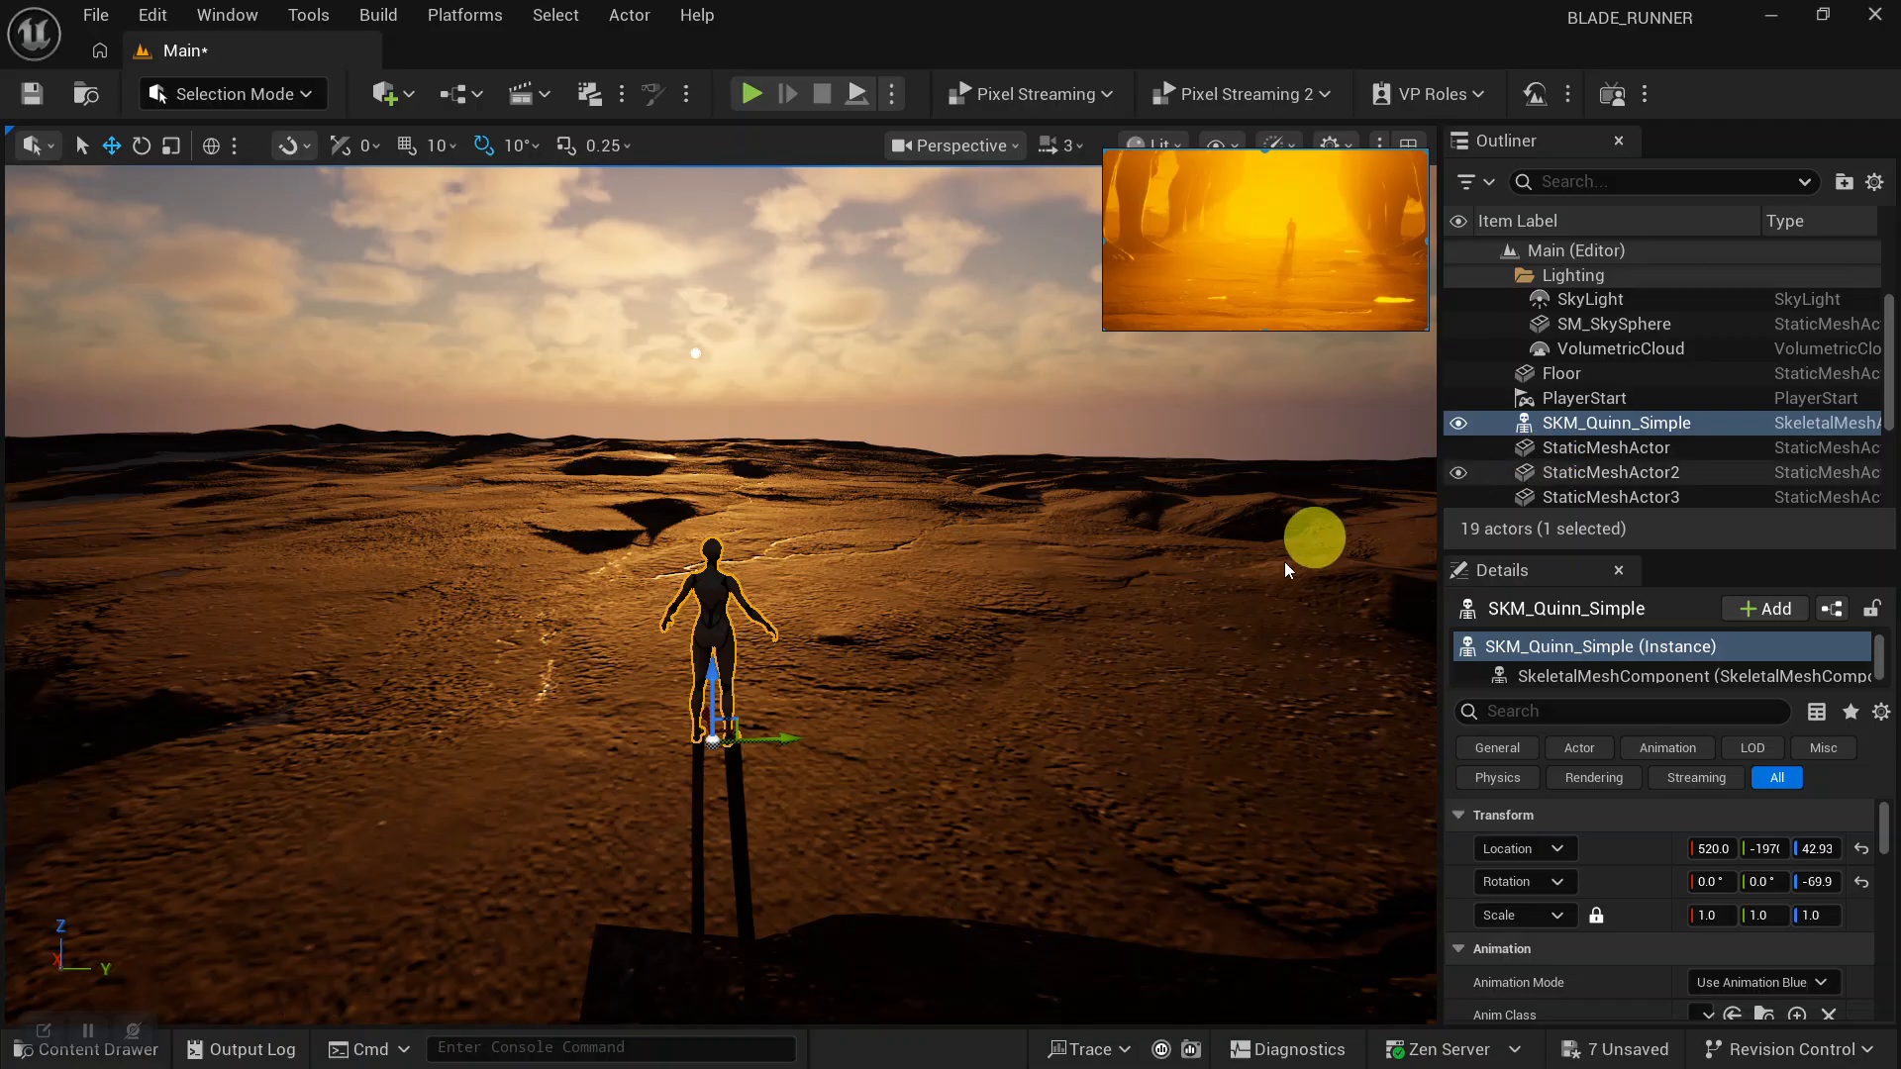
Group the four vi3hcjw_tier meshes, tier_2 to tier_5, in a new outliner folder named MEGASCAN and collapse it.
scroll(1614, 436, "down", 4)
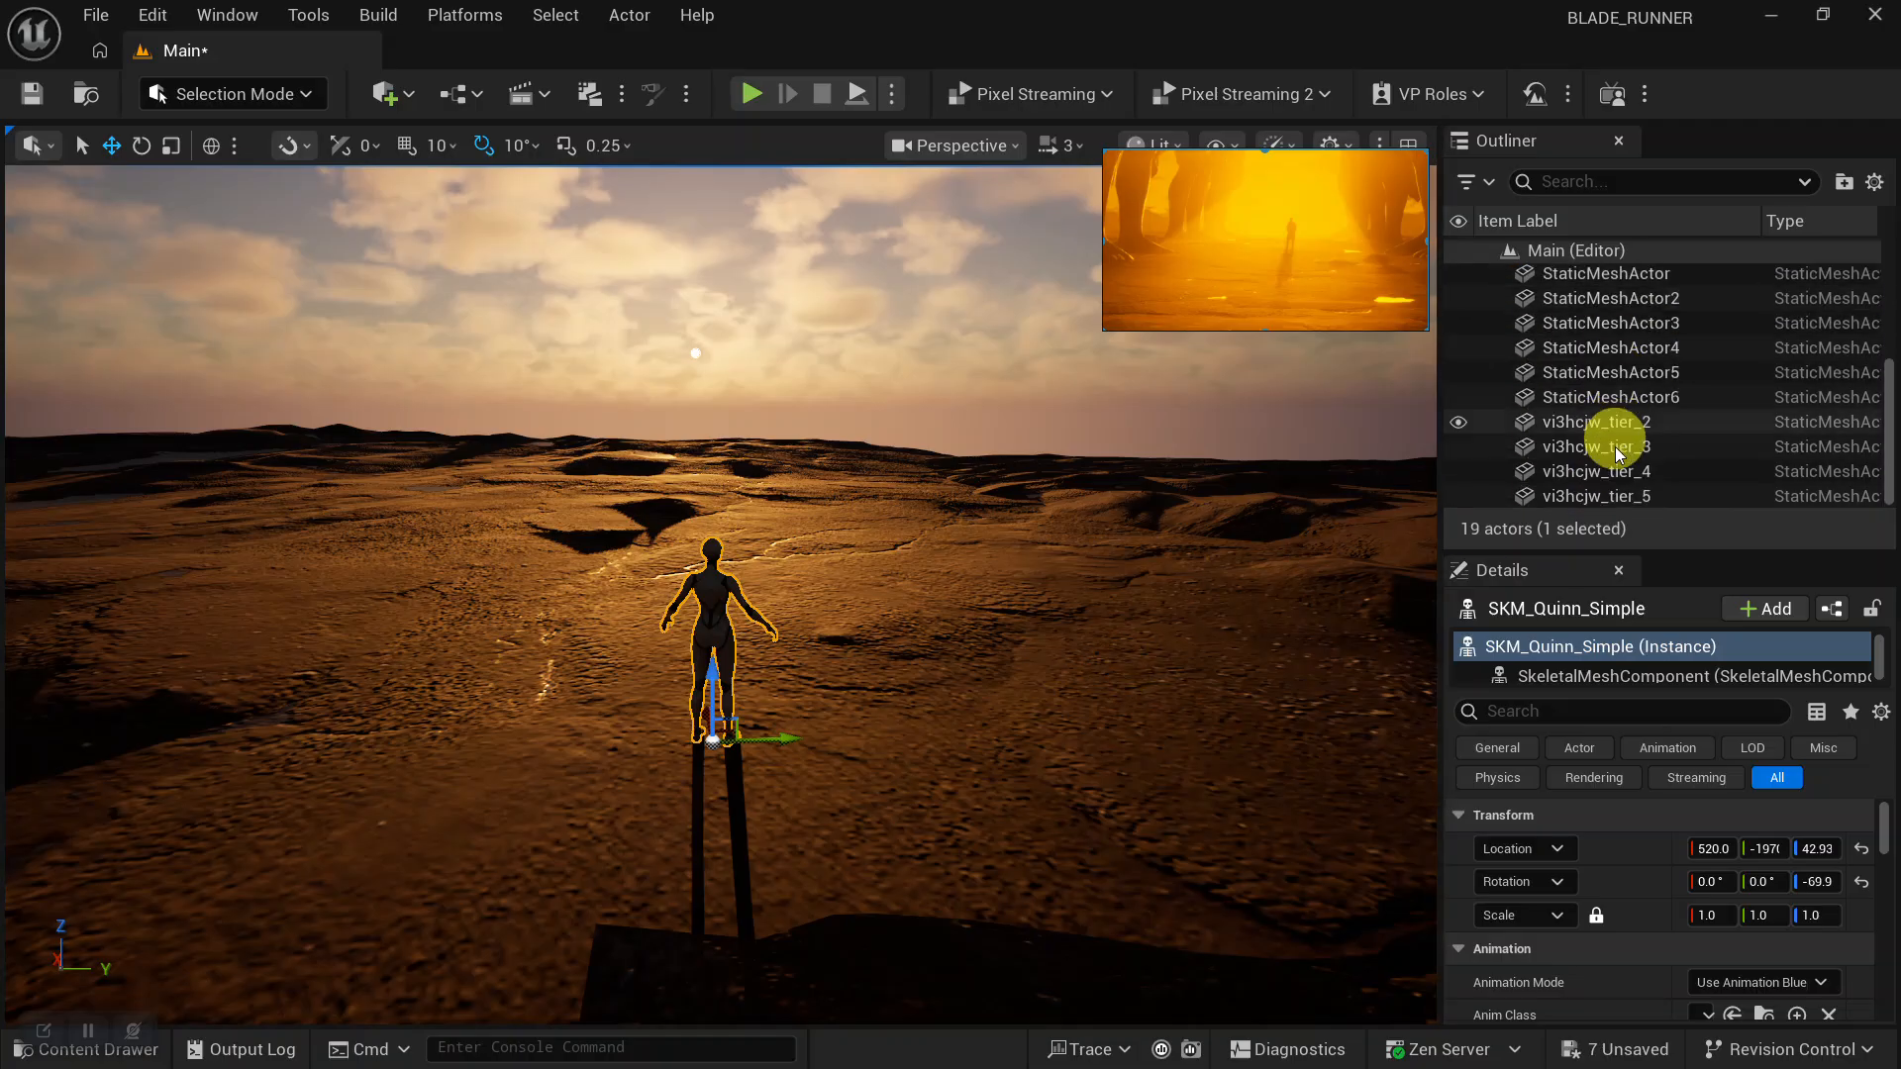
left_click(1616, 426)
left_click(1616, 500, "shift")
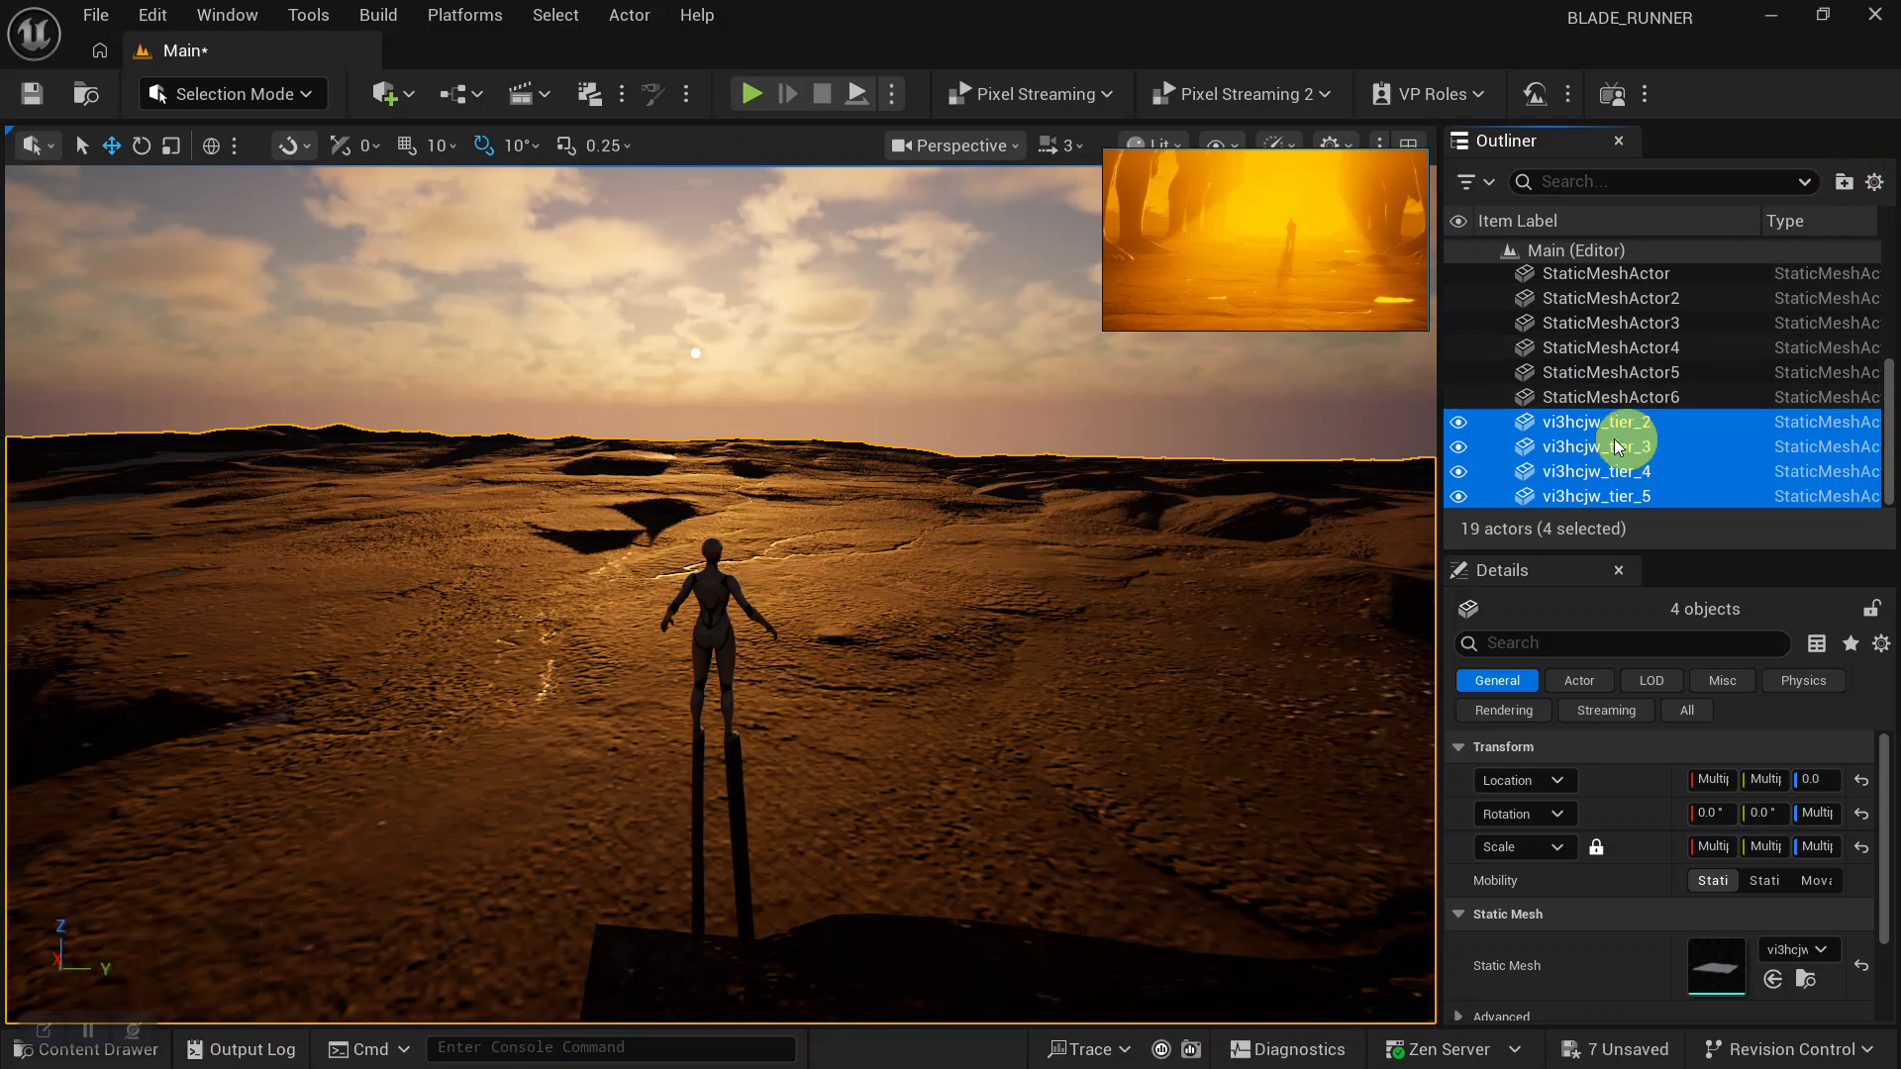
left_click(1846, 184)
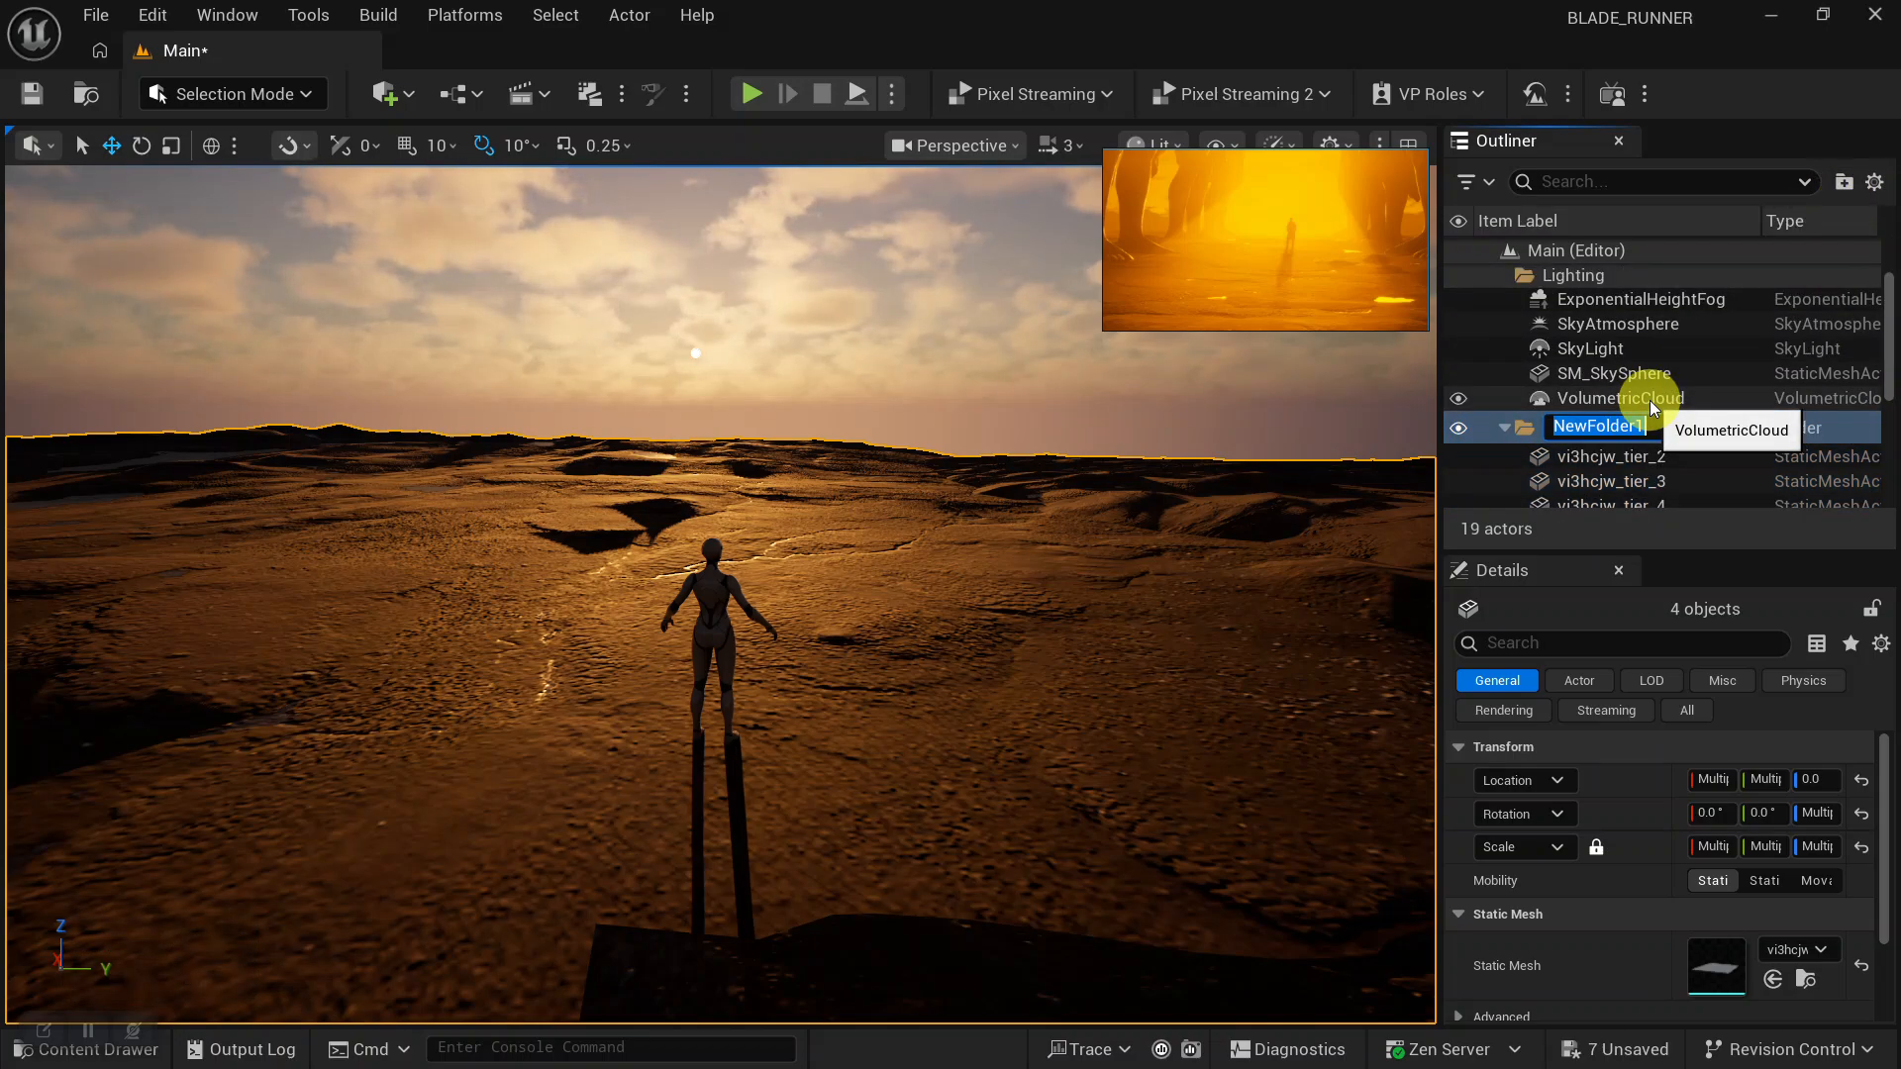
type("MEGASCAN")
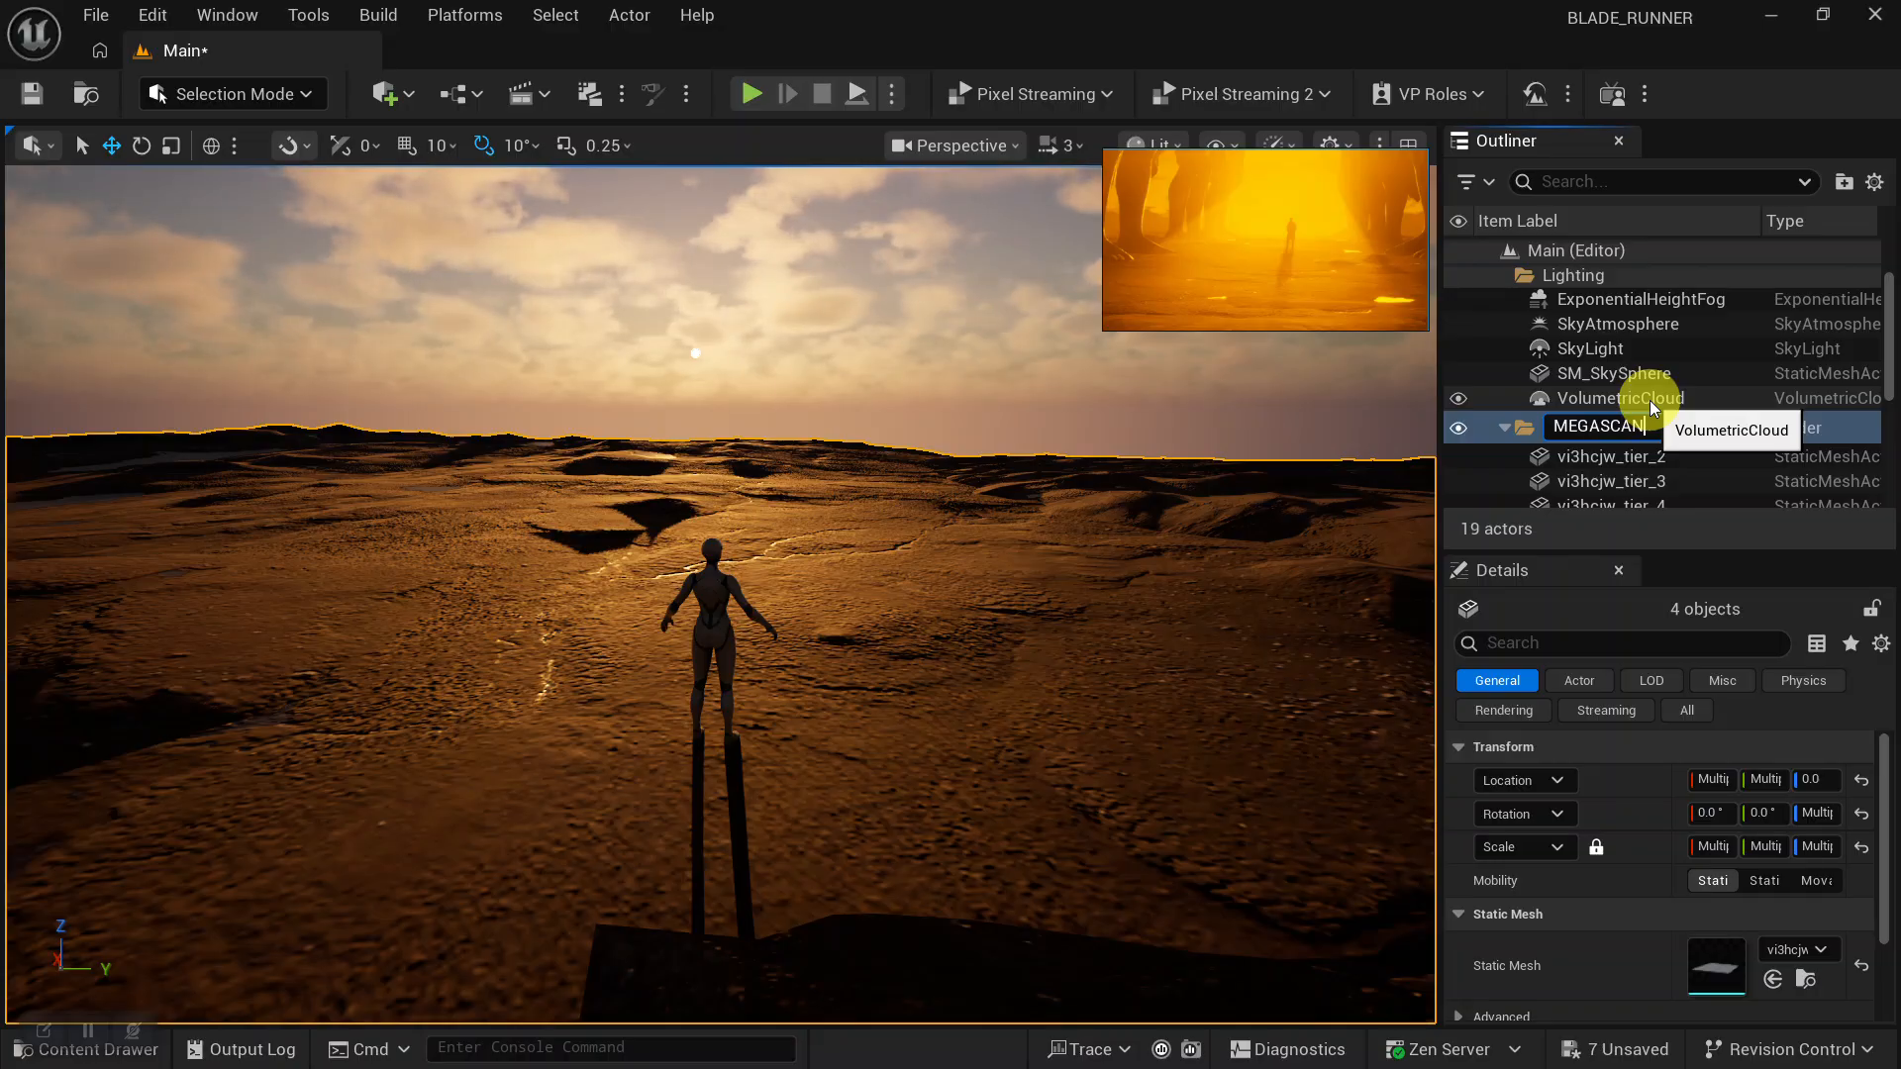
key("Return")
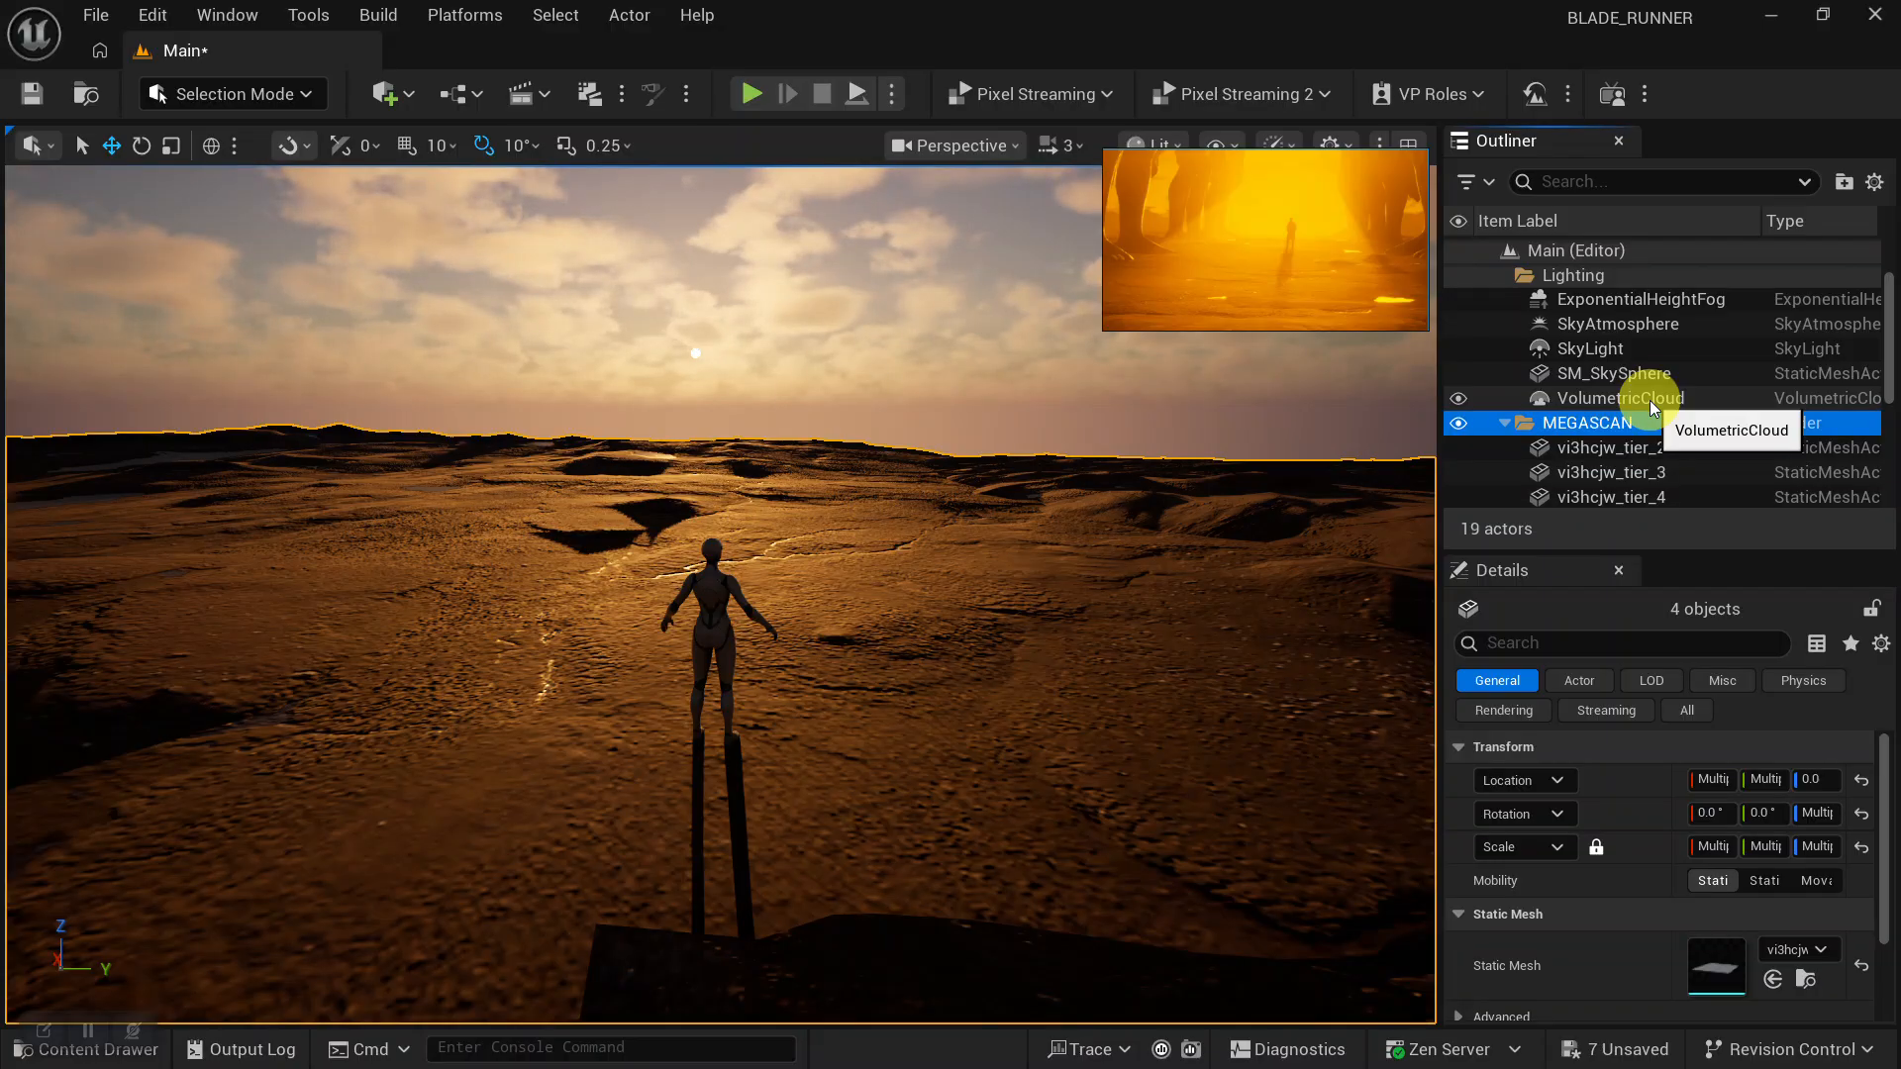
left_click(1504, 422)
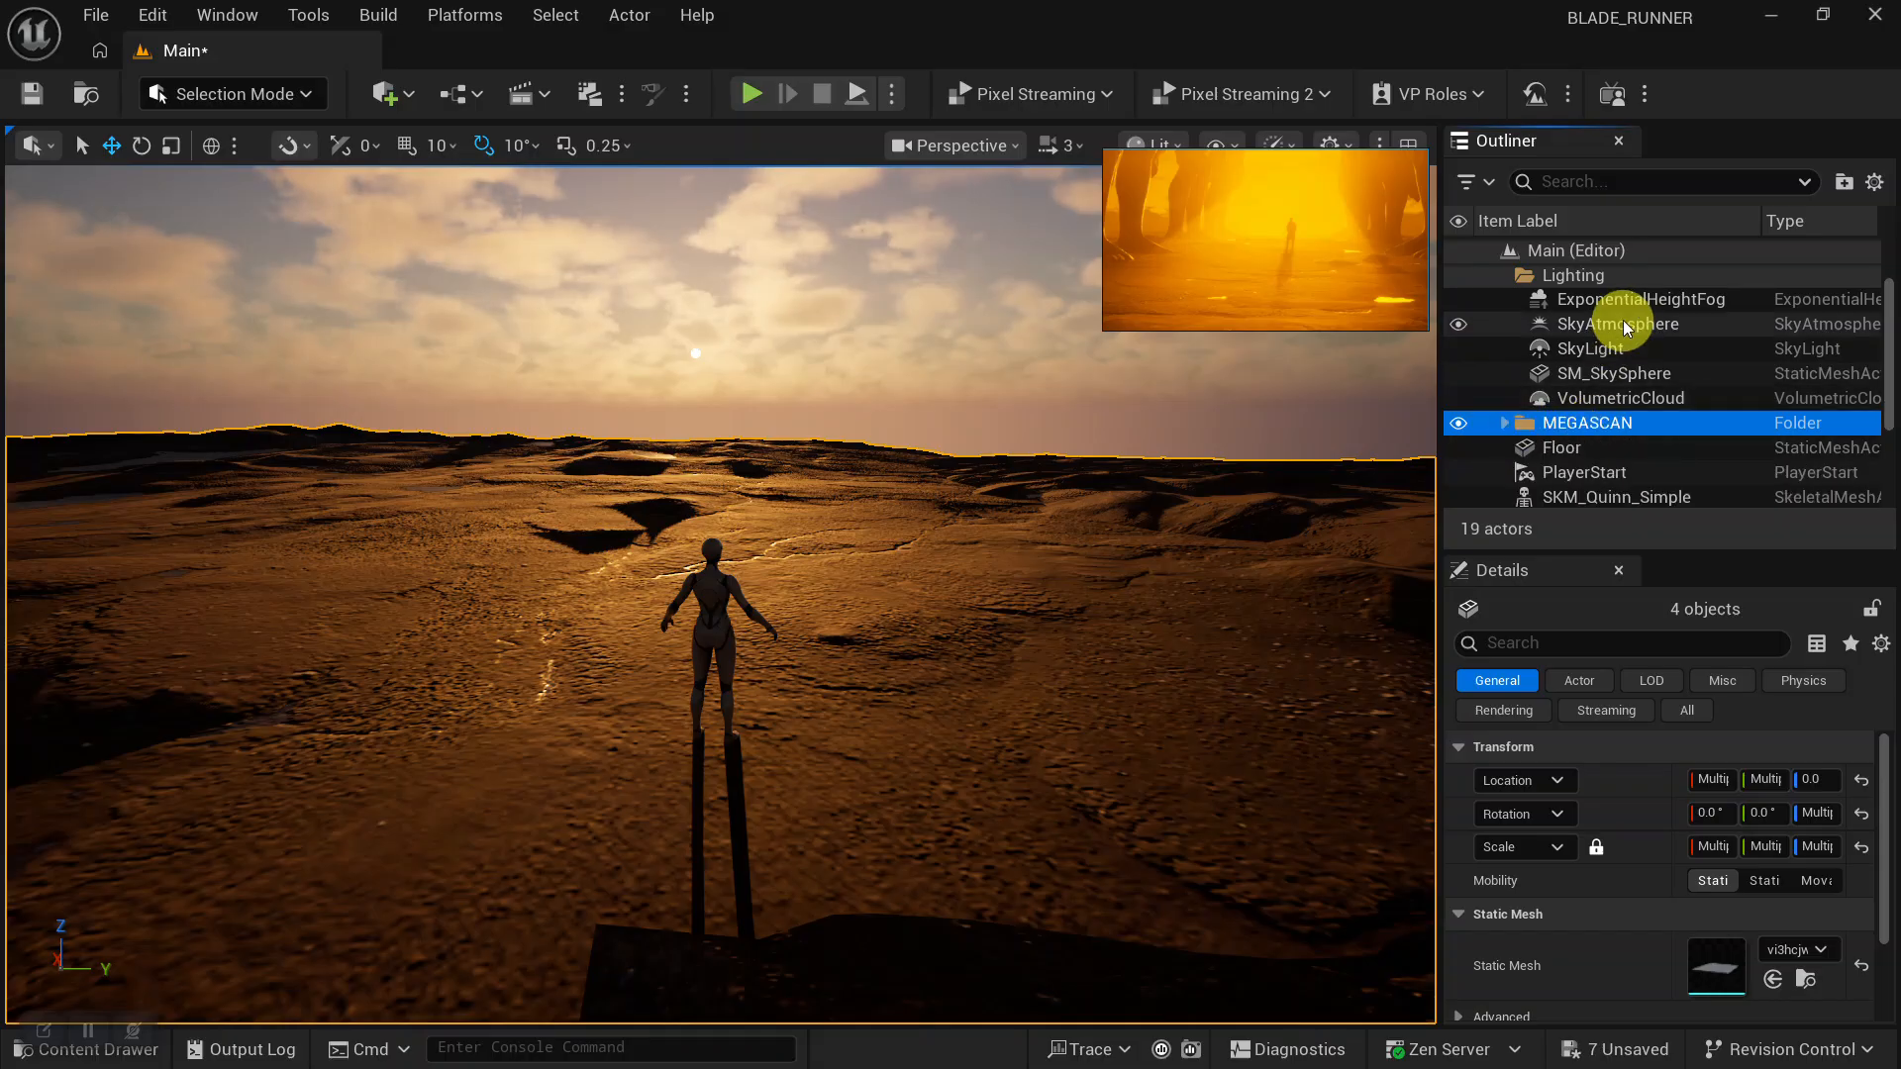
left_click(1521, 275)
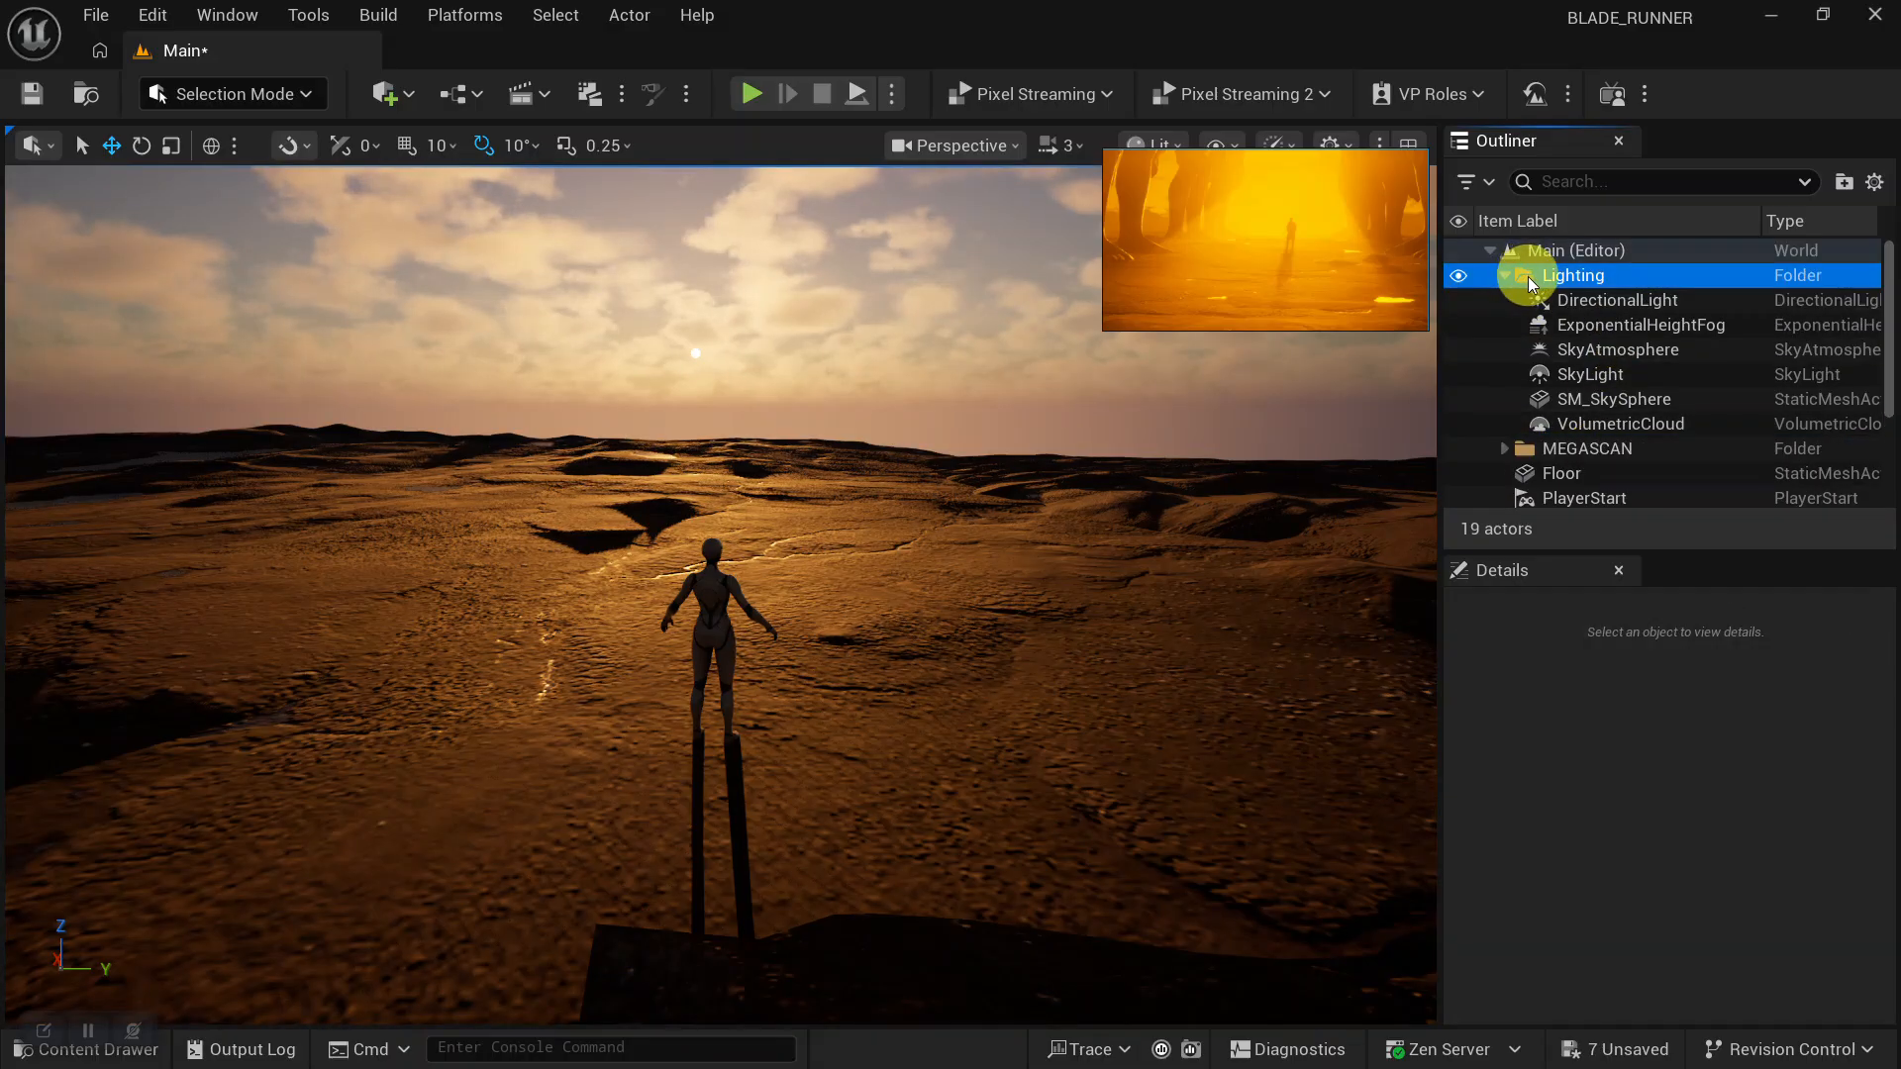
left_click(1506, 276)
left_click(1505, 276)
left_click(1505, 276)
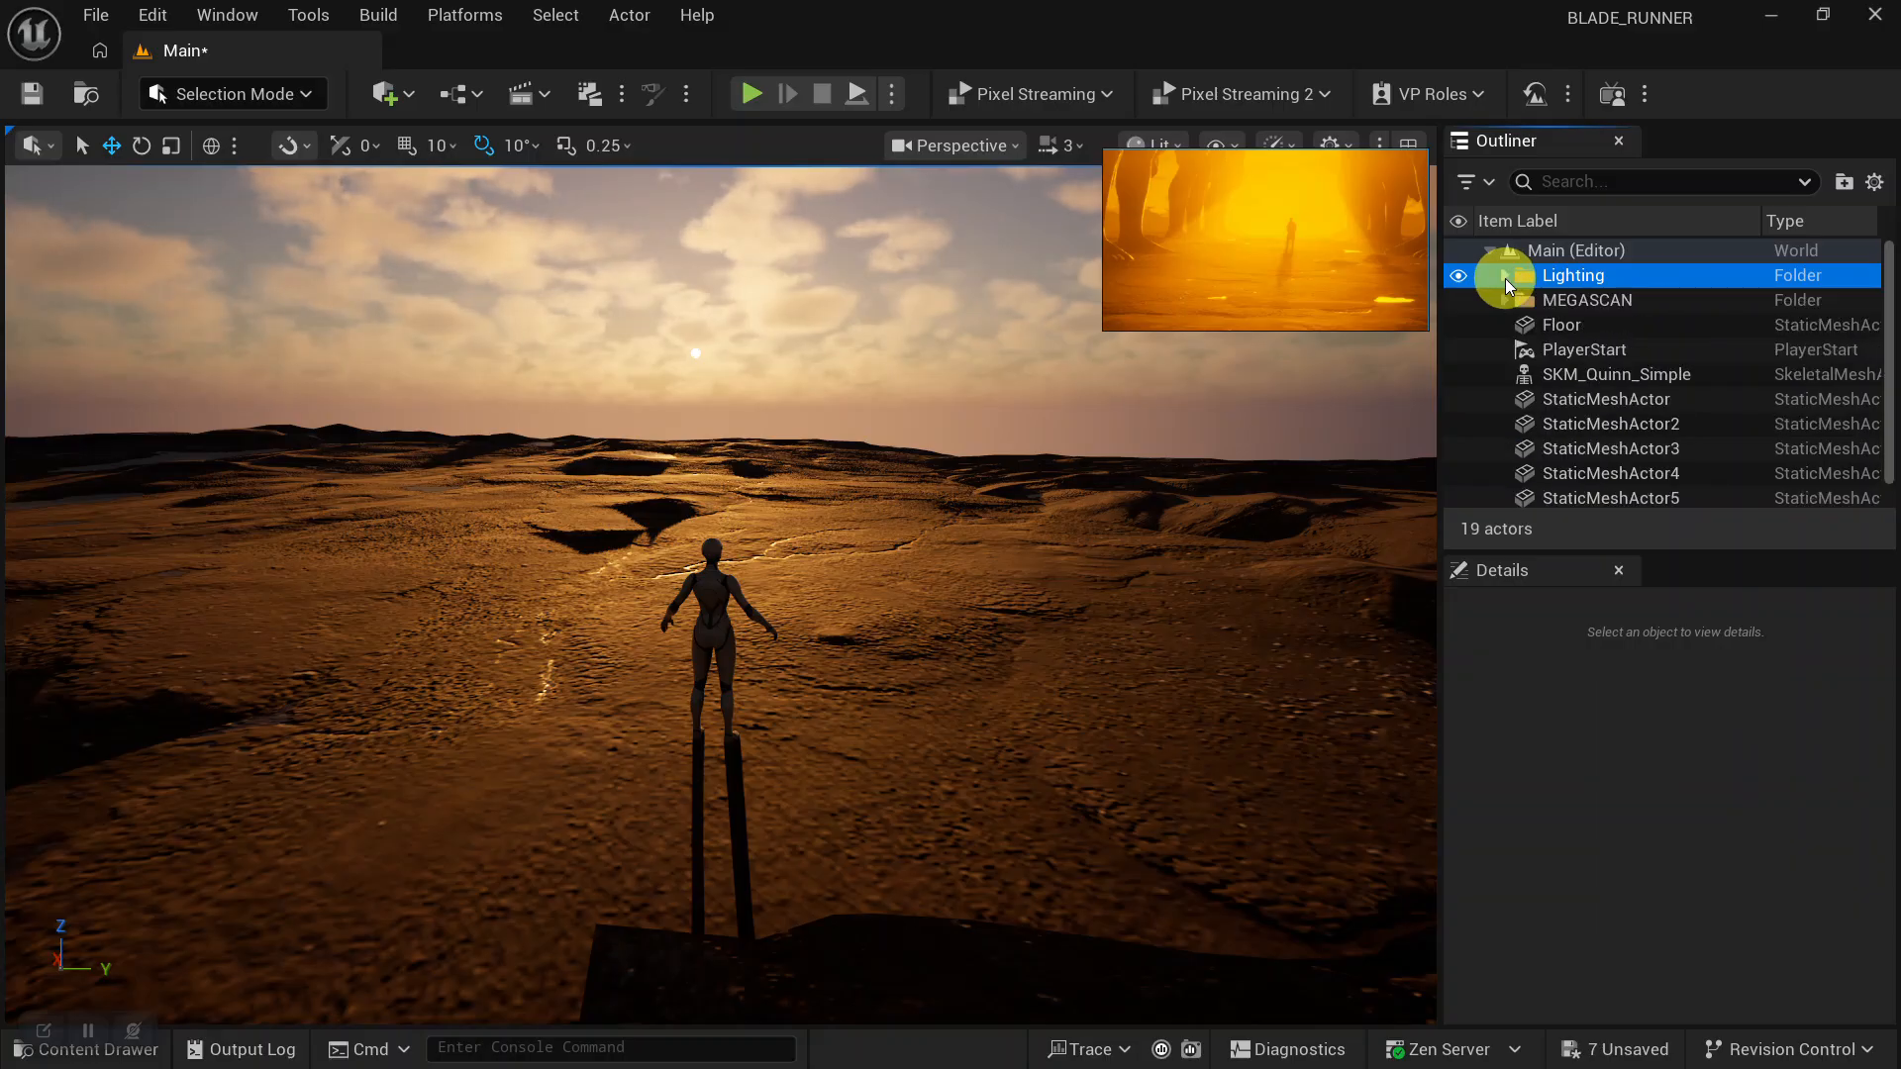
left_click(1505, 277)
Examine the mannequin, its shadow and the sun over the landscape from several viewing angles and distances.
right_click_drag(889, 722, 891, 718, "alt")
left_click_drag(891, 718, 989, 687, "alt")
right_click_drag(989, 687, 929, 759, "alt")
middle_click_drag(930, 759, 958, 594, "alt")
left_click_drag(959, 594, 954, 602, "alt")
middle_click_drag(954, 603, 1001, 603, "alt")
right_click_drag(1001, 603, 985, 742, "alt")
left_click_drag(986, 742, 904, 693, "alt")
mouse_move(905, 692)
right_mouse_down("alt")
mouse_move(878, 679)
mouse_move(891, 737)
mouse_move(889, 660)
right_mouse_up("alt")
middle_click_drag(889, 661, 901, 659, "alt")
mouse_move(901, 658)
right_mouse_down("alt")
mouse_move(899, 642)
mouse_move(935, 644)
right_mouse_up("alt")
middle_click_drag(935, 644, 940, 644, "alt")
left_click_drag(940, 644, 941, 641, "alt")
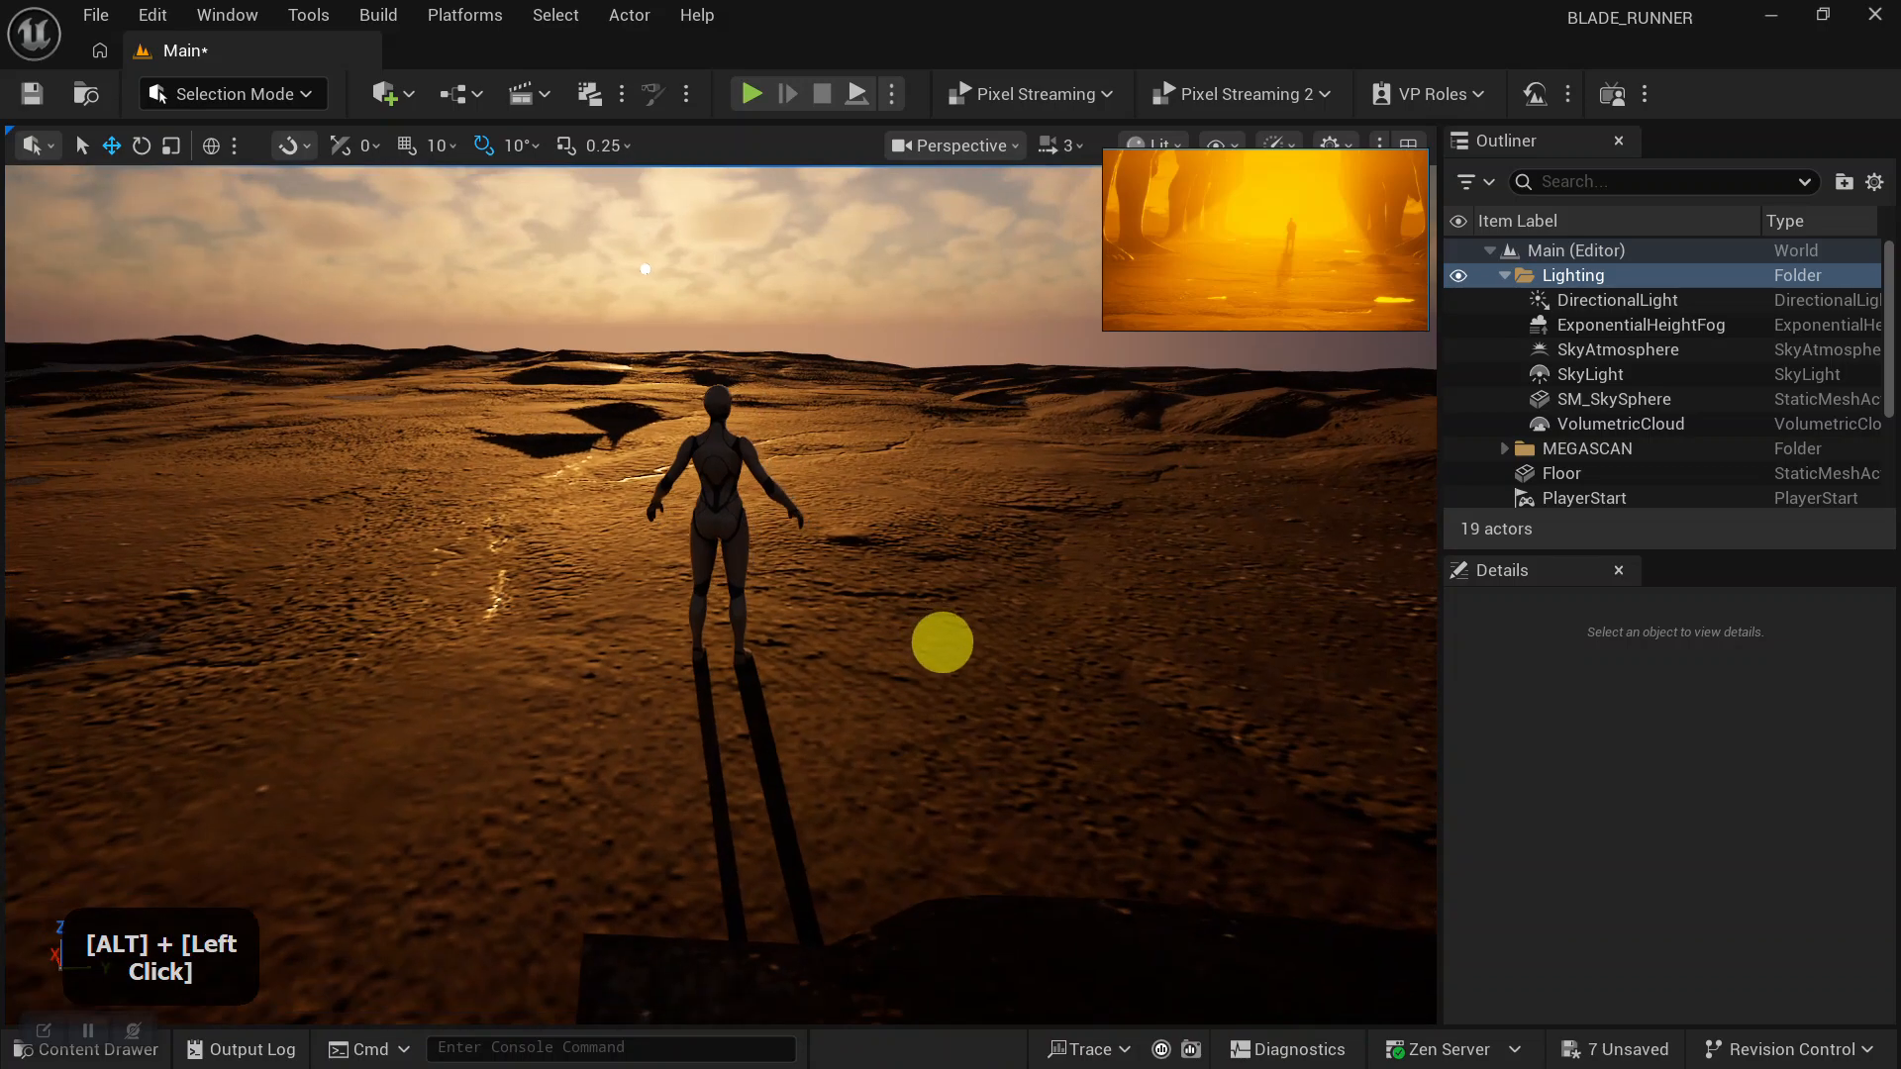
Turn the DirectionalLight's Atmosphere Sun Light off and back on to compare its effect on the sky and ground.
left_click(1620, 304)
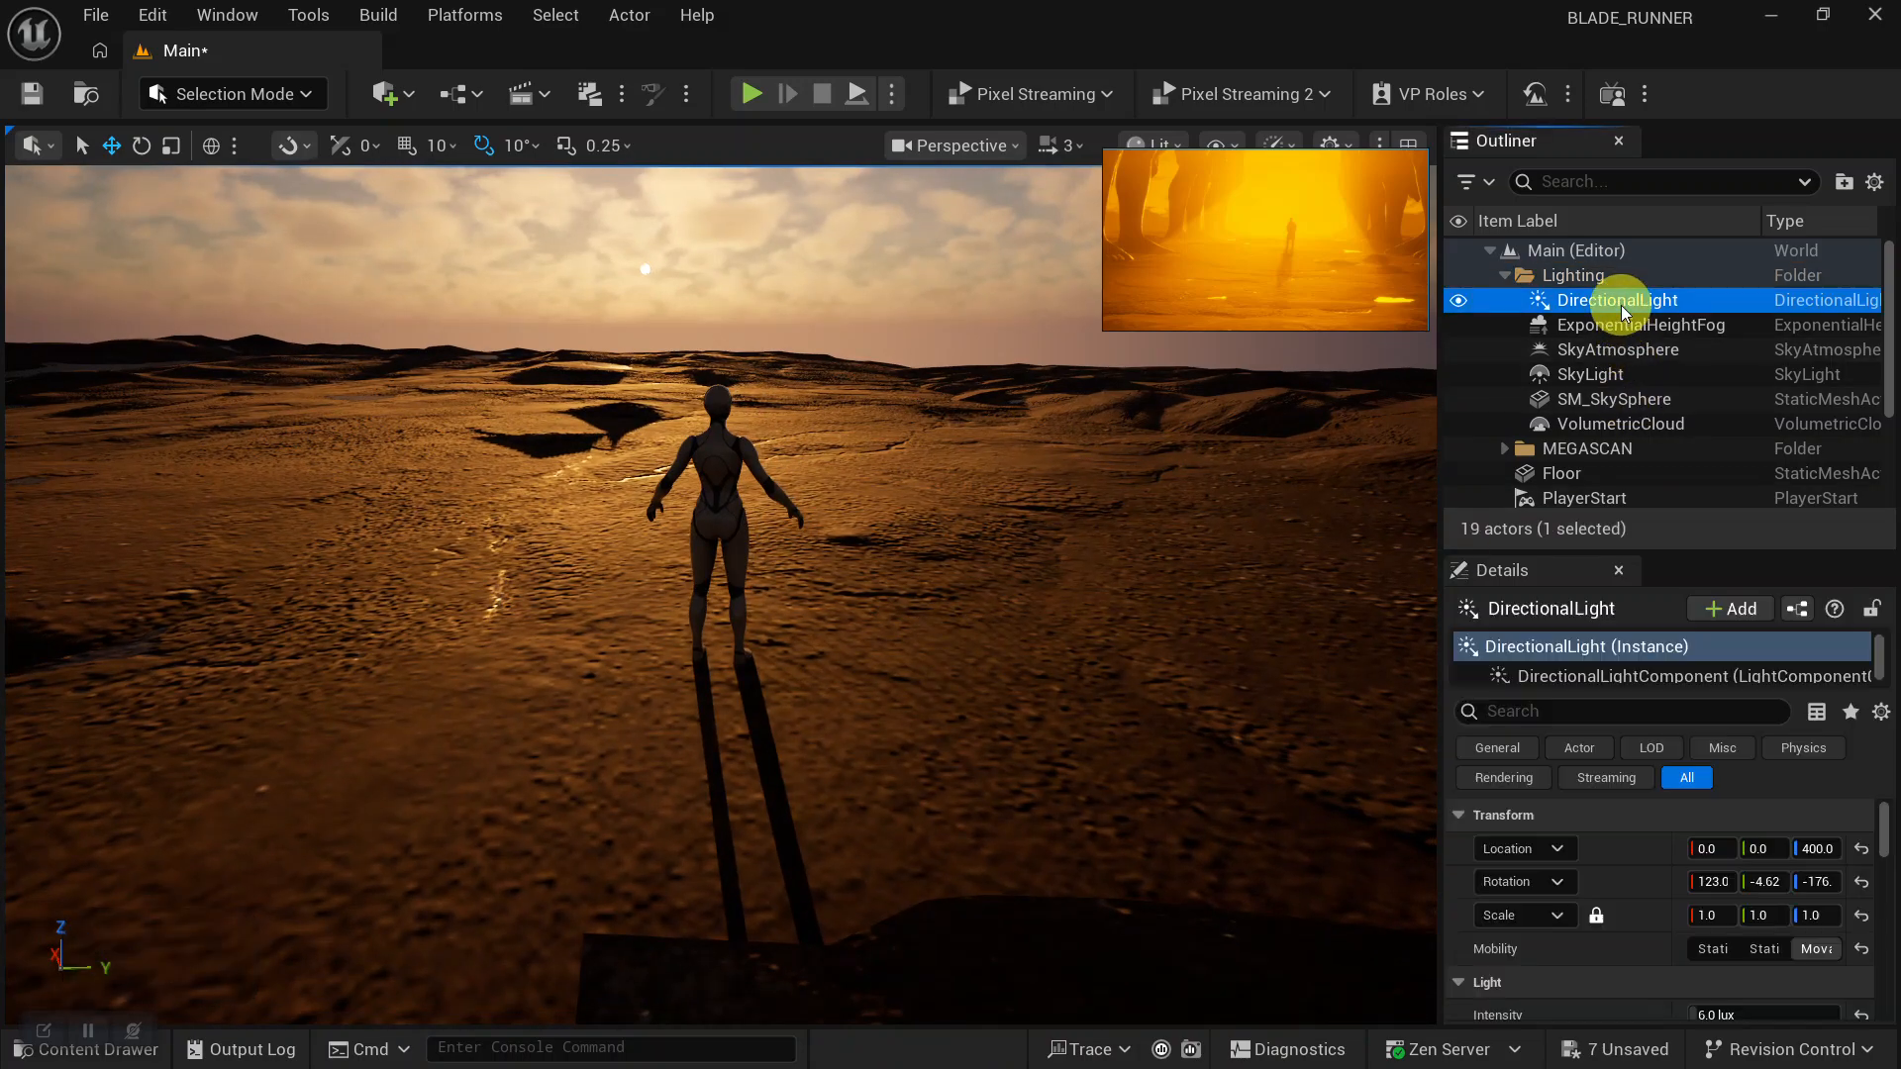
scroll(1614, 812, "down", 5)
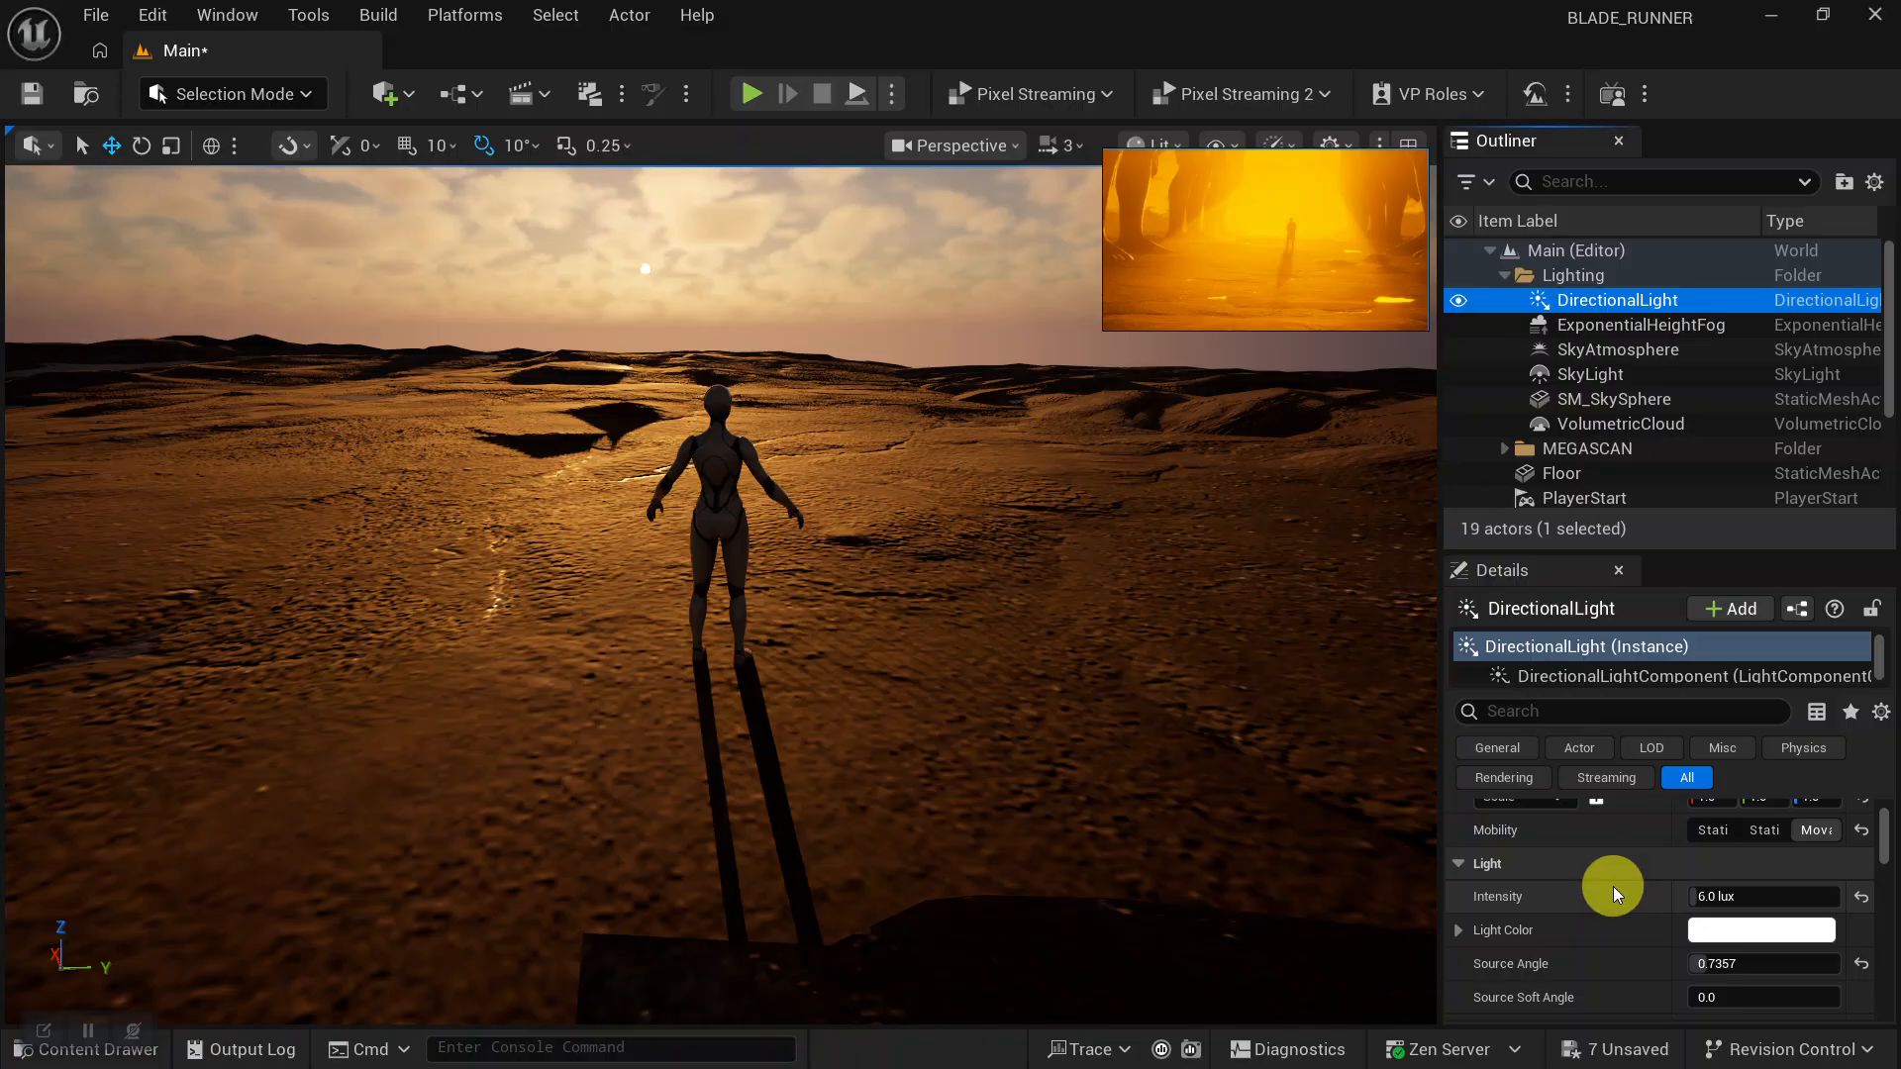
scroll(1612, 917, "down", 5)
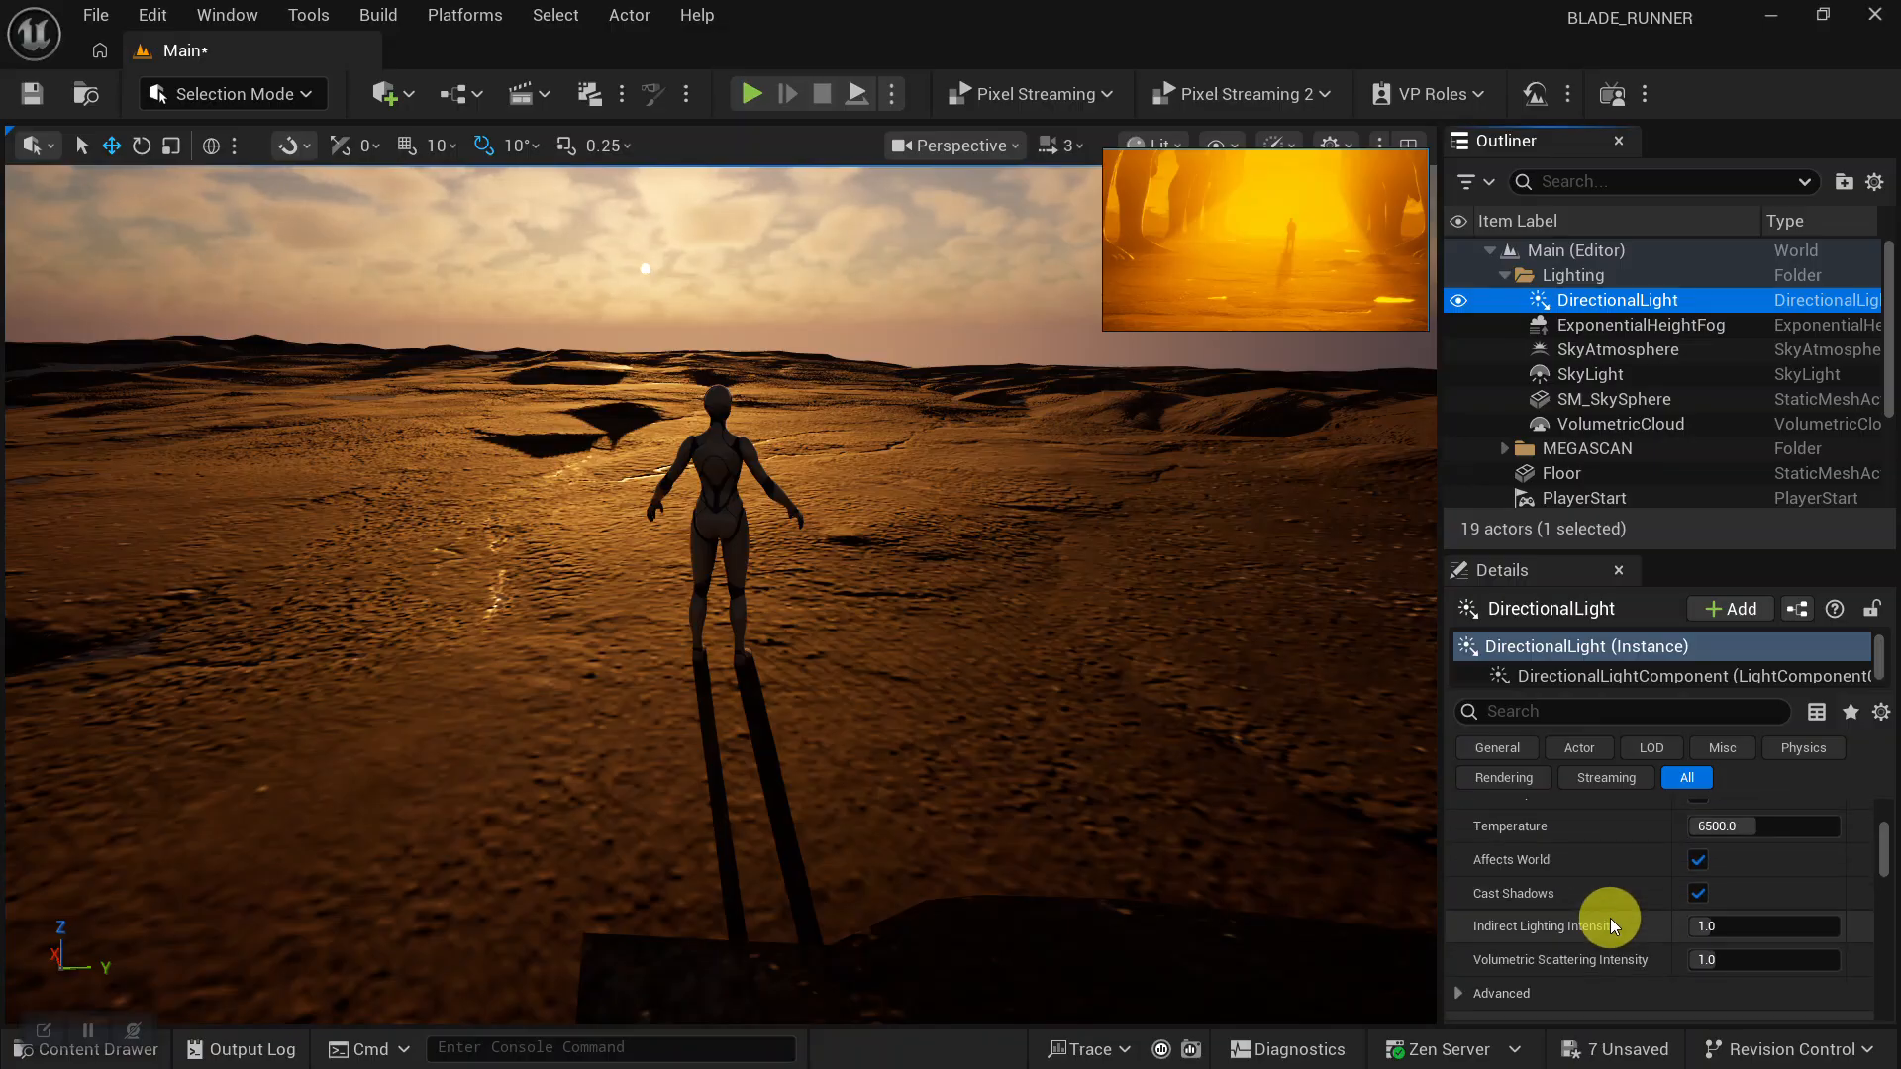
scroll(1612, 915, "down", 5)
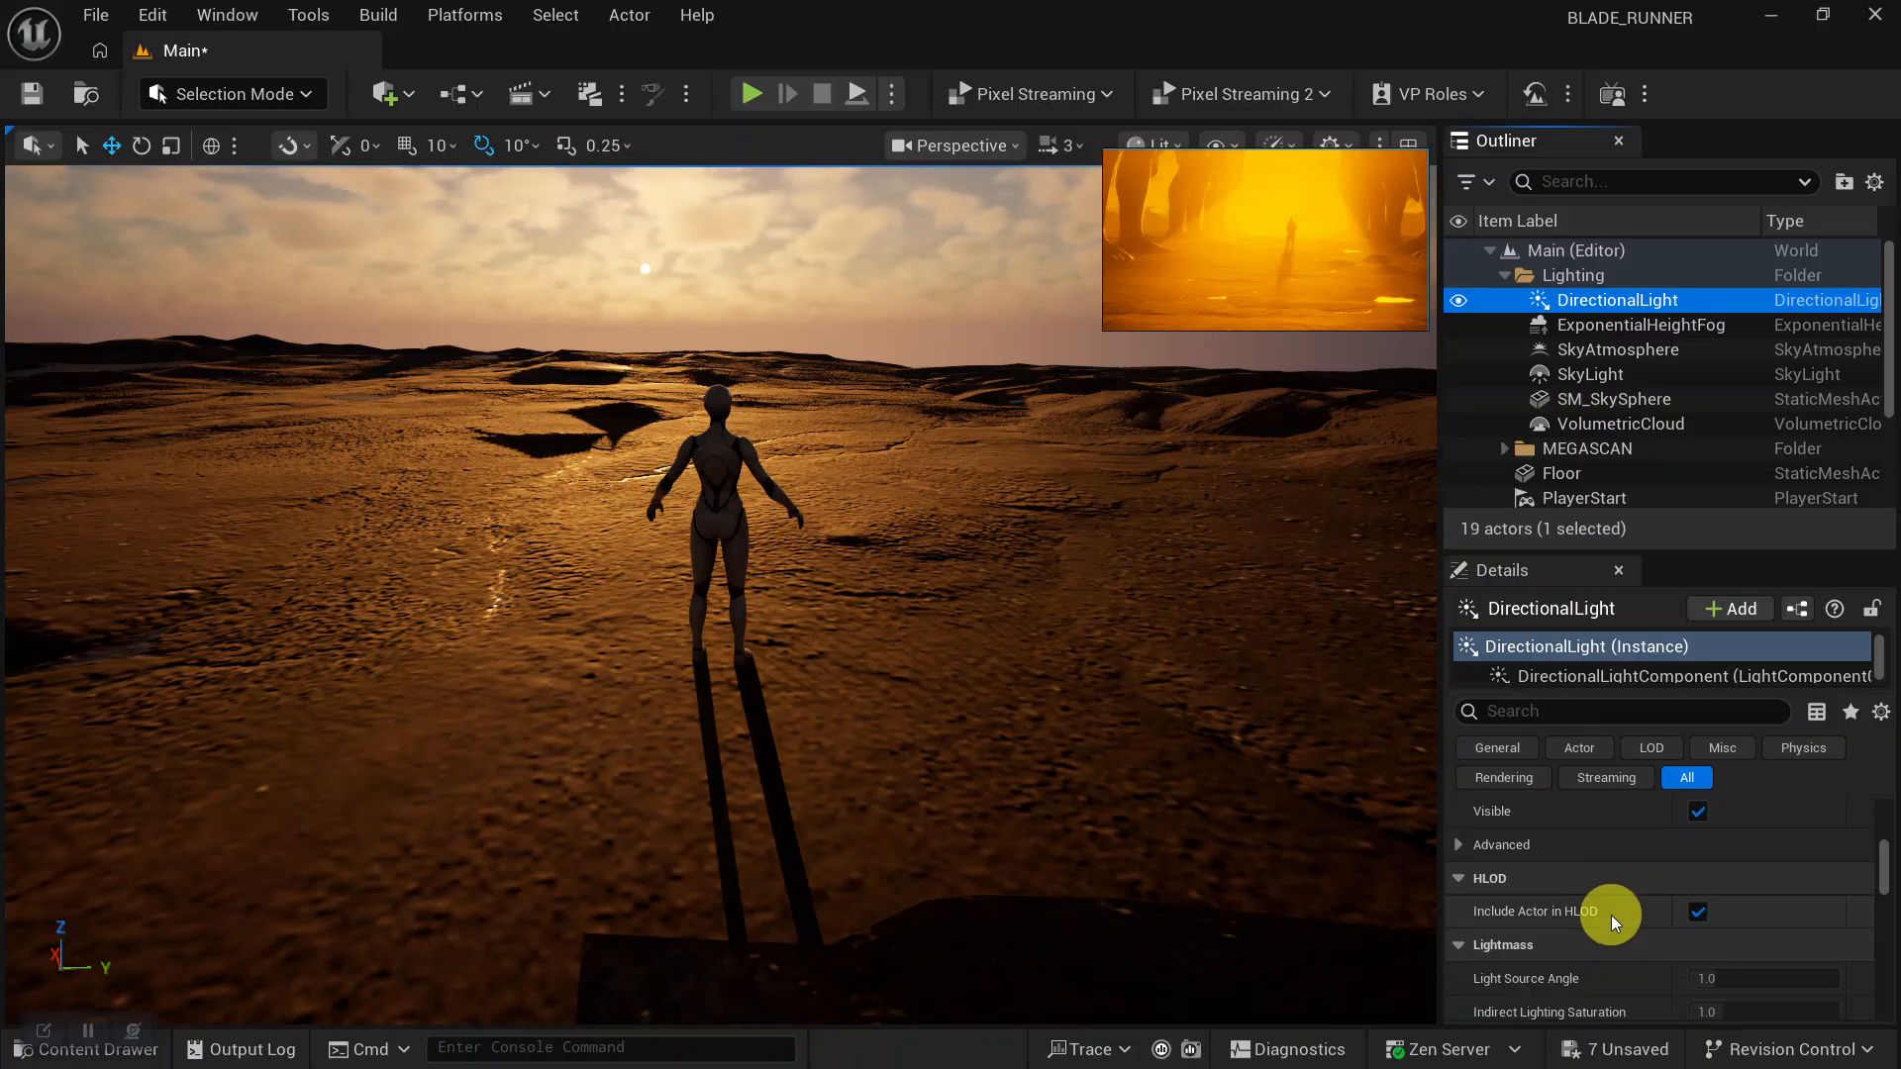
scroll(1612, 915, "down", 3)
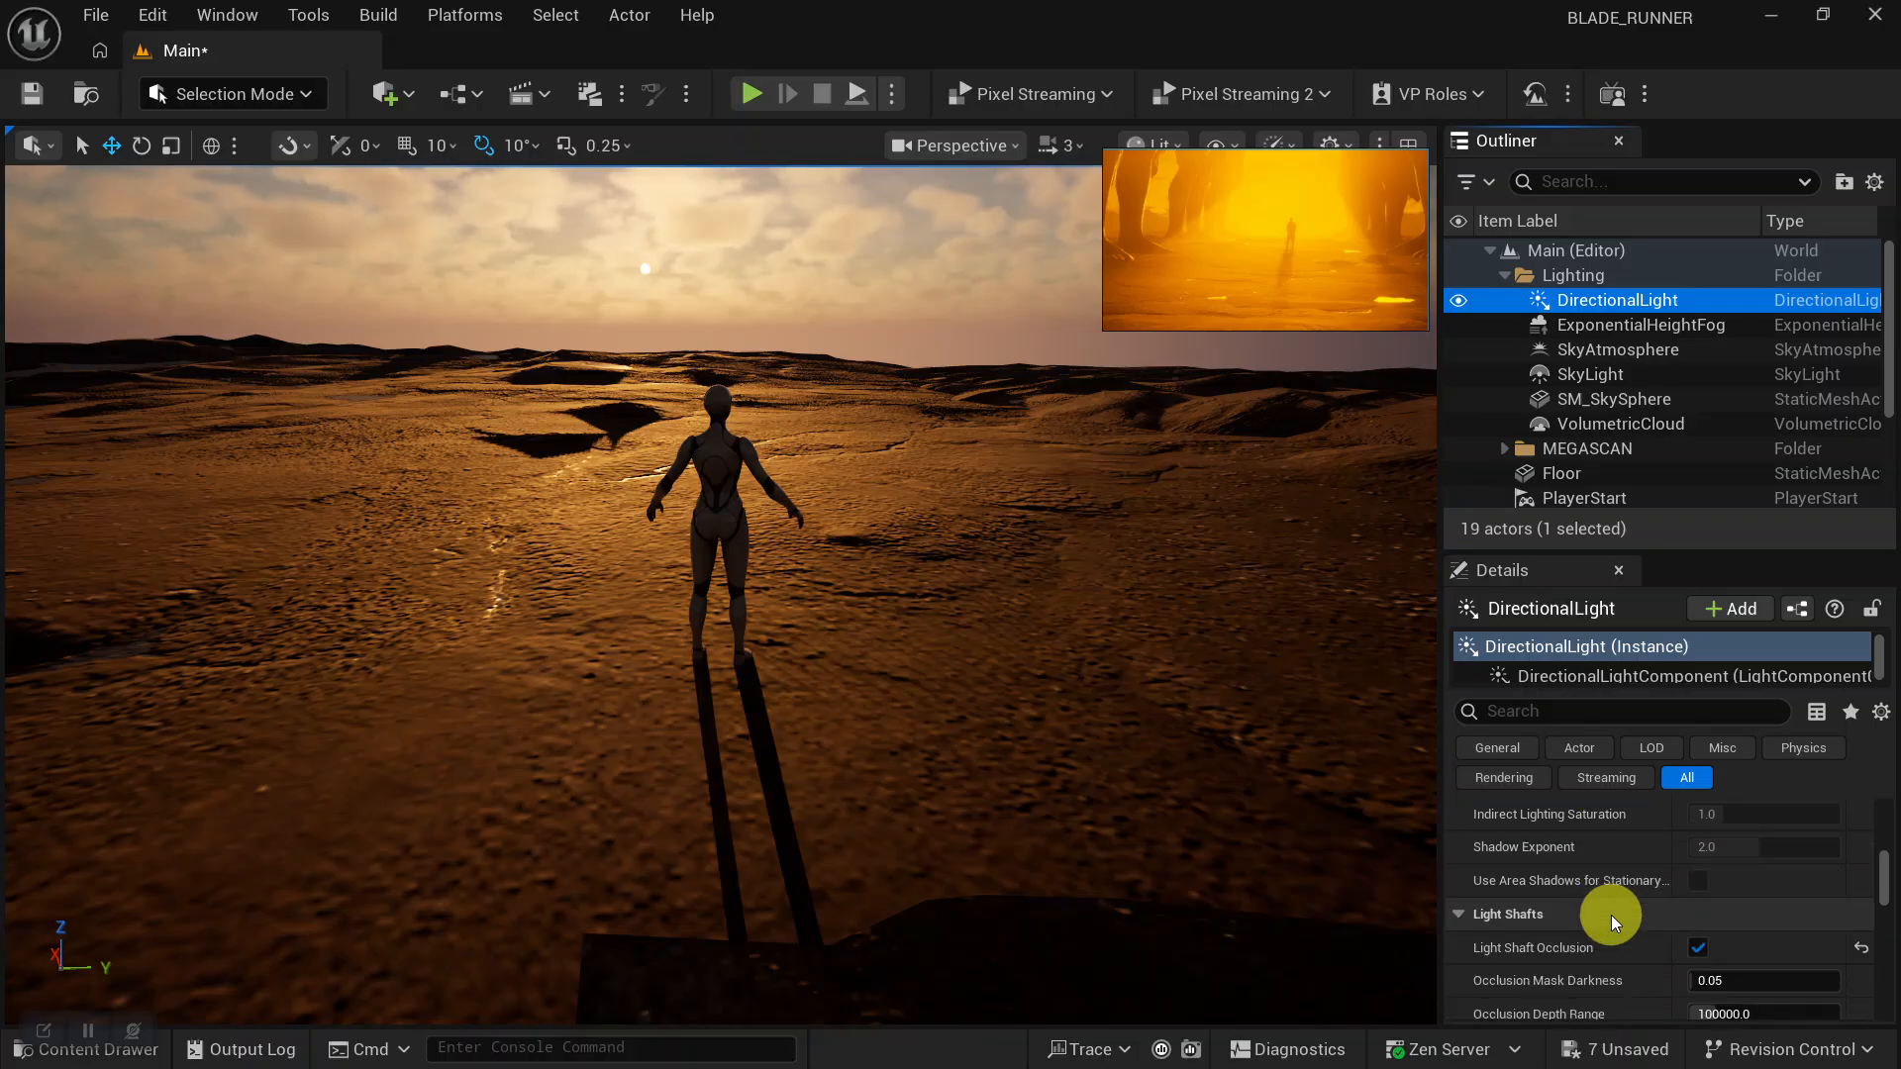
scroll(1614, 897, "down", 5)
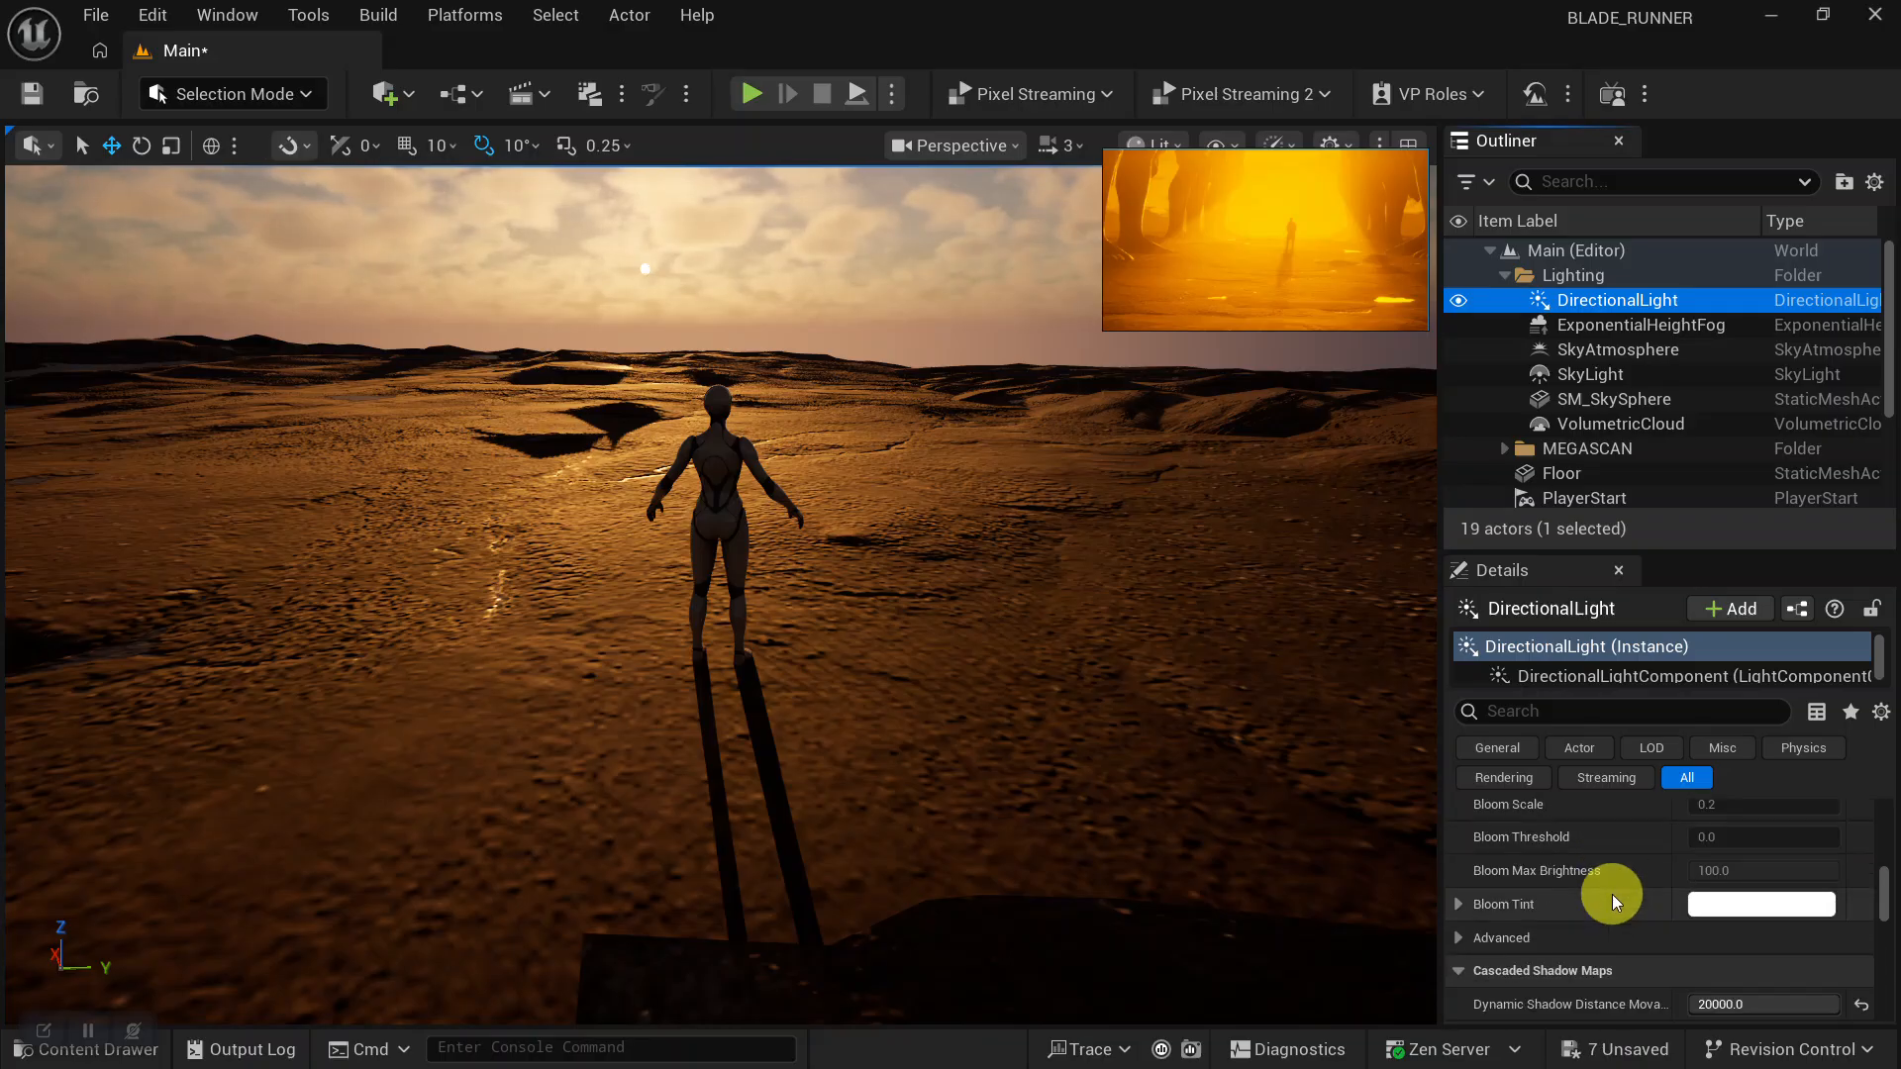
scroll(1612, 894, "down", 4)
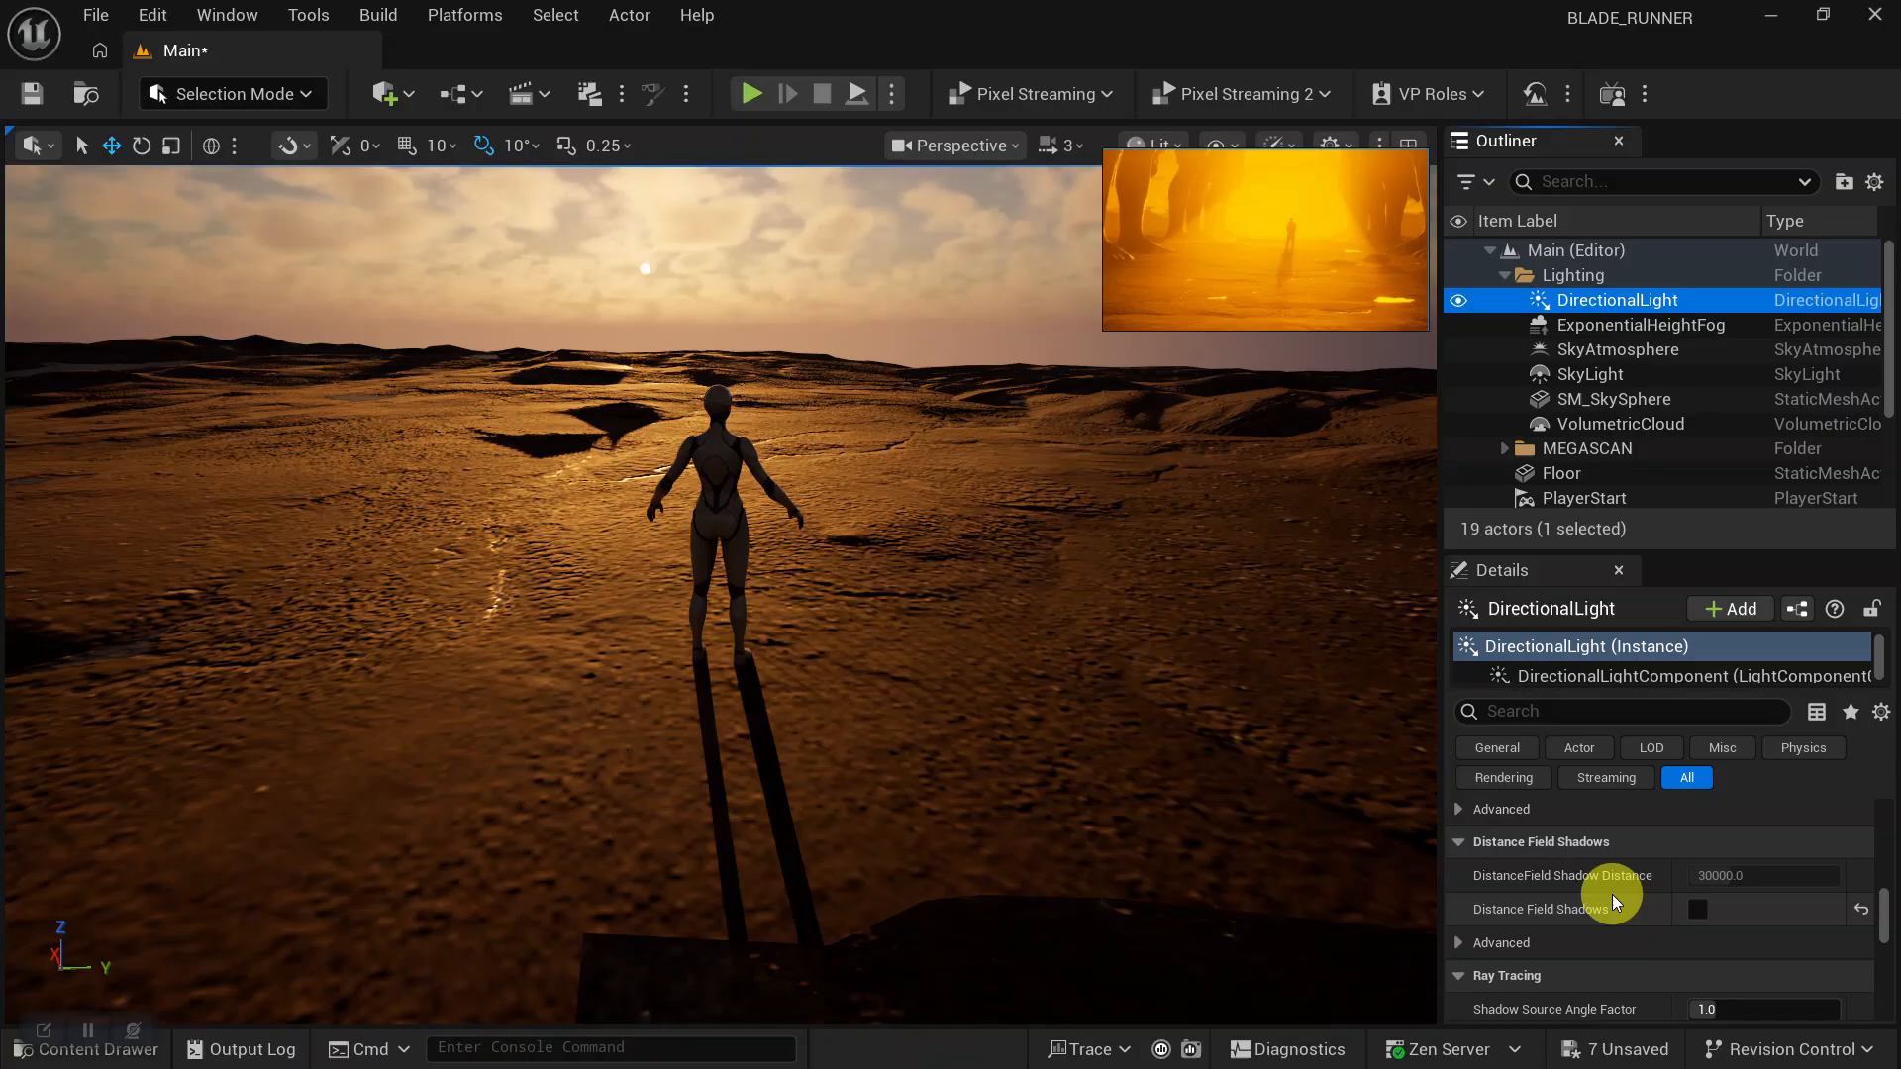
scroll(1642, 895, "down", 4)
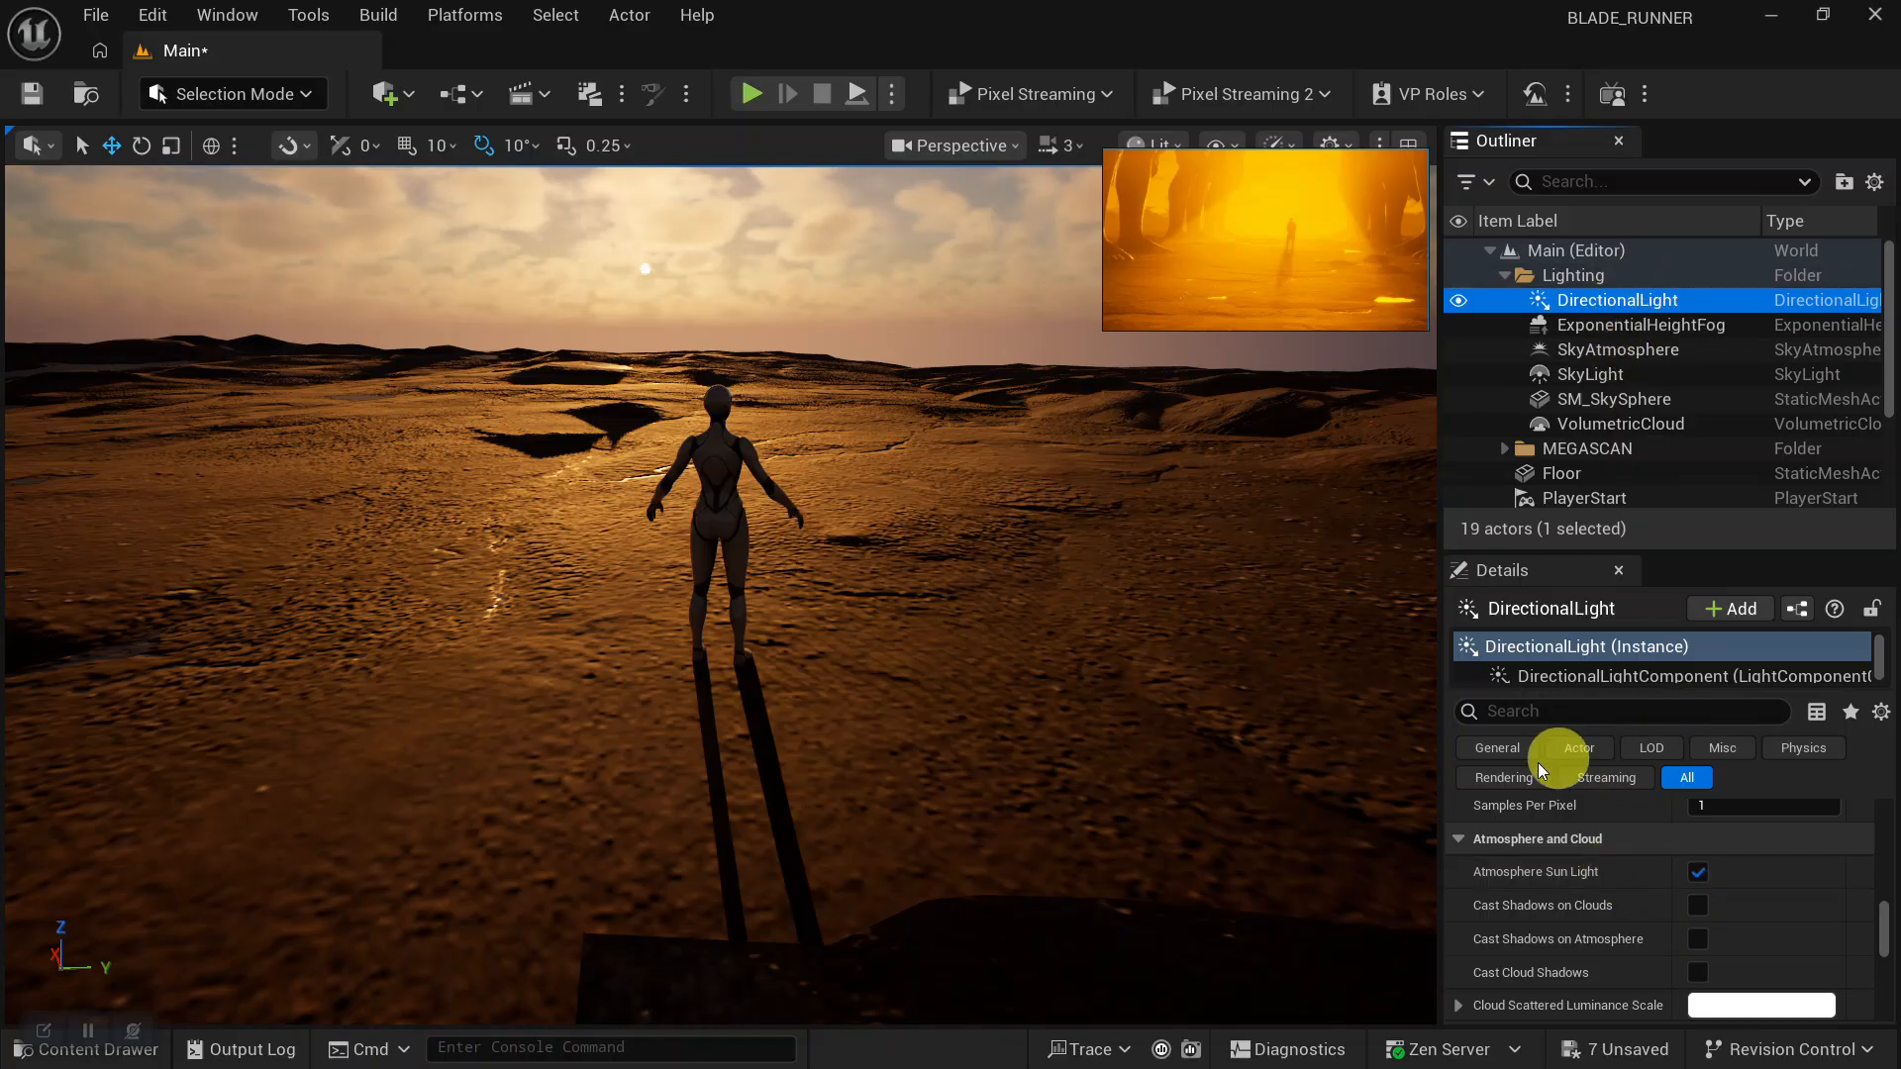
left_click(1697, 871)
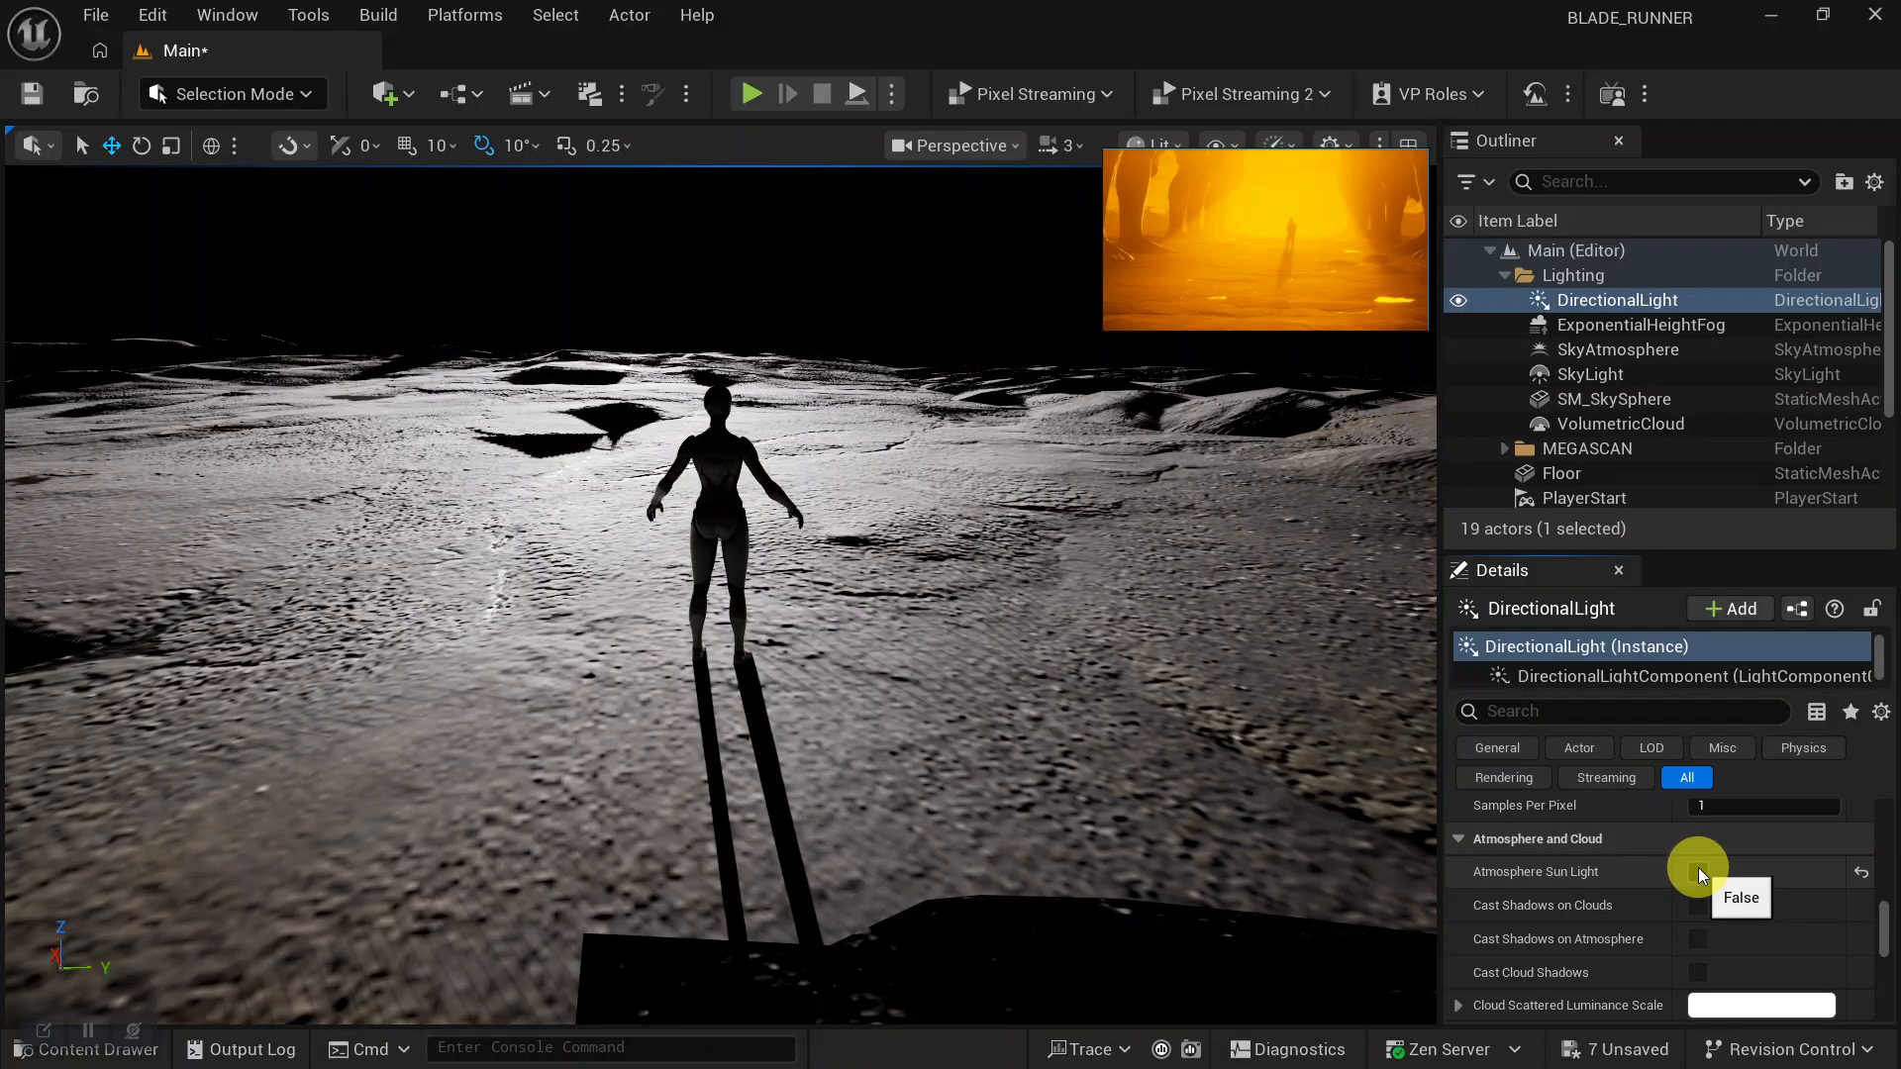
left_click(1696, 871)
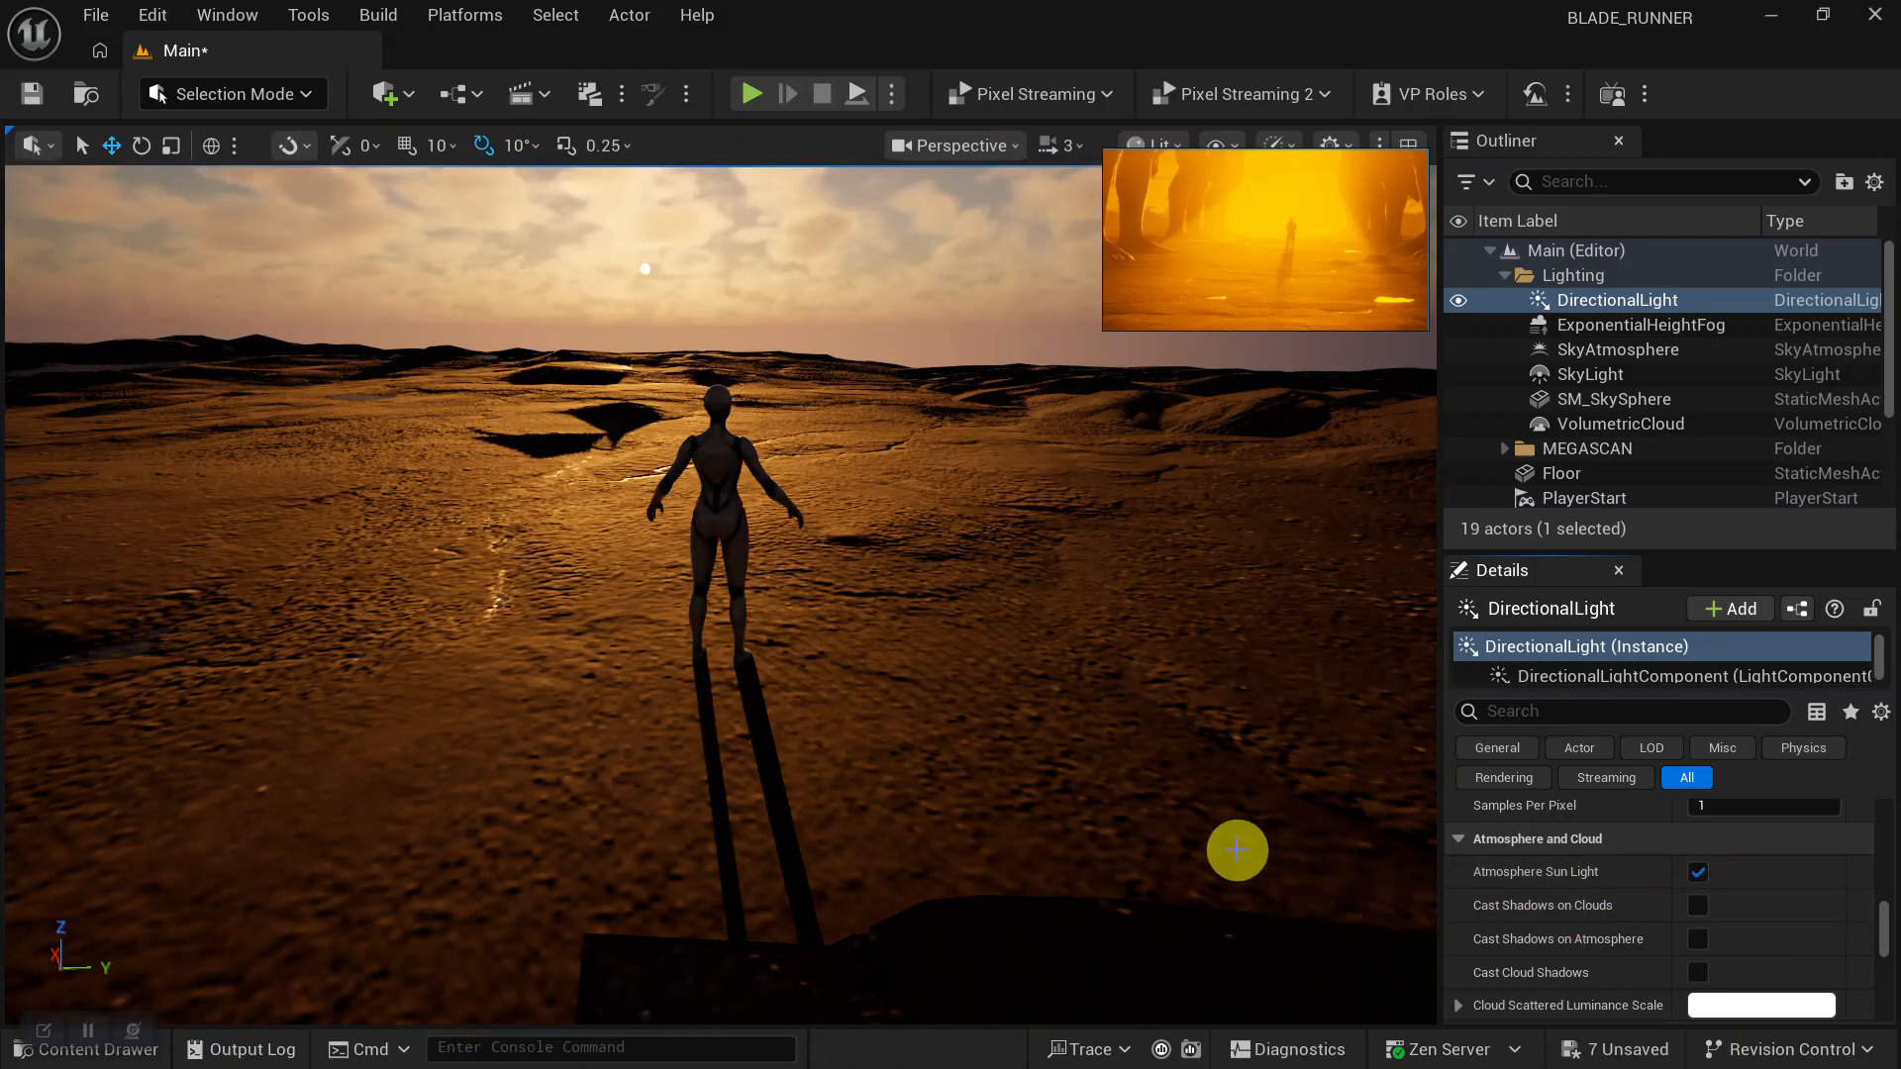
Enlarge the sun by setting the DirectionalLight's Source Angle to 50.
scroll(1610, 895, "up", 5)
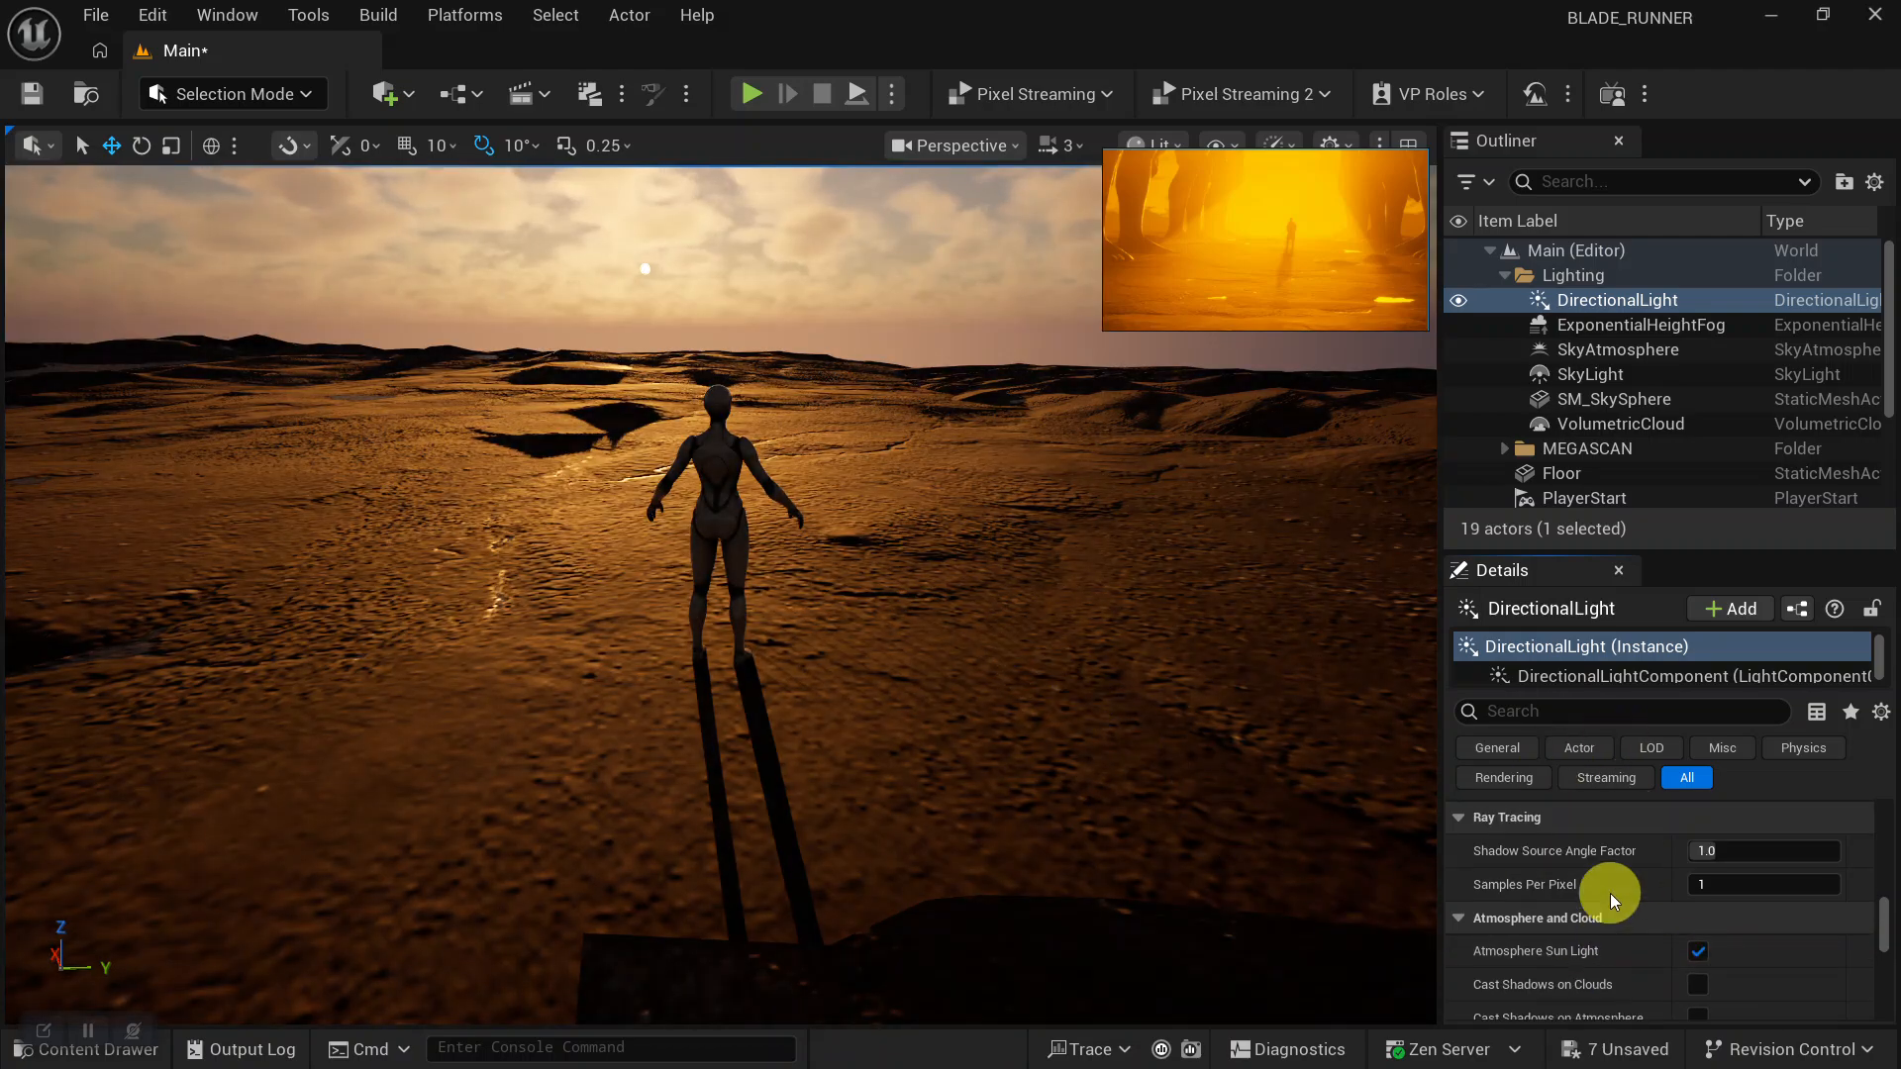
scroll(1610, 895, "down", 8)
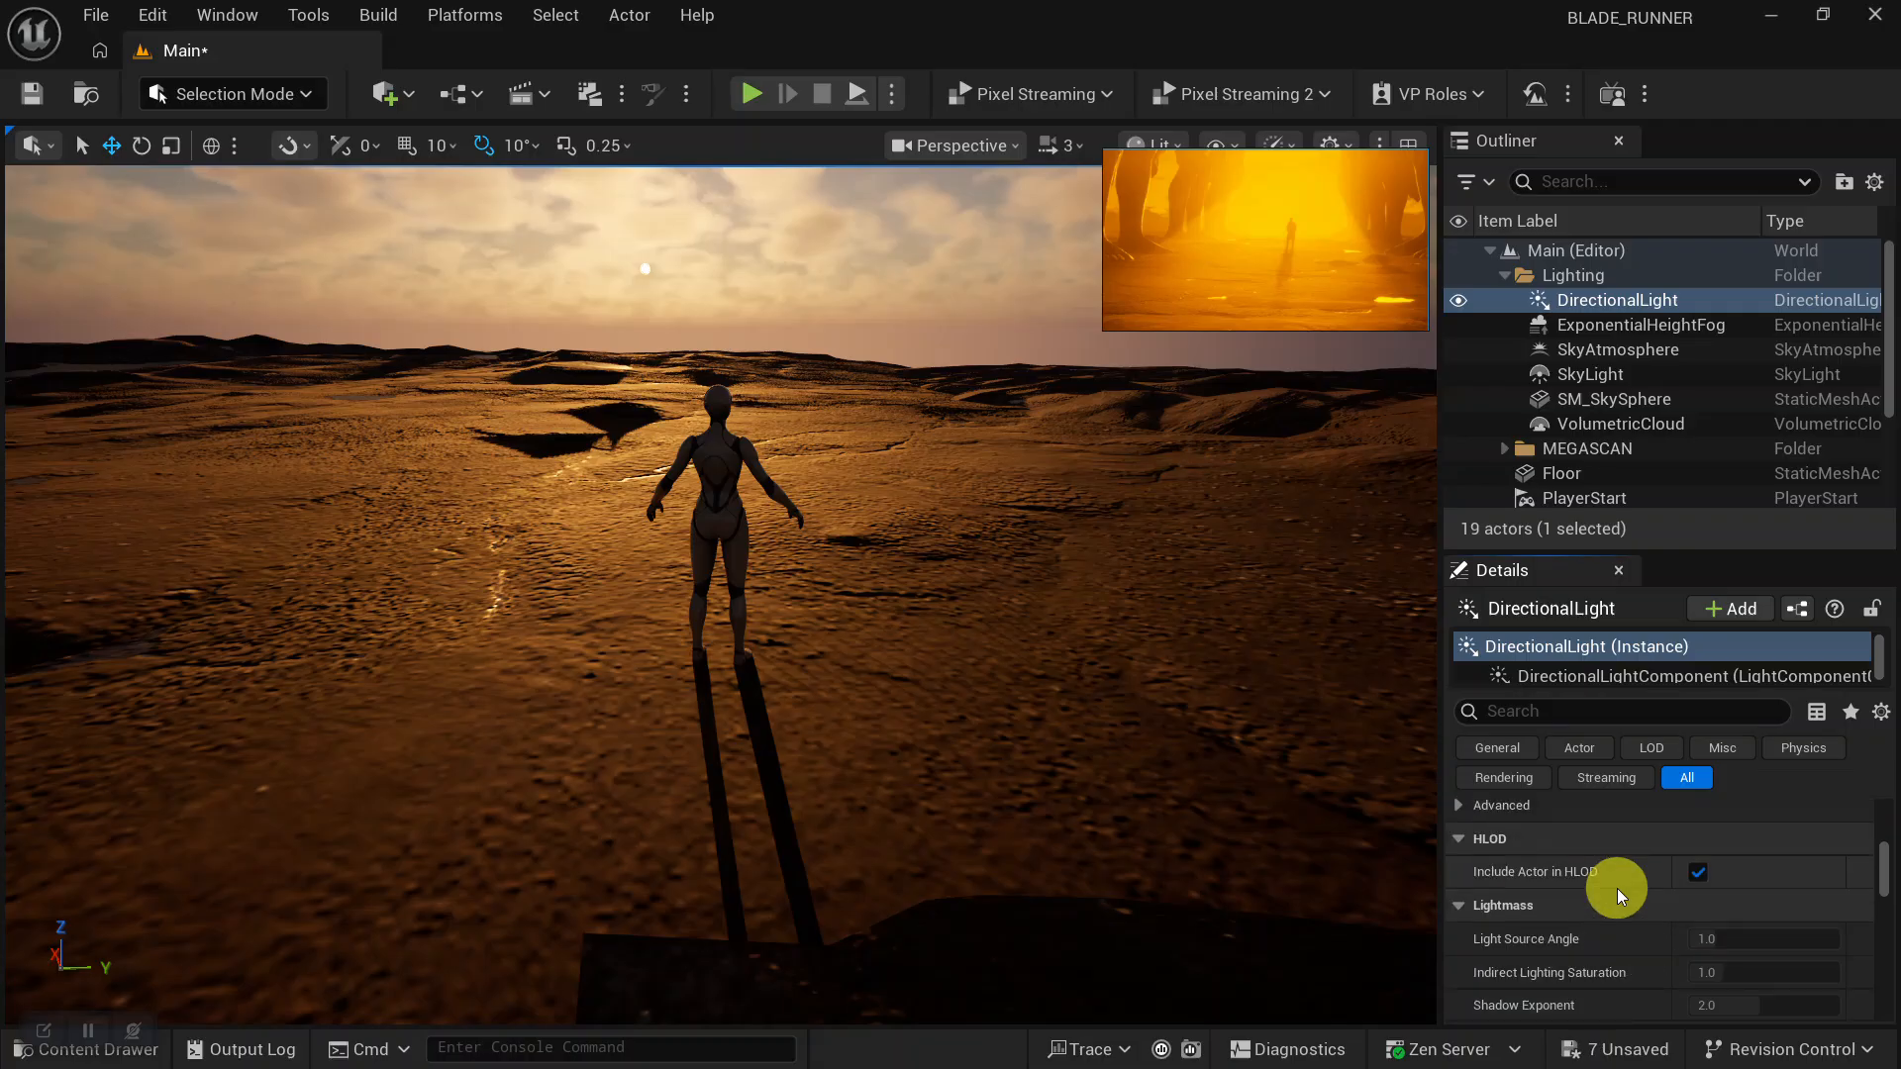
scroll(1618, 888, "up", 10)
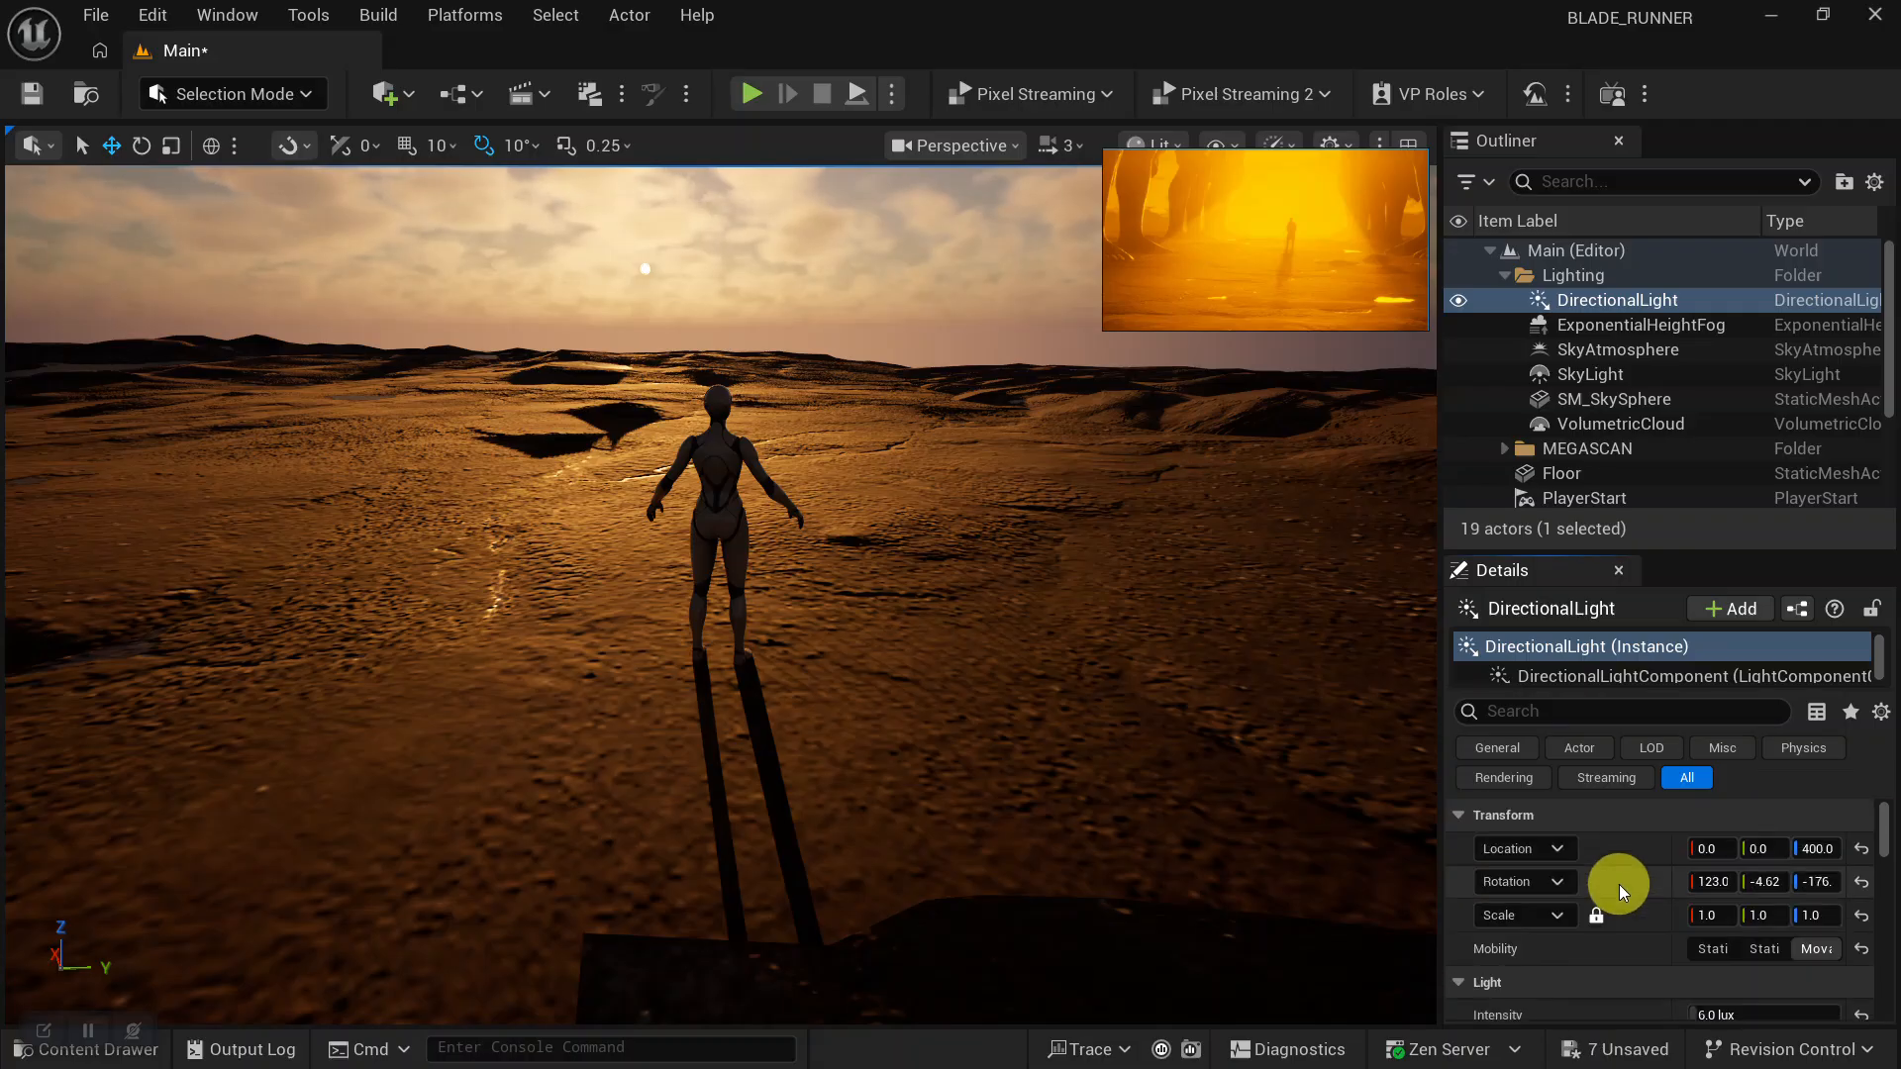
scroll(1618, 894, "down", 4)
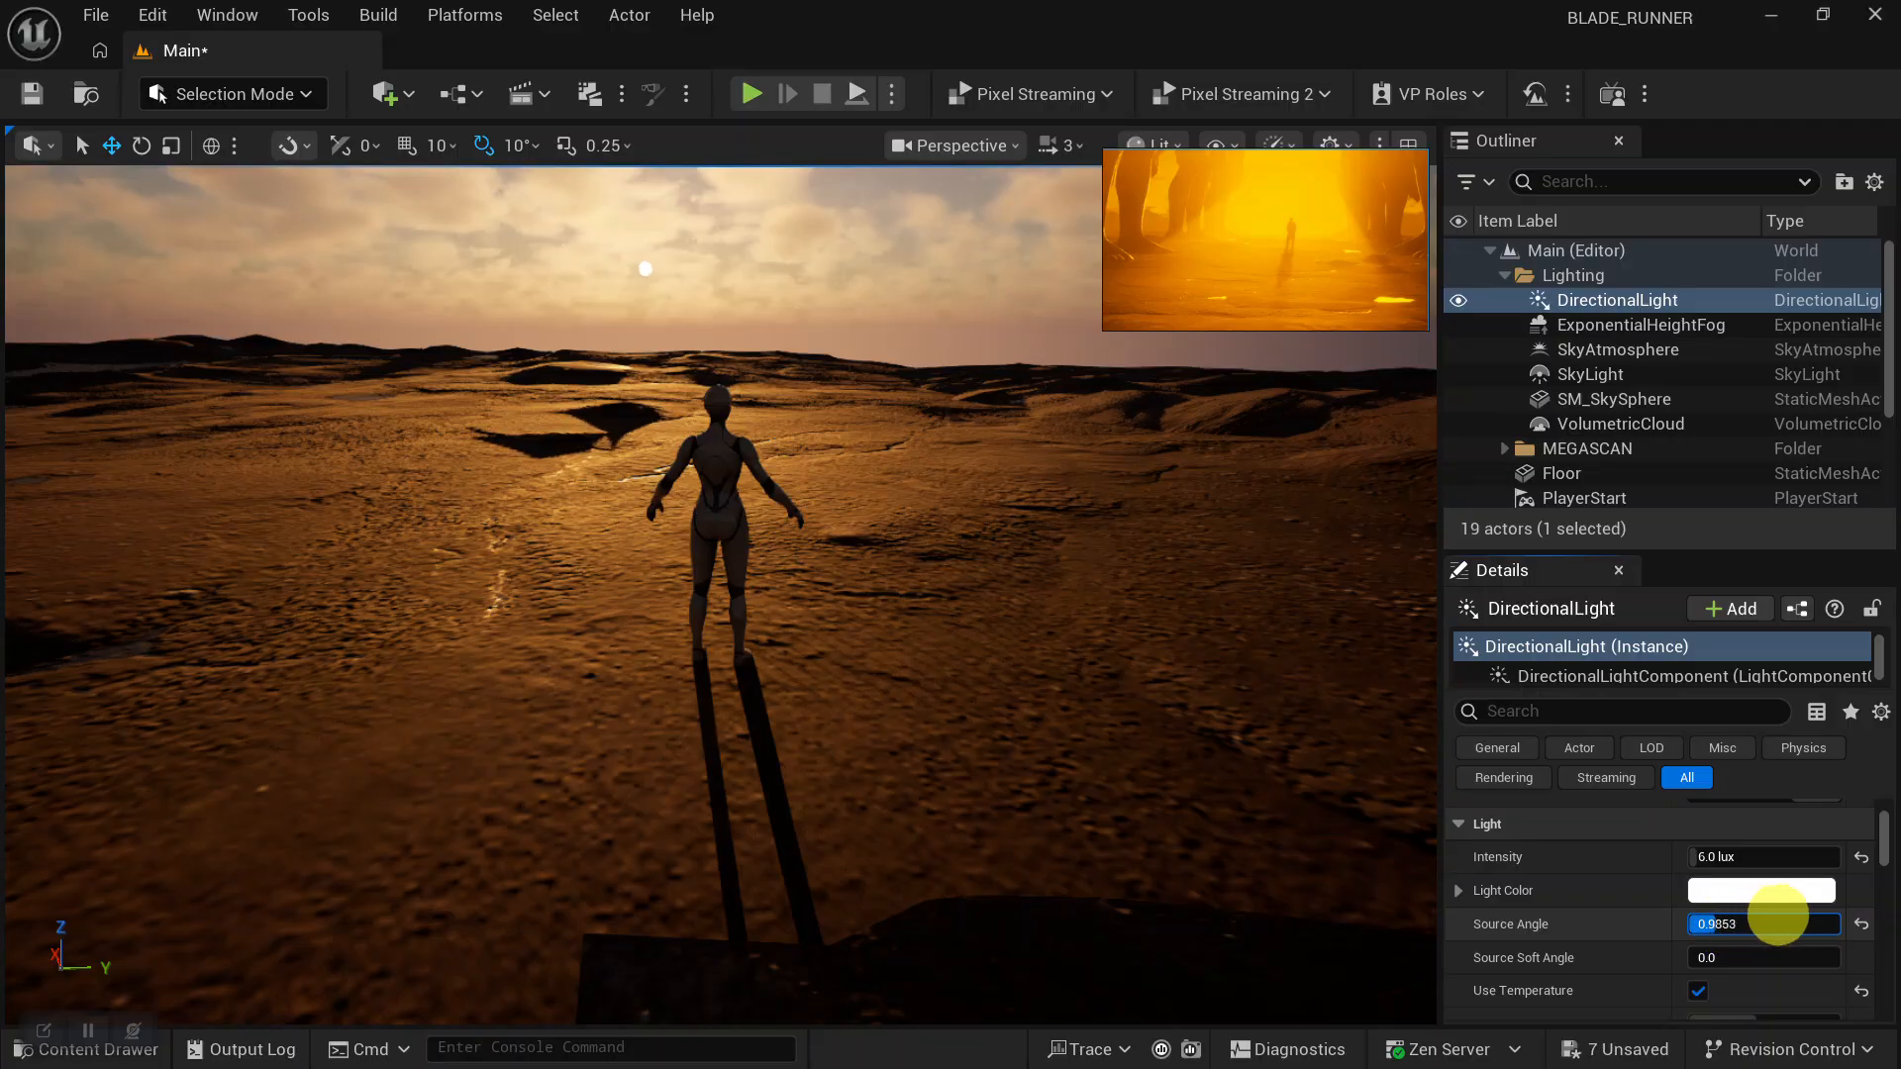
left_click_drag(1876, 908, 1899, 908)
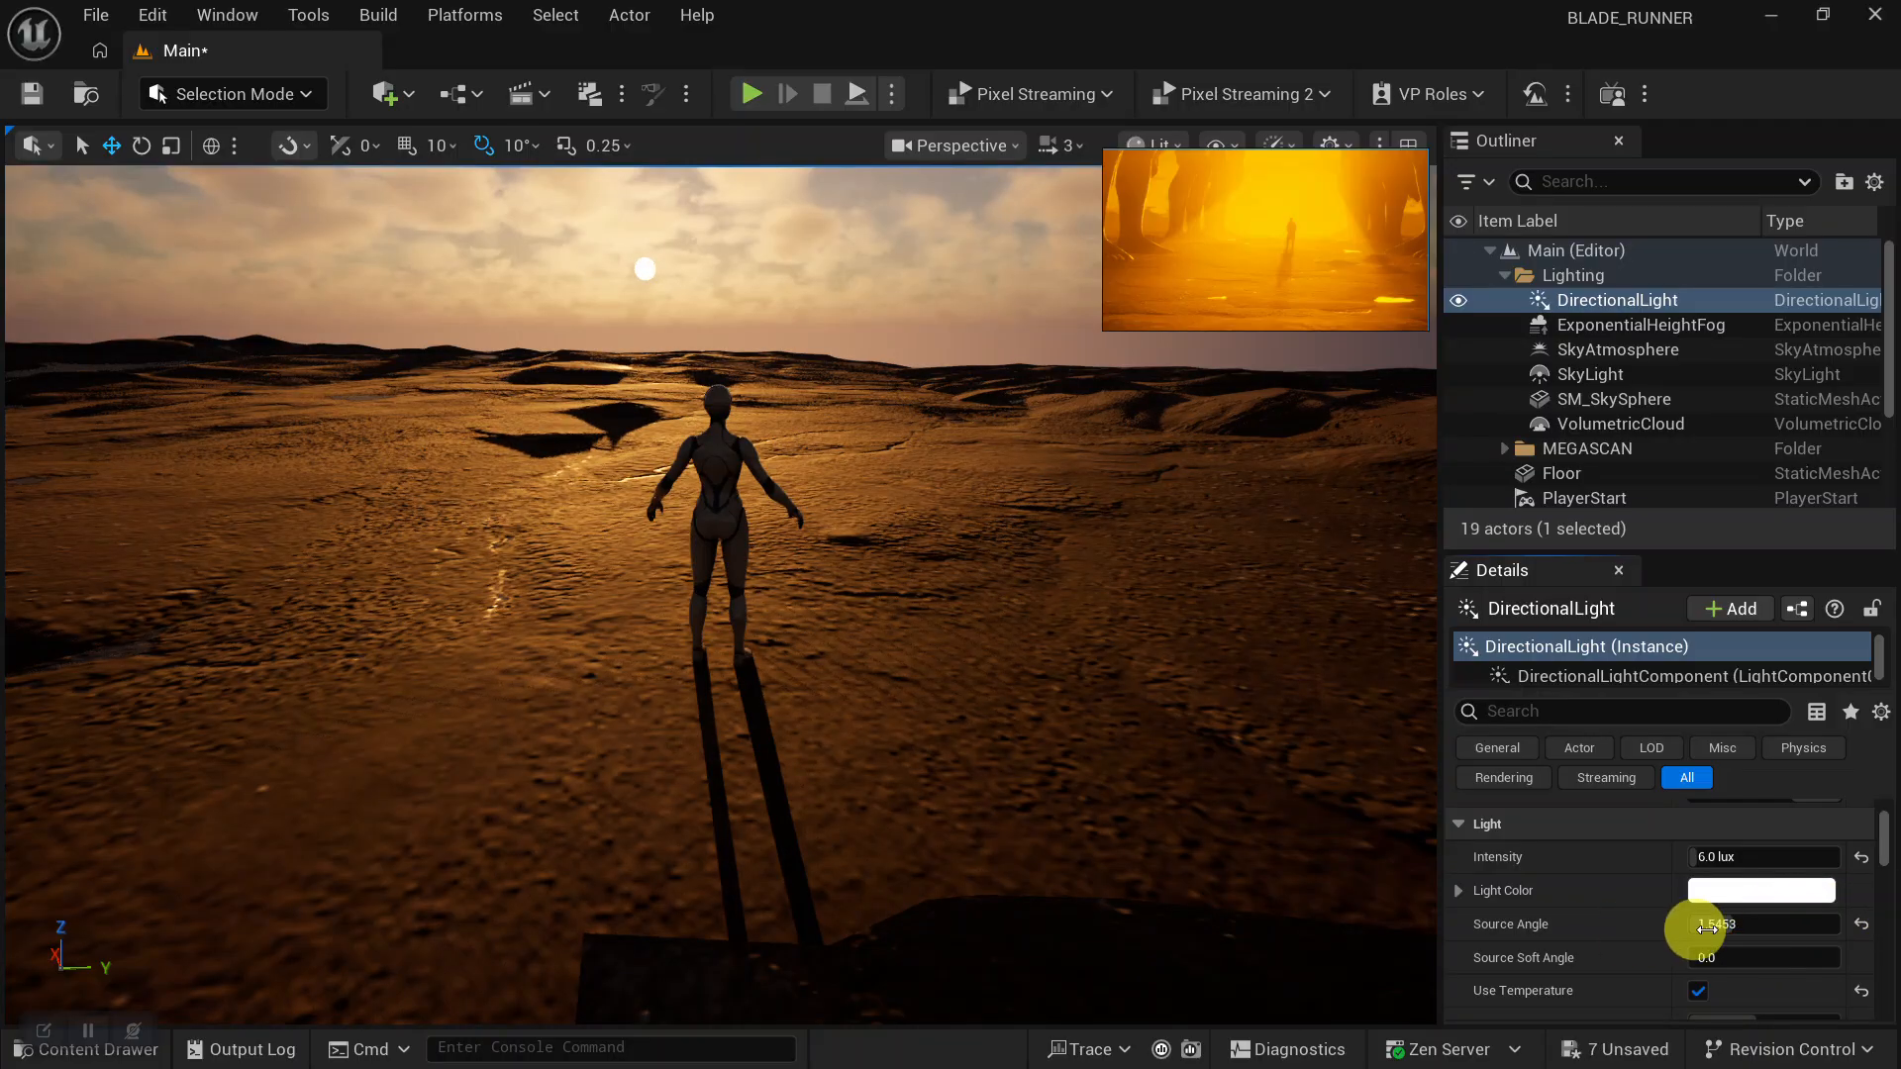
left_click_drag(1772, 923, 1784, 923)
left_click(1751, 923)
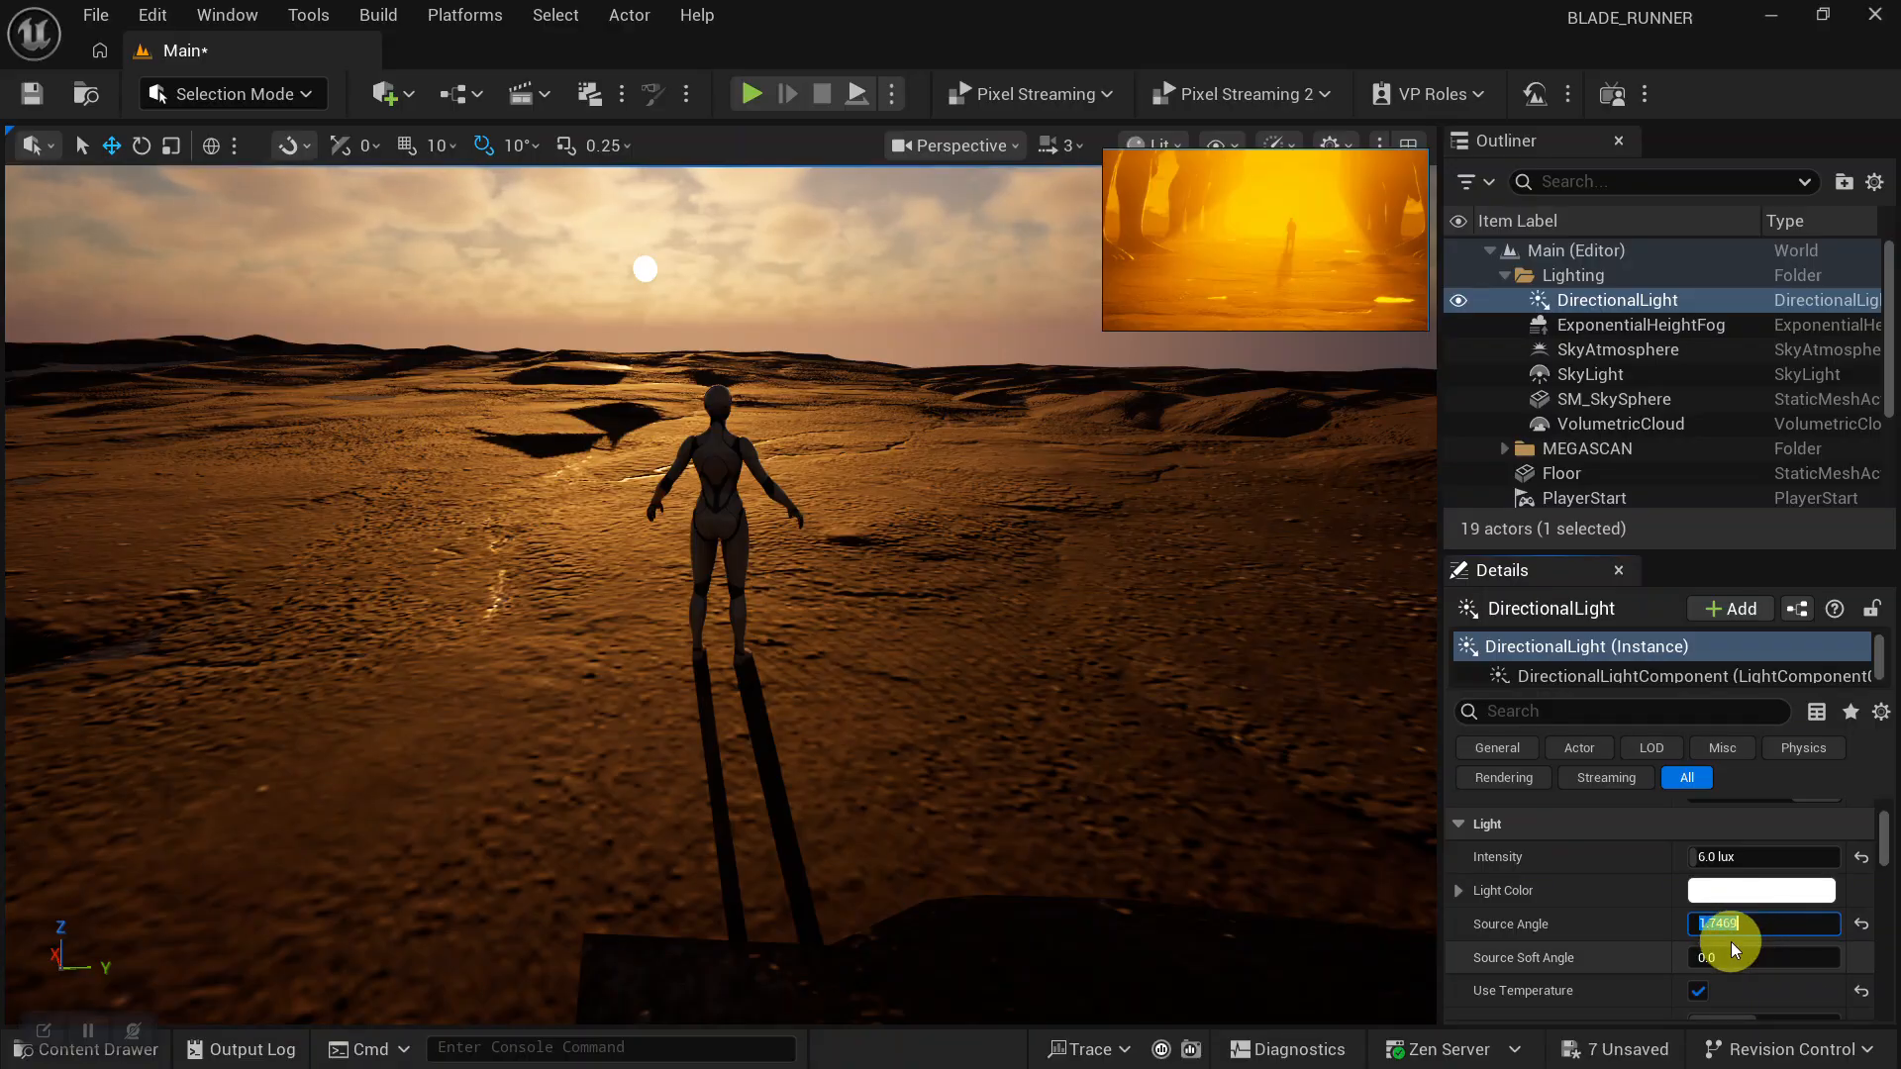
type("50")
key("Return")
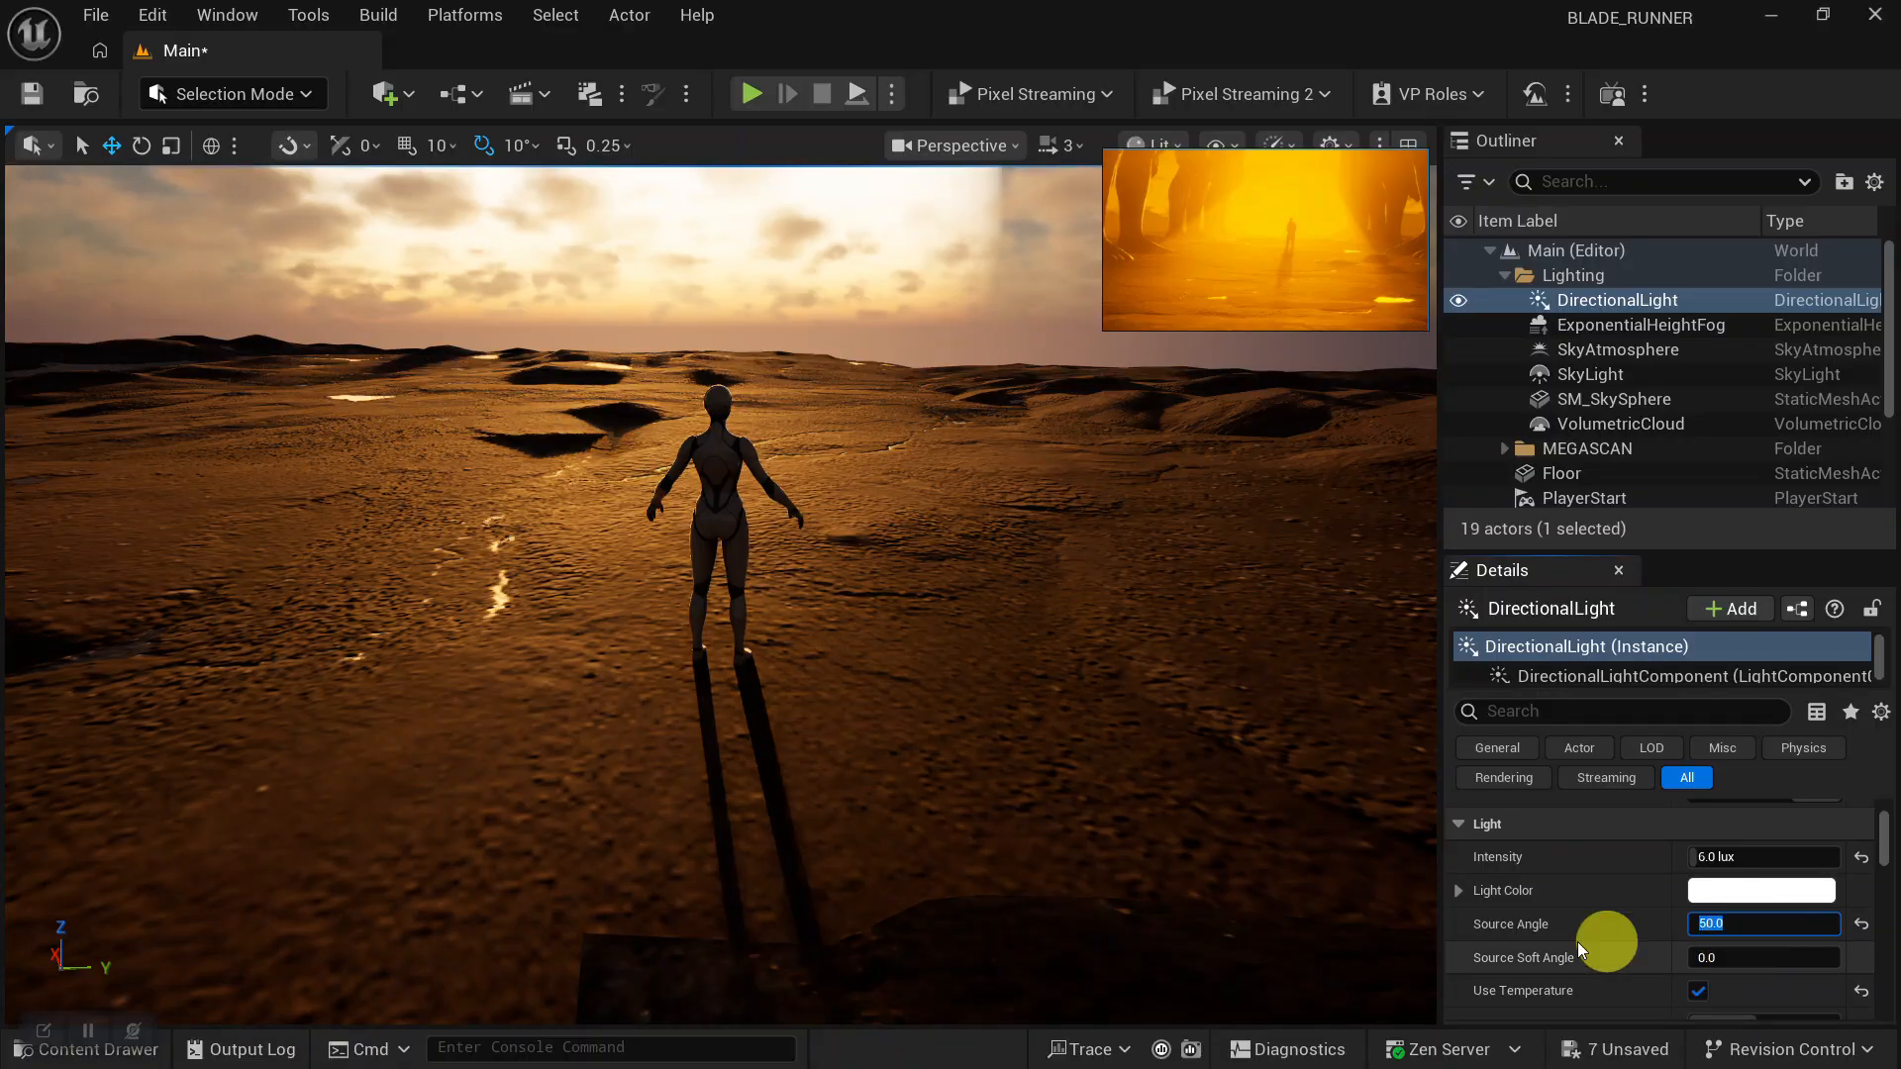
Hide the VolumetricCloud to clear the clouds in front of the enlarged sun.
right_click_drag(977, 632, 930, 620, "alt")
left_click_drag(930, 620, 984, 603, "alt")
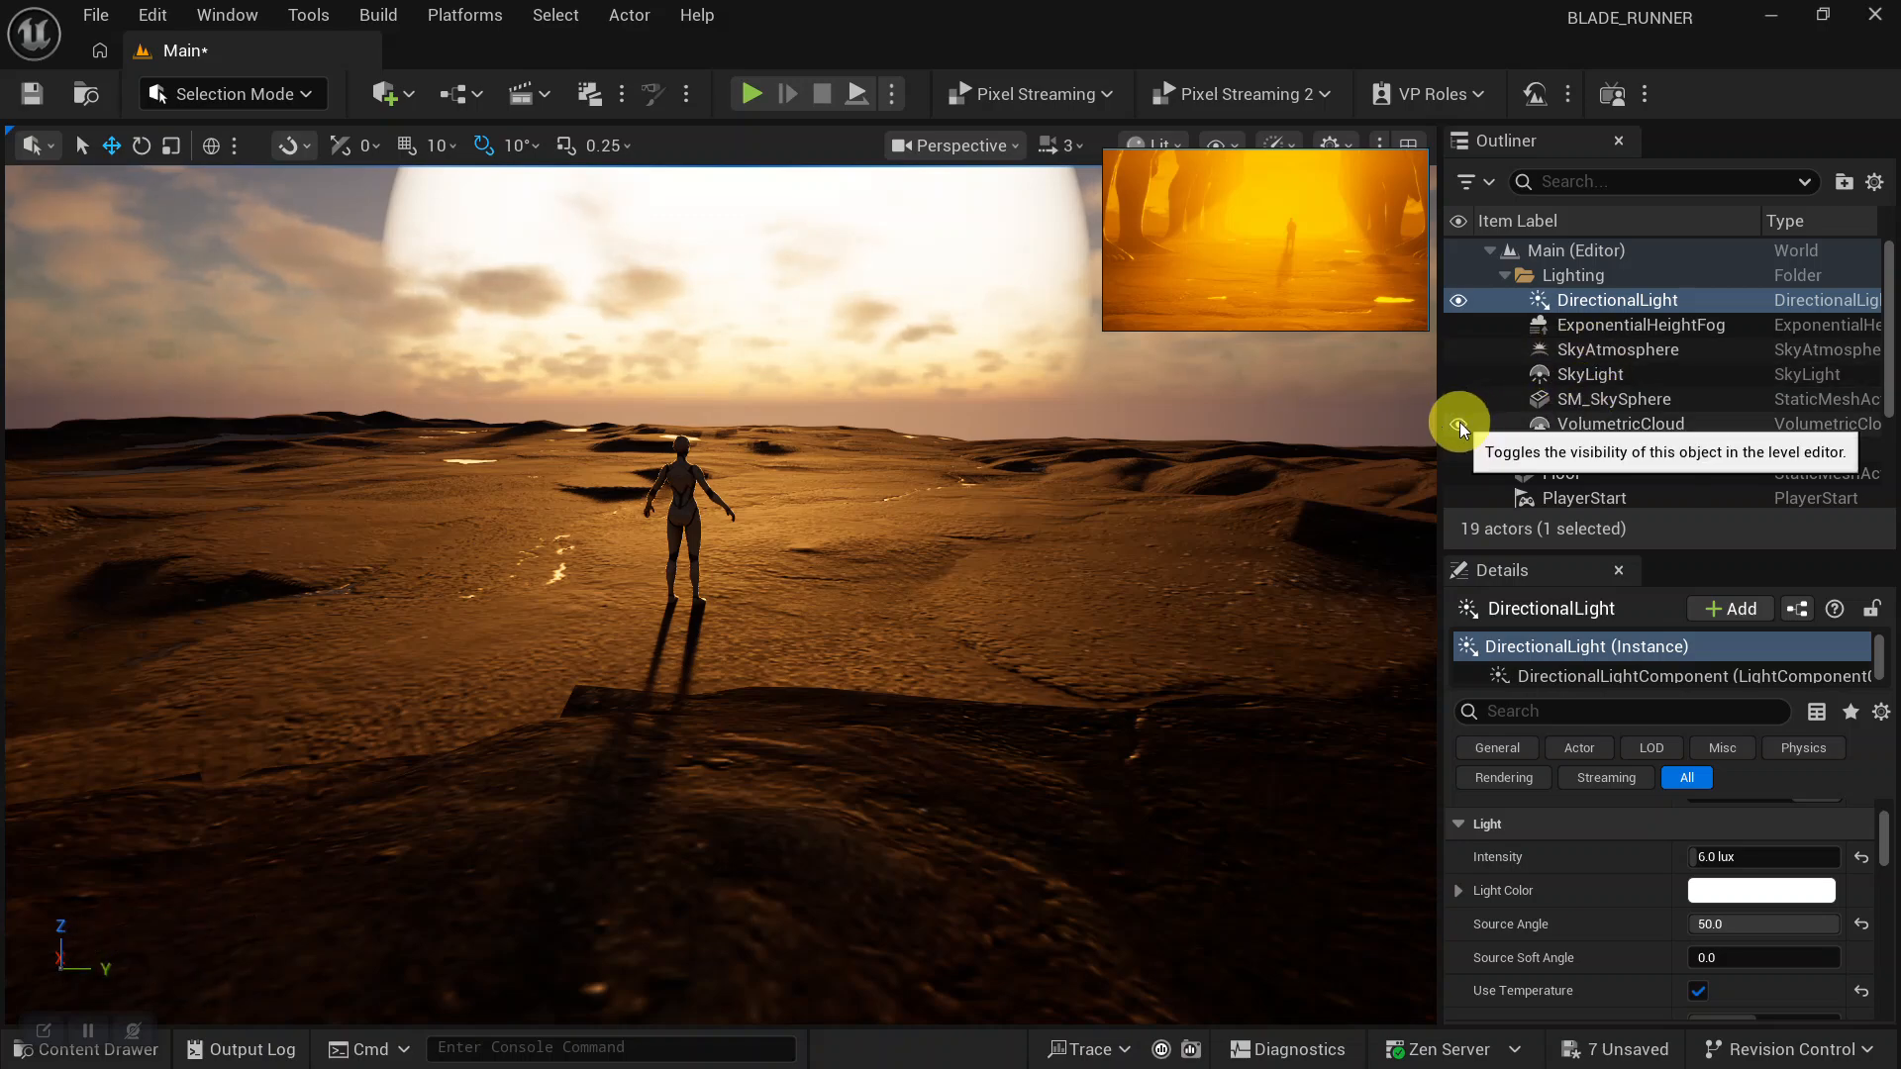
left_click(1459, 423)
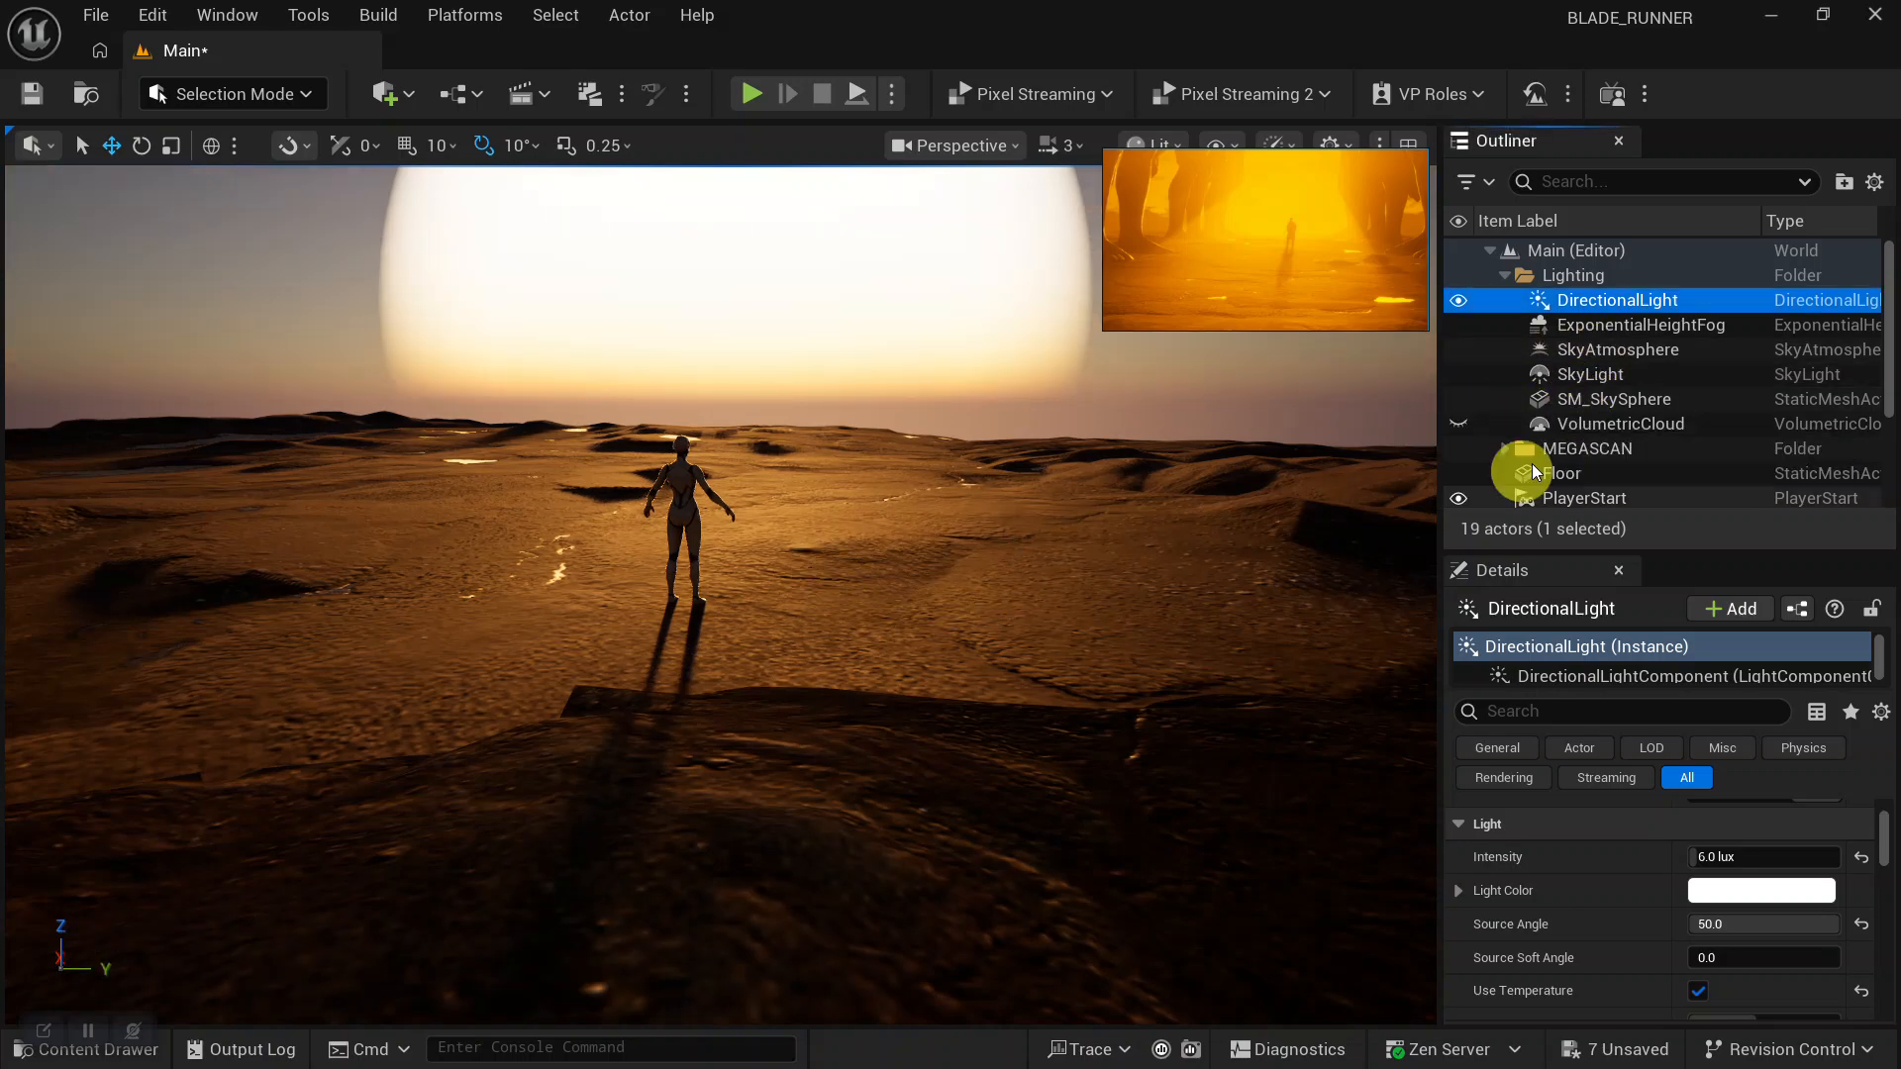
Frame the mannequin in front of the huge sun and shift the sun's direction slightly sideways behind it.
right_click_drag(887, 518, 953, 511, "alt")
middle_click_drag(952, 511, 980, 539, "alt")
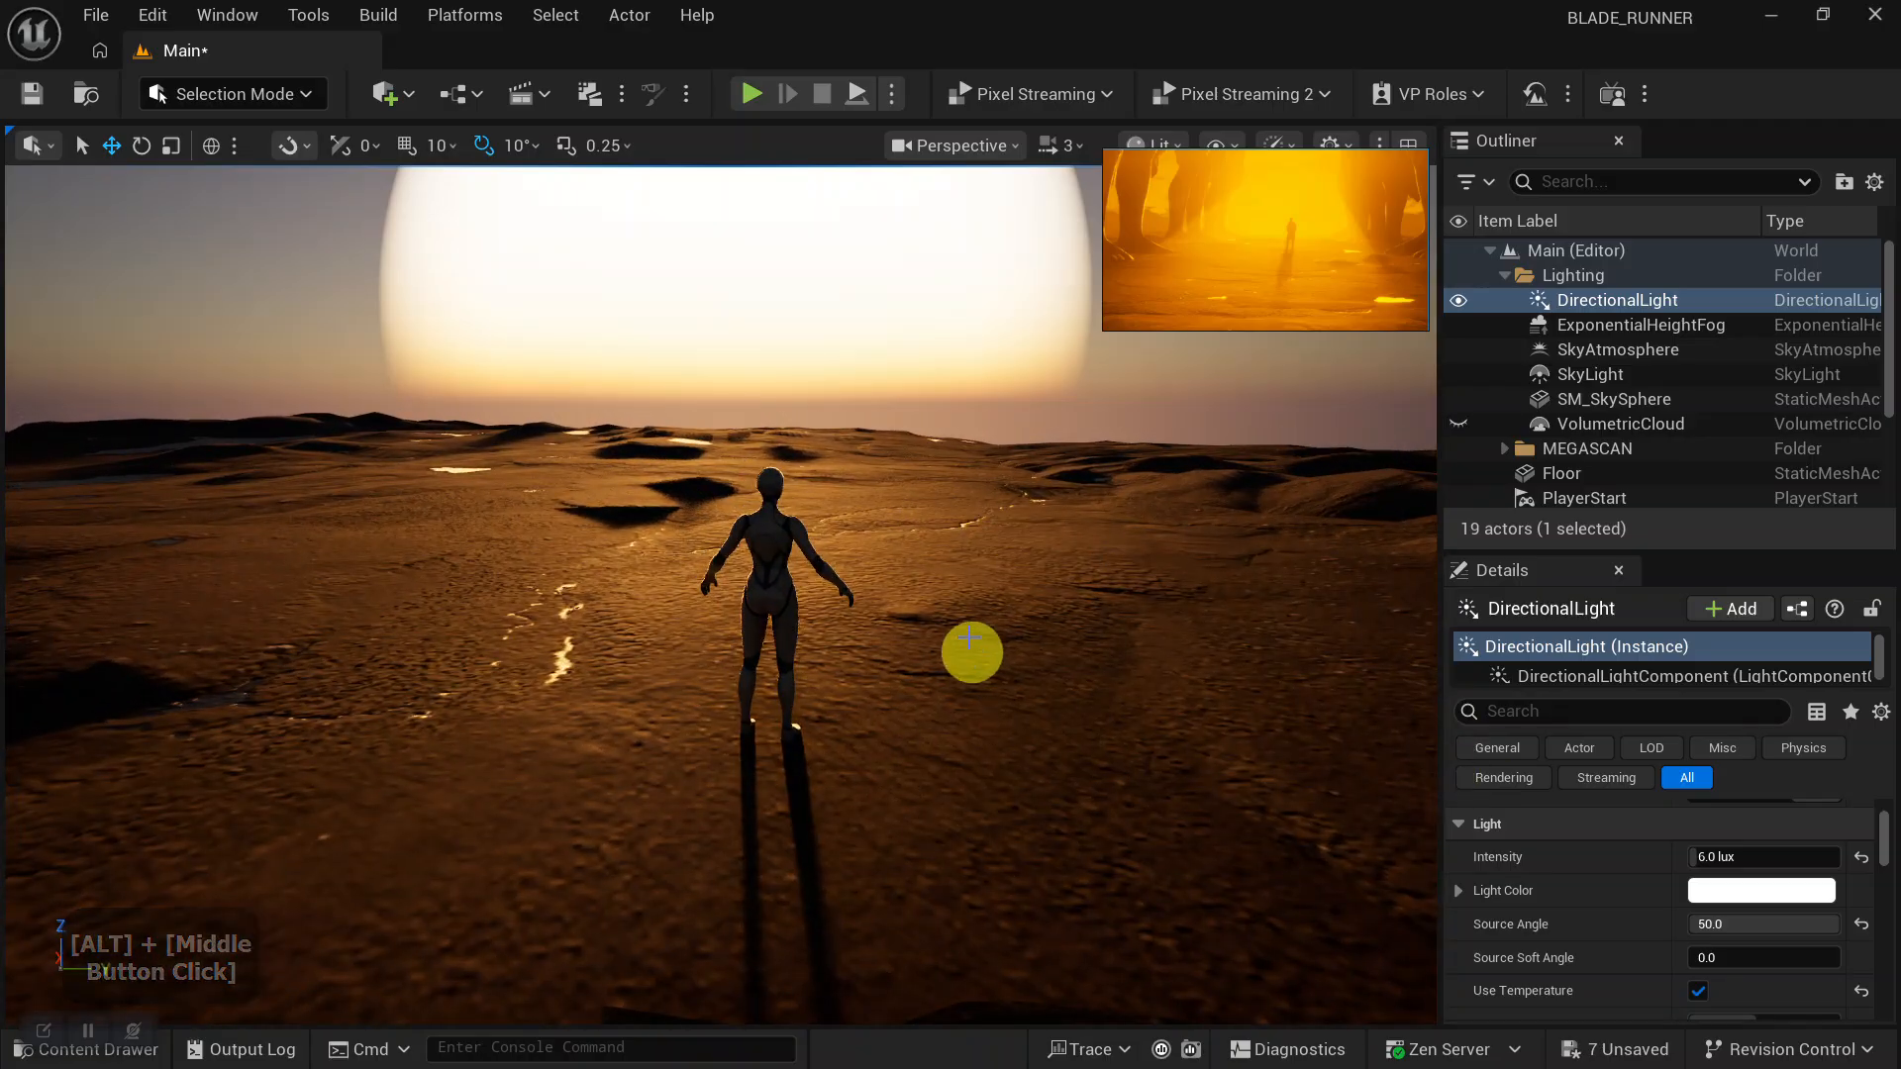
right_click_drag(971, 652, 938, 615, "alt")
left_click_drag(938, 615, 938, 615, "alt")
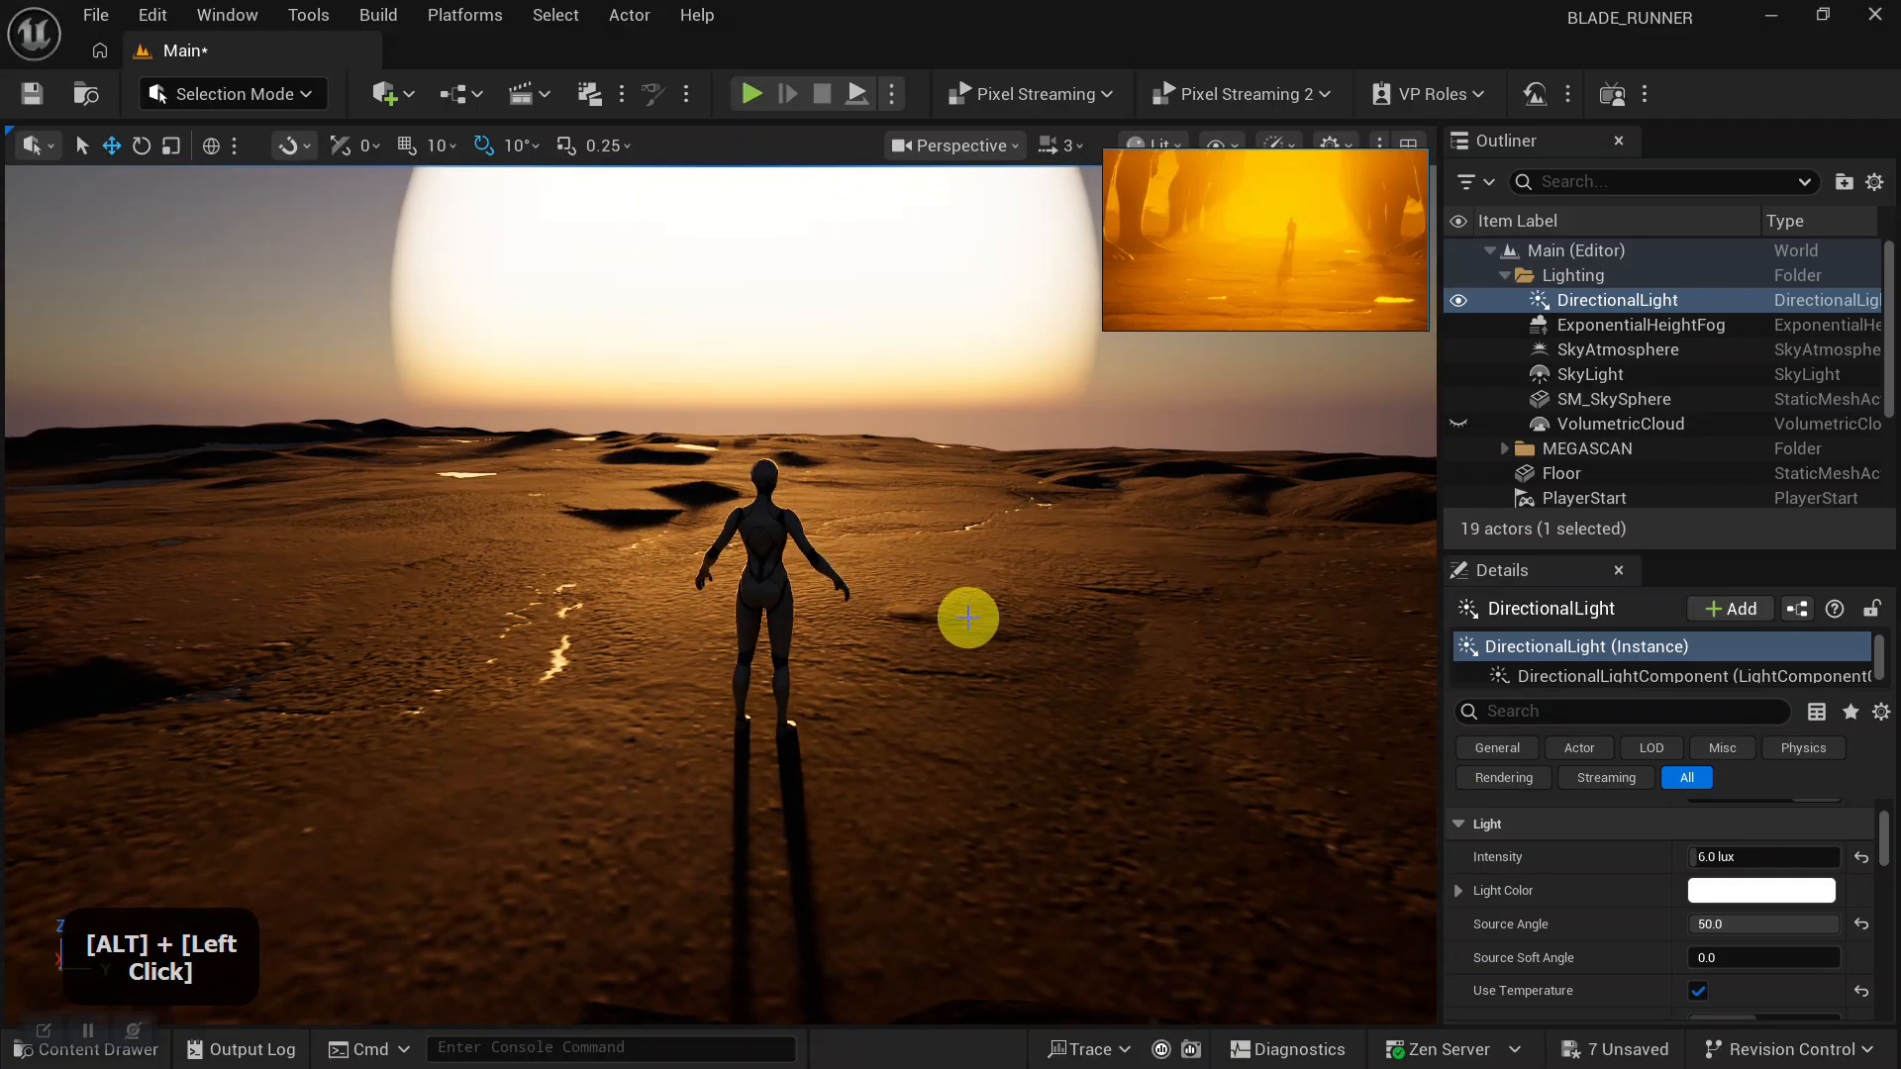
key("ctrl+l")
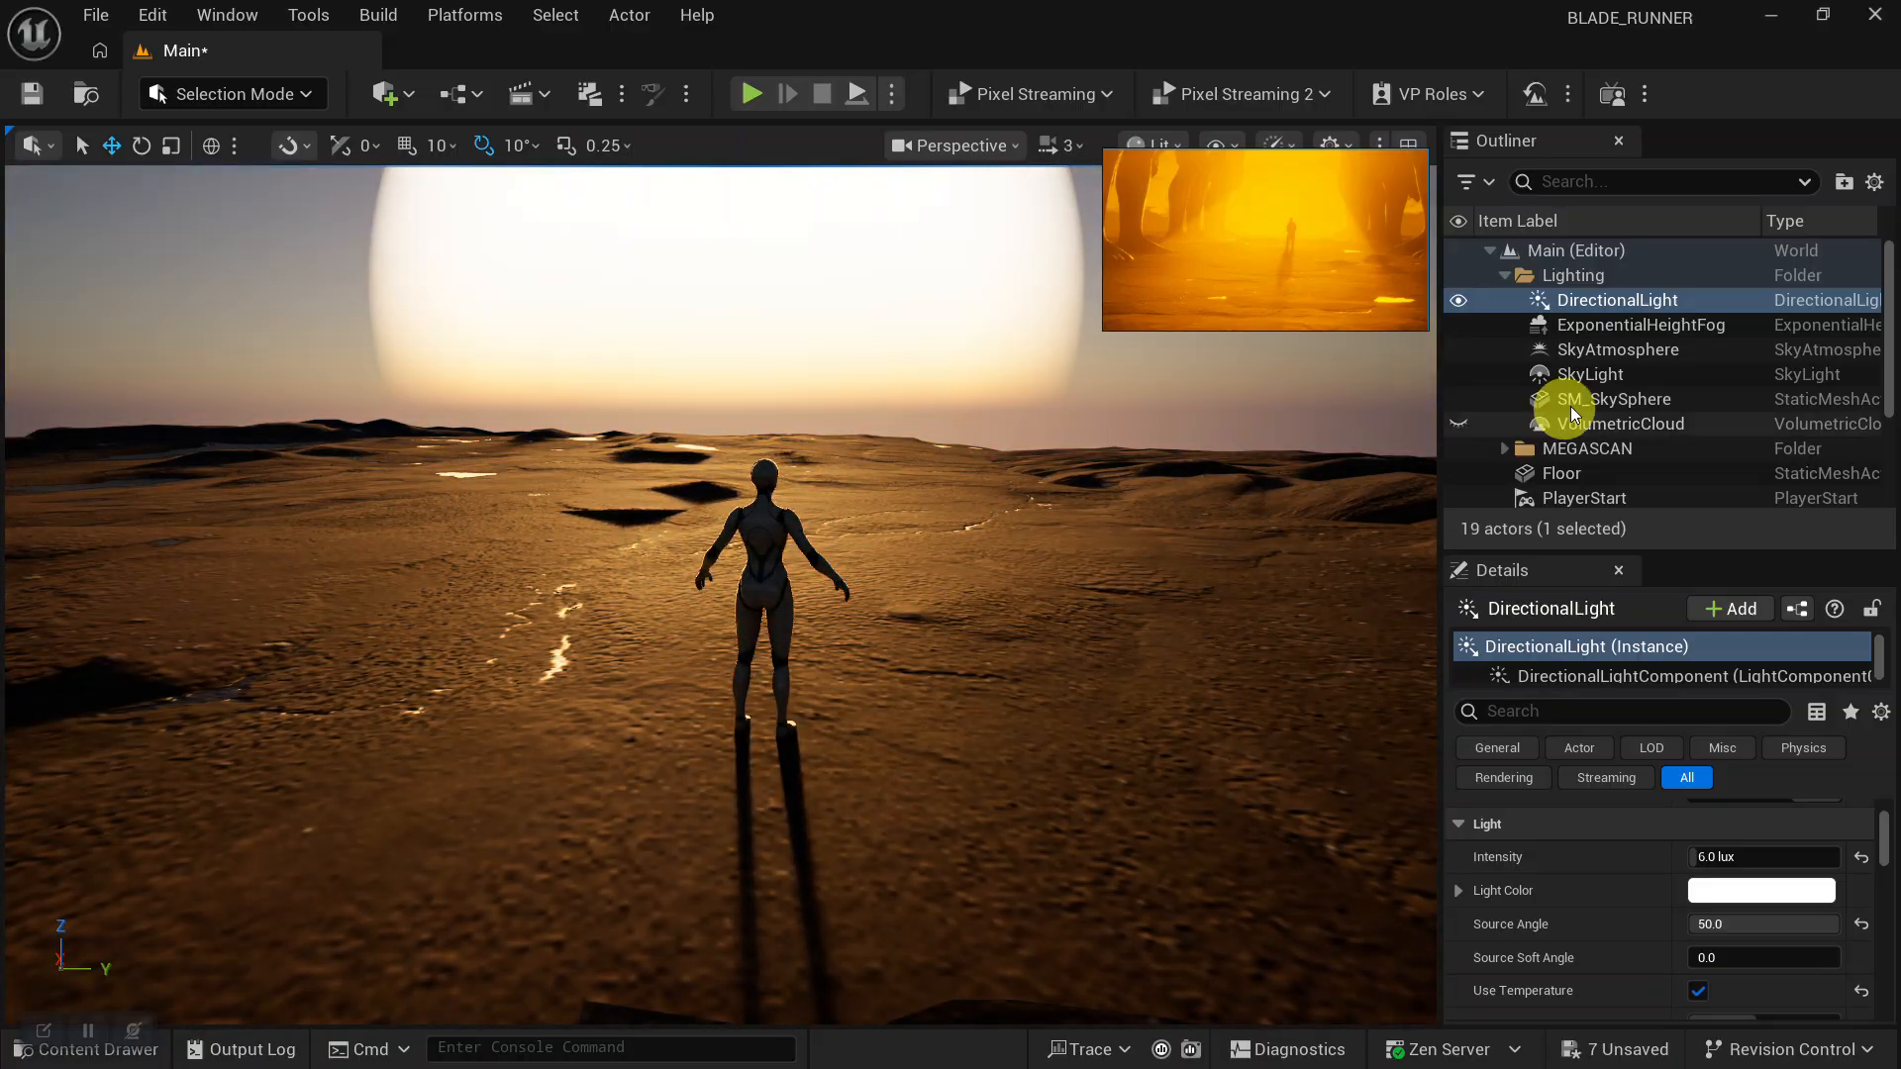
Hide the ExponentialHeightFog in the level.
left_click(1588, 329)
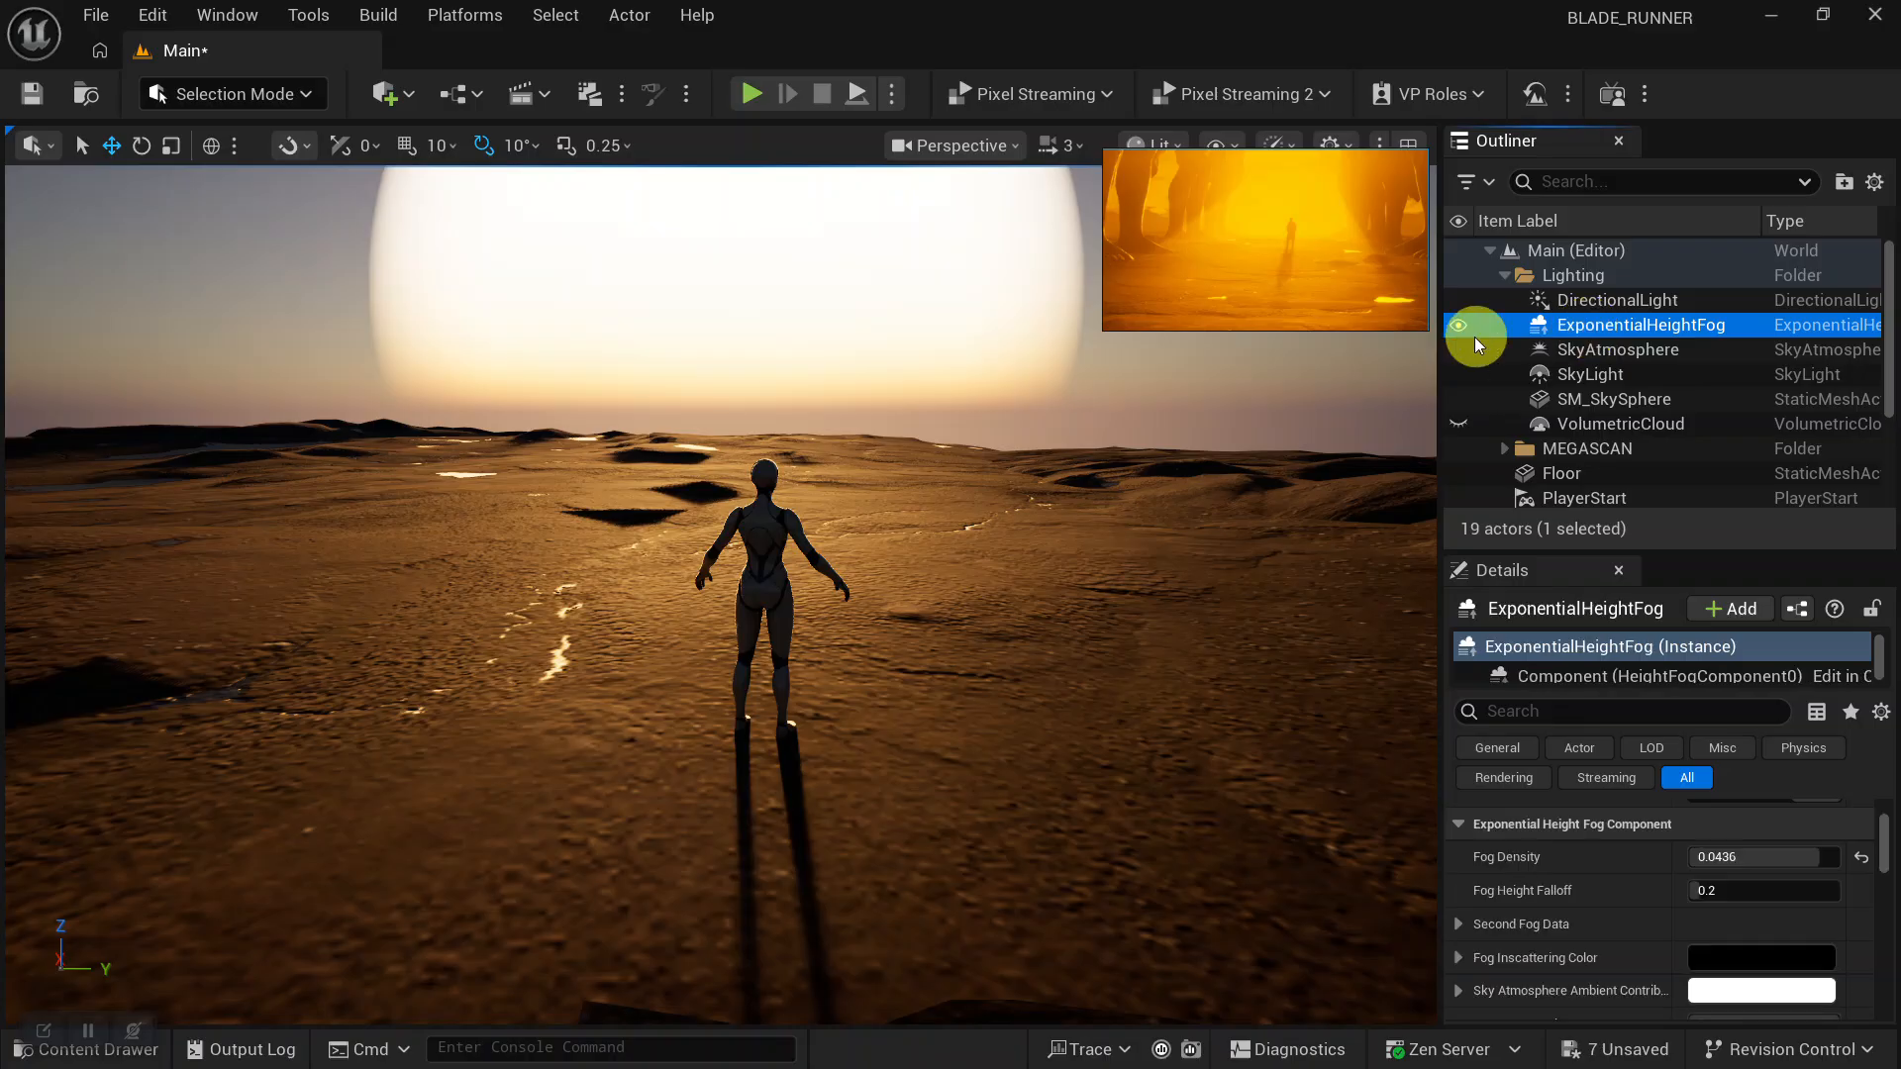
left_click(1458, 324)
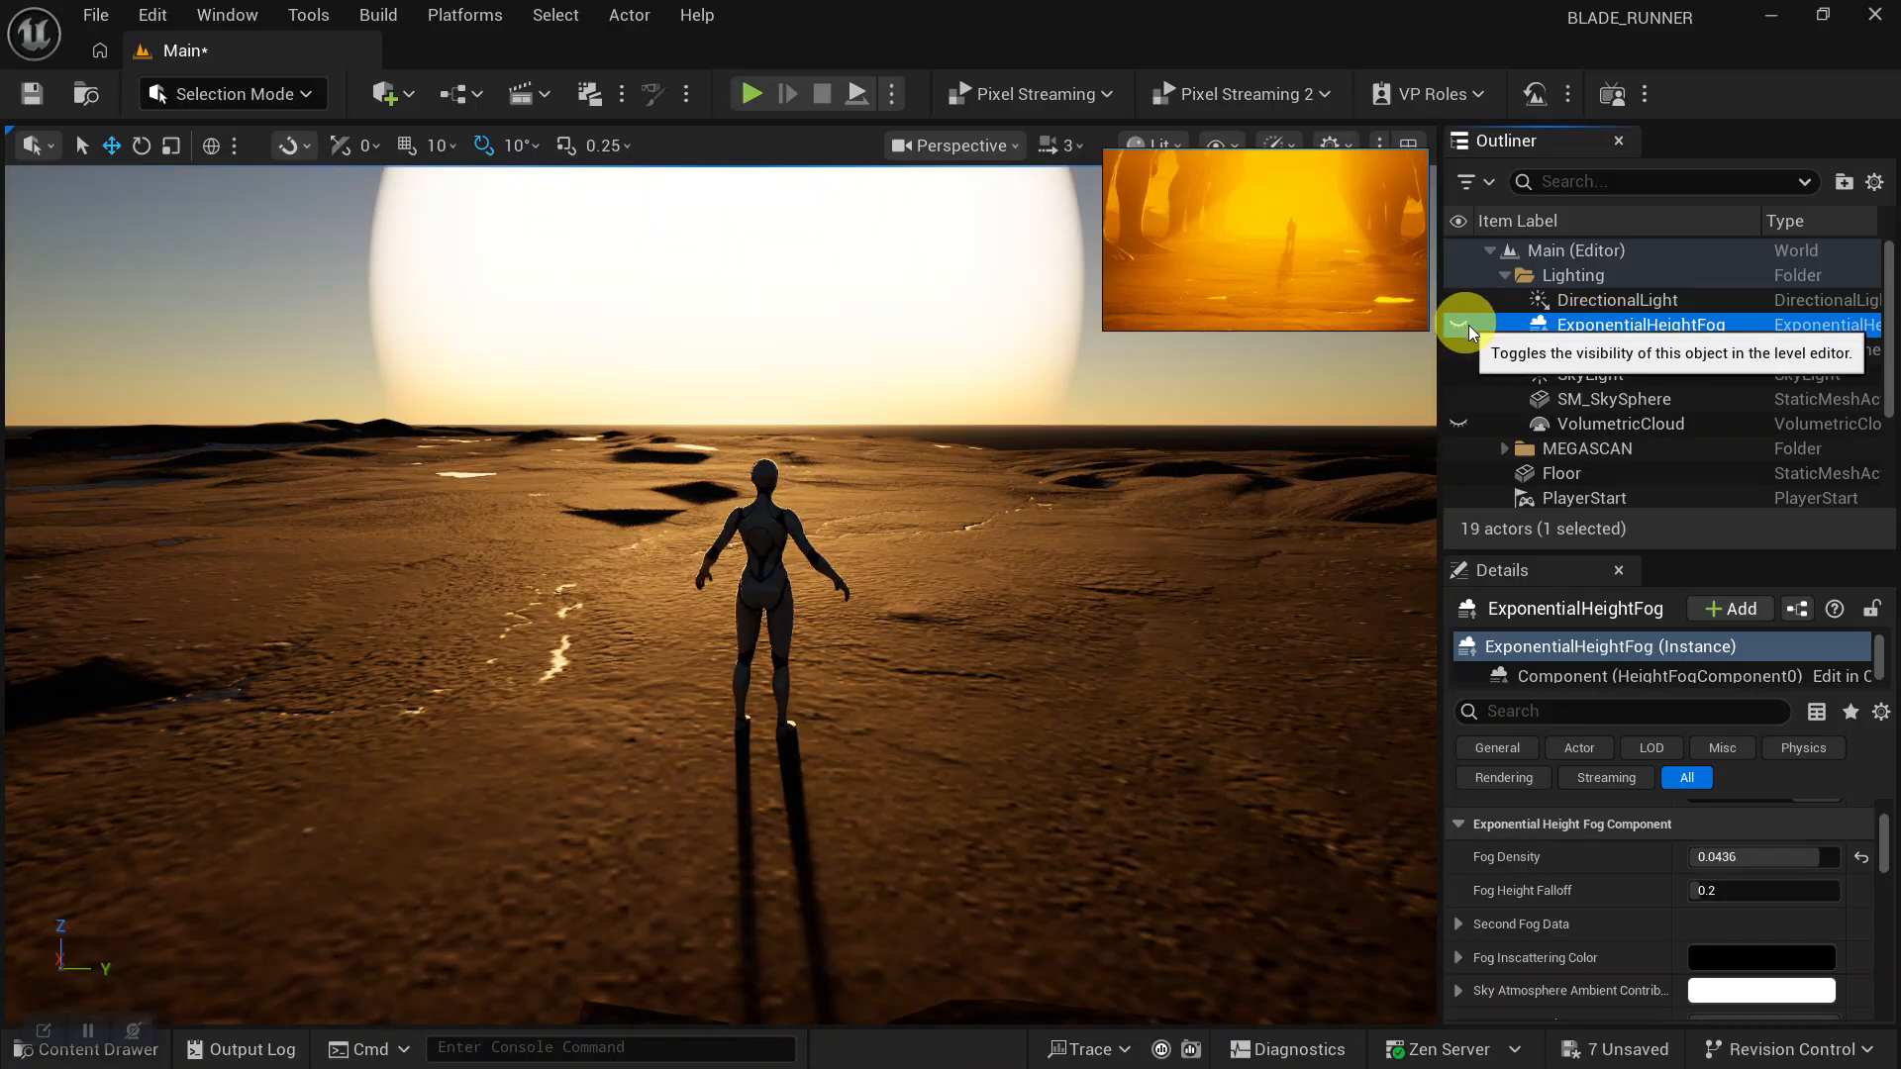
Make the ExponentialHeightFog visible again in the level and check the haze on the horizon behind the mannequin.
mouse_move(997, 611)
left_mouse_down("alt")
mouse_move(997, 665)
mouse_move(985, 594)
mouse_move(1001, 615)
left_mouse_up("alt")
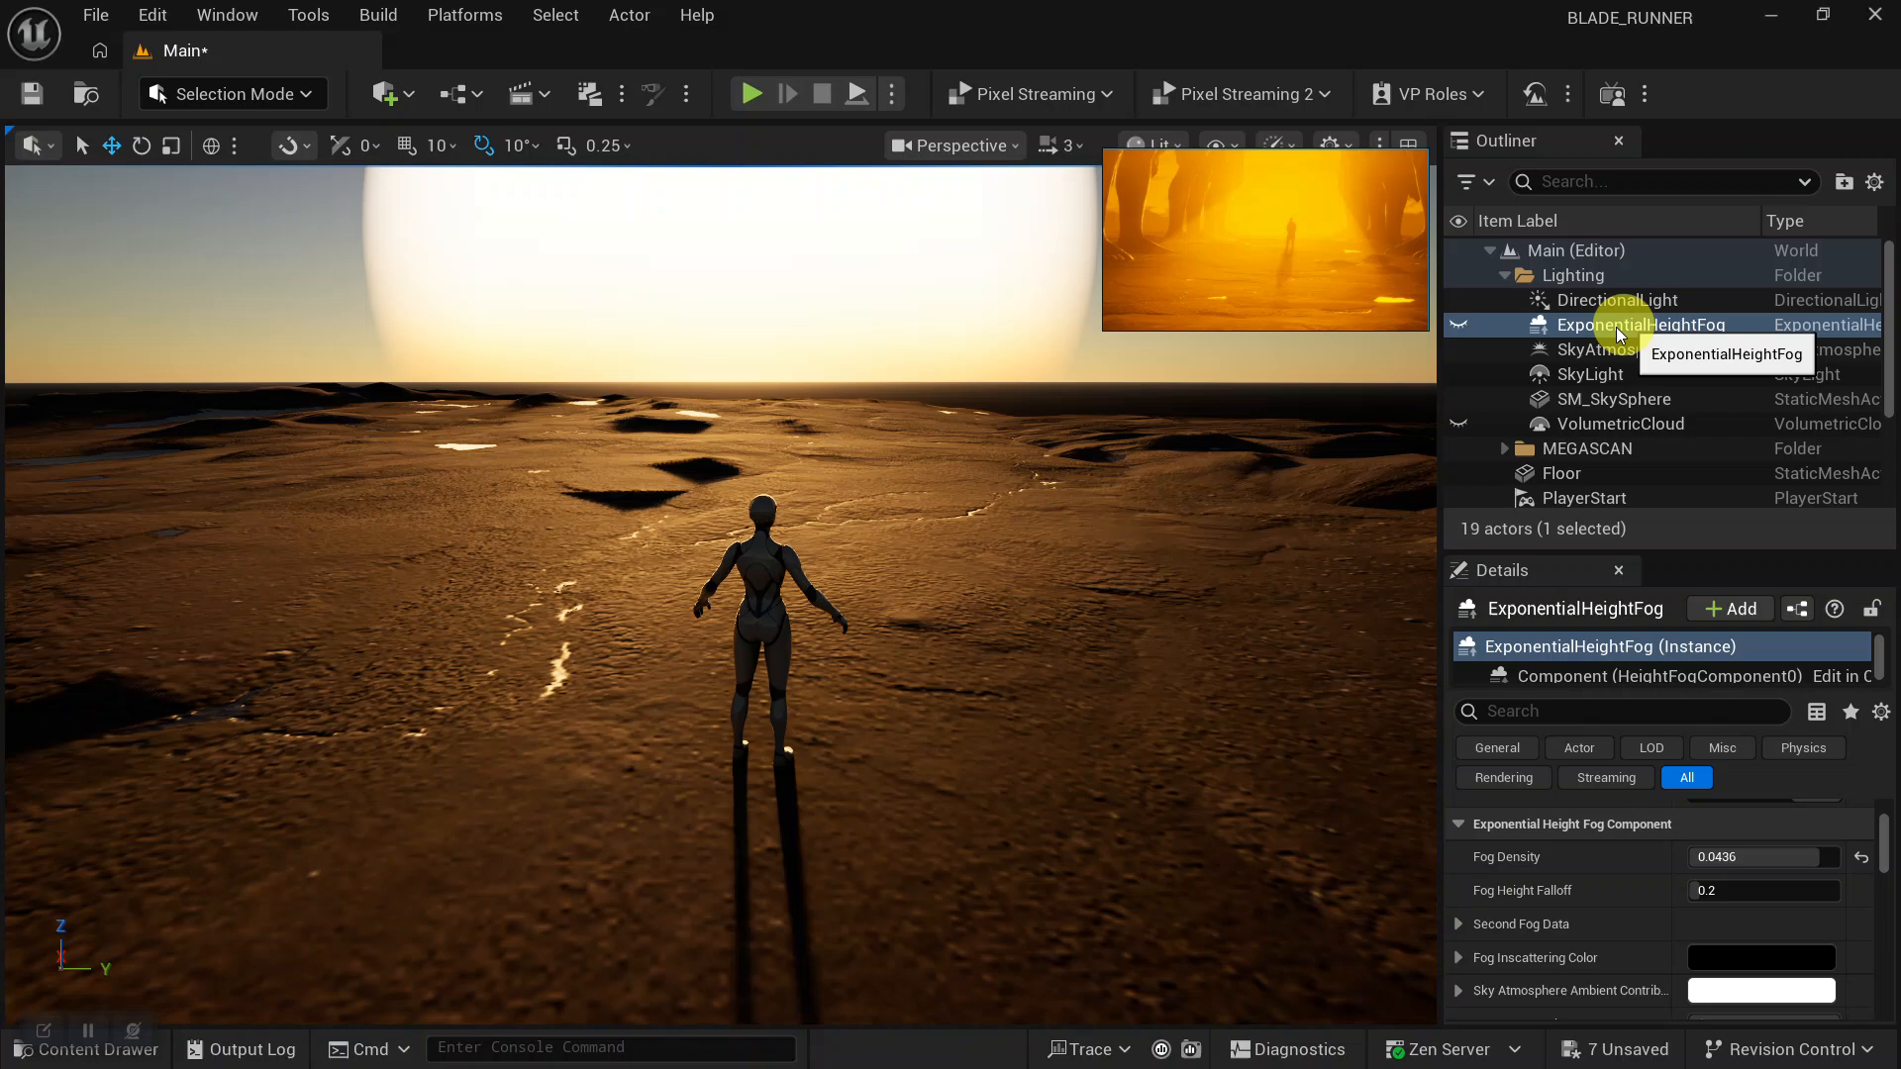
left_click(1459, 325)
right_click_drag(934, 598, 942, 674, "alt")
left_click_drag(941, 675, 997, 633, "alt")
mouse_move(997, 633)
right_mouse_down("alt")
mouse_move(981, 641)
mouse_move(990, 620)
right_mouse_up("alt")
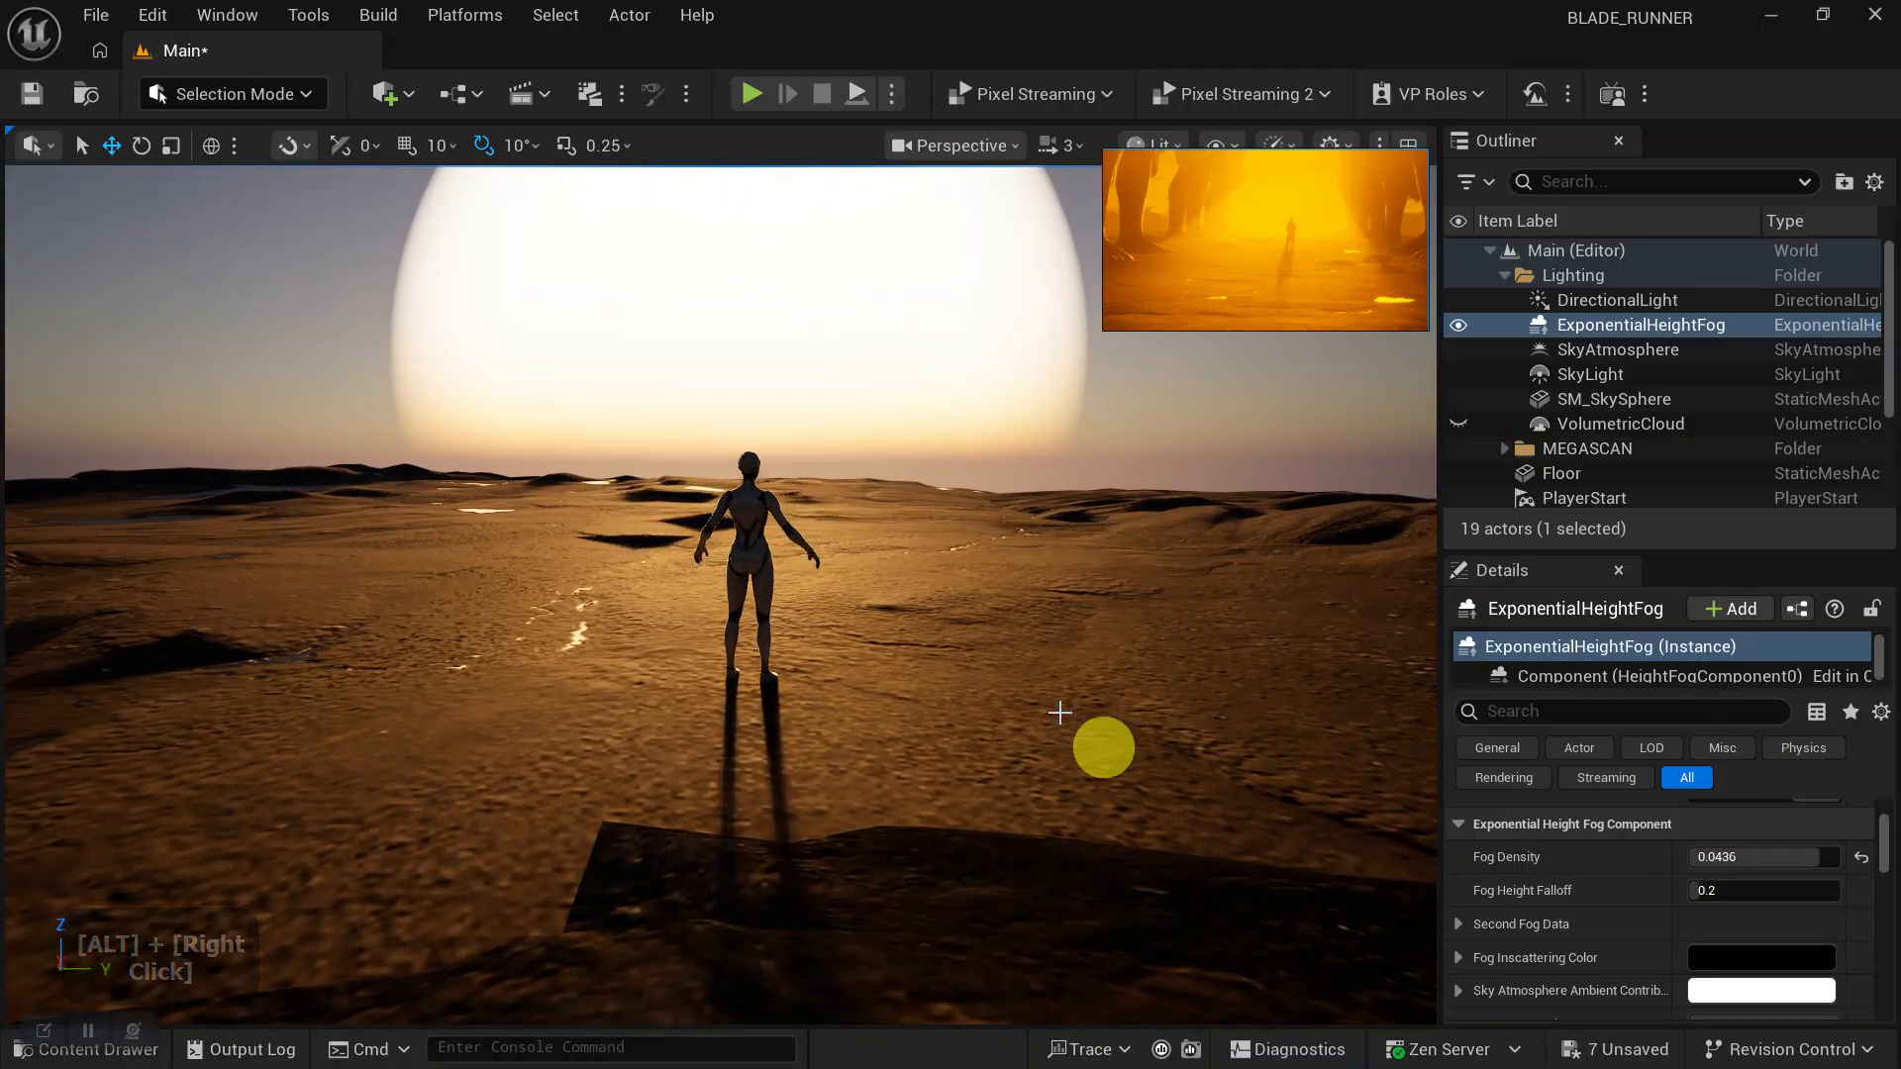
scroll(1649, 946, "down", 2)
scroll(1644, 943, "up", 3)
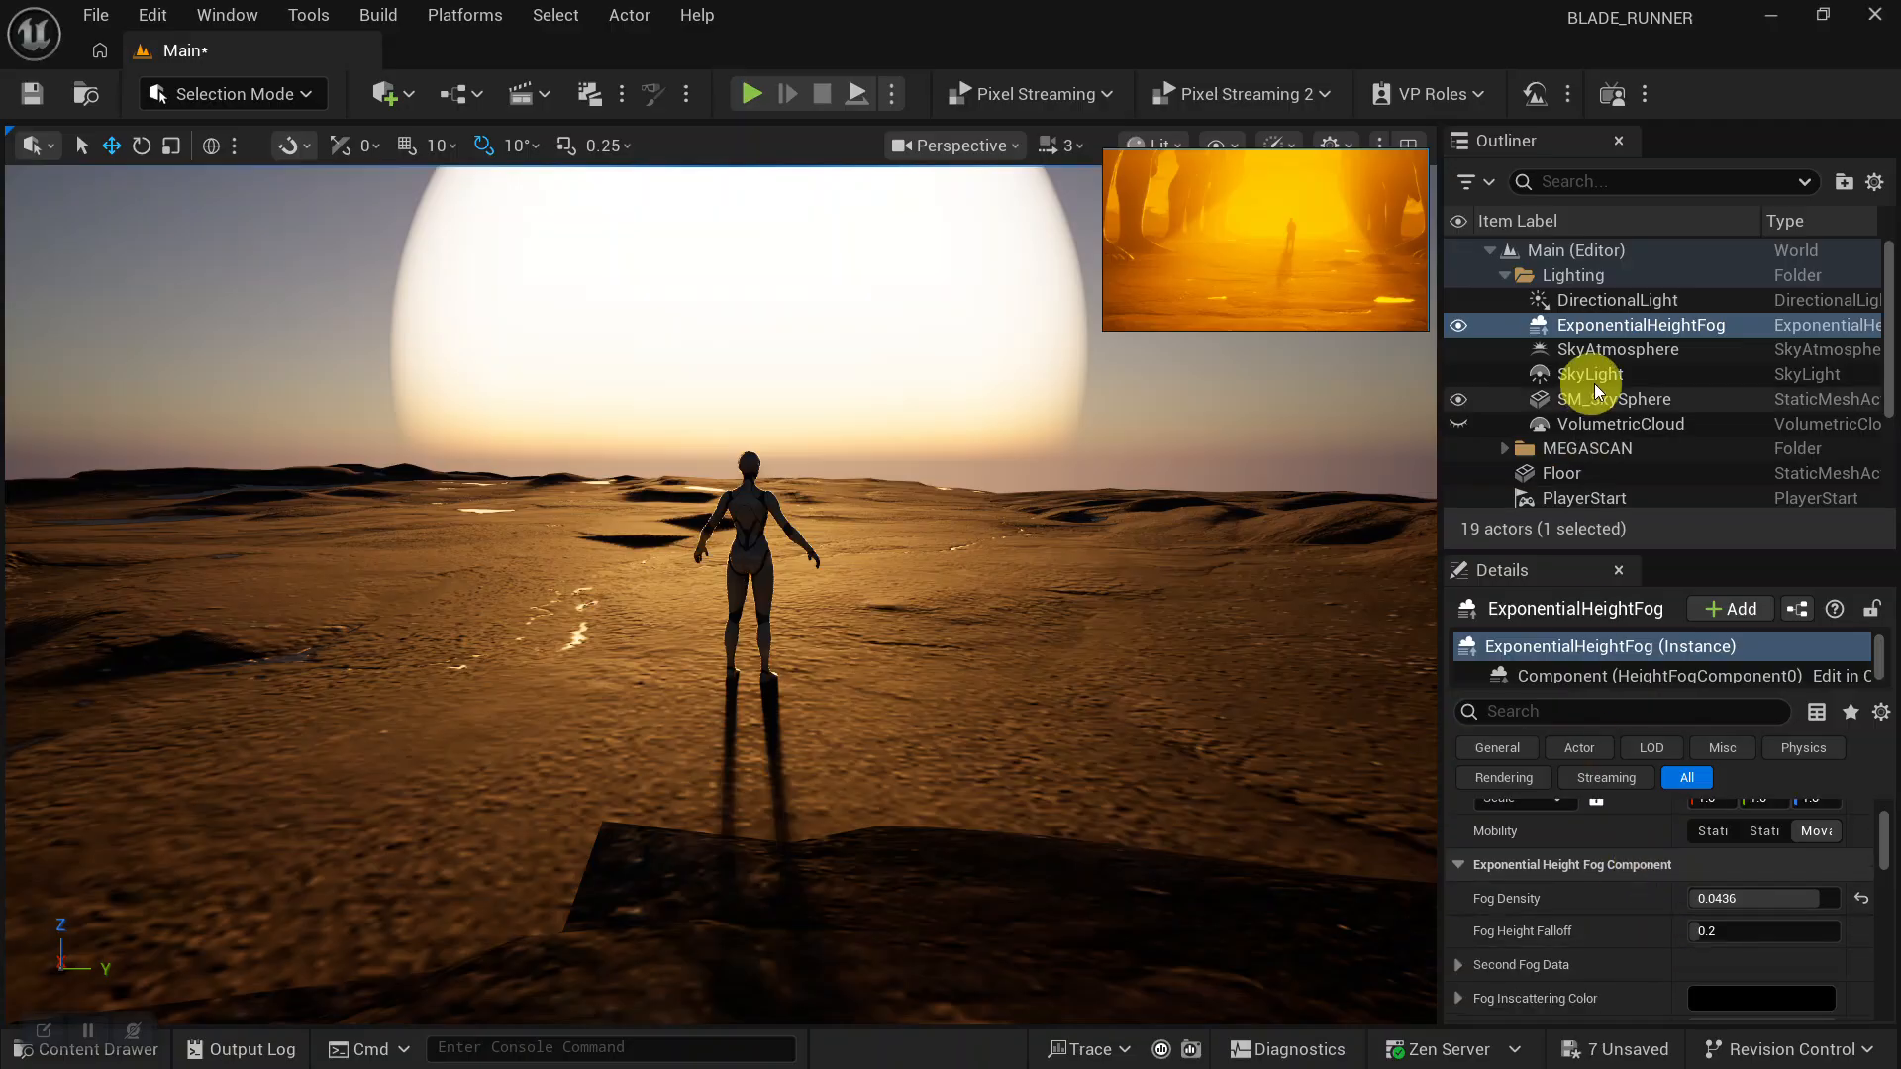
Tint the DirectionalLight's Light Color a warm orange, about hex sRGB FFC75FFF.
left_click(1608, 301)
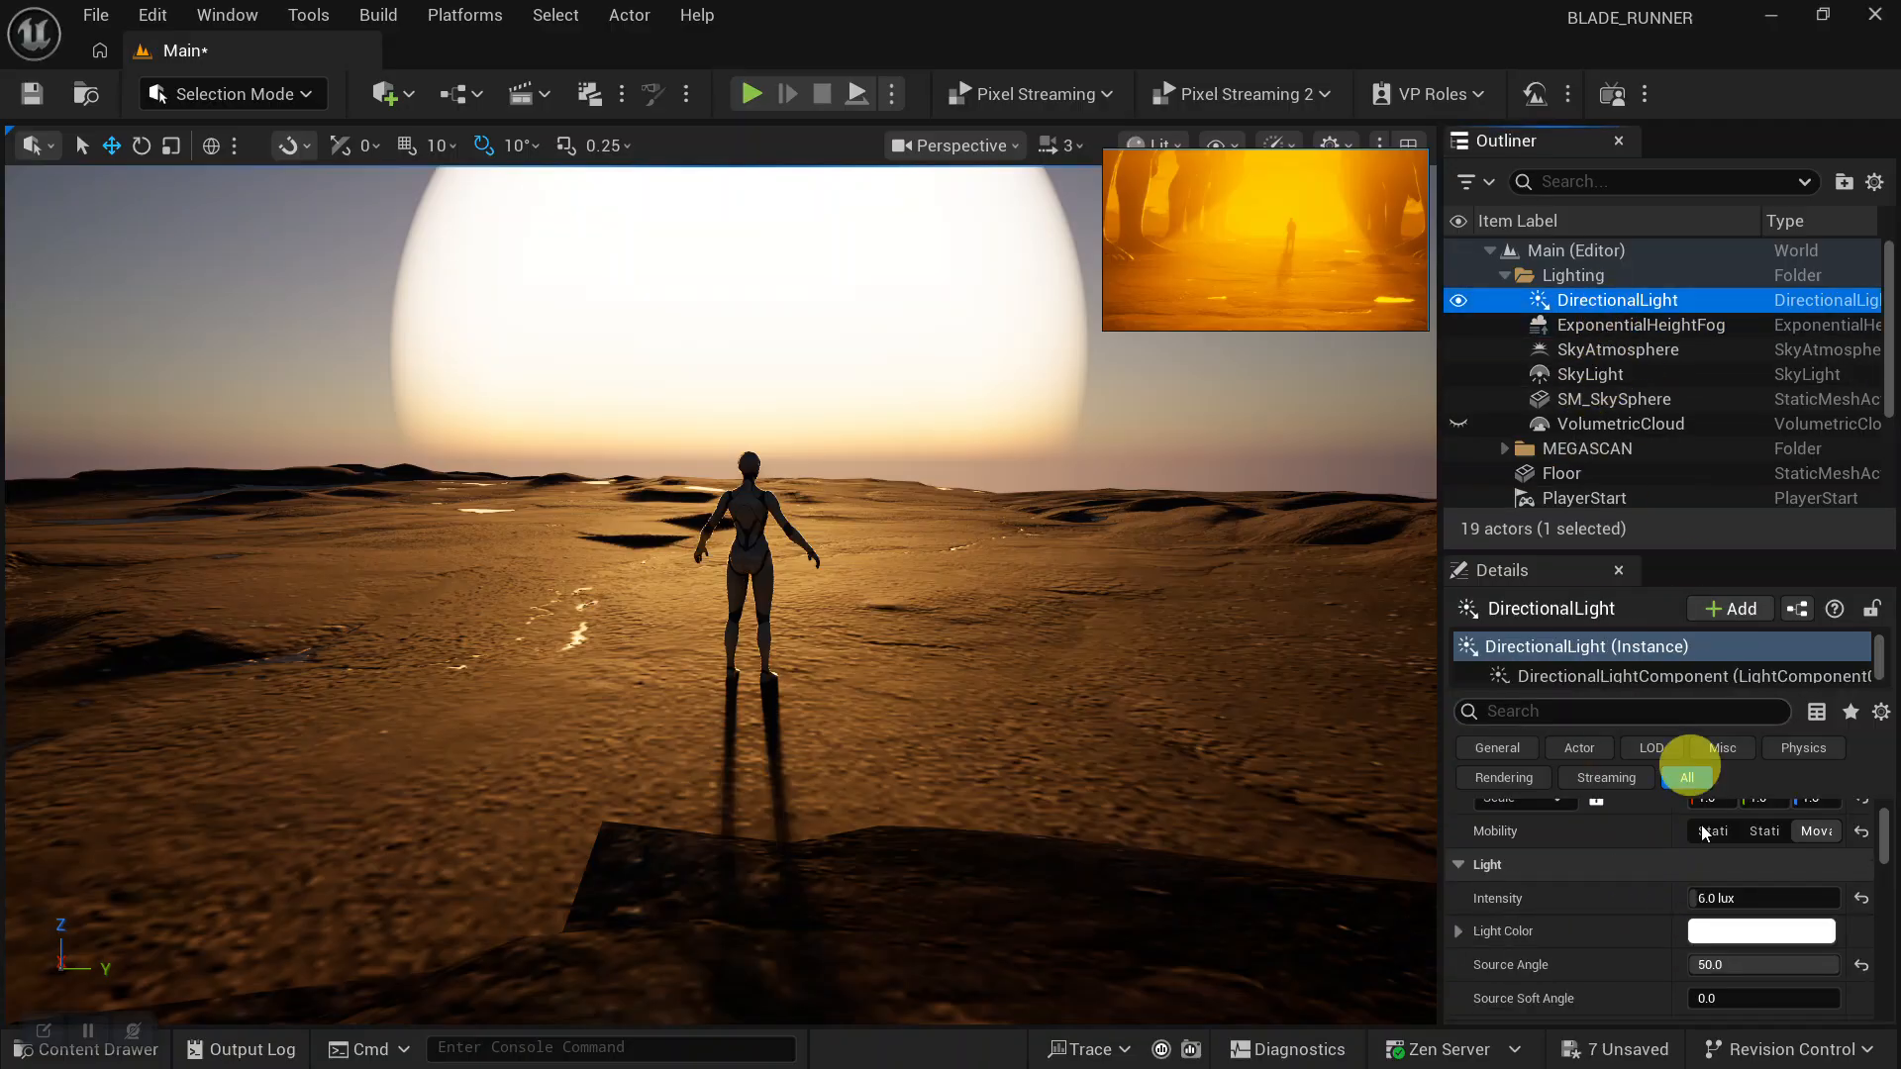
left_click(1707, 933)
left_click_drag(1290, 554, 1304, 573)
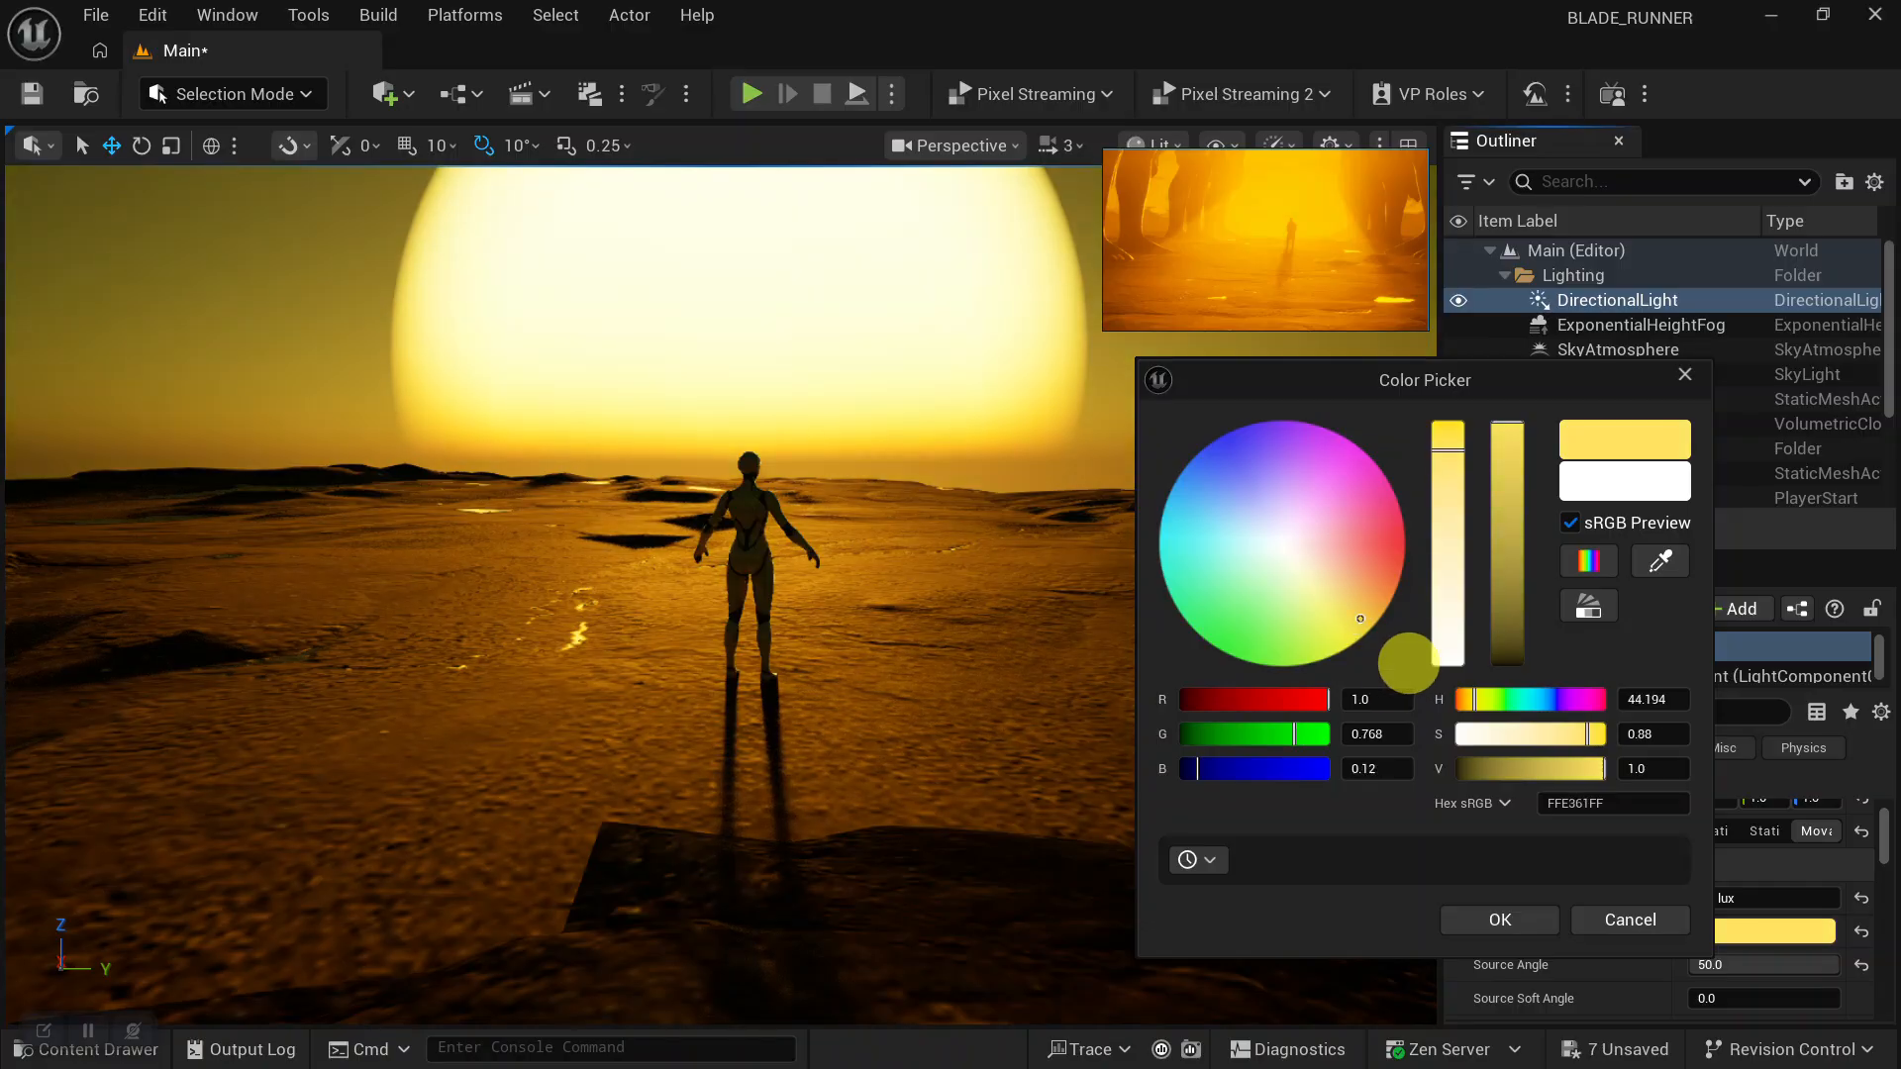
left_click_drag(1407, 663, 1428, 647)
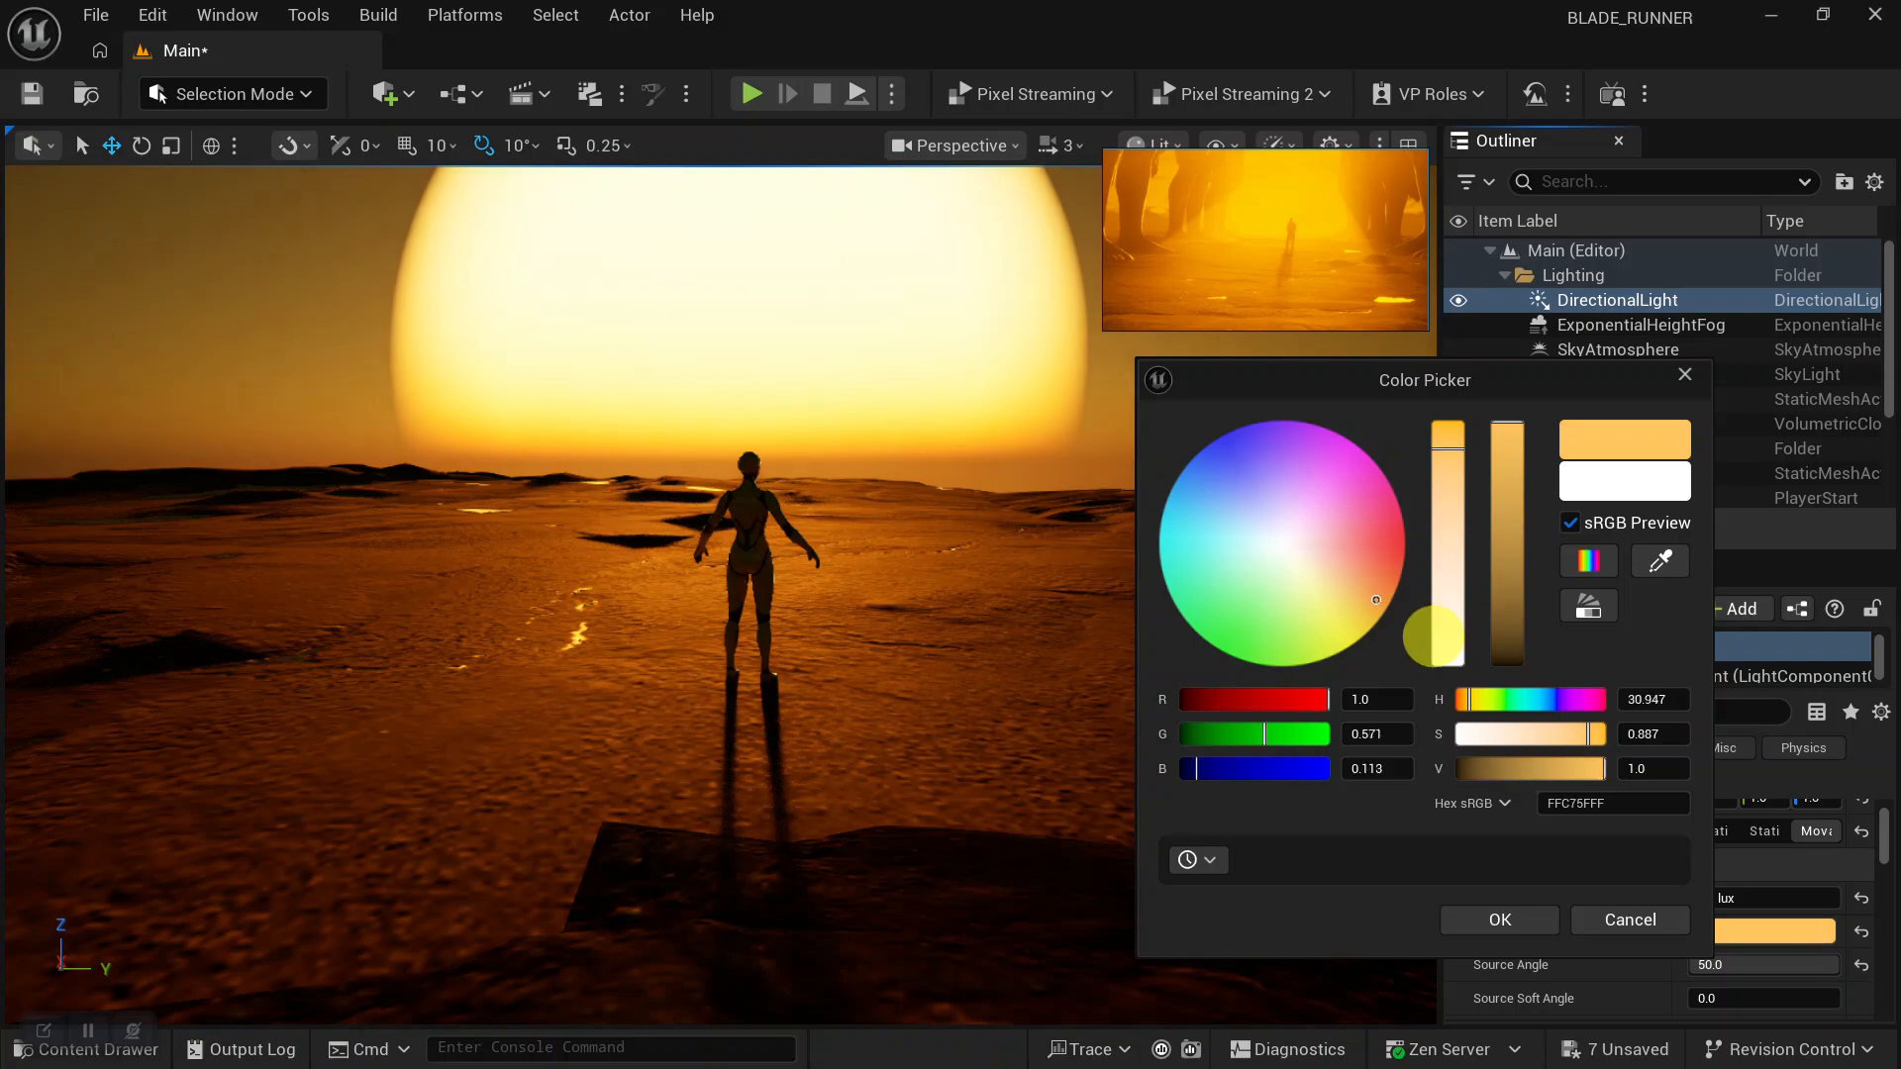
left_click(1685, 374)
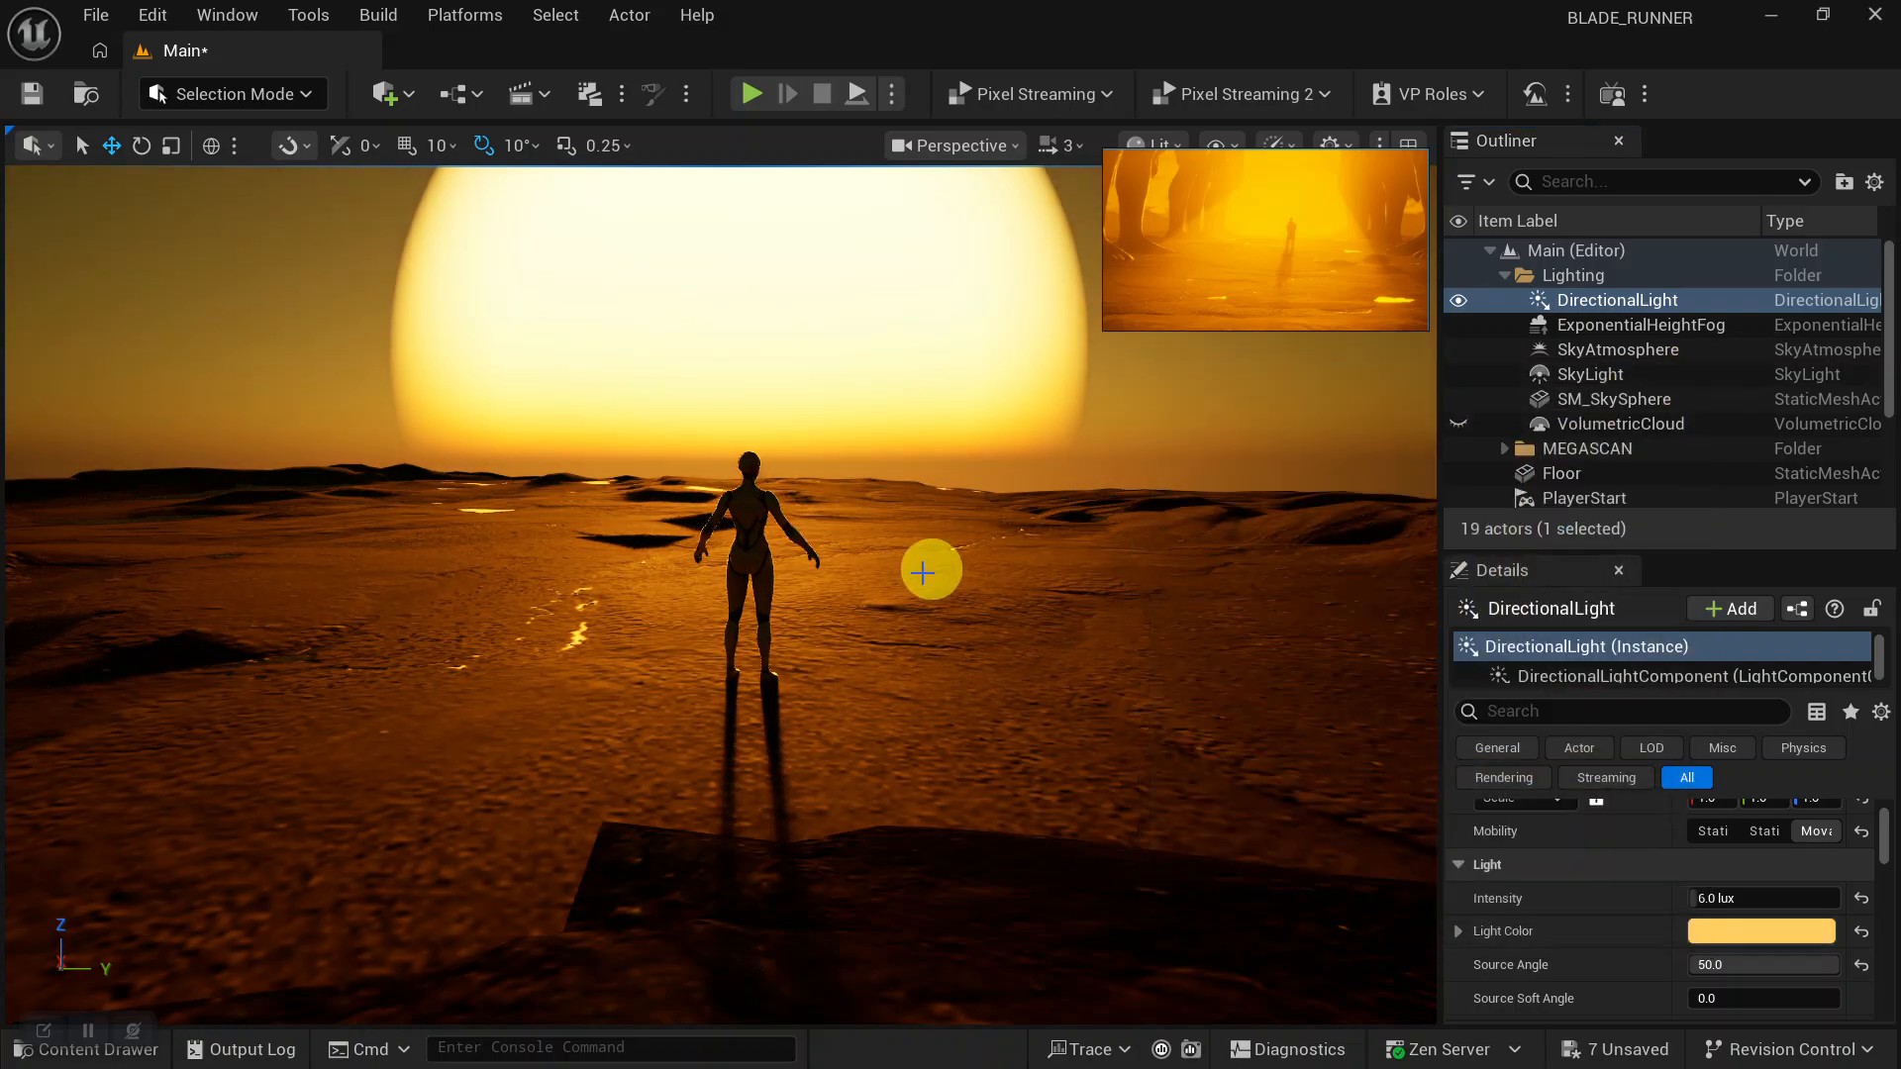
Examine the mannequin against the orange sun from several distances, heights and angles.
left_click_drag(921, 574, 933, 624, "alt")
right_click_drag(933, 624, 983, 581, "alt")
mouse_move(983, 581)
left_mouse_down("alt")
mouse_move(925, 548)
mouse_move(964, 517)
mouse_move(1014, 534)
mouse_move(1090, 513)
mouse_move(972, 556)
left_mouse_up("alt")
right_click_drag(971, 555, 1001, 514, "alt")
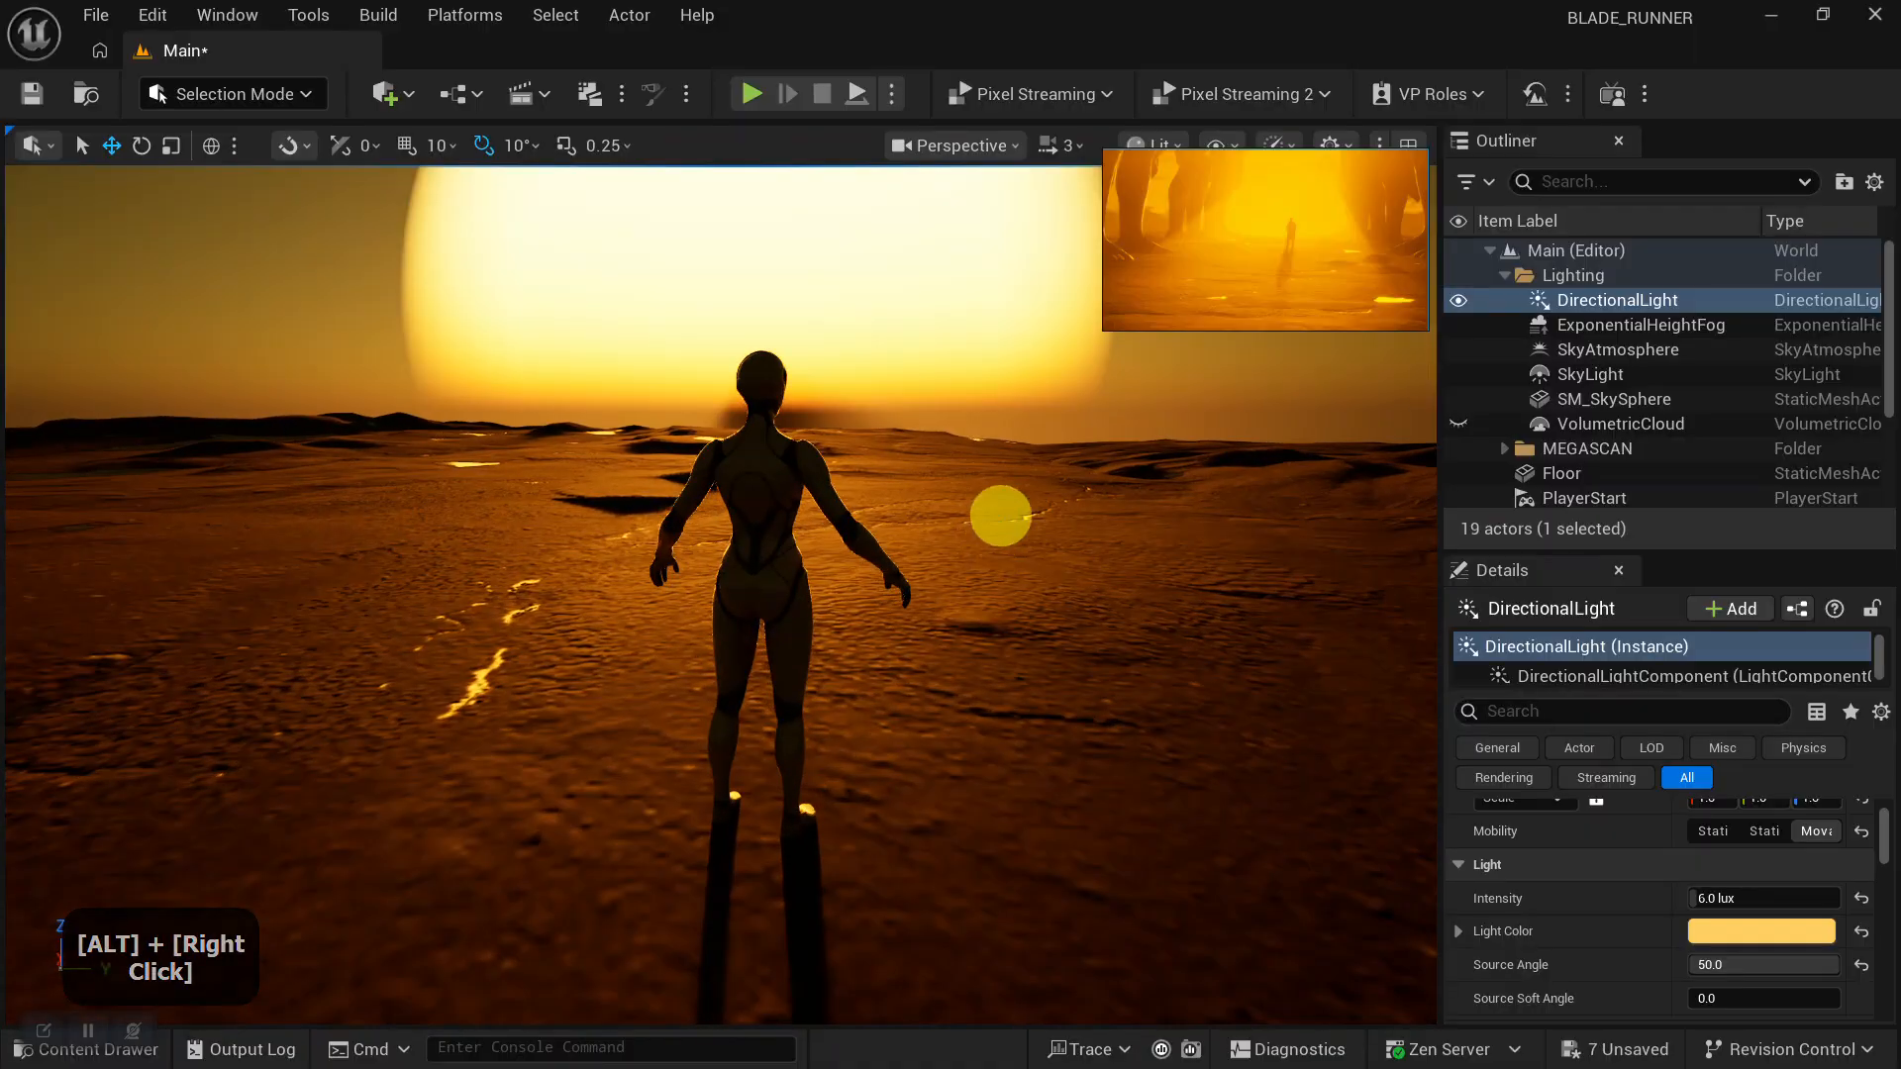
middle_click_drag(1001, 514, 994, 557, "alt")
right_click_drag(1000, 599, 951, 509, "alt")
left_click_drag(951, 509, 1009, 602, "alt")
right_click_drag(1009, 602, 997, 640, "alt")
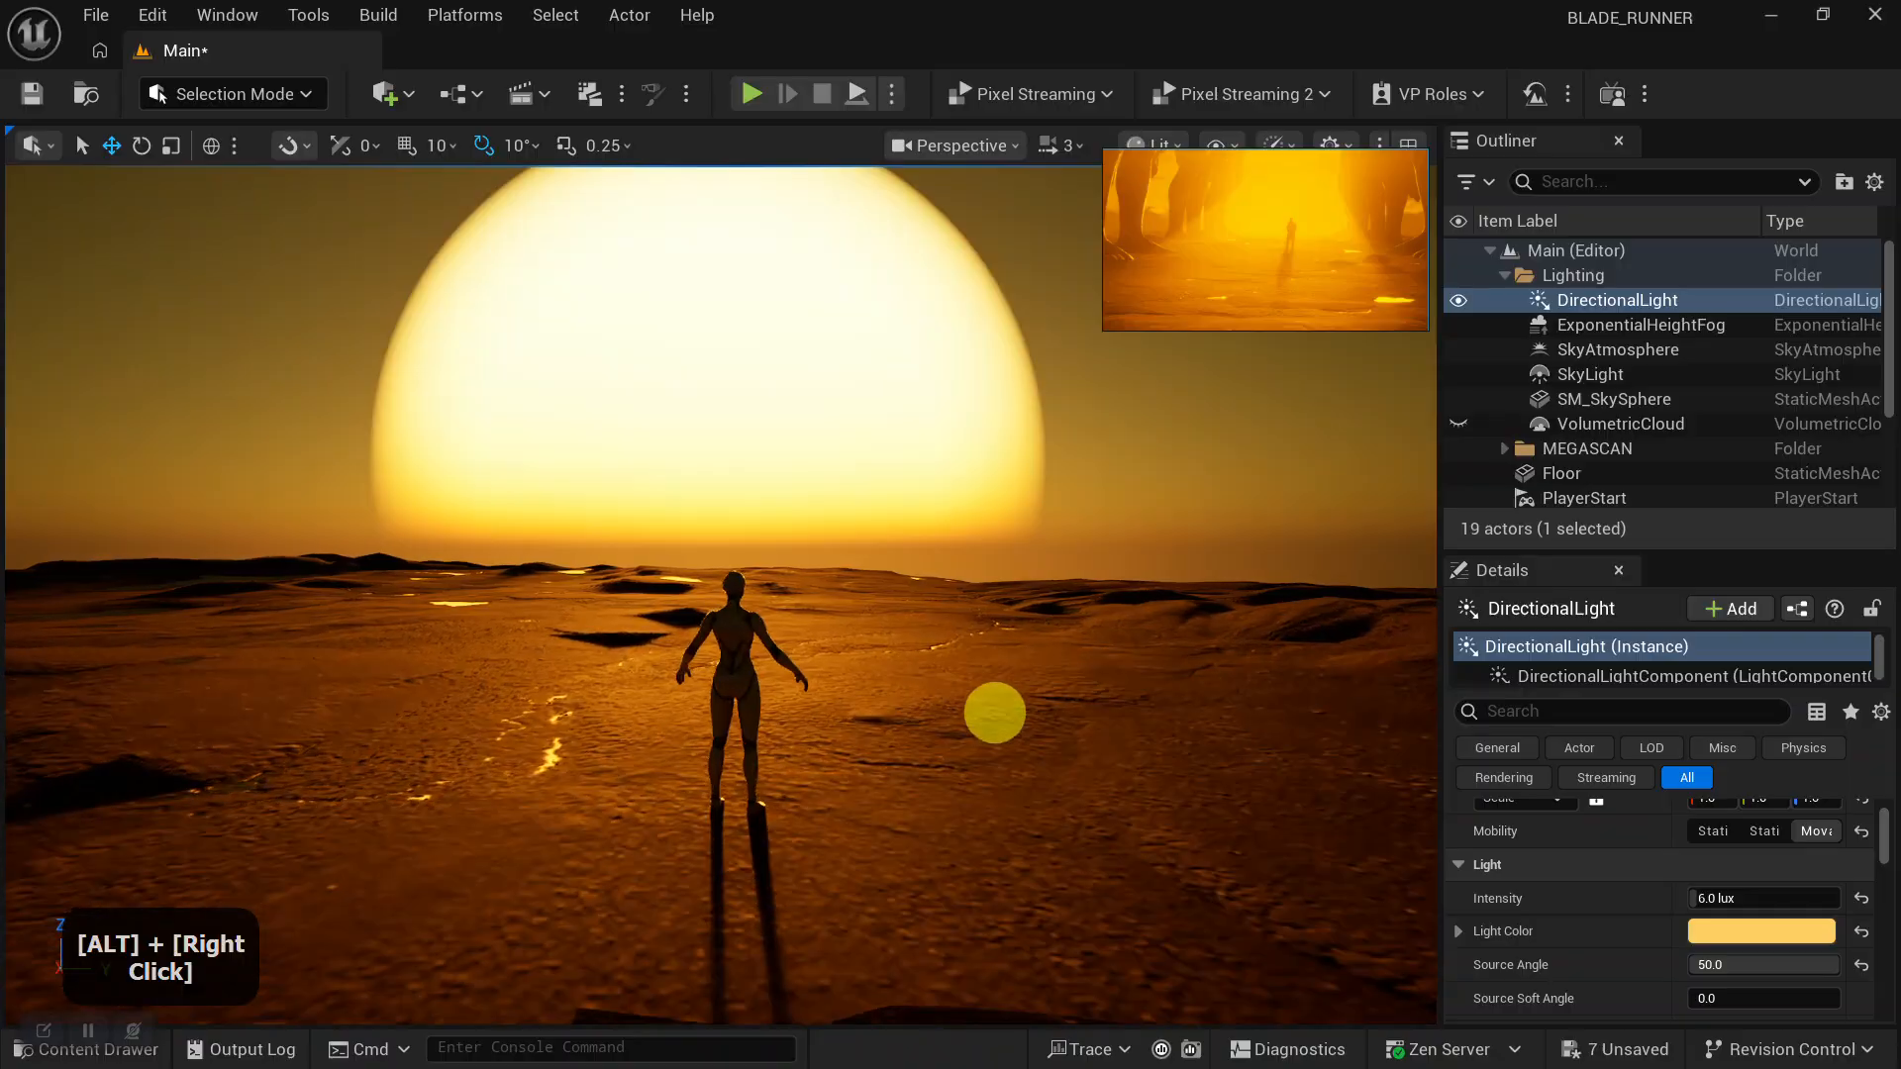
left_click_drag(1042, 648, 1144, 654, "alt")
left_click_drag(1136, 663, 1010, 647, "alt")
left_click_drag(1128, 712, 1019, 670, "alt")
right_click_drag(1019, 670, 1010, 746, "alt")
left_click_drag(1010, 747, 1001, 688, "alt")
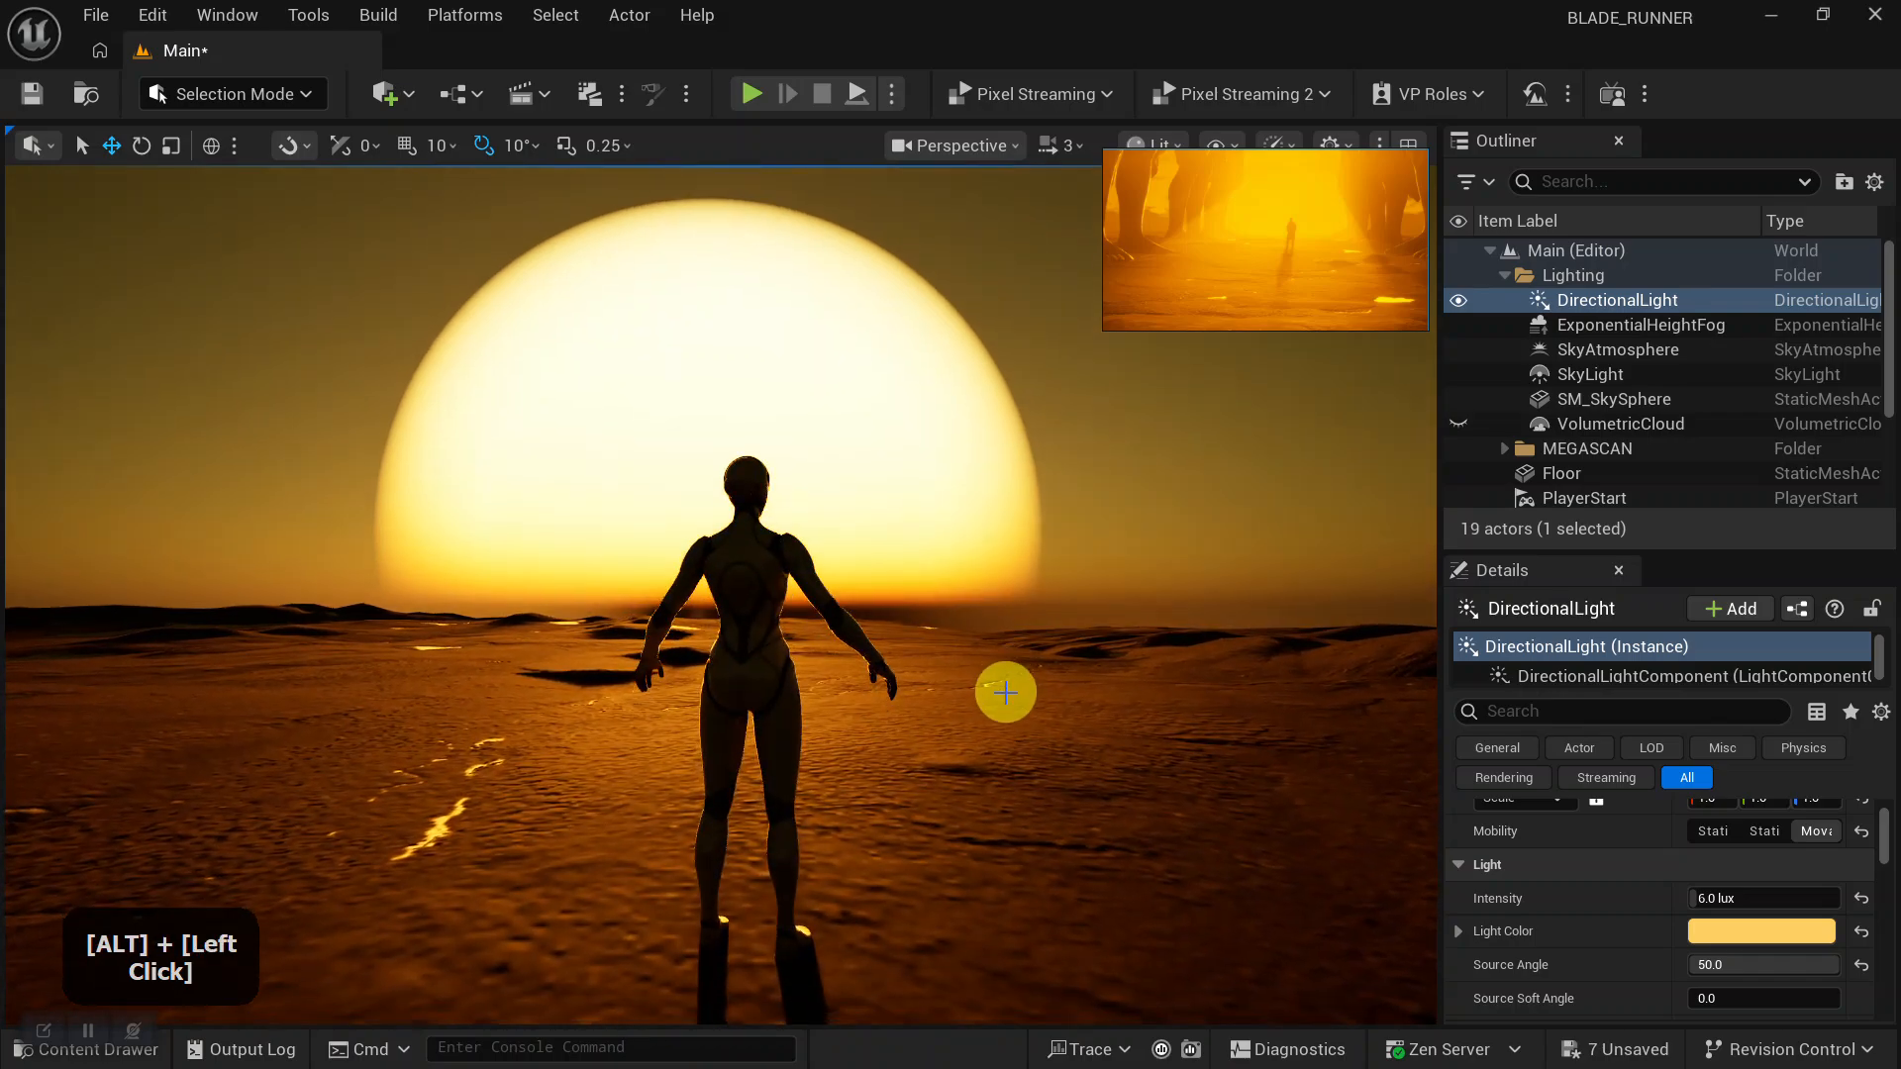
right_click_drag(1001, 687, 985, 666, "alt")
left_click_drag(984, 666, 1010, 697, "alt")
right_click_drag(1010, 696, 1293, 272, "alt")
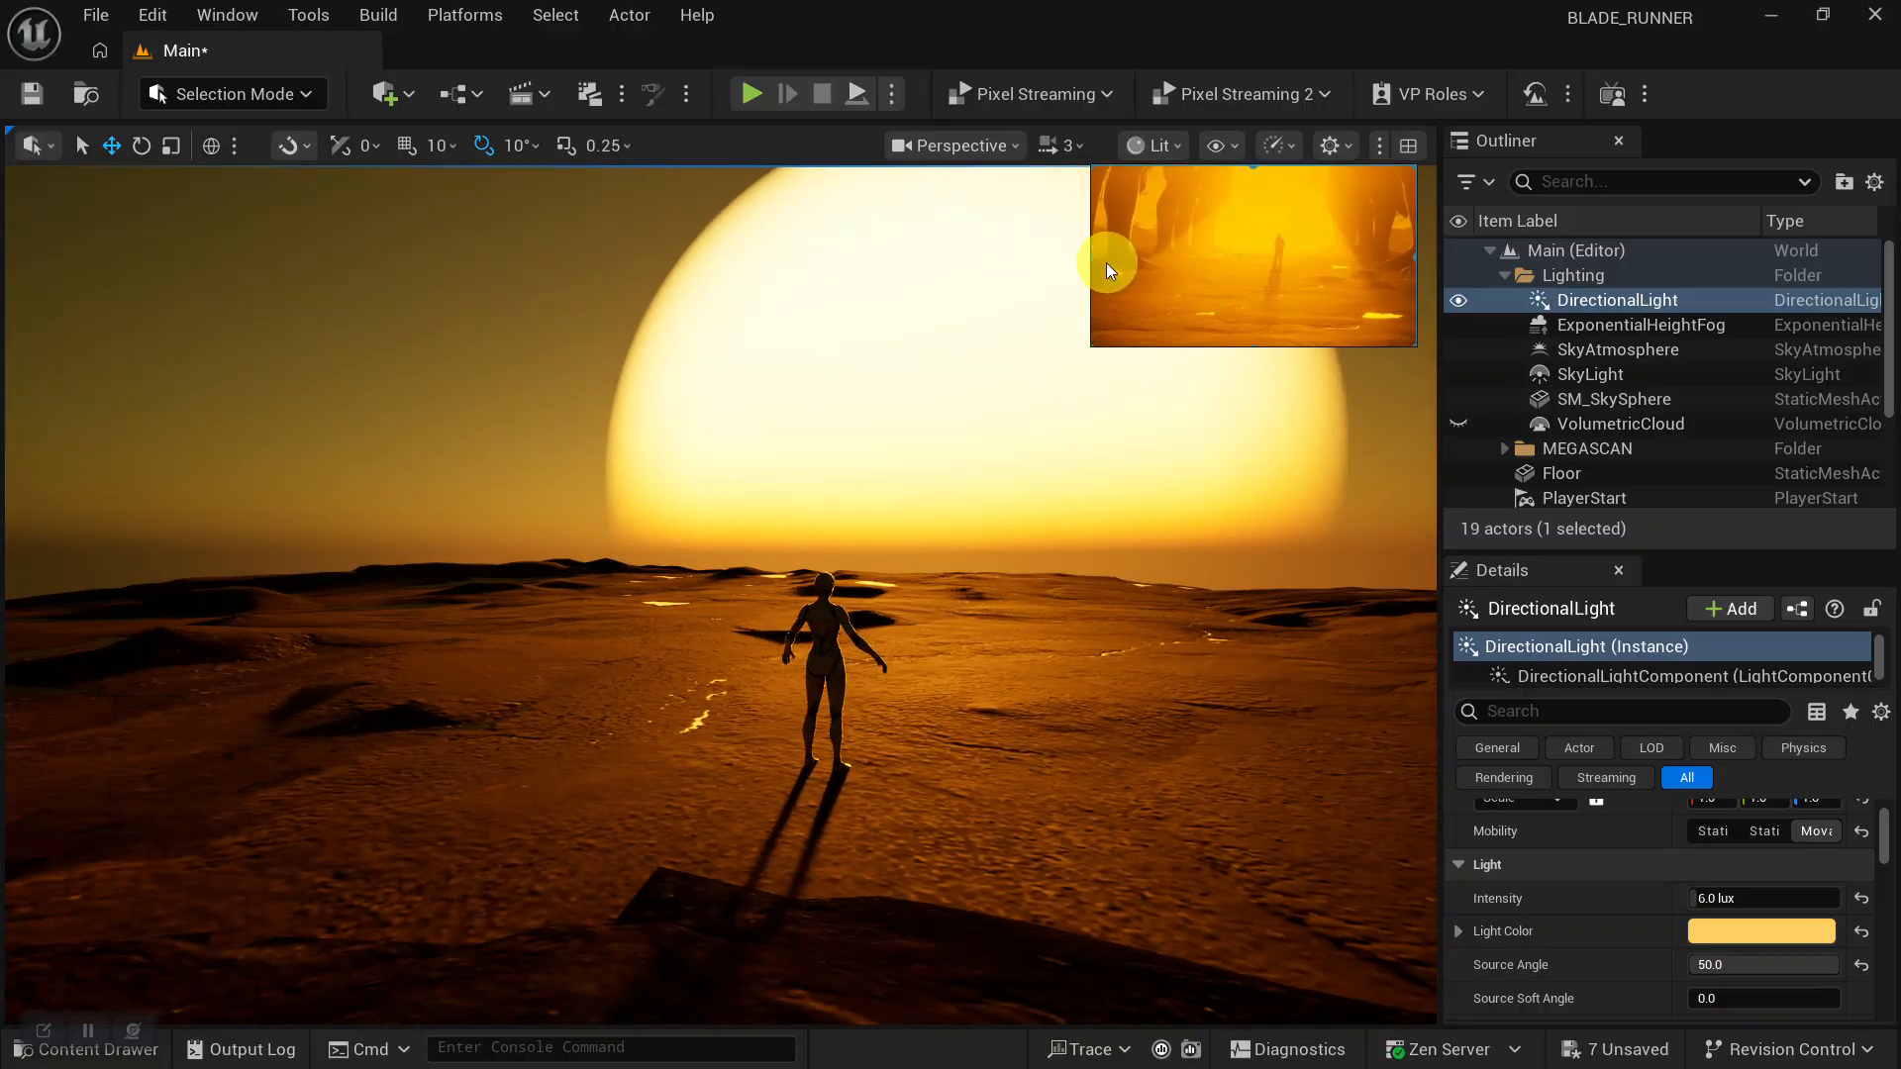
Enlarge the floating reference image window, fit the picture to it and reposition it over the viewport.
left_click_drag(1090, 263, 964, 263)
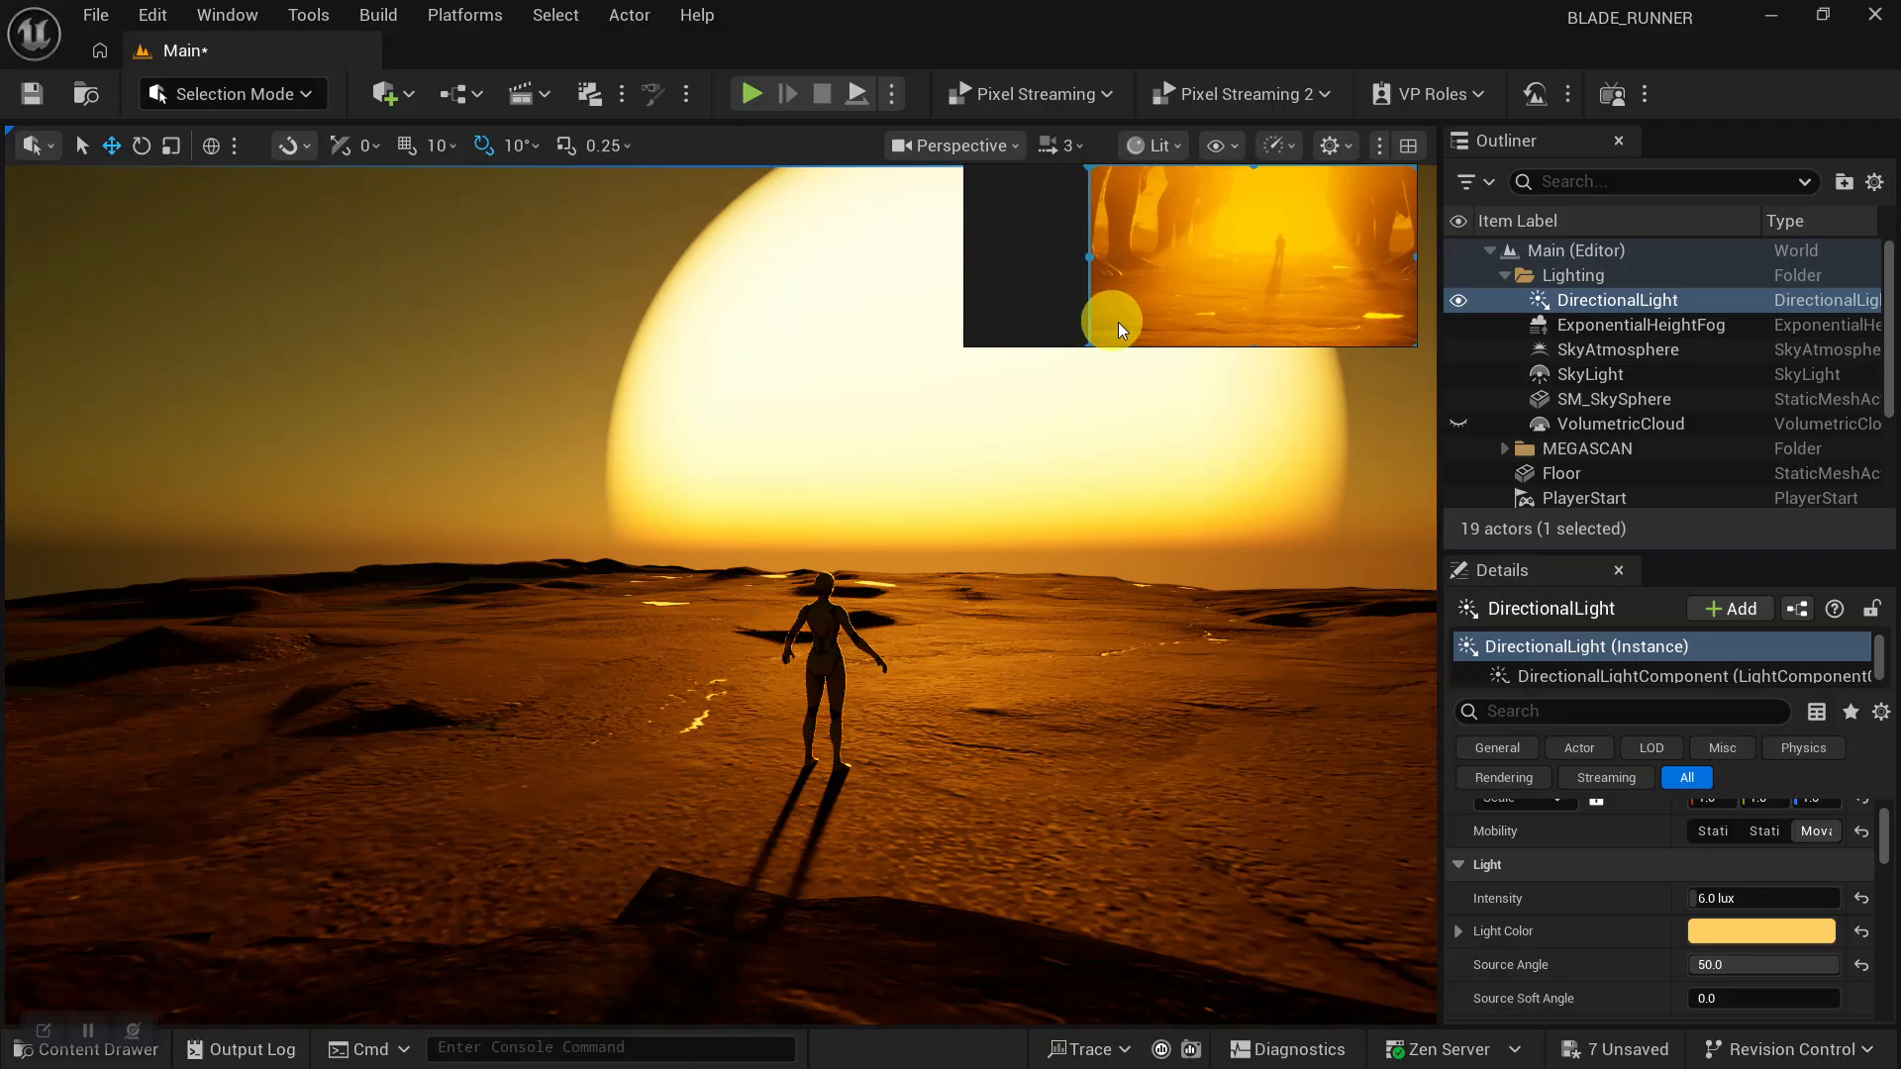
left_click_drag(1146, 346, 1145, 397)
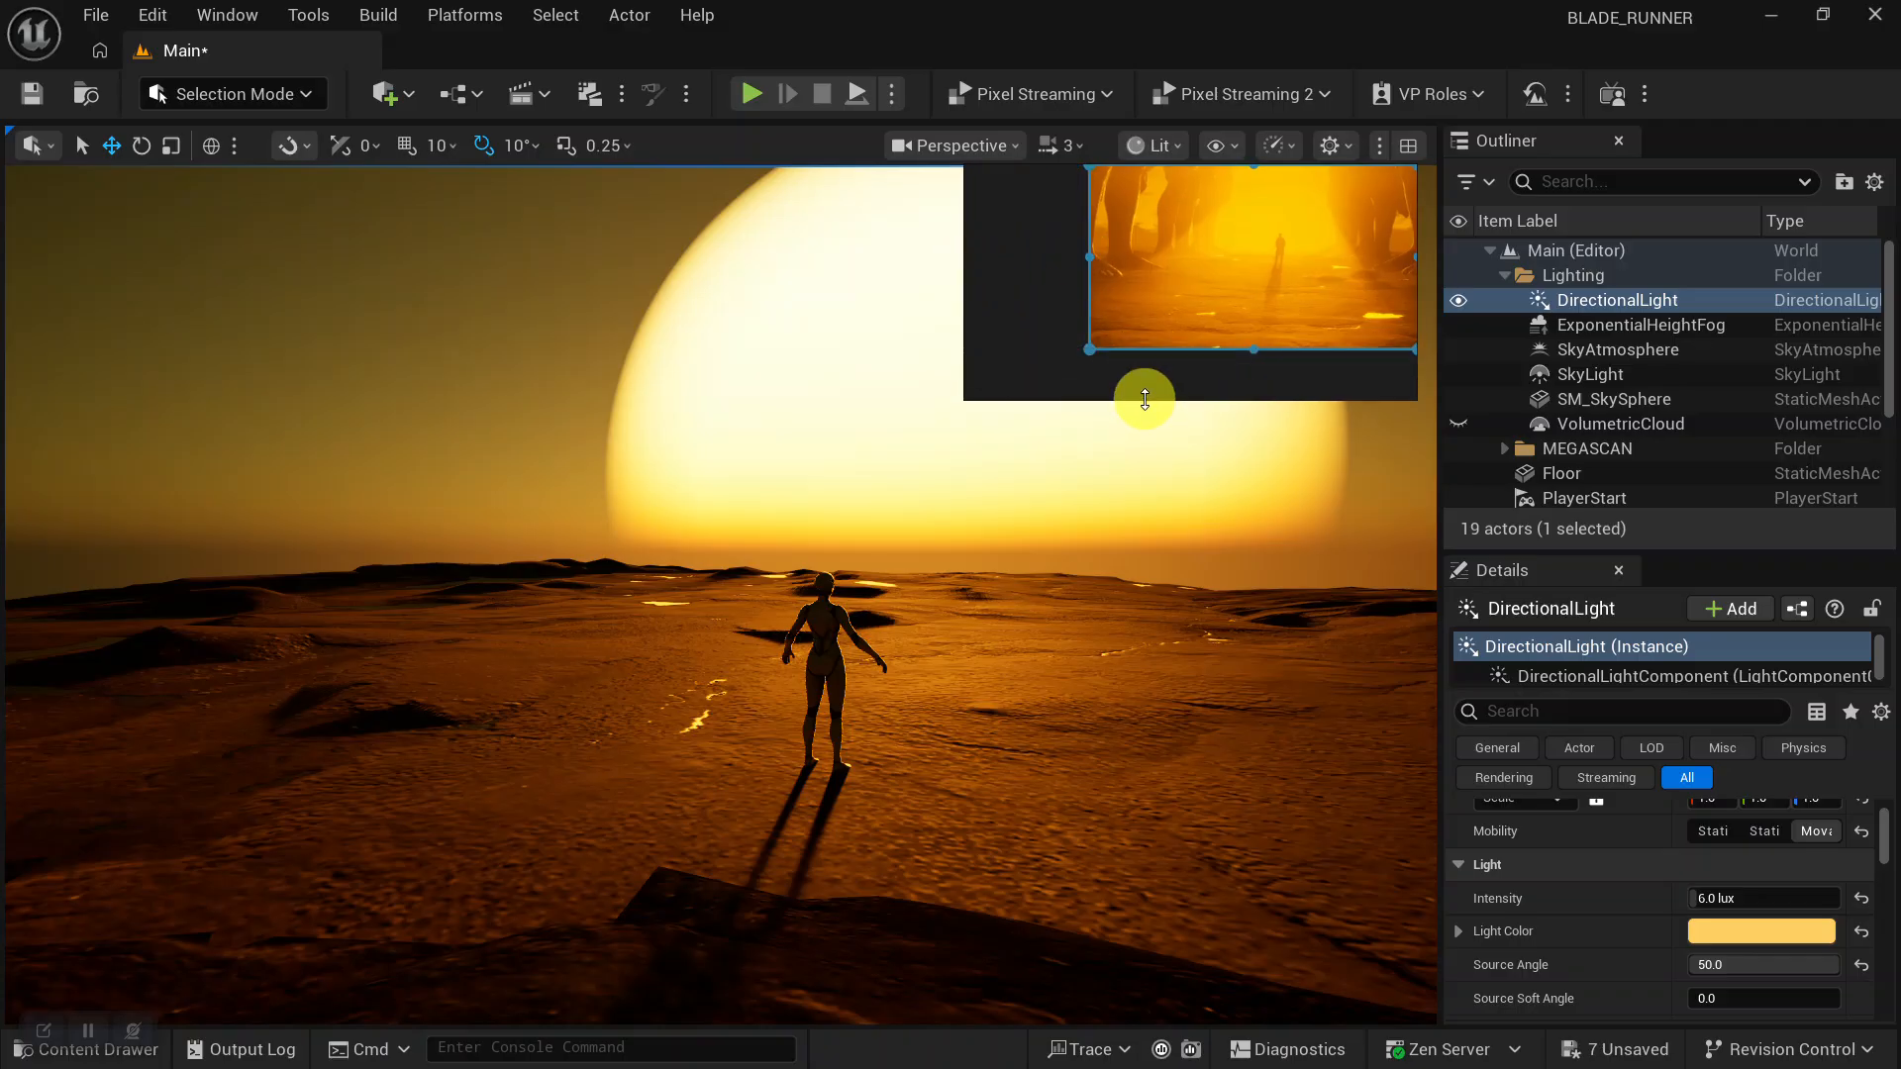
double_click(1184, 305)
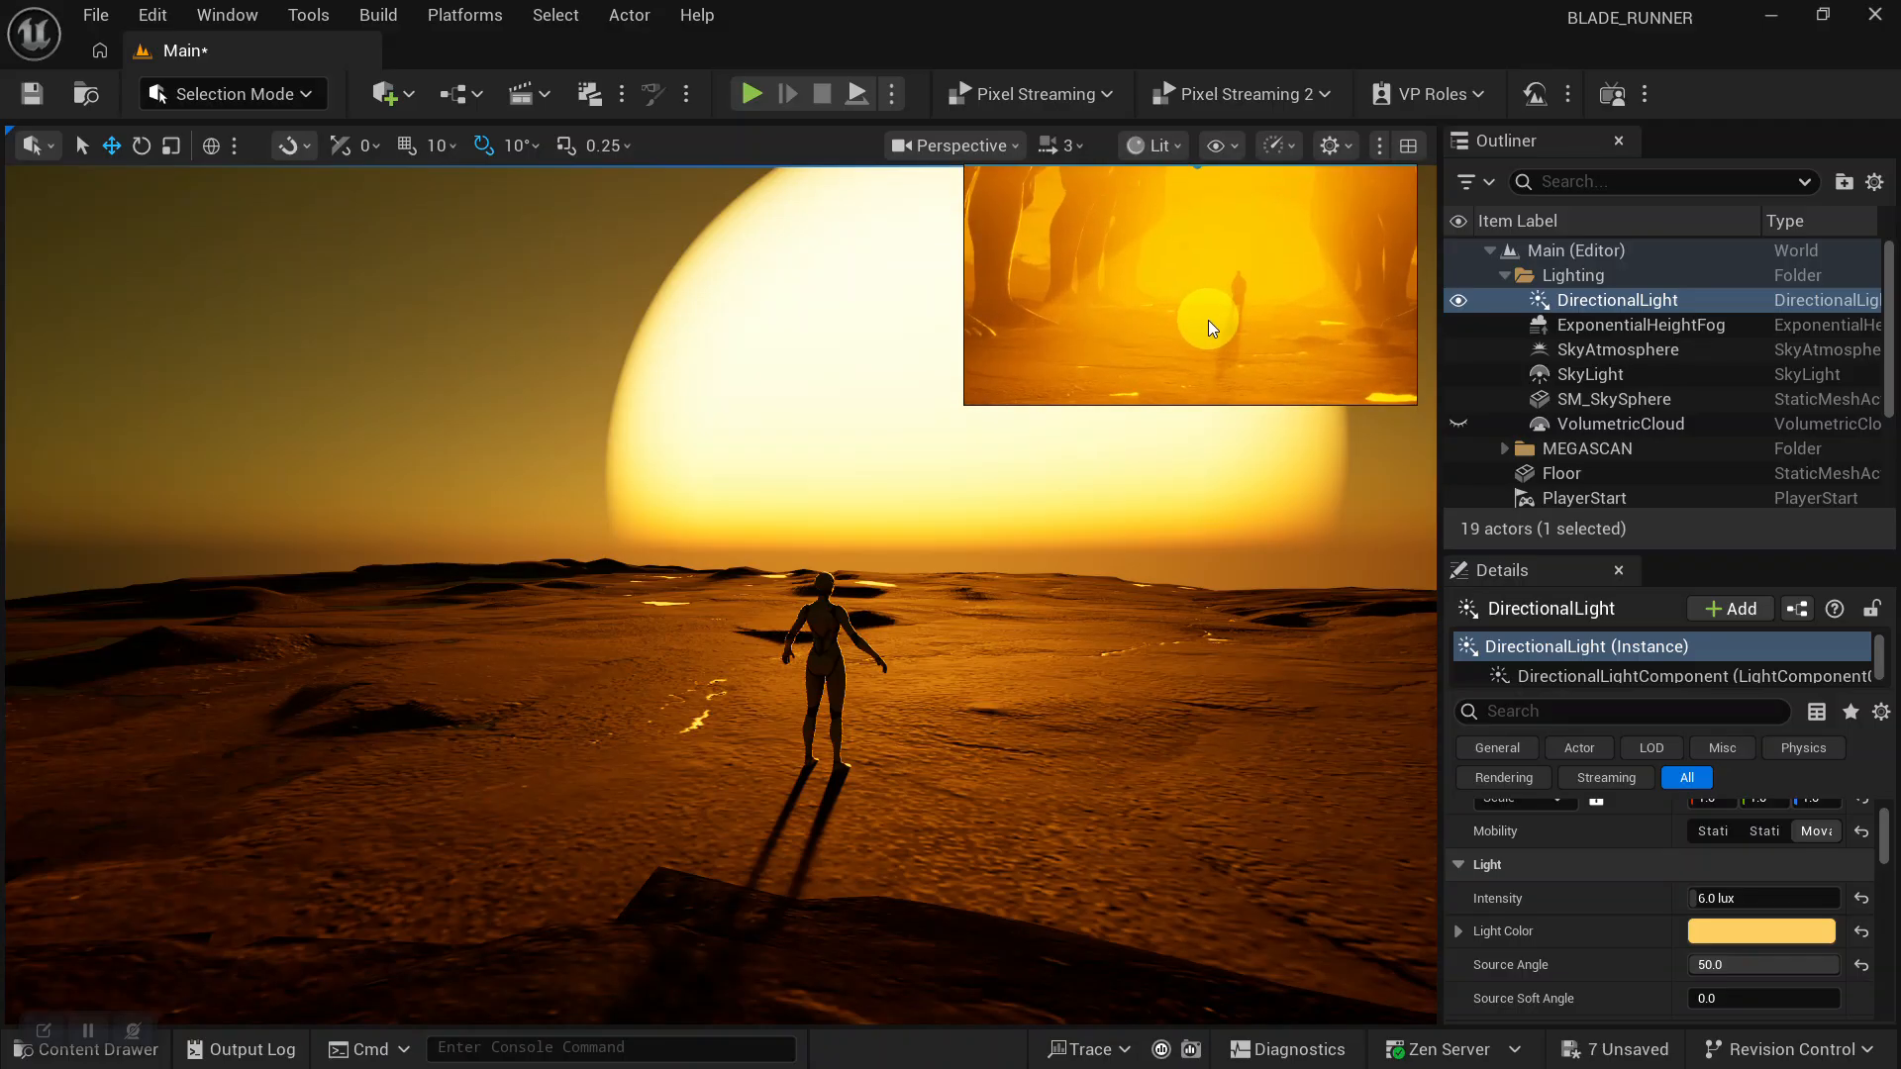
mouse_move(1227, 319)
left_mouse_down()
mouse_move(1252, 348)
mouse_move(1263, 293)
mouse_move(1261, 311)
left_mouse_up()
Frame the mannequin as a small figure standing in front of the sun, comparing the composition with the reference image.
right_click_drag(1052, 670, 924, 658, "alt")
mouse_move(924, 657)
left_mouse_down("alt")
mouse_move(969, 661)
mouse_move(946, 662)
left_mouse_up("alt")
middle_click_drag(946, 662, 938, 641, "alt")
right_click_drag(938, 641, 974, 635, "alt")
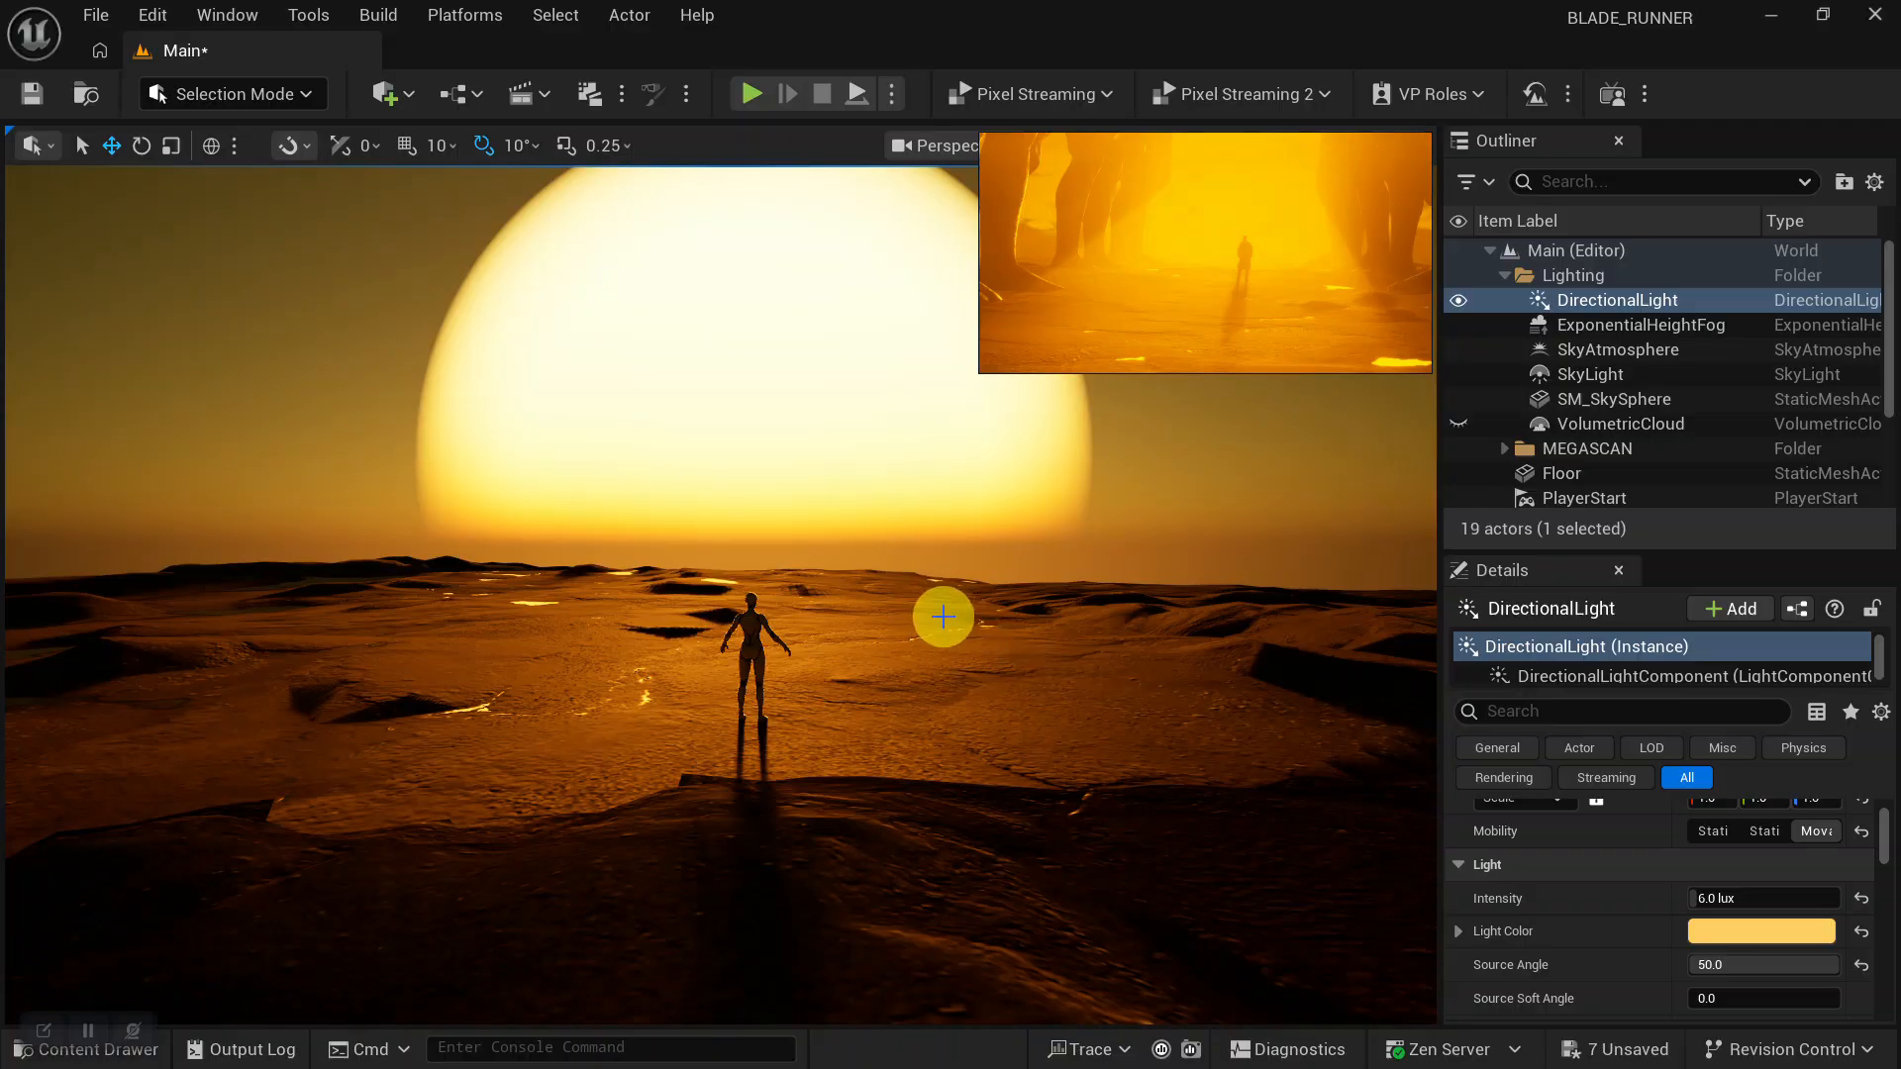
right_click_drag(871, 662, 960, 721, "alt")
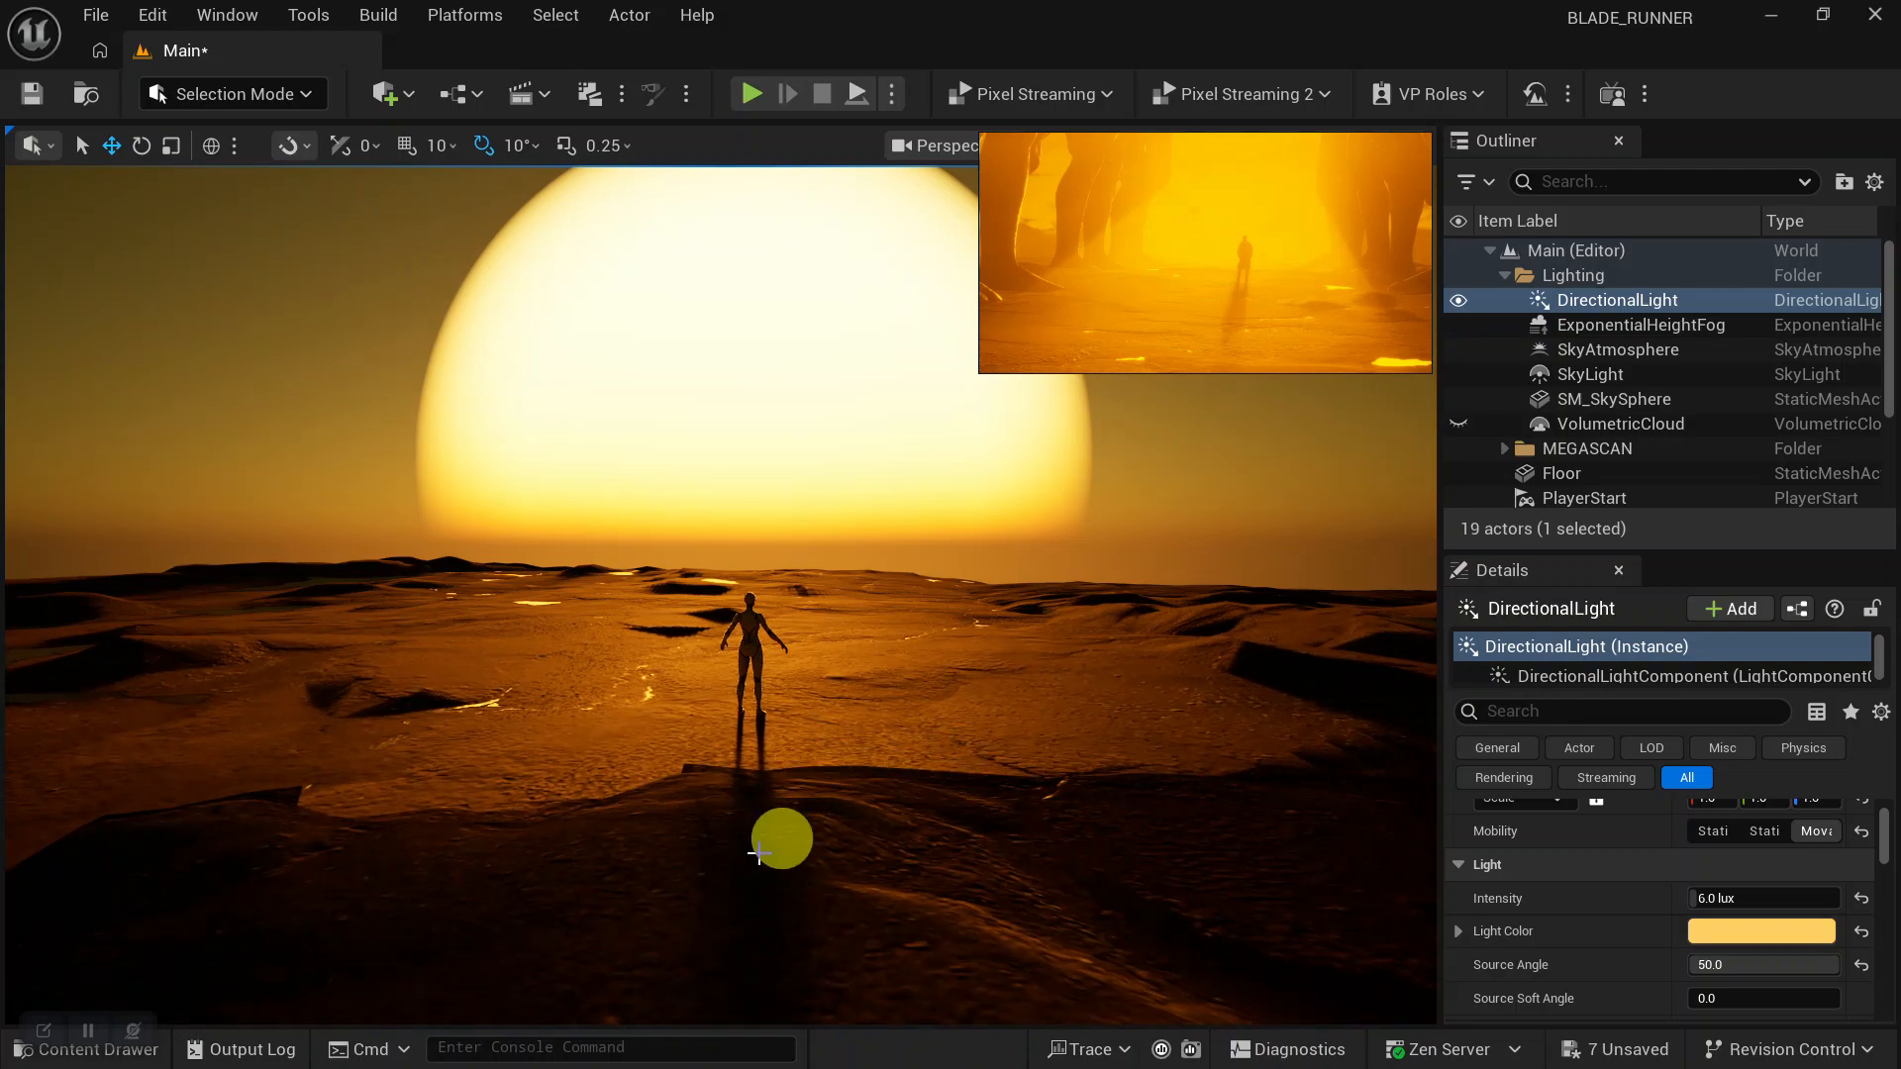
Browse the project's ASSET folder down to Gigantic_Tundra_Terrain_vi3hcjw to review the available assets.
key("ctrl+space")
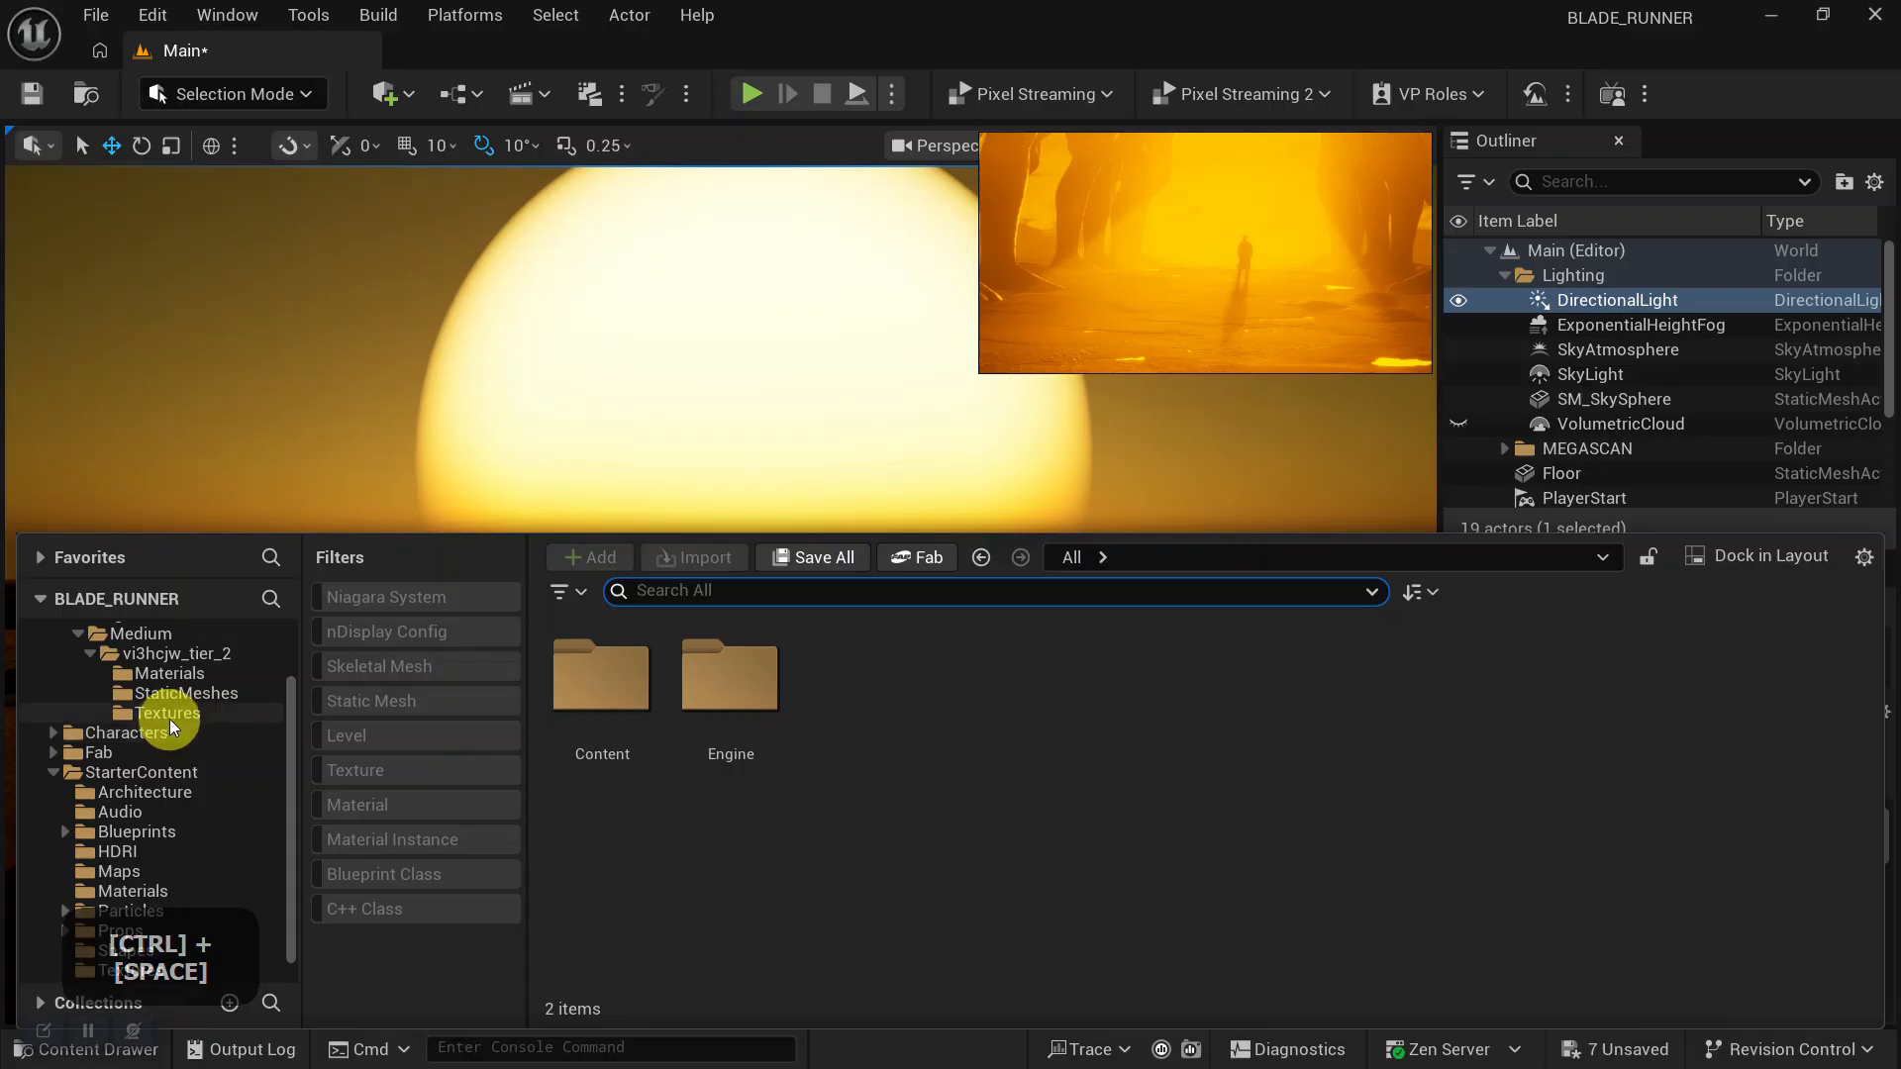
scroll(216, 701, "up", 2)
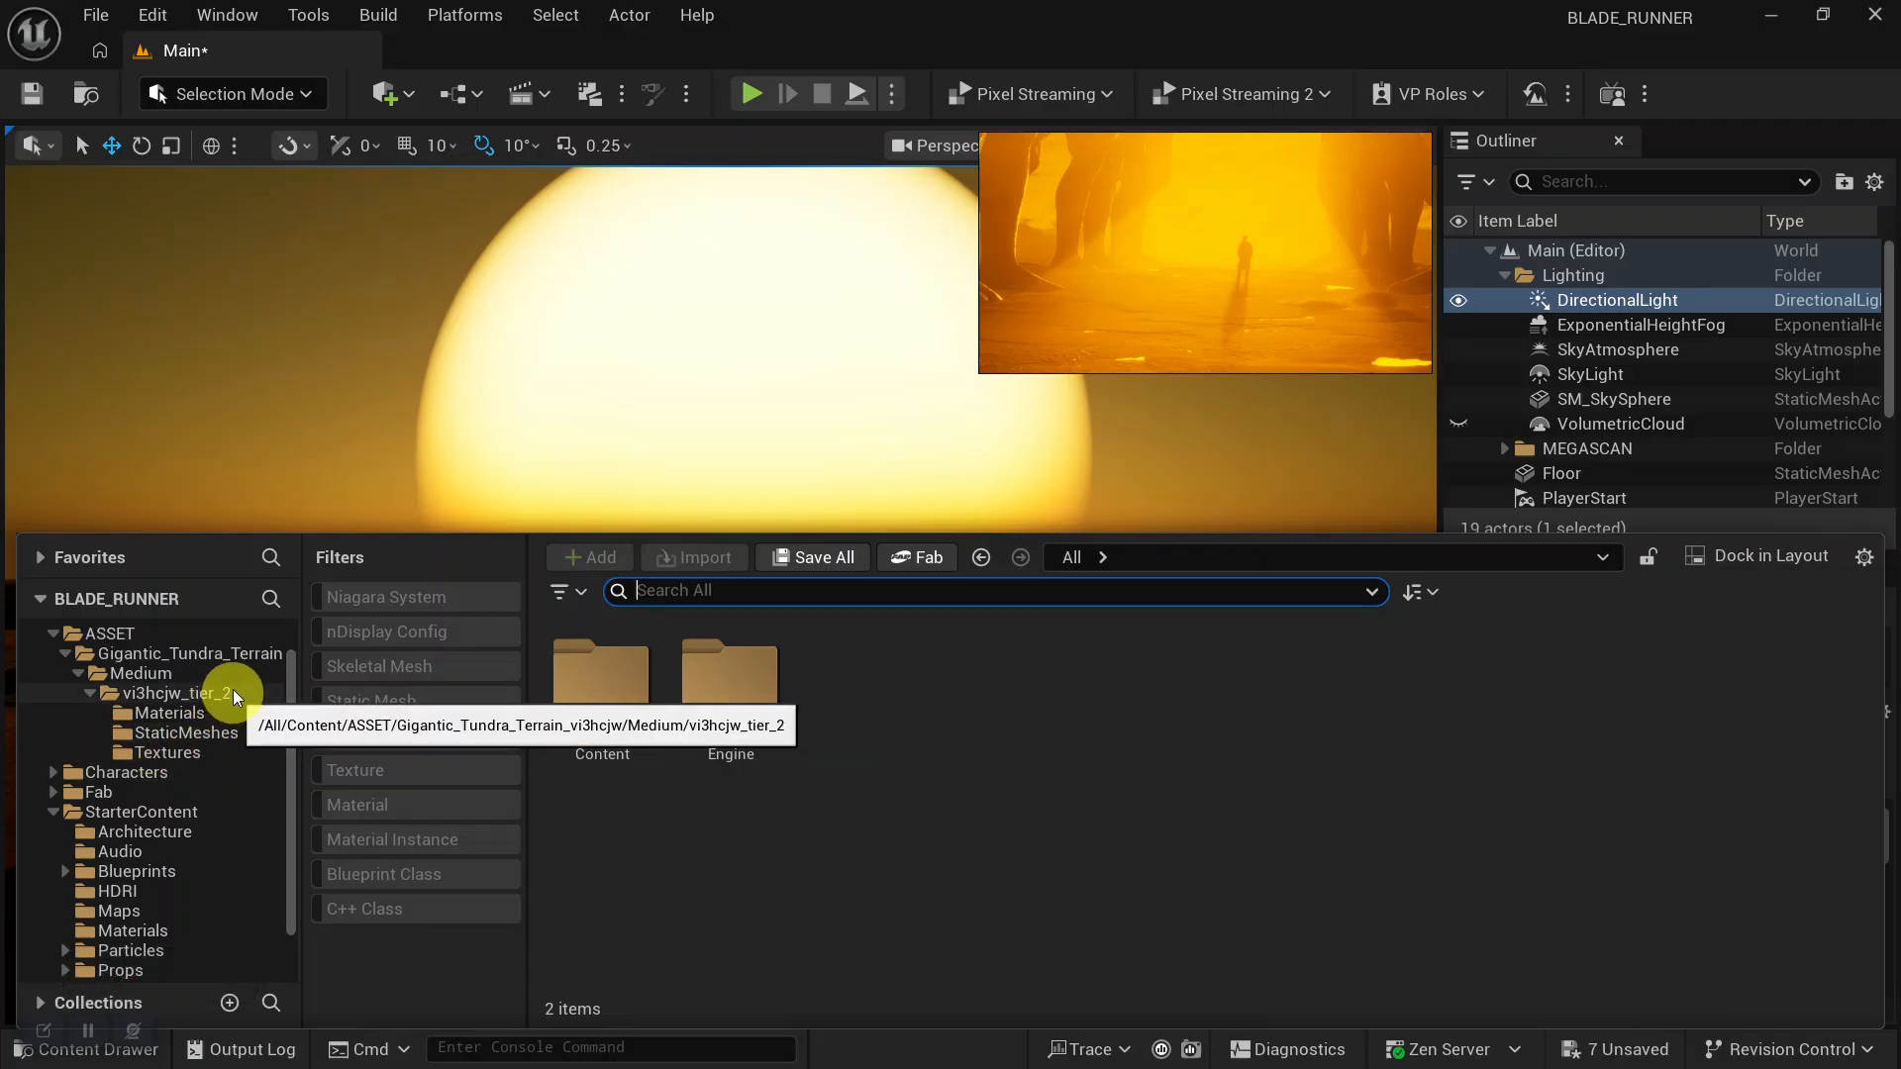
scroll(198, 673, "up", 1)
left_click(147, 679)
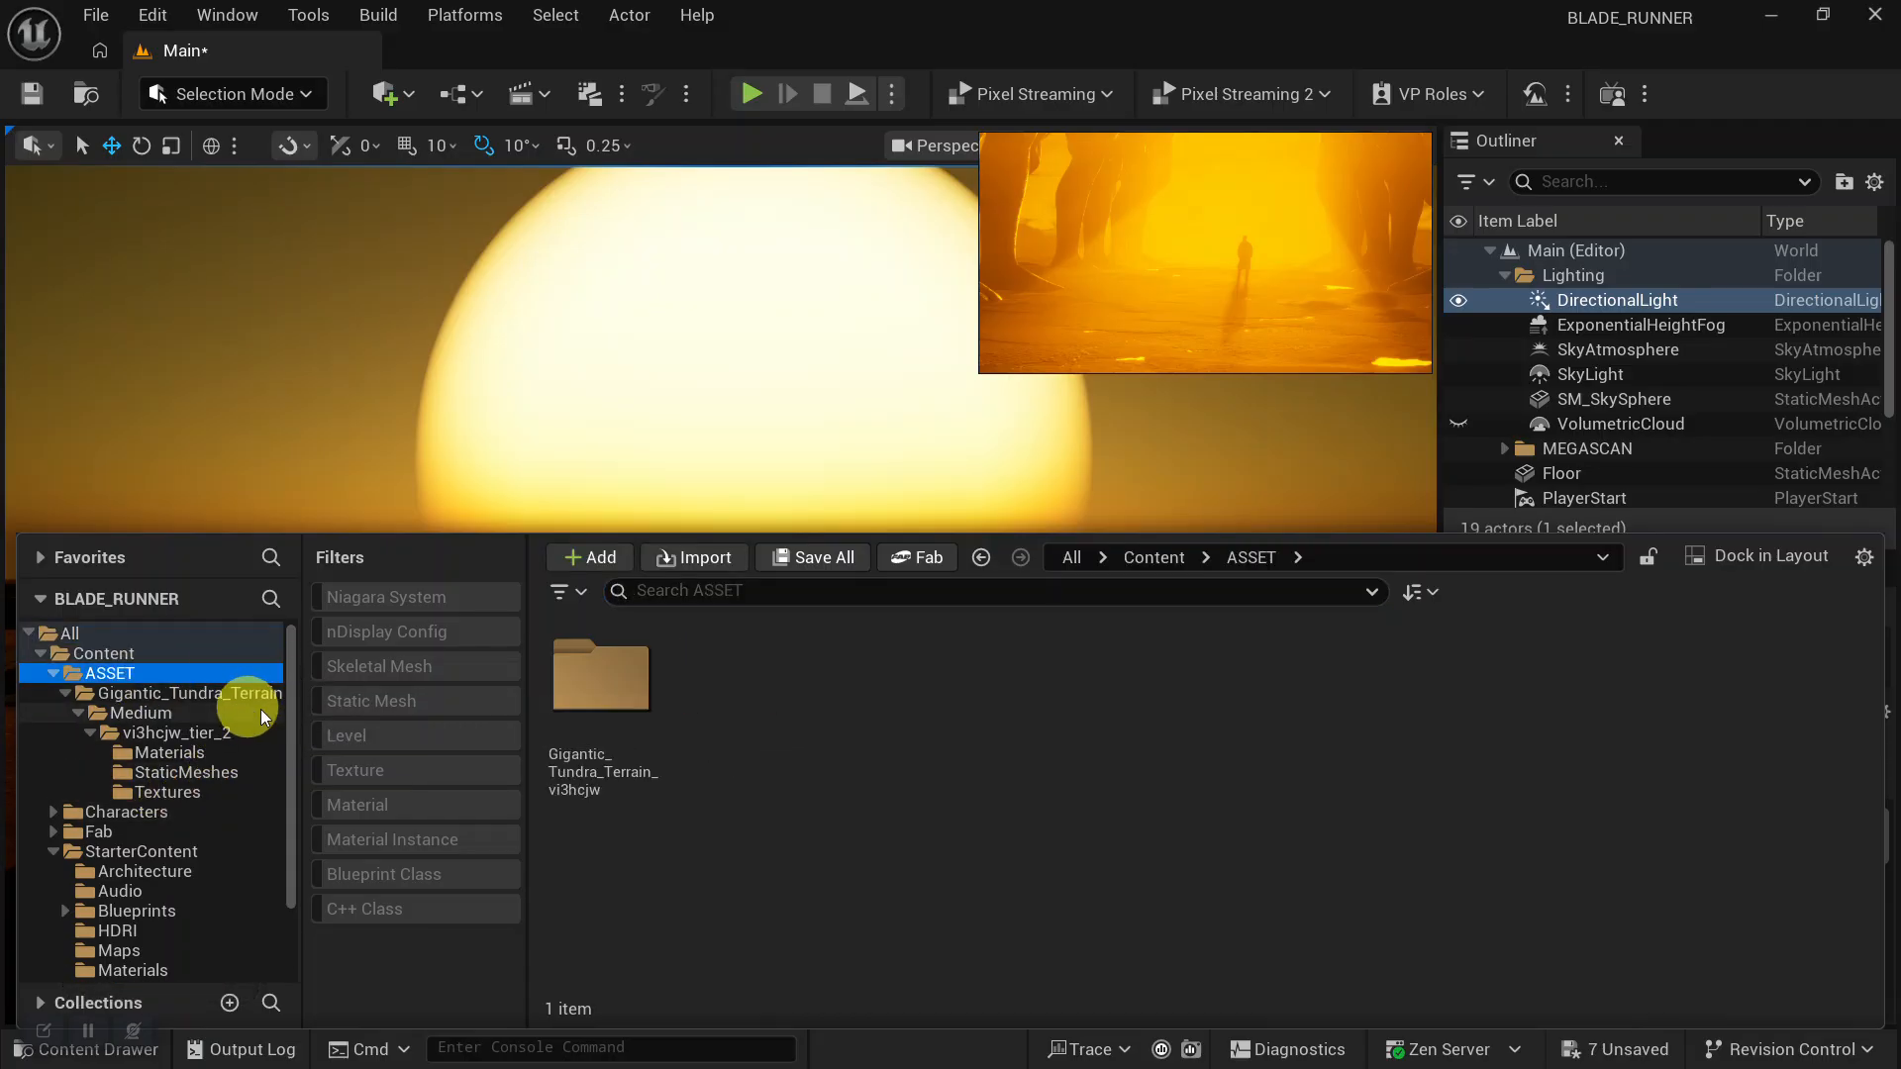
left_click(89, 733)
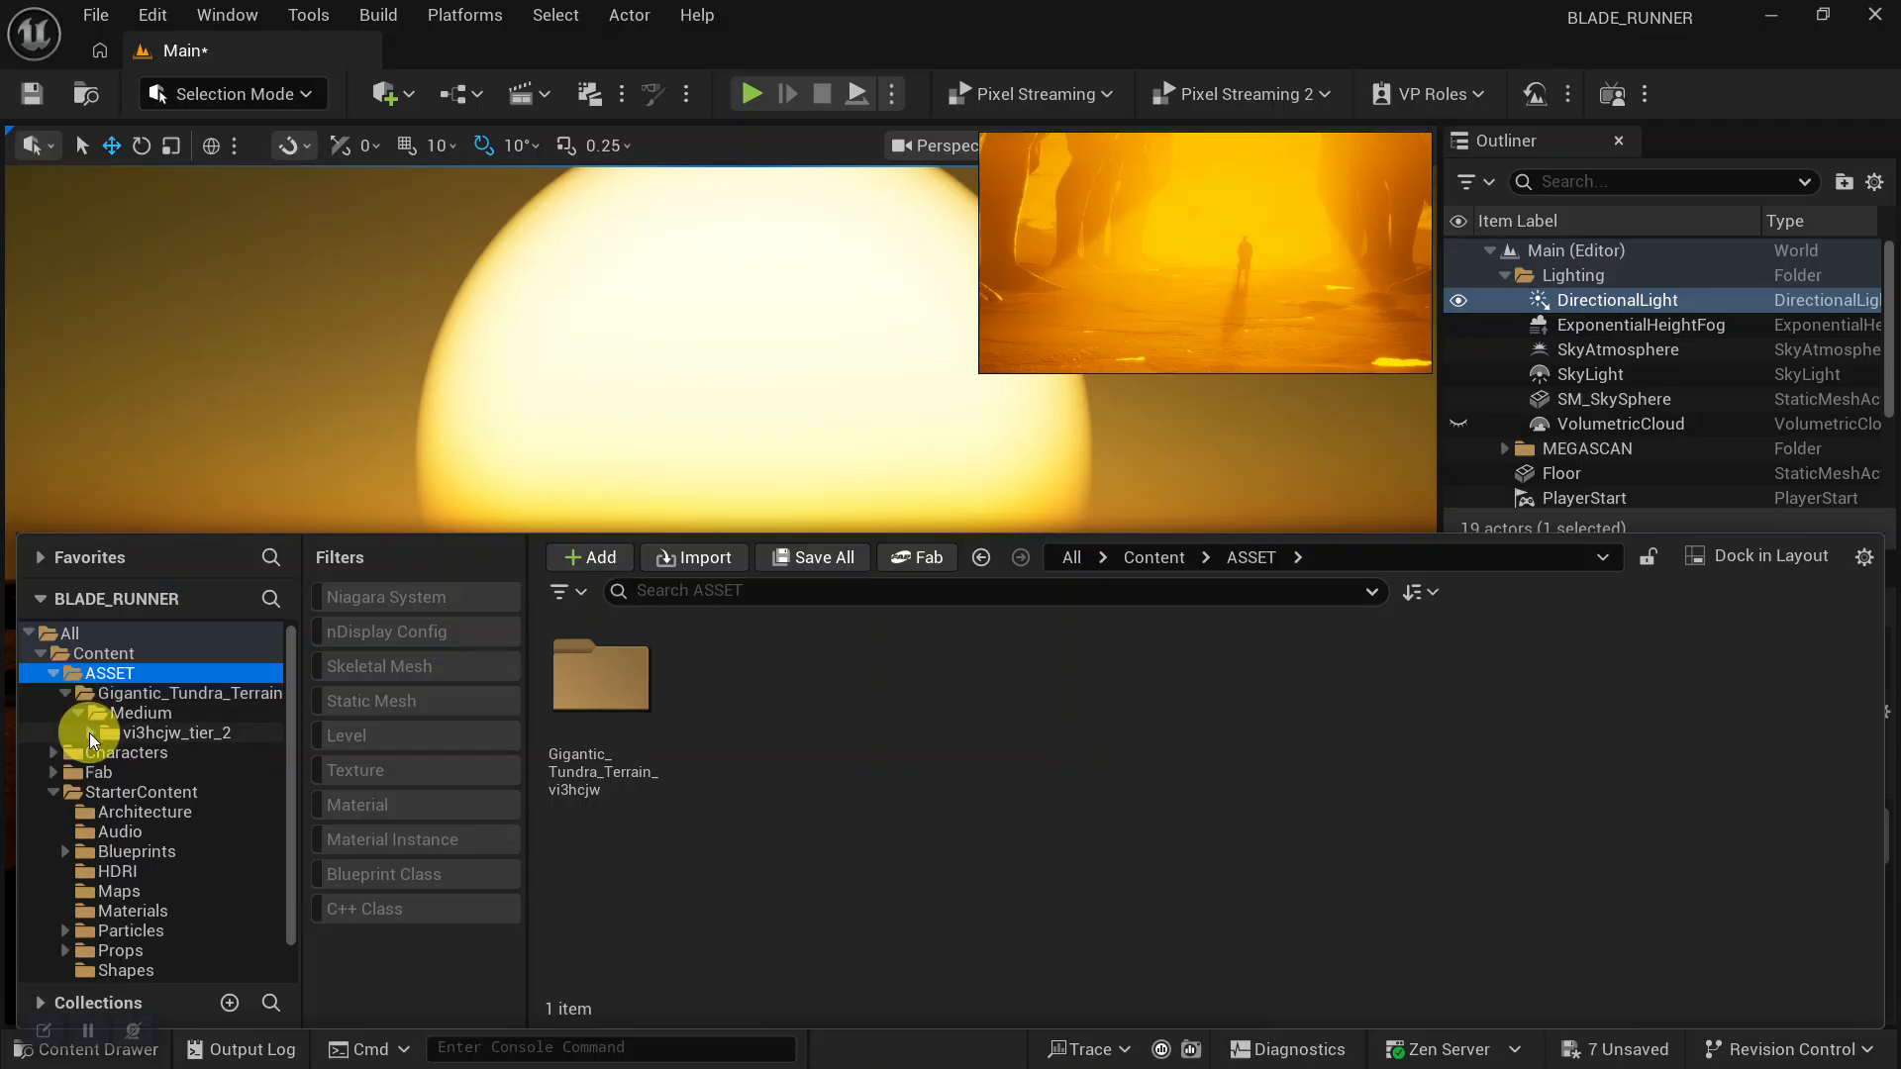
left_click(153, 695)
left_click(866, 795)
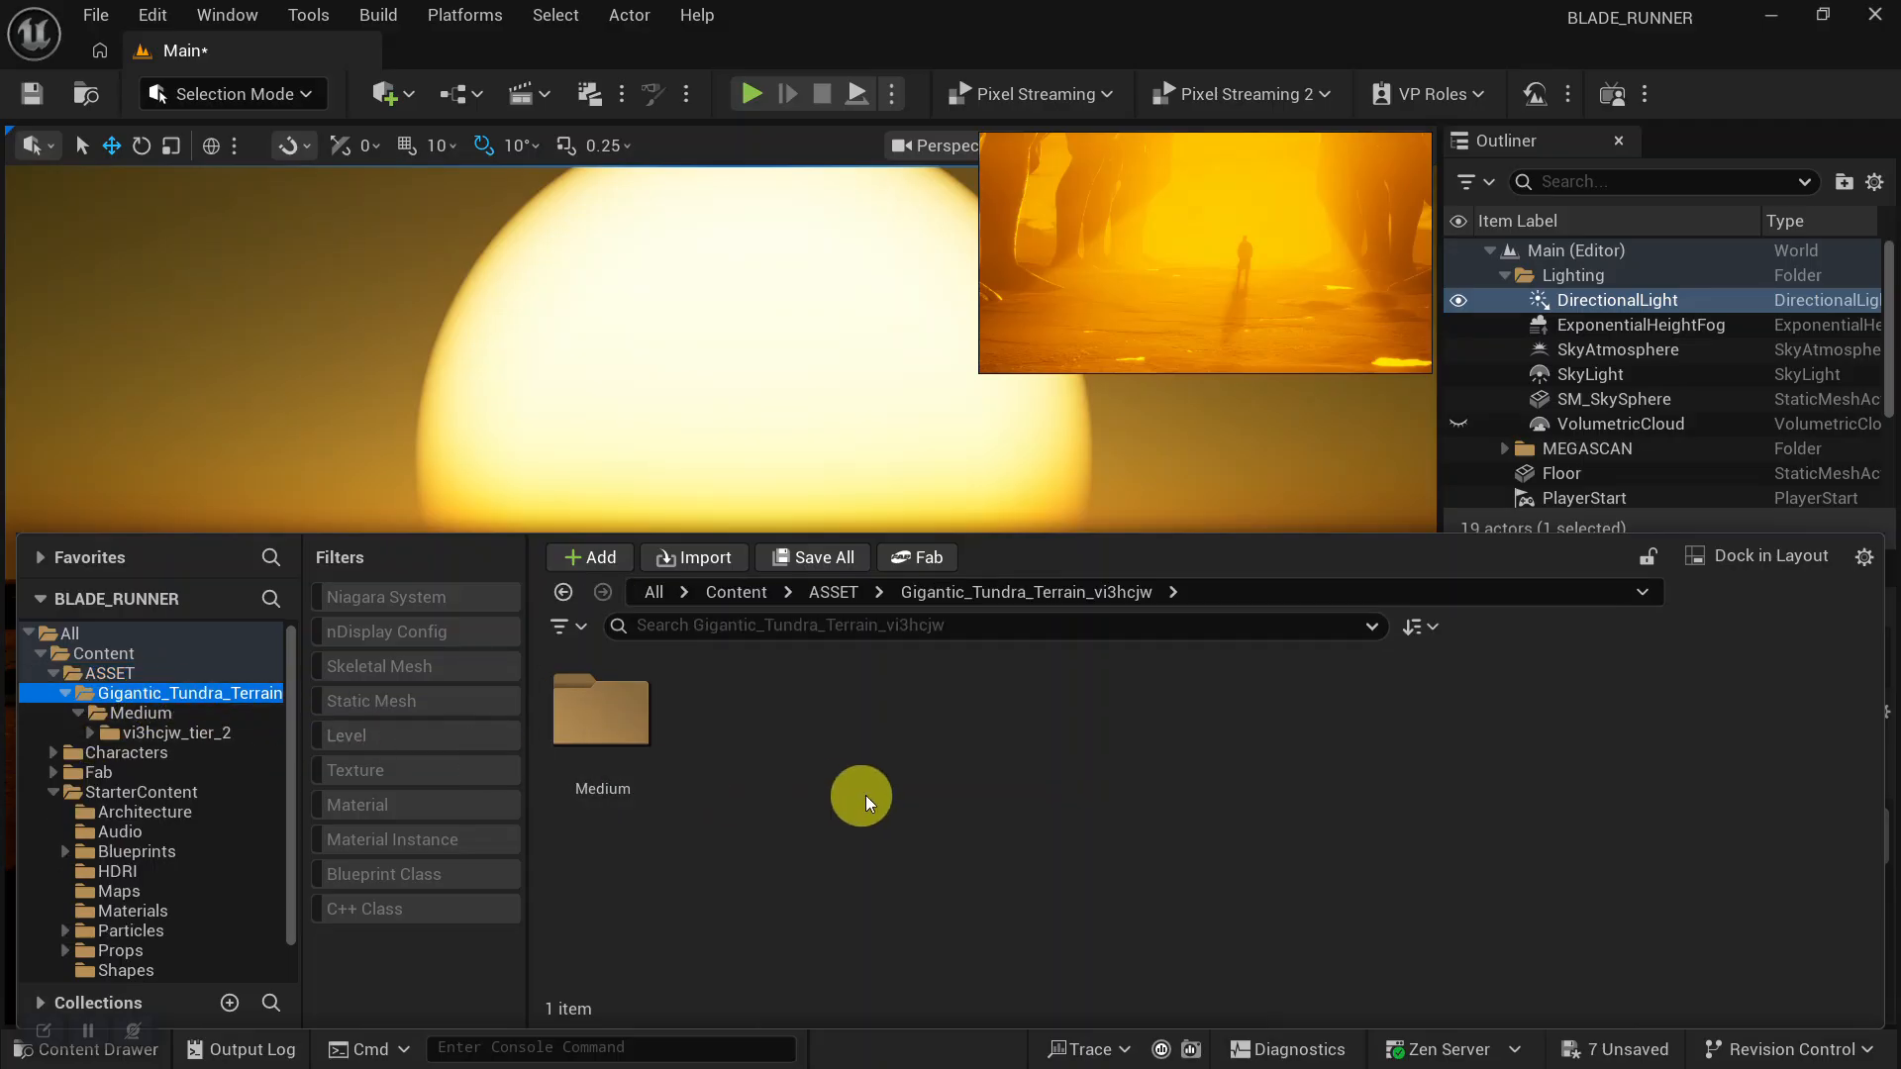
left_click(139, 709)
left_click(181, 699)
left_click(605, 788)
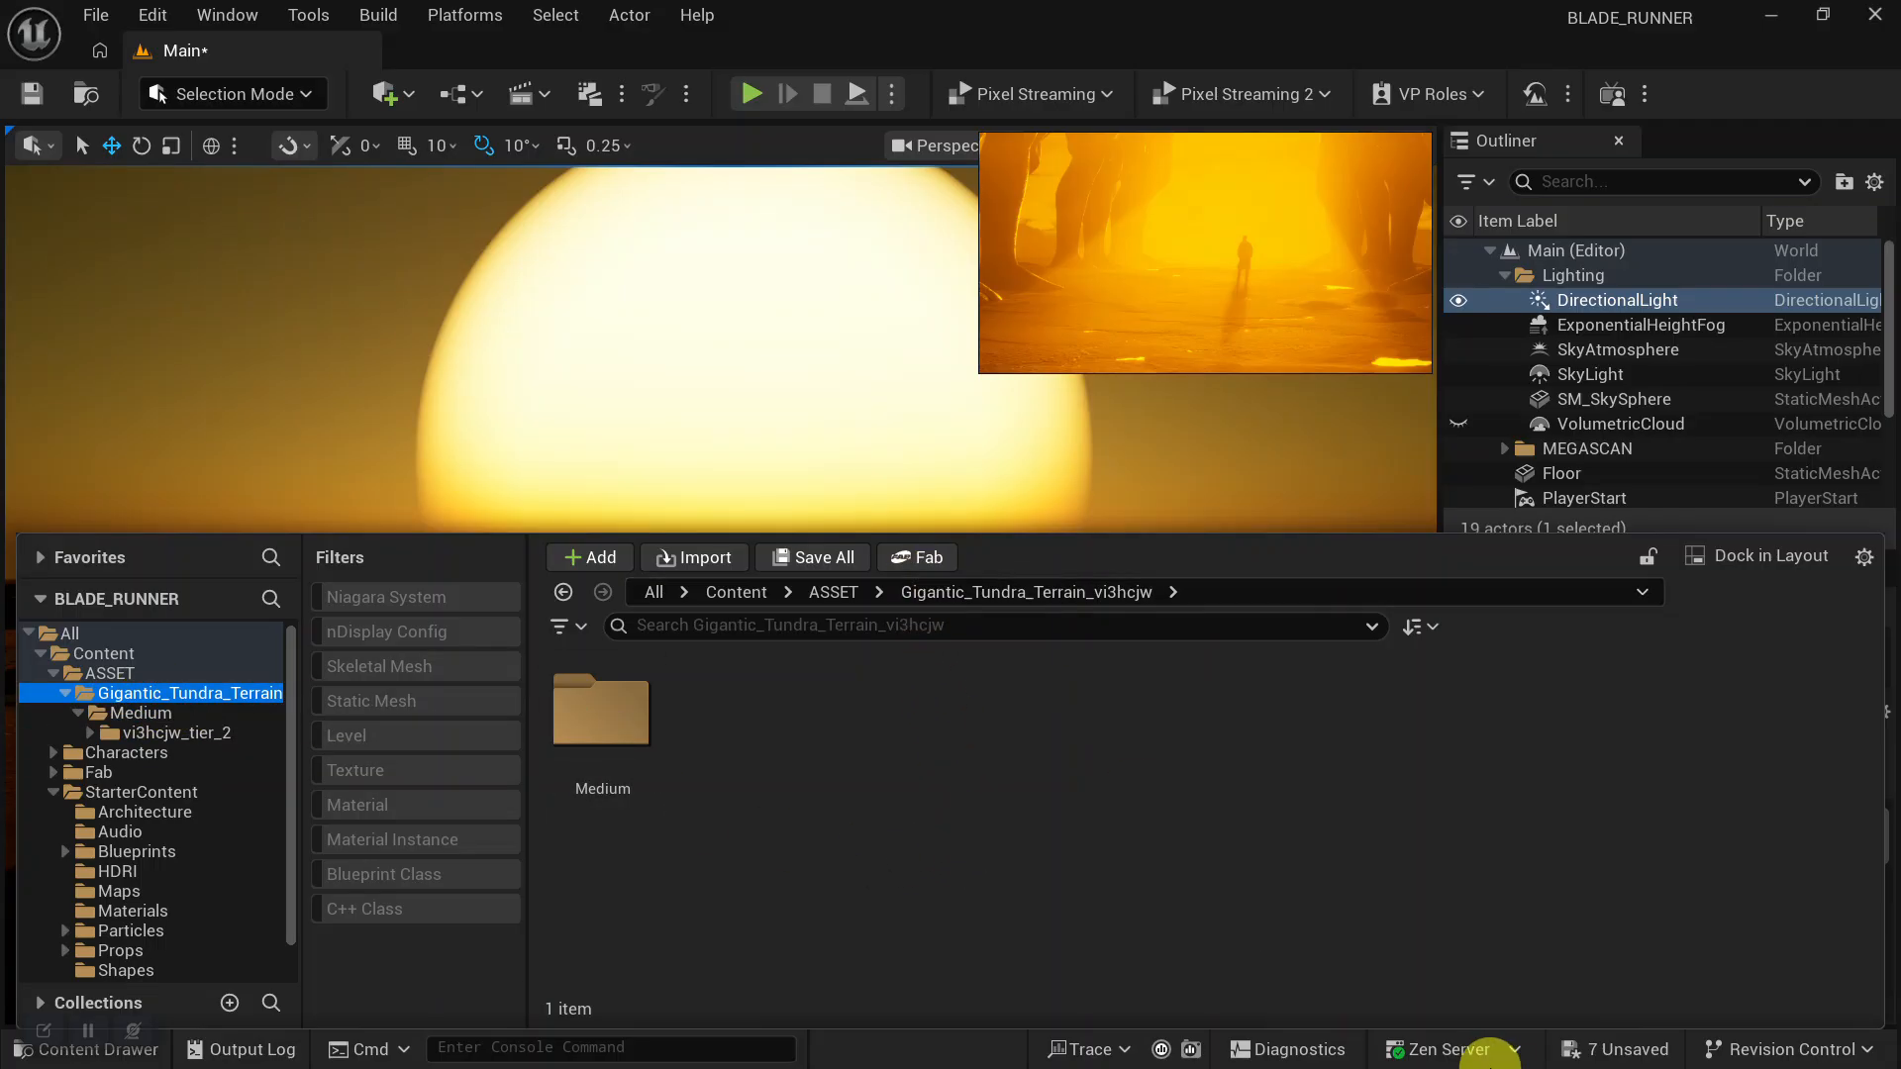
Open the Fab asset library and search it for "STATUE".
left_click(917, 557)
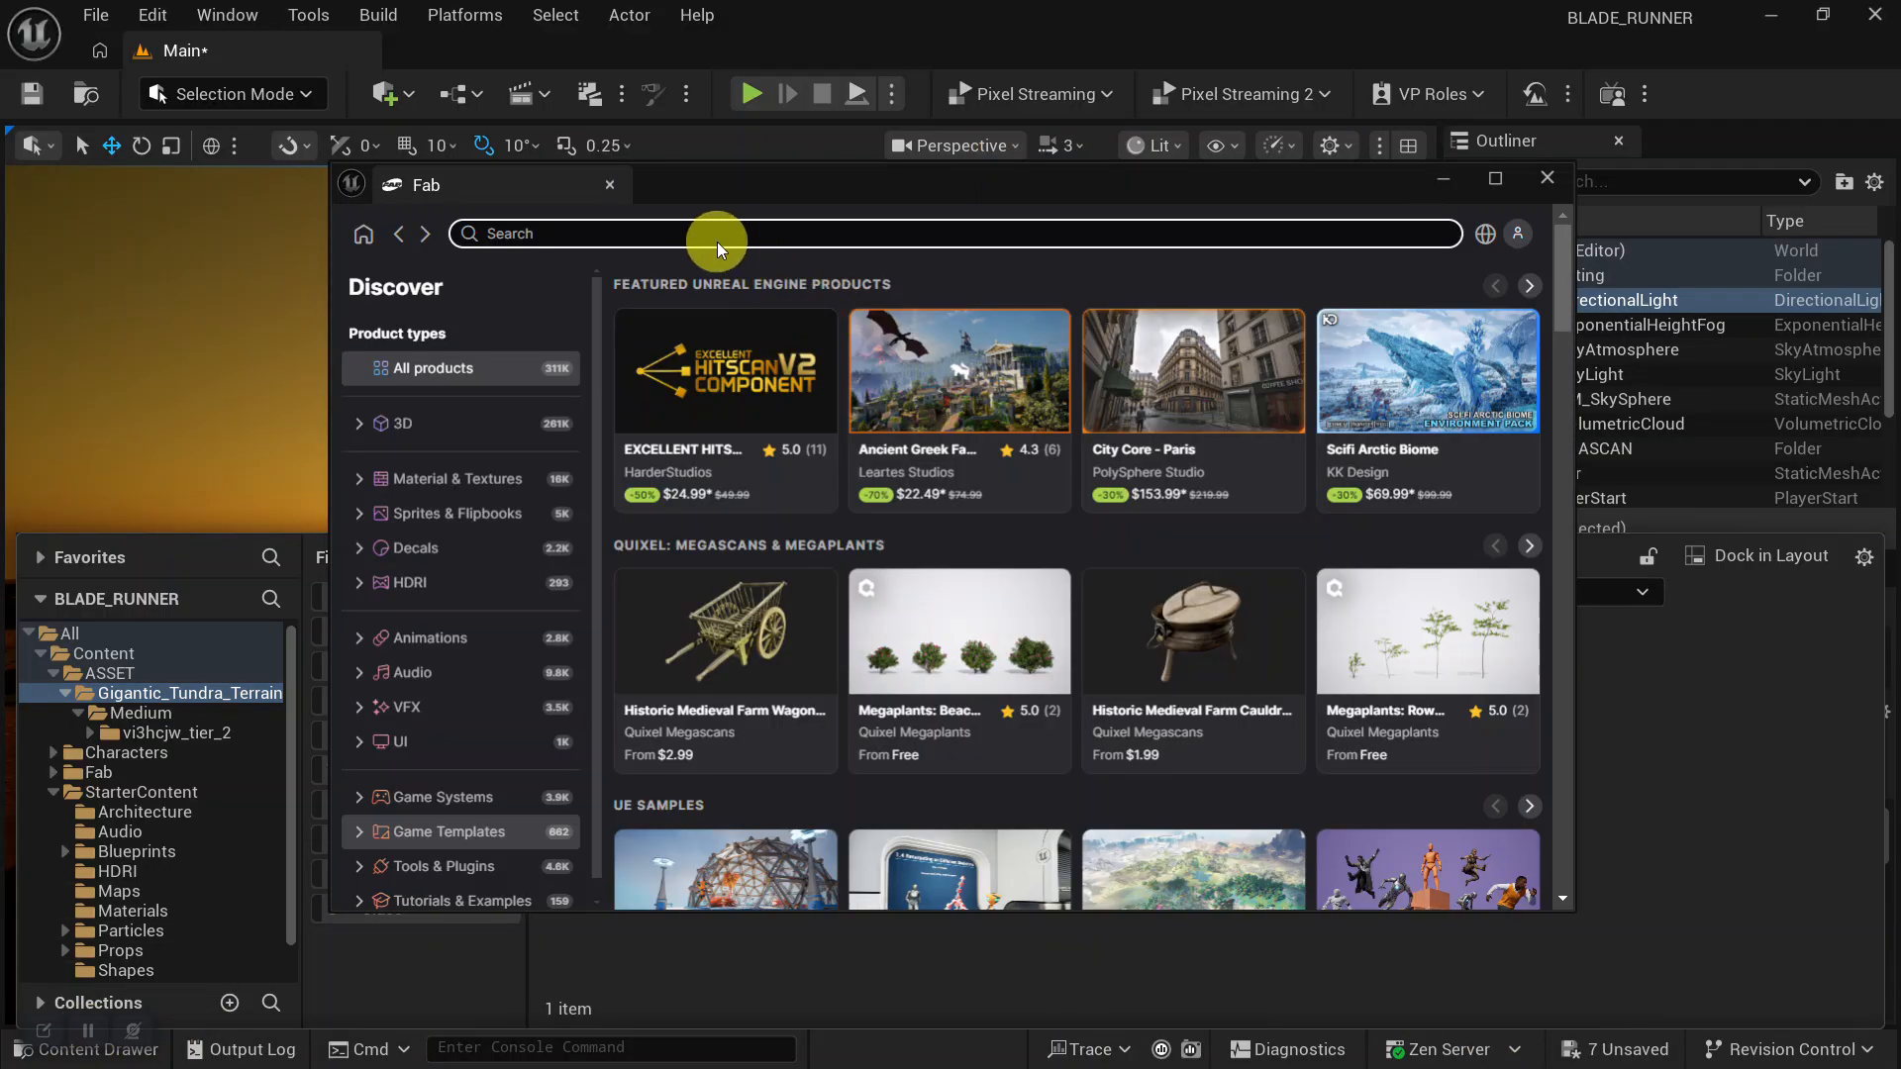
left_click(709, 235)
type("s")
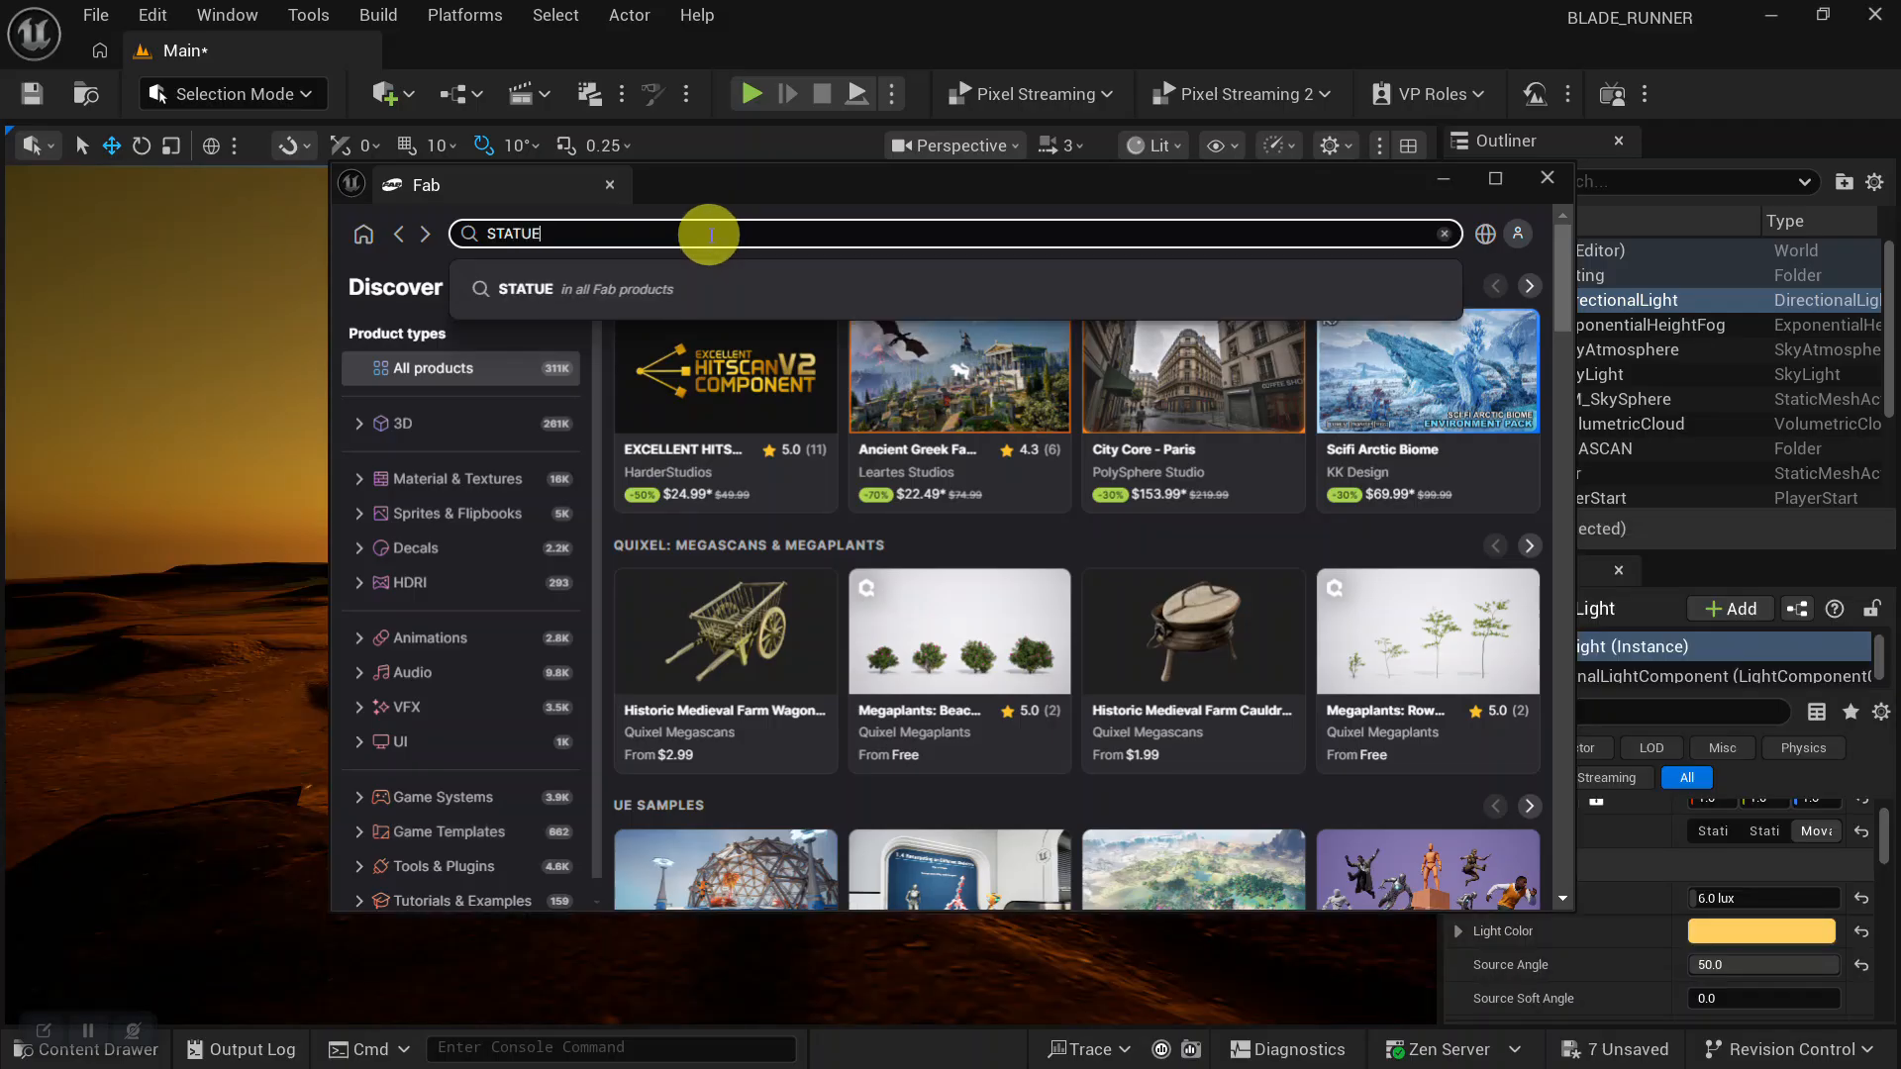
key("Return")
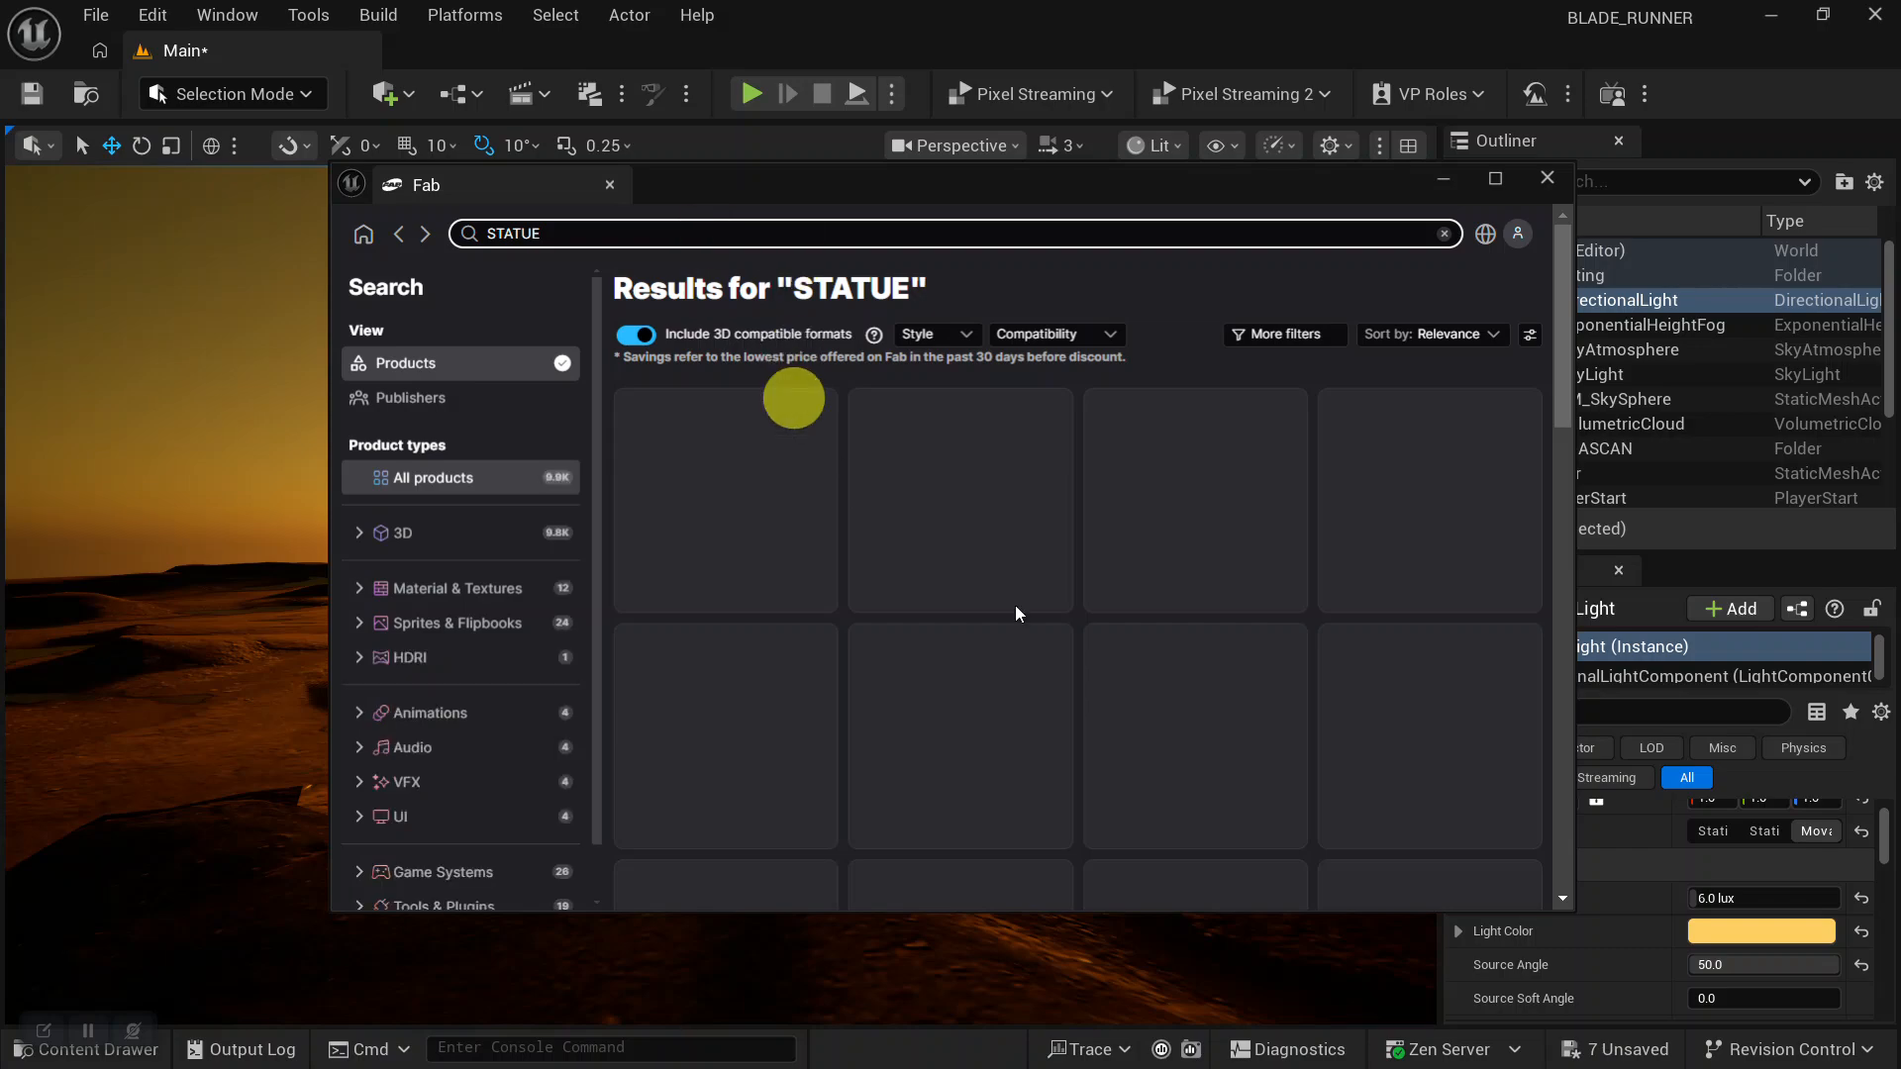
Filter the statue results by price to show only free products.
left_click(1262, 330)
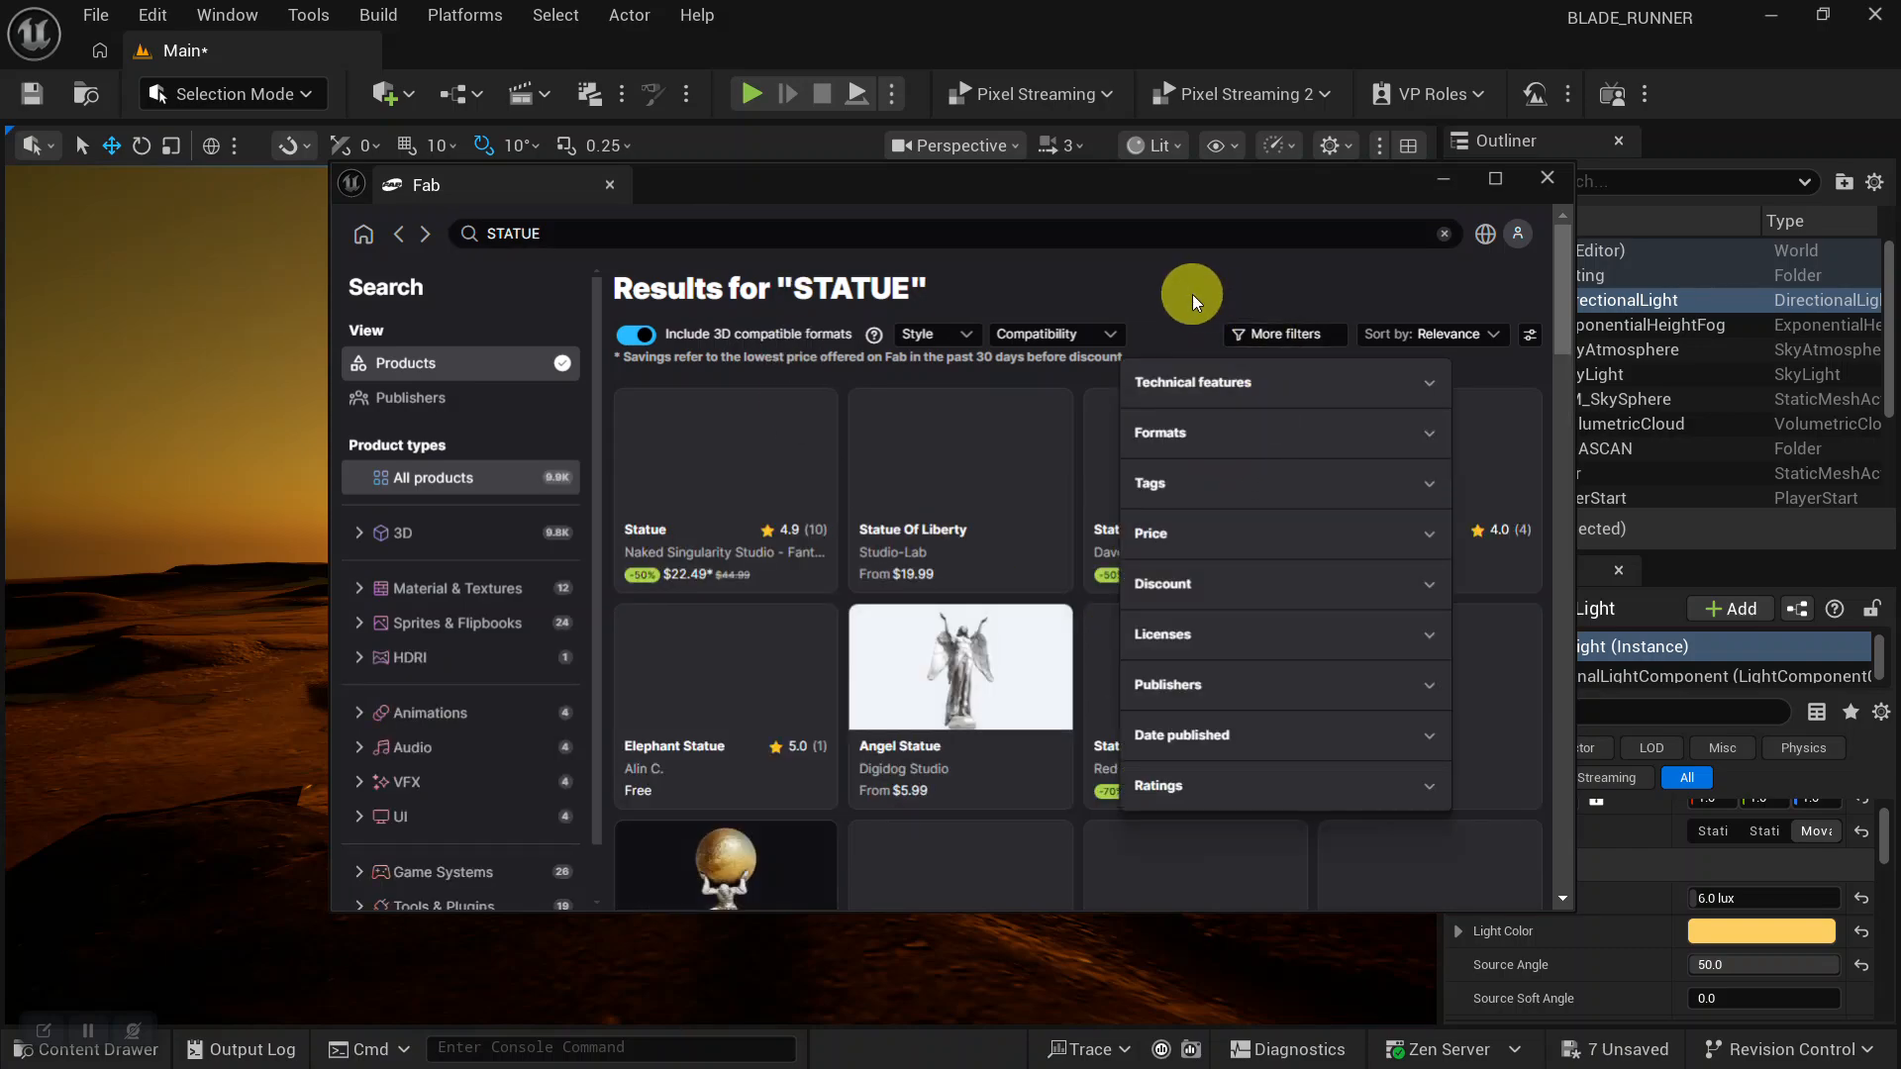
left_click(1218, 330)
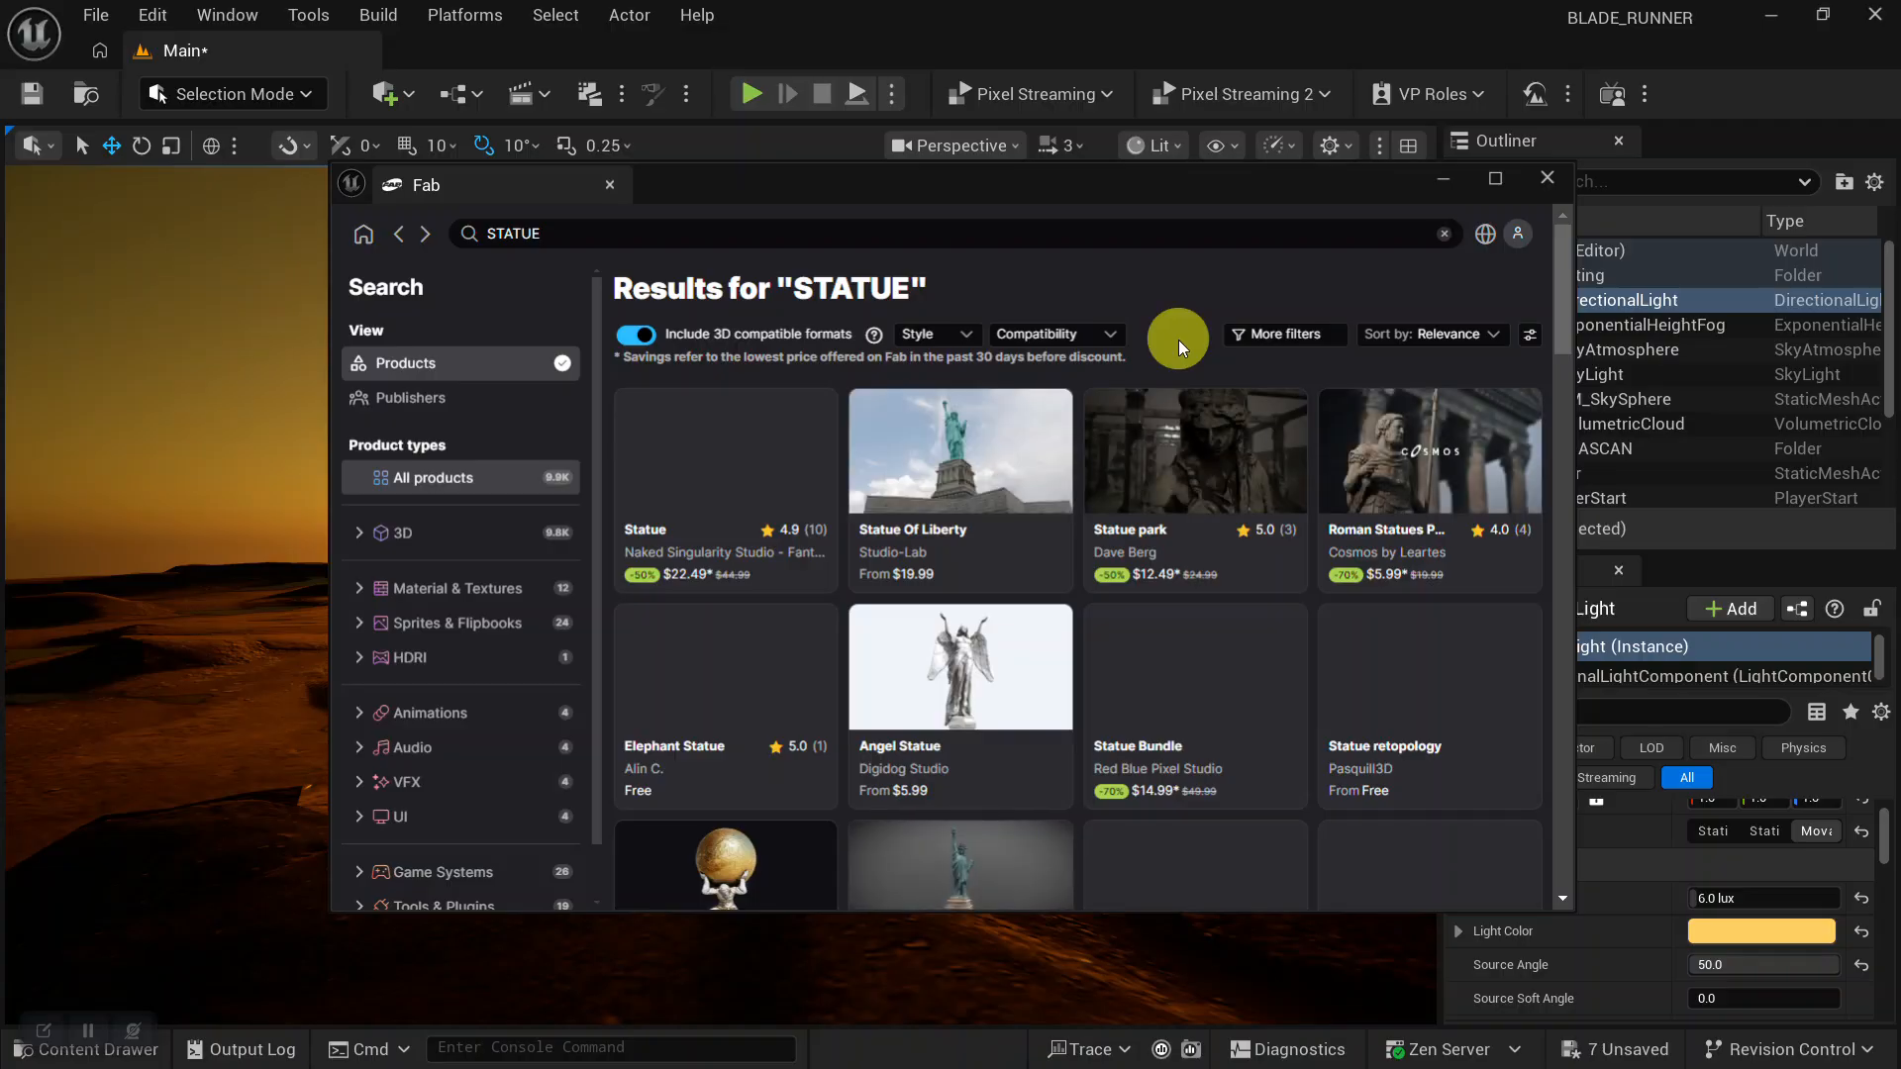
left_click(1291, 337)
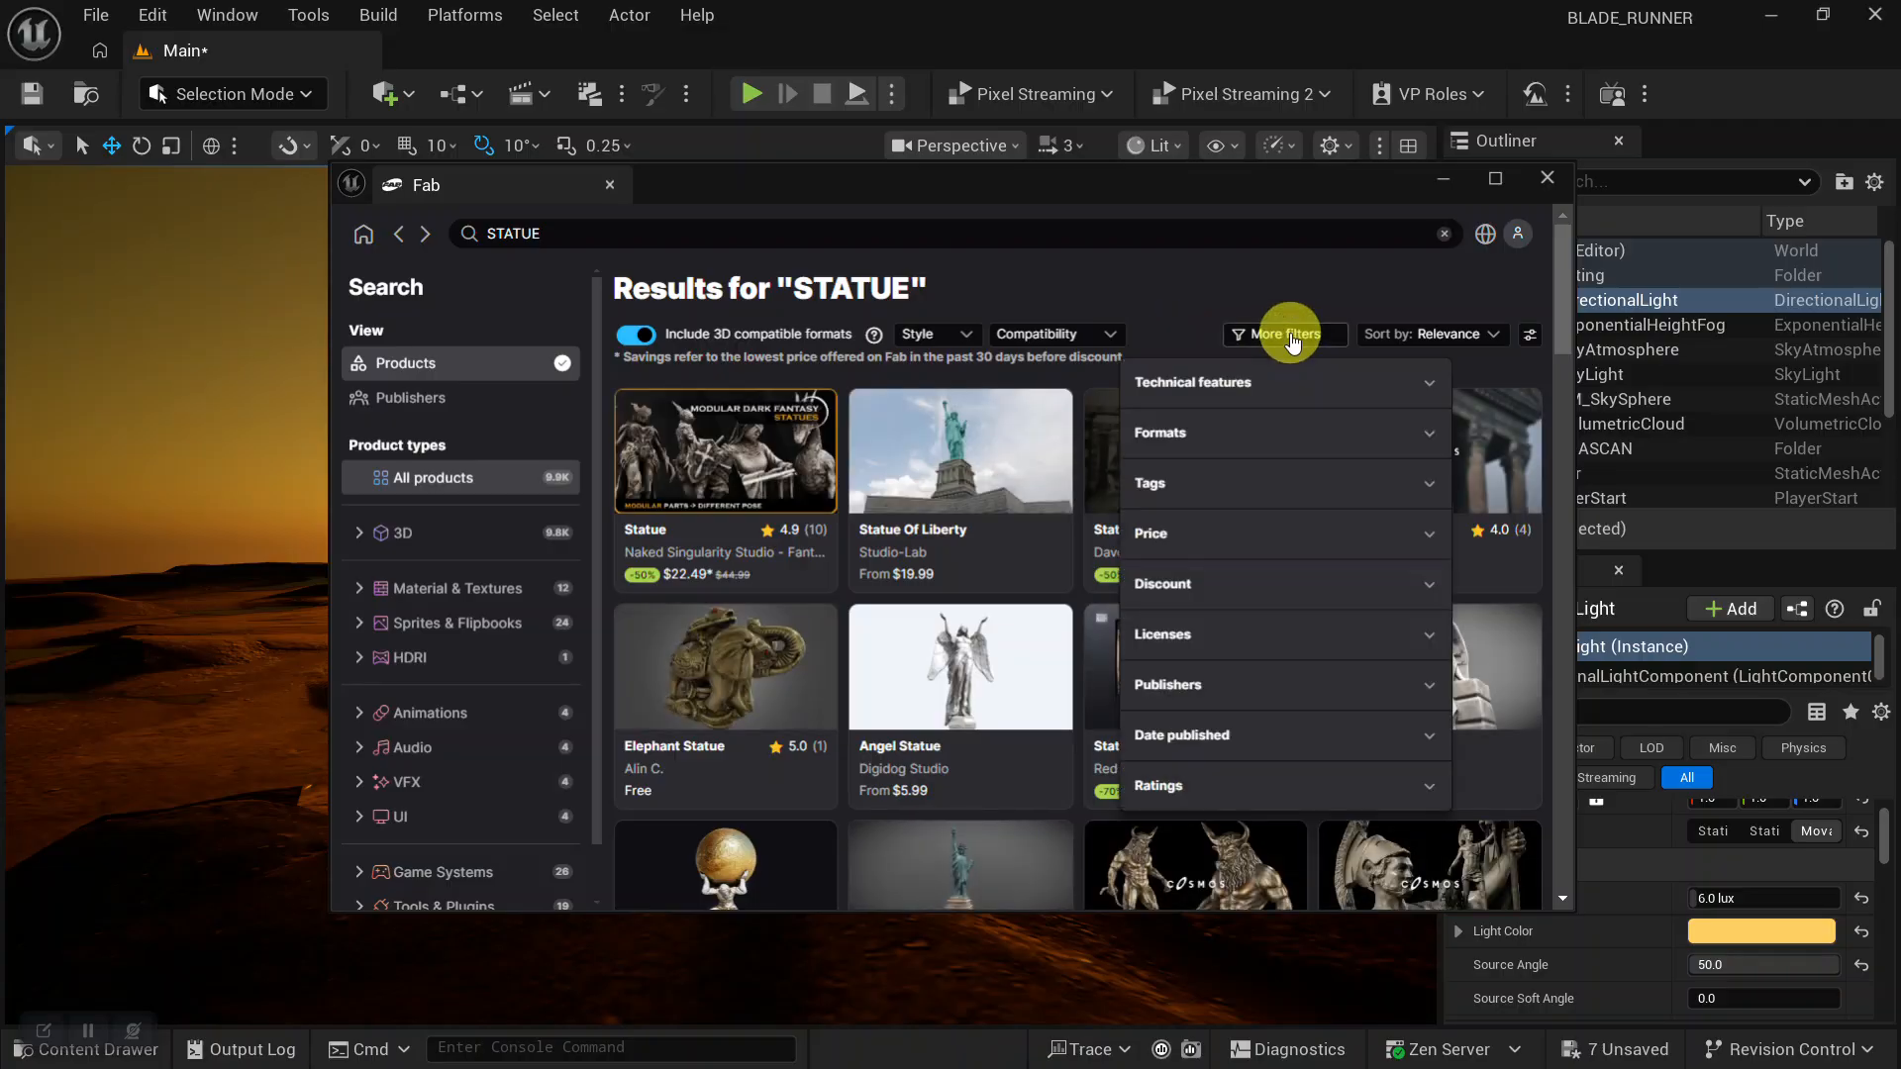
left_click(1238, 532)
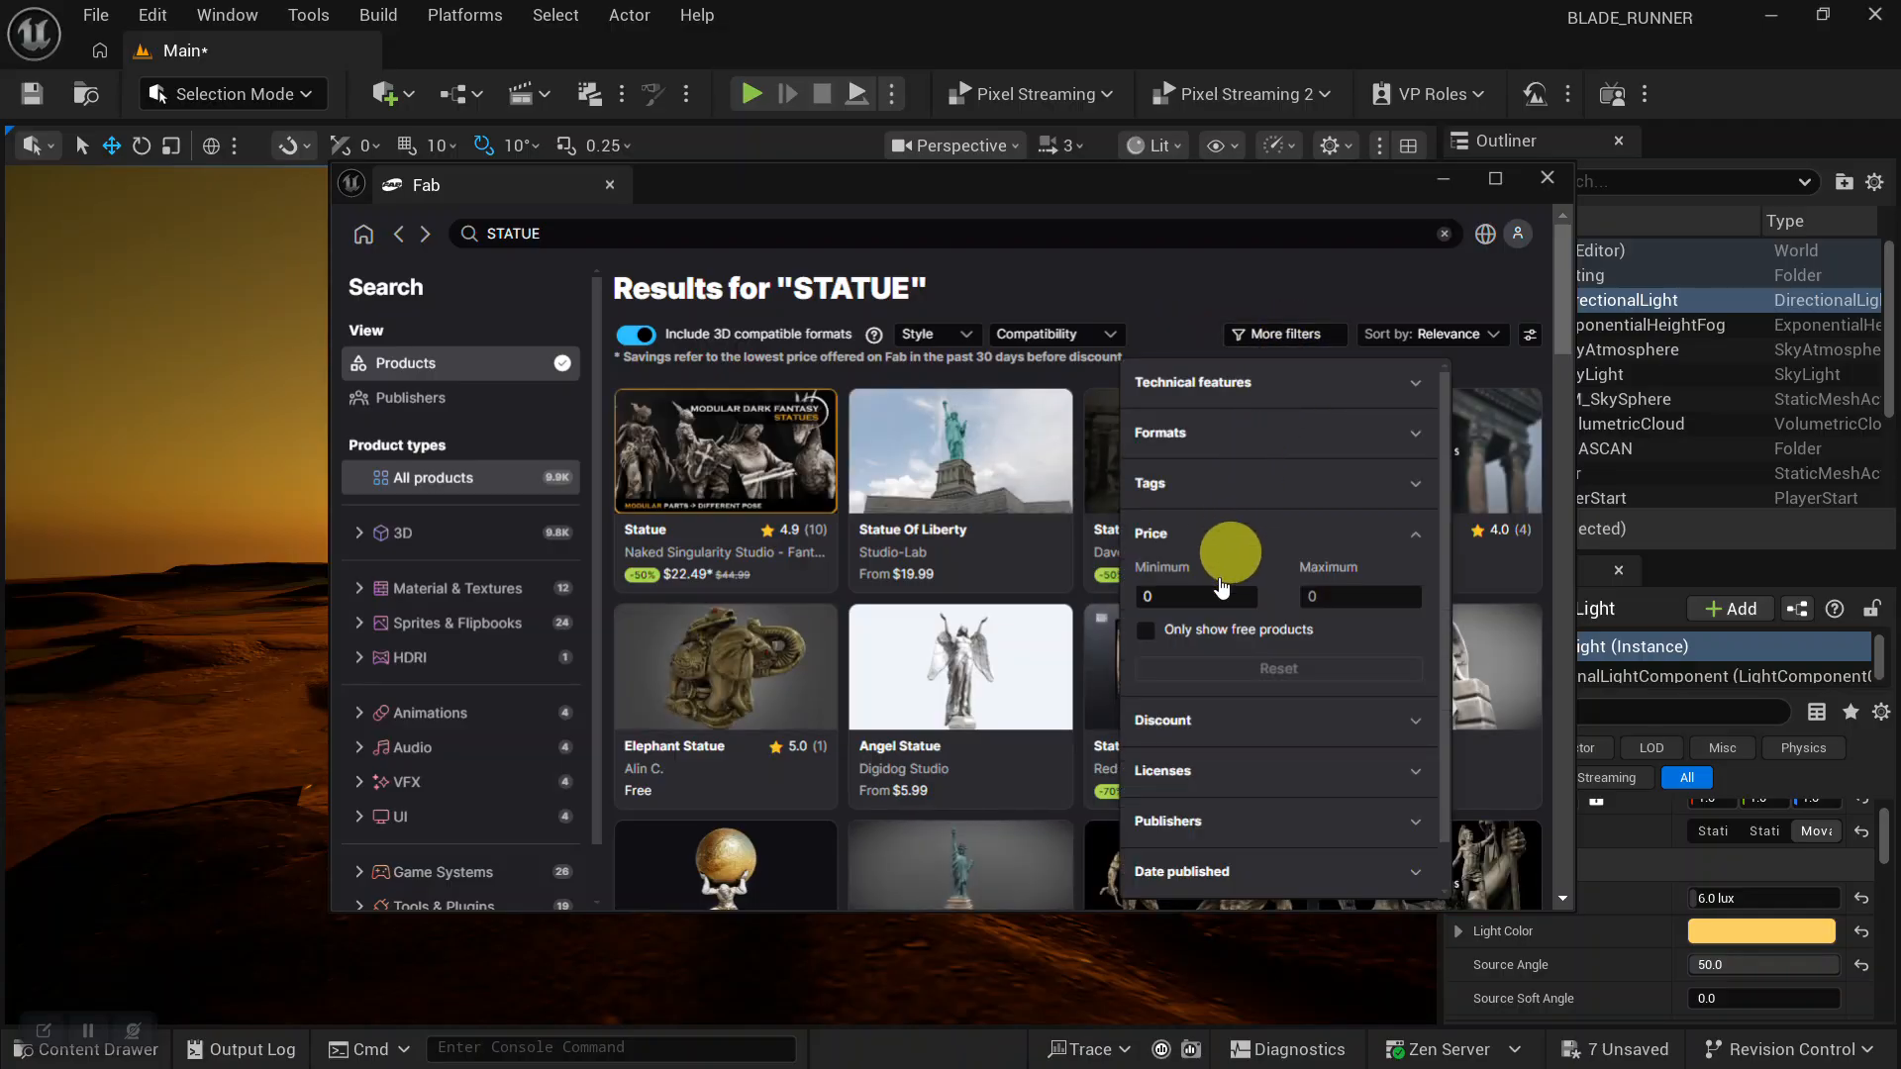
left_click(1141, 630)
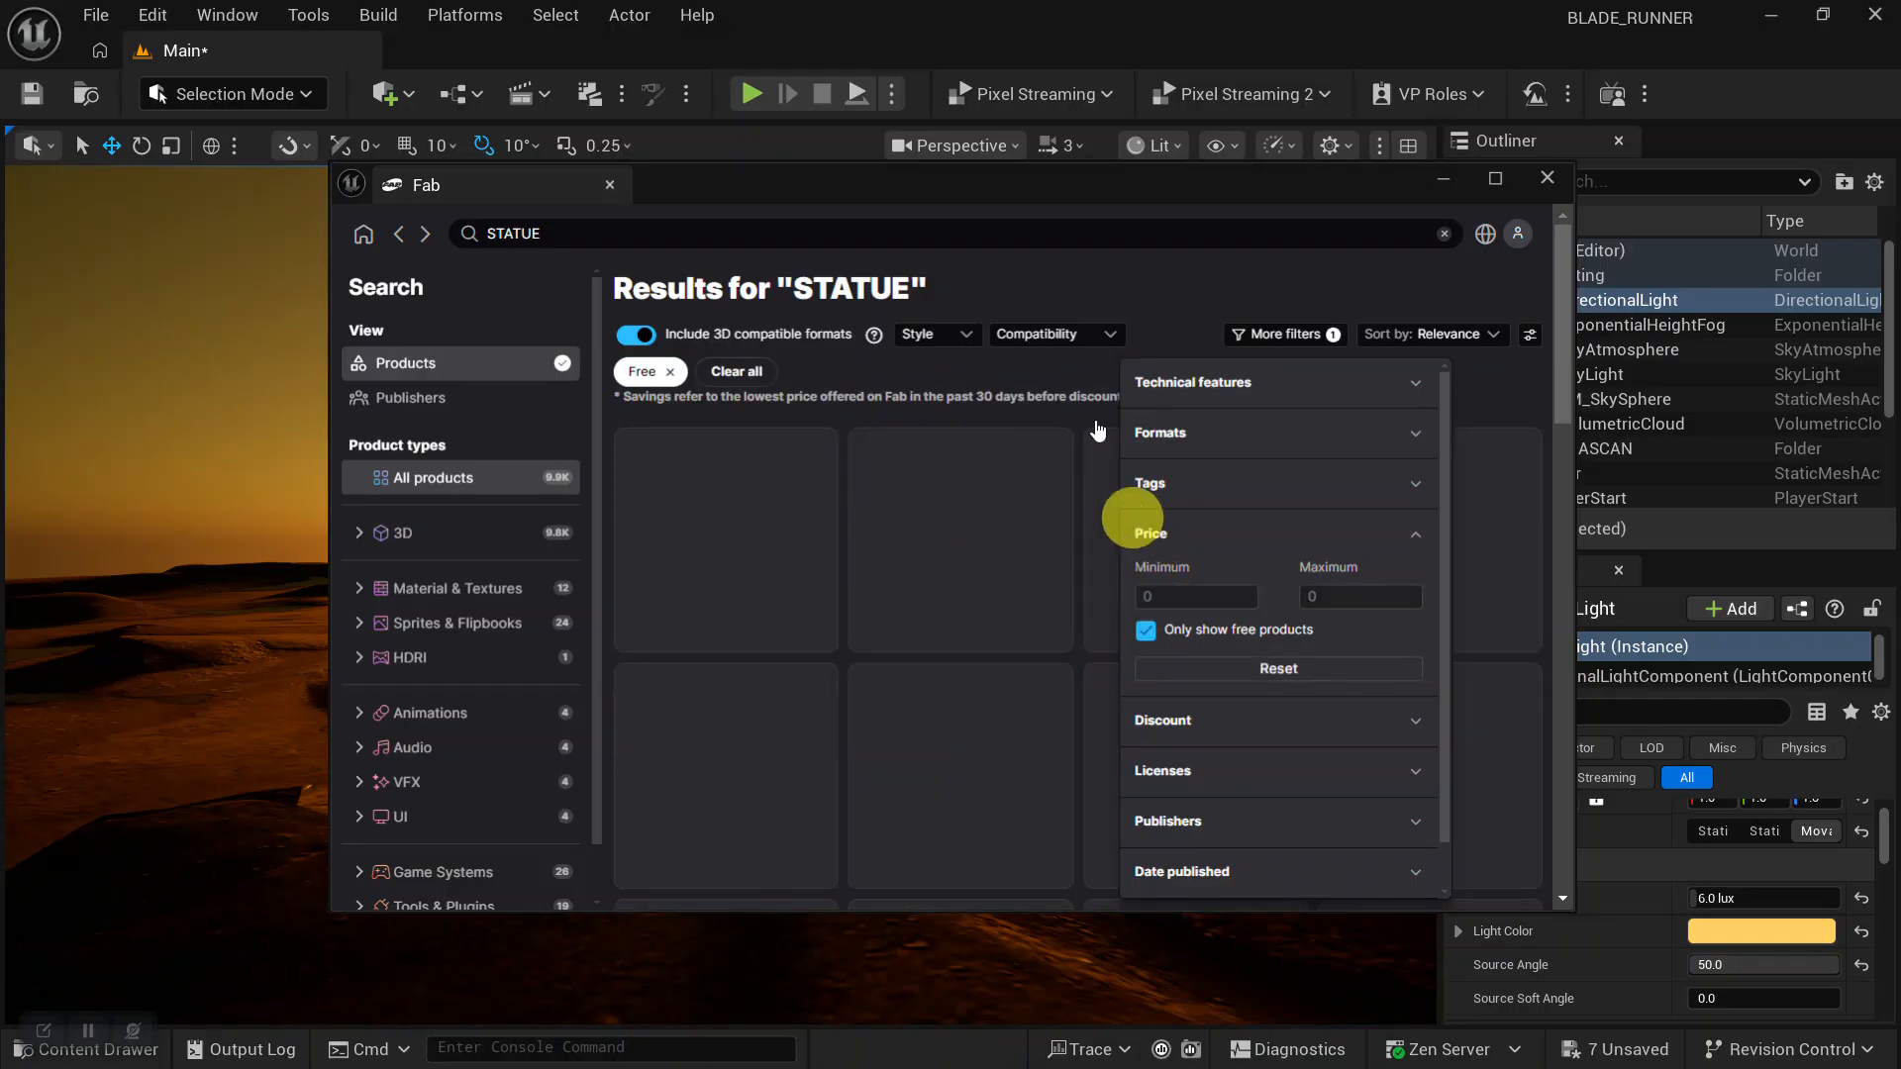
left_click(1114, 272)
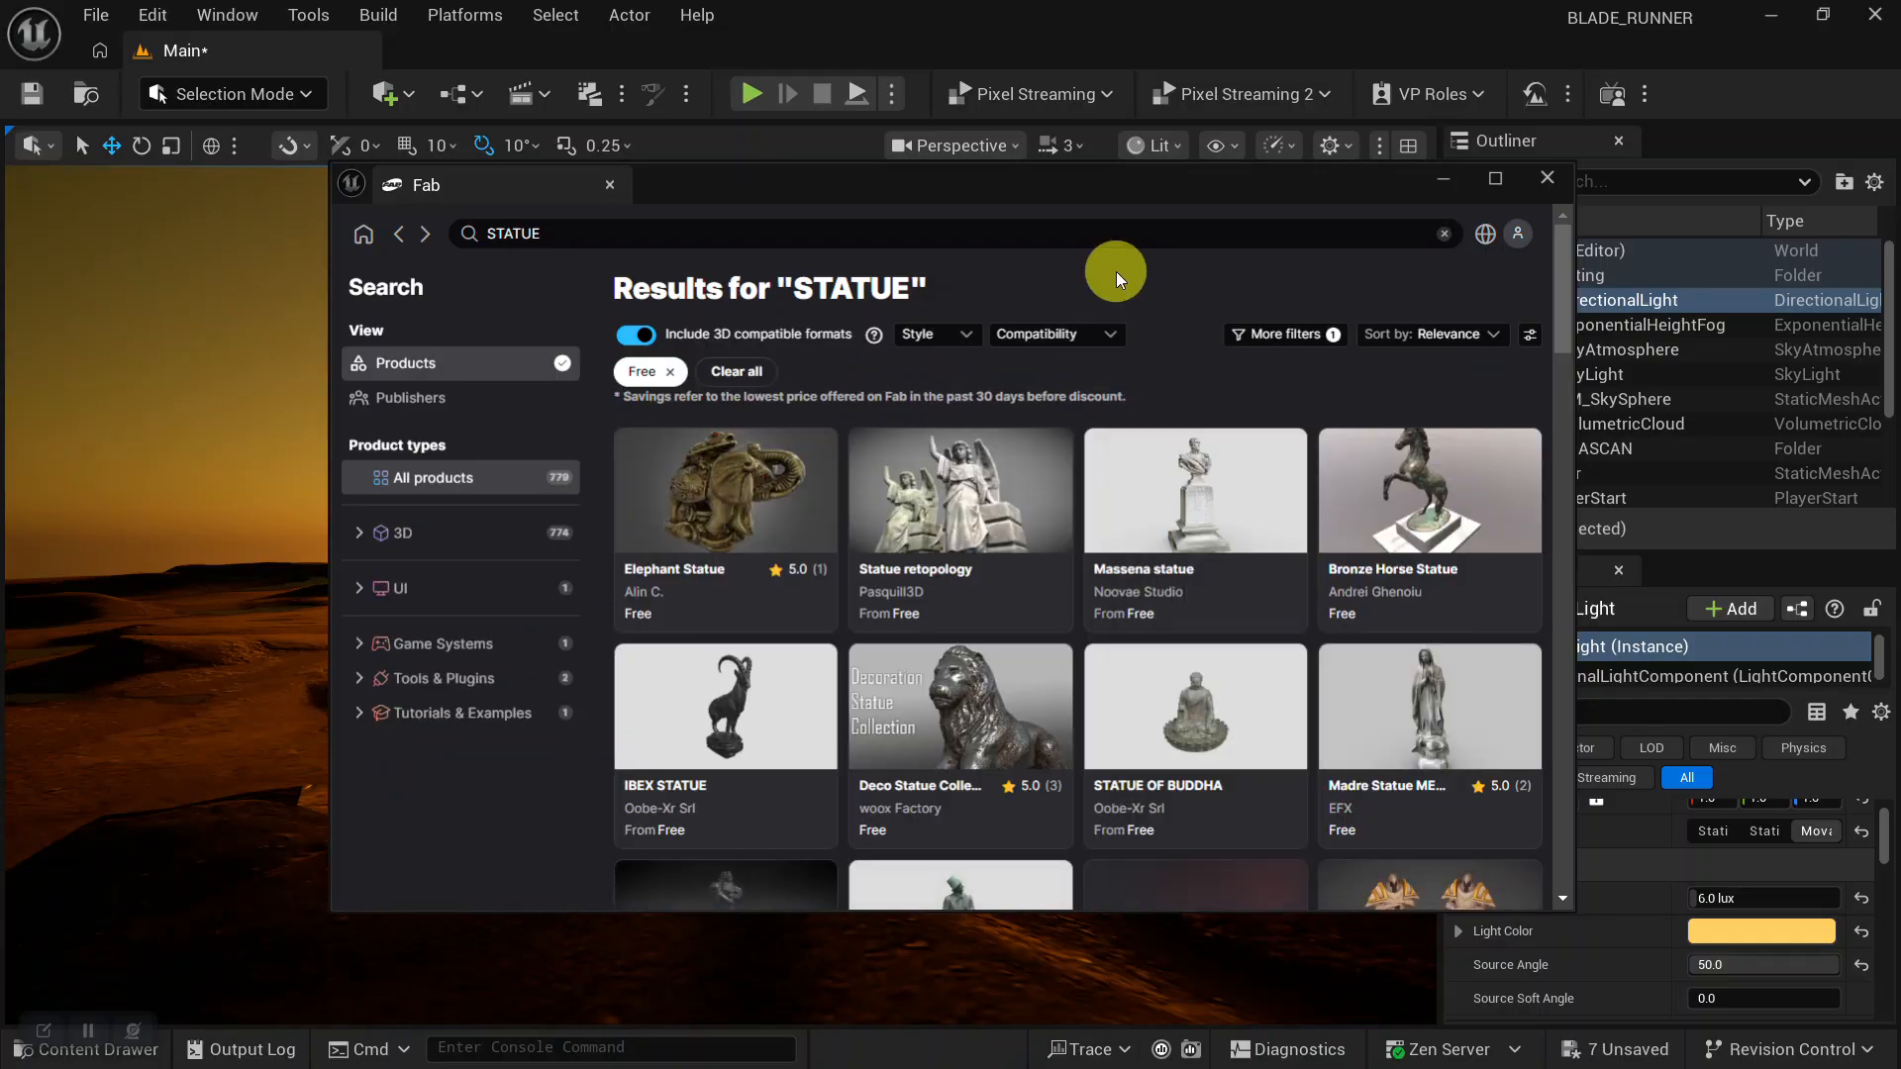
Maximize the Fab library and browse the free statue results for a monumental classical figure.
left_click(1495, 179)
scroll(1097, 682, "down", 5)
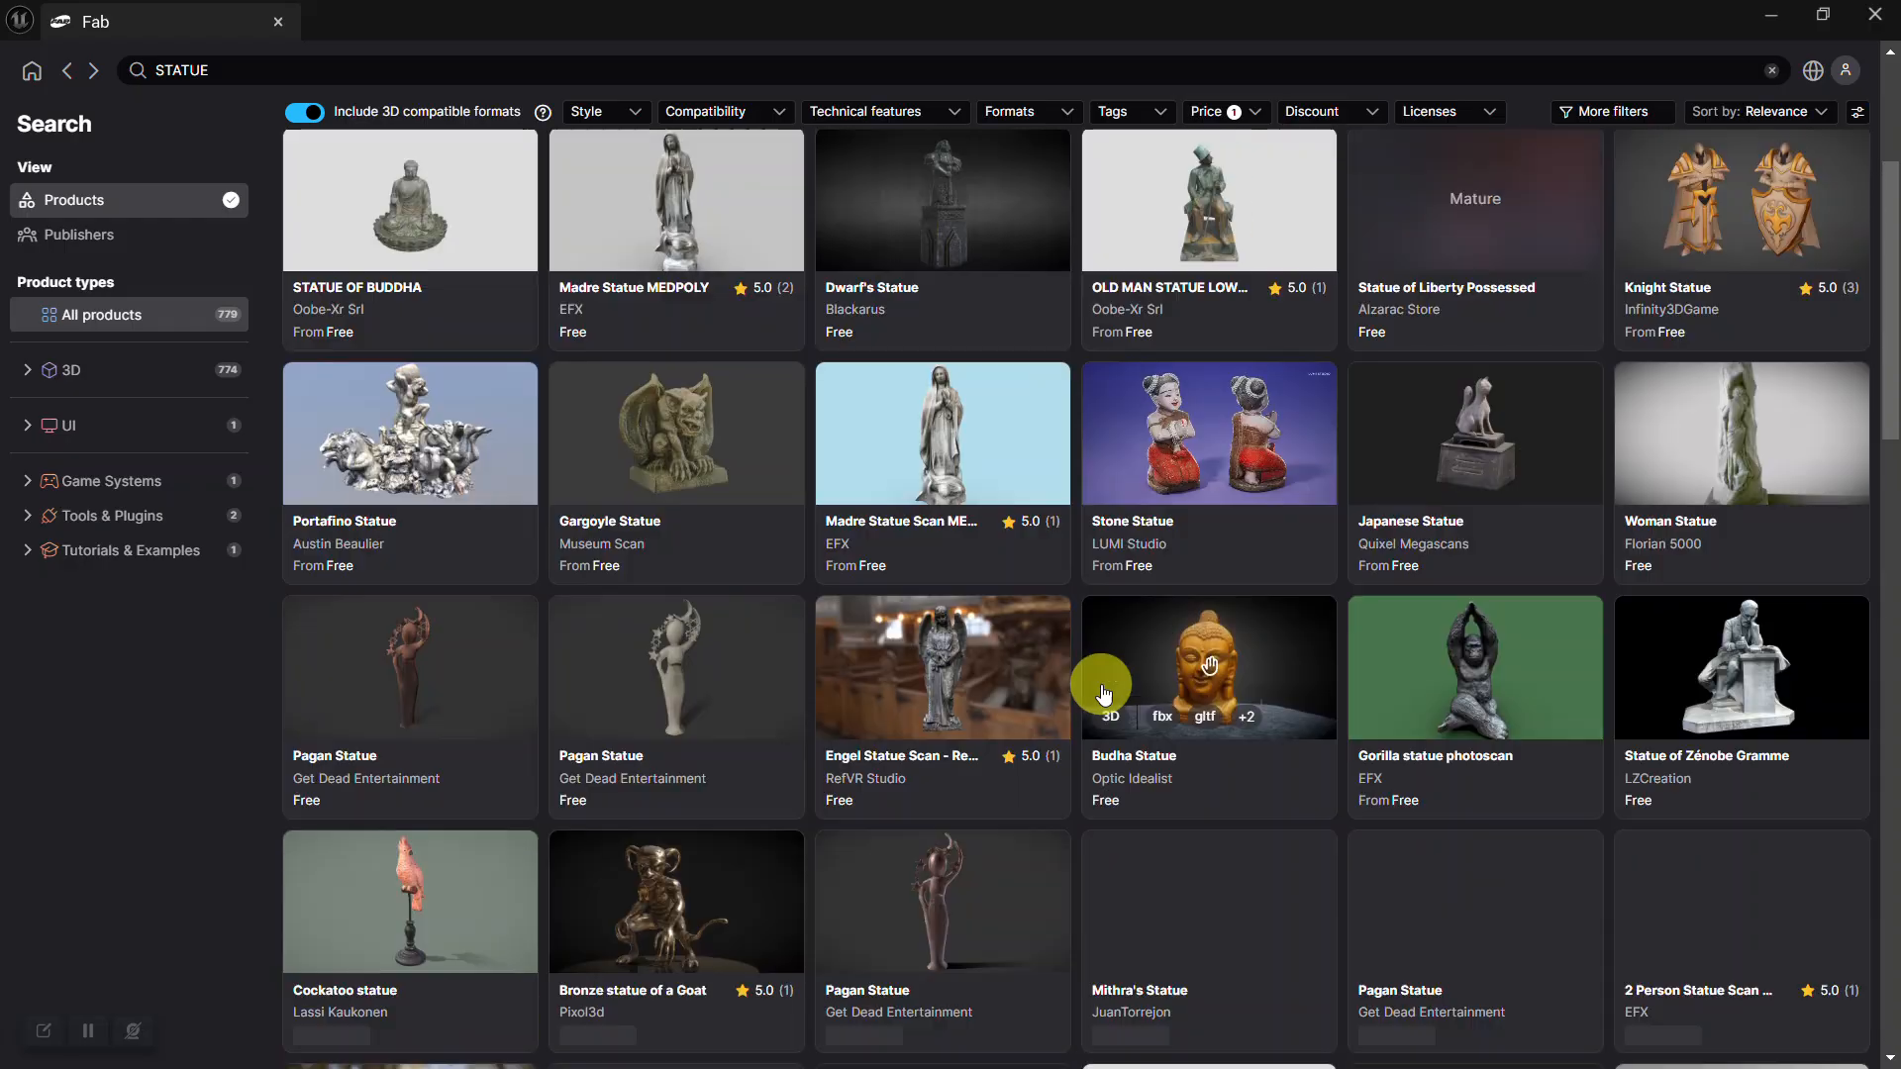
scroll(1101, 684, "up", 1)
scroll(1101, 684, "down", 1)
scroll(1102, 690, "down", 5)
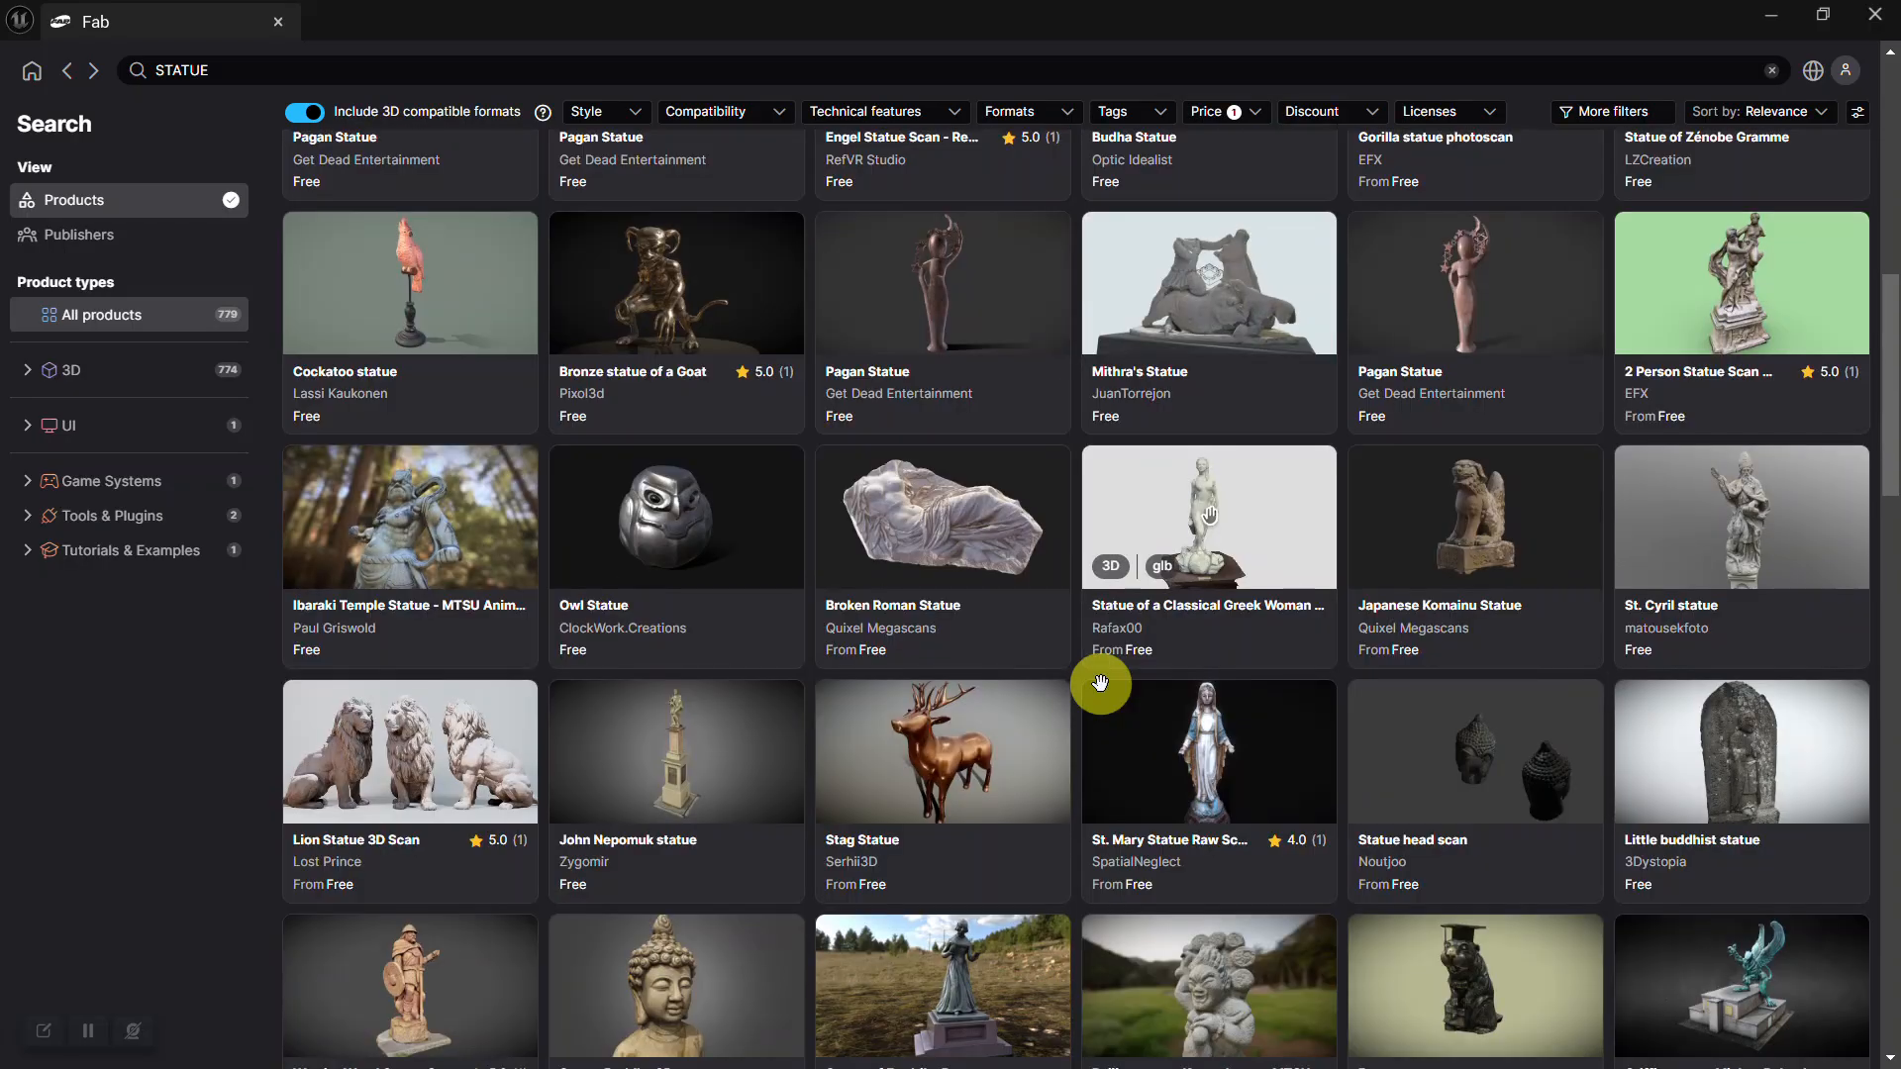
scroll(1101, 684, "down", 4)
scroll(1101, 689, "down", 6)
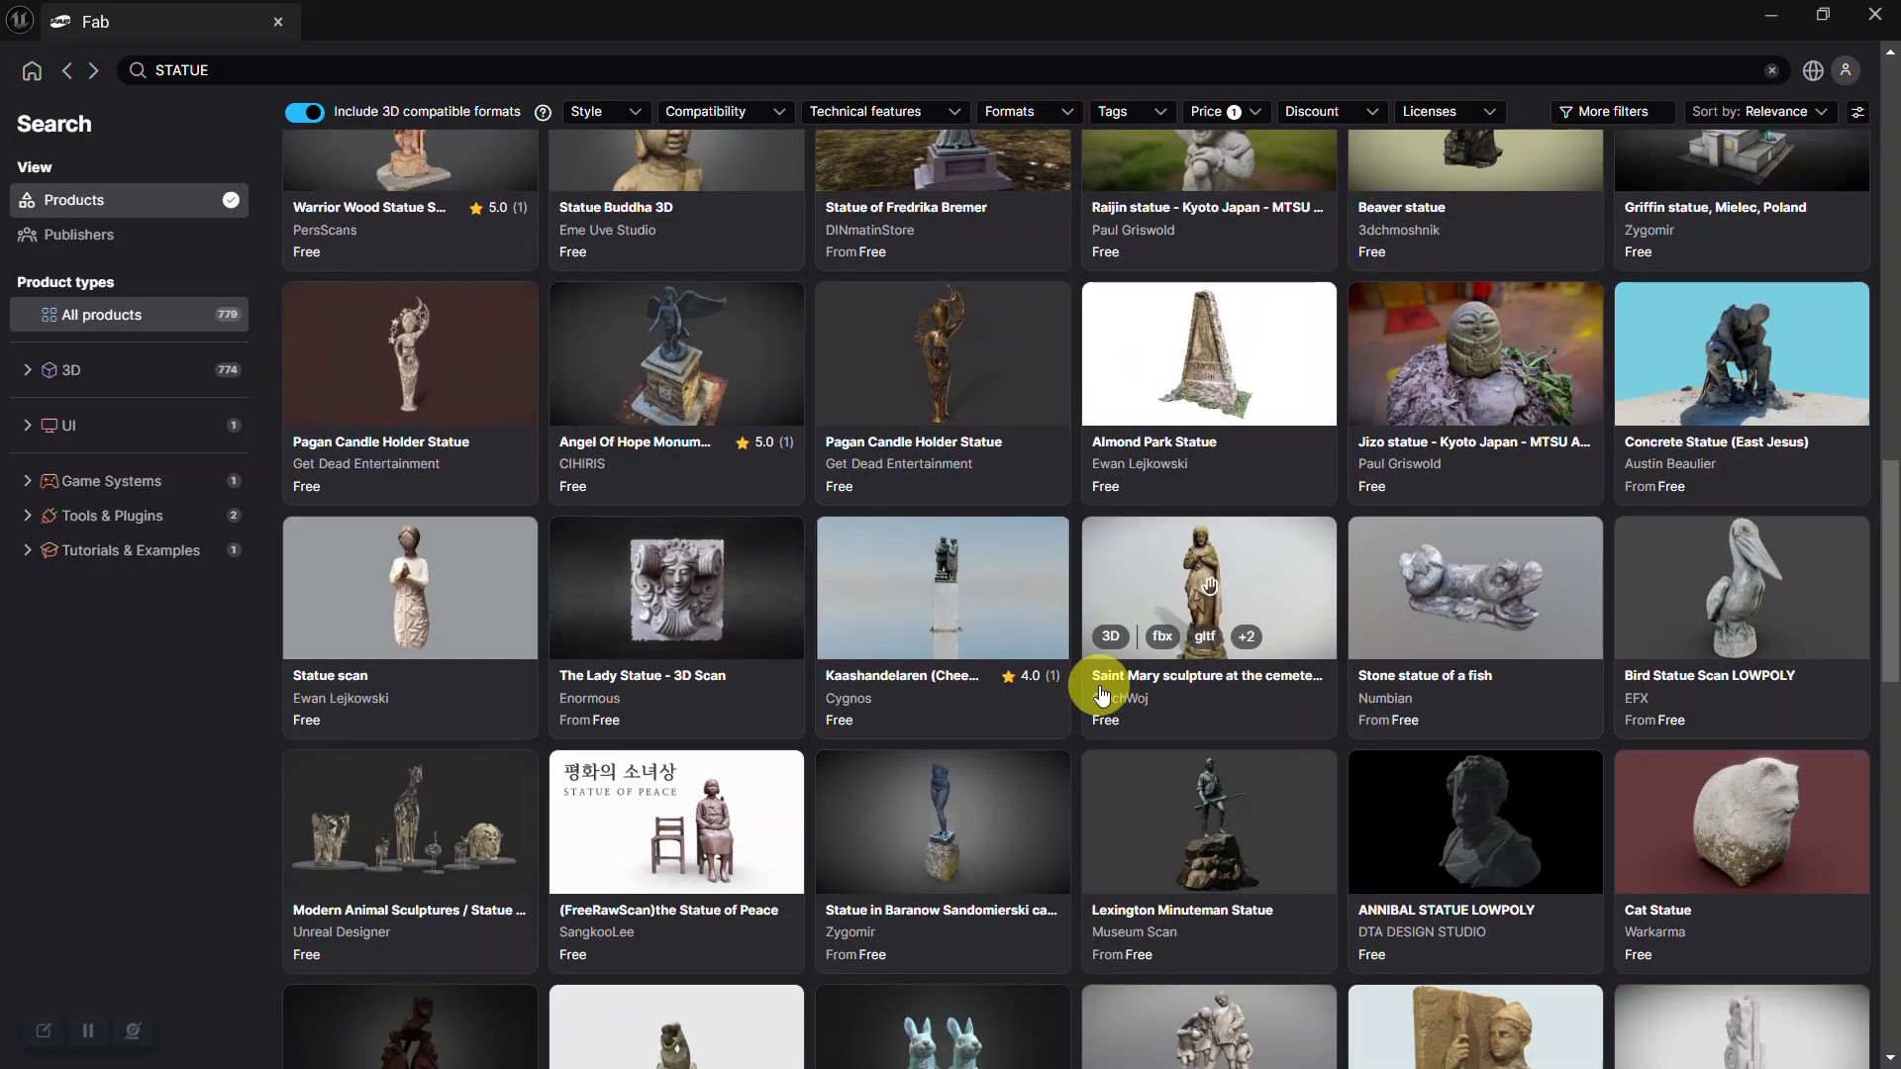
scroll(1095, 685, "down", 4)
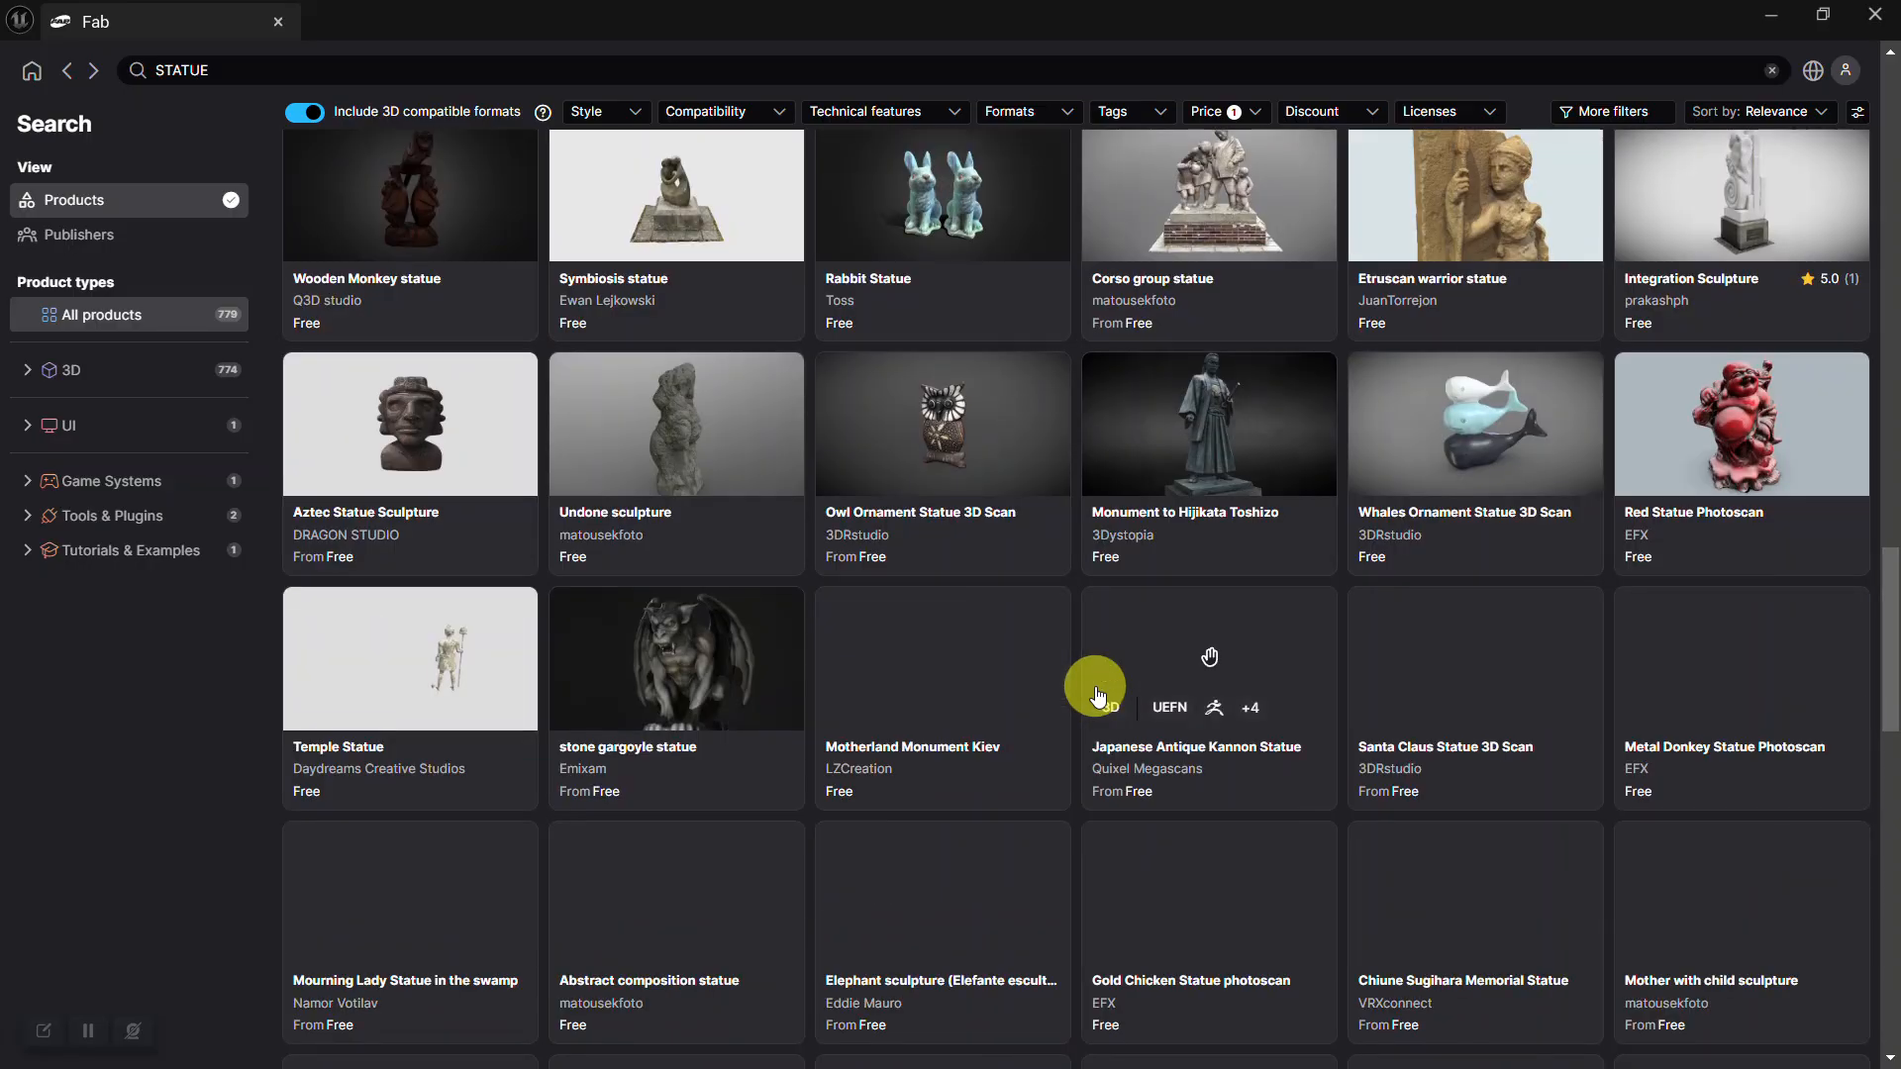
mouse_move(985, 707)
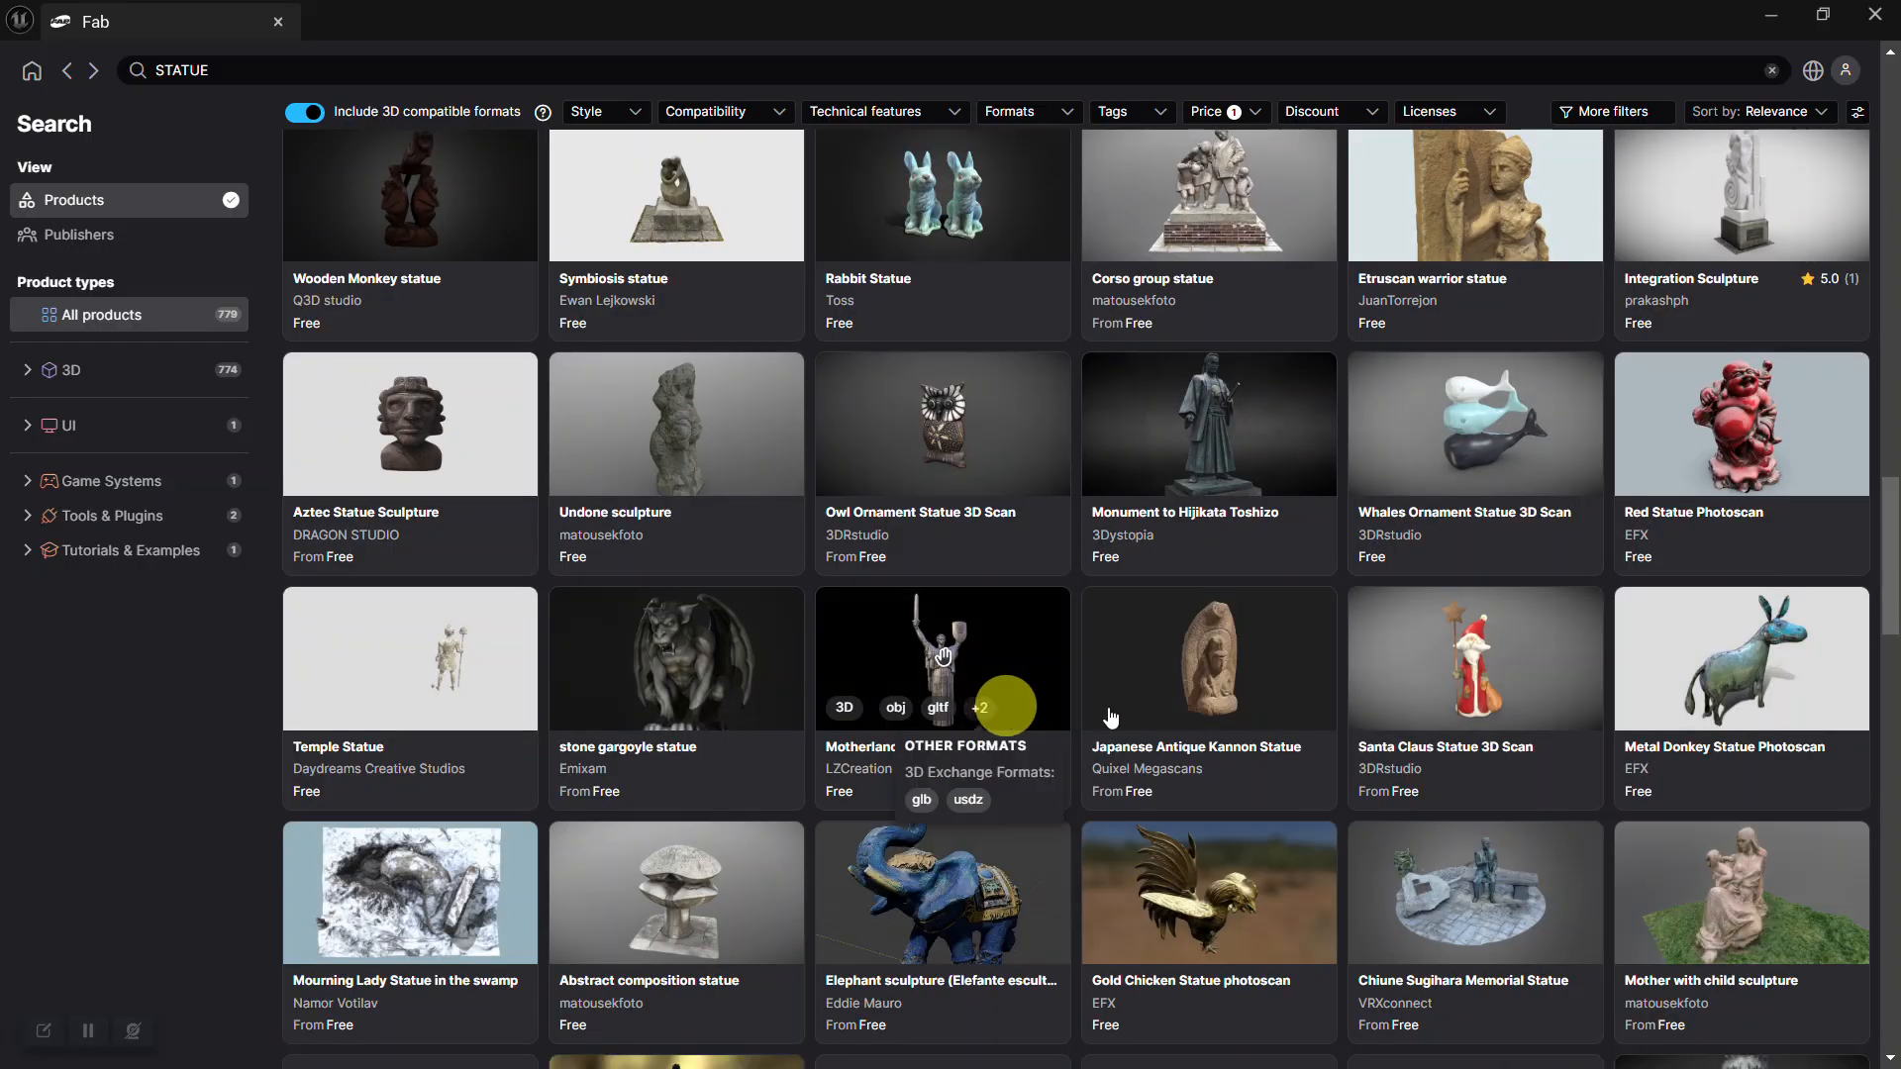
scroll(1112, 717, "down", 4)
scroll(1111, 717, "down", 5)
scroll(1111, 717, "down", 6)
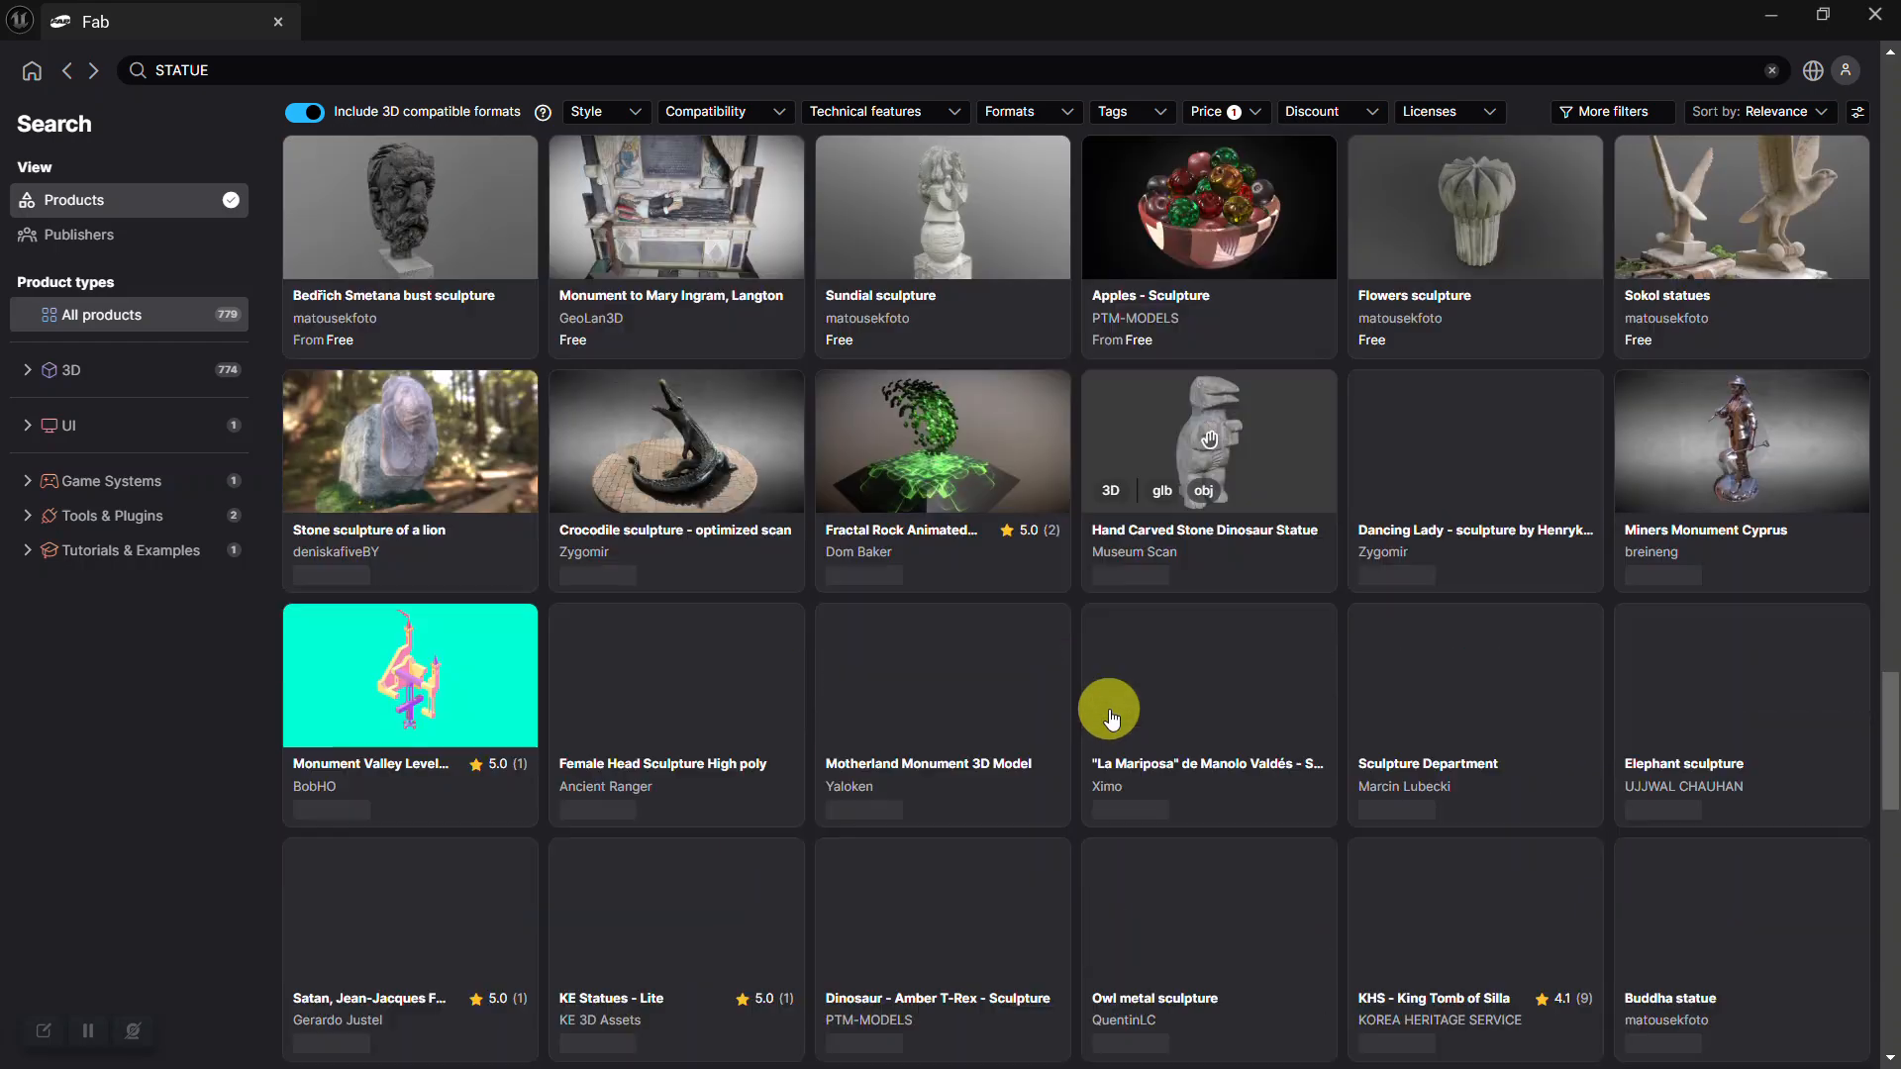
scroll(1111, 716, "down", 2)
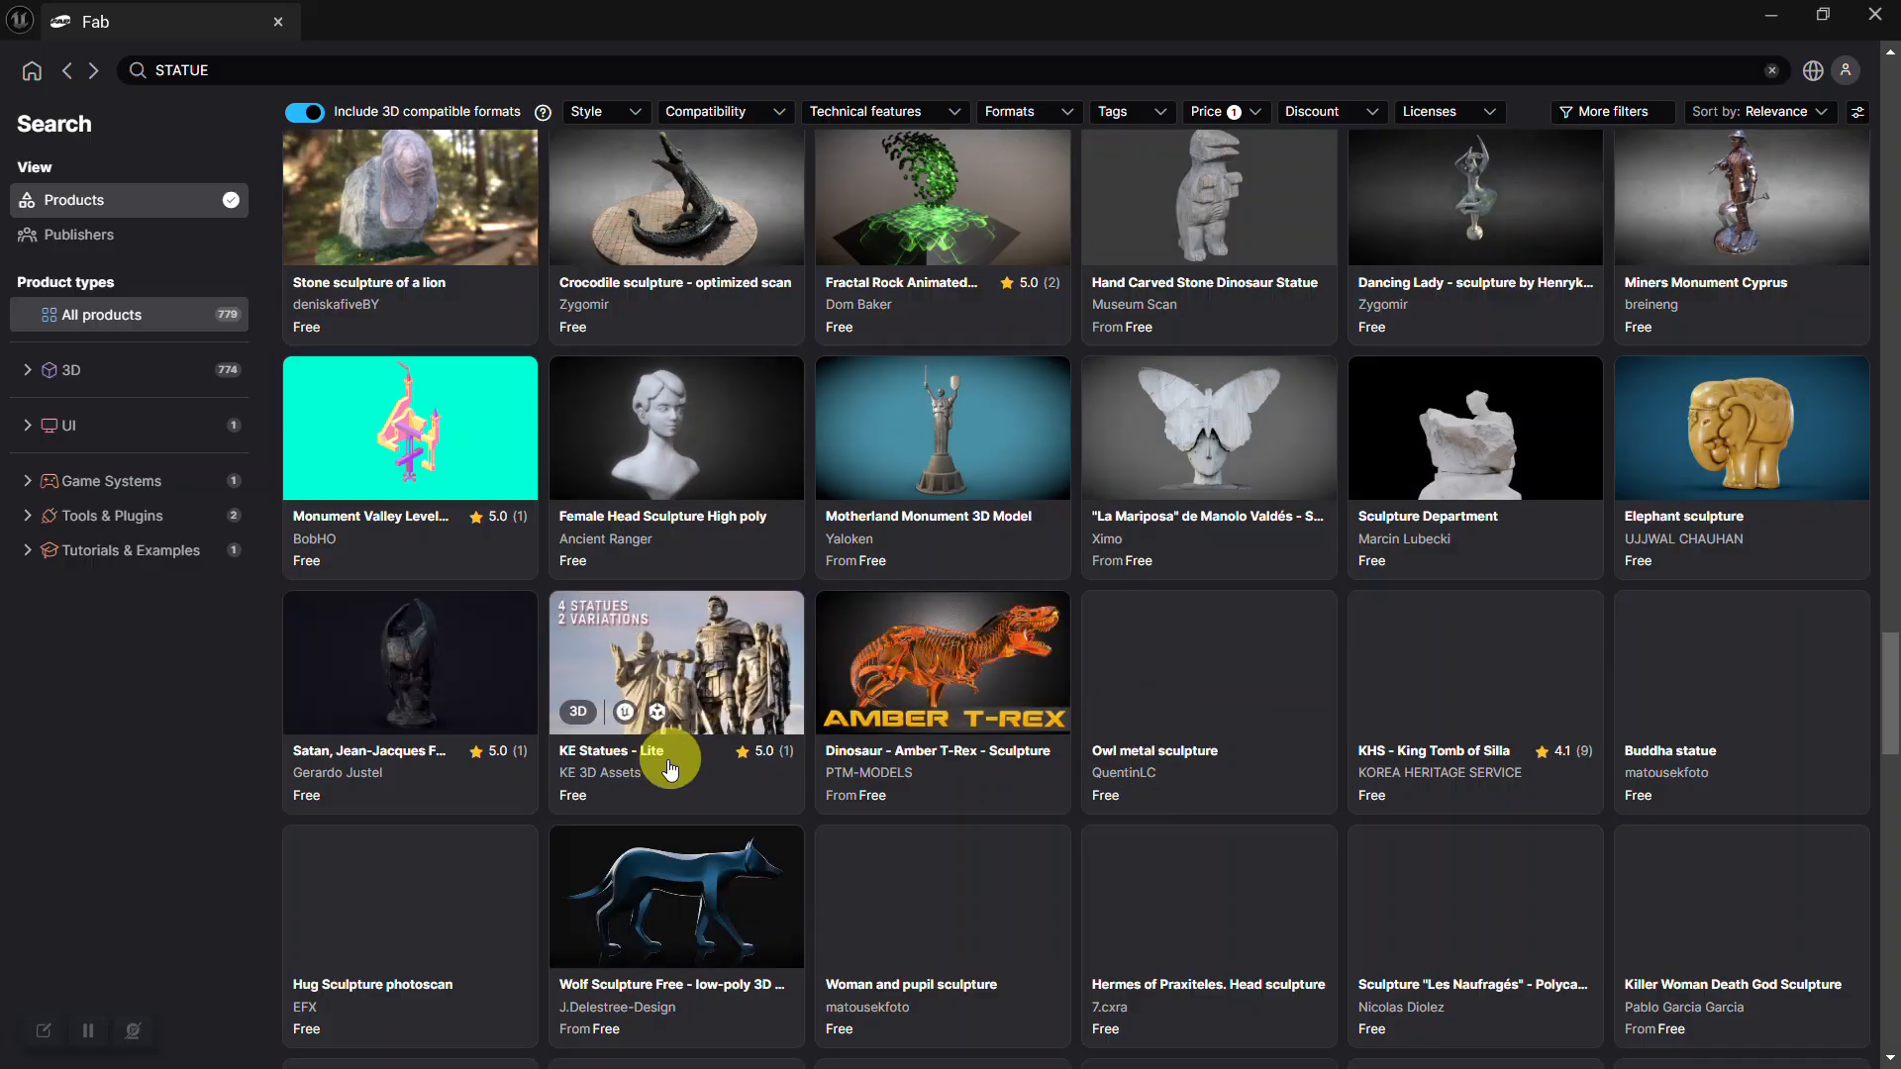
Open the KE Statues - Lite product, request adding it to the project, and accept the Fab End User License Agreement.
left_click(659, 772)
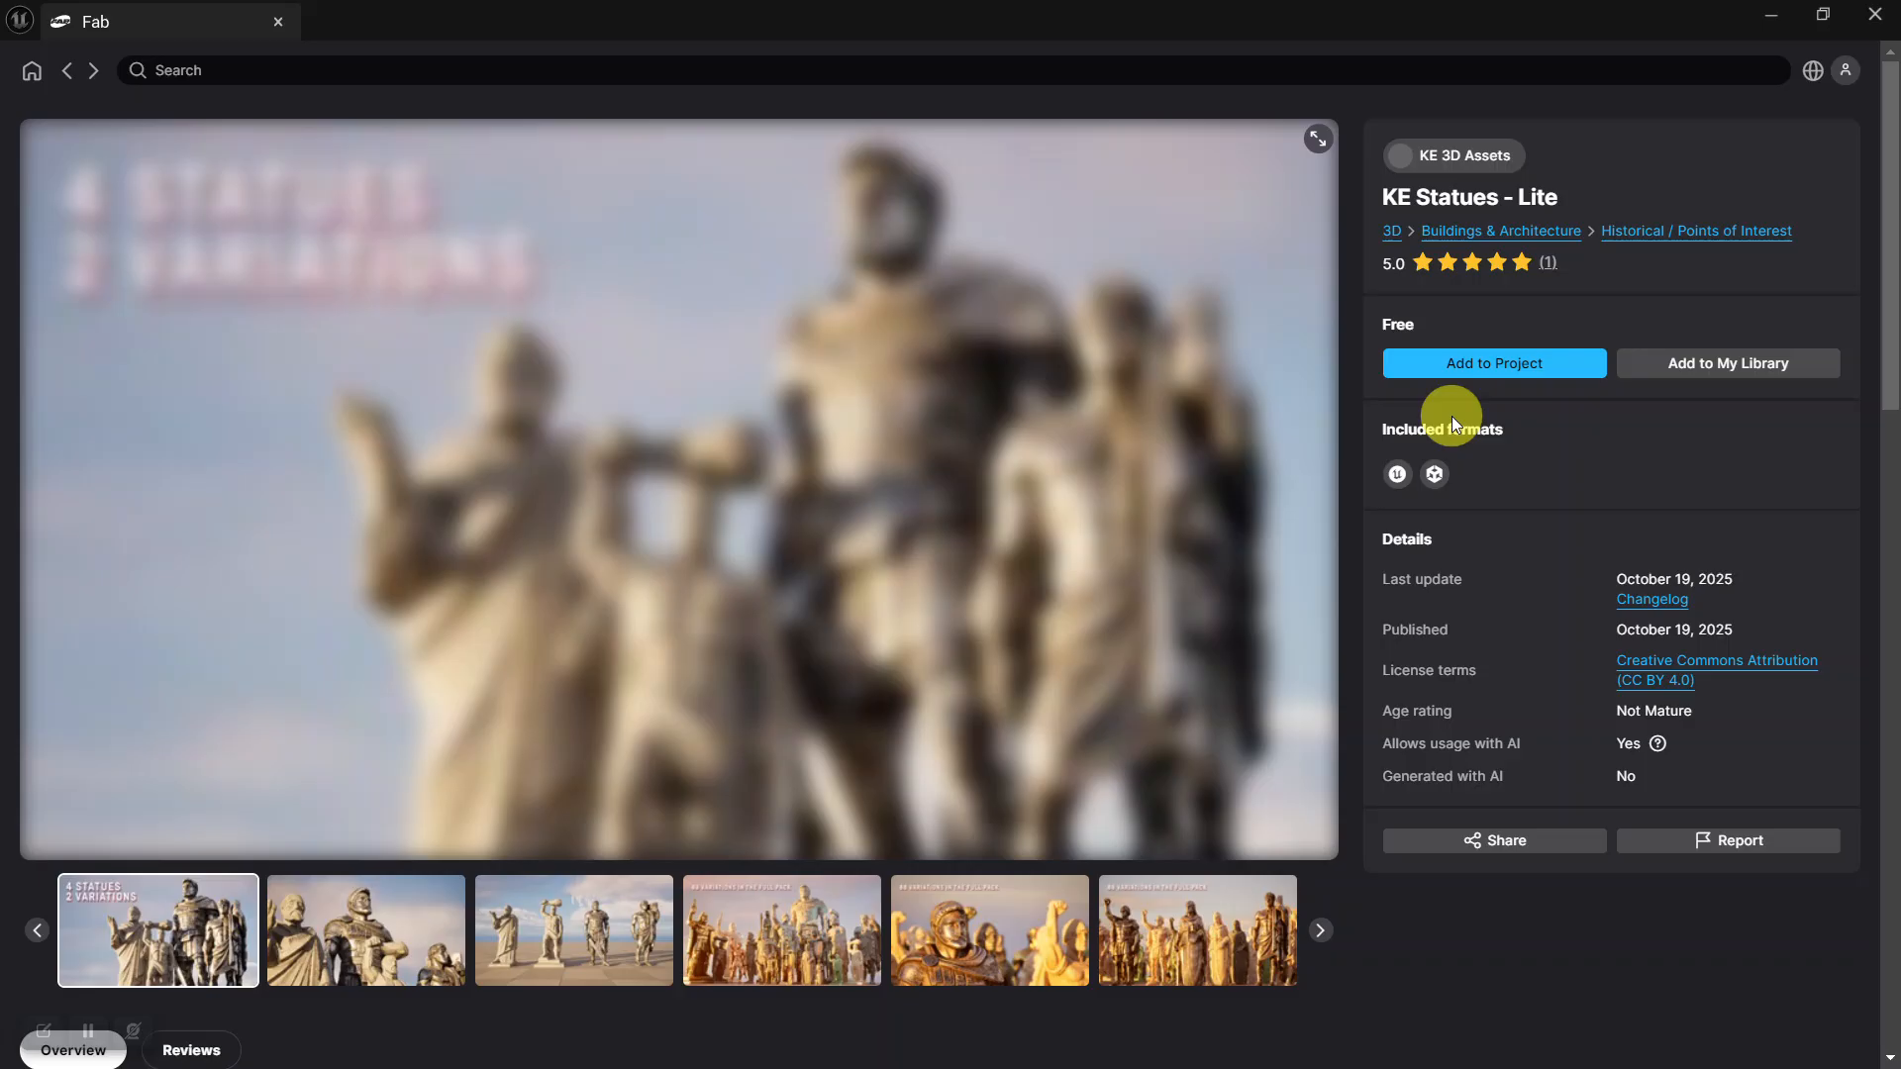
left_click(1516, 369)
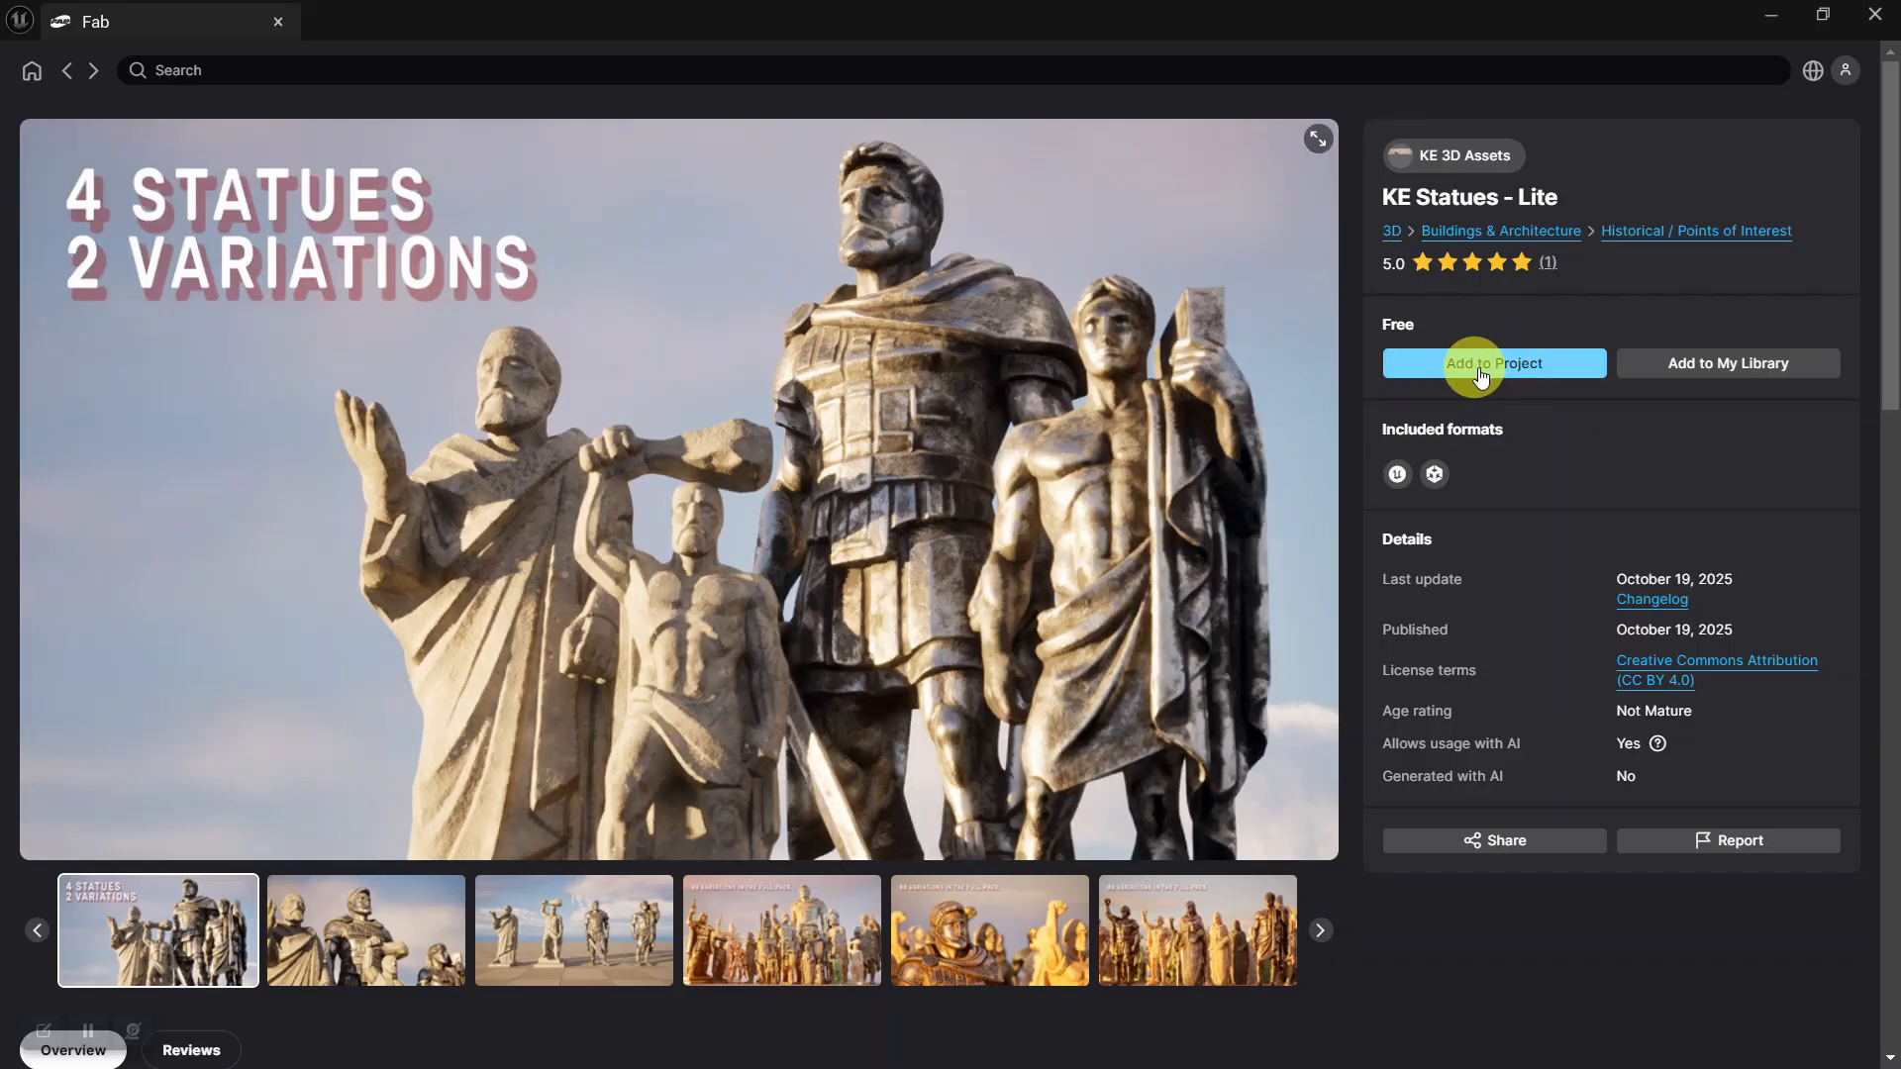
left_click(1494, 366)
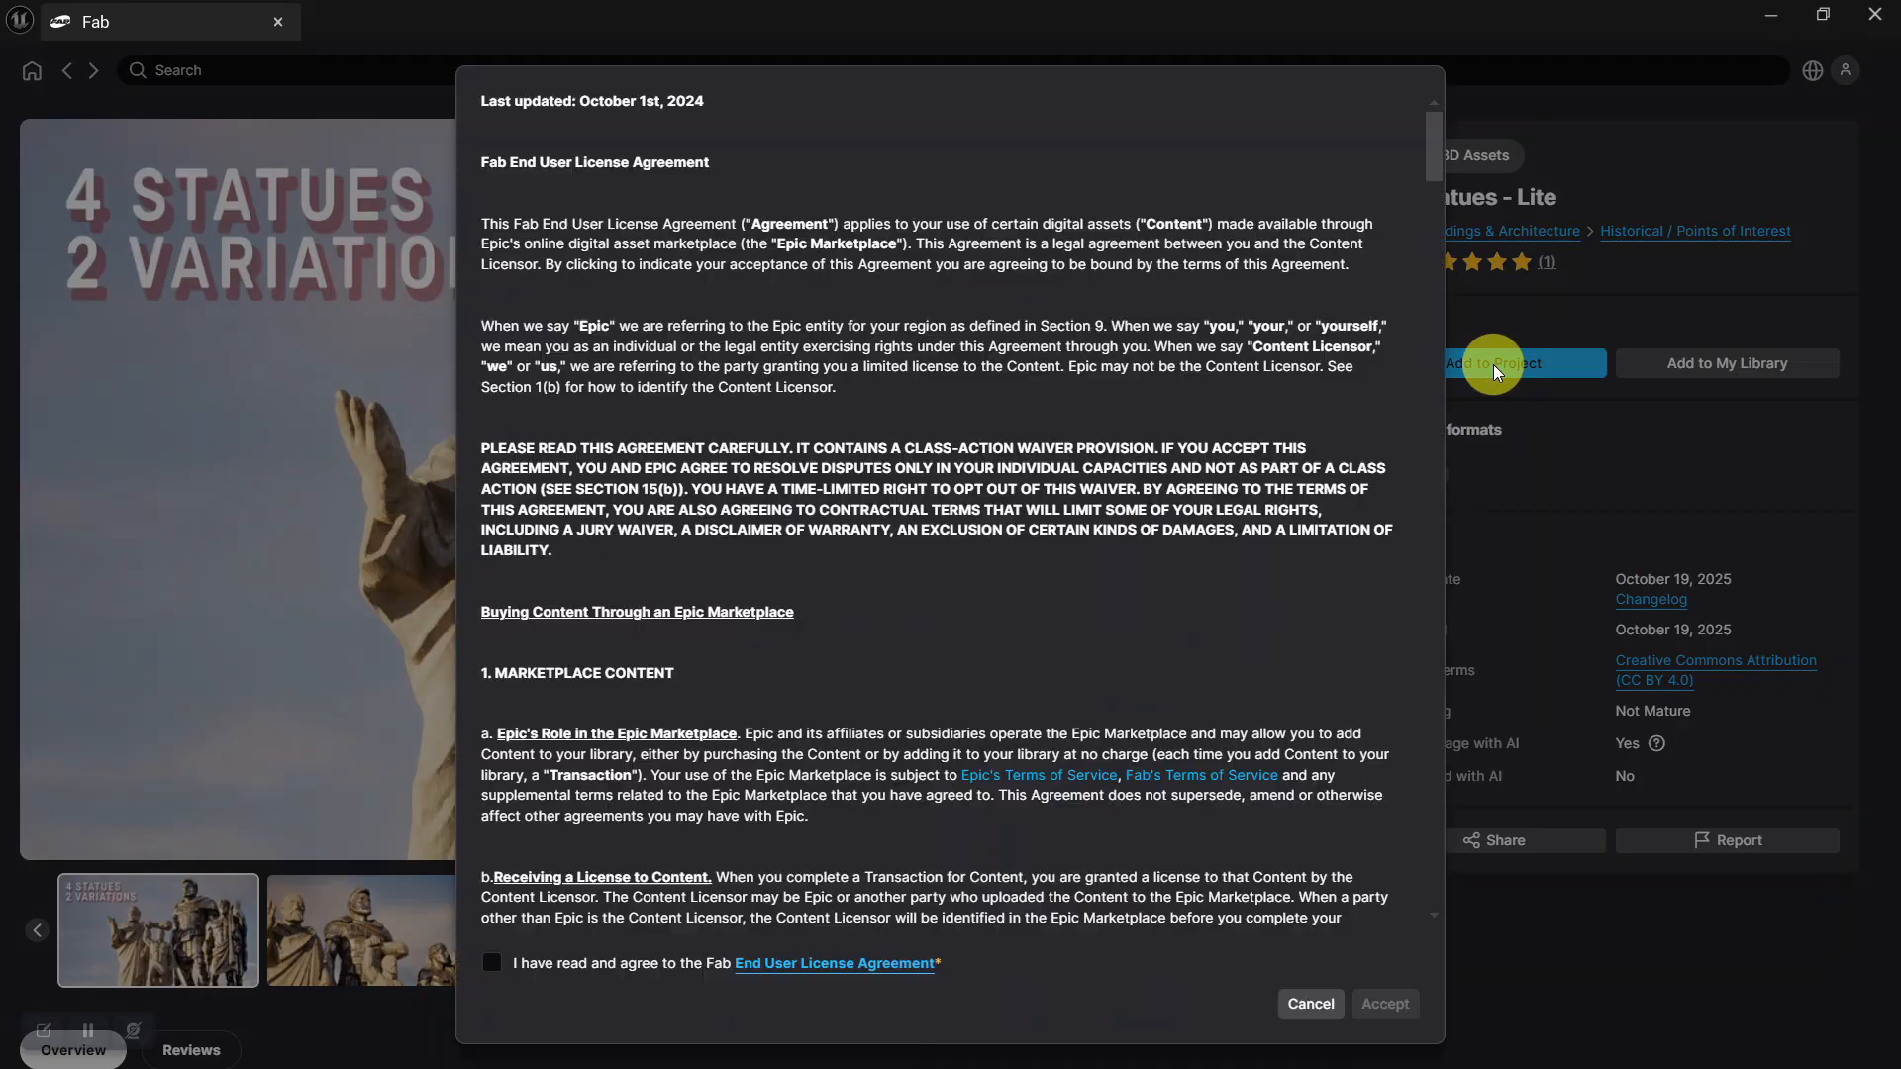
left_click(525, 962)
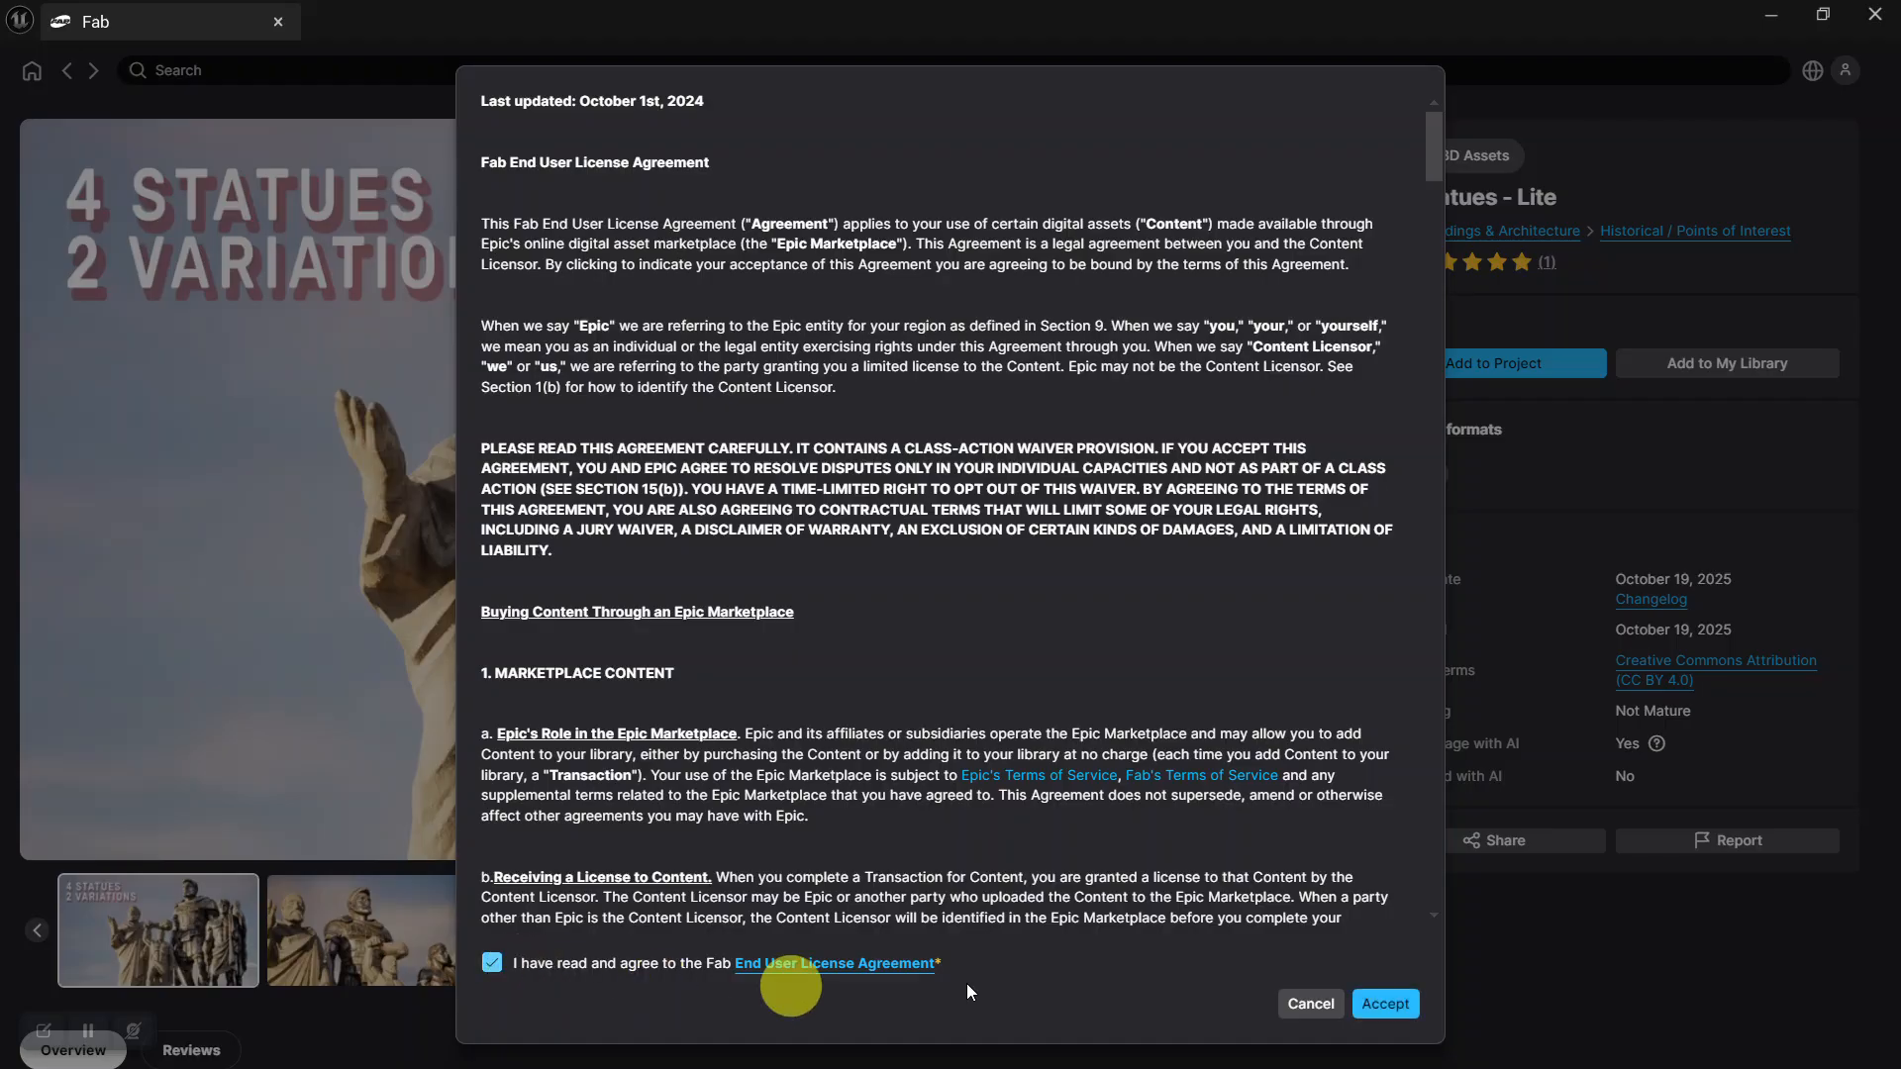
left_click(1389, 1004)
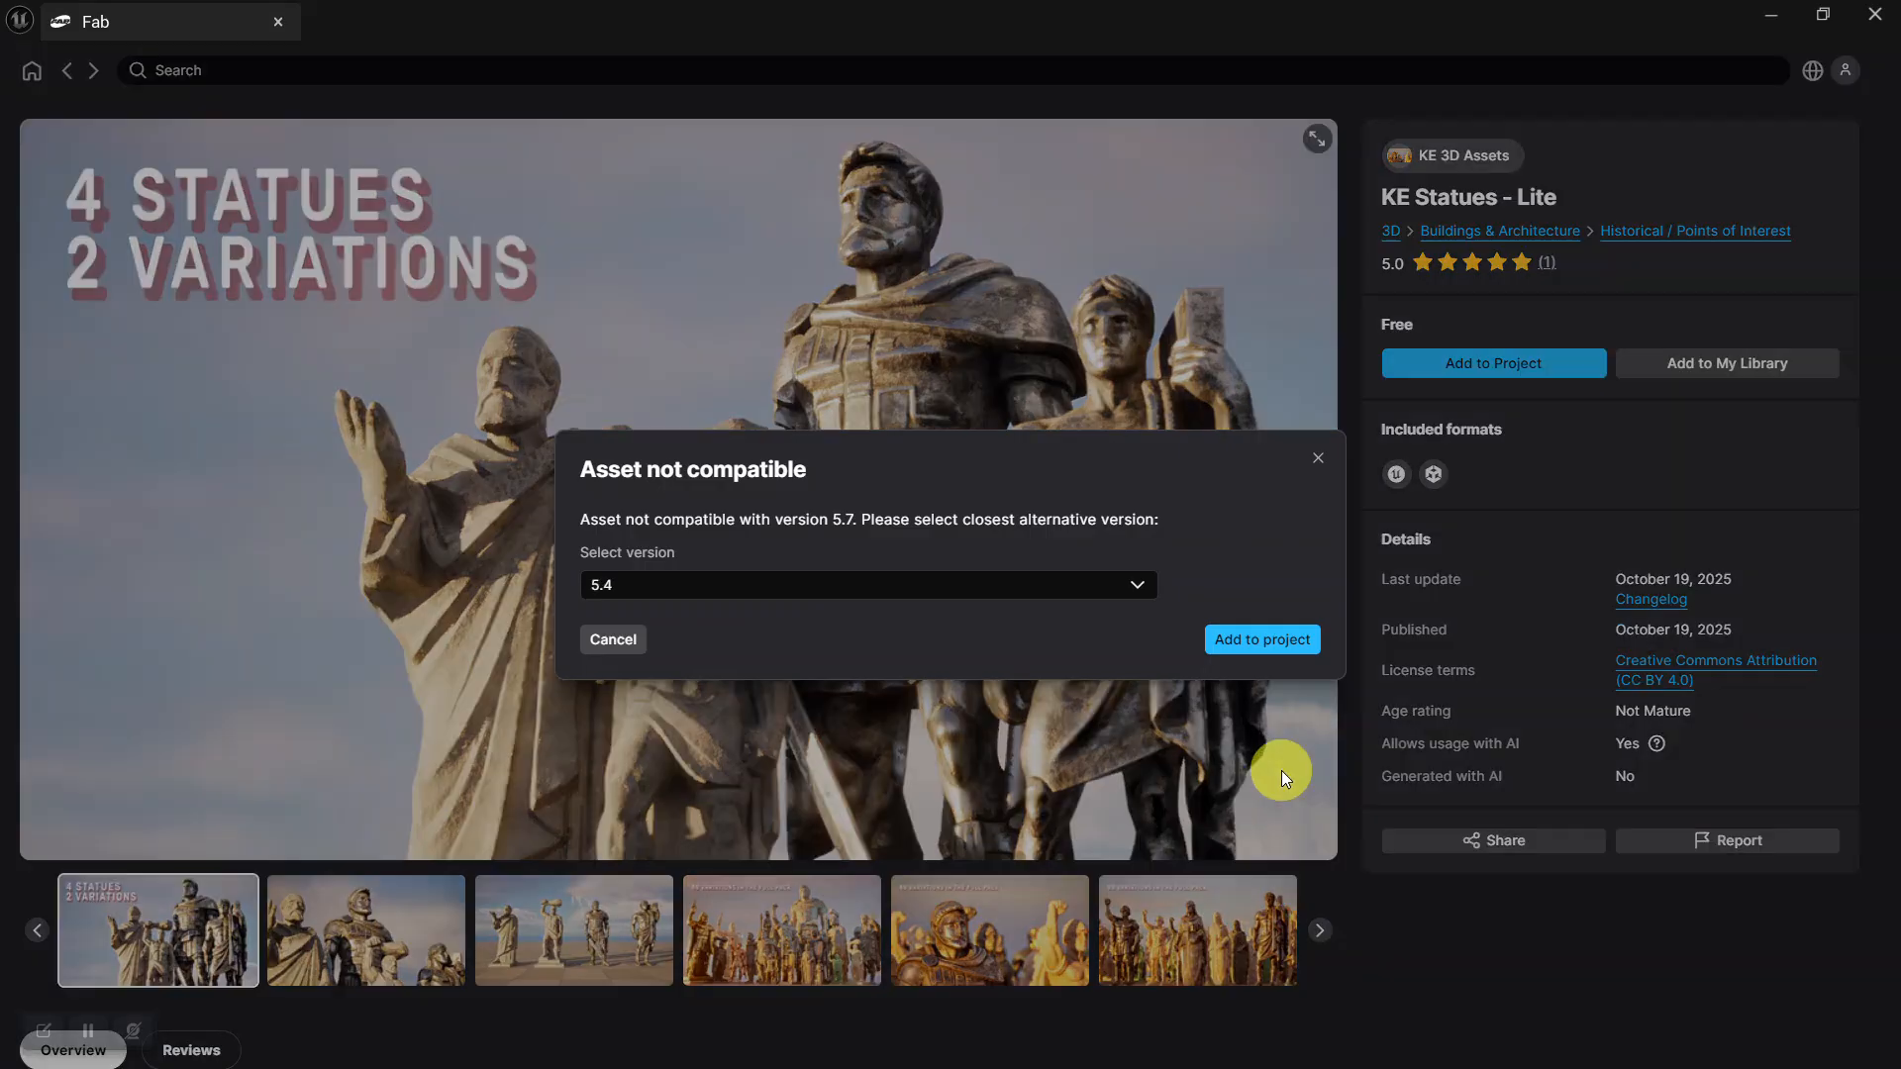
Select version 5.6 as the closest compatible version and add KE Statues - Lite to the project.
left_click(904, 582)
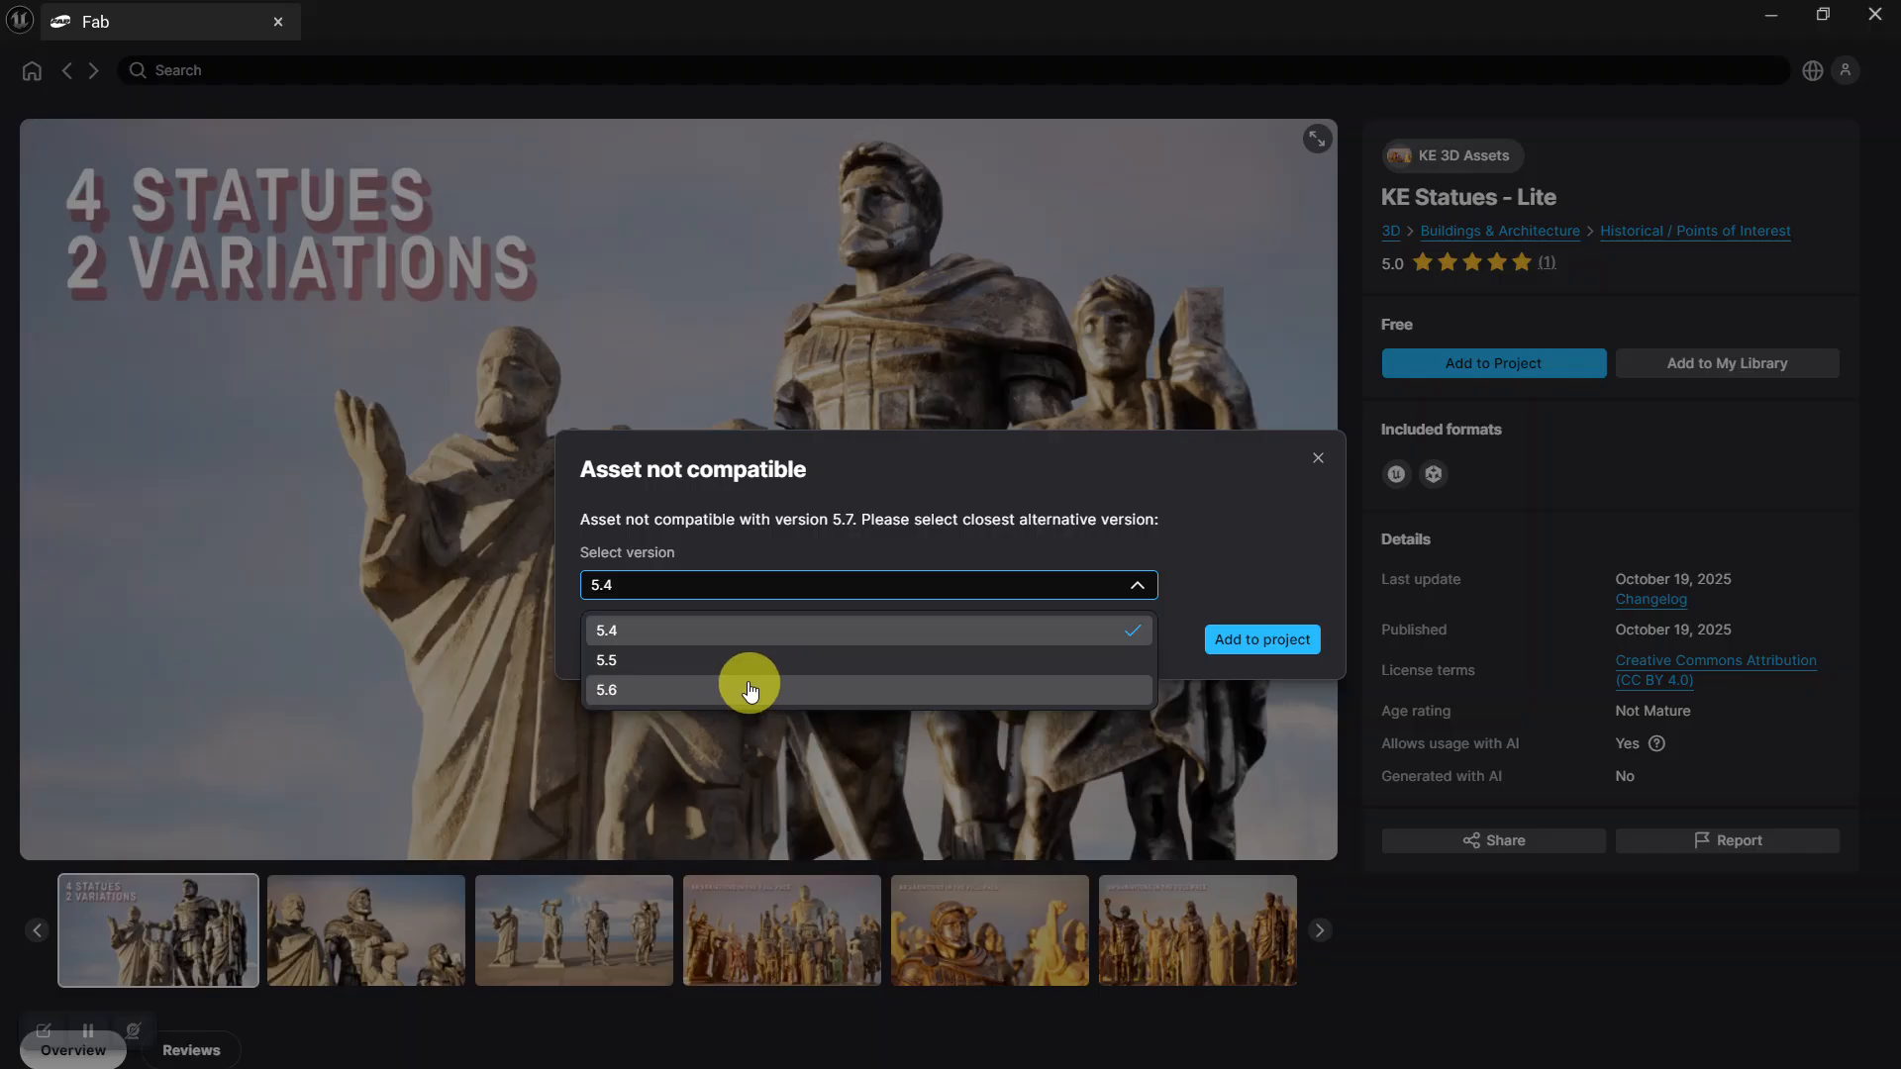
left_click(1261, 551)
left_click(923, 583)
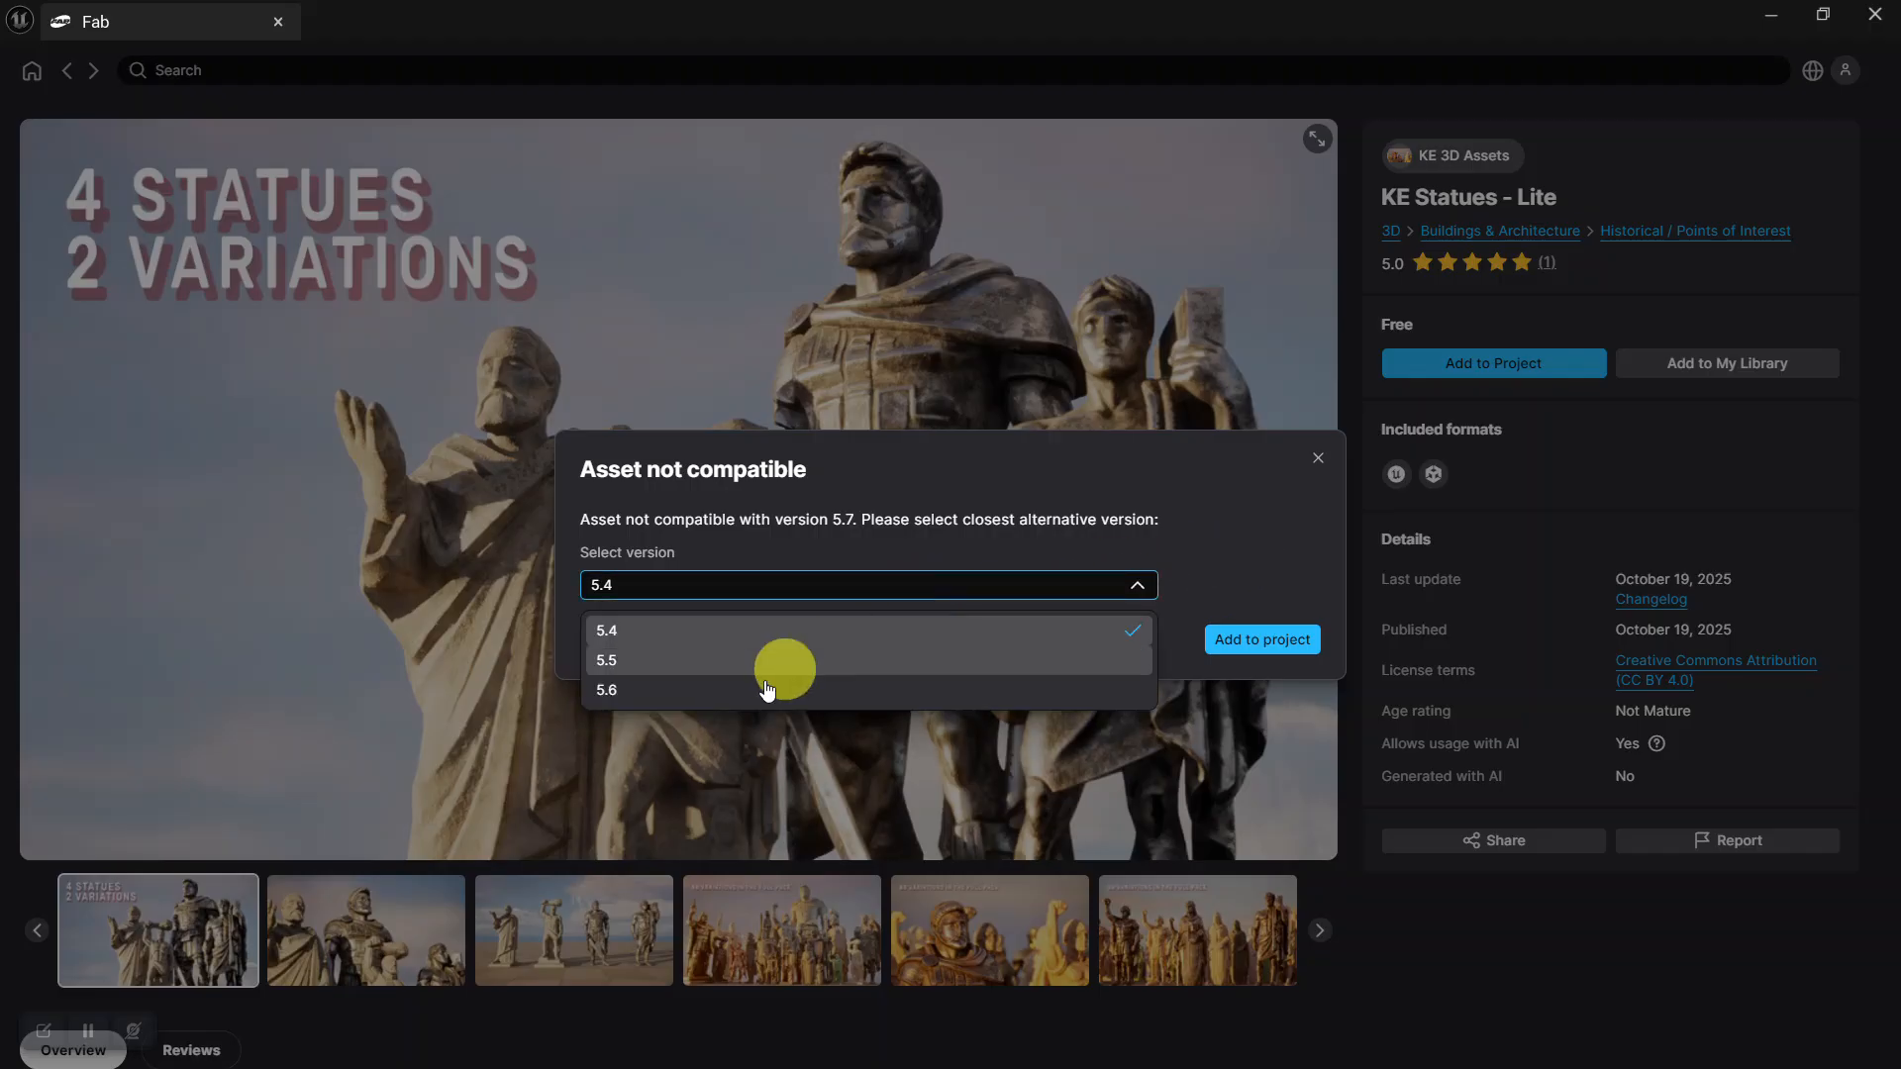
left_click(745, 690)
left_click(1266, 642)
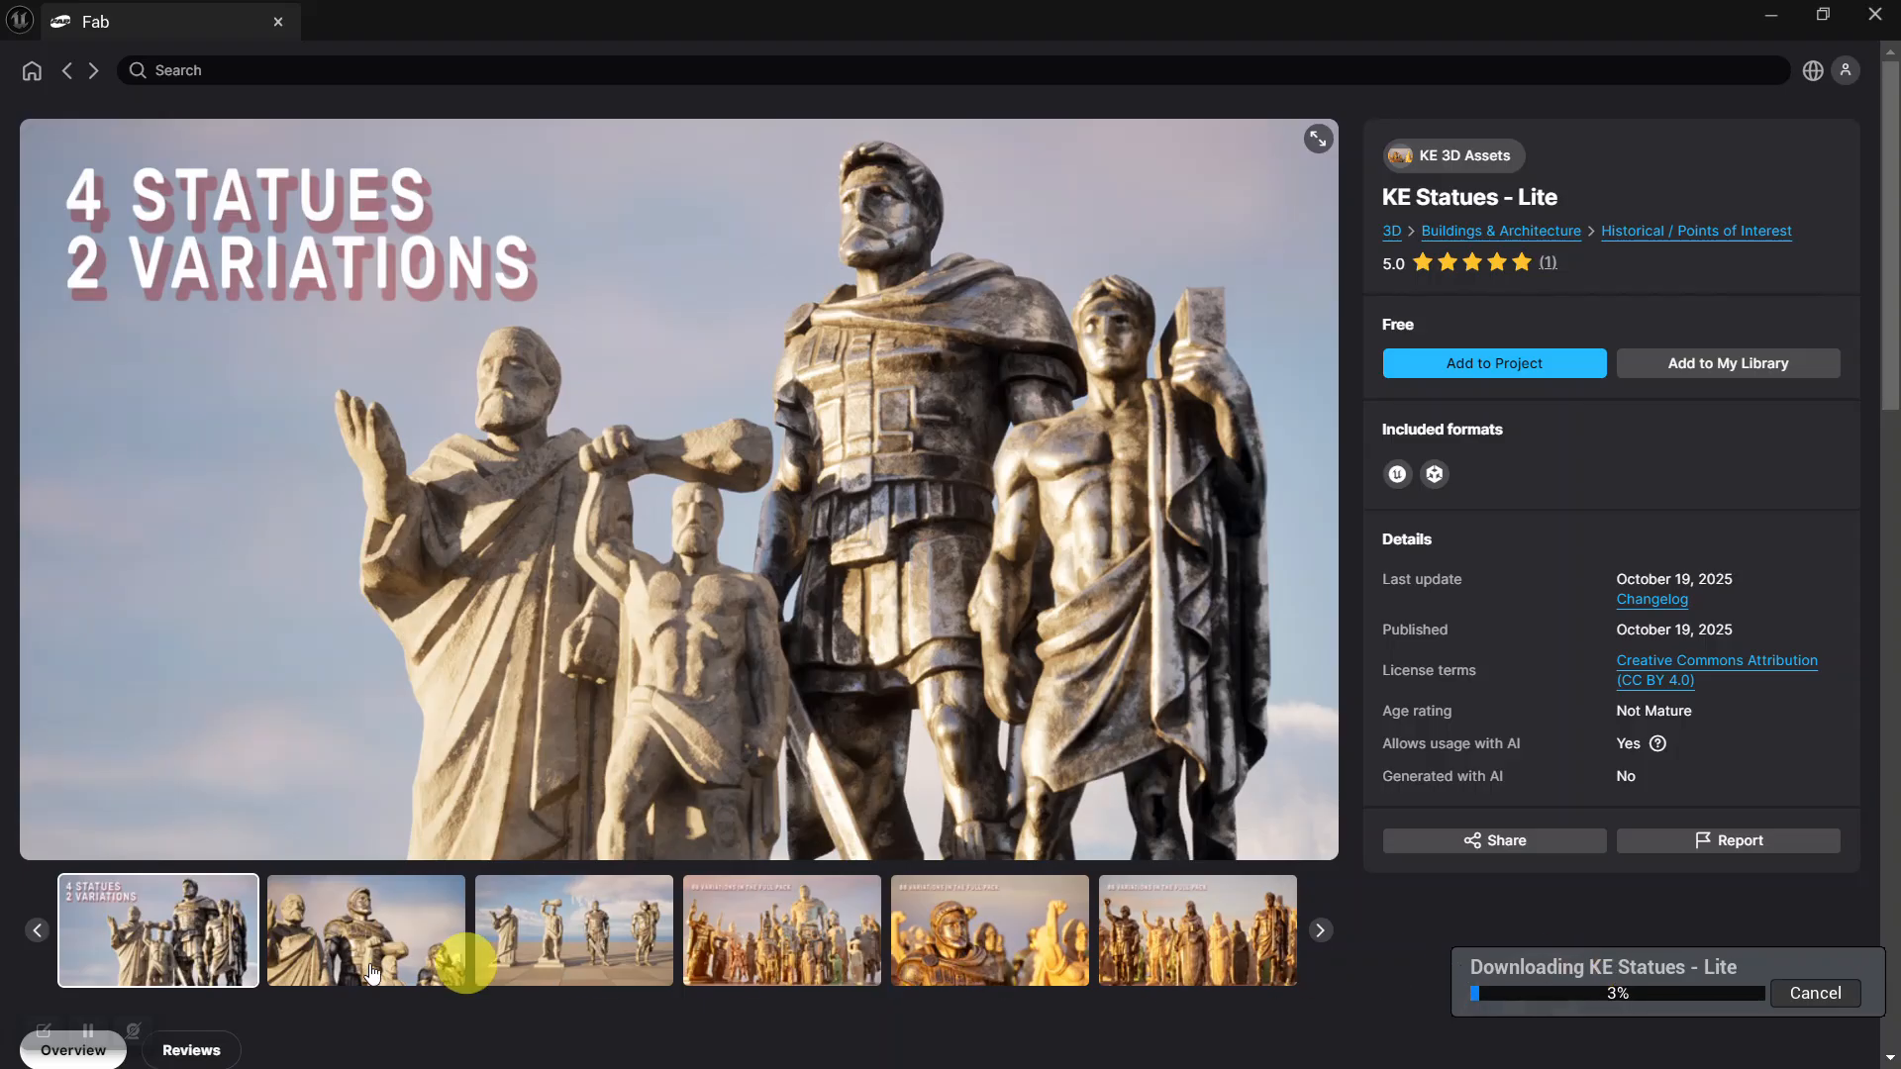
left_click(88, 1032)
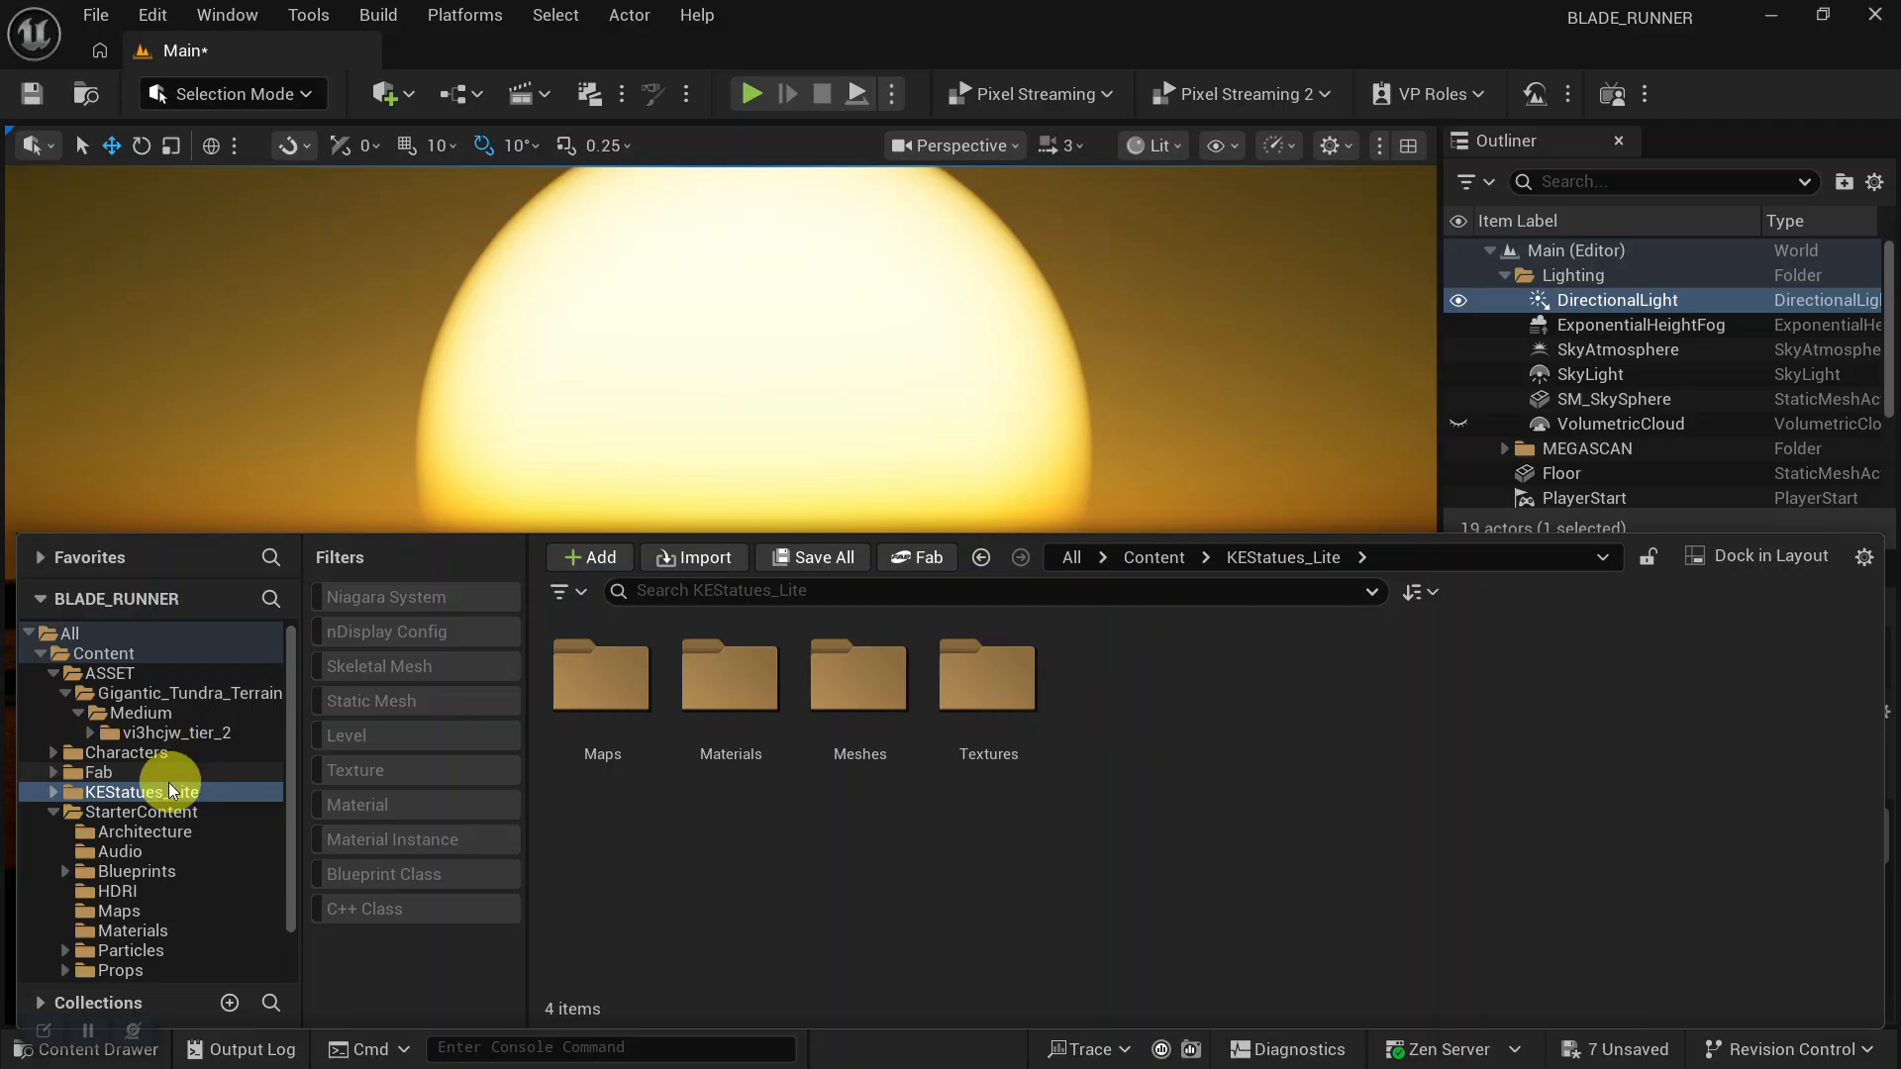
Find SM_Classic_Statue4 in KEStatues_Lite/Meshes/Classic and place it on the terrain next to the mannequin.
left_click(150, 794)
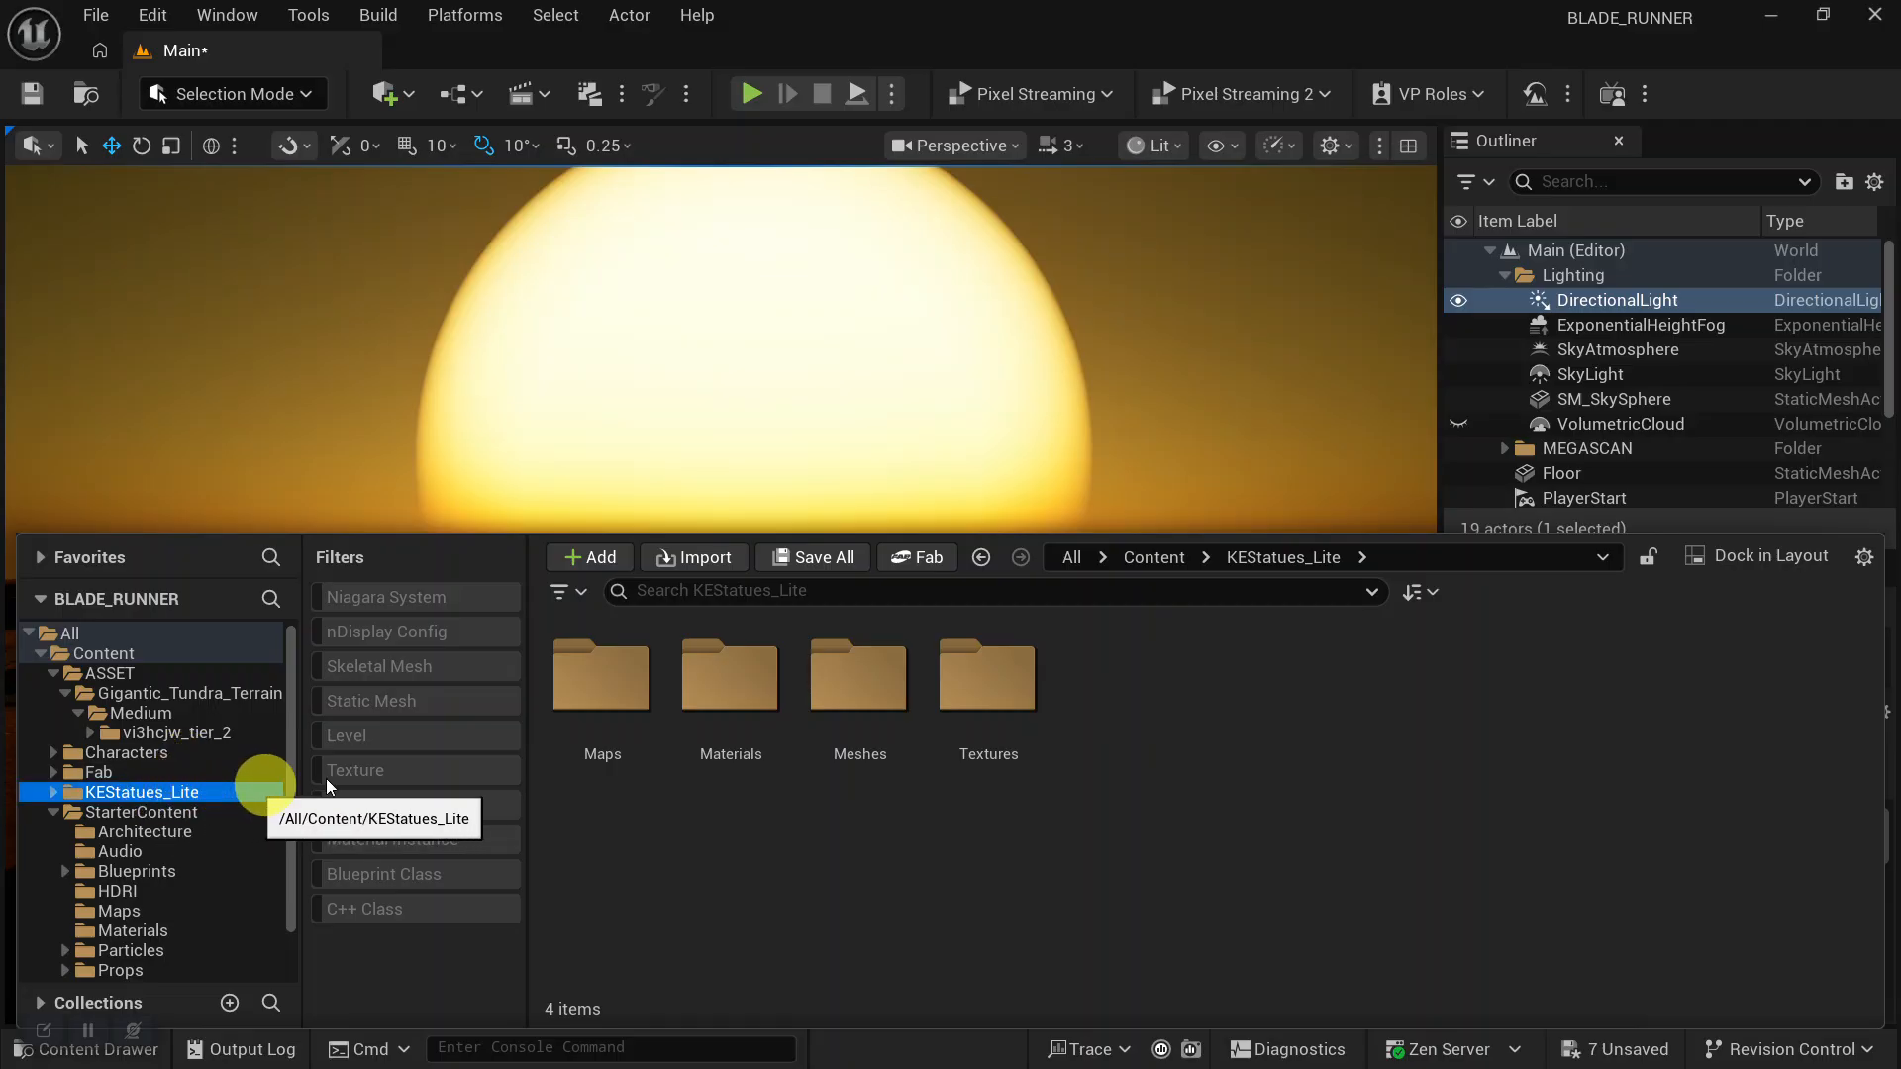
double_click(858, 673)
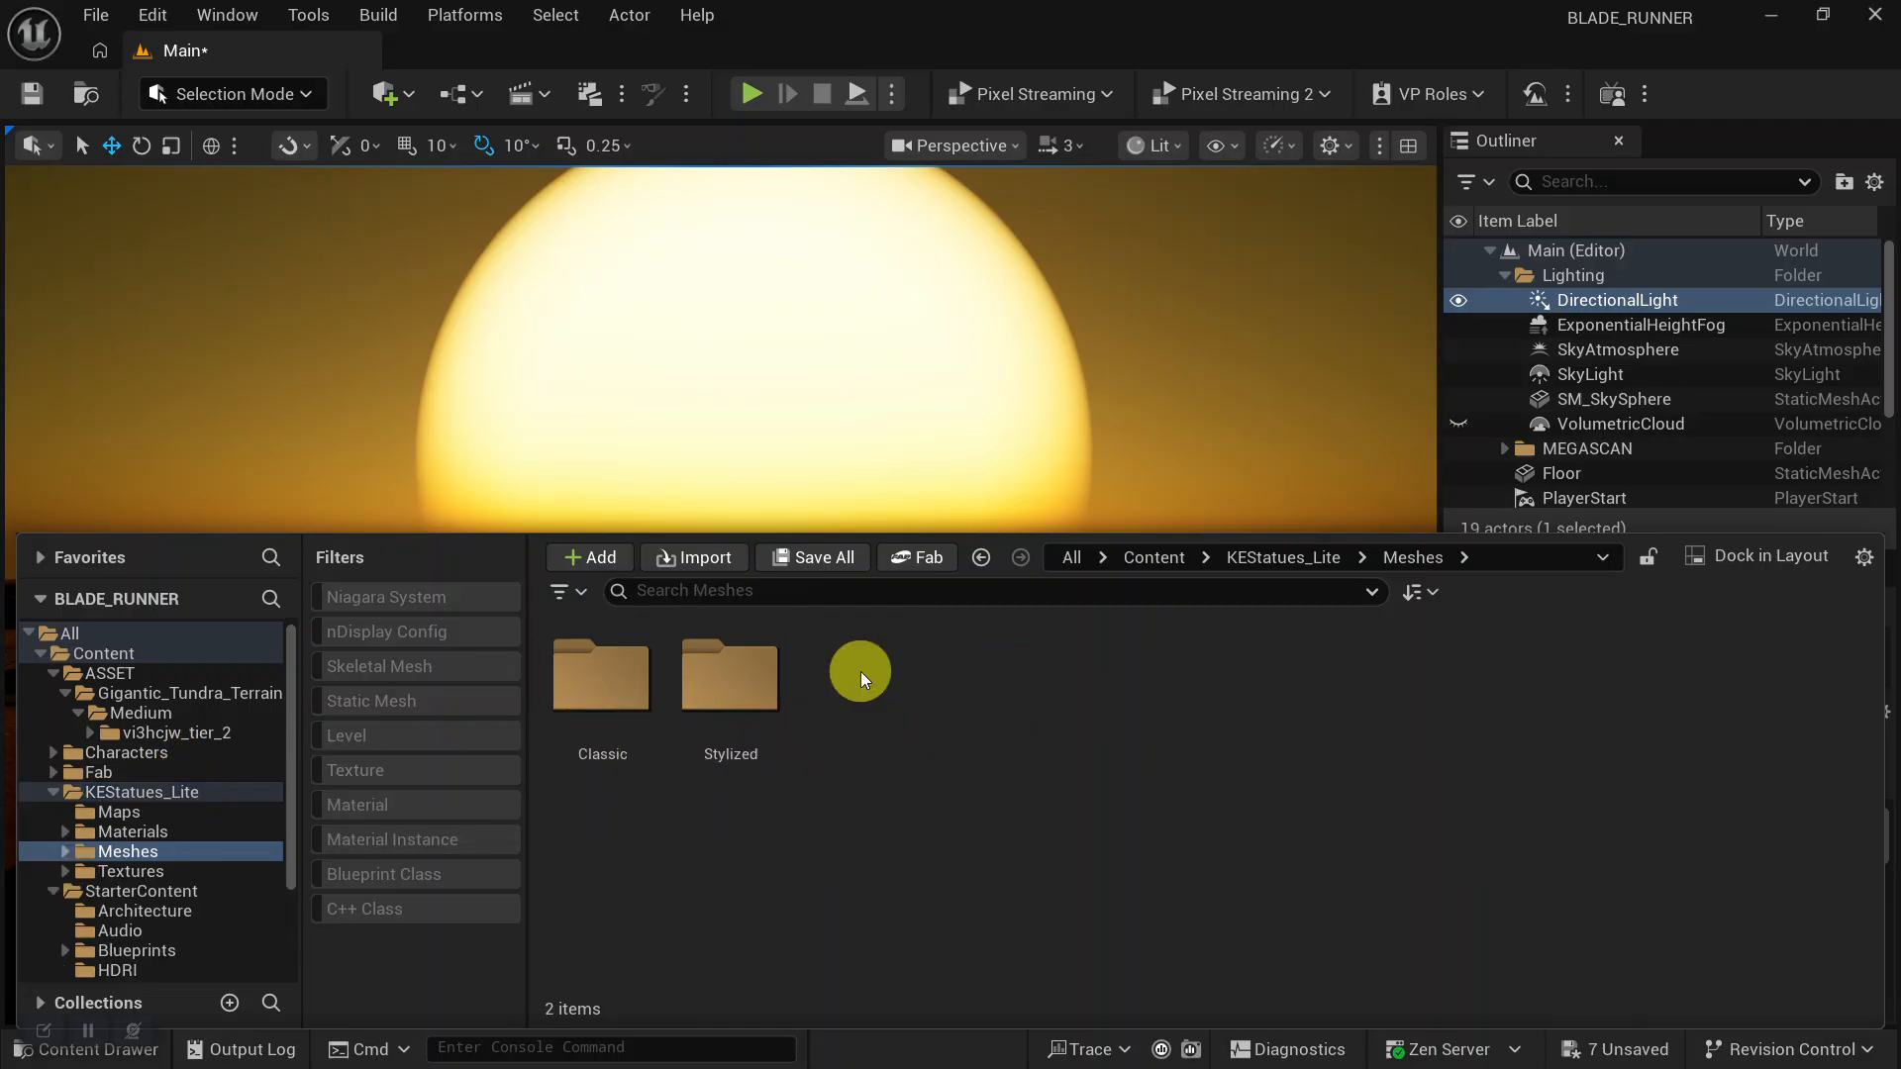
double_click(606, 680)
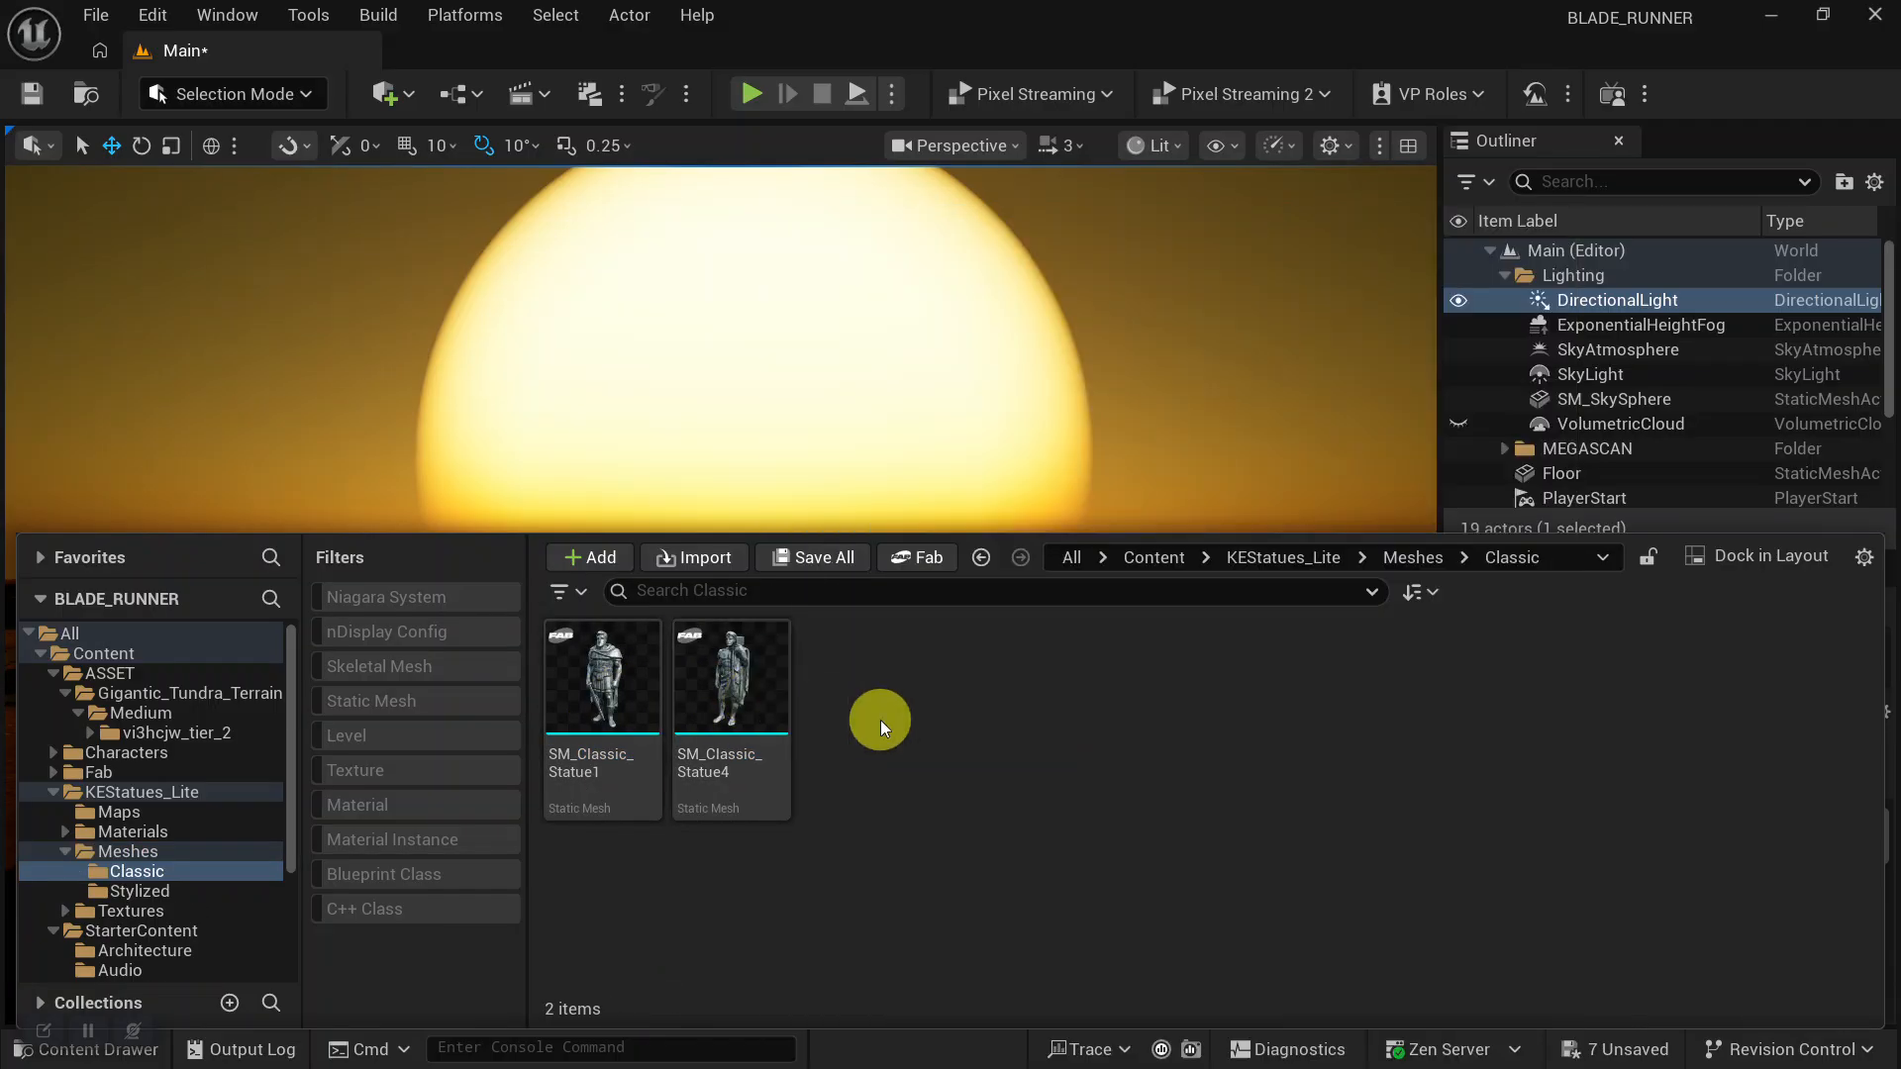
mouse_move(729, 684)
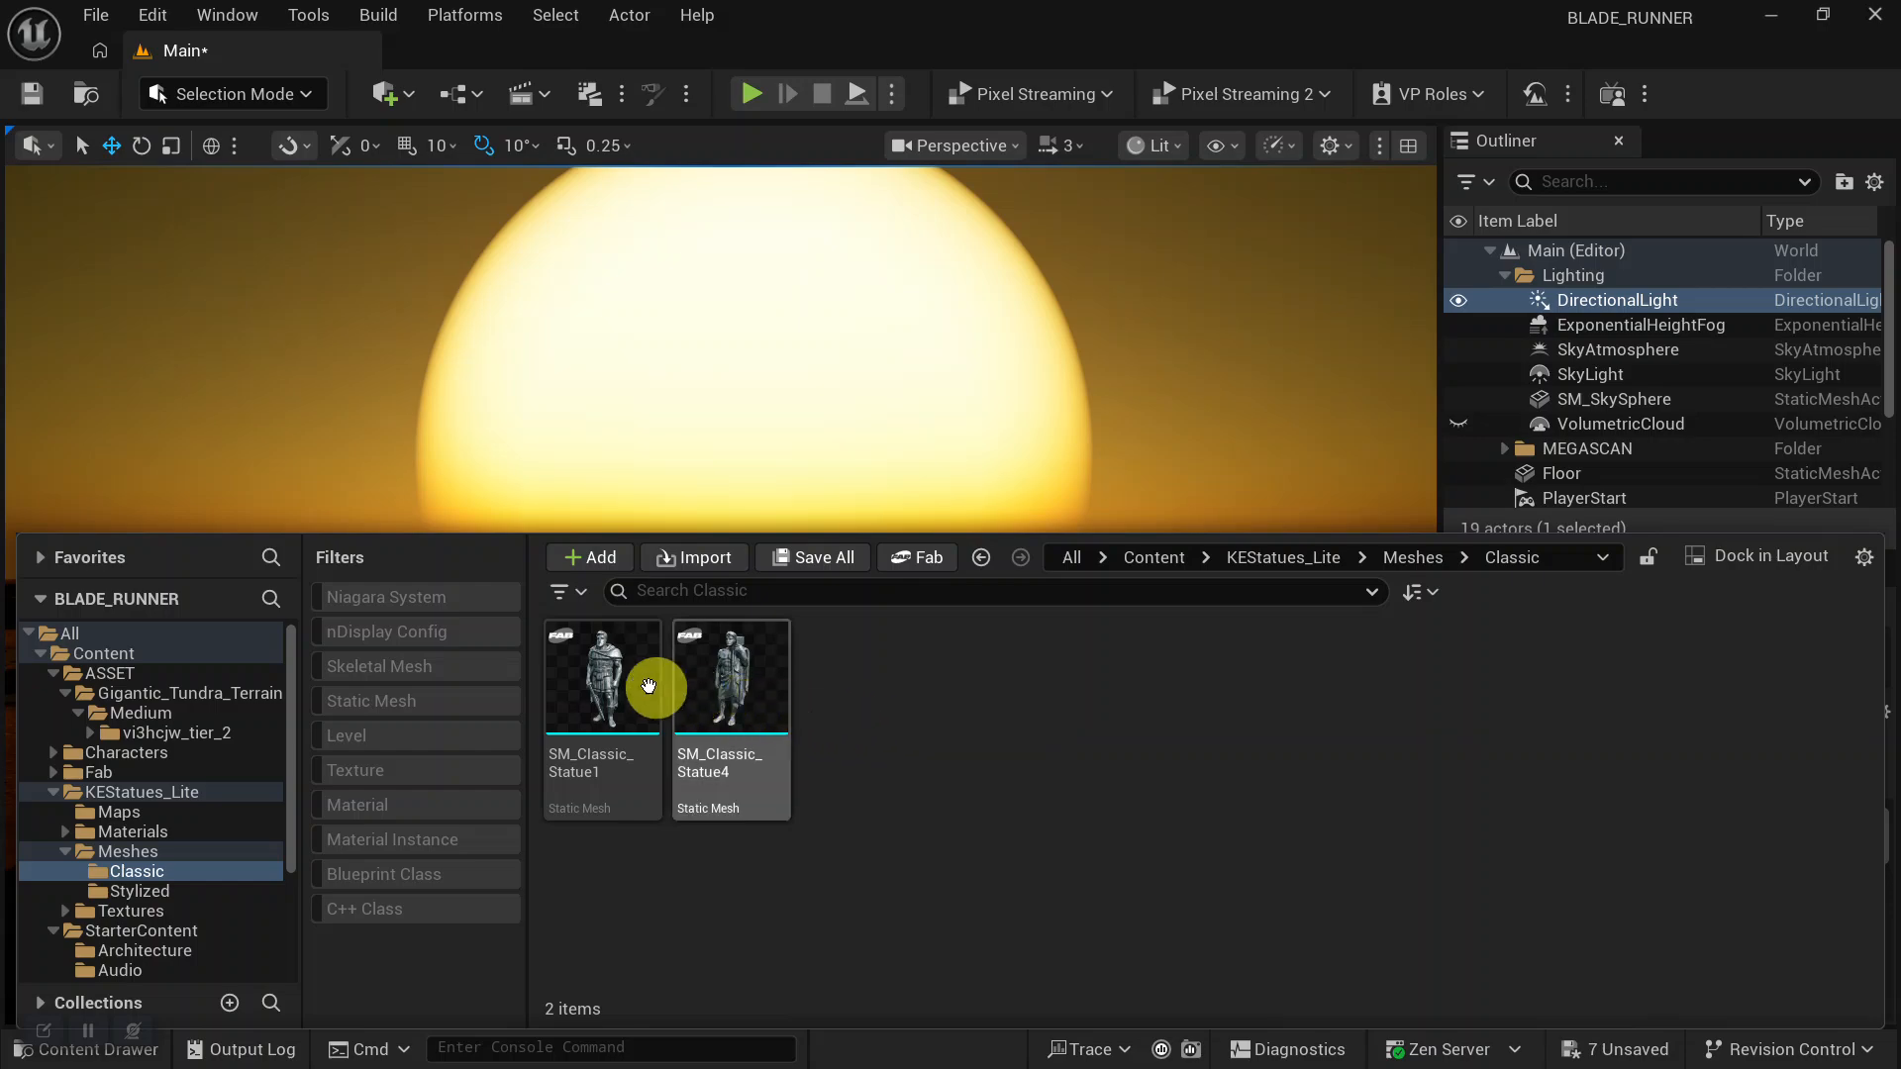
left_click(783, 698)
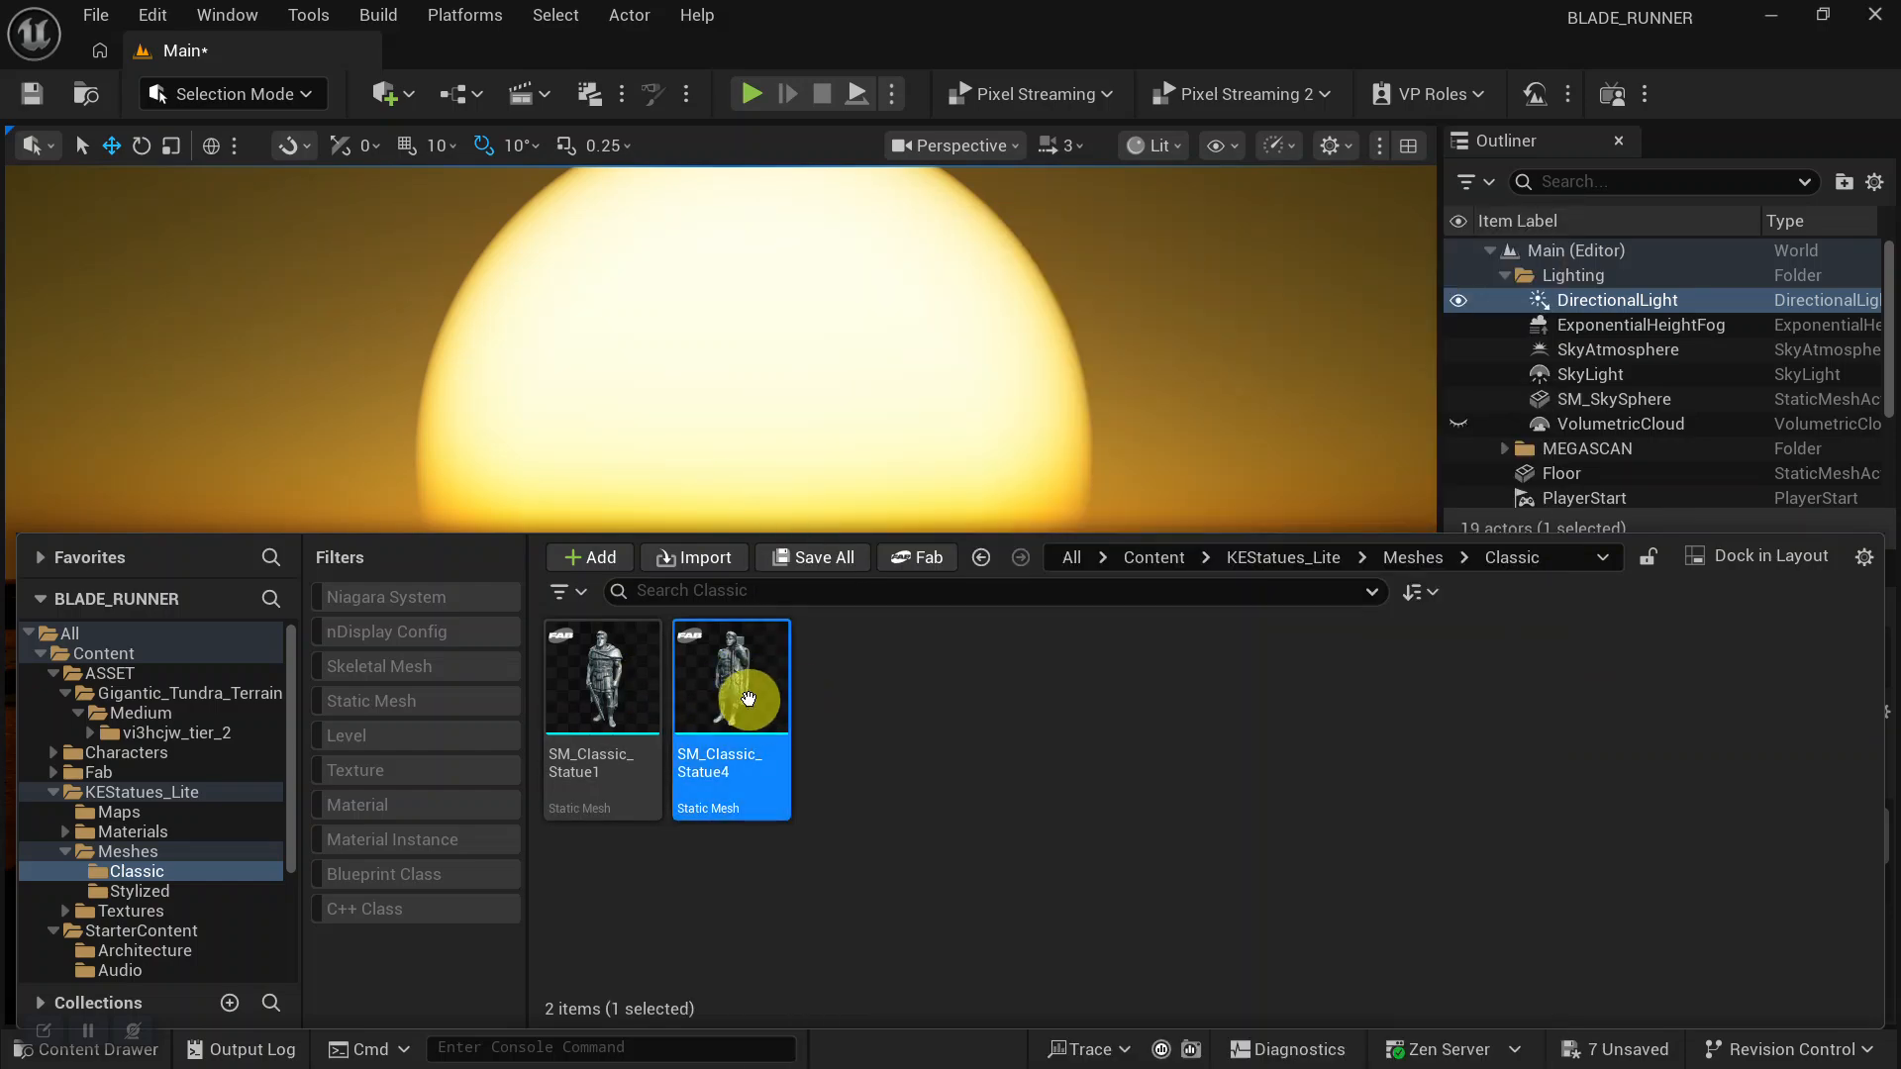
key("ctrl+space")
key("ctrl+space")
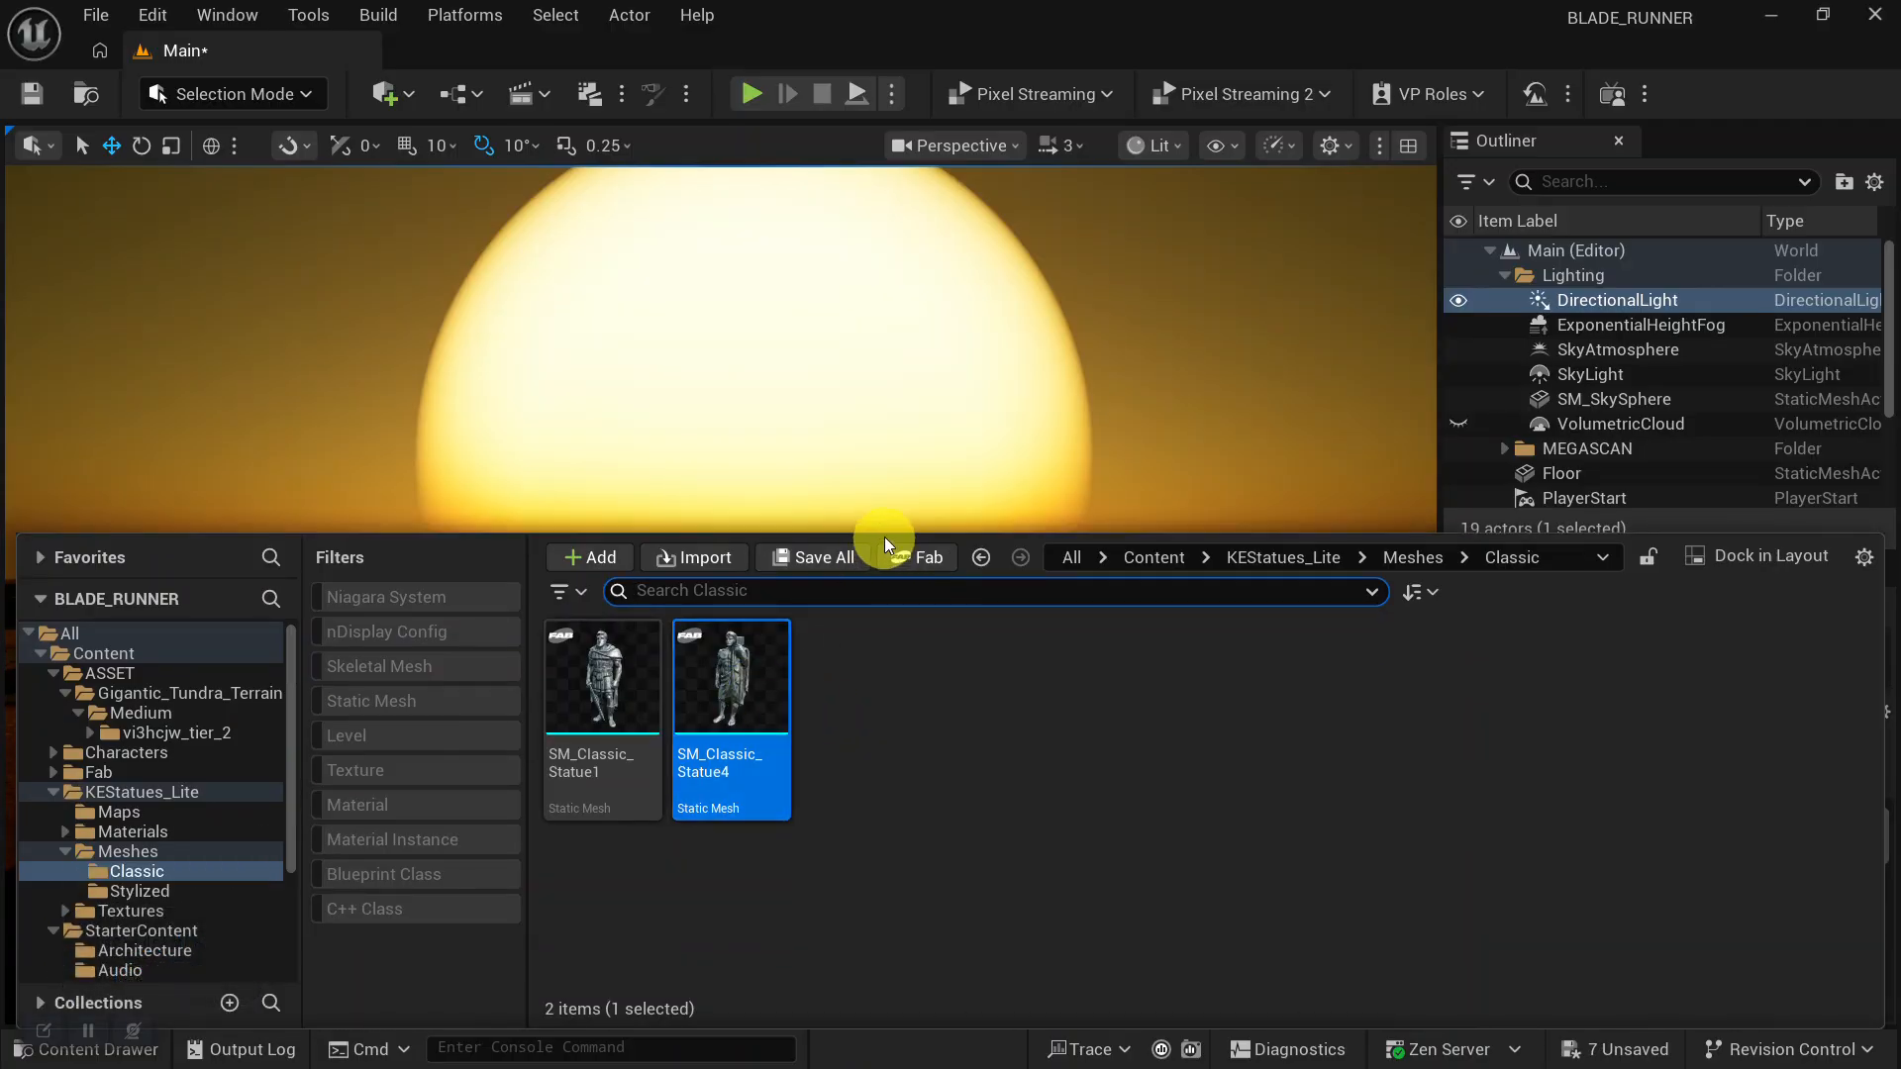
left_click_drag(883, 531, 863, 659)
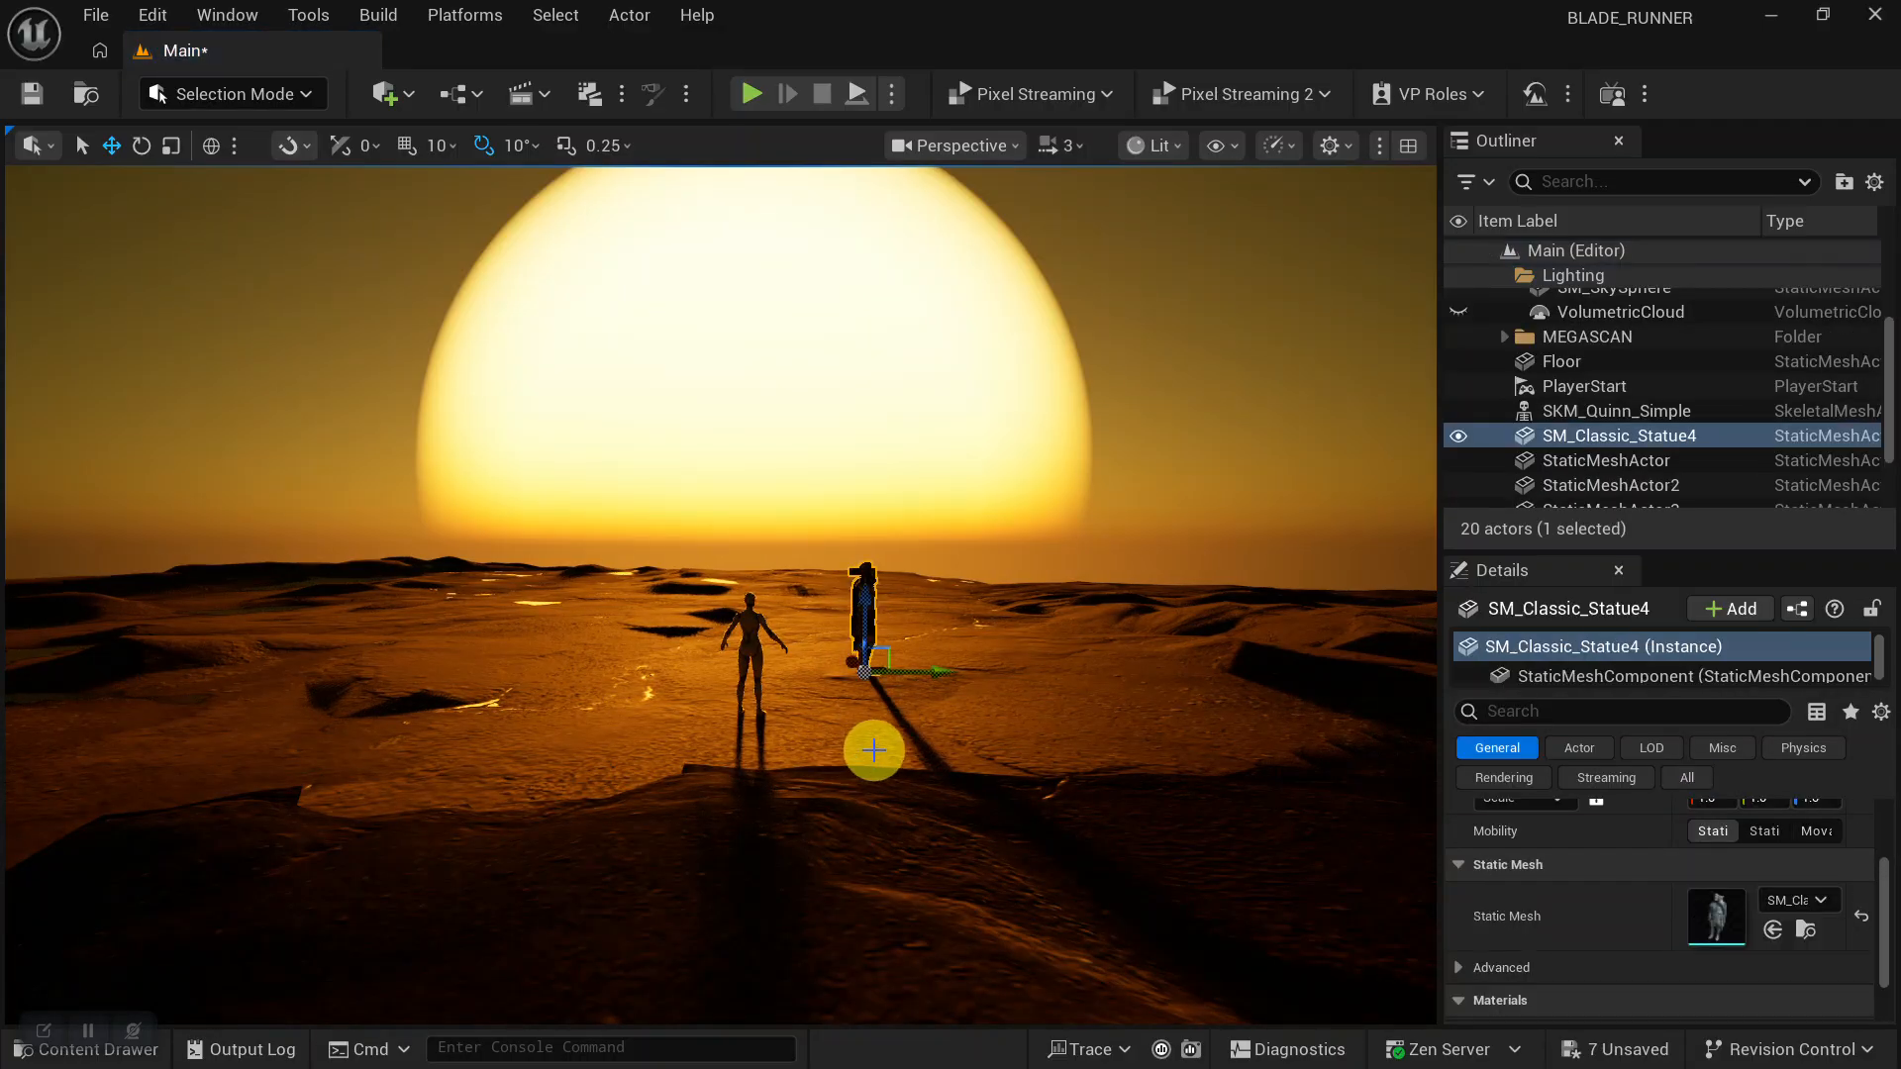
Scale the statue up uniformly to about 9.6 so it towers over the mannequin.
key("f")
left_click_drag(878, 752, 1145, 729, "alt")
right_click_drag(1145, 730, 1077, 755, "alt")
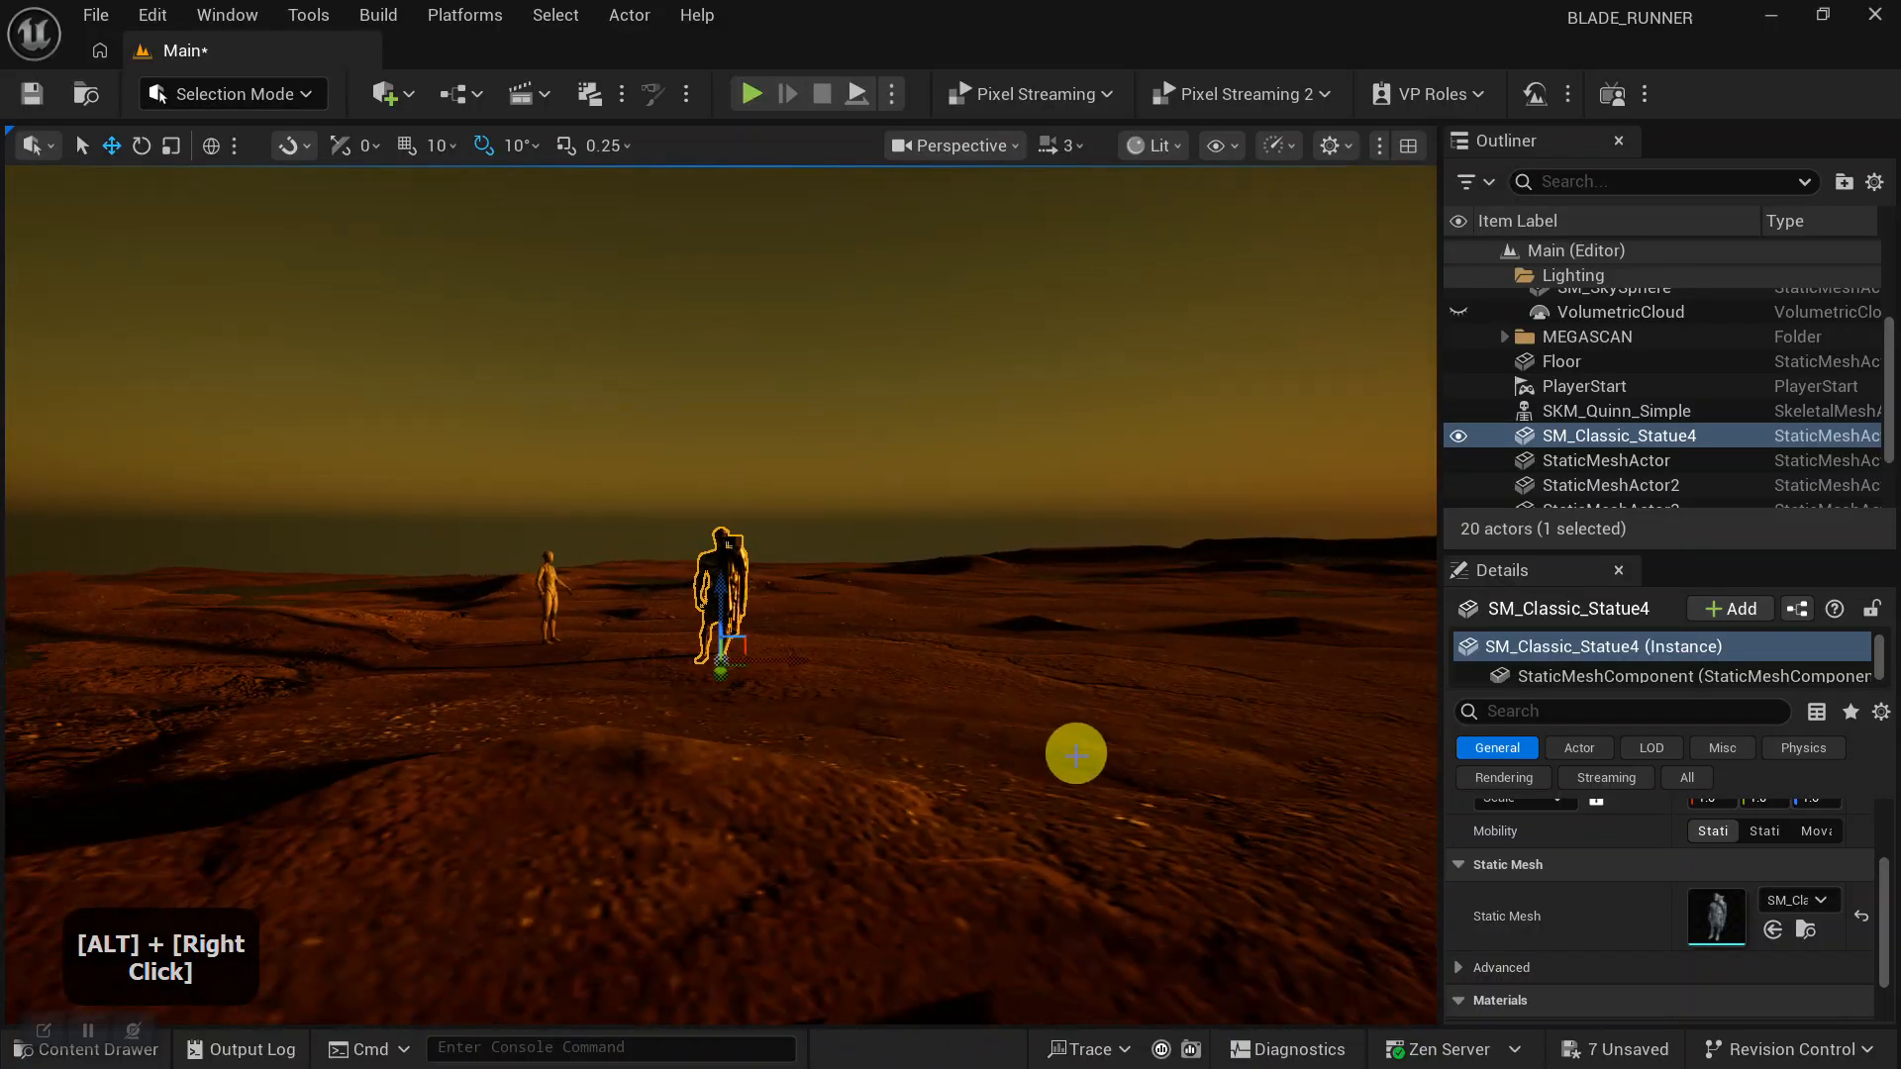
right_click_drag(926, 634, 844, 544, "alt")
key("e")
left_click_drag(845, 543, 1197, 744, "alt")
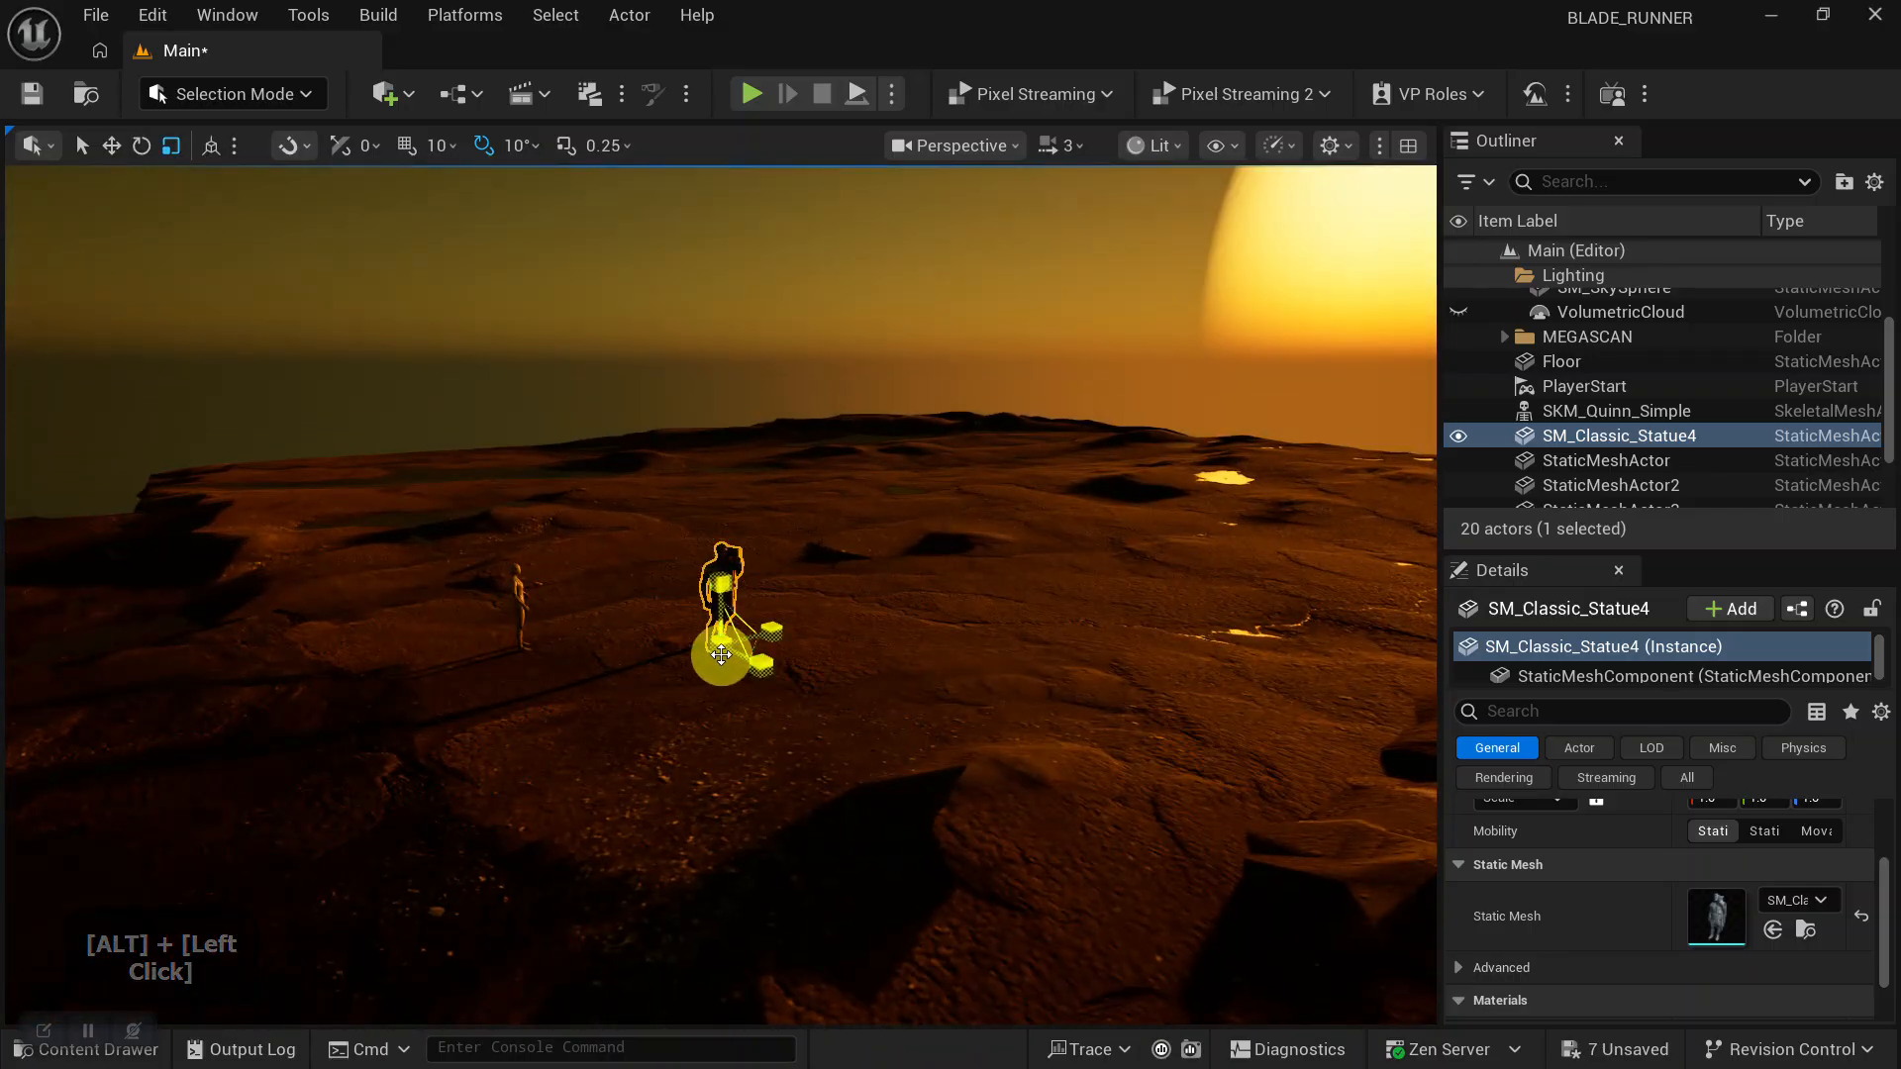
left_click_drag(1189, 739, 1421, 761)
right_click_drag(515, 622, 267, 490, "alt")
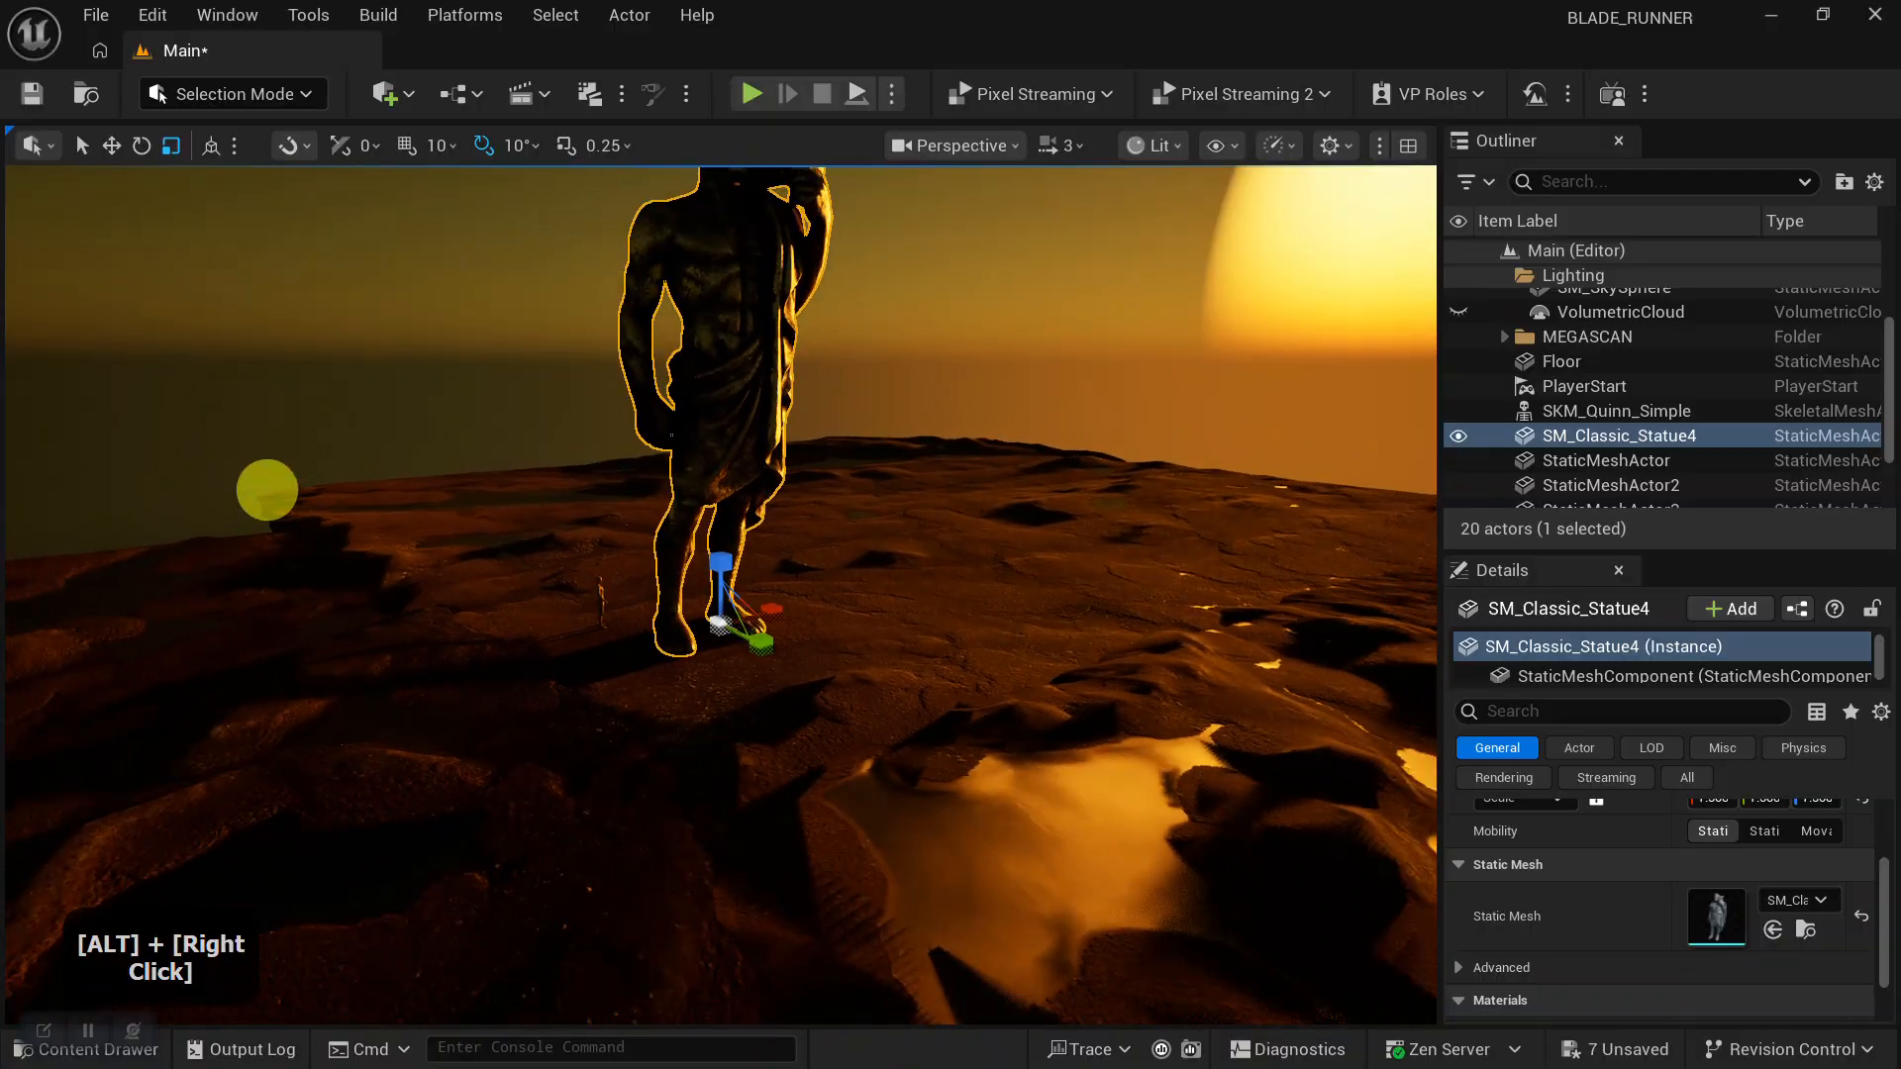
Move the giant statue sideways along its Y axis so it stands to one side of the mannequin.
mouse_move(836, 713)
left_mouse_down("alt")
mouse_move(819, 713)
mouse_move(831, 722)
left_mouse_up("alt")
right_click_drag(832, 722, 792, 734, "alt")
left_click_drag(792, 734, 790, 649, "alt")
right_click_drag(789, 649, 841, 640, "alt")
left_click_drag(840, 641, 840, 581, "alt")
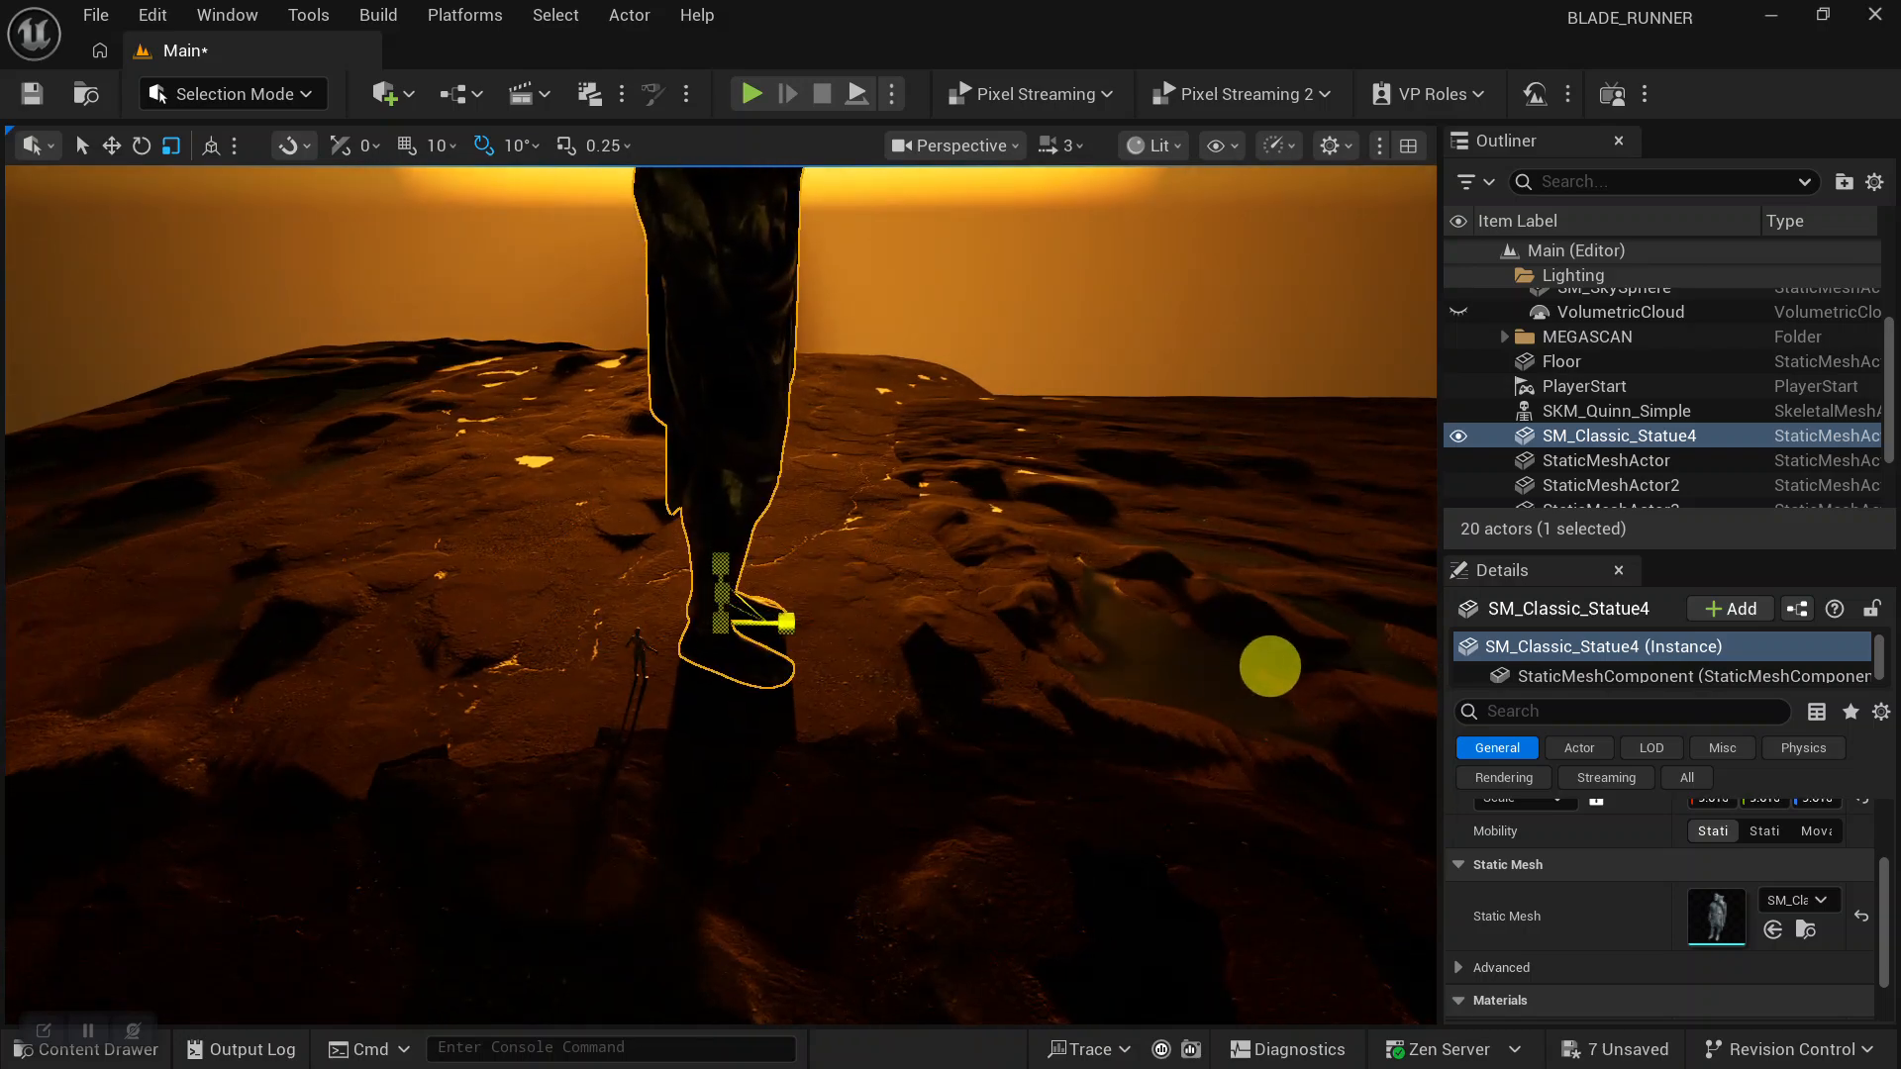
left_click_drag(785, 622, 501, 607)
left_click_drag(807, 665, 848, 632, "alt")
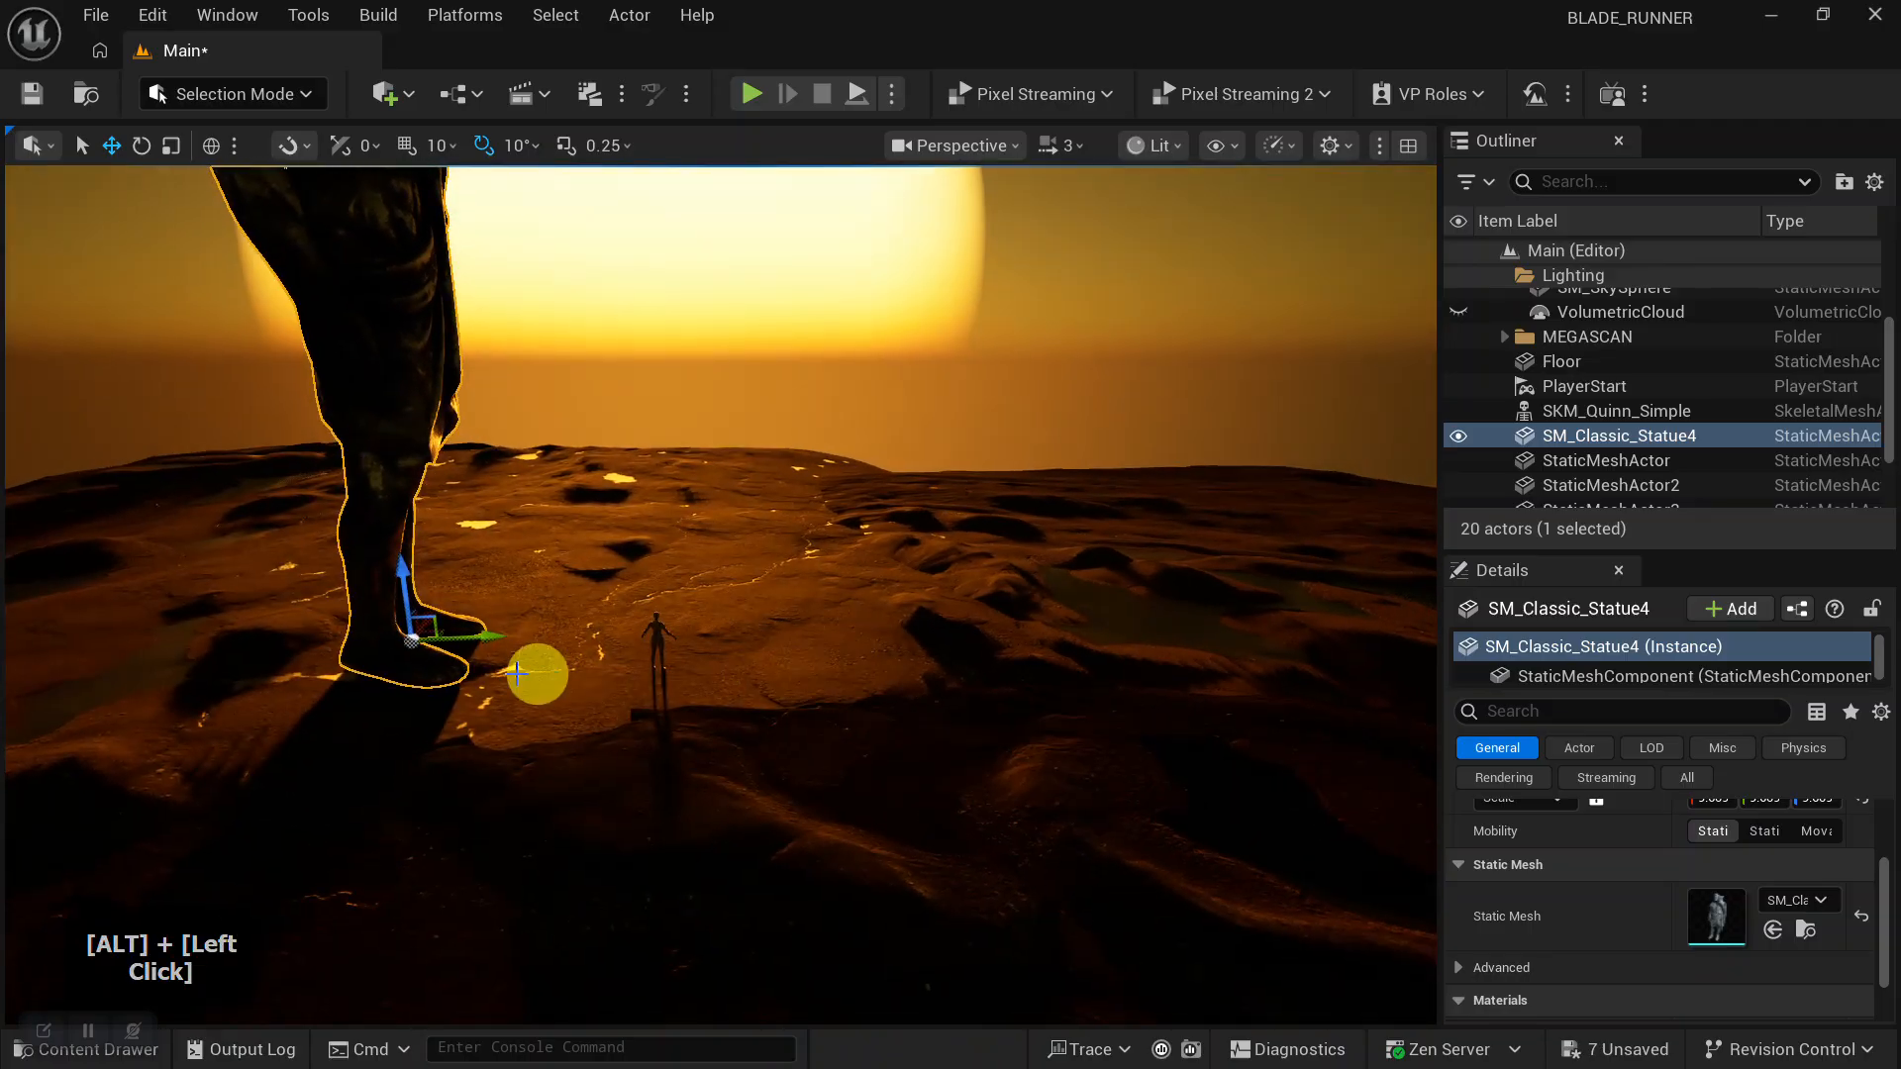
left_click_drag(472, 641, 503, 639)
Duplicate the statue twice along the X axis to form a row of three statues beside the mannequin.
left_click_drag(752, 680, 1071, 633, "alt")
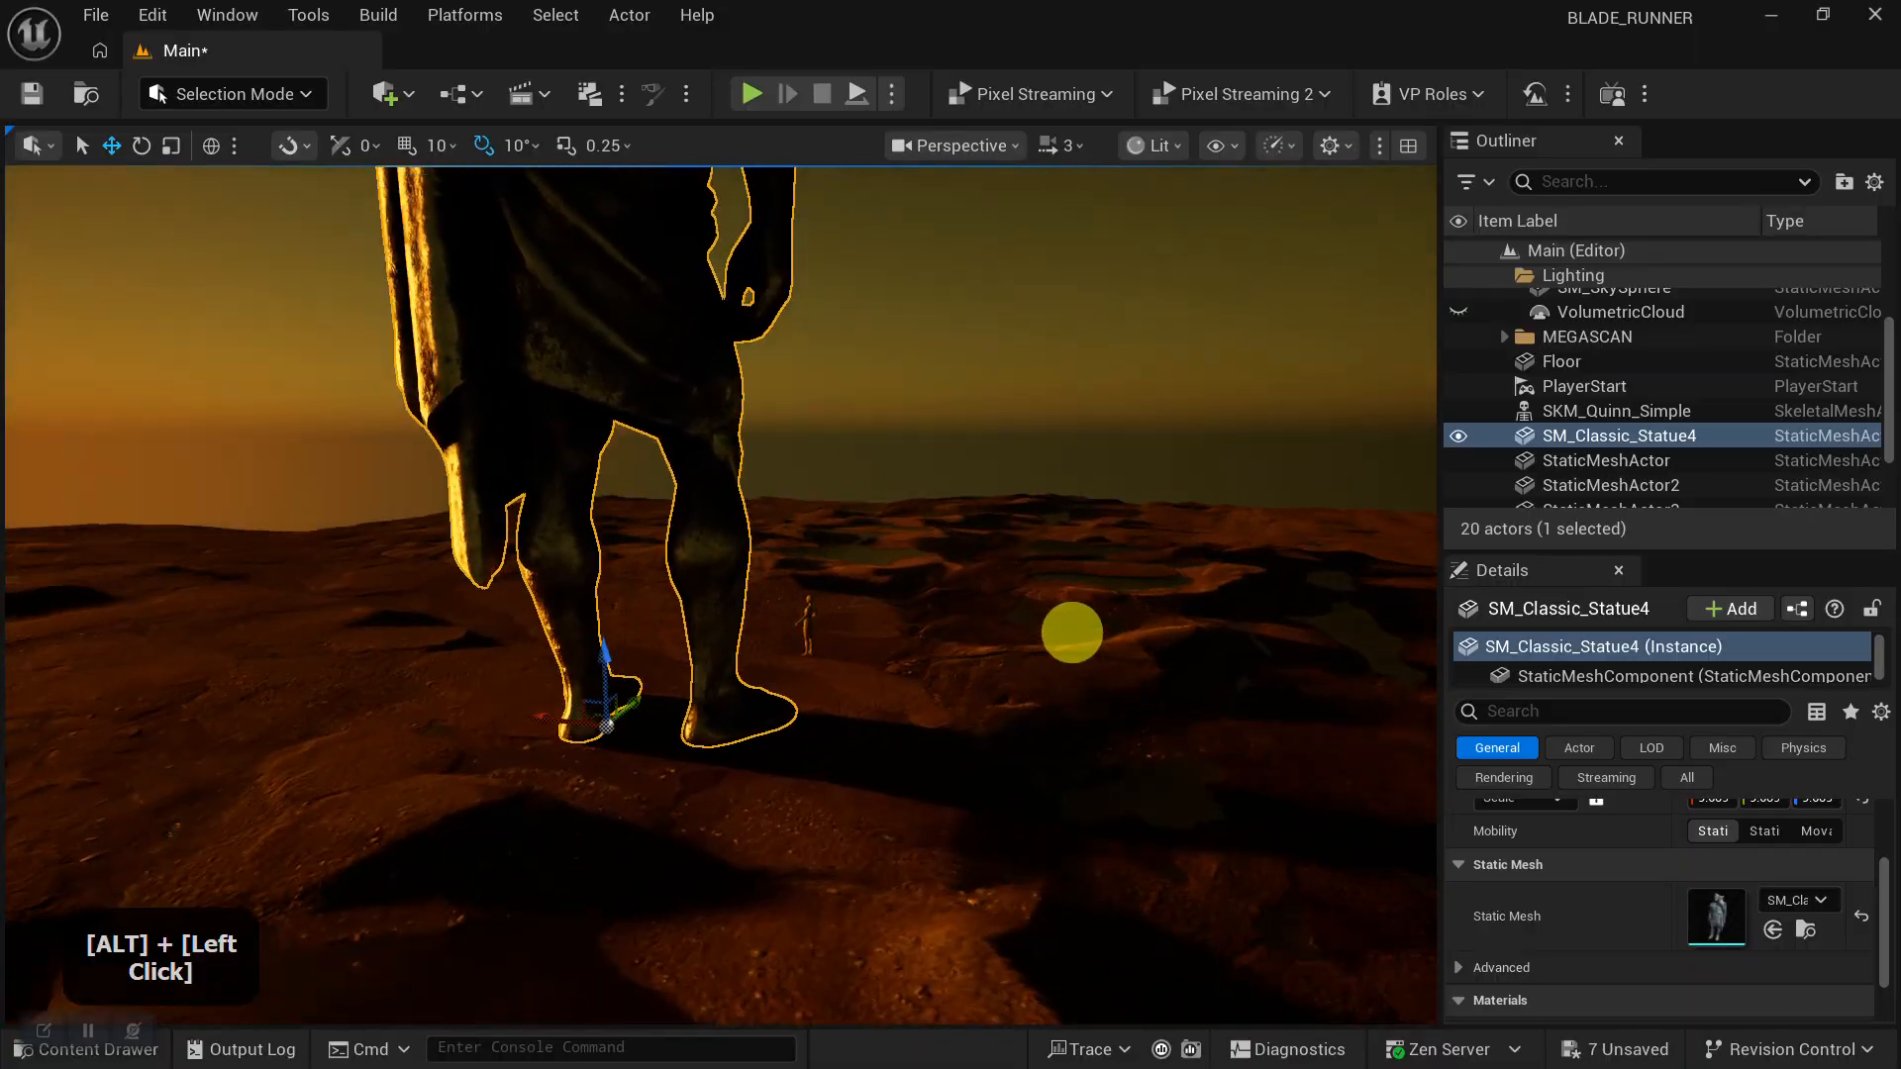
right_click_drag(1071, 634, 731, 706, "alt")
left_click_drag(655, 750, 671, 709, "alt")
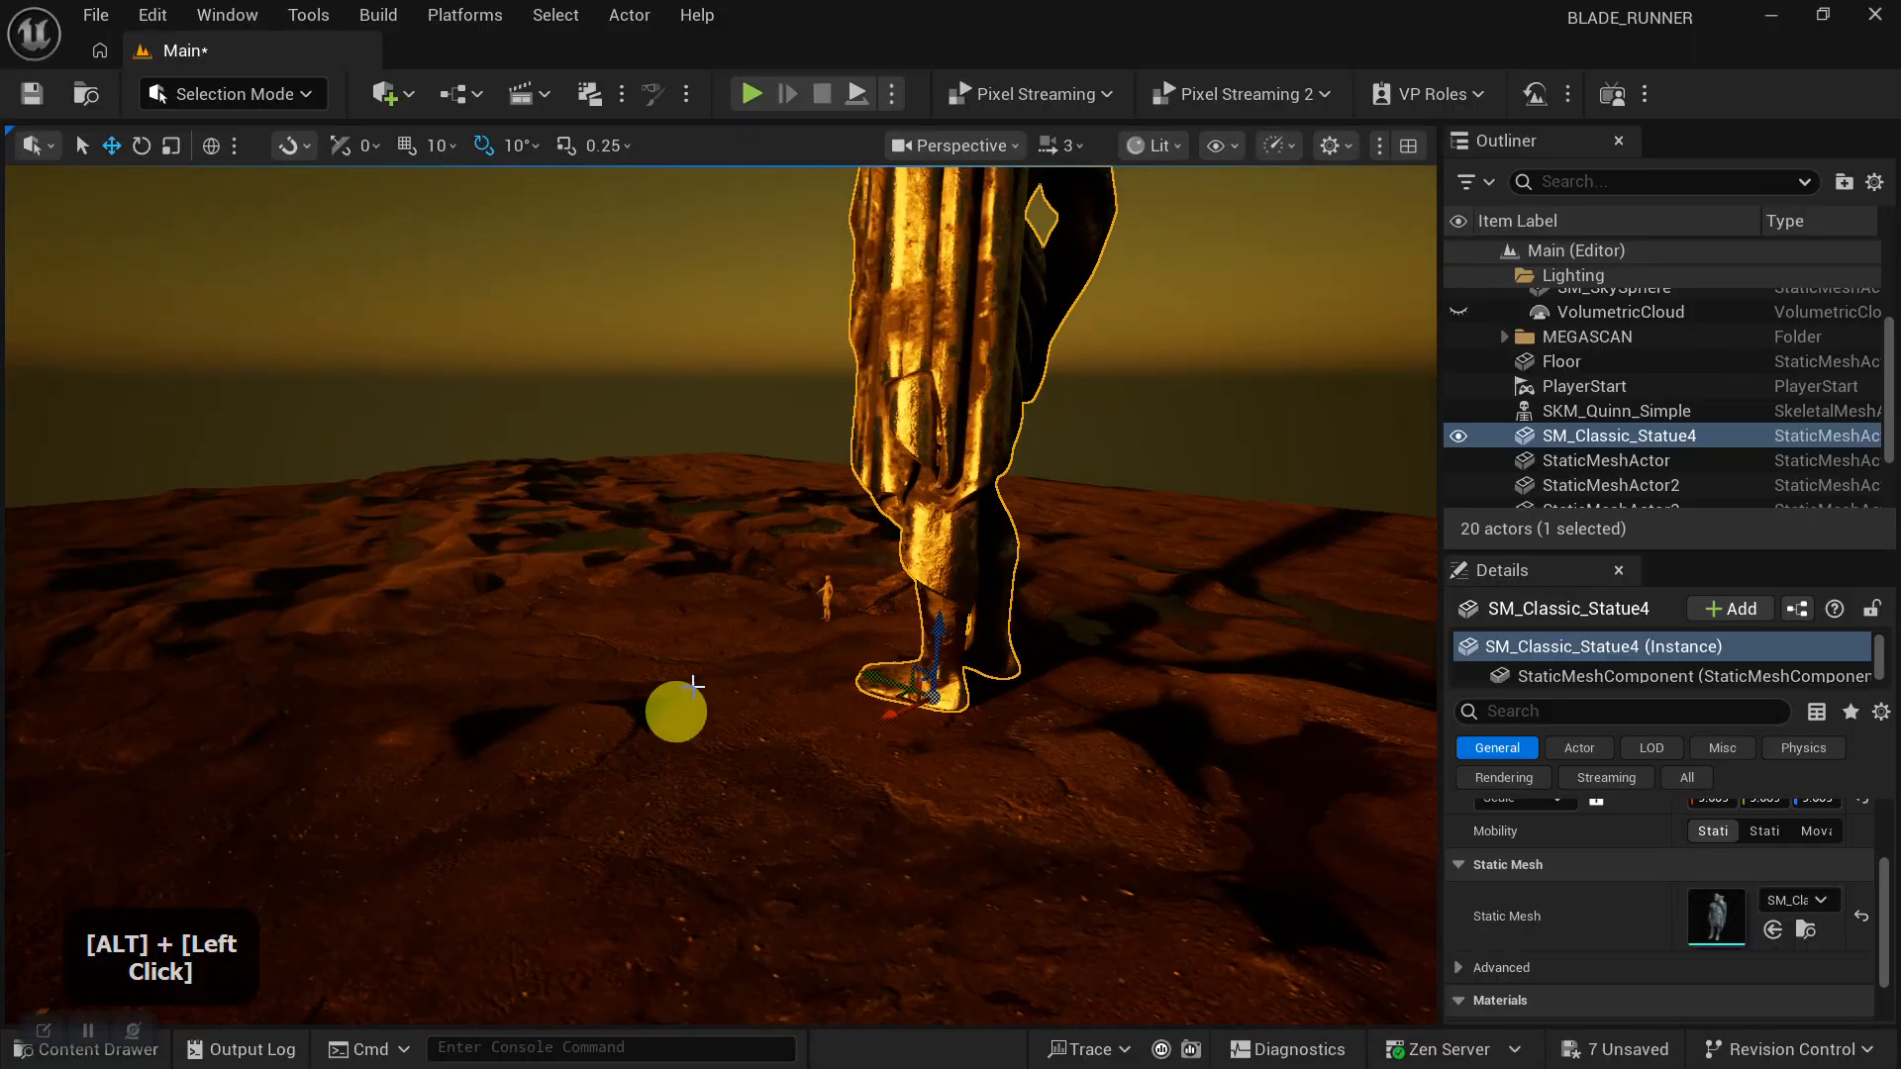
middle_click_drag(670, 709, 666, 712, "alt")
left_click_drag(666, 713, 1140, 625, "alt")
right_click_drag(1140, 625, 565, 568, "alt")
left_click_drag(564, 569, 730, 558, "alt")
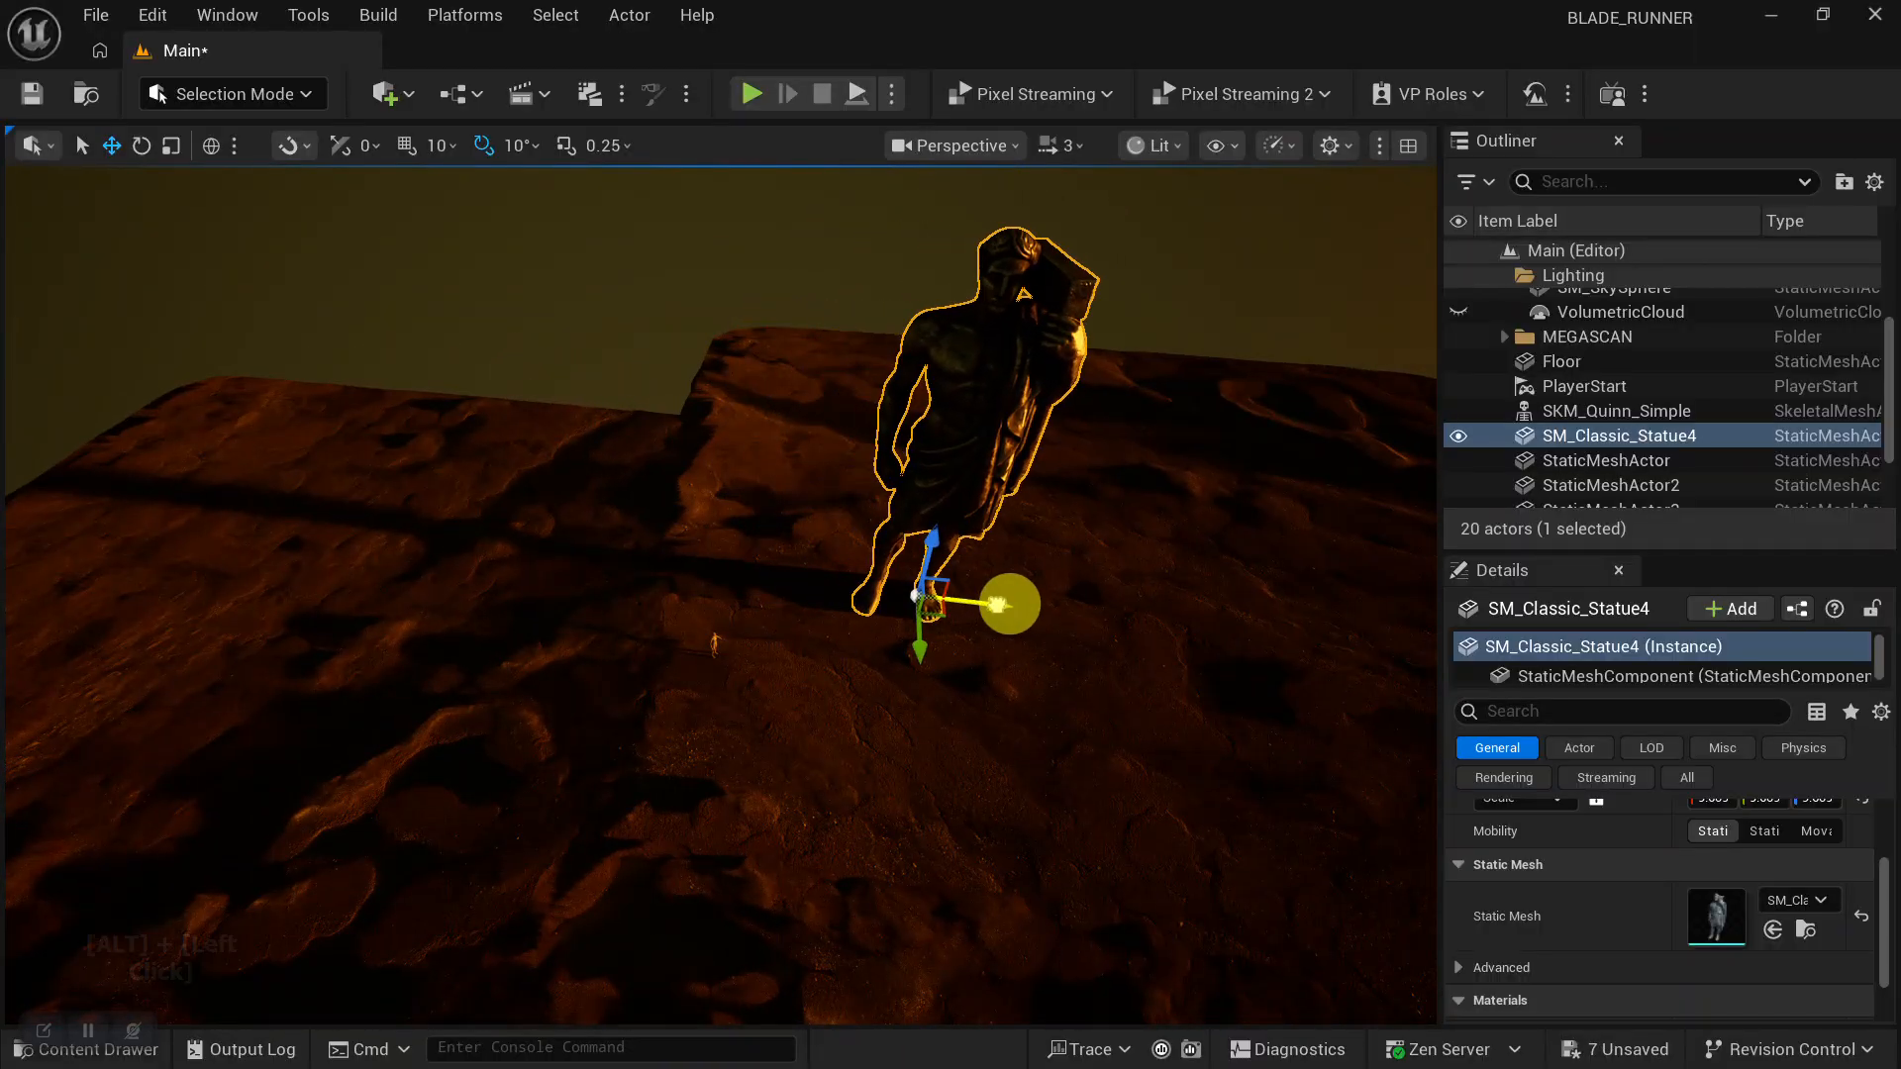
left_click_drag(990, 602, 1076, 610)
middle_click_drag(1087, 621, 972, 586, "alt")
left_click_drag(971, 586, 551, 546, "alt")
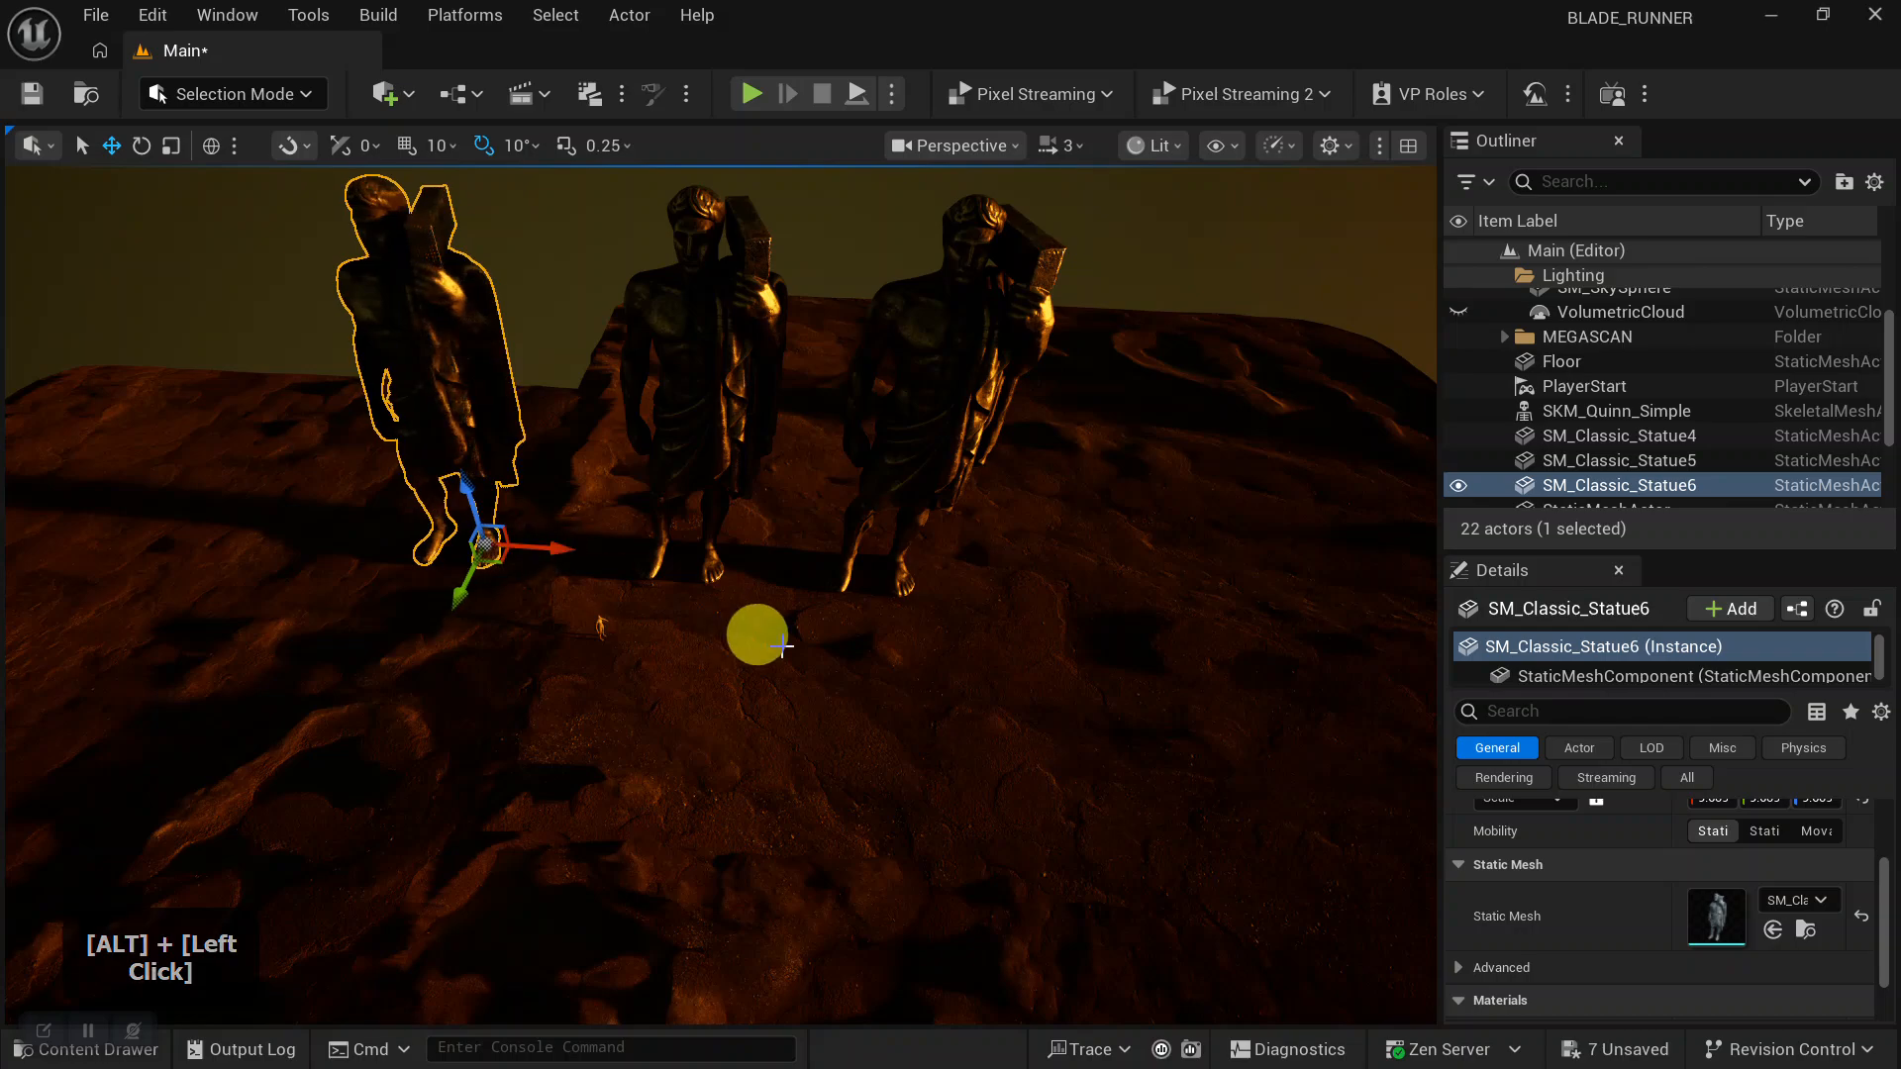
Select all three statues and duplicate them along the Y axis to form a second row across from the first.
right_click_drag(766, 637, 789, 658, "alt")
left_click_drag(789, 657, 670, 671, "alt")
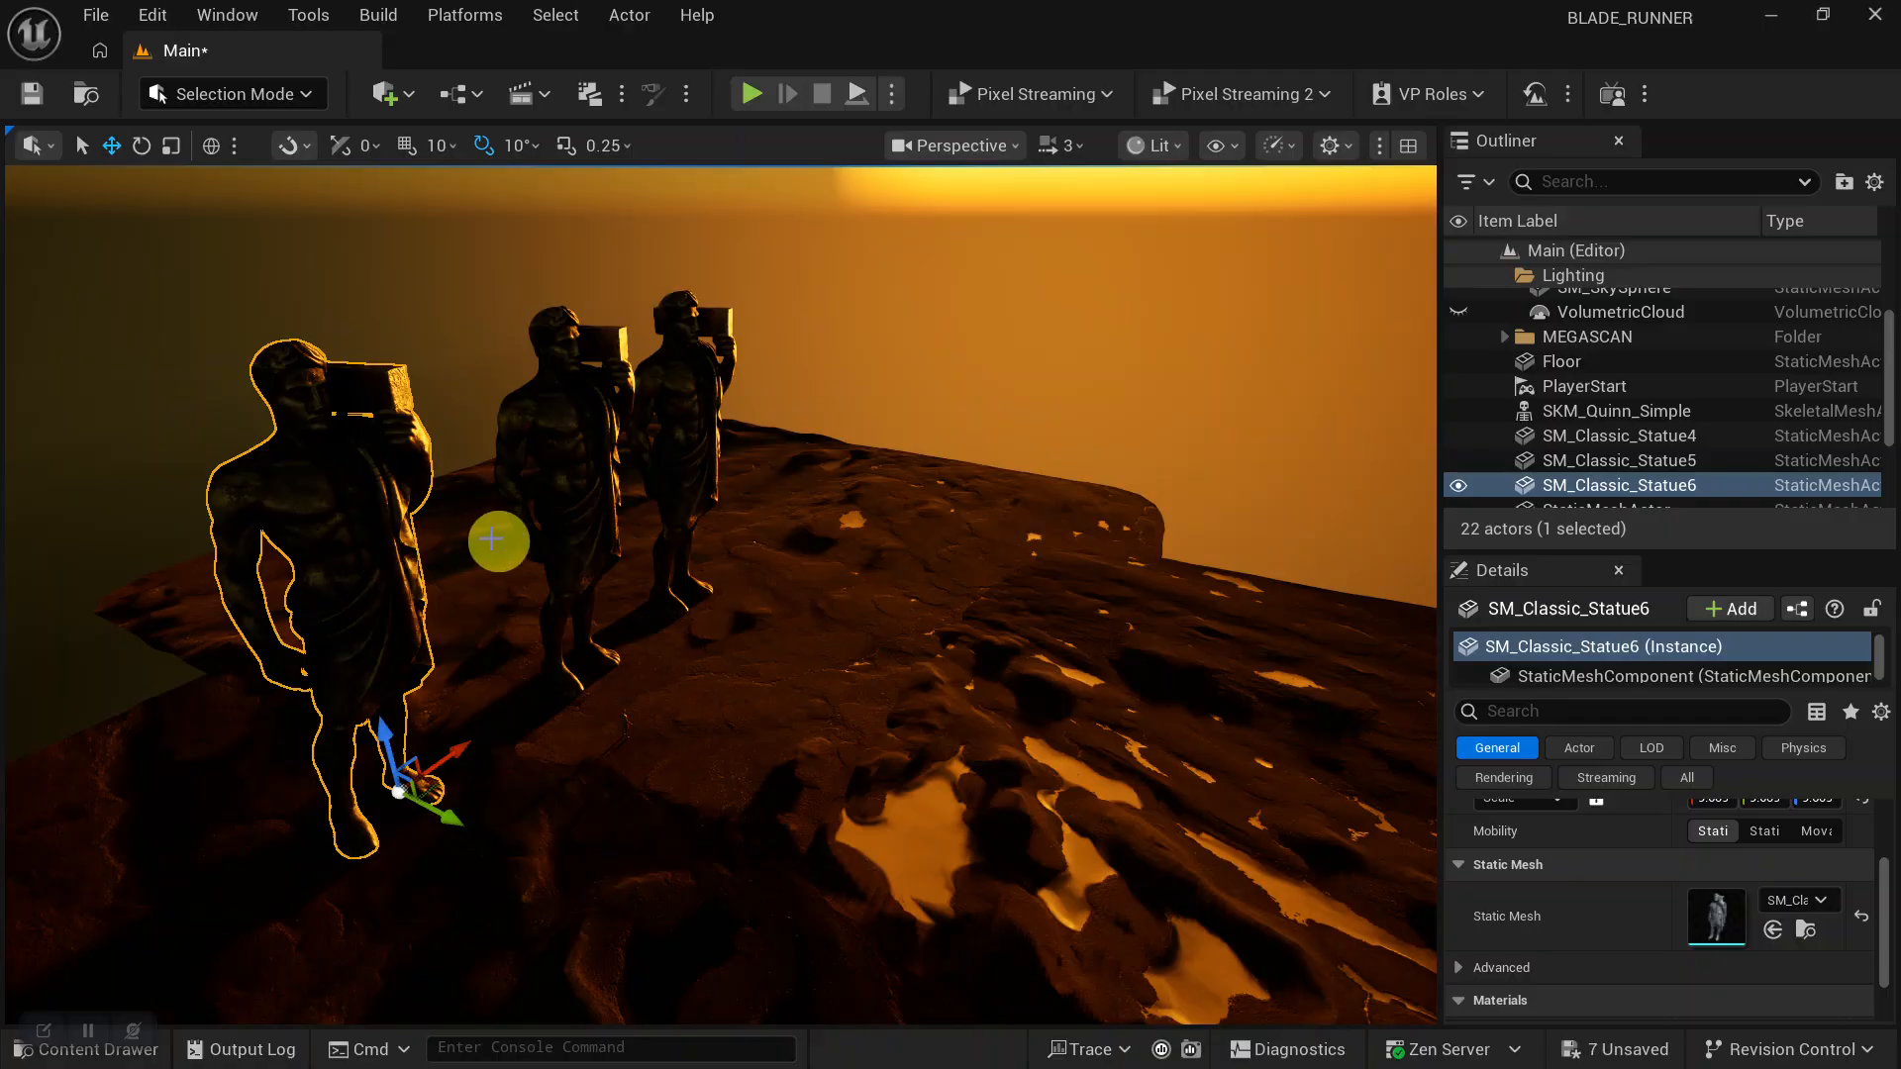
left_click(566, 503, "shift")
left_click(735, 490, "shift")
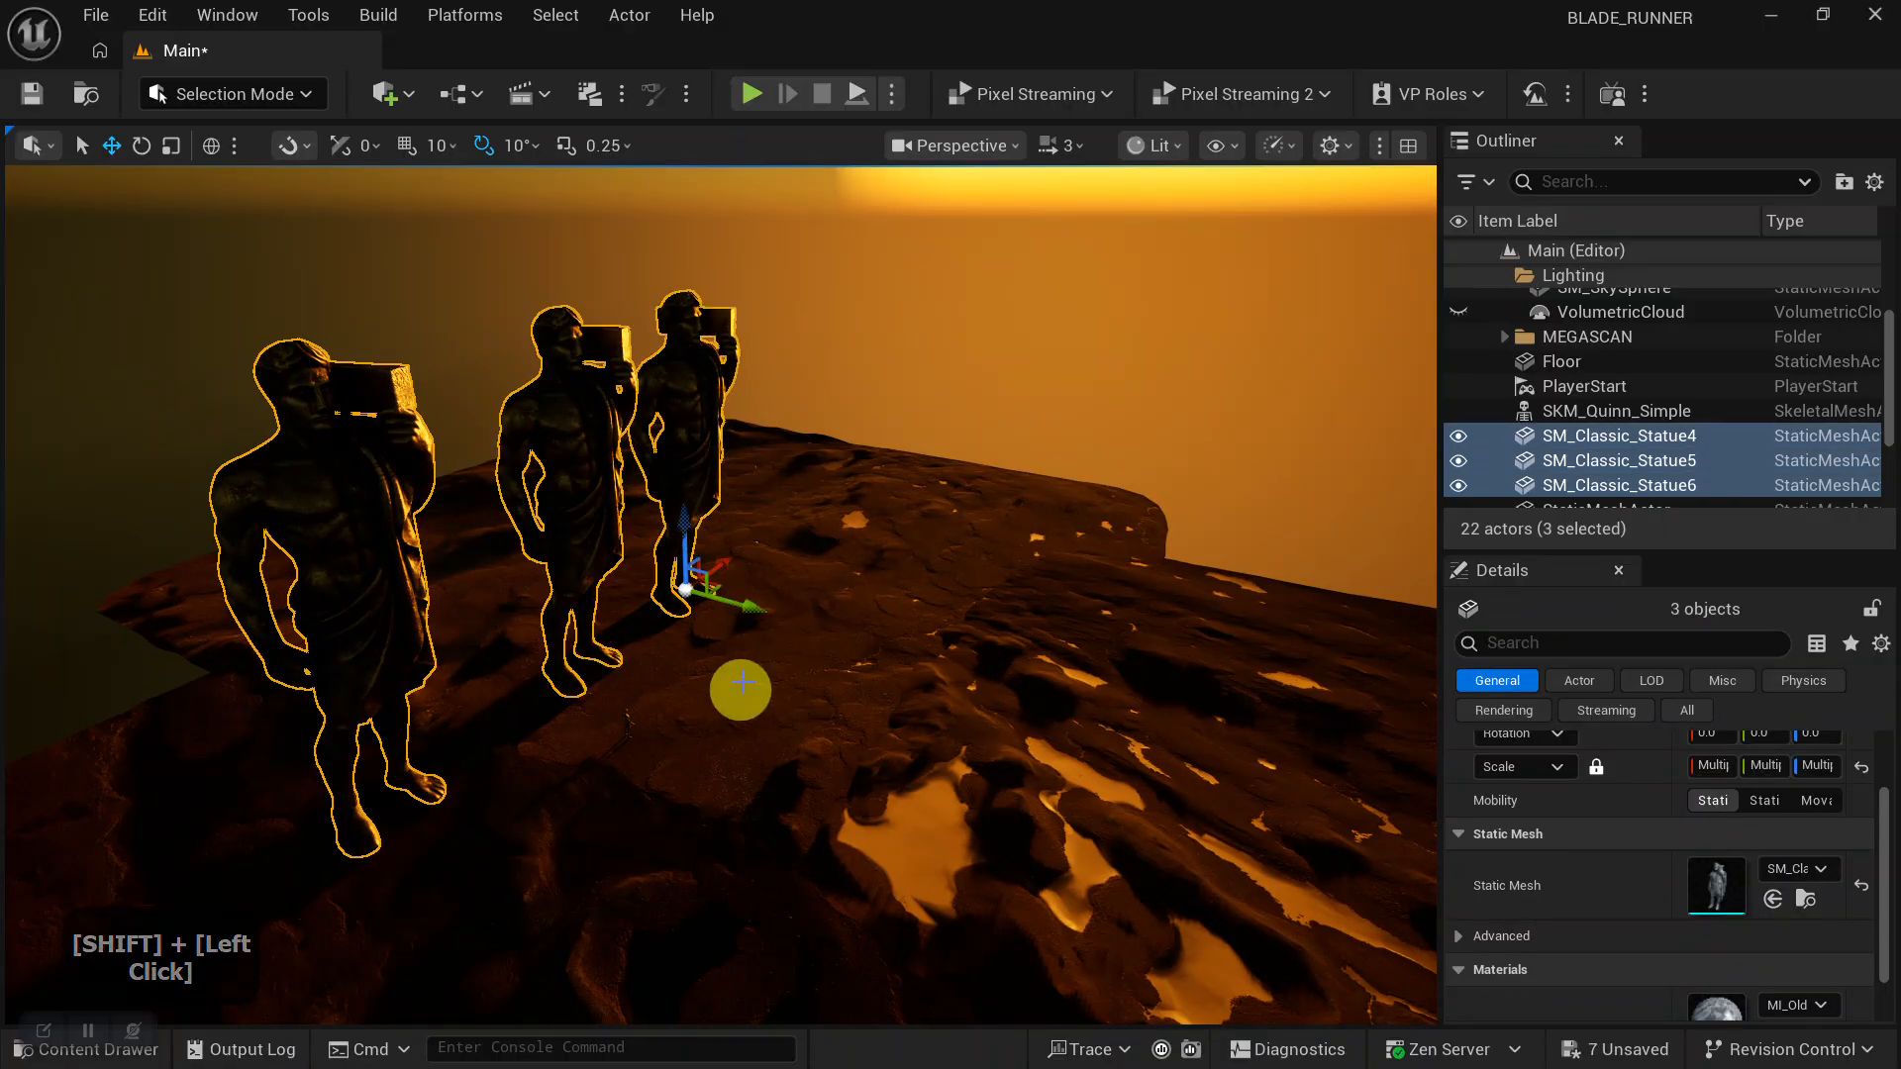
left_click_drag(748, 608, 901, 675, "alt")
left_click_drag(882, 785, 1121, 370, "alt")
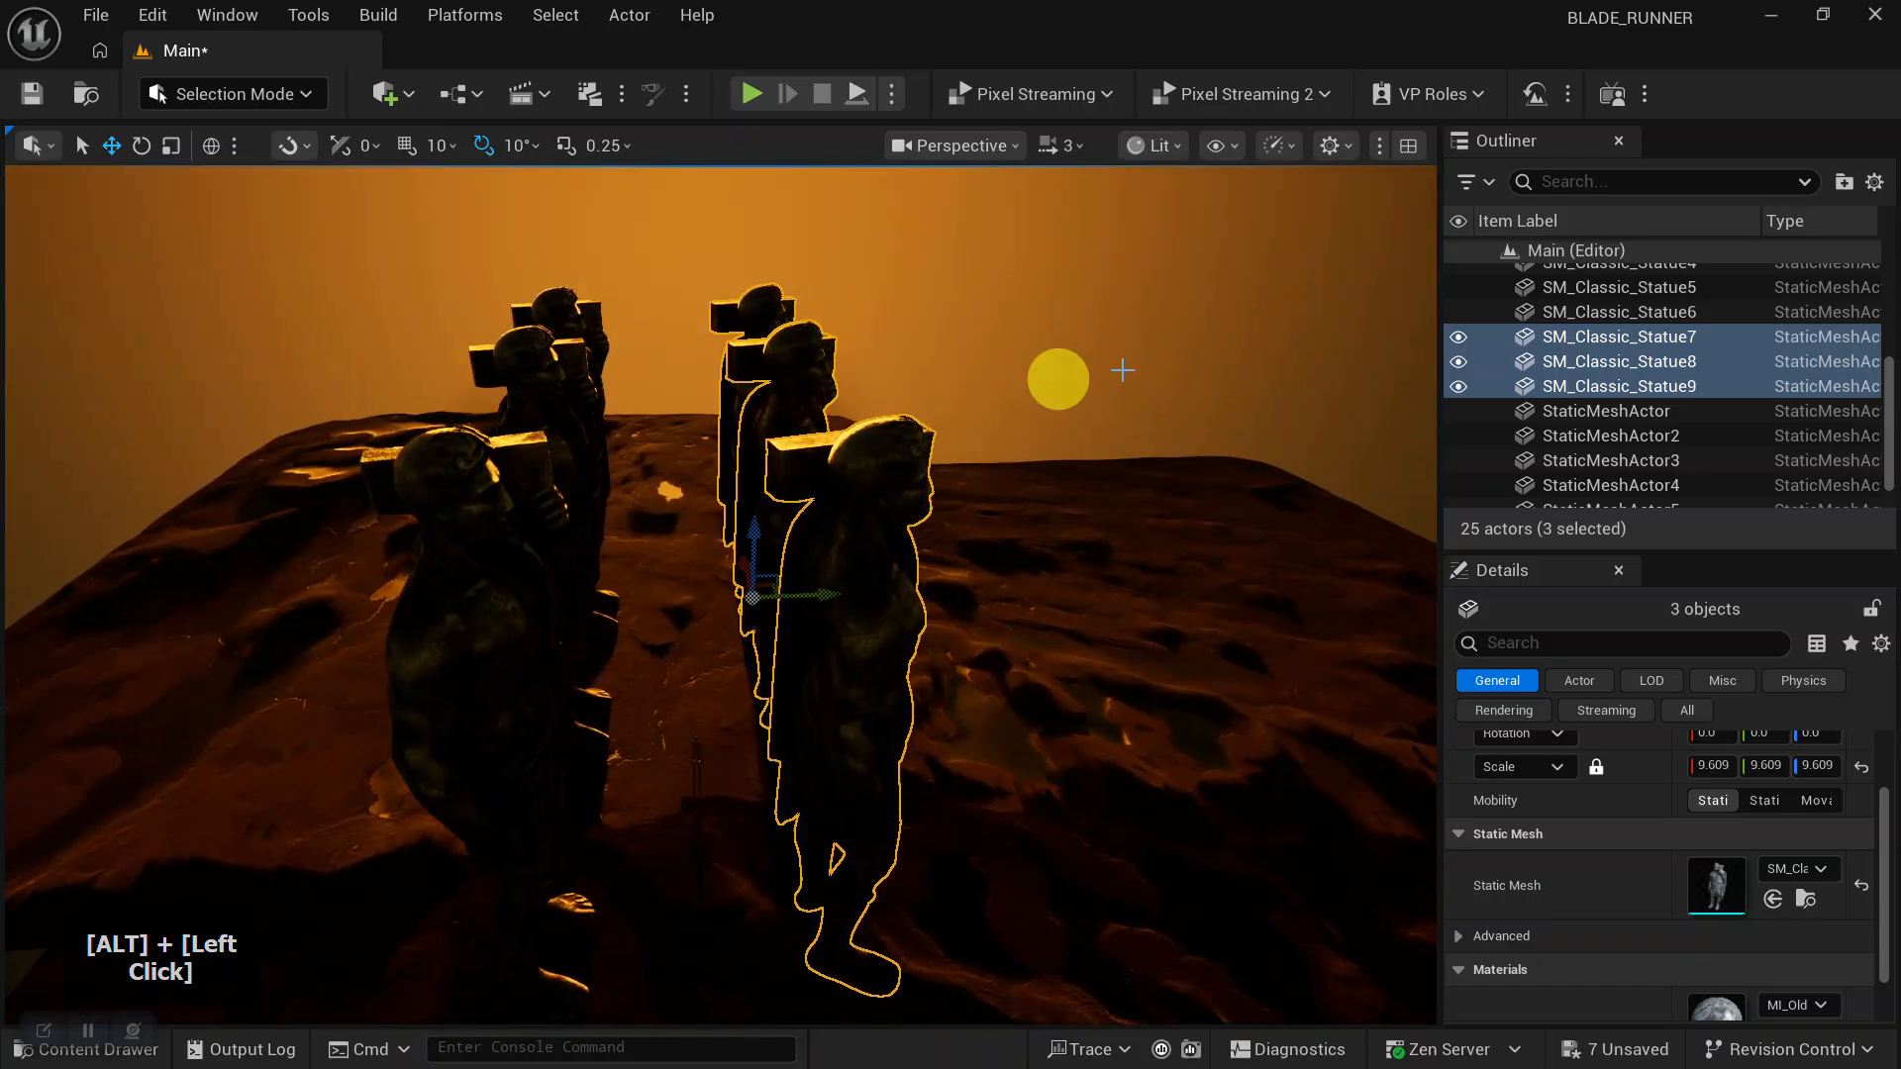
In a top view of the scene, rotate the second row of three statues about 180° around the vertical axis.
left_click(1408, 144)
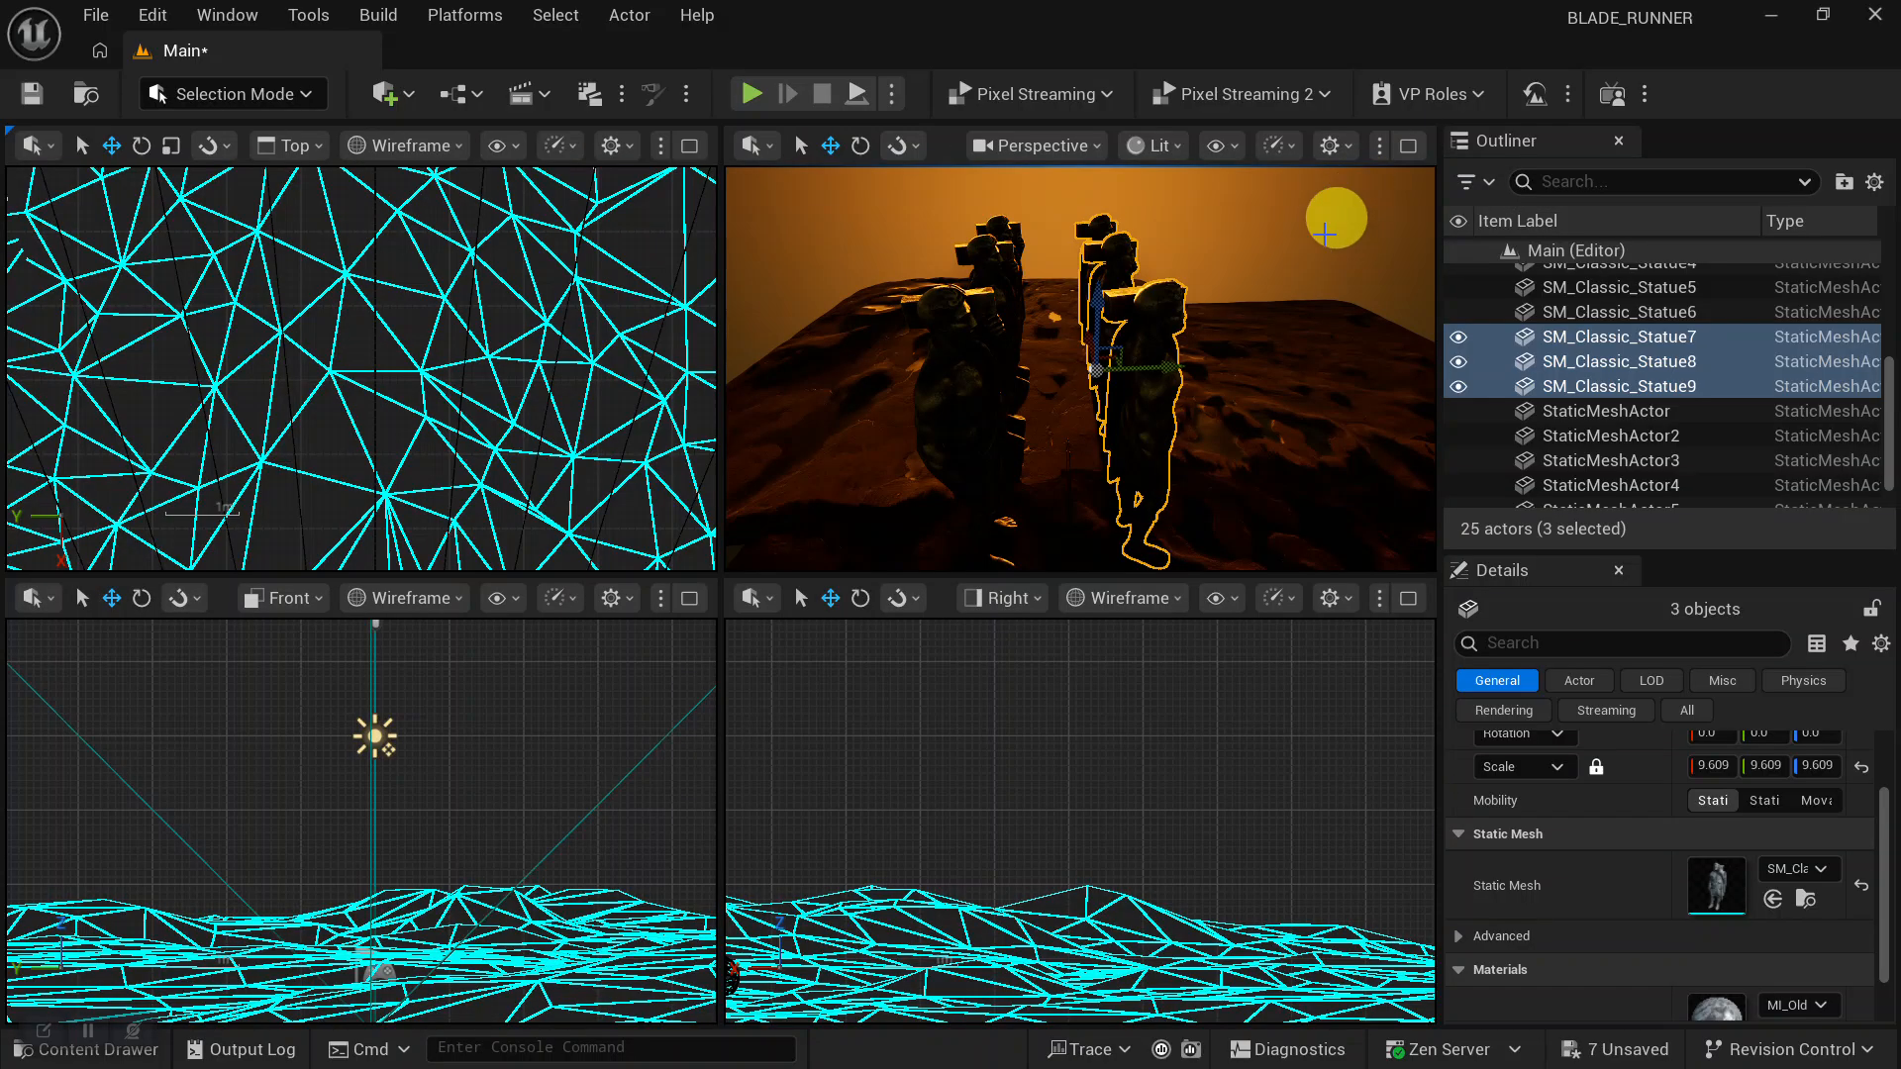
key("f")
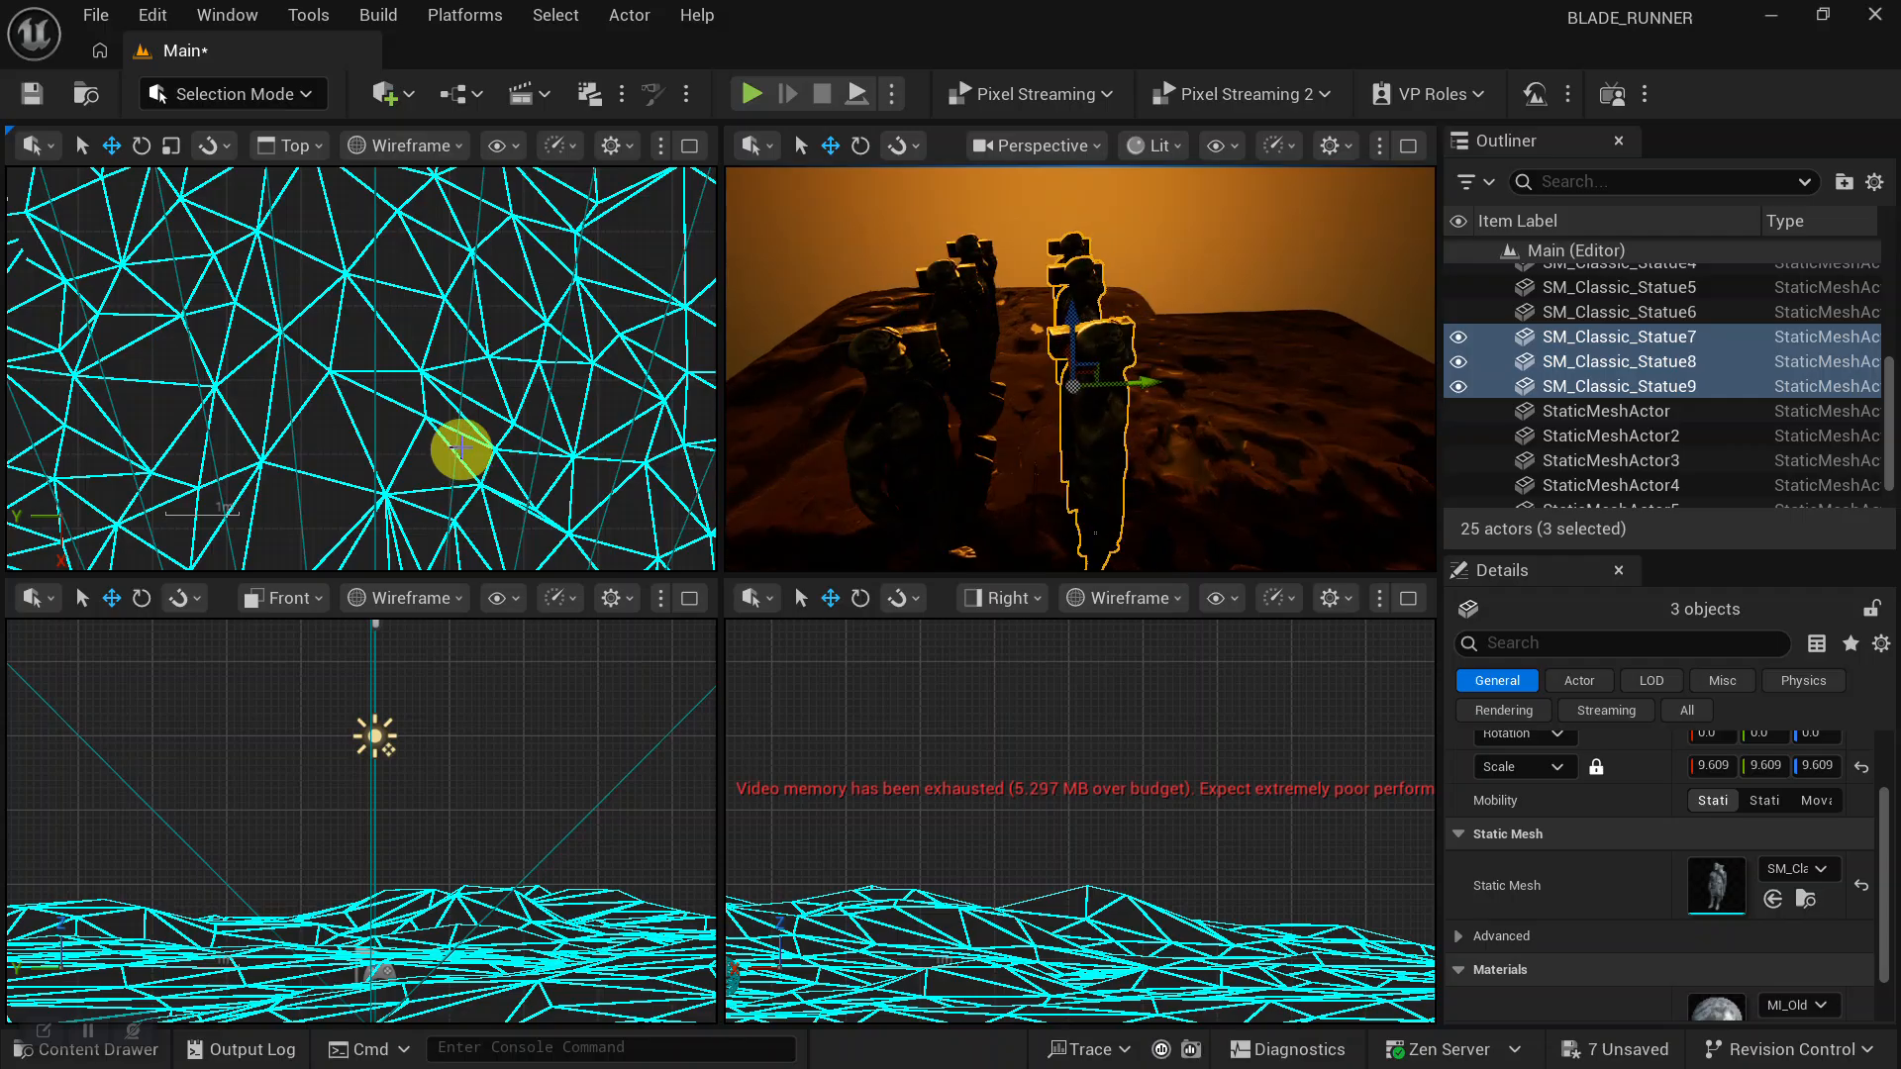
right_click_drag(466, 436, 517, 459, "alt")
middle_click_drag(534, 472, 533, 417, "alt")
mouse_move(526, 497)
right_mouse_down("alt")
mouse_move(564, 582)
mouse_move(505, 479)
right_mouse_up("alt")
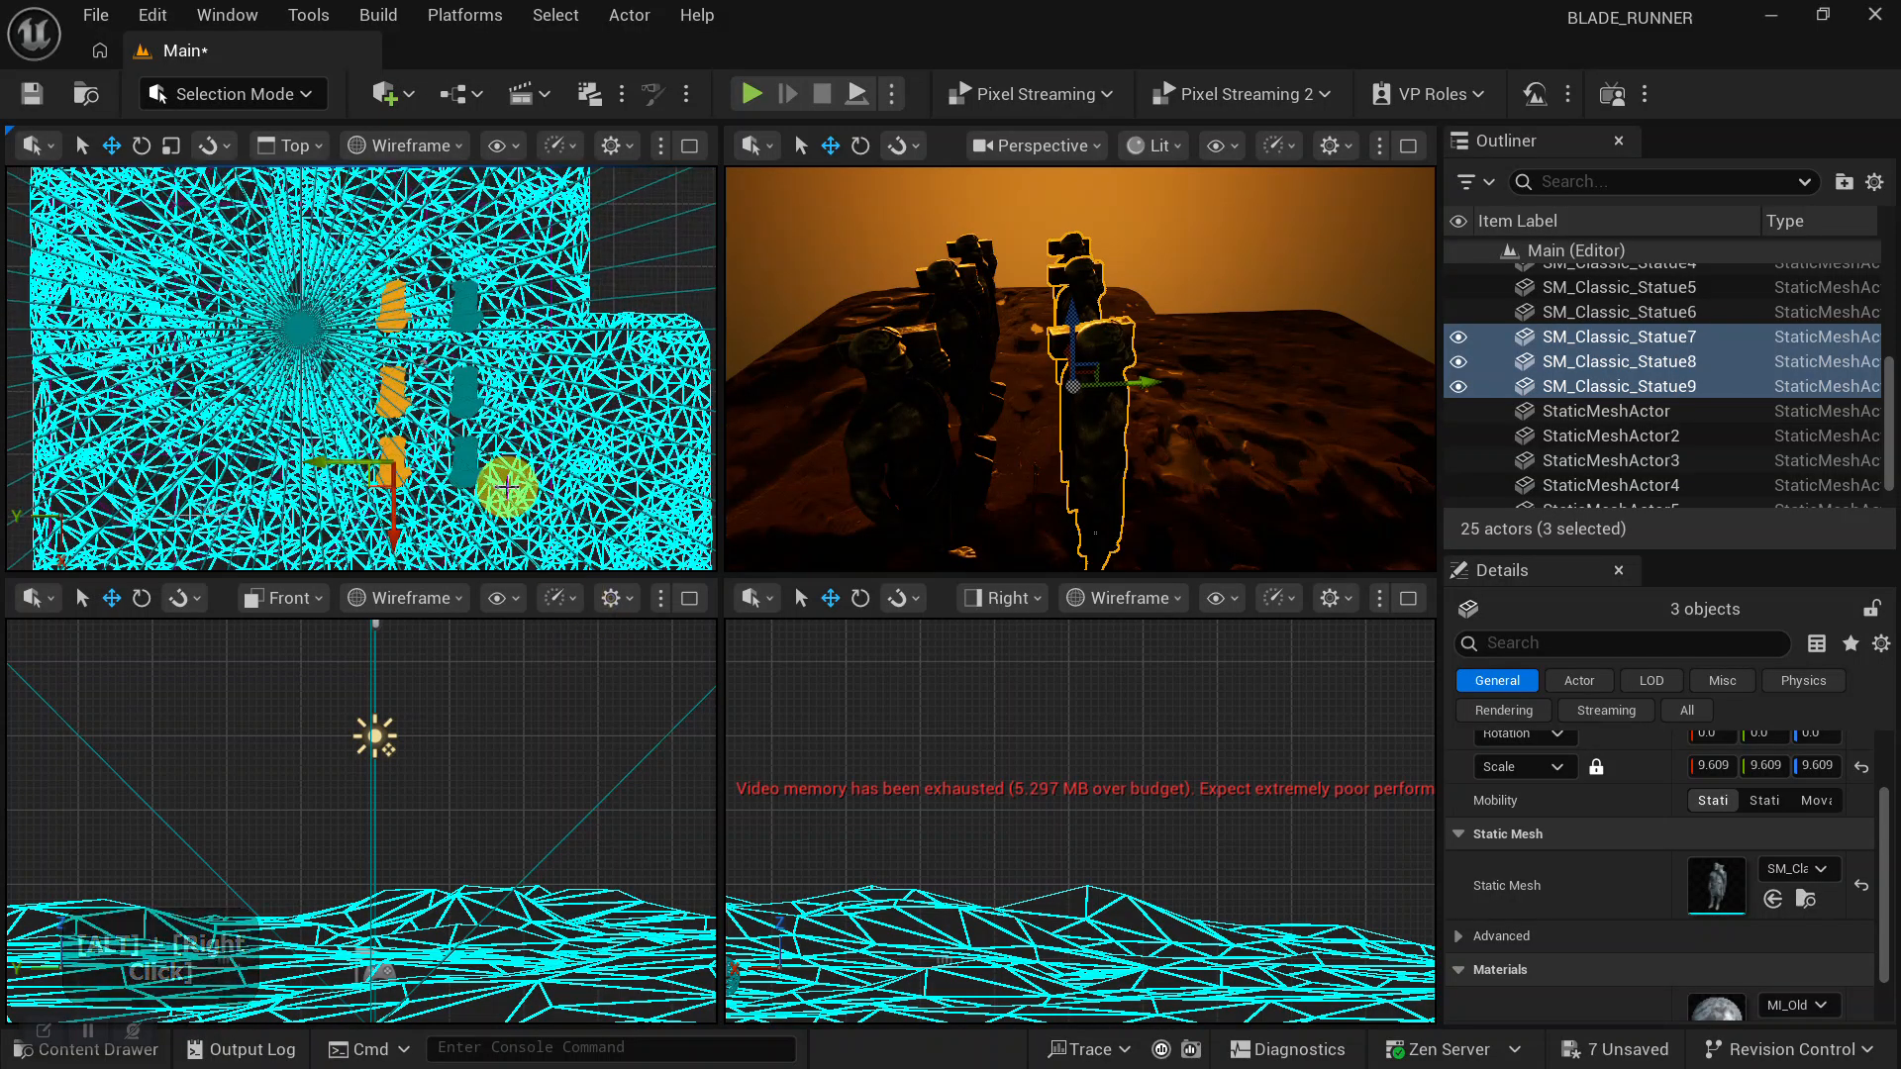
key("e")
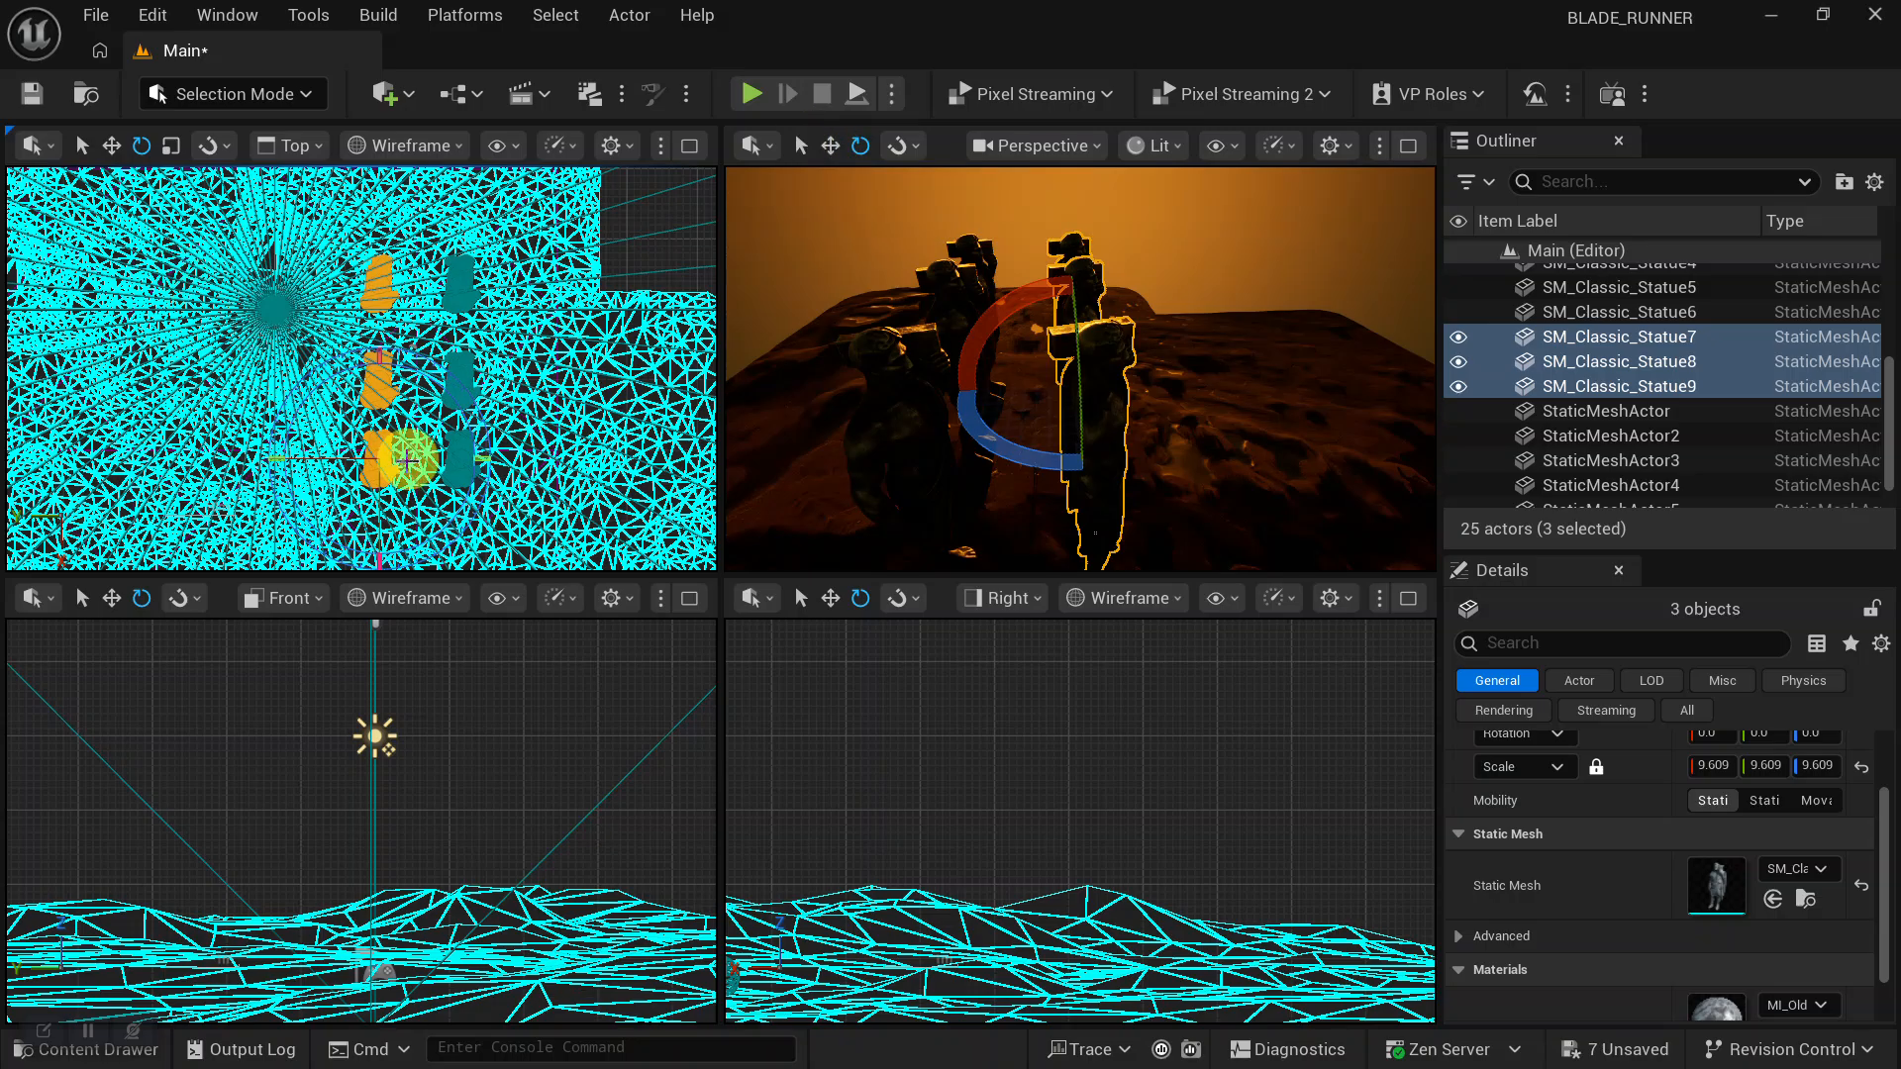
right_click_drag(451, 423, 449, 453, "alt")
left_click_drag(436, 513, 58, 339)
left_click_drag(448, 510, 213, 460)
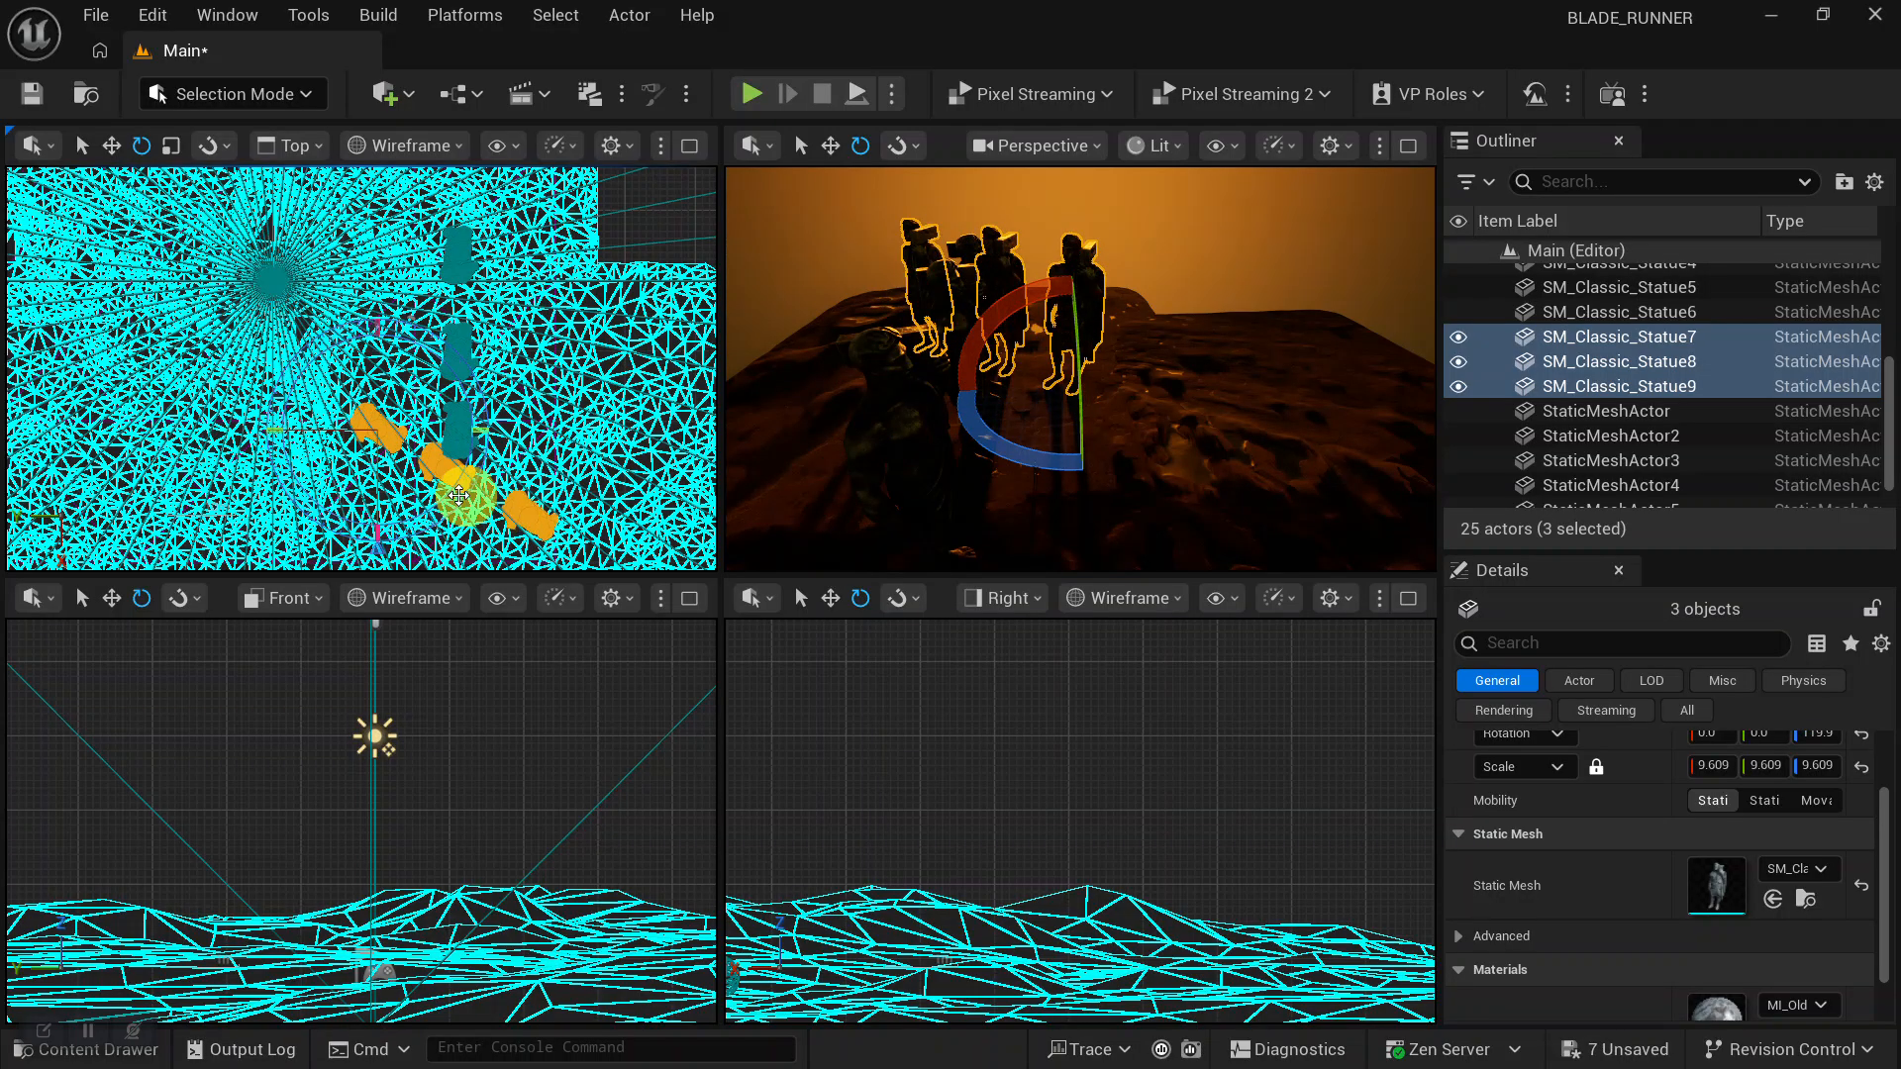
left_click_drag(451, 507, 212, 518)
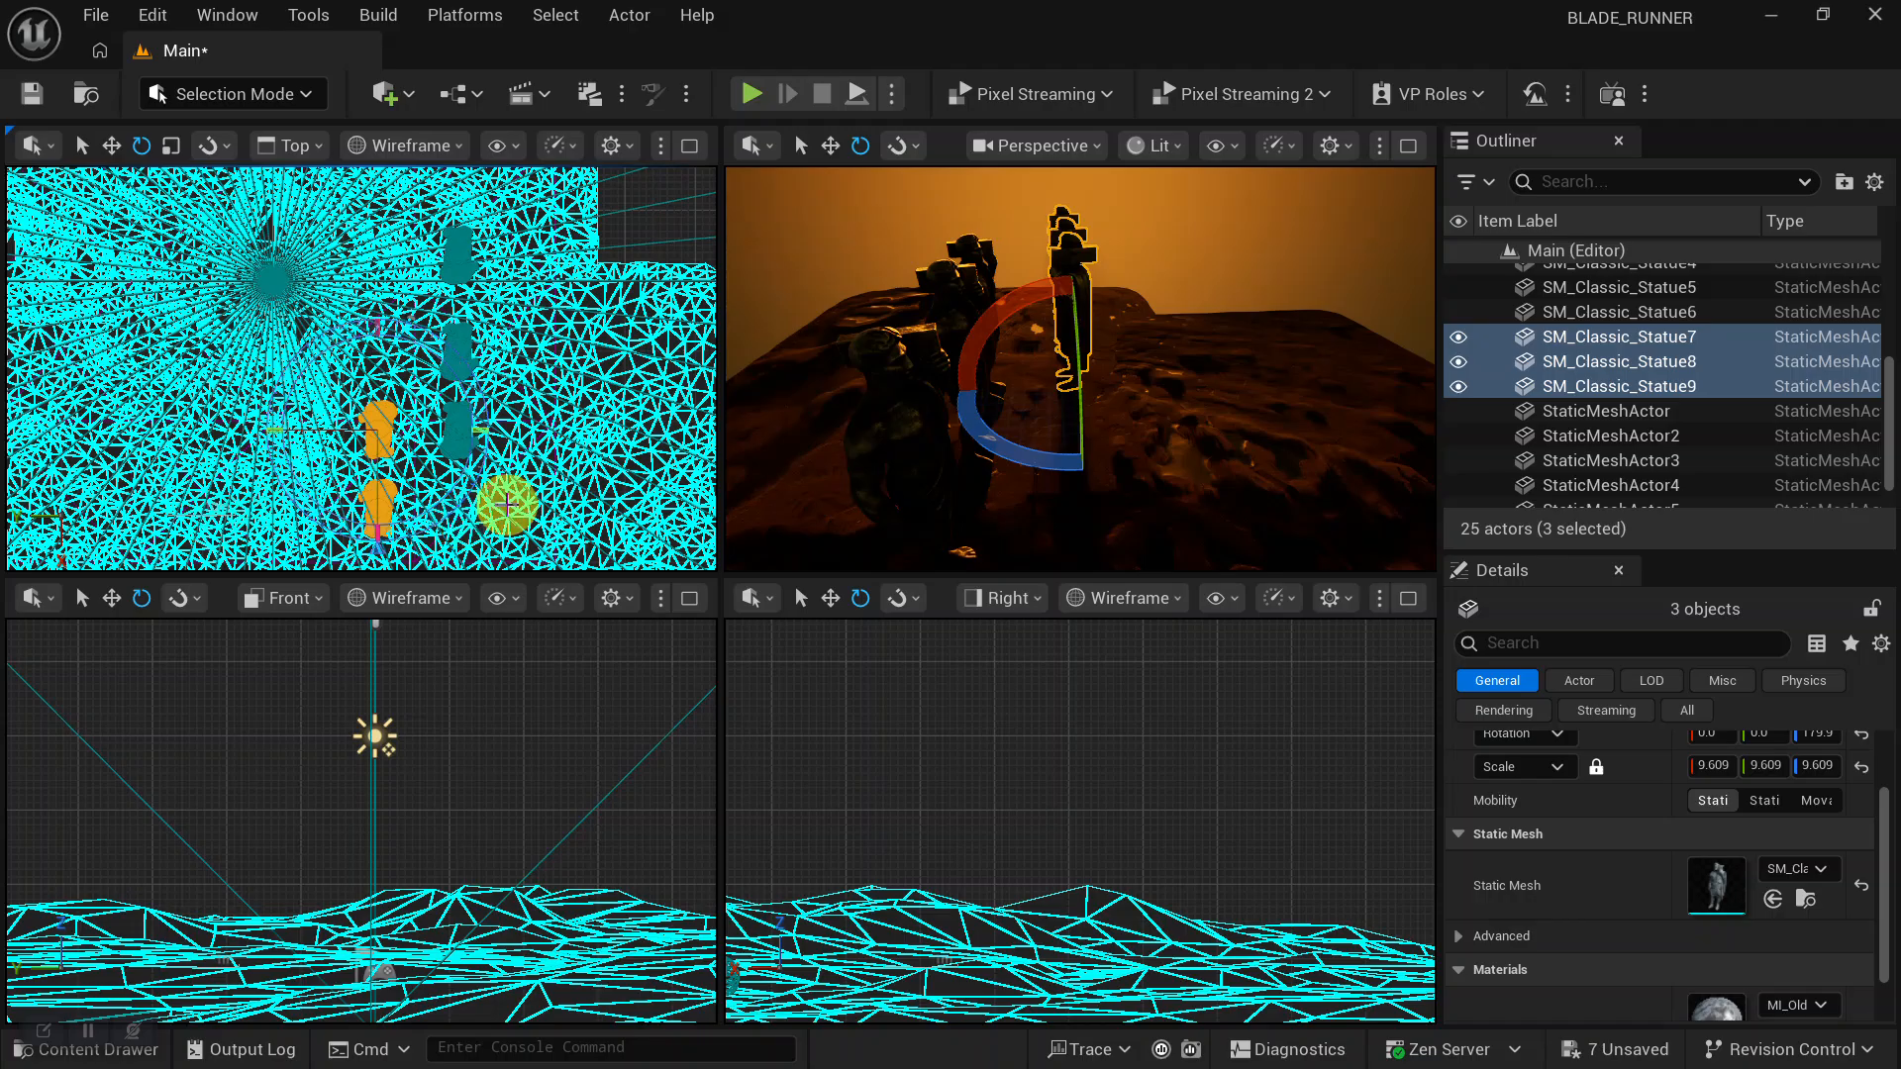
Move the rotated row along X until it lines up opposite the first row, and restore the single perspective viewport.
key("w")
left_click_drag(369, 495, 381, 332)
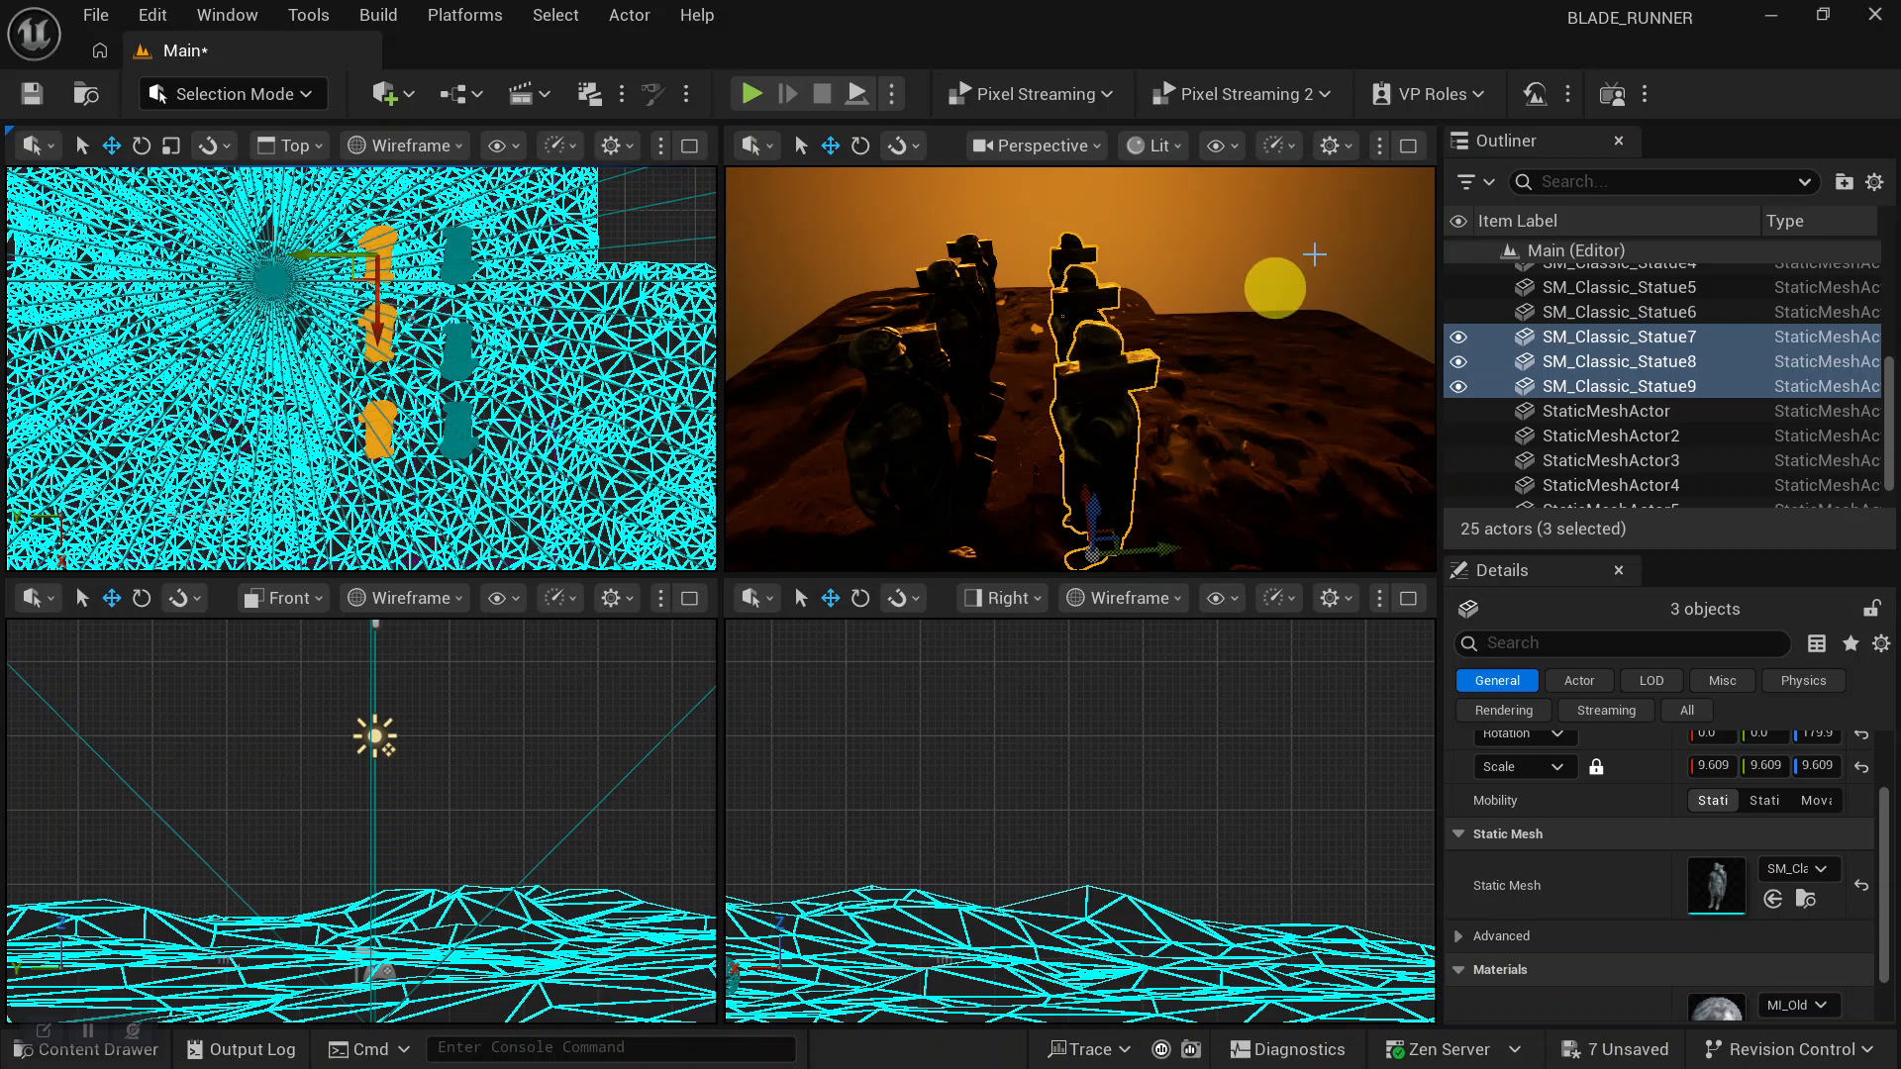
left_click(1189, 297)
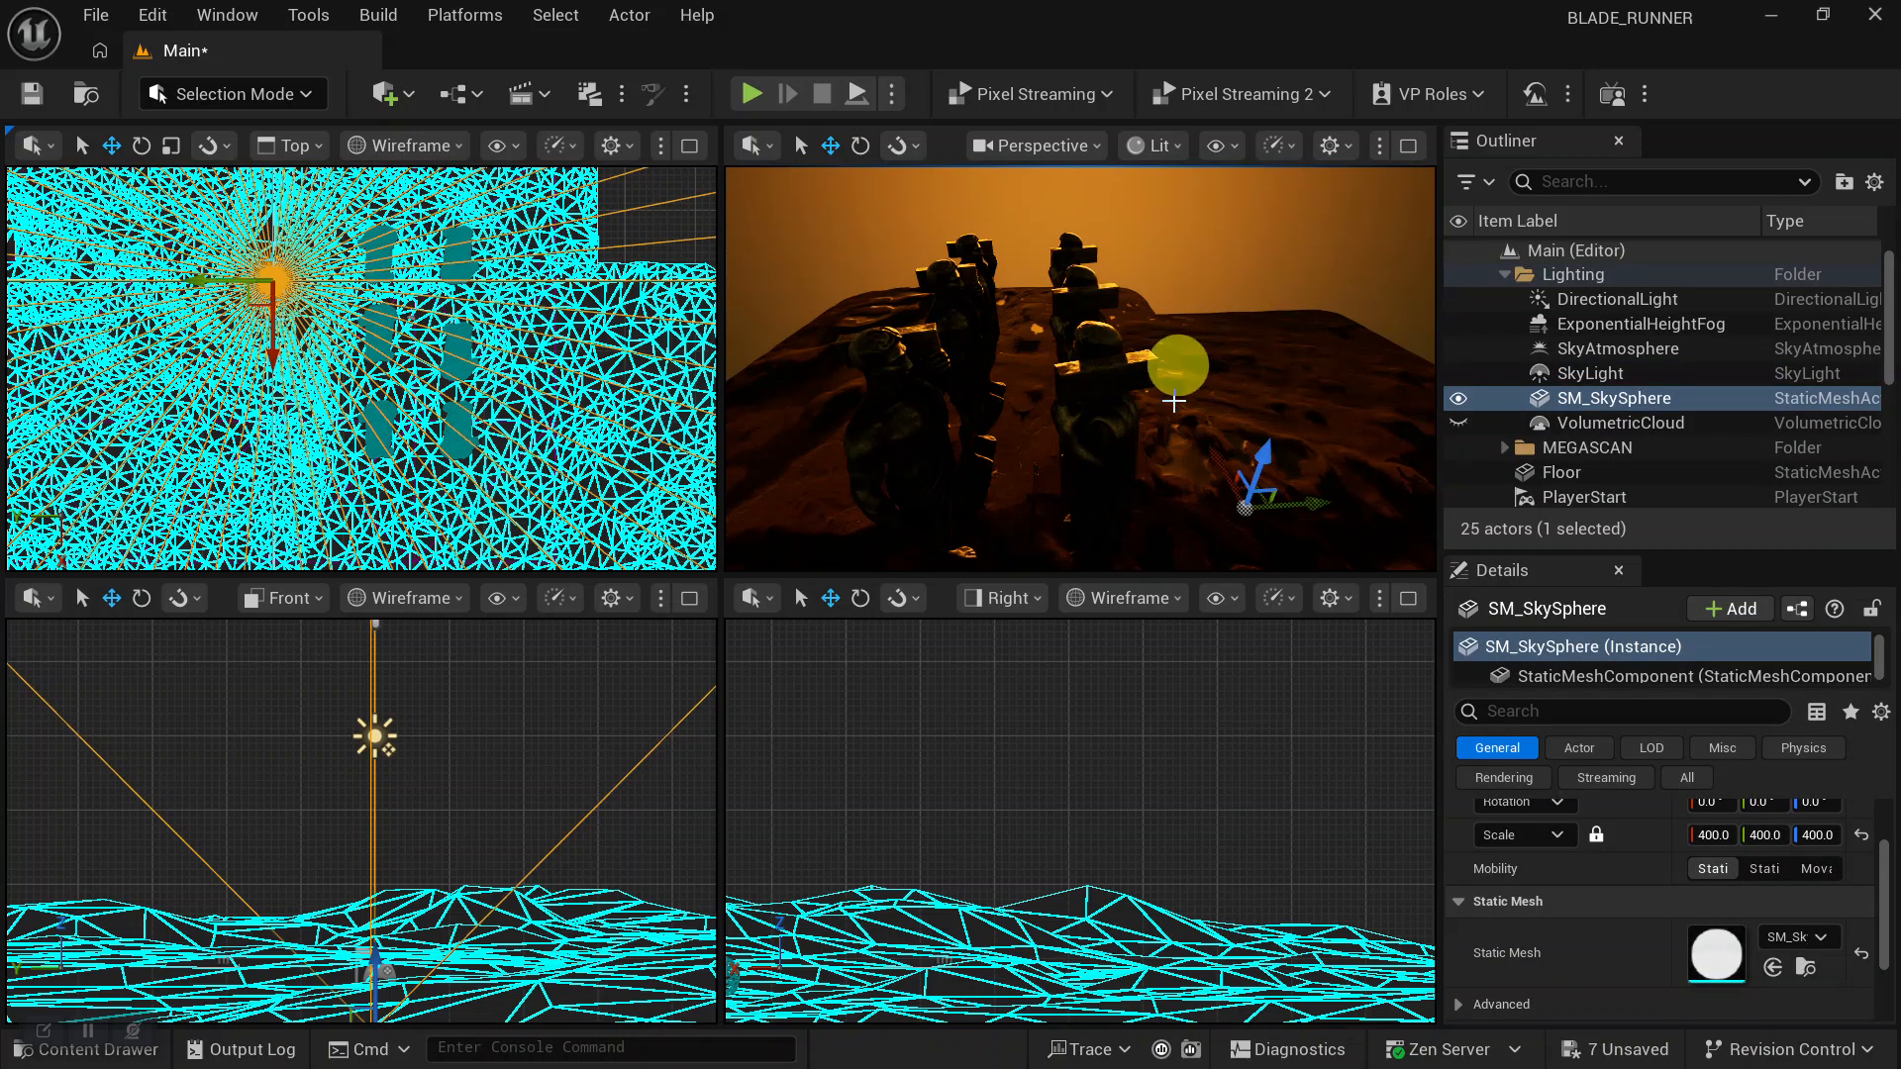
left_click(1410, 149)
Examine the two statue rows from near ground level, looking toward the sun with the mannequin between them.
right_click_drag(933, 479, 929, 621, "alt")
middle_click_drag(929, 621, 1002, 425, "alt")
left_click_drag(1001, 425, 930, 692, "alt")
right_click_drag(929, 692, 763, 615, "alt")
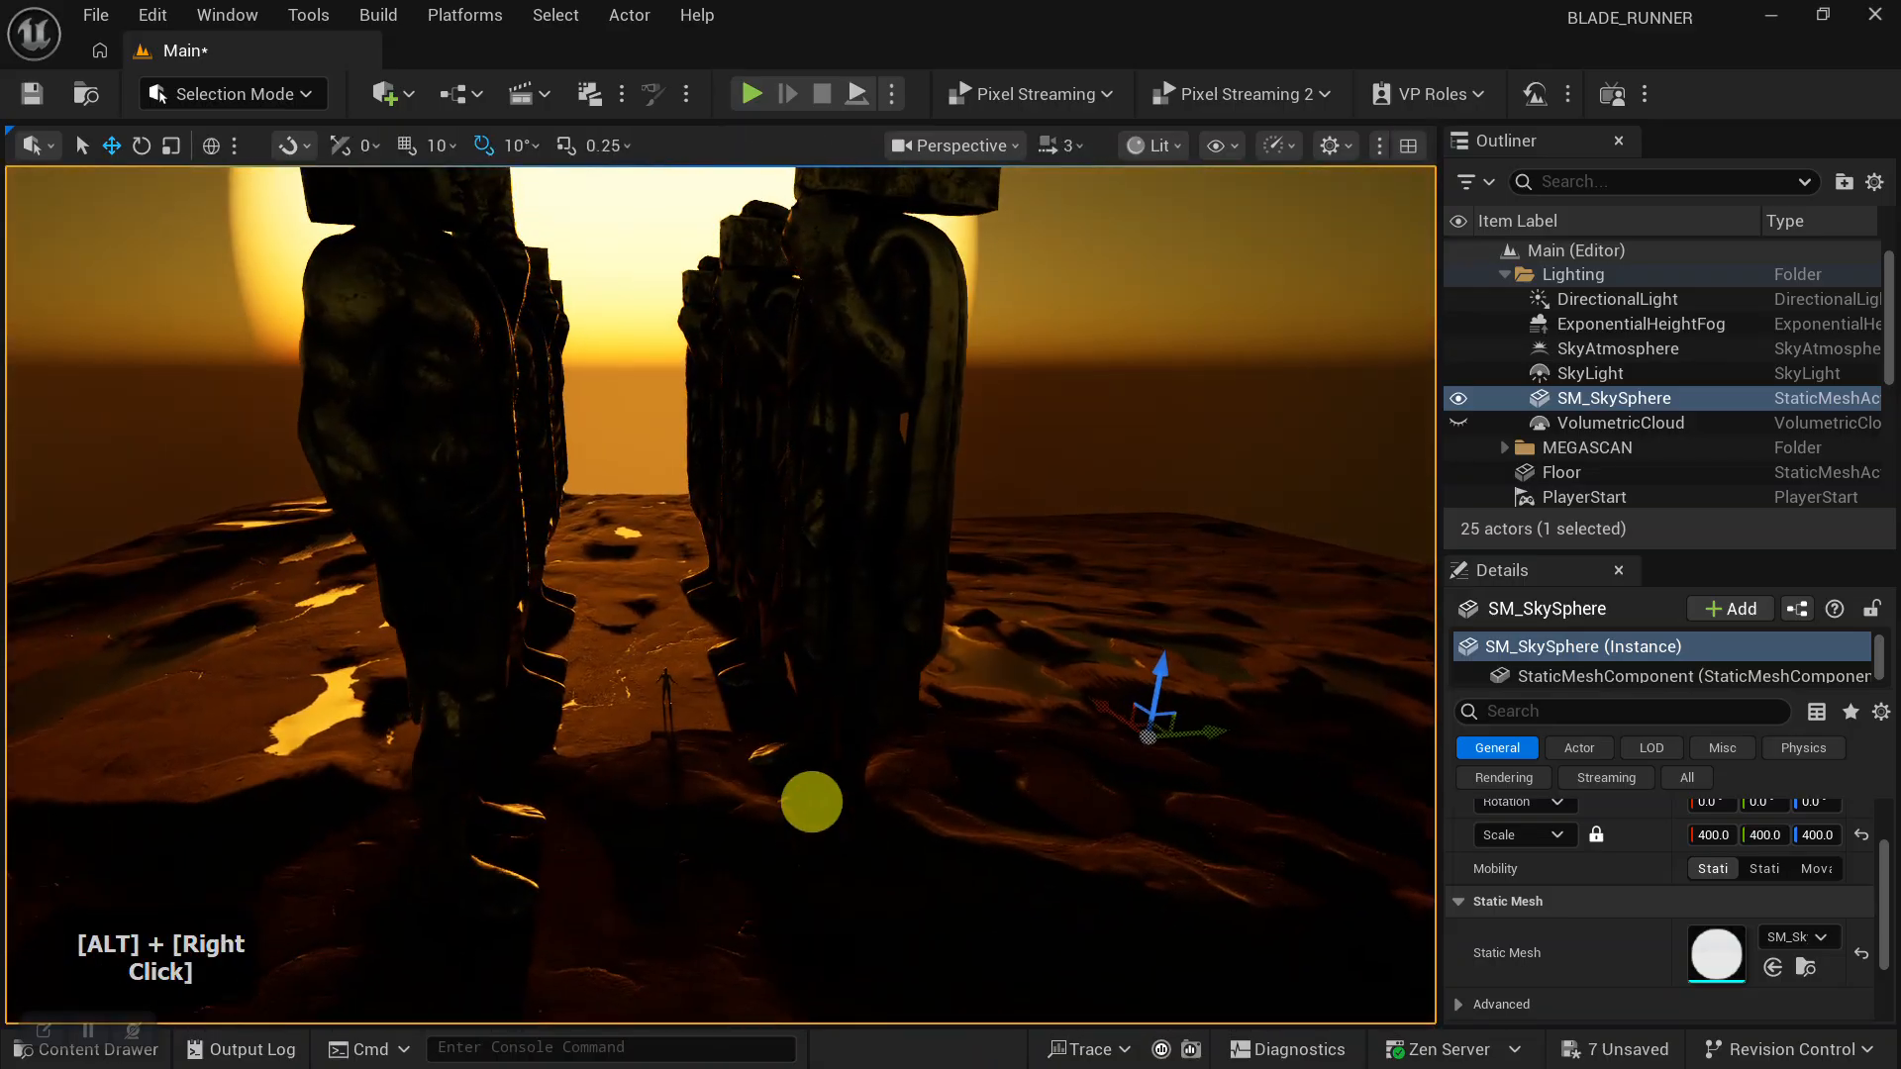
left_click_drag(764, 615, 717, 598, "alt")
right_click_drag(717, 598, 732, 881, "alt")
middle_click_drag(732, 882, 734, 399, "alt")
right_click_drag(734, 399, 692, 416, "alt")
middle_click_drag(692, 416, 688, 491, "alt")
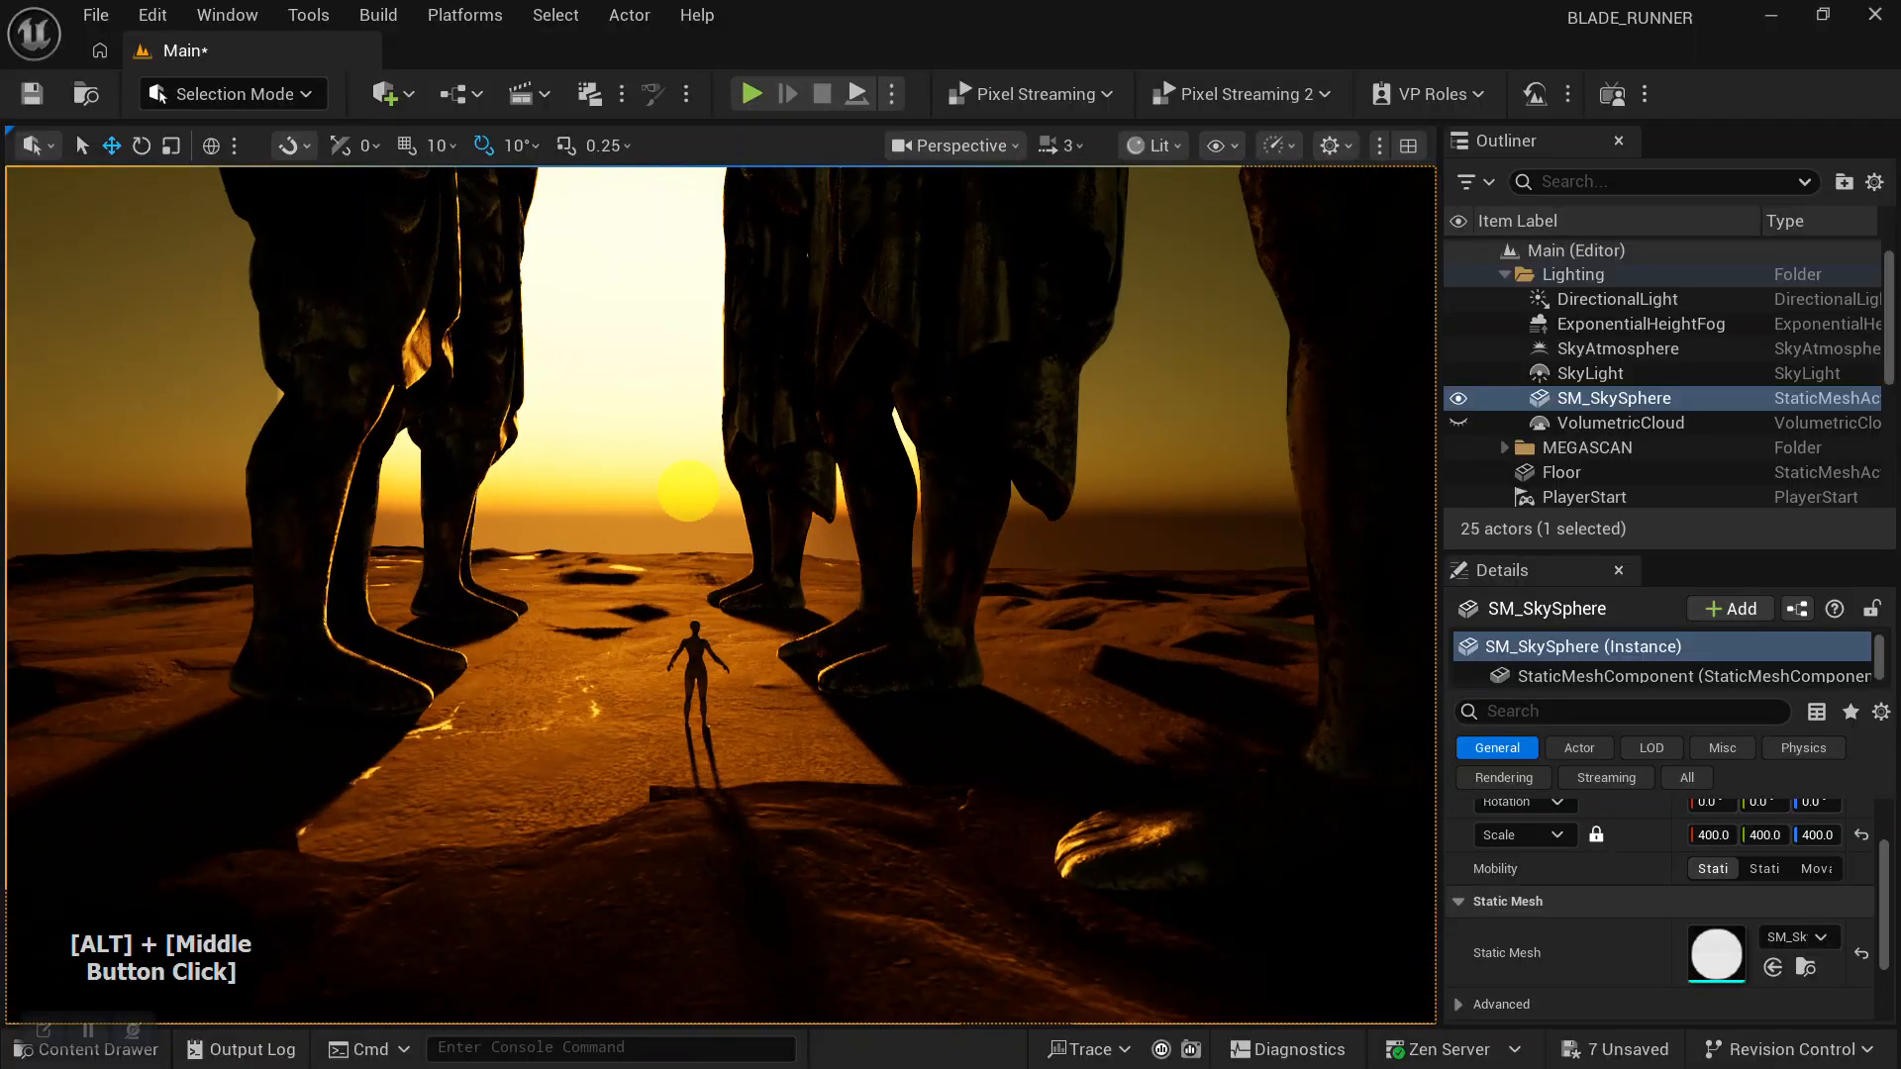
left_click_drag(688, 491, 772, 431, "alt")
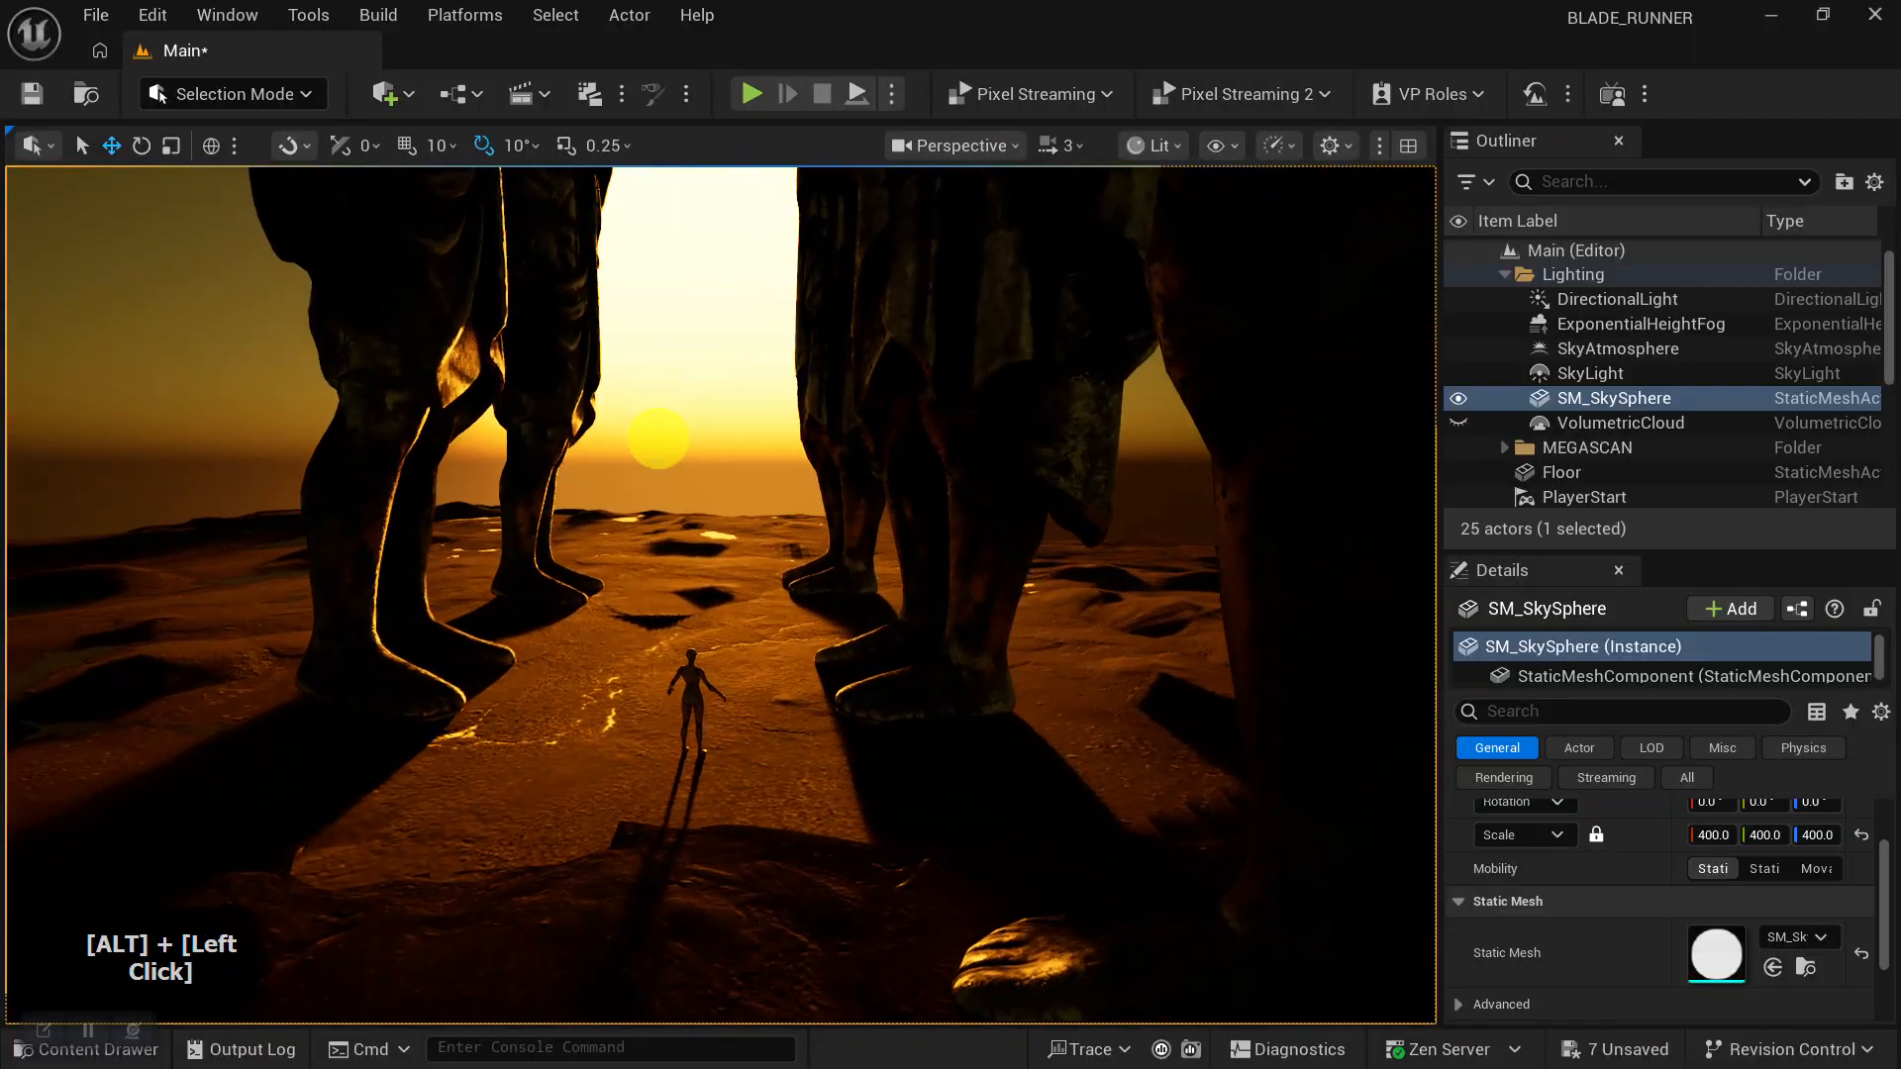
middle_click_drag(772, 431, 861, 437, "alt")
right_click_drag(861, 436, 805, 516, "alt")
middle_click_drag(805, 516, 879, 466, "alt")
right_click_drag(878, 467, 807, 449, "alt")
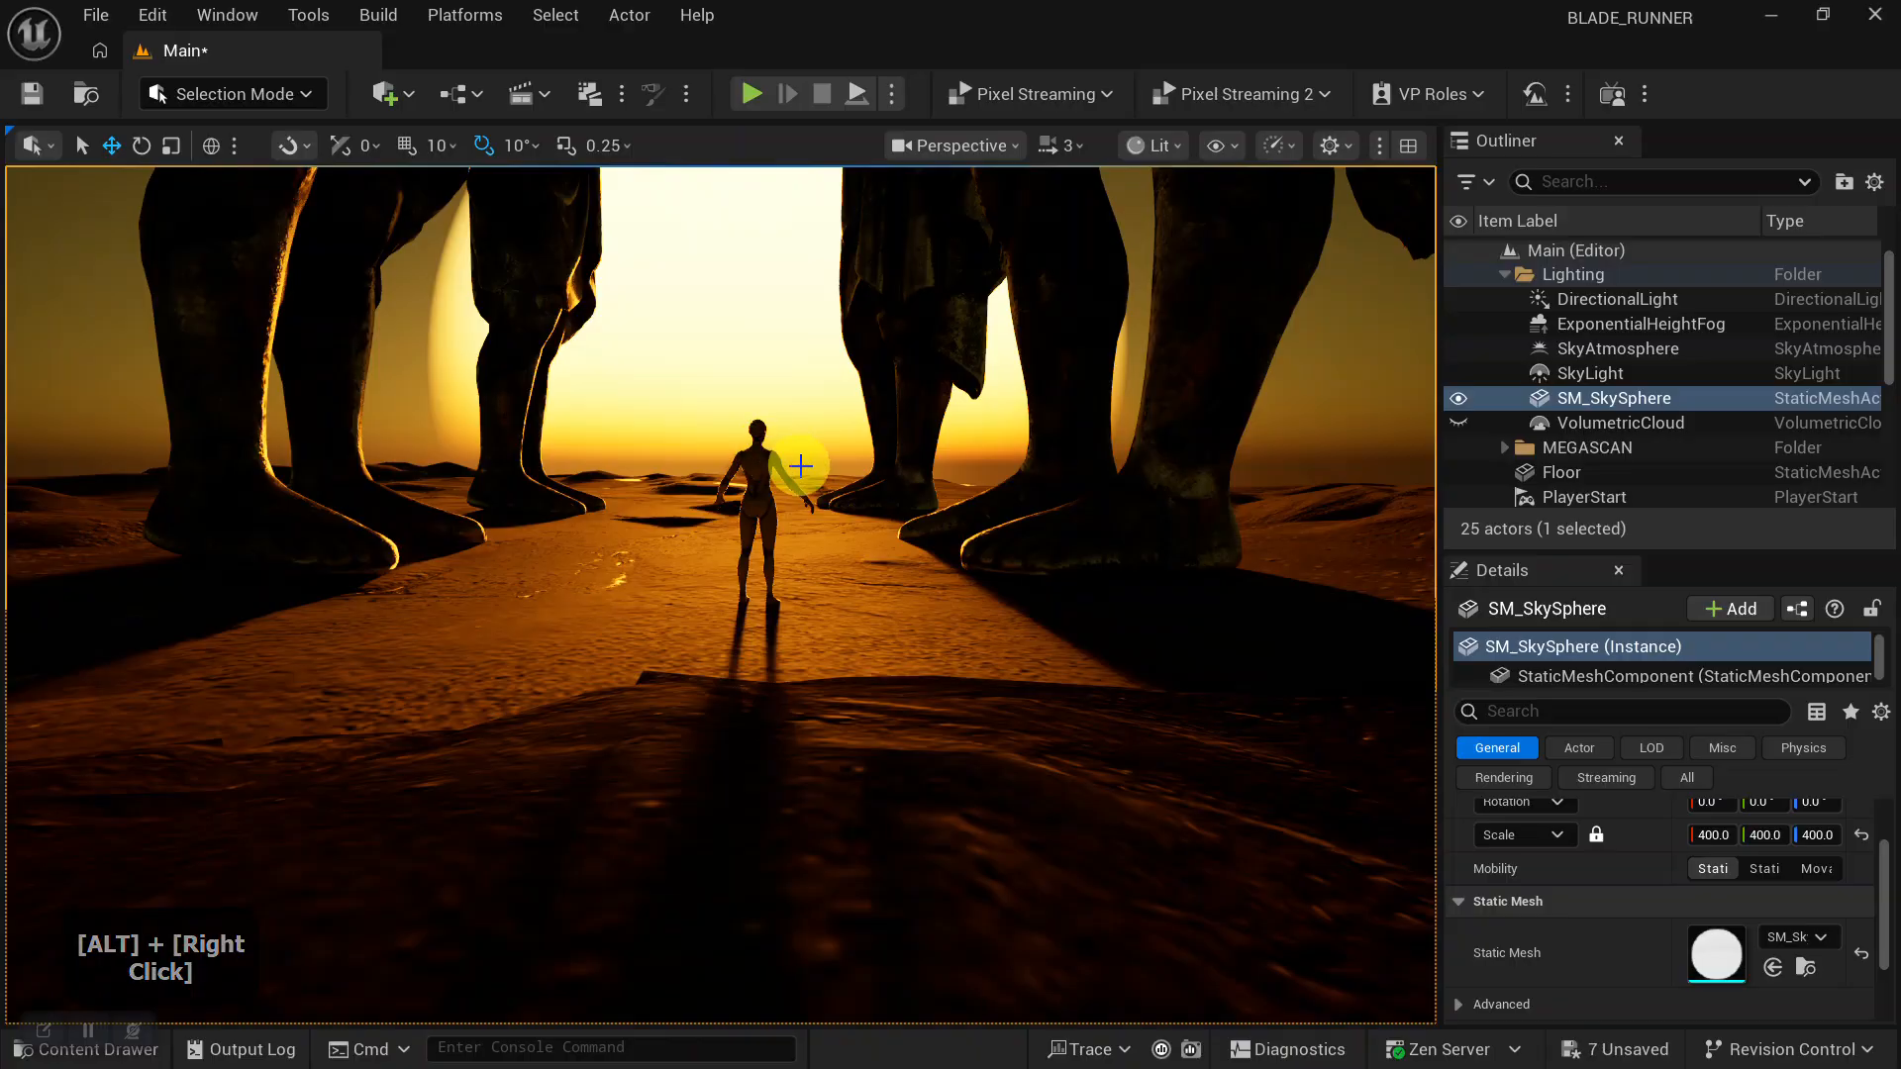
Compose a low shot from behind the mannequin, with the statues' legs on both sides and the sun beyond.
left_click(796, 463)
middle_click_drag(829, 543, 828, 441, "alt")
right_click_drag(828, 441, 884, 353, "alt")
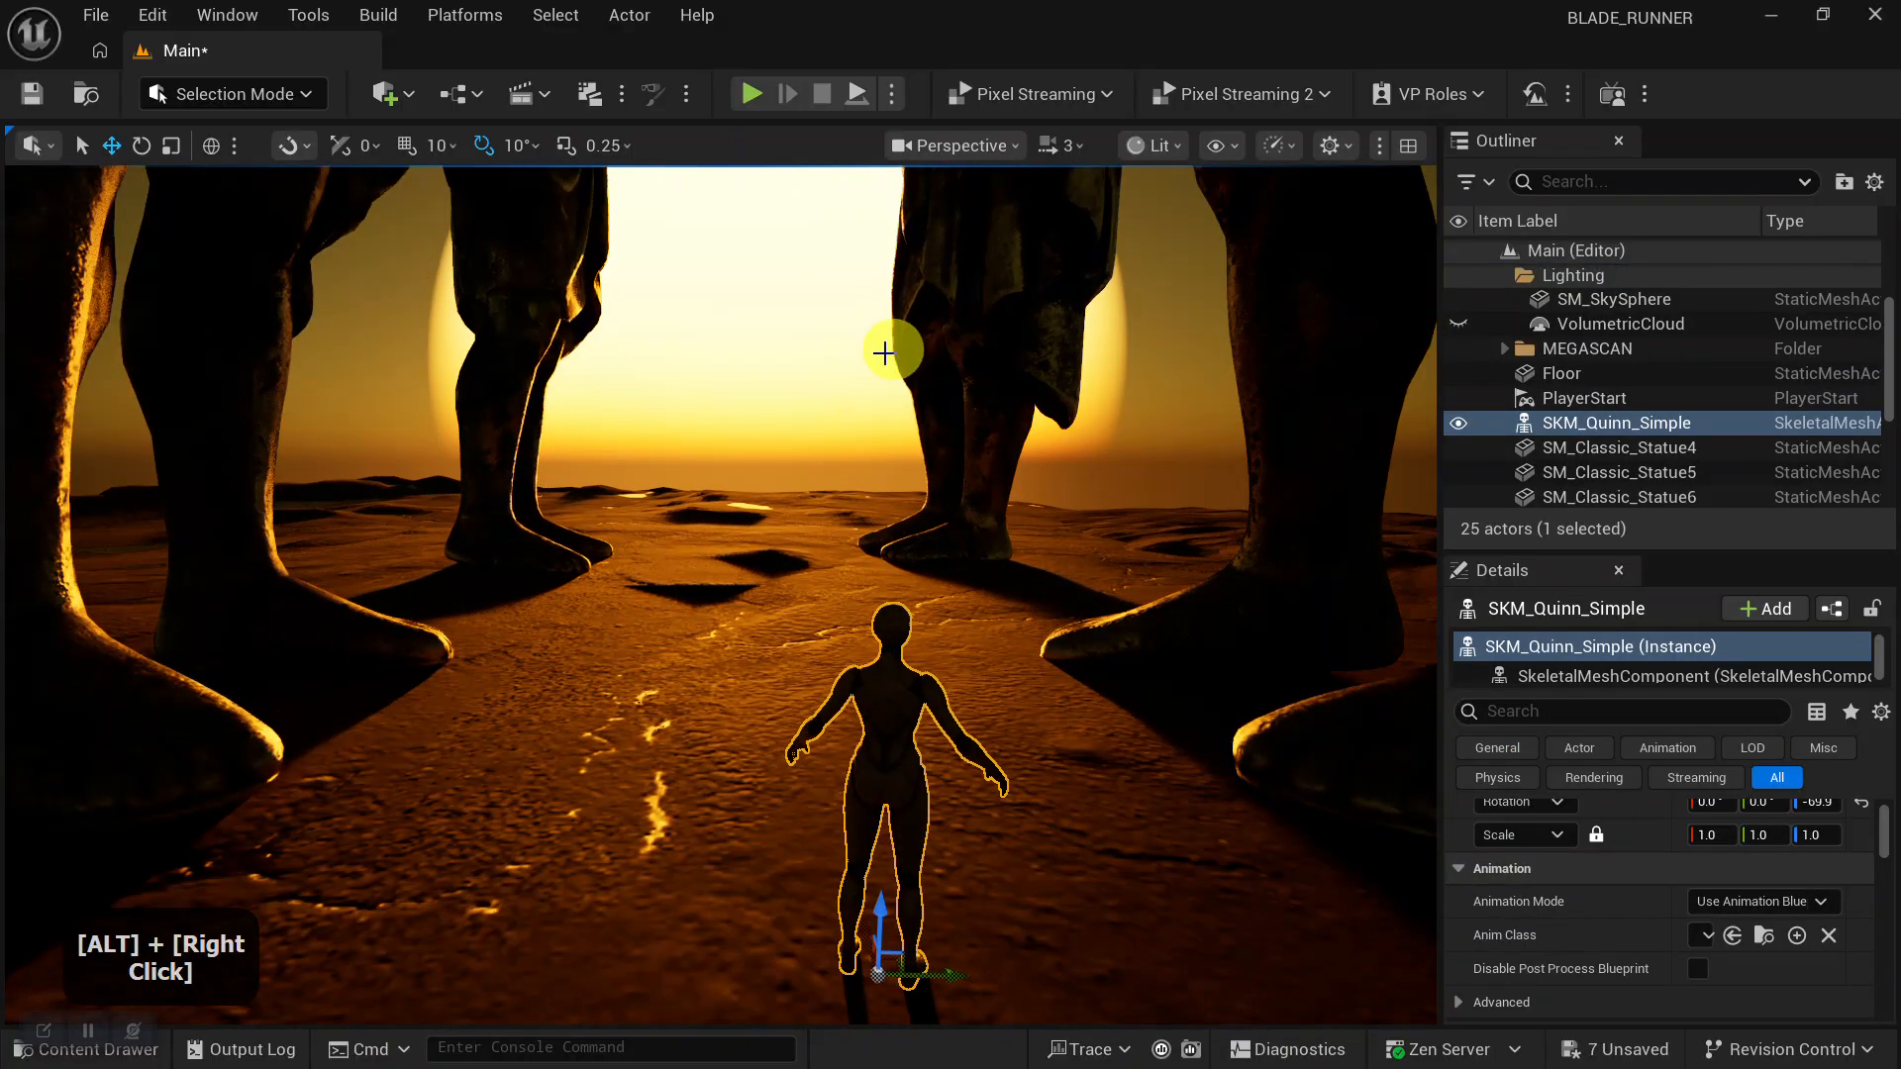
left_click_drag(884, 352, 891, 412, "alt")
right_click_drag(891, 412, 924, 458, "alt")
mouse_move(925, 458)
middle_mouse_down("alt")
mouse_move(921, 416)
mouse_move(930, 445)
middle_mouse_up("alt")
right_click_drag(930, 445, 929, 496, "alt")
mouse_move(930, 497)
left_mouse_down("alt")
mouse_move(972, 534)
mouse_move(874, 548)
mouse_move(1023, 564)
mouse_move(1079, 539)
mouse_move(912, 539)
mouse_move(945, 512)
left_mouse_up("alt")
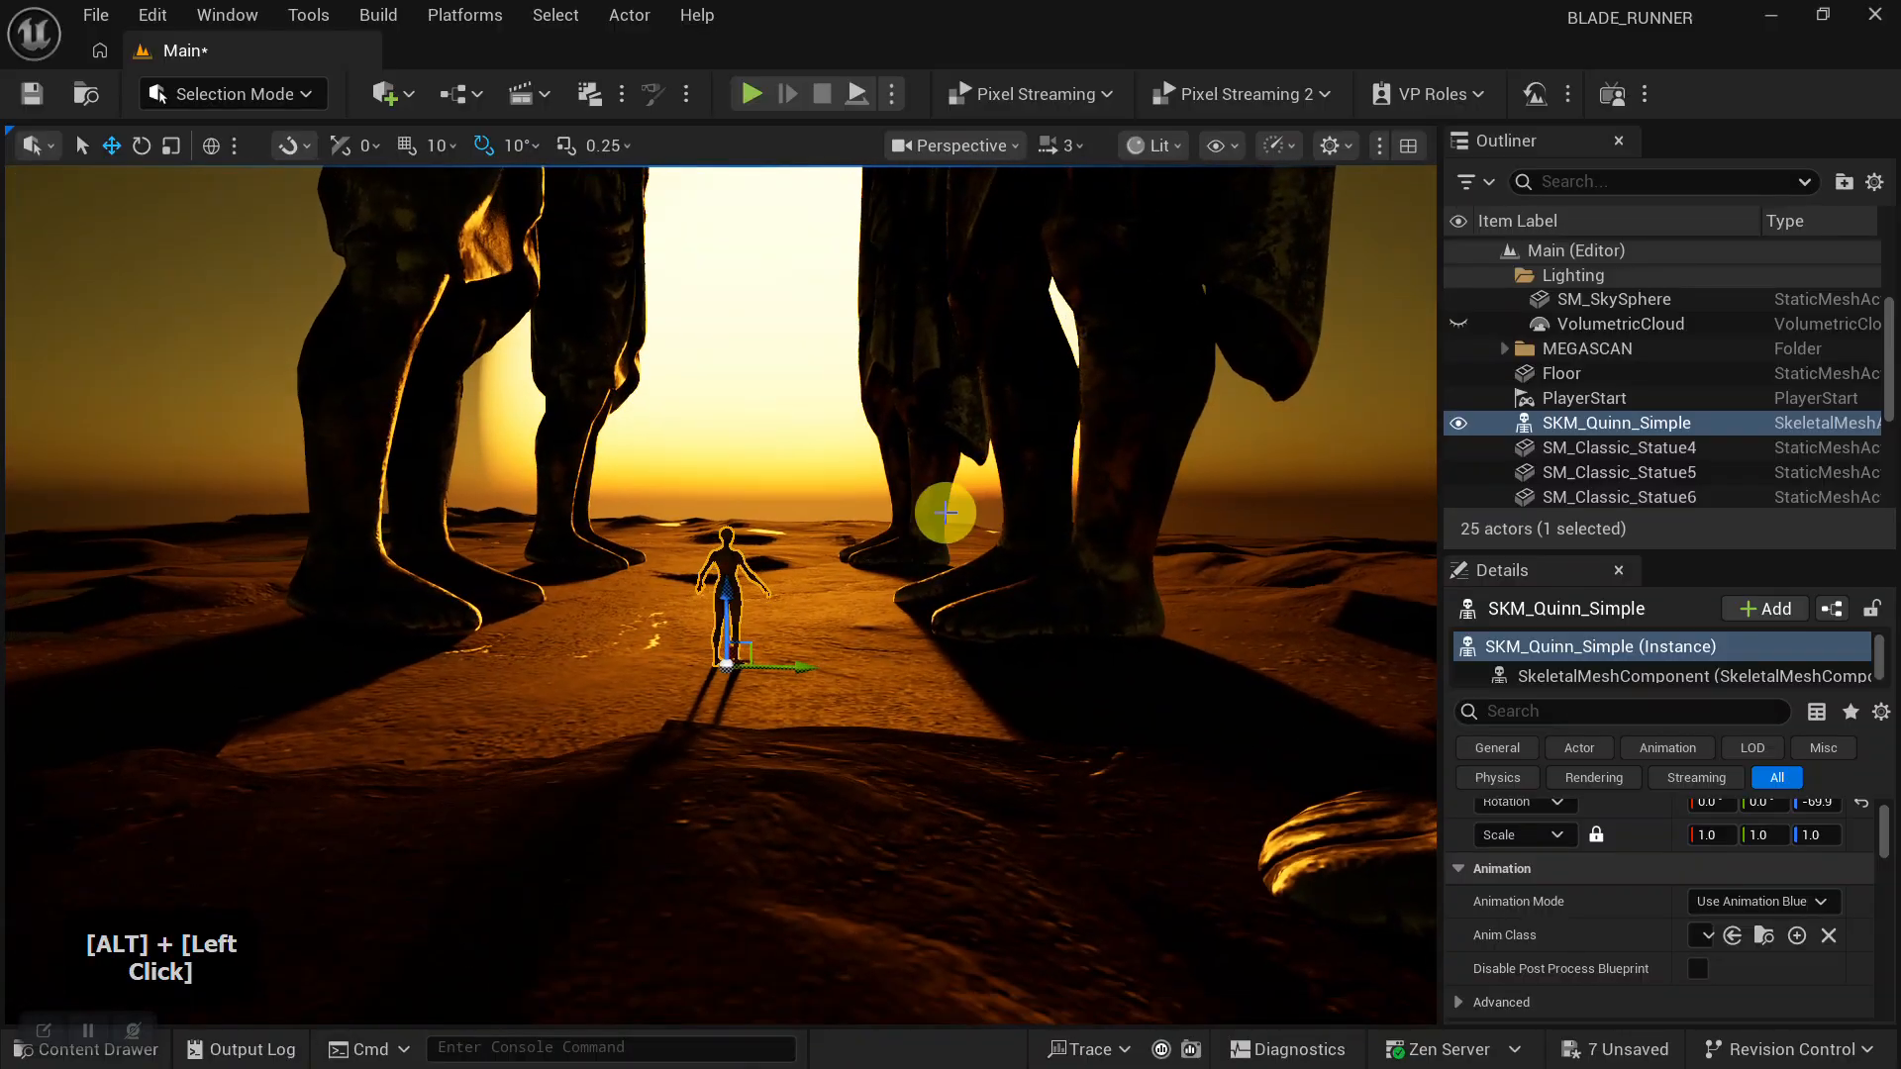
right_click_drag(945, 512, 891, 437, "alt")
left_click_drag(891, 437, 892, 445, "alt")
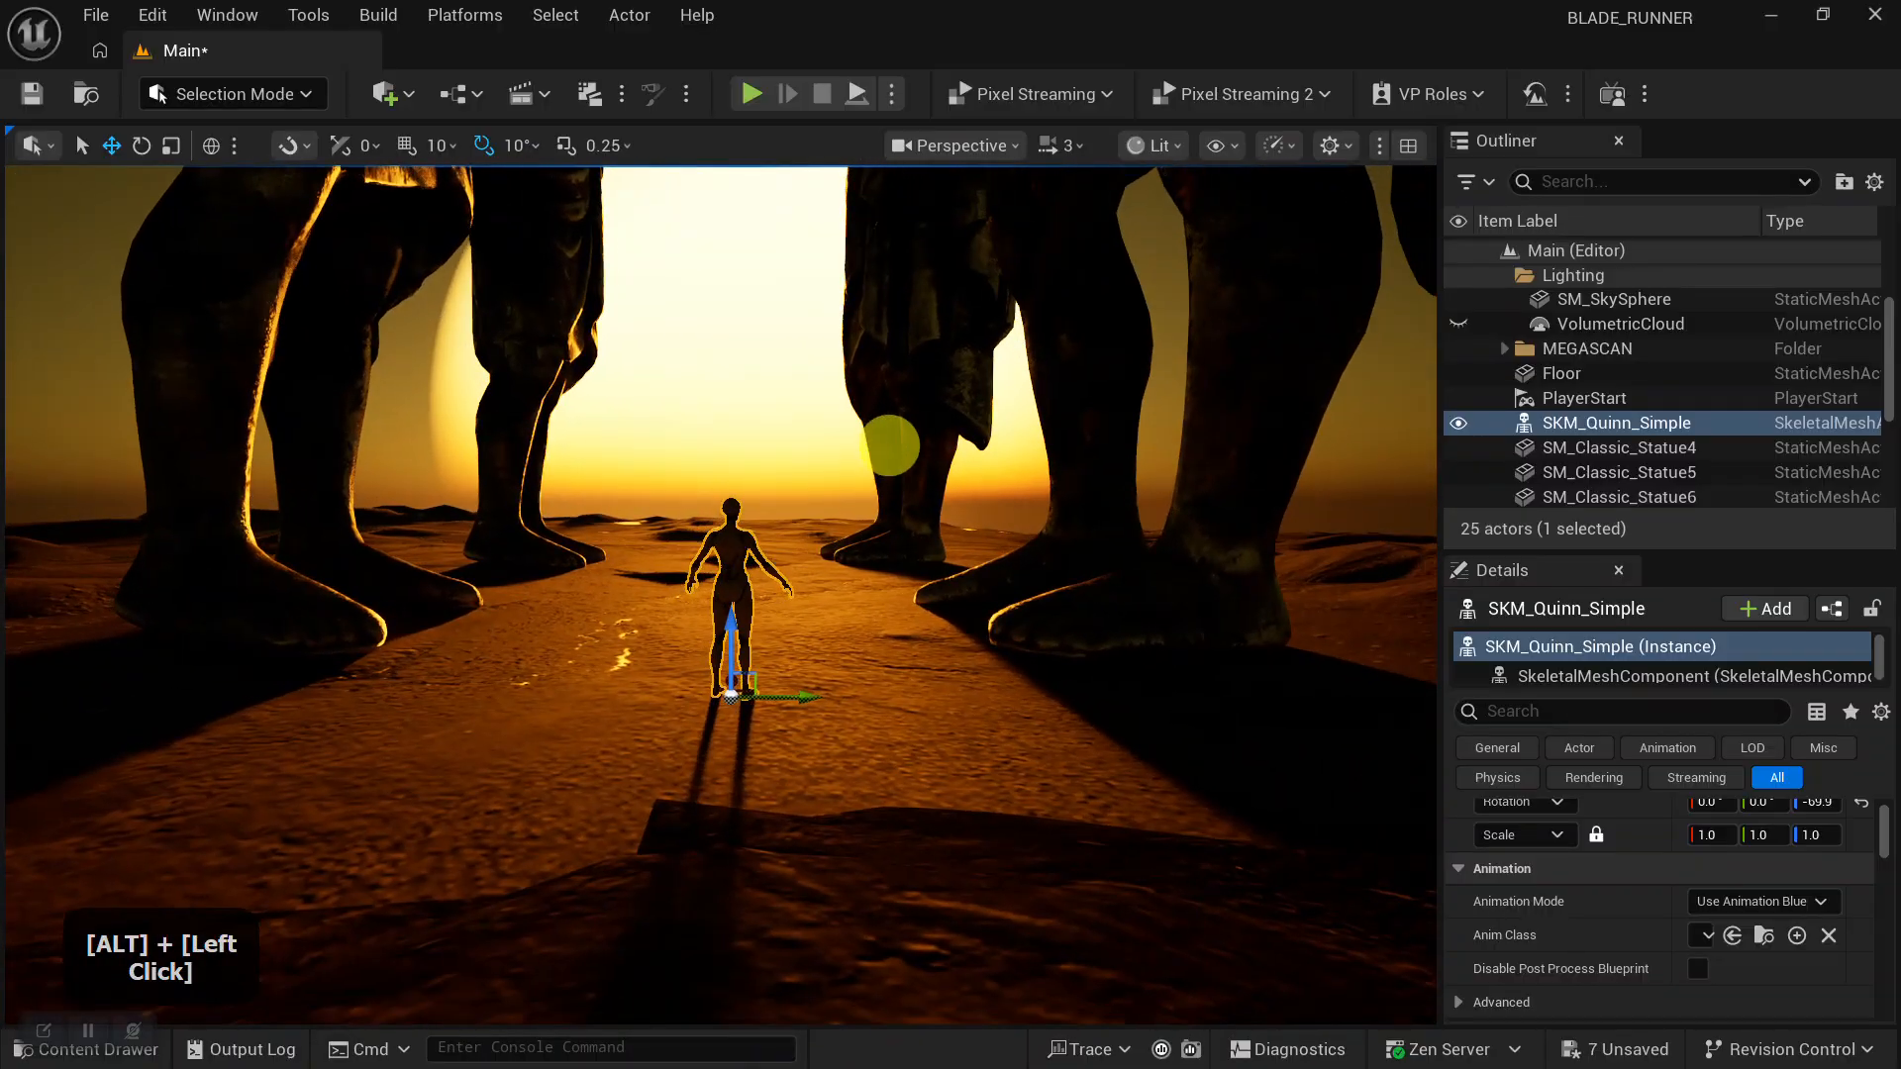
Add a Cine Camera Actor and move it to match the location and rotation of the current view.
left_click(418, 99)
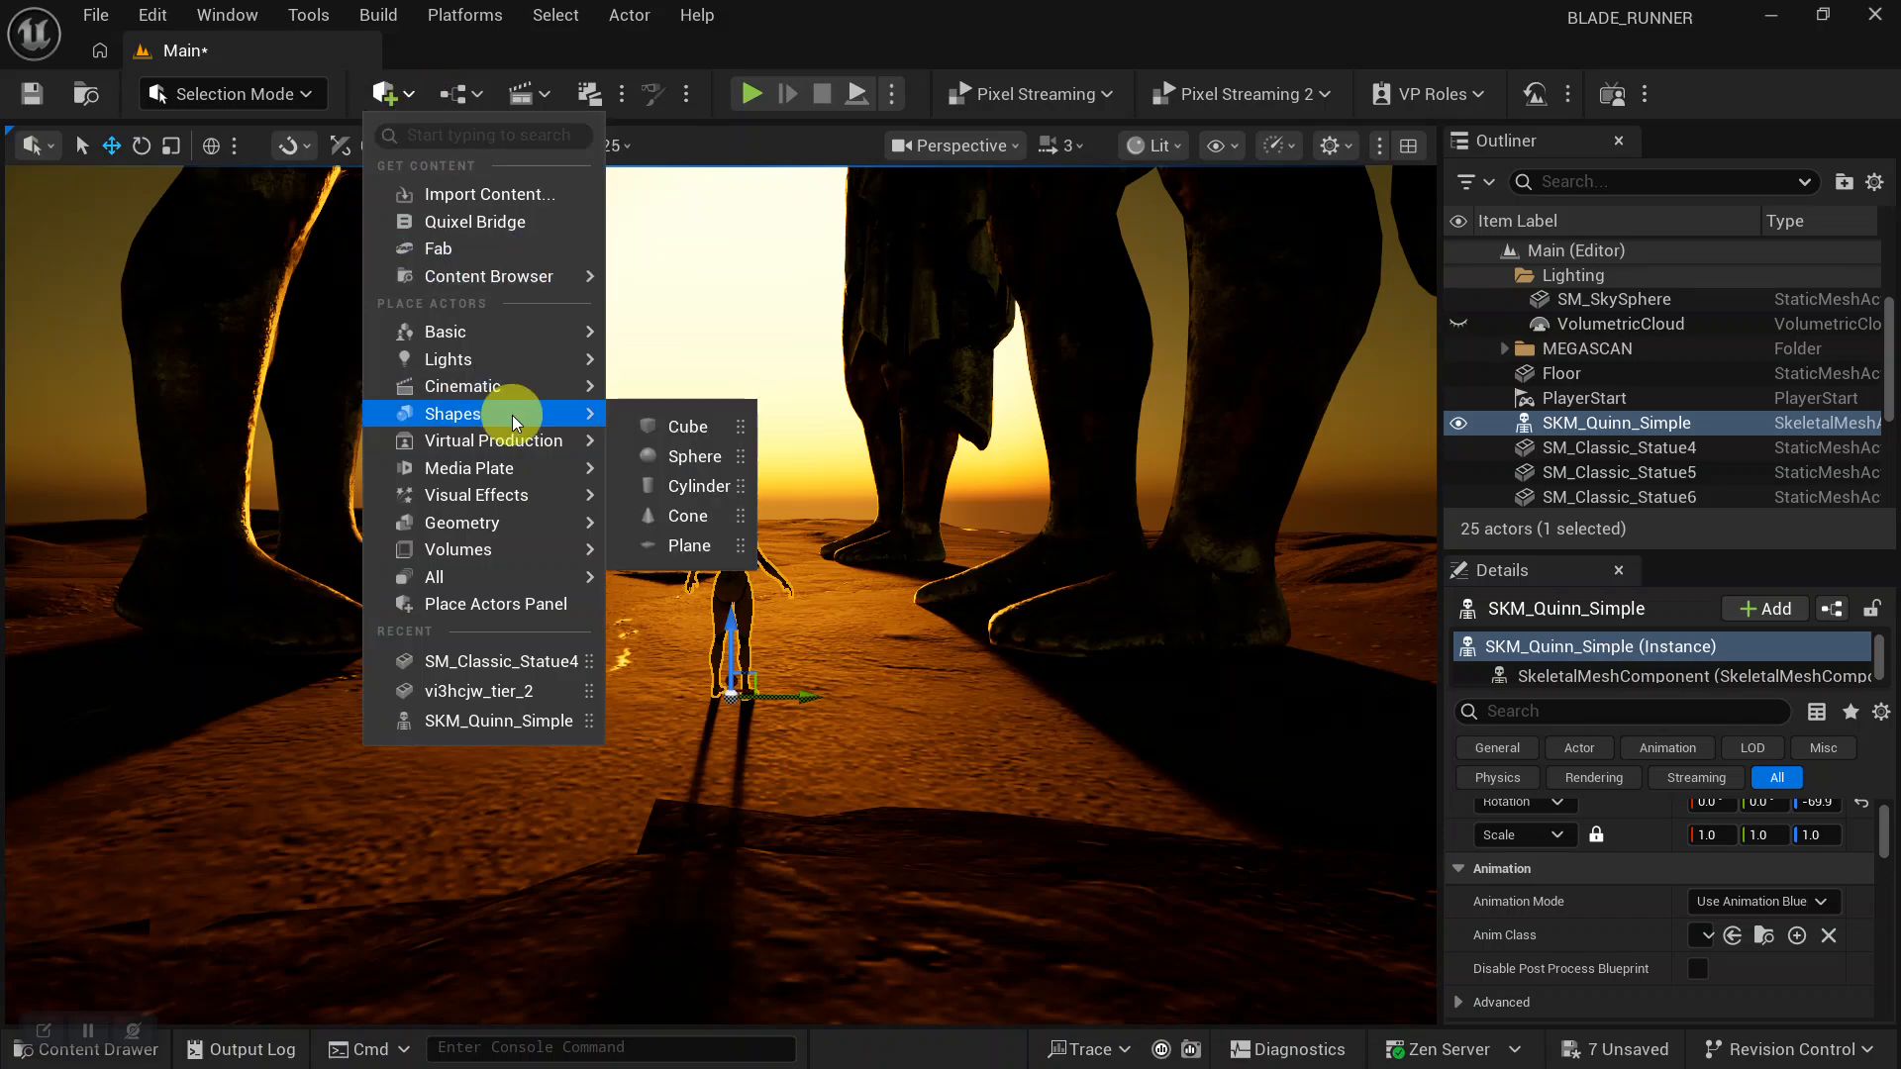
mouse_move(596, 395)
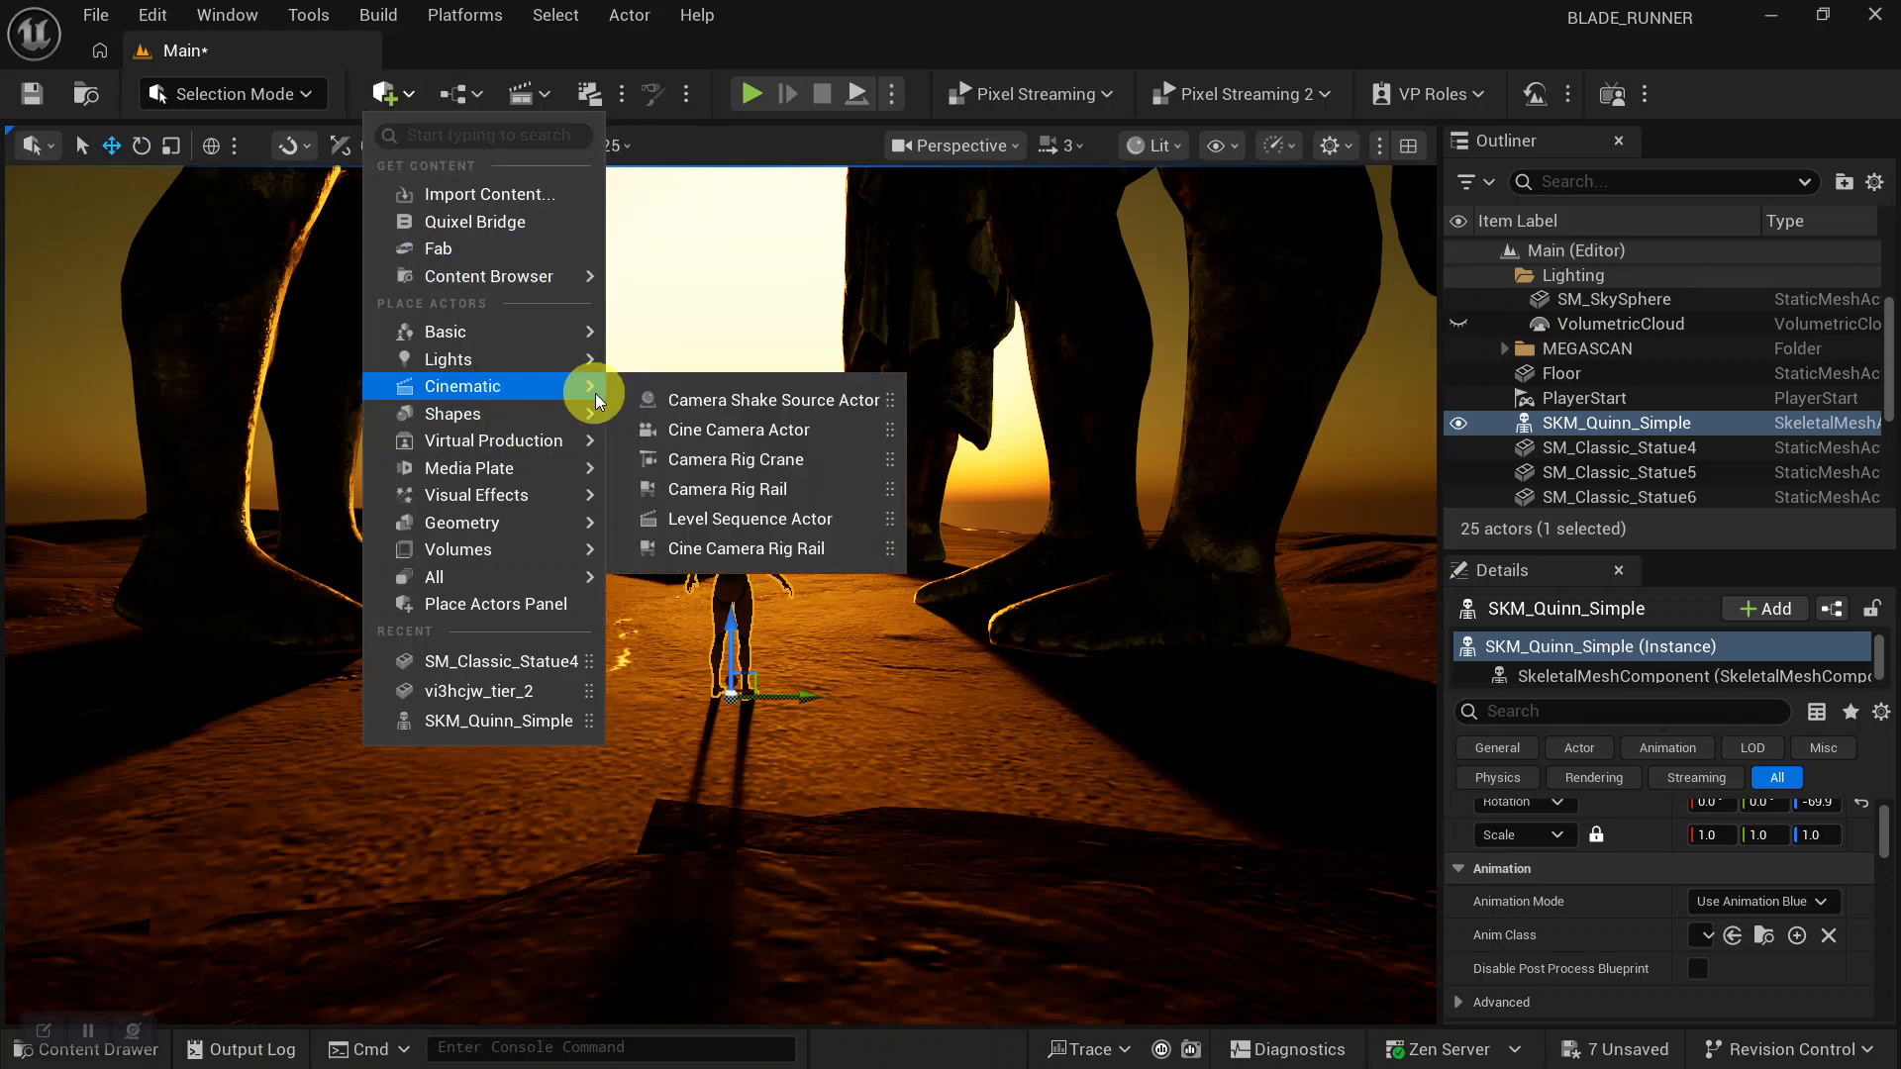
left_click(776, 432)
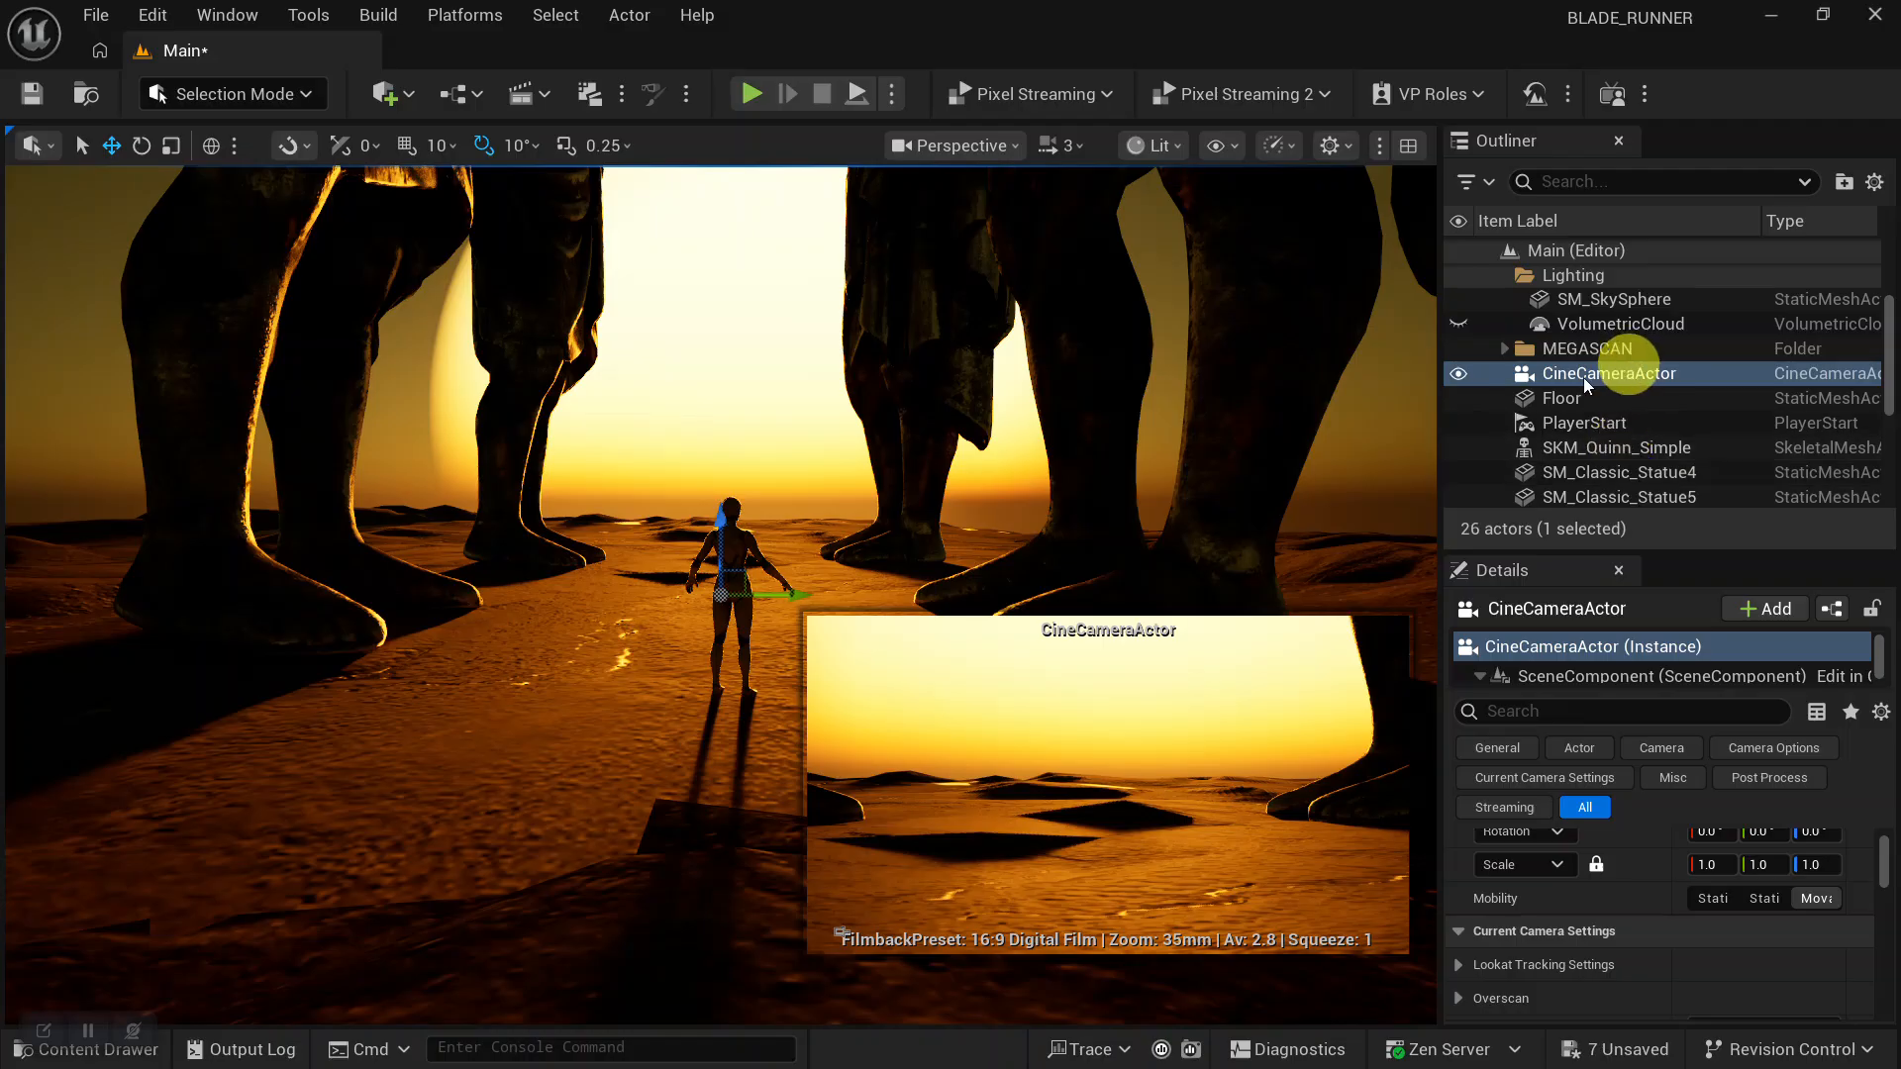
right_click(1648, 371)
mouse_move(1562, 404)
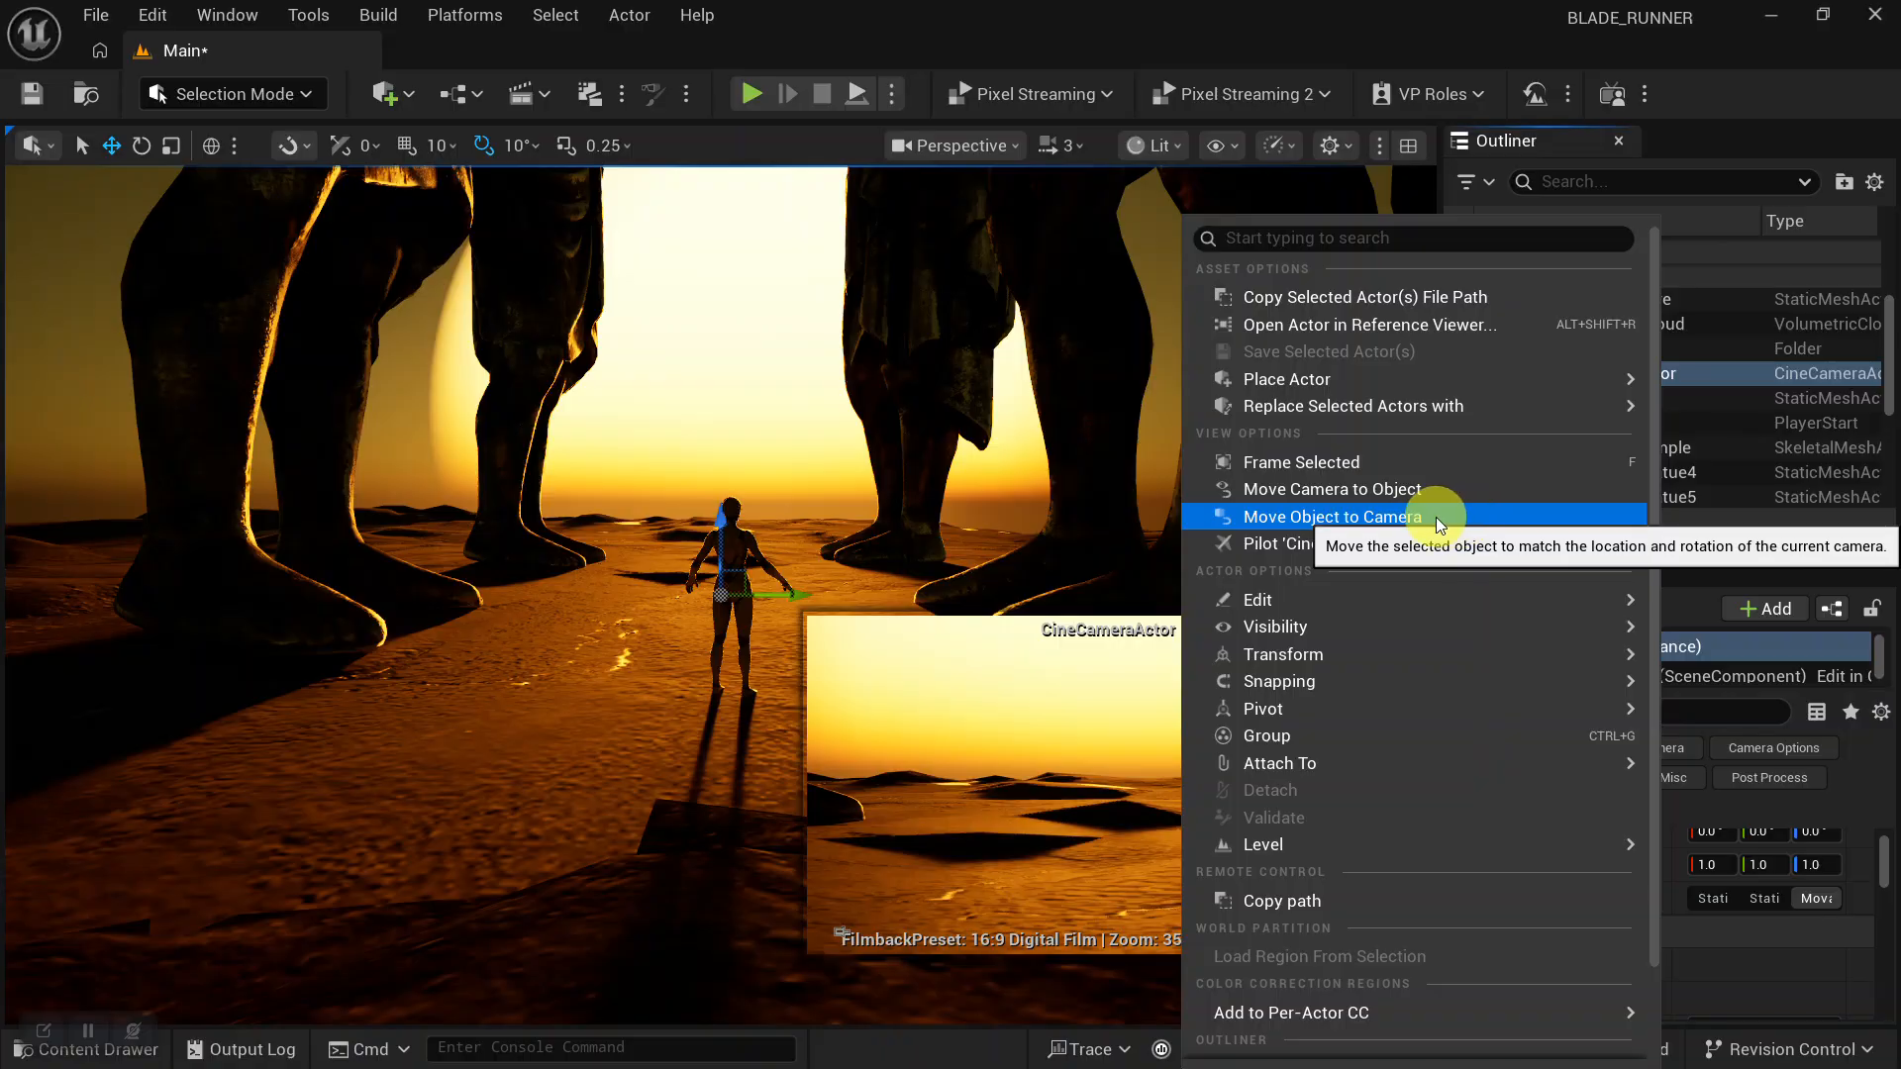
left_click(1435, 517)
left_click(1610, 374)
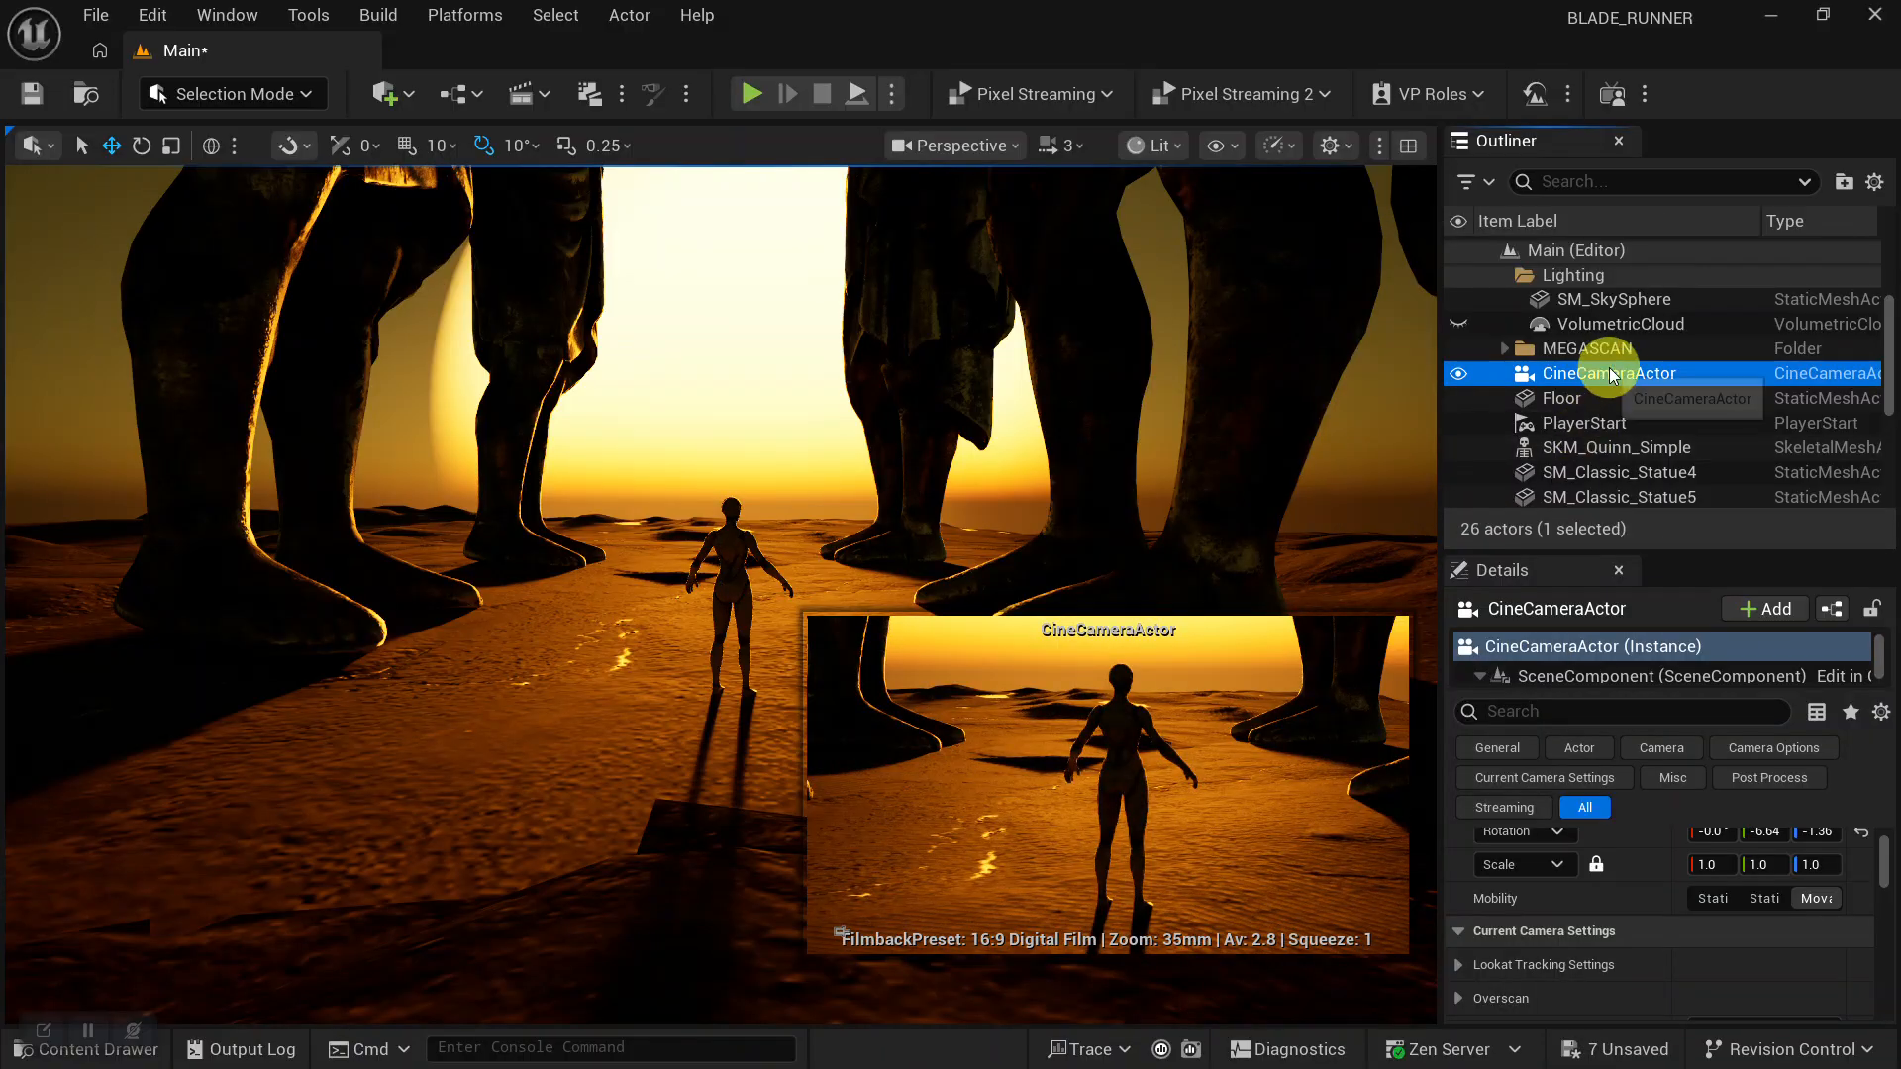
right_click(1610, 374)
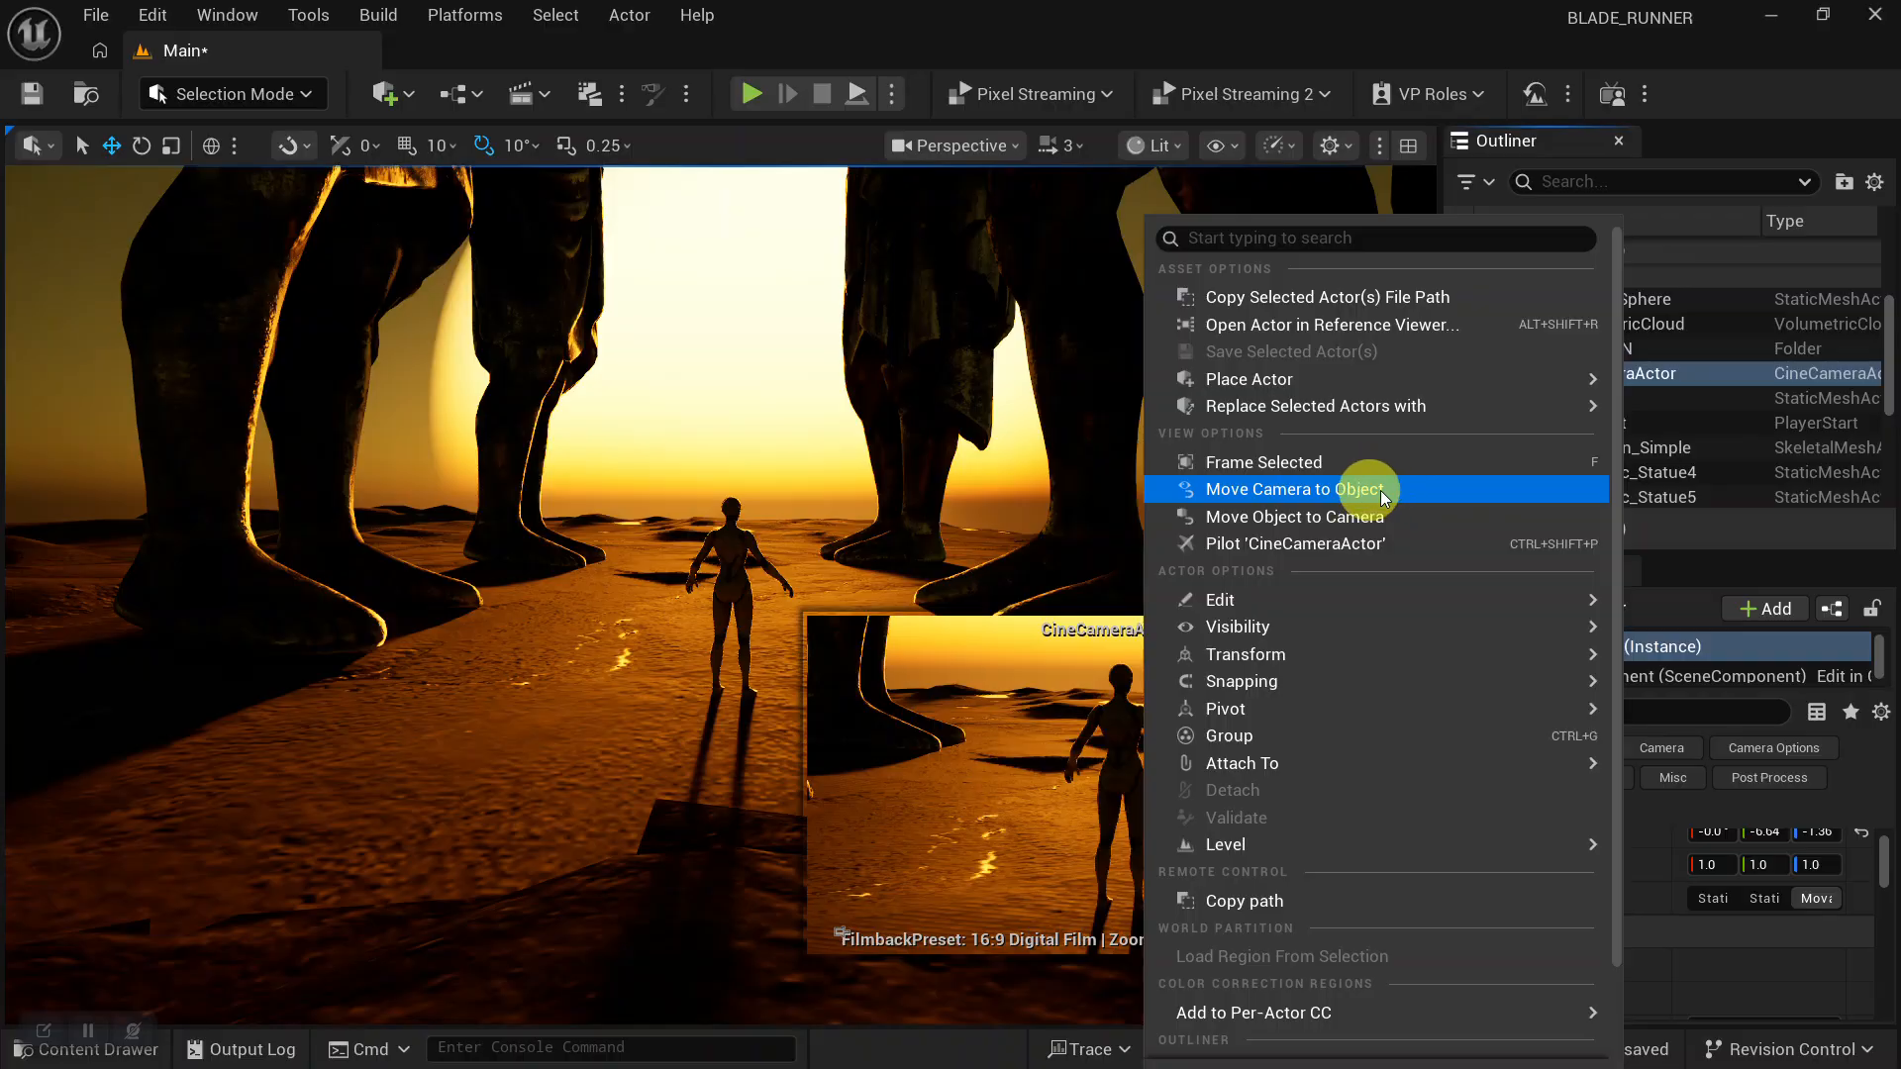
right_click_drag(602, 448, 602, 525, "alt")
left_click_drag(602, 525, 968, 738, "alt")
right_click_drag(678, 609, 679, 560, "alt")
middle_click_drag(680, 561, 680, 539, "alt")
right_click_drag(679, 539, 709, 594, "alt")
left_click_drag(709, 594, 936, 354, "alt")
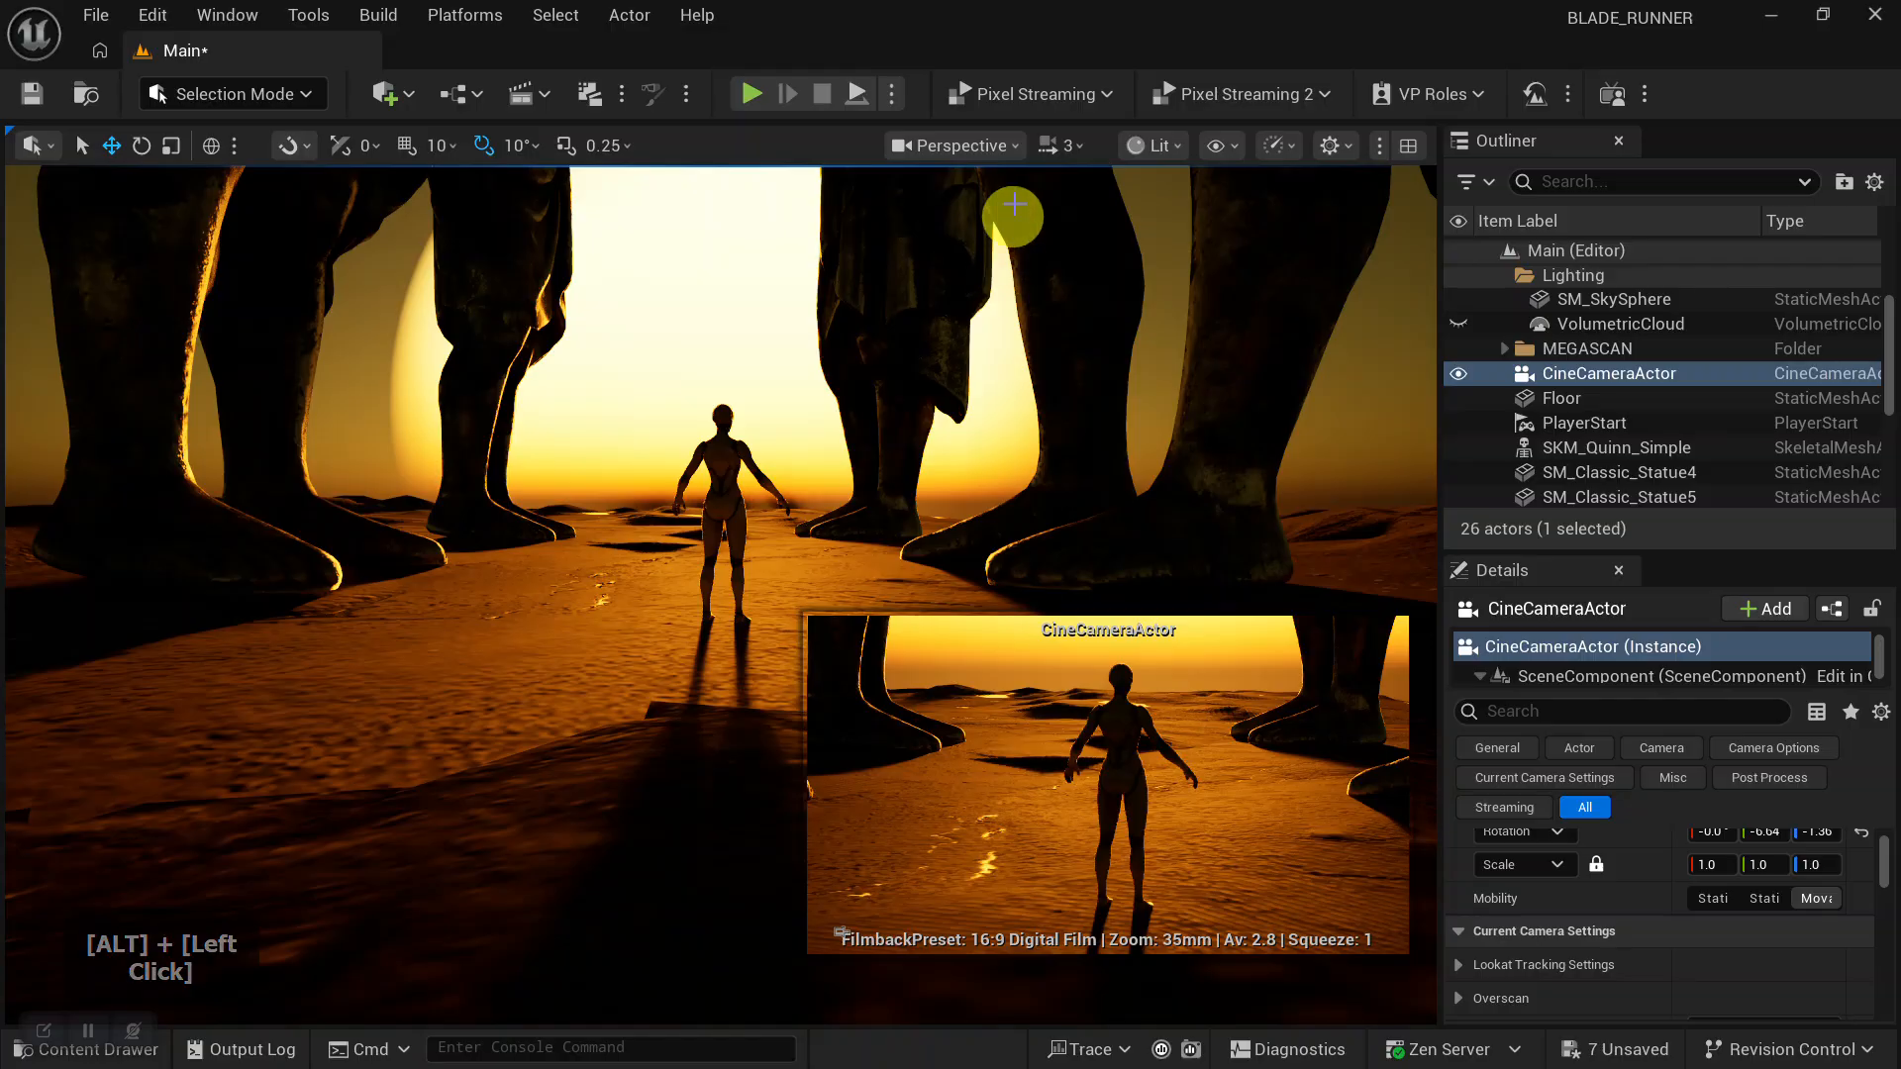
Look through CineCameraActor and reposition it farther back so the small mannequin stands framed between the statues' legs.
left_click(1021, 146)
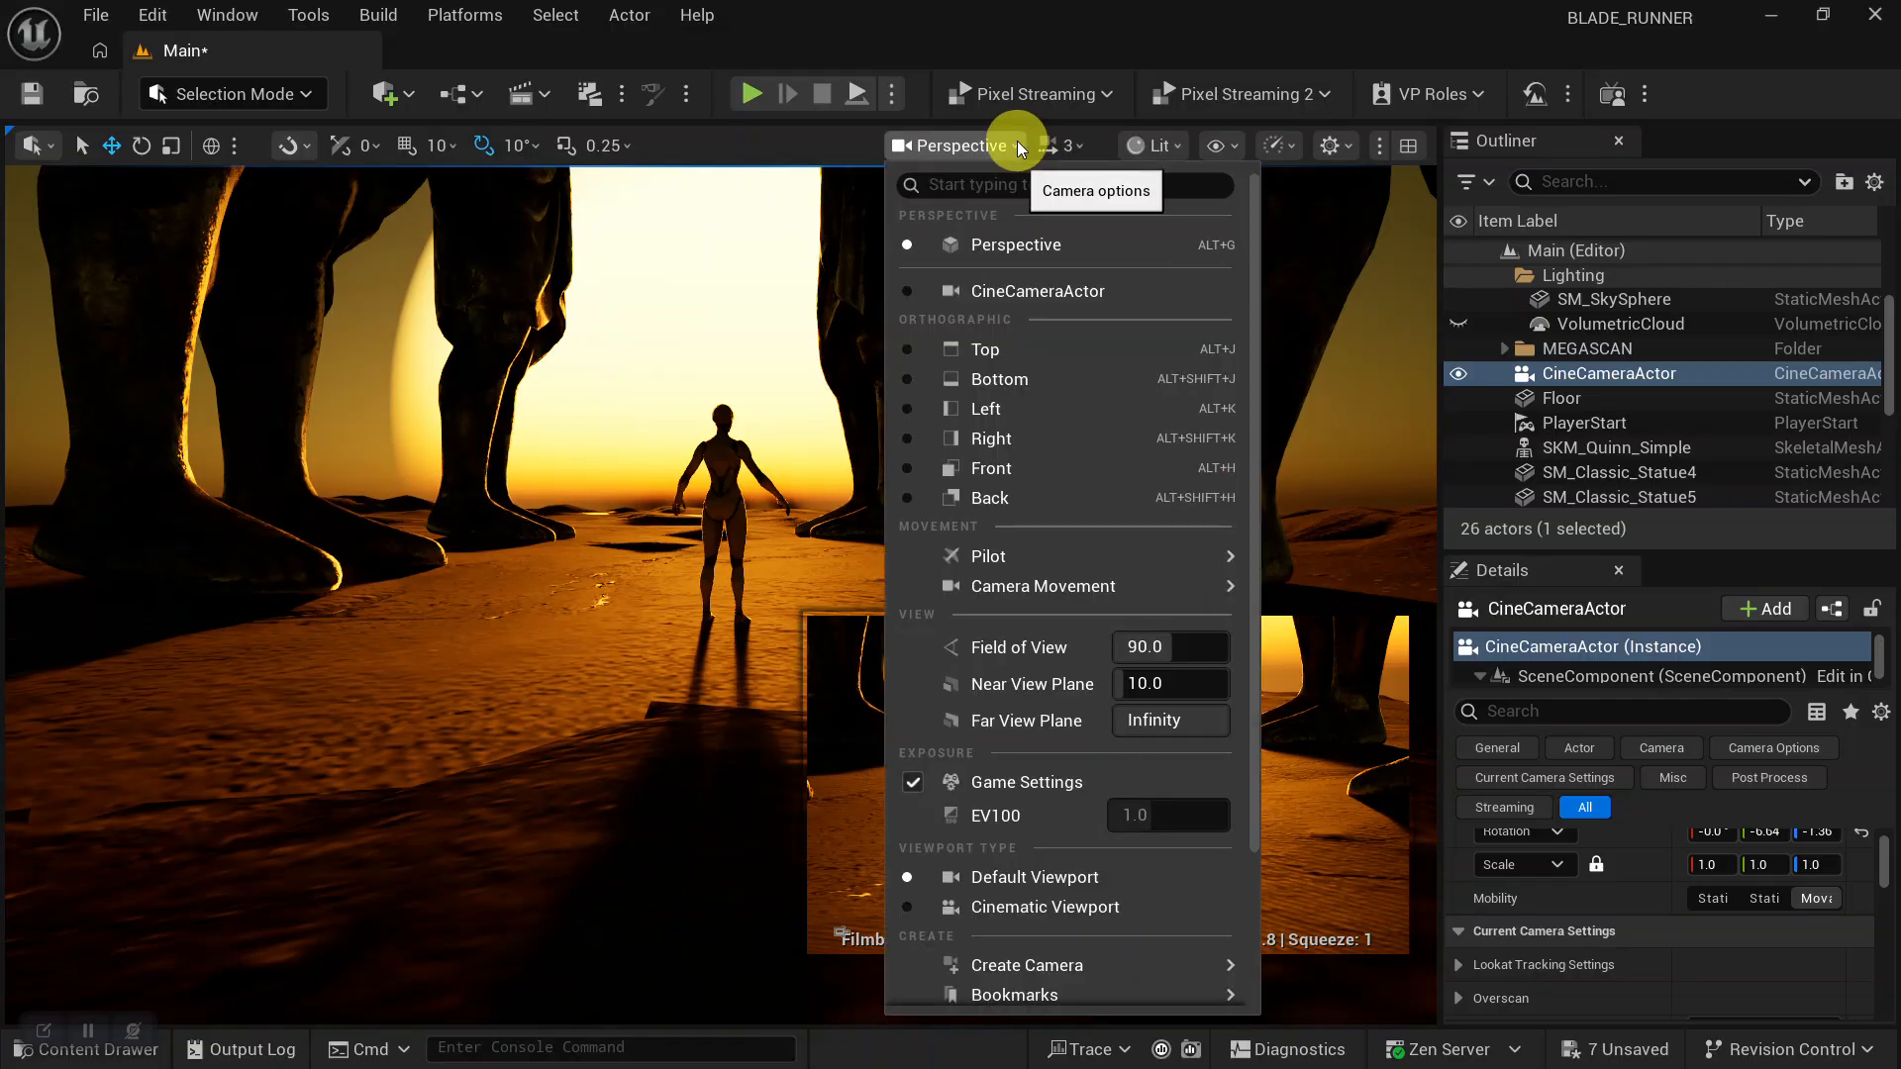
left_click(990, 290)
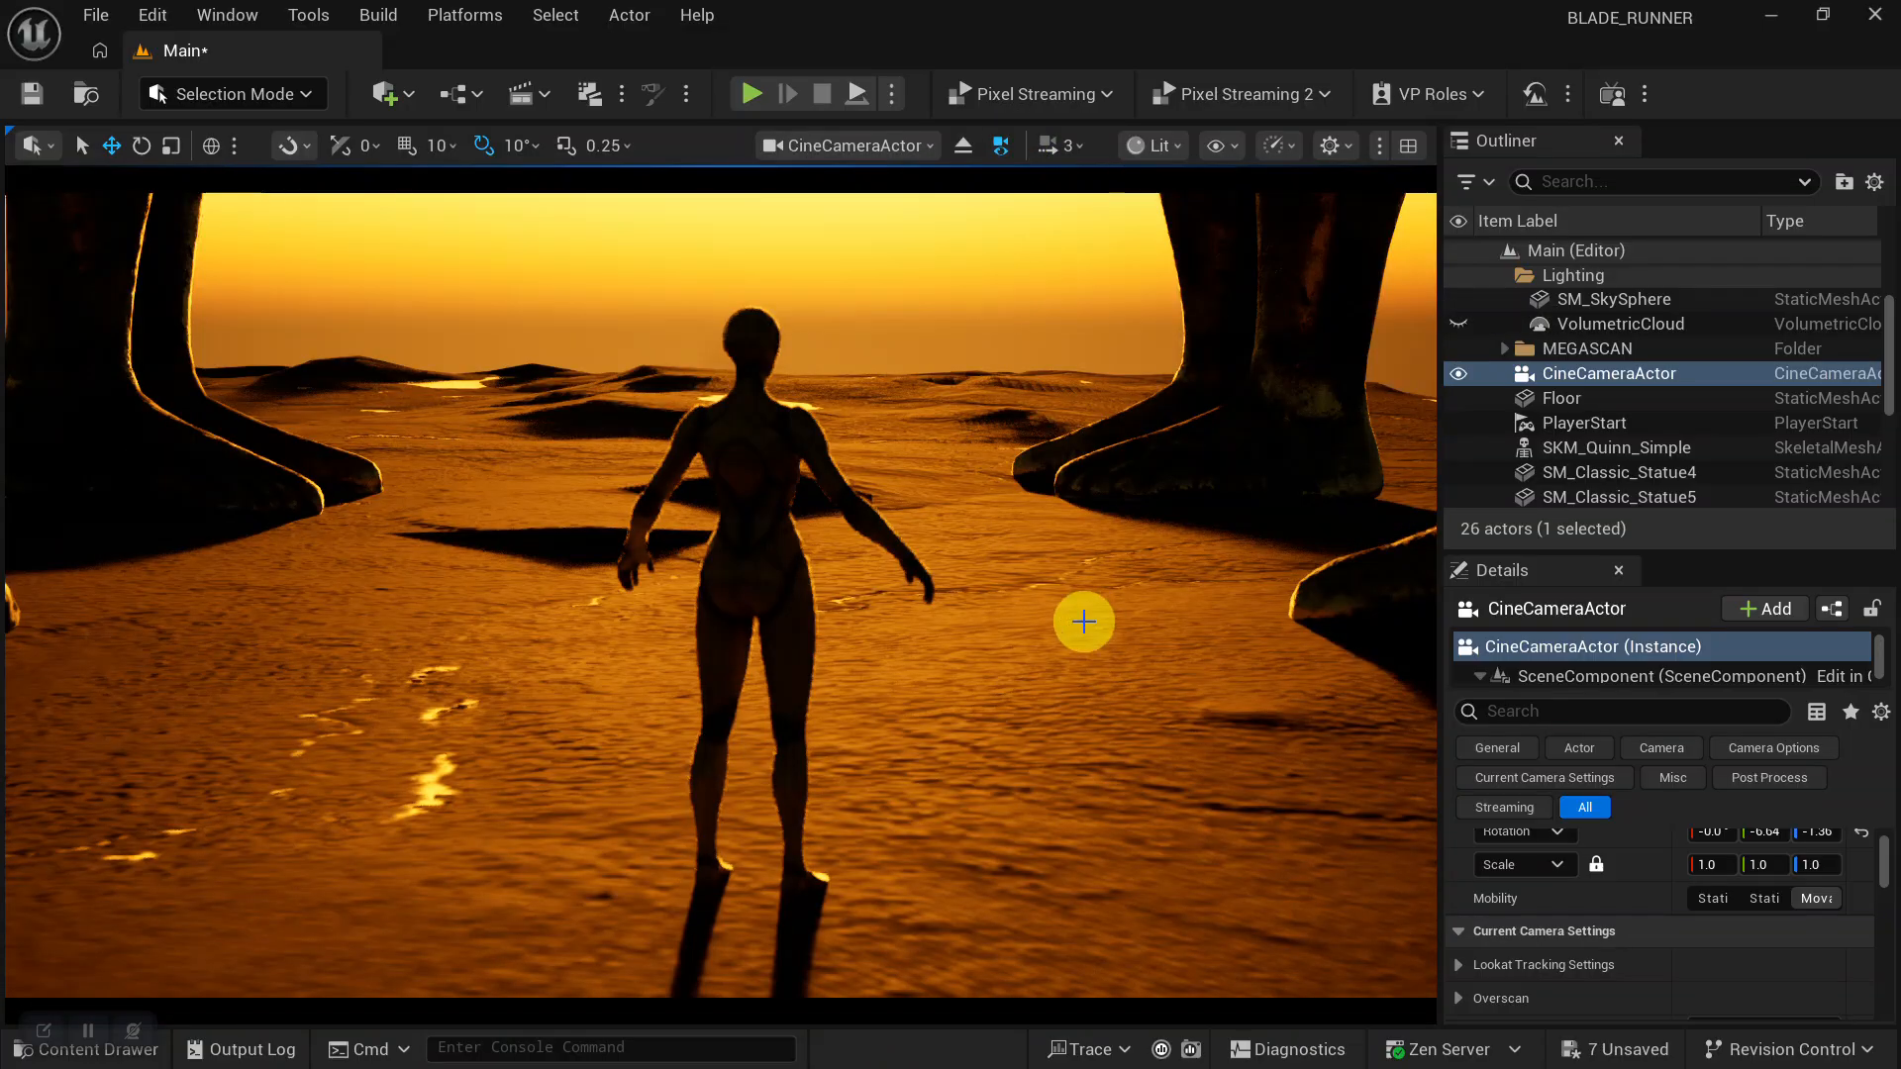
right_click_drag(1083, 620, 1040, 628, "alt")
mouse_move(1040, 628)
left_mouse_down("alt")
mouse_move(1082, 603)
mouse_move(1057, 611)
left_mouse_up("alt")
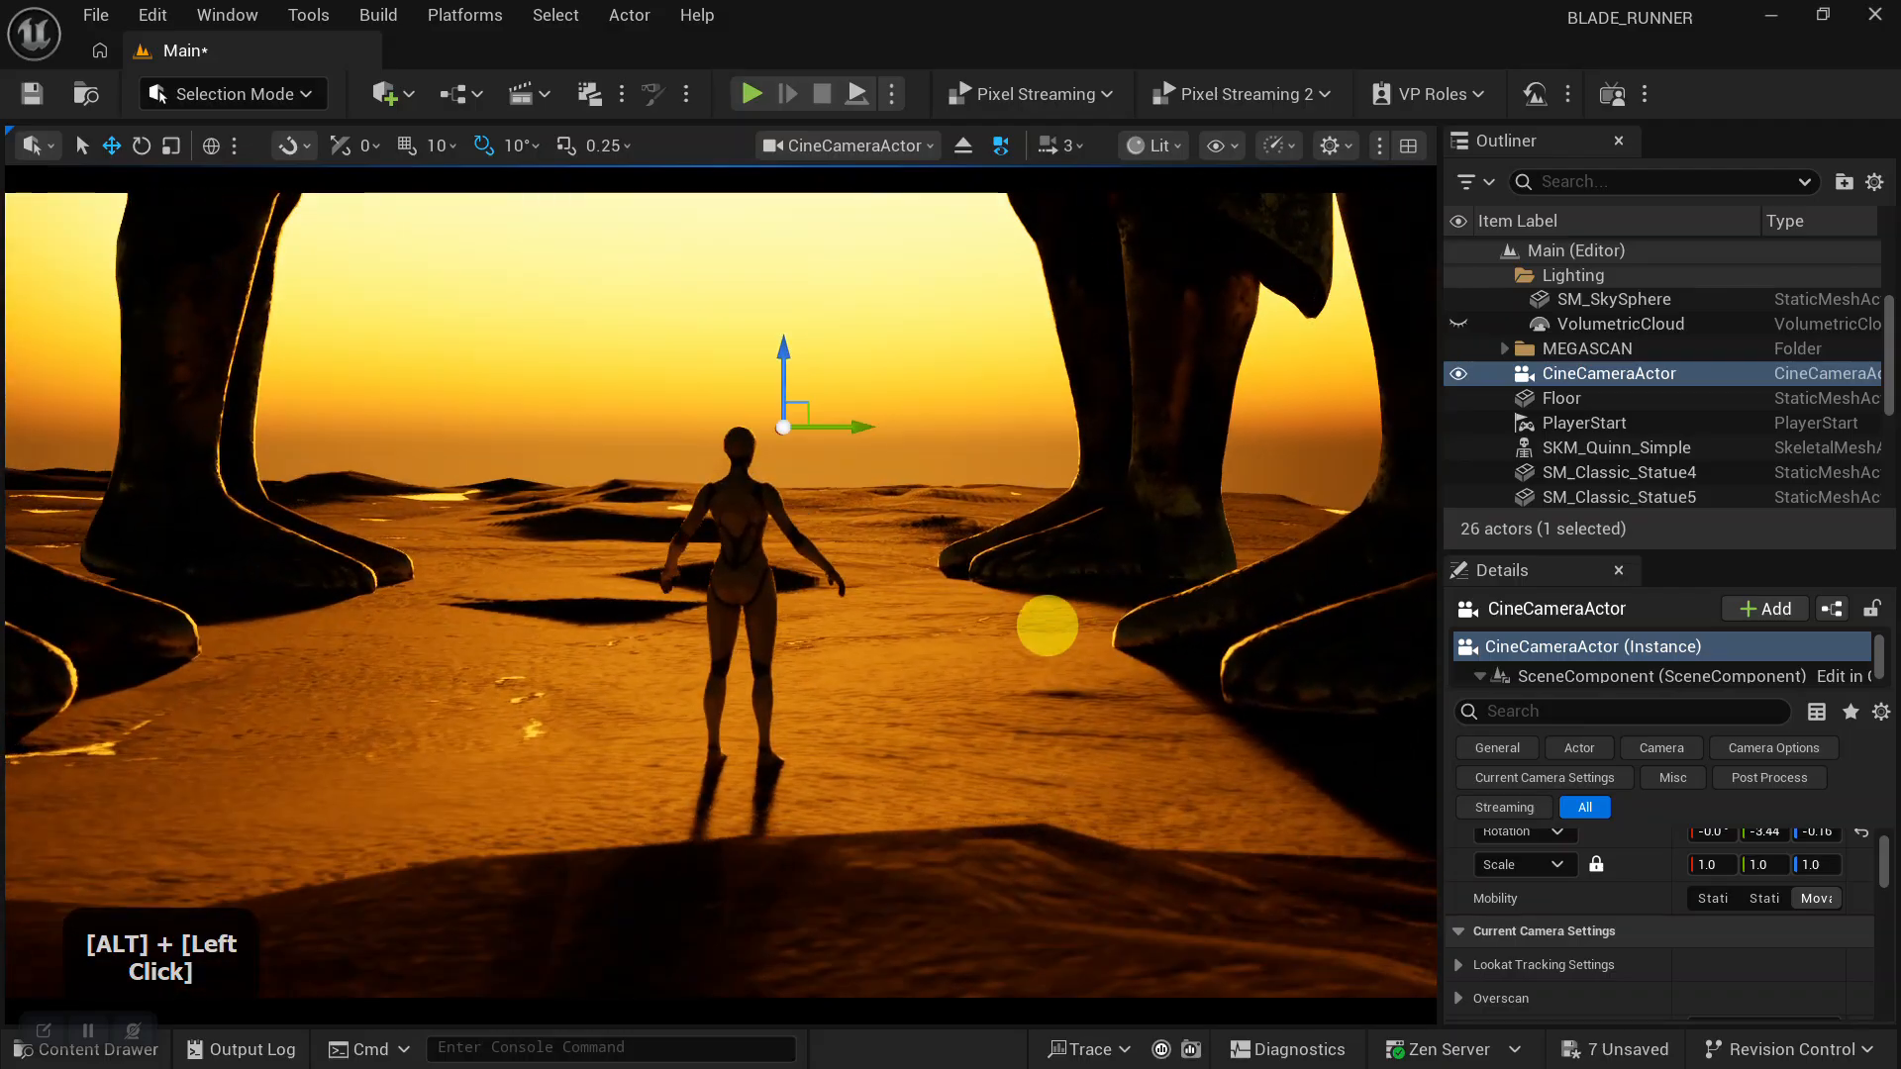
right_click_drag(1056, 611, 964, 609, "alt")
middle_click_drag(963, 609, 937, 662, "alt")
left_click_drag(938, 663, 932, 649, "alt")
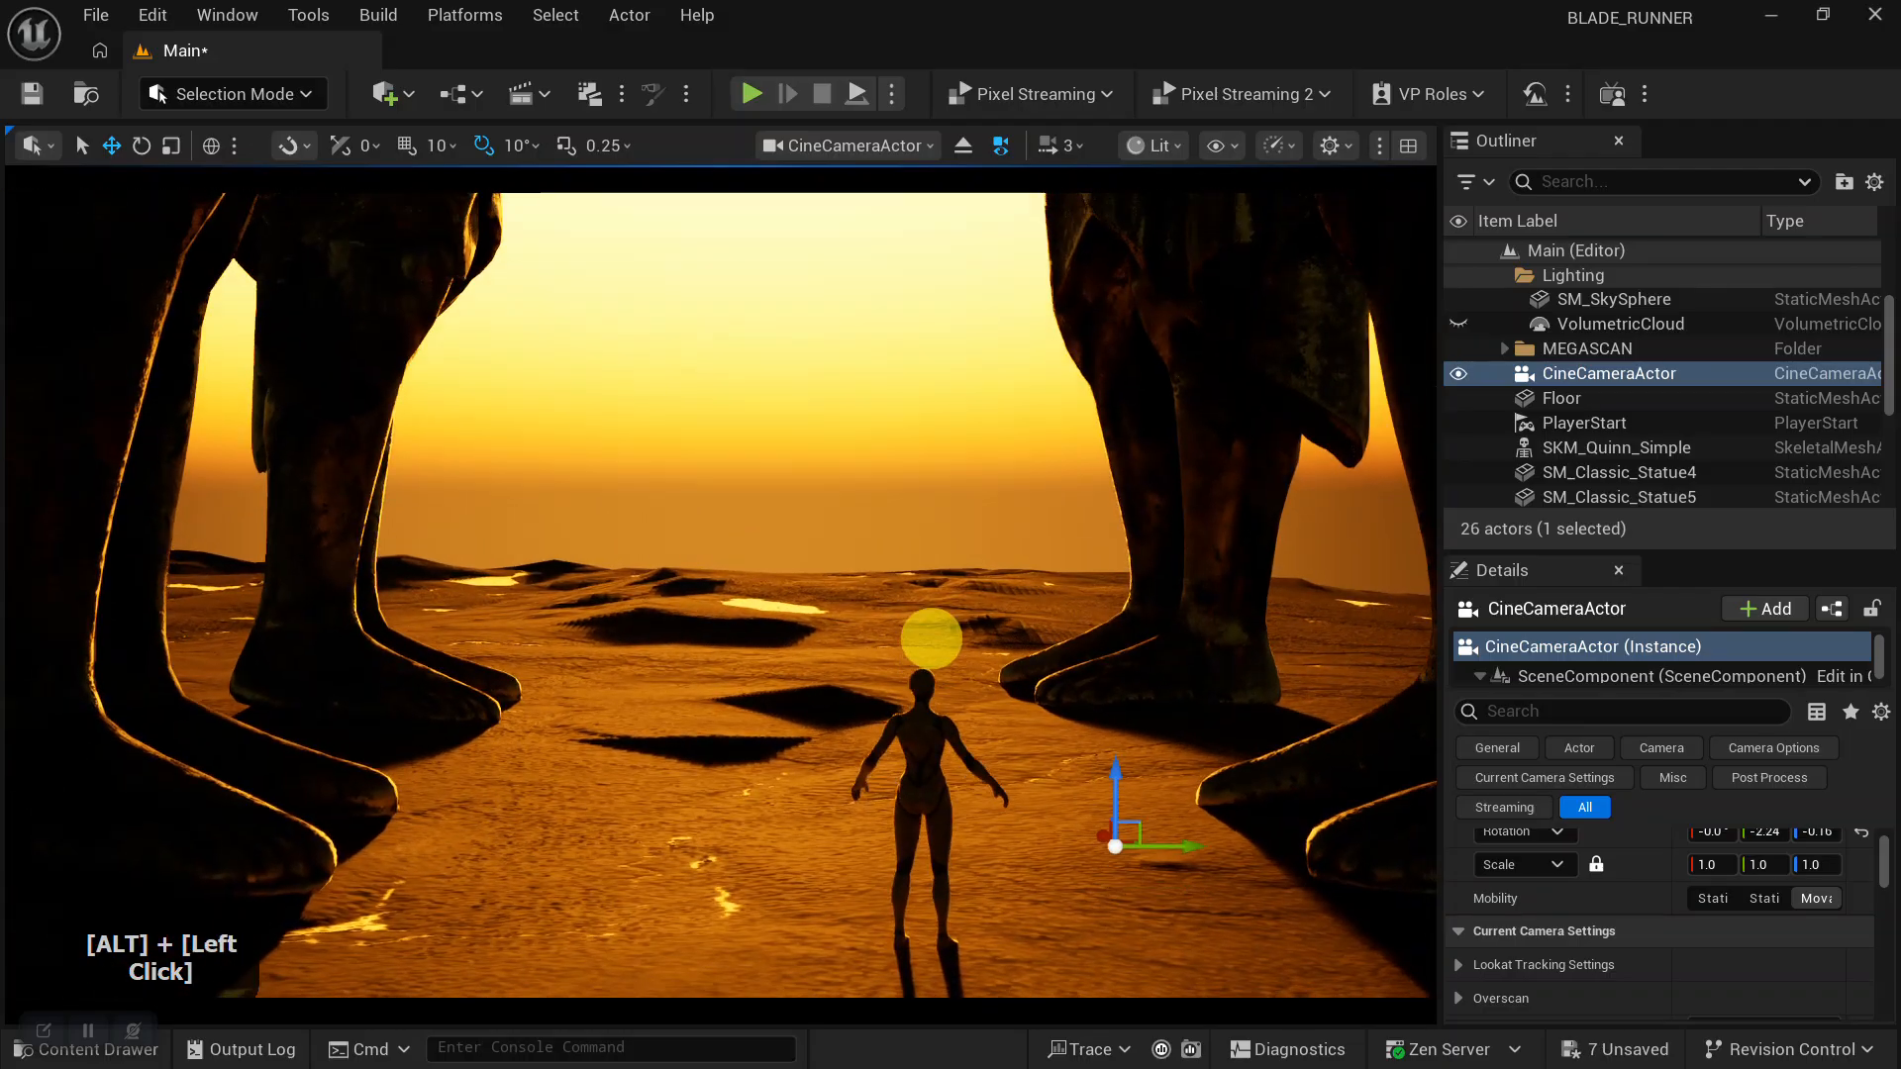
mouse_move(933, 648)
right_mouse_down("alt")
mouse_move(978, 764)
mouse_move(927, 639)
right_mouse_up("alt")
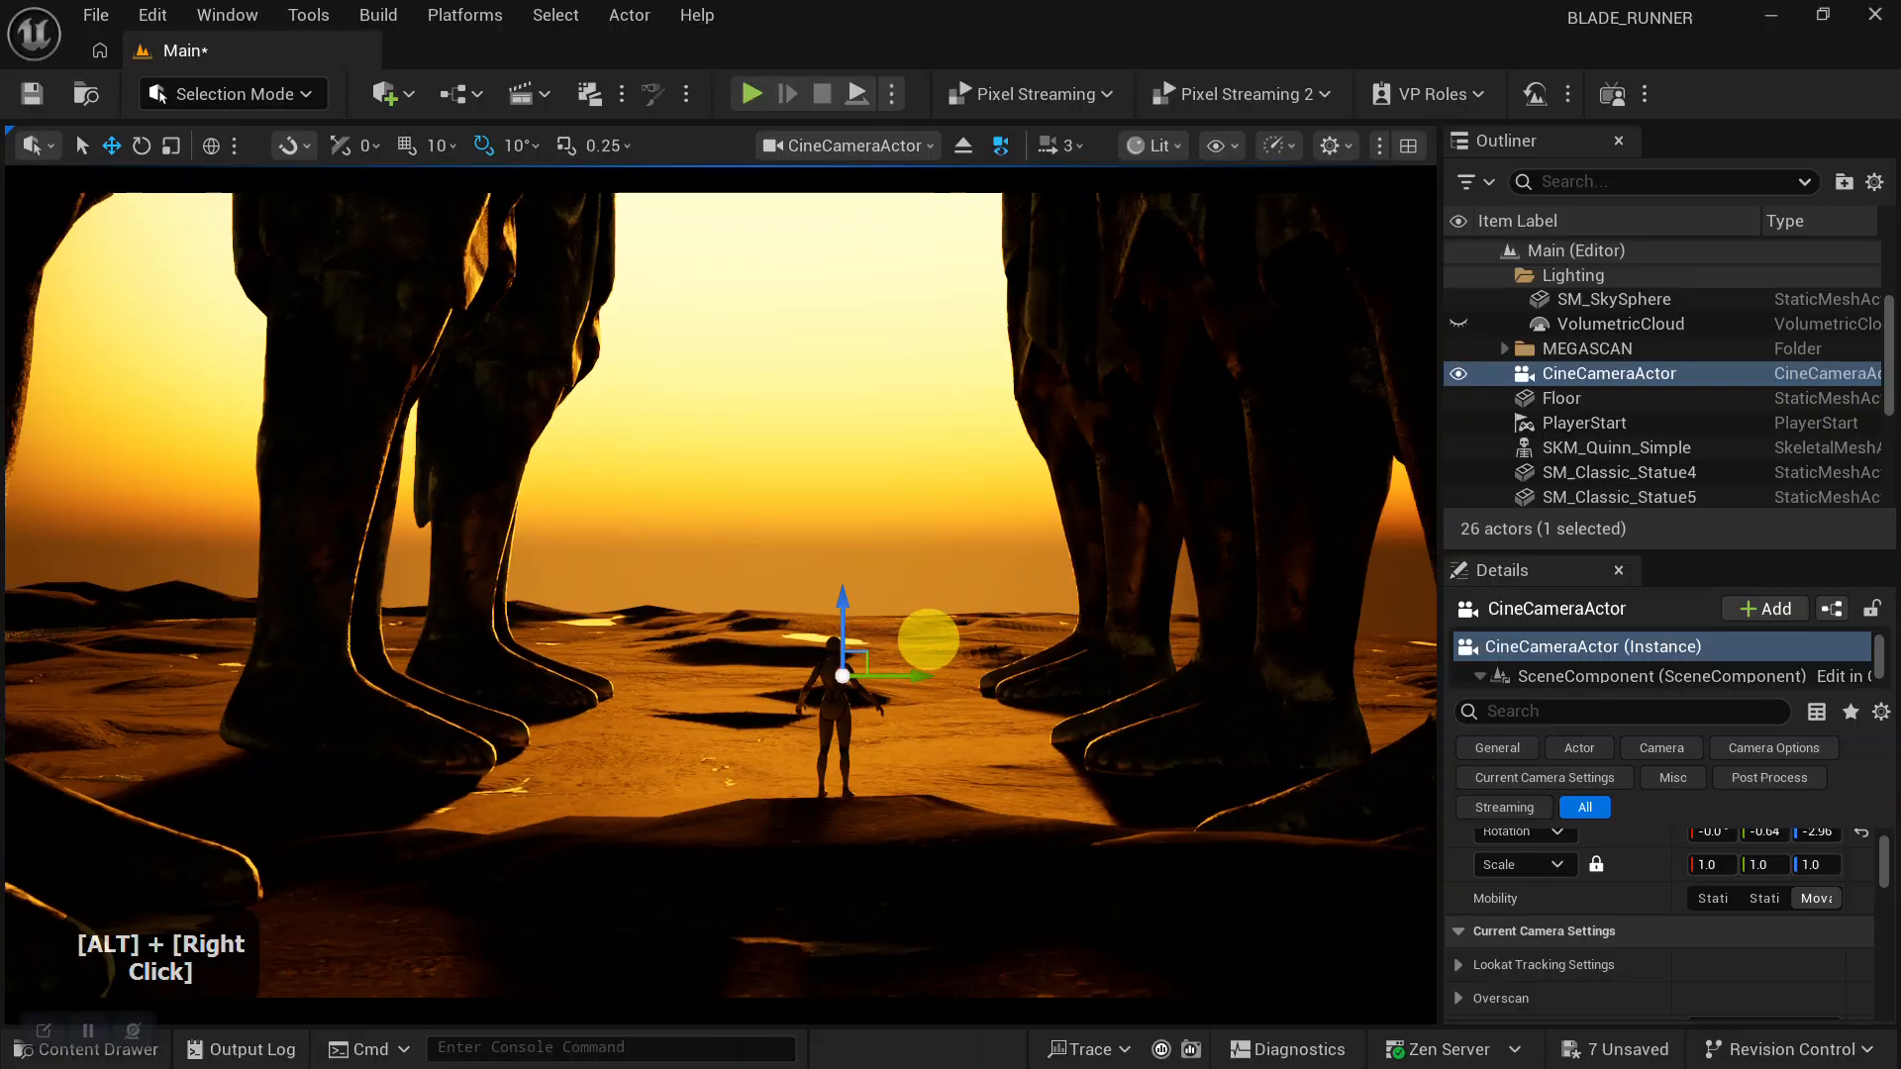
Flatten the foreground terrain tile vi3hcjw_tier_5 behind the mannequin by reducing its Z scale to 0.002.
mouse_move(1025, 887)
left_mouse_down("alt")
mouse_move(1074, 912)
mouse_move(1138, 891)
mouse_move(1019, 882)
left_mouse_up("alt")
right_click_drag(1019, 882, 997, 993, "alt")
left_click_drag(998, 994, 926, 896, "alt")
left_click(931, 901)
right_click_drag(942, 912, 1046, 868, "alt")
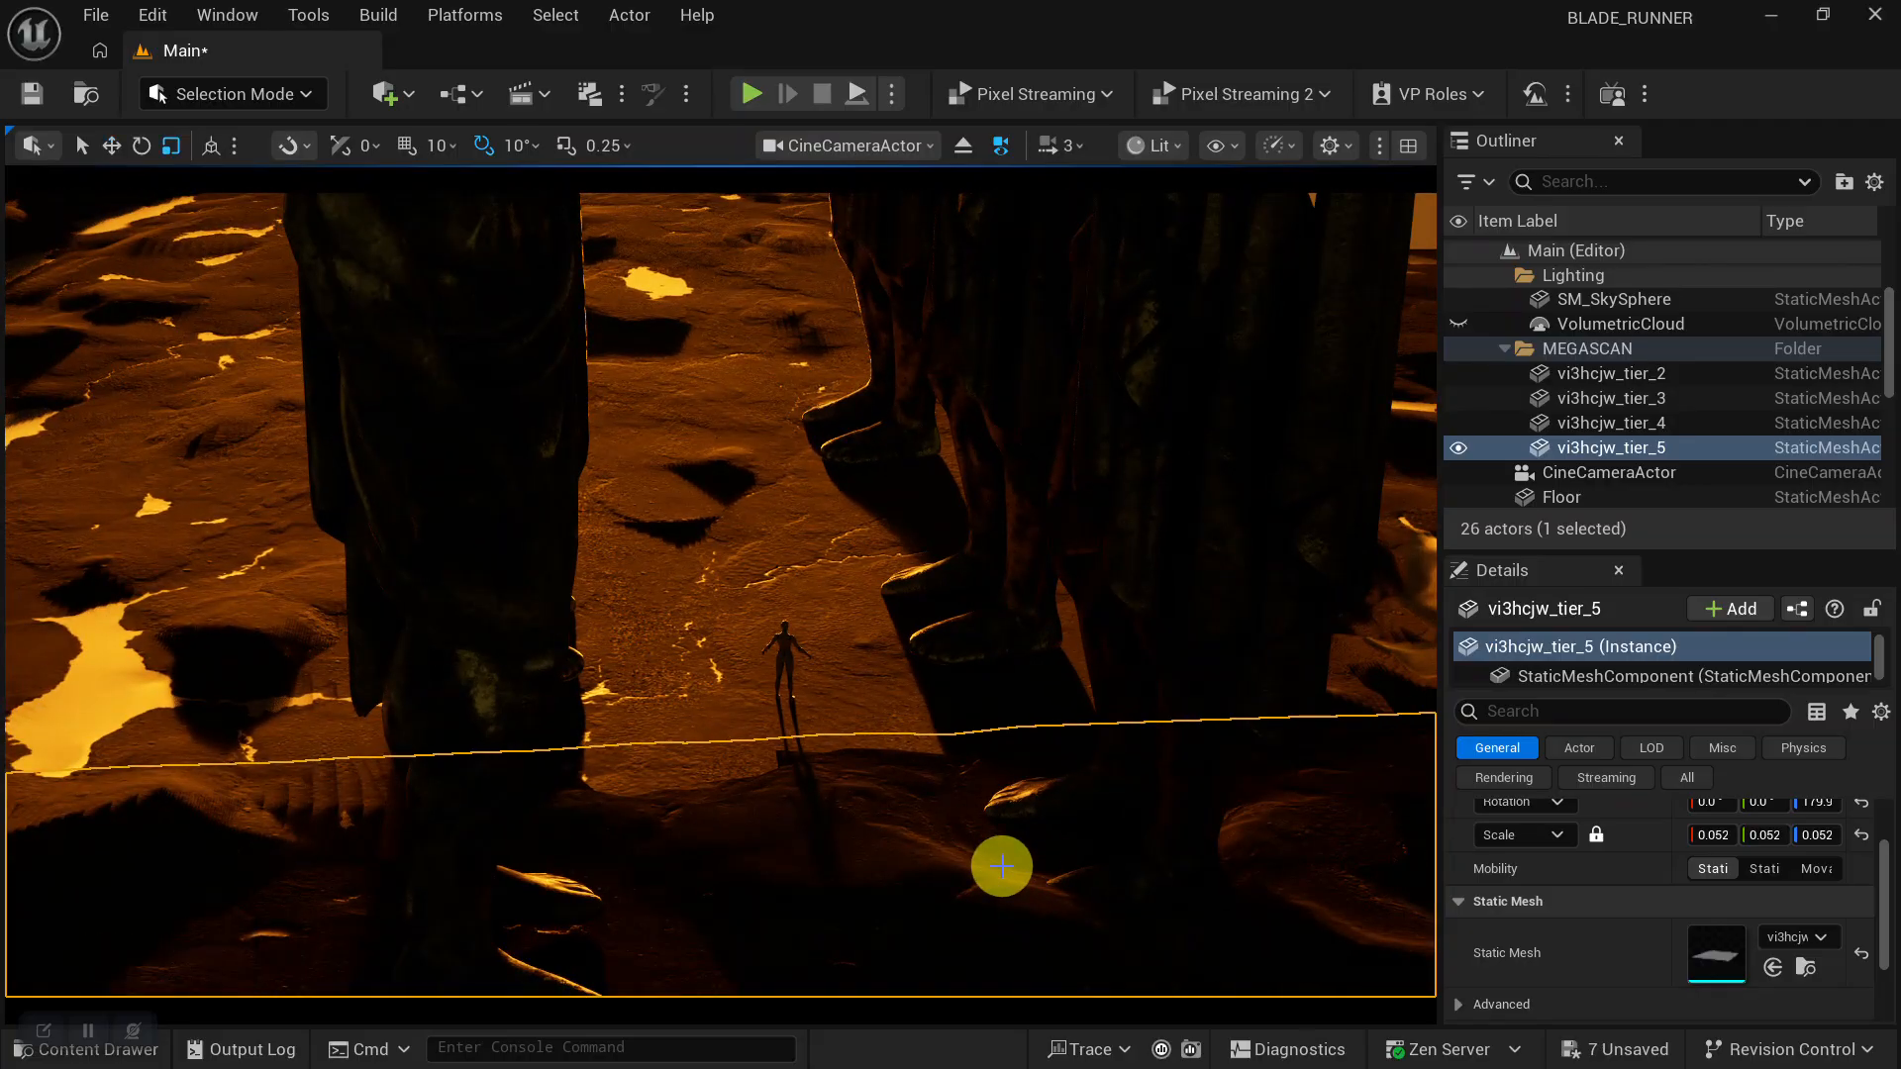
key("f")
left_click_drag(836, 692, 908, 671, "alt")
right_click_drag(908, 670, 820, 654, "alt")
left_click_drag(718, 550, 718, 594)
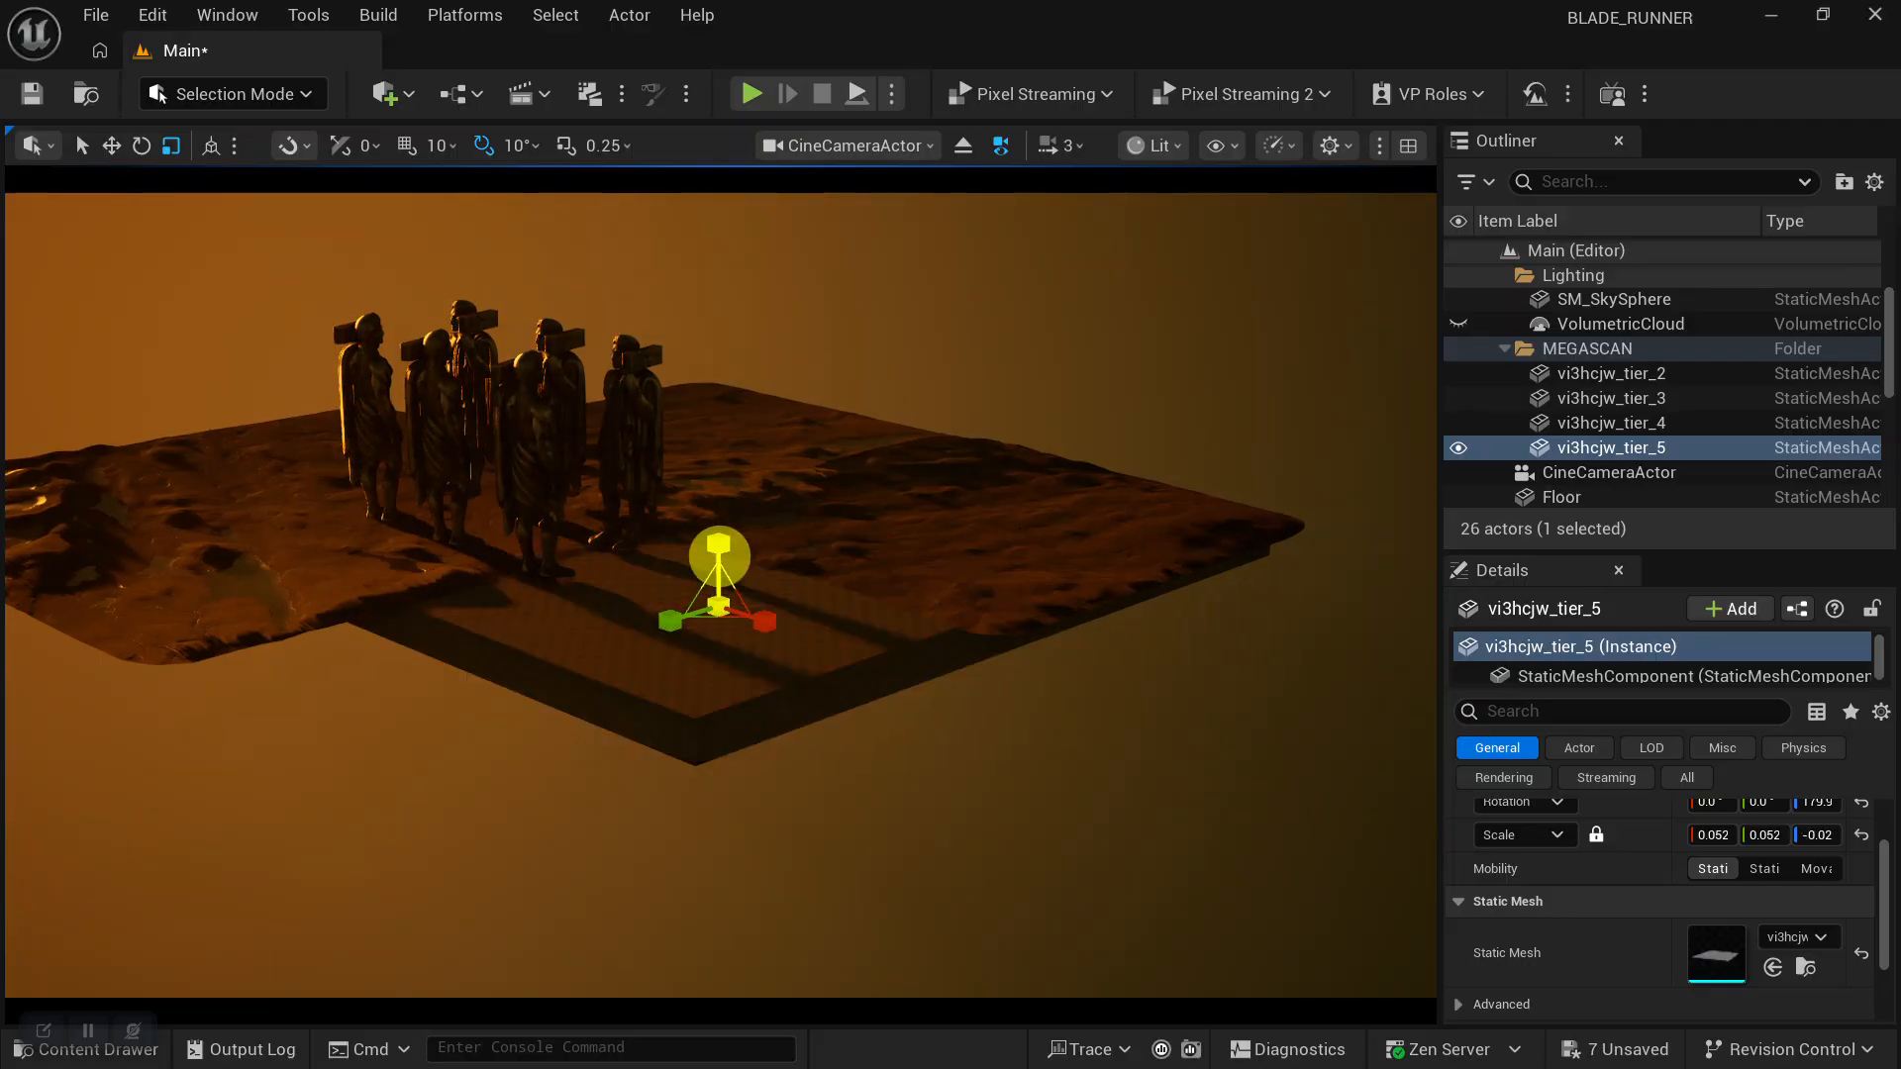
key("ctrl+z")
right_click_drag(891, 633, 1012, 865, "alt")
scroll(879, 532, "down", 1)
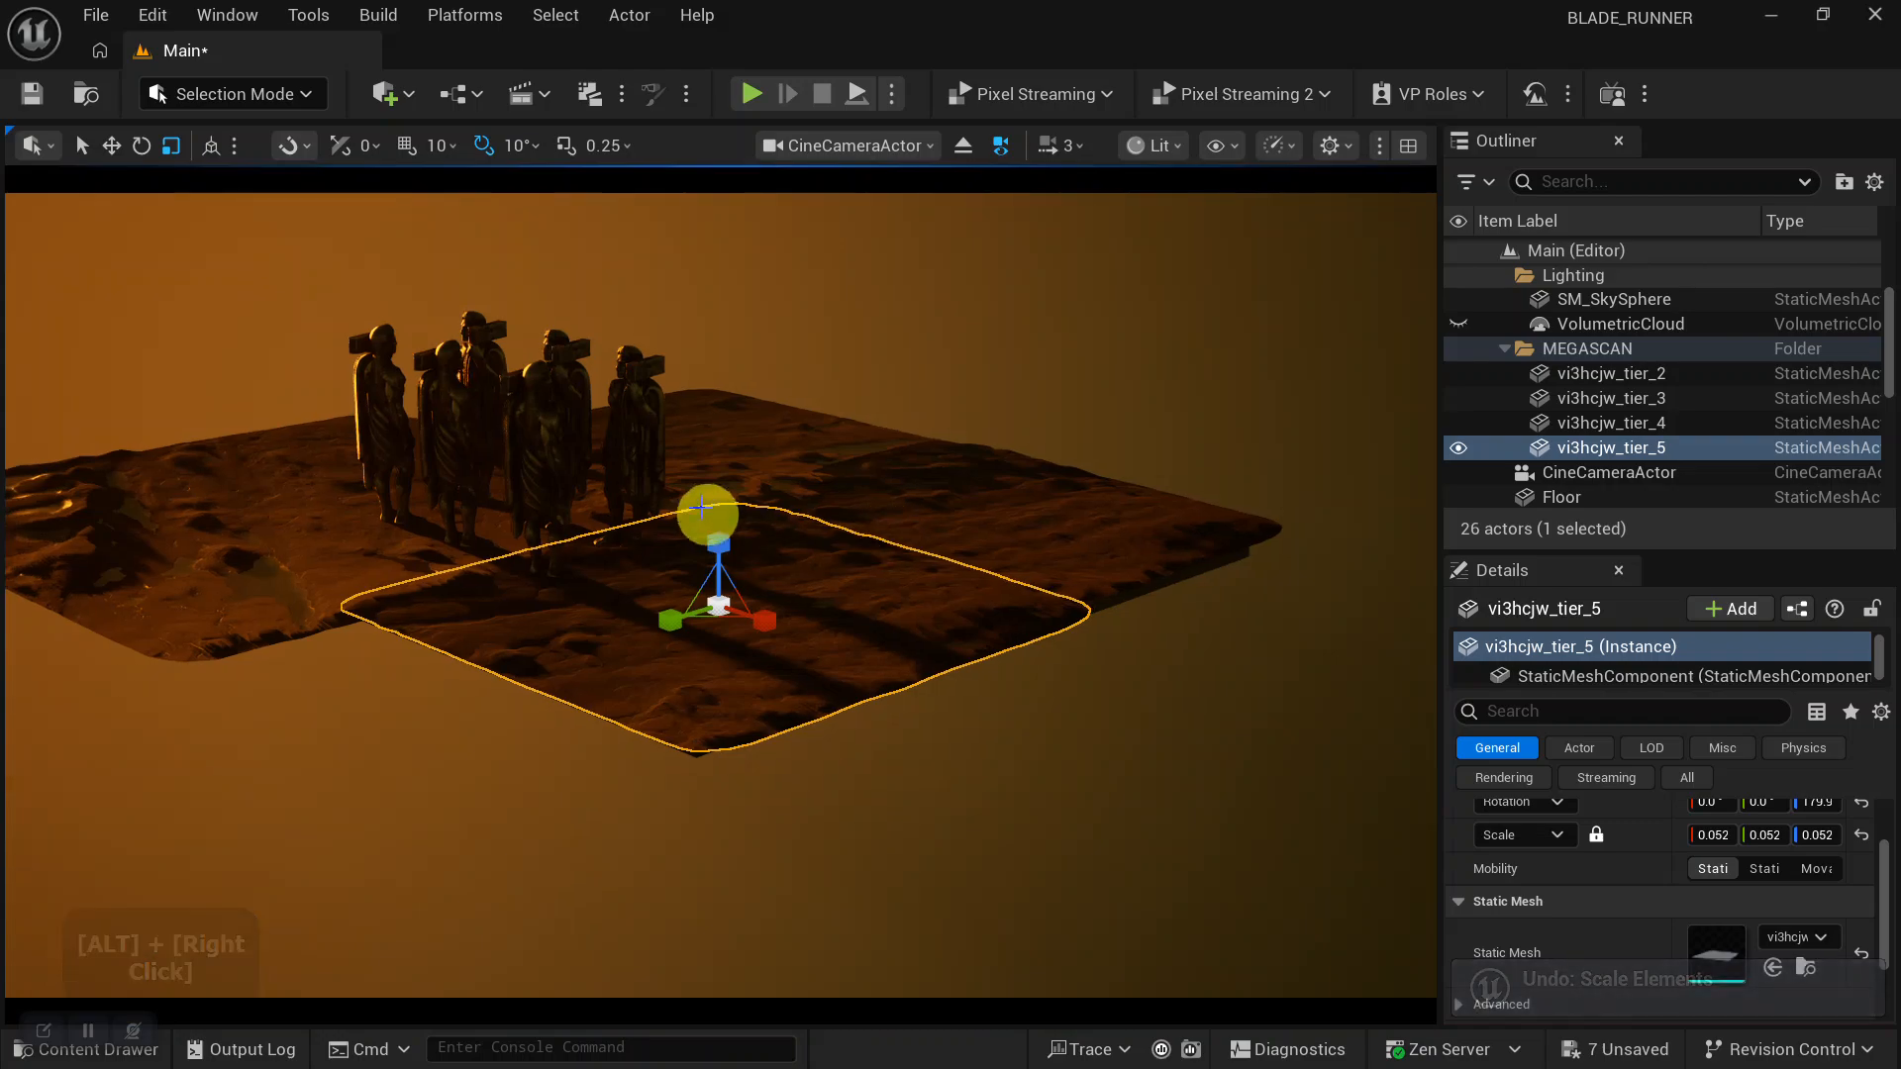
left_click_drag(730, 545, 726, 550)
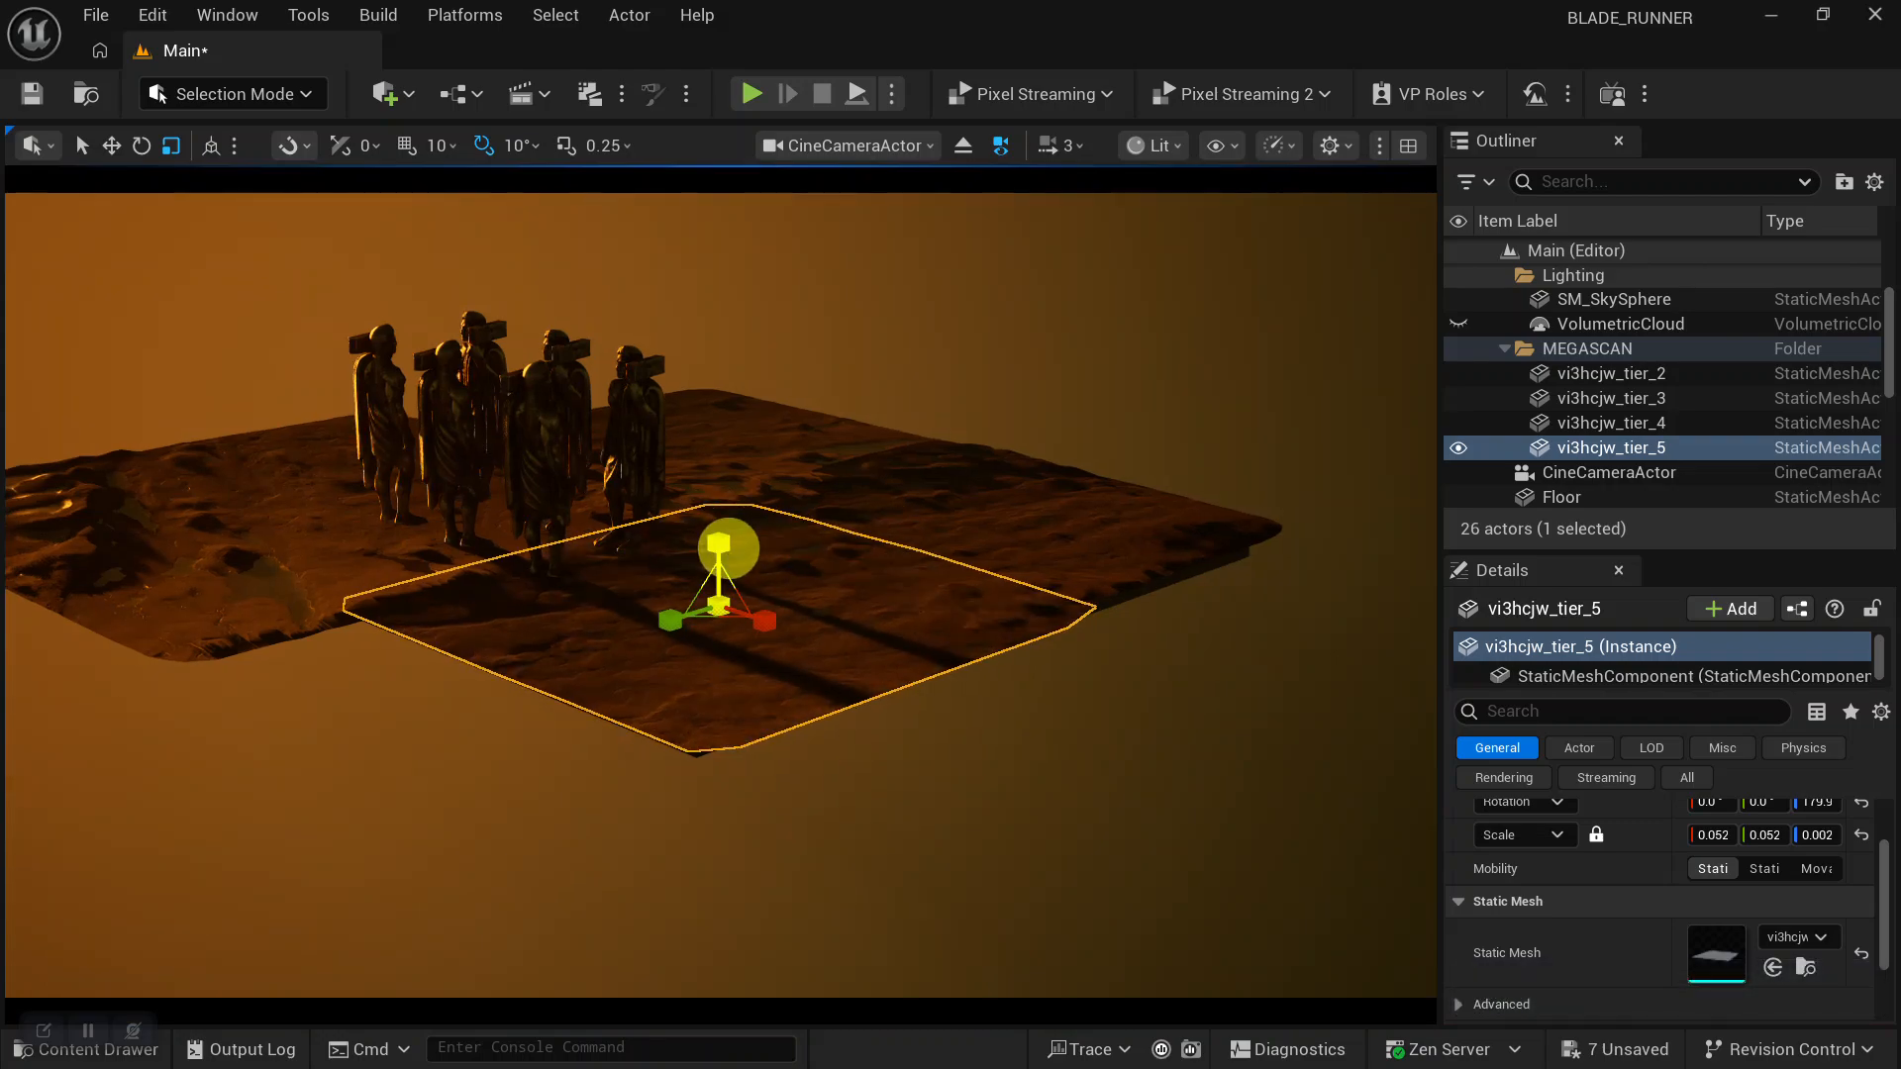
Select the SKM_Quinn_Simple mannequin between the statue rows and focus the camera view on it.
left_click_drag(1127, 734, 926, 730, "alt")
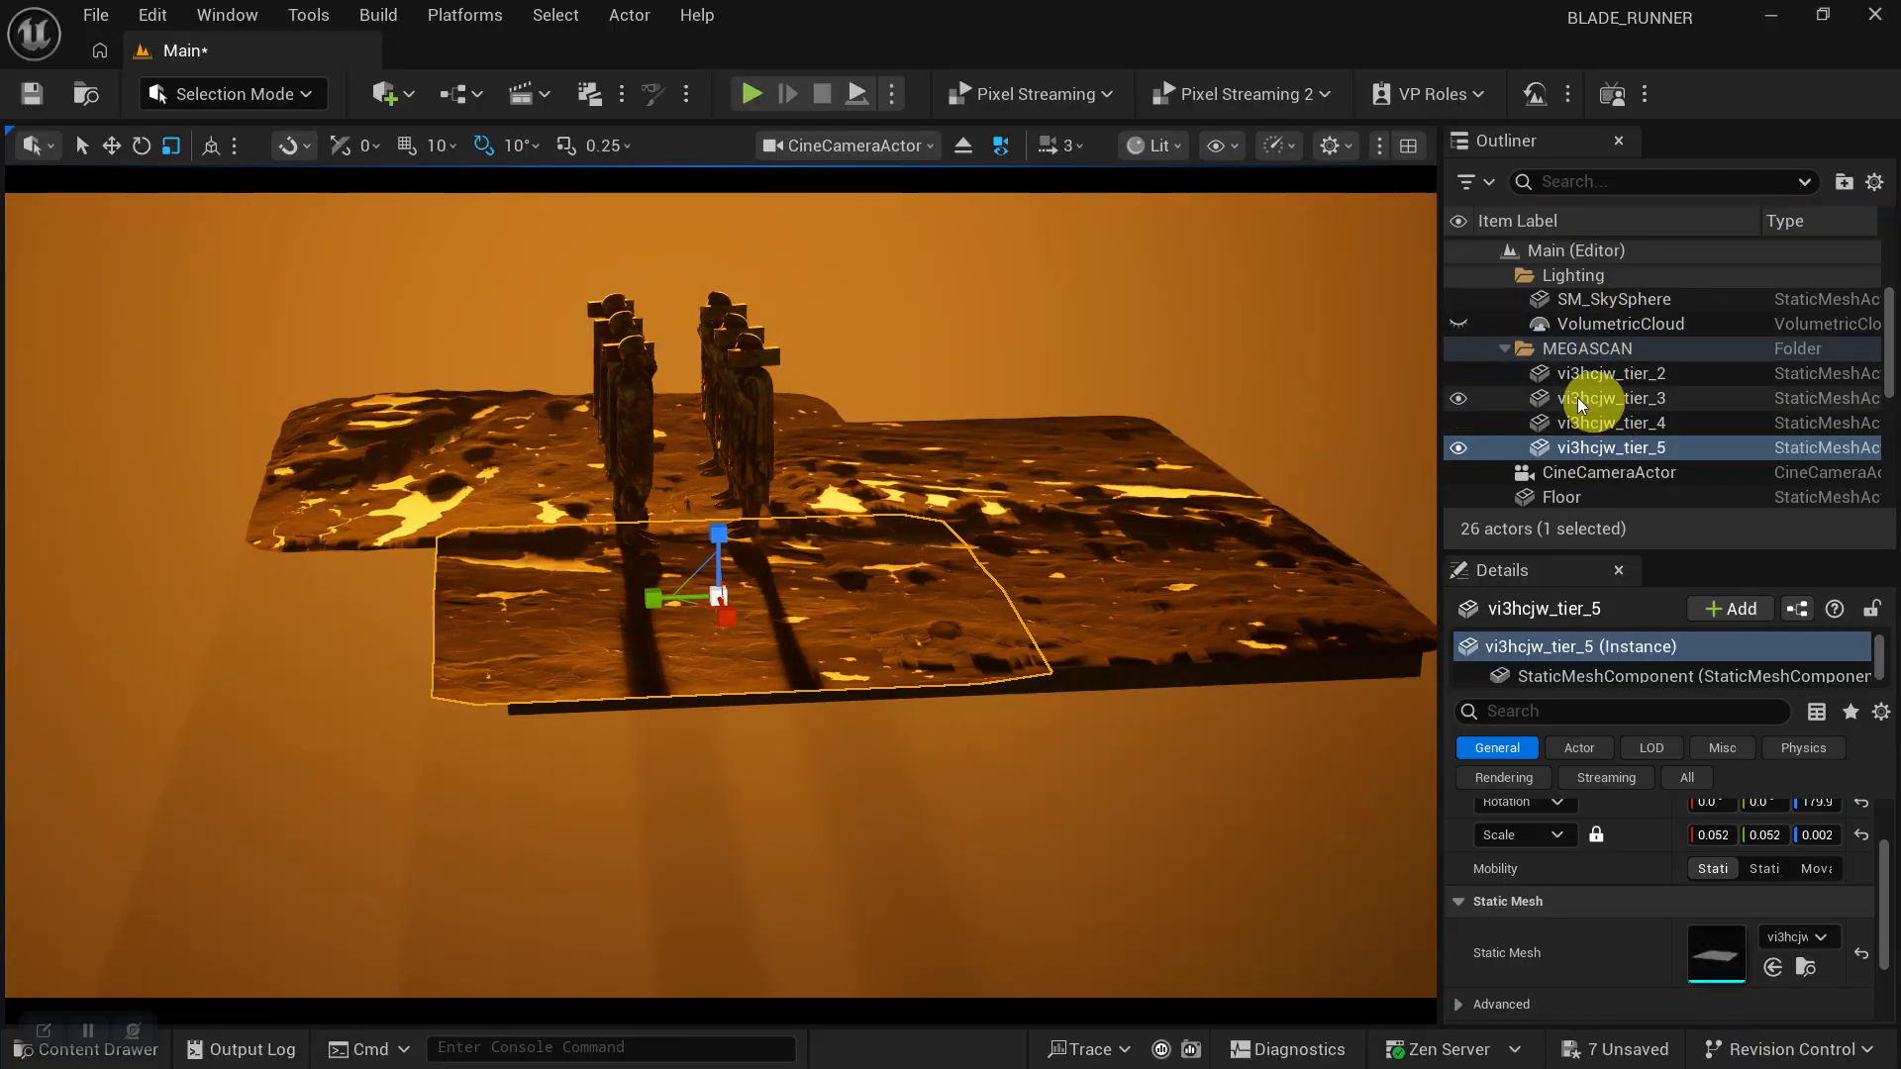
left_click(750, 438)
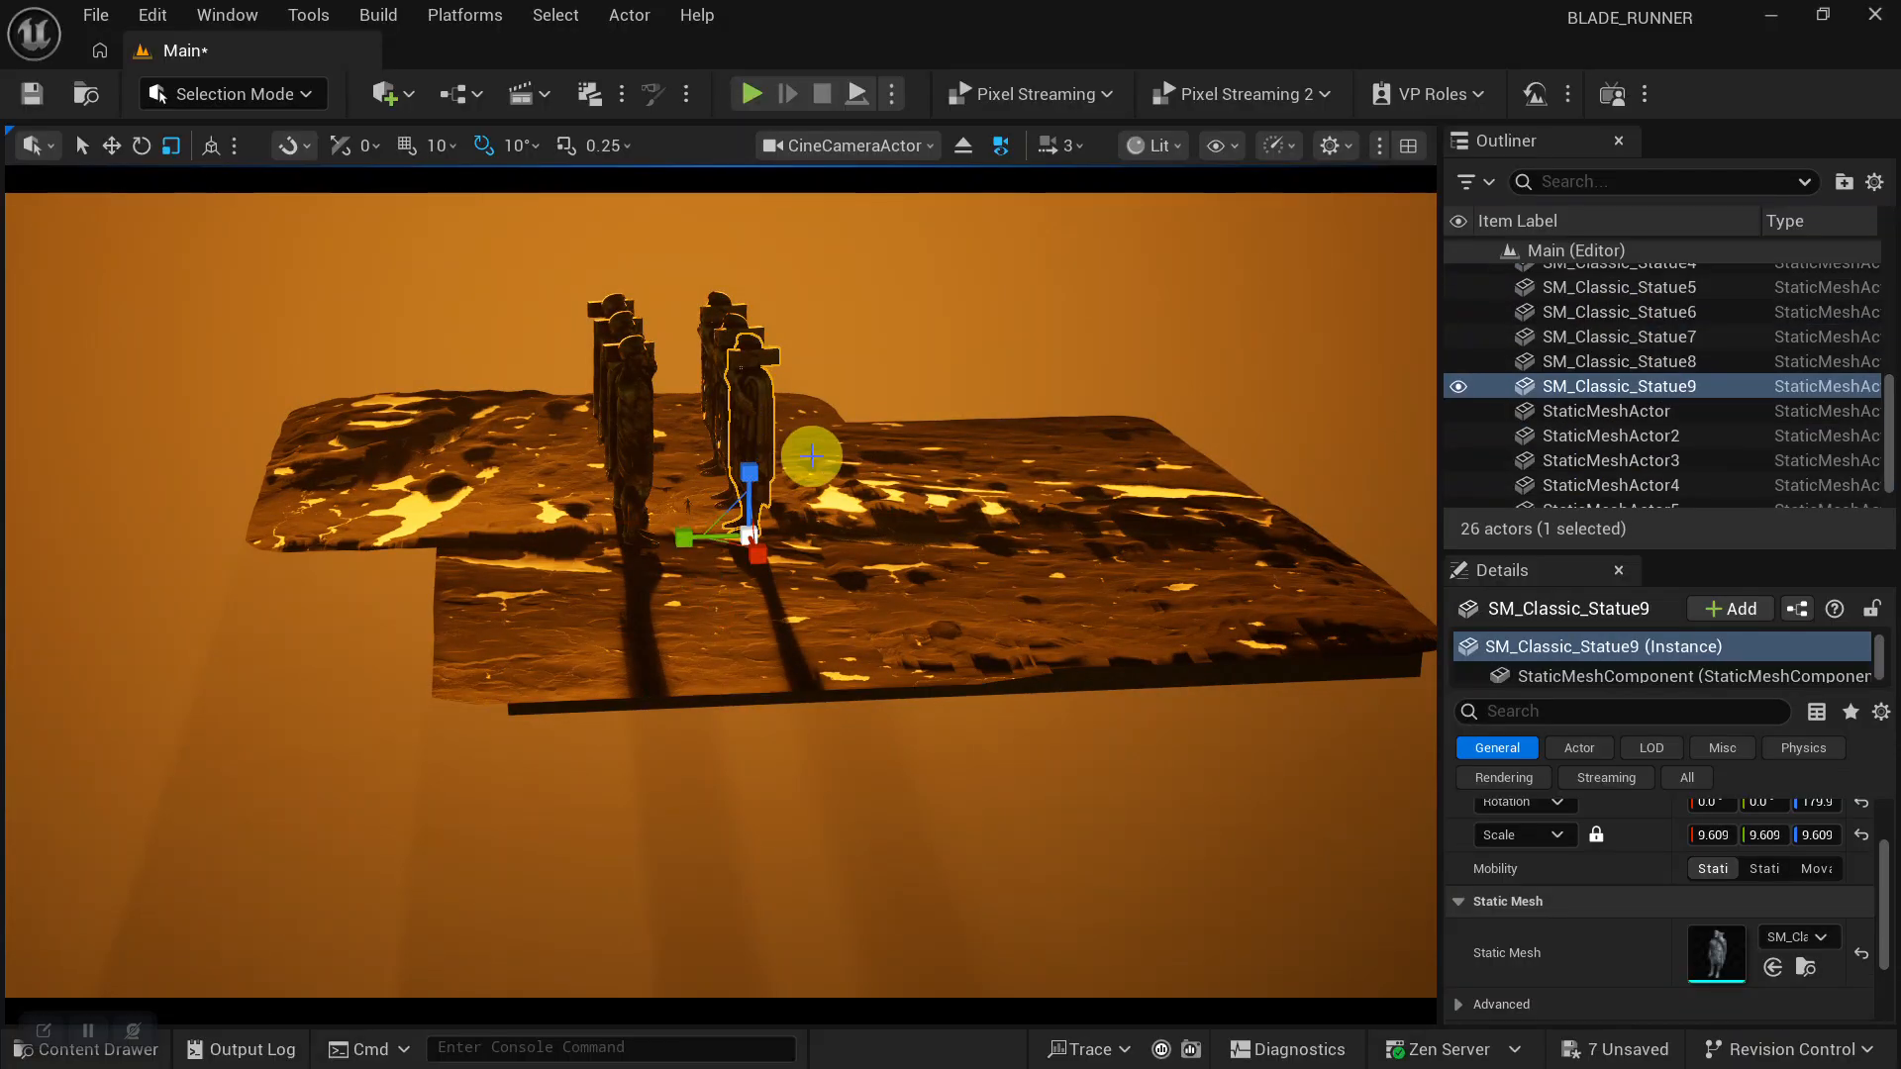
key("f")
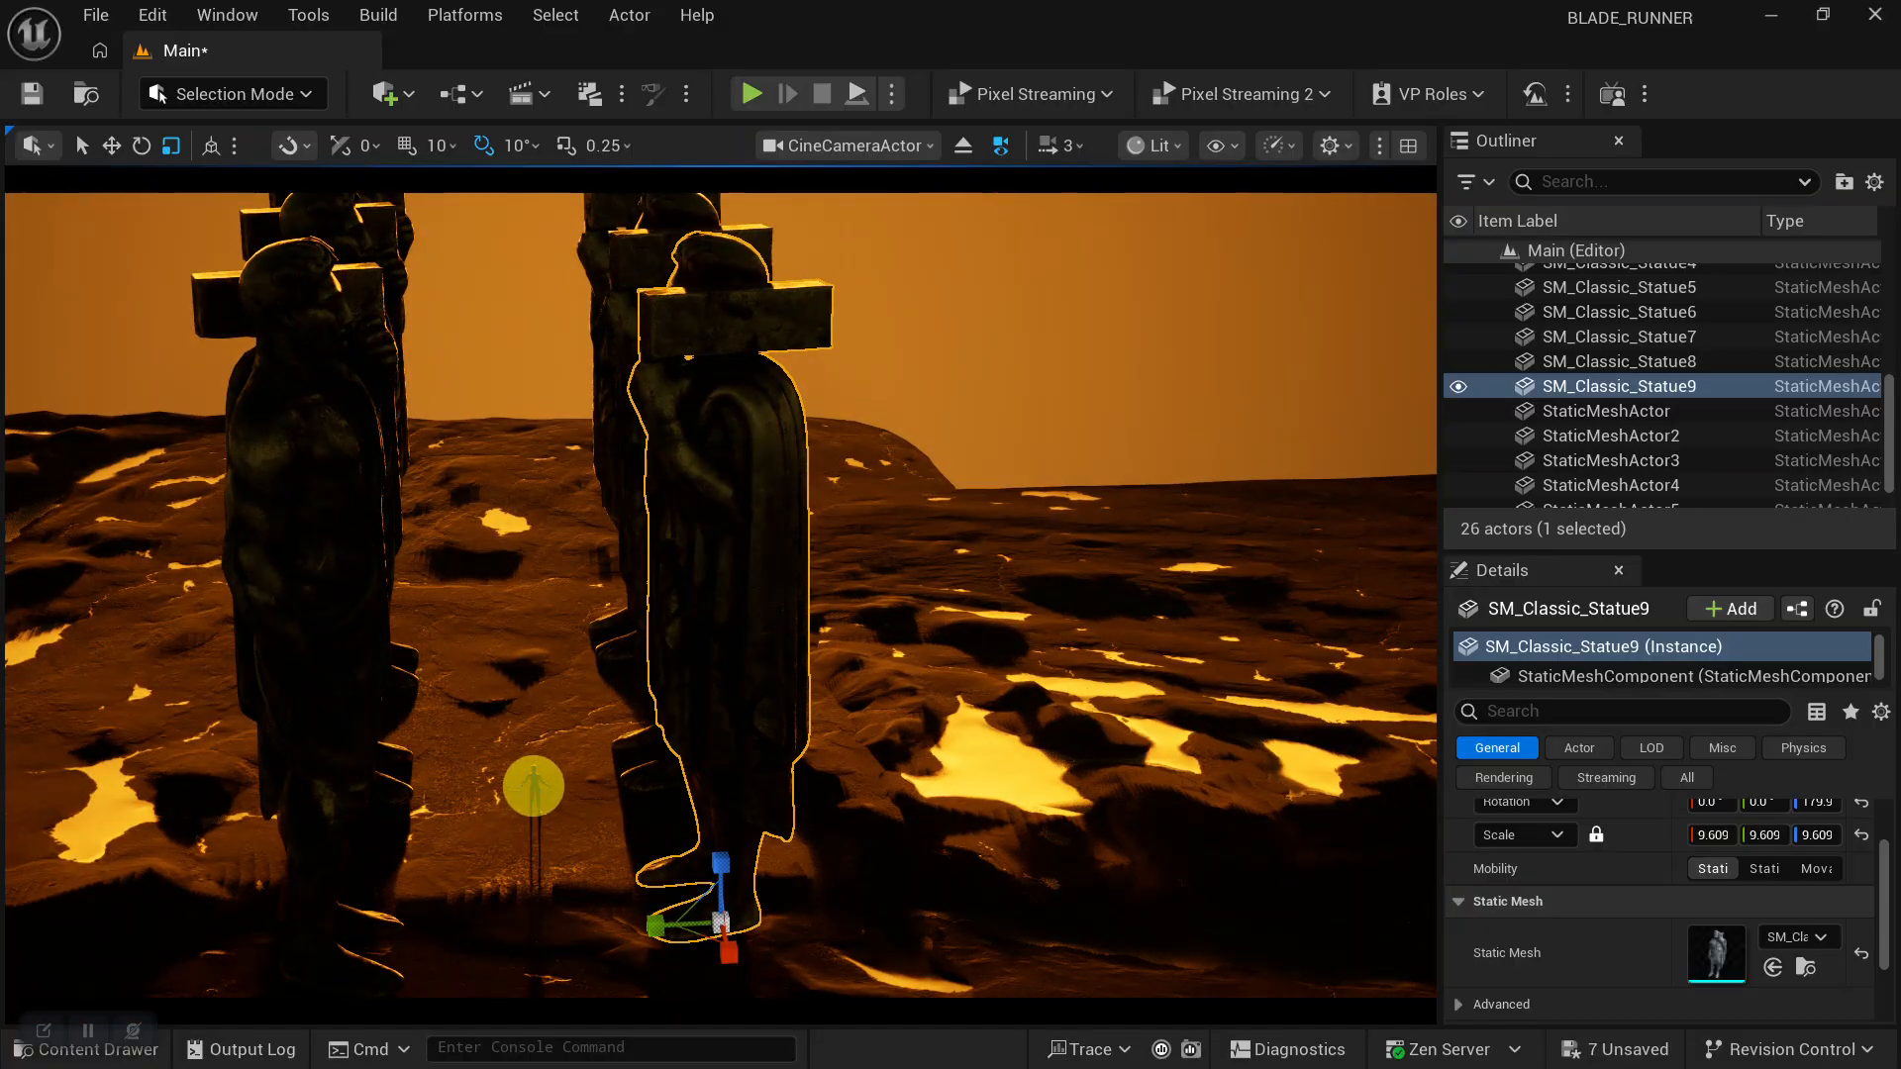
left_click(532, 787)
key("f")
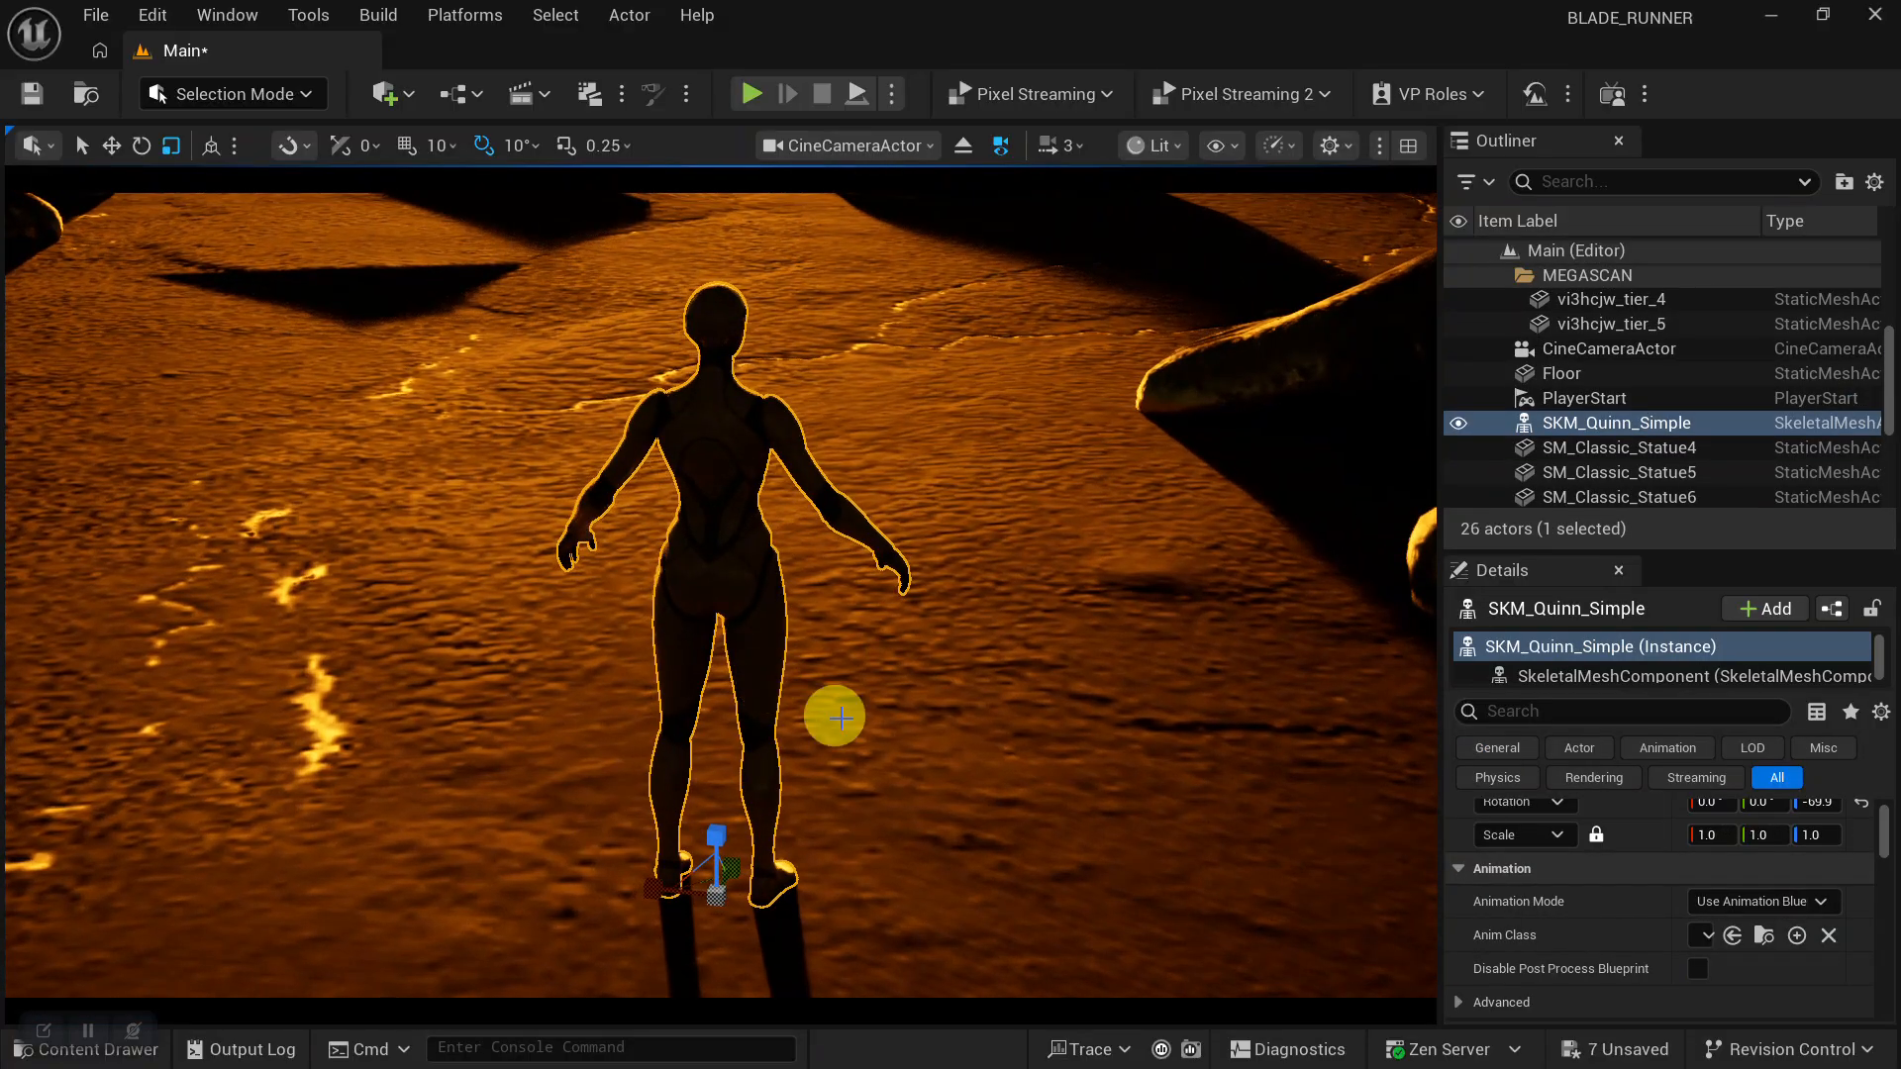
Pull the cine camera back behind the mannequin and raise it to look down between the statues' legs.
left_click_drag(921, 654, 925, 657, "alt")
right_click_drag(925, 658, 789, 509, "alt")
left_click_drag(789, 509, 964, 667, "alt")
mouse_move(963, 666)
right_mouse_down("alt")
mouse_move(828, 564)
mouse_move(853, 632)
mouse_move(950, 638)
right_mouse_up("alt")
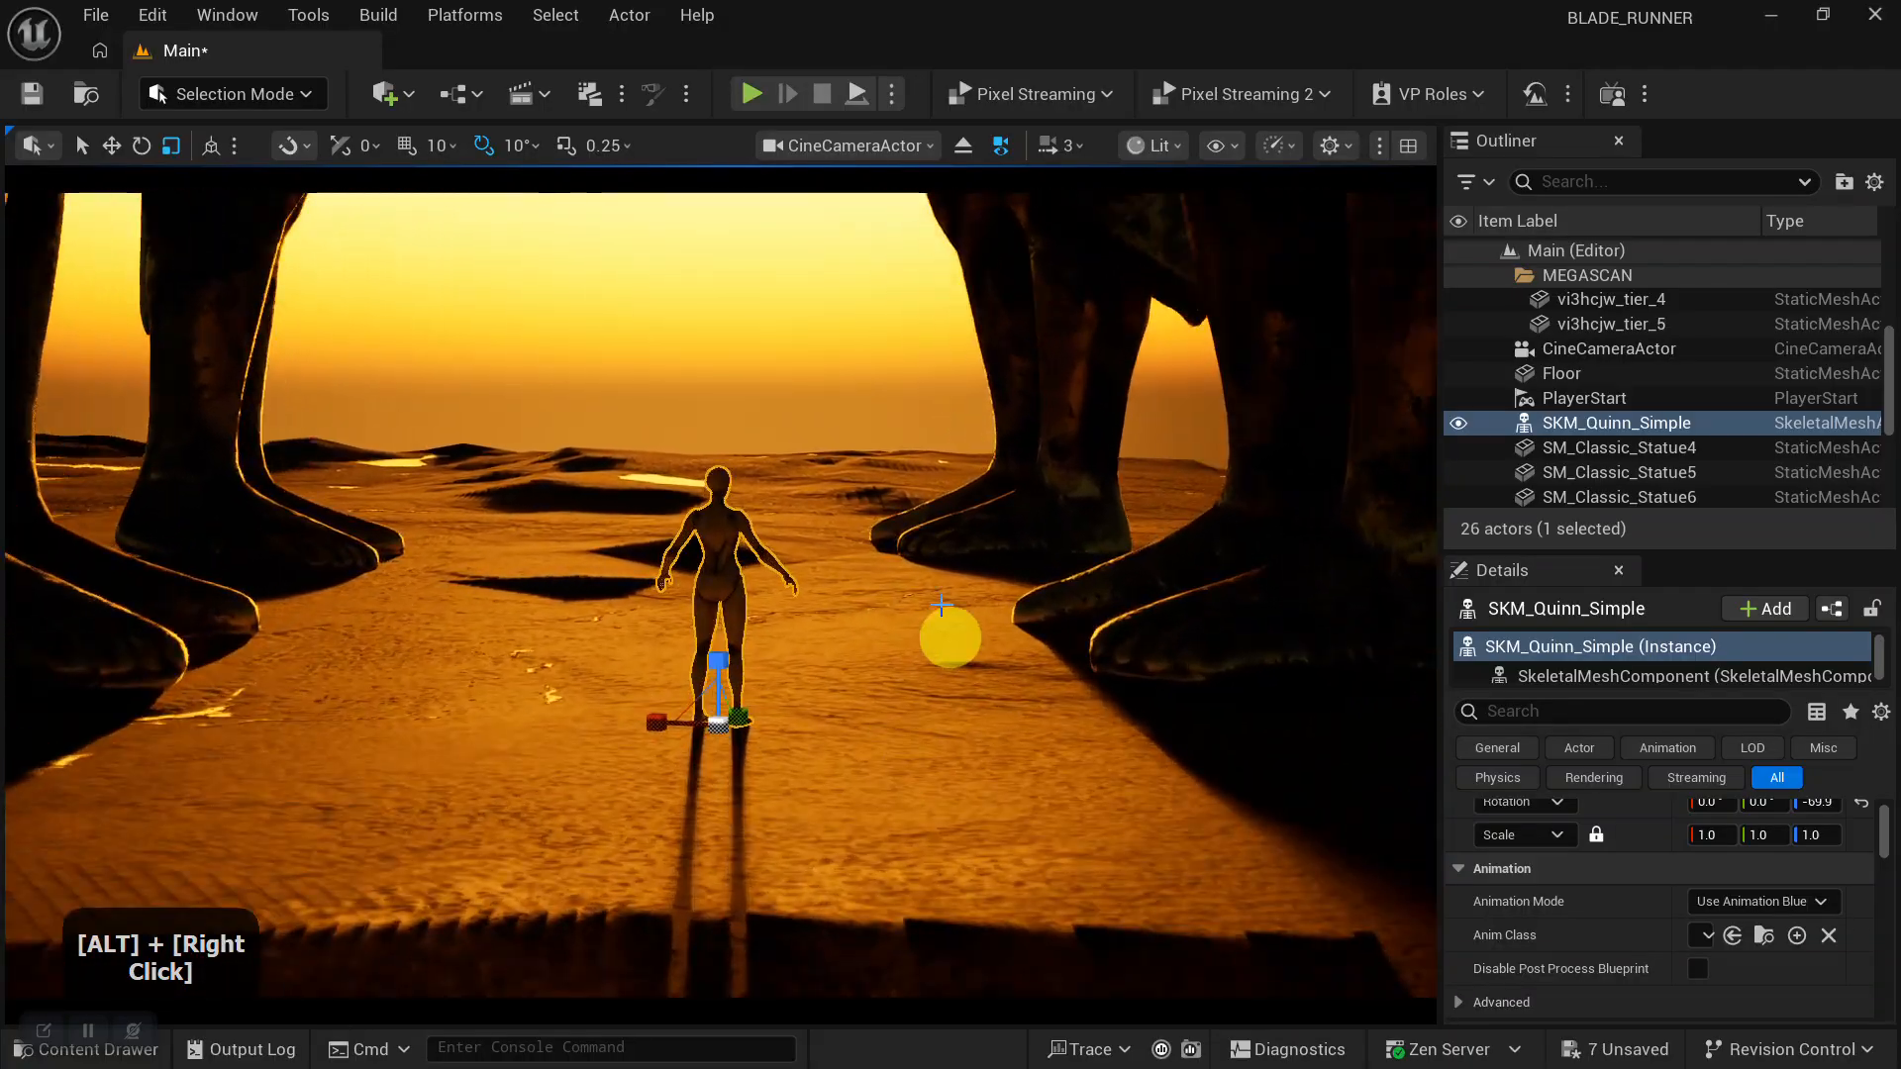
mouse_move(875, 659)
middle_mouse_down("alt")
mouse_move(911, 594)
mouse_move(880, 660)
middle_mouse_up("alt")
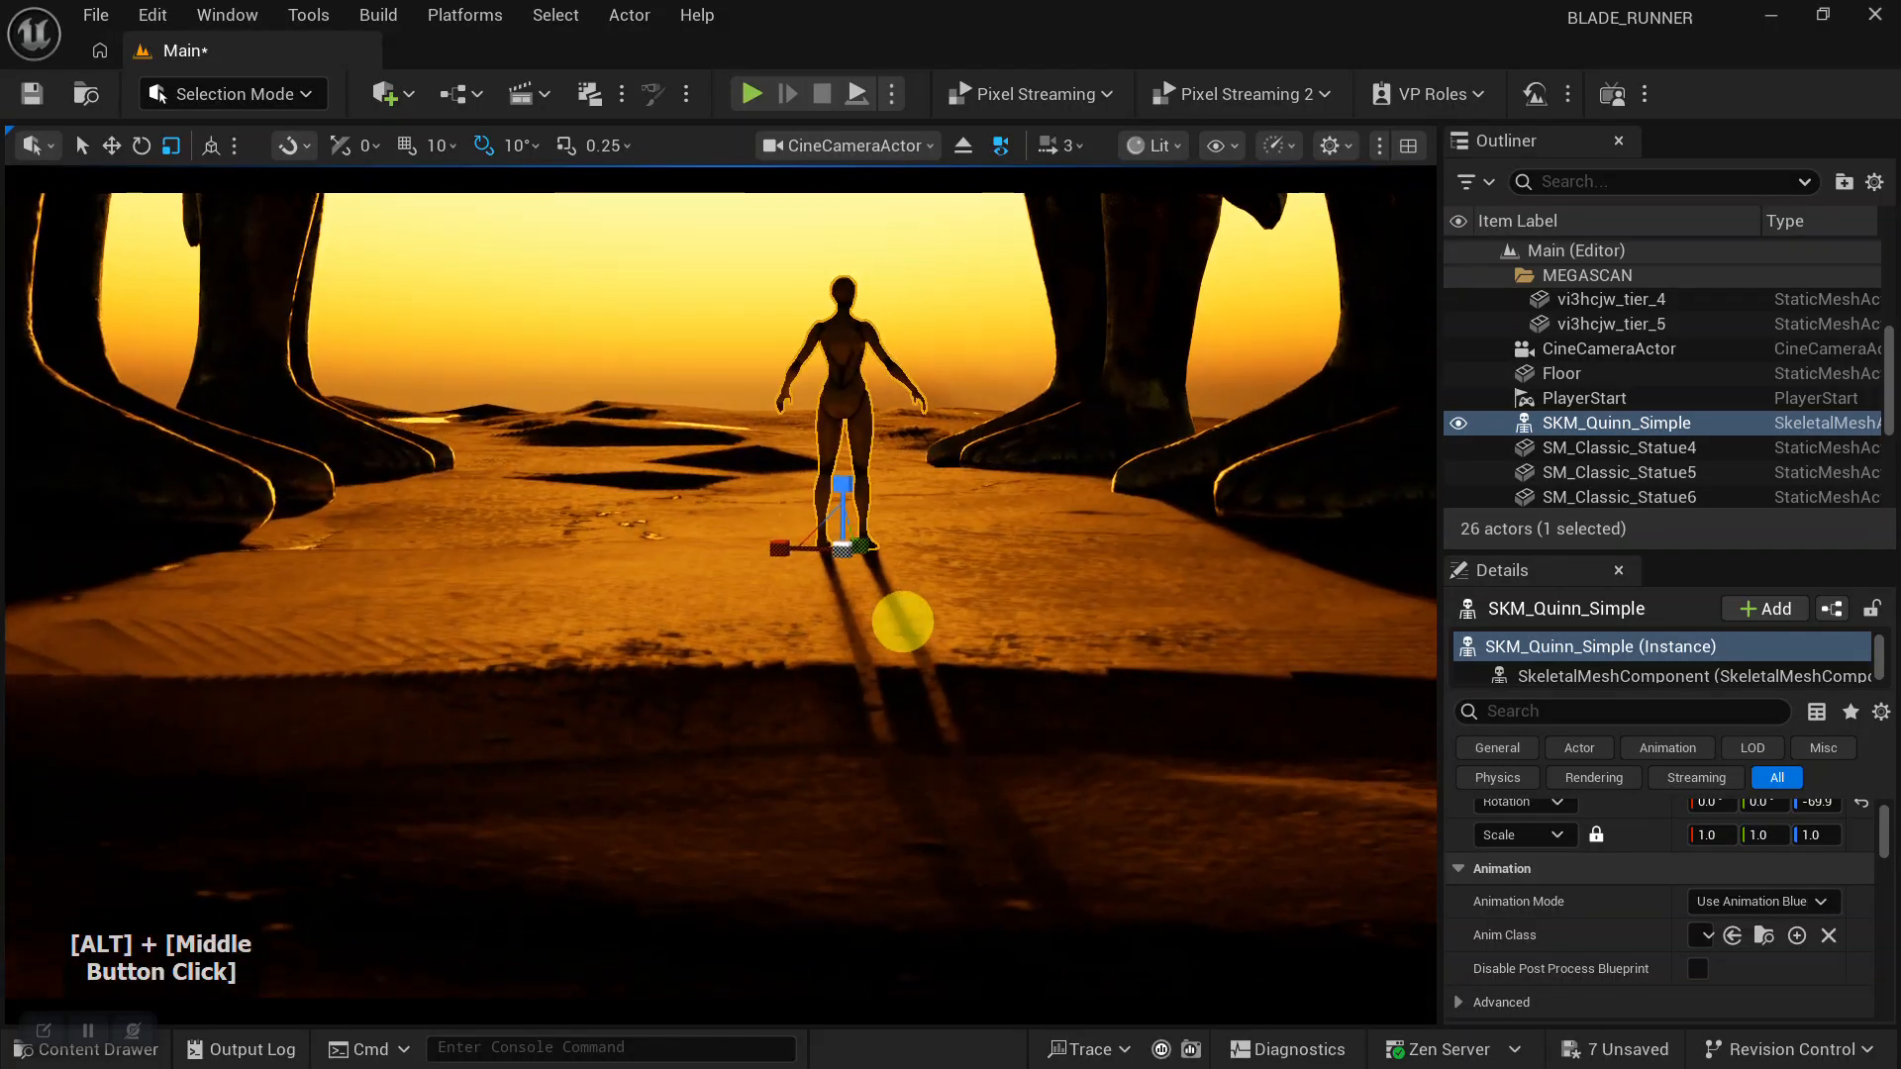
right_click_drag(904, 669, 935, 754, "alt")
mouse_move(934, 754)
left_mouse_down("alt")
mouse_move(976, 789)
mouse_move(934, 785)
left_mouse_up("alt")
right_click_drag(934, 785, 964, 749, "alt")
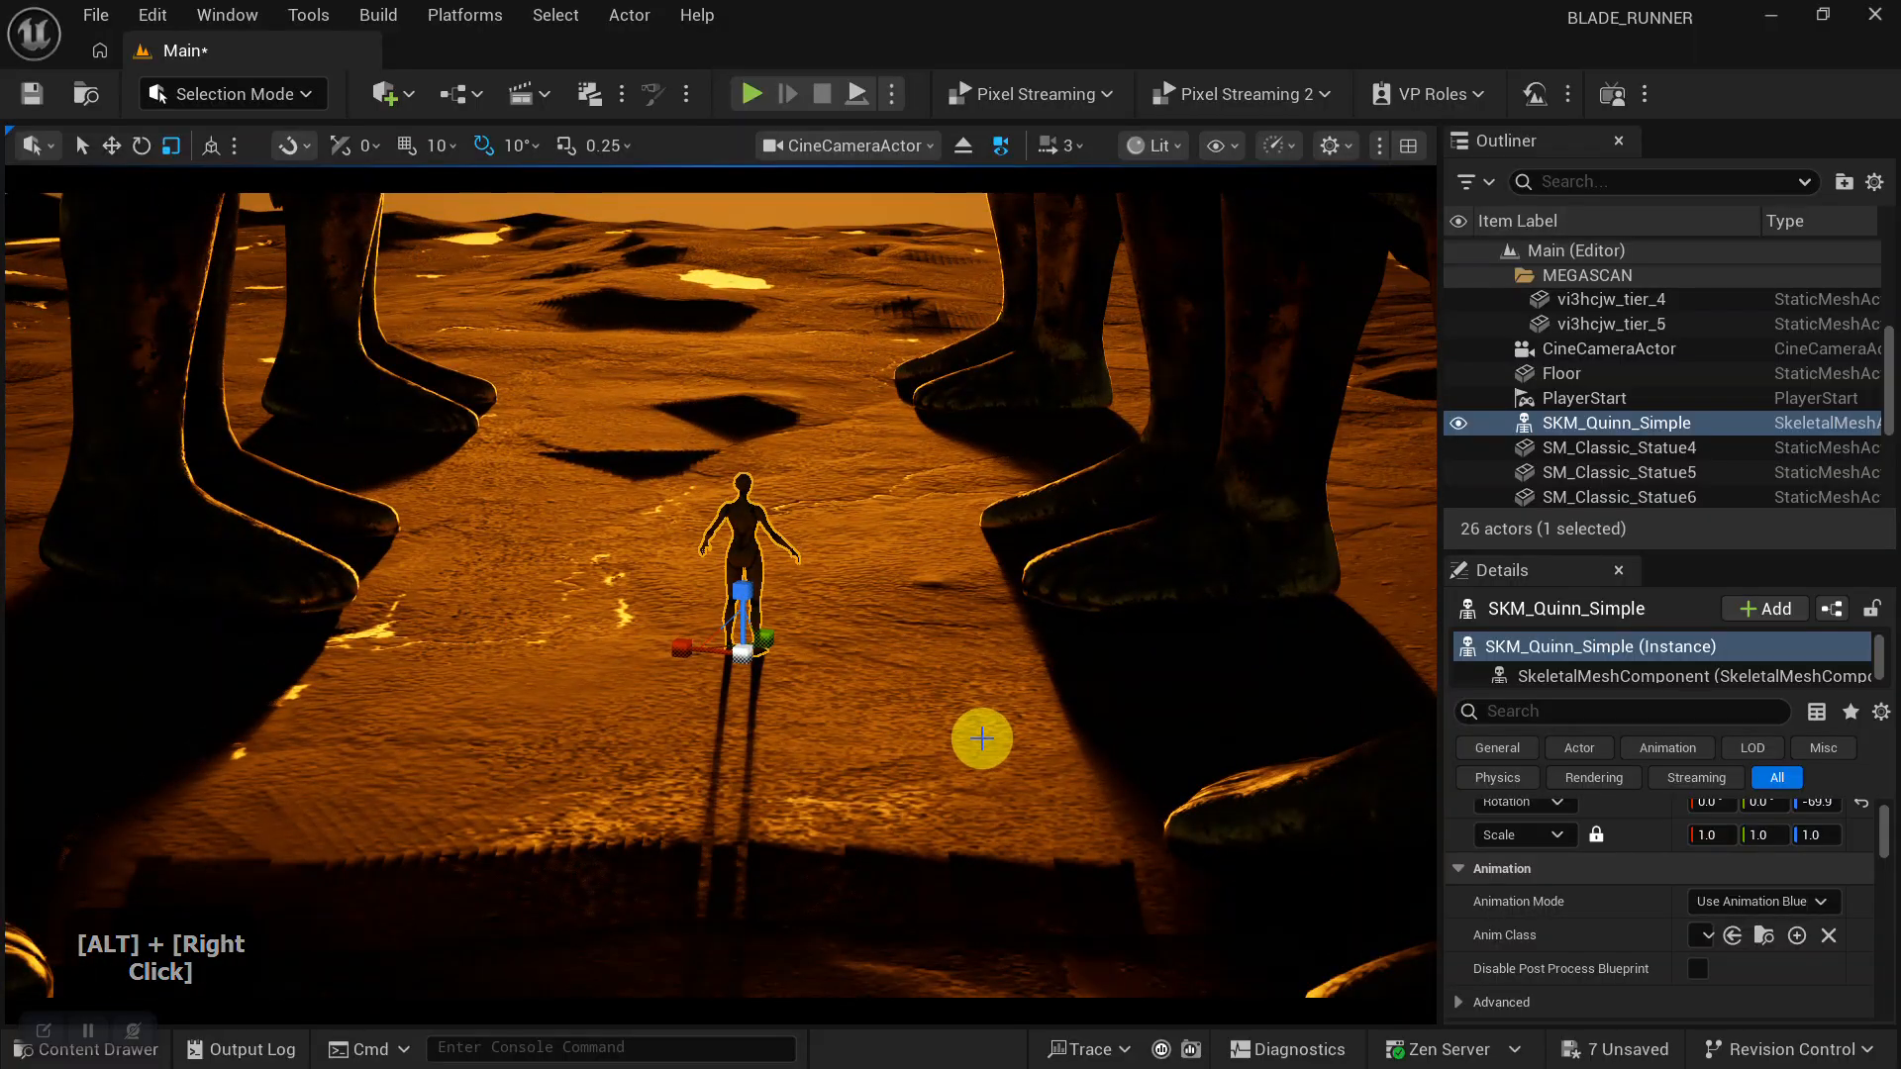
Slightly adjust the sunlight's direction and lower the camera so the mannequin stands centred against the horizon.
key("ctrl+l")
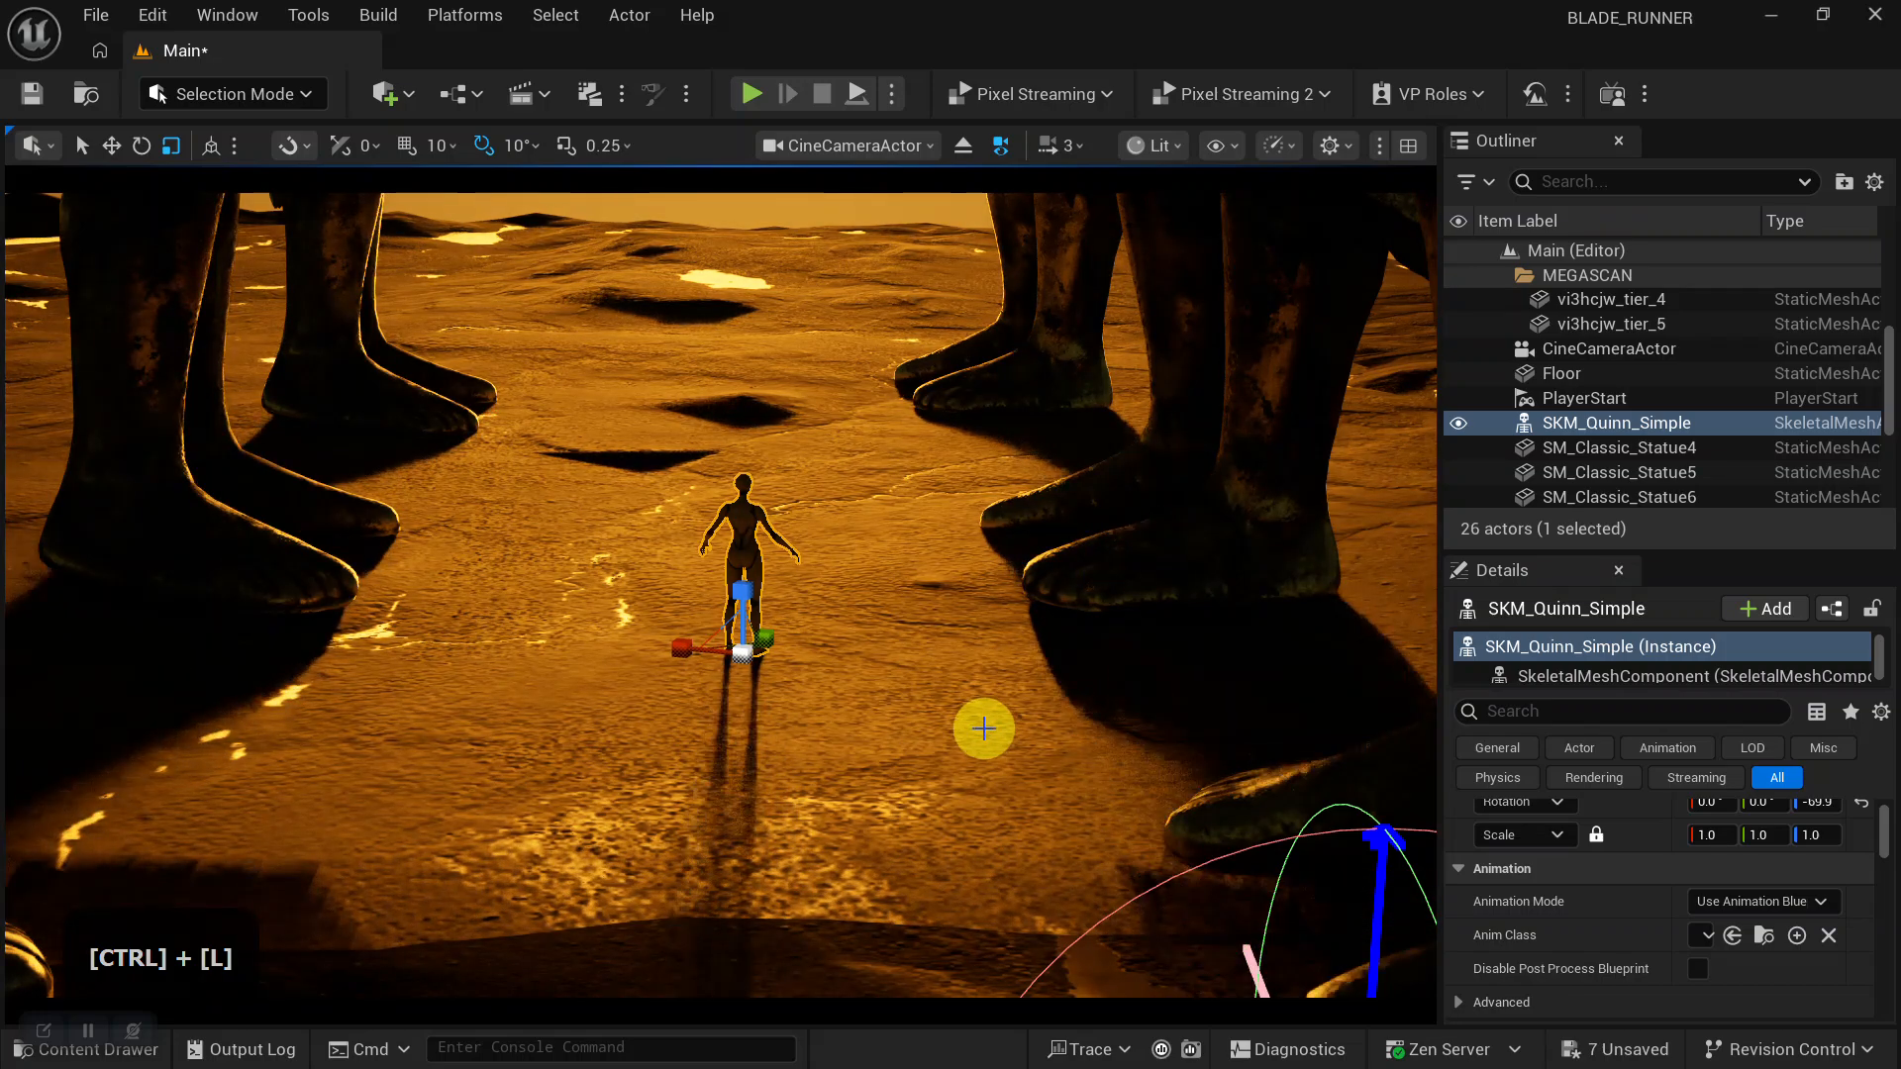
left_click_drag(962, 713, 907, 709, "alt")
middle_click_drag(907, 709, 874, 645, "alt")
right_click_drag(874, 644, 888, 687, "alt")
left_click_drag(887, 687, 919, 550, "alt")
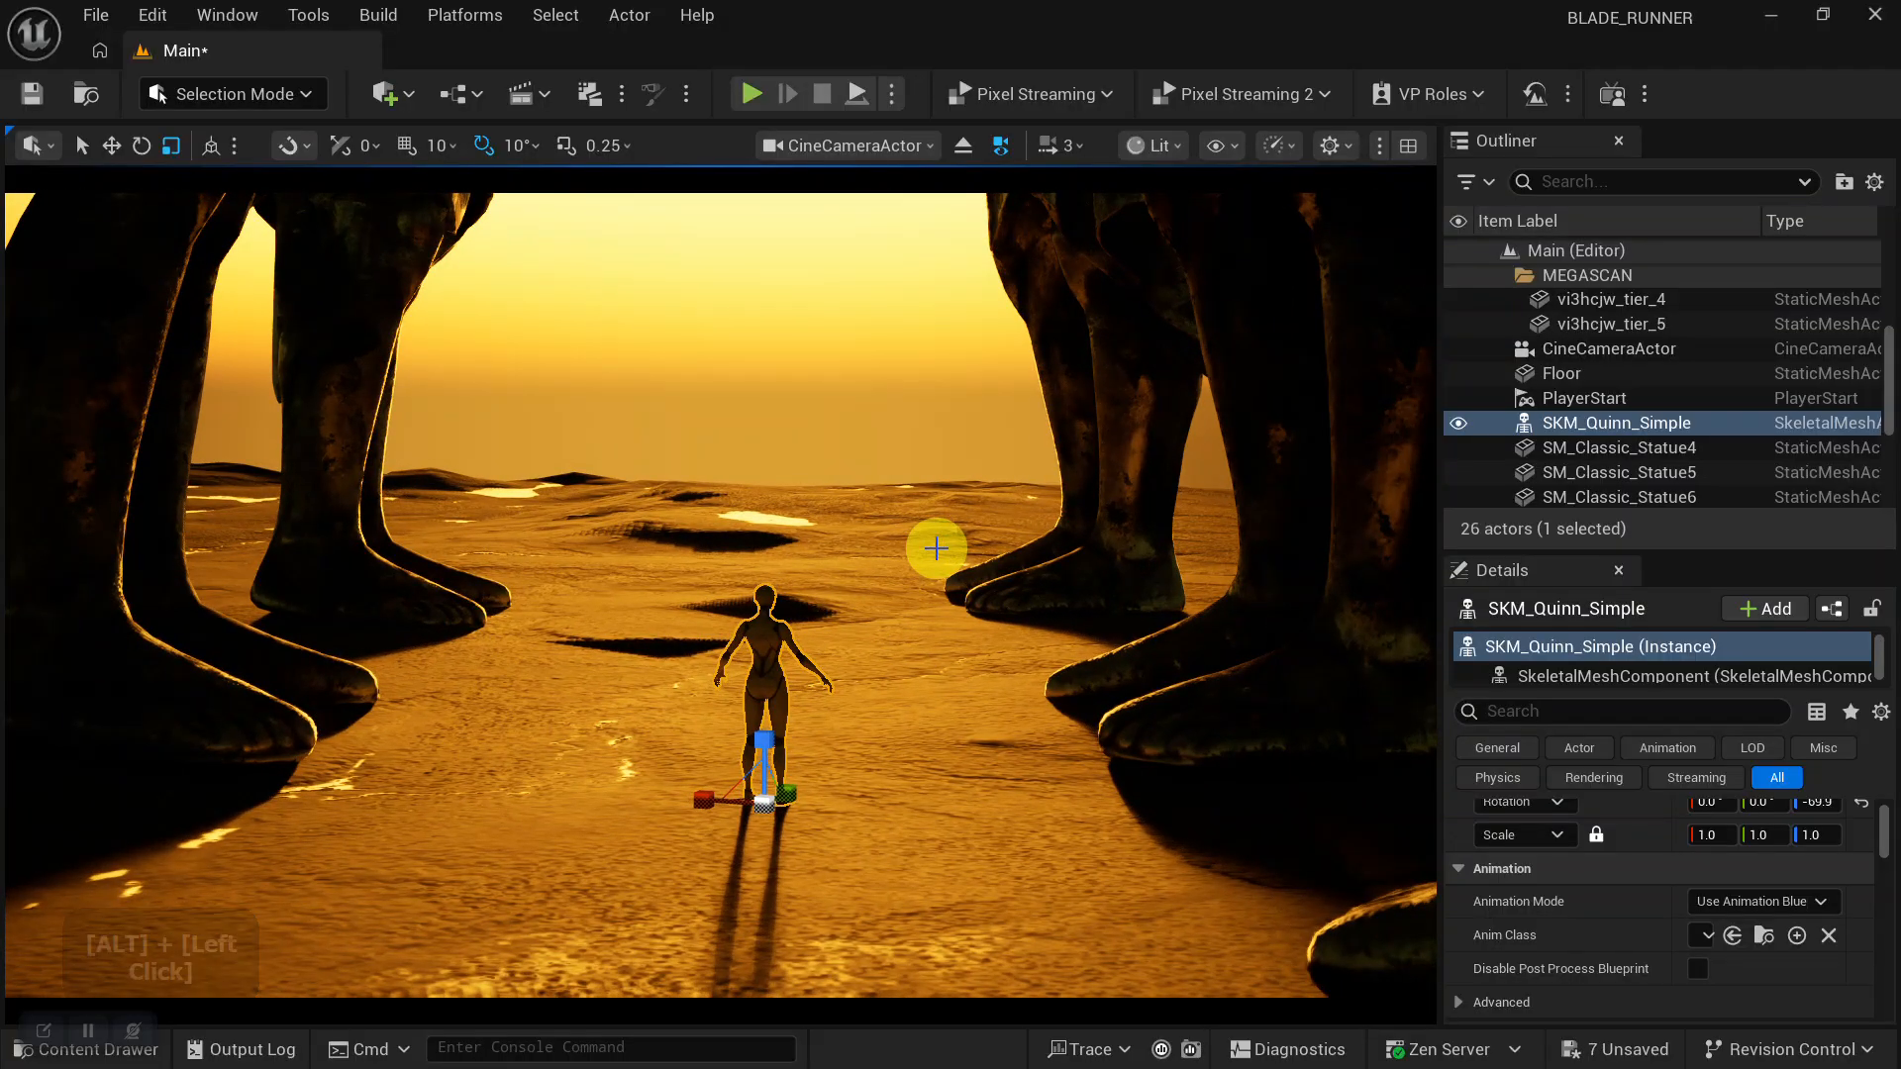
middle_click_drag(950, 752, 968, 709, "alt")
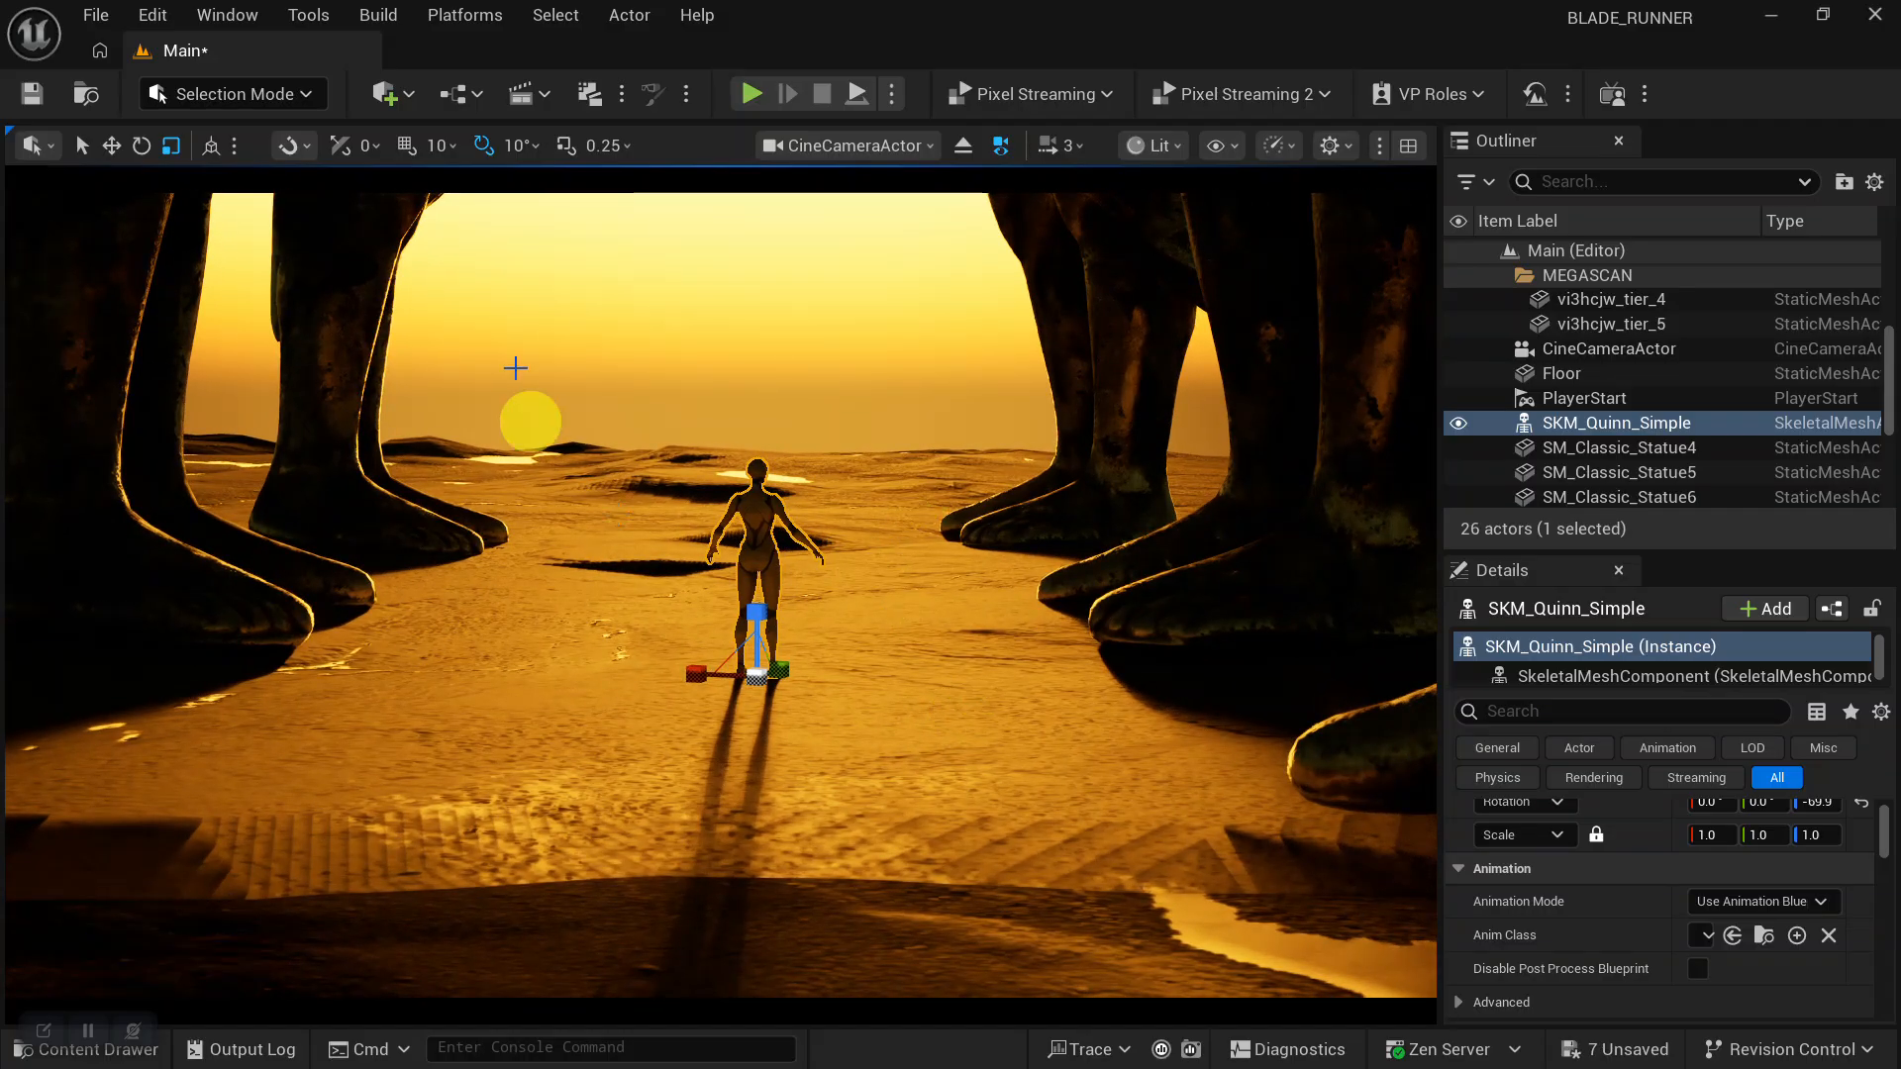
left_click(386, 96)
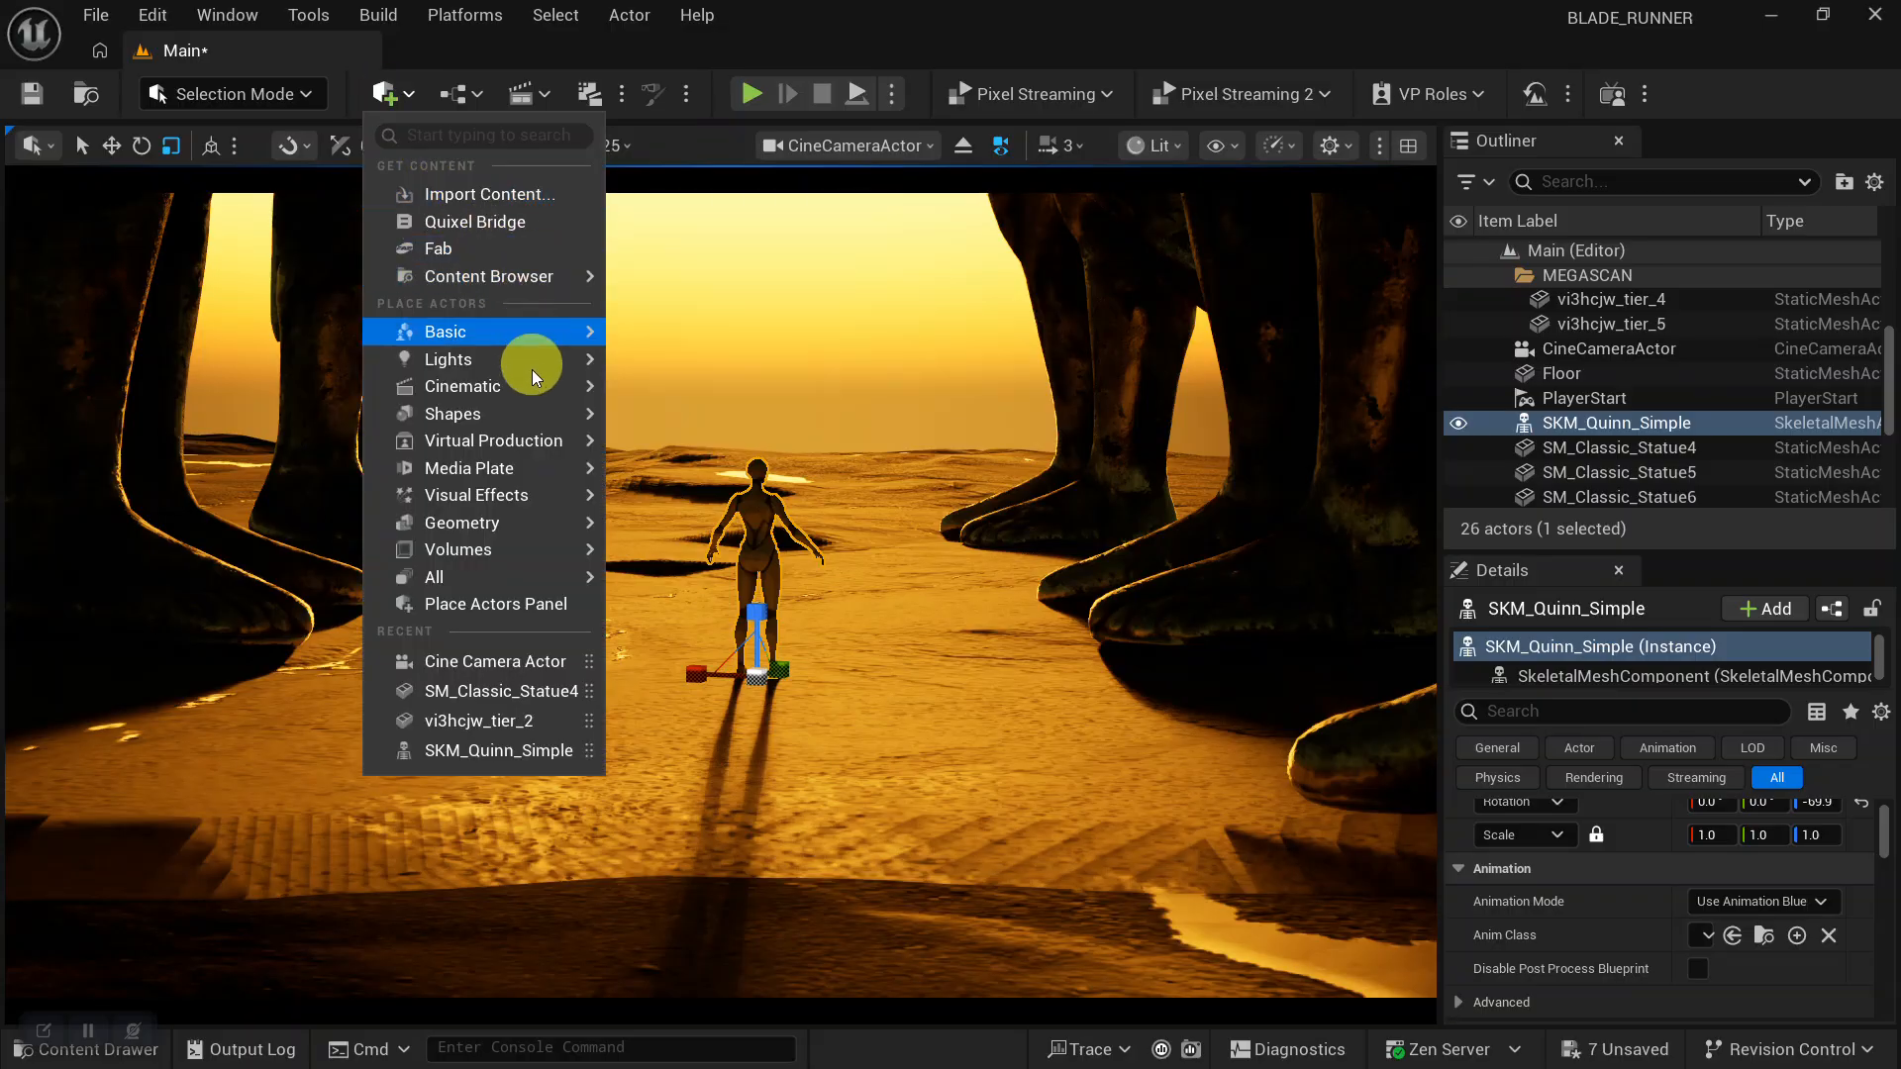
mouse_move(529, 416)
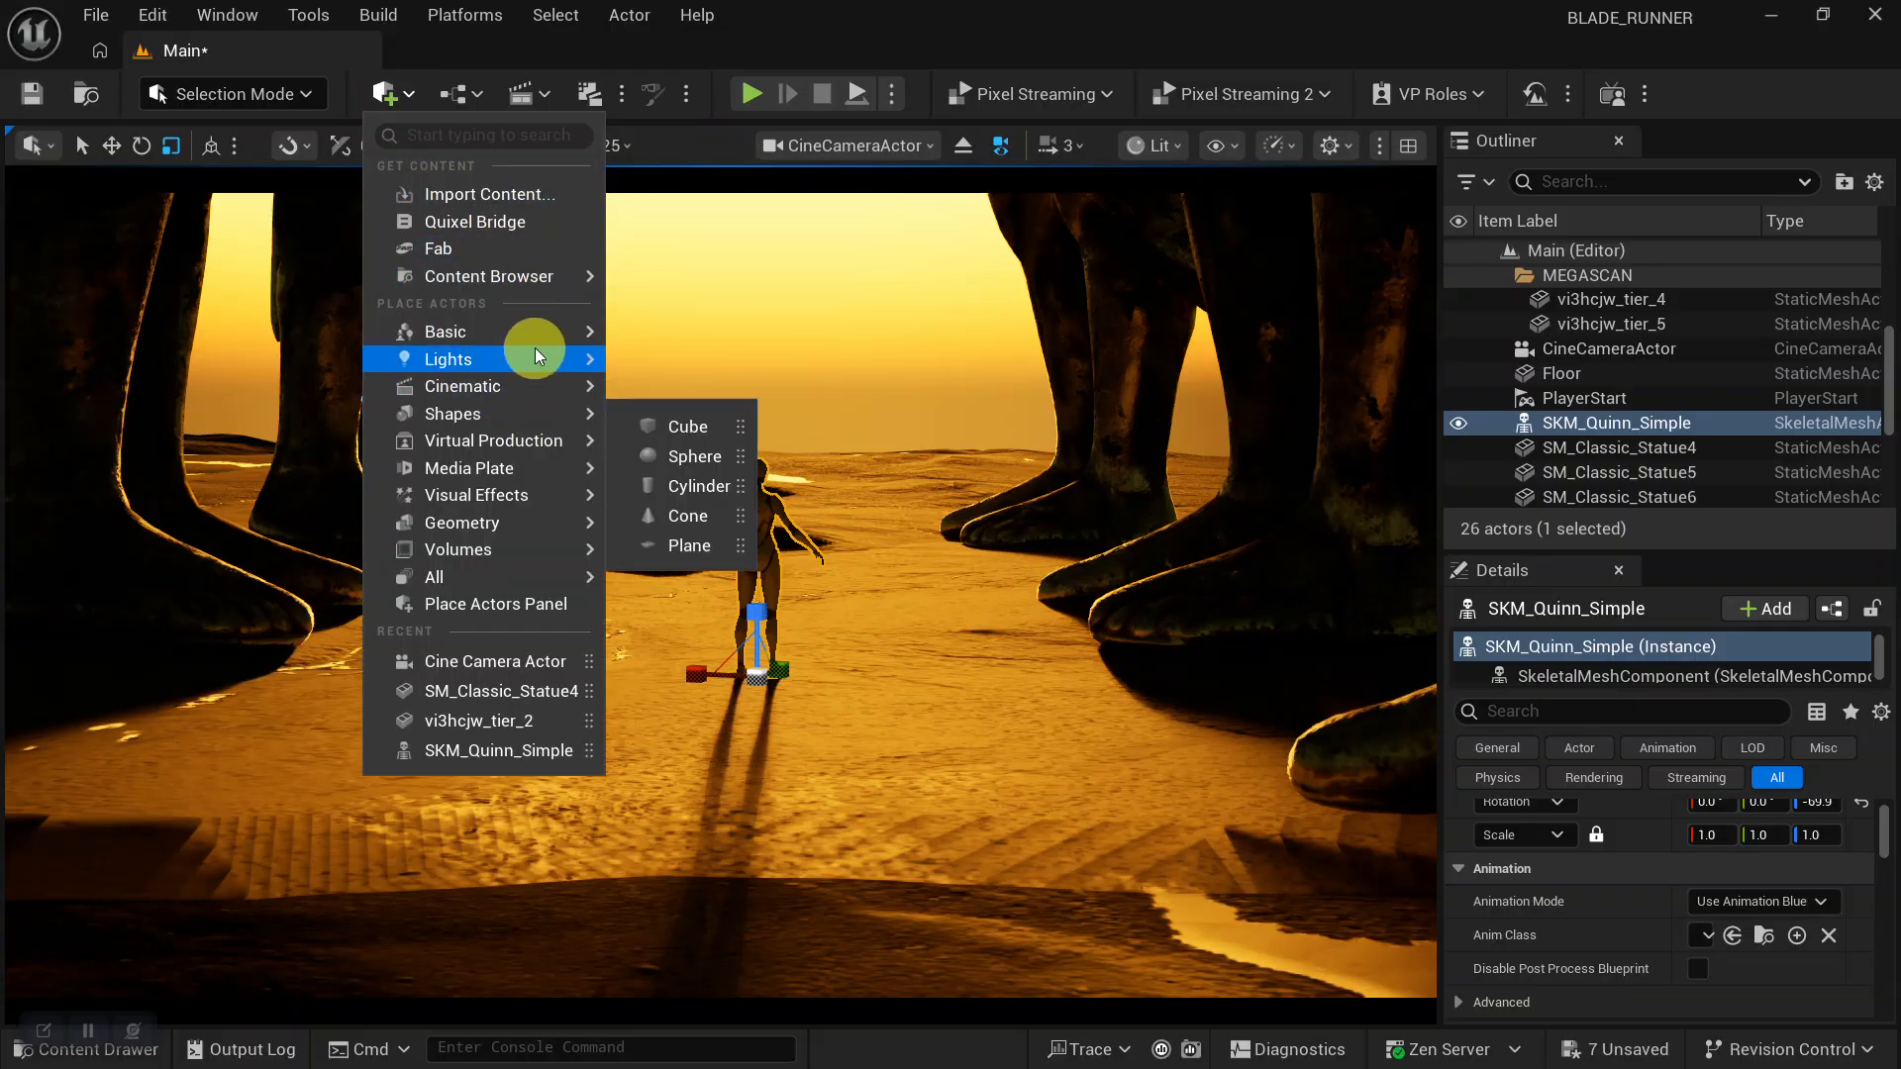
left_click(737, 25)
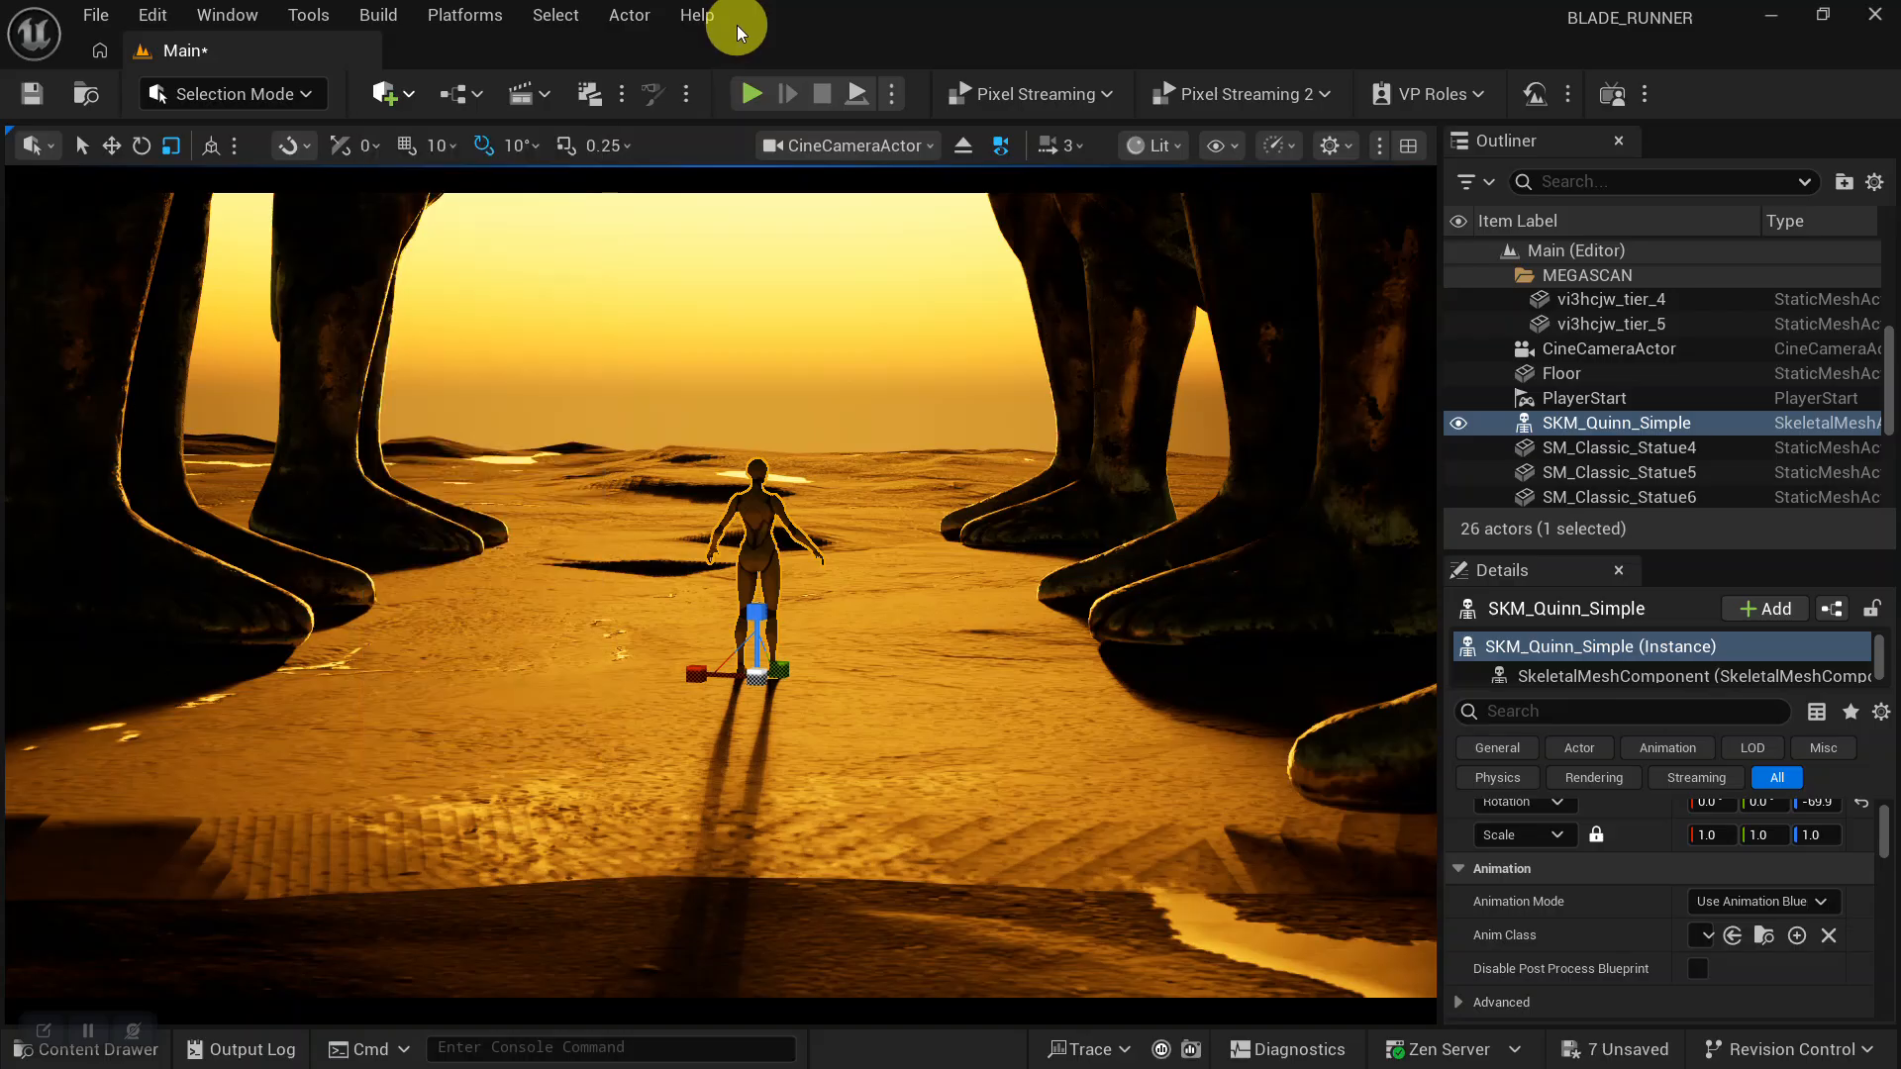
Add a level sequence and save it as BLADERUNNER_SEQ in a new SEQUENCER folder under Content.
left_click(544, 91)
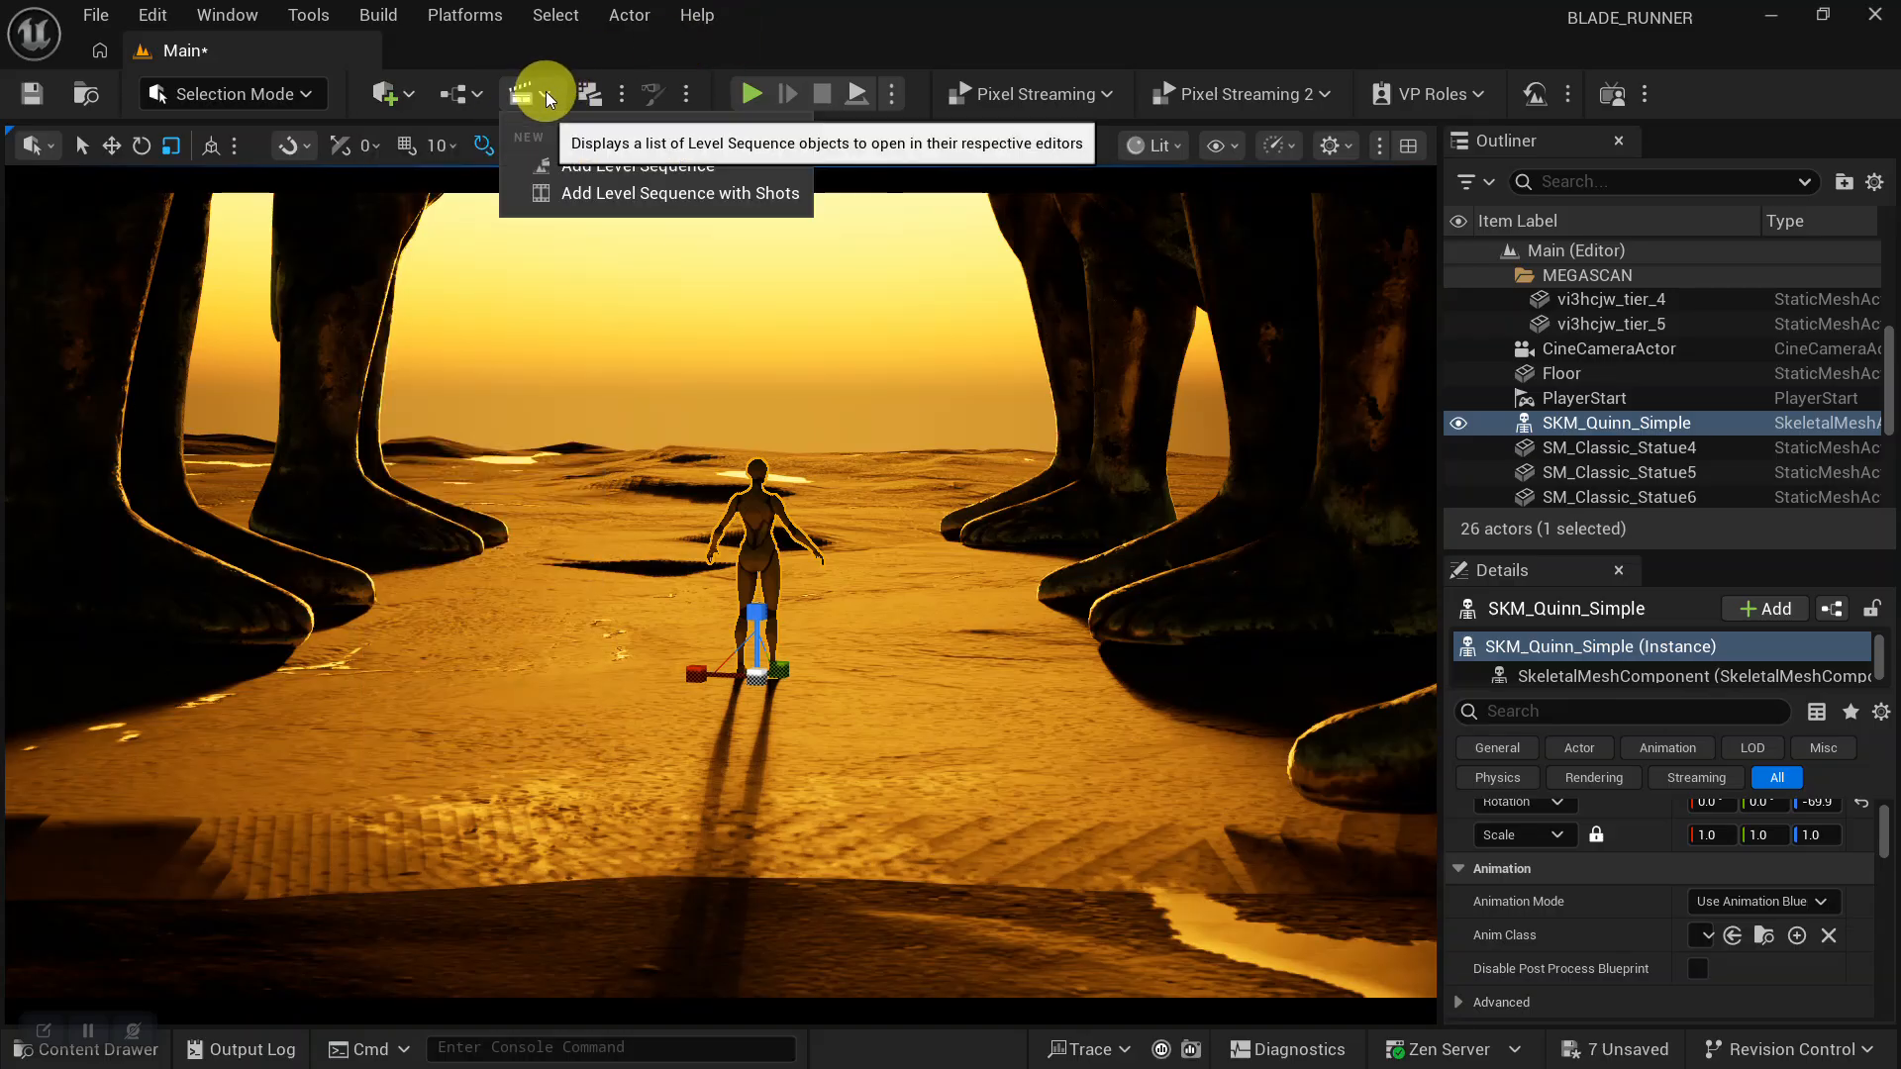
left_click(666, 179)
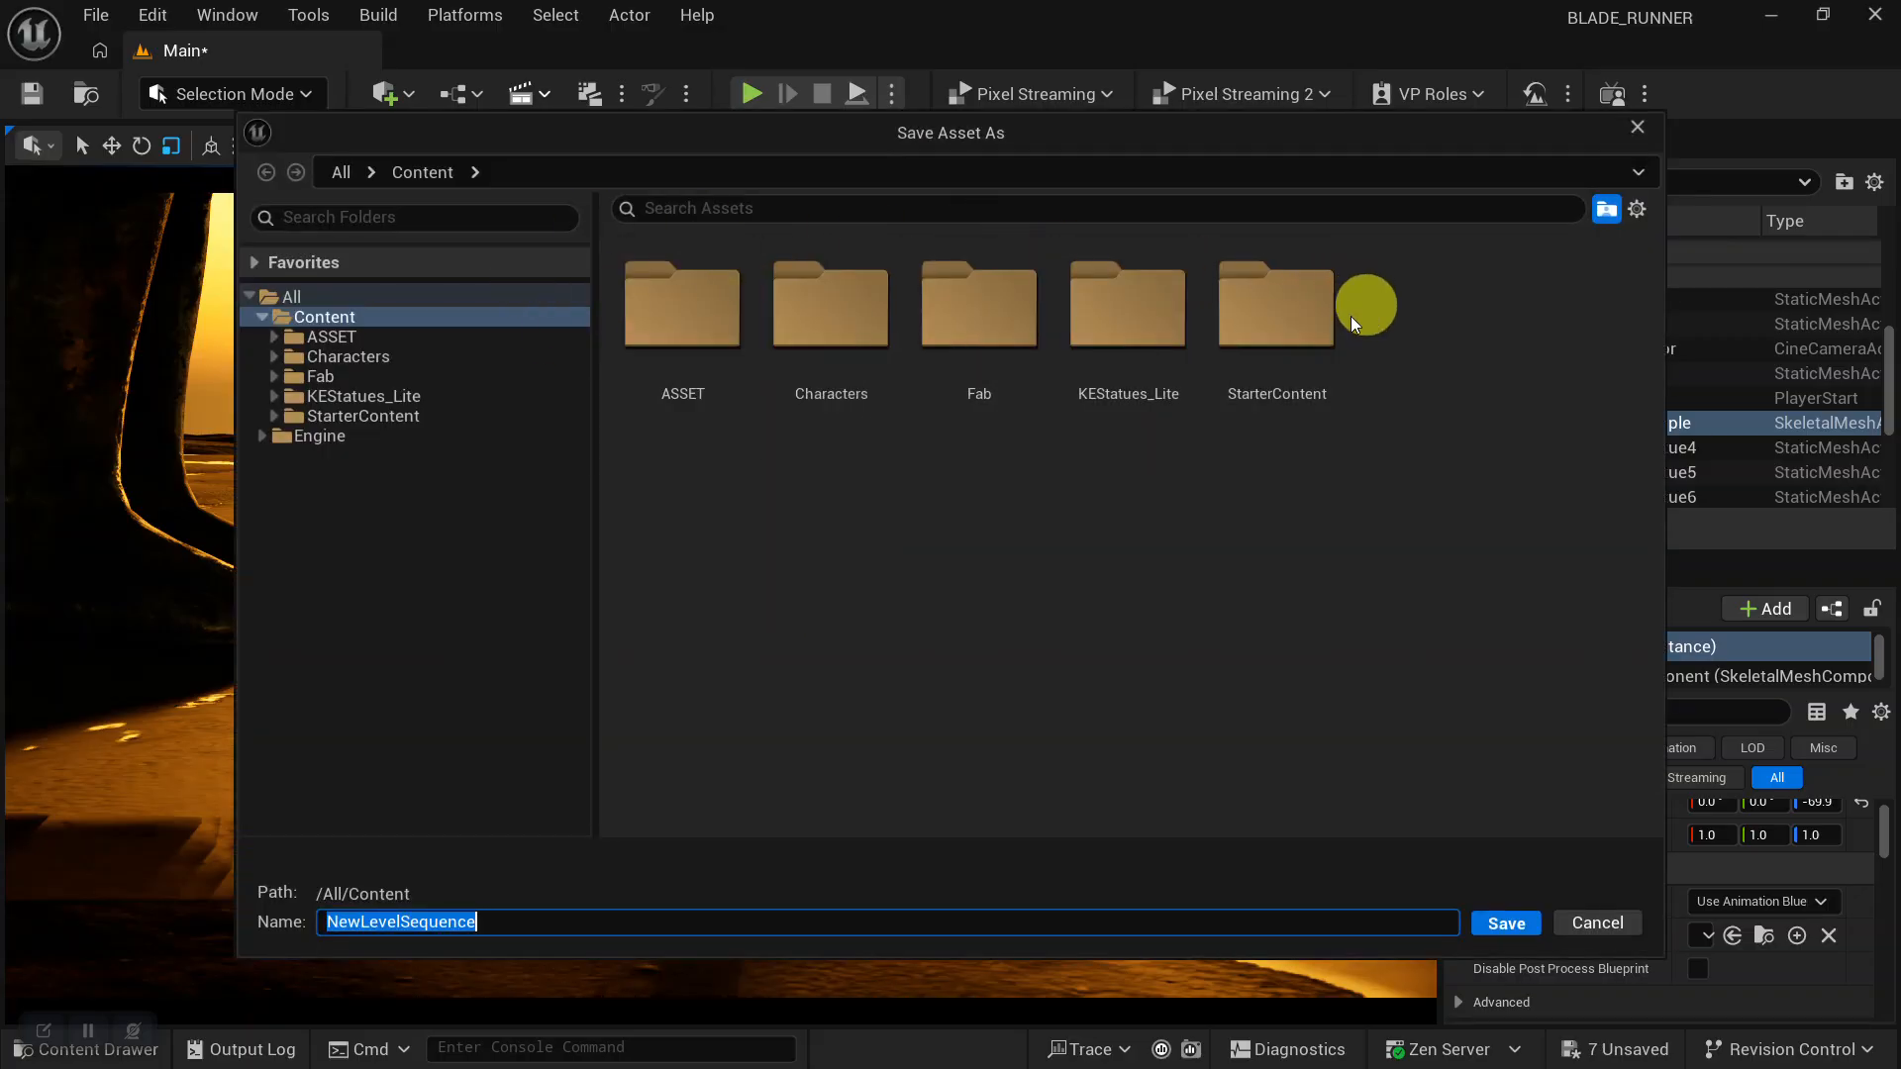
right_click(828, 565)
left_click(903, 618)
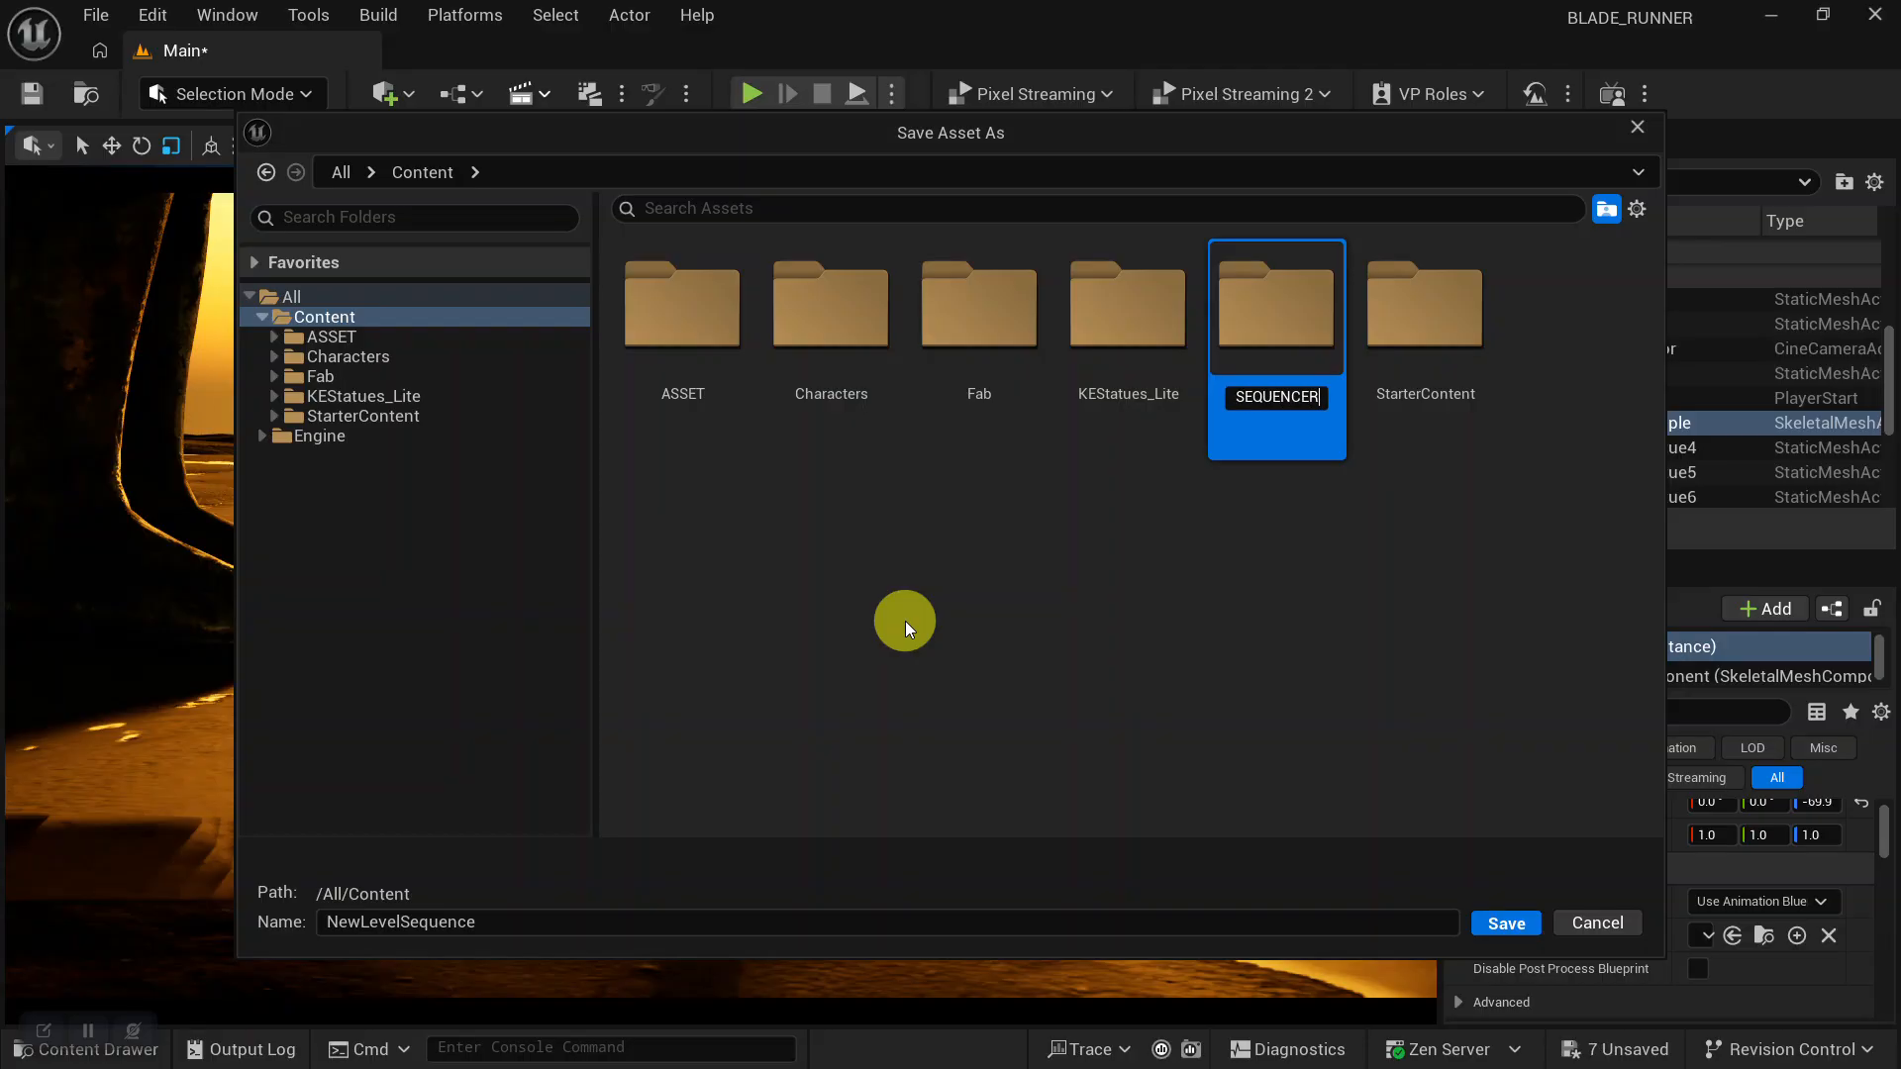
key("Return")
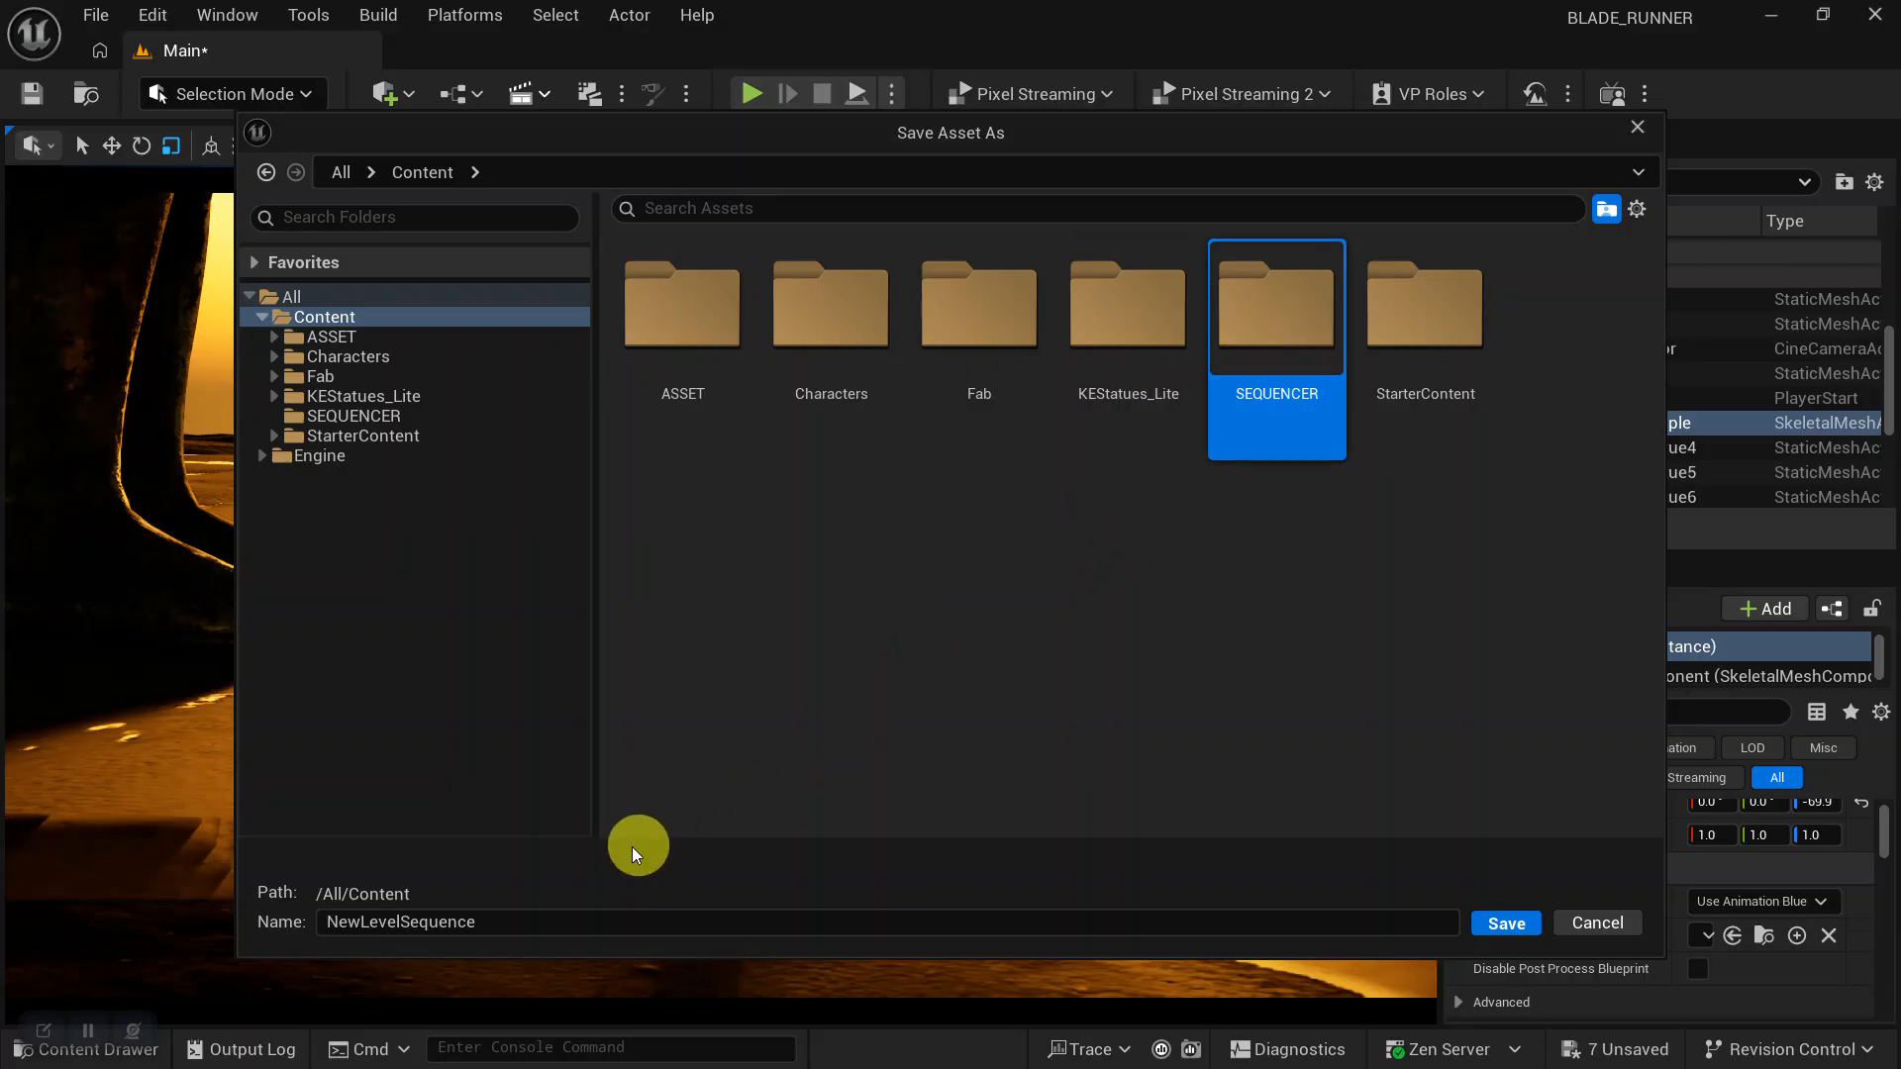
double_click(1265, 351)
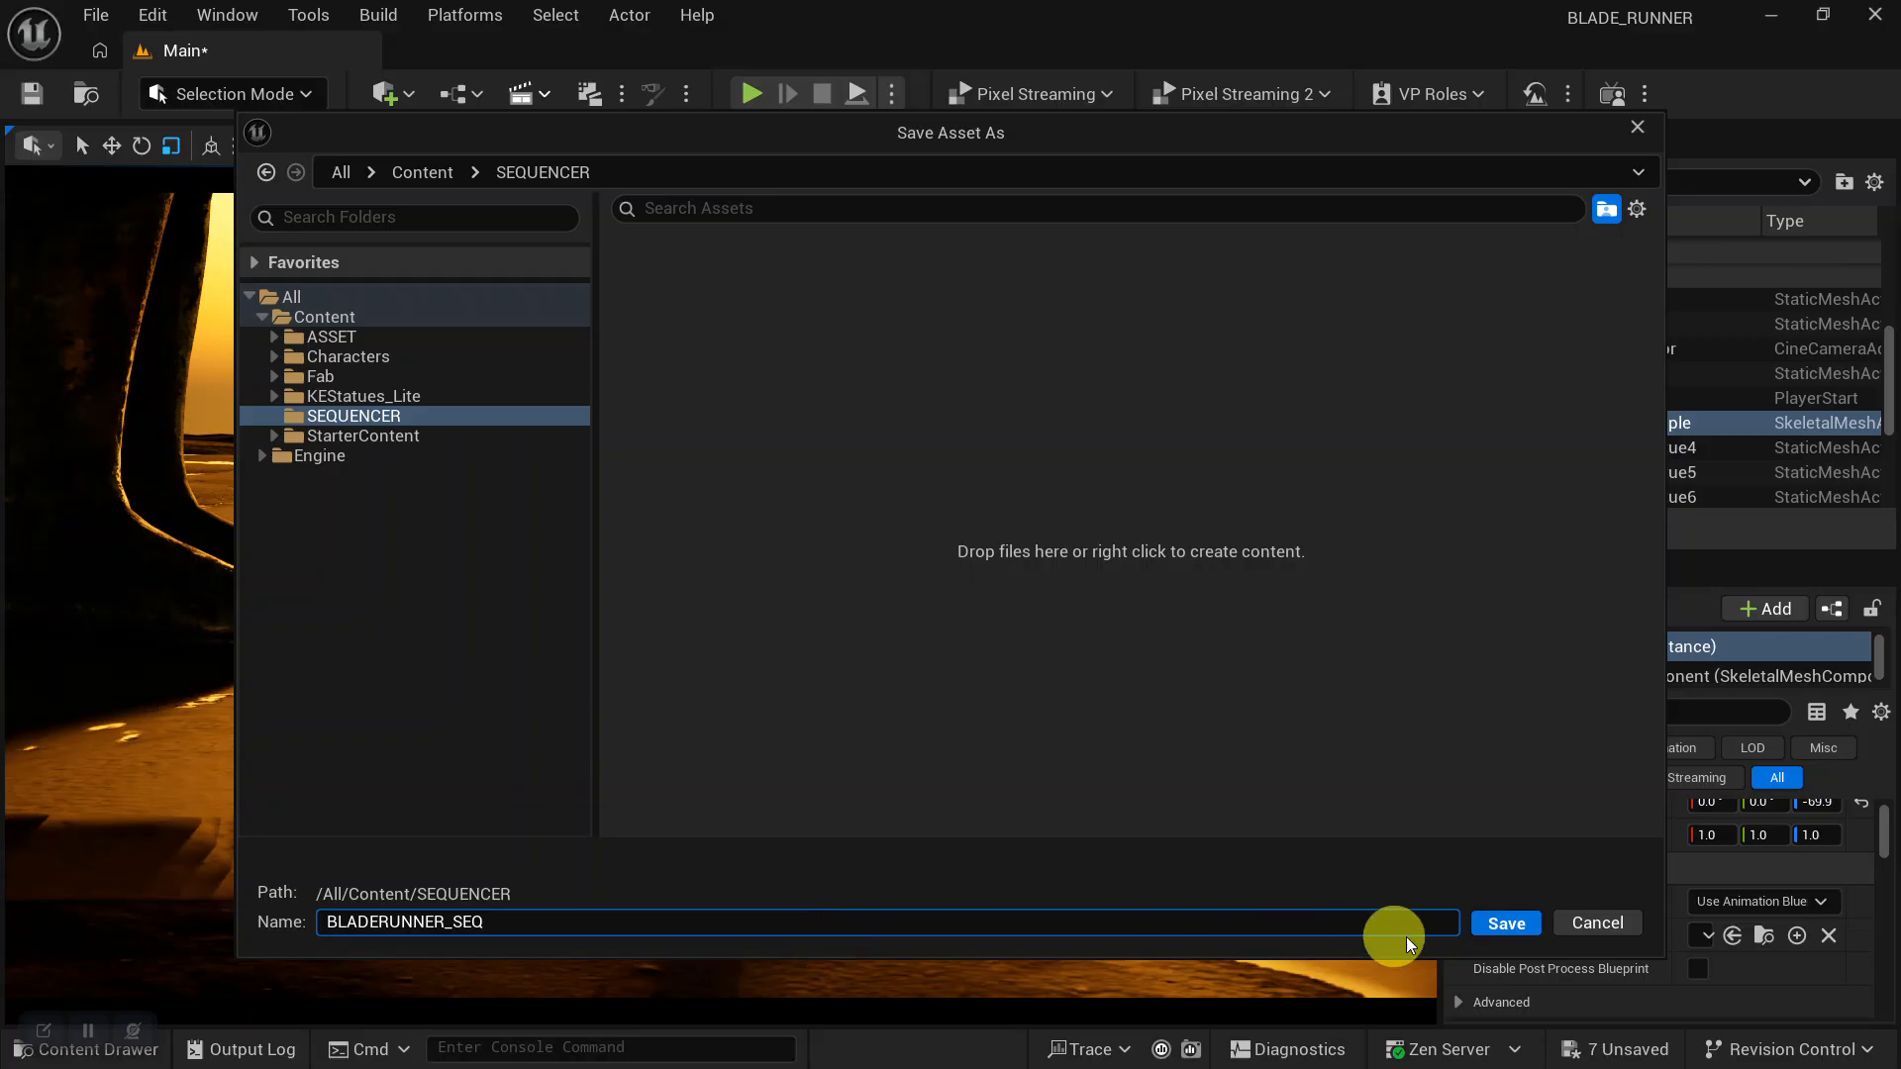
left_click(1505, 929)
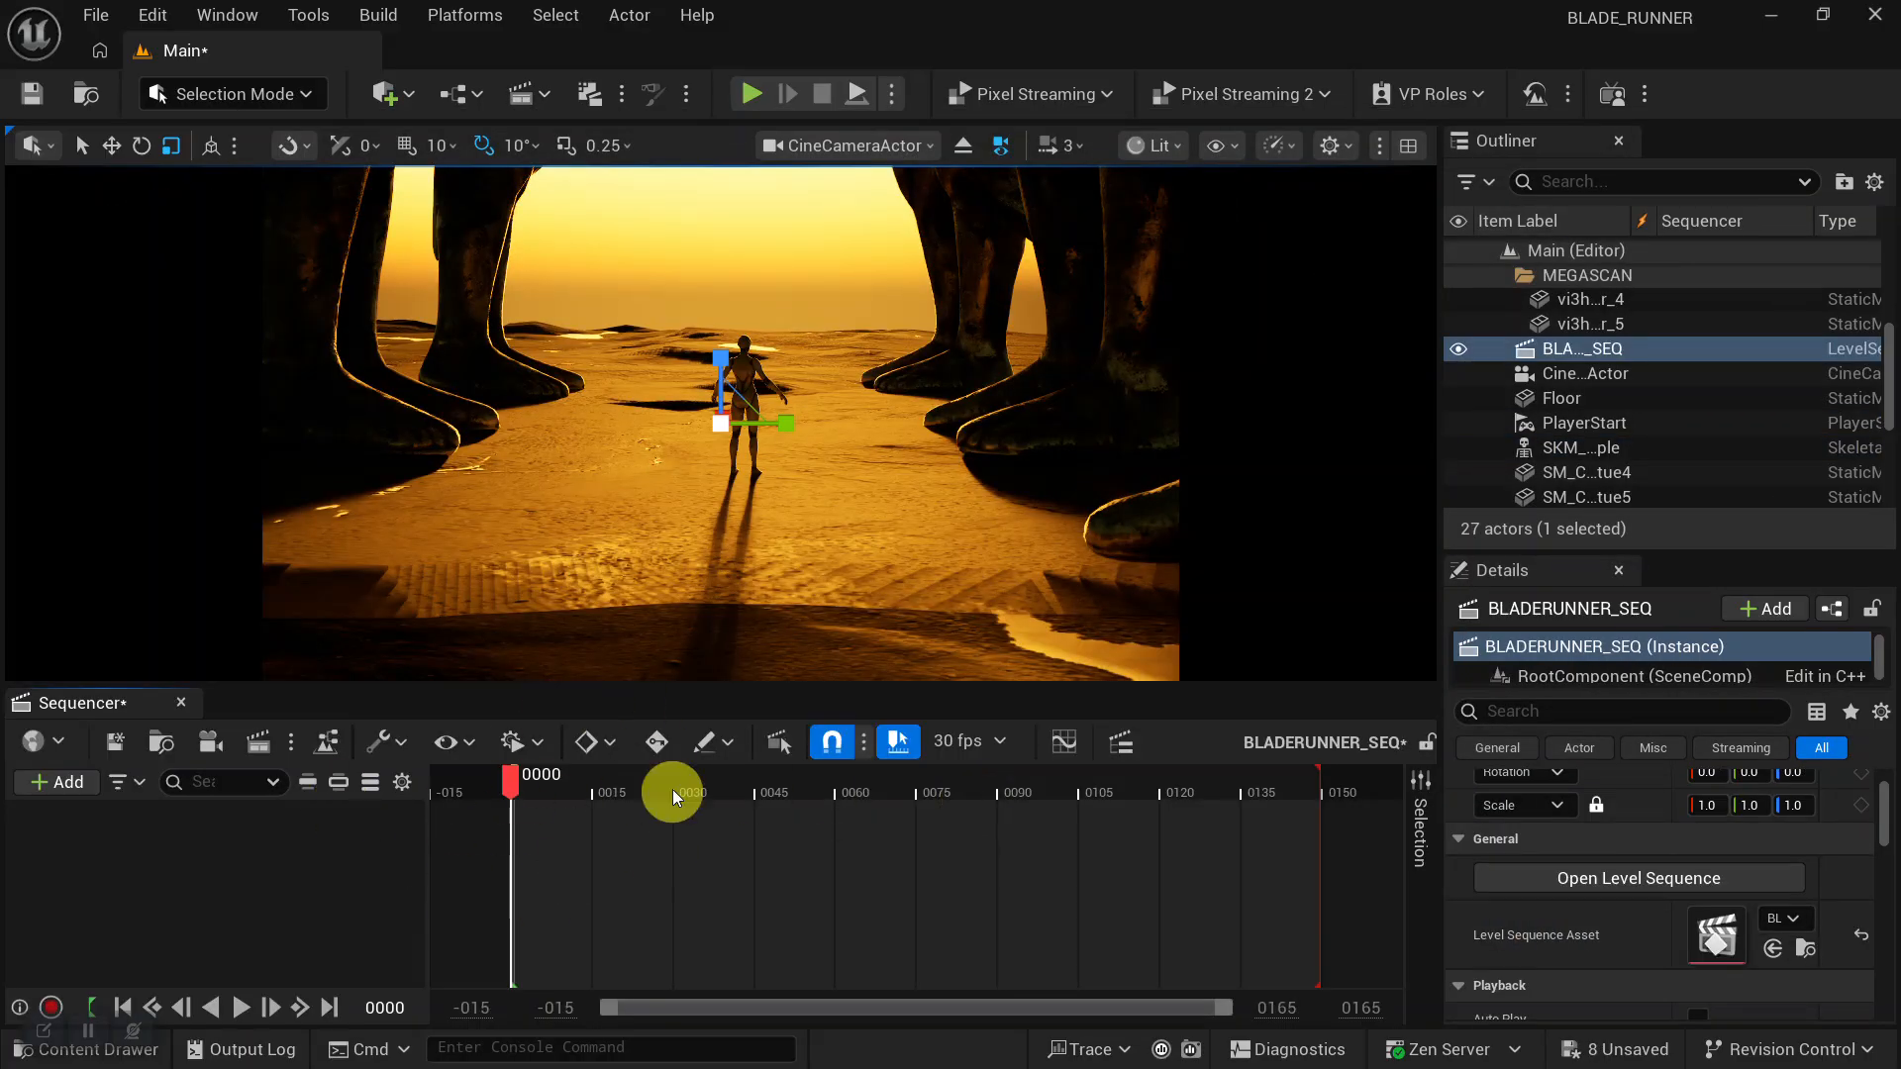
Add CineCameraActor from the level to the BLADERUNNER_SEQ sequence.
left_click(1587, 375)
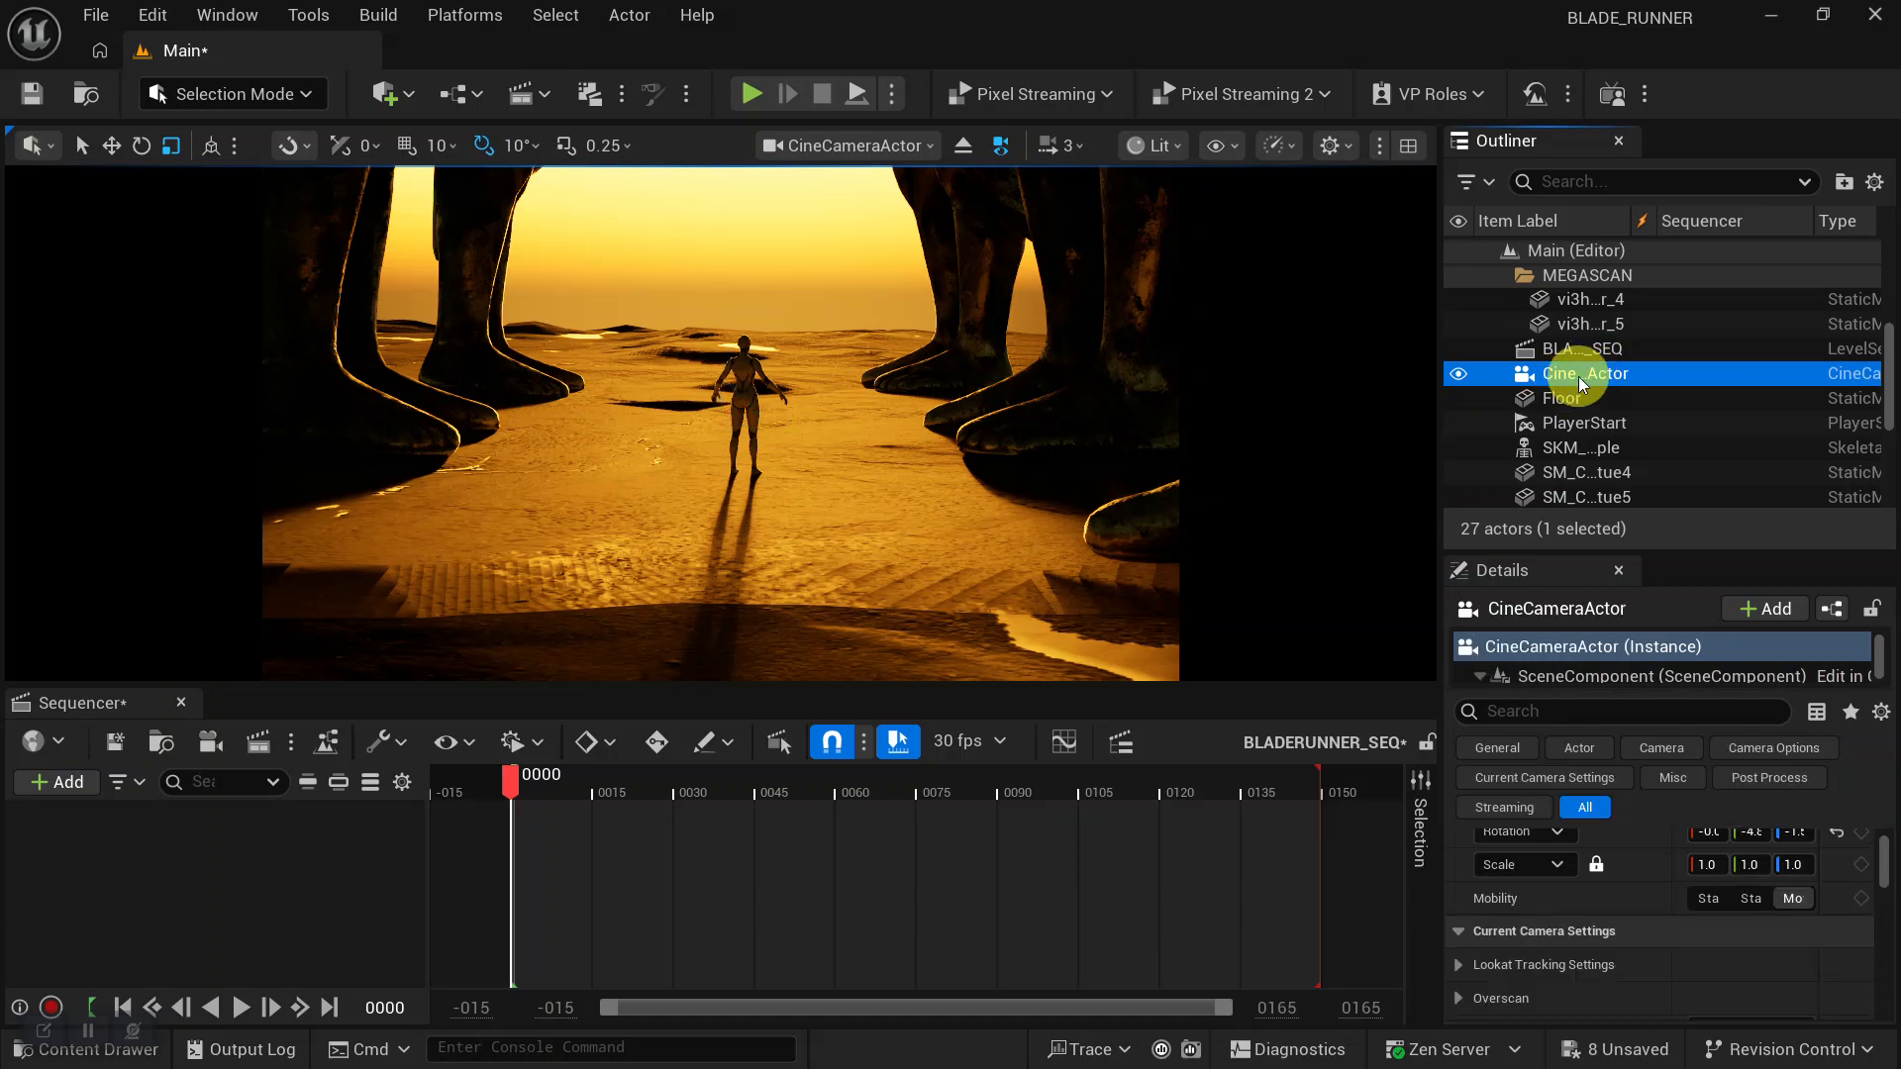
left_click_drag(1578, 375, 596, 681)
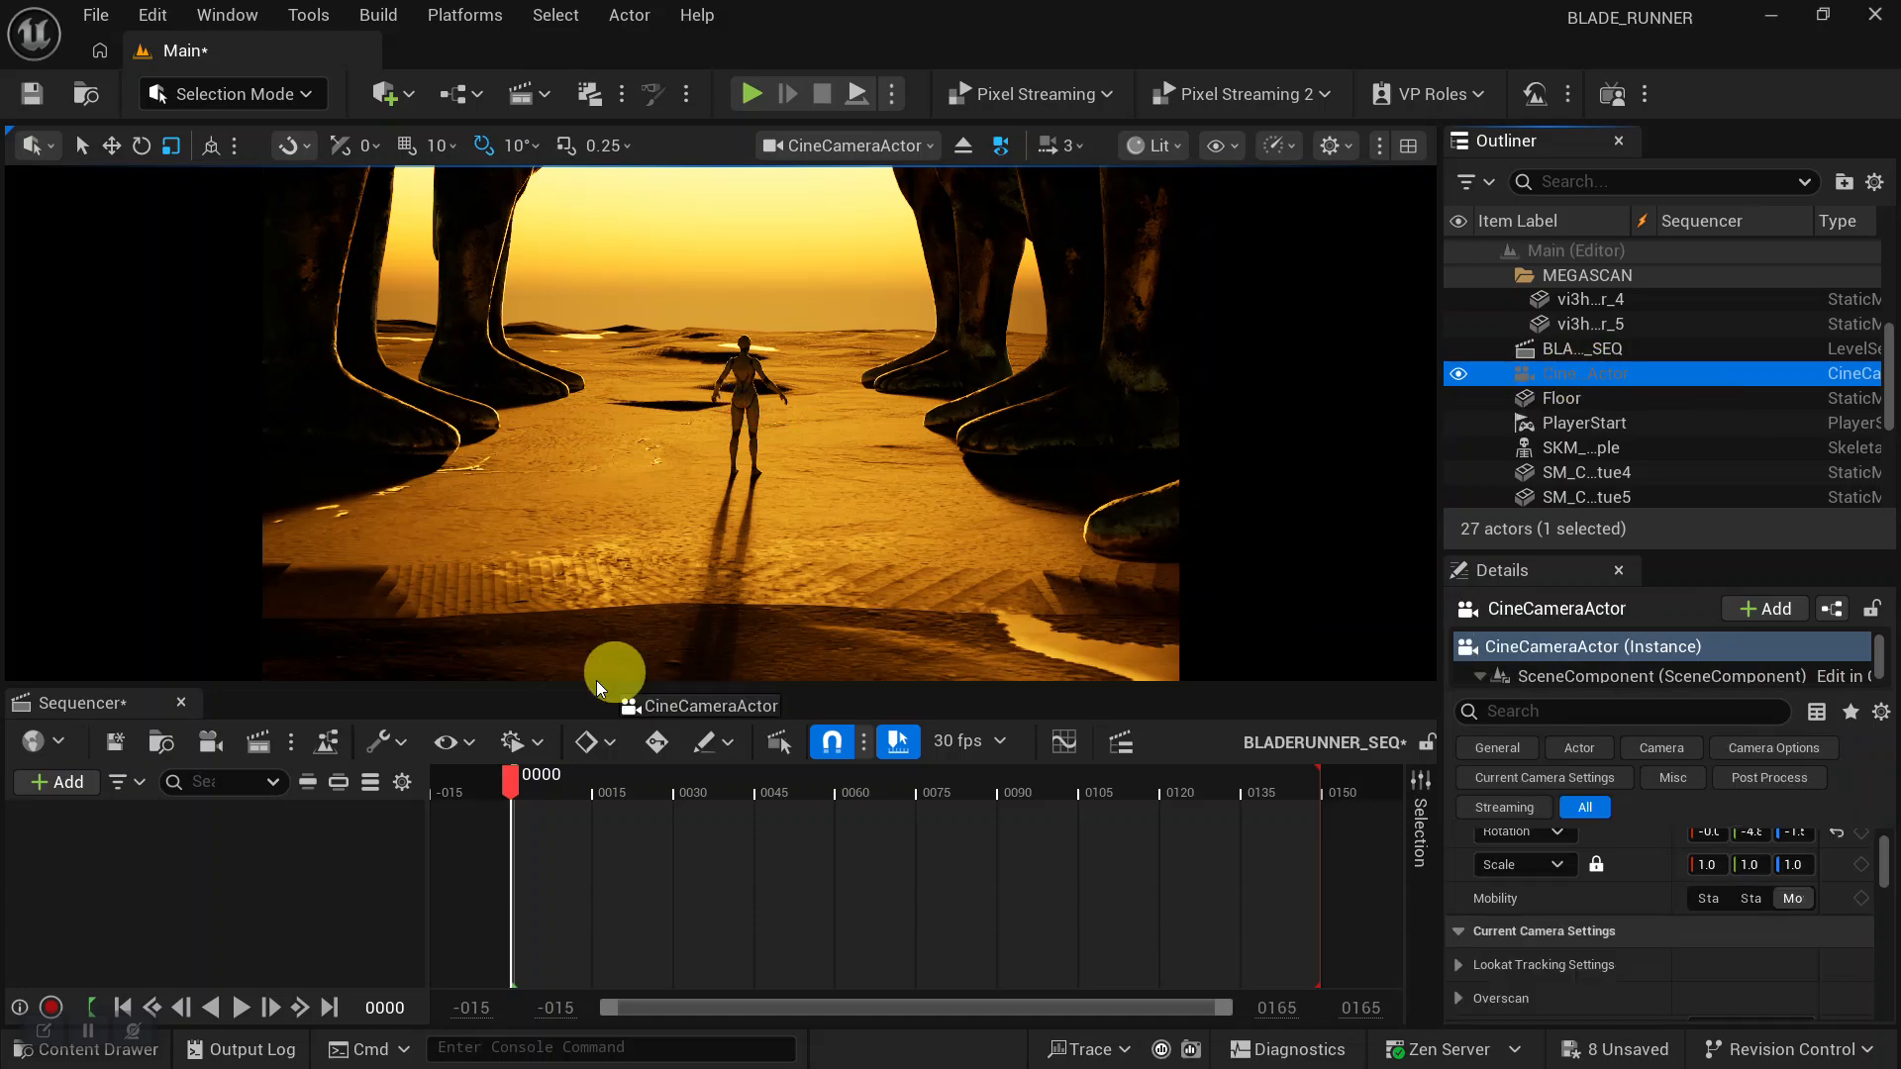
mouse_move(206, 861)
left_mouse_down()
mouse_move(183, 875)
mouse_move(210, 871)
left_mouse_up()
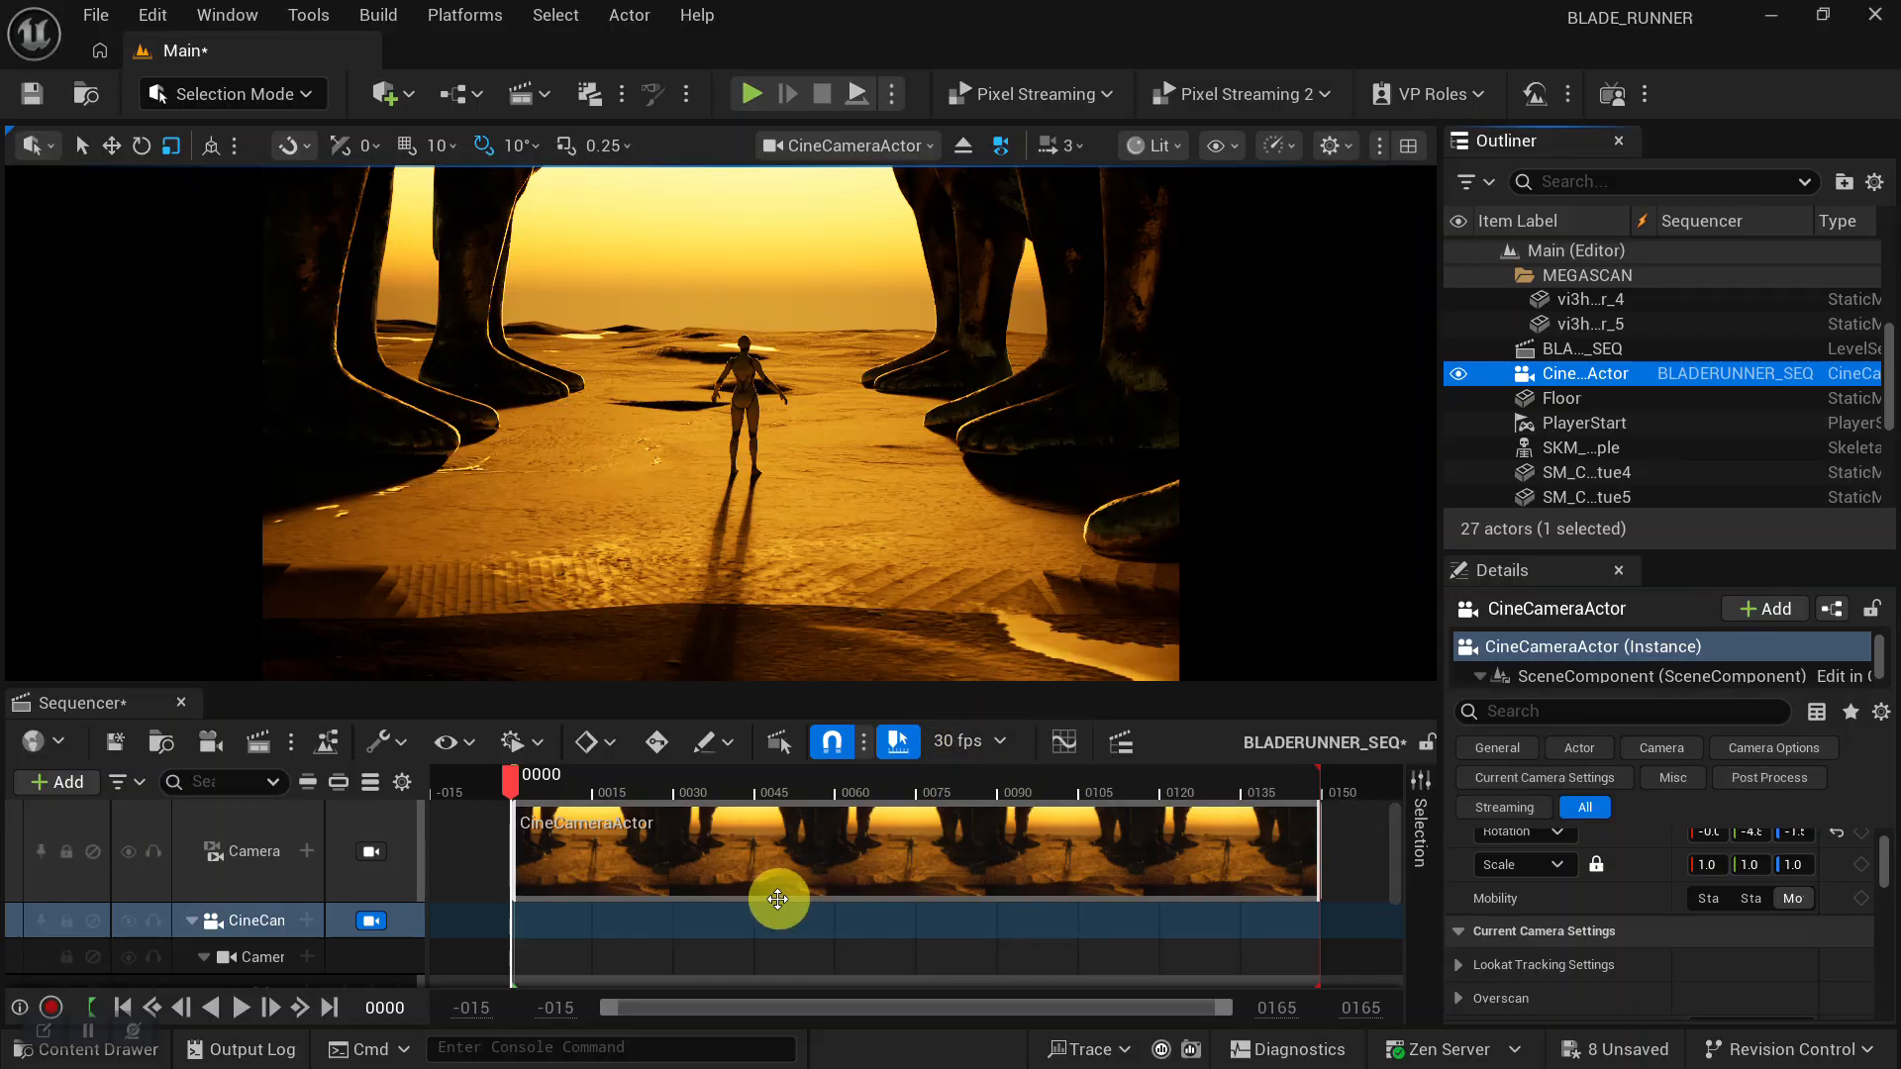
Set the cine camera's filmback to 16:9 DSLR and move the camera closer to reframe the mannequin.
mouse_move(904, 454)
left_mouse_down("alt")
mouse_move(1001, 407)
mouse_move(866, 449)
mouse_move(931, 439)
left_mouse_up("alt")
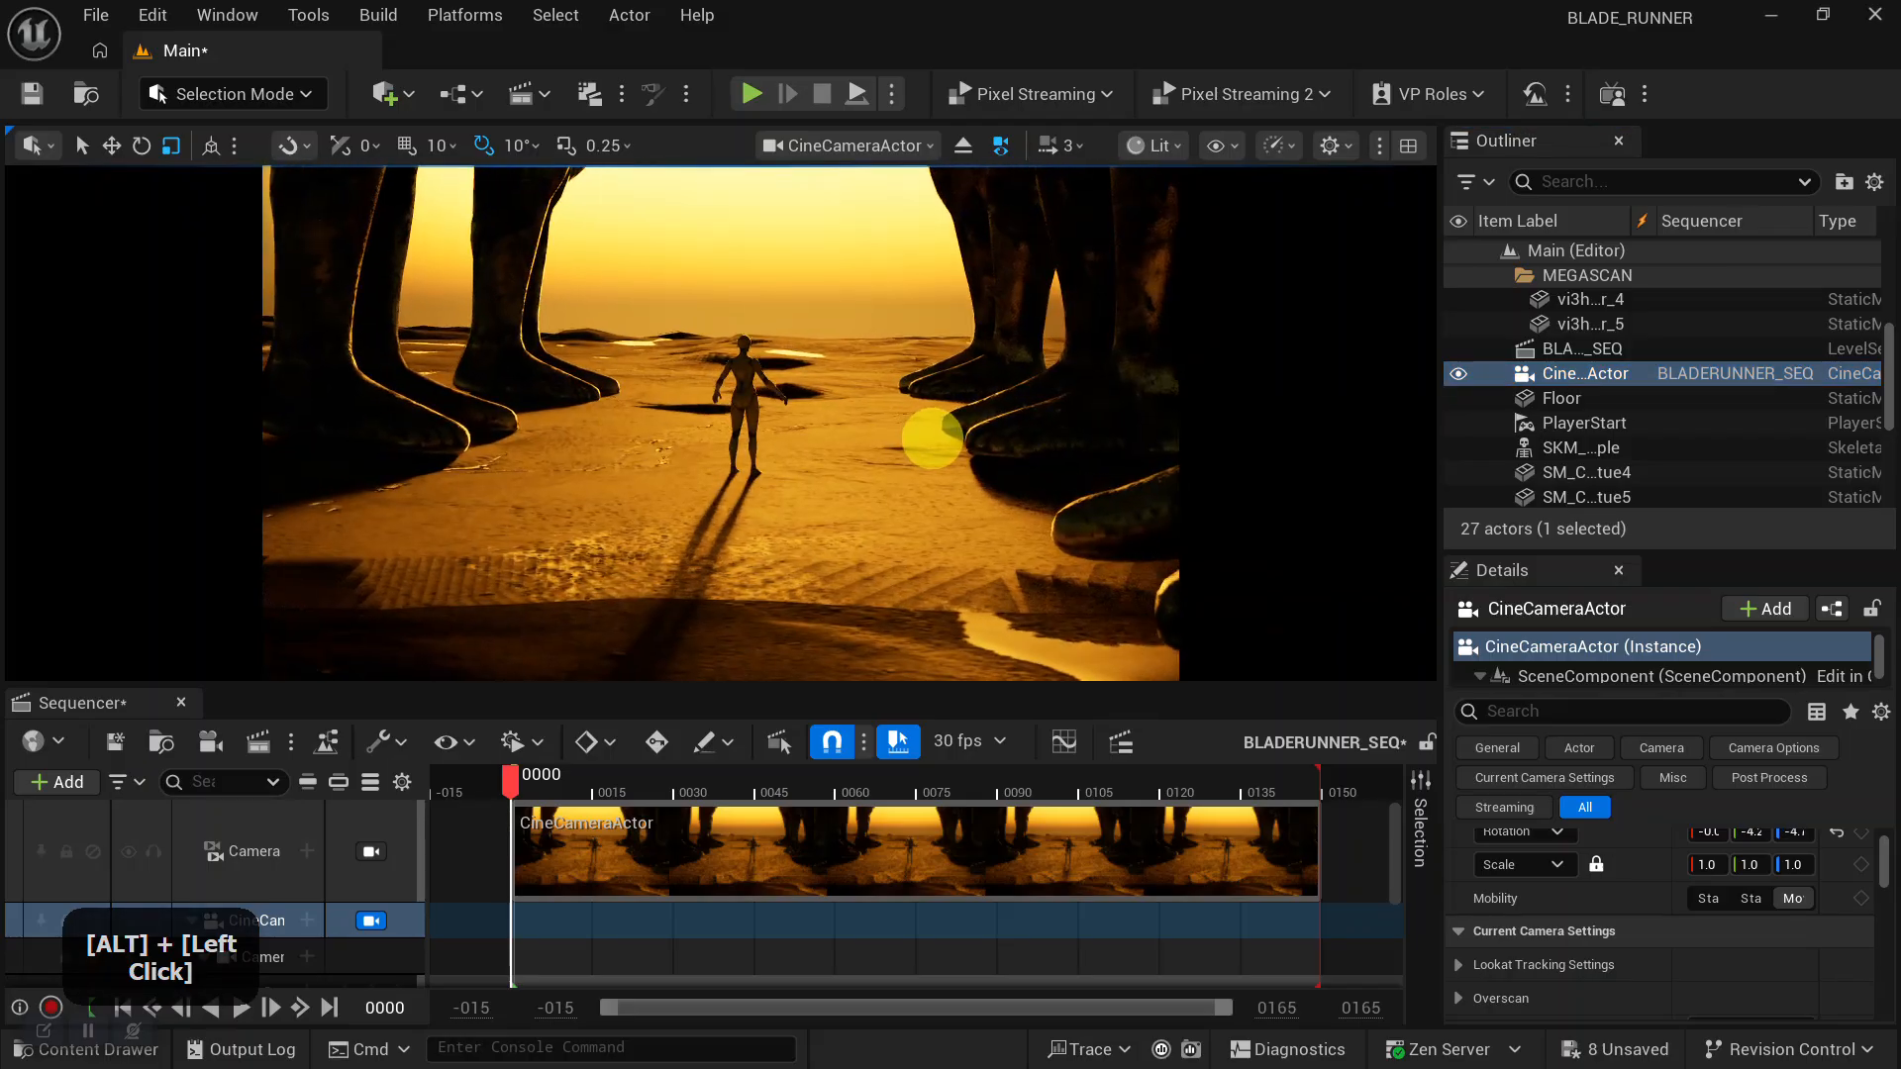
scroll(1620, 905, "down", 2)
scroll(1620, 905, "down", 1)
scroll(1614, 917, "down", 1)
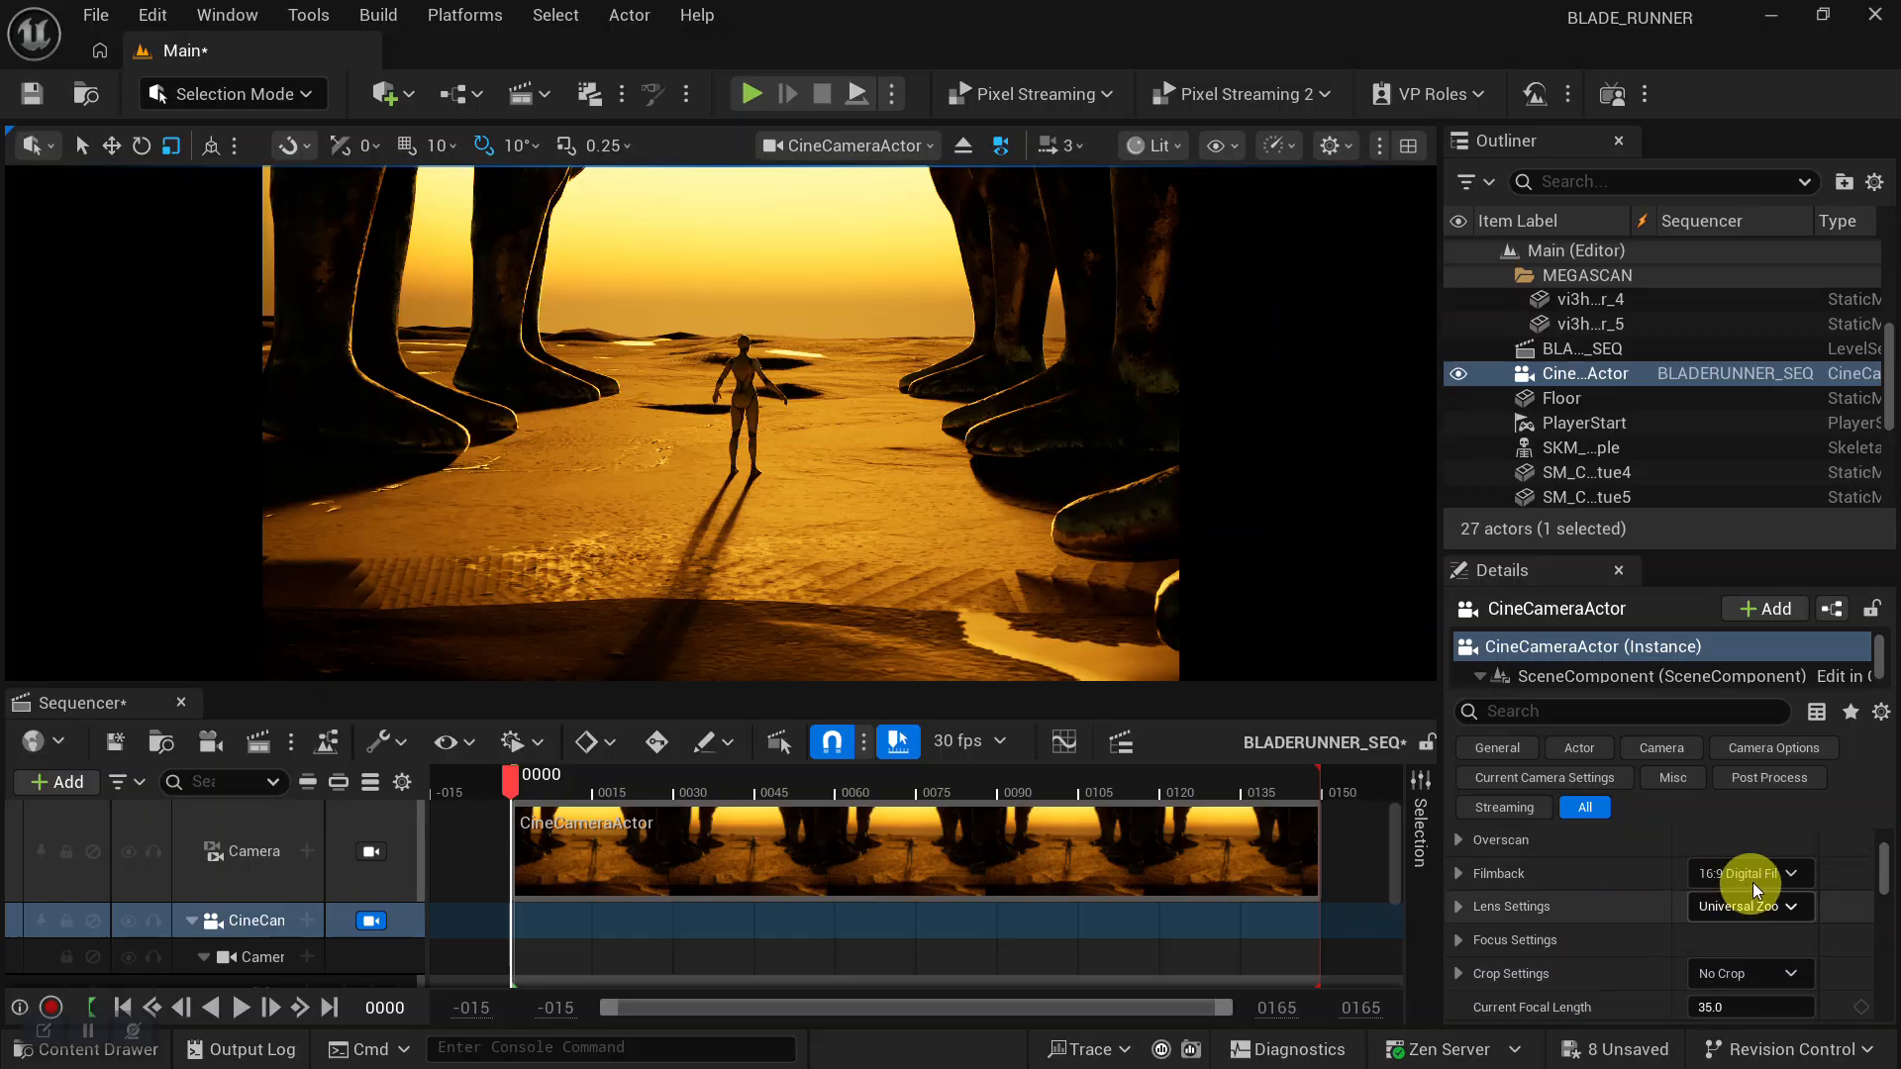
left_click(1750, 883)
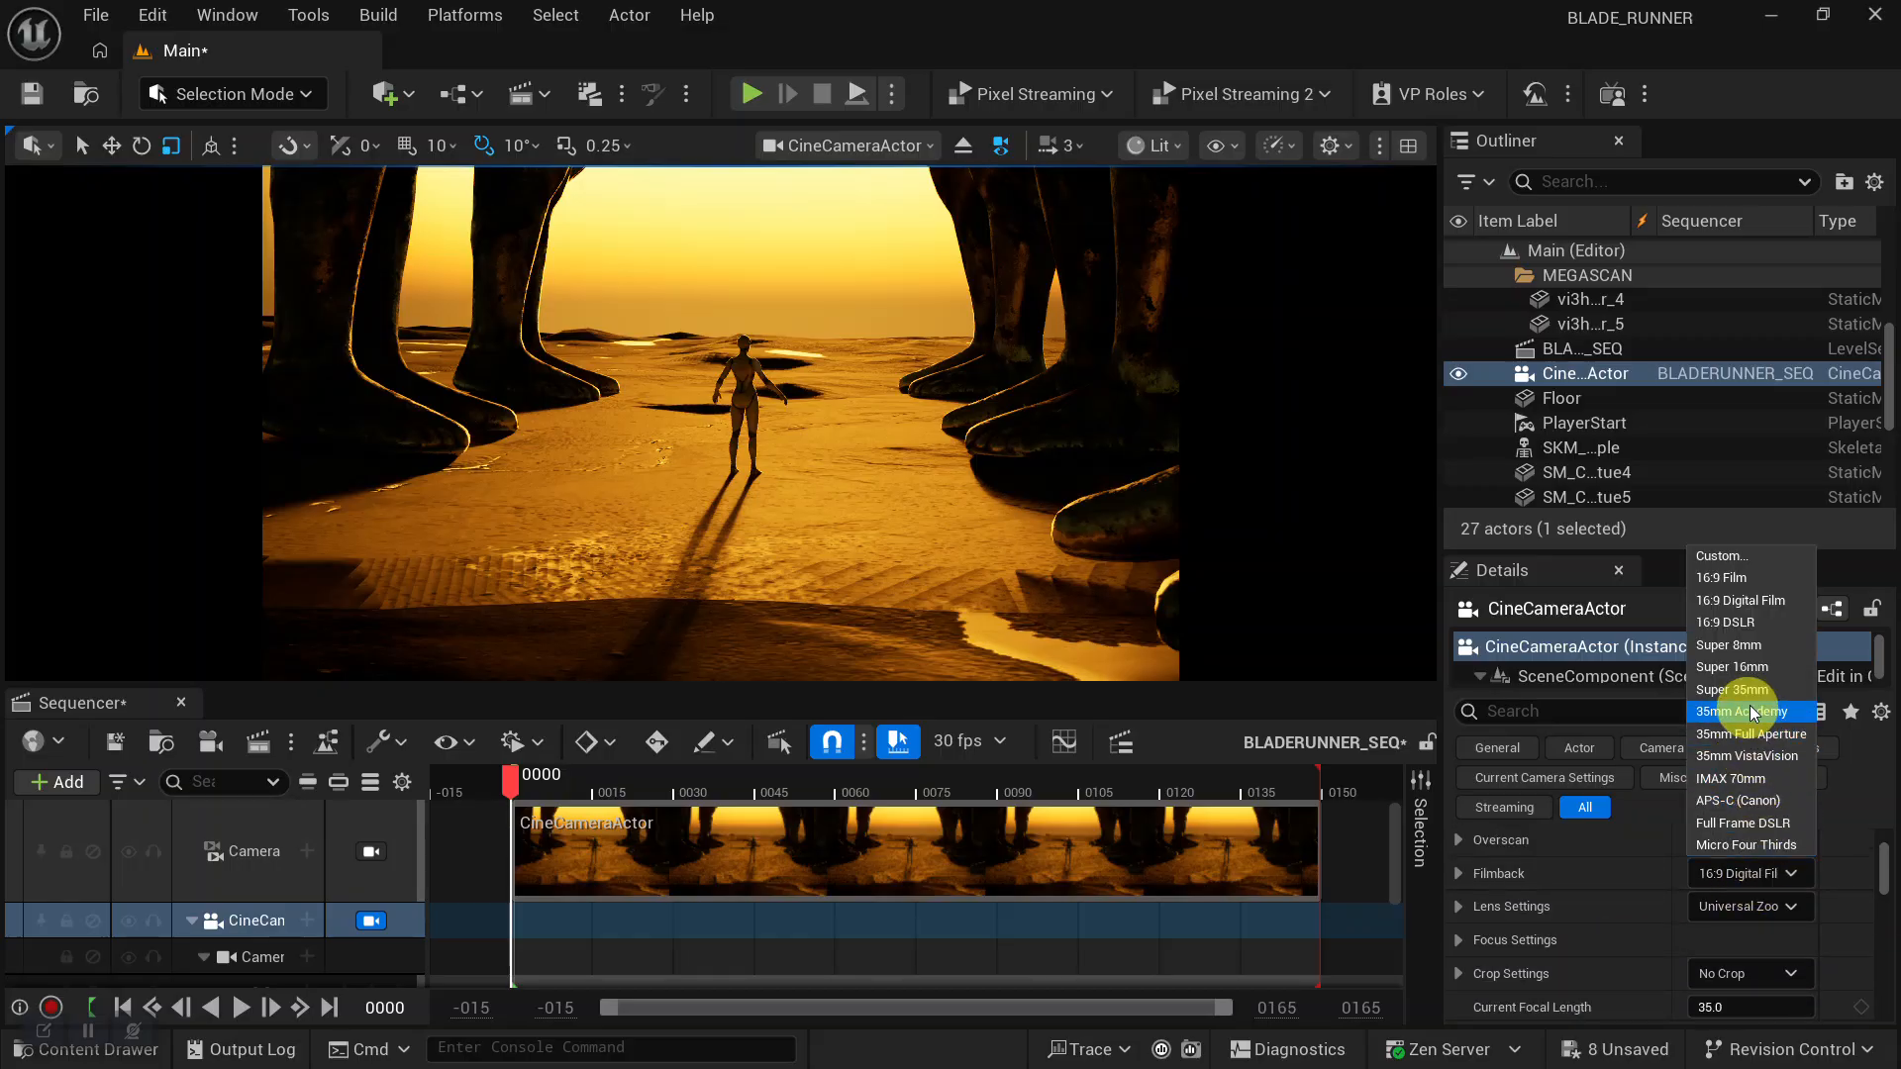
left_click(1755, 628)
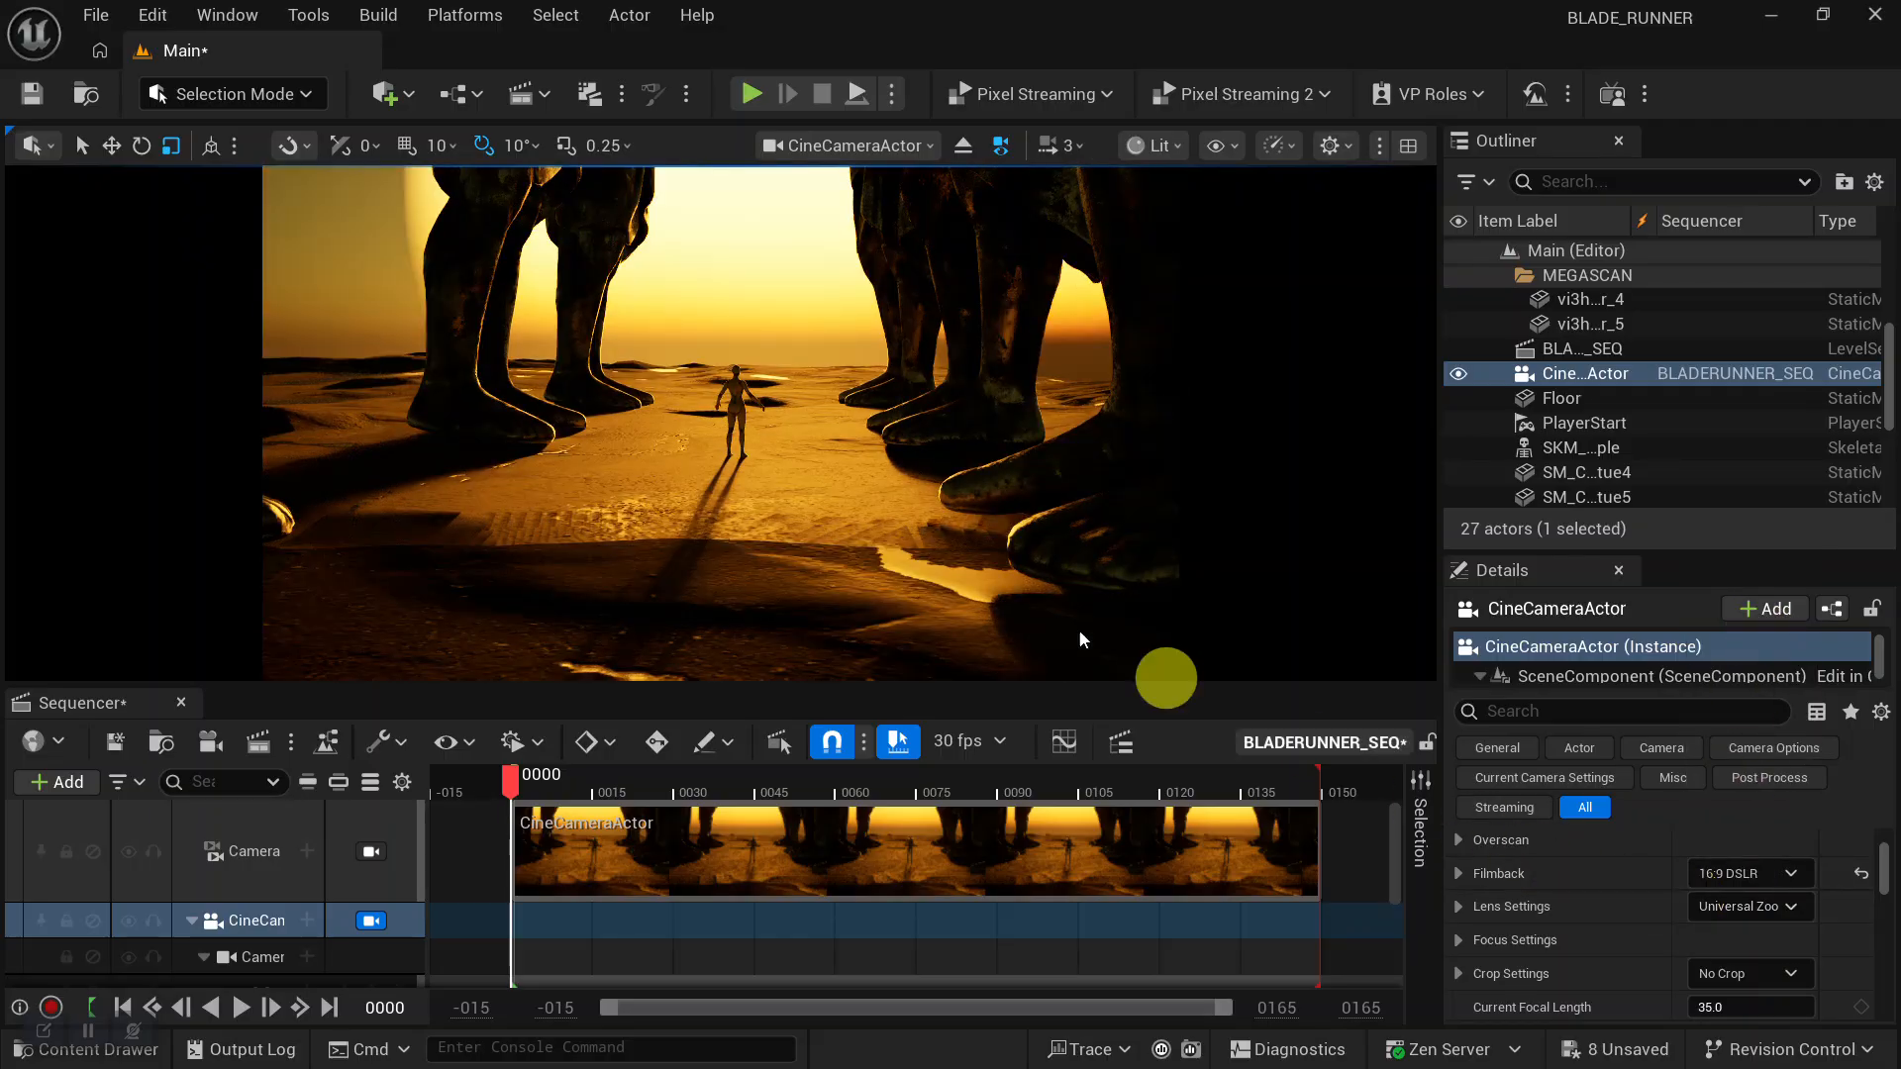
mouse_move(765, 458)
left_mouse_down("alt")
mouse_move(806, 445)
mouse_move(785, 455)
left_mouse_up("alt")
right_click_drag(786, 454, 795, 406, "alt")
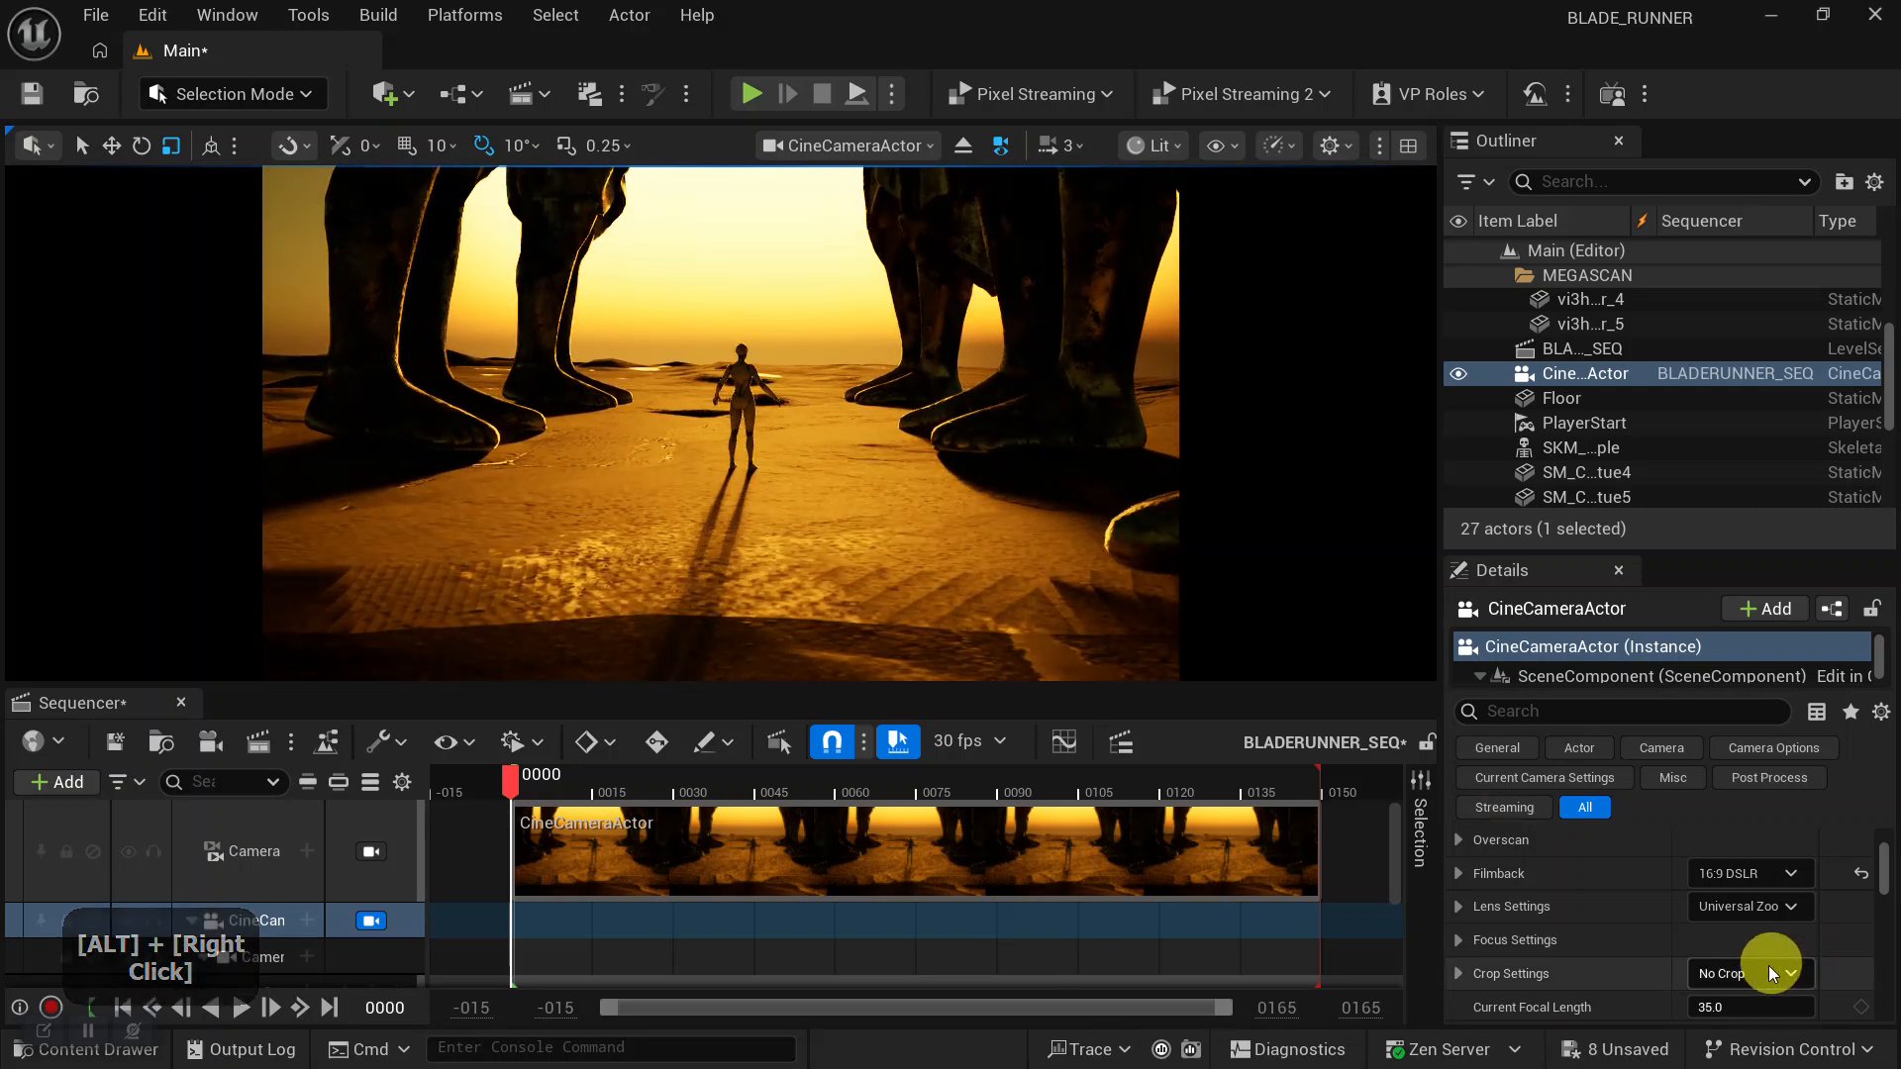
Set the camera's crop to 1.77 (16:9) and adjust the framing on the mannequin between the legs.
left_click(1743, 974)
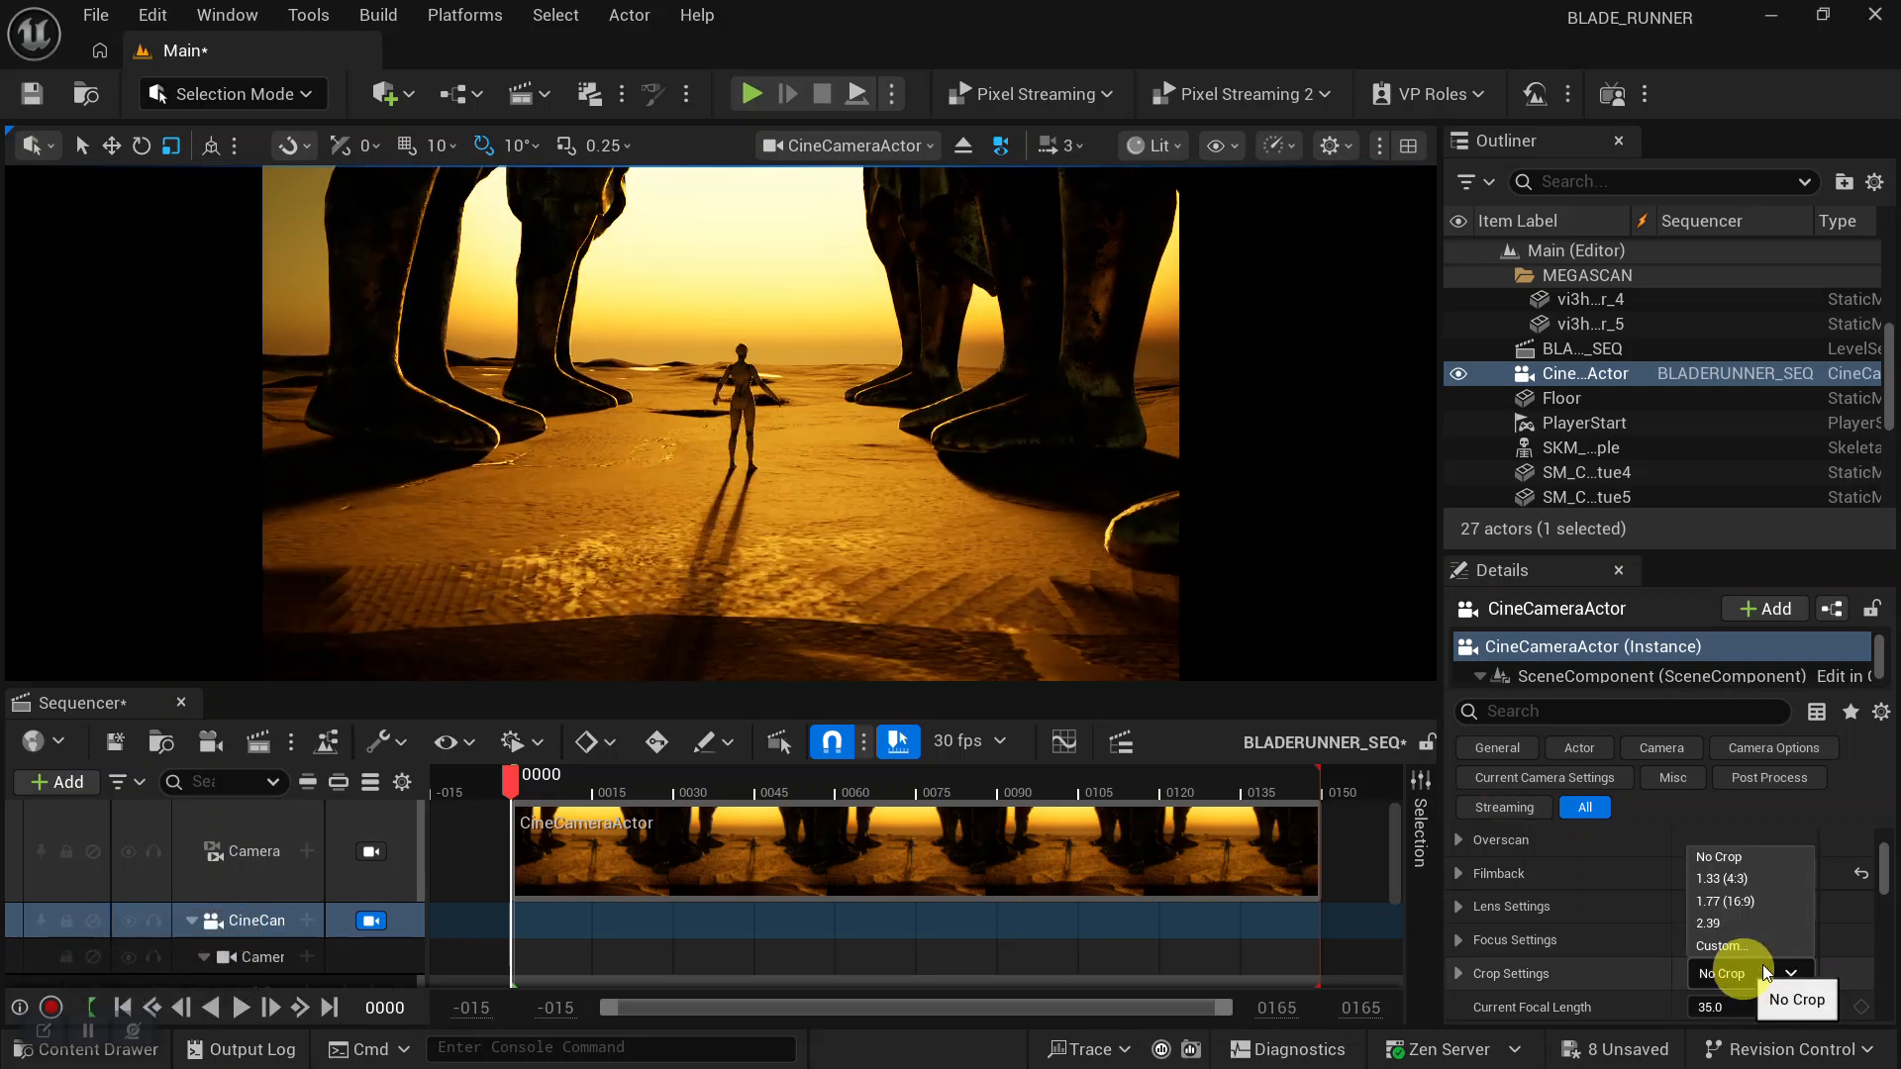
left_click(1766, 899)
right_click_drag(764, 535, 789, 505, "alt")
left_click_drag(789, 505, 842, 500, "alt")
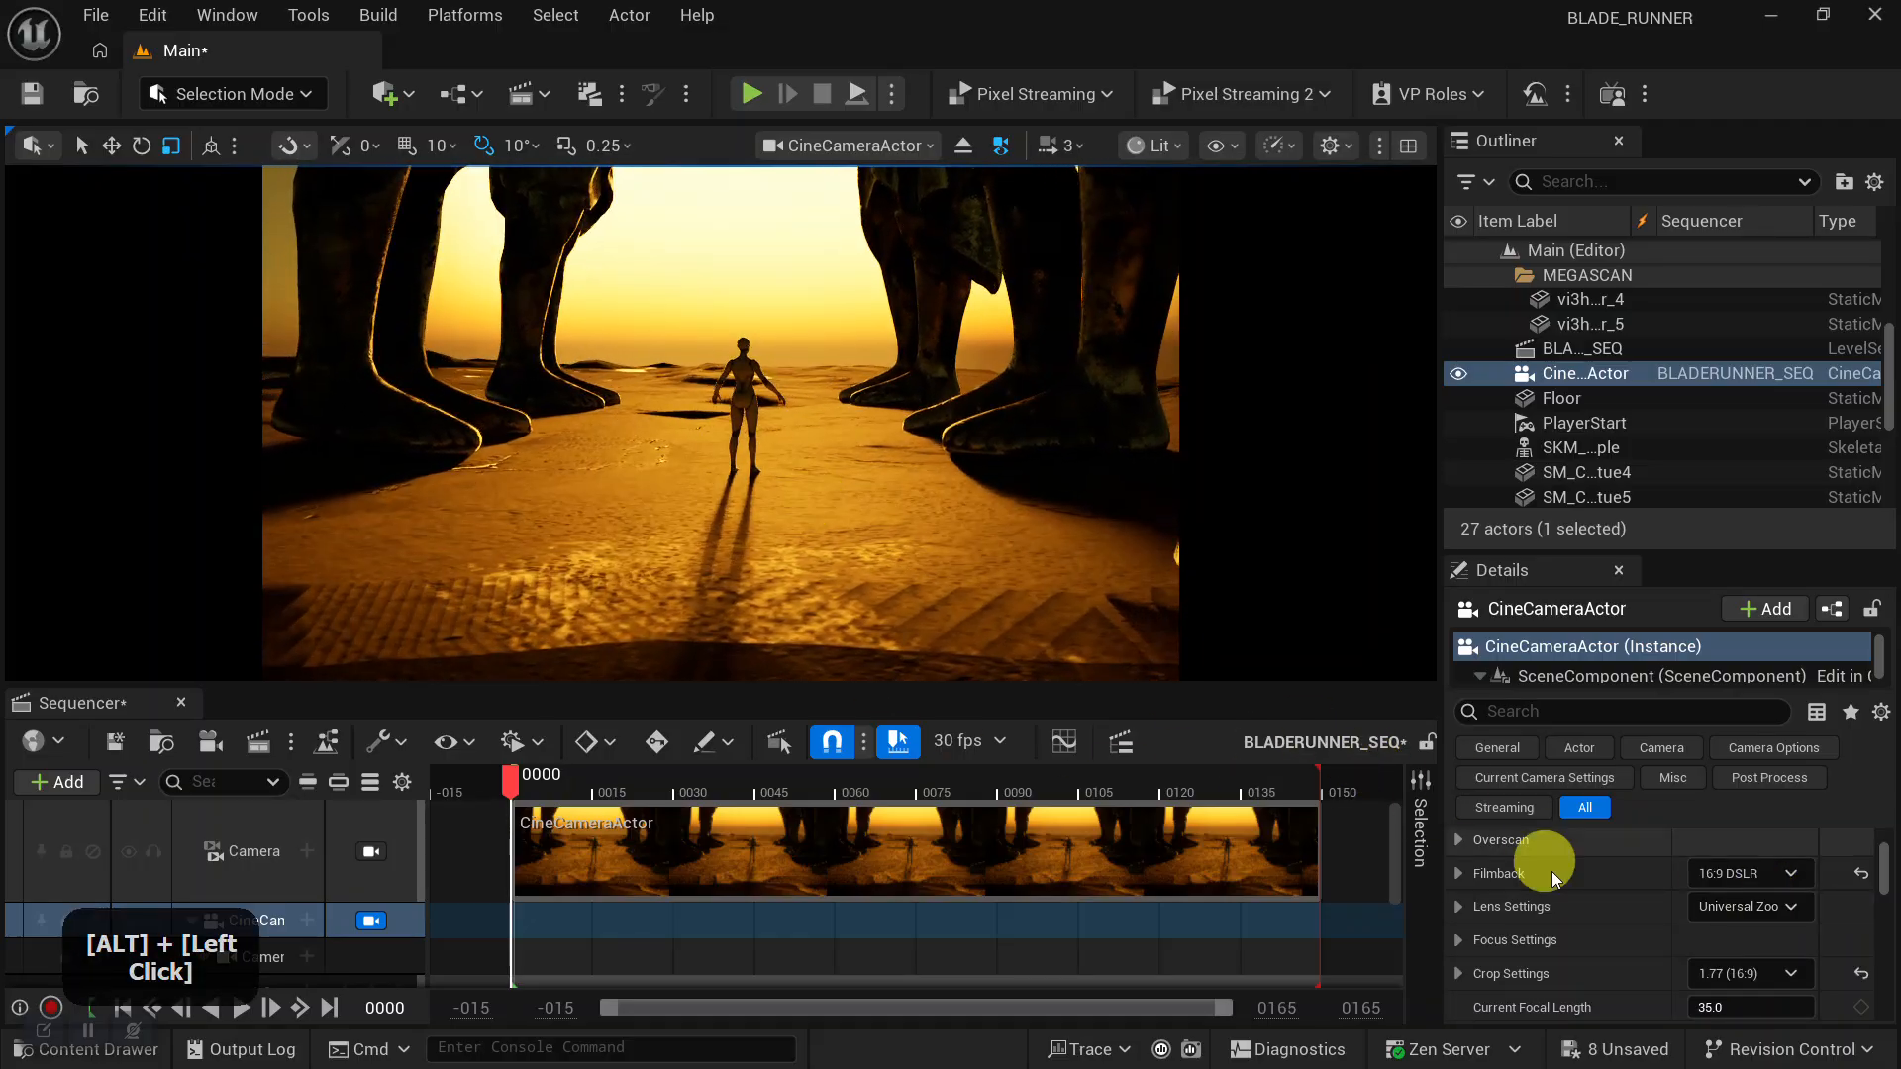
Review the cine camera's focal length, aperture and exposure method settings.
scroll(1626, 936, "down", 3)
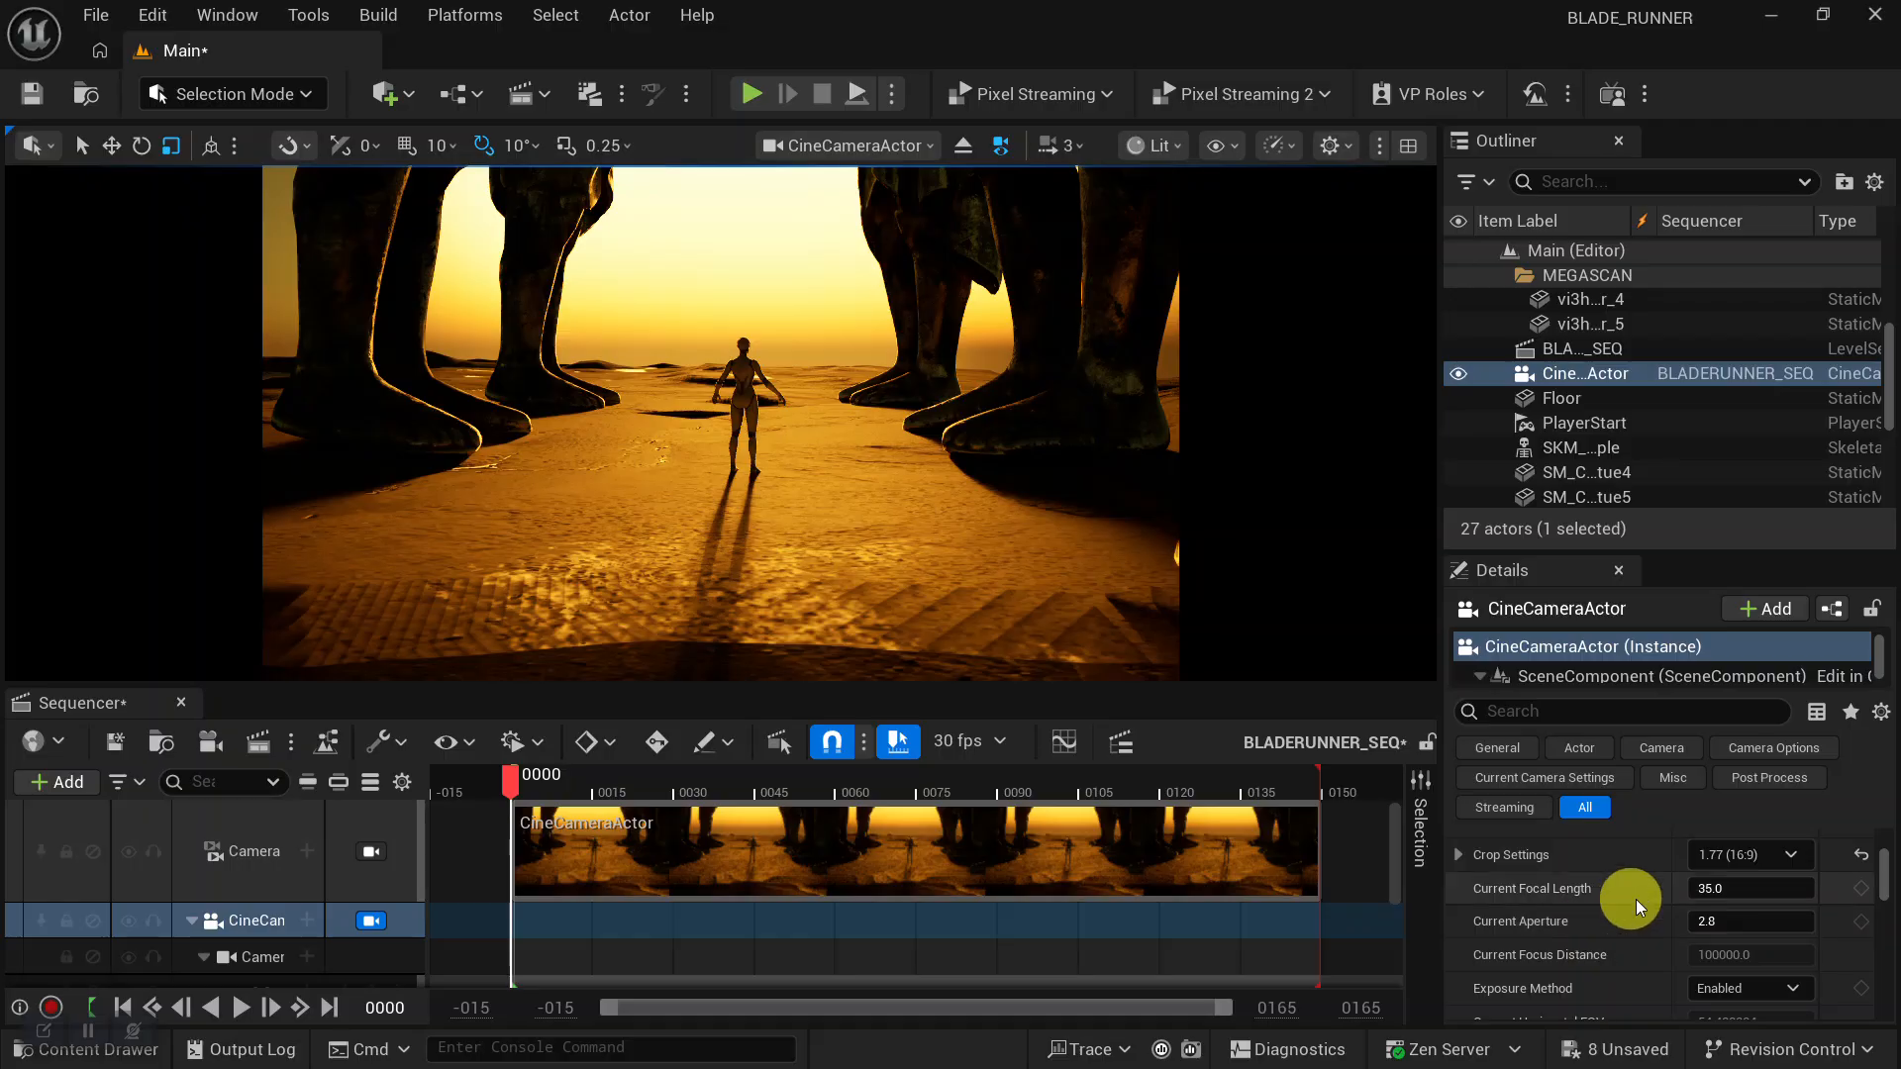
scroll(1636, 921, "down", 4)
scroll(1620, 935, "down", 3)
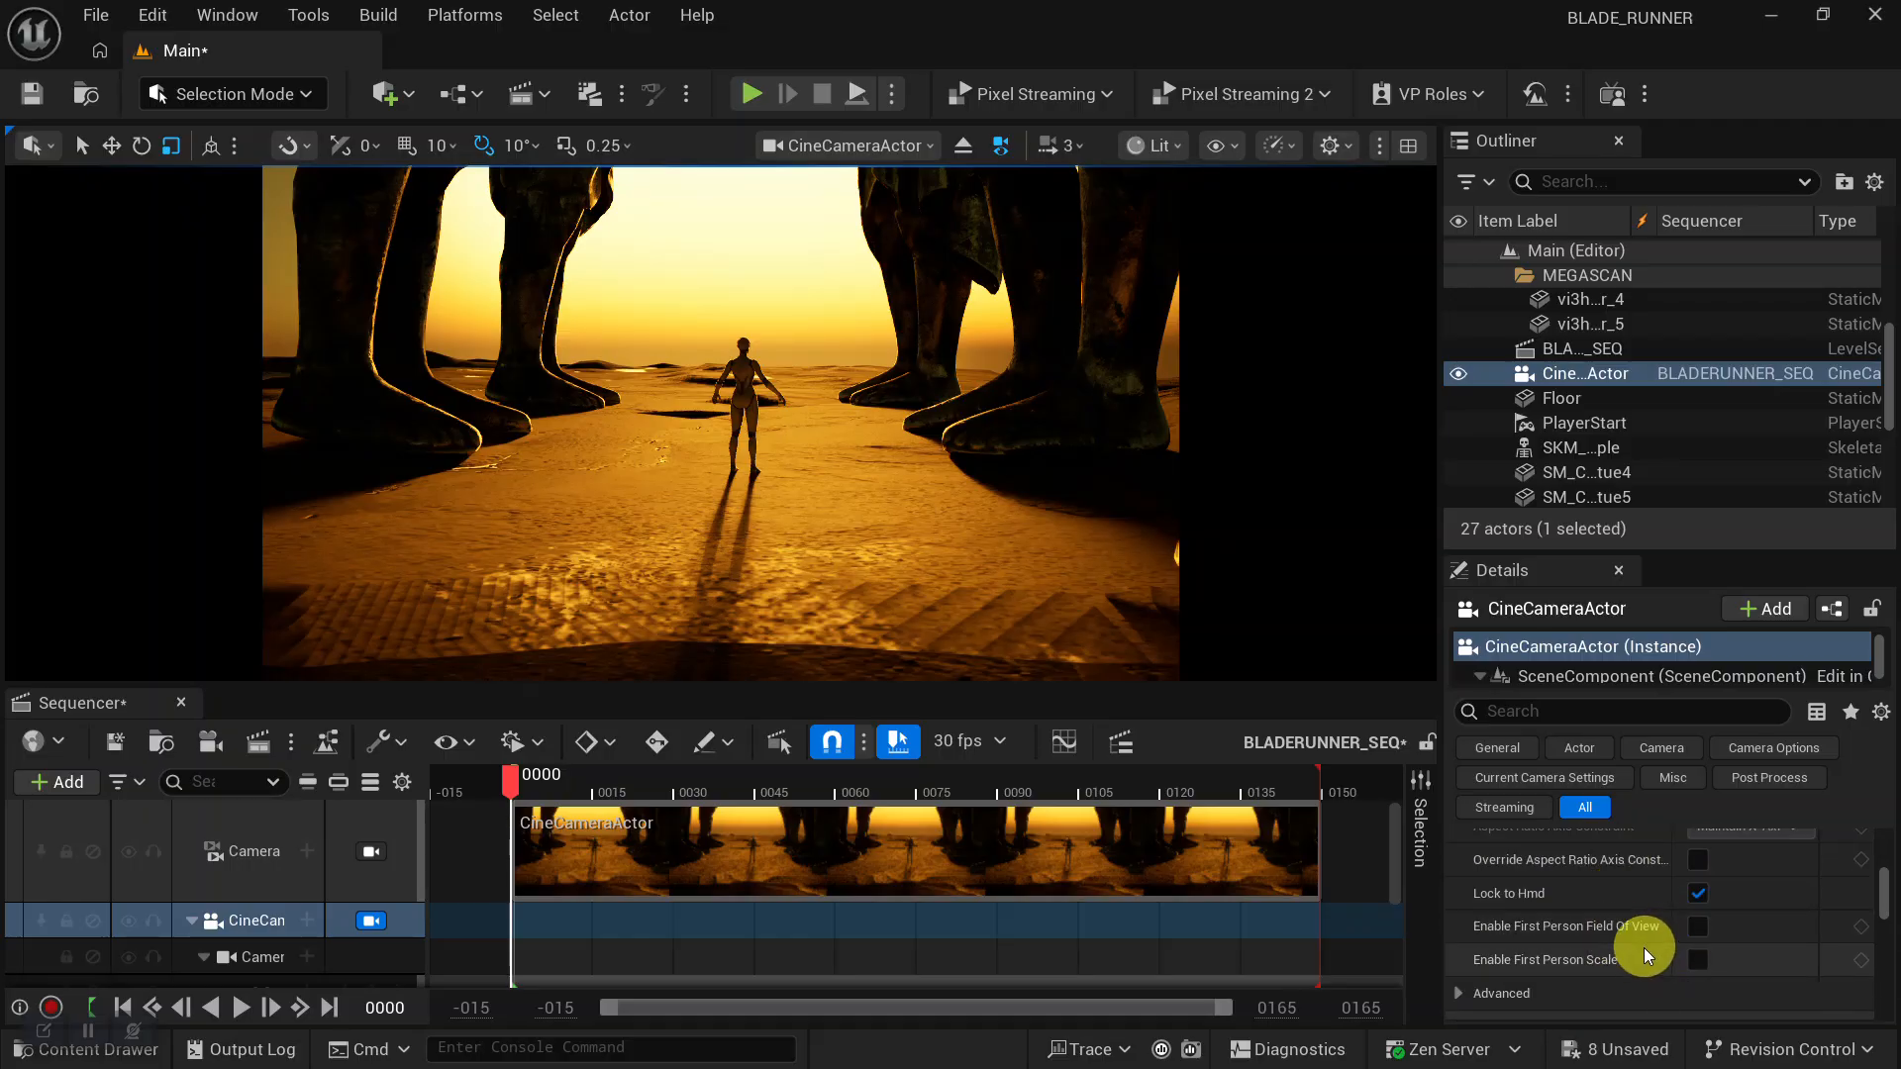
scroll(1642, 947, "up", 3)
scroll(1642, 948, "up", 3)
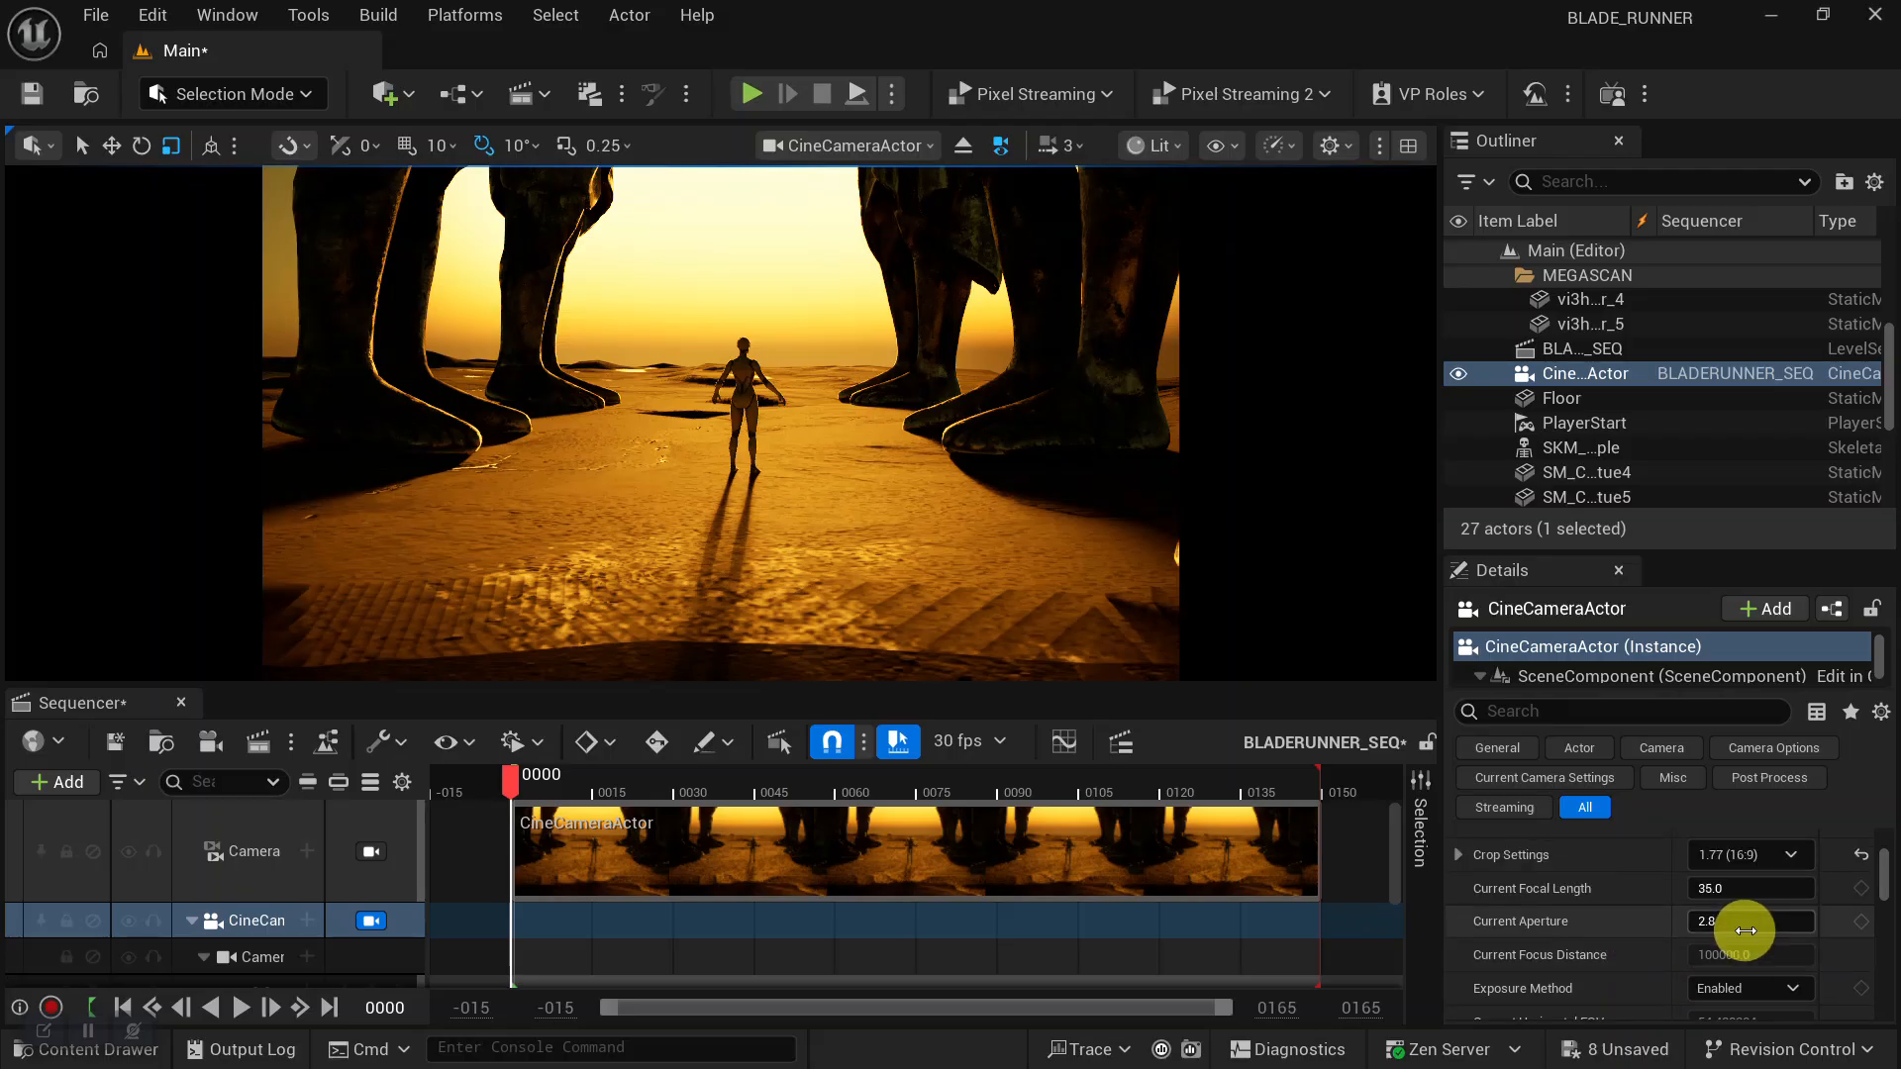
left_click(1725, 988)
left_click(1451, 919)
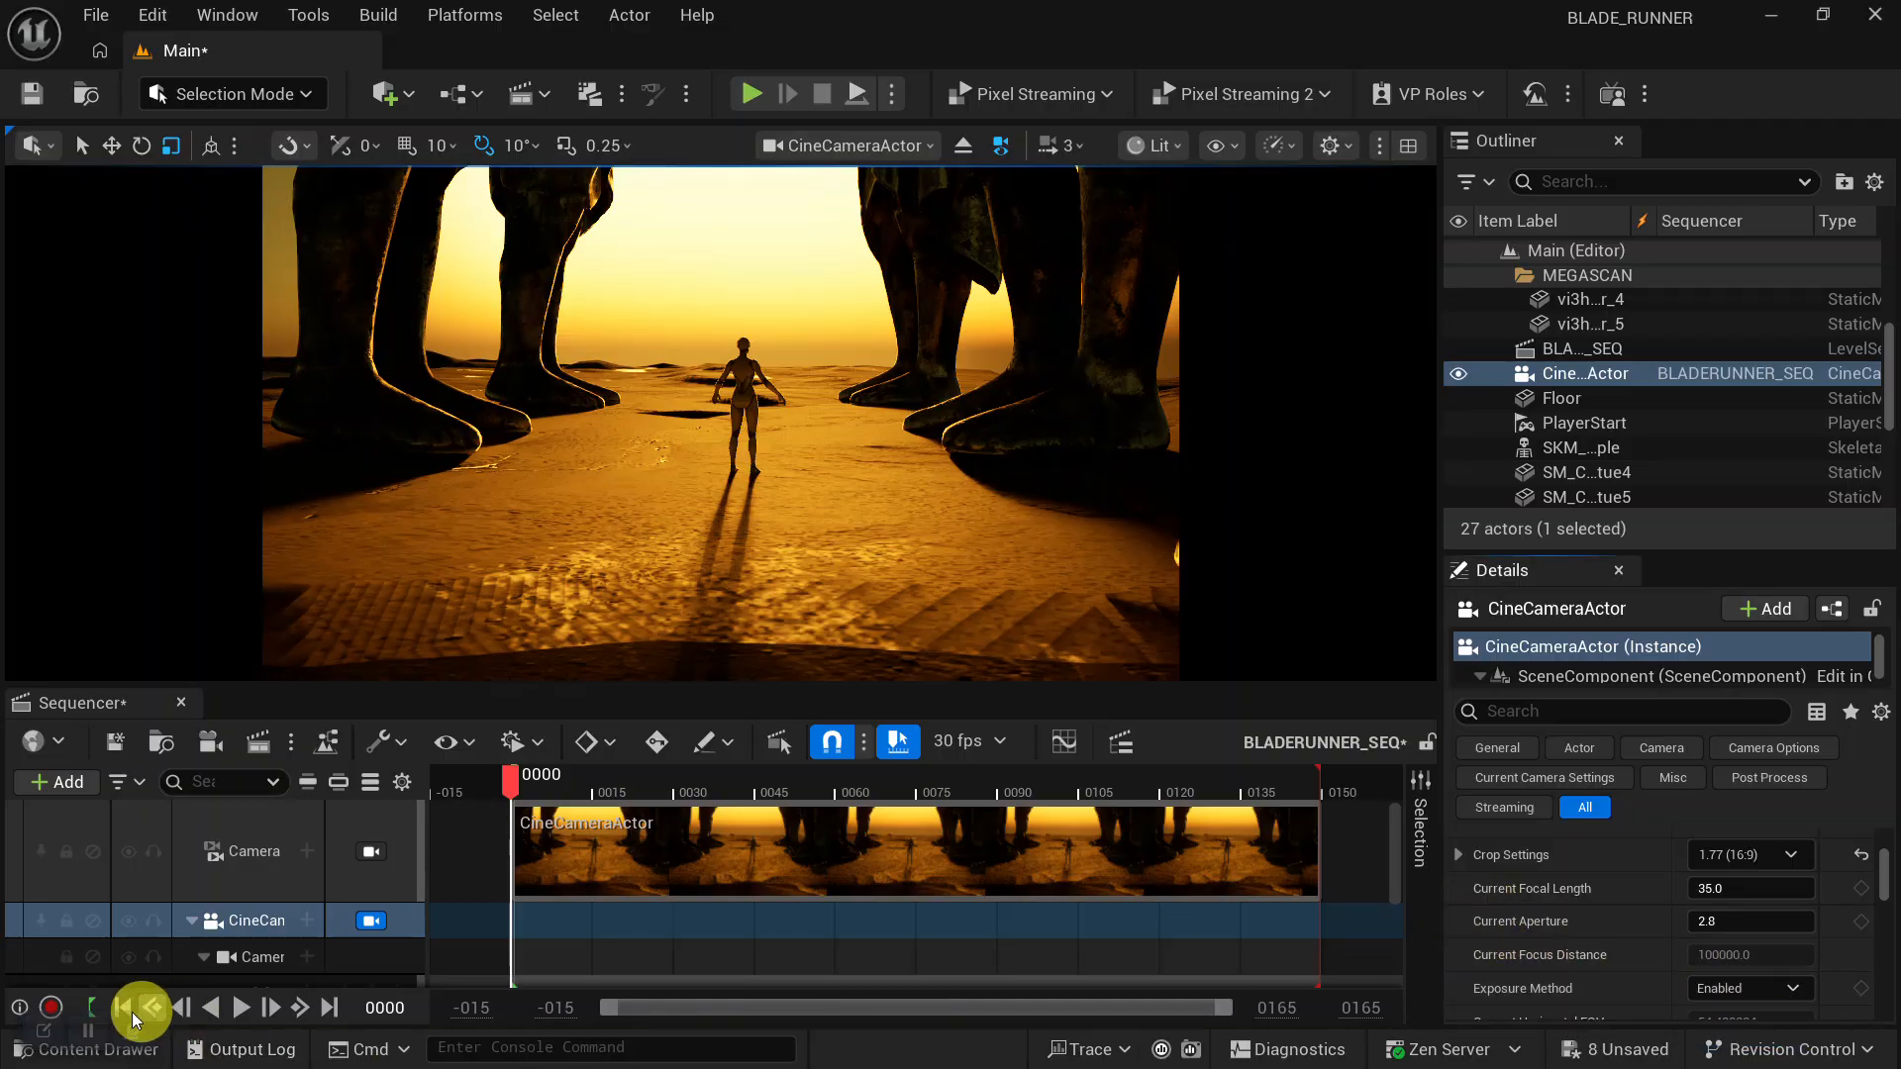
Move the cine camera nearer to the mannequin, select the mannequin and rotate it slightly about its vertical axis.
left_click_drag(1019, 341, 840, 389, "alt")
right_click_drag(841, 388, 849, 425, "alt")
left_click_drag(848, 424, 798, 379, "alt")
left_click(760, 352)
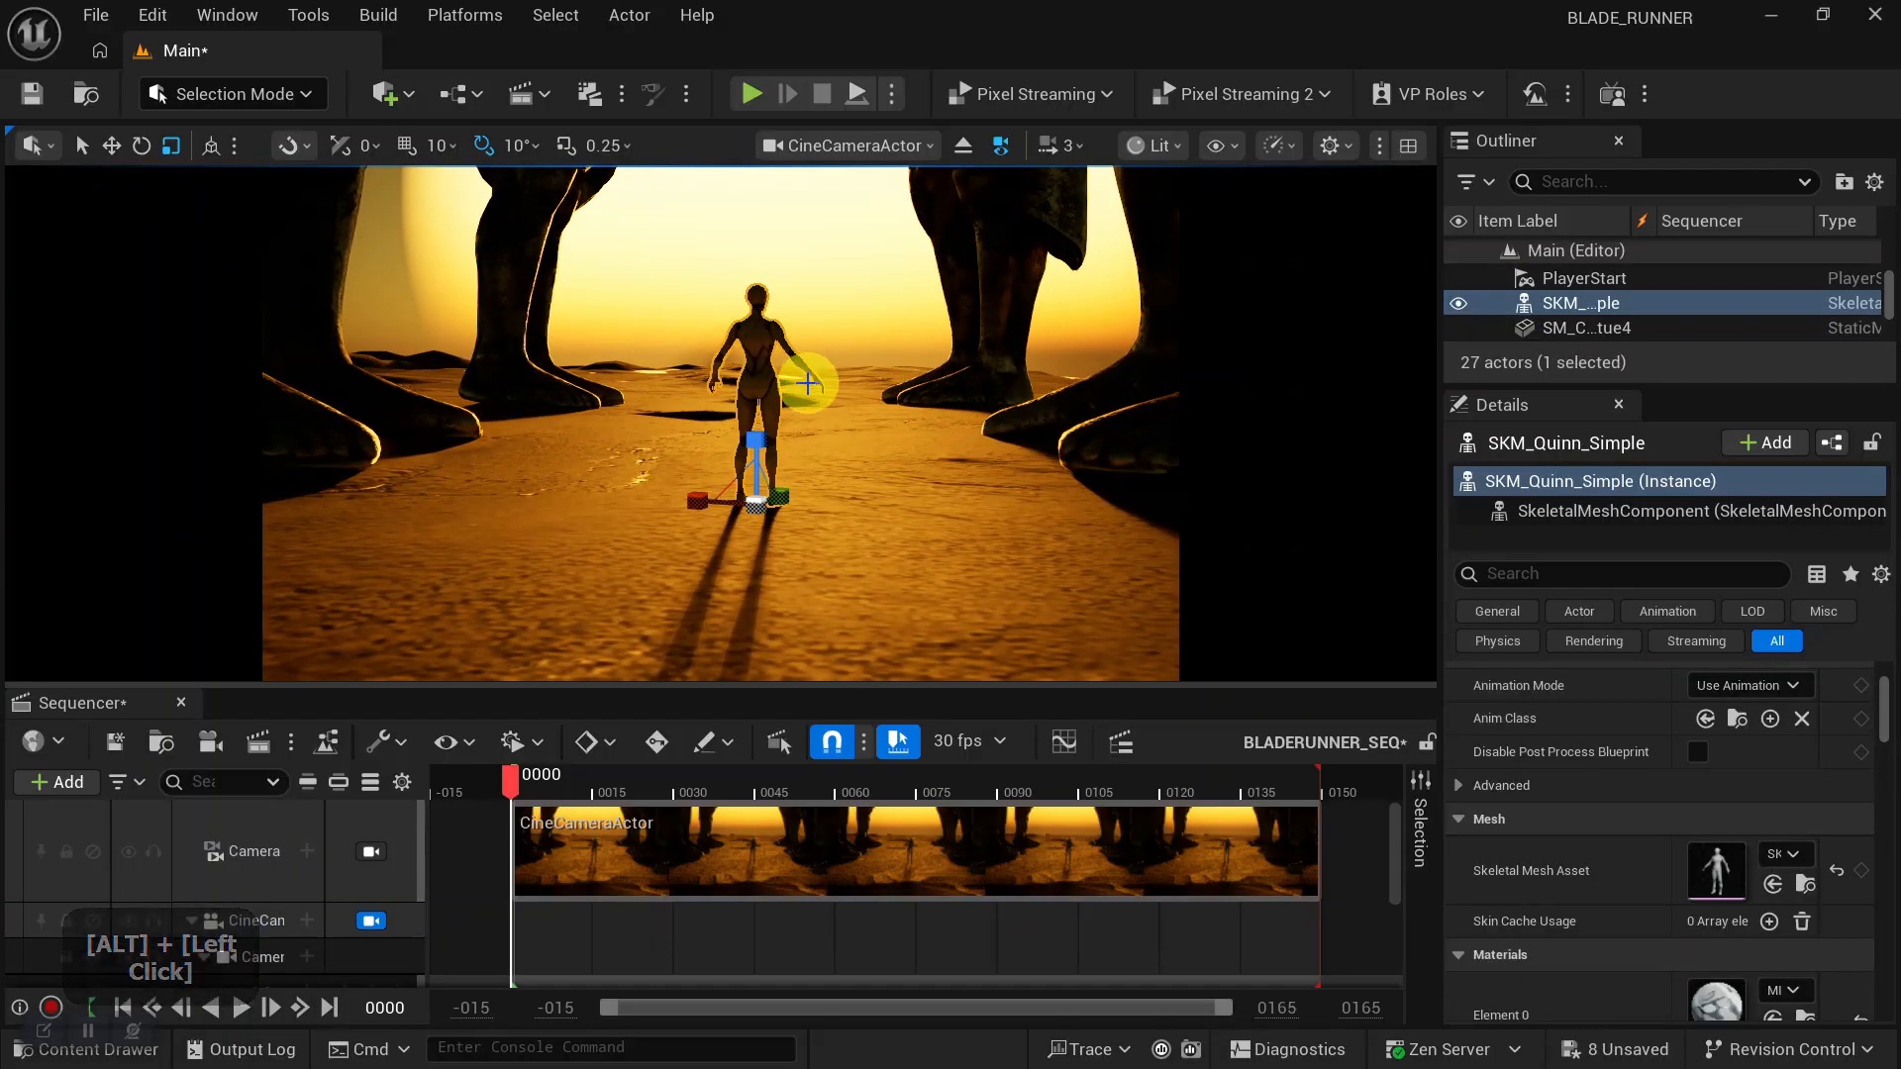
key("e")
left_click_drag(816, 504, 829, 498, "alt")
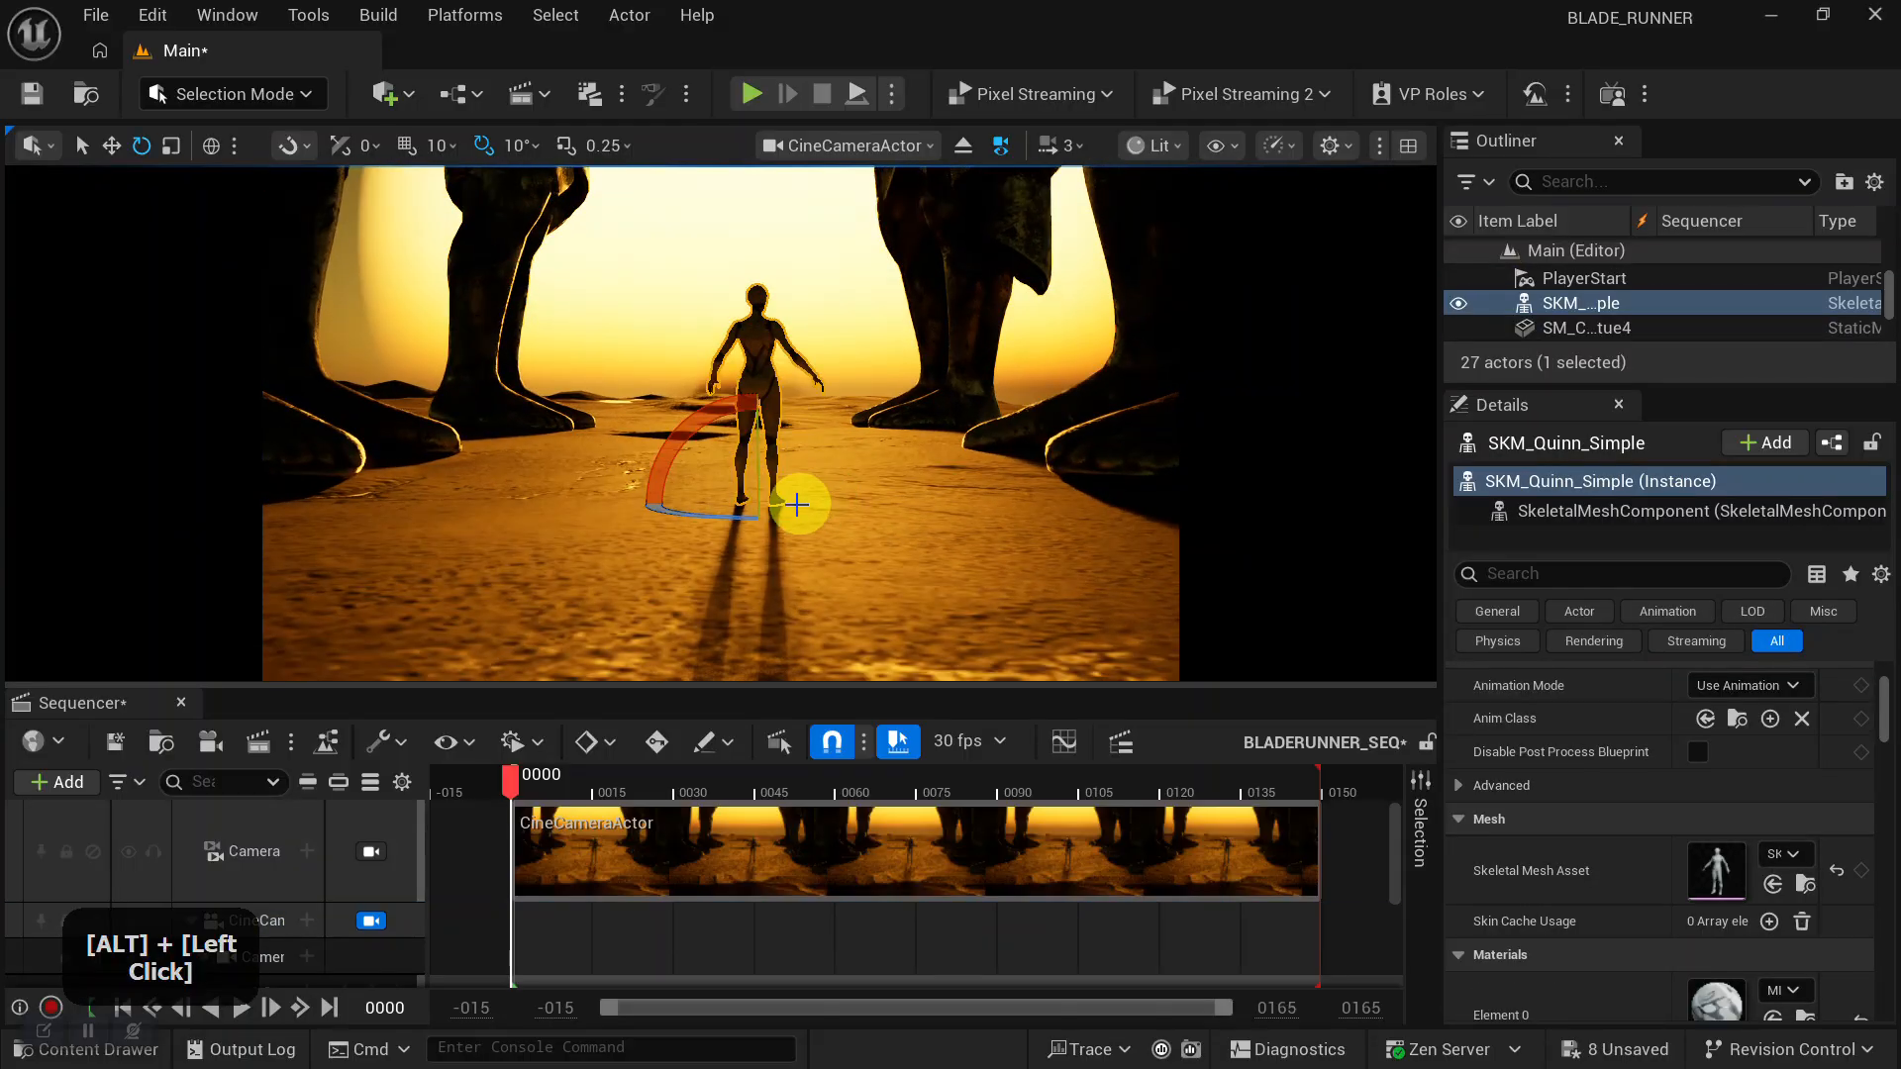
mouse_move(711, 513)
left_mouse_down()
mouse_move(735, 513)
mouse_move(722, 499)
left_mouse_up()
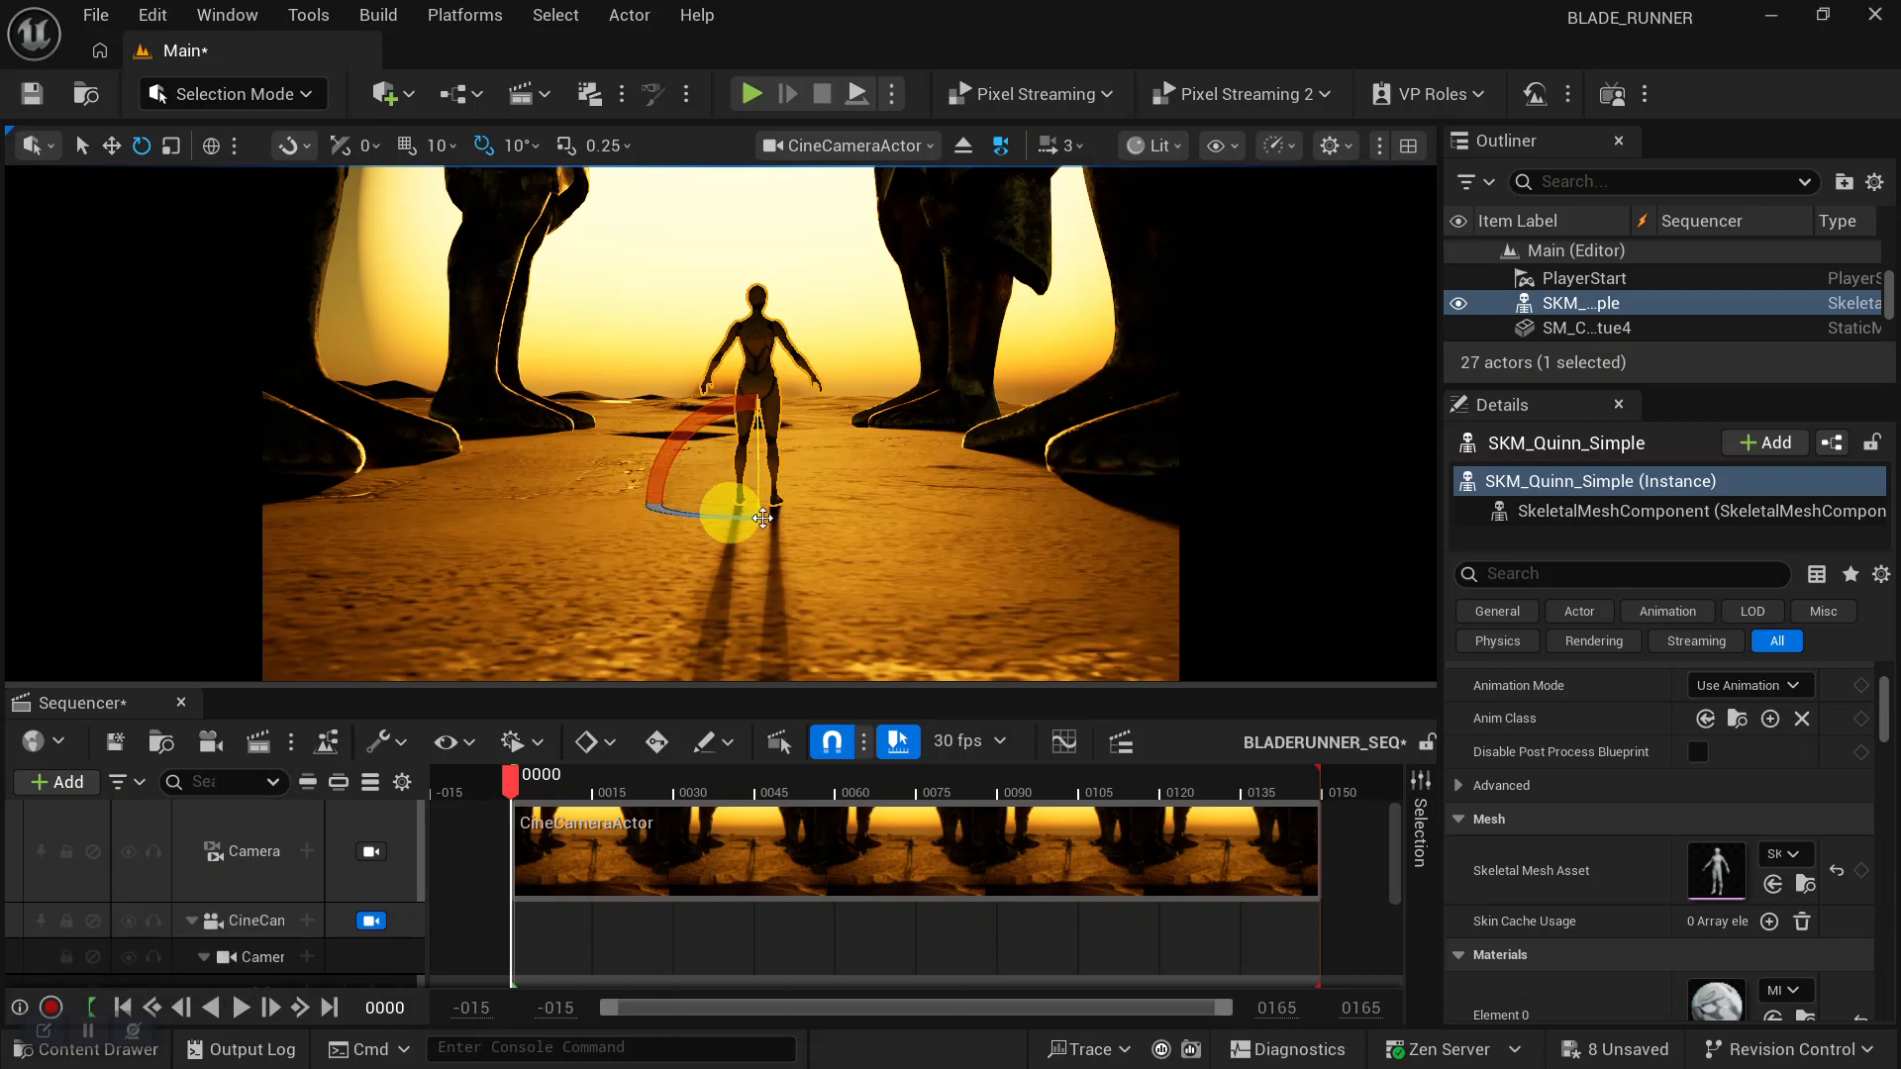
Reframe the cine camera close behind the mannequin, keeping it centred between the statues' legs.
right_click_drag(989, 552, 984, 539, "alt")
middle_click_drag(983, 539, 980, 518, "alt")
left_click_drag(980, 517, 959, 492, "alt")
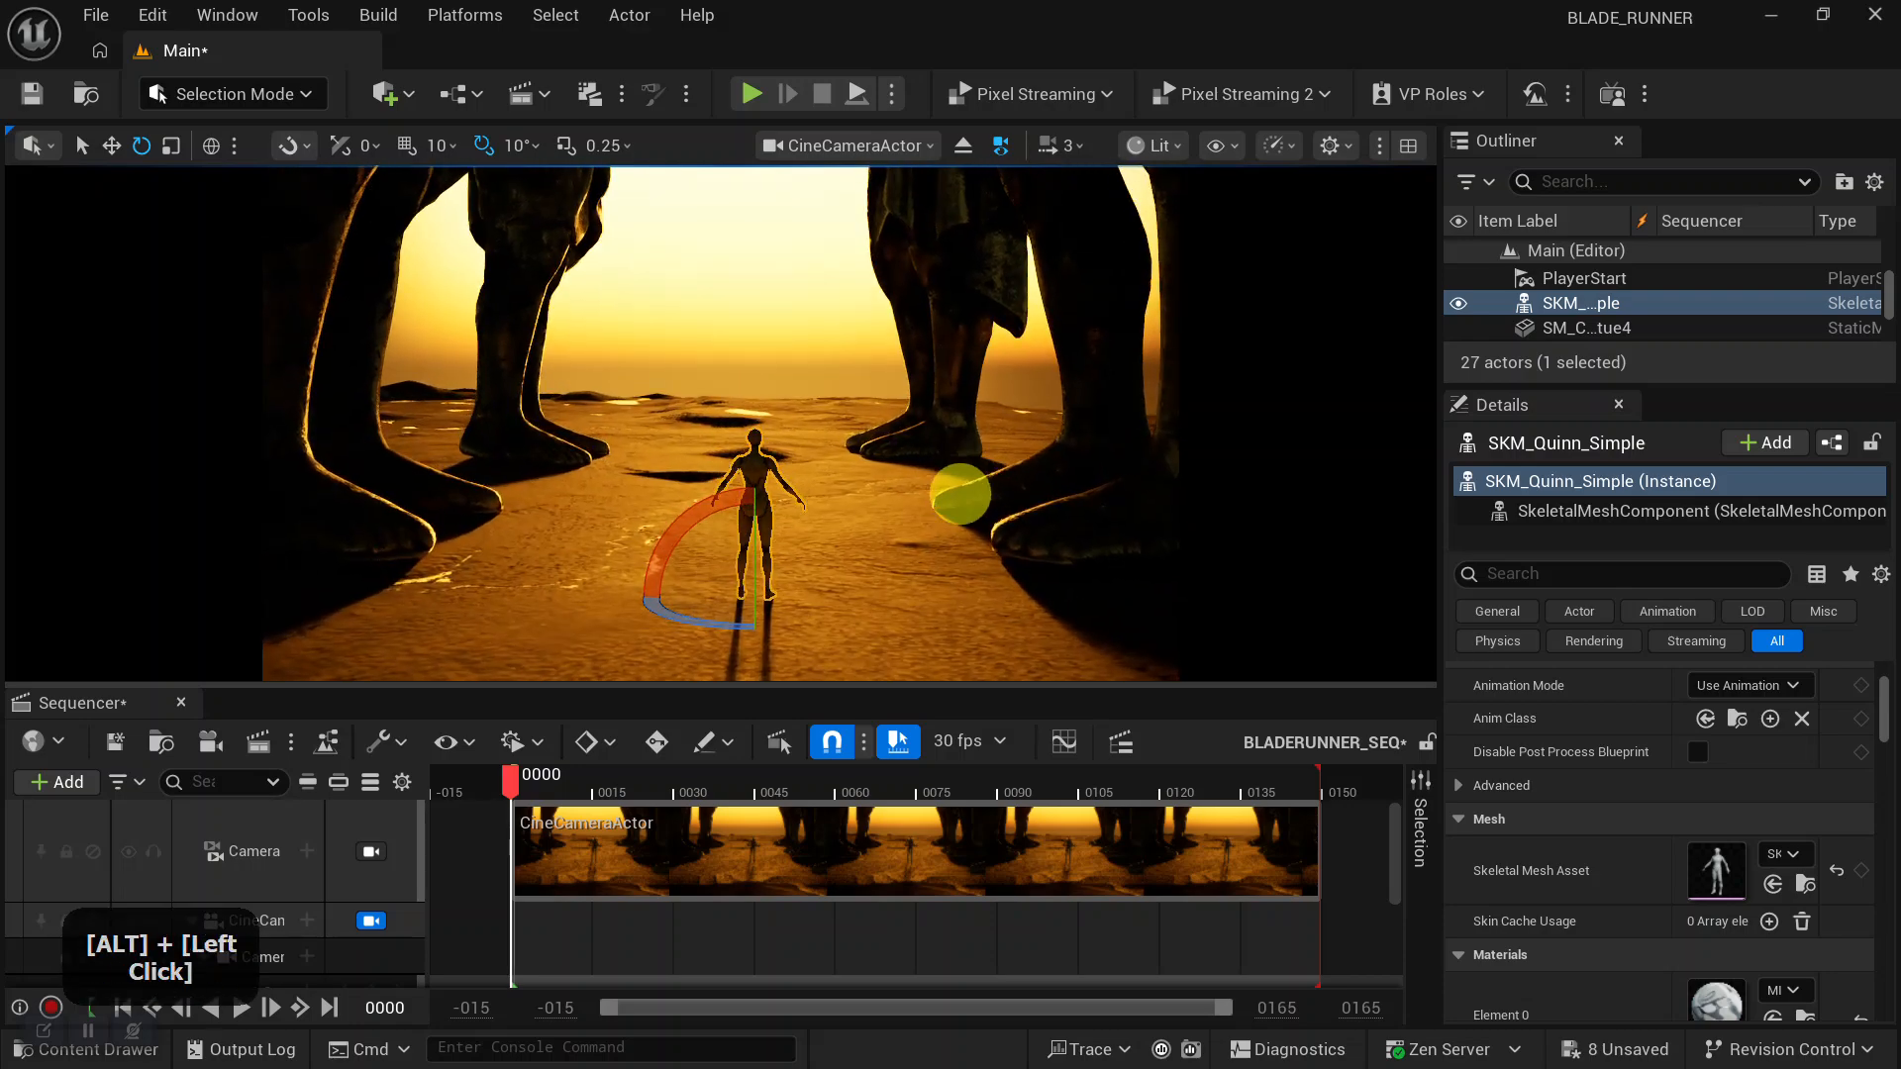
mouse_move(959, 492)
right_mouse_down("alt")
mouse_move(950, 475)
mouse_move(951, 525)
right_mouse_up("alt")
middle_click_drag(951, 526, 917, 458, "alt")
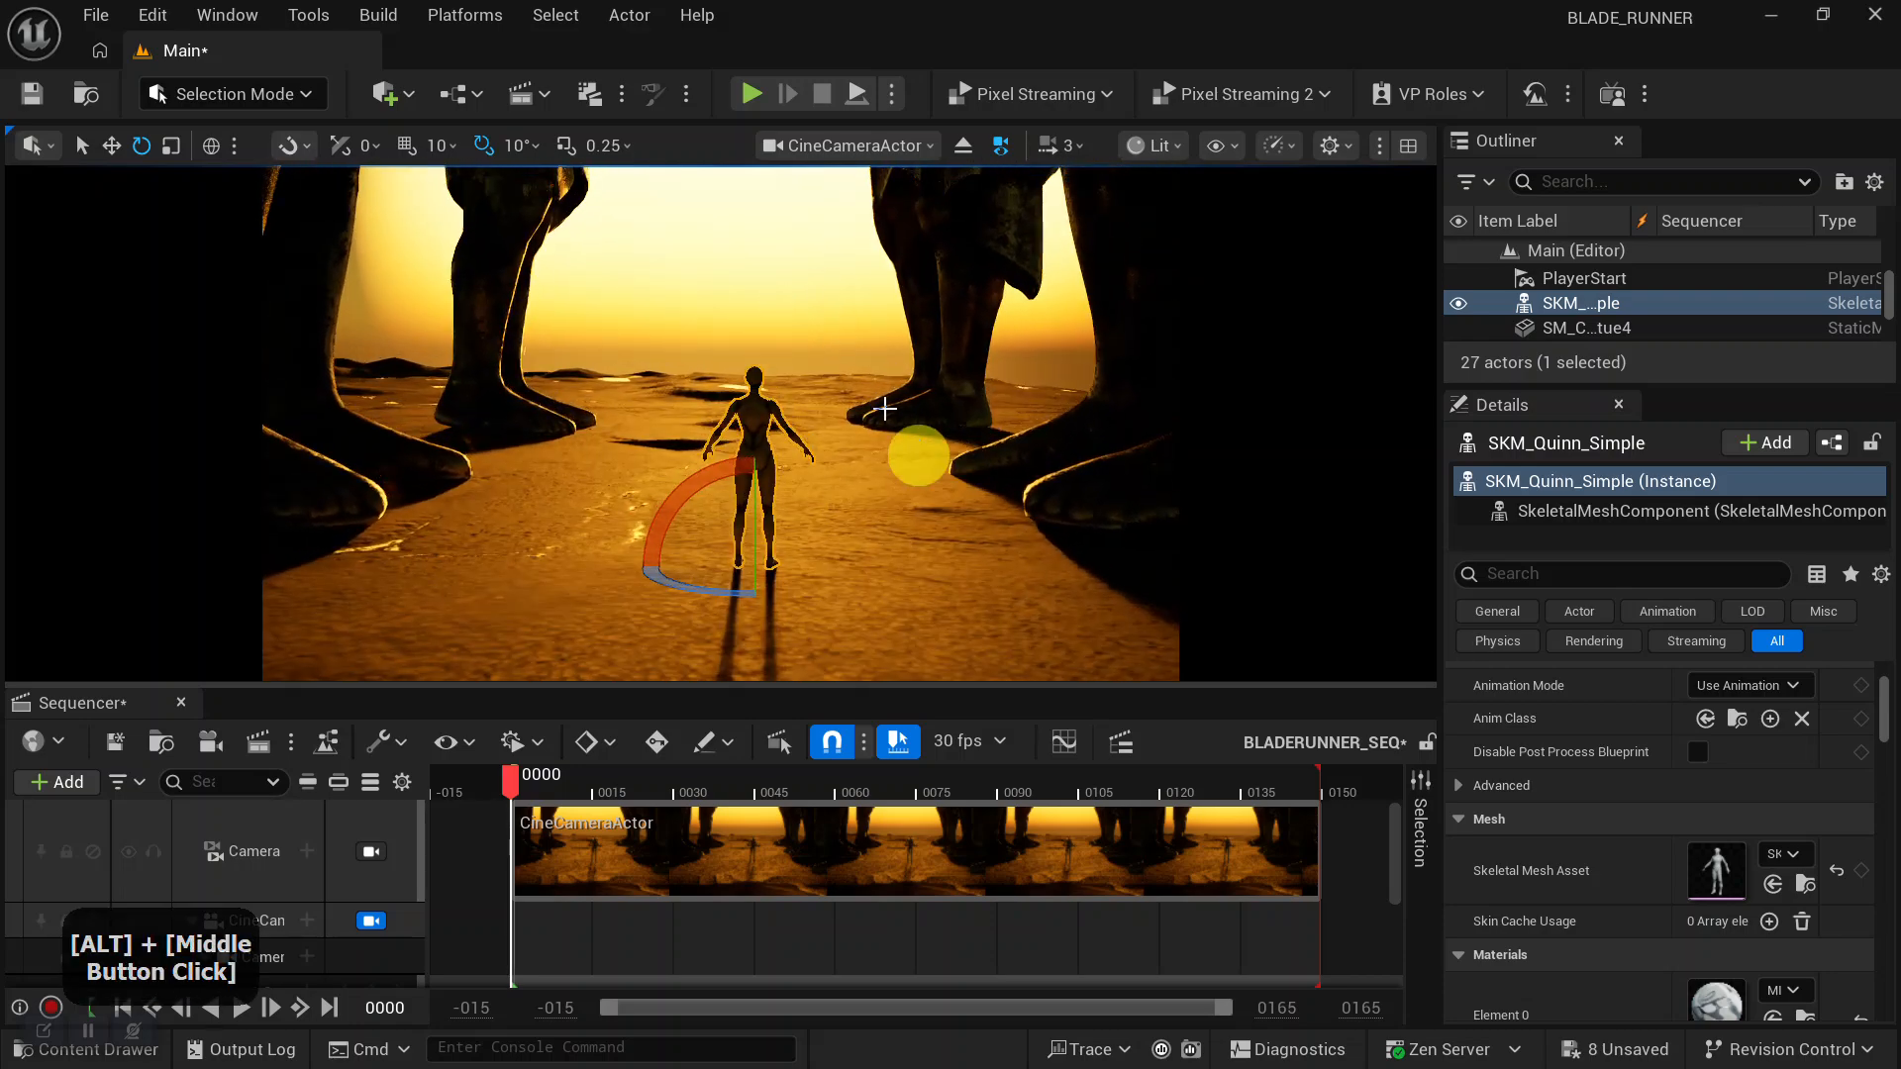
right_click_drag(806, 390, 834, 475, "alt")
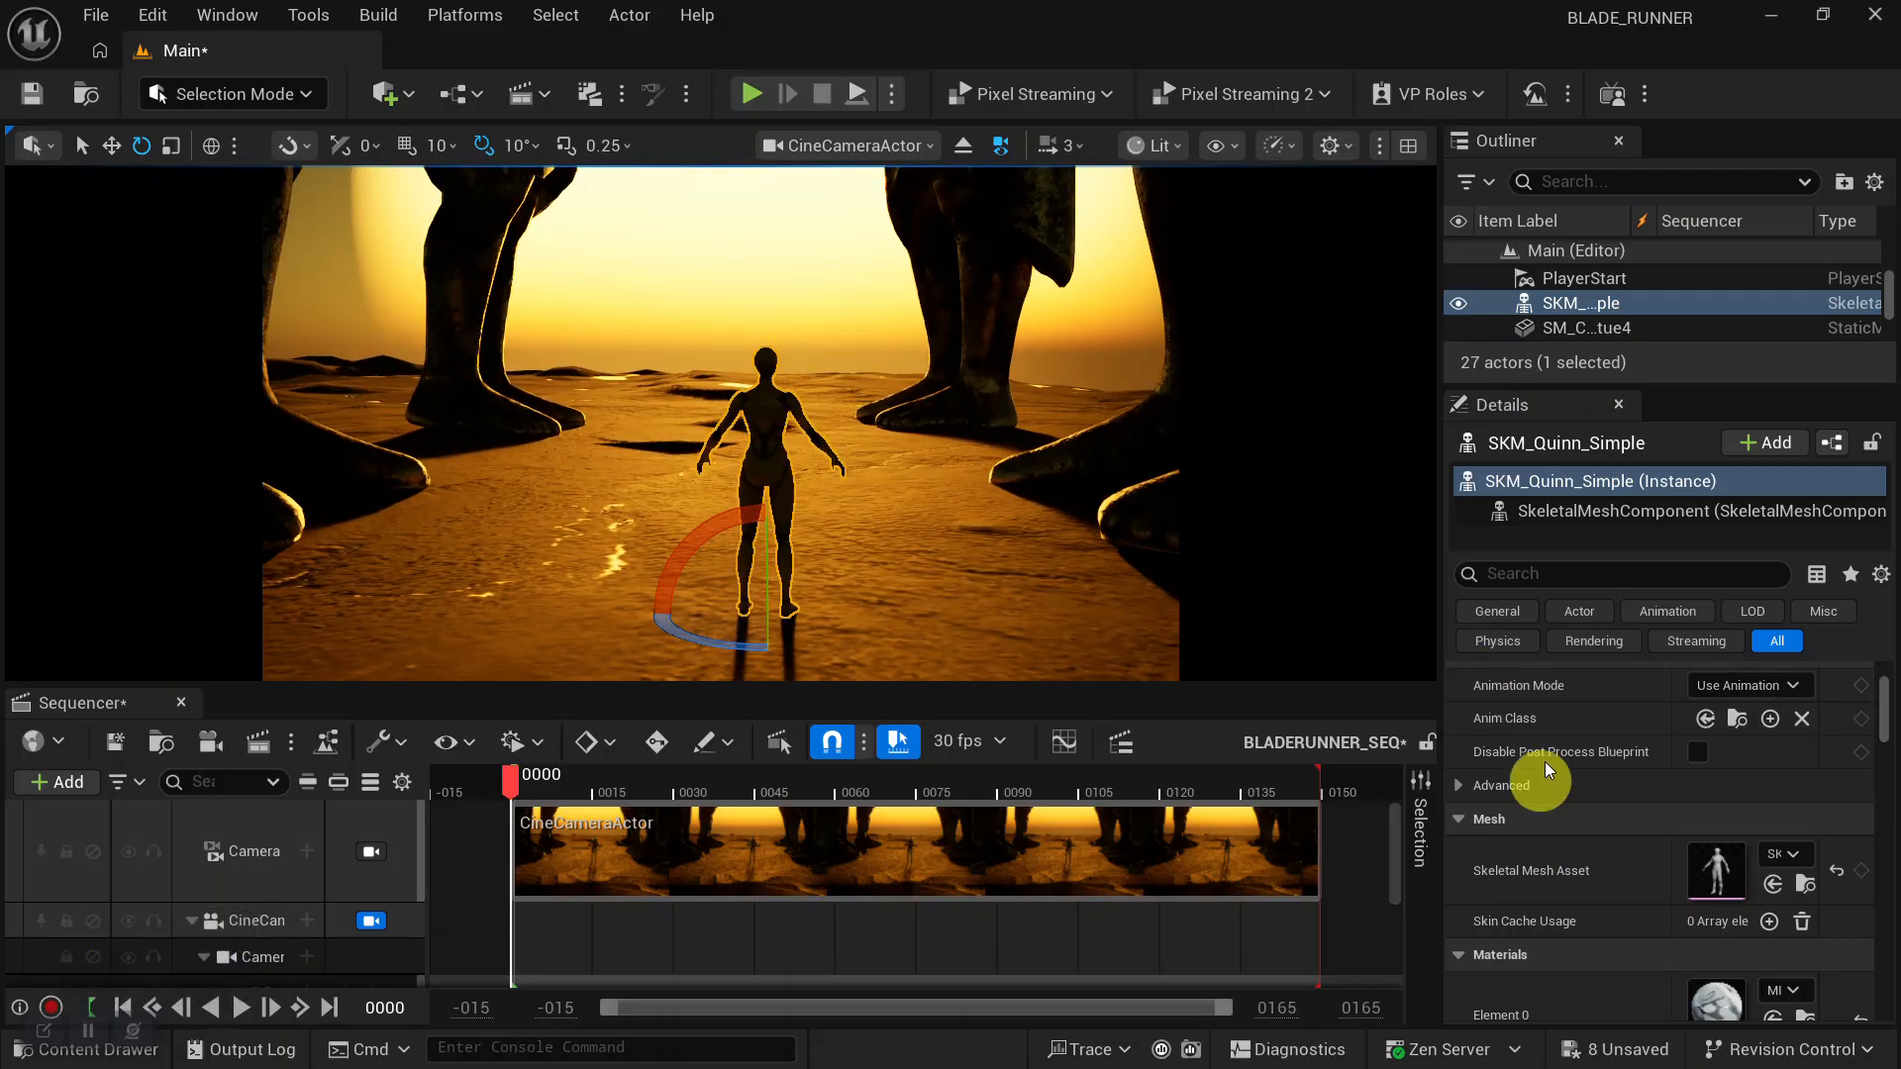
Filter the Outliner by CAM and select CineCameraActor.
scroll(1614, 313, "down", 5)
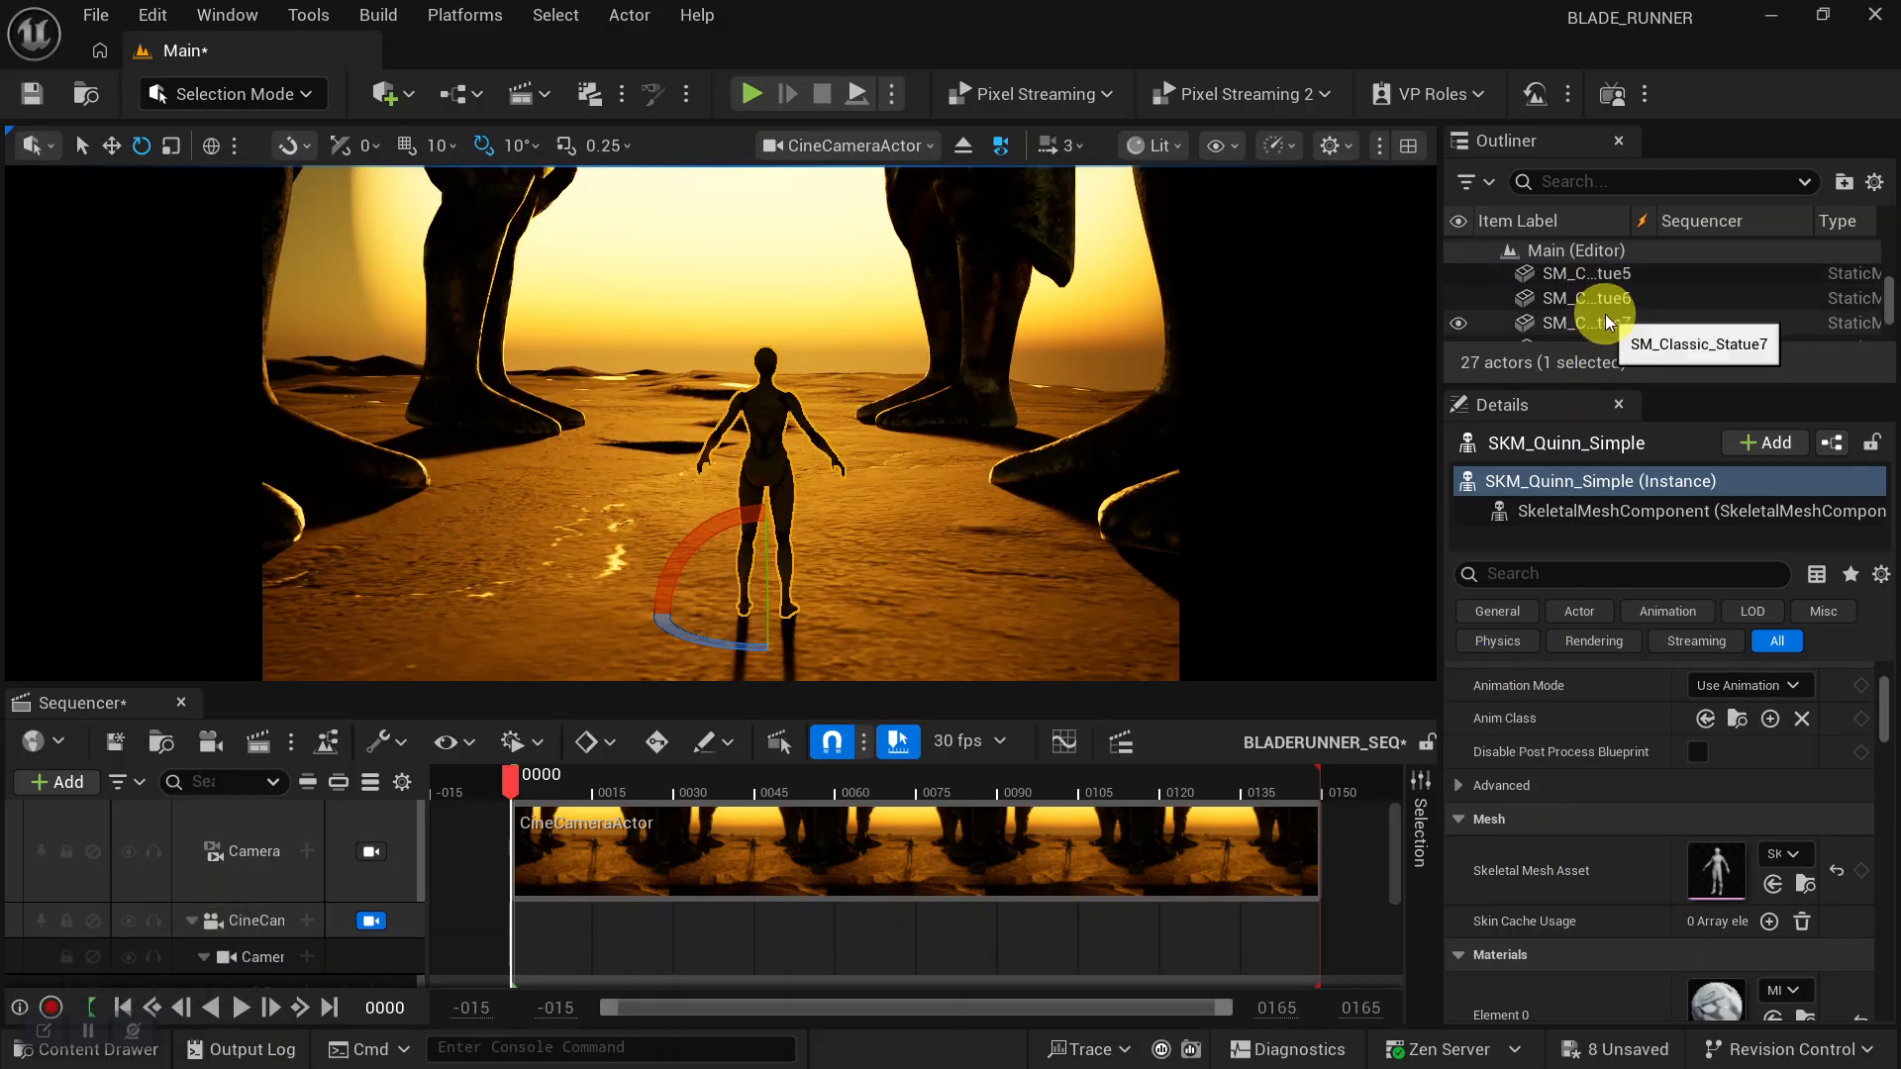
scroll(1628, 307, "down", 1)
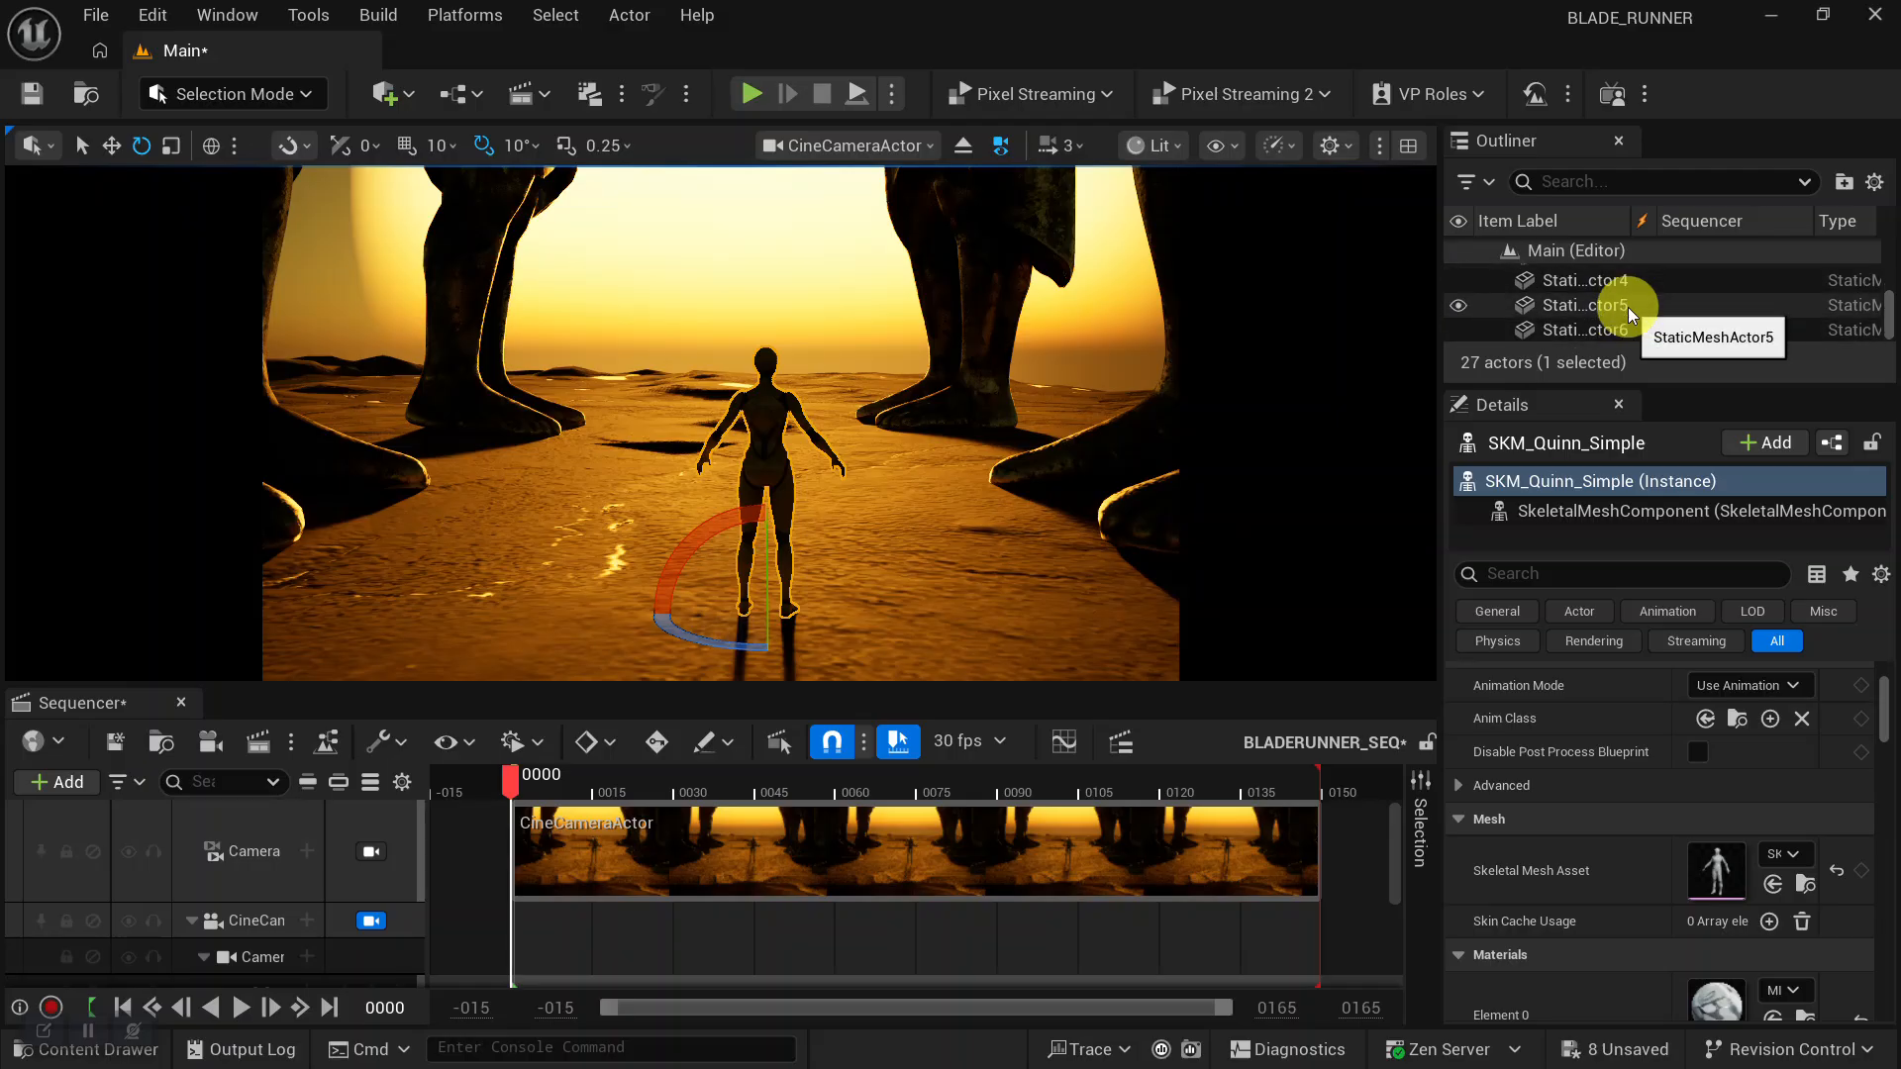
scroll(1628, 307, "up", 1)
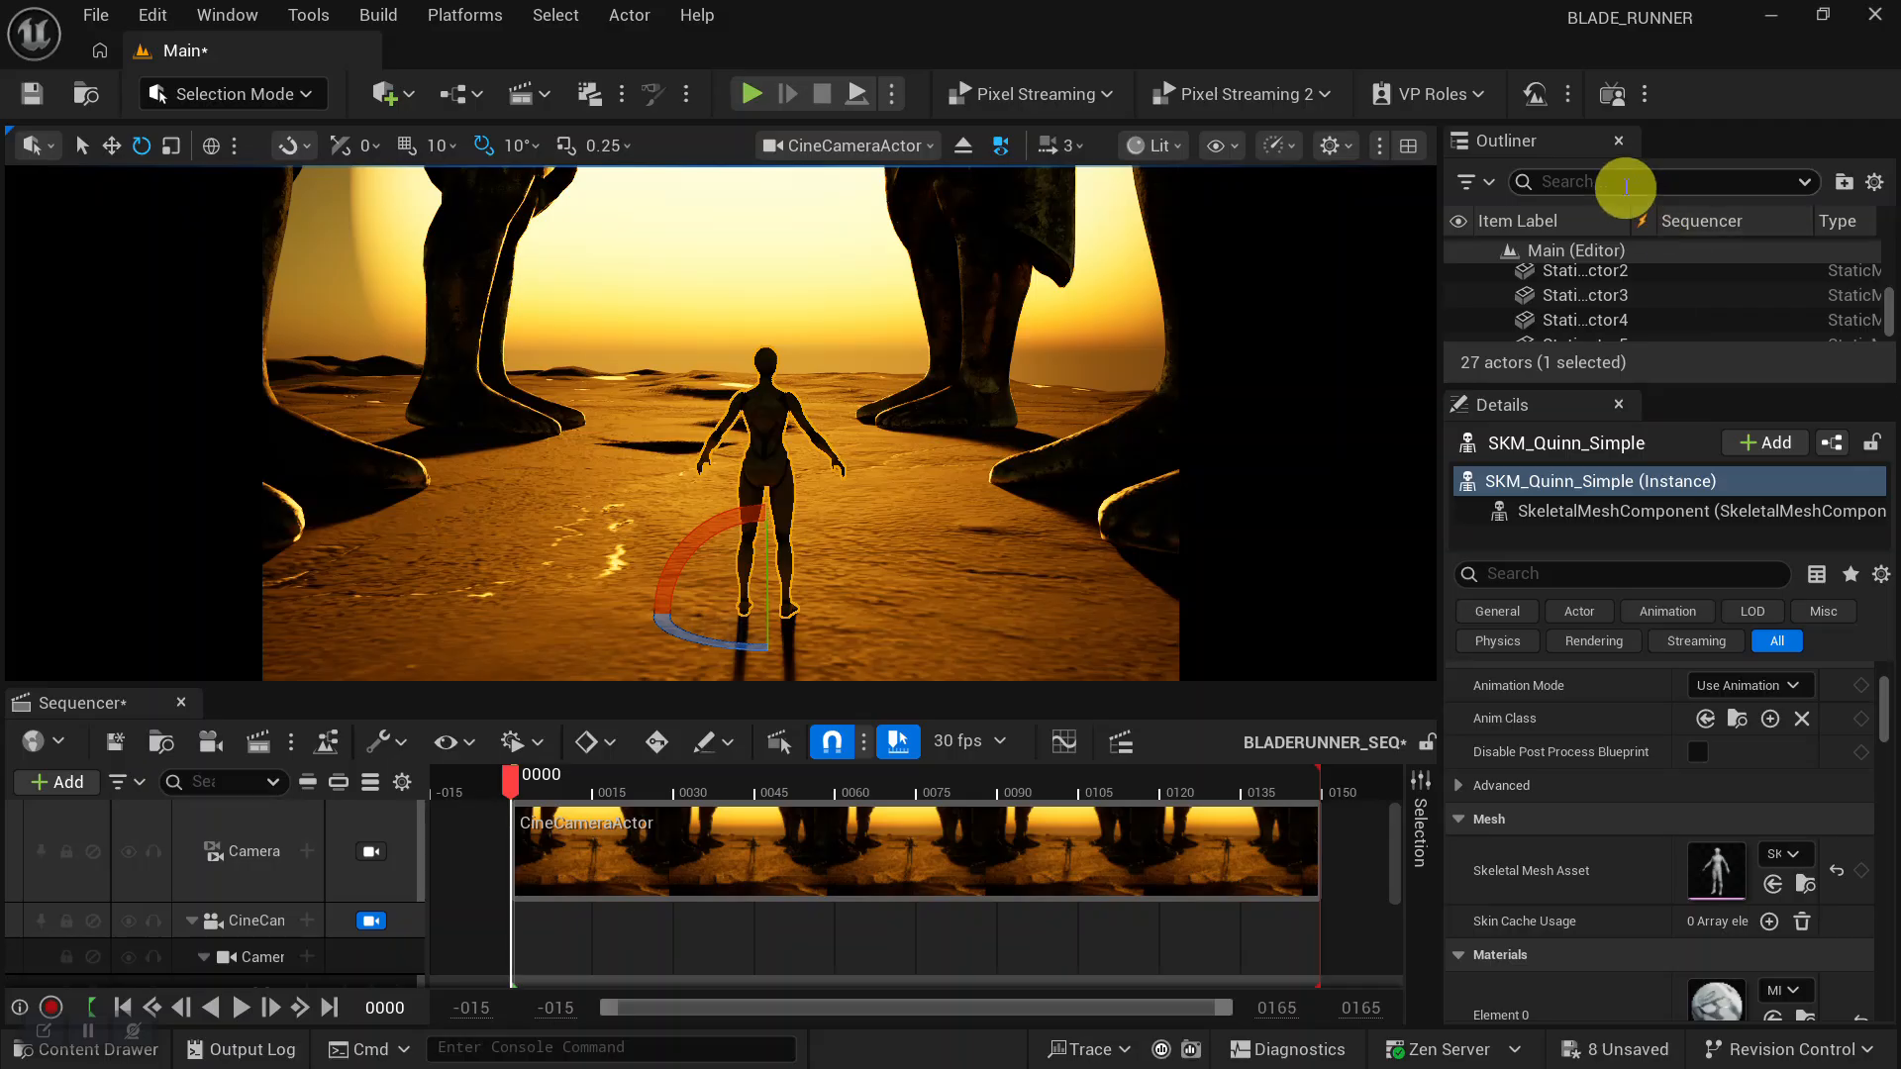
type("SA")
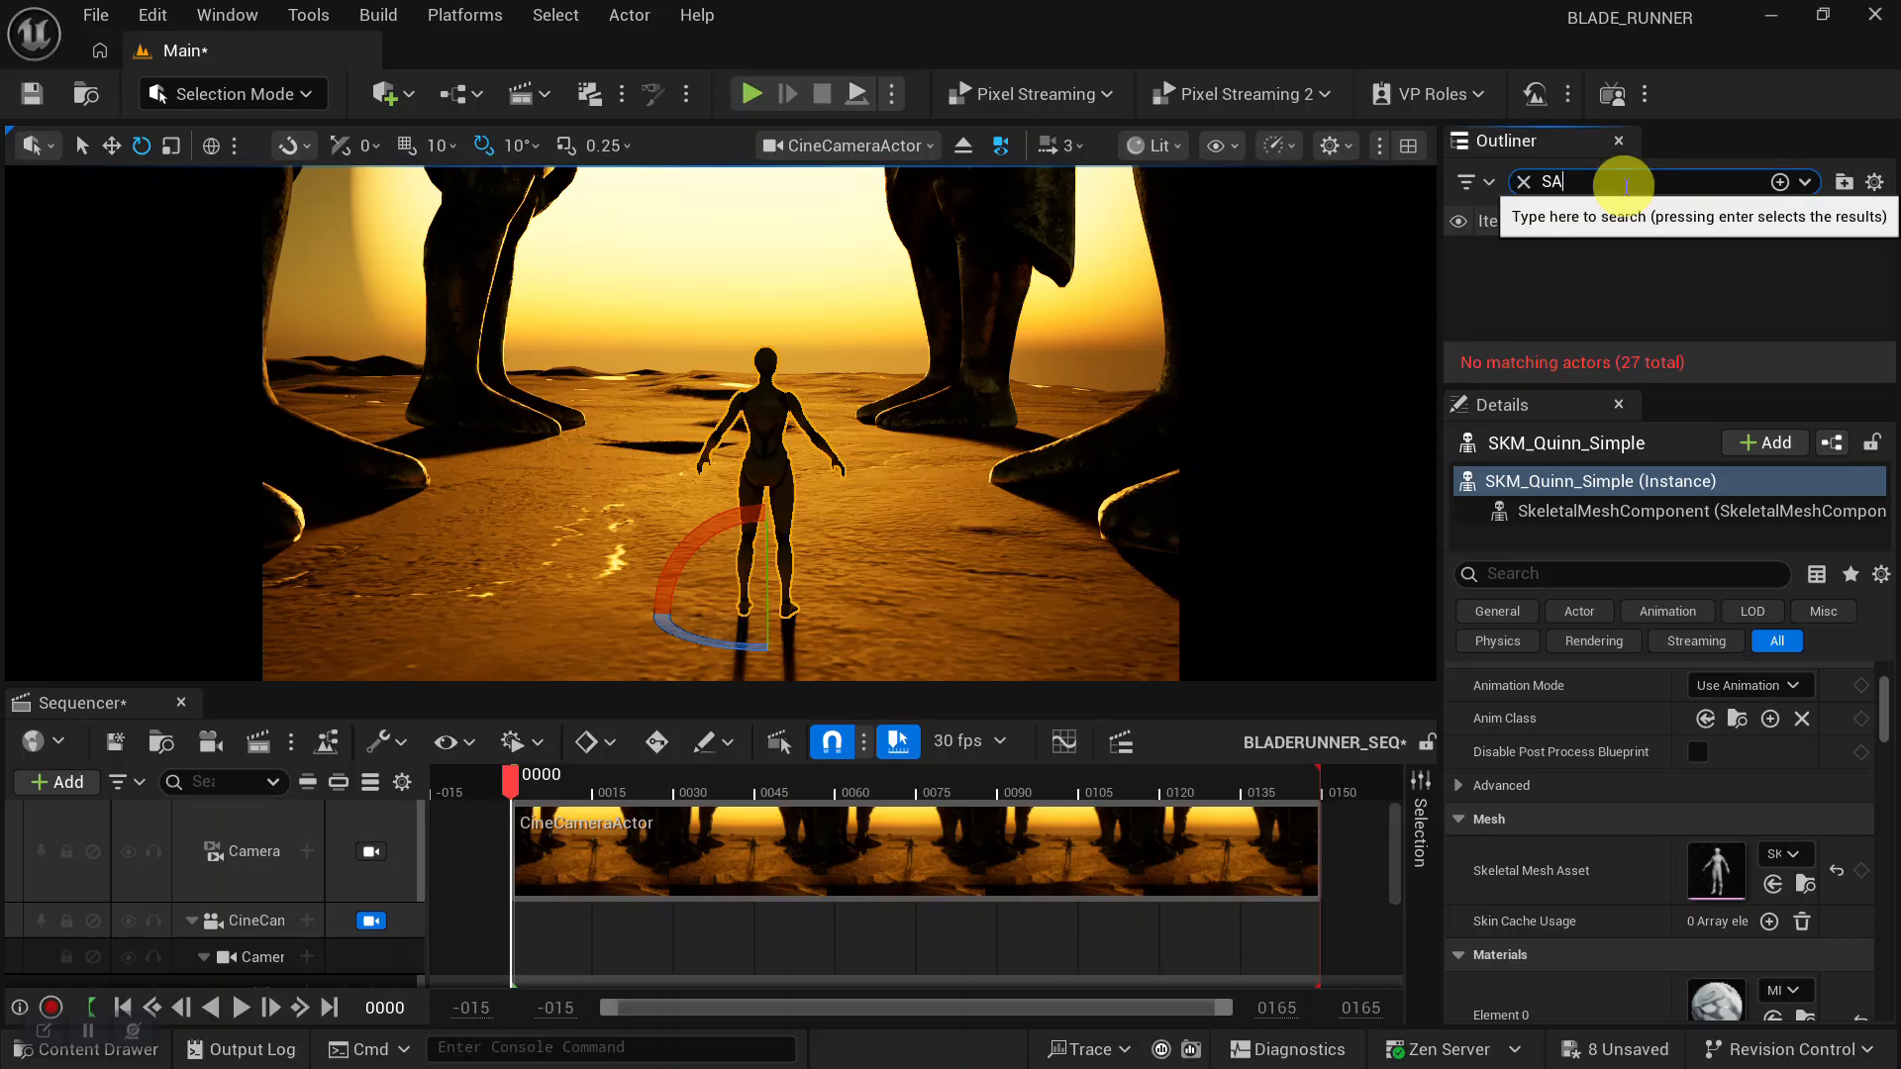
key("BackSpace")
key("BackSpace")
type("C")
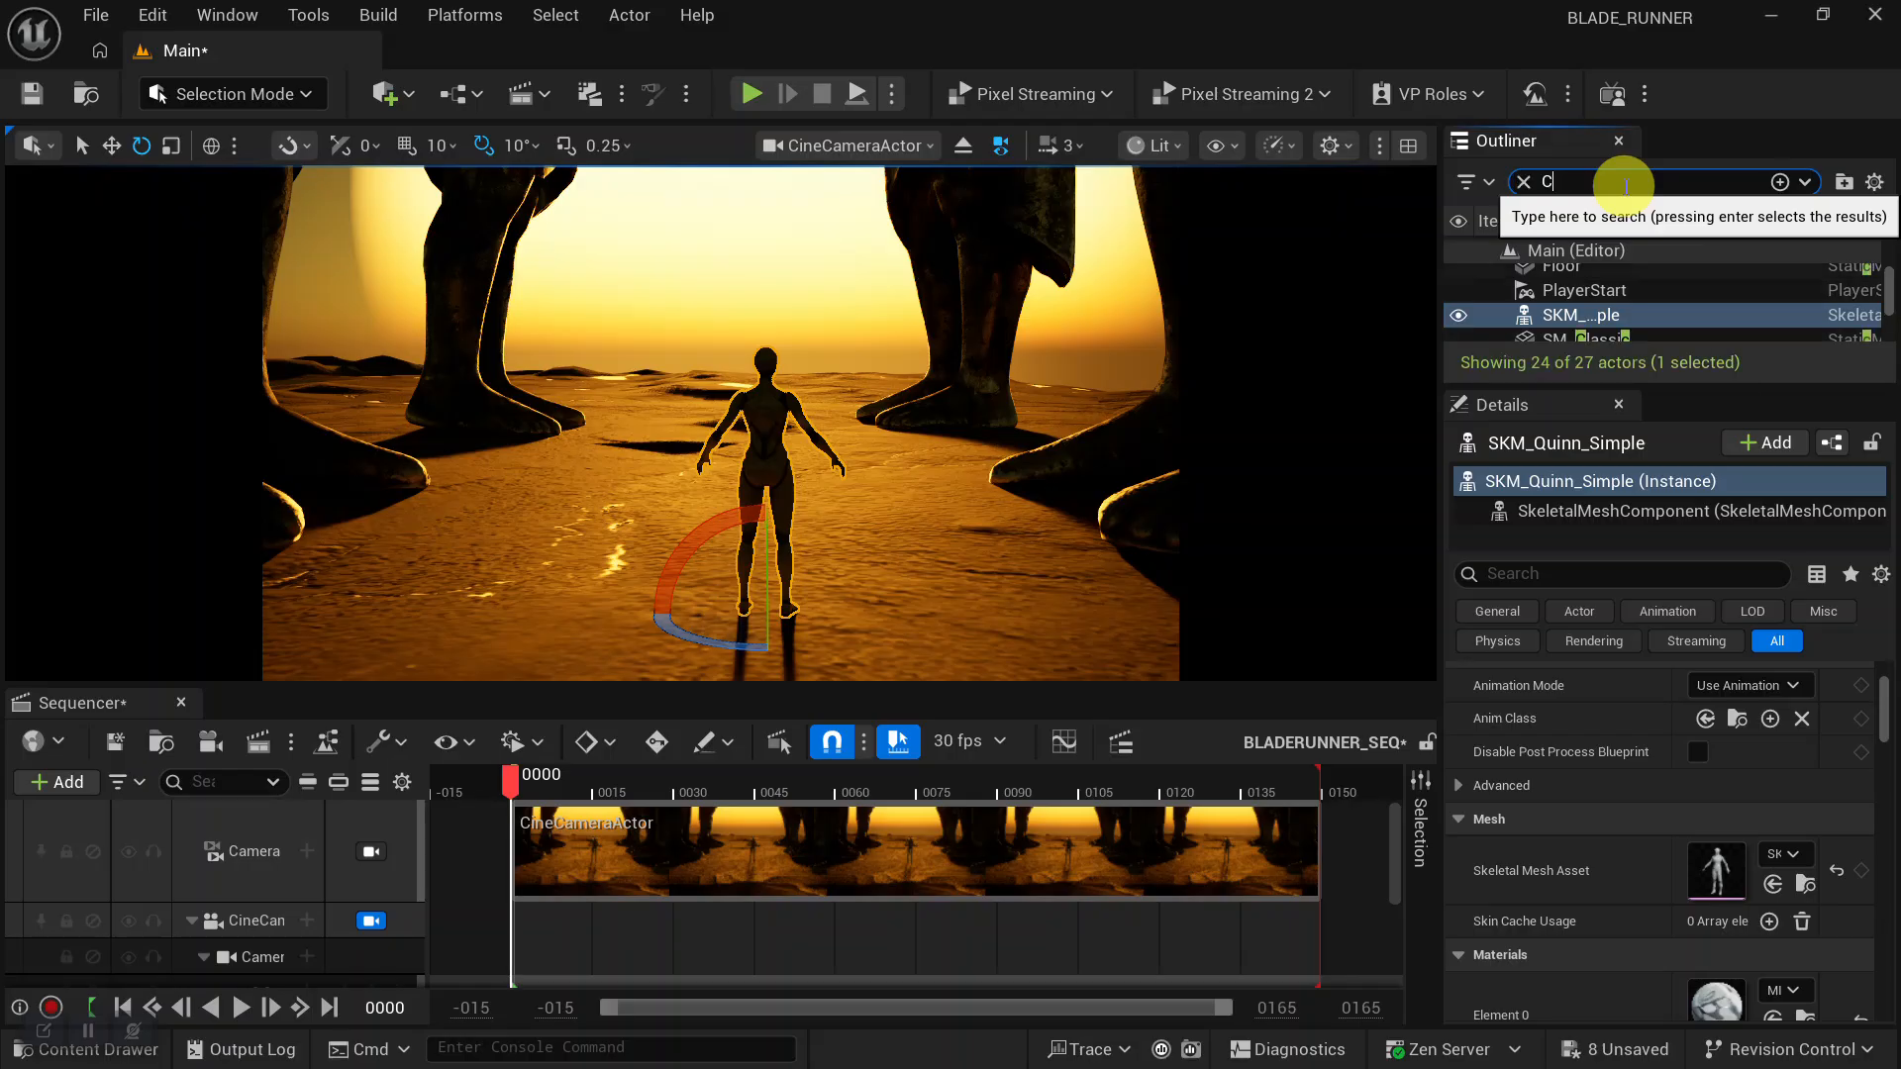
type("AM")
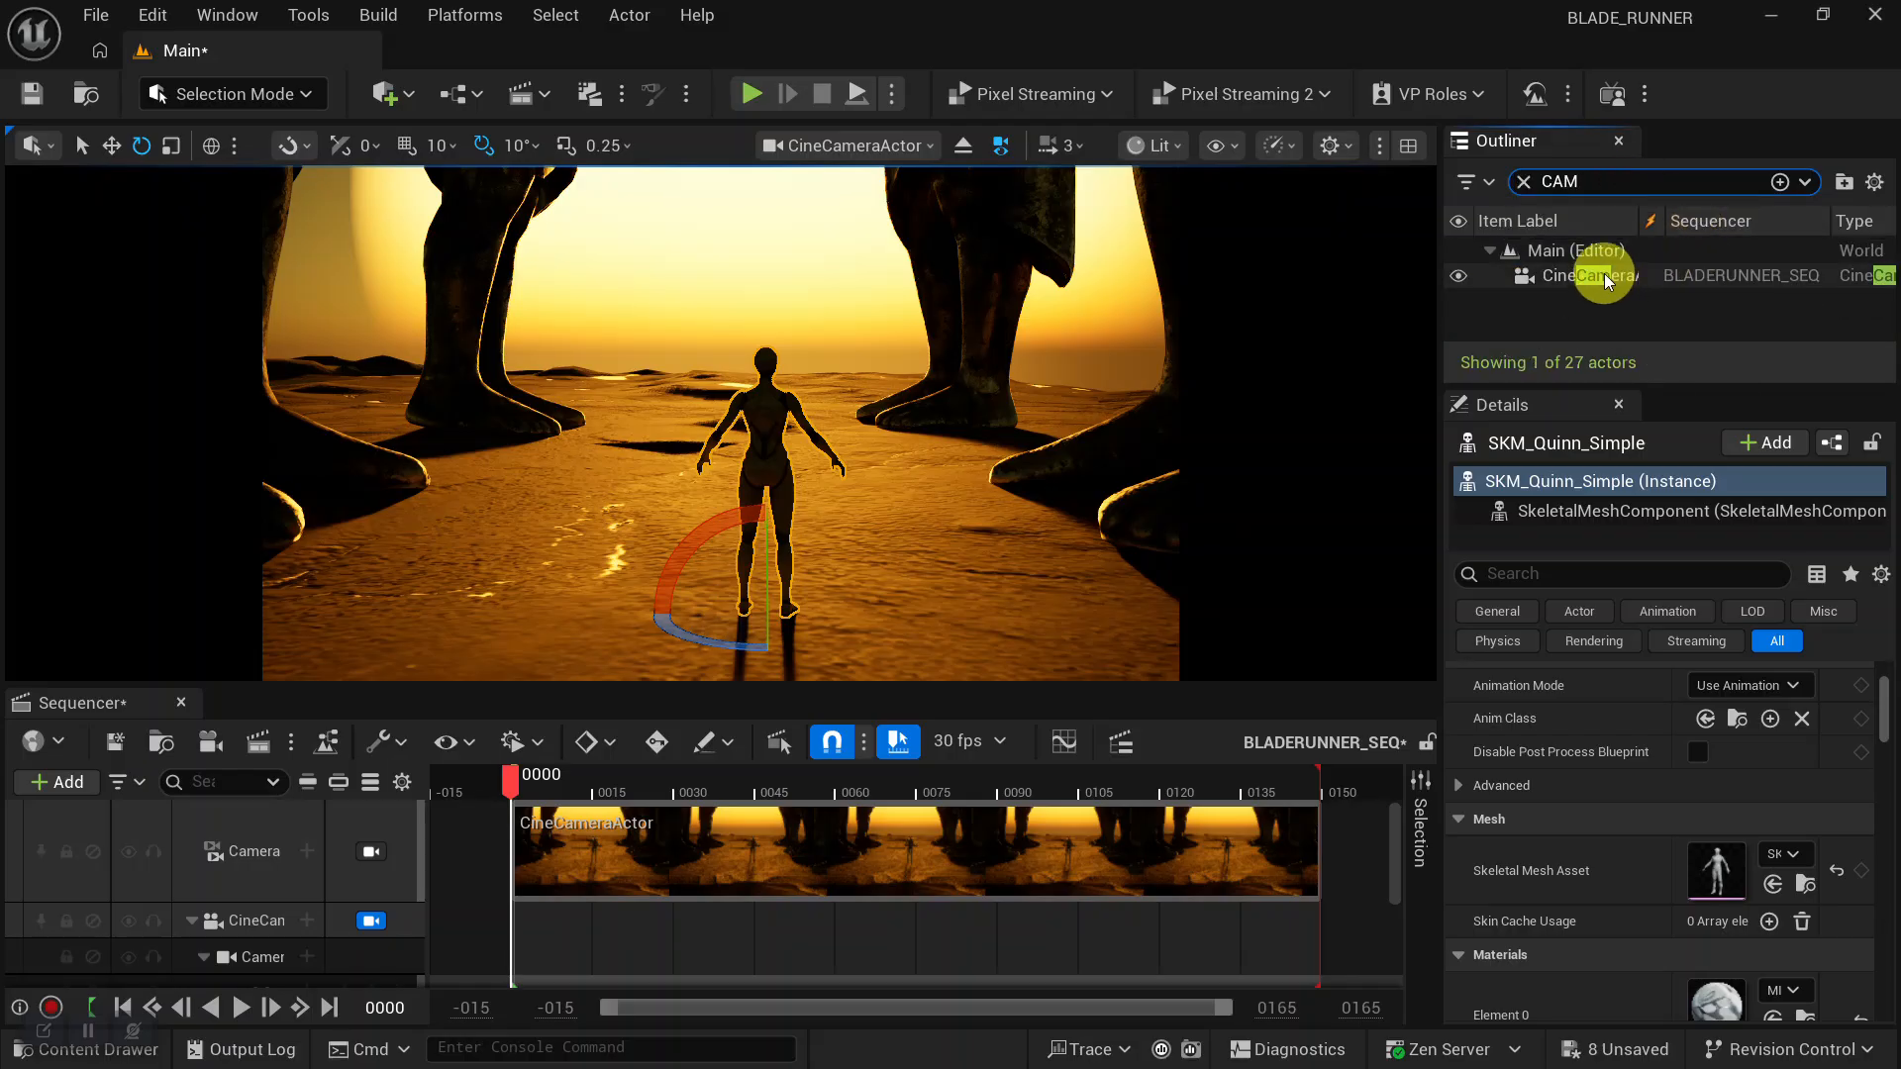
left_click(1606, 281)
Set the cine camera's focus method to Tracking and pick the mannequin from the scene as the actor to track.
scroll(1624, 883, "down", 1)
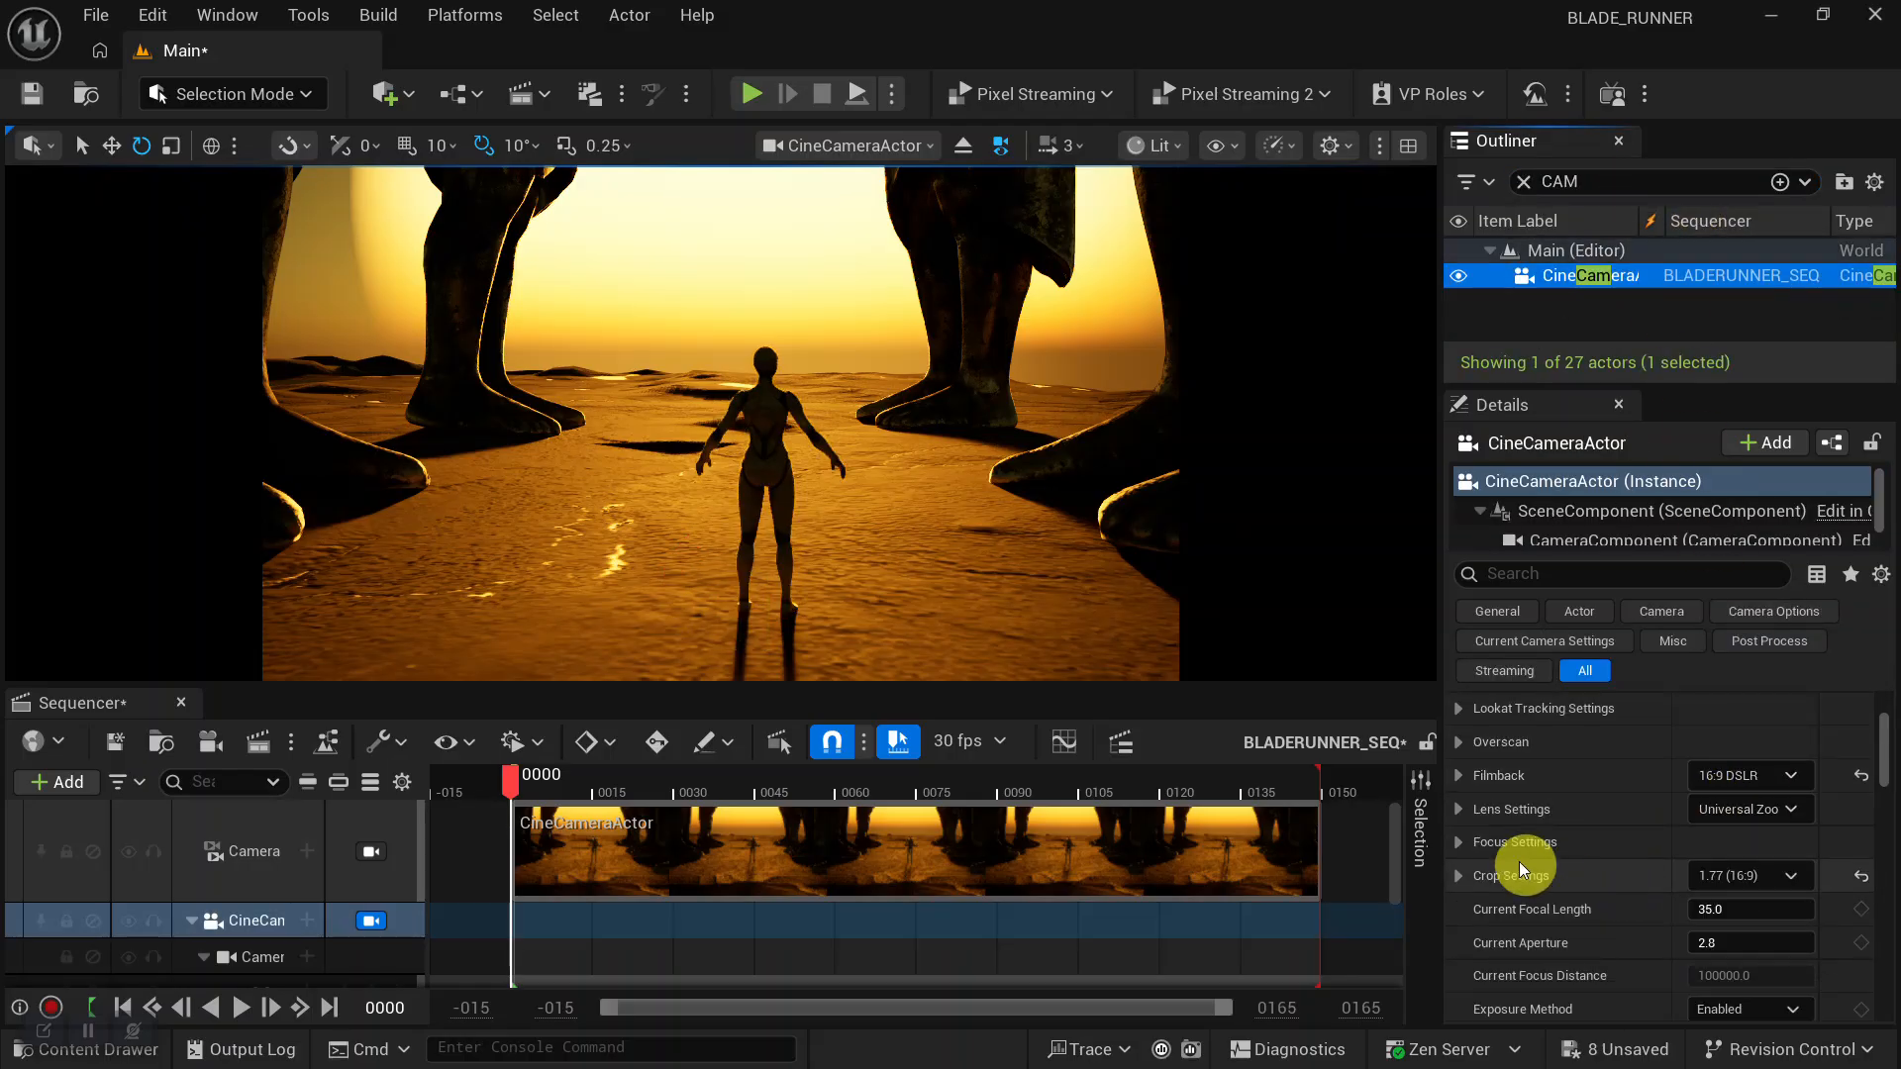
left_click(1459, 842)
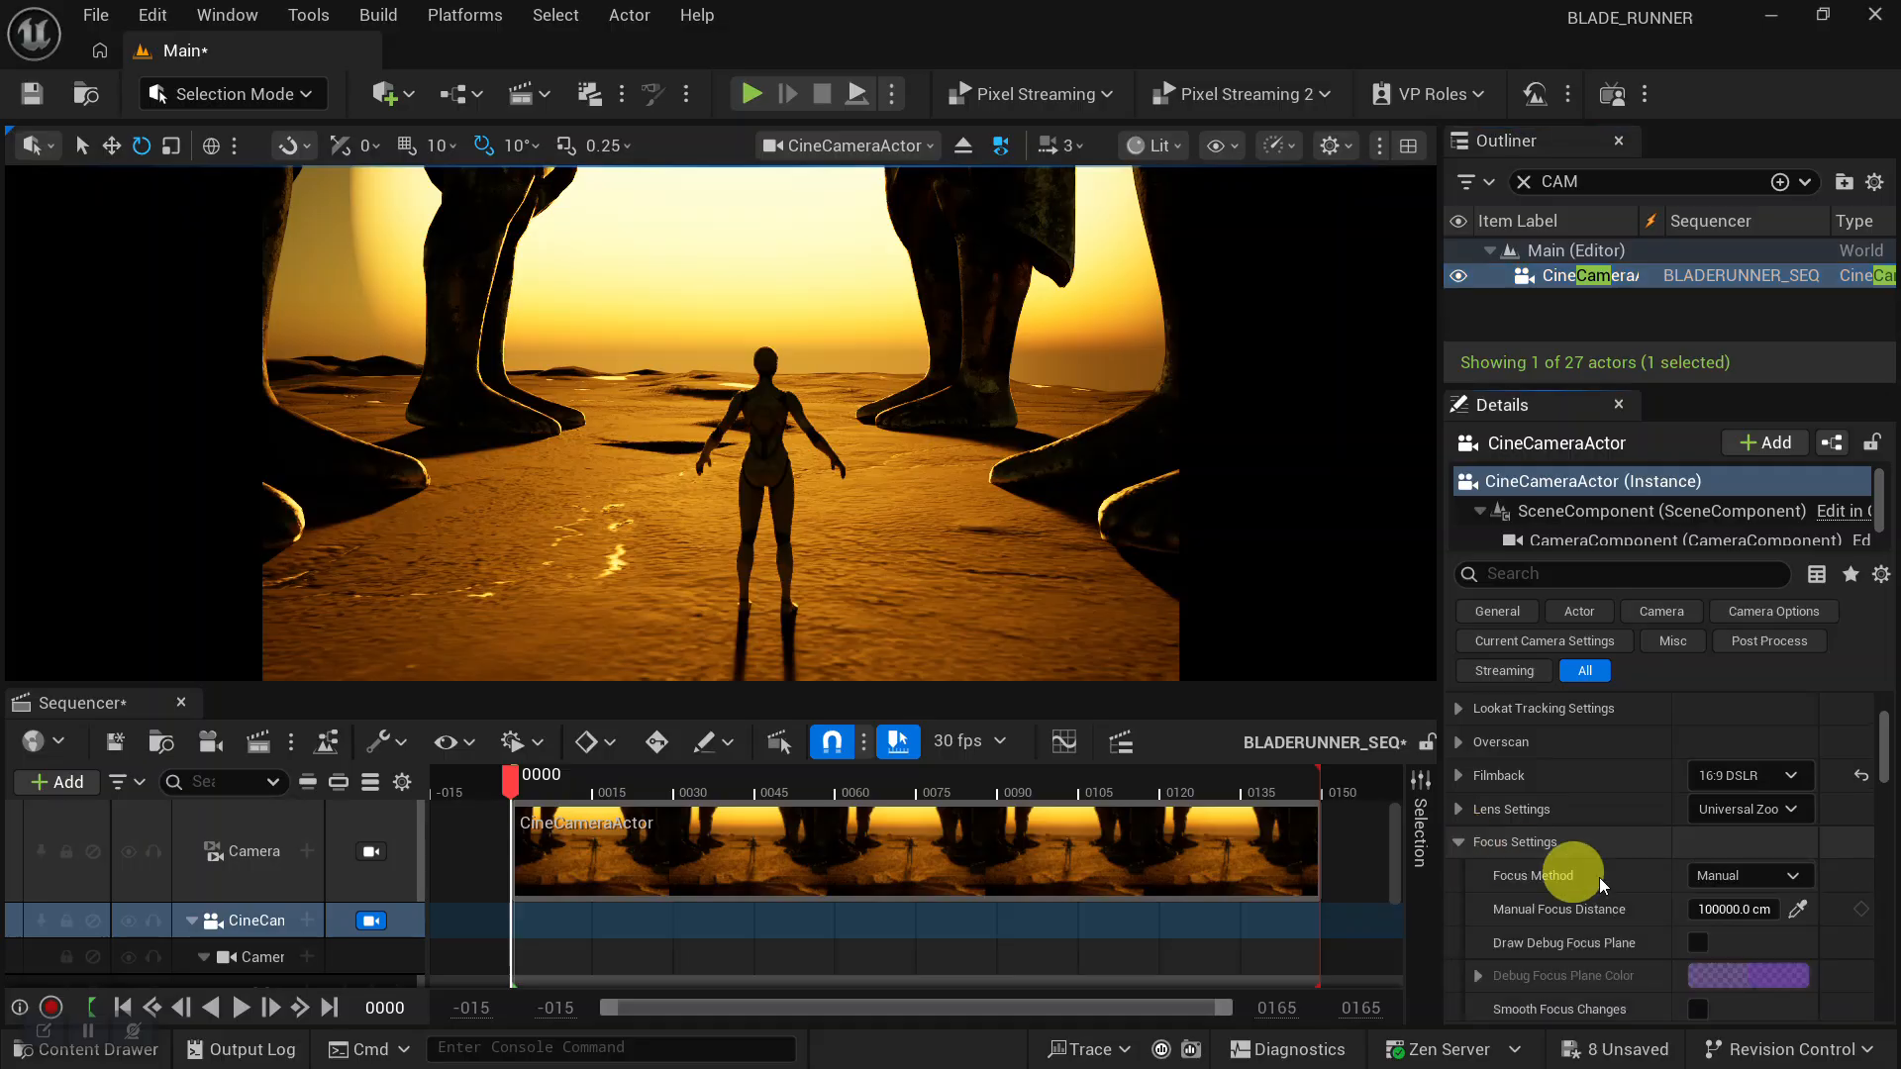
scroll(1651, 939, "down", 1)
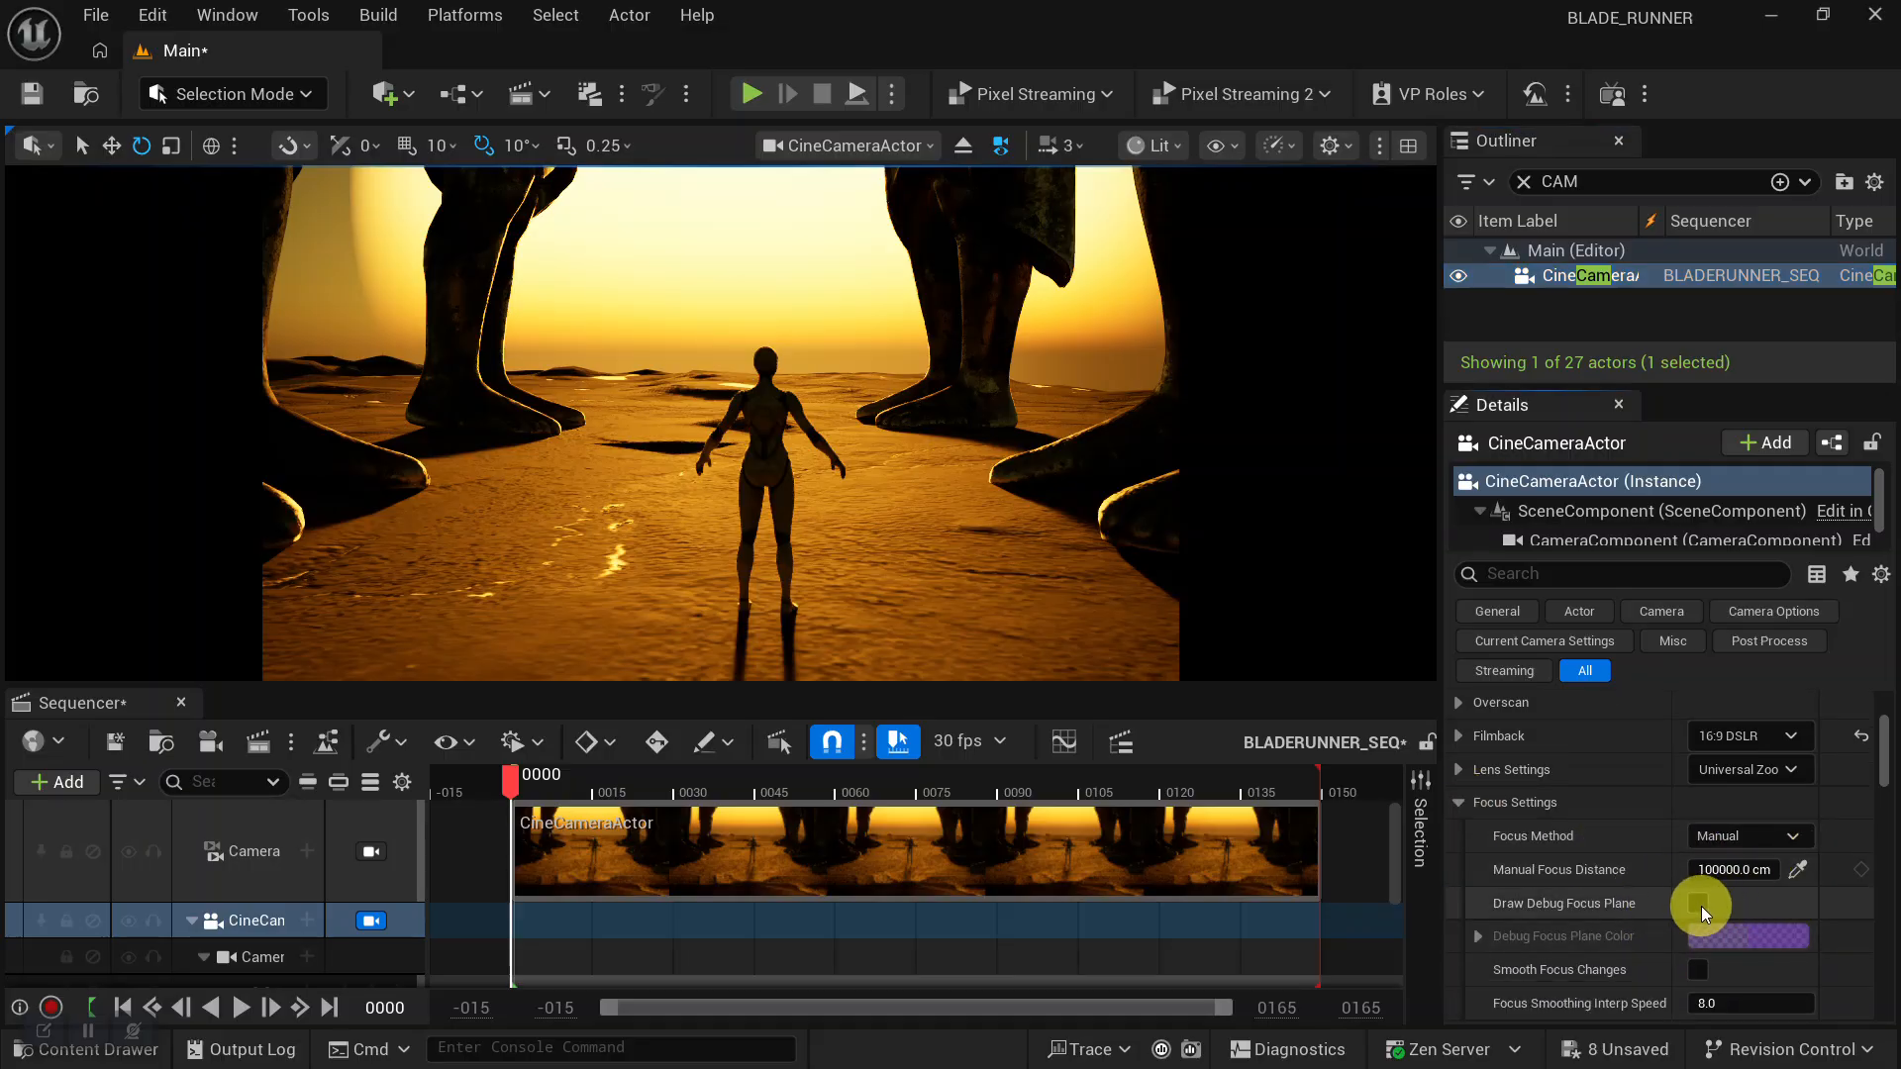
left_click(1751, 834)
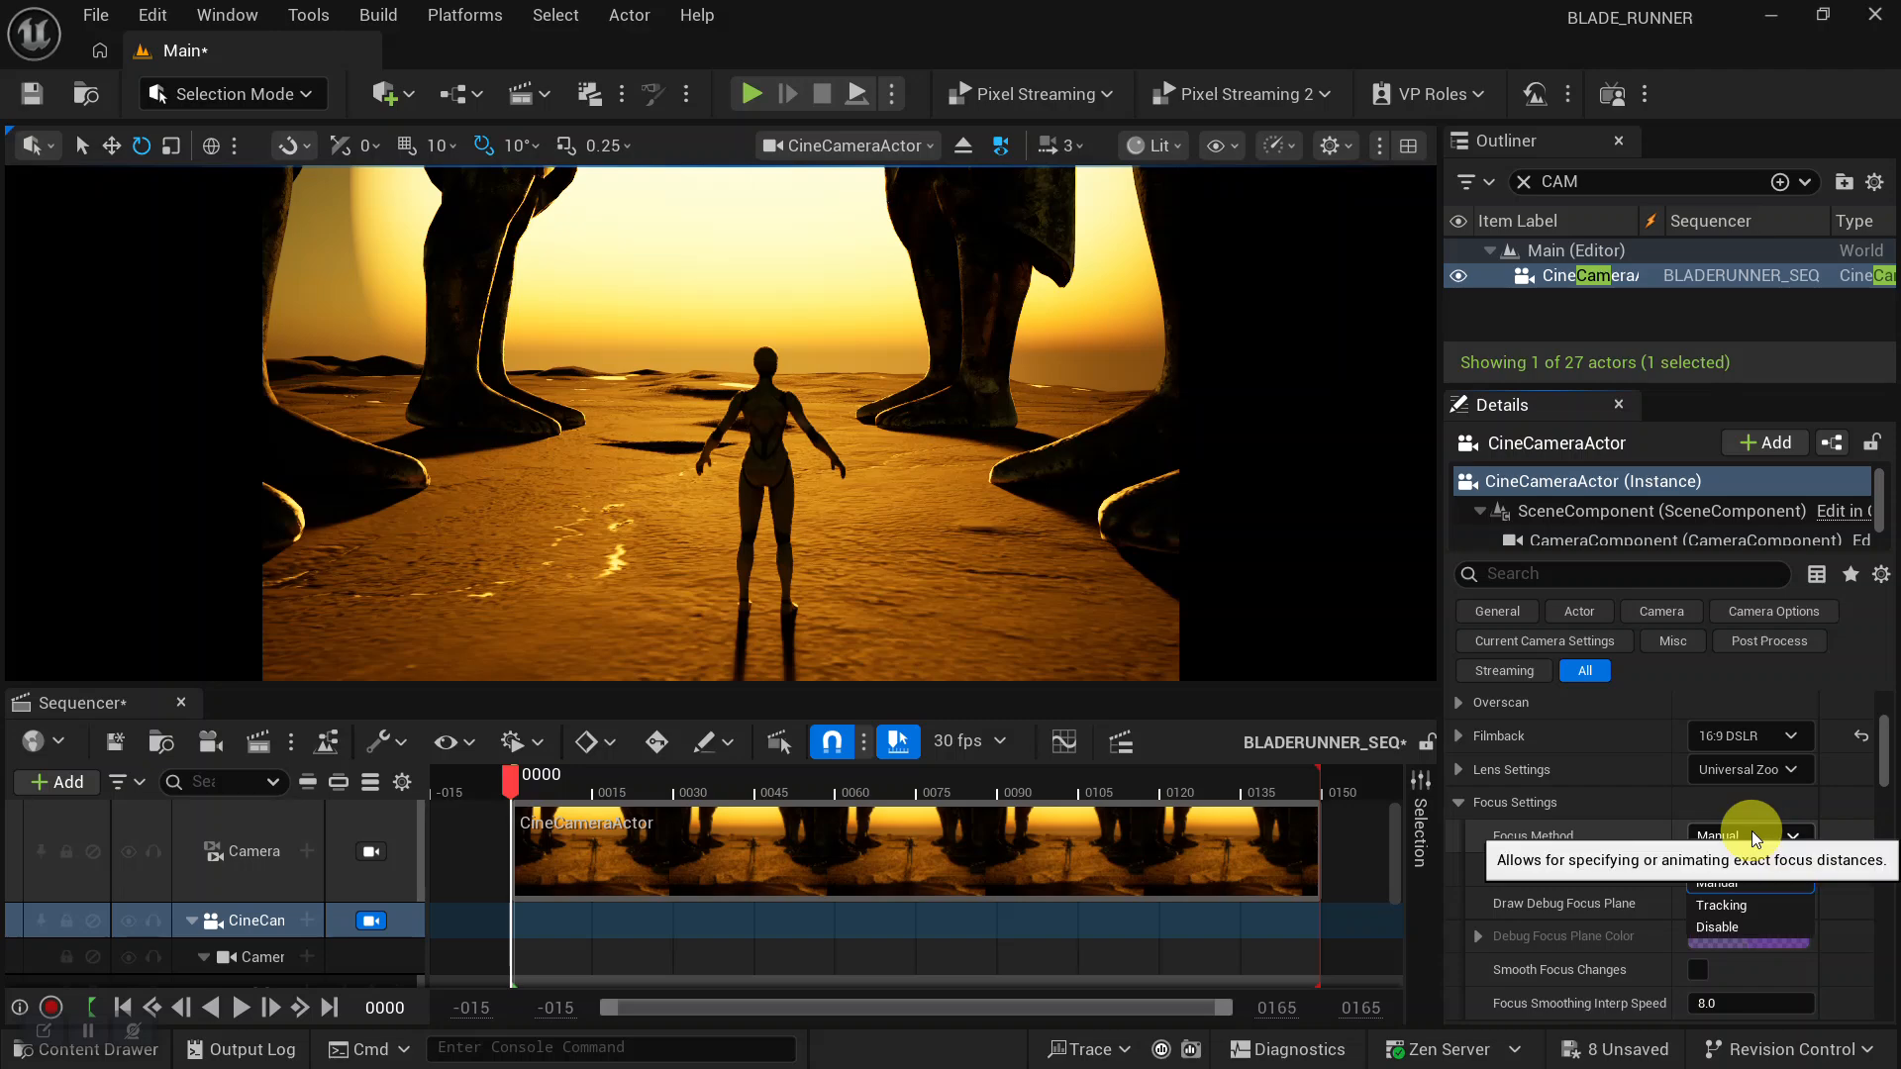
left_click(1737, 906)
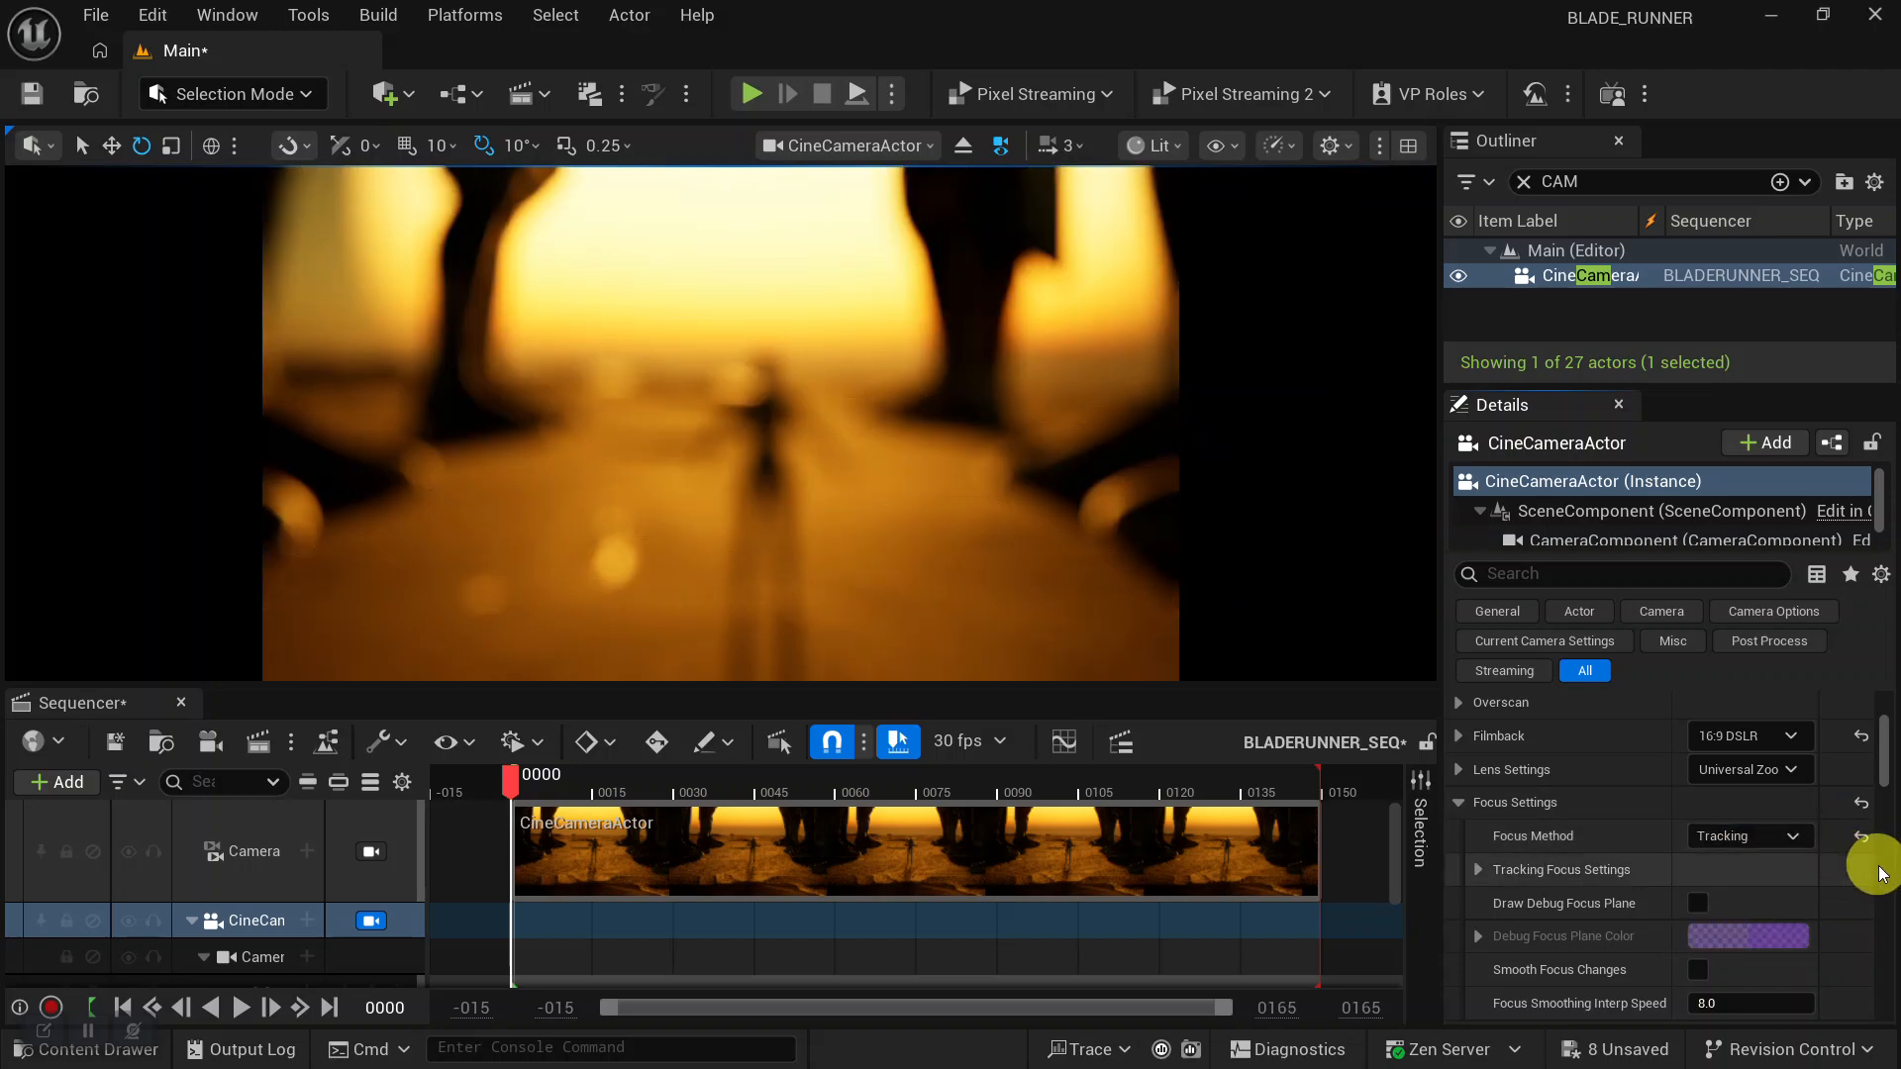
left_click(1477, 870)
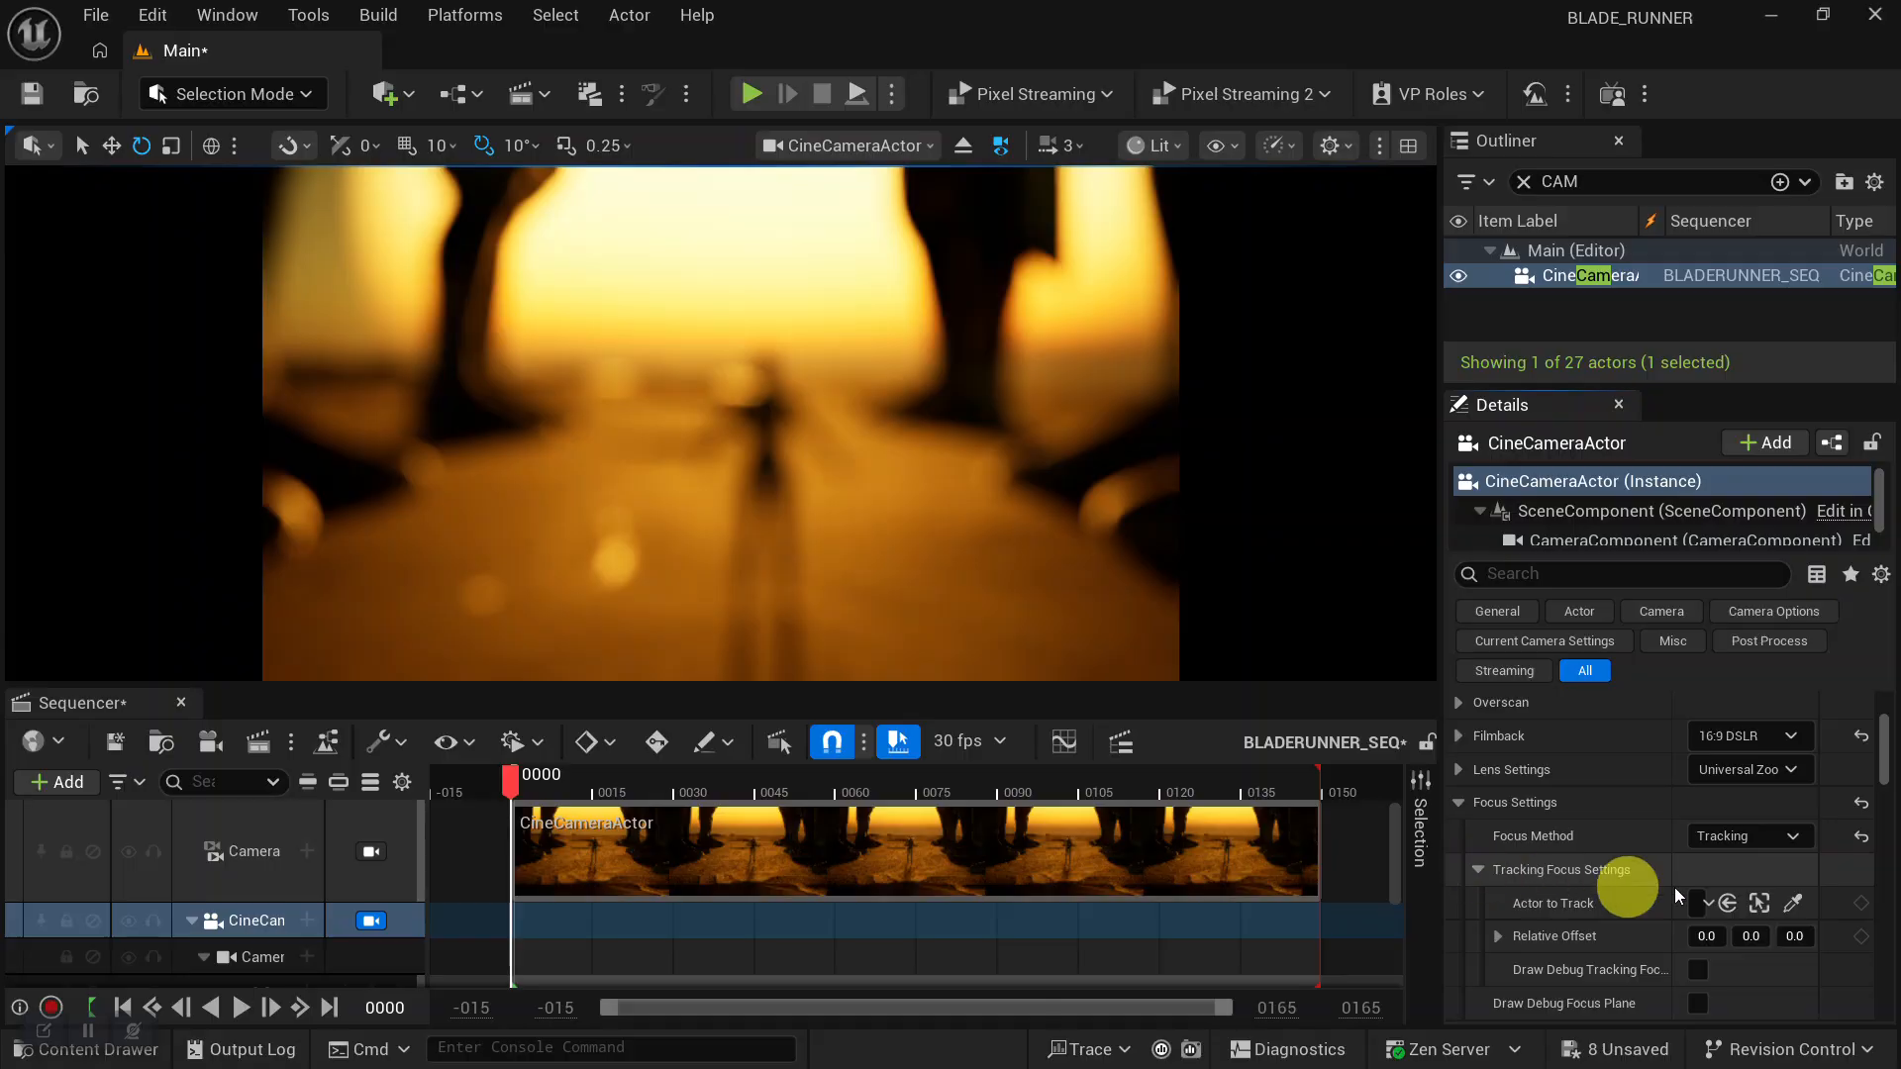
left_click(1792, 901)
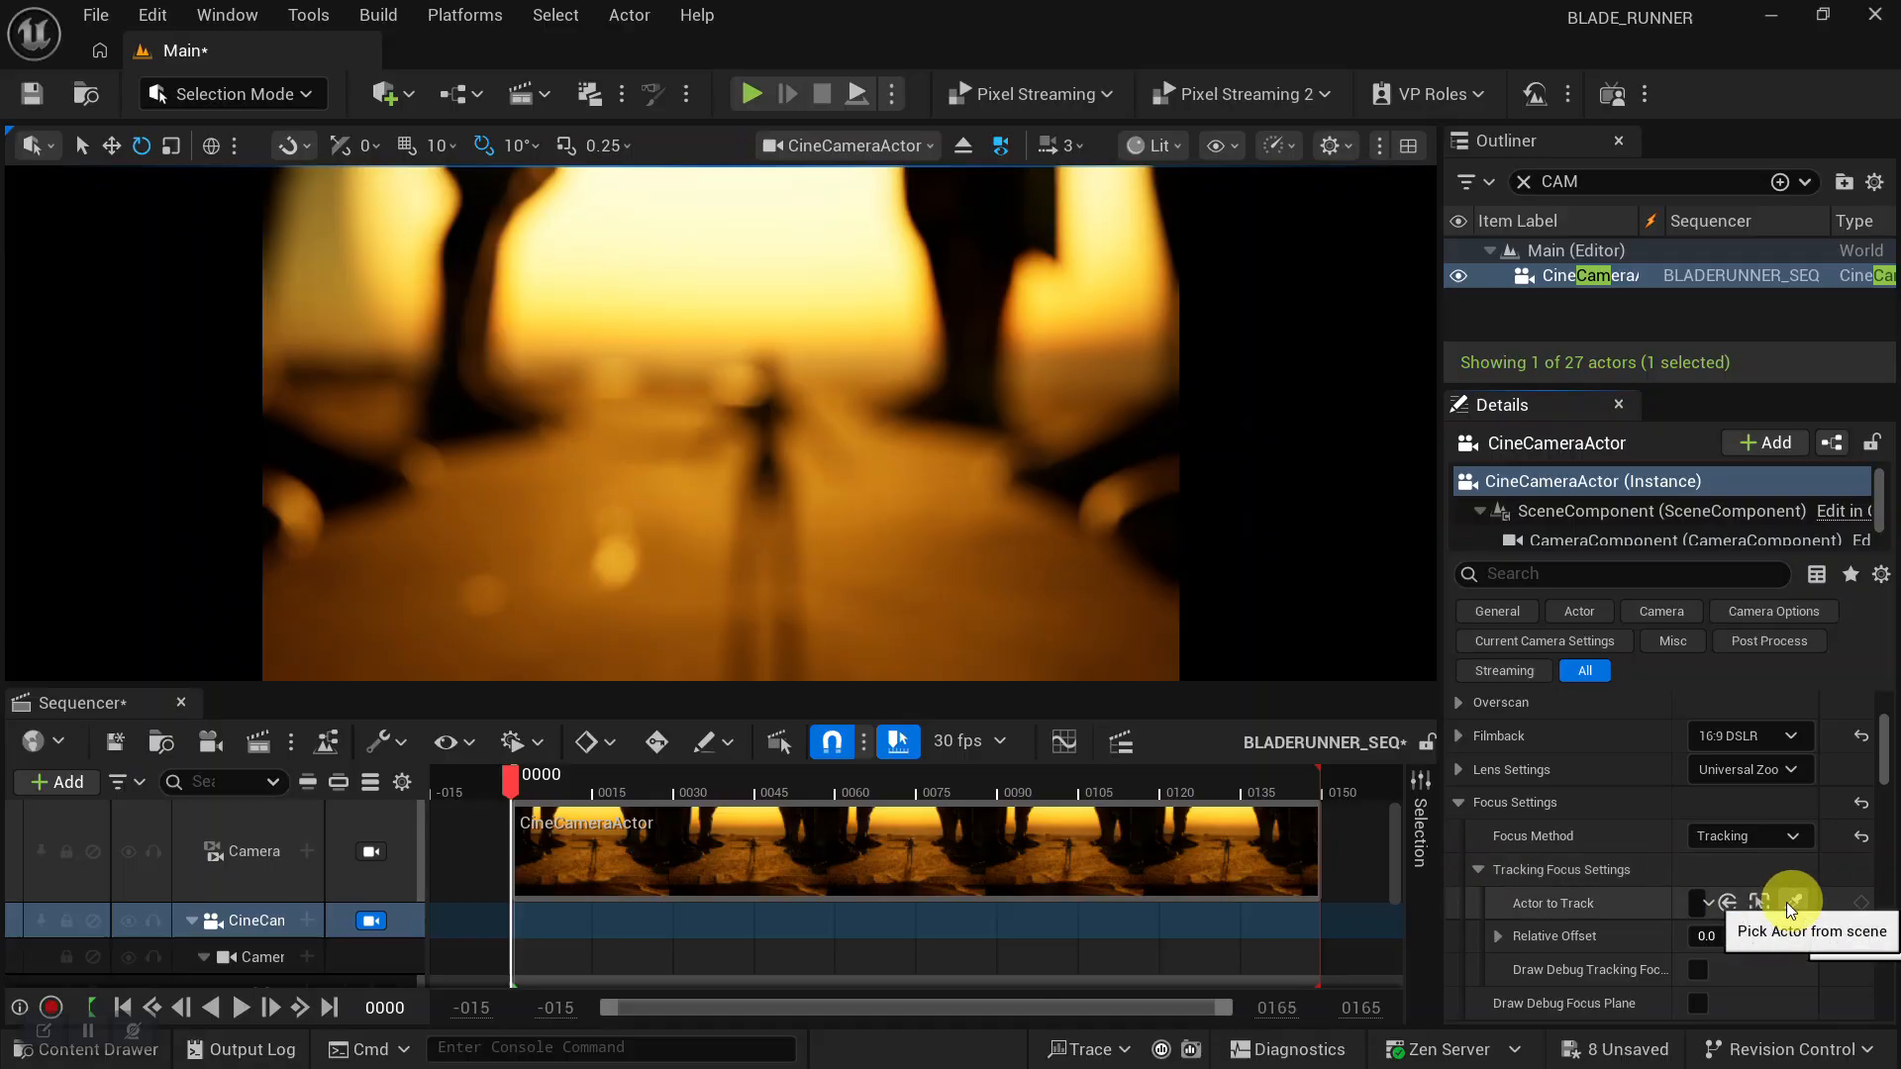
left_click(771, 428)
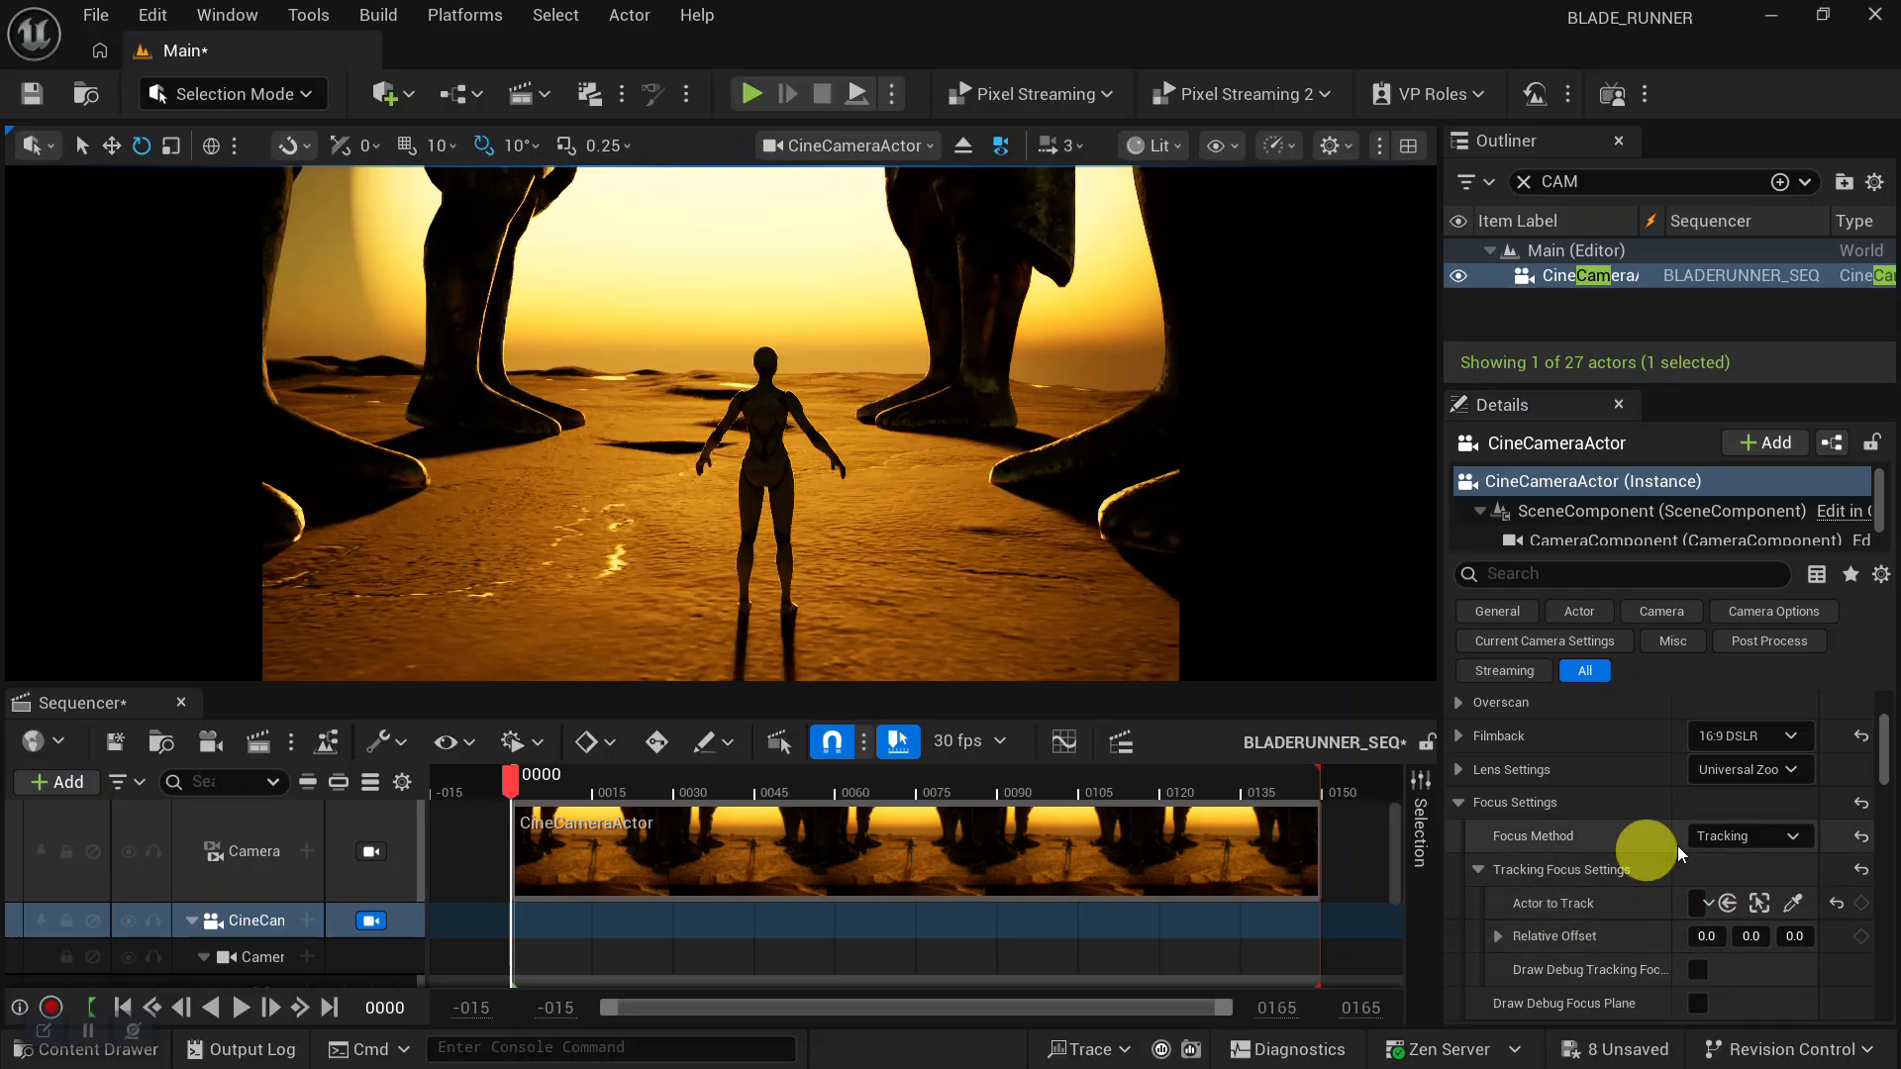
Set the cine camera's focus method to Manual and enable Draw Debug Focus Plane.
left_click(1752, 838)
left_click(1741, 881)
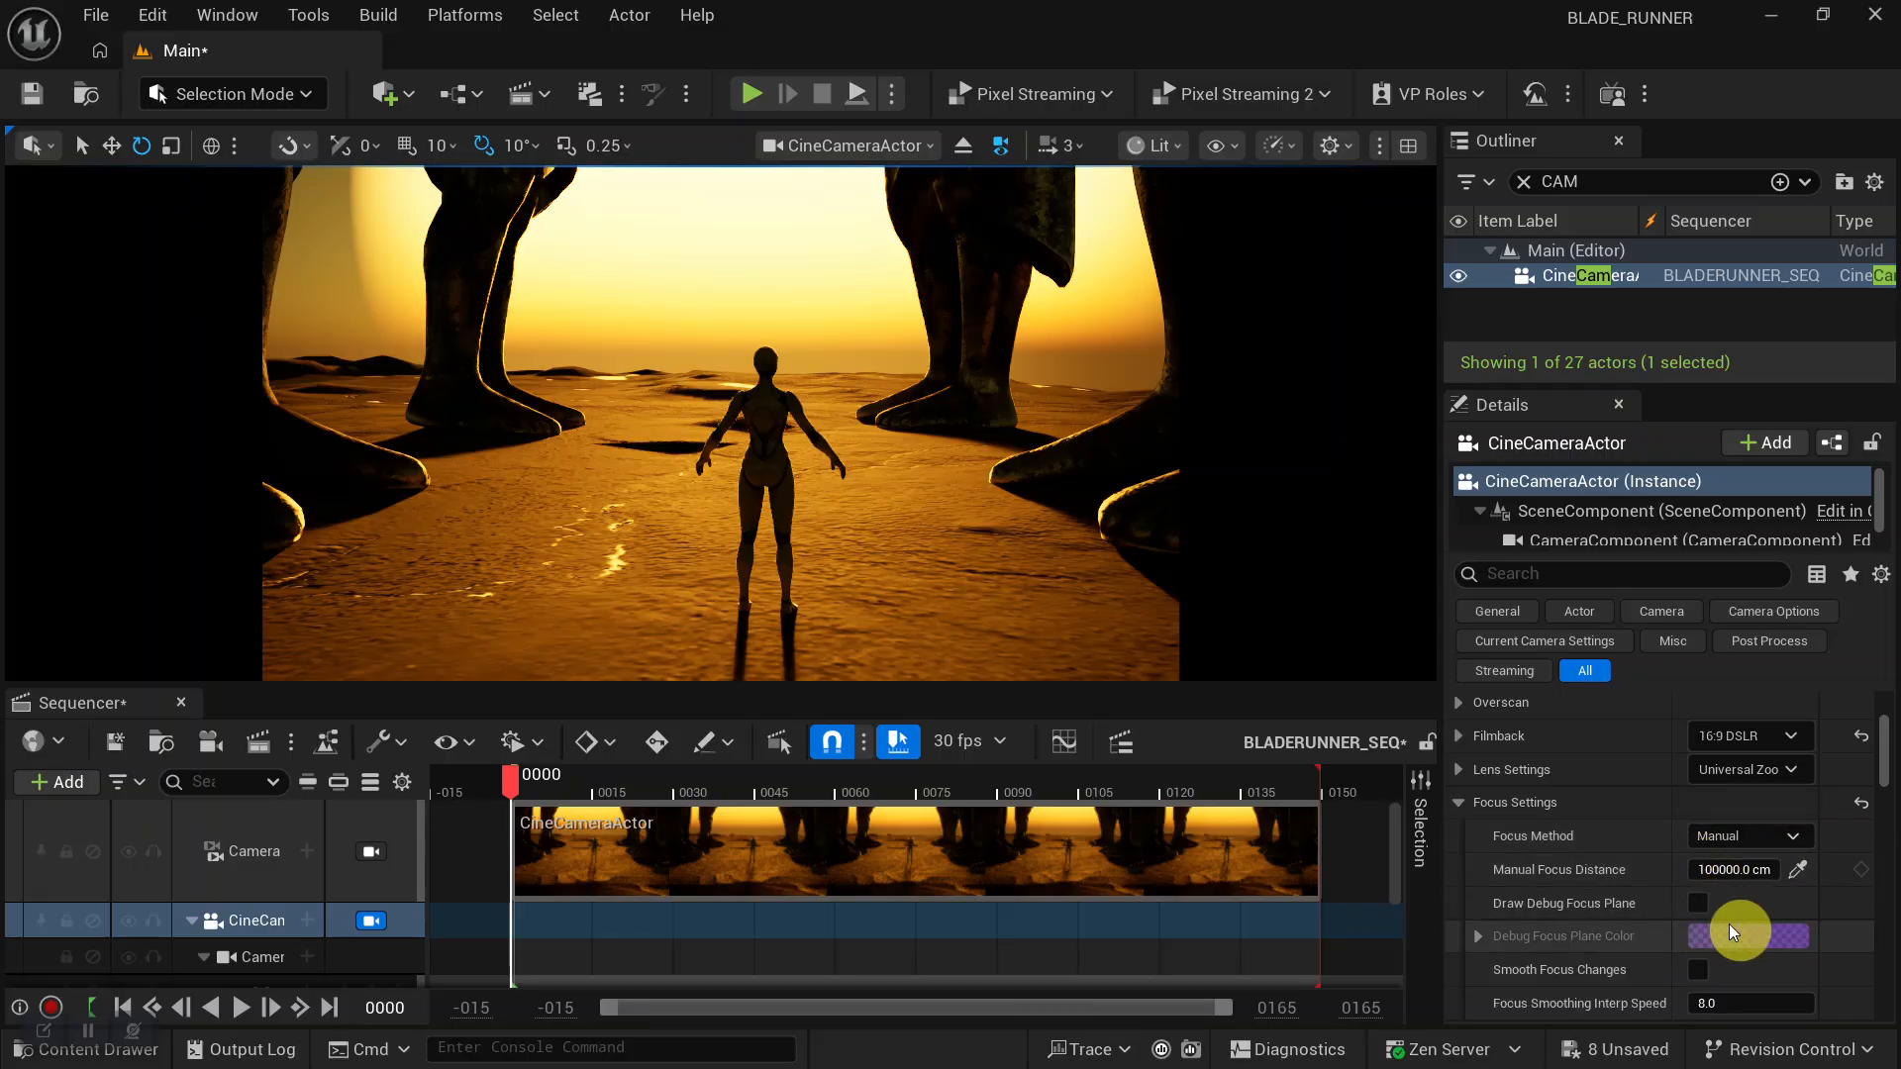
left_click(1700, 902)
mouse_move(934, 538)
right_mouse_down("alt")
mouse_move(911, 505)
mouse_move(942, 531)
right_mouse_up("alt")
left_click_drag(942, 530, 967, 543, "alt")
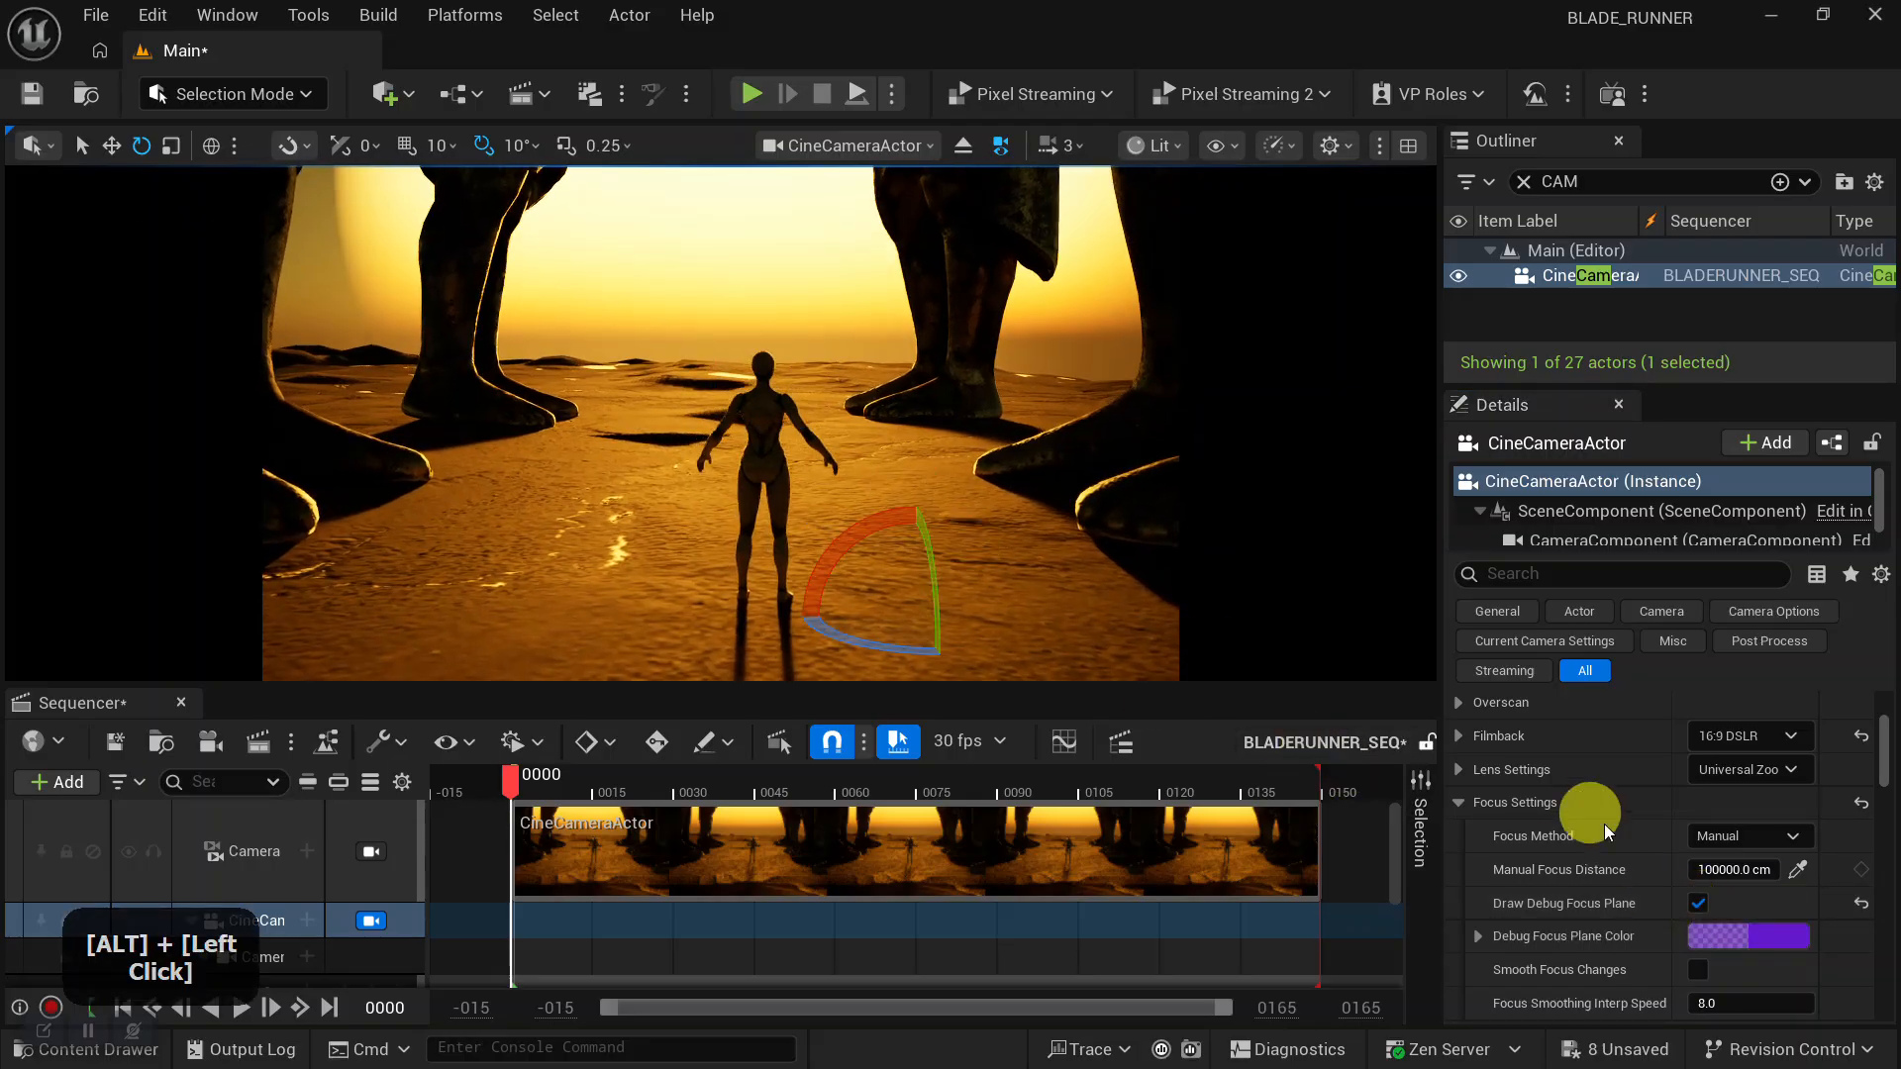
left_click(1478, 937)
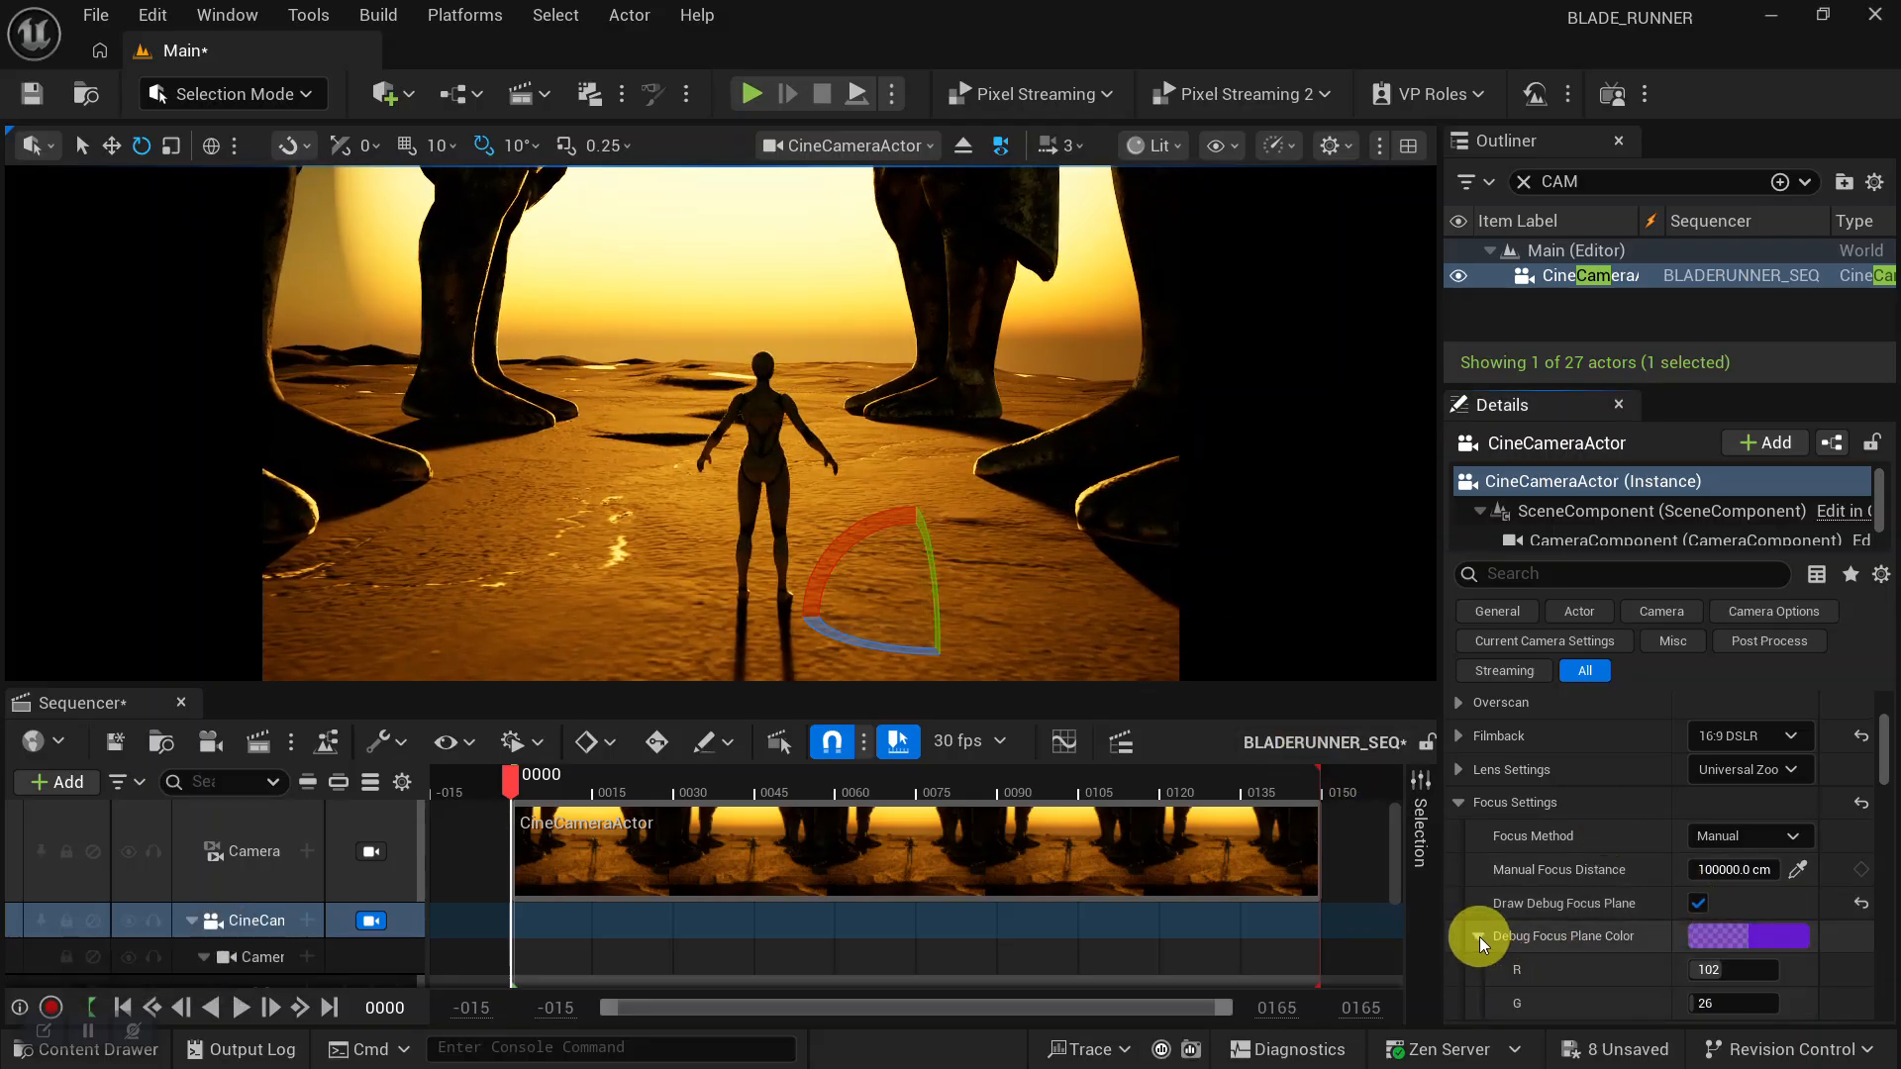
left_click(1479, 937)
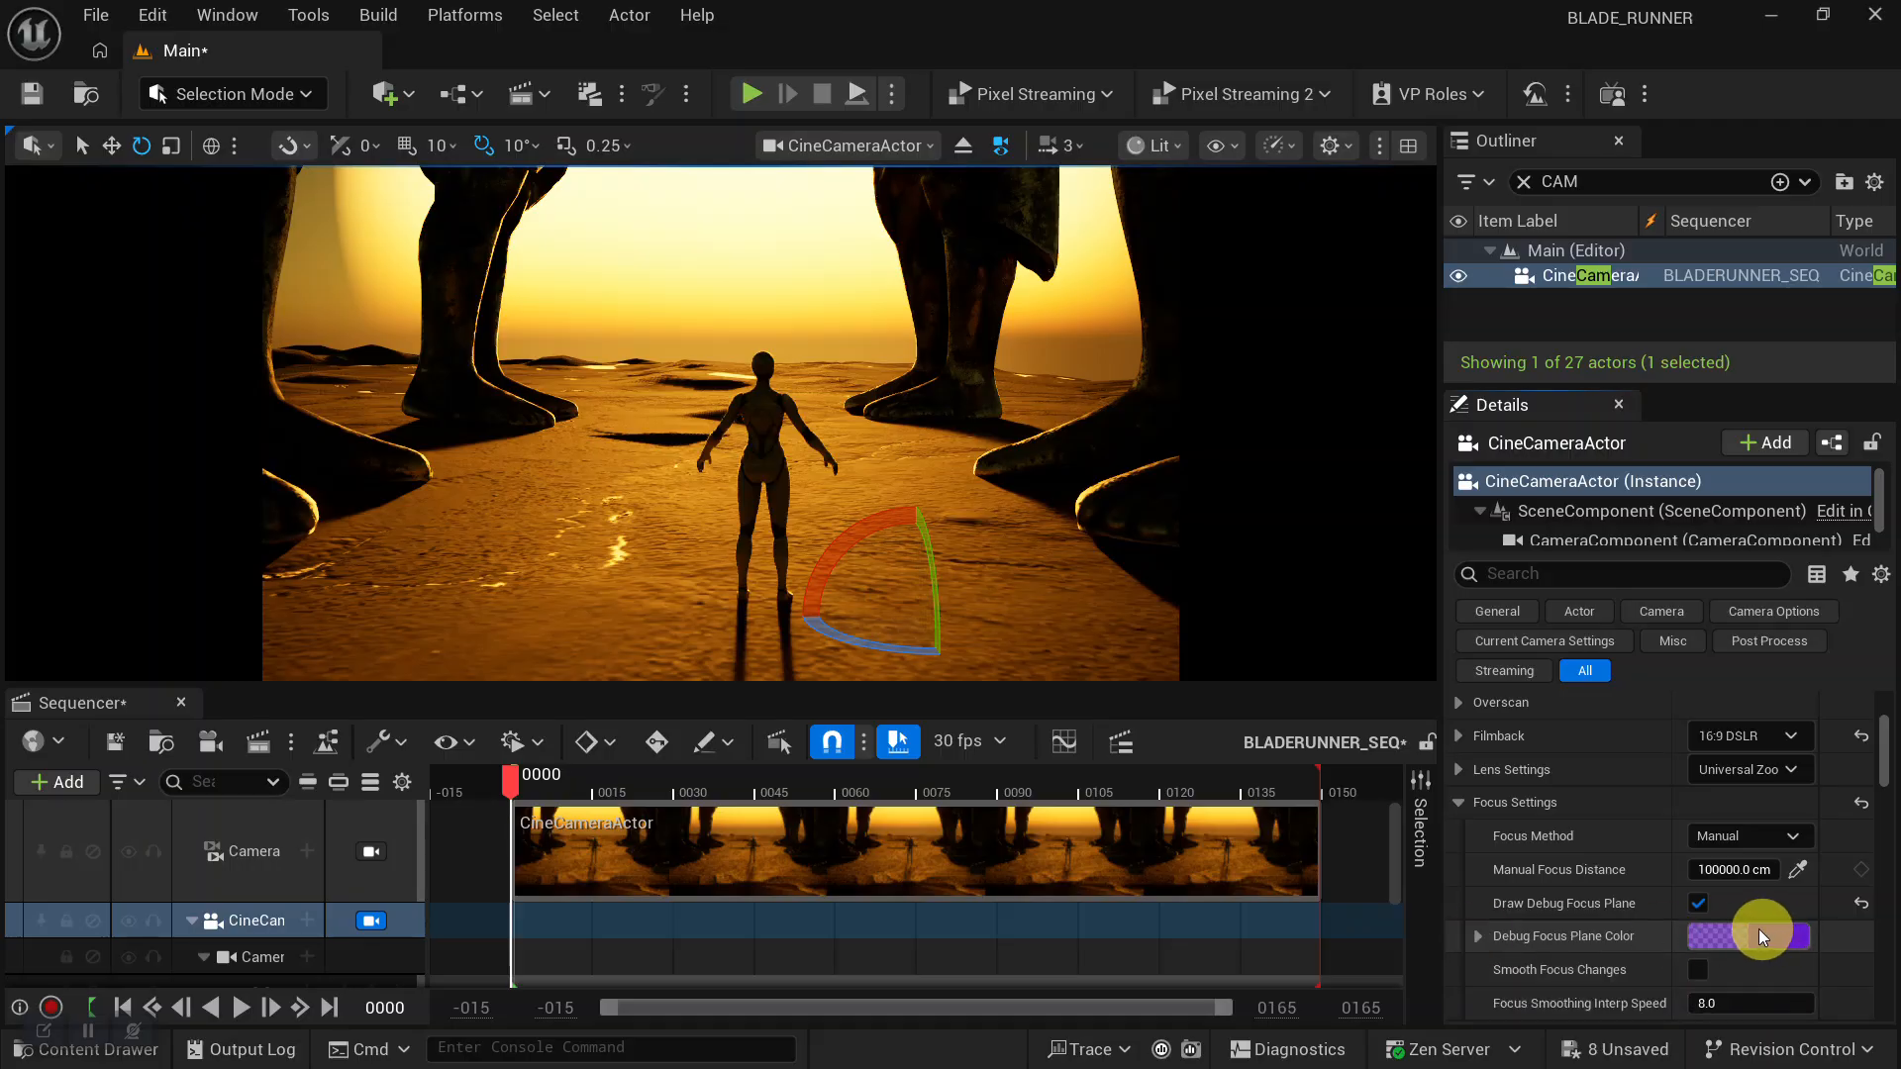
Reduce the cine camera's manual focus distance to about 1042.7 cm, bringing the debug focus plane just behind the mannequin.
left_click_drag(818, 514, 892, 564, "alt")
left_click(1740, 869)
left_click_drag(1748, 860, 1465, 861)
left_click_drag(1099, 517, 1082, 496, "alt")
middle_click_drag(1082, 496, 1111, 527, "alt")
left_click_drag(1757, 870, 1635, 886)
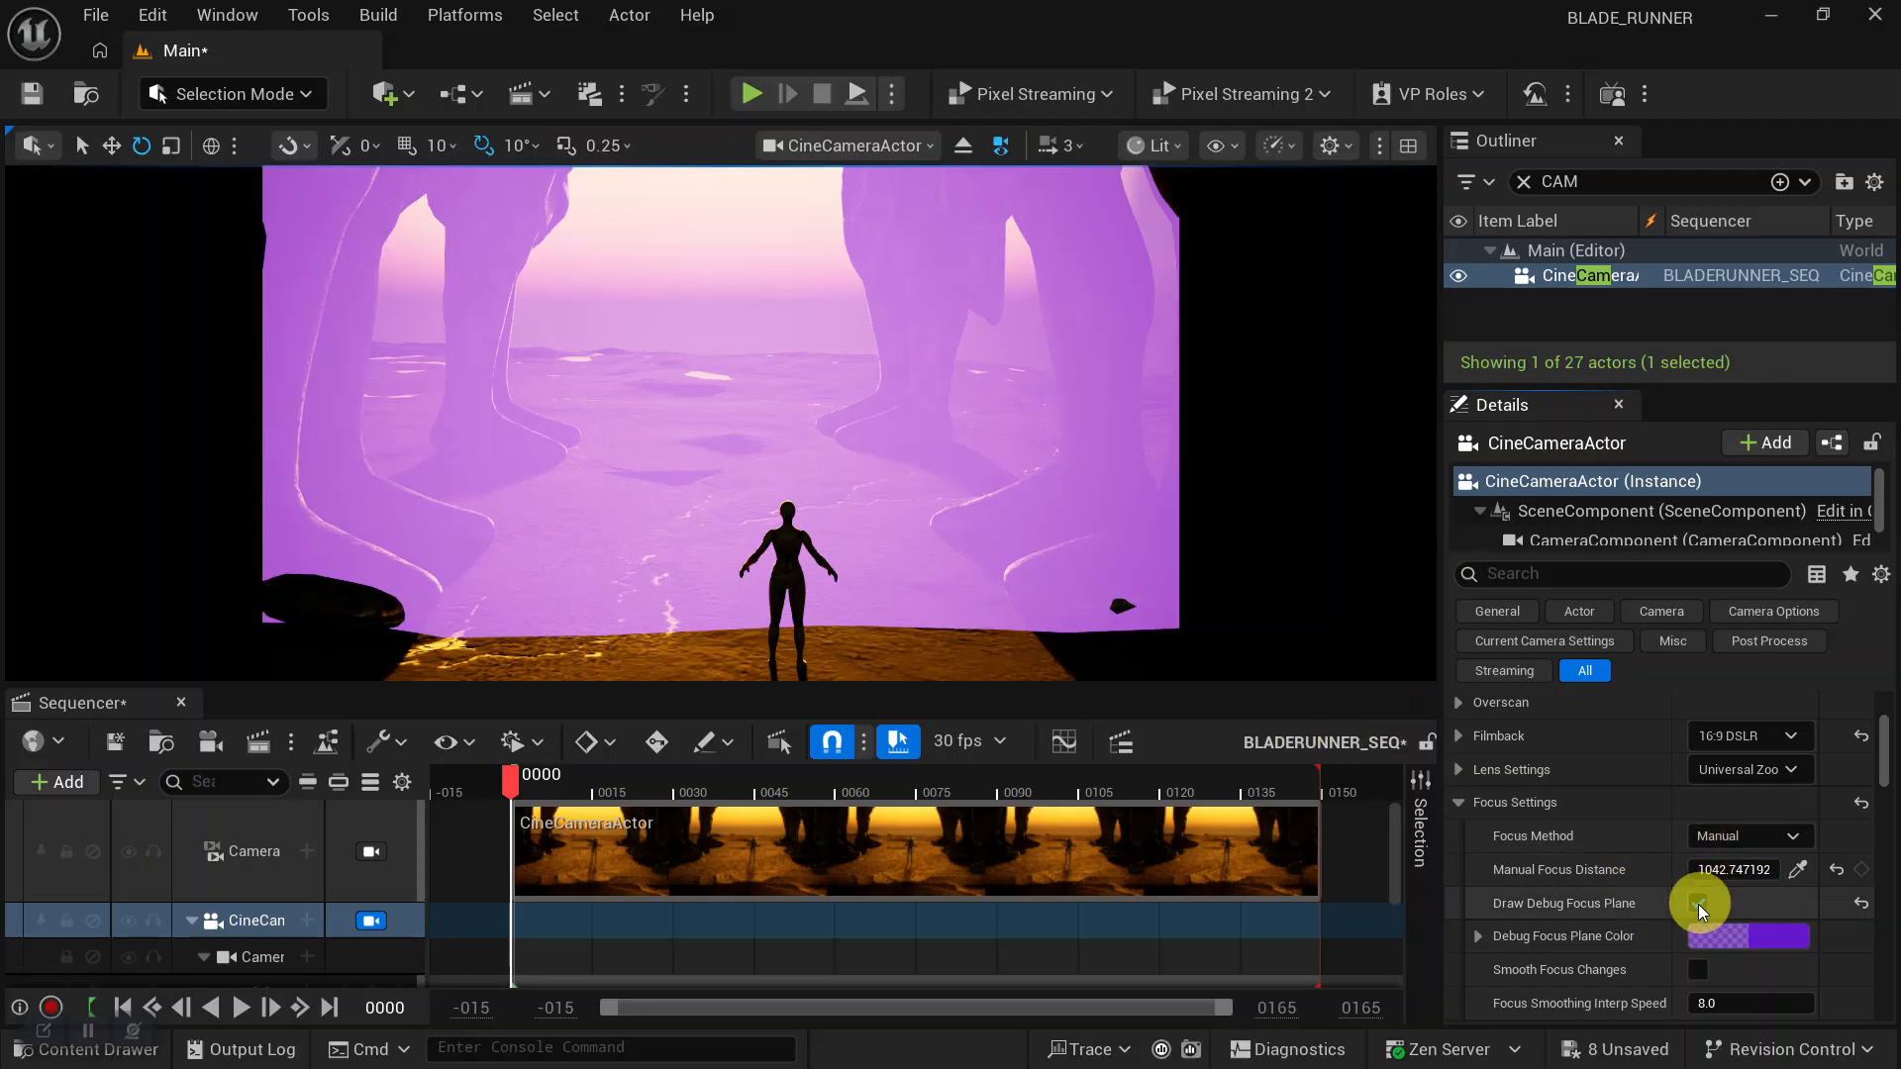
Disable Draw Debug Focus Plane and reframe the cine camera lower and closer behind the mannequin.
left_click(1697, 903)
right_click_drag(918, 476, 929, 484, "alt")
left_click_drag(930, 484, 963, 517, "alt")
mouse_move(963, 517)
middle_mouse_down("alt")
mouse_move(954, 484)
mouse_move(943, 522)
middle_mouse_up("alt")
right_click_drag(943, 522, 944, 539, "alt")
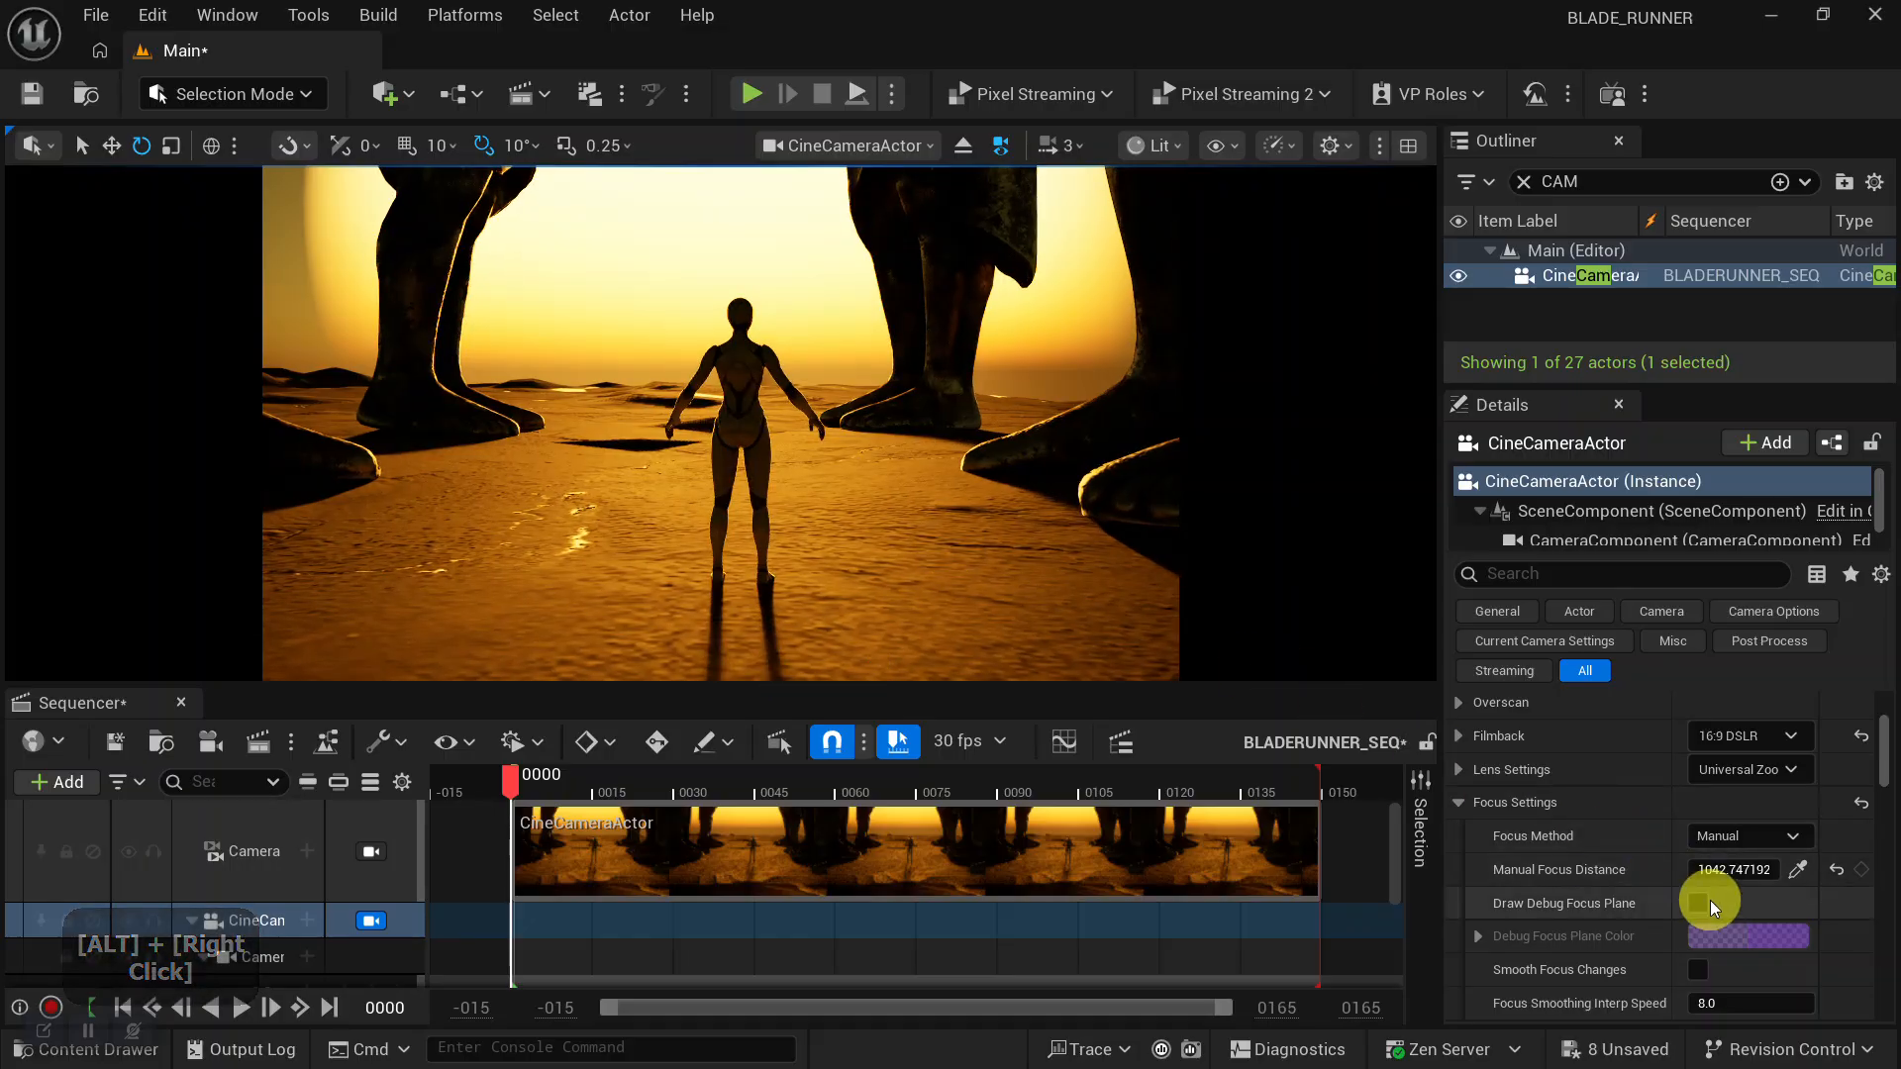
Set the focus method to Tracking and move the cine camera closer to the mannequin and back to test the focus.
scroll(1702, 900, "up", 2)
scroll(1650, 900, "up", 3)
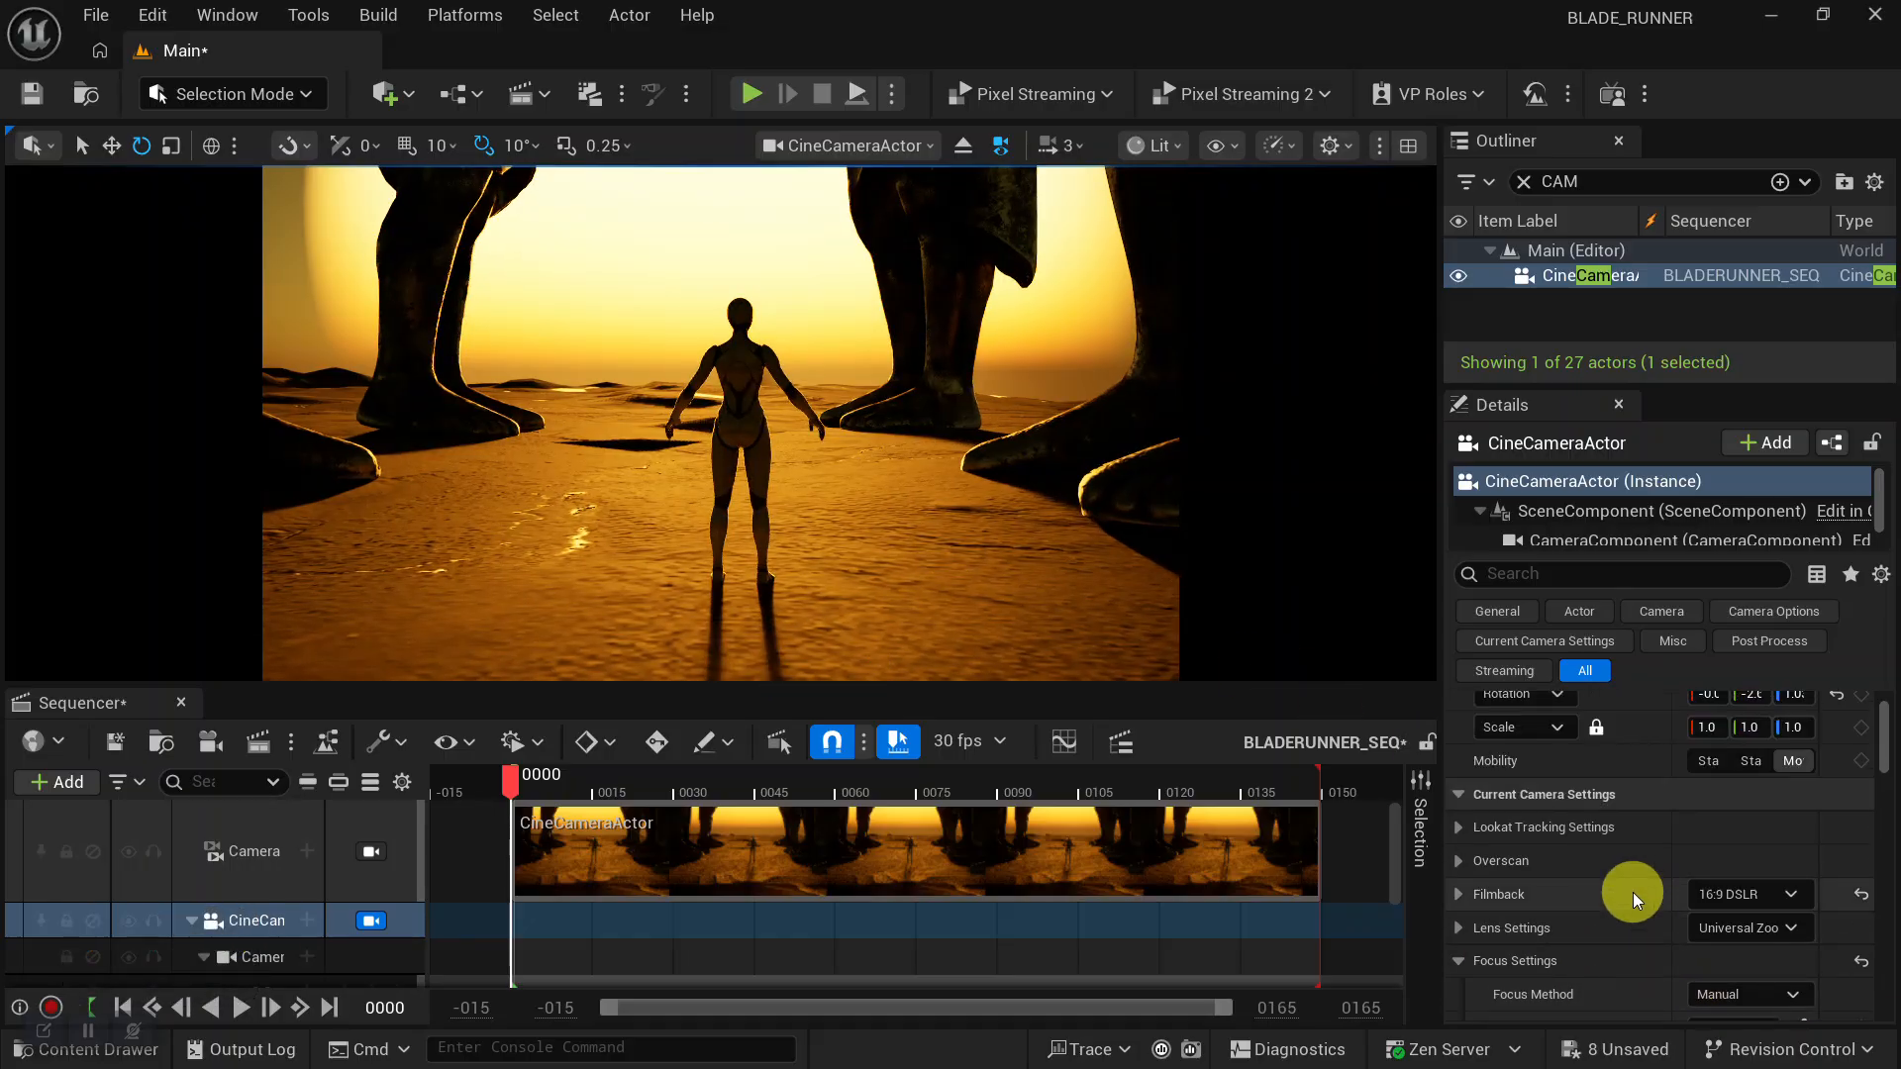
scroll(1632, 894, "down", 3)
scroll(1632, 893, "down", 3)
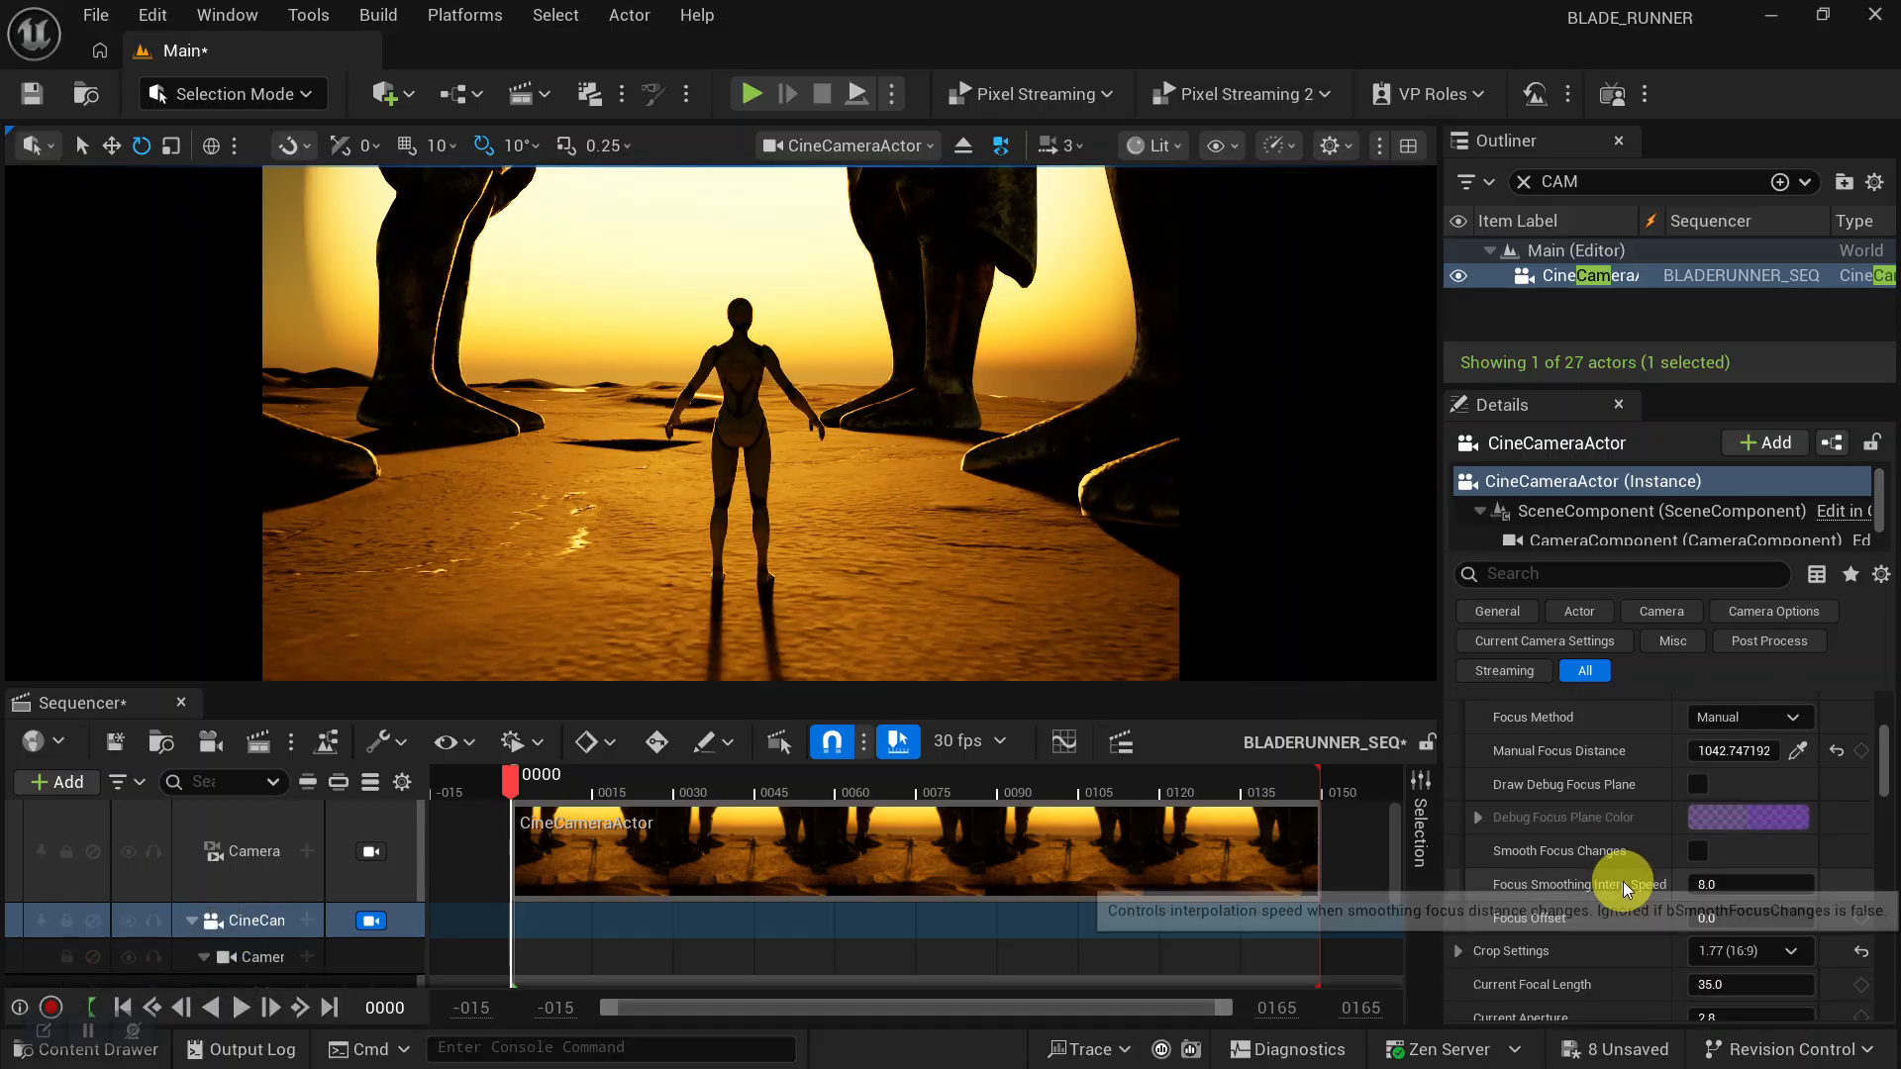
left_click_drag(762, 540, 798, 501, "alt")
right_click_drag(798, 501, 821, 535, "alt")
left_click_drag(821, 535, 819, 489, "alt")
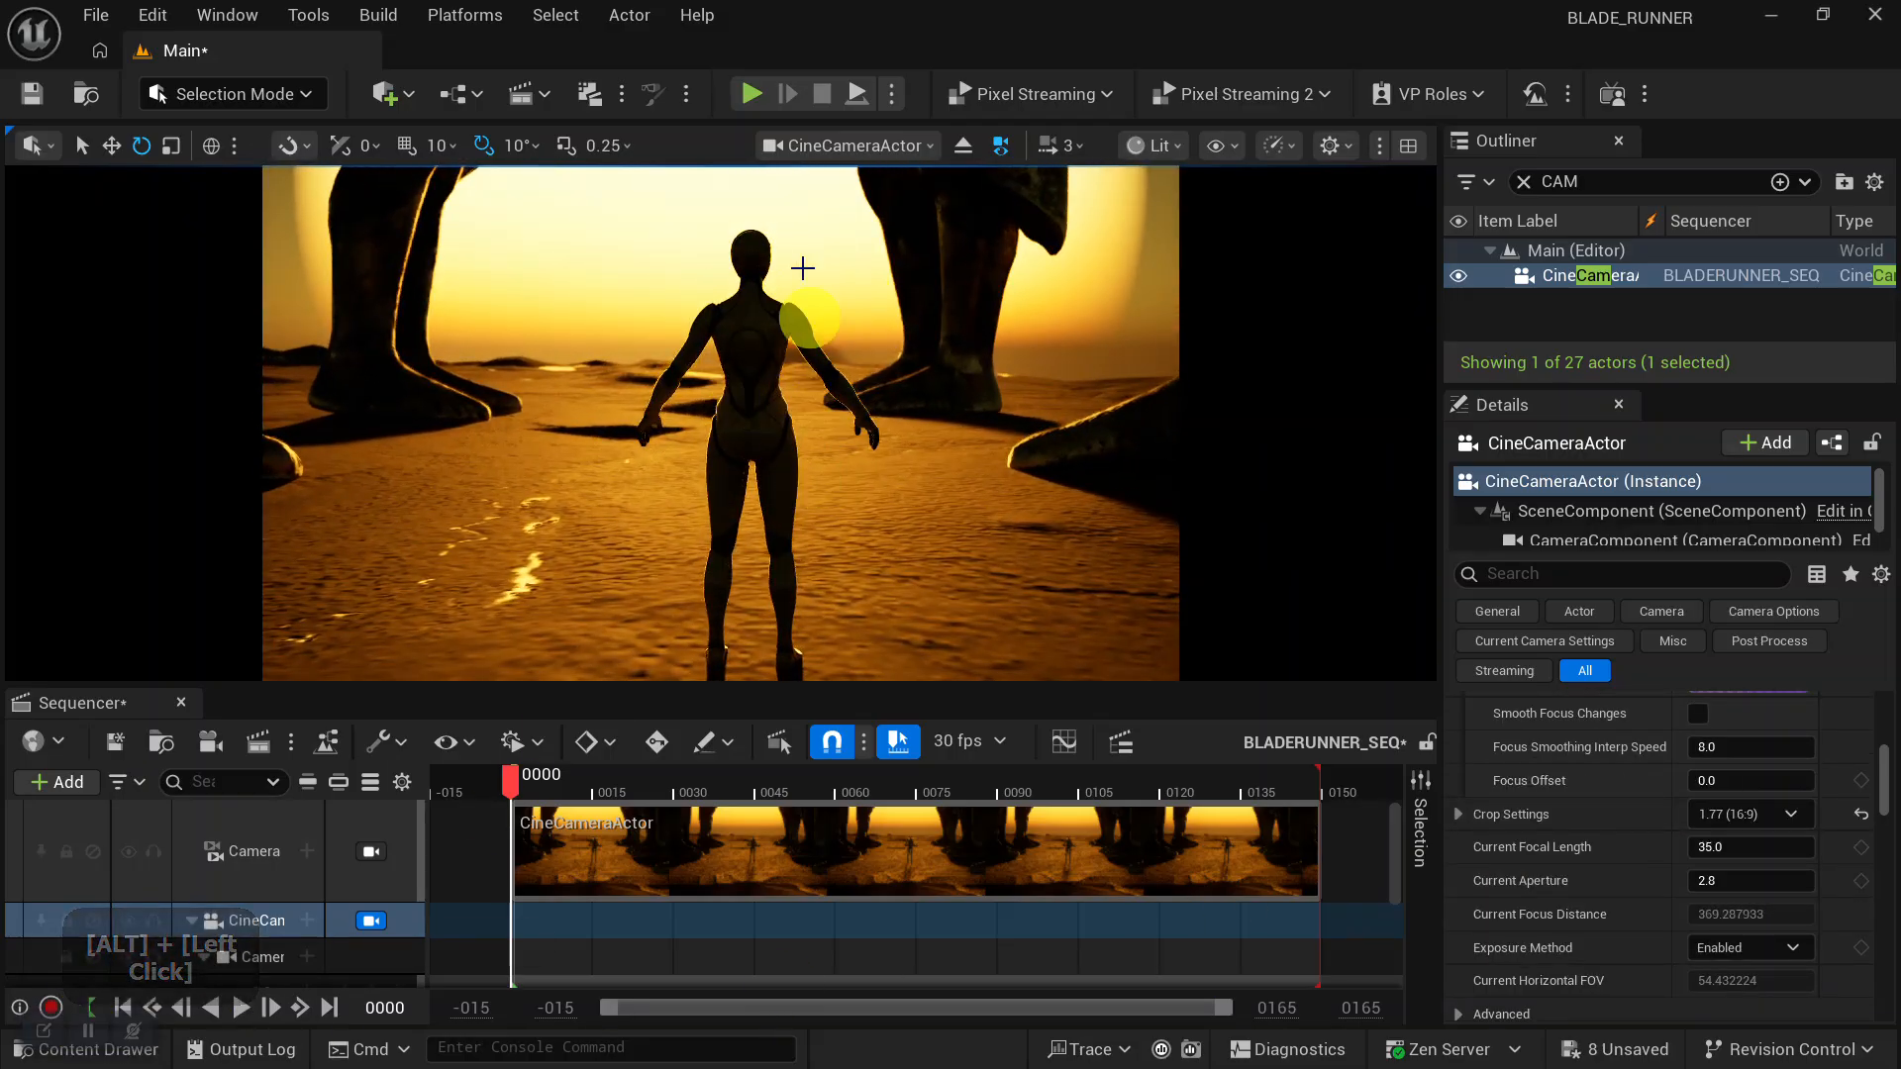
right_click_drag(658, 321, 845, 493, "alt")
left_click_drag(845, 492, 864, 505, "alt")
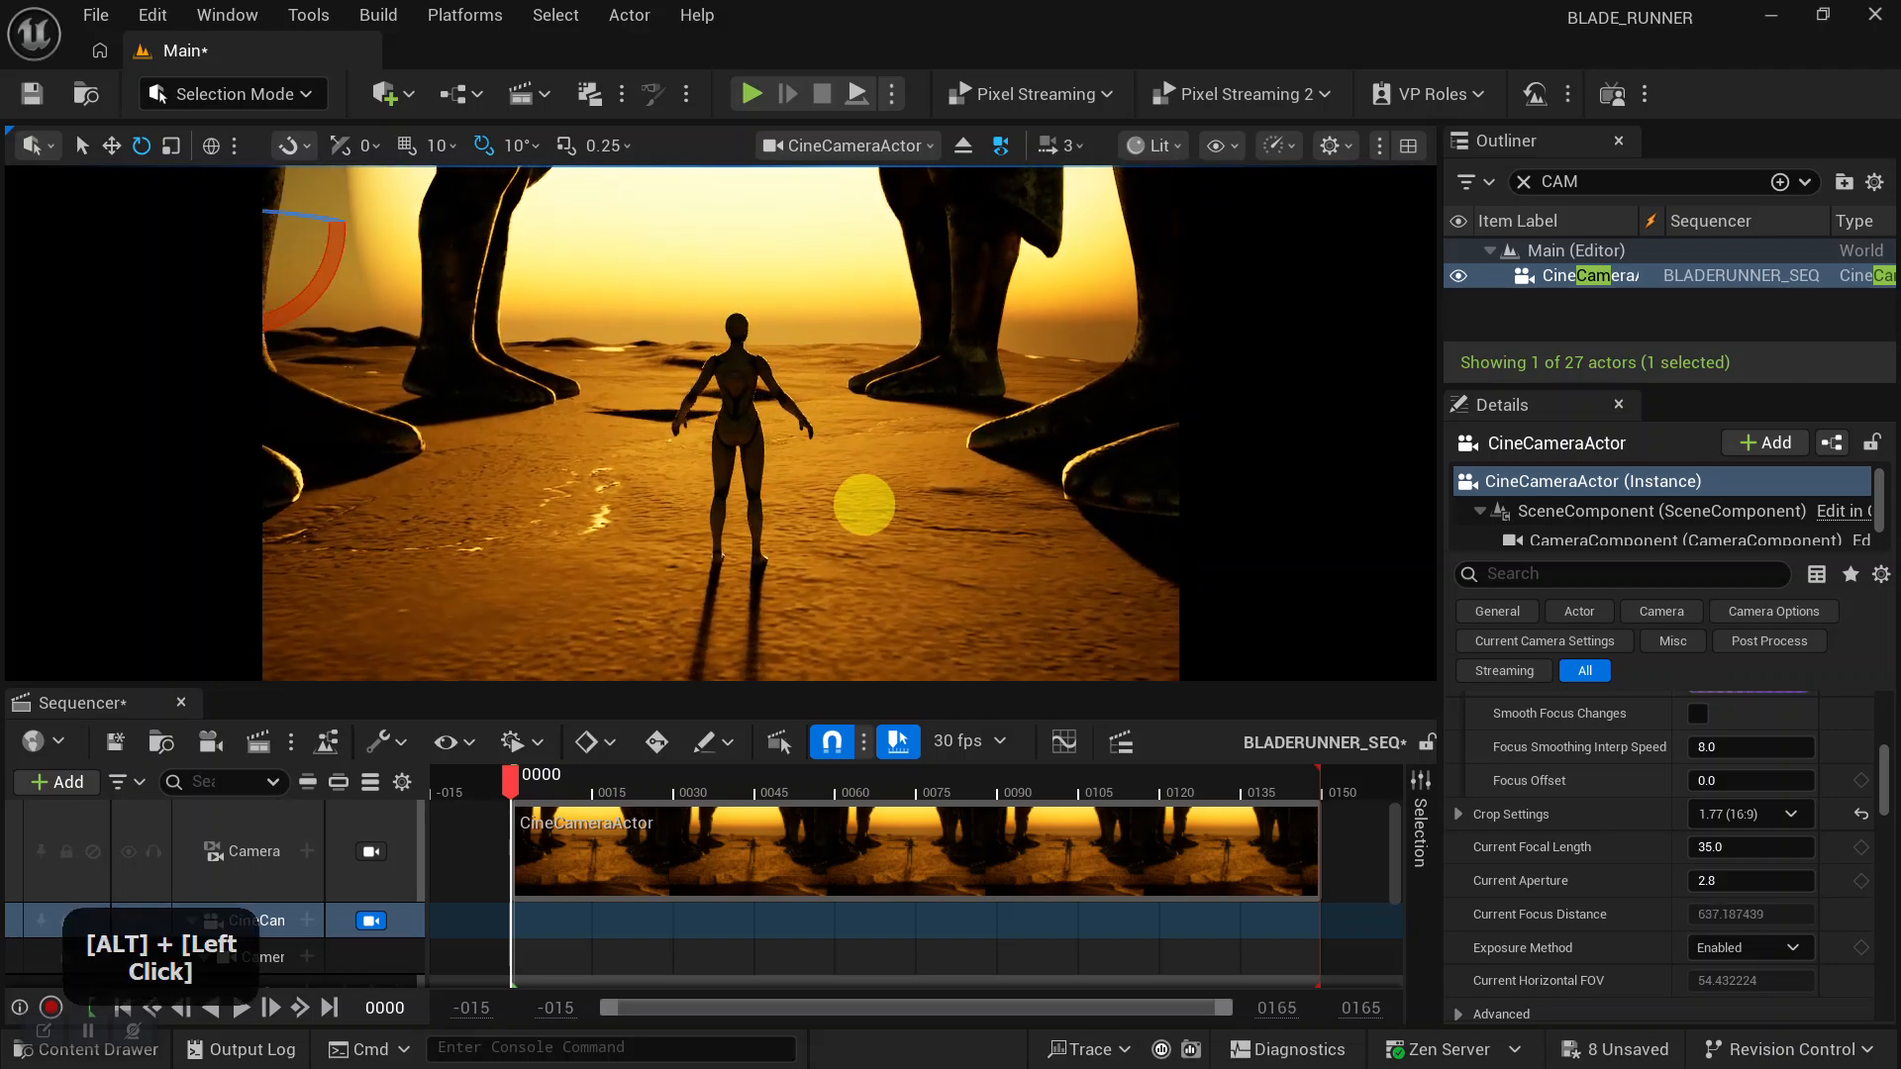
Set the focus method to Manual, with the debug focus plane drawn, and reduce the focus distance to about 635 cm at the mannequin.
scroll(1670, 851, "up", 5)
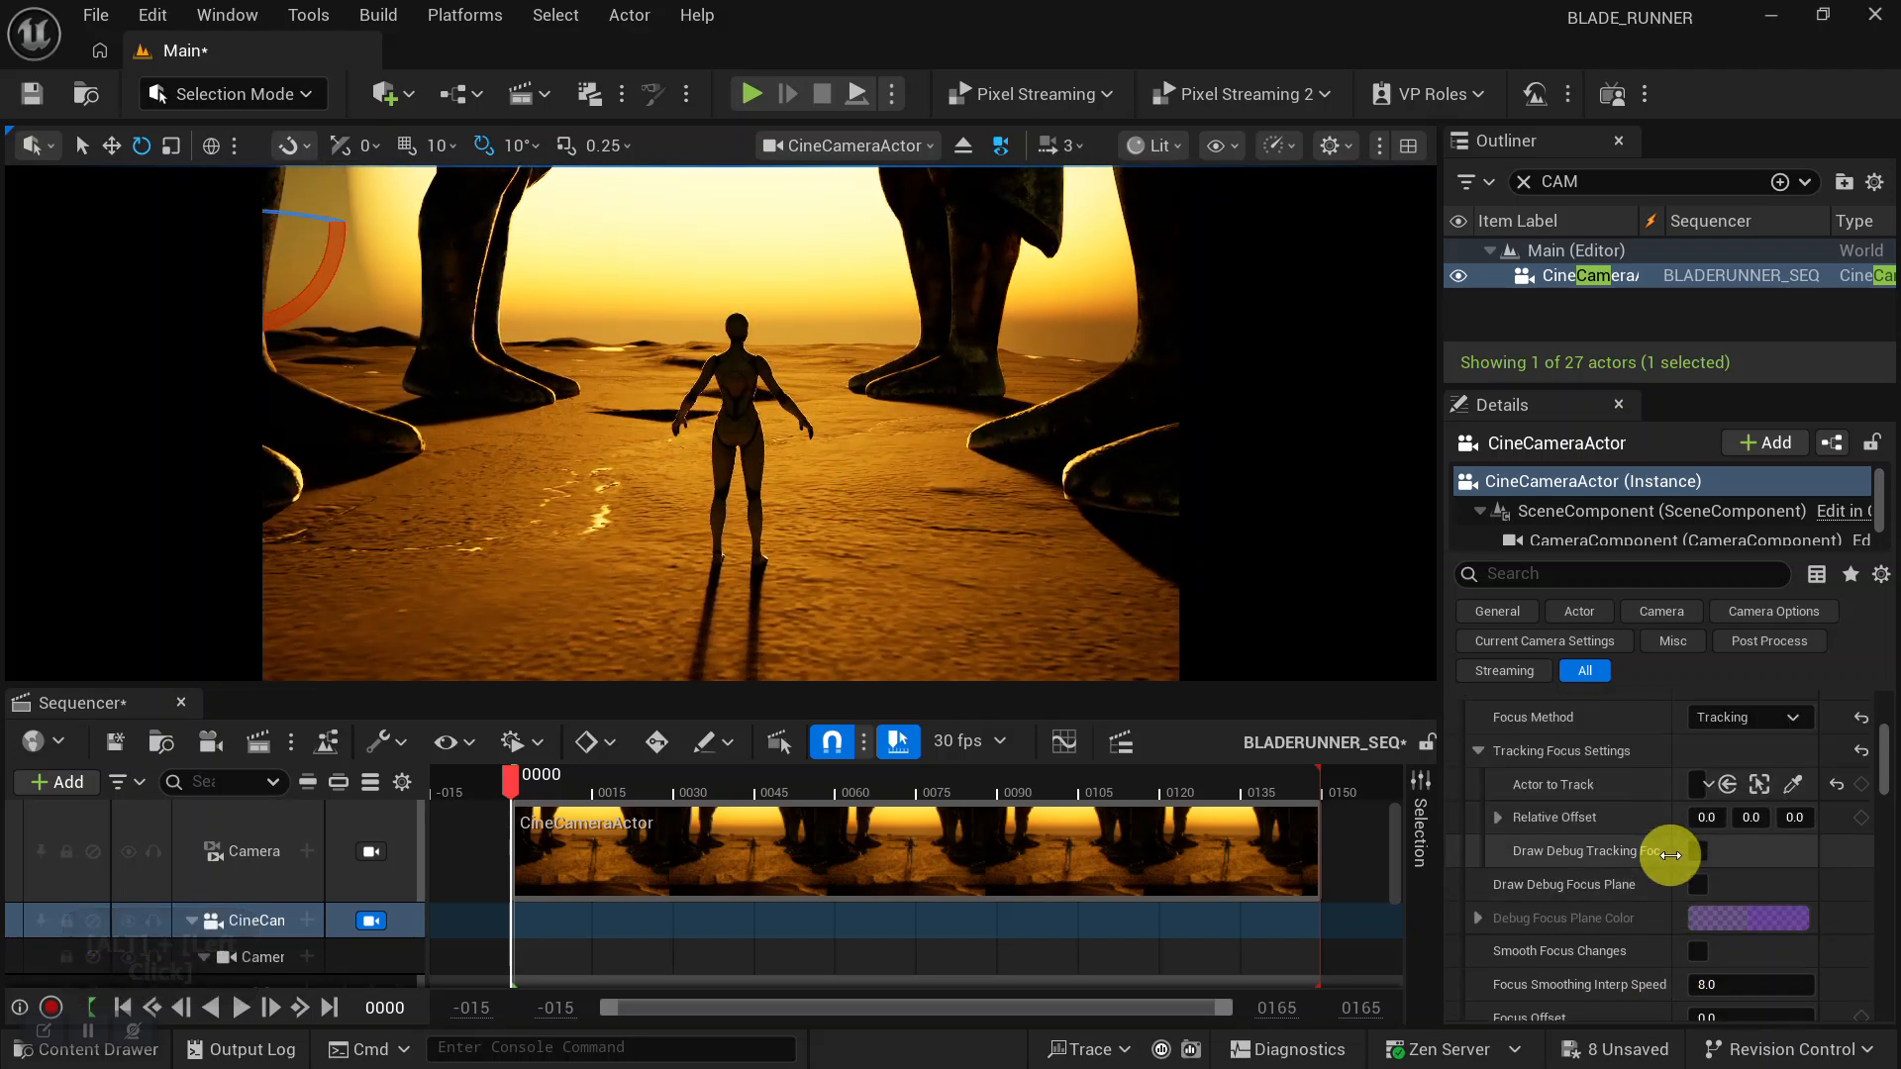
scroll(1697, 924, "up", 2)
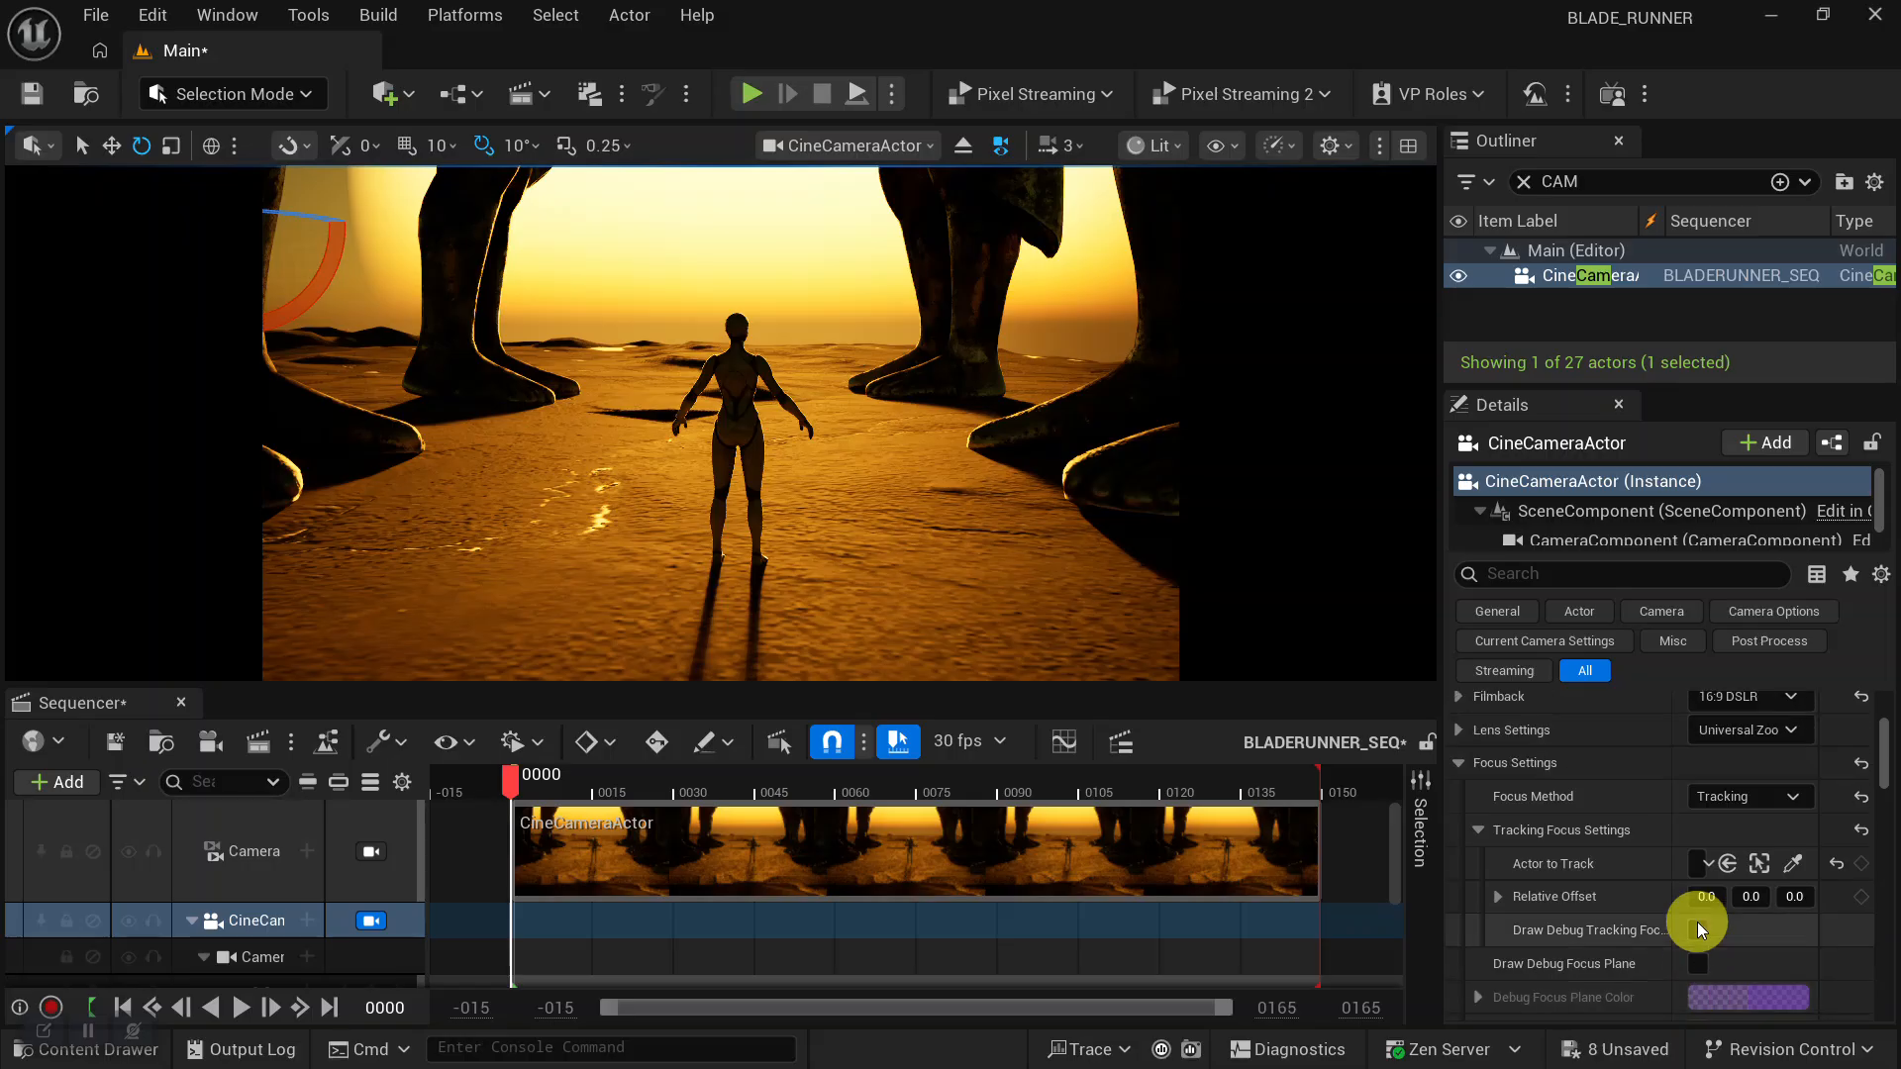
scroll(1697, 922, "up", 1)
left_click(1780, 836)
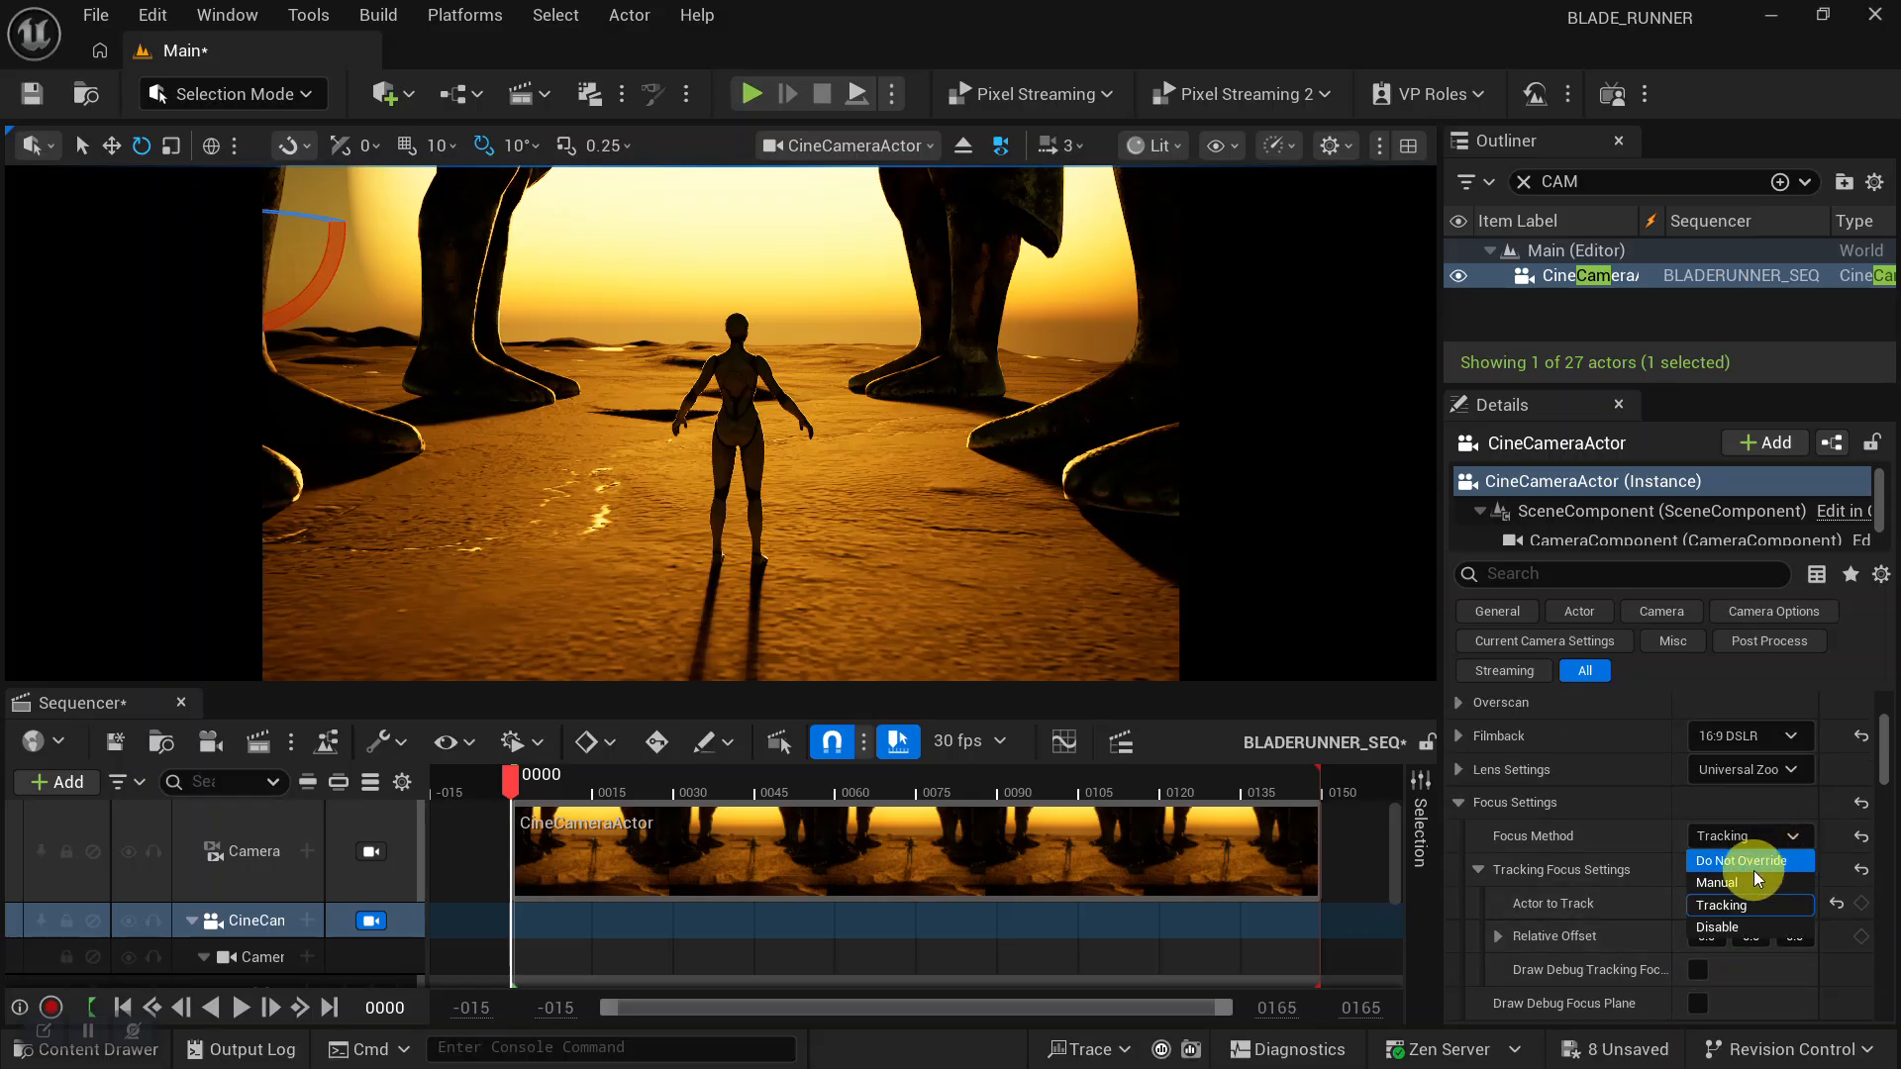
left_click(1745, 883)
left_click(1700, 904)
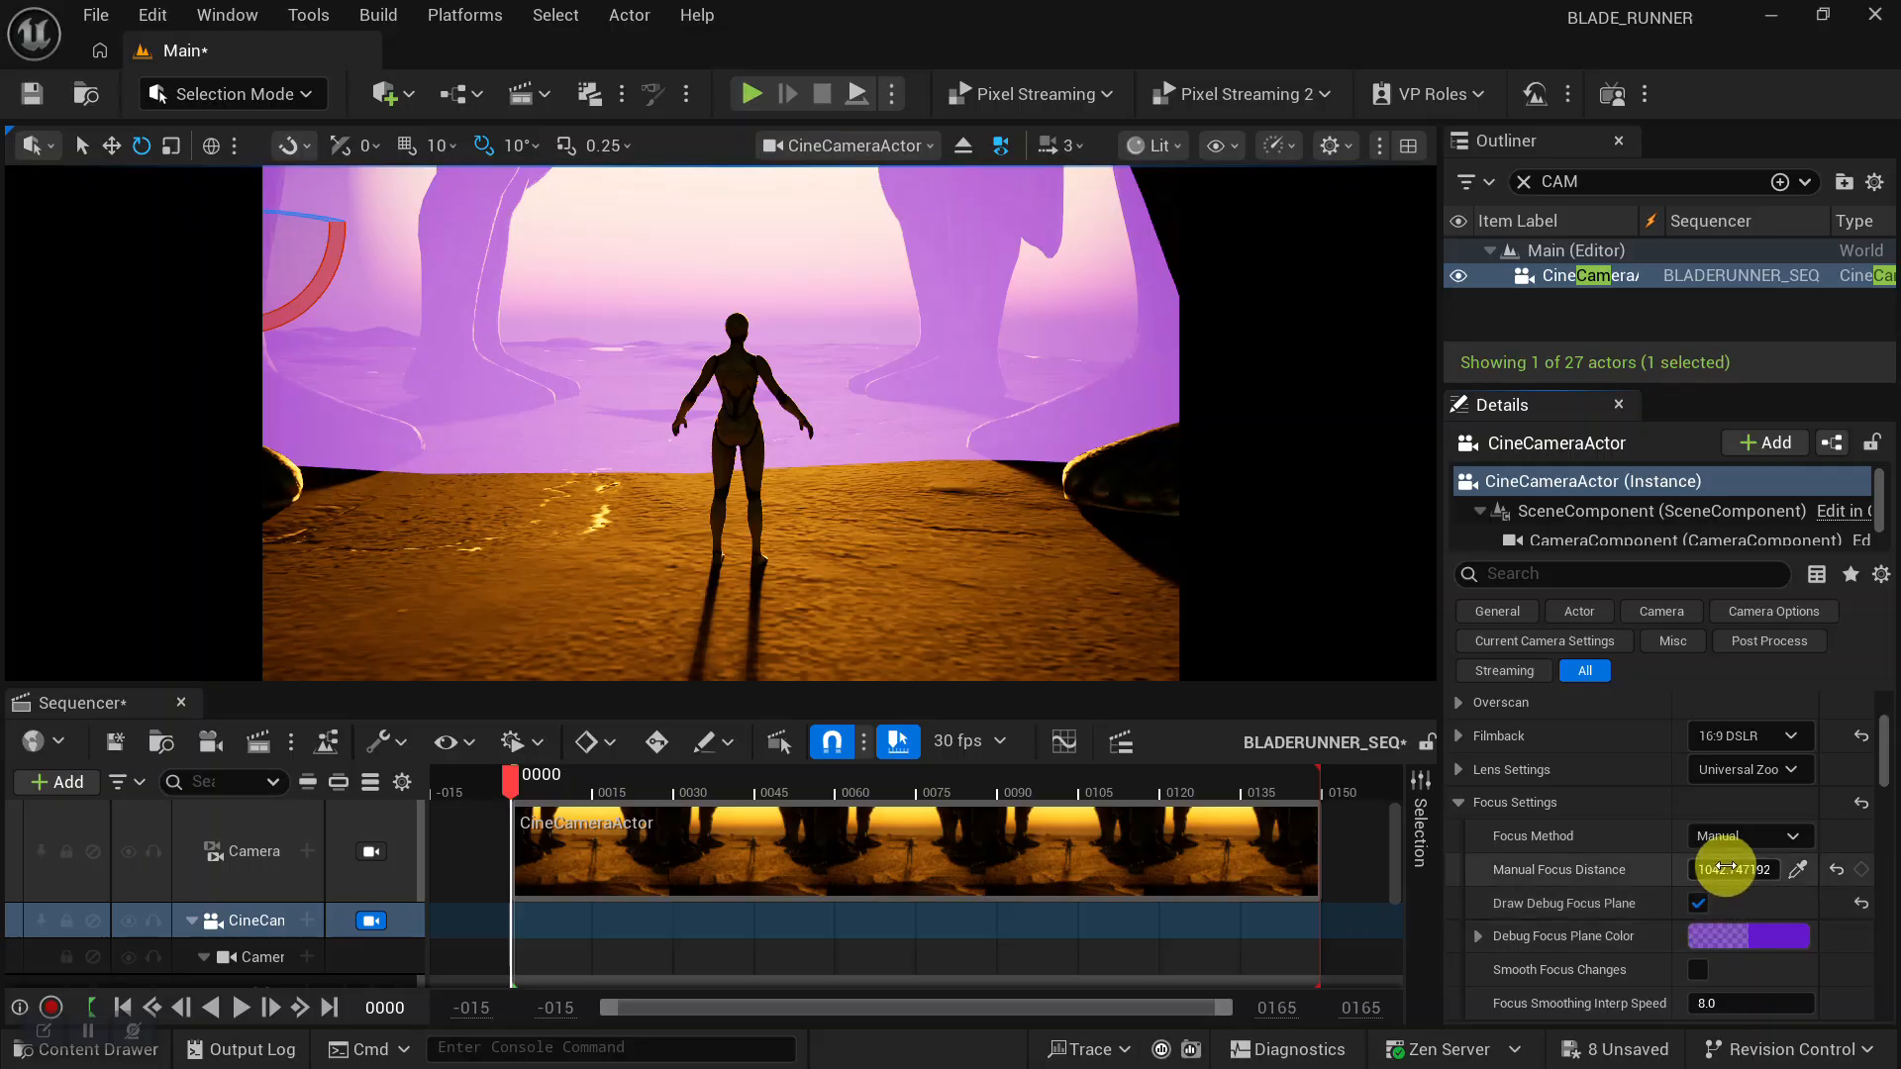
left_click_drag(1735, 869, 1695, 867)
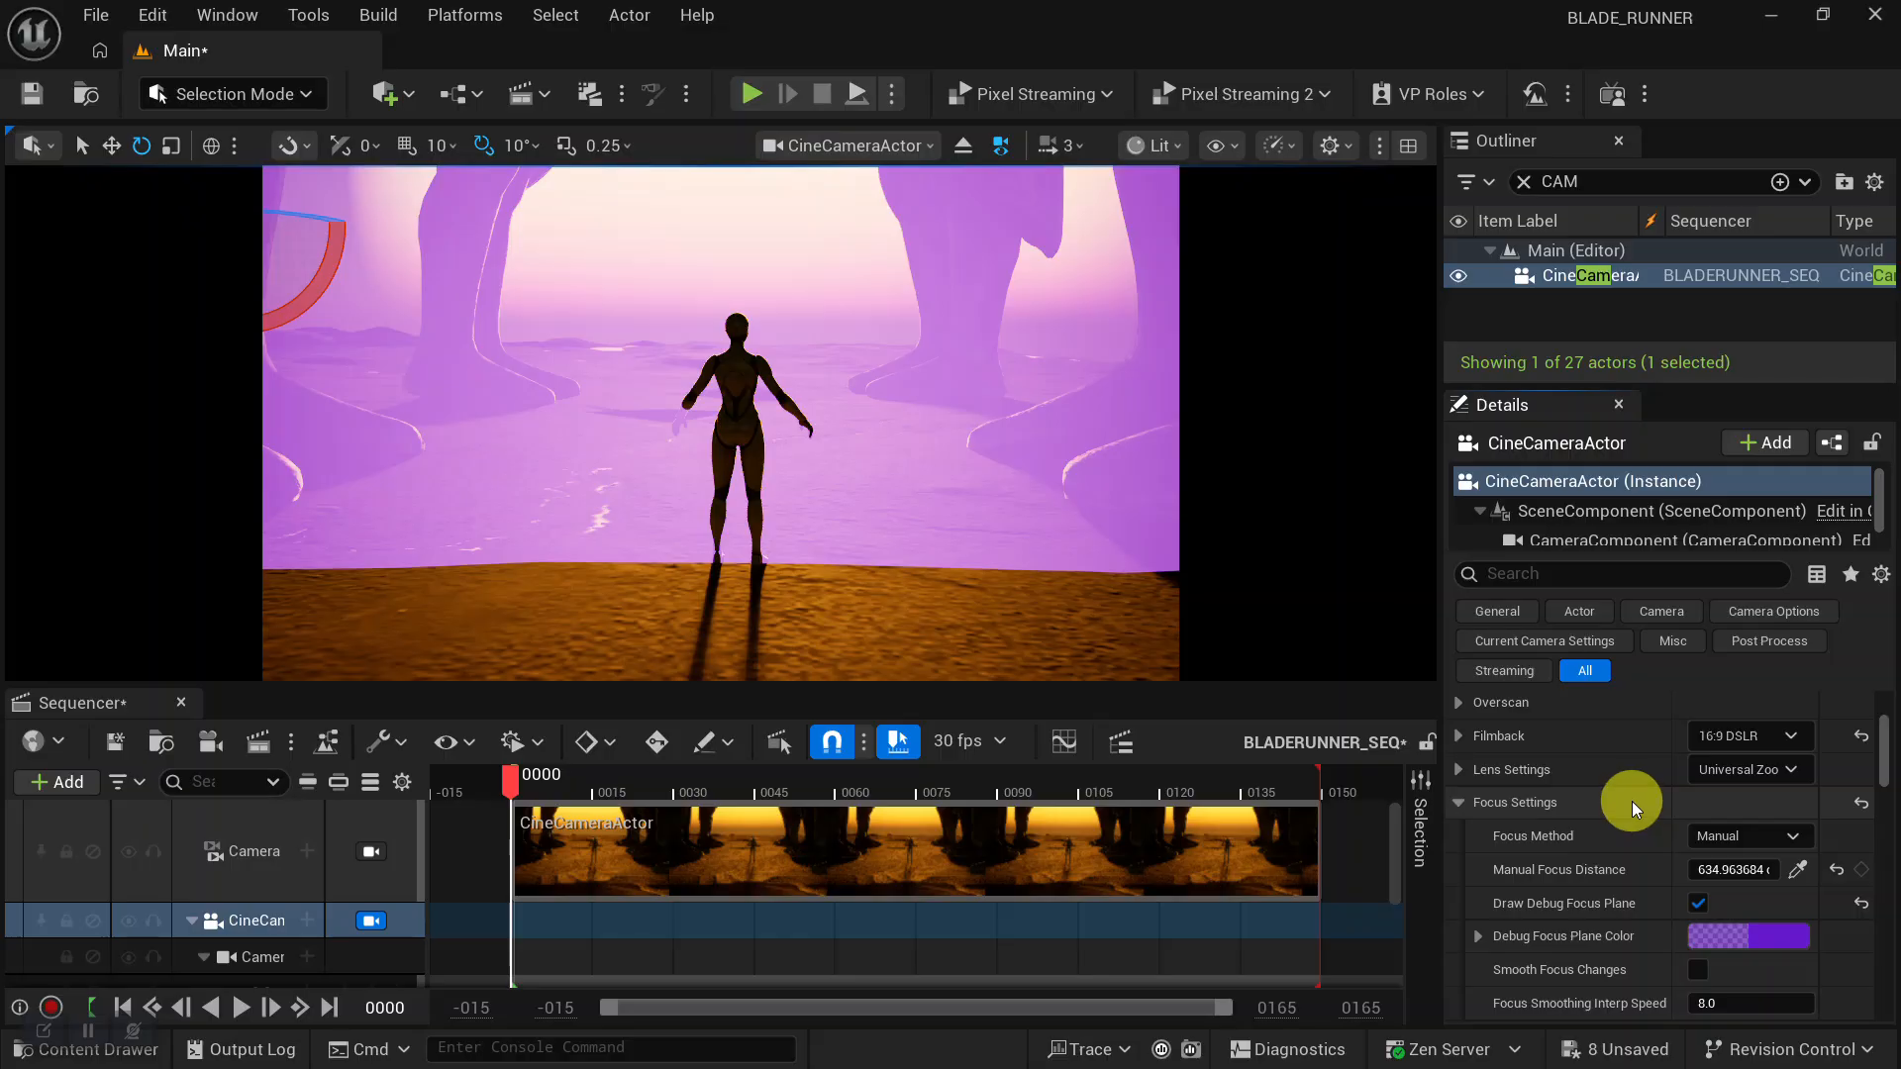
Try a 50 mm focal length on the cine camera, set it to 30, and disable Draw Debug Focus Plane.
scroll(1664, 931, "down", 2)
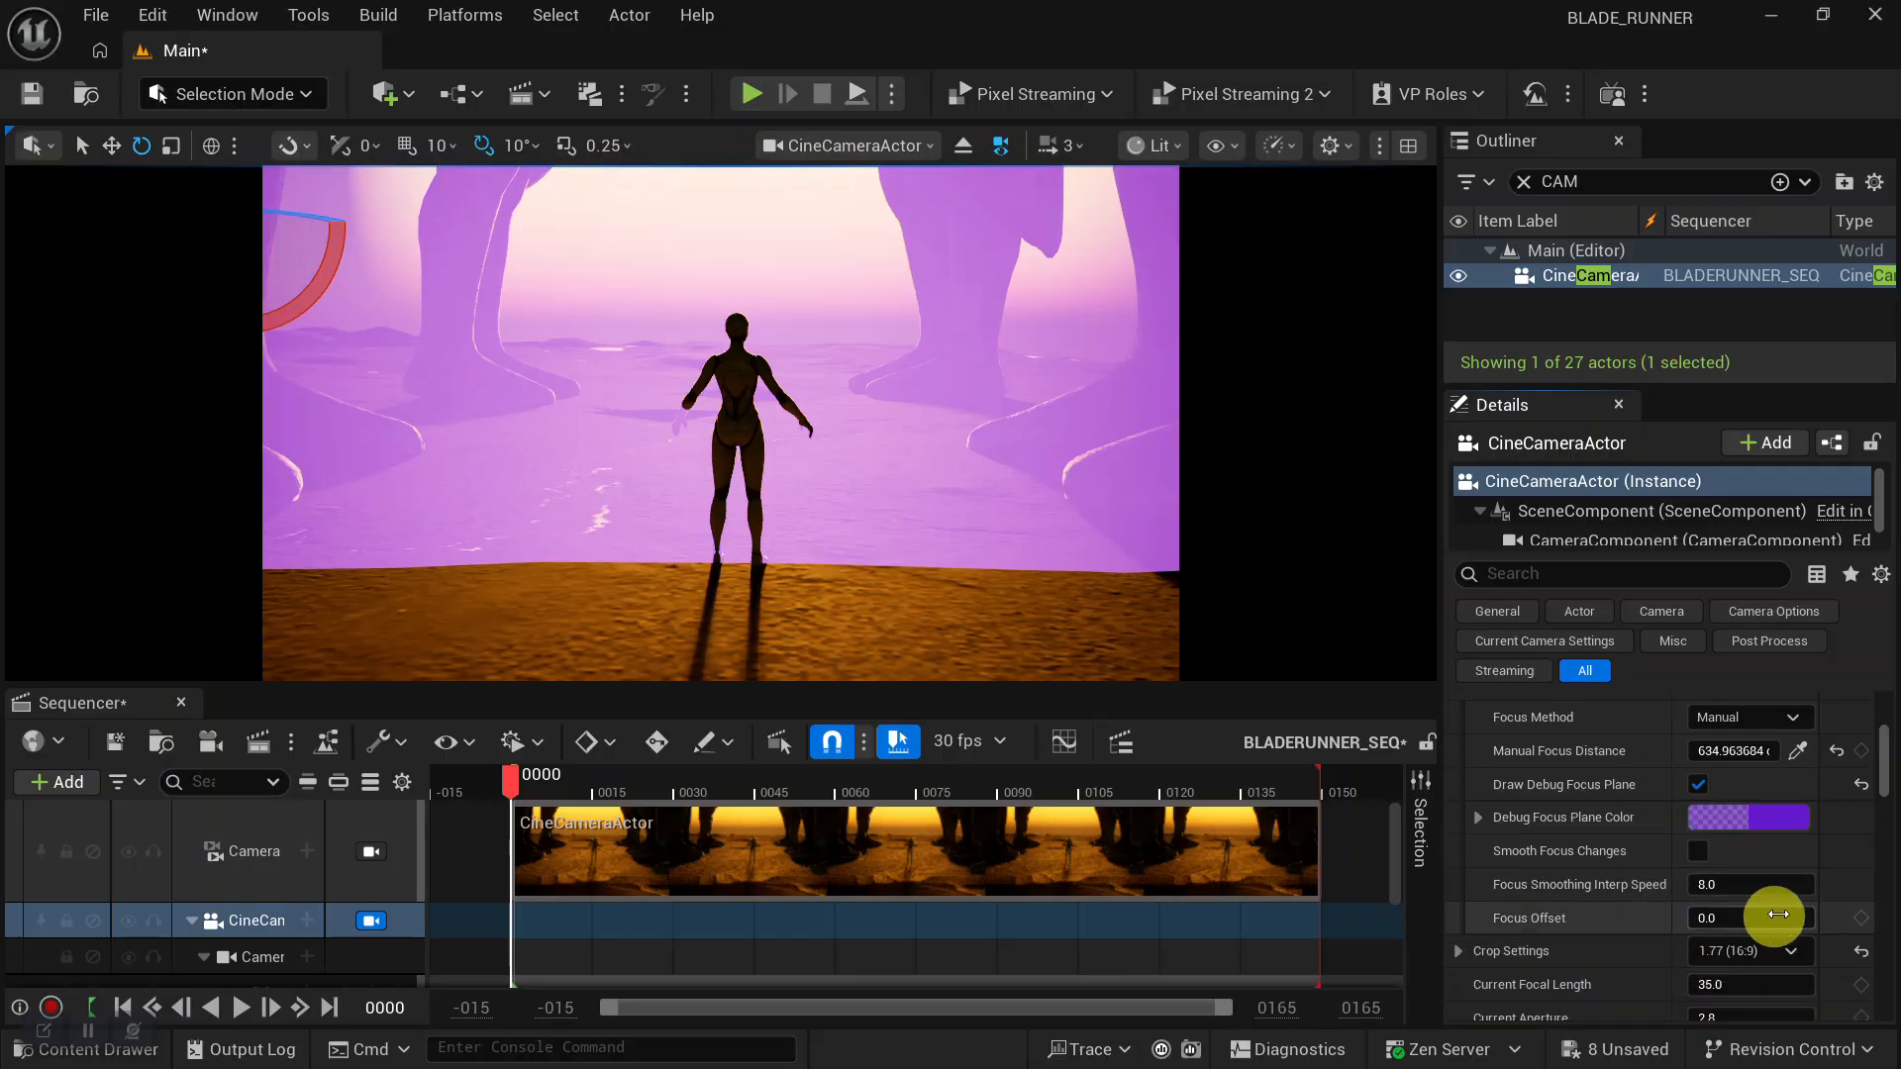
scroll(1763, 921, "down", 2)
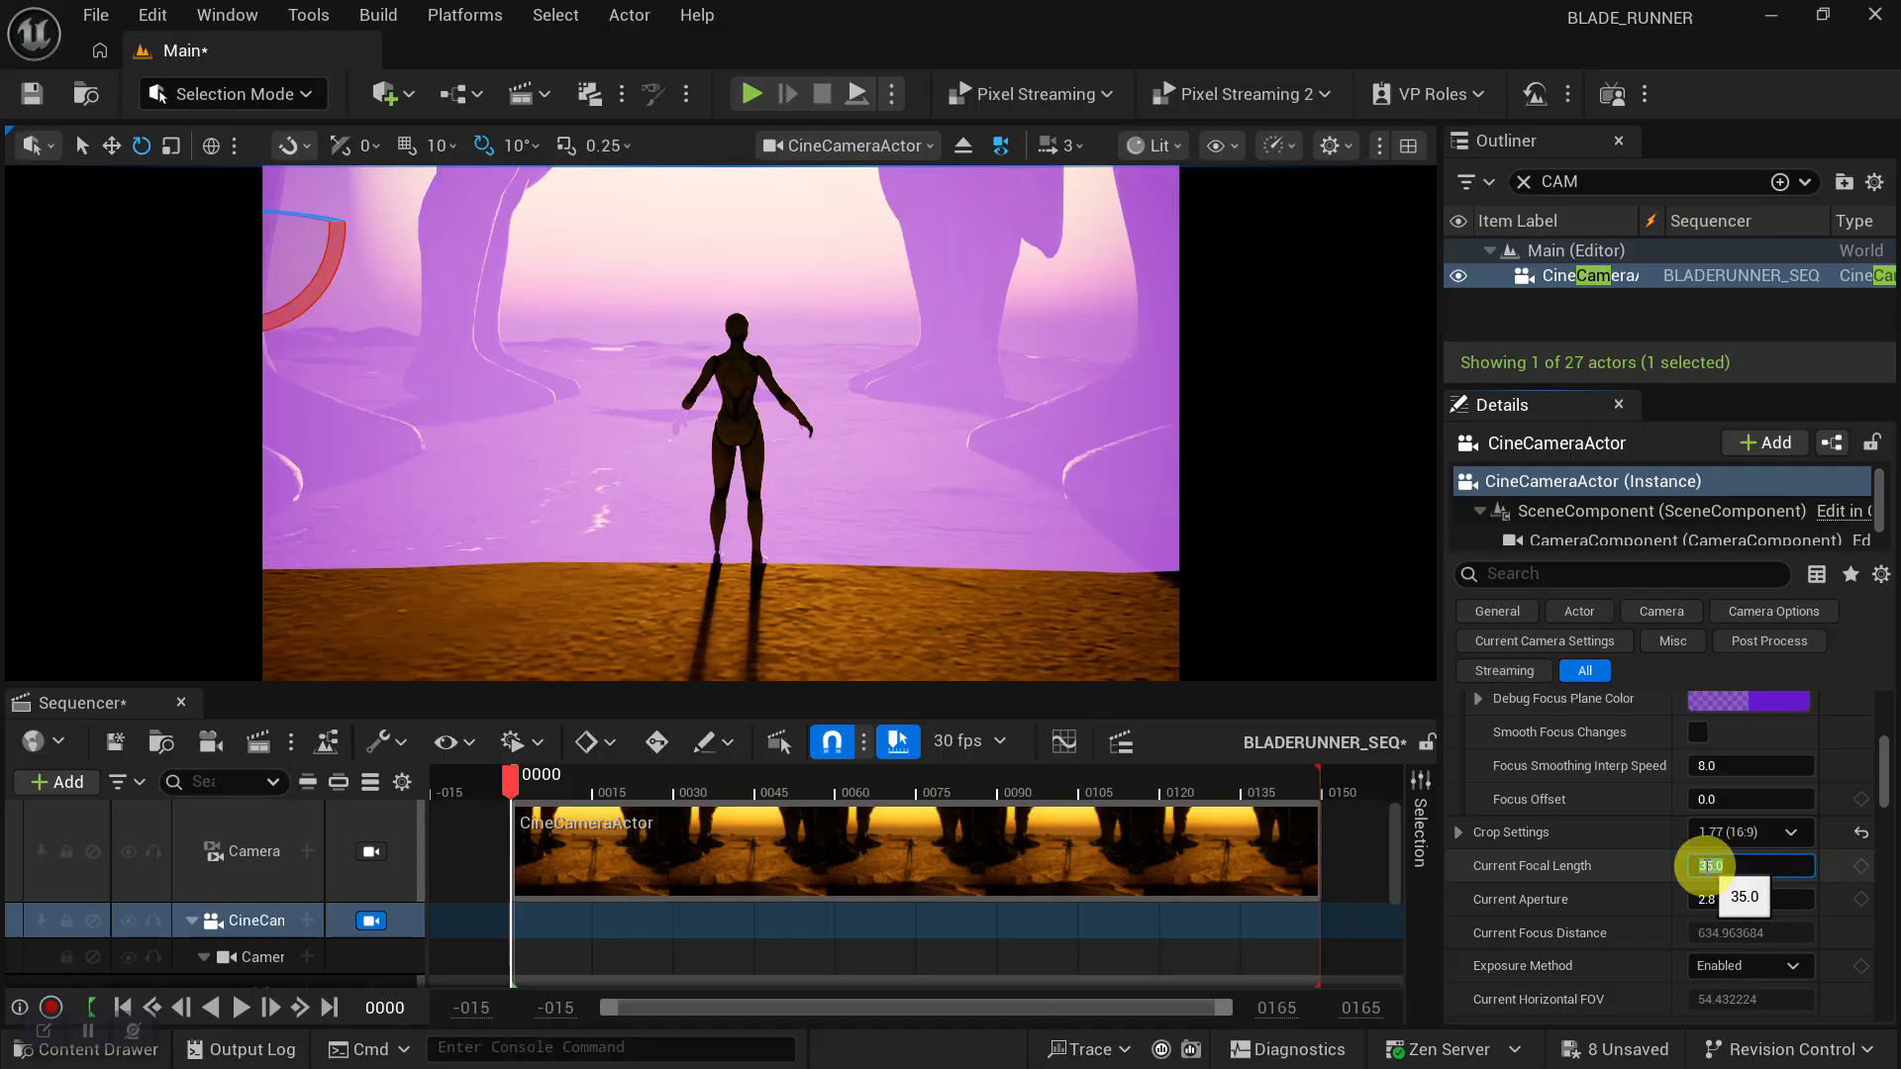
key("Return")
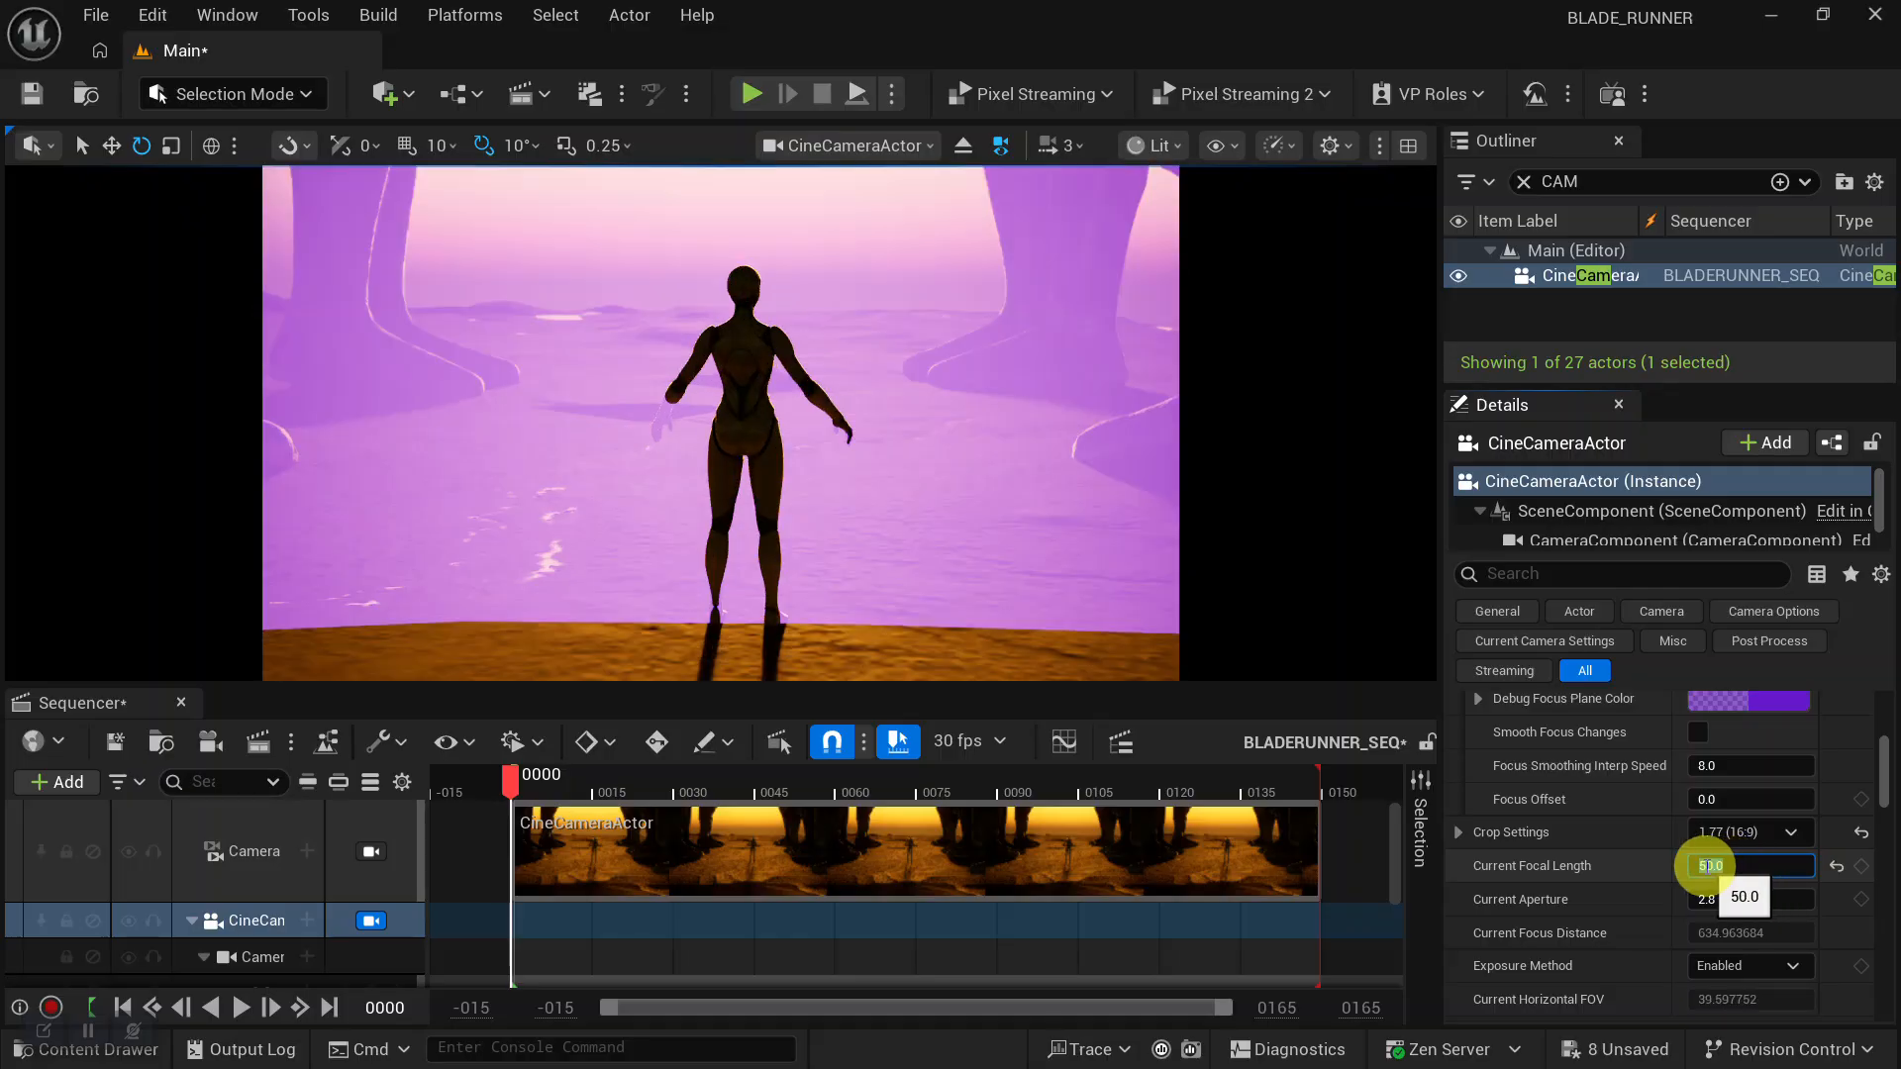
left_click(1724, 866)
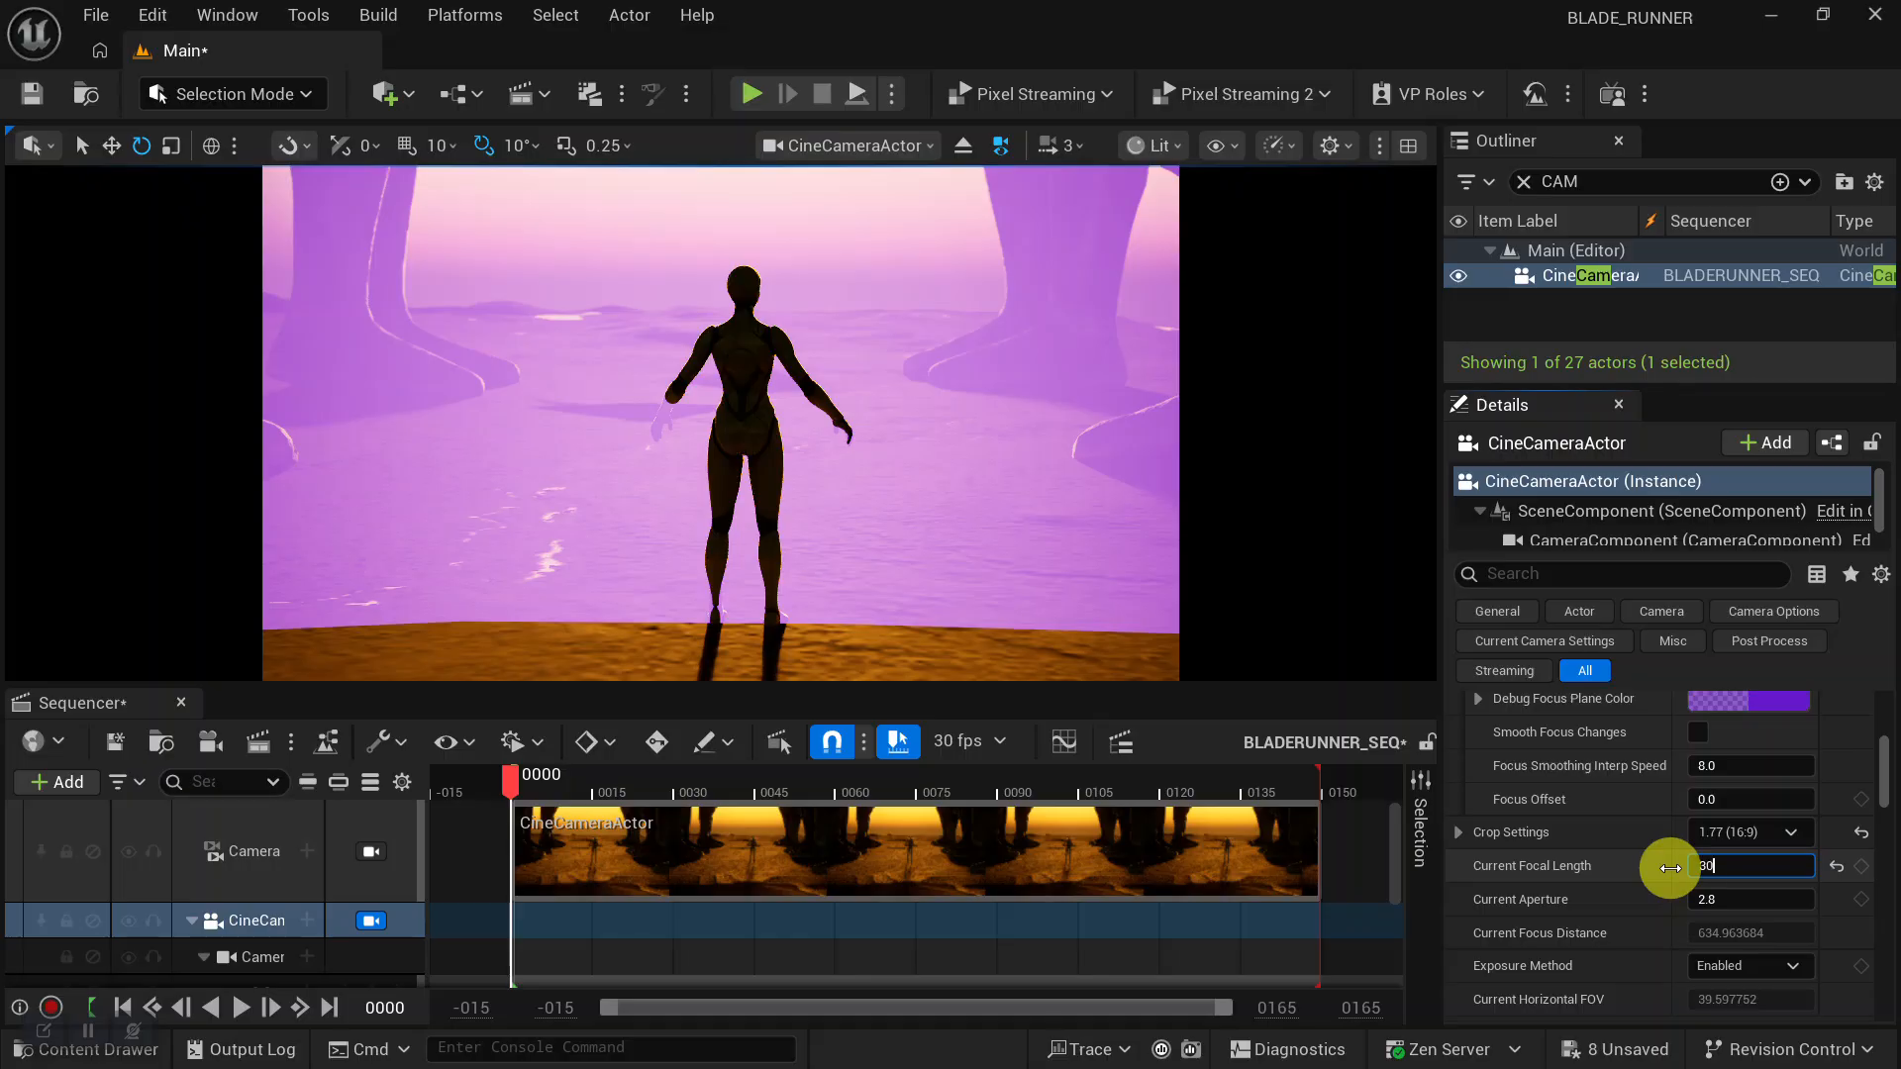
key("Return")
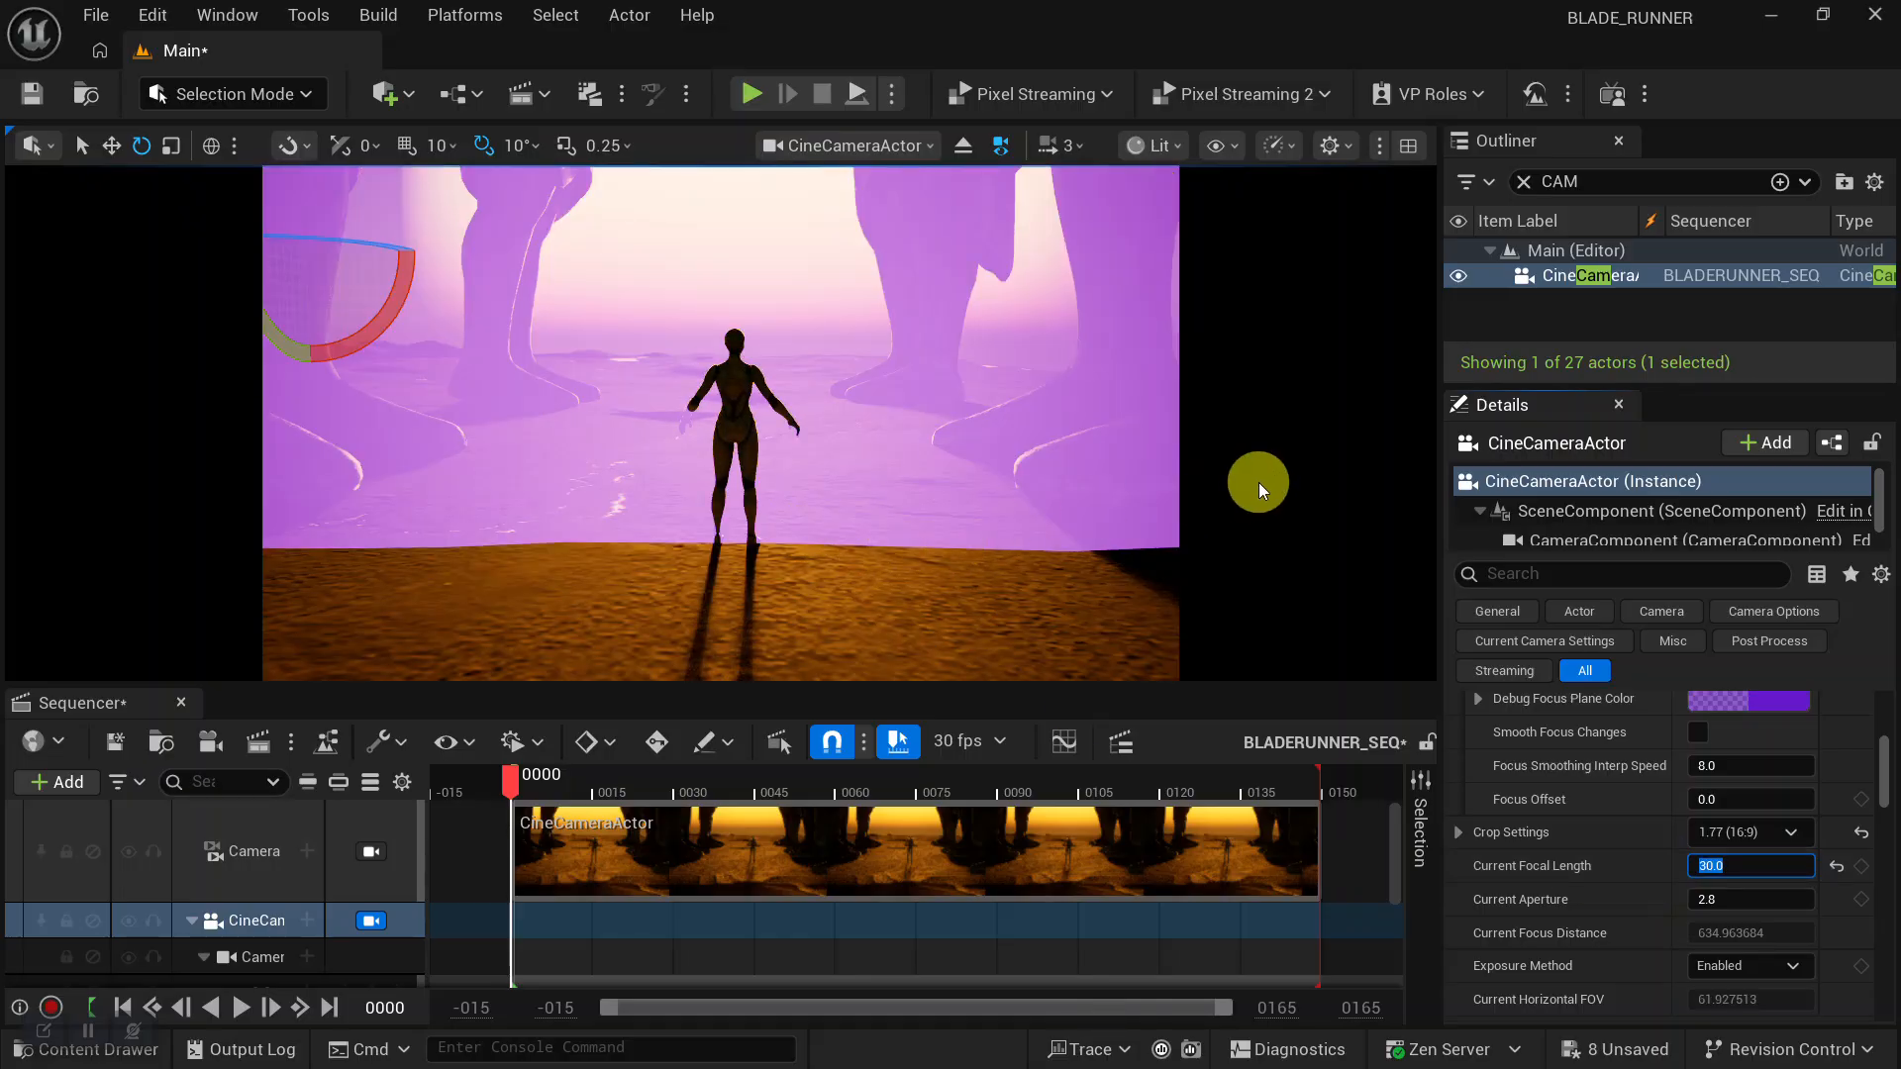
scroll(1699, 792, "up", 2)
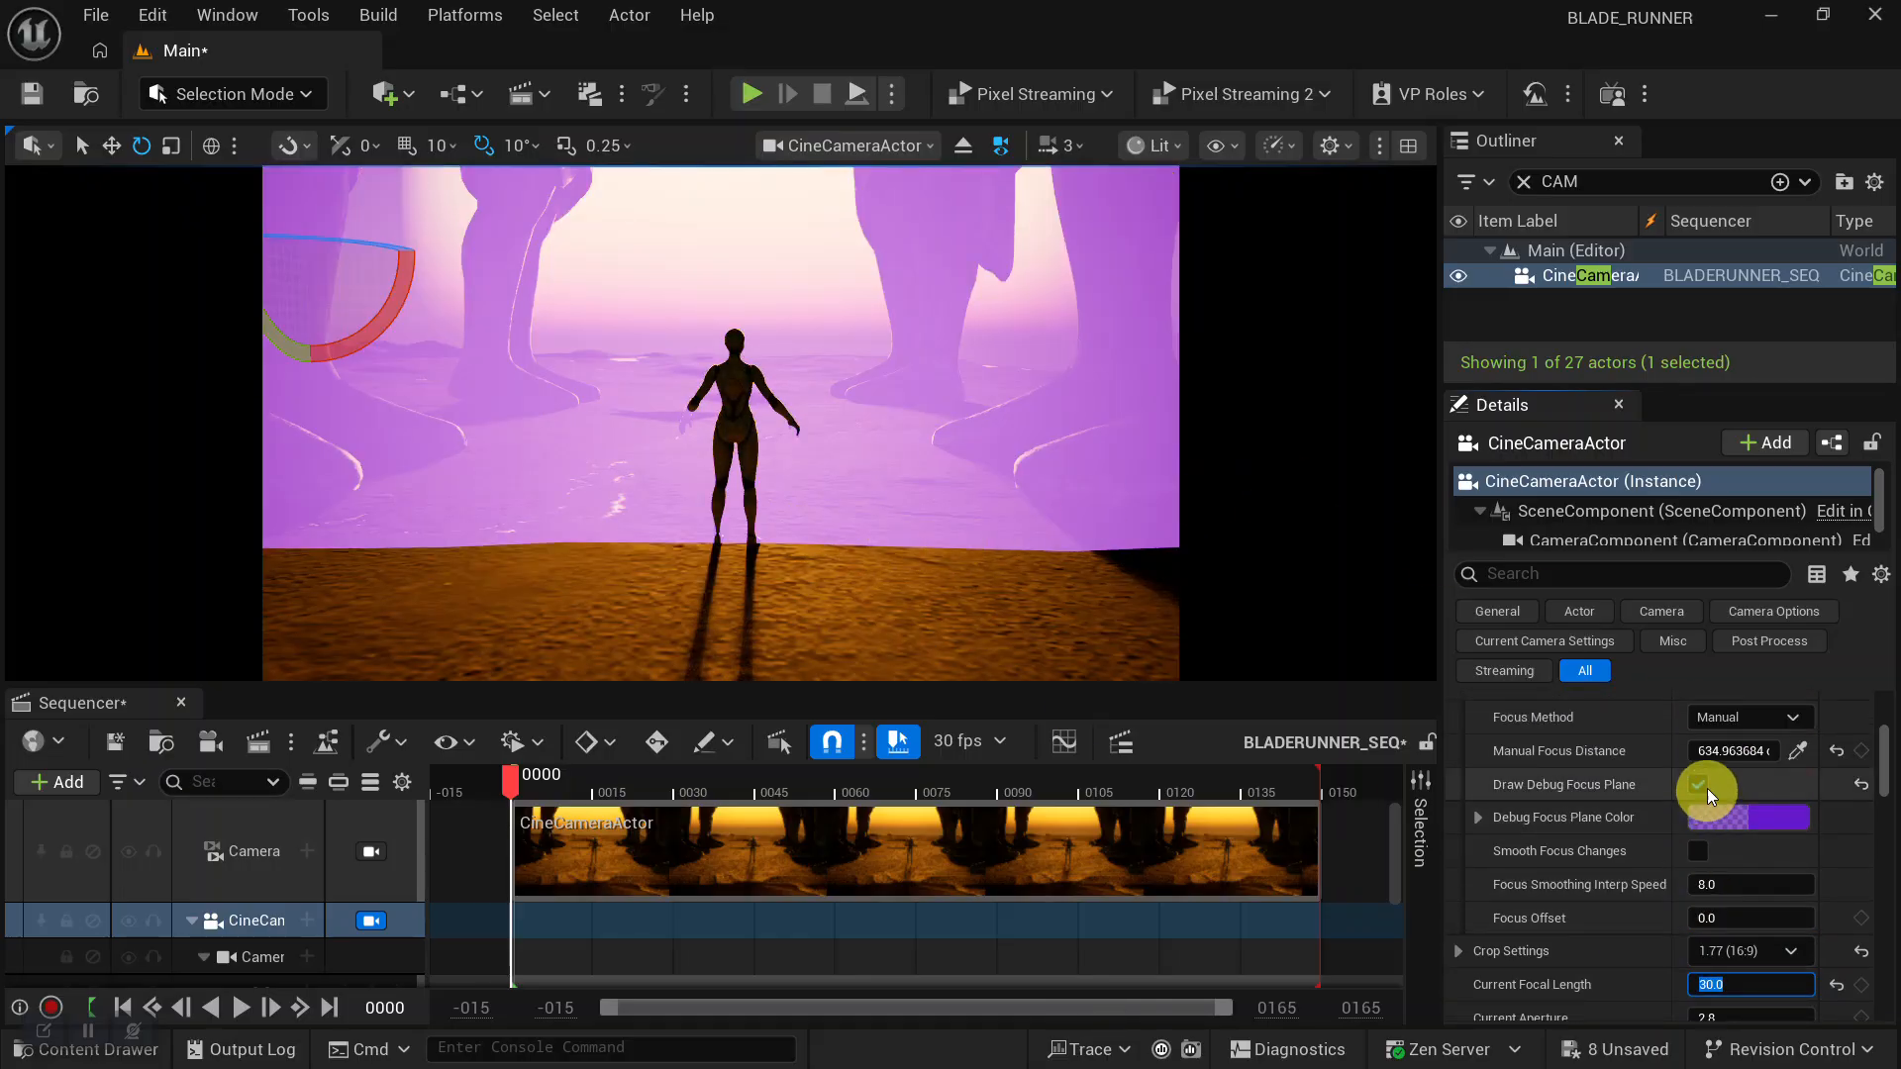
left_click(1699, 784)
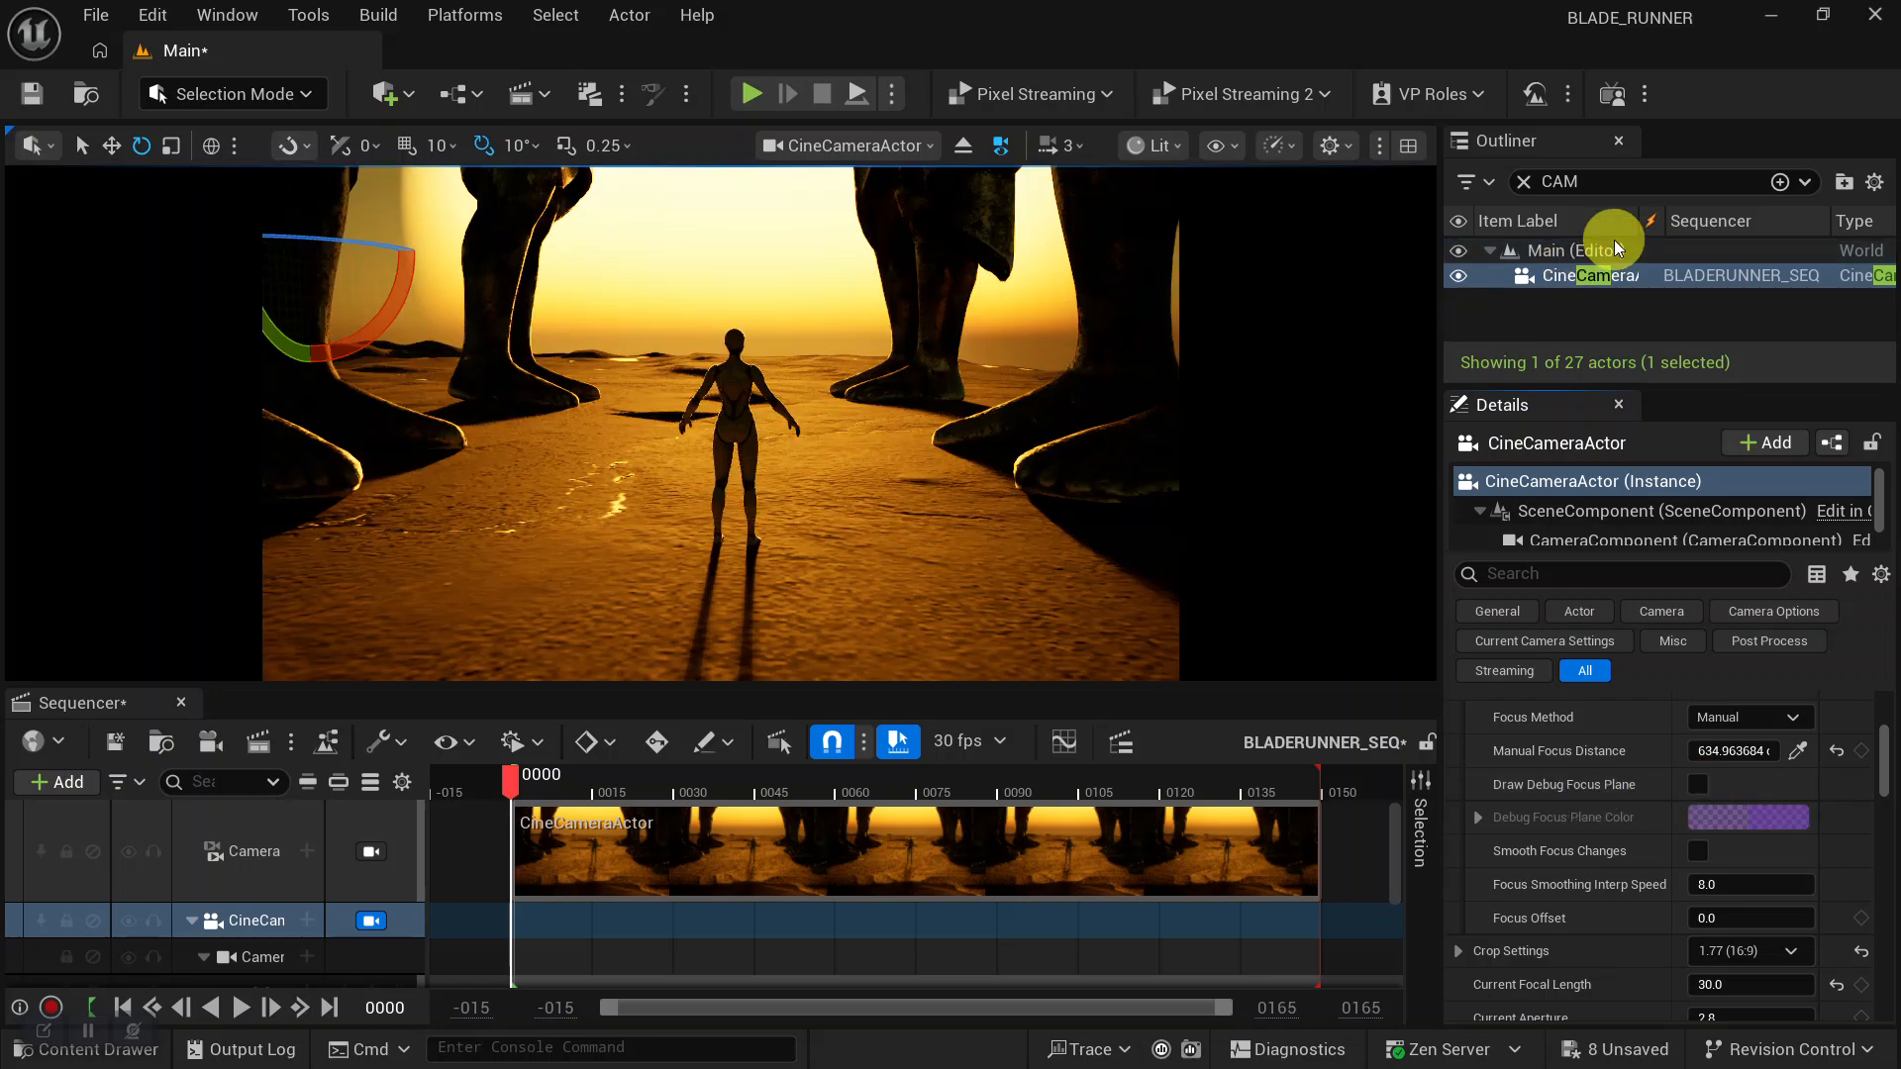
Filter the scene actors by FOG, select the ExponentialHeightFog actor, and enable Volumetric Fog.
left_click_drag(1599, 182, 1530, 183)
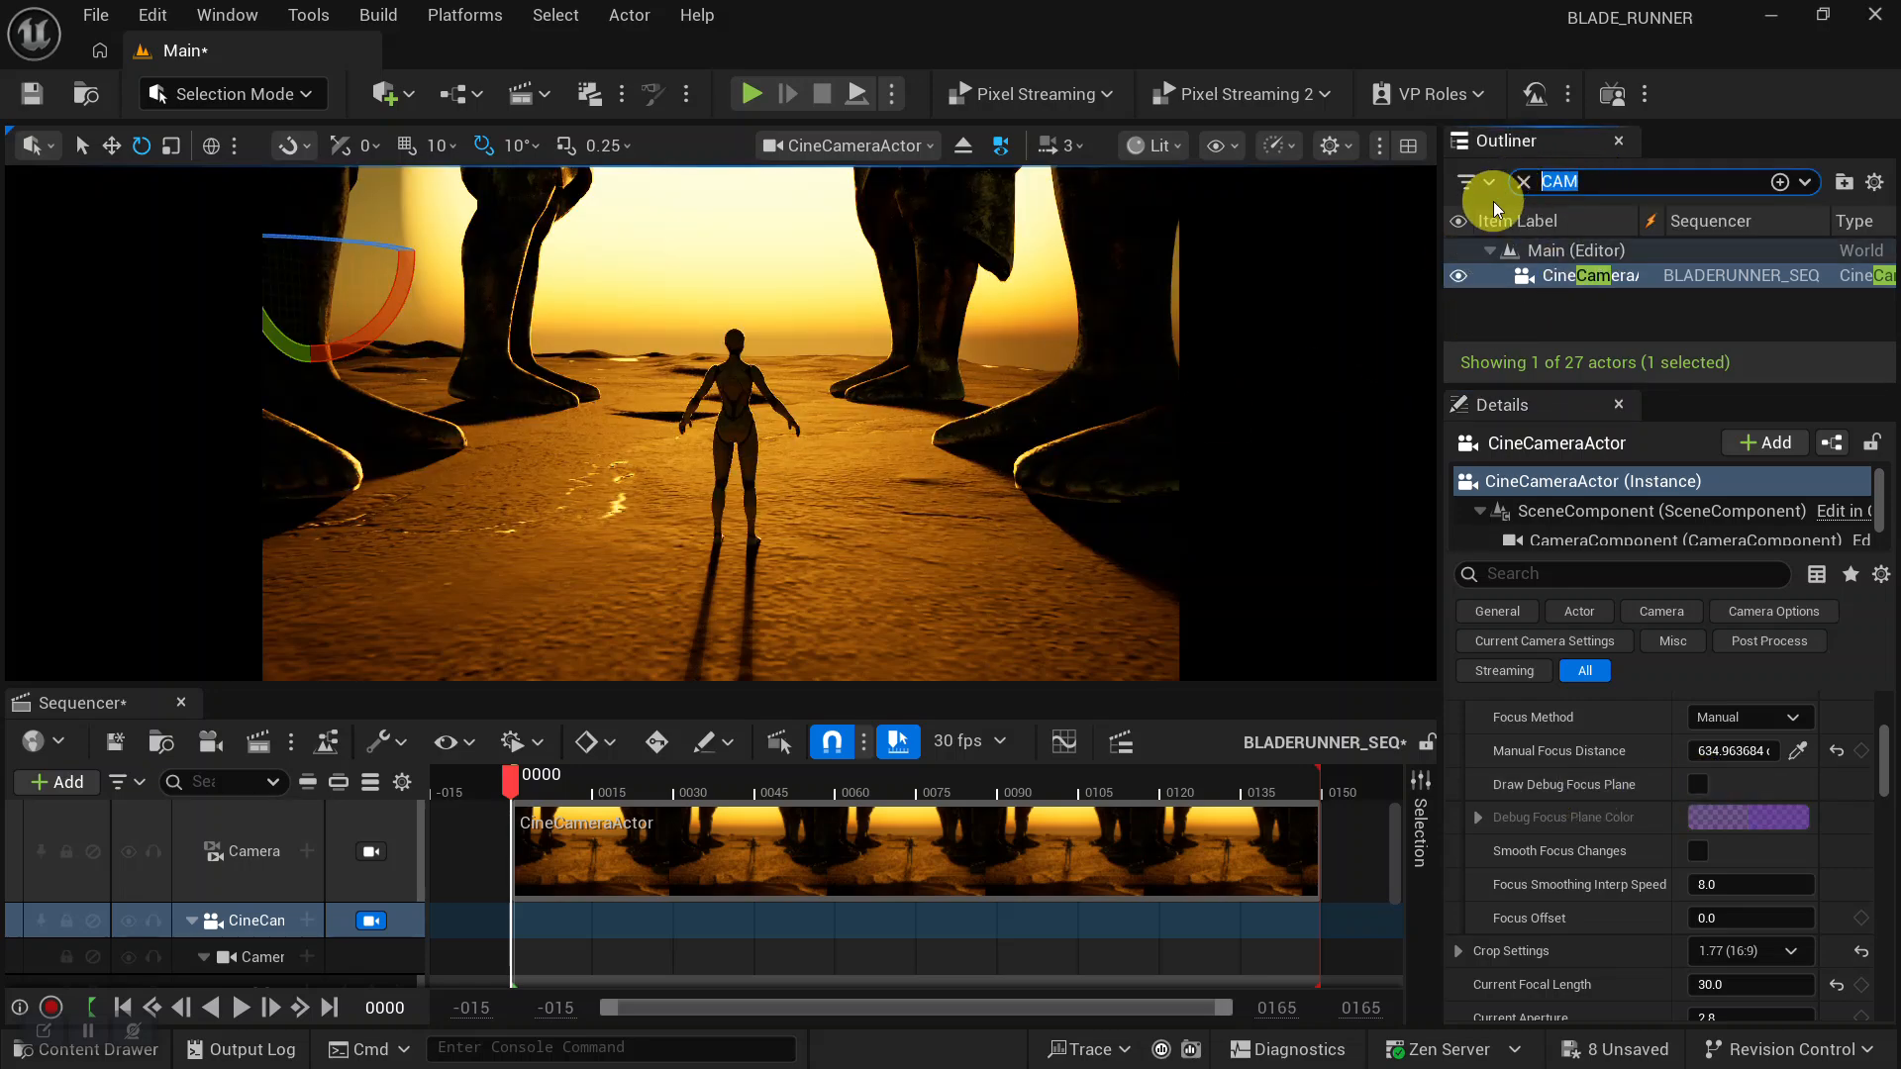
type("FOG")
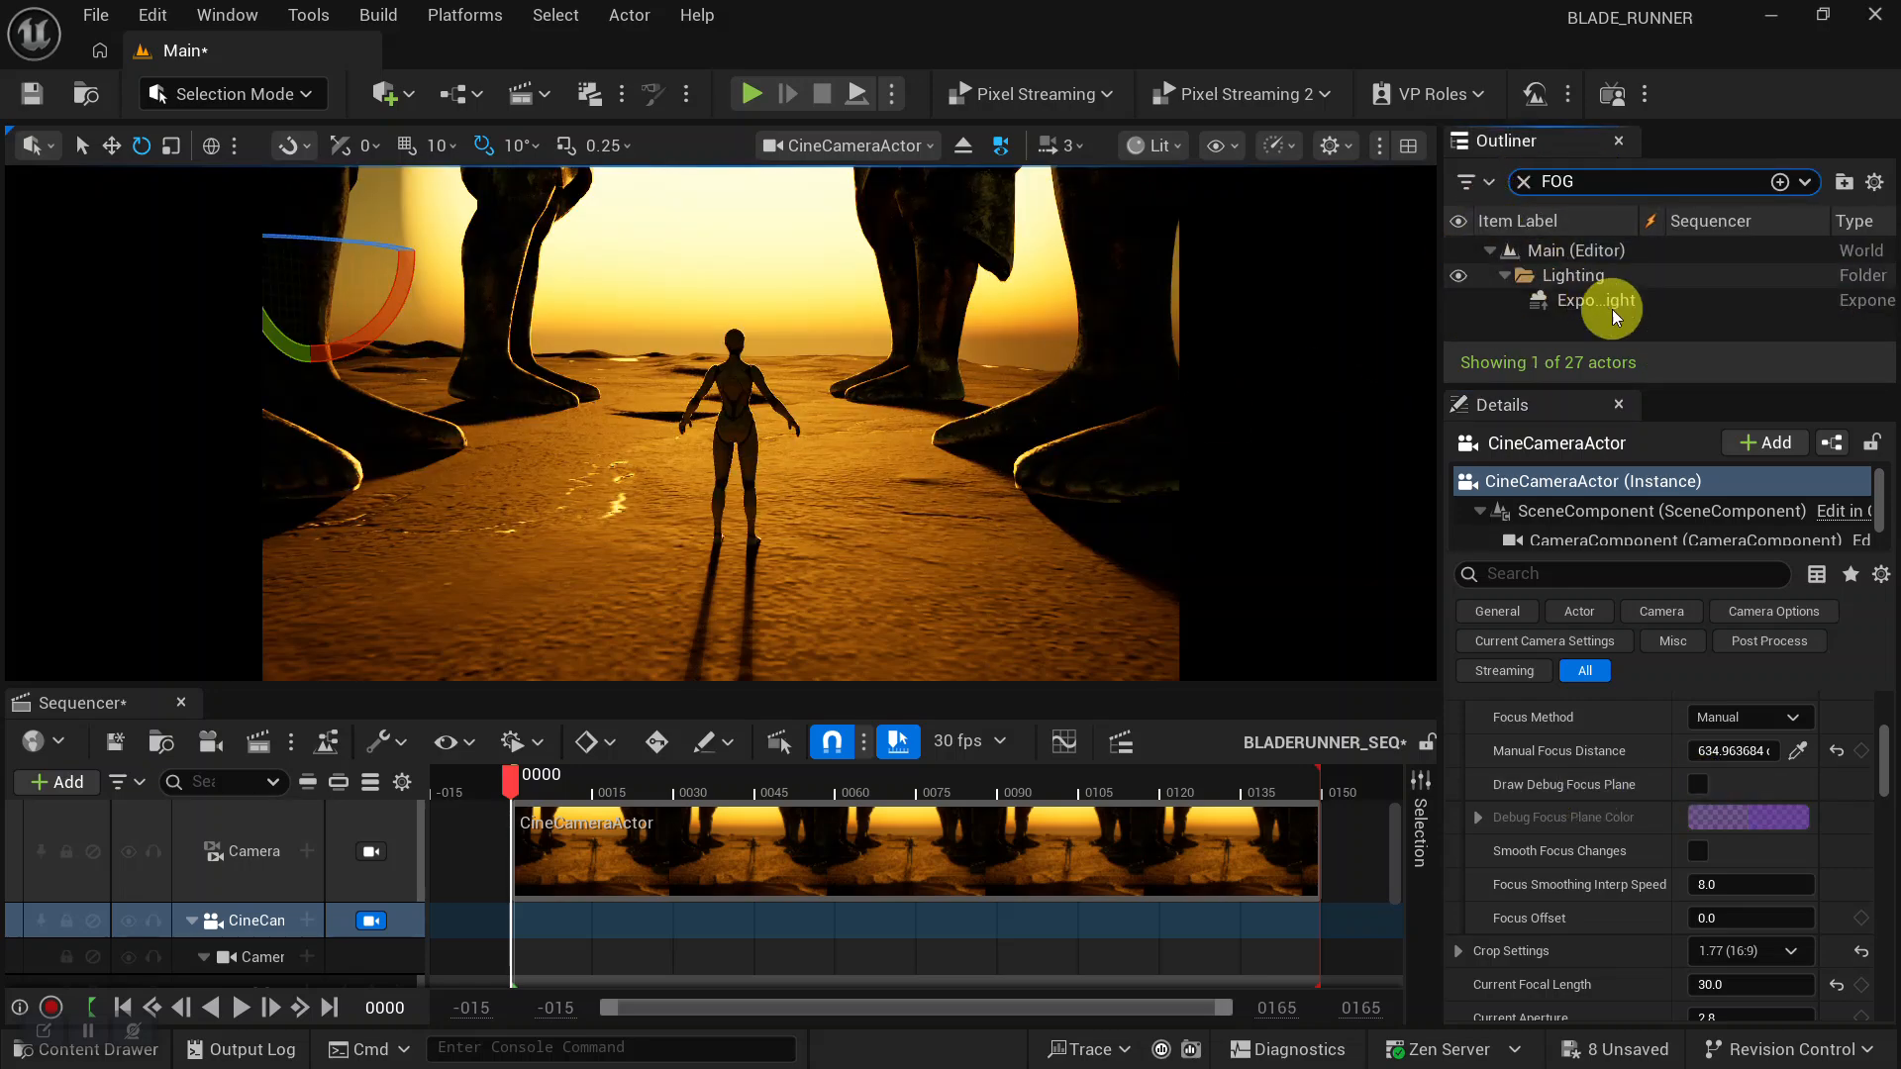
left_click(1602, 302)
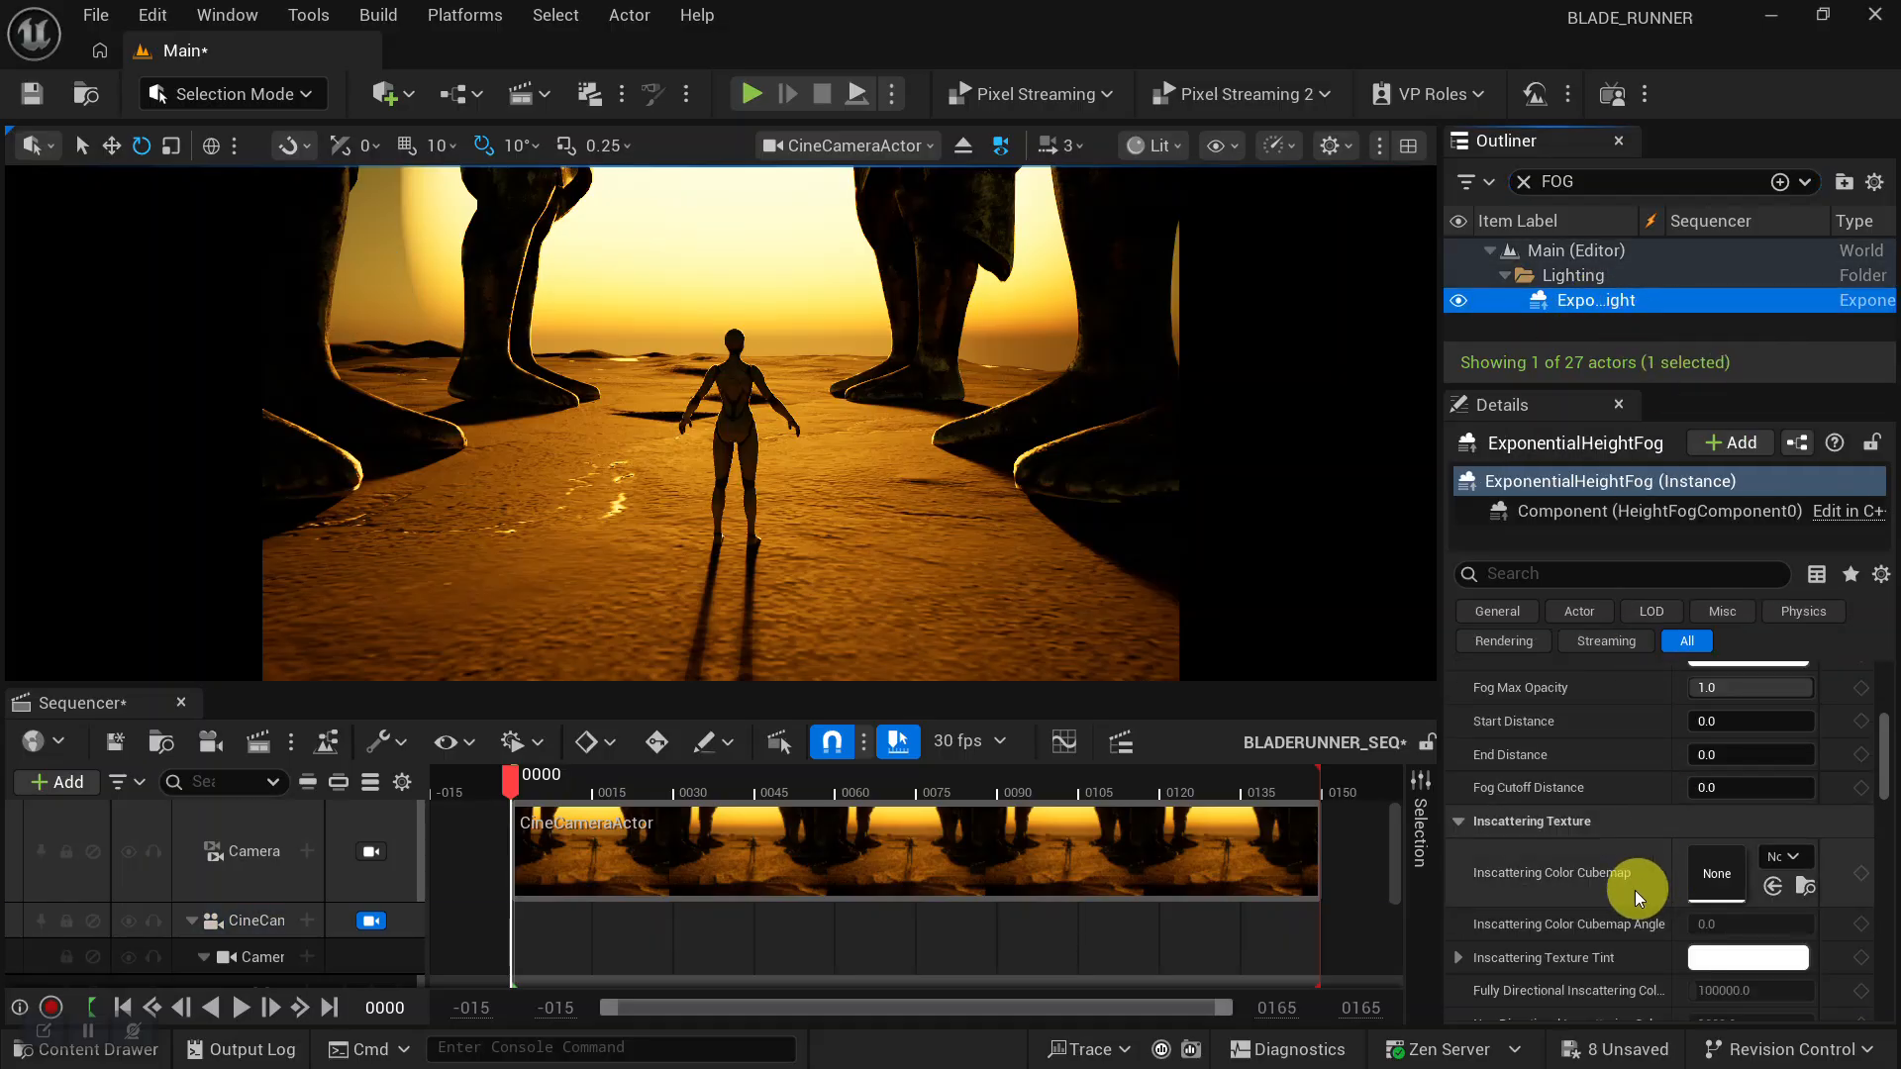
scroll(1560, 883, "down", 5)
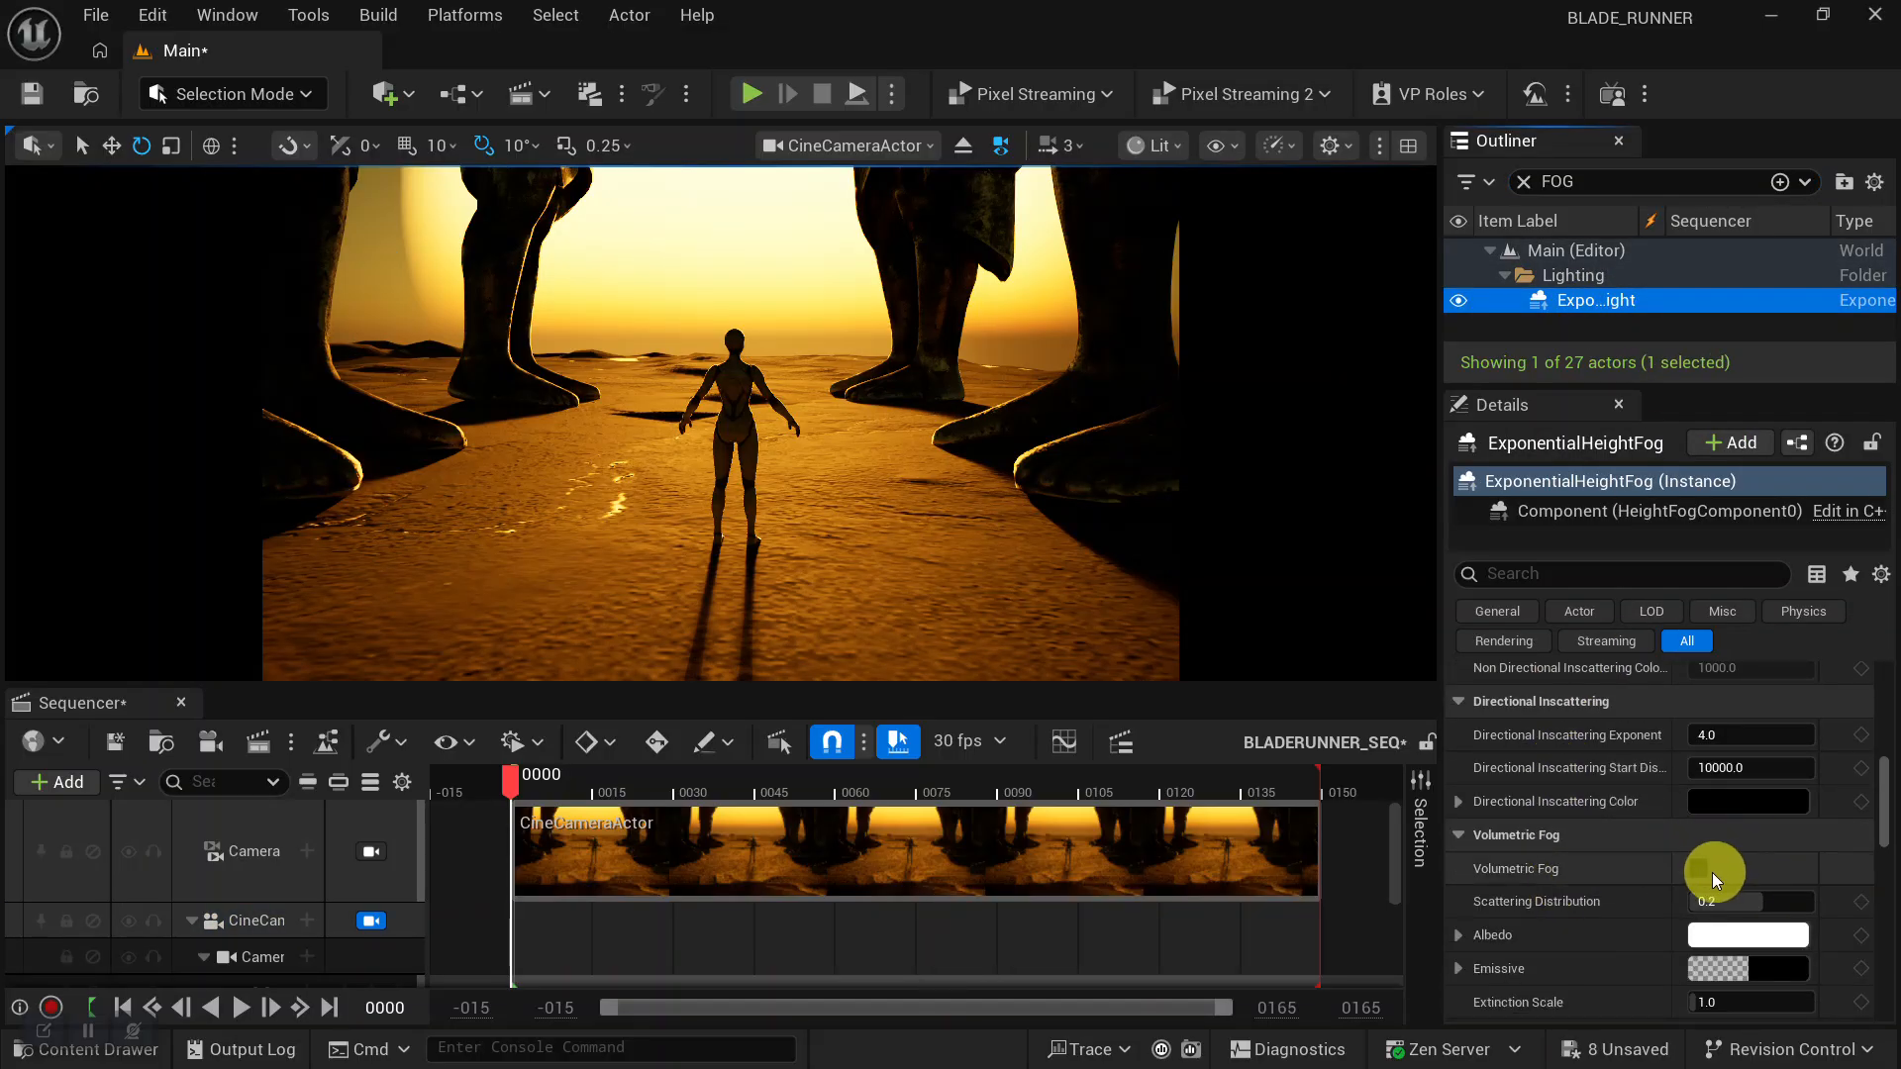
left_click(1698, 870)
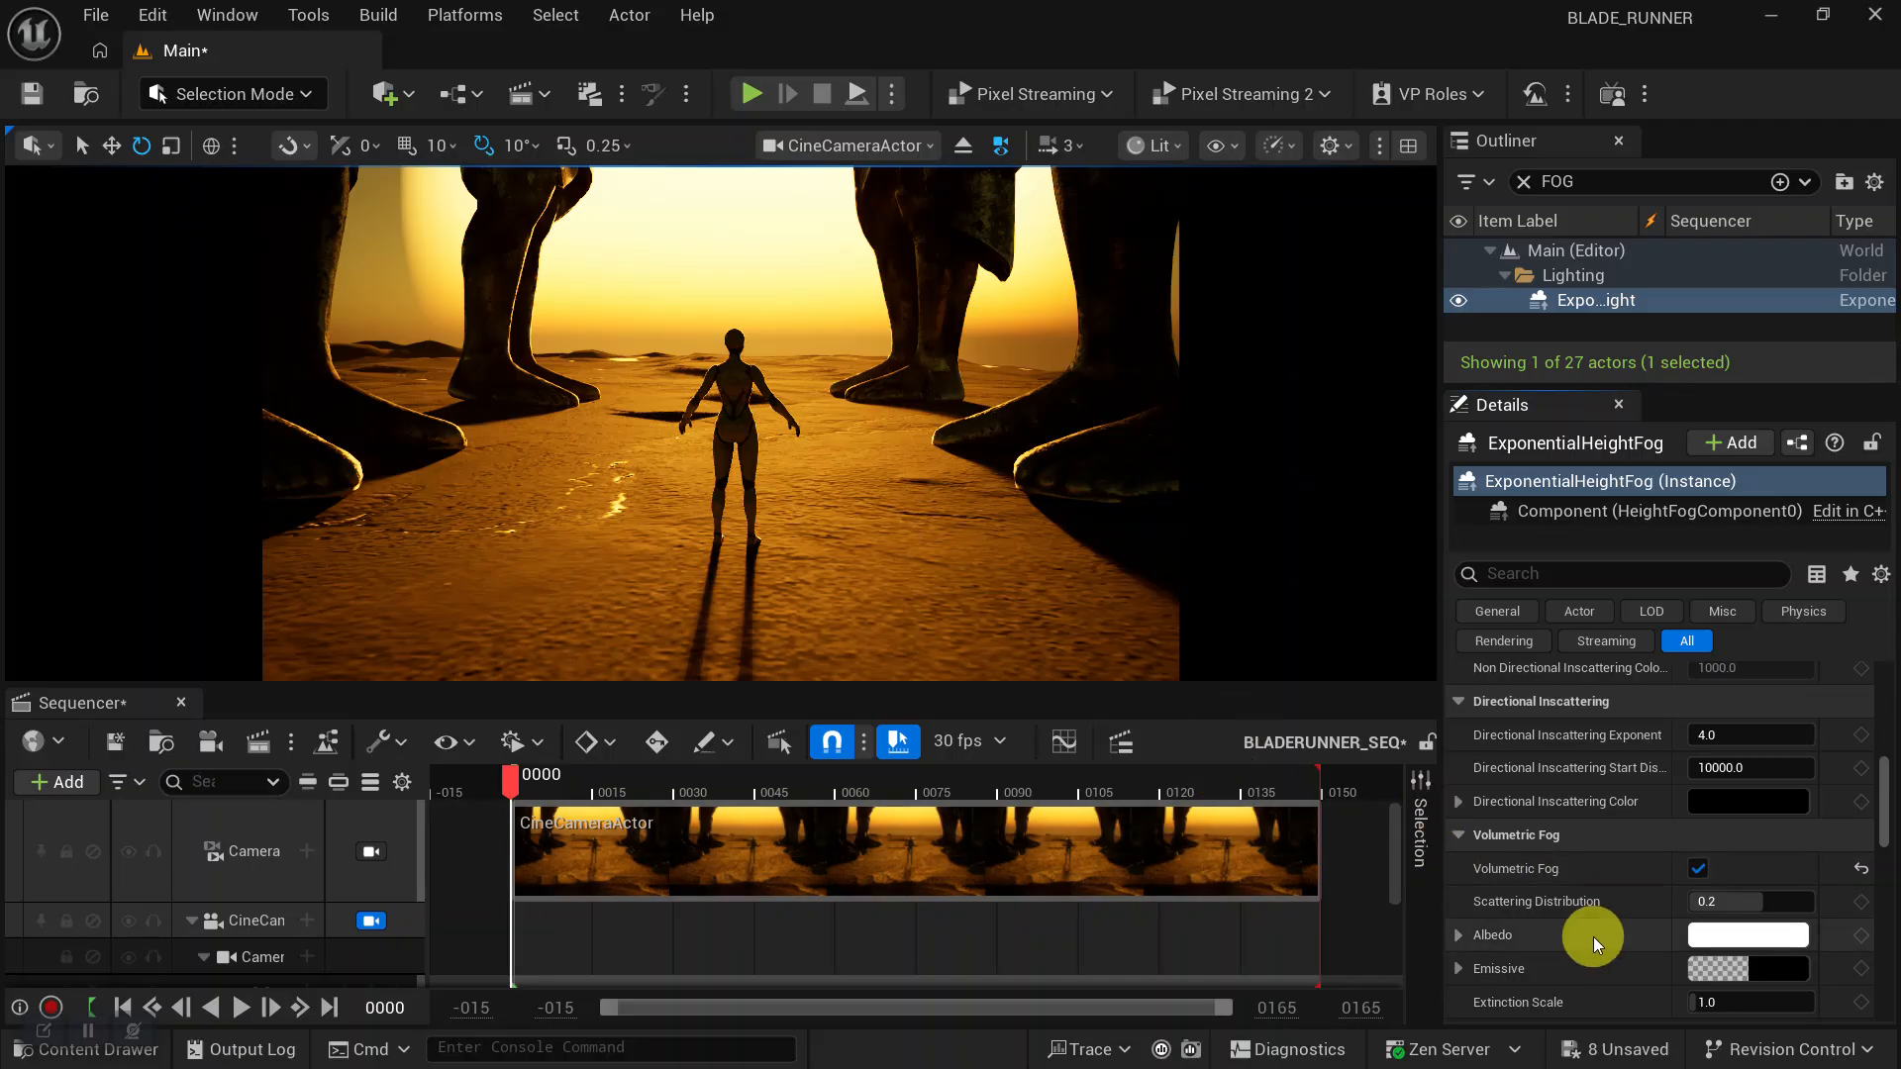
Raise the fog's Extinction Scale to about 6.37, set View Distance to about 5981, and pull the camera back from the mannequin.
scroll(1594, 941, "down", 1)
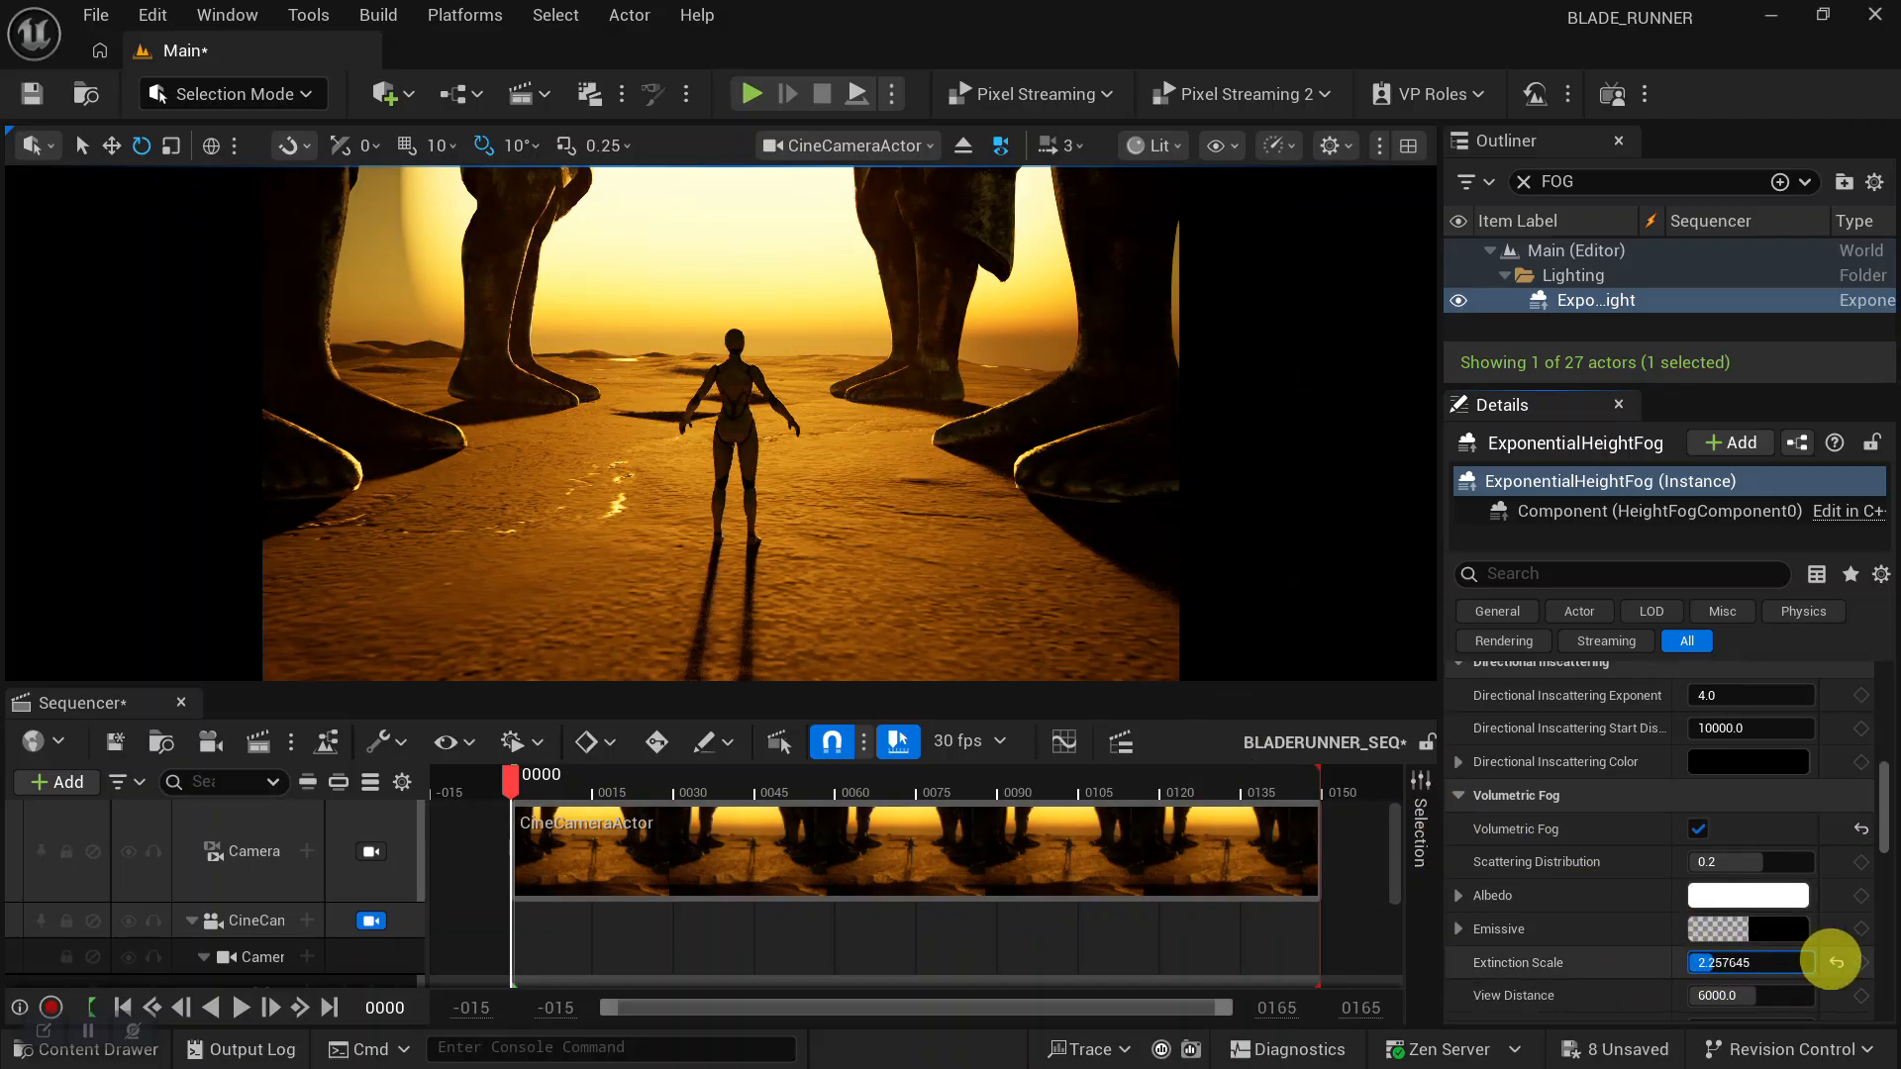
left_click_drag(1847, 958, 1897, 962)
right_click_drag(913, 470, 974, 563, "alt")
left_click_drag(974, 562, 1016, 569, "alt")
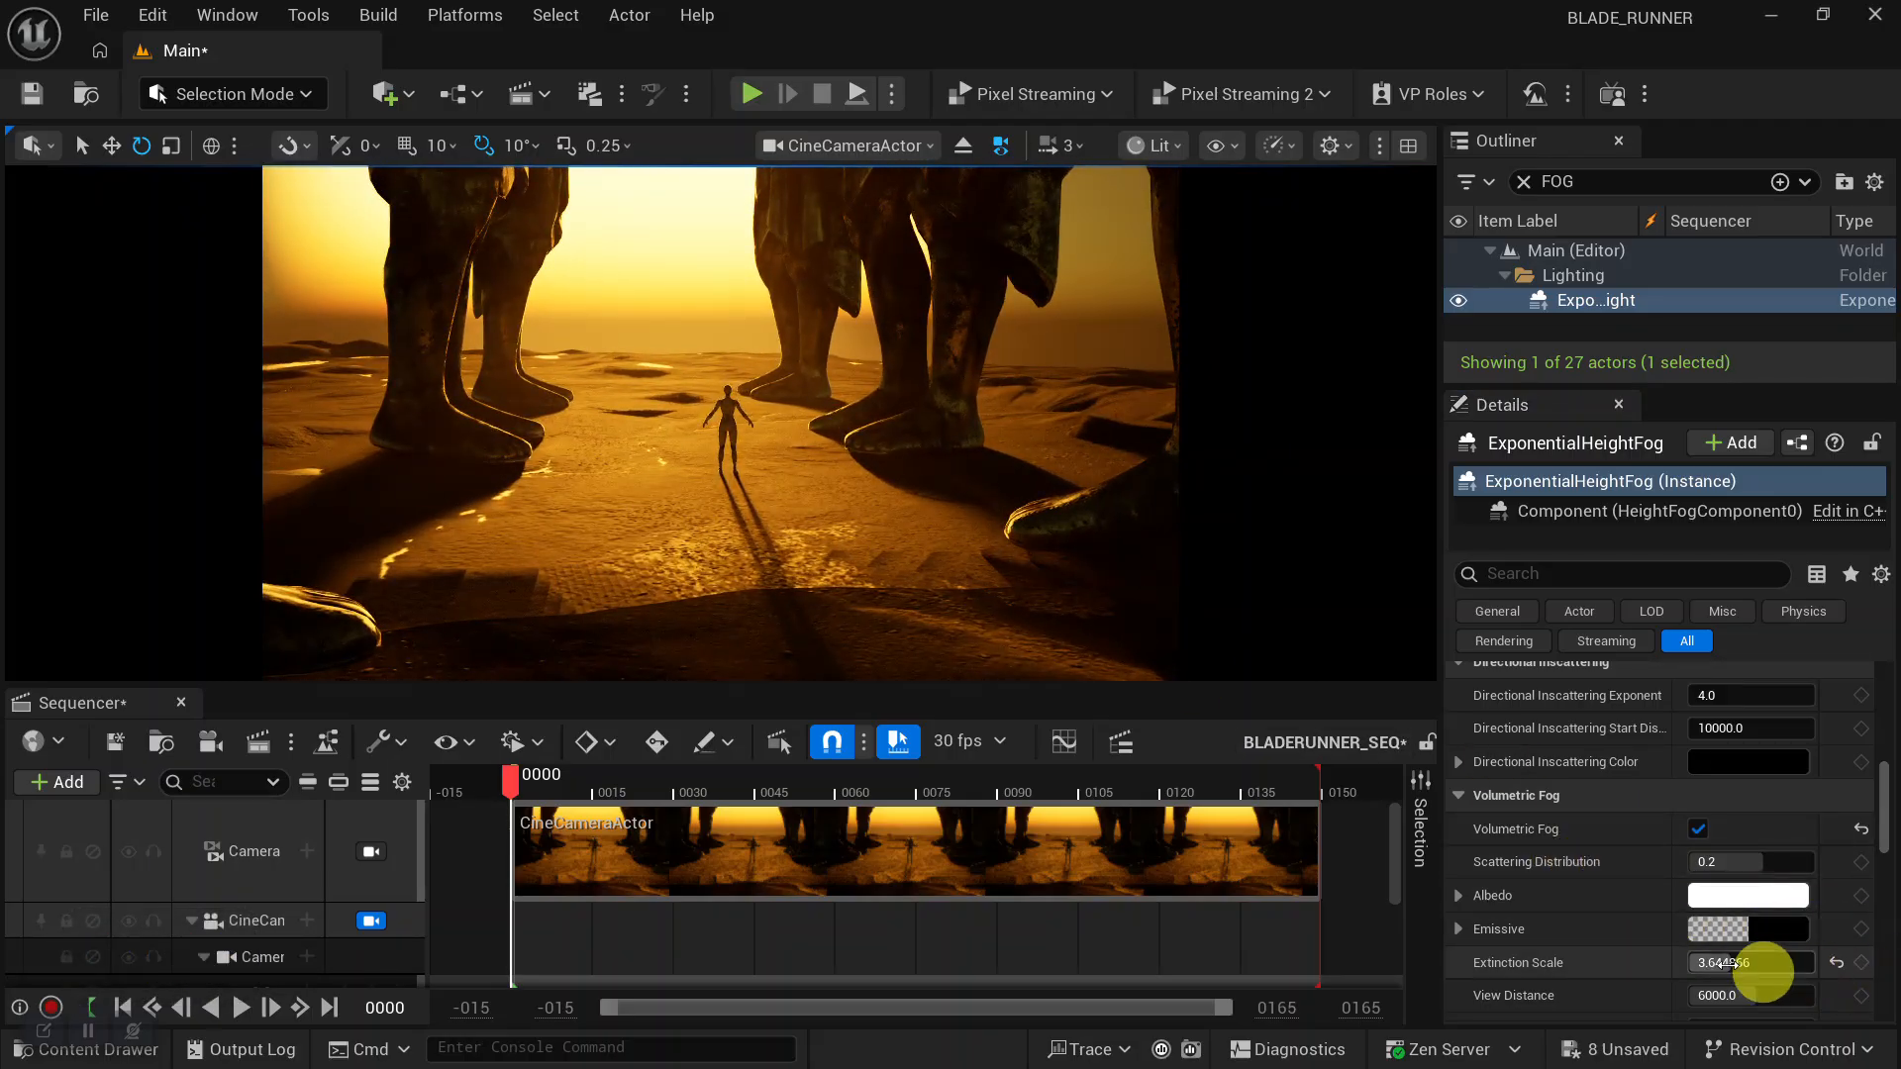
scroll(1673, 977, "down", 1)
left_click_drag(1753, 957, 1846, 956)
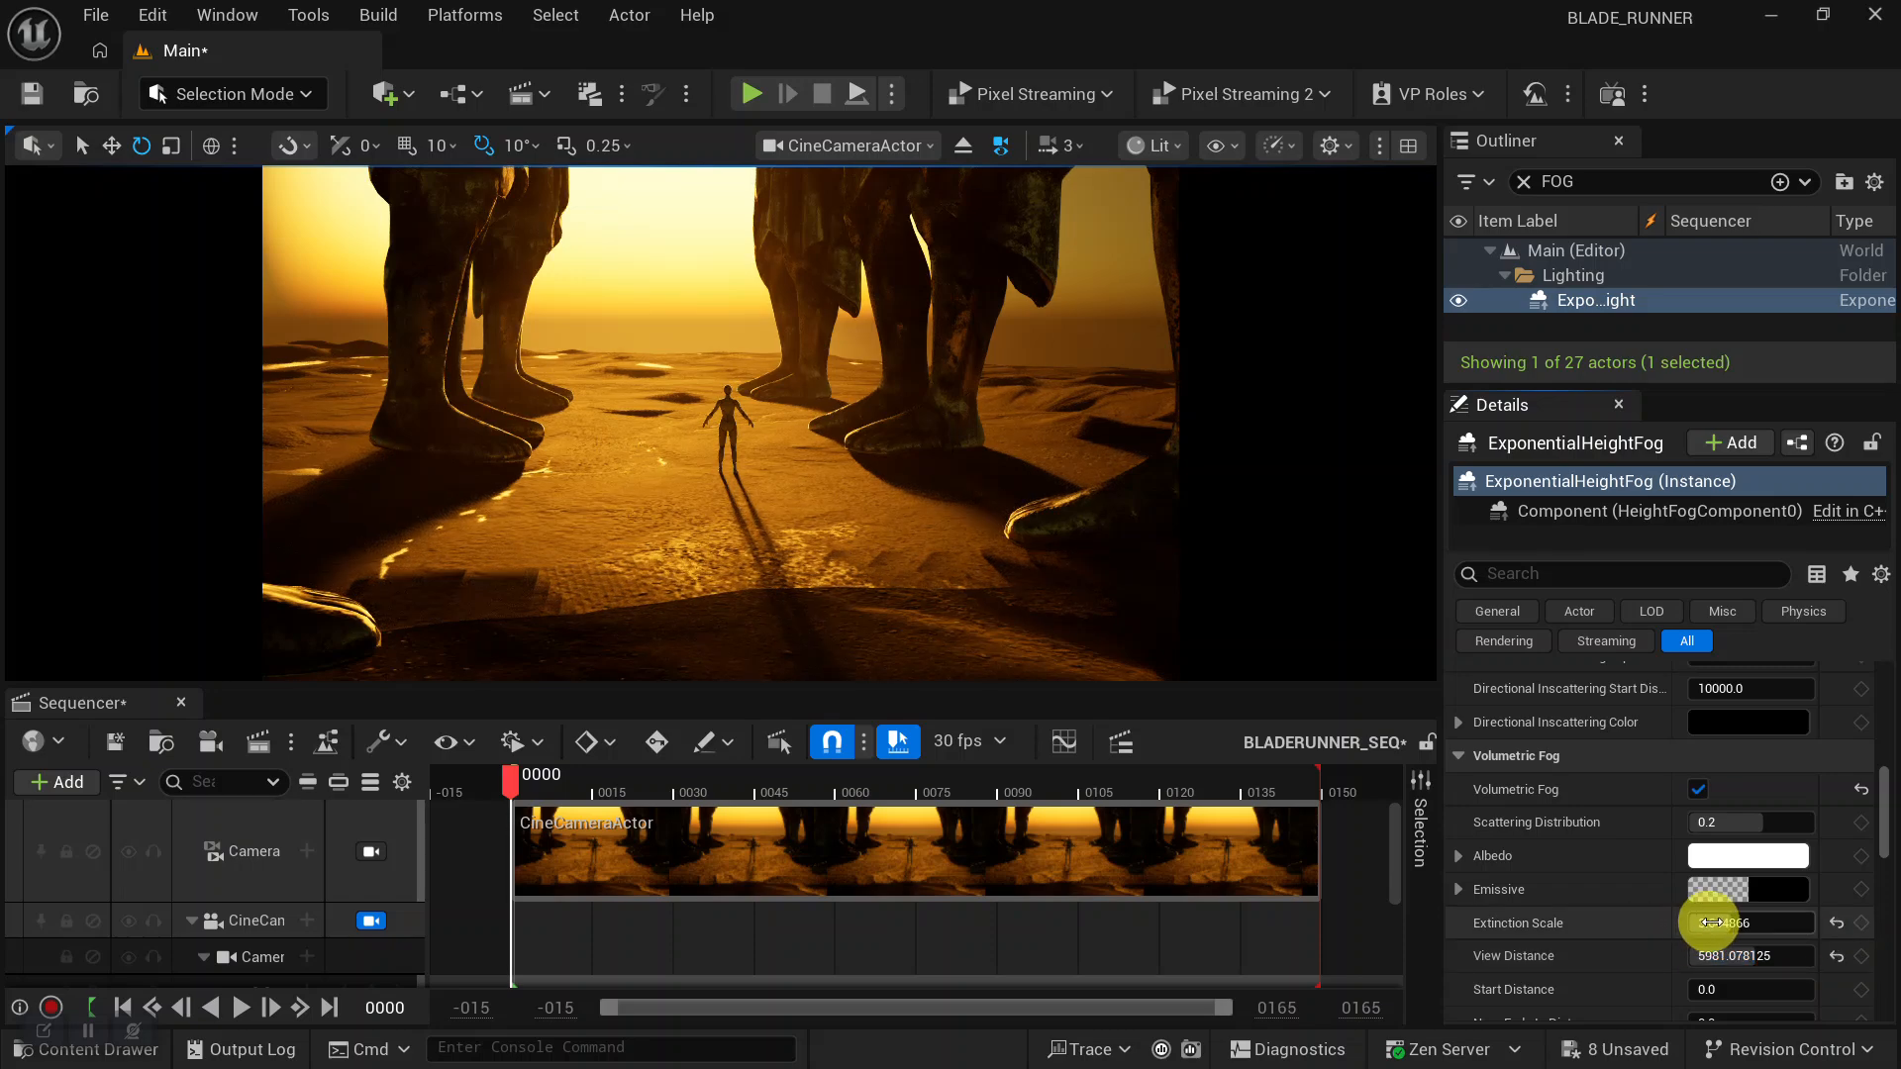
left_click_drag(1810, 913, 1885, 903)
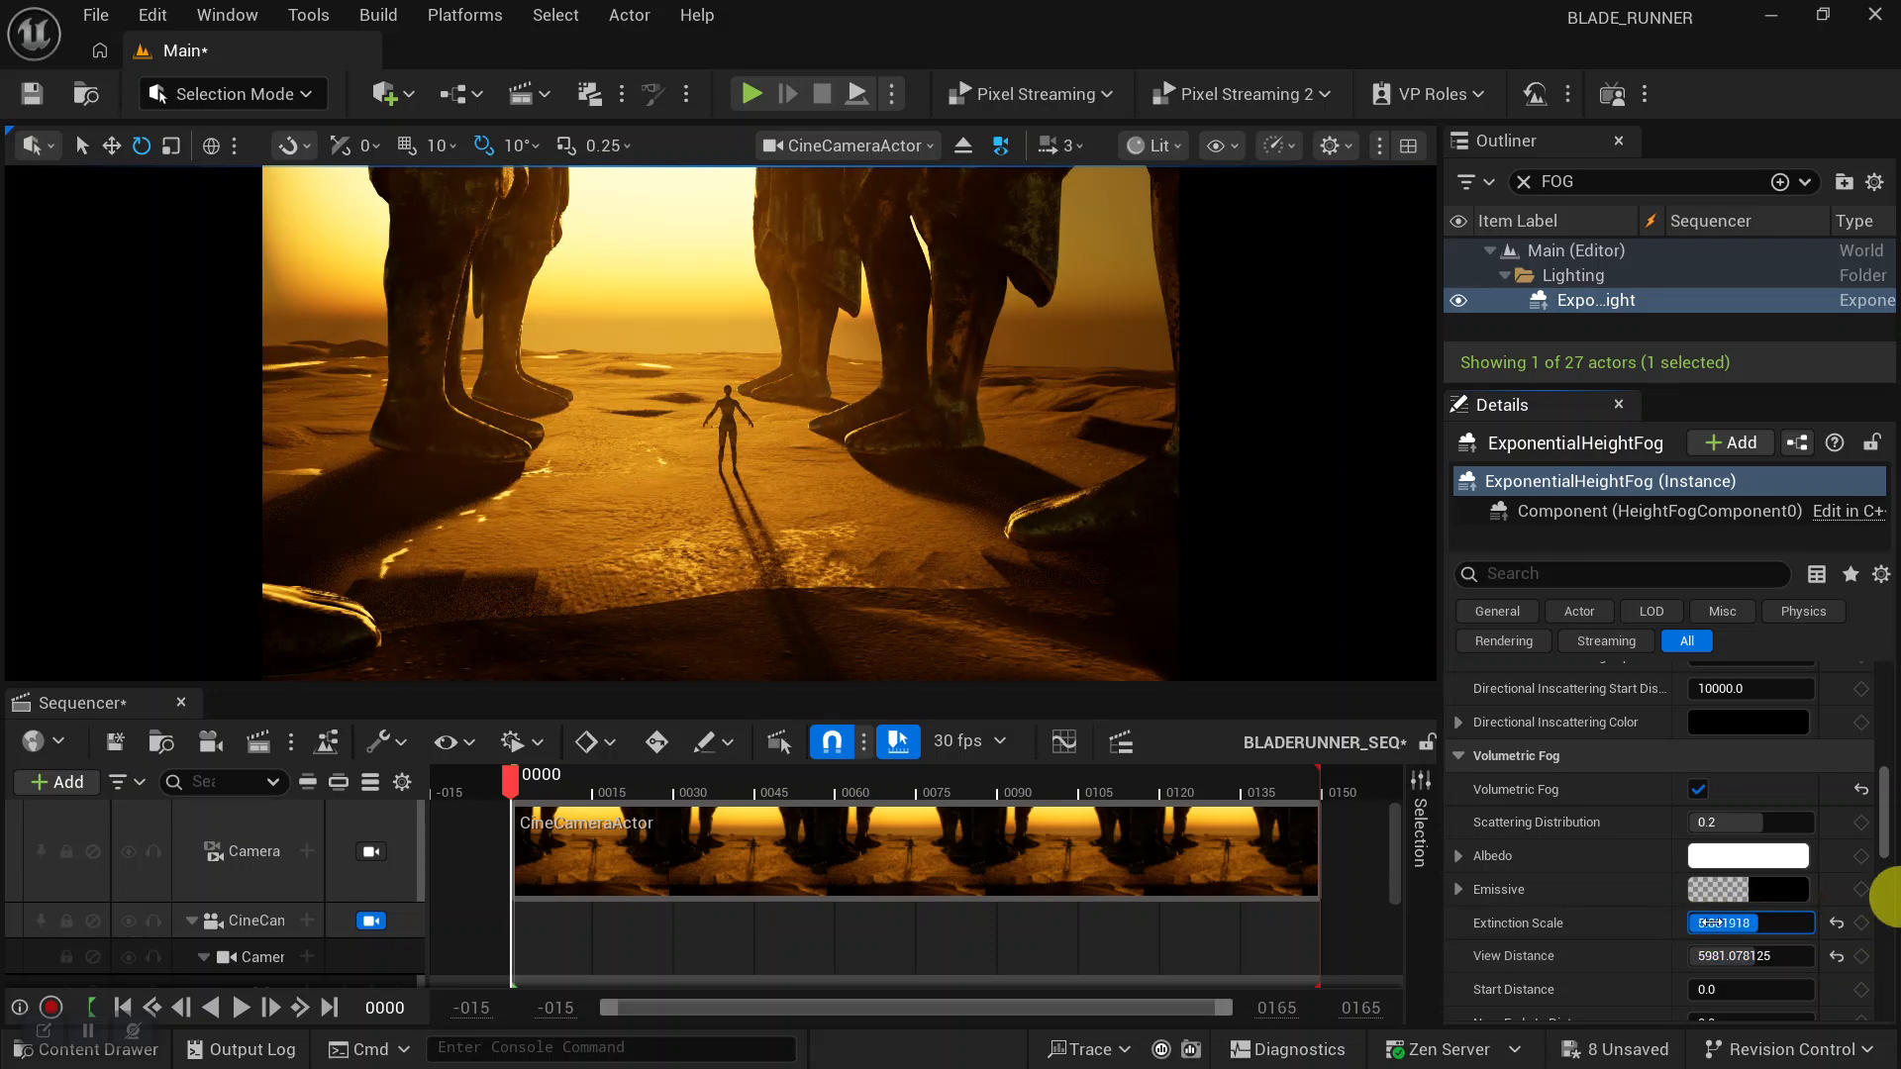
left_click_drag(1763, 924, 1829, 921)
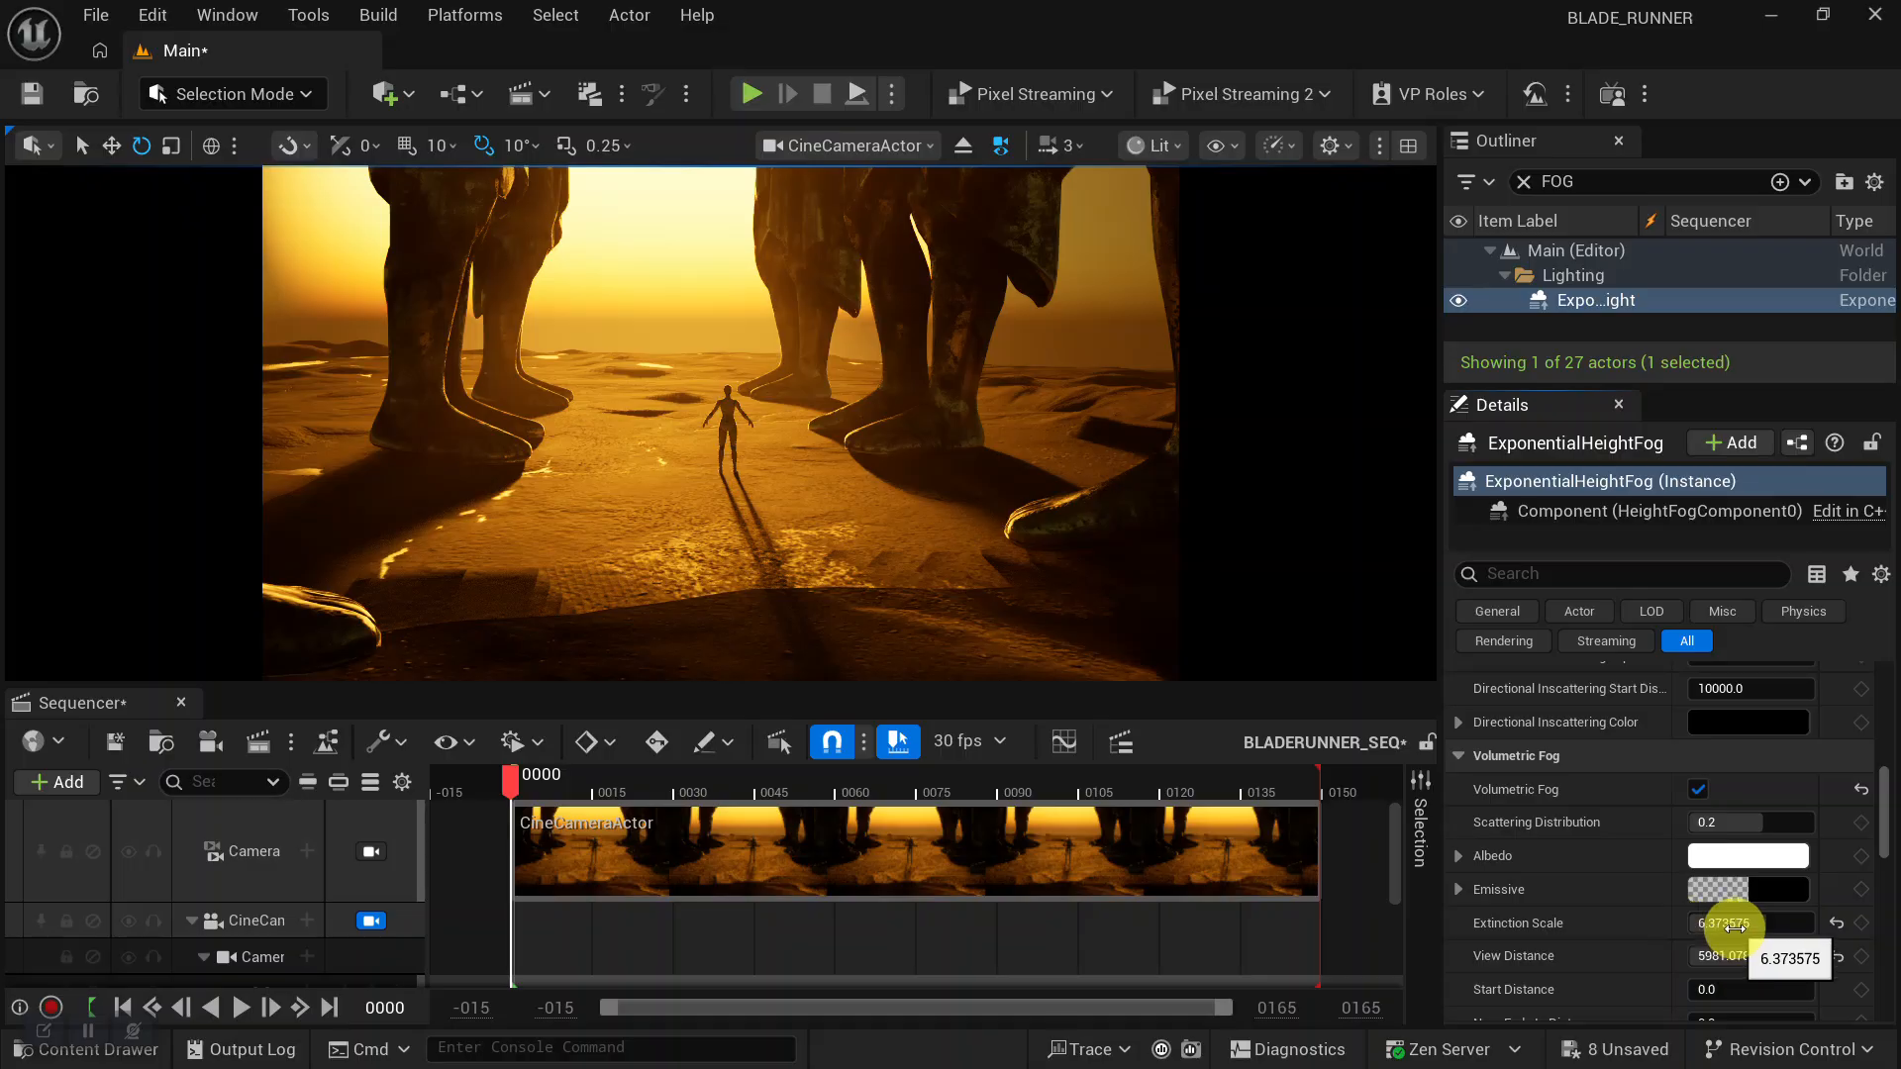
Set the volumetric fog's Extinction Scale to 20 and orbit the camera around the mannequin to check the haze.
left_click(1725, 923)
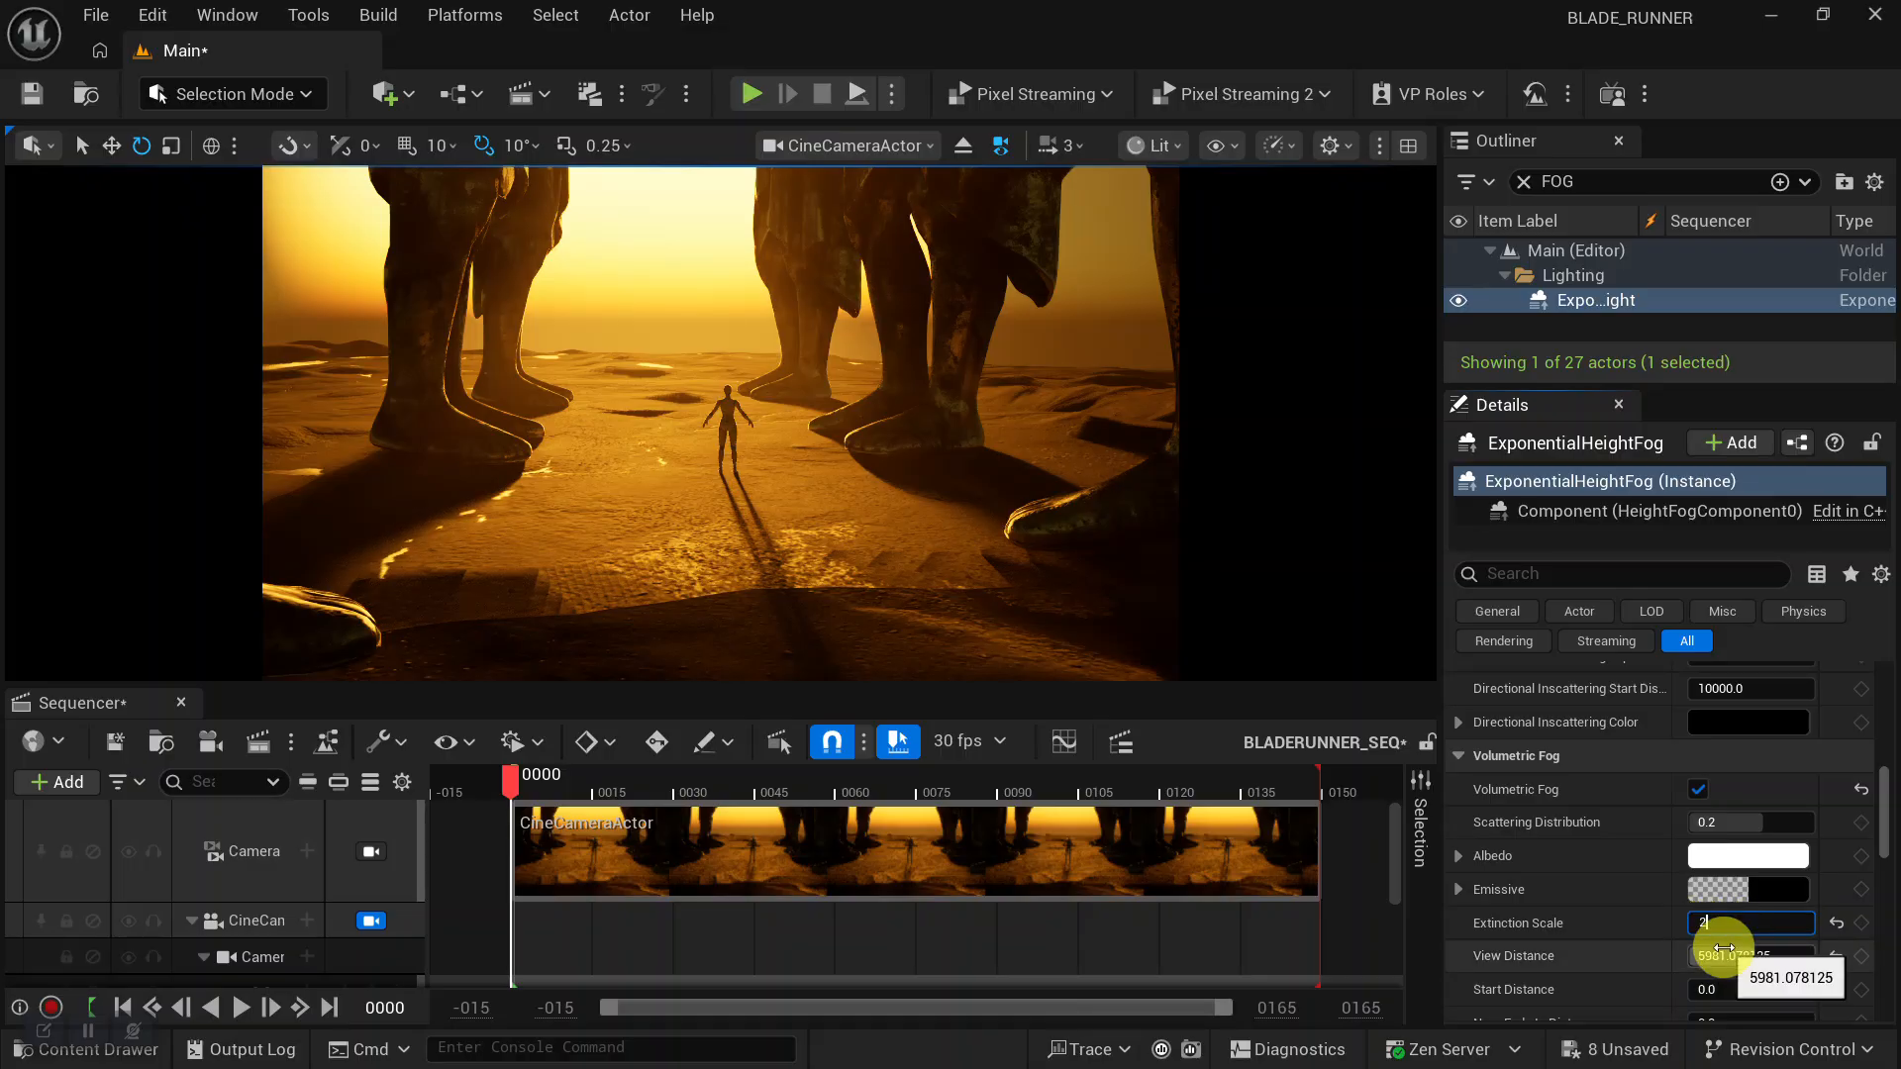
type("20")
key("Return")
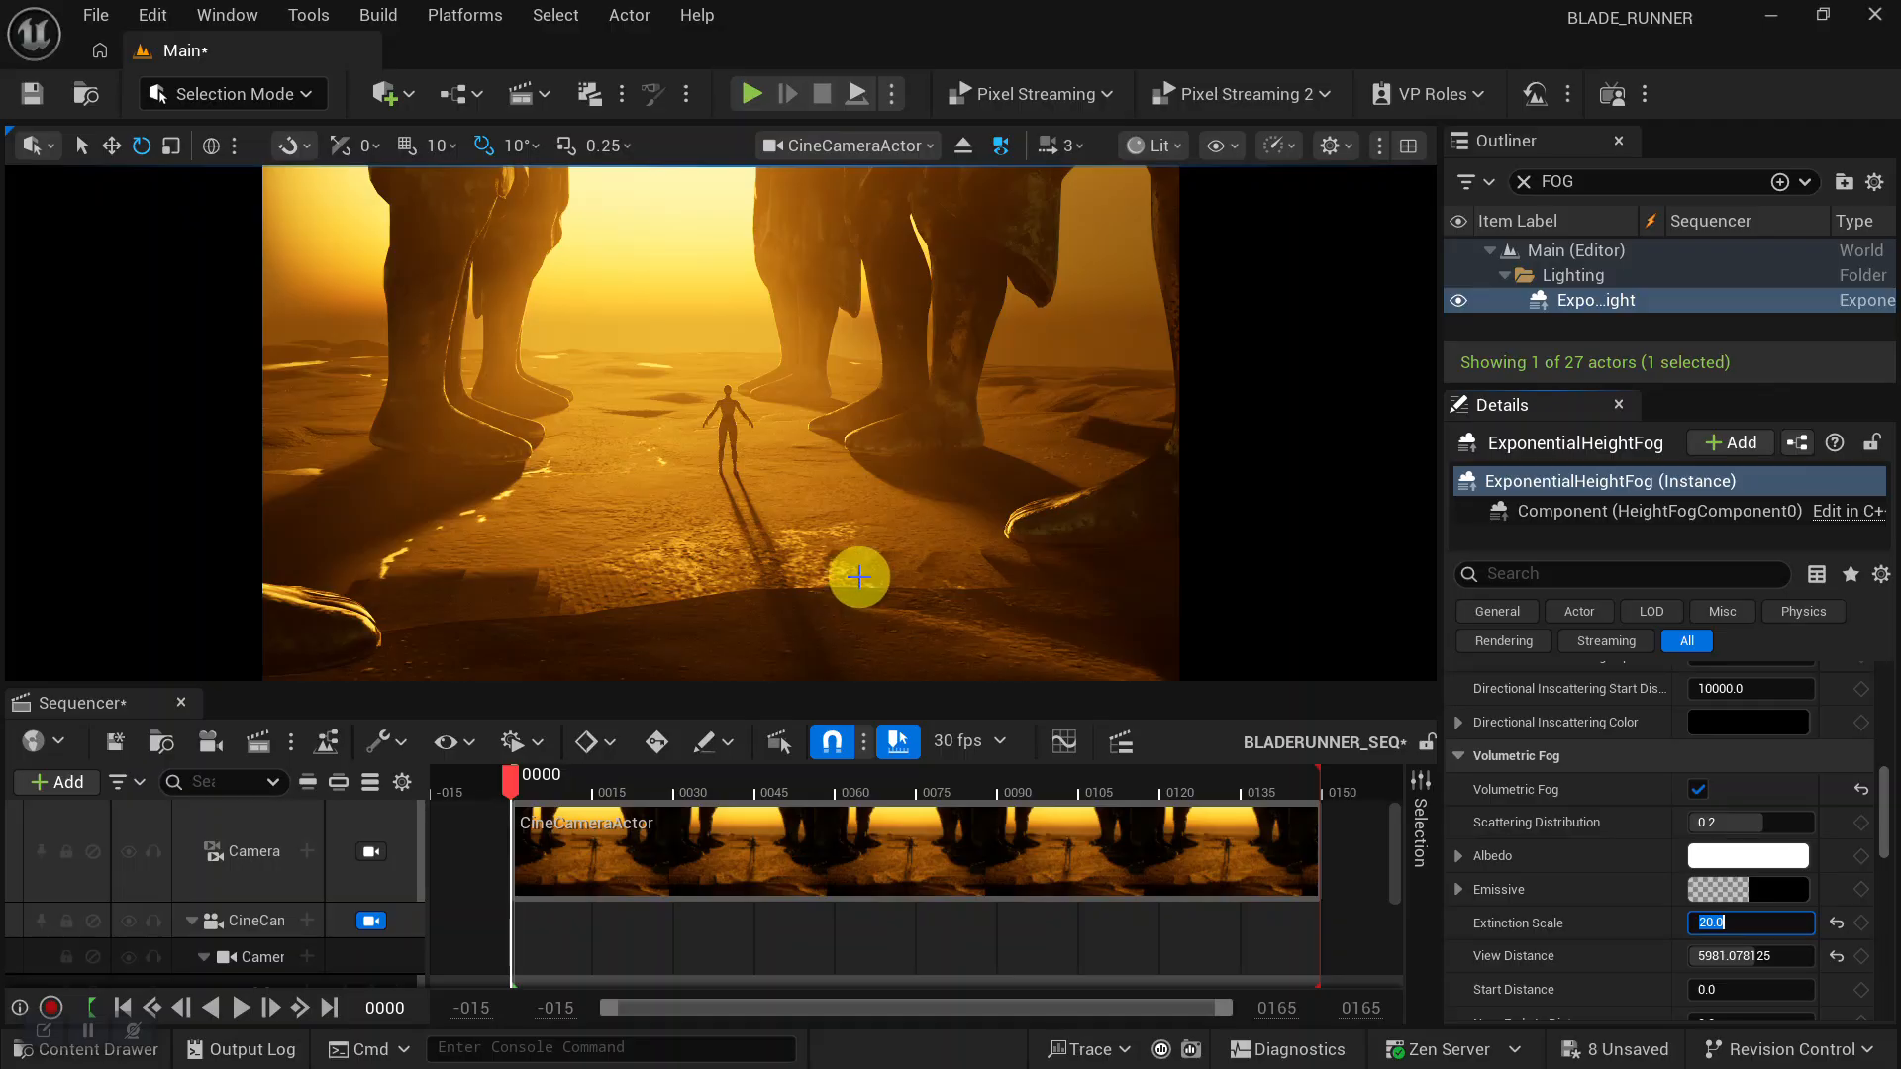
mouse_move(888, 524)
left_mouse_down("alt")
mouse_move(862, 526)
mouse_move(891, 525)
left_mouse_up("alt")
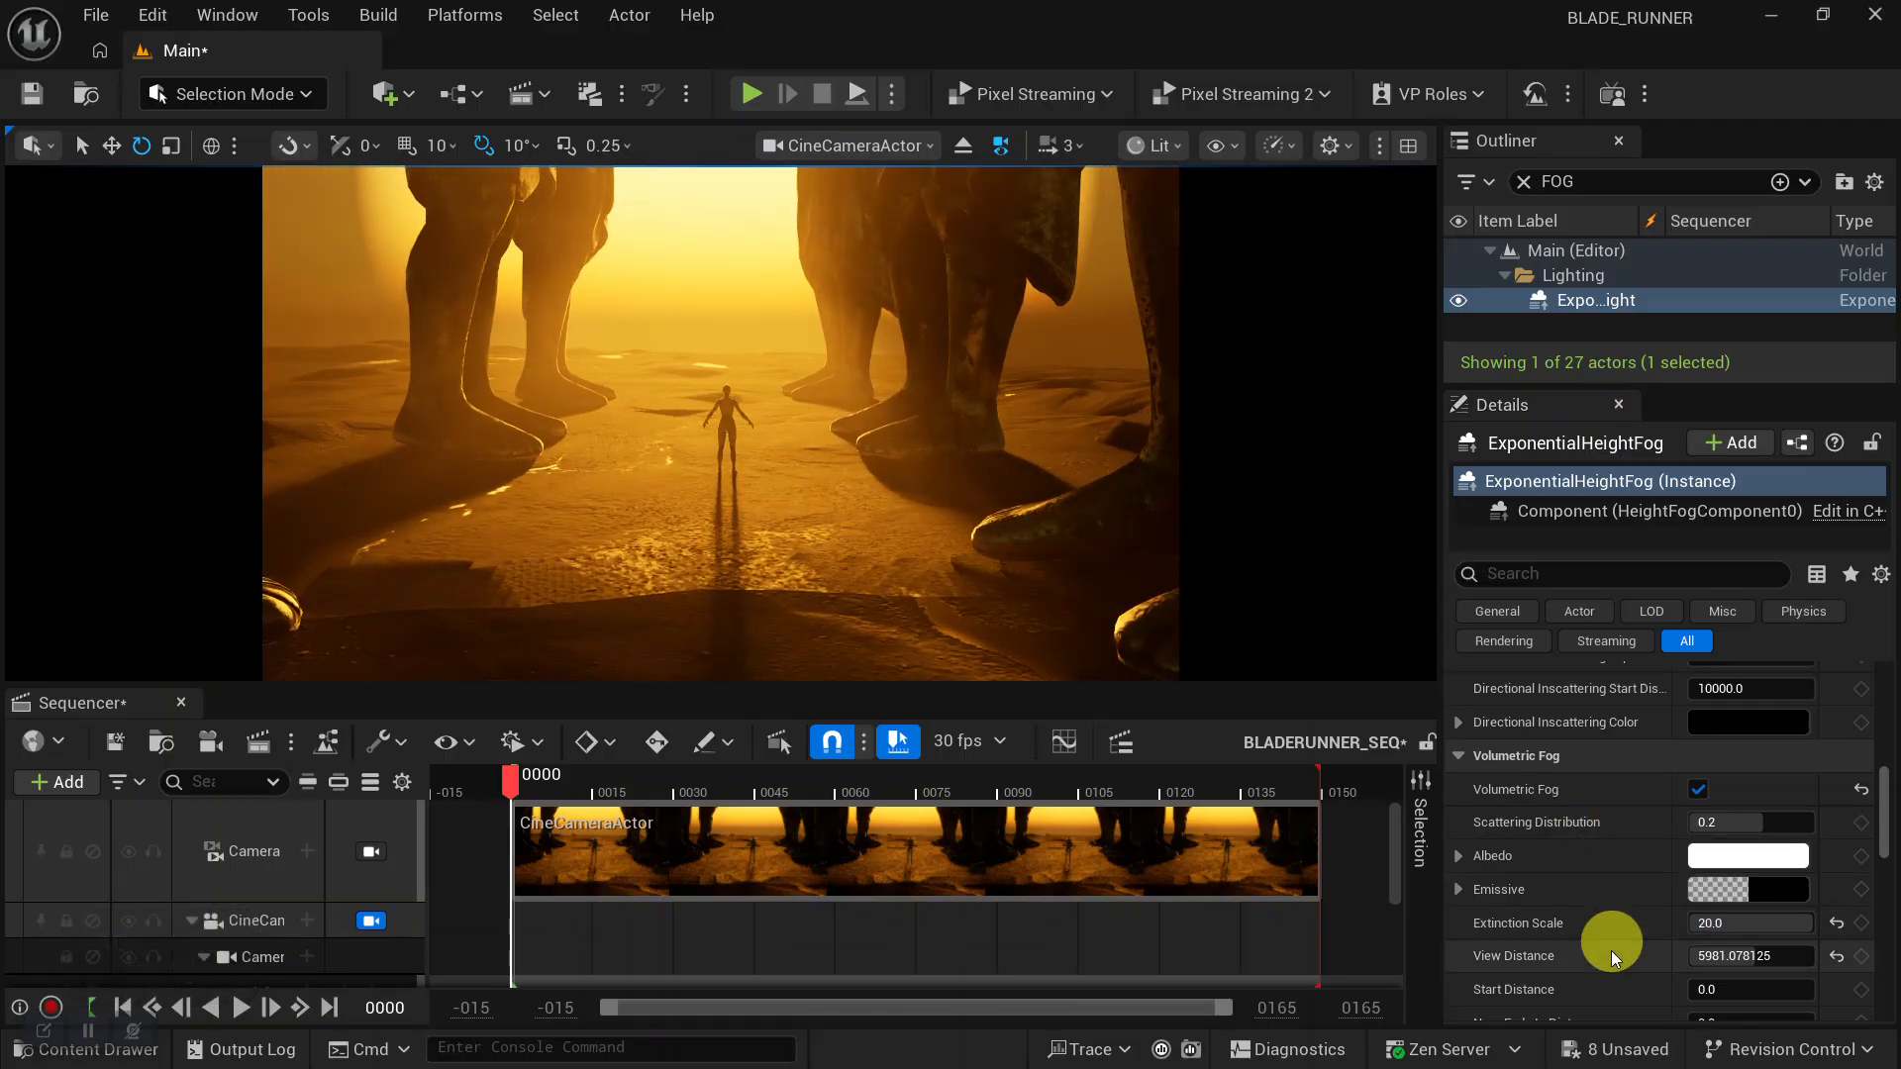
scroll(1612, 953, "down", 2)
left_click_drag(1723, 909, 1692, 912)
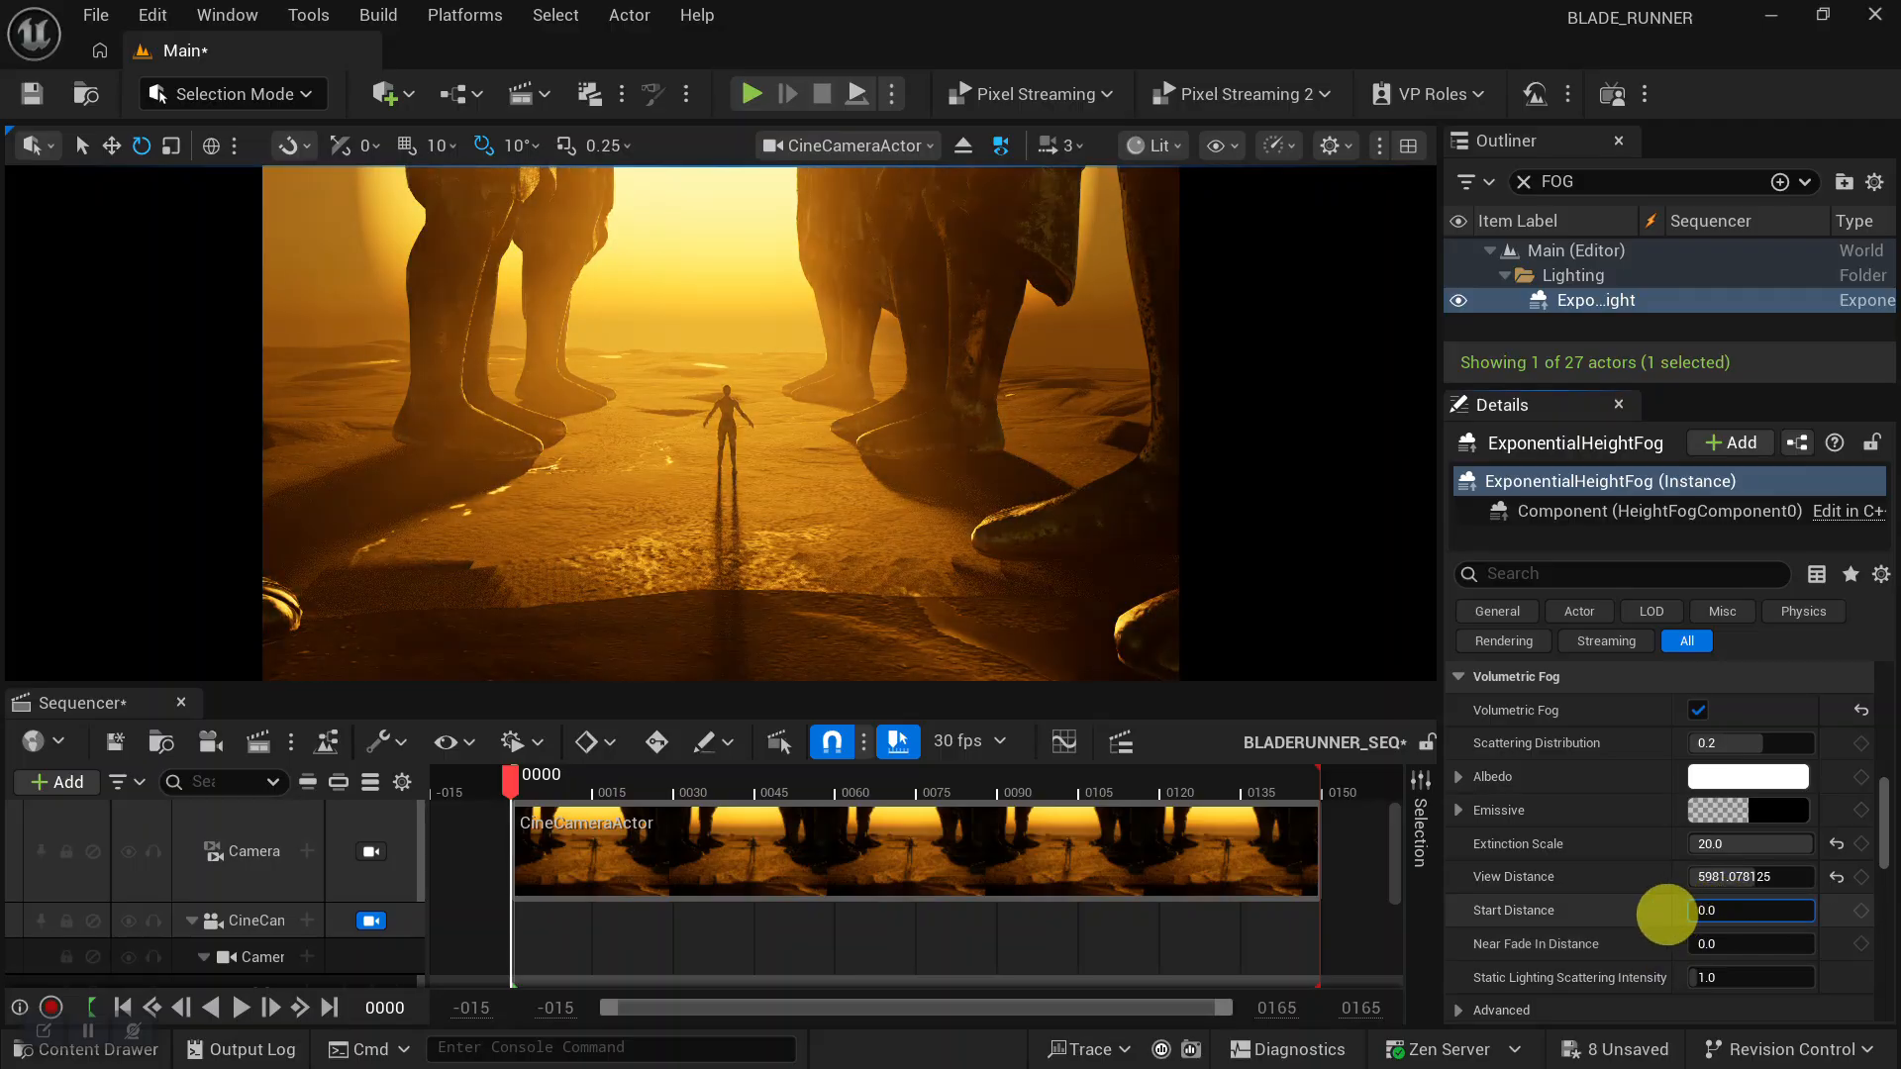
left_click_drag(807, 535, 750, 462, "alt")
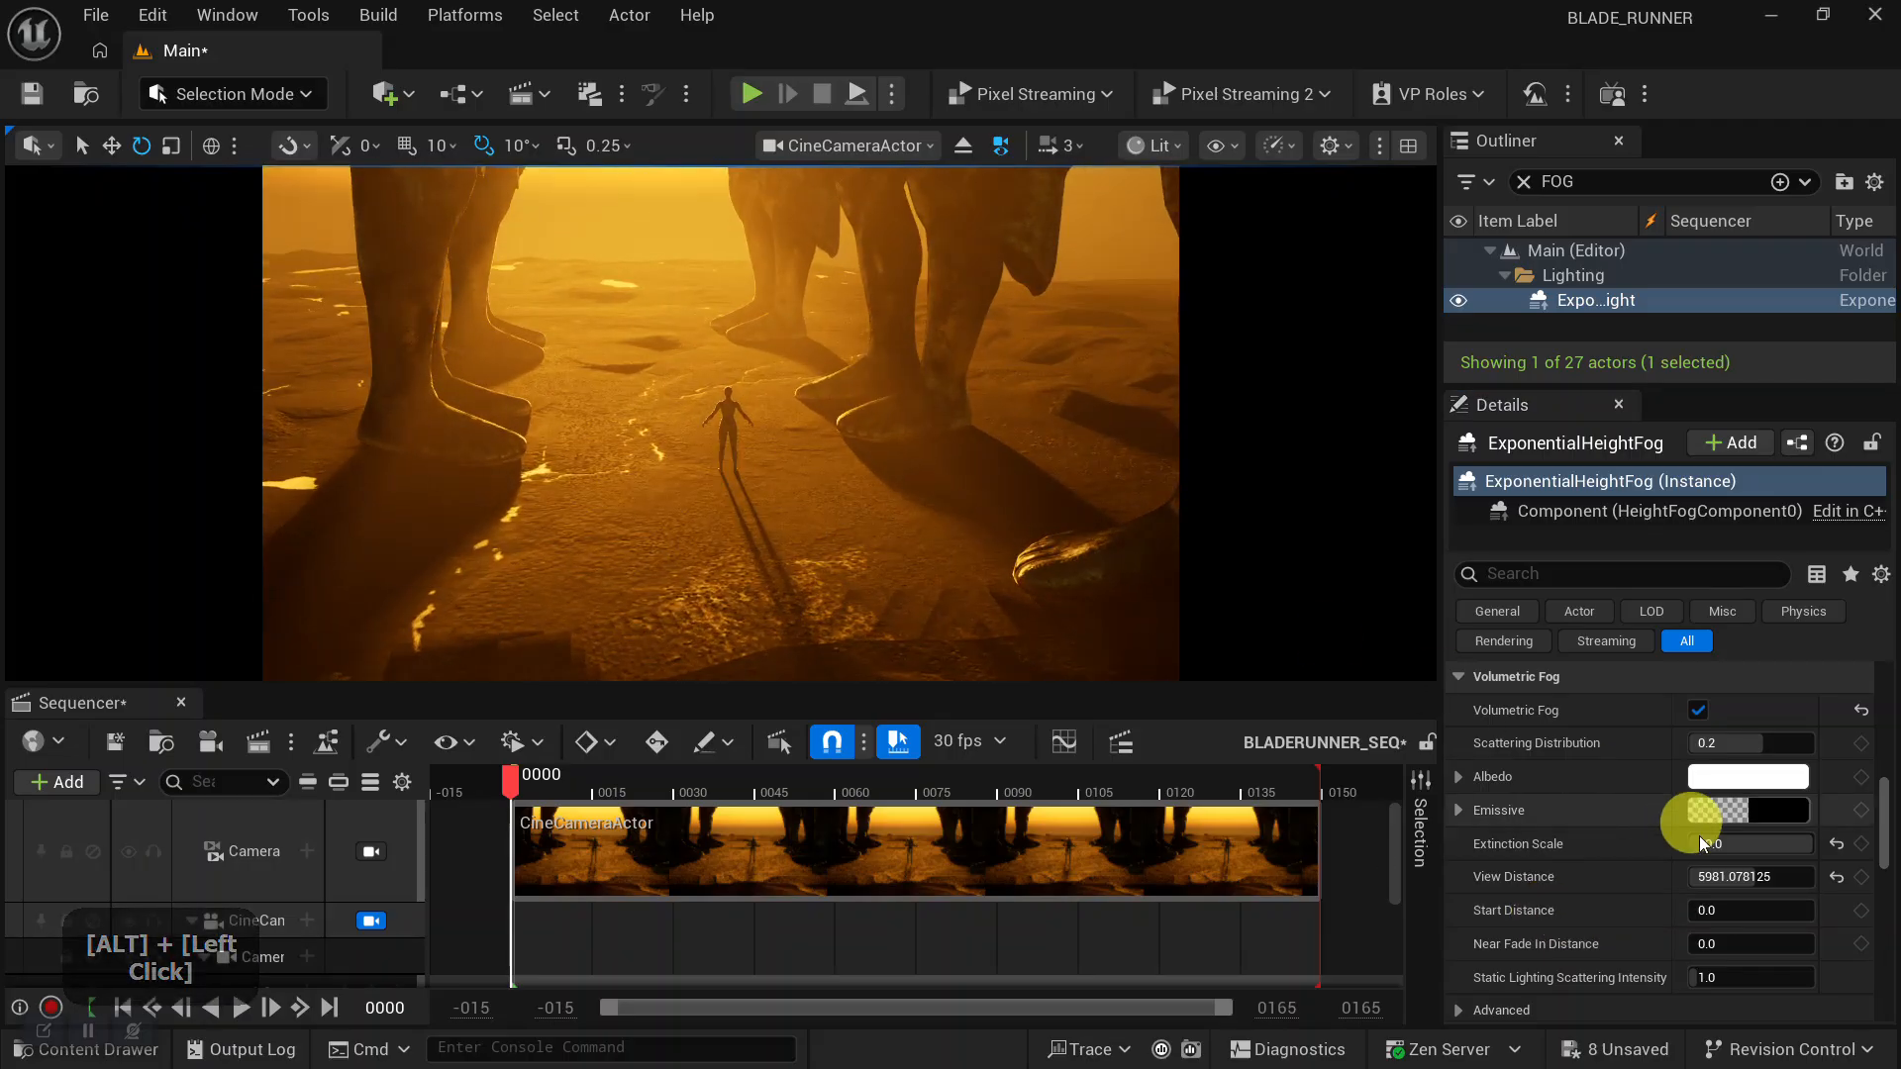
Set the volumetric fog's Extinction Scale to 70 and bring the camera low behind the mannequin.
mouse_move(1709, 910)
left_mouse_down()
mouse_move(1756, 908)
mouse_move(1706, 908)
left_mouse_up()
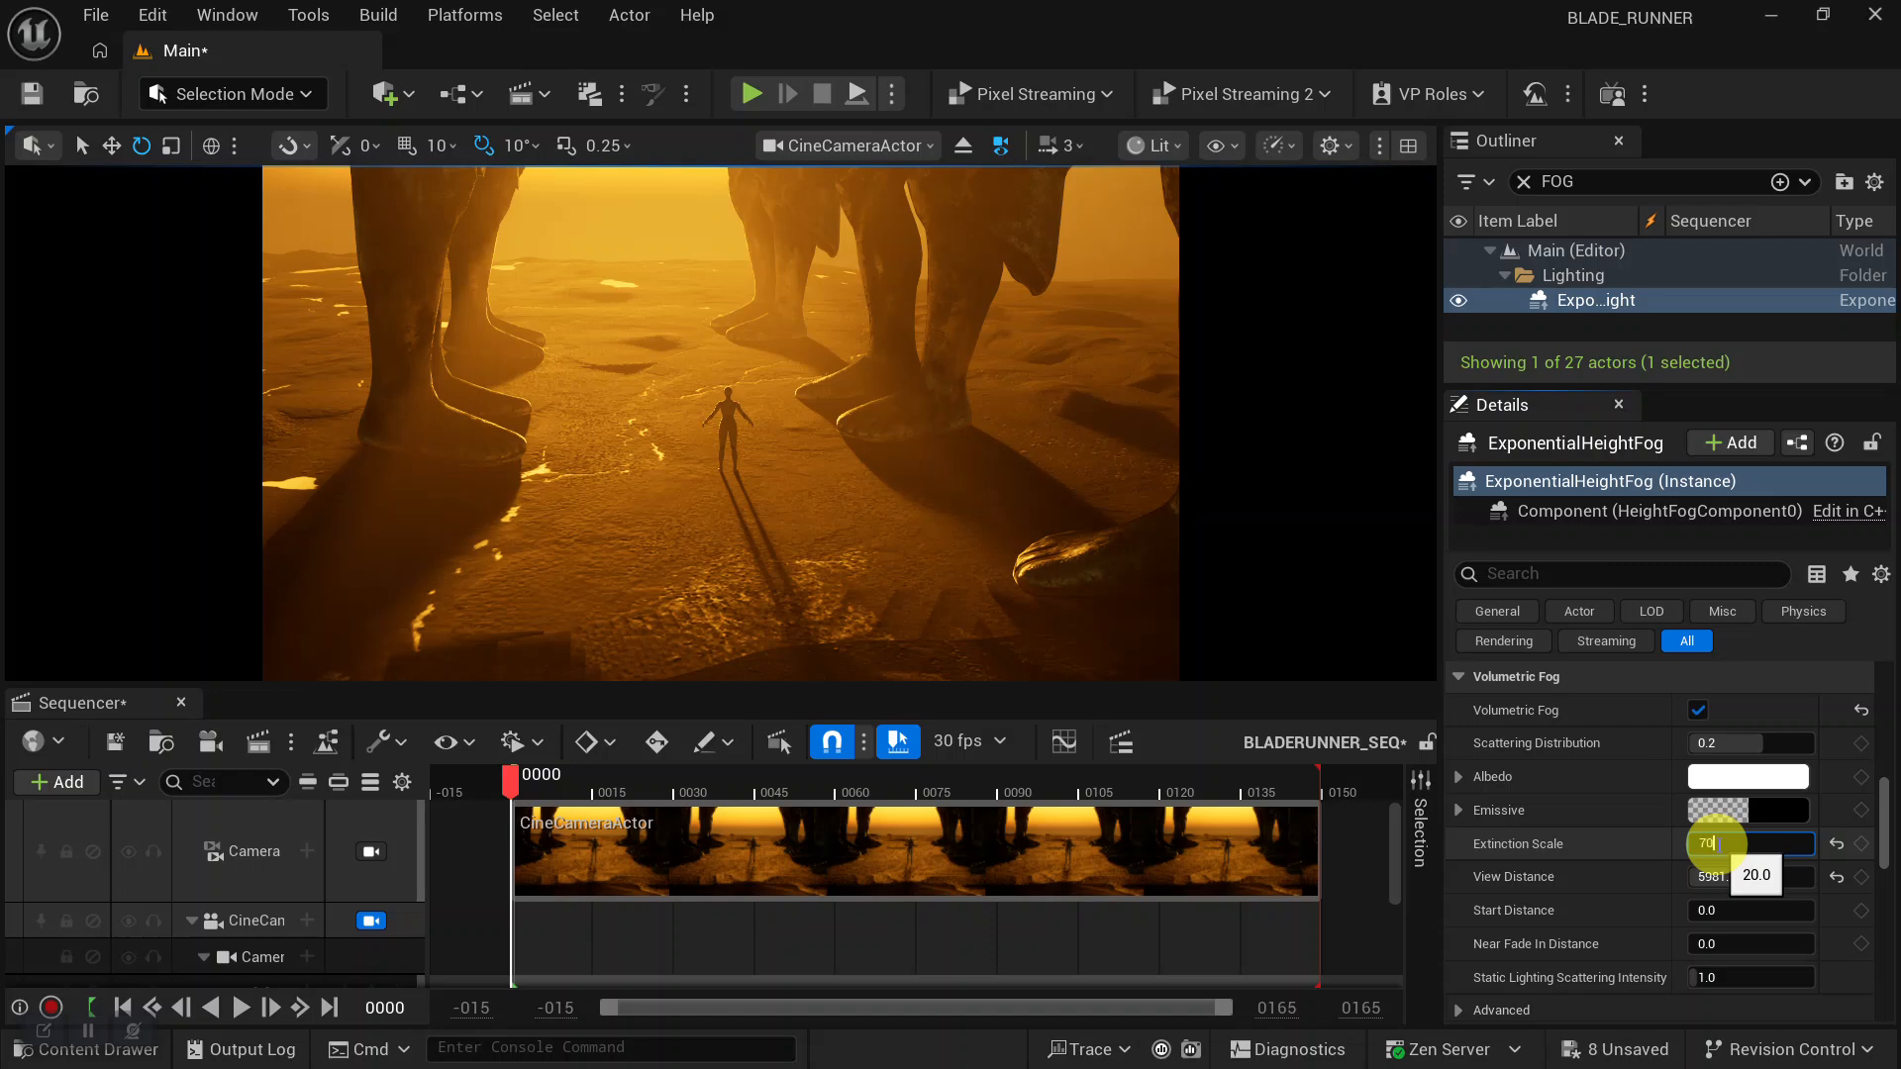
key("Return")
left_click_drag(853, 498, 814, 462, "alt")
right_click_drag(815, 462, 815, 411, "alt")
middle_click_drag(815, 412, 819, 453, "alt")
right_click_drag(819, 453, 832, 288, "alt")
left_click_drag(832, 289, 832, 360, "alt")
right_click_drag(832, 360, 817, 540, "alt")
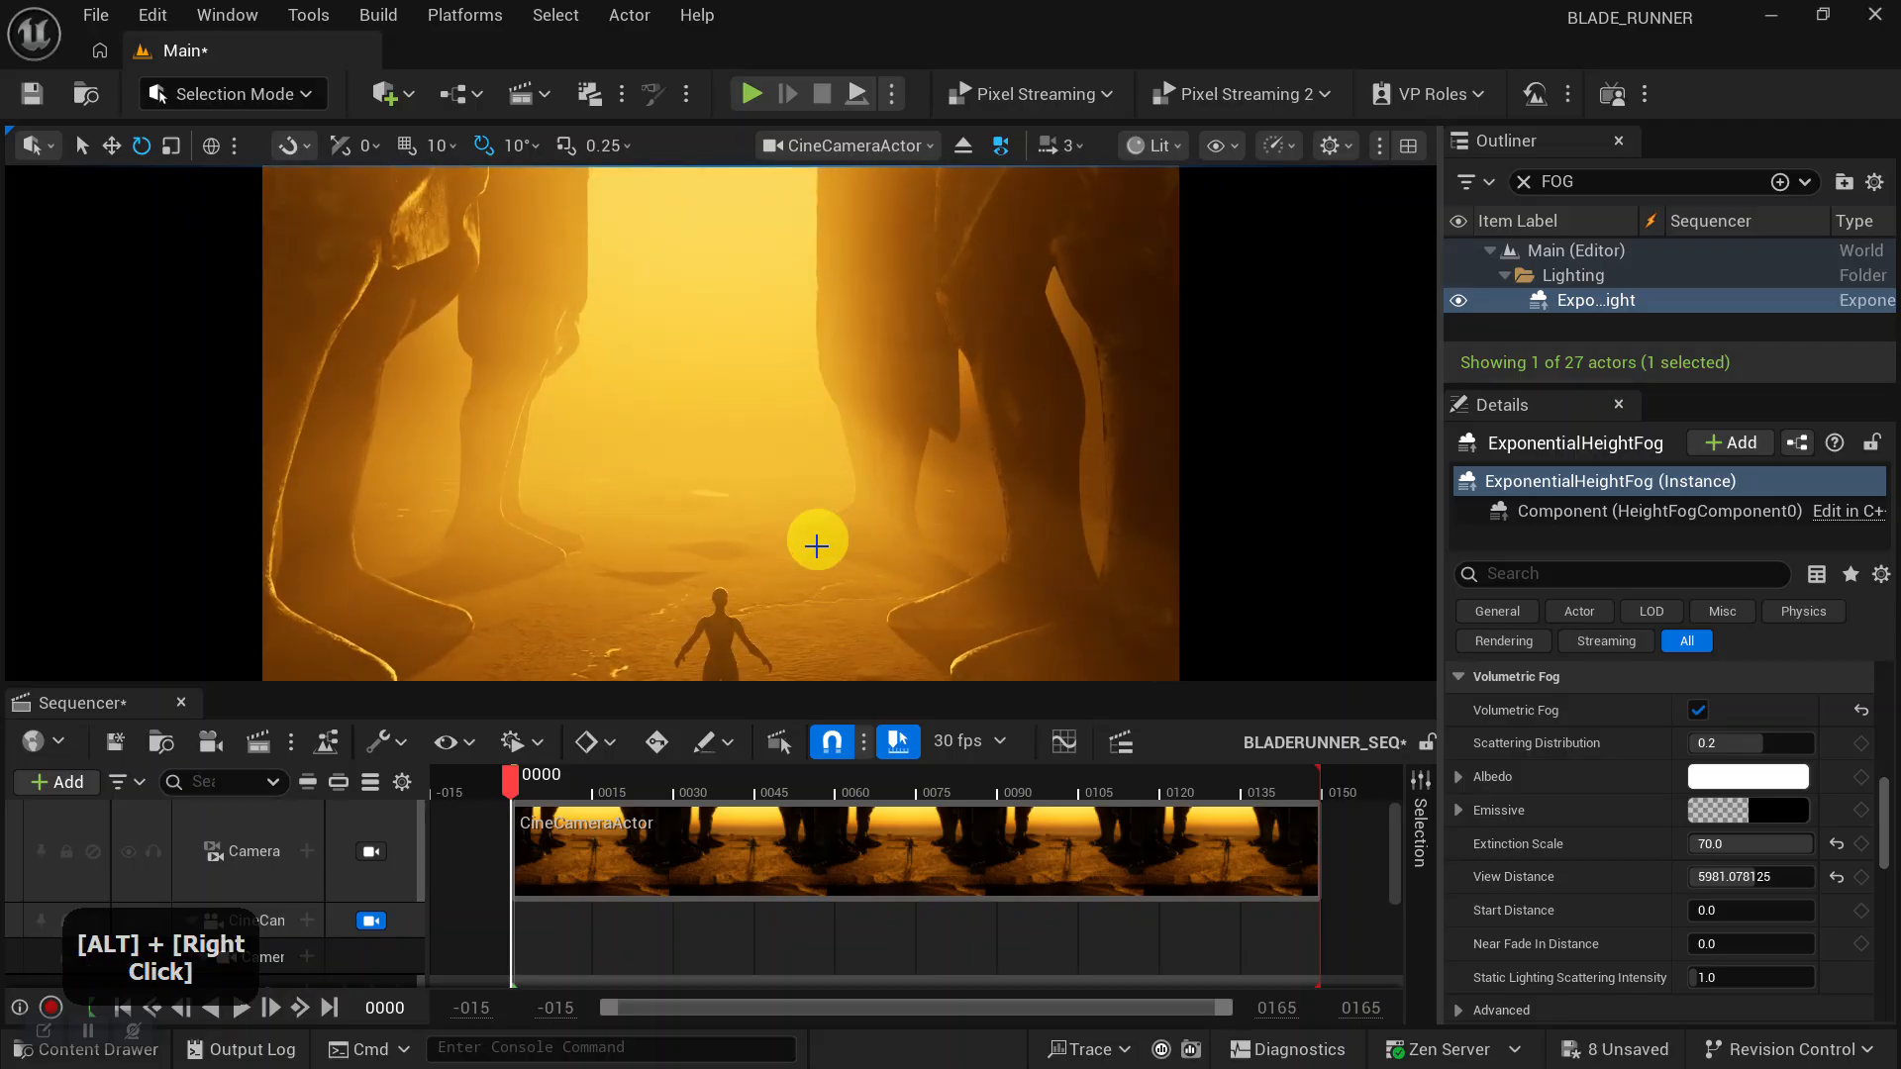
Reframe the cine camera low and farther back, with the mannequin centered between the two rows of statues.
middle_click(817, 538, "alt")
middle_click_drag(819, 509, 763, 526, "alt")
right_click_drag(764, 526, 735, 503, "alt")
middle_click_drag(734, 551, 788, 464, "alt")
right_click_drag(598, 470, 650, 415, "alt")
left_click_drag(649, 414, 698, 366, "alt")
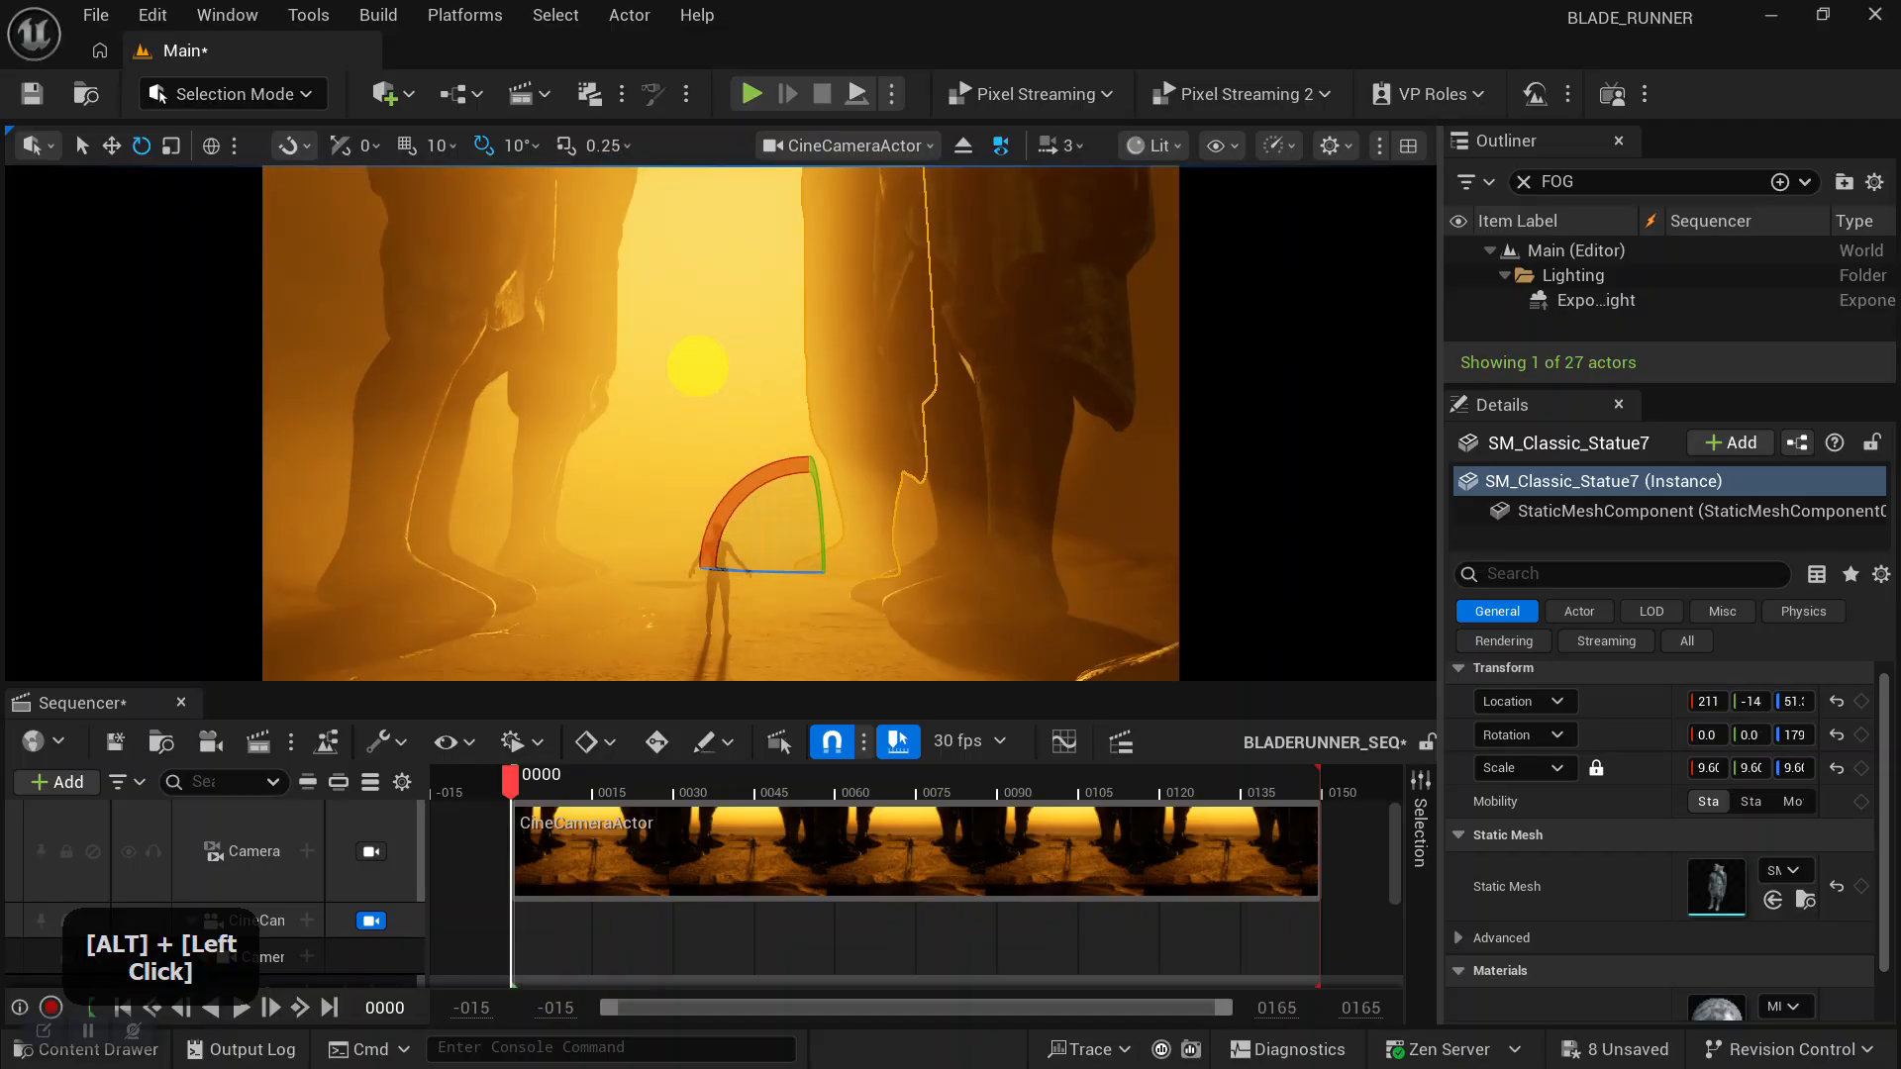
left_click(713, 394, "alt")
middle_click_drag(781, 555, 789, 538, "alt")
left_click(790, 569, "alt")
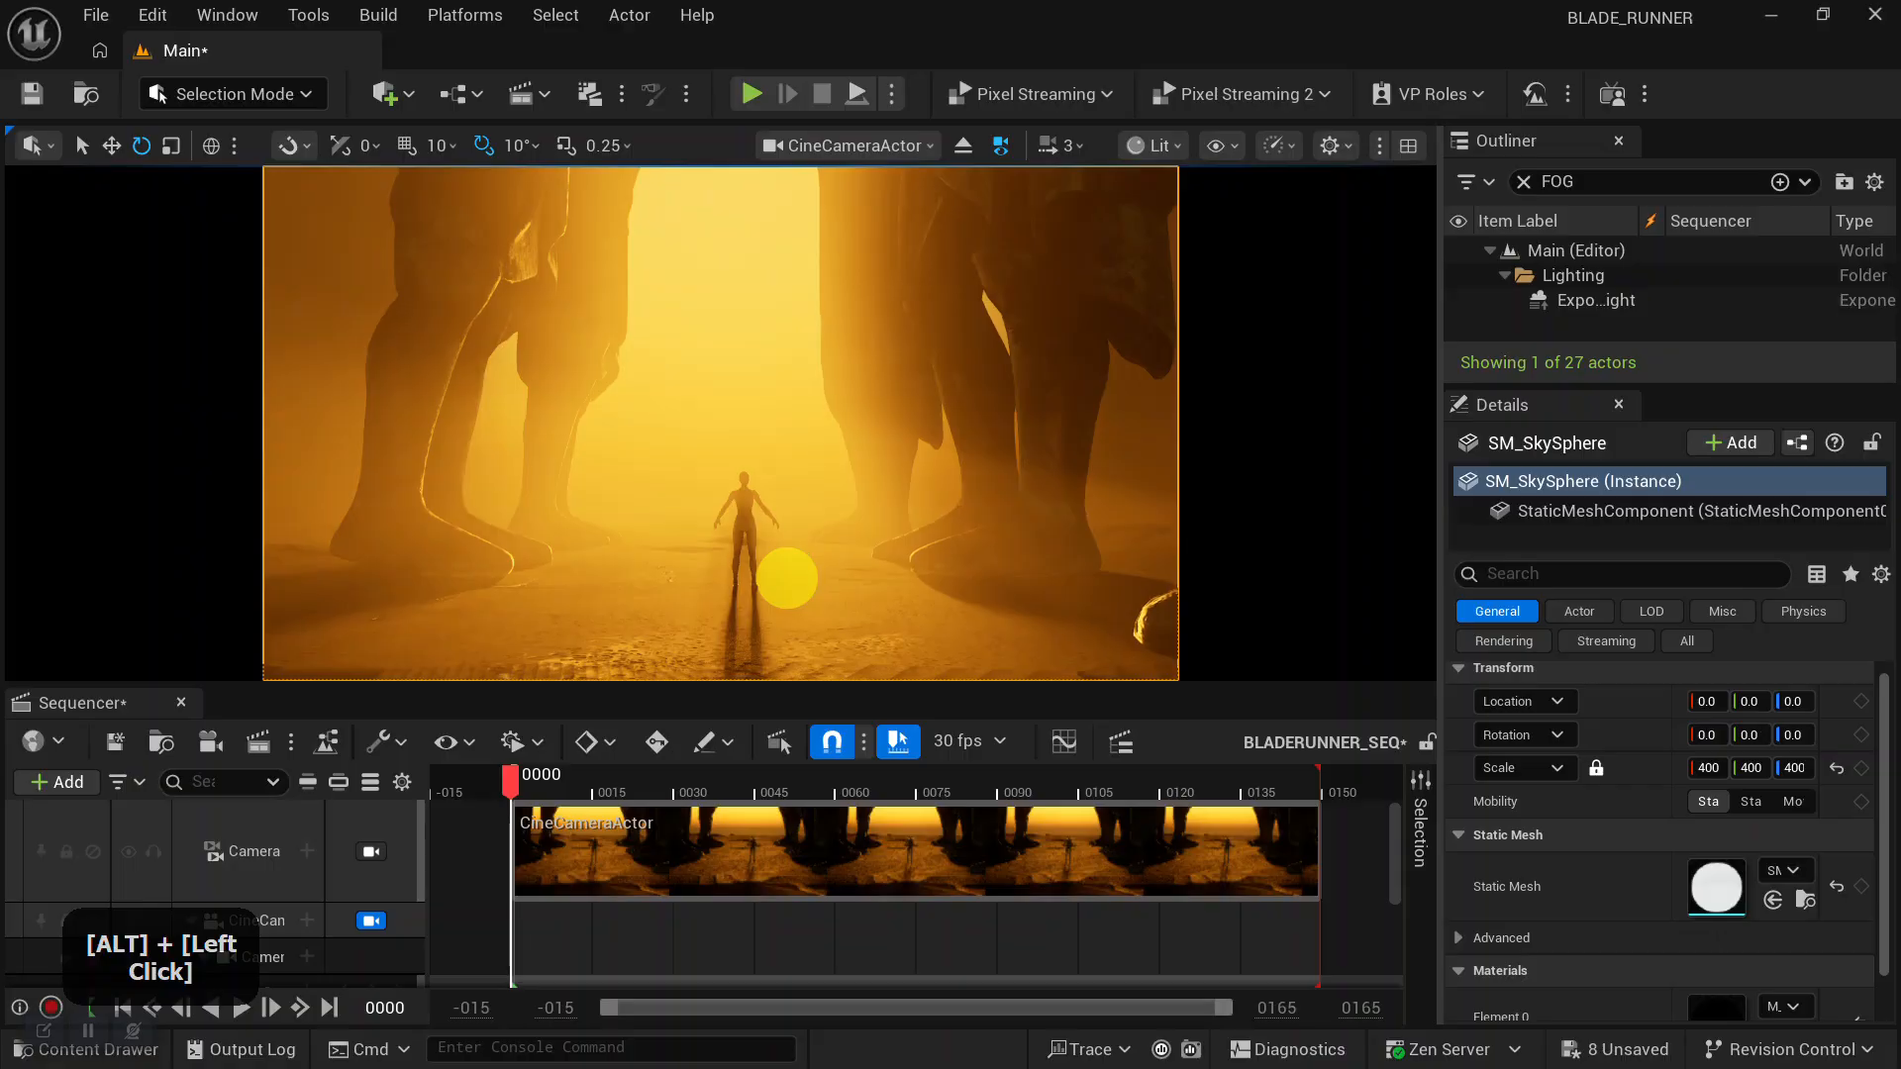
right_click_drag(785, 582, 644, 551, "alt")
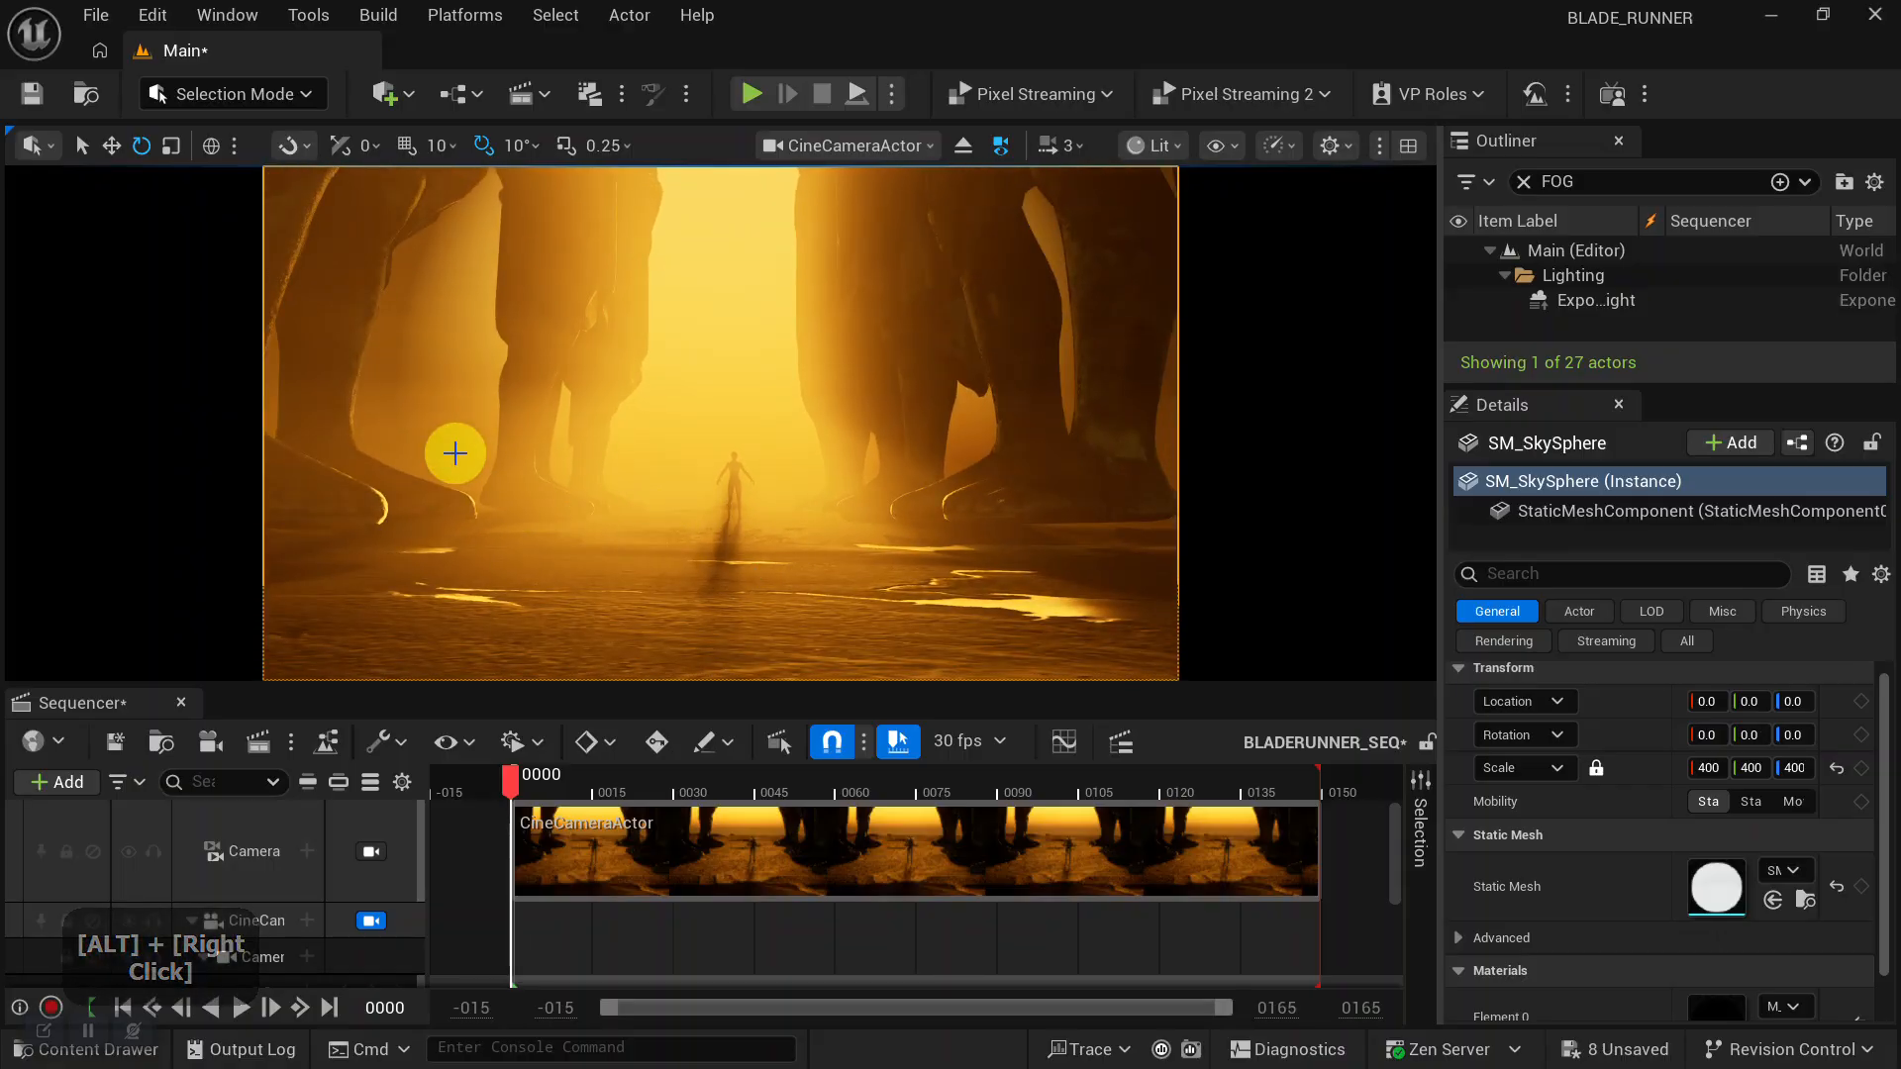
Add the two foreground statues to the selection with the sky sphere and move all three slightly downward.
left_click(1089, 426, "shift")
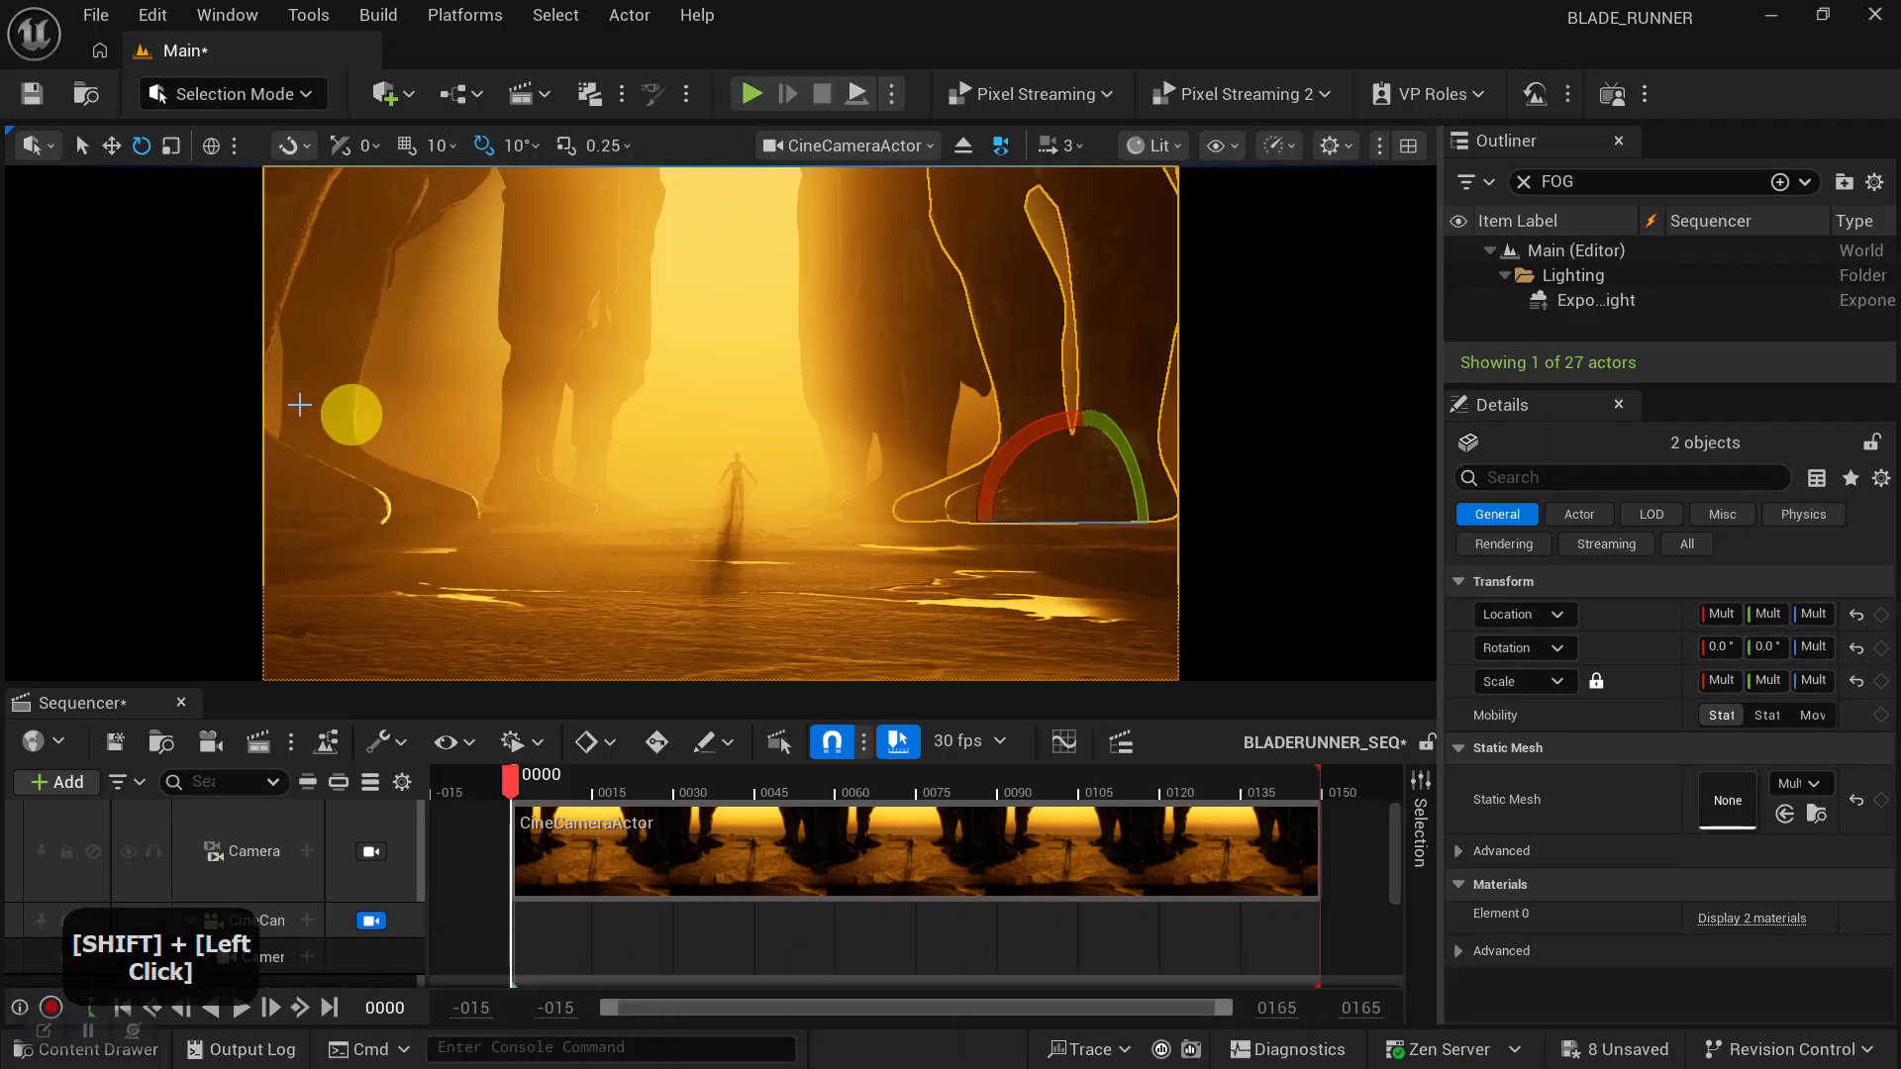
left_click(327, 357, "shift")
key("w")
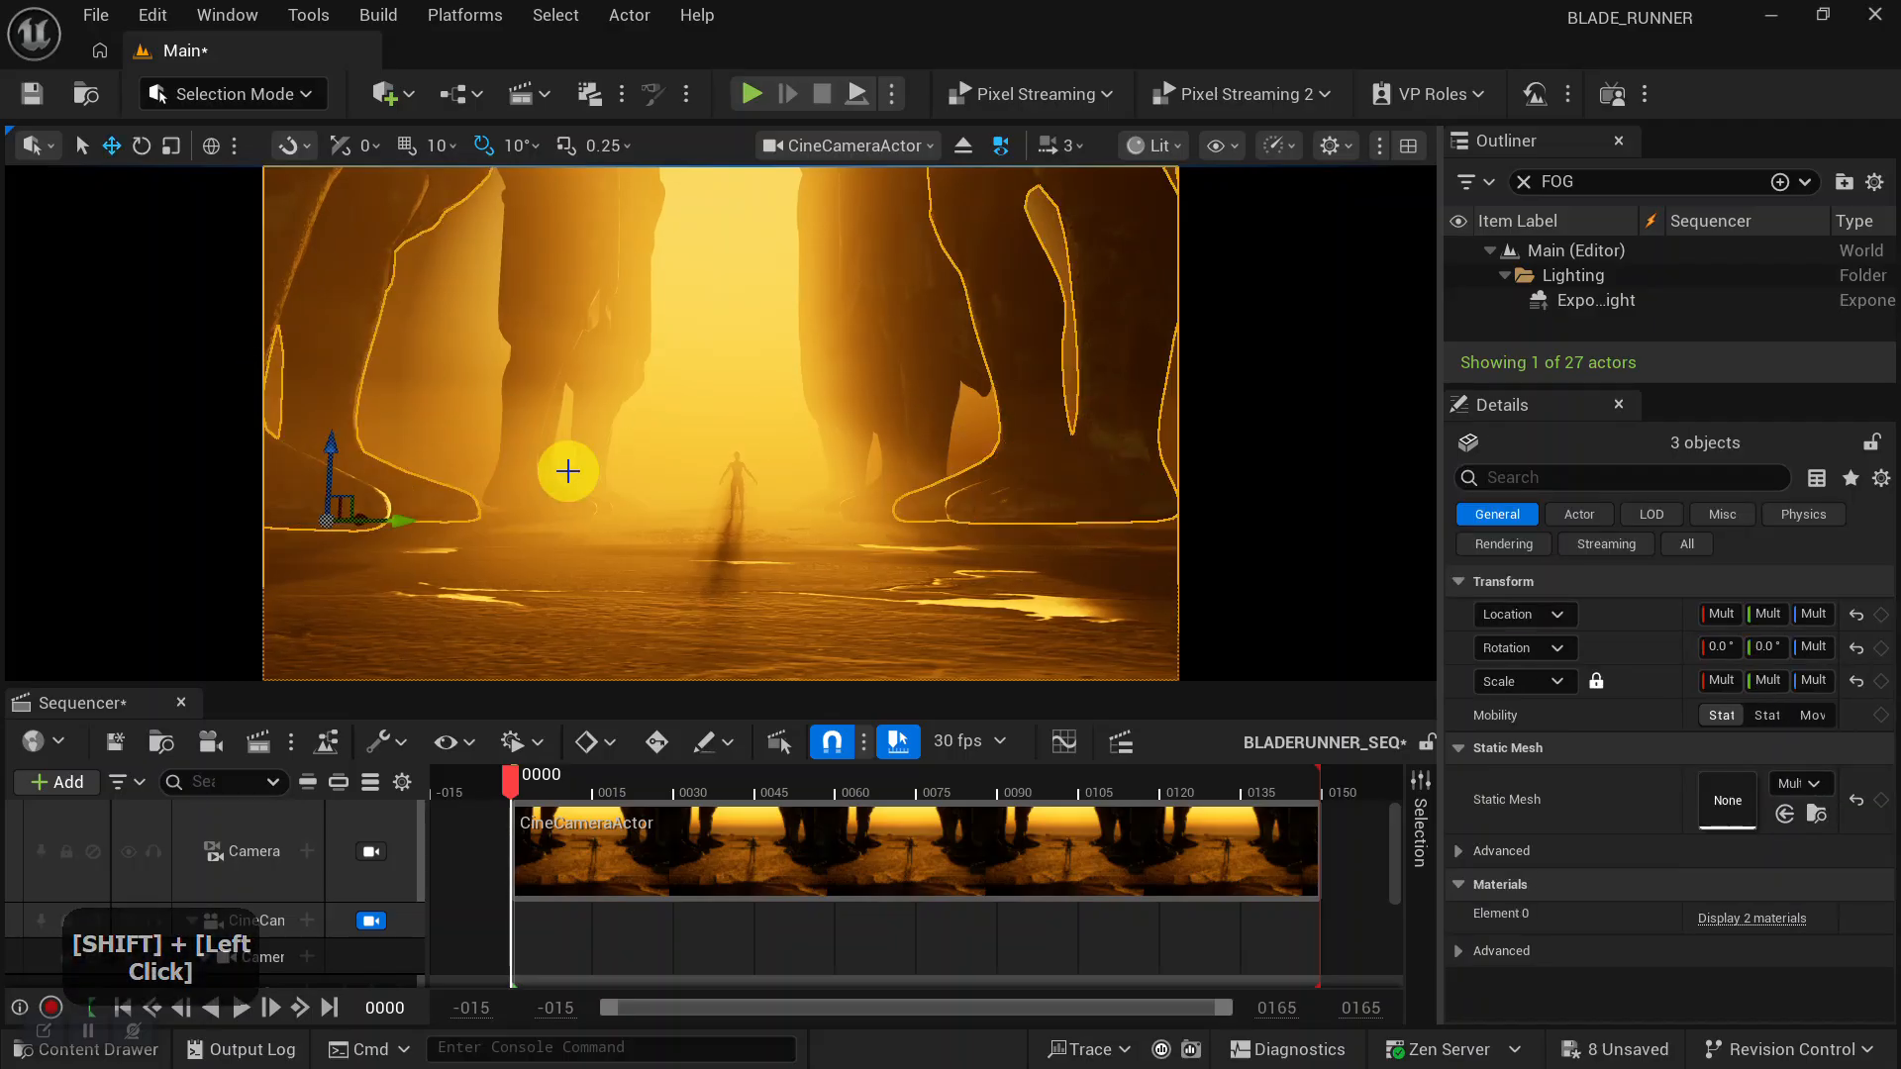
left_click_drag(331, 441, 322, 489)
View the statues from the side, select SM_Classic_Statue4 and its opposite statue, and adjust their position with the Move tool.
mouse_move(847, 522)
left_mouse_down("alt")
mouse_move(853, 573)
mouse_move(852, 518)
left_mouse_up("alt")
right_click_drag(852, 518, 718, 401, "alt")
left_click_drag(928, 572, 800, 551, "alt")
left_click_drag(966, 518, 614, 533, "alt")
left_click_drag(872, 418, 188, 457, "alt")
middle_click_drag(436, 437, 294, 340, "alt")
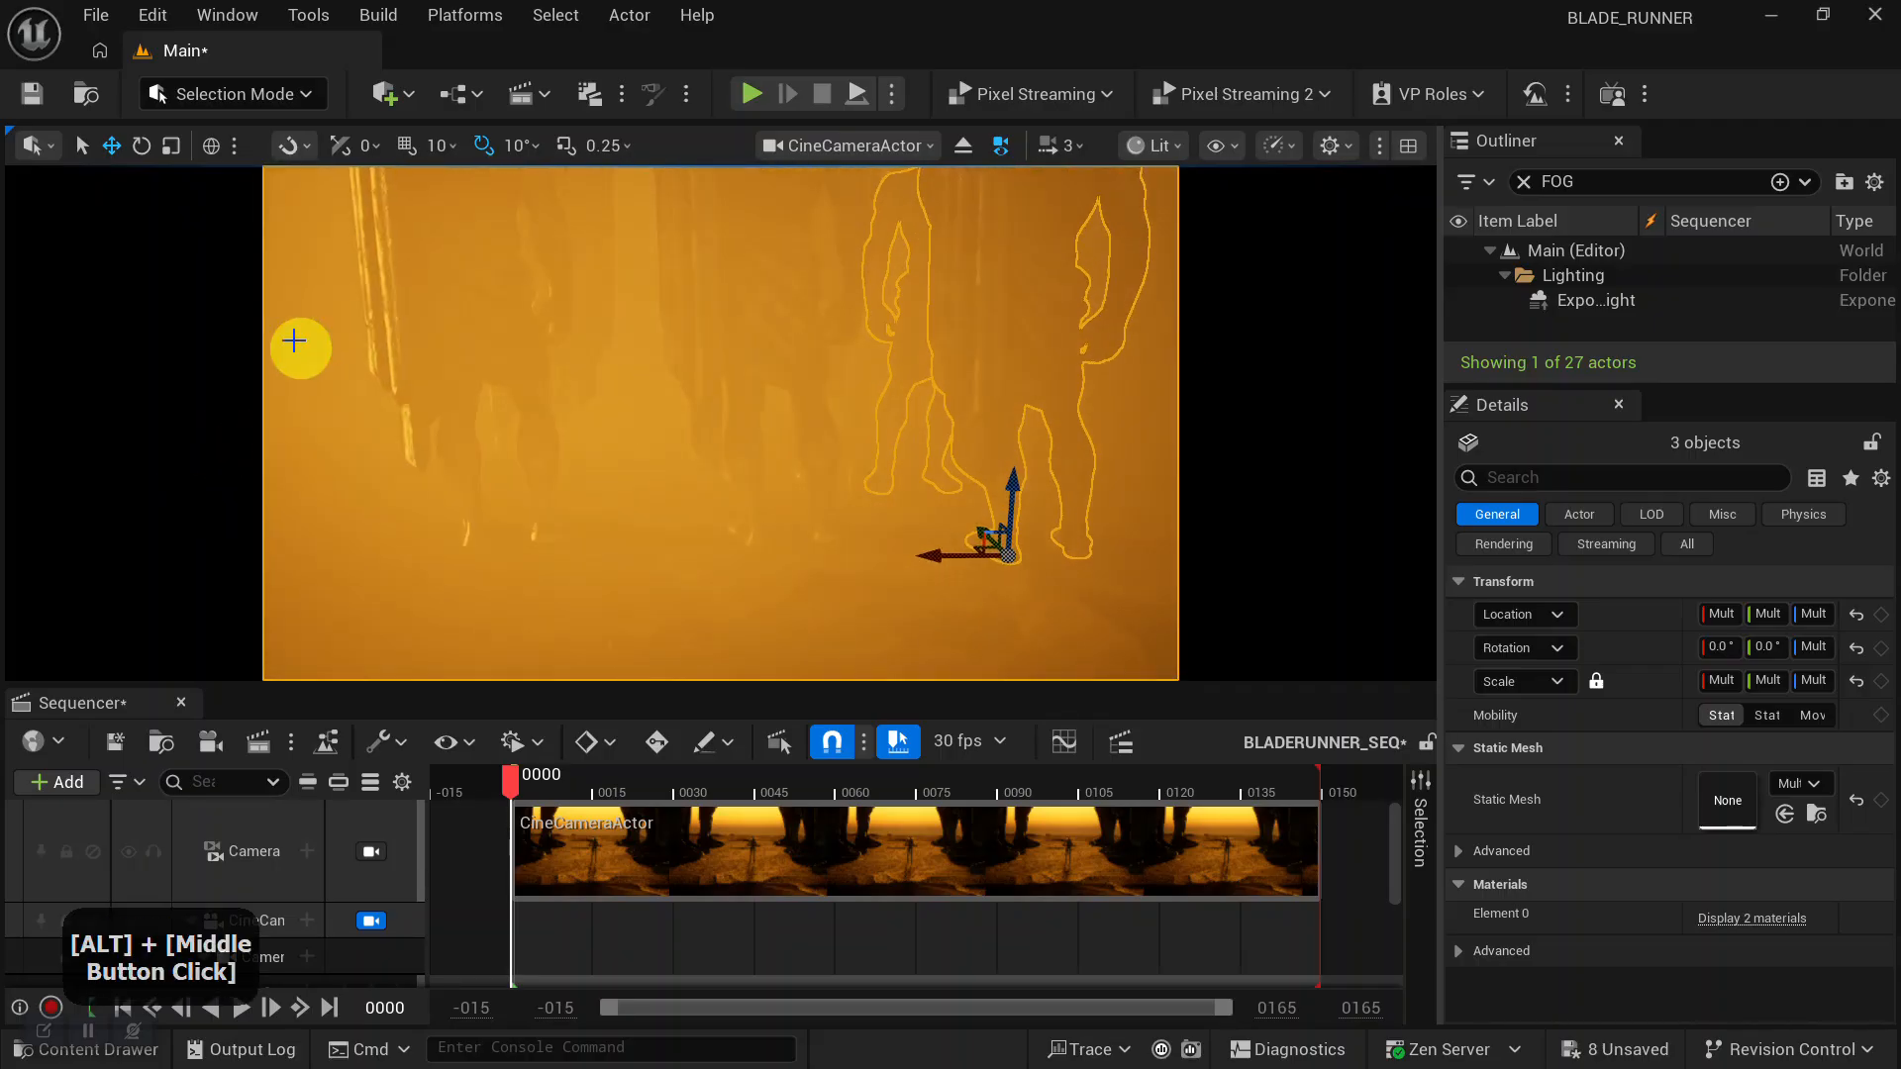
left_click(434, 318)
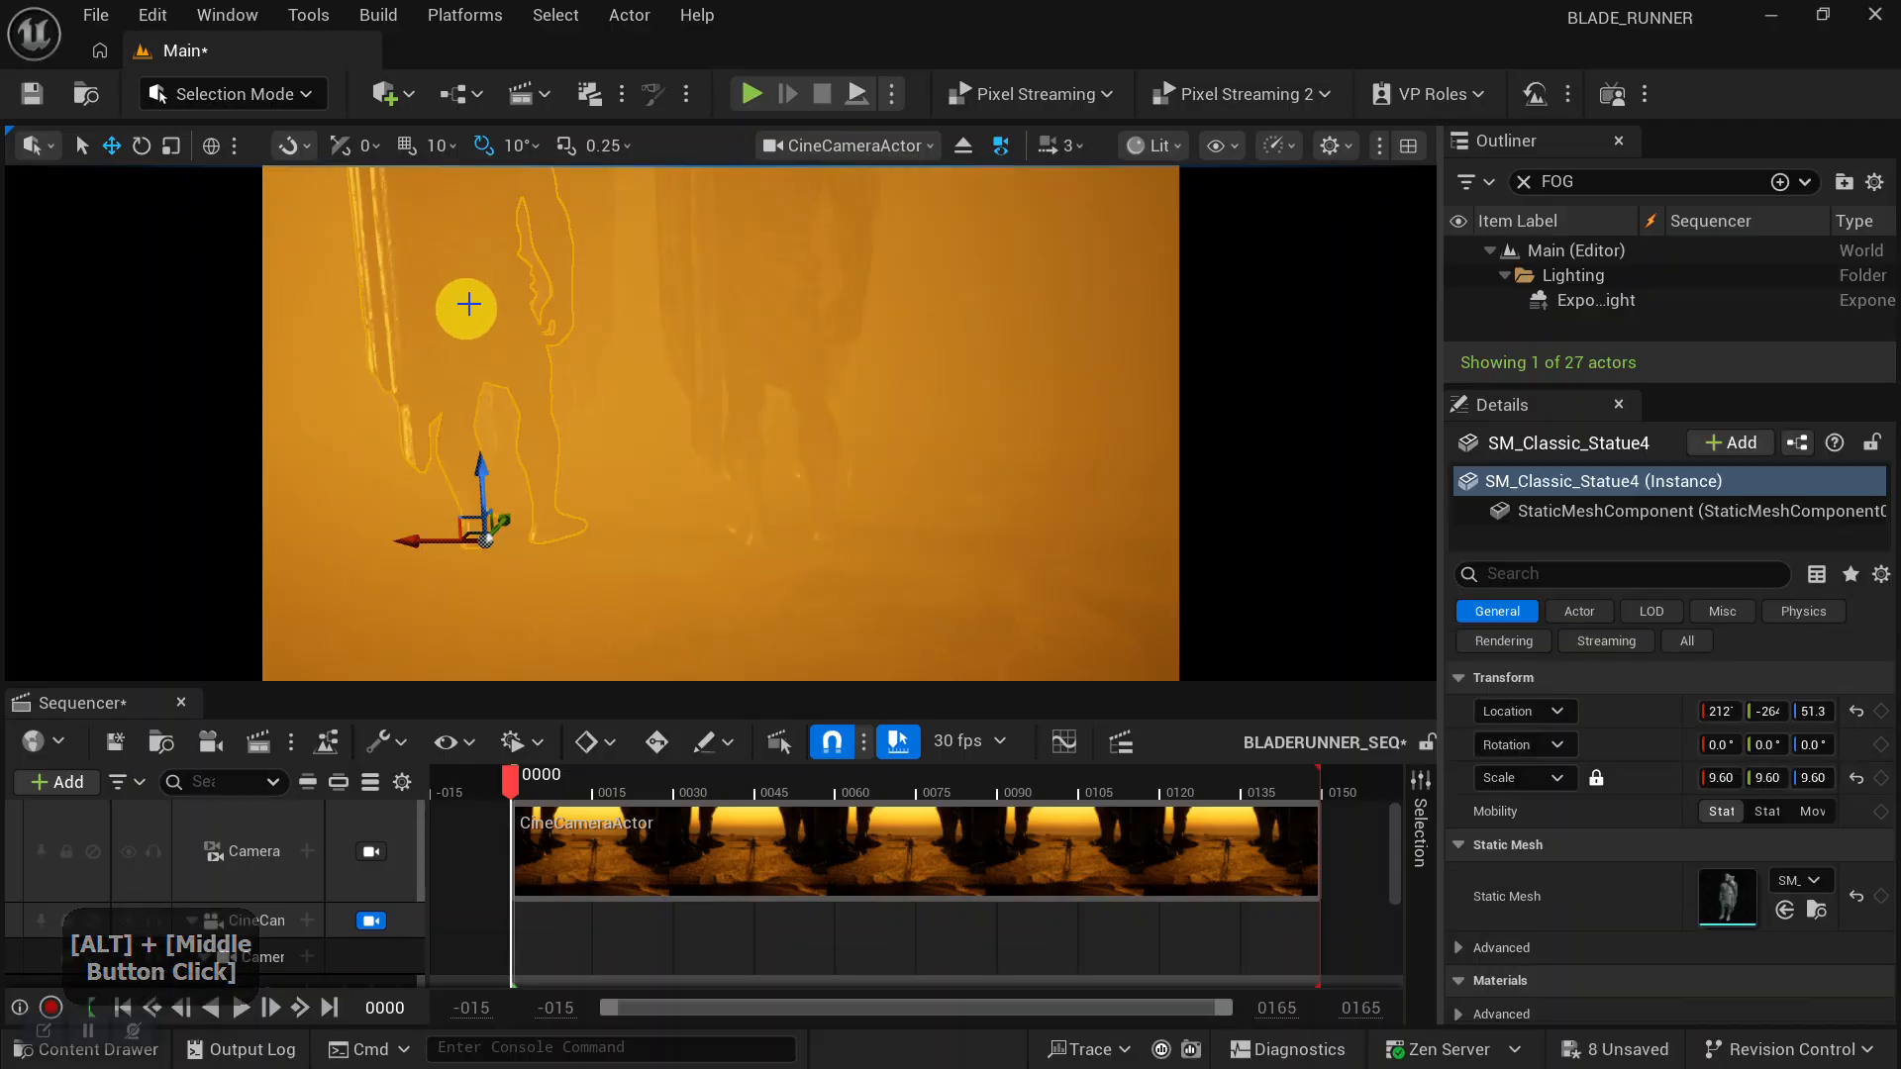
left_click(597, 222, "shift")
left_click(600, 323, "shift")
left_click_drag(474, 475, 511, 466)
Return the camera behind the statues, select the mannequin SKM_Quinn_Simple, and focus the view on it.
left_click_drag(980, 450, 606, 451, "alt")
left_click_drag(1082, 418, 904, 433, "alt")
right_click_drag(904, 432, 775, 403, "alt")
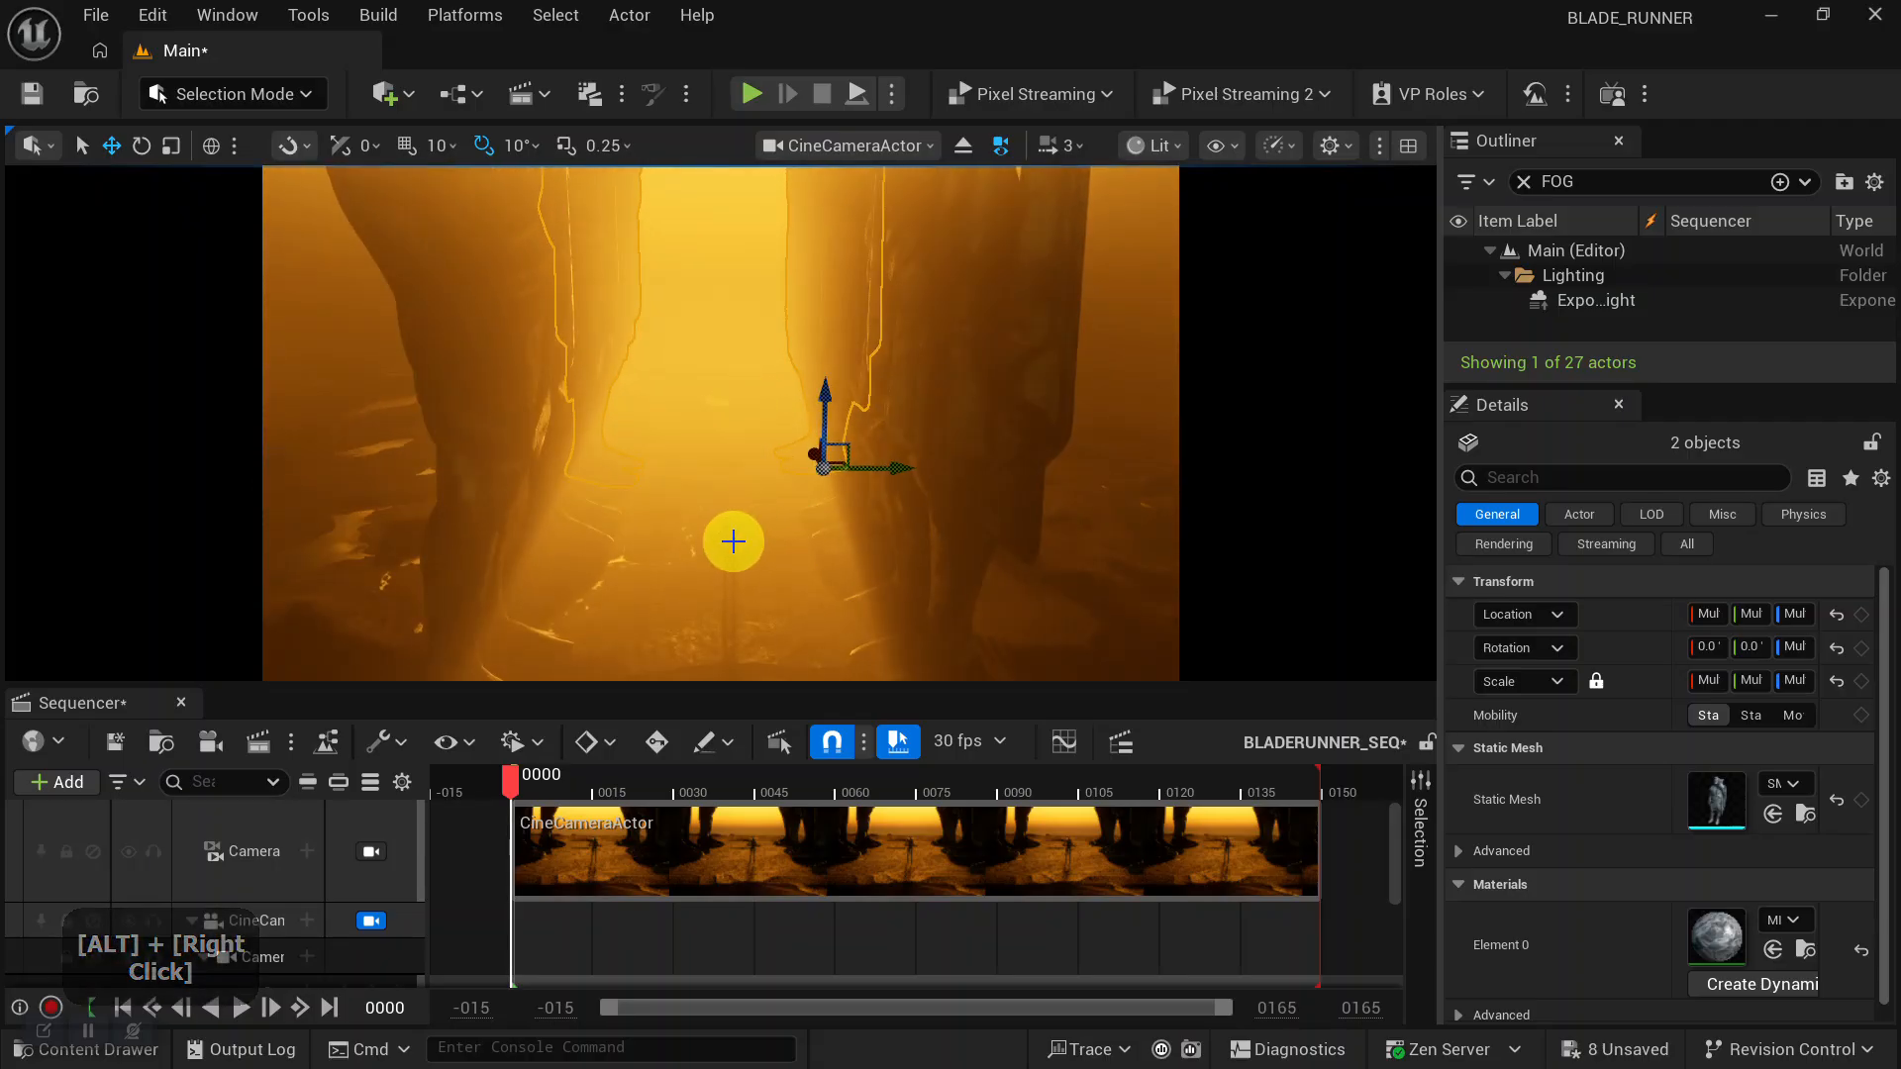
left_click(796, 502)
key("f")
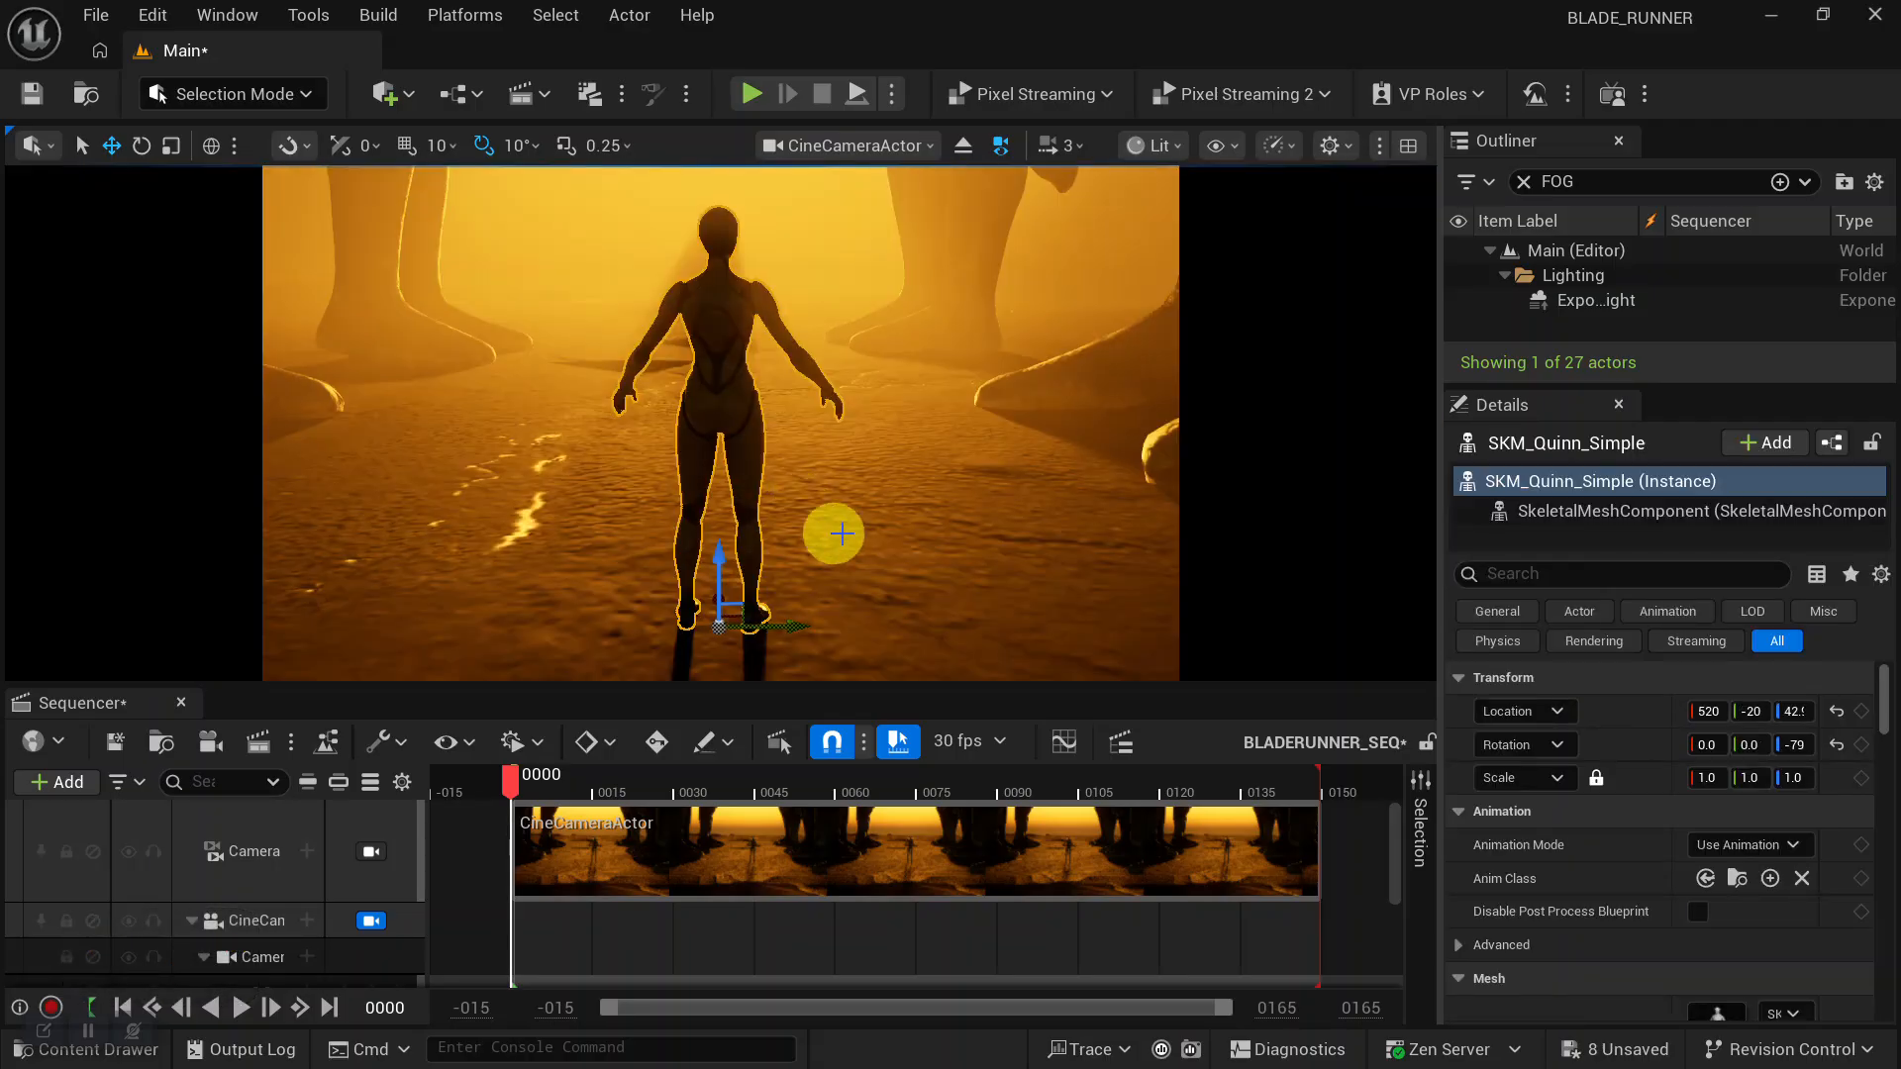
Examine the mannequin and the surrounding statue legs from farther back and from the side.
right_click_drag(866, 498, 968, 522, "alt")
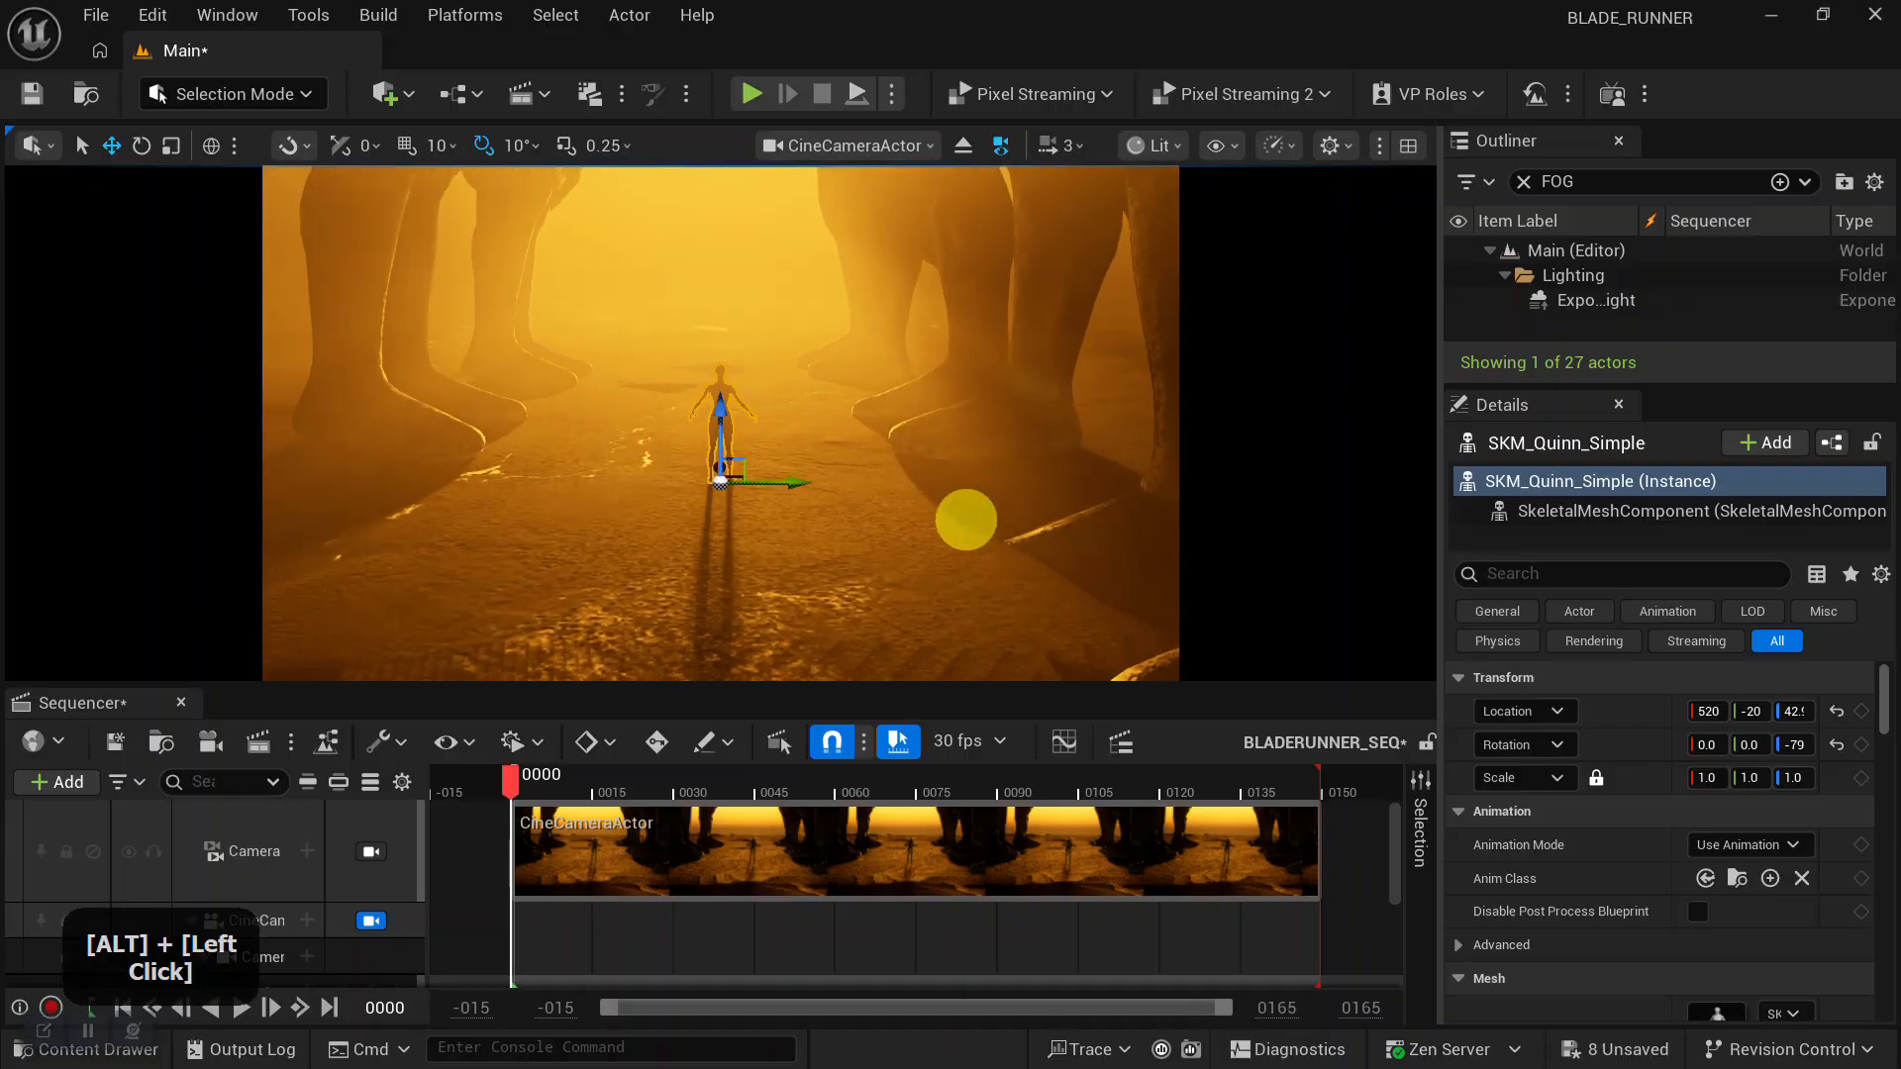
left_click_drag(967, 522, 965, 509, "alt")
right_click_drag(966, 509, 904, 462, "alt")
middle_click_drag(904, 462, 895, 496, "alt")
mouse_move(895, 496)
left_mouse_down("alt")
mouse_move(856, 458)
mouse_move(811, 479)
mouse_move(844, 472)
mouse_move(882, 496)
left_mouse_up("alt")
right_click_drag(882, 496, 651, 367, "alt")
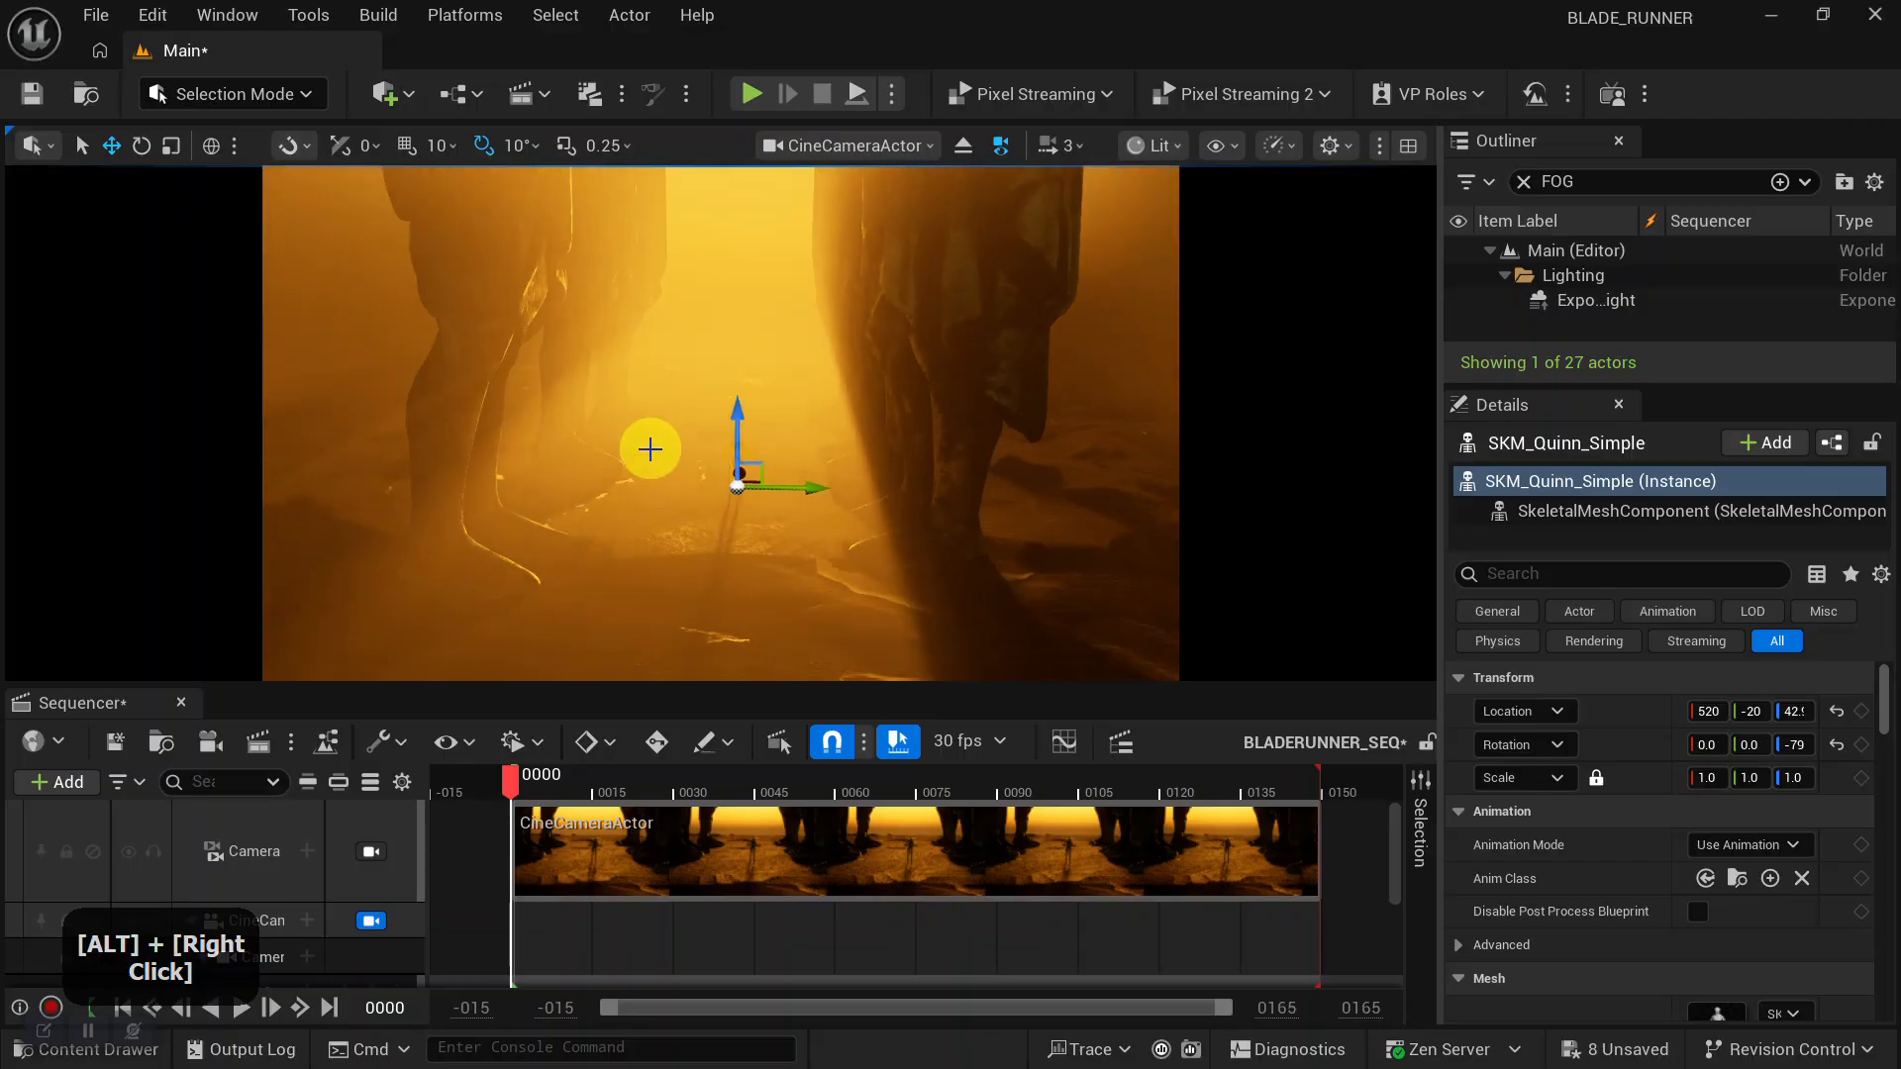
right_click_drag(651, 449, 650, 445, "alt")
mouse_move(650, 445)
left_mouse_down("alt")
mouse_move(726, 458)
mouse_move(680, 445)
left_mouse_up("alt")
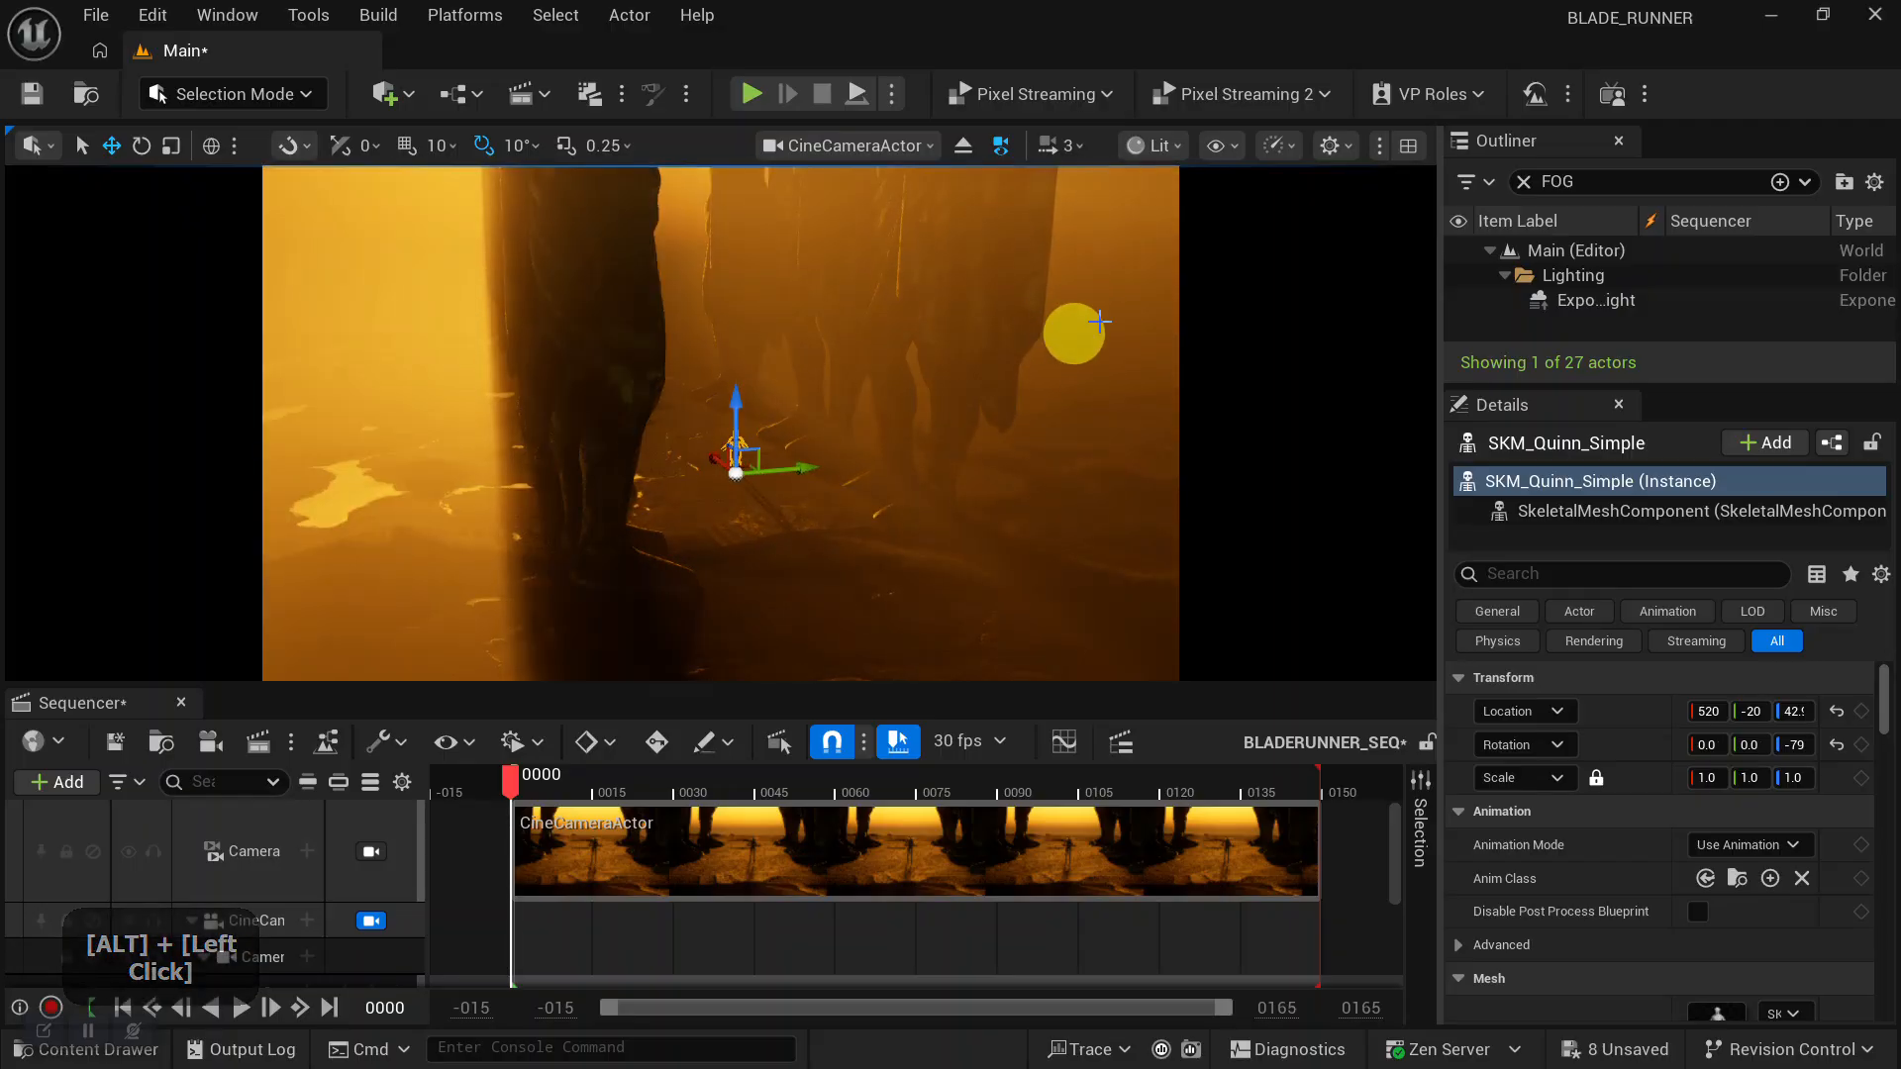
Clear the Outliner filter, select SM_Classic_Statue4 through SM_Classic_Statue9, and group them in a new folder named STATUE.
left_click(1524, 181)
right_click_drag(875, 481, 709, 347, "alt")
left_click_drag(709, 348, 1324, 327, "alt")
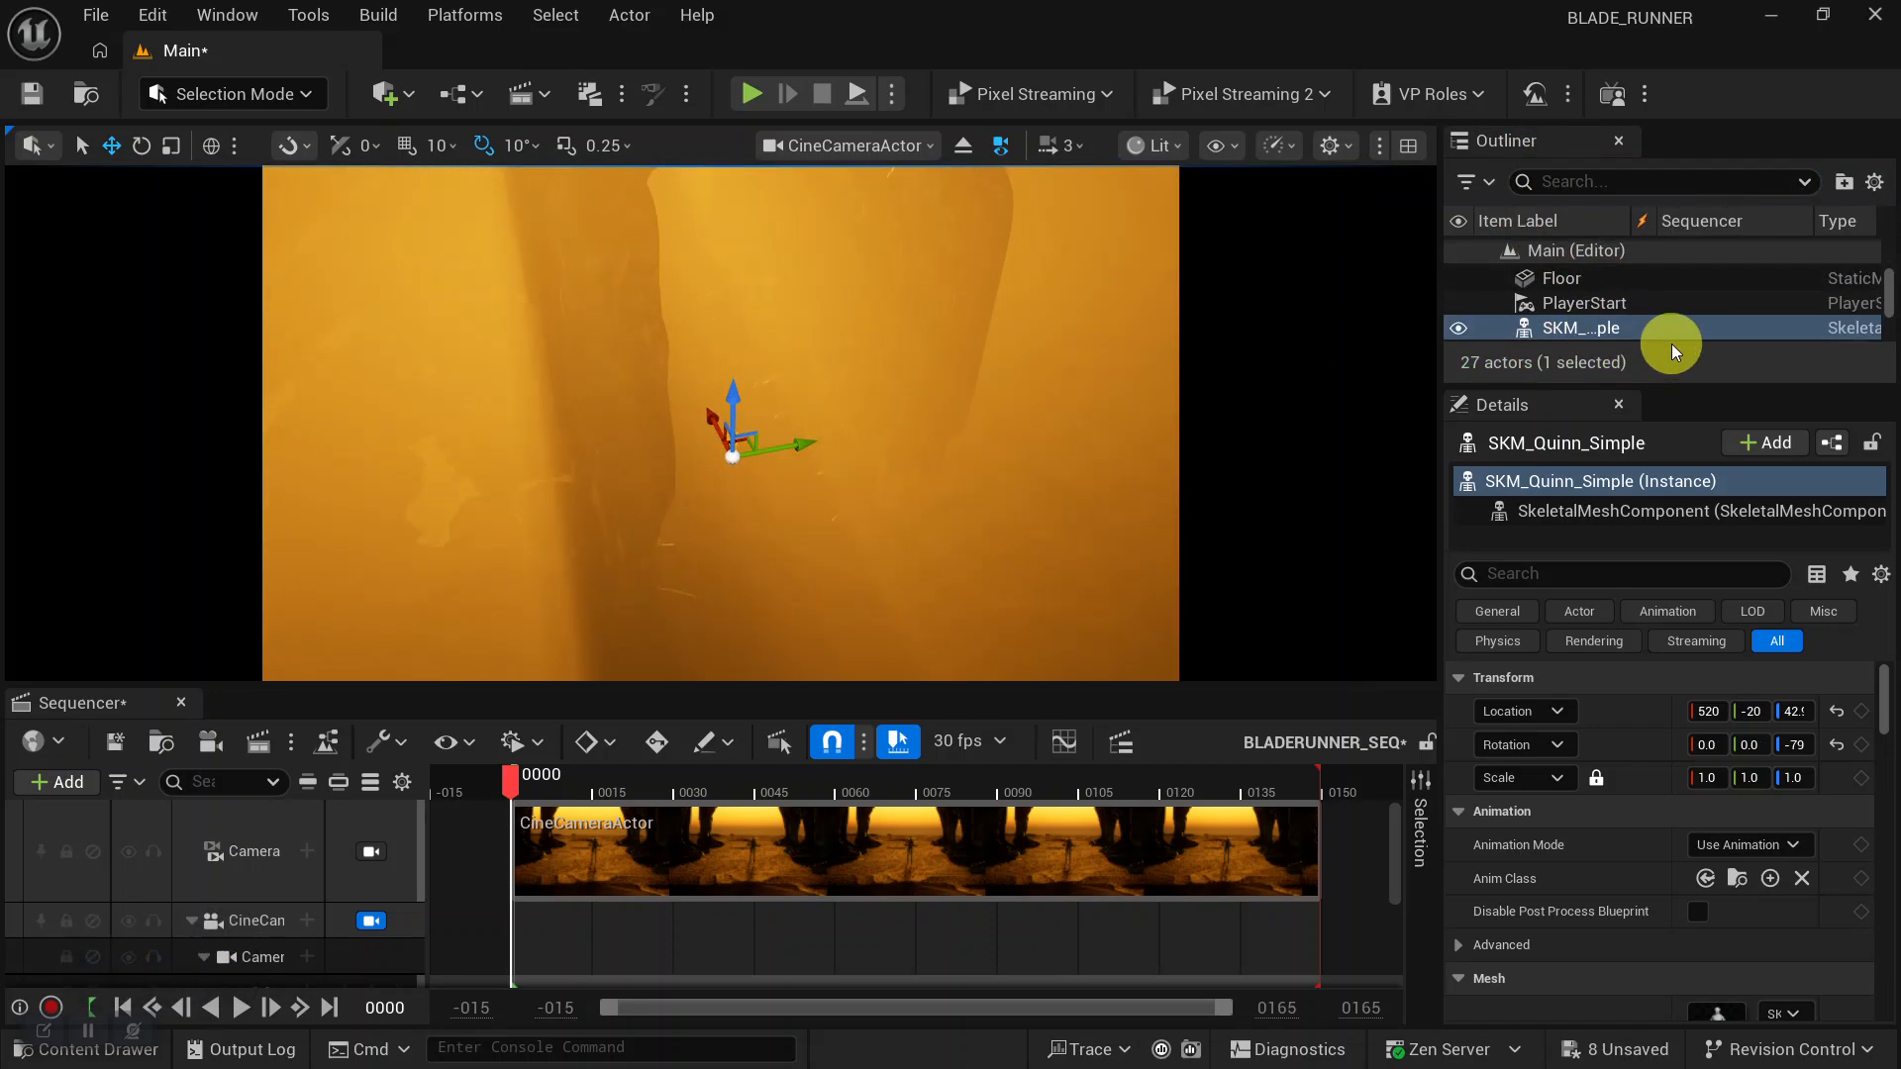
left_click_drag(1674, 374, 1685, 572)
left_click(929, 306)
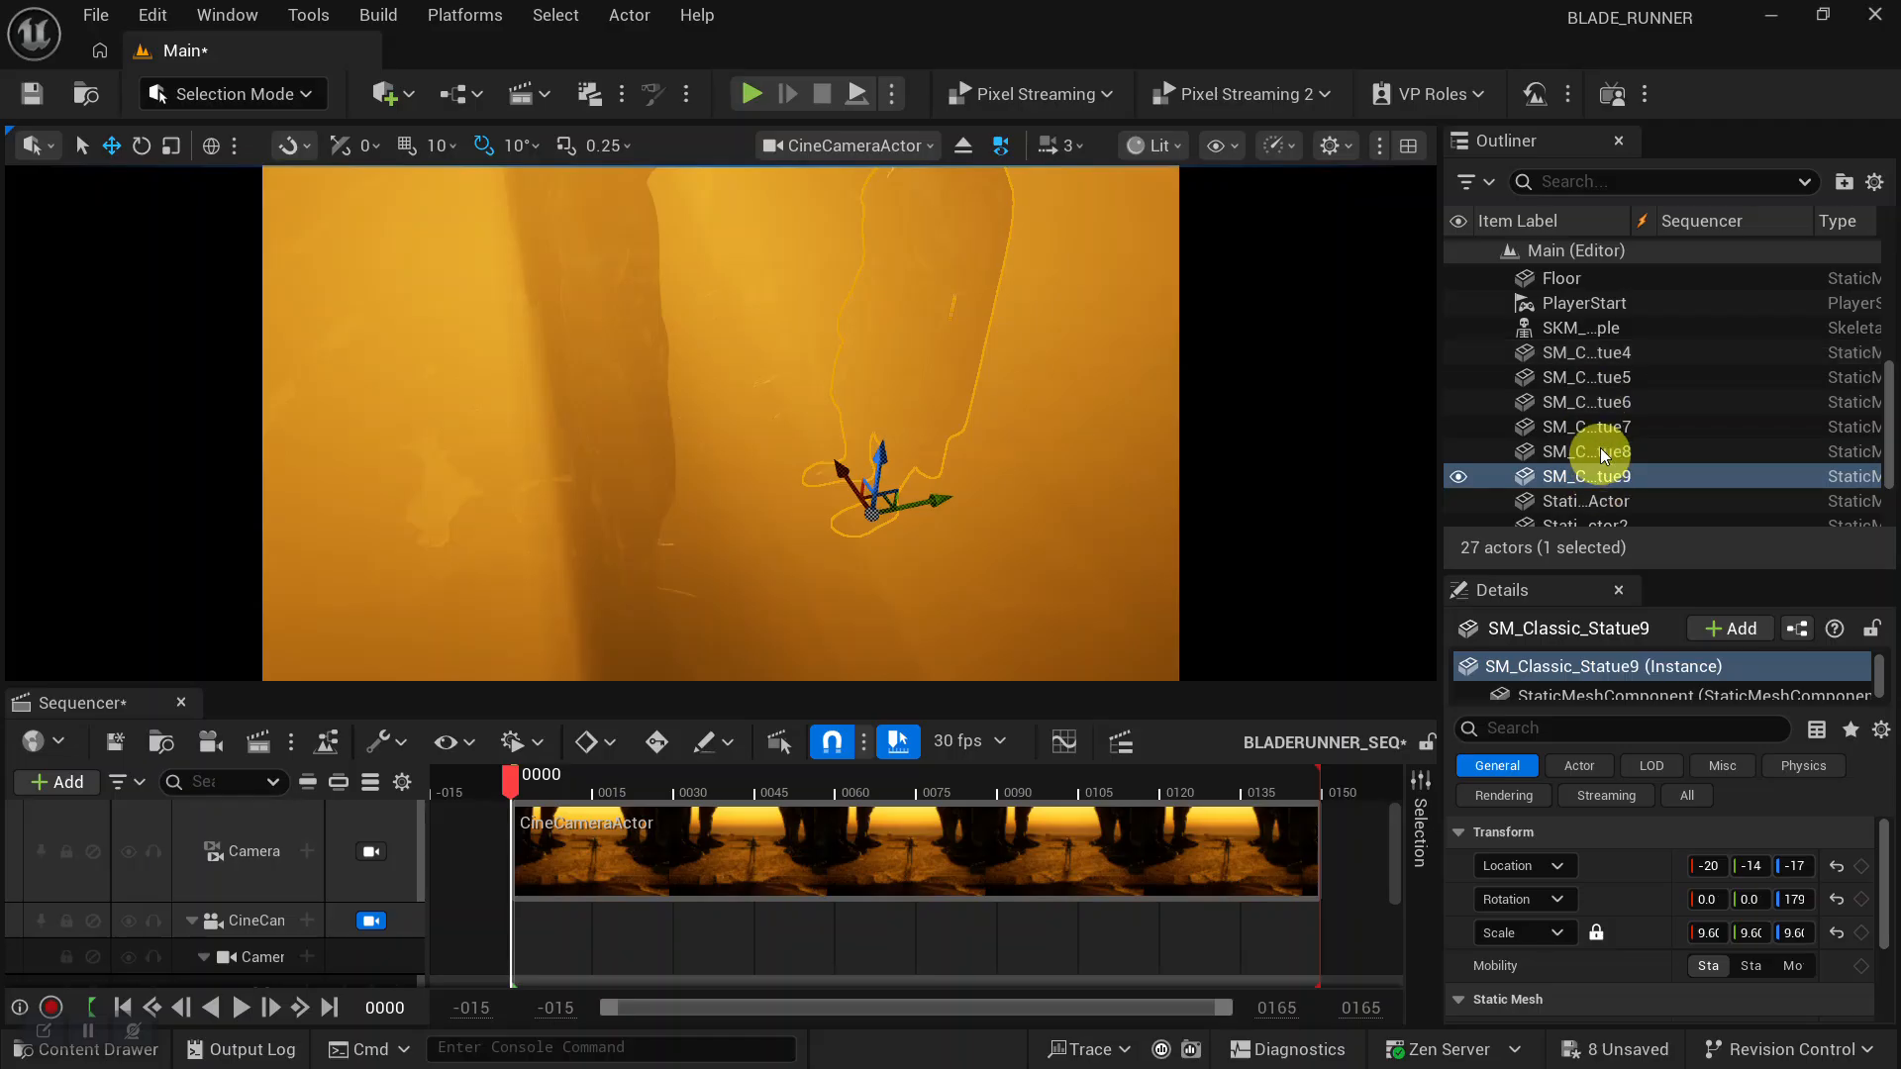
left_click(1596, 356, "shift")
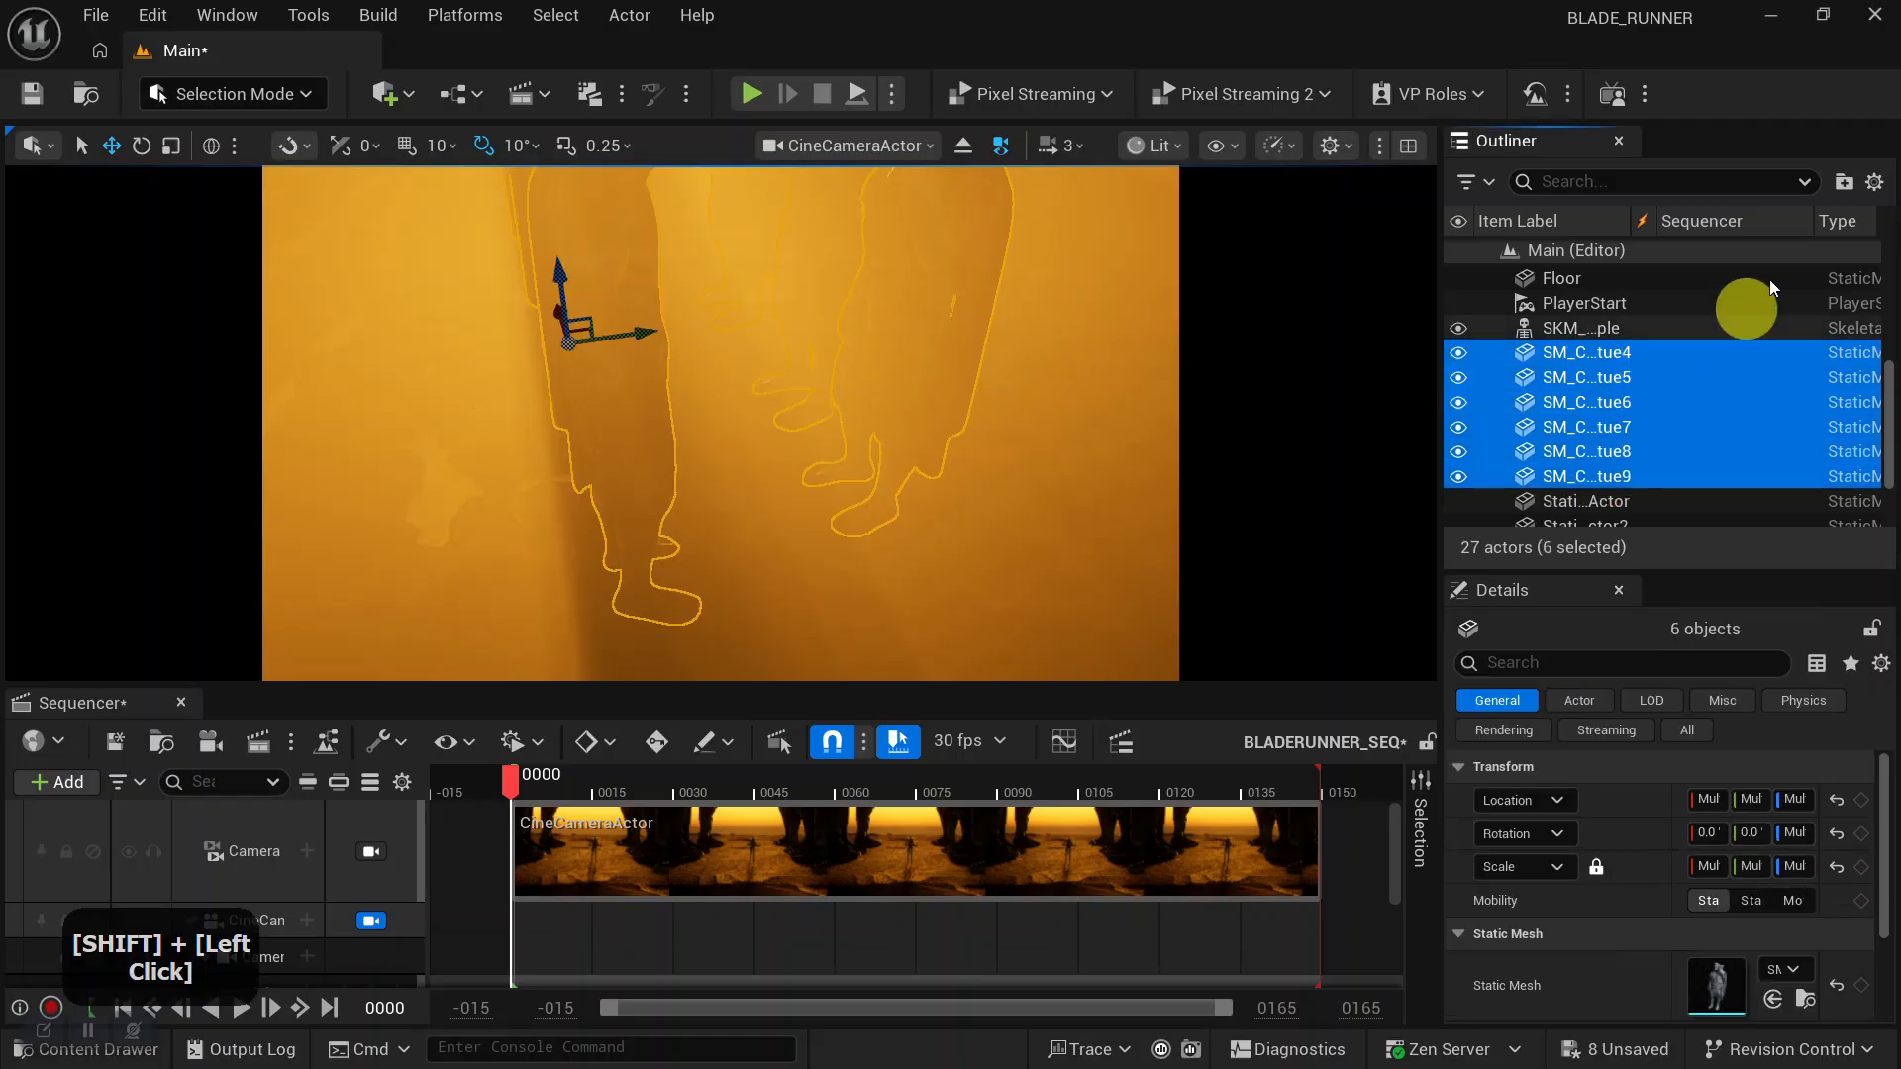
left_click(1844, 182)
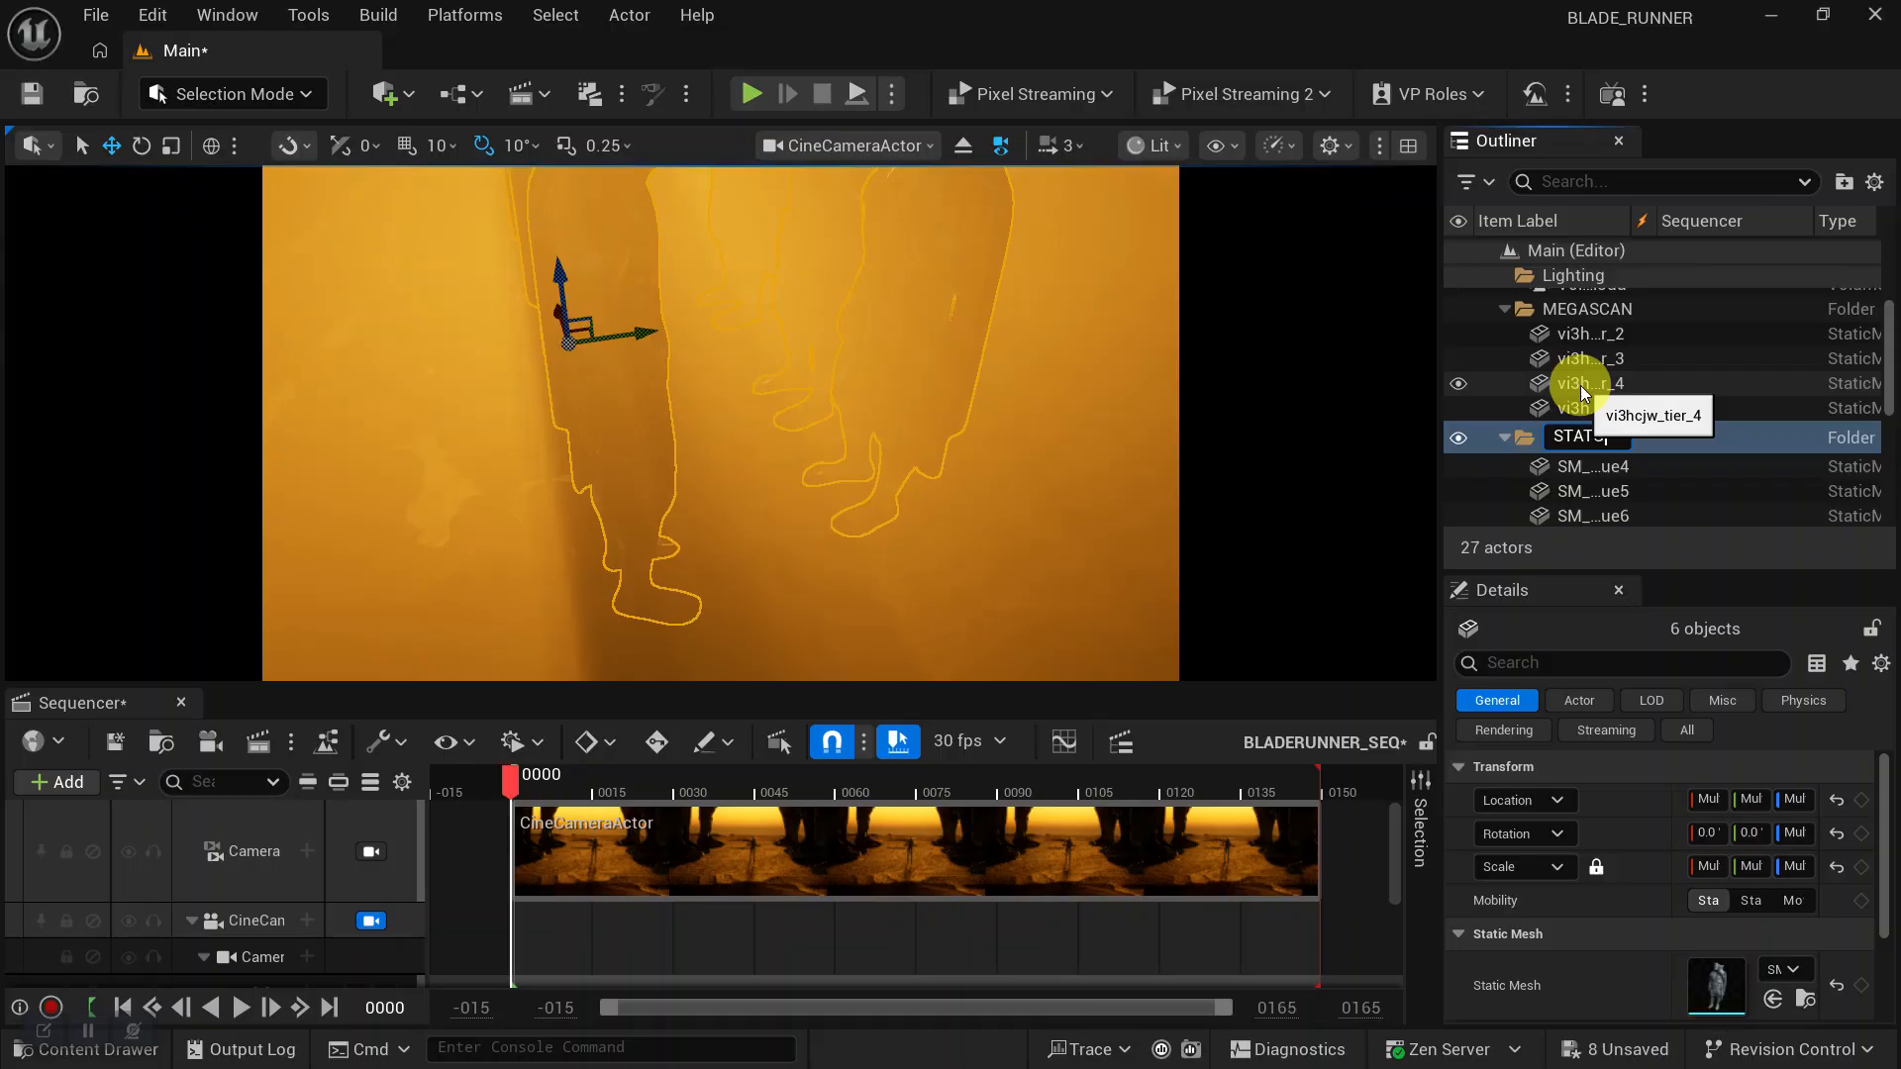
key("Return")
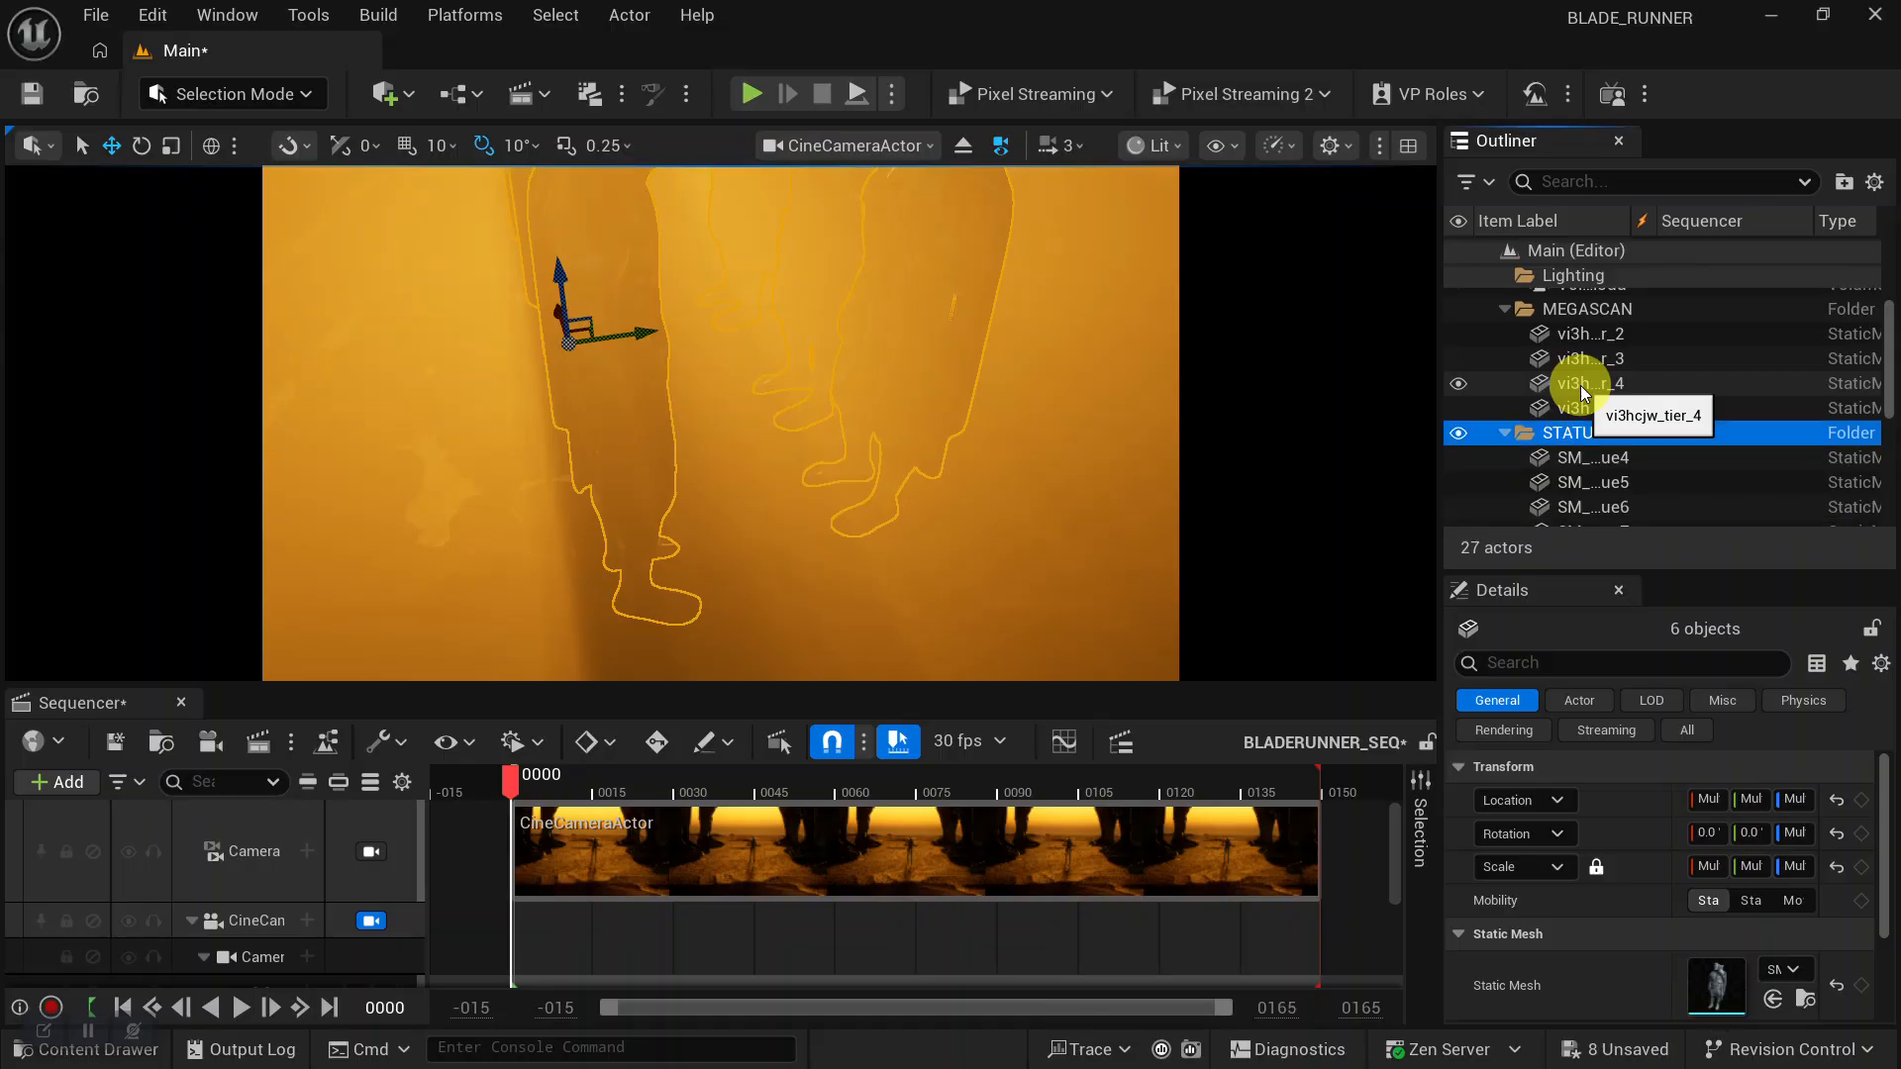
left_click(1505, 433)
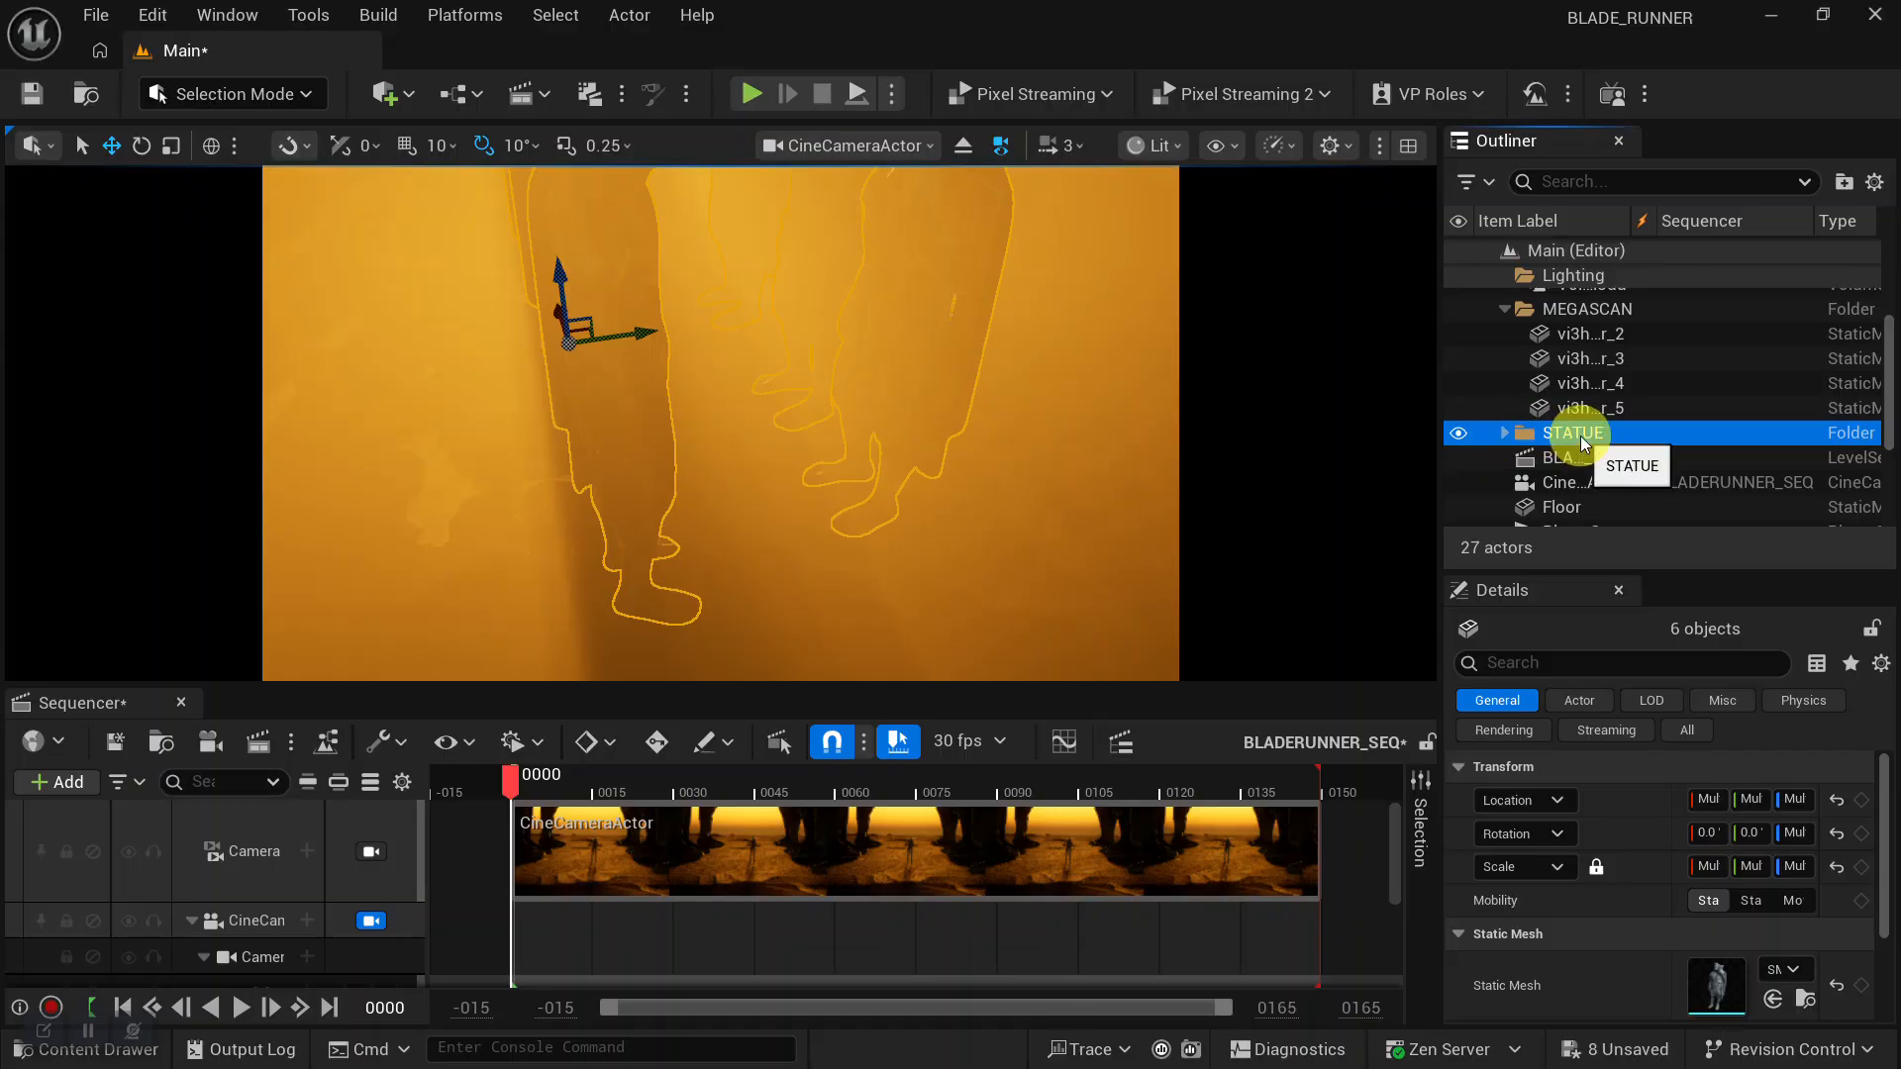
left_click(1503, 433)
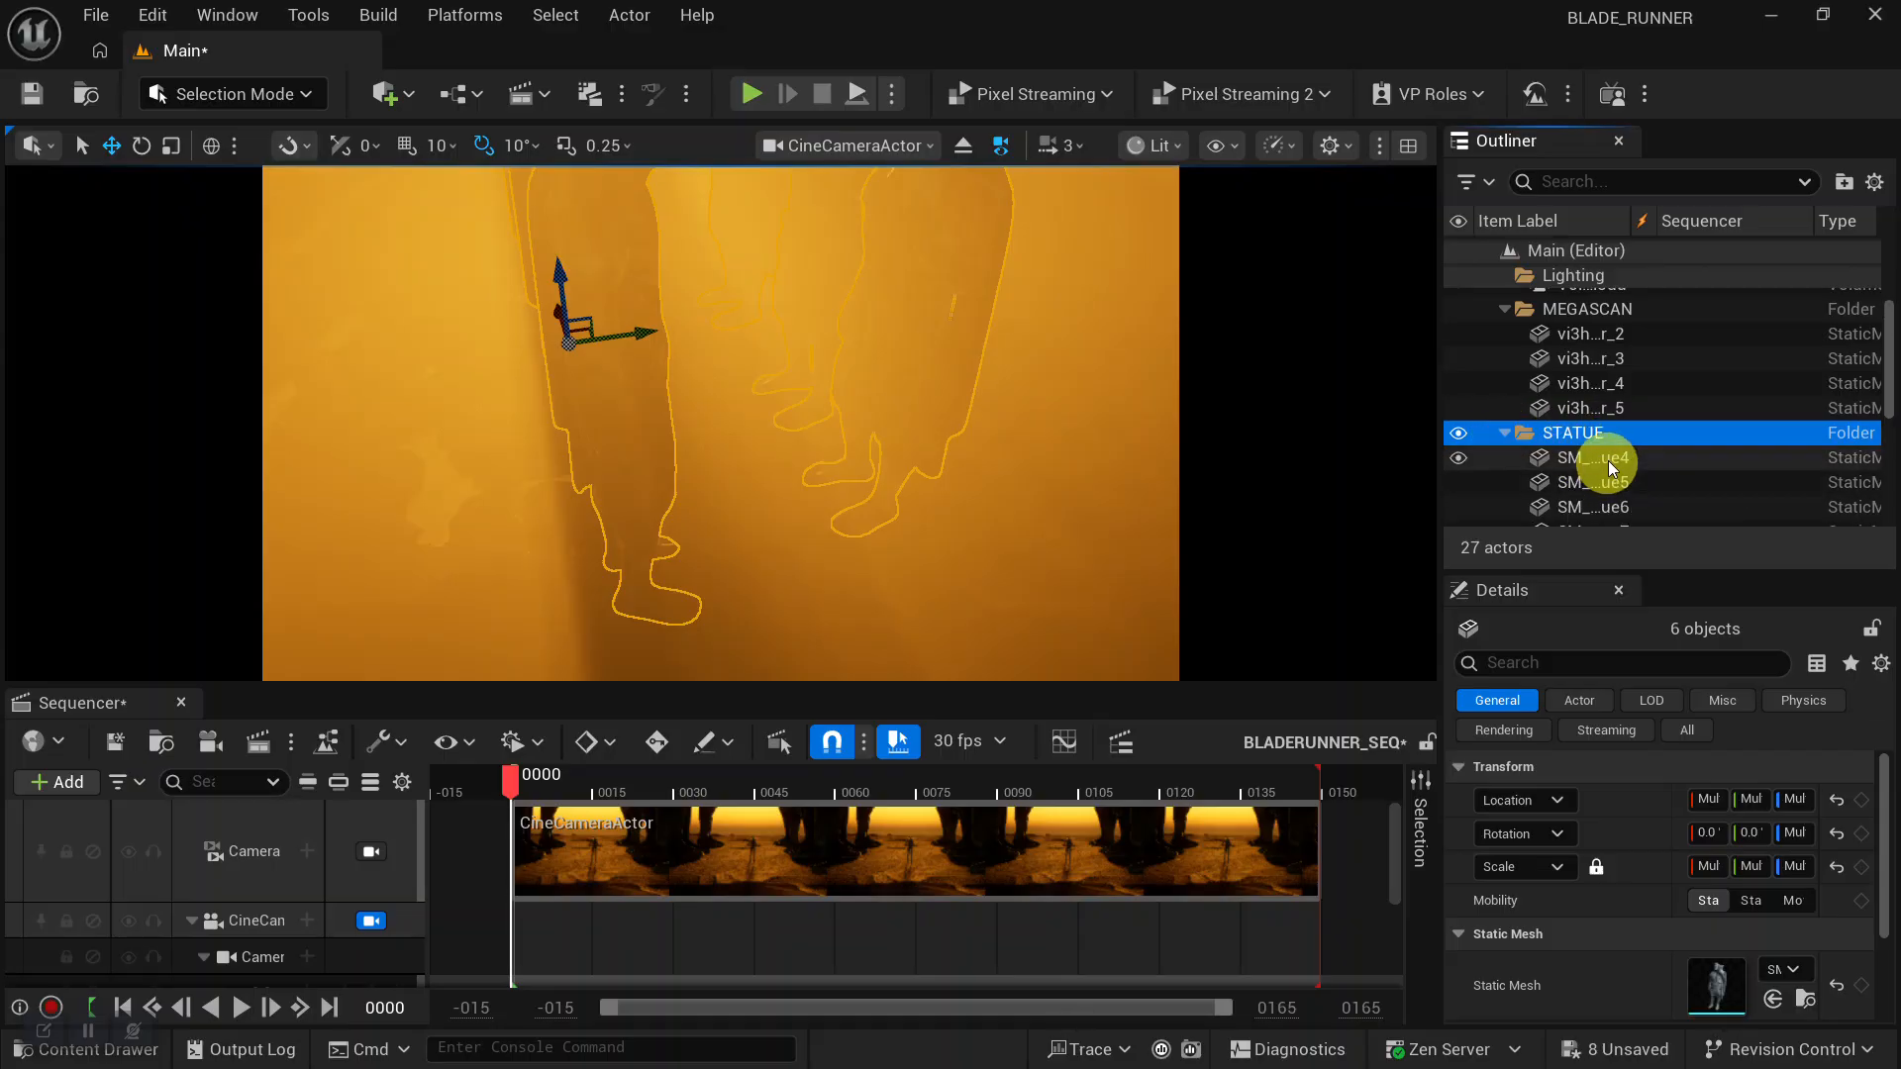
Select all six statues in the STATUE folder and rescale them together, undoing one unwanted scaling along the way.
left_click(1505, 457)
scroll(1612, 466, "down", 3)
left_click(1612, 462, "shift")
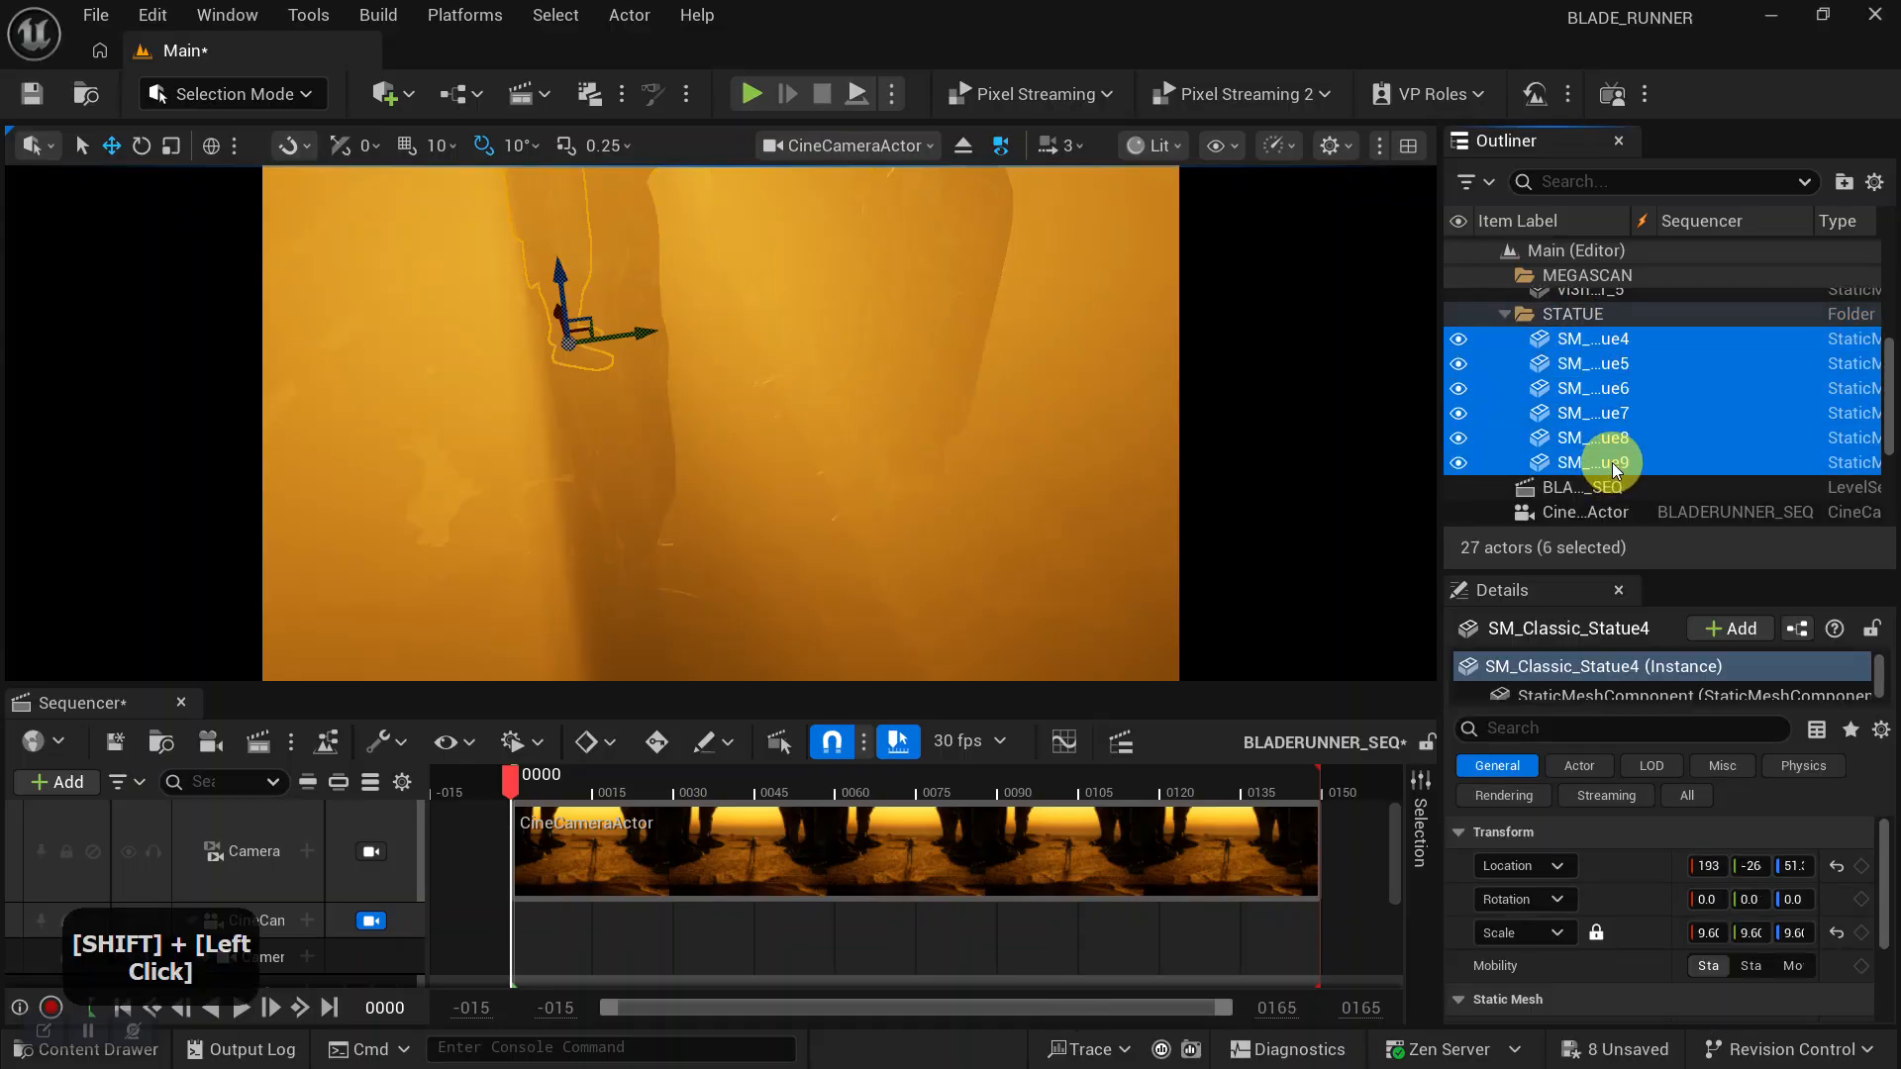
right_click_drag(971, 555, 931, 525, "alt")
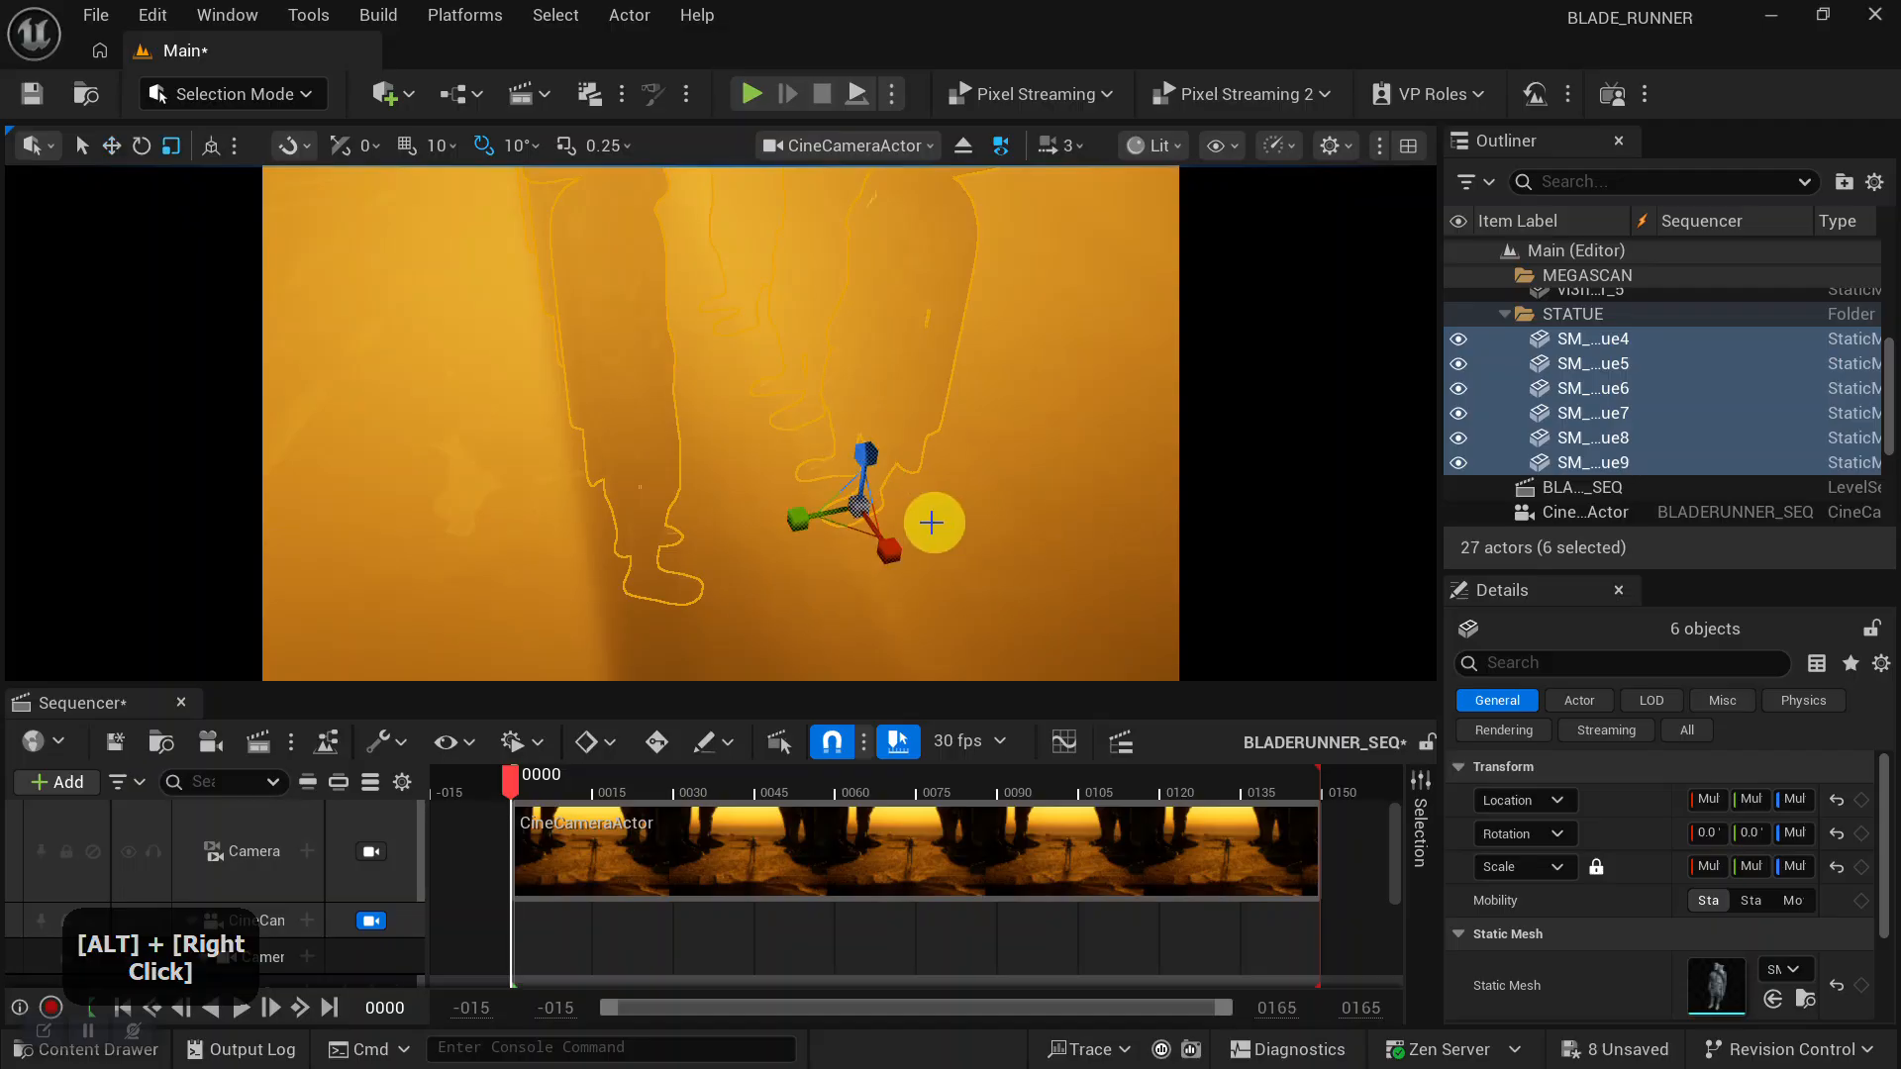
left_click_drag(861, 504, 896, 360)
right_click_drag(895, 361, 650, 228, "alt")
middle_click_drag(650, 229, 865, 433, "alt")
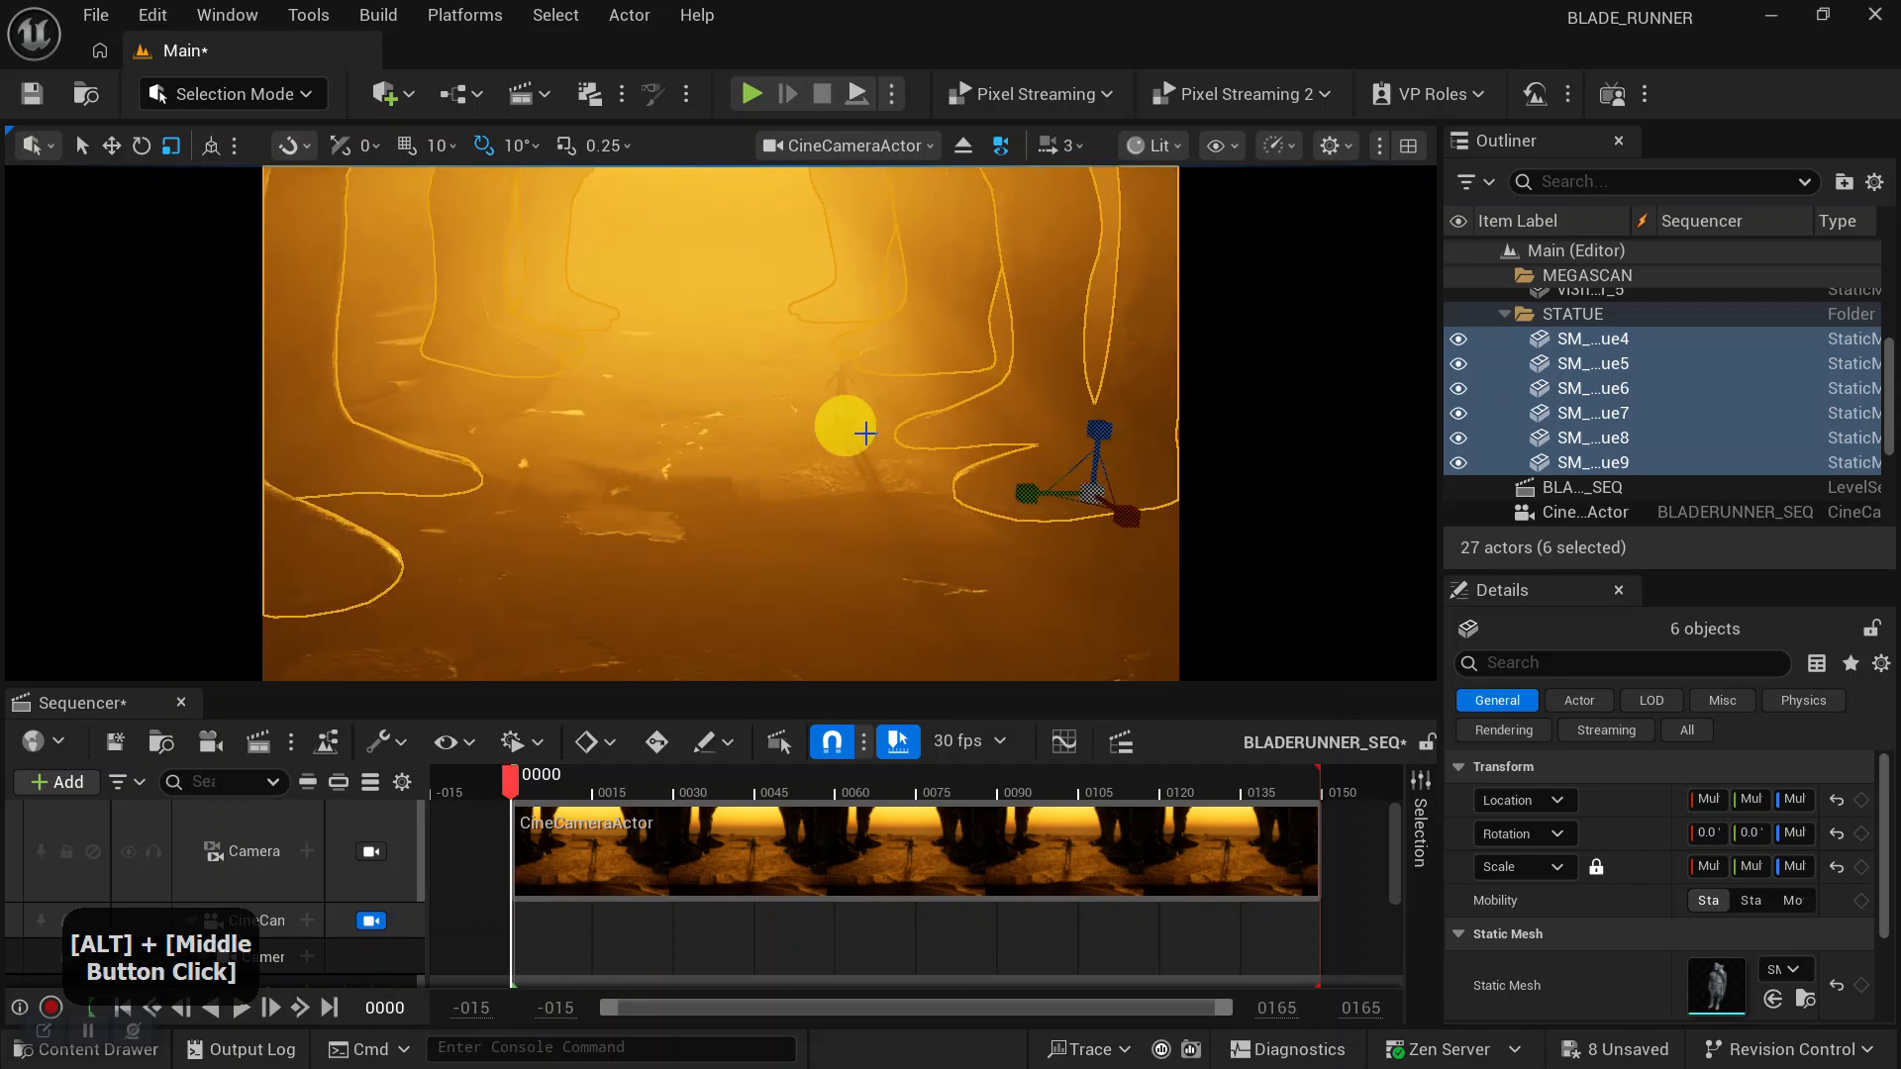
left_click_drag(1101, 500, 1162, 527)
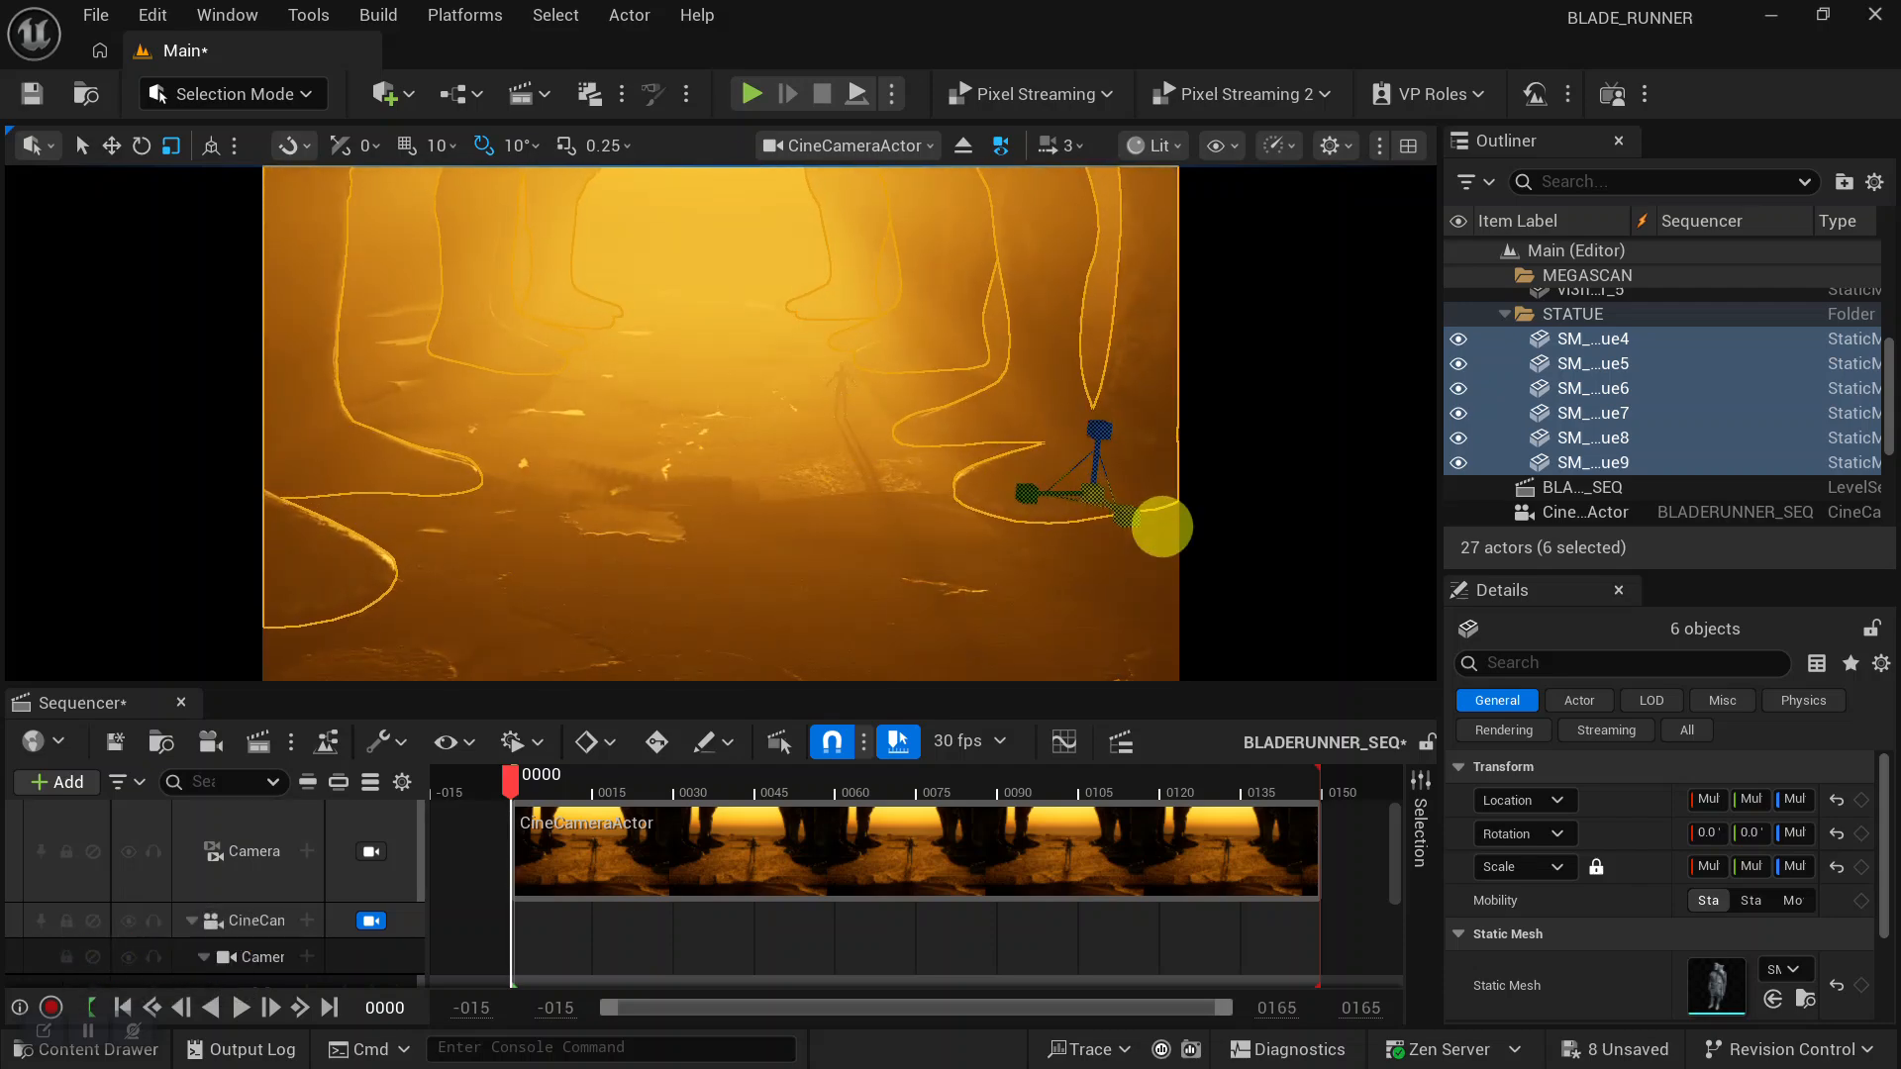
key("ctrl+z")
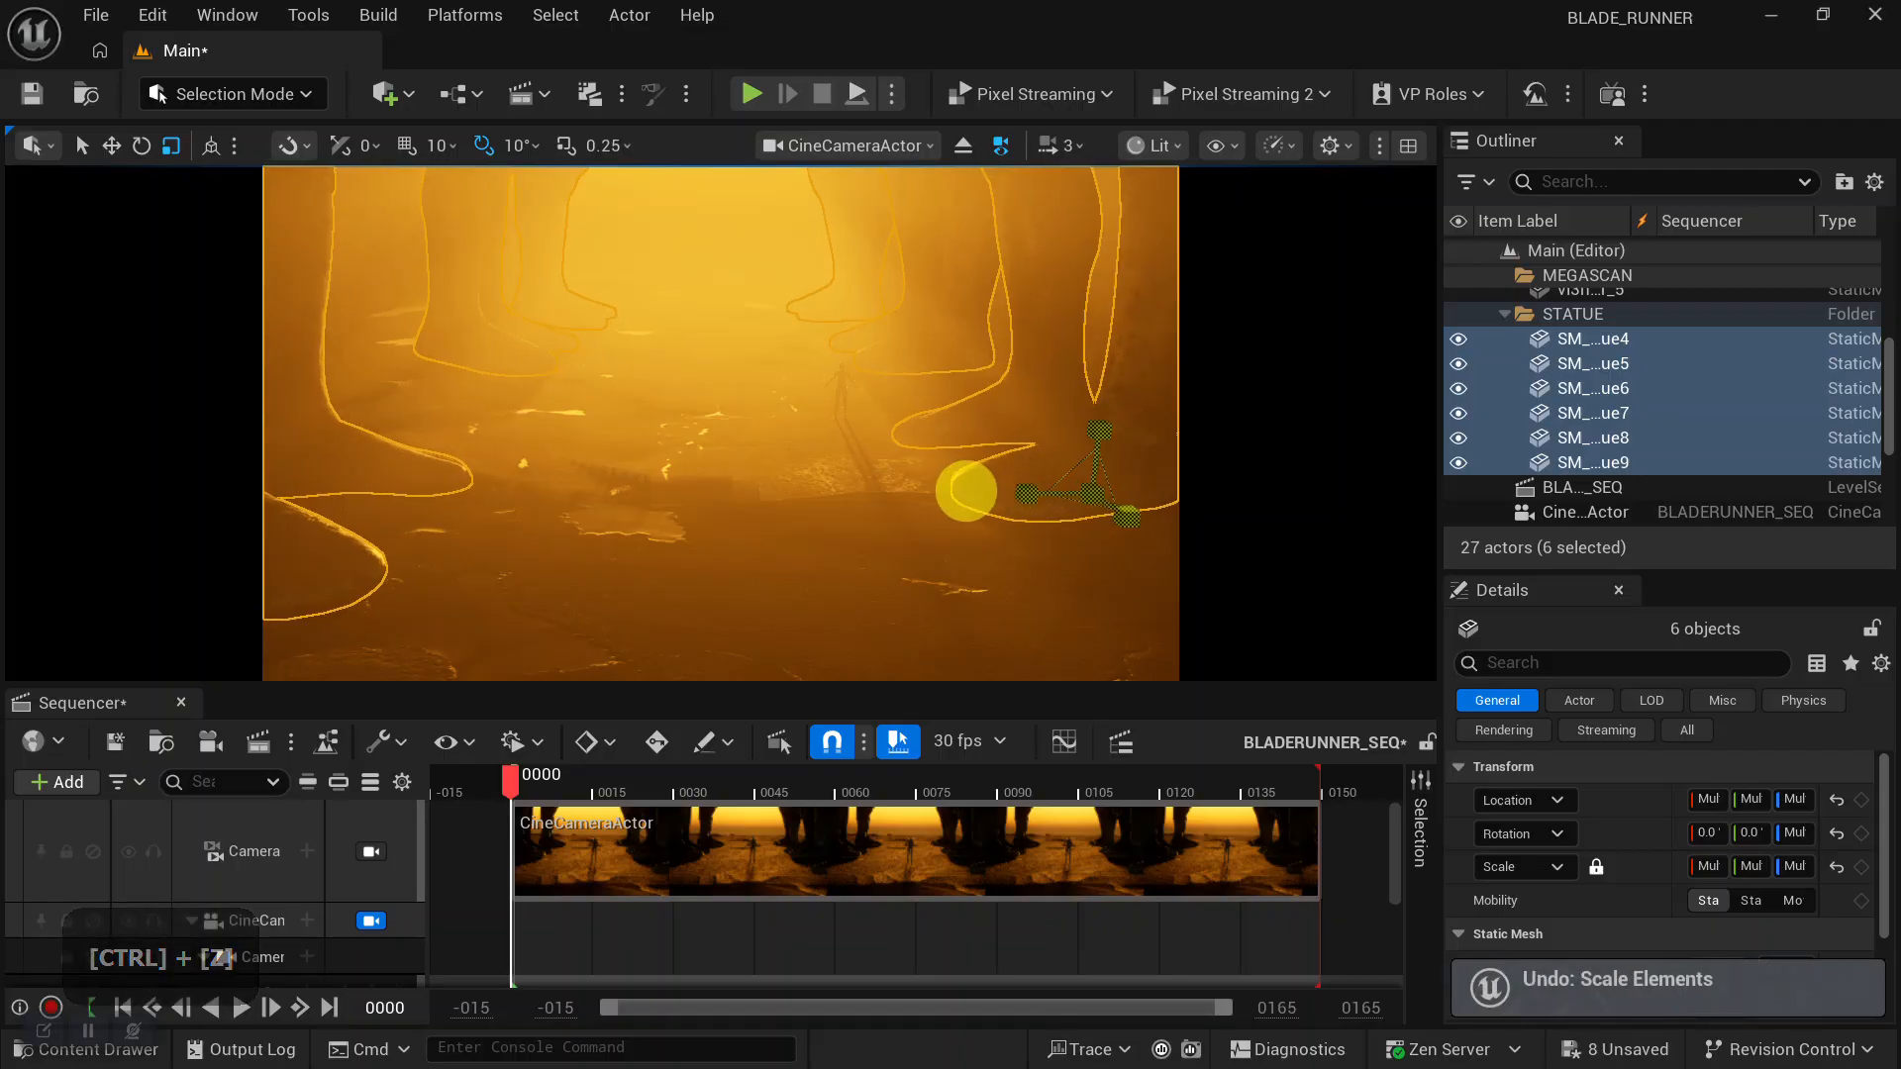
left_click_drag(1084, 498, 923, 526)
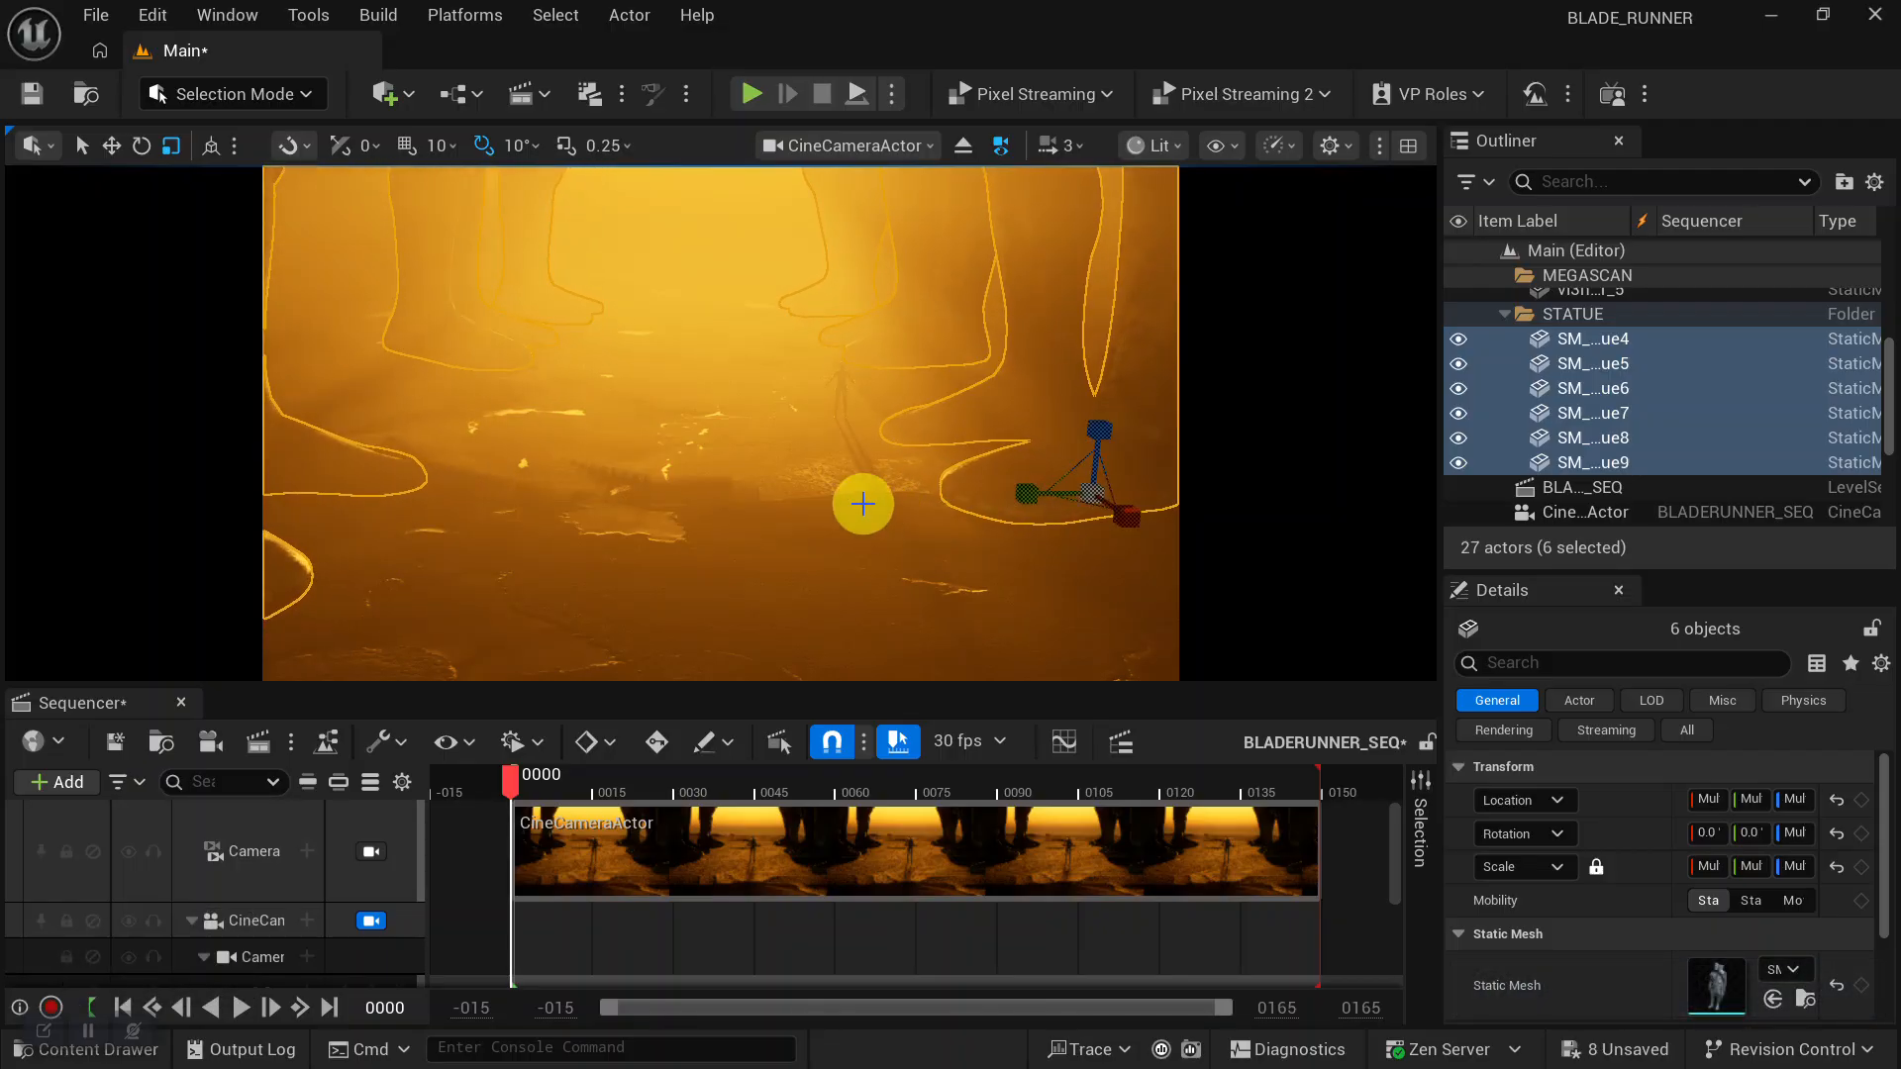
Move the six statues sideways so the mannequin stands between the two rows, and shift them slightly downward.
left_click_drag(1170, 493, 1266, 492)
middle_click_drag(782, 491, 713, 483, "alt")
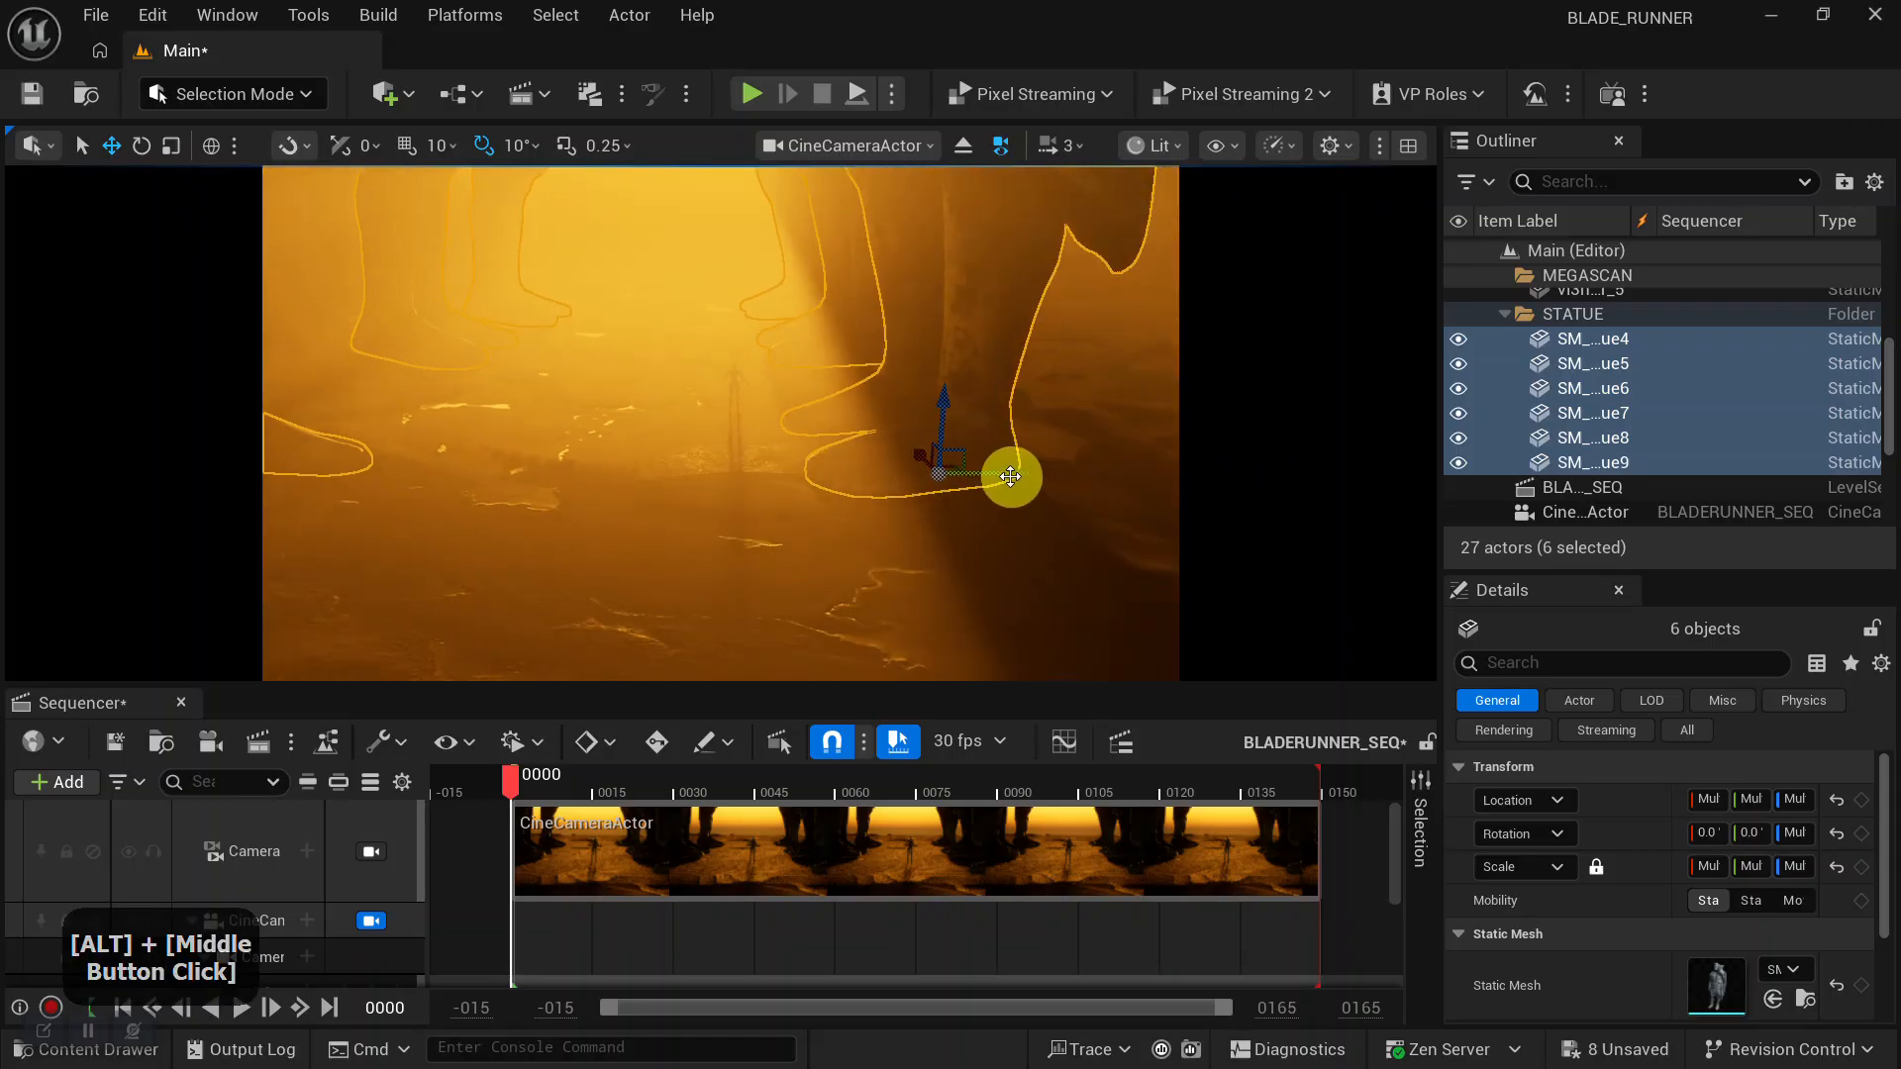
left_click_drag(1010, 476, 1142, 474)
right_click_drag(693, 445, 660, 257, "alt")
mouse_move(680, 247)
left_mouse_down("alt")
mouse_move(691, 204)
mouse_move(699, 239)
left_mouse_up("alt")
right_click_drag(785, 358, 941, 488, "alt")
left_click_drag(1130, 410, 1131, 410)
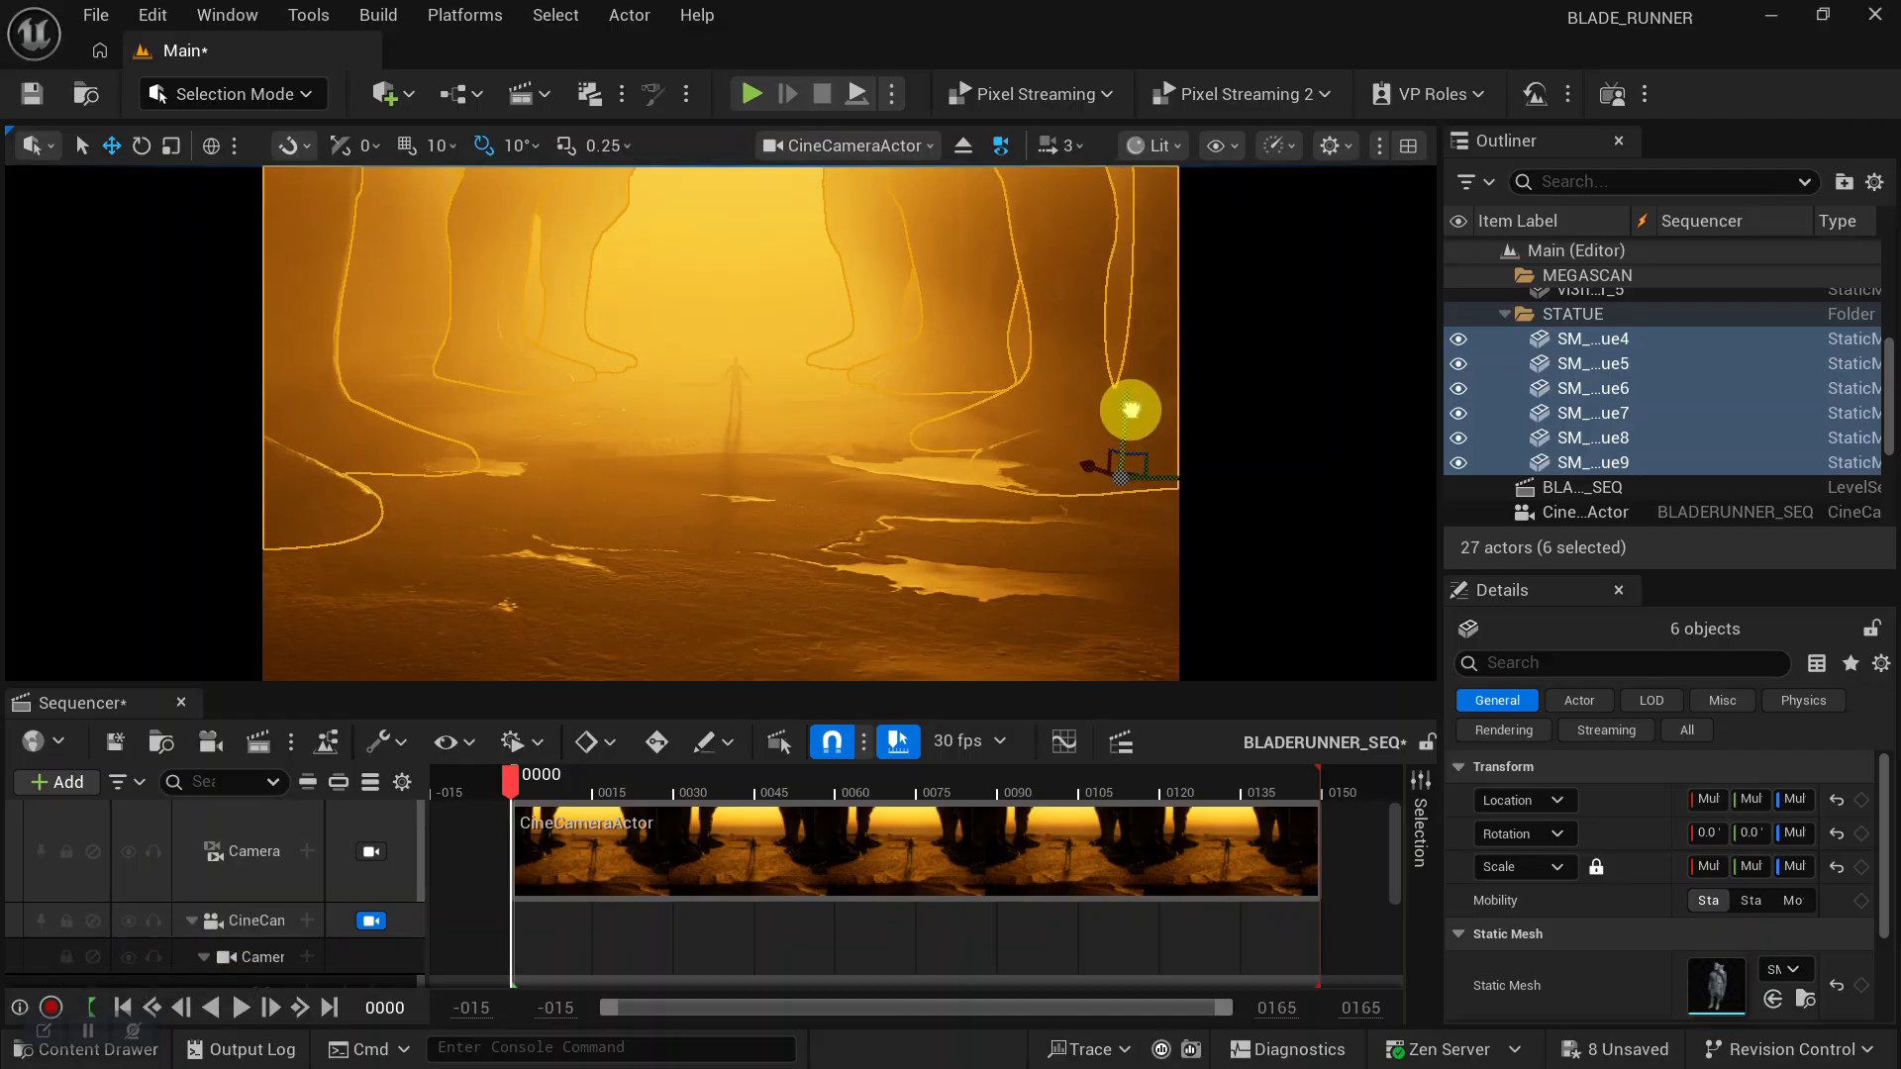
left_click_drag(1131, 412, 1131, 421)
Reframe the cine camera low and closer behind the mannequin, with the statue legs rising on both sides.
right_click_drag(838, 469, 806, 585, "alt")
left_click_drag(806, 585, 832, 318, "alt")
right_click_drag(828, 318, 835, 410, "alt")
mouse_move(865, 269)
middle_mouse_down("alt")
mouse_move(866, 331)
mouse_move(865, 294)
middle_mouse_up("alt")
left_click_drag(843, 397, 836, 407, "alt")
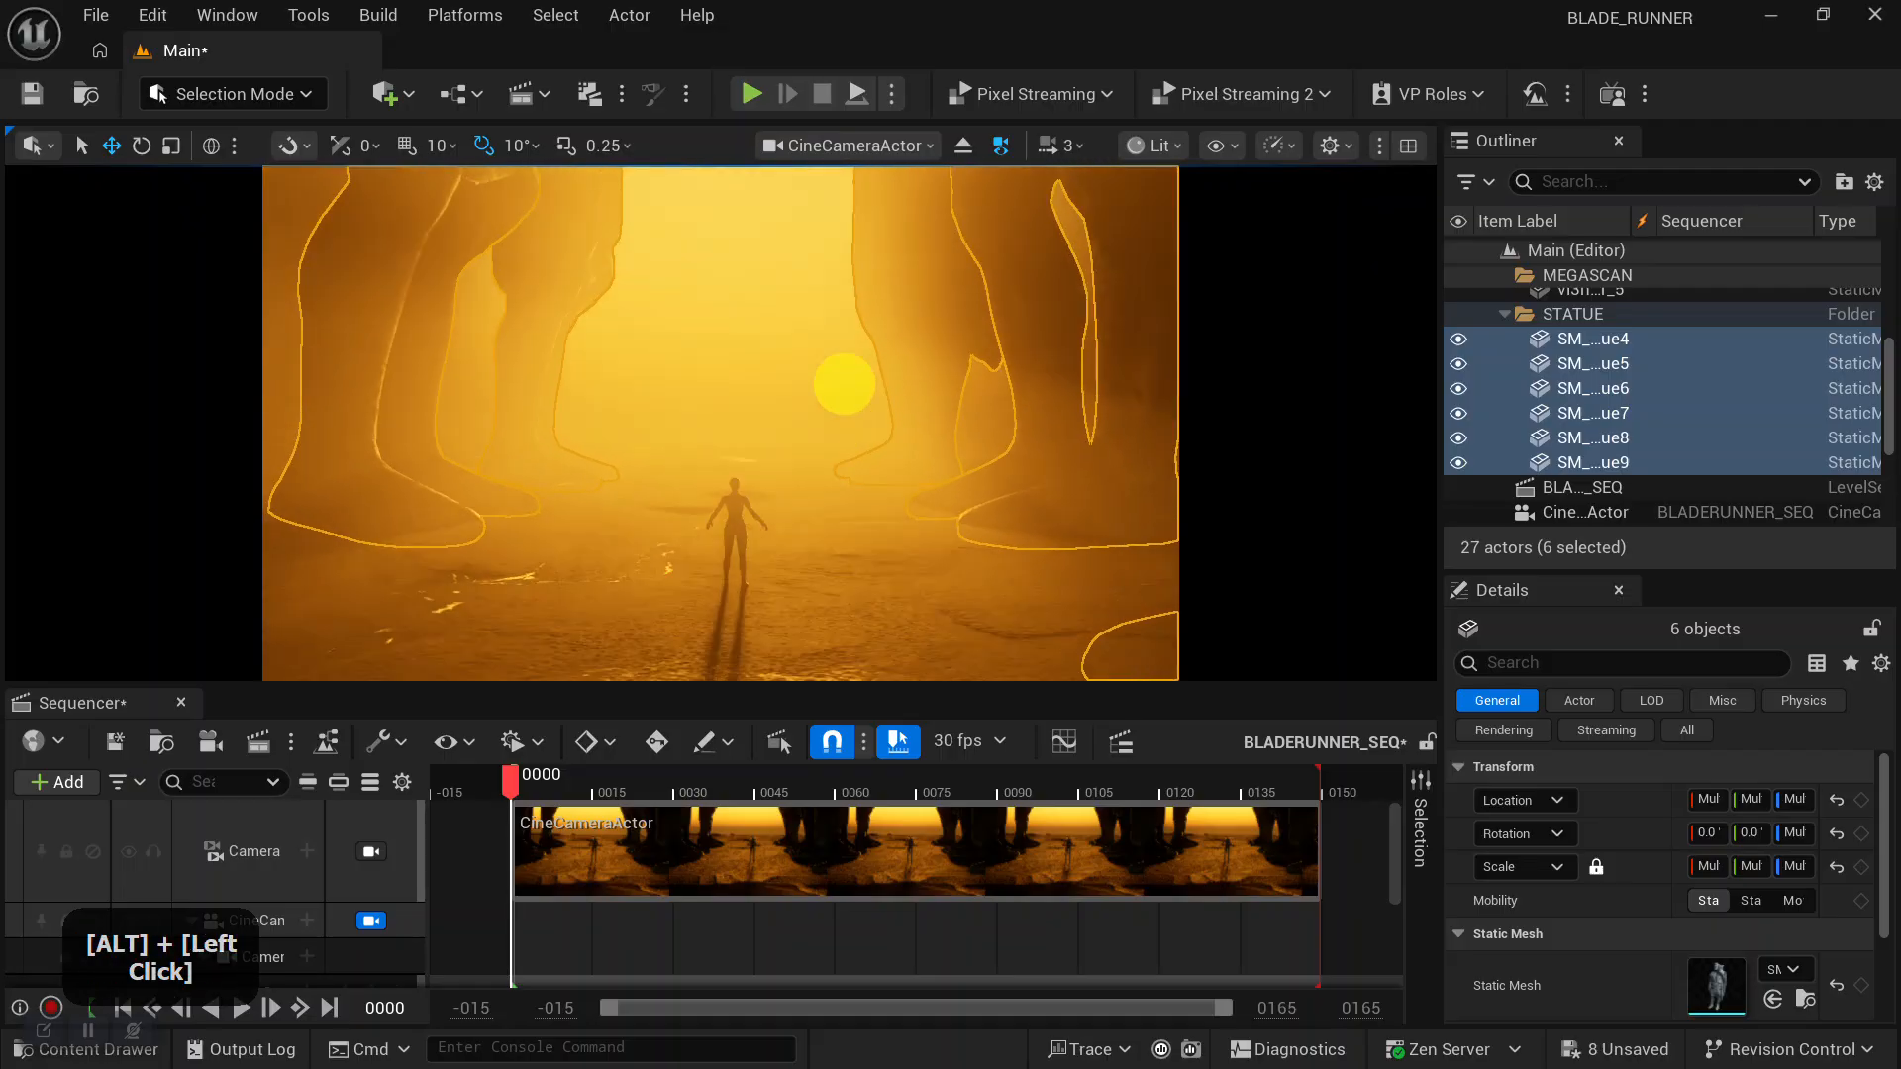
mouse_move(836, 407)
right_mouse_down("alt")
mouse_move(845, 450)
mouse_move(849, 407)
right_mouse_up("alt")
middle_click_drag(849, 407, 866, 392, "alt")
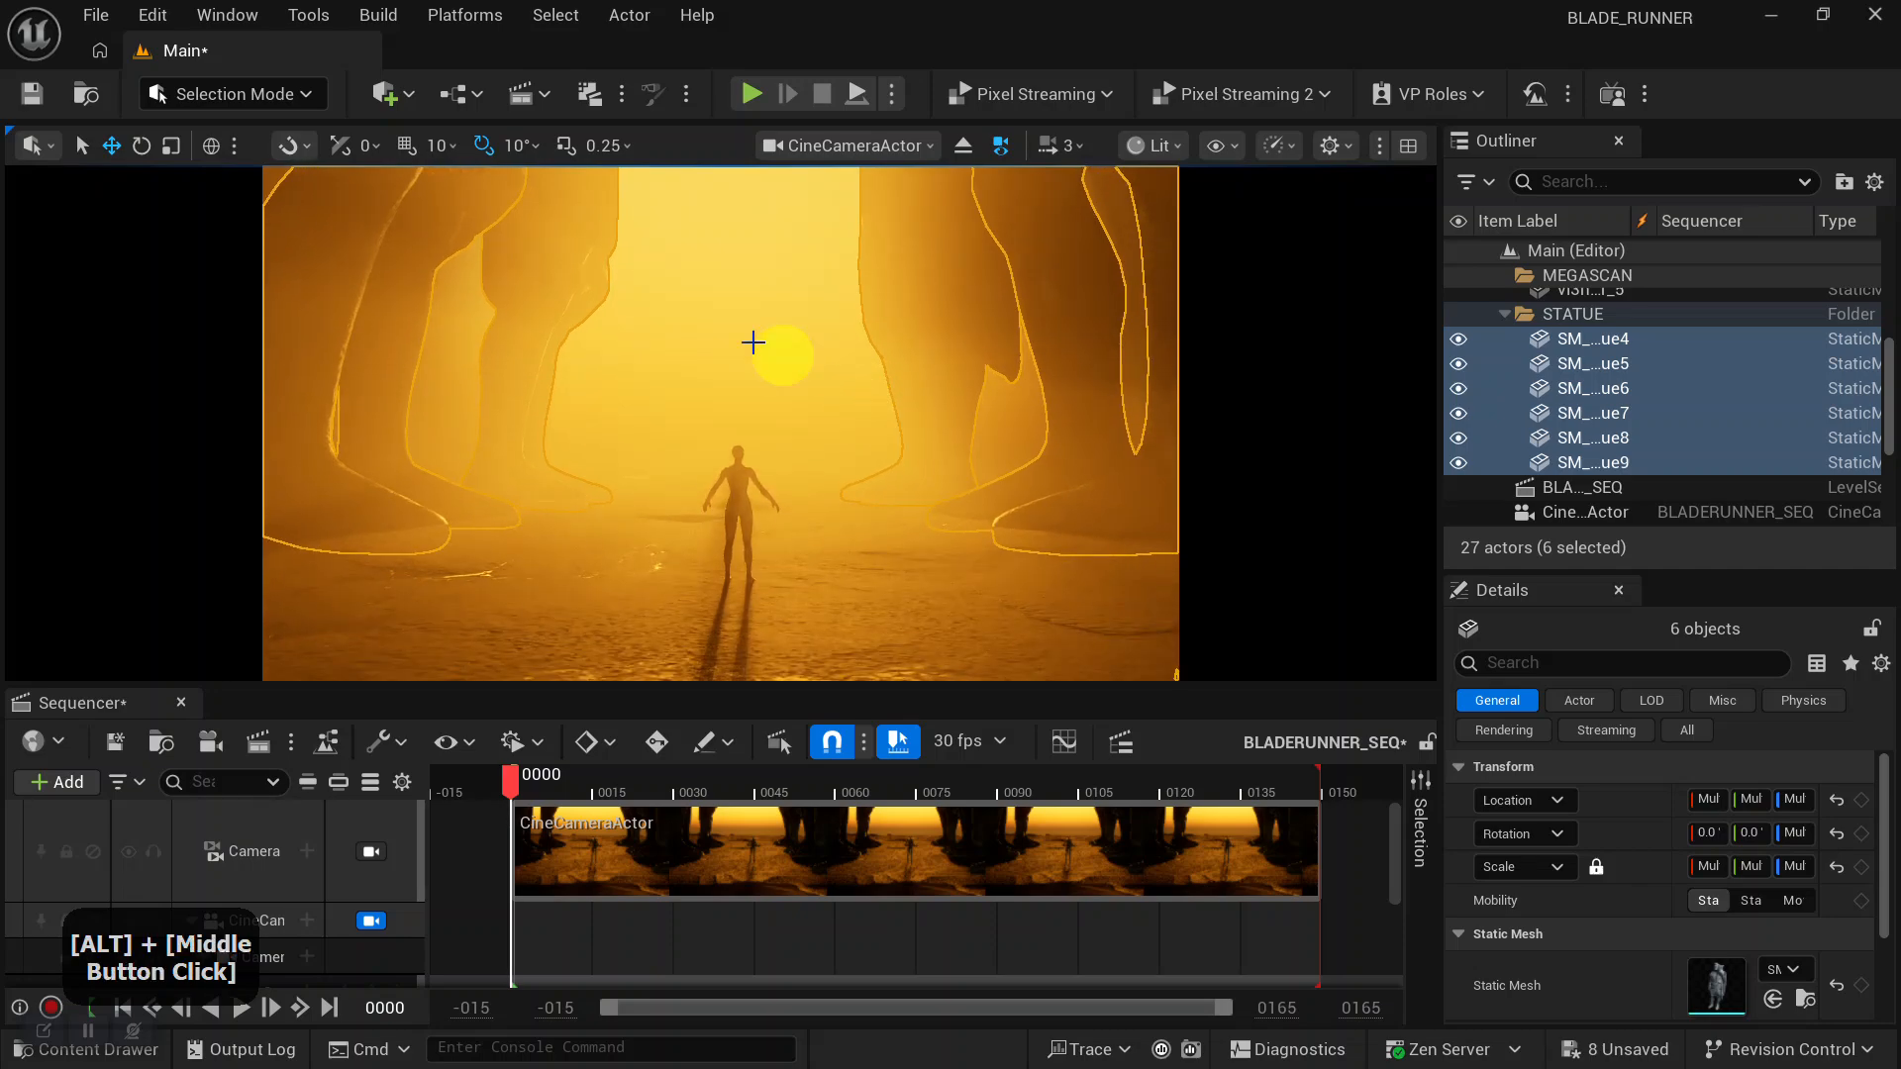
Select the sky sphere instead of the statues, fine-tune the camera framing behind the mannequin, and save the level.
left_click(764, 341)
left_click_drag(806, 365, 886, 395, "alt")
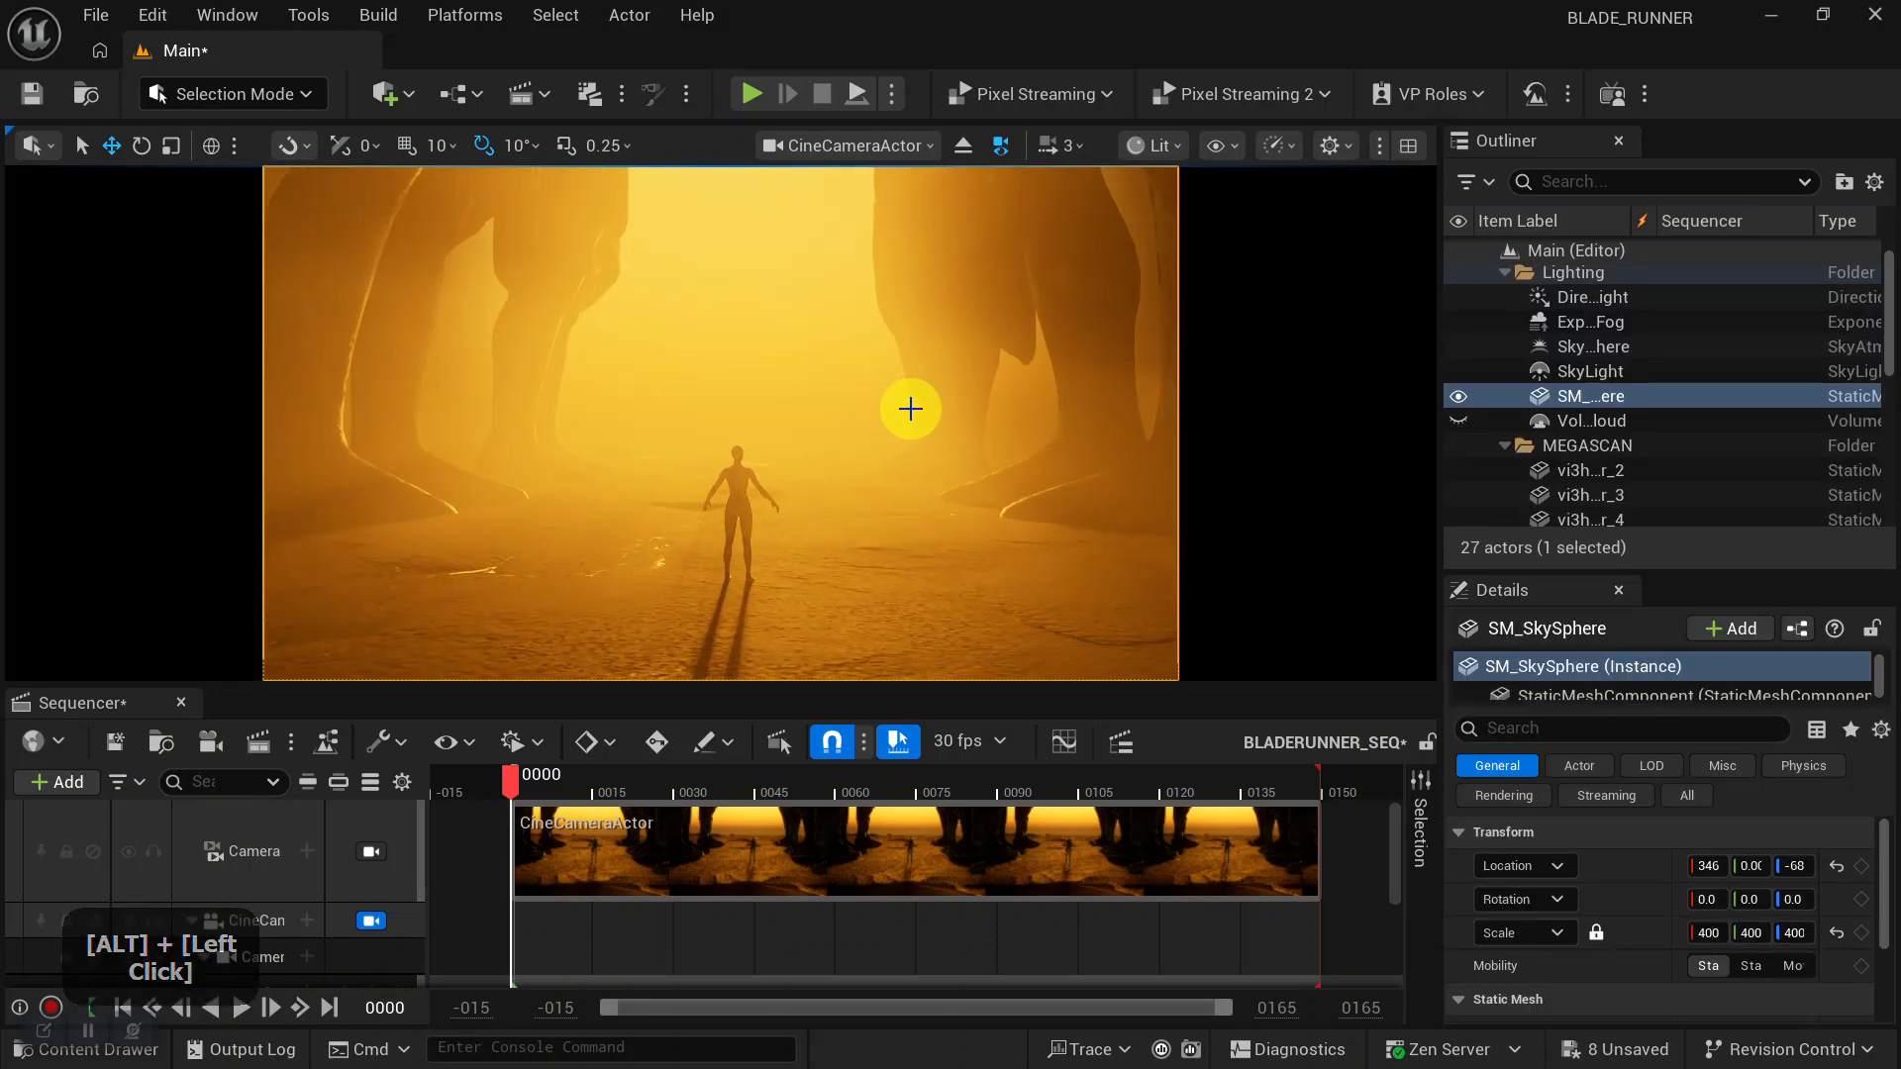
right_click_drag(1023, 556, 840, 501, "alt")
middle_click_drag(867, 509, 876, 483, "alt")
right_click_drag(912, 520, 909, 511, "alt")
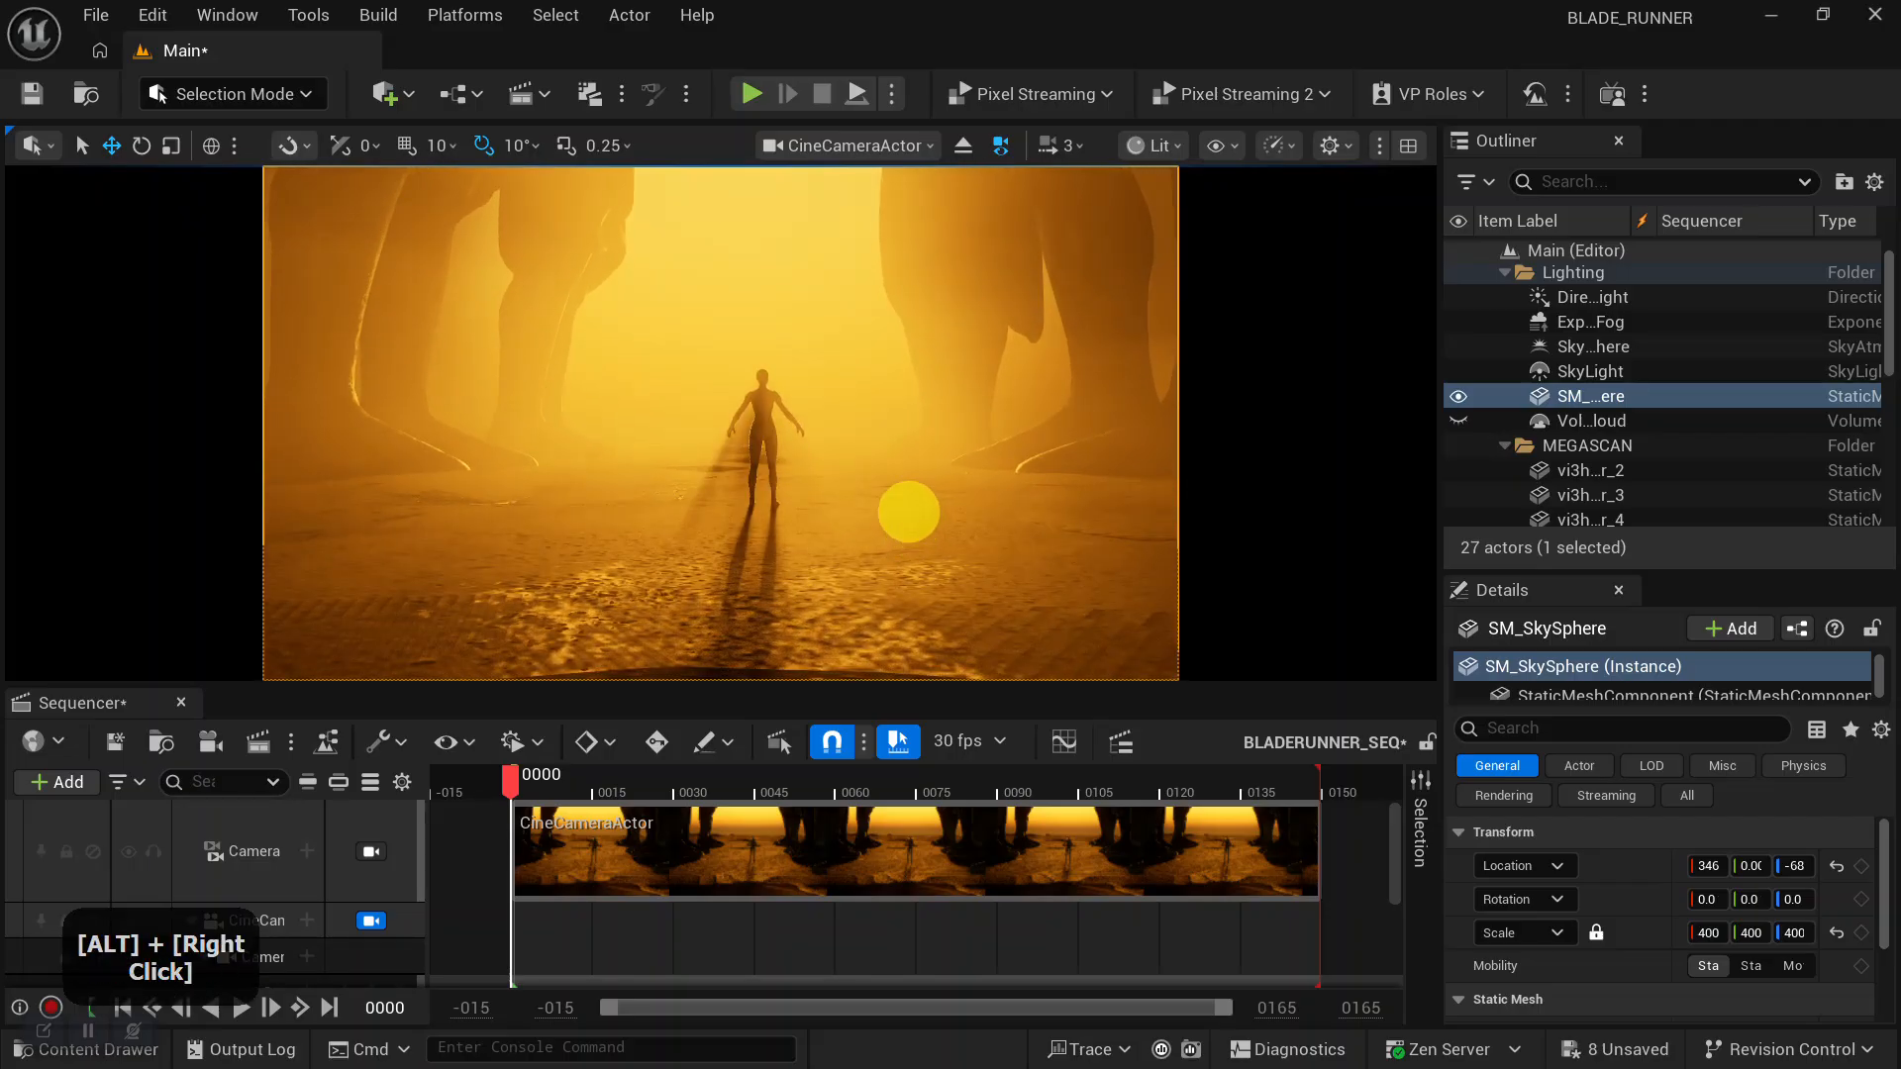
left_click_drag(909, 512, 912, 531, "alt")
right_click_drag(912, 531, 913, 488, "alt")
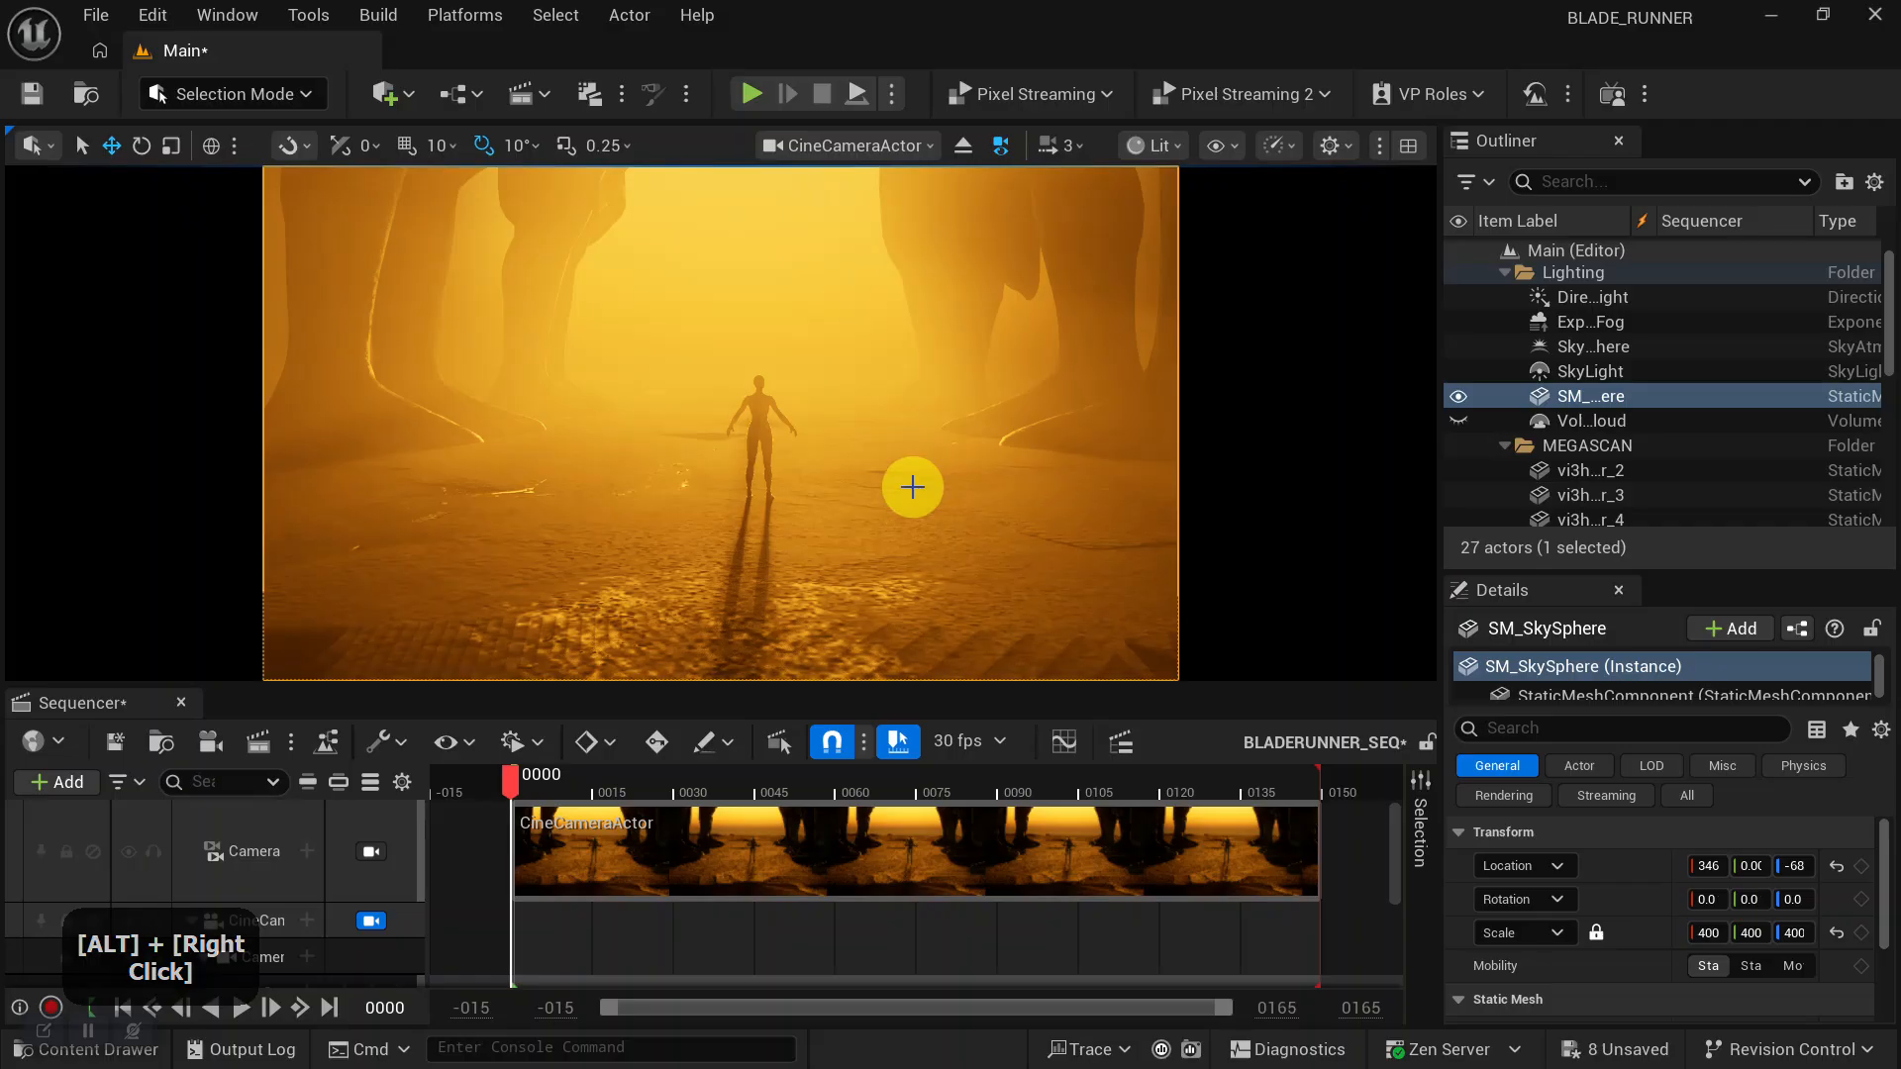
key("ctrl+s")
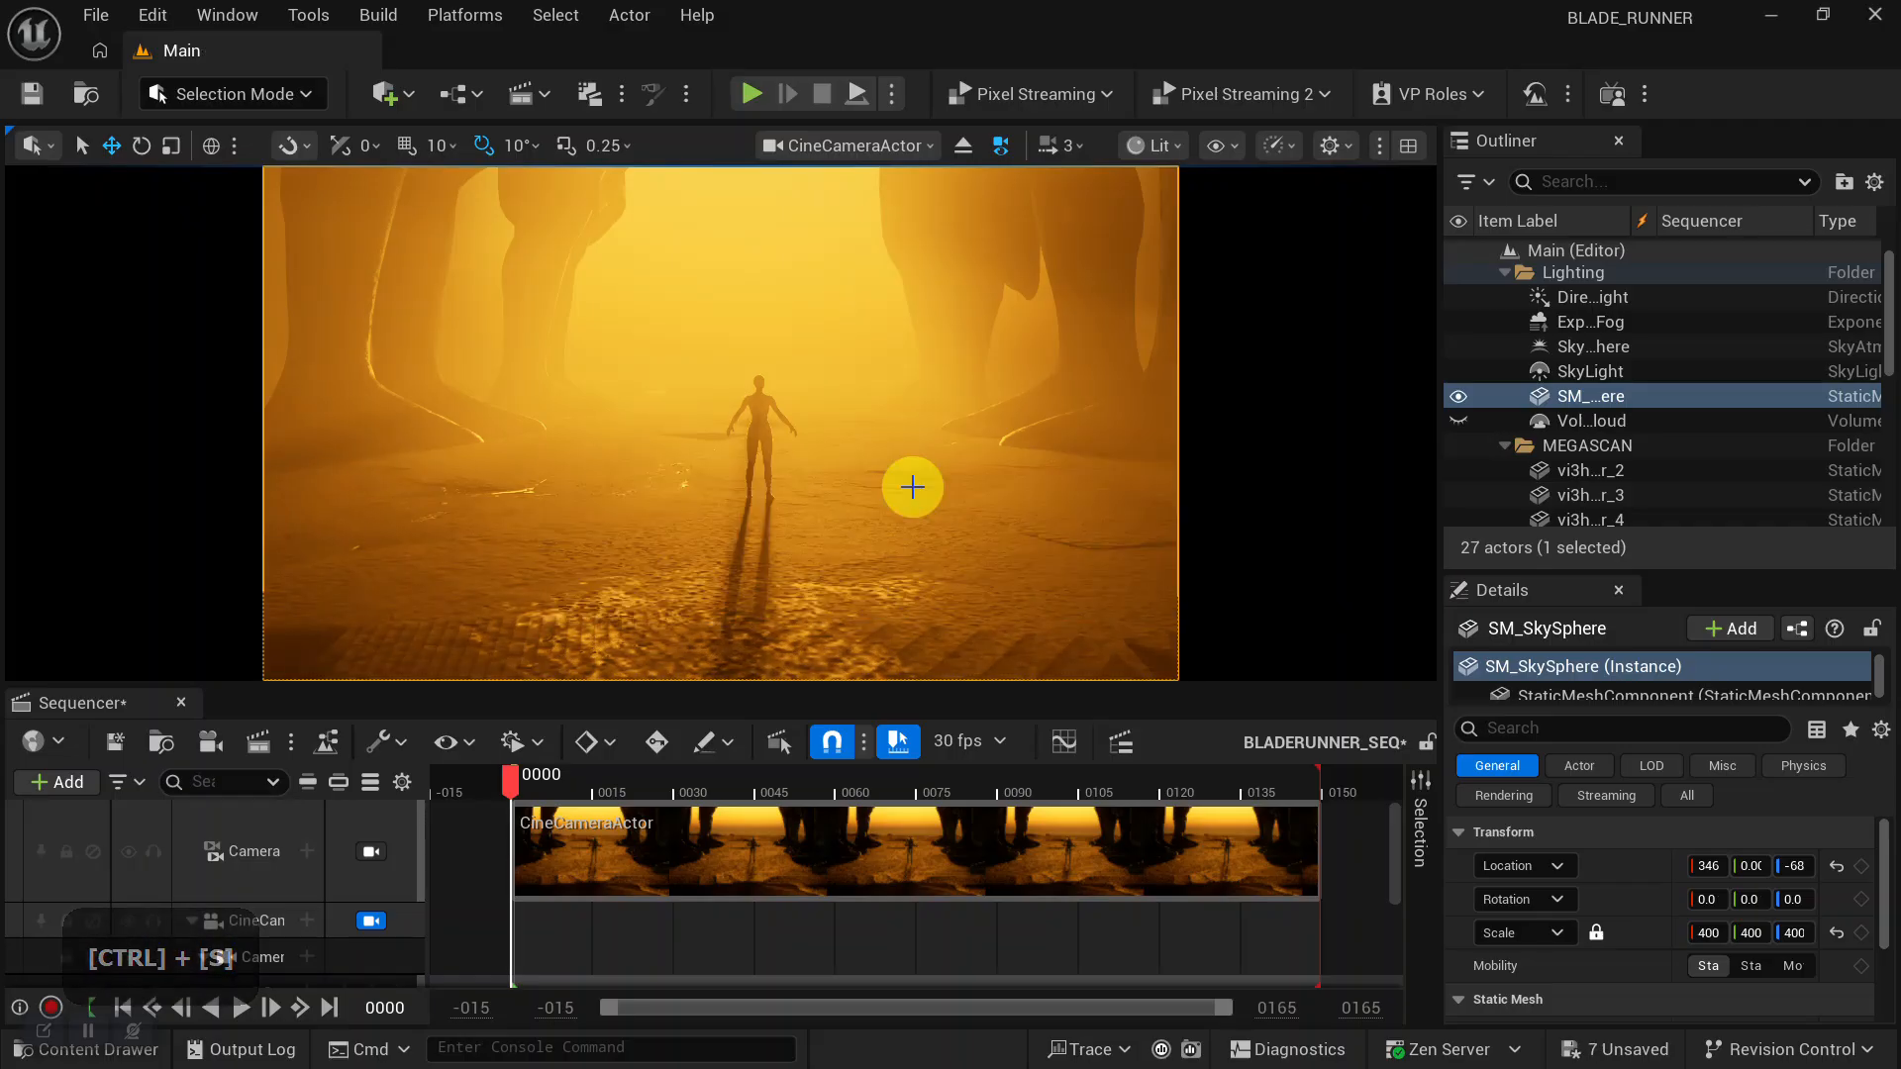
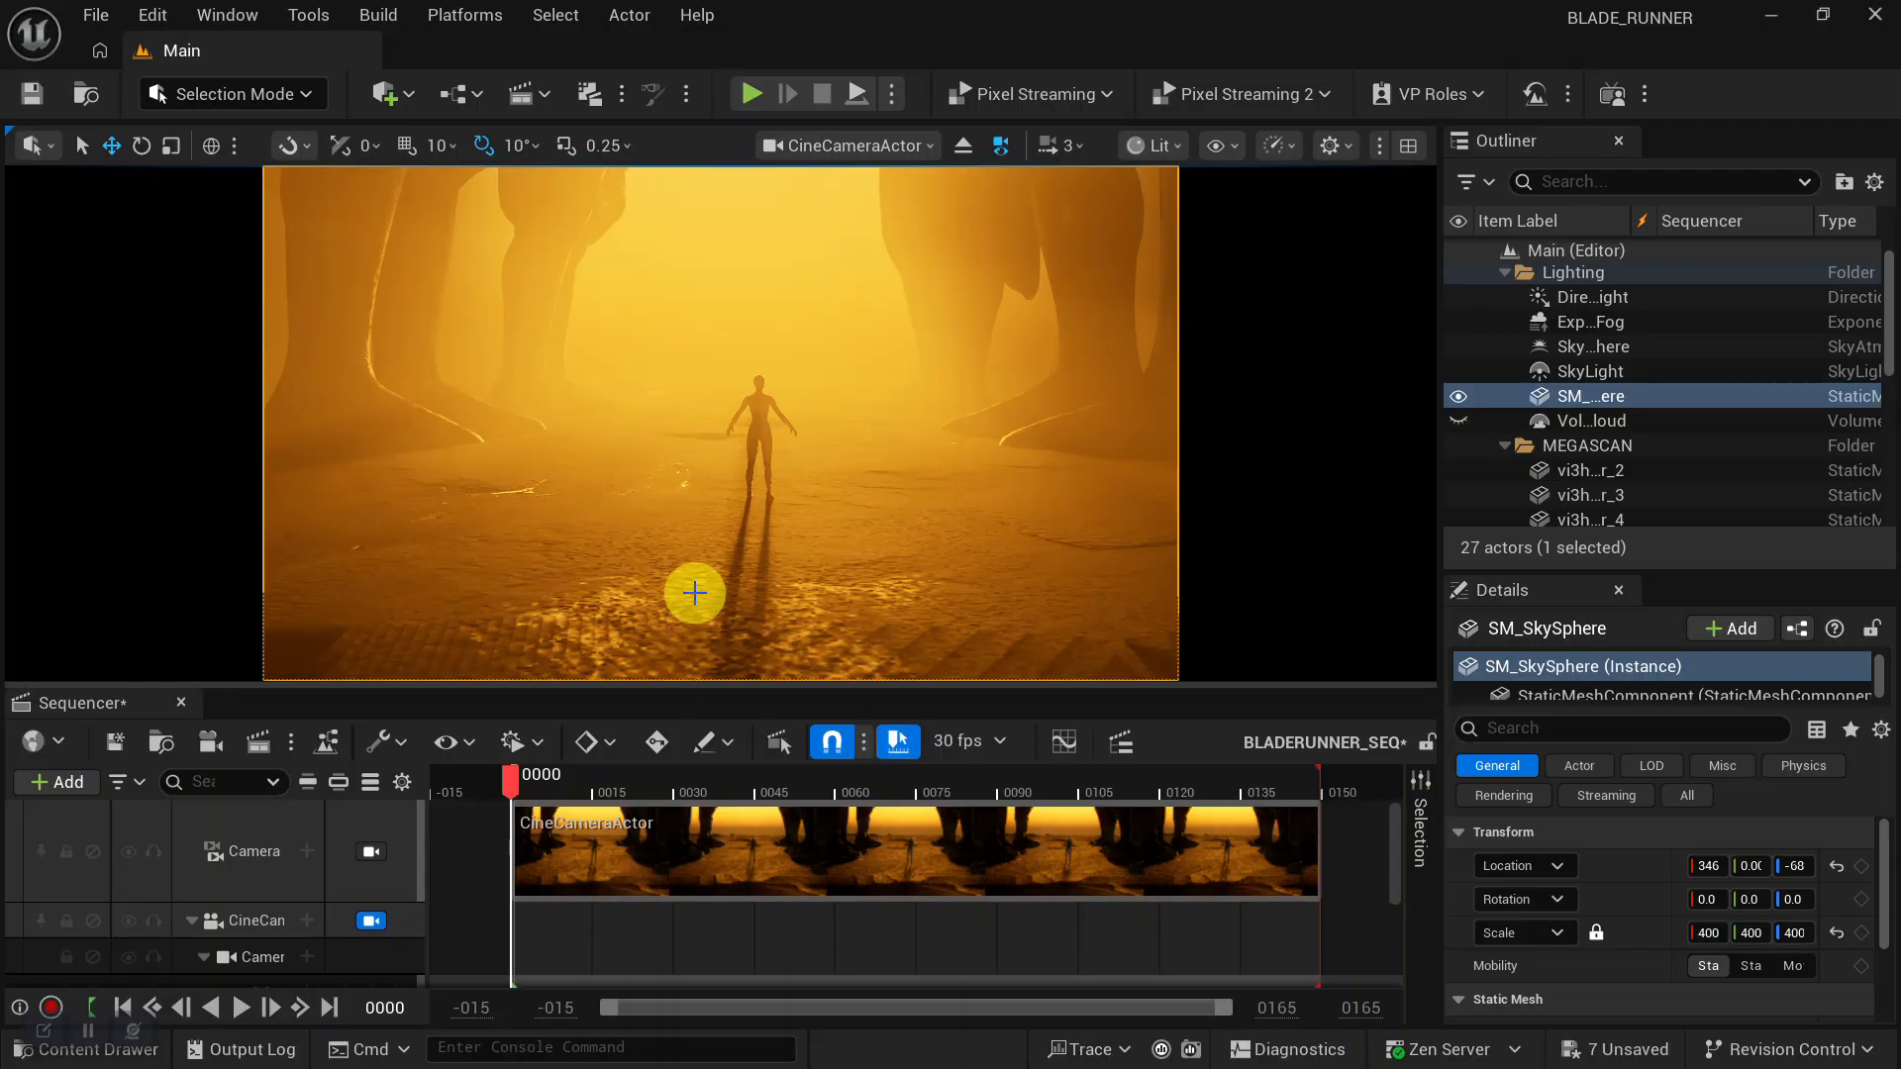
Open the Content Drawer, switch to File Explorer, and show the Downloads folder.
key("ctrl+space")
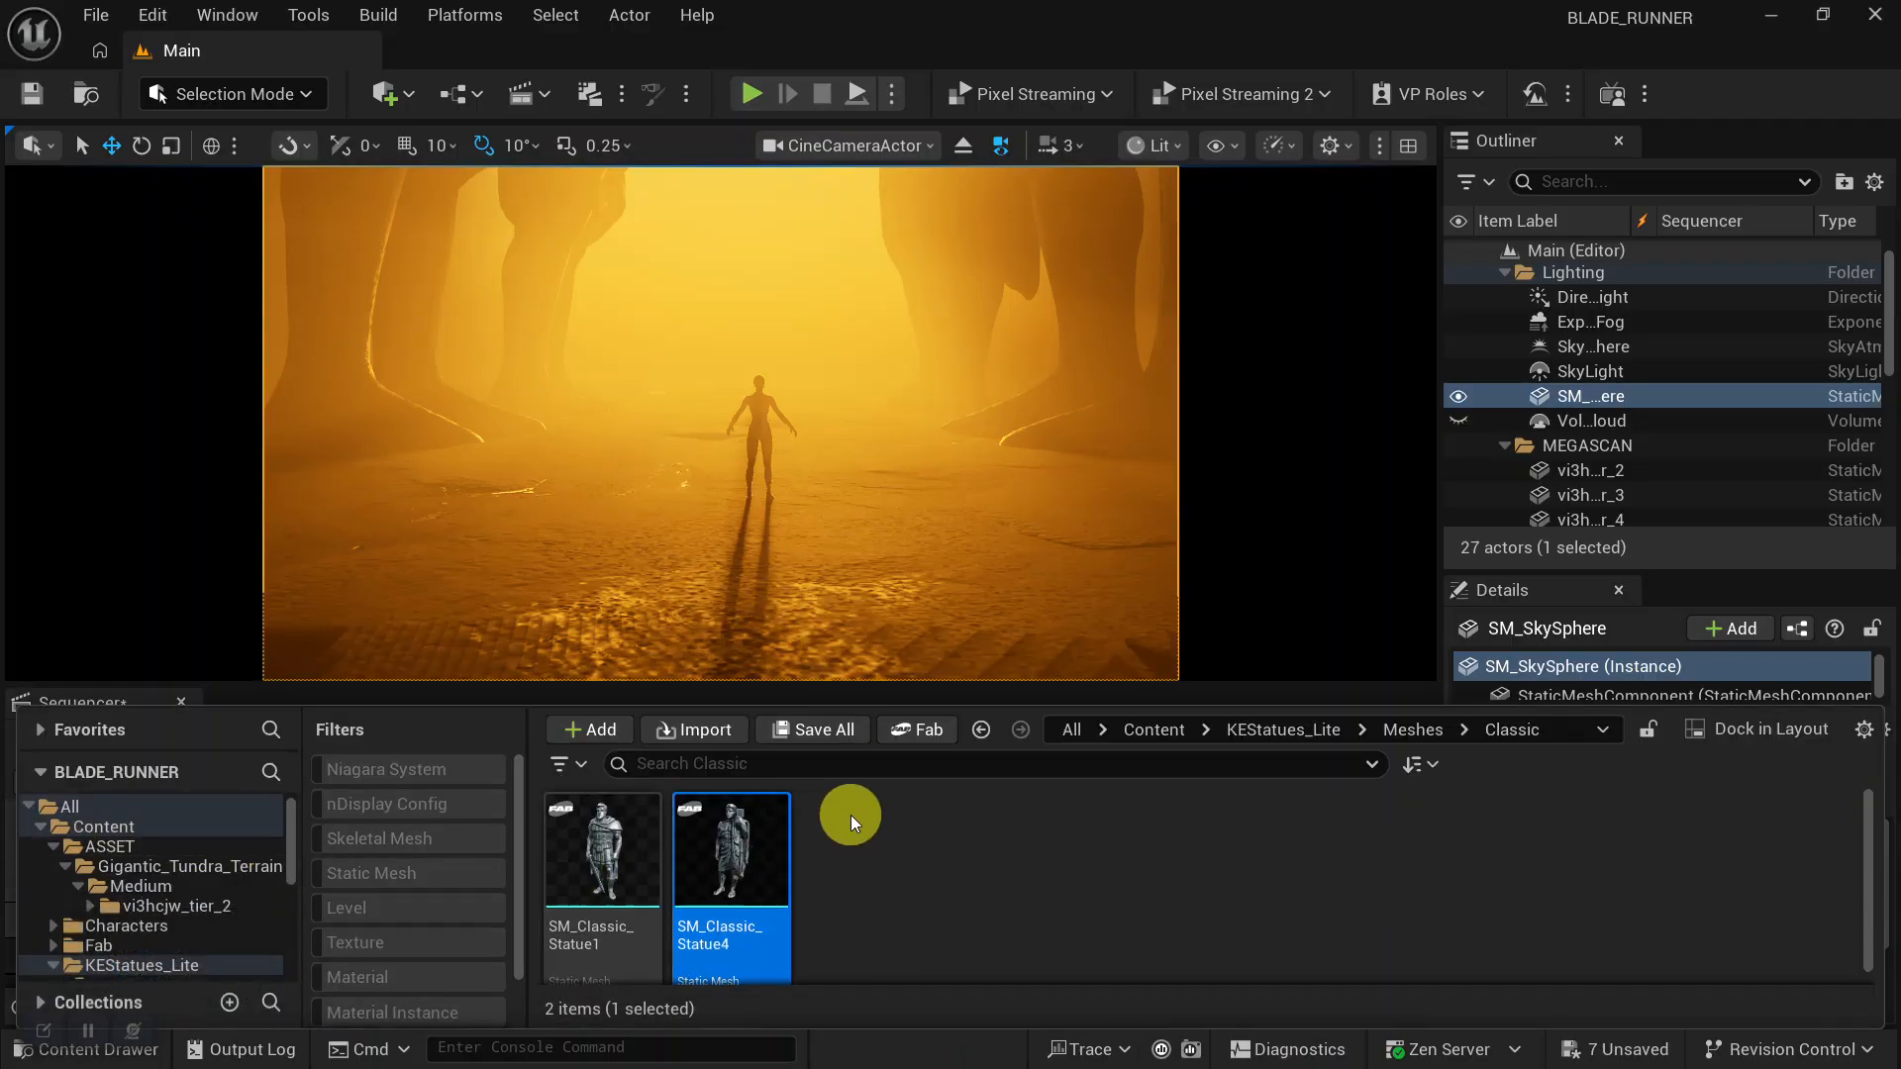
key("alt+Tab")
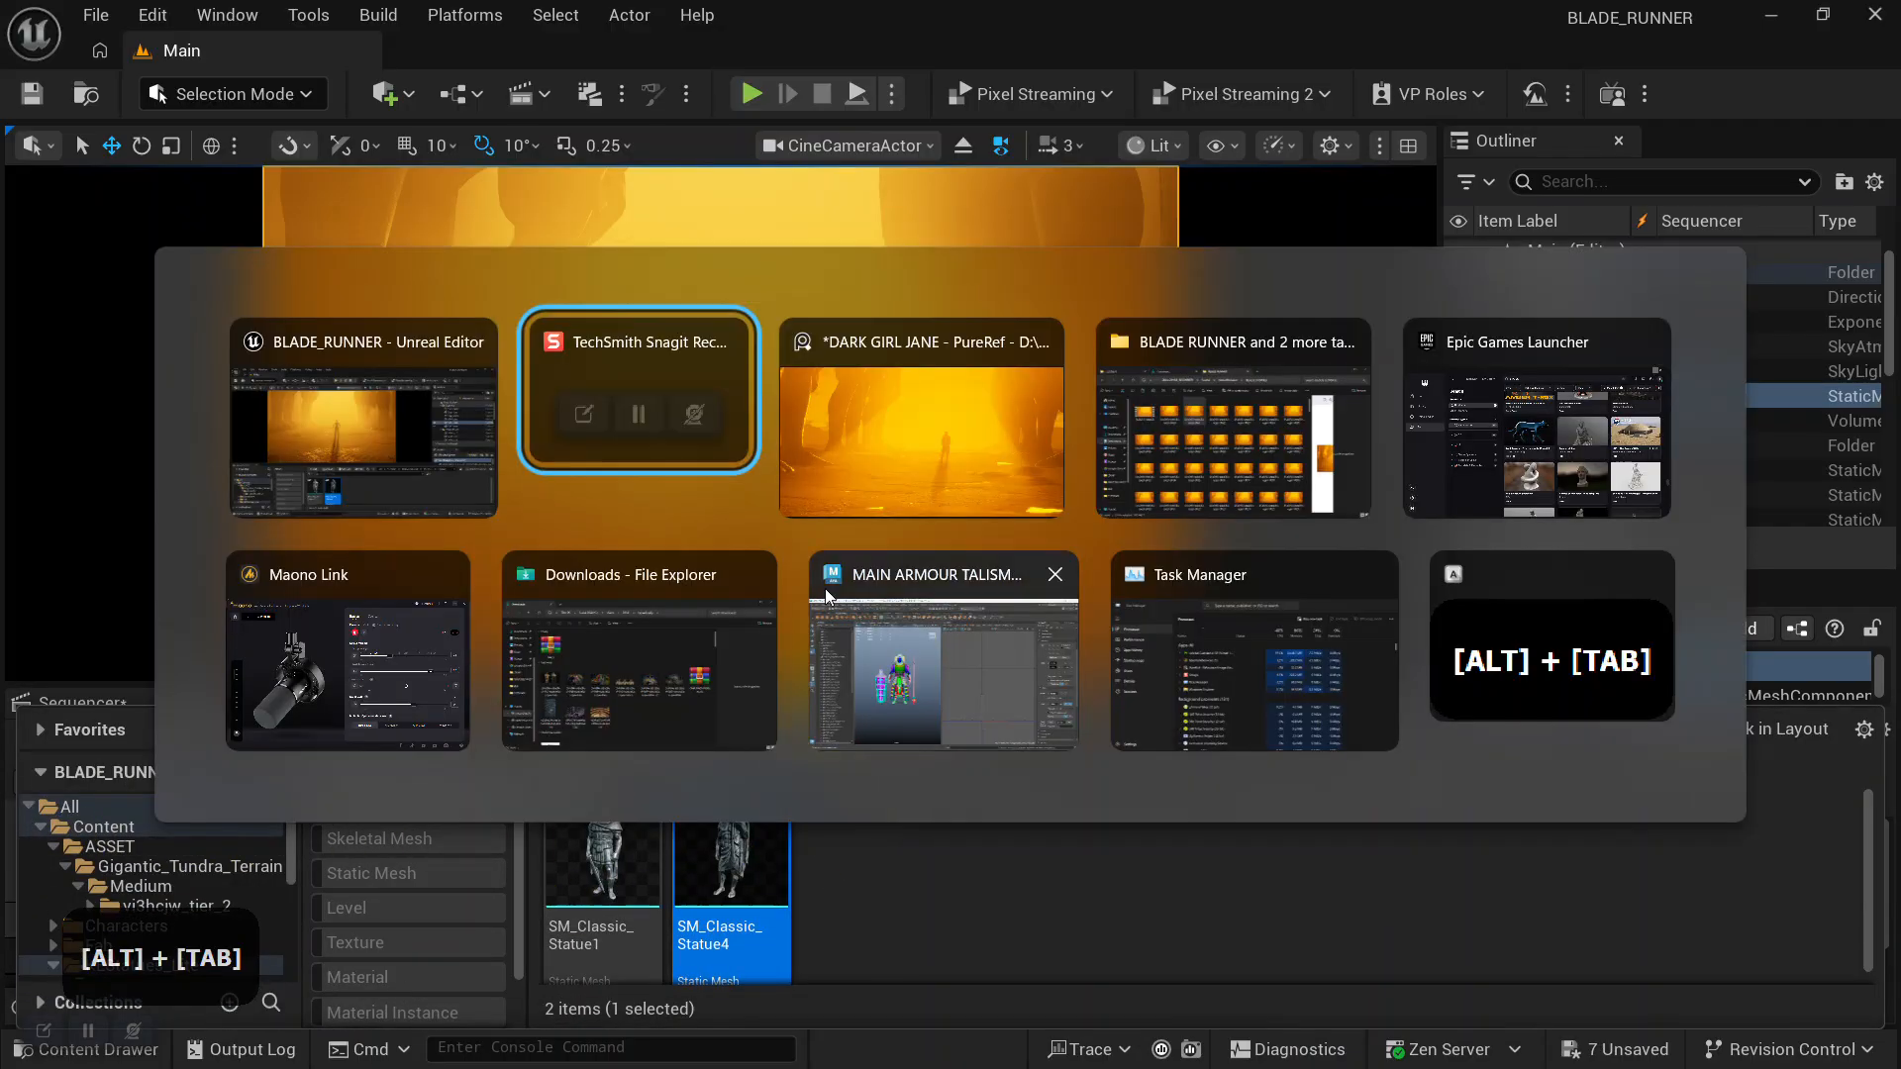
left_click(1255, 430, "alt")
key("alt+Tab")
left_click(1020, 132)
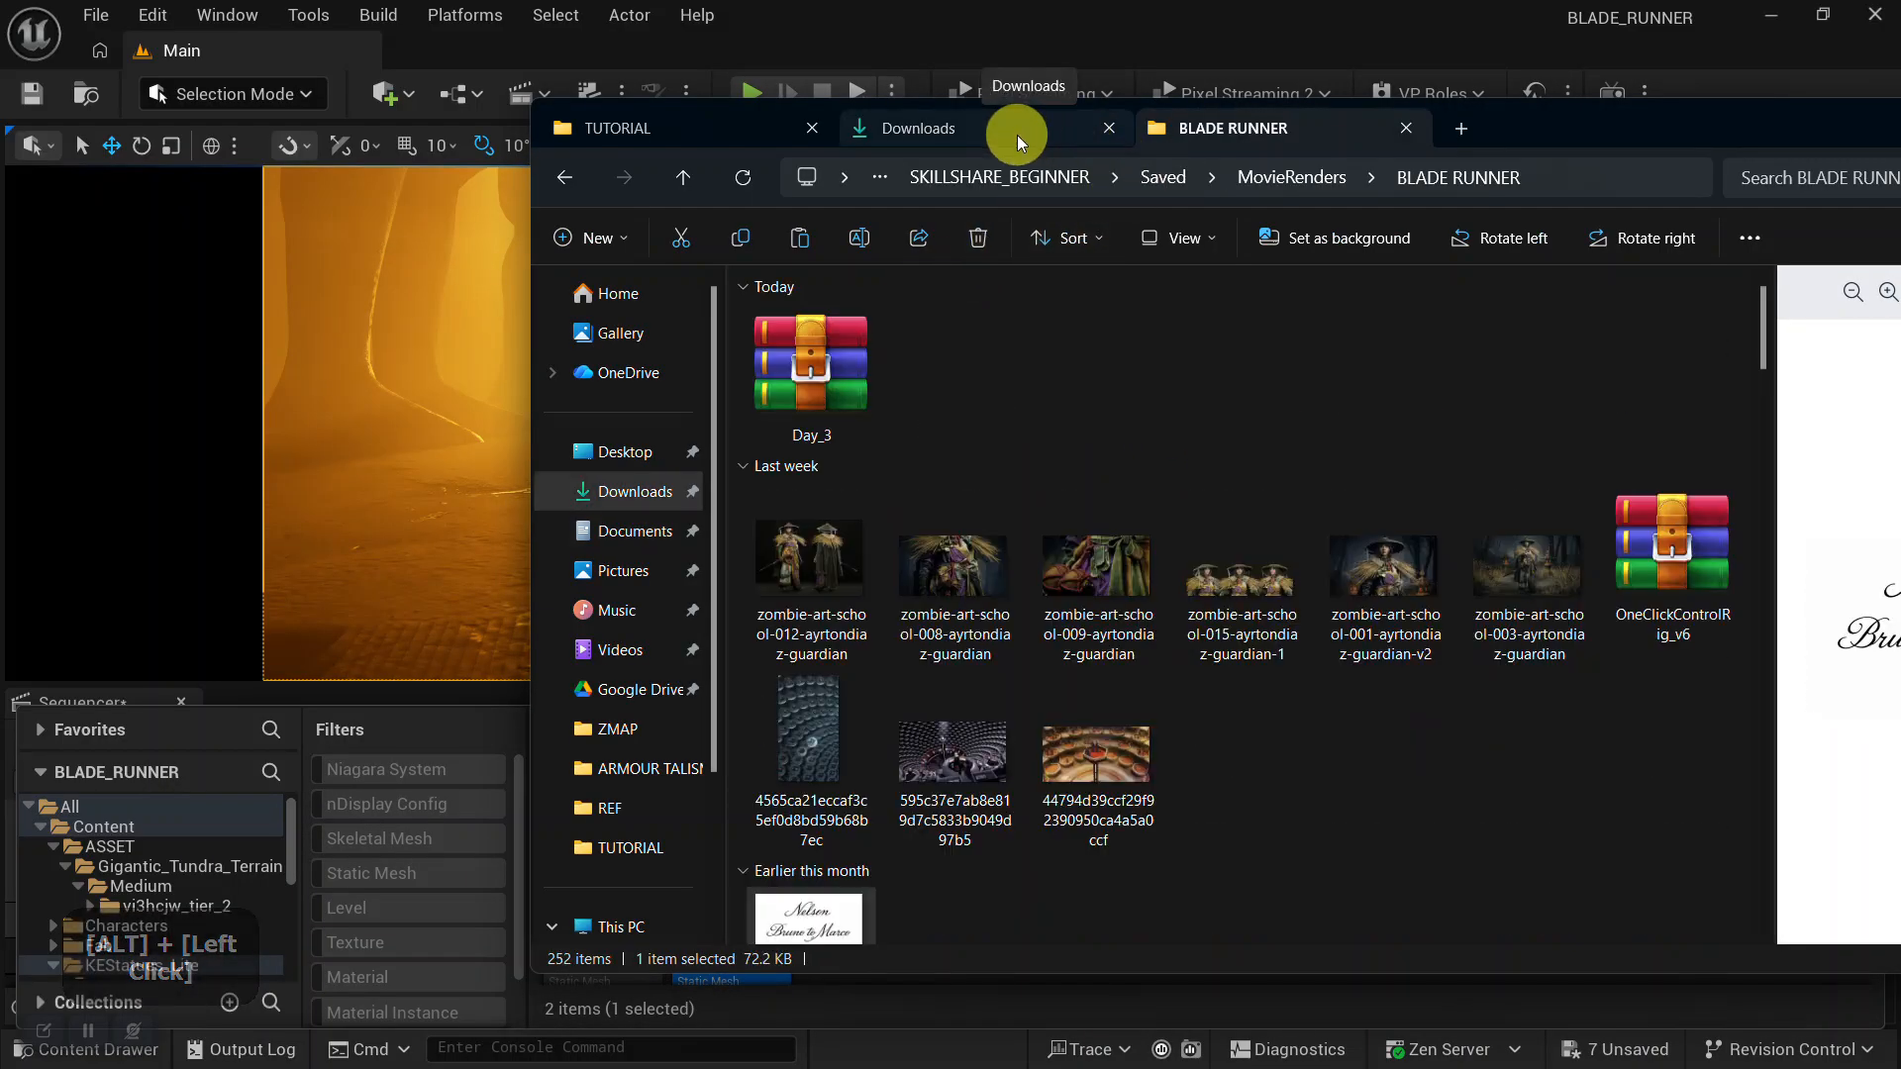
Extract the Day_3 archive directly into the Downloads folder with WinRAR.
left_click(819, 376)
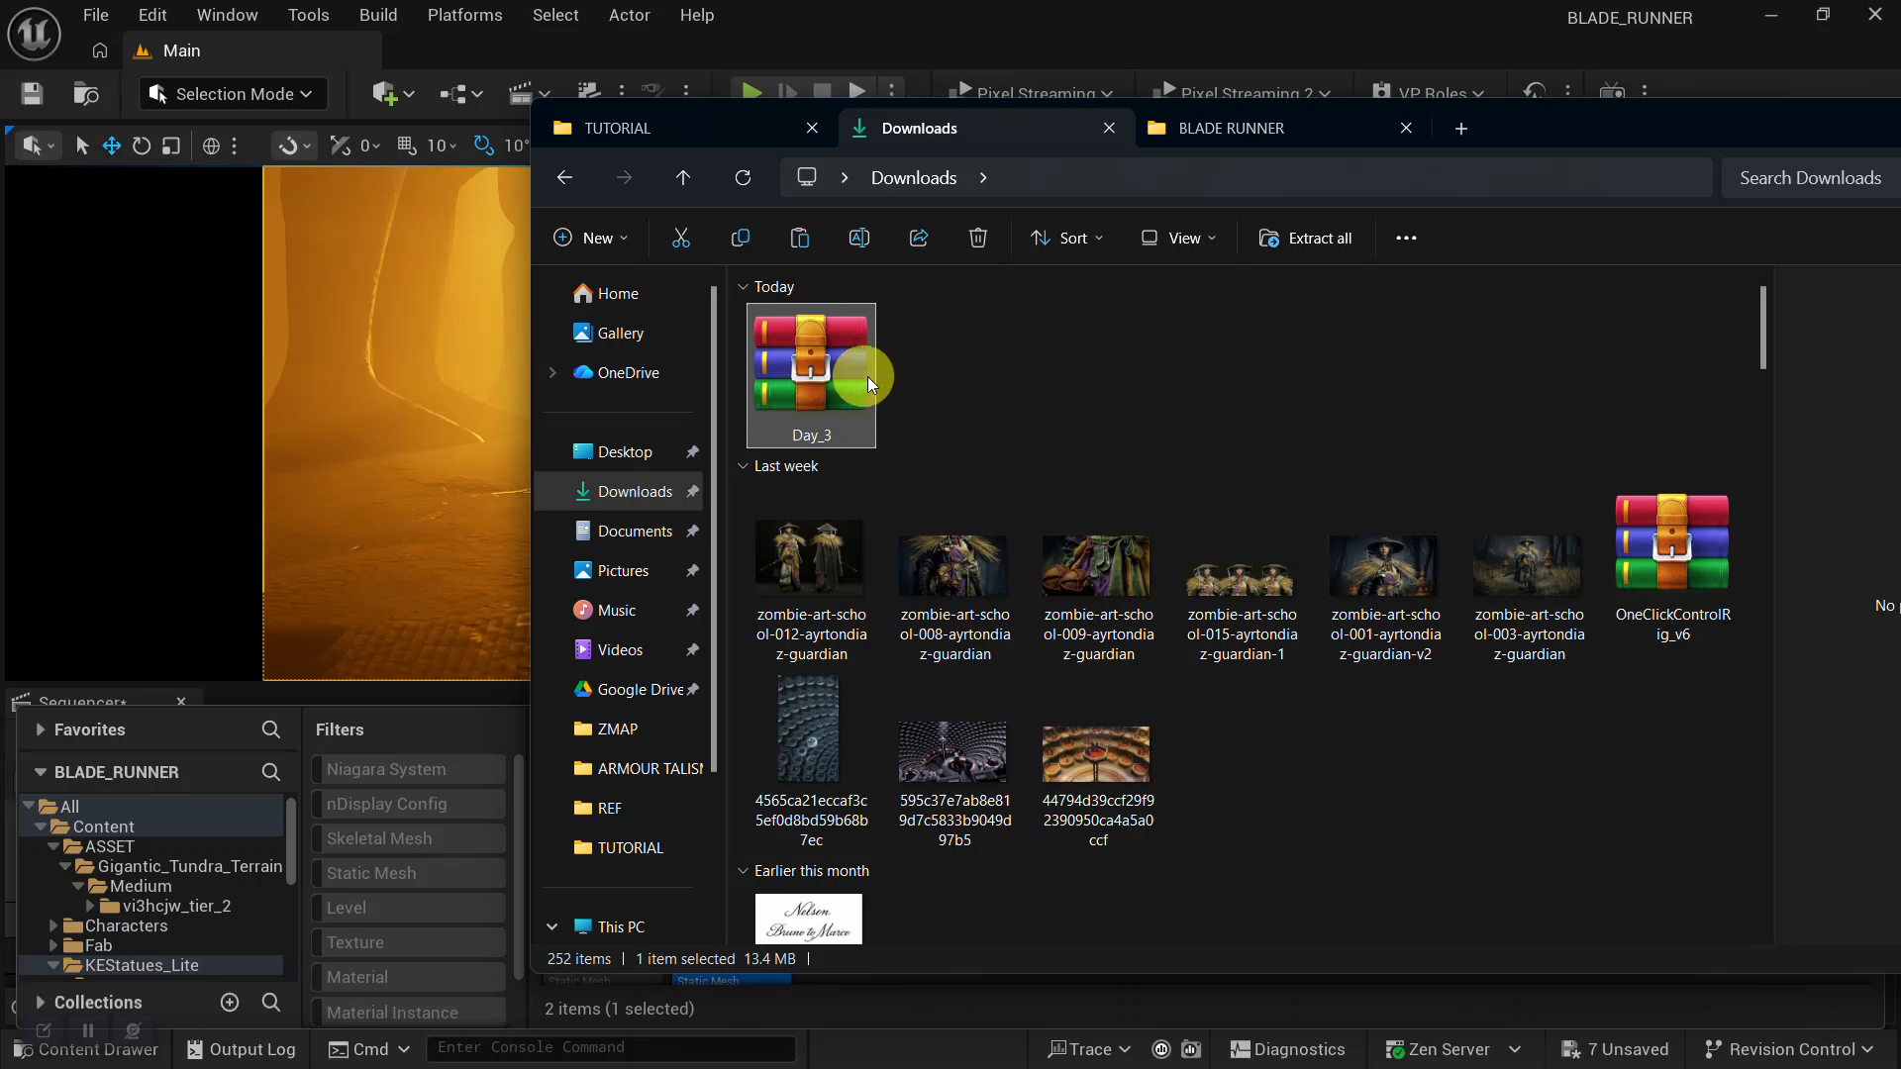
right_click(868, 376)
mouse_move(942, 329)
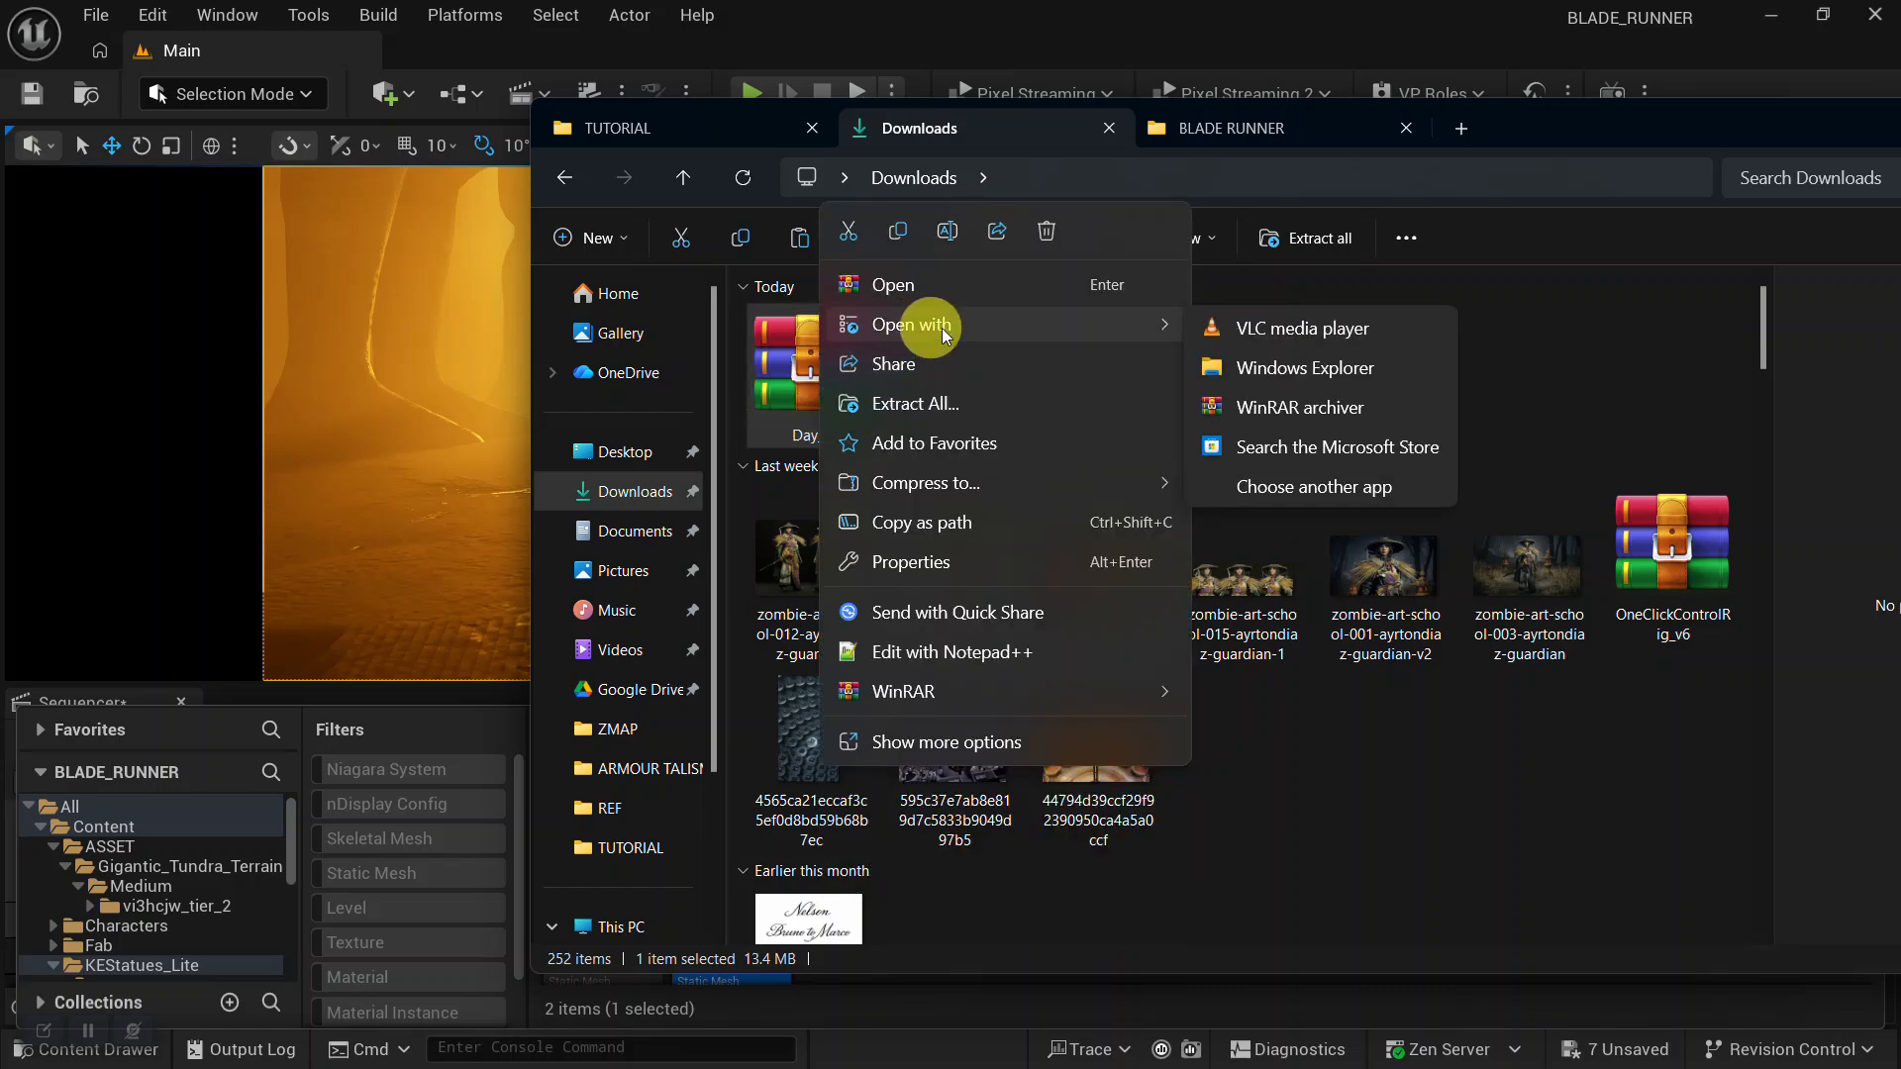
mouse_move(1131, 691)
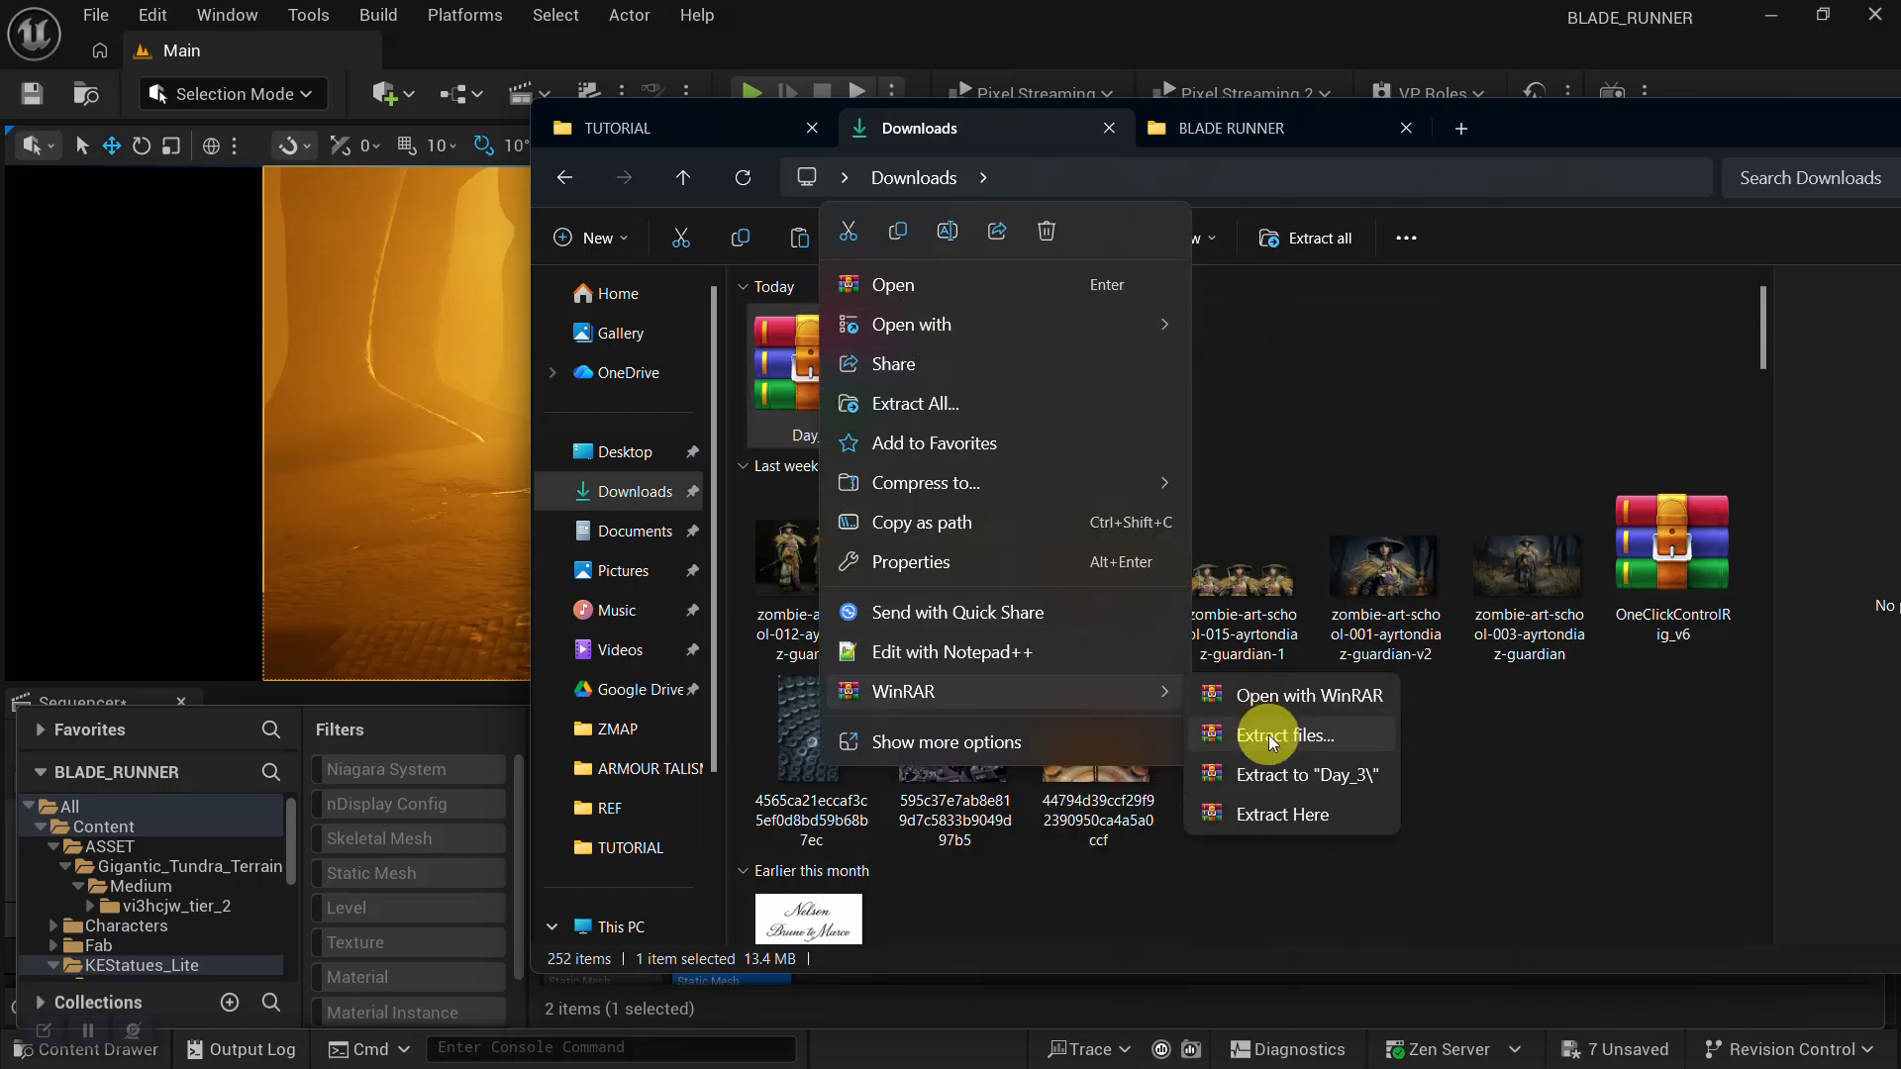
left_click(1277, 807)
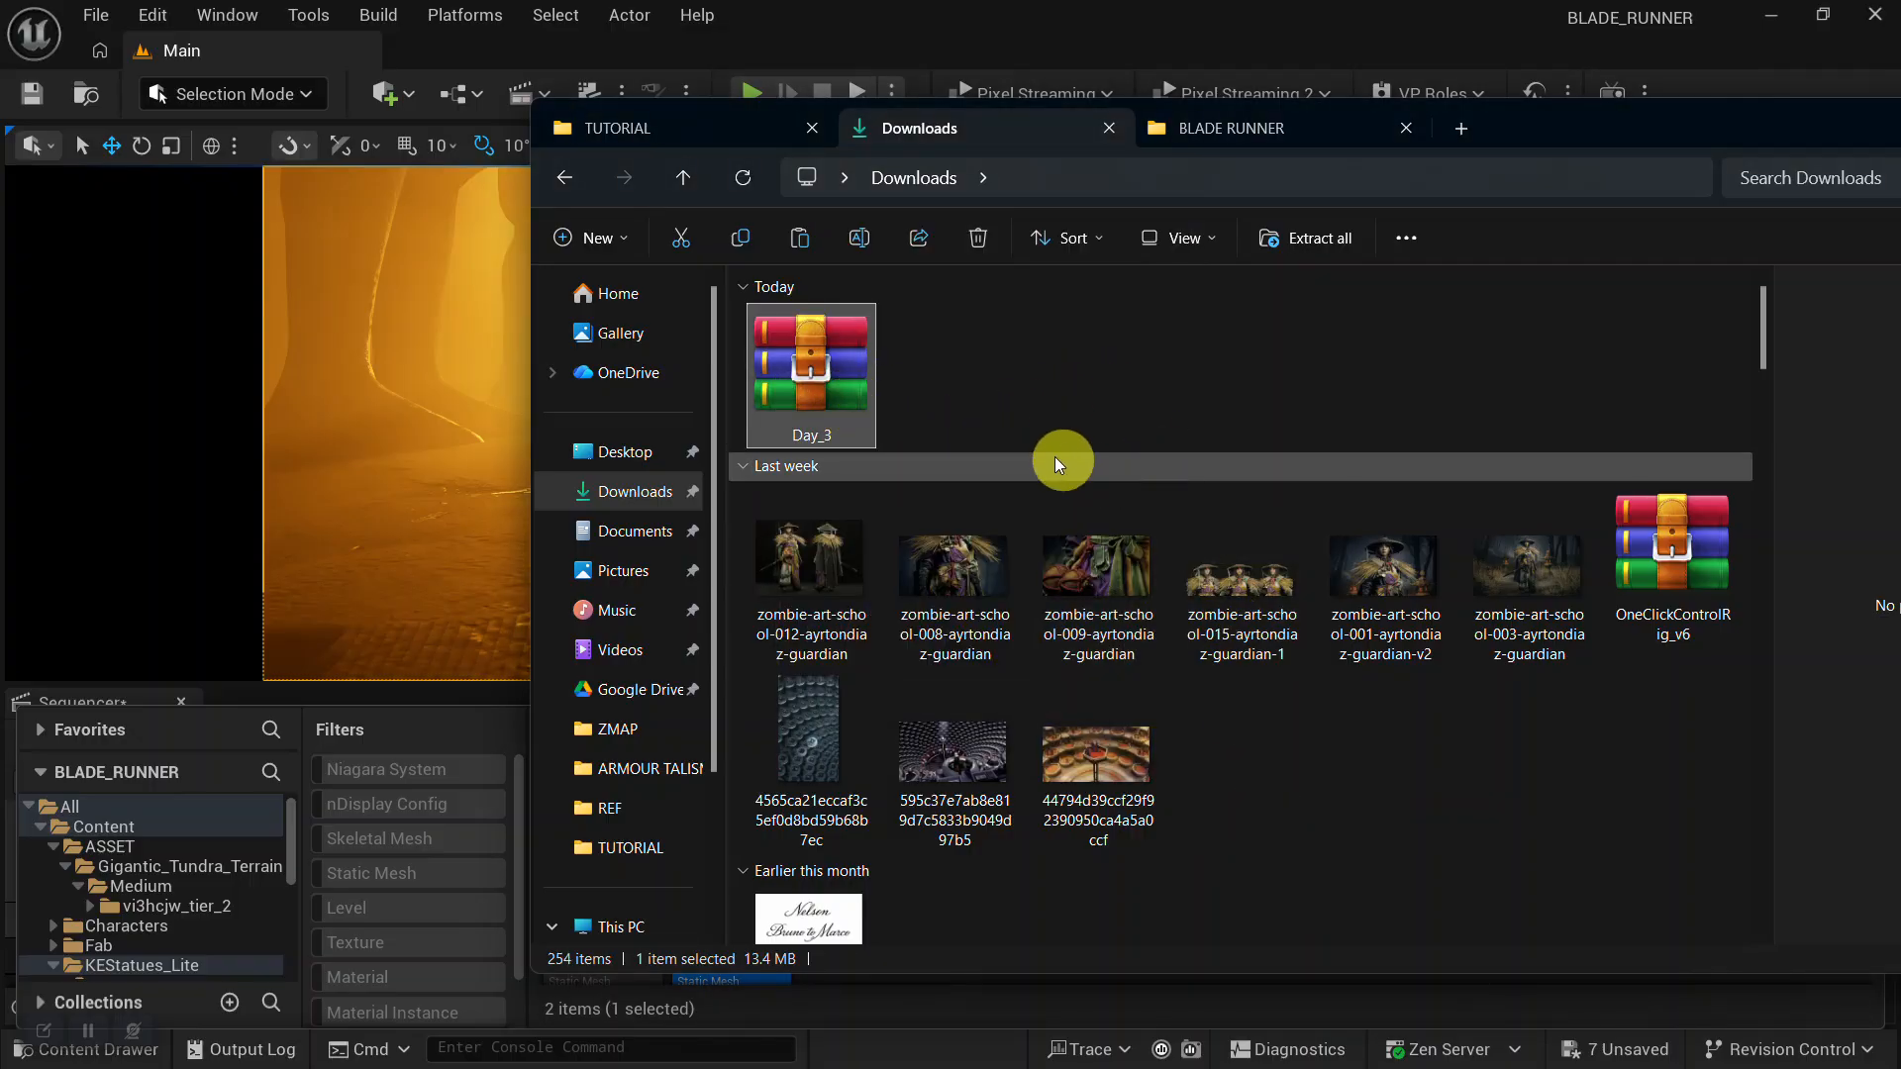
Look through the Downloads folder for the files extracted from the Day_3 archive.
scroll(1040, 454, "down", 10)
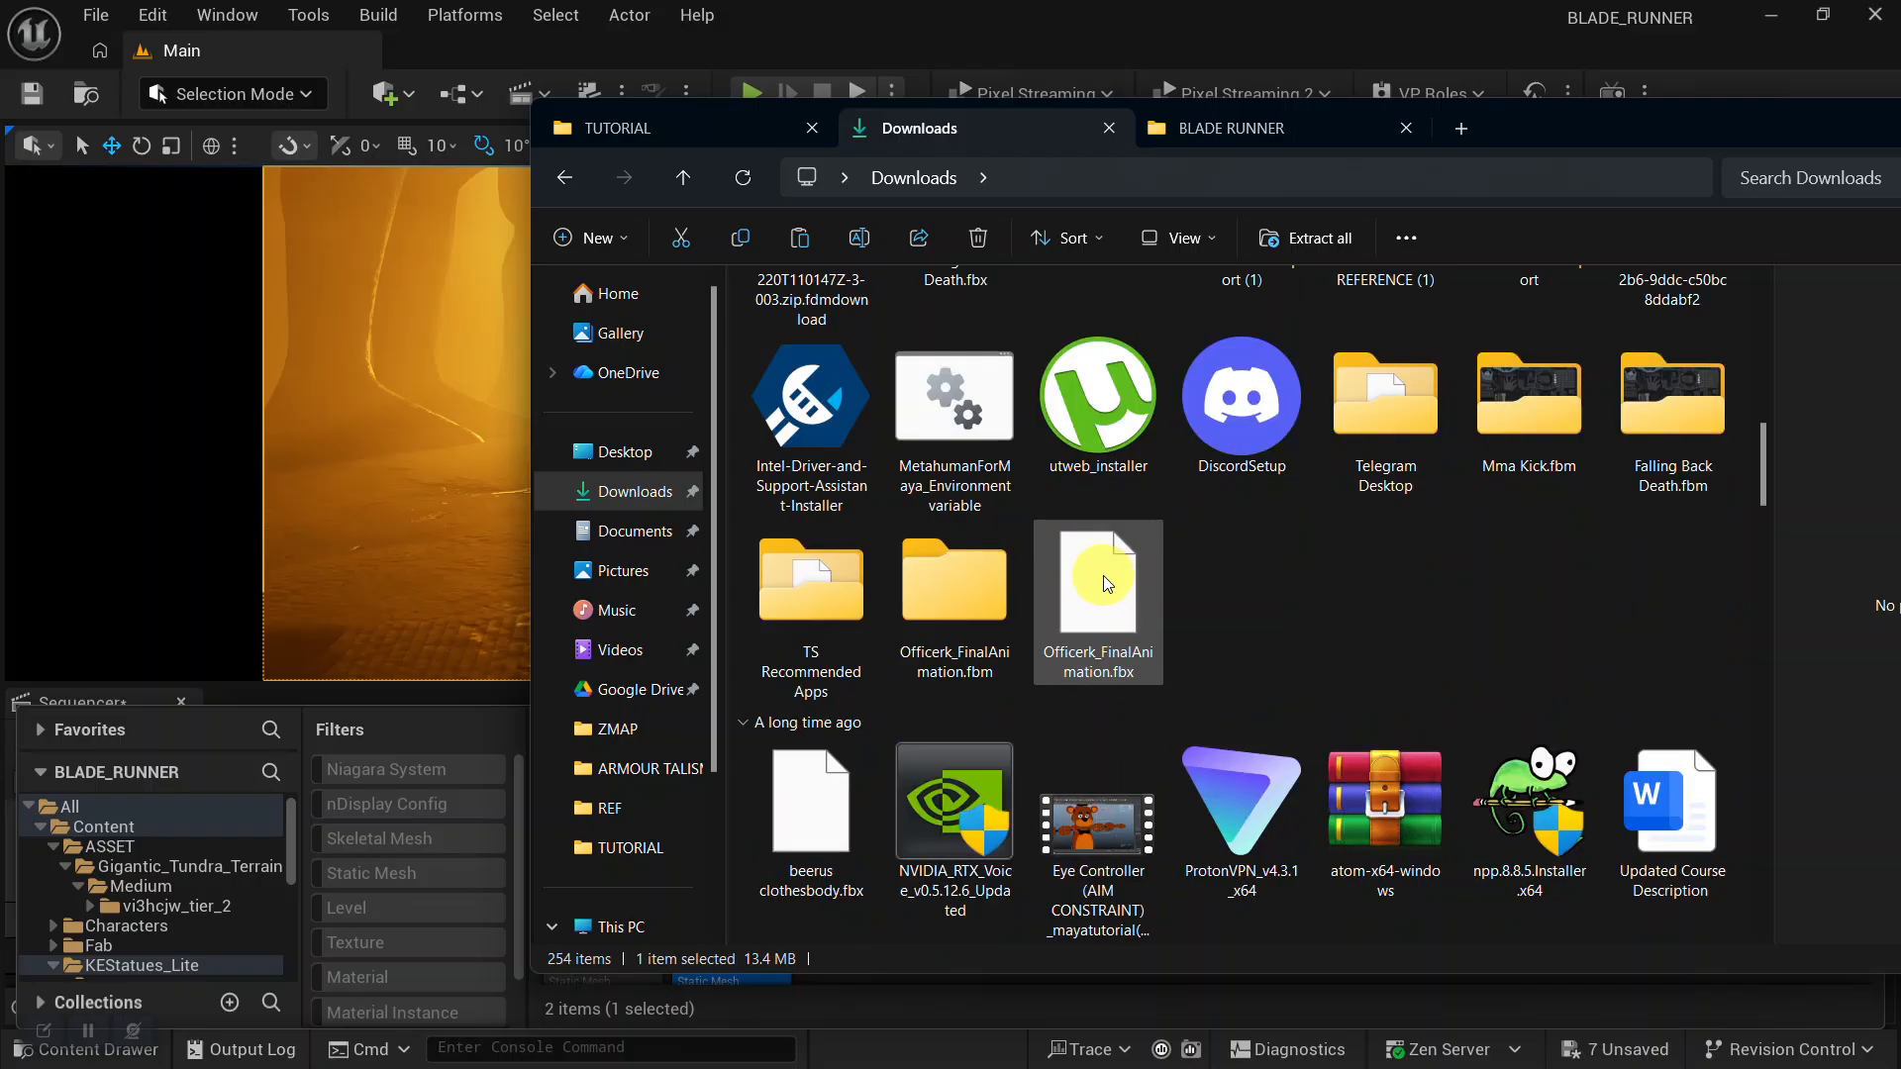
scroll(1103, 575, "up", 10)
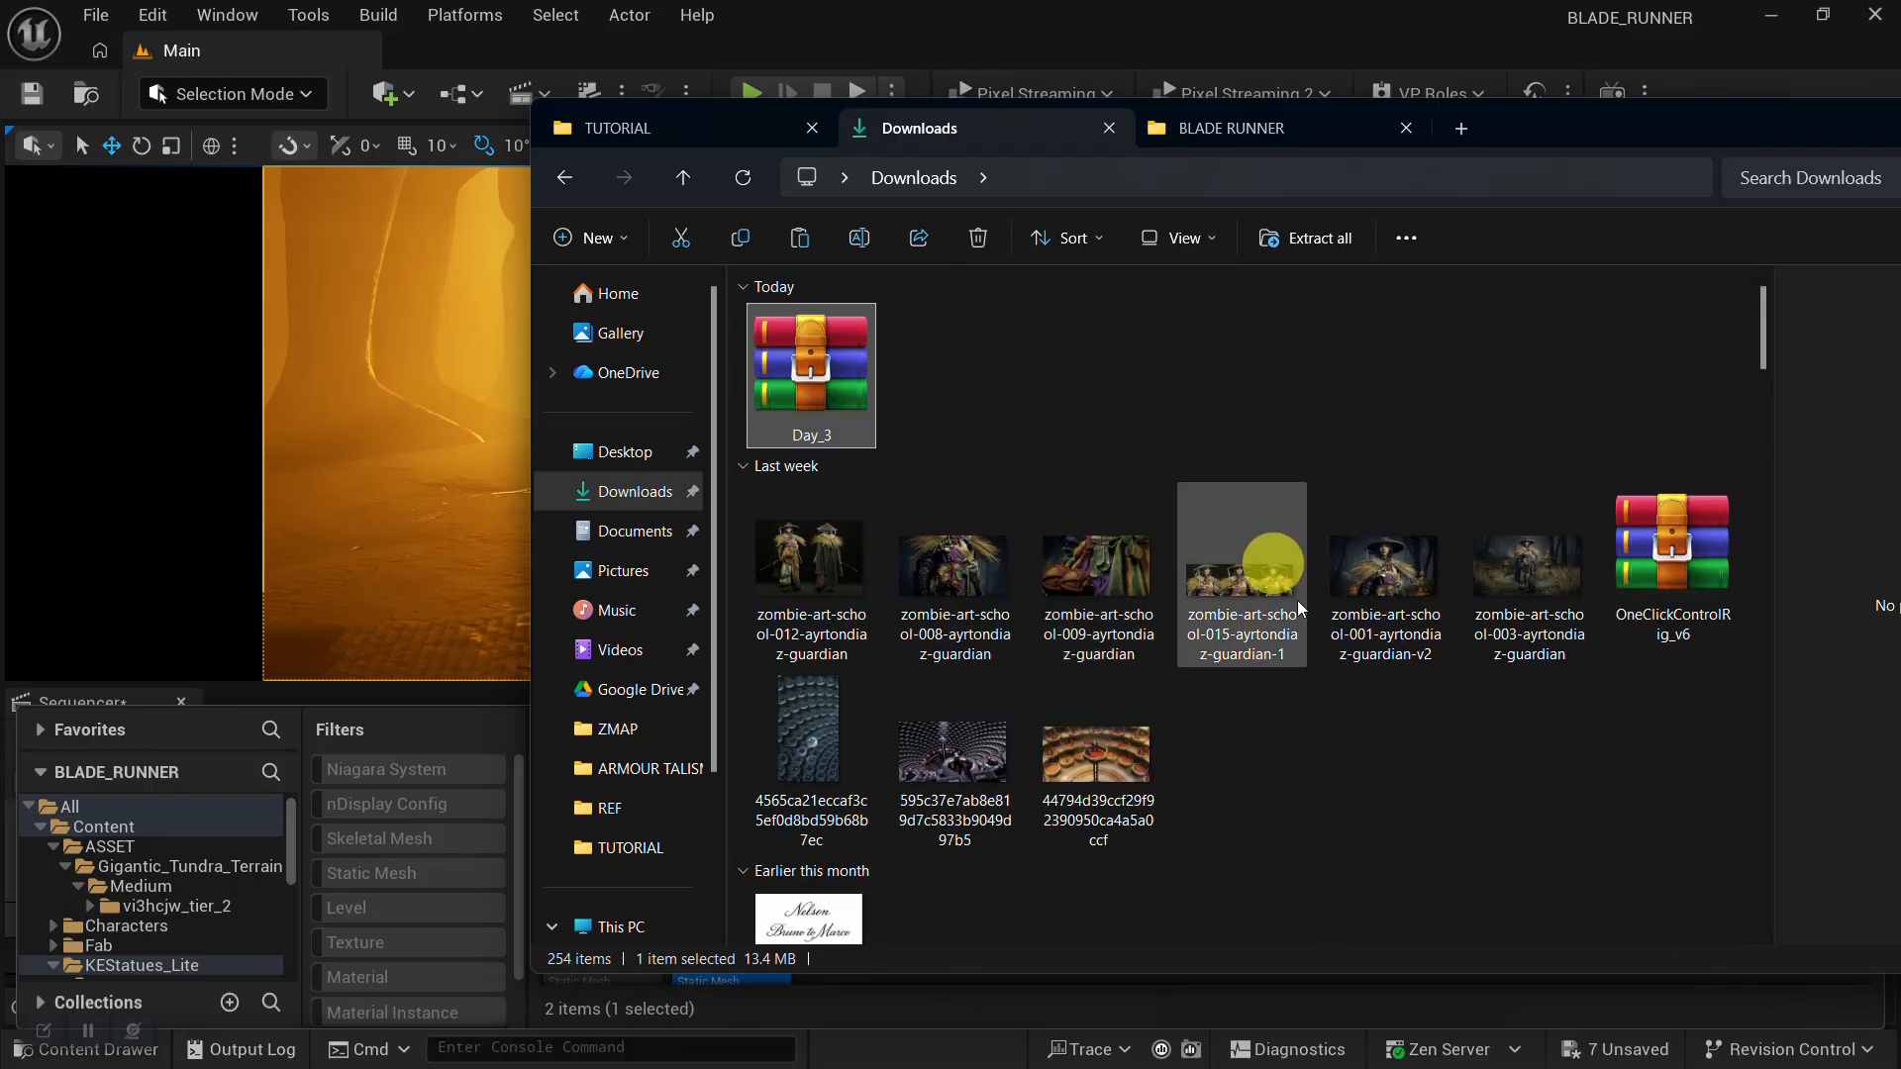
scroll(1342, 644, "down", 10)
scroll(1333, 669, "up", 3)
scroll(1334, 676, "up", 3)
scroll(1333, 668, "up", 5)
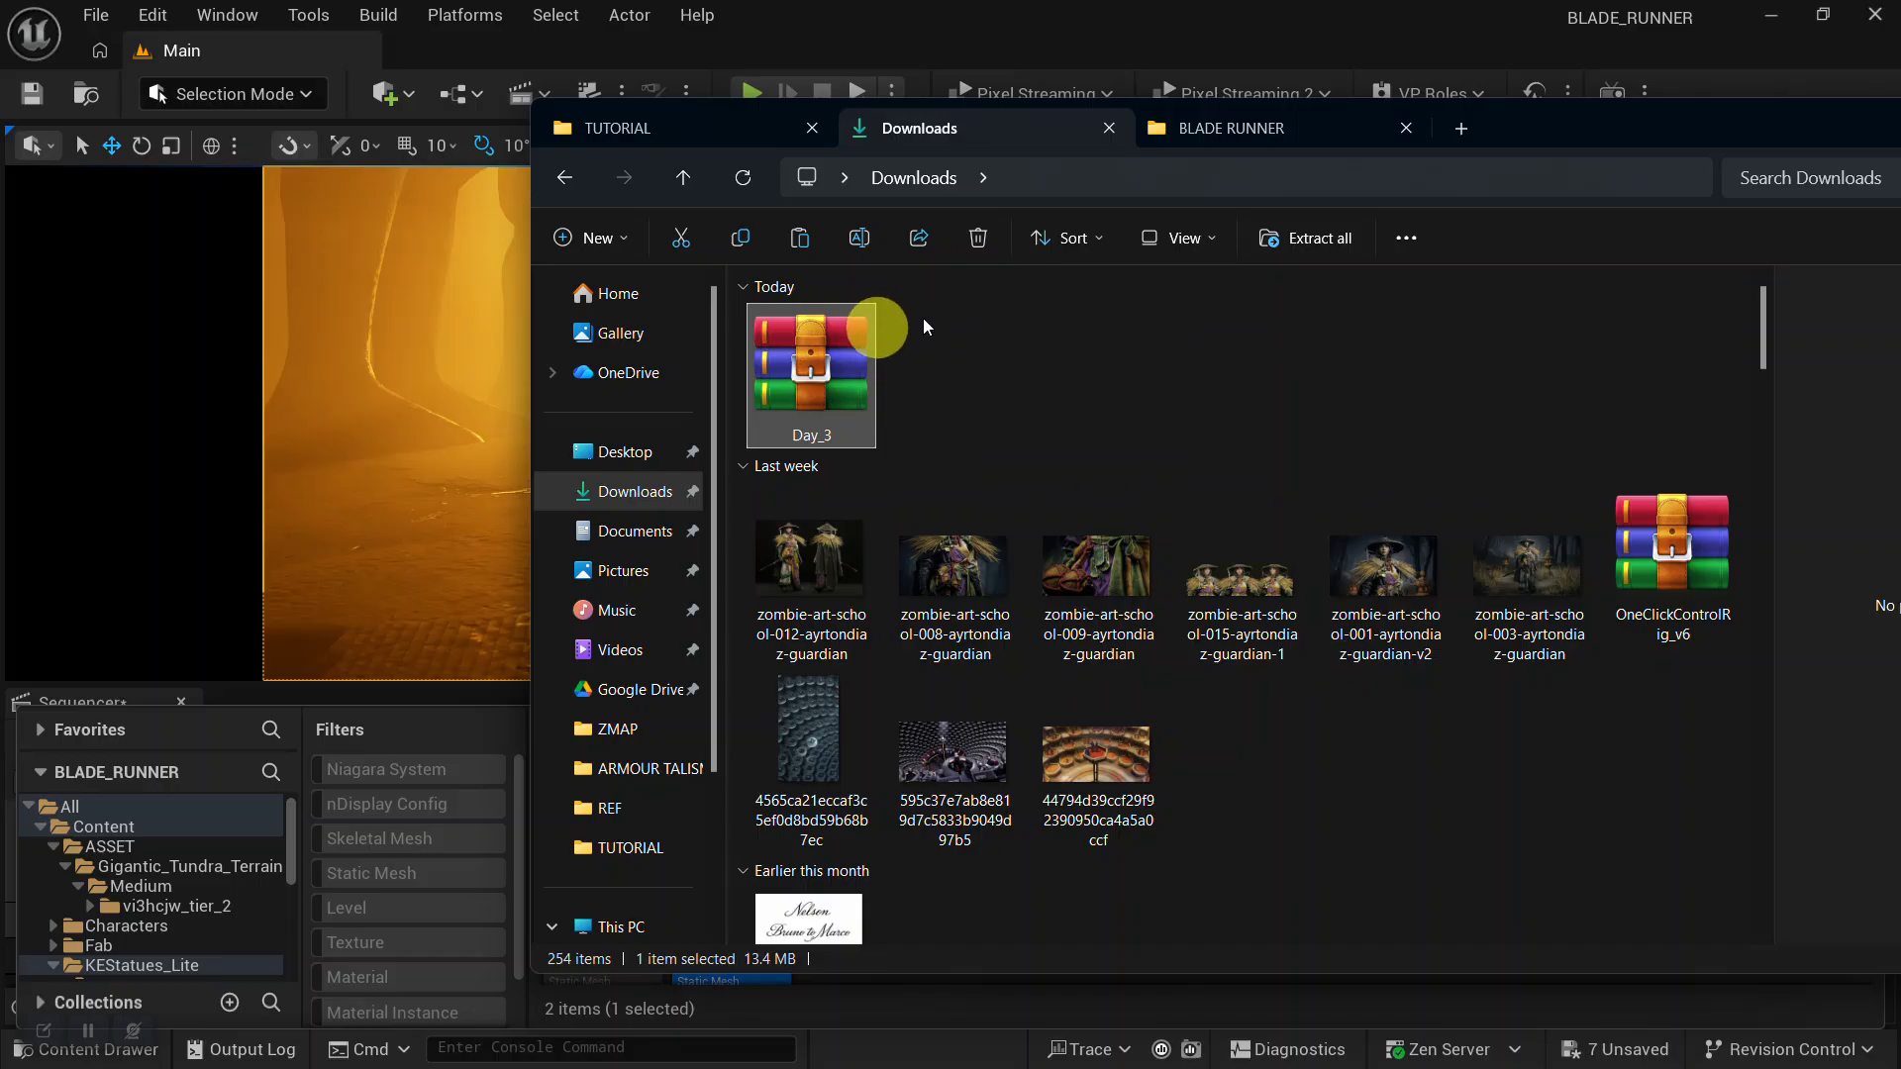
Move the Day_3 archive from Downloads into the BLADE_RUNNER project folder inside BEGIINERFOLDER.
left_click(1260, 142)
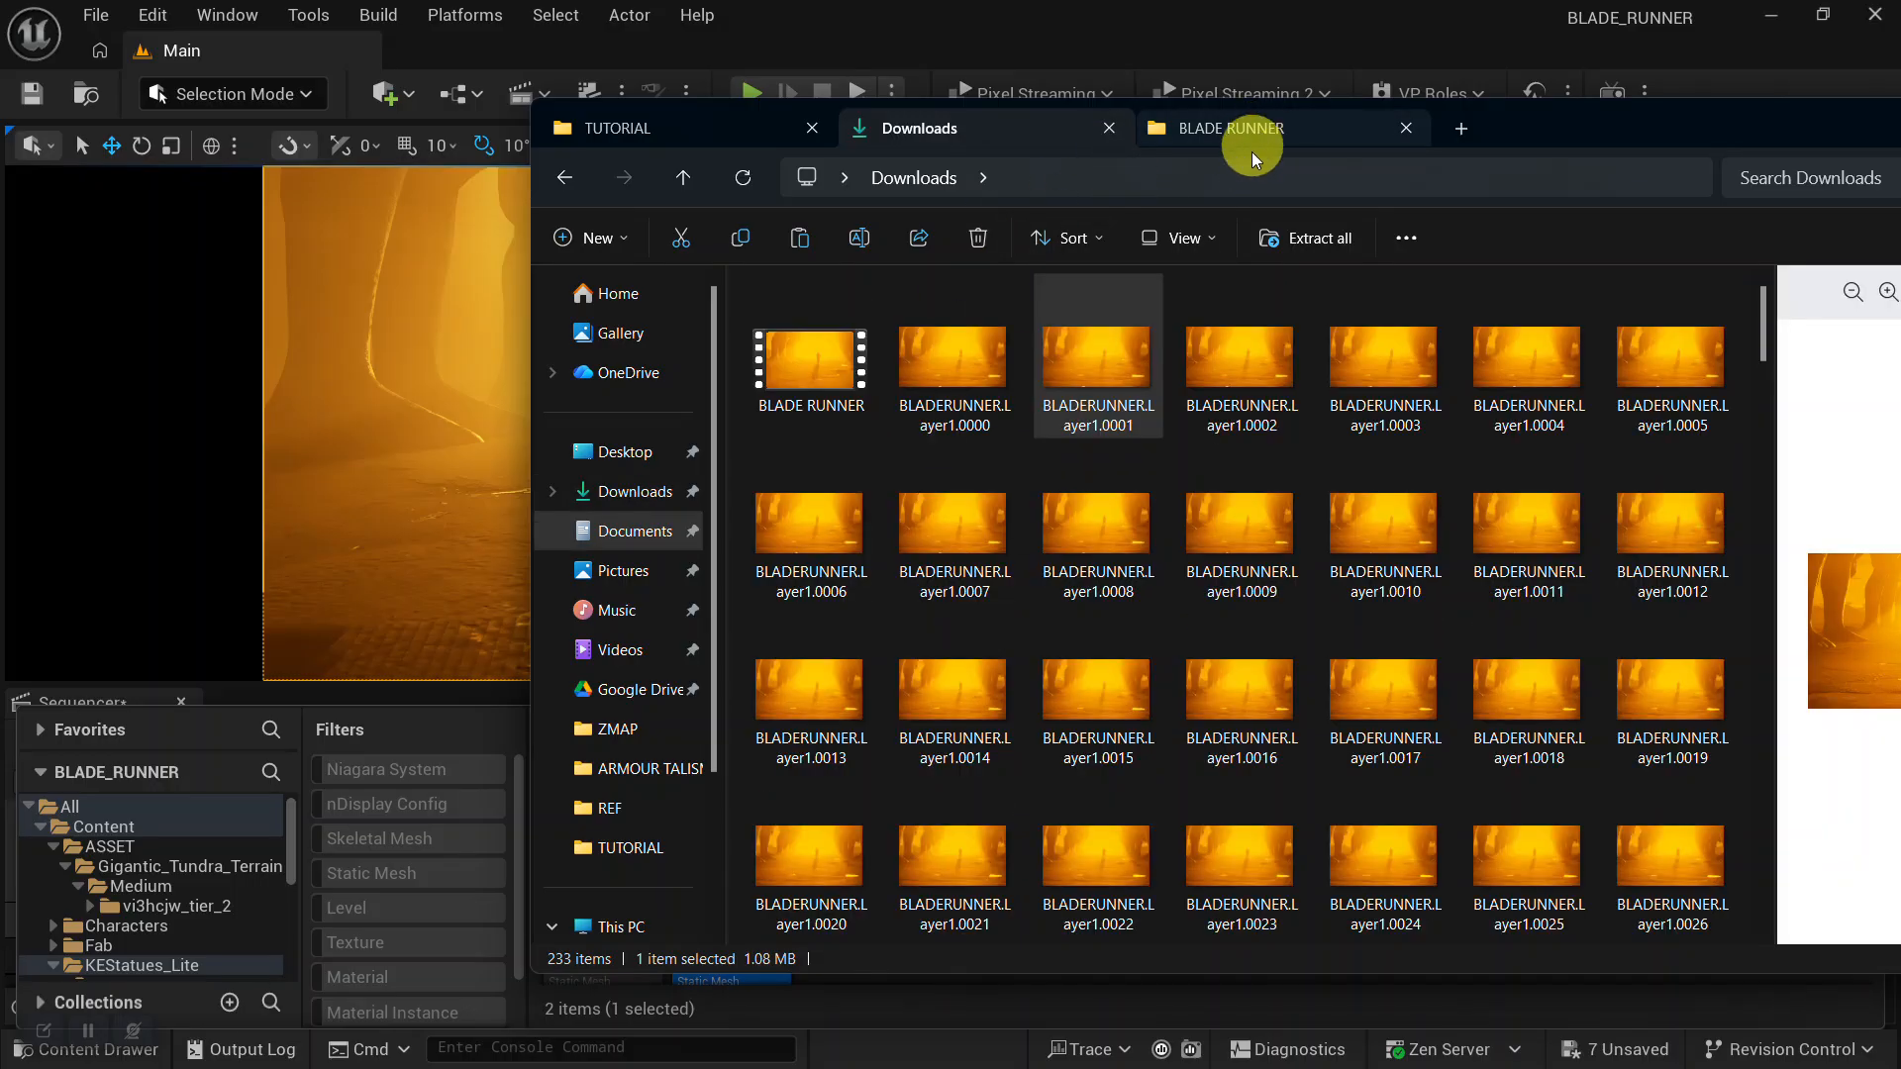
left_click(563, 182)
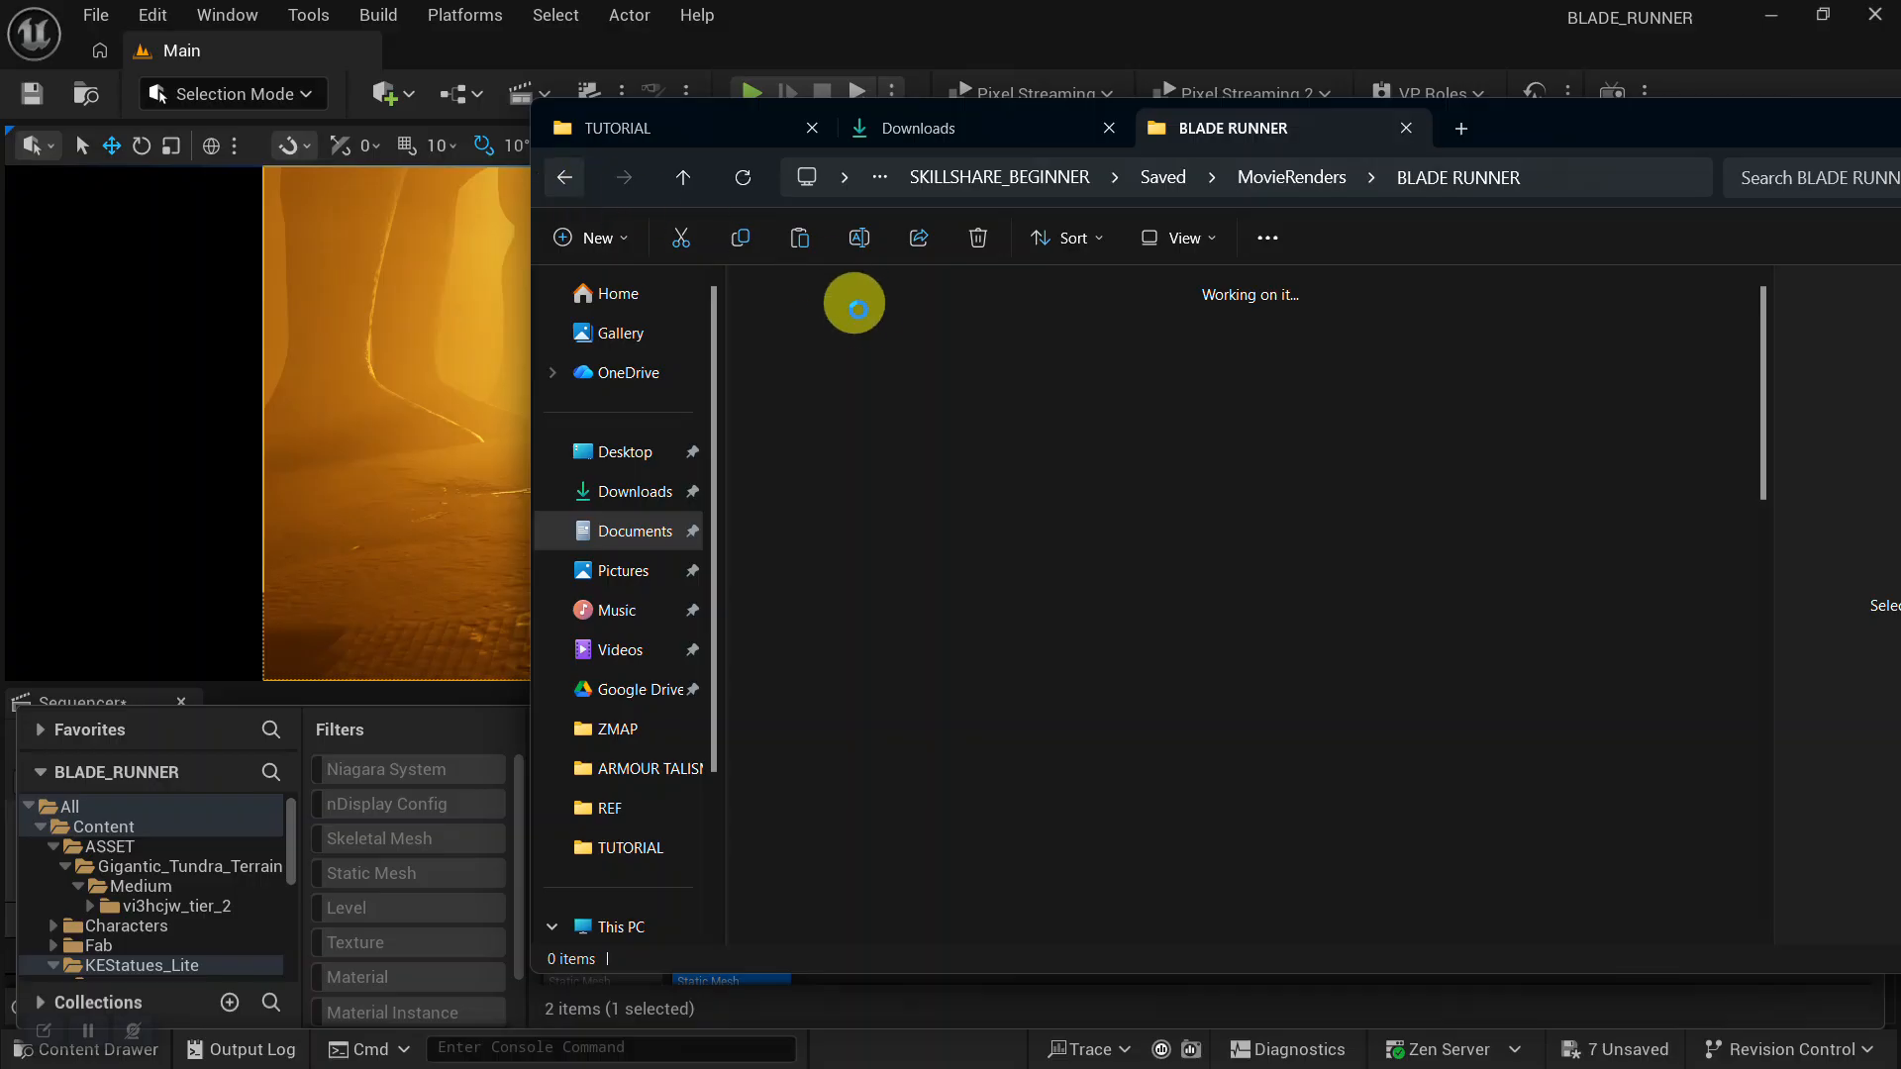
left_click(955, 139)
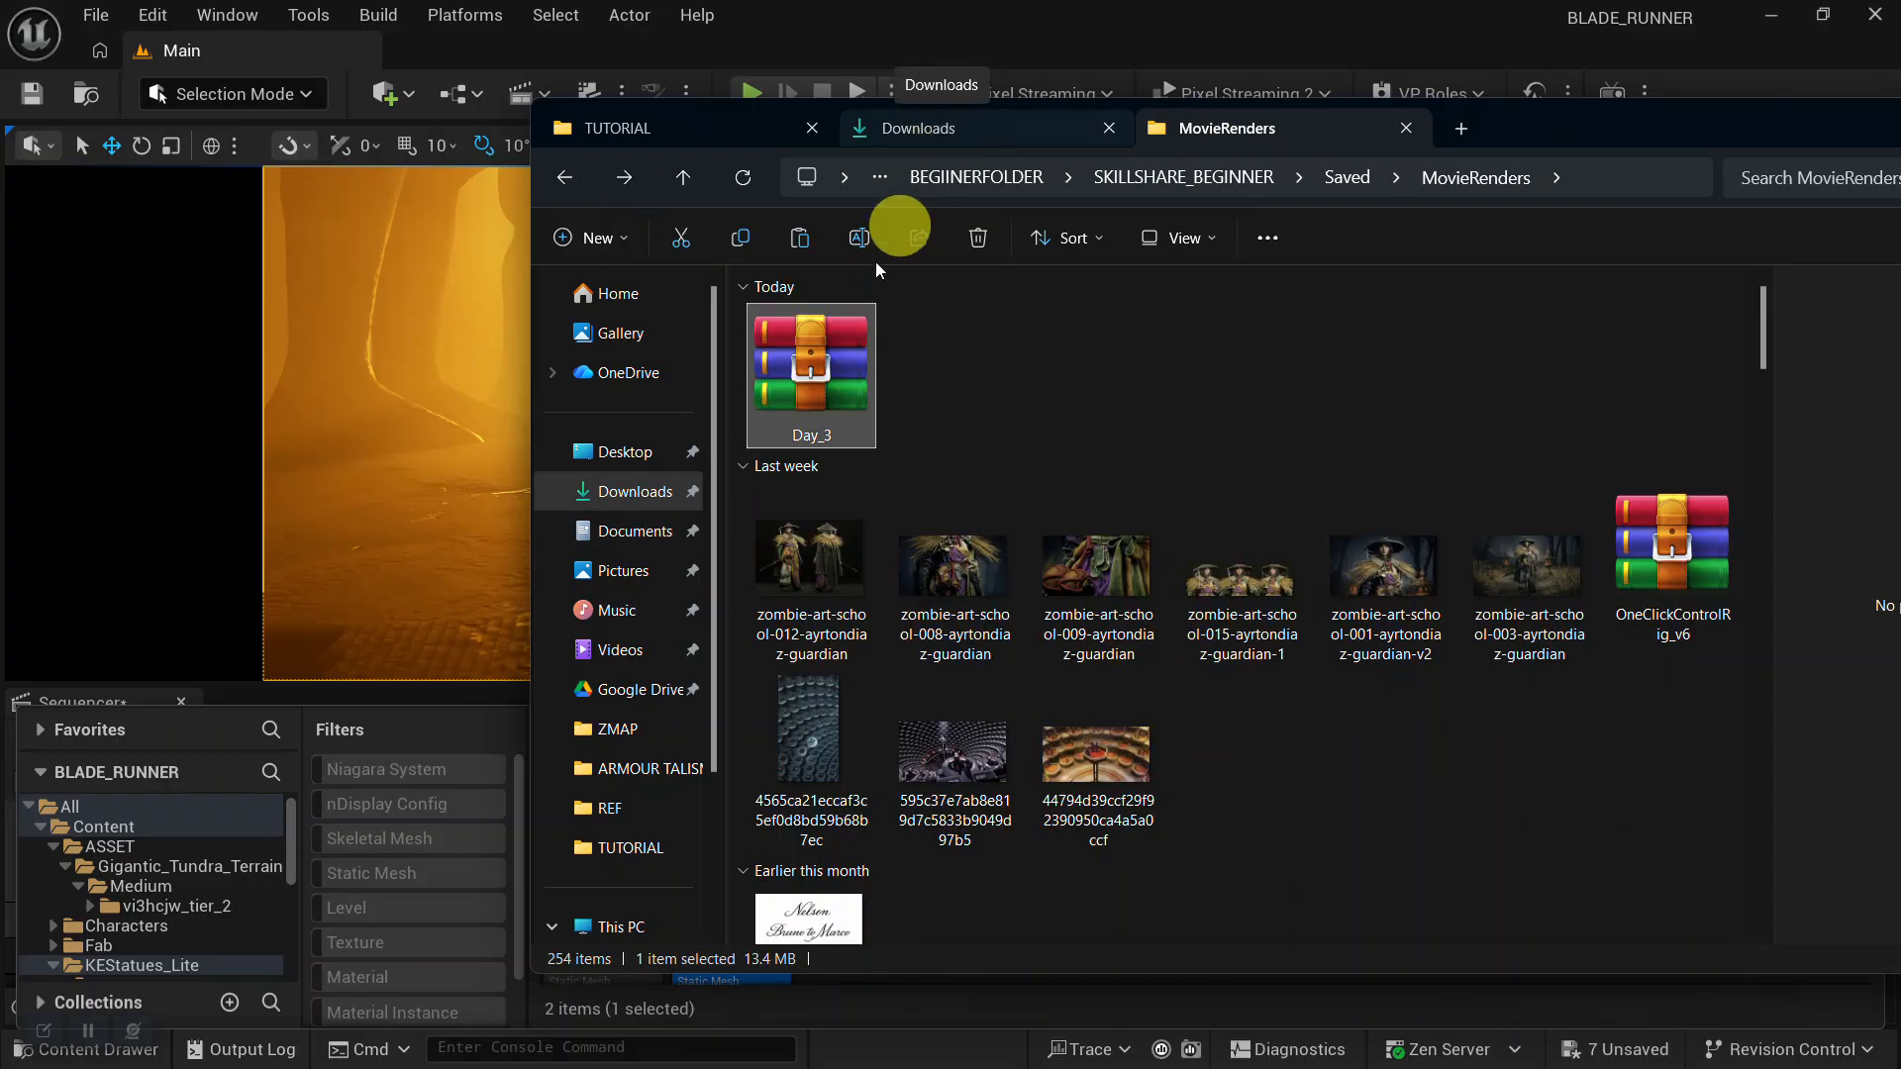
left_click(804, 382)
left_click(687, 239)
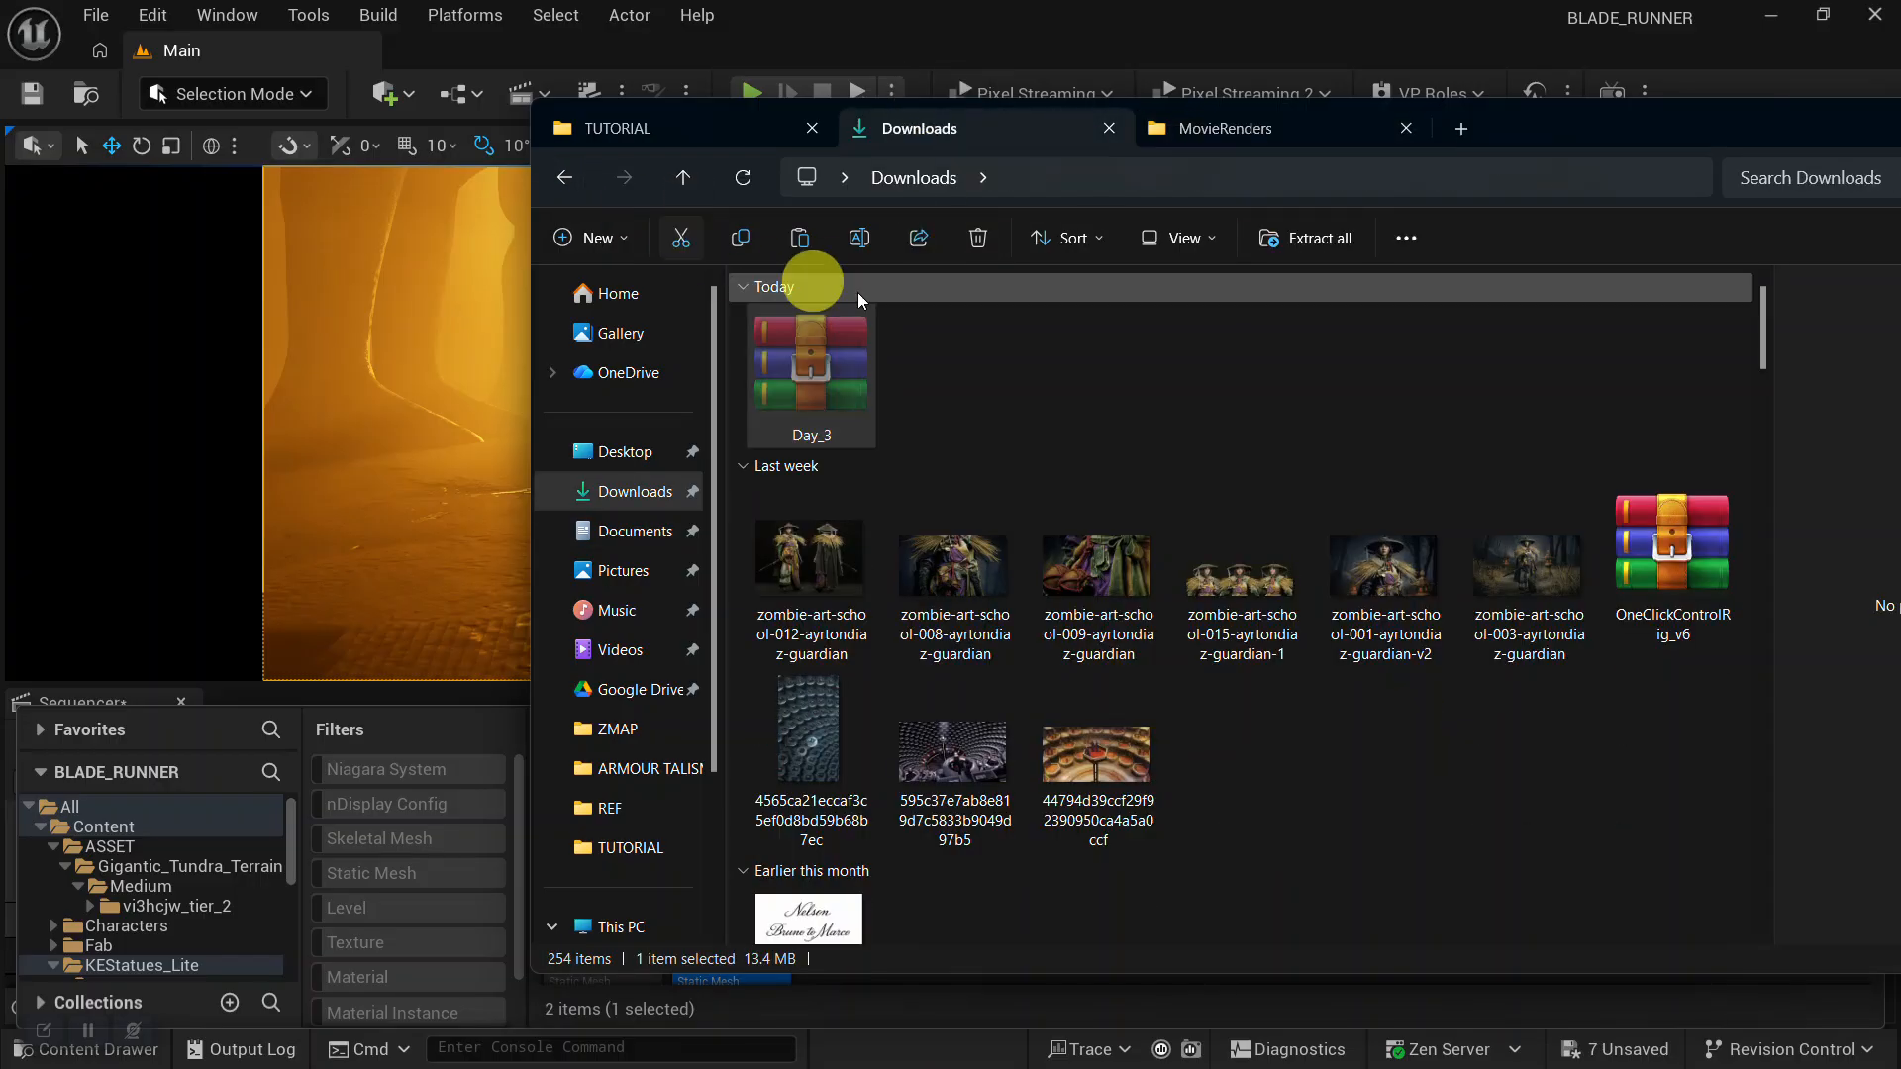
left_click(1234, 127)
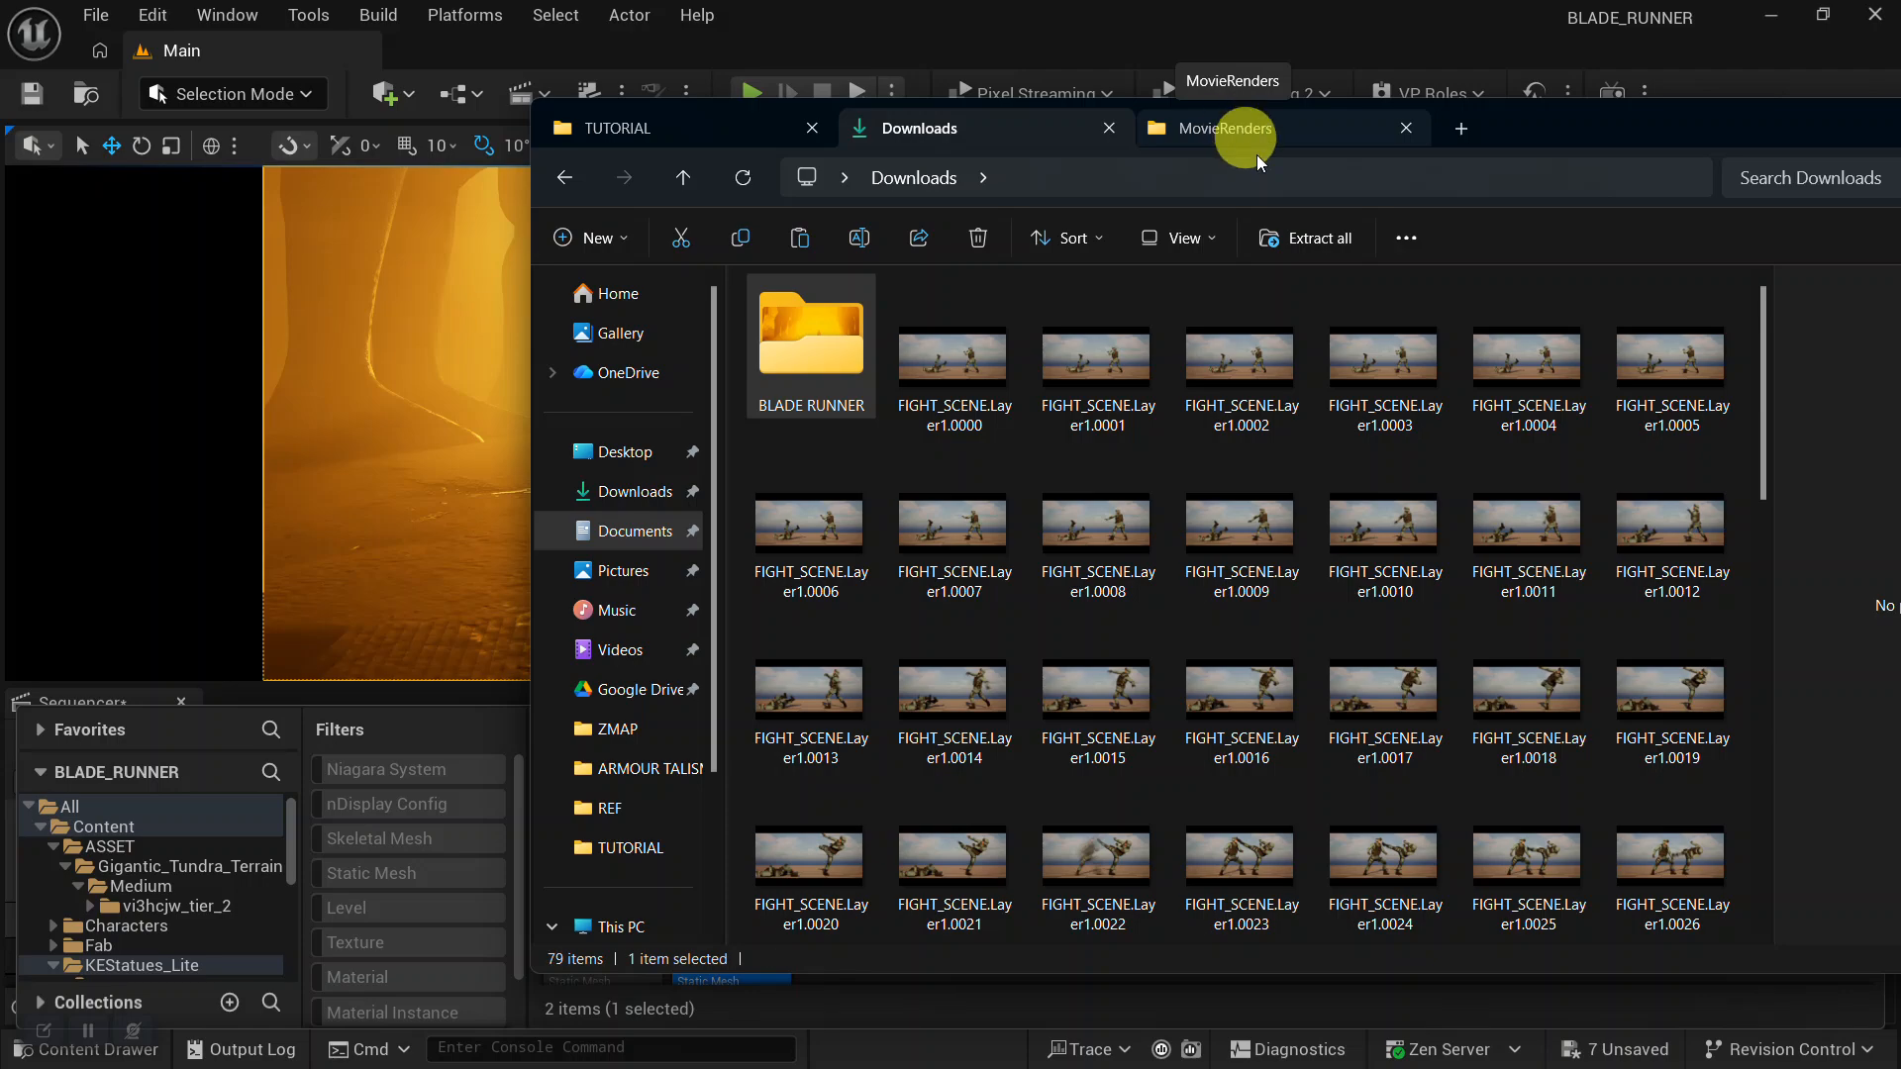
left_click(1220, 176)
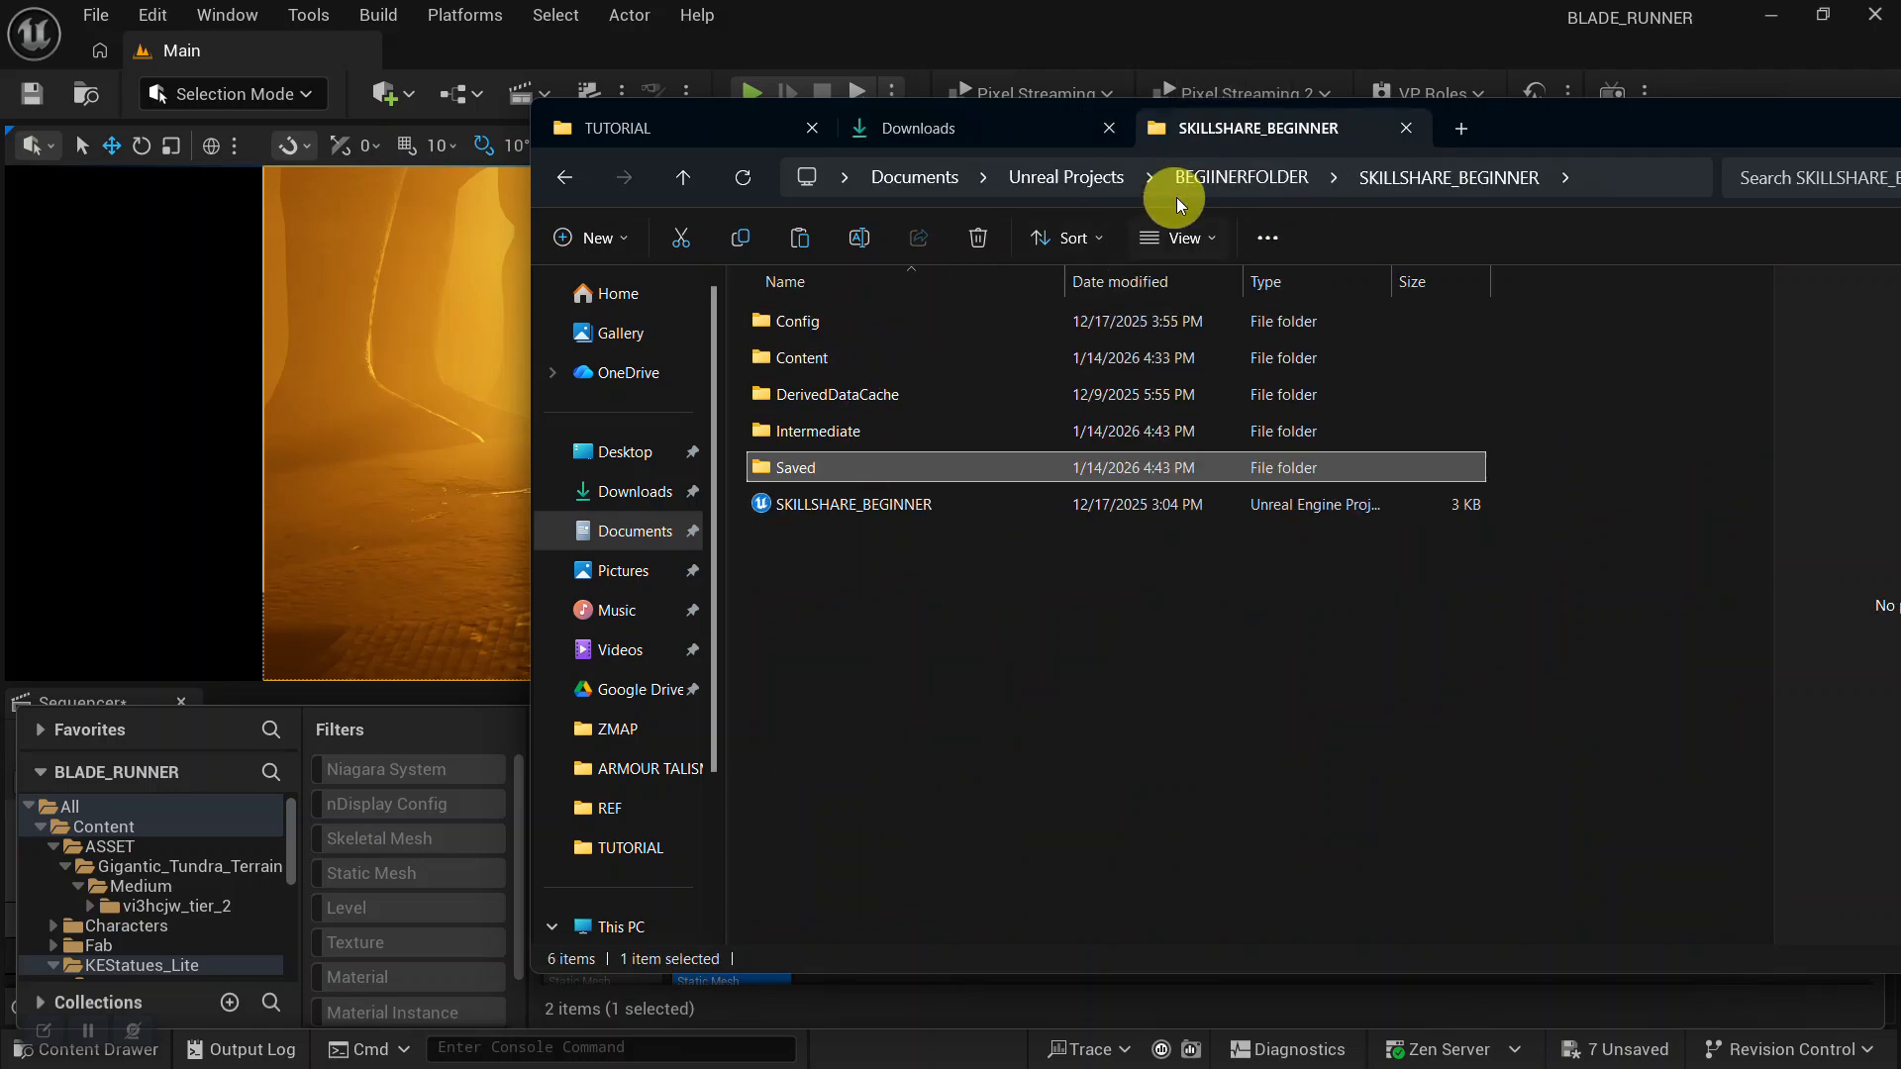
left_click(1206, 178)
double_click(878, 322)
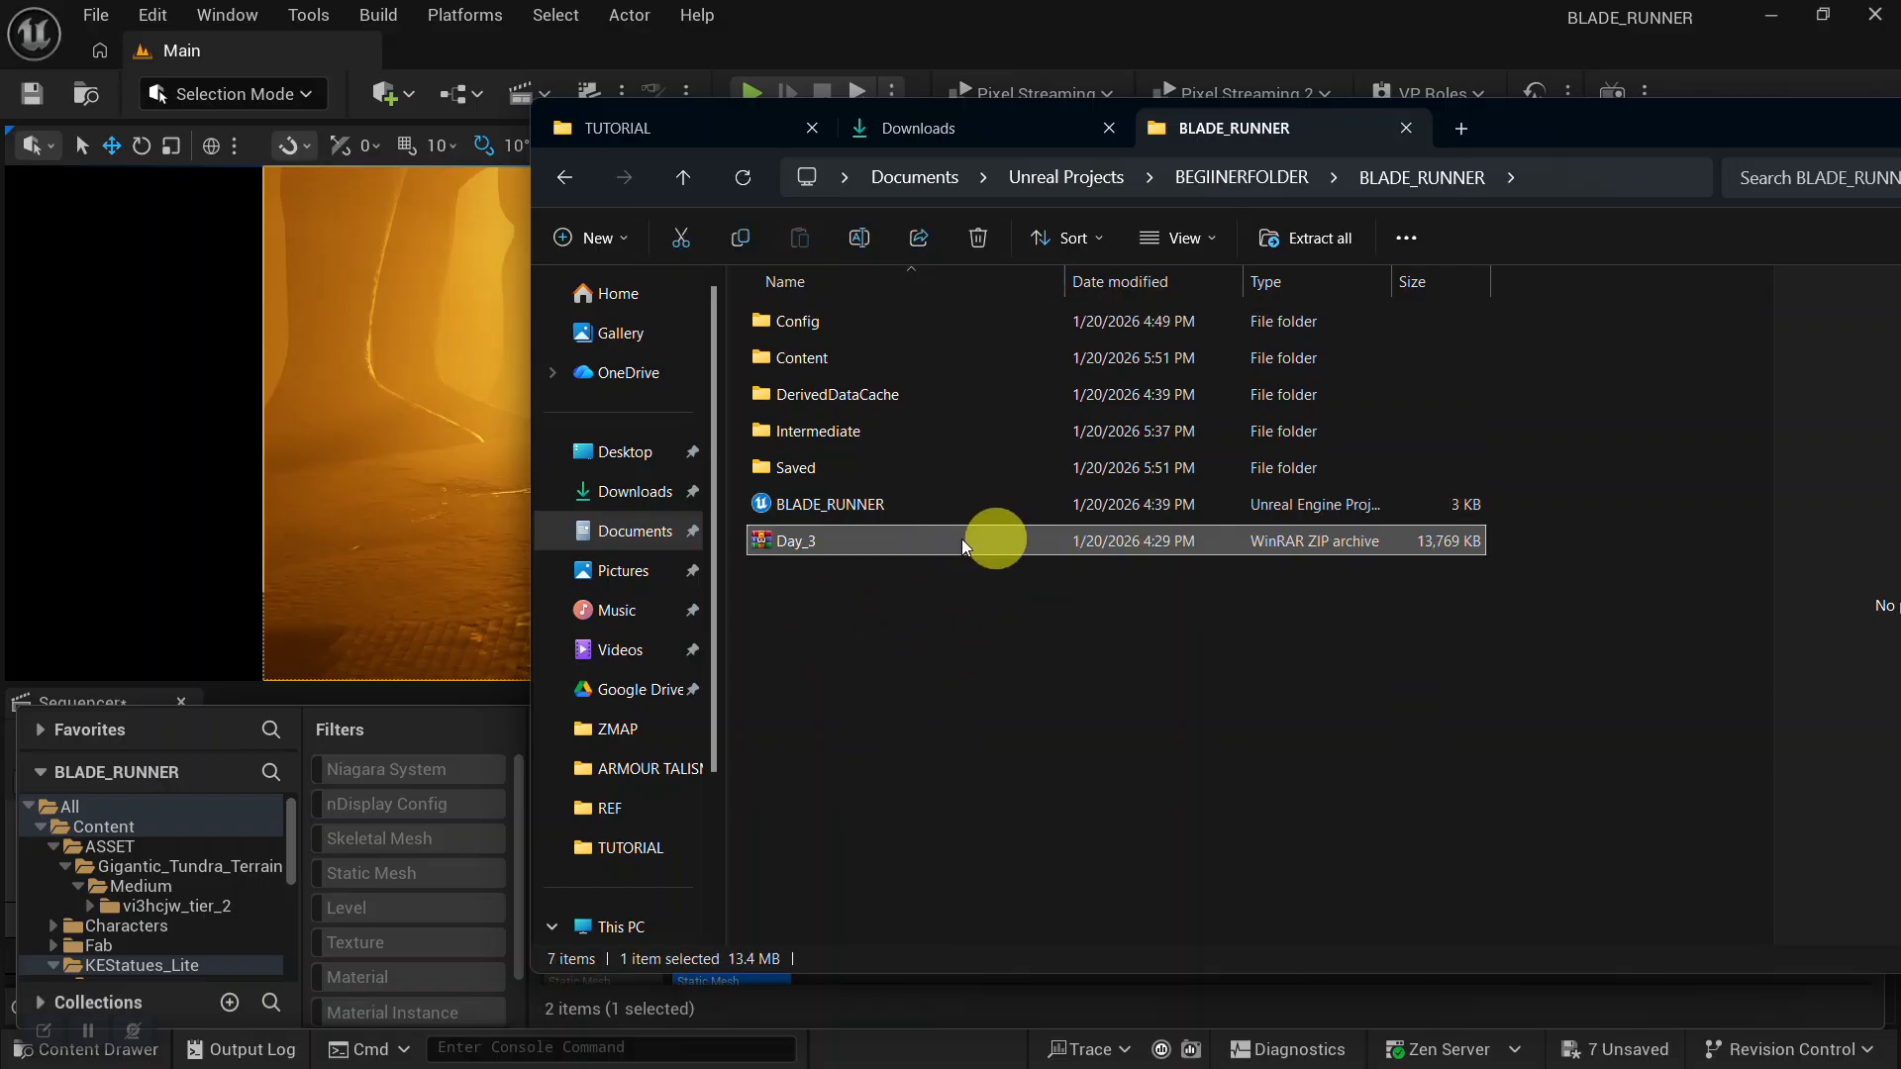
Extract the Day_3 archive into its own Day_3 folder with WinRAR, and select Officerk_FinalAnimation.fbx inside that folder.
right_click(990, 538)
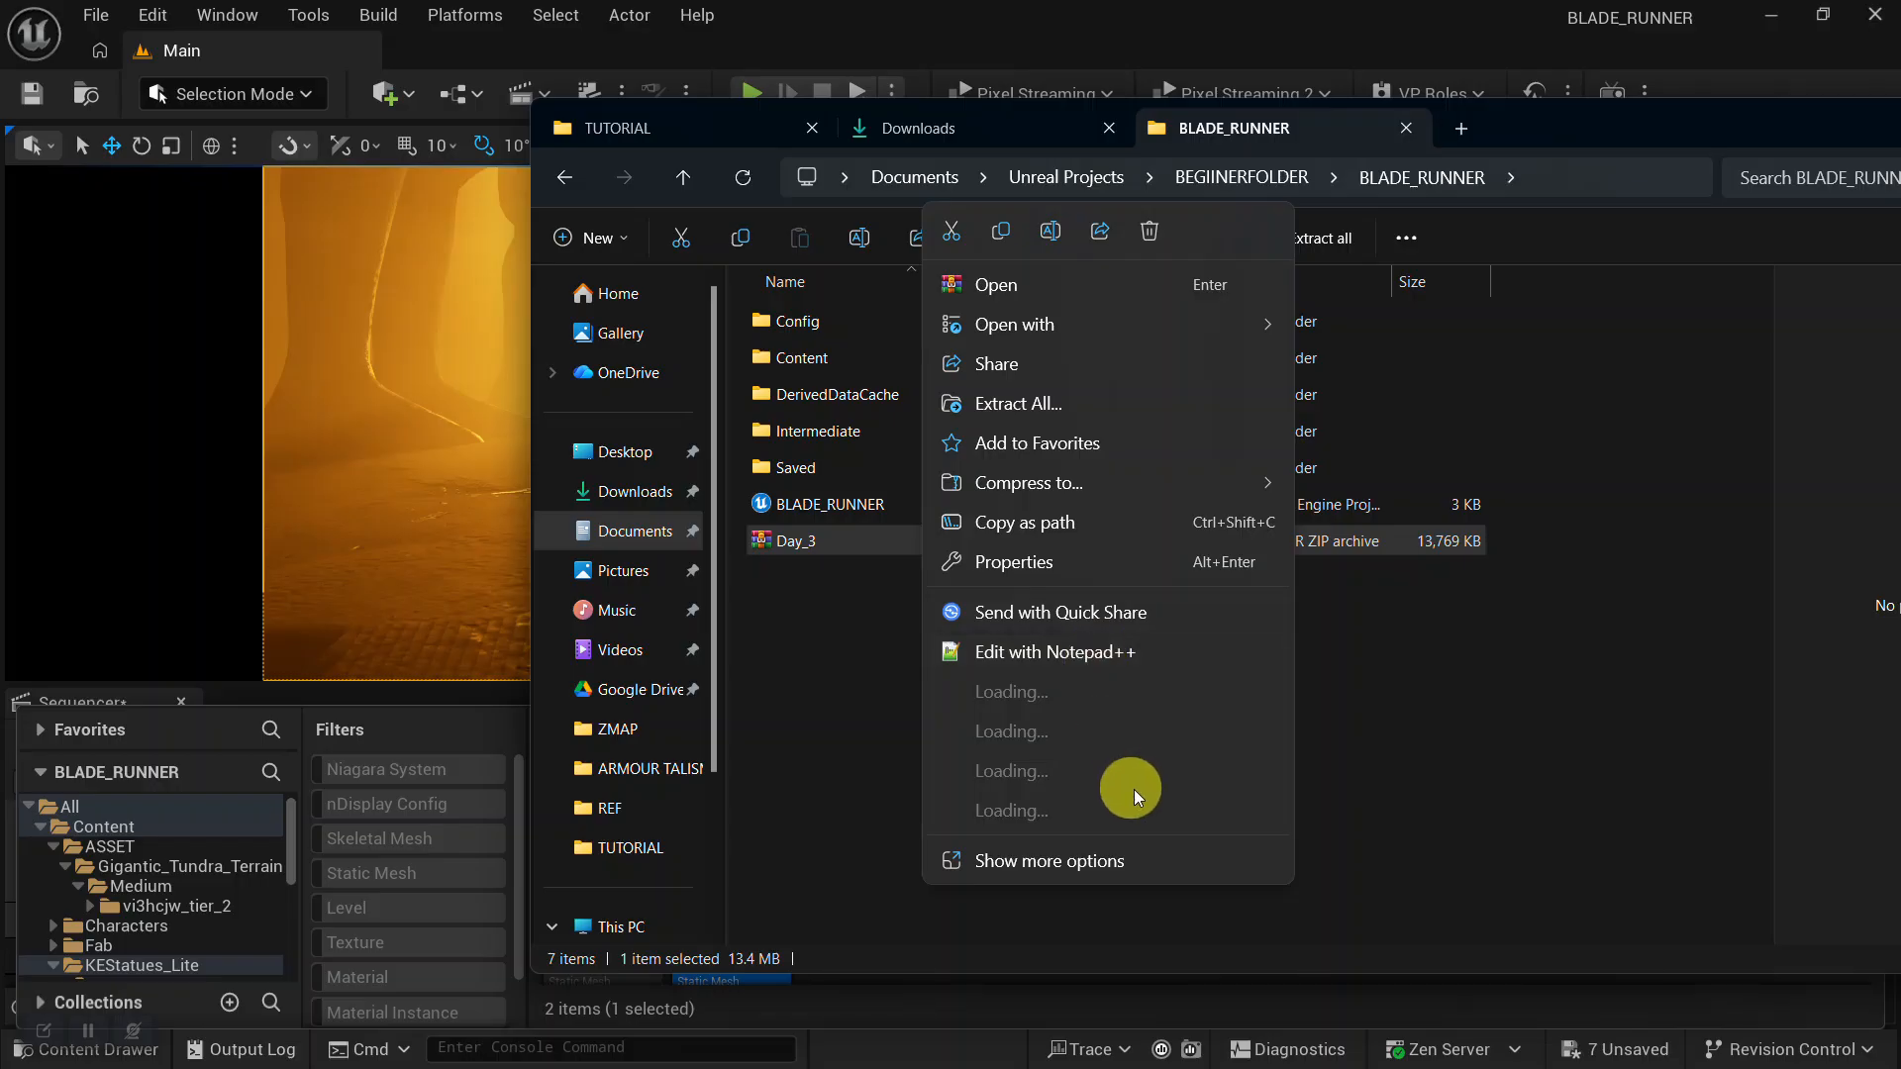
mouse_move(1238, 689)
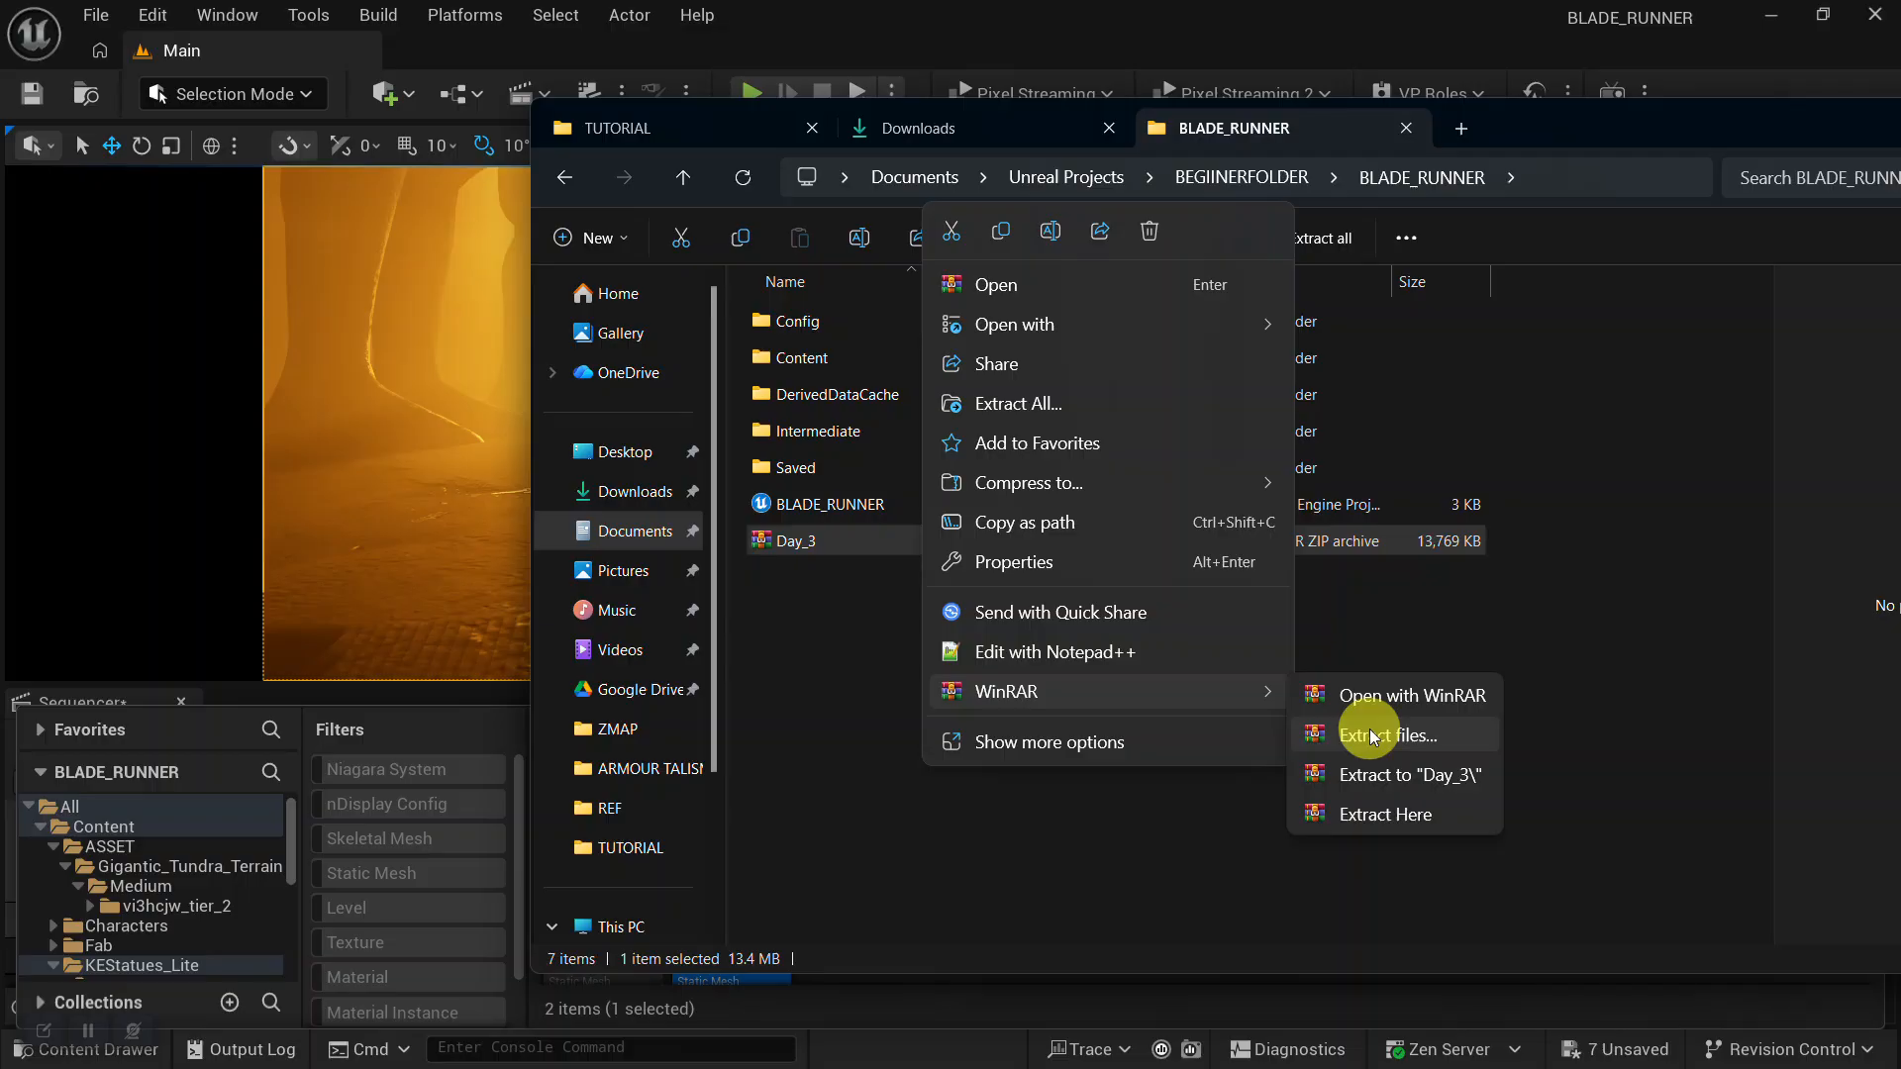
left_click(1389, 786)
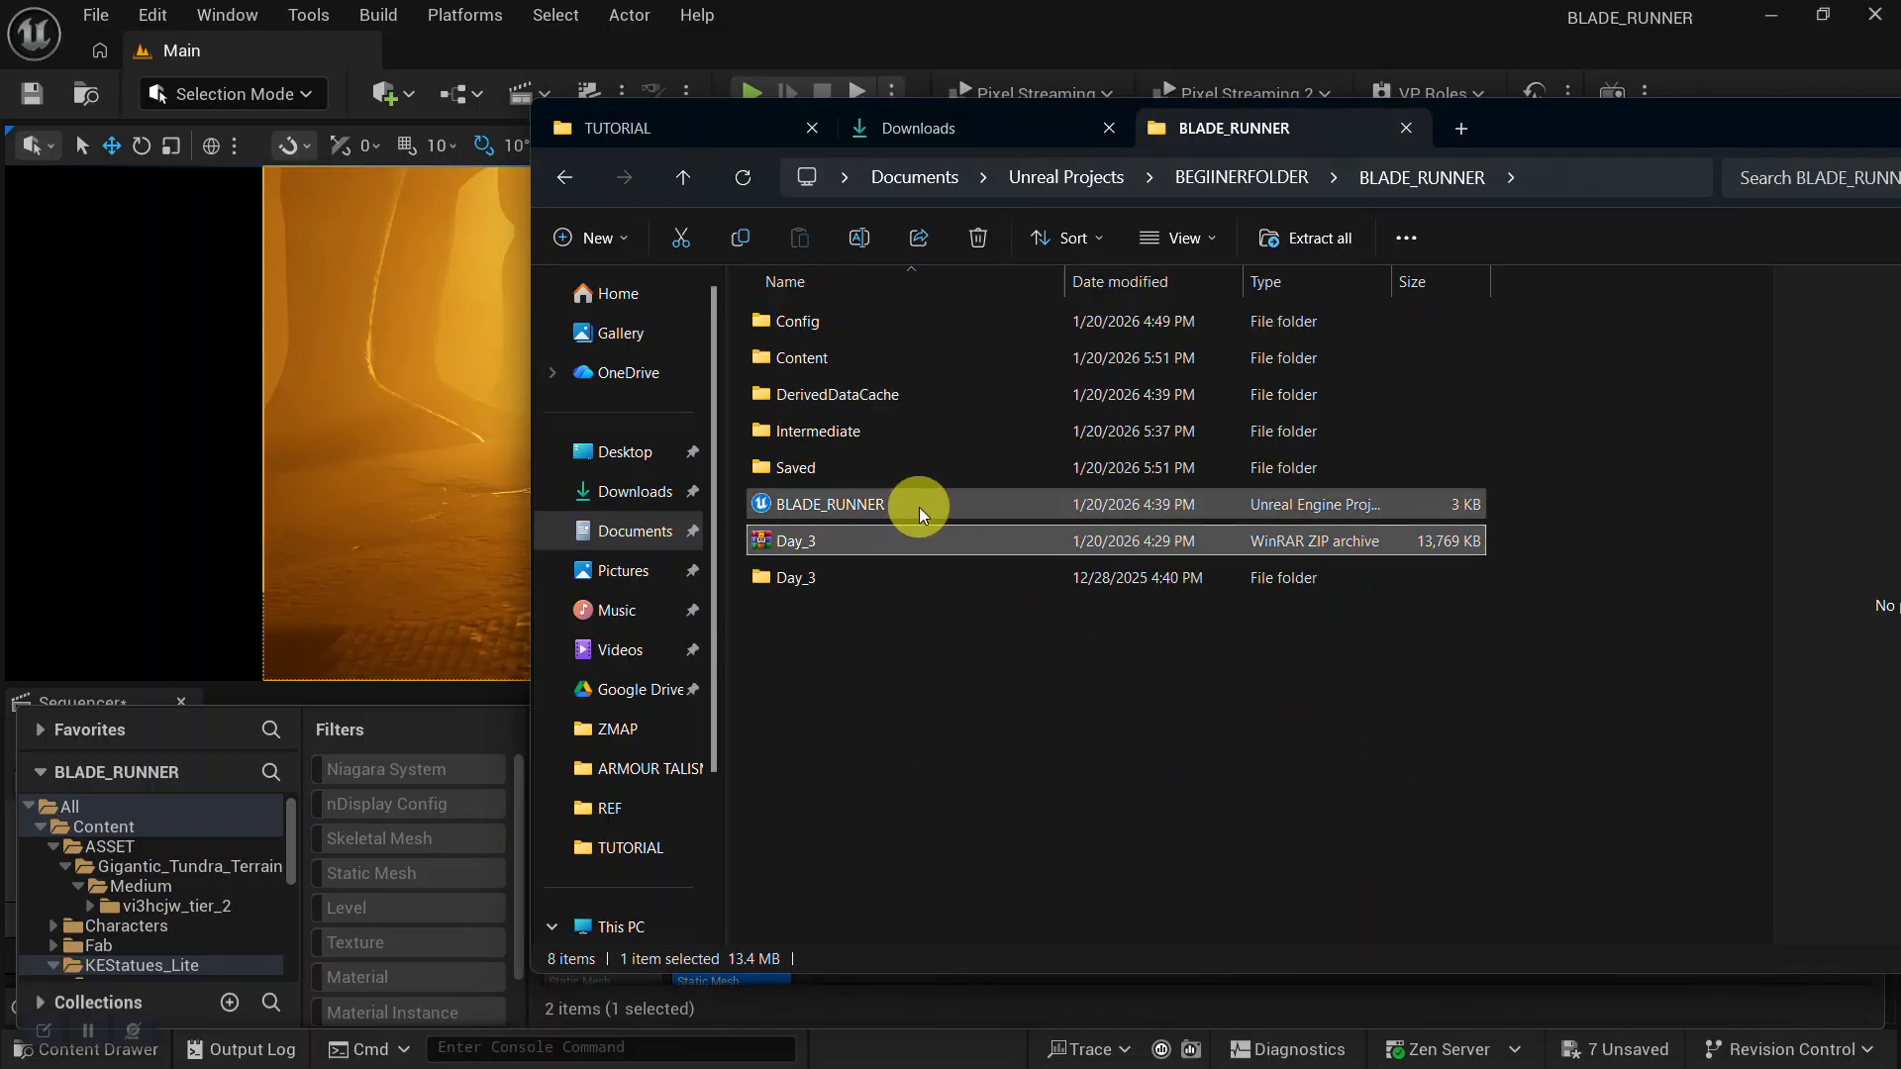
left_click(836, 582)
double_click(877, 580)
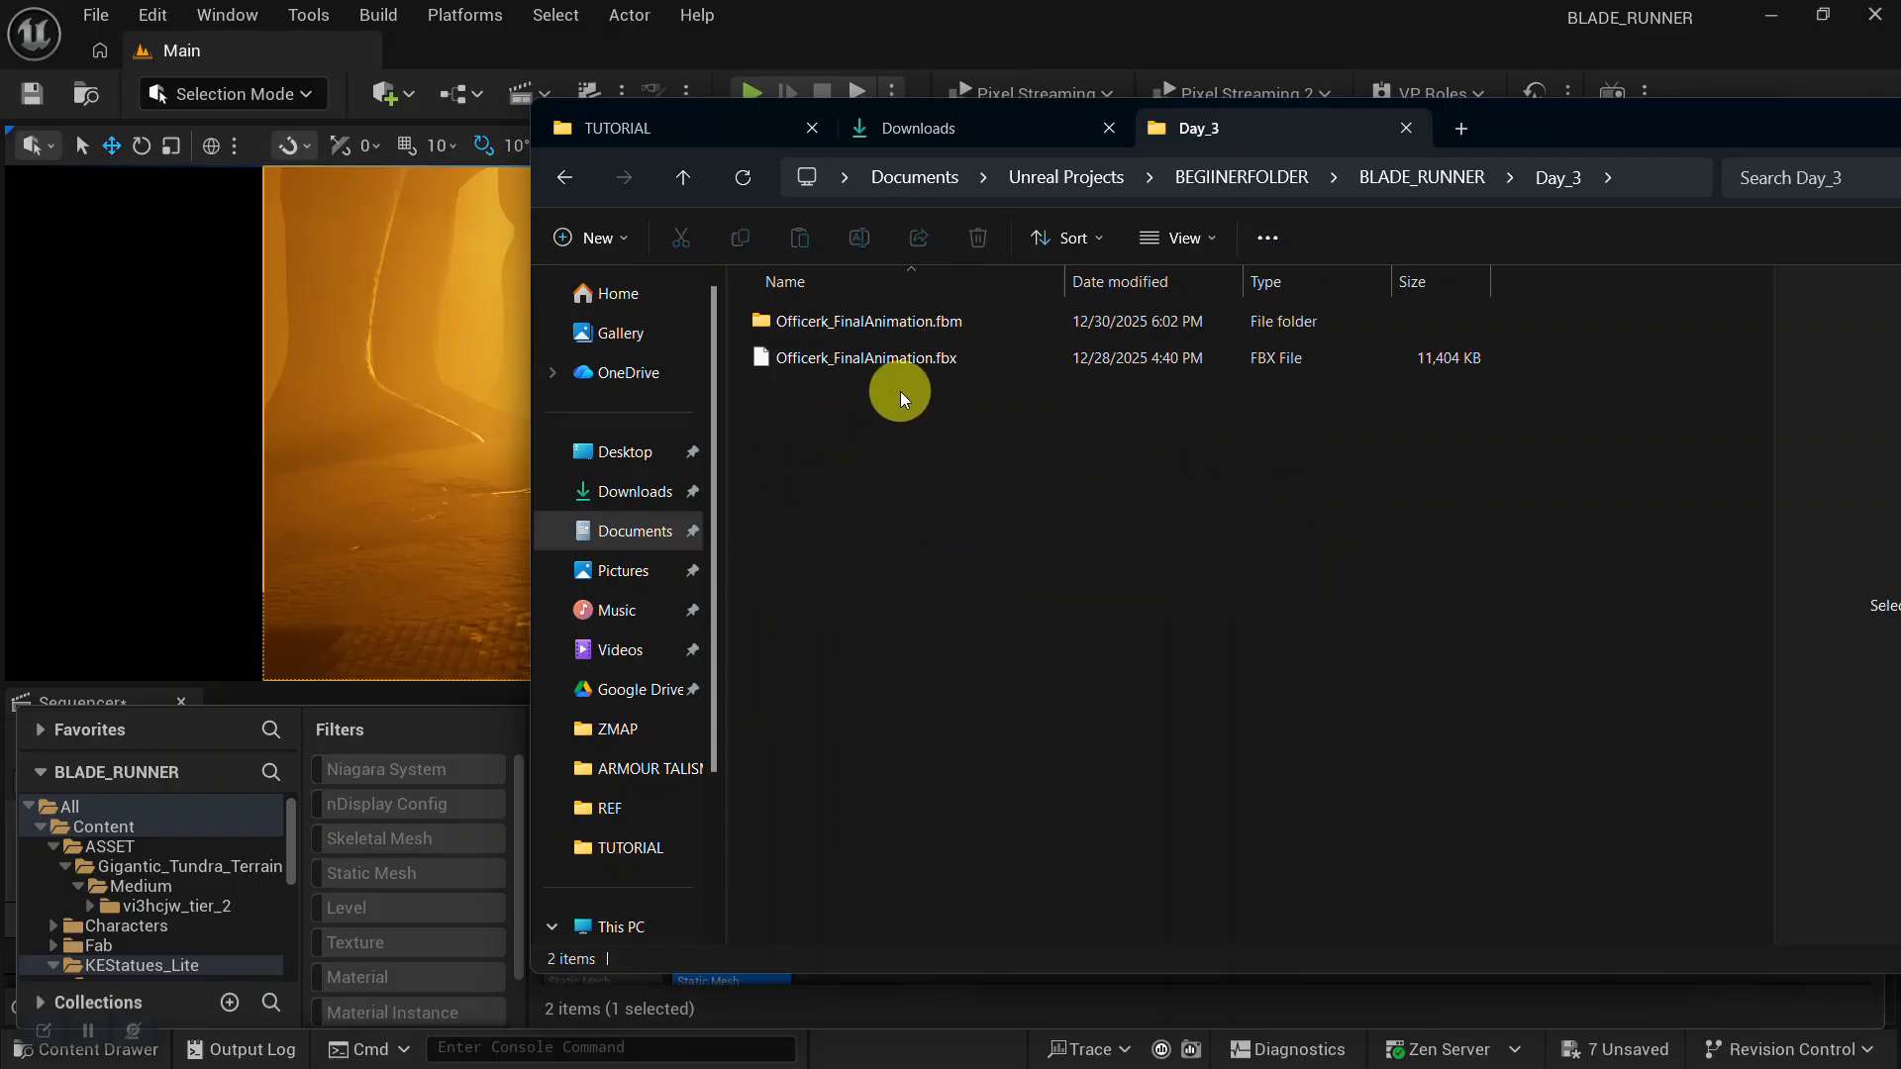
left_click(899, 366)
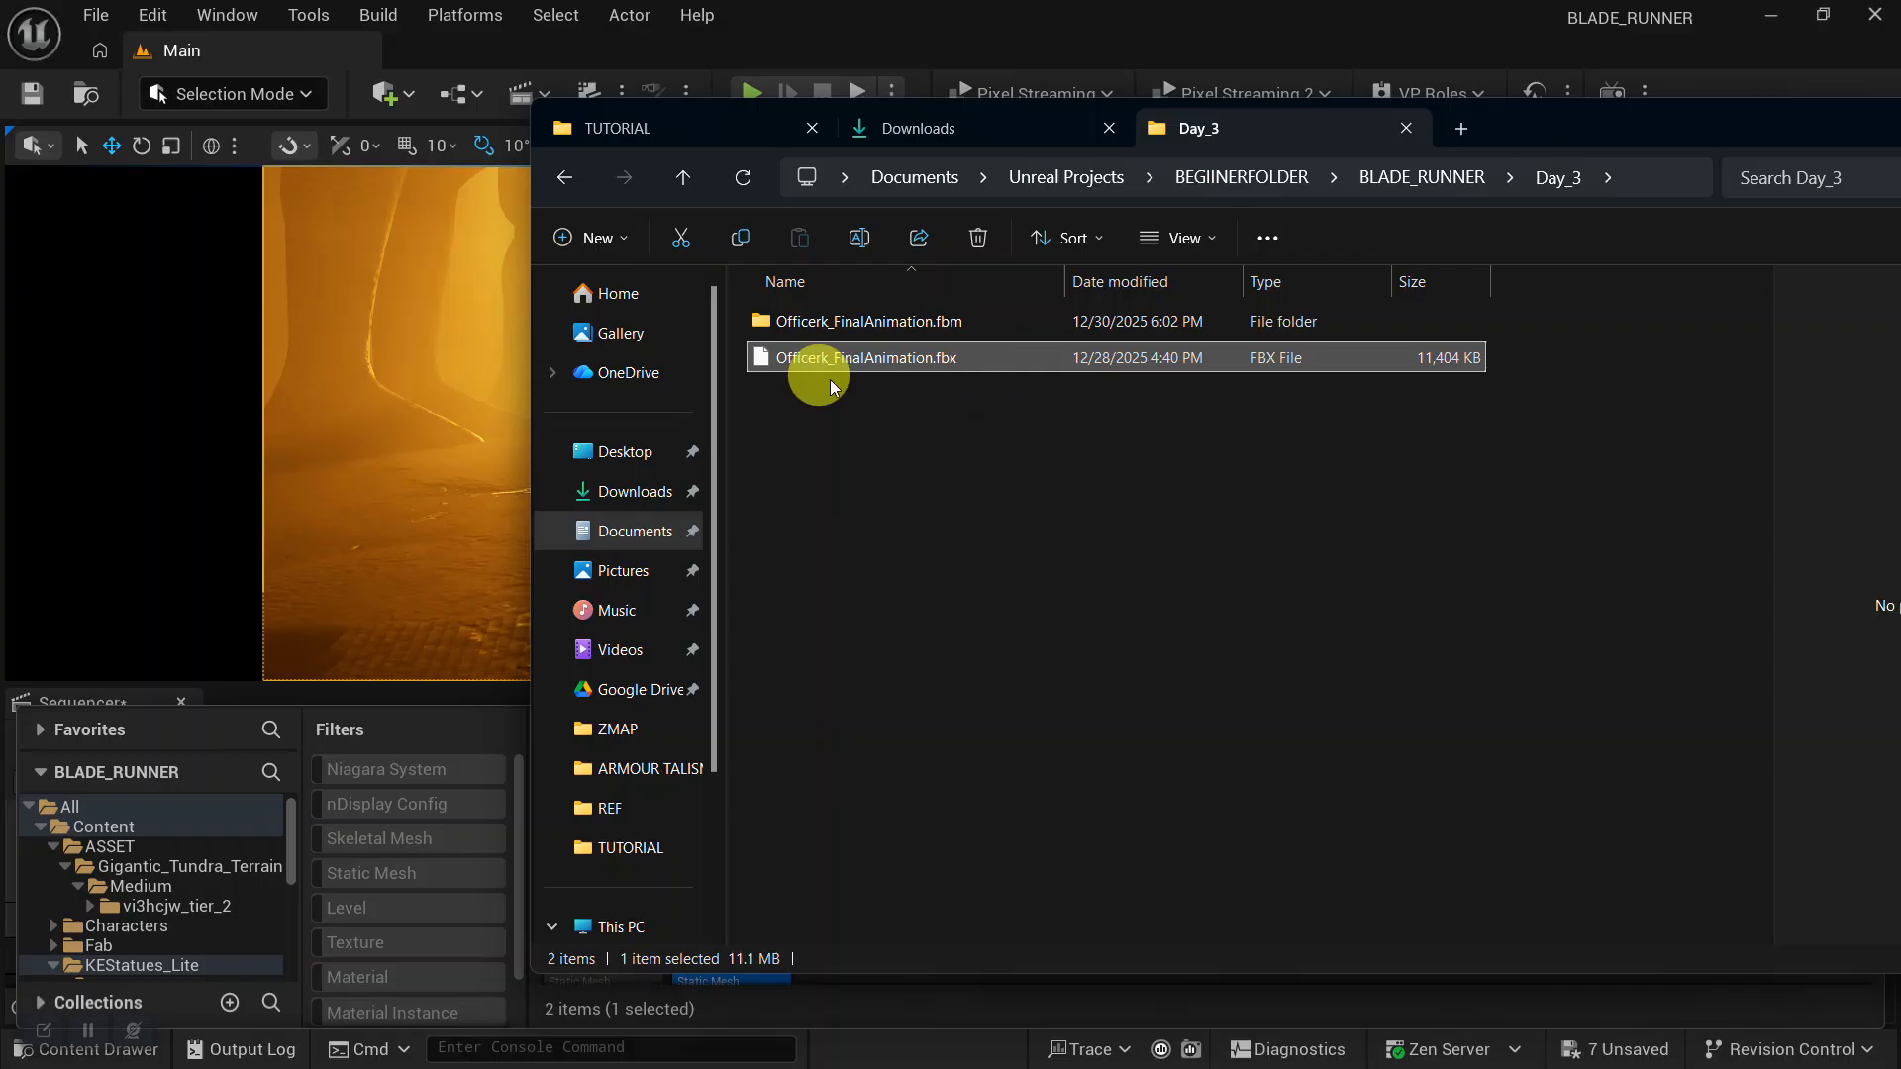
Switch back to Unreal Editor, create a folder named OFFICER_K inside the ASSET content folder, and open it.
left_click(431, 717)
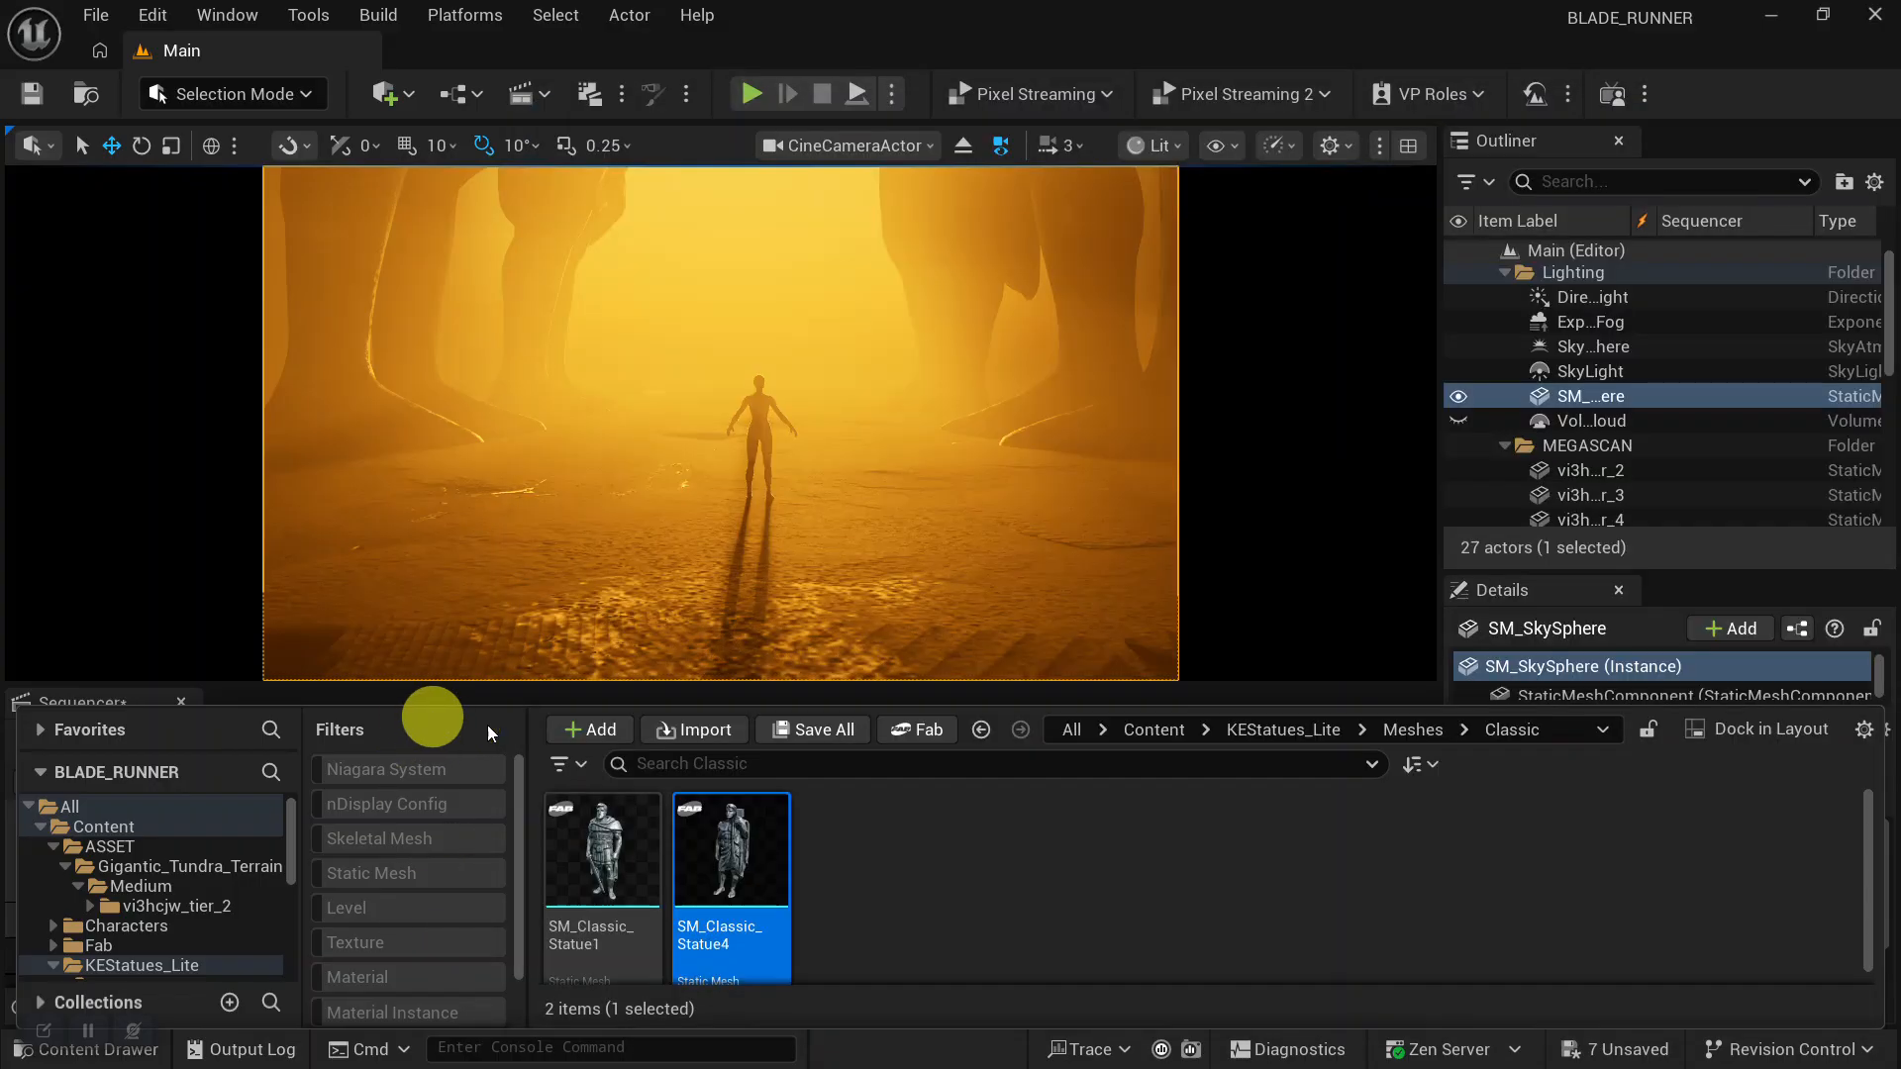
left_click(109, 847)
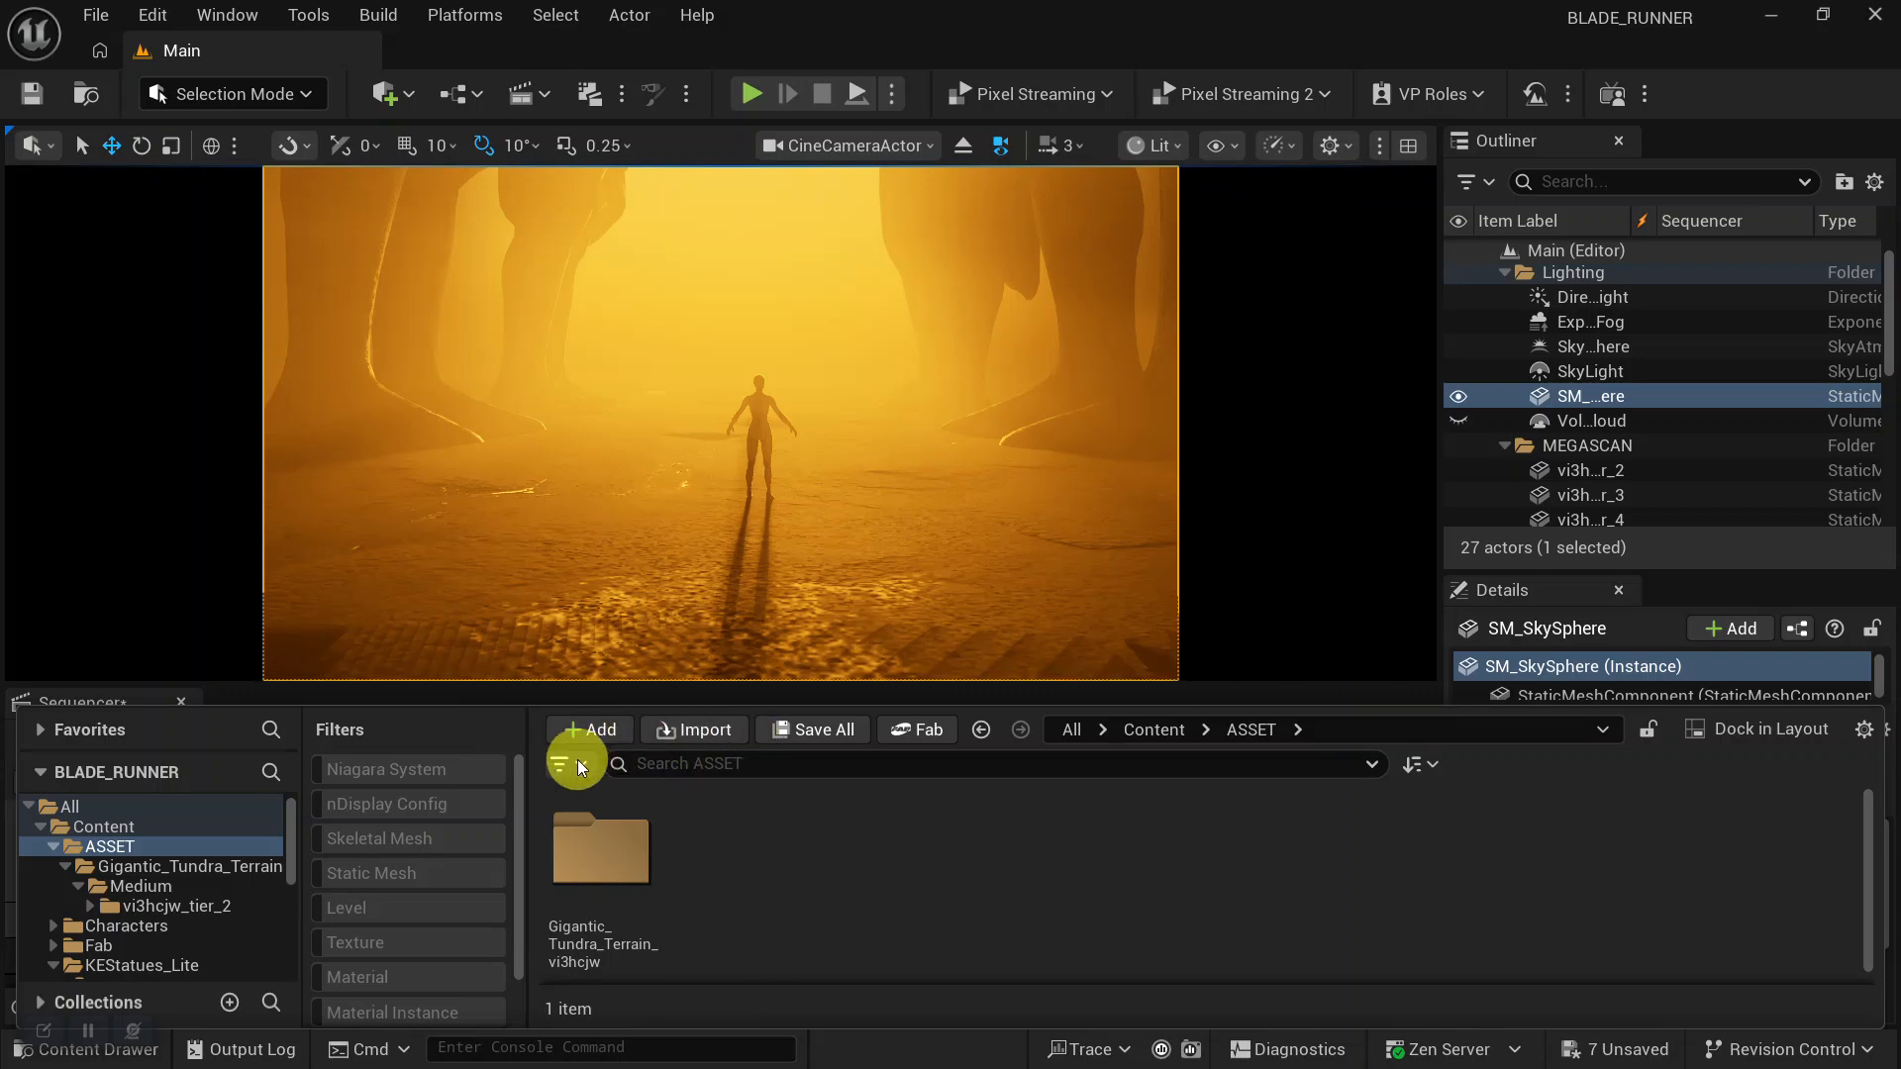
right_click(960, 875)
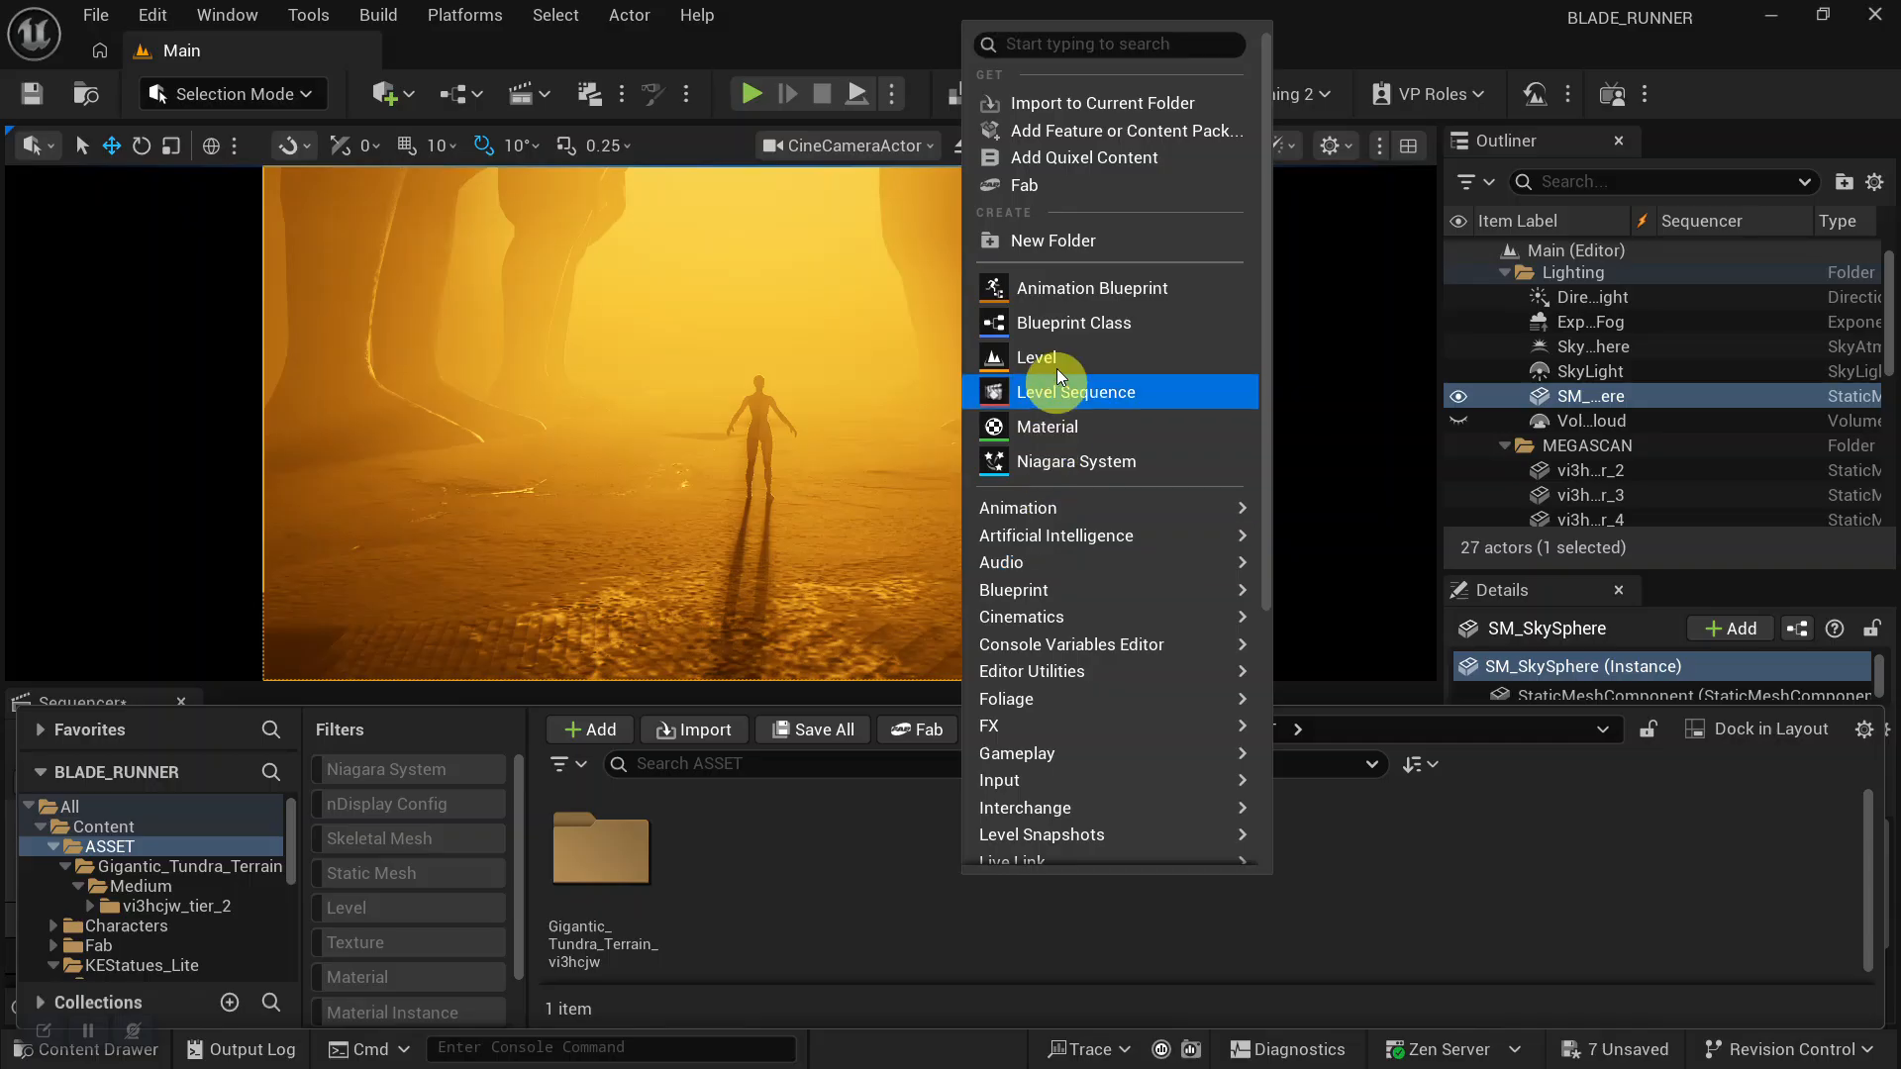
left_click(1071, 247)
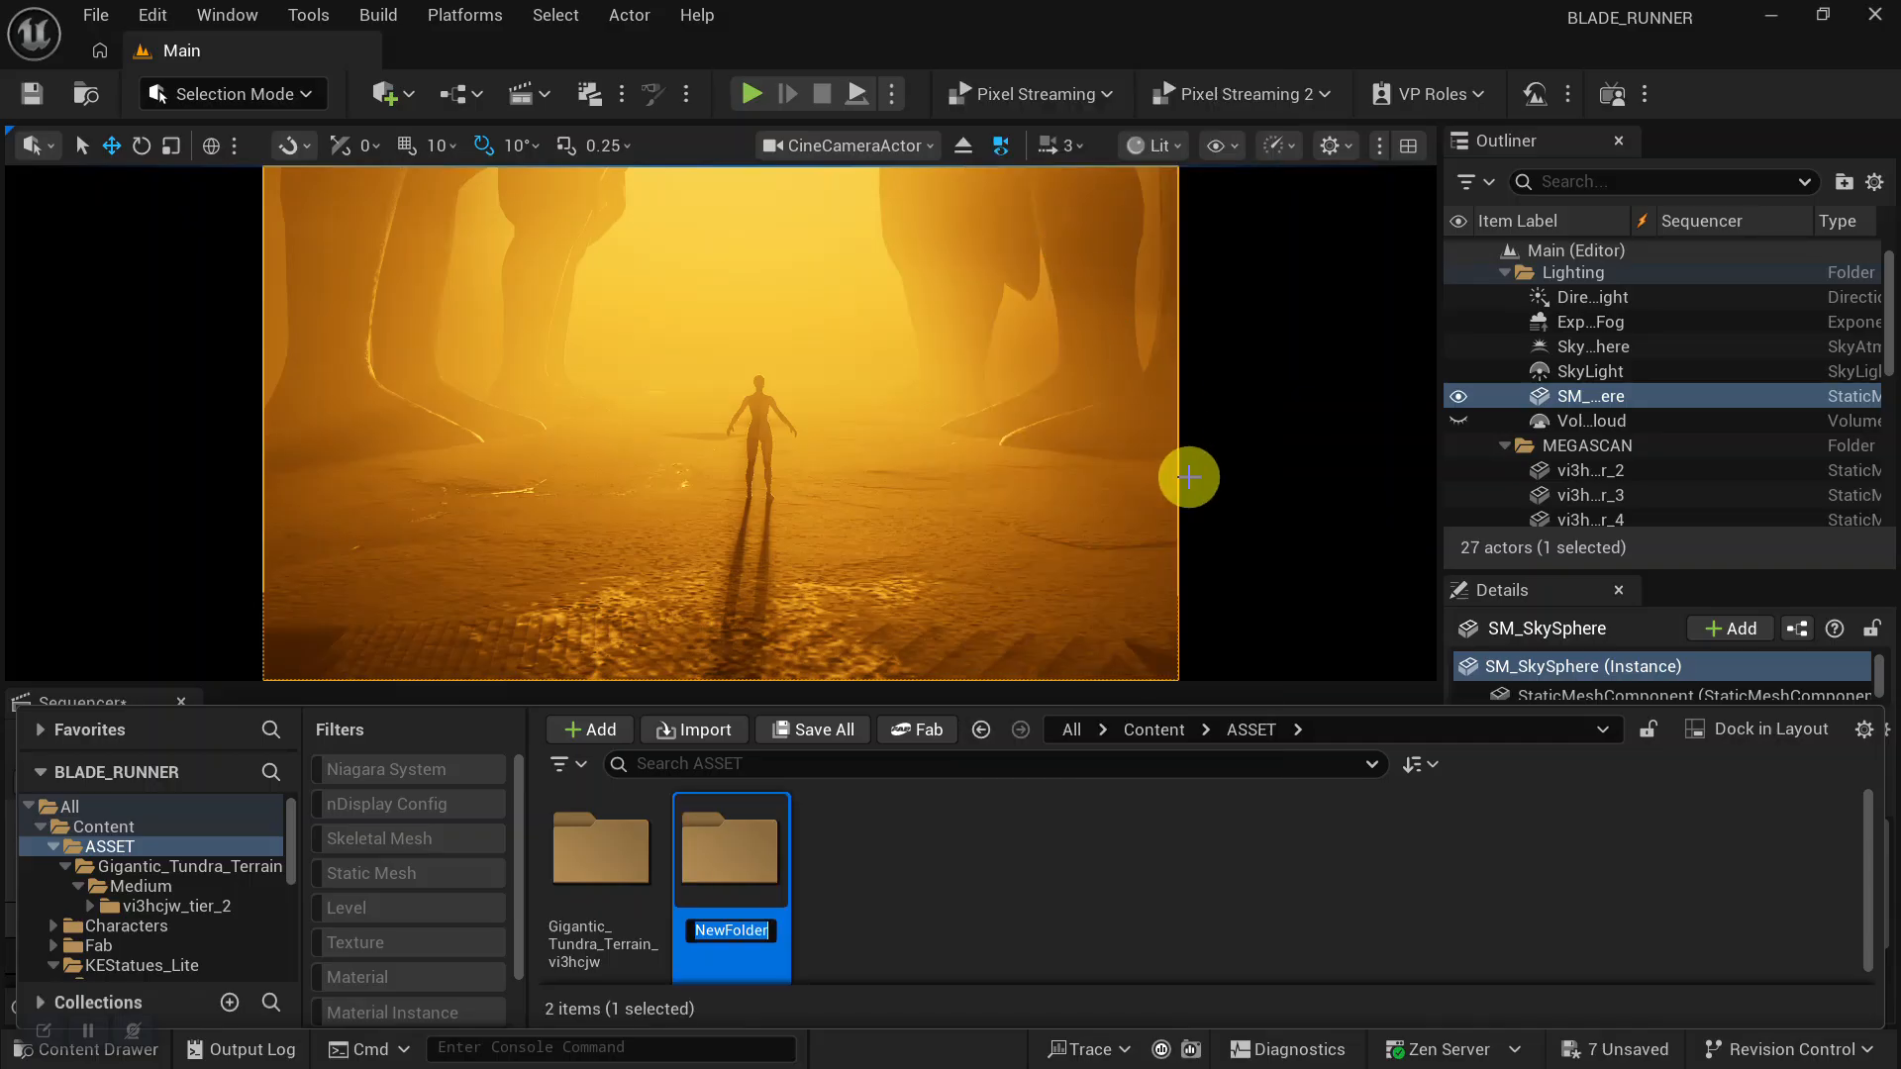
type("0")
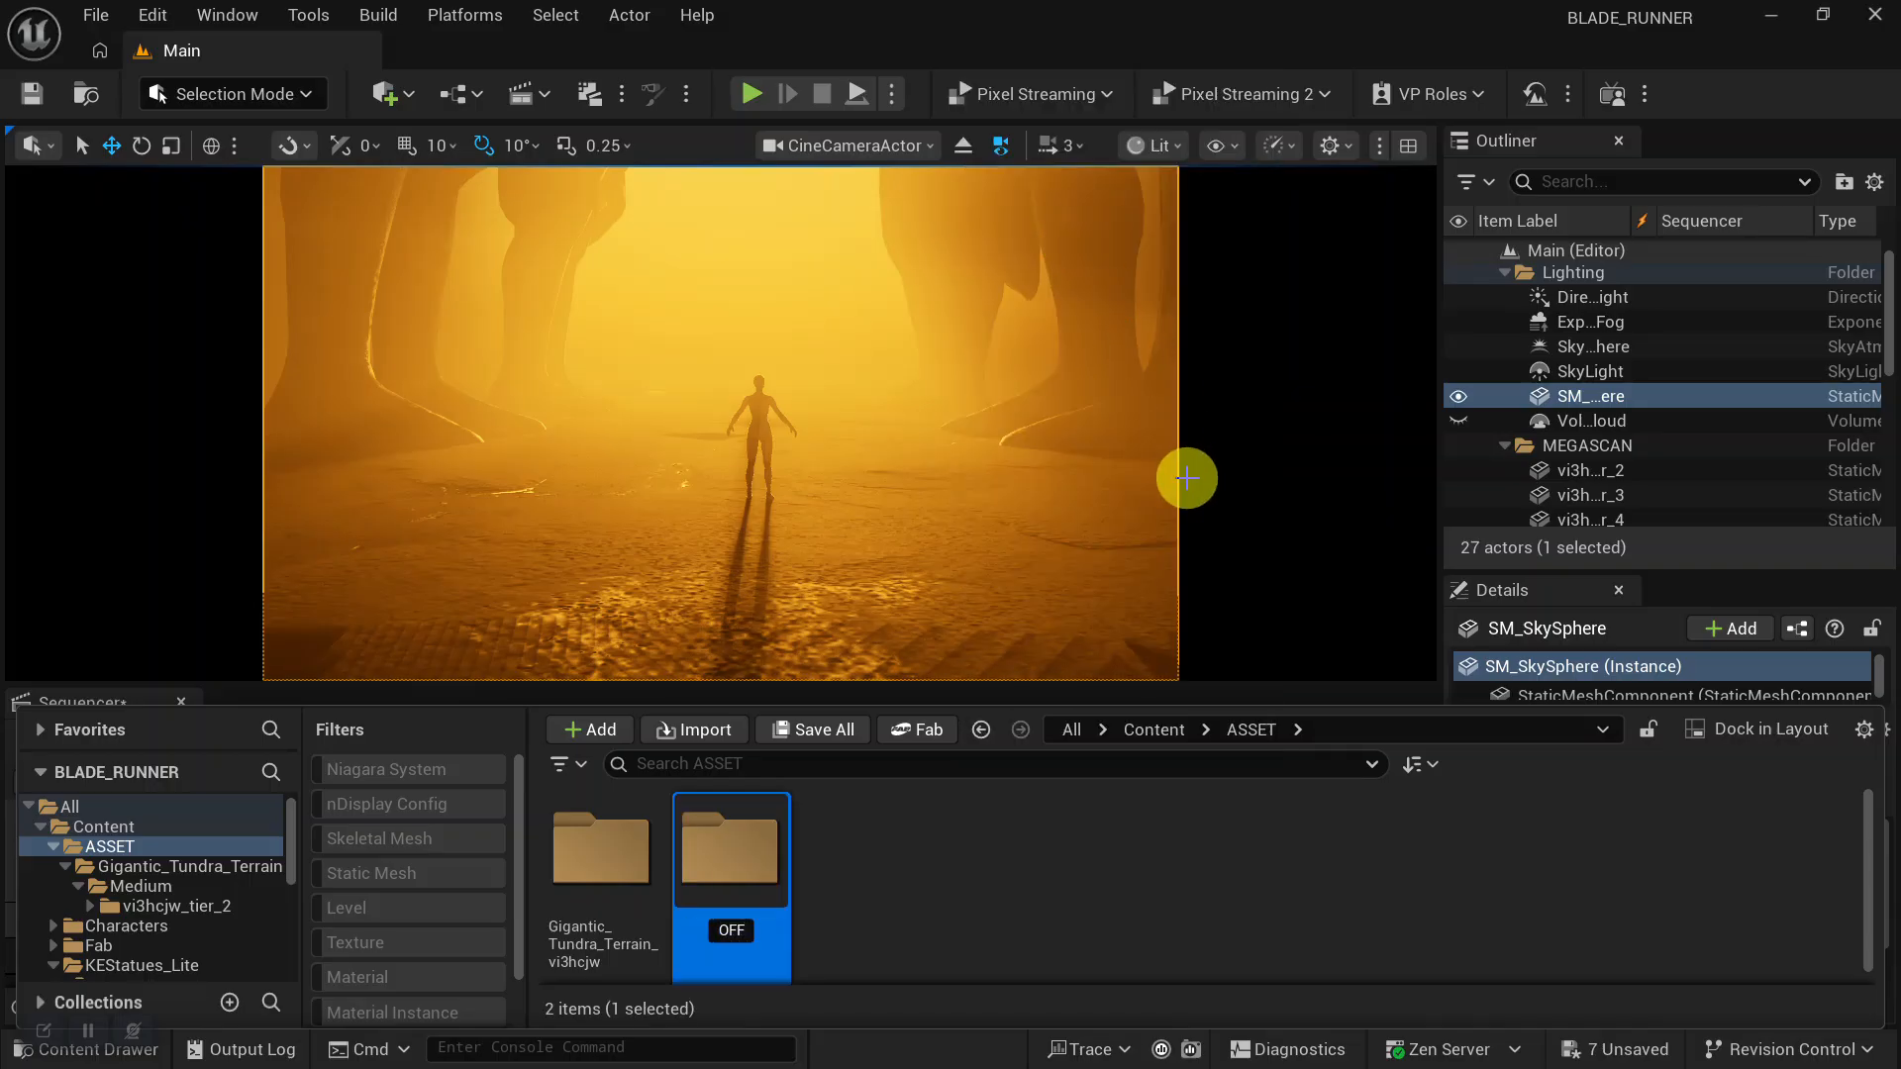
type("FFICER K")
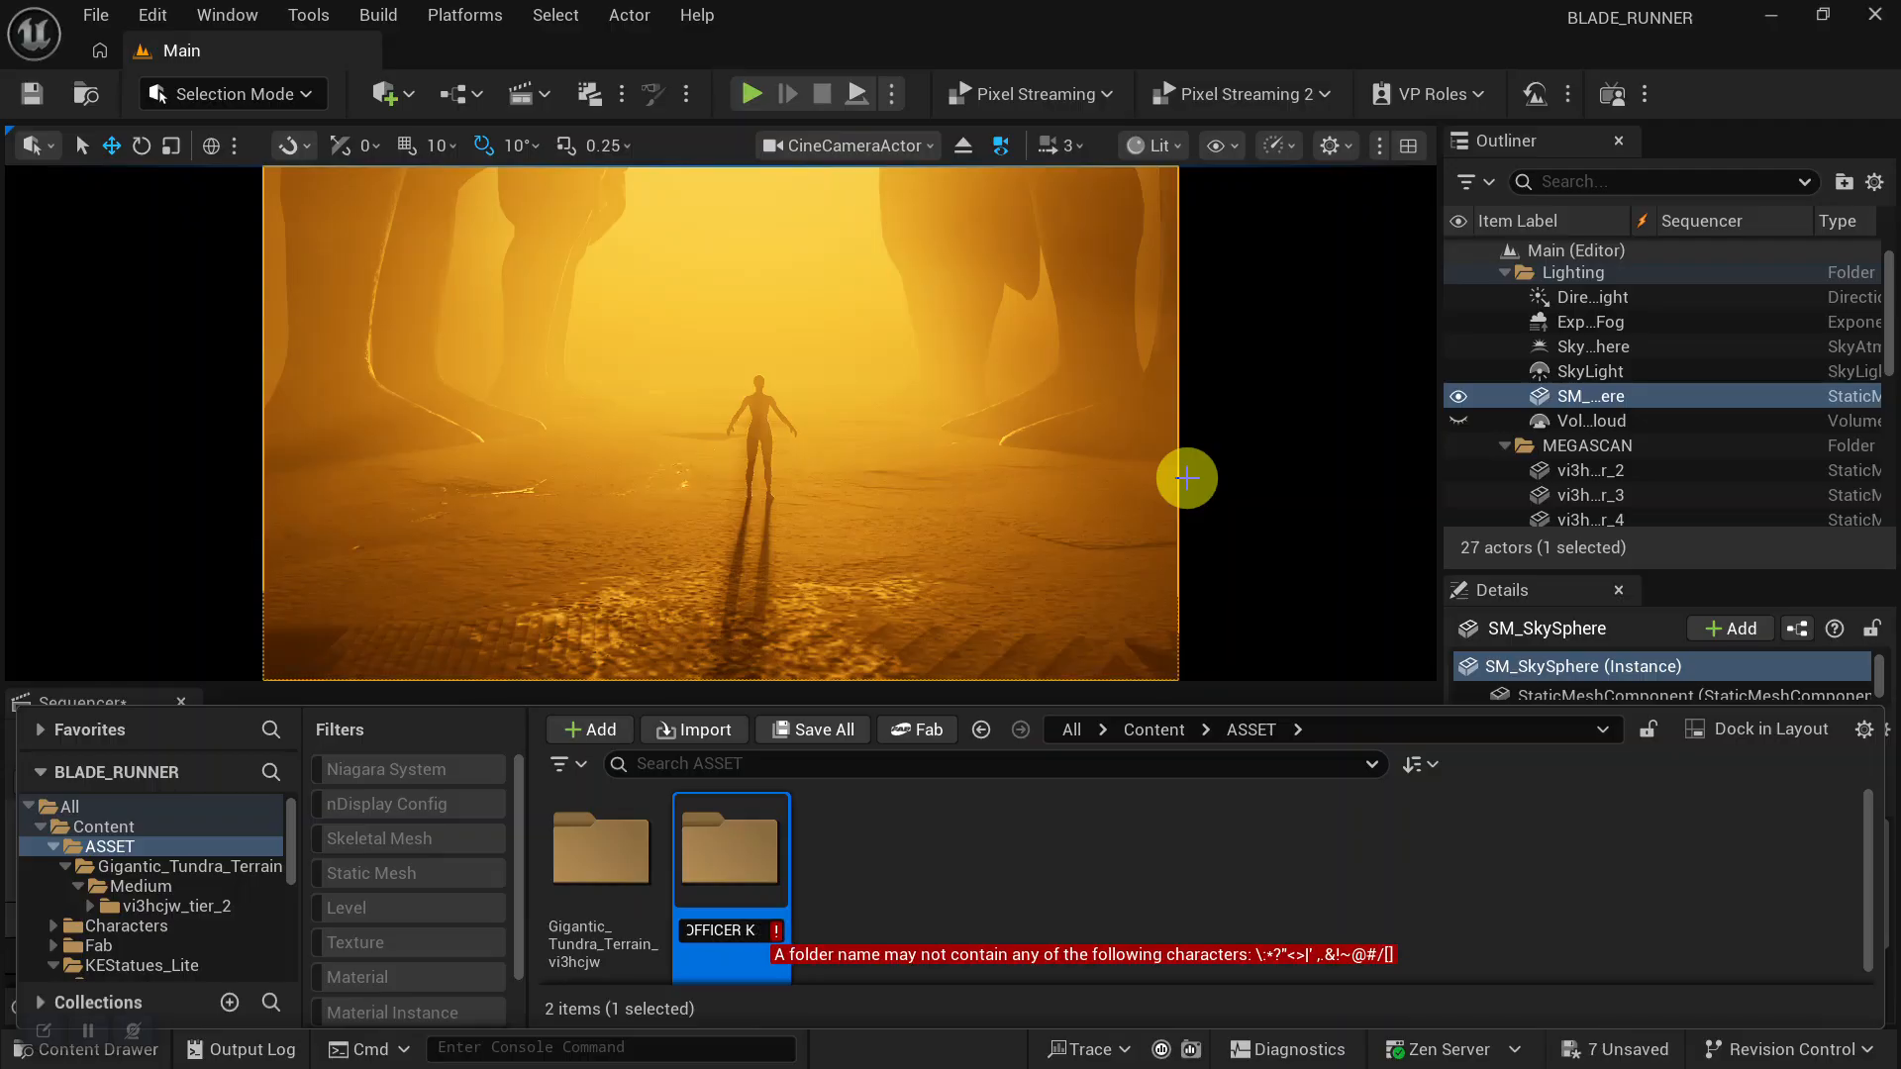
key("shift+BackSpace")
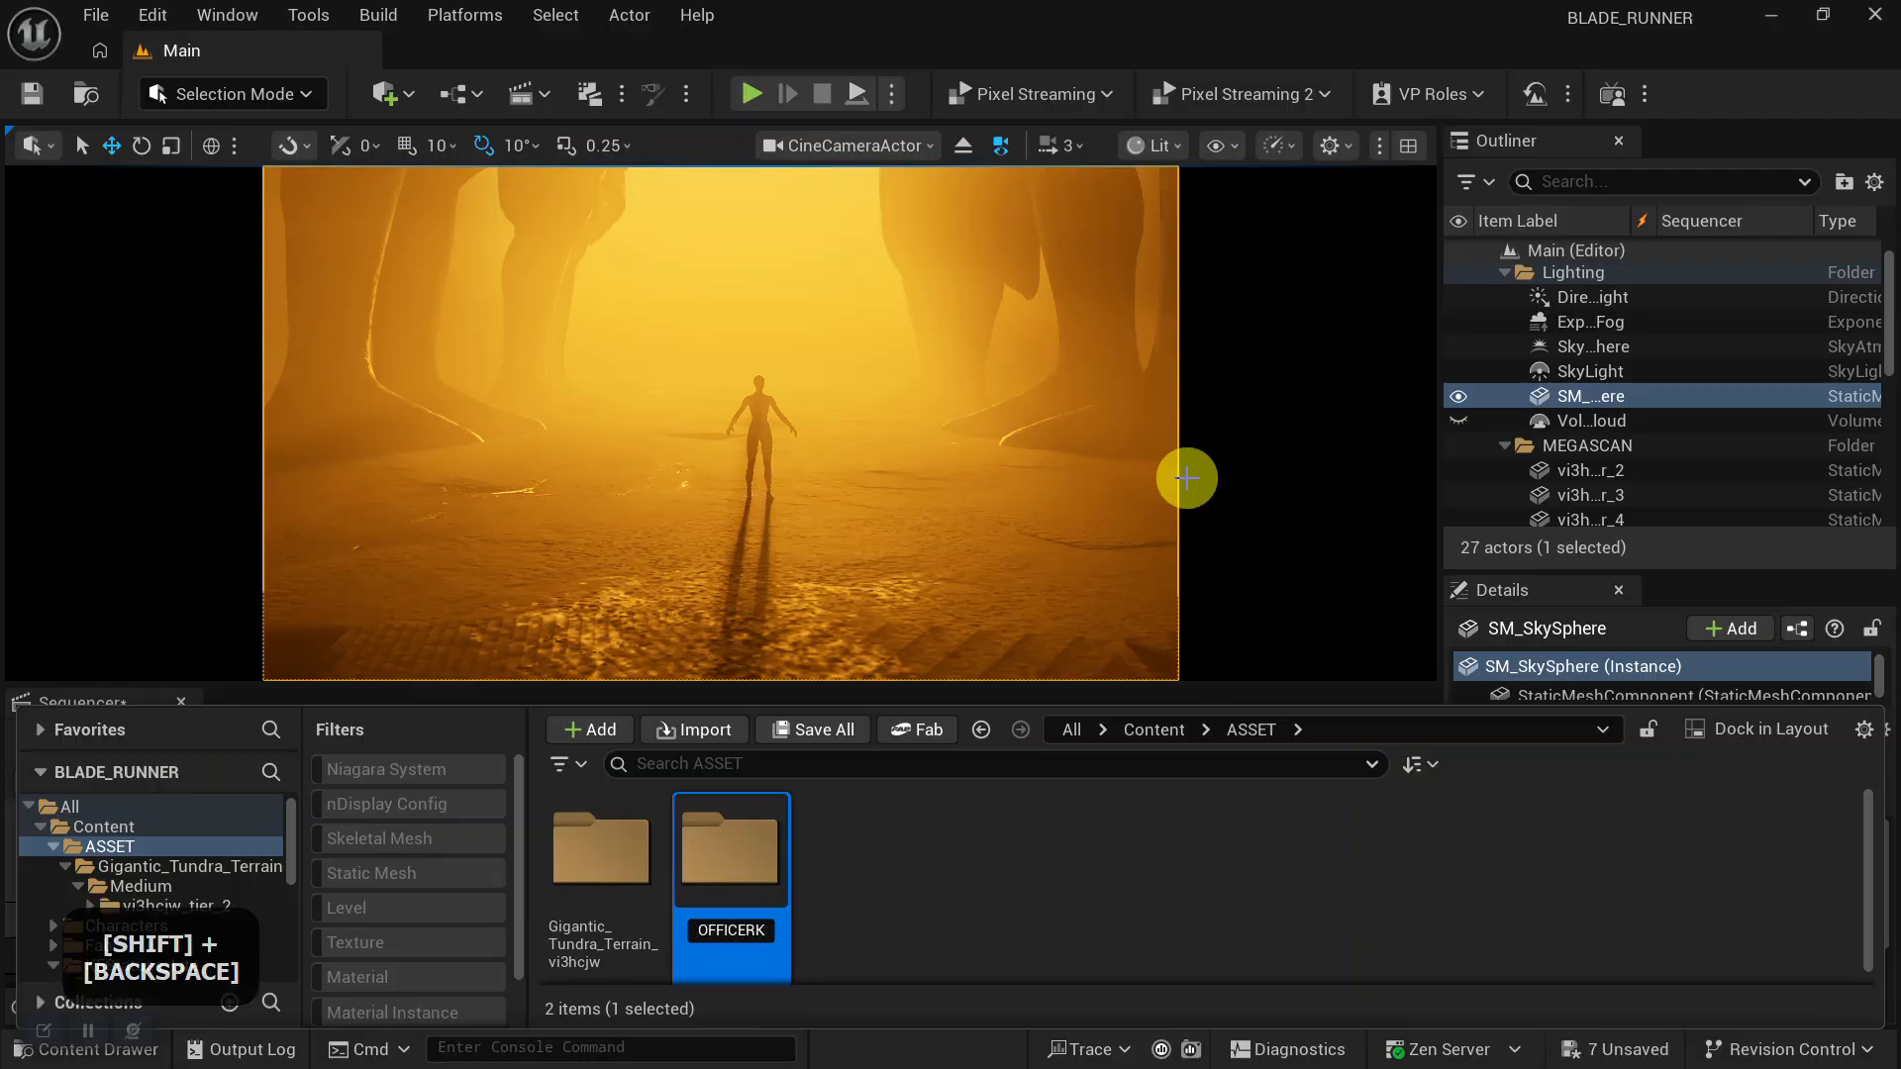
type("_")
key("Return")
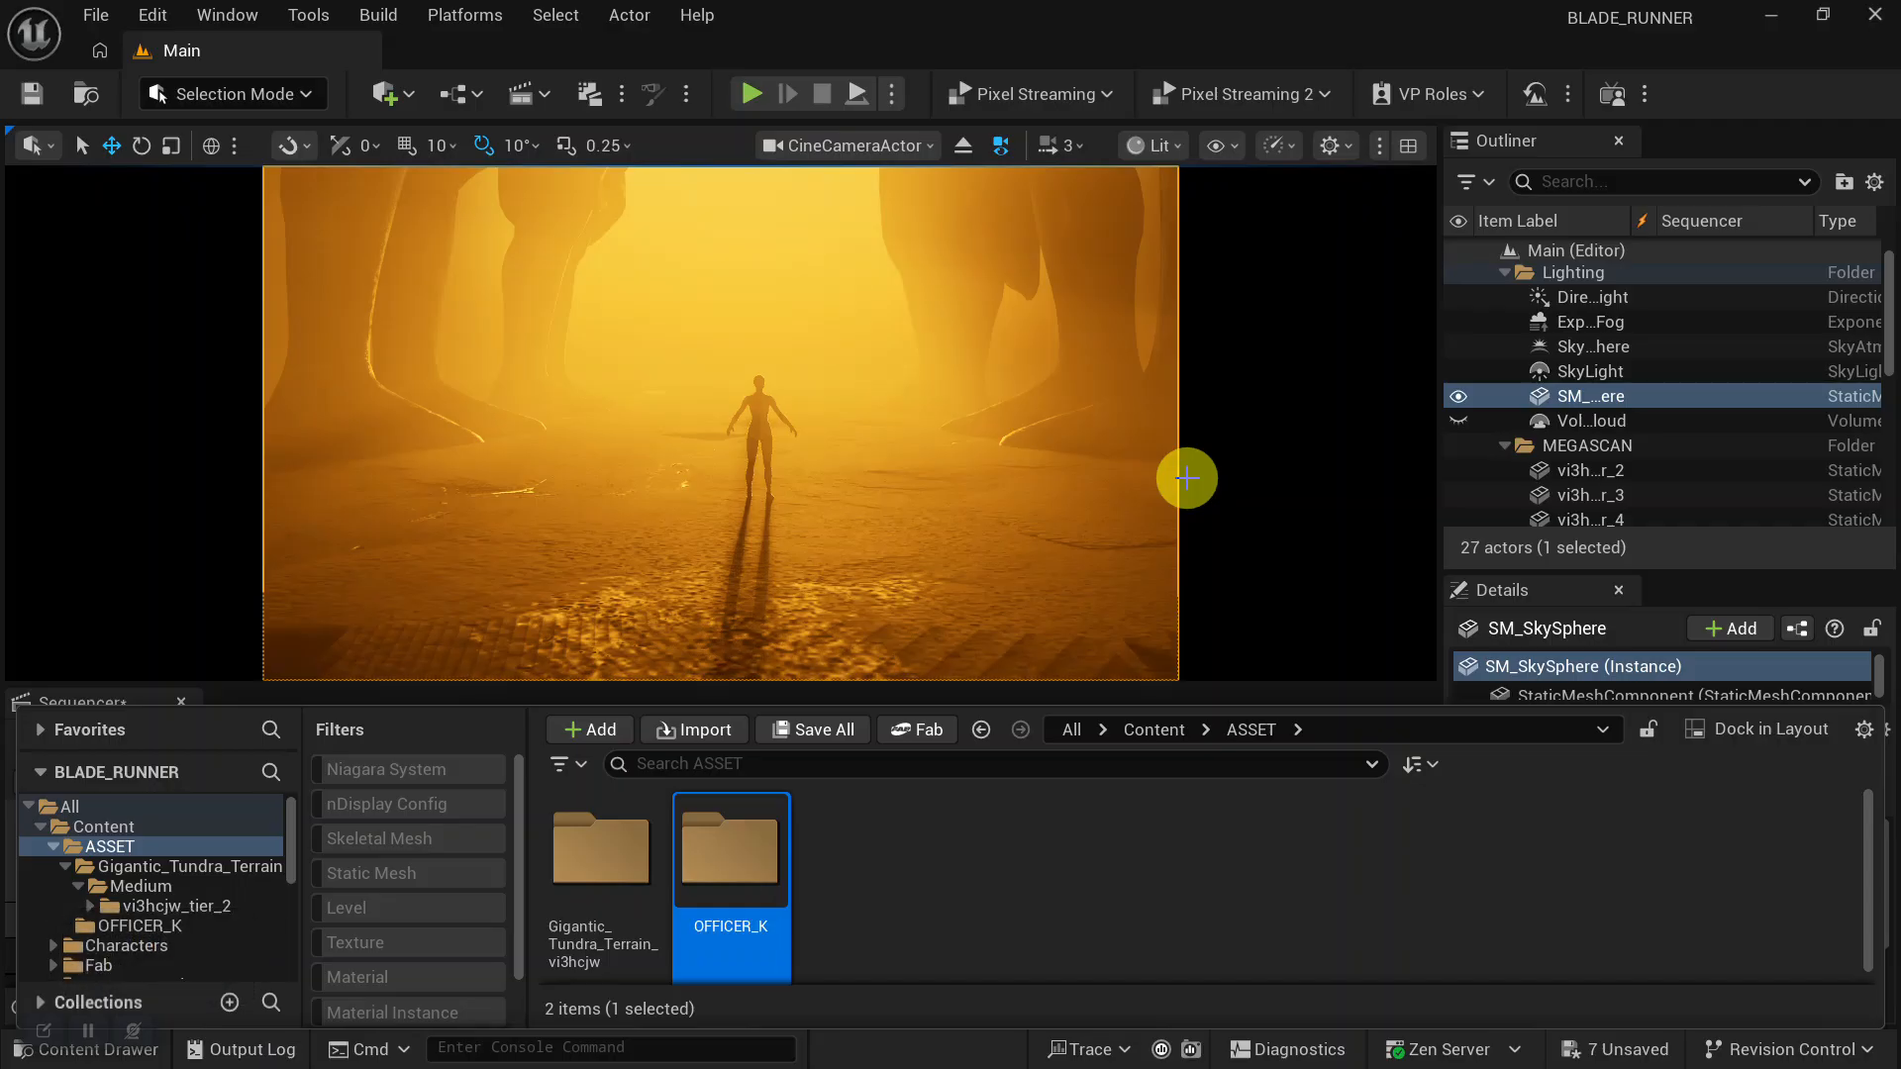
double_click(752, 864)
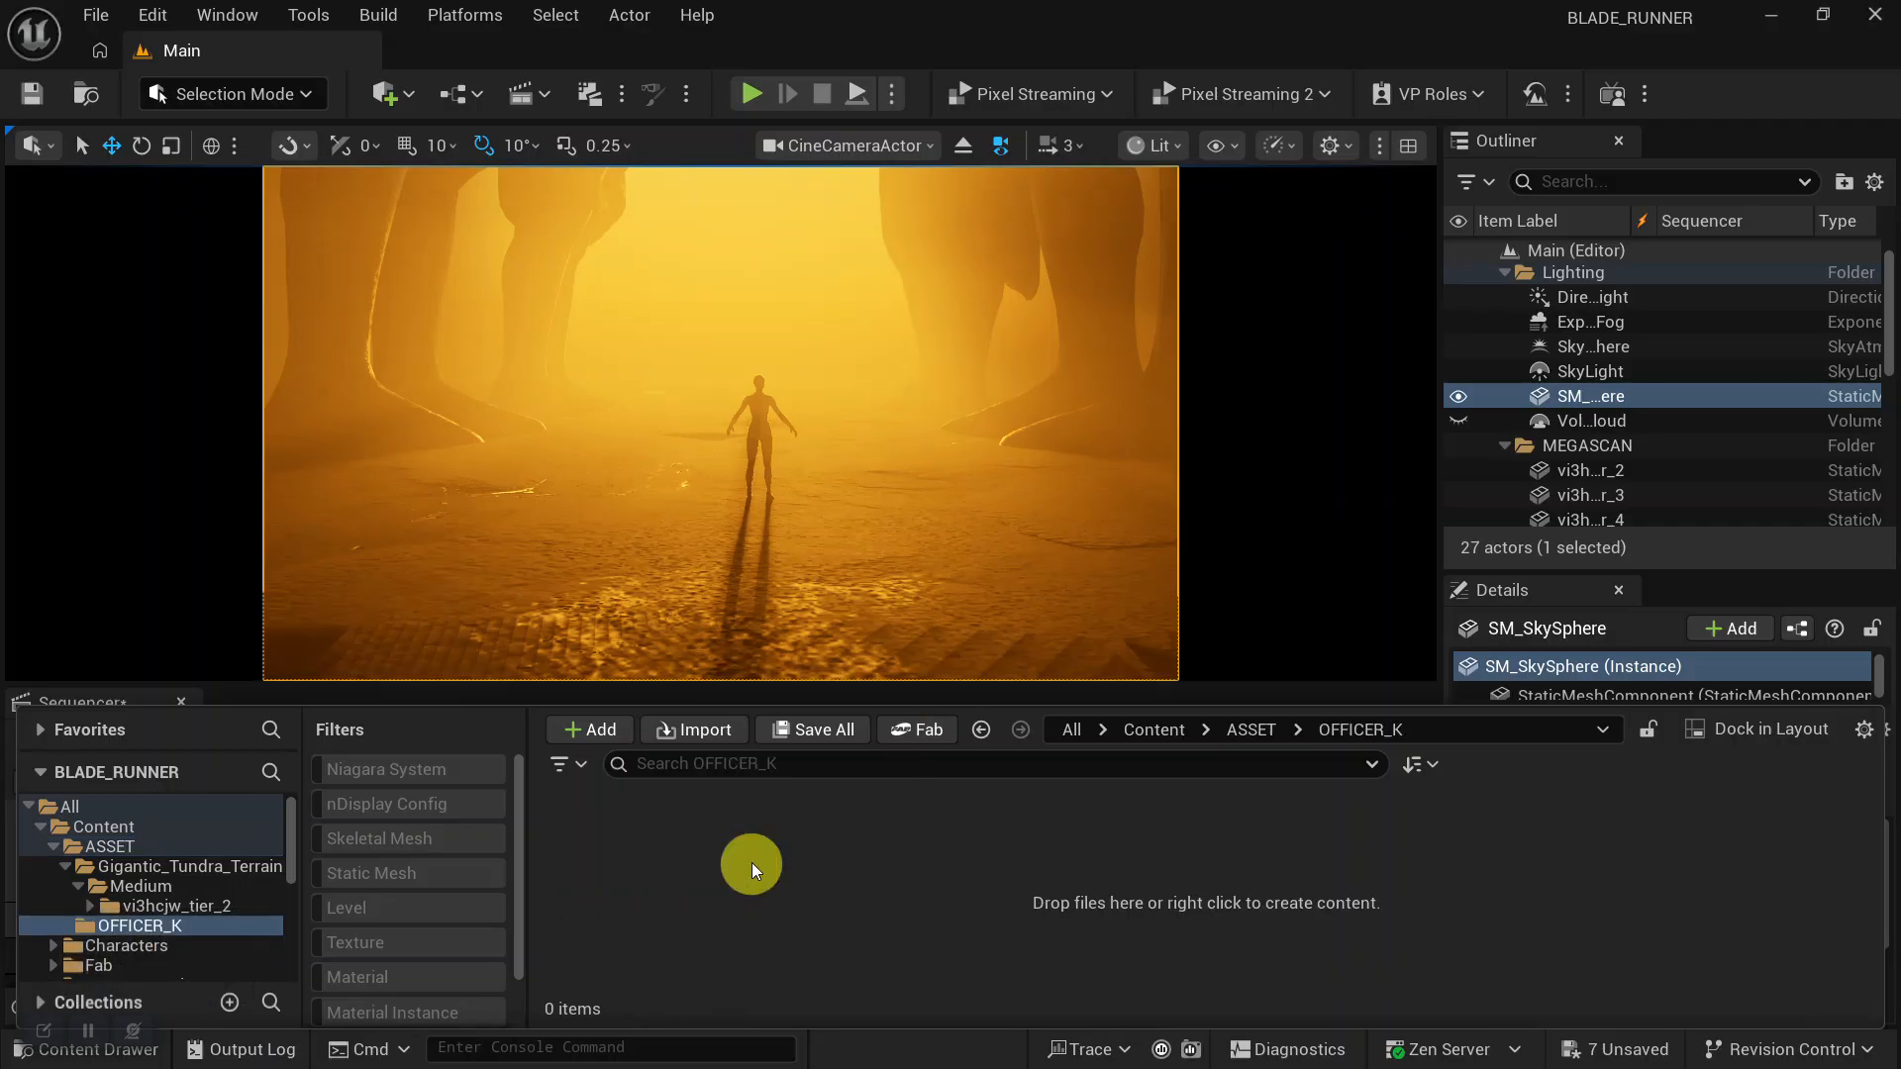
Switch to the File Explorer window showing the extracted Day_3 folder.
key("alt+Tab")
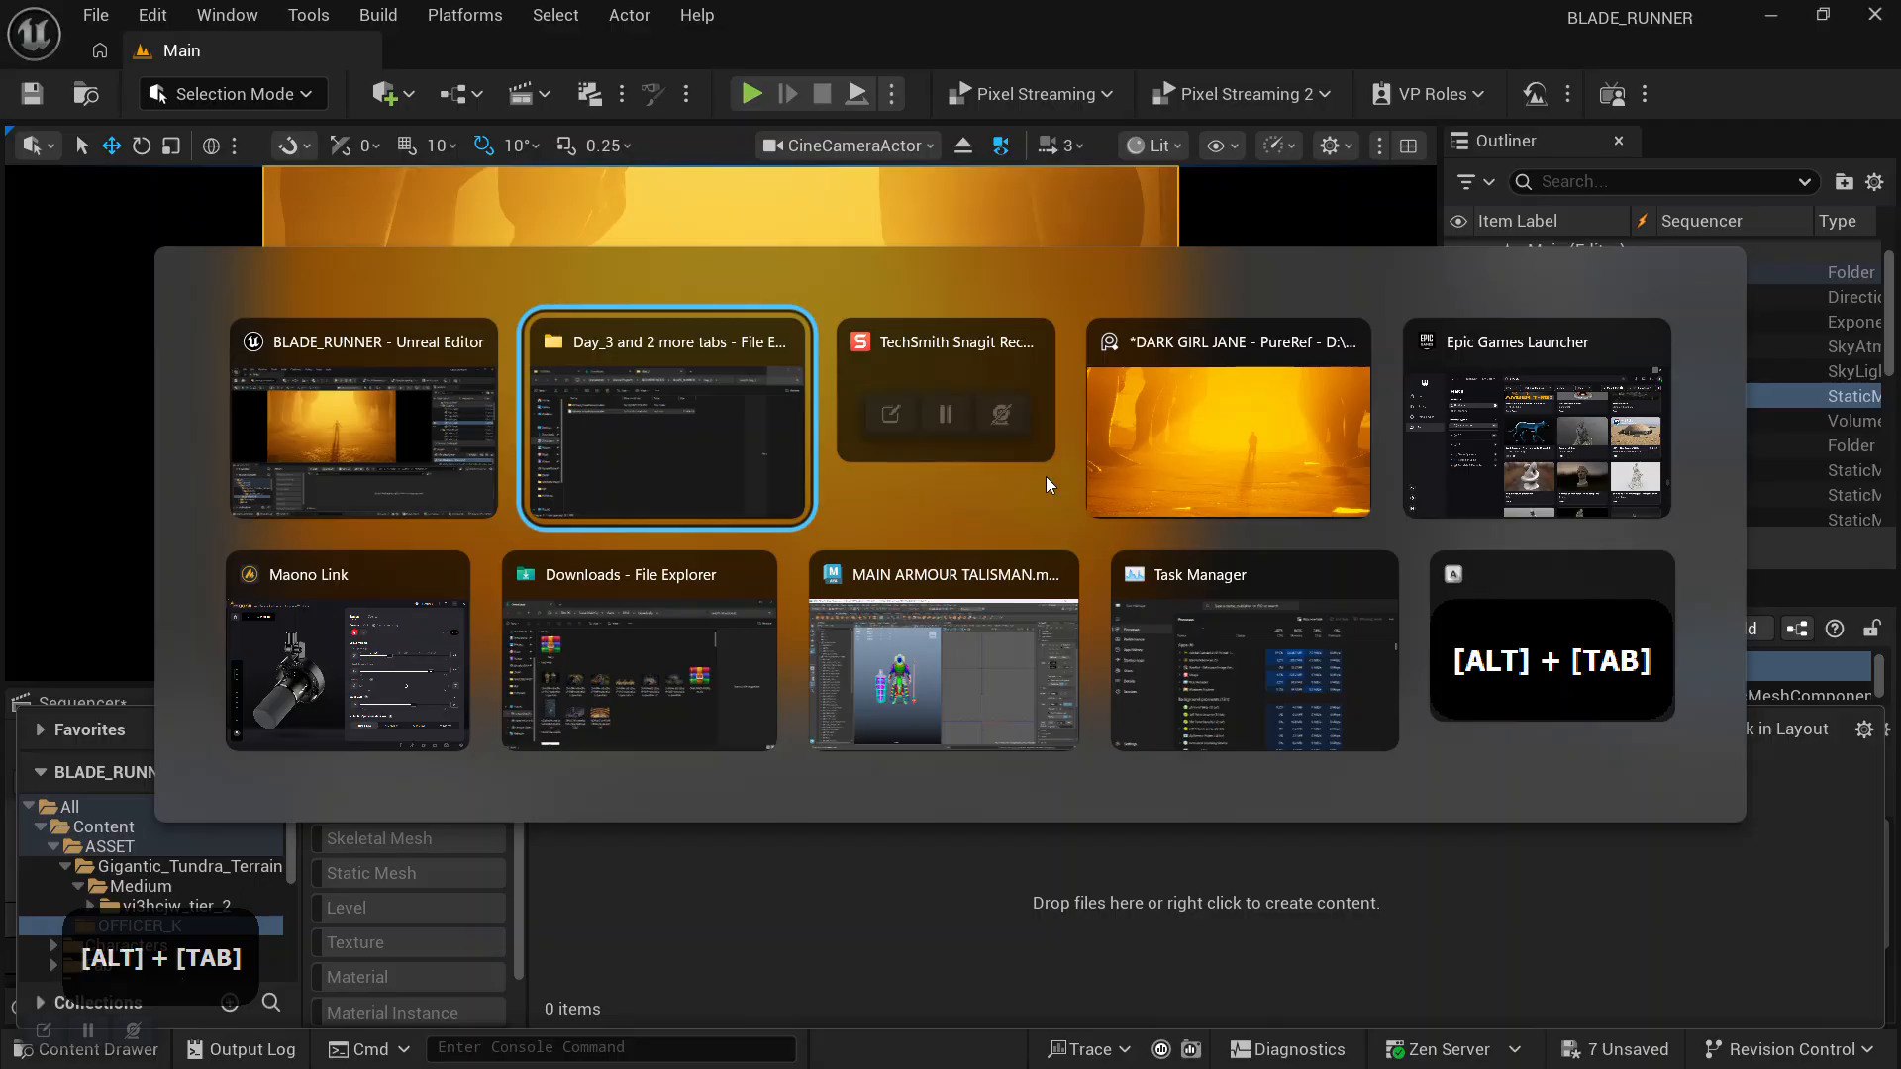
Bring Officerk_FinalAnimation.fbx from the Day_3 folder into the OFFICER_K content folder to open its import settings.
left_click(686, 439, "alt")
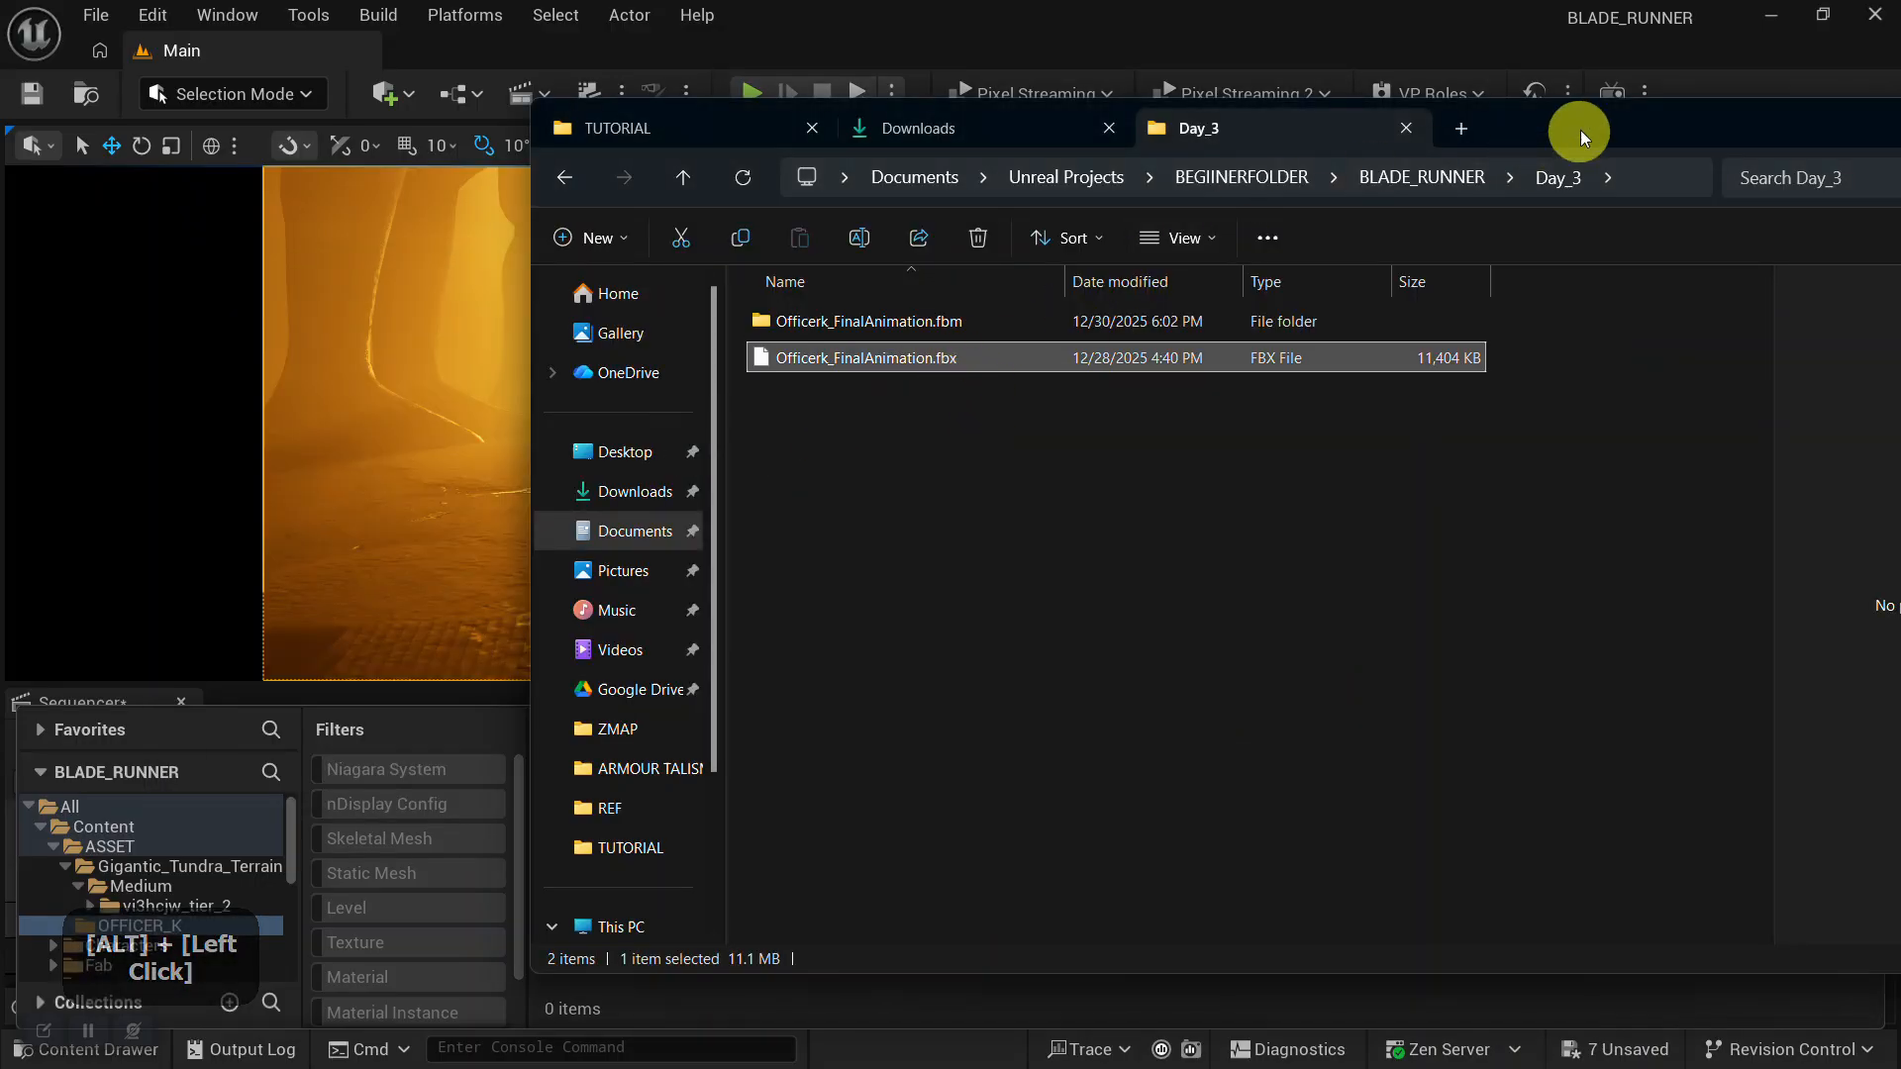
left_click_drag(1580, 128, 1732, 143)
left_click_drag(1039, 367, 614, 949)
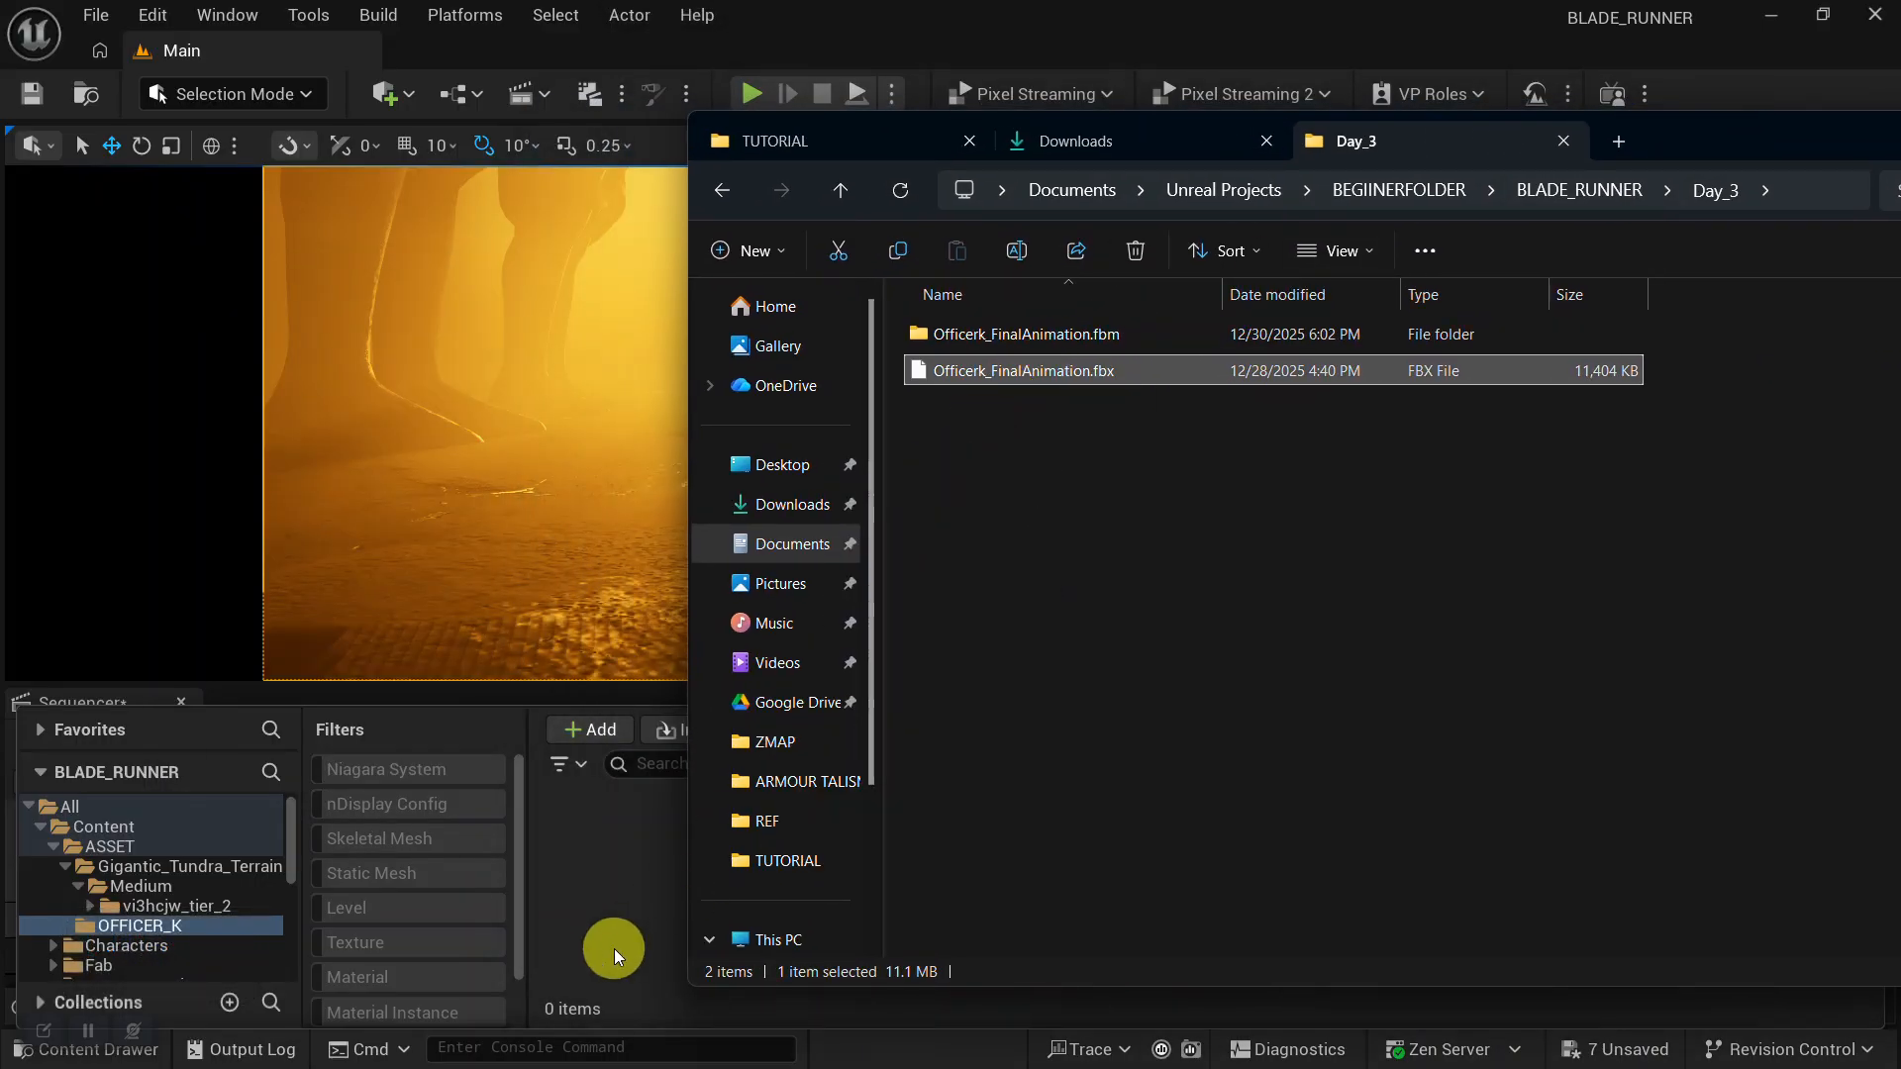
left_click(603, 888)
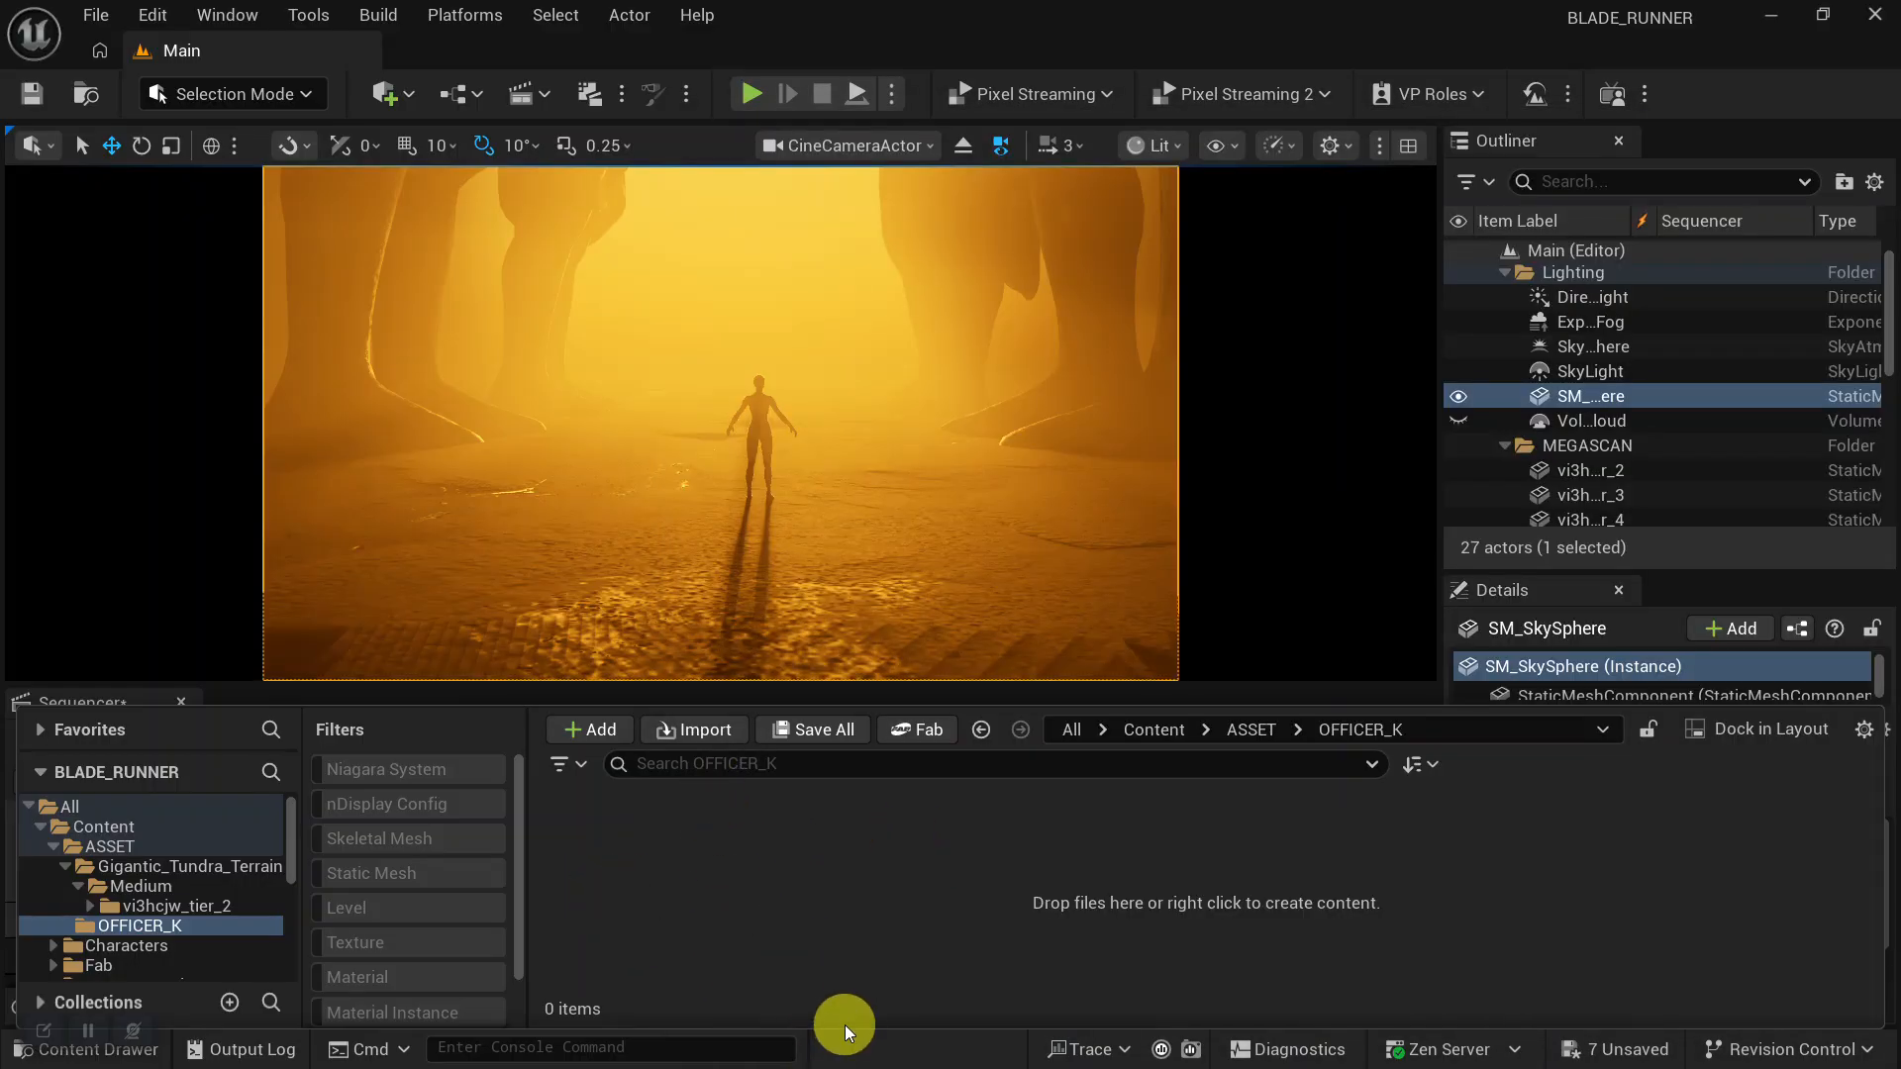
key("alt+Tab")
left_click(751, 426, "alt")
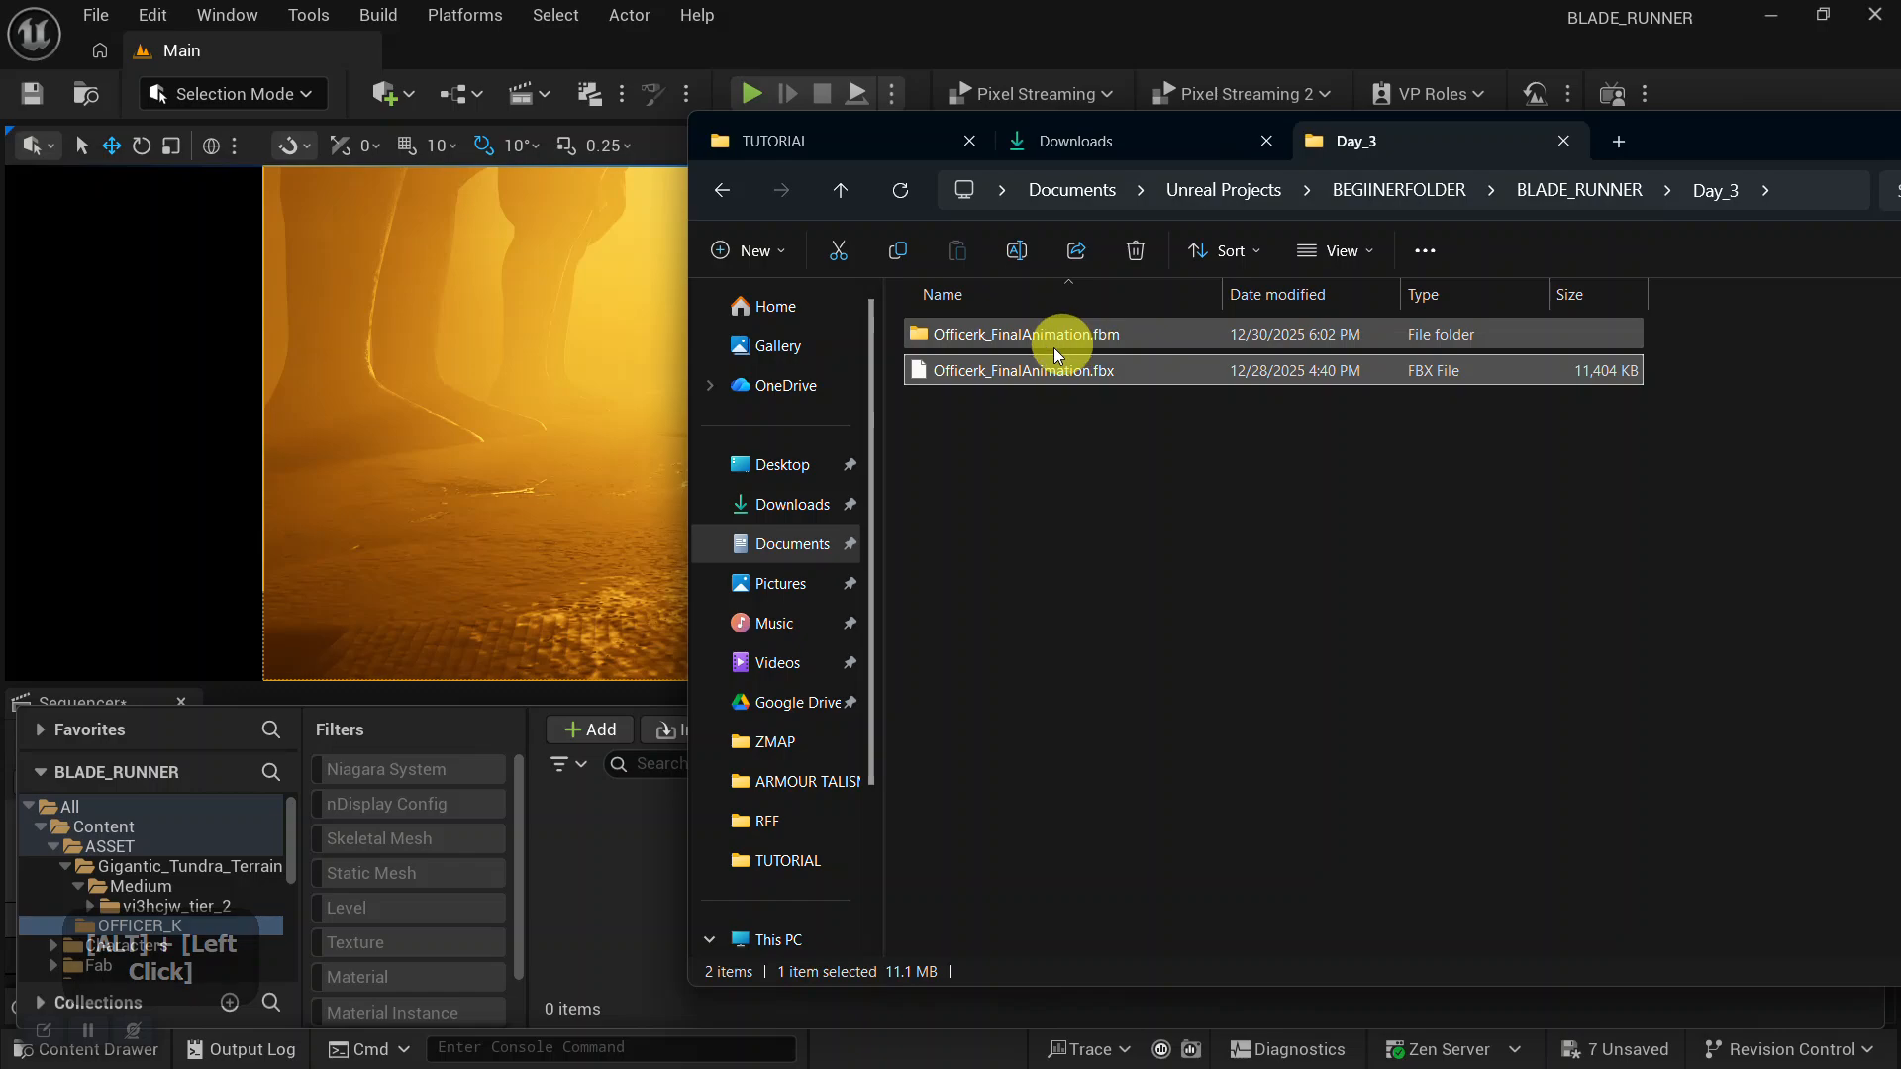
left_click_drag(1001, 369, 615, 903)
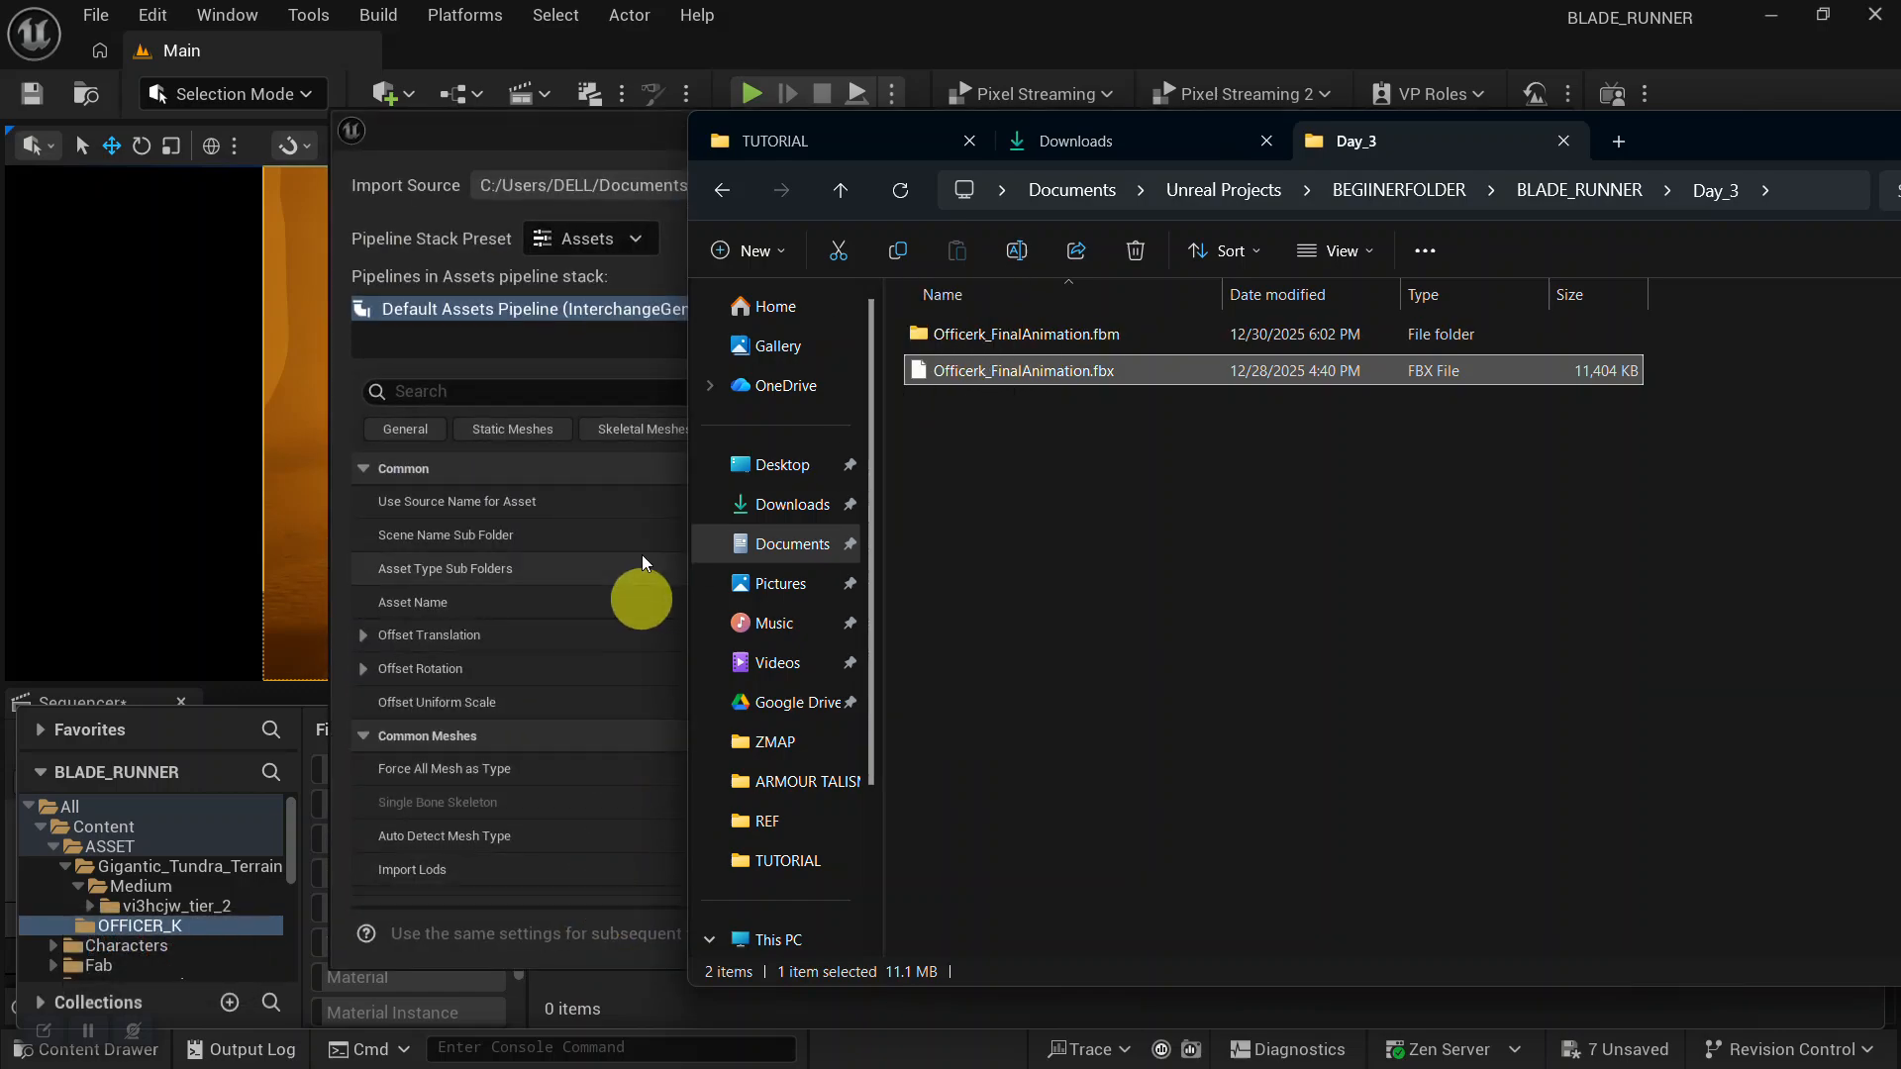
left_click(479, 156)
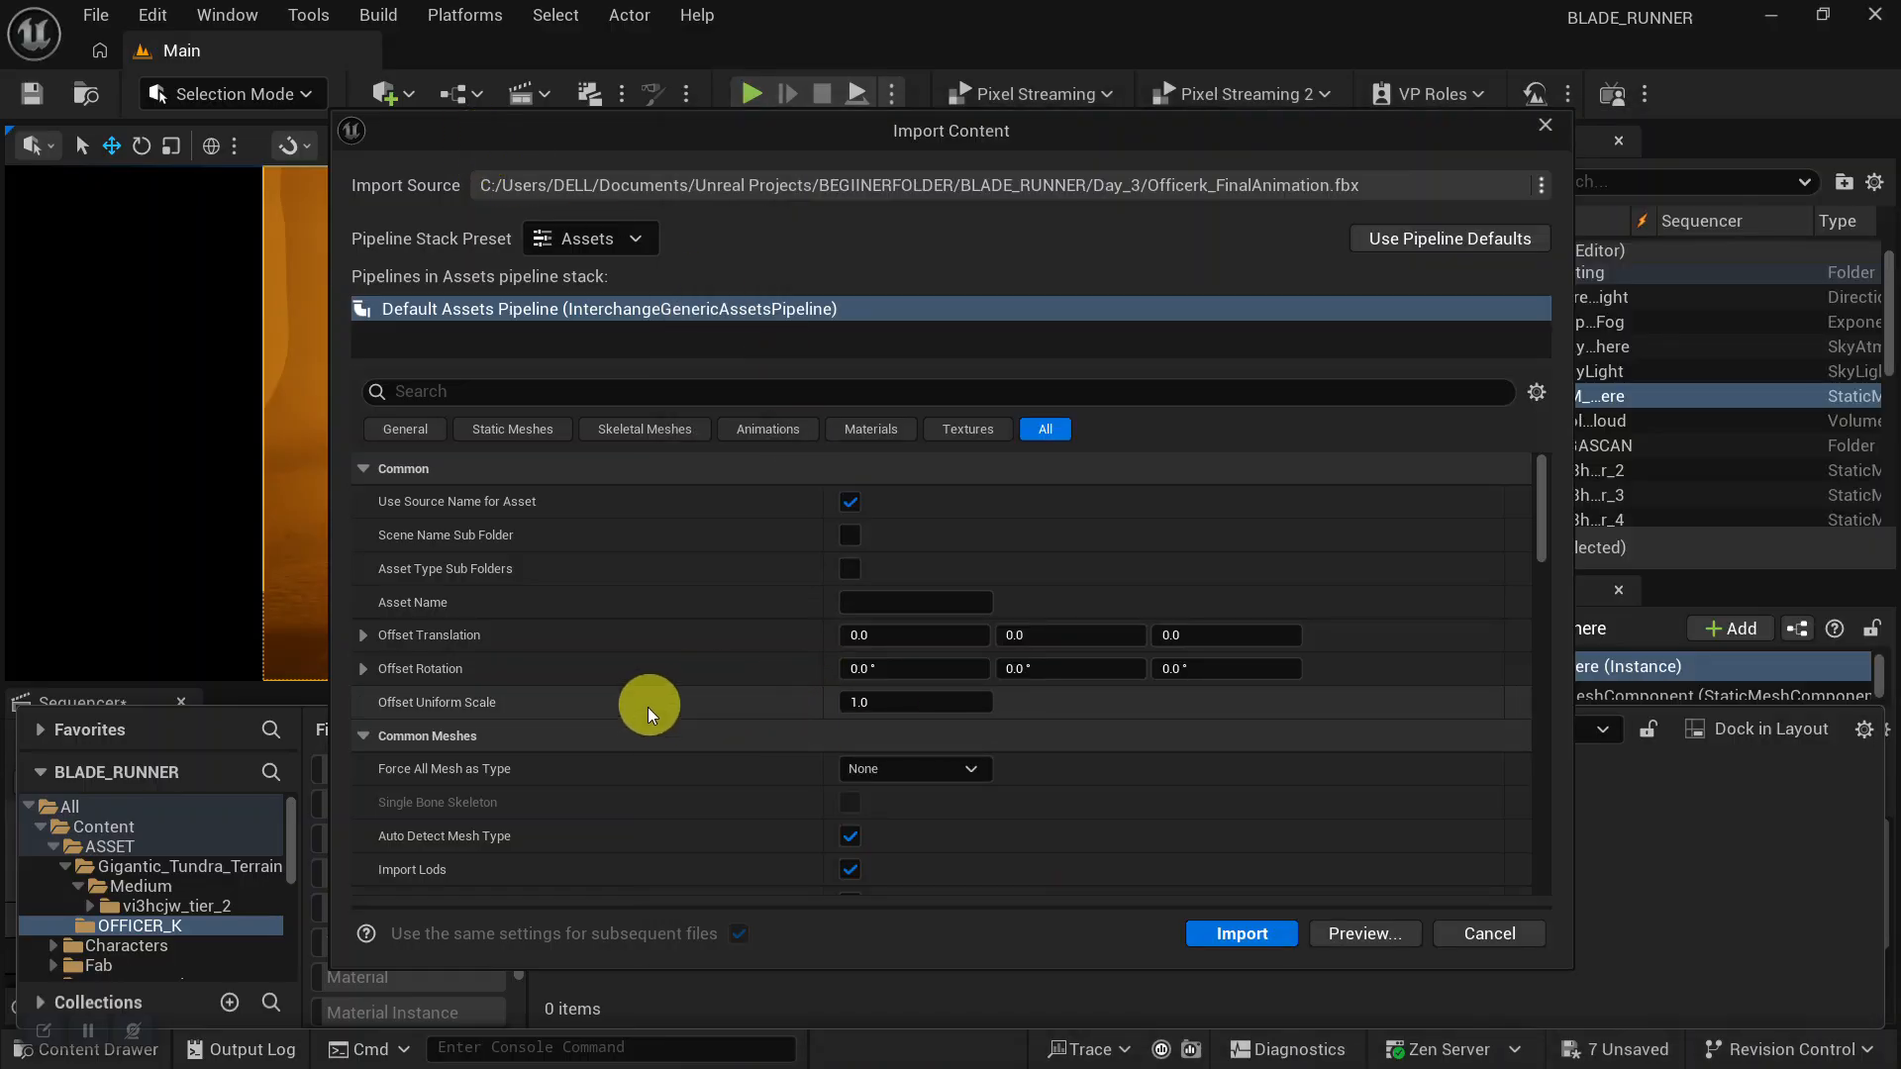
Disable Import Materials in the FBX import settings and import the Officerk_FinalAnimation assets.
scroll(645, 709, "down", 5)
scroll(646, 709, "down", 6)
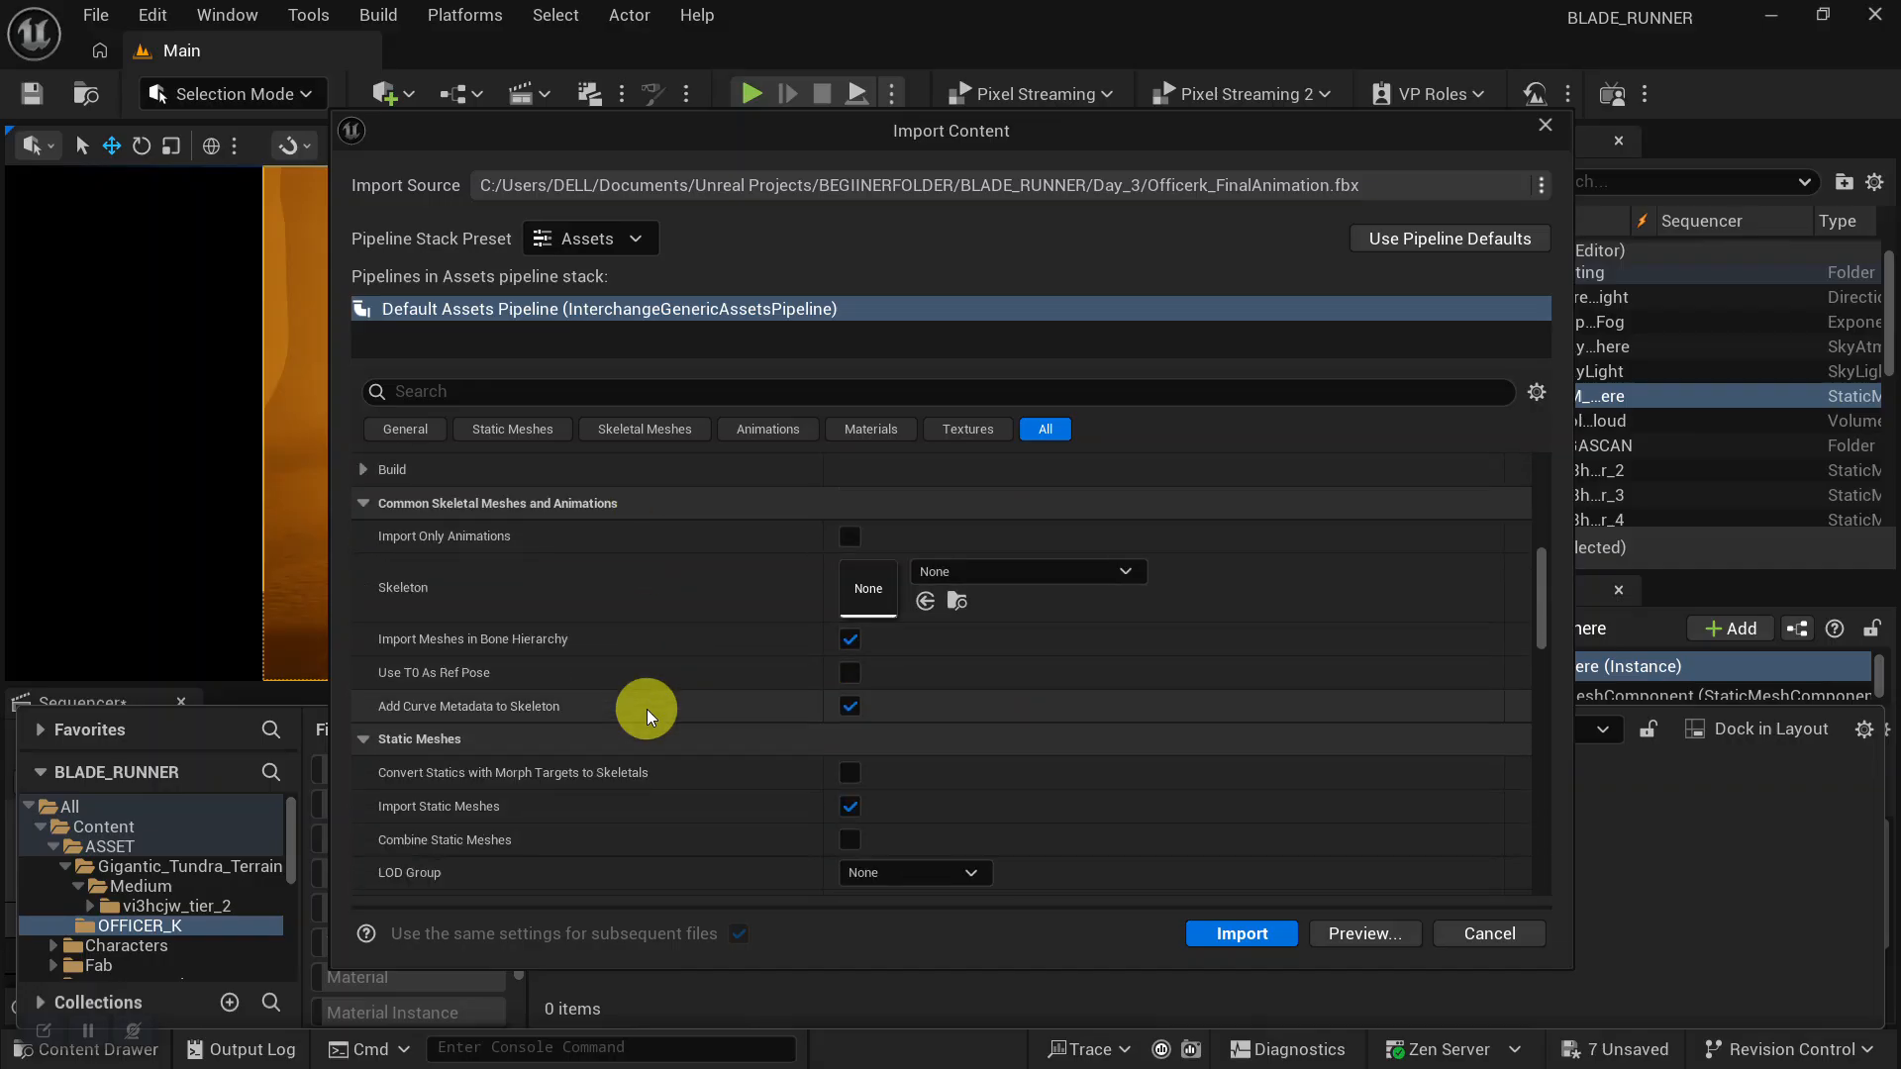
scroll(646, 709, "down", 1)
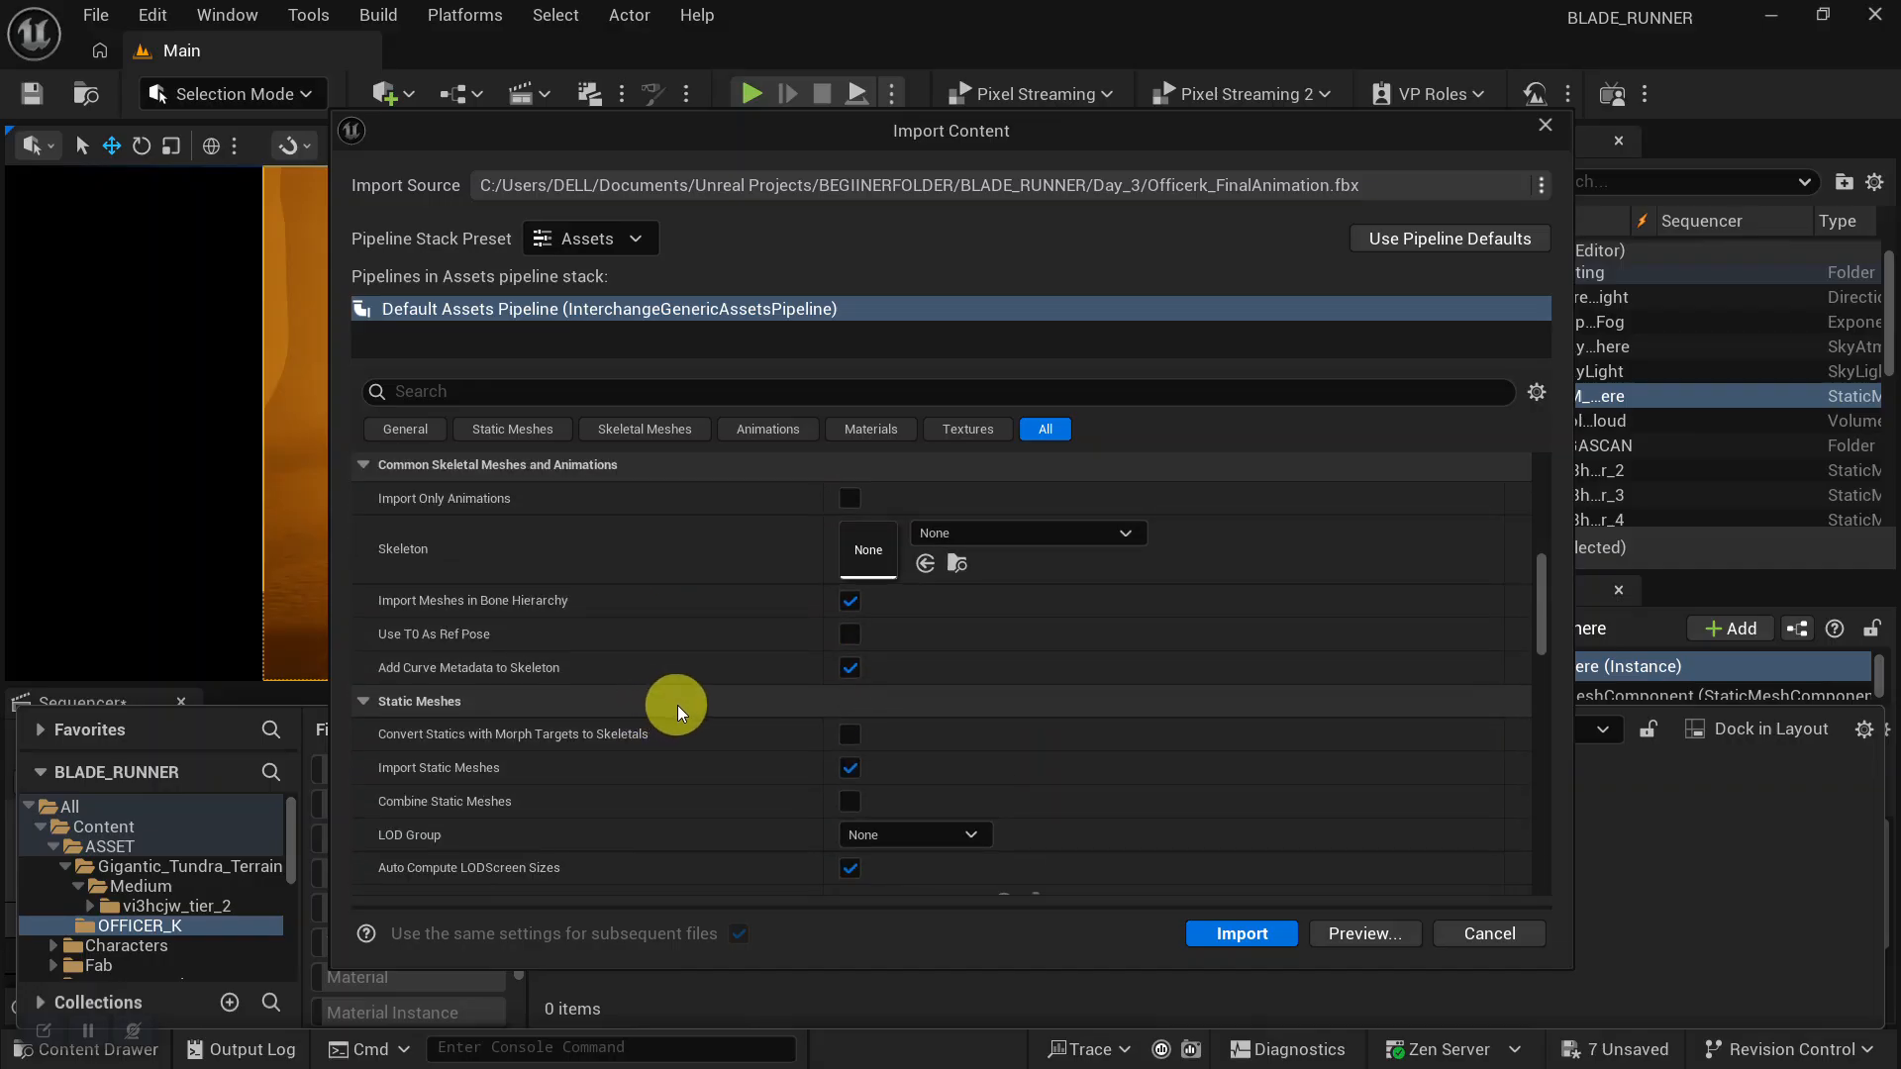
scroll(678, 705, "down", 2)
scroll(677, 704, "up", 2)
scroll(678, 704, "down", 3)
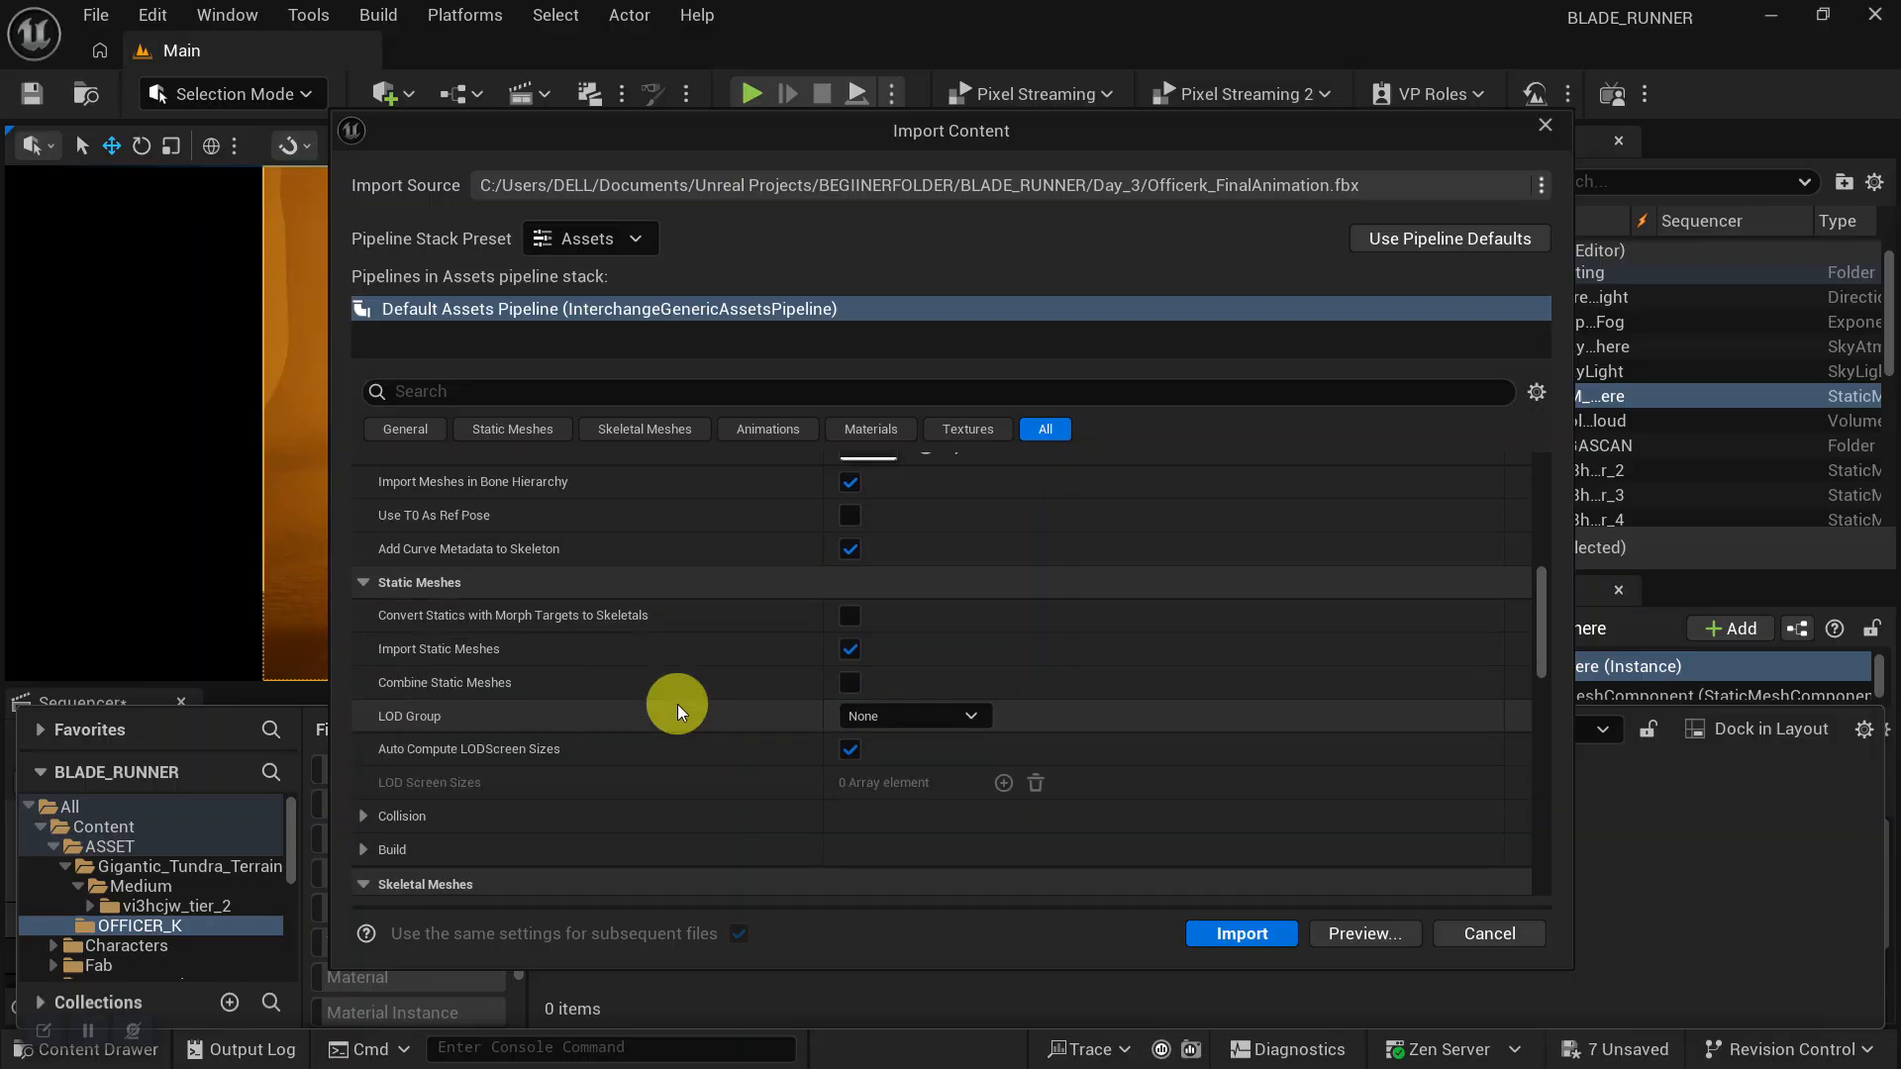
scroll(677, 704, "down", 6)
scroll(677, 704, "down", 6)
scroll(677, 704, "down", 3)
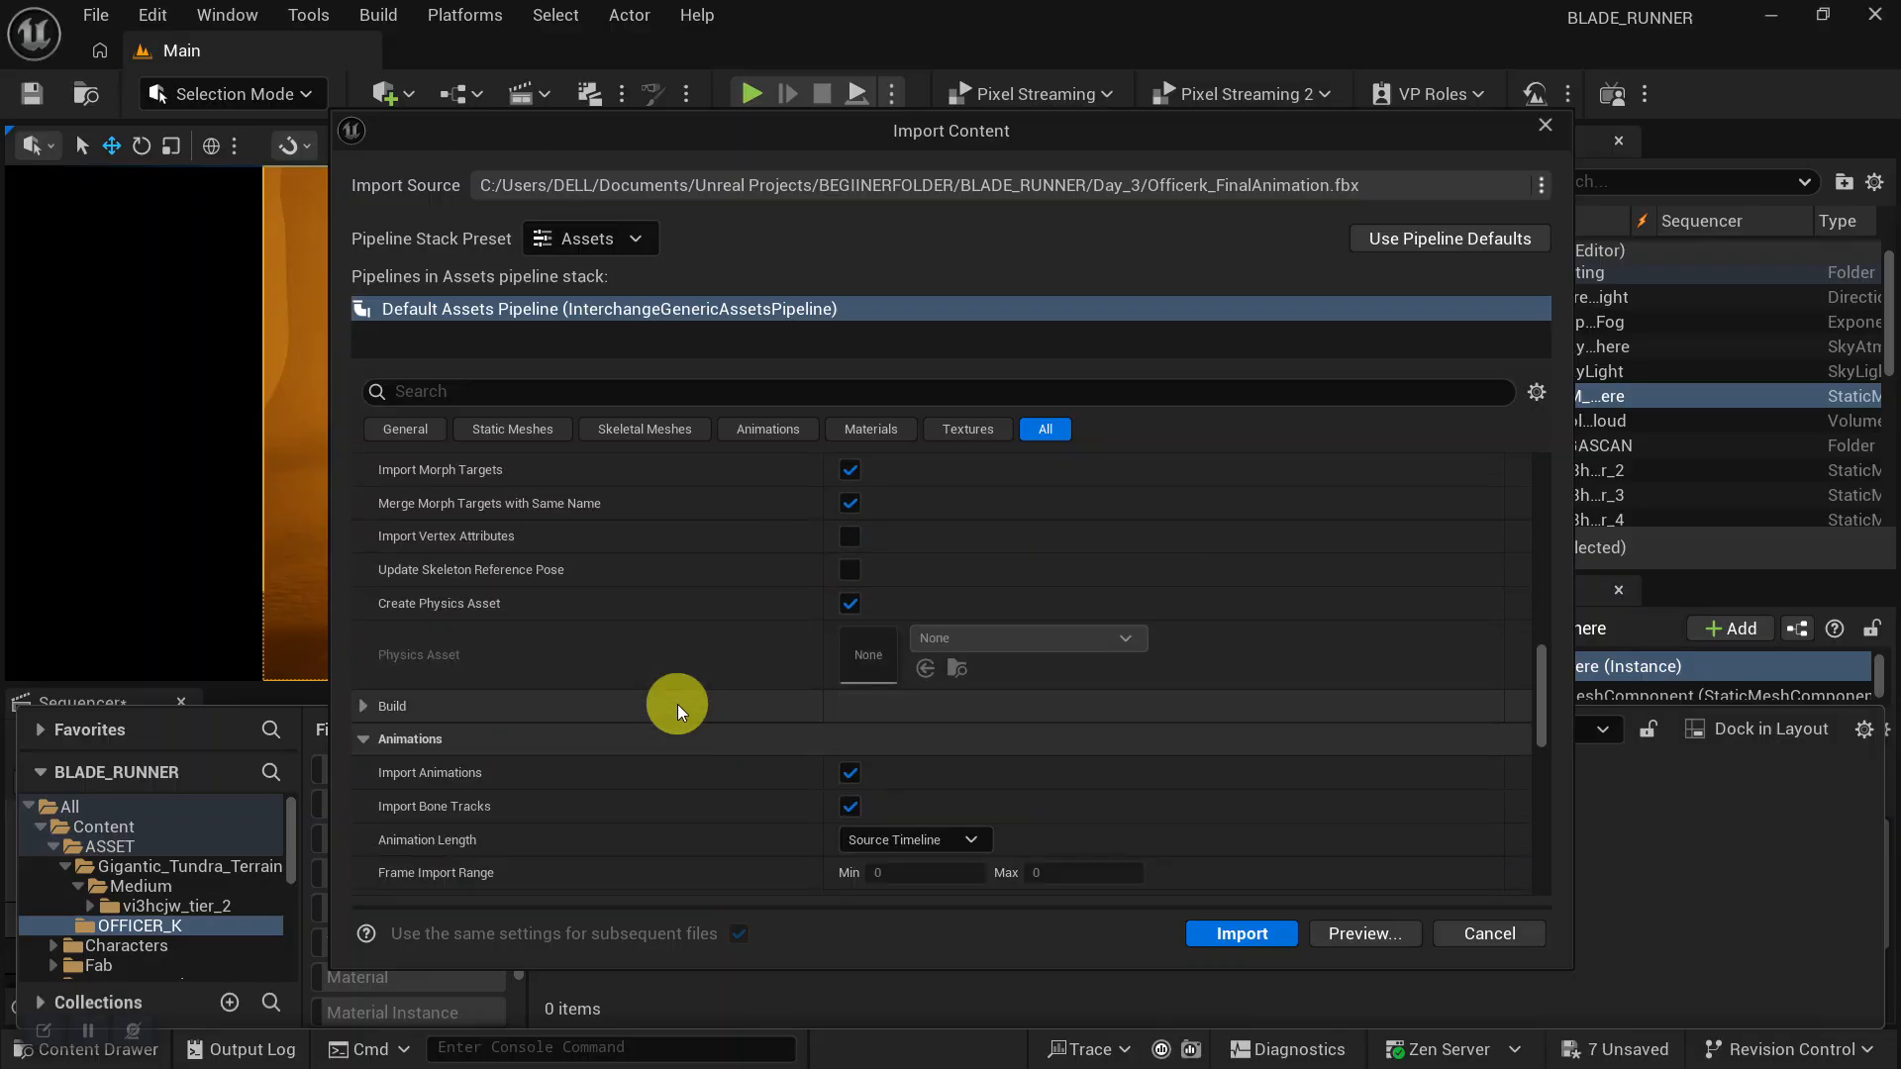
scroll(679, 704, "down", 6)
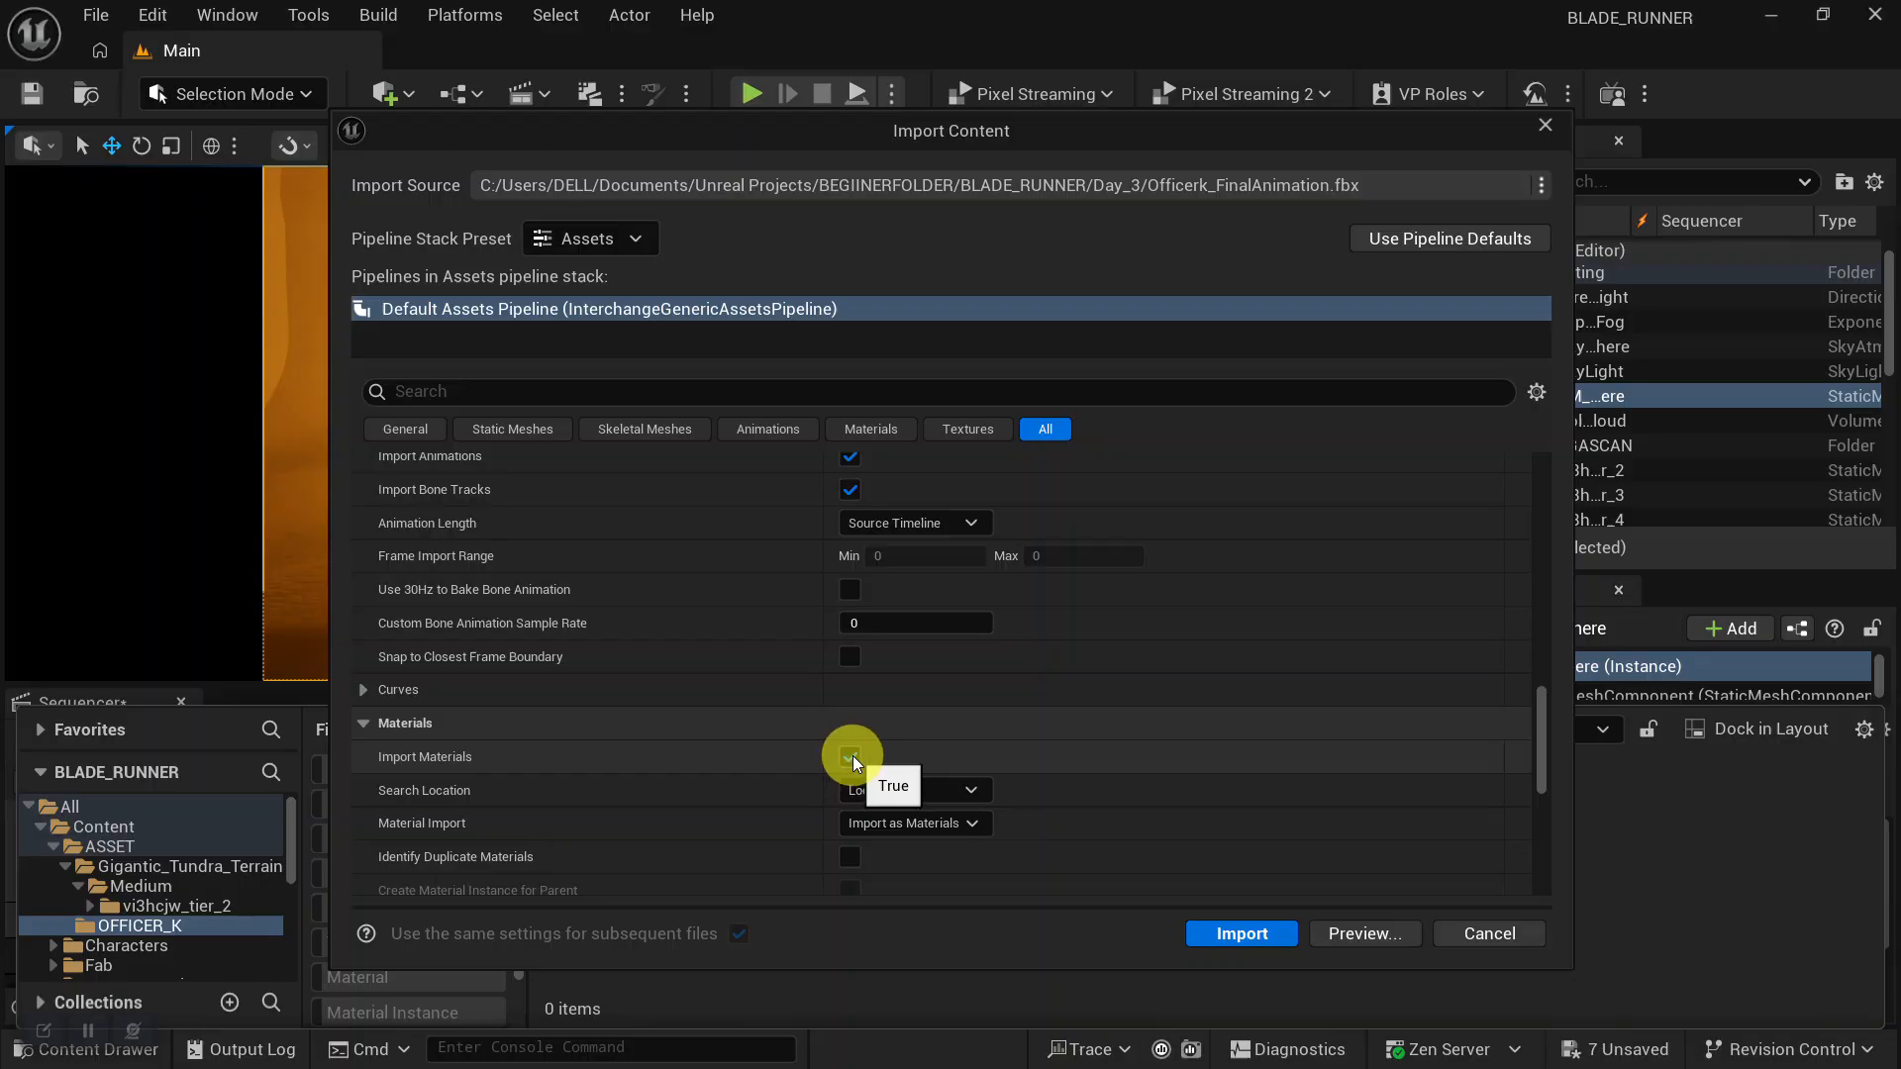
left_click(849, 757)
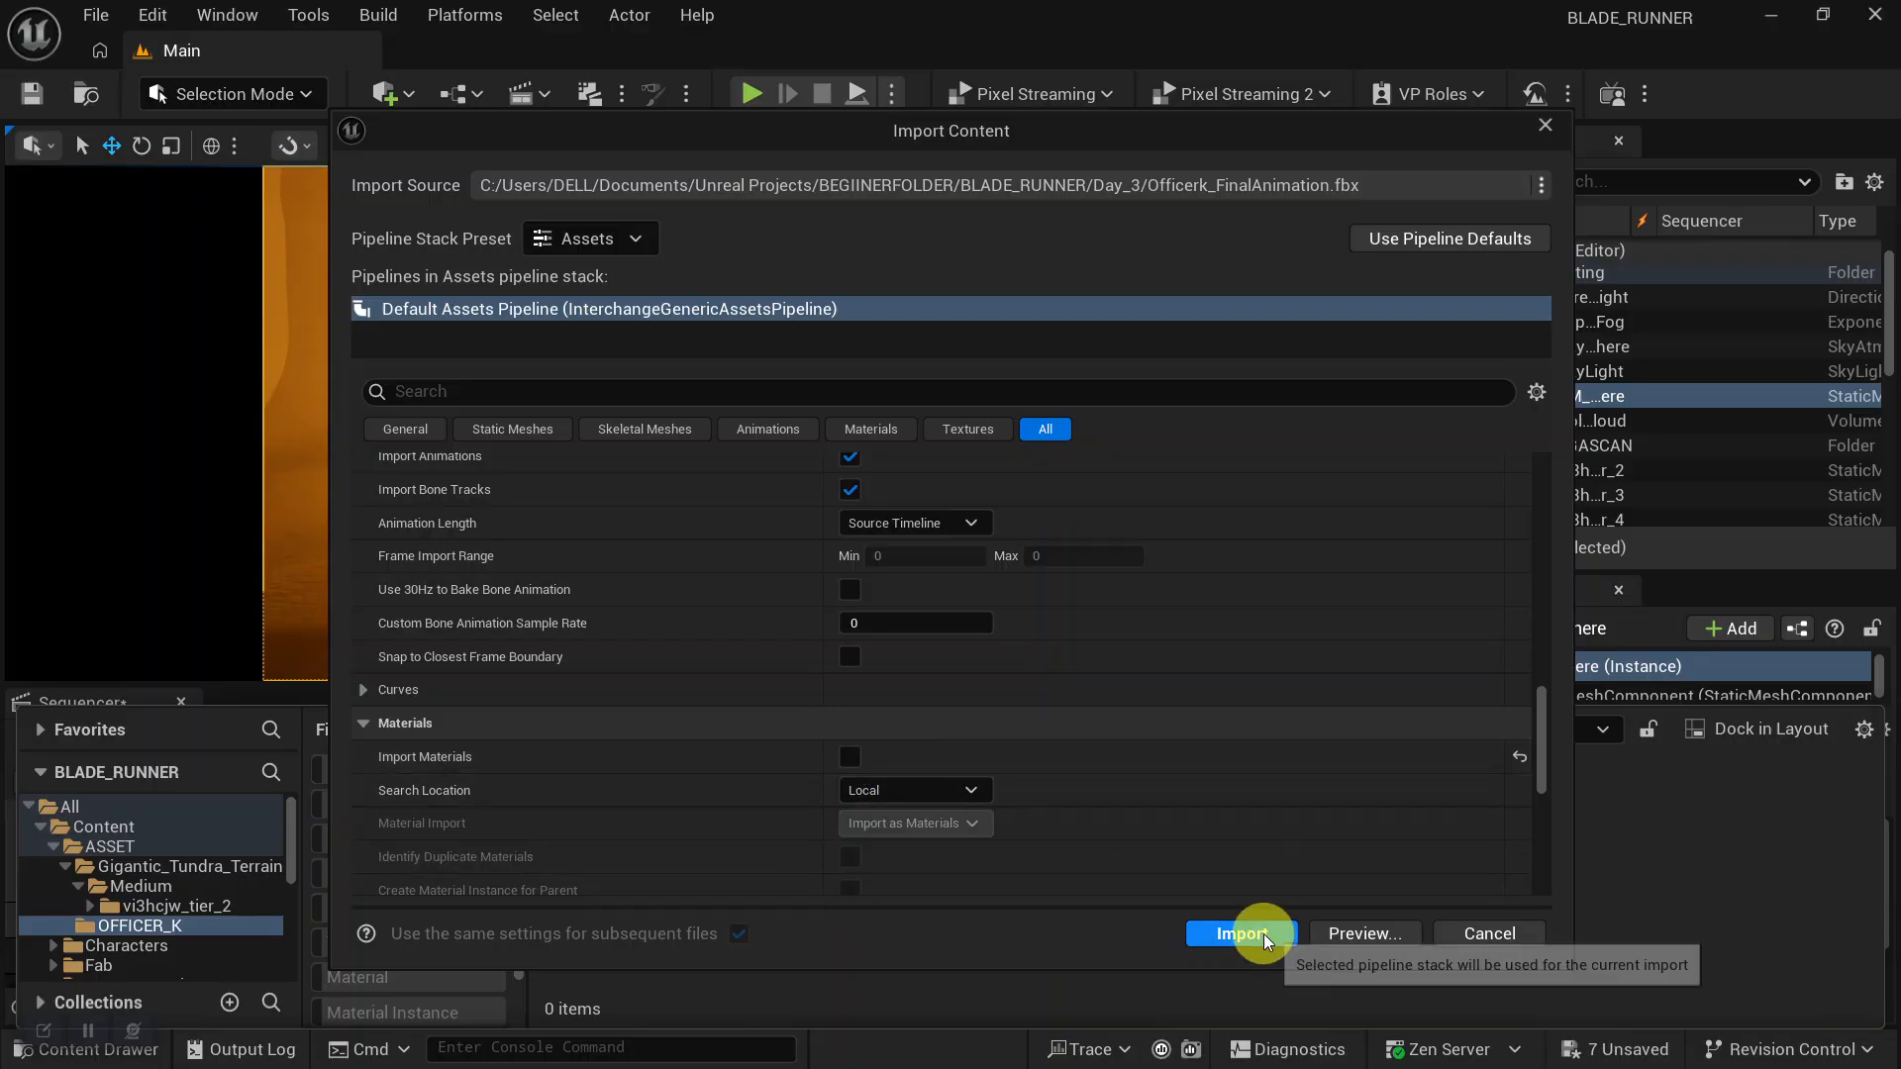
left_click(1264, 935)
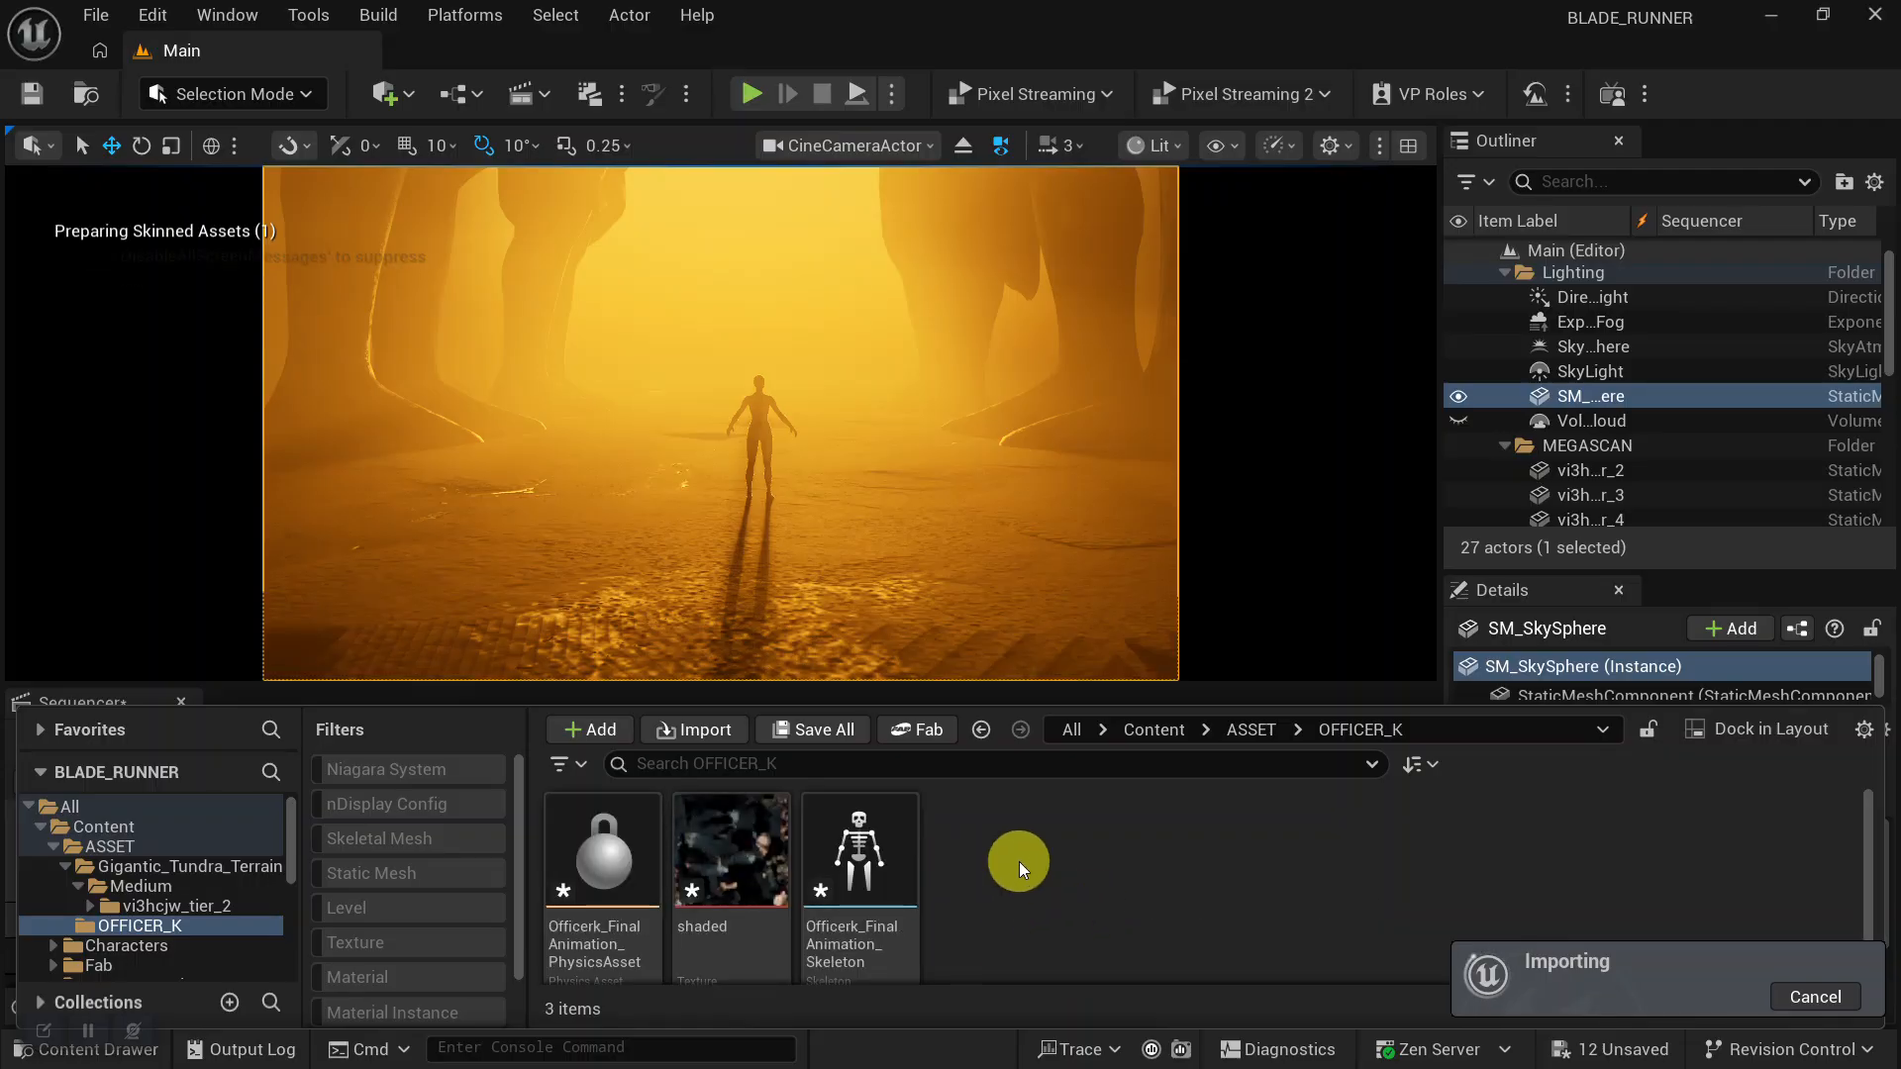
scroll(1008, 878, "down", 1)
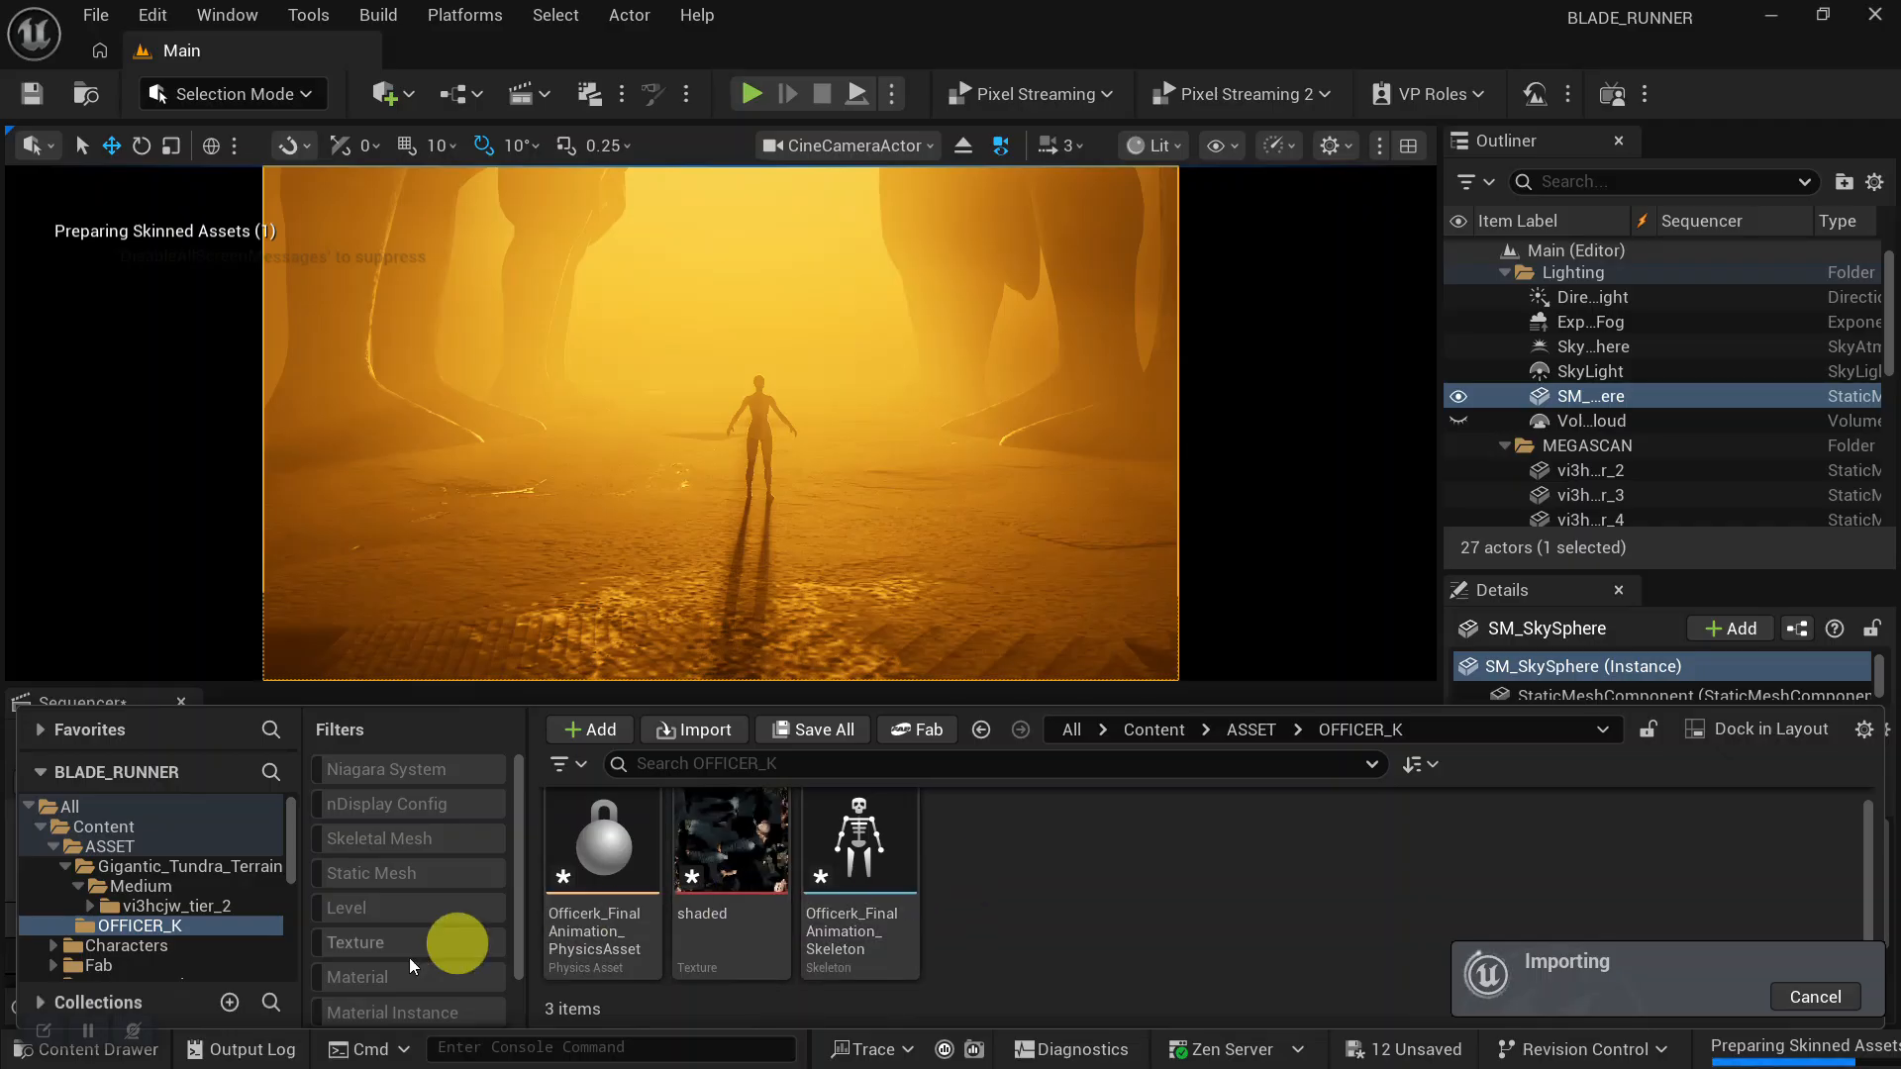
left_click(1277, 852)
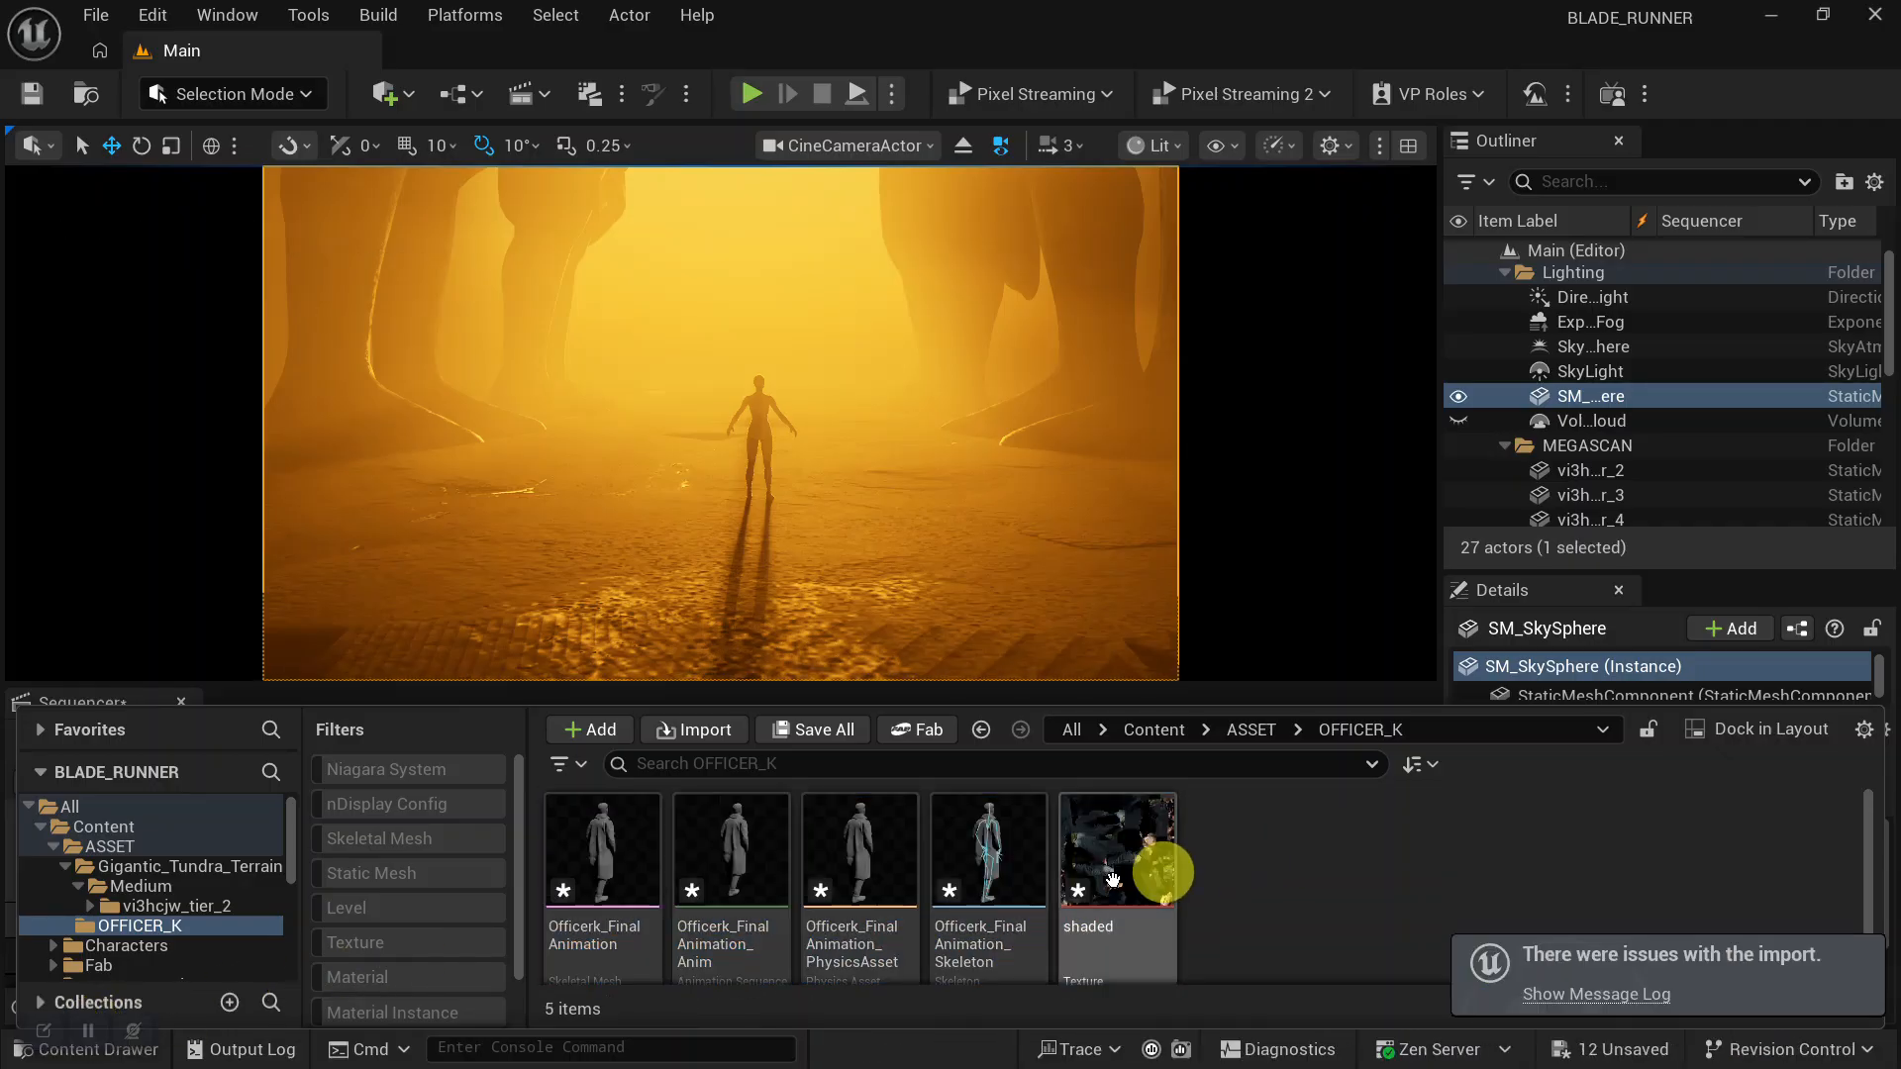
scroll(1188, 862, "down", 1)
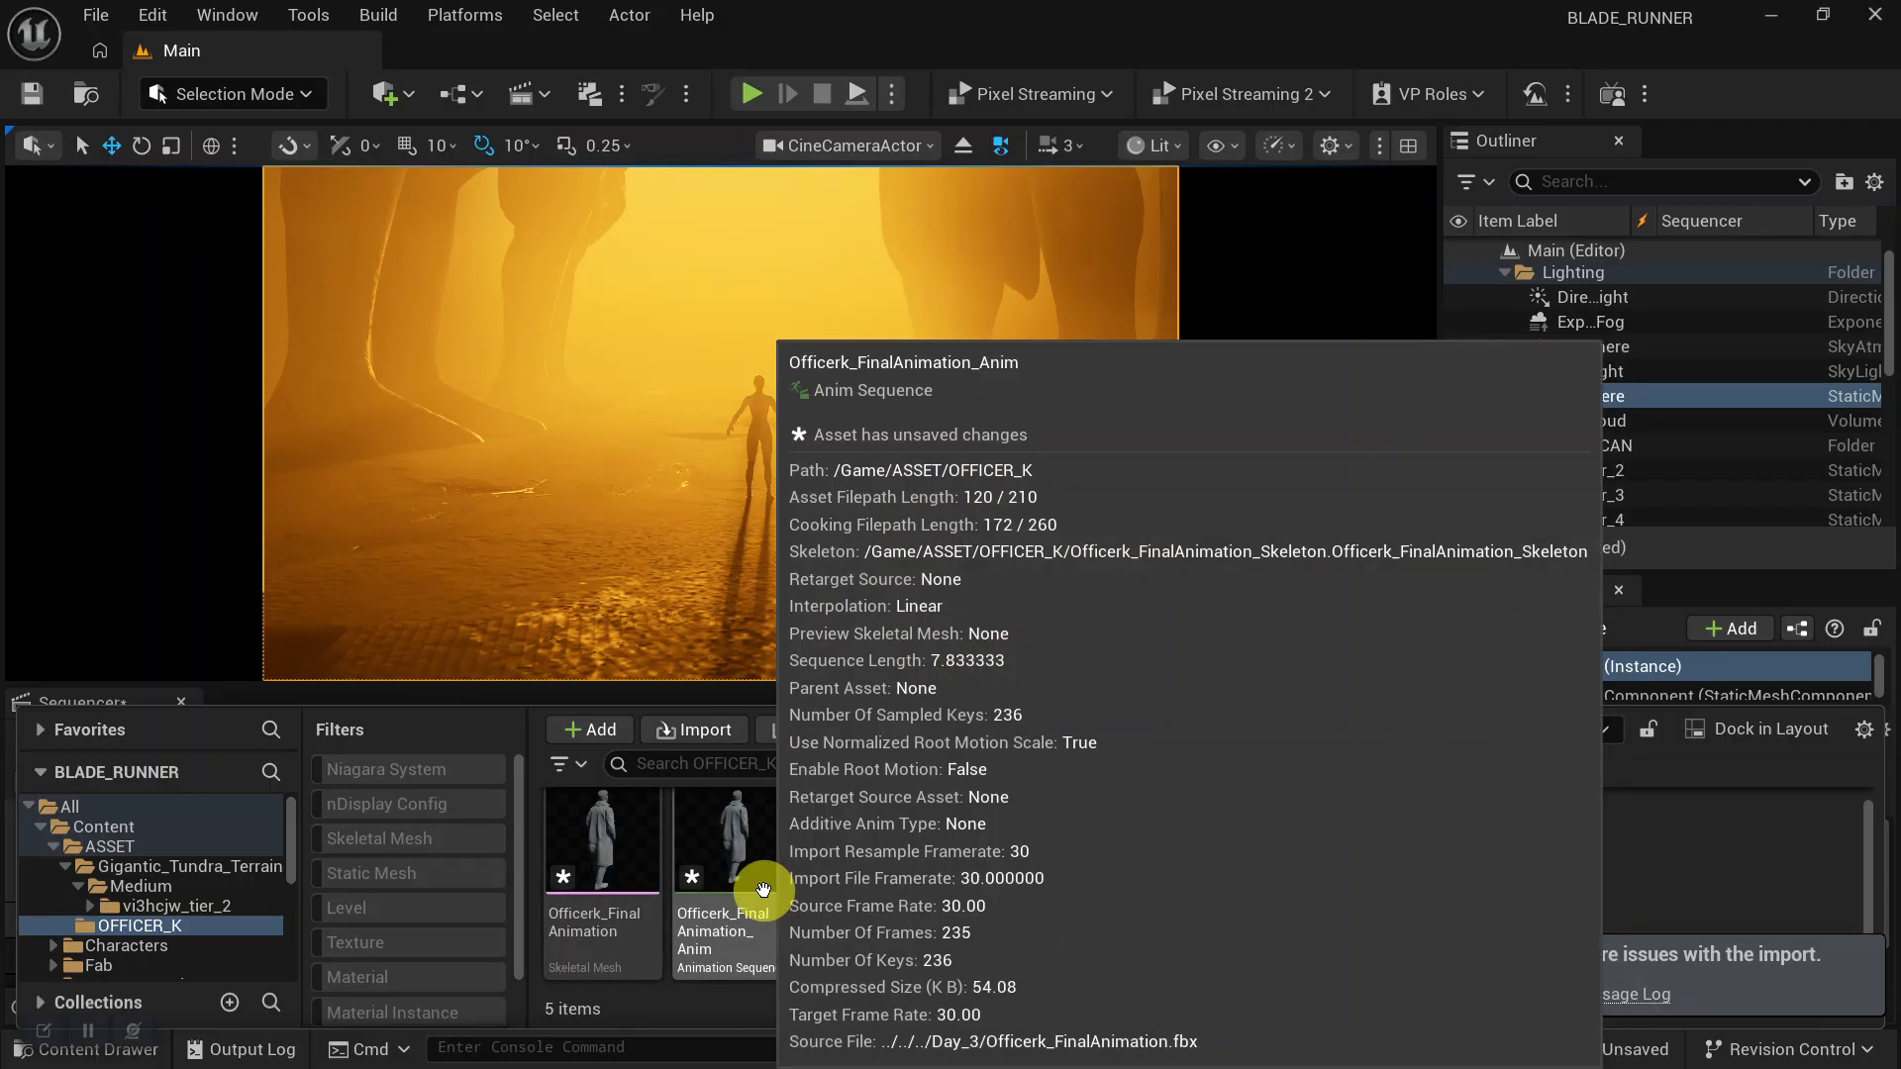
Remove the Niagara System, Skeletal Mesh, Level, Texture, Material, Blueprint Class and C++ Class filters from the content browser.
left_click(562, 761)
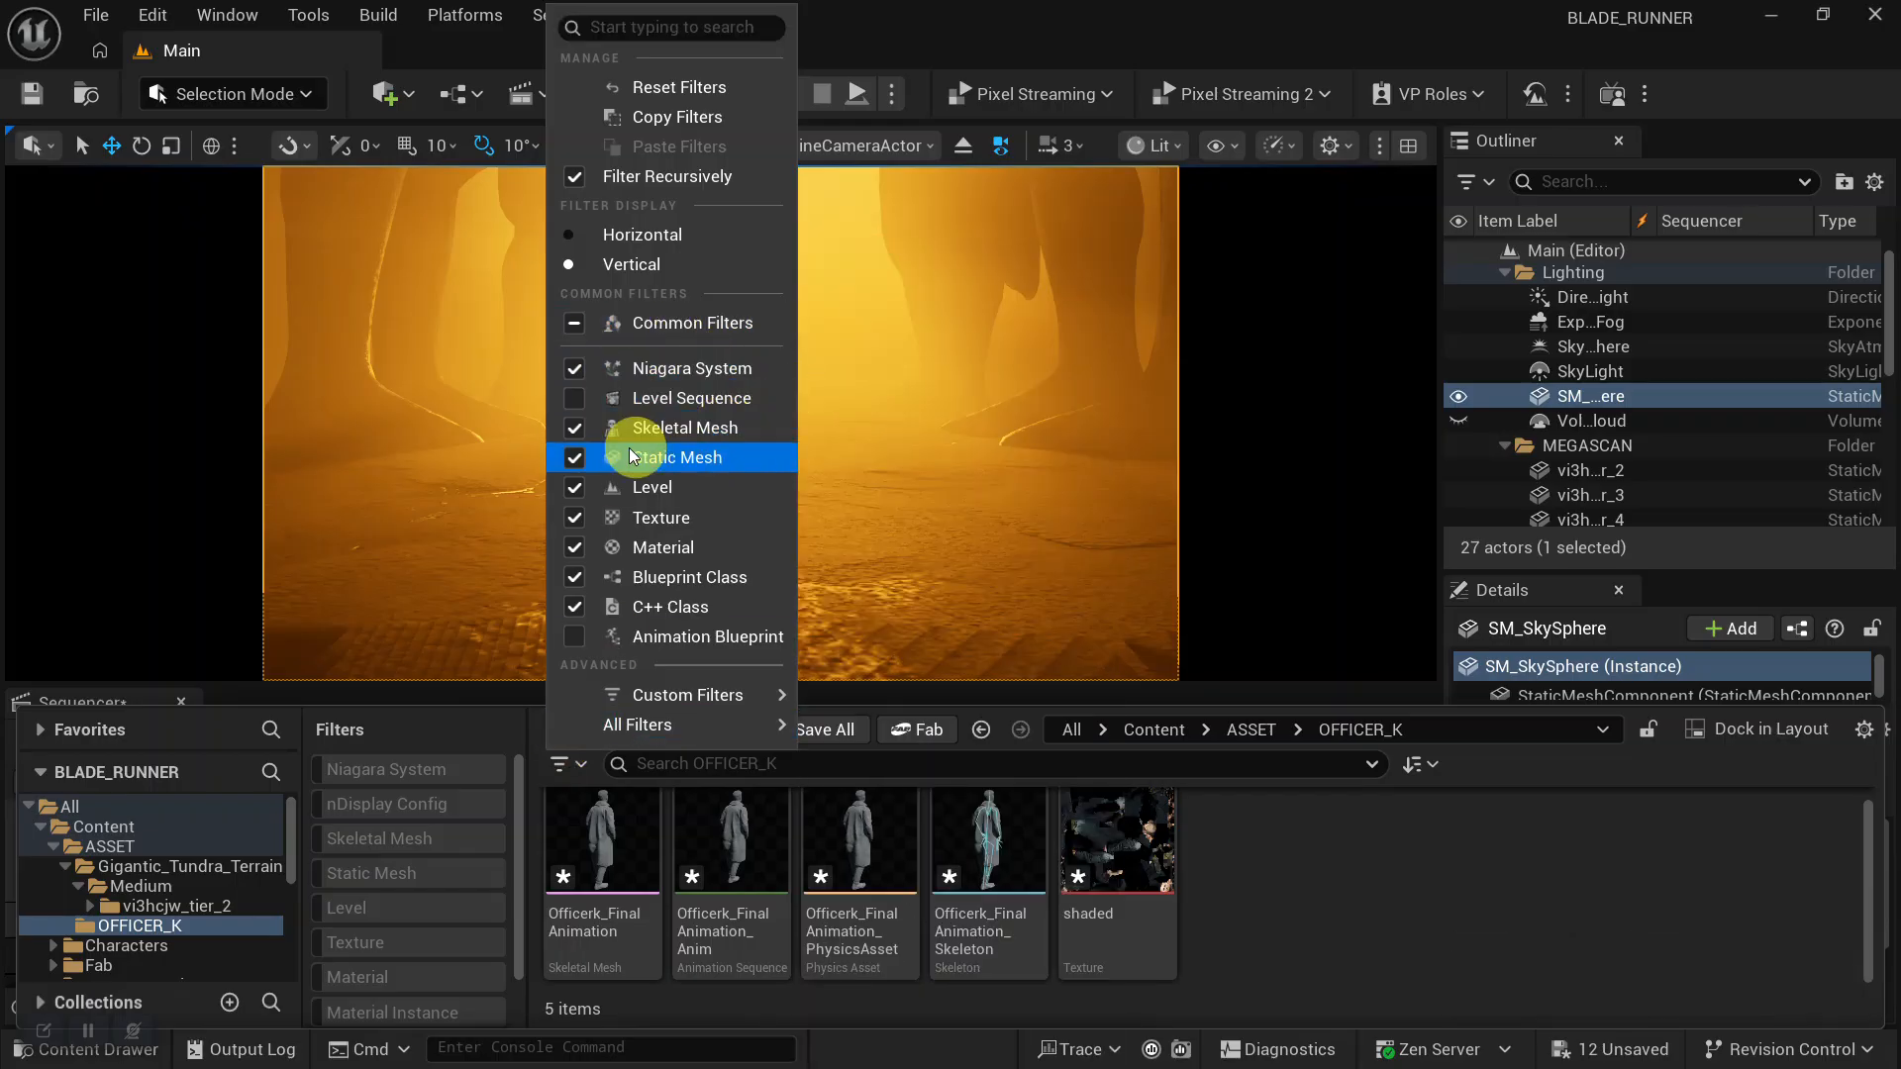
left_click(575, 370)
left_click(572, 432)
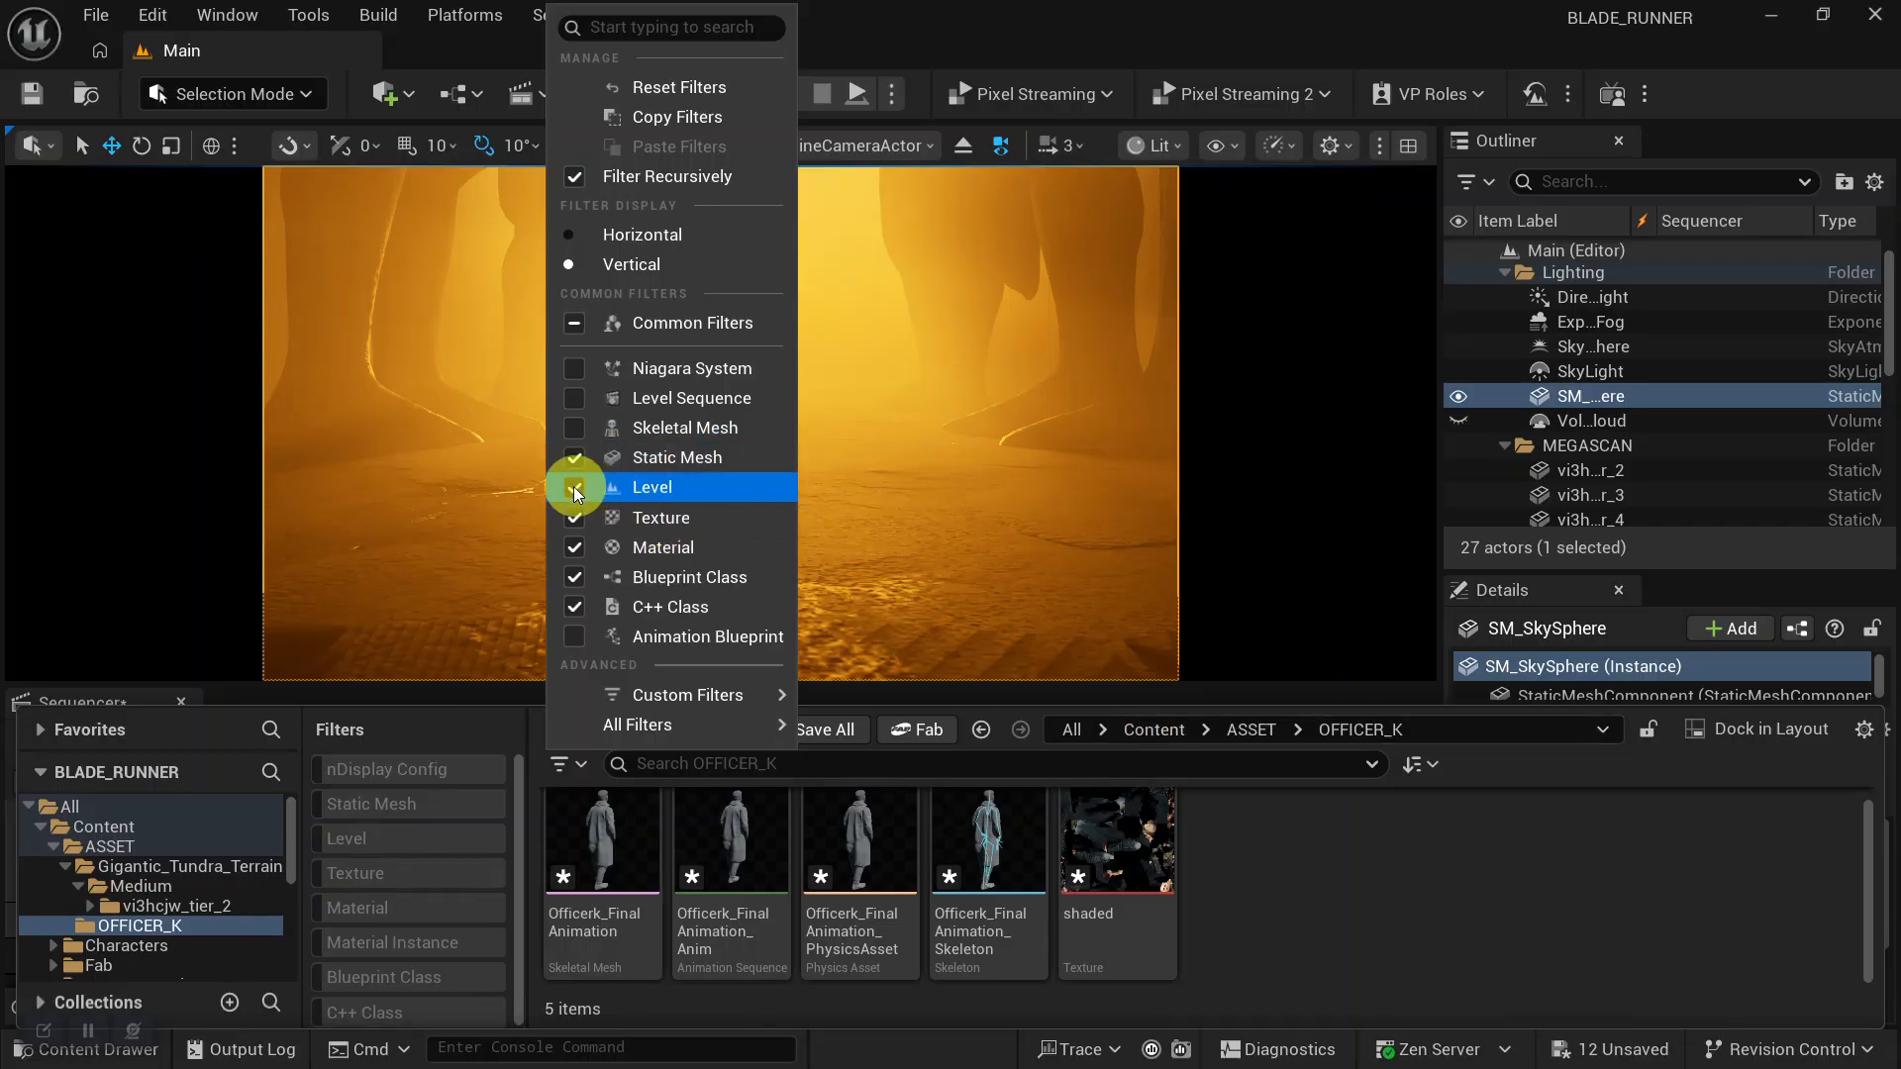
left_click(573, 487)
left_click(573, 517)
left_click(573, 546)
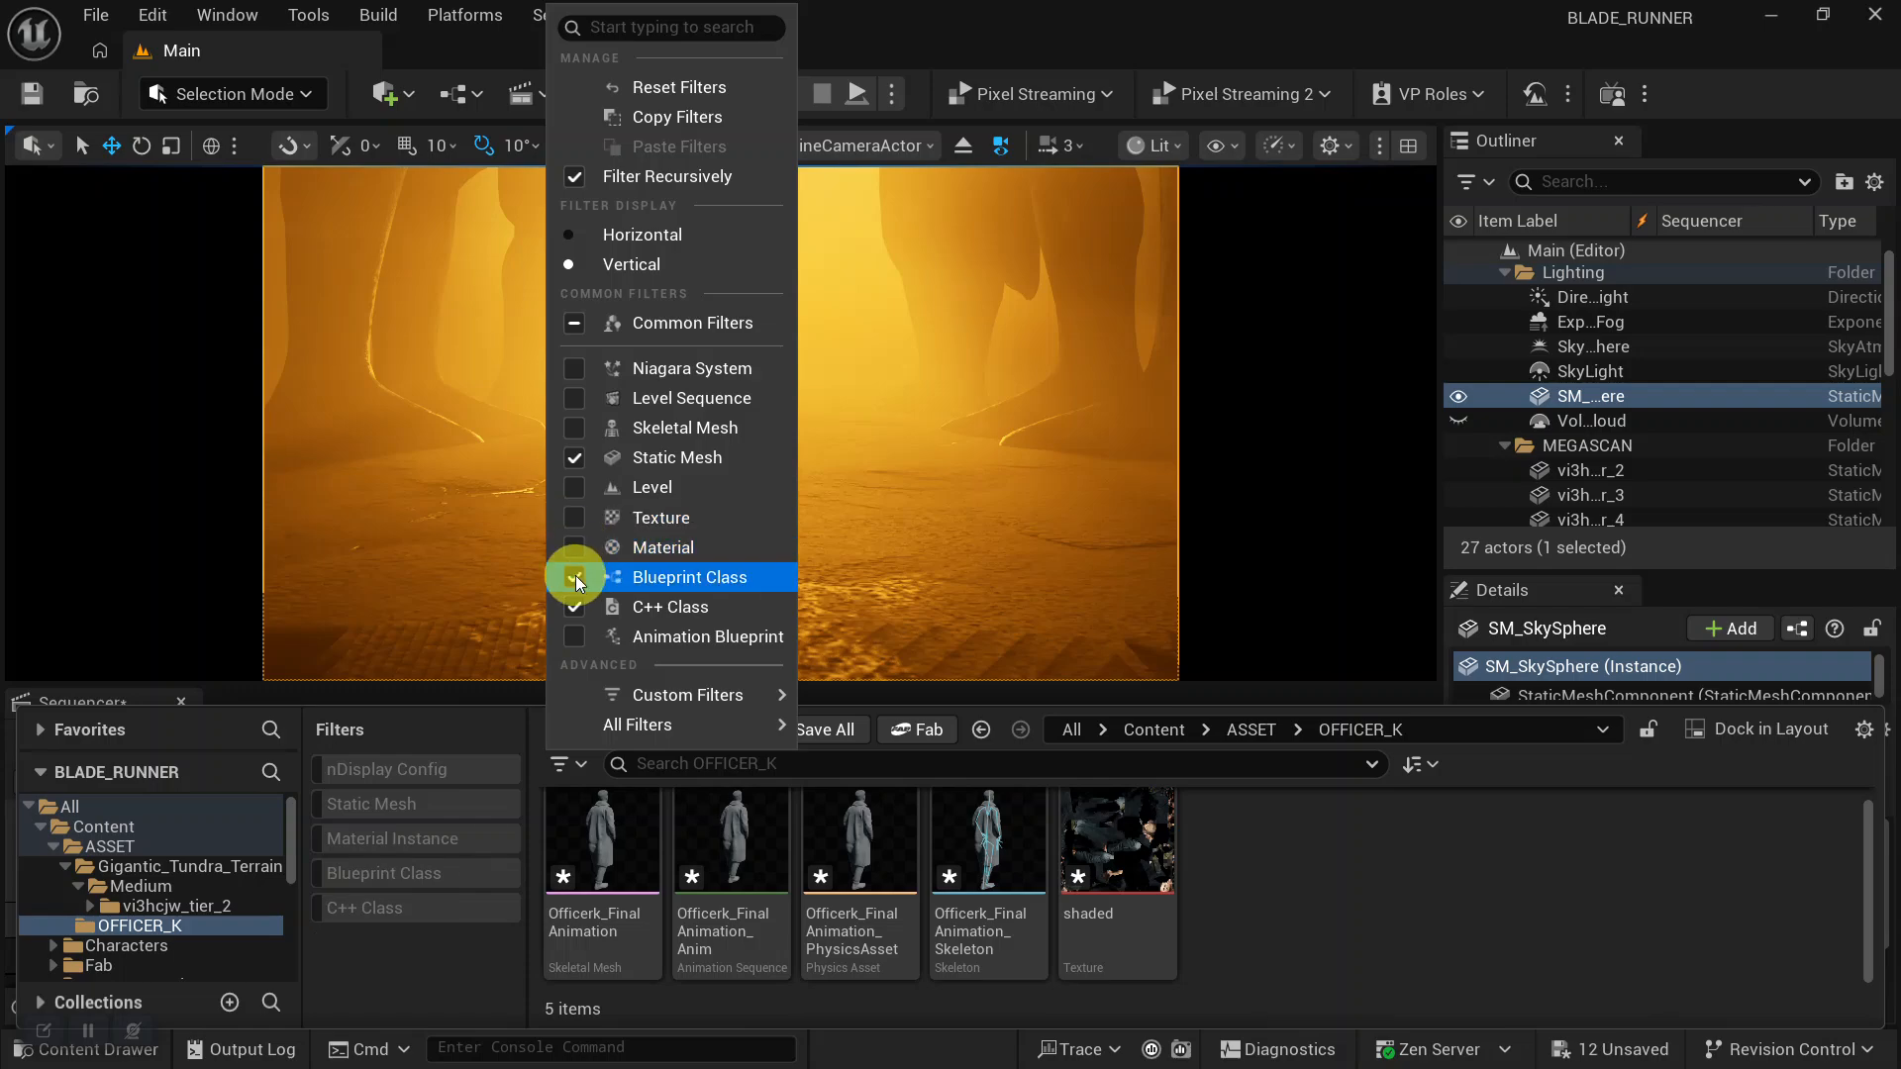
left_click(575, 576)
left_click(575, 604)
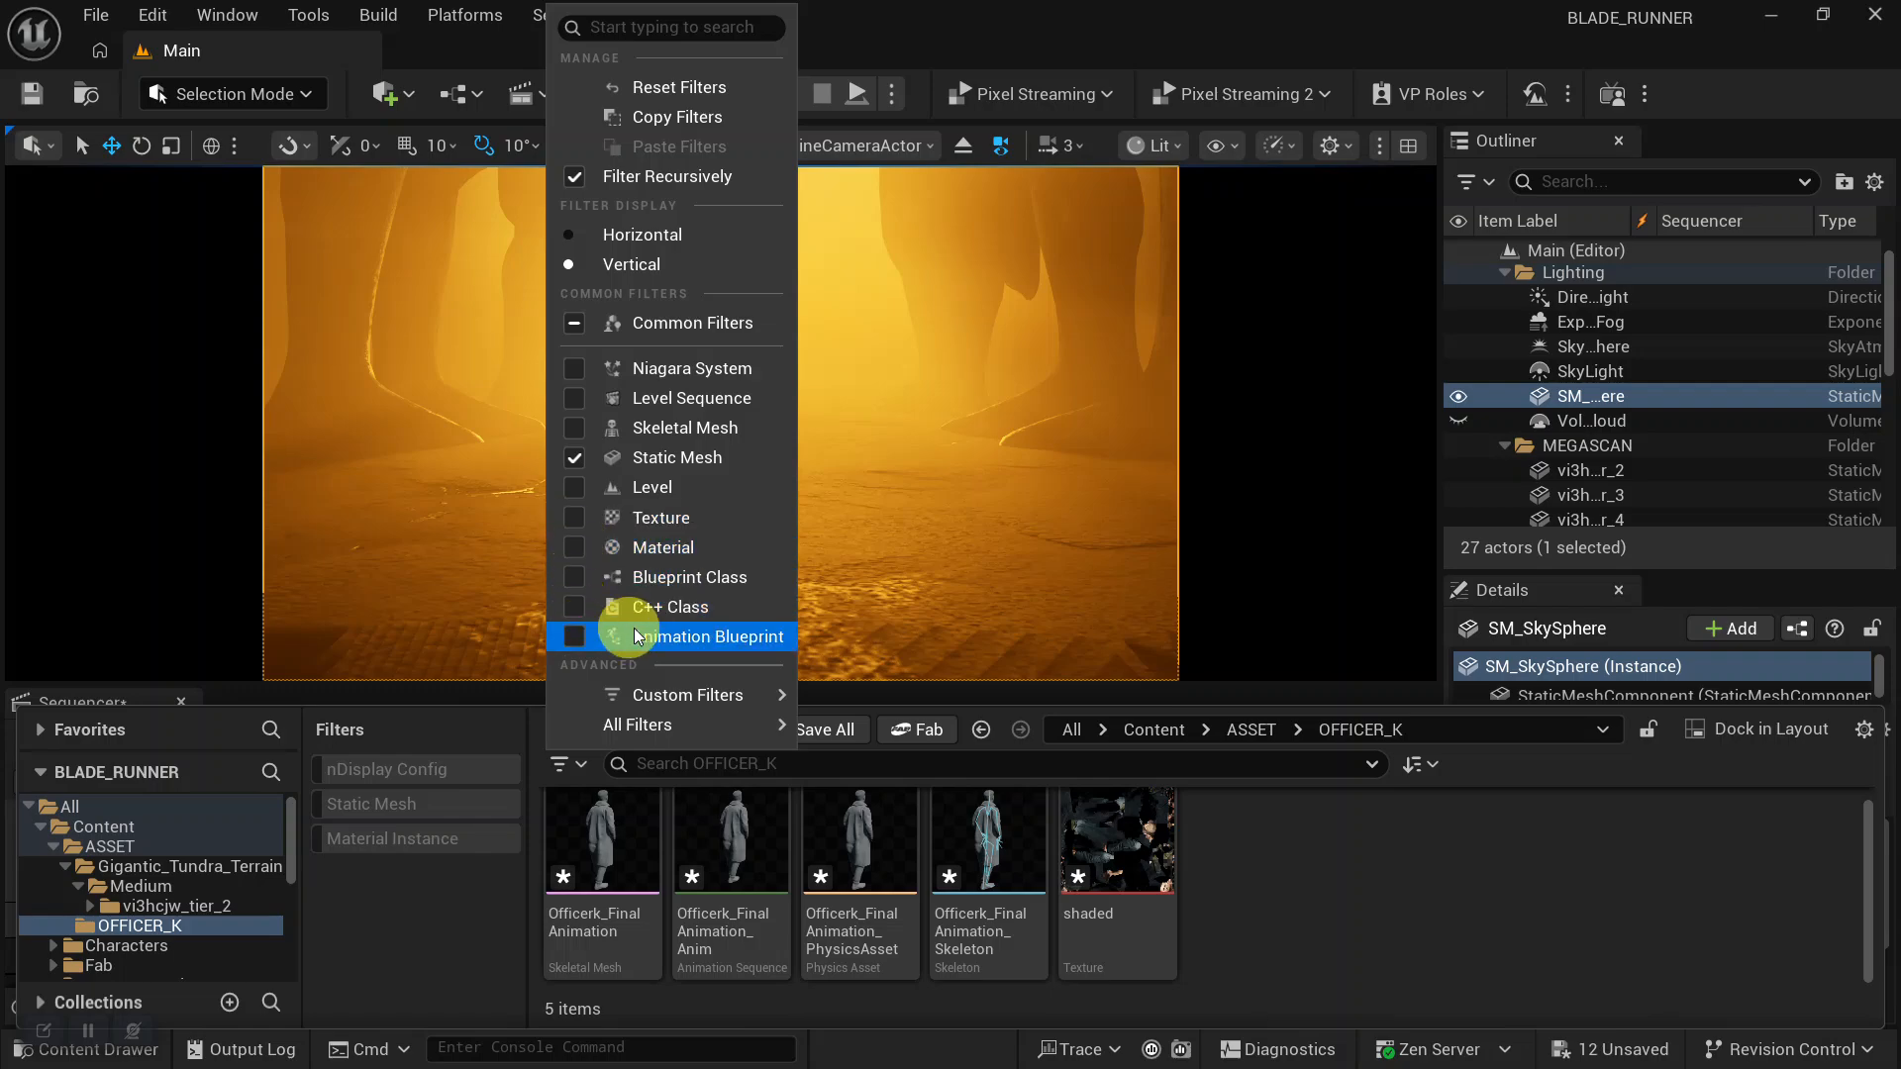
left_click(1356, 935)
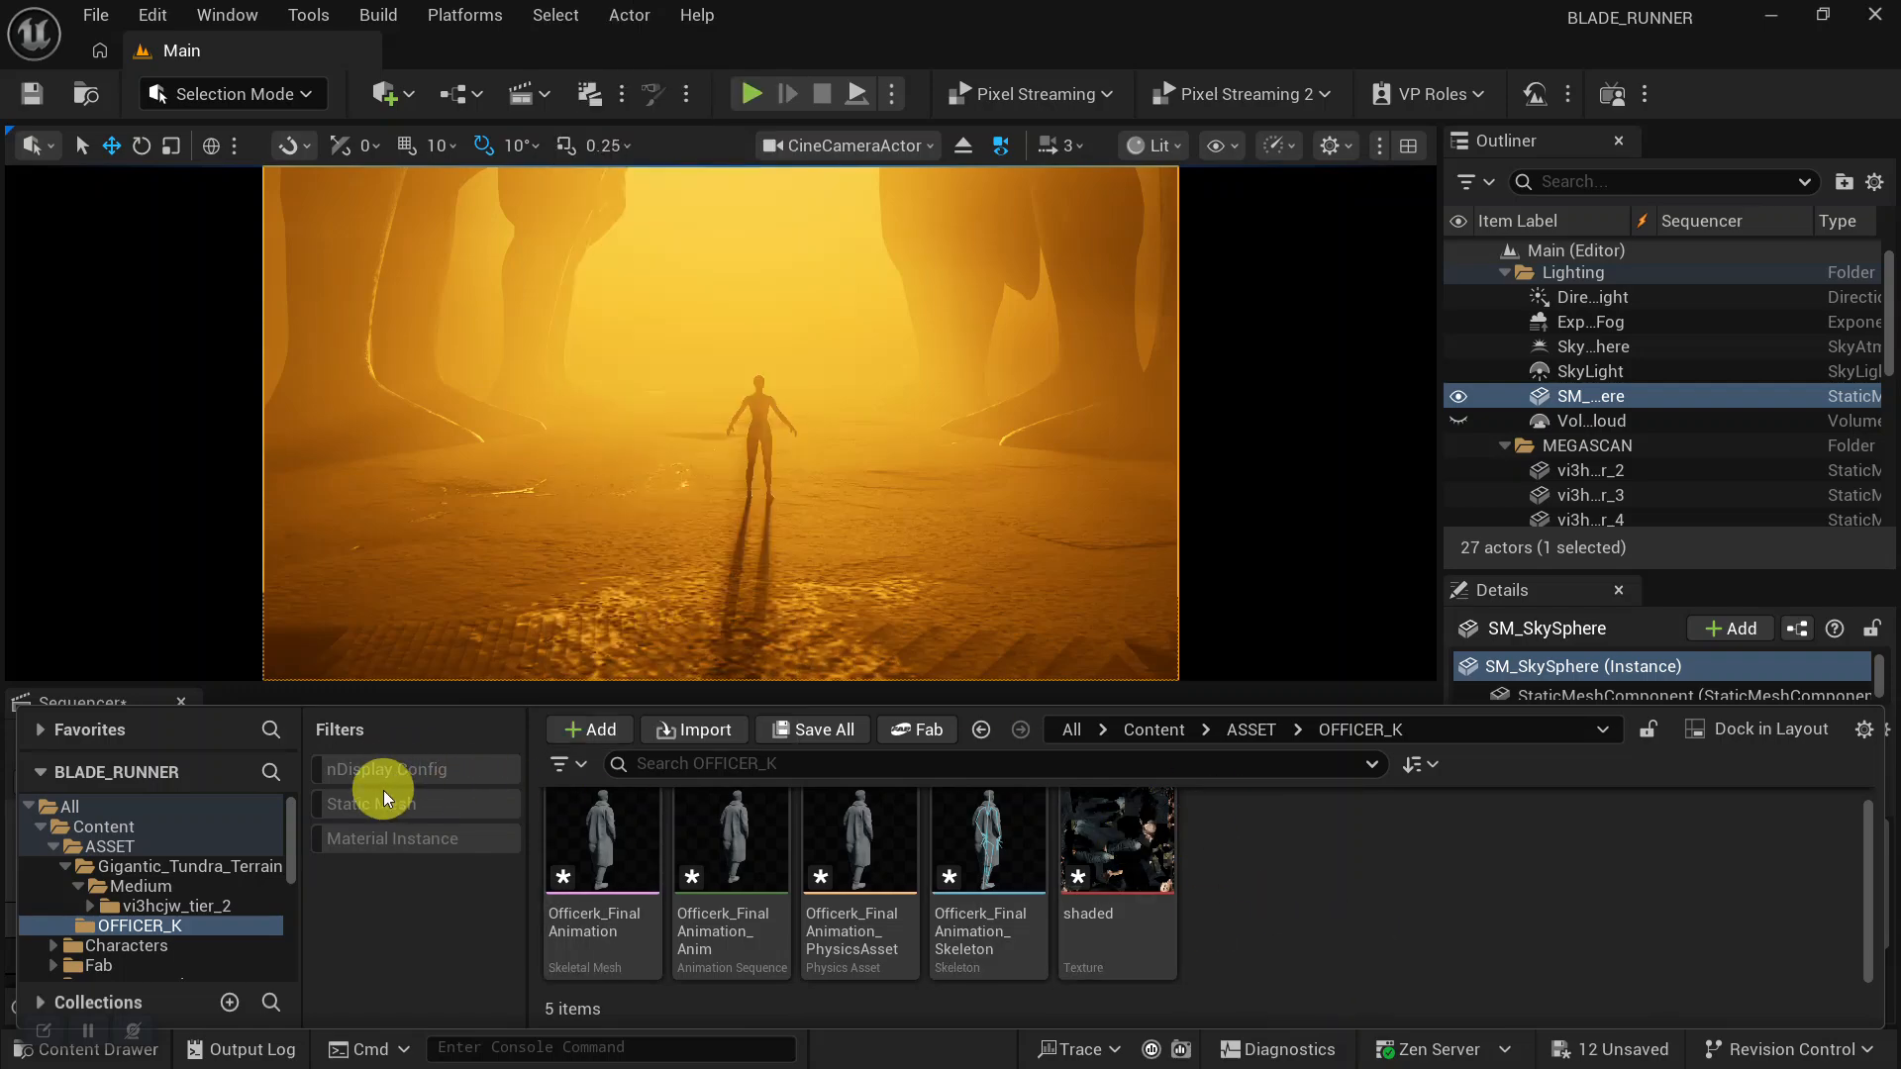
Add content filters for Niagara System, Skeletal Mesh, Level, Texture and Material, and activate the existing Static Mesh filter.
left_click(561, 762)
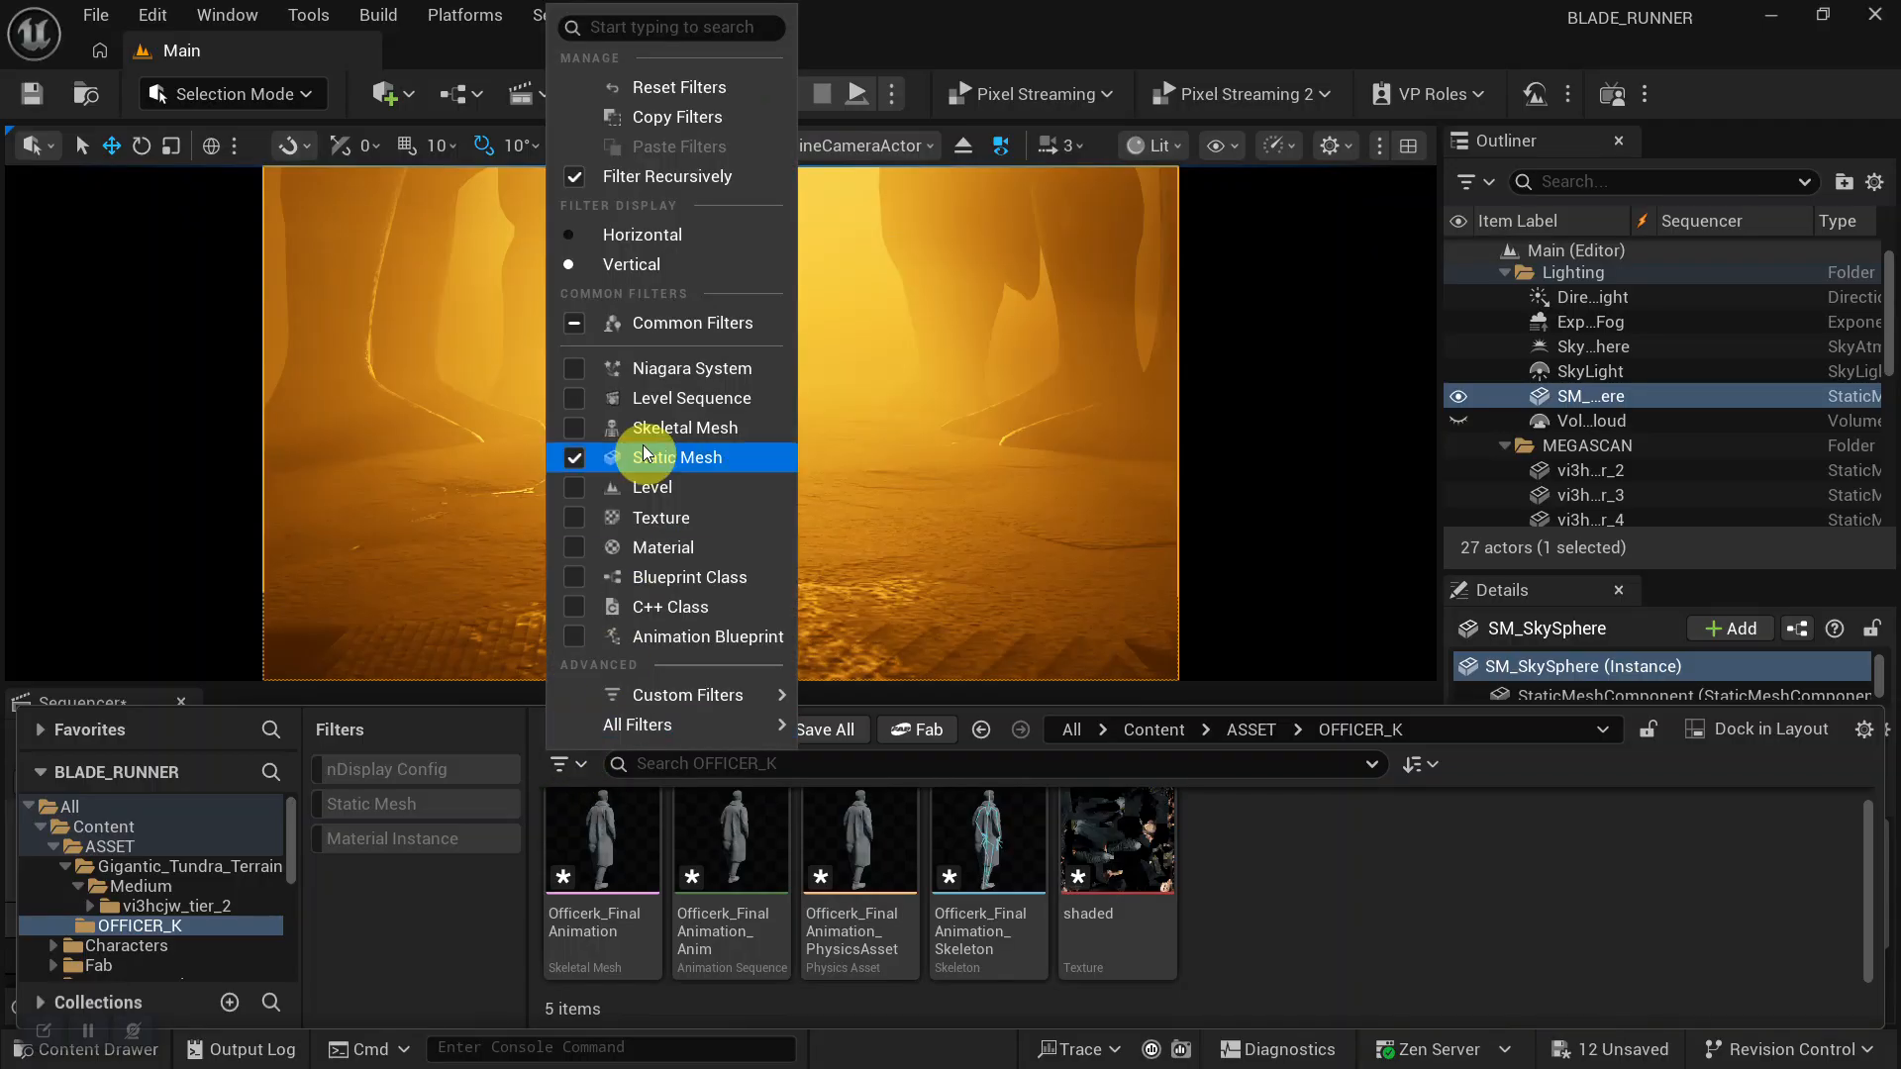
left_click(574, 373)
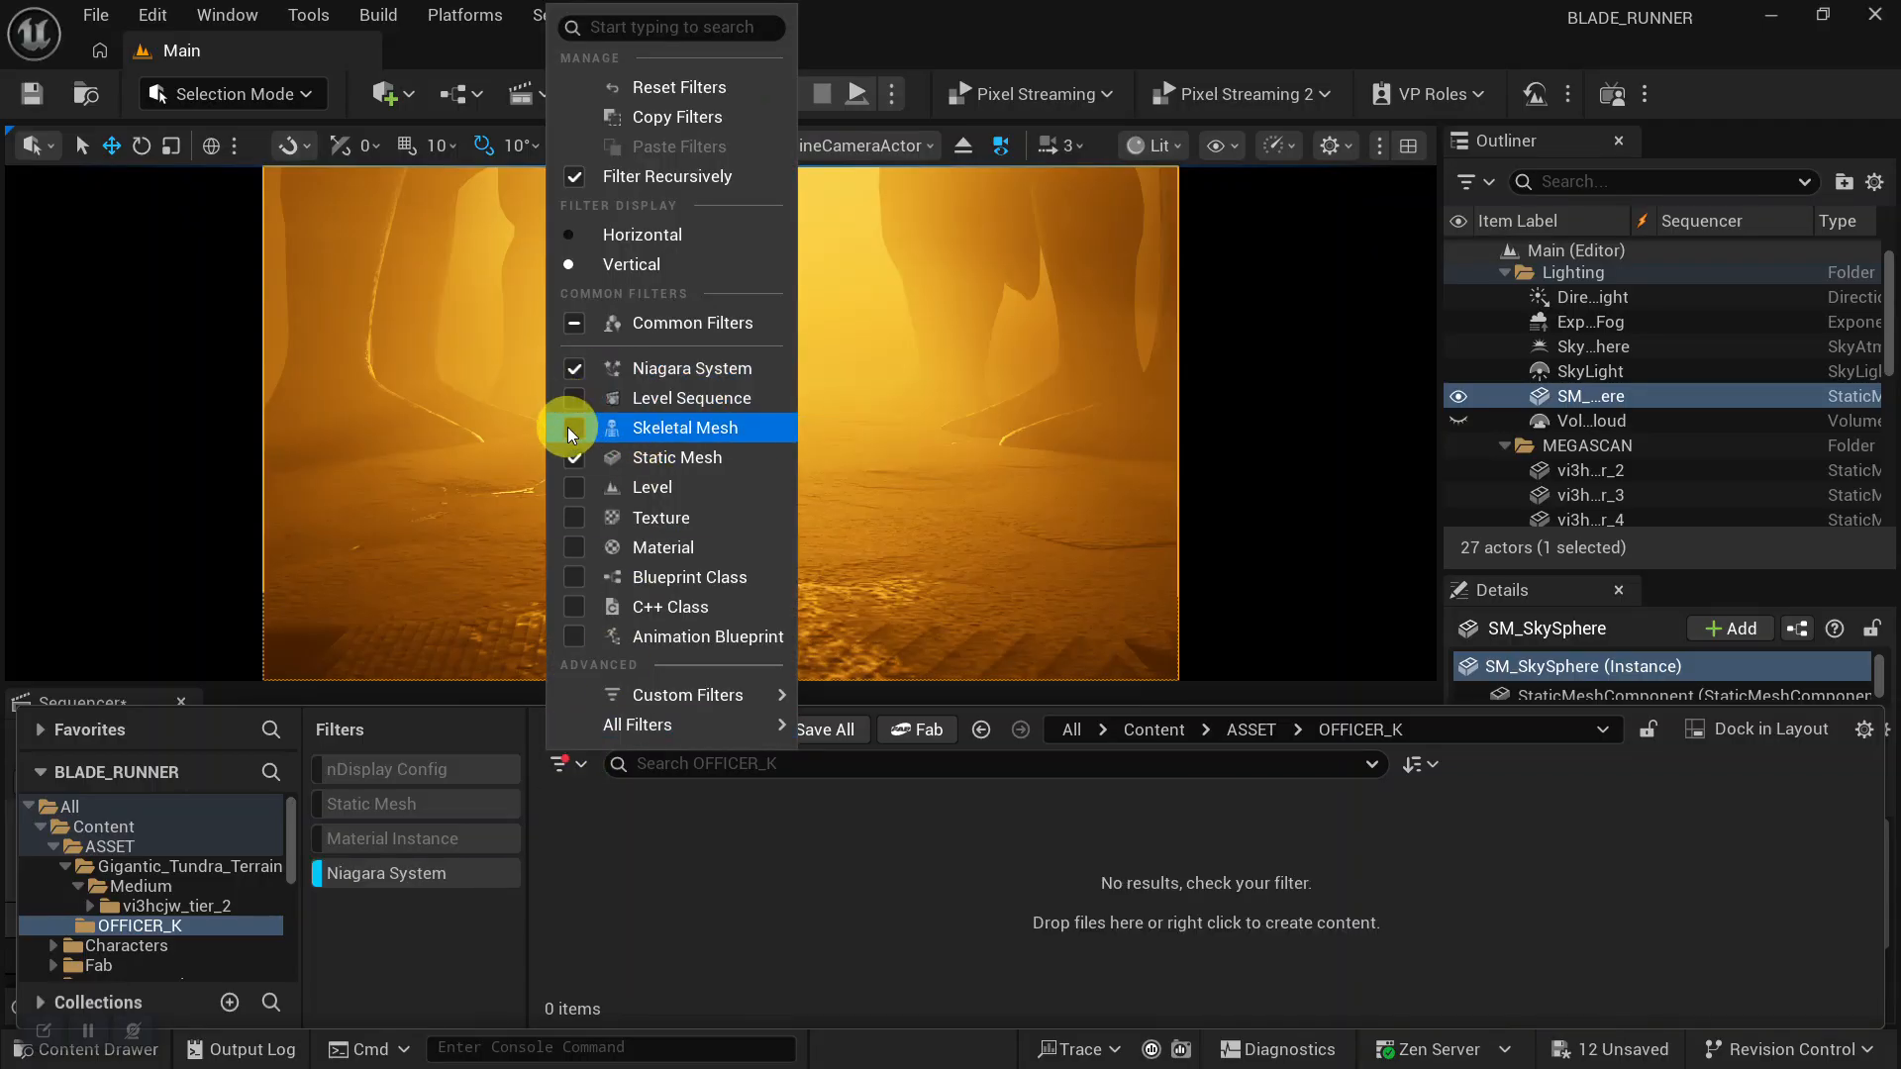
left_click(567, 426)
left_click(578, 490)
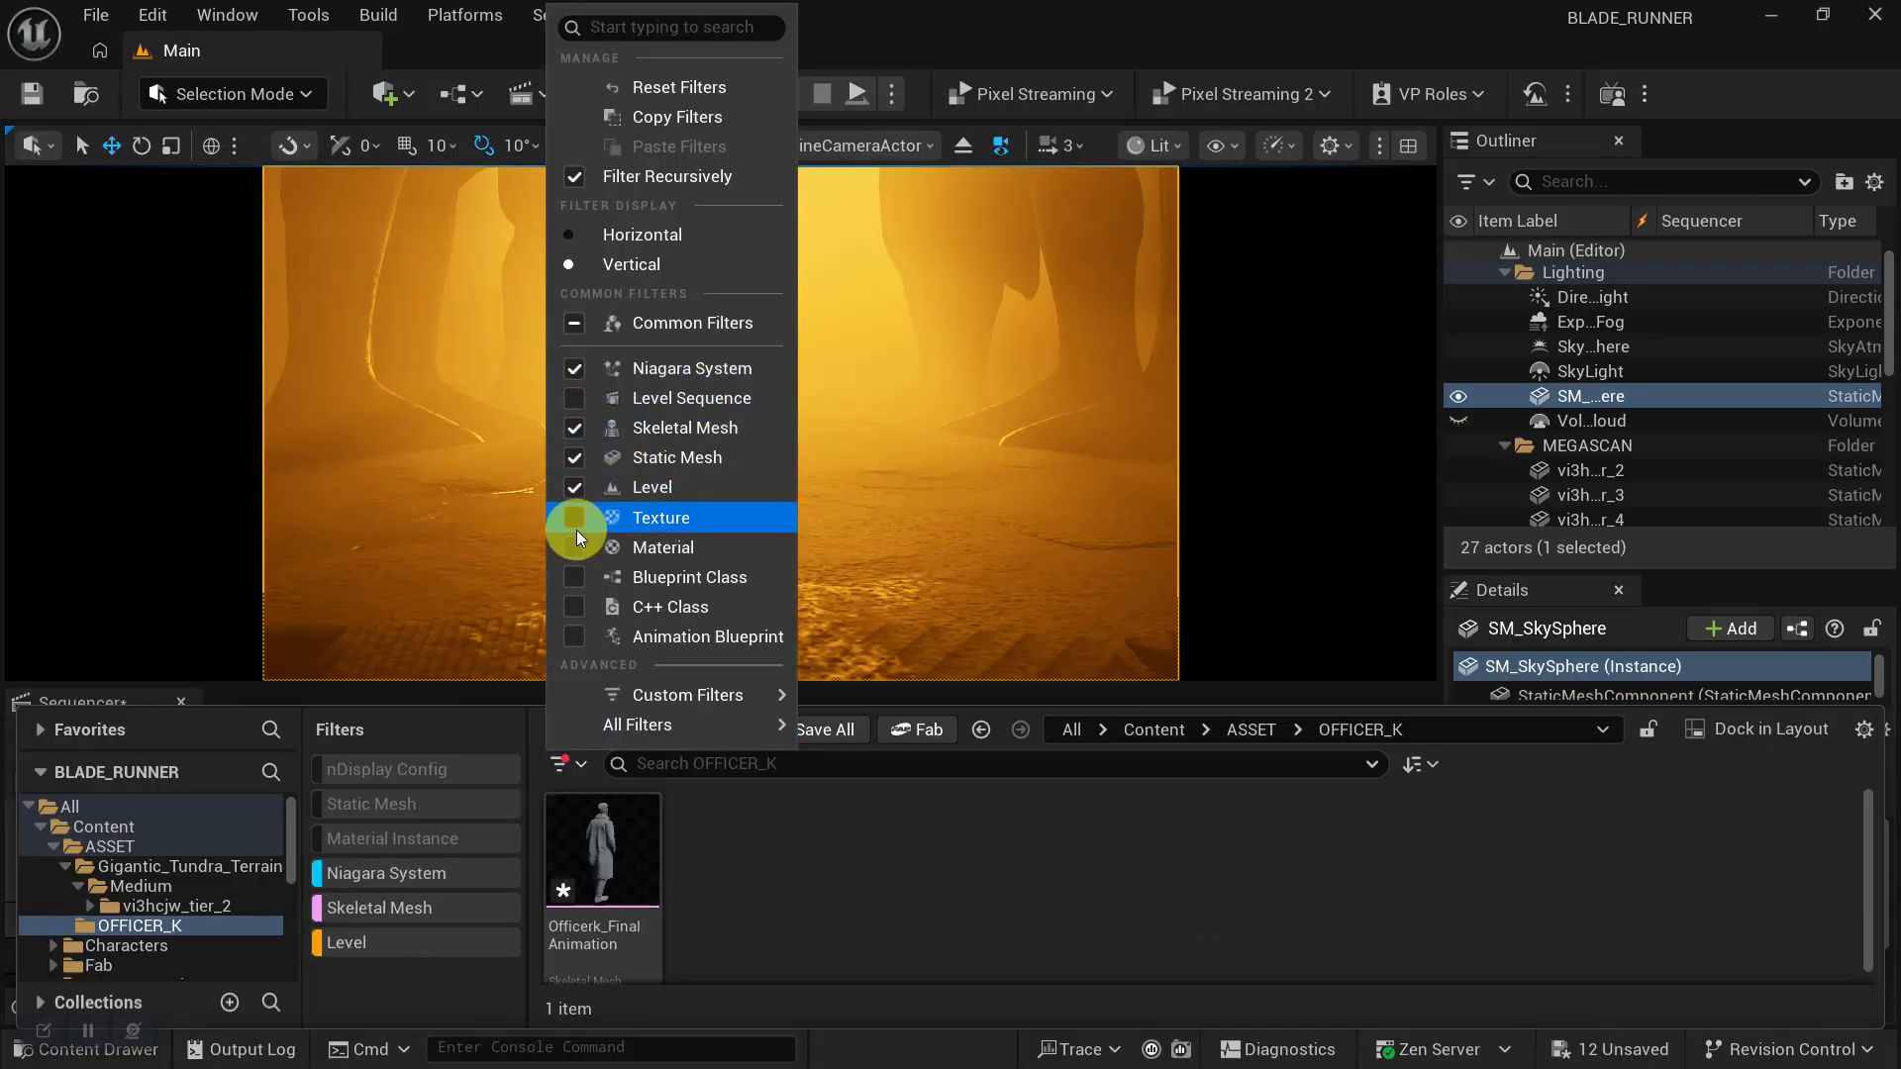
left_click(576, 530)
left_click(593, 731)
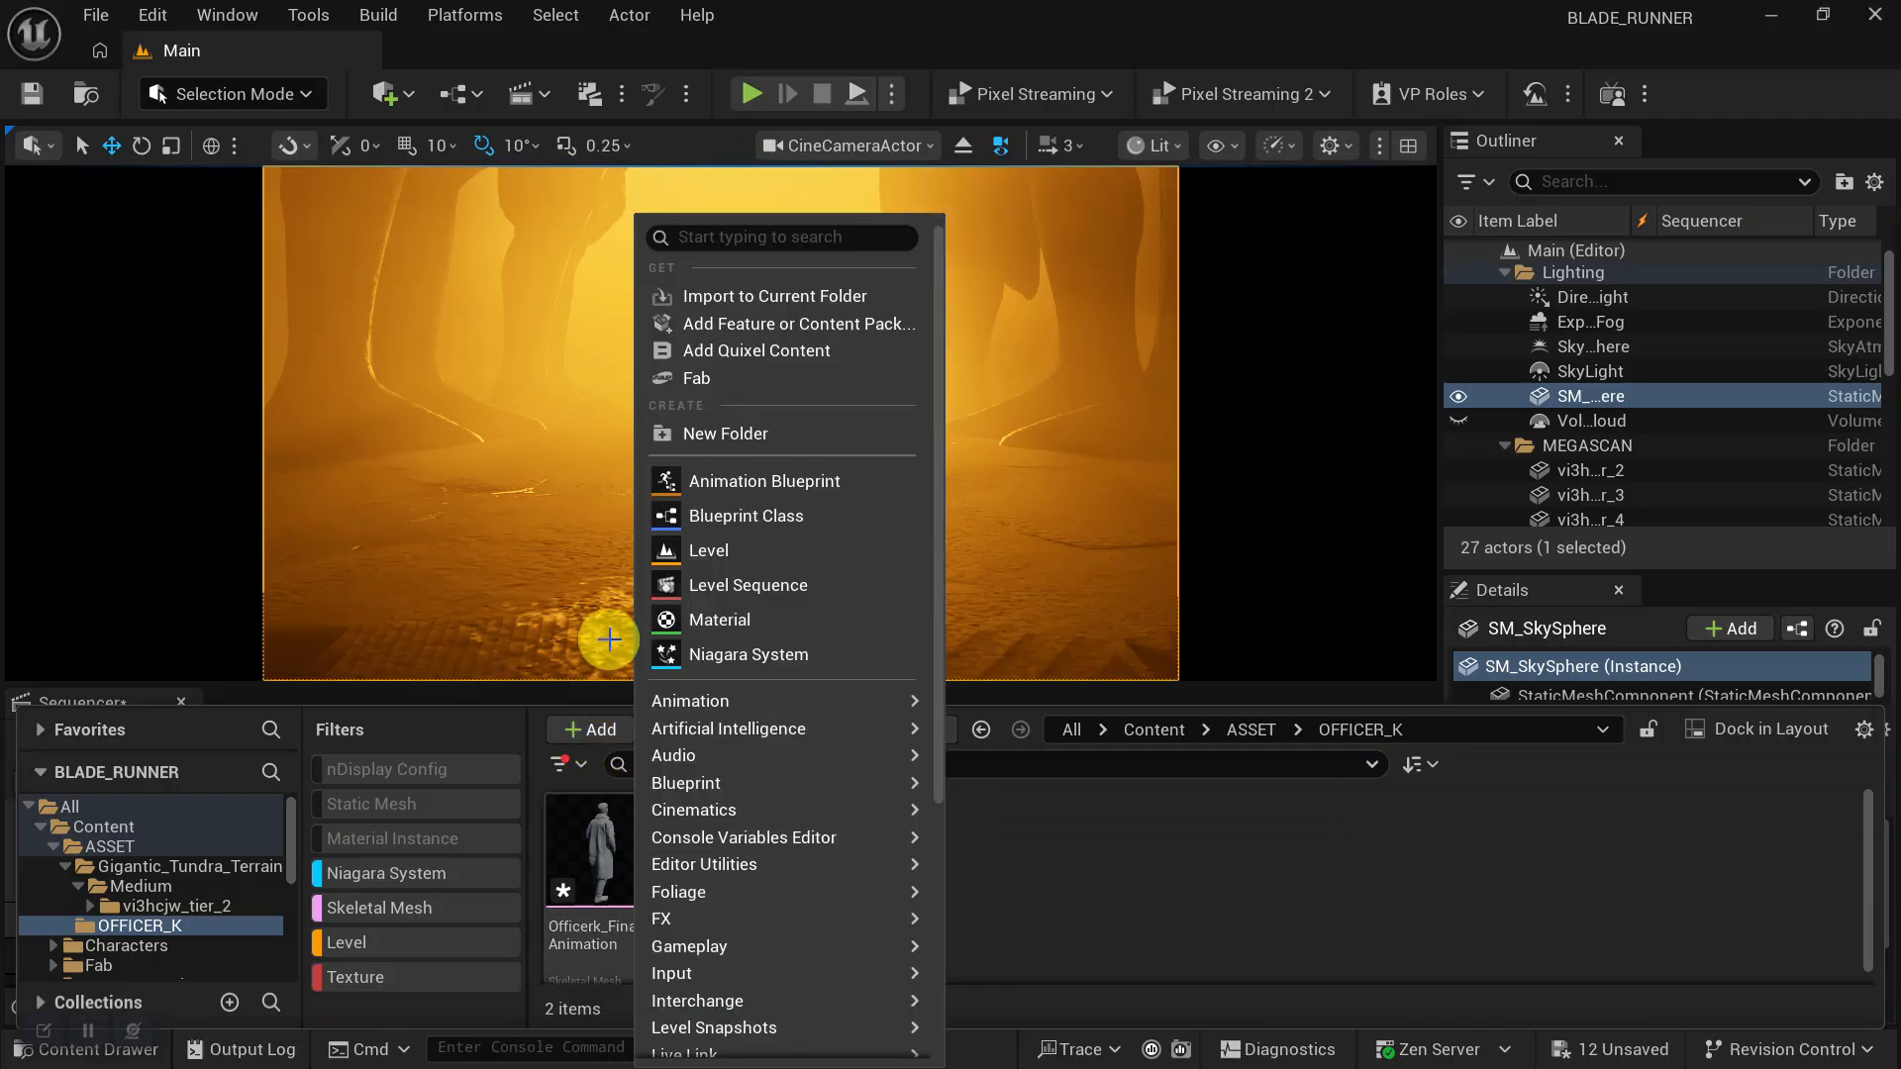
left_click(1359, 950)
left_click(556, 762)
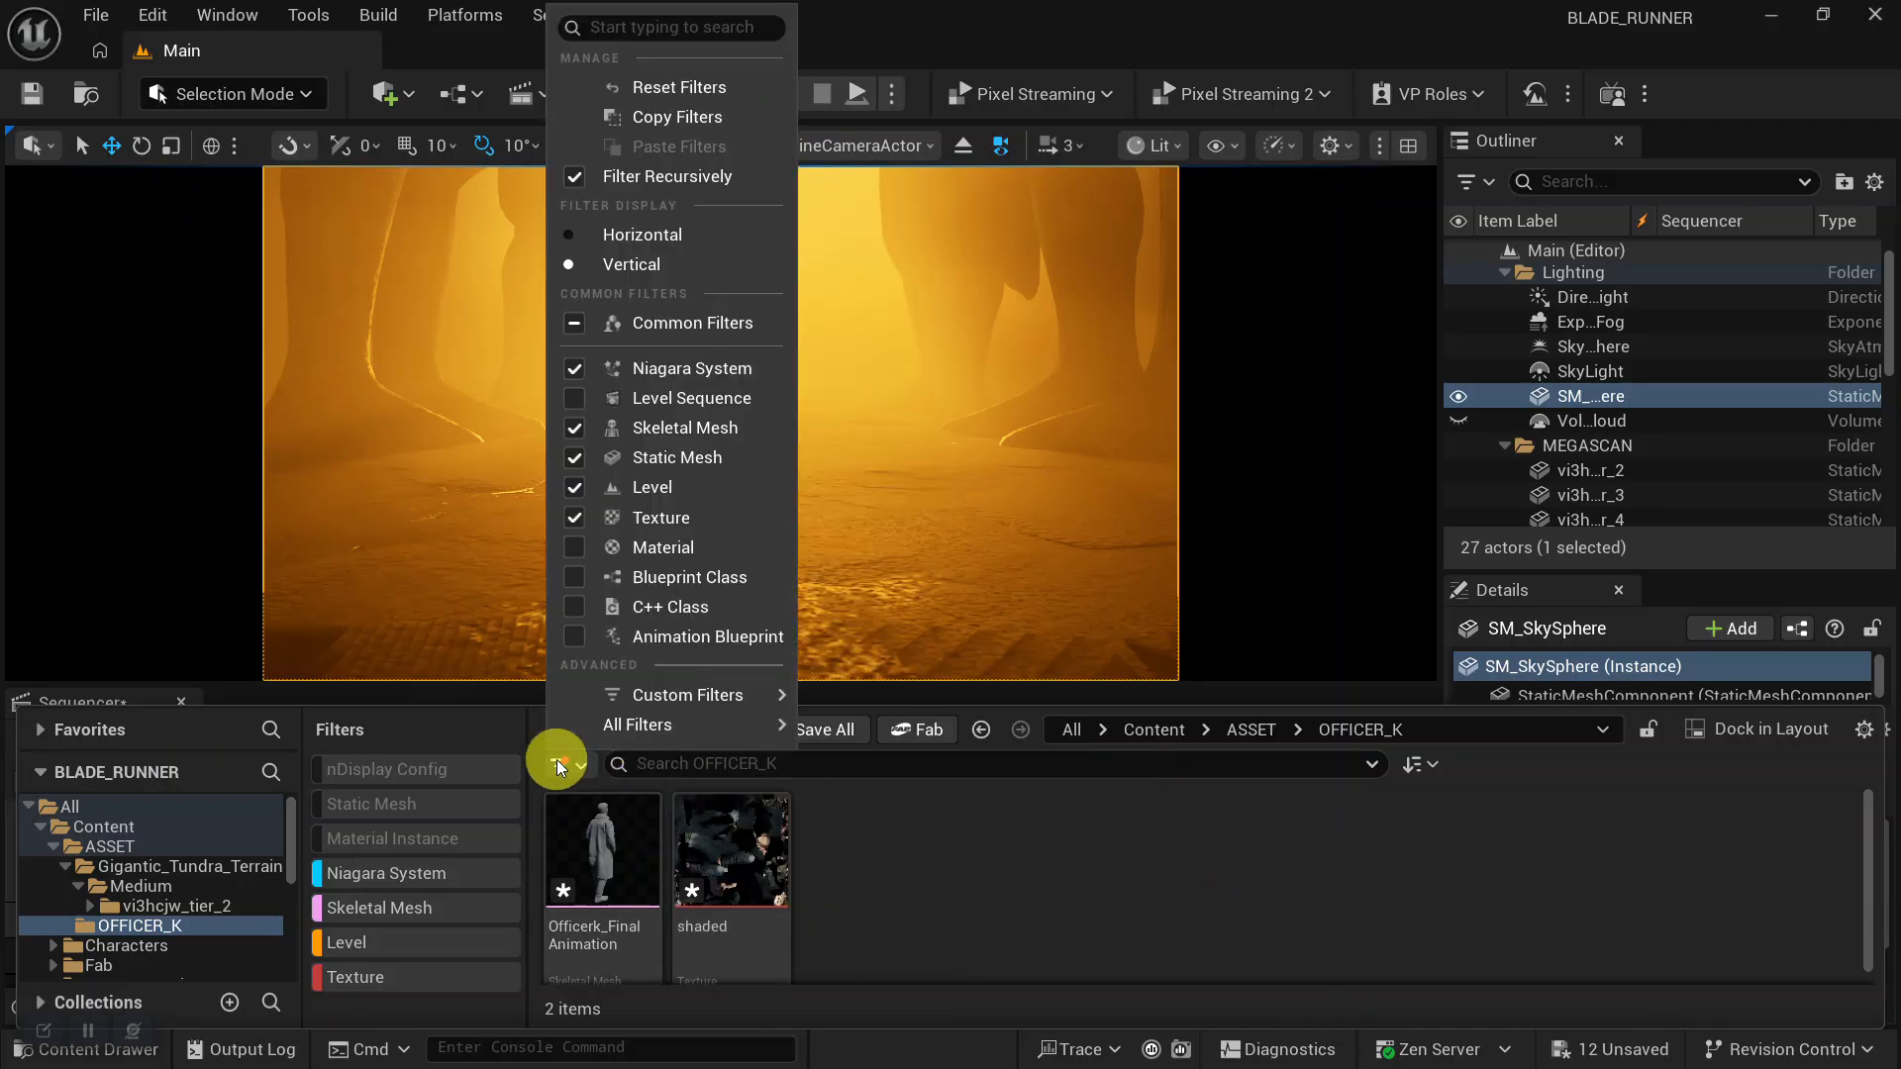
left_click(574, 548)
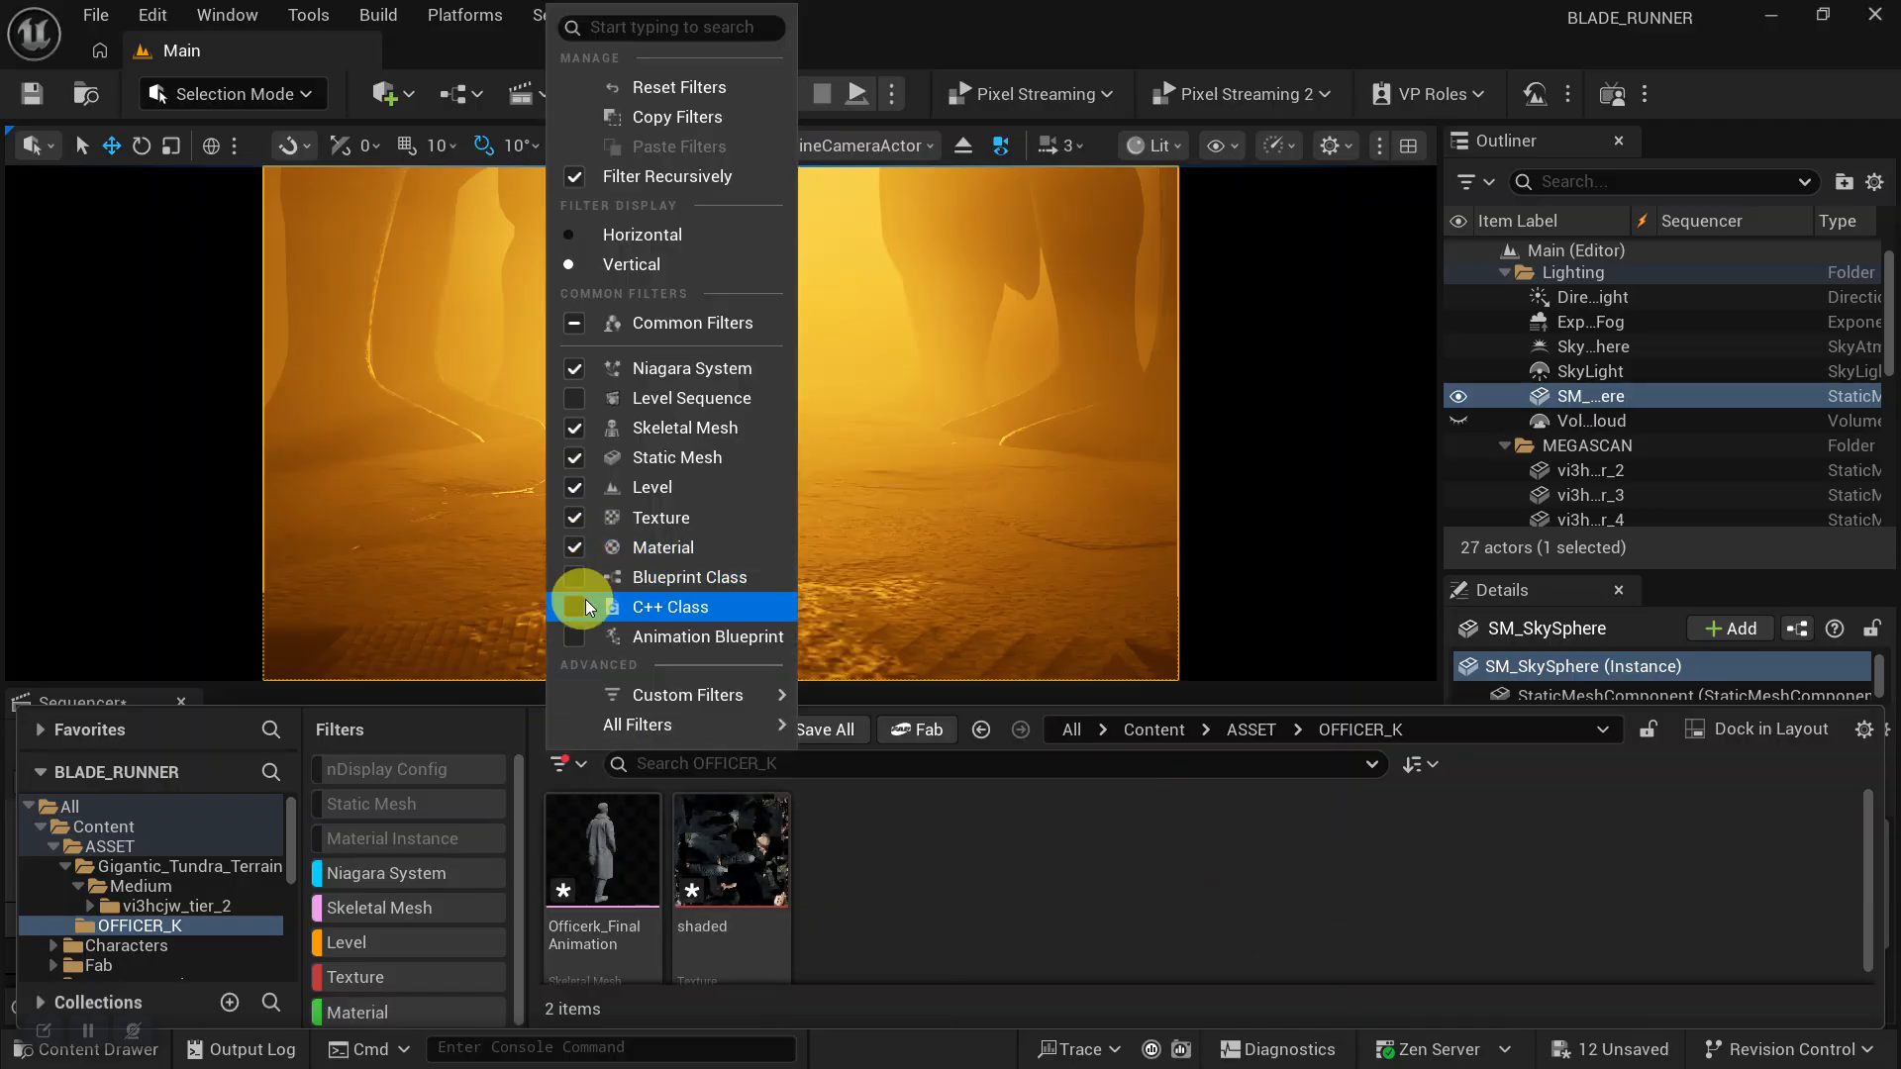
left_click(1037, 947)
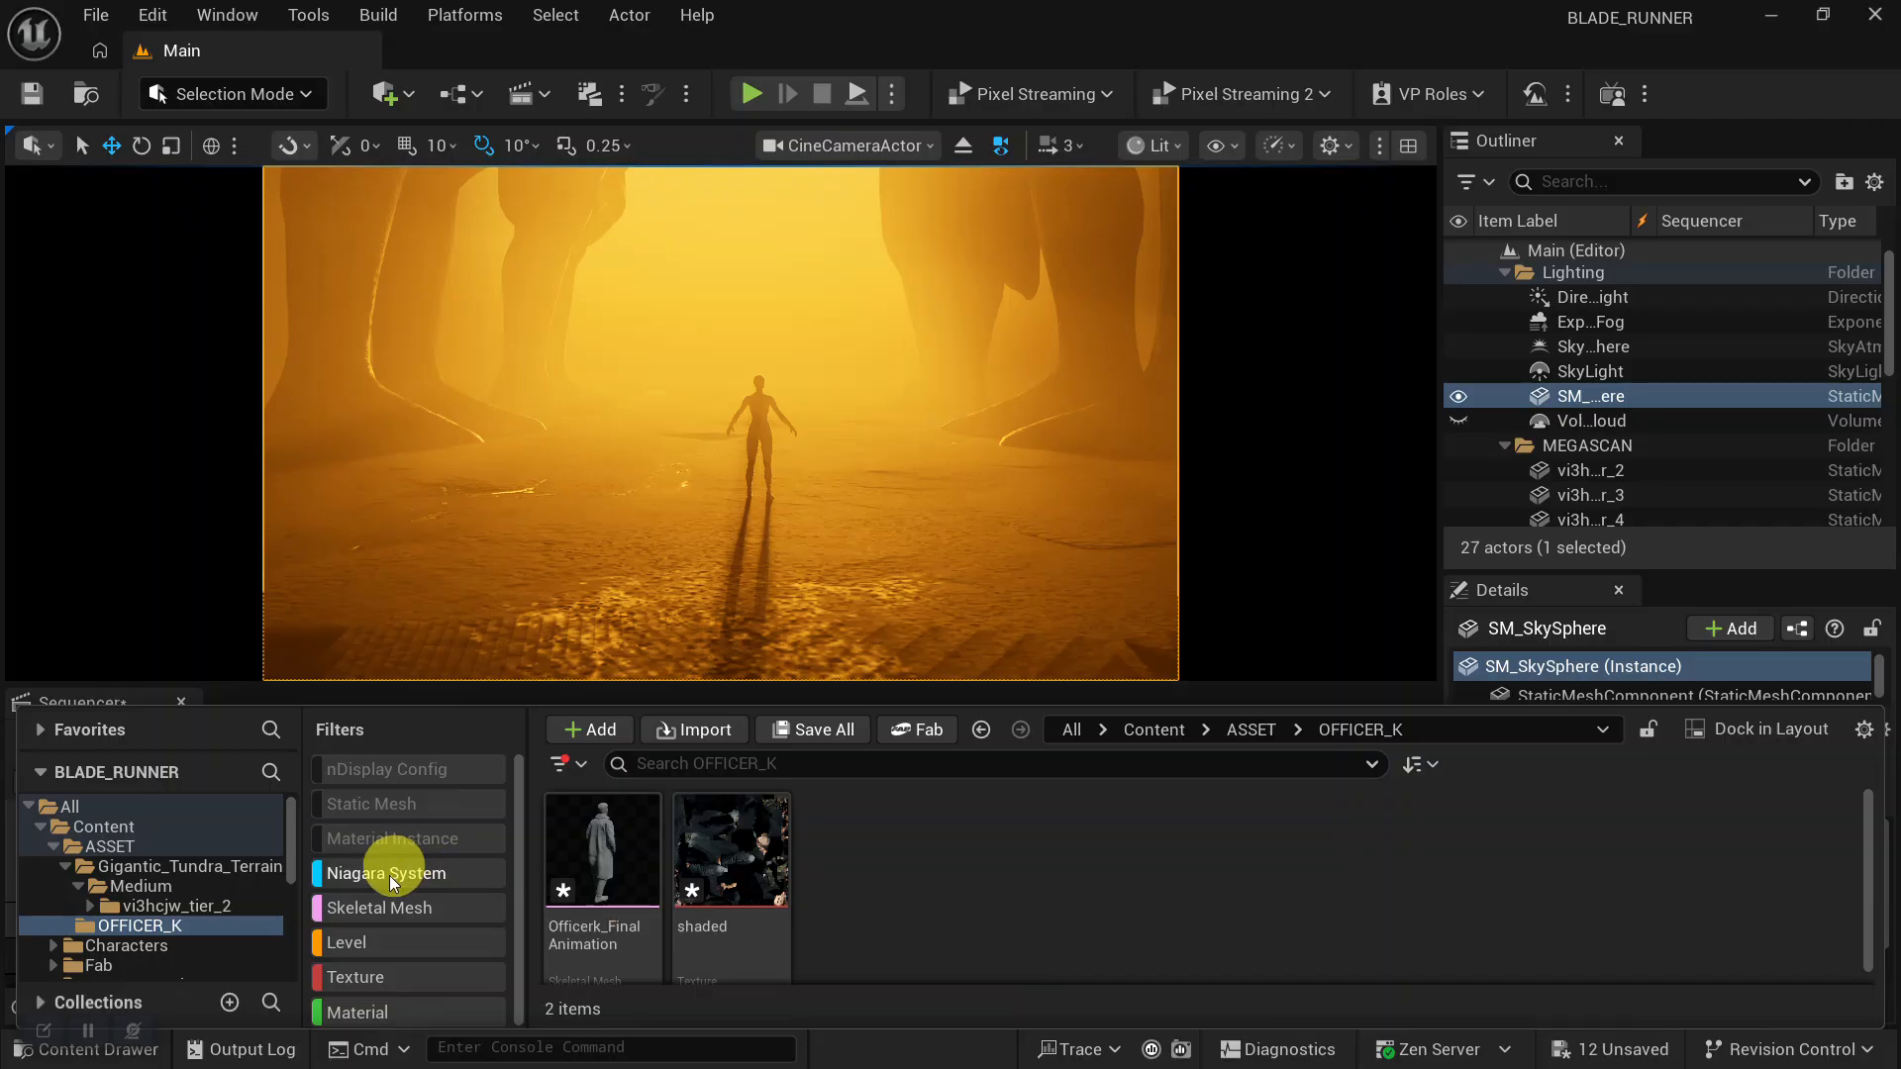
left_click(416, 800)
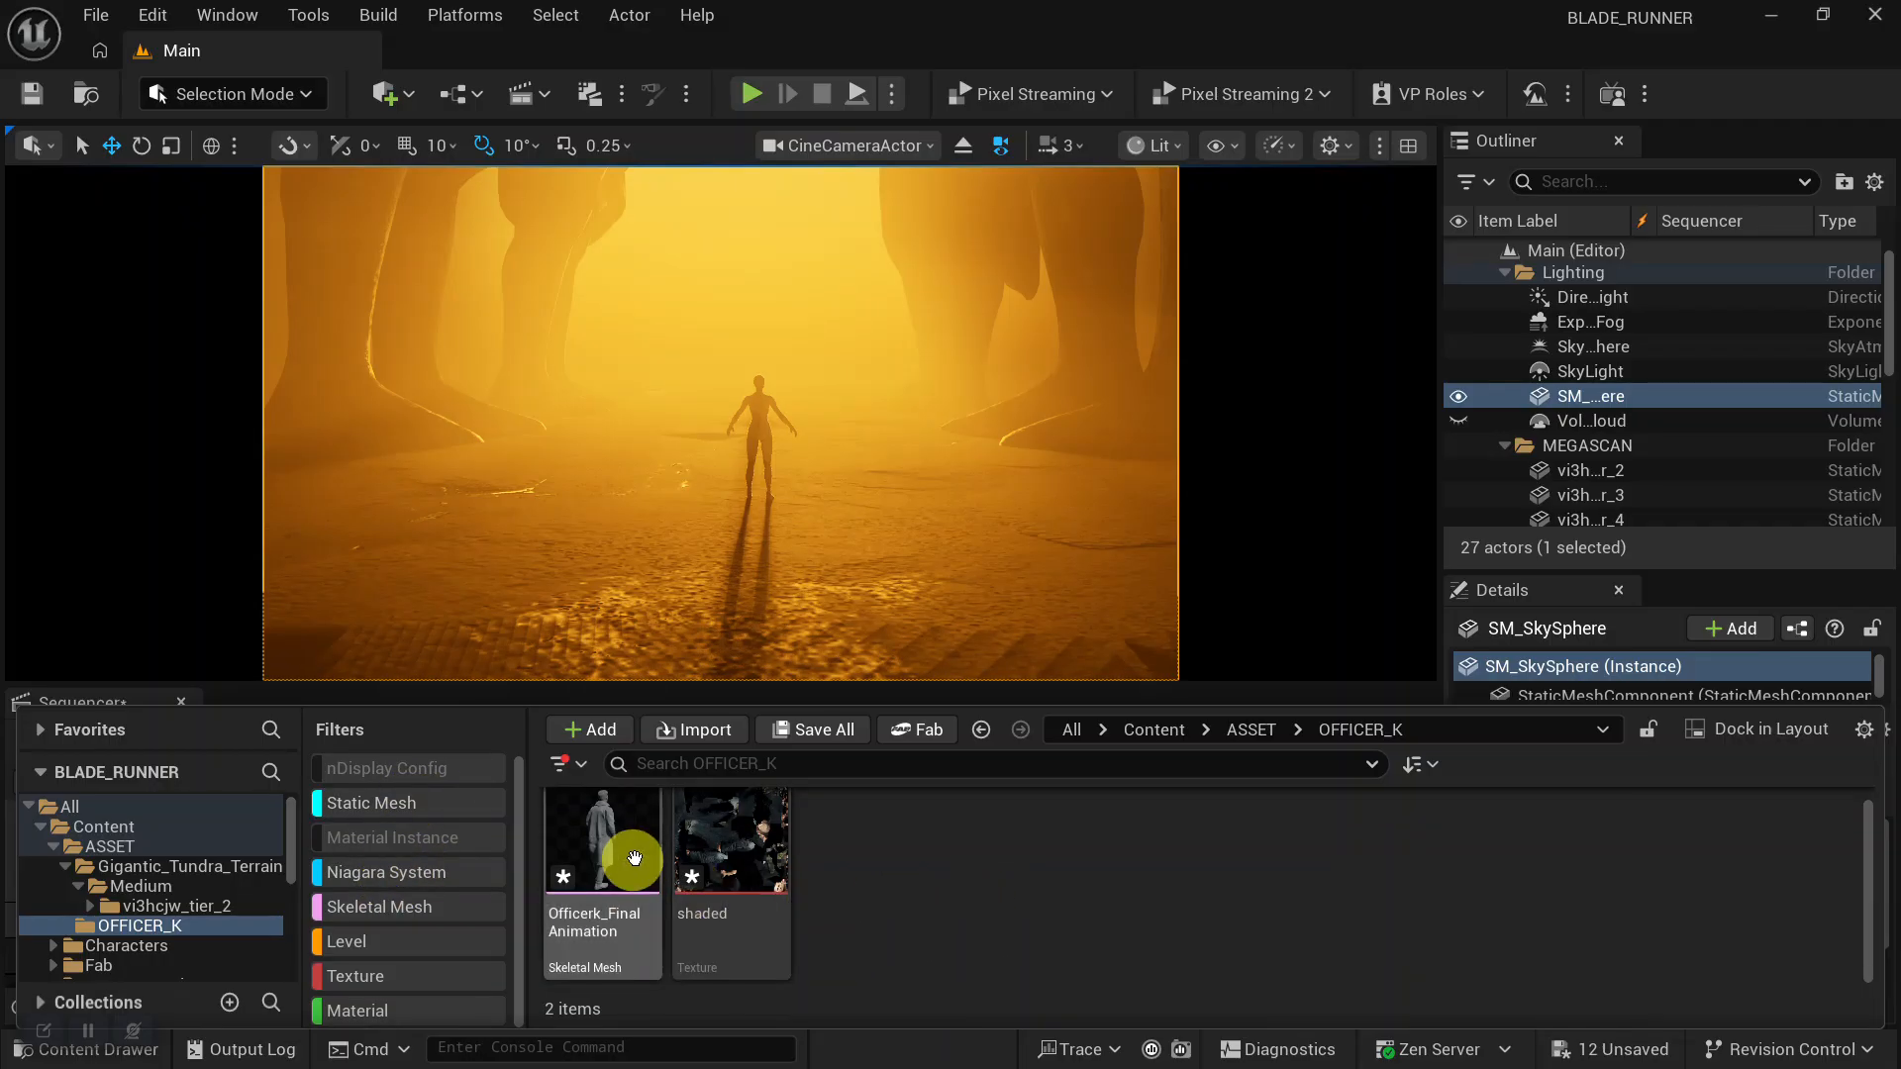
Place the Officerk_FinalAnimation skeletal mesh in the scene at the mannequin's feet.
mouse_move(598, 863)
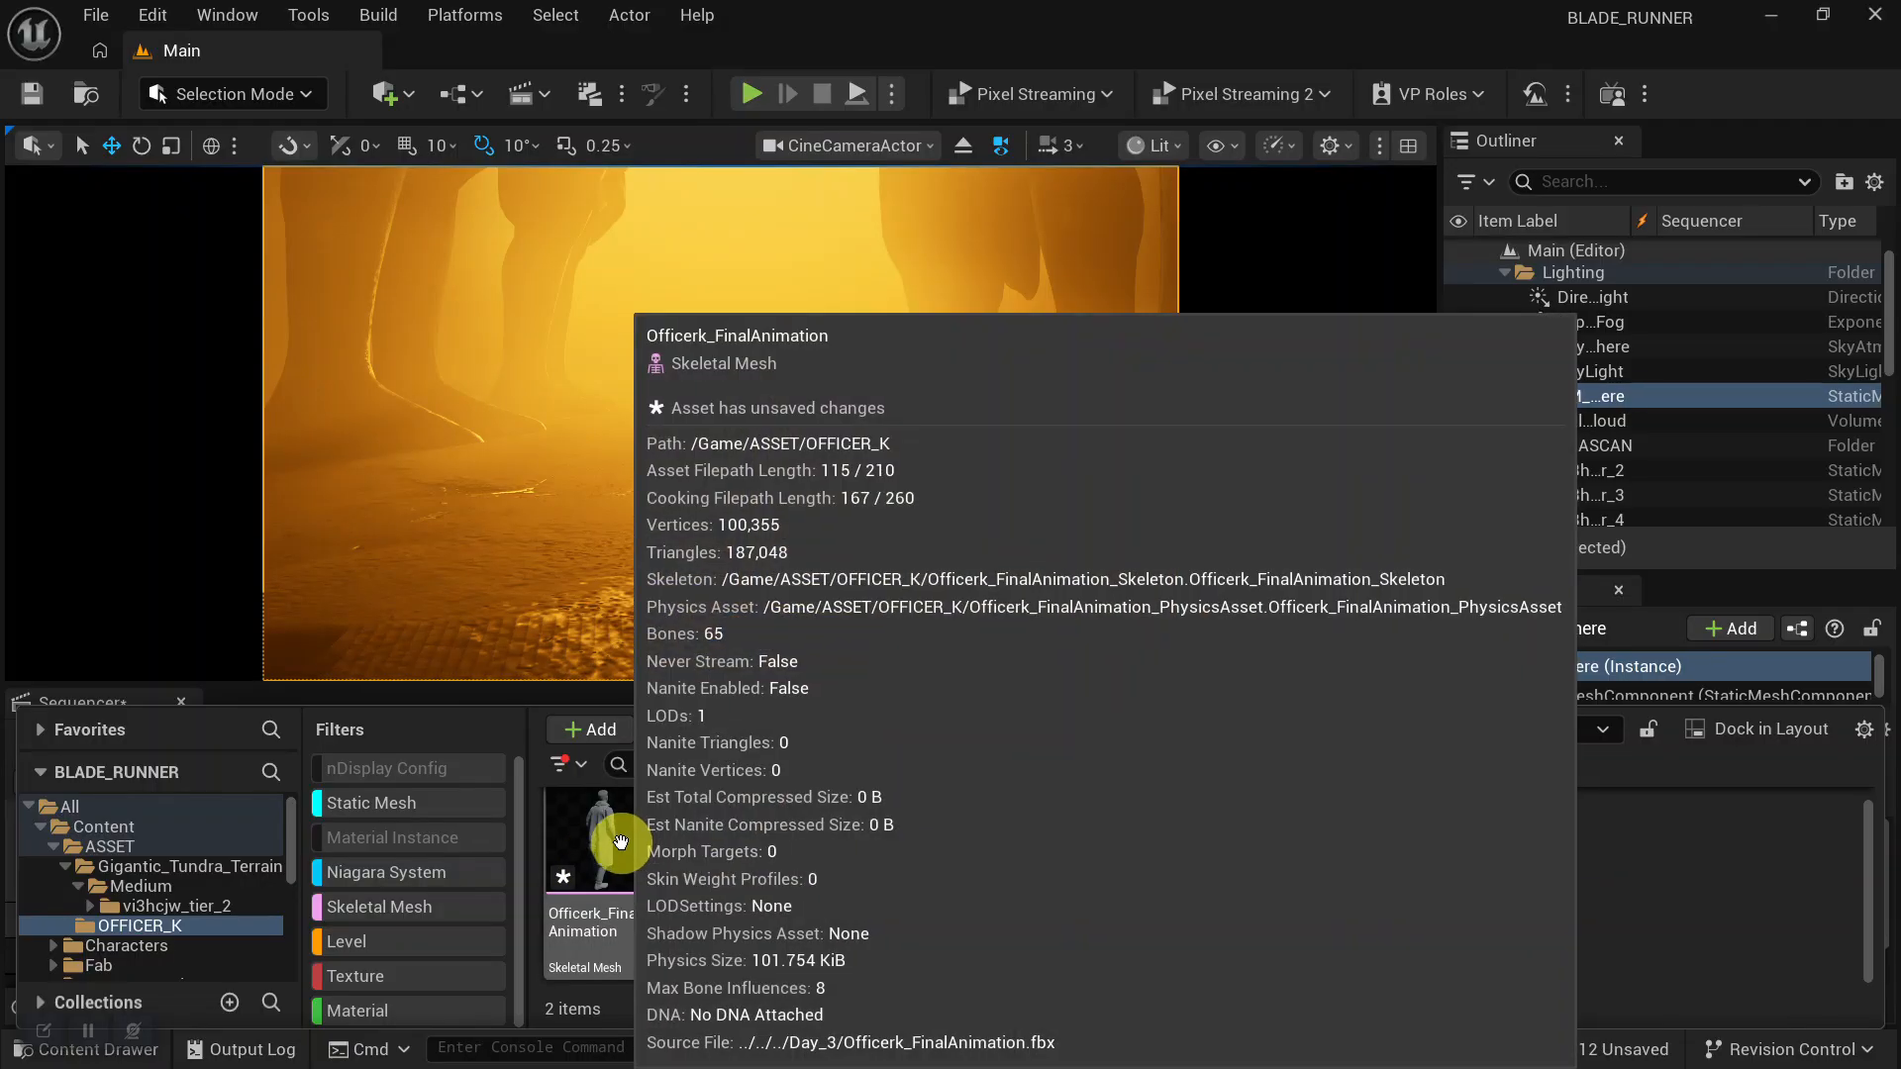
left_click(623, 841)
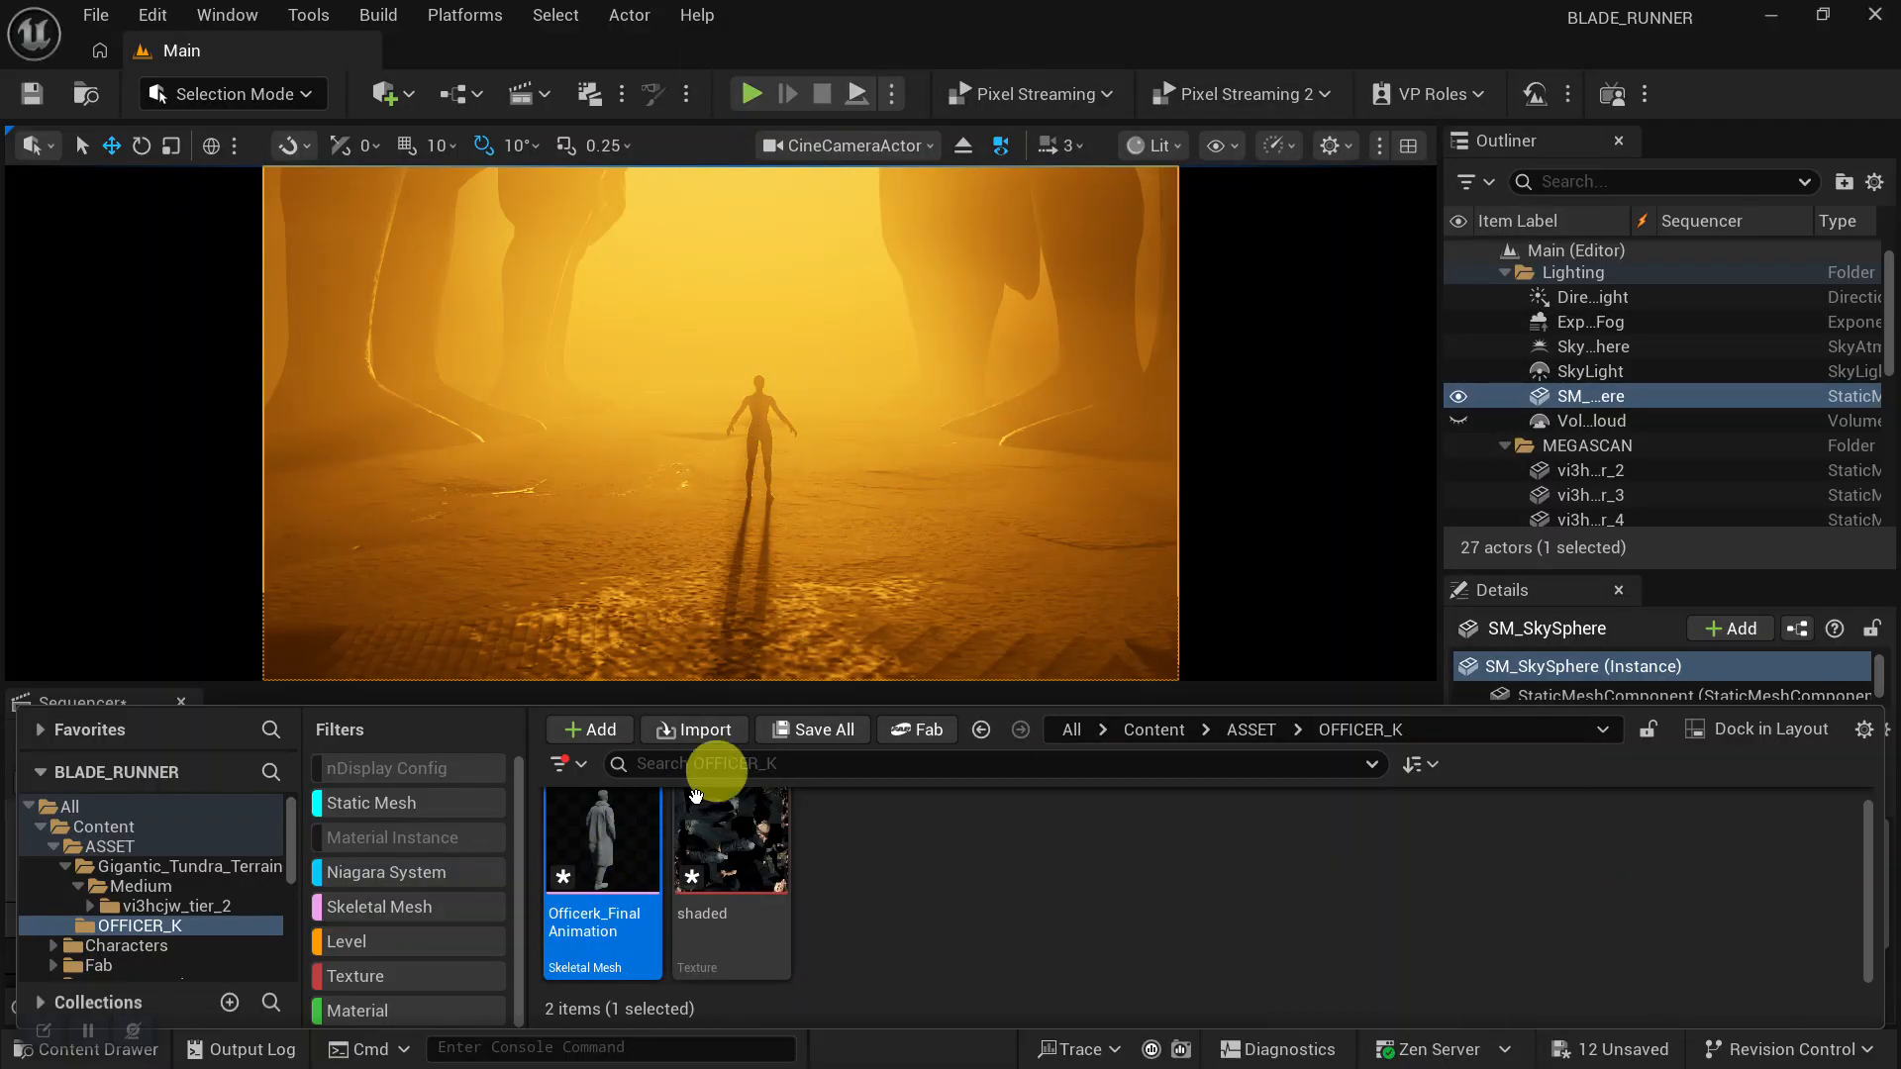
left_click_drag(614, 806, 798, 498)
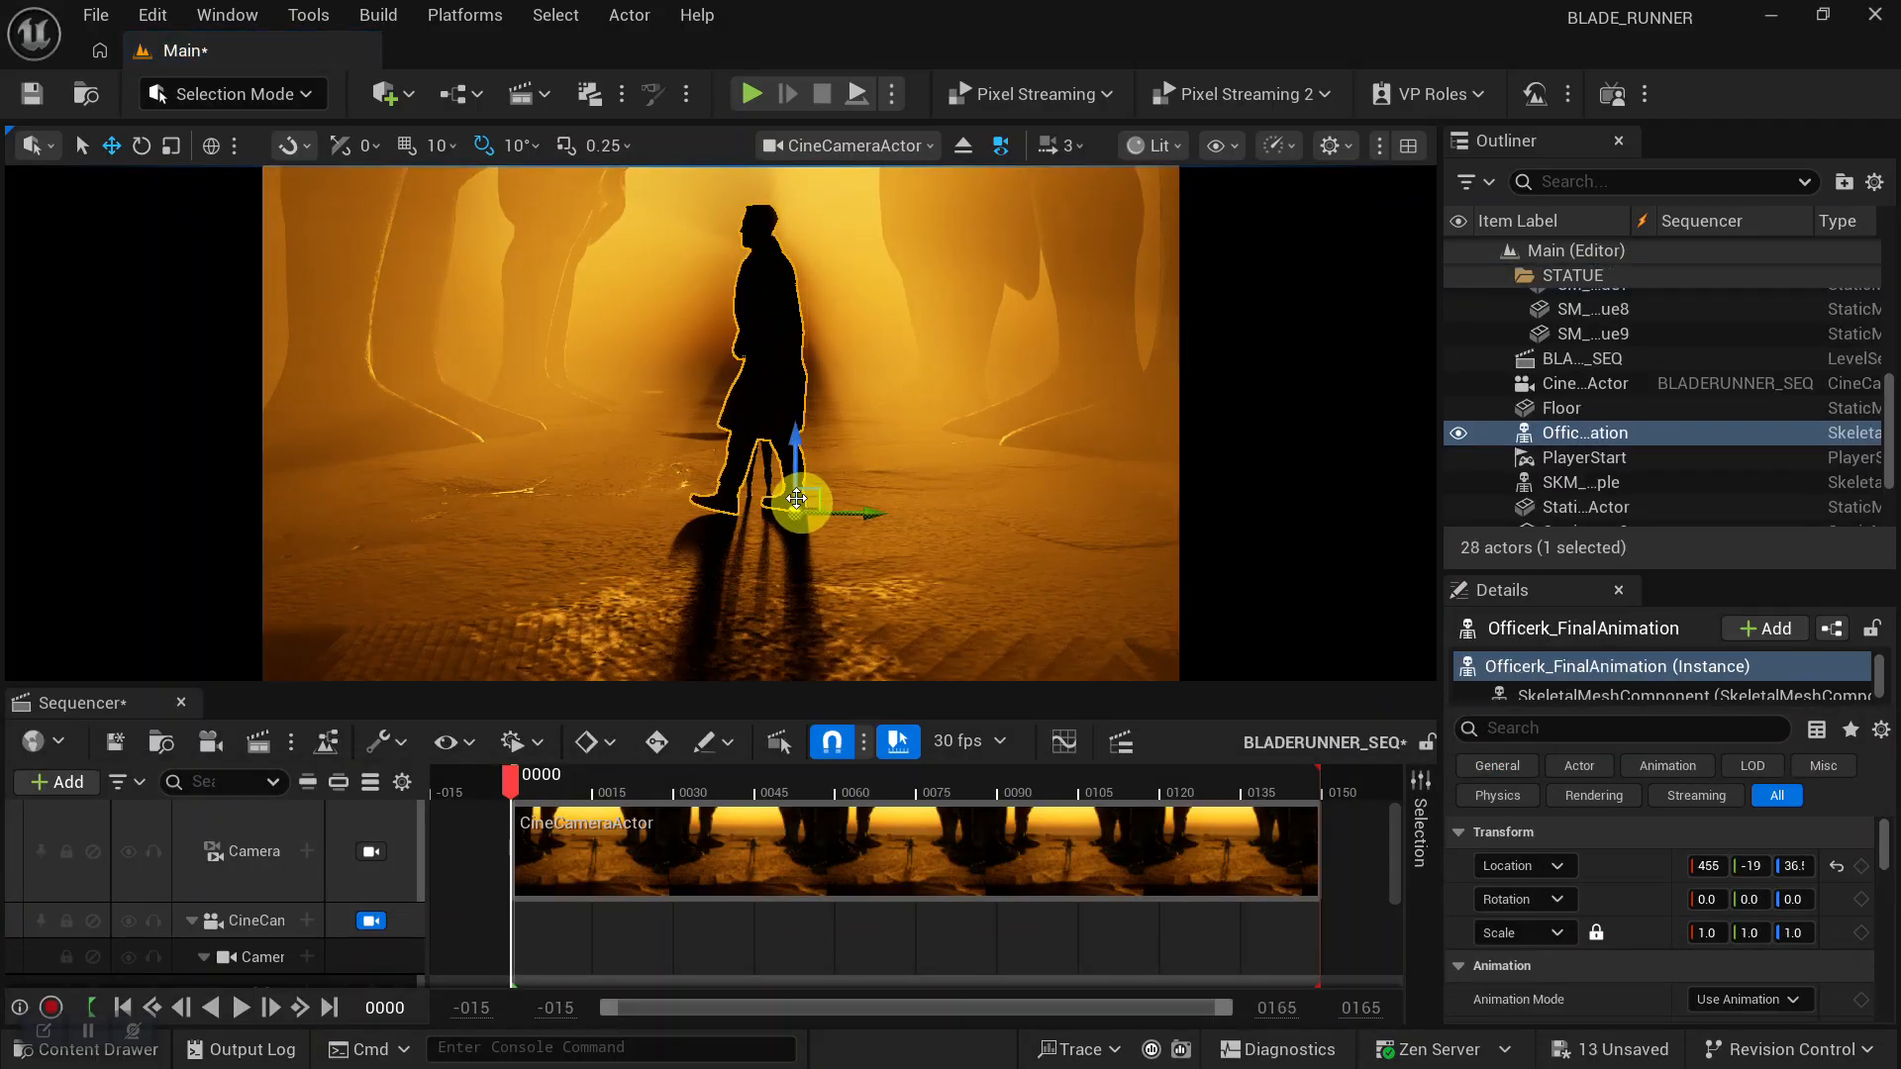
Scale the placed officer character uniformly to about 0.48 and rotate it about 80° around Z.
left_click_drag(785, 509, 488, 422)
key("e")
key("w")
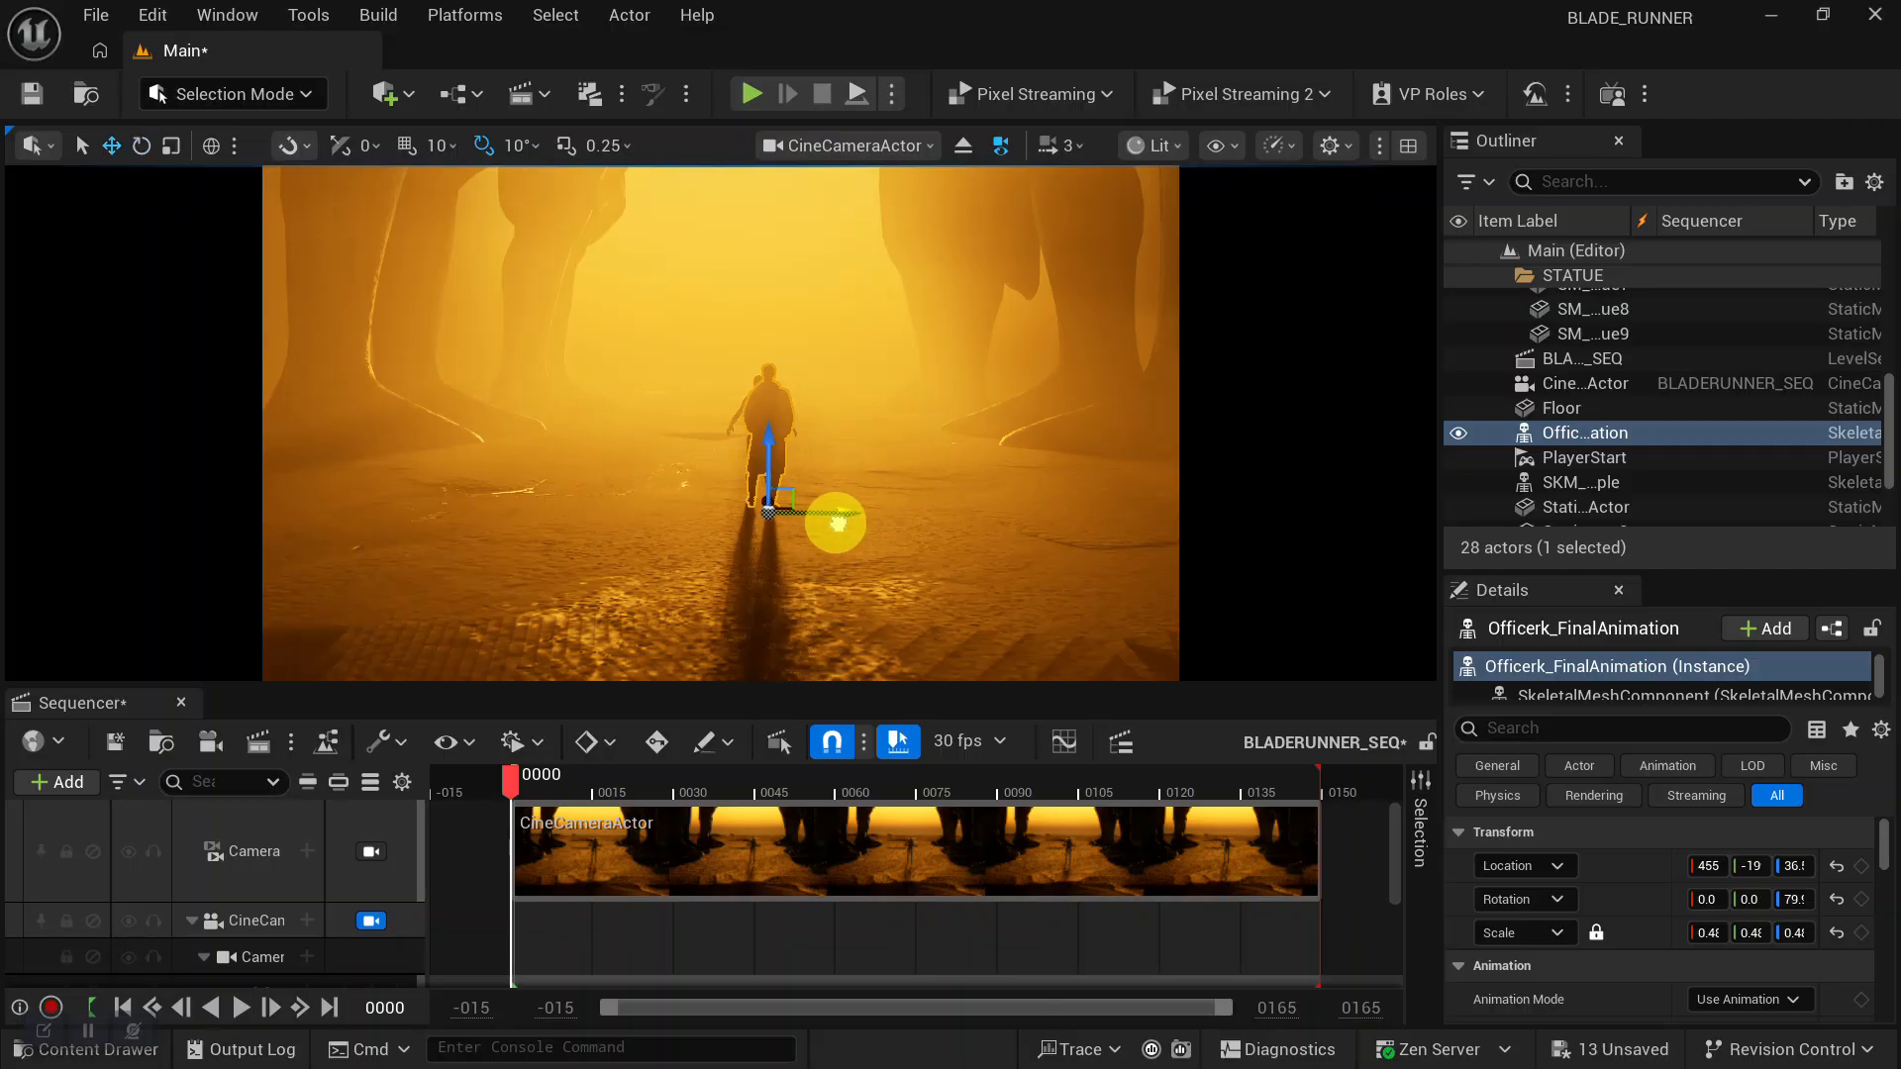
Delete the SKM_Quinn_Simple mannequin standing beside the officer, despite its reference from the camera.
right_click_drag(837, 497, 862, 522, "alt")
left_click_drag(863, 522, 921, 420, "alt")
right_click_drag(921, 420, 845, 365, "alt")
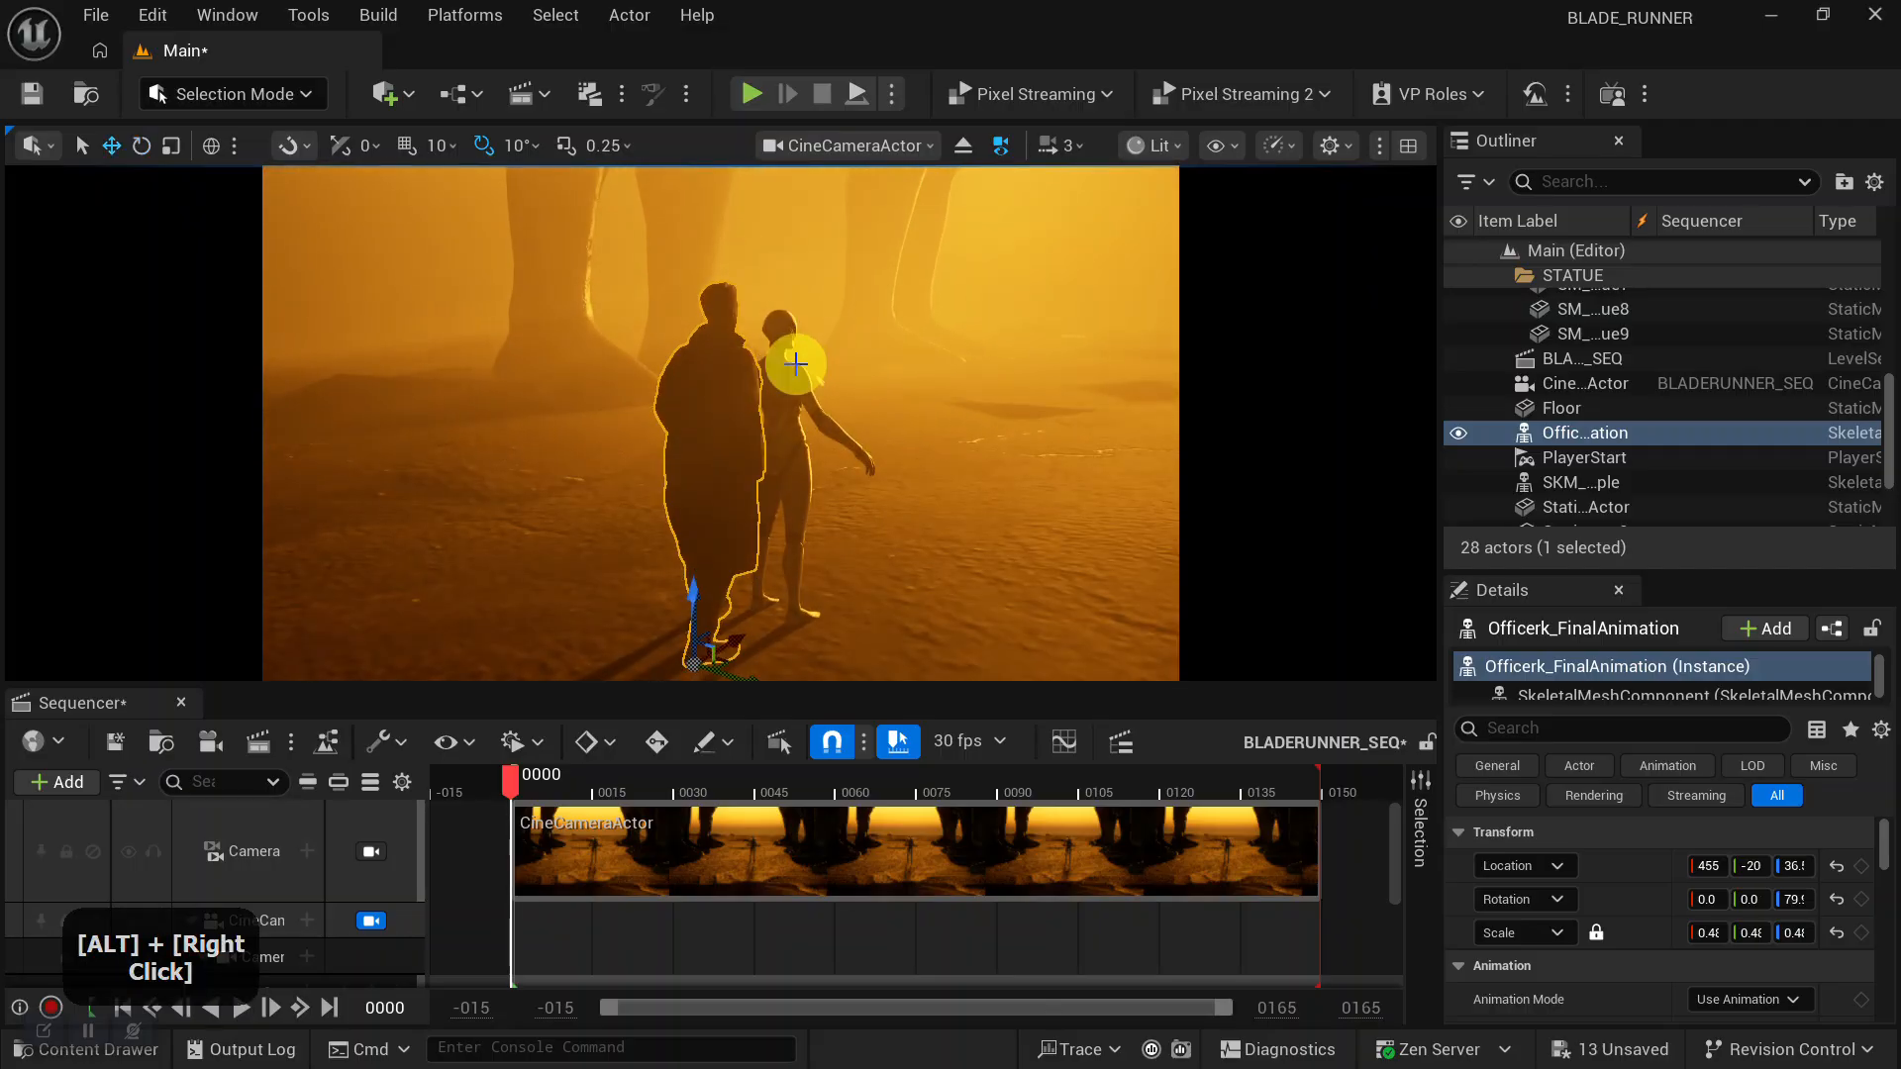
left_click(796, 364)
key("Delete")
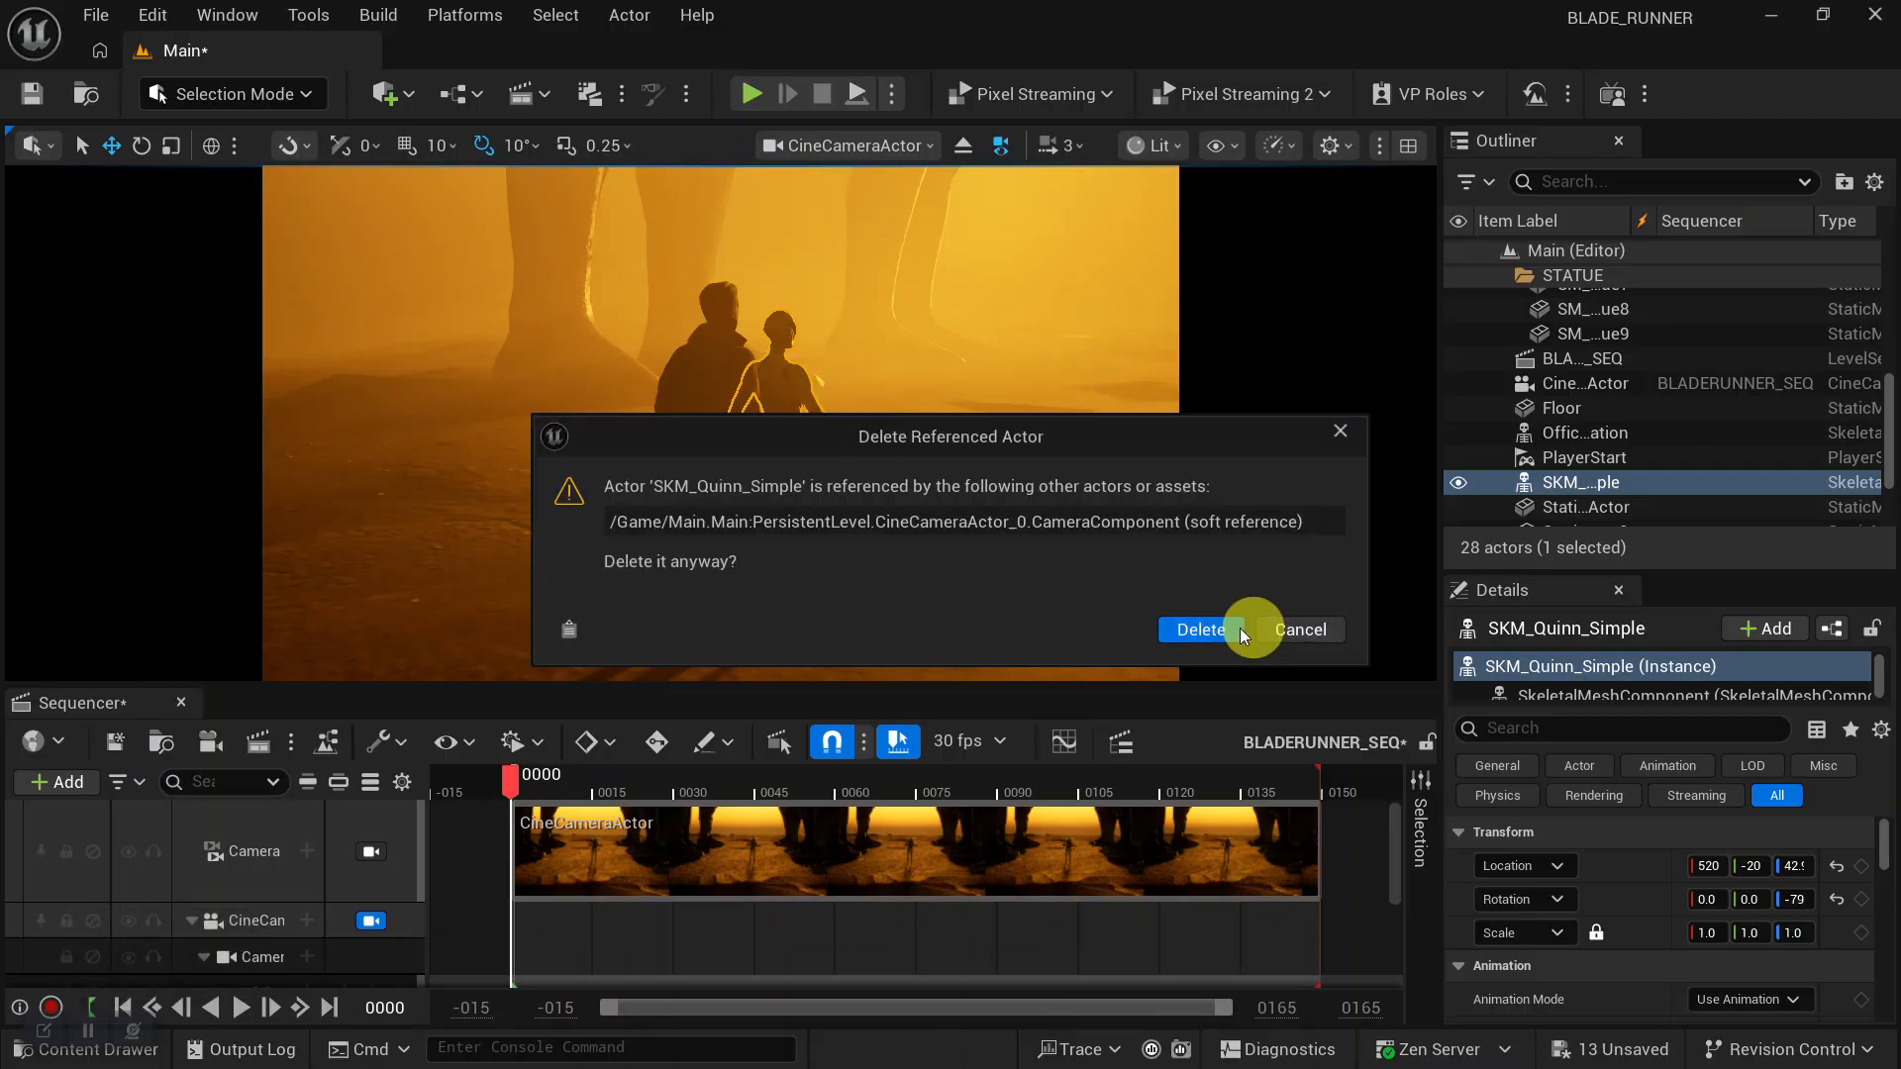
left_click(1200, 628)
Reframe the camera shot from behind so the officer stands small between the giant statue legs.
mouse_move(919, 539)
left_mouse_down("alt")
mouse_move(866, 505)
mouse_move(1061, 475)
mouse_move(963, 473)
left_mouse_up("alt")
right_click_drag(812, 596, 756, 501, "alt")
left_click_drag(903, 598, 898, 556, "alt")
mouse_move(898, 556)
right_mouse_down("alt")
mouse_move(904, 577)
mouse_move(894, 527)
right_mouse_up("alt")
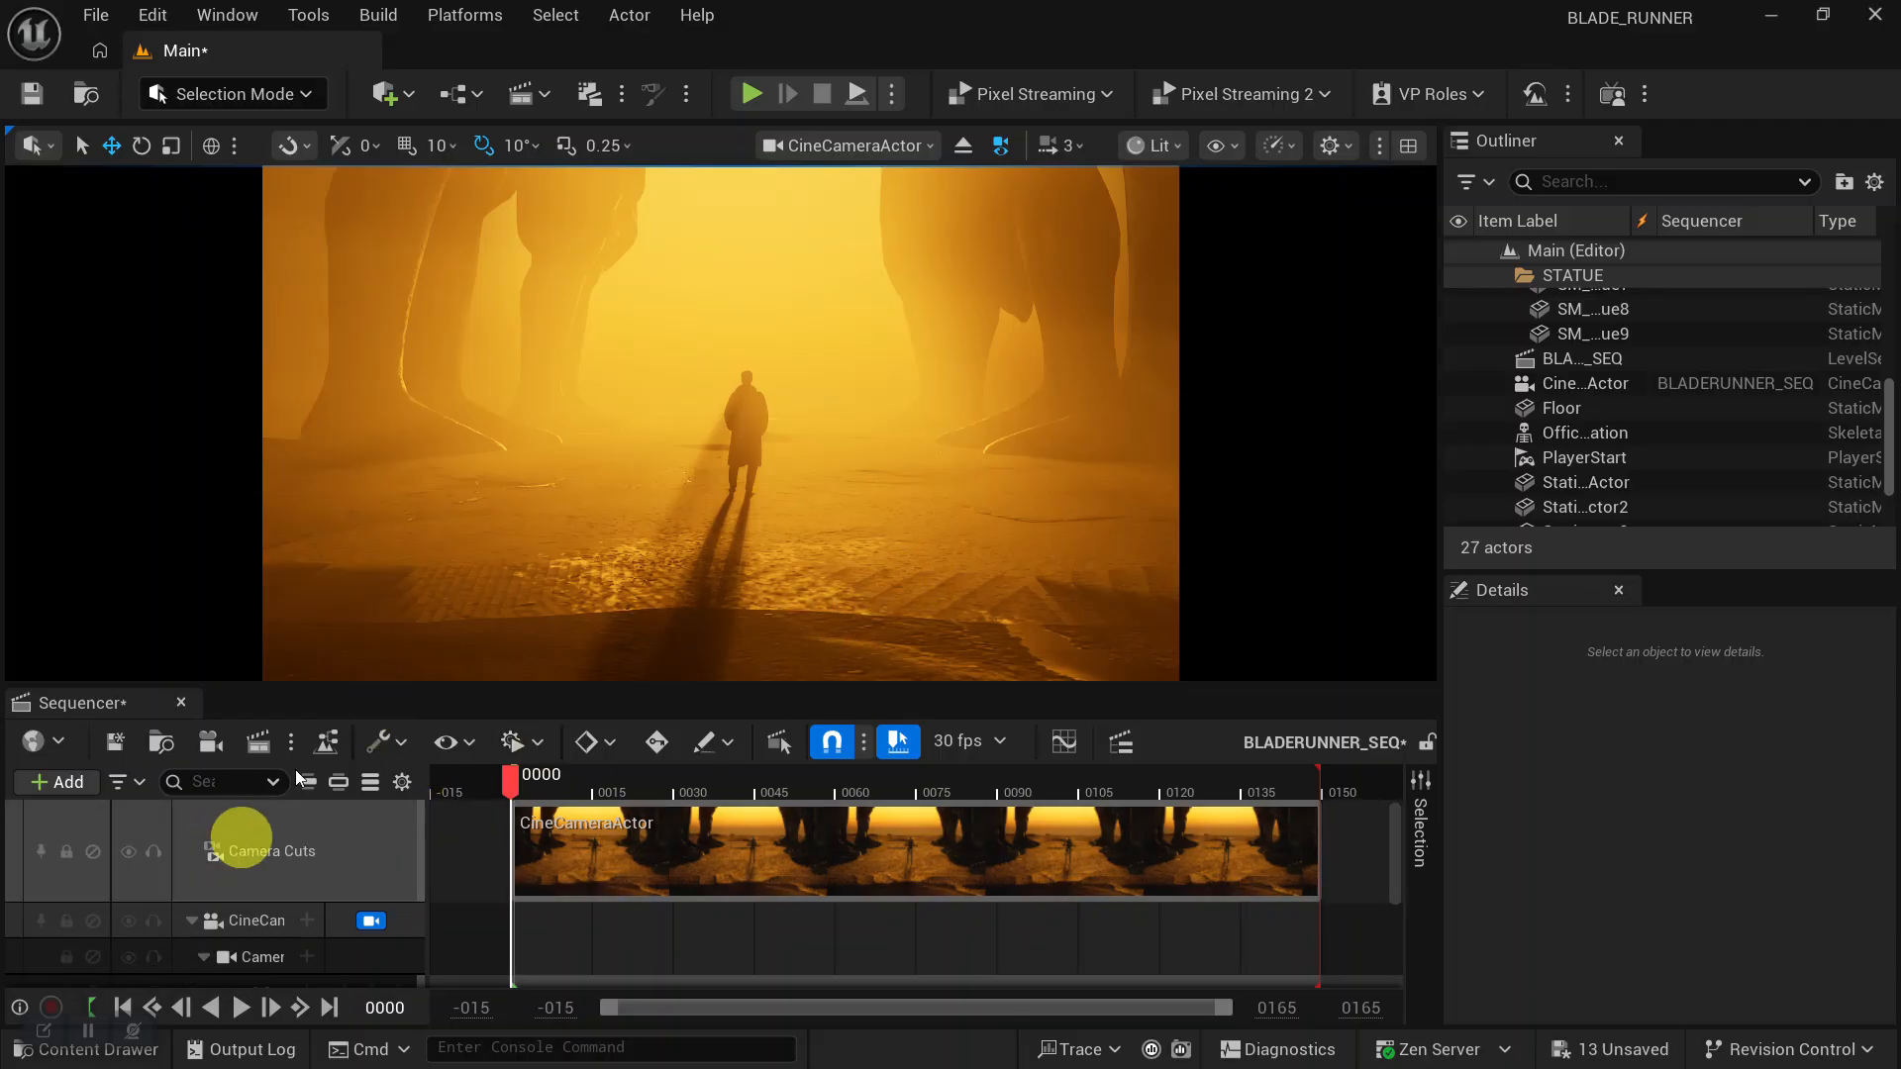
Add the Officerk_FinalAnimation actor to the BLADERUNNER_SEQ sequence as a new track.
scroll(272, 894, "down", 3)
scroll(271, 893, "up", 3)
scroll(271, 894, "up", 1)
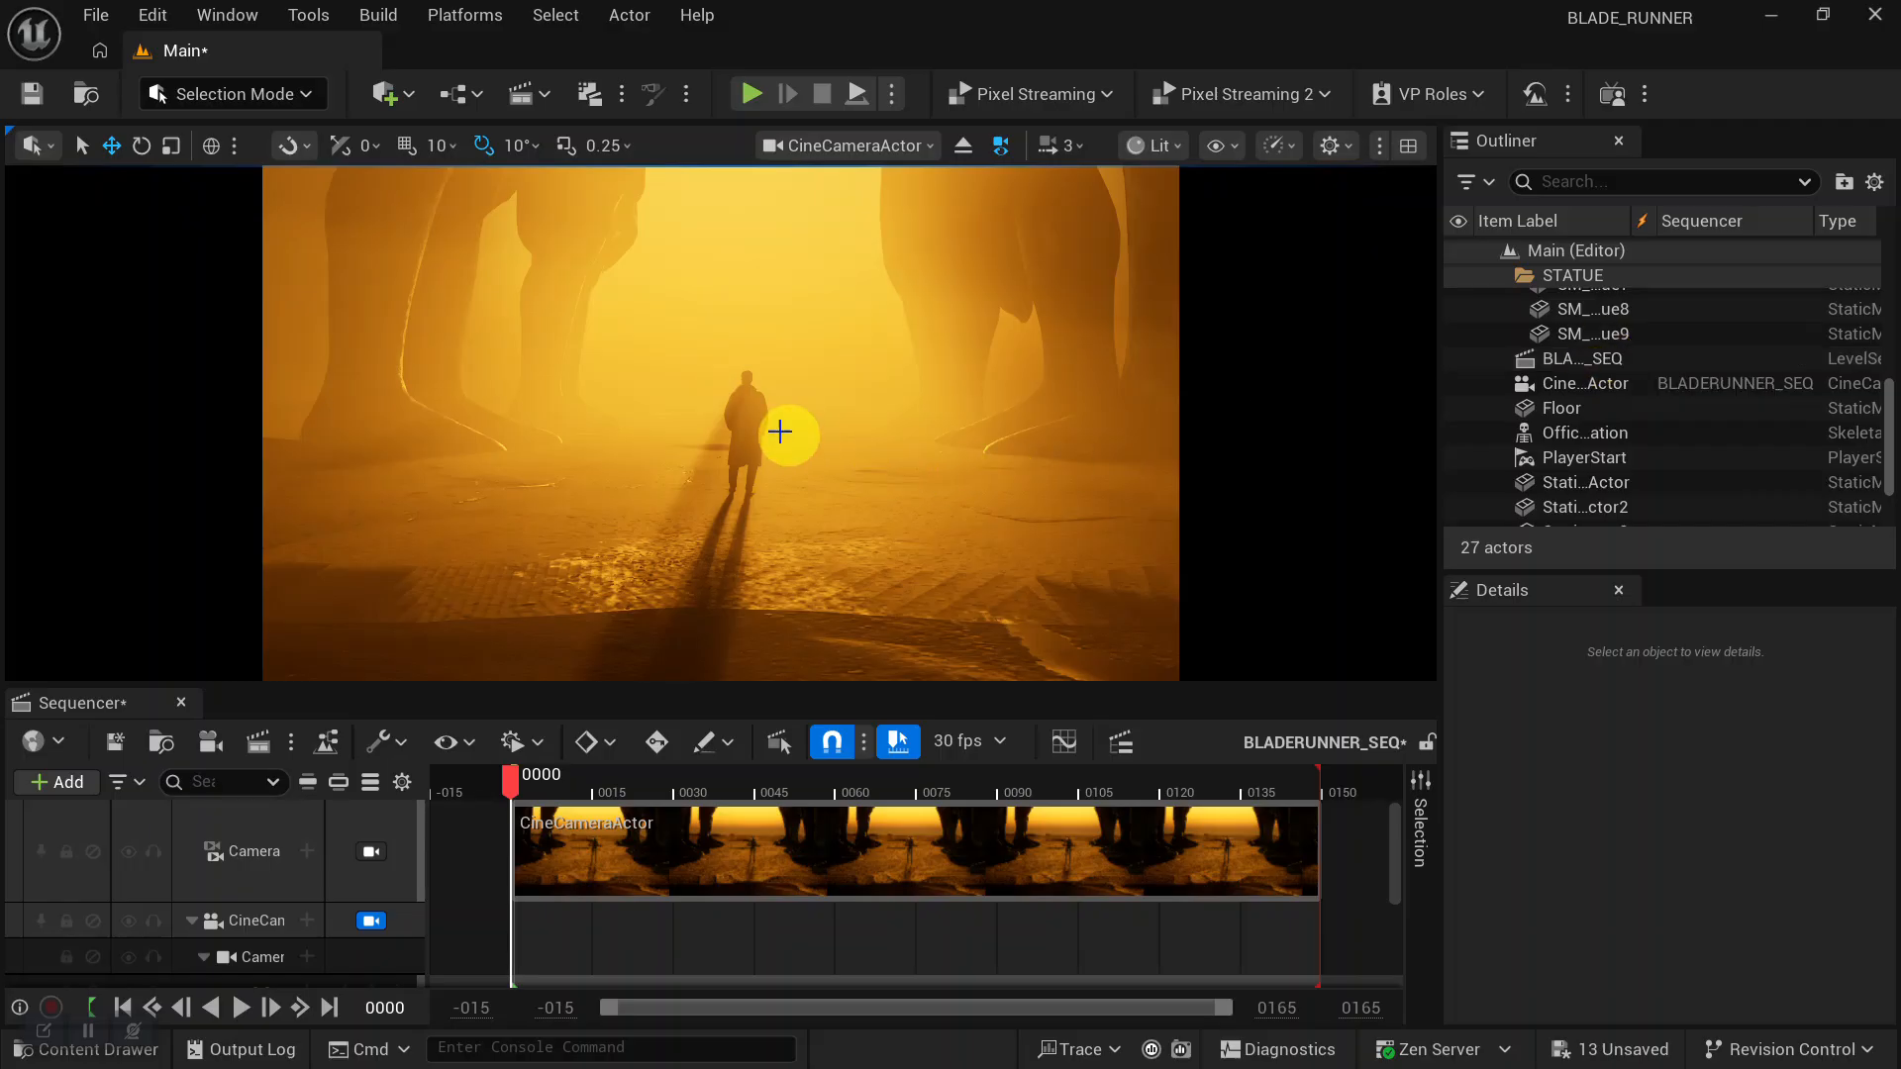
left_click(749, 426)
left_click_drag(1581, 437, 206, 823)
Add the Officerk_FinalAnimation_Anim animation to the officer's animation track at frame 0.
scroll(309, 877, "down", 2)
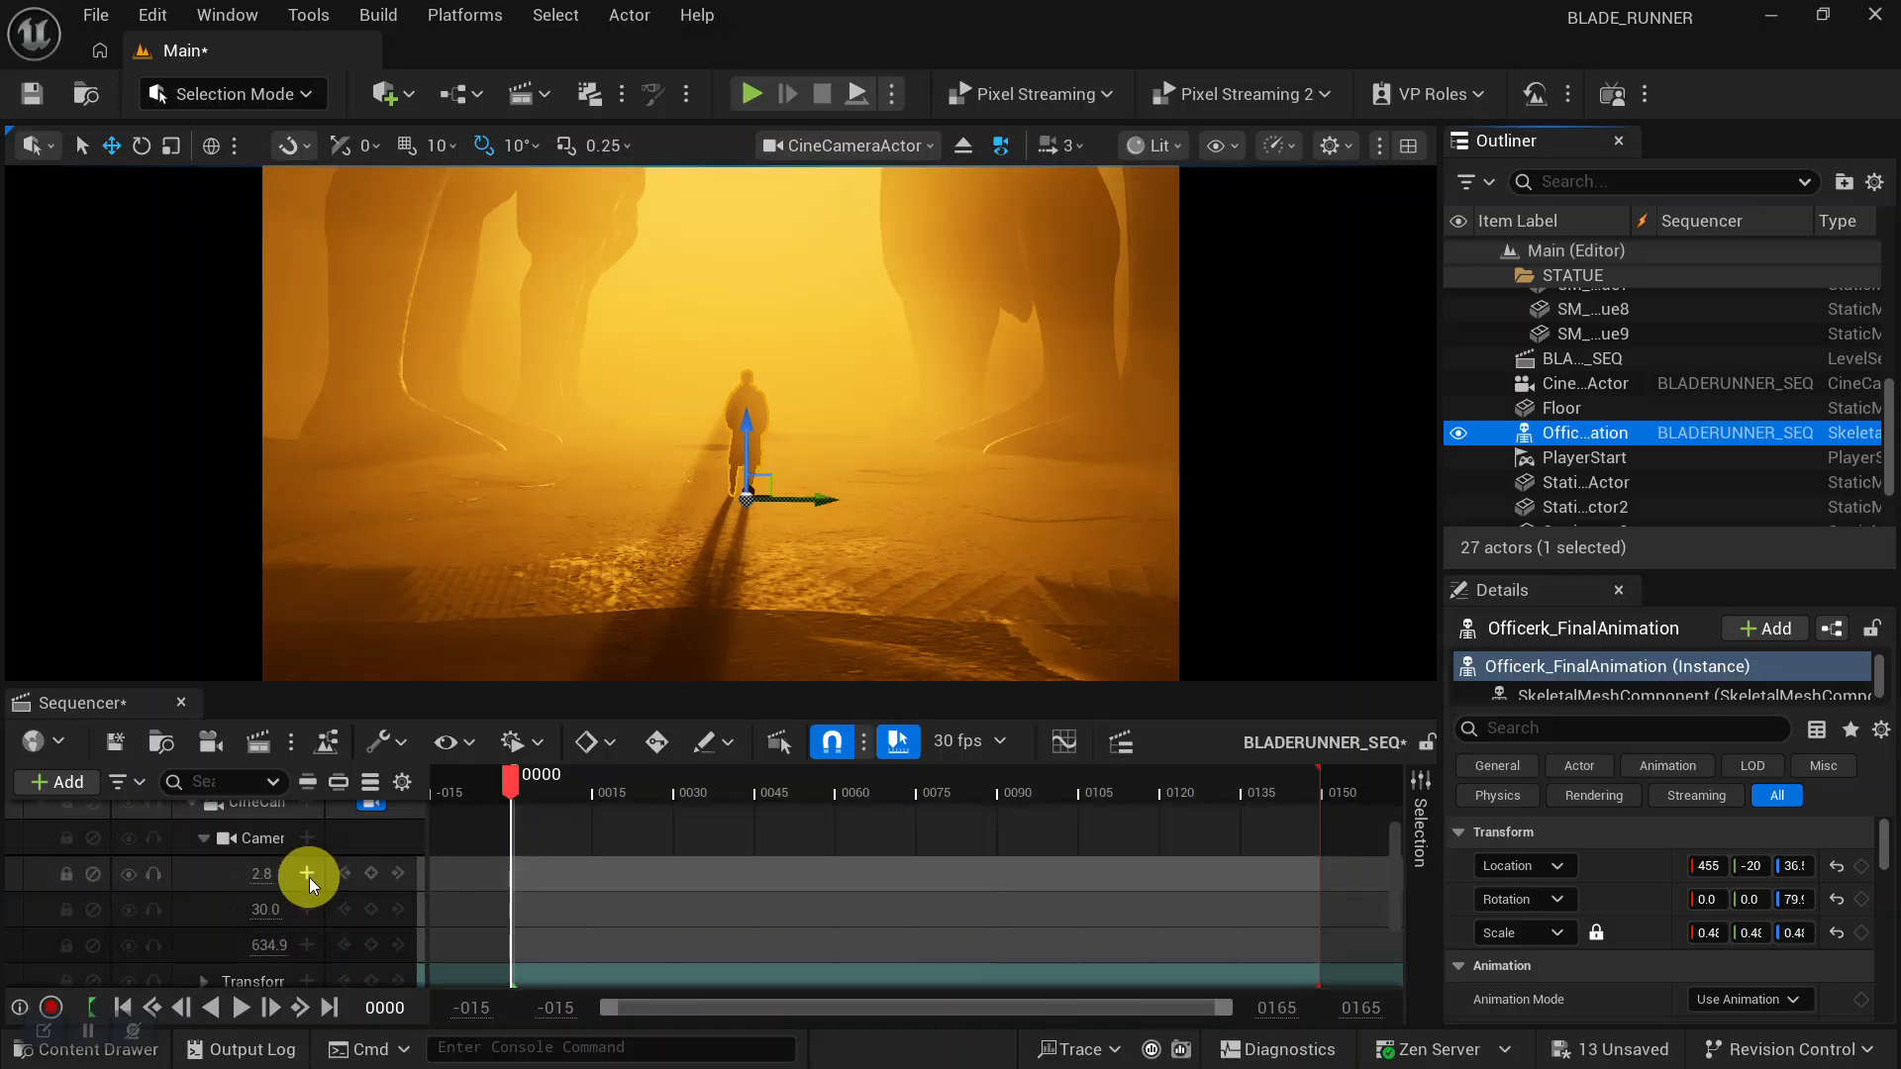
scroll(338, 882, "up", 3)
scroll(339, 881, "down", 4)
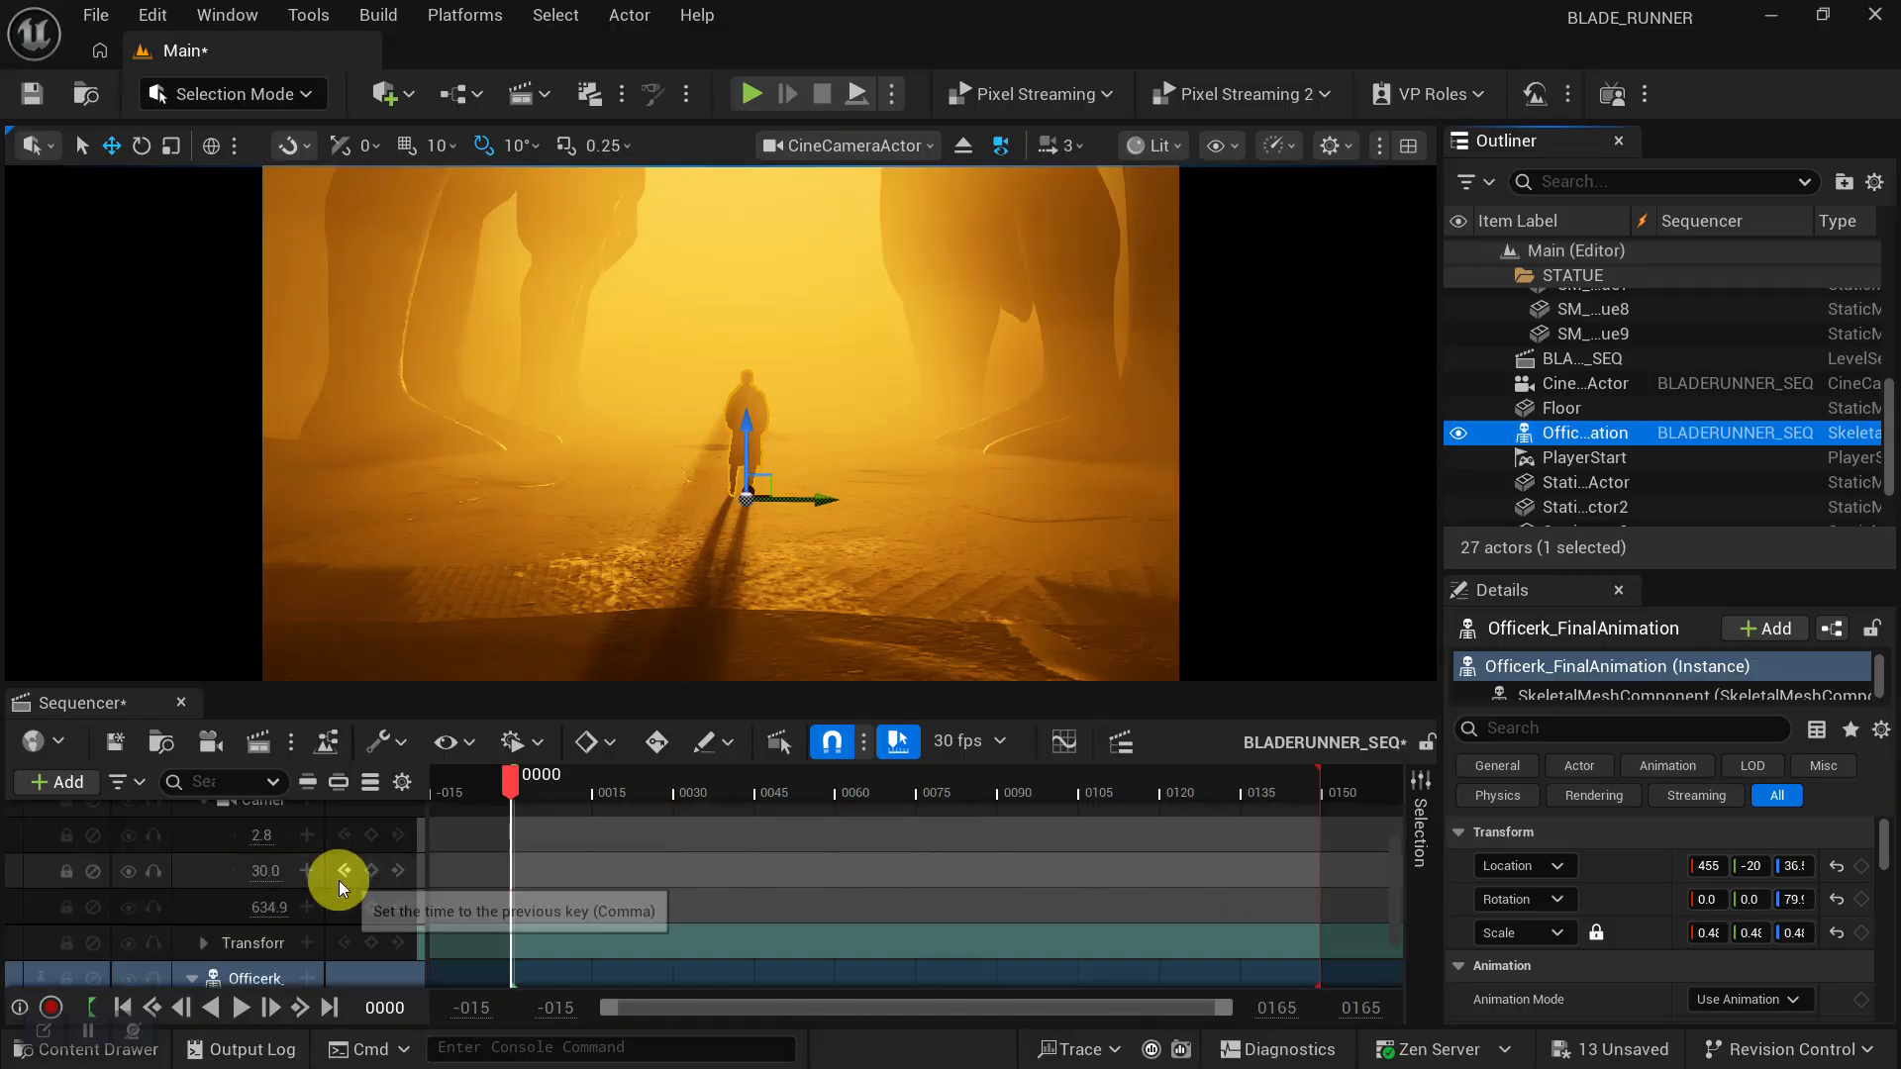
scroll(338, 881, "down", 2)
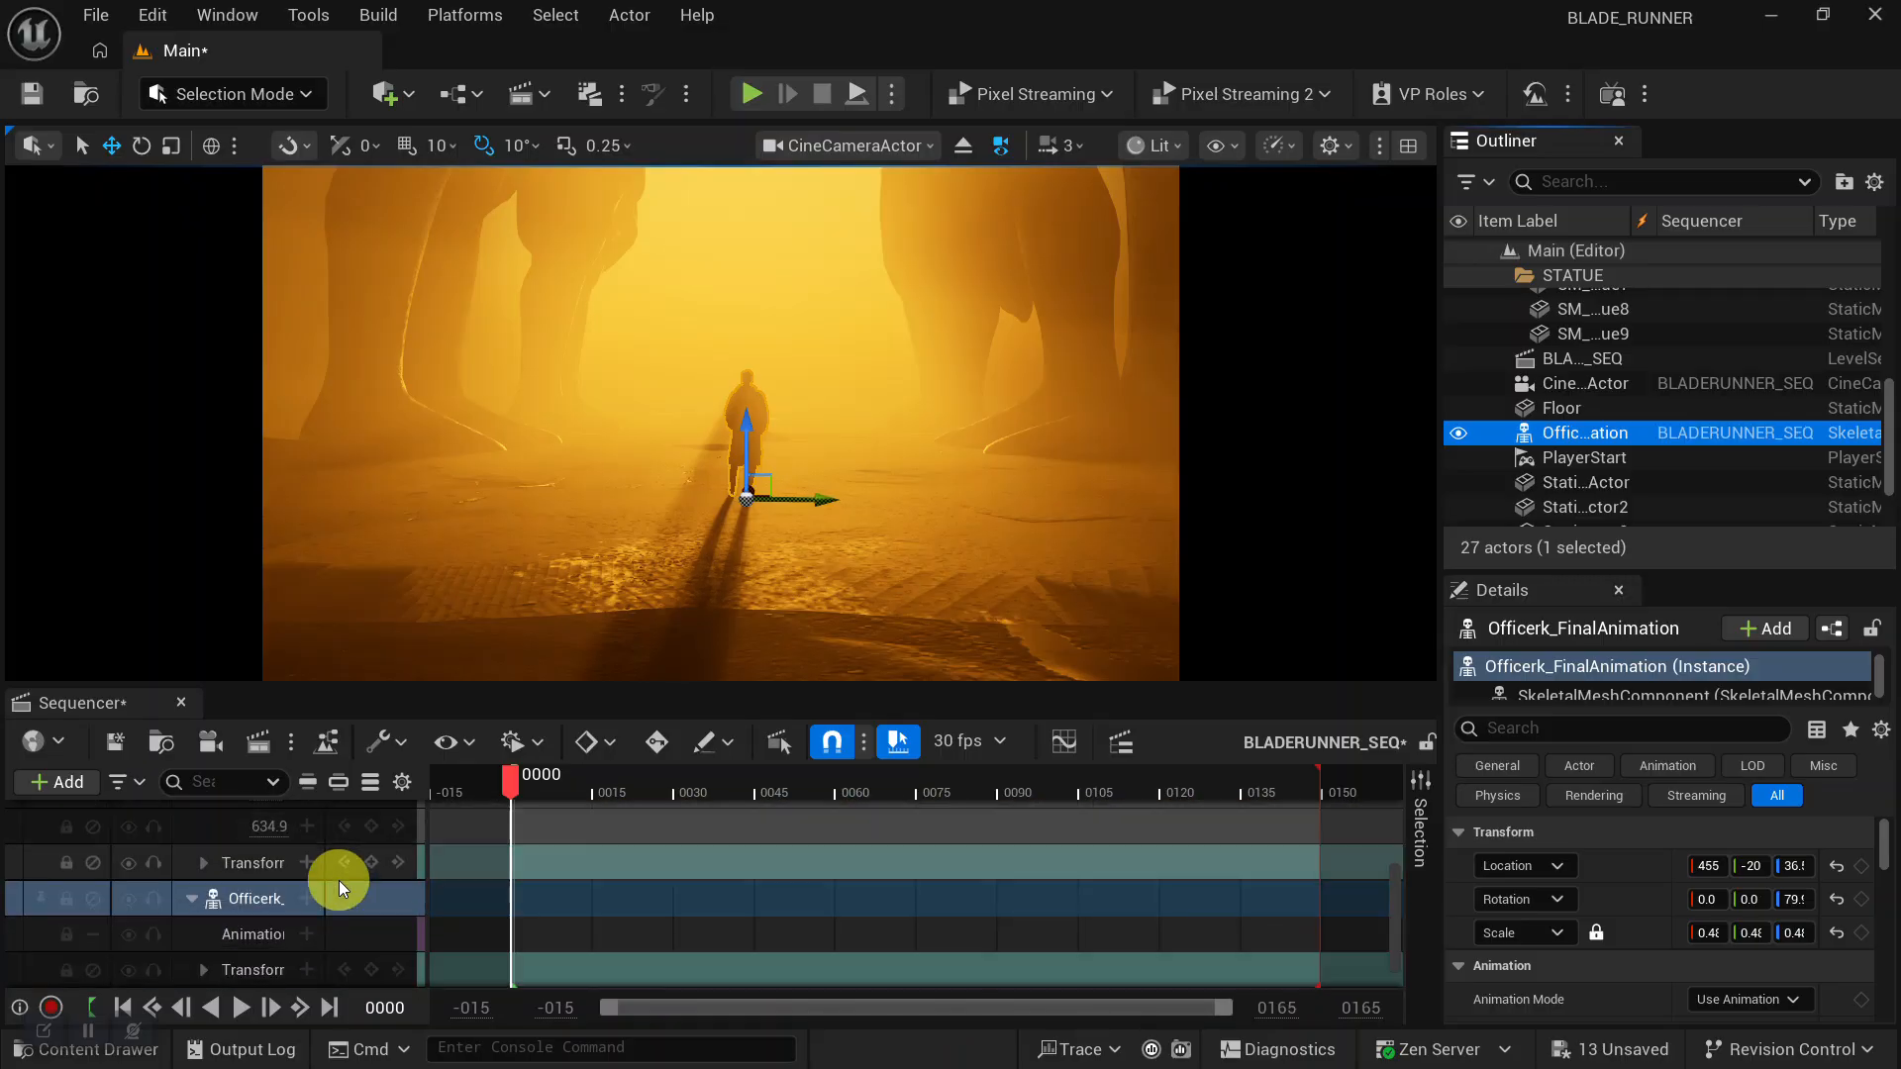
left_click(308, 934)
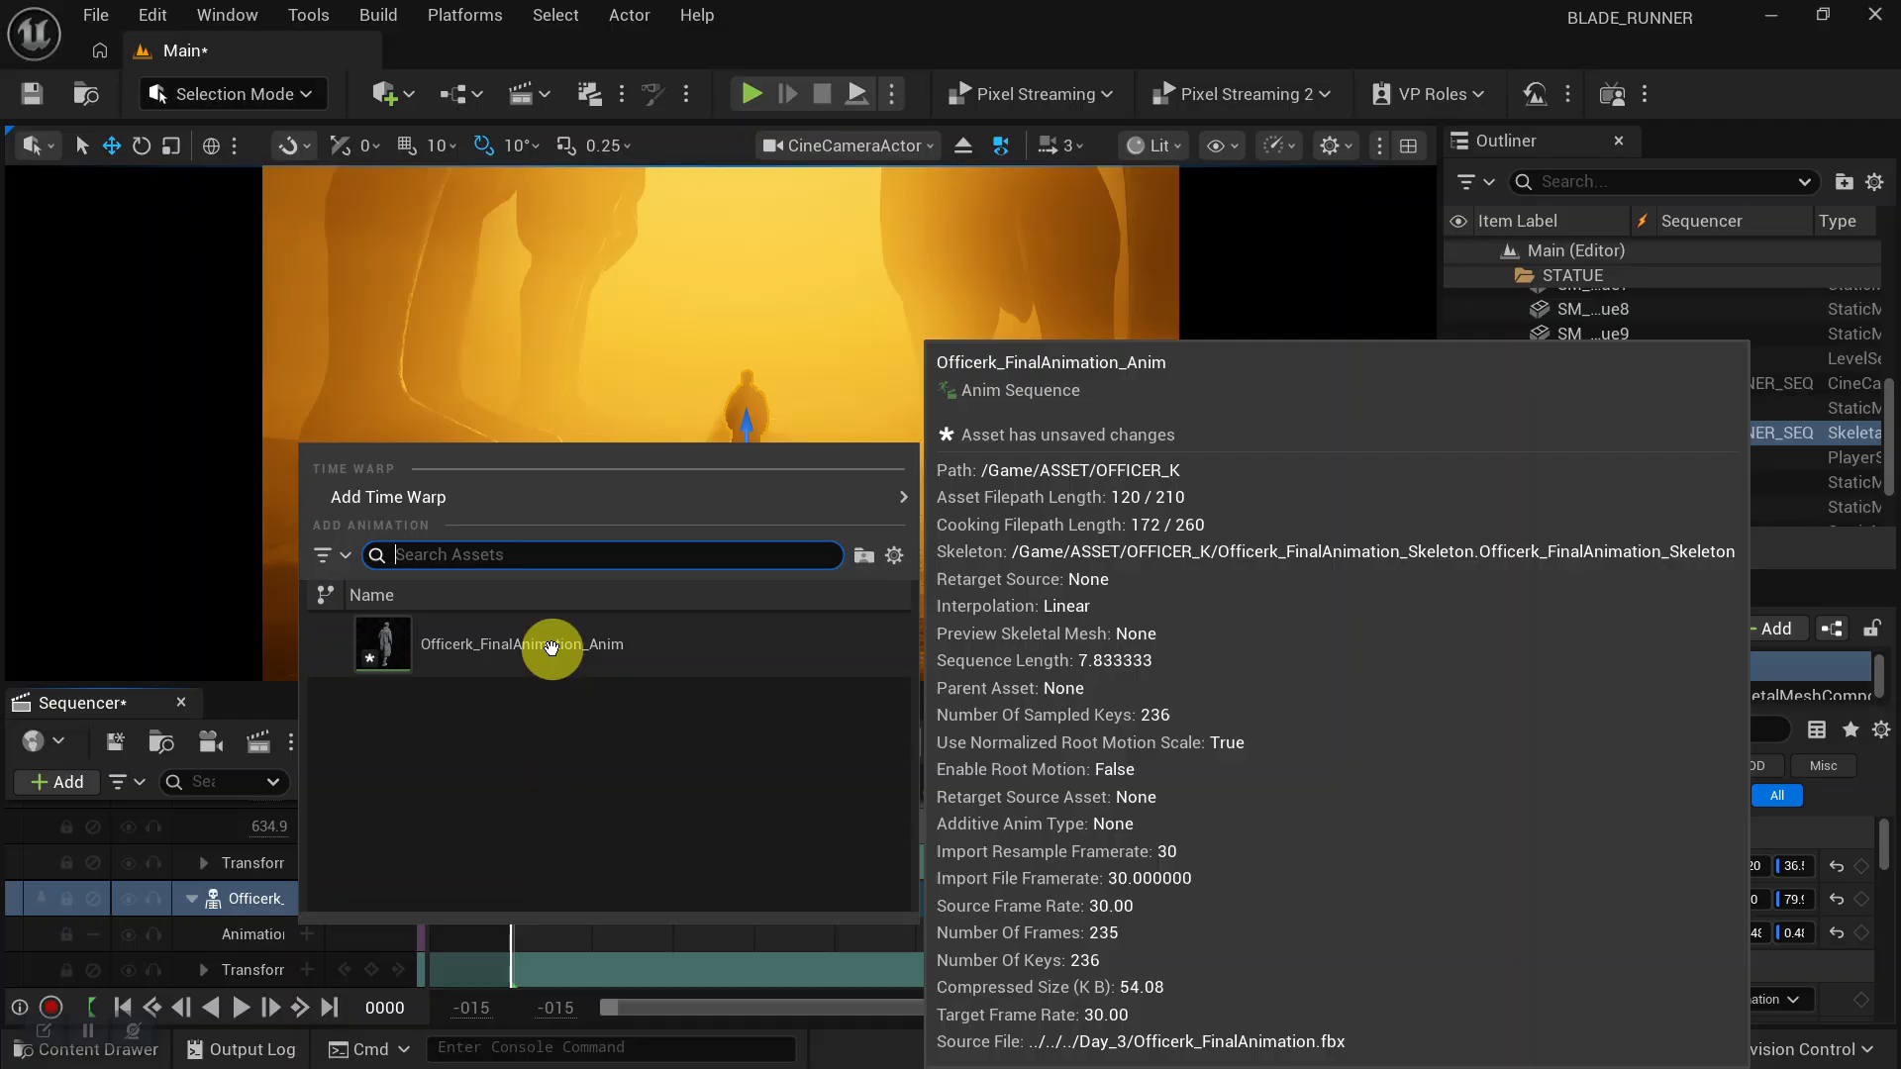
left_click(552, 645)
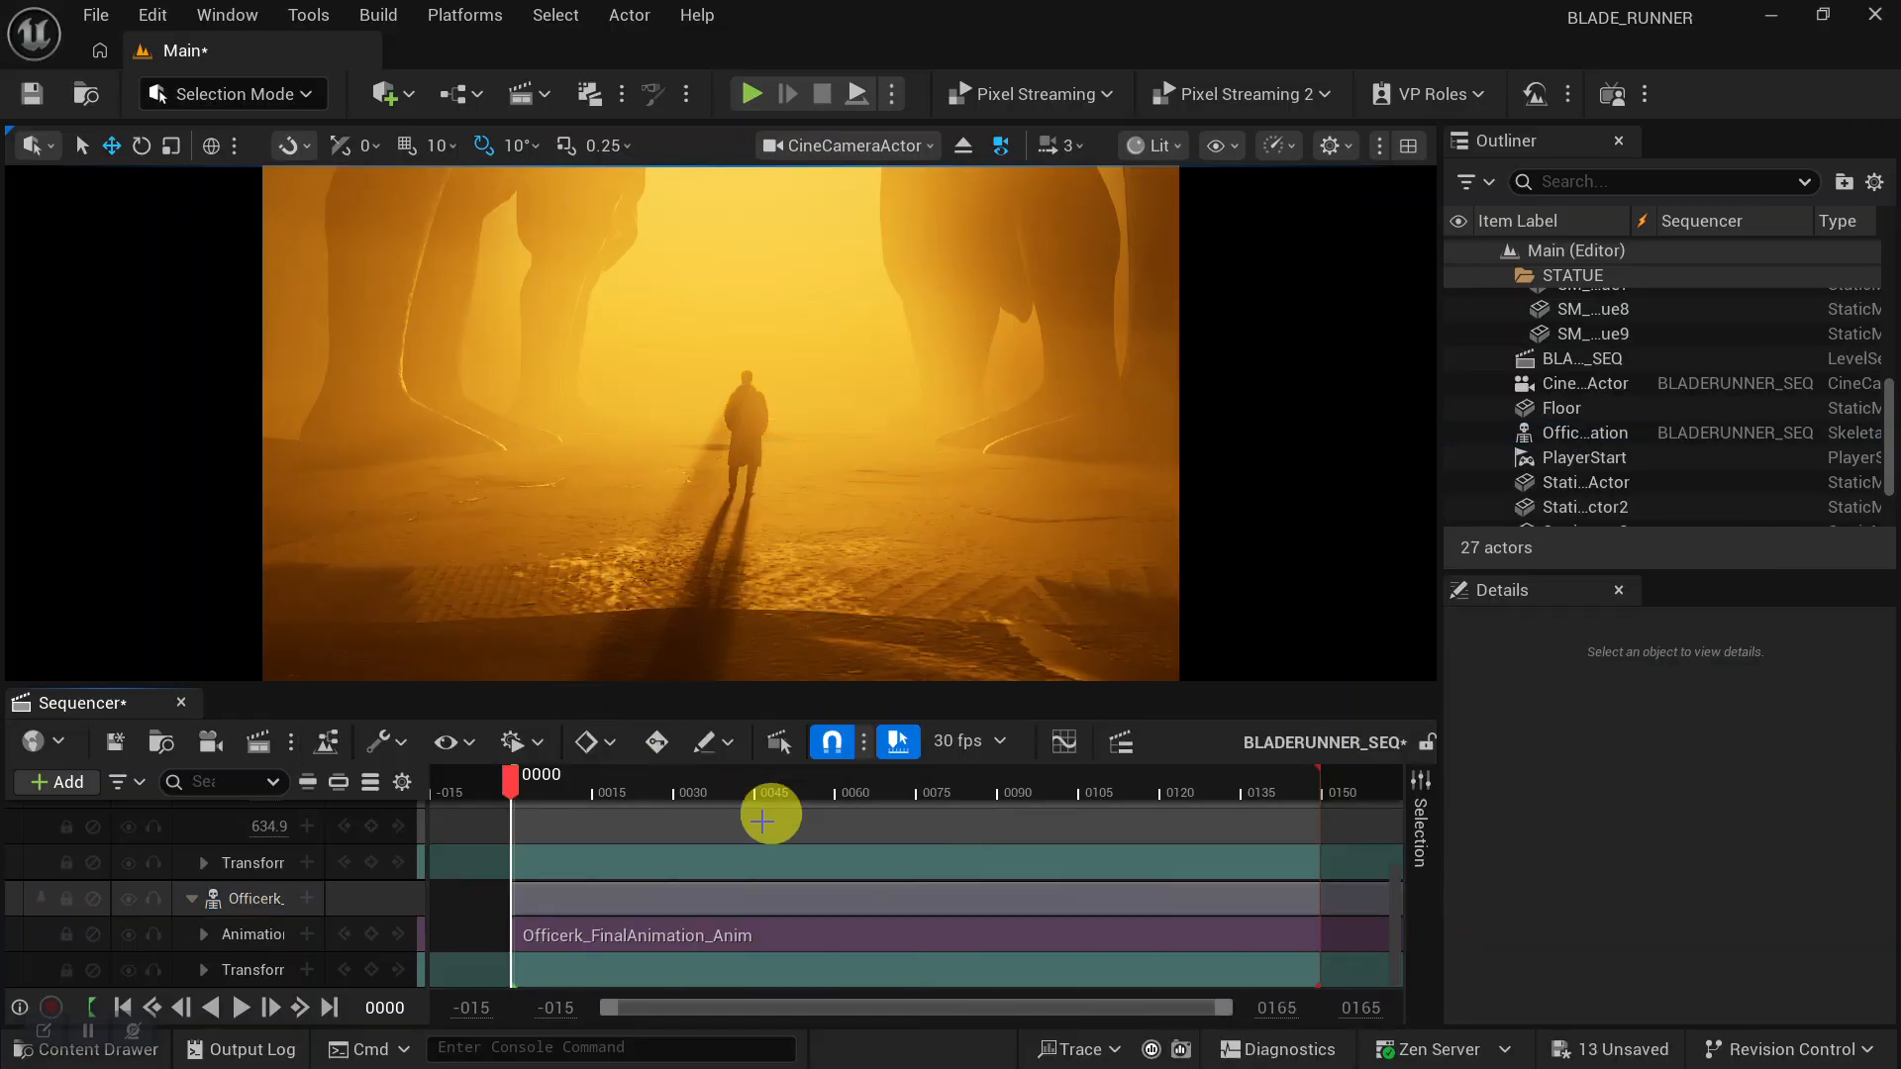
Play the sequence to preview the officer's animation in the shot and check its clip's extent on the timeline.
left_click(700, 939)
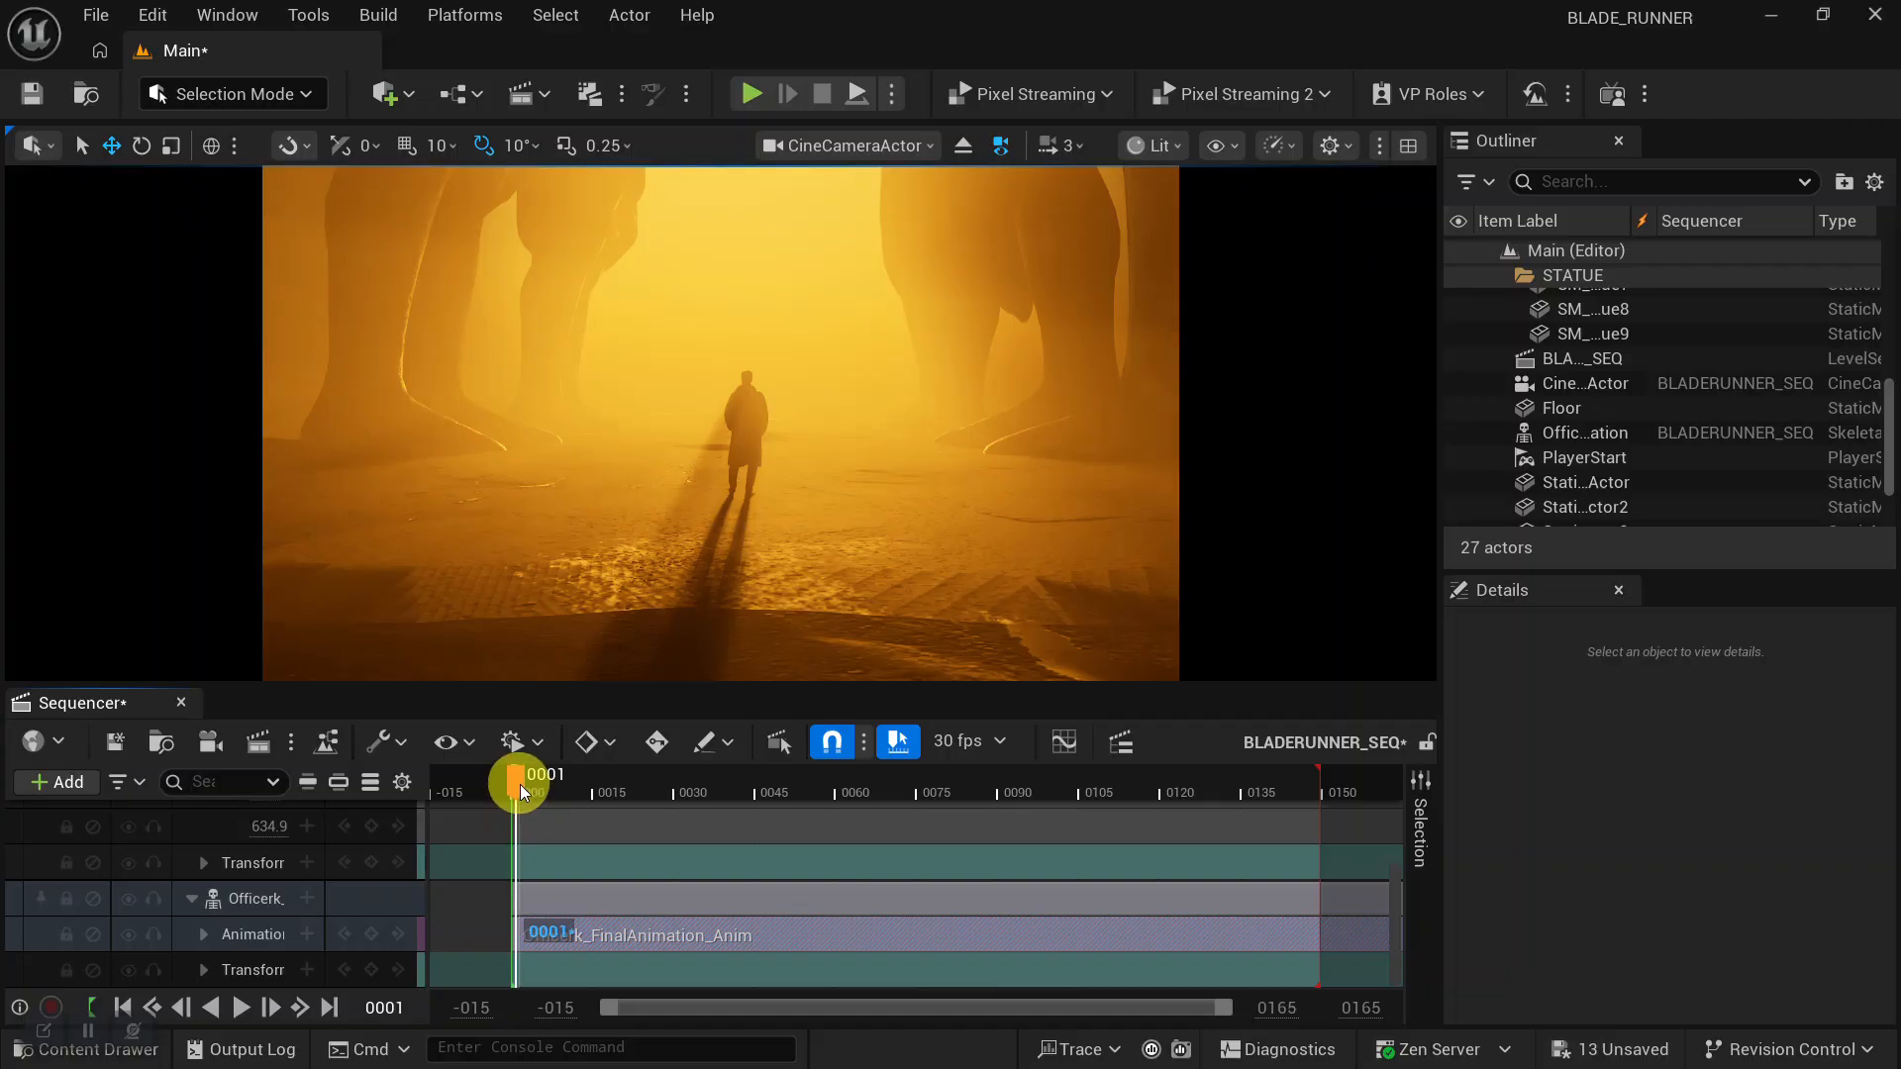
key("space")
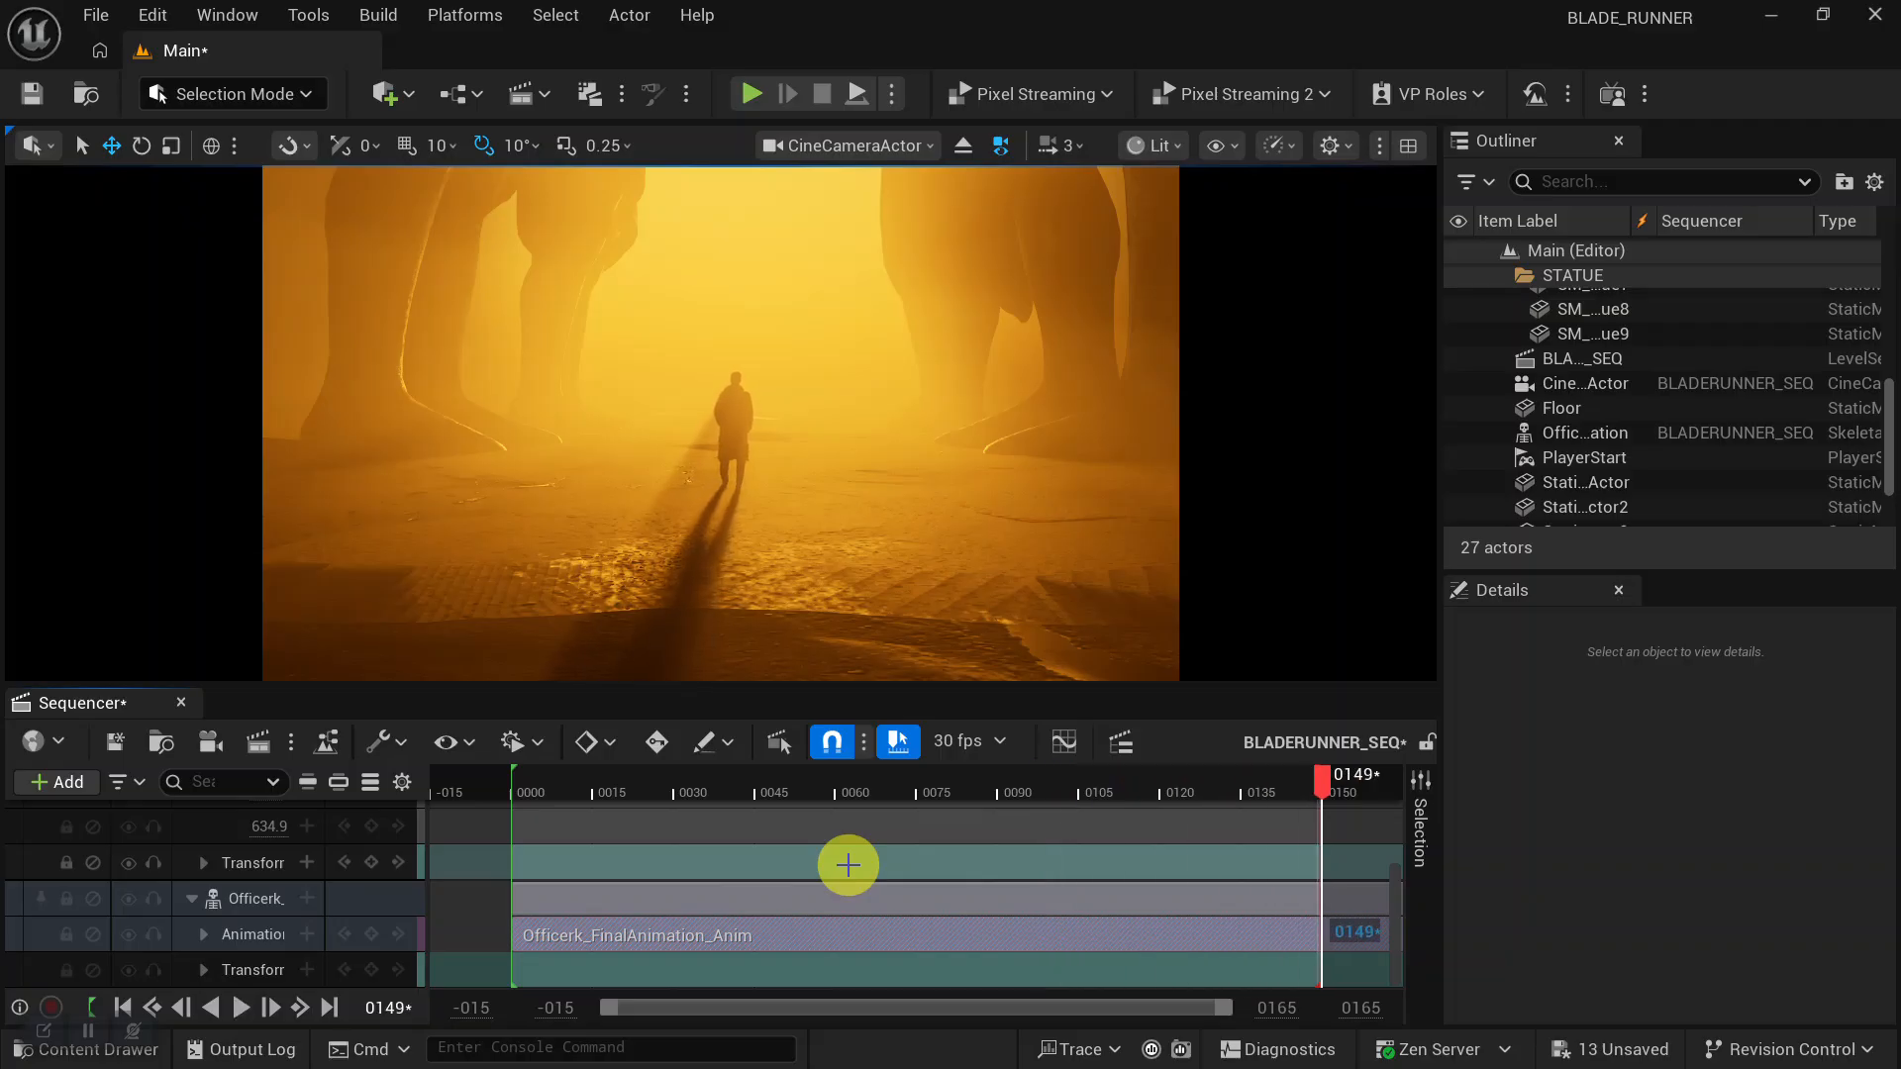
right_click_drag(822, 614, 910, 566, "alt")
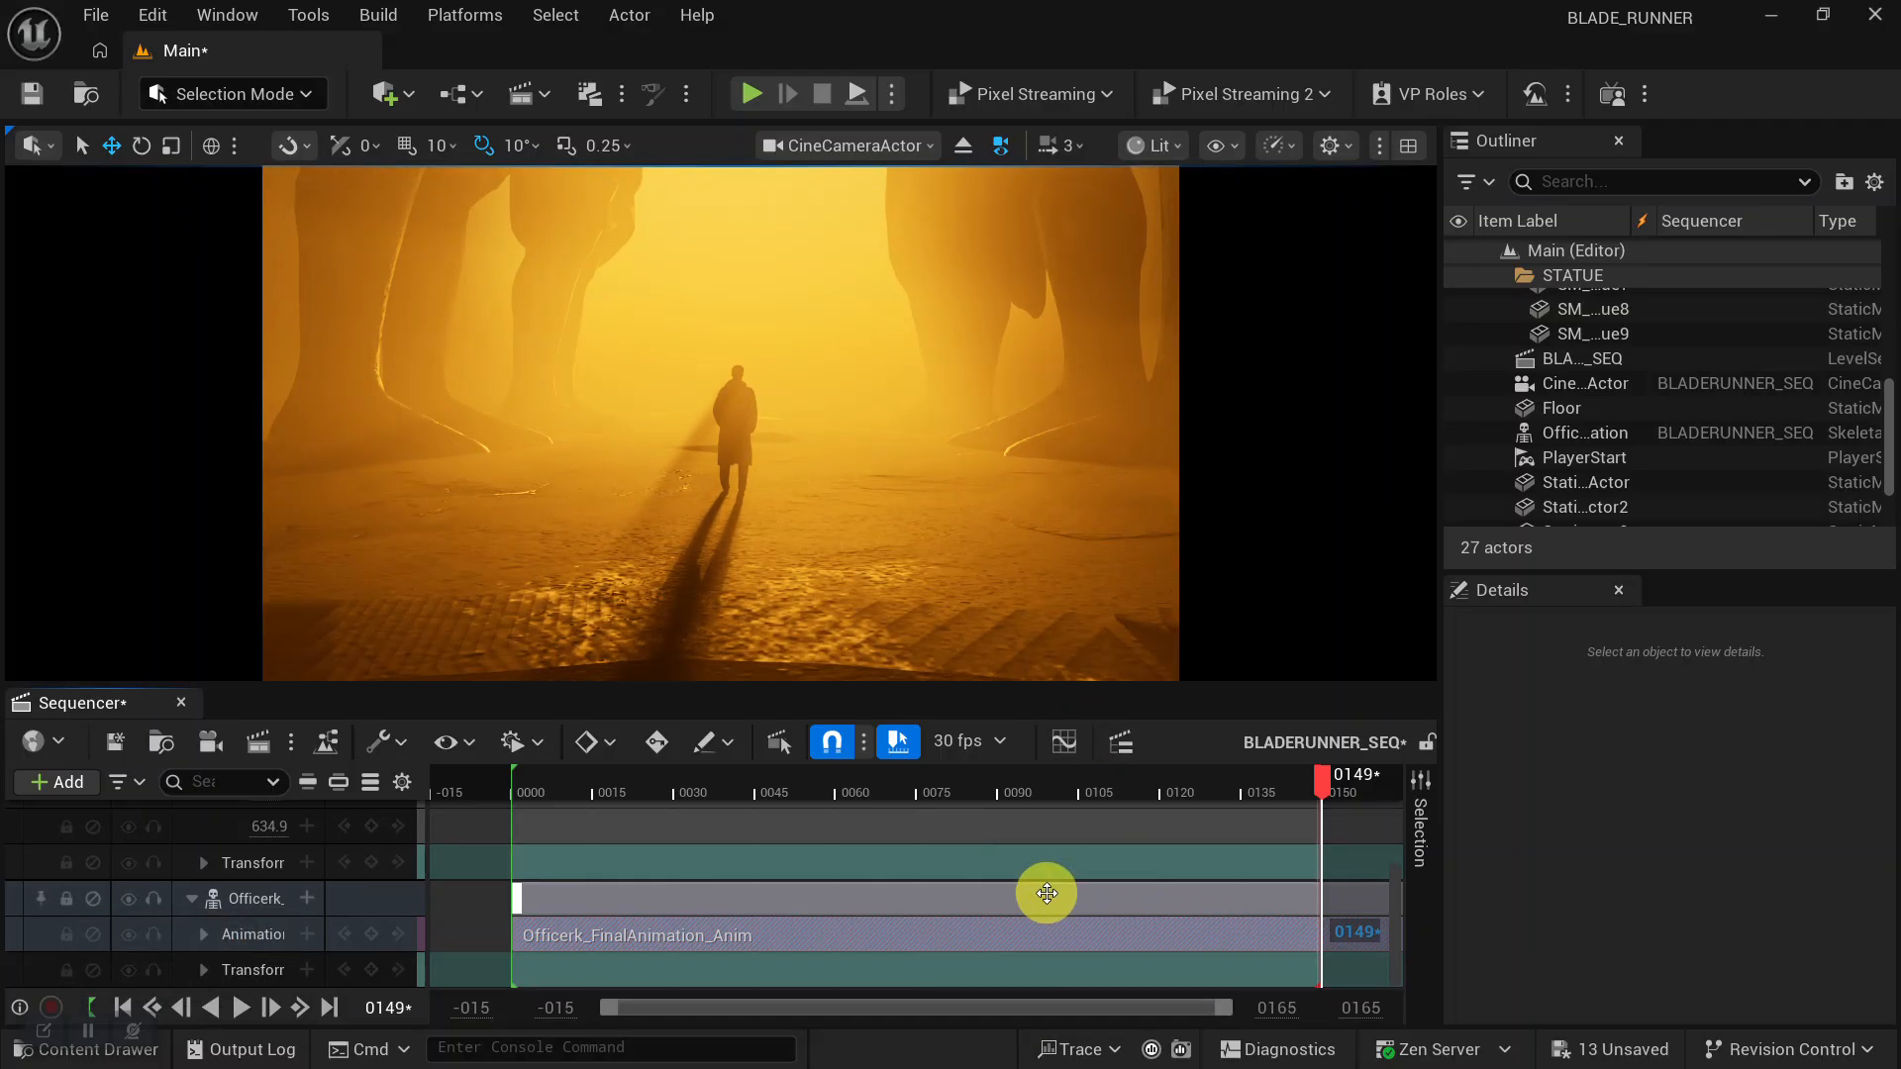
scroll(1046, 894, "down", 3, "ctrl")
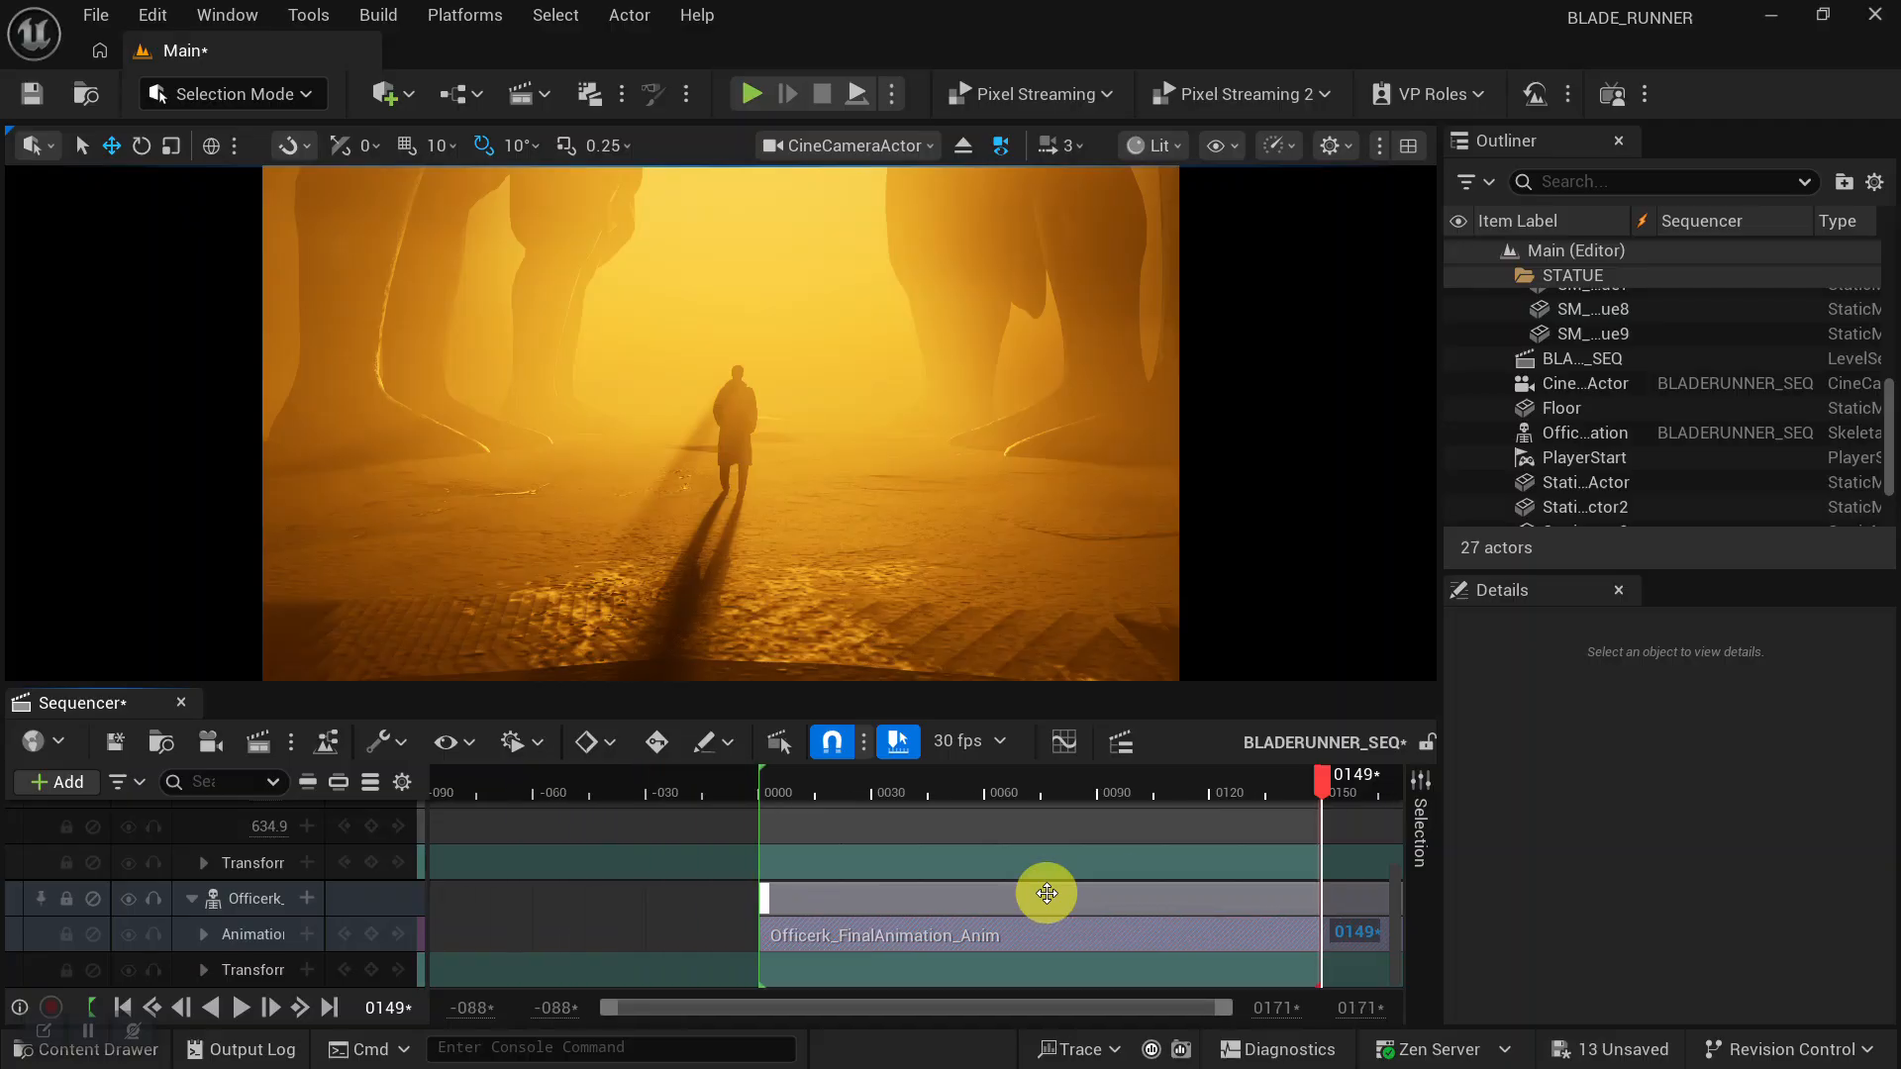
scroll(1047, 894, "down", 2, "ctrl")
scroll(1047, 894, "up", 3, "ctrl")
scroll(1046, 894, "down", 2, "ctrl")
left_click_drag(975, 1008, 1070, 1014)
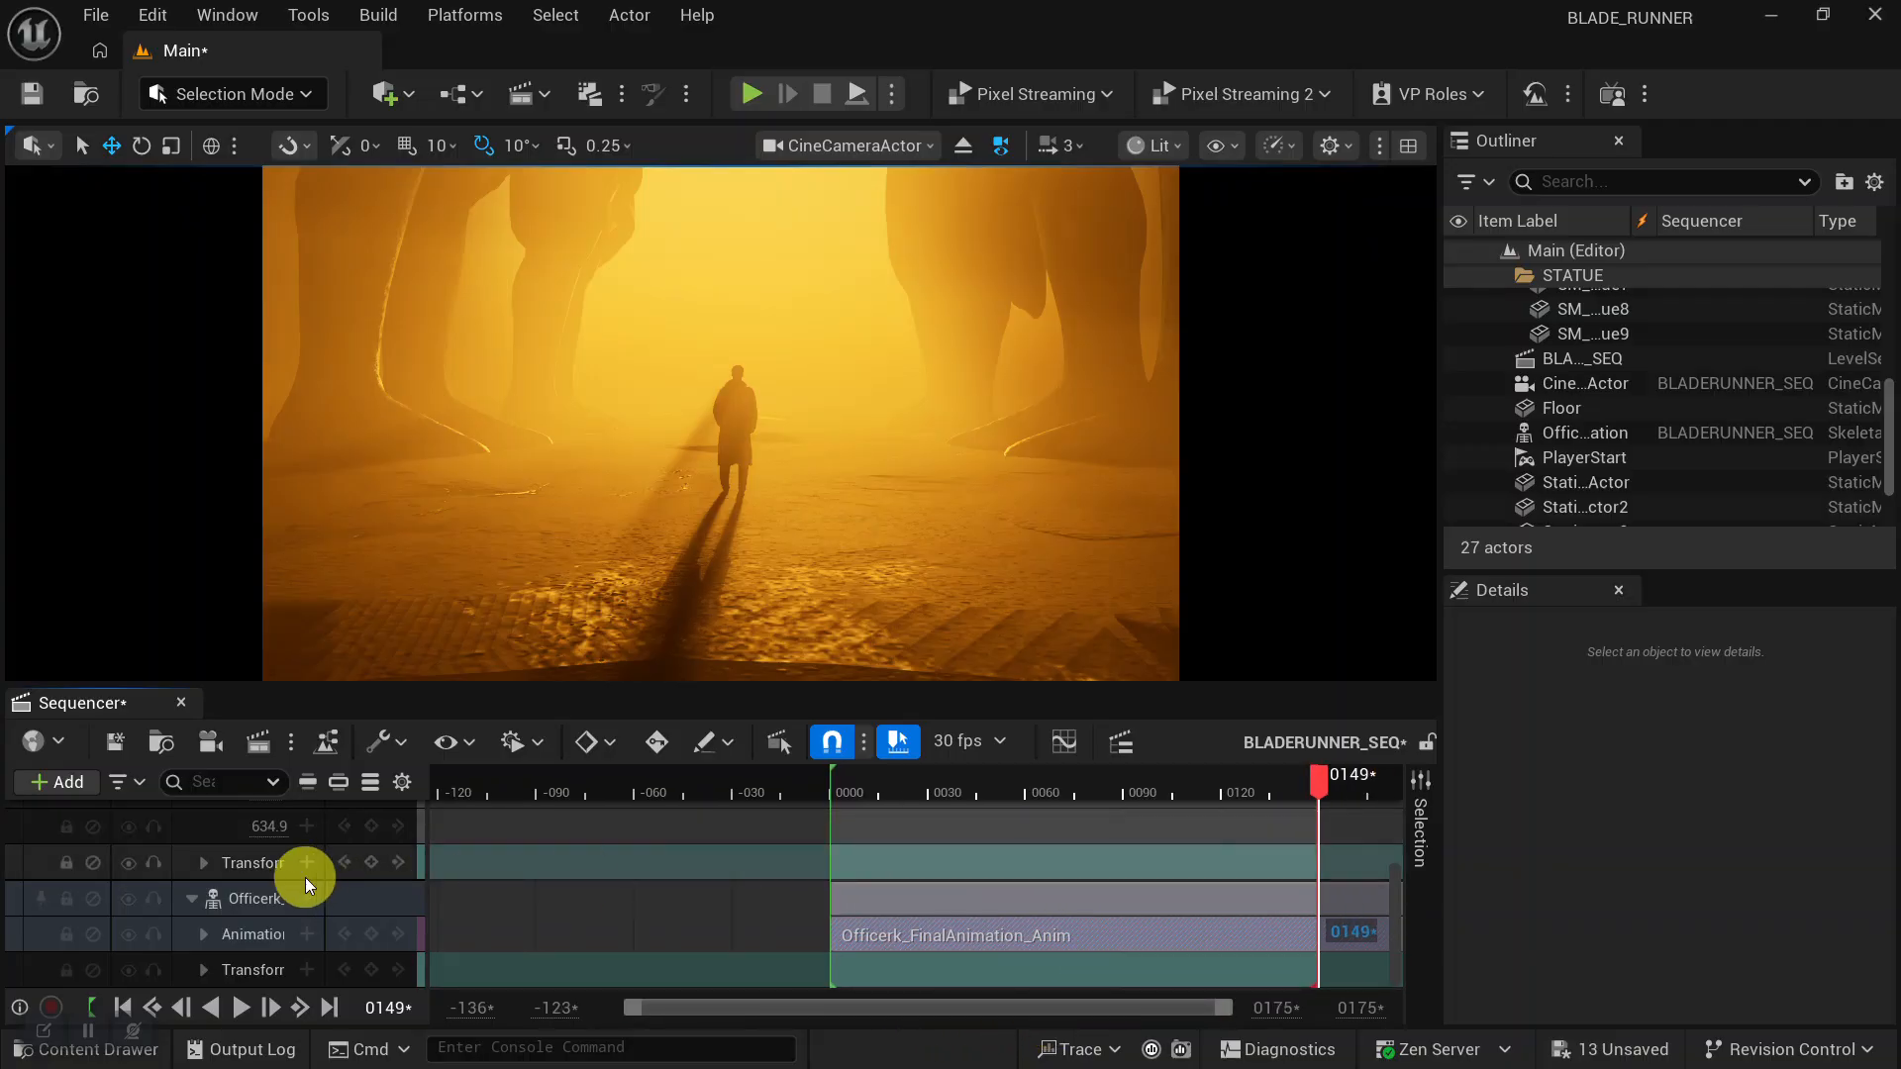
Save the BLADERUNNER_SEQ level sequence.
scroll(305, 877, "up", 3)
scroll(305, 878, "up", 1)
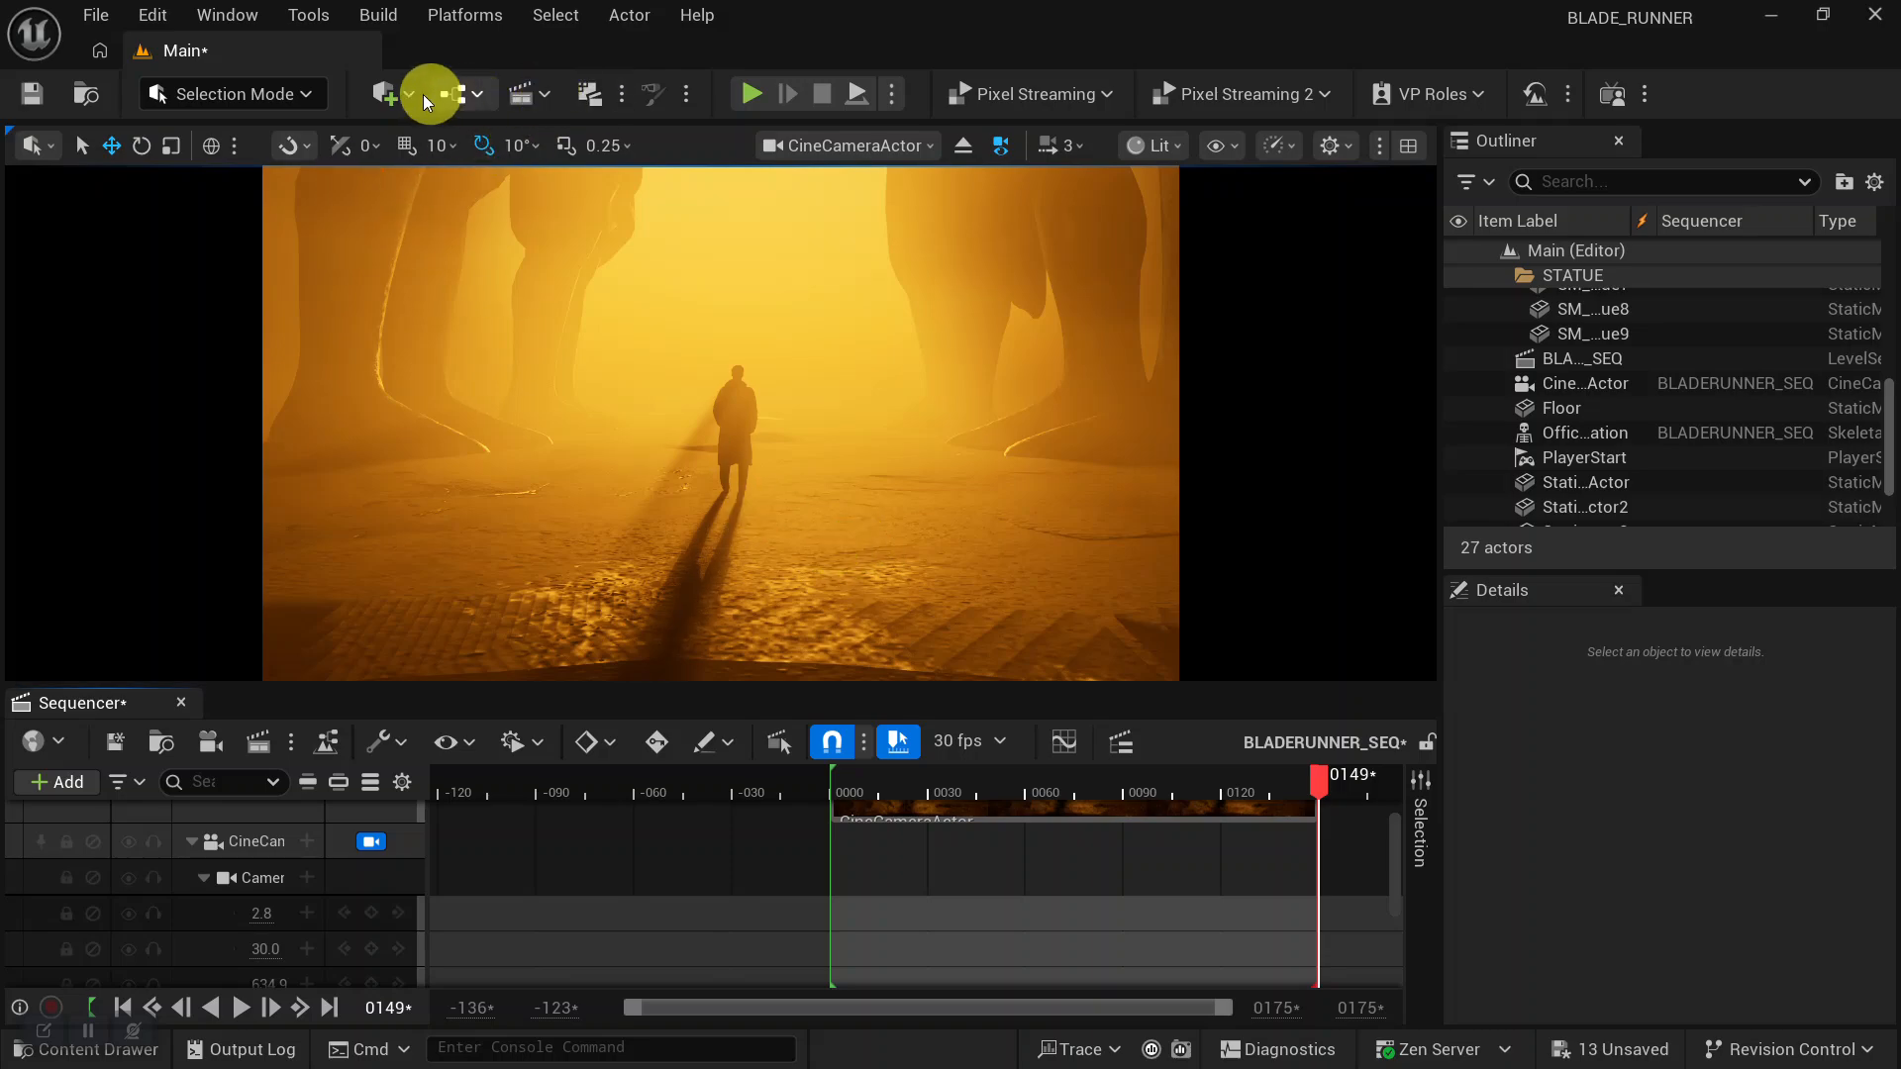
key("ctrl+s")
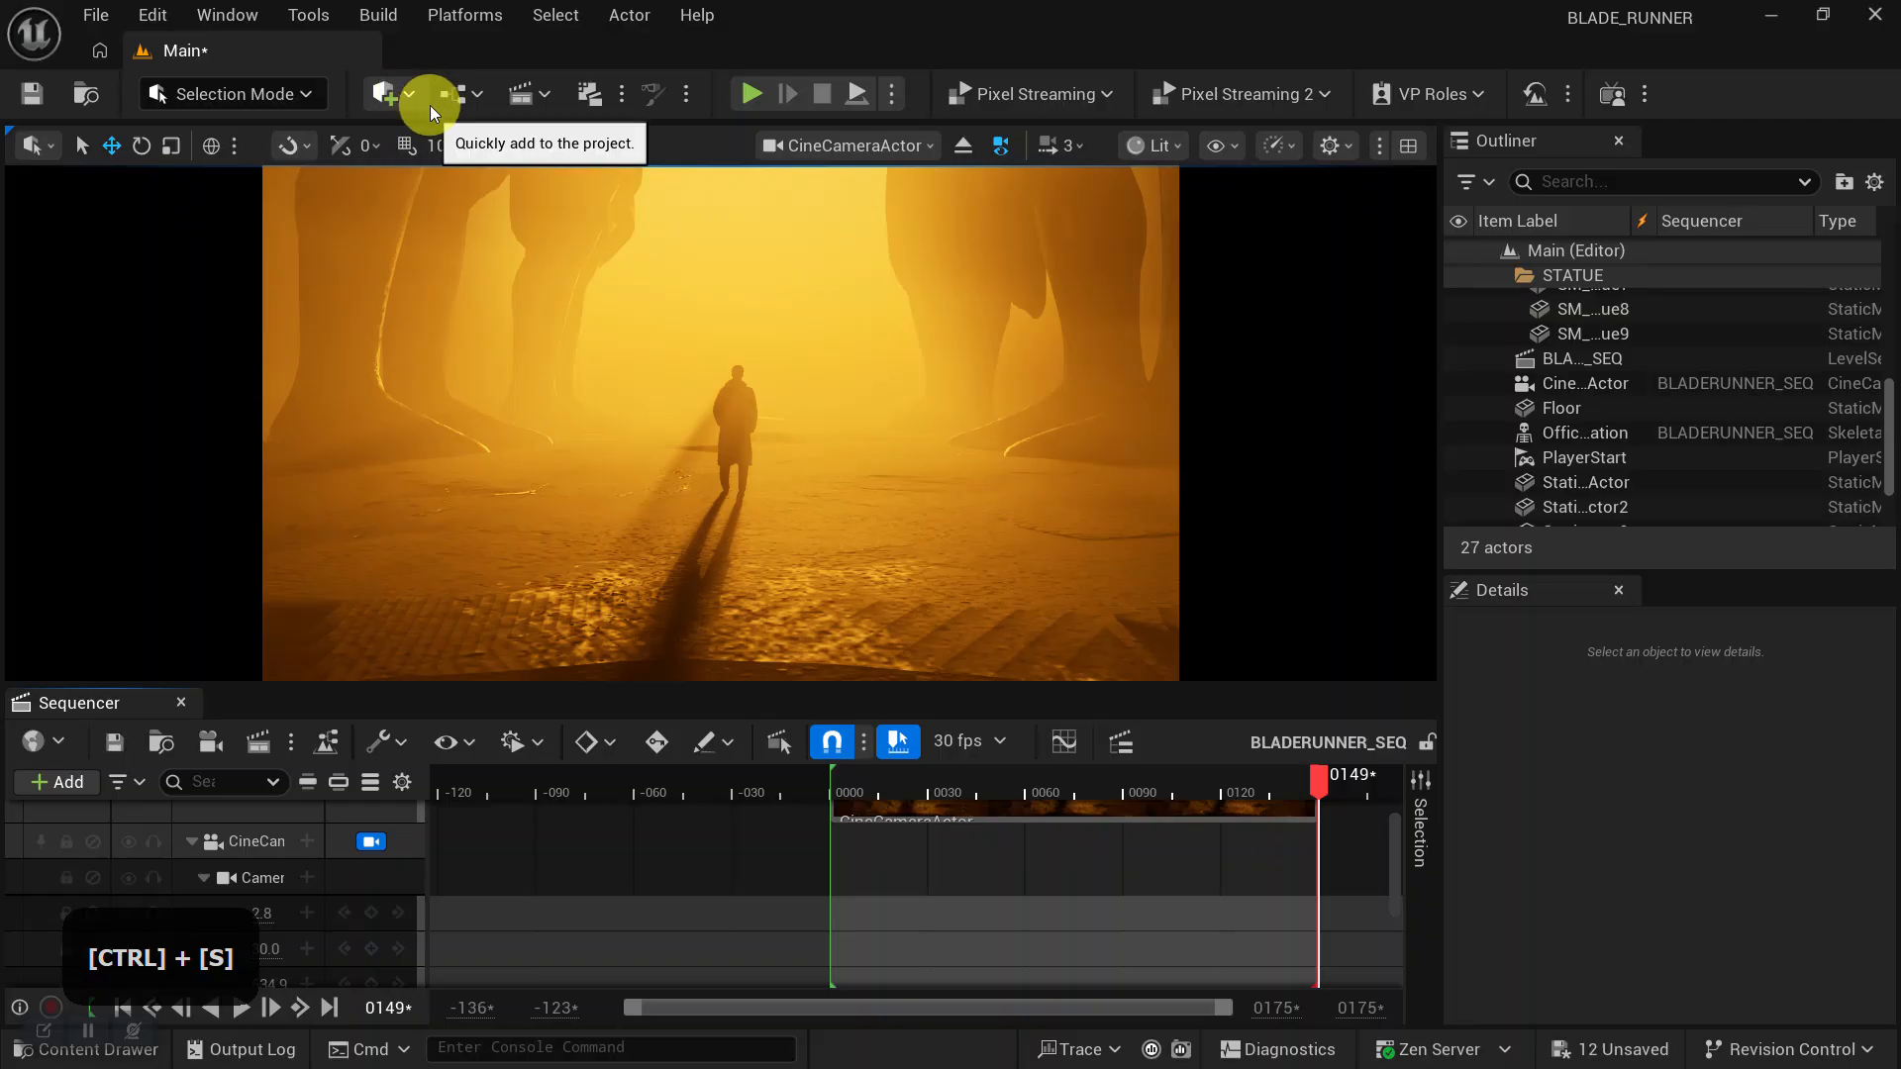
Add a Post Process Volume to the level.
left_click(412, 94)
mouse_move(487, 480)
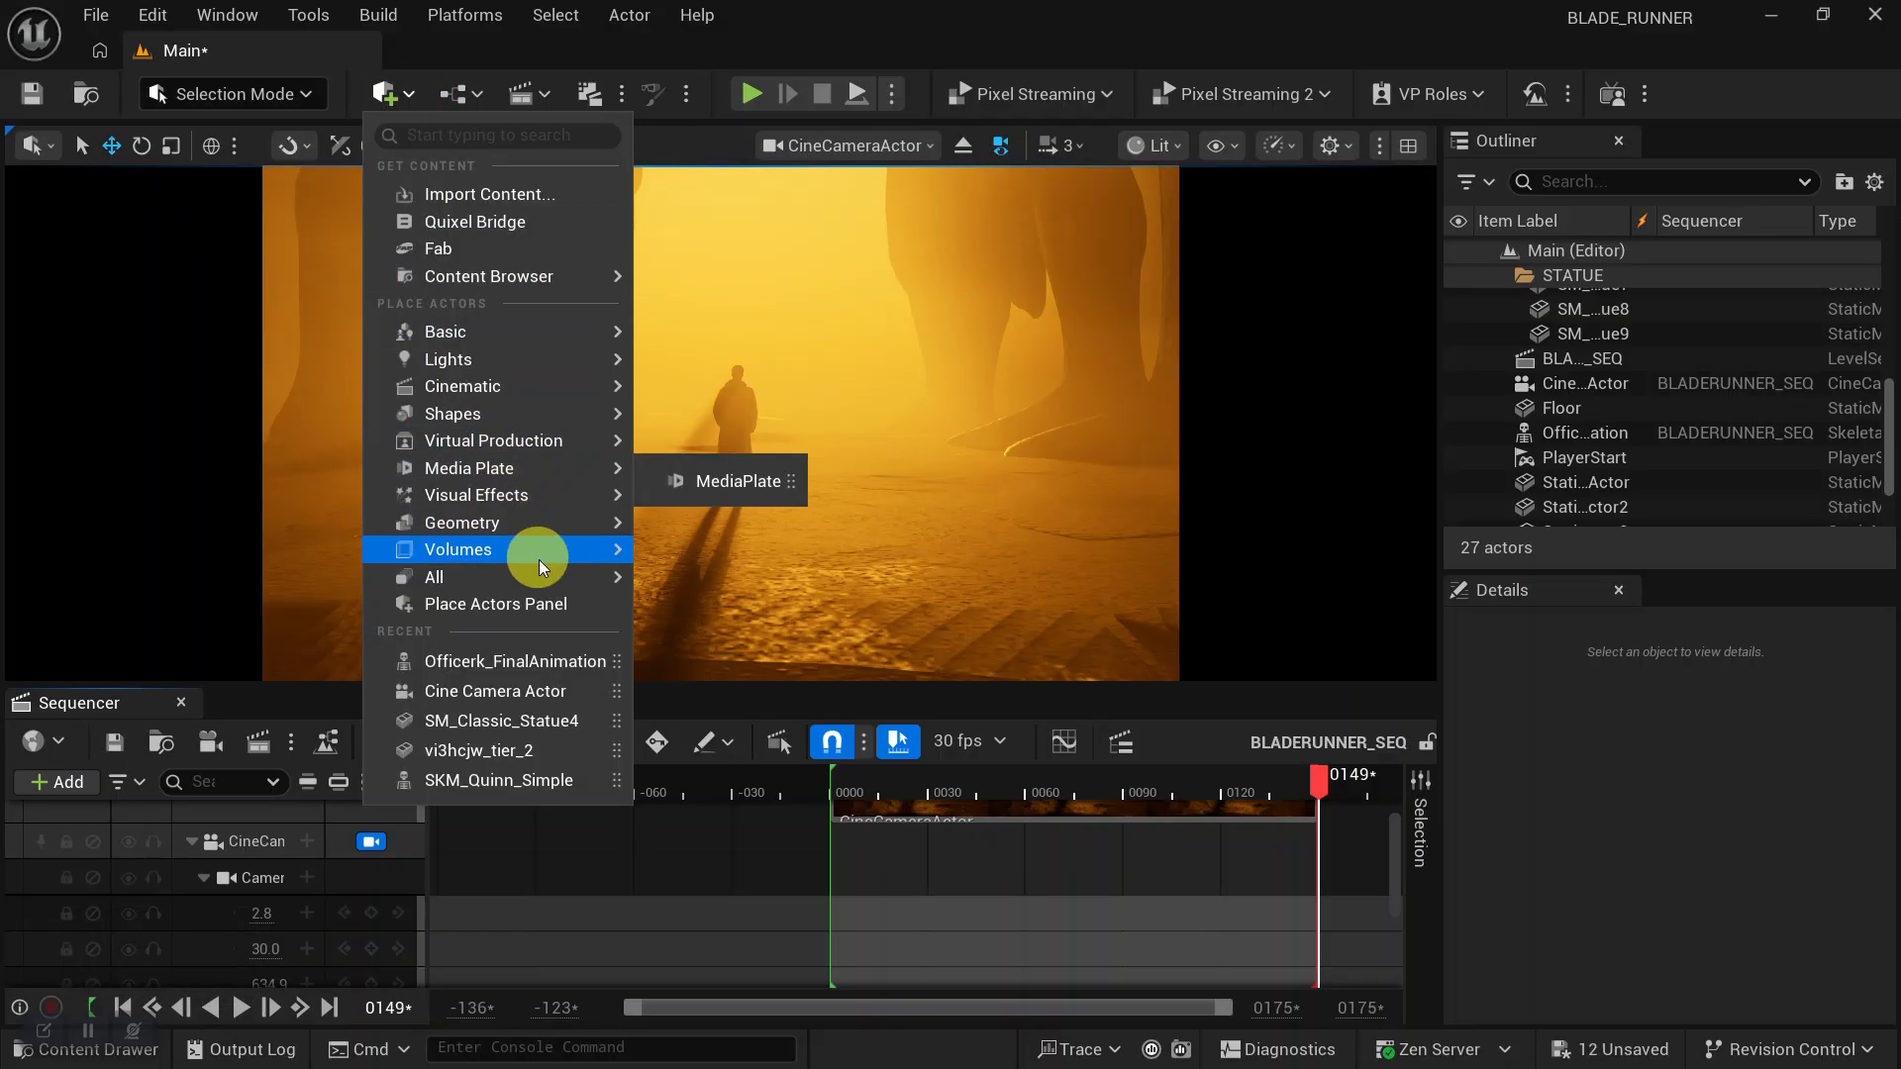
mouse_move(554, 549)
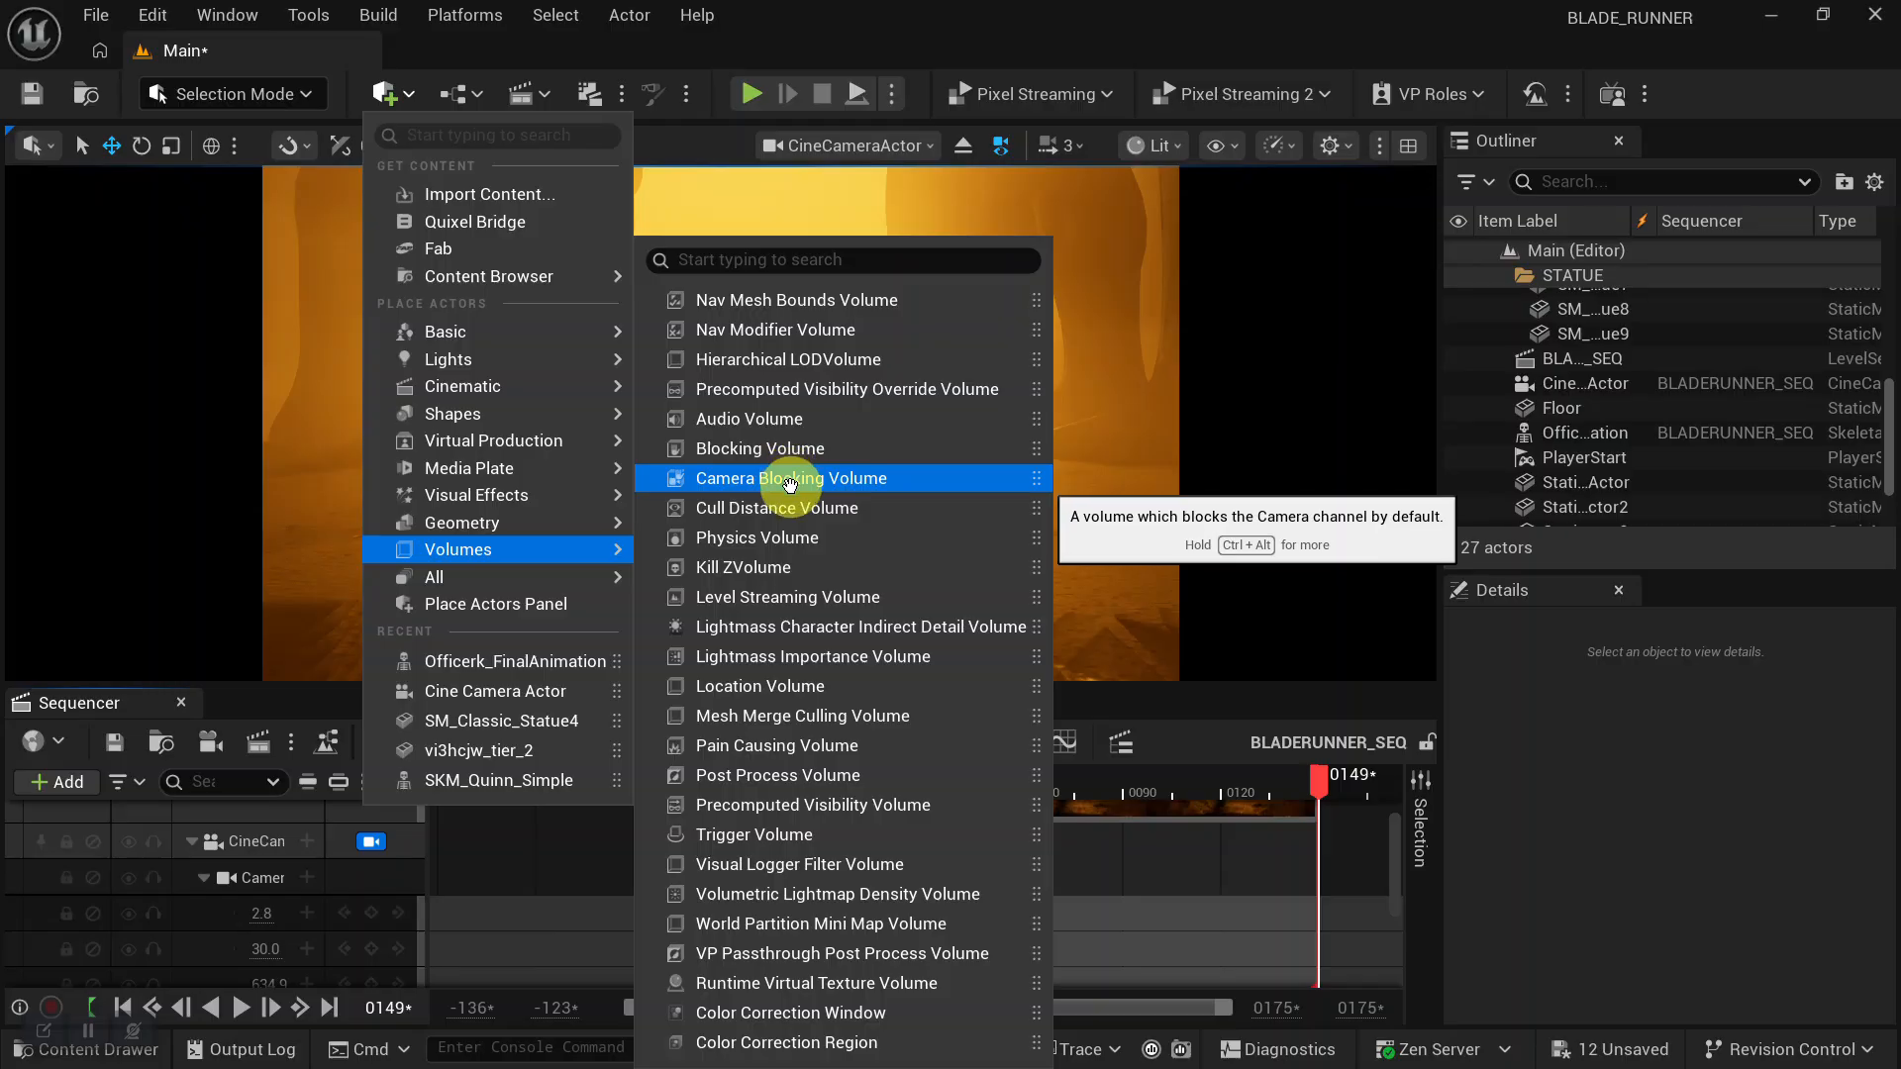
left_click(777, 776)
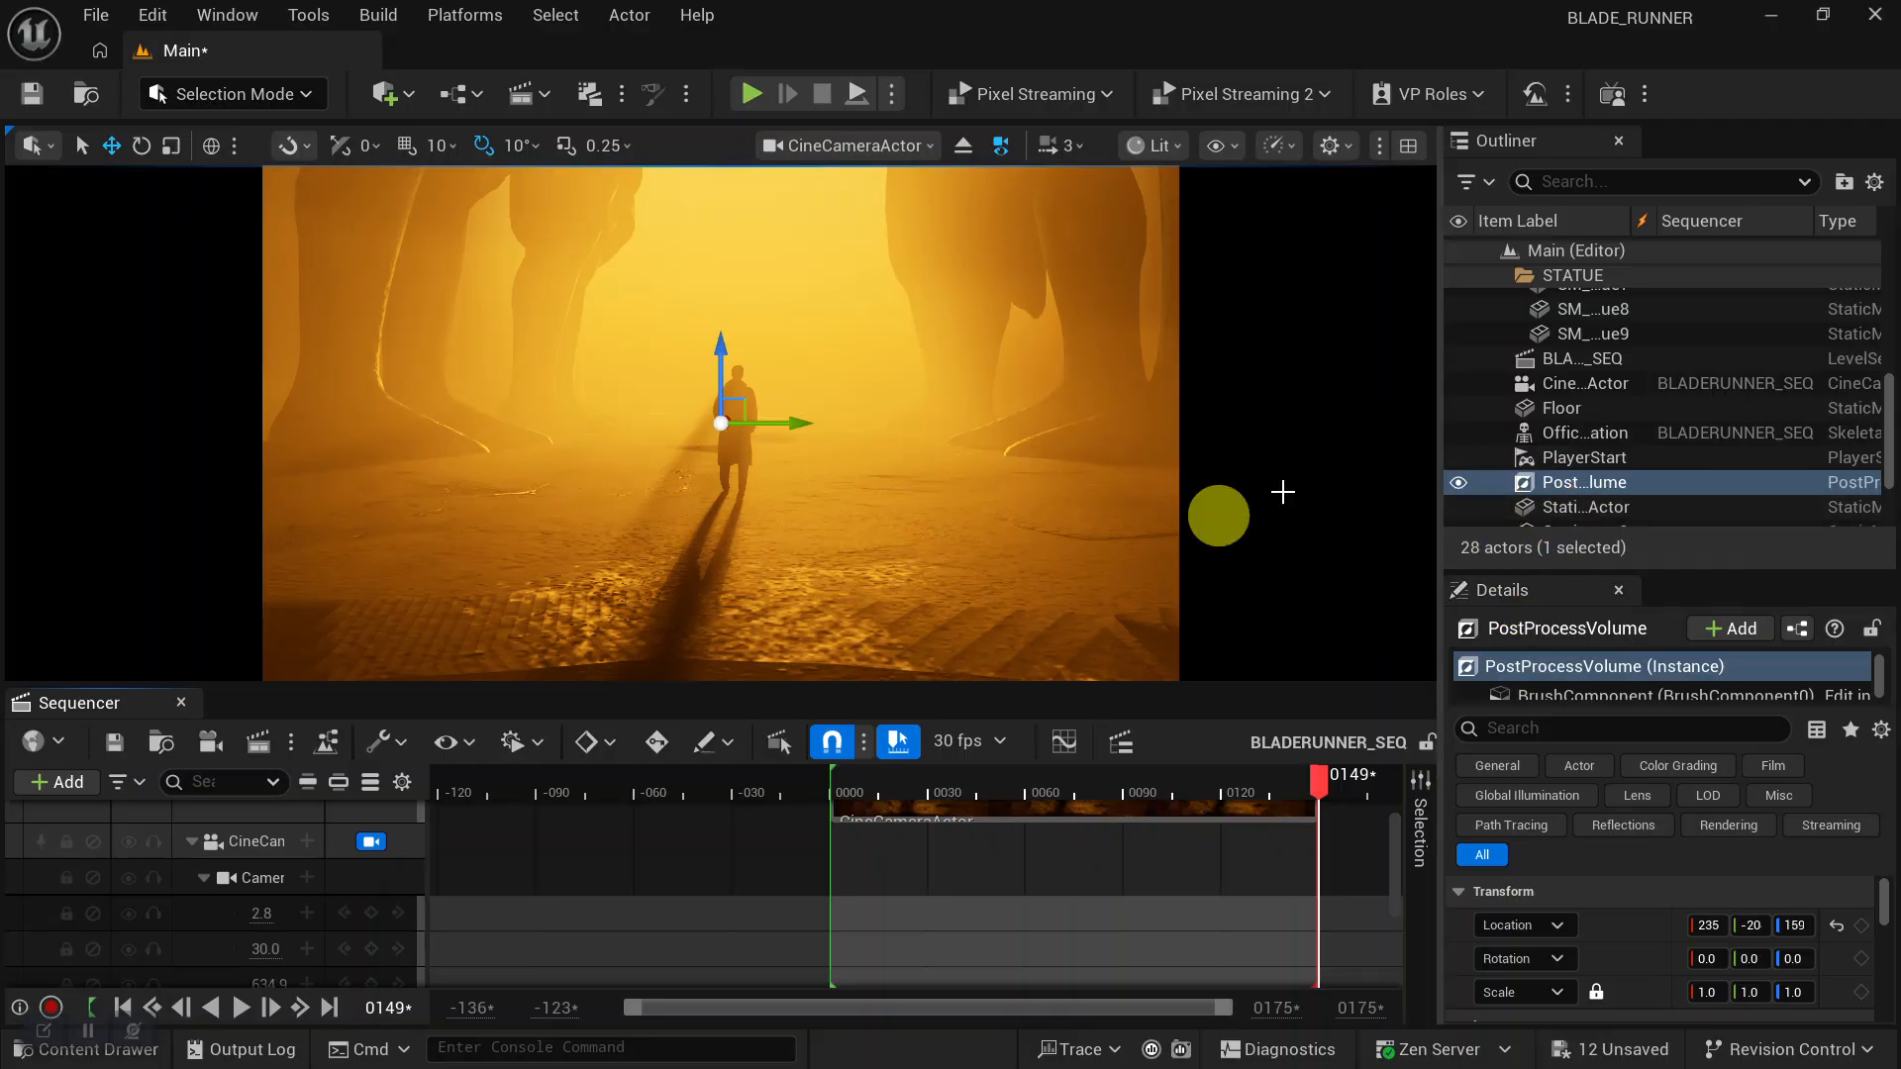
Find the post process volume's bound setting, enable Infinite Extent (Unbound), and clear the property search.
scroll(1624, 490, "down", 1)
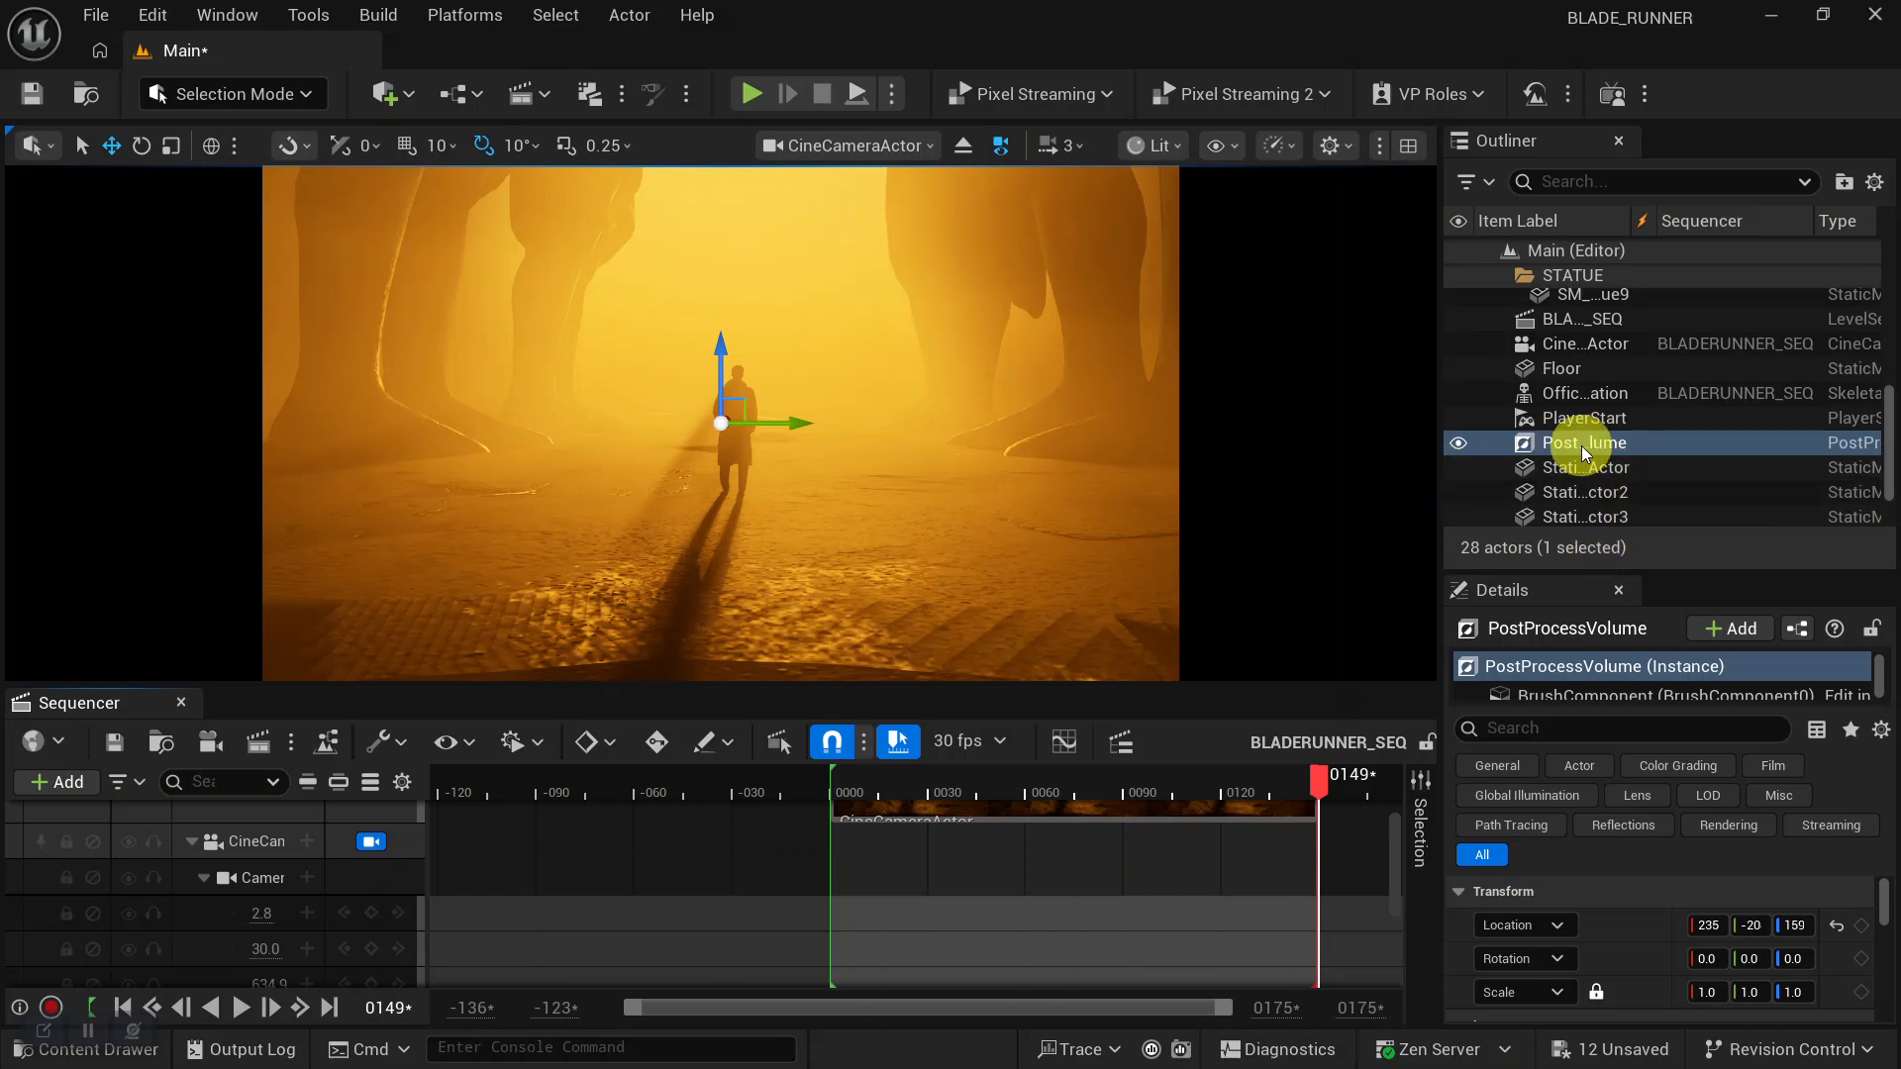
left_click(1582, 445)
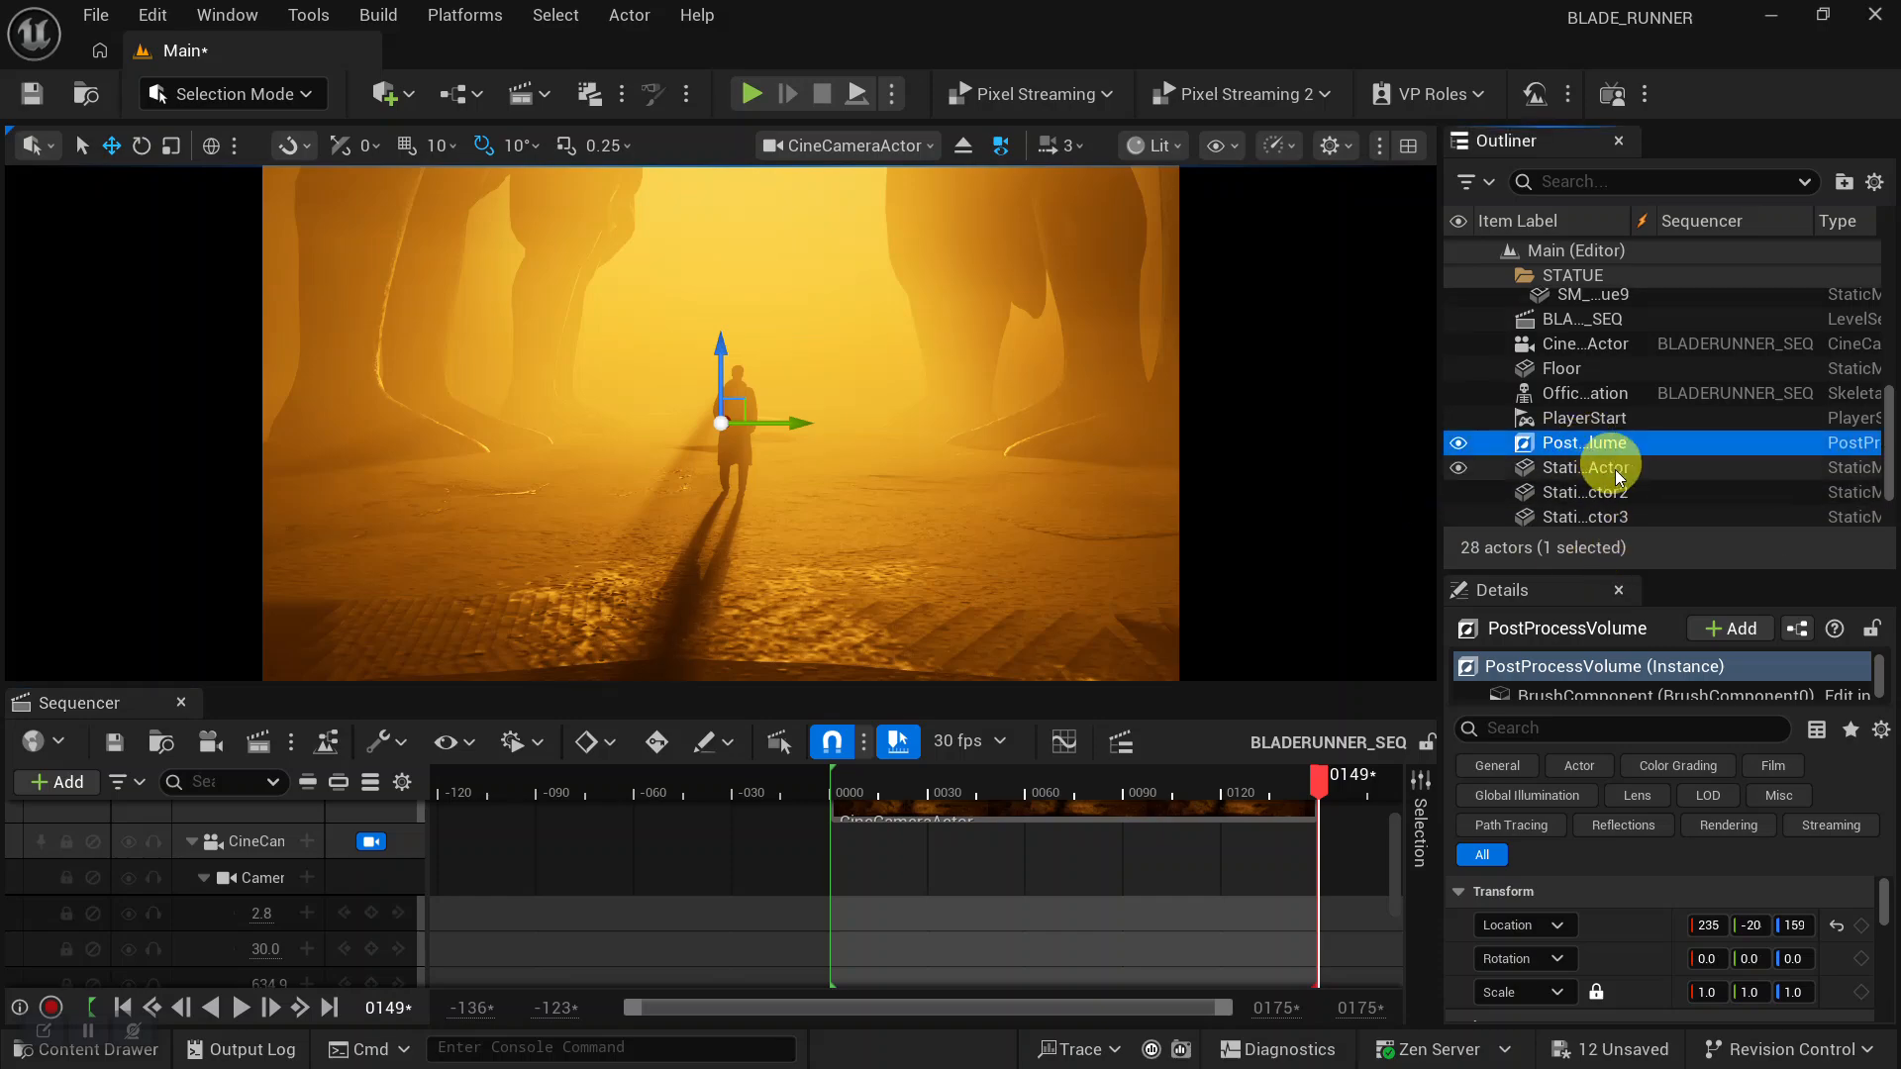
left_click(1577, 728)
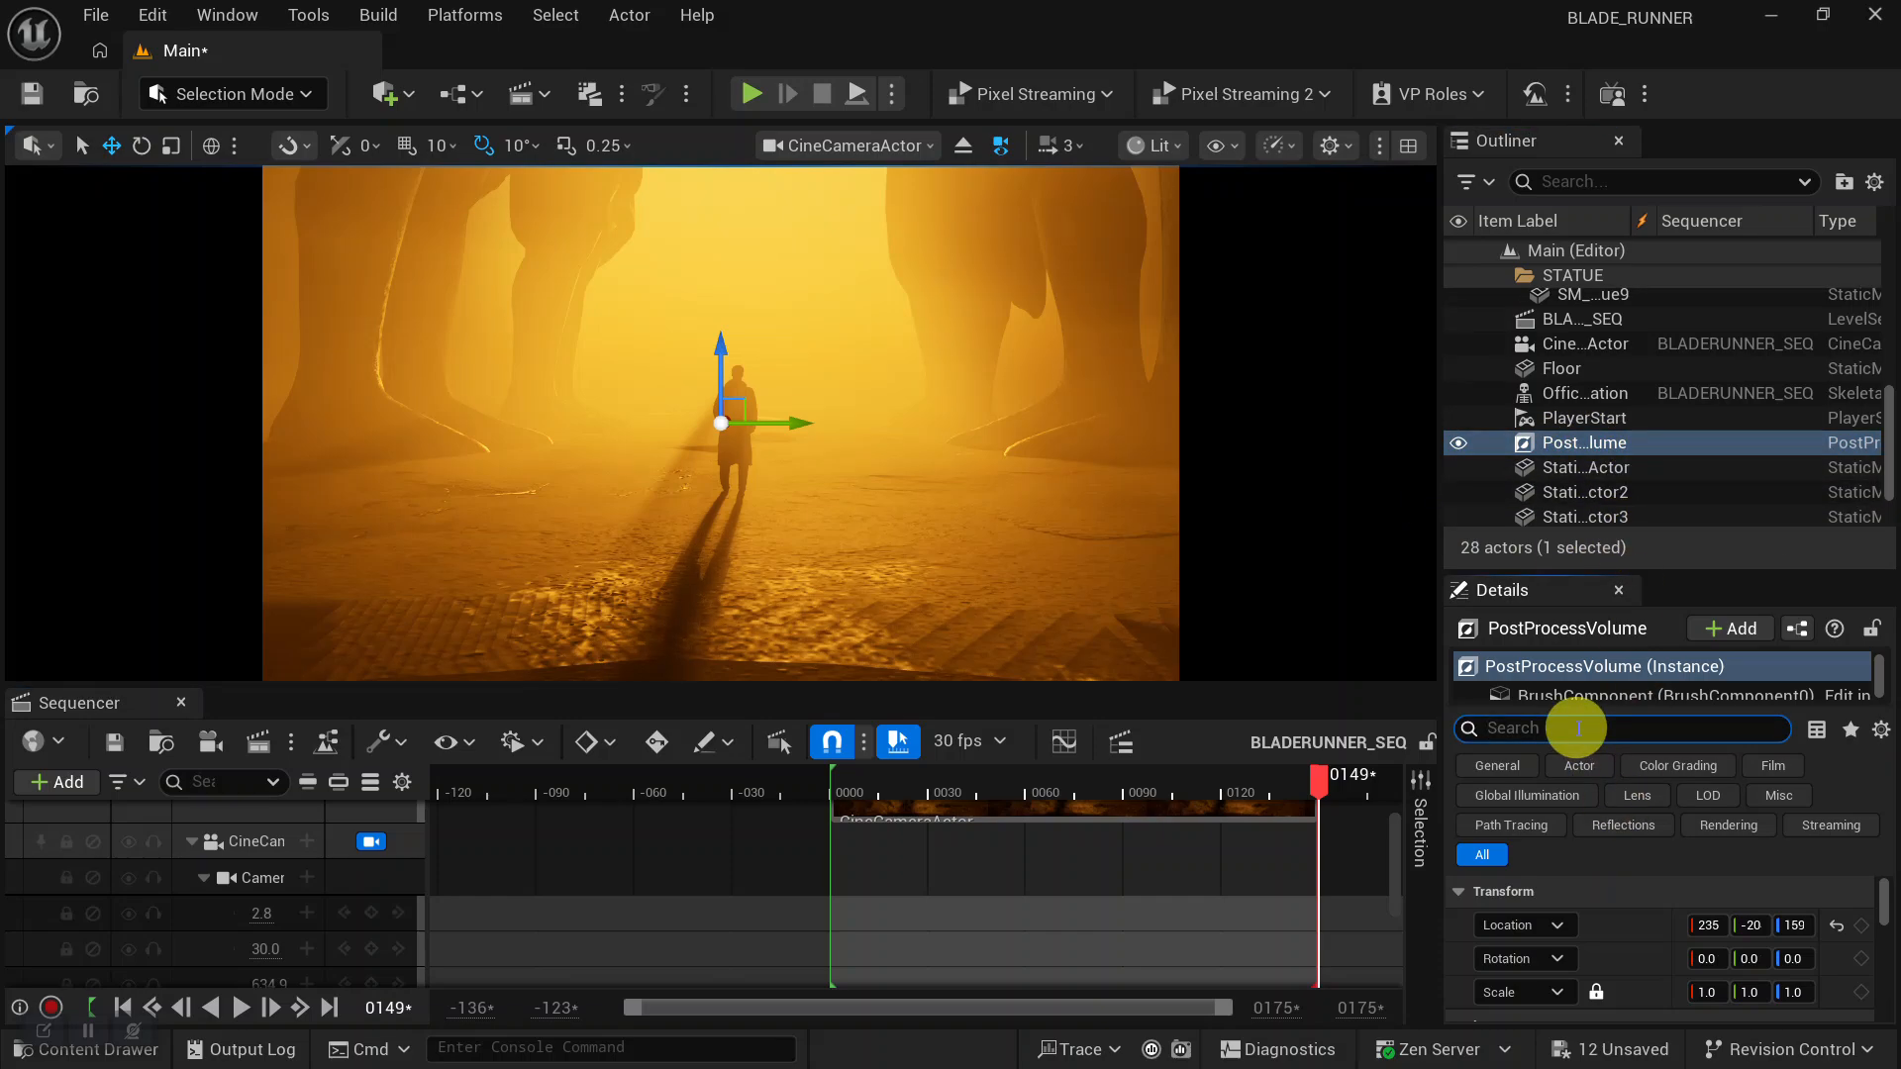
type("BOUN")
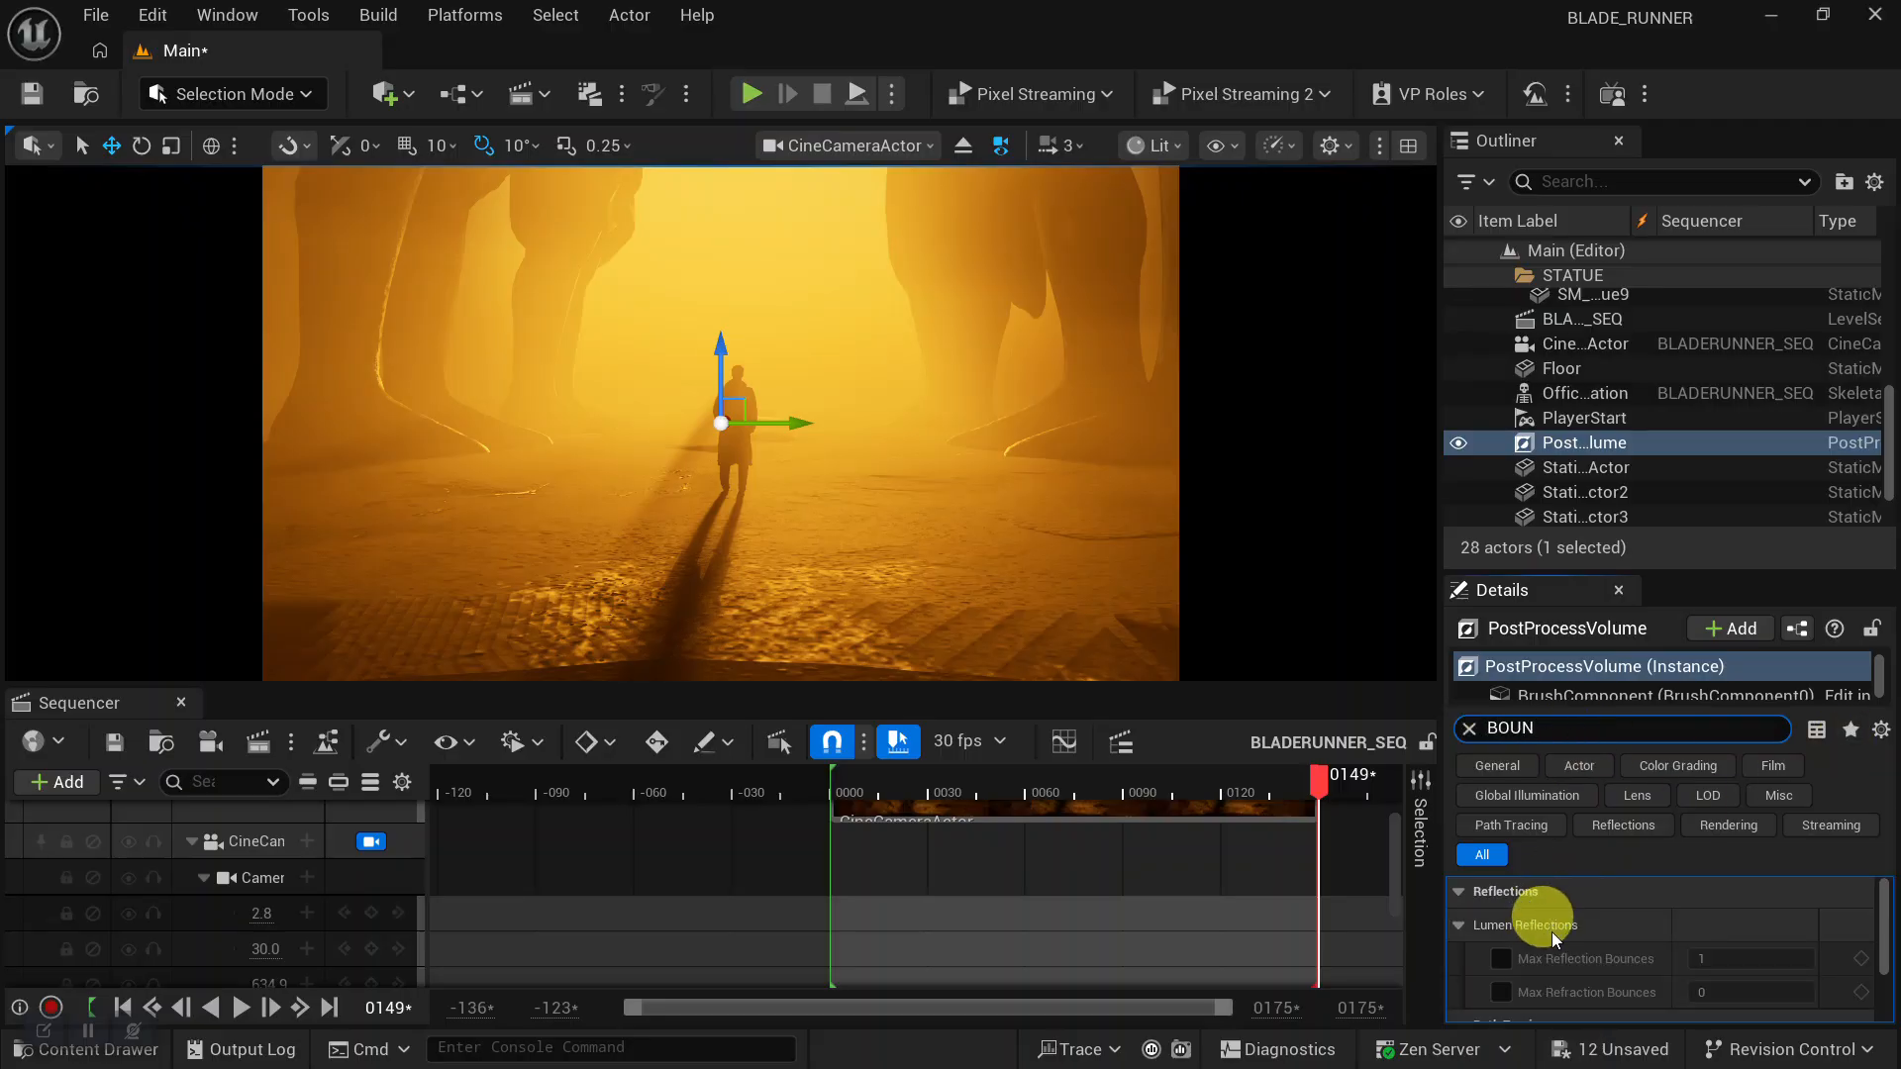
type("D")
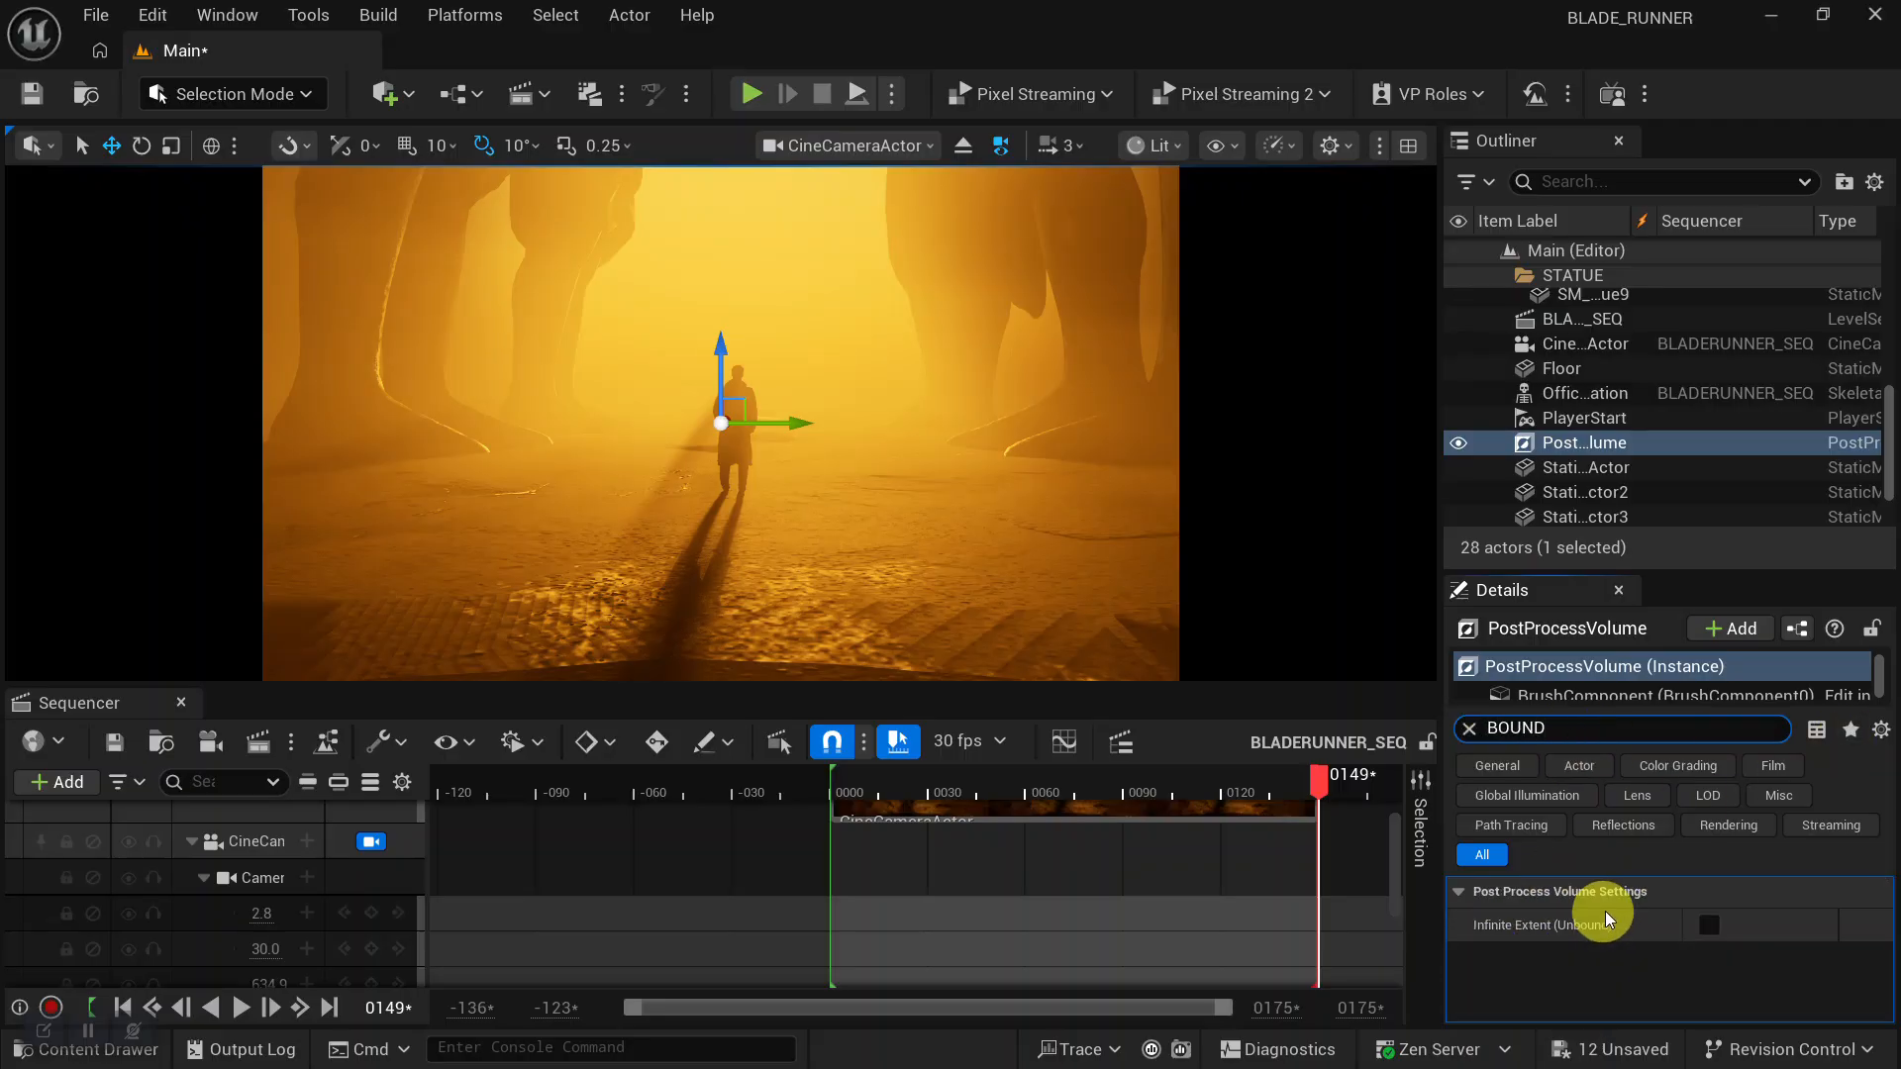
left_click(1710, 927)
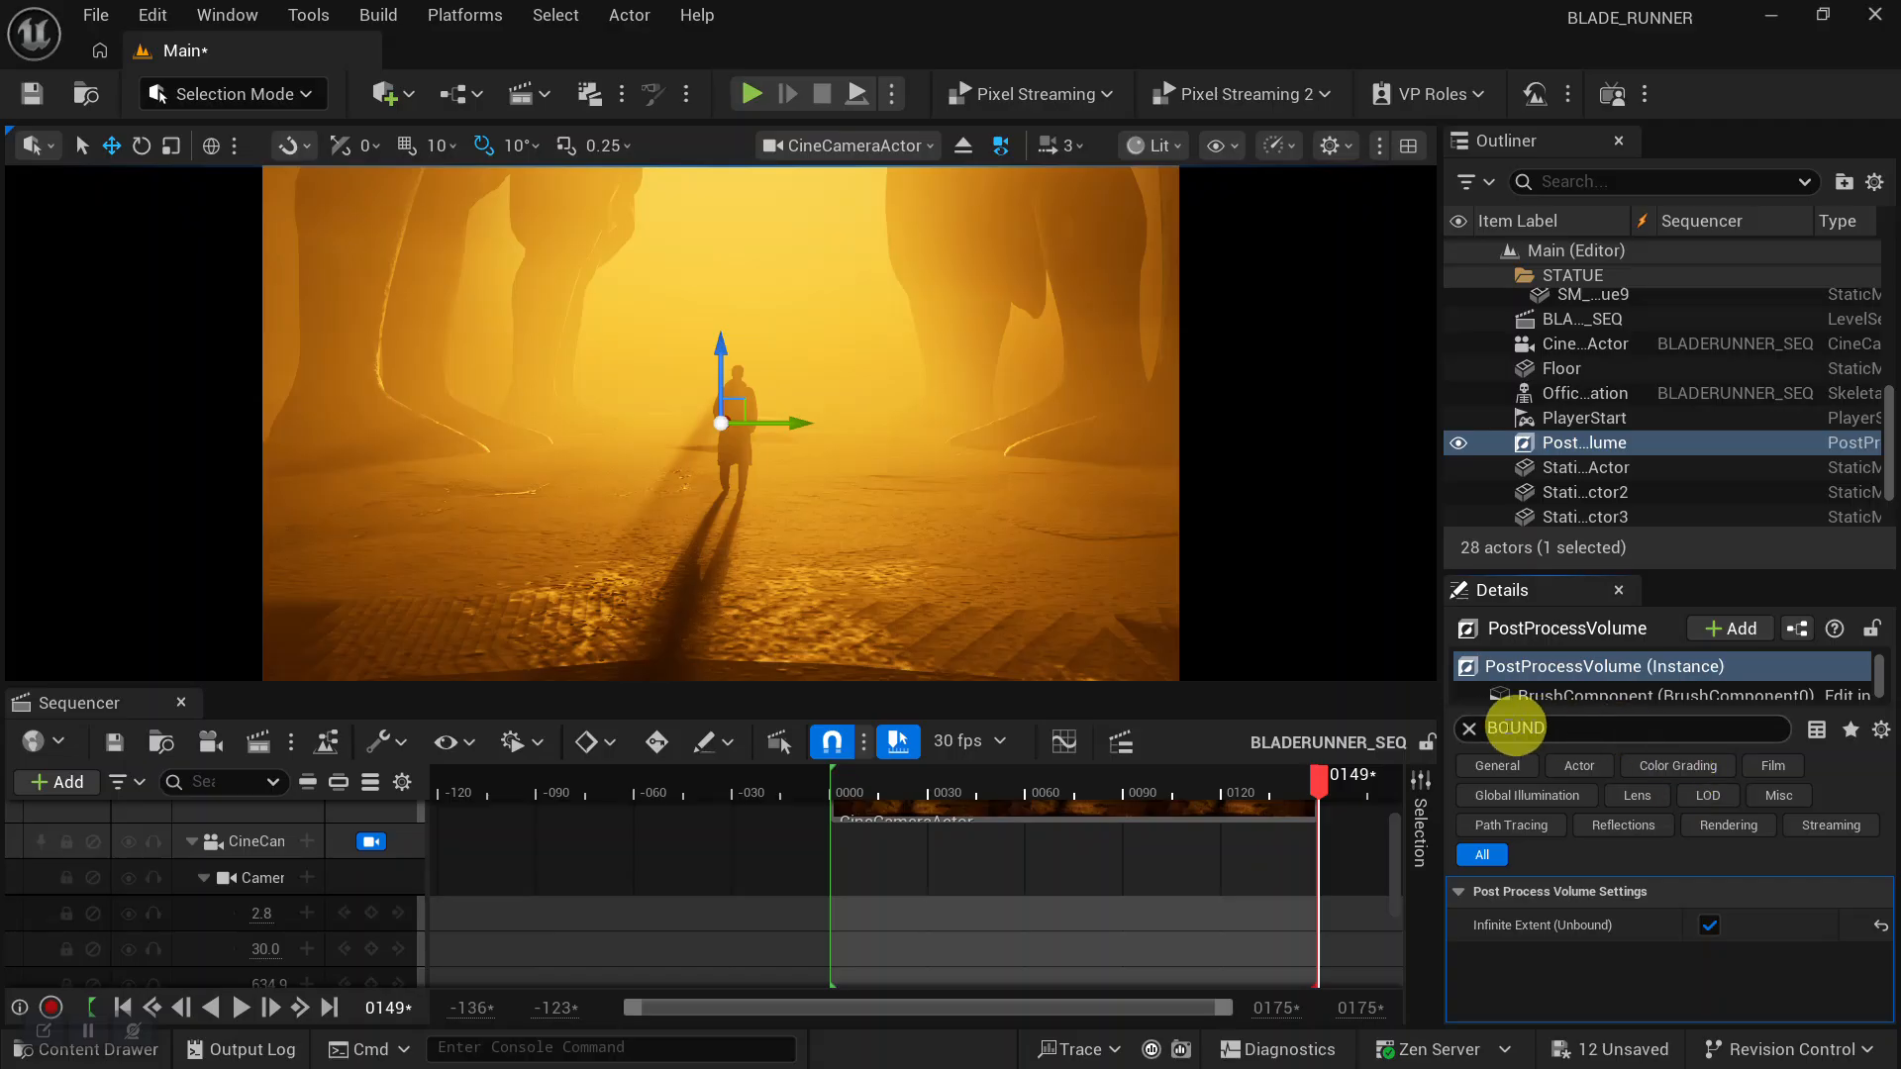
left_click(1476, 731)
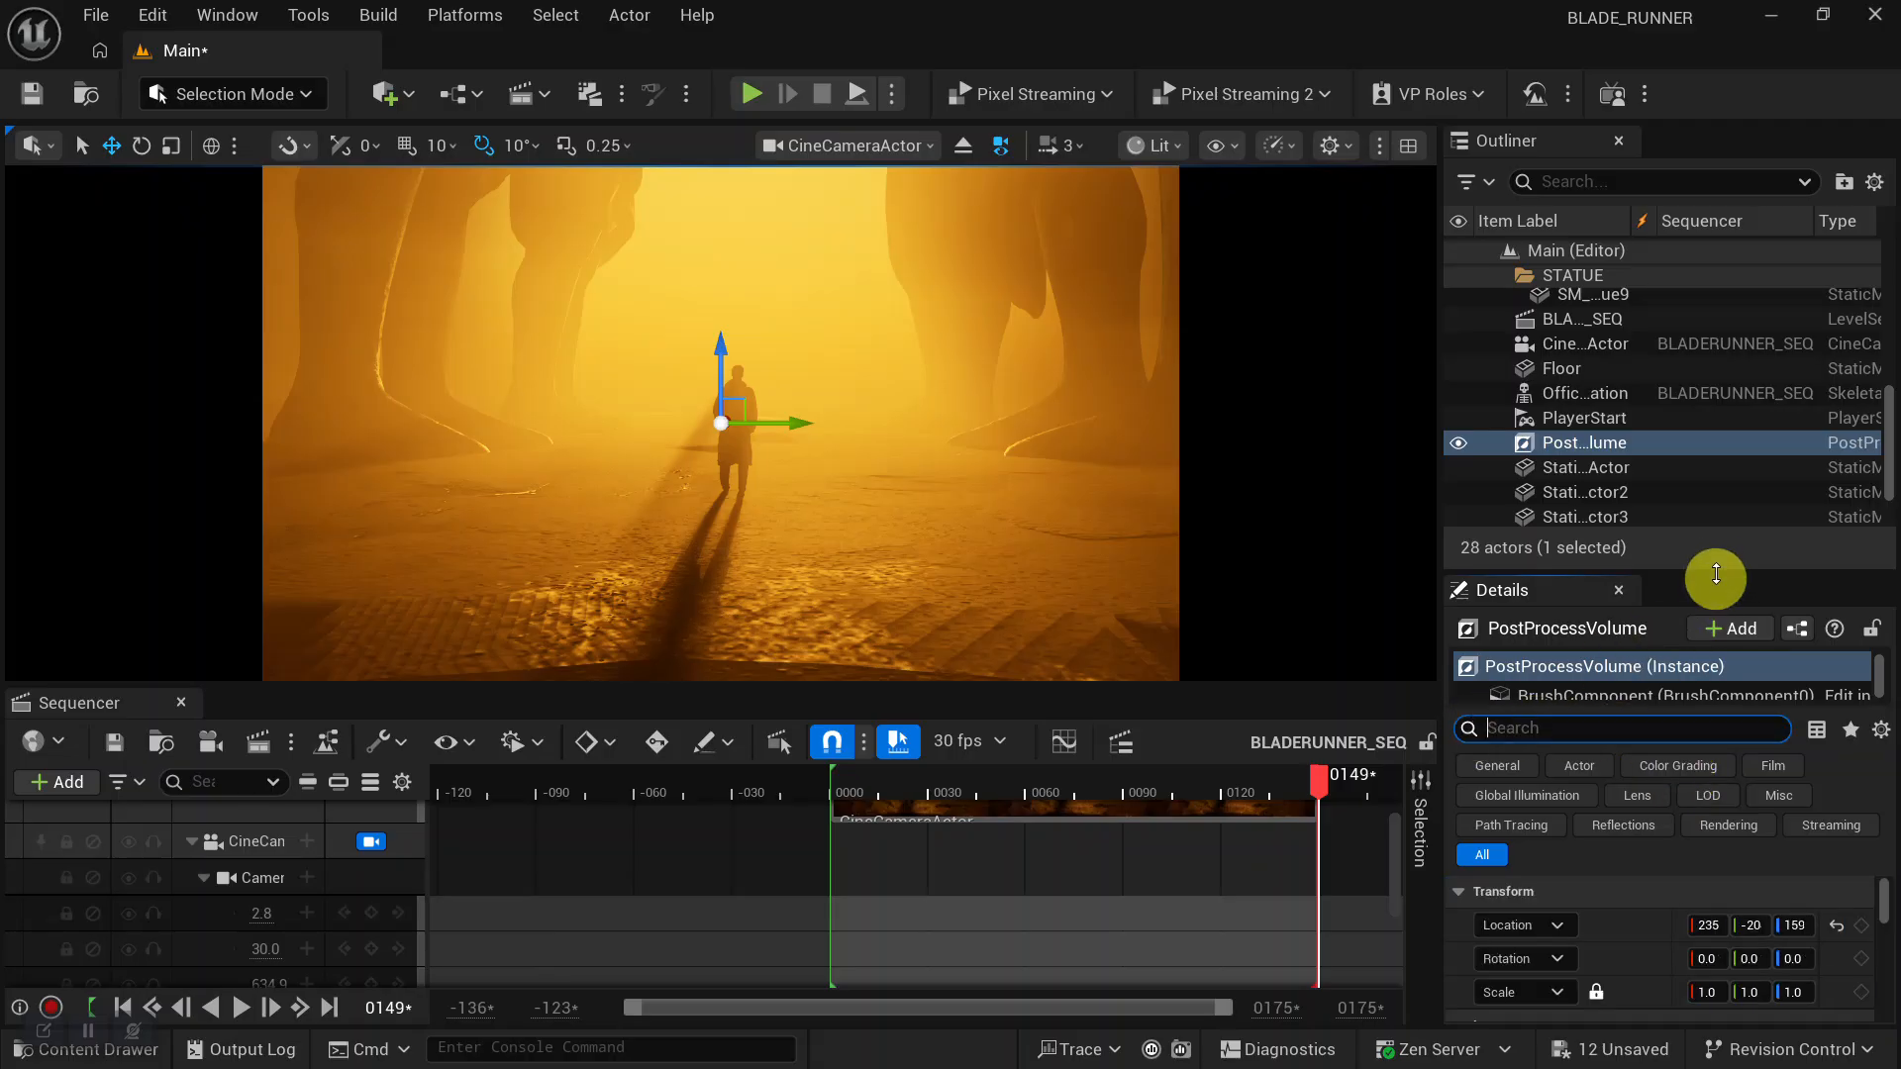
Enable the post process volume's Bloom Preferred Method as Standard and raise its Bloom Intensity to about 1.21.
left_click_drag(1717, 574, 1700, 445)
scroll(1562, 287, "down", 3)
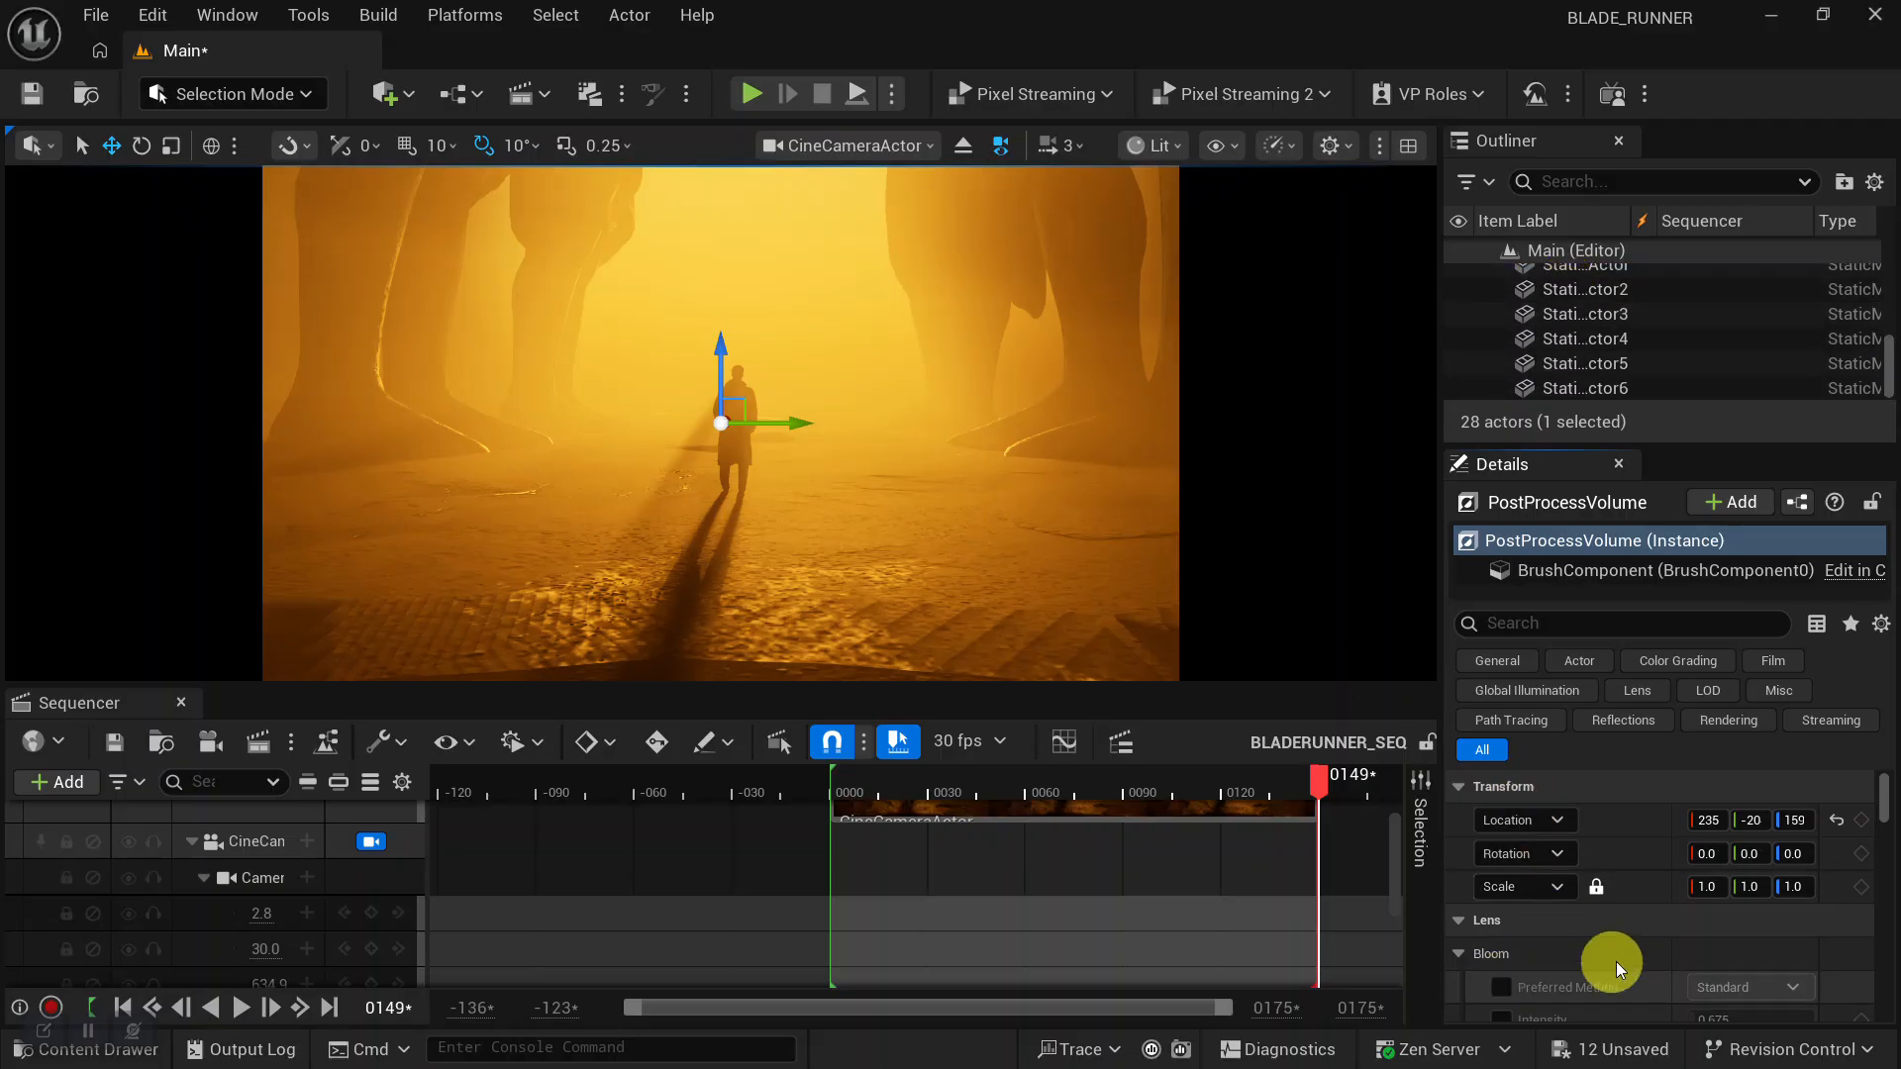
scroll(1594, 949, "down", 2)
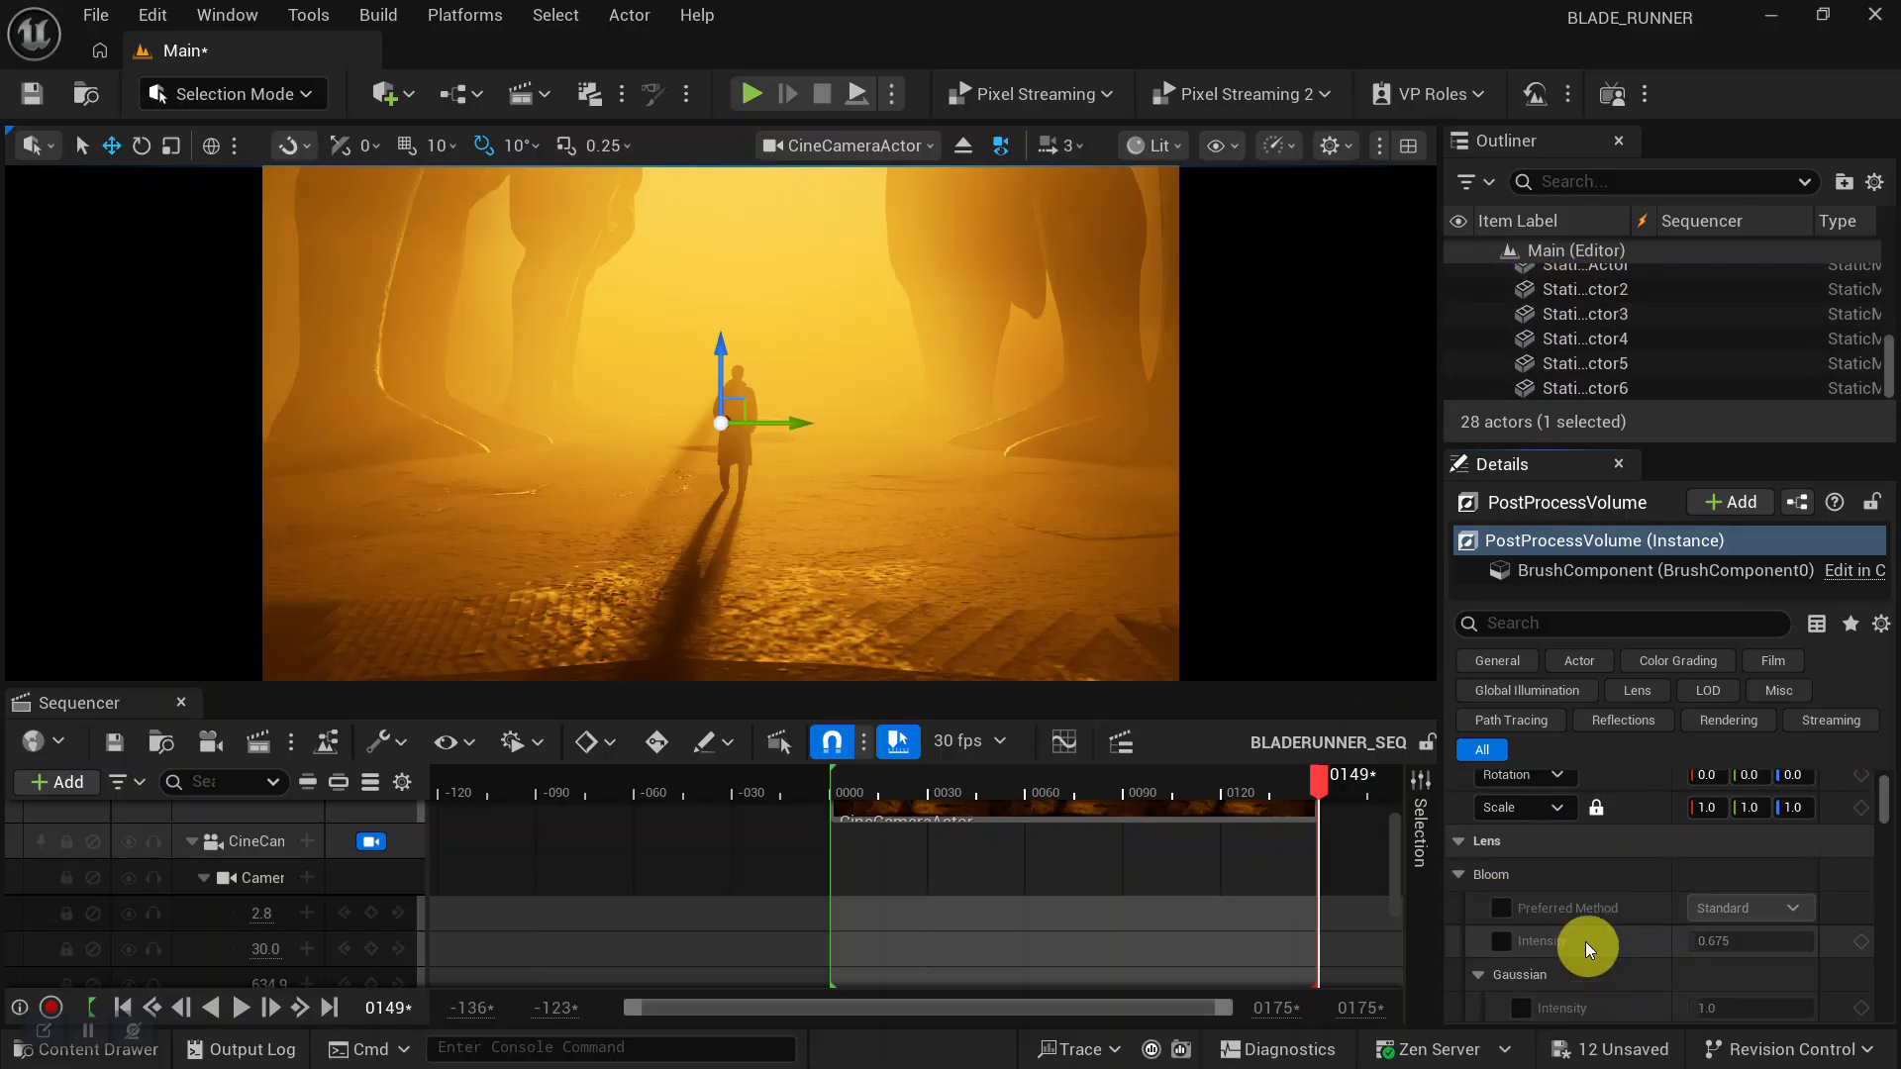
left_click(1501, 907)
left_click(1502, 941)
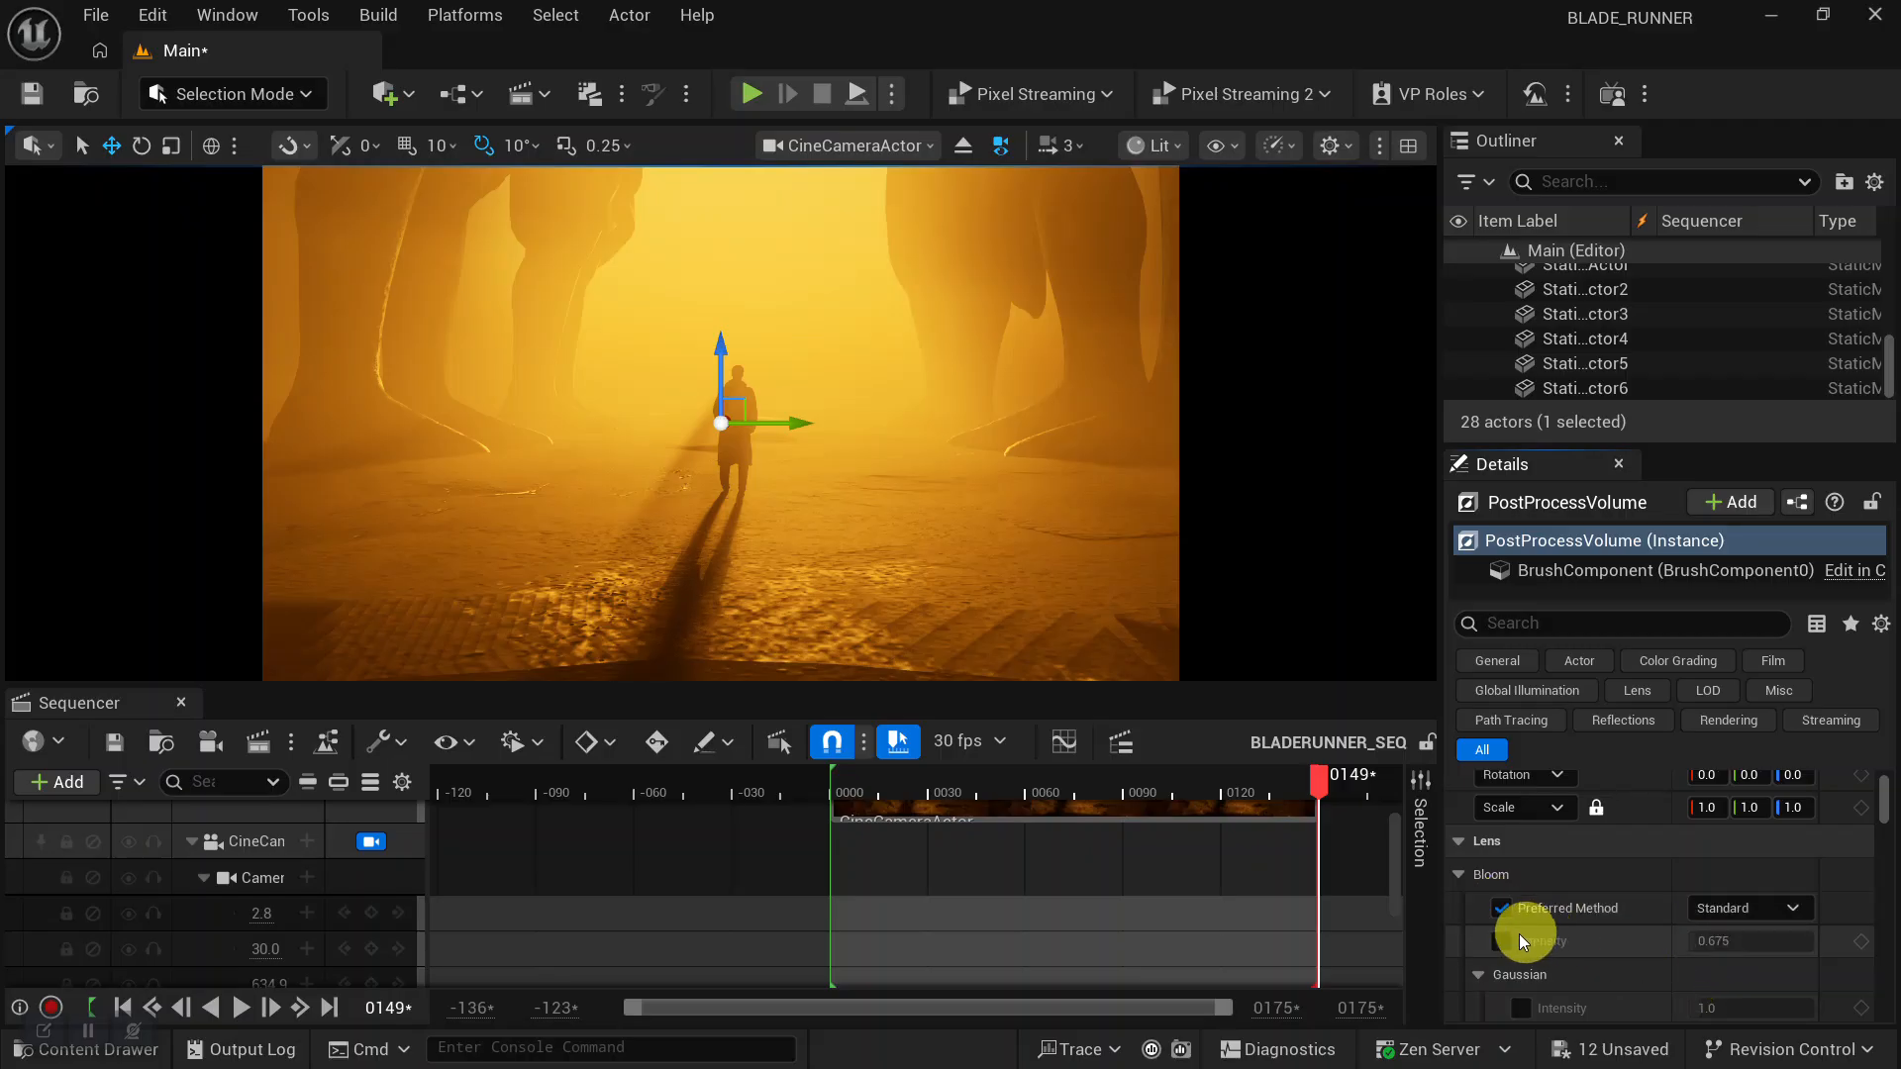
left_click(1501, 941)
left_click_drag(1735, 934, 1718, 938)
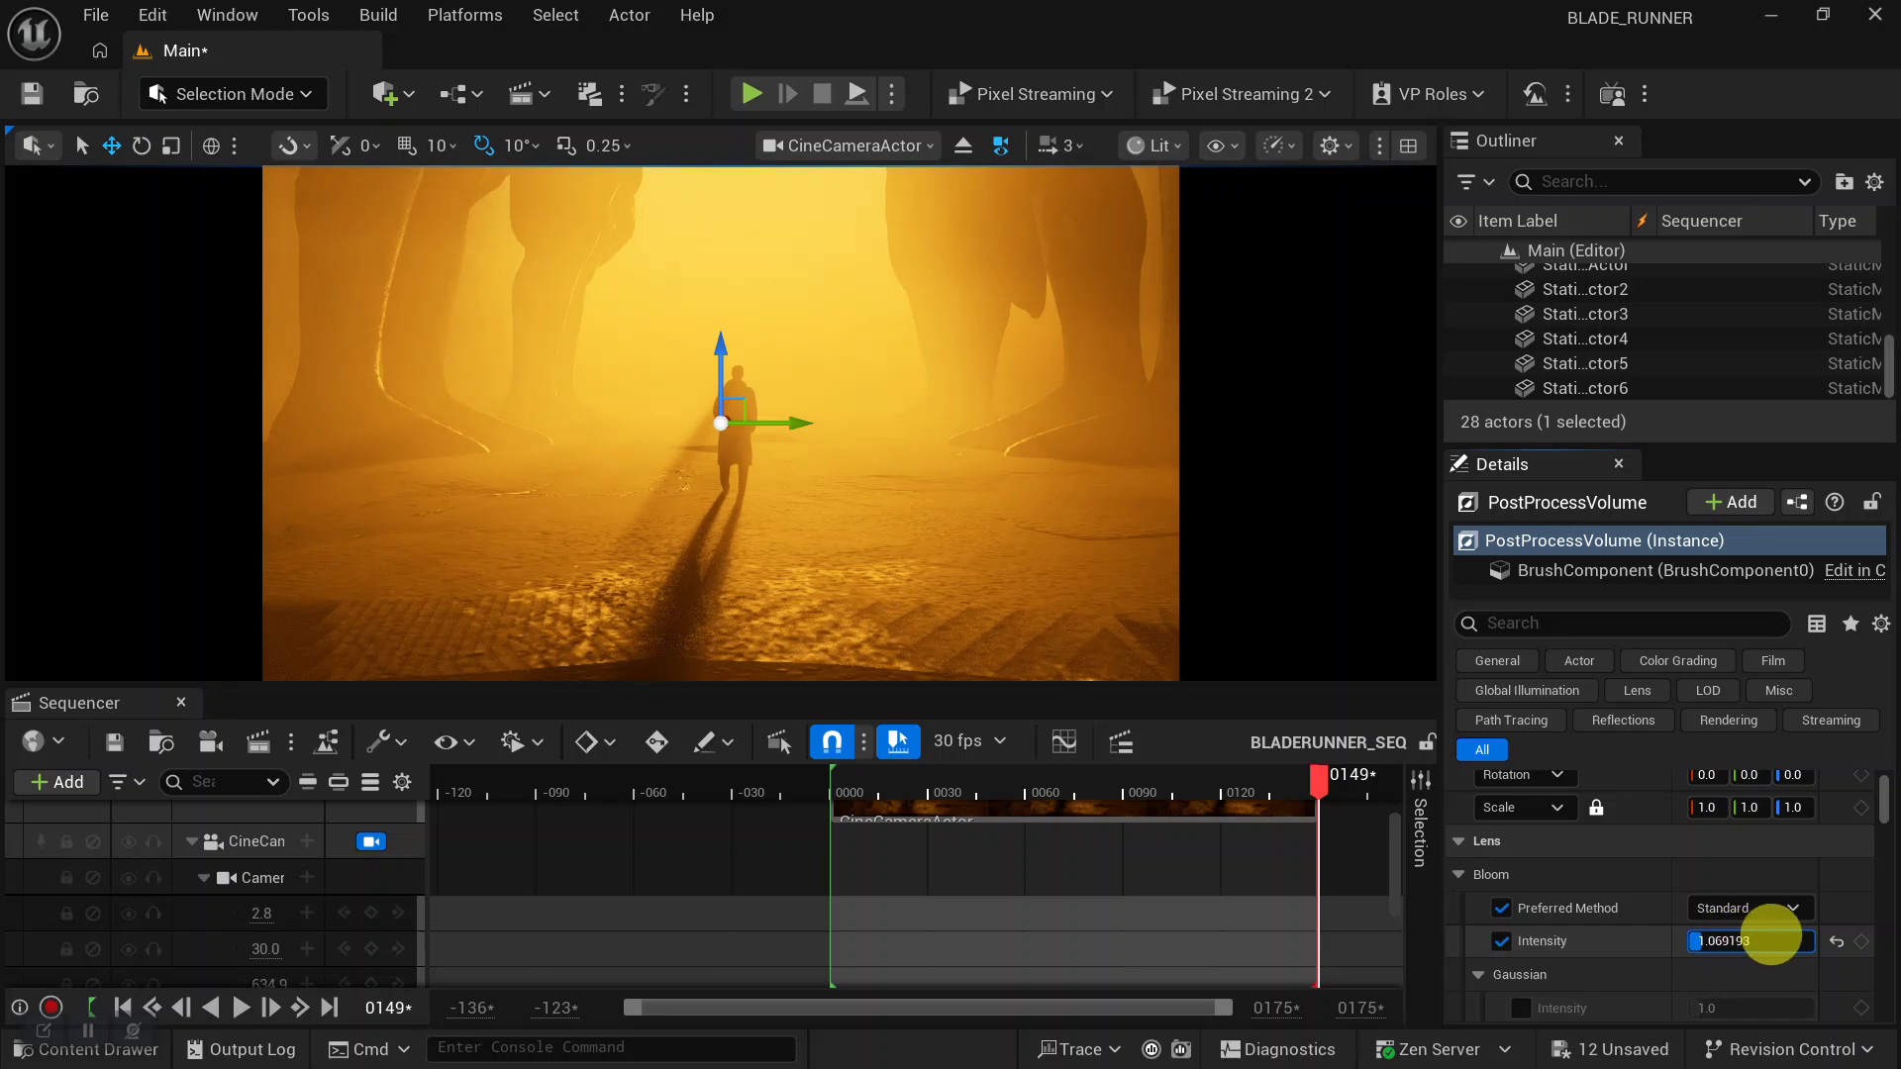
left_click_drag(1839, 930, 1782, 939)
Enable the Vignette Size override in the advanced Mobile Depth of Field settings of the post process volume.
scroll(1523, 972, "down", 3)
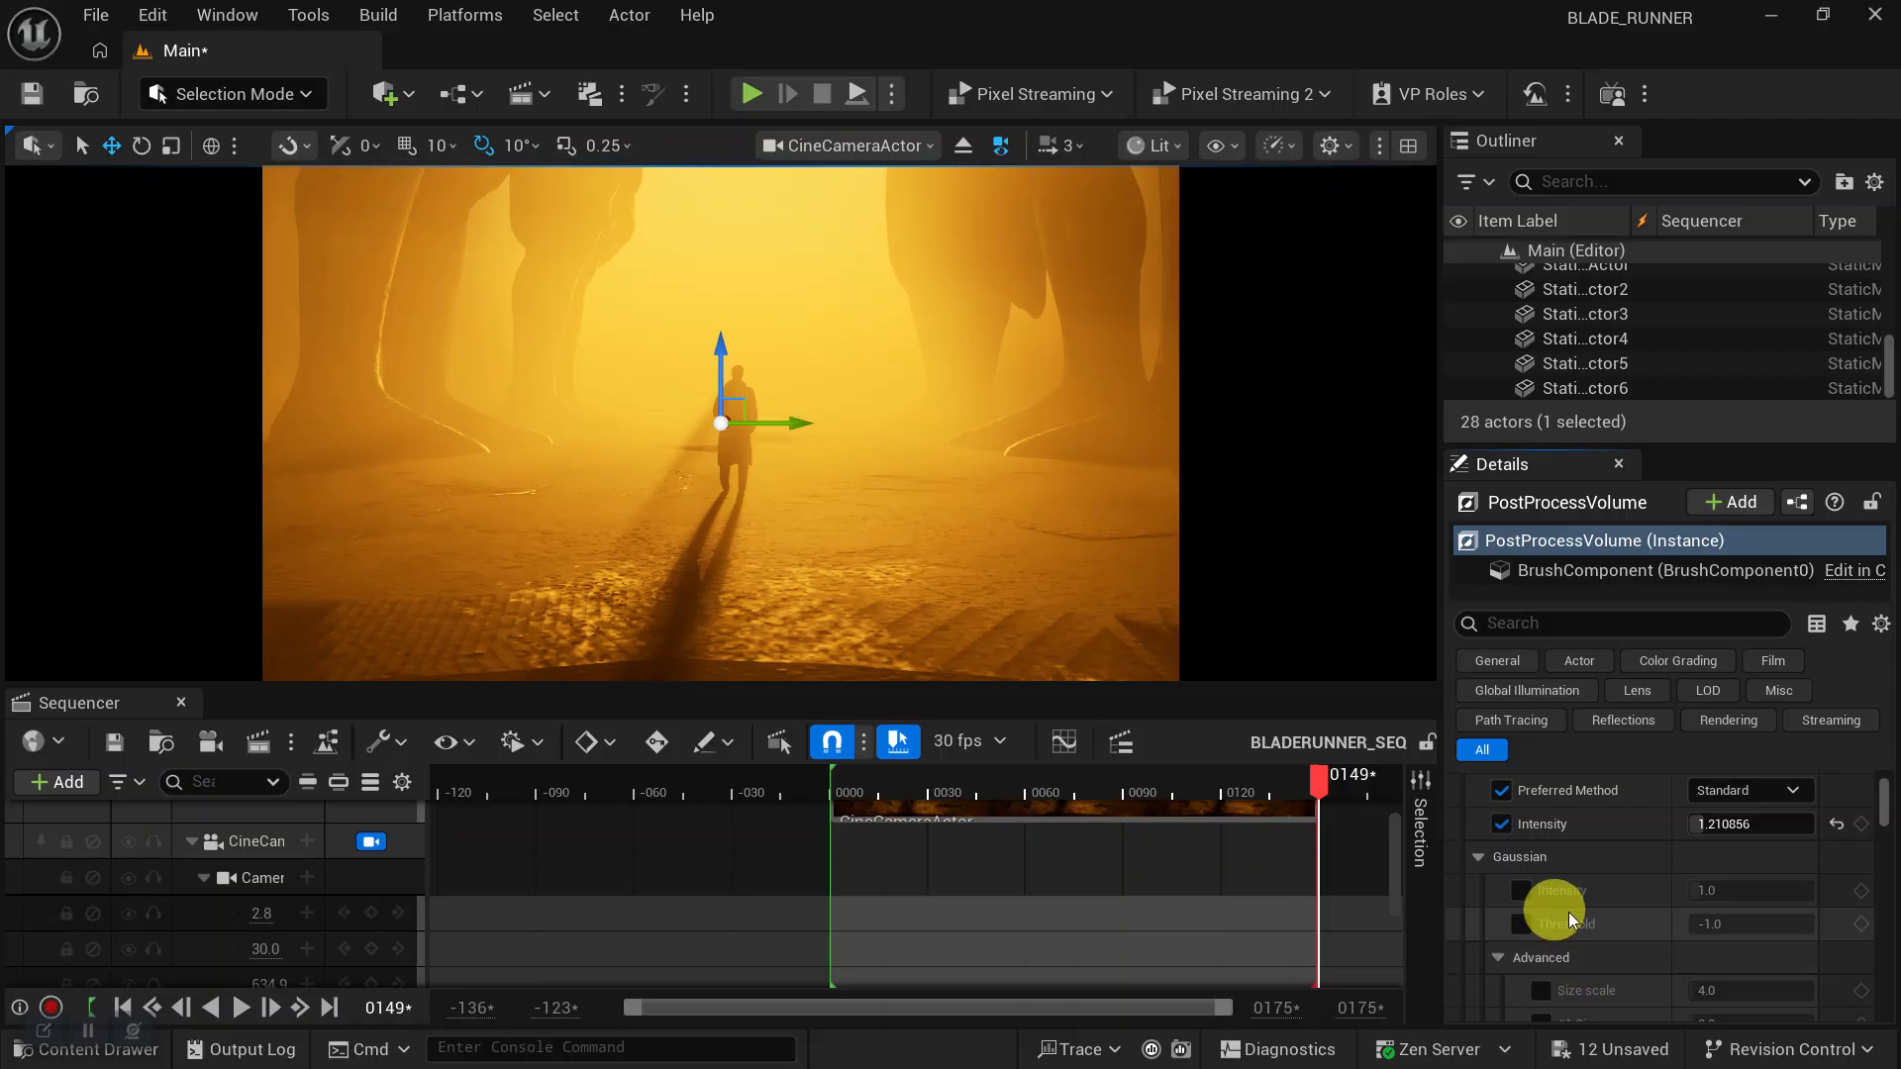
scroll(1595, 937, "down", 8)
scroll(1595, 937, "up", 6)
scroll(1594, 941, "down", 7)
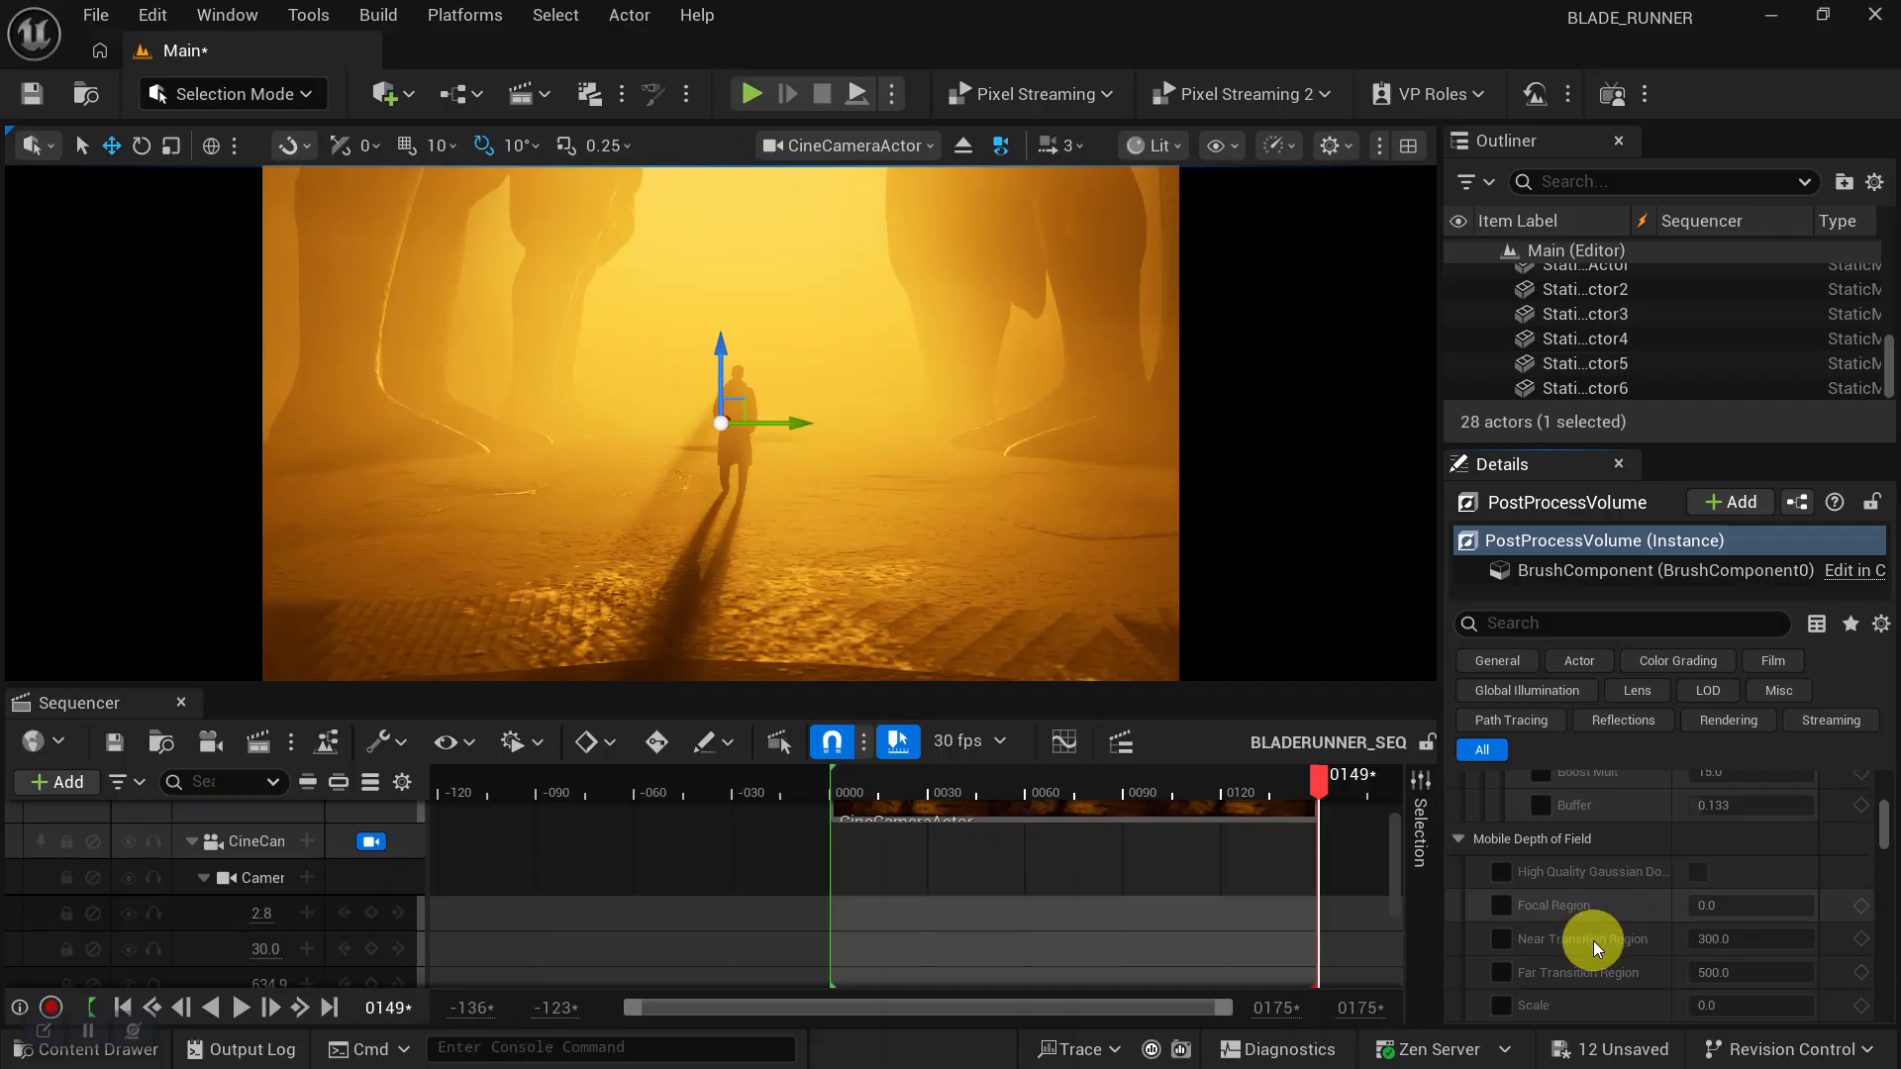
scroll(1594, 941, "down", 6)
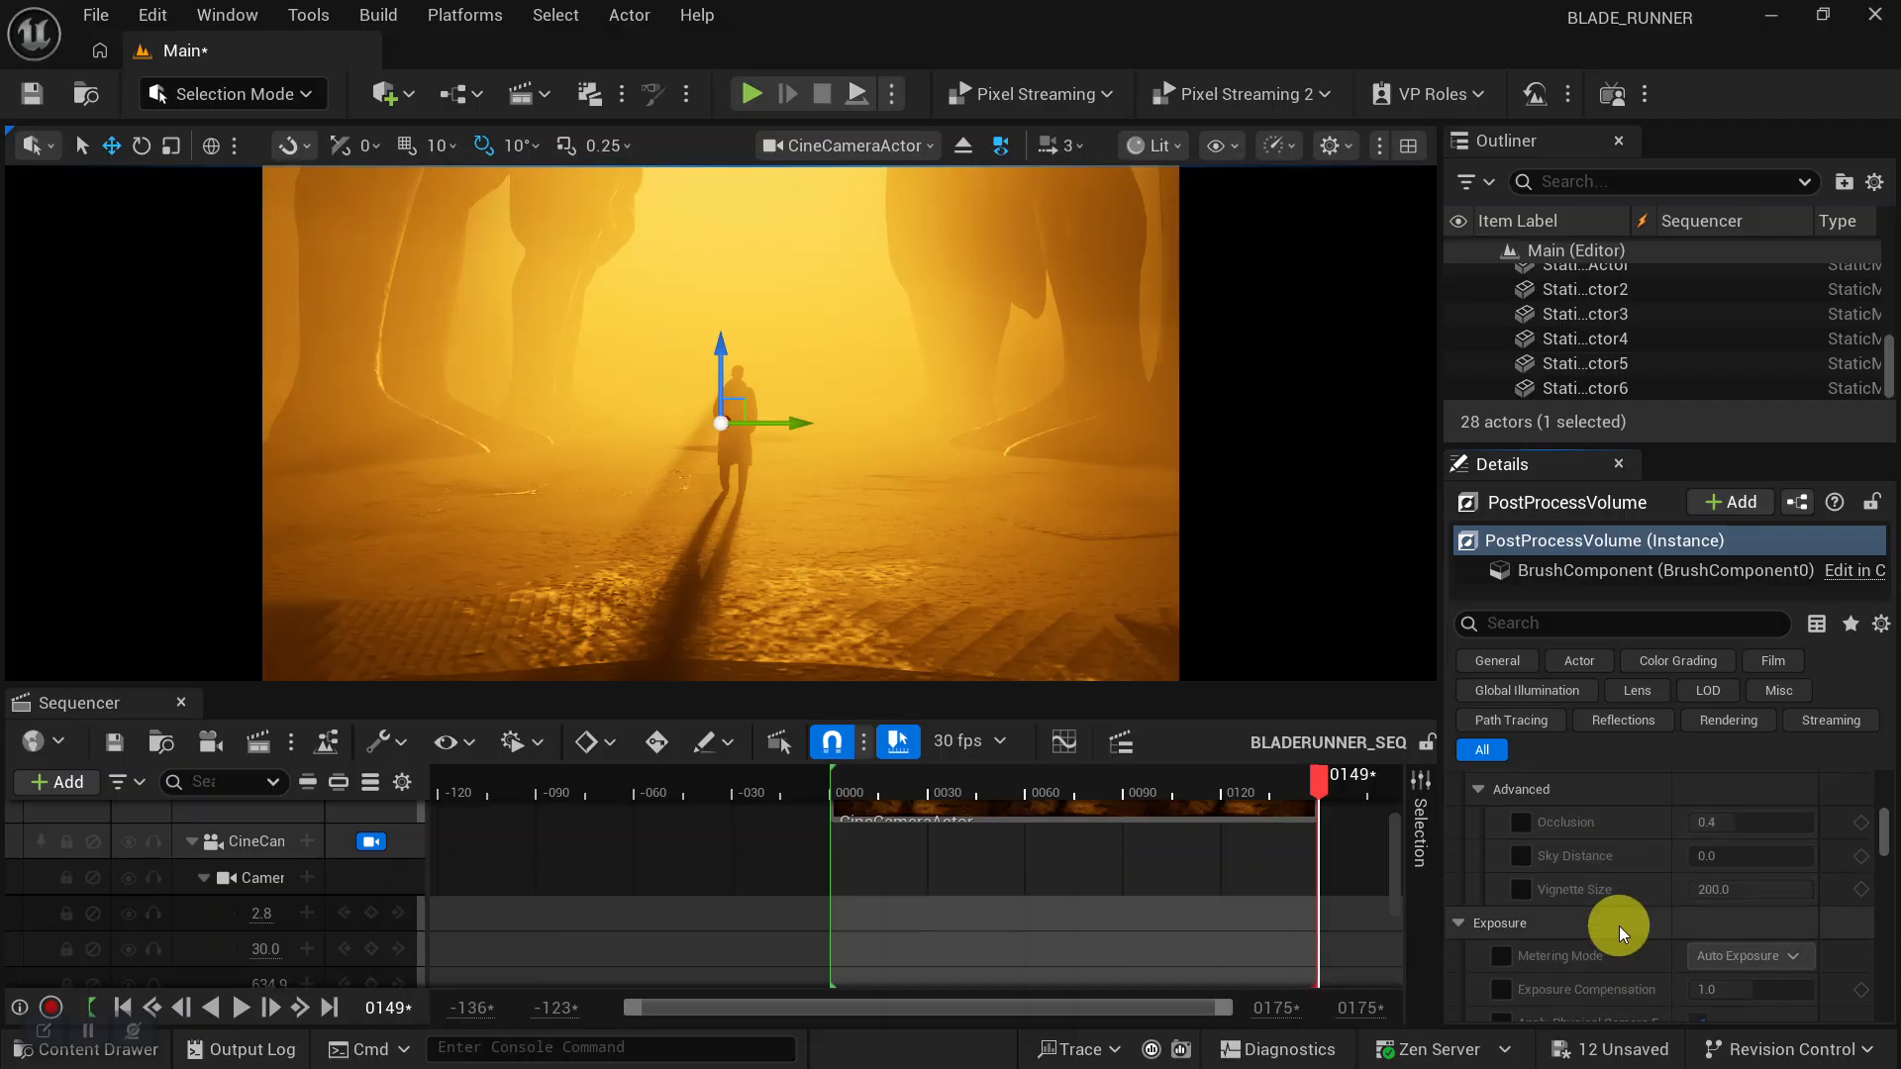
scroll(1620, 925, "down", 1)
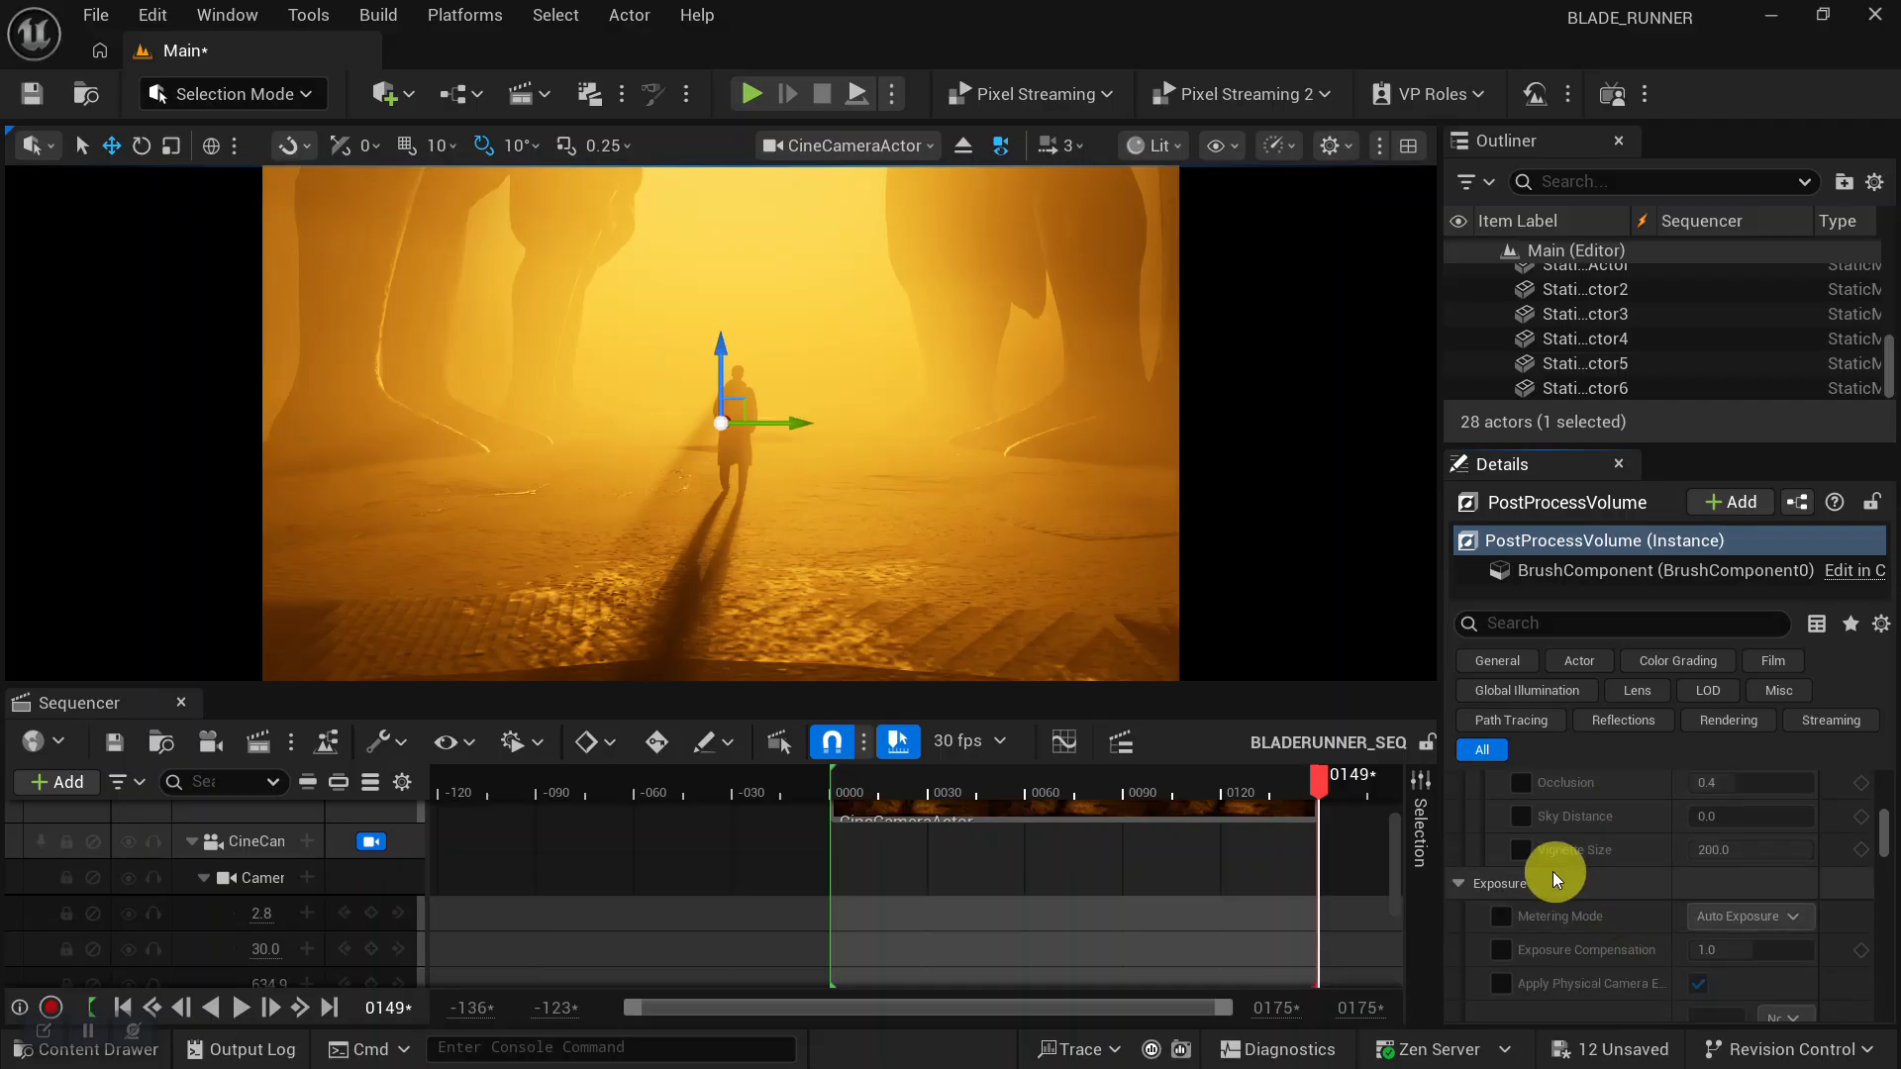
scroll(1521, 848, "up", 1)
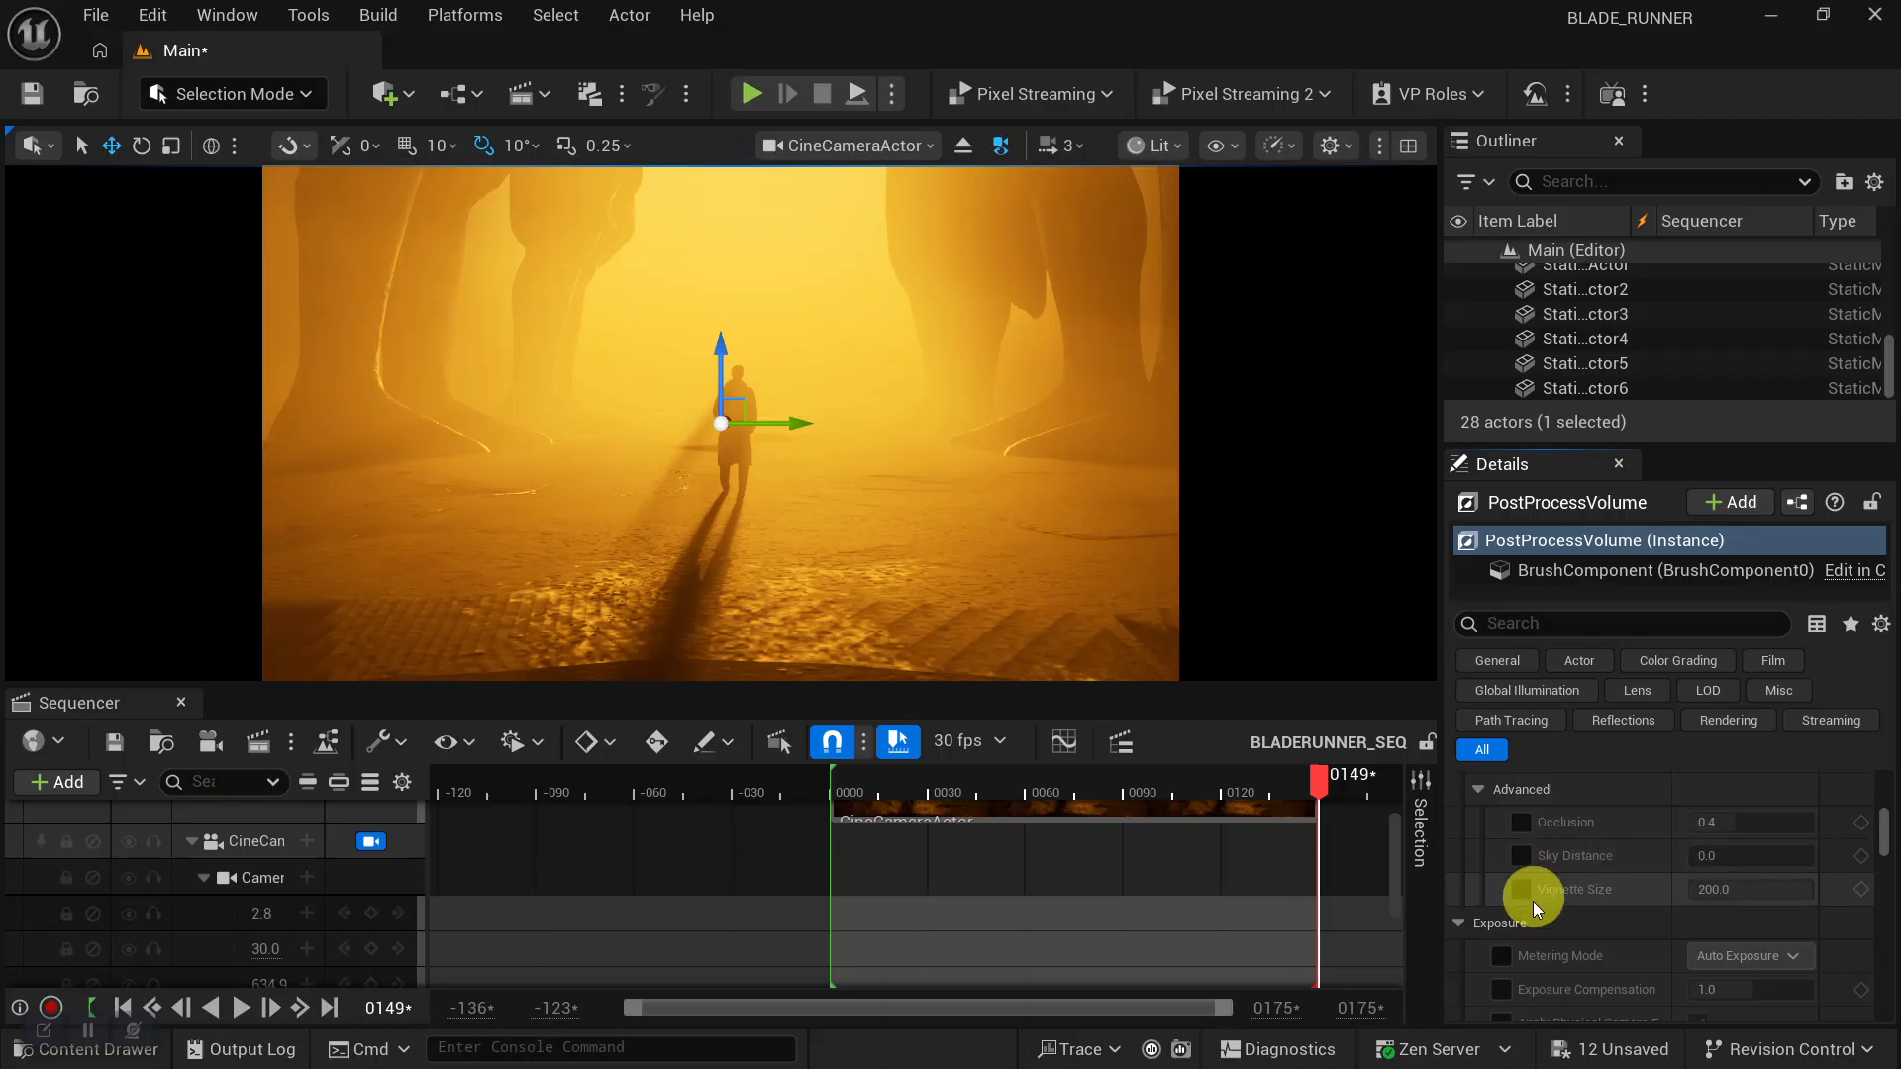
left_click(1521, 891)
scroll(1531, 847, "up", 2)
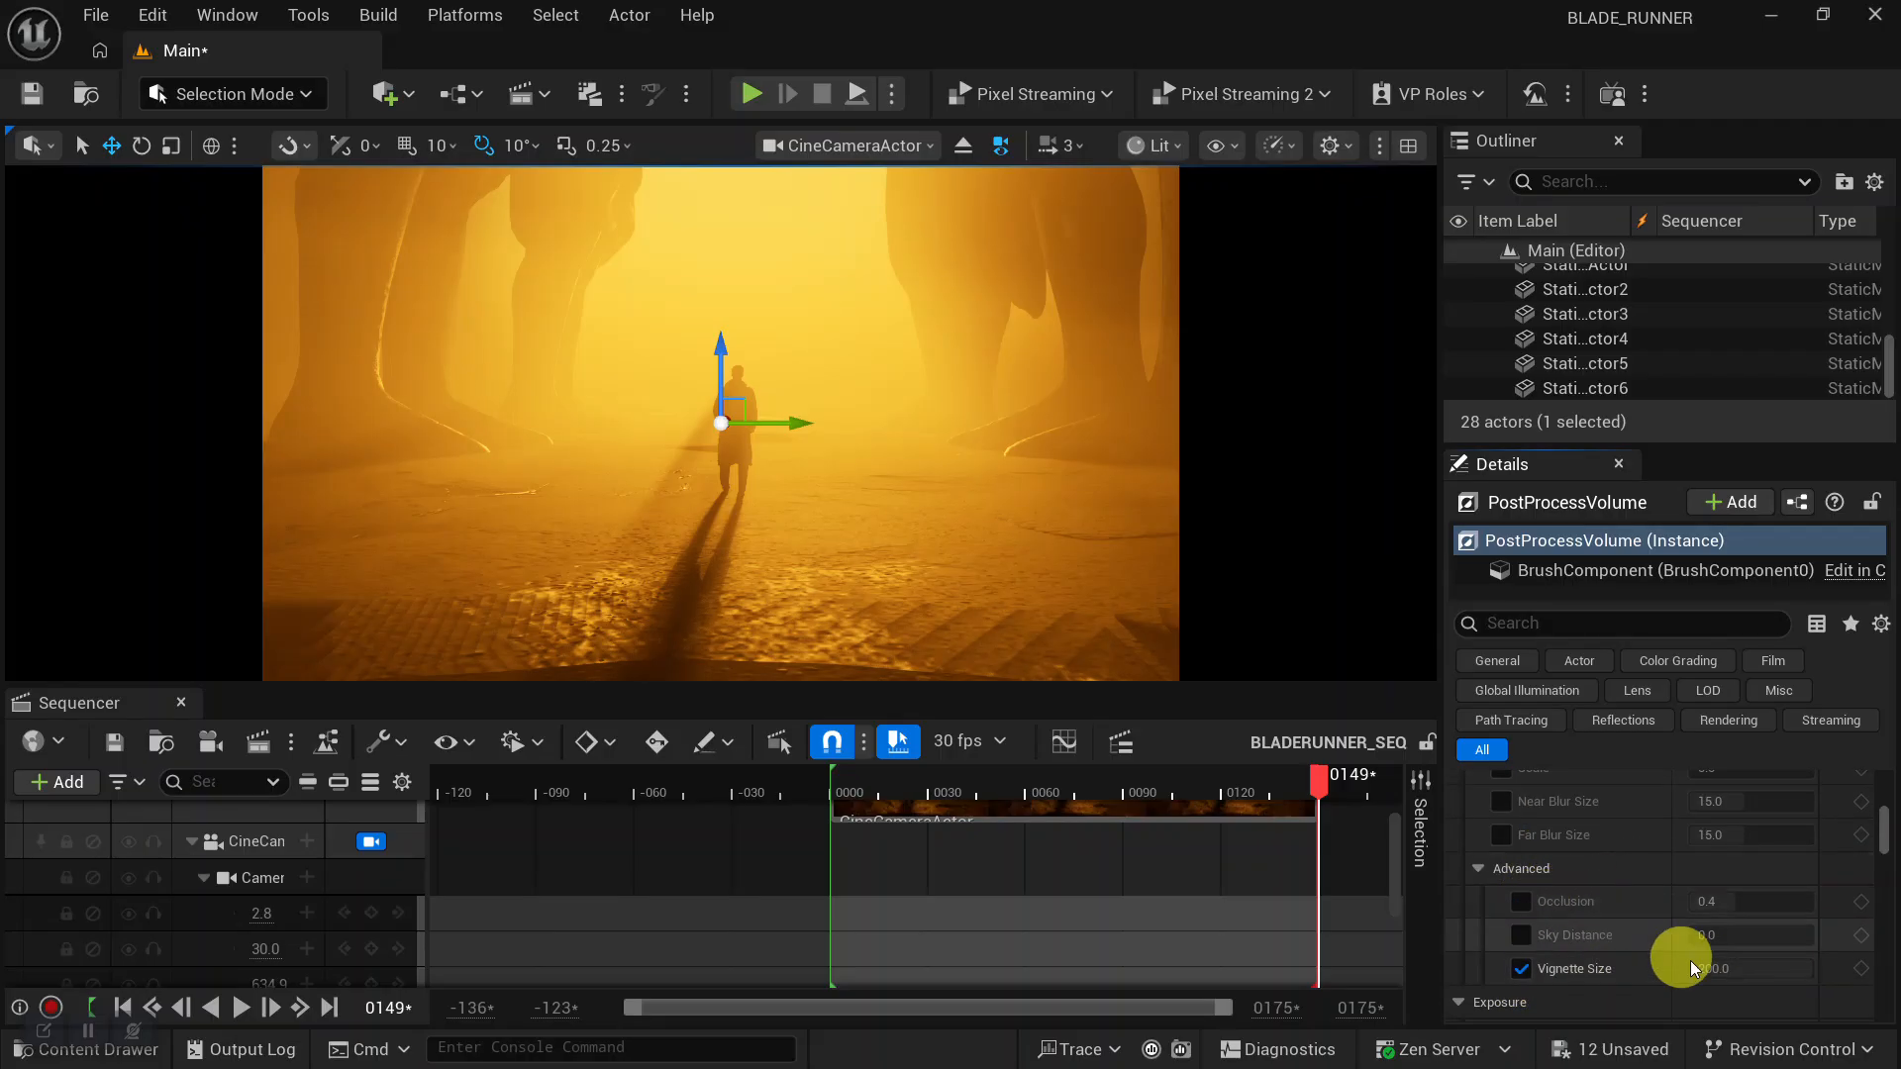
Collapse the Bloom Gaussian and Convolution groups and the Mobile Depth of Field category in the volume's properties.
scroll(1576, 942, "down", 10)
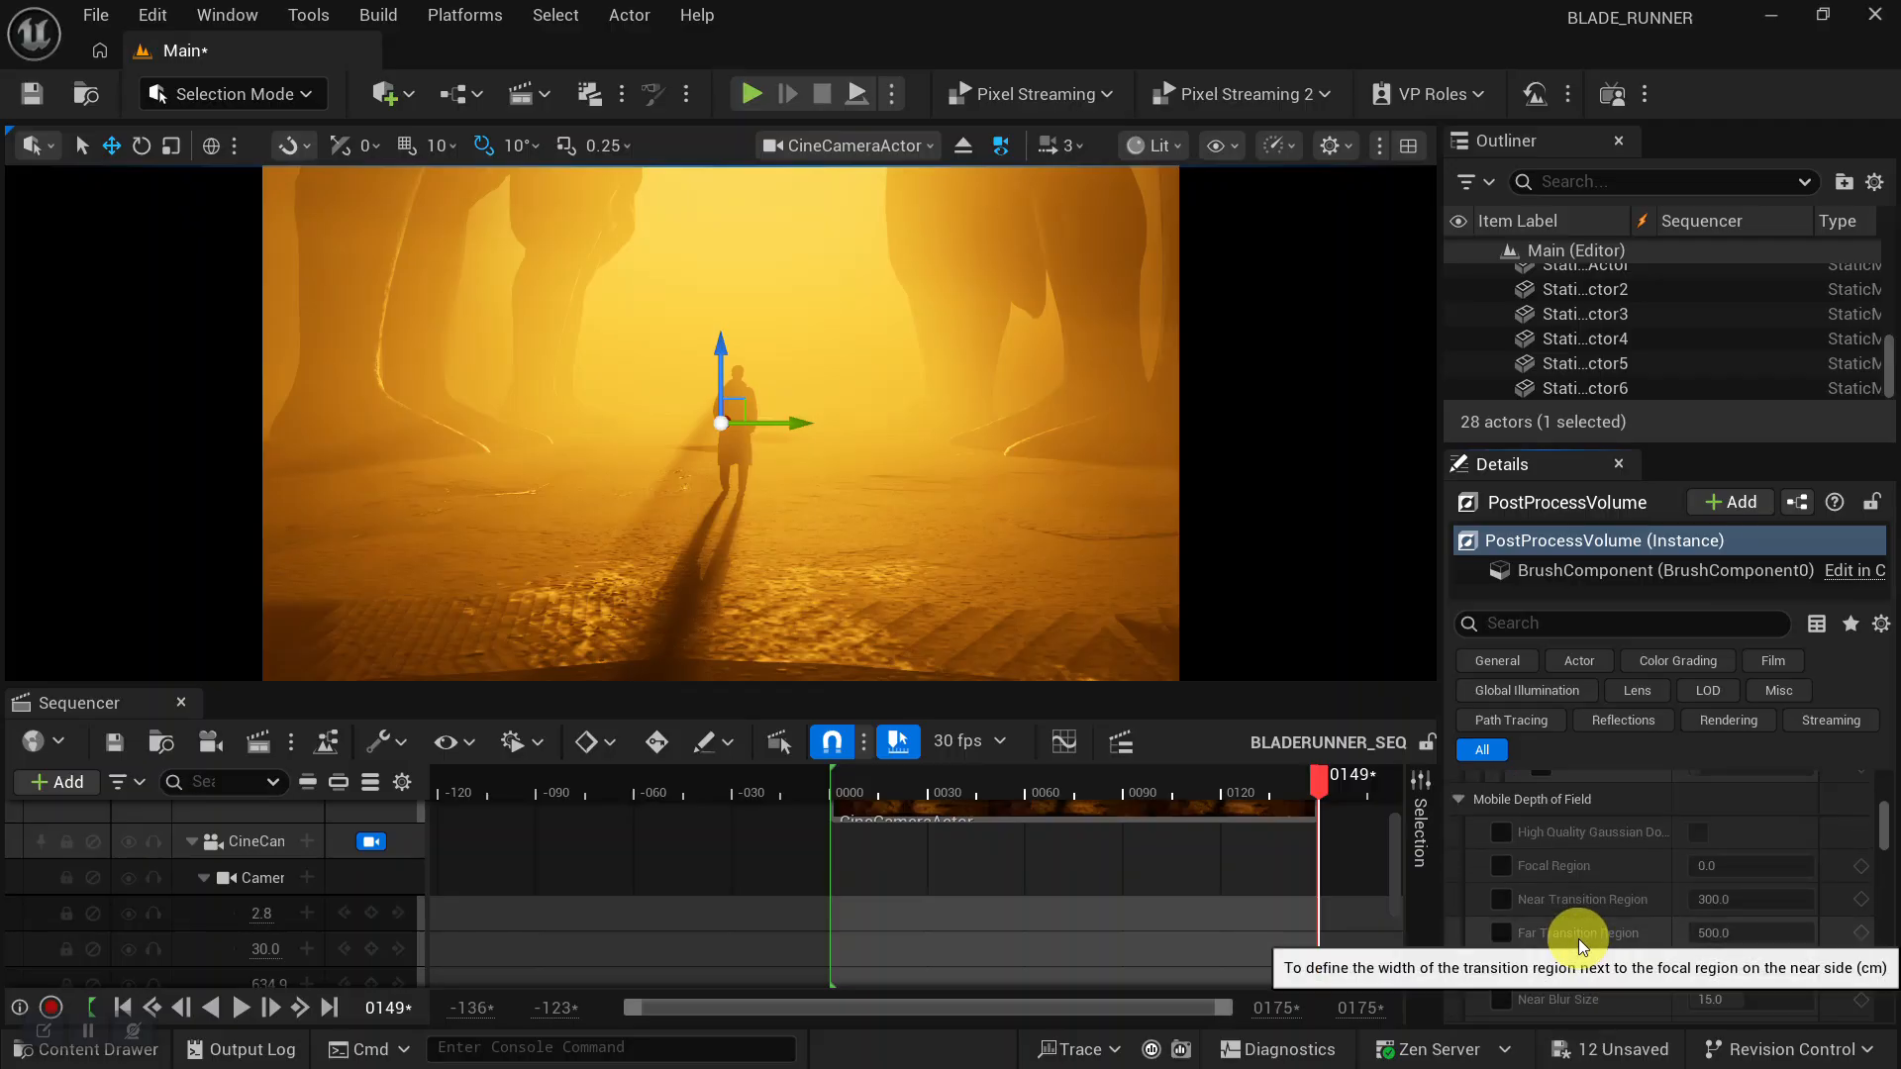
scroll(1591, 936, "up", 5)
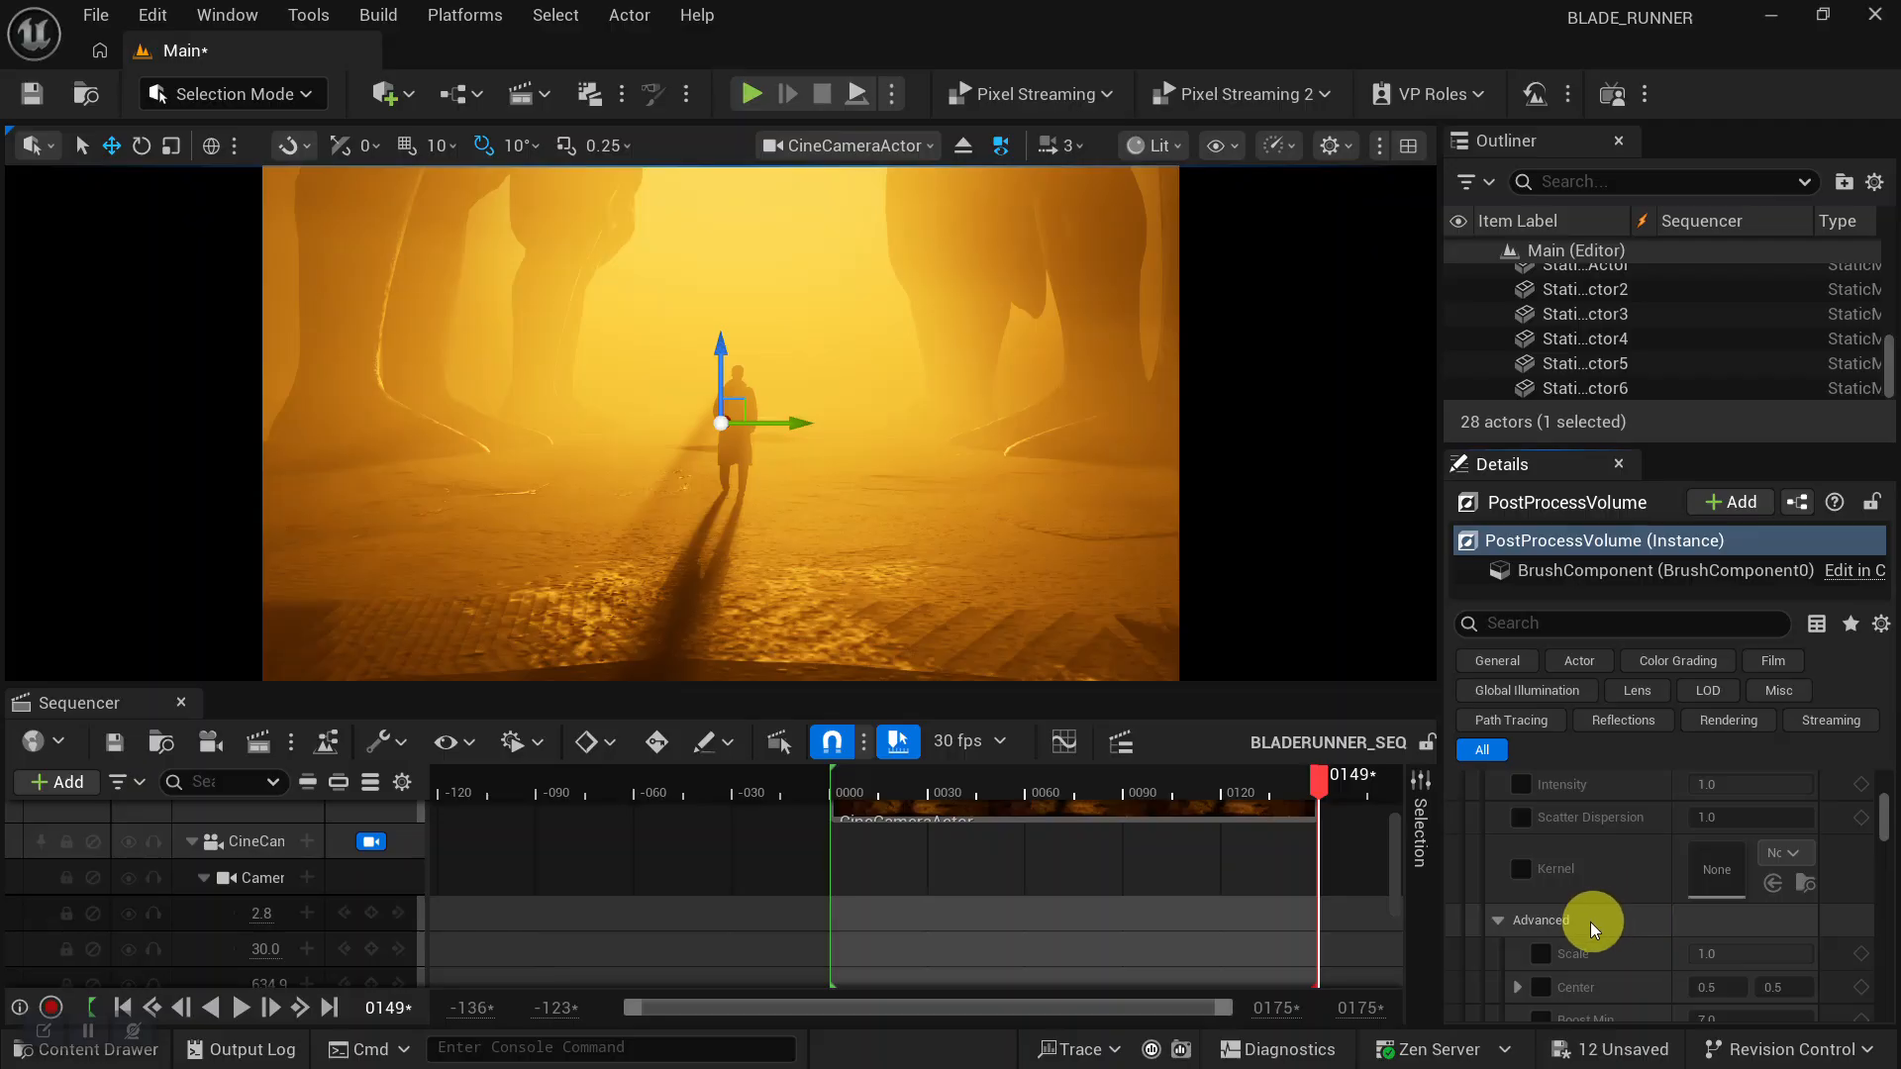
scroll(1564, 937, "down", 5)
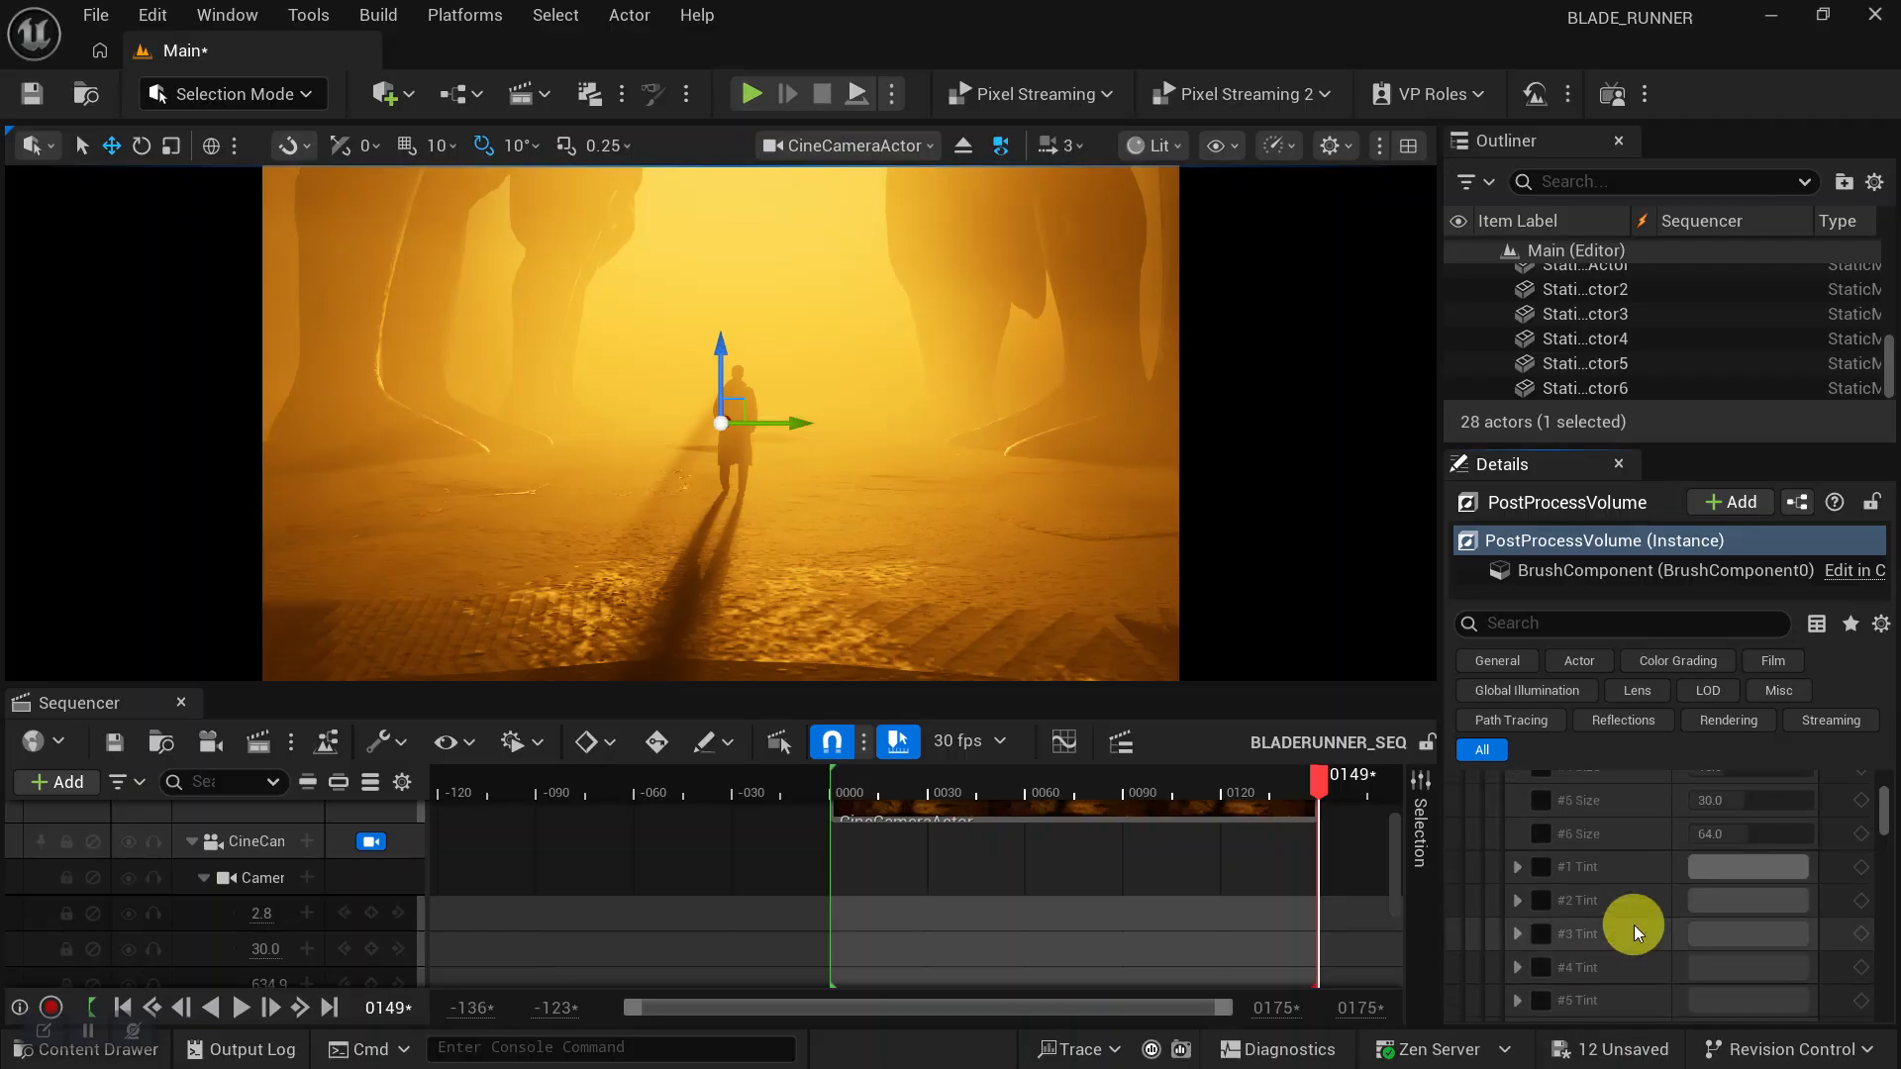
scroll(1634, 924, "up", 3)
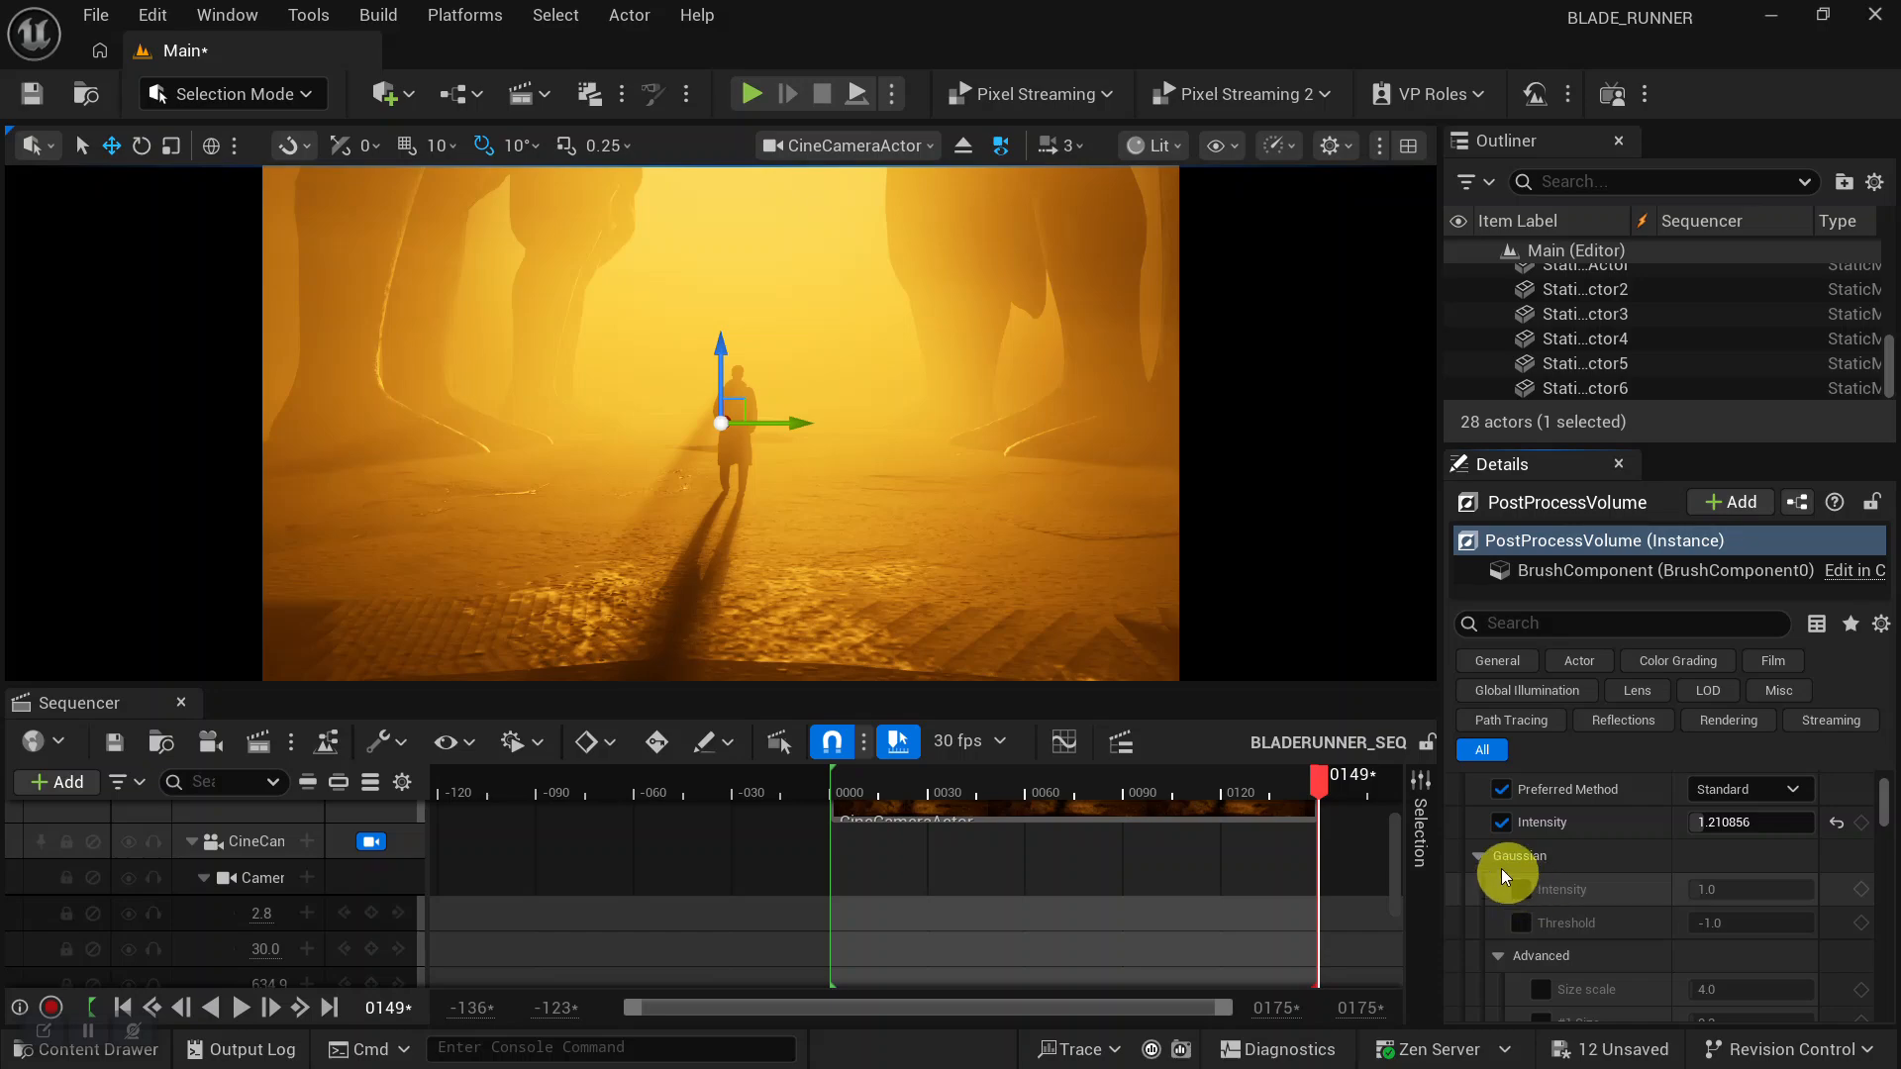
scroll(1482, 857, "up", 2)
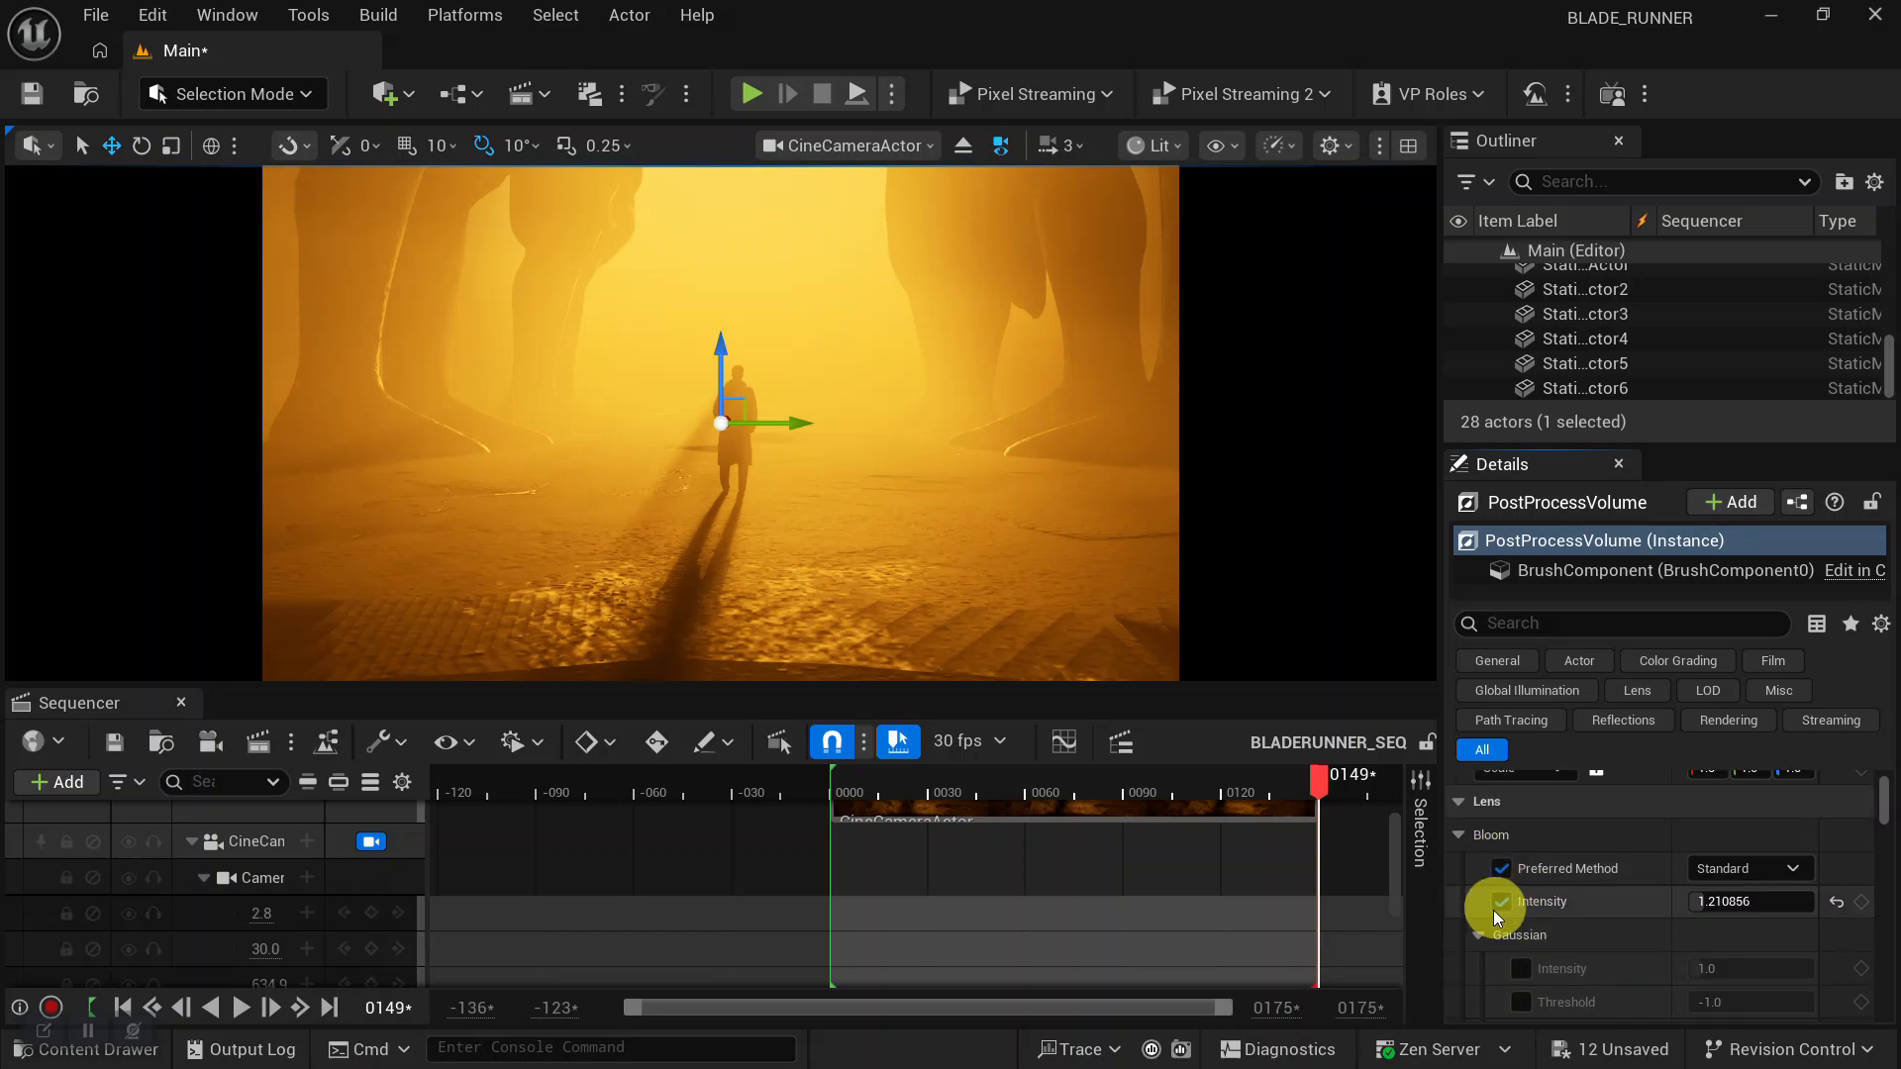
left_click(1477, 935)
left_click(1478, 968)
scroll(1505, 955, "down", 4)
scroll(1489, 889, "down", 5)
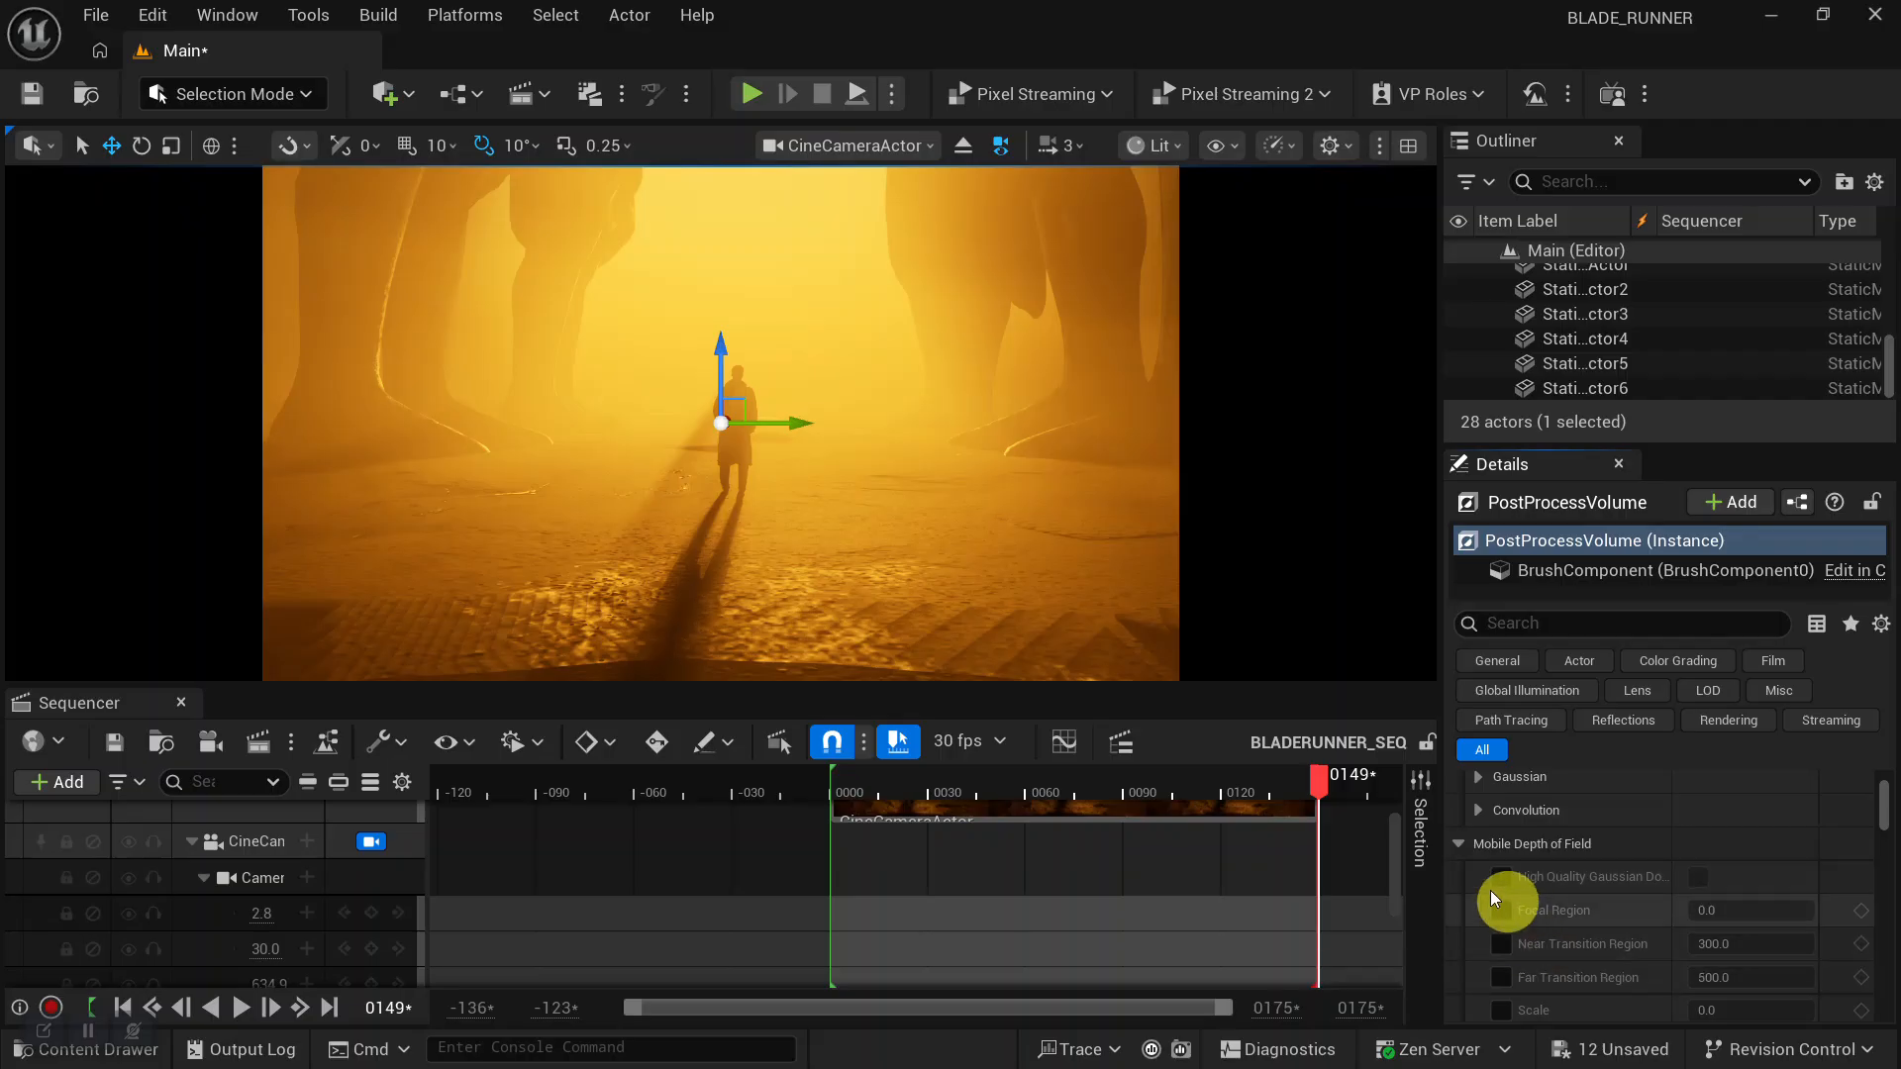
scroll(1518, 901, "up", 4)
scroll(1511, 887, "up", 2)
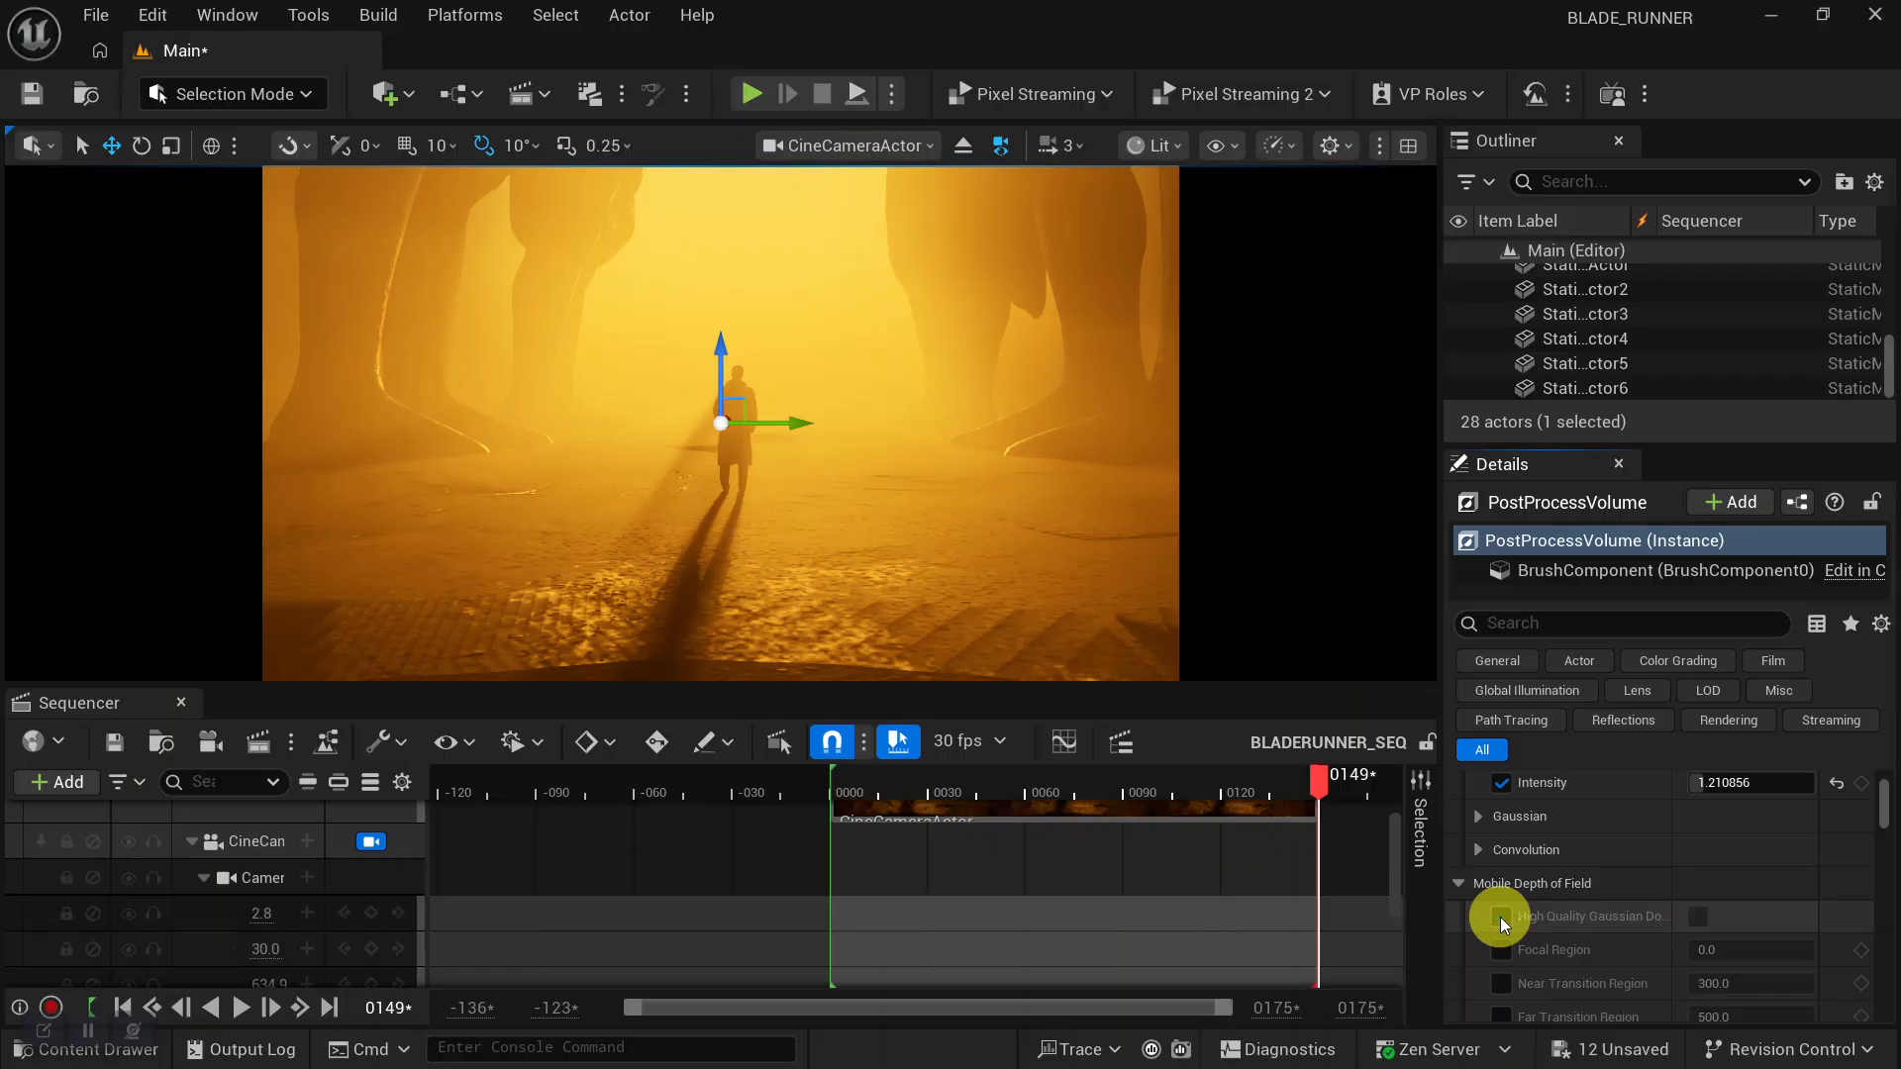
left_click(1459, 883)
Enable the Chromatic Aberration Intensity override on the post process volume and set it to about 0.45.
scroll(1533, 913, "down", 4)
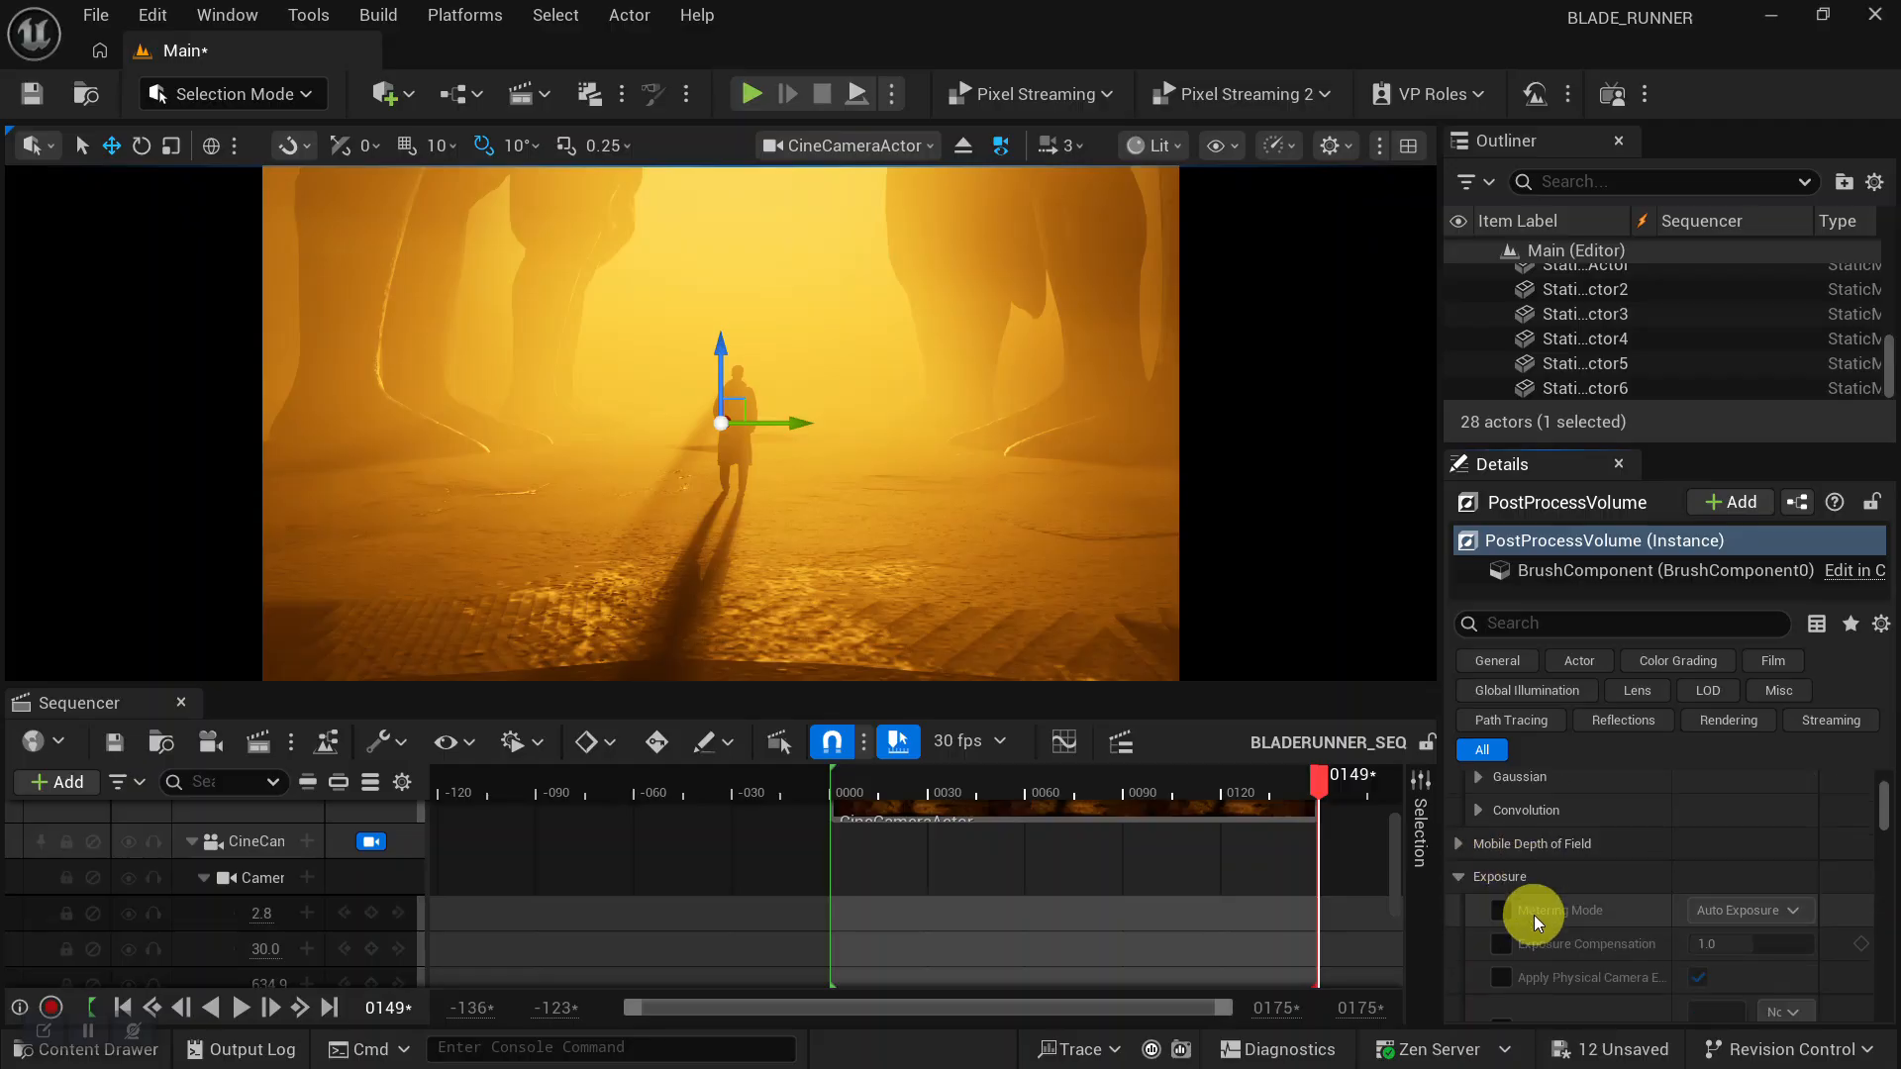
scroll(1559, 913, "down", 5)
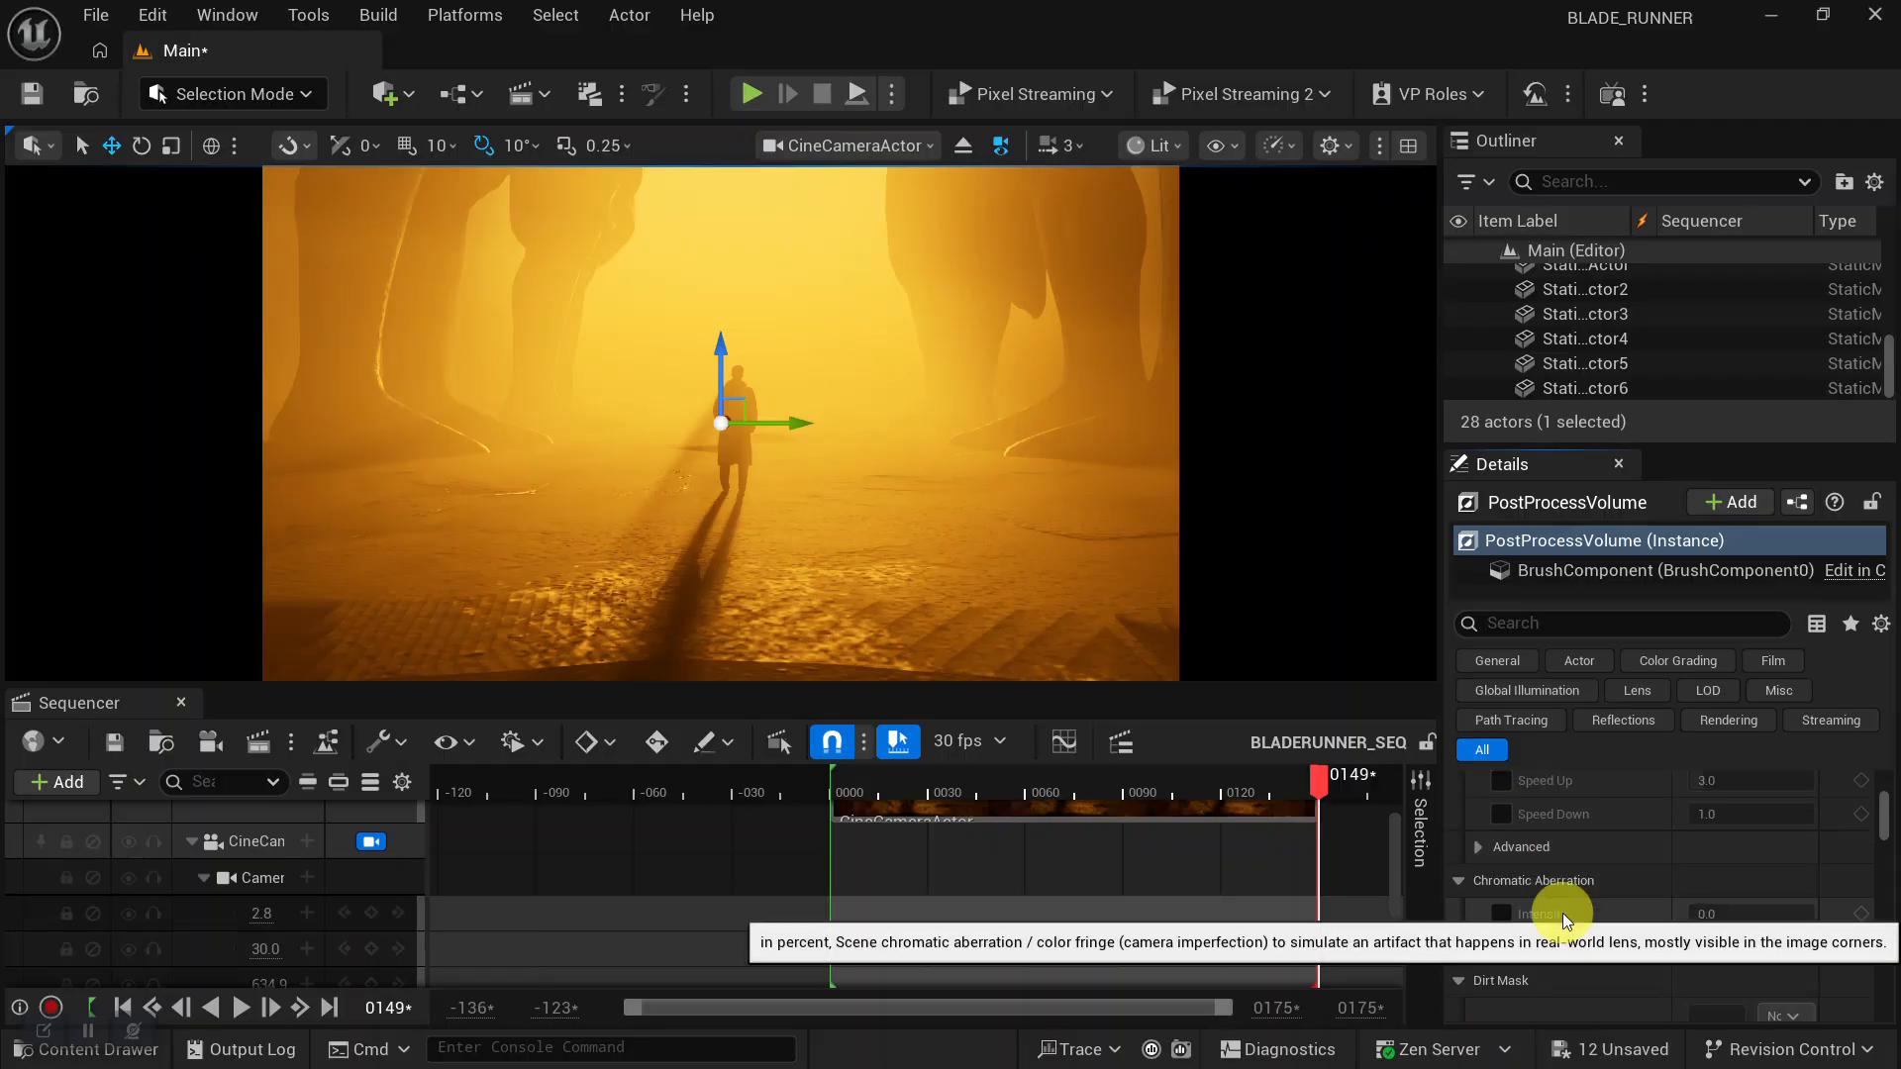
left_click(1501, 875)
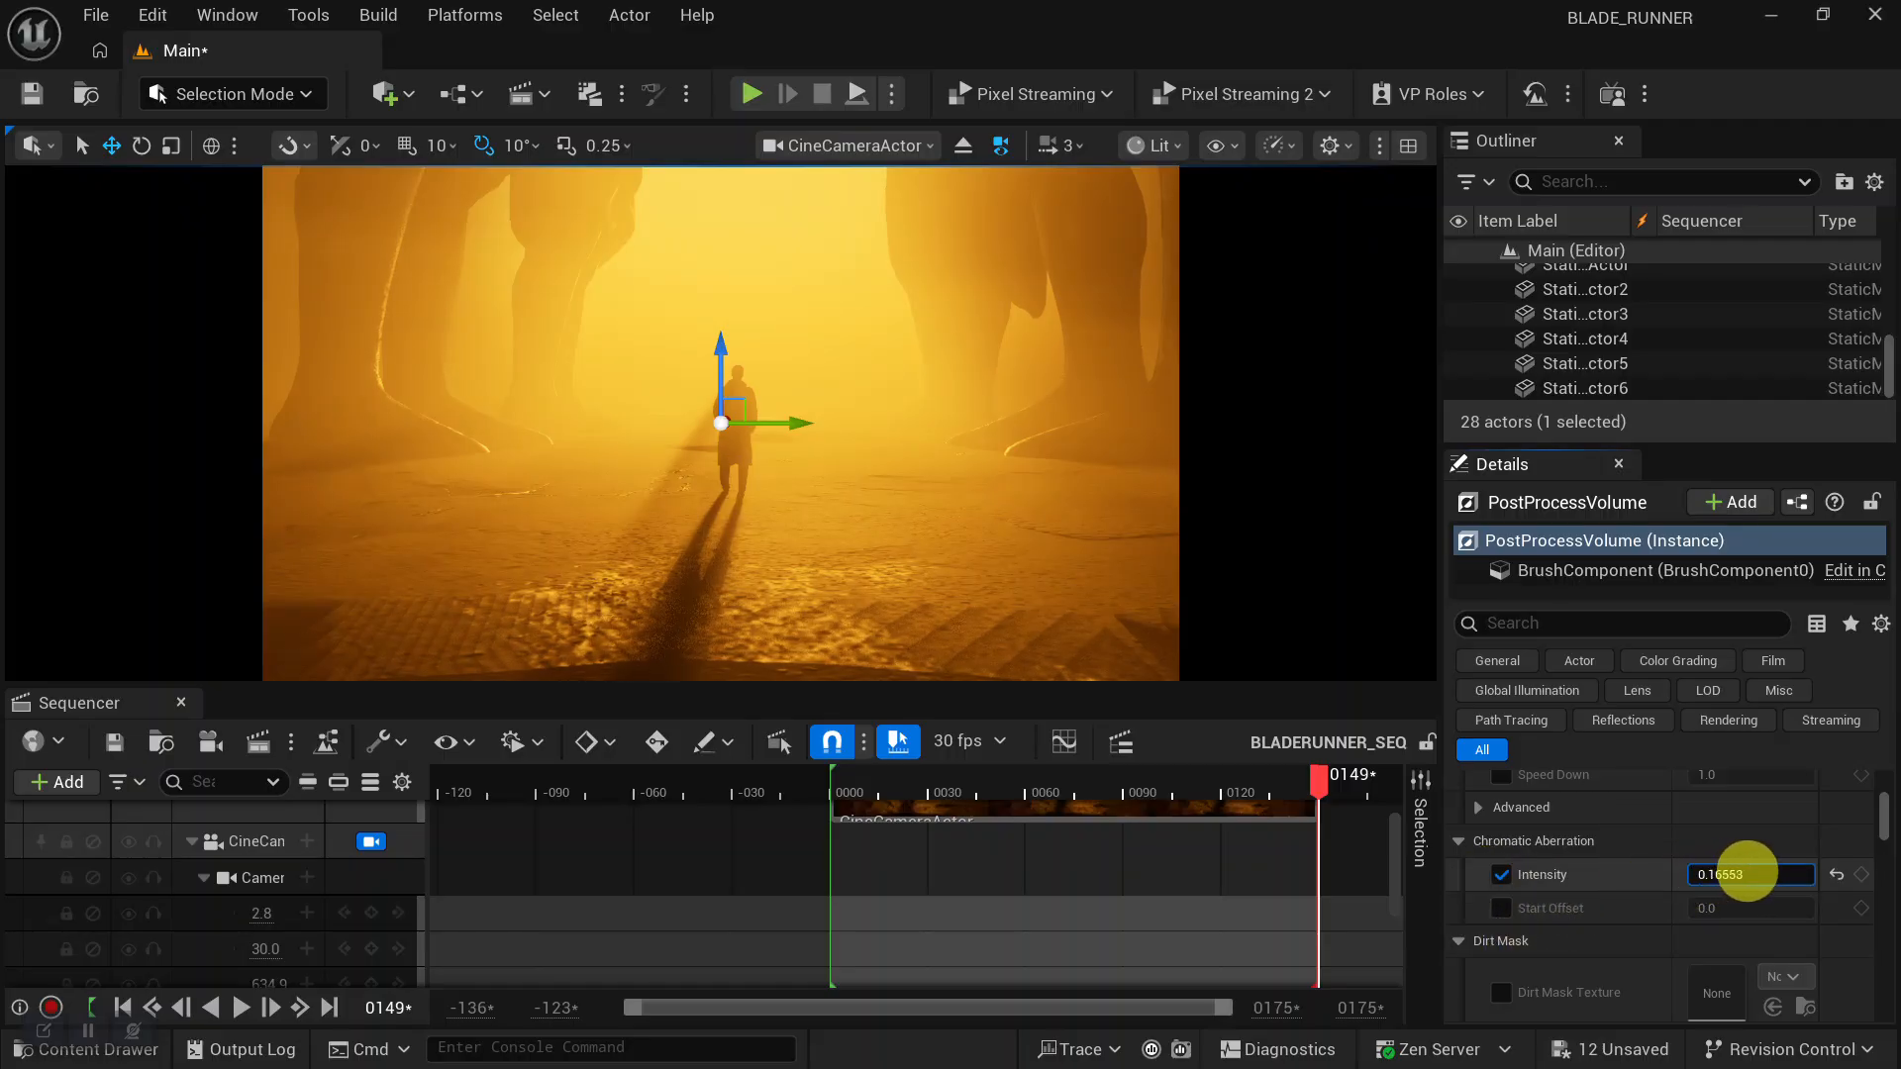
left_click_drag(1774, 869, 1765, 869)
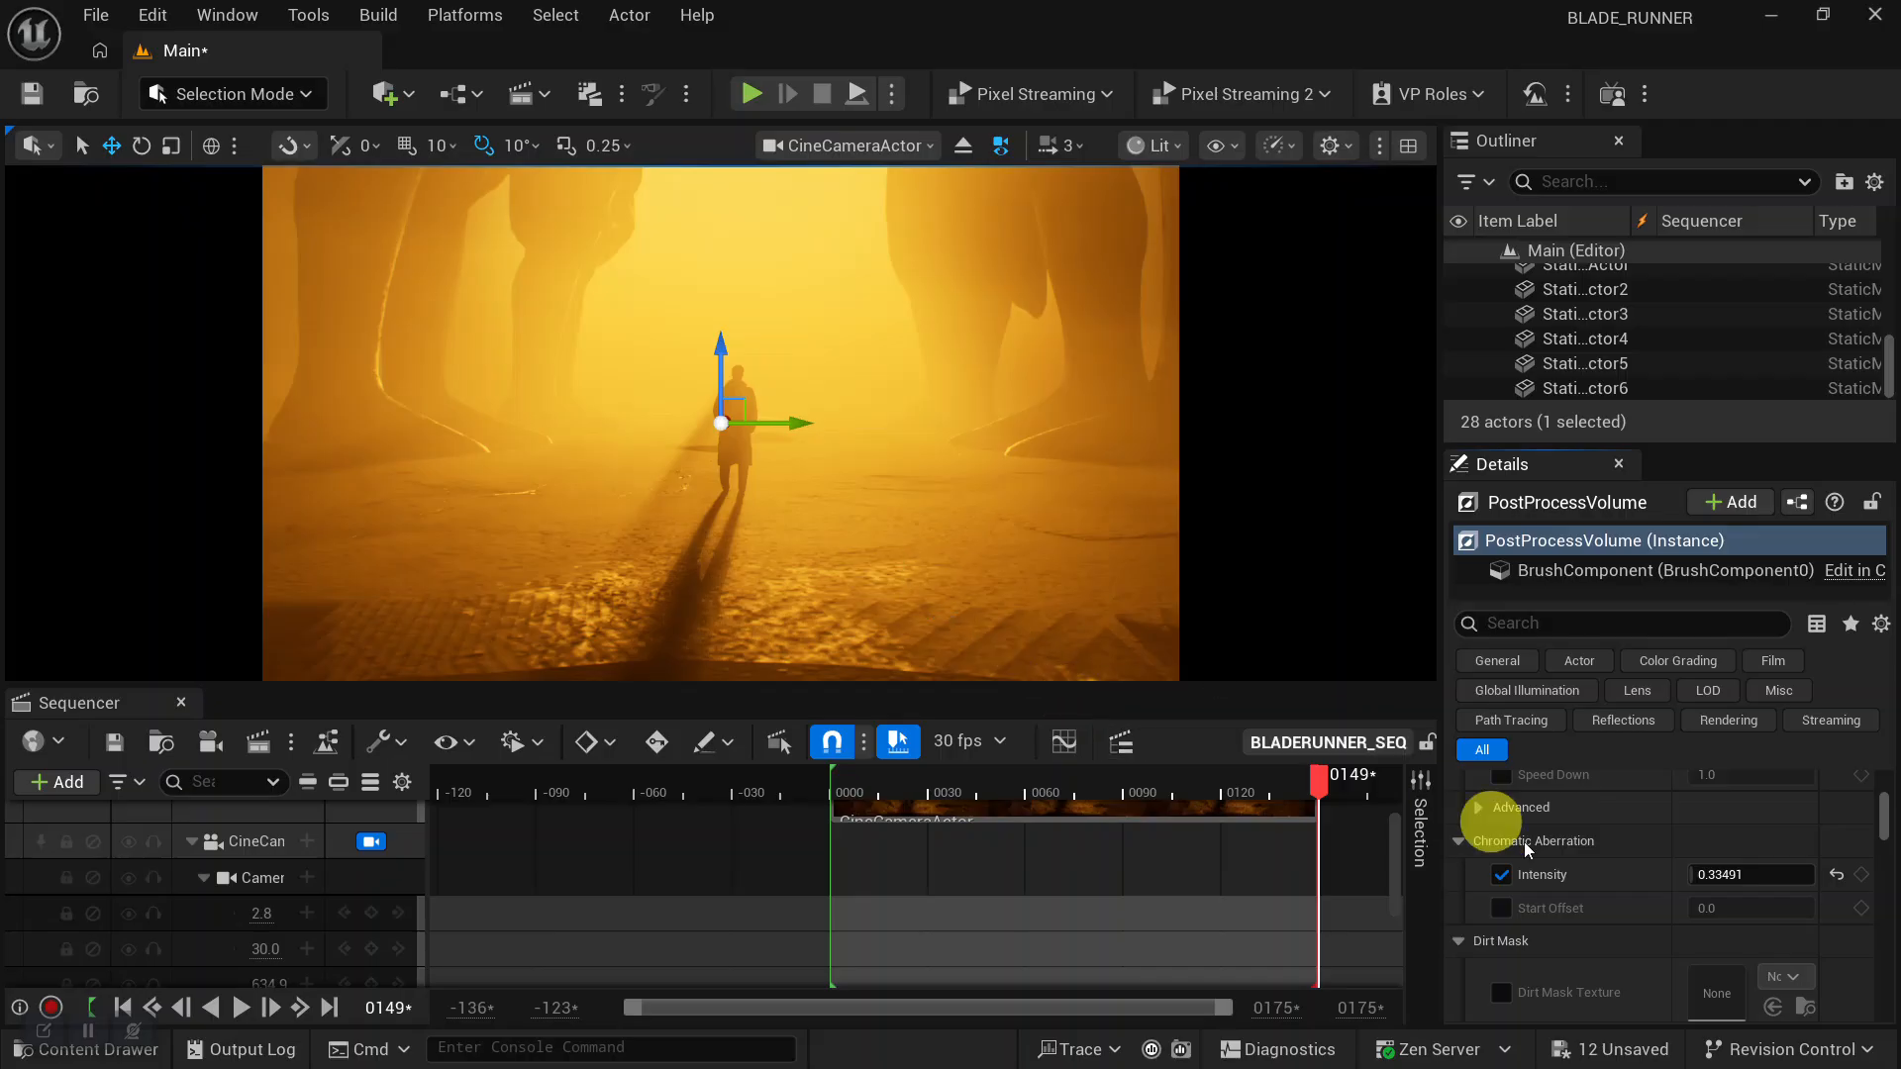
left_click_drag(1740, 875, 1891, 891)
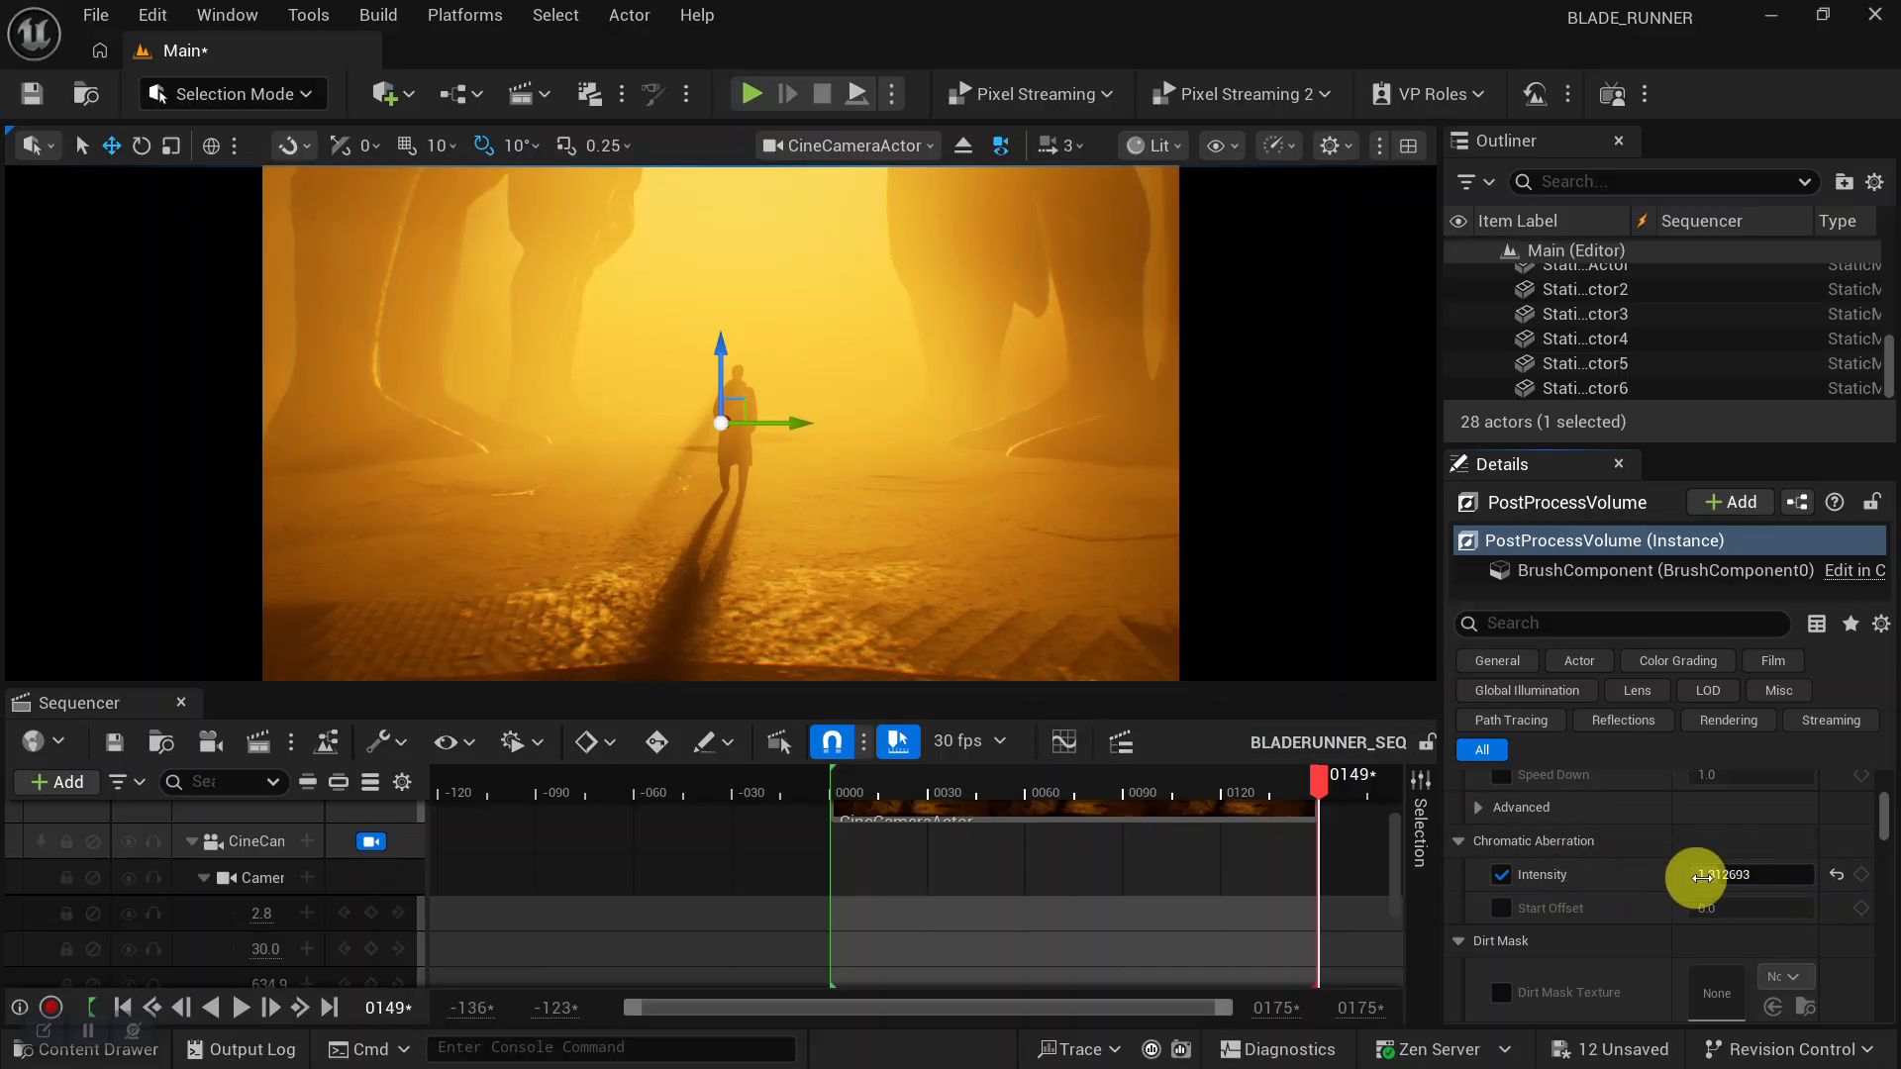
left_click_drag(1724, 875, 1528, 889)
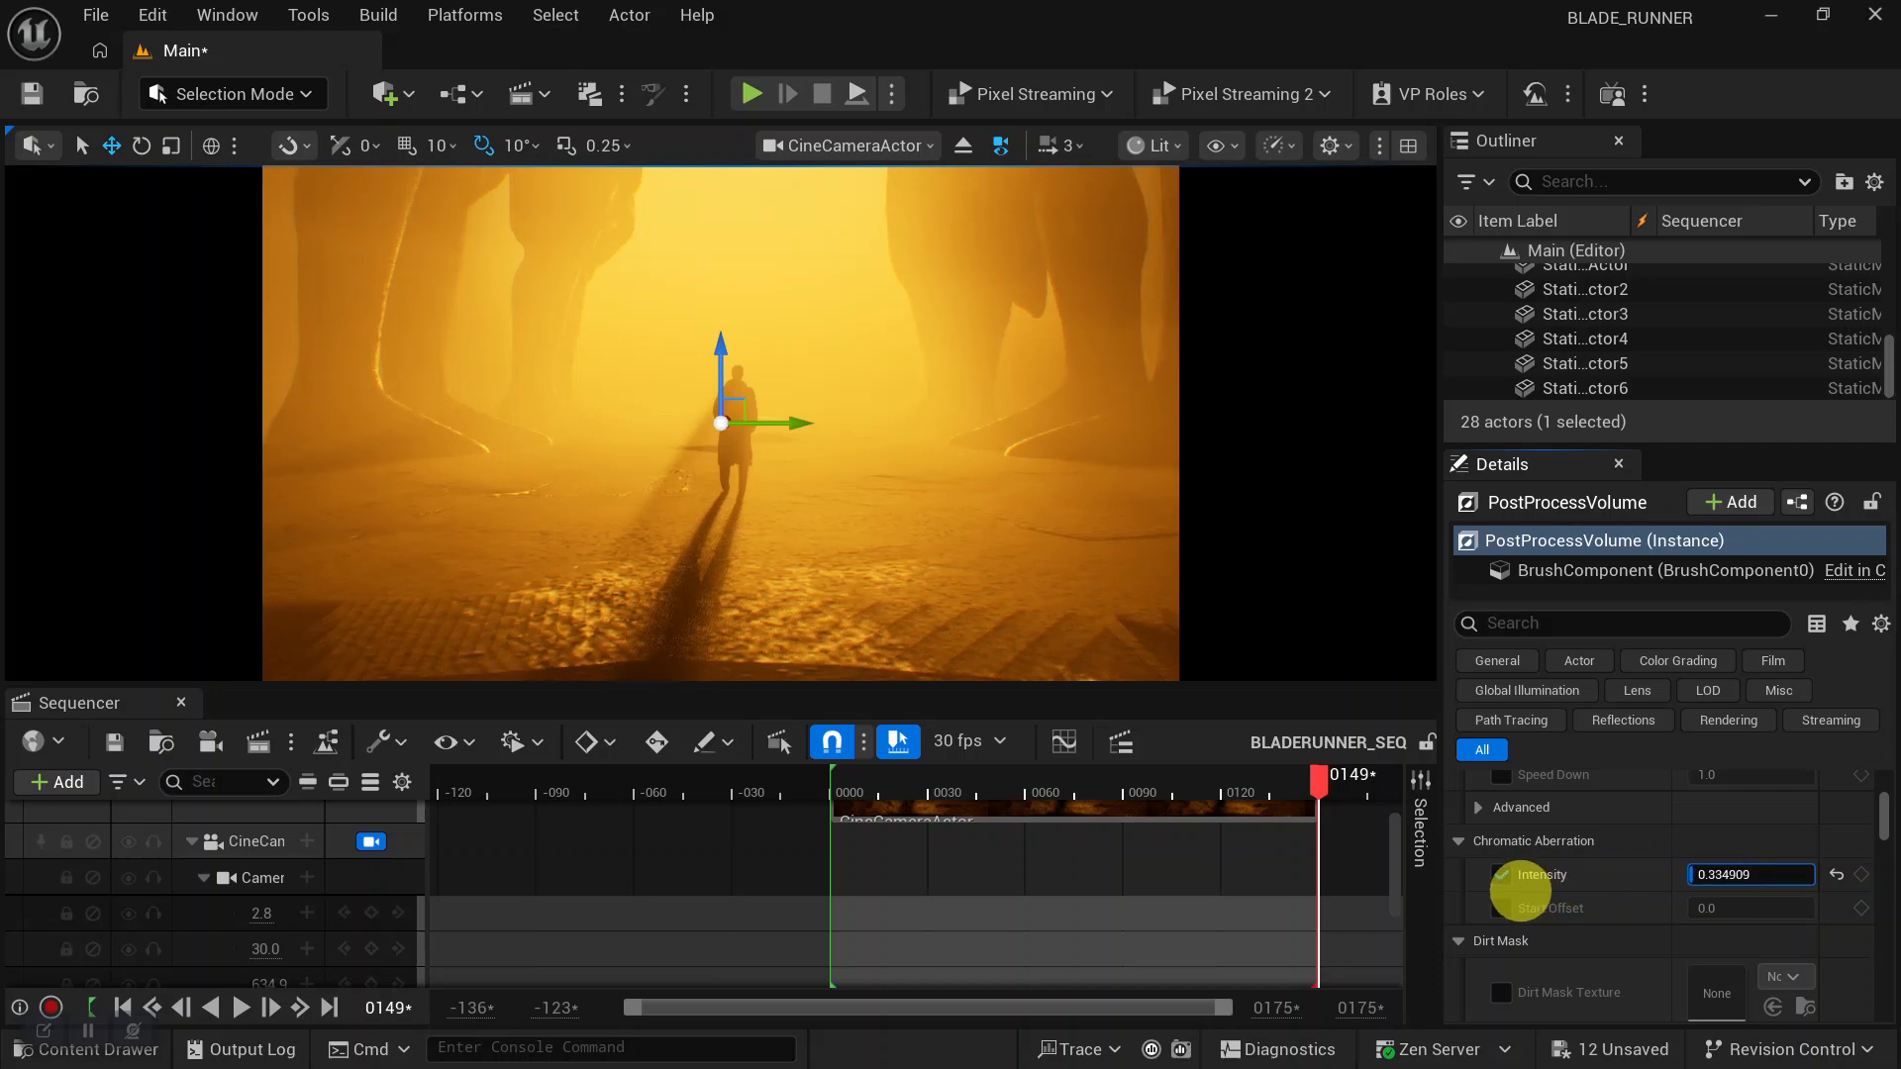
Enable the Lens Flares Intensity override on the post process volume and lower it to about 0.14.
scroll(1584, 957, "down", 3)
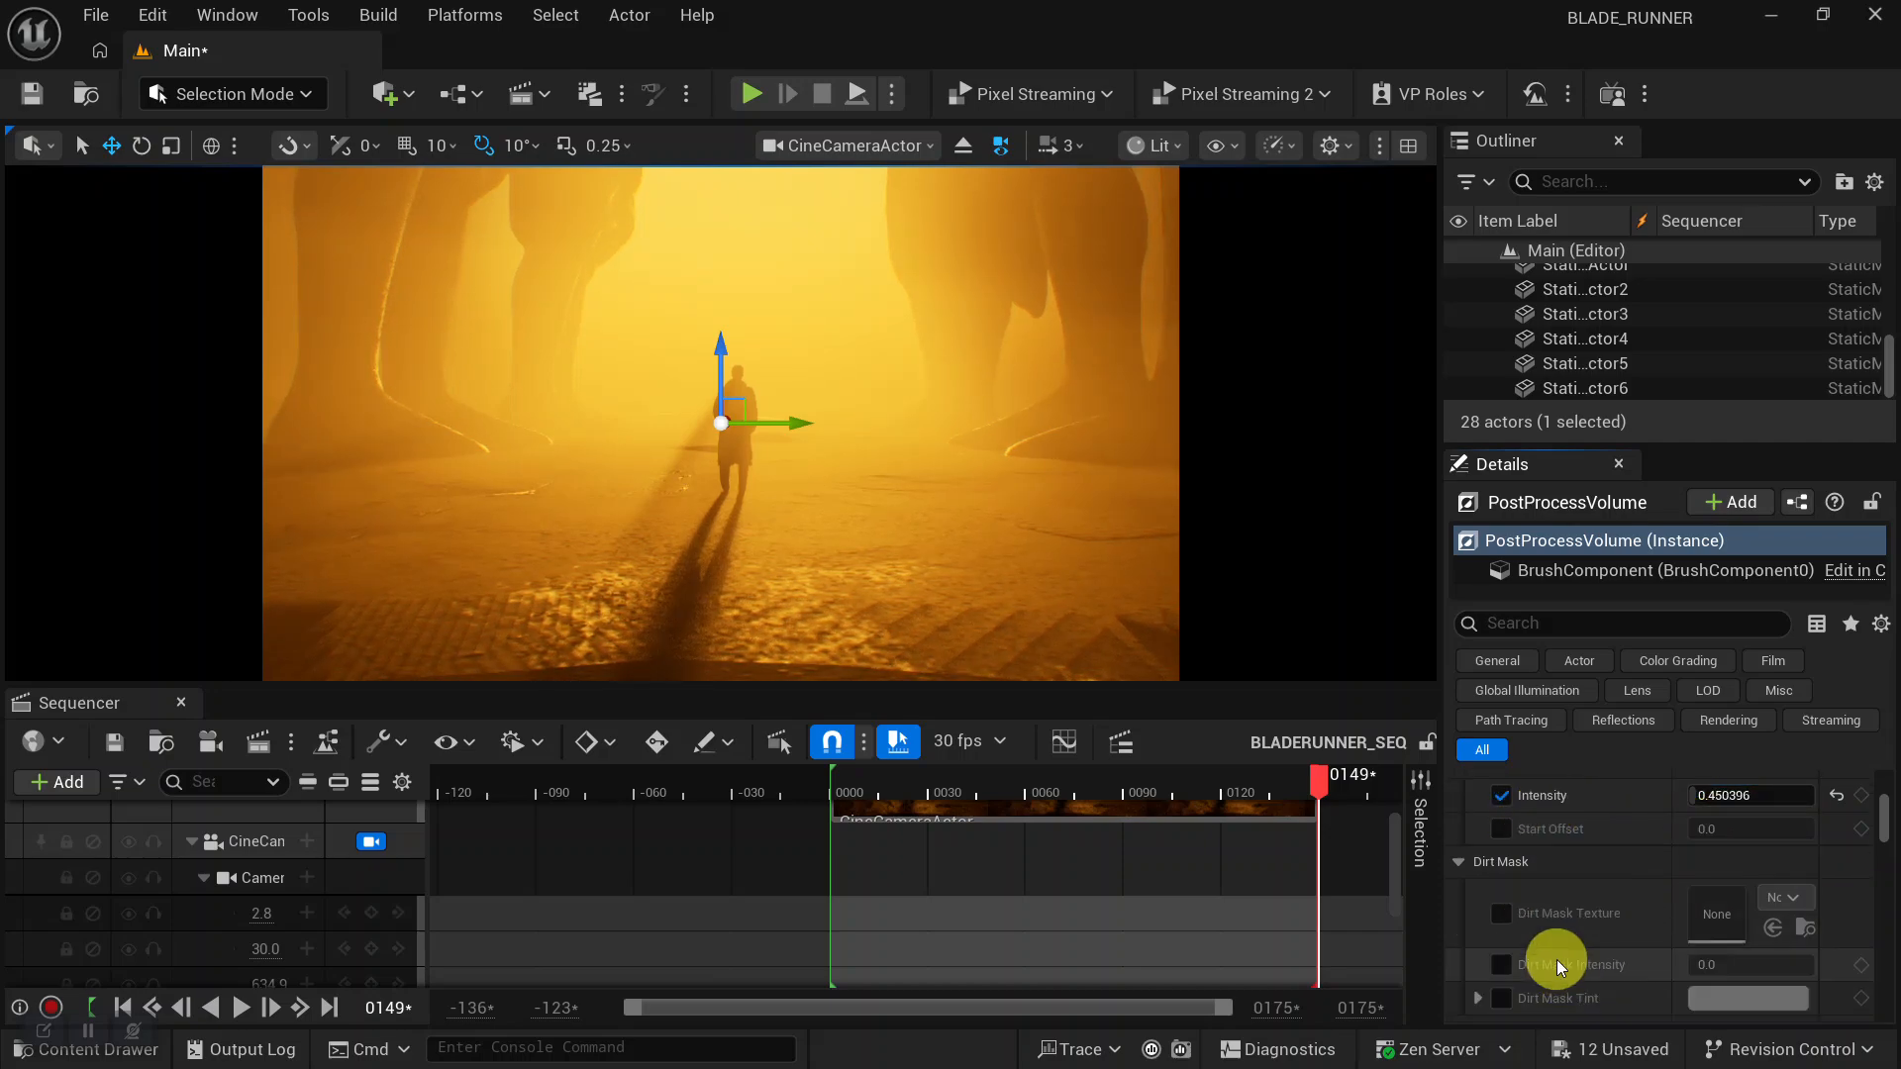
scroll(1555, 950, "down", 5)
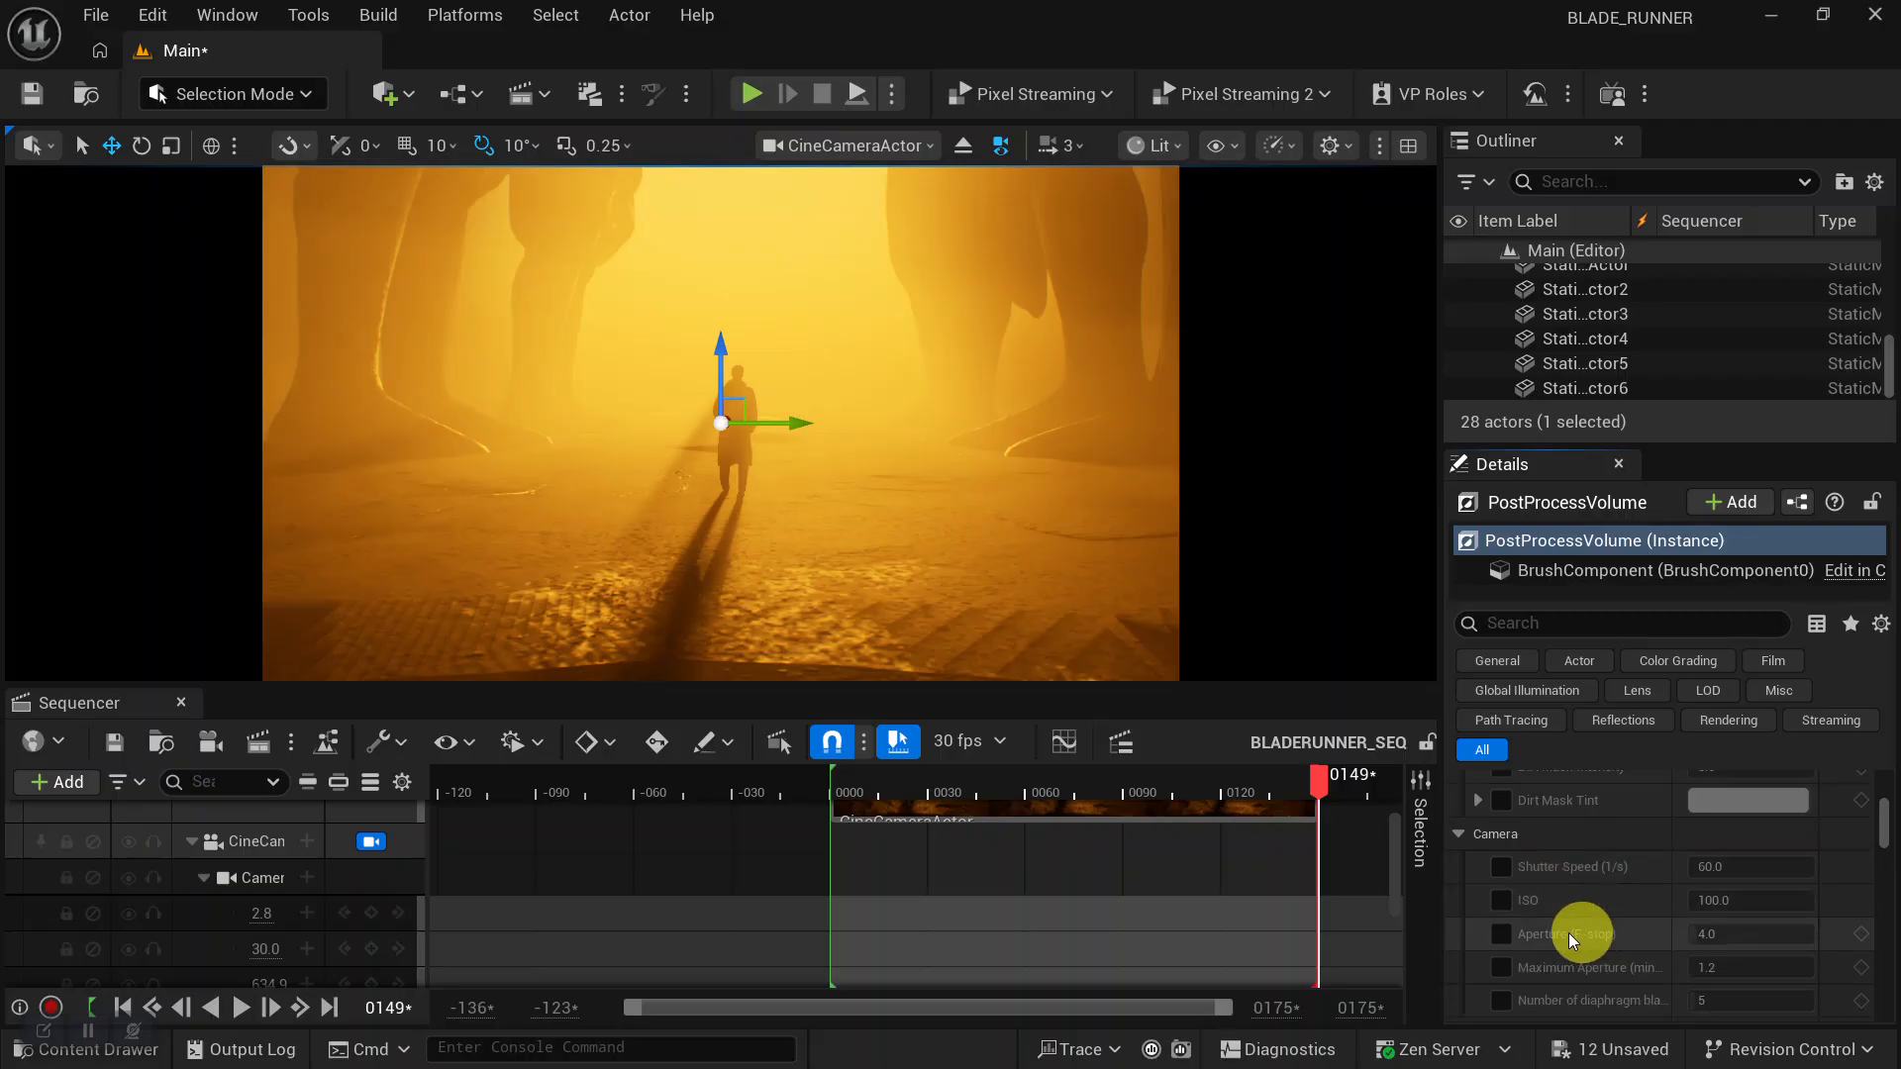
scroll(1630, 901, "down", 5)
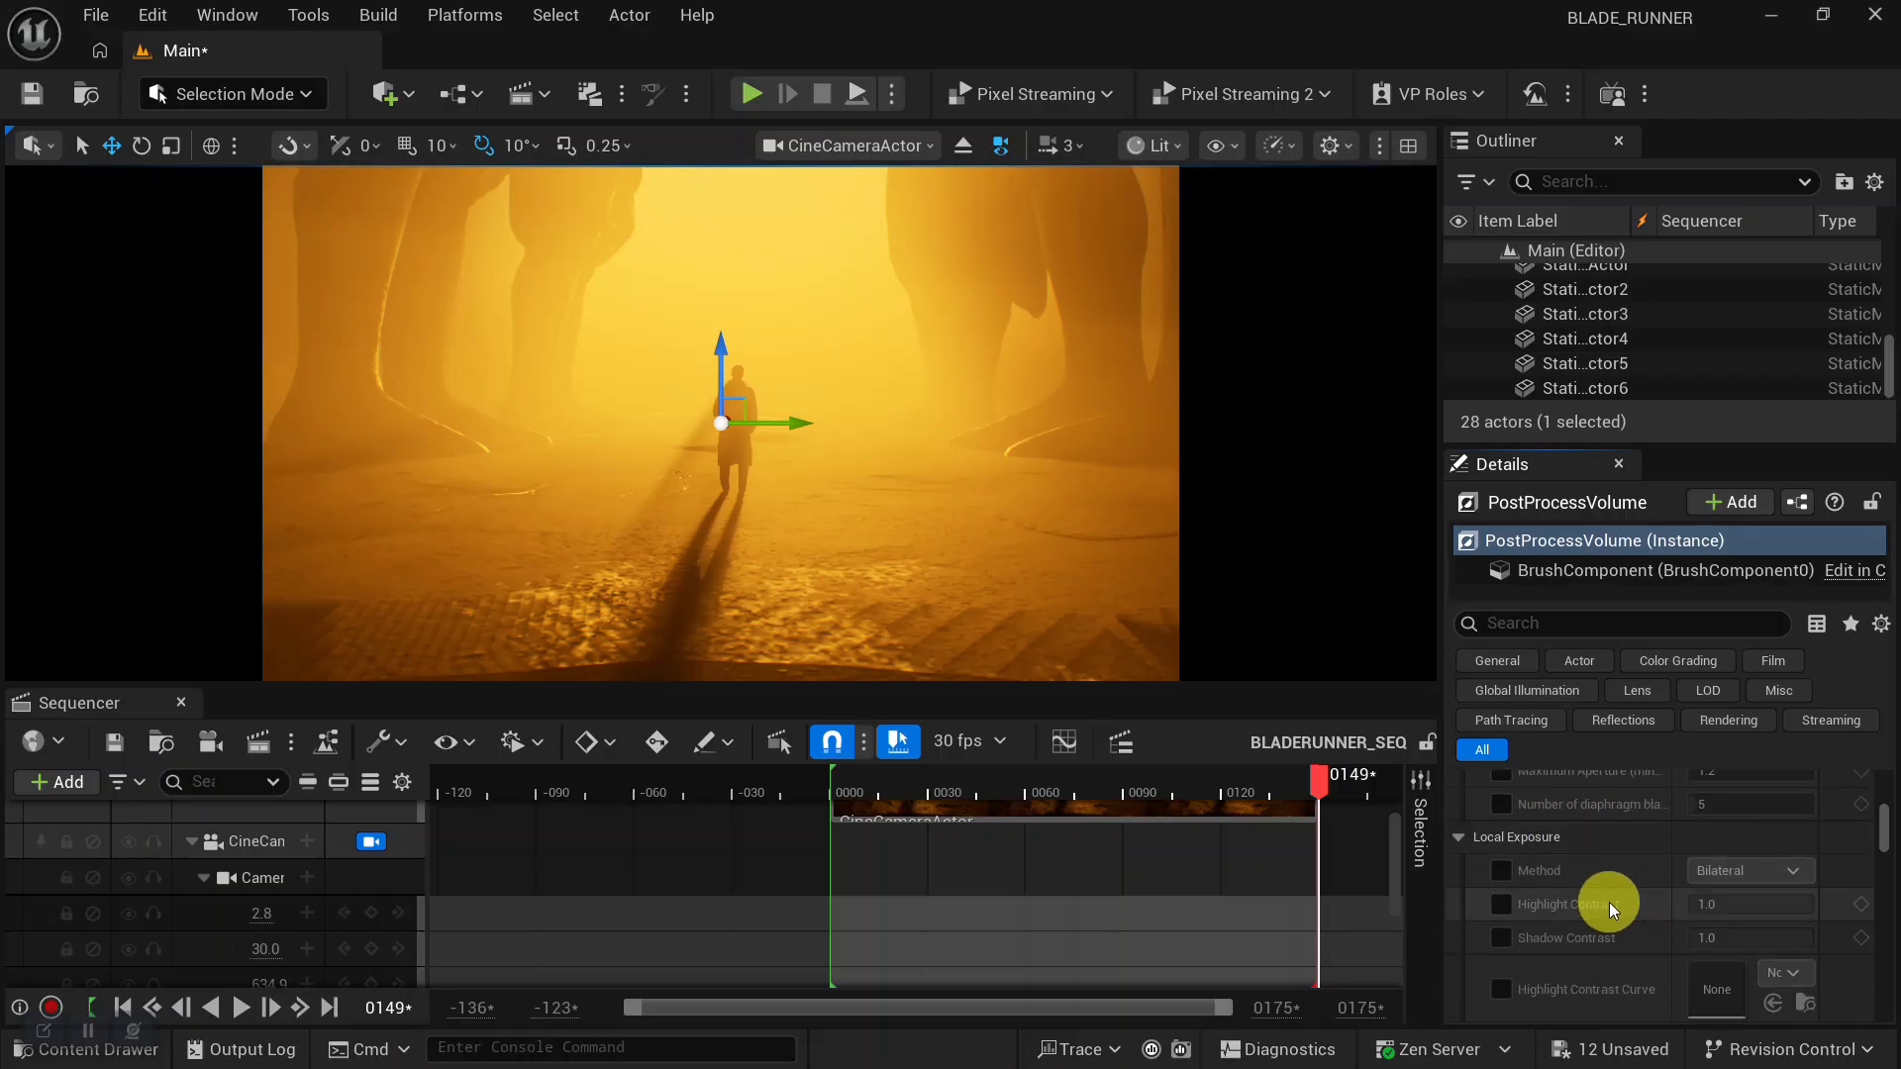
scroll(1608, 901, "down", 5)
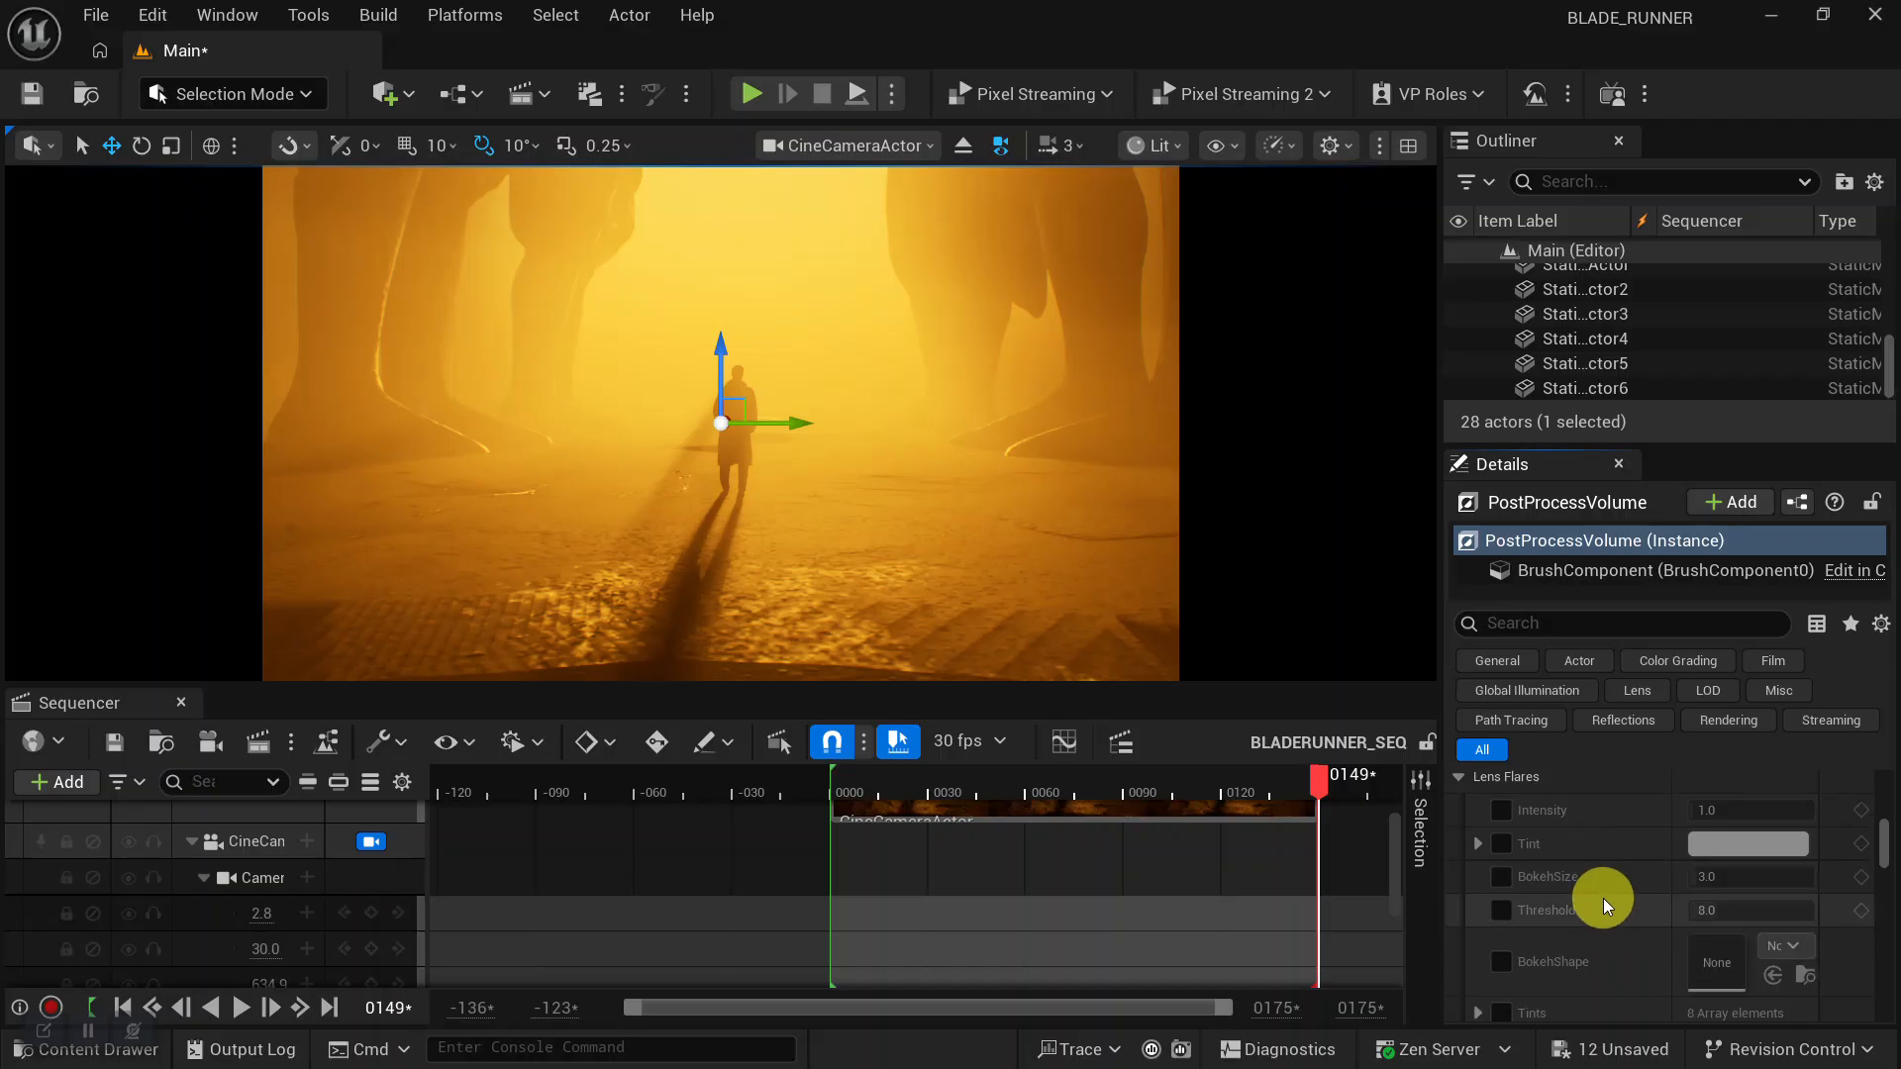
scroll(1602, 899, "up", 1)
left_click(1503, 891)
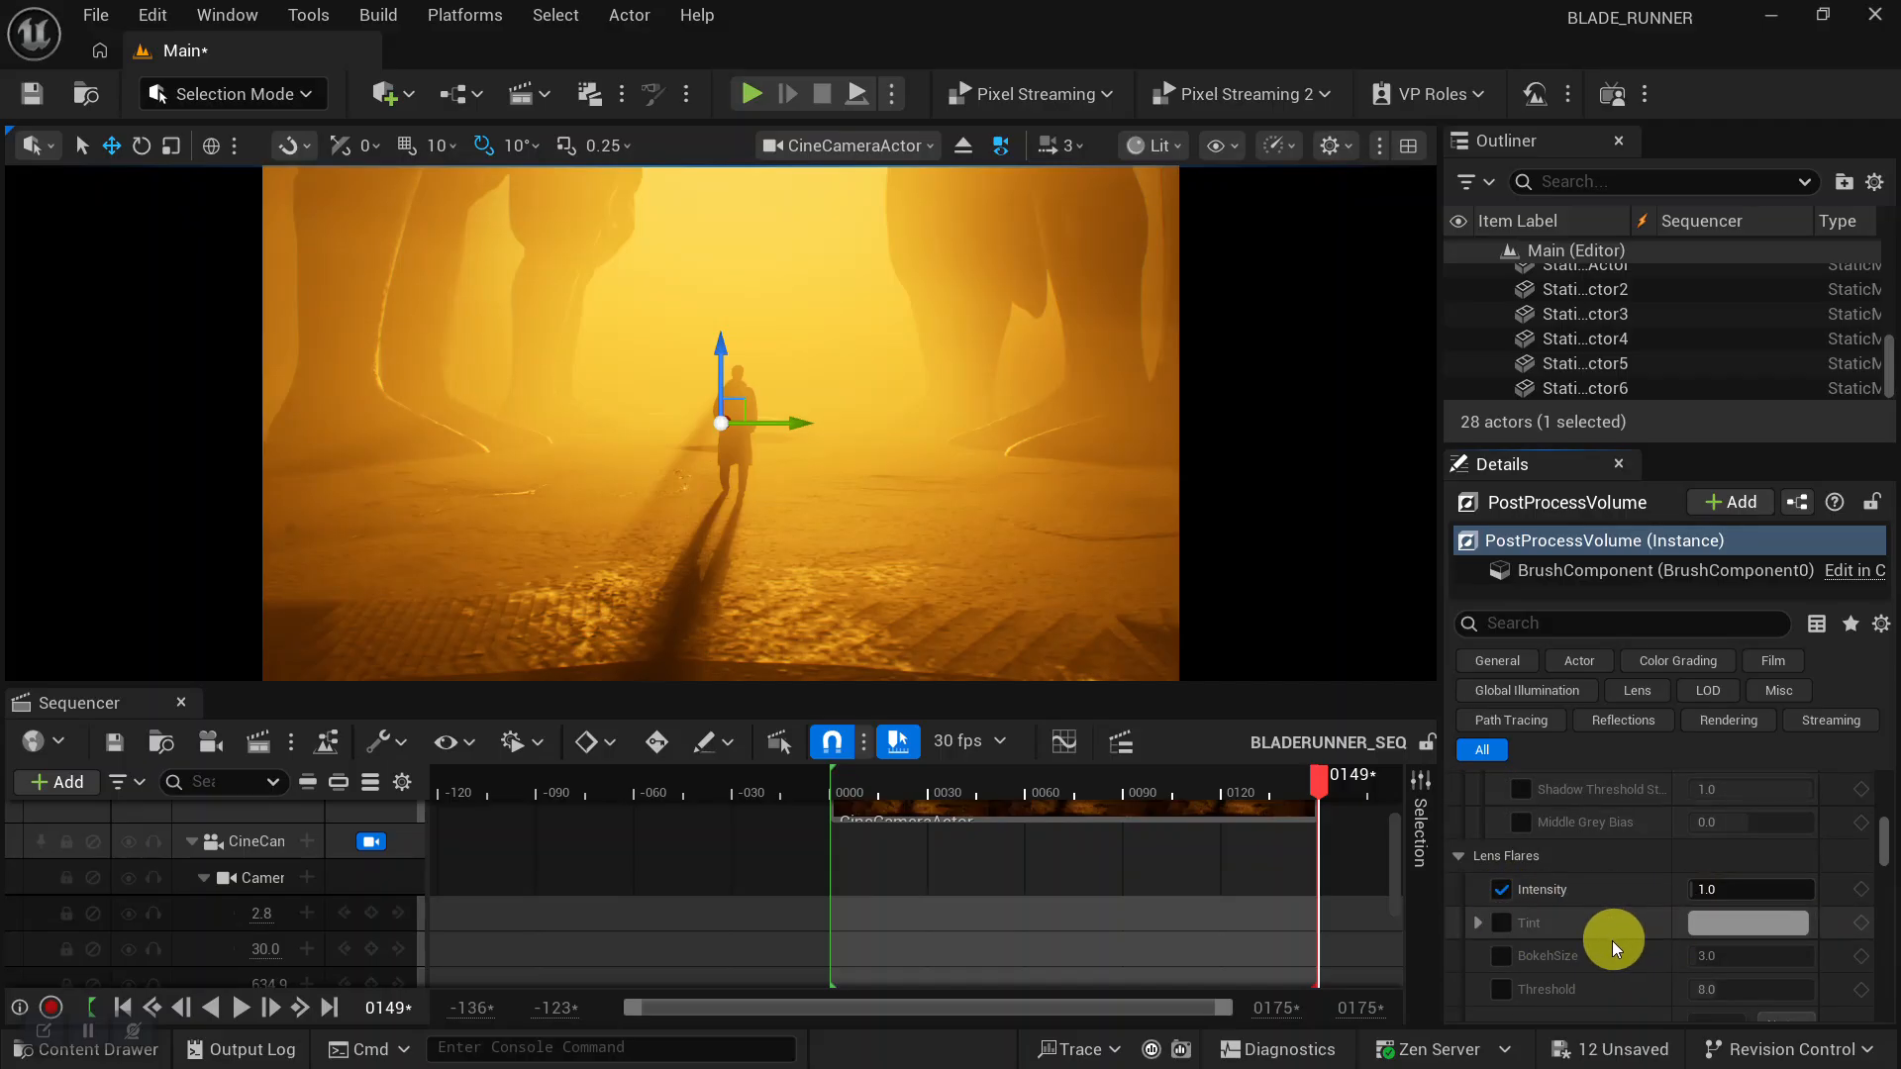
scroll(1610, 941, "down", 1)
mouse_move(1704, 810)
left_mouse_down()
mouse_move(1755, 802)
mouse_move(1709, 798)
left_mouse_up()
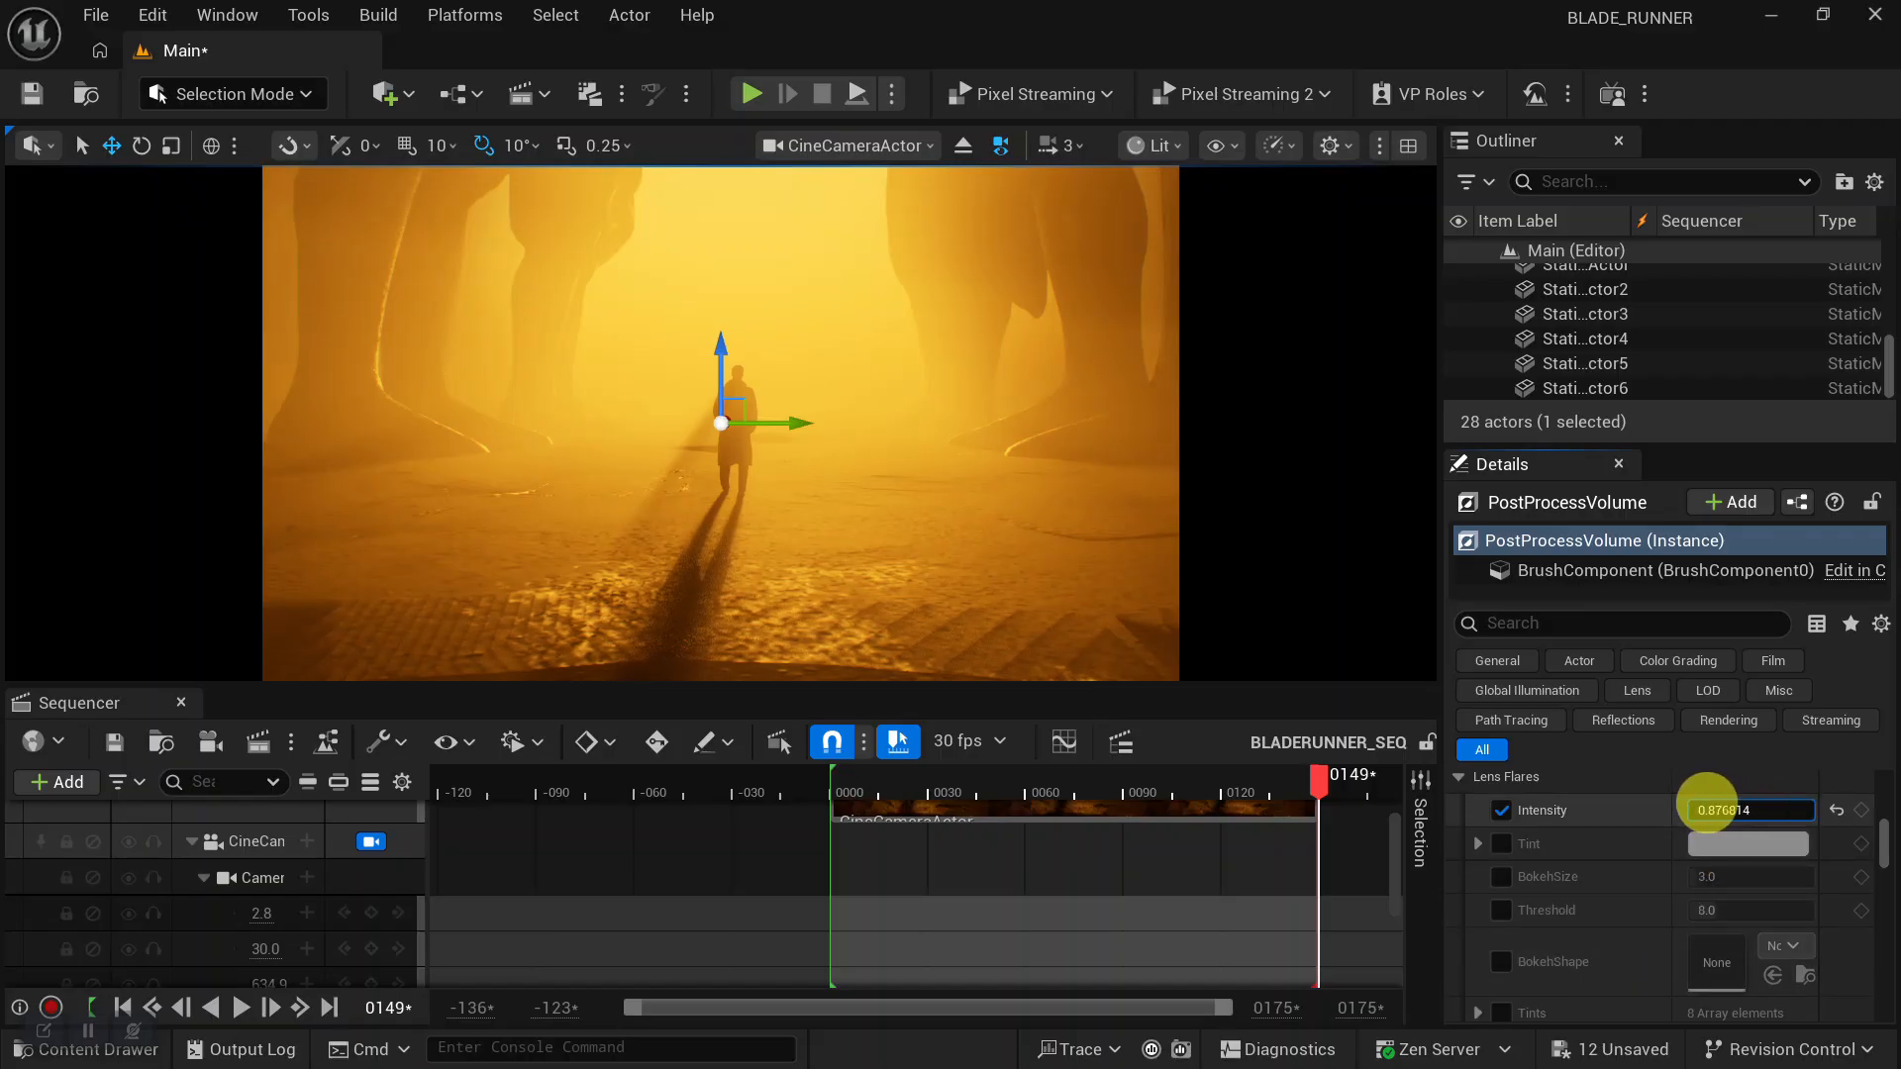
Check the lens flare effect from a different camera angle, comparing the shot with the Intensity override off and on.
mouse_move(963, 515)
left_mouse_down("alt")
mouse_move(955, 479)
mouse_move(967, 514)
left_mouse_up("alt")
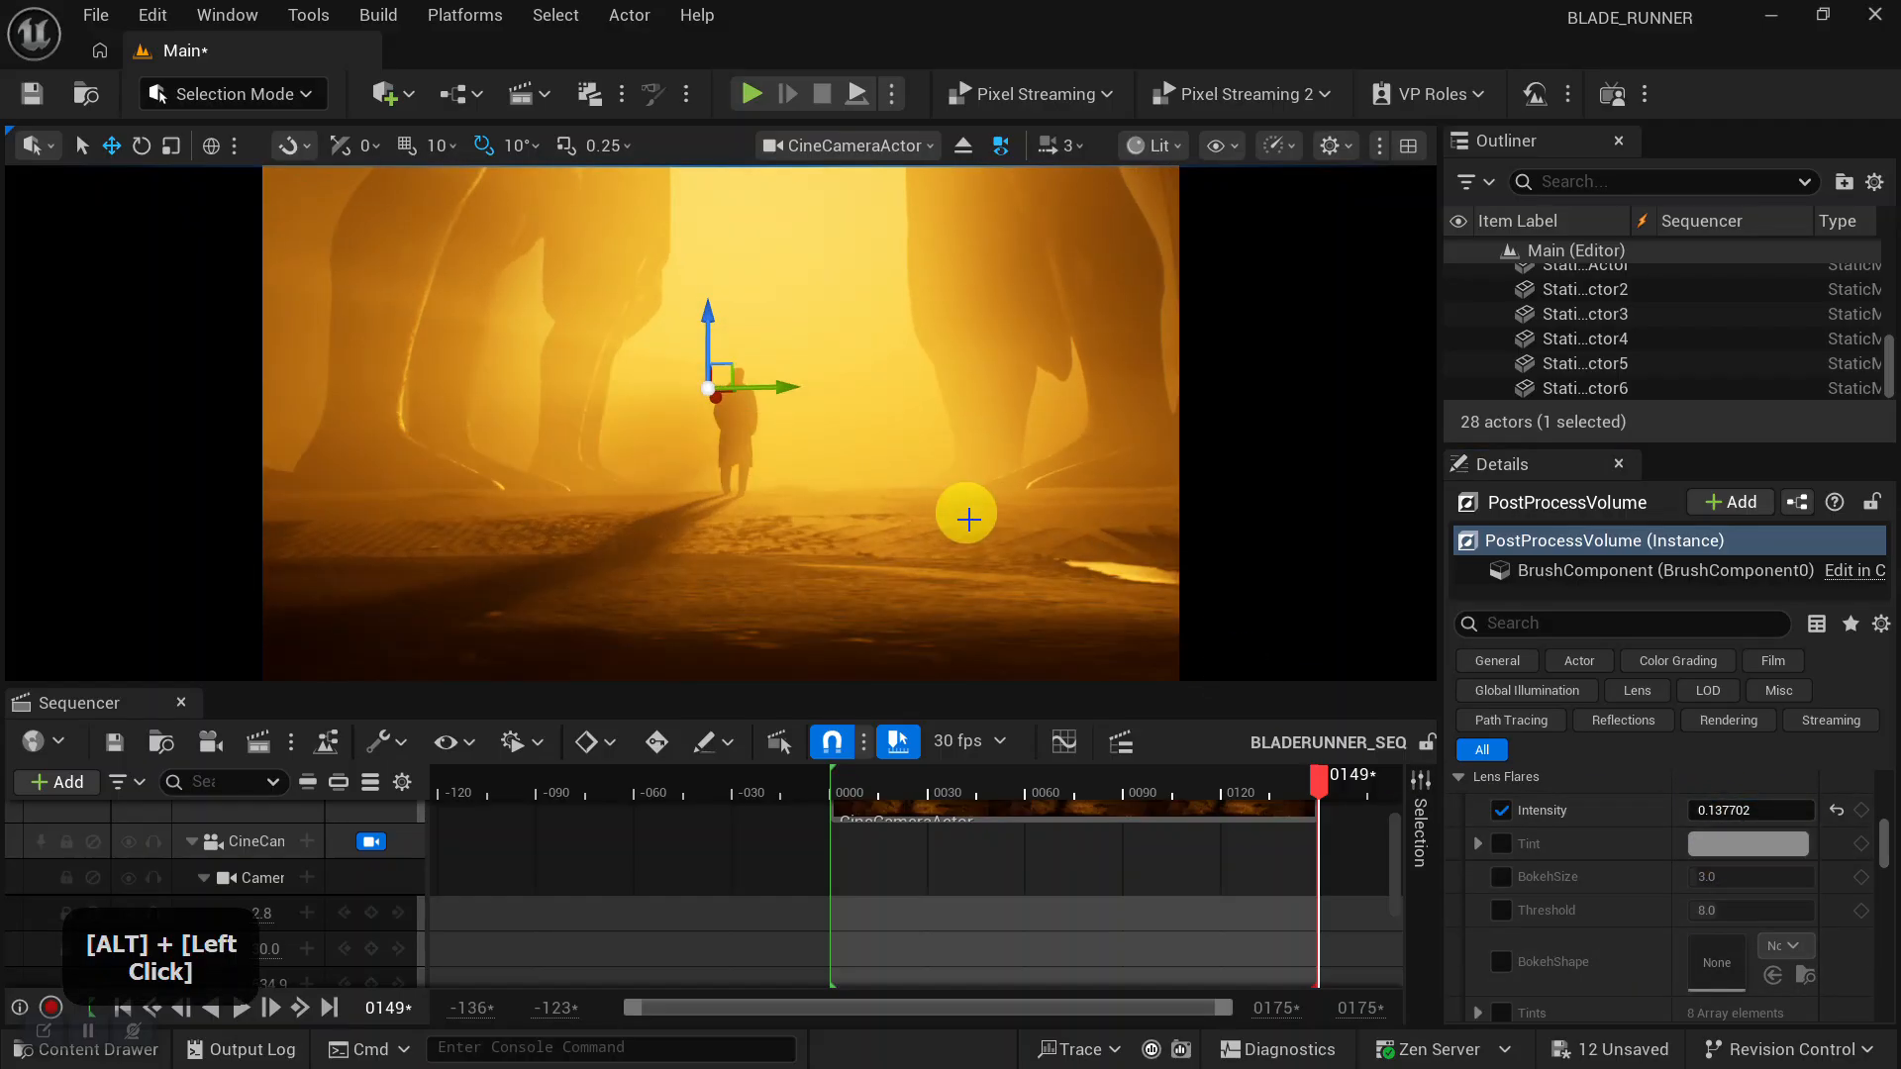
middle_click_drag(968, 514, 995, 611, "alt")
left_click_drag(968, 496, 989, 565, "alt")
middle_click_drag(990, 564, 1146, 622, "alt")
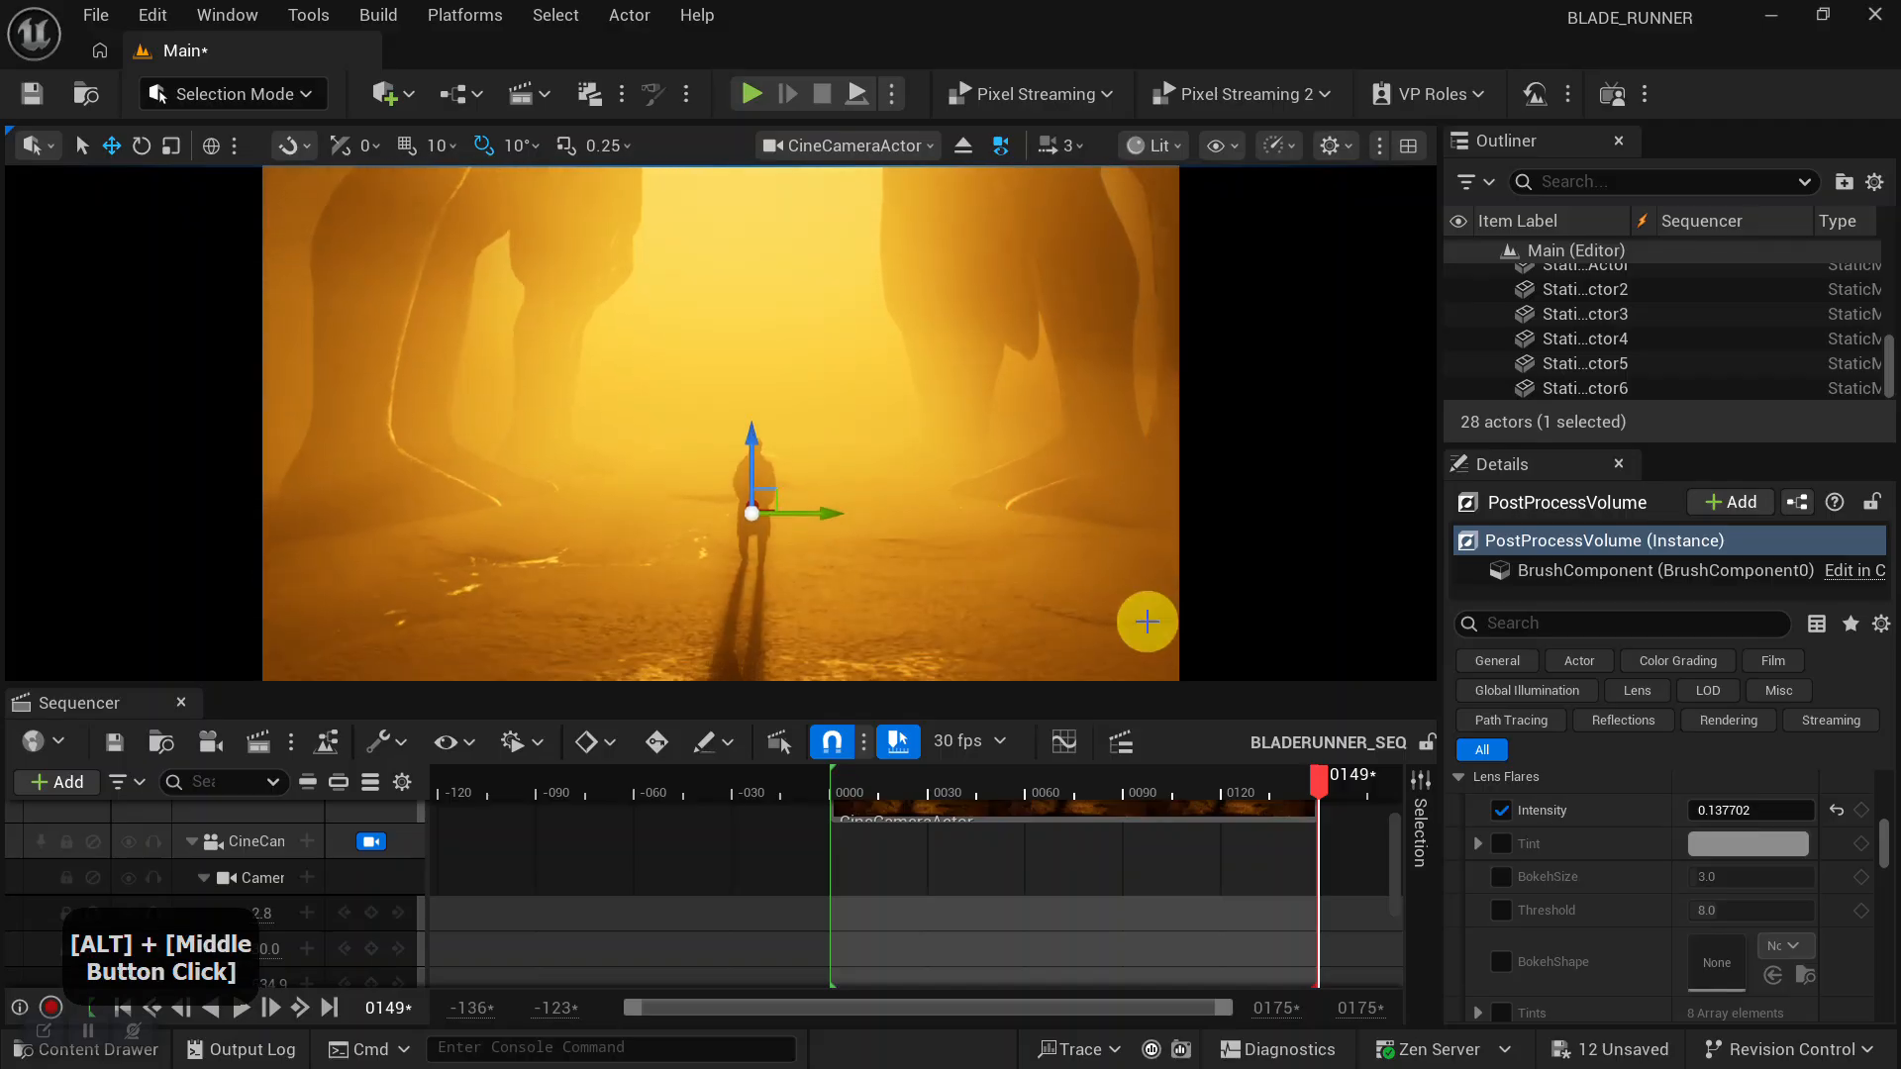
left_click(1505, 810)
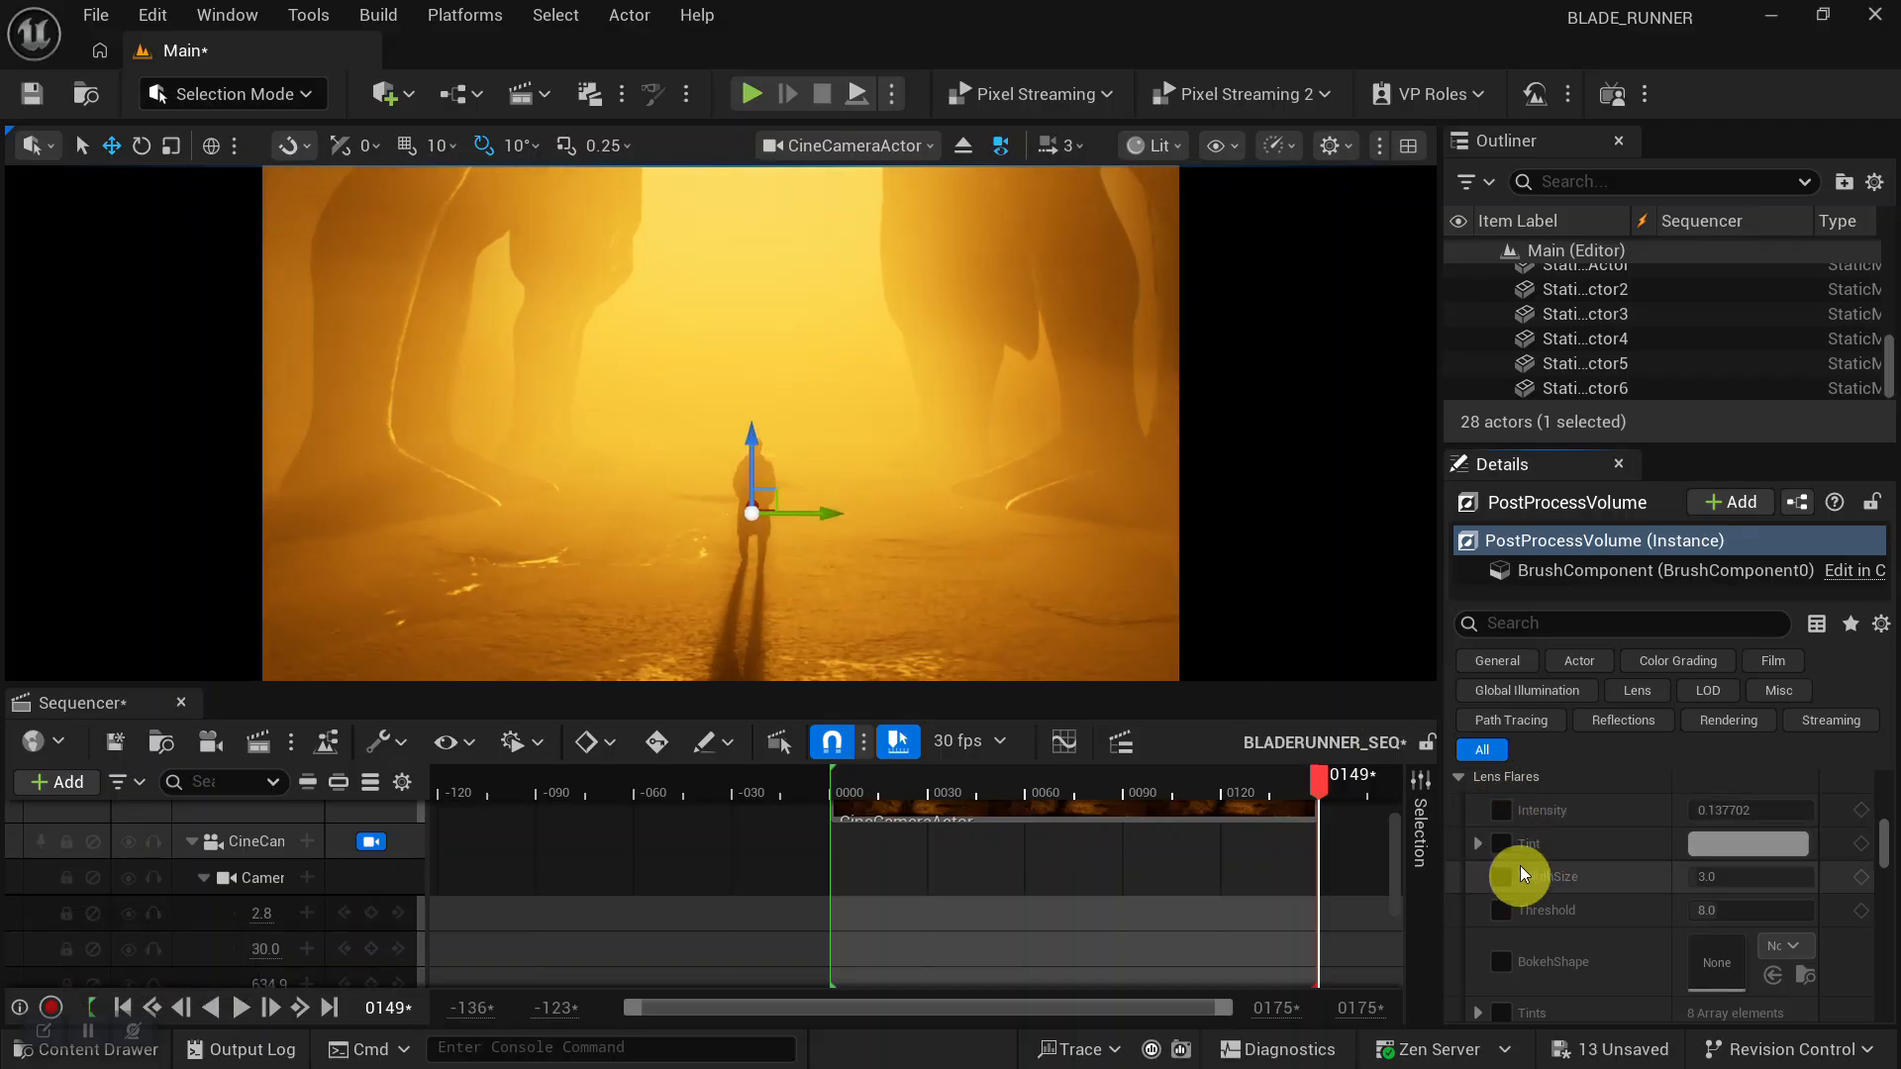
left_click(1502, 810)
Enable the Lens Flares Tint override, set it to the fully saturated purple 8900FFFF, and close the colour picker.
scroll(1515, 810, "up", 1)
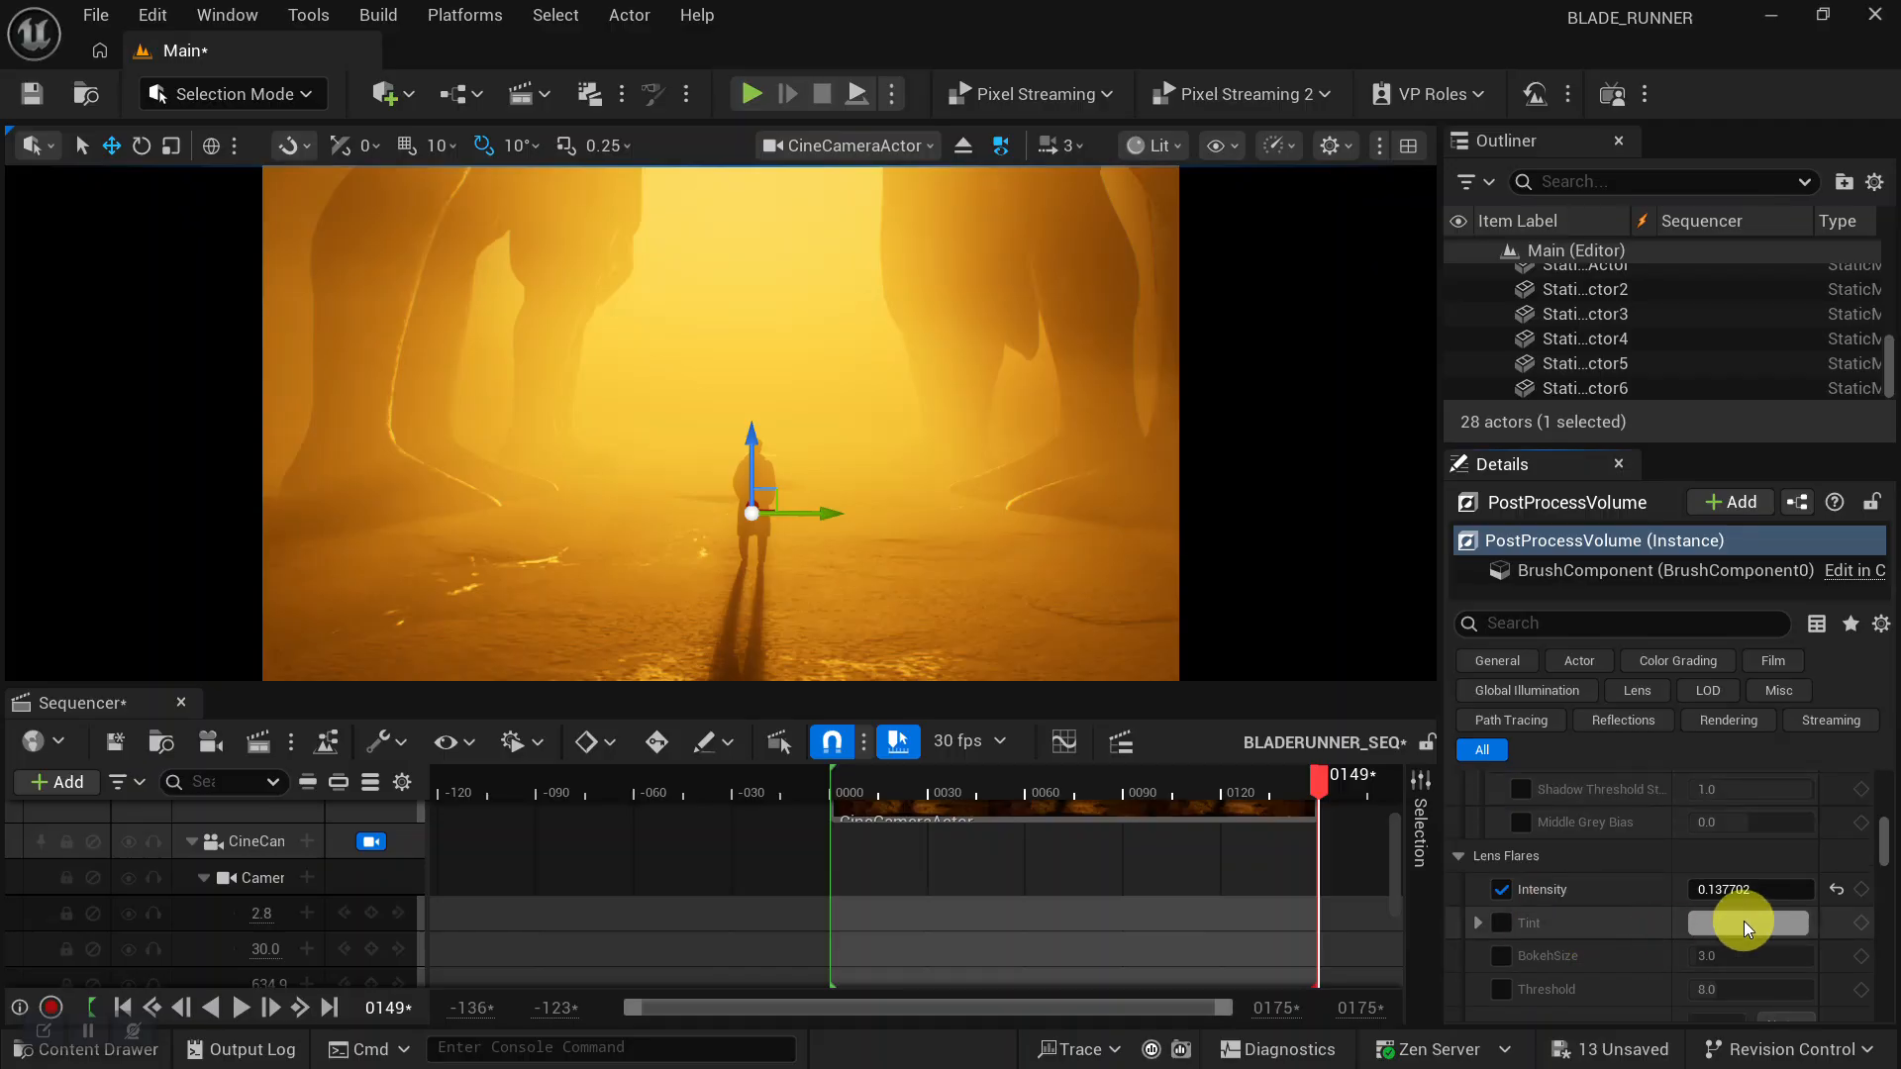
left_click(1501, 923)
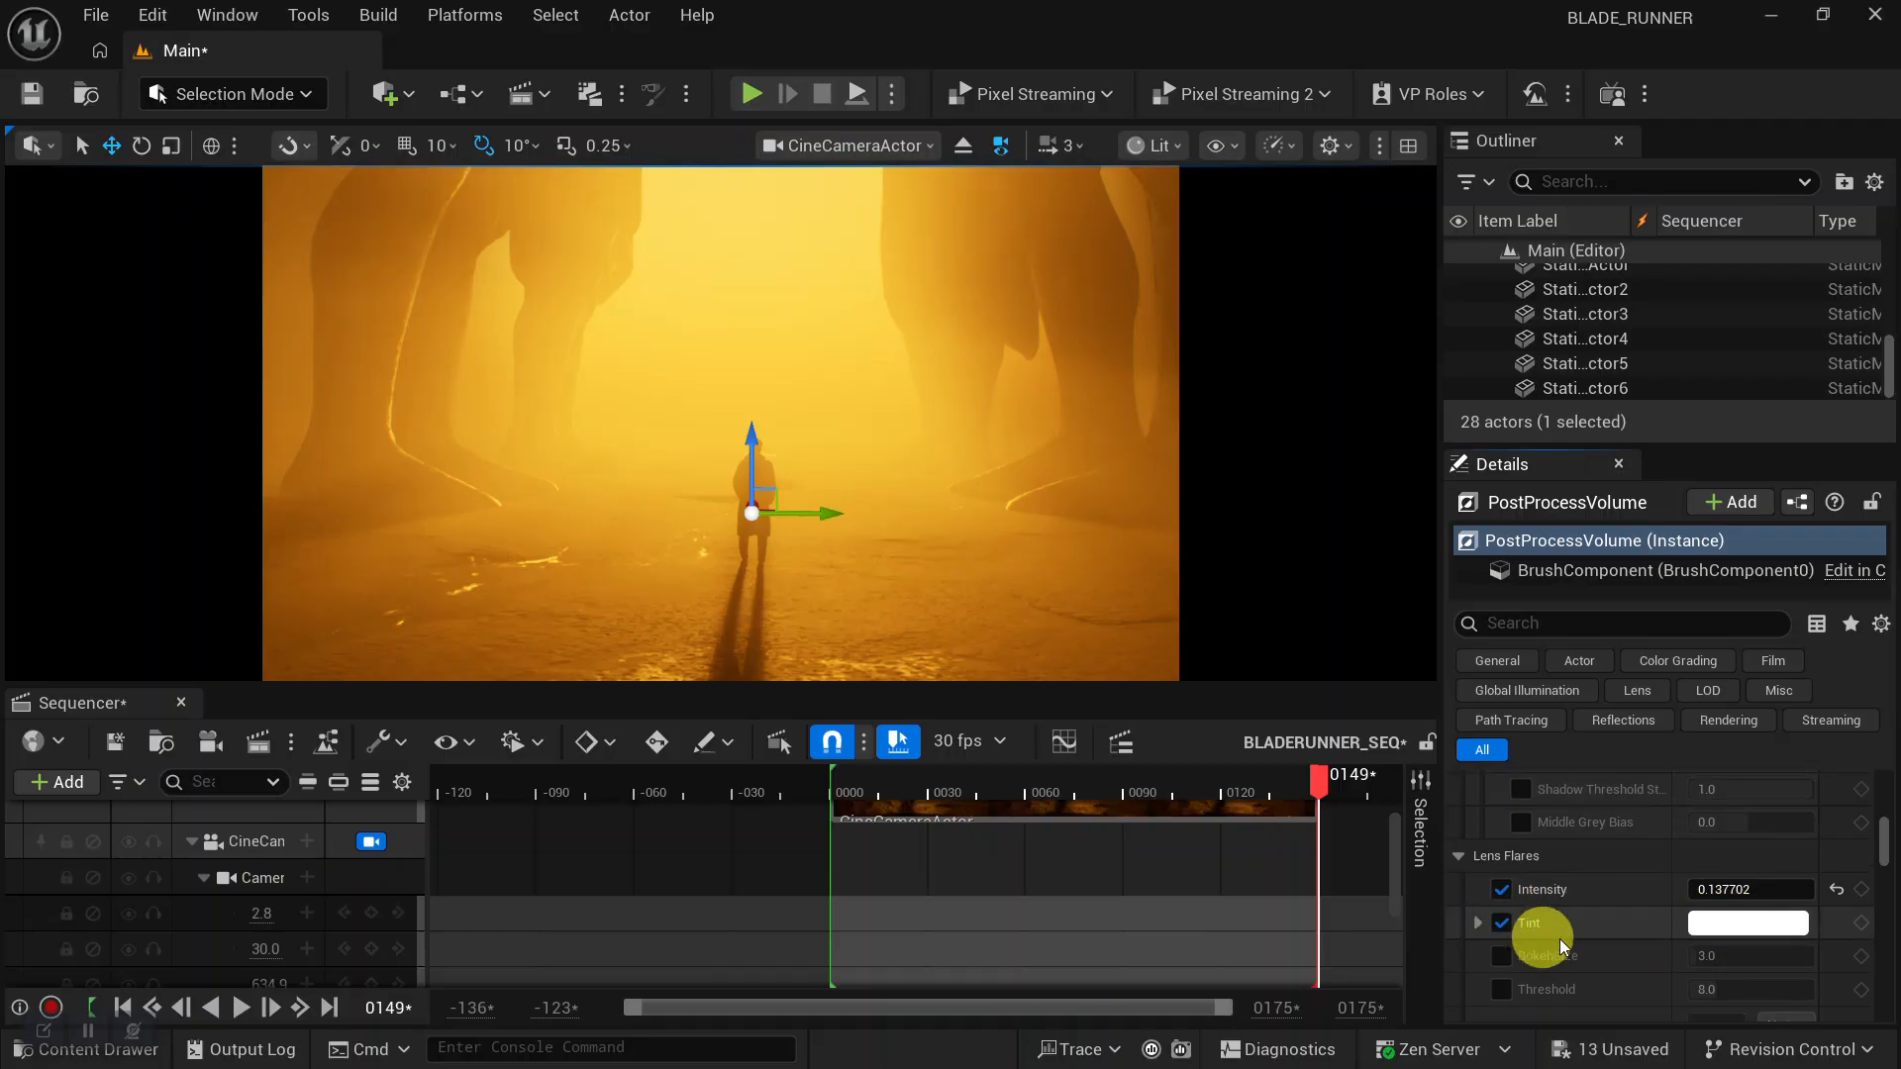
left_click(1725, 923)
left_click_drag(1351, 568, 1334, 483)
left_click_drag(1259, 432, 1280, 465)
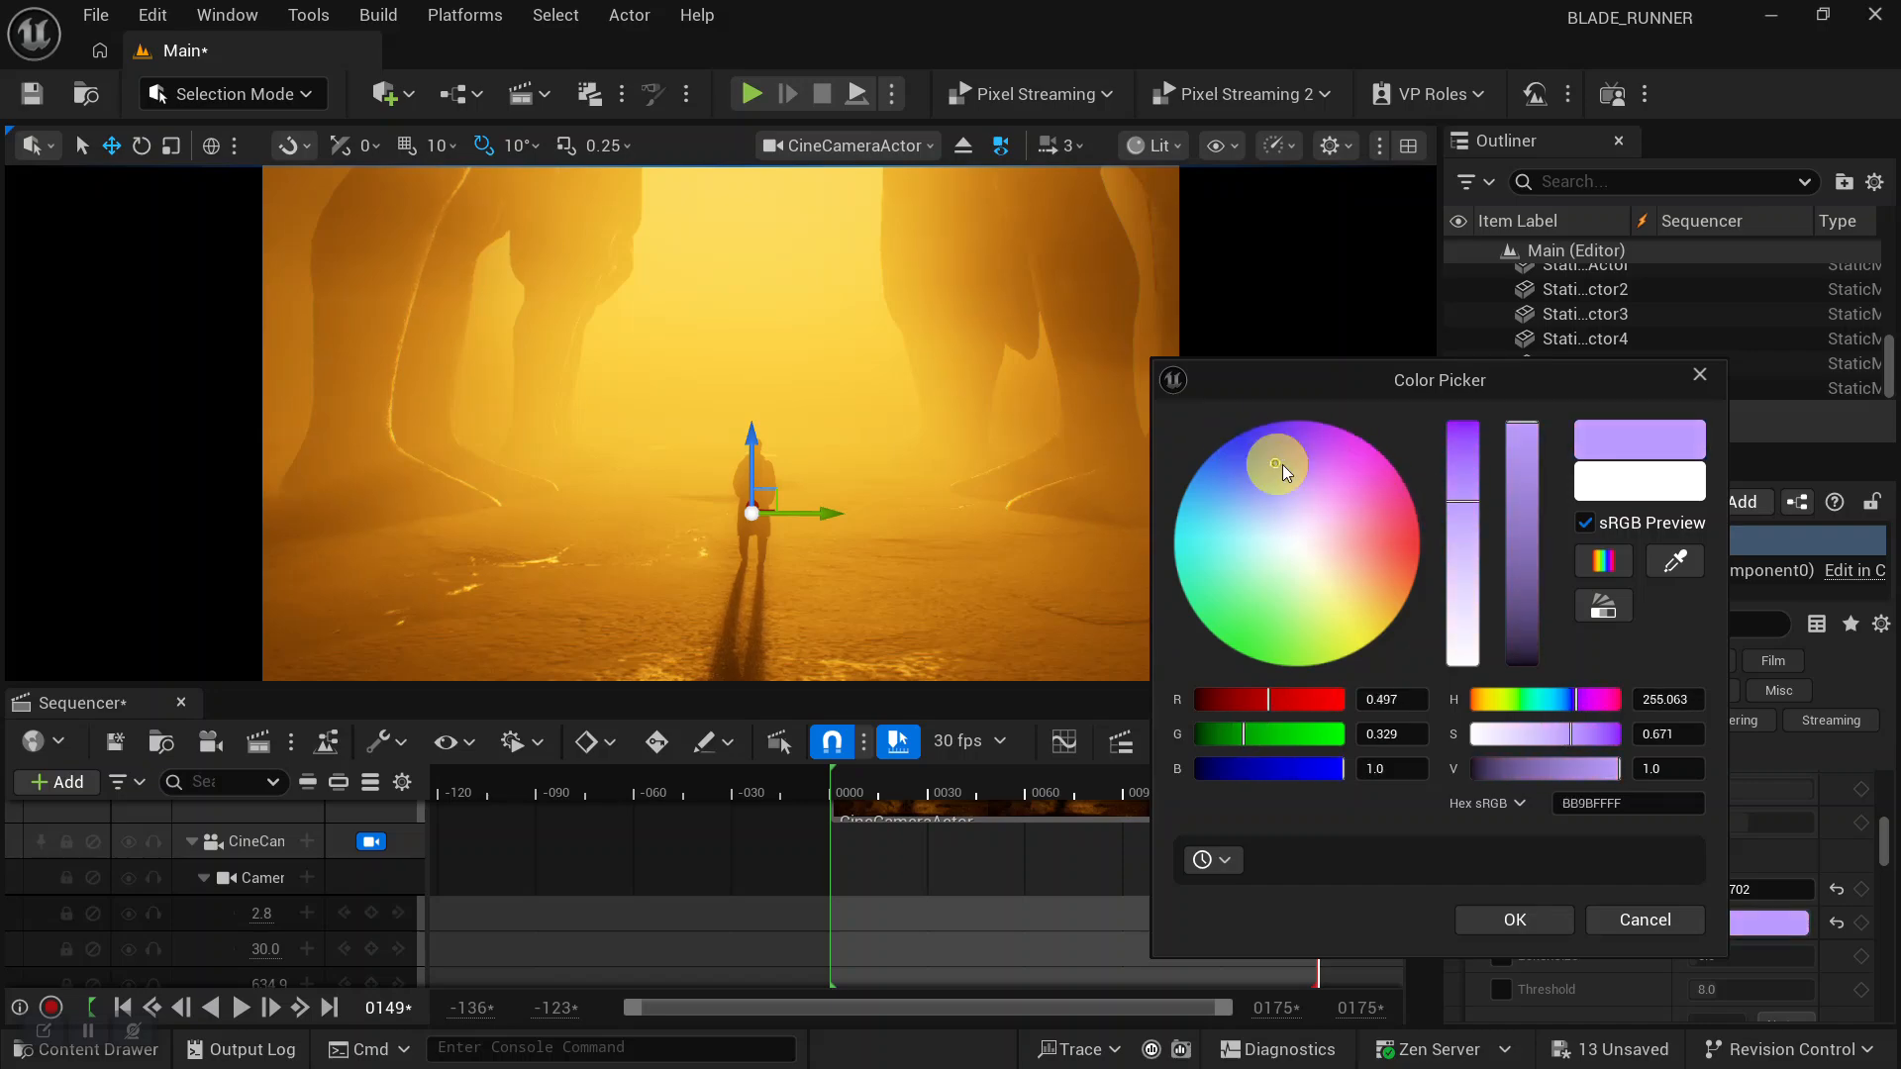
left_click_drag(1459, 471, 1469, 421)
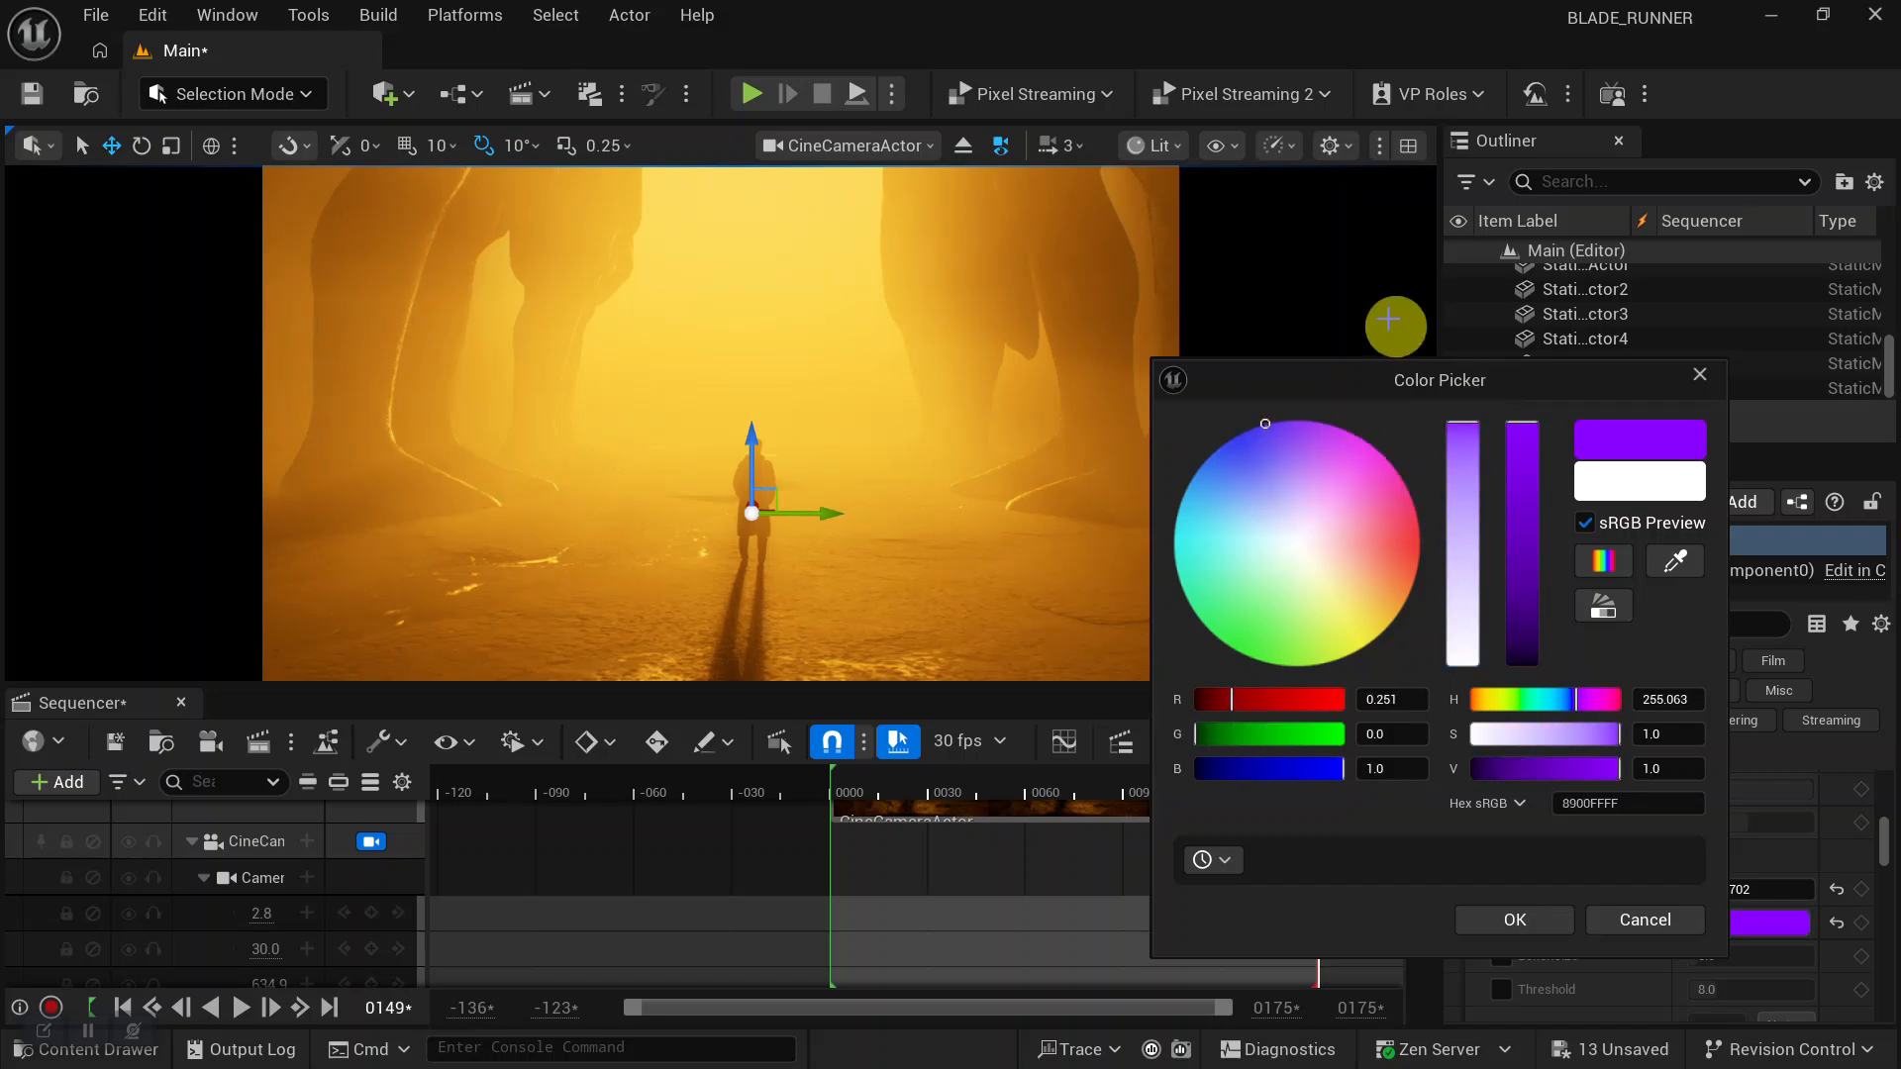
left_click(1387, 318)
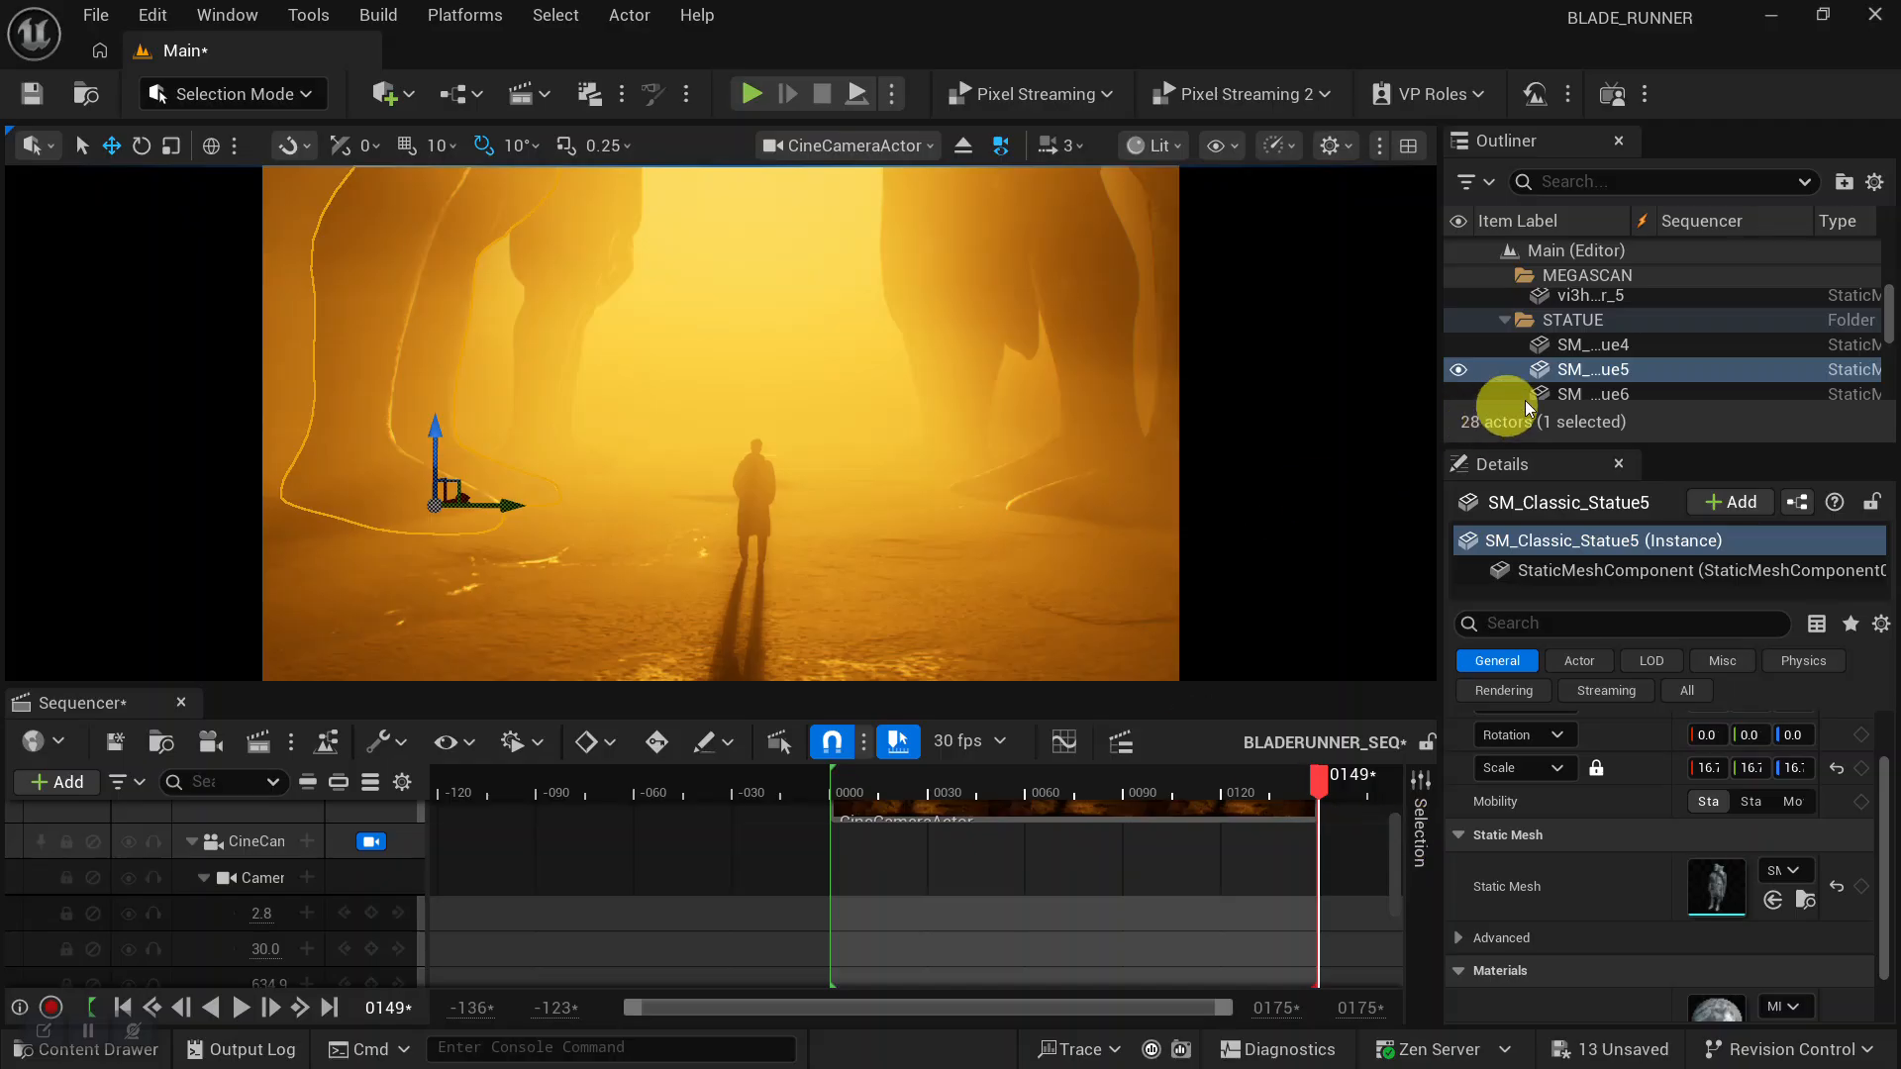
Filter the actor list by "VOL" and select the post process volume.
scroll(1570, 338, "down", 3)
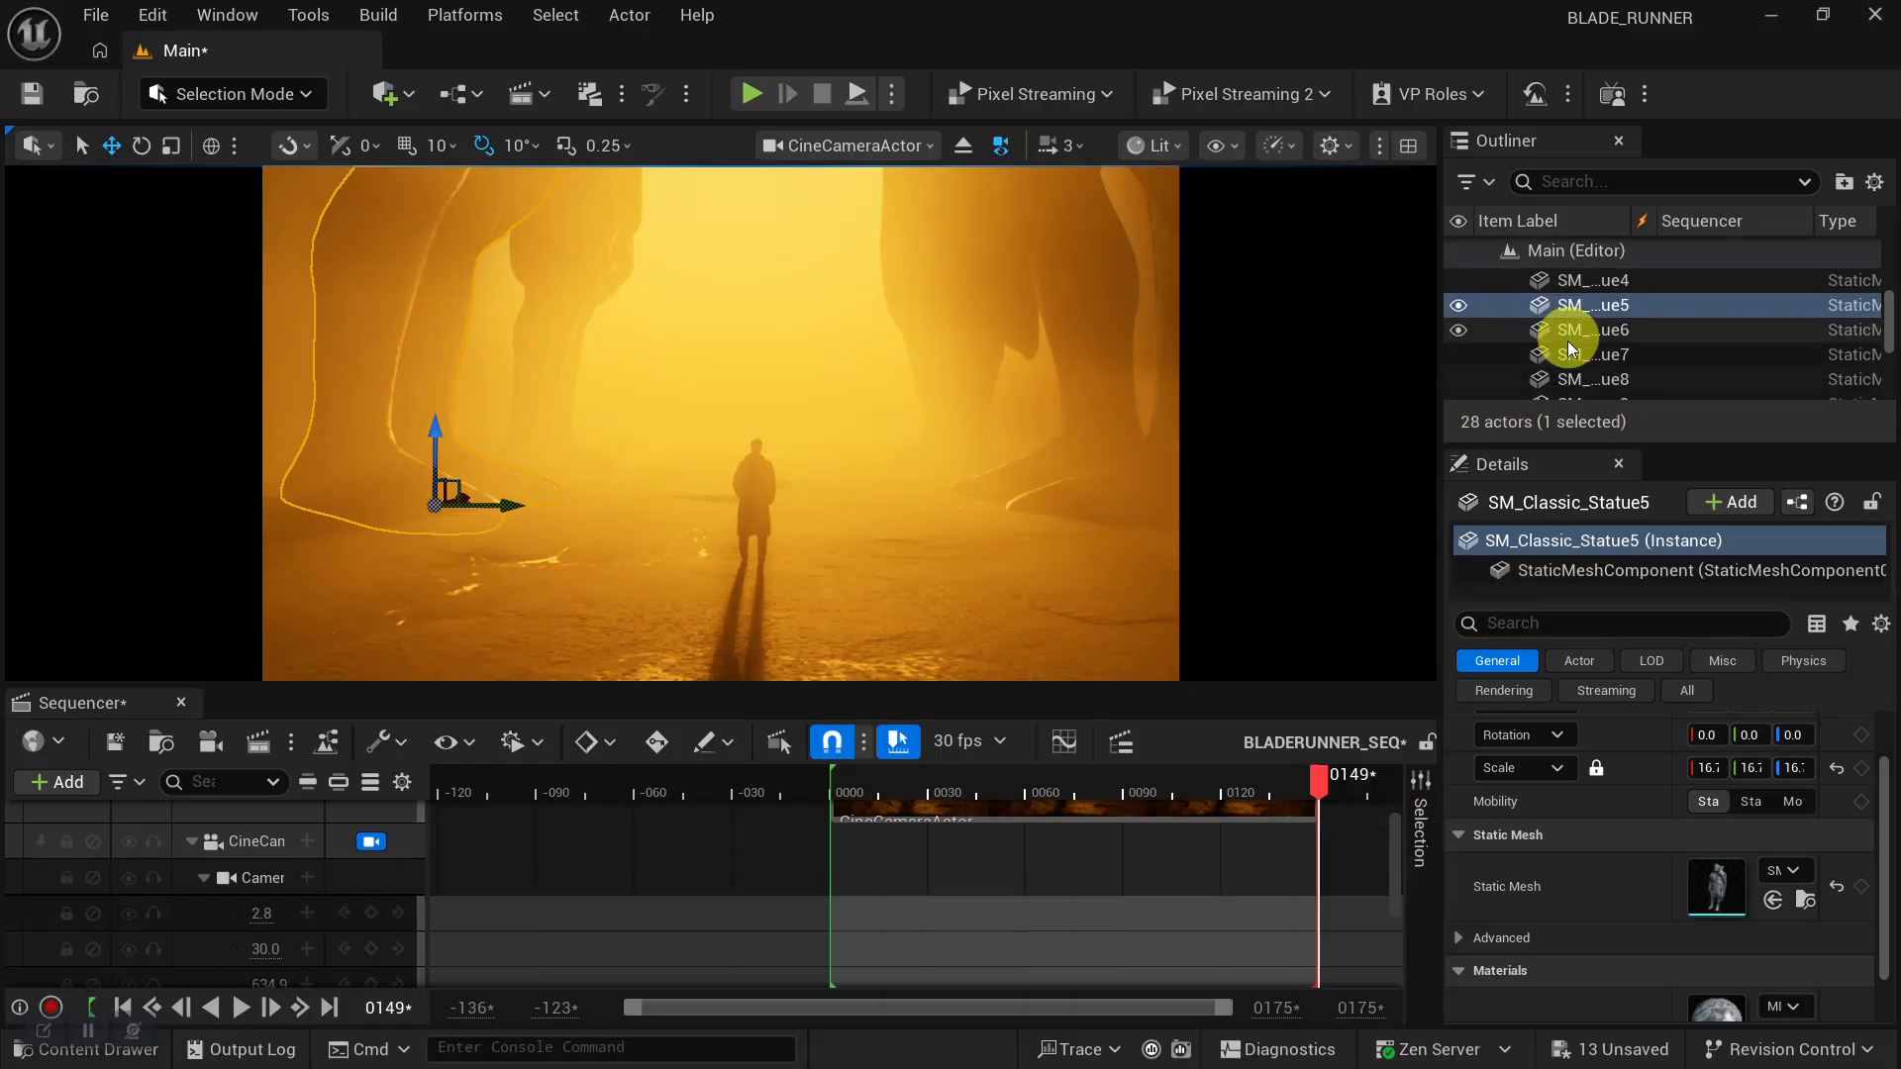
scroll(1630, 355, "down", 2)
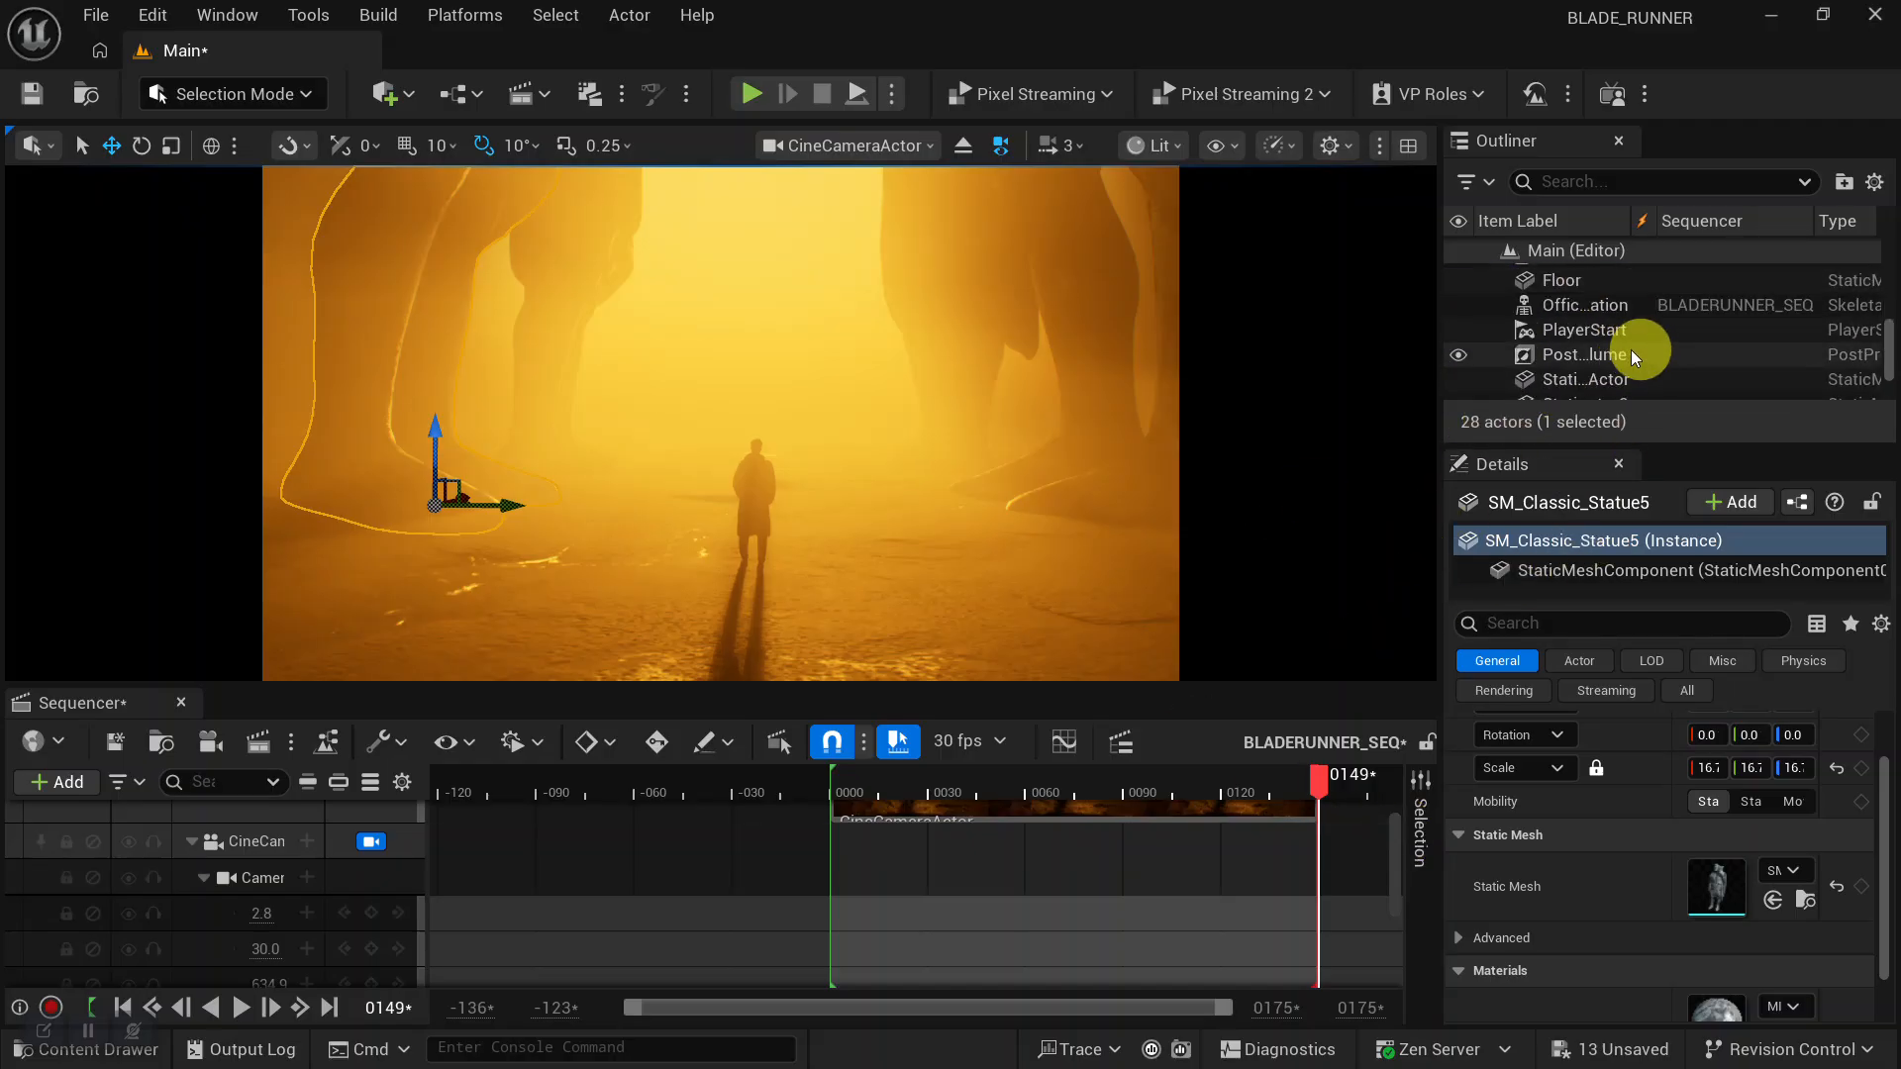
left_click(1620, 358)
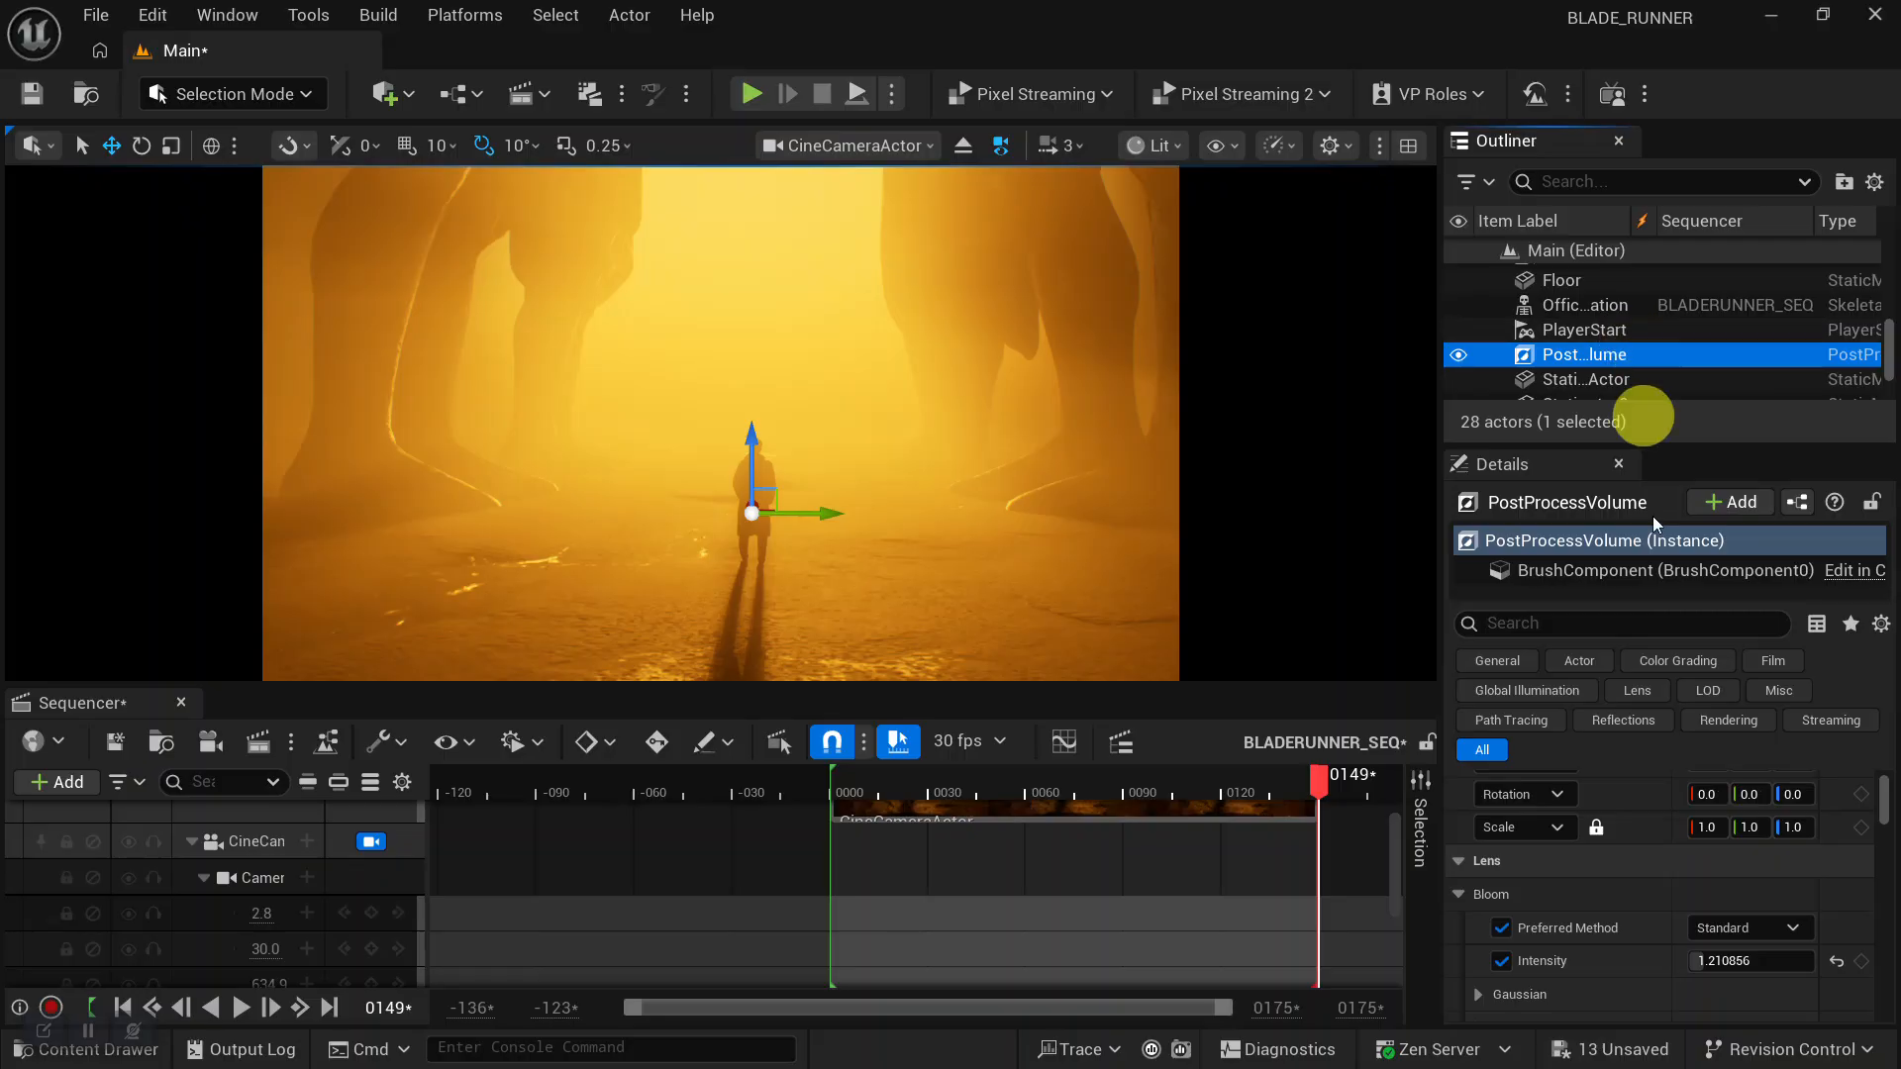
scroll(1624, 406, "down", 2)
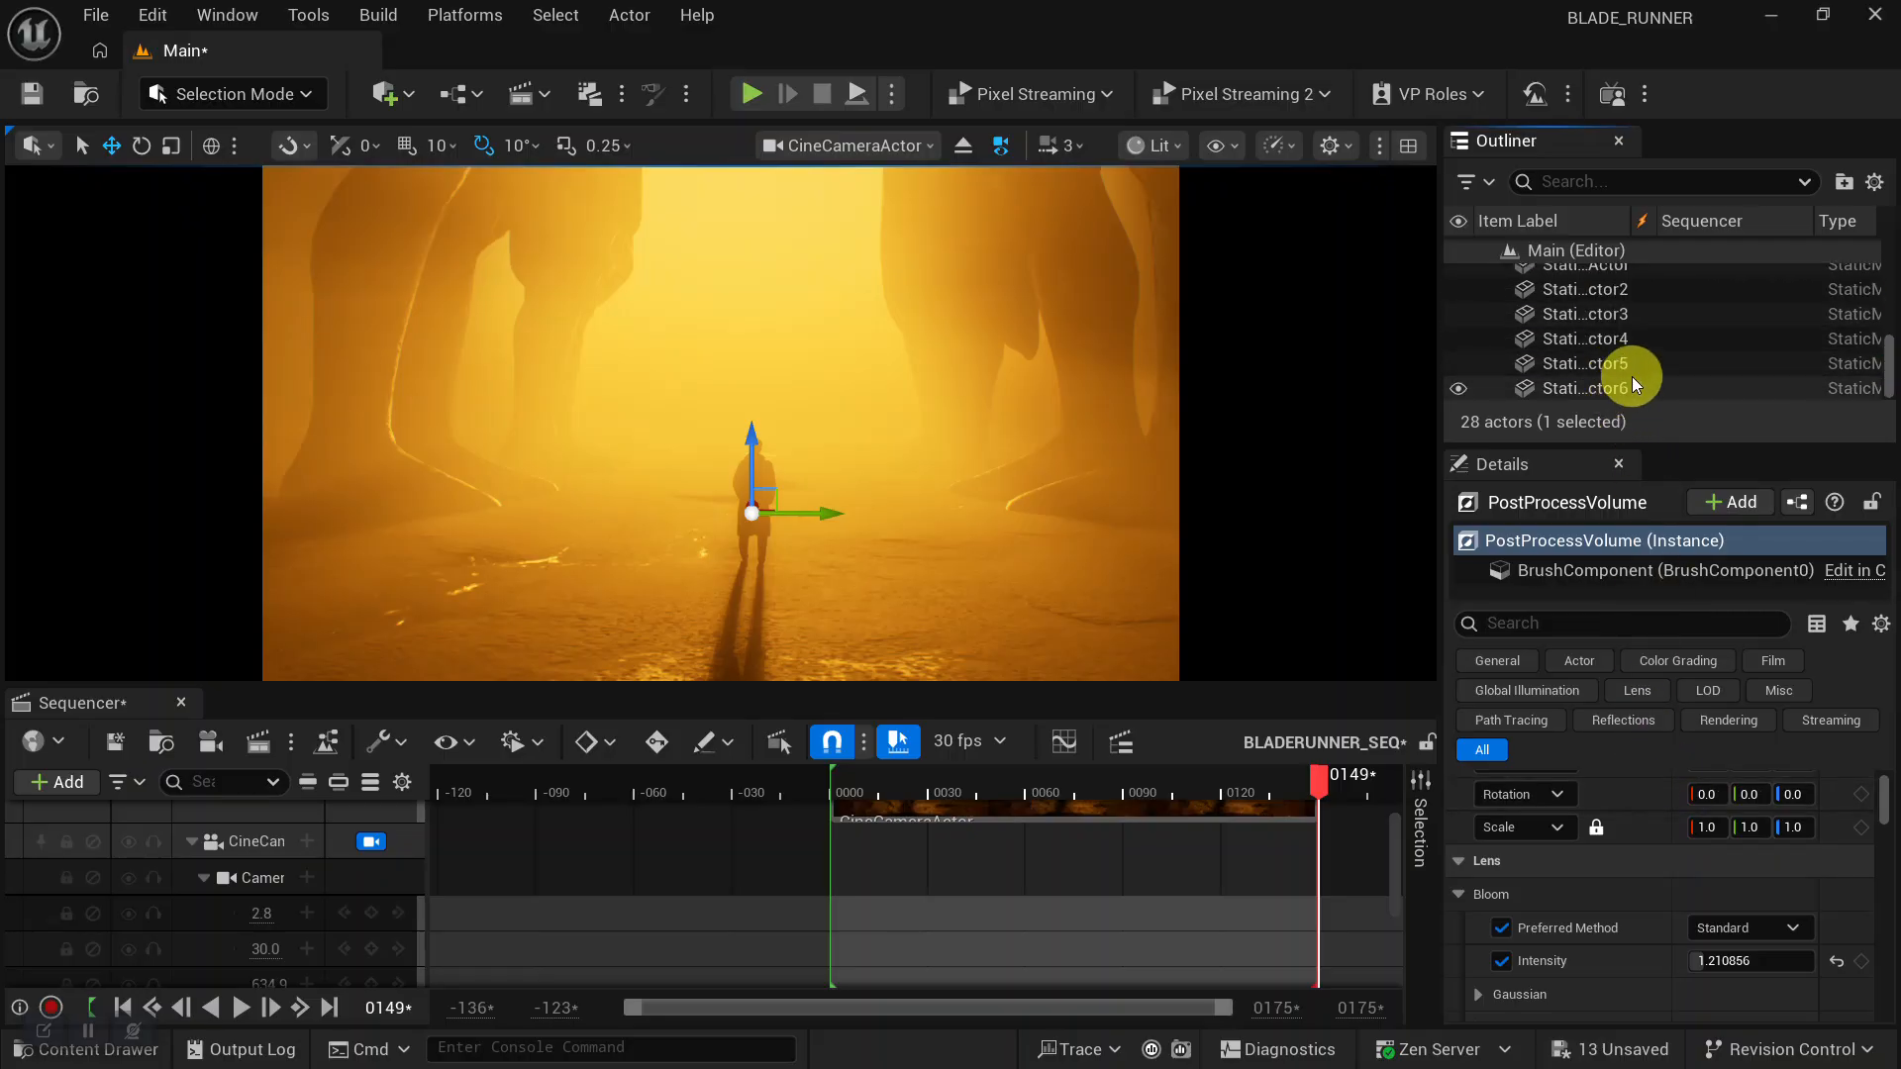
left_click(1581, 183)
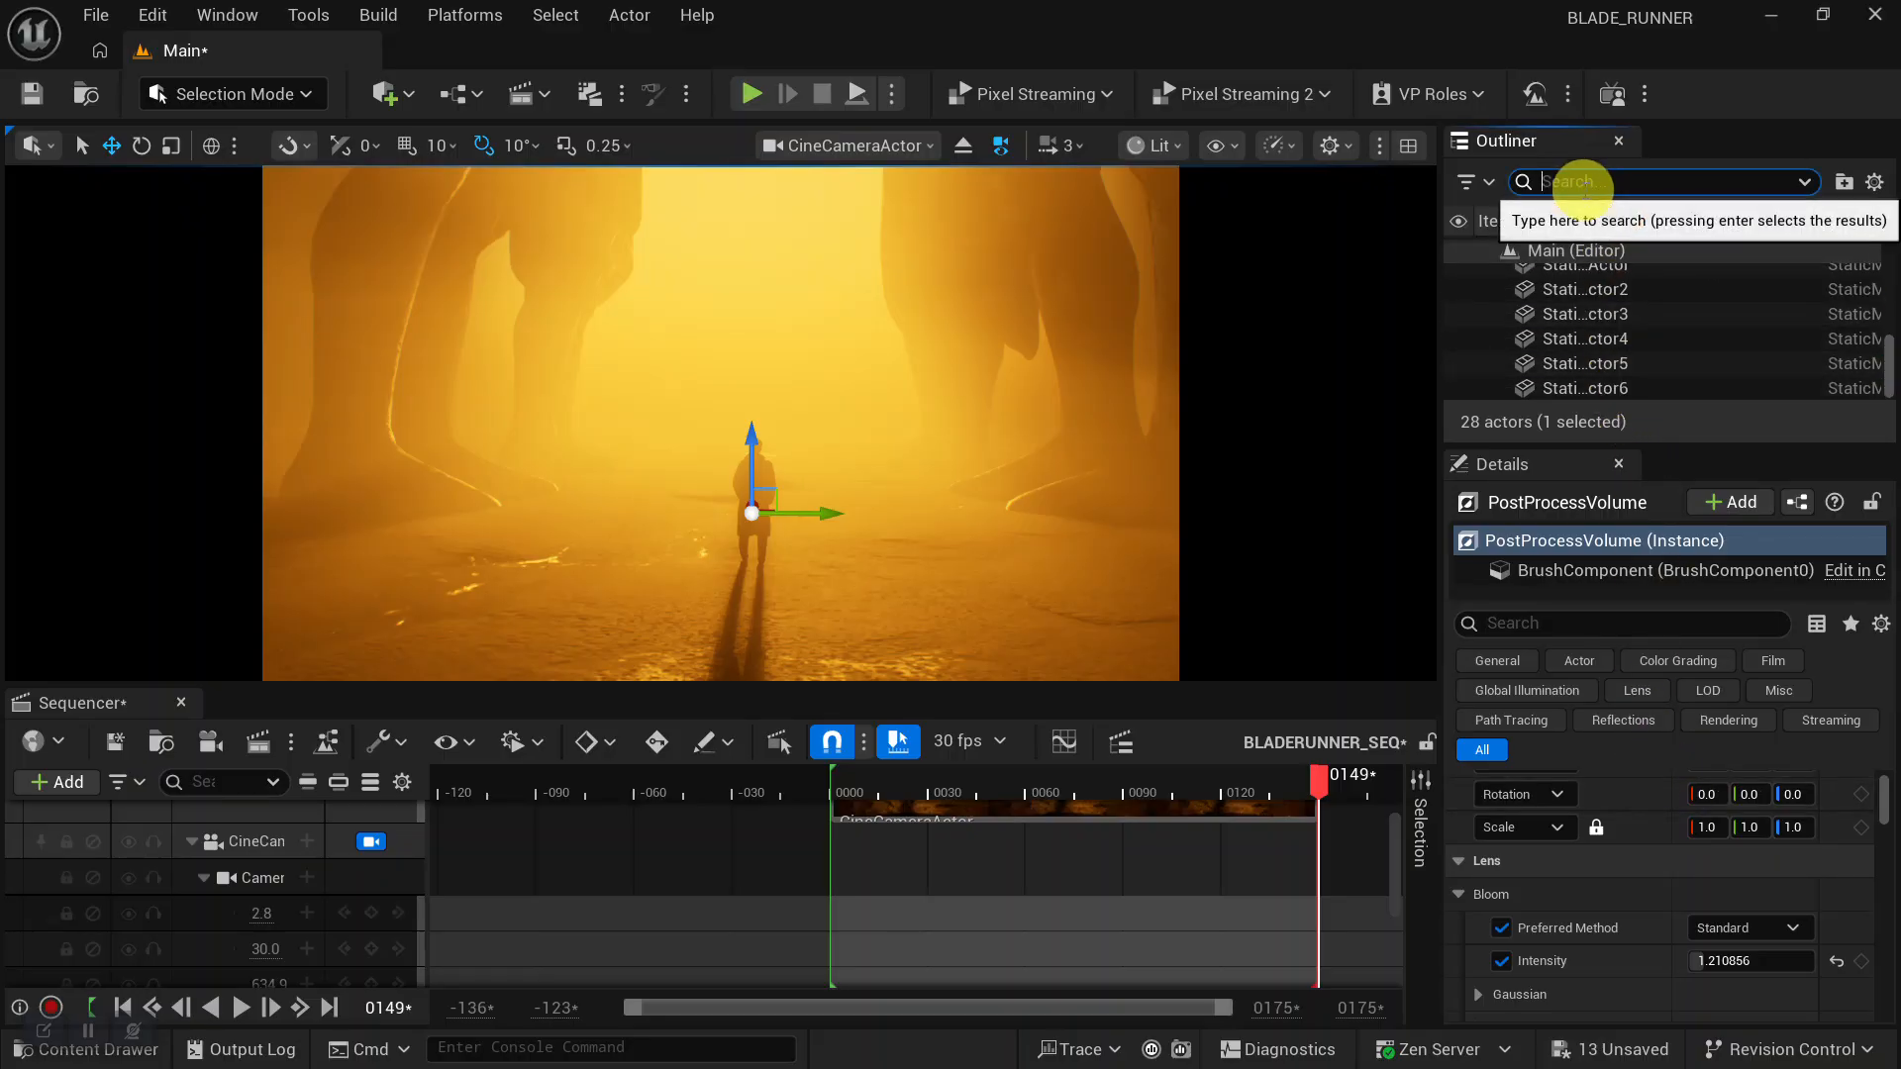
type("VOL")
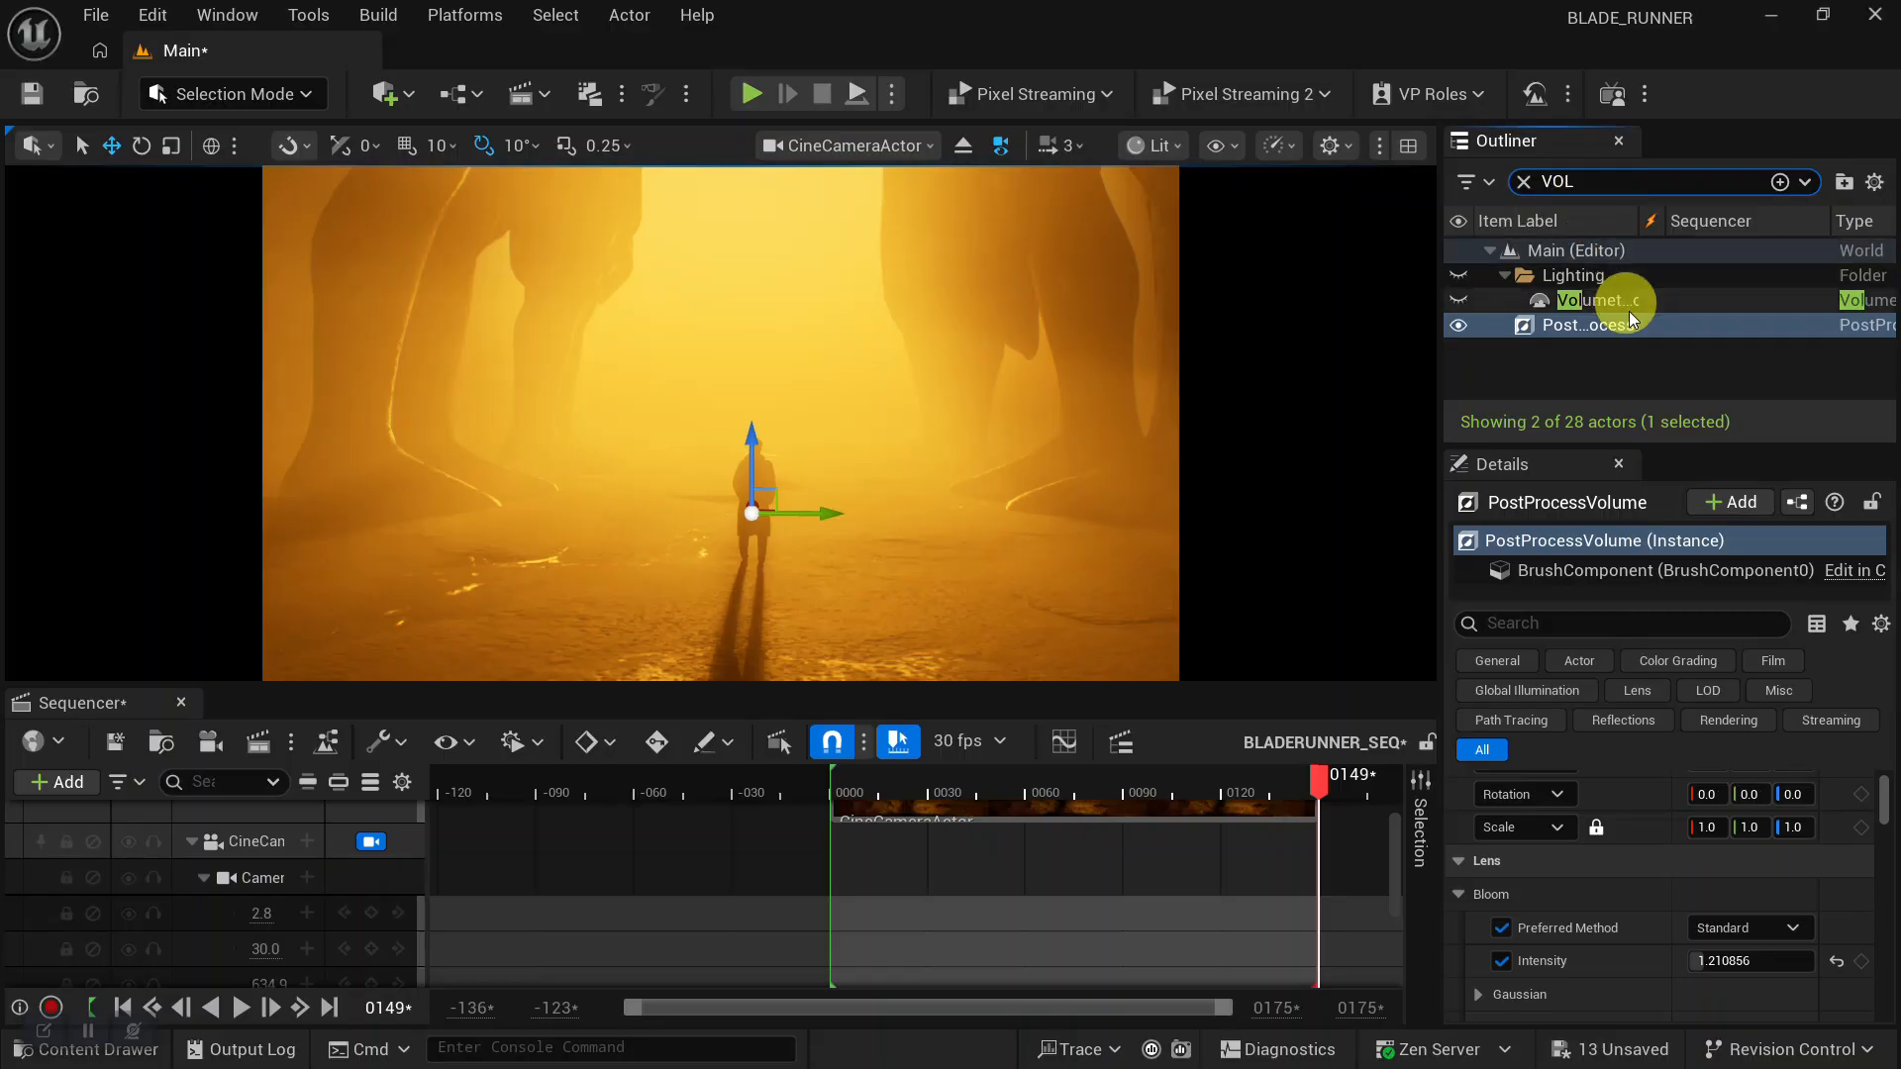
left_click(1598, 324)
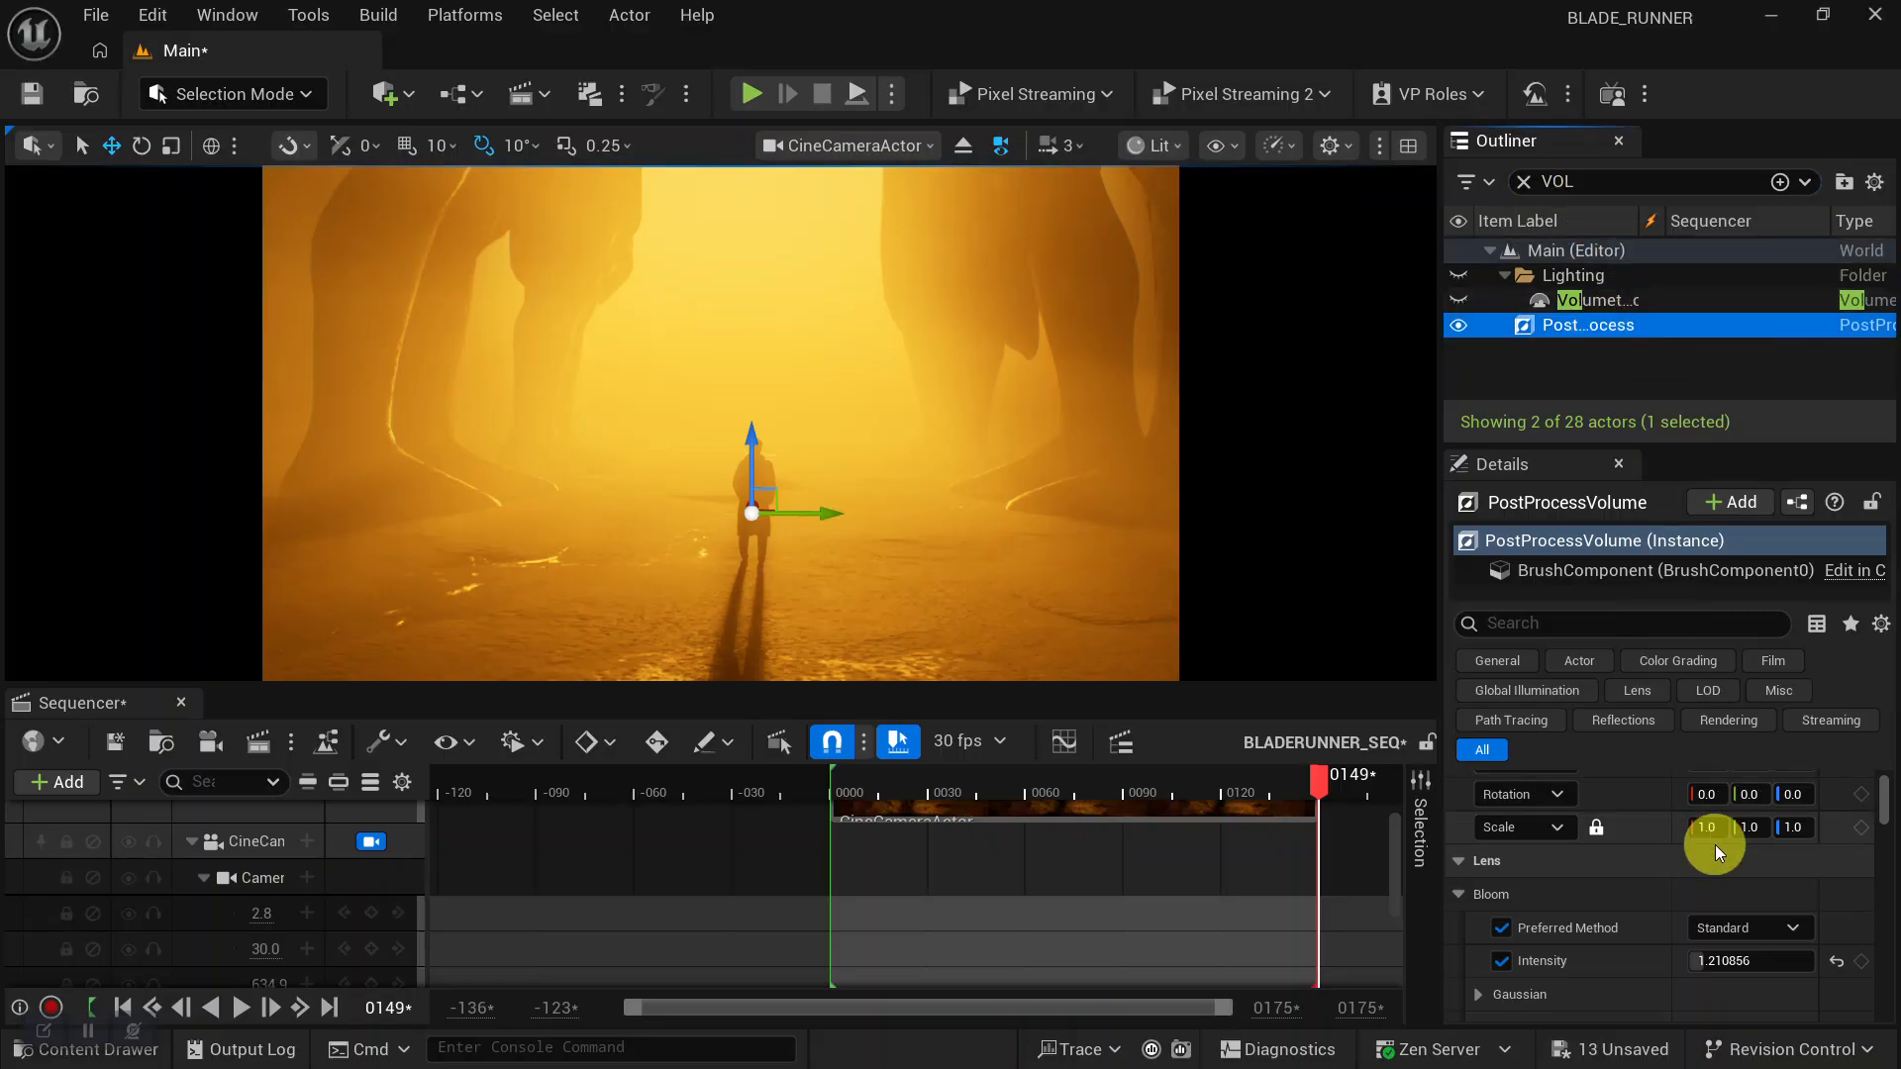
Enable the Film Grain Intensity override on the post process volume and set it to about 0.024.
scroll(1644, 916, "down", 2)
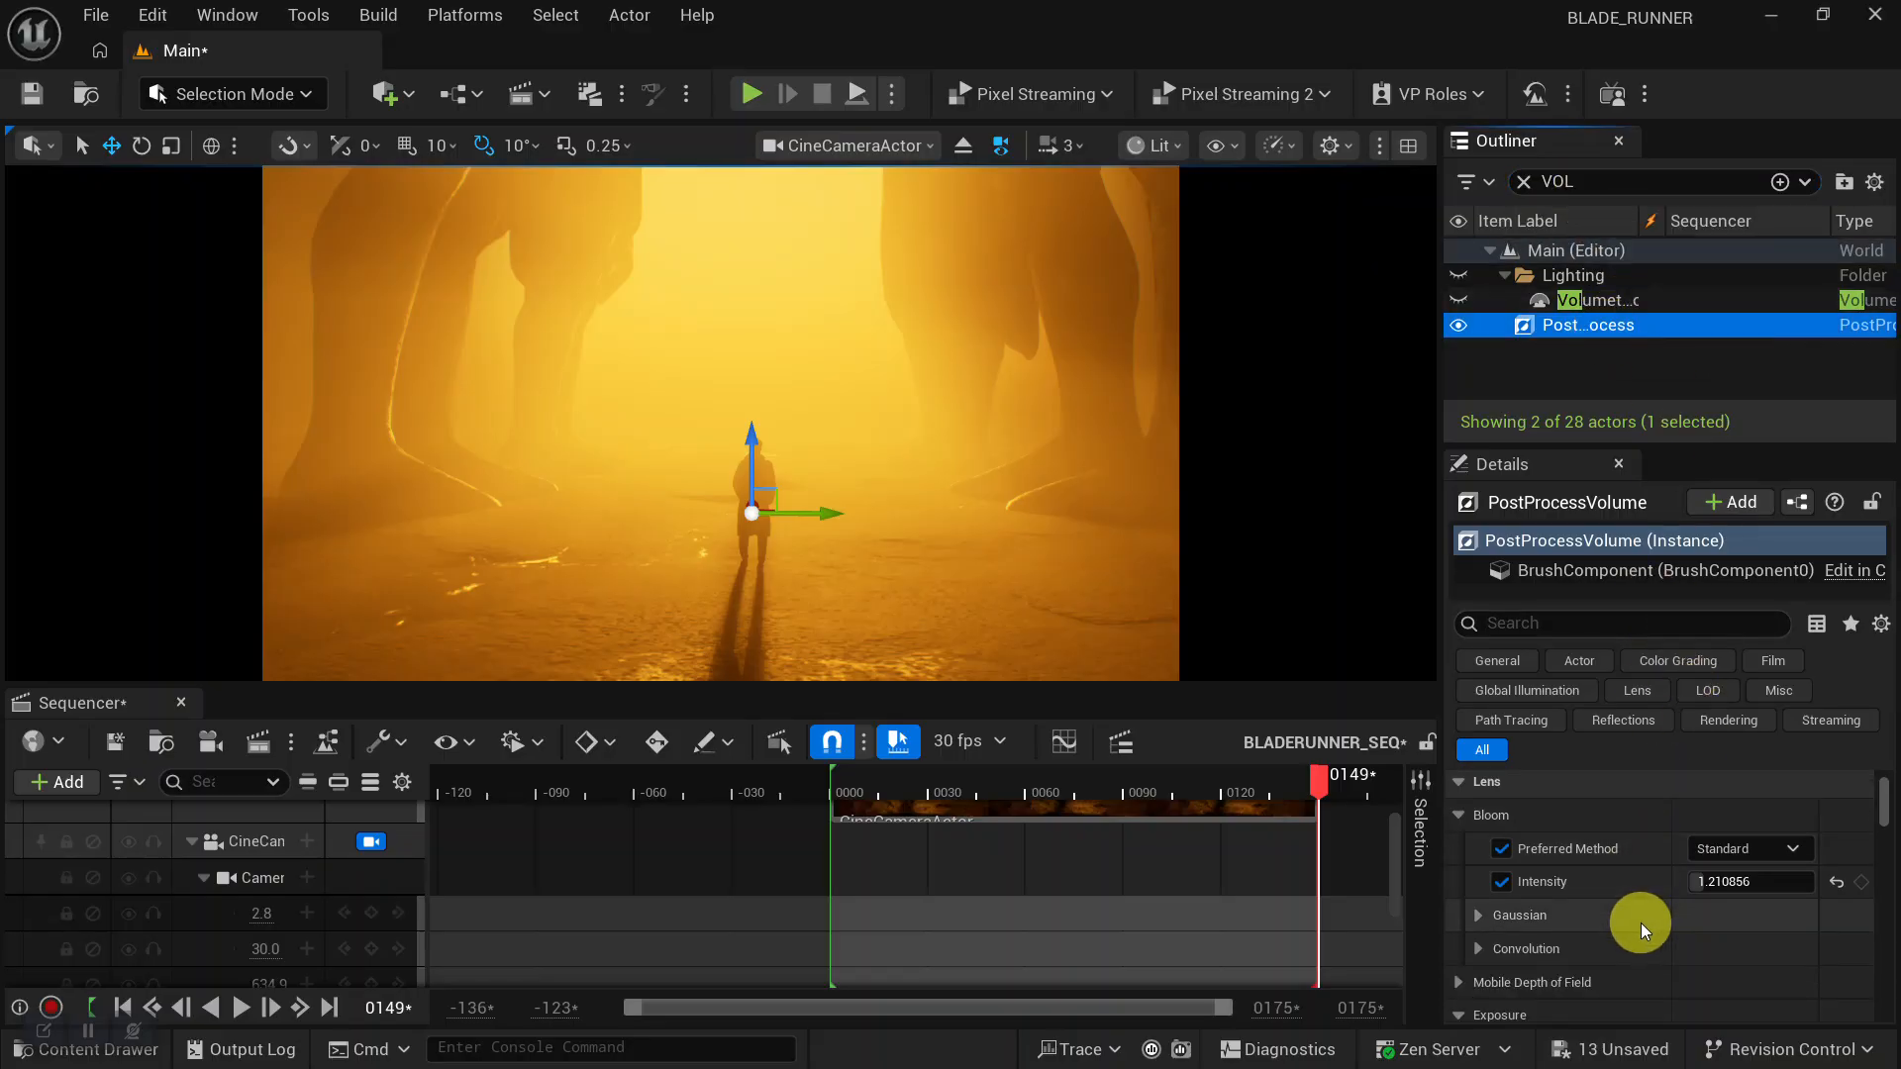
scroll(1642, 923, "down", 6)
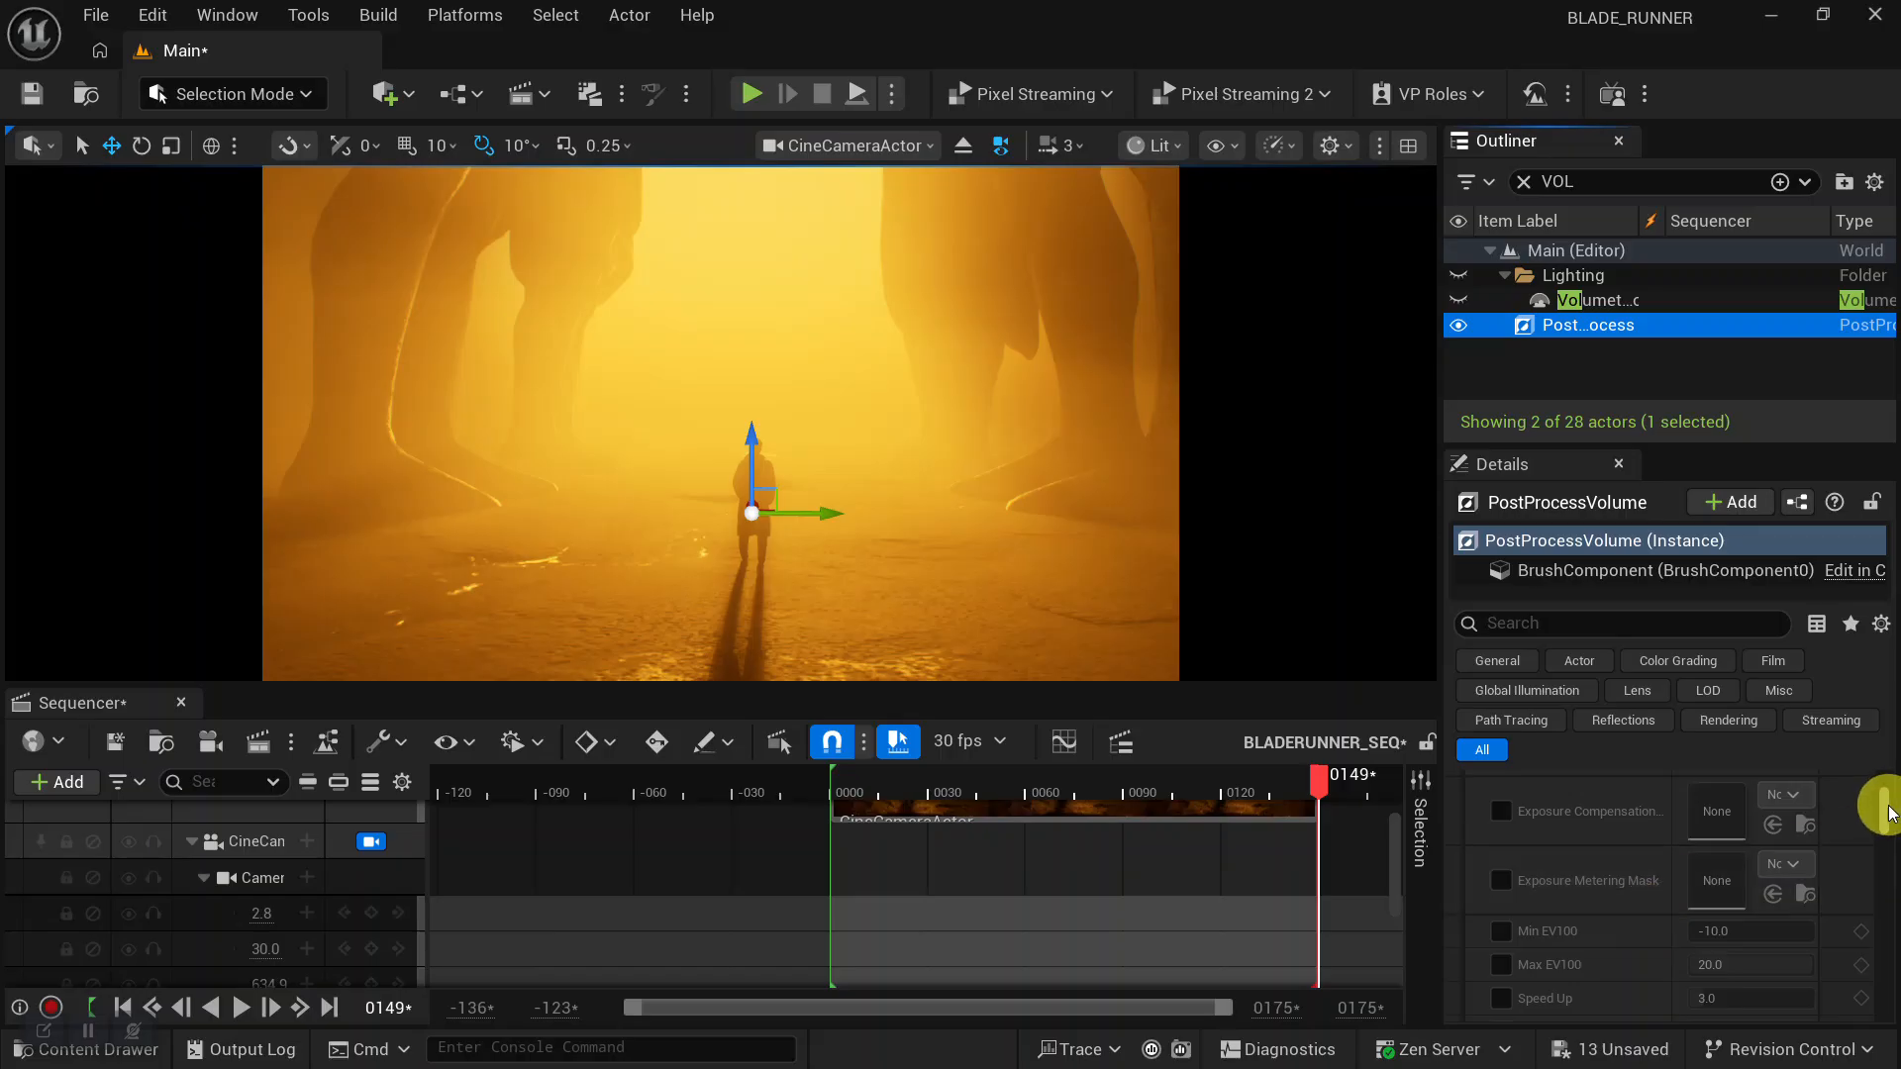
mouse_move(1881, 818)
left_mouse_down()
mouse_move(1884, 988)
mouse_move(1885, 943)
left_mouse_up()
left_click(1487, 936)
left_click_drag(1711, 934, 1726, 933)
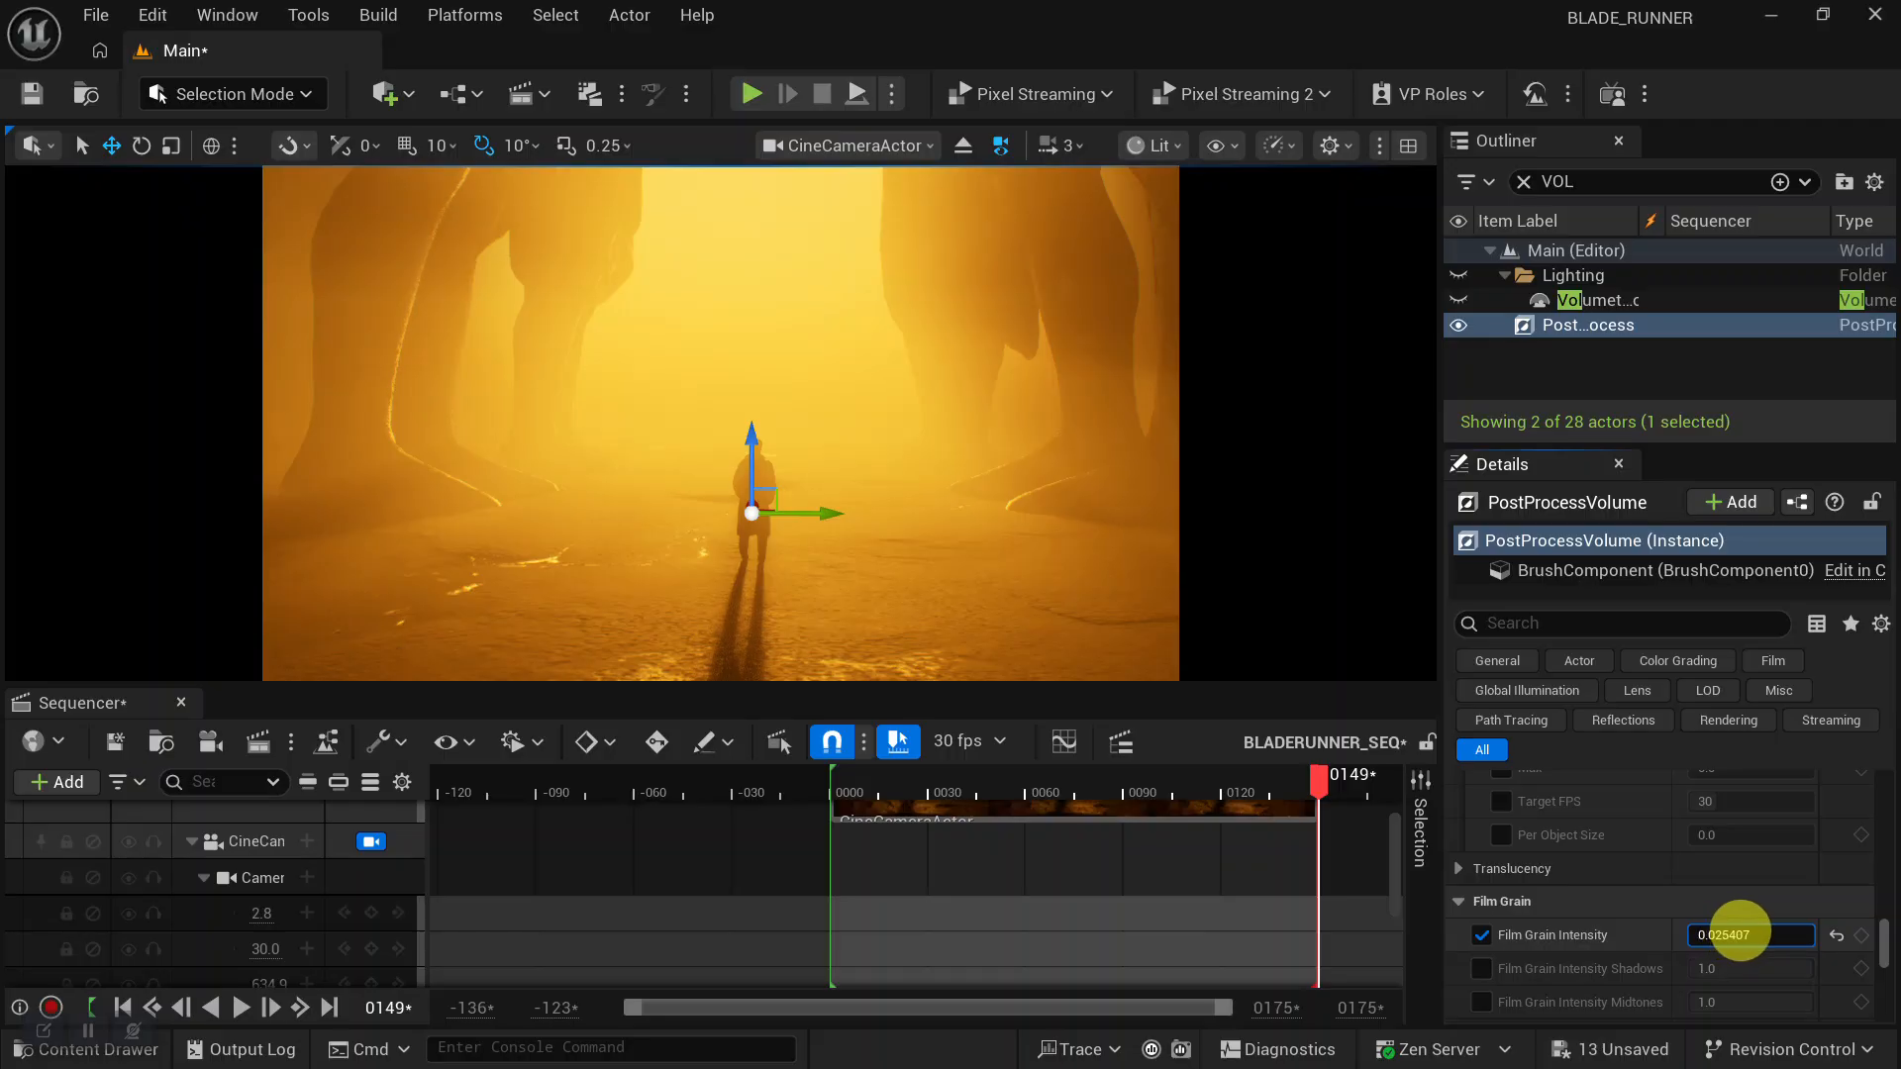
left_click_drag(1740, 935, 1740, 934)
scroll(1624, 924, "down", 1)
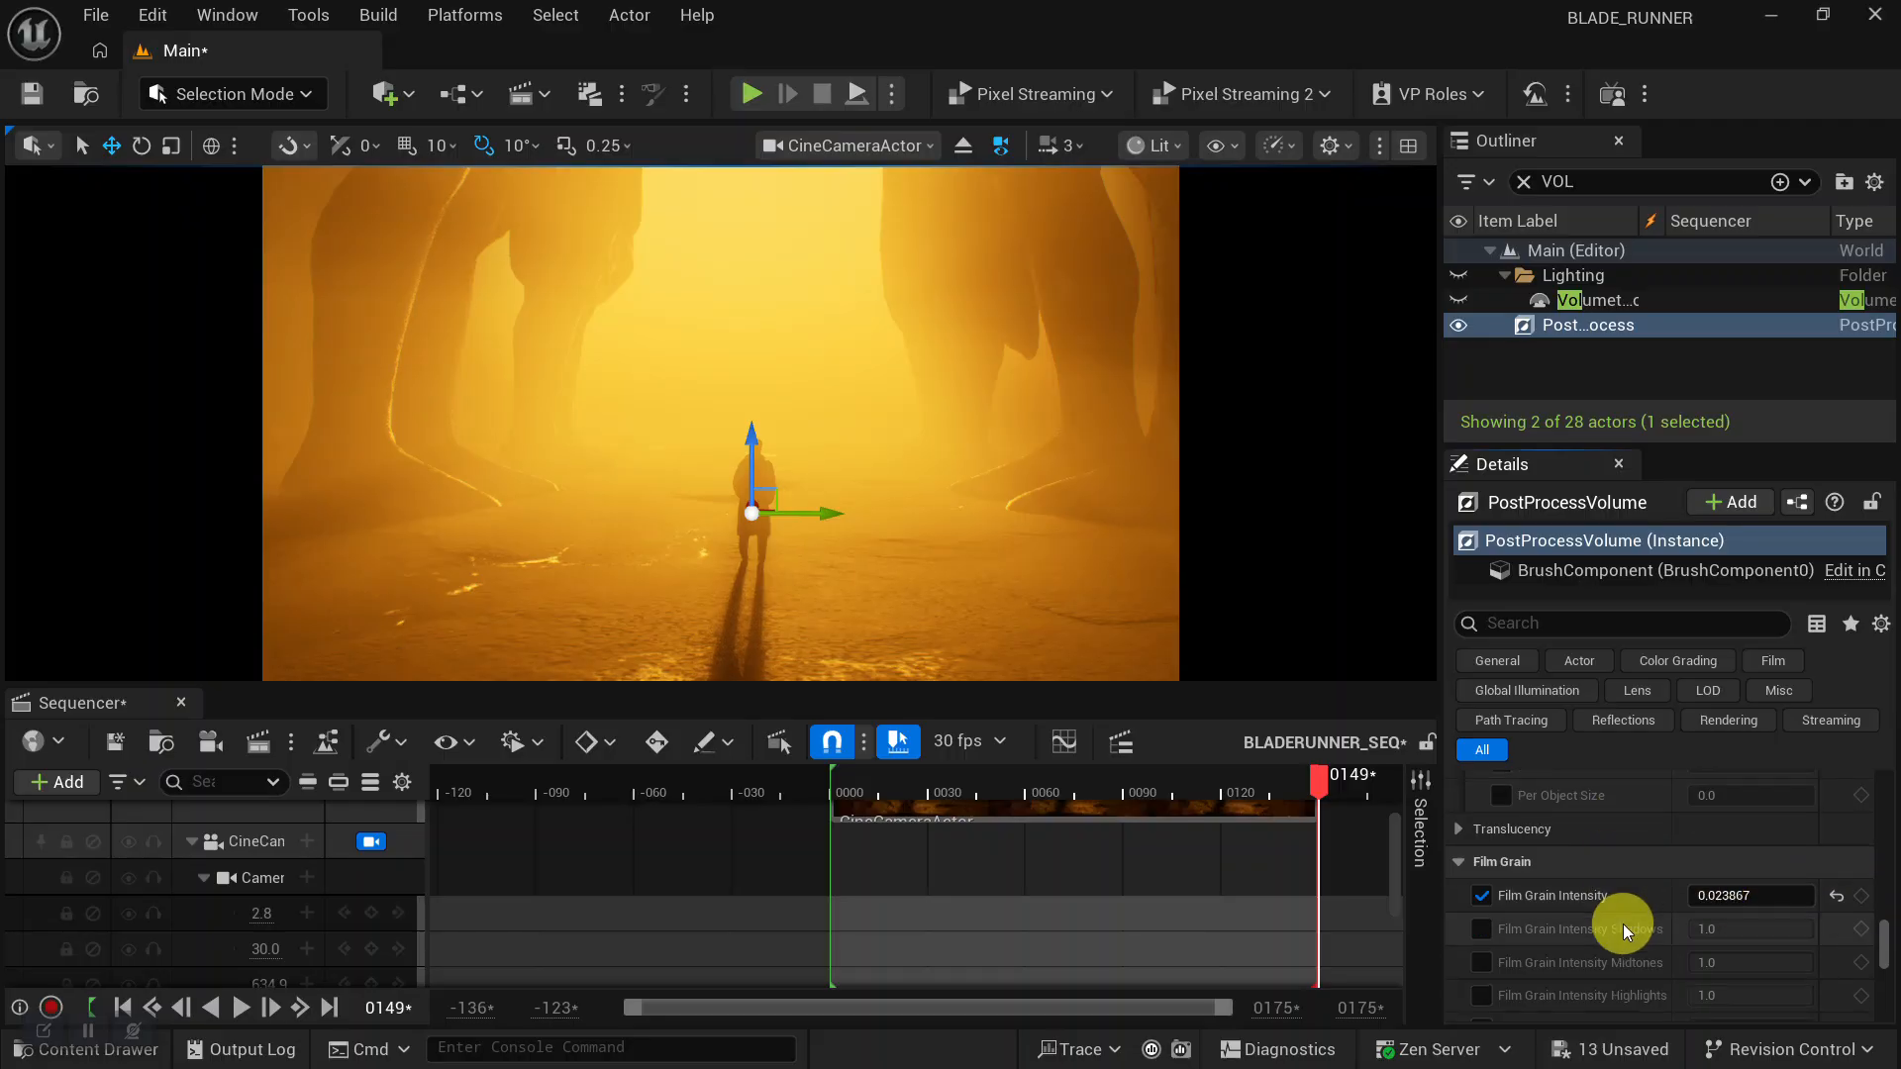
Look through the volume's ambient occlusion, rendering features, reflections and global illumination settings.
scroll(1624, 924, "down", 10)
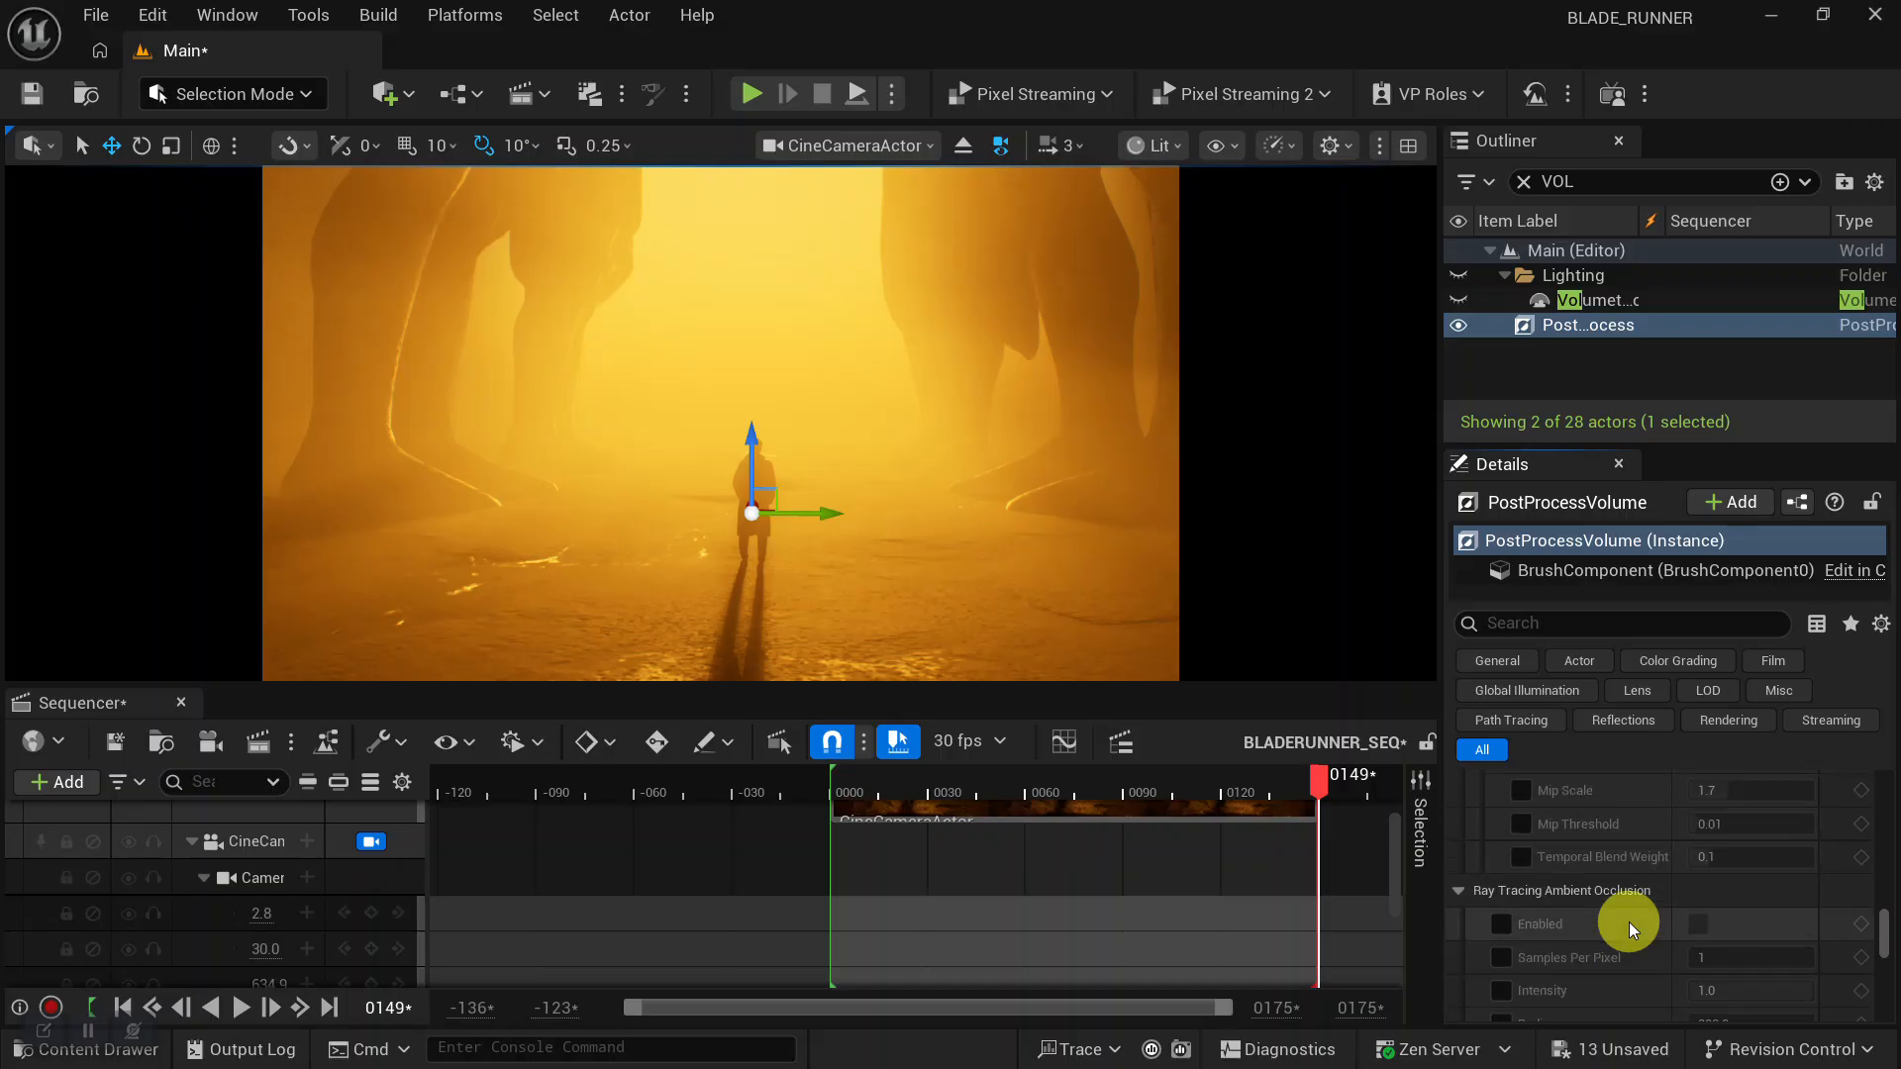
scroll(1630, 923, "up", 10)
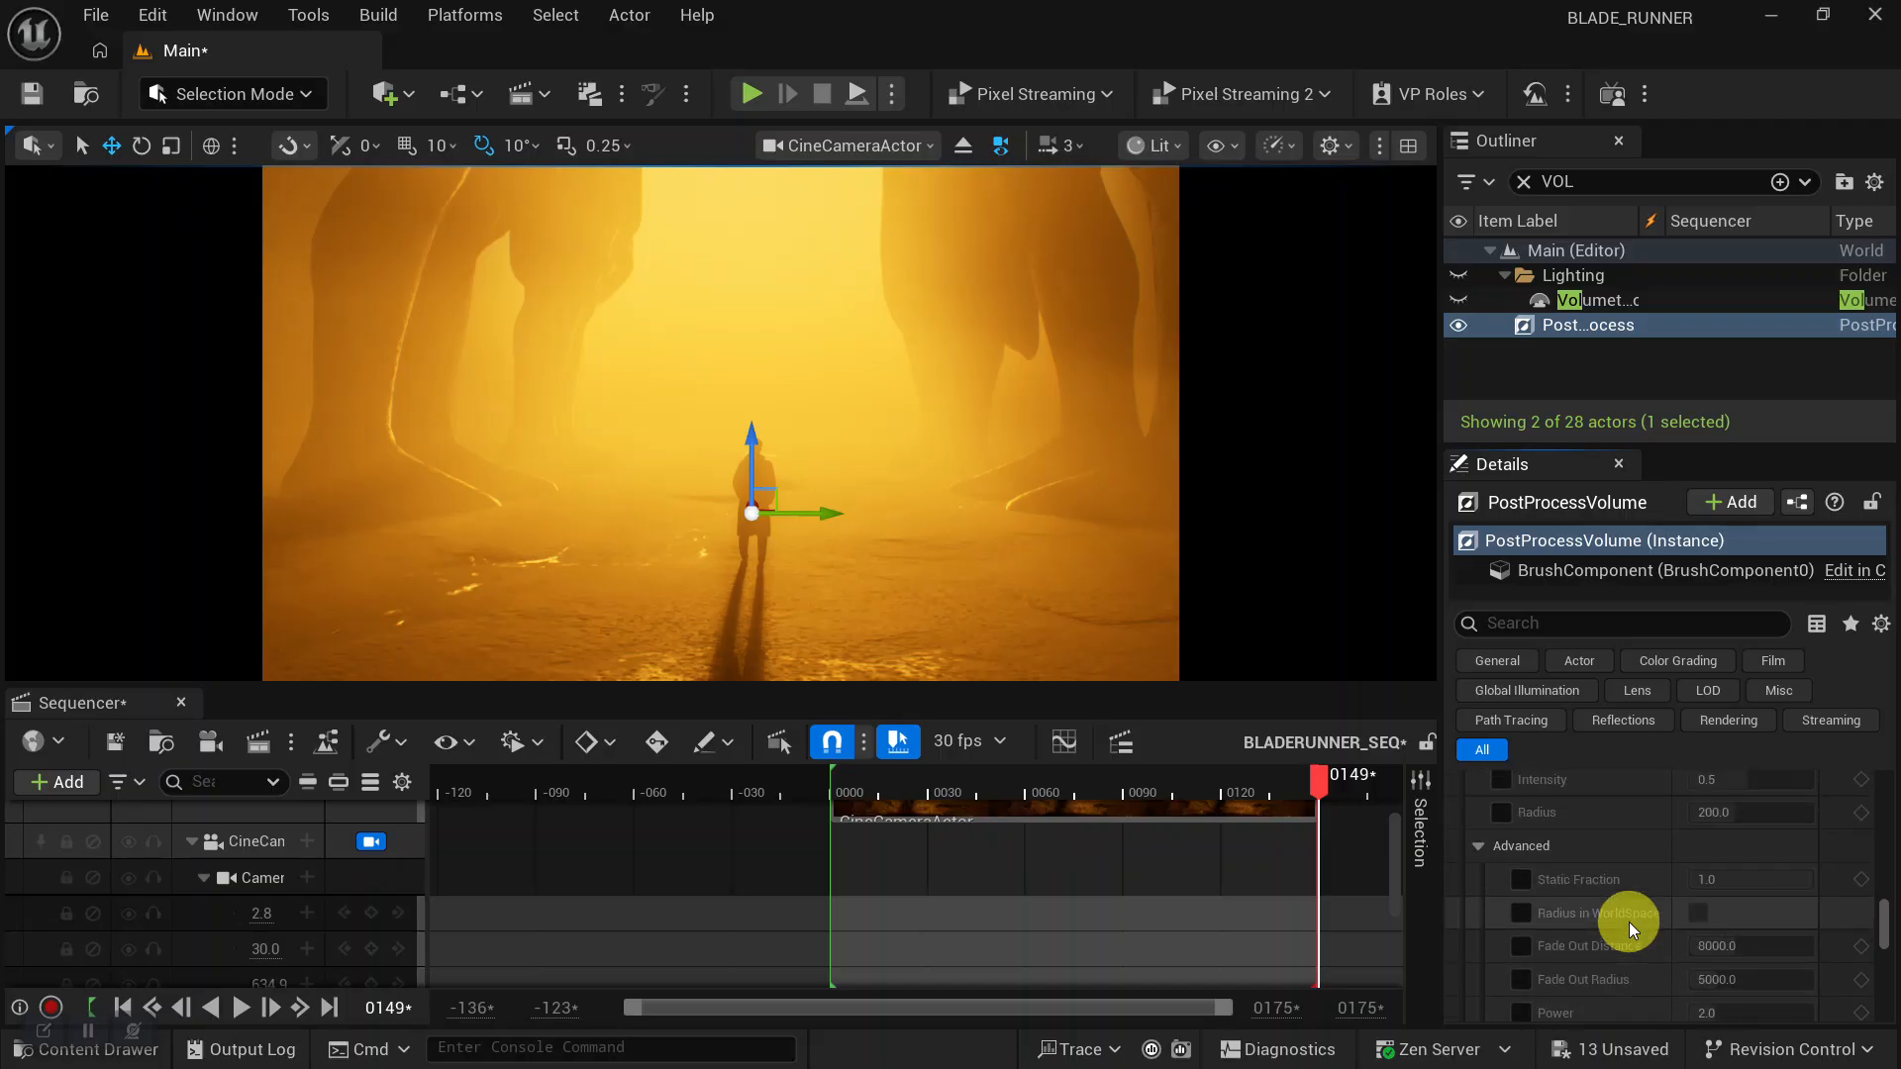
scroll(1644, 922, "up", 5)
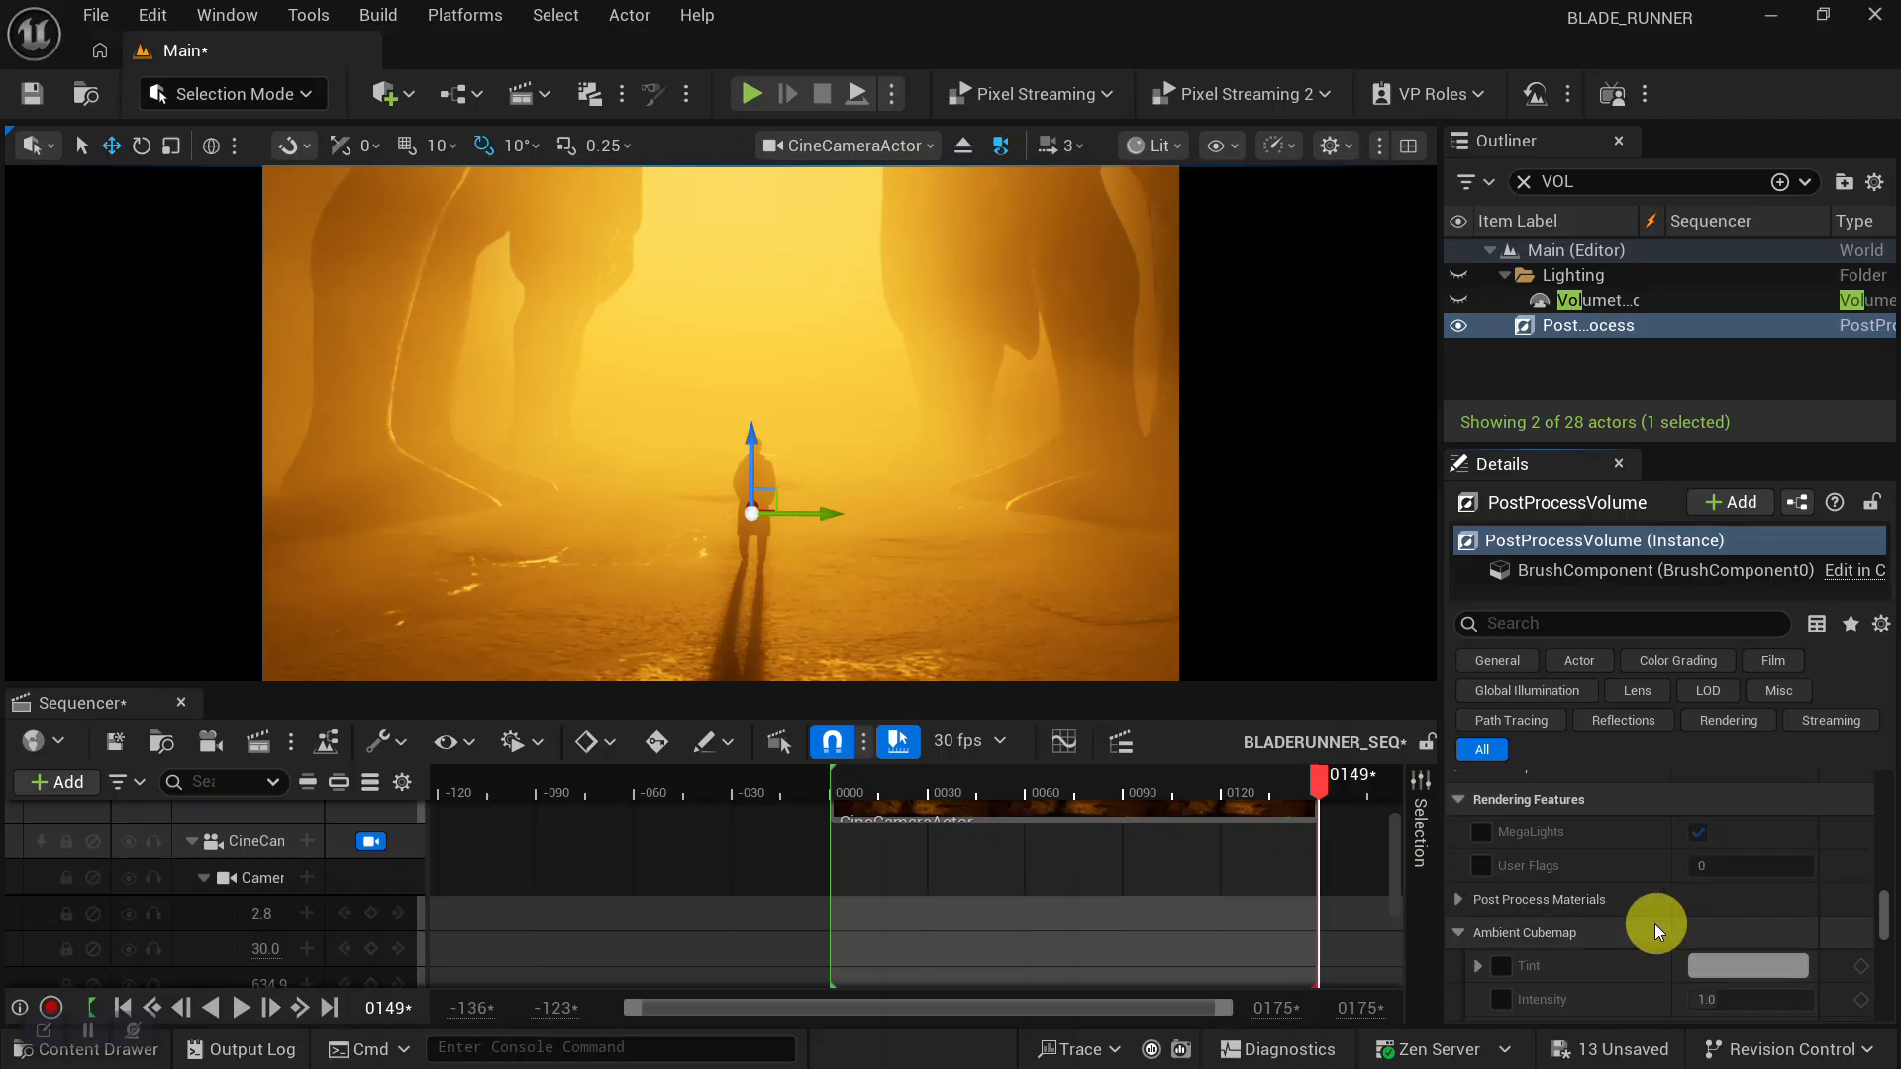
scroll(1618, 921, "down", 6)
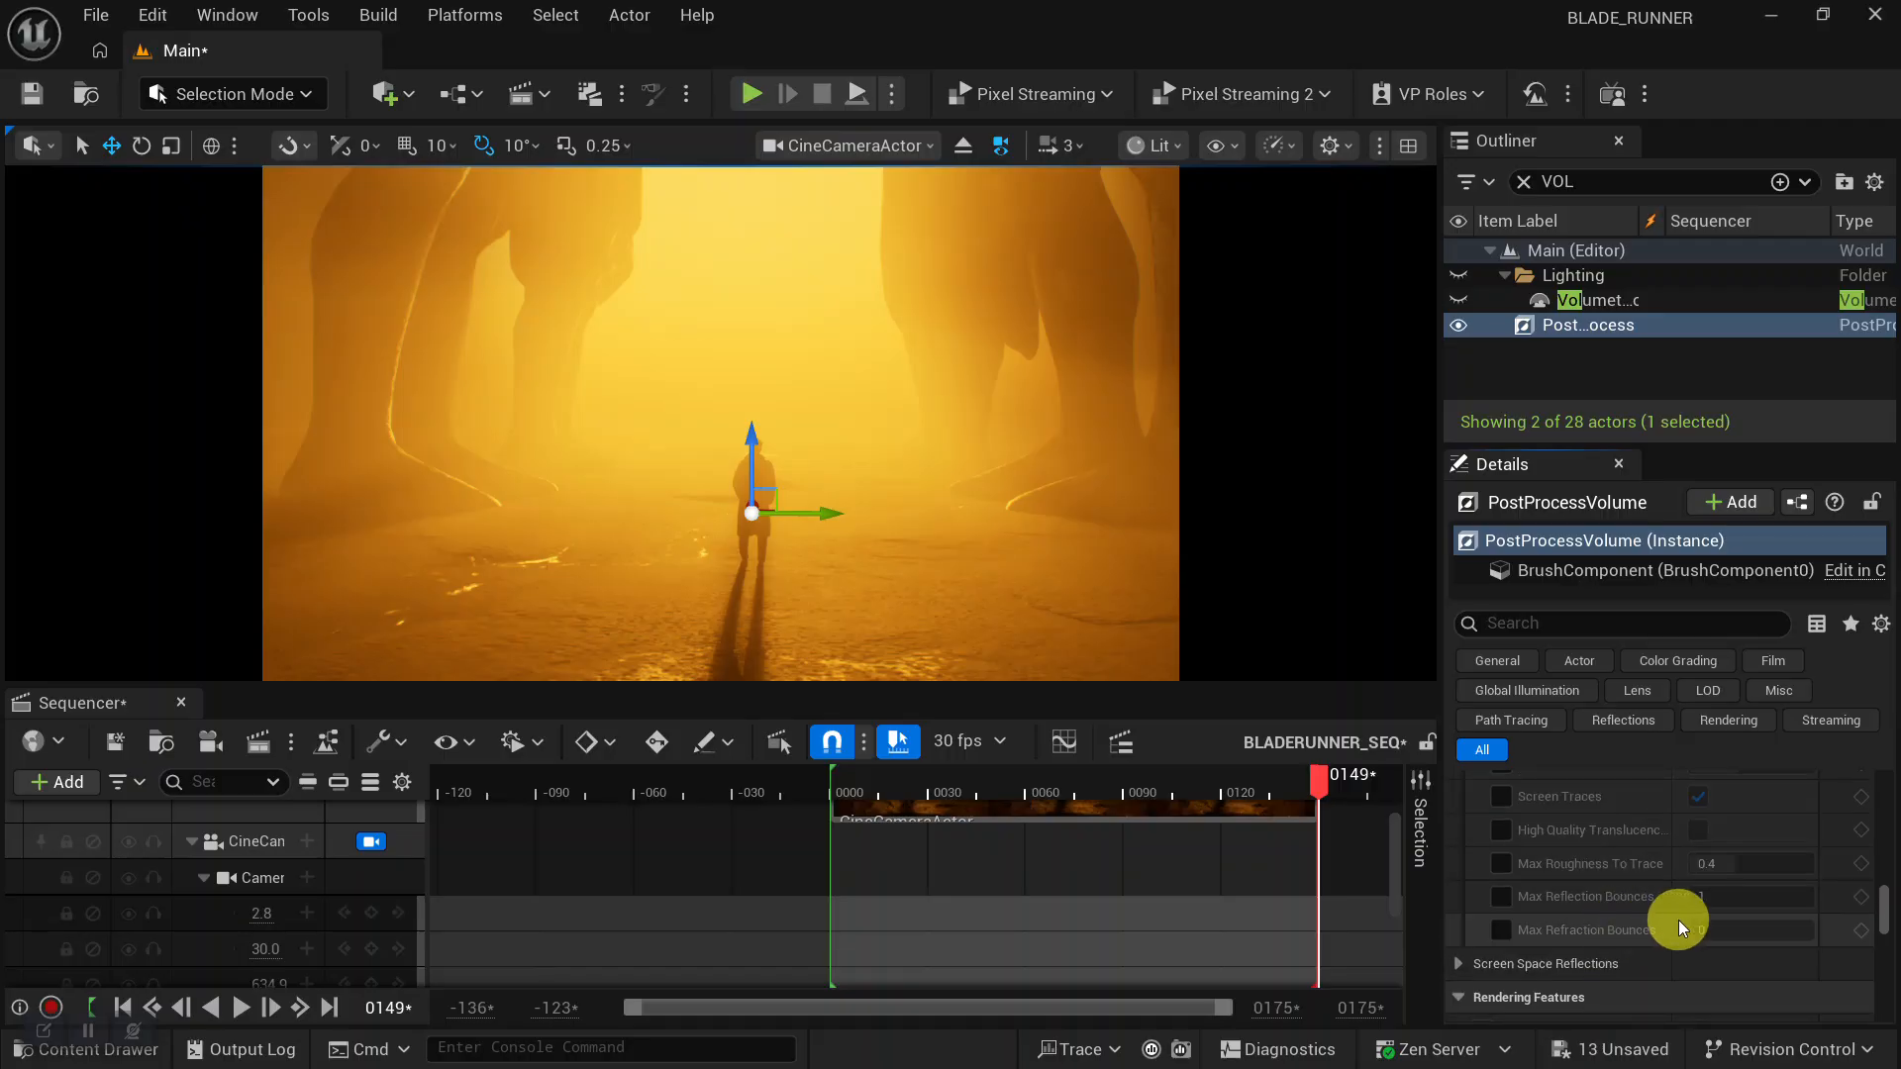
scroll(1679, 919, "up", 3)
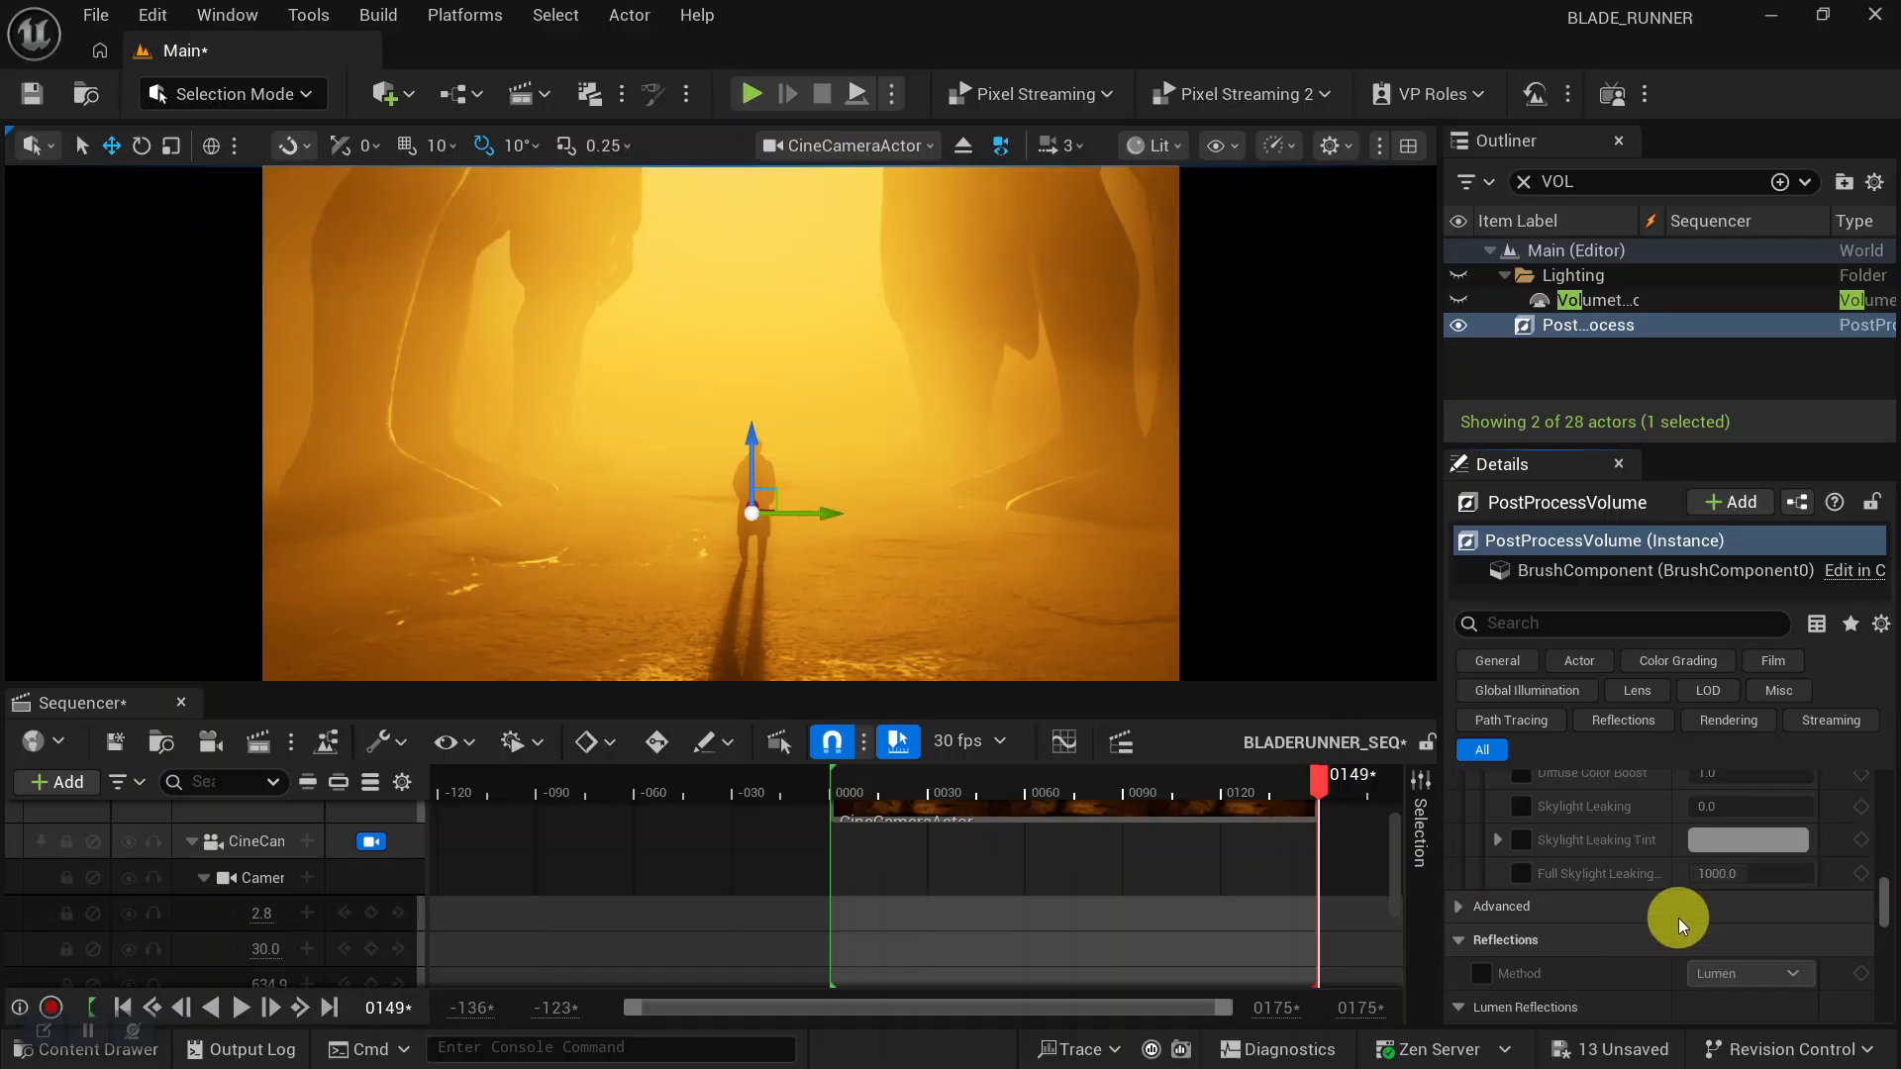
scroll(1677, 918, "down", 3)
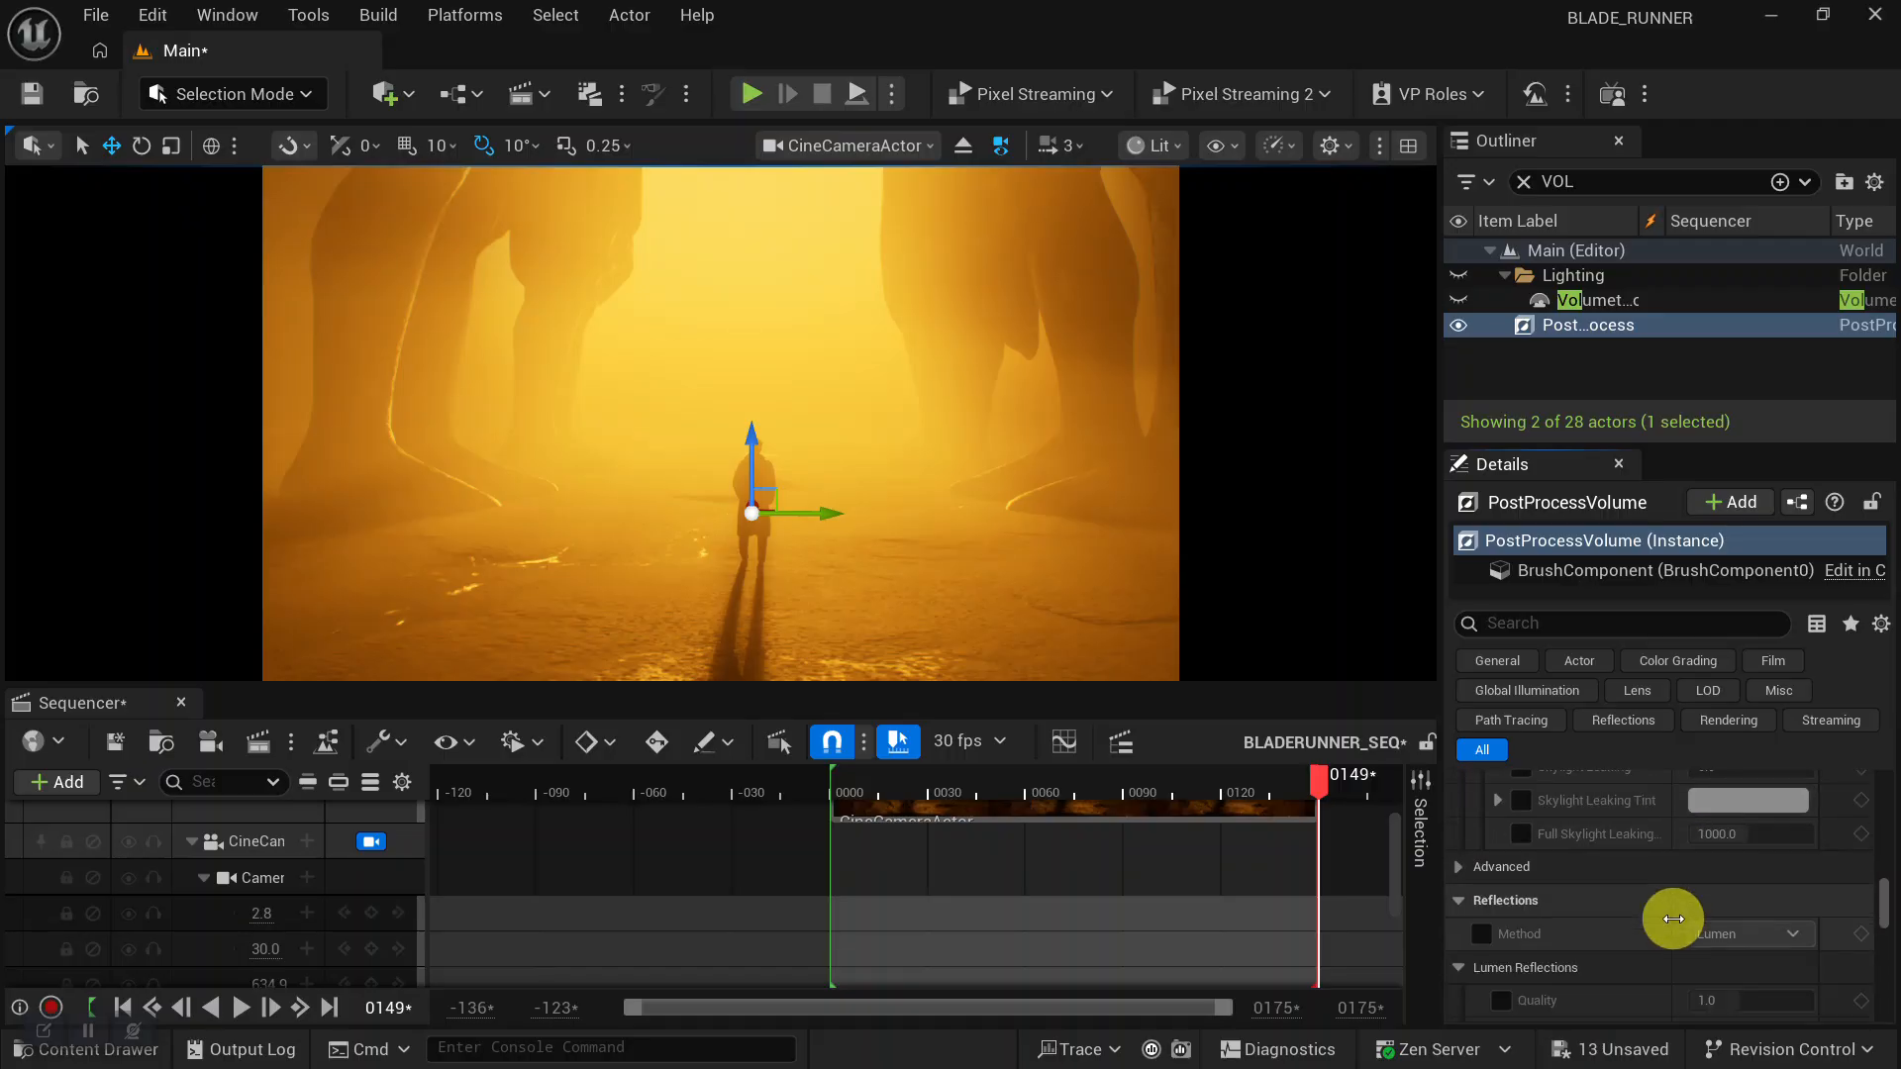
scroll(1674, 919, "up", 4)
scroll(1671, 919, "up", 5)
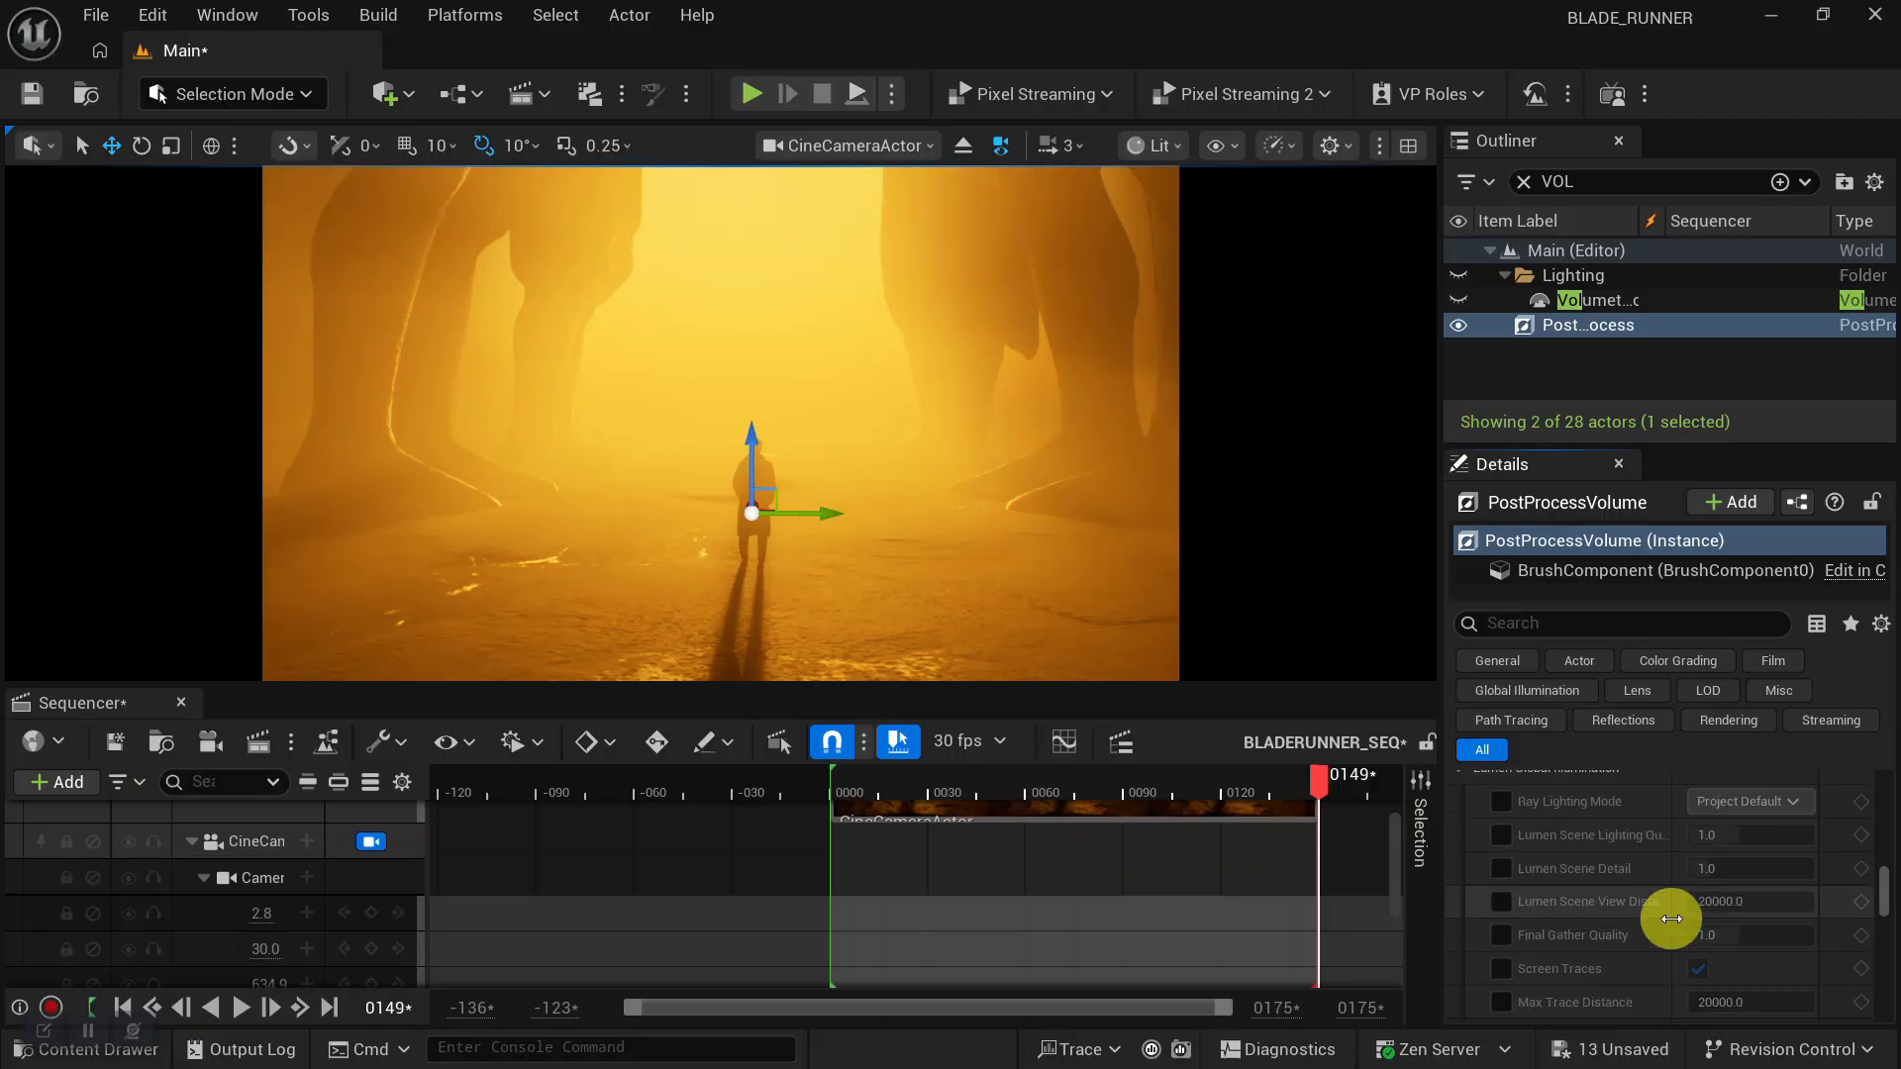
scroll(1672, 919, "up", 5)
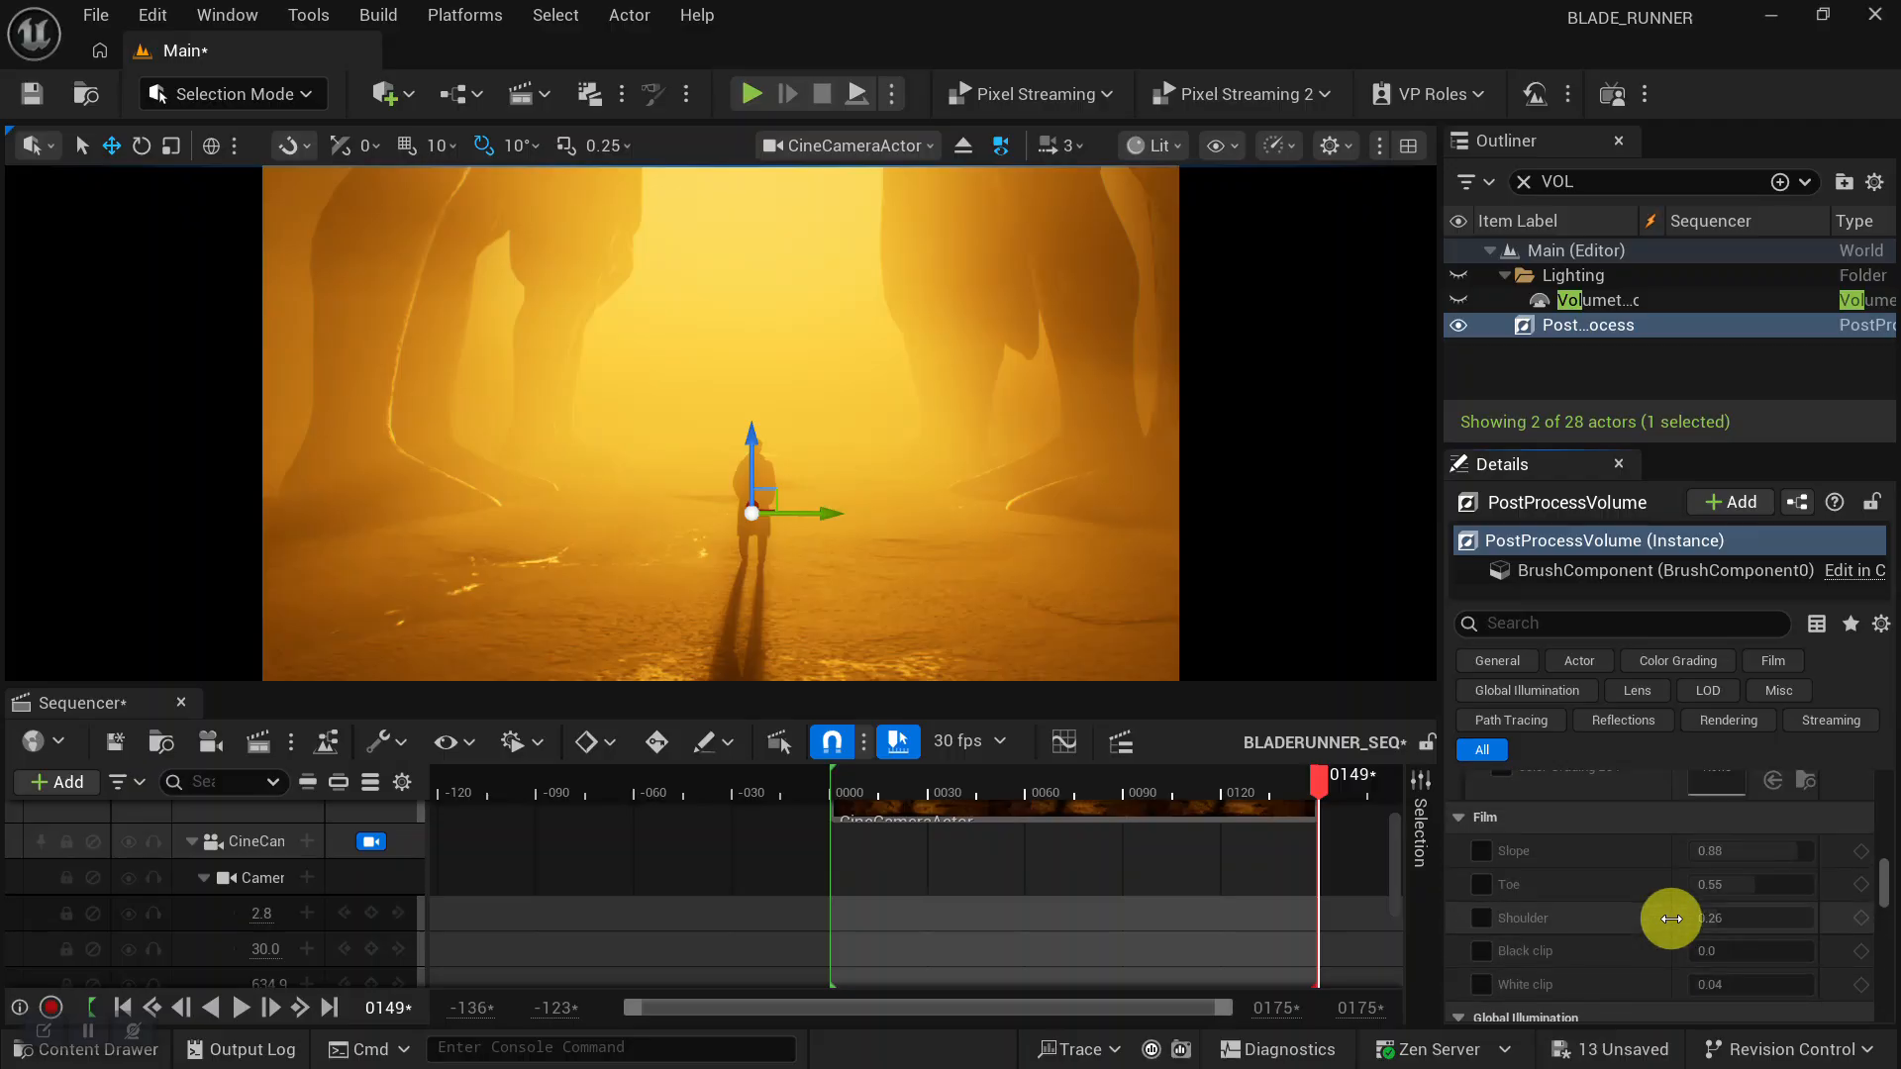
Enable the Slope override in the volume's Film settings, keeping its value of 0.88.
scroll(1672, 918, "up", 1)
scroll(1672, 919, "down", 2)
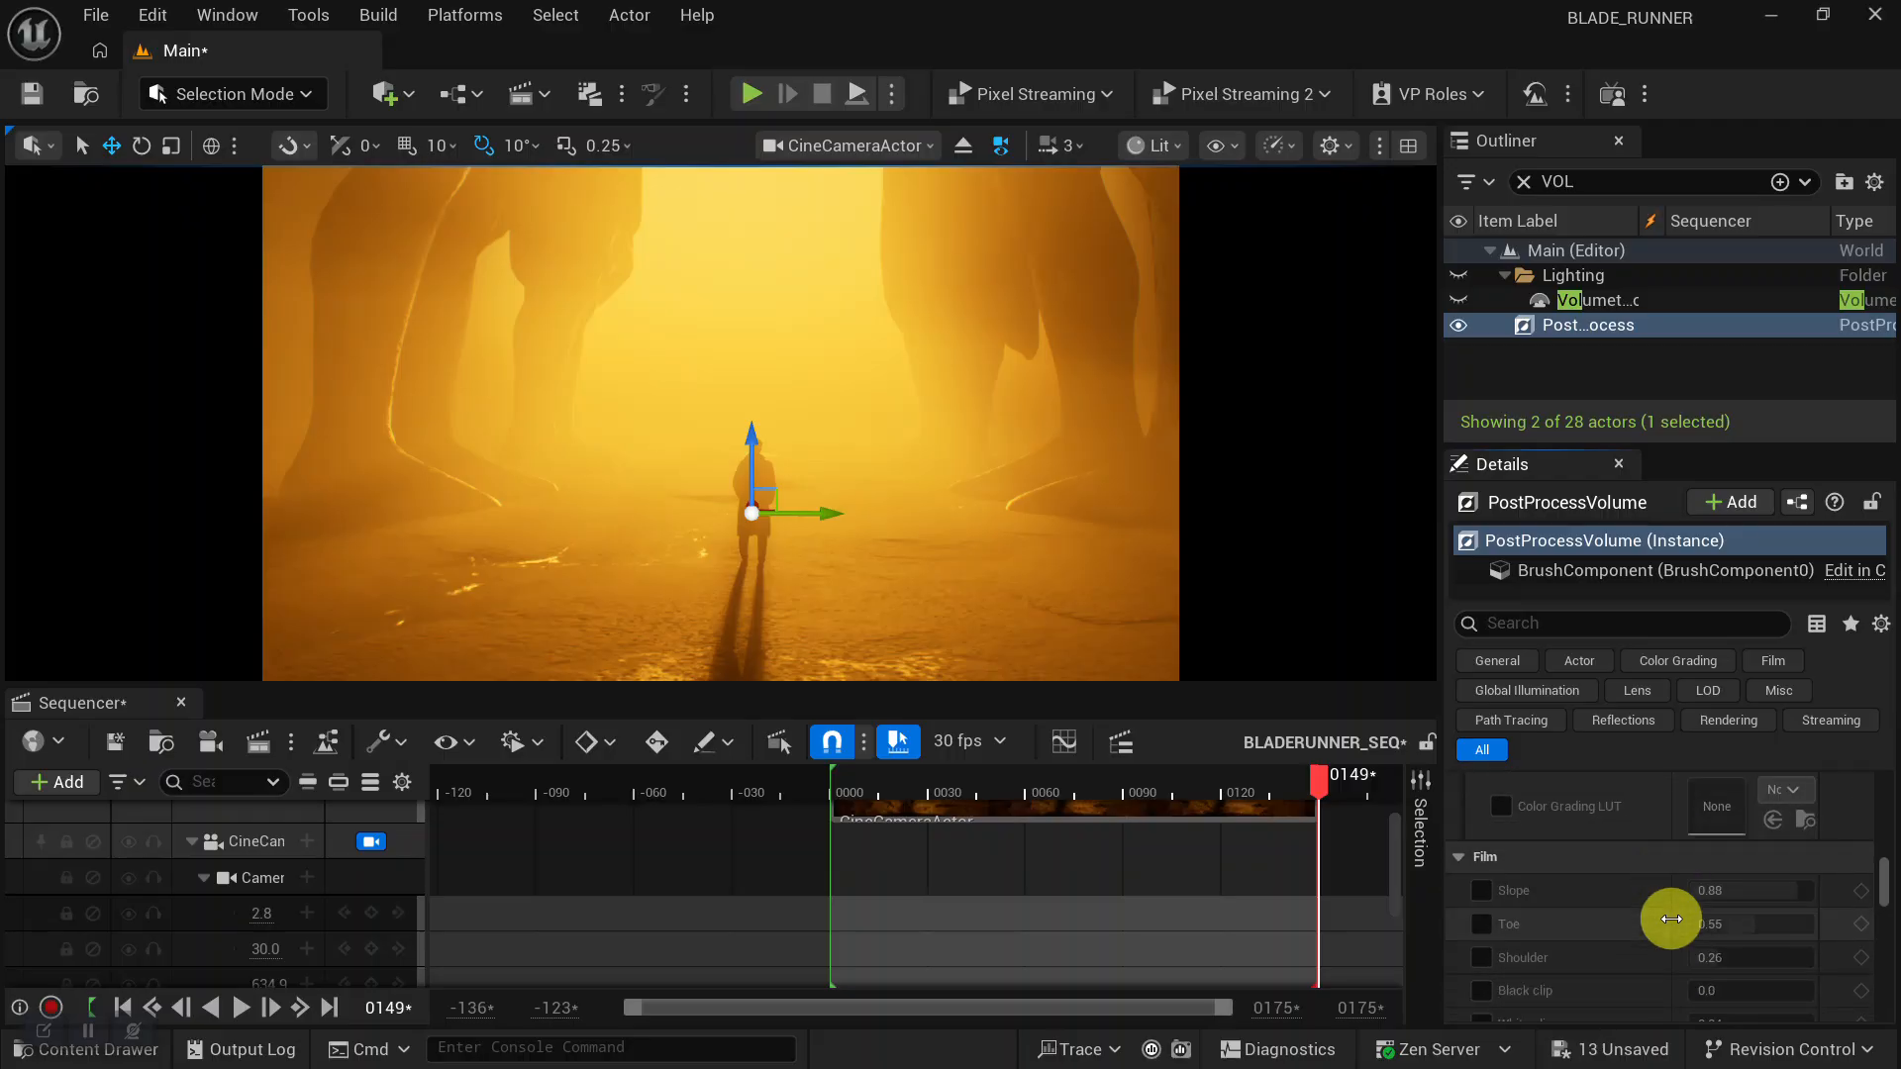
scroll(1671, 919, "up", 1)
scroll(1671, 919, "down", 1)
left_click(1481, 889)
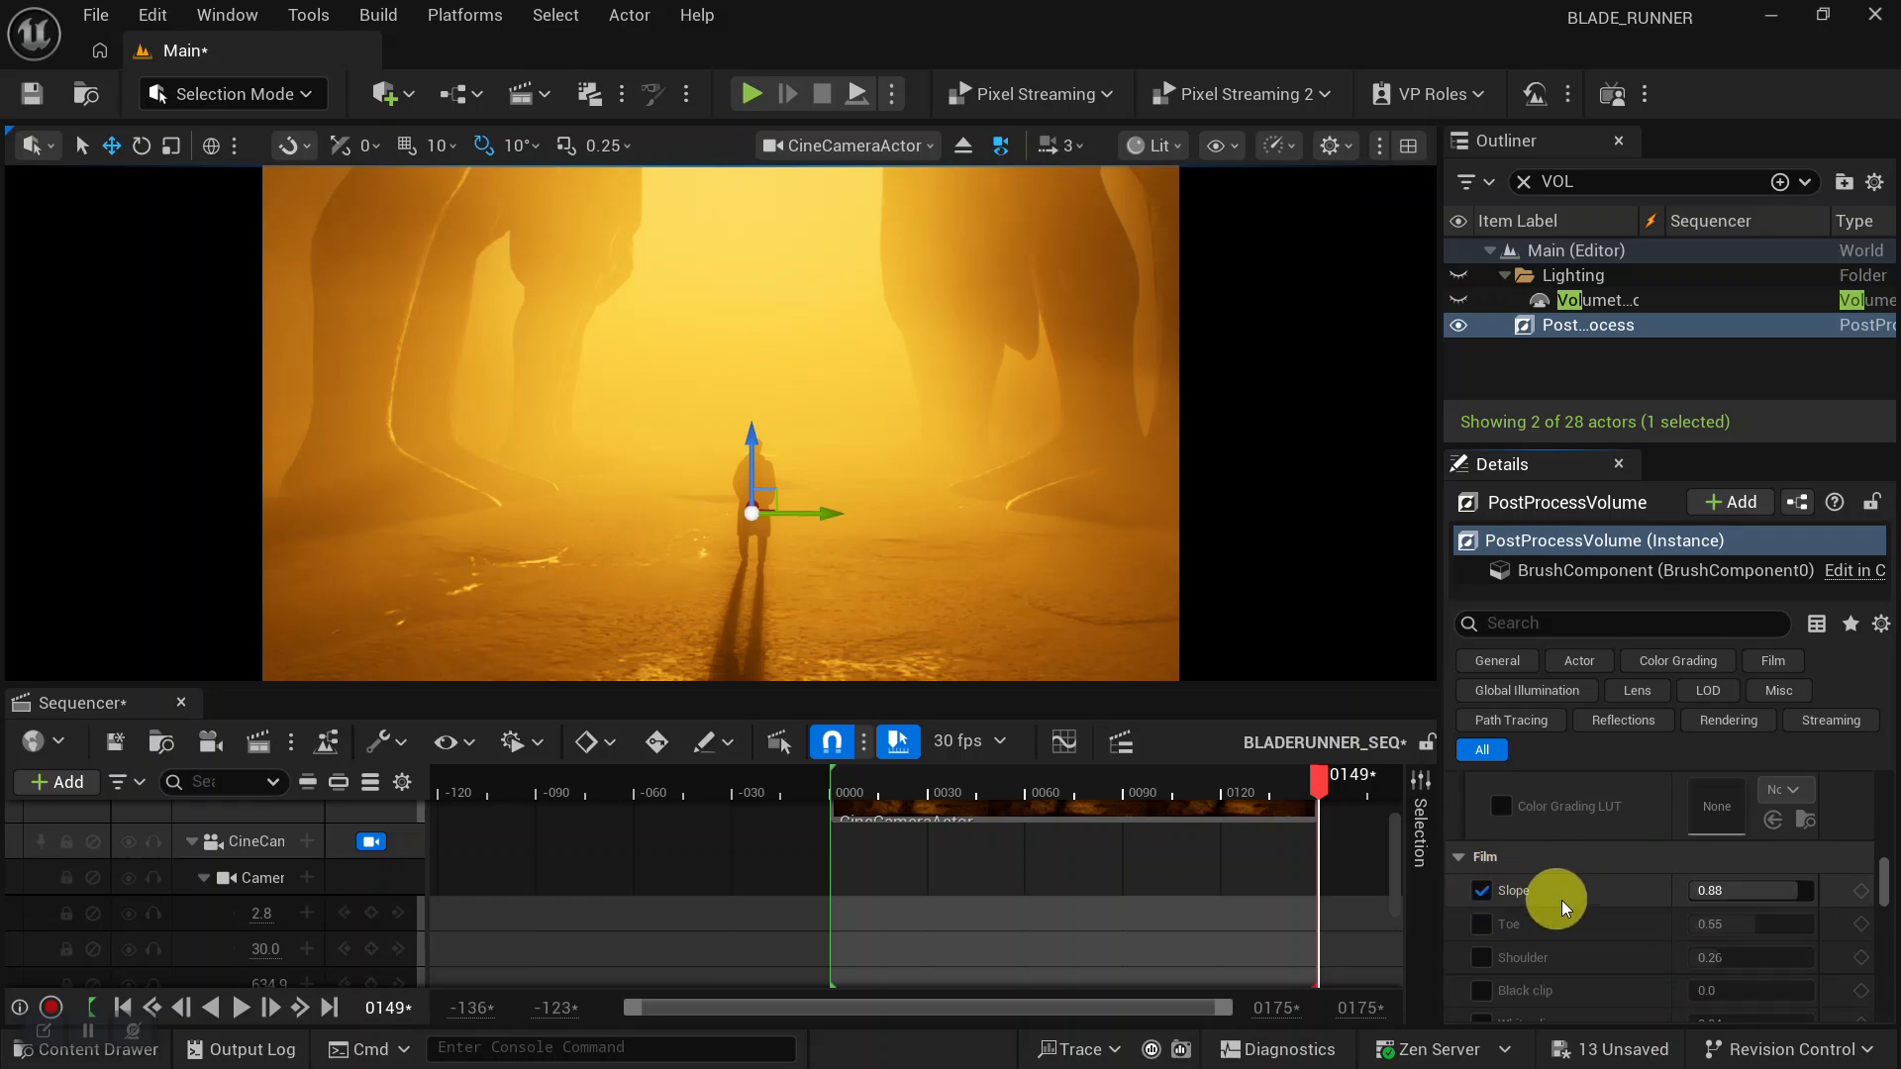
Enable the global Saturation override in the volume's Color Grading settings and expand its colour wheel.
scroll(1584, 921, "up", 3)
scroll(1610, 925, "up", 3)
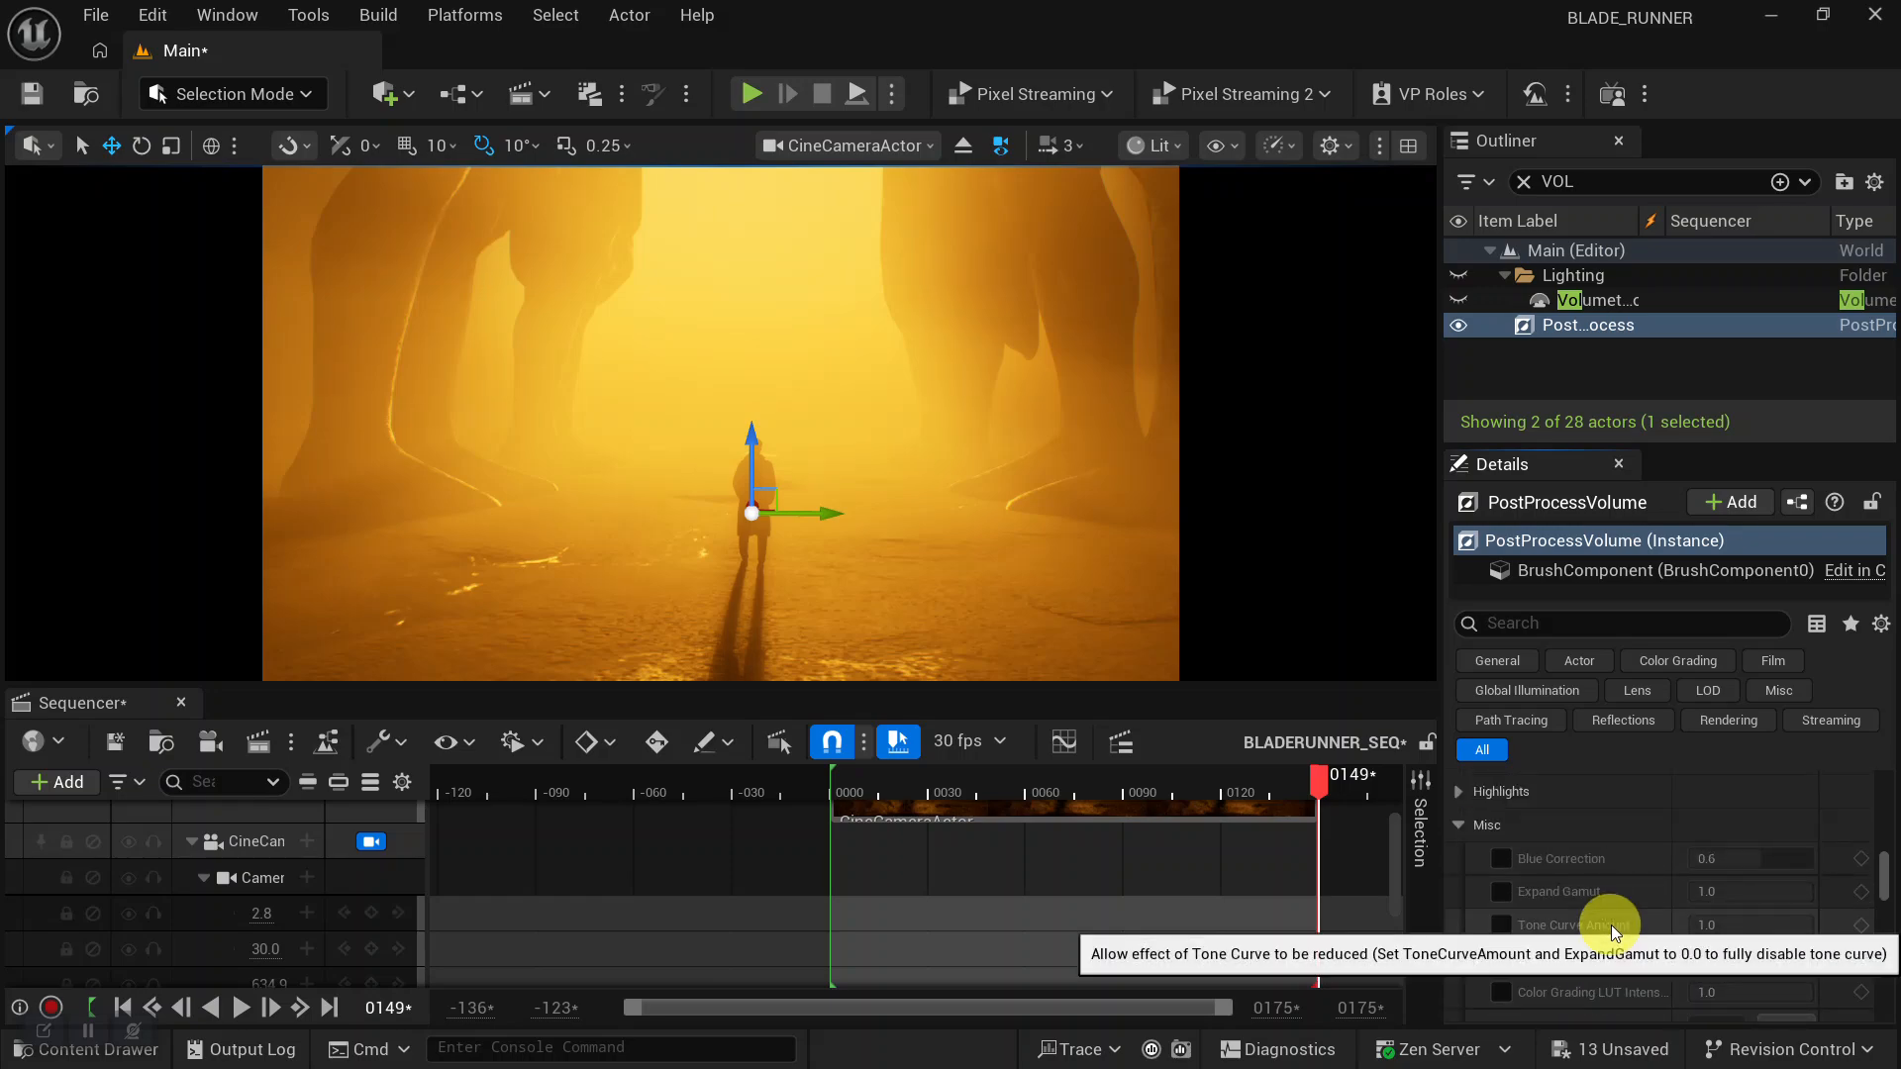
scroll(1719, 889, "up", 5)
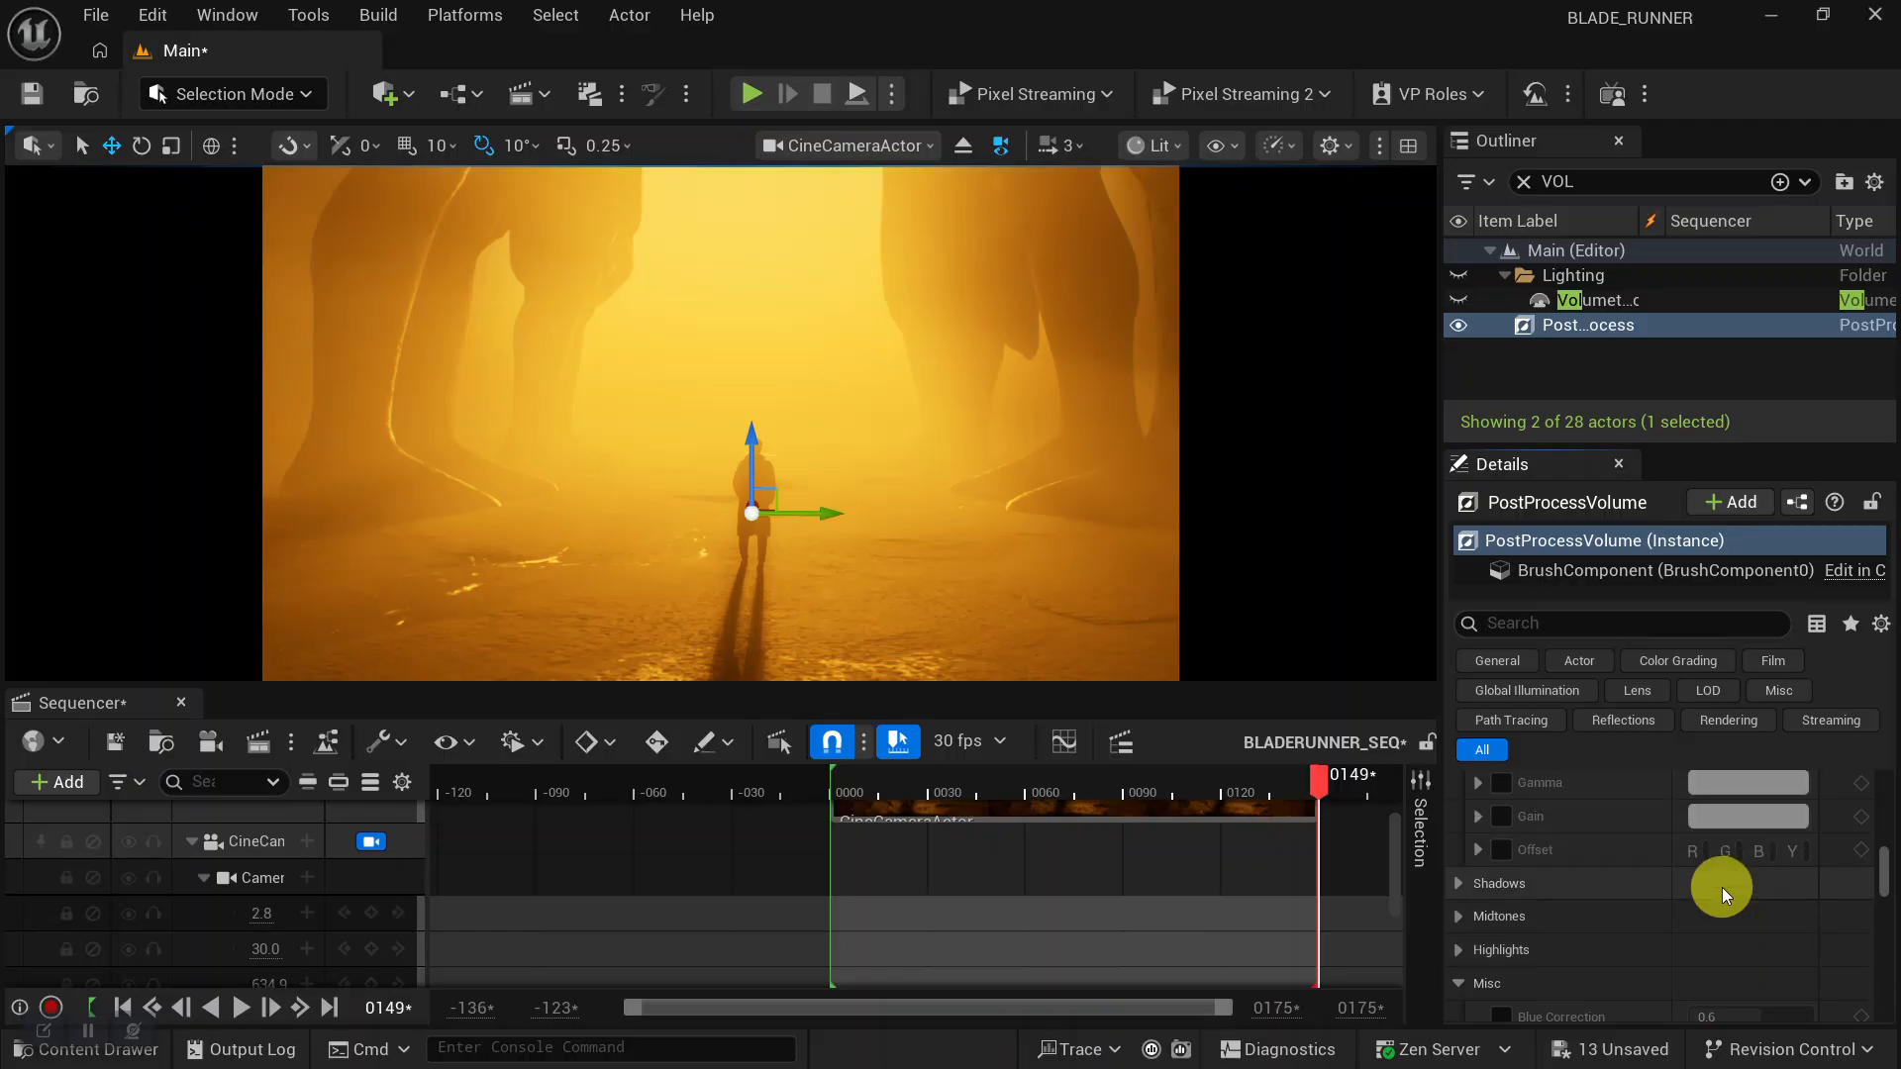
scroll(1706, 901, "up", 5)
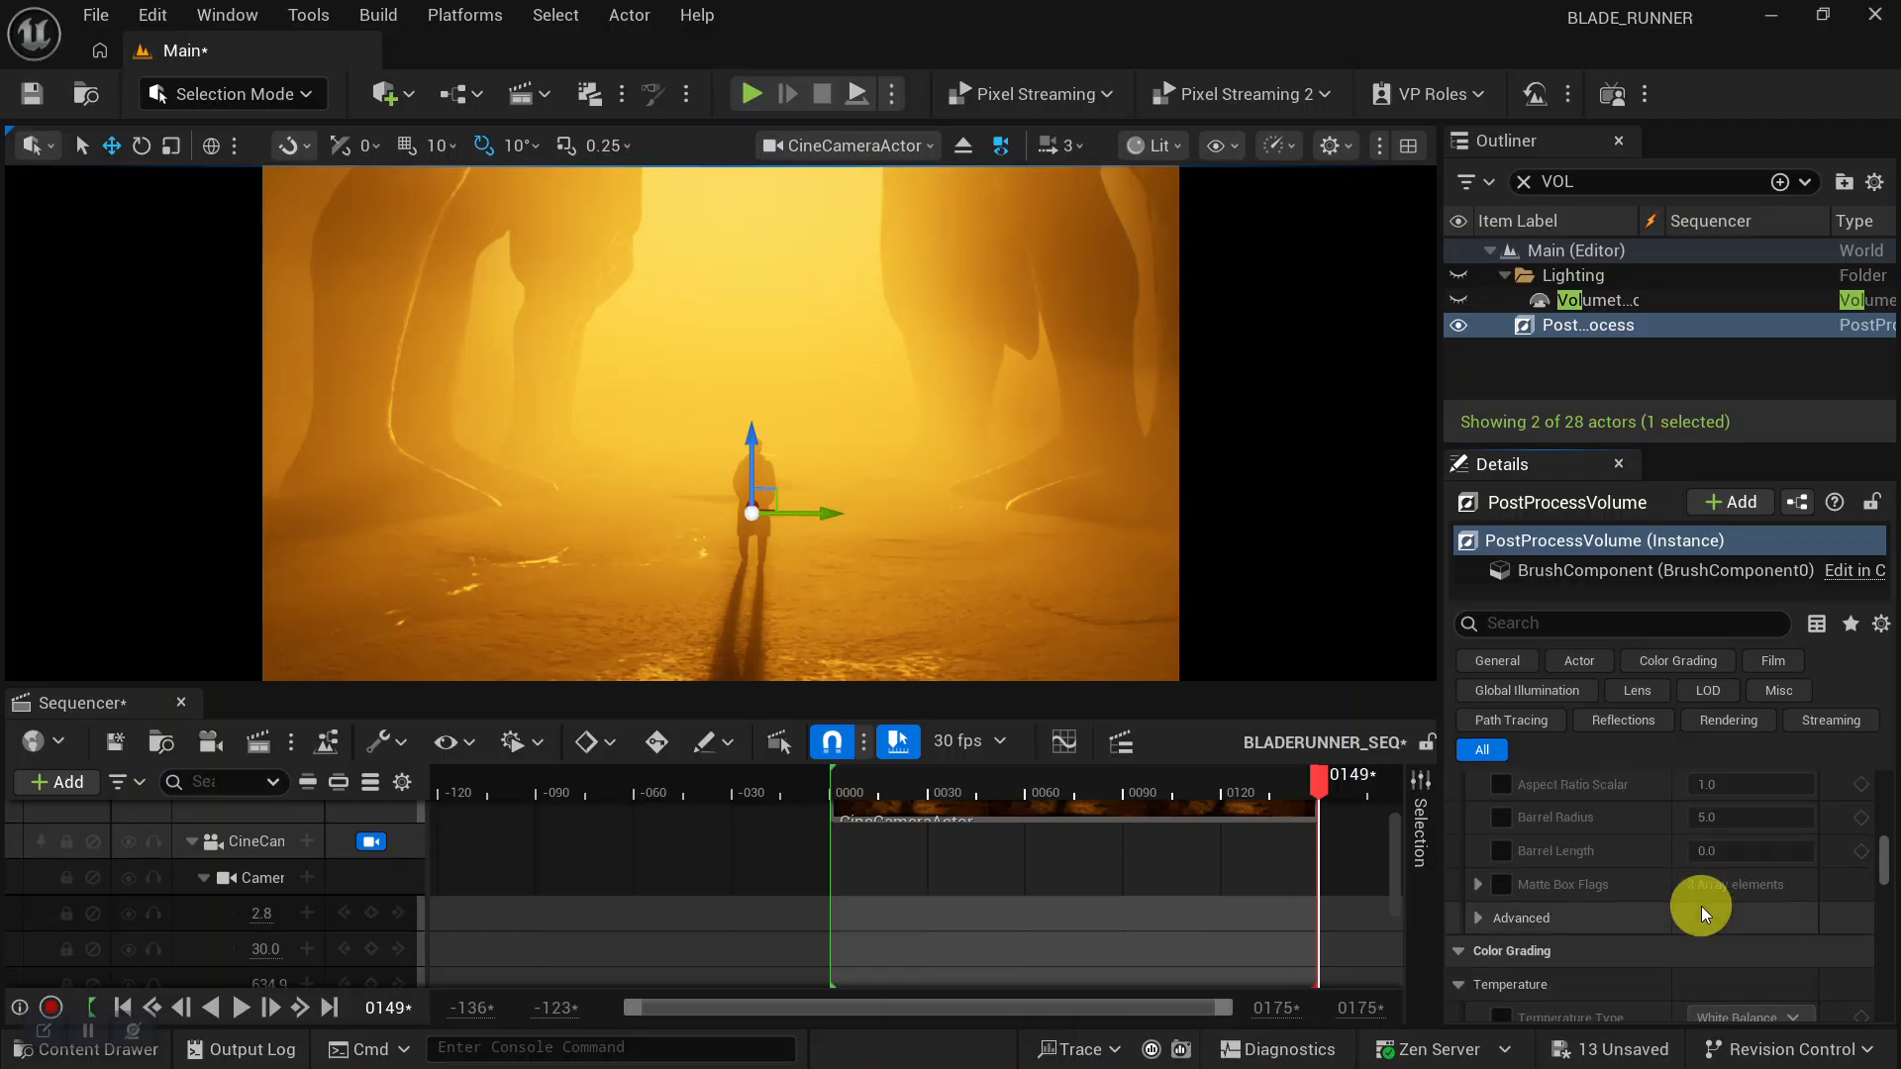
scroll(1701, 906, "up", 2)
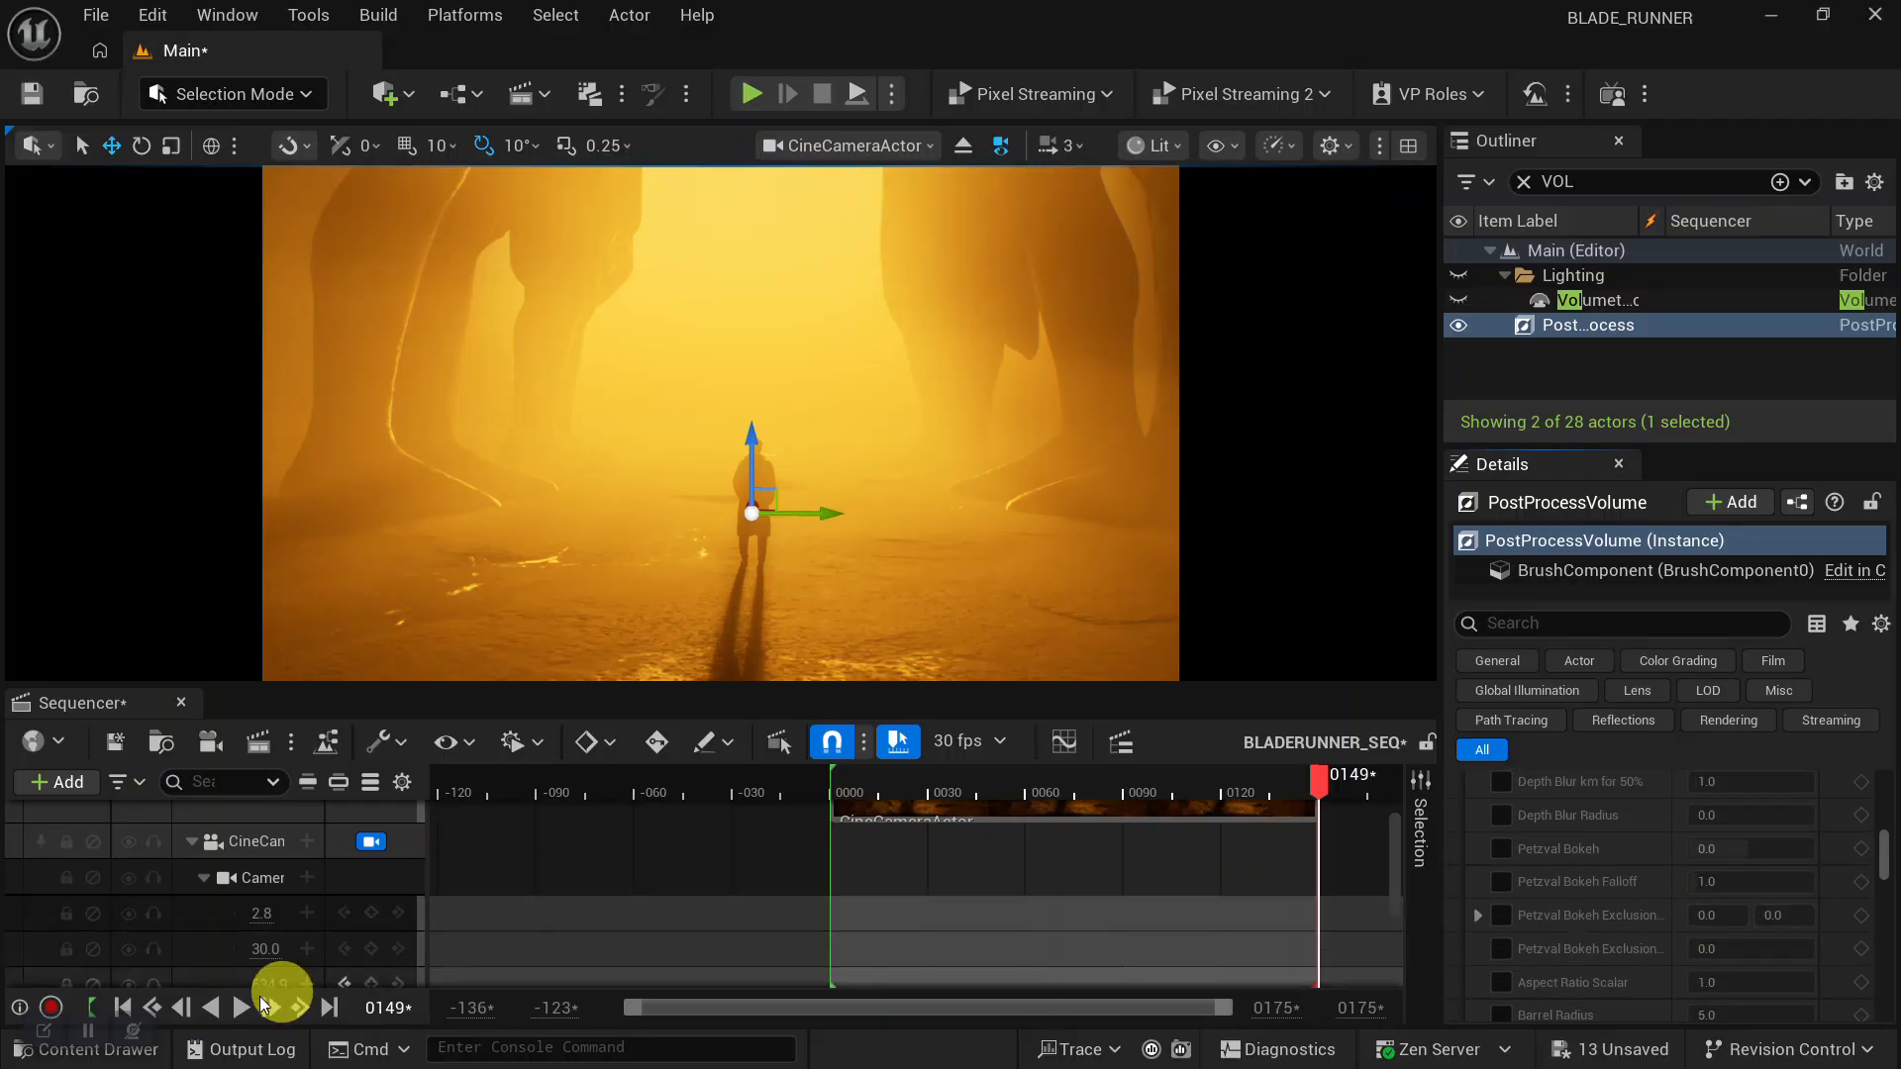
left_click(85, 1031)
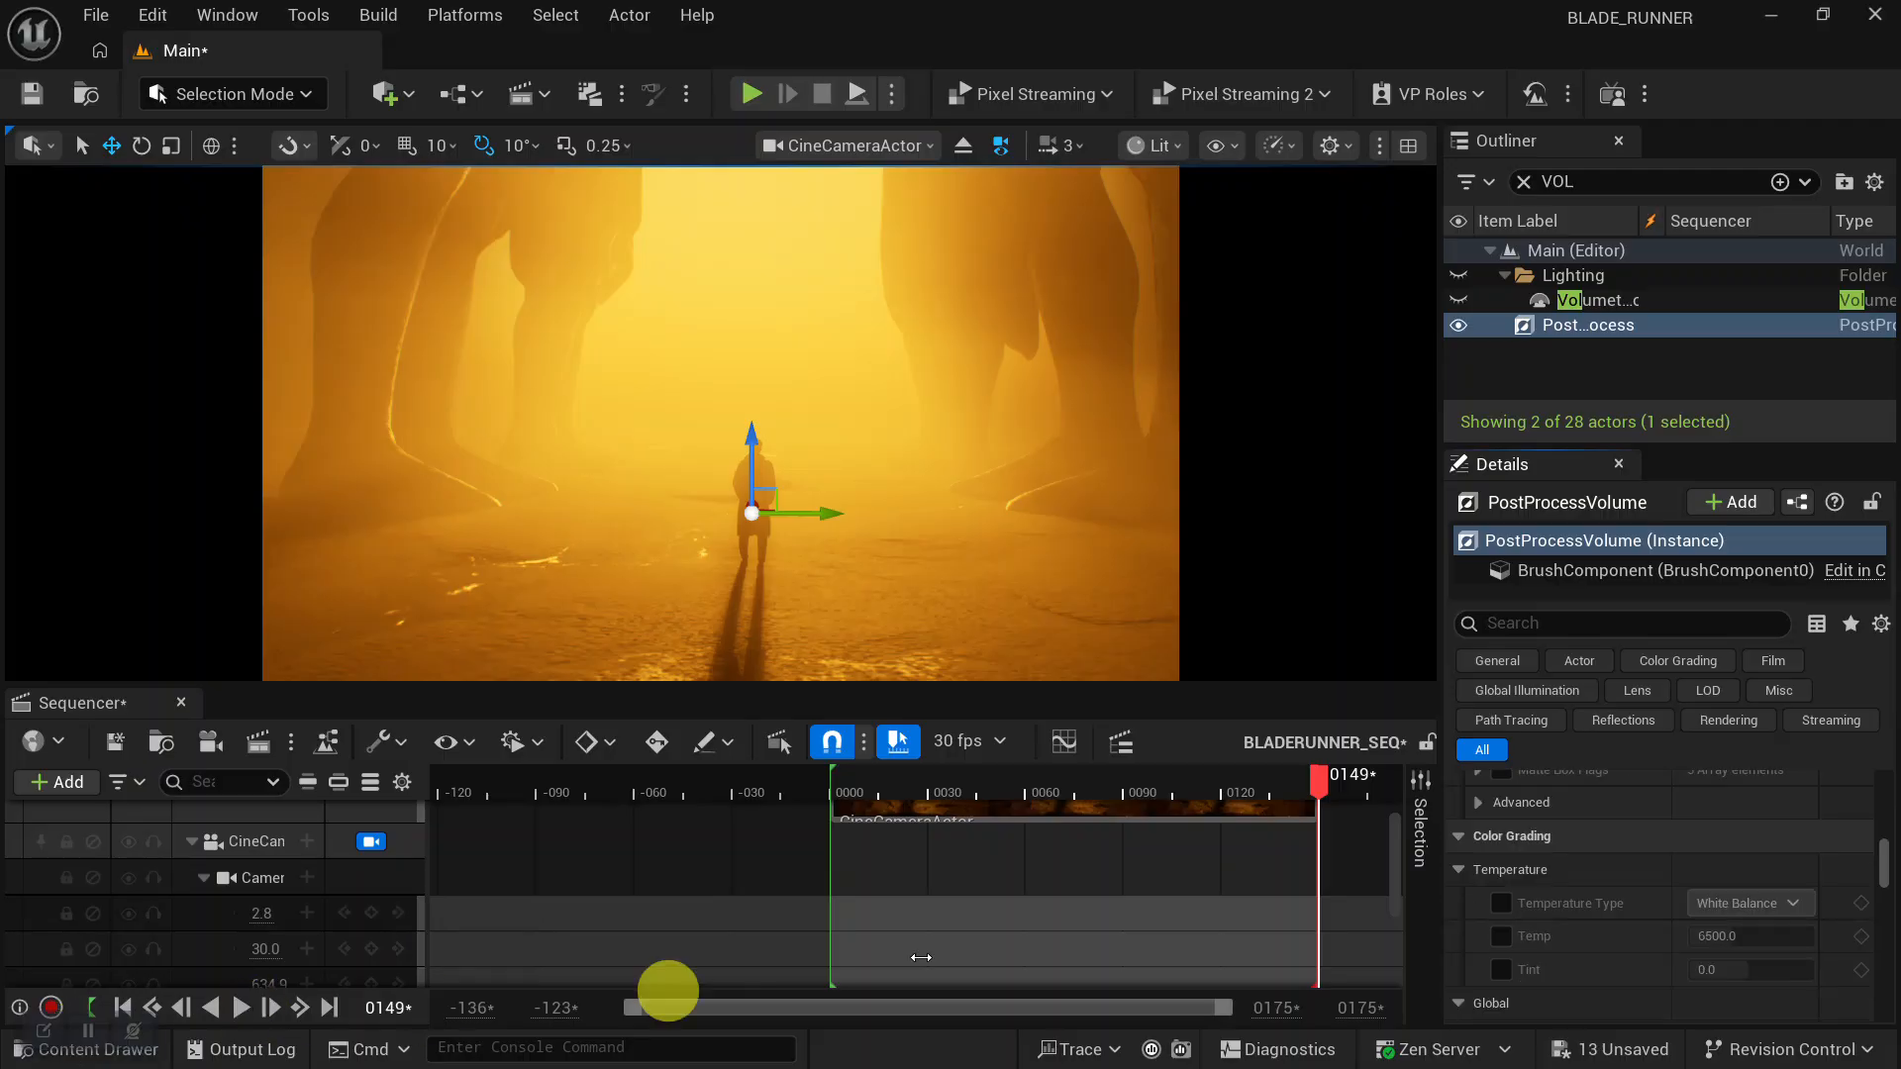
left_click(1457, 838)
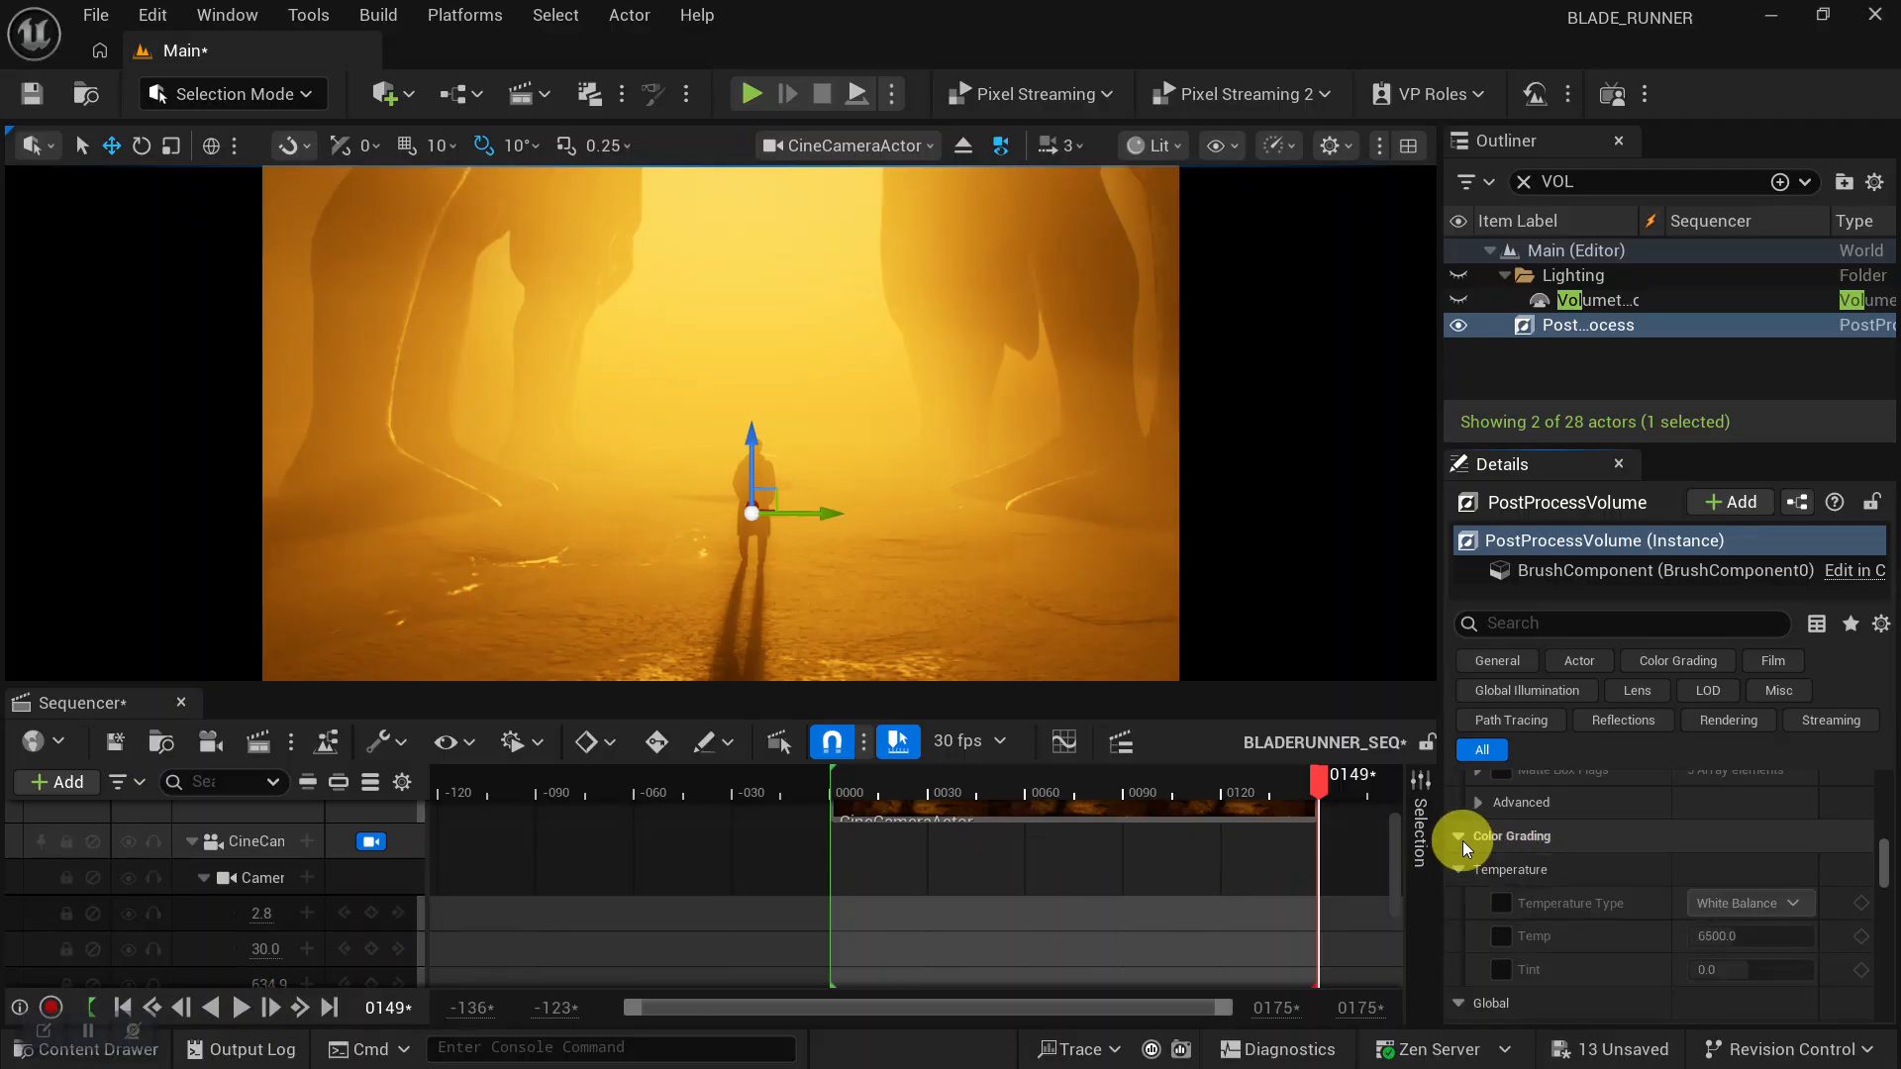
left_click(1462, 840)
scroll(1607, 939, "down", 2)
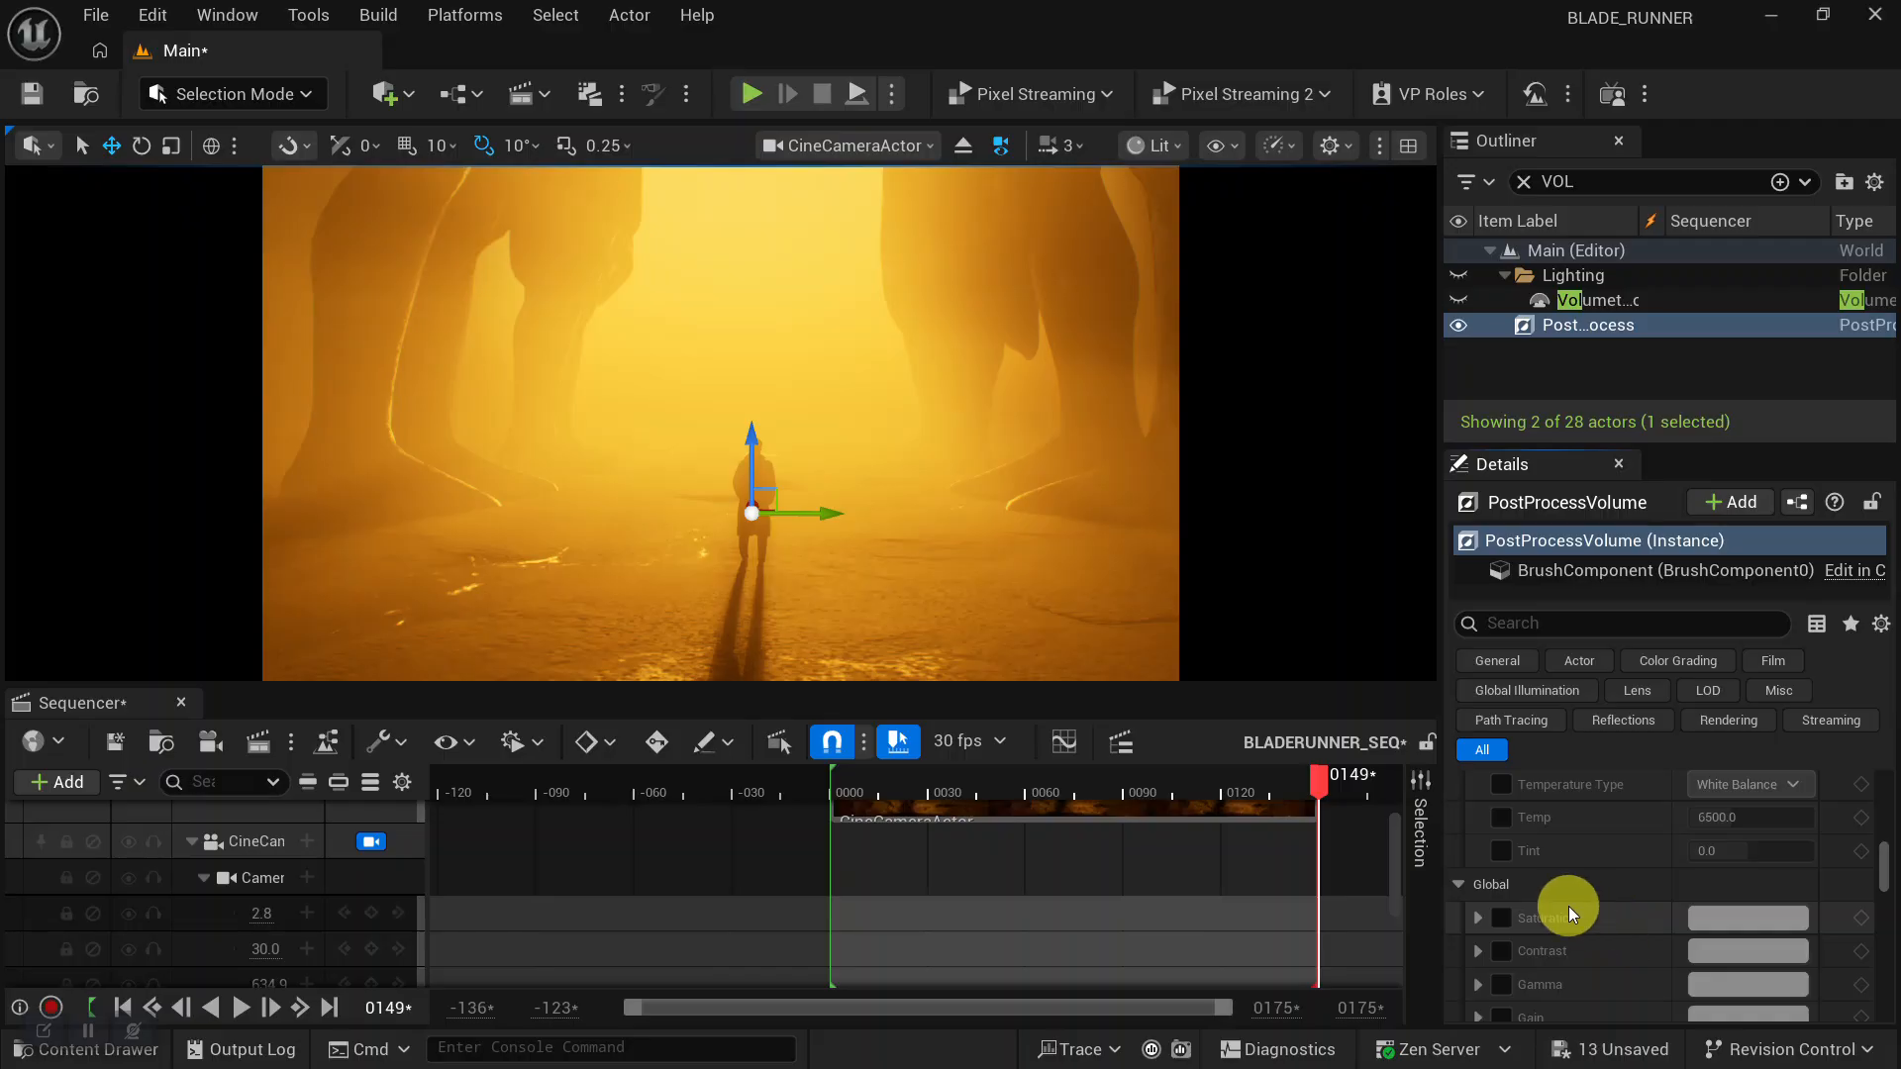
left_click(1501, 918)
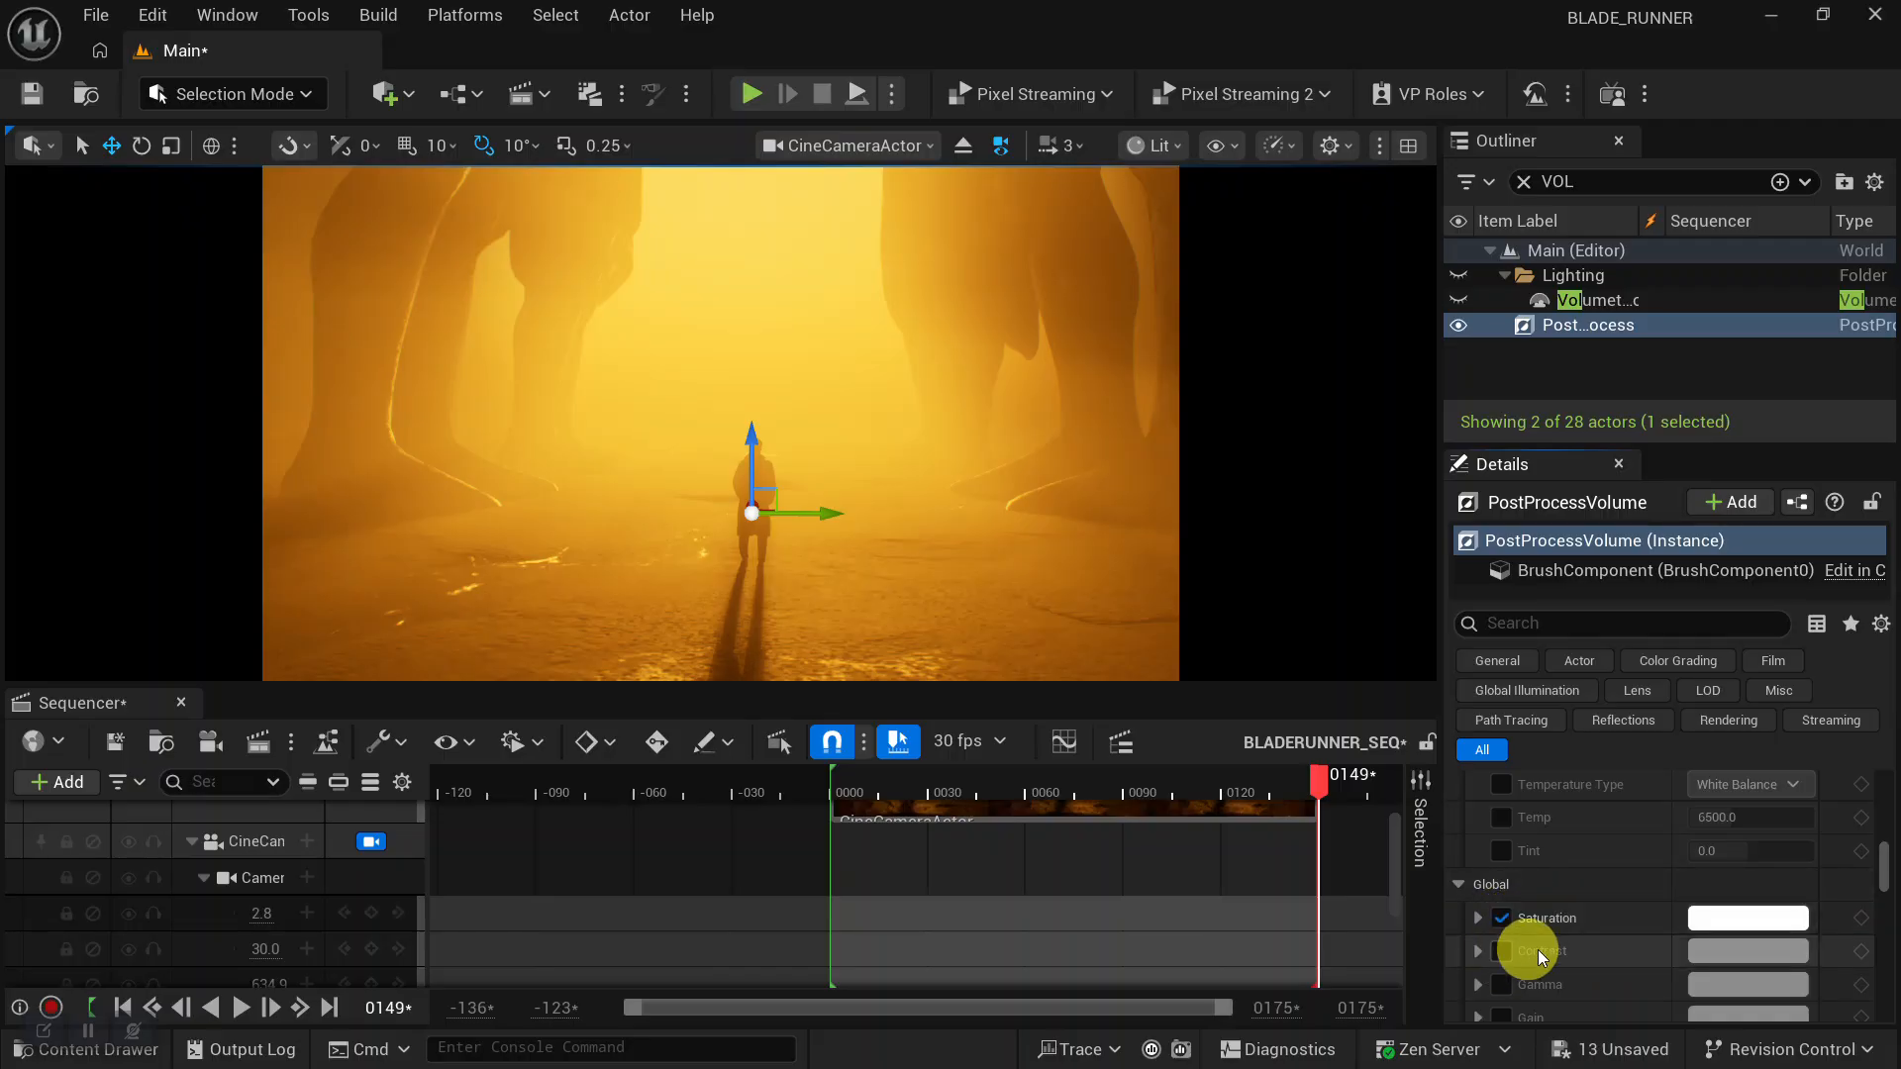
left_click(1732, 924)
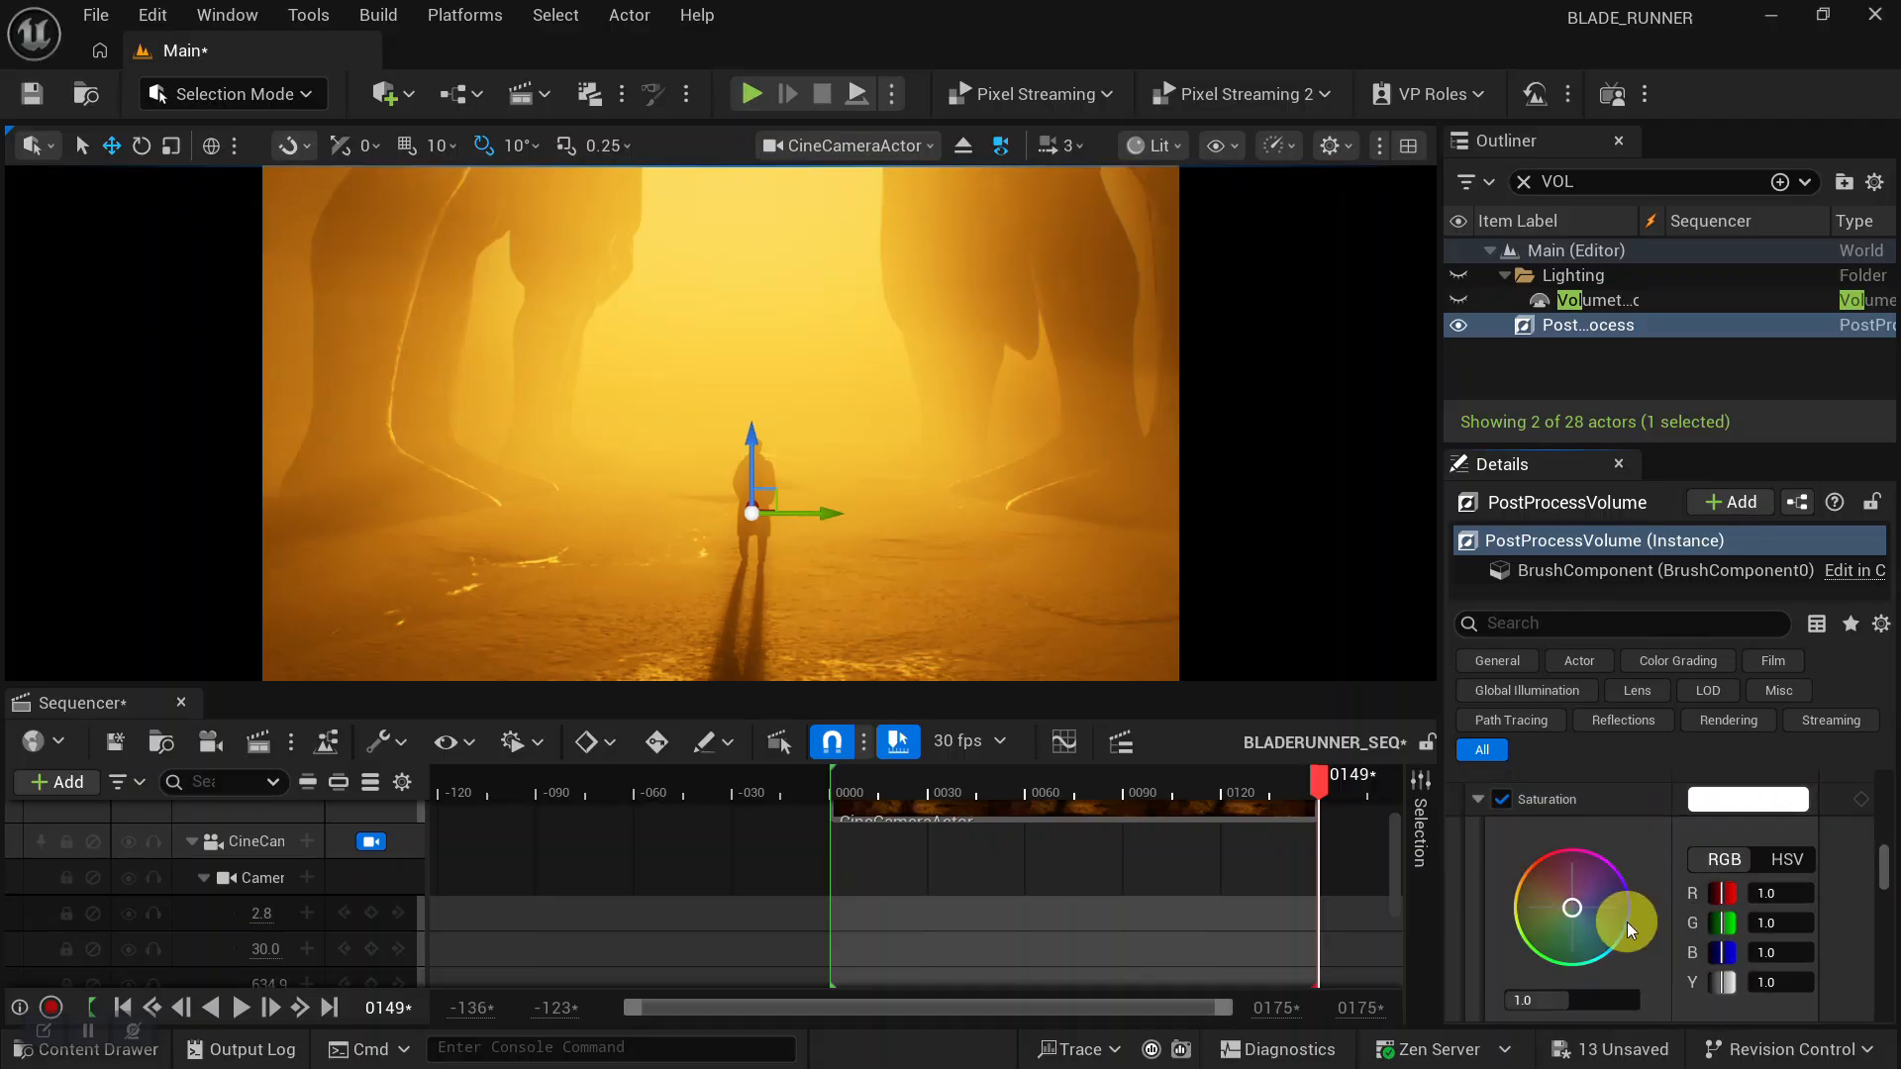
Shift the global Saturation colour wheel slightly off neutral and raise its overall value to 1.07.
scroll(1626, 923, "down", 1)
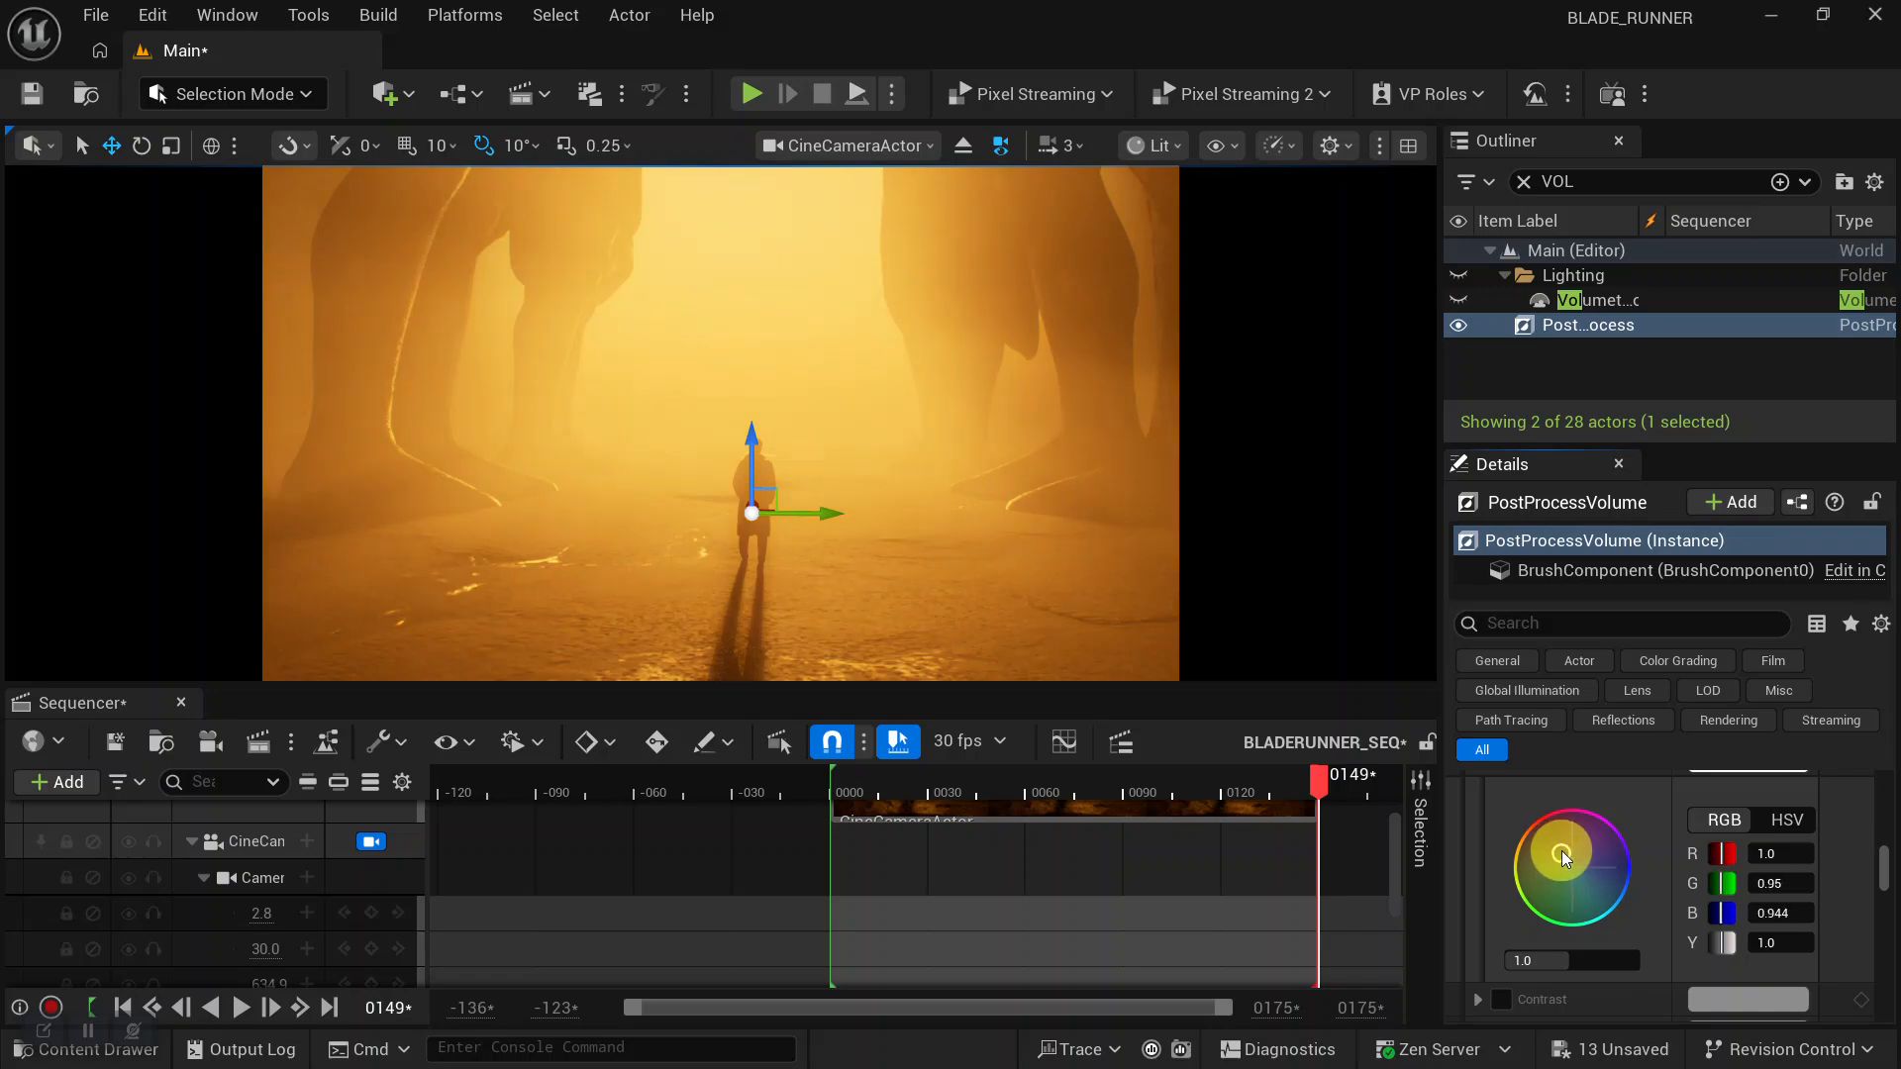
left_click_drag(1561, 845, 1596, 875)
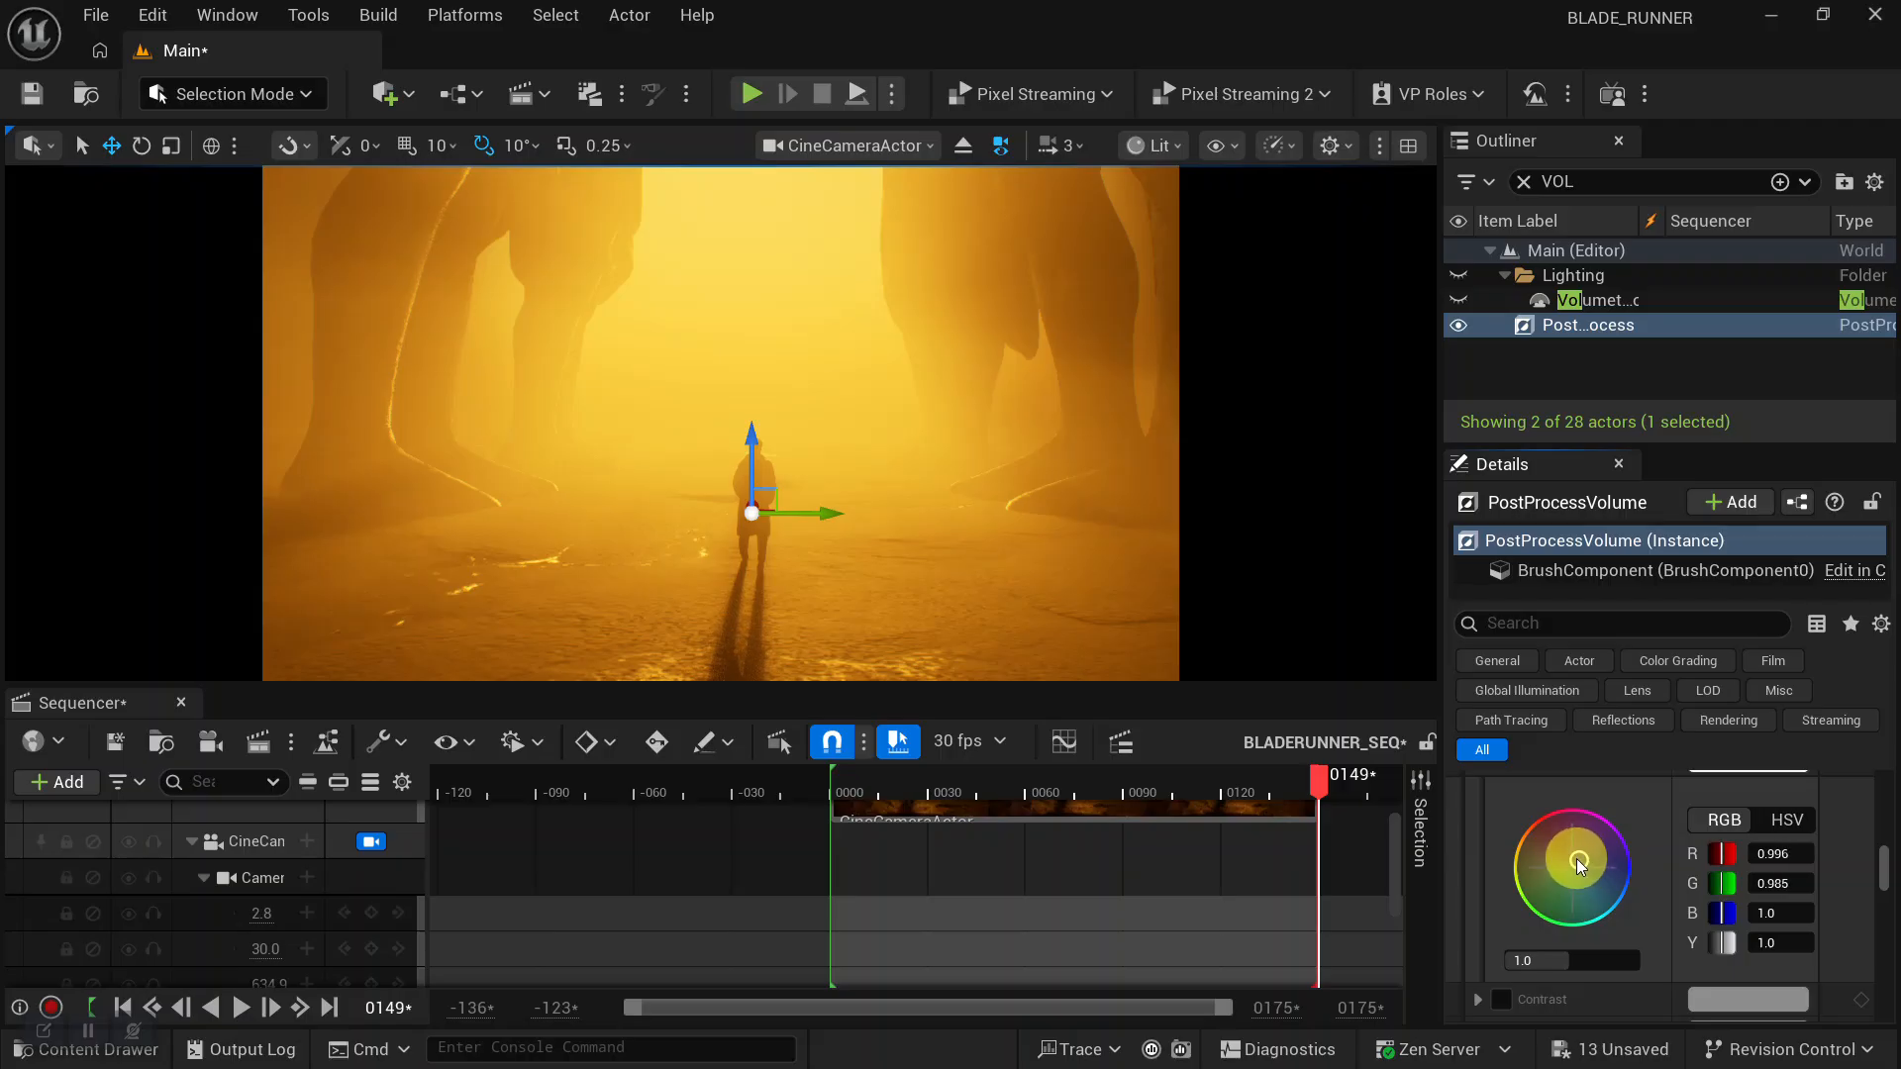
left_click_drag(1567, 847, 1566, 871)
scroll(1617, 881, "down", 3)
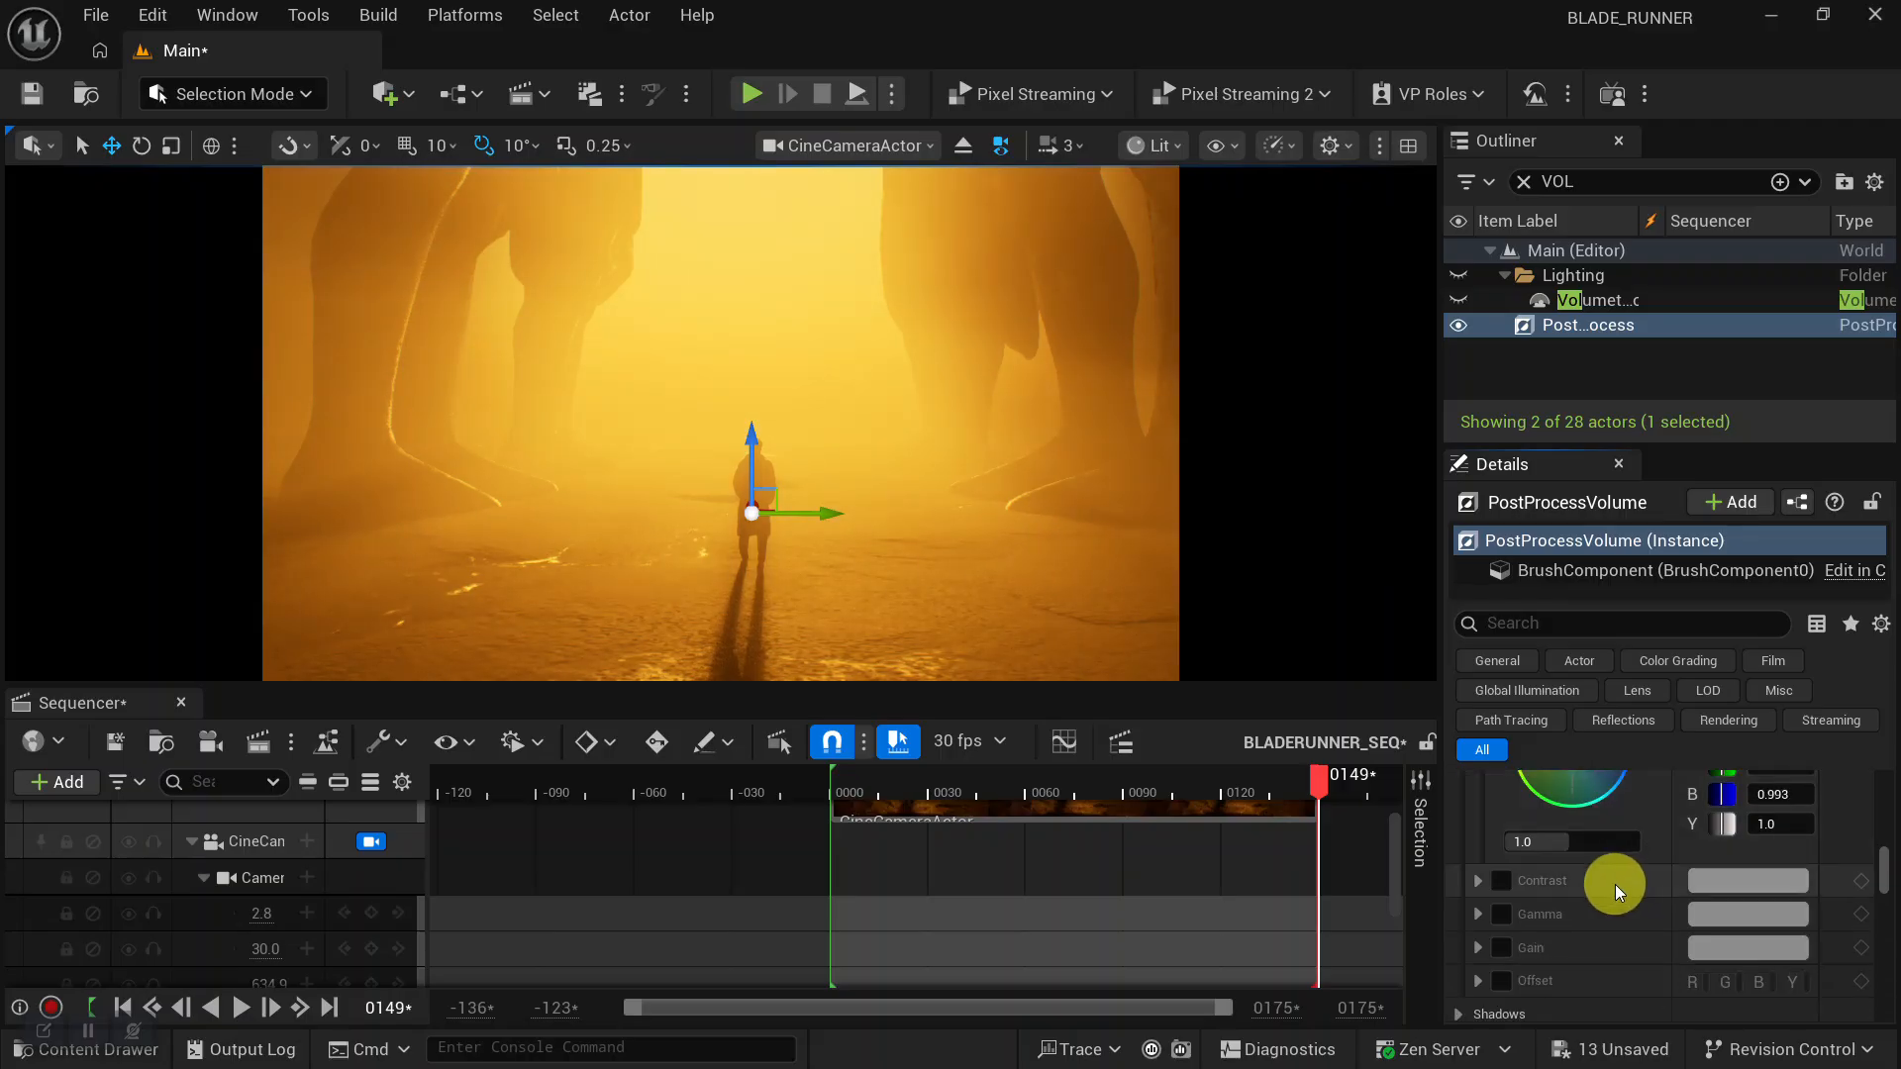
left_click_drag(1566, 847, 1616, 848)
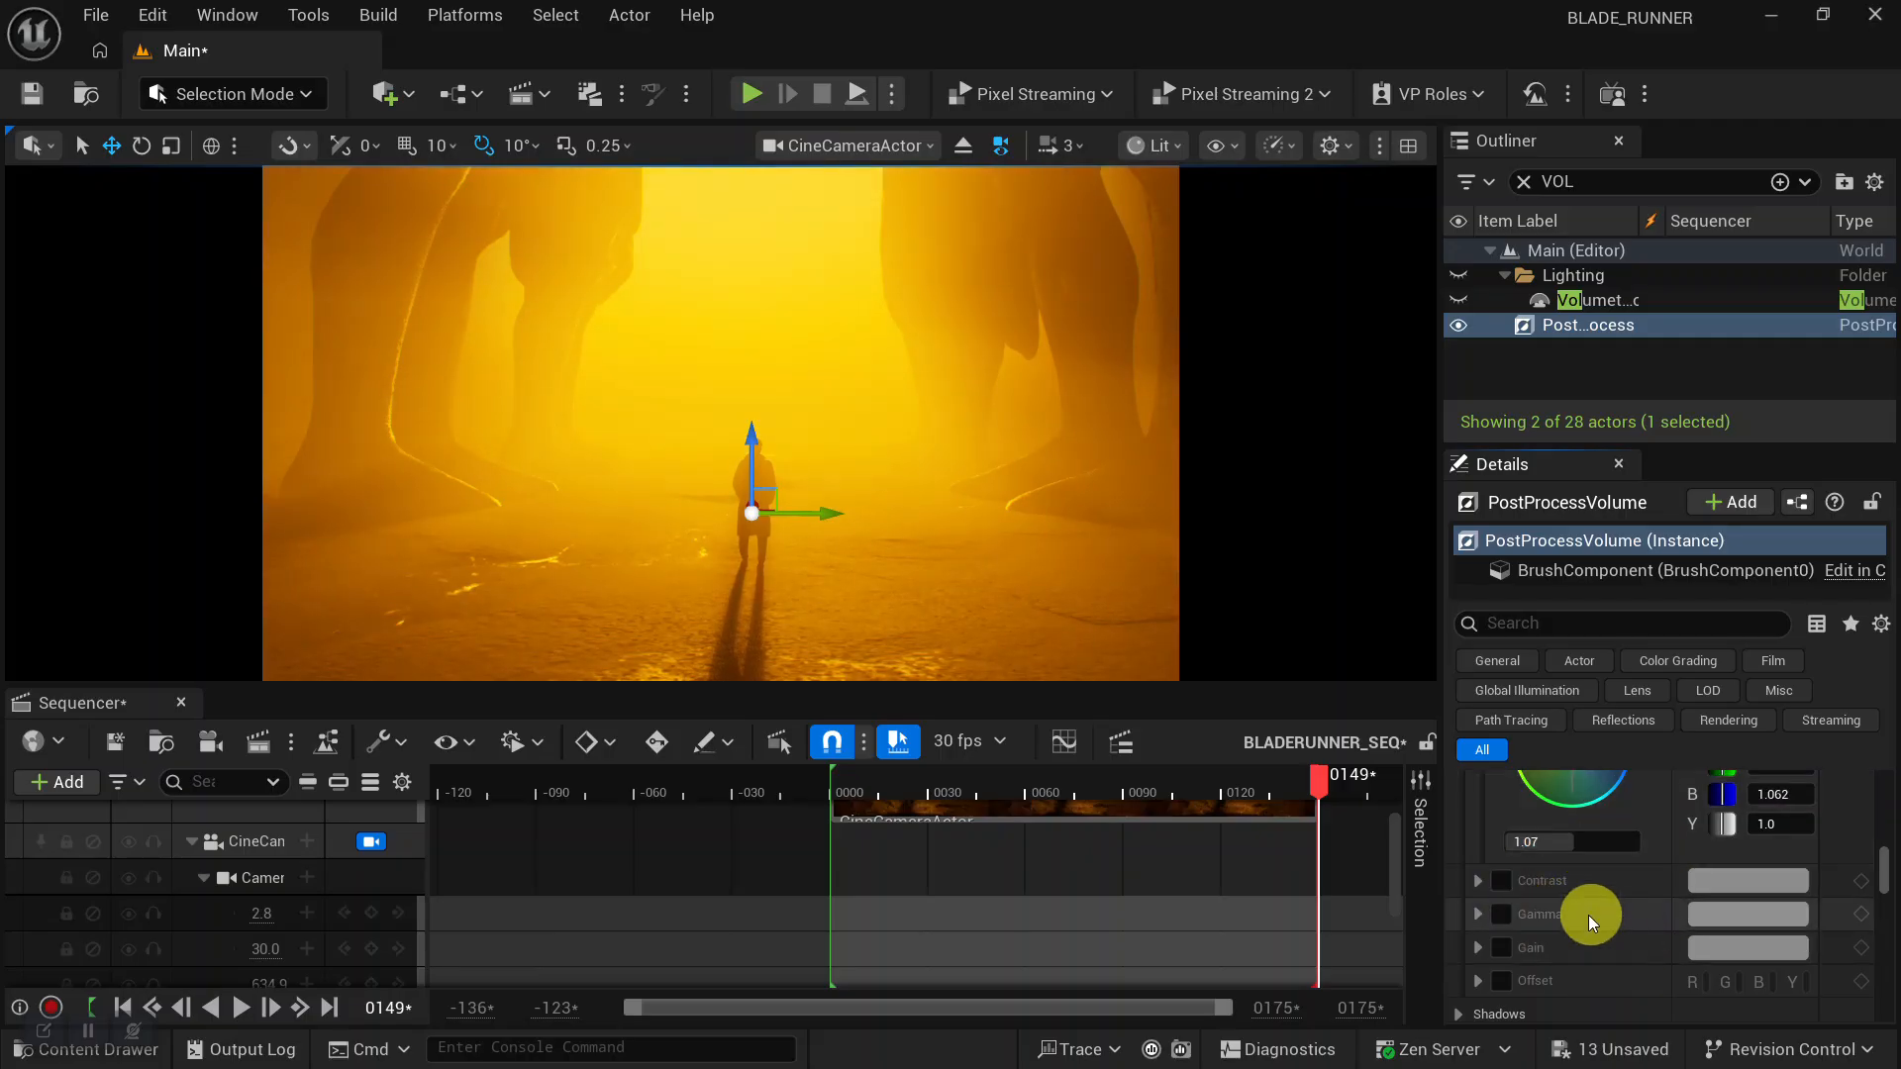
Enable the global Contrast override in the volume's Color Grading settings, shift its colour wheel slightly off neutral and raise its overall value to 1.2.
left_click(1503, 883)
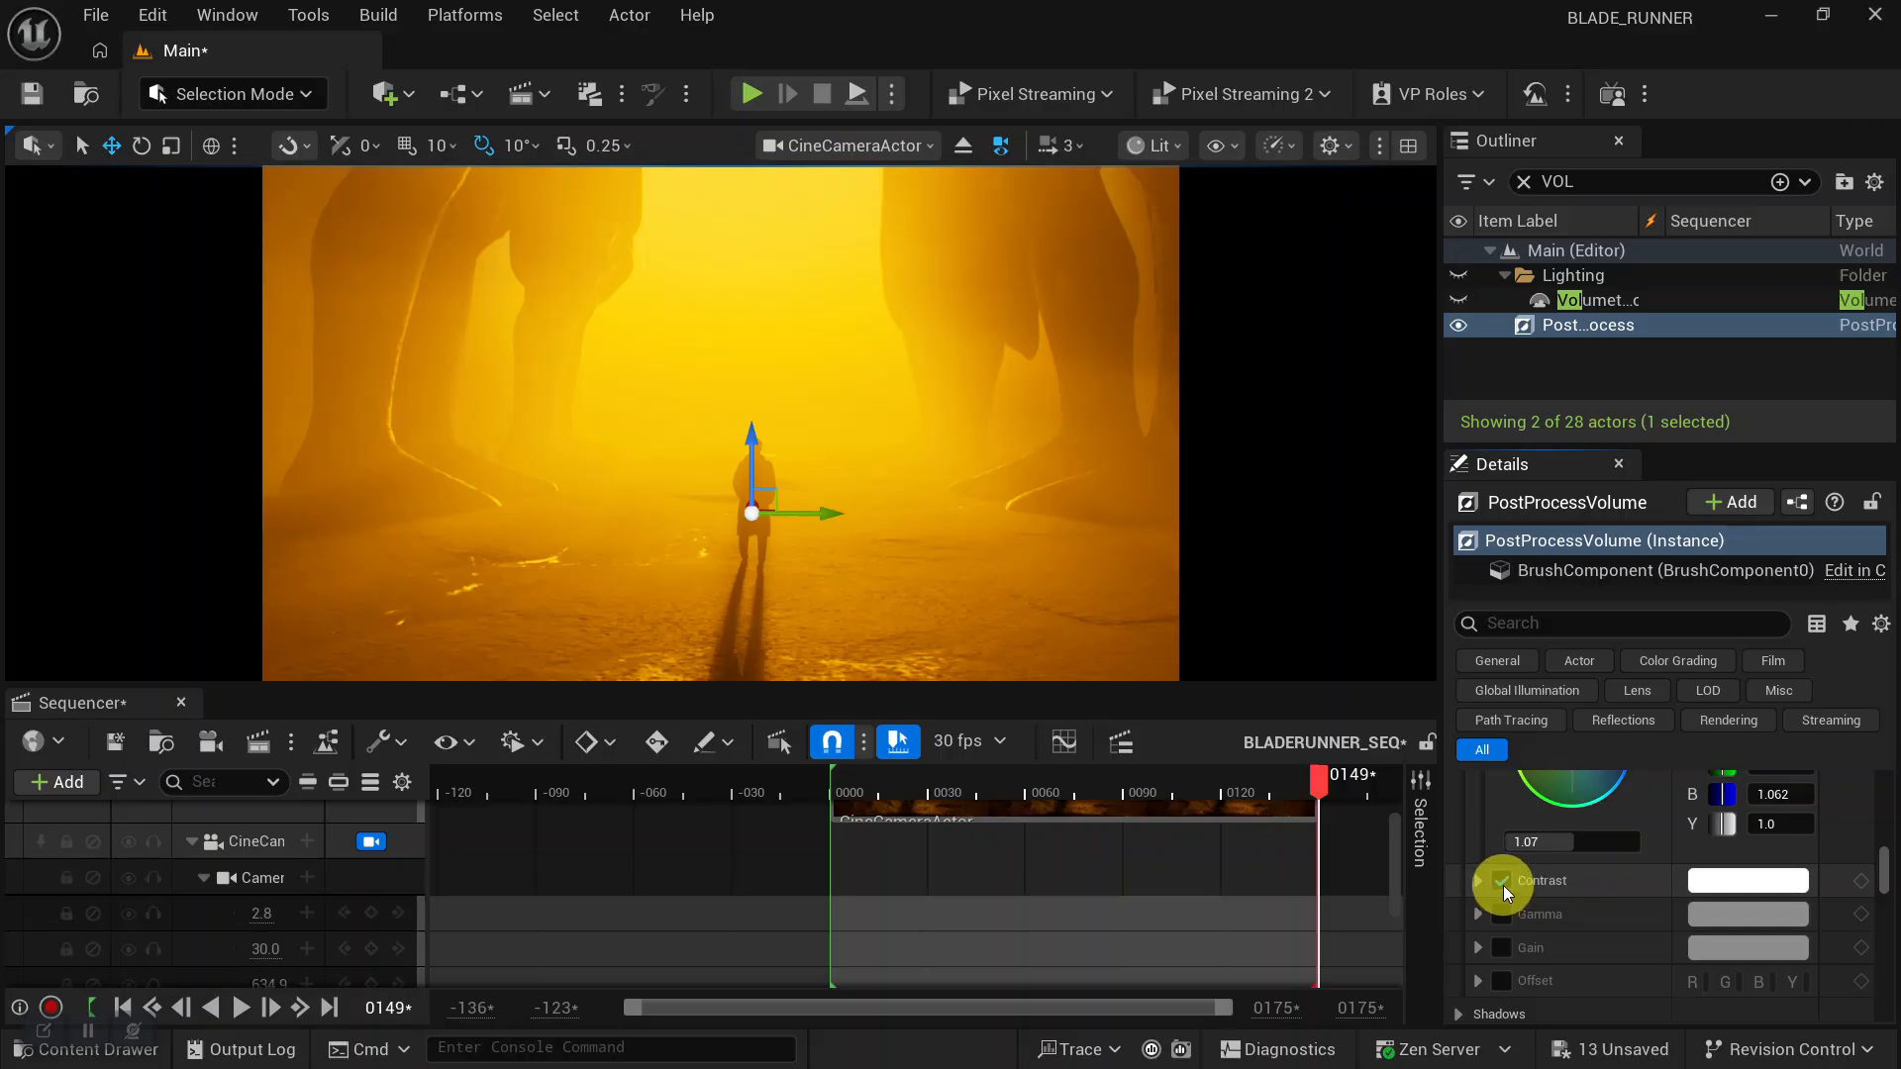
left_click(1481, 879)
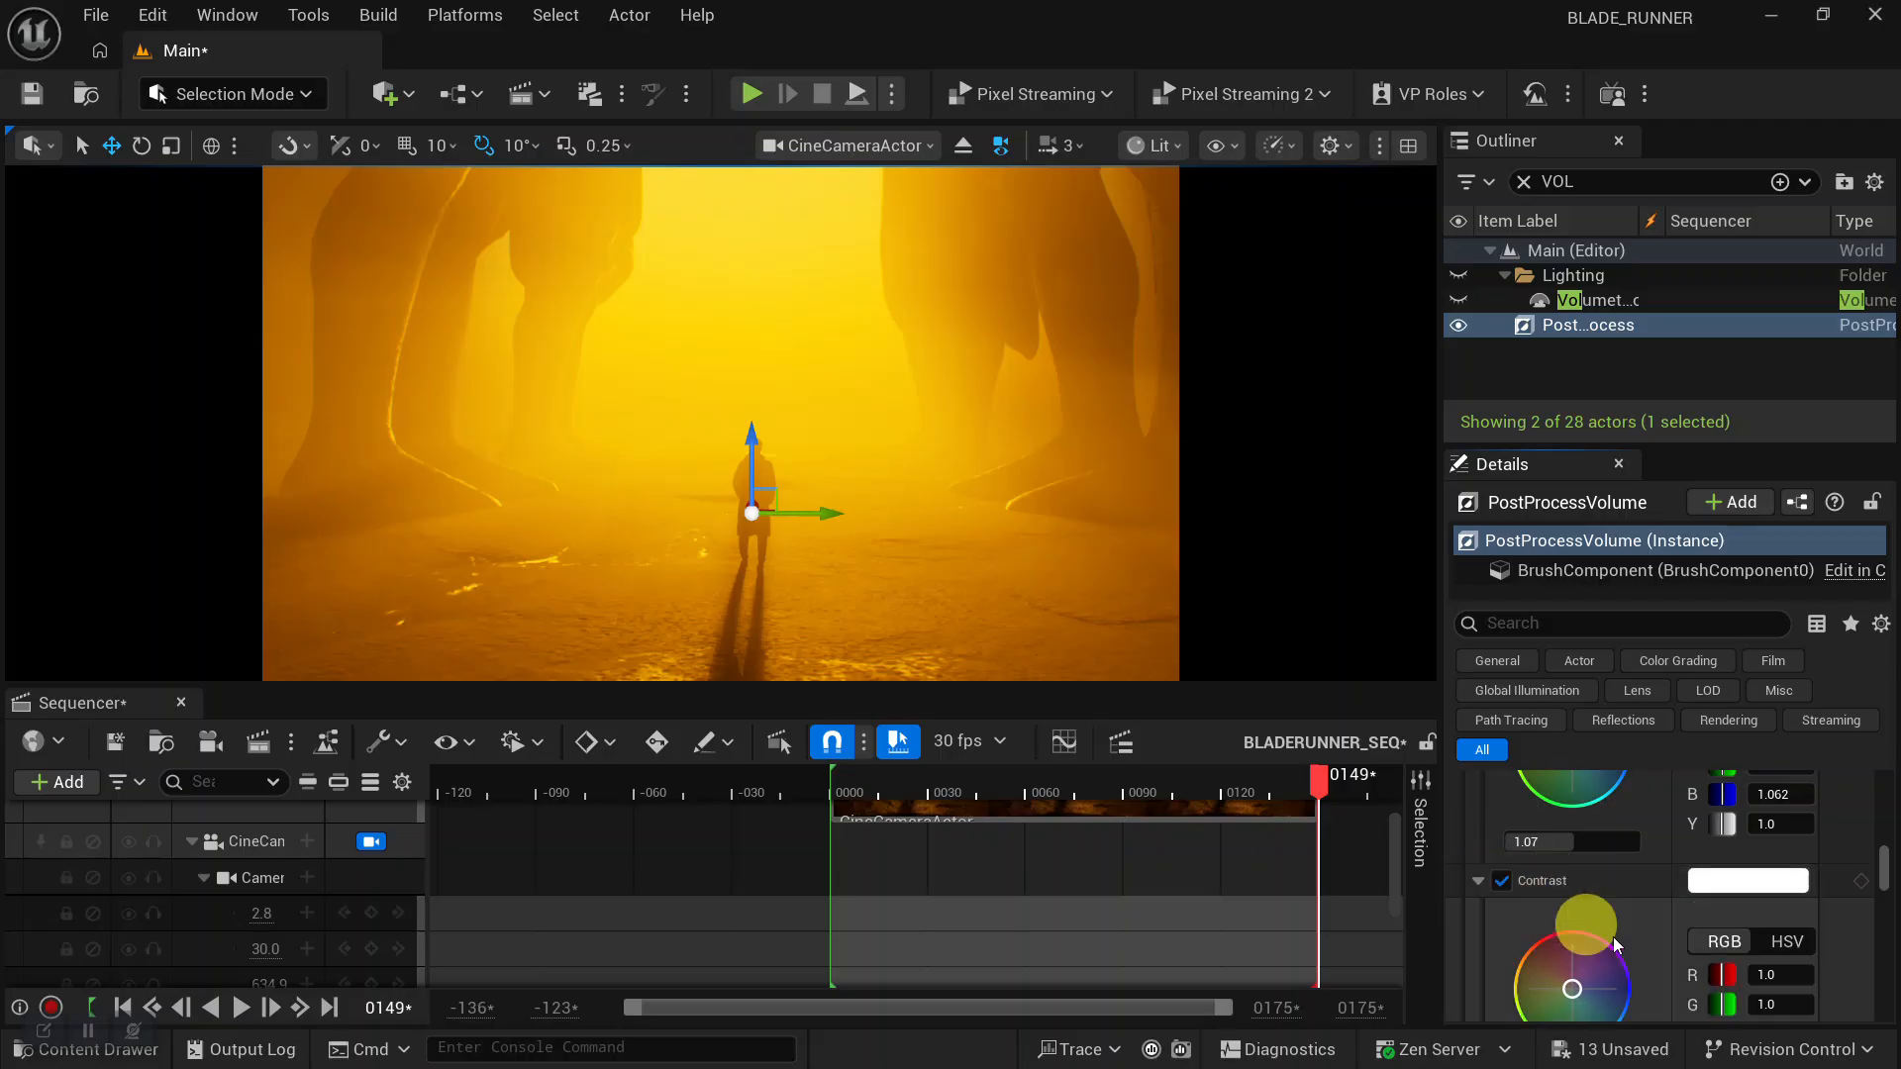
scroll(1616, 963, "down", 2)
mouse_move(1578, 887)
left_mouse_down()
mouse_move(1584, 869)
mouse_move(1576, 892)
mouse_move(1608, 899)
mouse_move(1576, 894)
left_mouse_up()
left_click_drag(1561, 1001, 1680, 997)
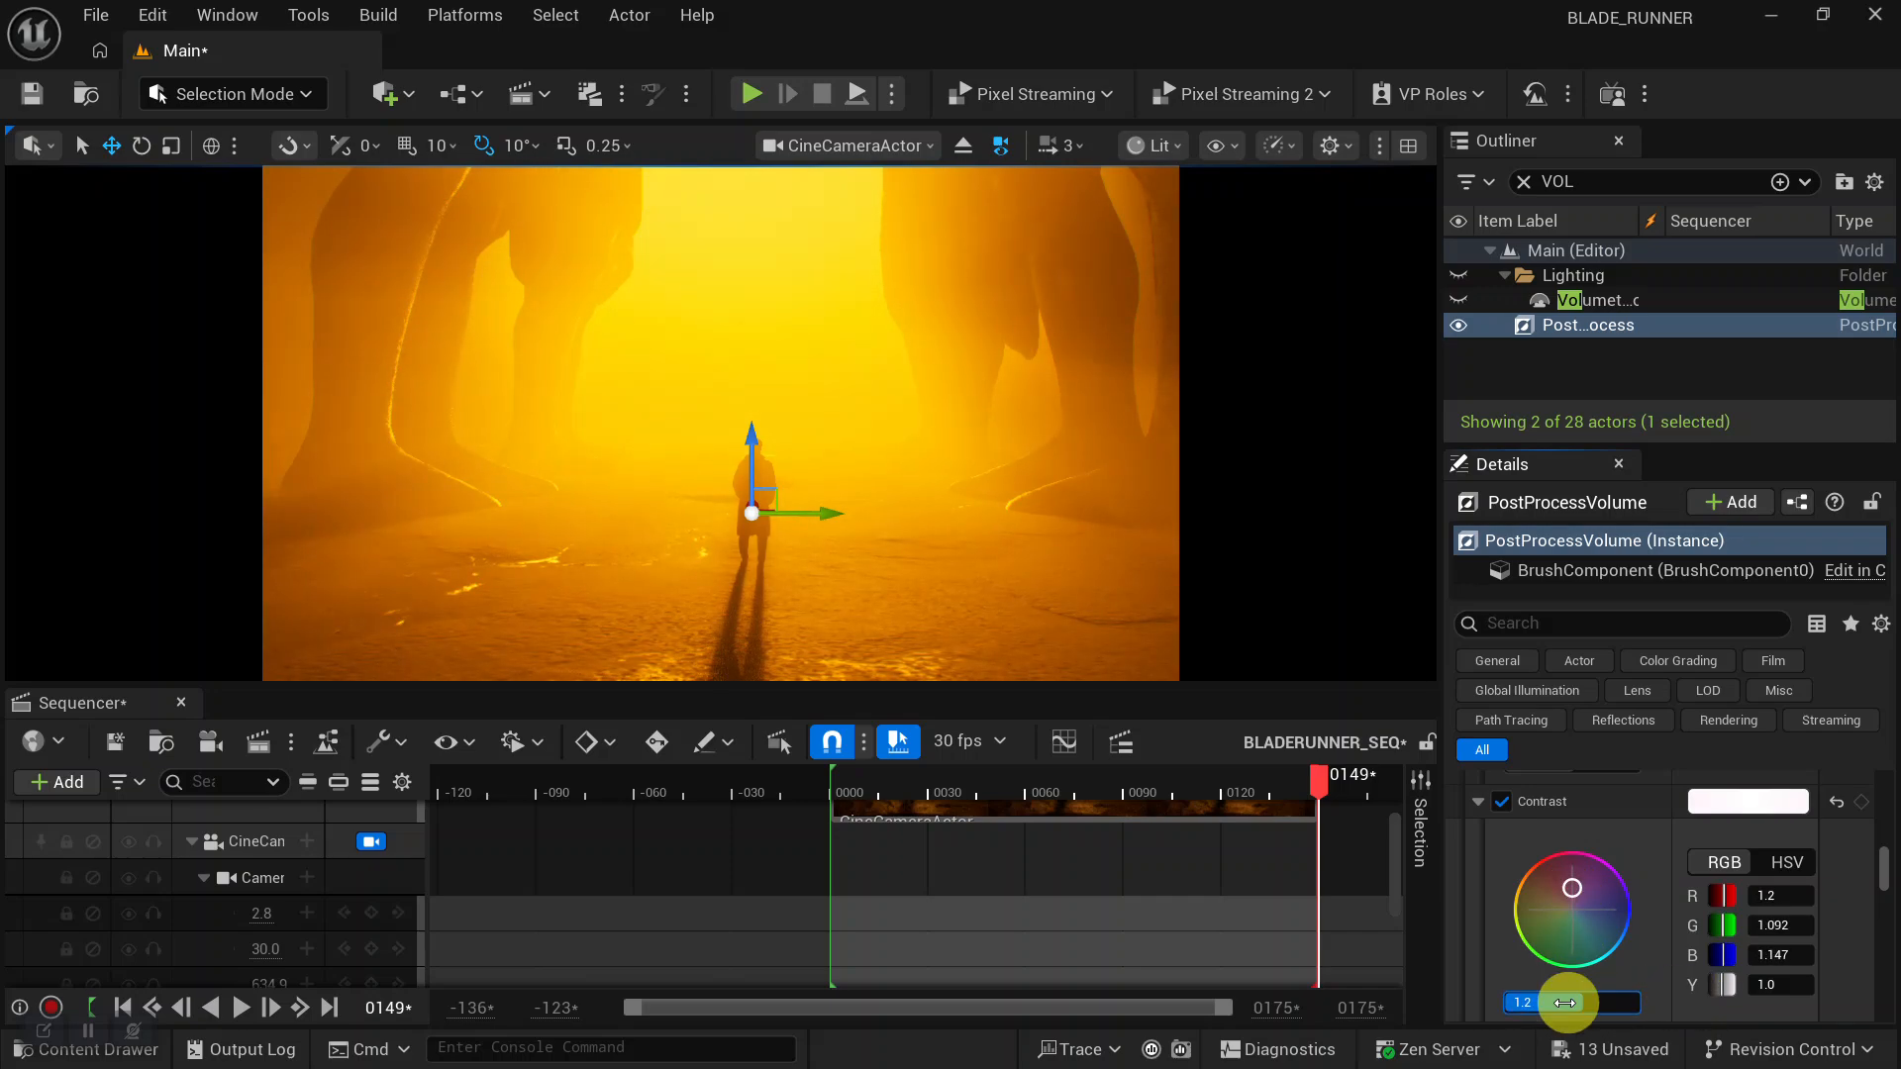
Look through the volume's Film and Lumen Global Illumination settings, switching the Global Illumination Method override on and off again.
scroll(1511, 976, "down", 5)
scroll(1569, 950, "down", 5)
scroll(1578, 937, "down", 5)
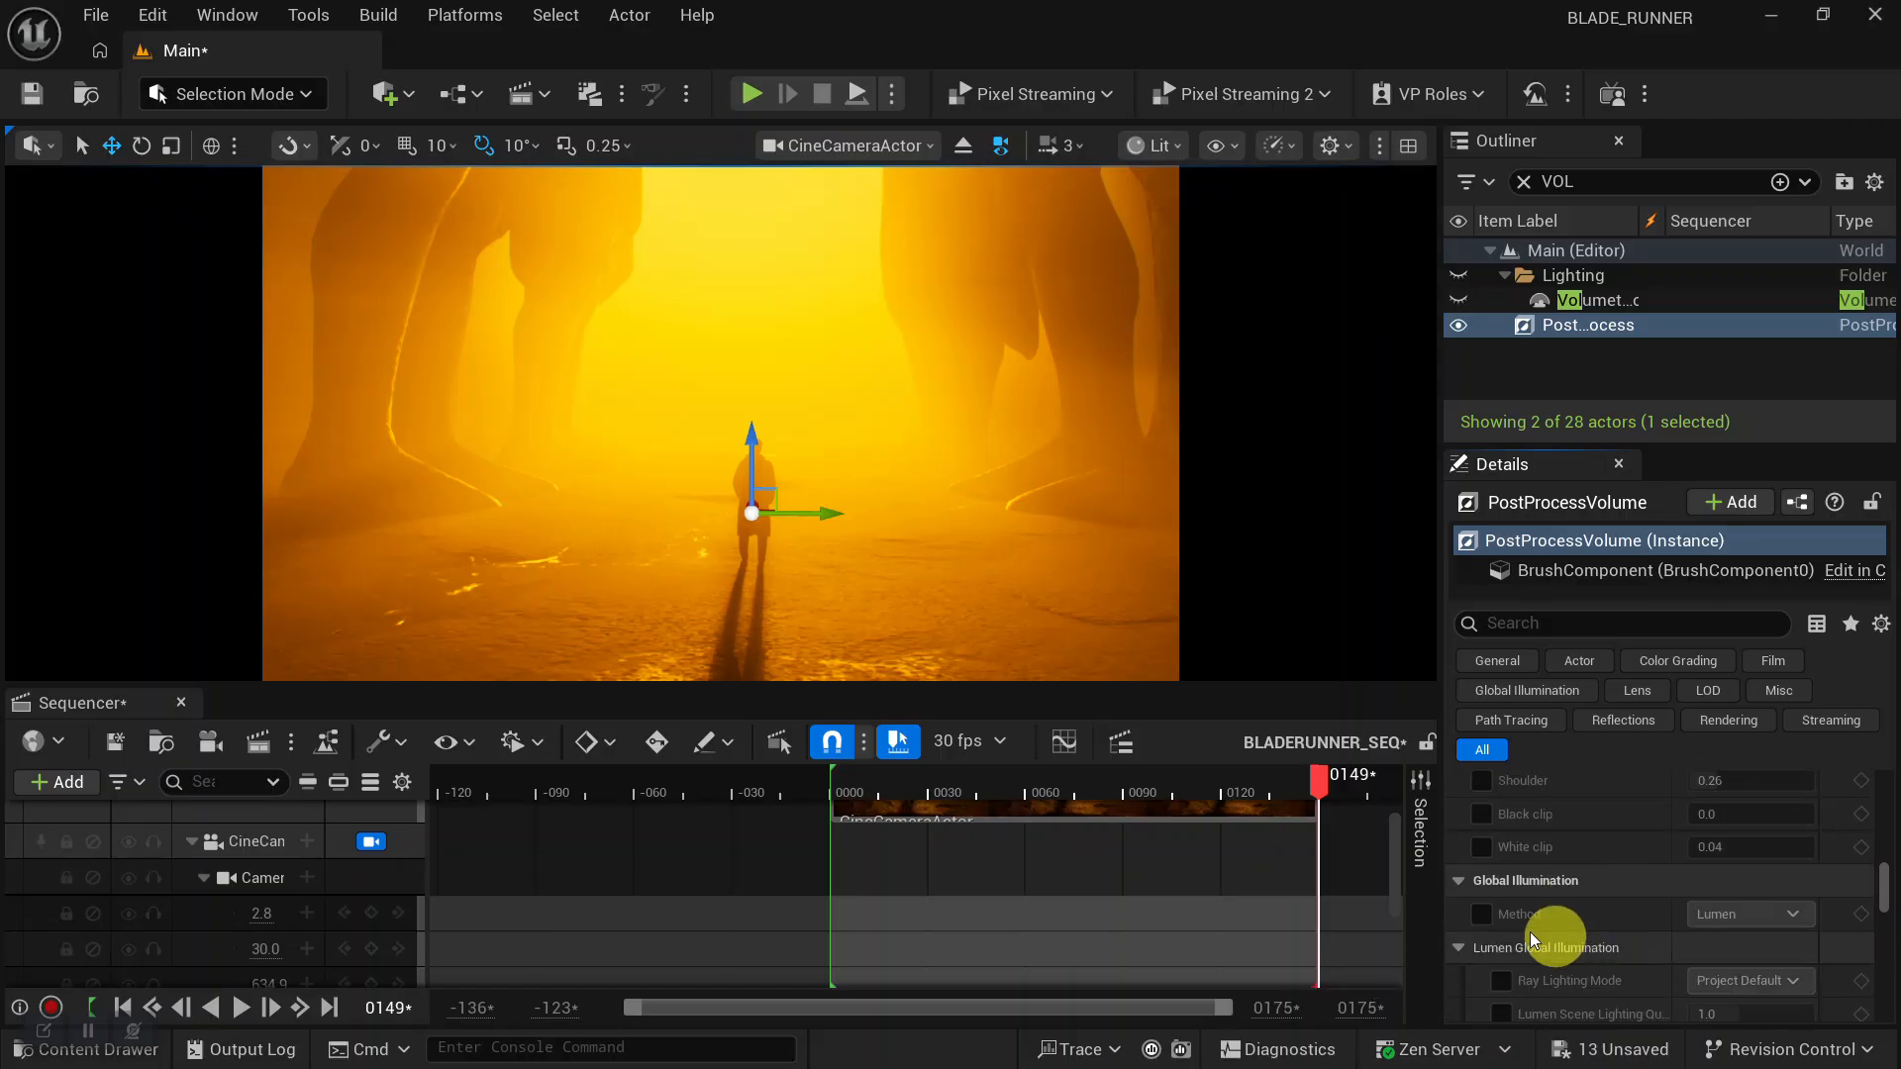
left_click(1482, 915)
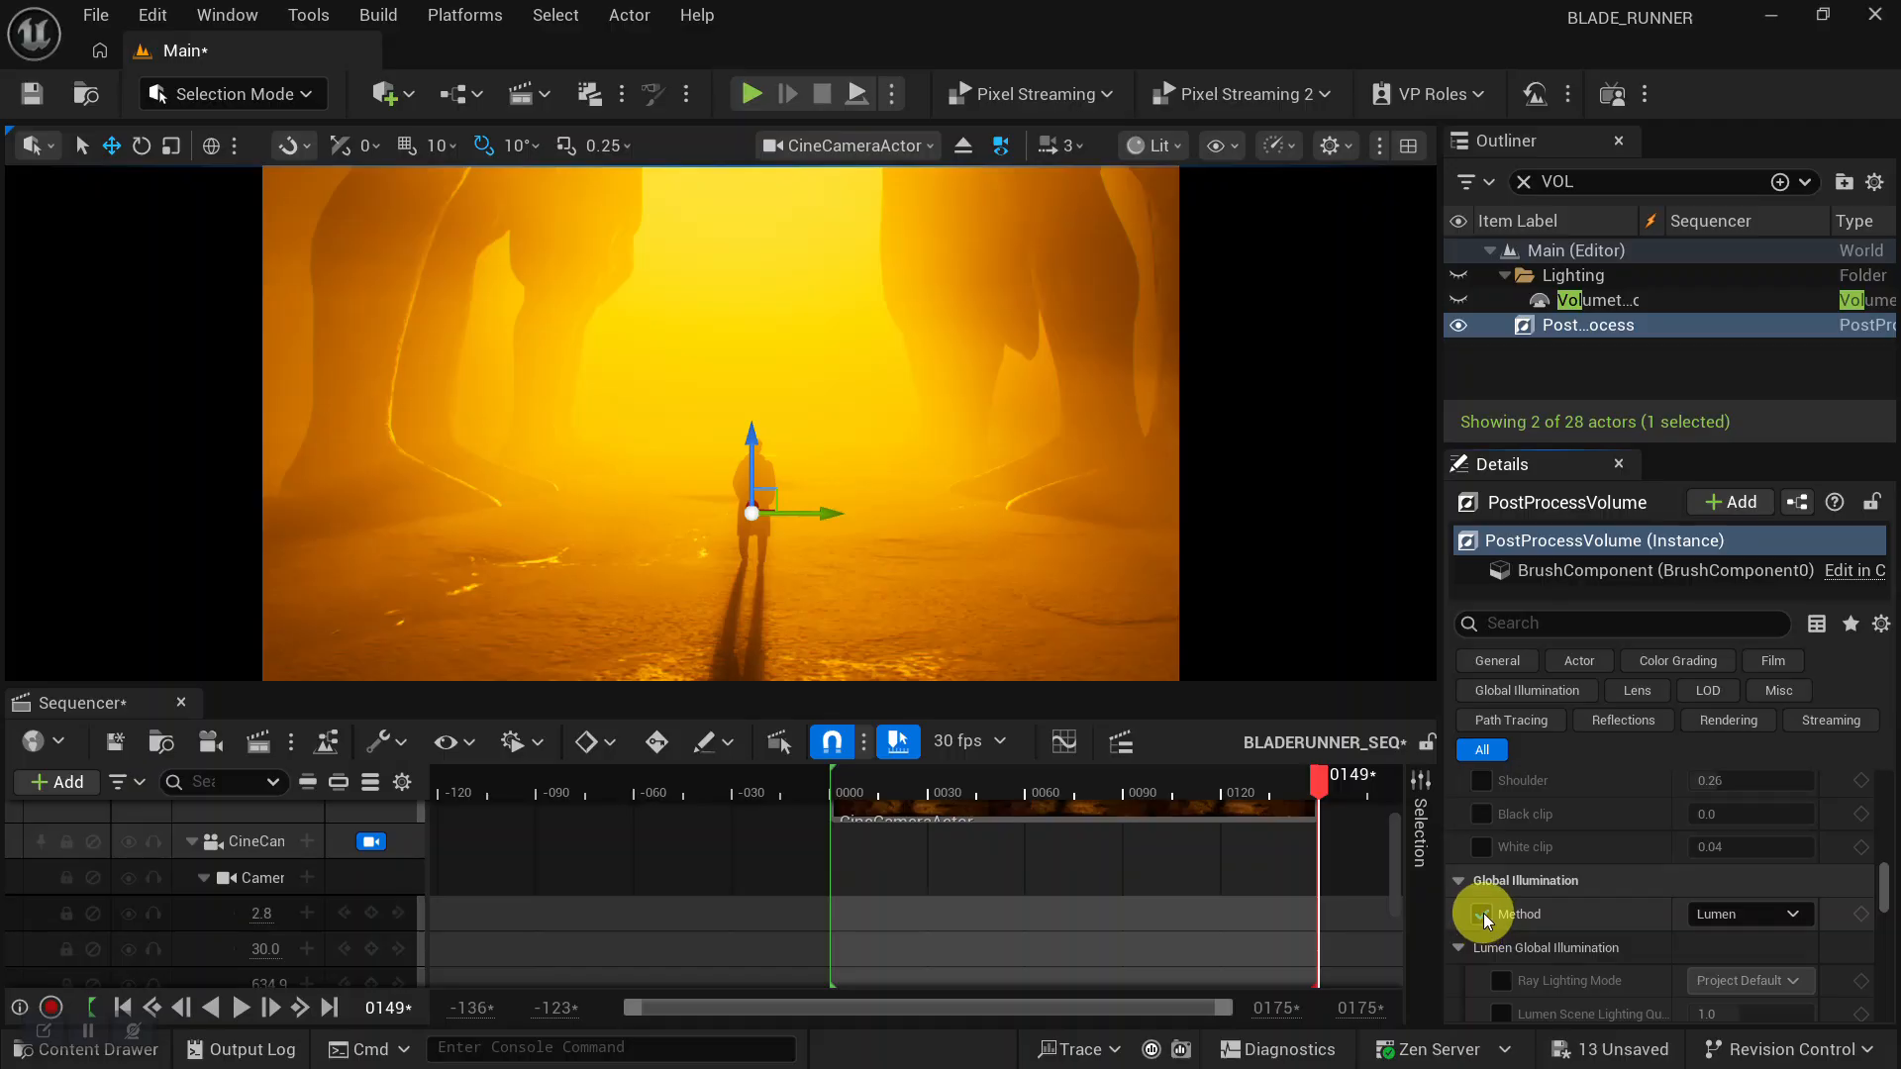
left_click(1483, 914)
scroll(1571, 925, "down", 3)
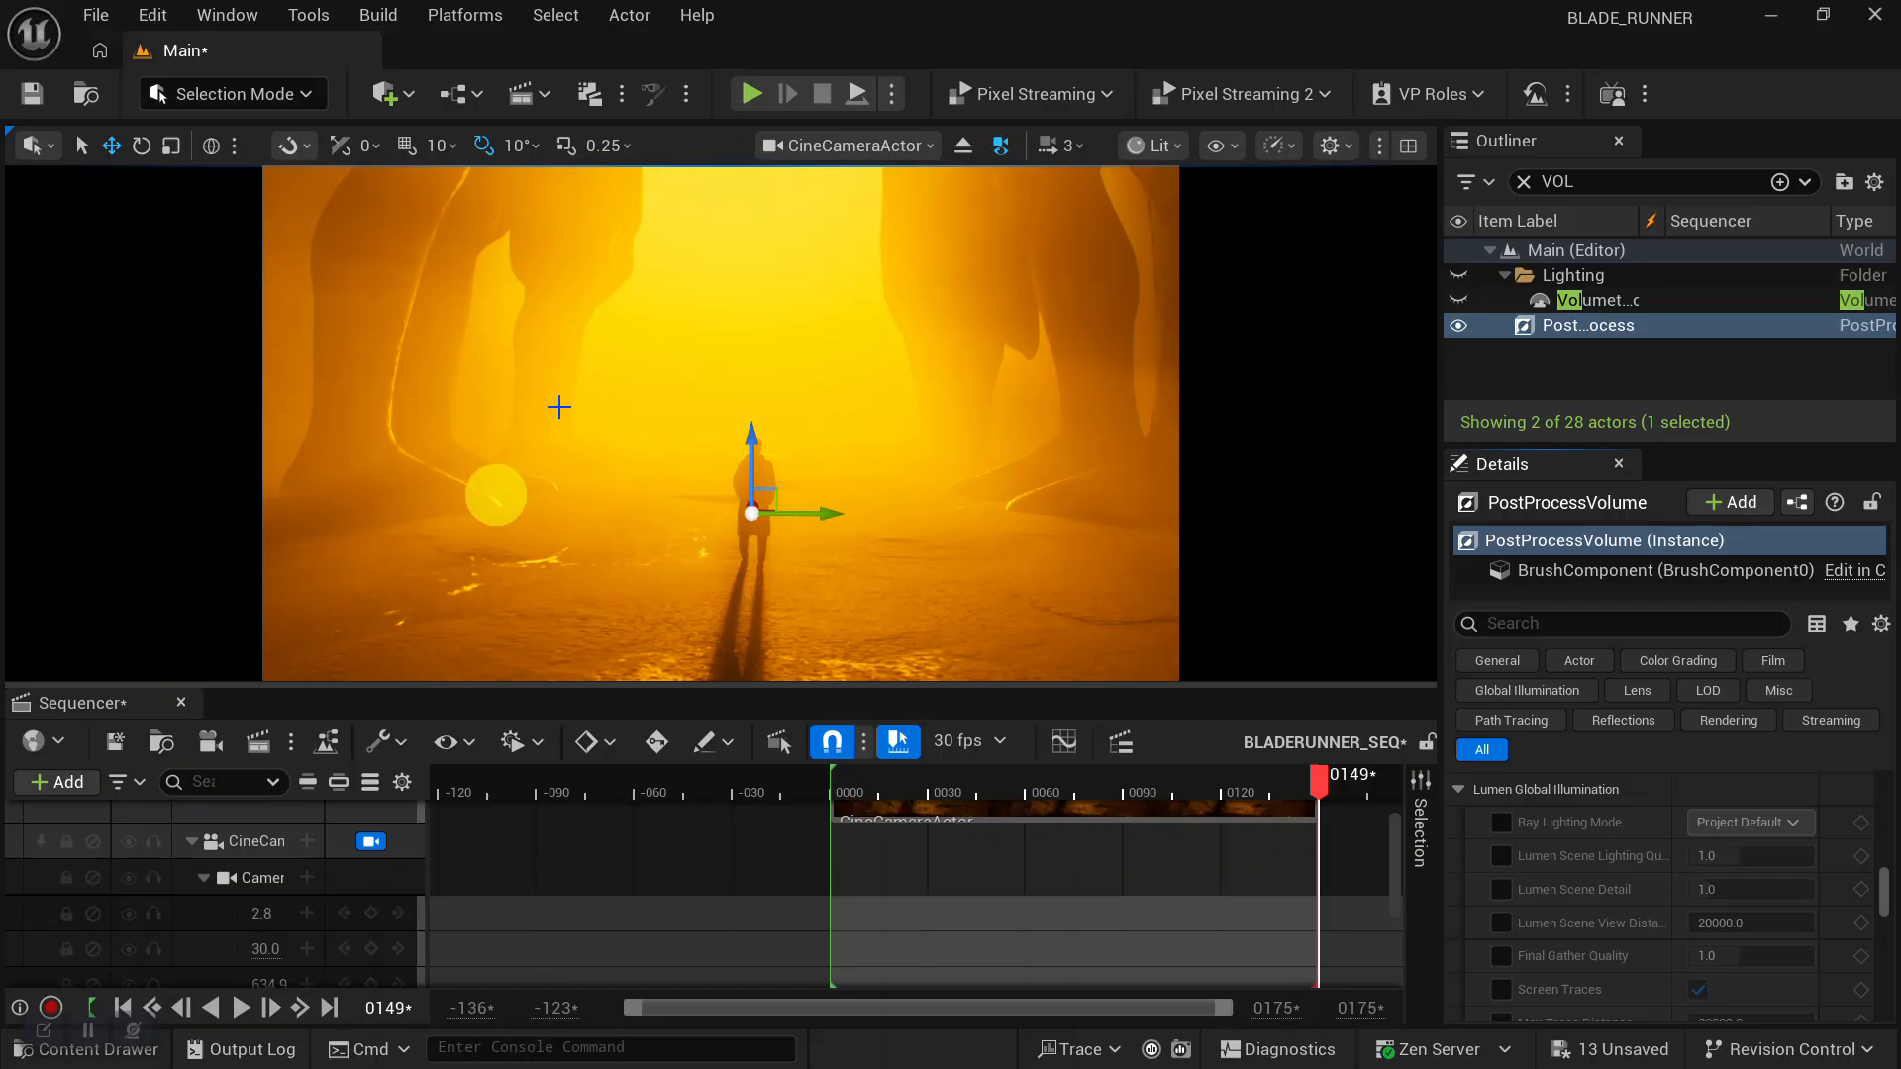
scroll(1571, 909, "up", 3)
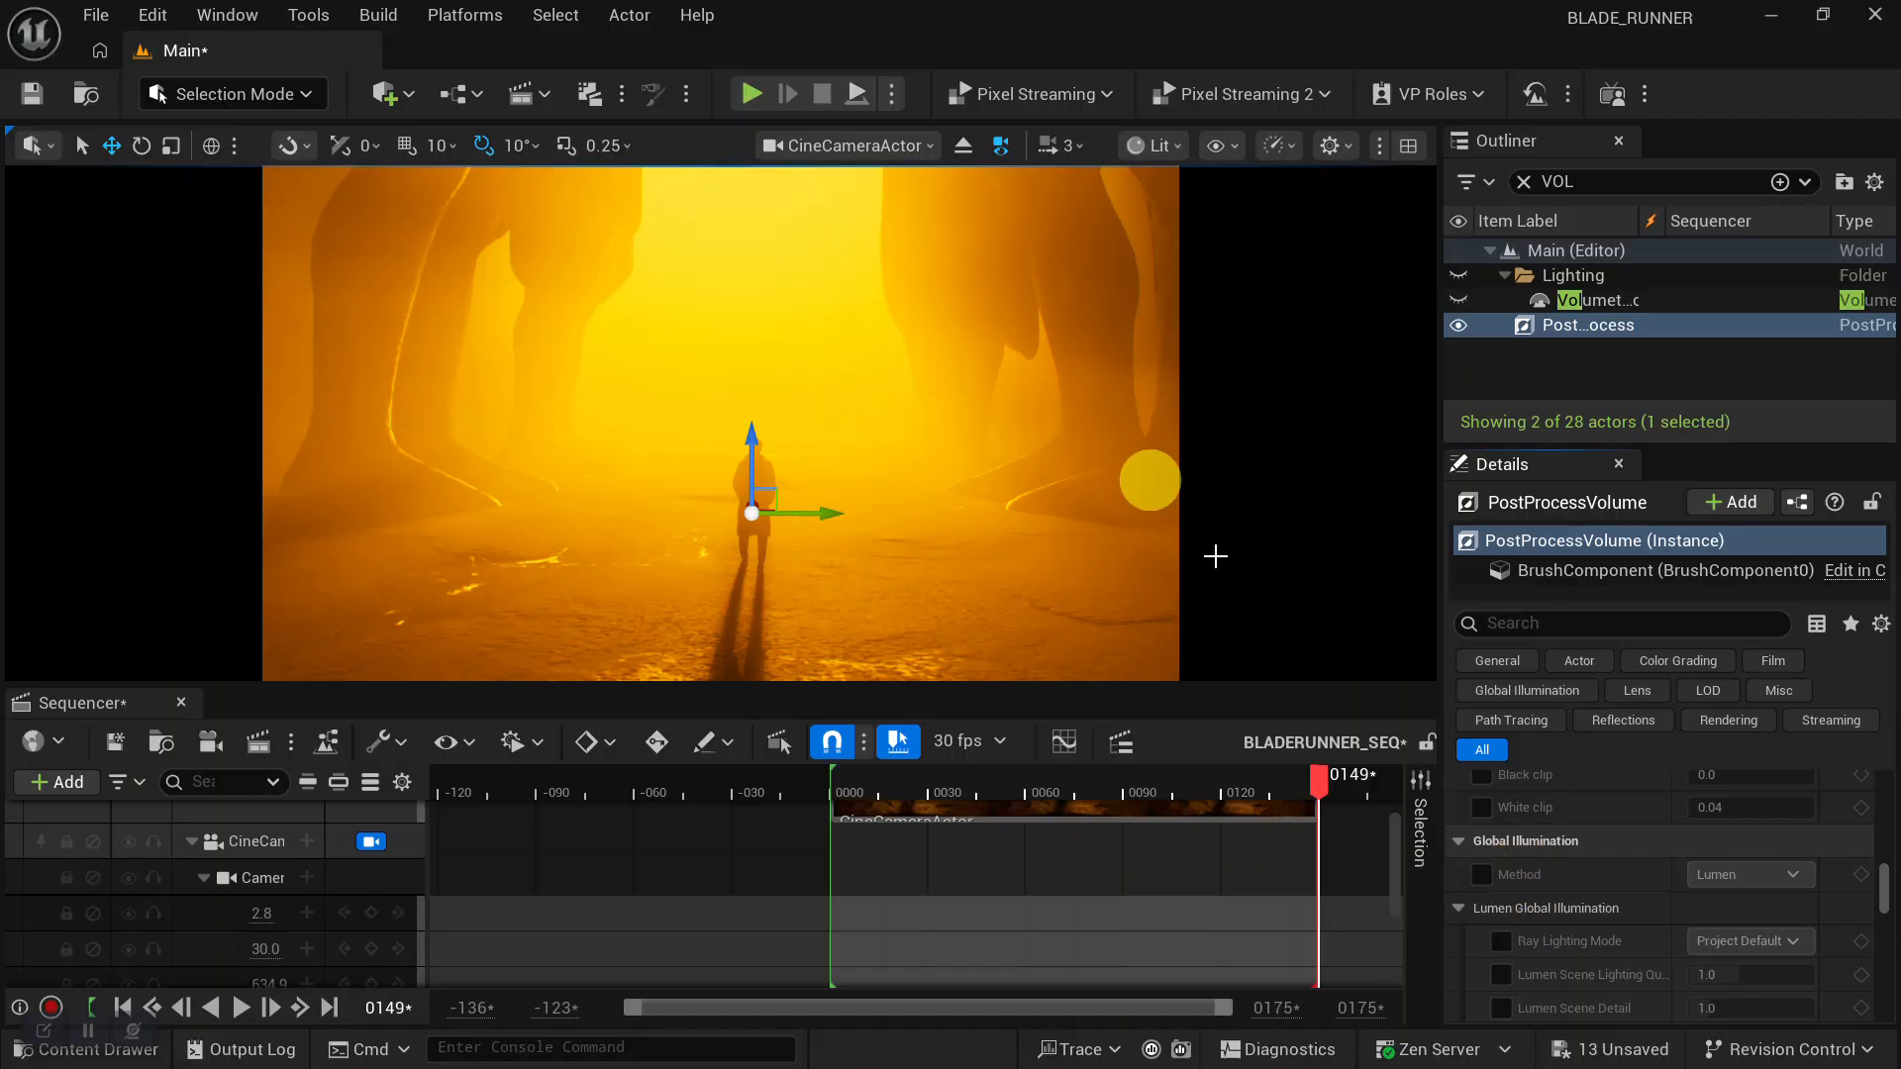
scroll(1561, 939, "down", 5)
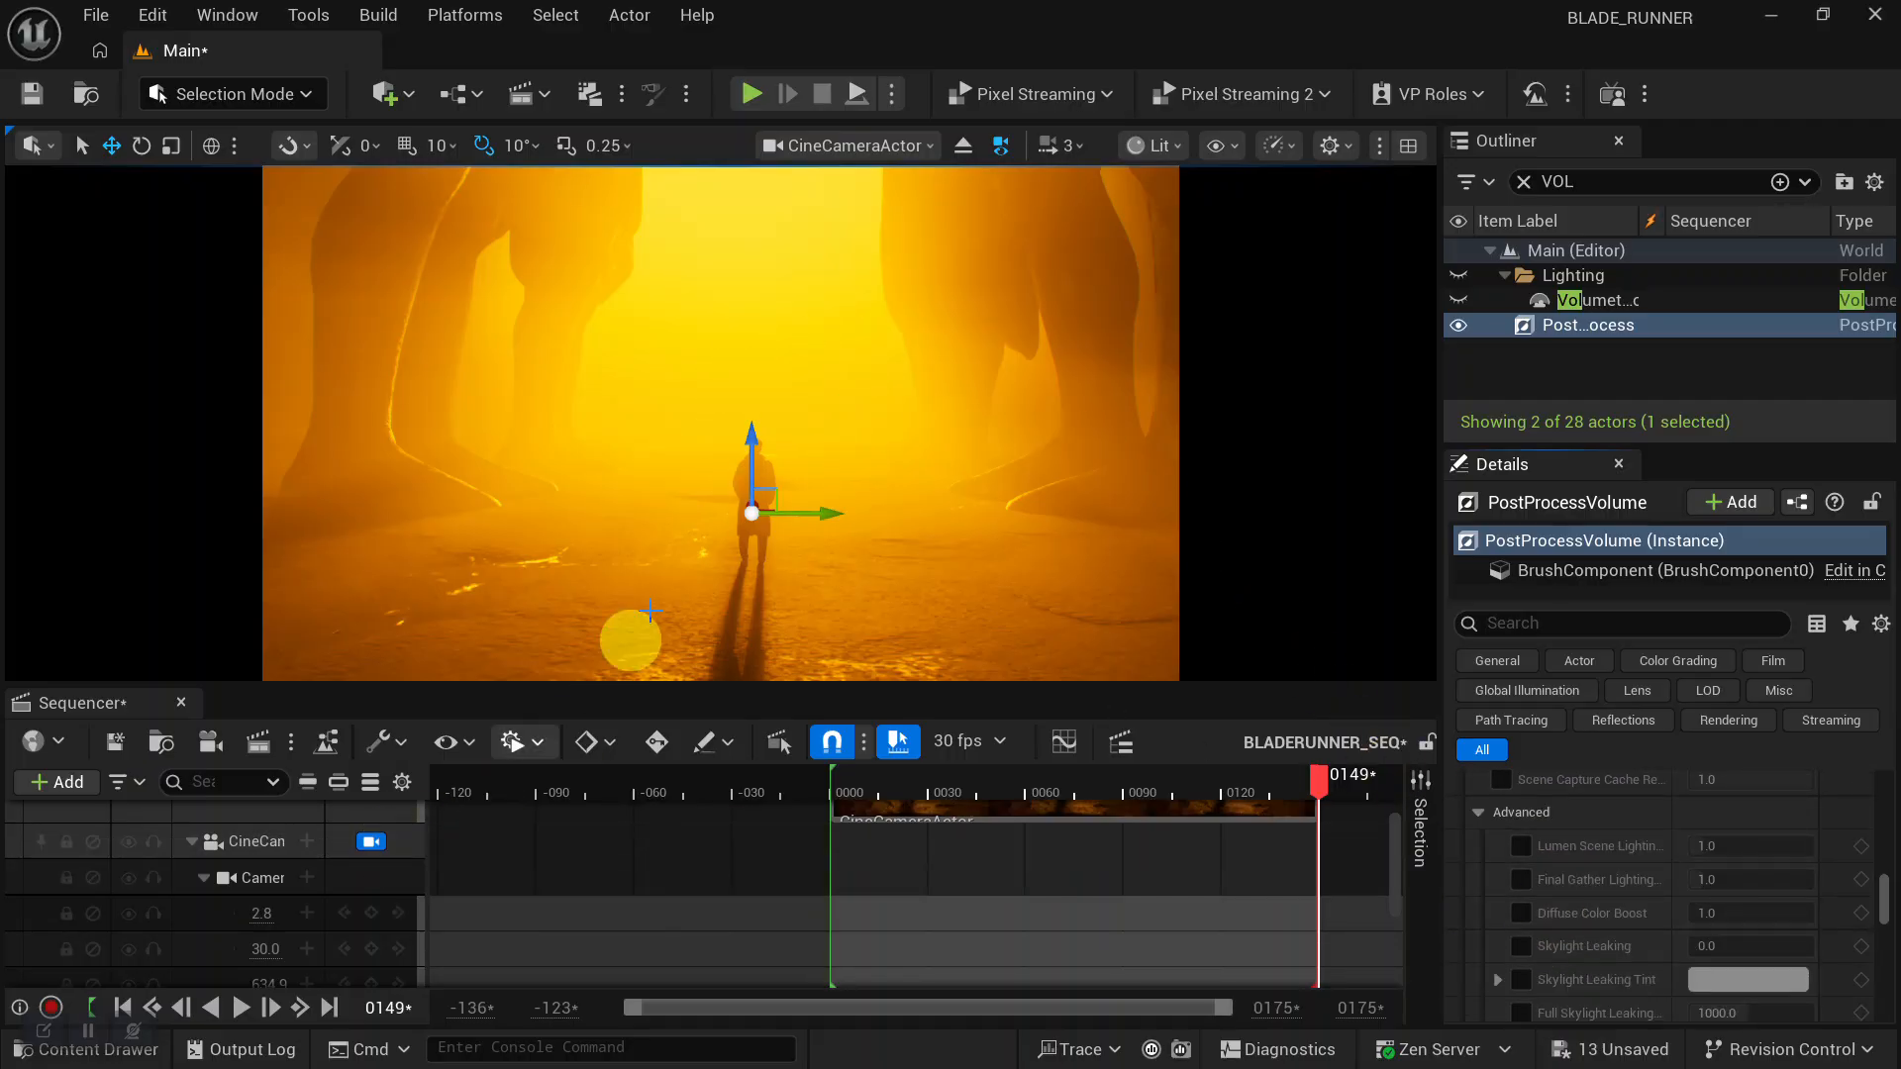
Pull the cine camera far back and down to a low wide framing with Officer K small between the giant statues.
right_click_drag(700, 561, 763, 548, "alt")
middle_click_drag(835, 518, 828, 527, "alt")
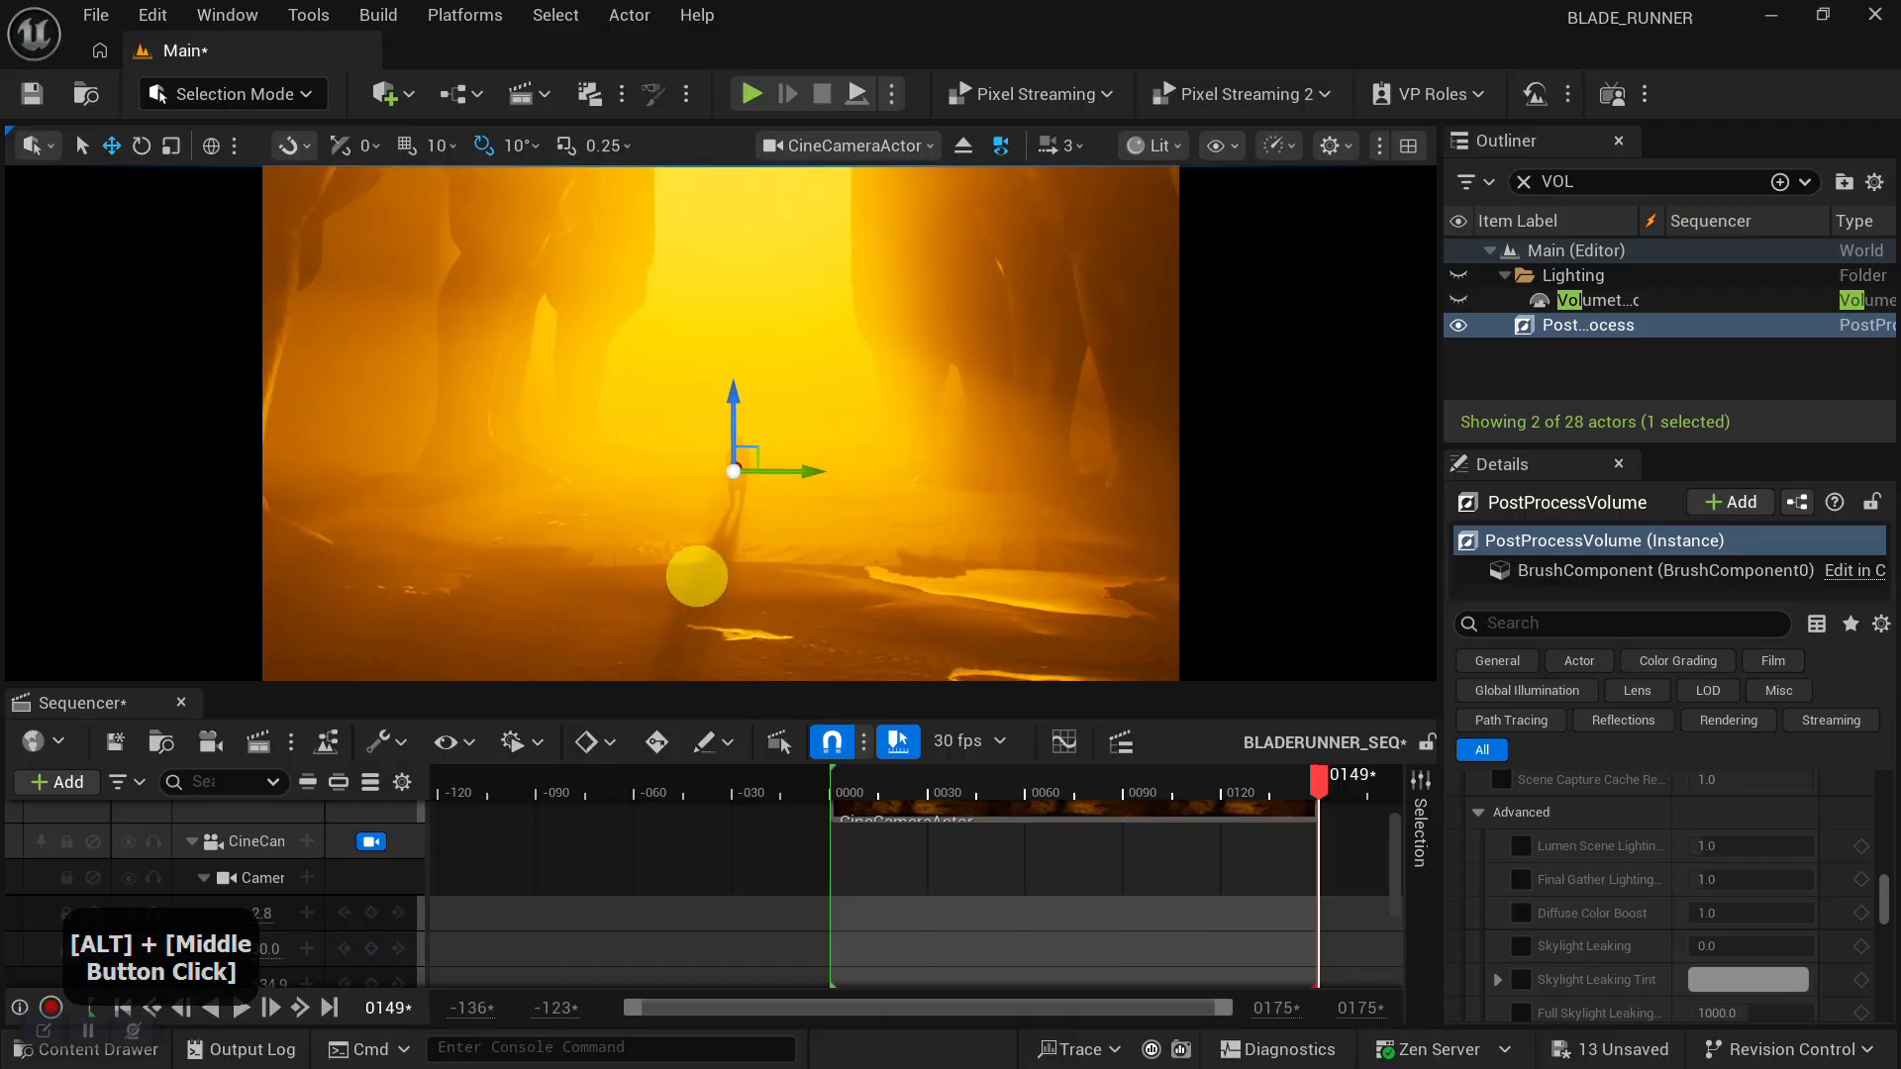
middle_click_drag(697, 576, 700, 590, "alt")
mouse_move(679, 586)
left_mouse_down("alt")
mouse_move(679, 555)
mouse_move(680, 586)
left_mouse_up("alt")
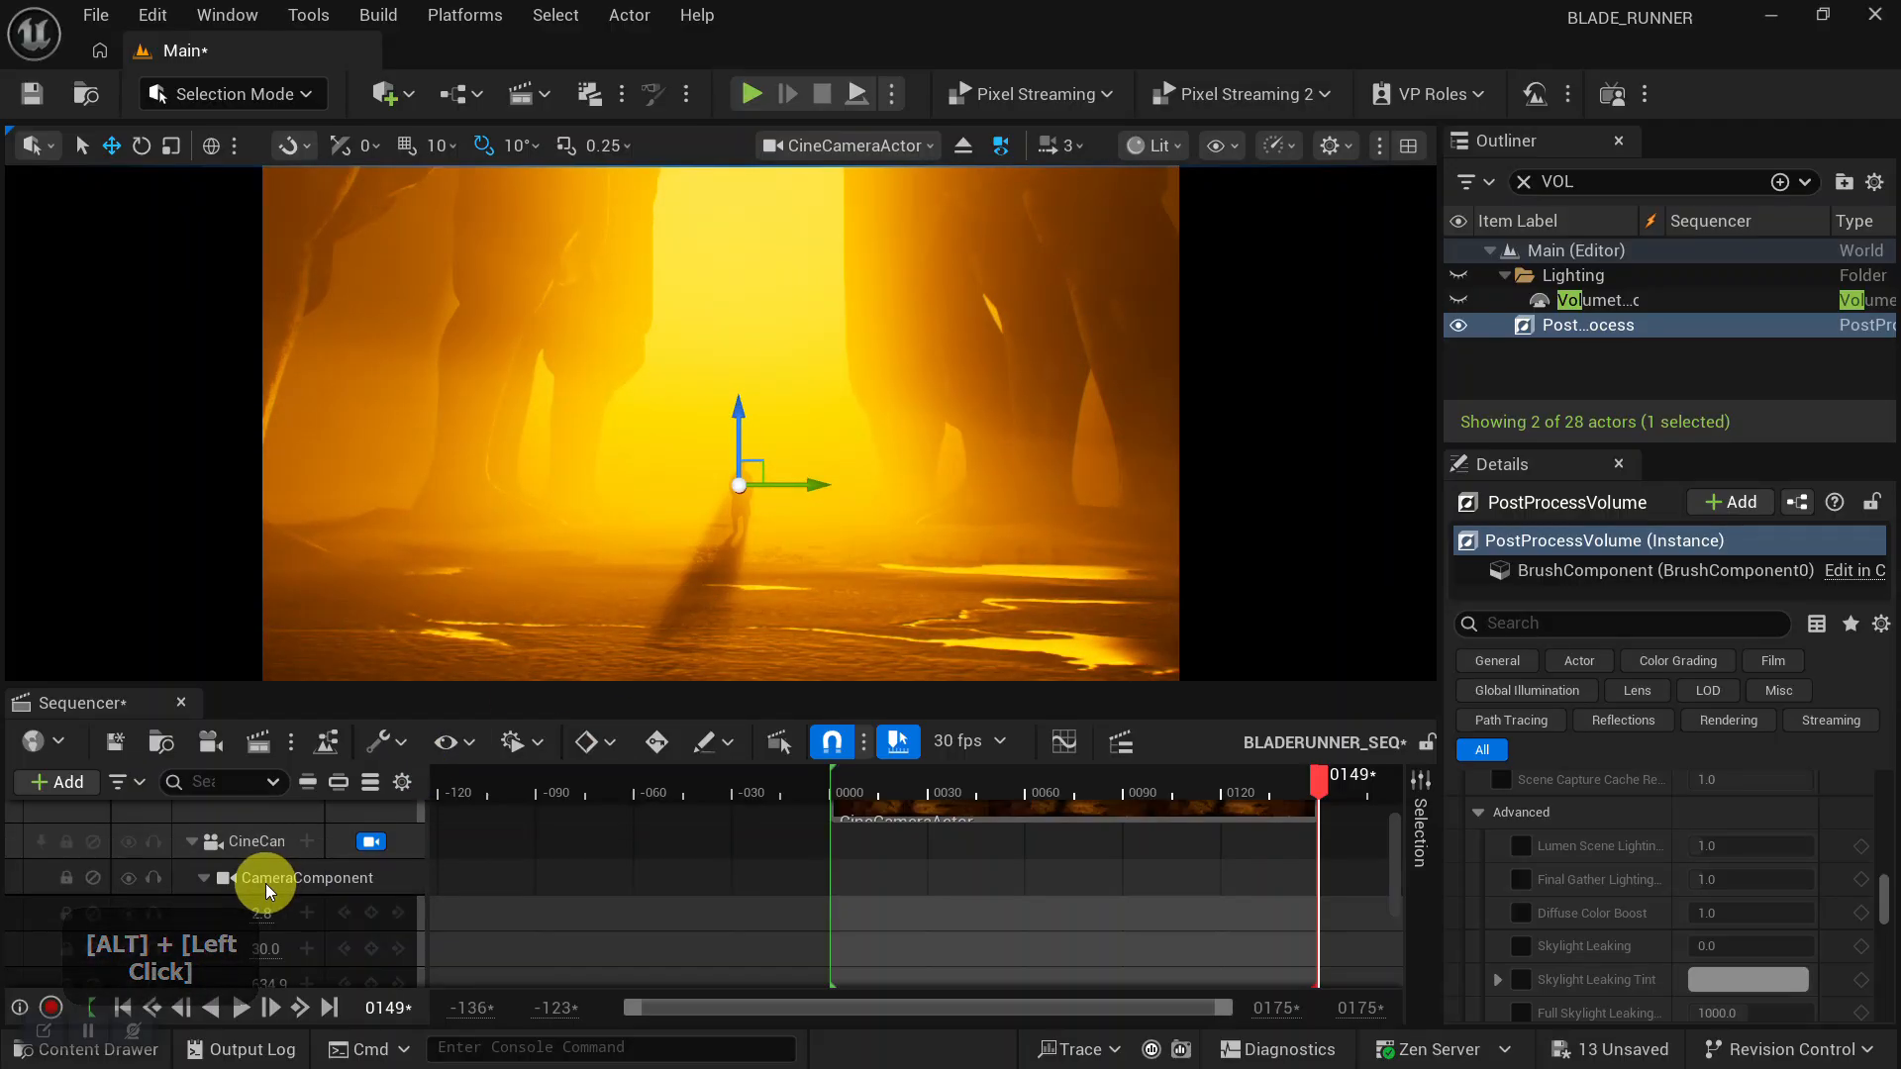
Expand the cine camera's Transform track and its Location channels in the sequence.
scroll(265, 883, "up", 2)
scroll(303, 879, "down", 2)
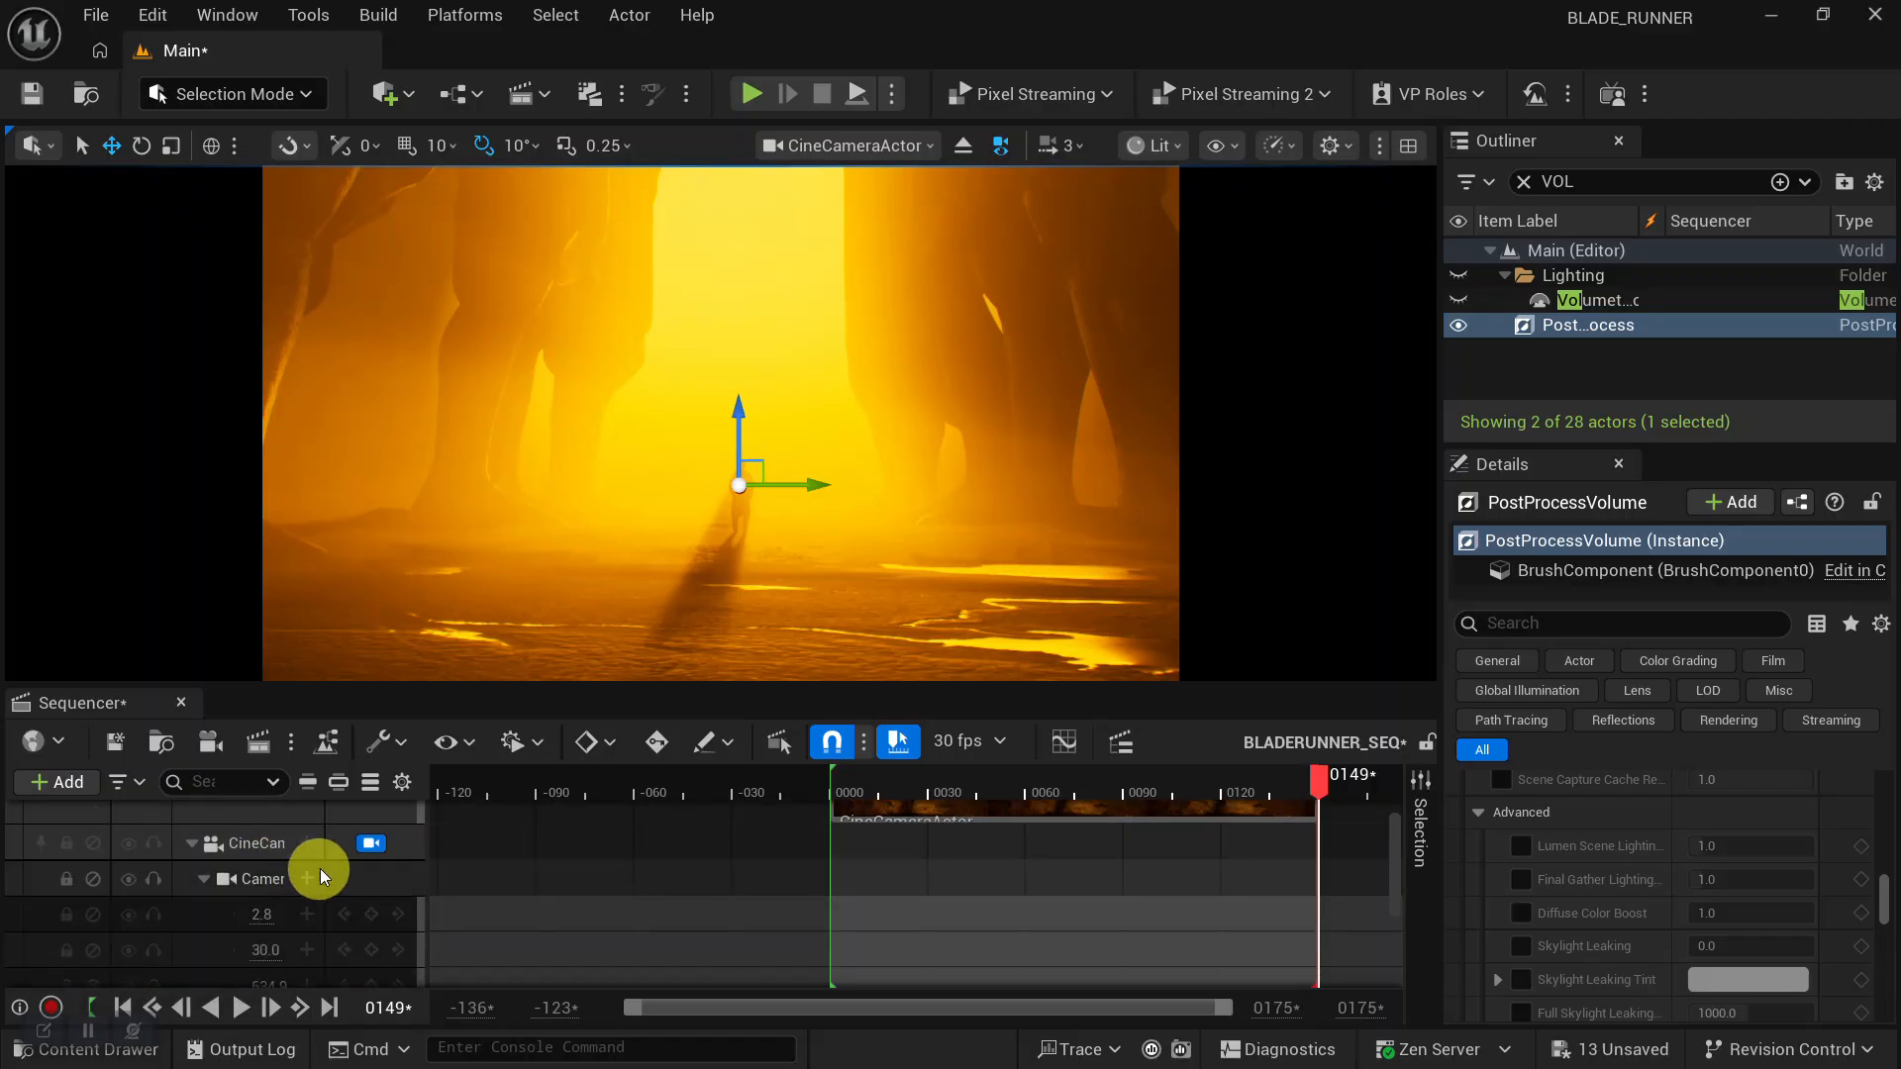
scroll(372, 870, "down", 3)
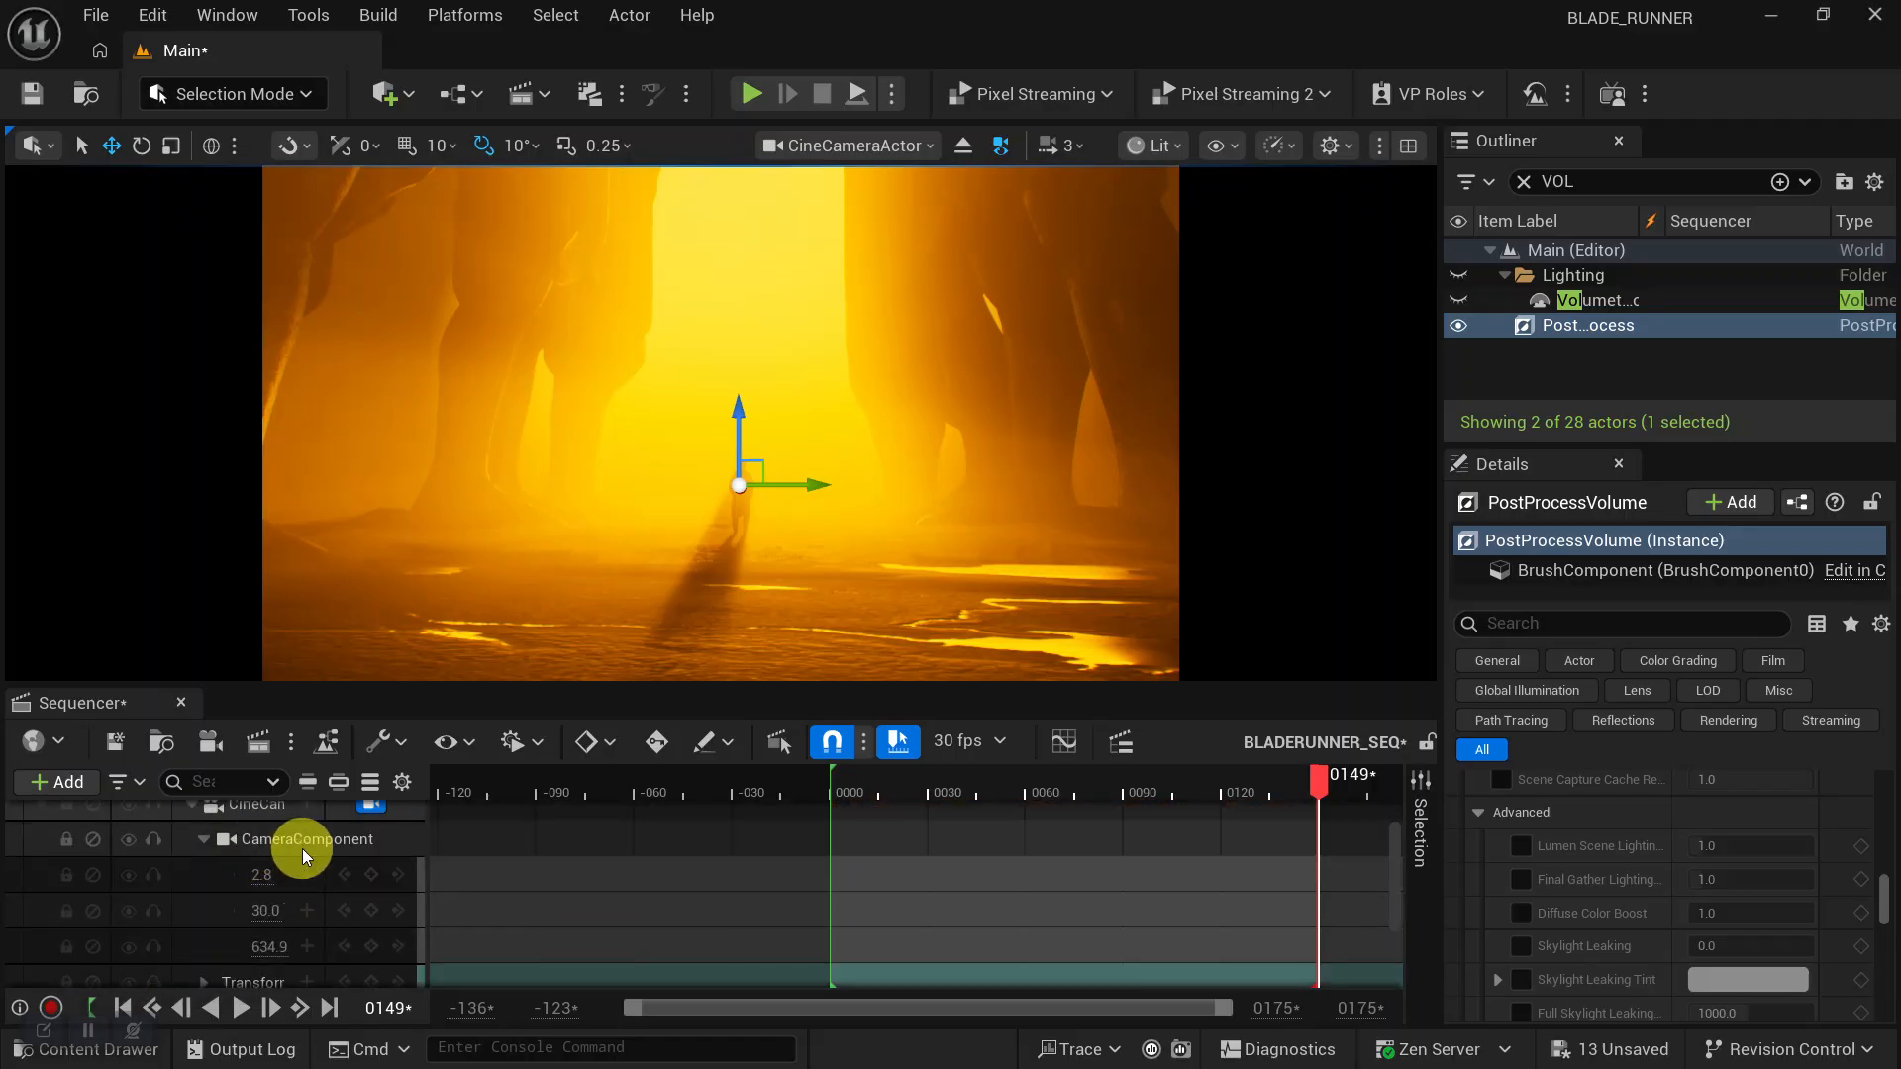
left_click(203, 907)
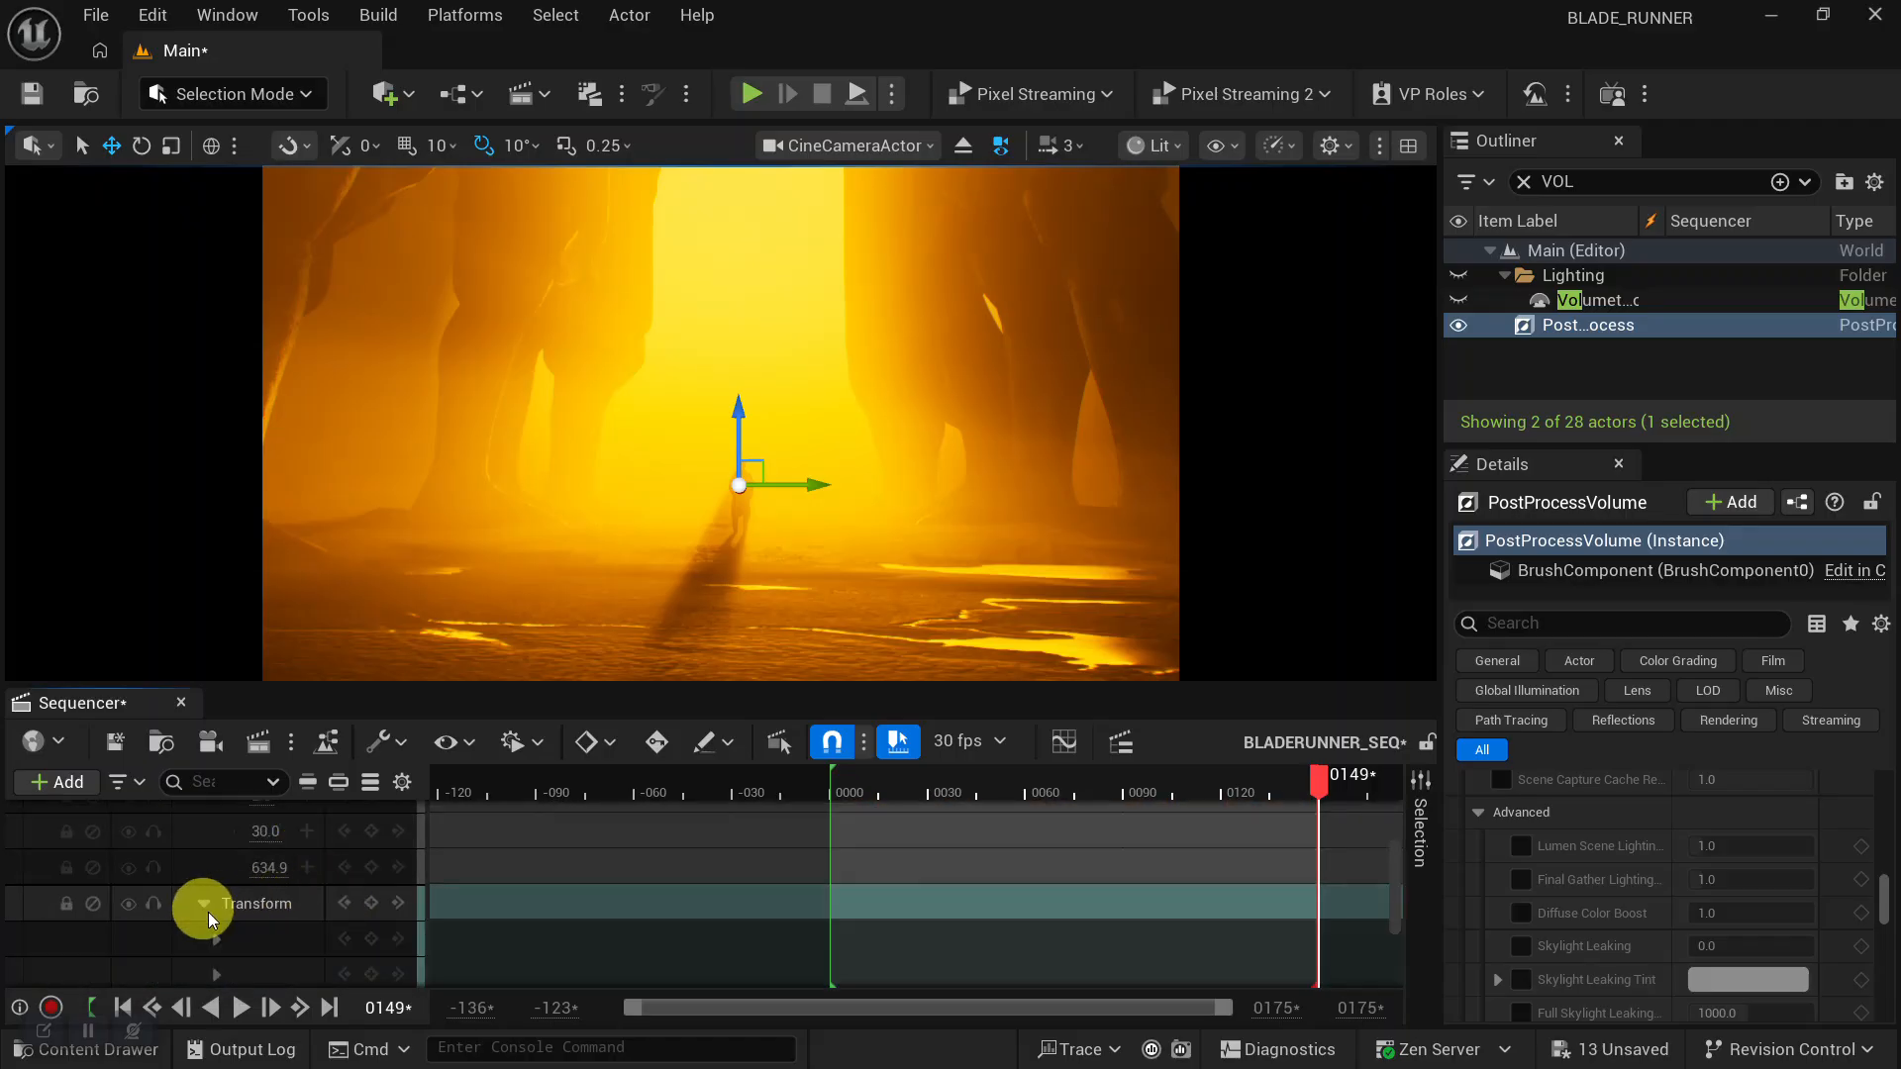
scroll(228, 916, "down", 2)
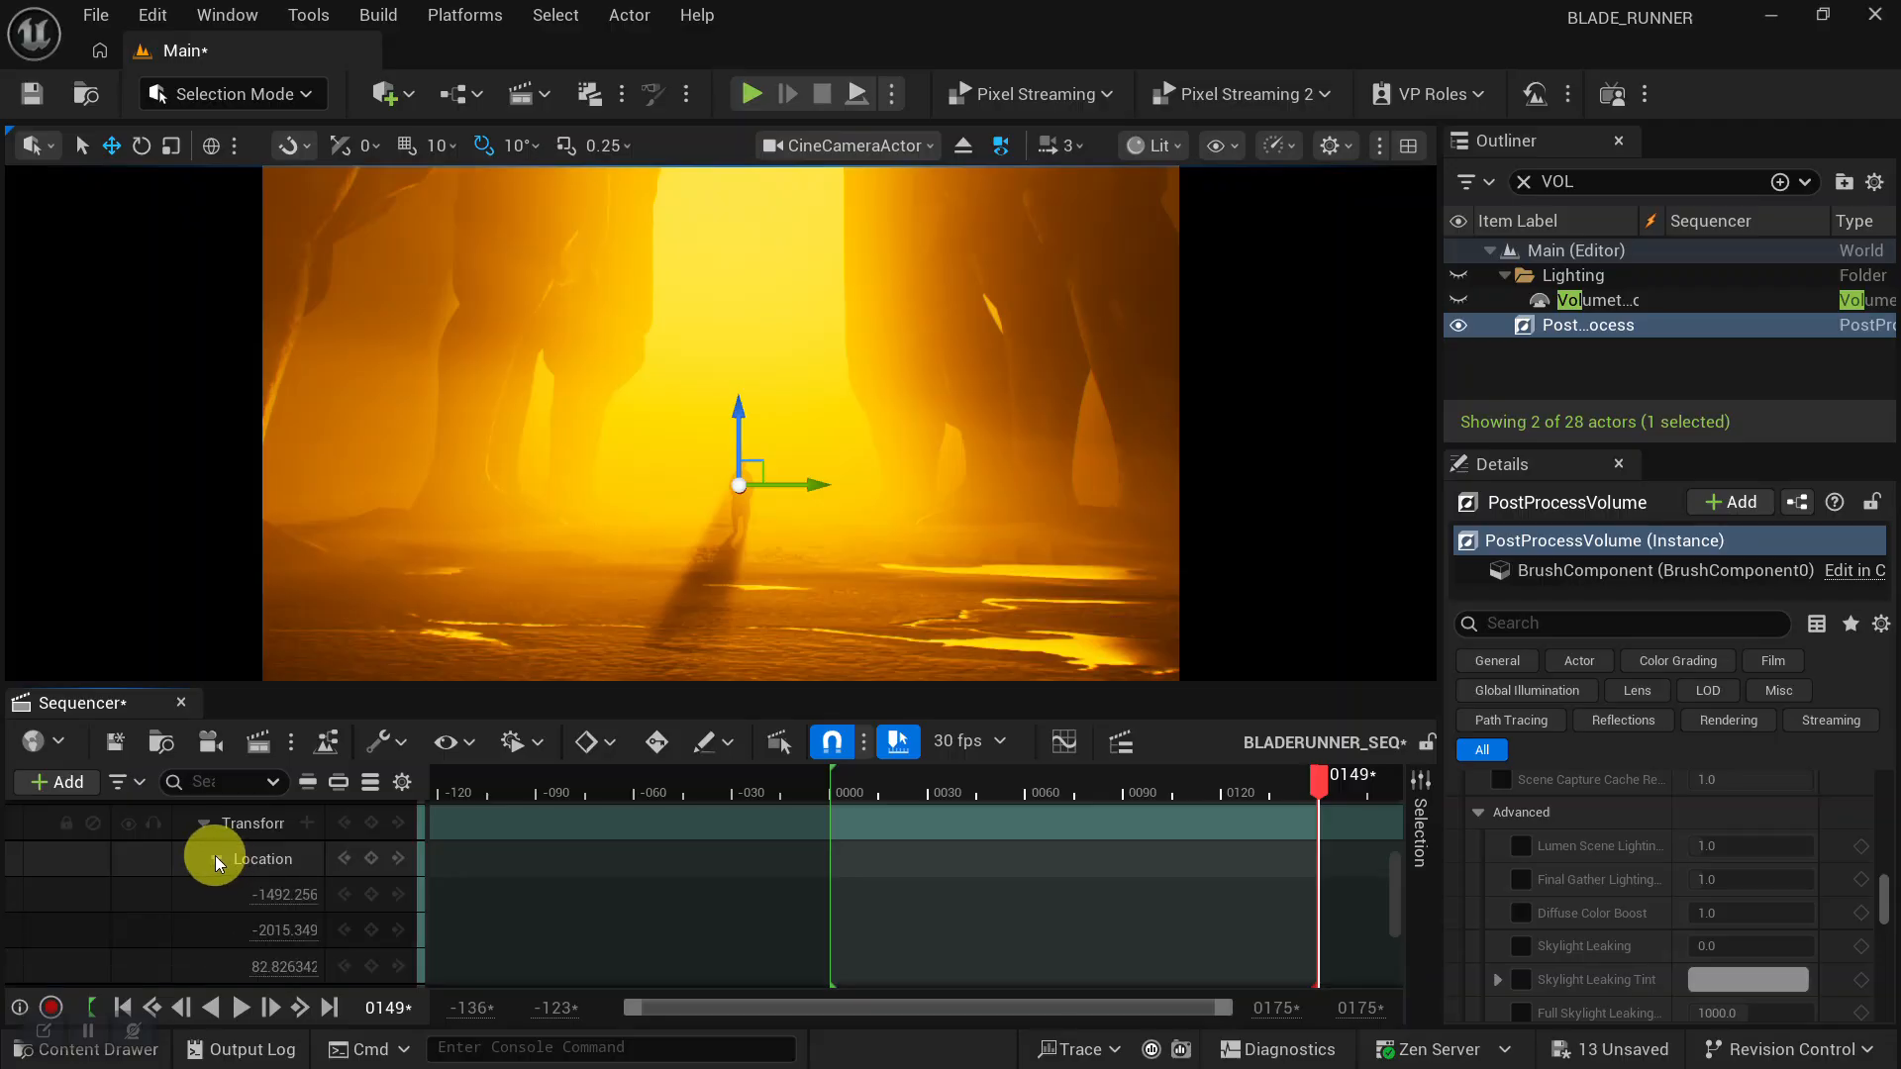
left_click(216, 857)
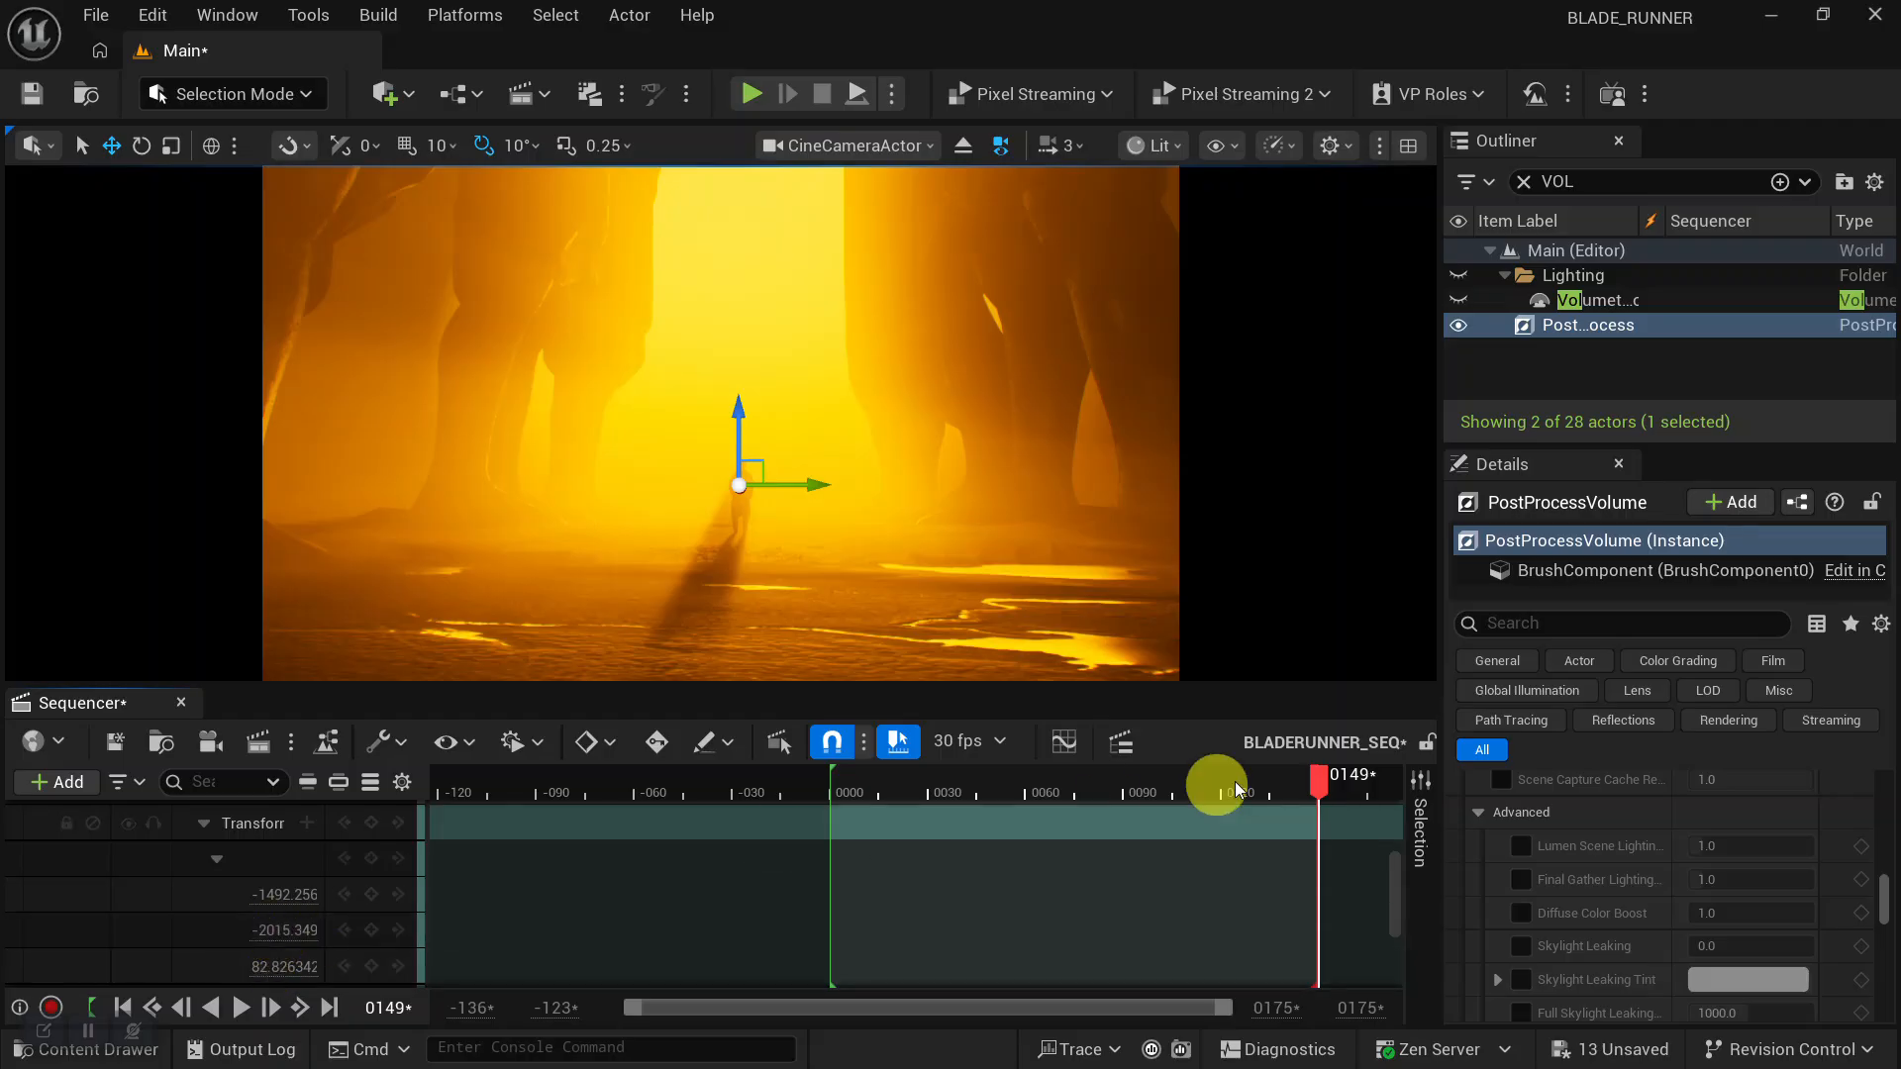
left_click_drag(1317, 772, 832, 762)
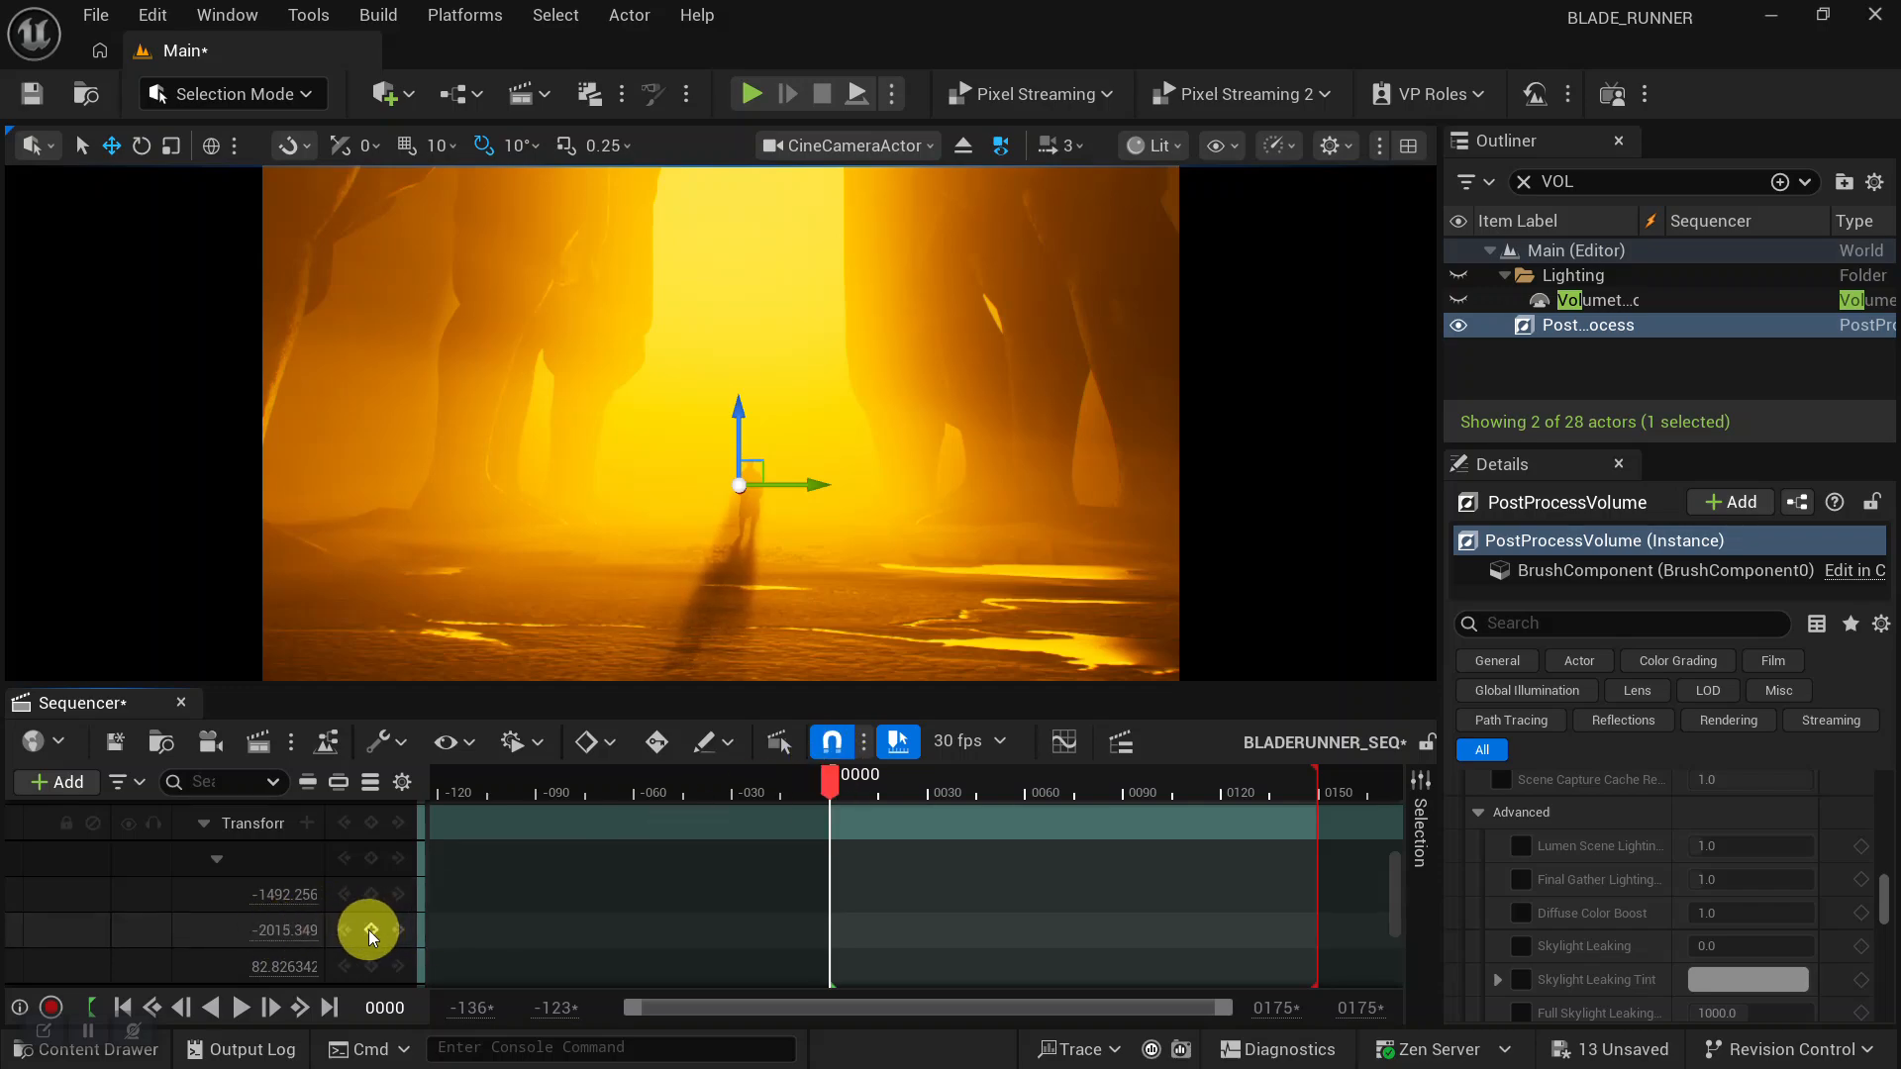
left_click(372, 931)
left_click(822, 797)
left_click_drag(831, 789, 1282, 807)
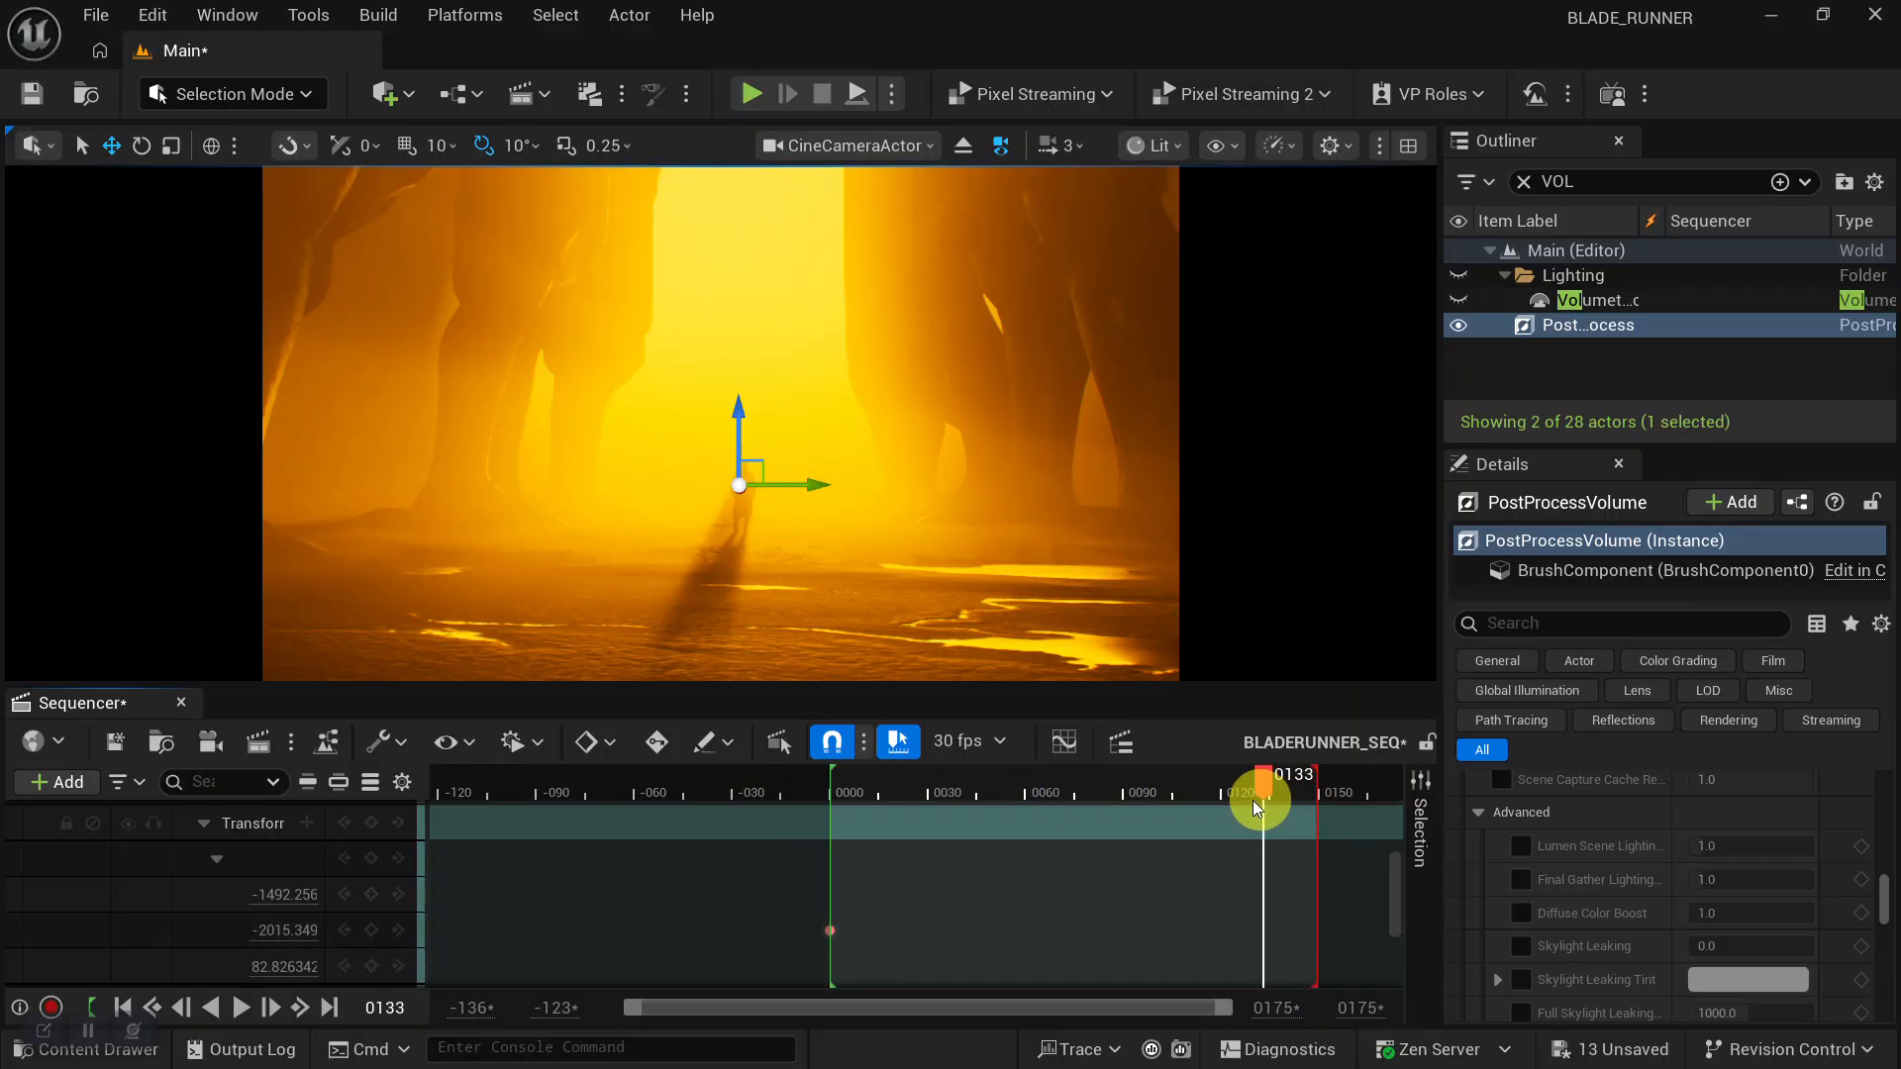
mouse_move(1032, 787)
left_mouse_down()
mouse_move(1317, 787)
mouse_move(1056, 793)
left_mouse_up()
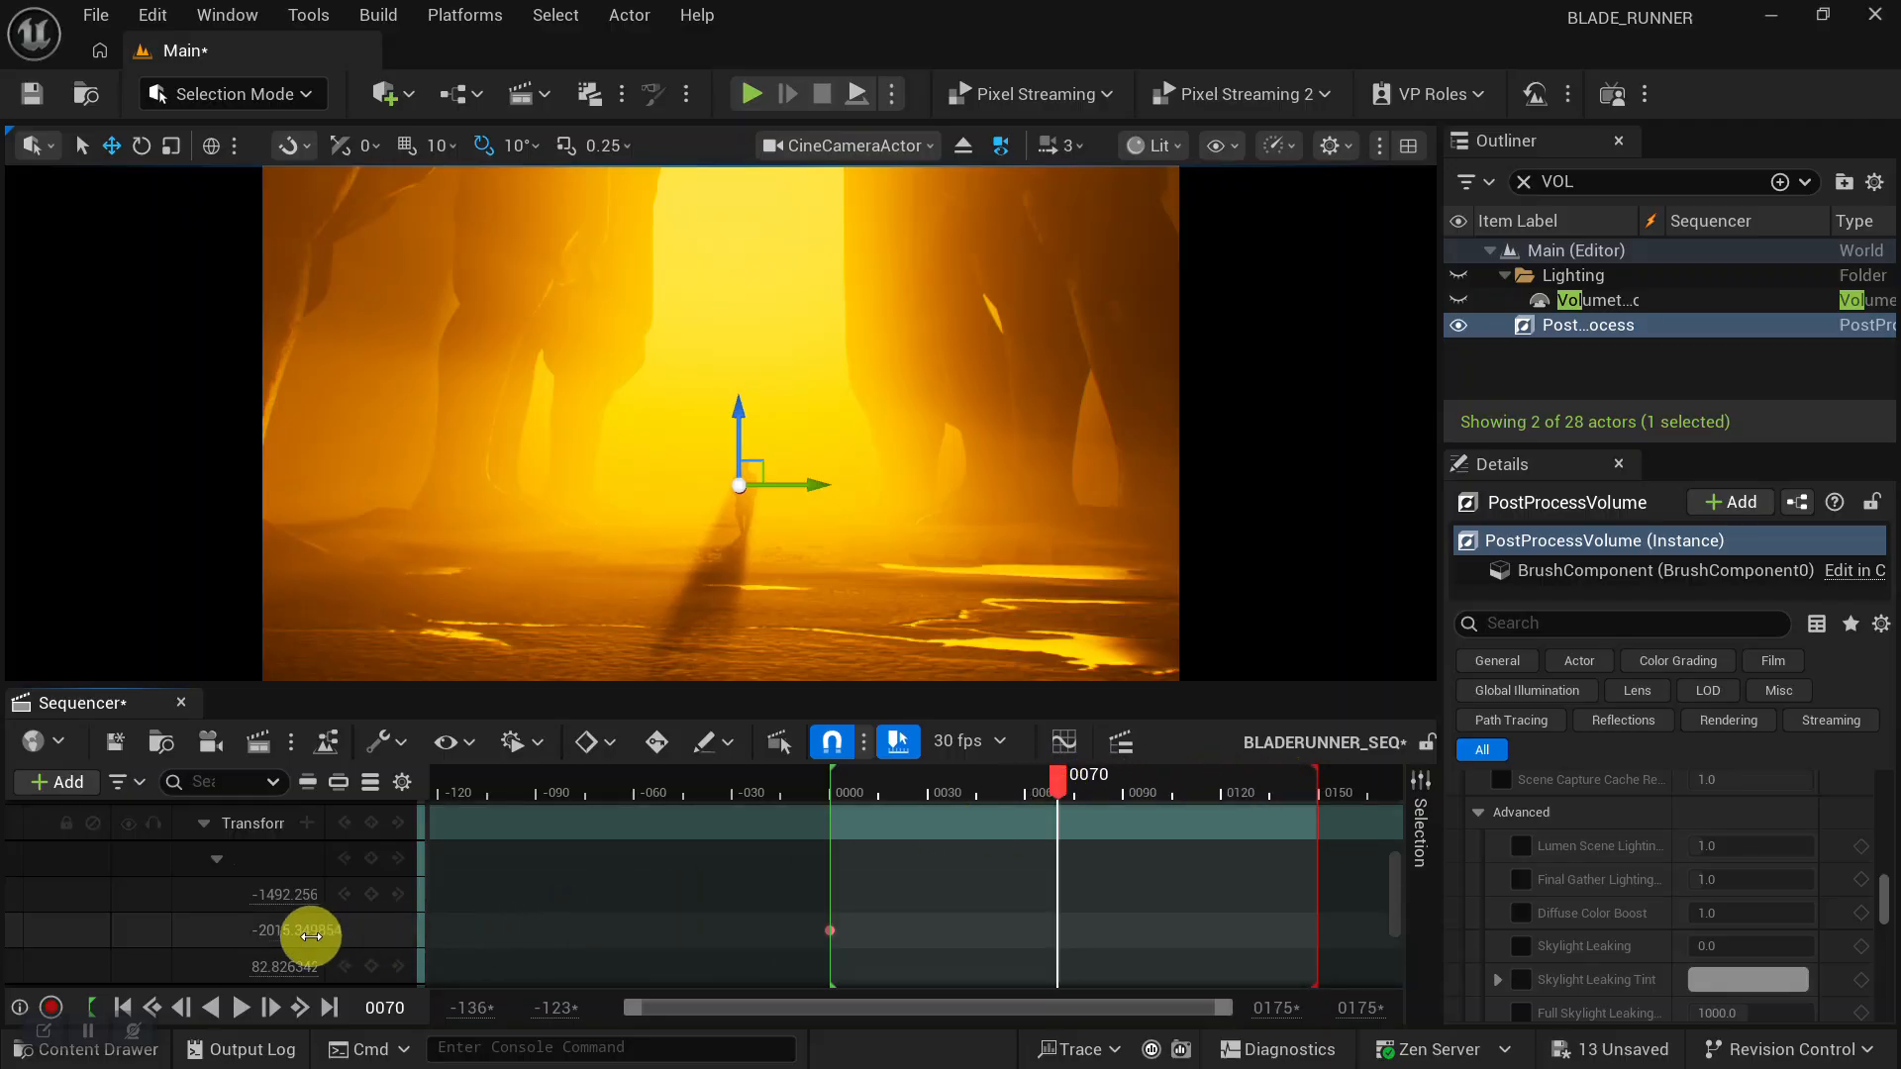
left_click_drag(296, 929, 340, 929)
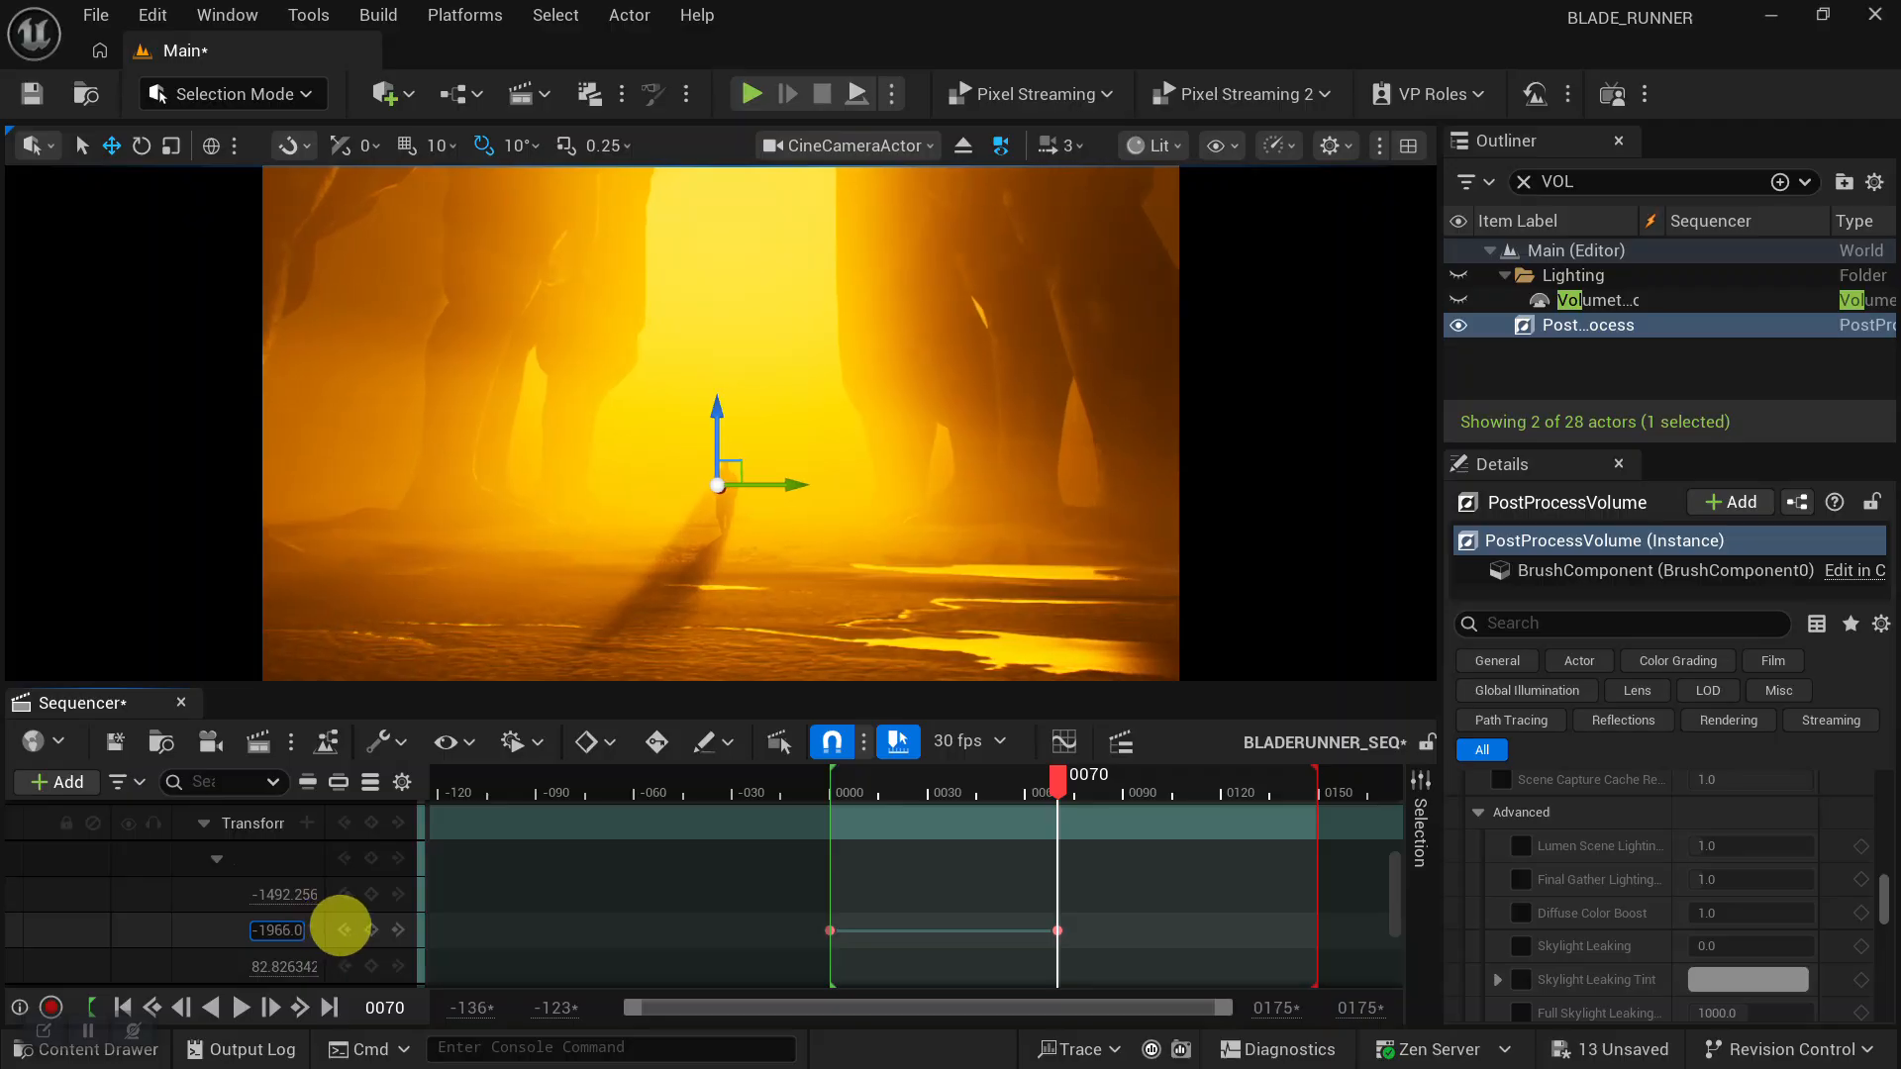
key("ctrl+z")
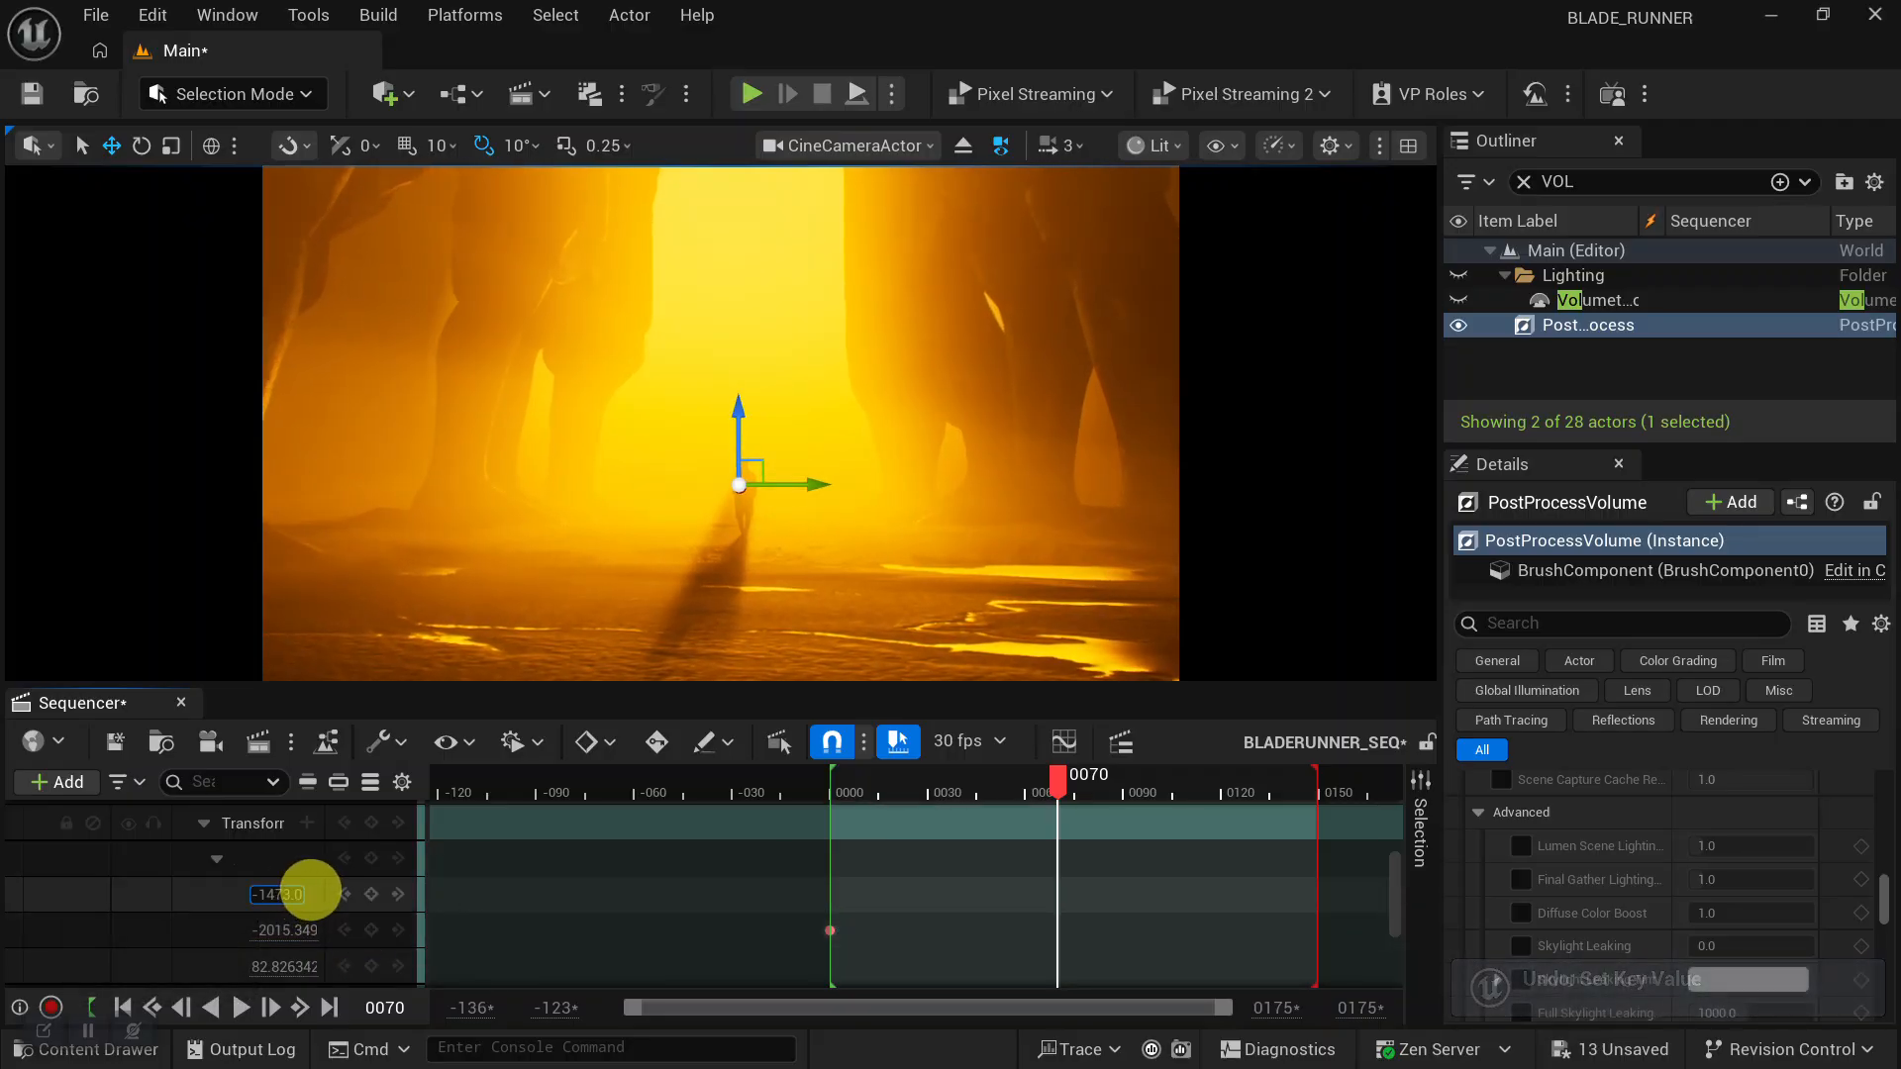
key("ctrl+z")
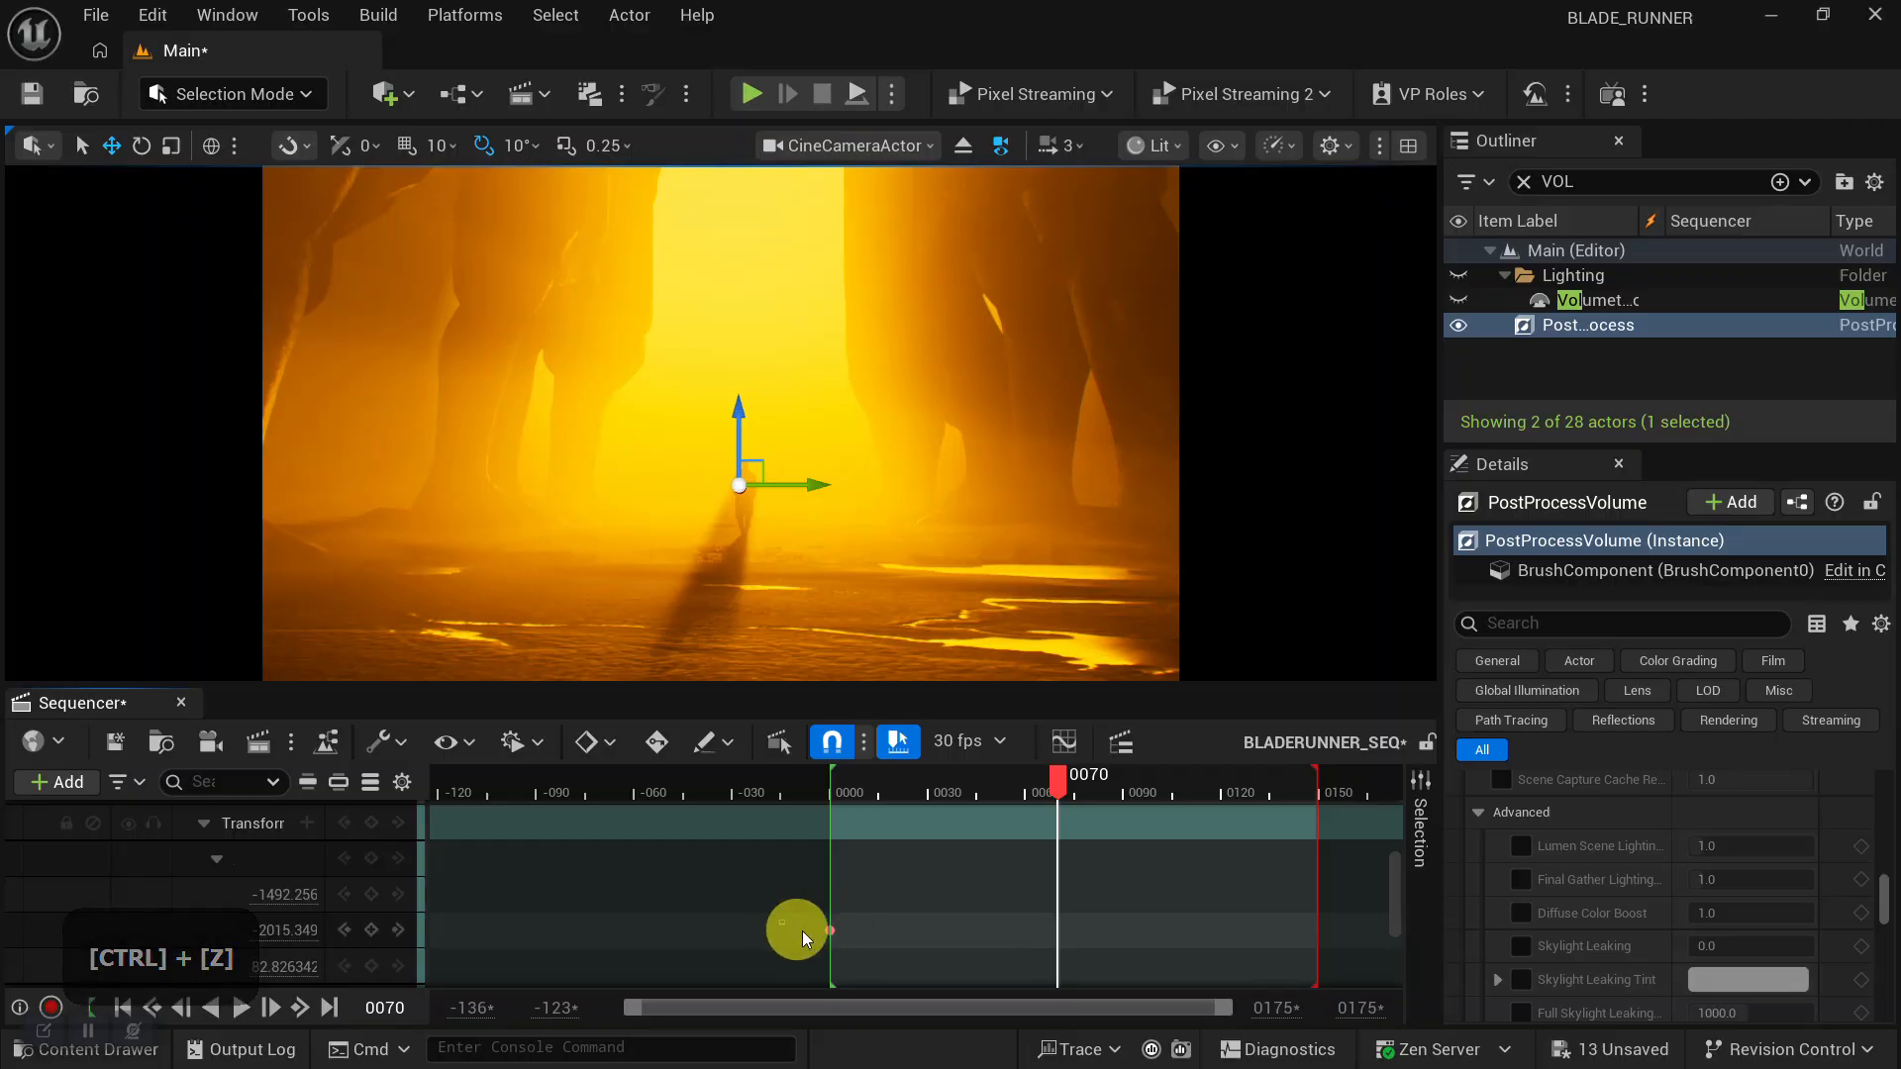
left_click(869, 940)
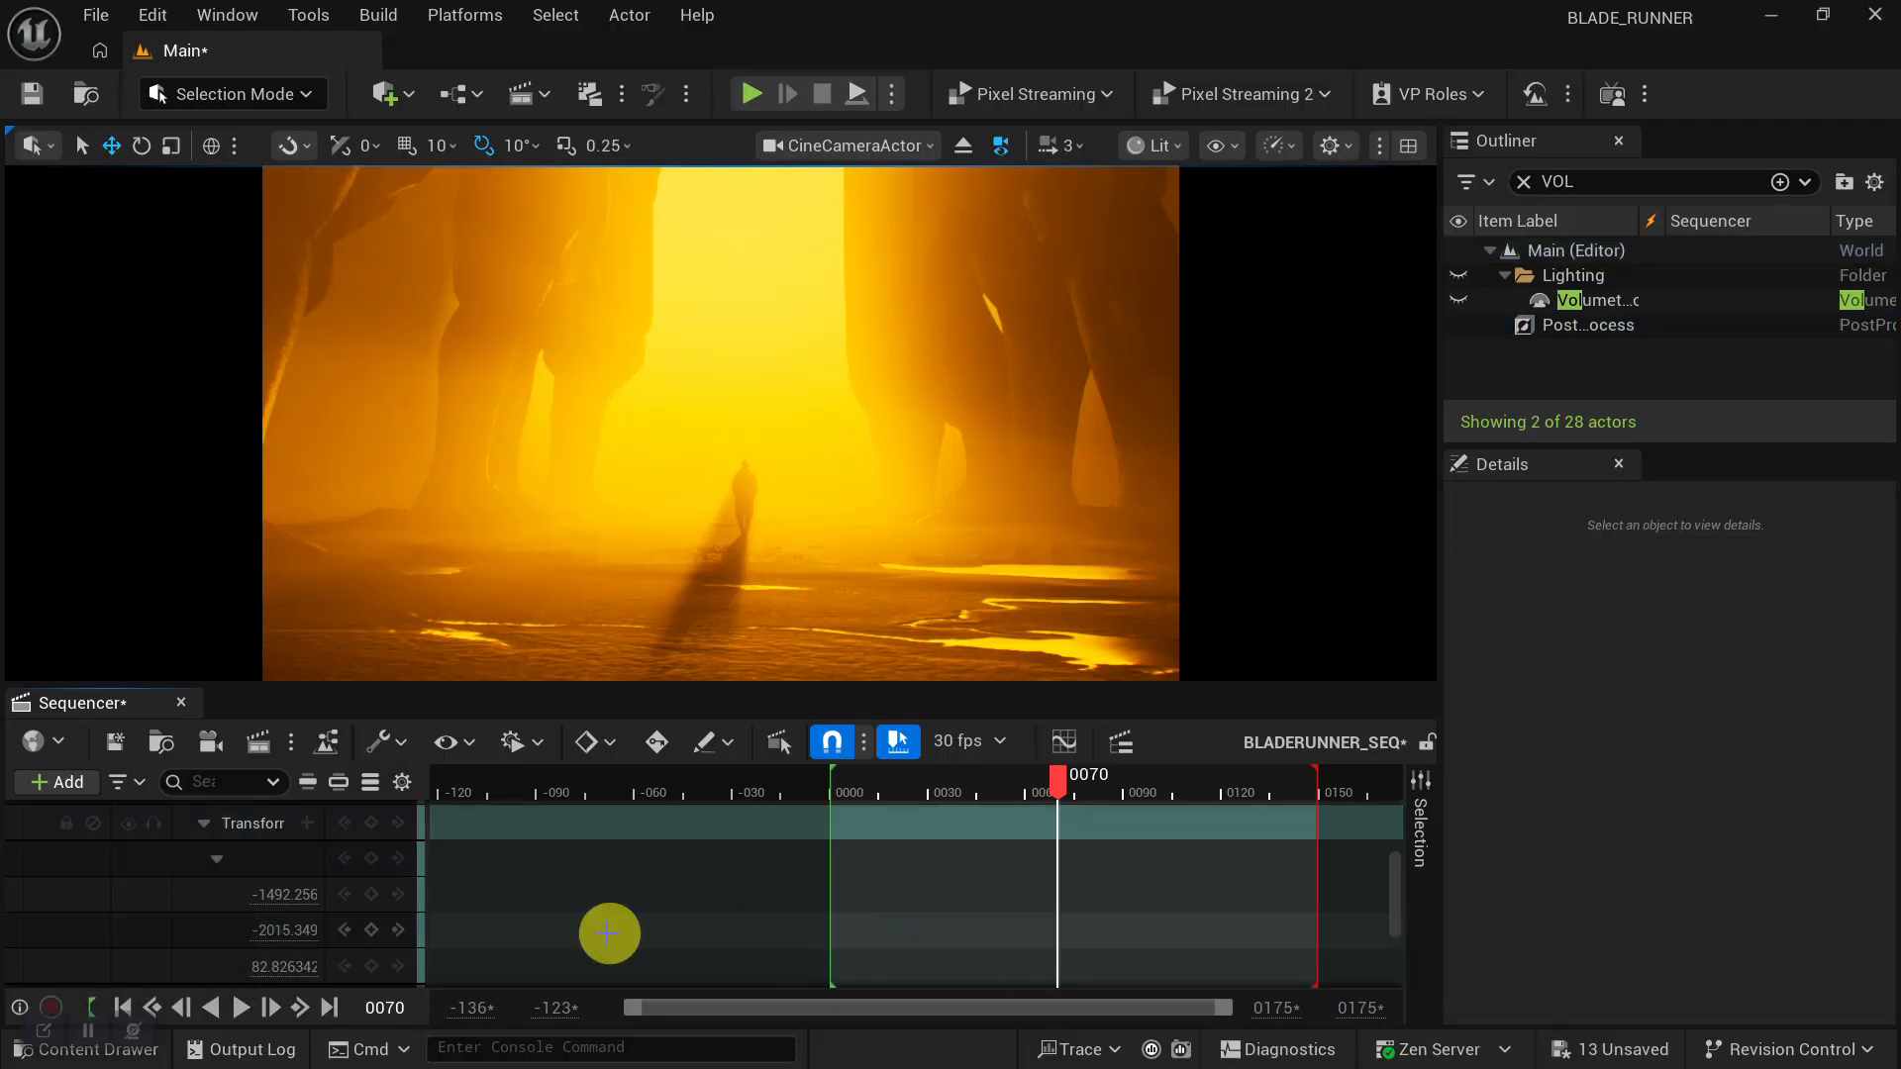
Keyframe the camera's X location at frame 0, at -378 on frame 89 and at 168 on frame 148, and play the move.
left_click_drag(1054, 778, 1117, 810)
left_click(370, 894)
left_click(362, 895)
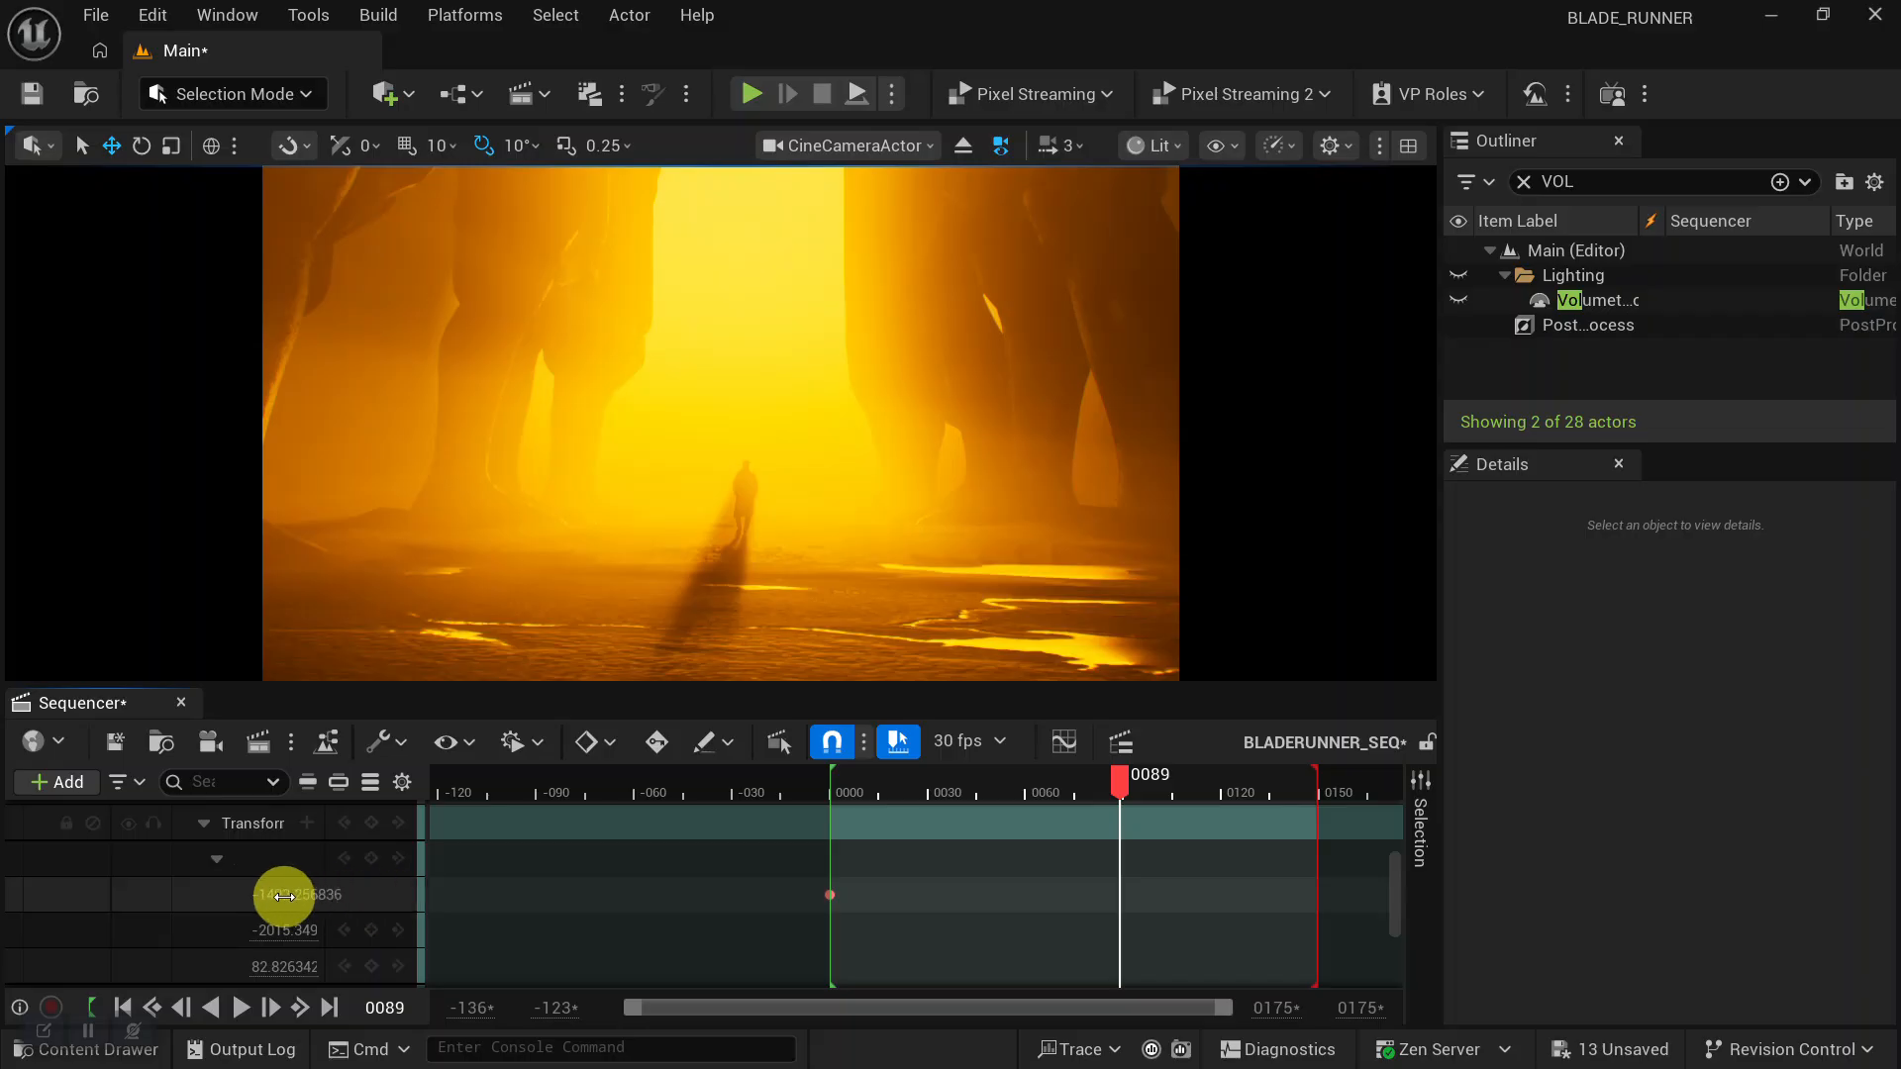
left_click_drag(279, 894, 1219, 949)
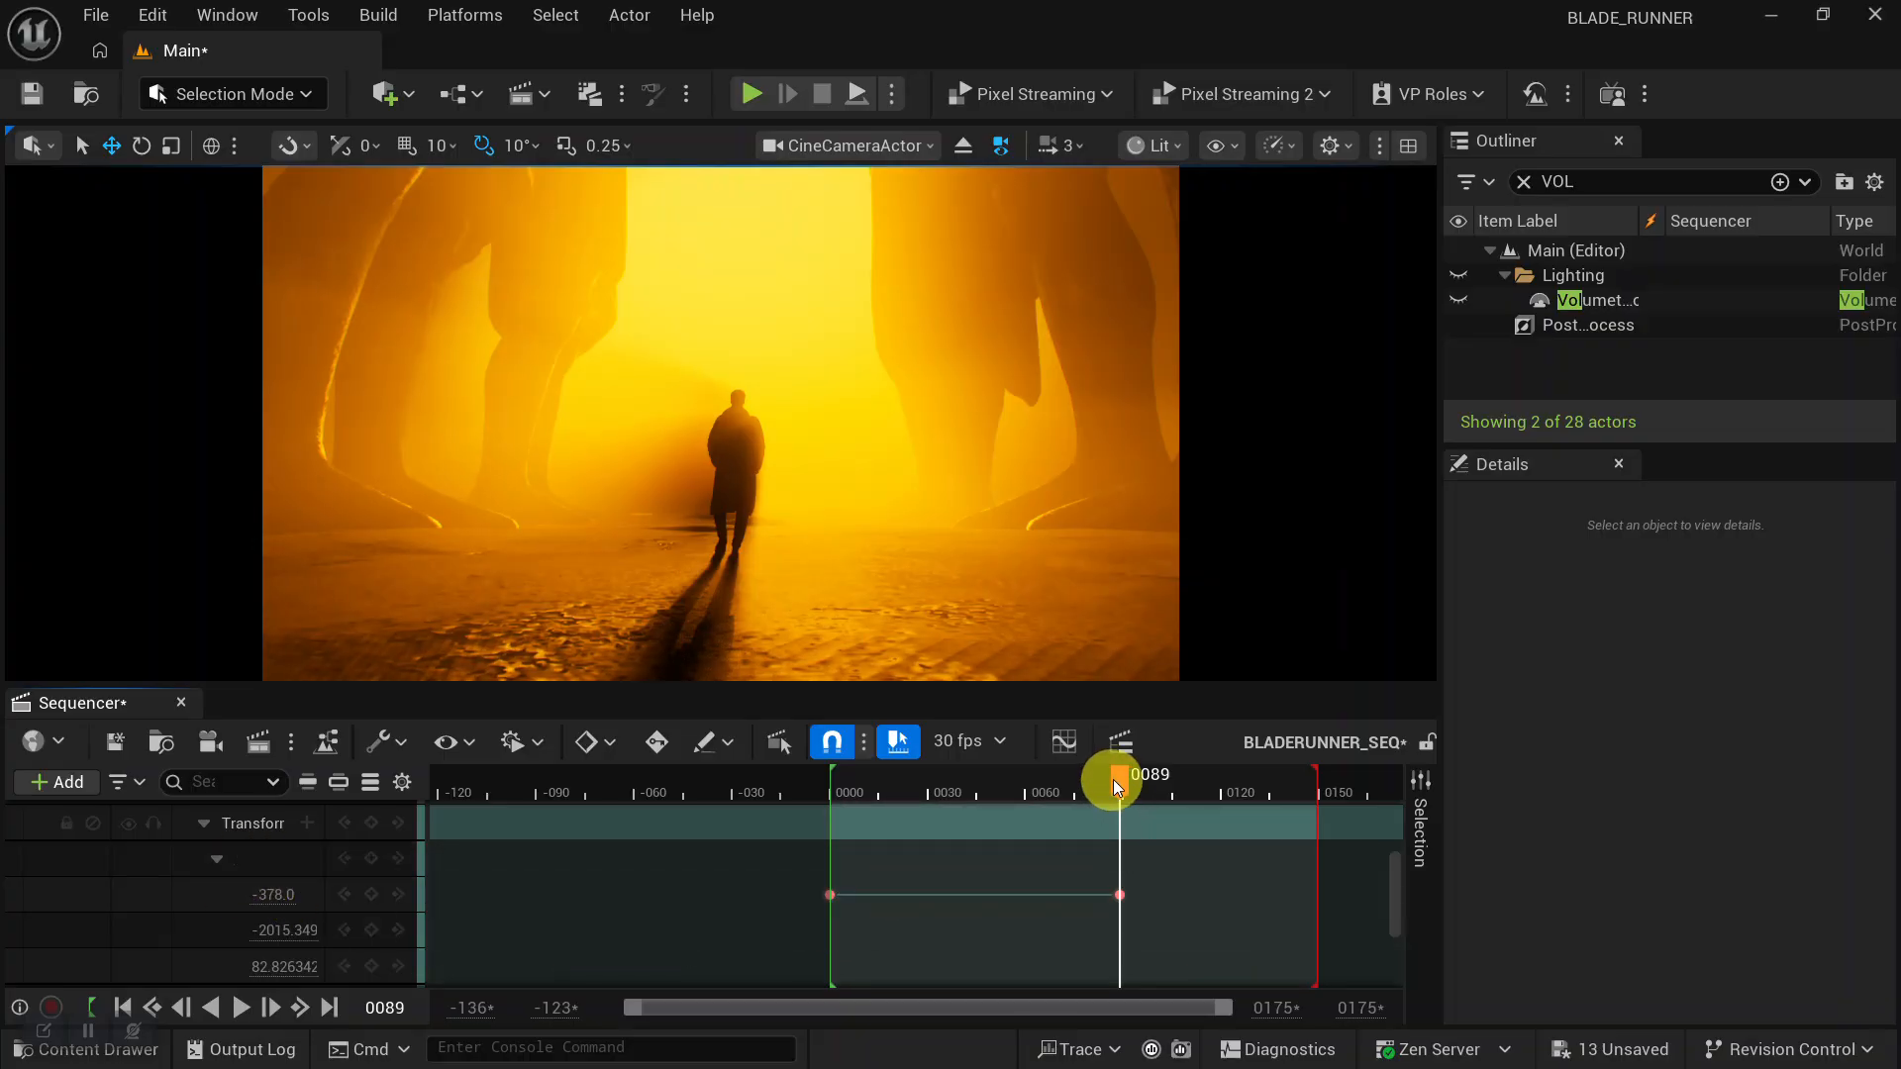
left_click_drag(1131, 785, 1315, 804)
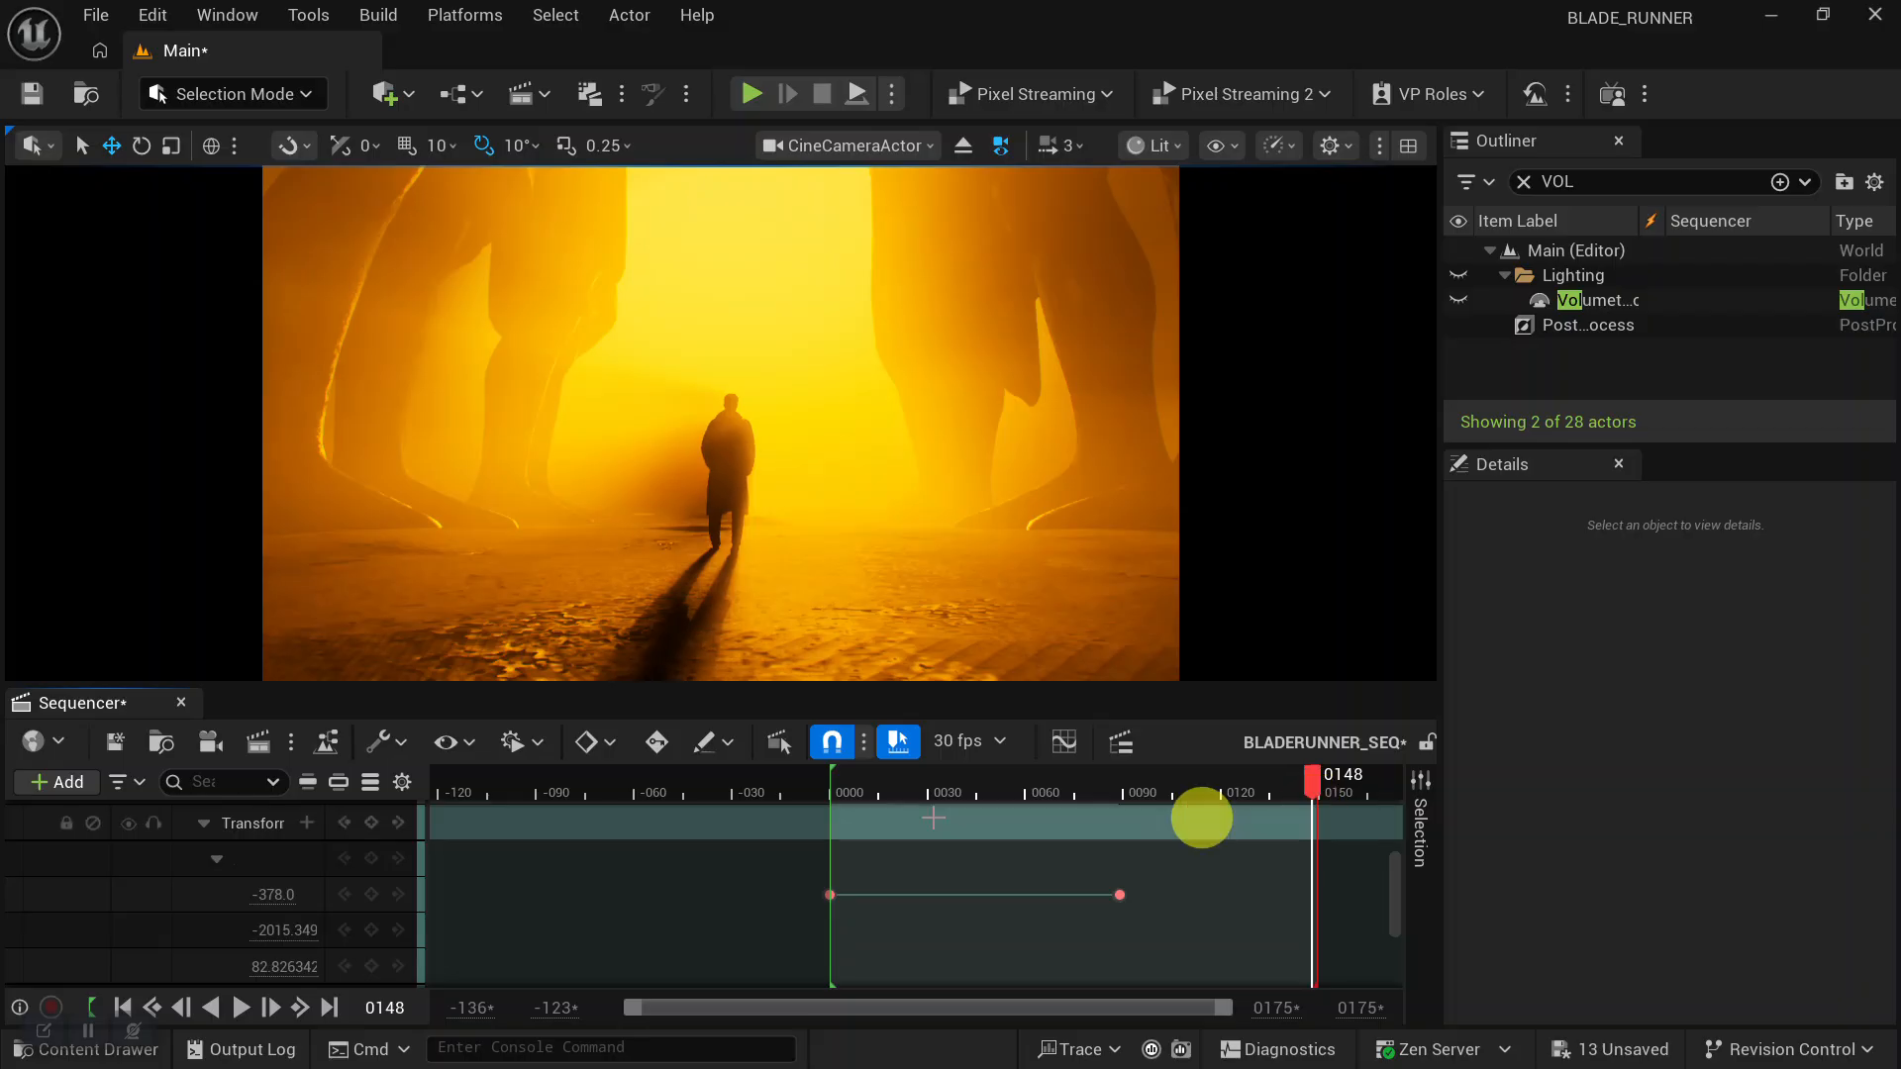
left_click_drag(277, 896, 682, 915)
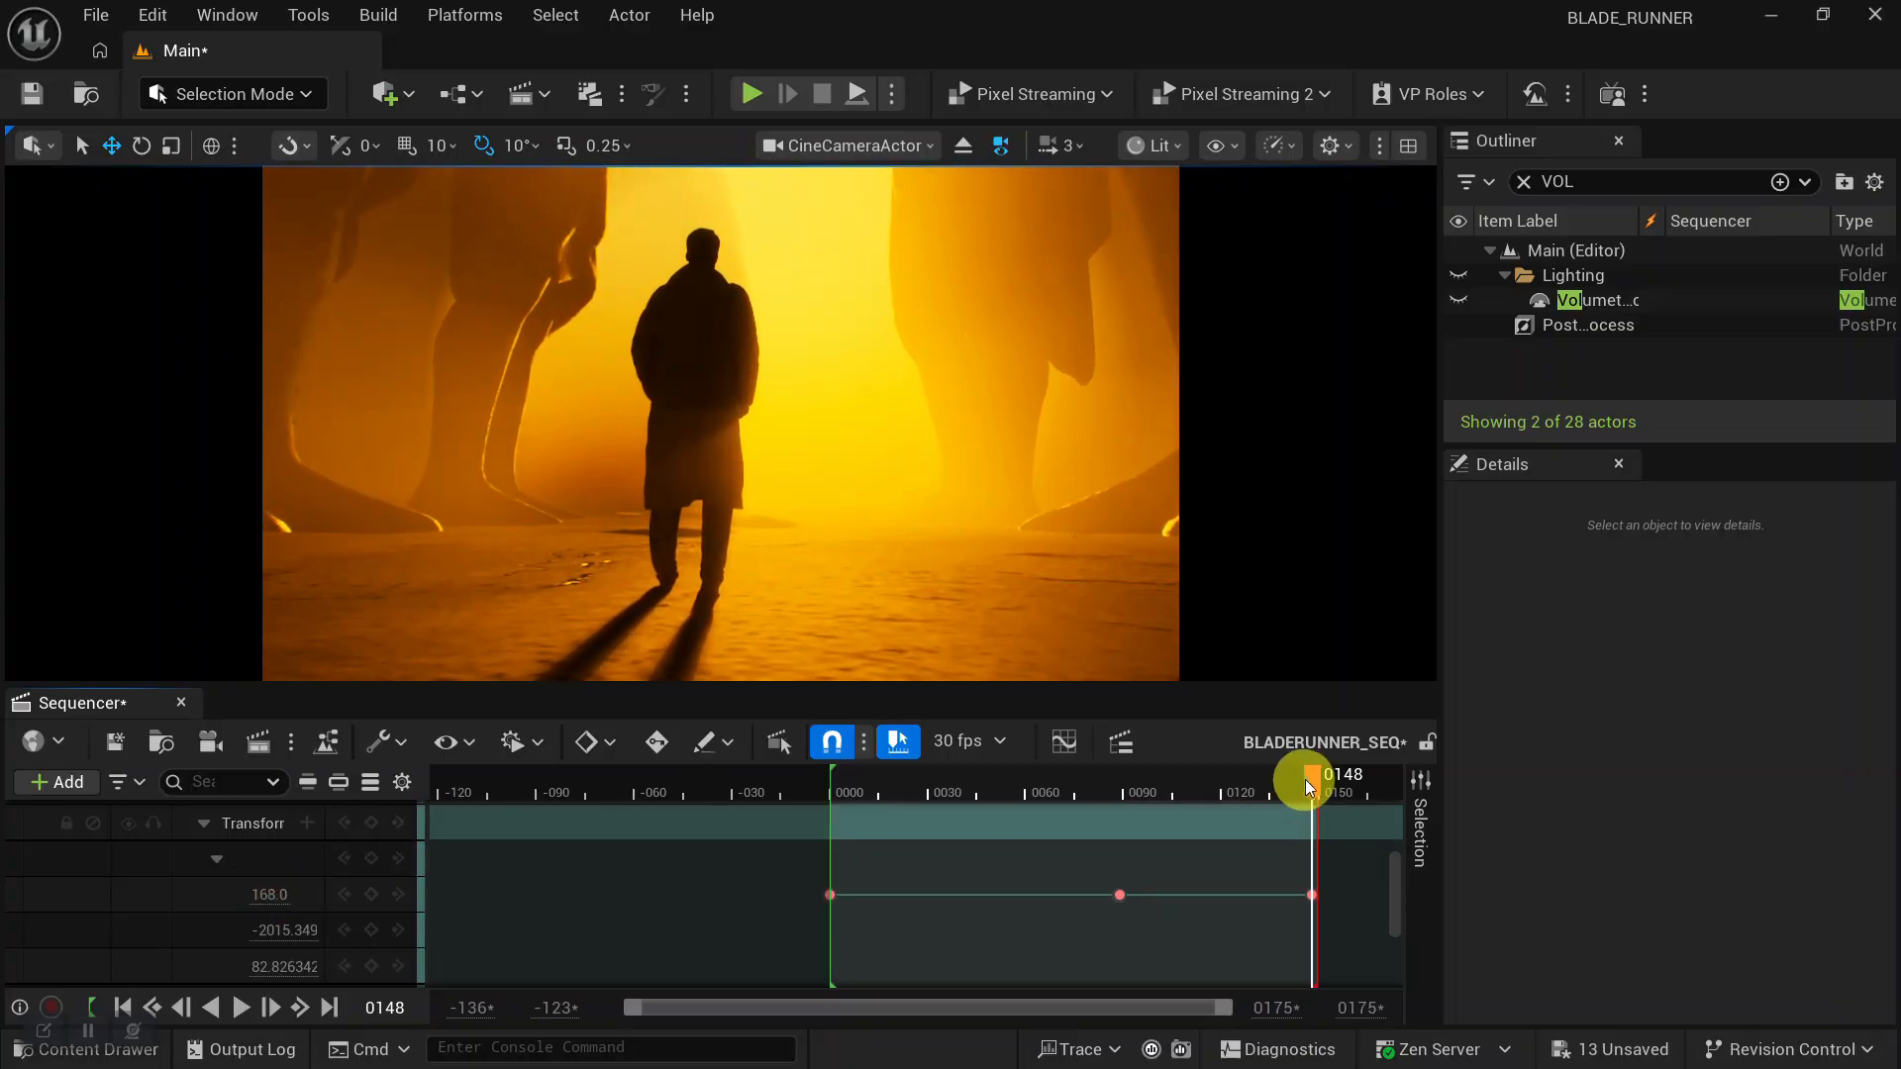
left_click_drag(1309, 778, 824, 788)
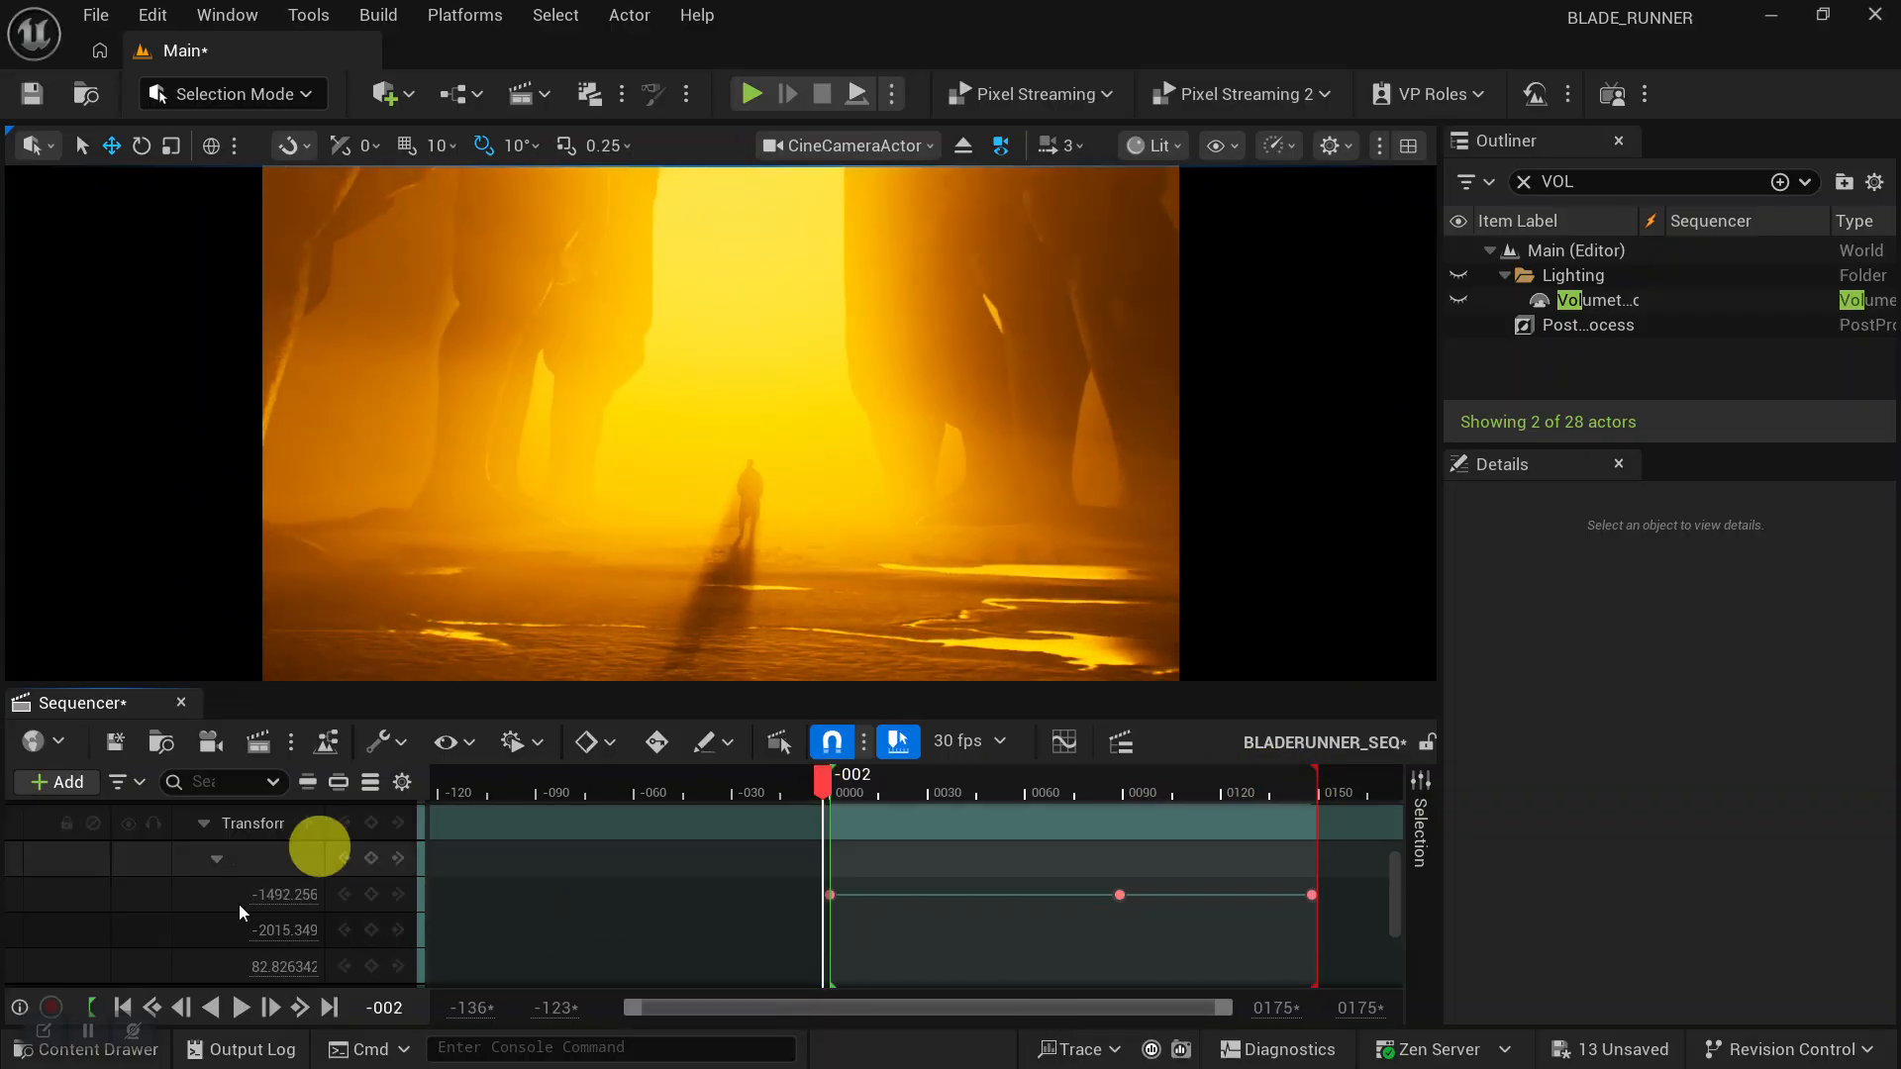
left_click(238, 1008)
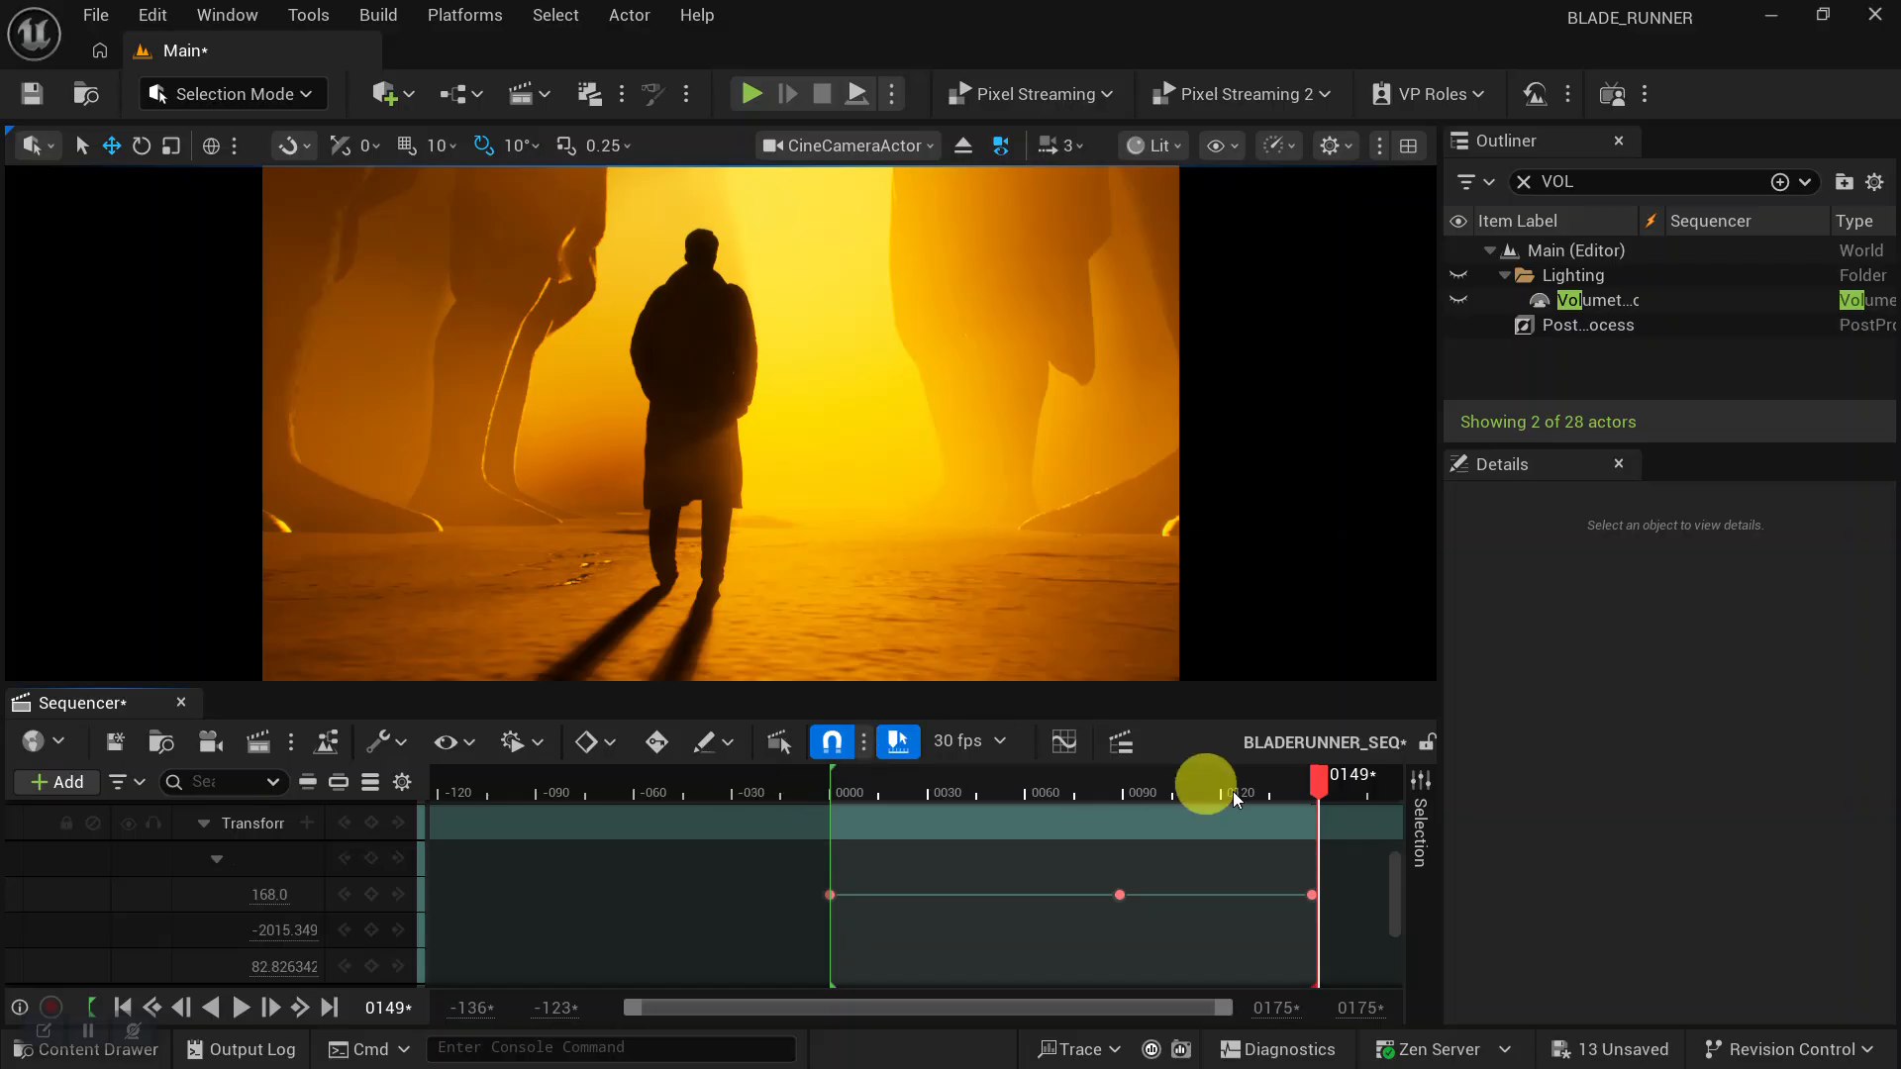
Reframe the camera around Officer K at frames 93, 123 and 145, finishing with a raised angle looking down from behind him.
left_click_drag(1301, 792, 1121, 830)
left_click_drag(771, 557, 766, 581, "alt")
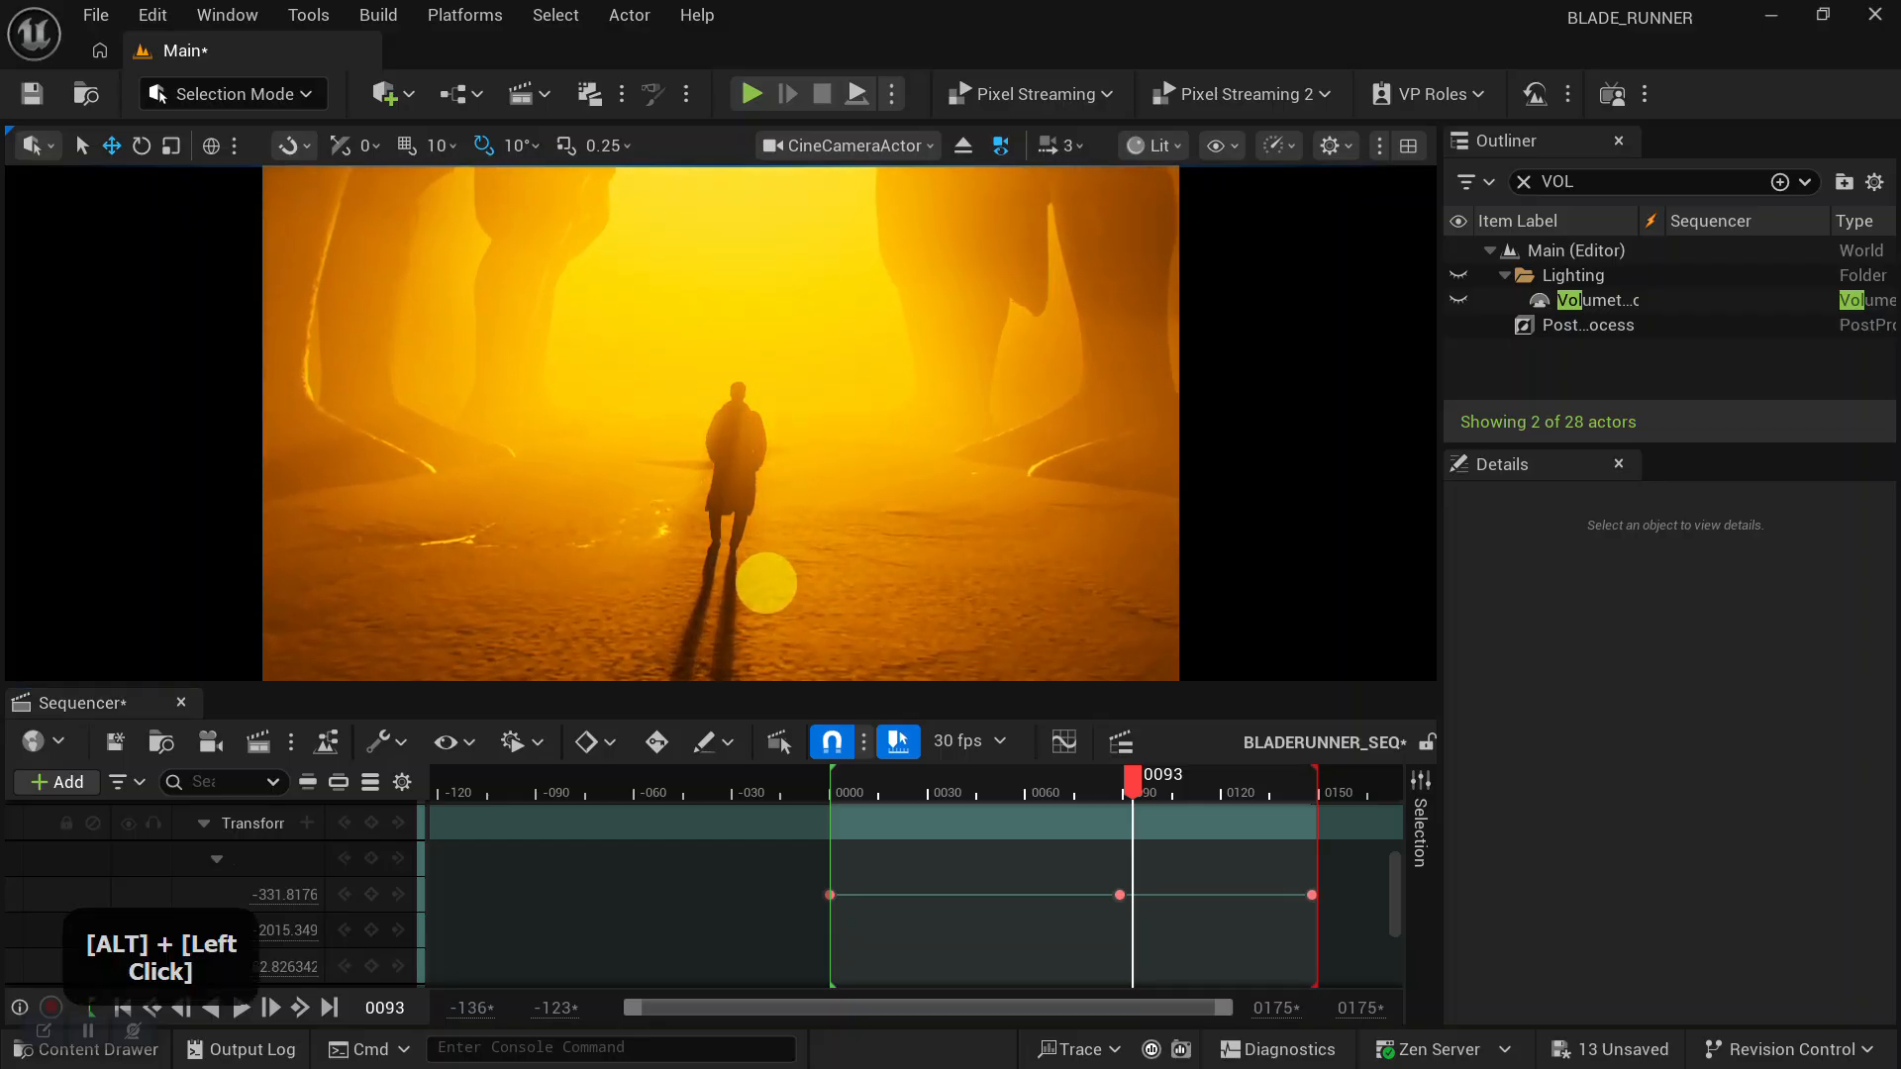
left_click_drag(1133, 783, 1233, 782)
middle_click_drag(876, 436, 871, 412, "alt")
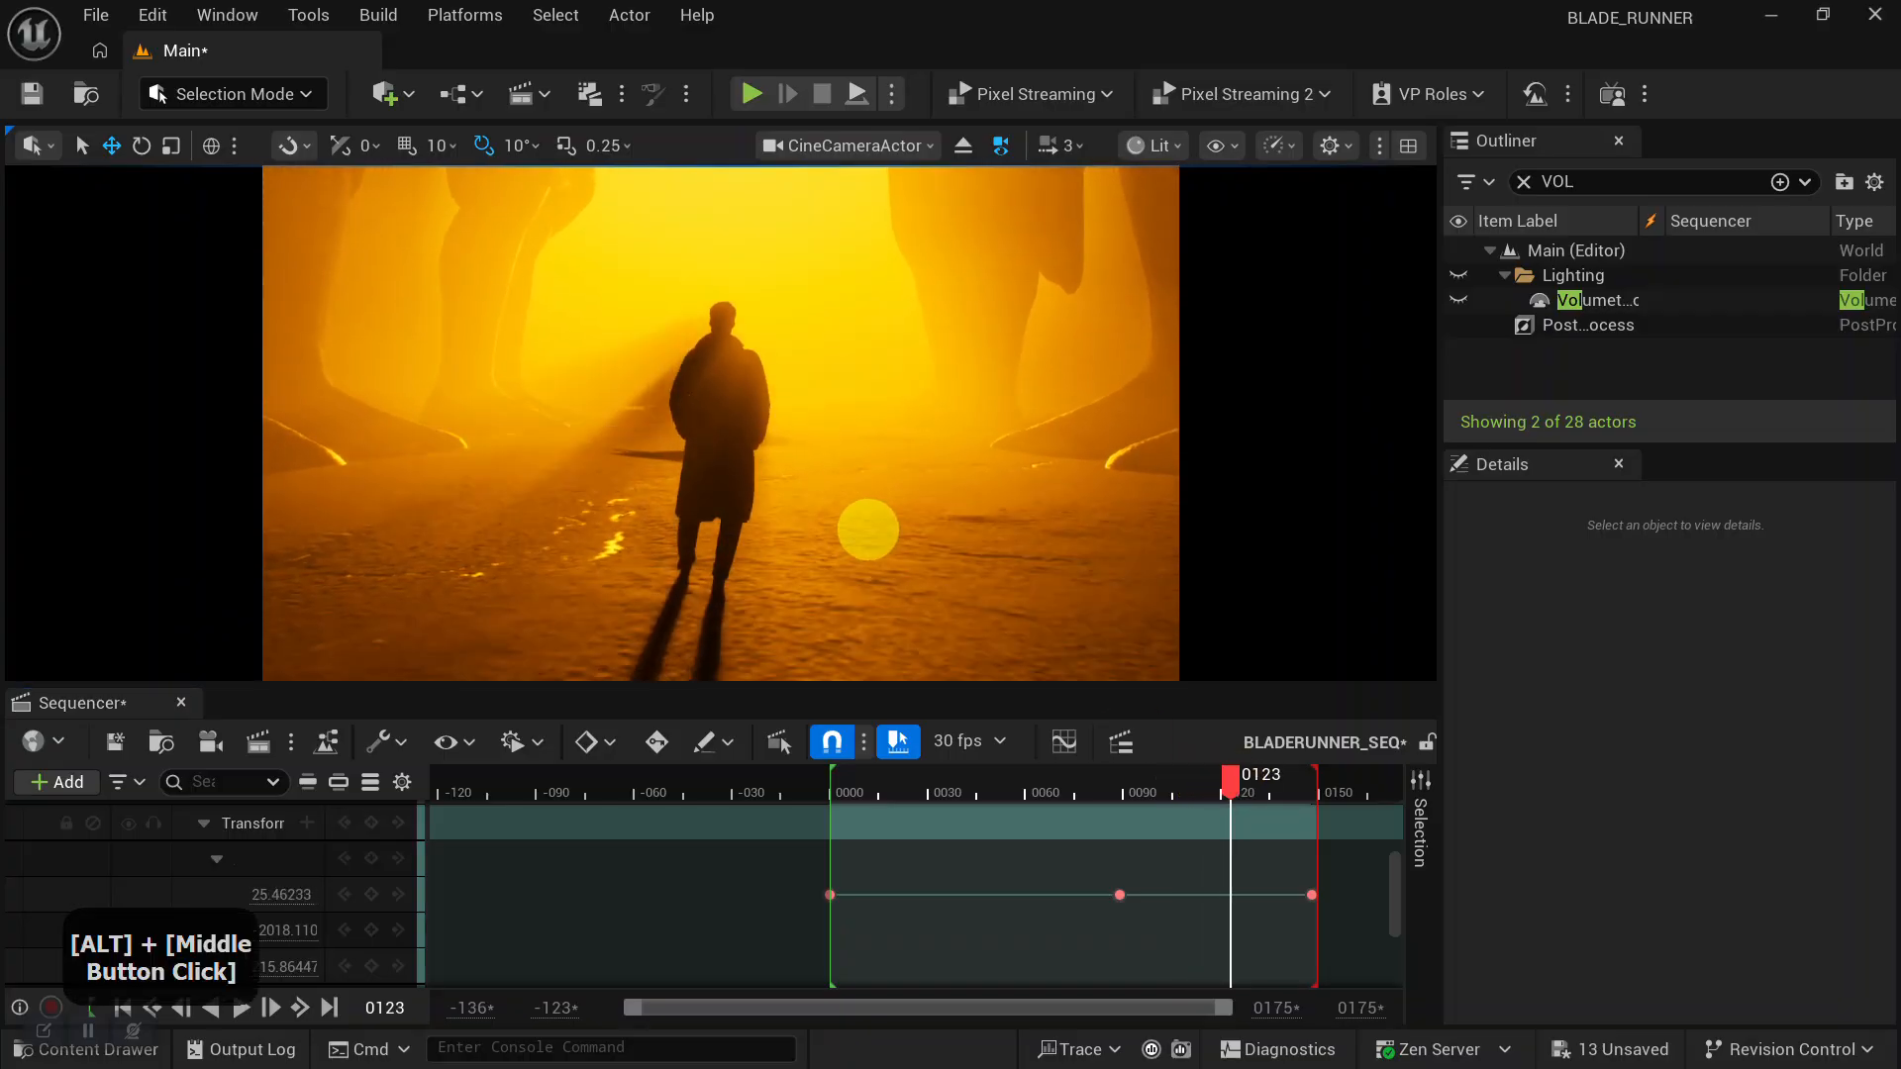
left_click_drag(1216, 781, 1304, 792)
middle_click_drag(894, 545, 900, 544, "alt")
right_click_drag(881, 546, 878, 546, "alt")
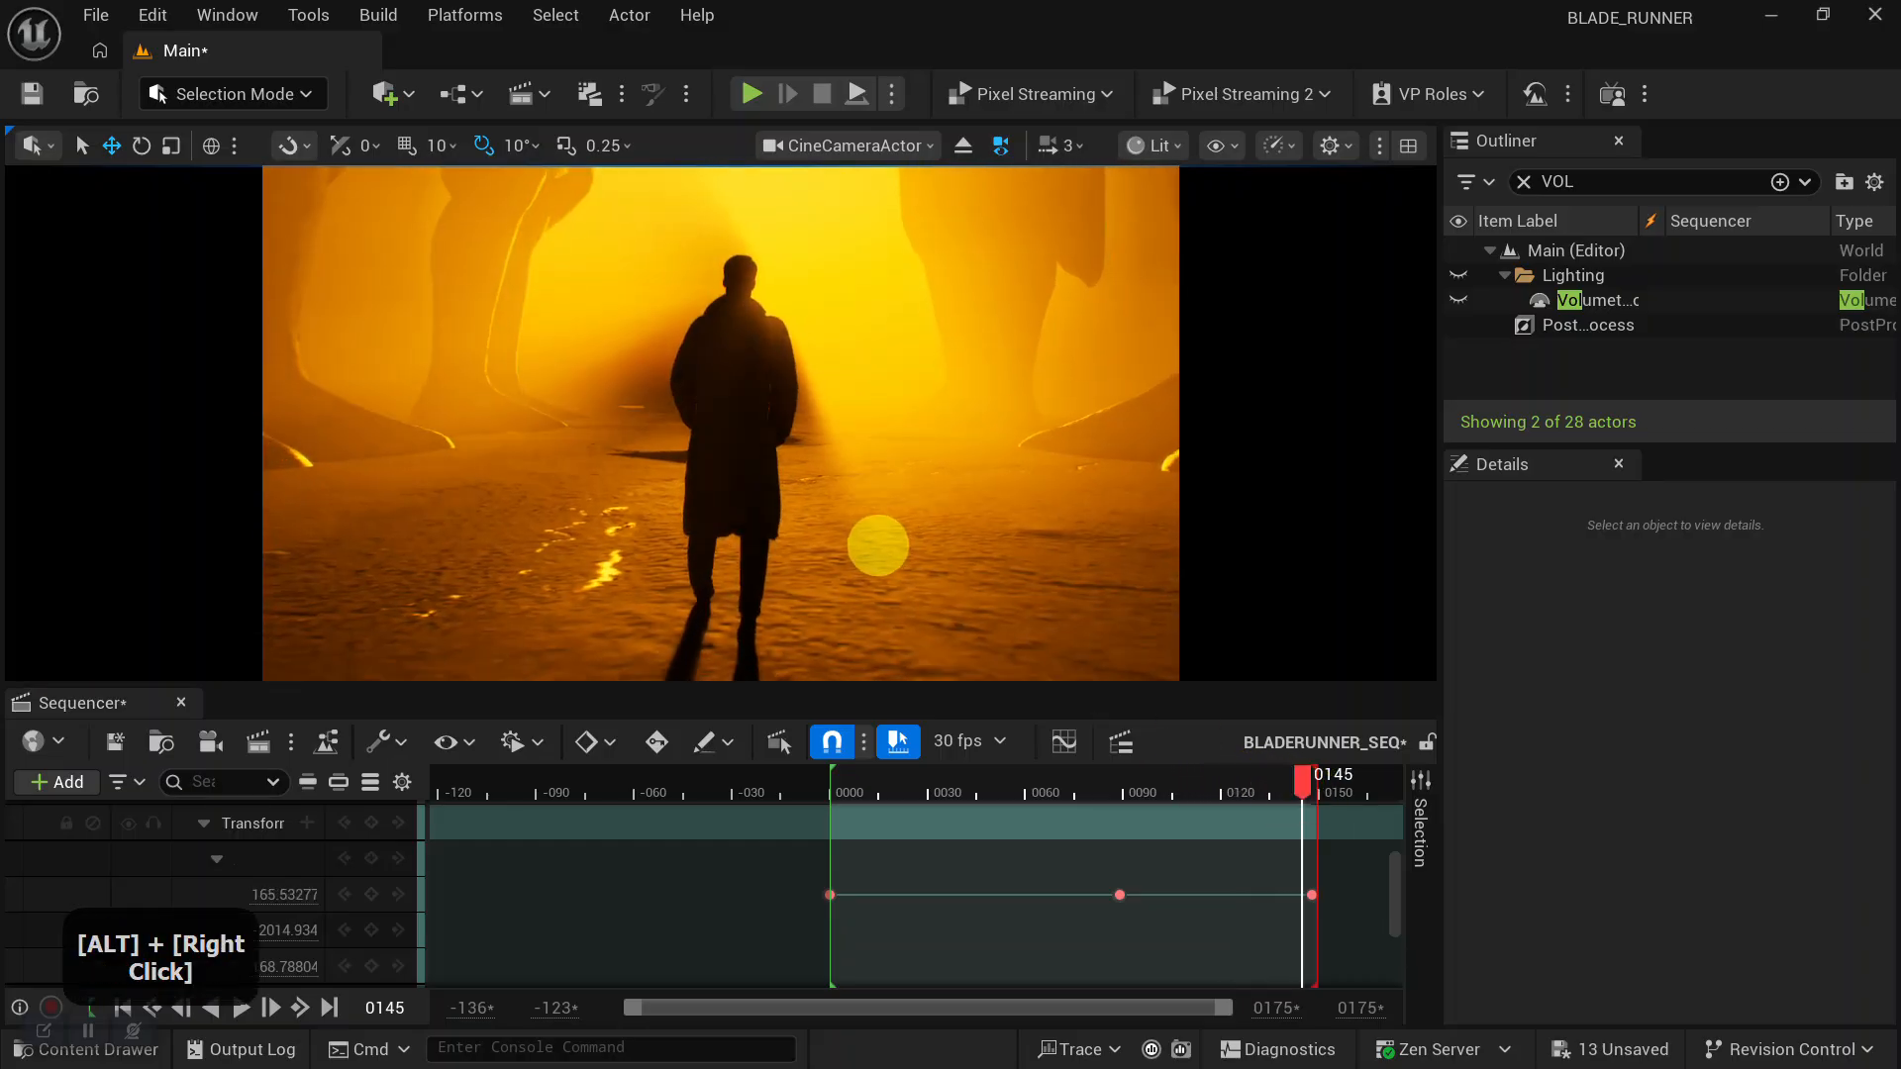
left_click_drag(887, 556, 888, 620, "alt")
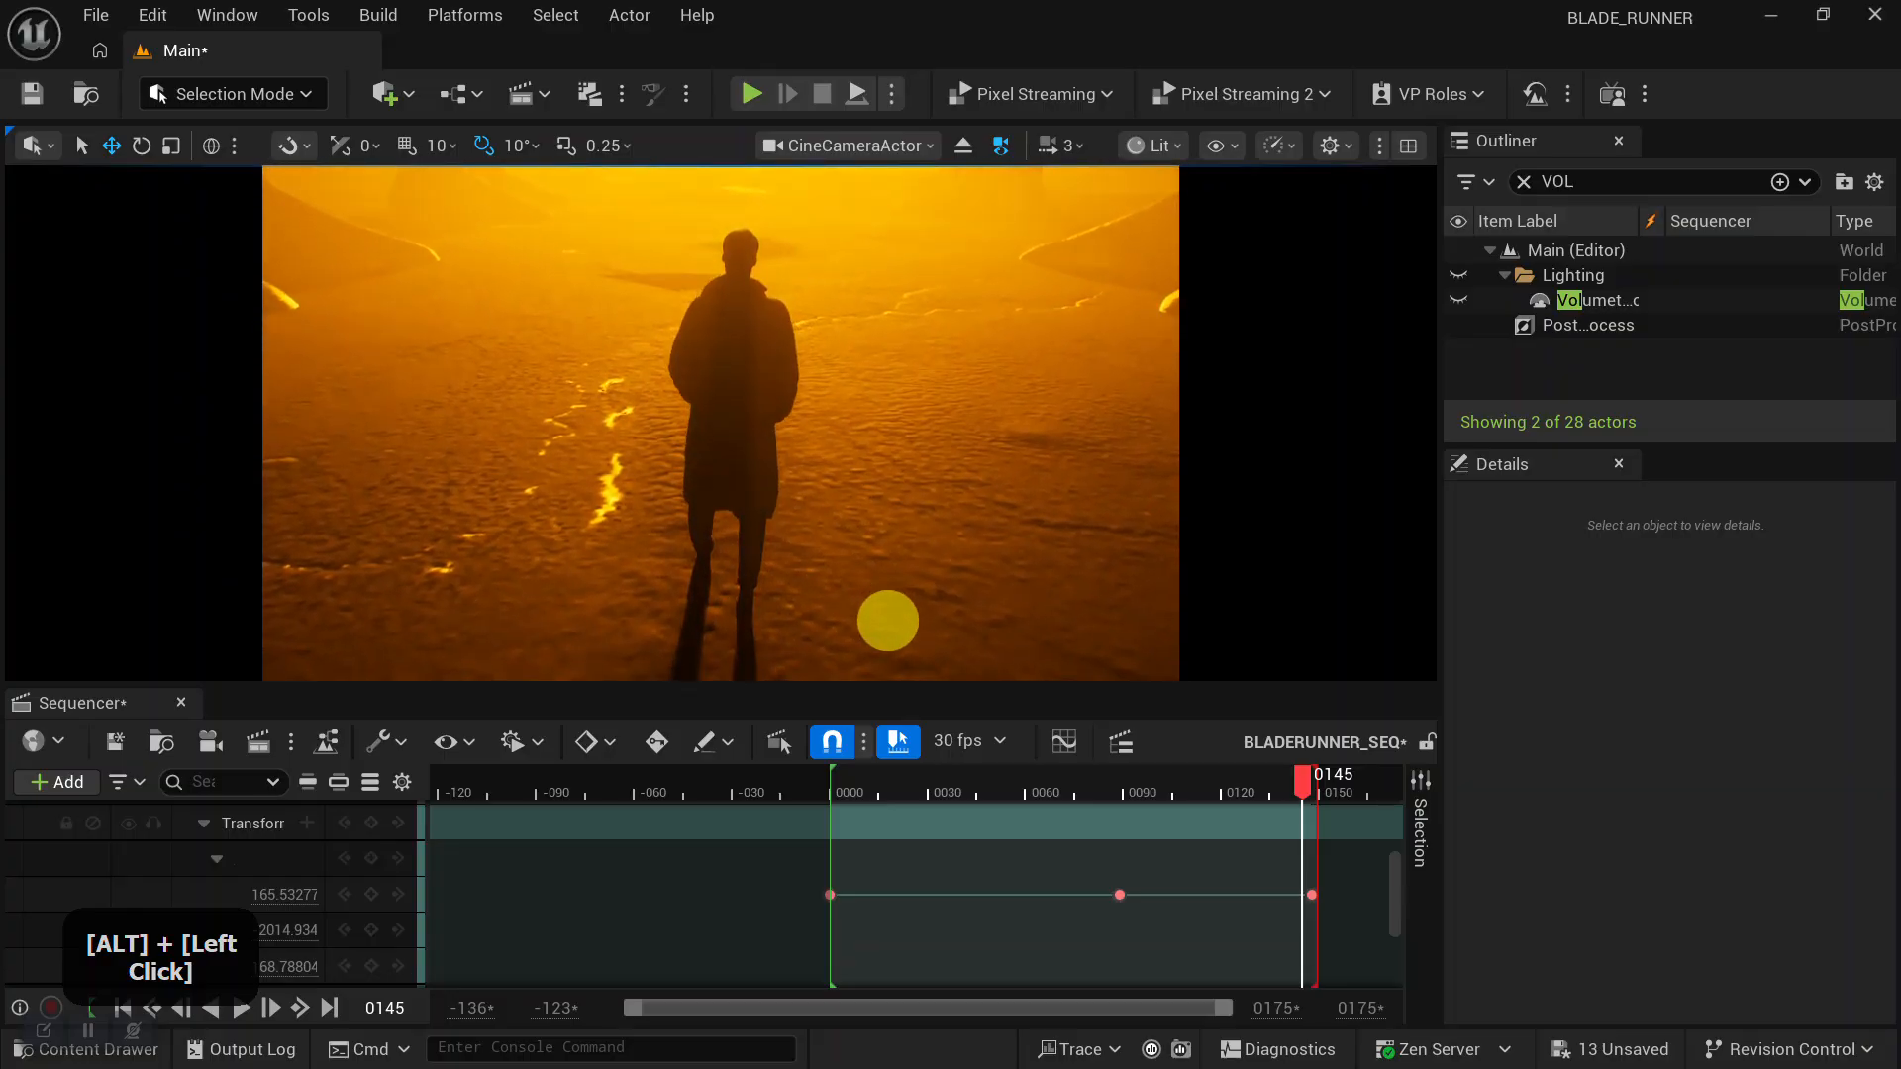
Play the sequence from frame 0 to review the camera's push-in with the raised angle.
left_click(1313, 784)
left_click_drag(1311, 781, 831, 788)
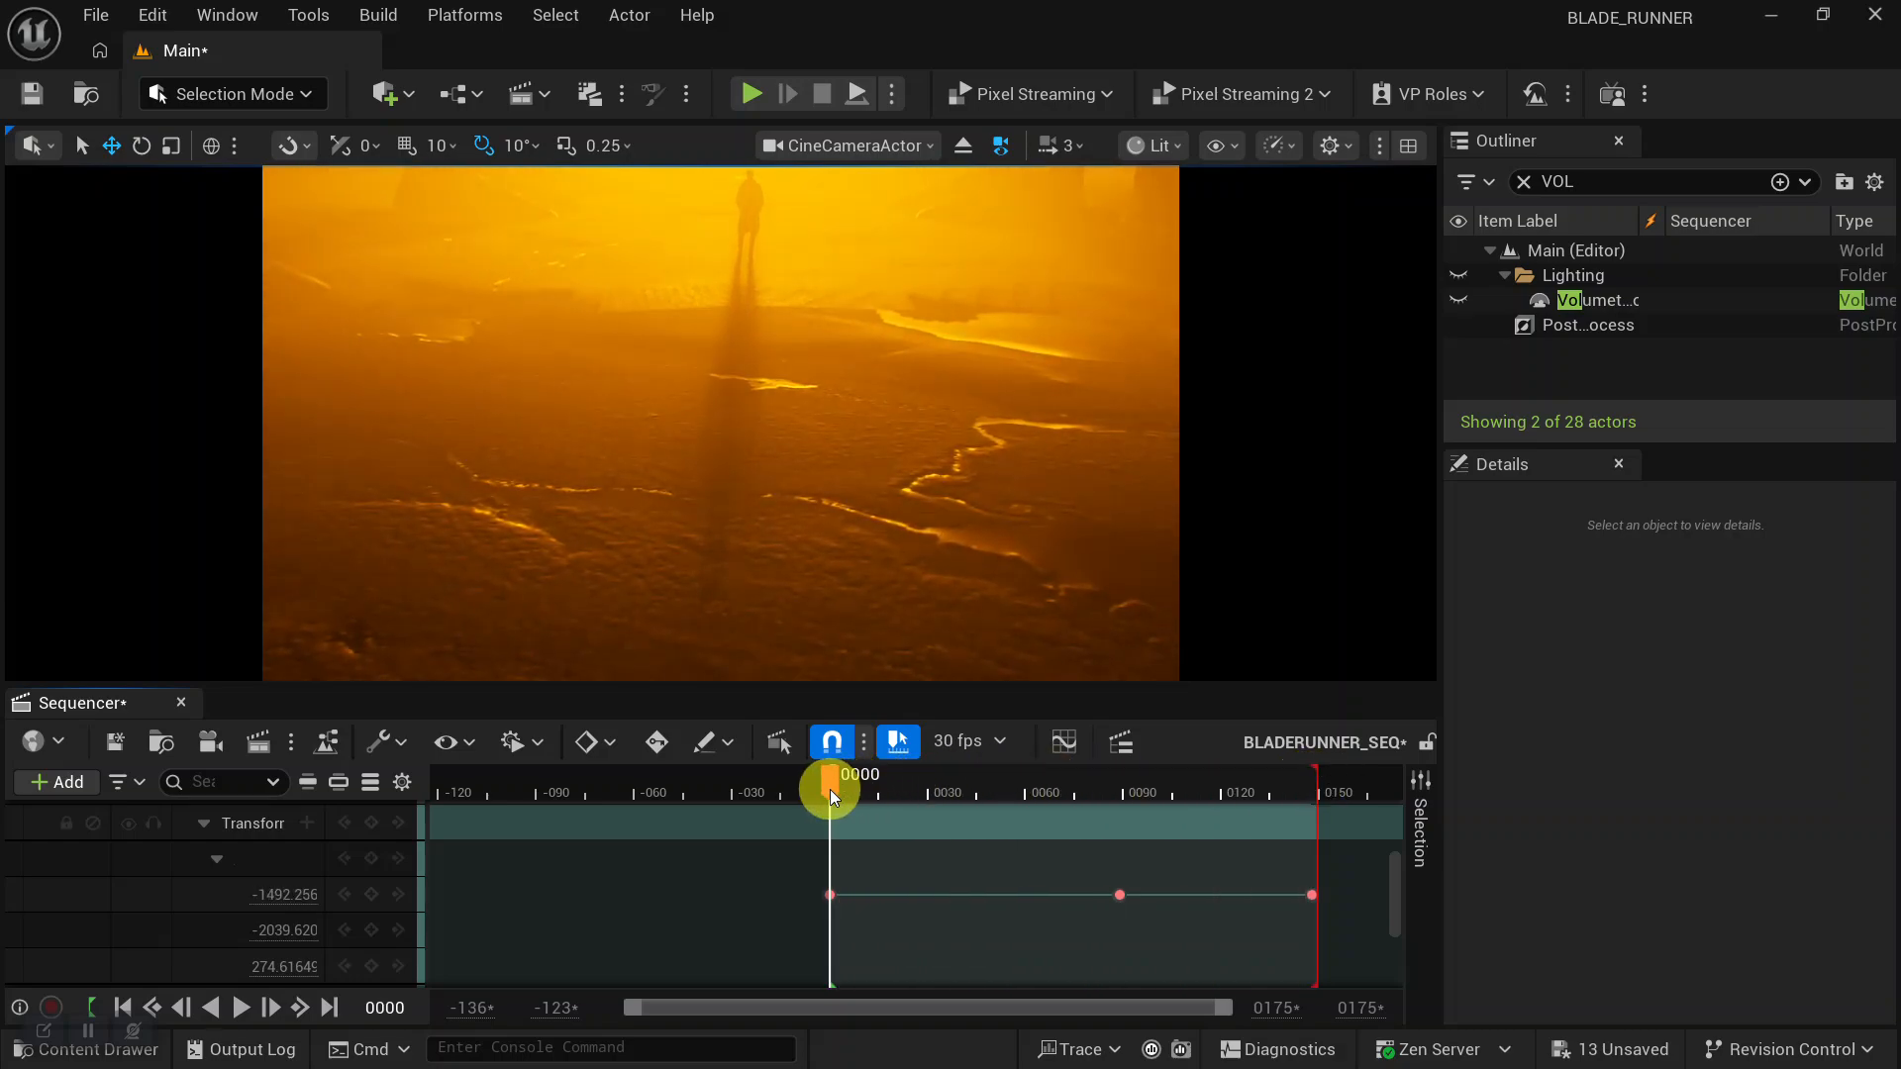
left_click(240, 1007)
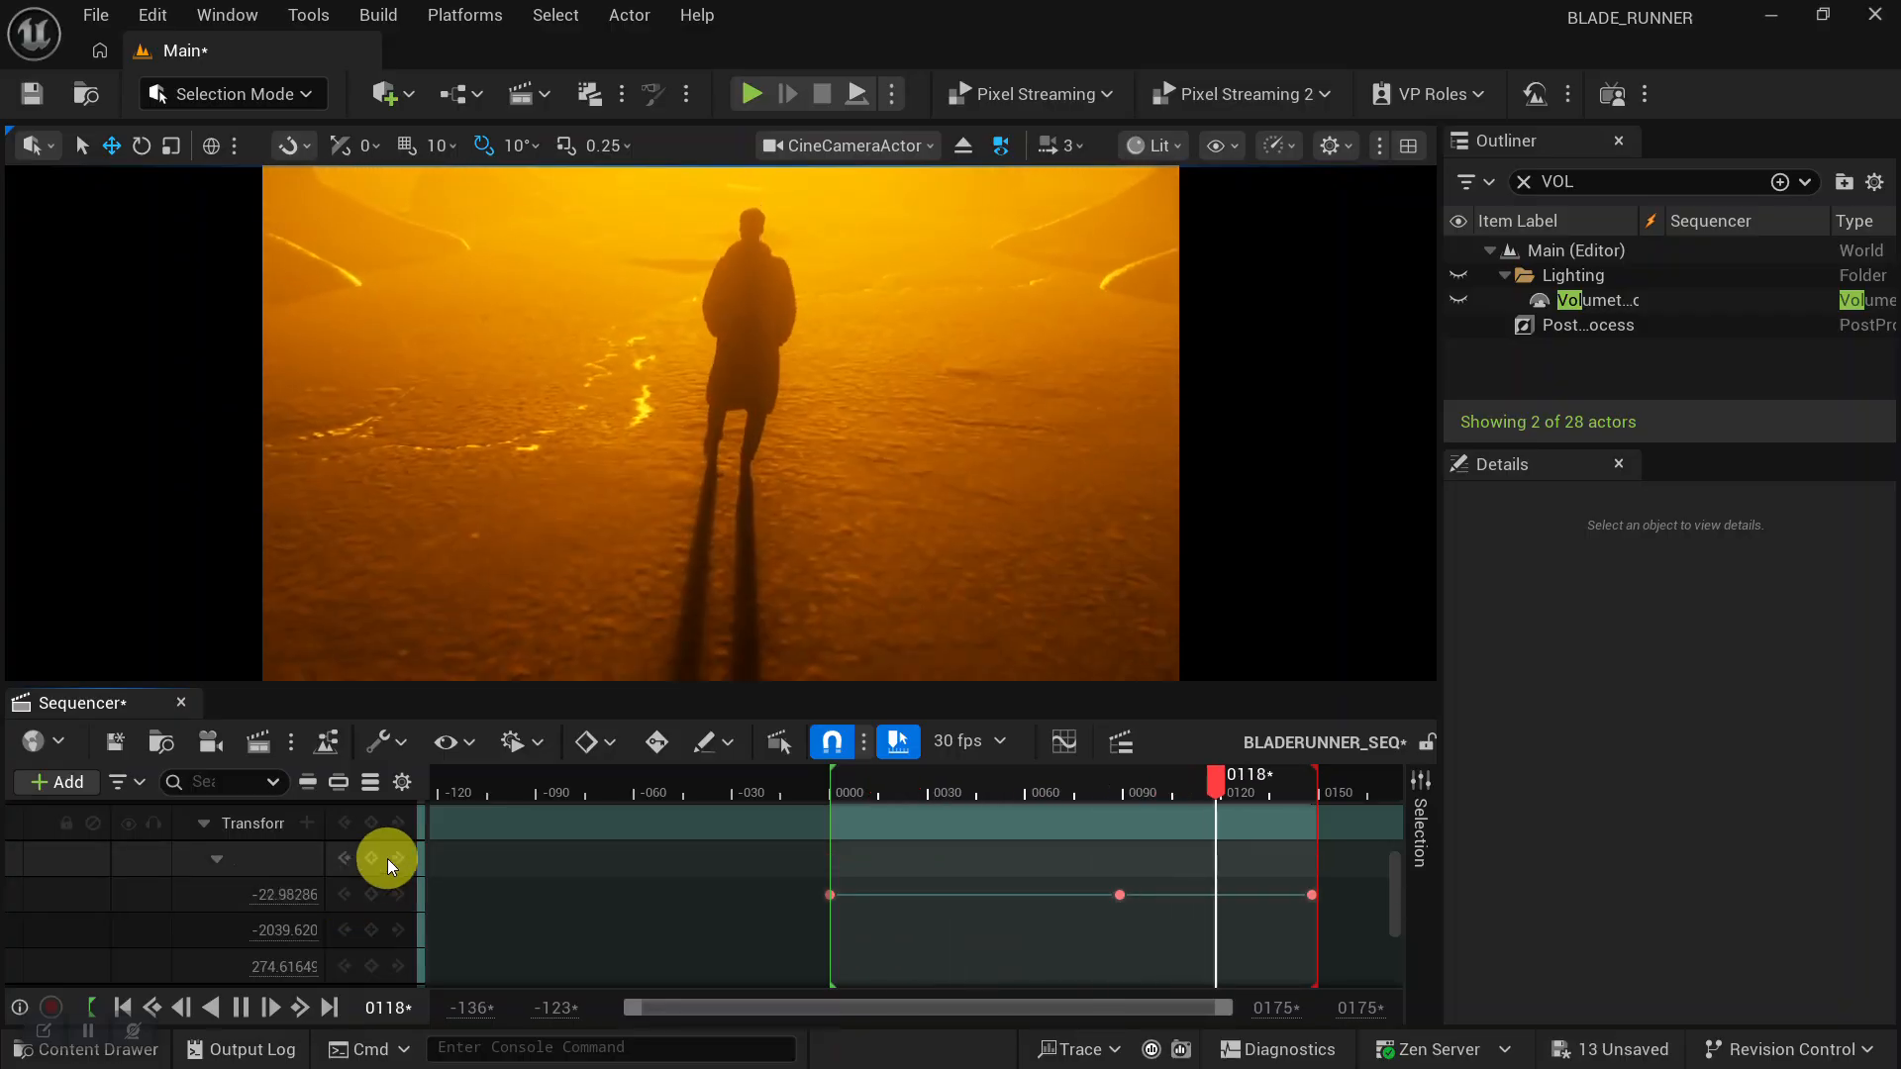
Lower the camera's angle at frame 31 and reframe so Officer K and the statues' feet are in the upper part of the shot.
left_click_drag(1317, 781, 931, 832)
left_click_drag(761, 577, 755, 517, "alt")
middle_click_drag(755, 517, 753, 569, "alt")
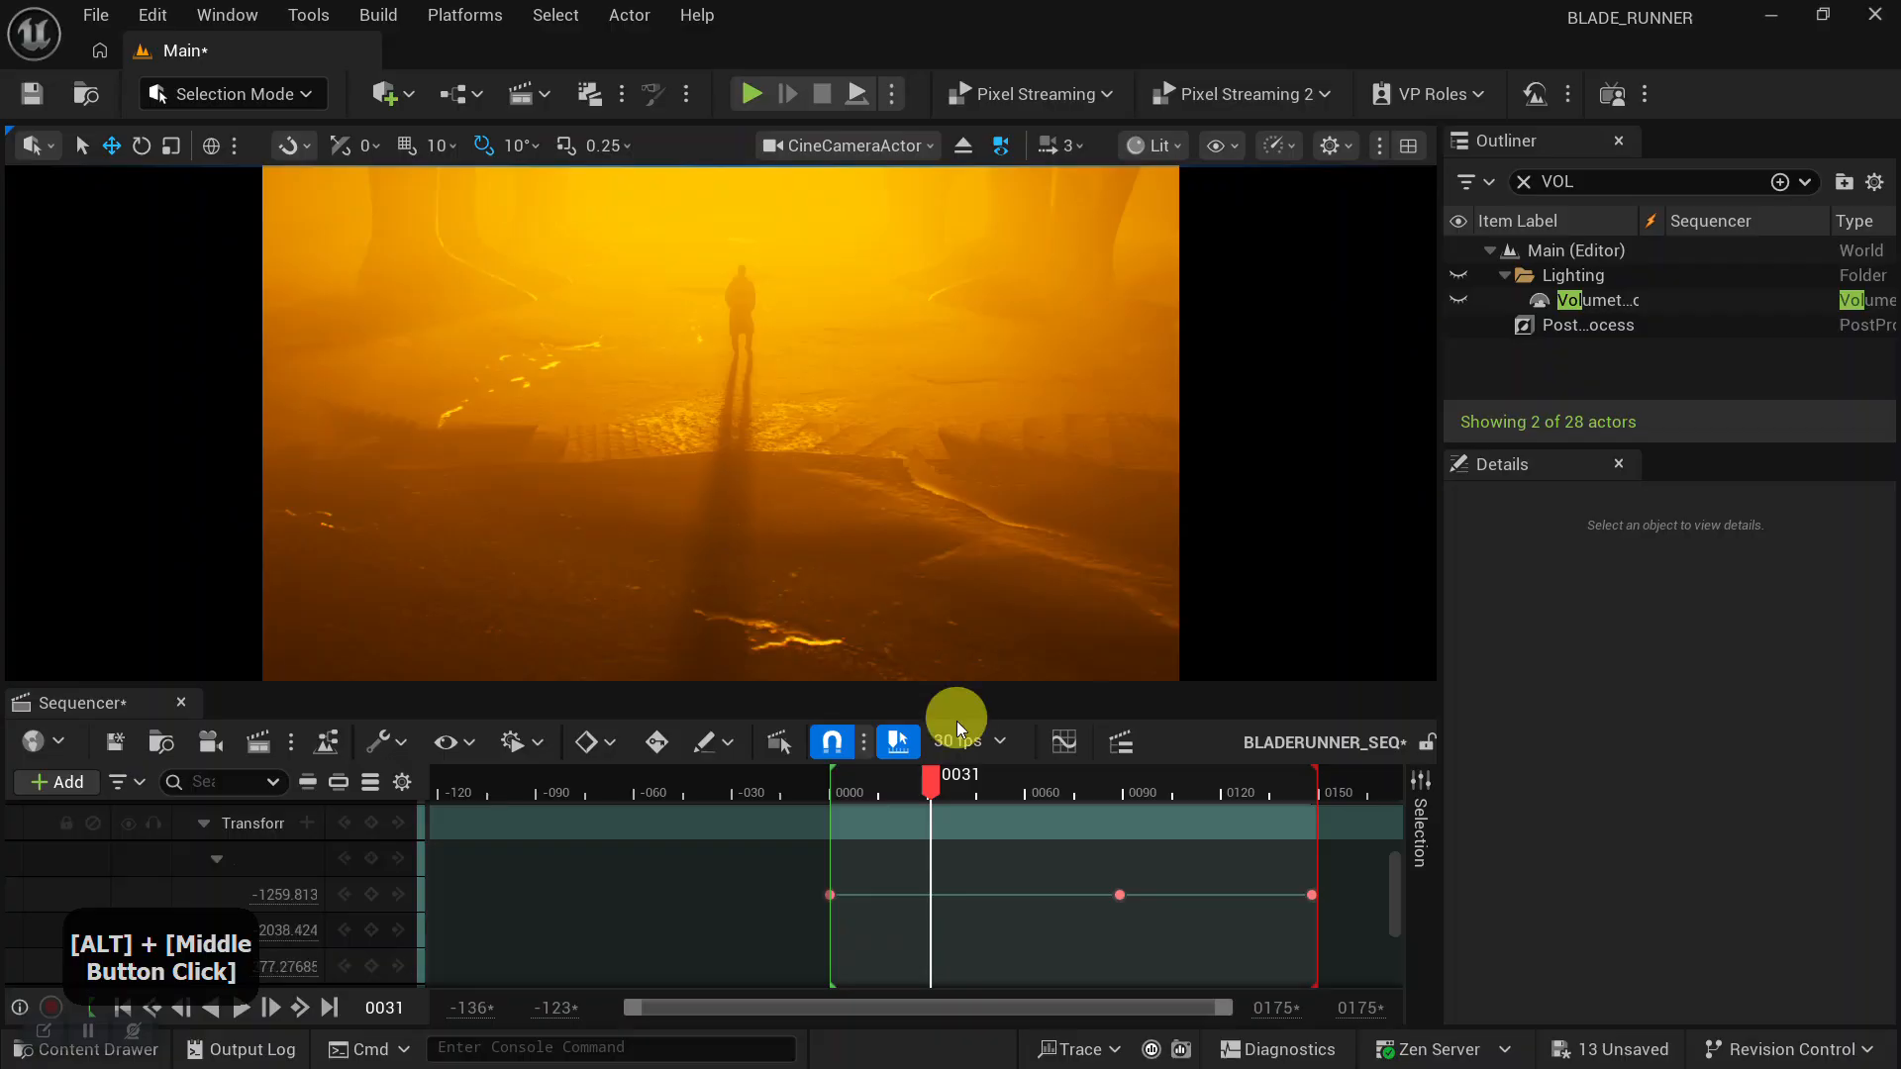
Reframe the camera around Officer K at frames 123 and 143, ending with him close and full-length between the statues' feet.
left_click_drag(941, 782, 1232, 793)
left_click_drag(946, 643, 814, 561, "alt")
right_click_drag(814, 561, 804, 549, "alt")
middle_click_drag(814, 564, 809, 547, "alt")
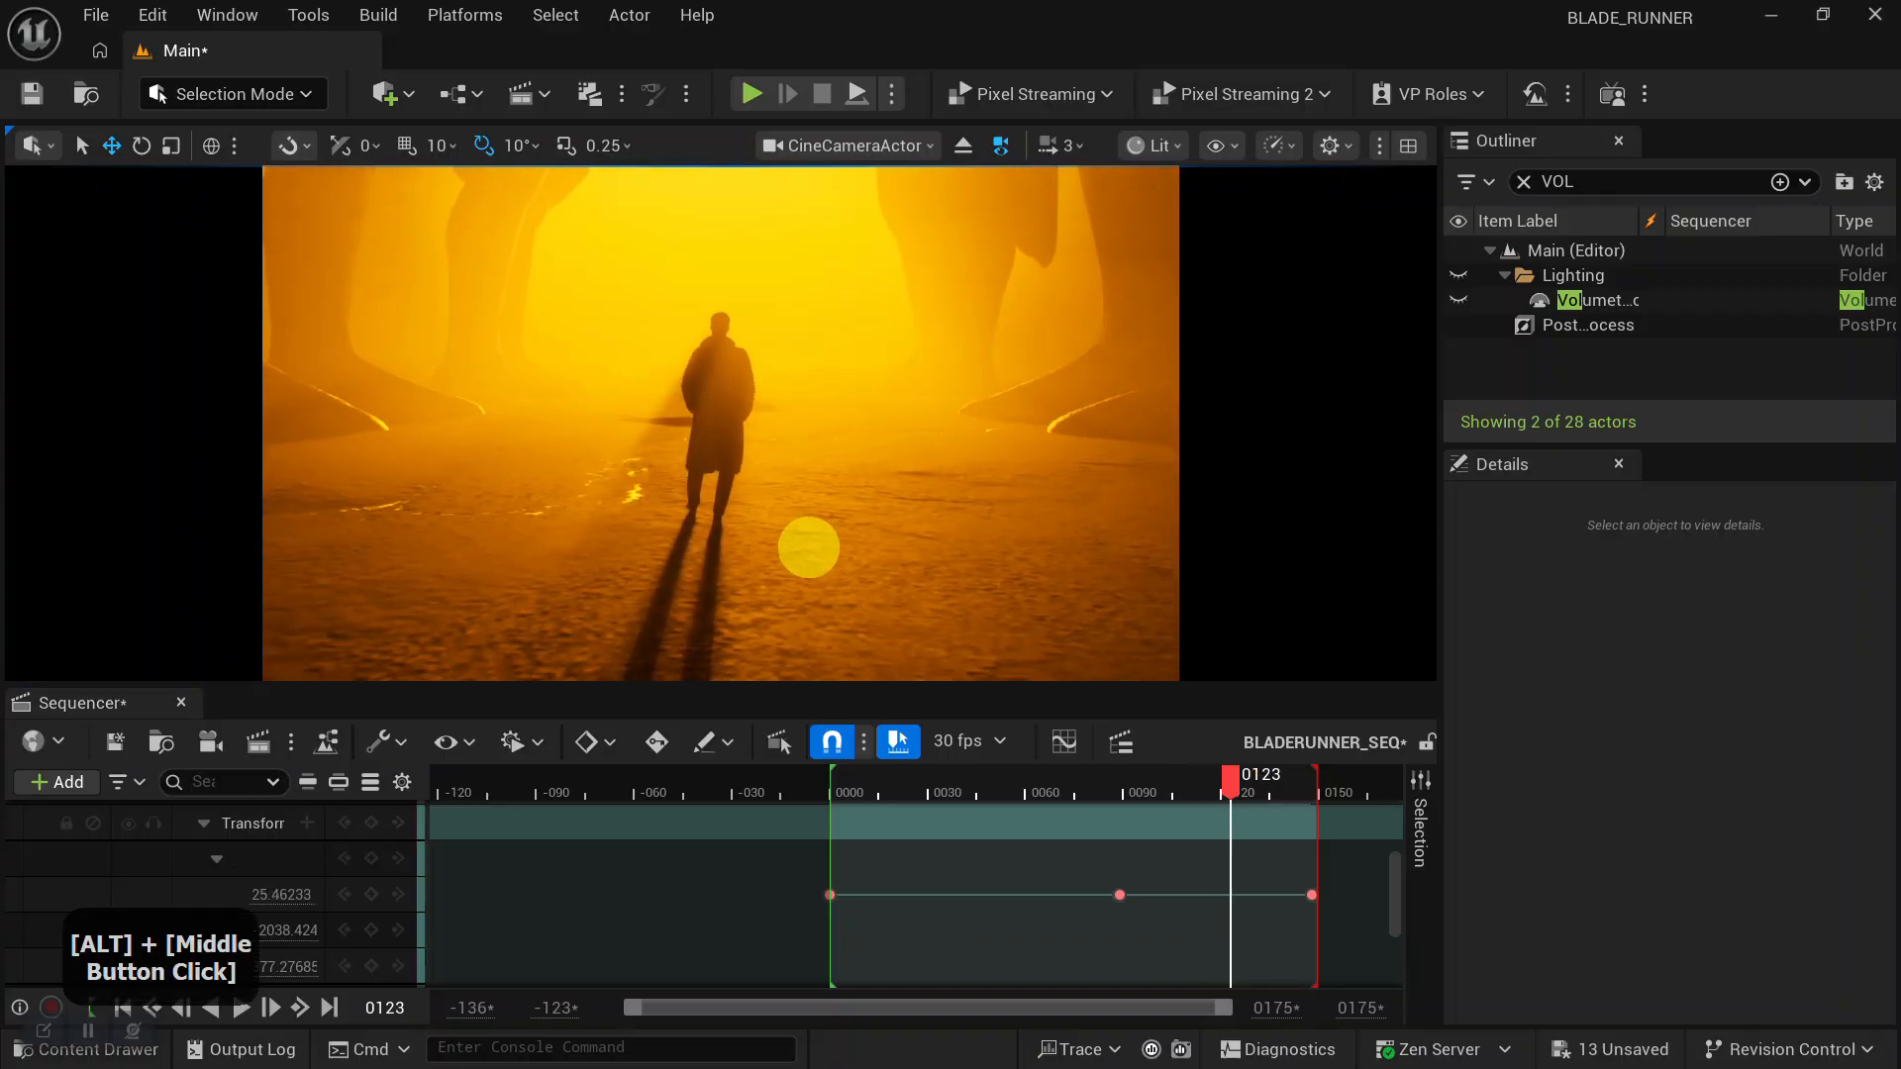
mouse_move(1226, 786)
left_mouse_down()
mouse_move(825, 777)
mouse_move(1297, 816)
left_mouse_up()
middle_click(822, 521, "alt")
middle_click_drag(823, 521, 823, 522, "alt")
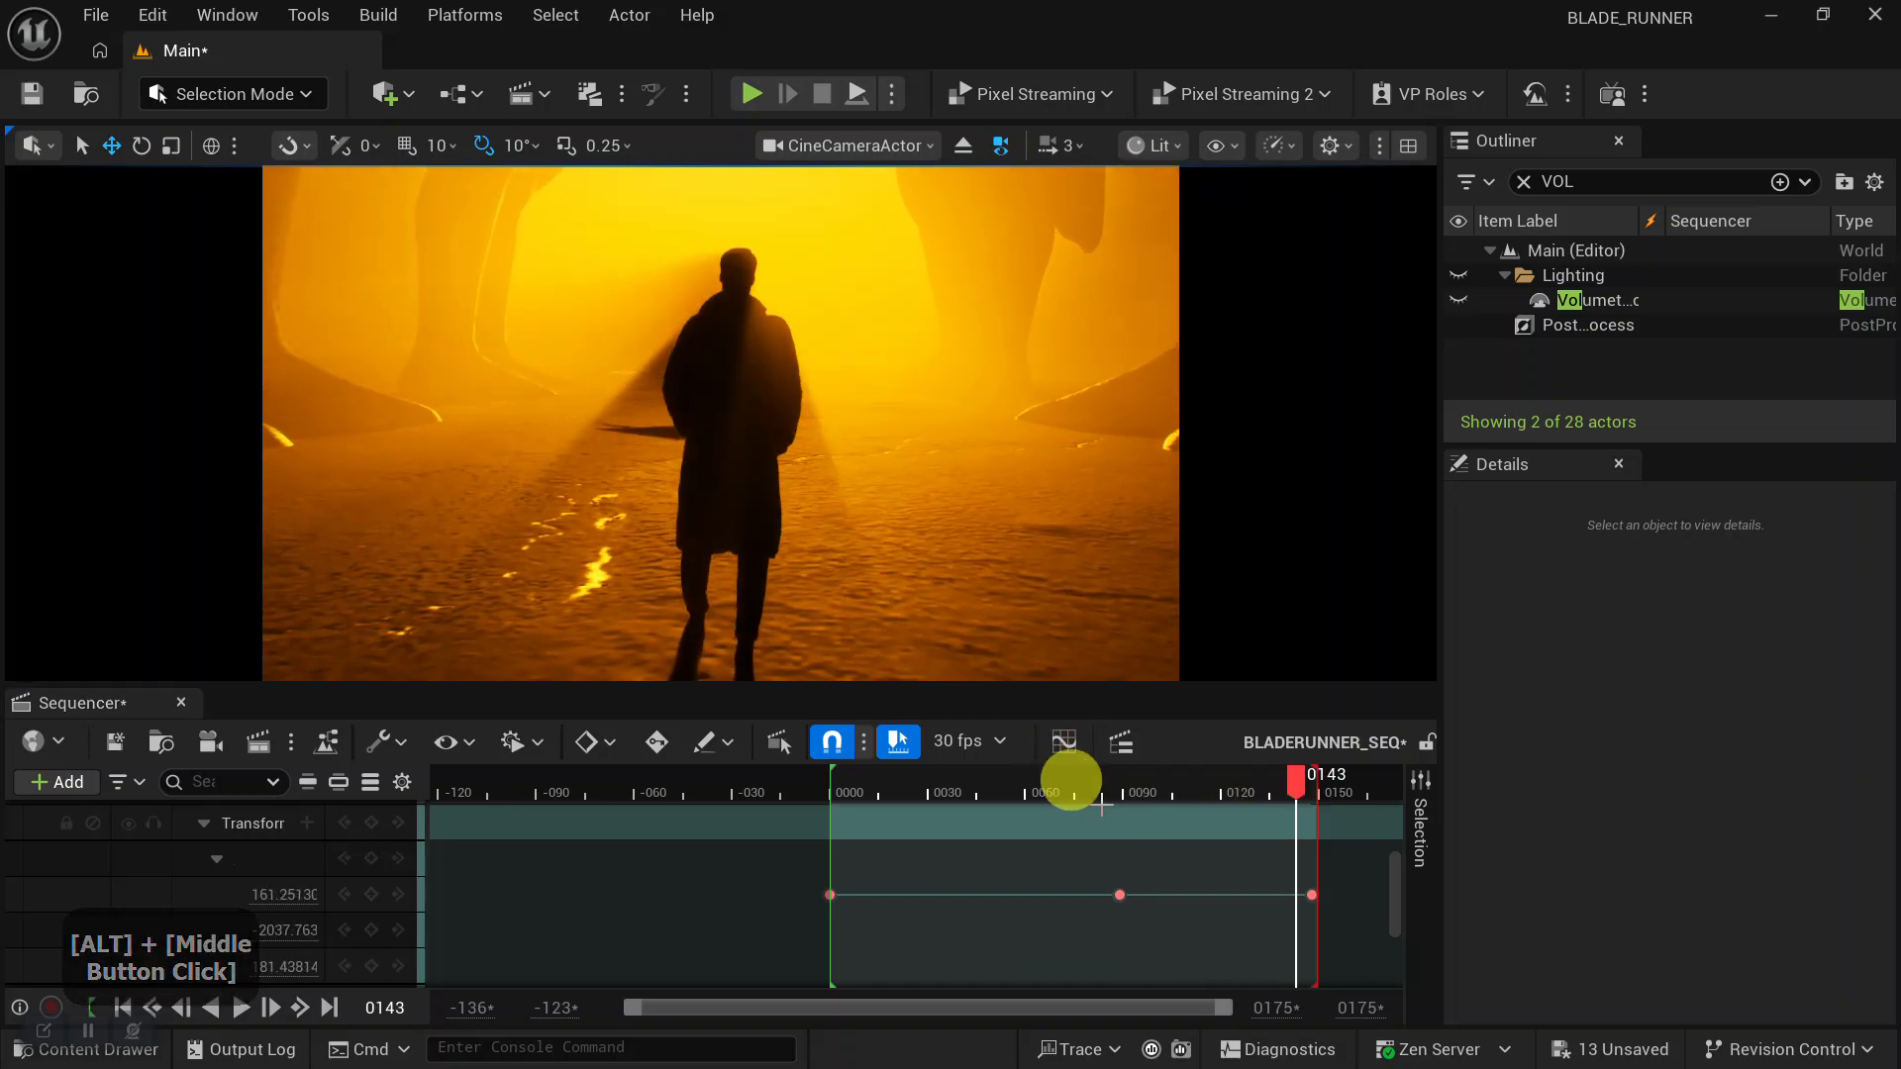
Save the sequence and scrub from frame 22 to frame 121 to review the reframed push-in.
left_click_drag(1295, 782, 913, 775)
key("ctrl+s")
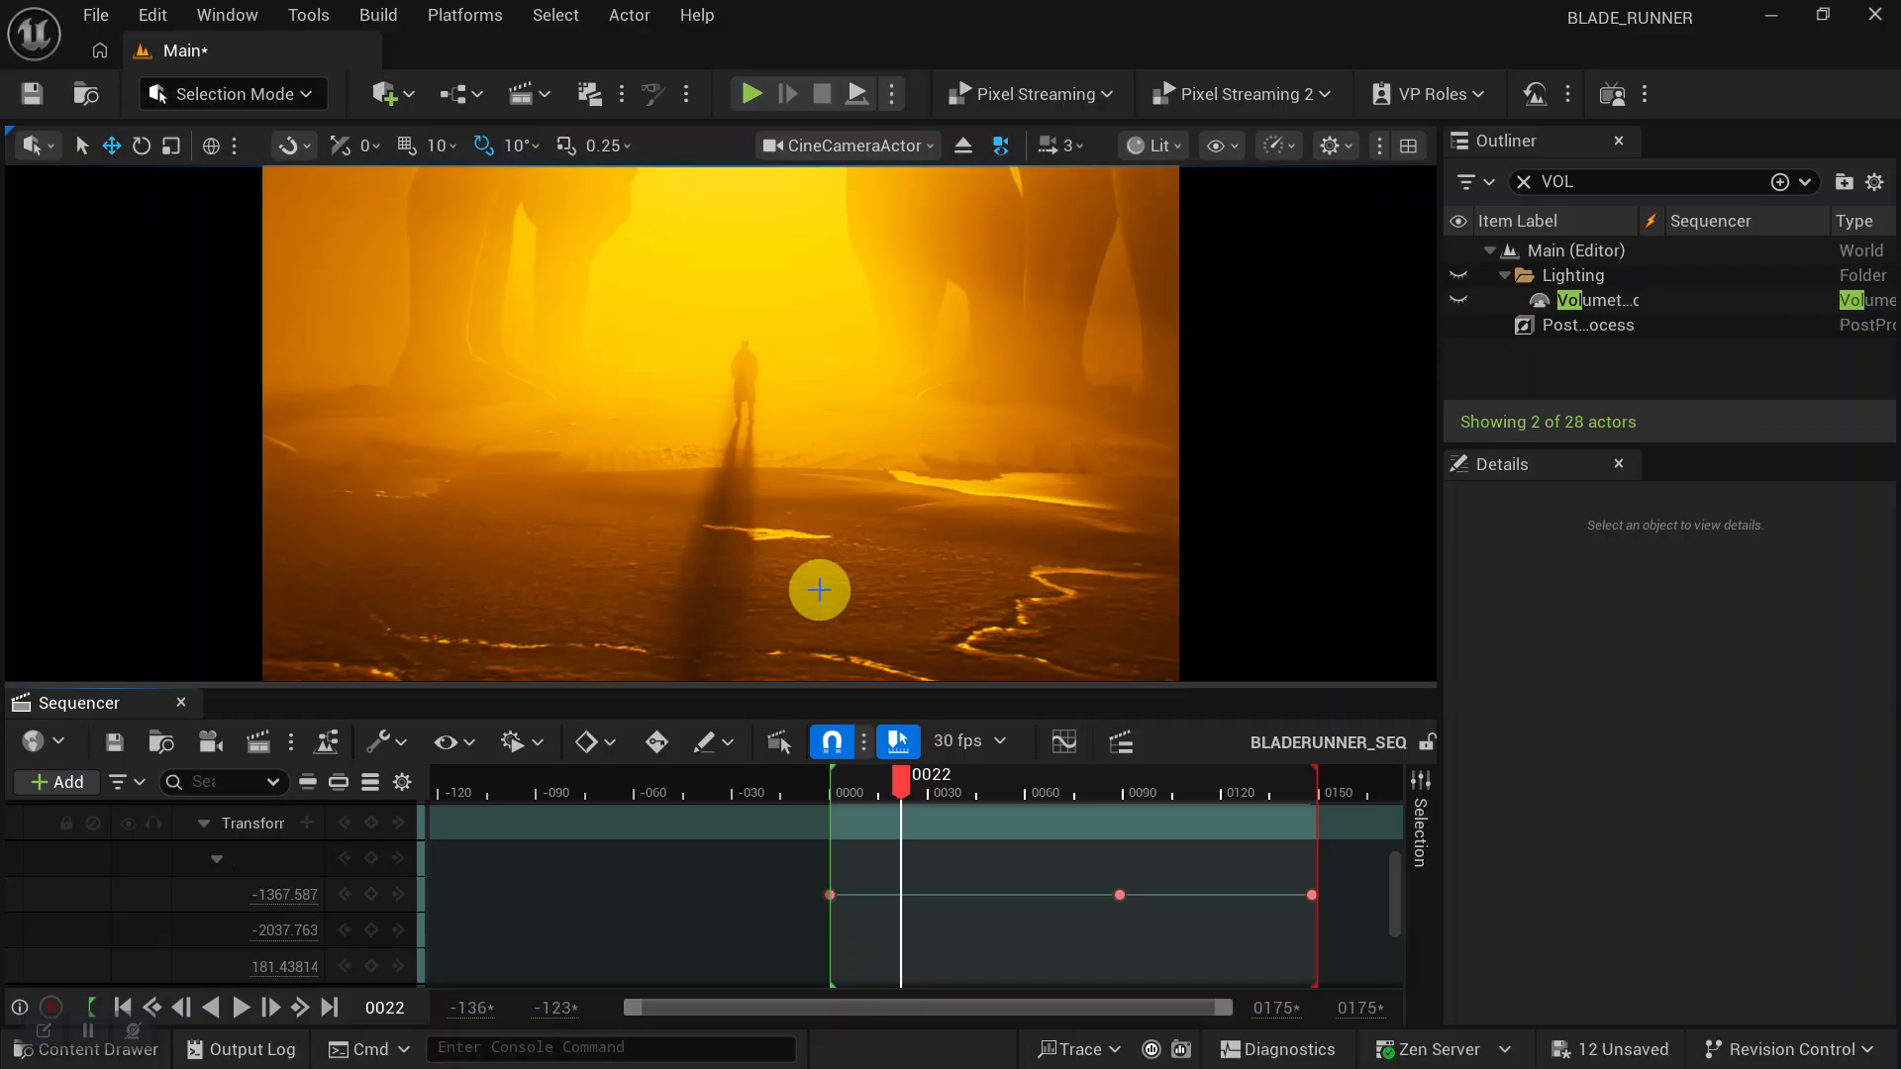
left_click_drag(899, 782, 1224, 823)
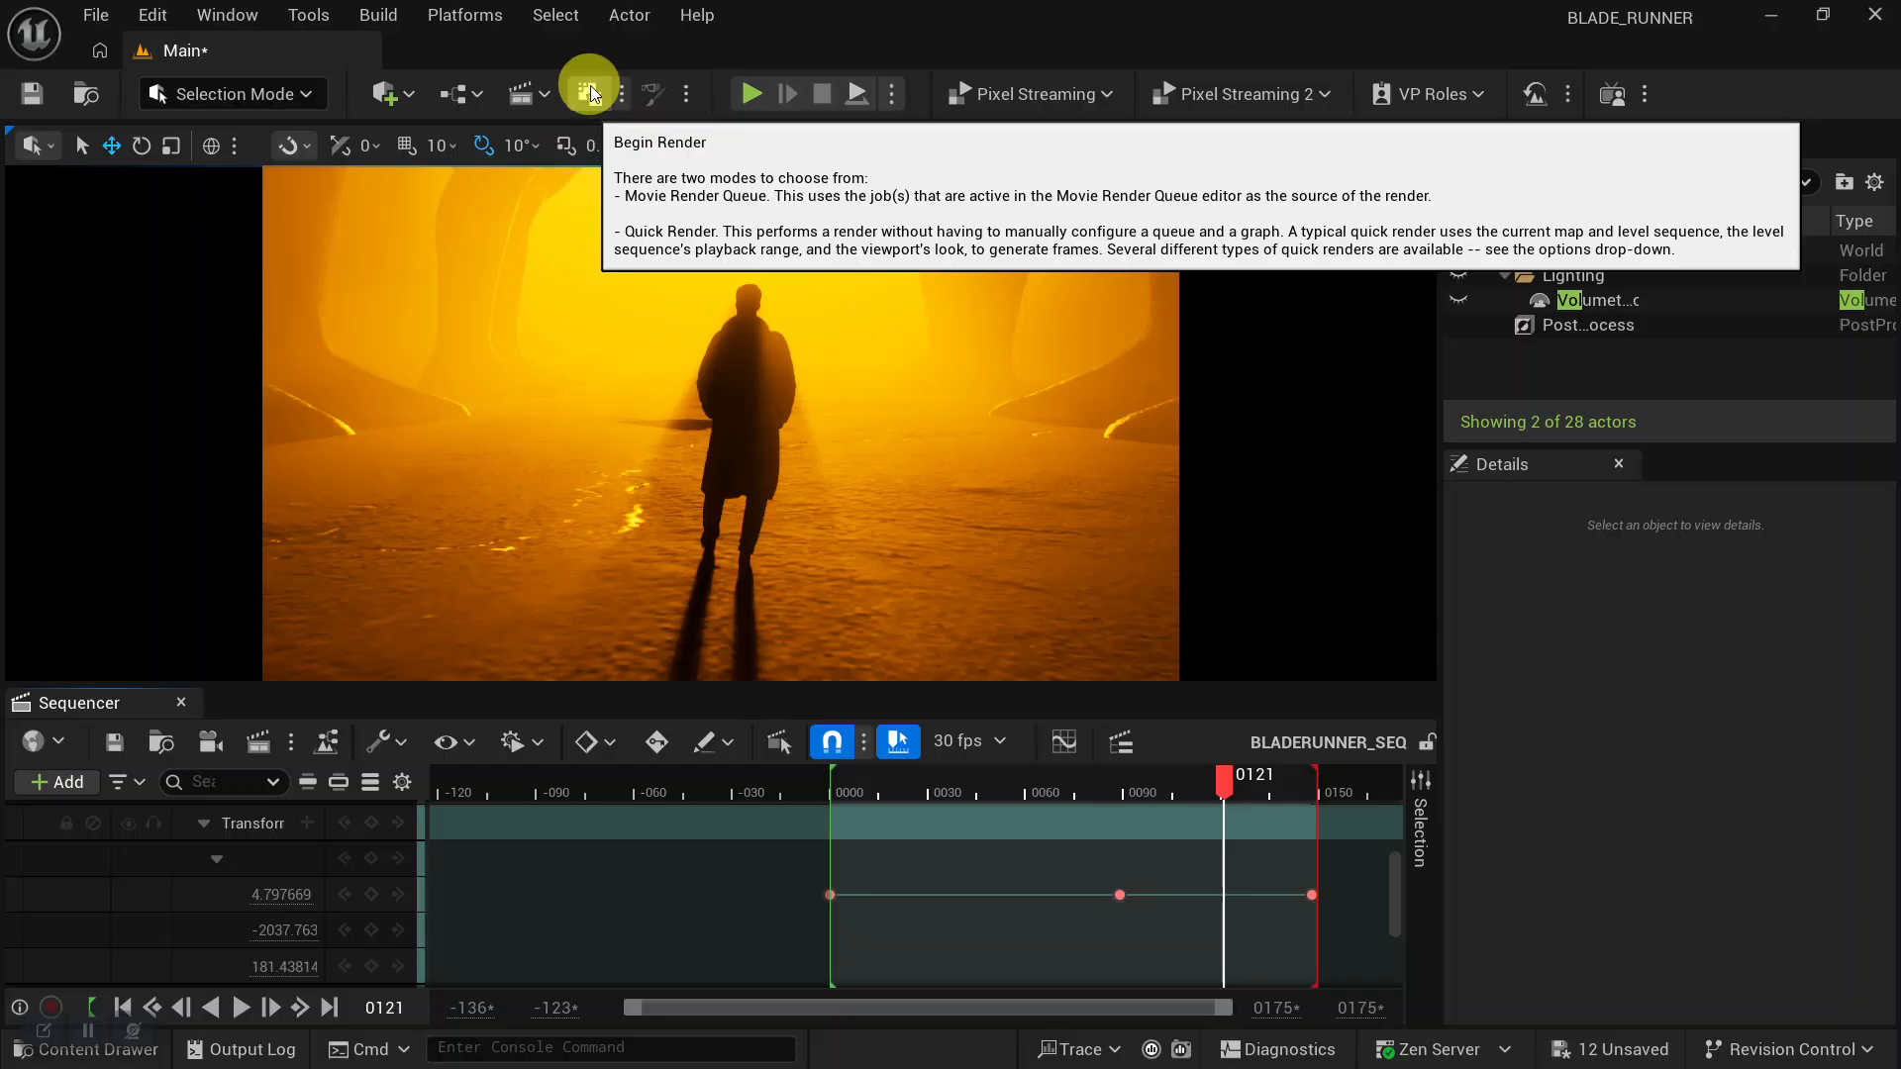
Enable Show Settings Before Quick Render, and add BLADERUNNER_SEQ as a render job in the Movie Render Queue.
left_click(624, 94)
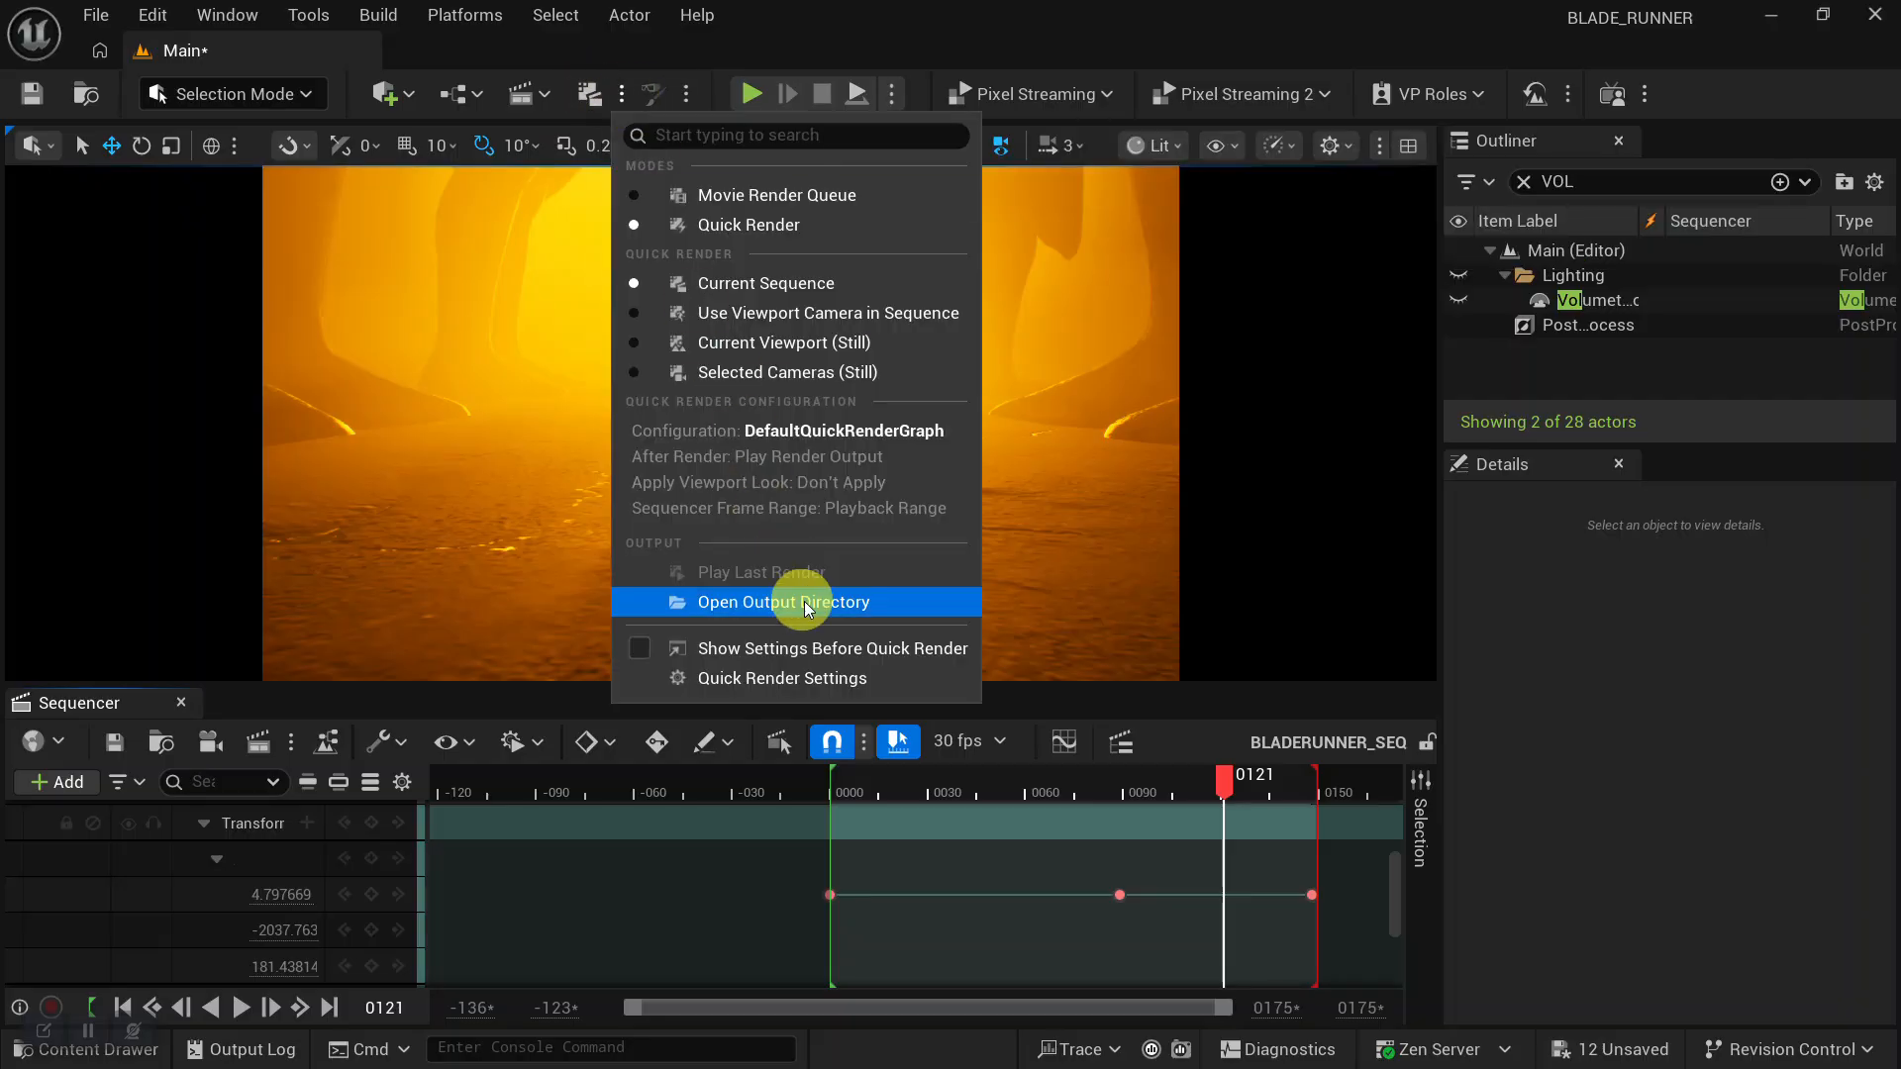
left_click(639, 647)
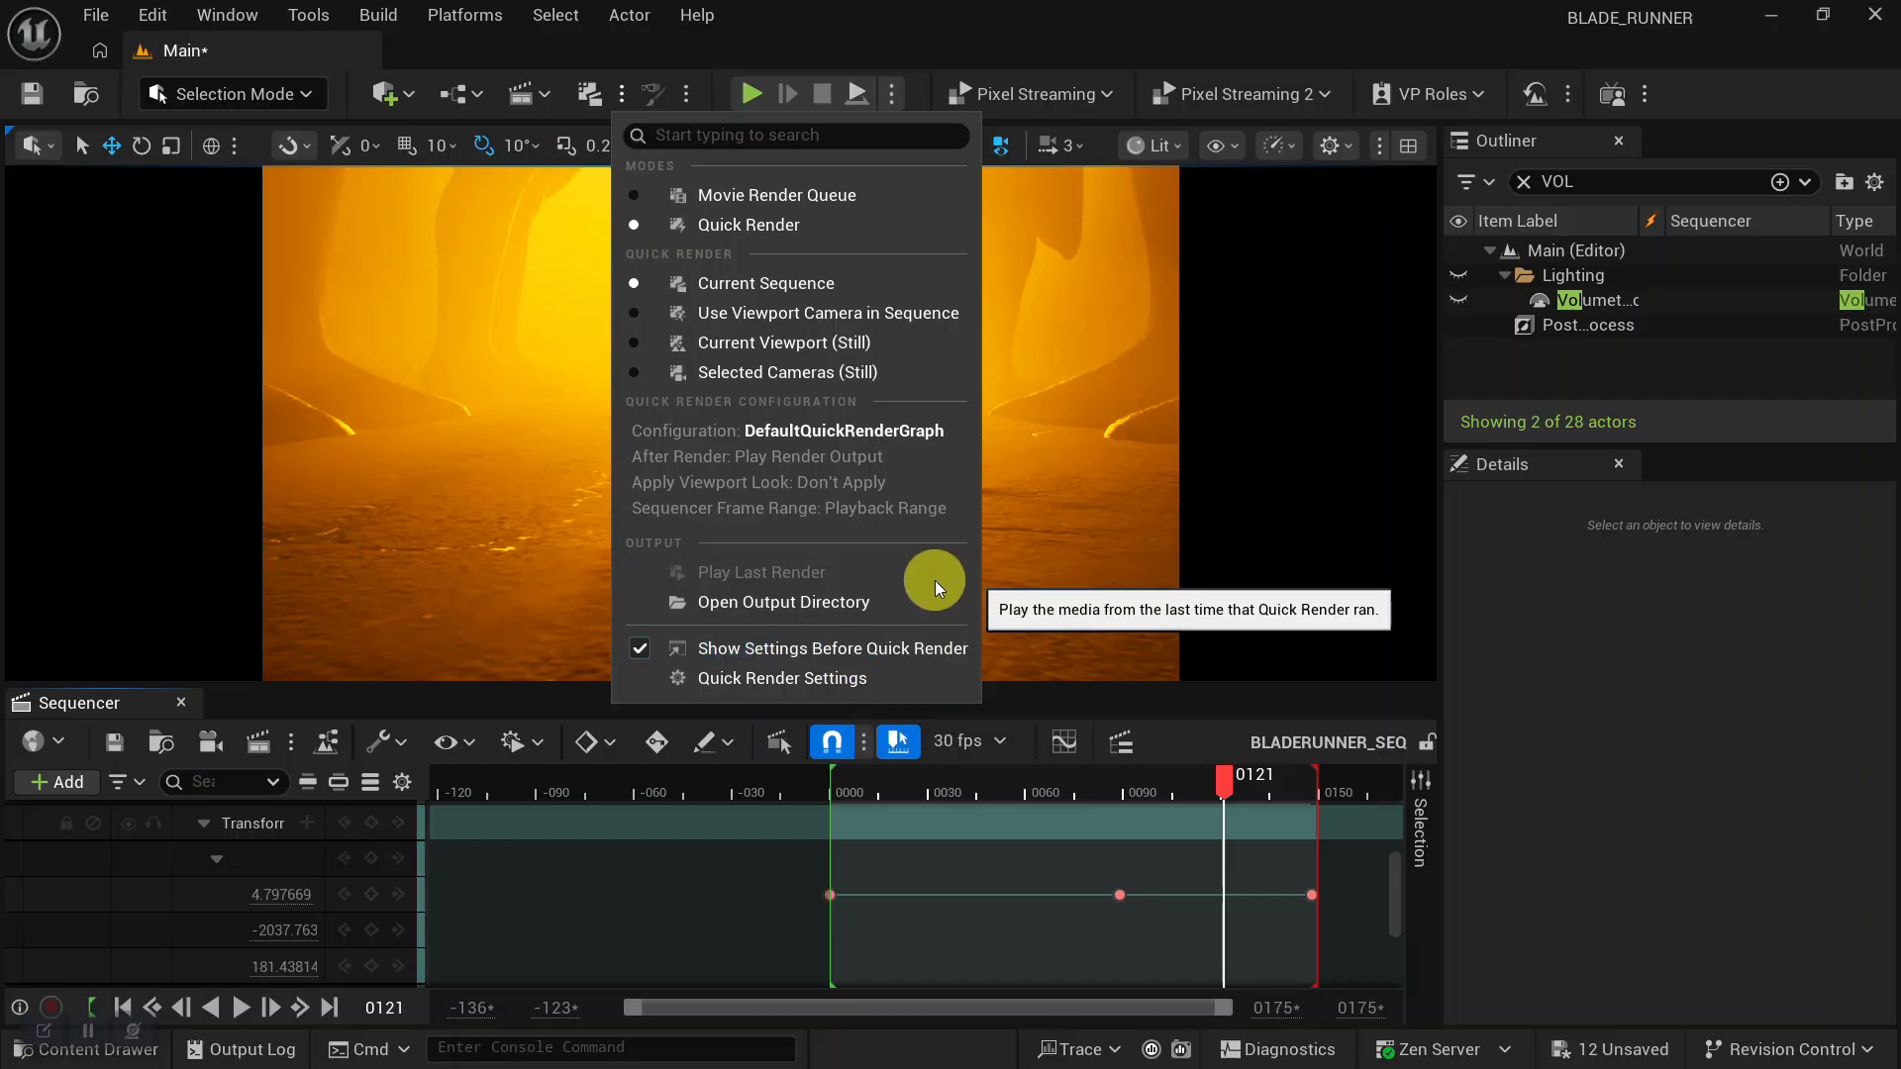
left_click(749, 203)
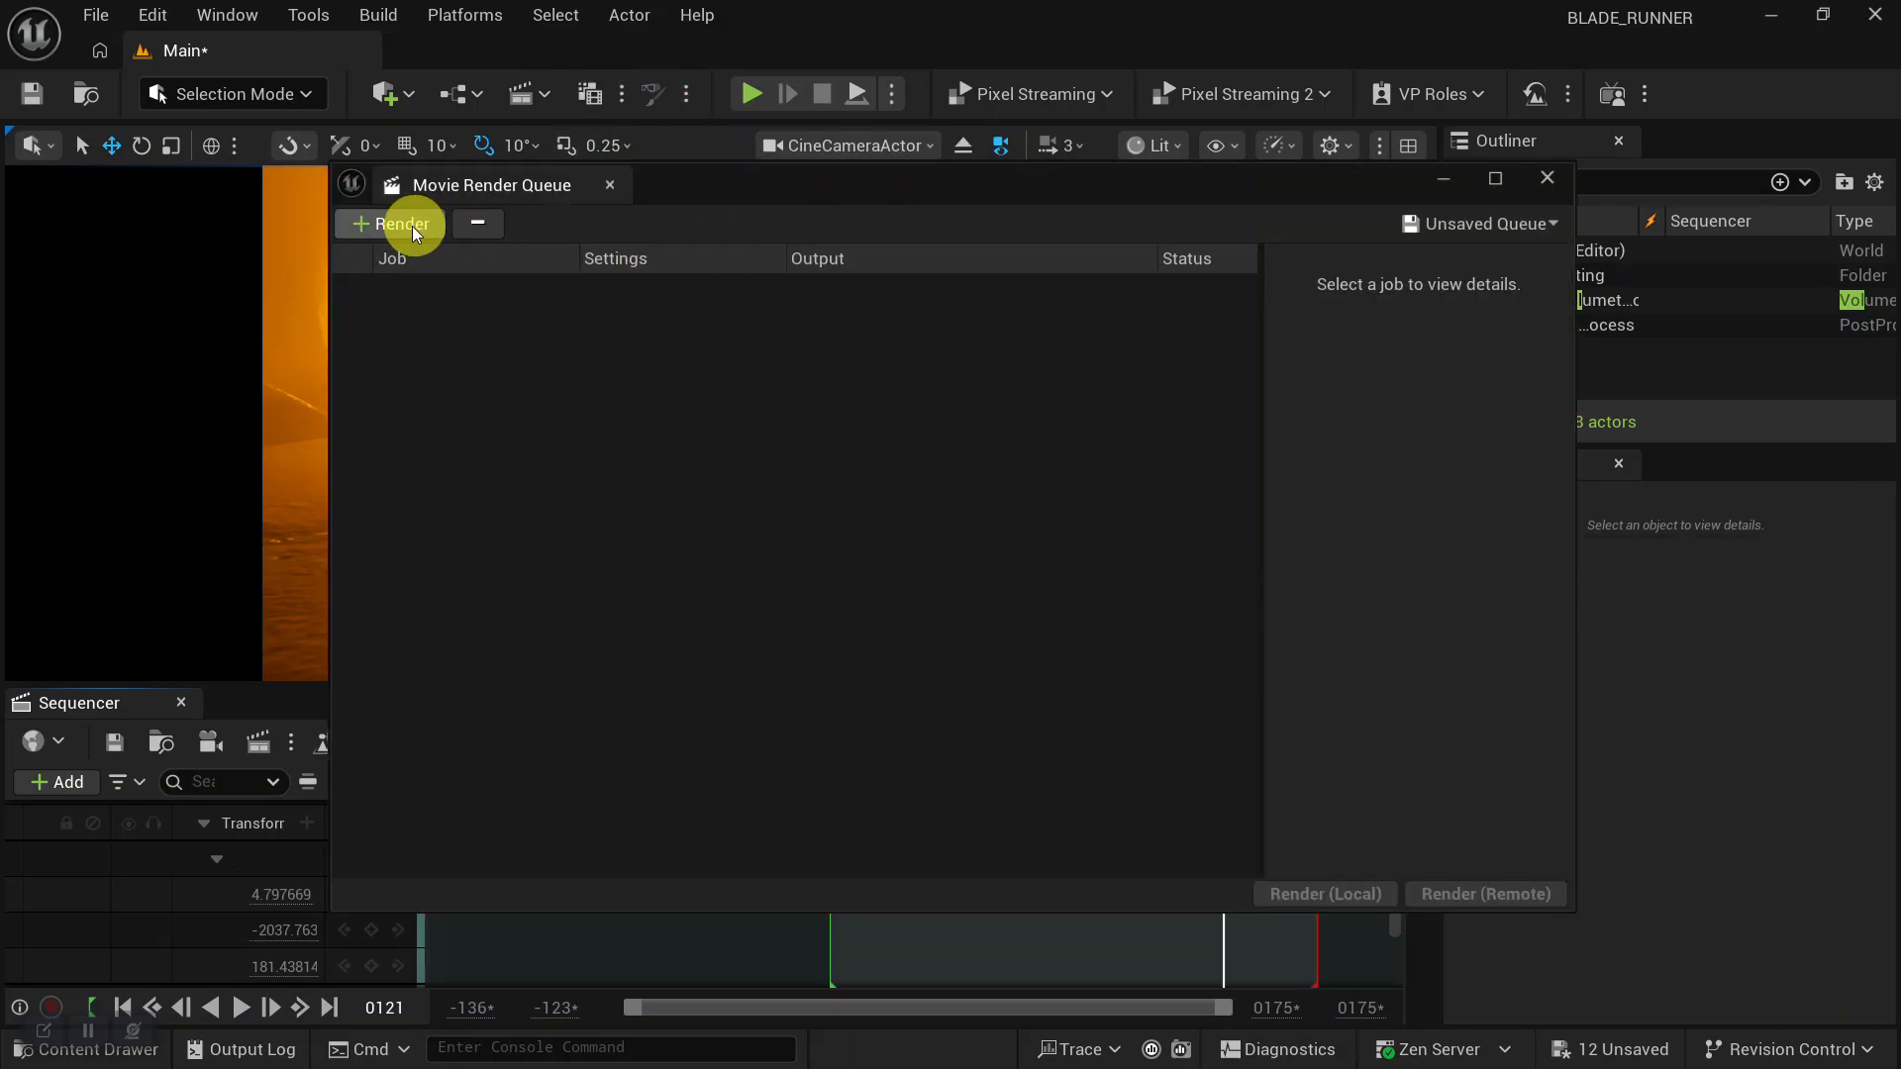
left_click(408, 226)
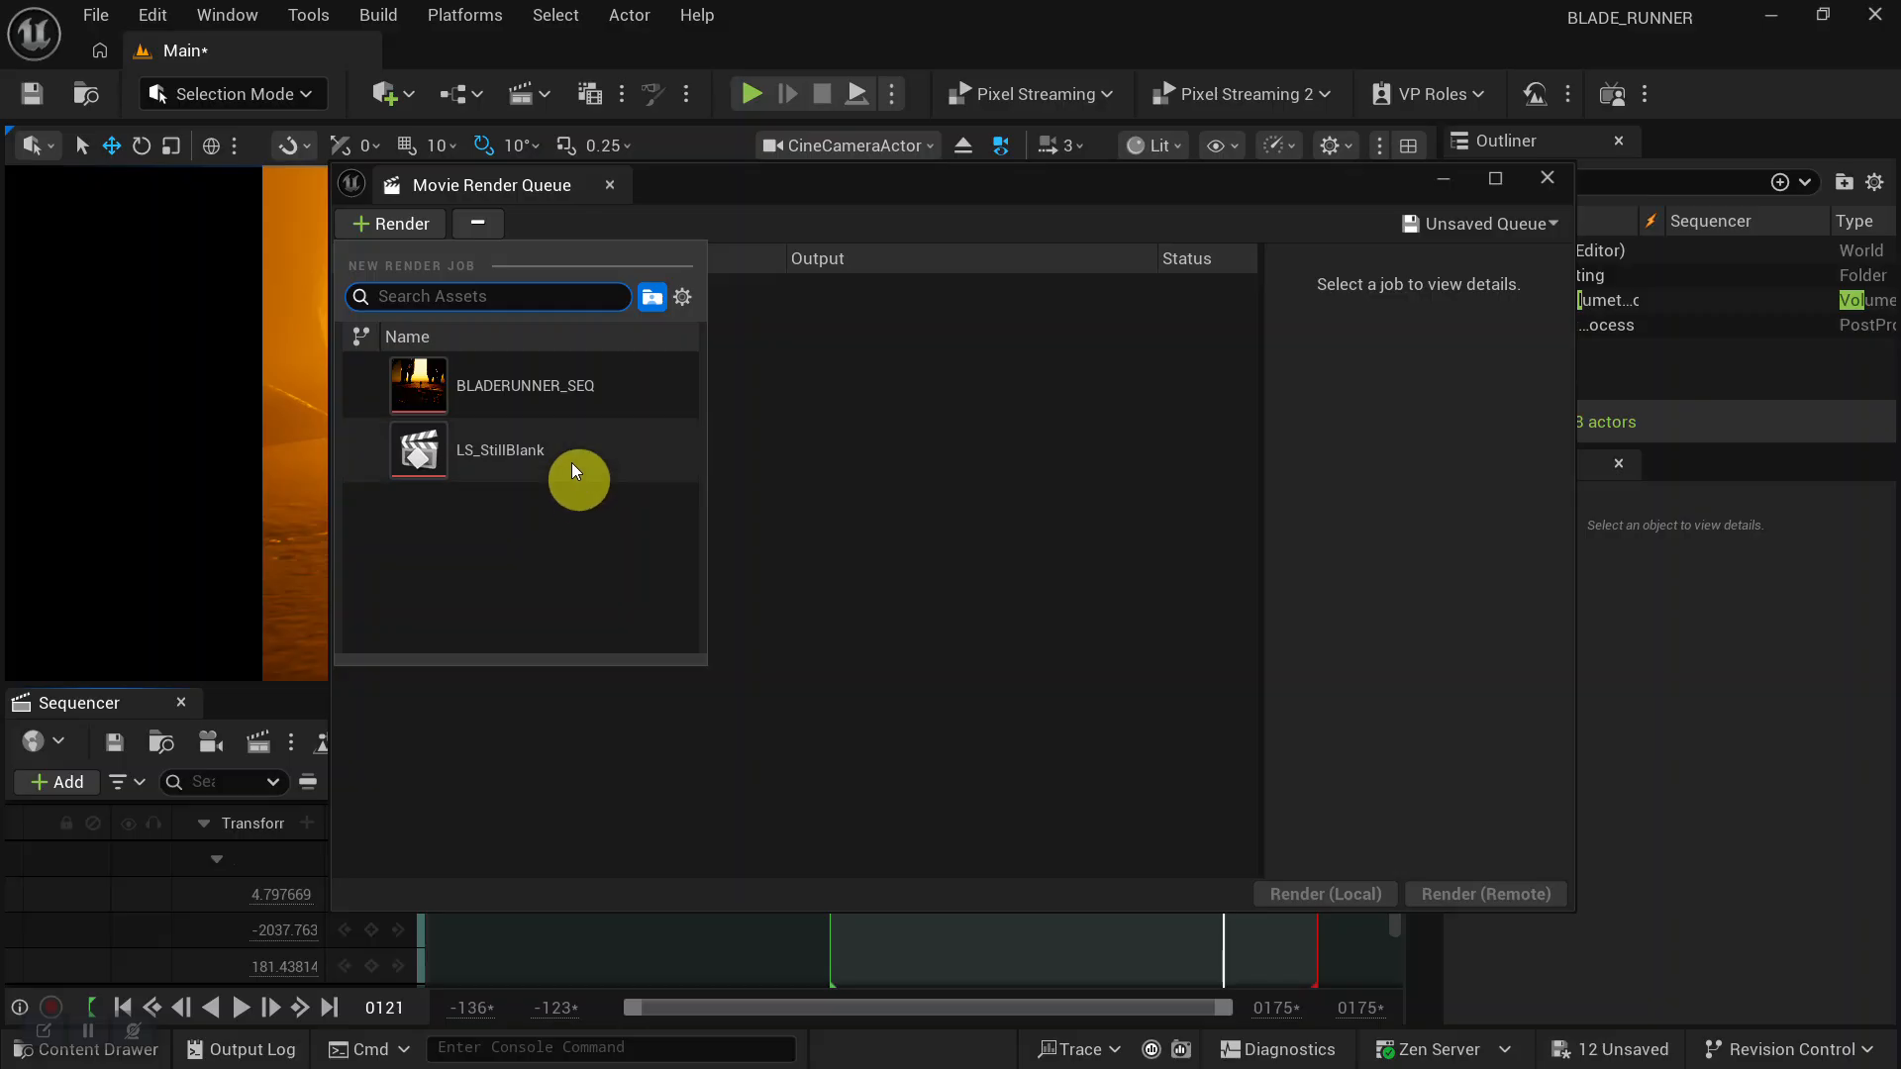
left_click(543, 381)
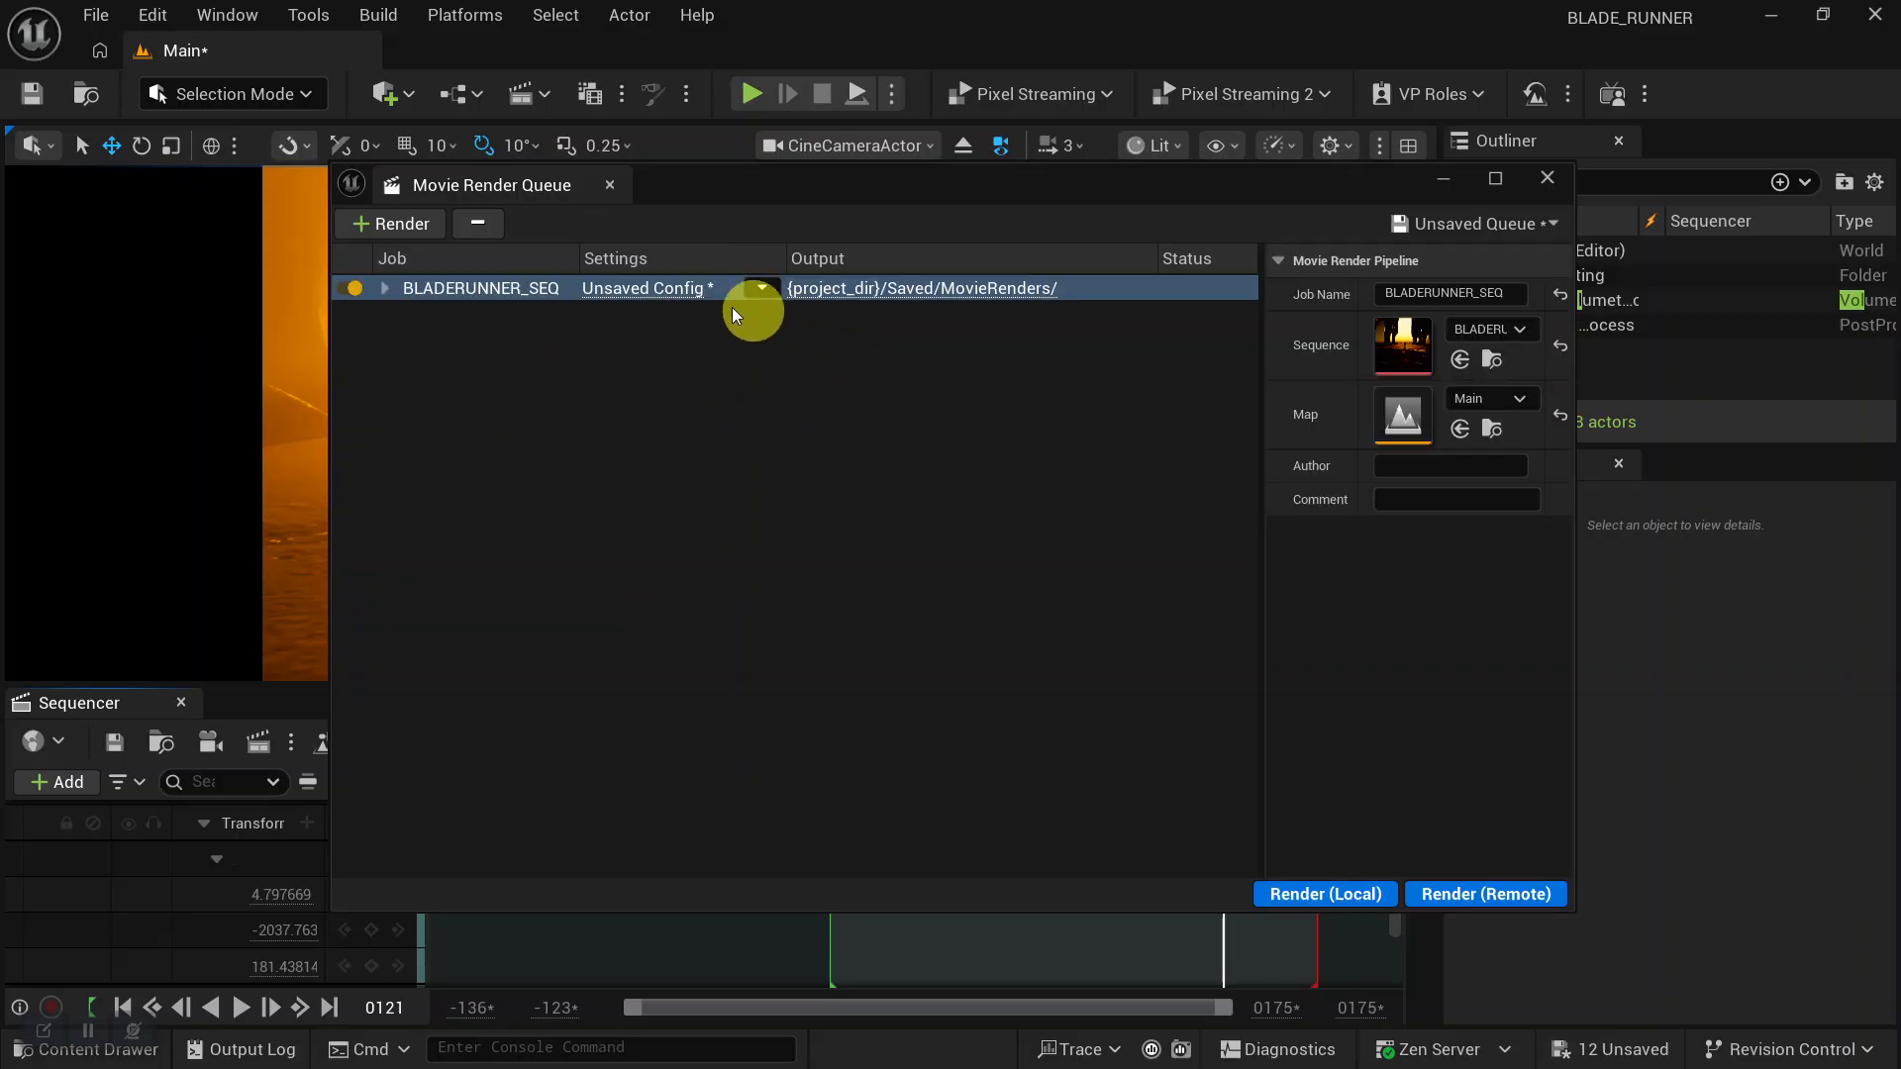
Review the render job's output and .jpg Sequence export settings, and close the Movie Render Queue.
left_click(655, 297)
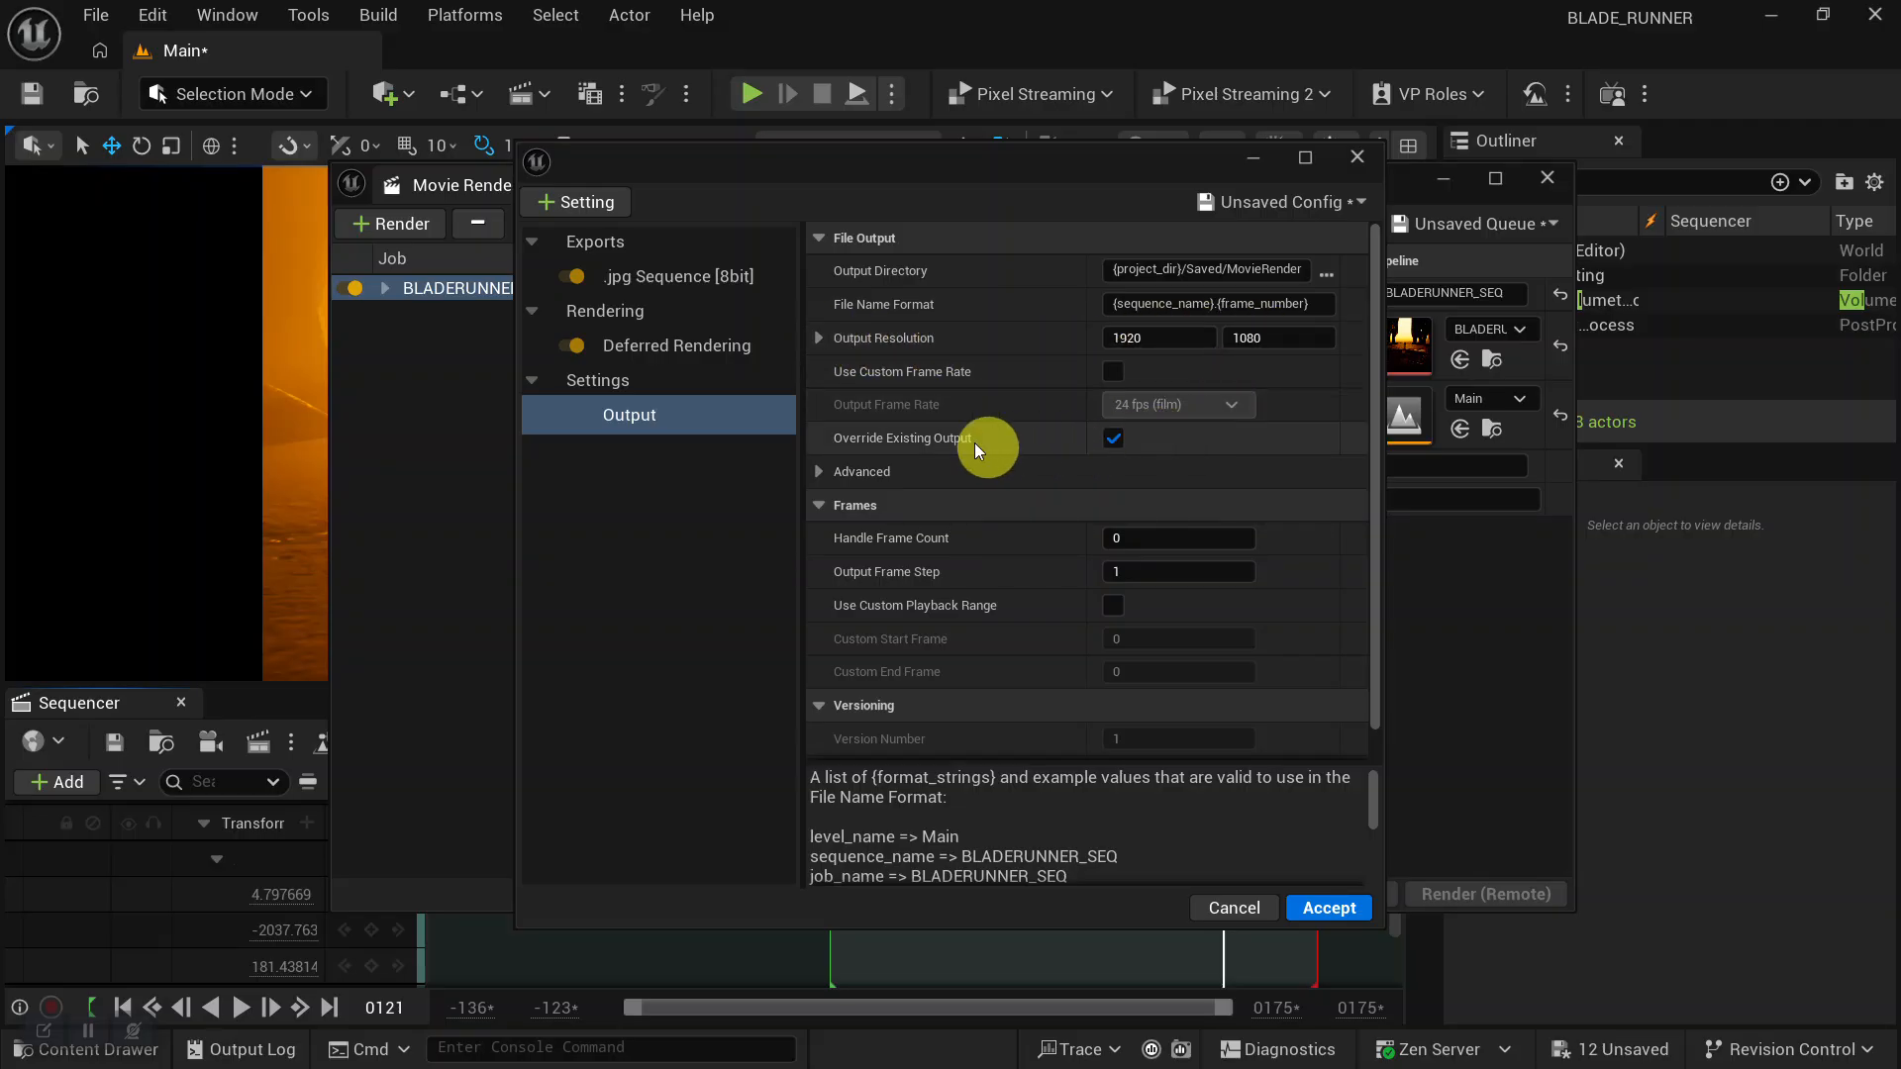
left_click(646, 280)
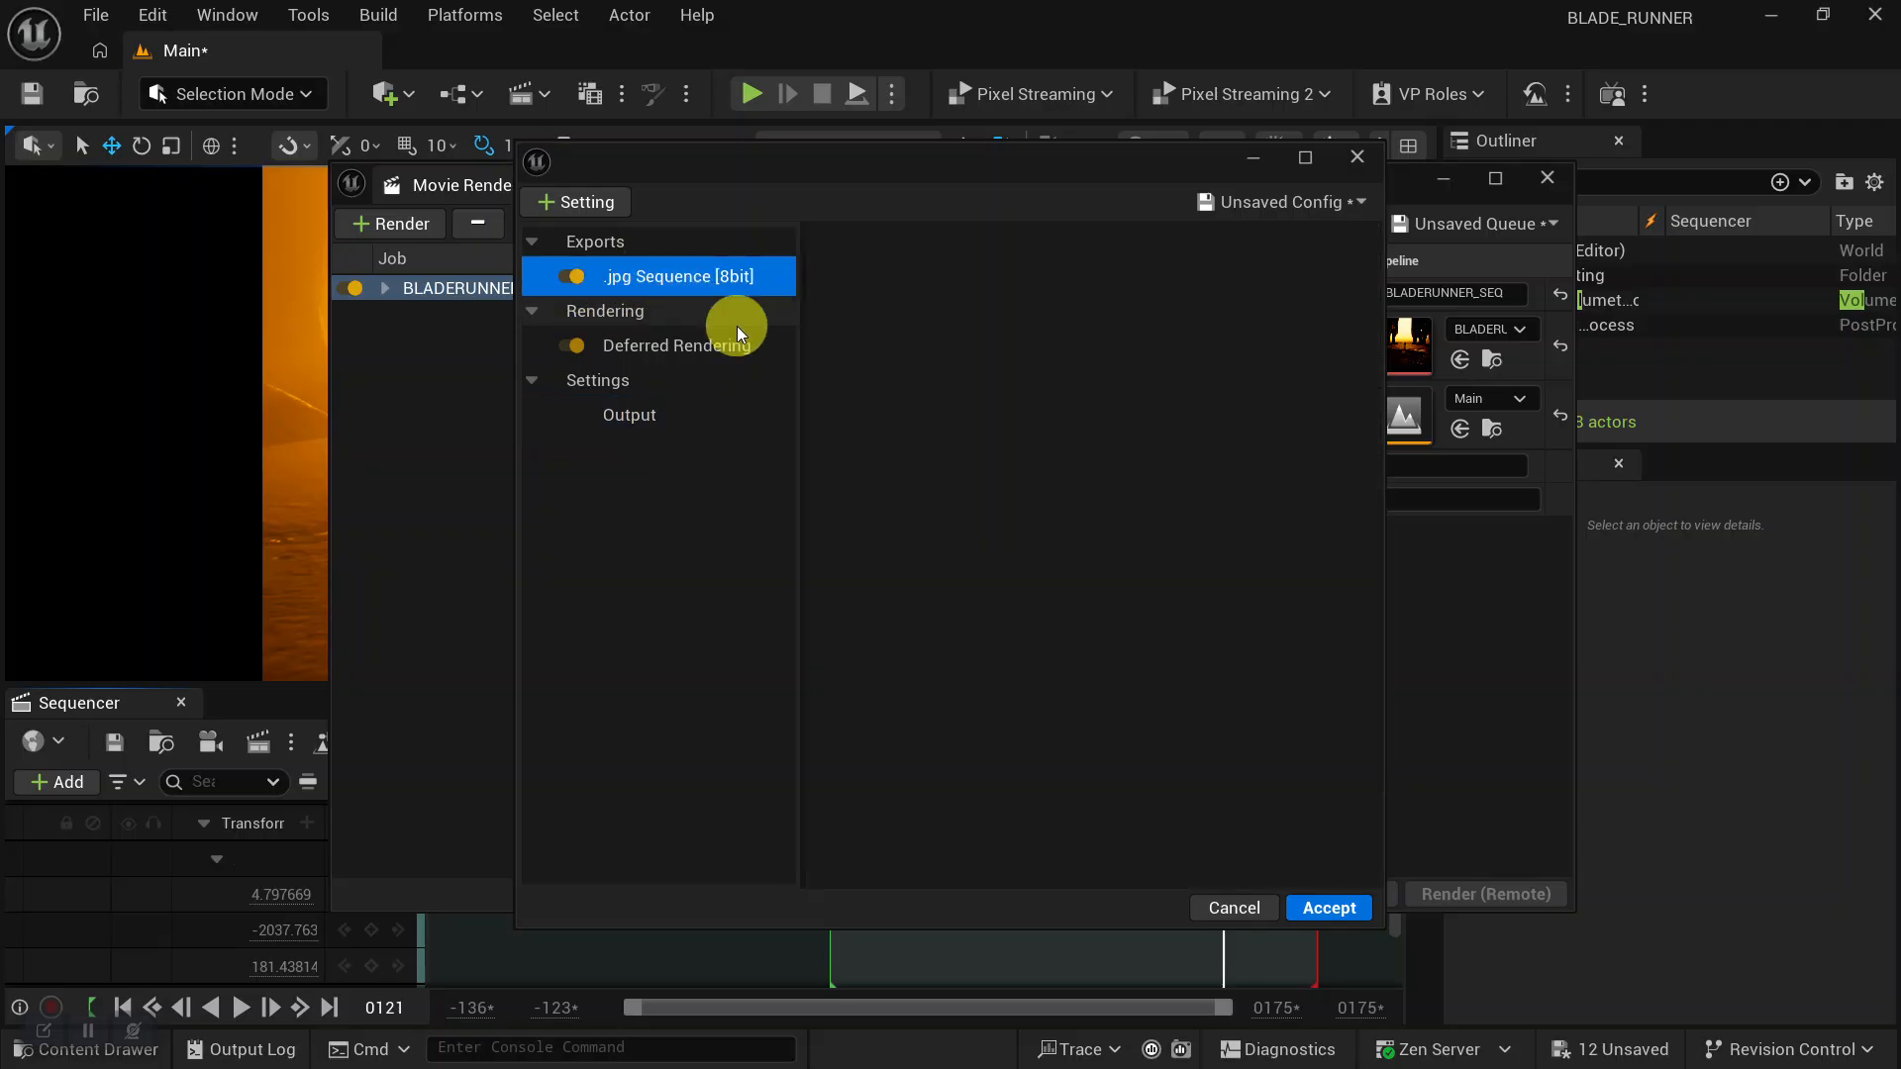
left_click(630, 313)
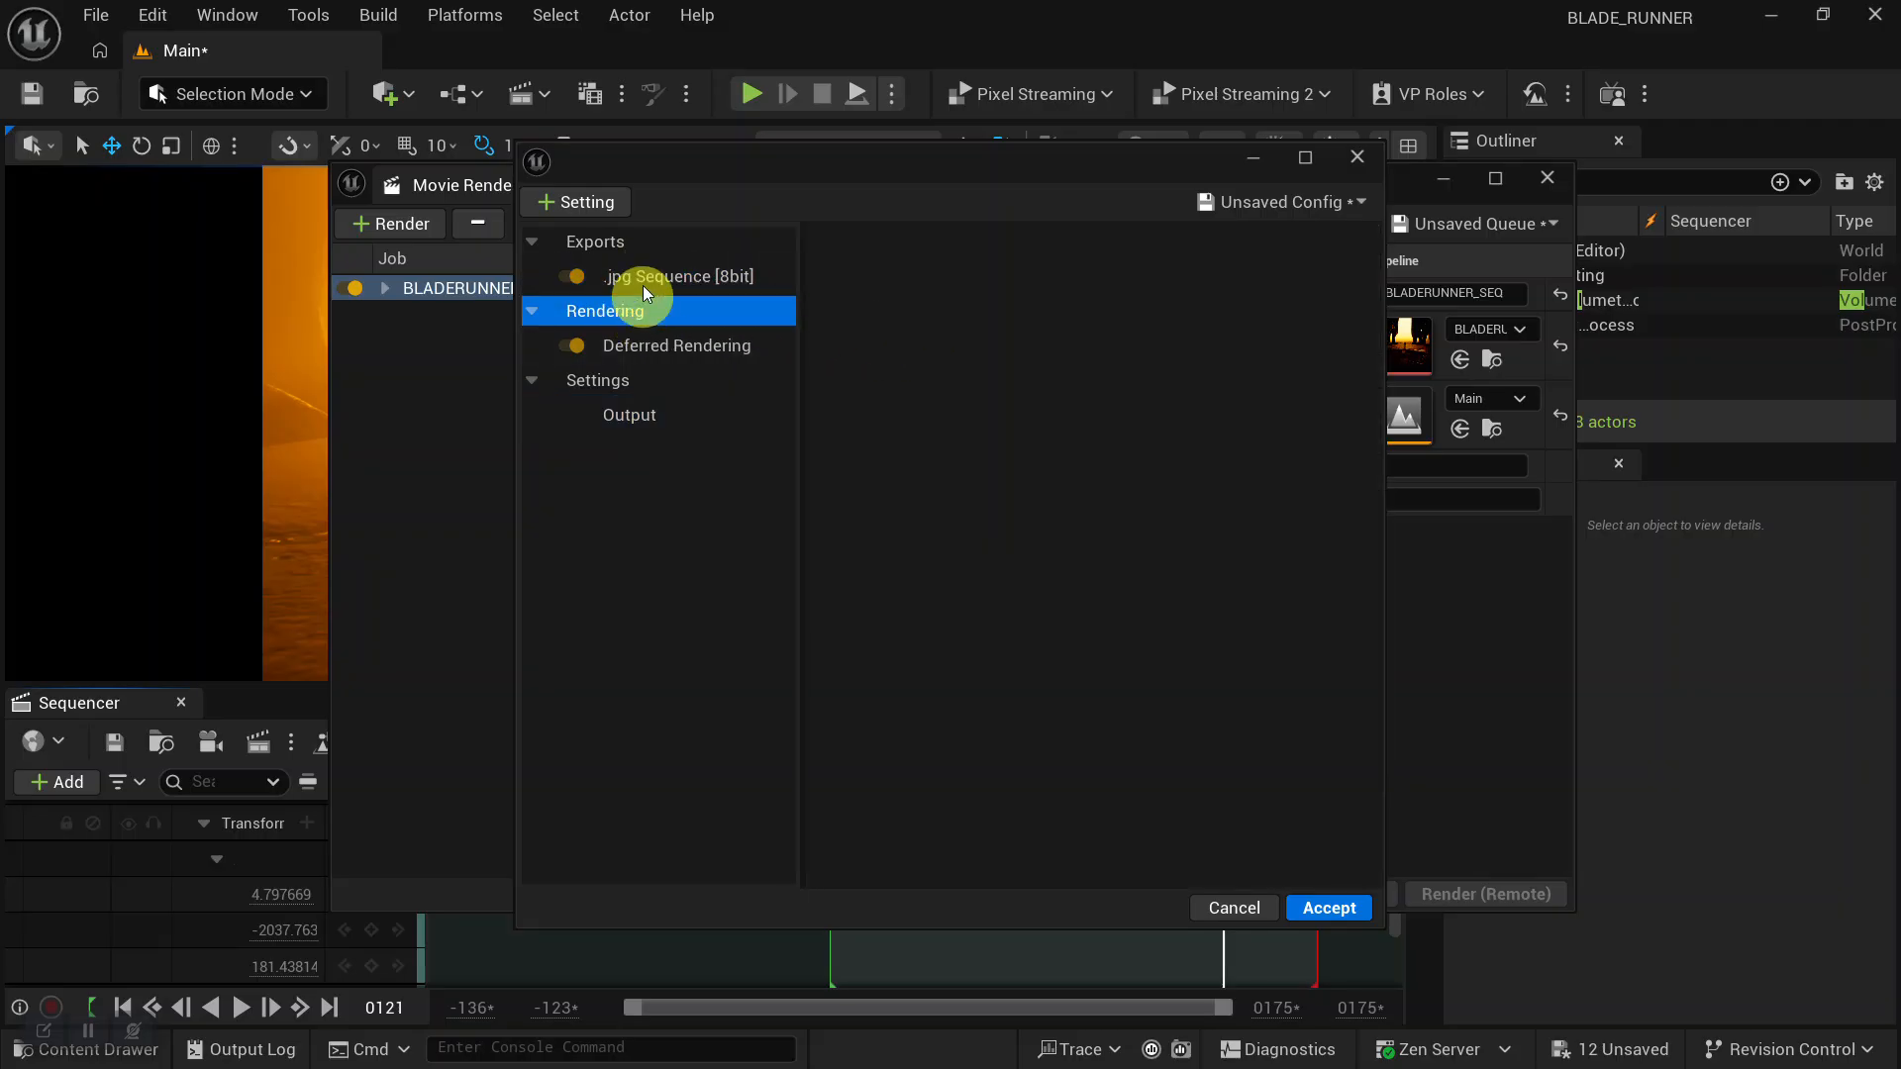
left_click(638, 275)
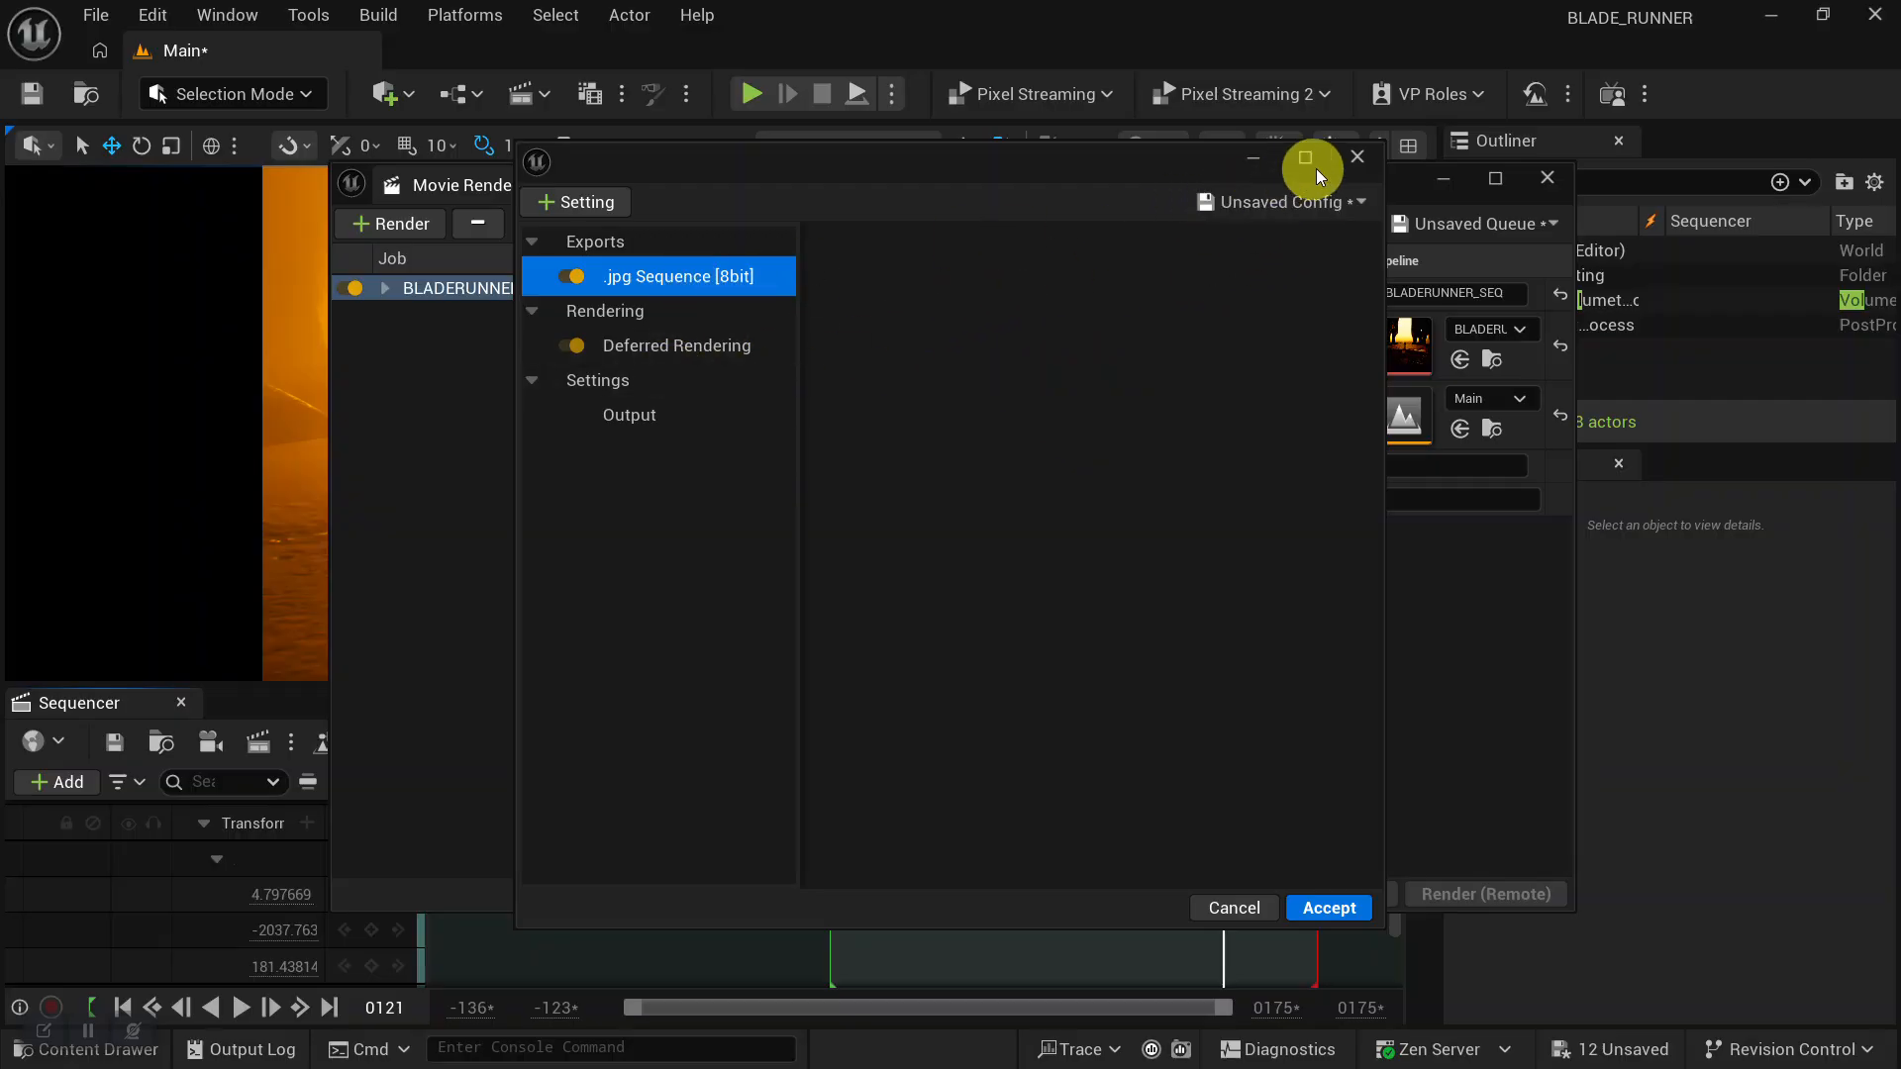
left_click(1357, 163)
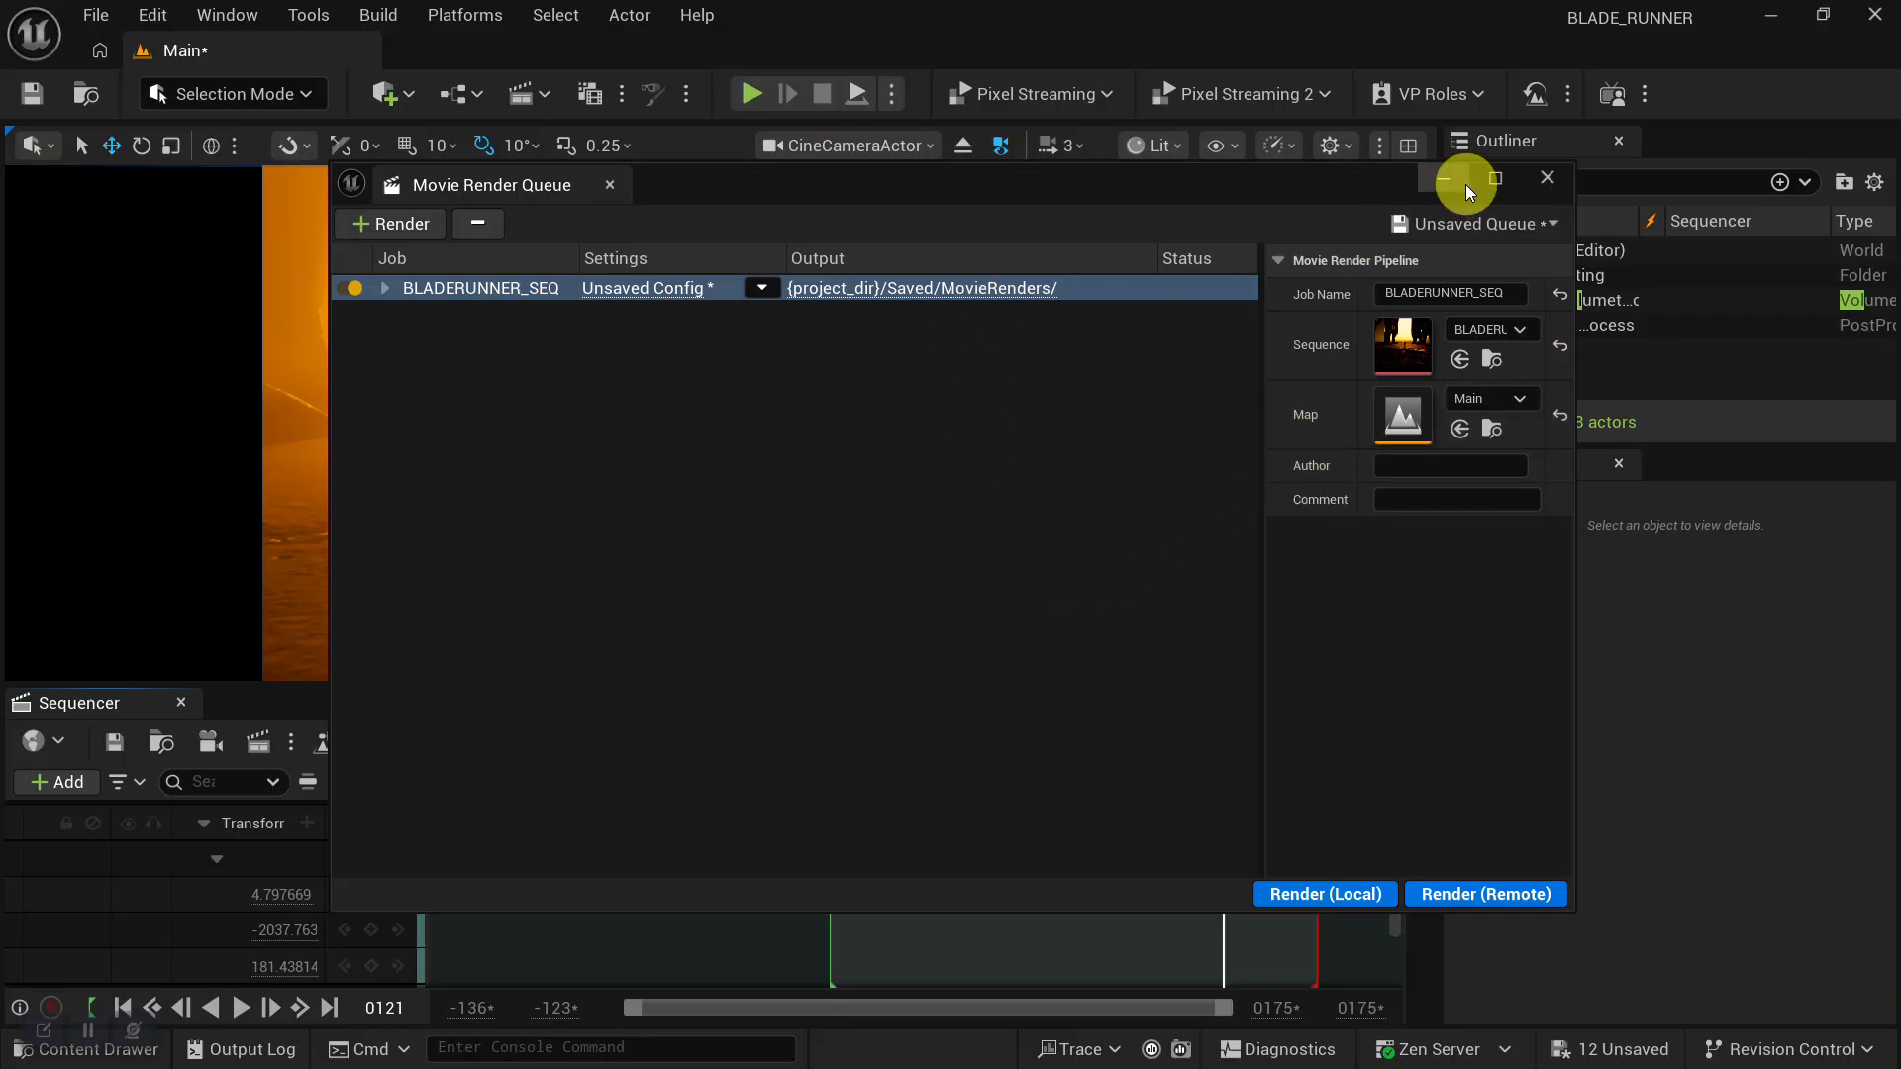
left_click(1545, 179)
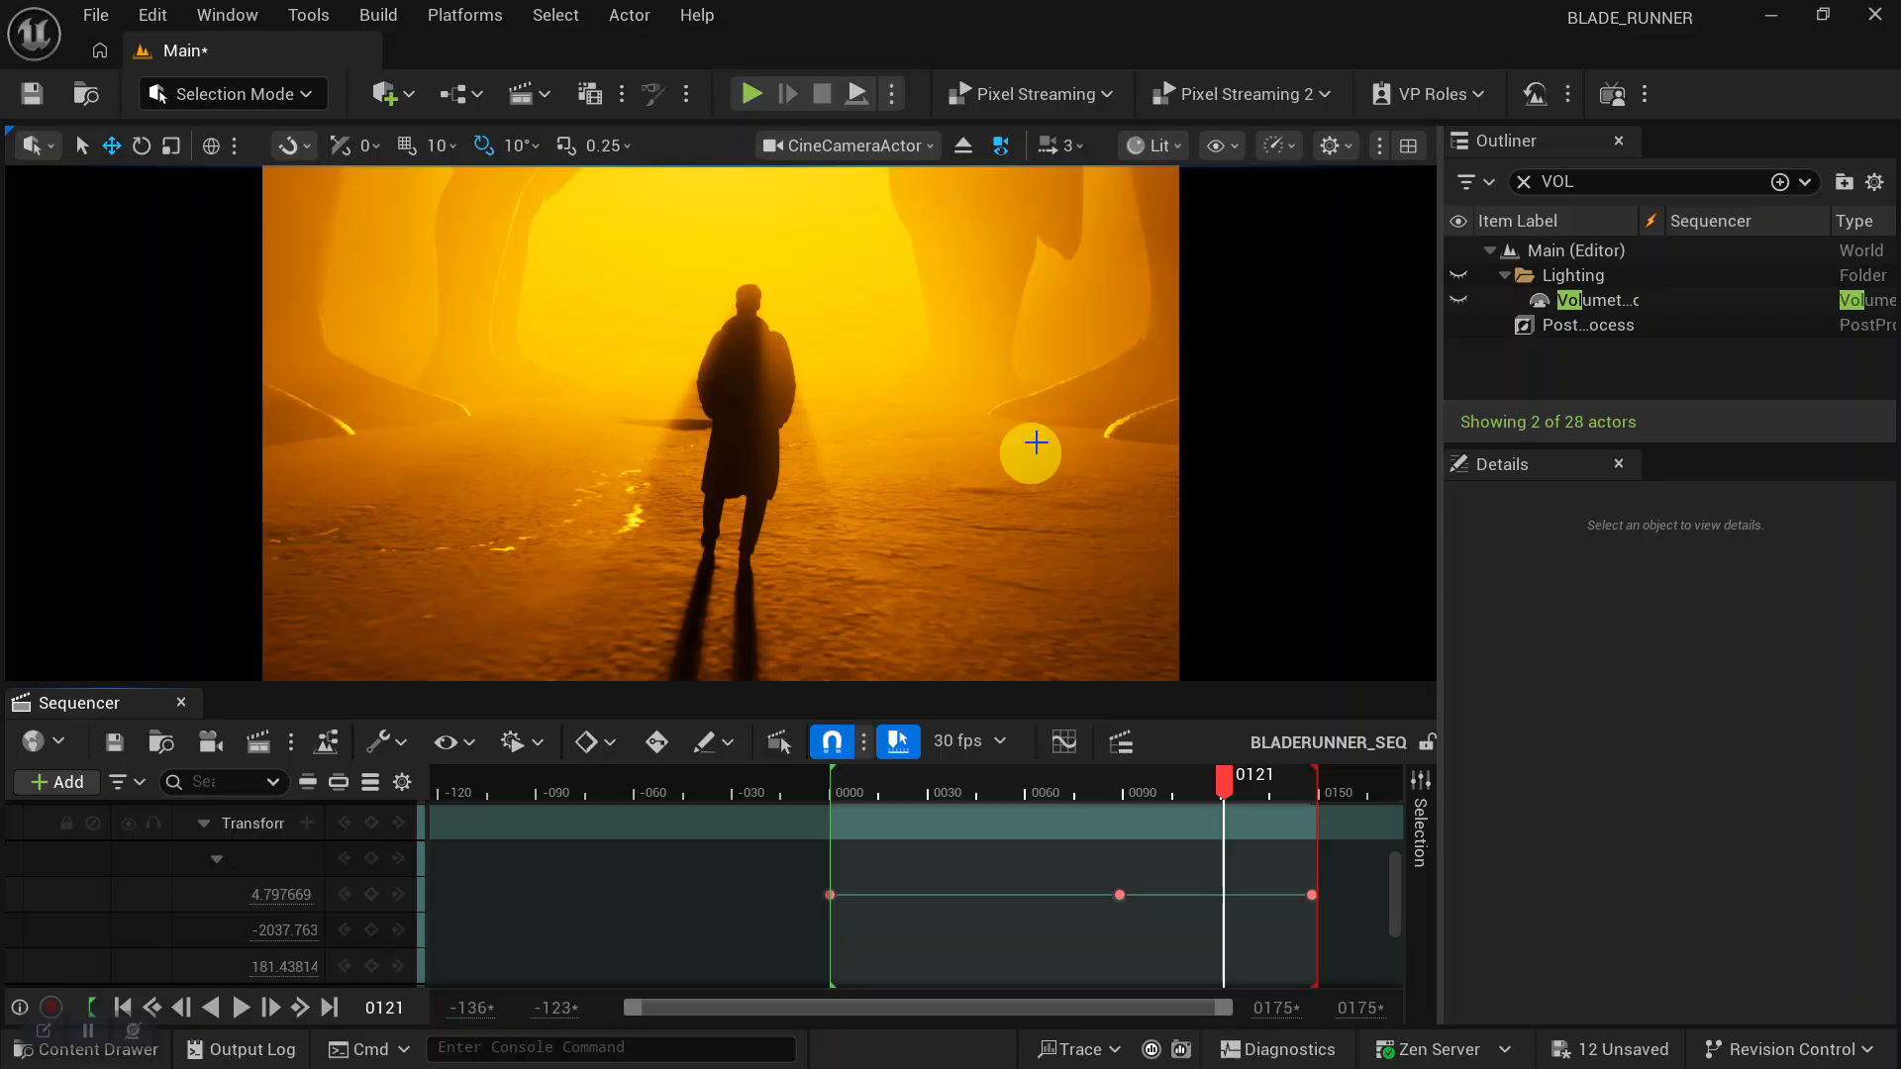
Switch the viewport from the cine camera to Perspective and select the udxlfezfa_tier_2 rock mesh in the Fab content folder.
left_click(861, 146)
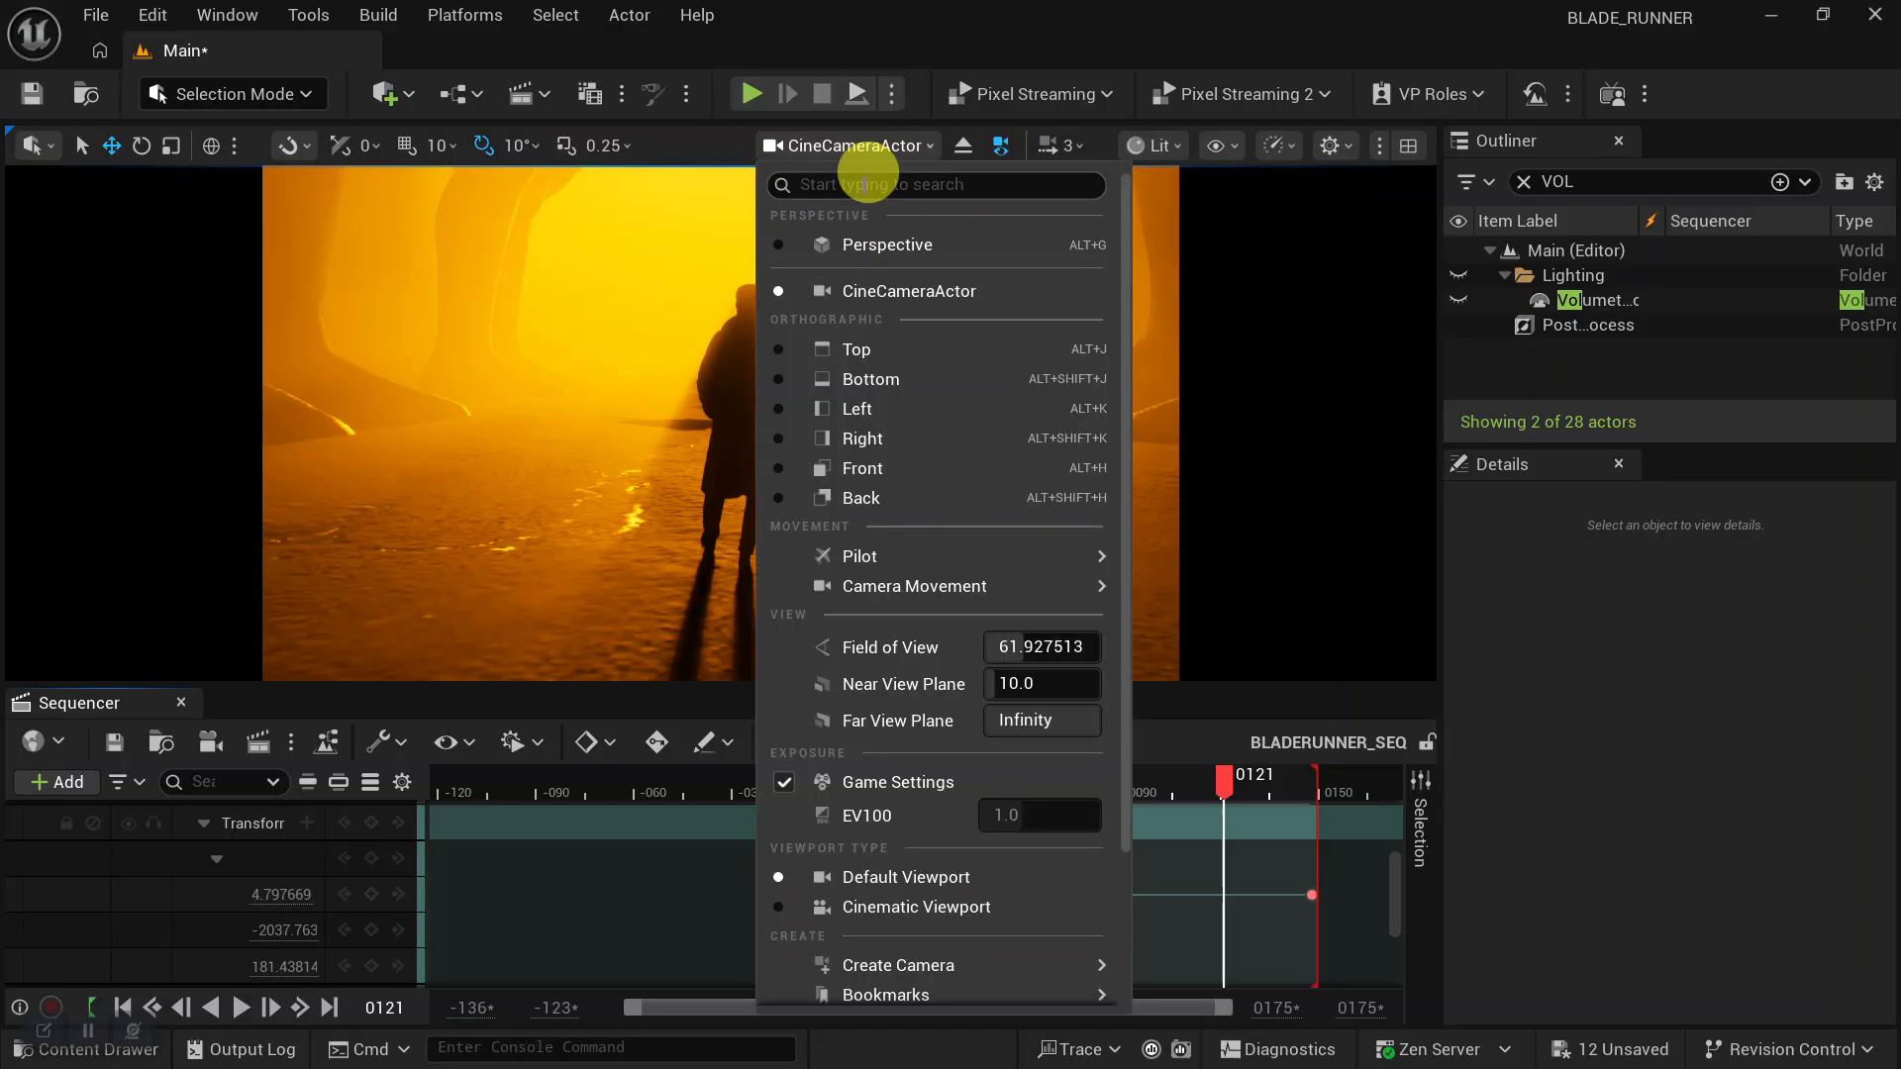
left_click(852, 245)
right_click_drag(909, 477, 693, 400, "alt")
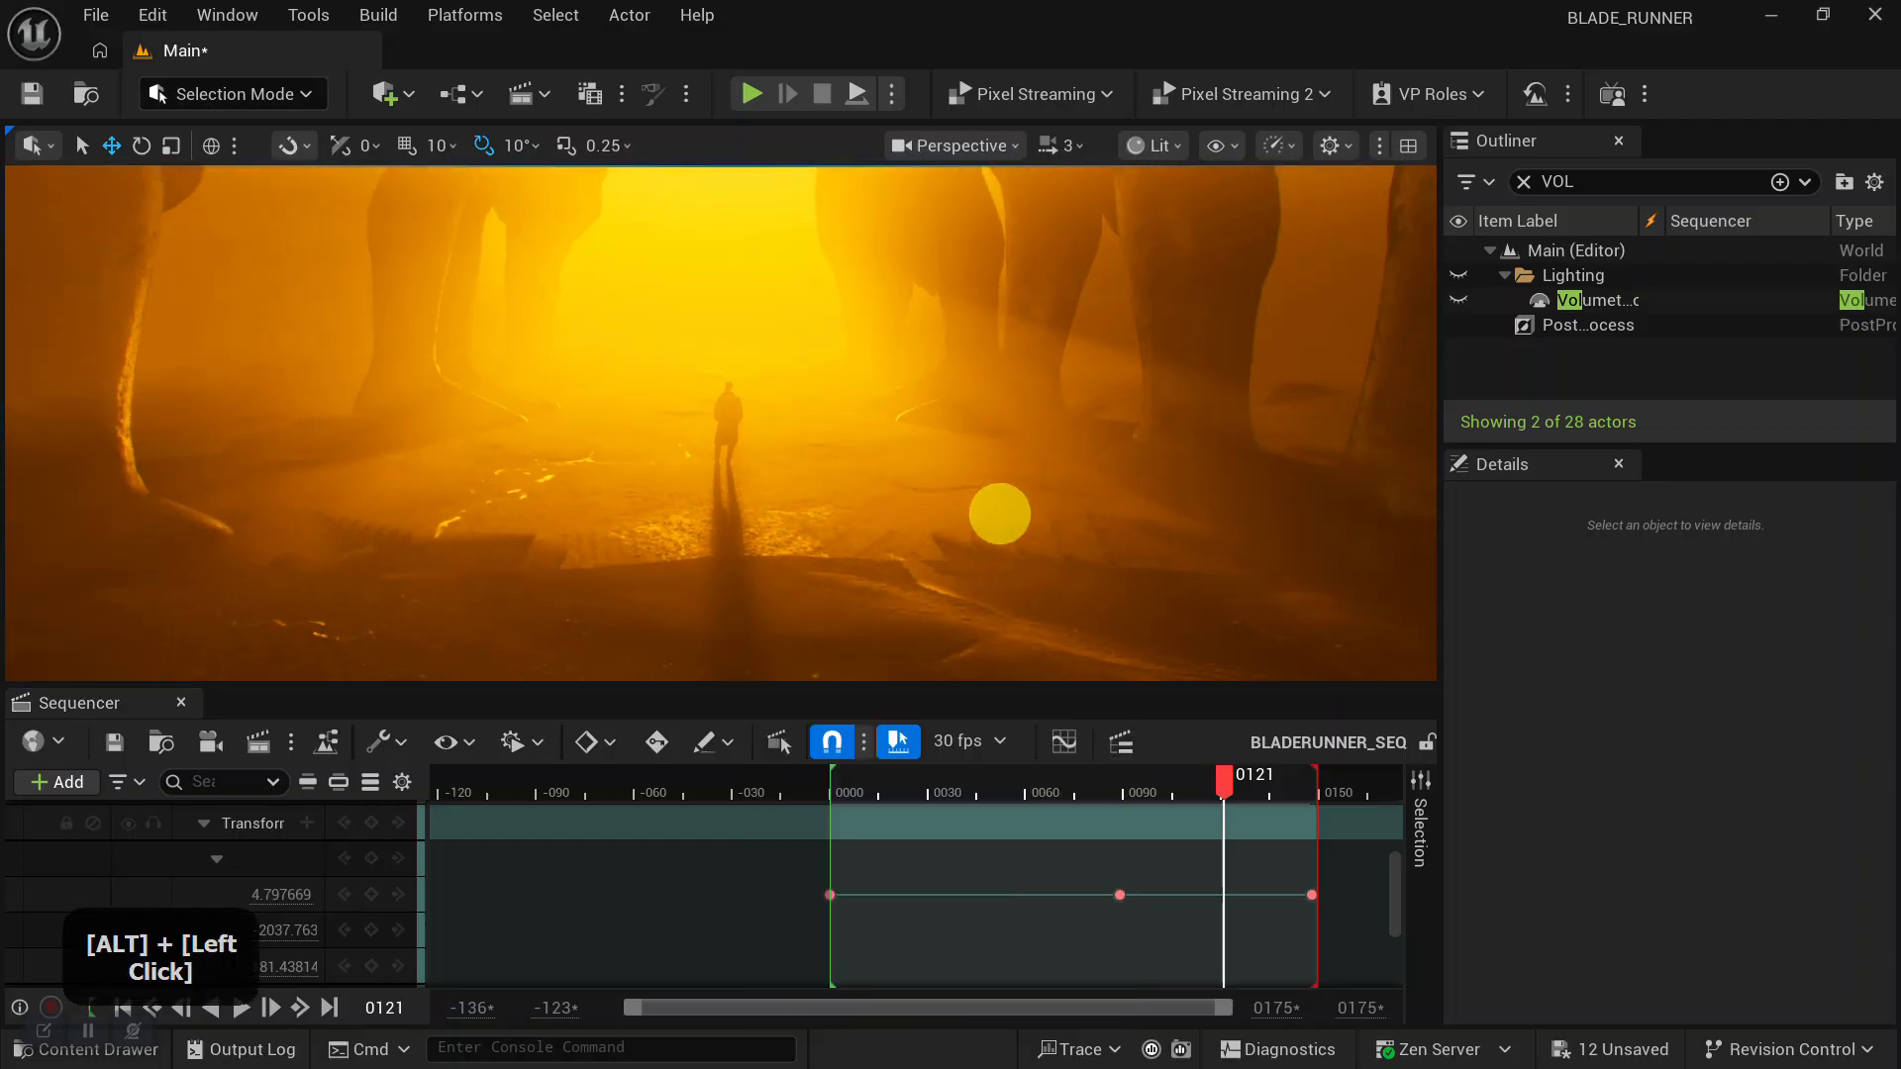
left_click_drag(997, 514, 1000, 514, "alt")
key("ctrl+space")
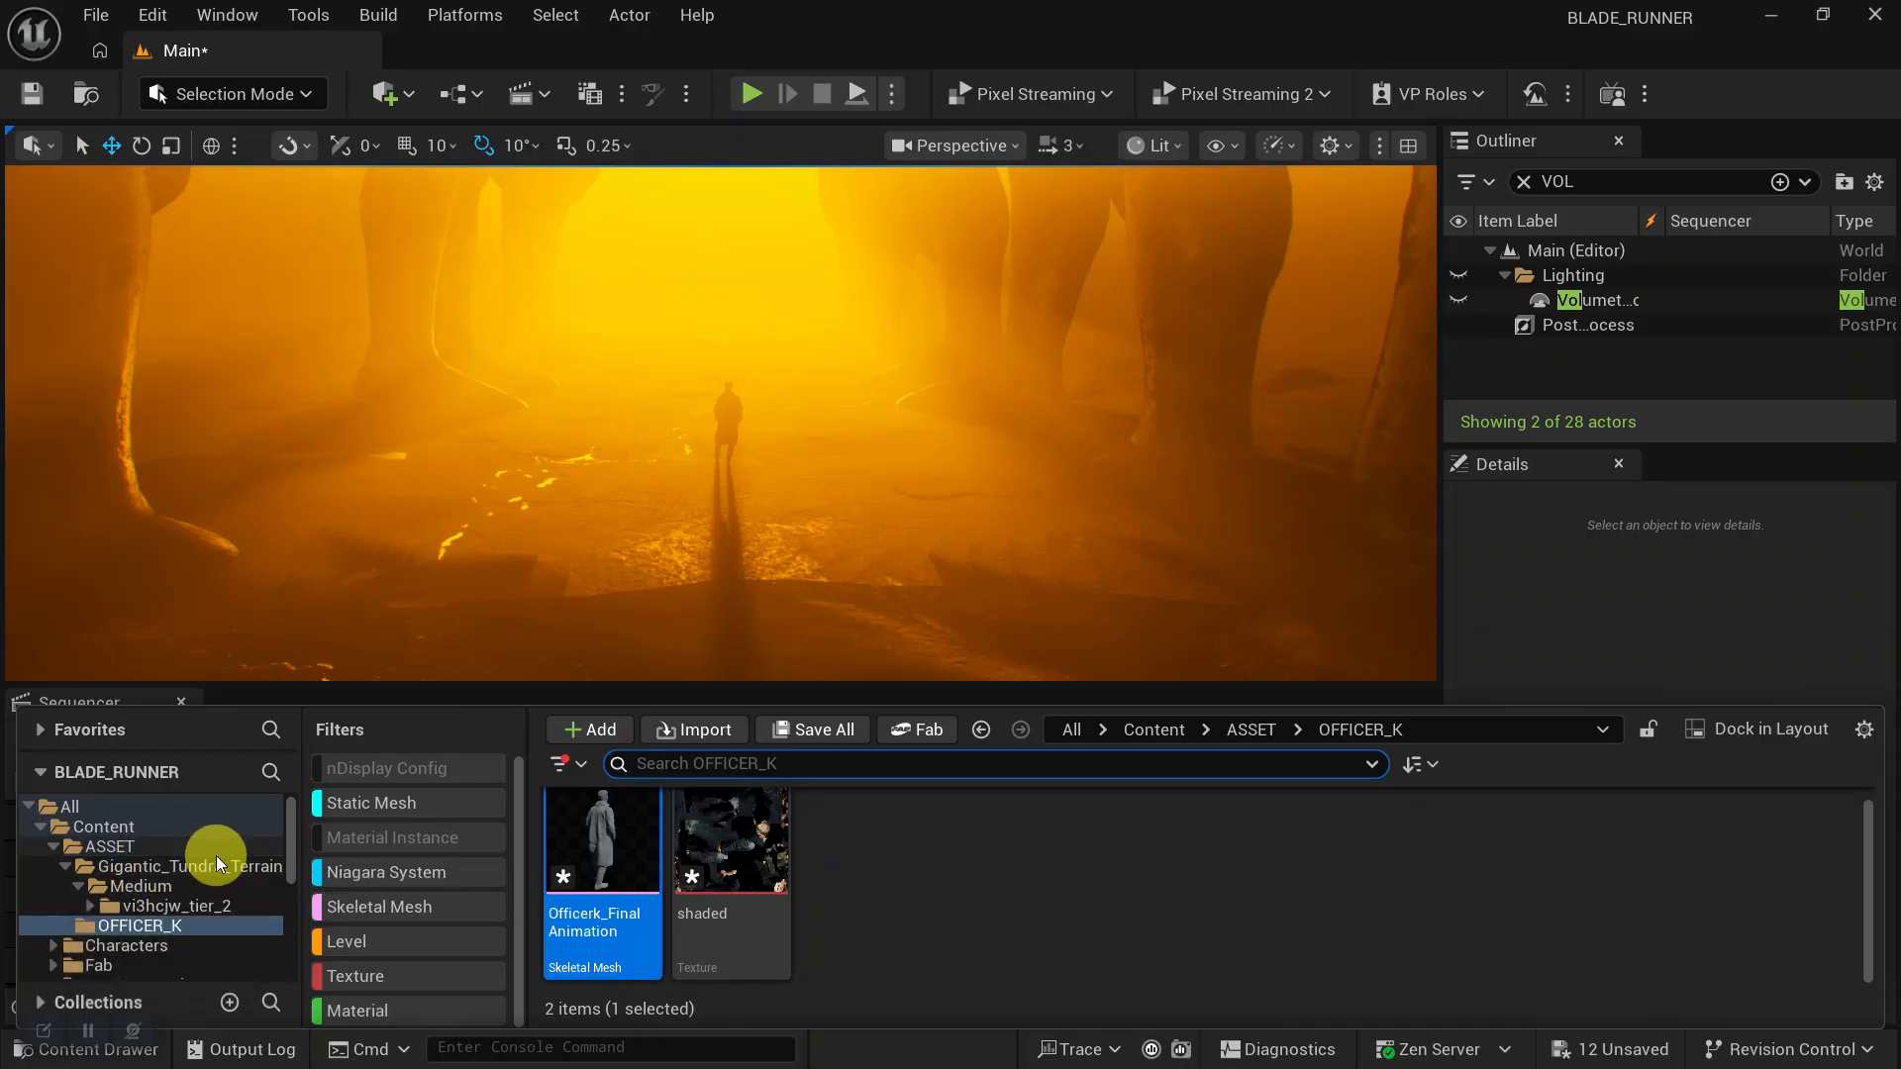
scroll(159, 871, "down", 1)
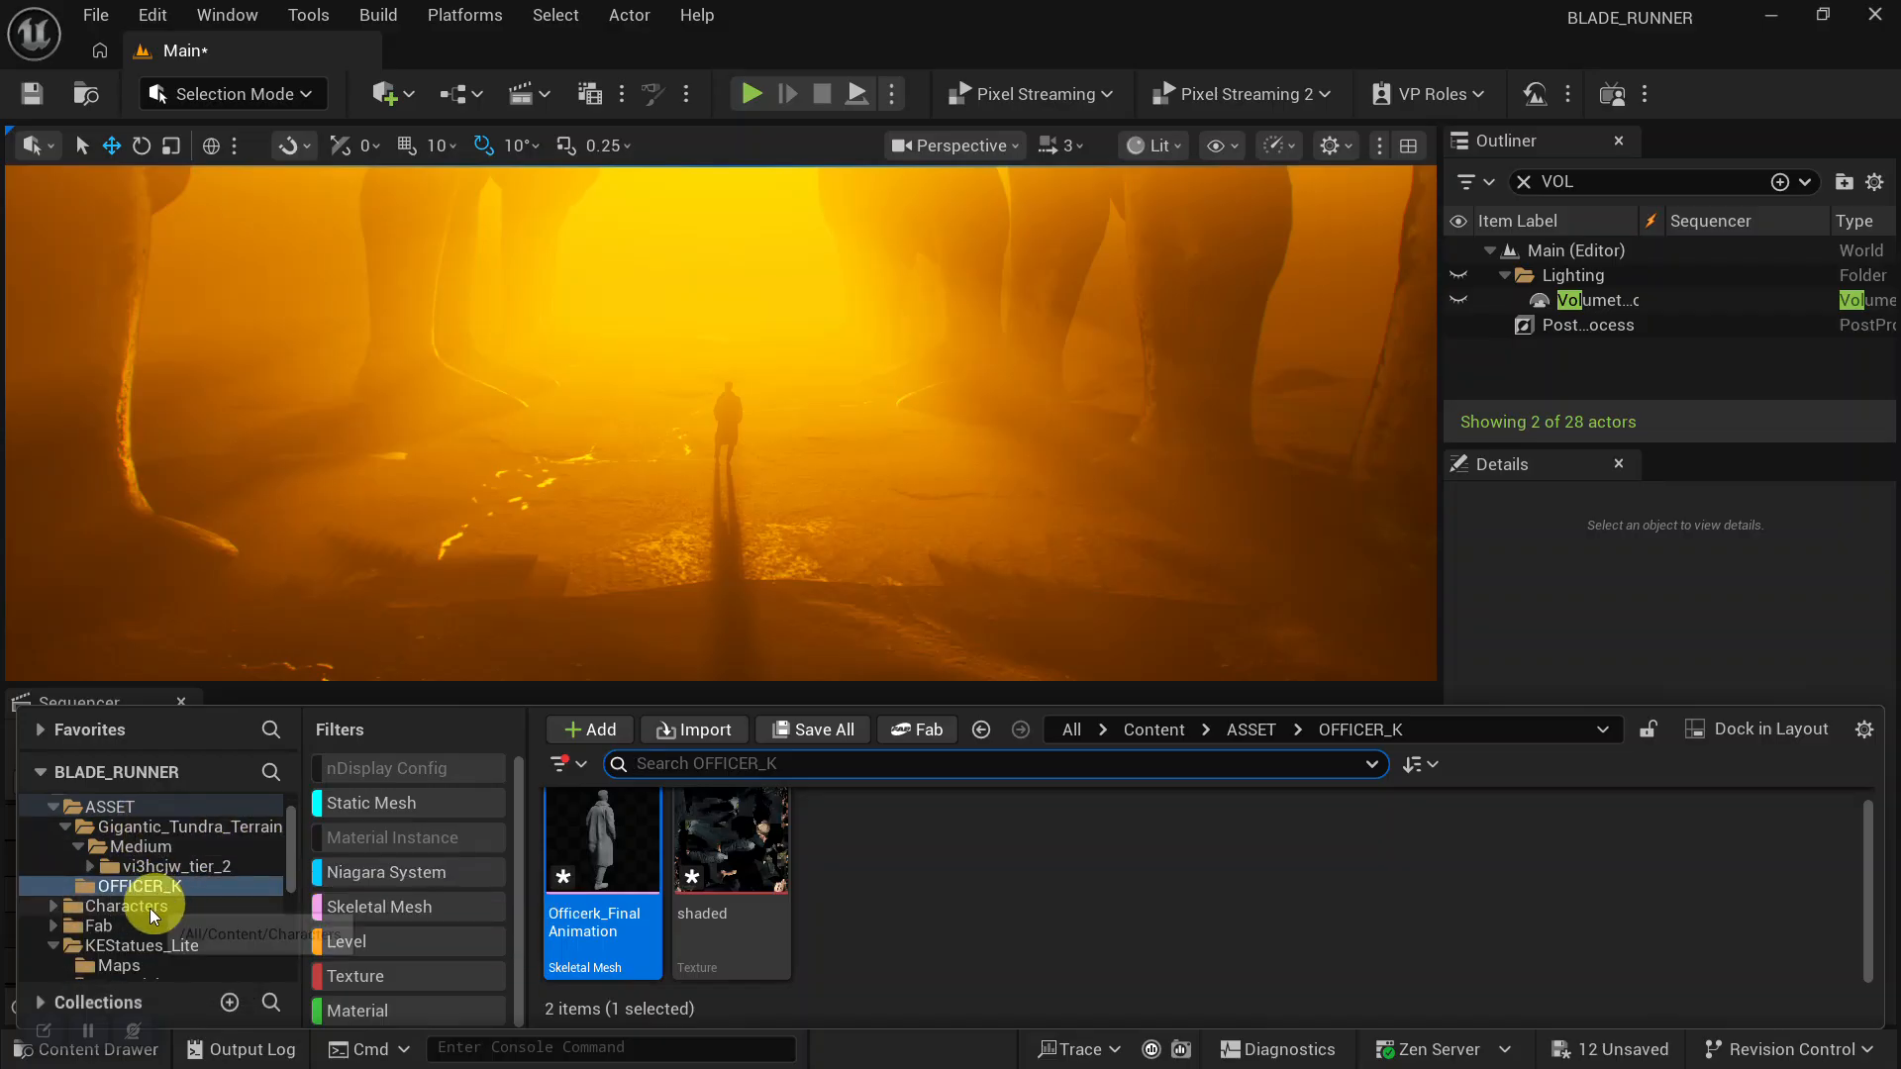
left_click(149, 925)
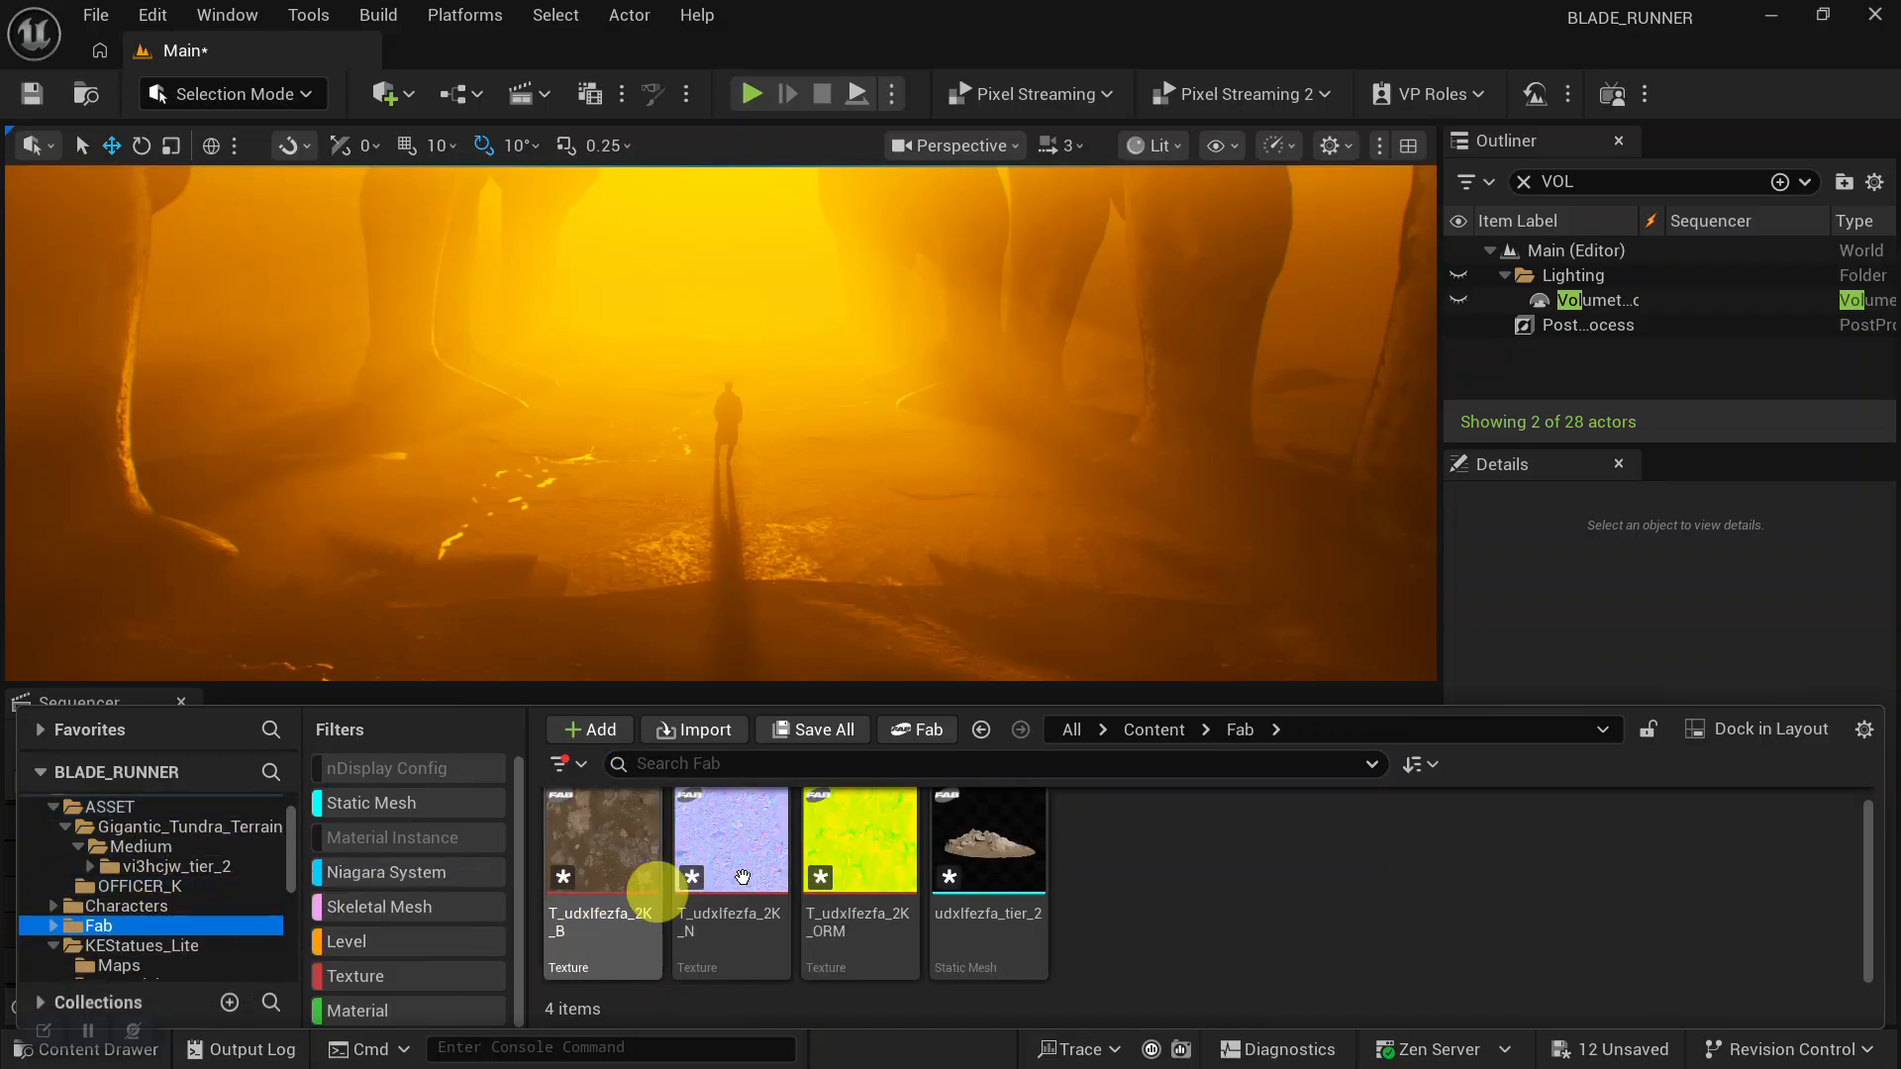
left_click(1046, 849)
Filter the Outliner for FOG and hide the ExponentialHeightFog actor in the viewport.
right_click_drag(879, 591, 811, 483, "alt")
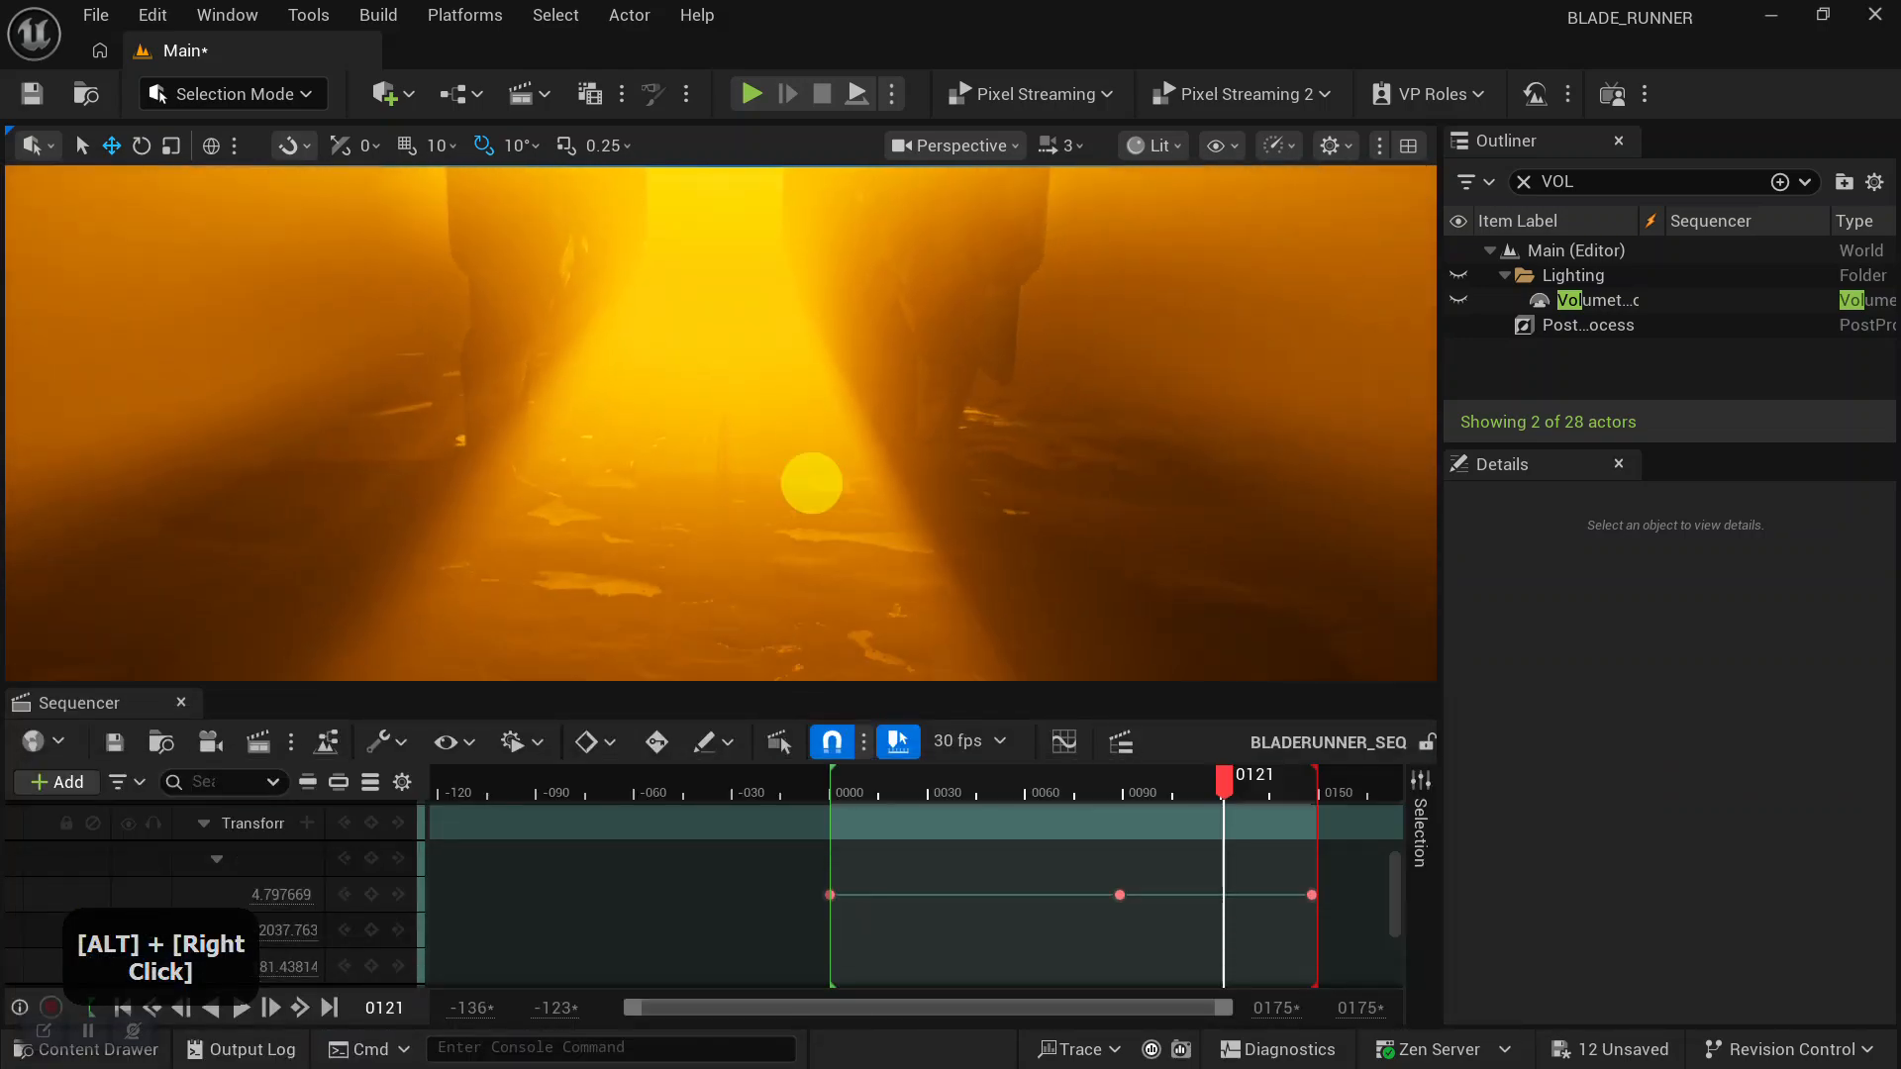
left_click_drag(973, 512, 1155, 518, "alt")
right_click_drag(1155, 518, 552, 450, "alt")
middle_click_drag(552, 449, 1119, 426, "alt")
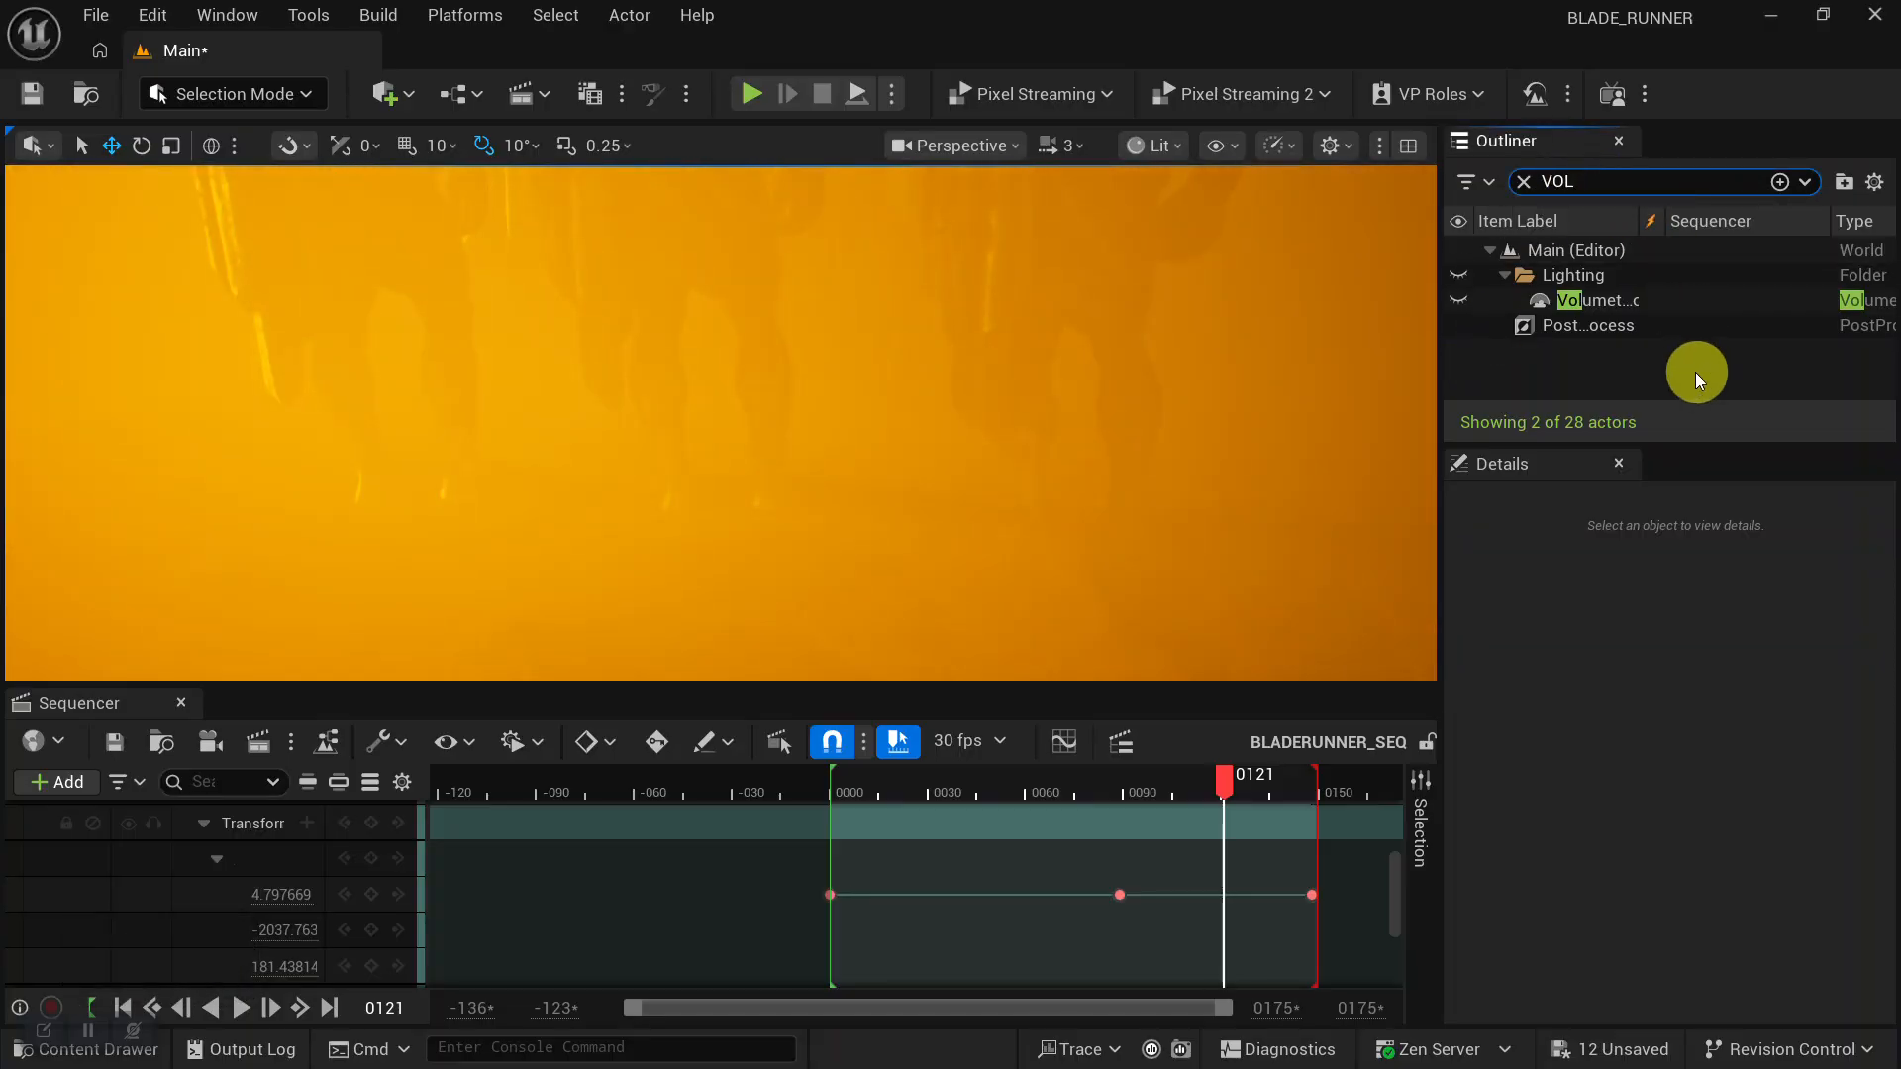
key("BackSpace")
key("BackSpace")
key("BackSpace")
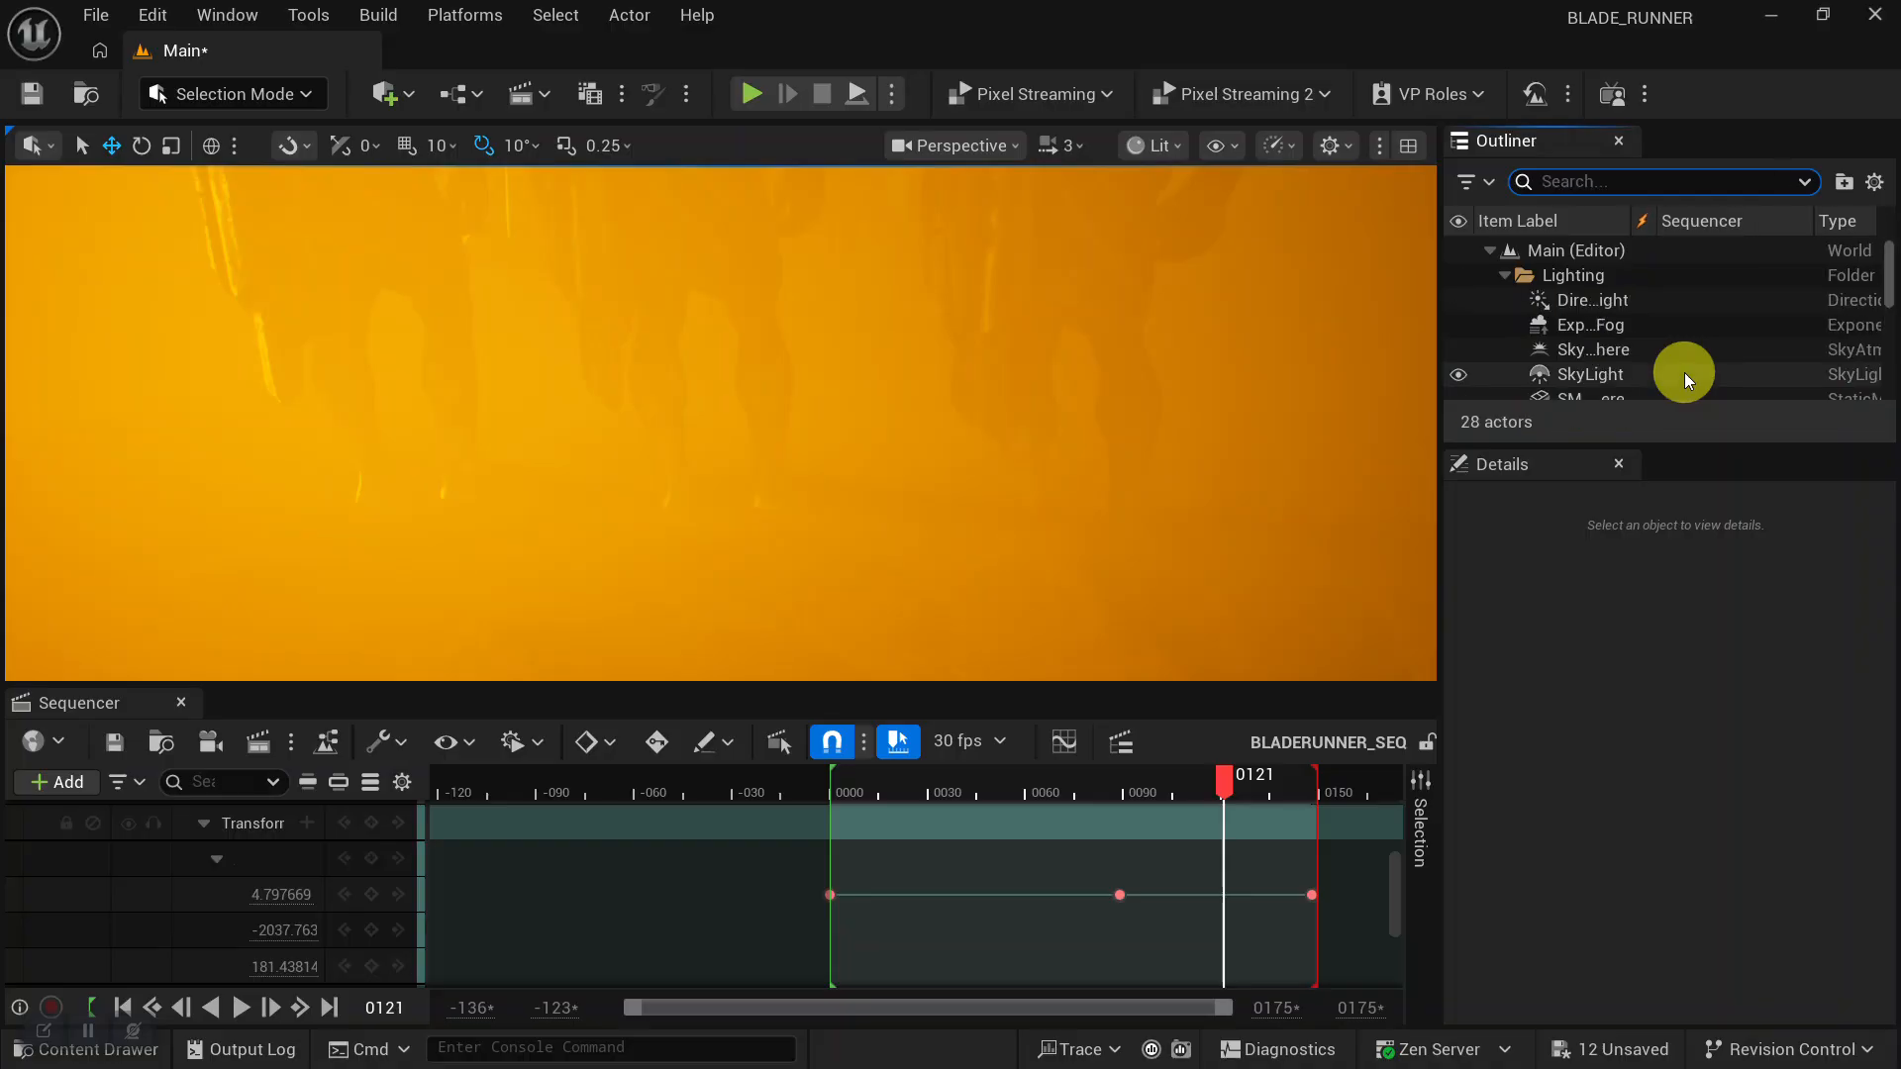
type("FOG")
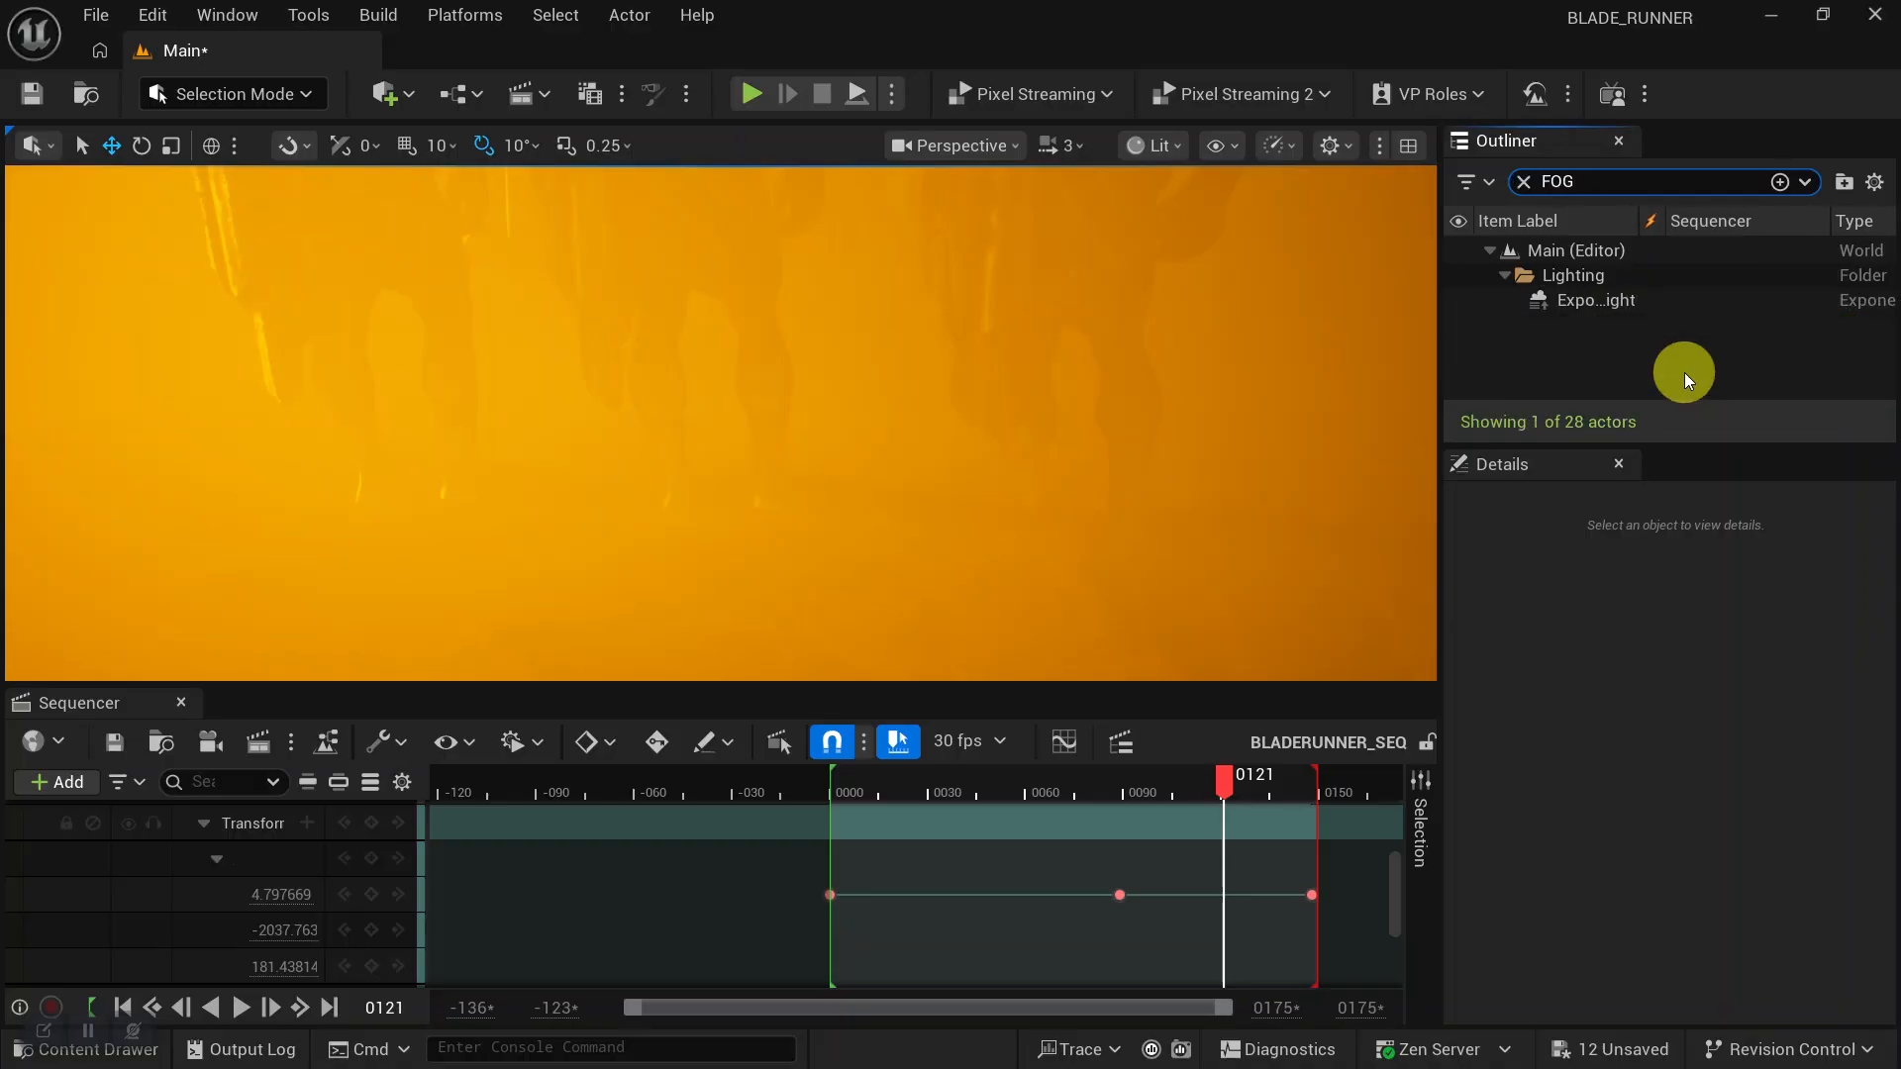
left_click(1616, 303)
left_click(1457, 301)
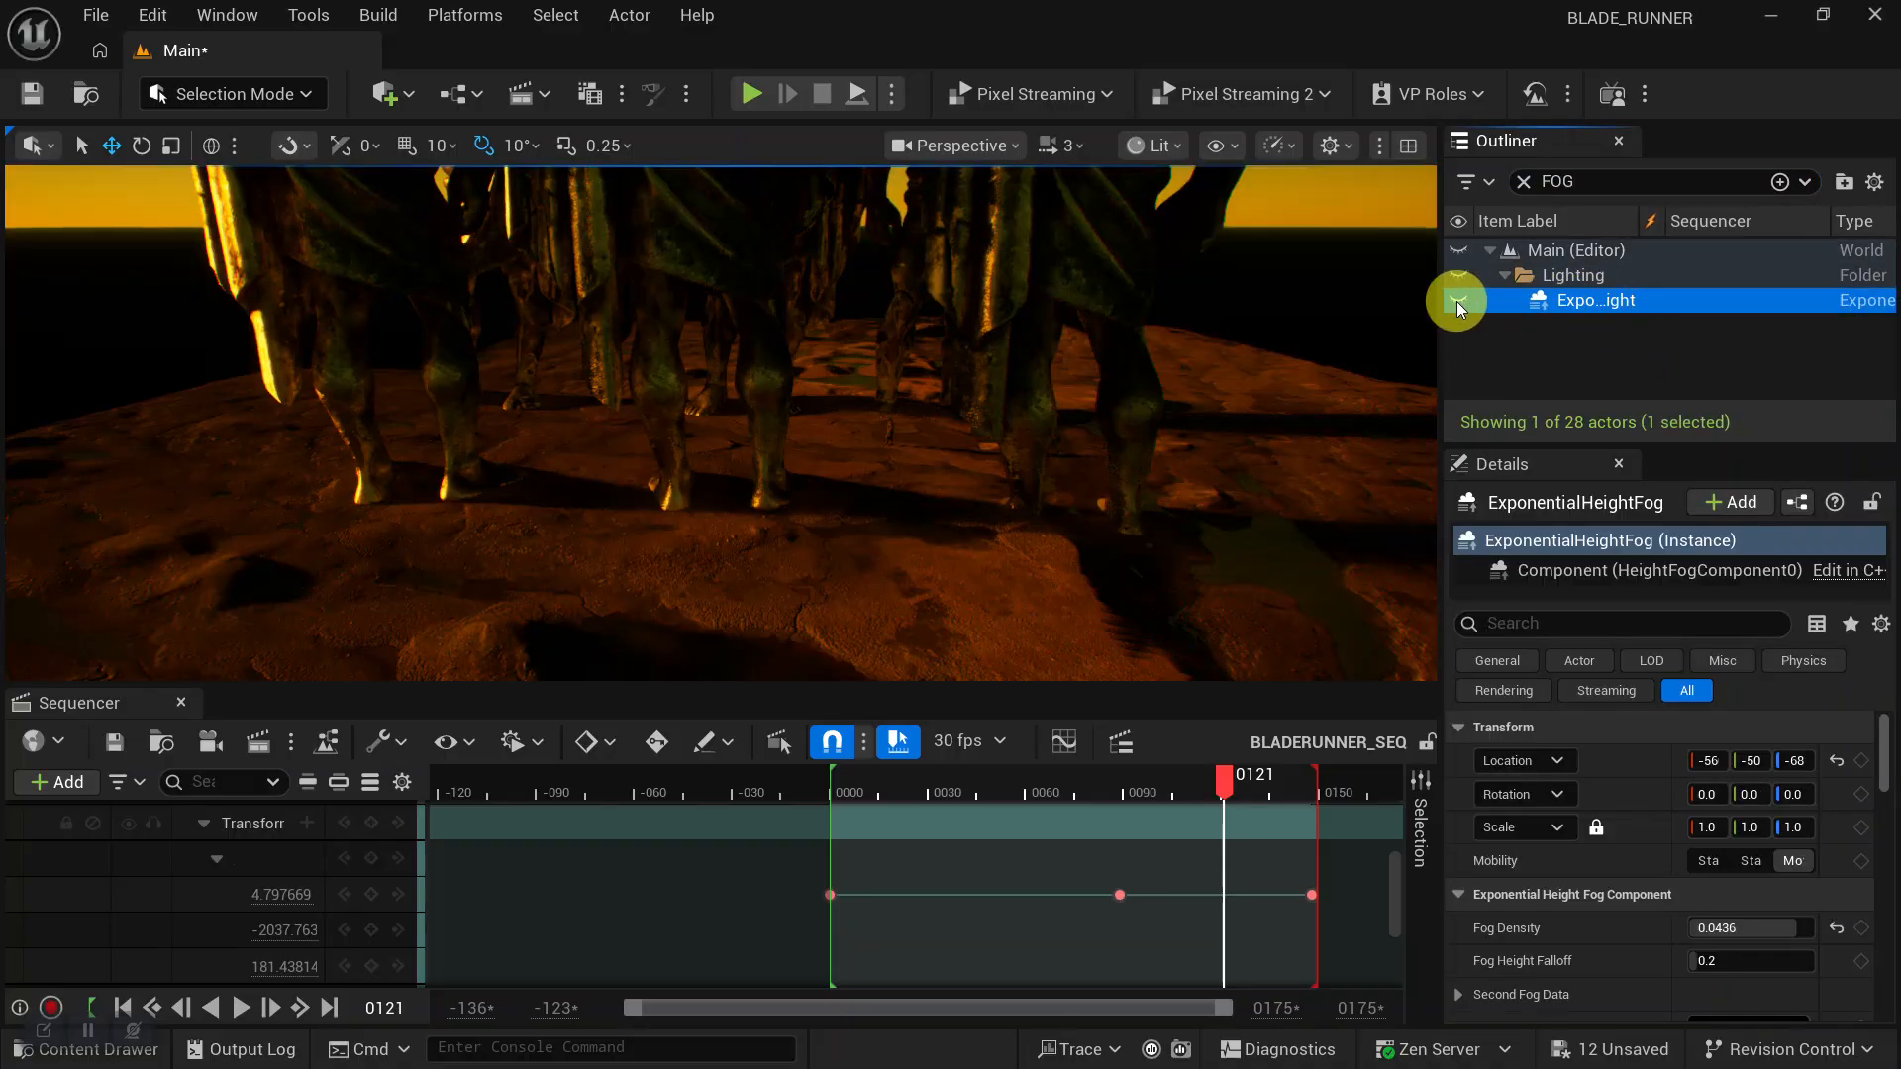
Place the udxlfezfa_tier_2 rock mesh from the Fab folder on the terrain beside the group of statues.
left_click_drag(955, 531, 1050, 519, "alt")
right_click_drag(1082, 477, 1031, 518, "alt")
middle_click_drag(1068, 536, 1184, 628, "alt")
left_click_drag(882, 436, 844, 415, "alt")
right_click_drag(845, 415, 578, 387, "alt")
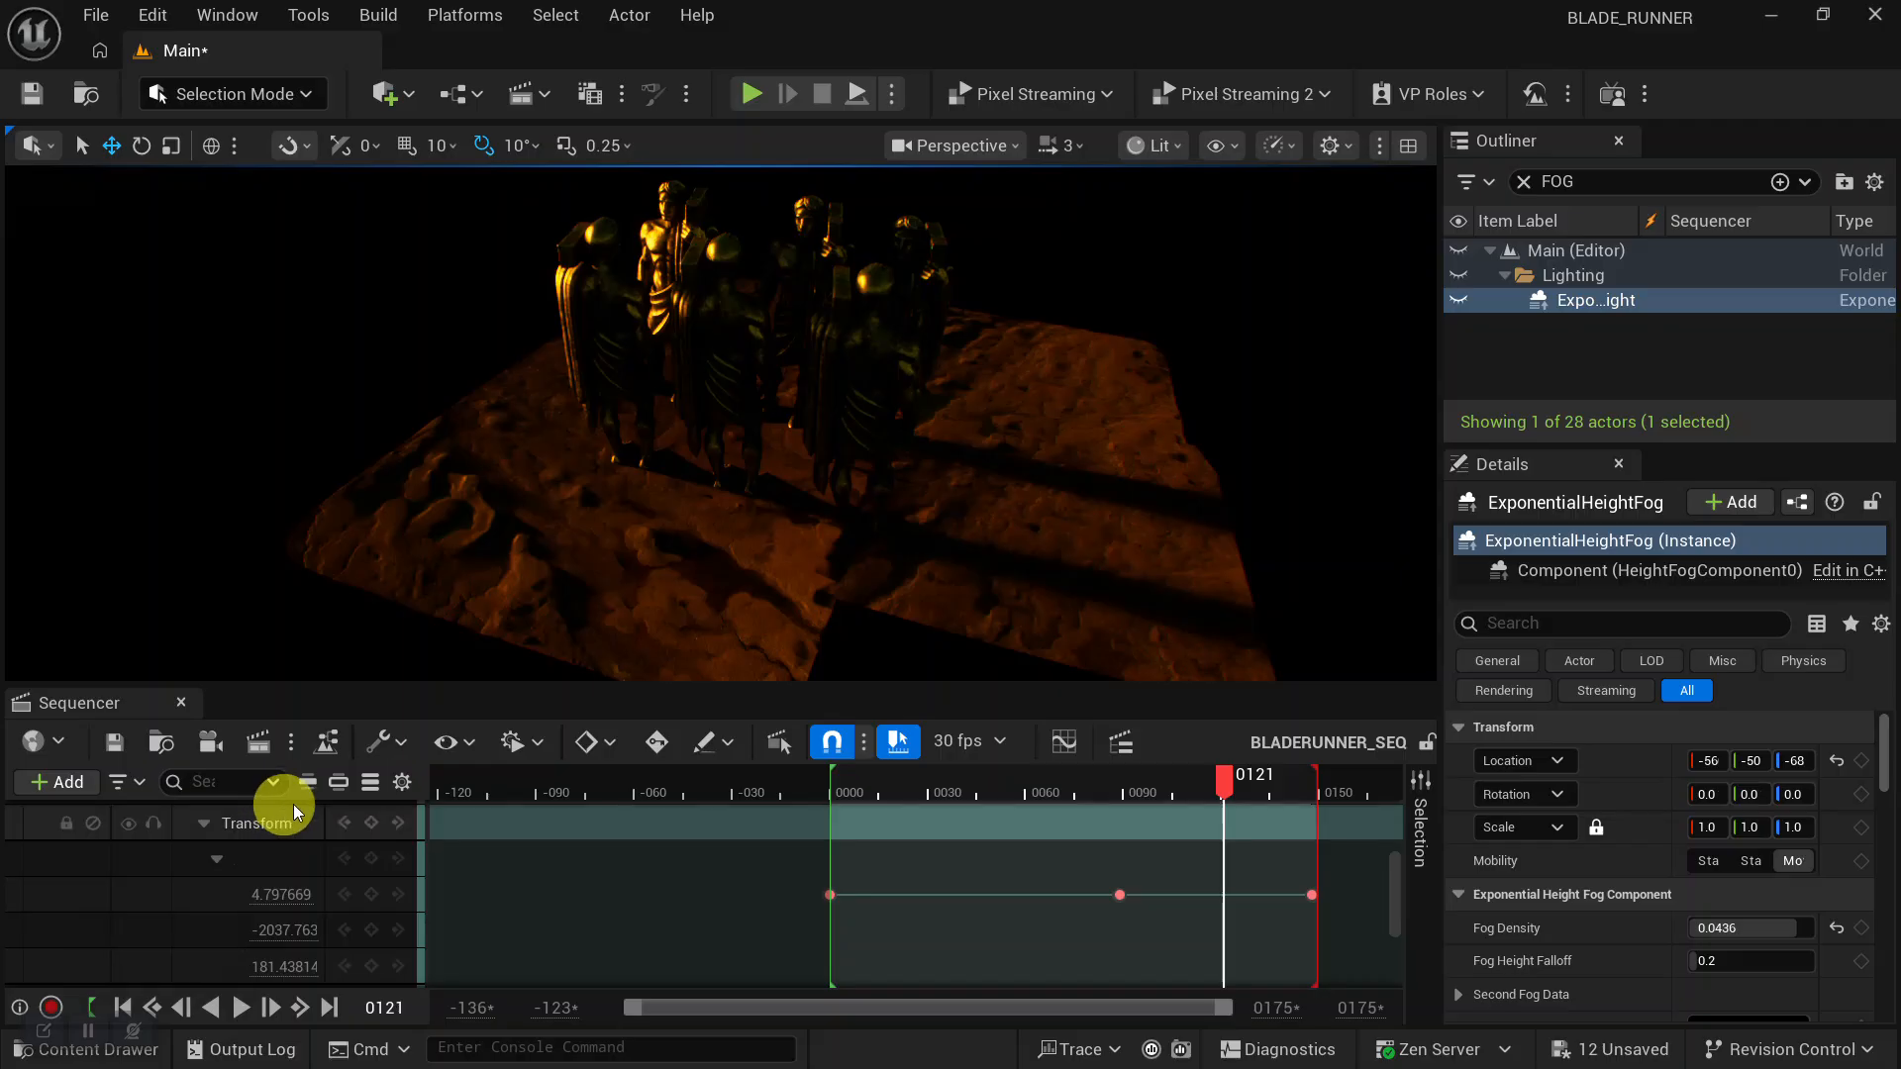
key("ctrl+space")
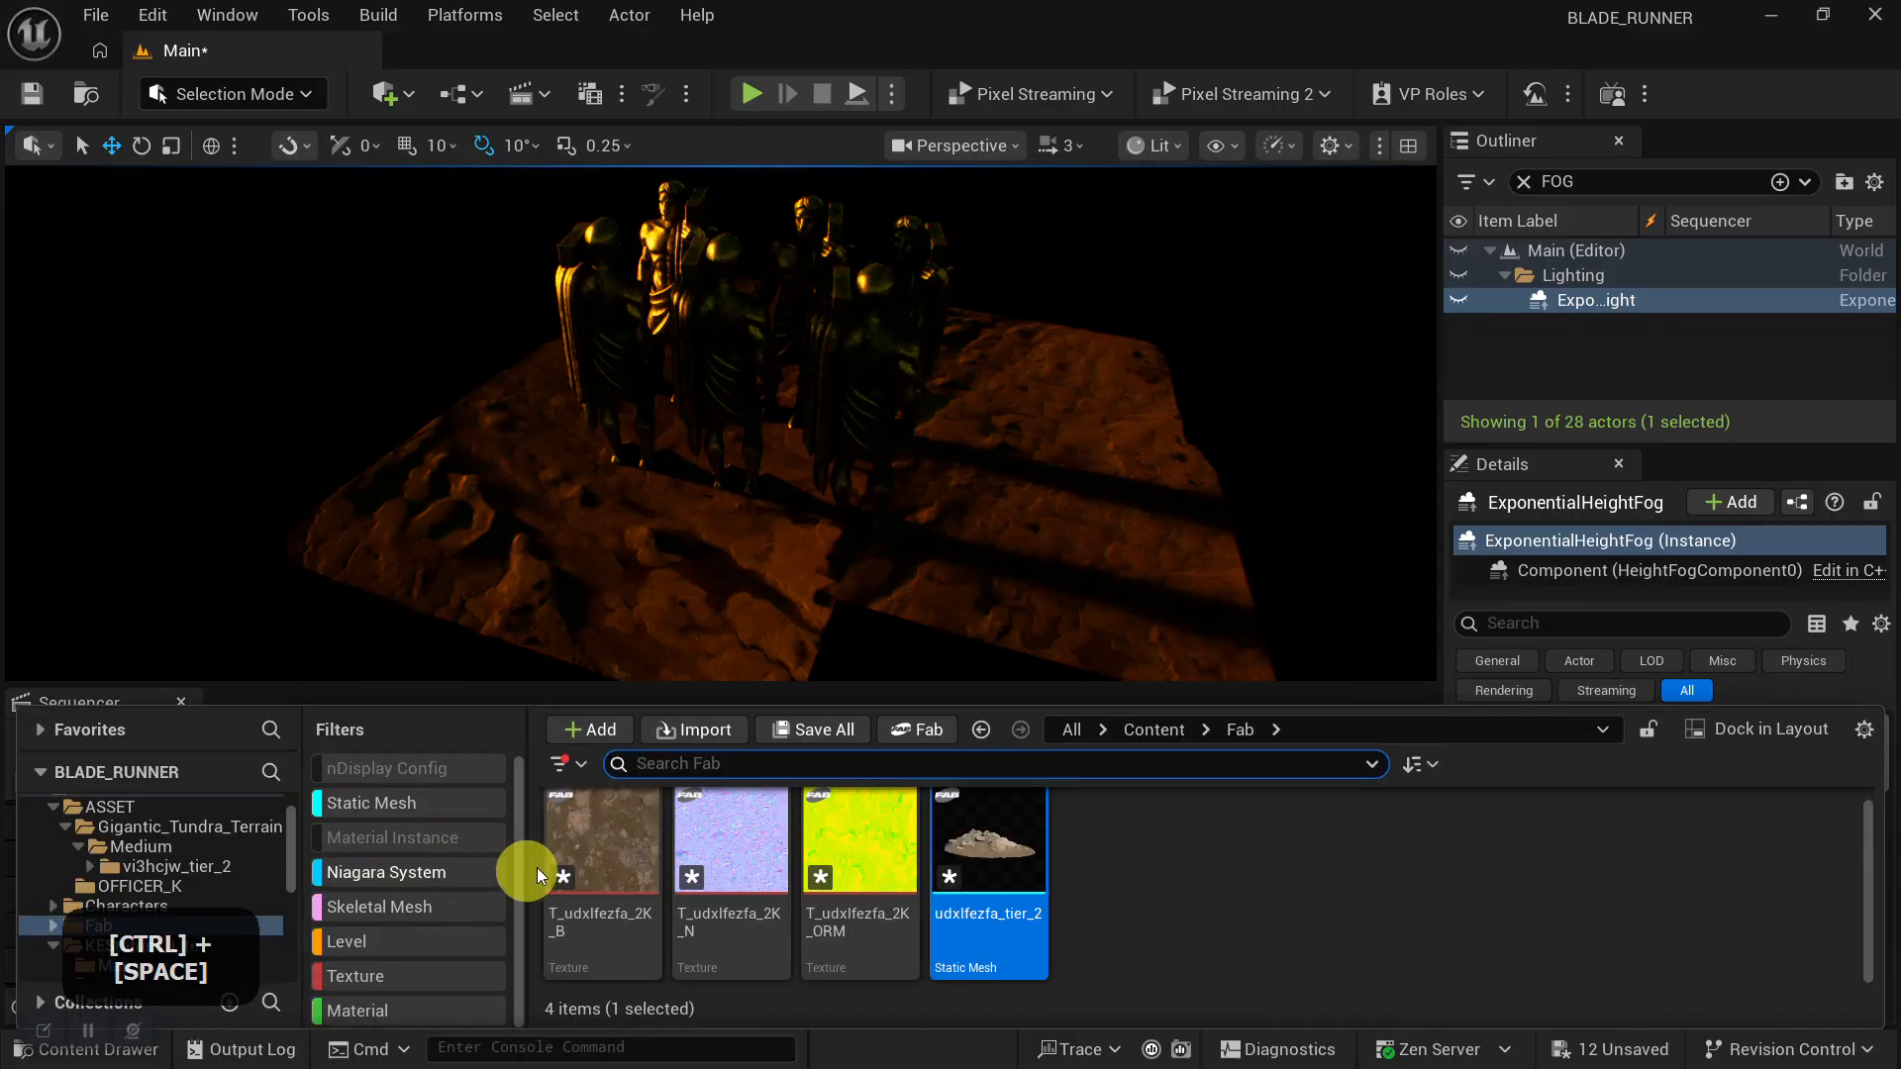
left_click_drag(986, 846, 515, 435)
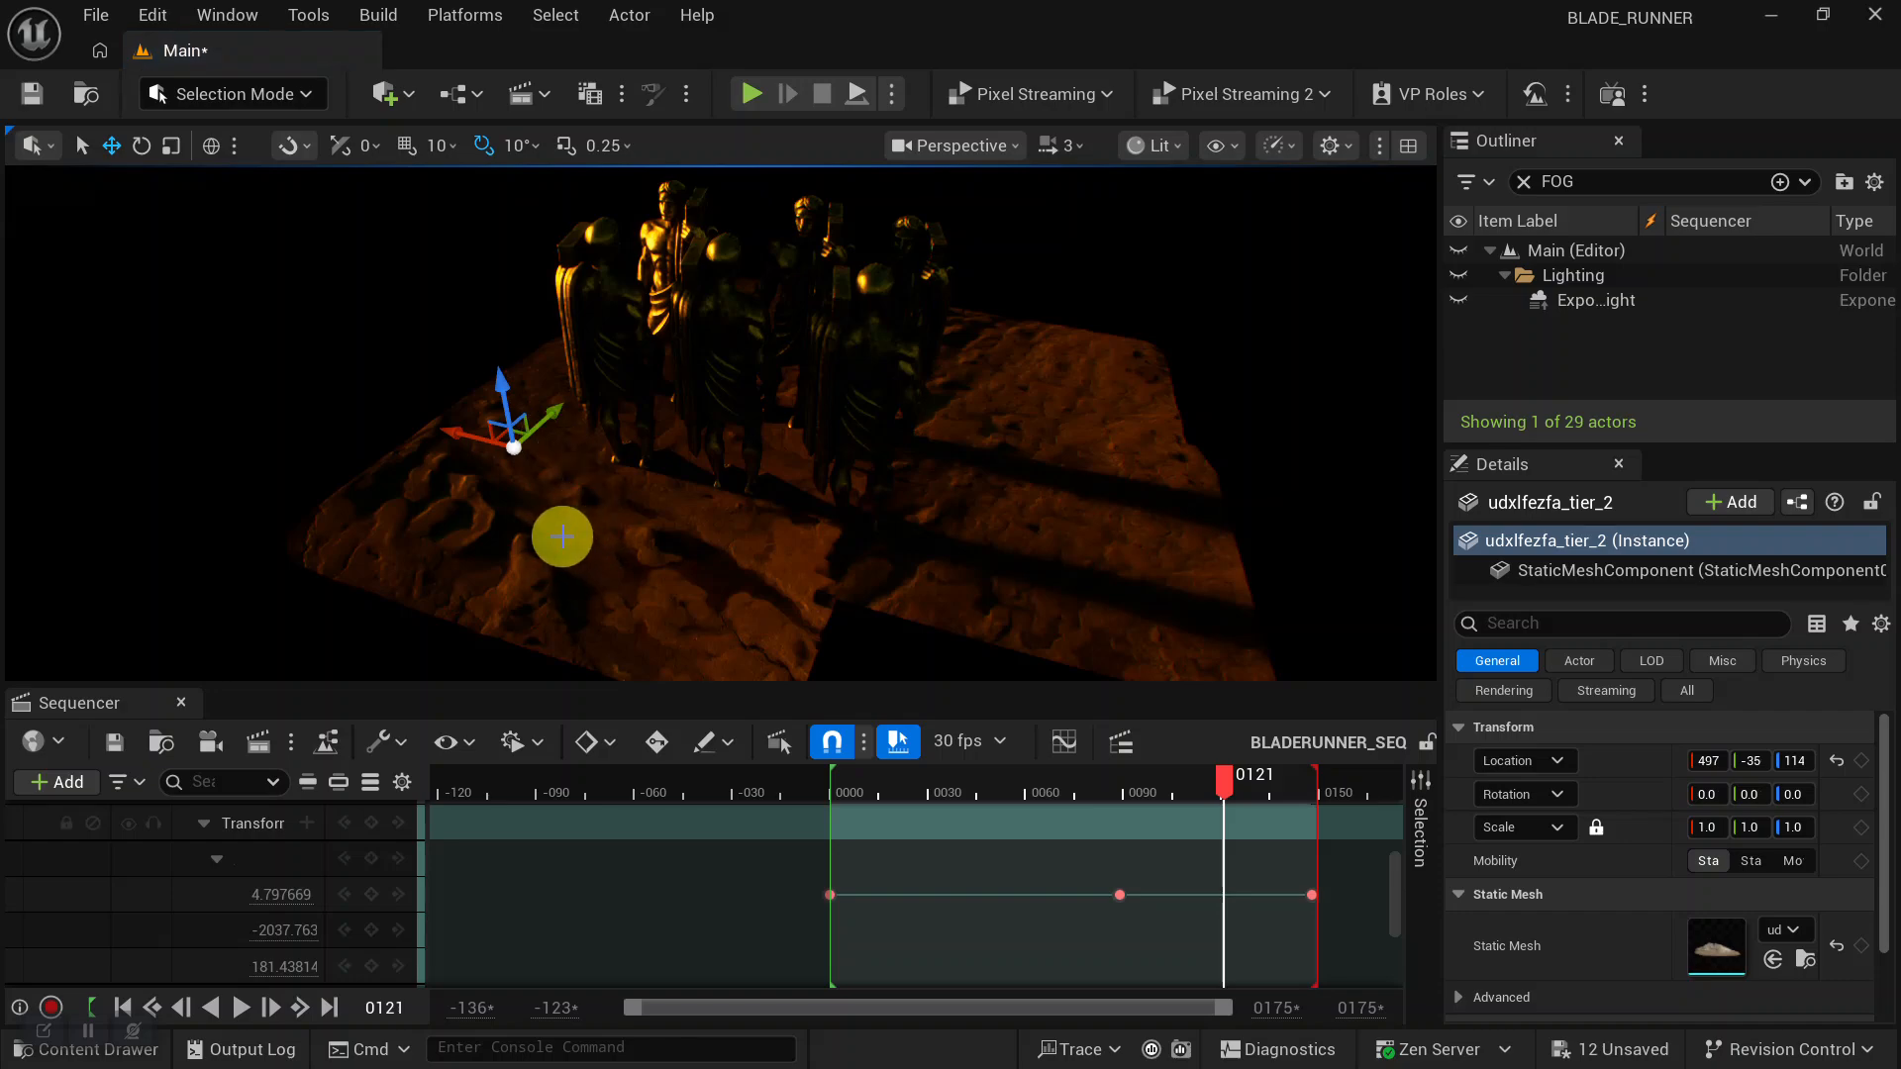
Set the placed rock mesh's uniform scale to 50.
key("f")
right_click_drag(683, 556, 768, 528, "alt")
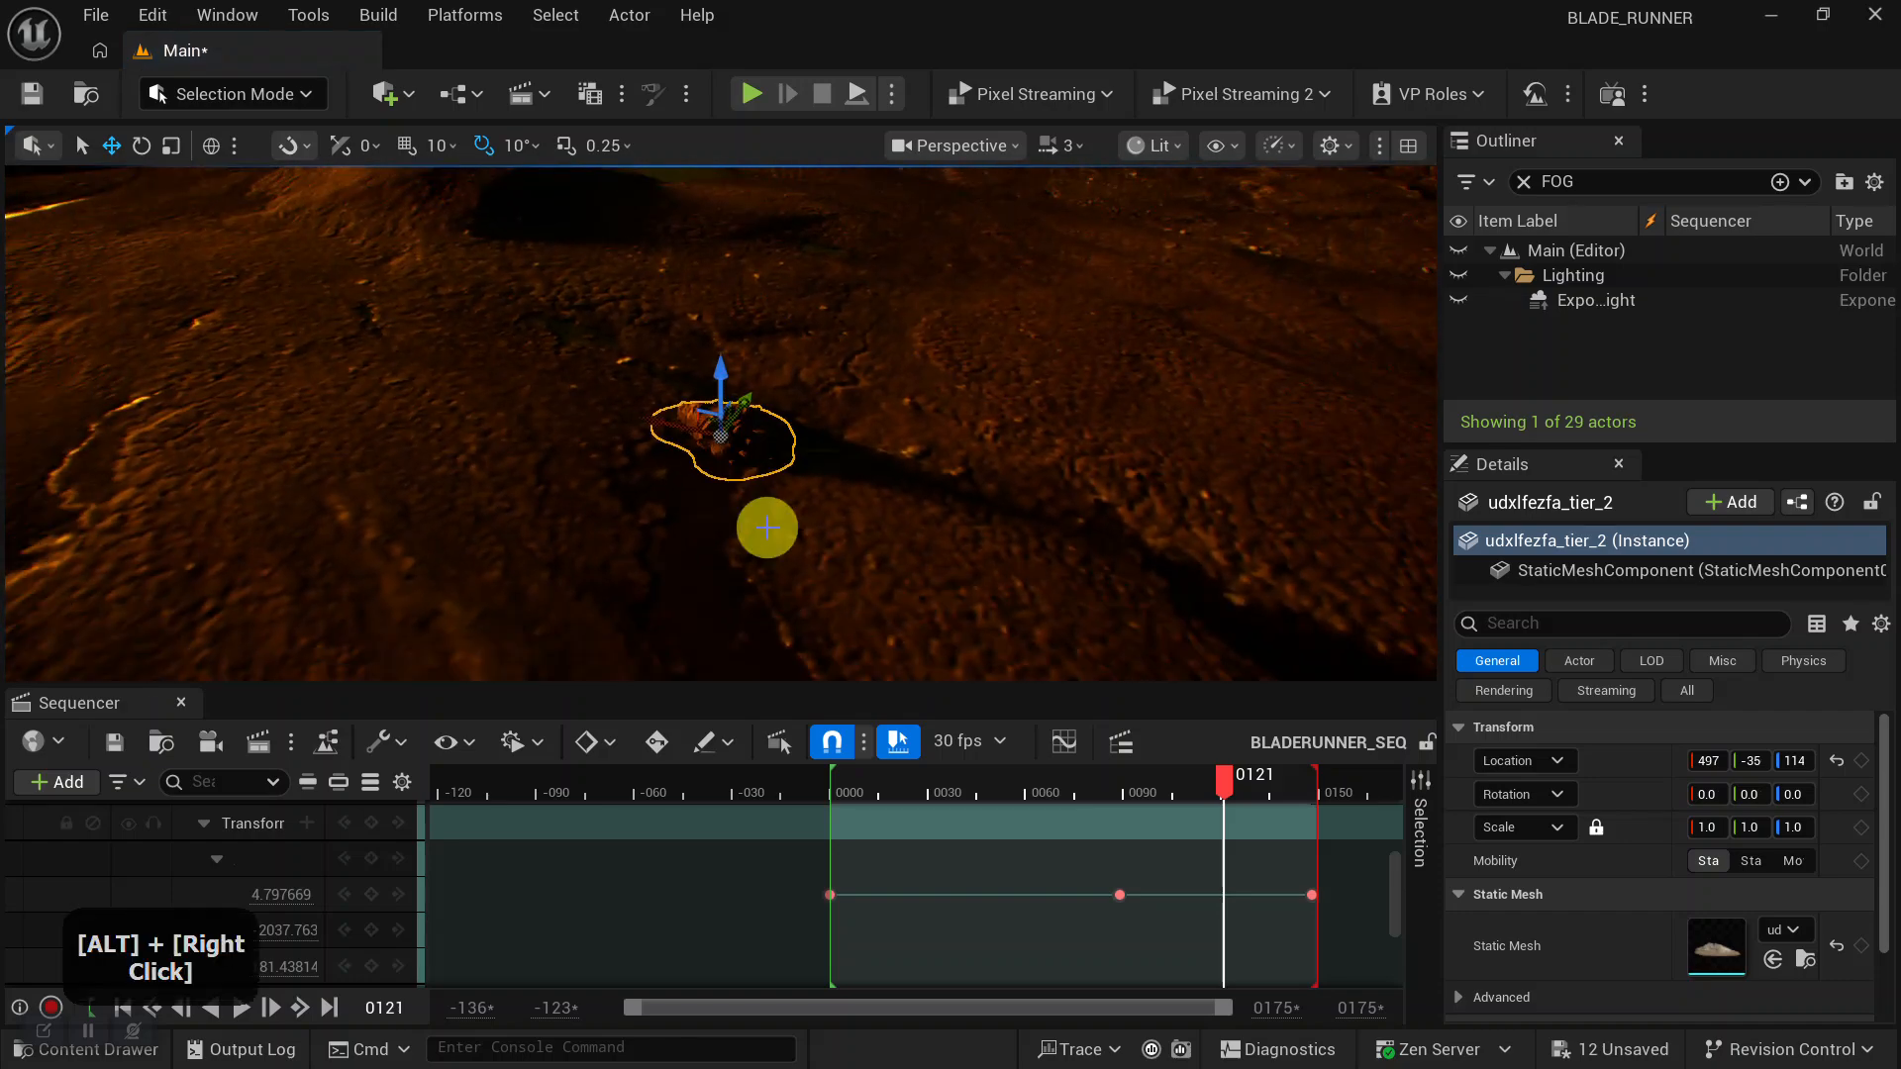
key("r")
left_click_drag(726, 437, 288, 476)
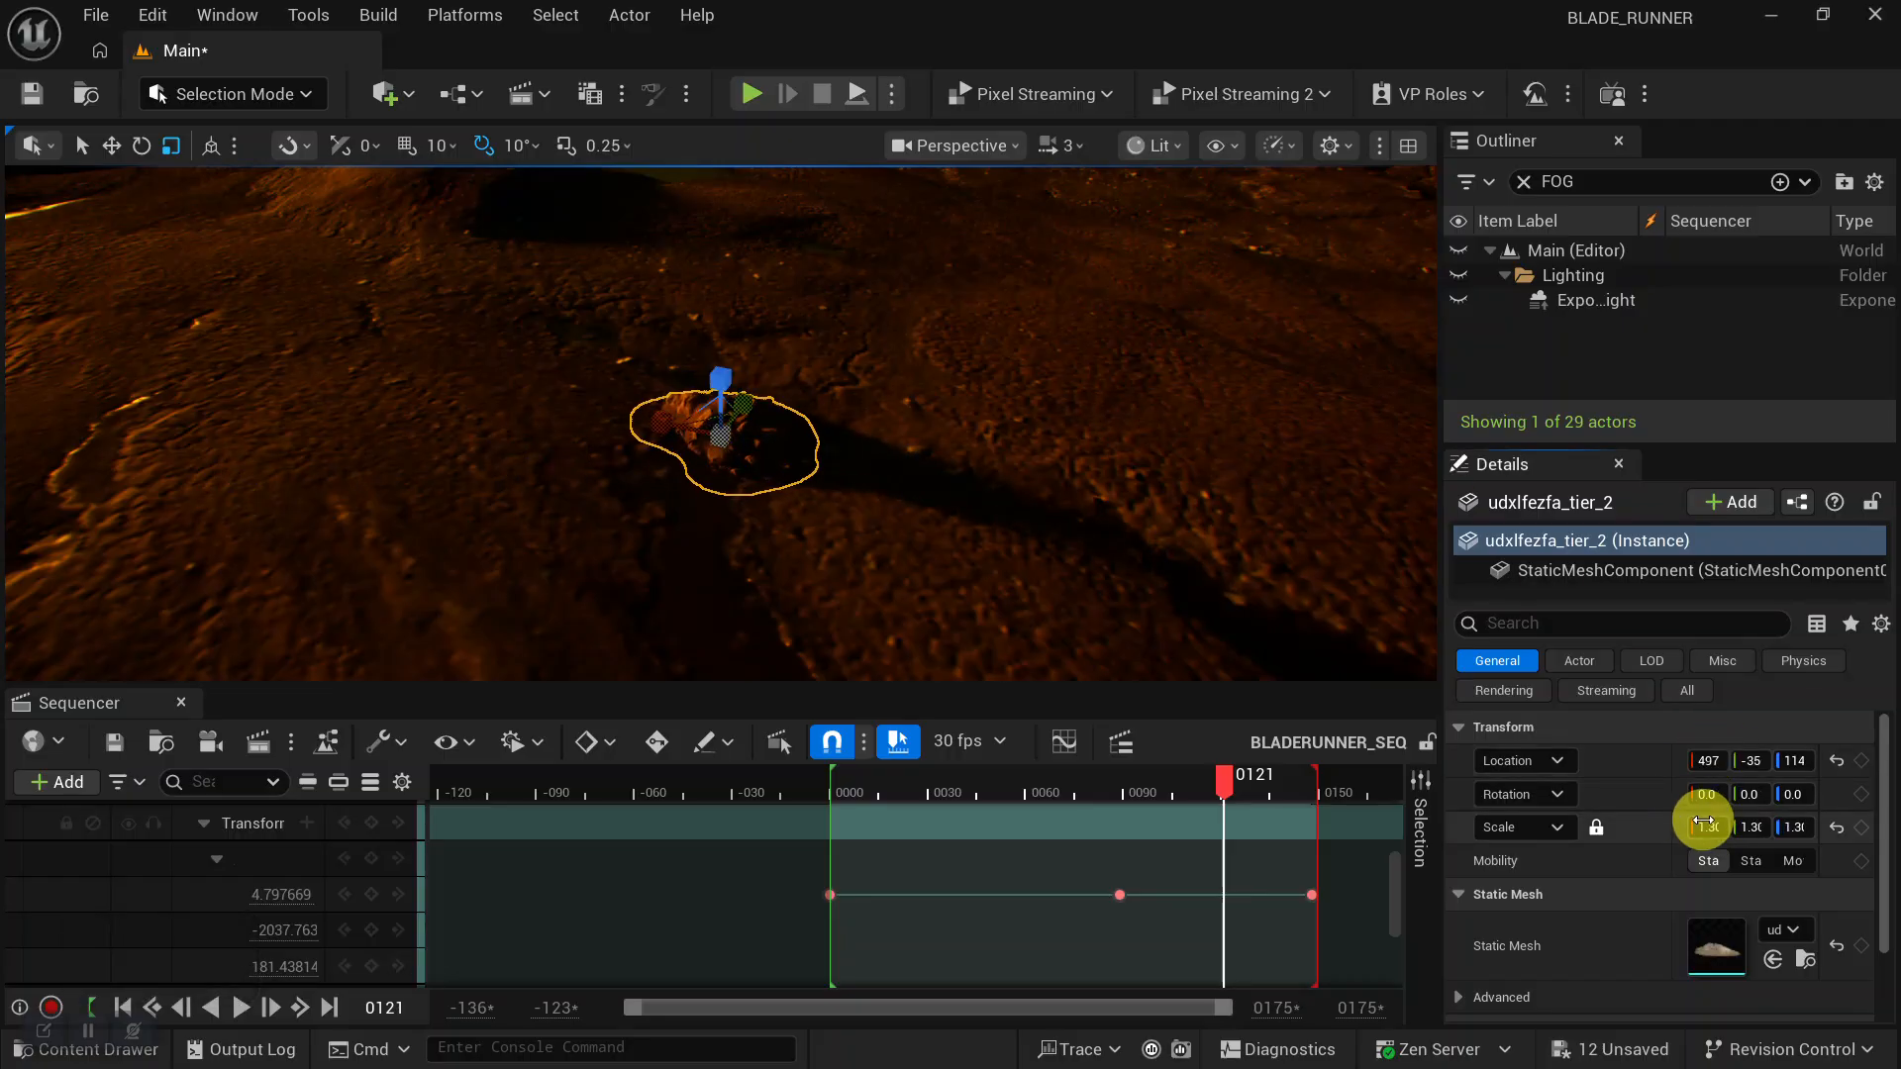
left_click_drag(1742, 816, 1887, 827)
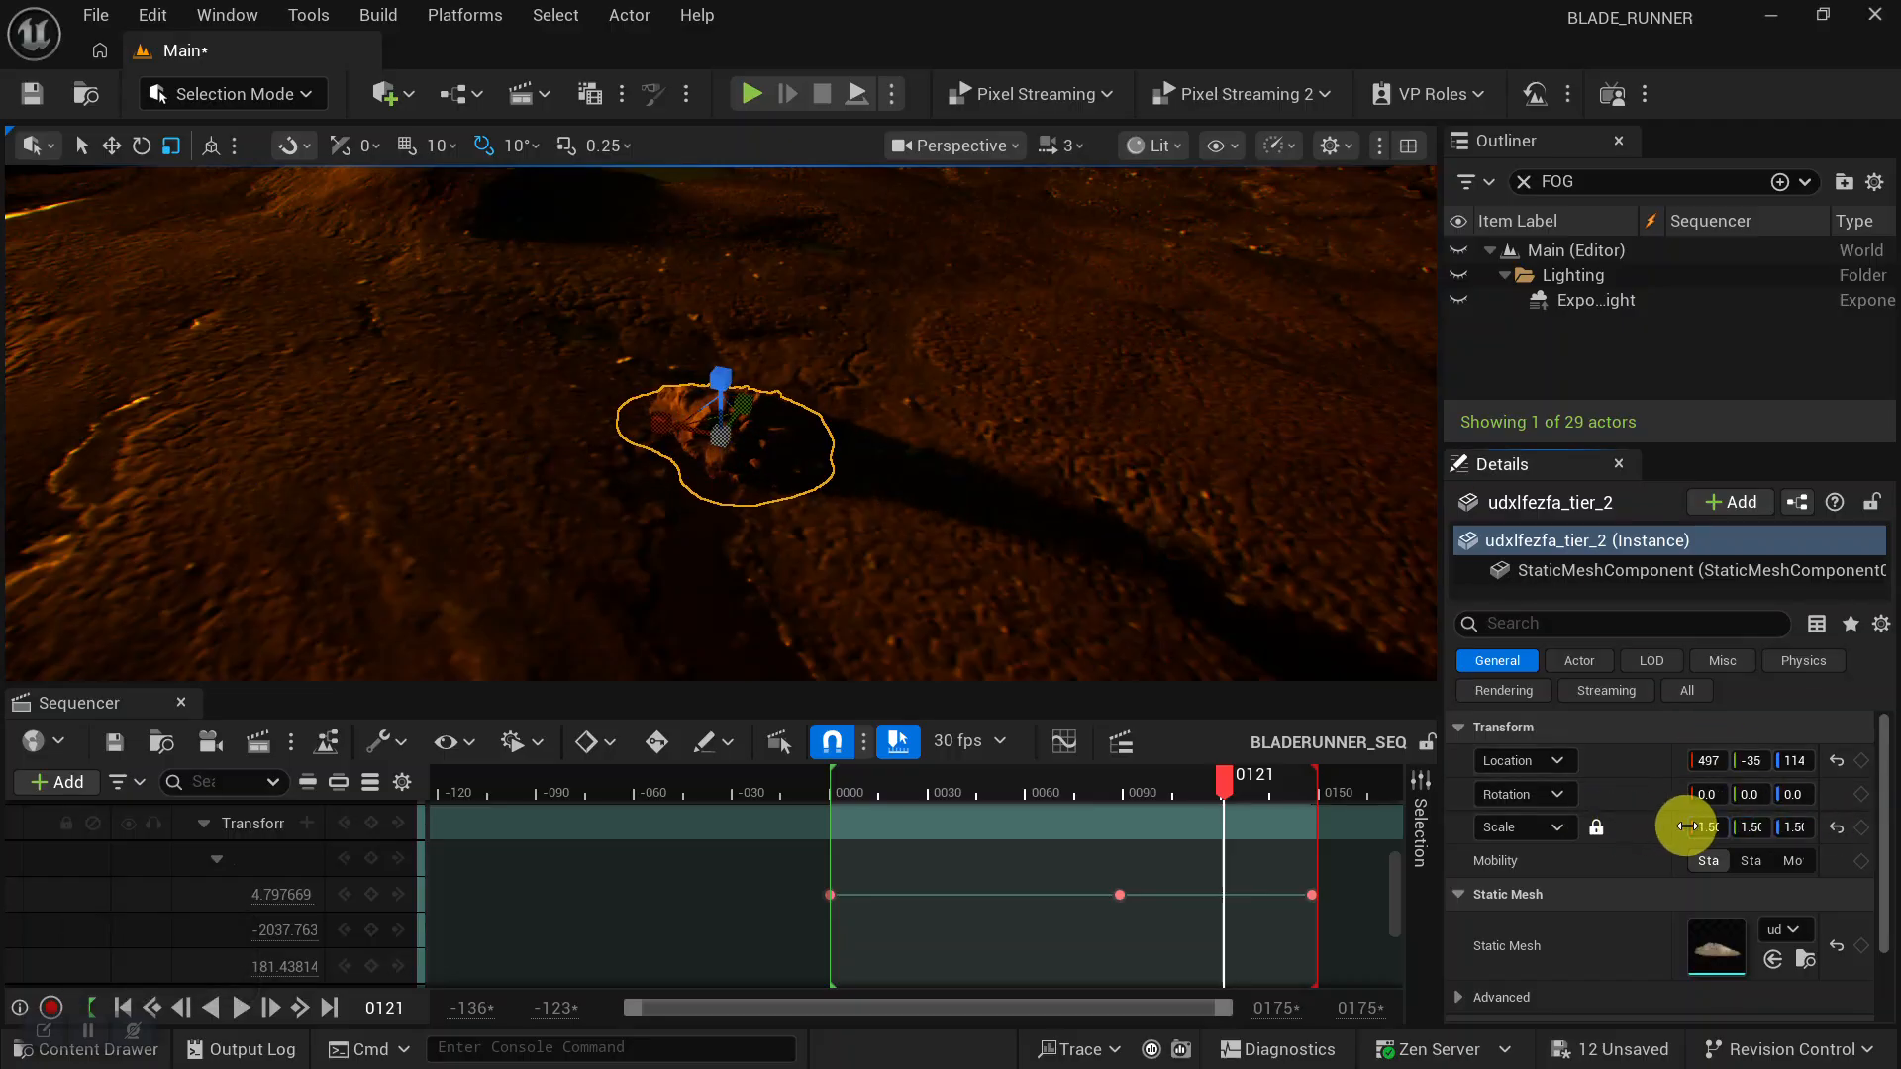
left_click_drag(1710, 828, 1871, 828)
left_click_drag(1438, 790, 1370, 791)
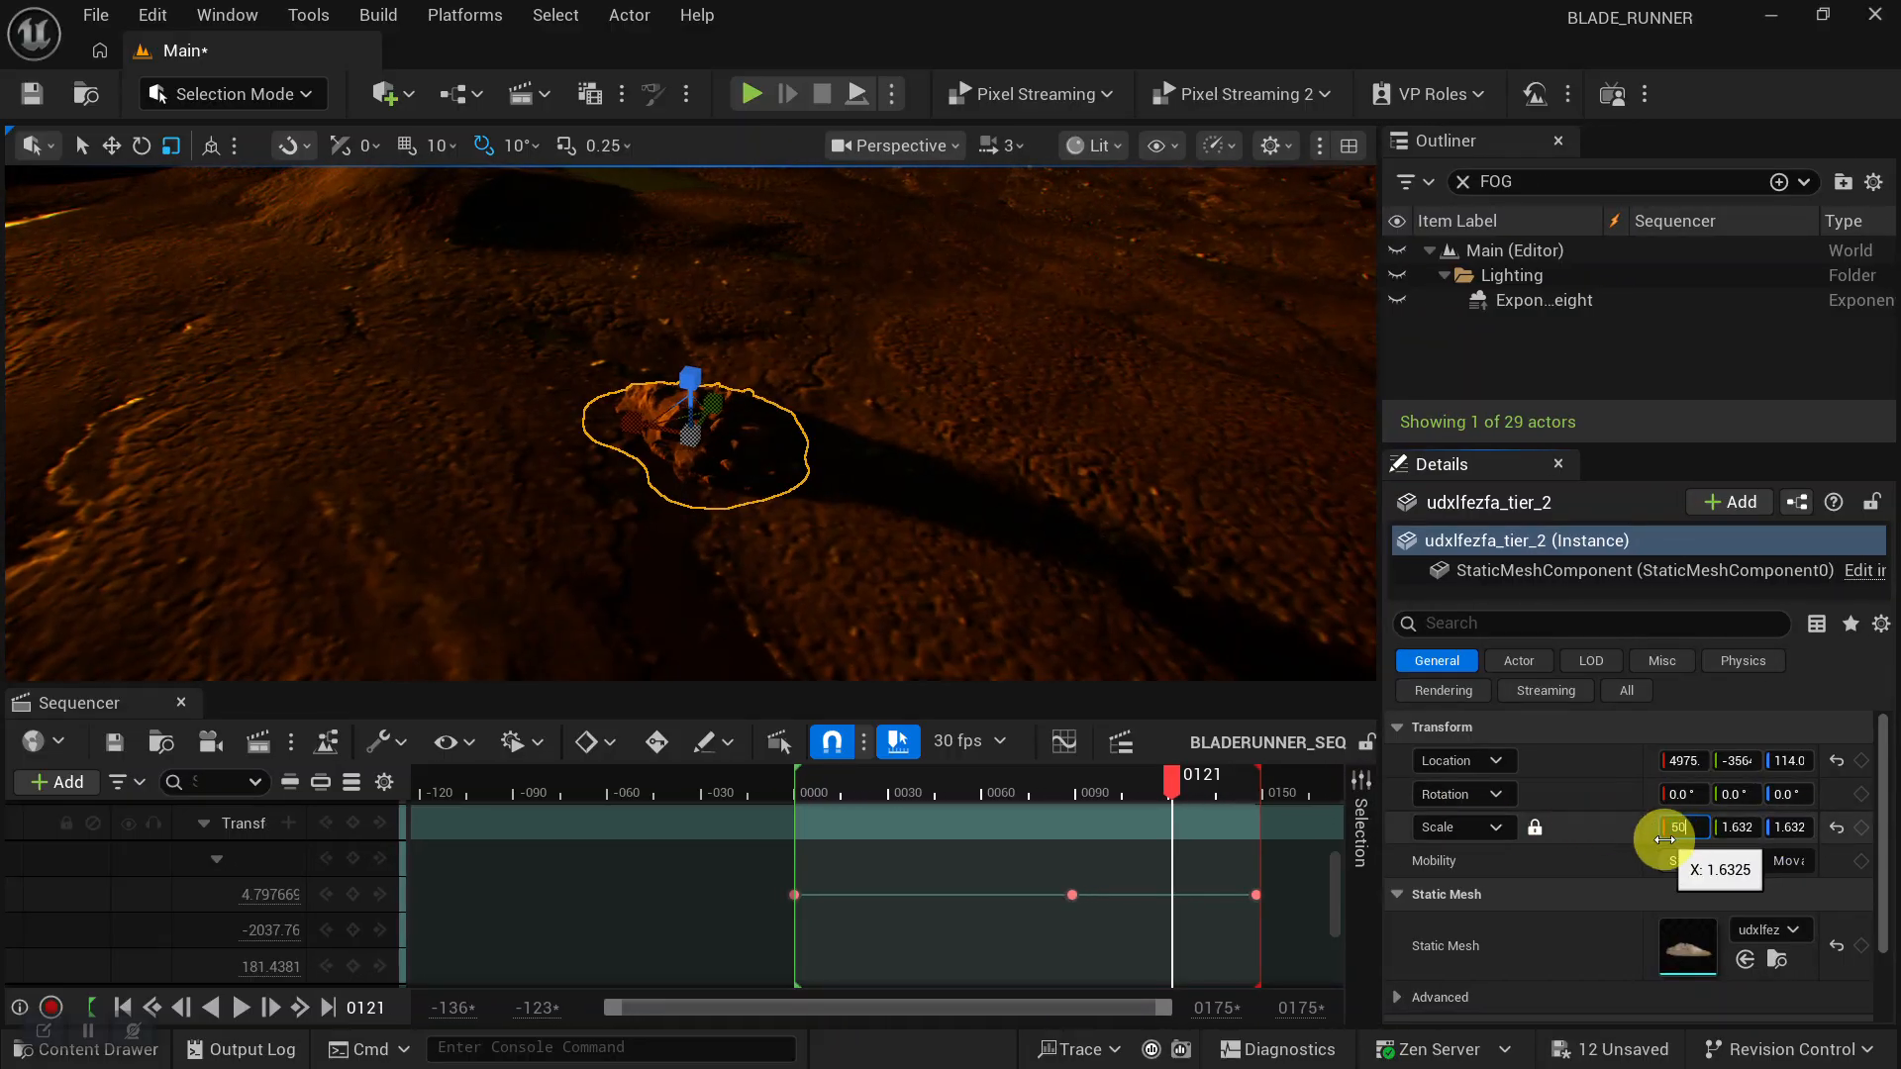
left_click(1665, 839)
type("50")
key("Return")
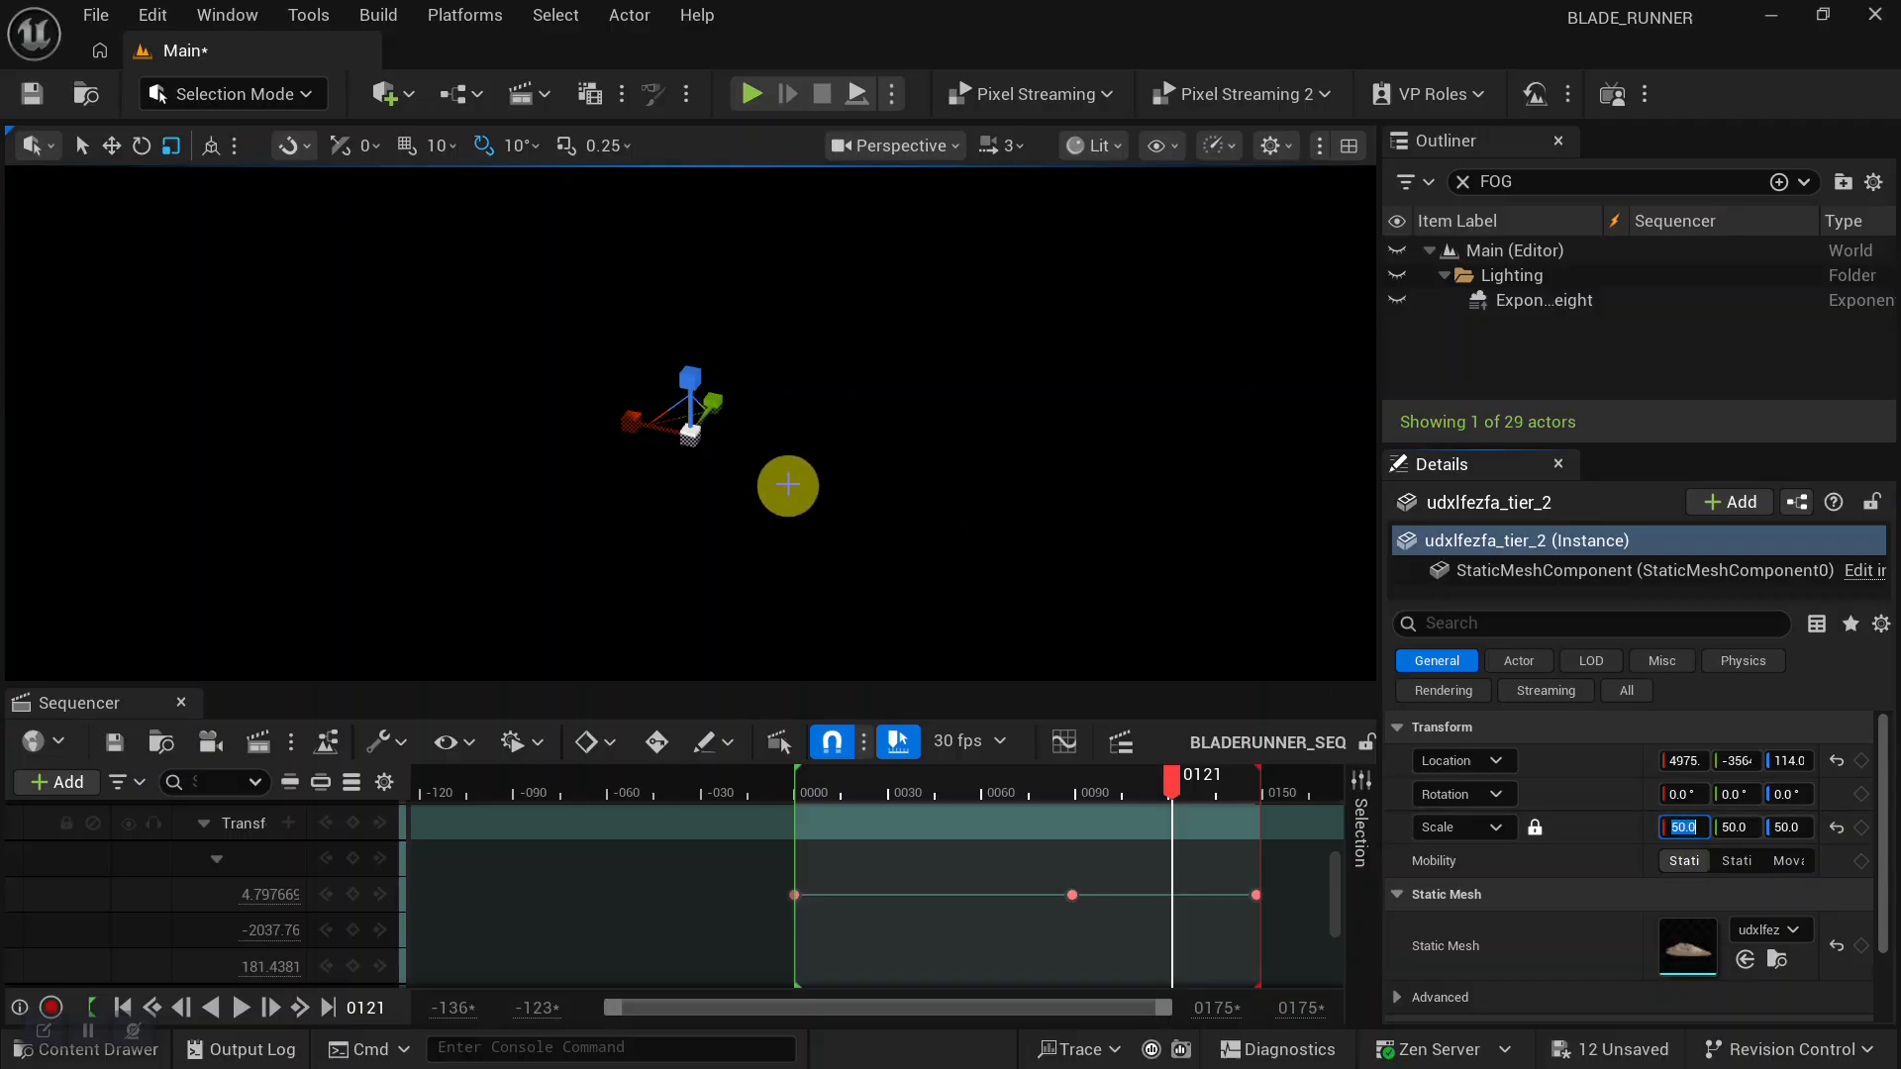
Try to move the vi3hcjw_tier_4 terrain piece beneath the enlarged rock, and undo the move.
left_click(939, 485)
key("f")
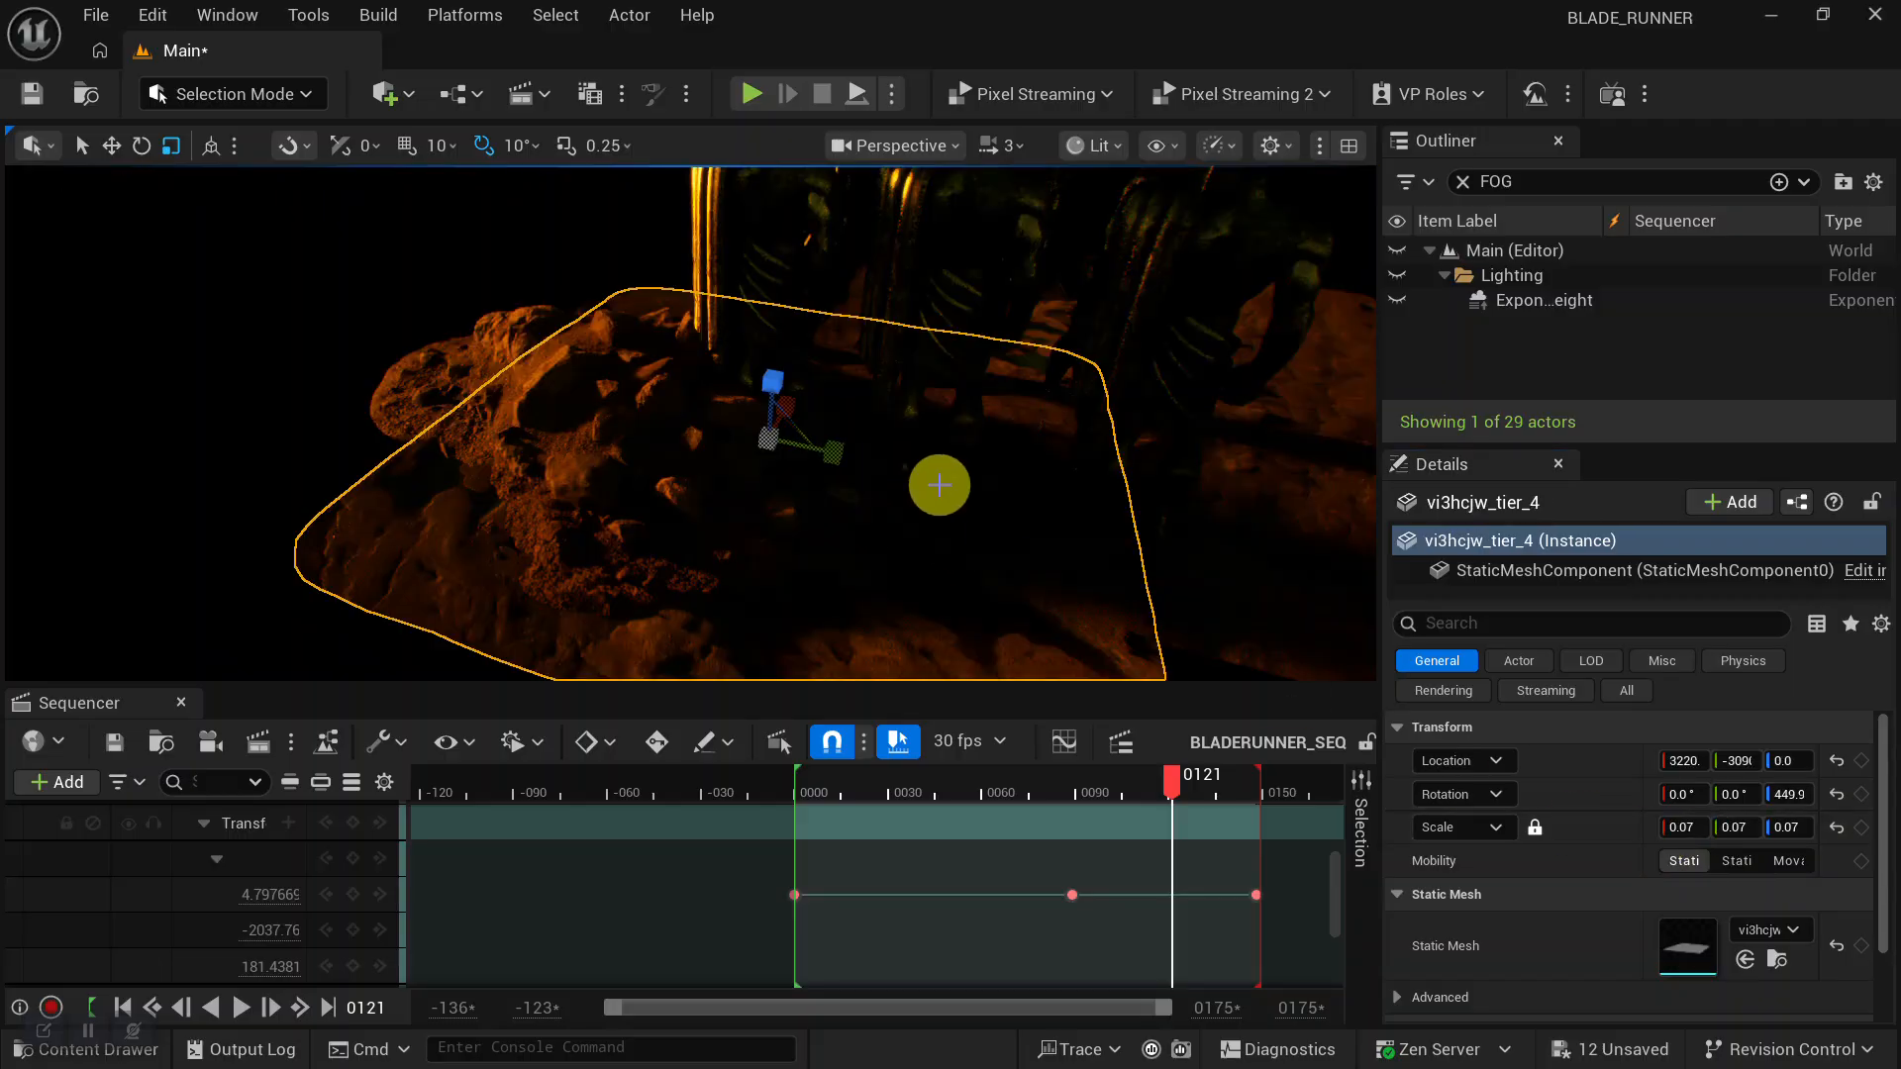
mouse_move(963, 497)
left_mouse_down("alt")
mouse_move(756, 526)
mouse_move(976, 526)
mouse_move(965, 484)
left_mouse_up("alt")
key("w")
left_click_drag(626, 421, 429, 399)
left_click_drag(640, 454, 616, 455, "alt")
key("ctrl+z")
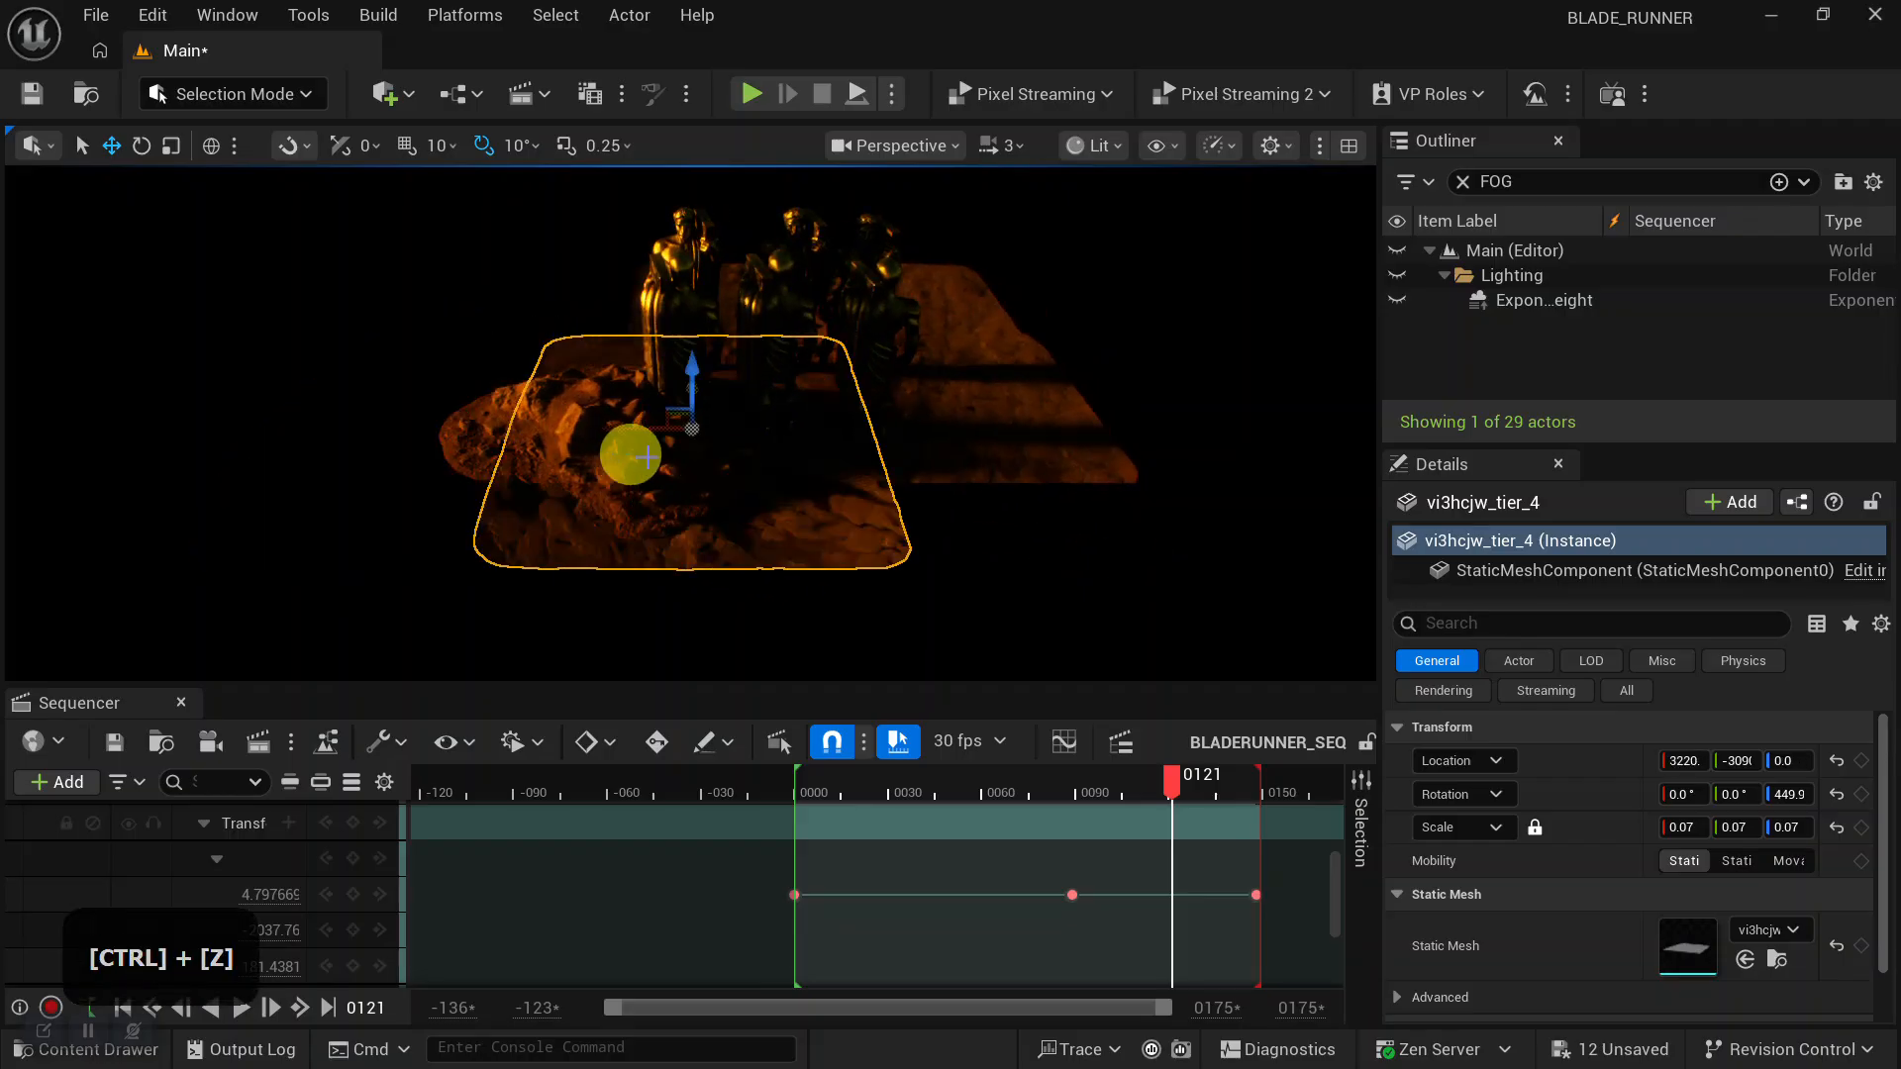
Select the enlarged rock mesh beside the statues and rotate it about -90° around its vertical axis.
left_click(698, 466)
mouse_move(708, 555)
left_mouse_down("alt")
mouse_move(836, 573)
mouse_move(722, 551)
left_mouse_up("alt")
right_click_drag(721, 551, 613, 458, "alt")
left_click_drag(613, 458, 812, 454, "alt")
key("ctrl+z")
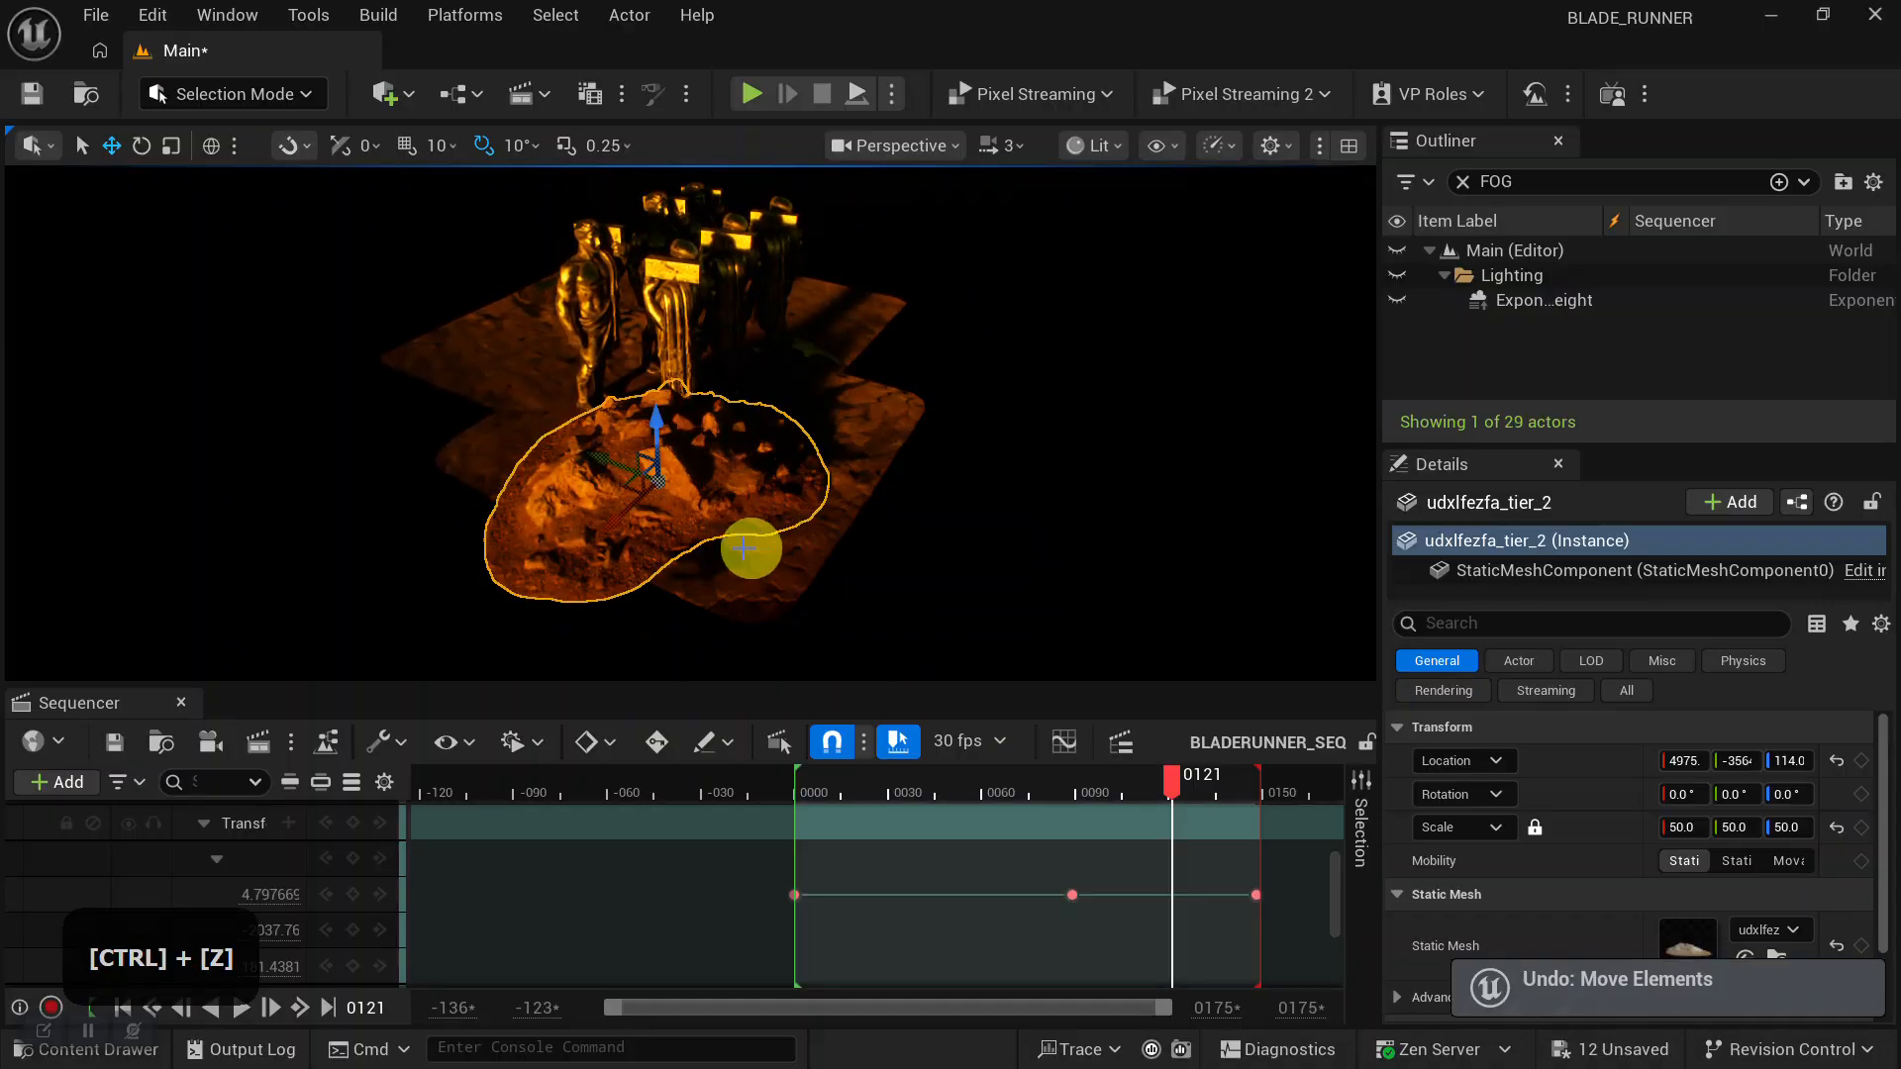
left_click_drag(880, 627, 832, 585, "alt")
key("e")
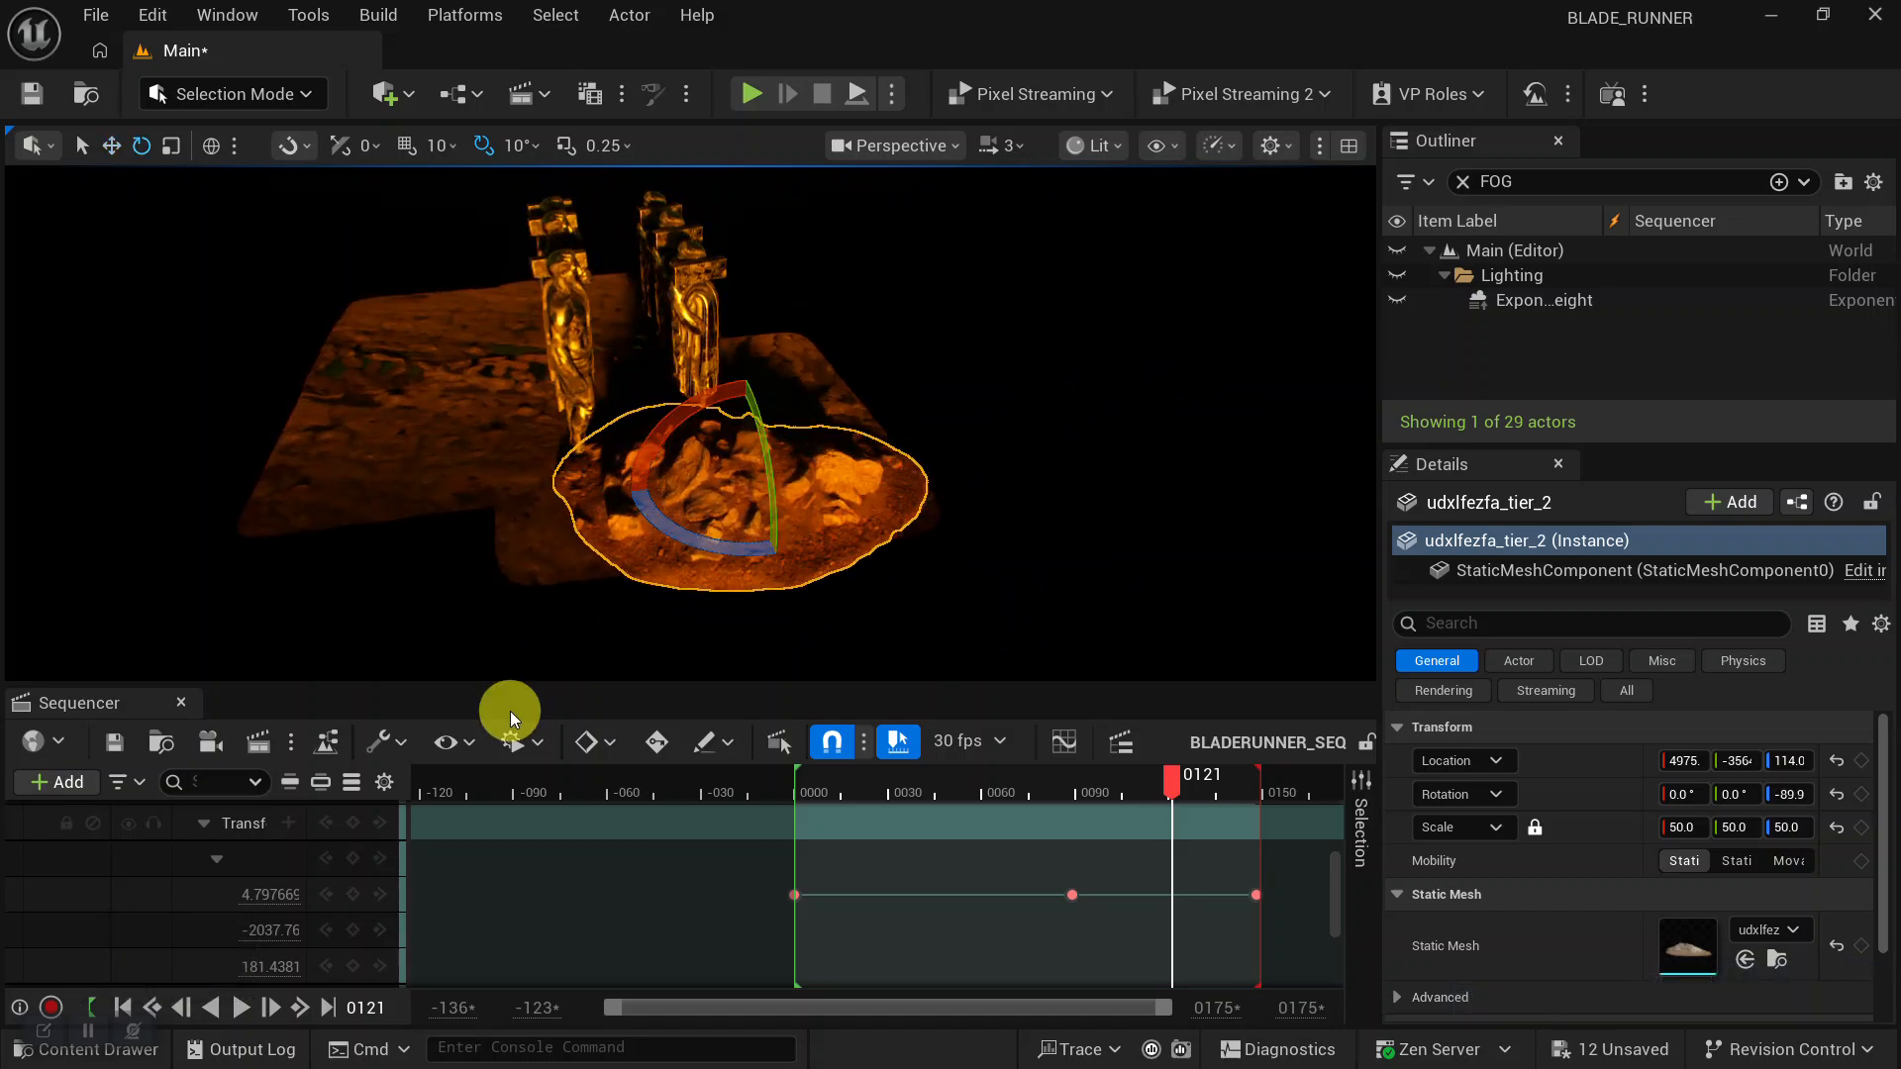
mouse_move(443, 590)
left_mouse_down("alt")
mouse_move(437, 573)
mouse_move(756, 581)
mouse_move(428, 574)
left_mouse_up("alt")
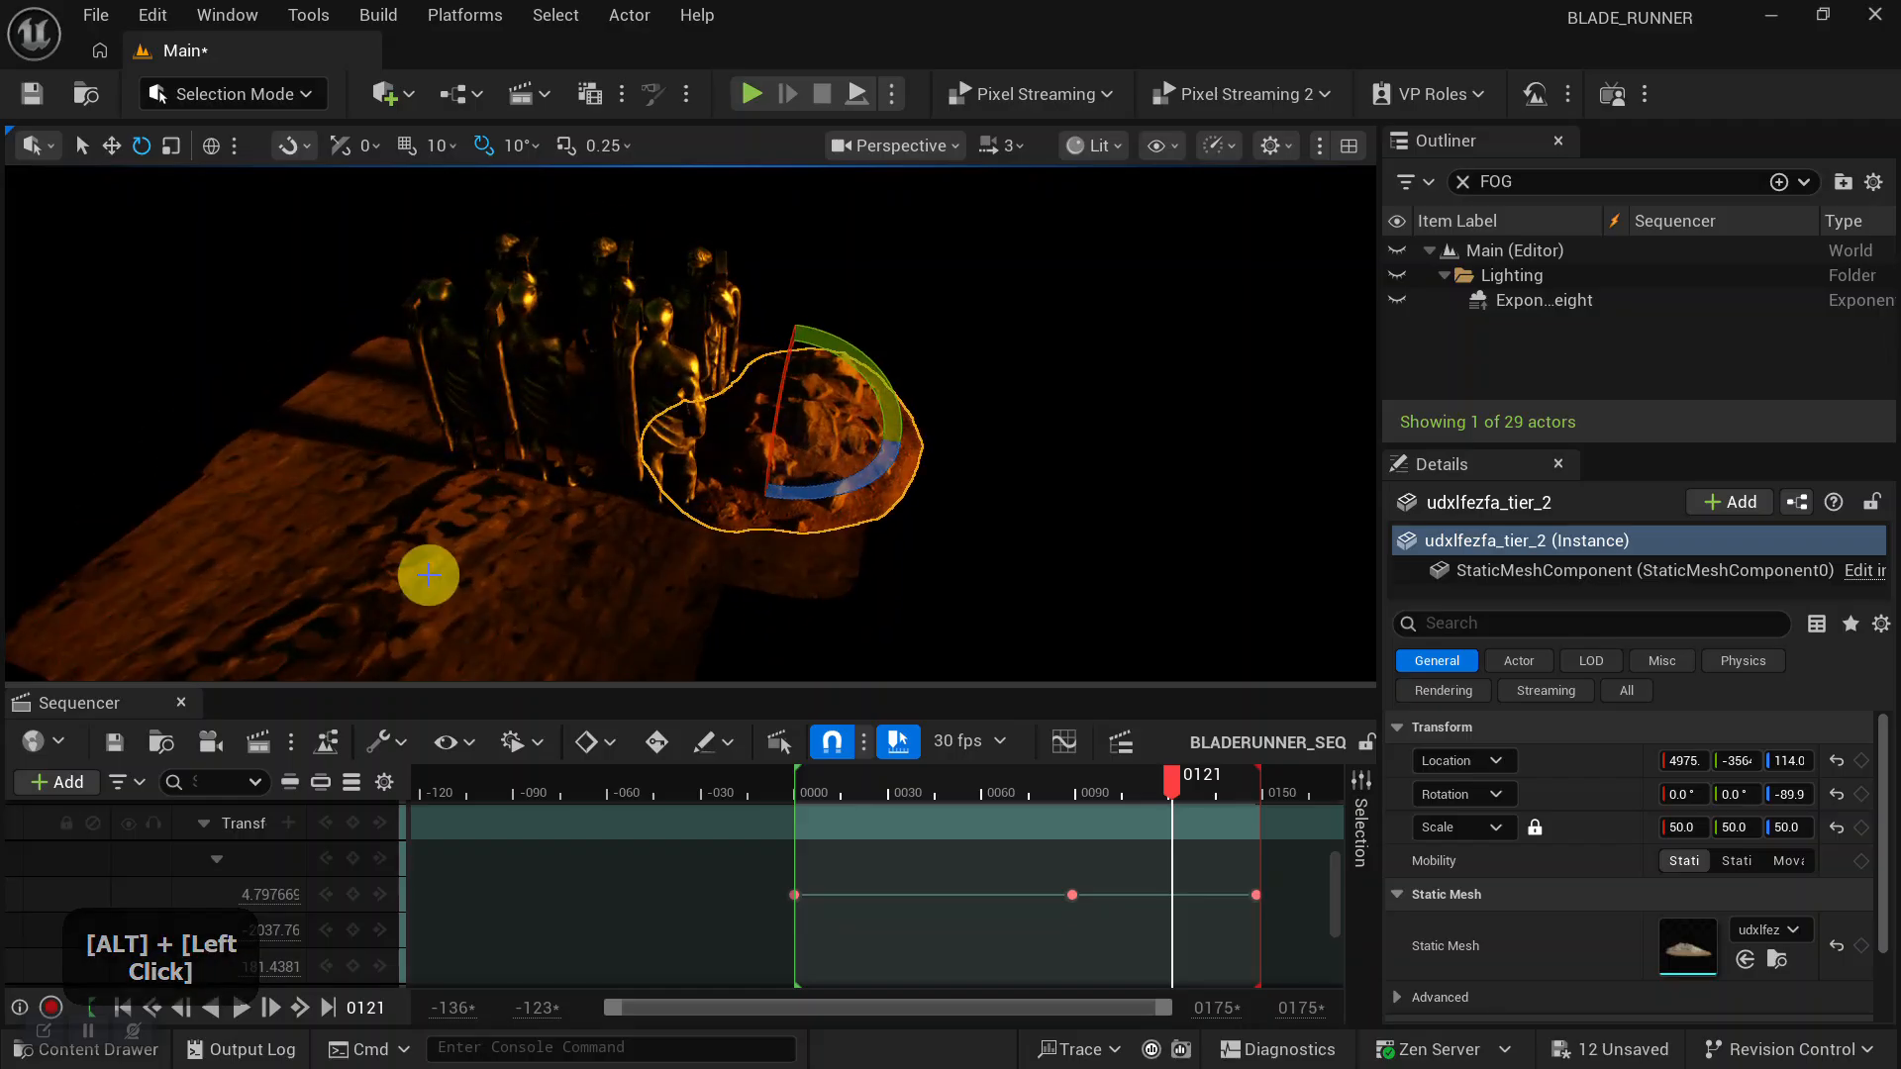
Move the rock clear of the statue group to an X location of about 7520 and lower it to about -133 in Z.
left_click_drag(858, 433, 1112, 445)
right_click_drag(1112, 445, 1082, 458, "alt")
left_click_drag(1082, 458, 735, 433, "alt")
middle_click_drag(734, 432, 1168, 467, "alt")
left_click_drag(1168, 466, 706, 502, "alt")
left_click_drag(604, 536, 470, 542, "alt")
left_click_drag(525, 472, 548, 512)
left_click_drag(802, 449, 806, 449, "alt")
right_click_drag(862, 495, 877, 337, "alt")
right_click_drag(886, 473, 904, 516, "alt")
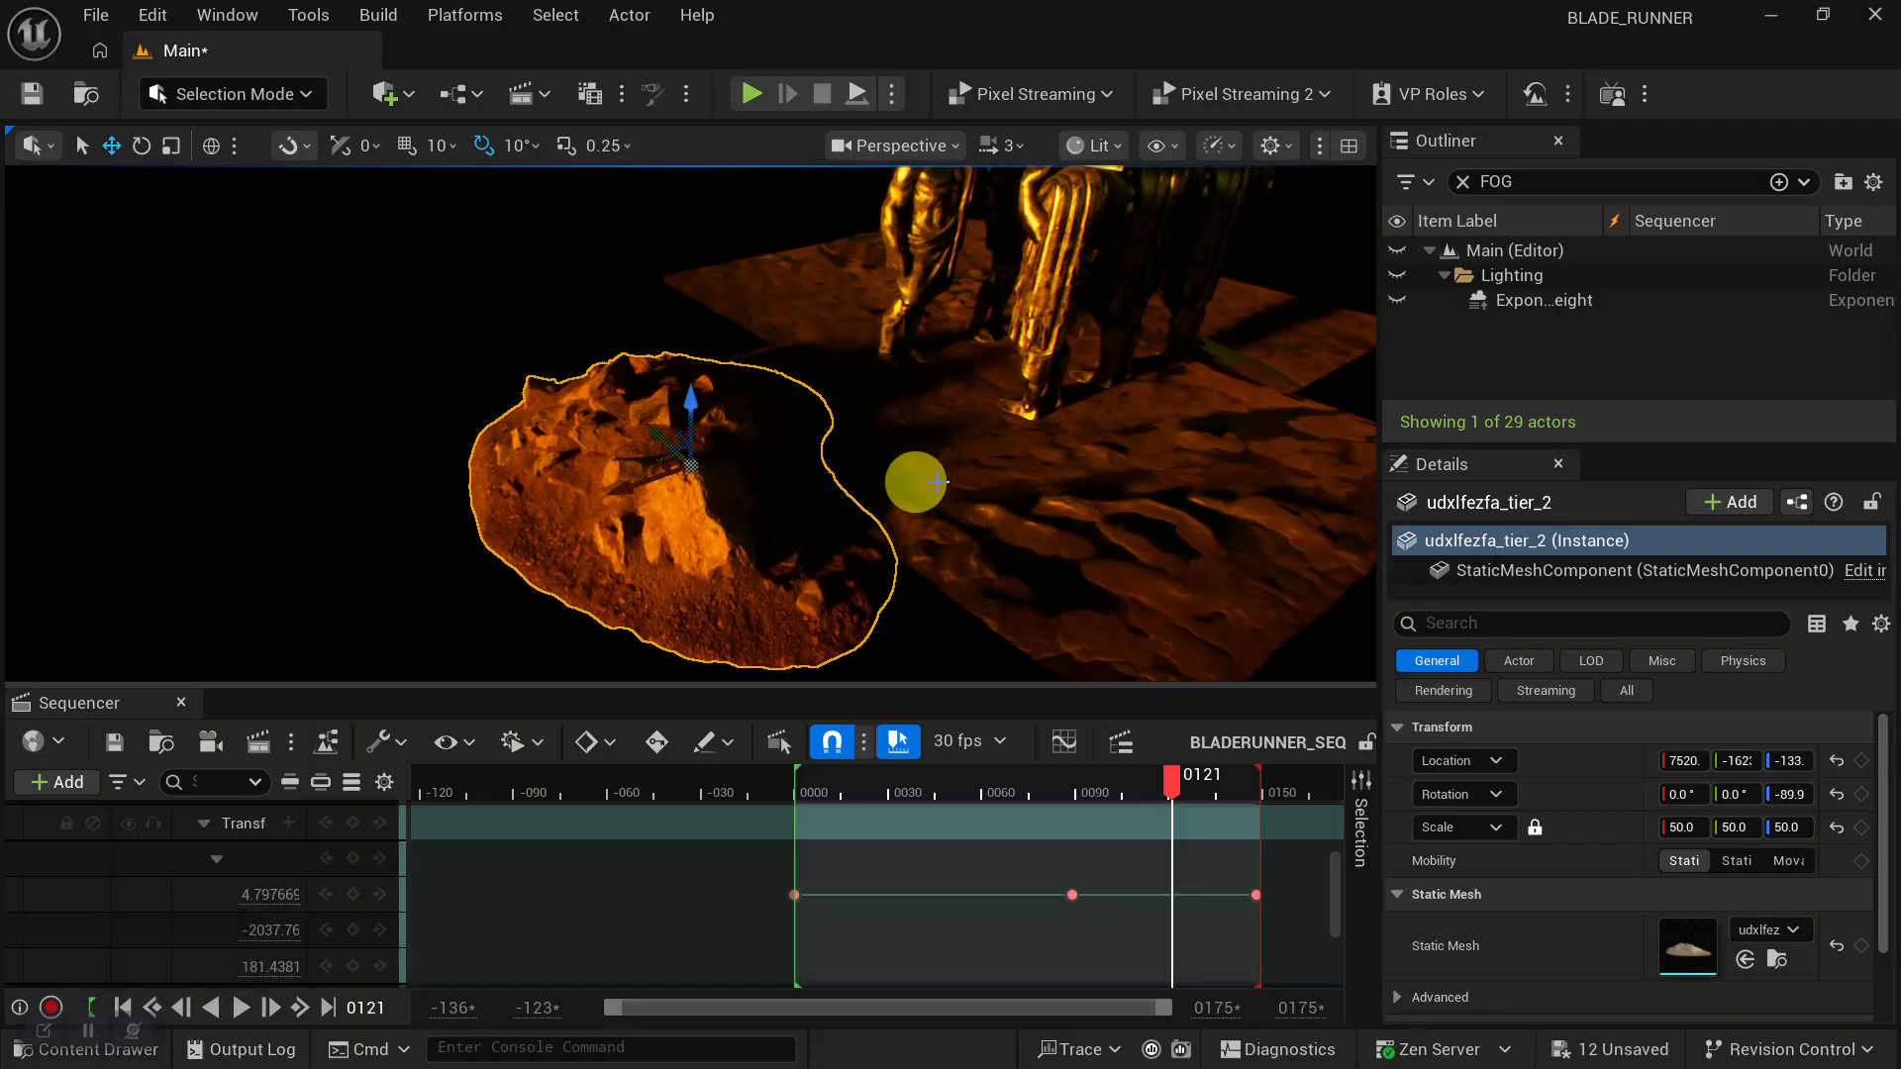
Move the rock farther away from the terrain pieces, to a Y location of about -417.
key("w")
left_click_drag(912, 484, 878, 514)
middle_click_drag(879, 514, 1108, 399, "alt")
left_click_drag(378, 377, 31, 473)
right_click_drag(450, 457, 841, 526, "alt")
middle_click_drag(841, 526, 1180, 506, "alt")
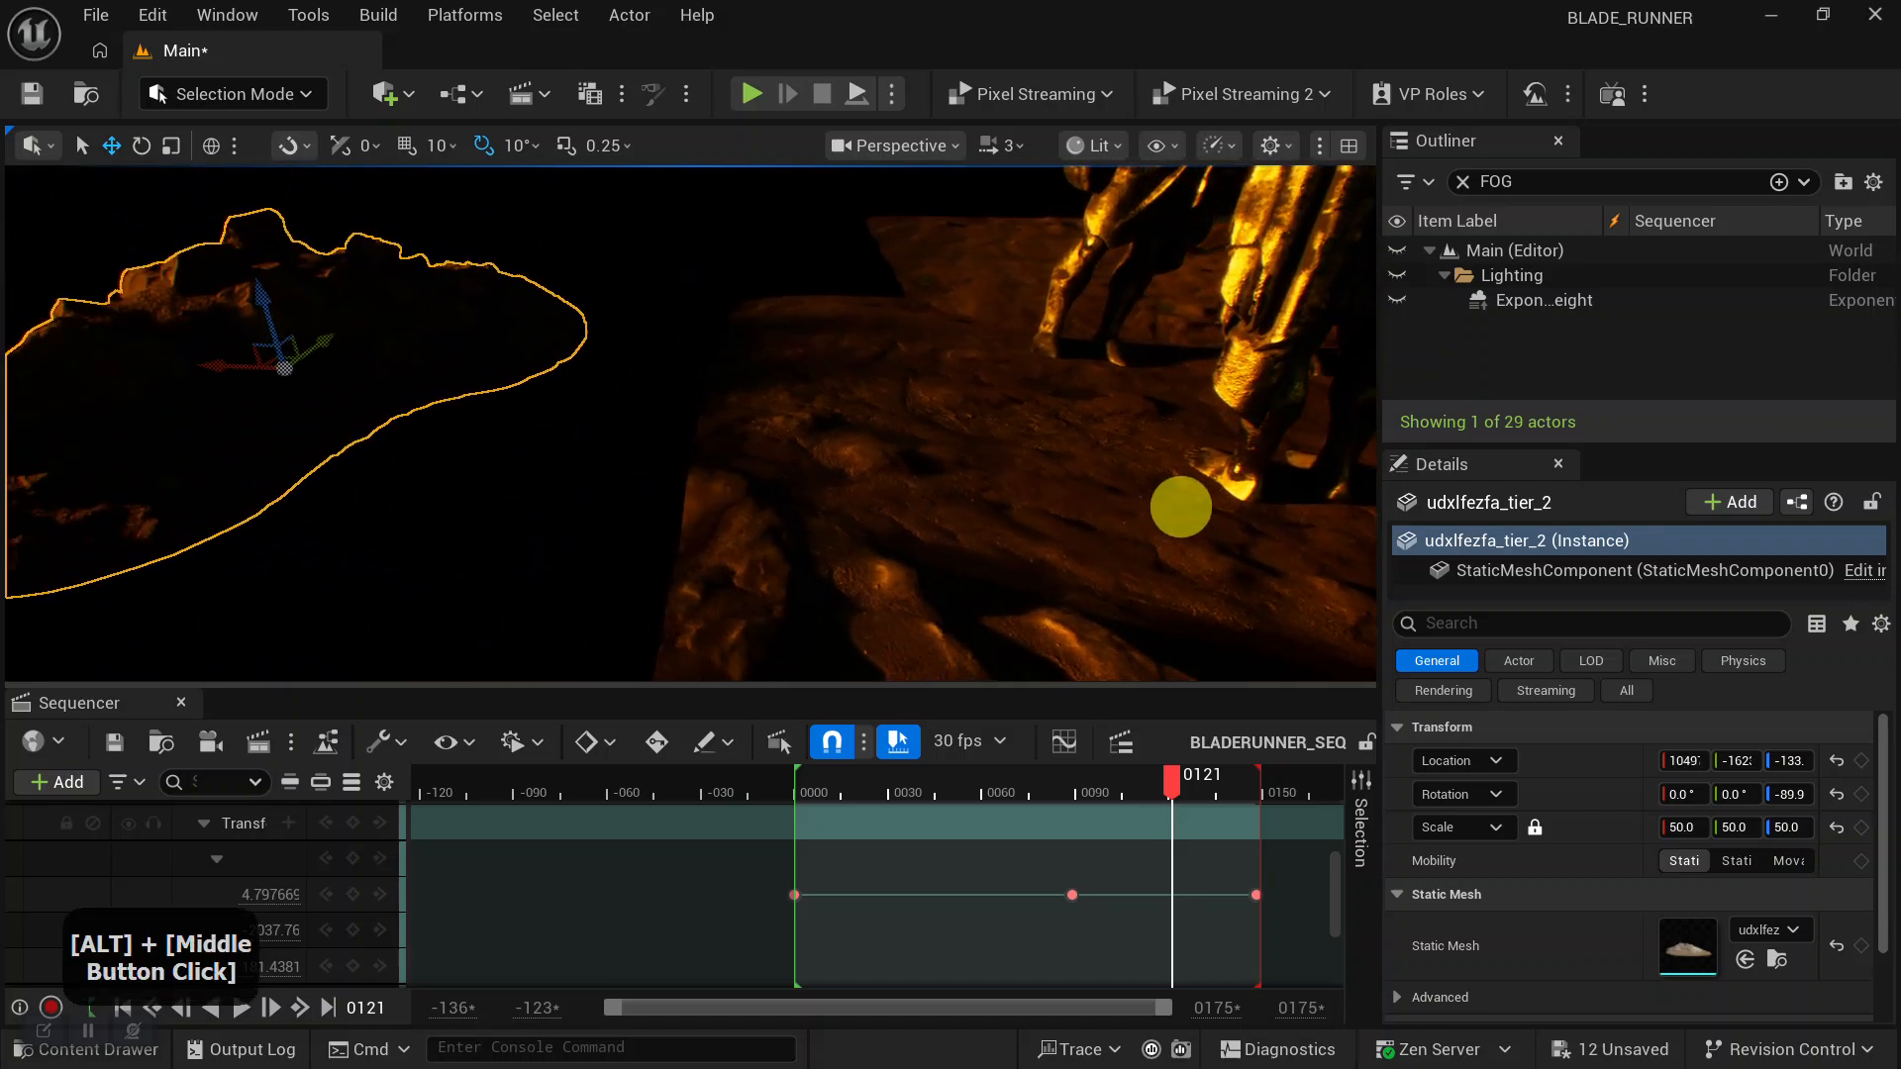
left_click_drag(242, 366, 758, 371)
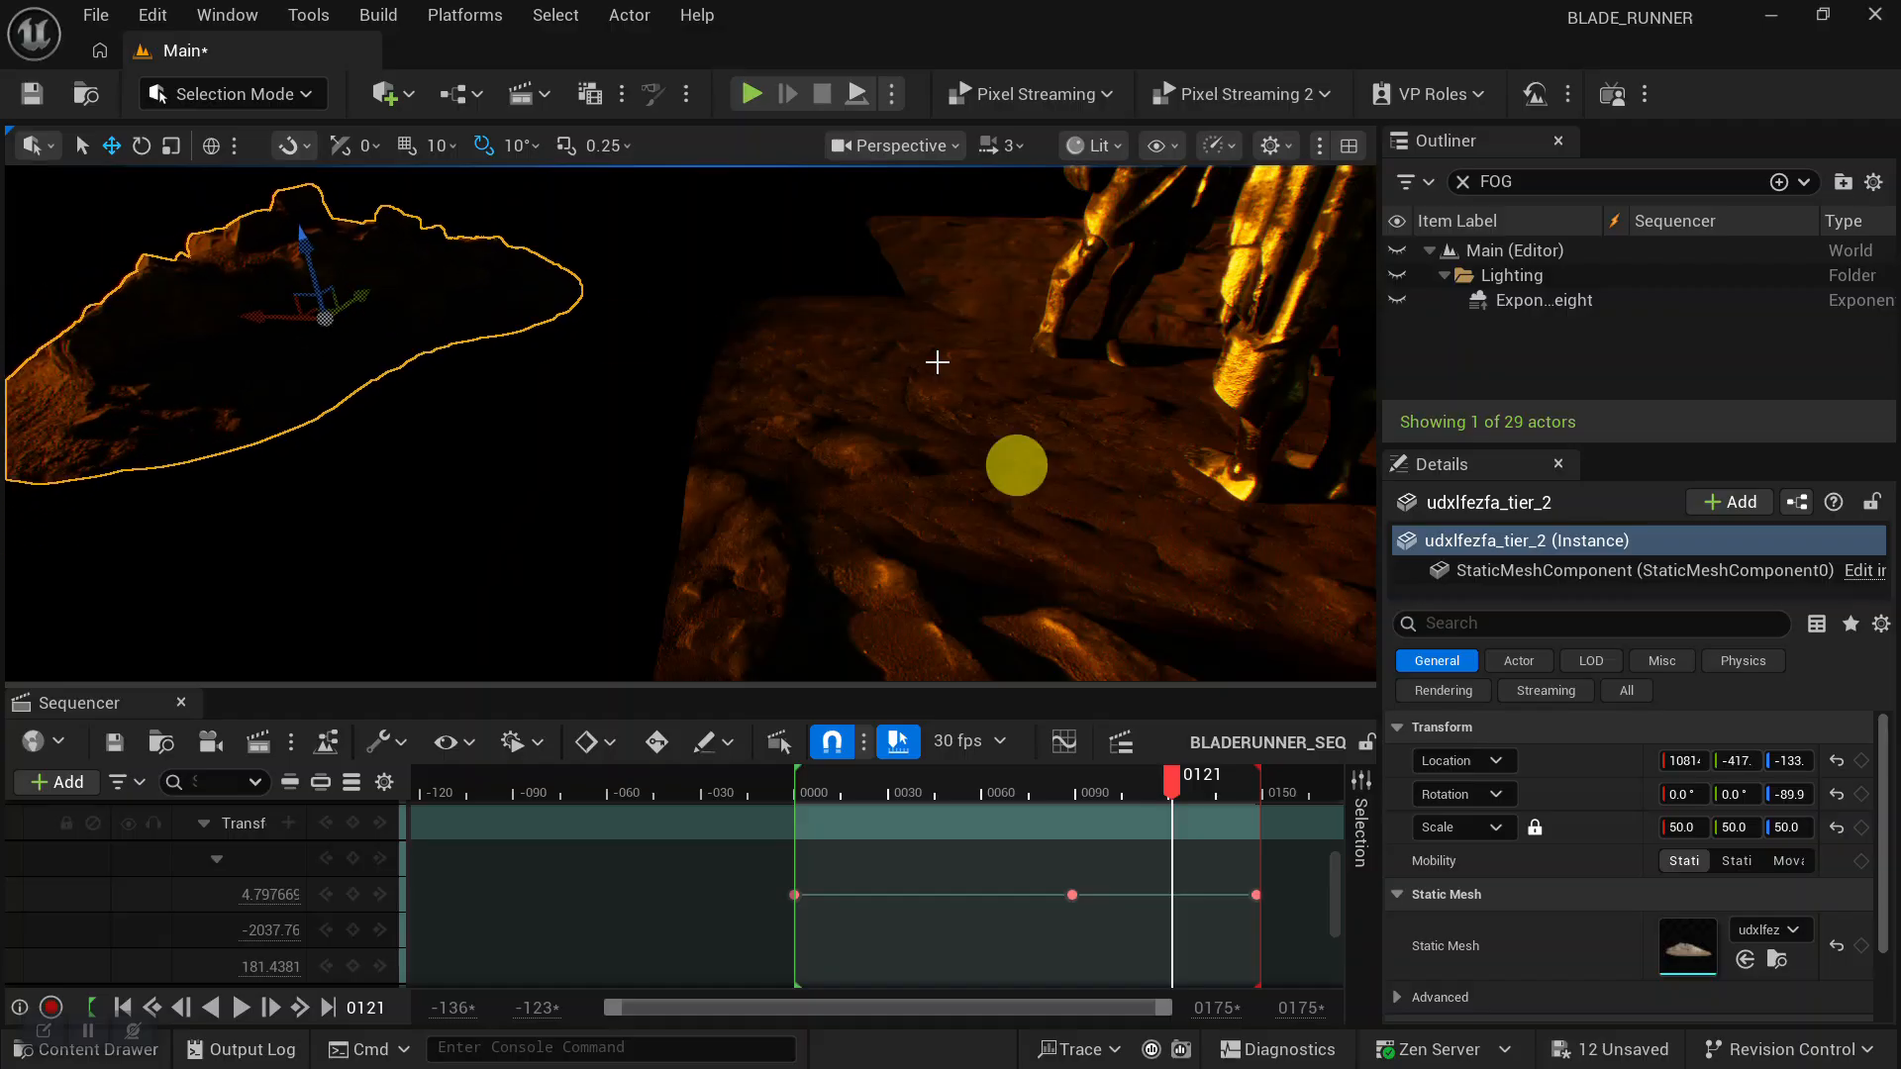
View the scene through the CineCameraActor and raise the rock to a Z location of about -93.
left_click(911, 149)
left_click(935, 287)
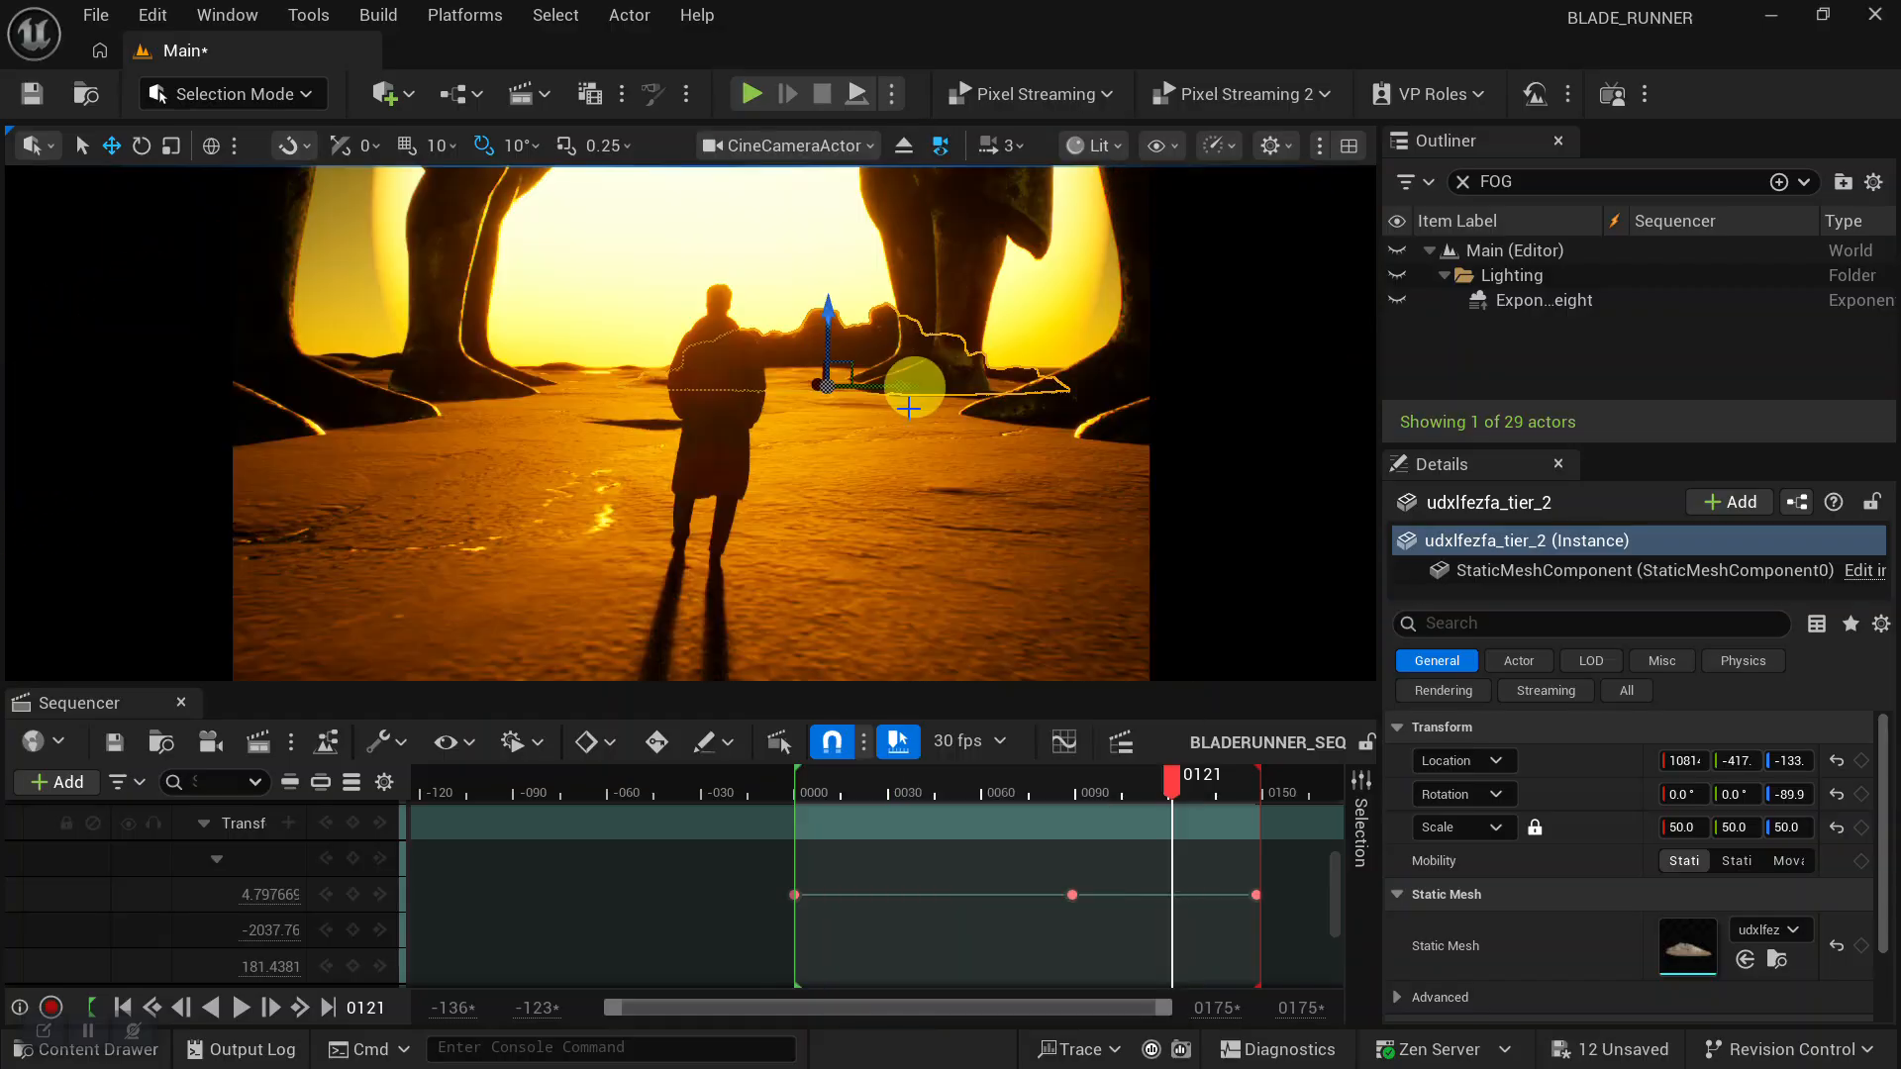
mouse_move(829, 313)
left_mouse_down()
mouse_move(834, 269)
mouse_move(841, 310)
left_mouse_up()
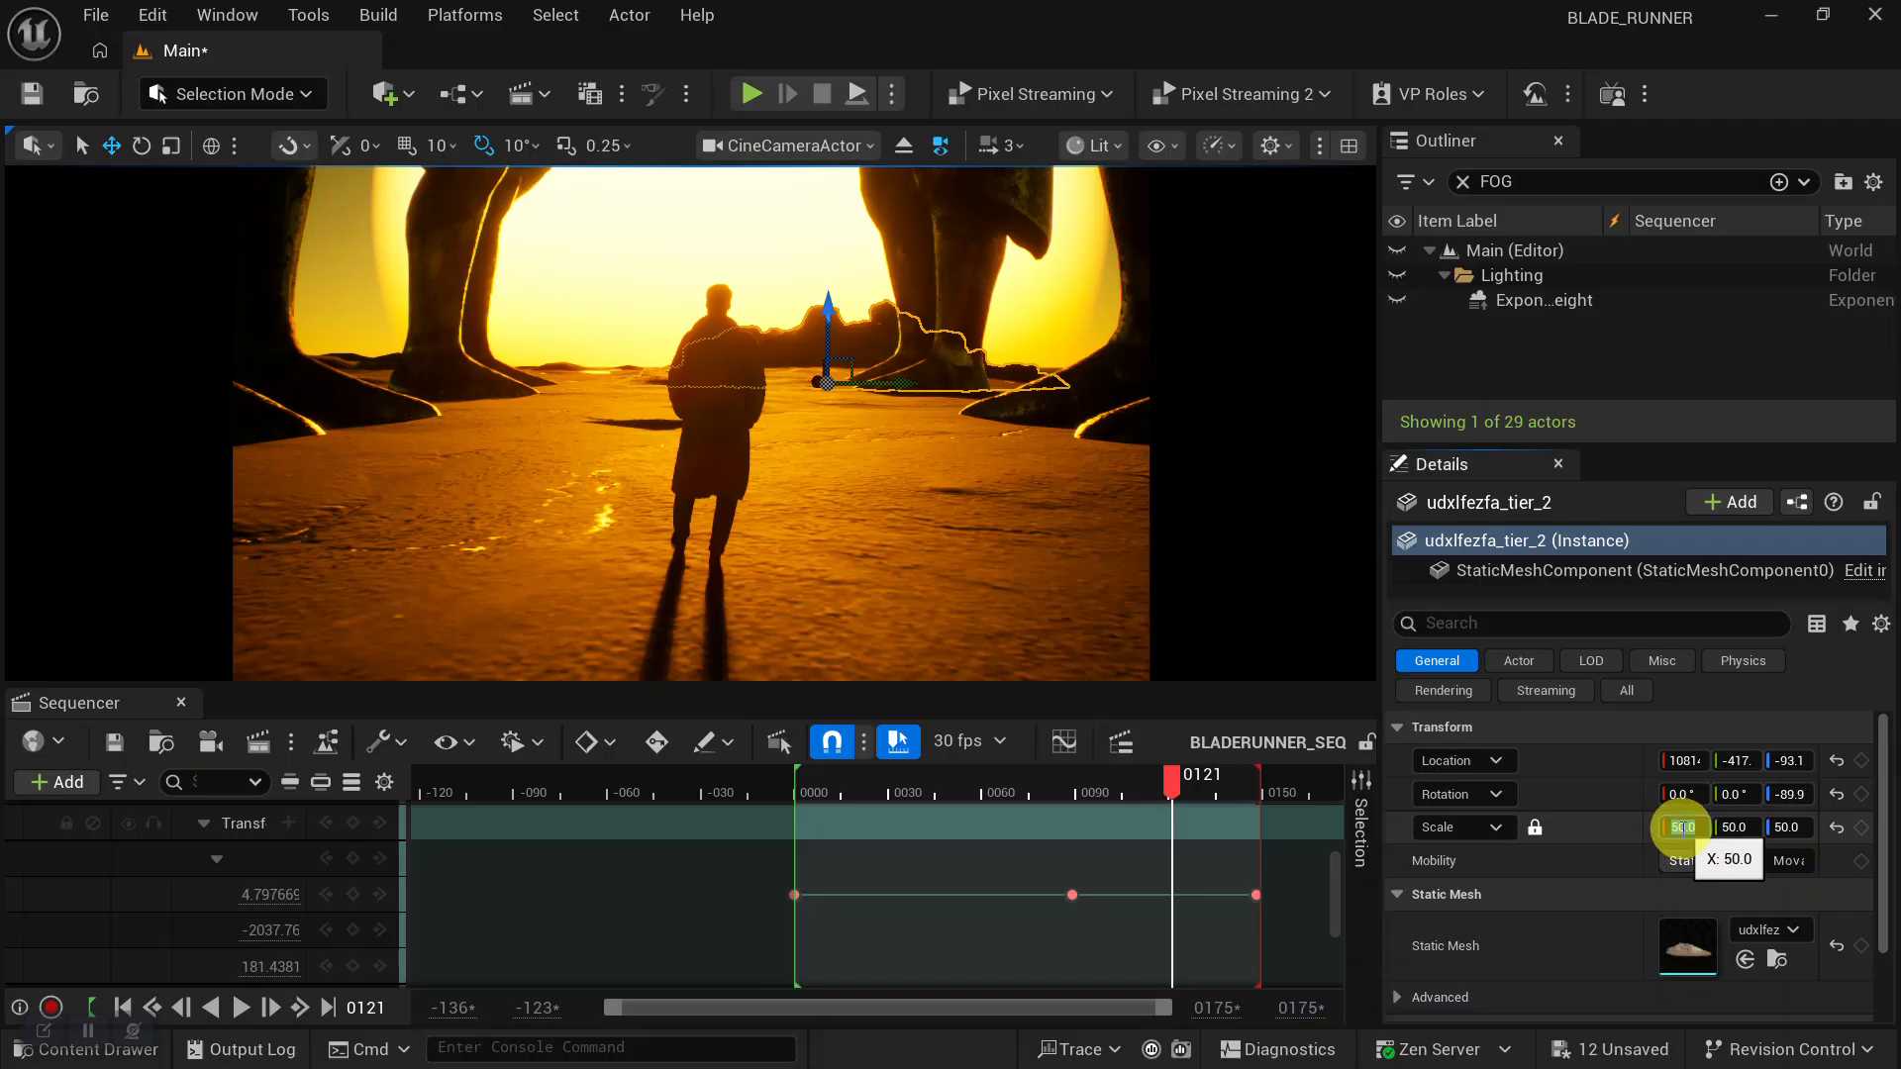
Set the rock's uniform scale to 100 and shift it sideways in the shot to a Y location of about 1029.
type("00")
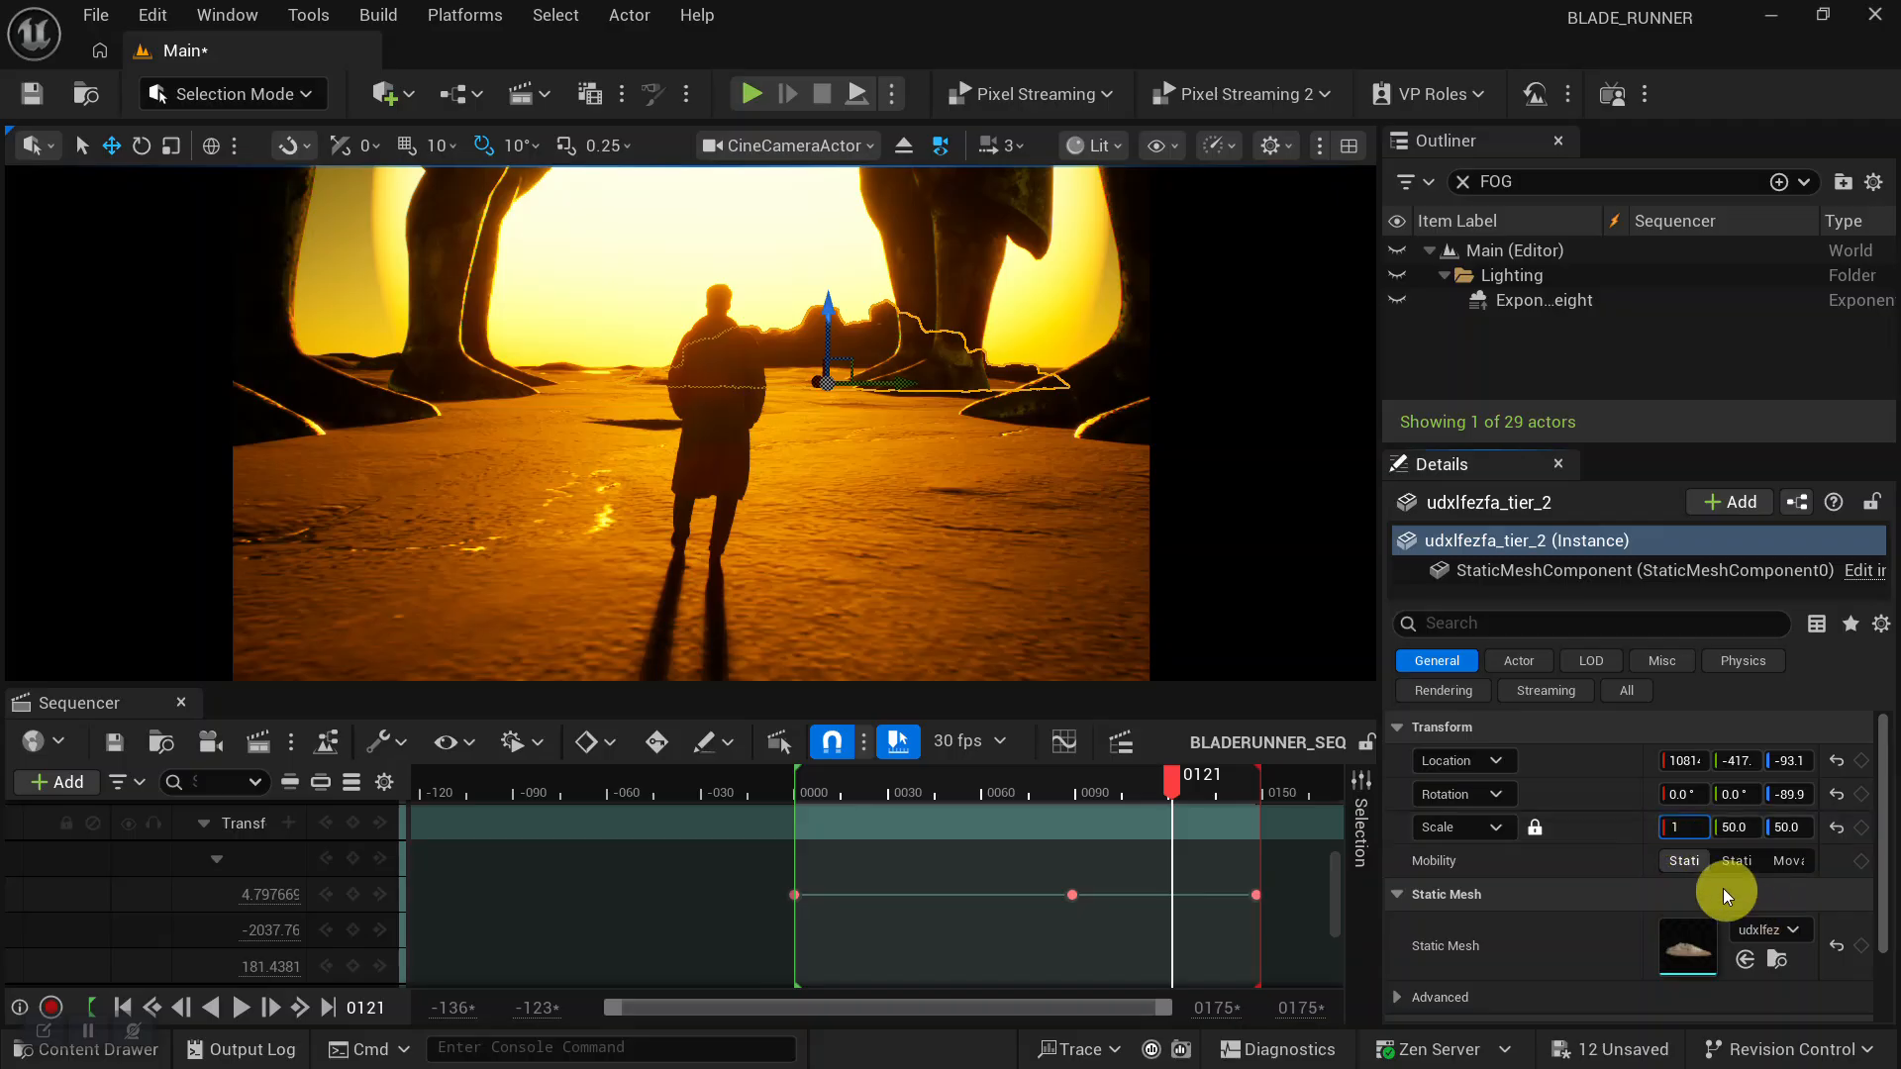
key("Return")
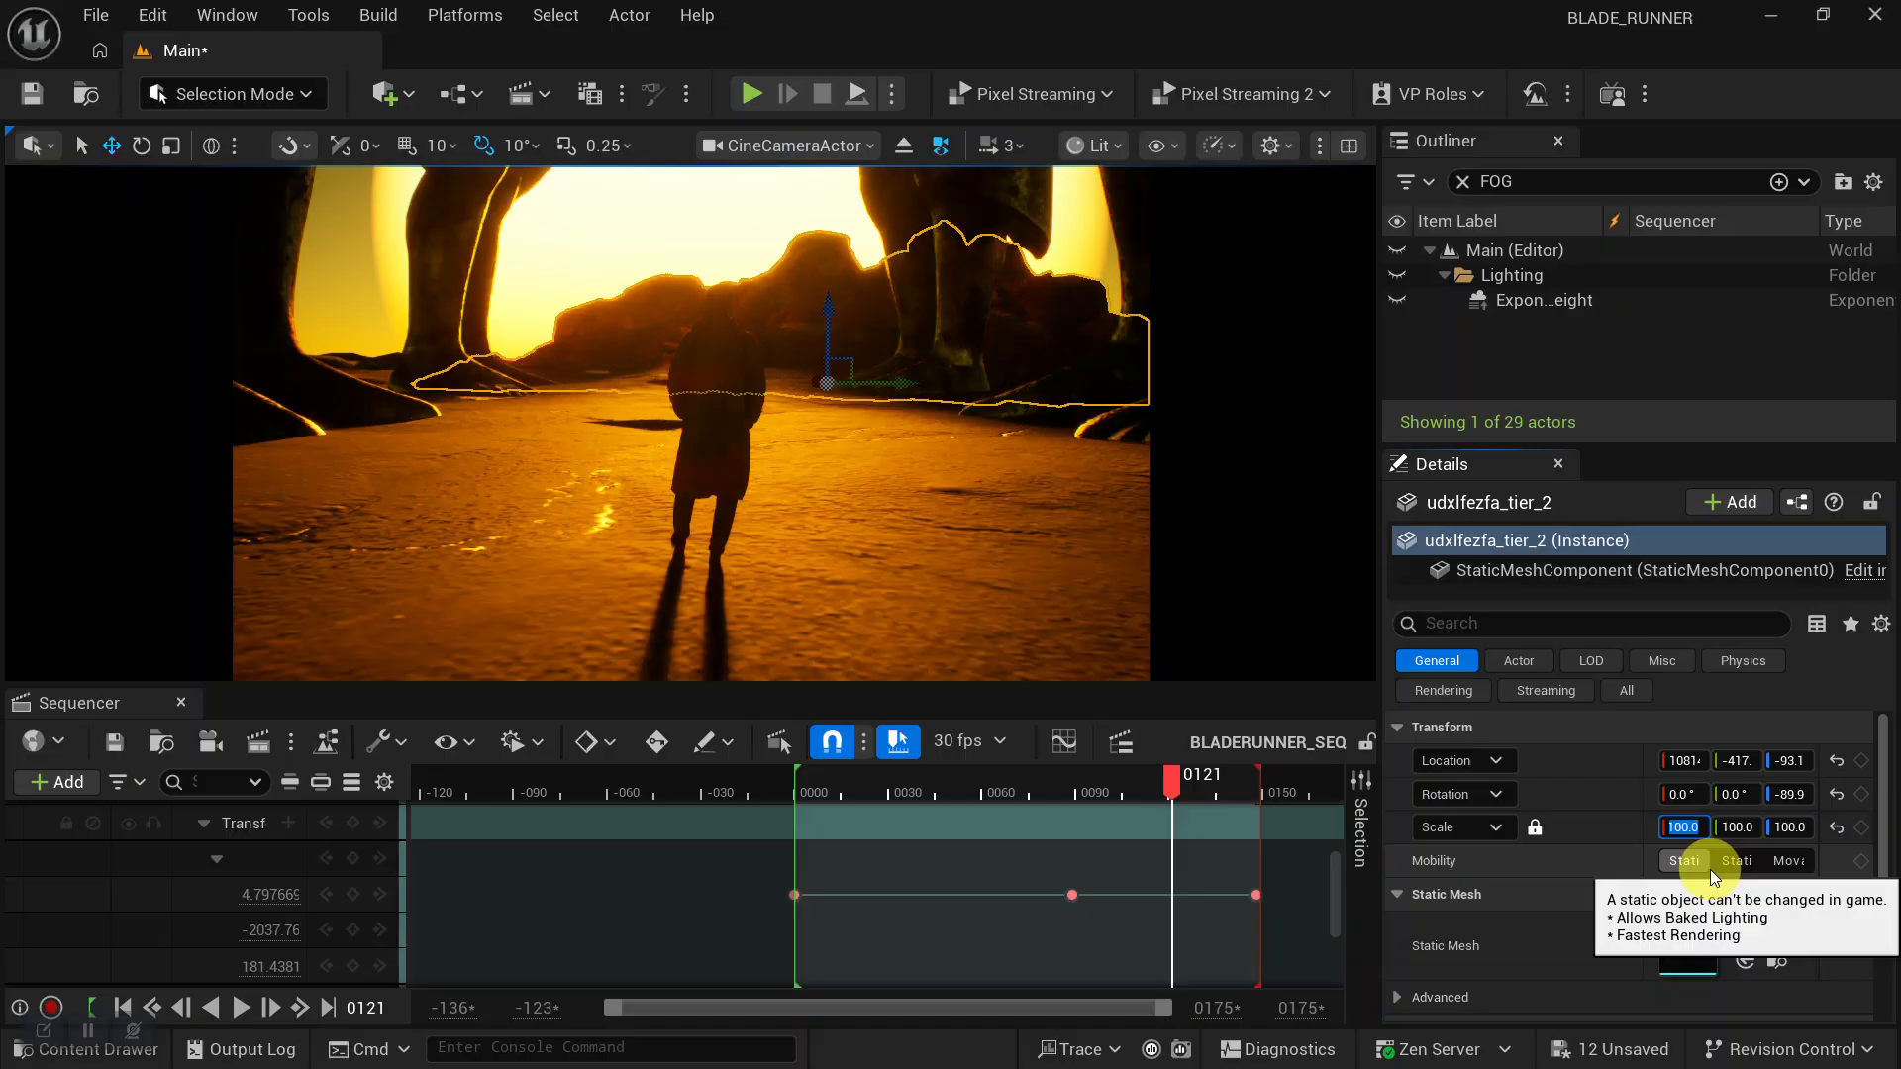
left_click_drag(873, 382, 936, 396)
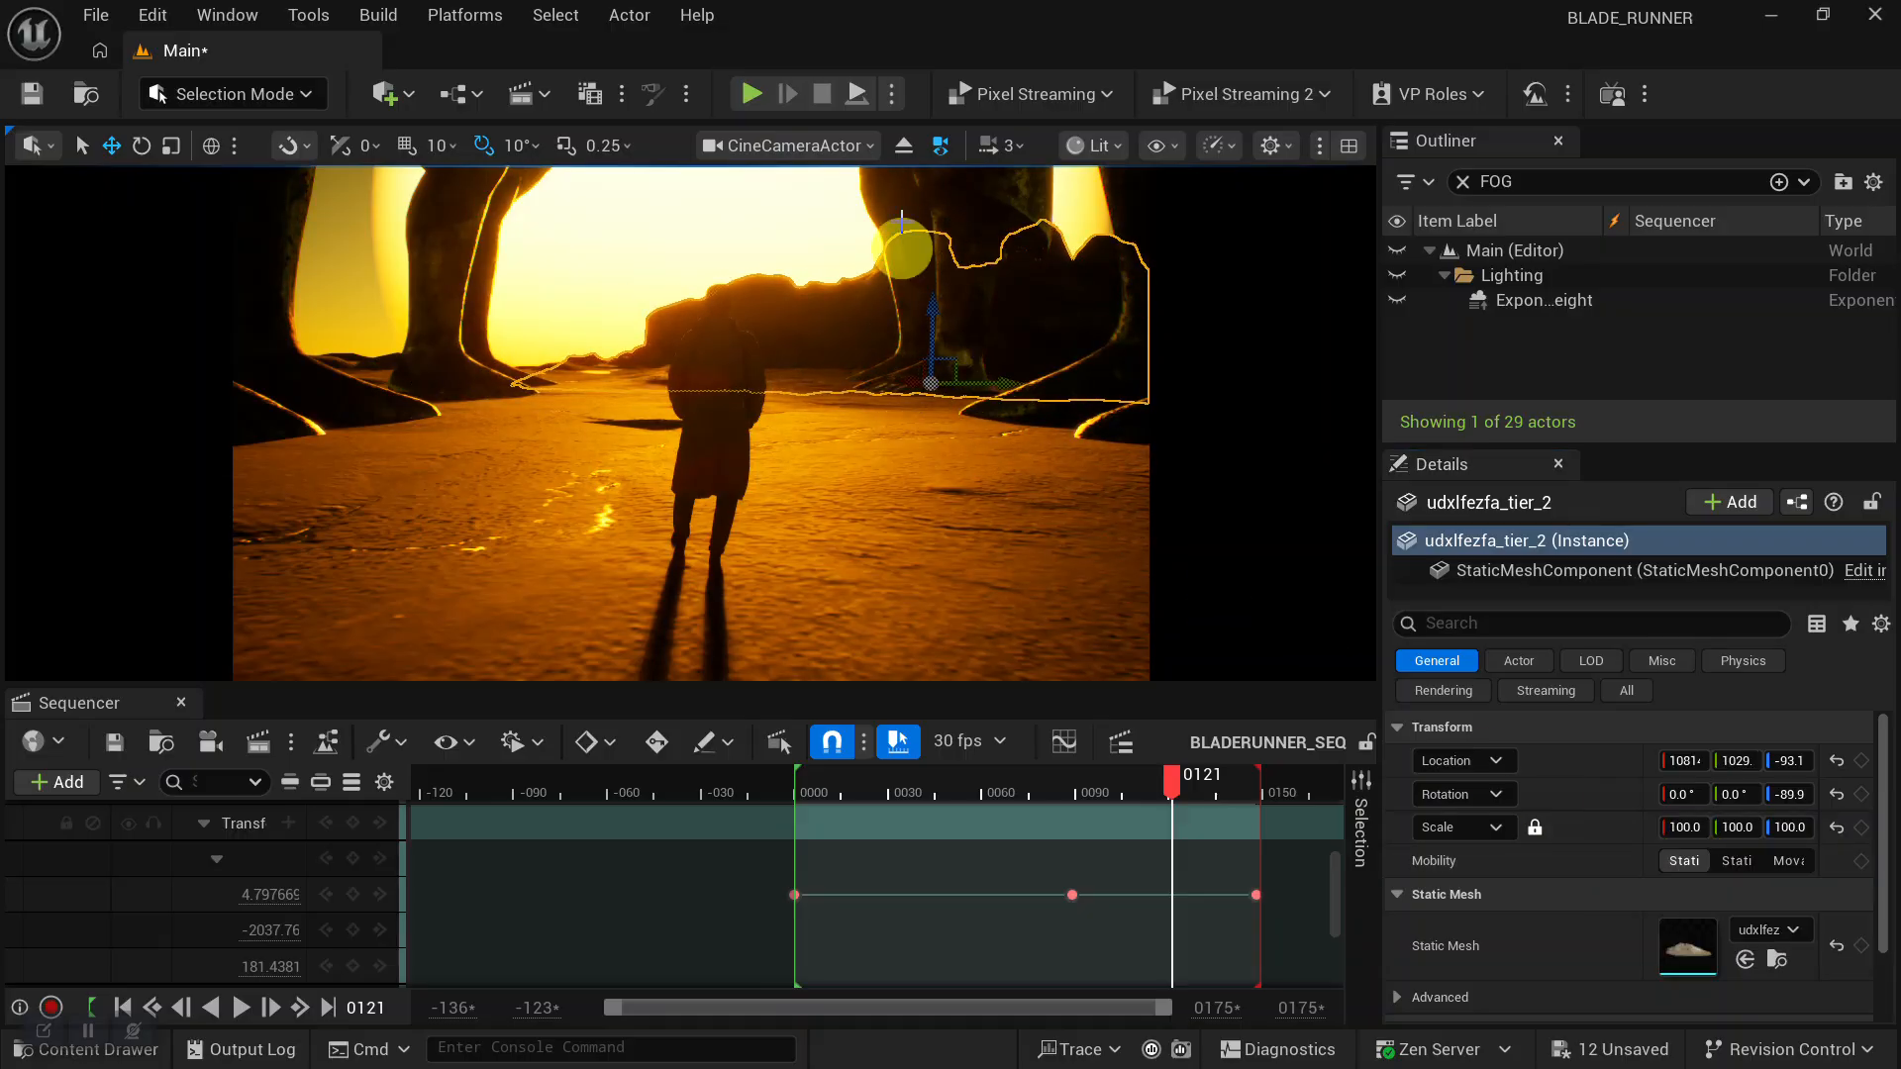
In the perspective view, move the rock farther into the background, to a Y location of about 2688.
left_click(804, 148)
left_click(798, 242)
right_click_drag(942, 526, 827, 509, "alt")
right_click_drag(514, 327, 496, 317, "alt")
left_click_drag(496, 317, 449, 263)
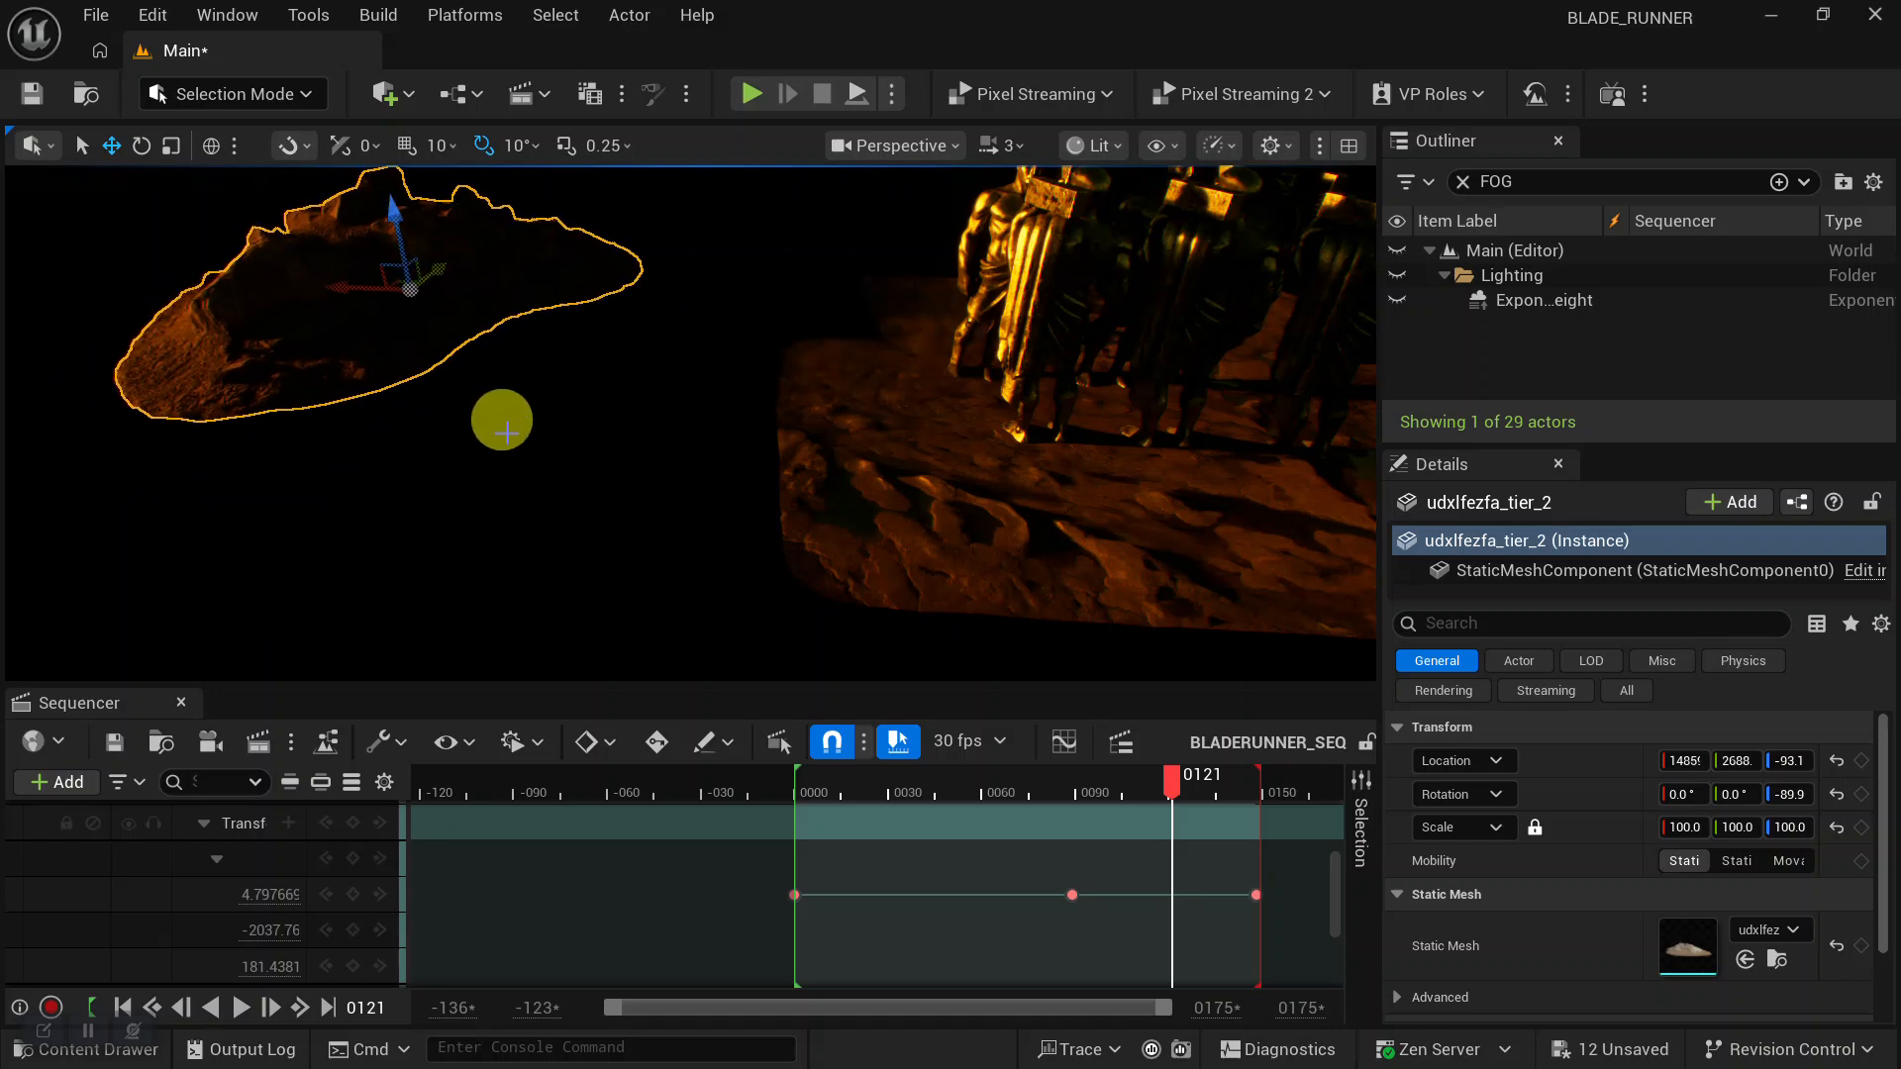
Set the background rock's uniform scale to 150.
left_click_drag(502, 417, 594, 472, "alt")
right_click_drag(594, 471, 287, 342, "alt")
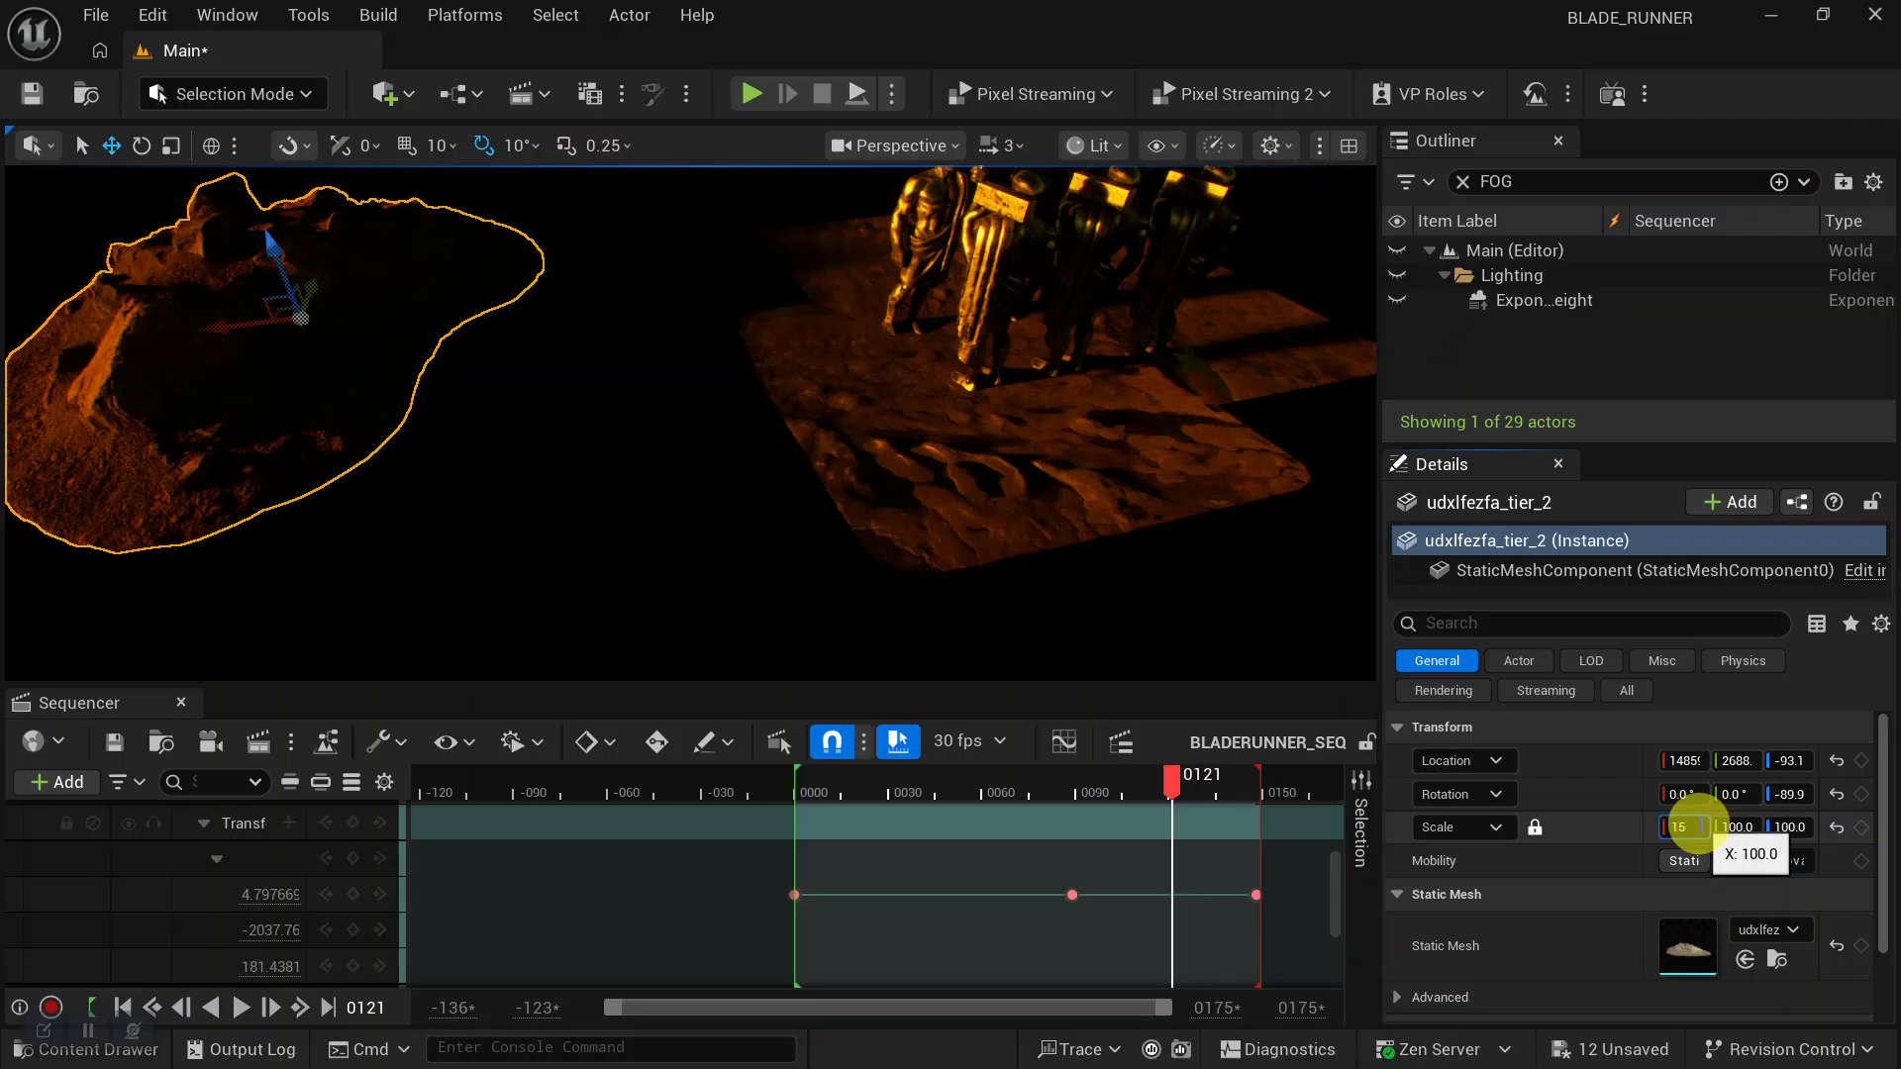
key("Return")
Duplicate the background rock and place the copy next to the original.
right_click_drag(497, 425, 683, 492, "alt")
left_click_drag(683, 492, 730, 503, "alt")
key("w")
key("s")
left_click_drag(722, 523, 728, 570)
left_click_drag(390, 365, 718, 505, "alt")
Rotate the duplicated rock to about -170° around its vertical axis and lower it to a Z location of about -519.
key("e")
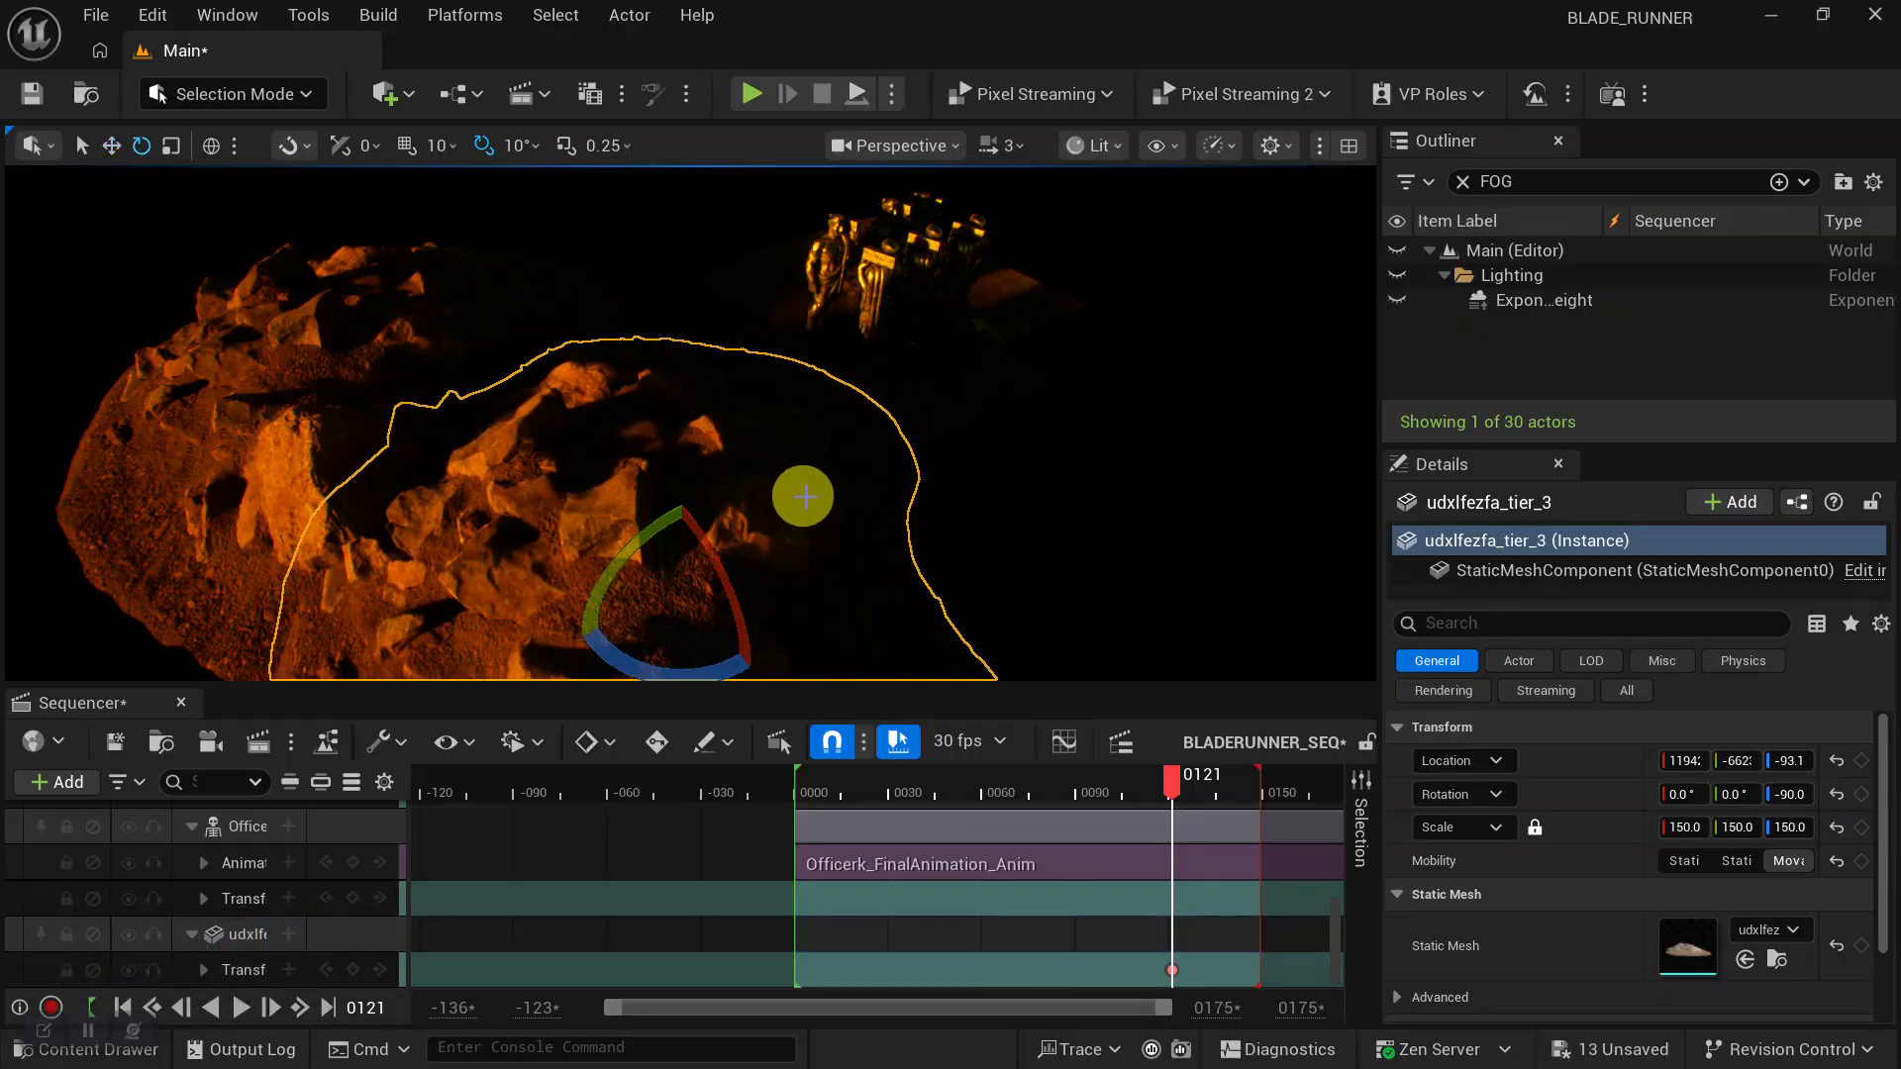
left_click_drag(652, 673, 998, 556)
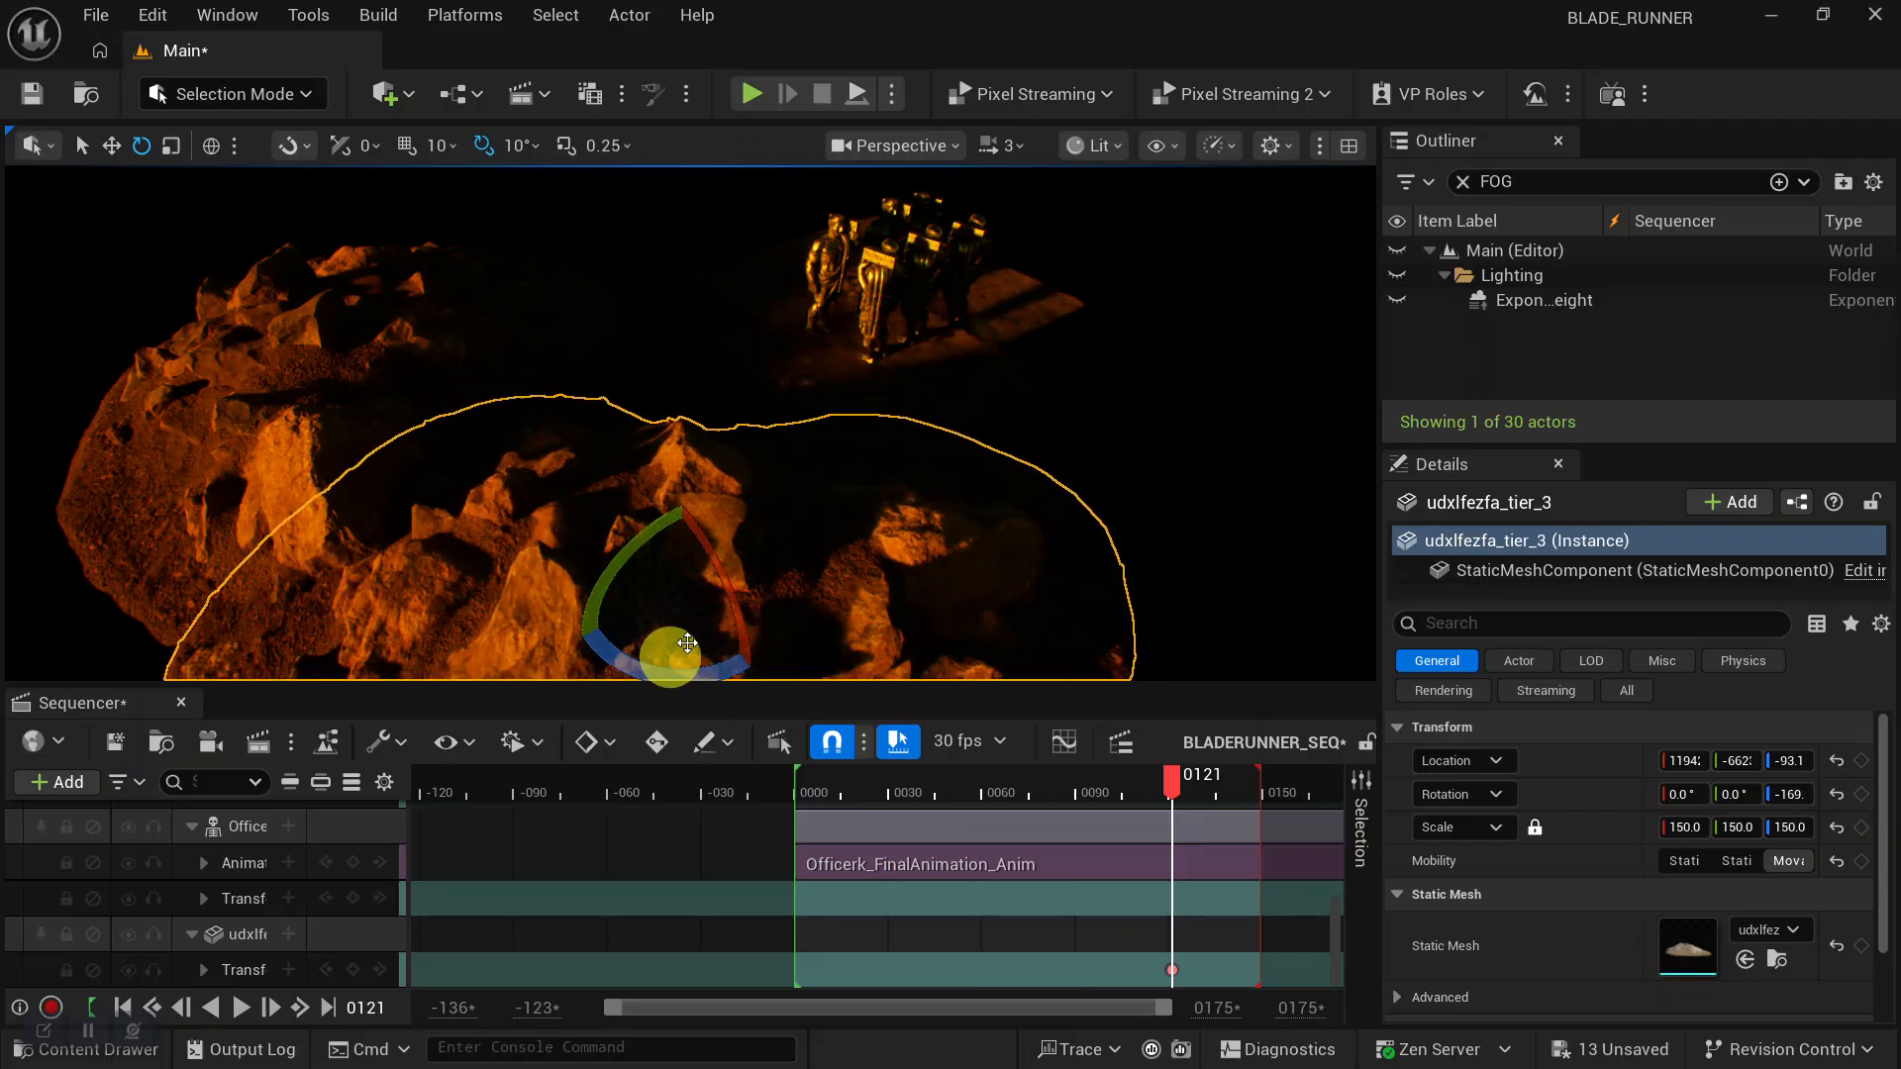
left_click_drag(1085, 454, 620, 430, "alt")
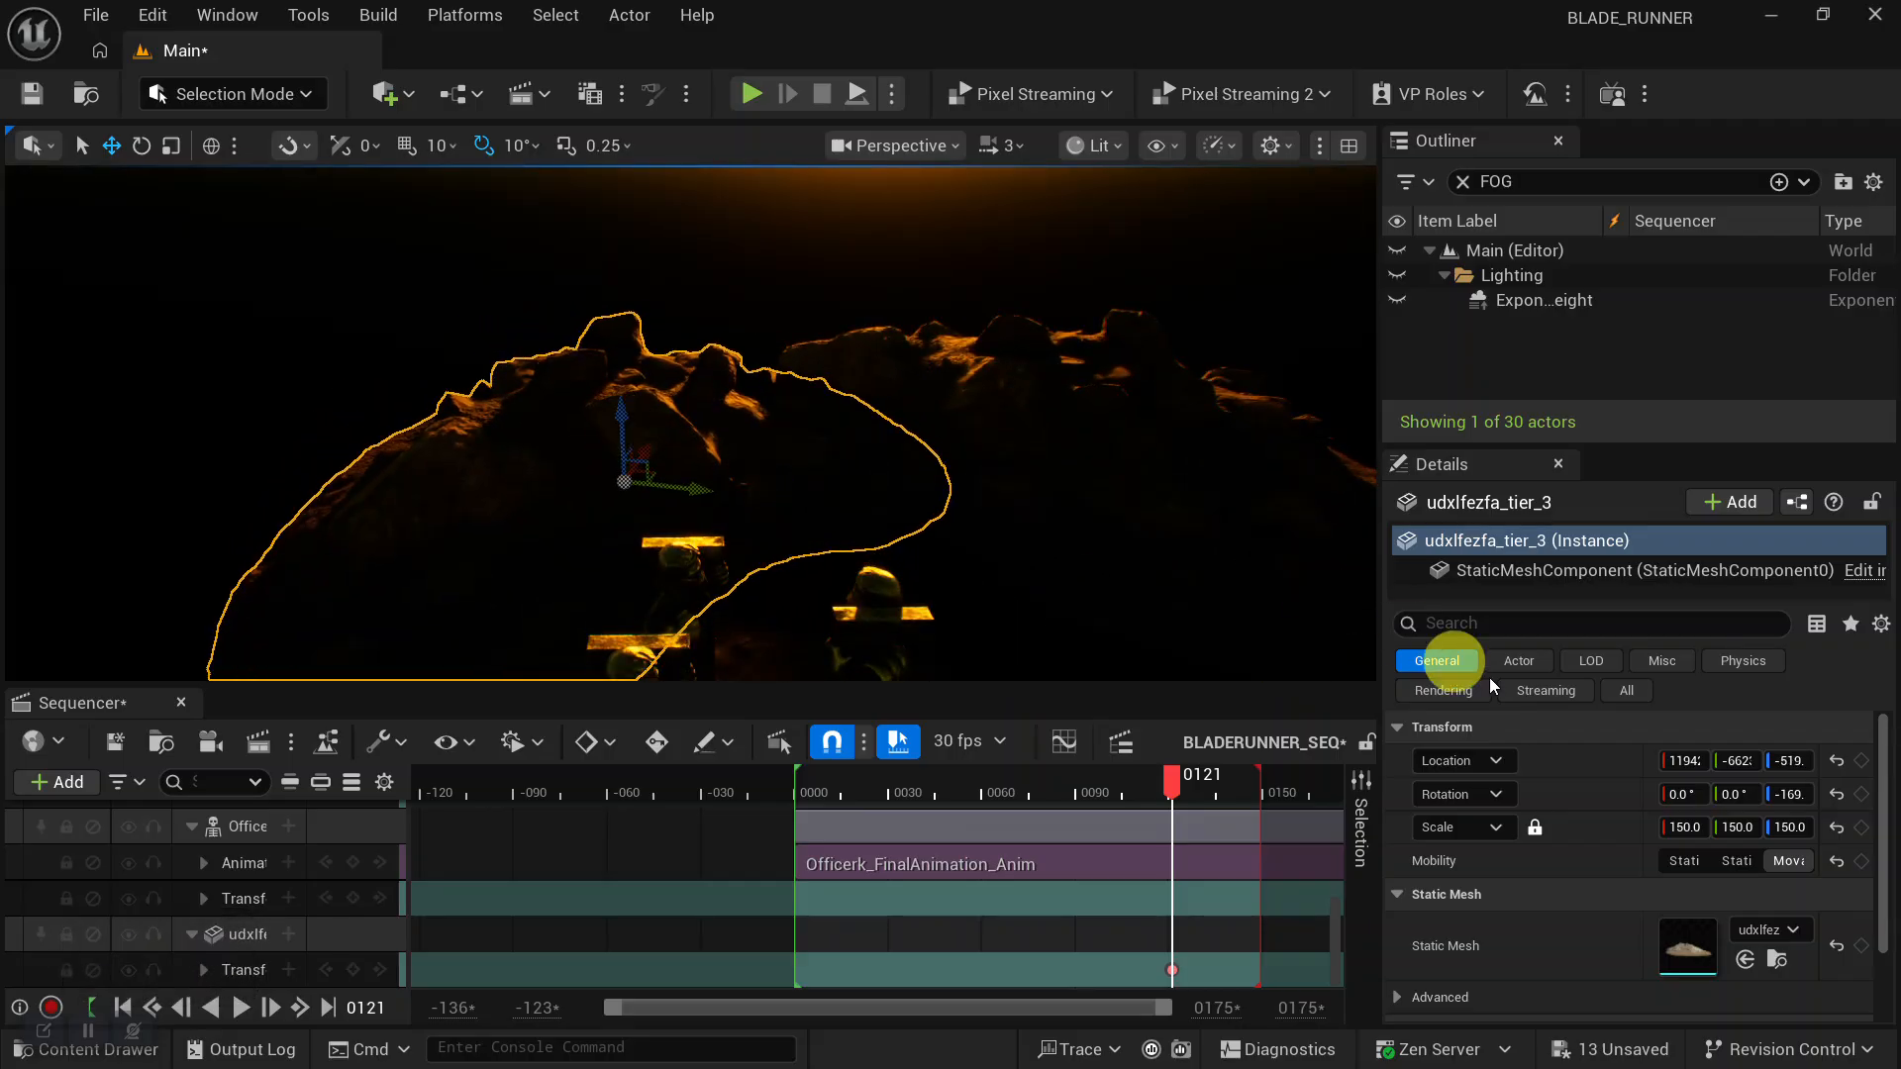
Set the duplicated rock's uniform scale to 200.
left_click(1677, 827)
type("2")
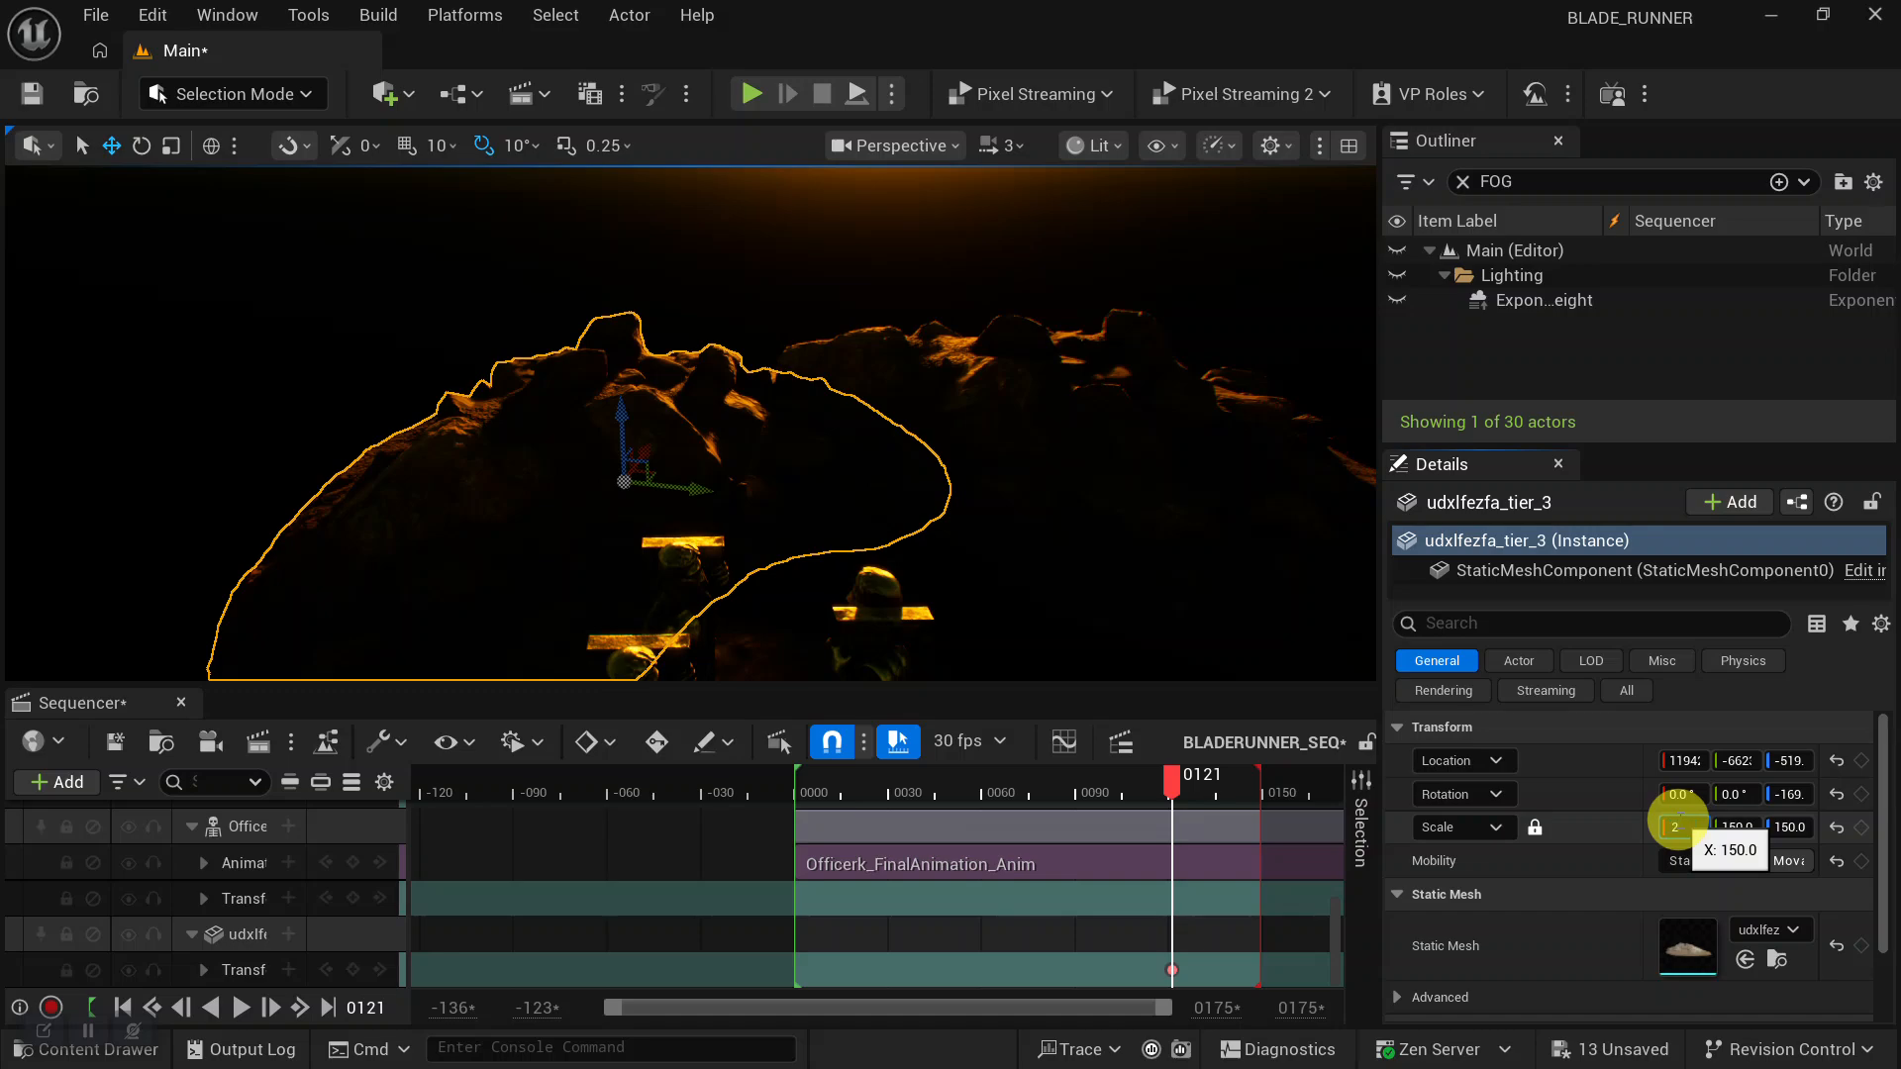
type("00")
key("Return")
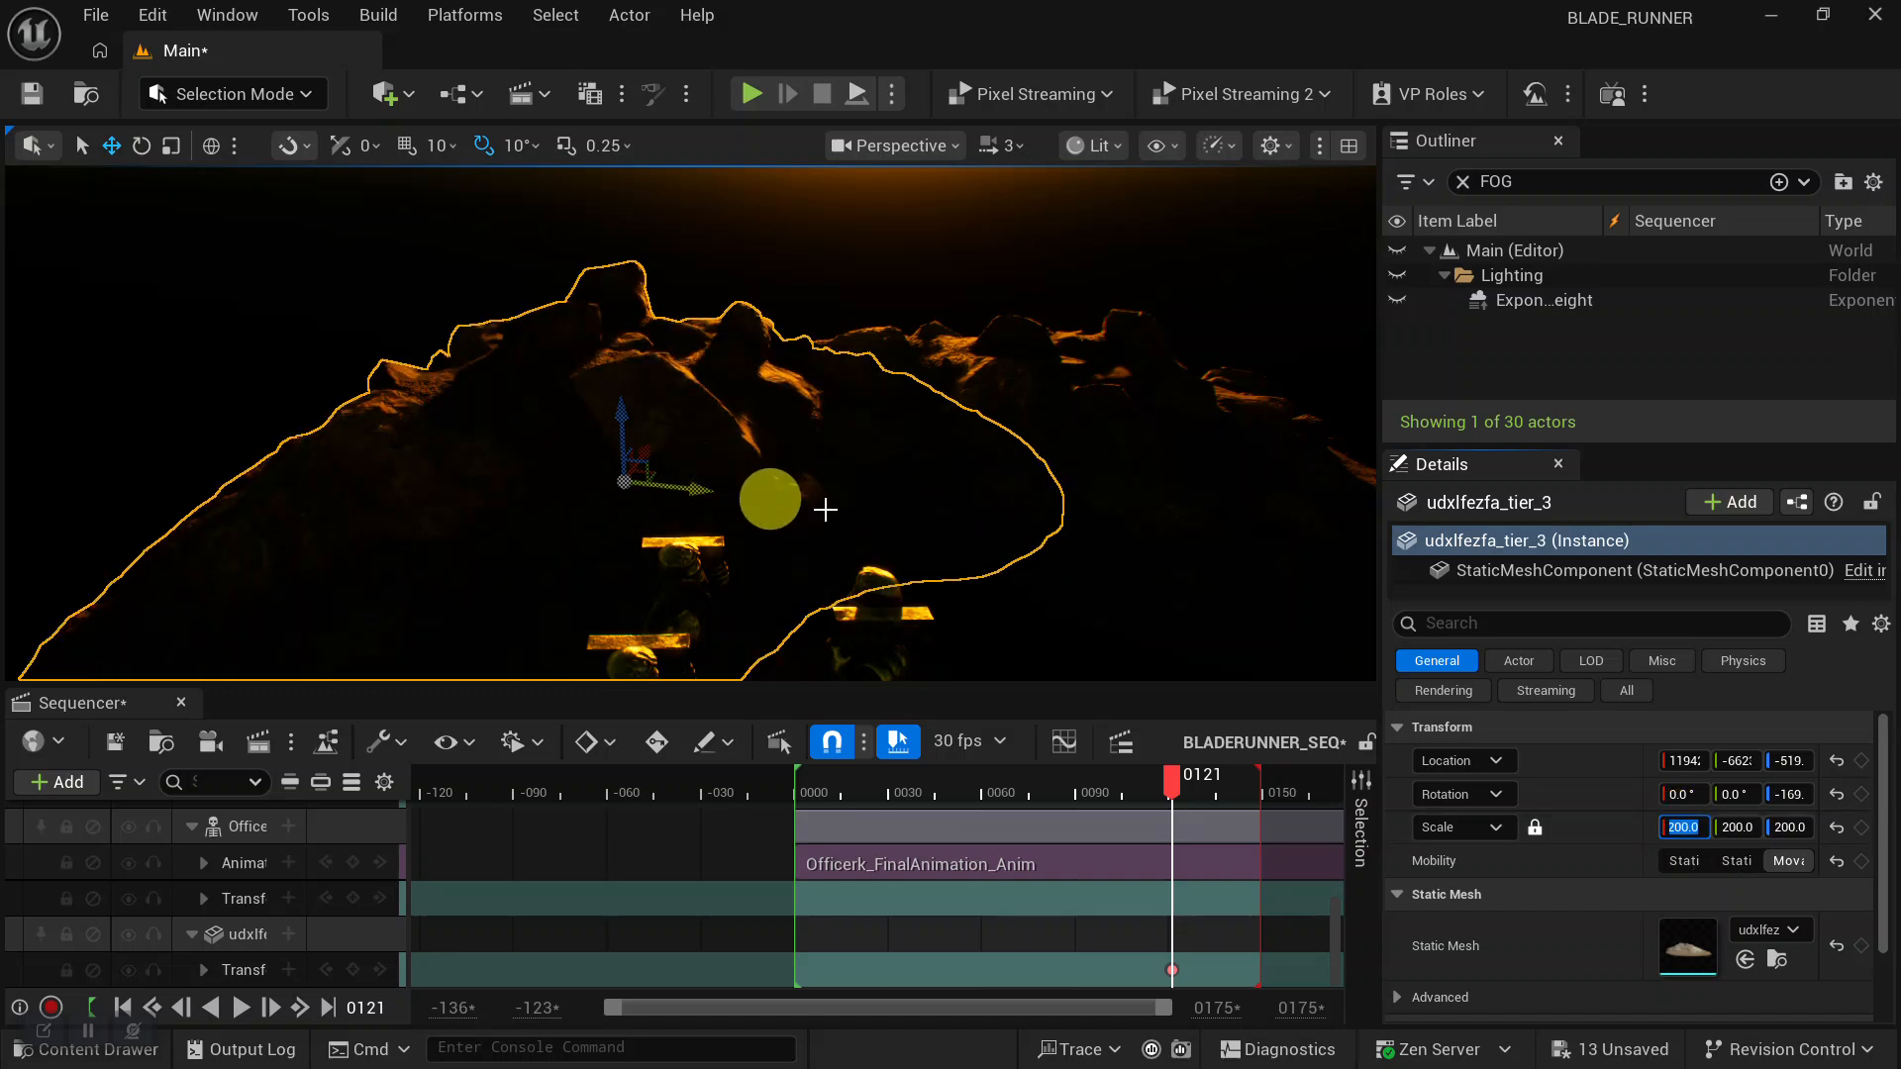
Move the duplicated rock farther back behind the statues, to an X location of about 20190.
left_click_drag(756, 496, 803, 514, "alt")
right_click_drag(802, 514, 912, 520, "alt")
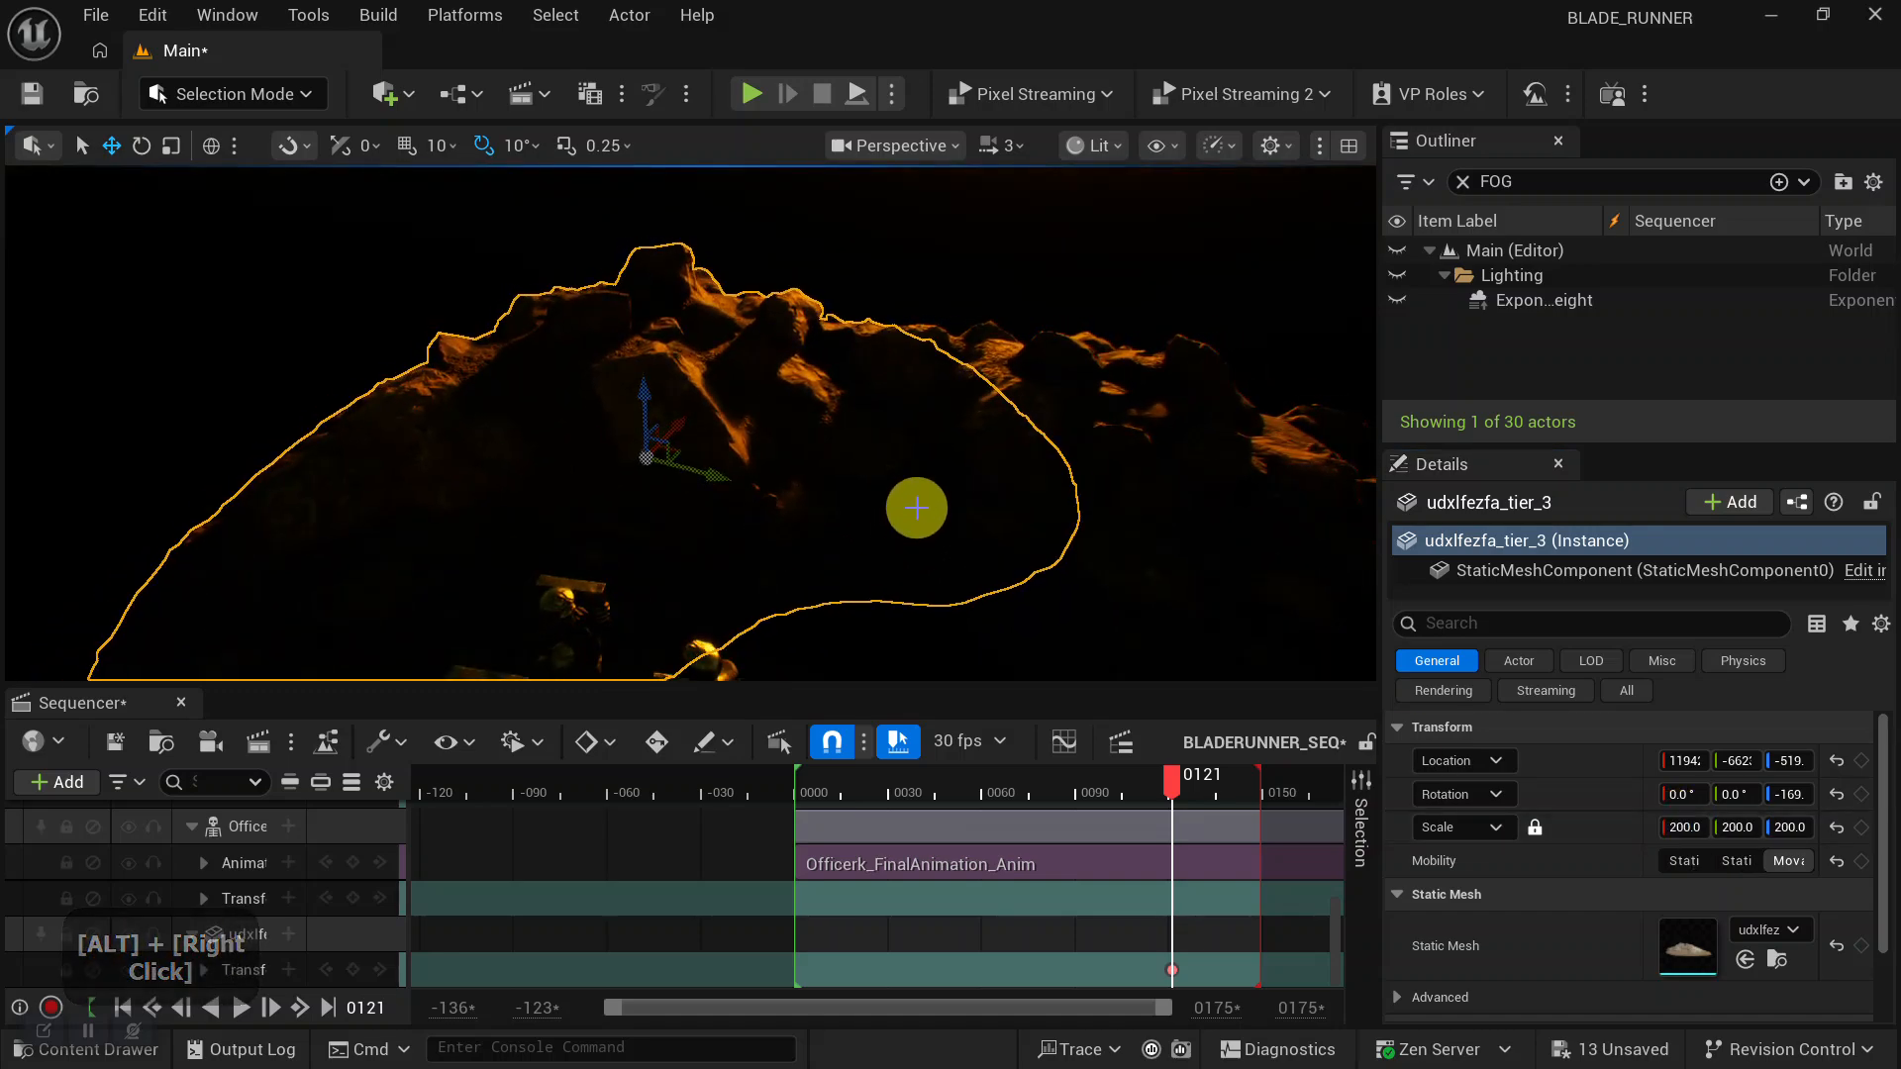
key("w")
left_click_drag(928, 514, 913, 674)
key("s")
left_click_drag(720, 407, 918, 417)
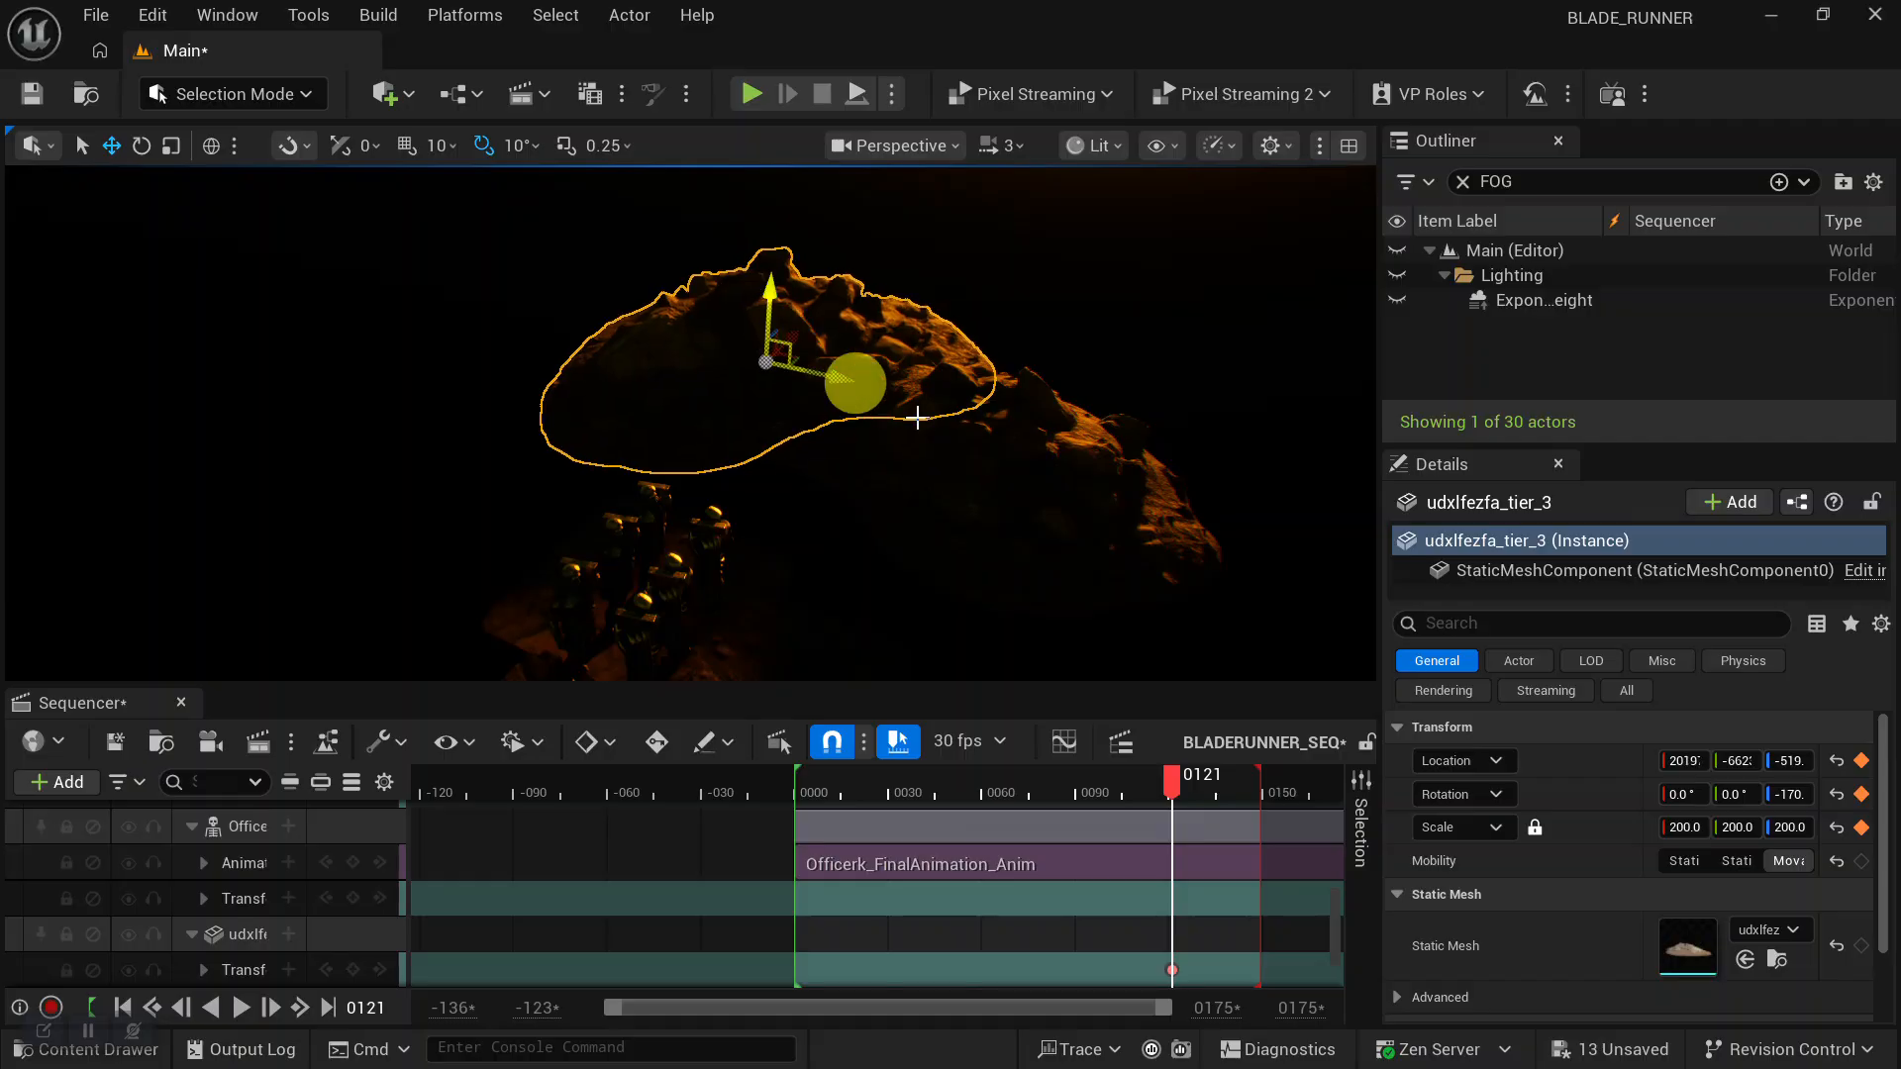
View the shot through the CineCameraActor and raise the duplicated rock to a Z location of about -390.
left_click(903, 147)
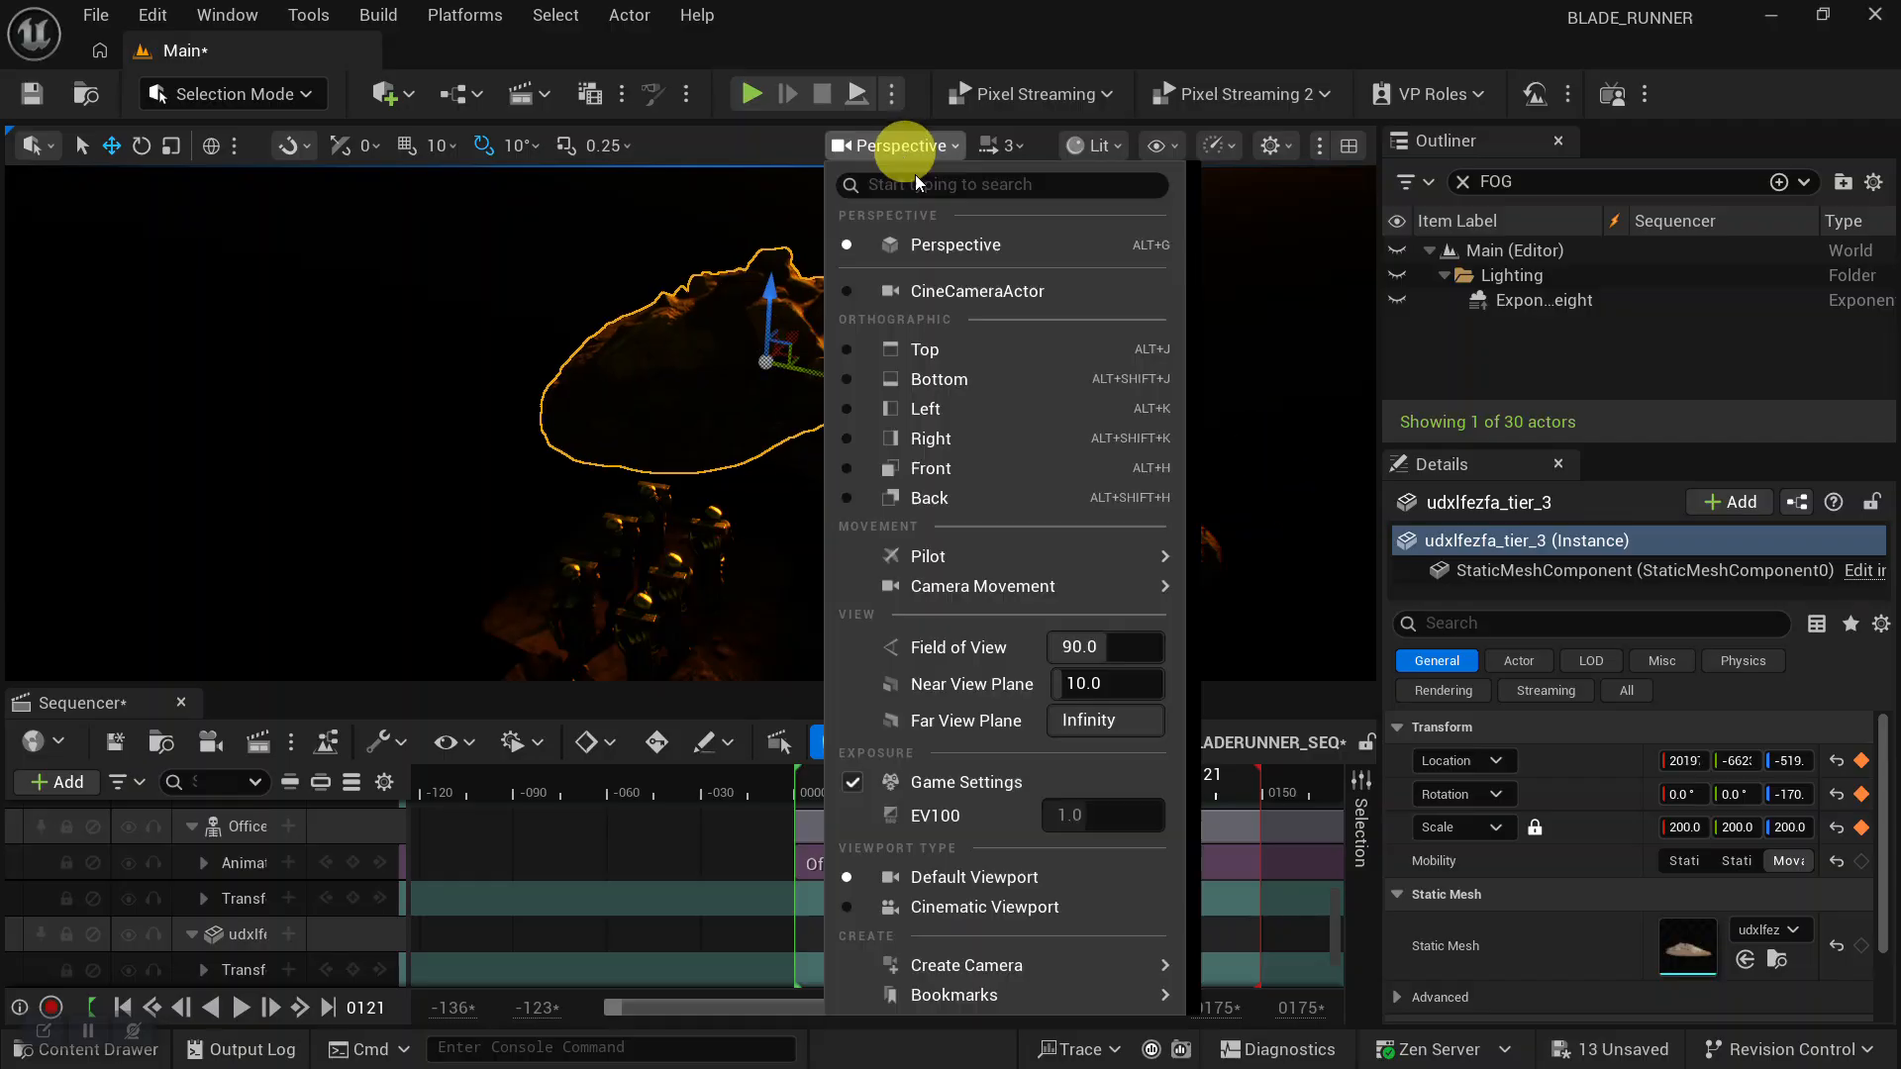
left_click(934, 290)
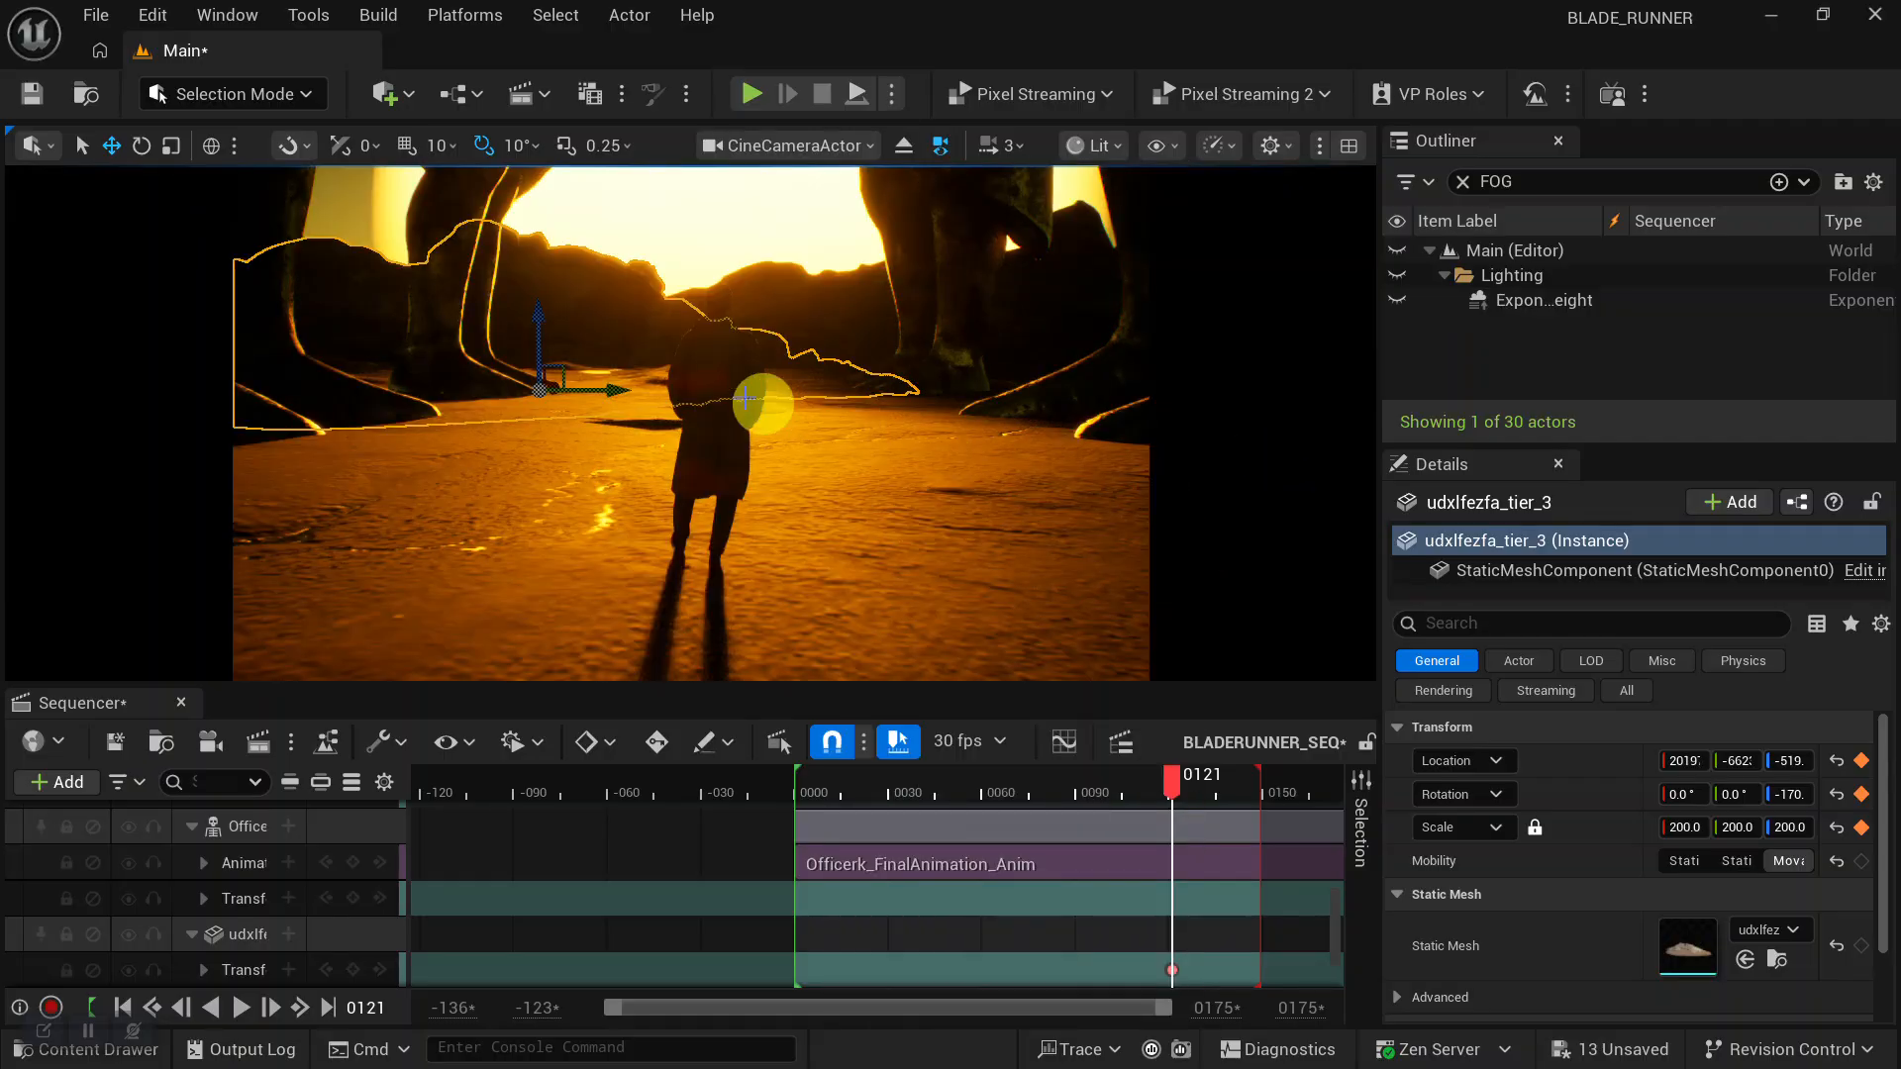
left_click_drag(542, 315, 589, 357)
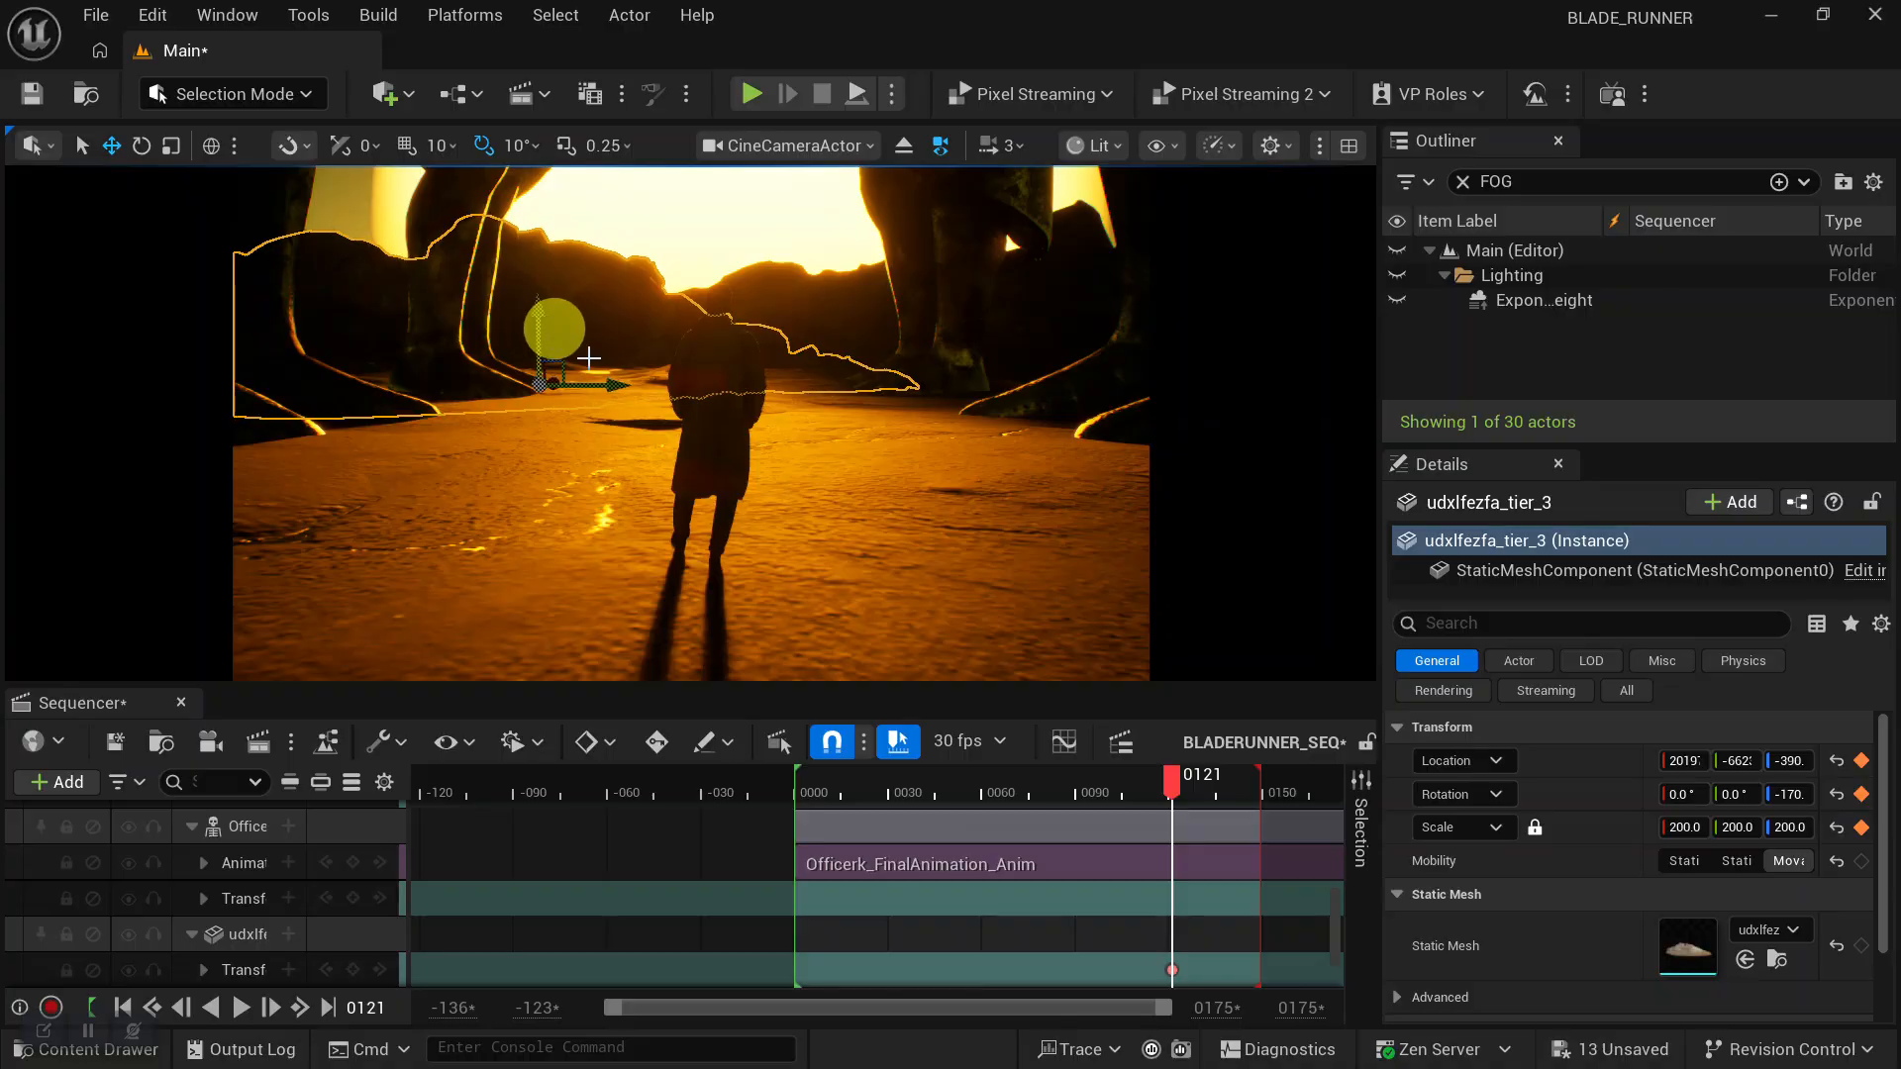
Unlock the scale proportions of the duplicated rock and stretch it vertically to a Z scale of about 206.
key("e")
key("r")
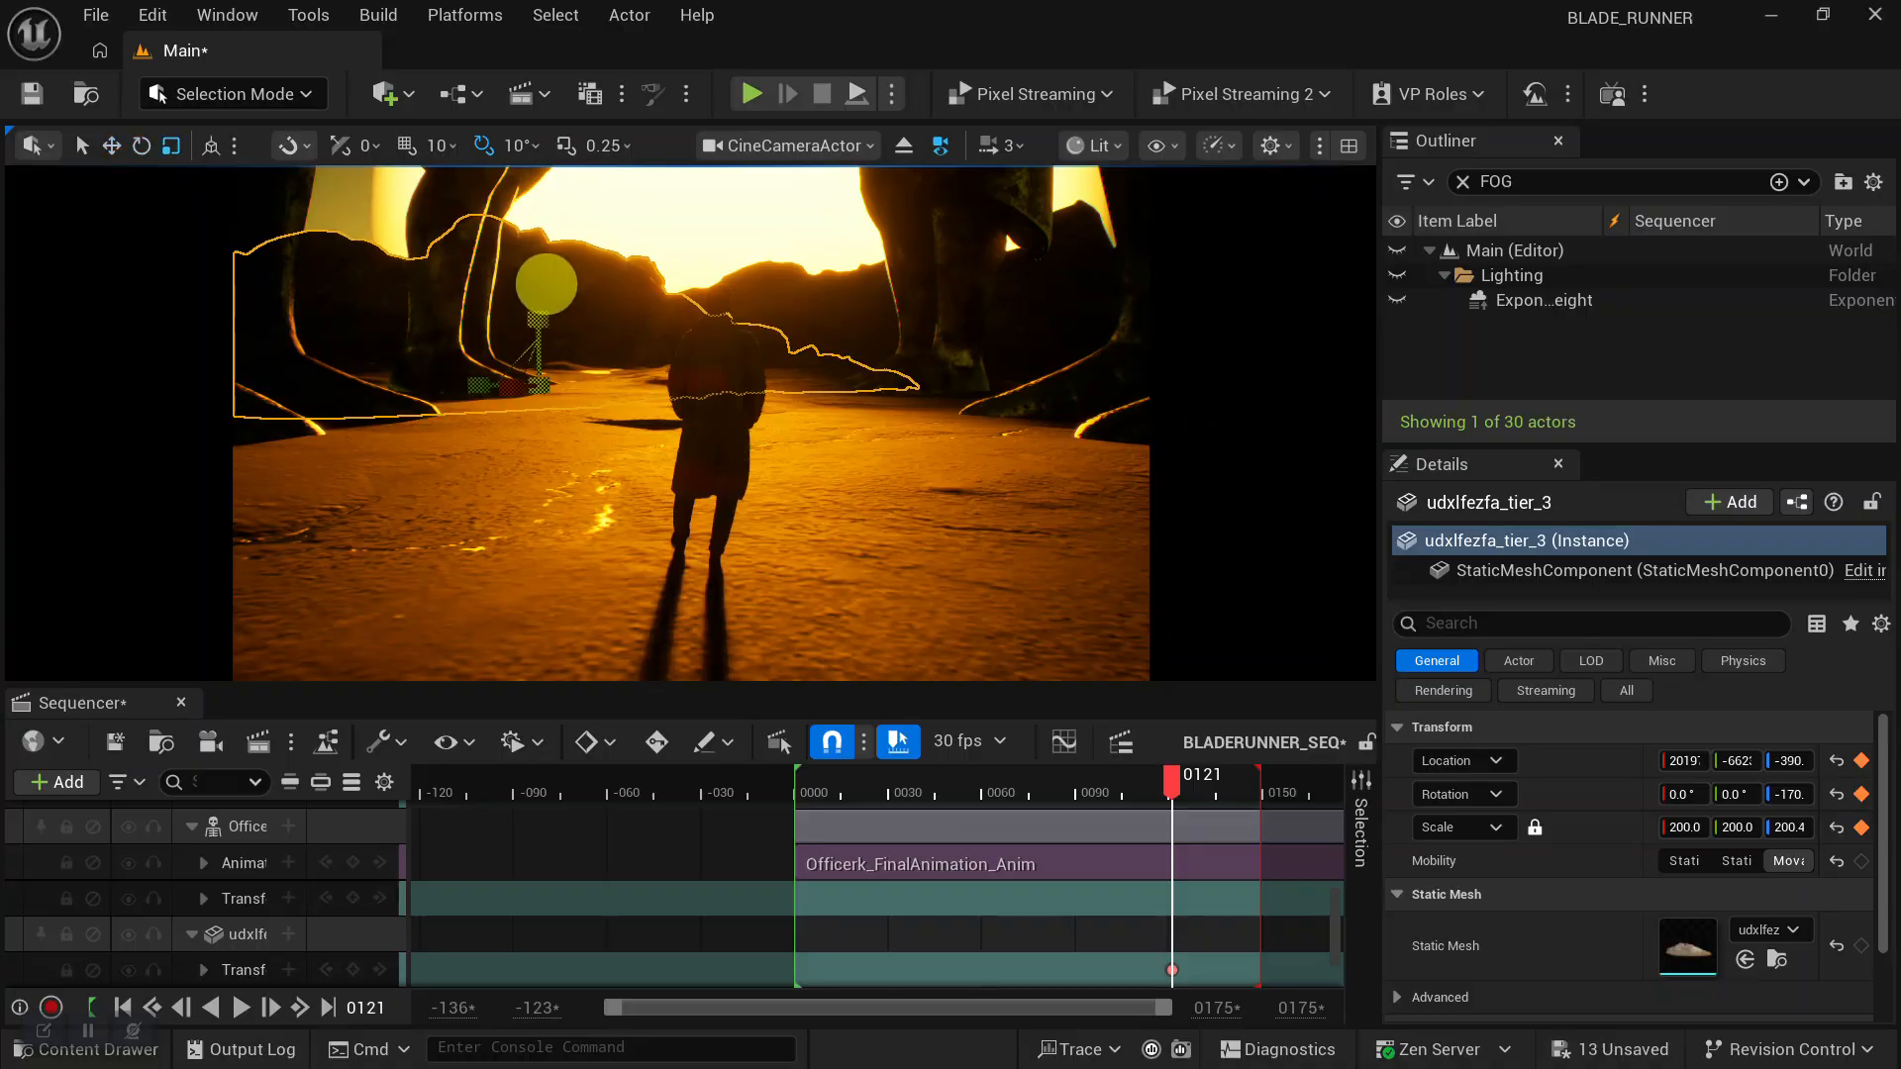
left_click(1534, 826)
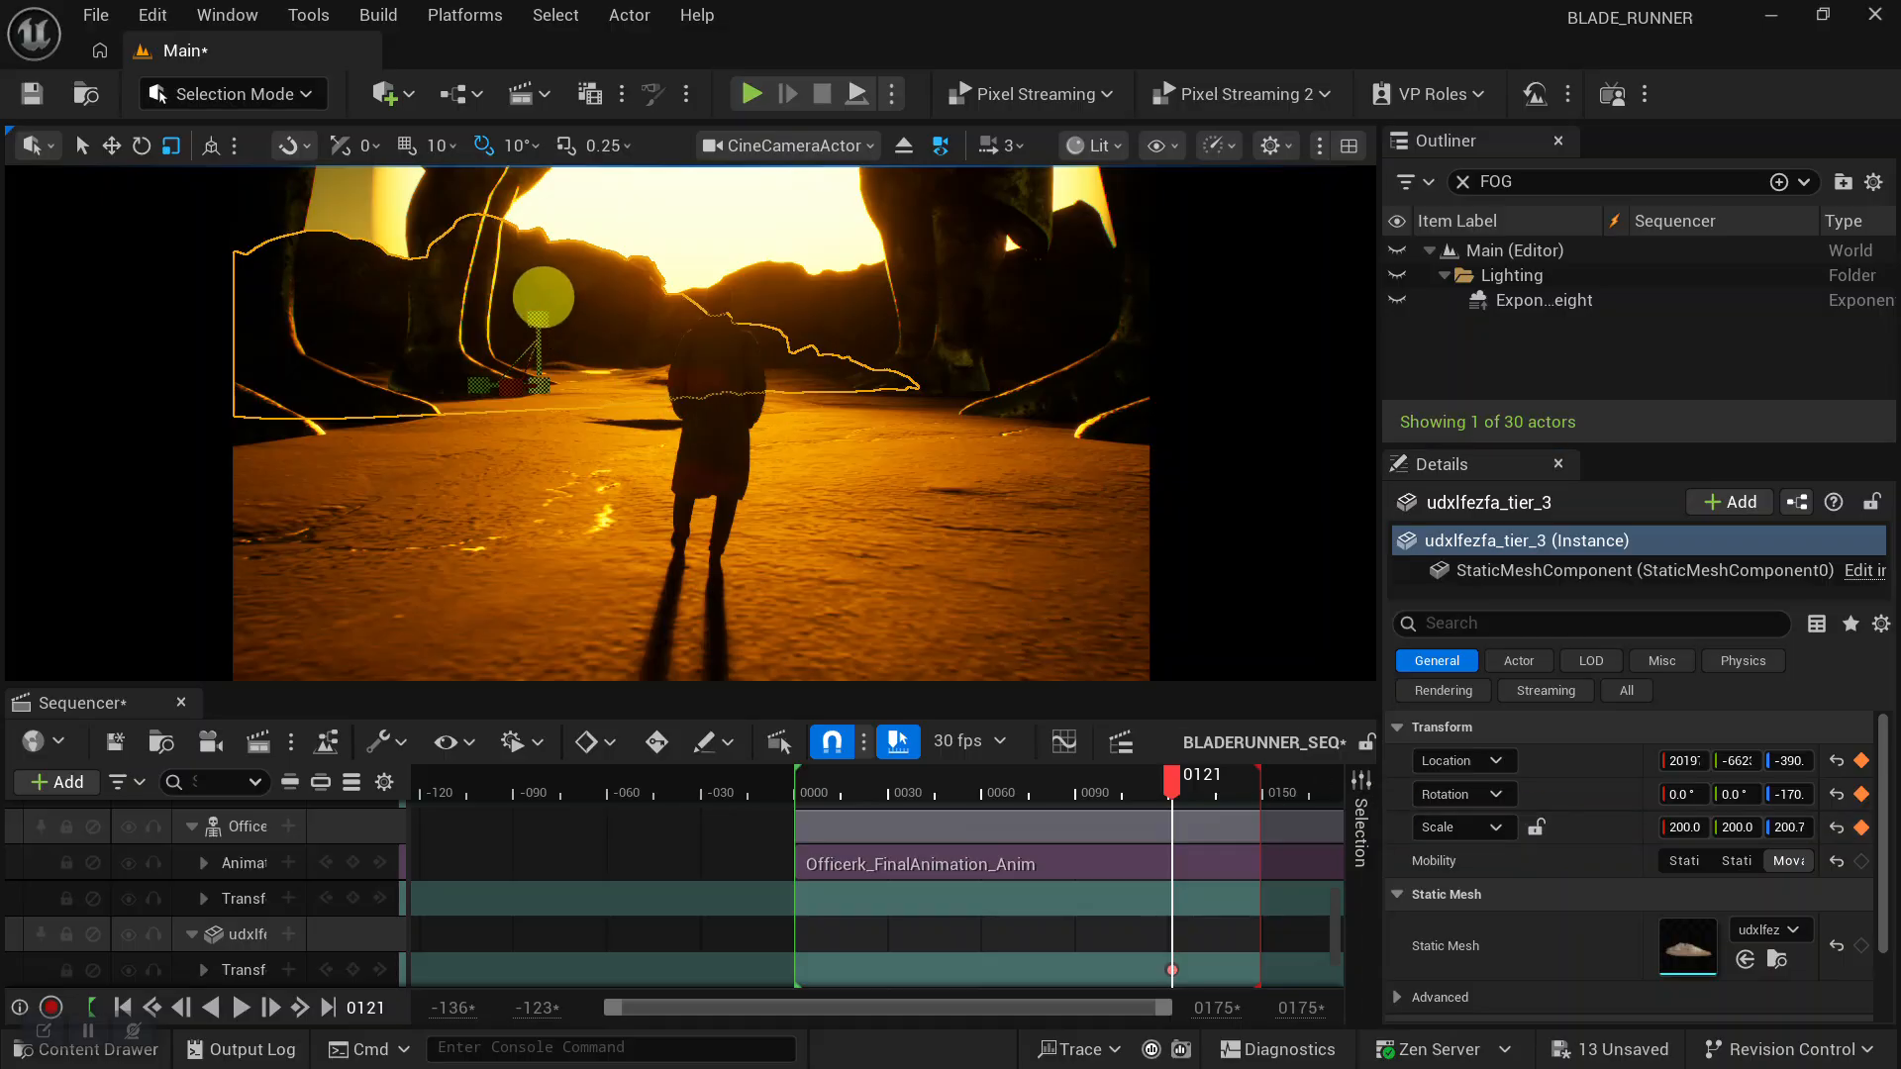
left_click_drag(543, 253, 564, 70)
left_click_drag(543, 326, 550, 189)
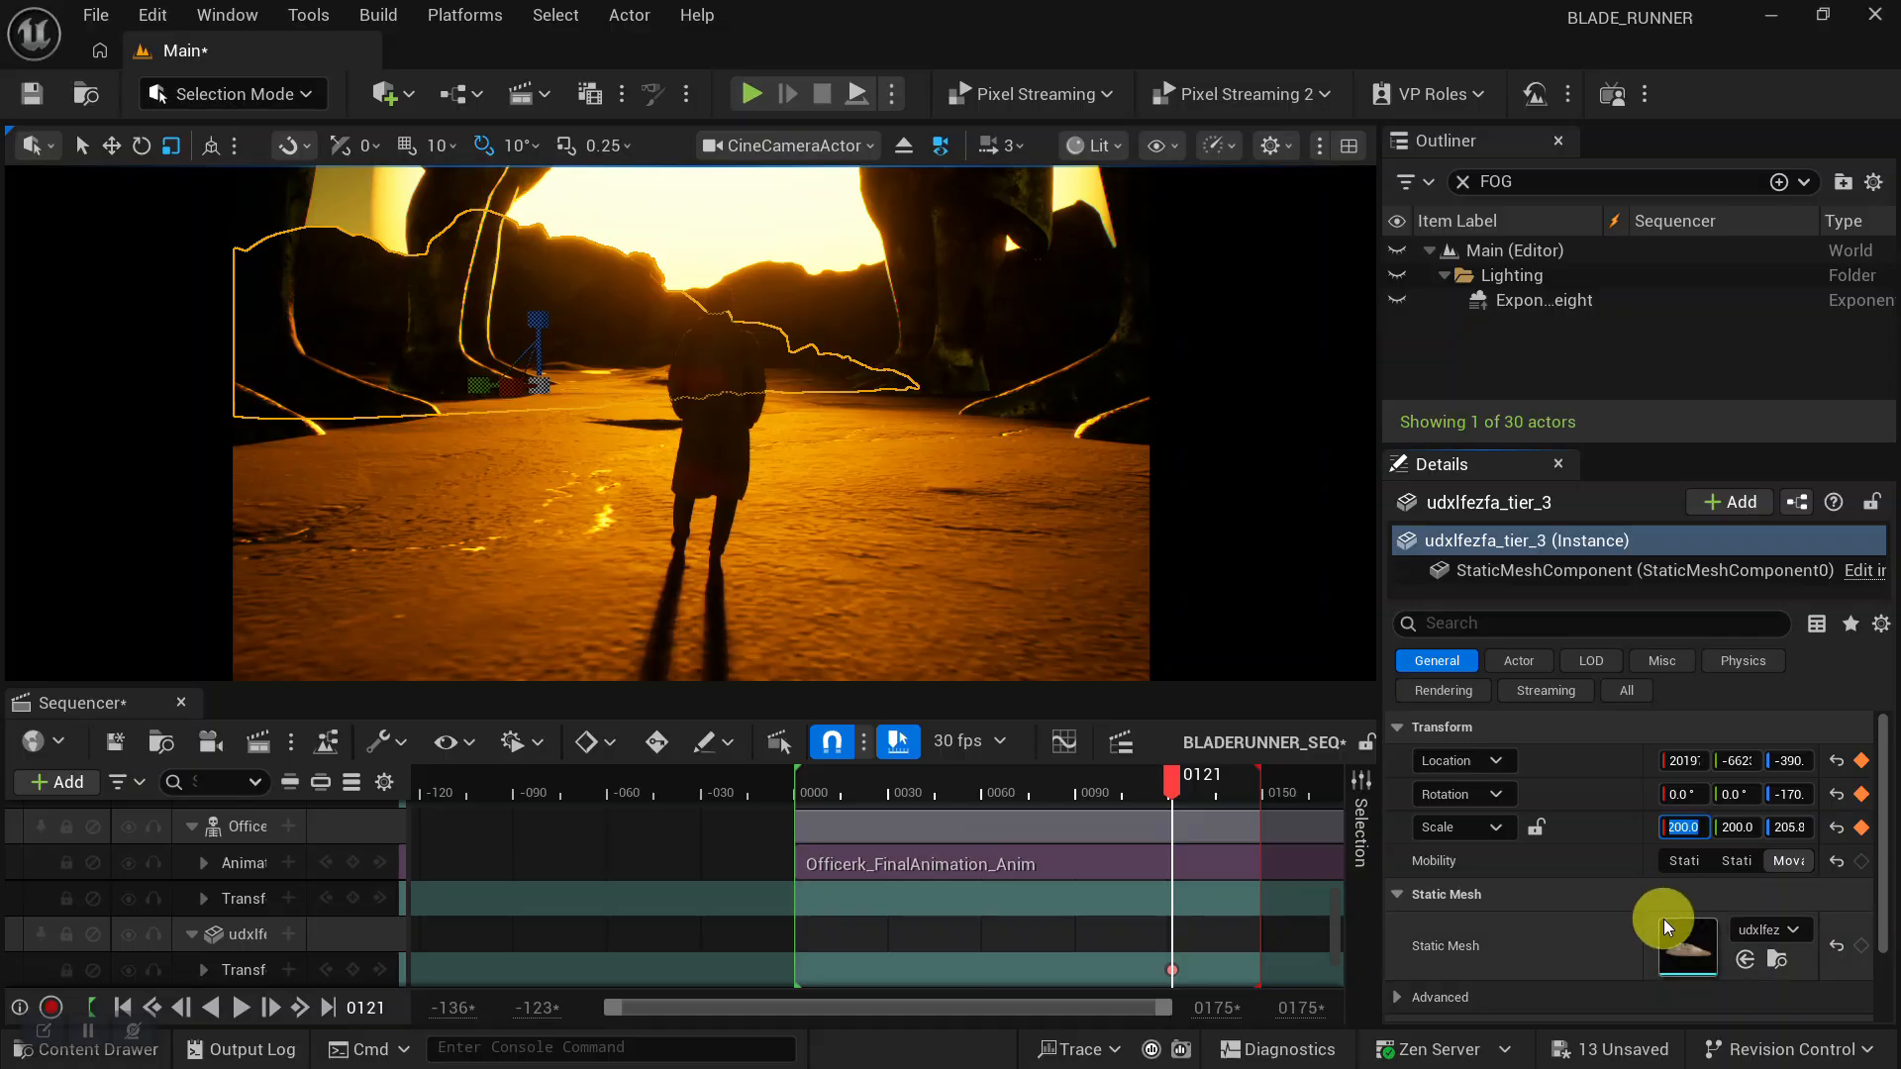
Lock the scale proportions again and set the duplicated rock's X scale to 230 after trying 400.
left_click(1536, 828)
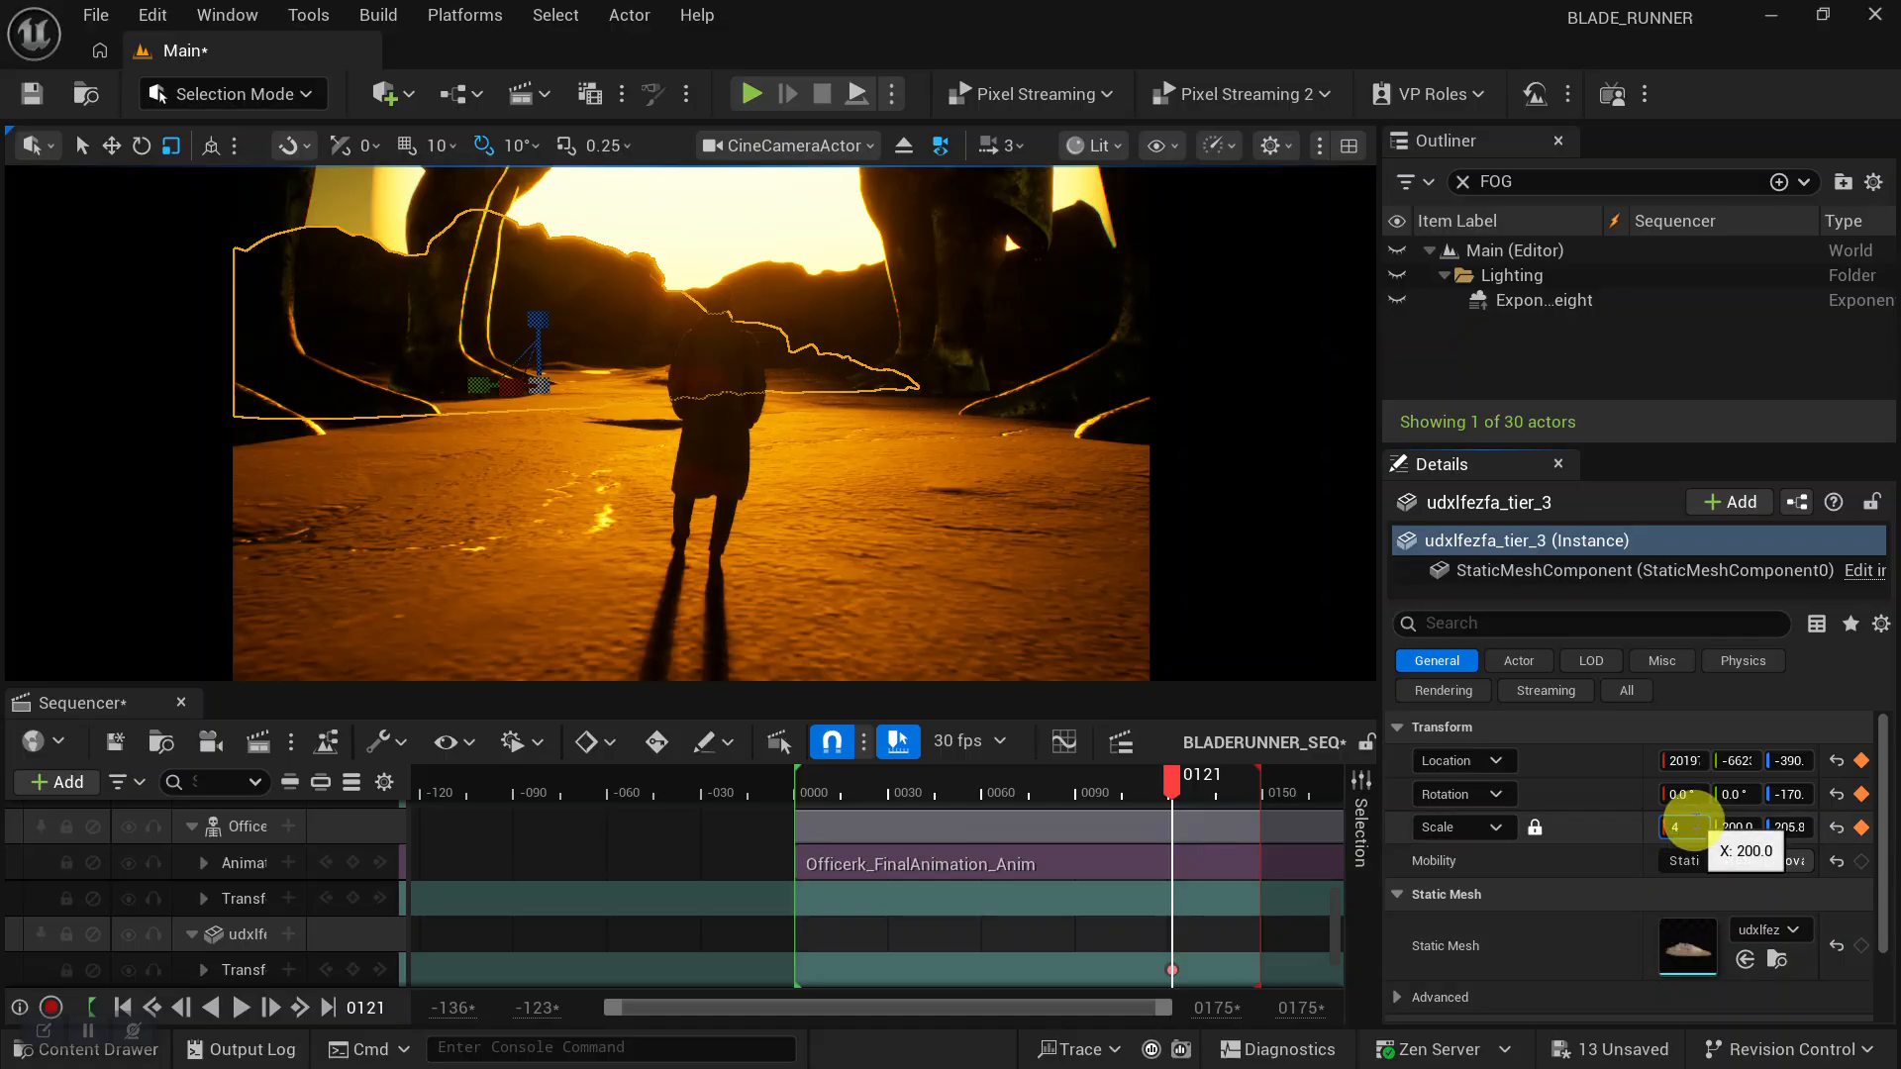
left_click(1688, 826)
type("400")
key("Return")
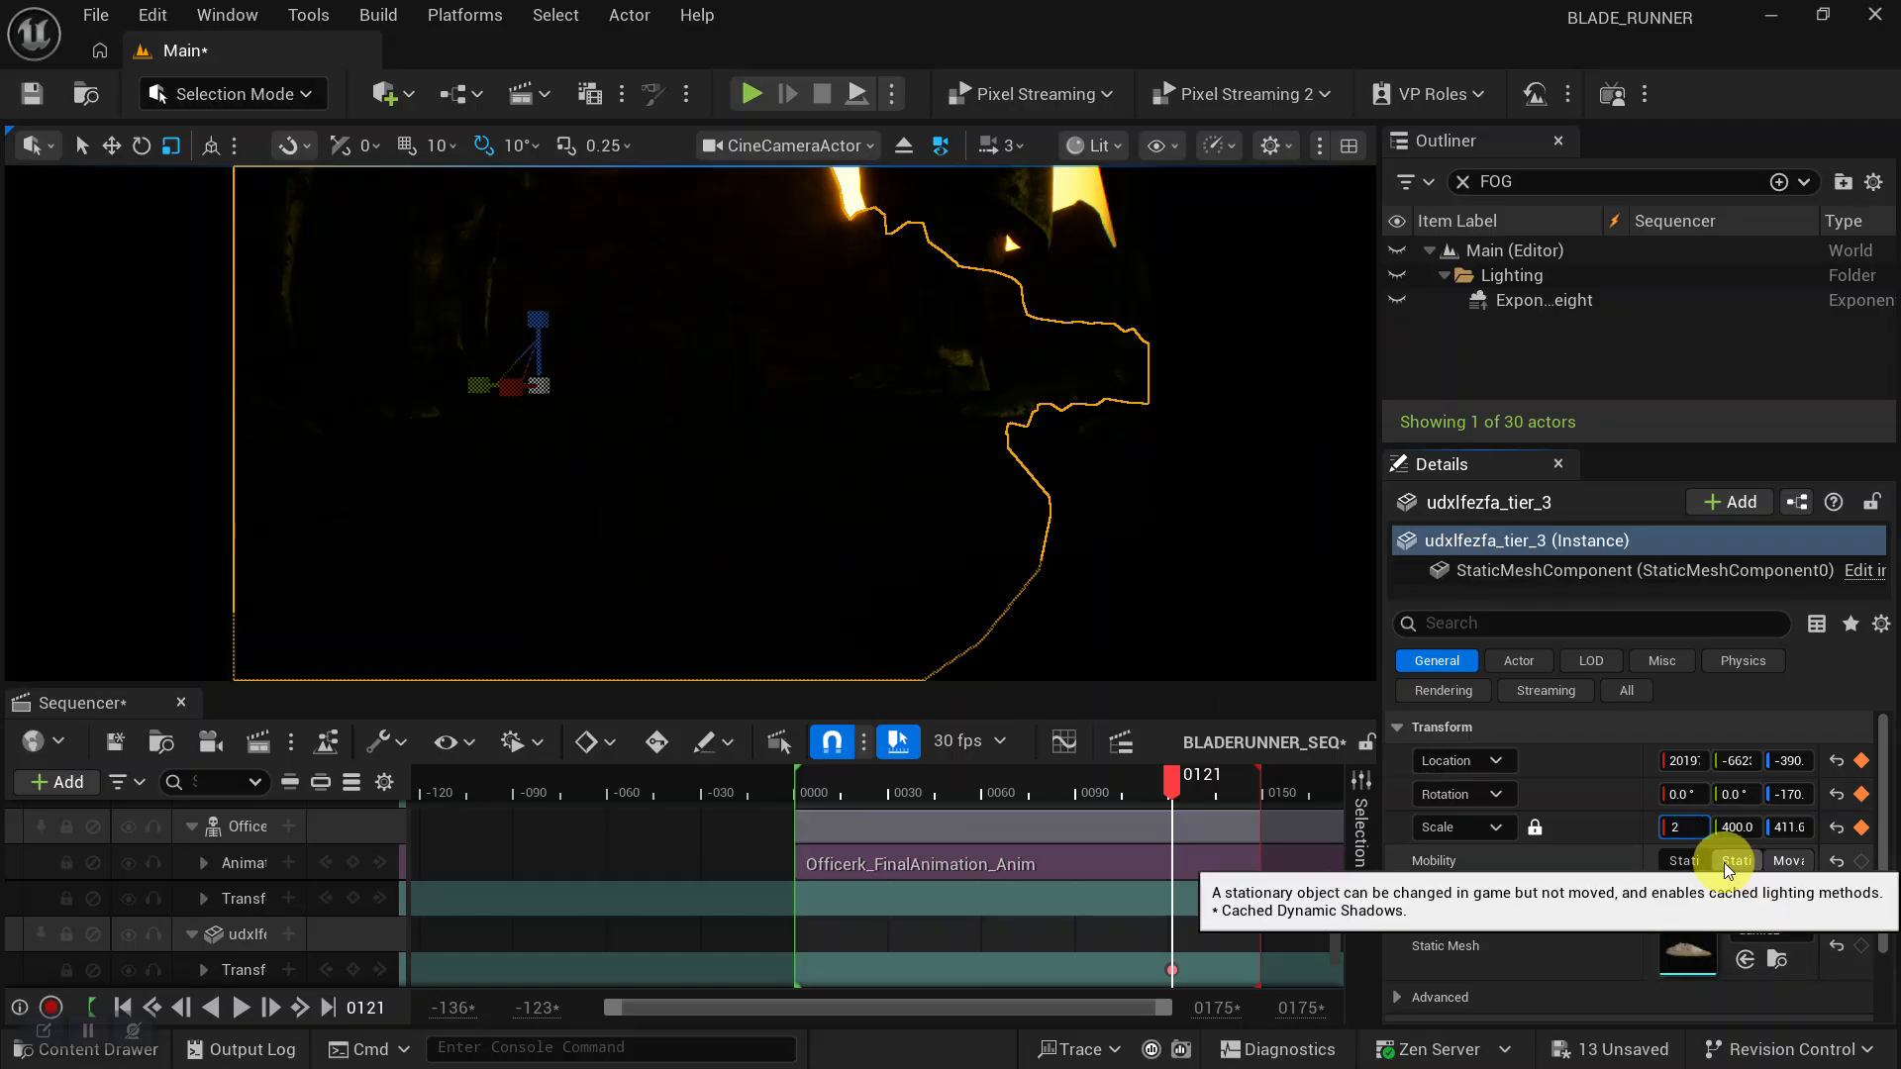
type("230")
key("Return")
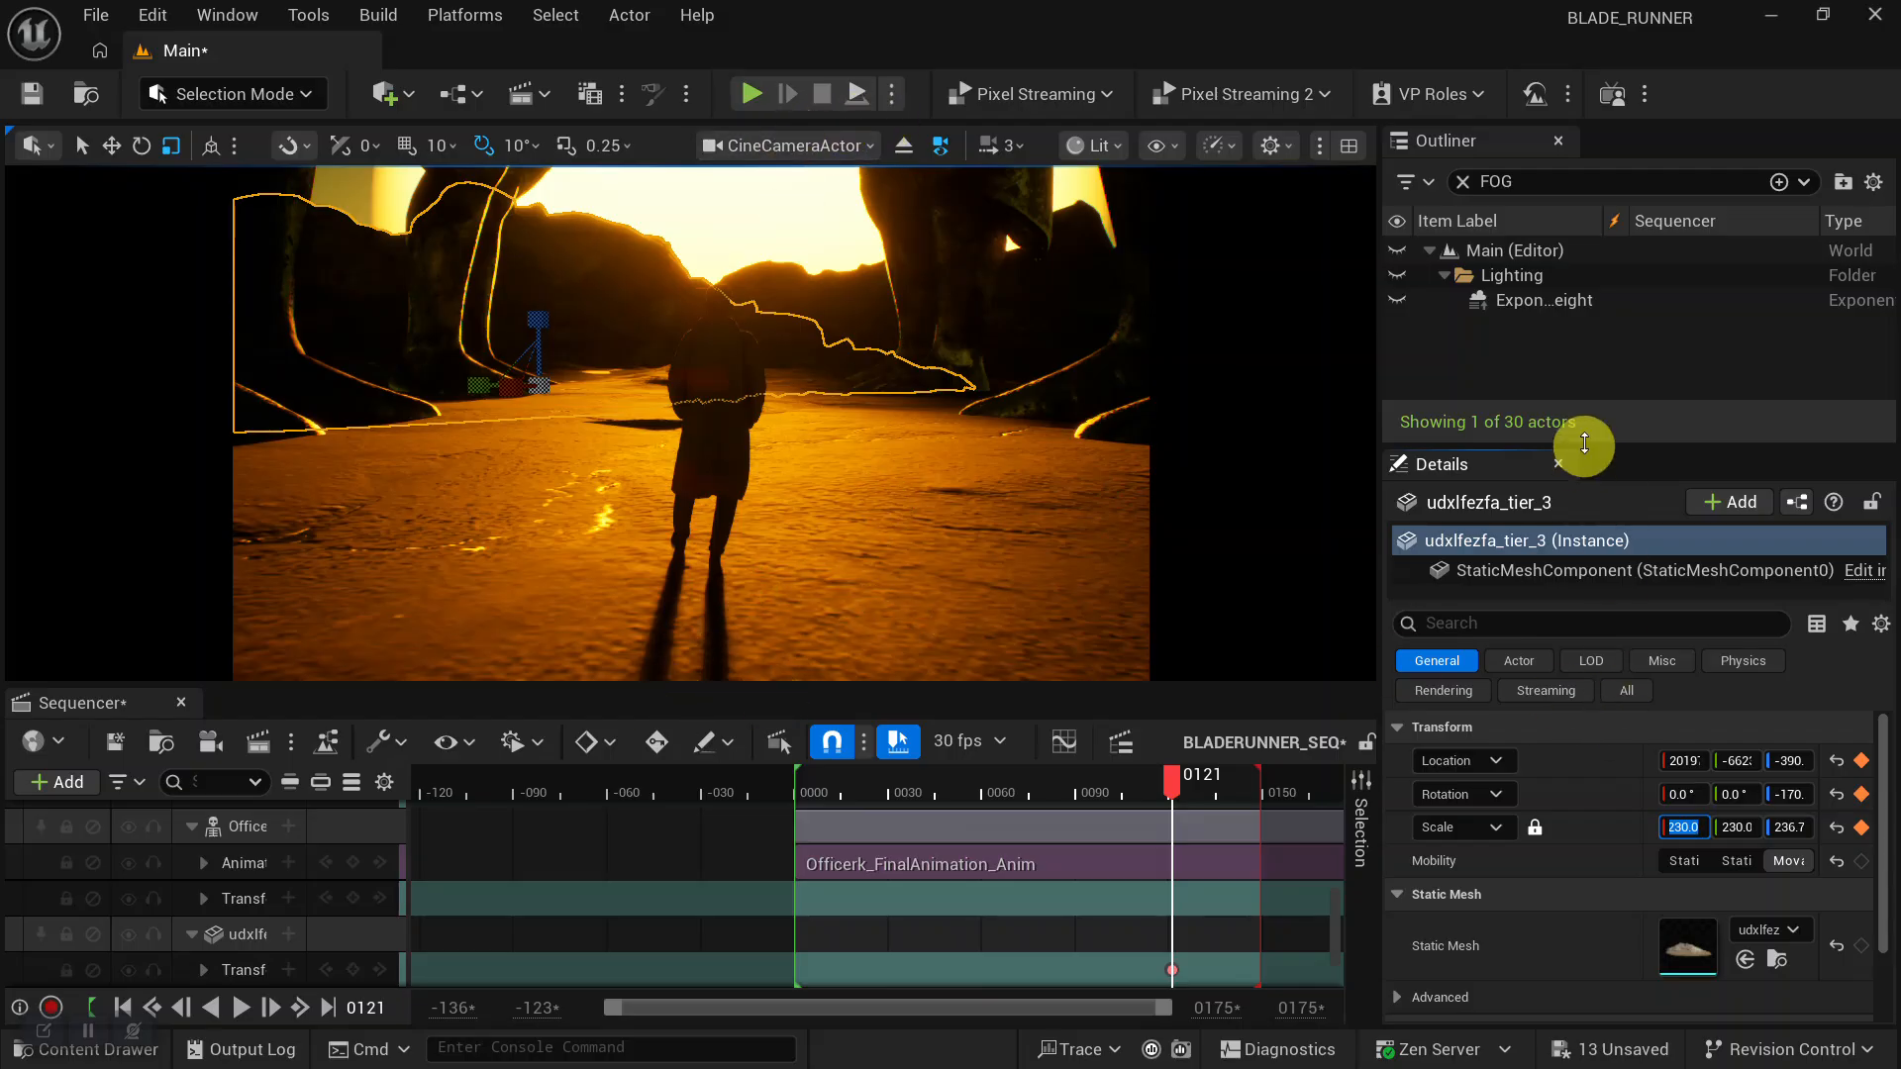
Show the ExponentialHeightFog actor again and scrub the sequence back to its start to check the framing.
left_click(1392, 294)
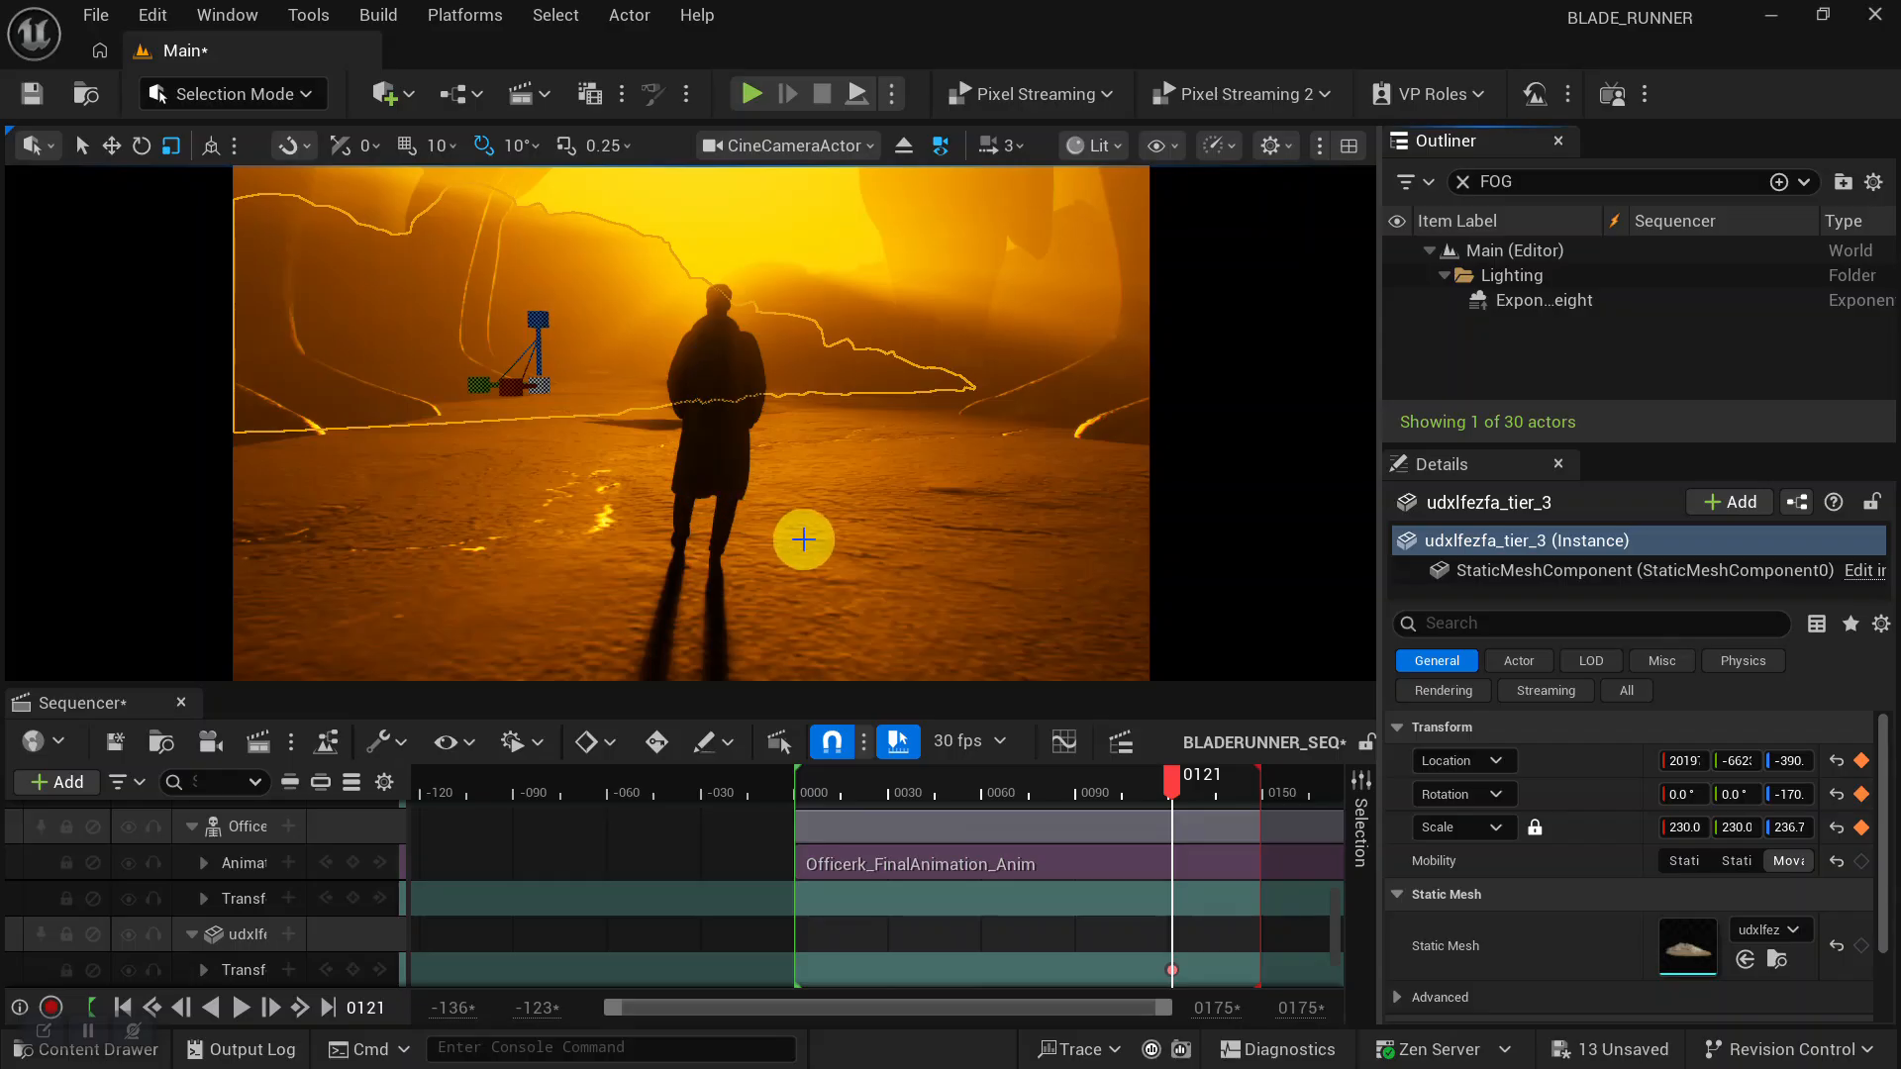
left_click(901, 537)
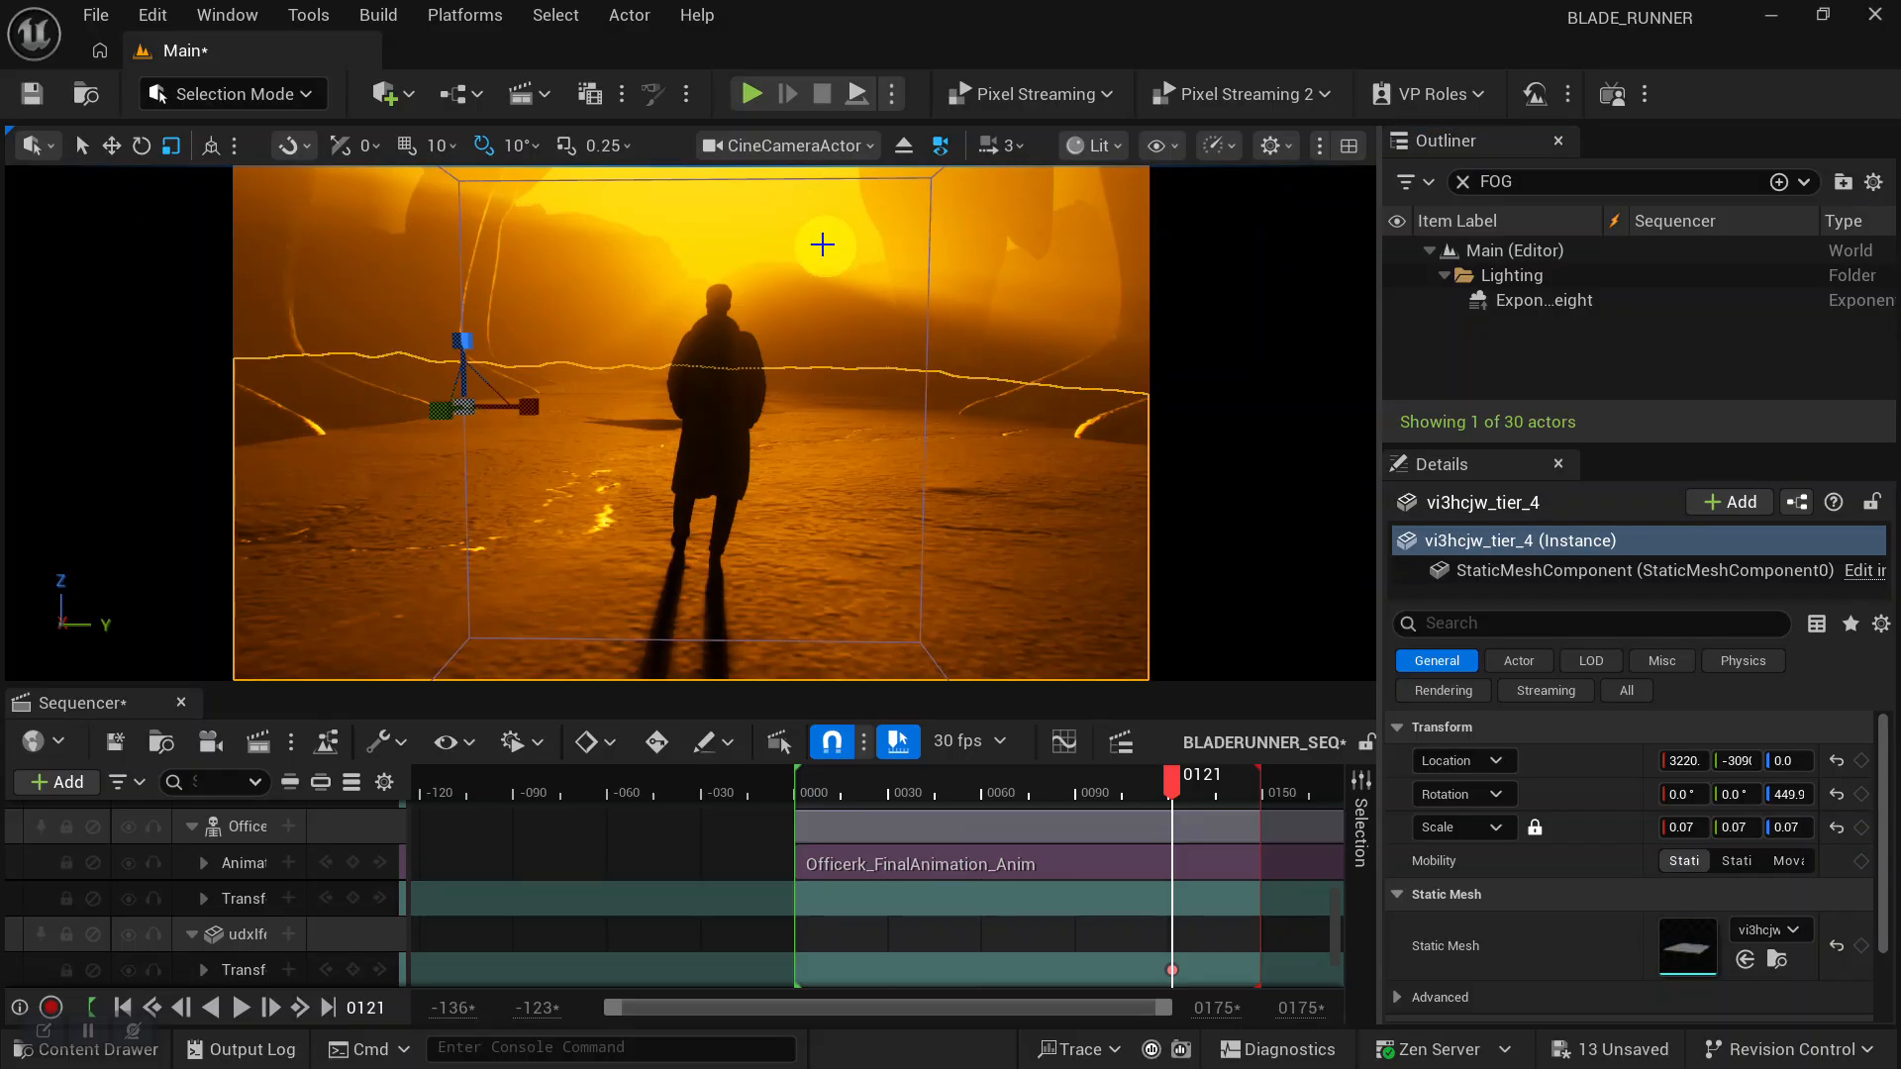
left_click(827, 291)
left_click_drag(890, 552, 881, 541, "alt")
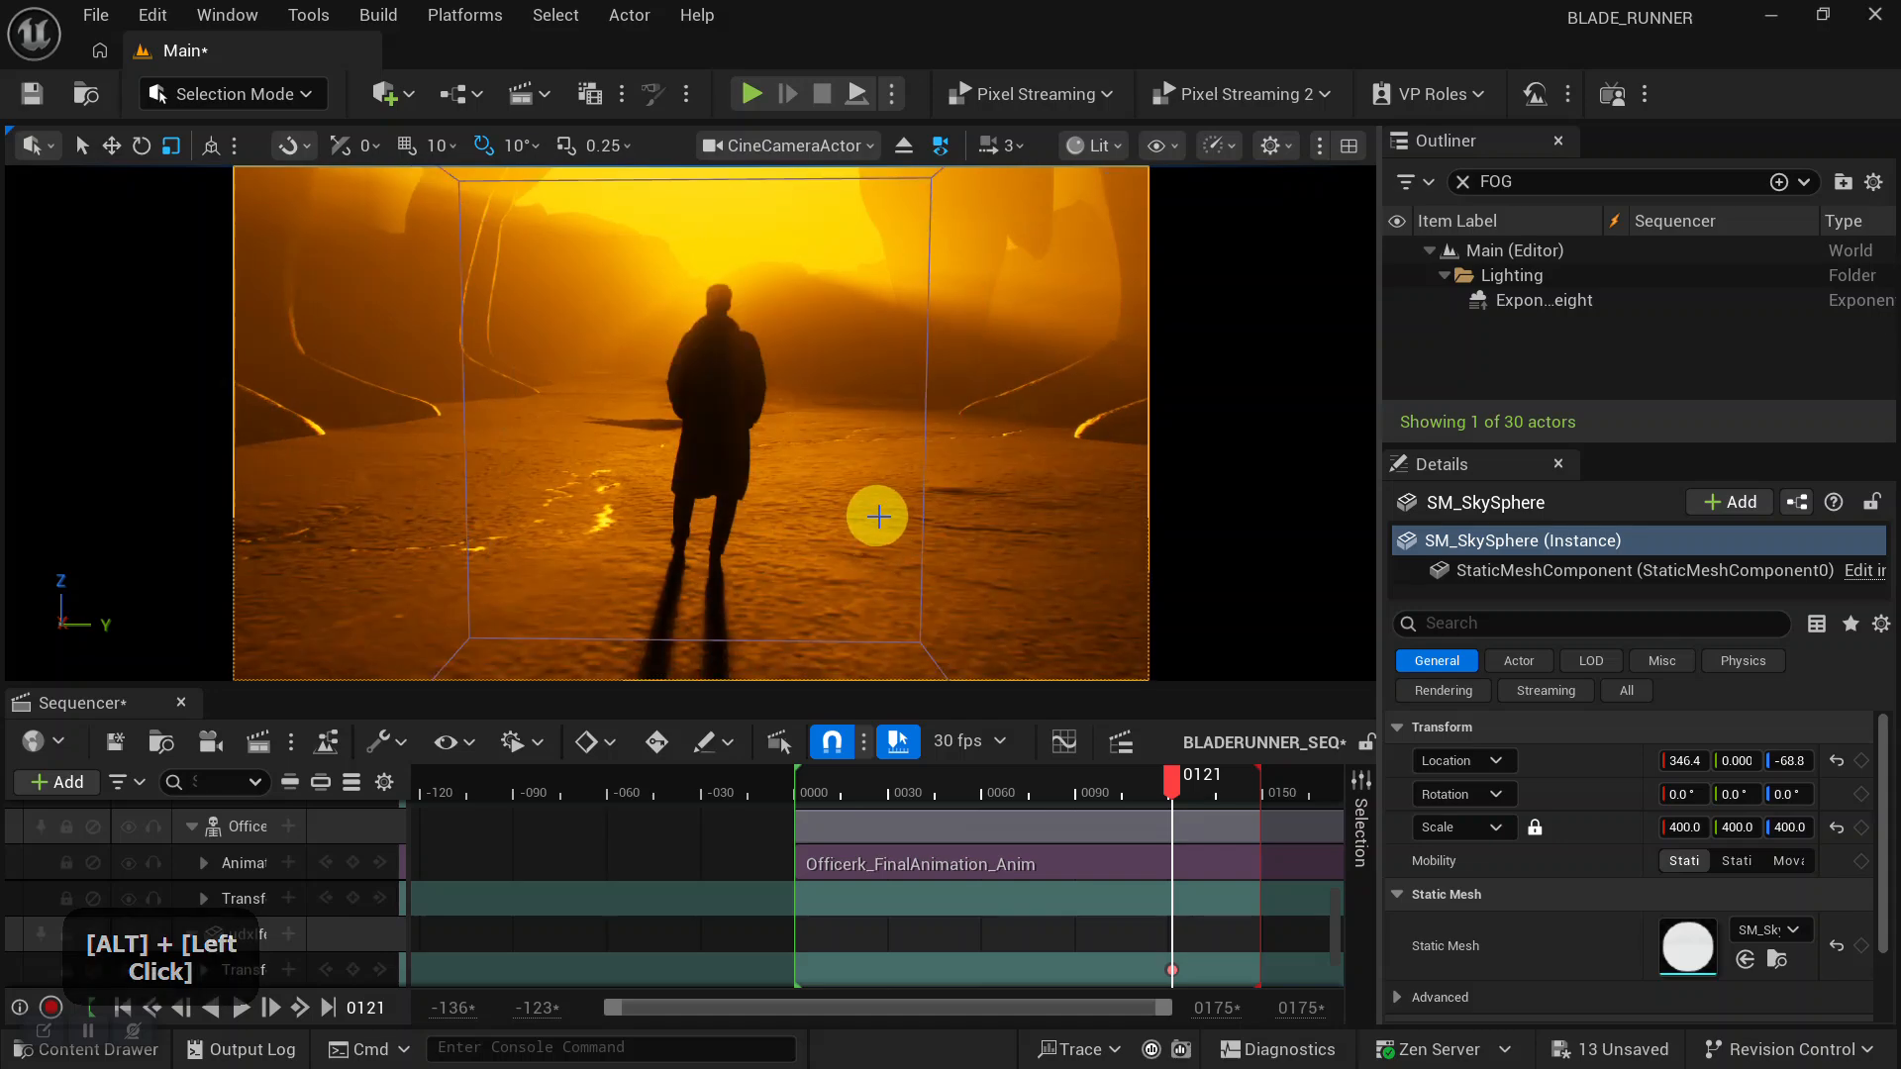
left_click_drag(1169, 779, 762, 799)
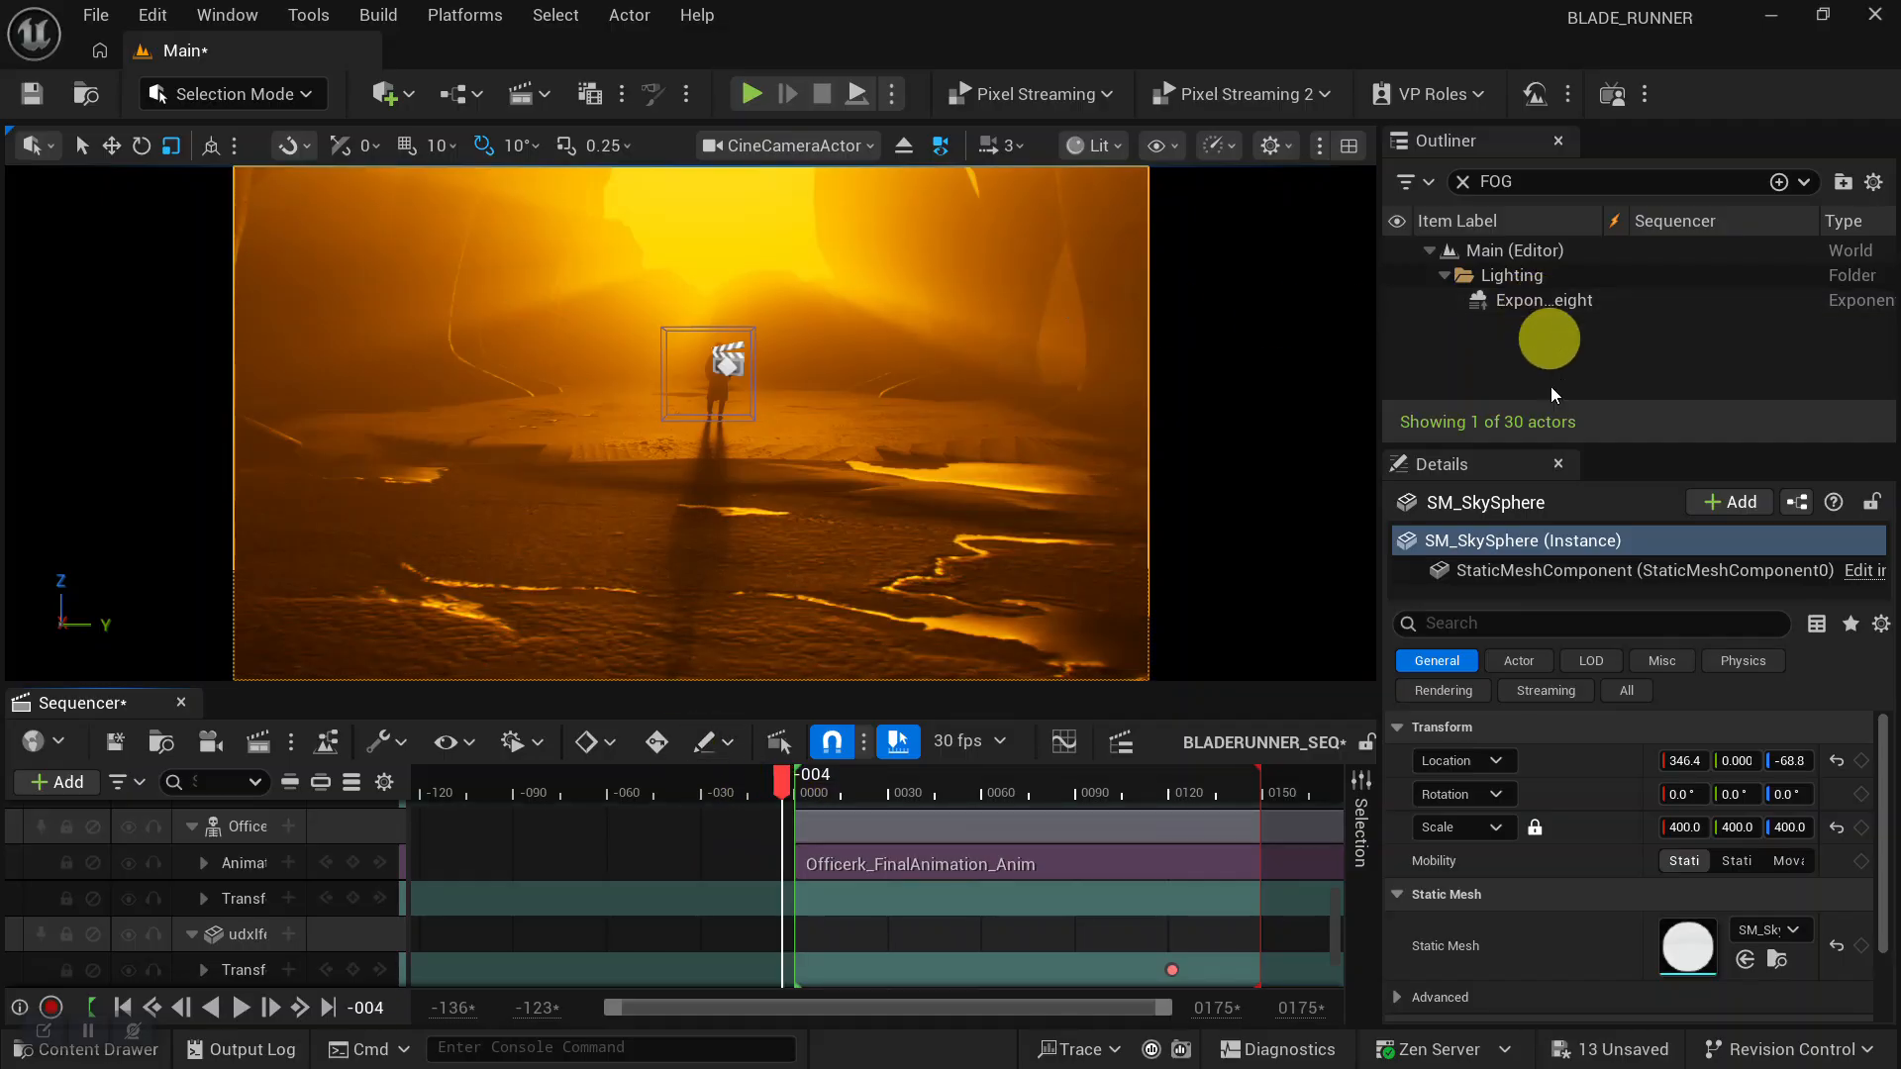
Select the udxlfezfa_tier_3 rock and shift it outward in the shot to a Y location of about -9160.
left_click(615, 306)
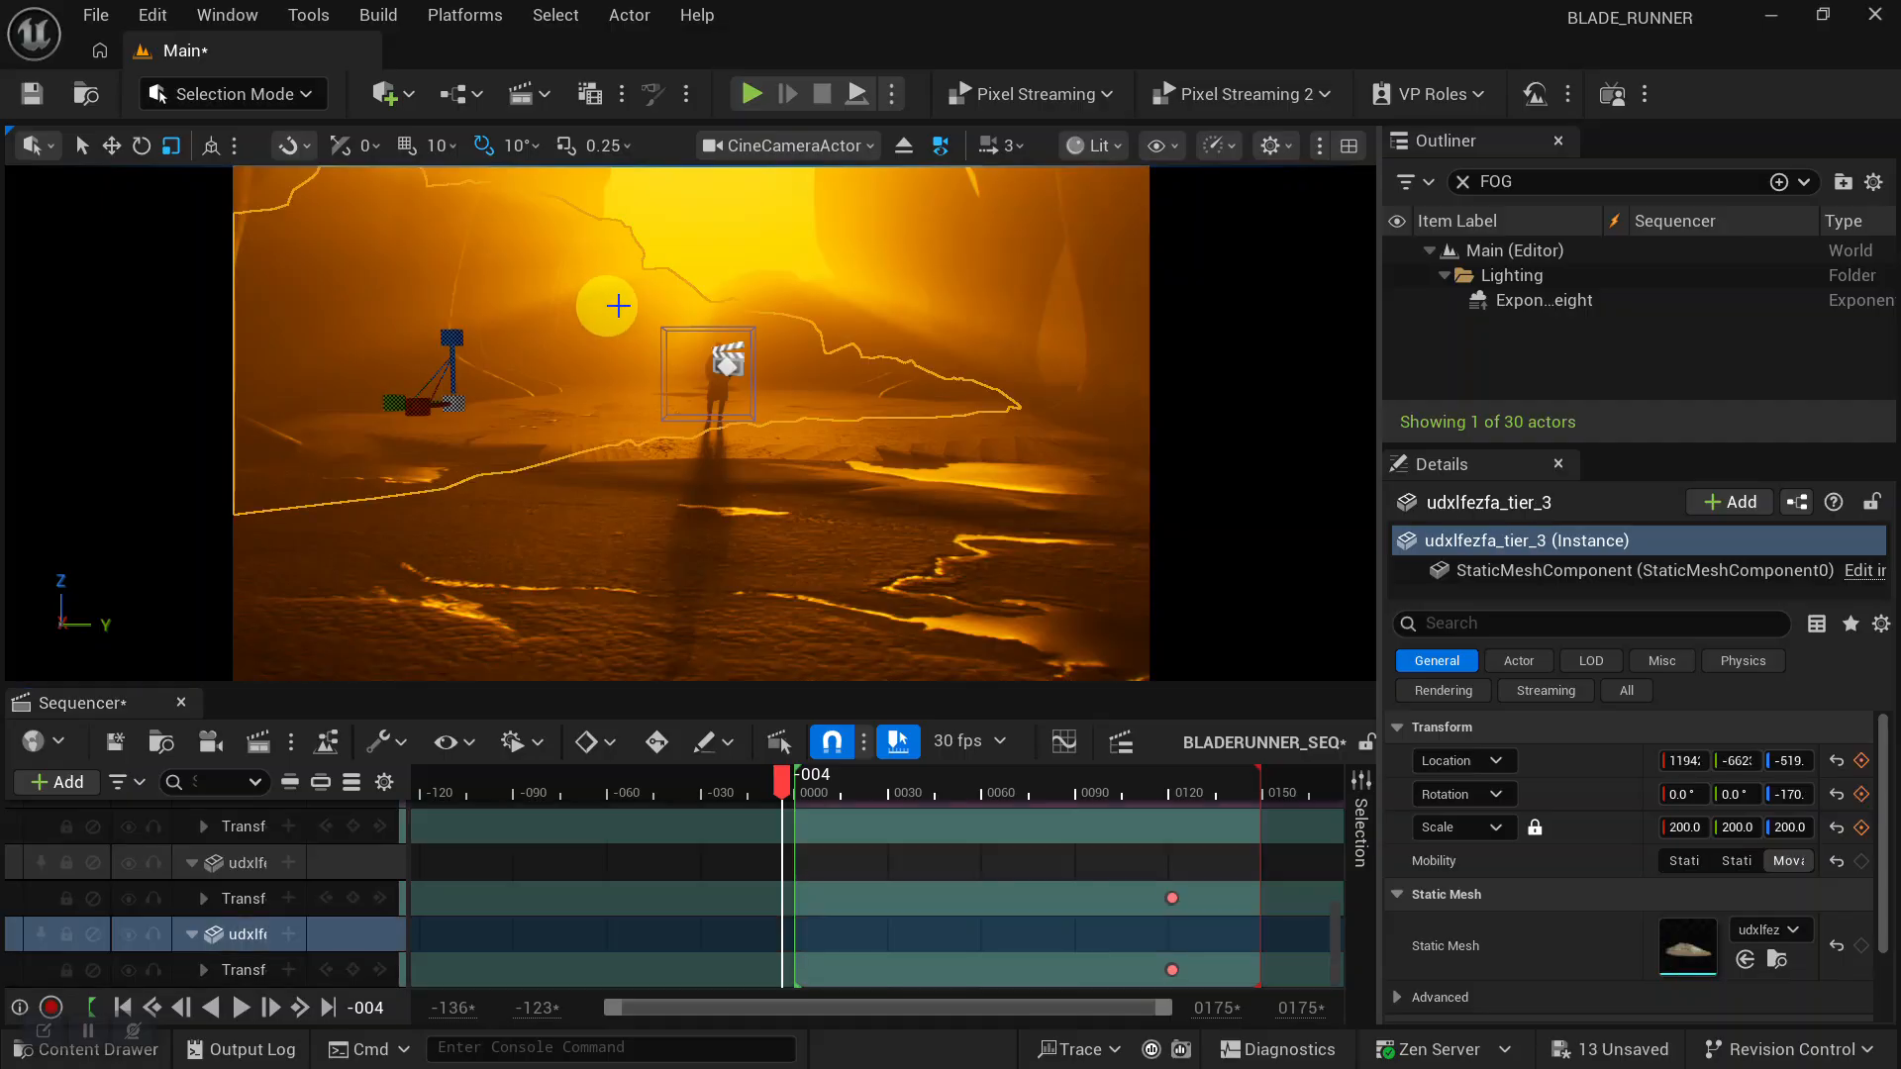
left_click_drag(529, 399, 395, 417)
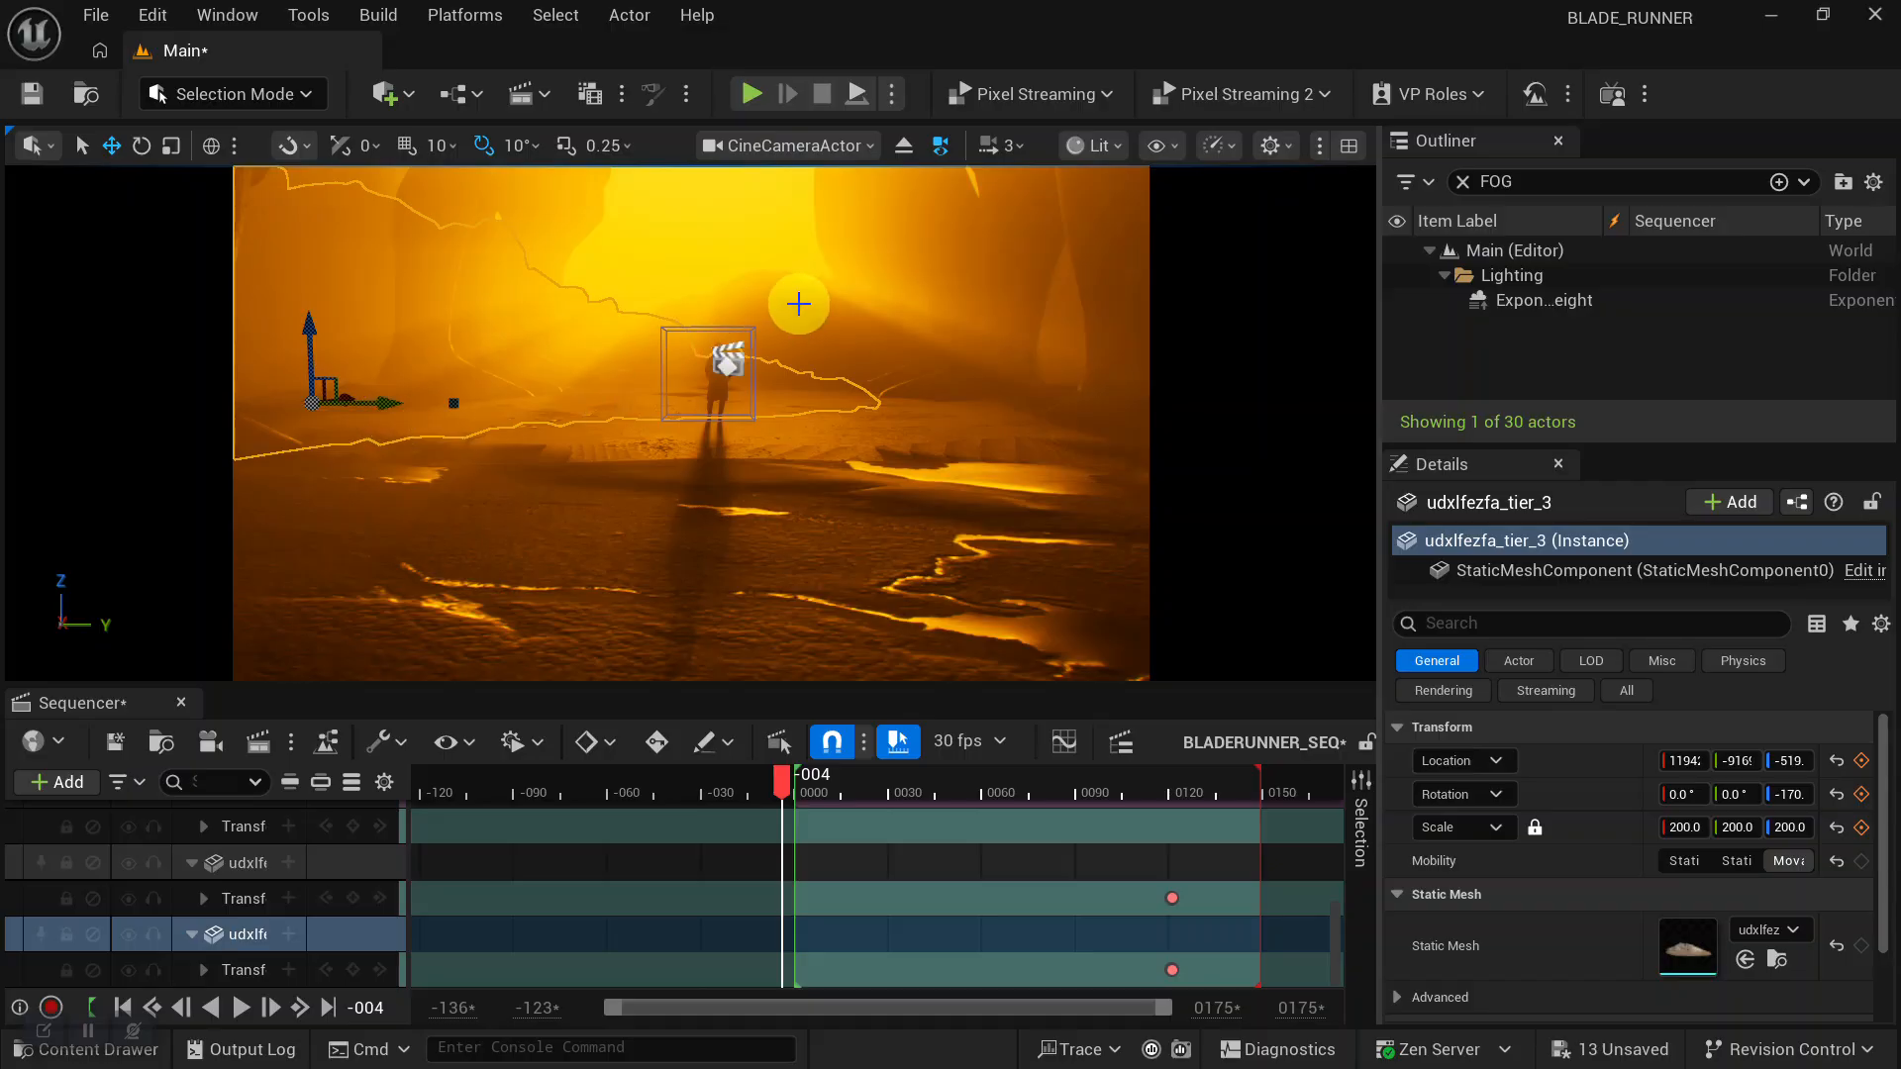
Select the udxlfezfa_tier_2 rock, shift it to a Y location of about 2688, and scrub to frame 31 to check it.
left_click(840, 317)
left_click_drag(1011, 375, 1135, 384)
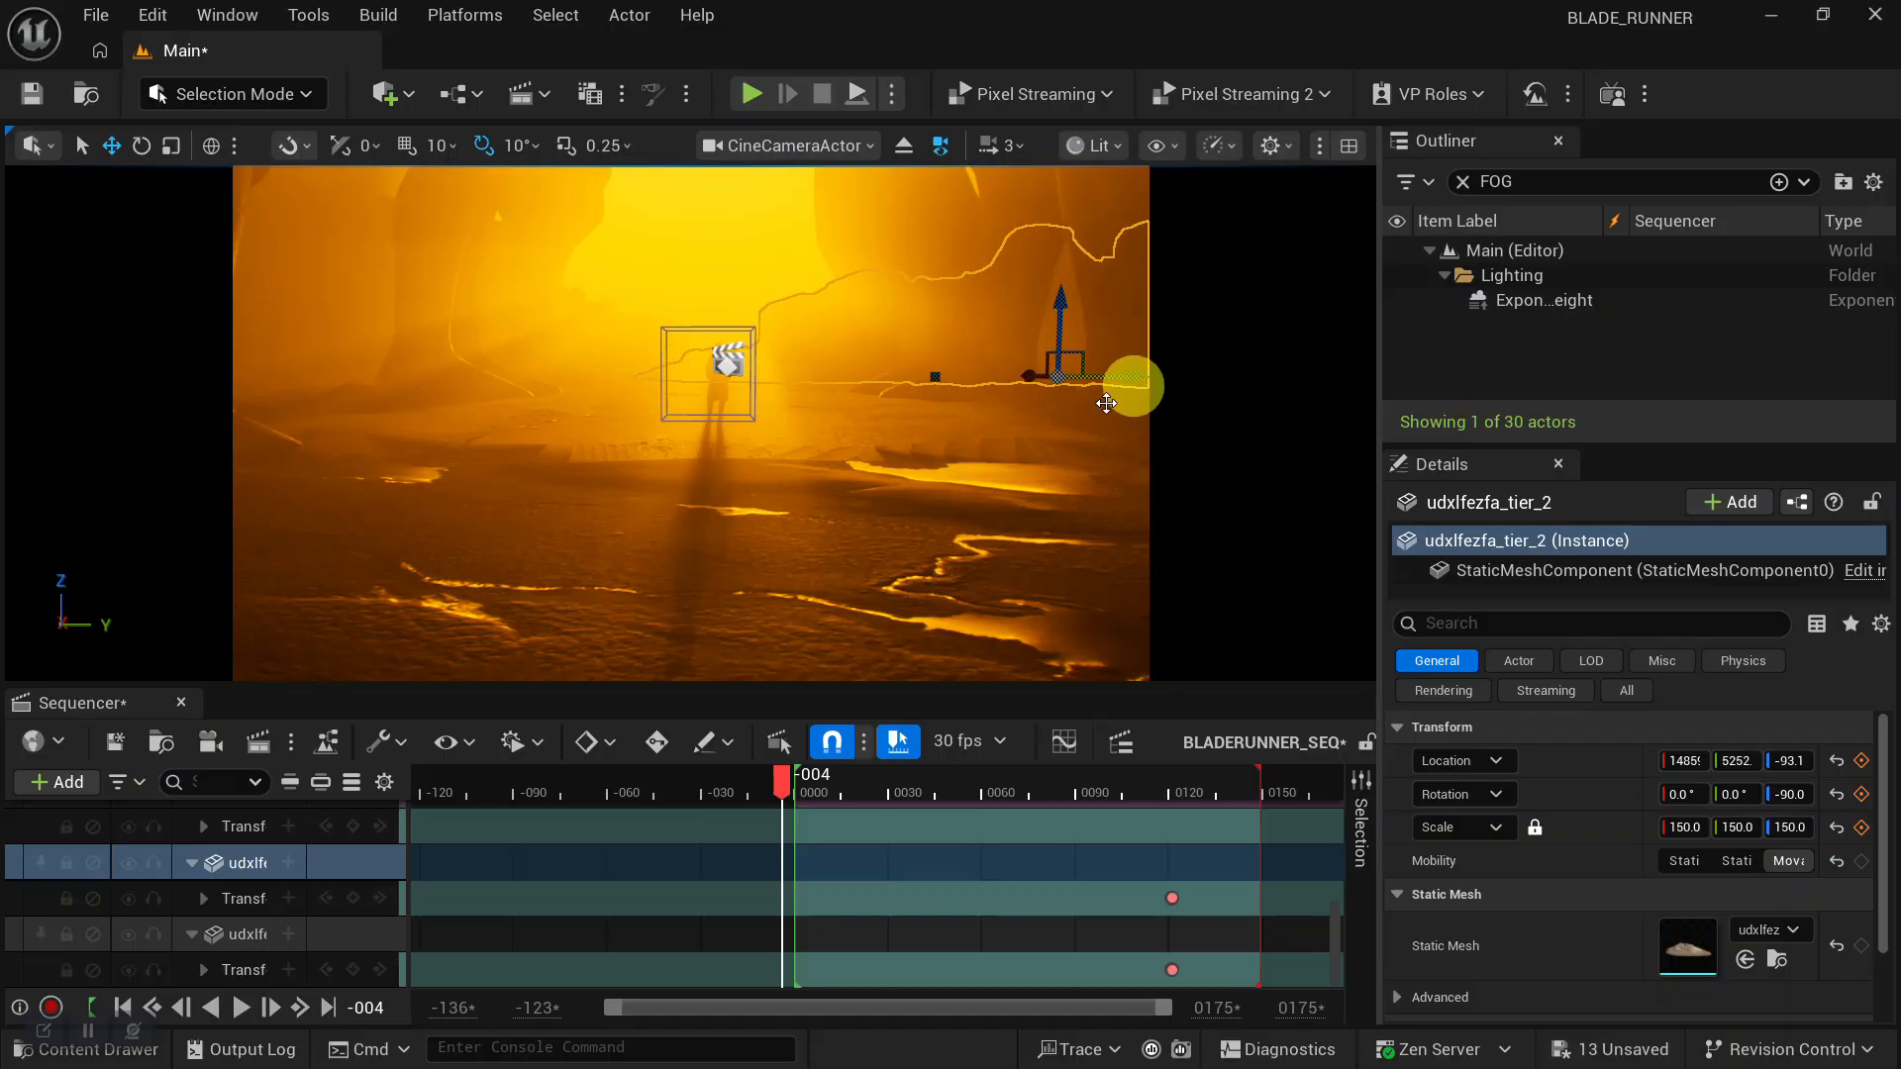
left_click_drag(784, 782, 889, 775)
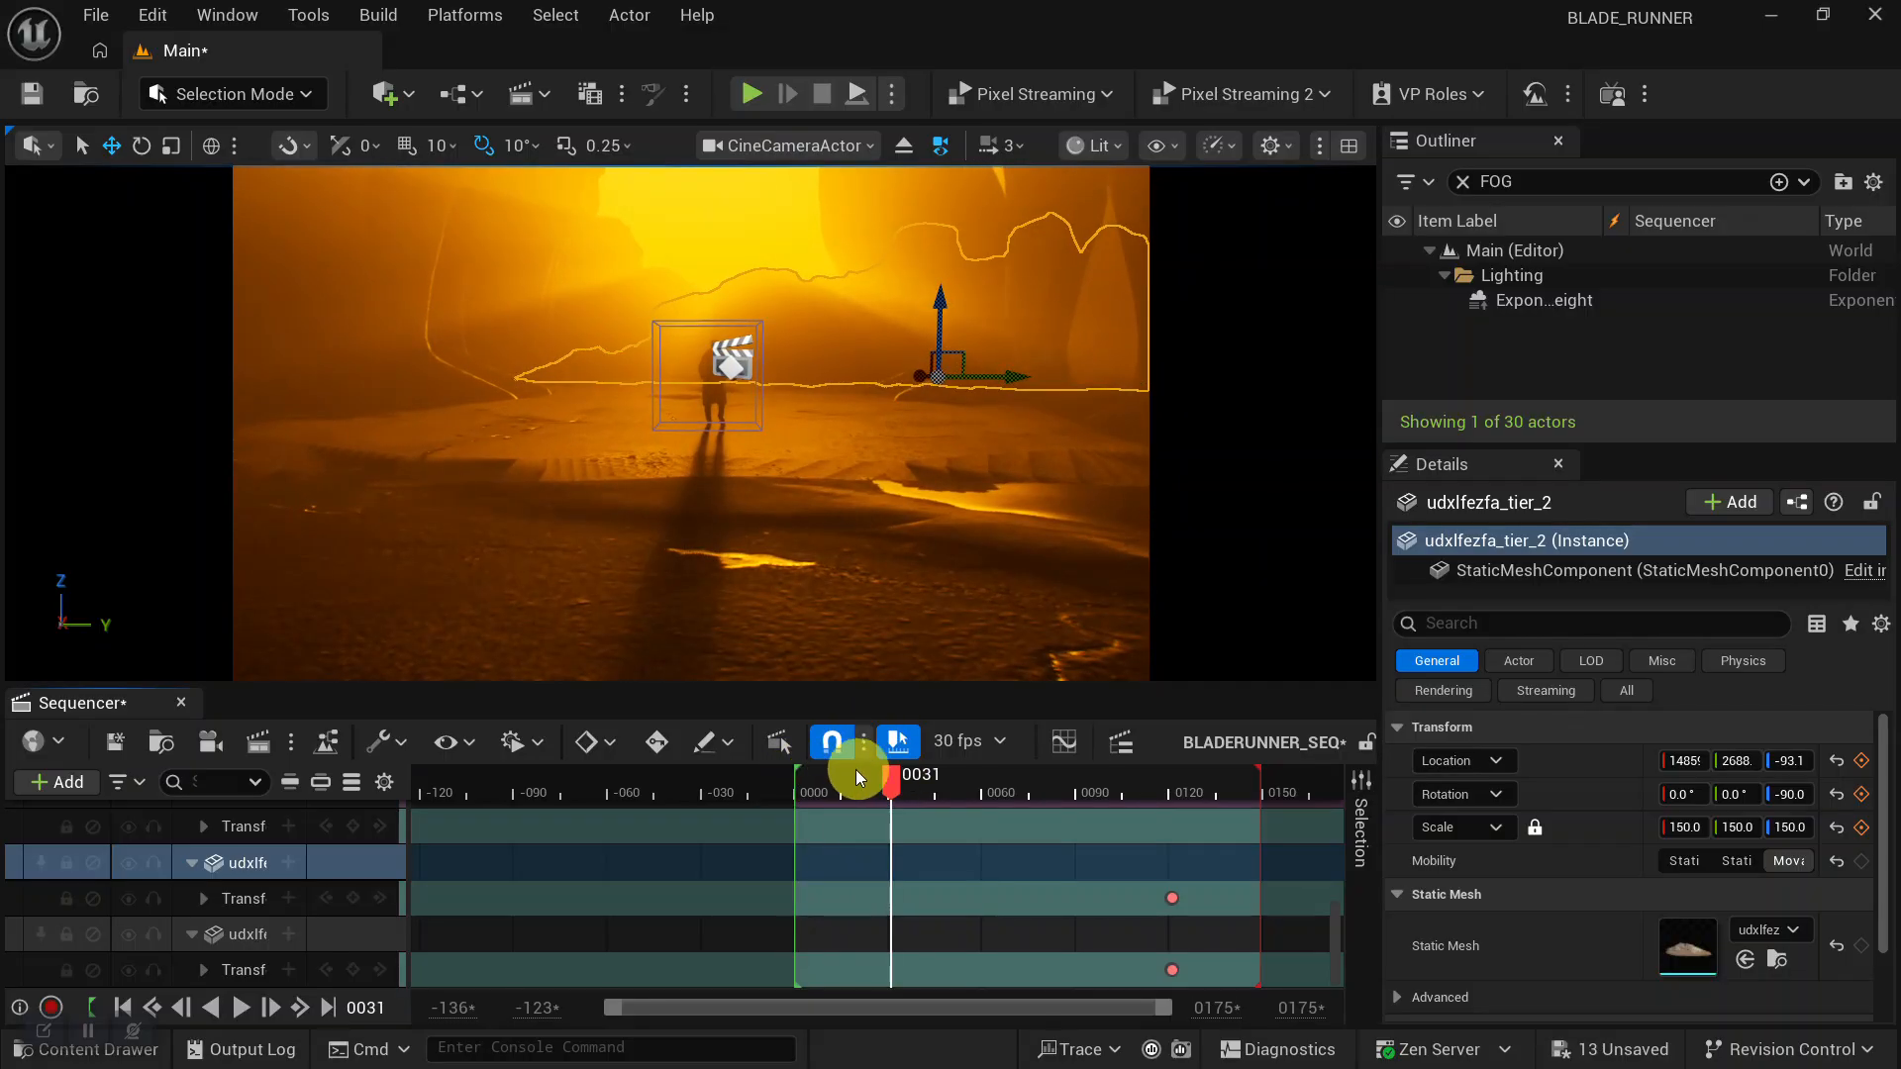
Play the sequence through the cine camera, park the playhead at frame 101, and save the sequence.
left_click(840, 777)
key("space")
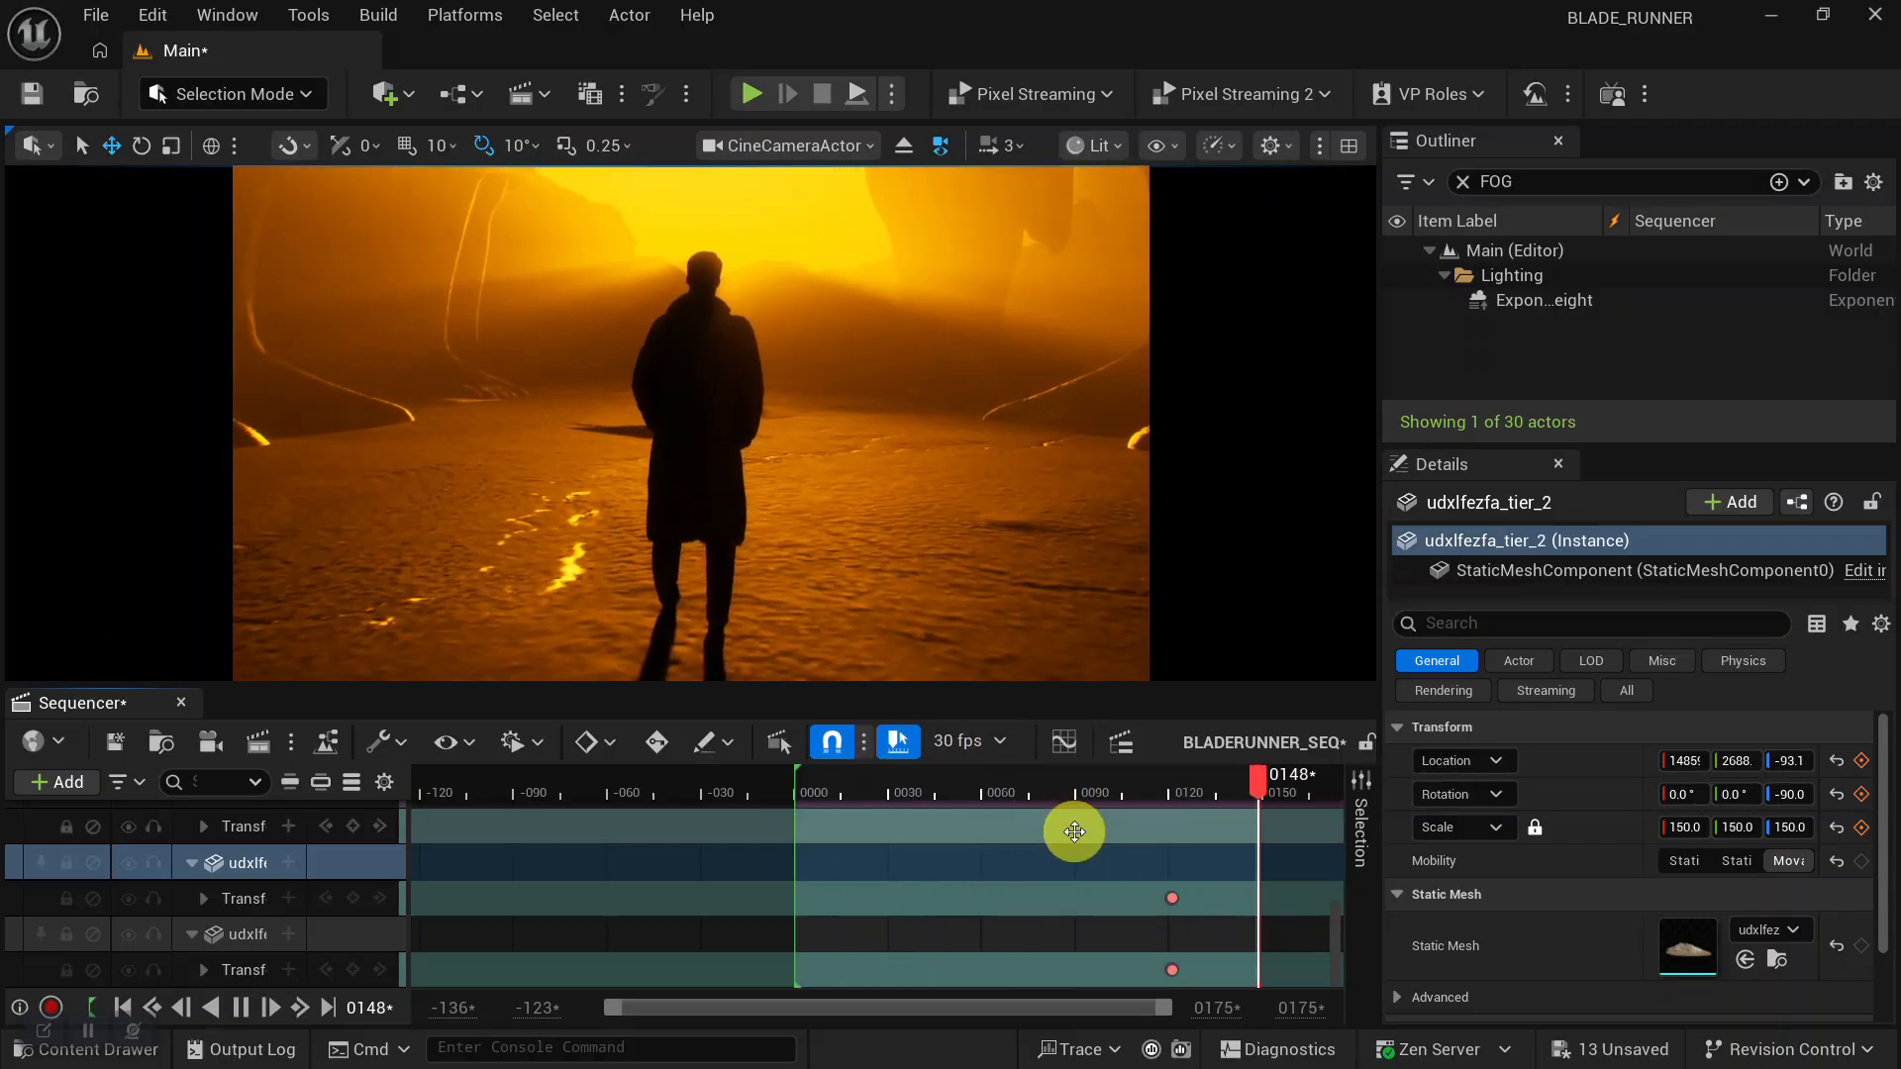
left_click_drag(1266, 779, 1109, 798)
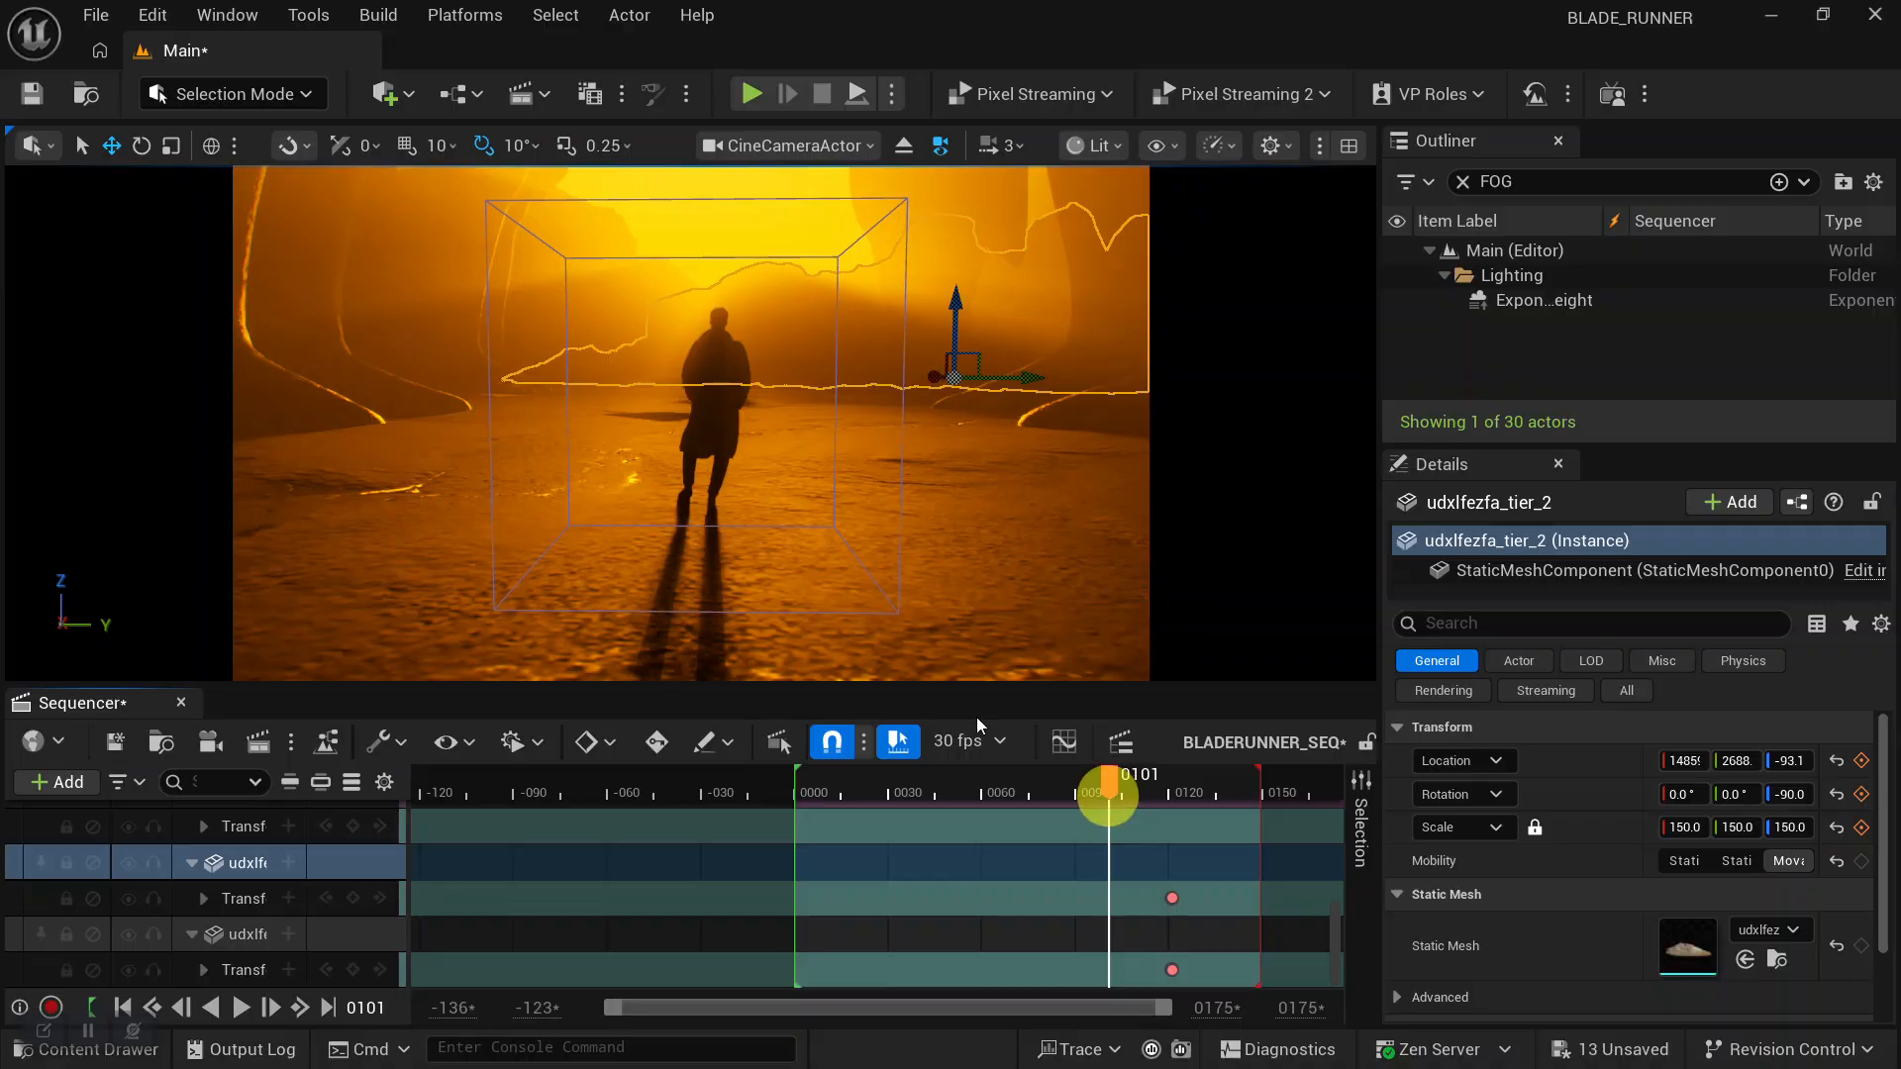
left_click(905, 603)
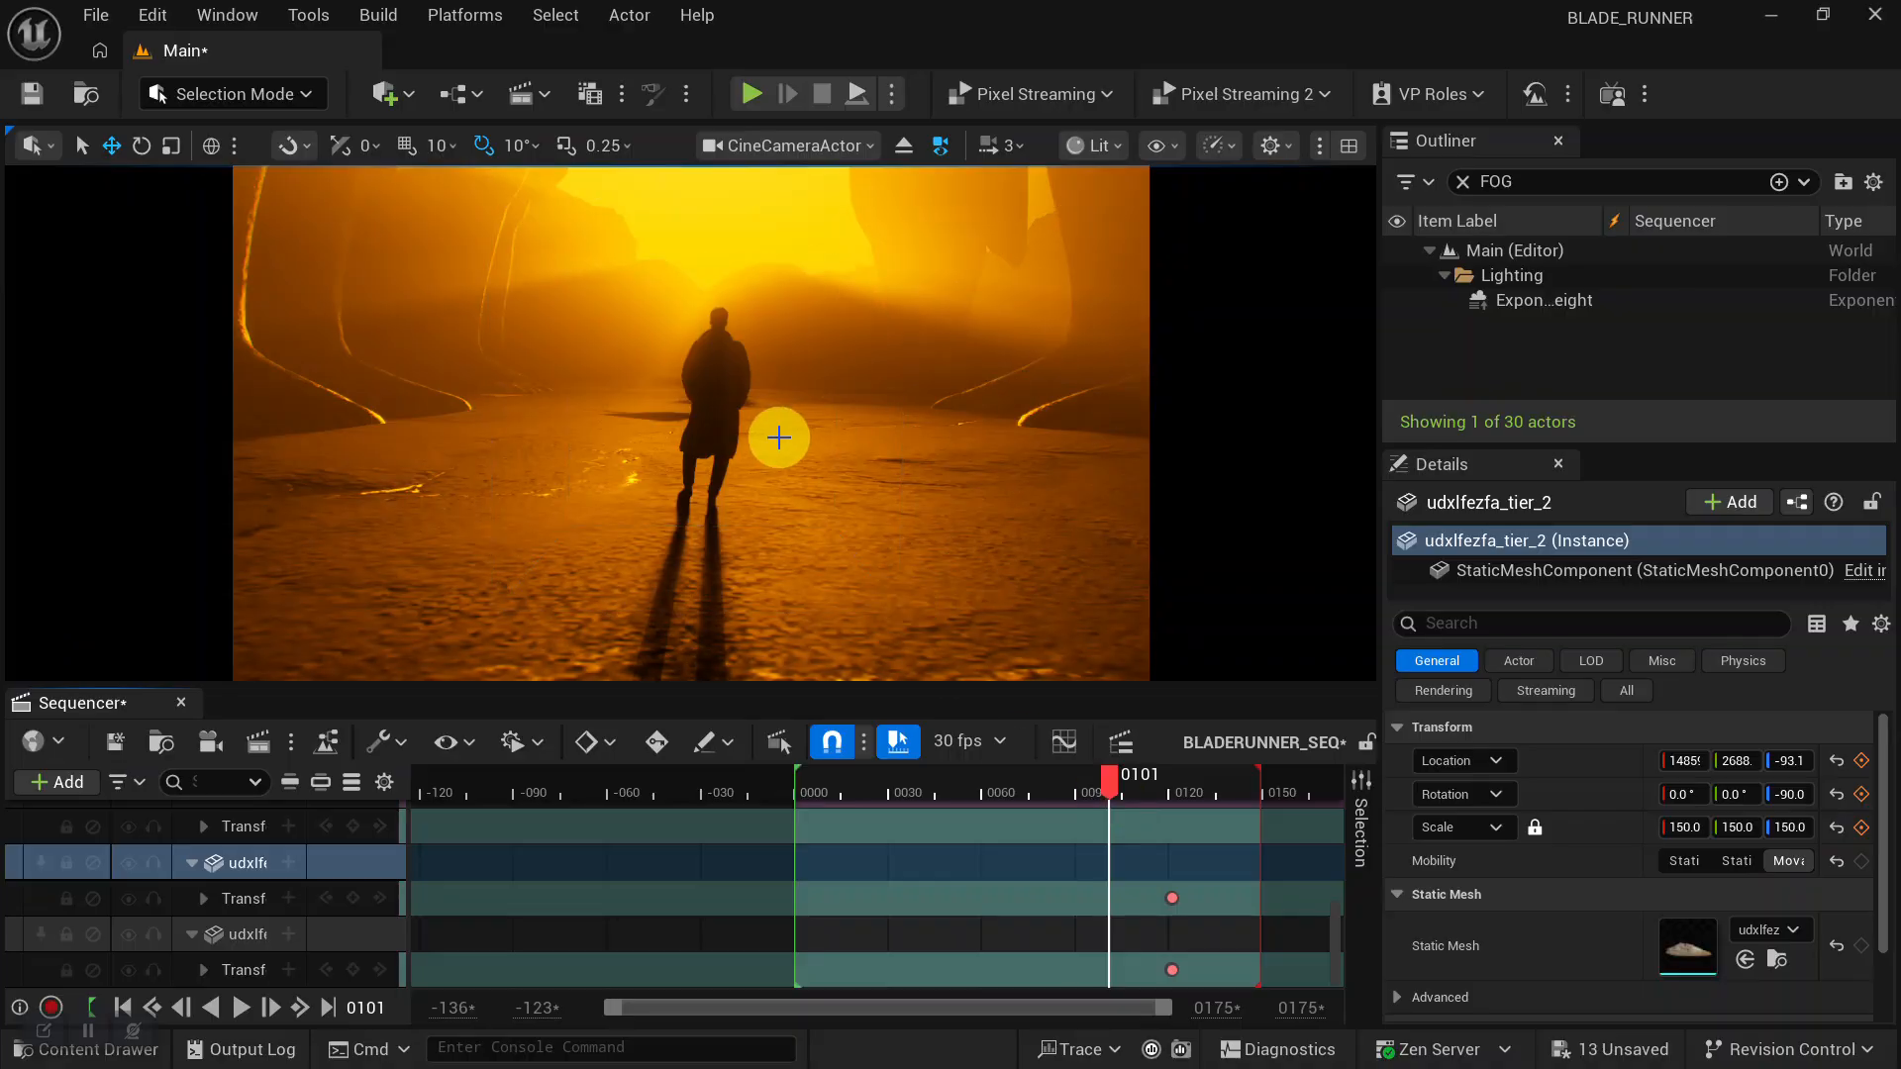
key("ctrl+s")
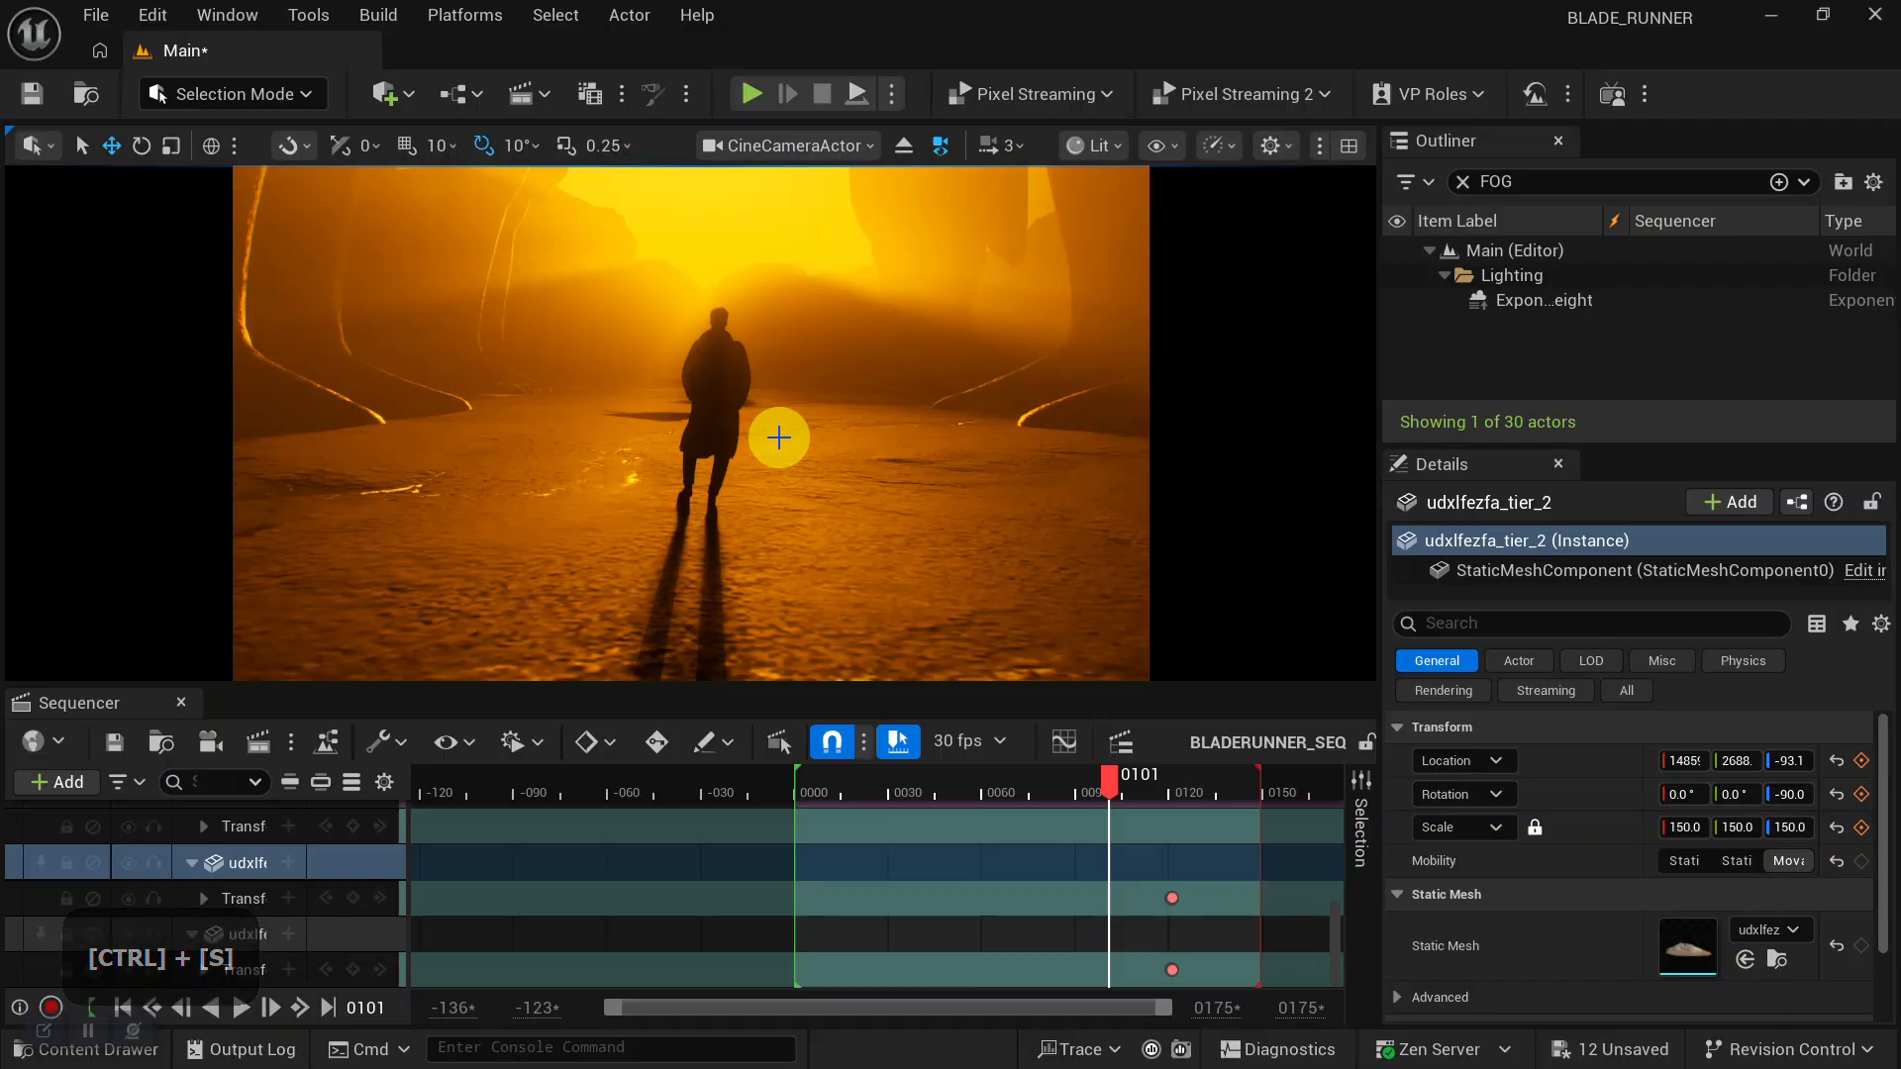
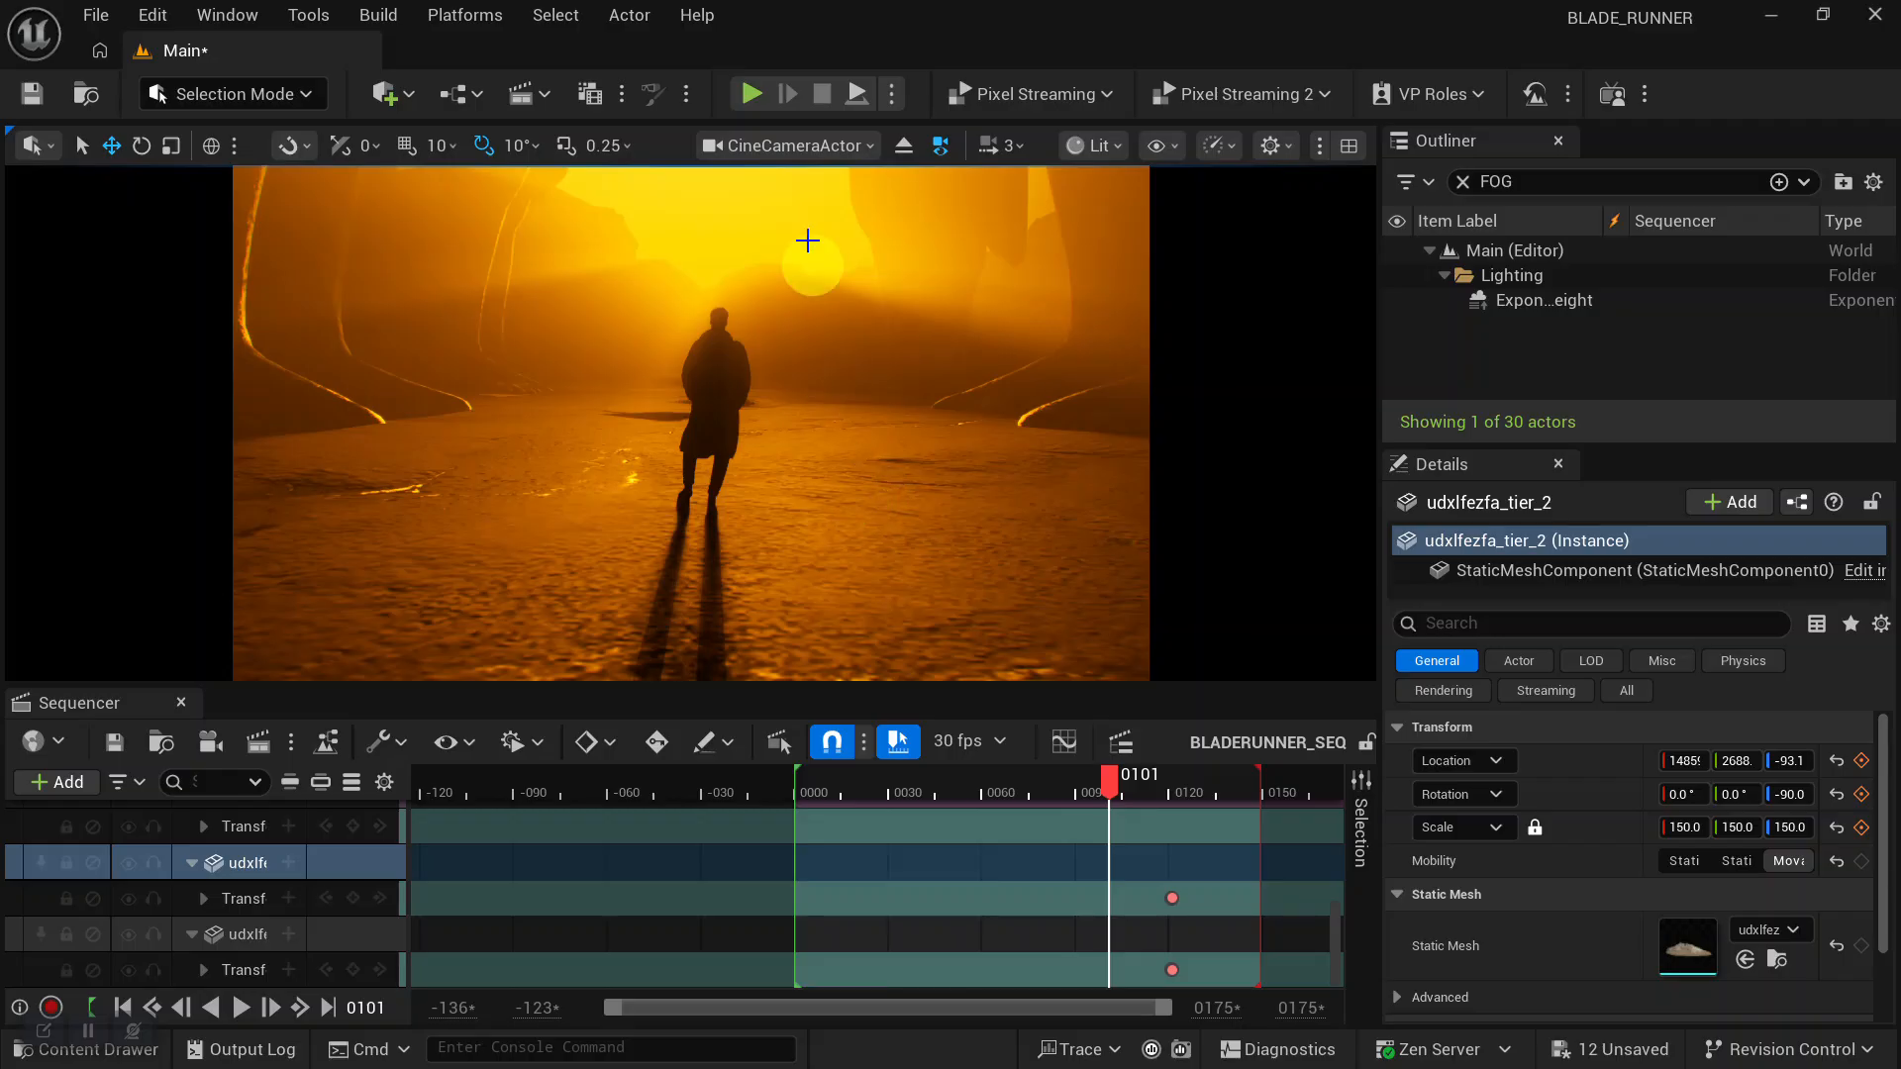
Switch the viewport from the cine camera to the Perspective view and select the udxlfezfa_tier_2 rock.
left_click(792, 149)
left_click(785, 242)
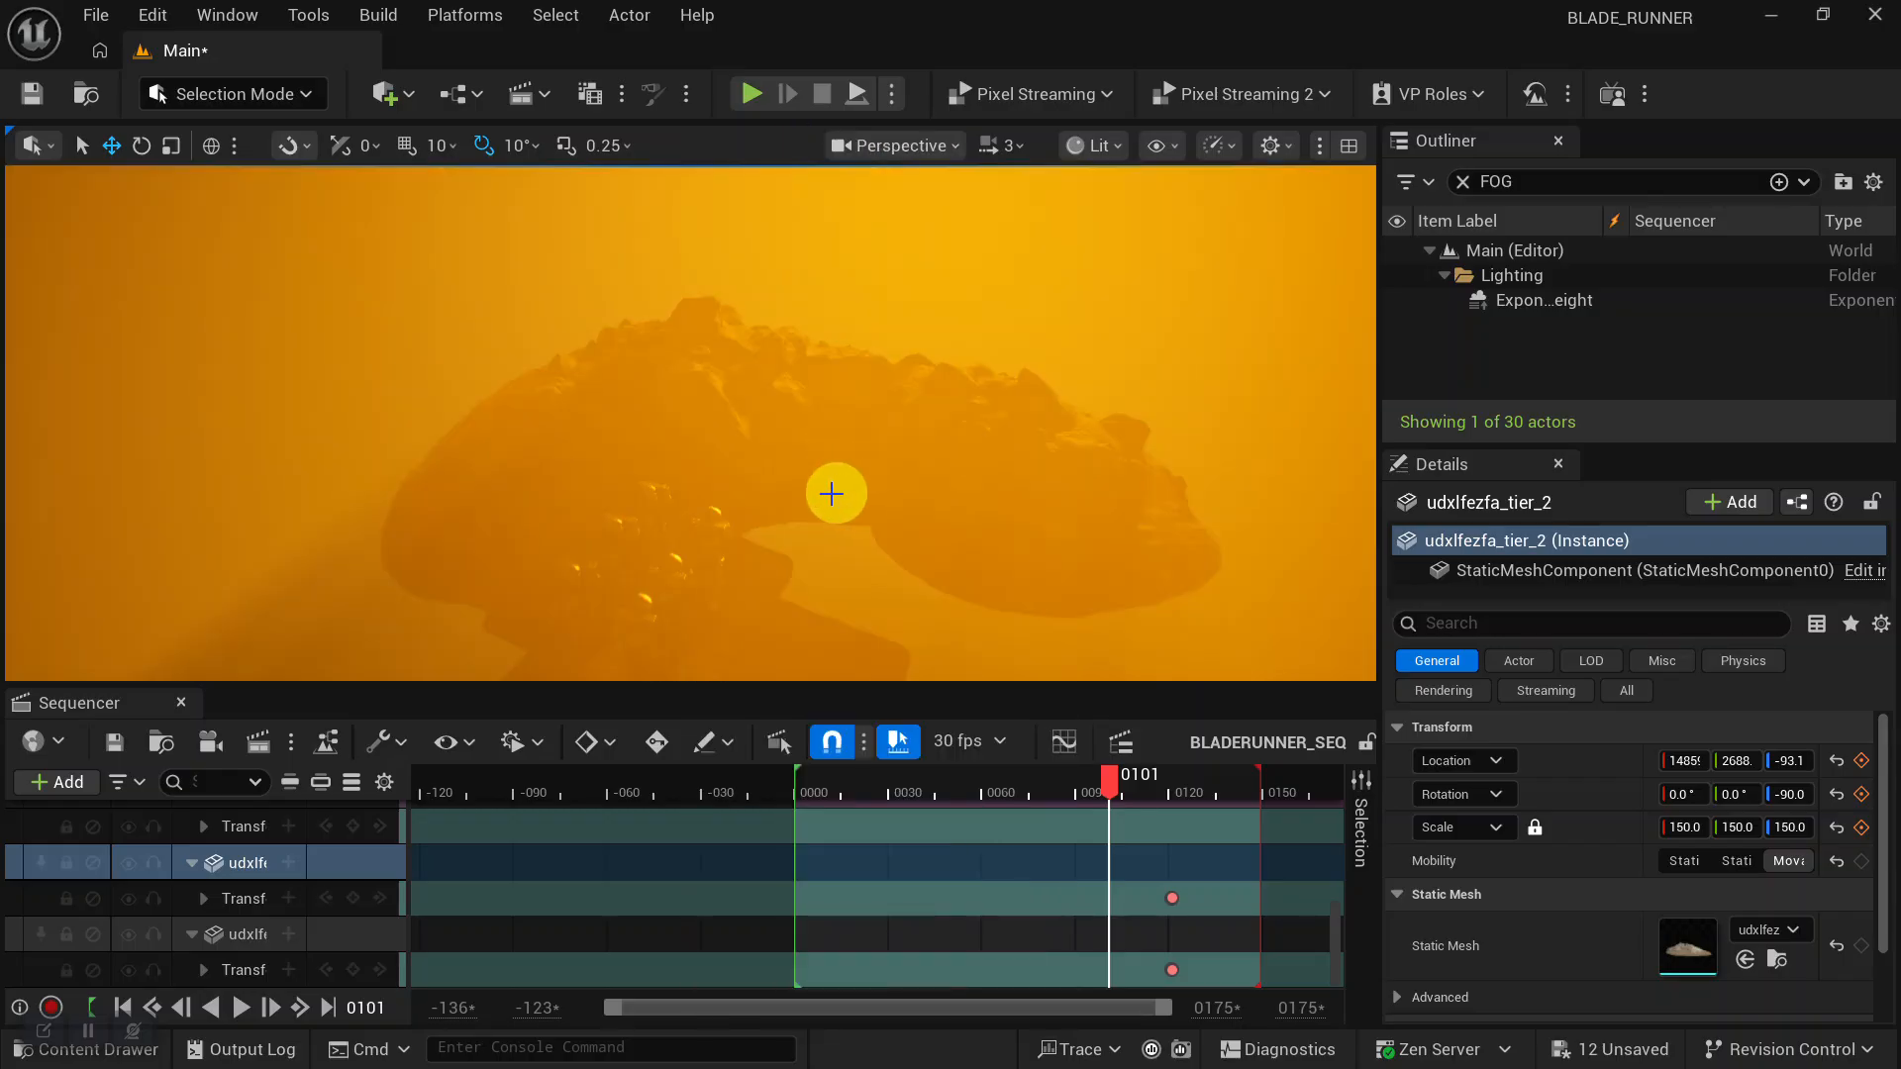
right_click_drag(836, 492, 622, 438, "alt")
left_click_drag(892, 514, 1046, 569, "alt")
right_click_drag(1046, 570, 750, 464, "alt")
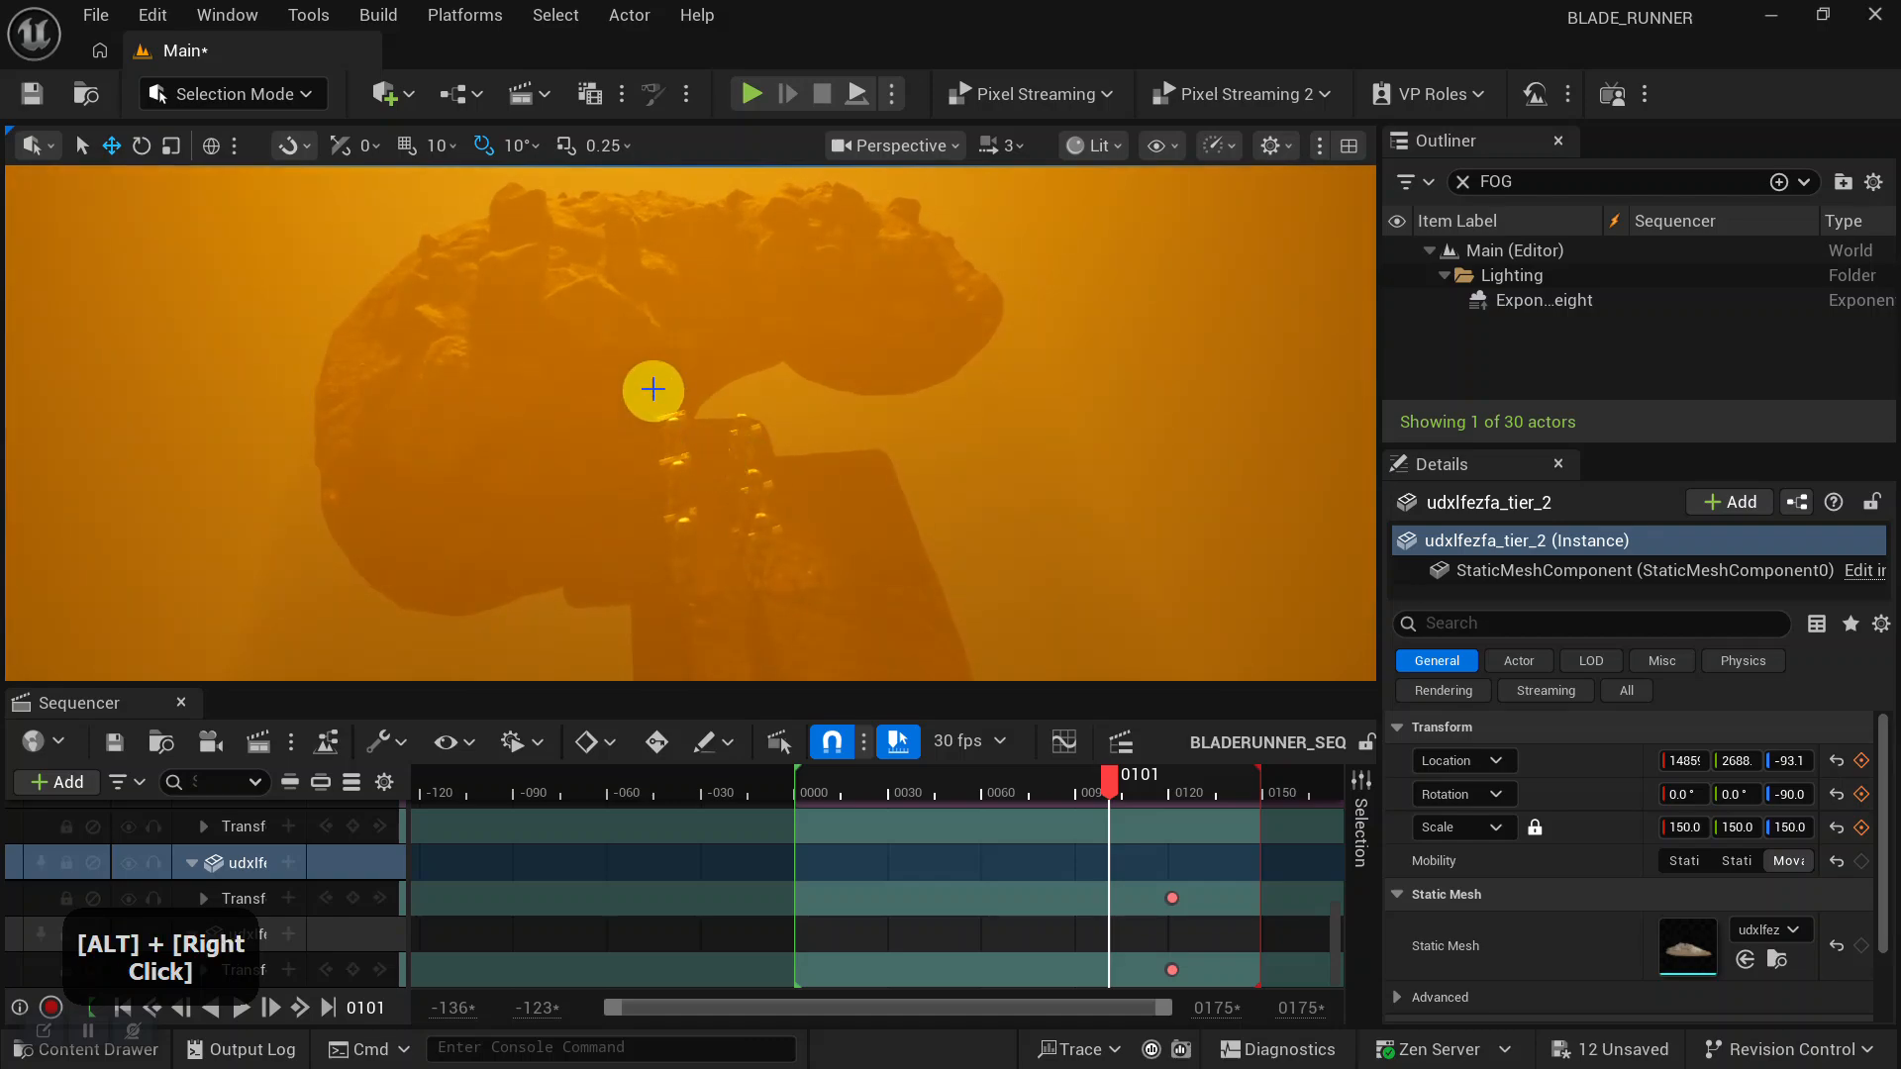
left_click(921, 337)
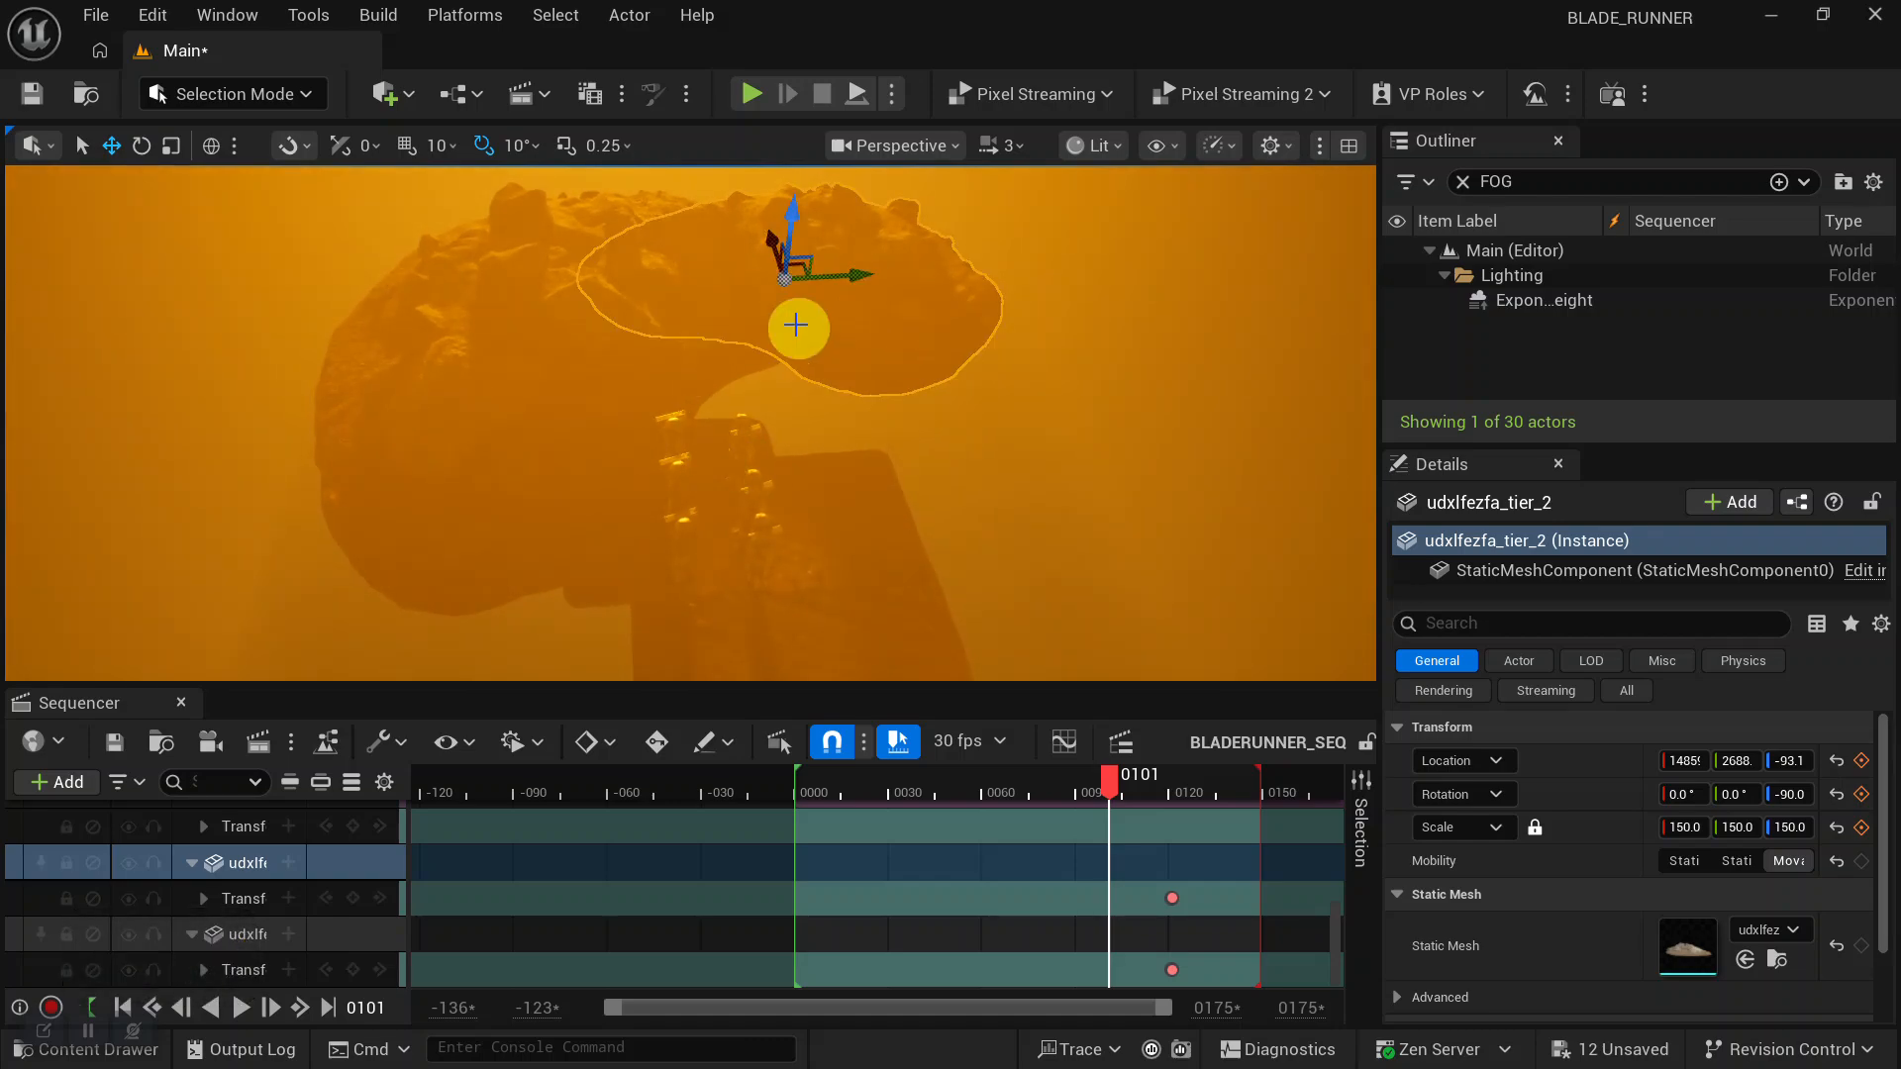
key("w")
left_click_drag(768, 238, 892, 438)
key("ctrl+z")
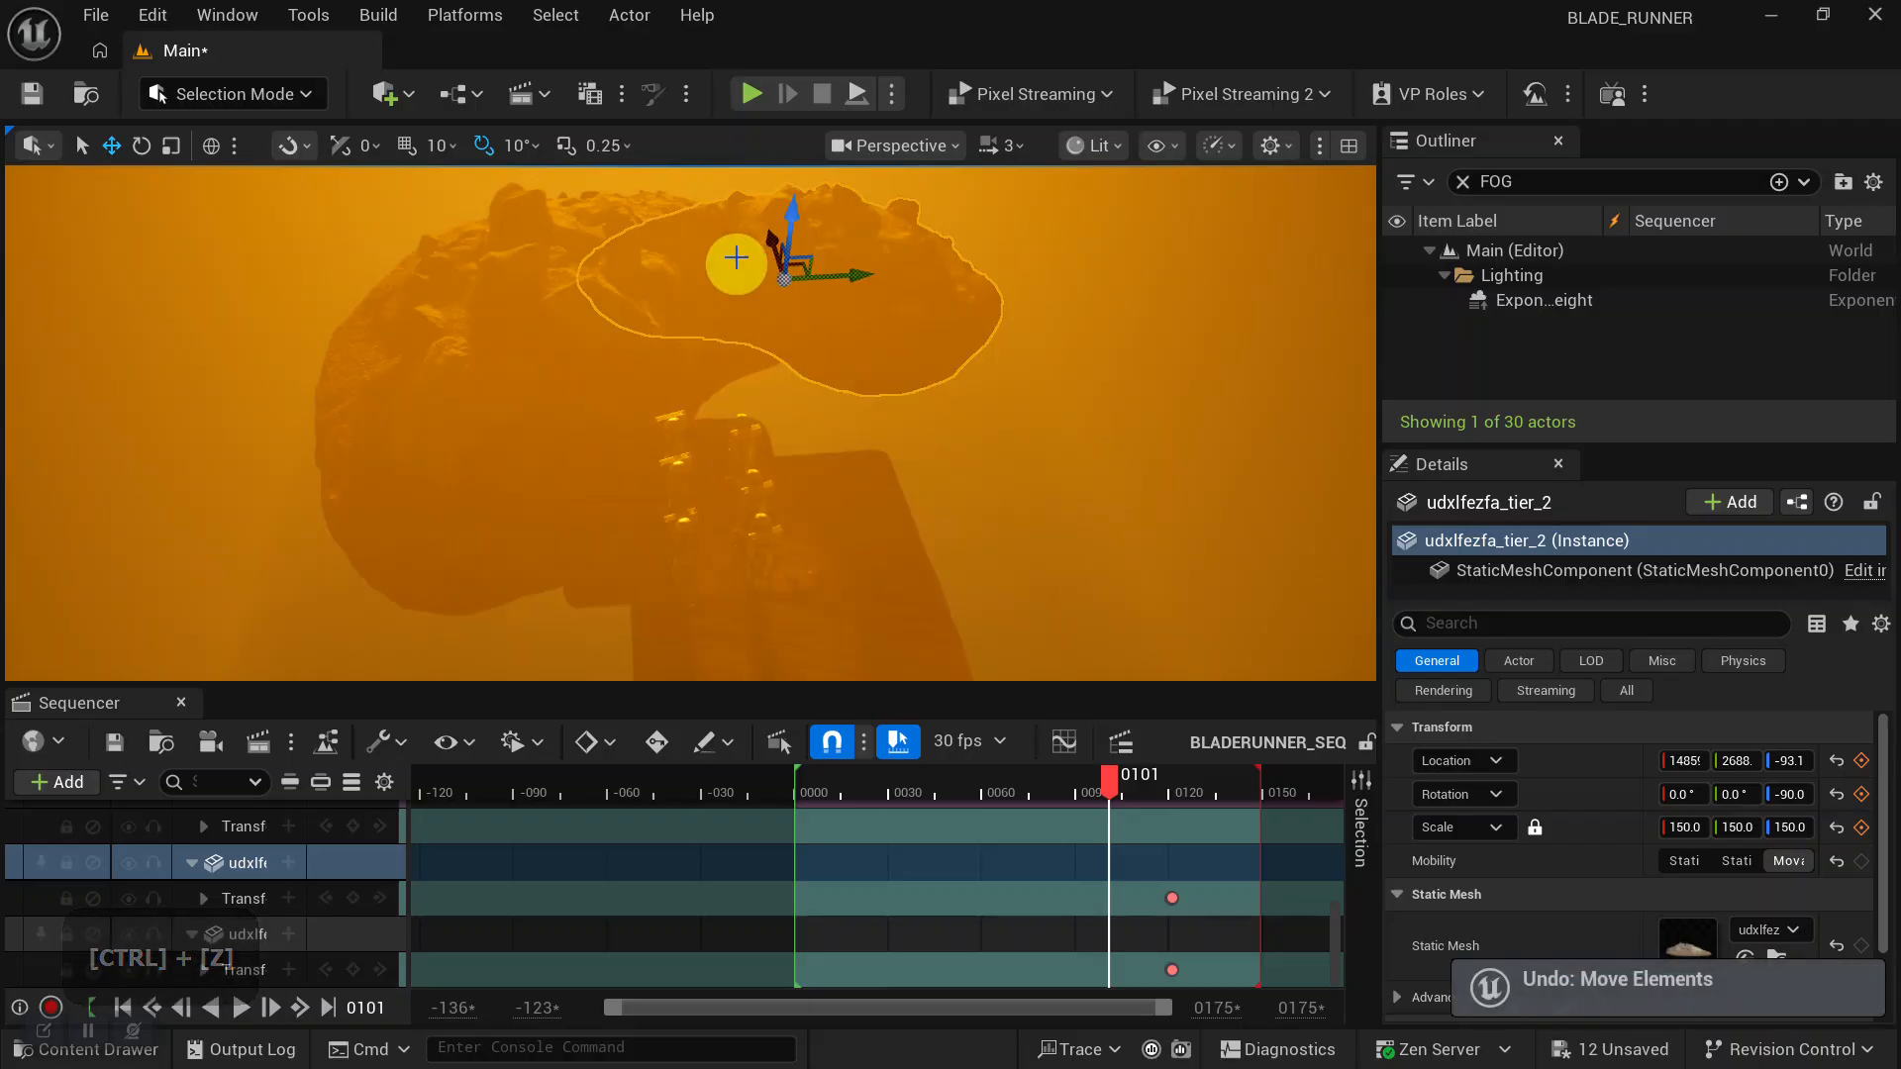
Duplicate the udxlfezfa_tier_2 rock along X toward the foreground and set the copy's uniform scale to 50.
left_click_drag(767, 233, 930, 563, "alt")
left_click_drag(1092, 535, 1228, 505, "alt")
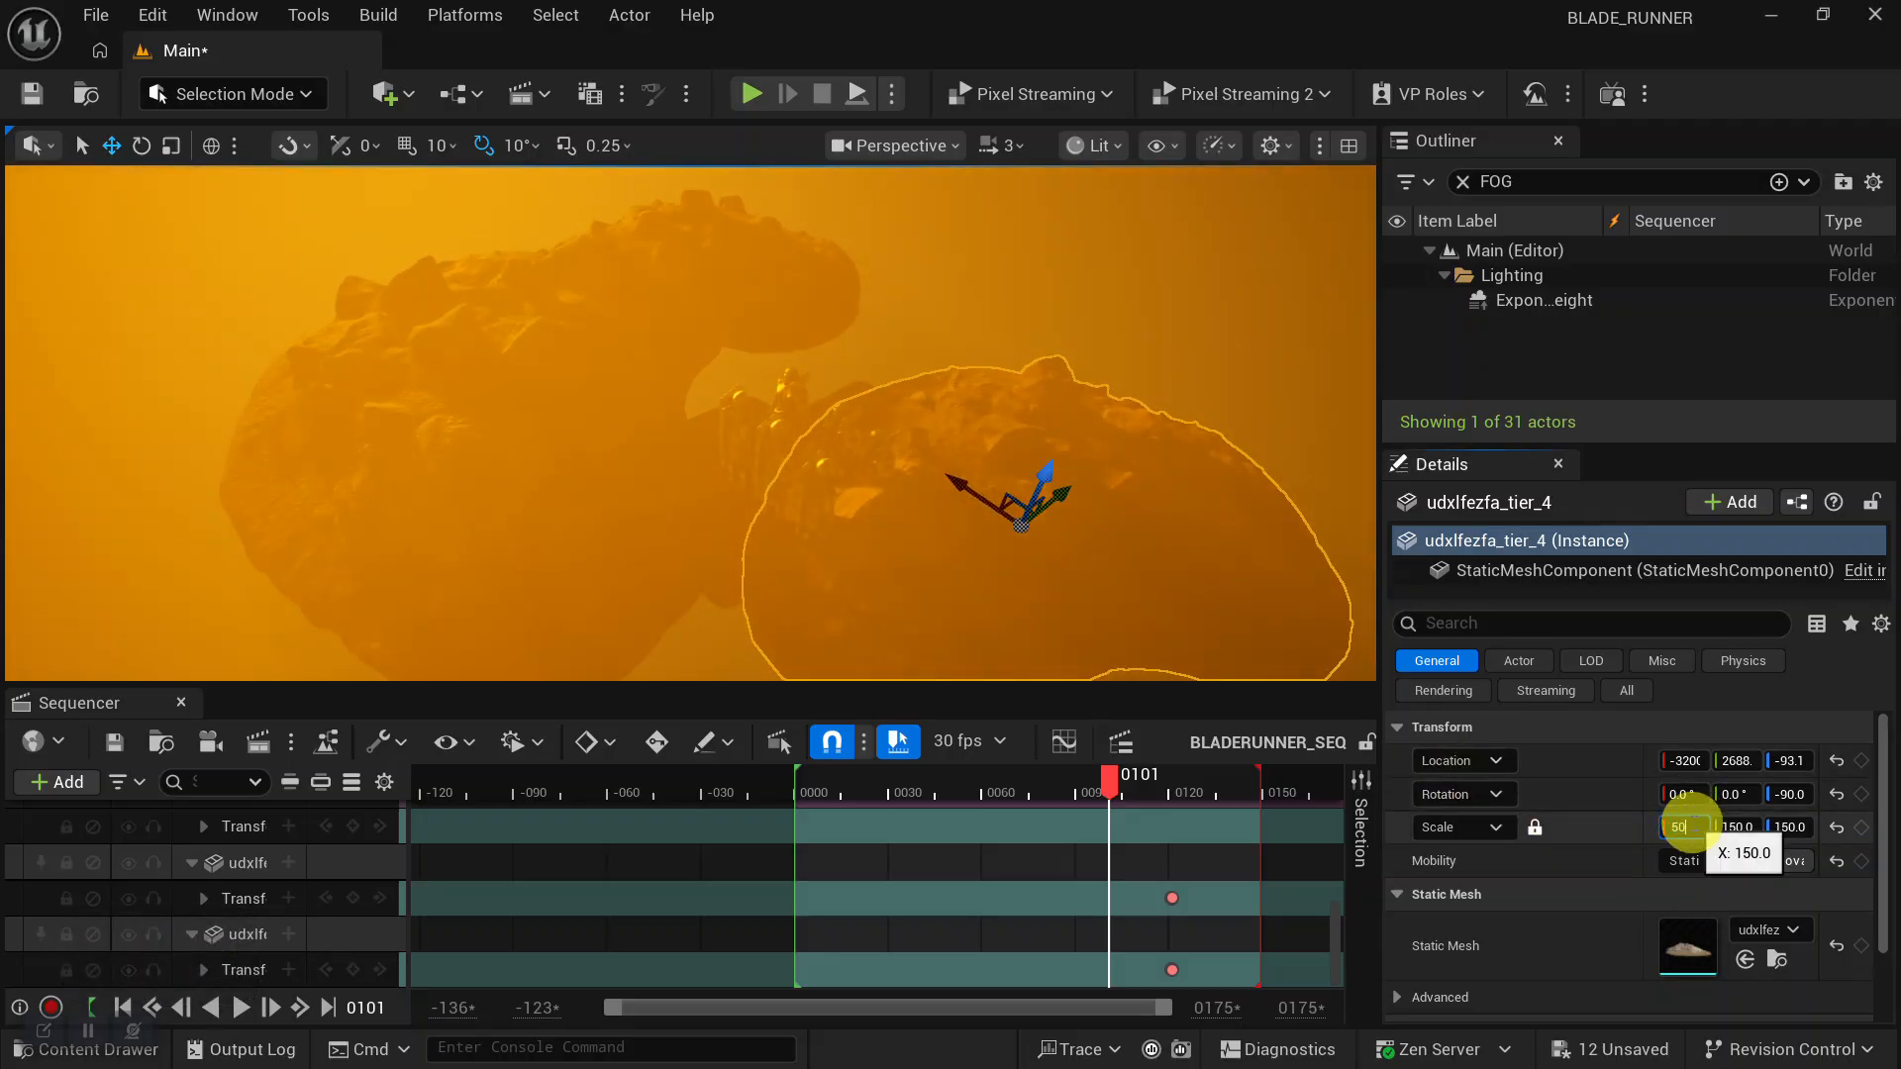
key("Return")
Duplicate the scaled-down rock along Y to about 1793 and hide the ExponentialHeightFog actor.
left_click_drag(1037, 503, 990, 507, "alt")
right_click_drag(1093, 522, 1121, 555, "alt")
key("f")
left_click_drag(840, 554, 670, 509, "alt")
left_click(1397, 300)
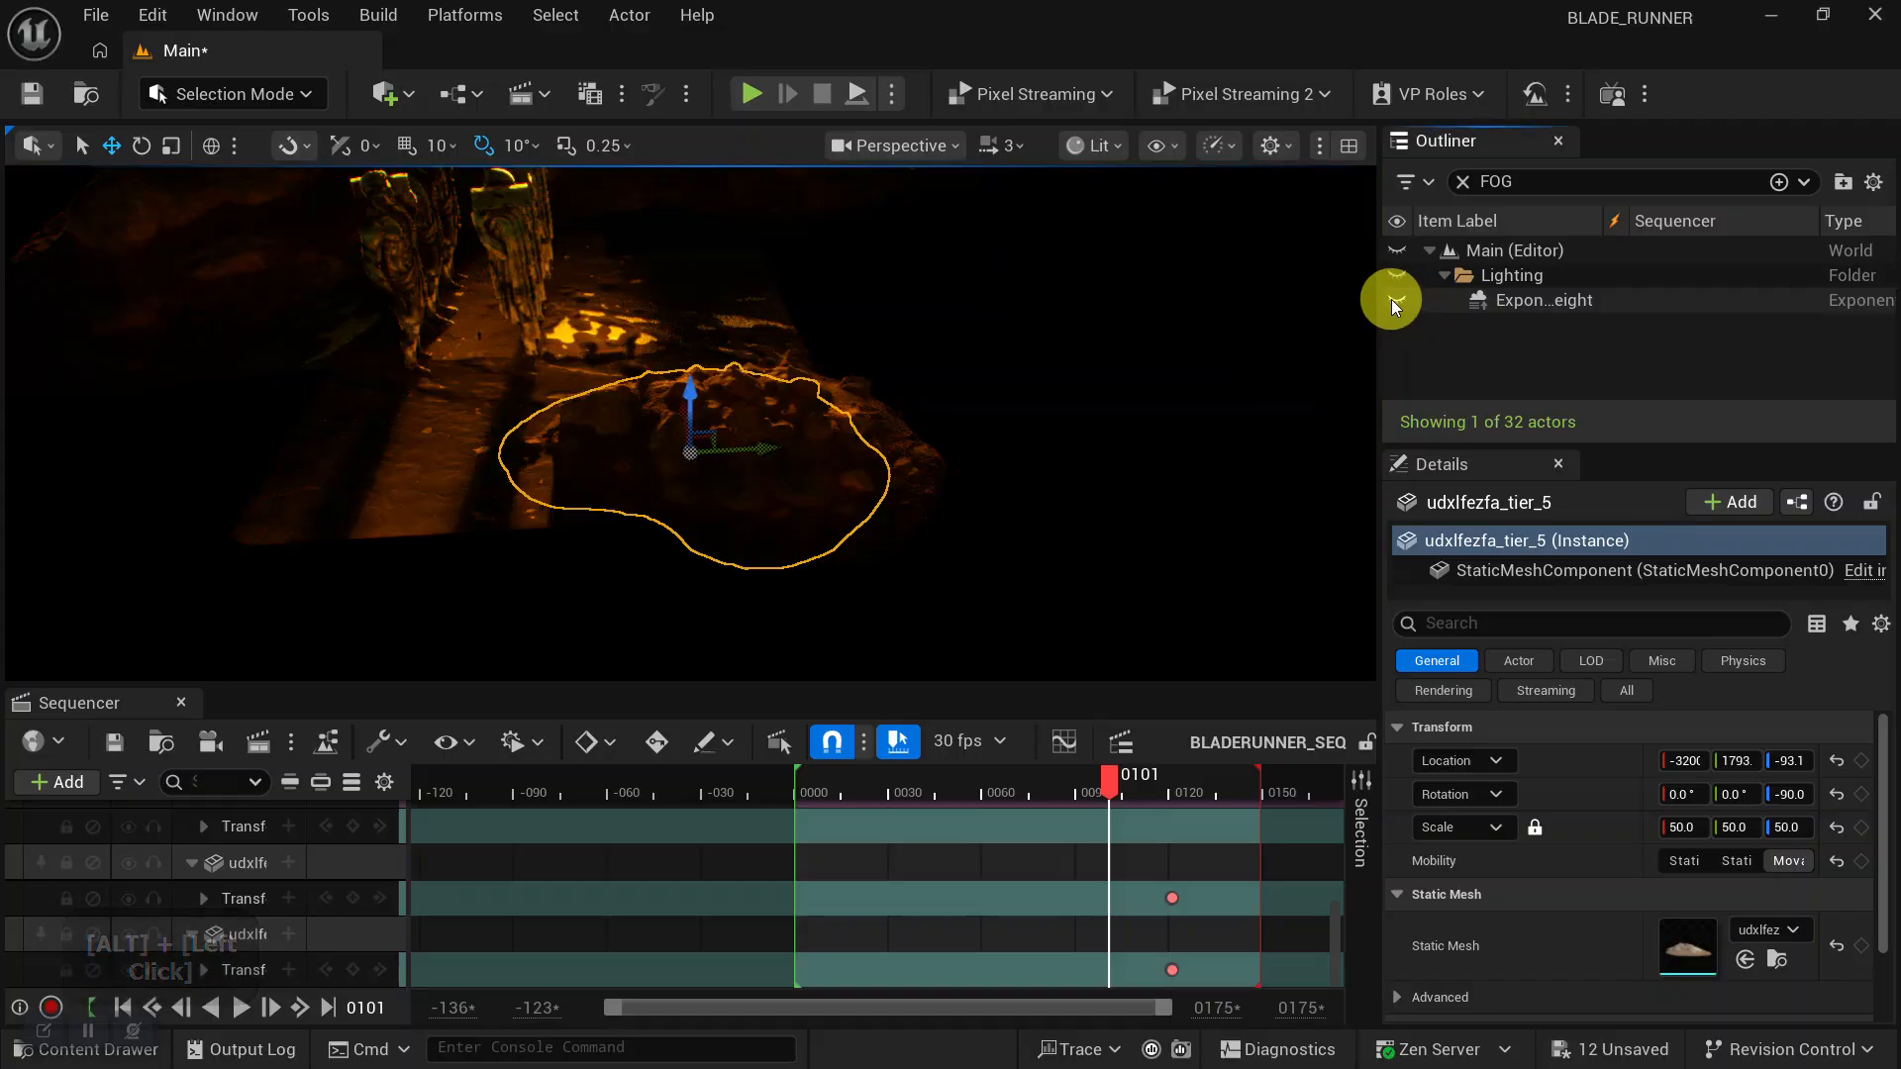
Move the udxlfezfa_tier_5 rock to a Y location of about -1670 and lower it to a Z location of about -644.
left_click_drag(990, 530, 845, 467, "alt")
right_click_drag(845, 467, 791, 414, "alt")
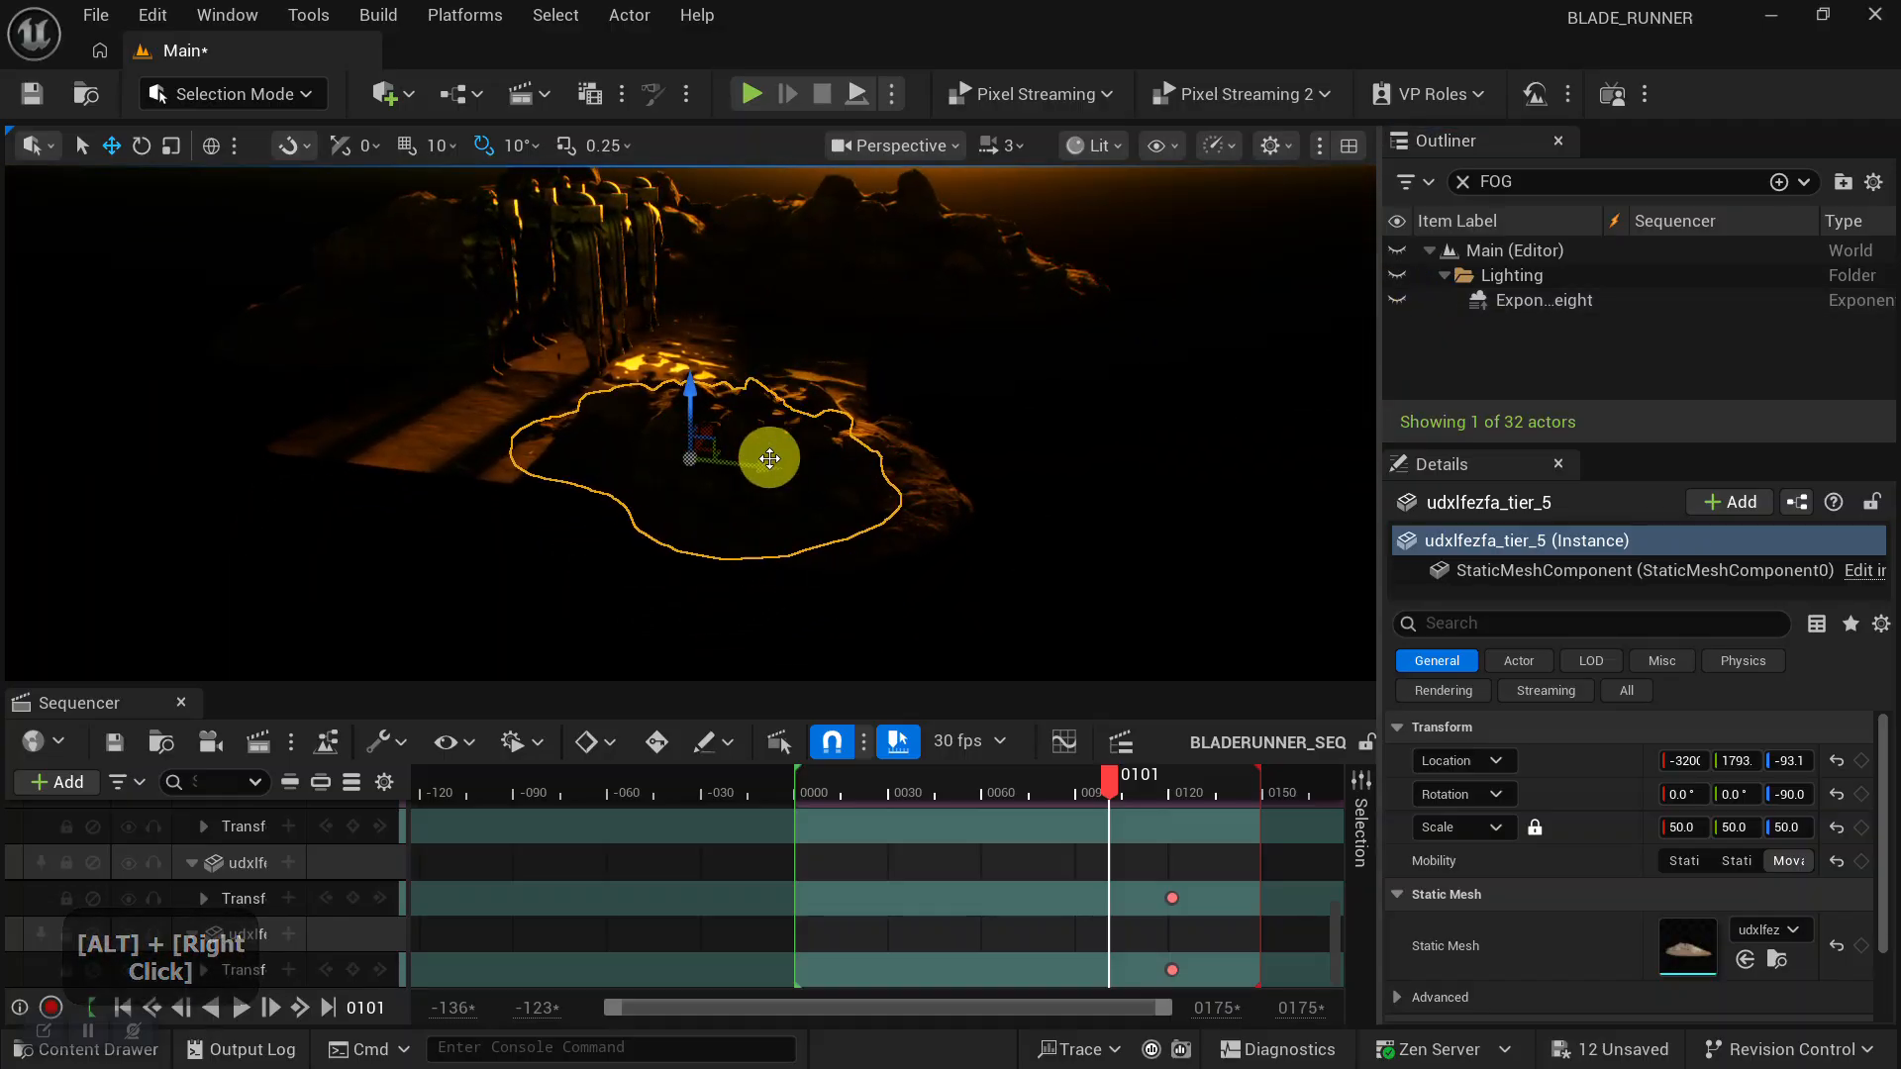
left_click_drag(763, 465, 553, 463)
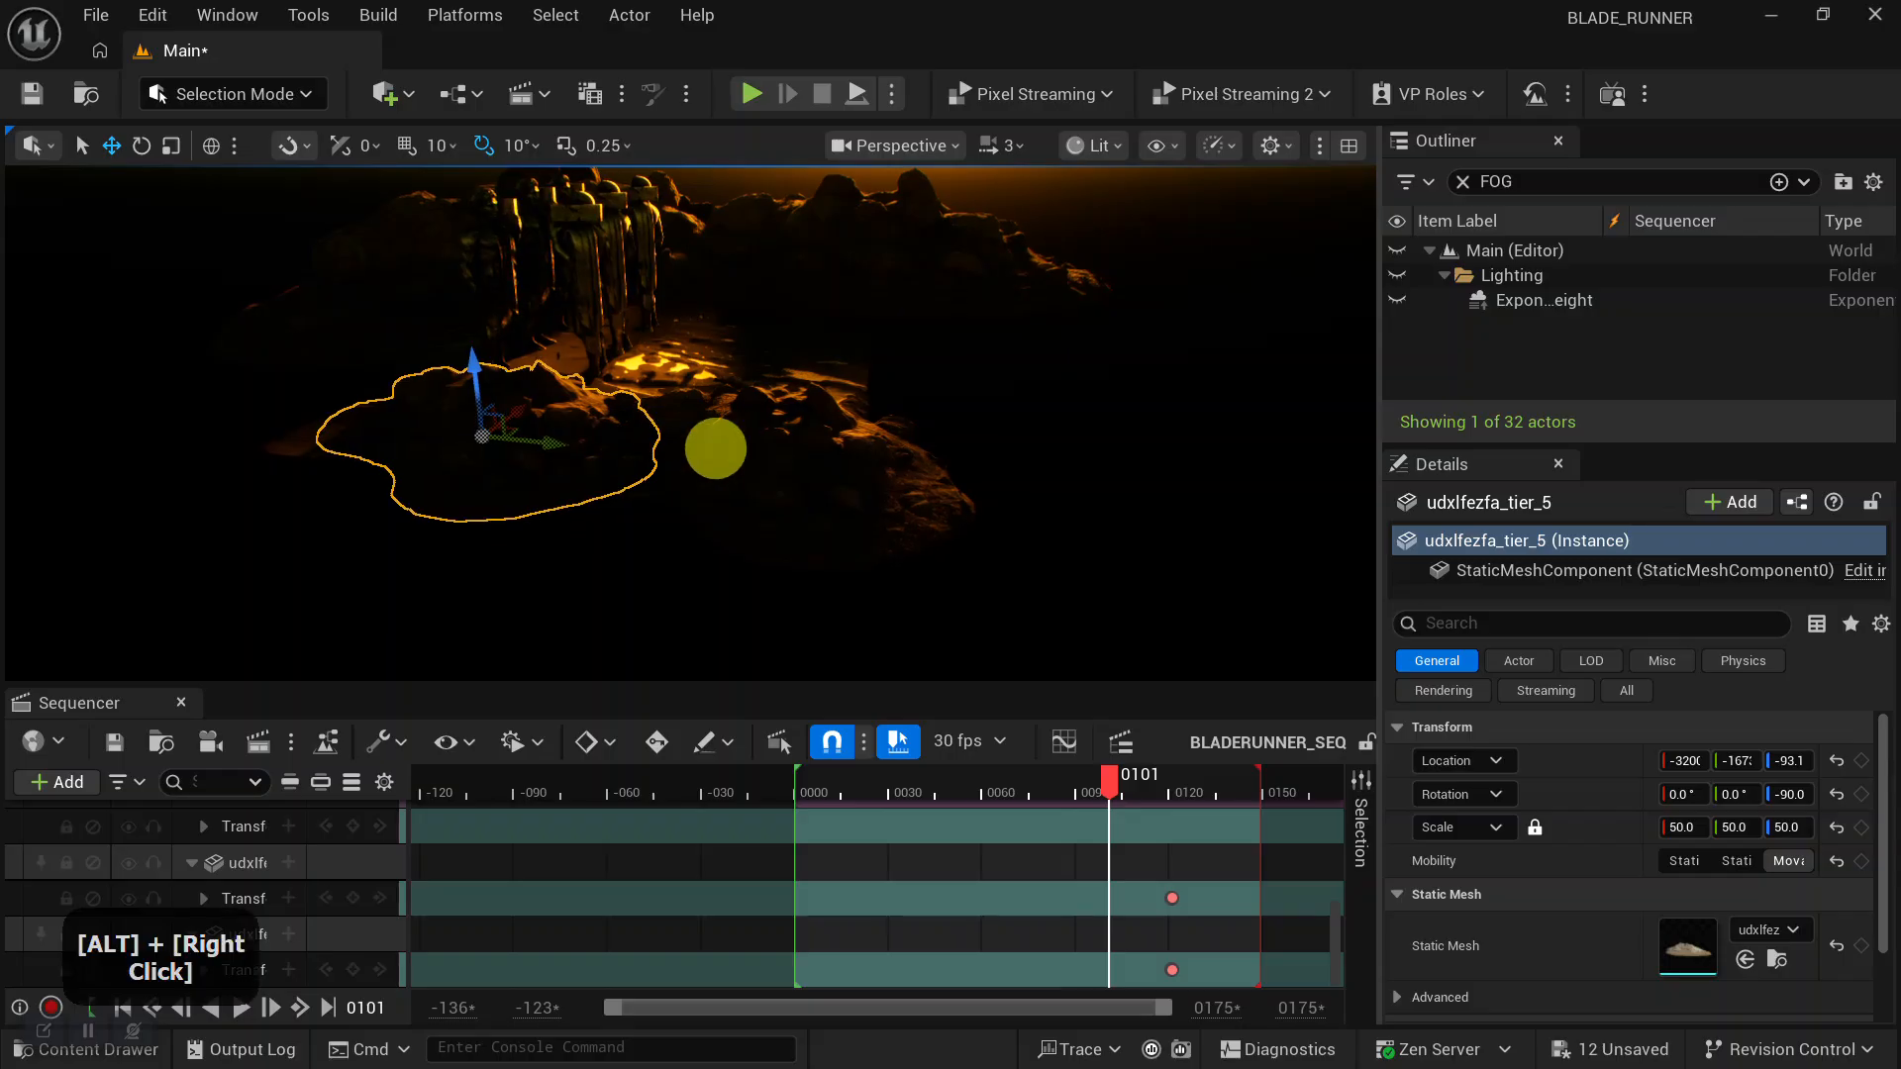
right_click_drag(713, 442, 666, 361, "alt")
left_click_drag(692, 390, 501, 403, "alt")
middle_click_drag(501, 403, 419, 473, "alt")
left_click_drag(513, 428, 519, 489)
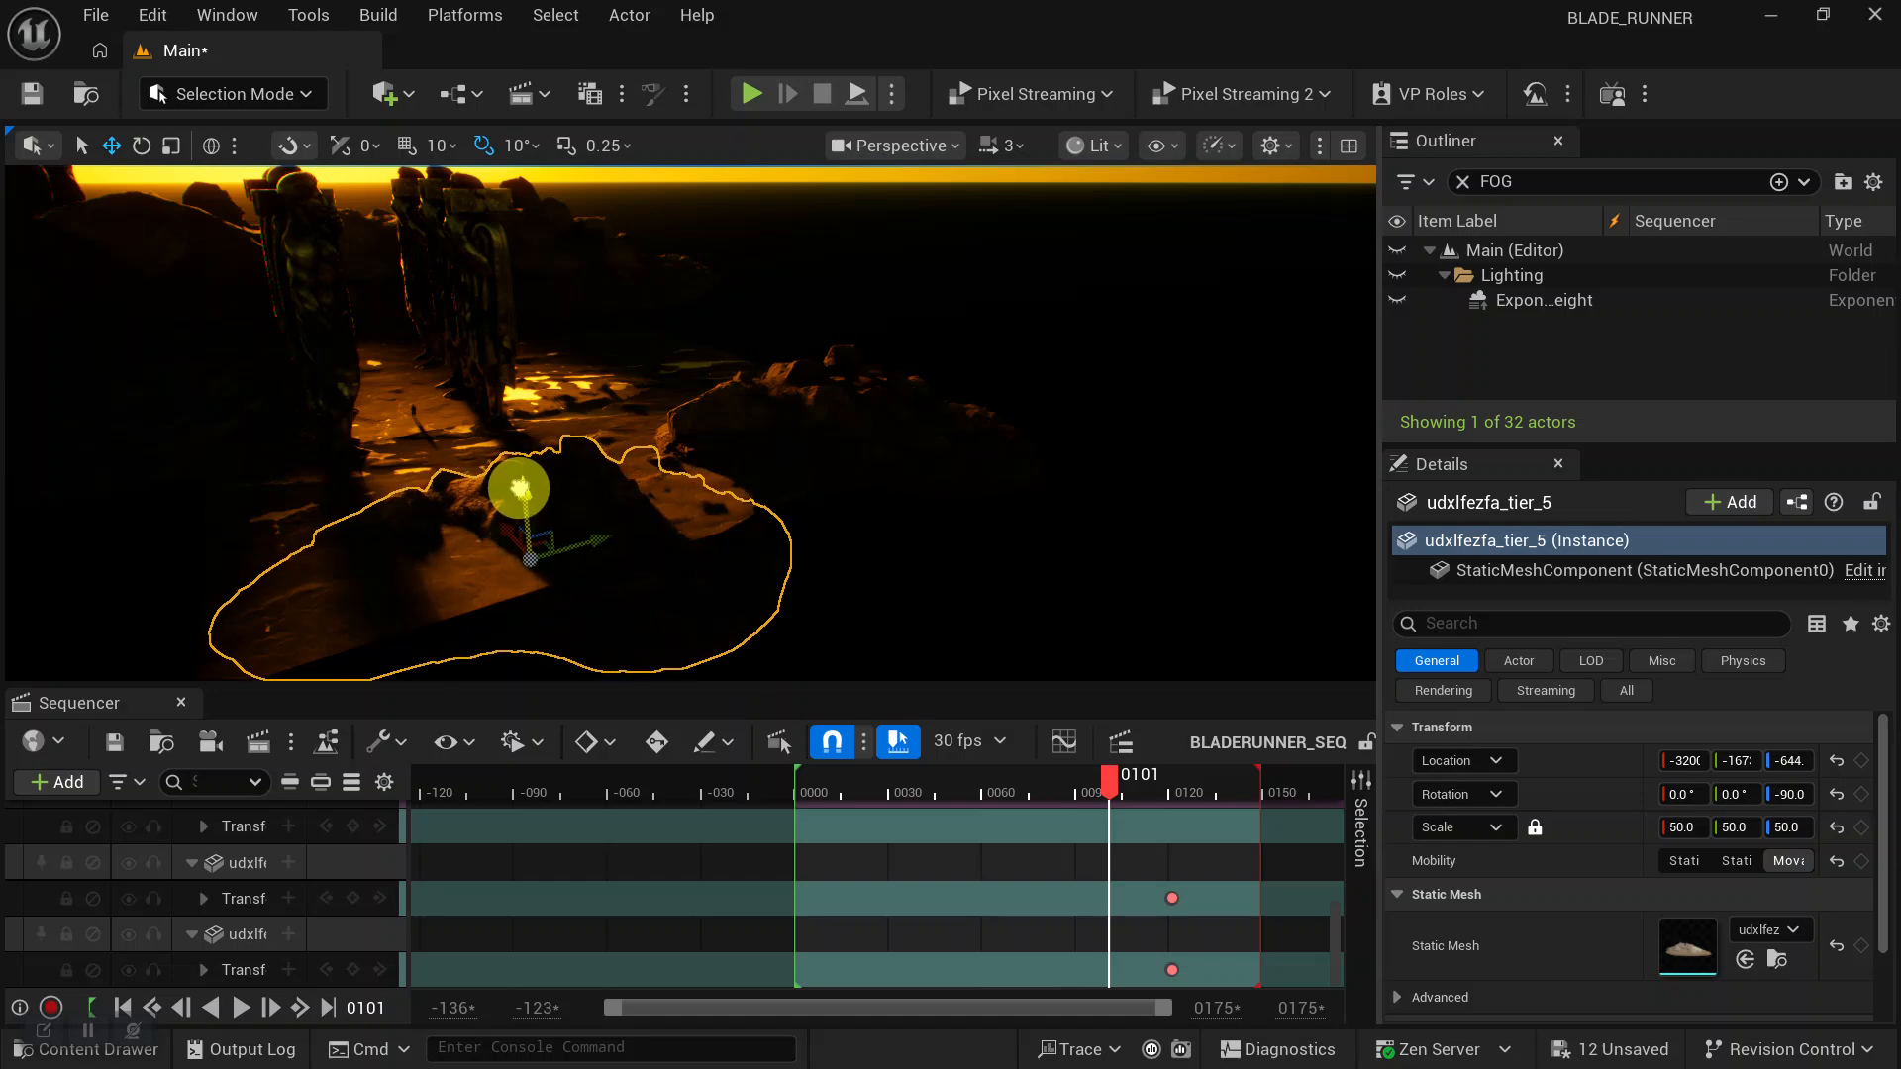
Check the foreground rock through the CineCameraActor view, scrubbing the sequence back to frame 20.
left_click_drag(699, 466, 628, 441, "alt")
mouse_move(628, 442)
right_mouse_down("alt")
mouse_move(692, 544)
mouse_move(636, 427)
right_mouse_up("alt")
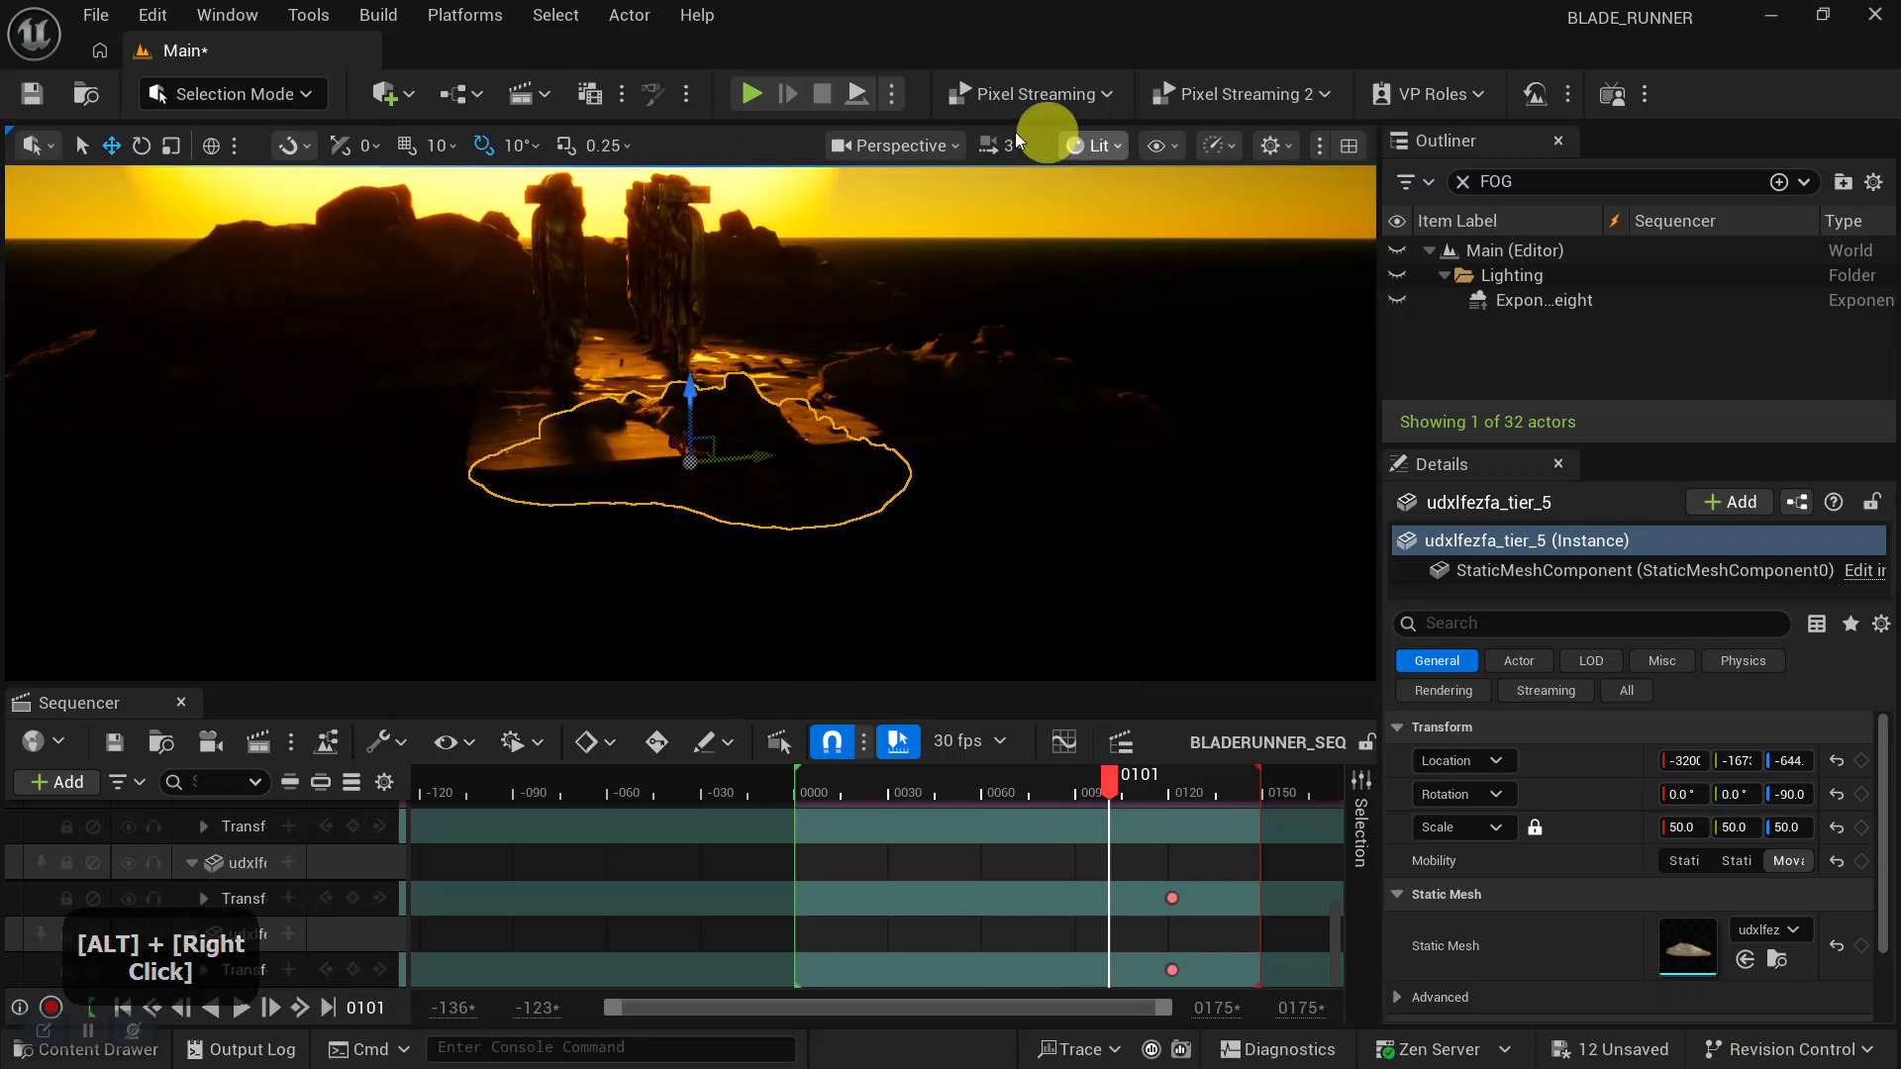
left_click(896, 146)
left_click(948, 288)
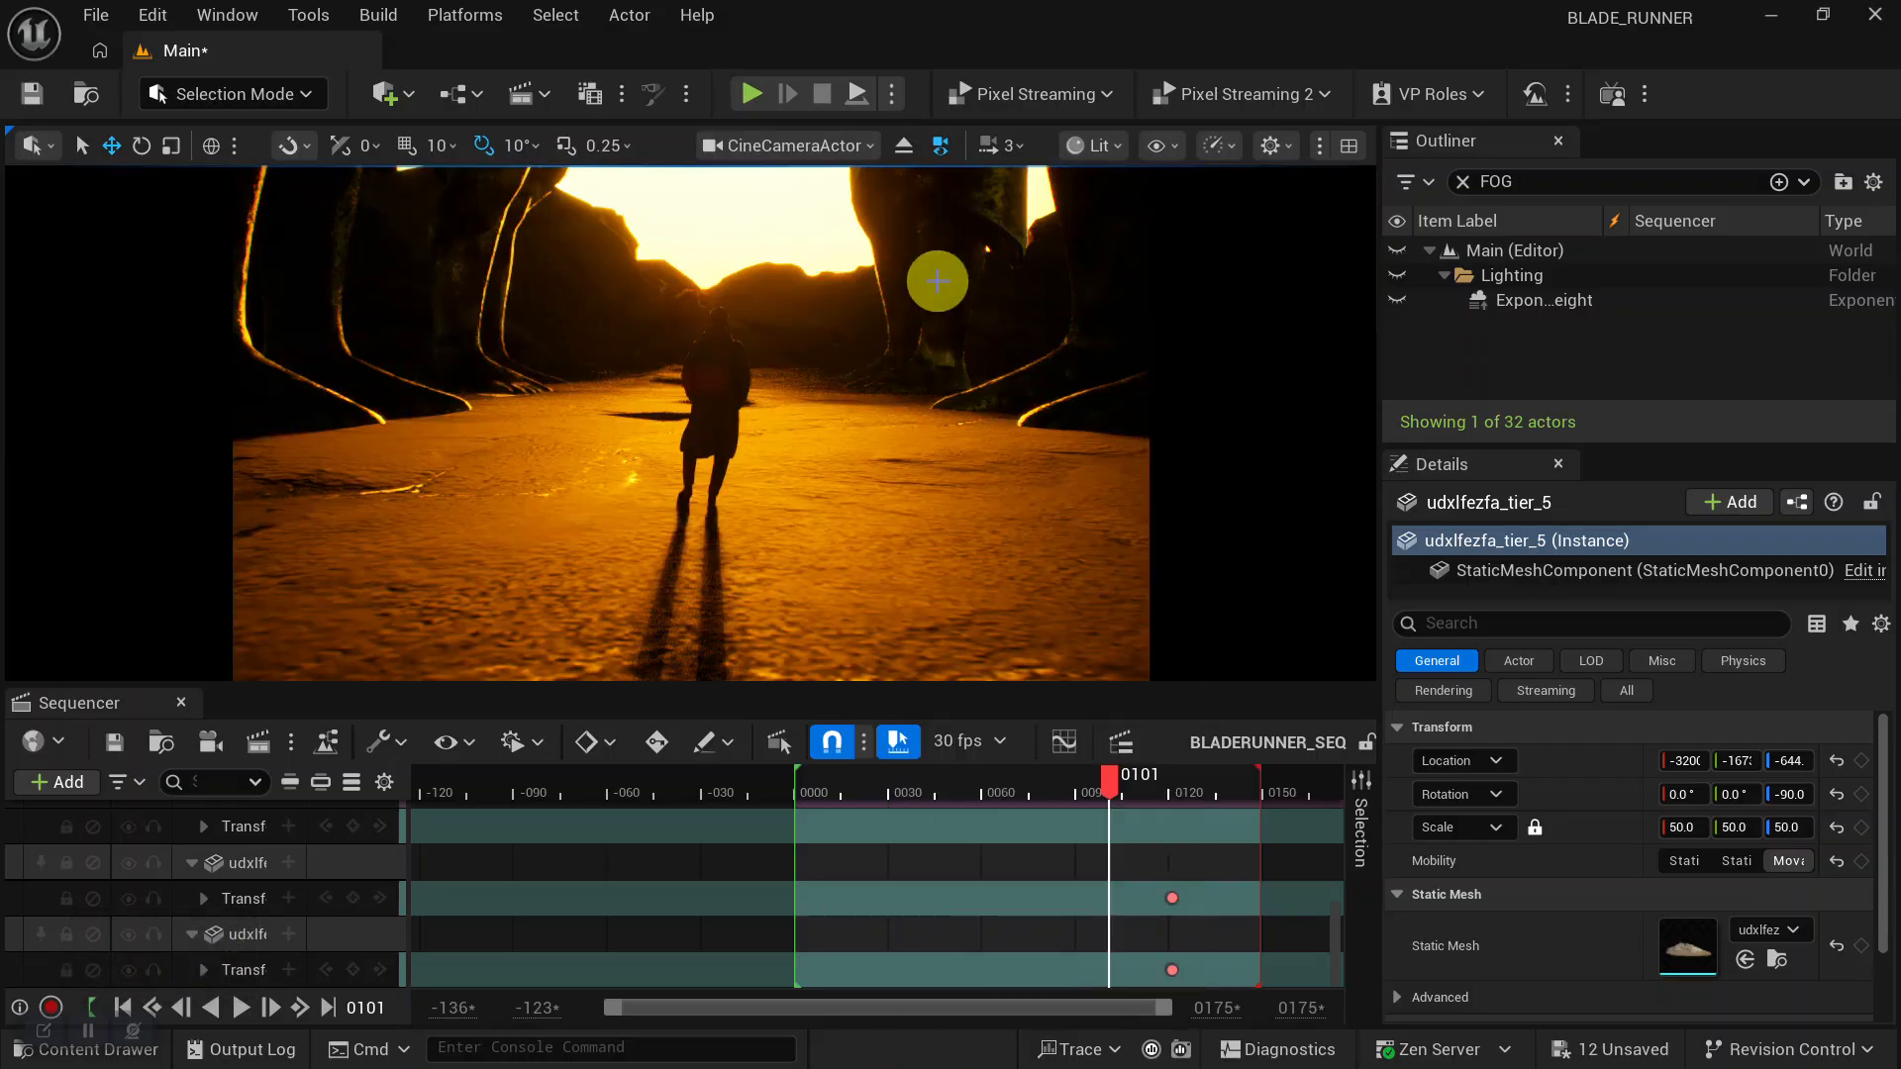
left_click_drag(1105, 781, 856, 782)
Return to the Perspective view and move the udxlfezfa_tier_5 rock along X to about -1560.
left_click(760, 158)
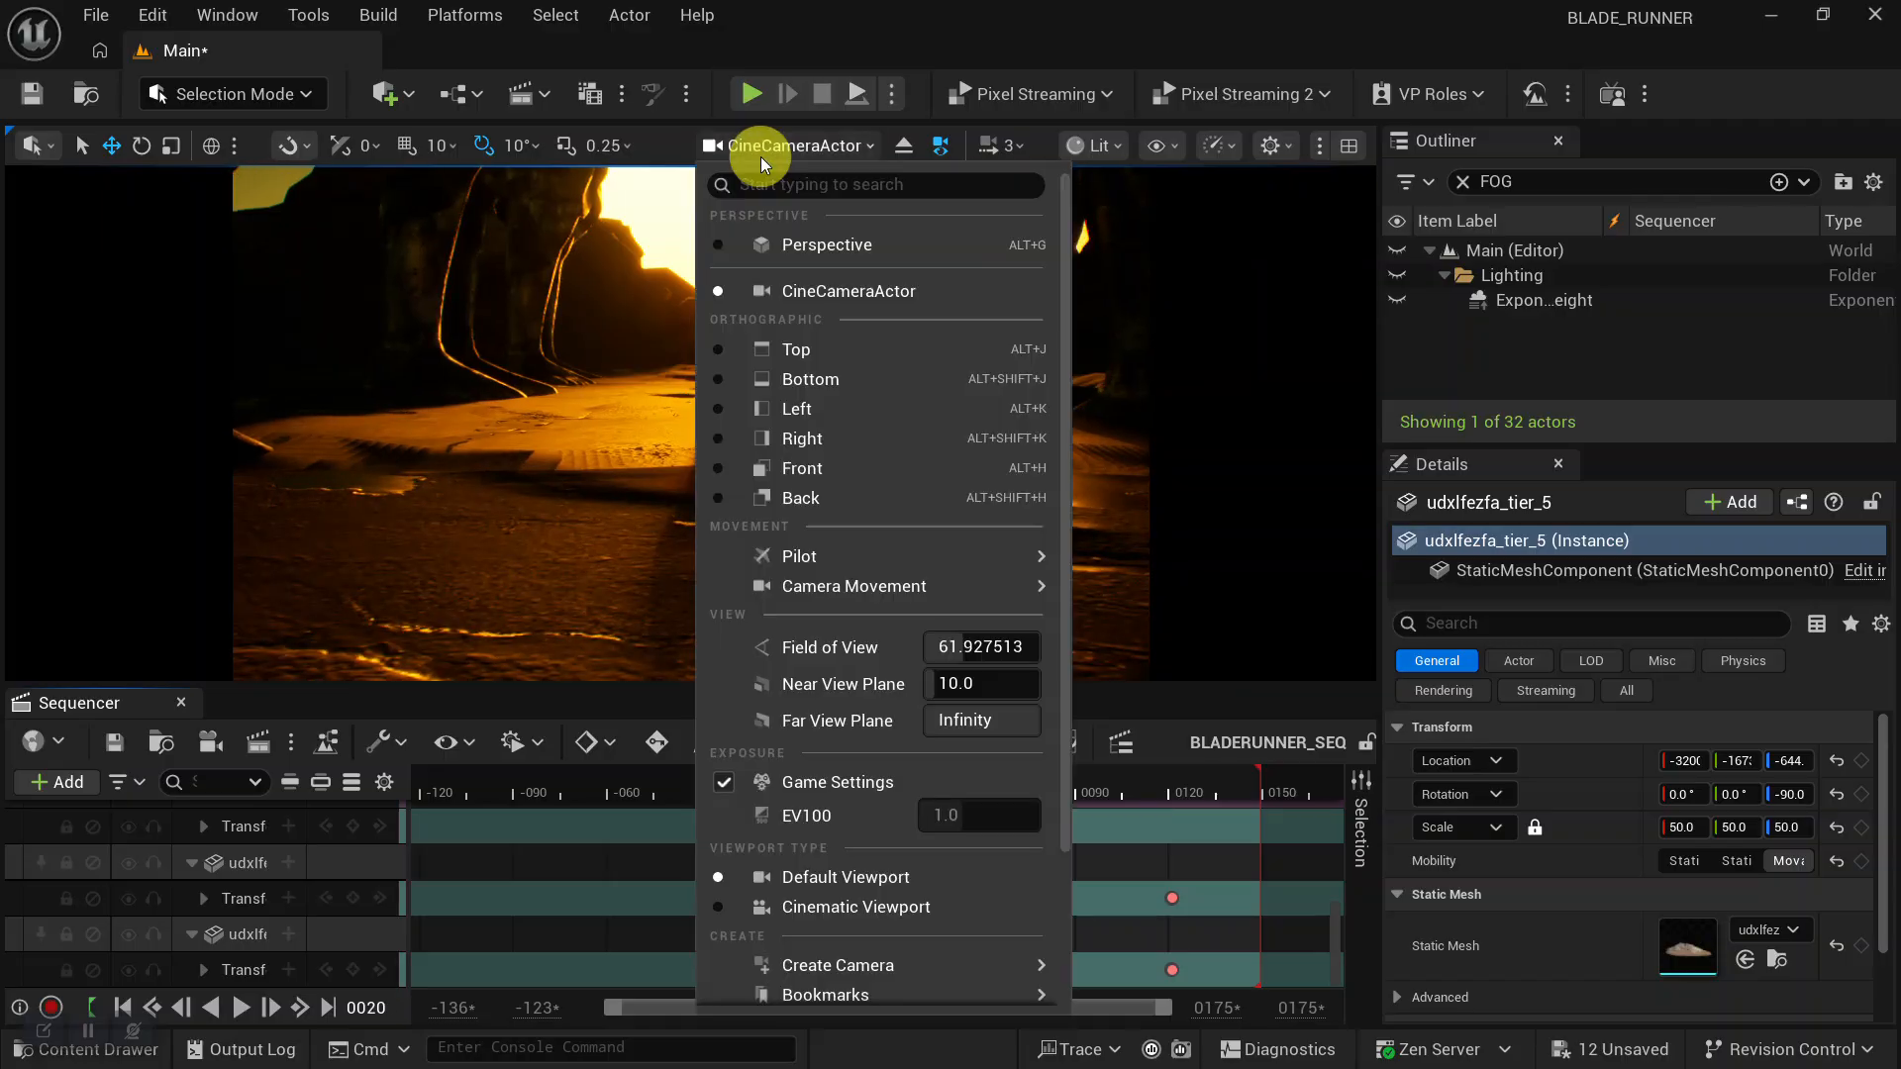
left_click(733, 243)
left_click_drag(700, 531, 891, 531, "alt")
right_click_drag(891, 531, 931, 535, "alt")
left_click_drag(916, 543, 828, 509)
right_click_drag(944, 453, 1289, 334, "alt")
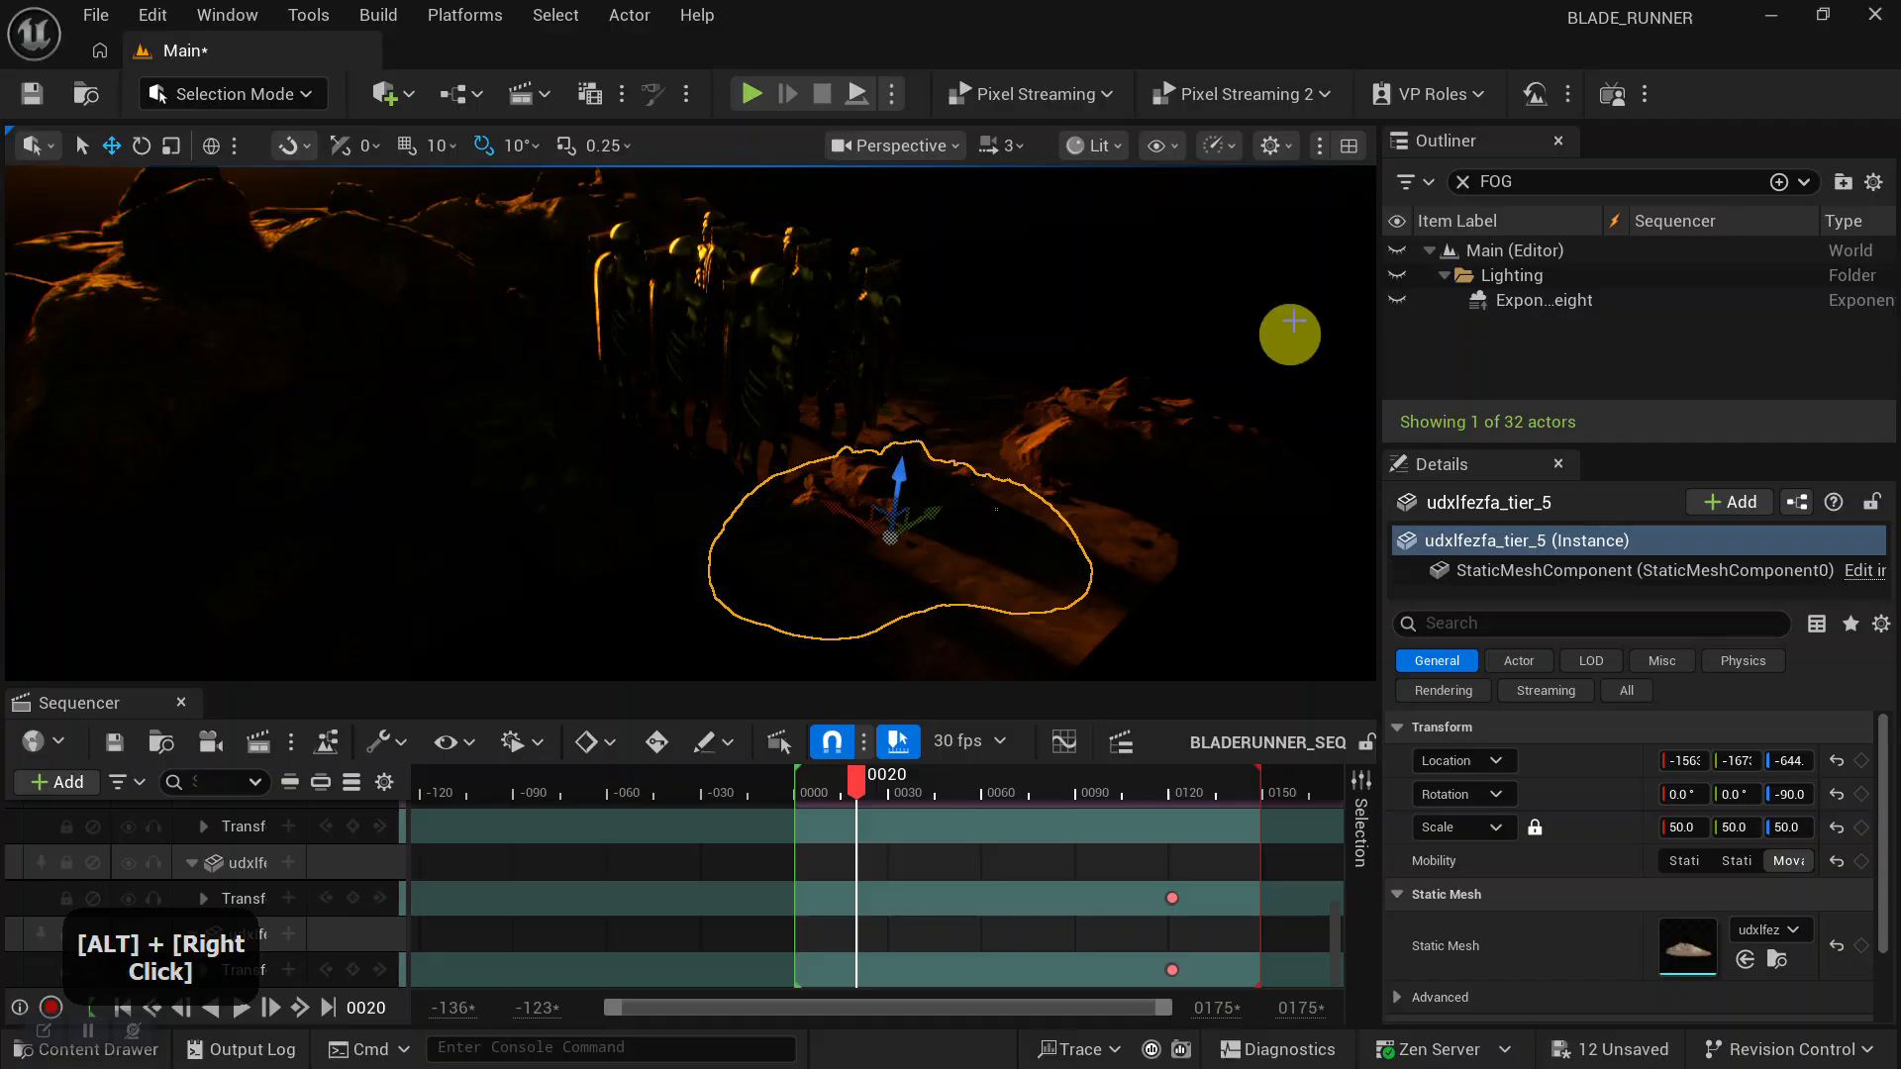
Split the viewport into four views and switch the perspective one to the CineCameraActor, undoing the stray move of the statue.
left_click(1348, 146)
right_click_drag(511, 294, 396, 316, "alt")
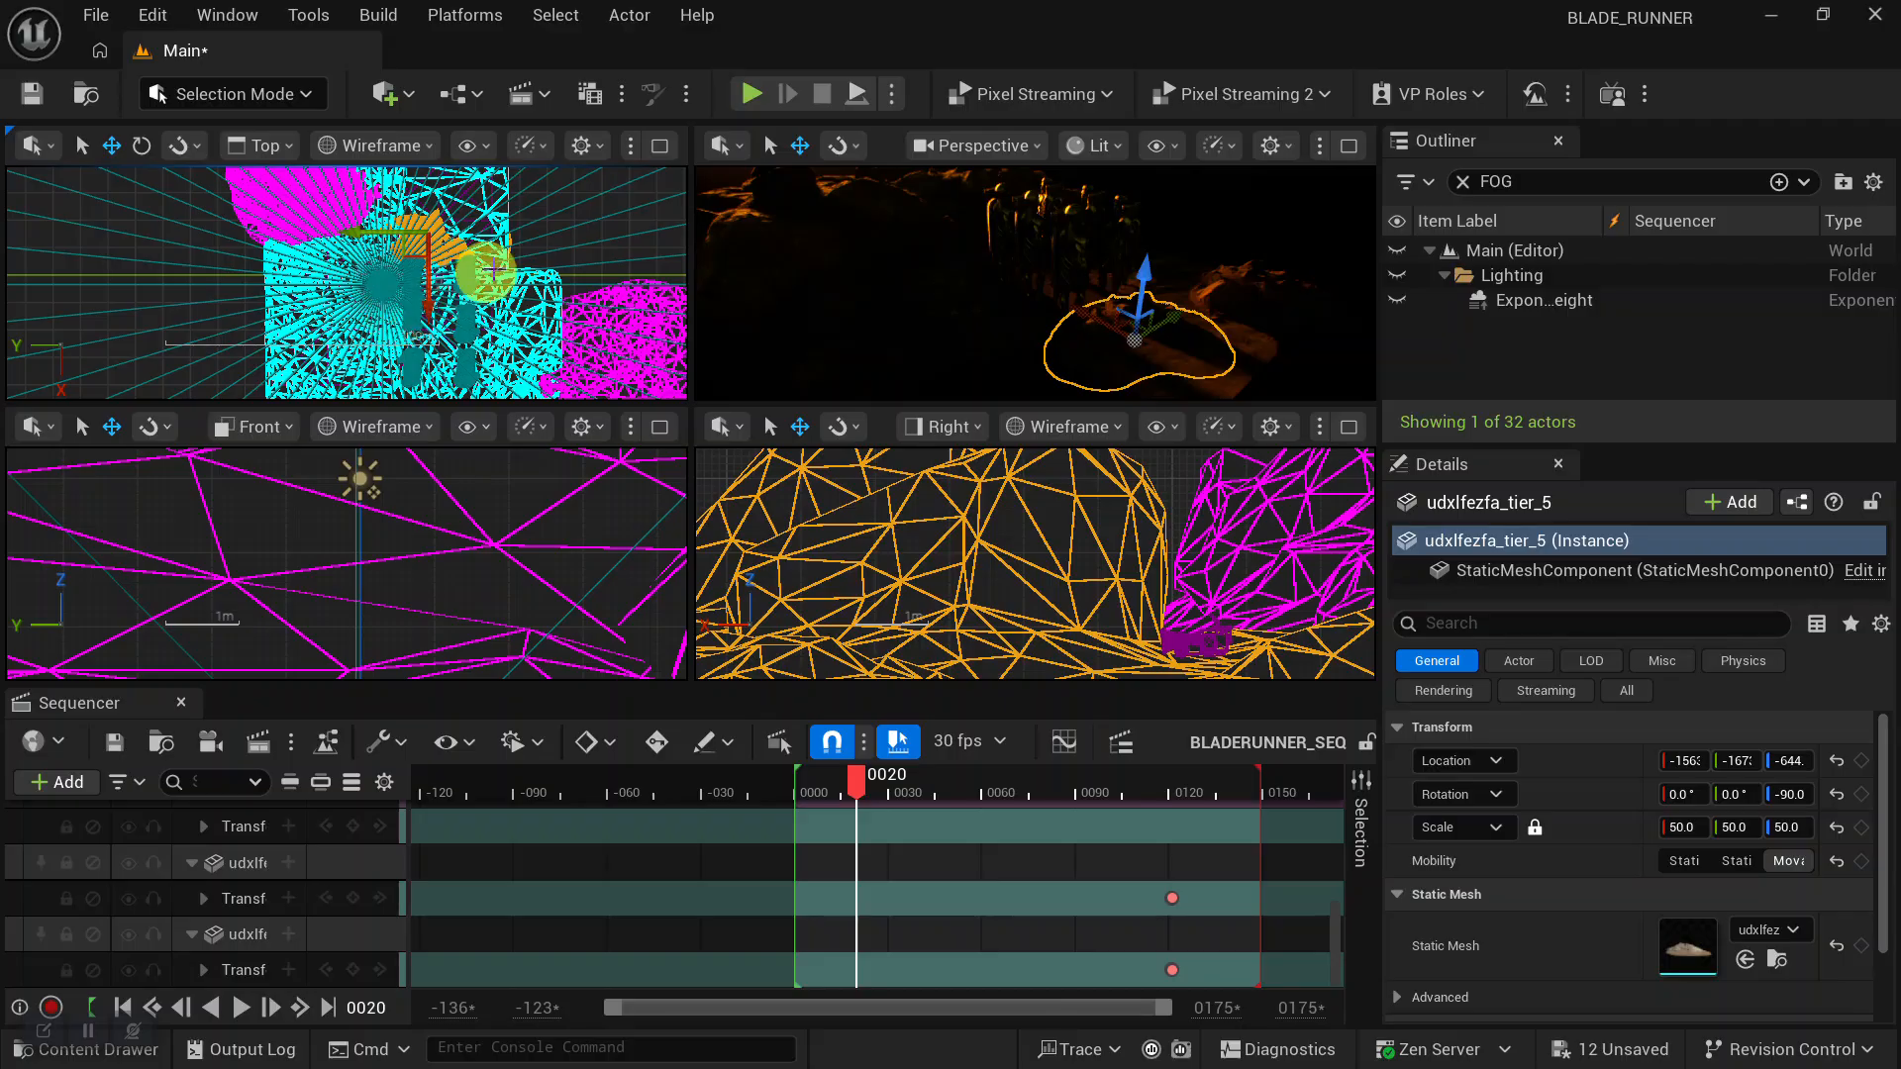
scroll(478, 280, "up", 2)
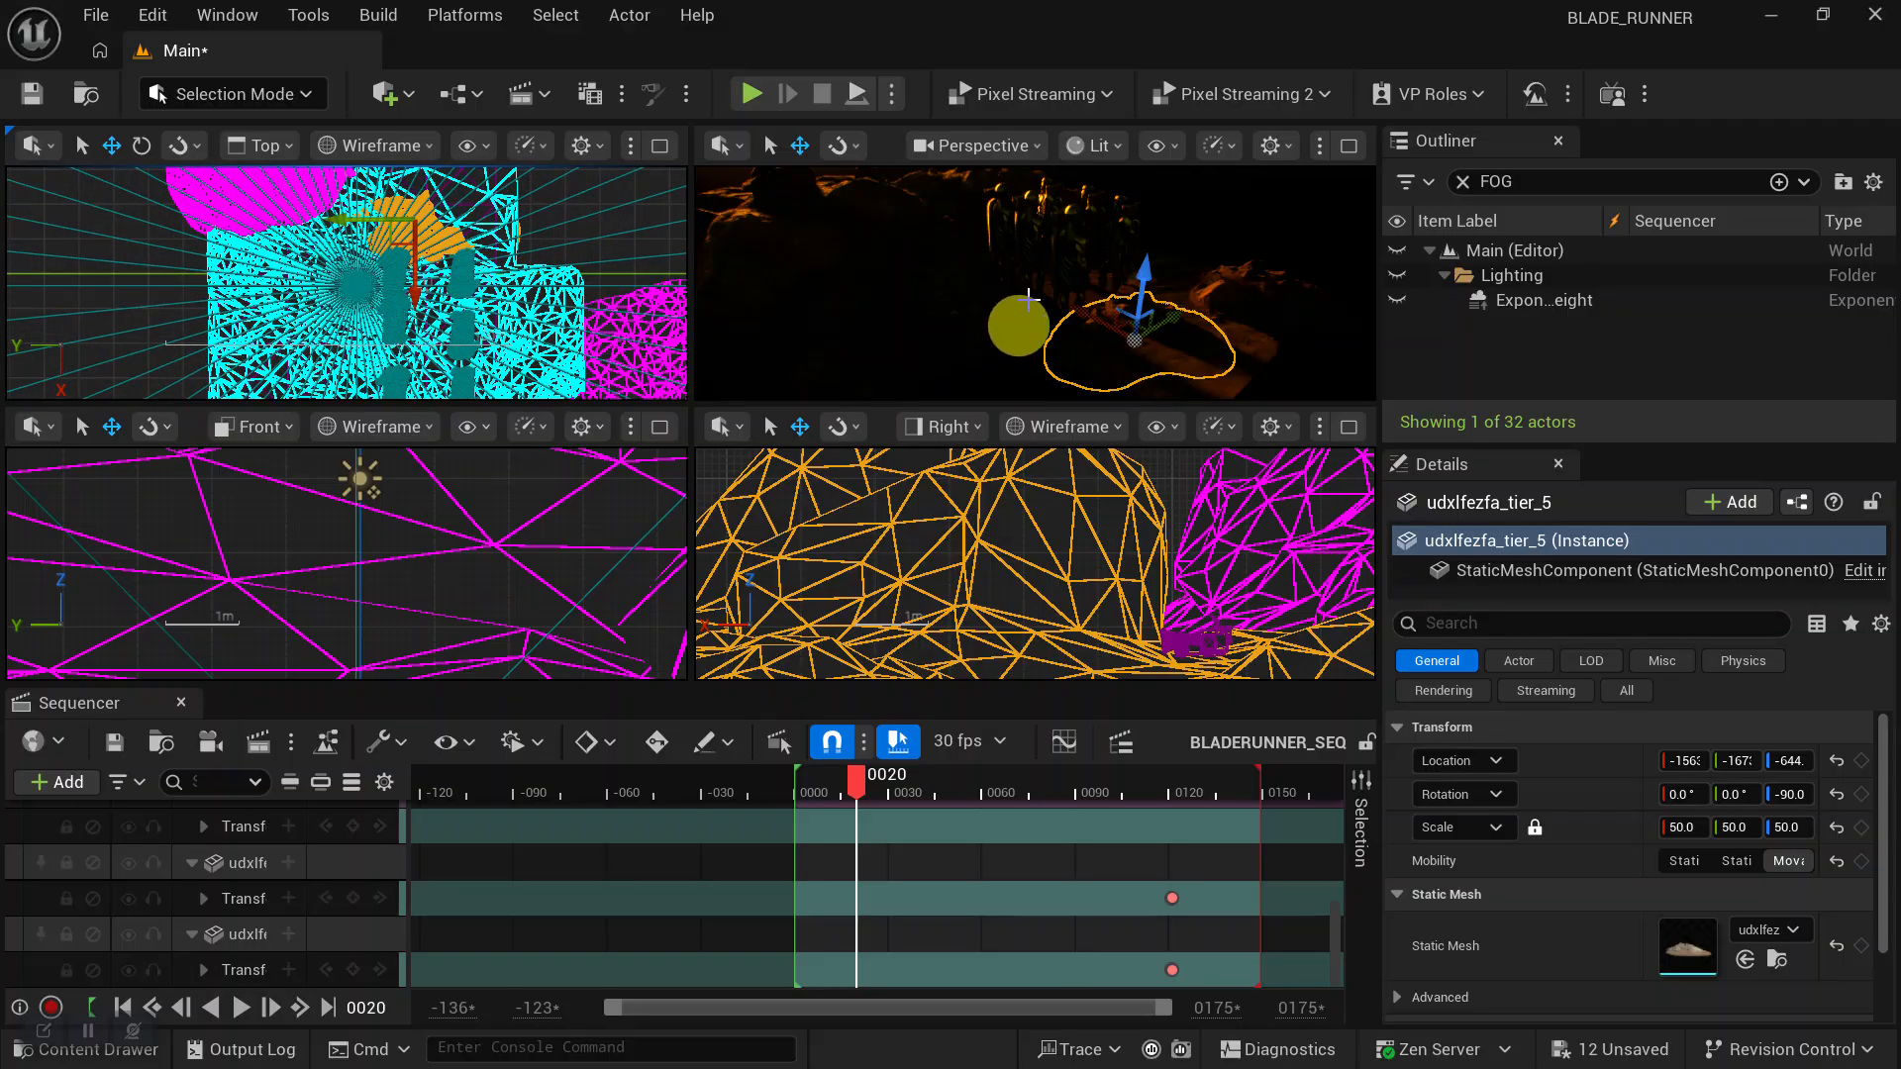
left_click(1031, 195)
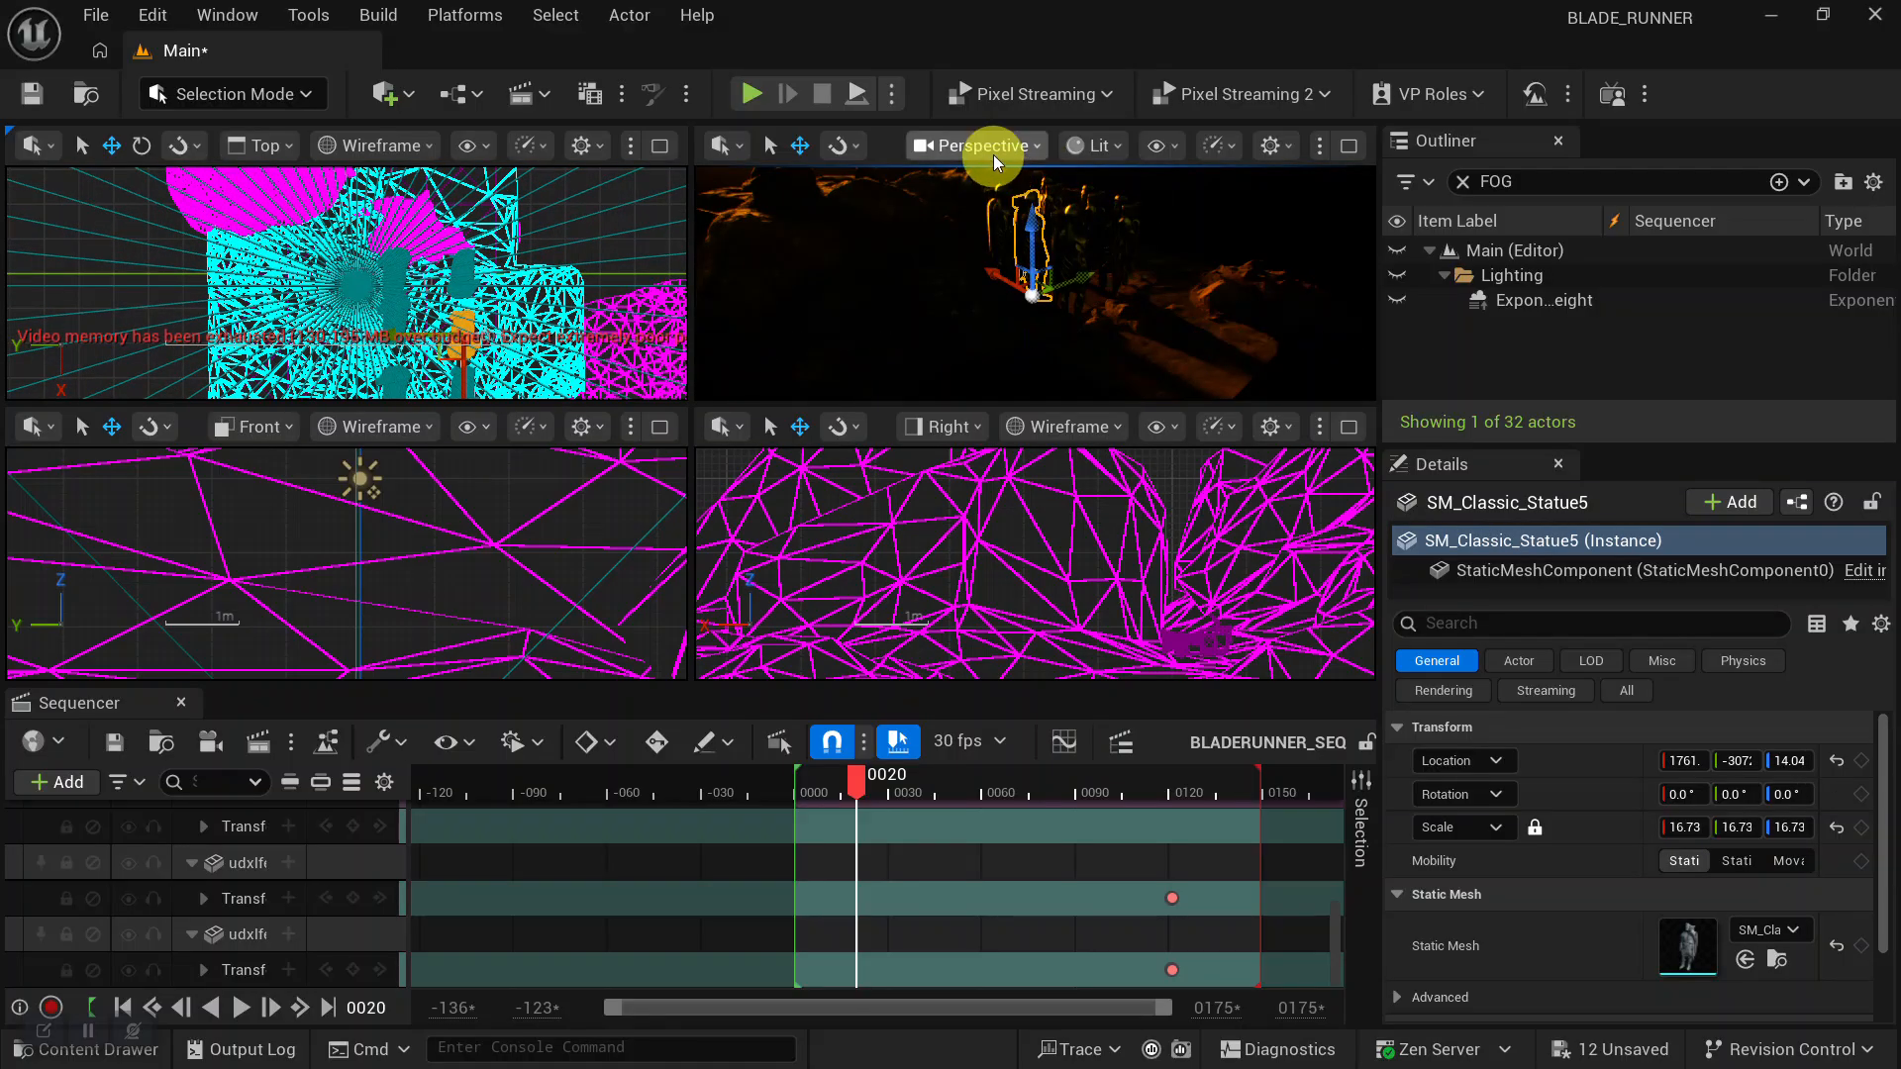
left_click(994, 154)
left_click(1057, 291)
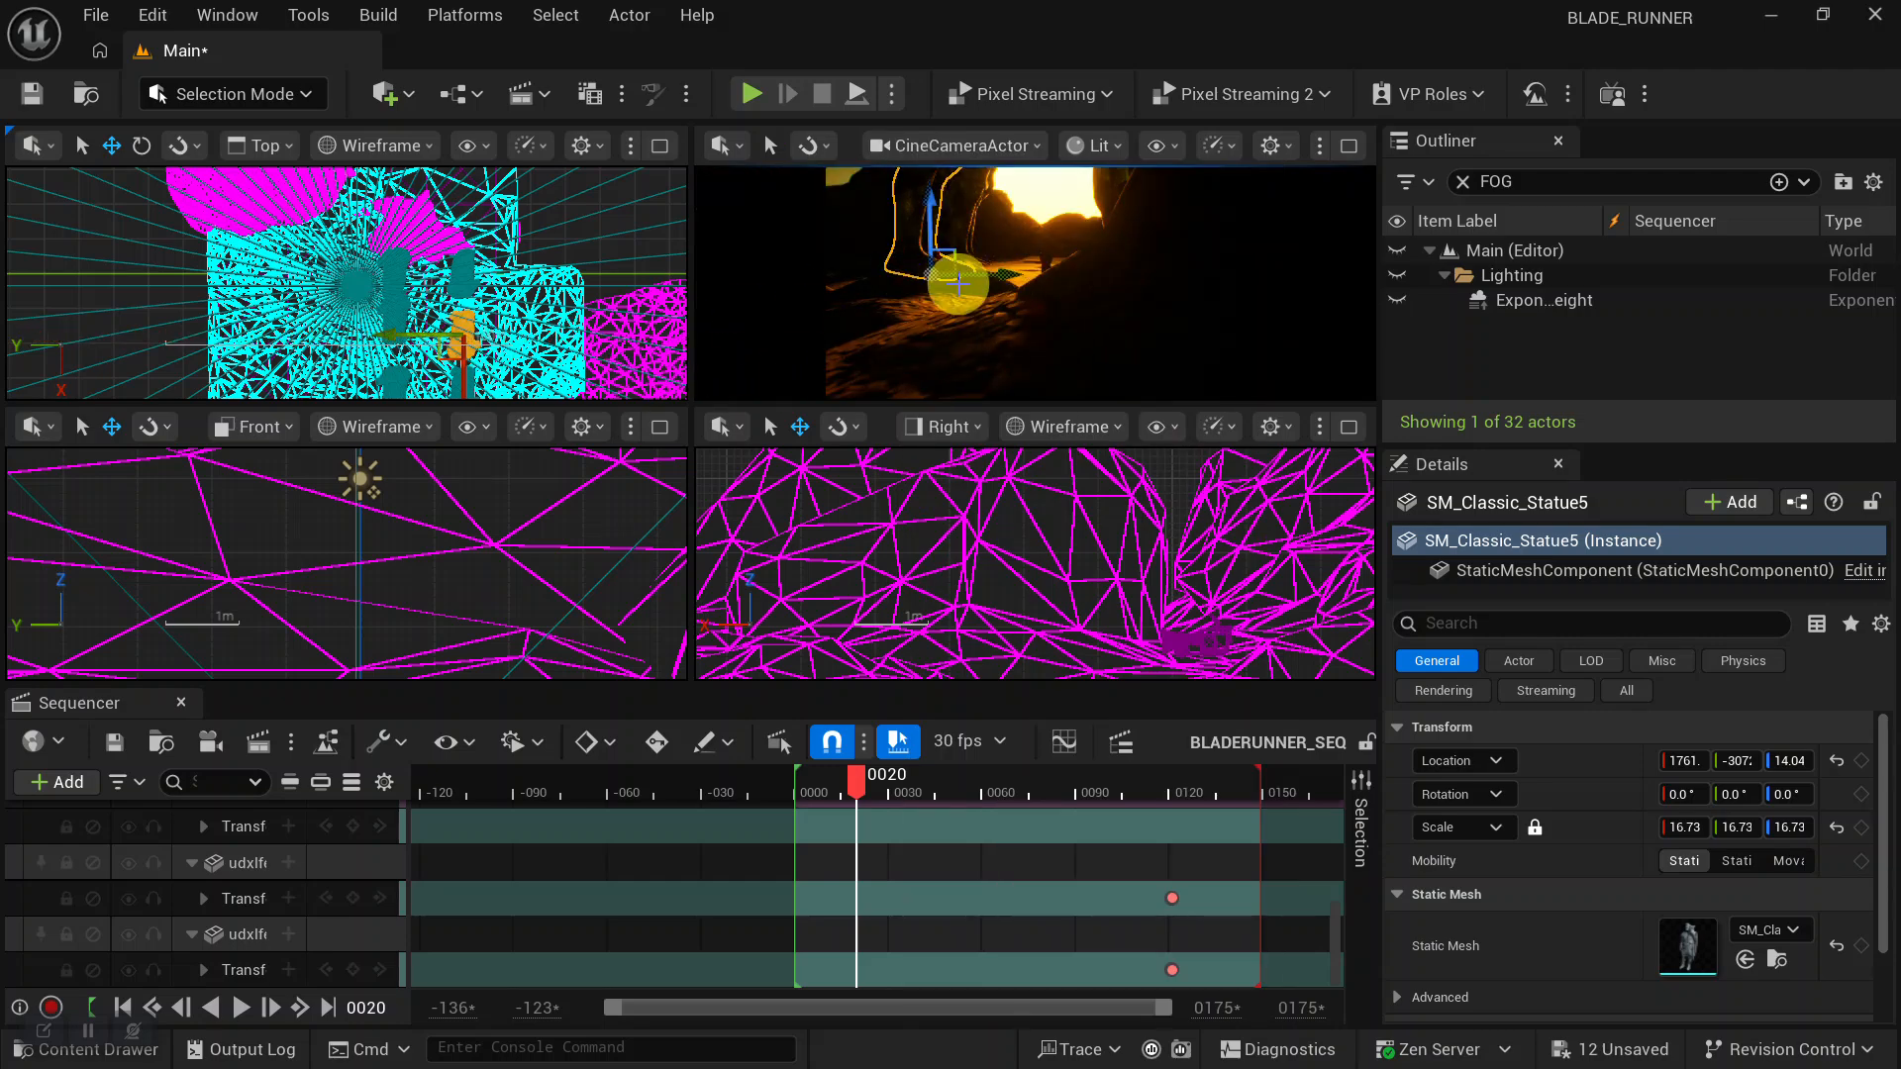
left_click_drag(986, 274, 970, 275)
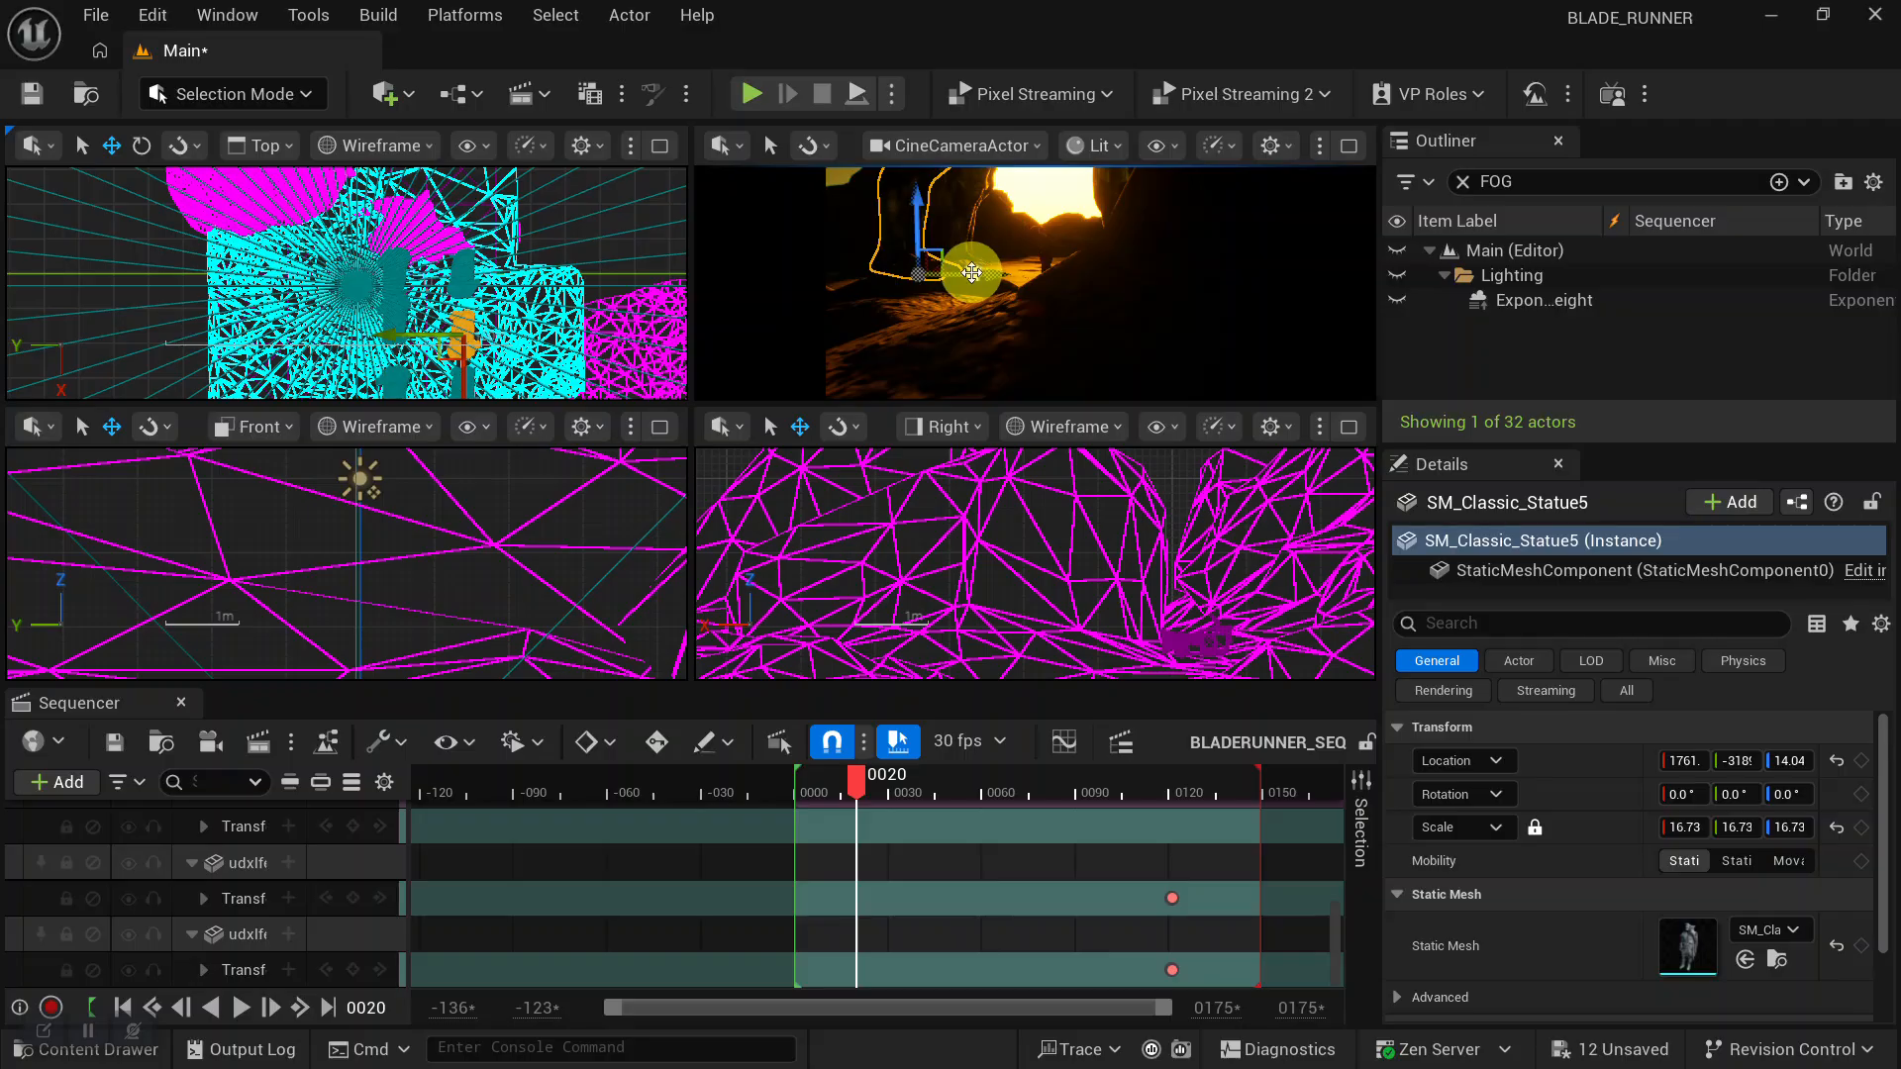
key("ctrl+z")
Select the udxlfezfa_tier_5 rock in the Top view and shift it along Y to about -1210.
left_click(365, 226)
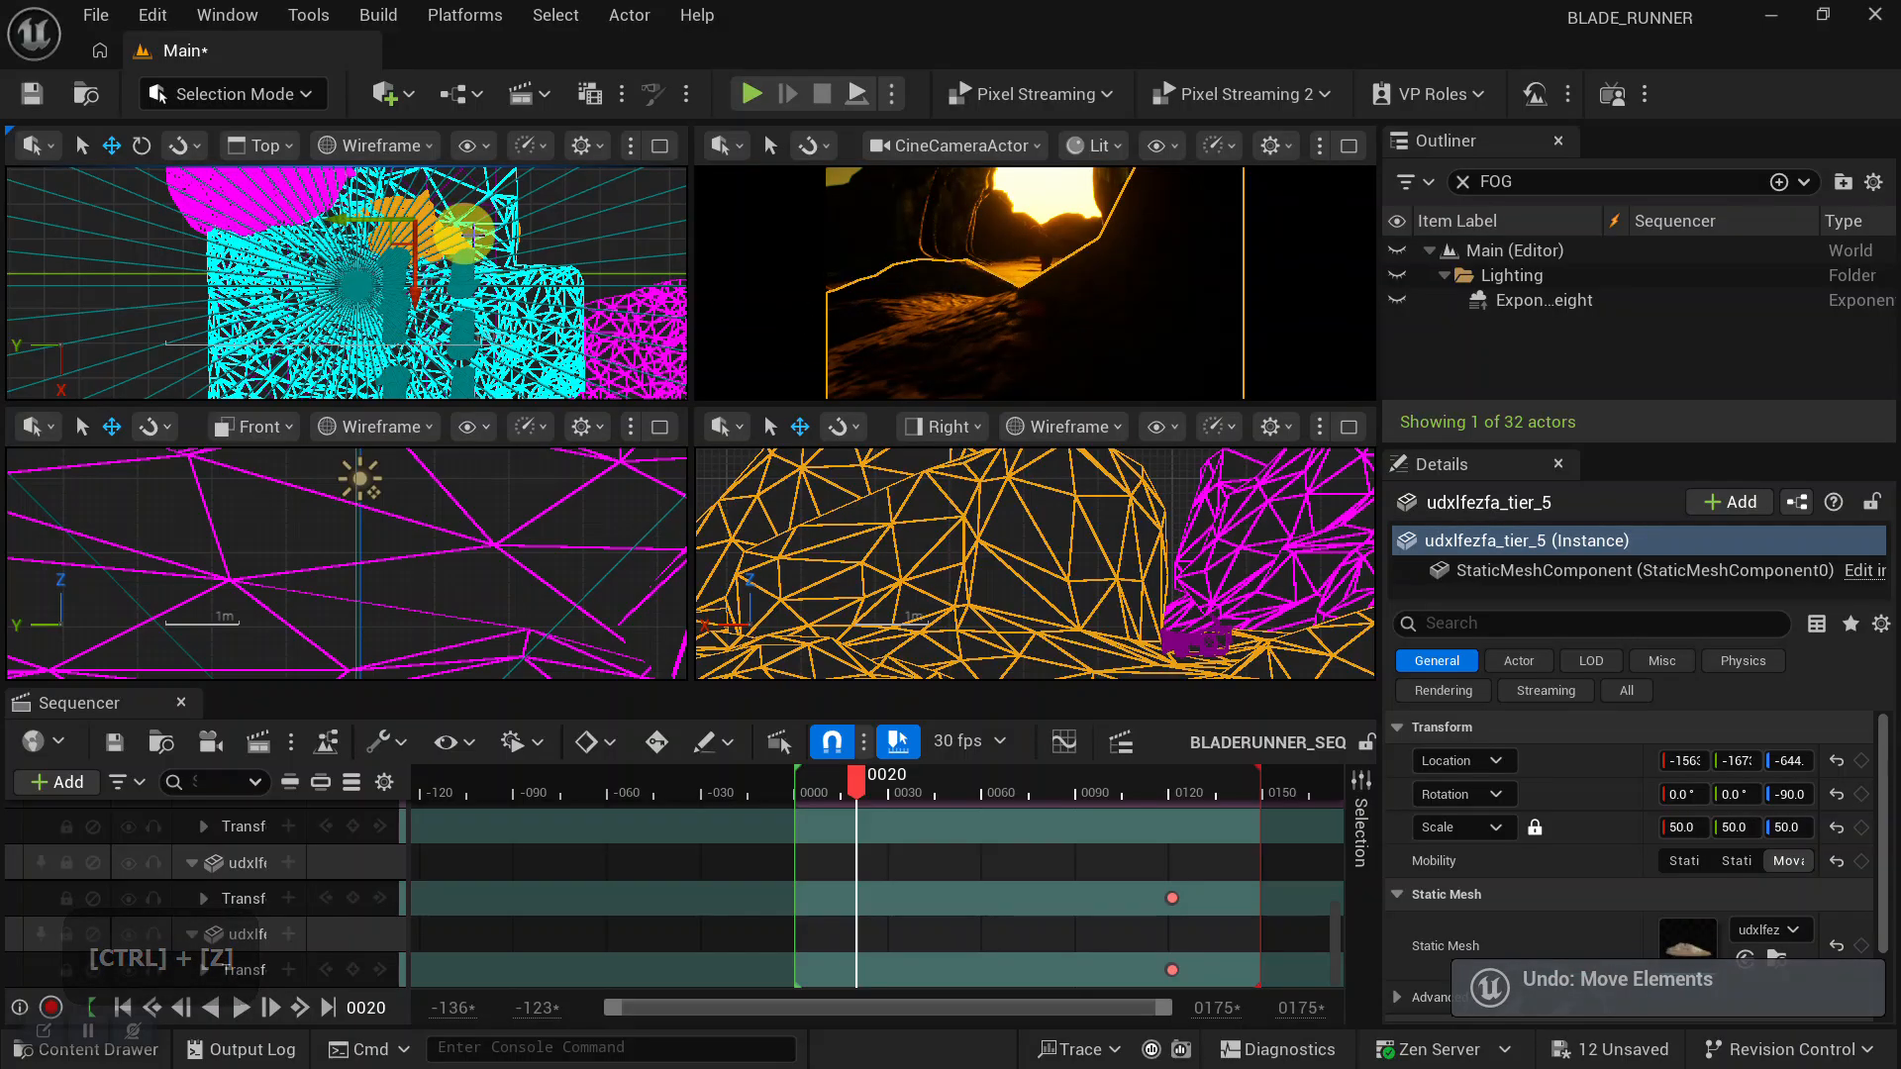
left_click_drag(359, 218, 354, 214)
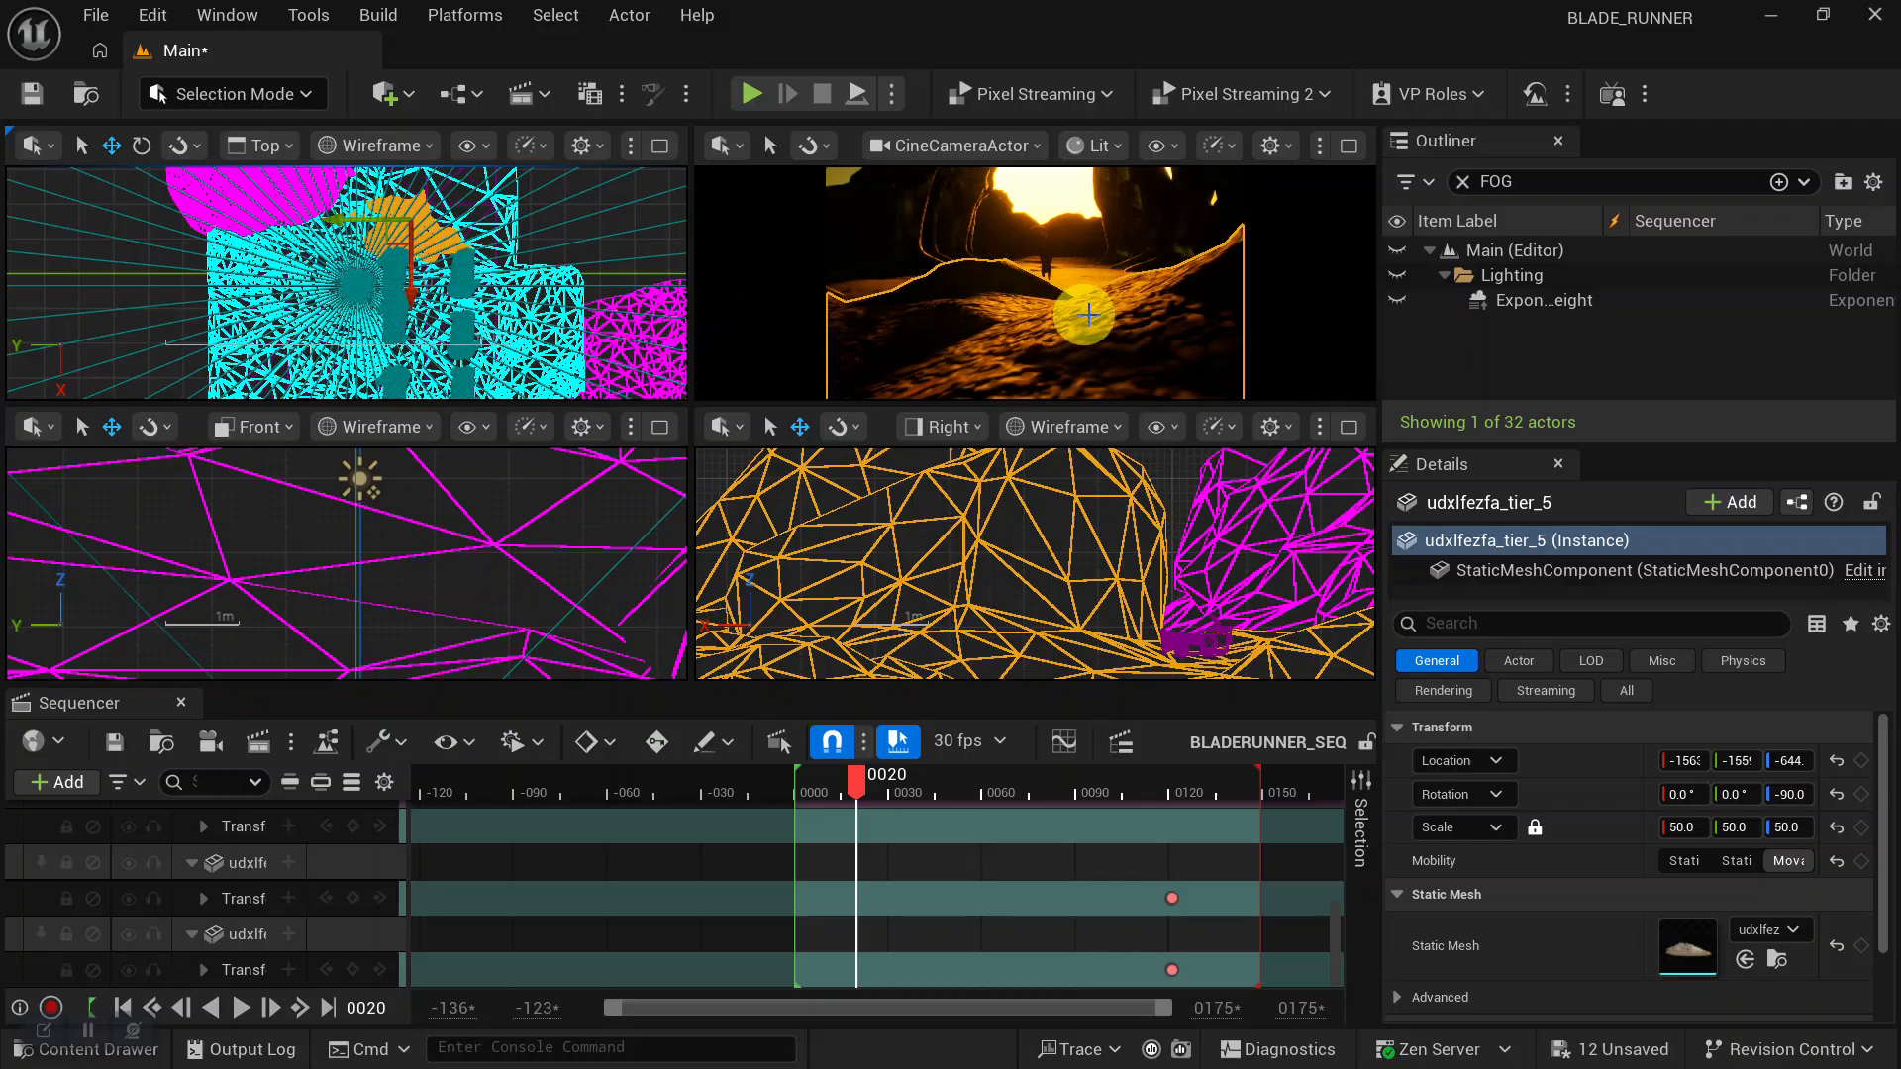
left_click_drag(350, 222, 336, 222)
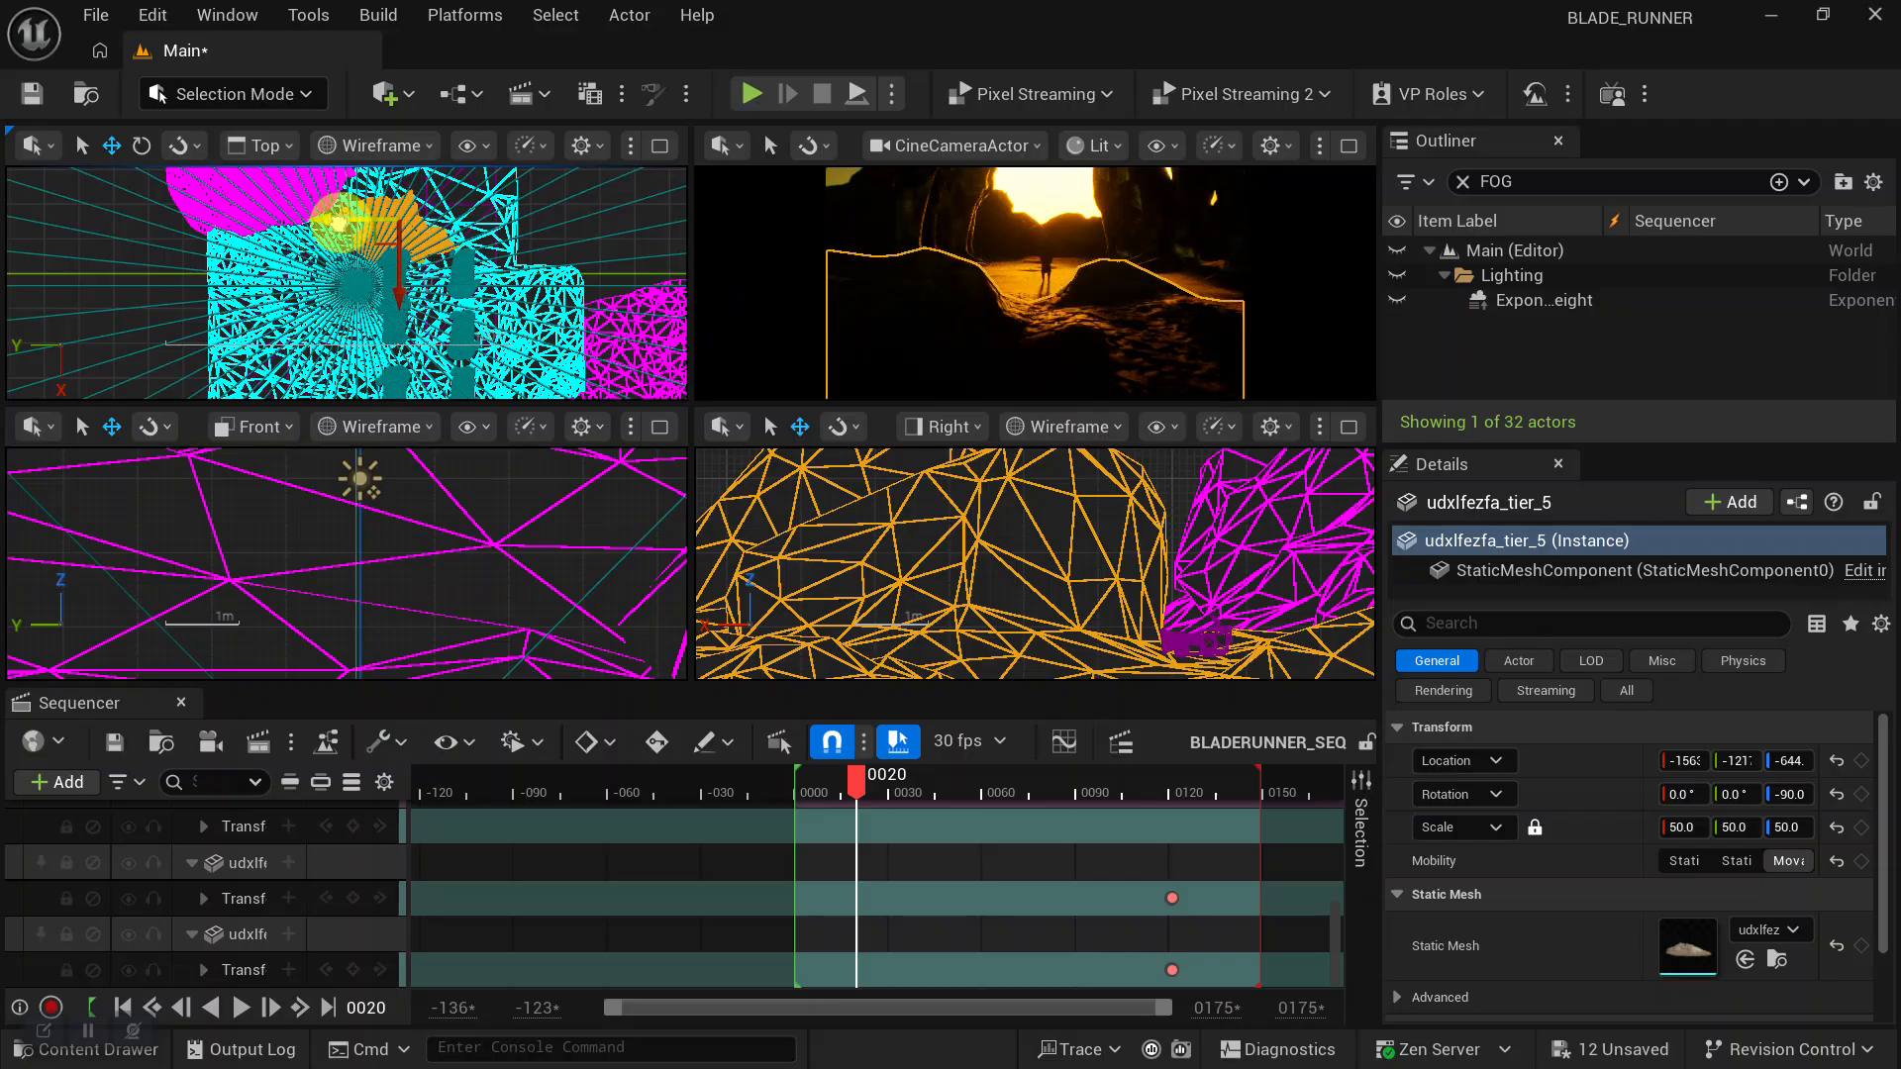
Lower the udxlfezfa_tier_5 rock in the Right view to a Z location of about -744.
scroll(1149, 612, "down", 5)
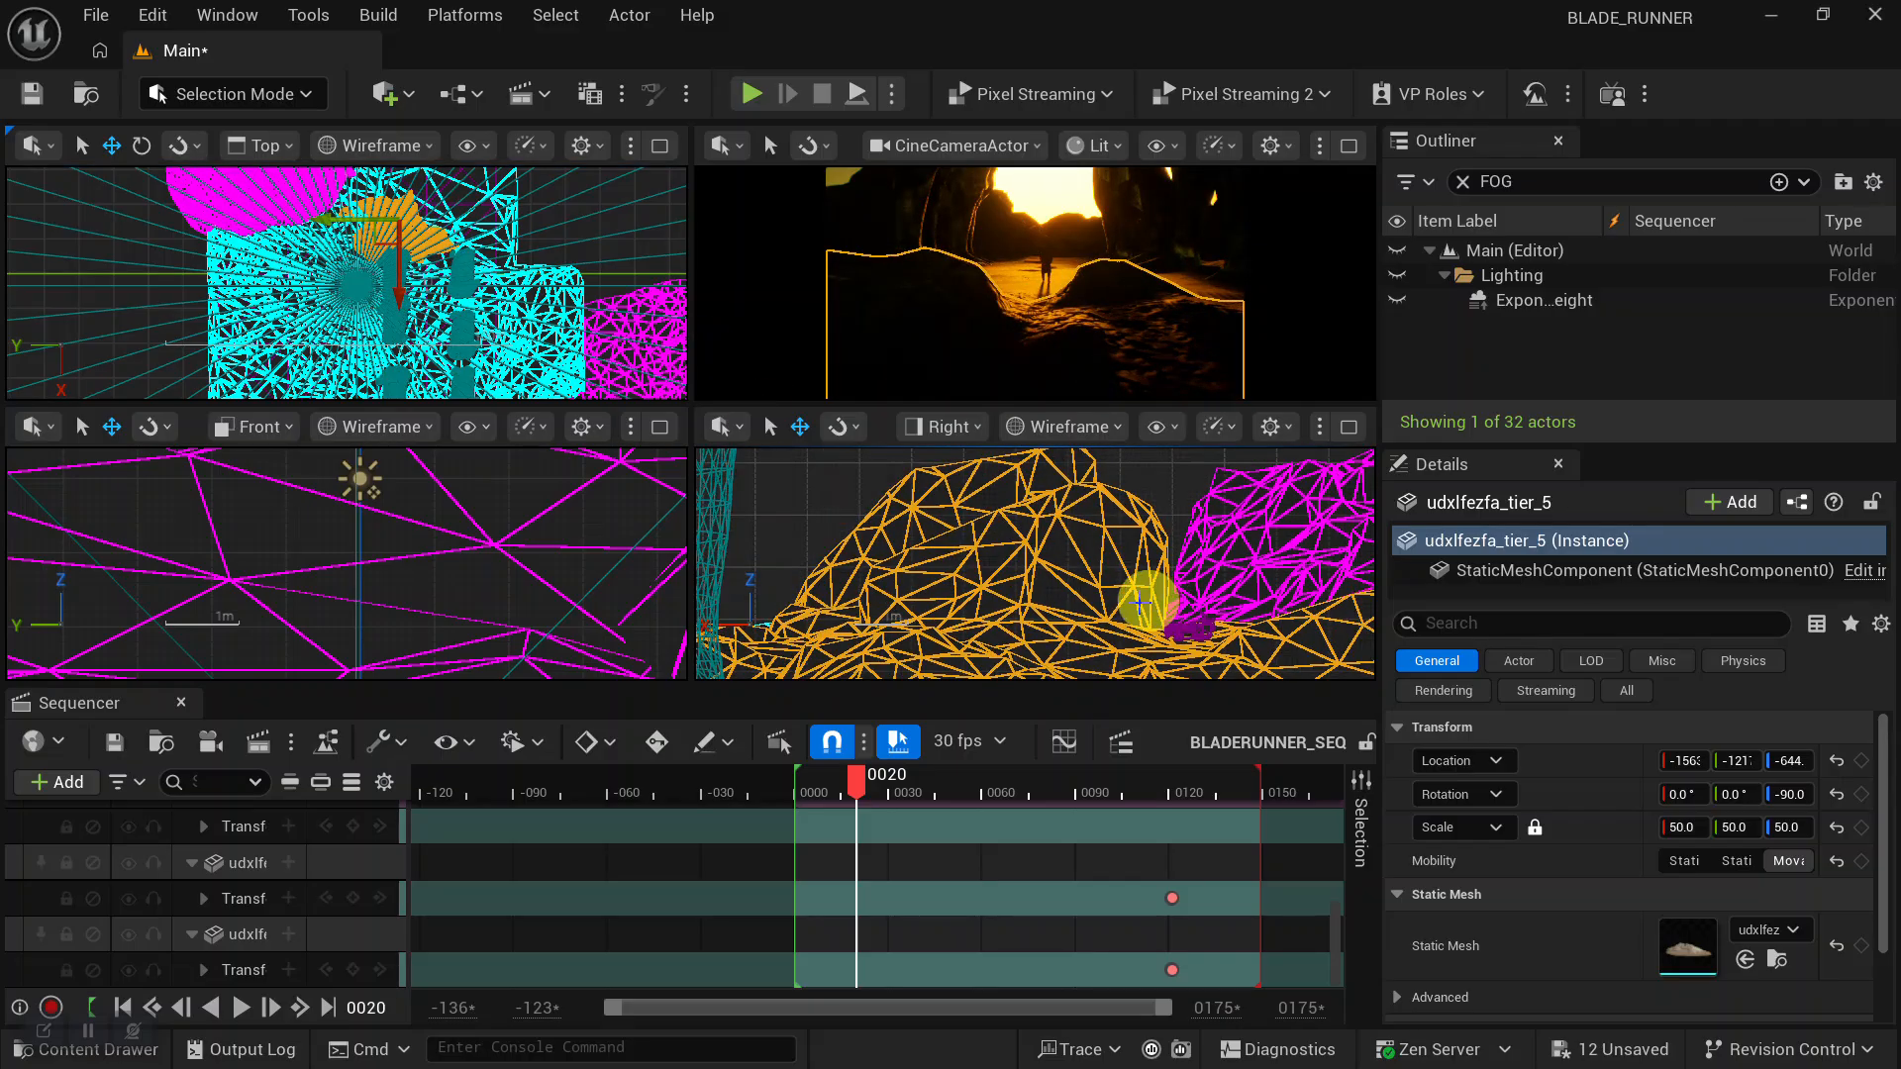
scroll(1123, 604, "down", 6)
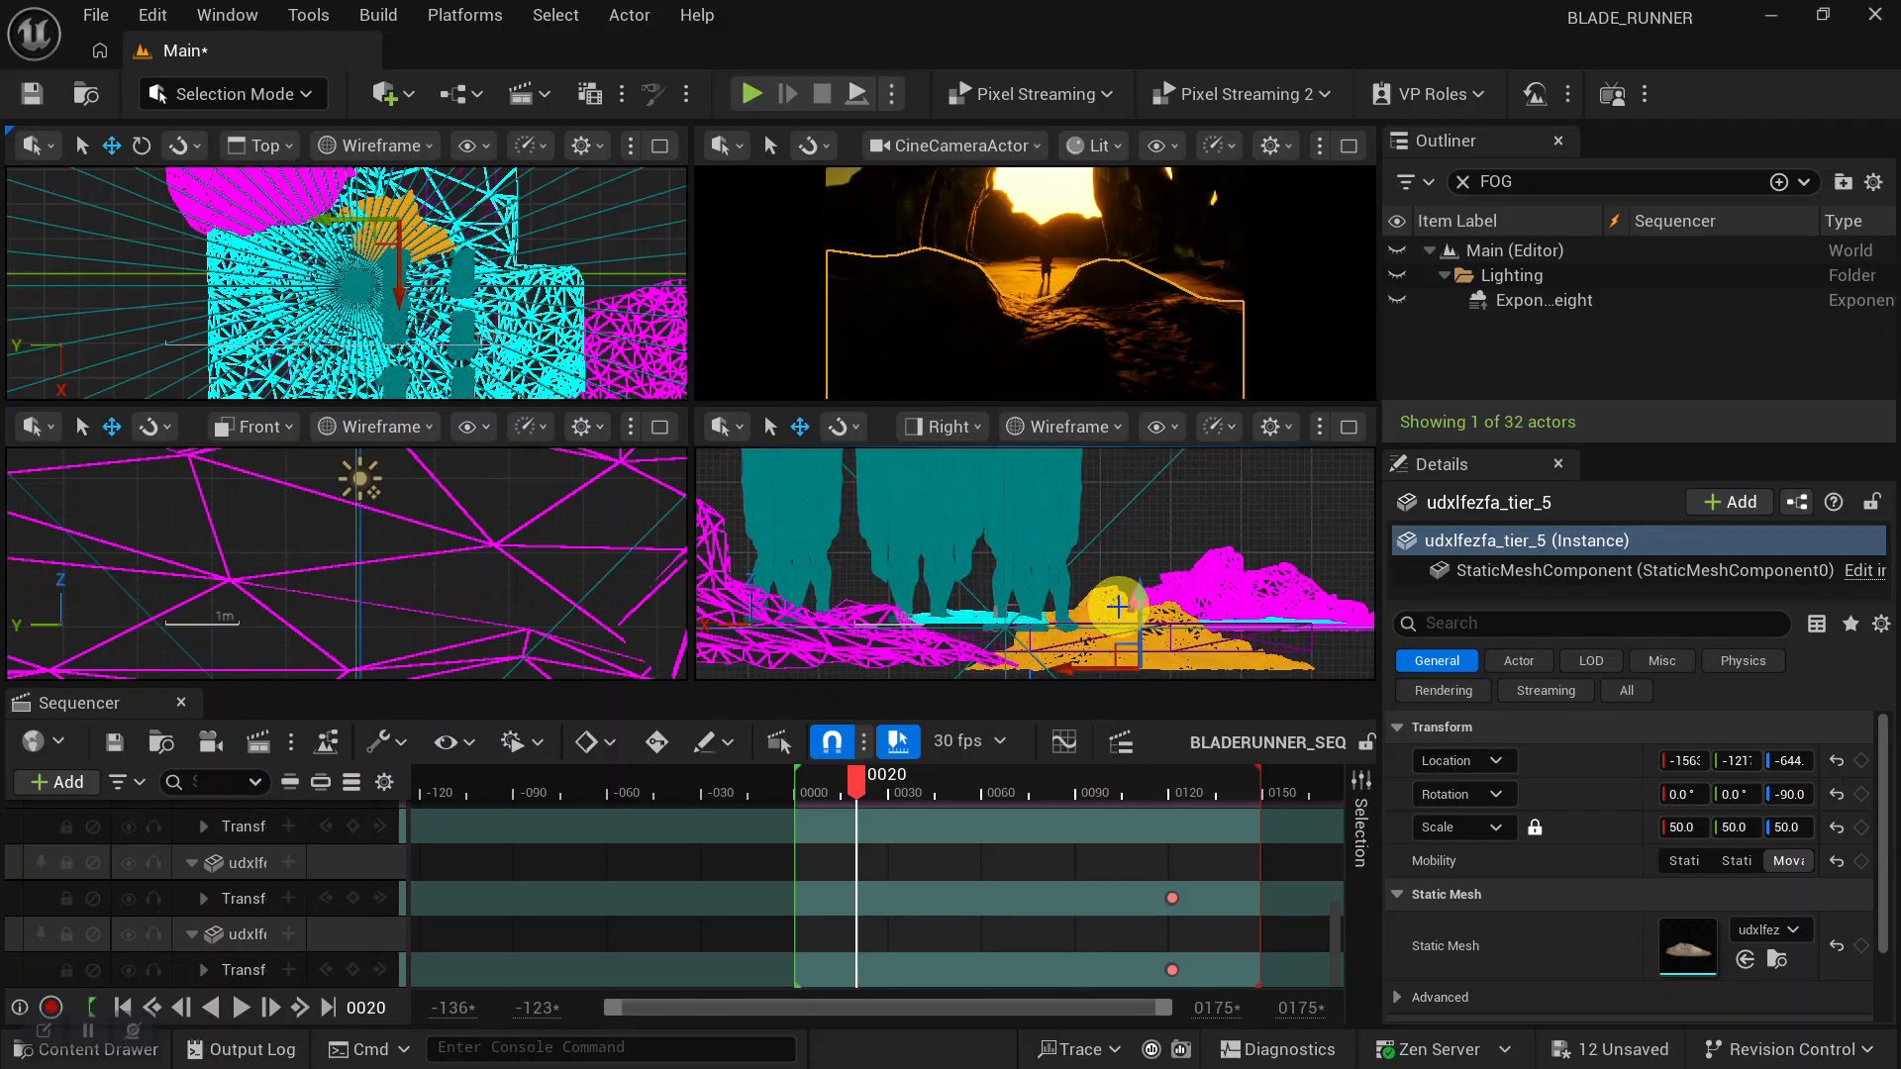
left_click_drag(1131, 579, 1130, 585)
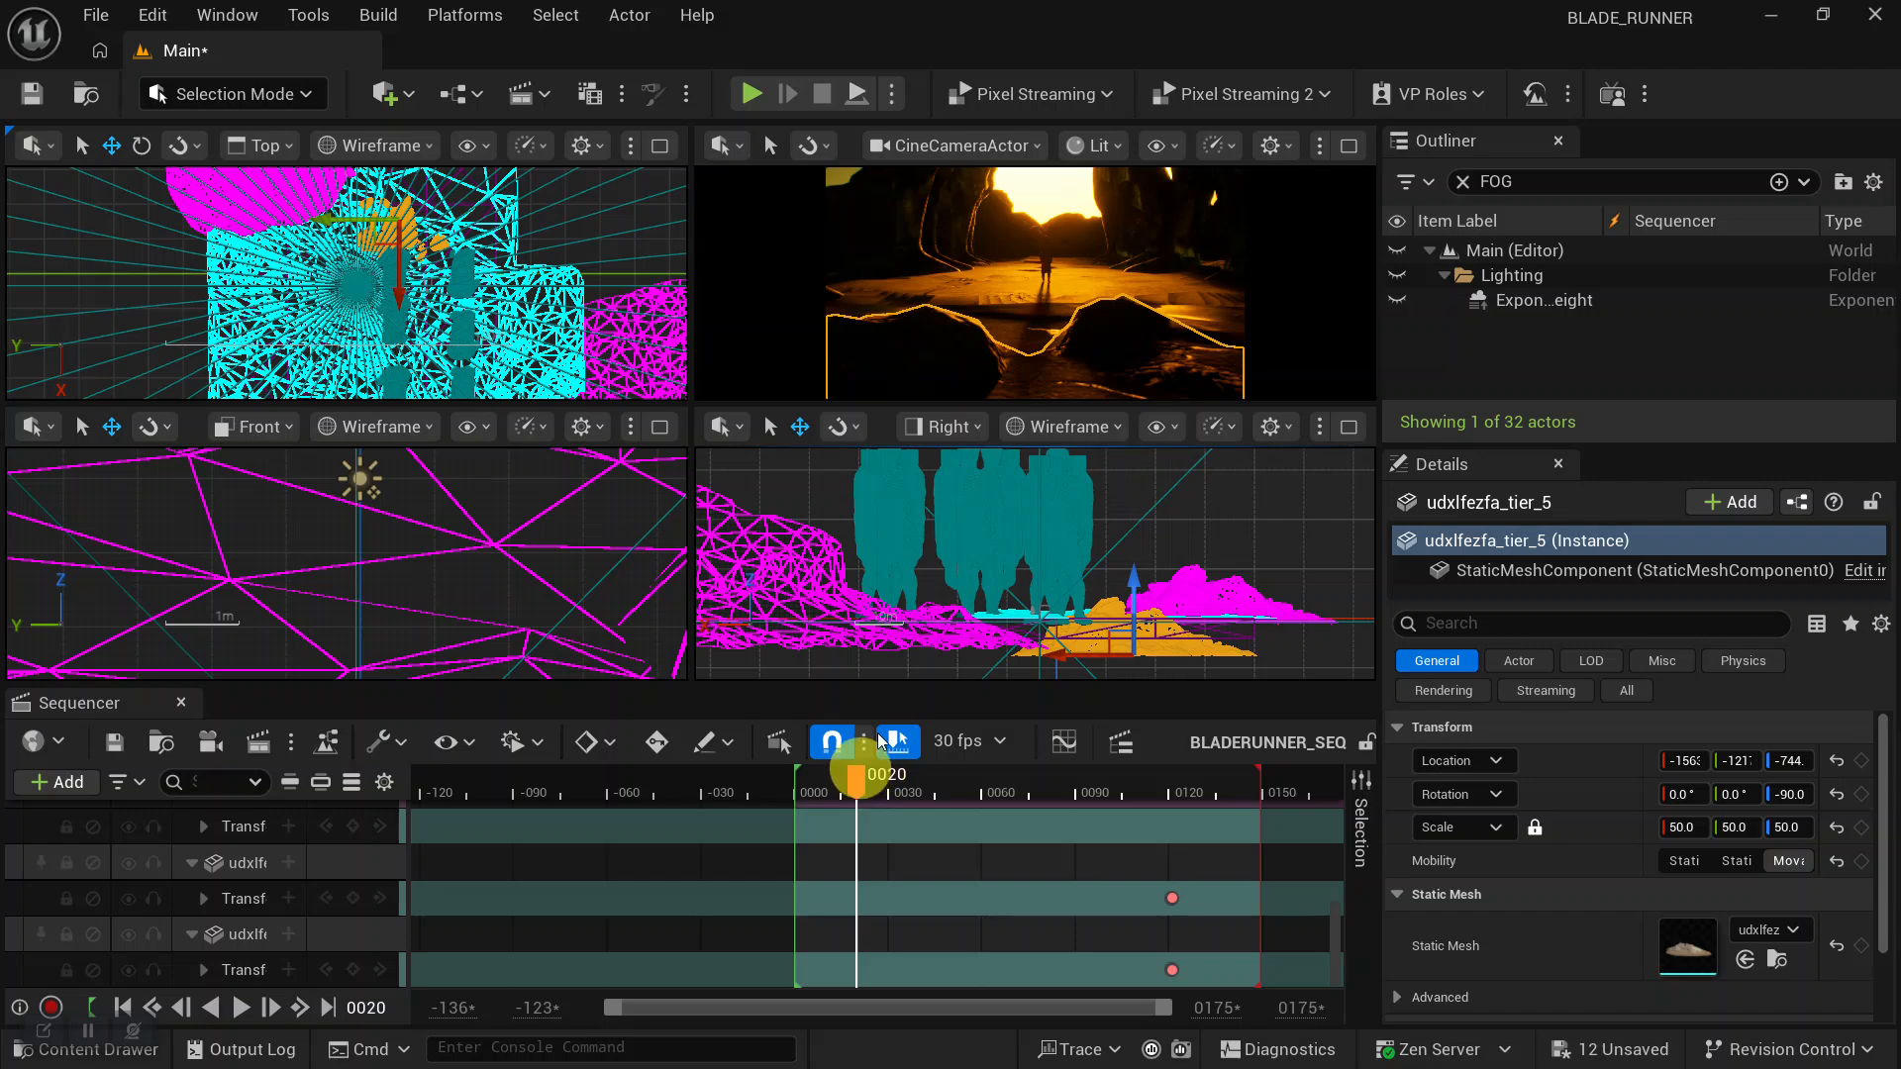
Deselect the rock, maximize the cine camera view, and play the sequence from frame -23 to check the foreground rocks.
left_click(1340, 164)
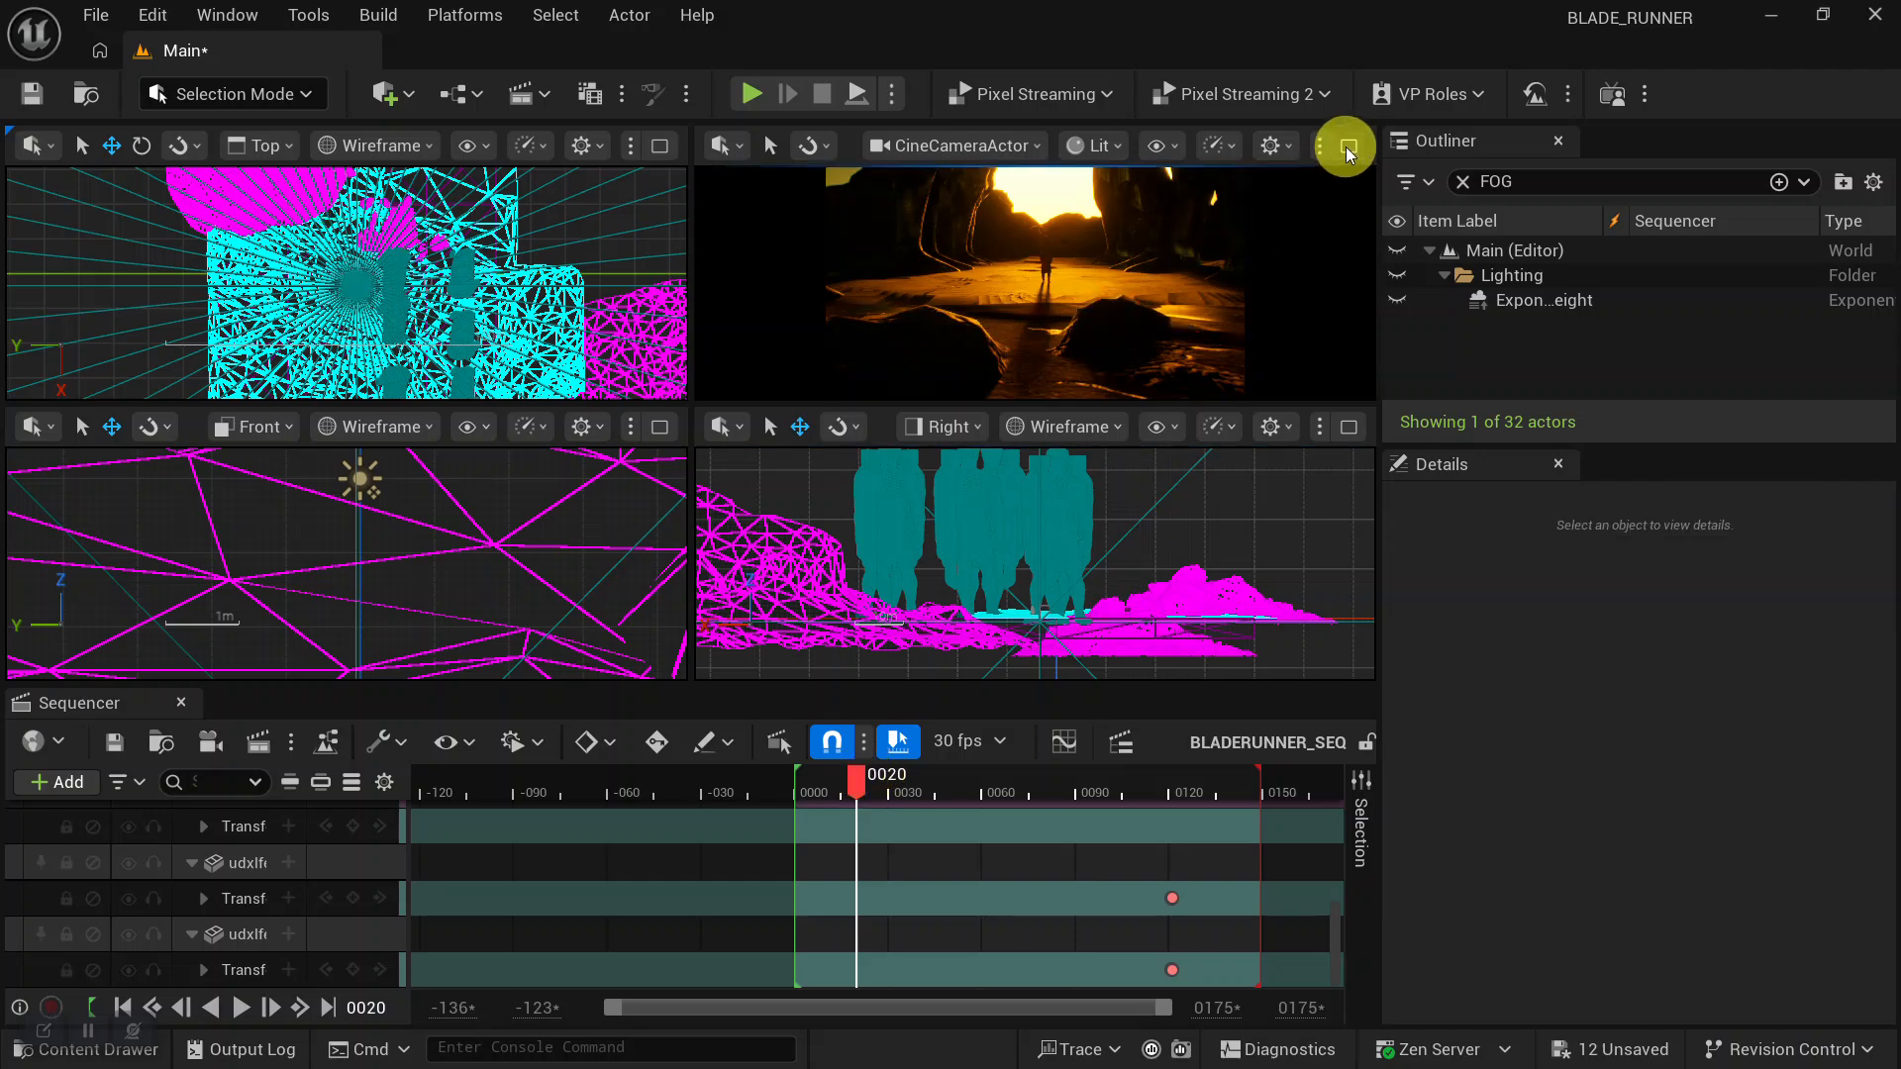
left_click(1348, 147)
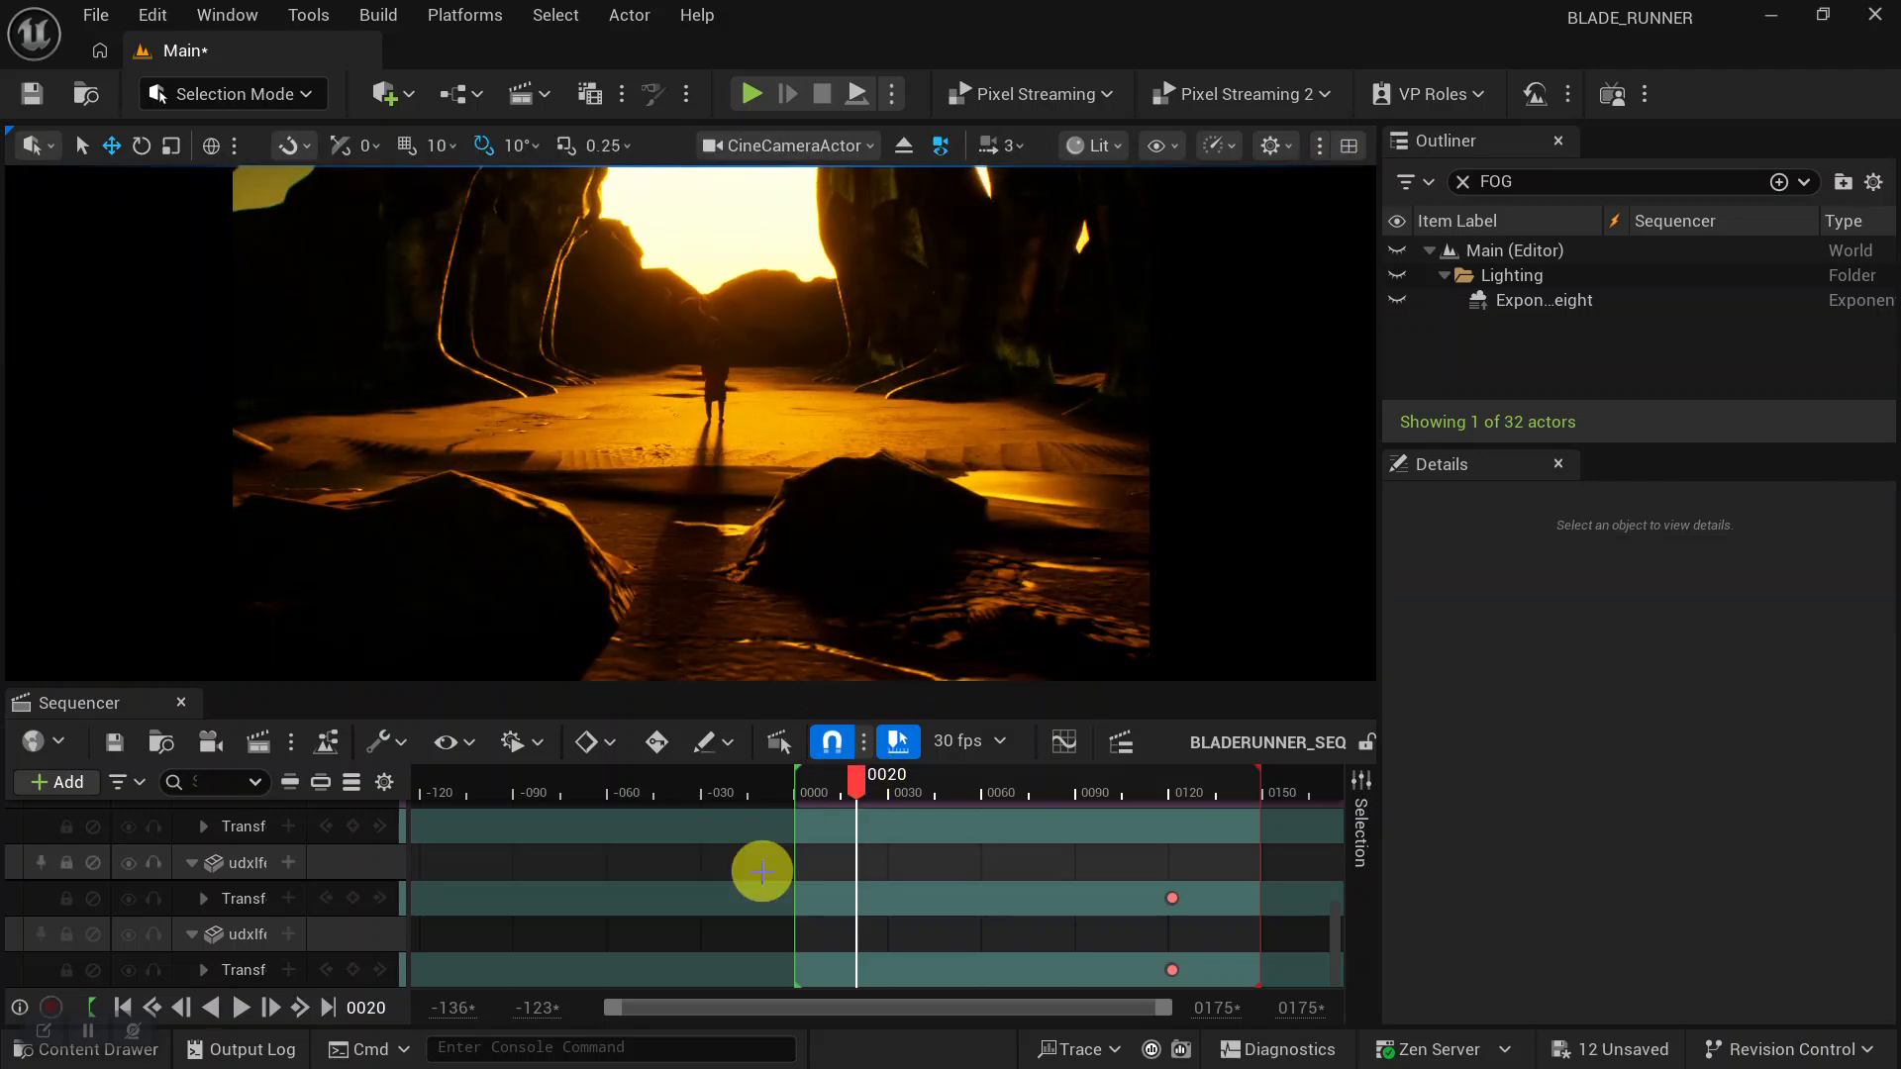
left_click_drag(857, 781, 721, 783)
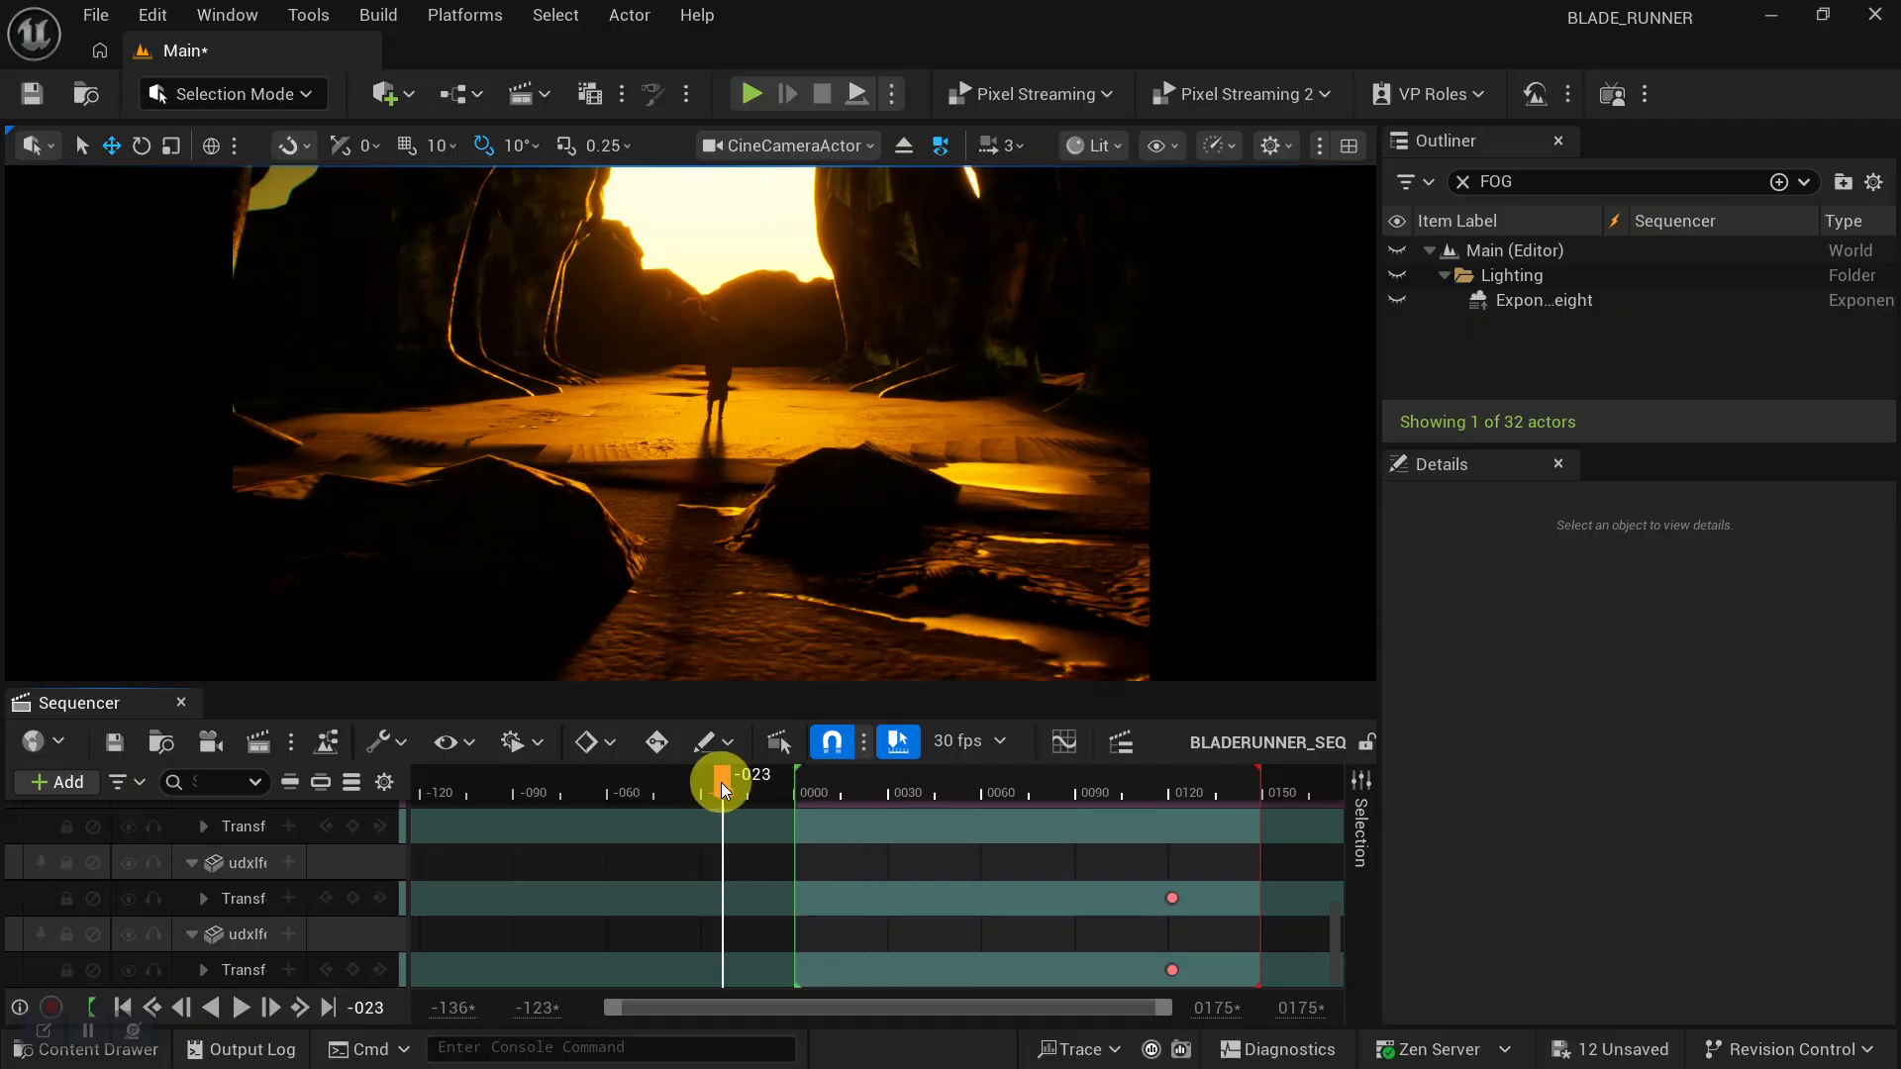
key("space")
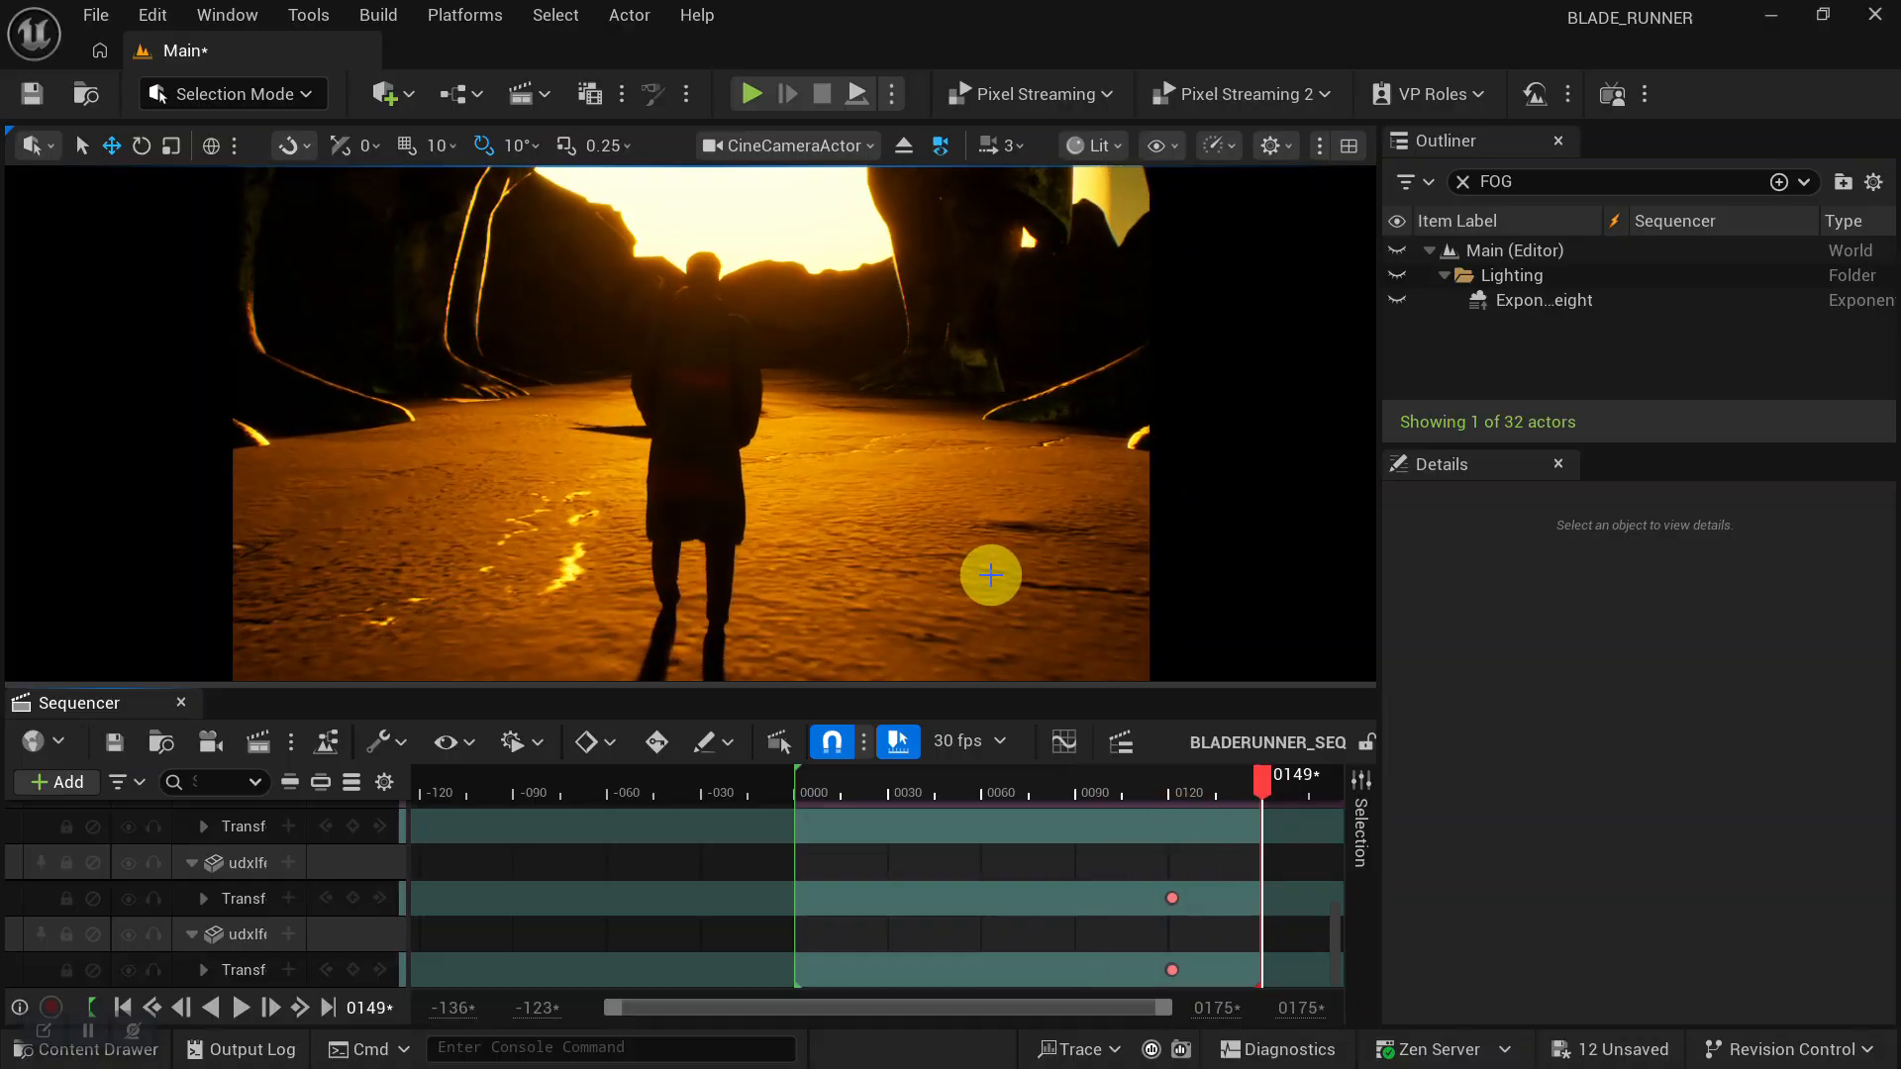
Show the exponential height fog again and play the sequence from shortly before frame 0 to check the foggy shot.
left_click(1398, 300)
left_click_drag(1238, 788, 742, 822)
key("space")
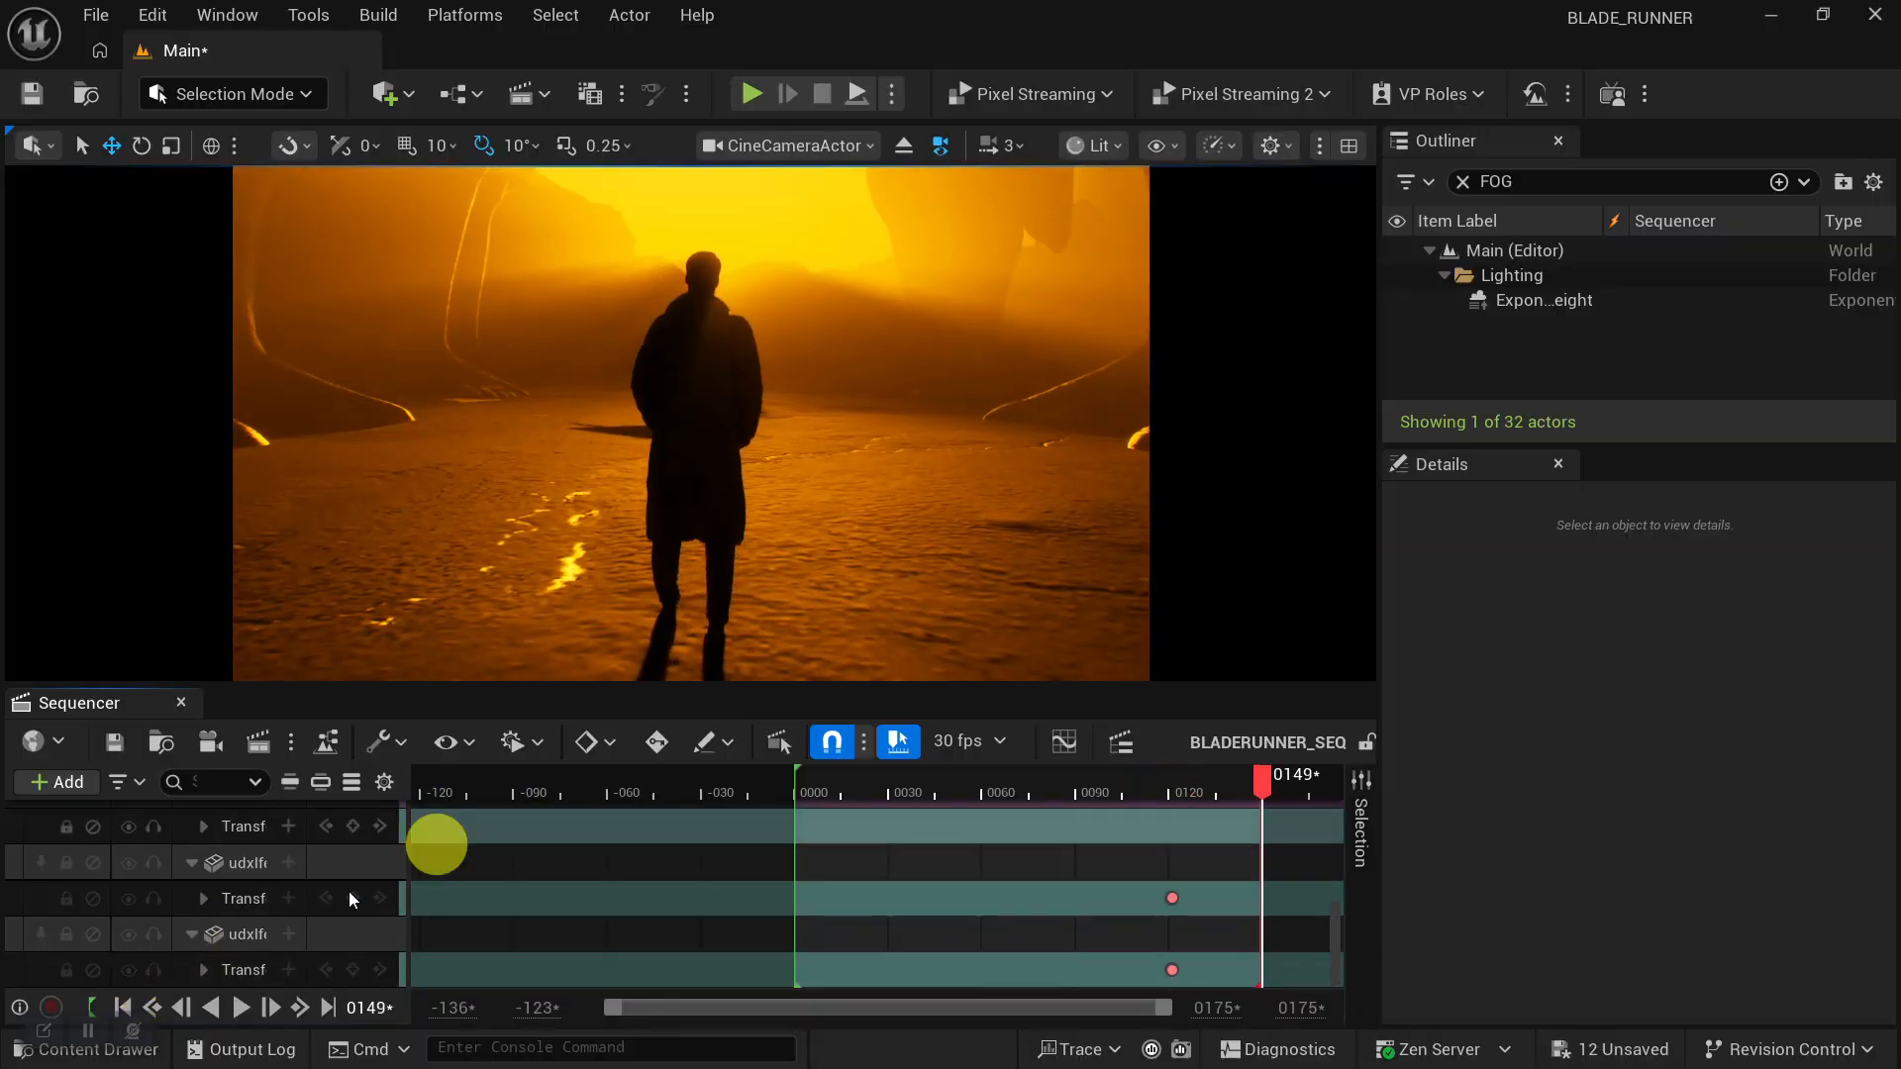
Select the exponential height fog and set its Volumetric Fog View Distance to 10000, keeping Start Distance at 0.
left_click(1530, 302)
scroll(1559, 906, "down", 10)
scroll(1559, 901, "down", 3)
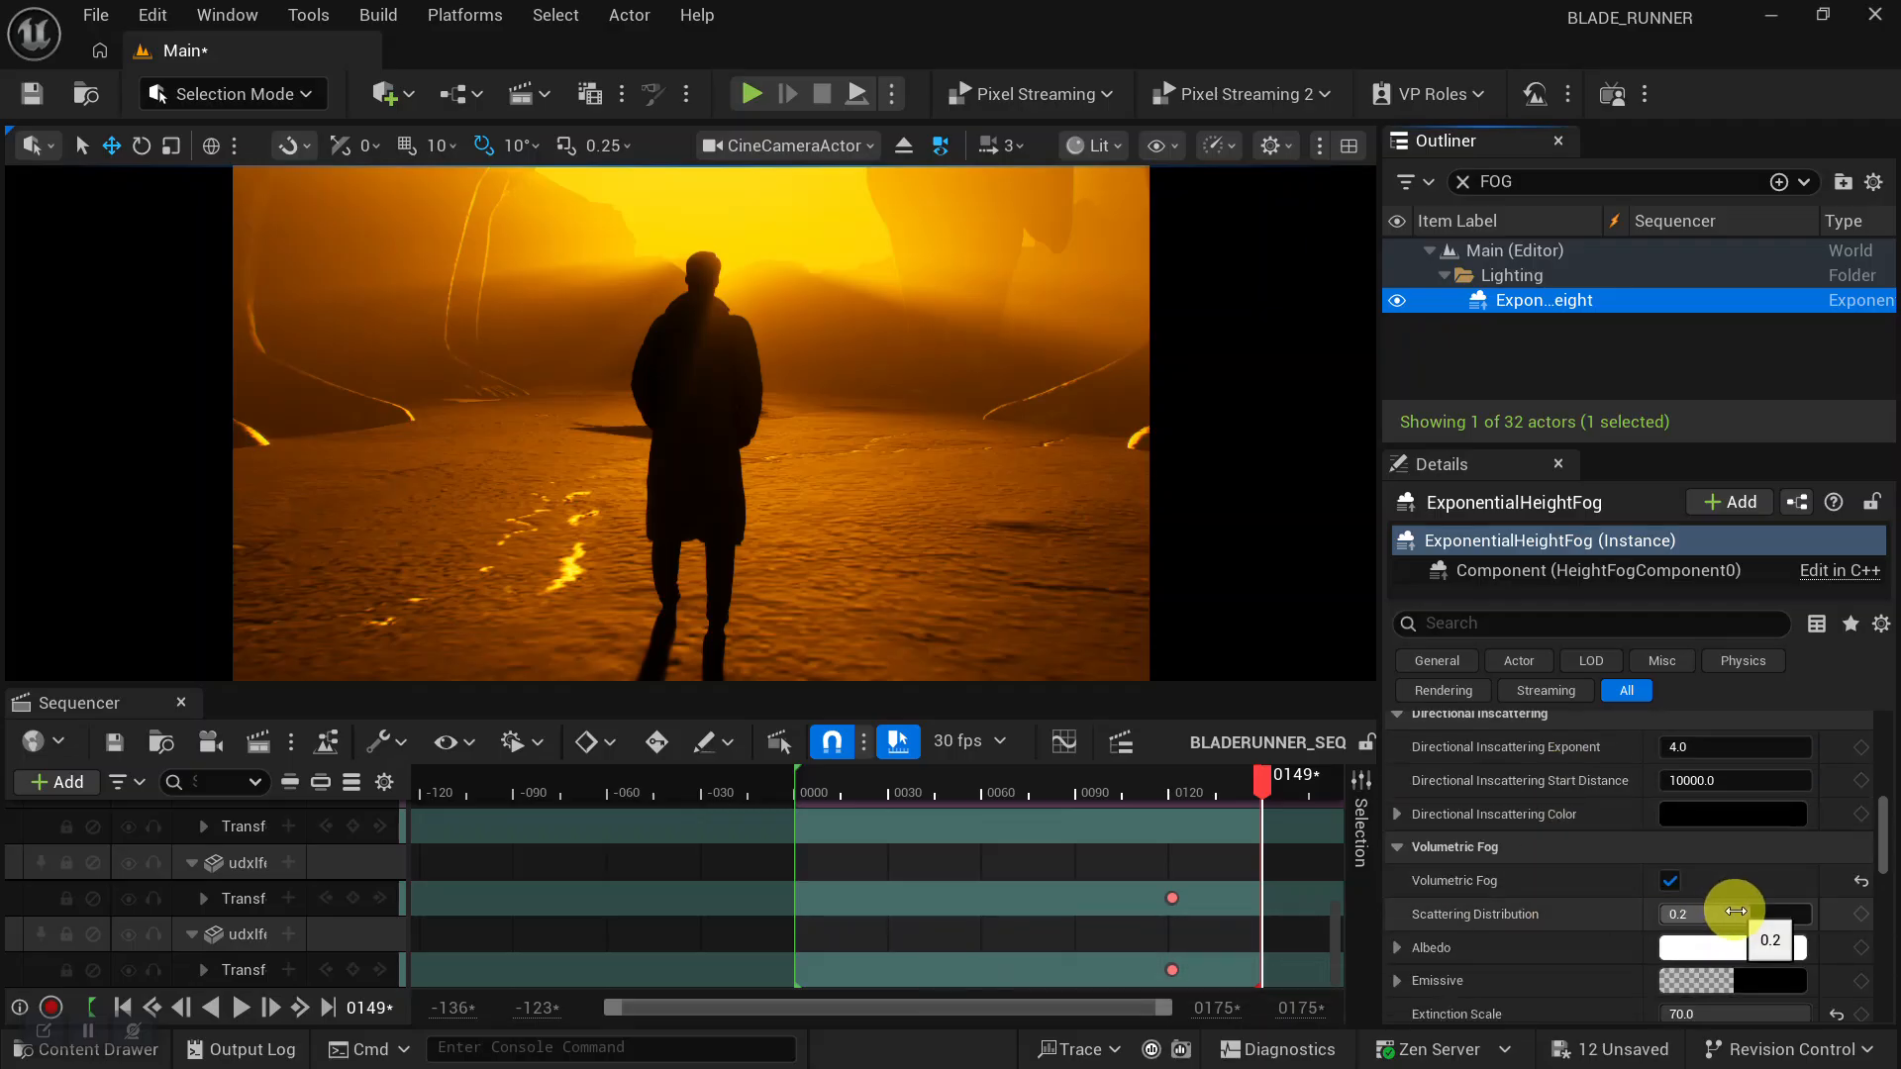
scroll(1673, 921, "down", 2)
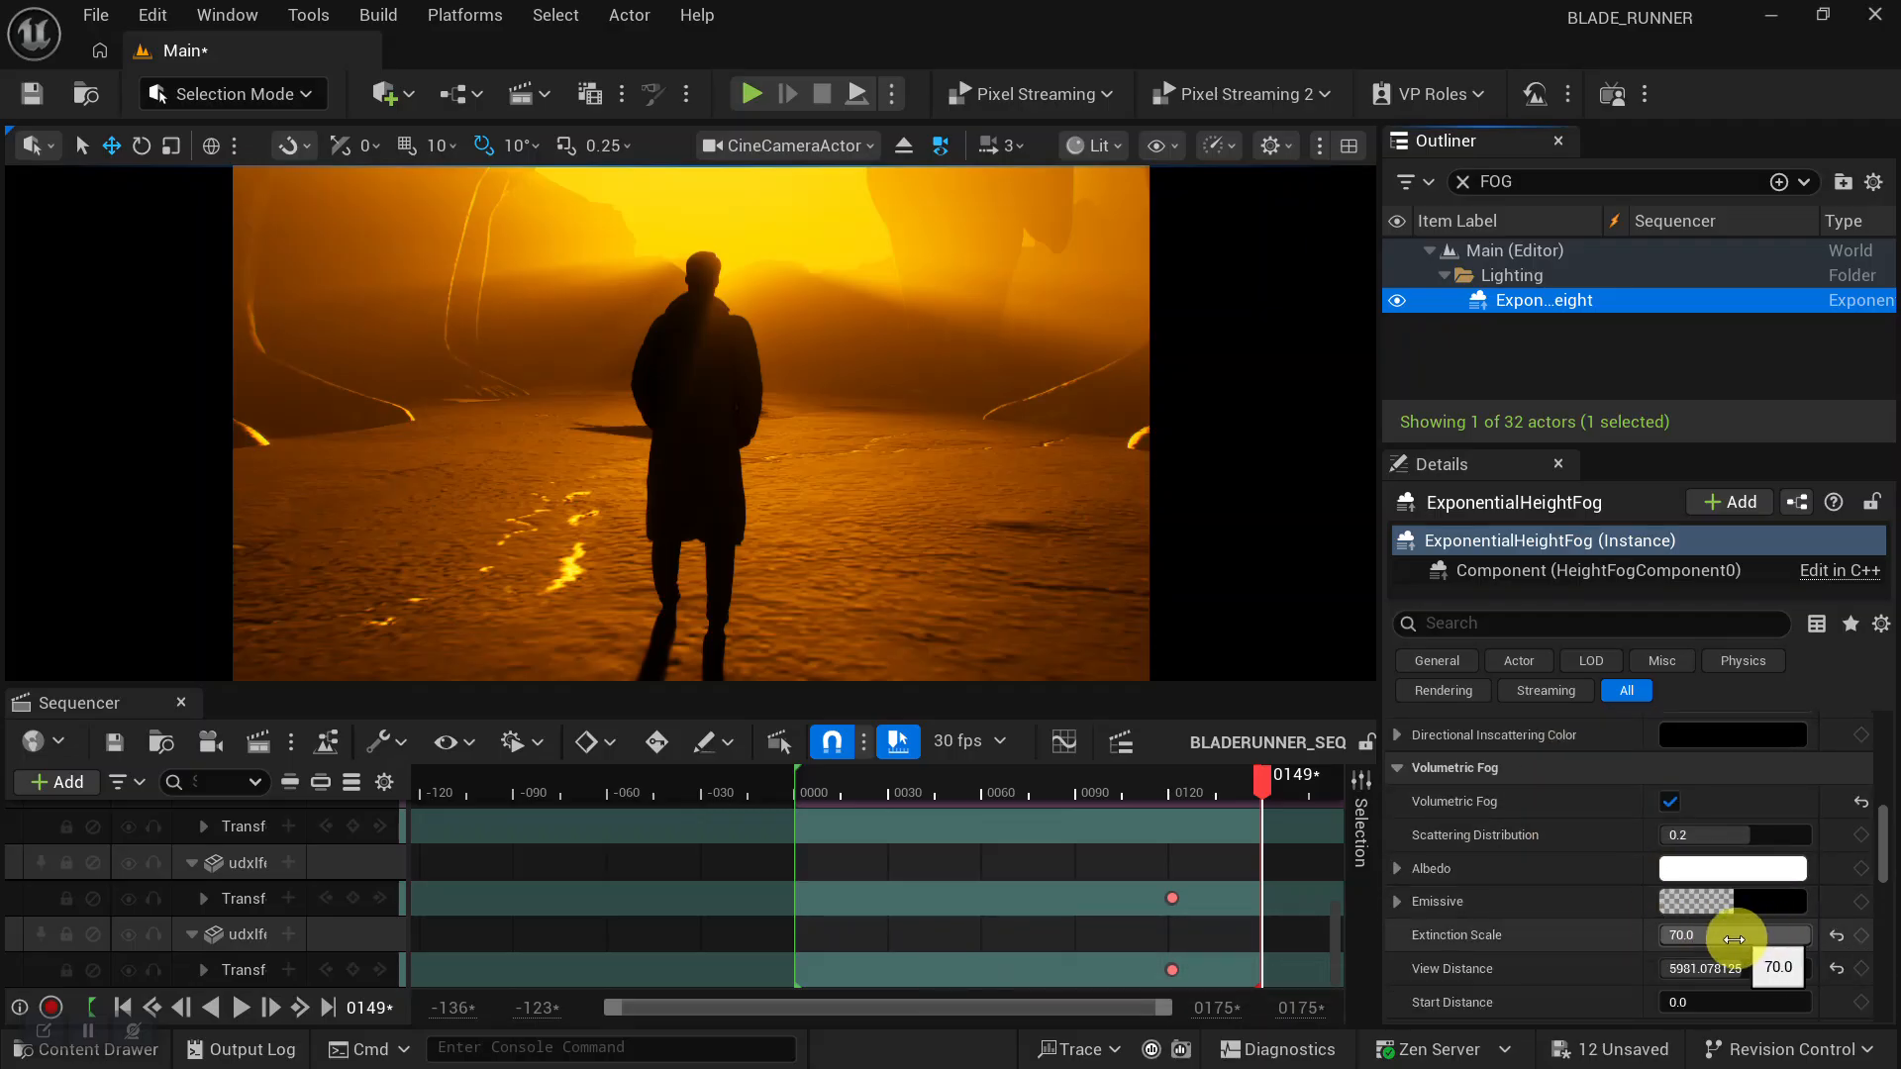
left_click_drag(1695, 969, 1874, 951)
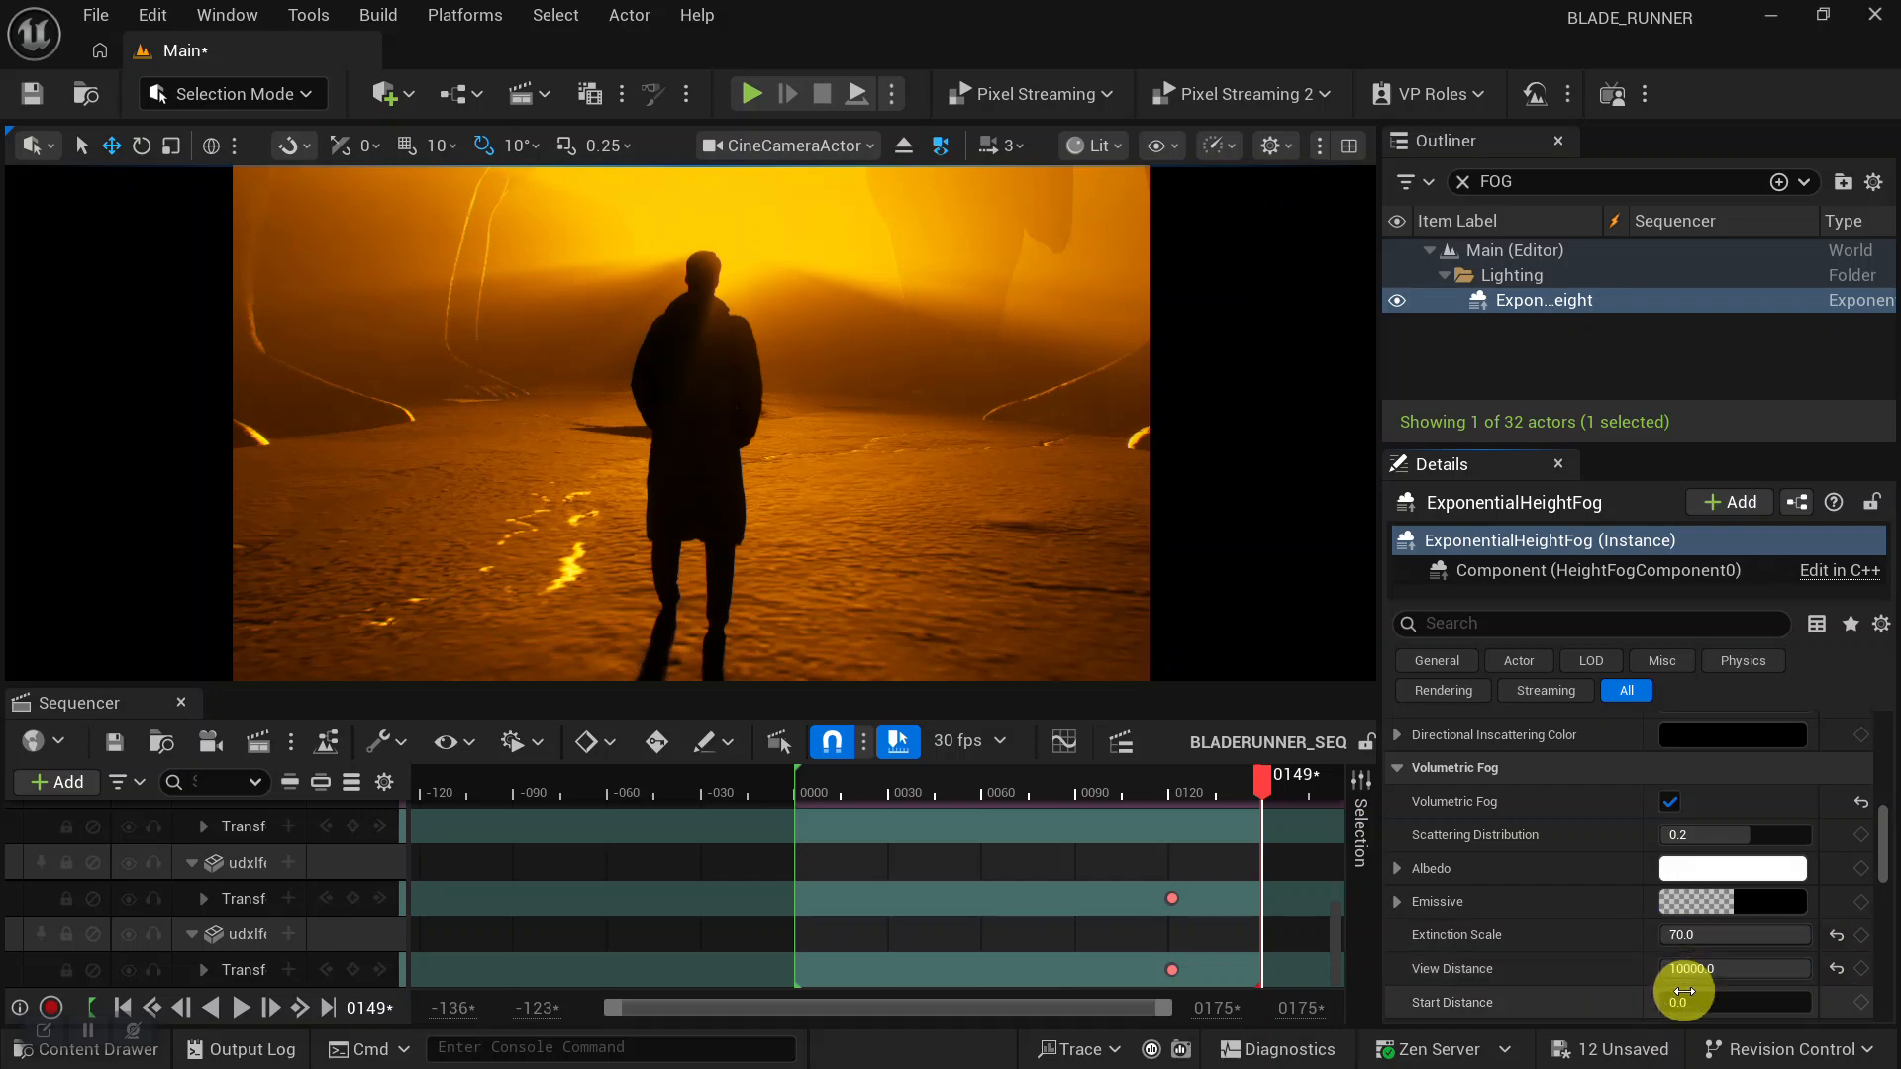
mouse_move(1685, 1001)
left_mouse_down()
mouse_move(1727, 1004)
mouse_move(1653, 1003)
left_mouse_up()
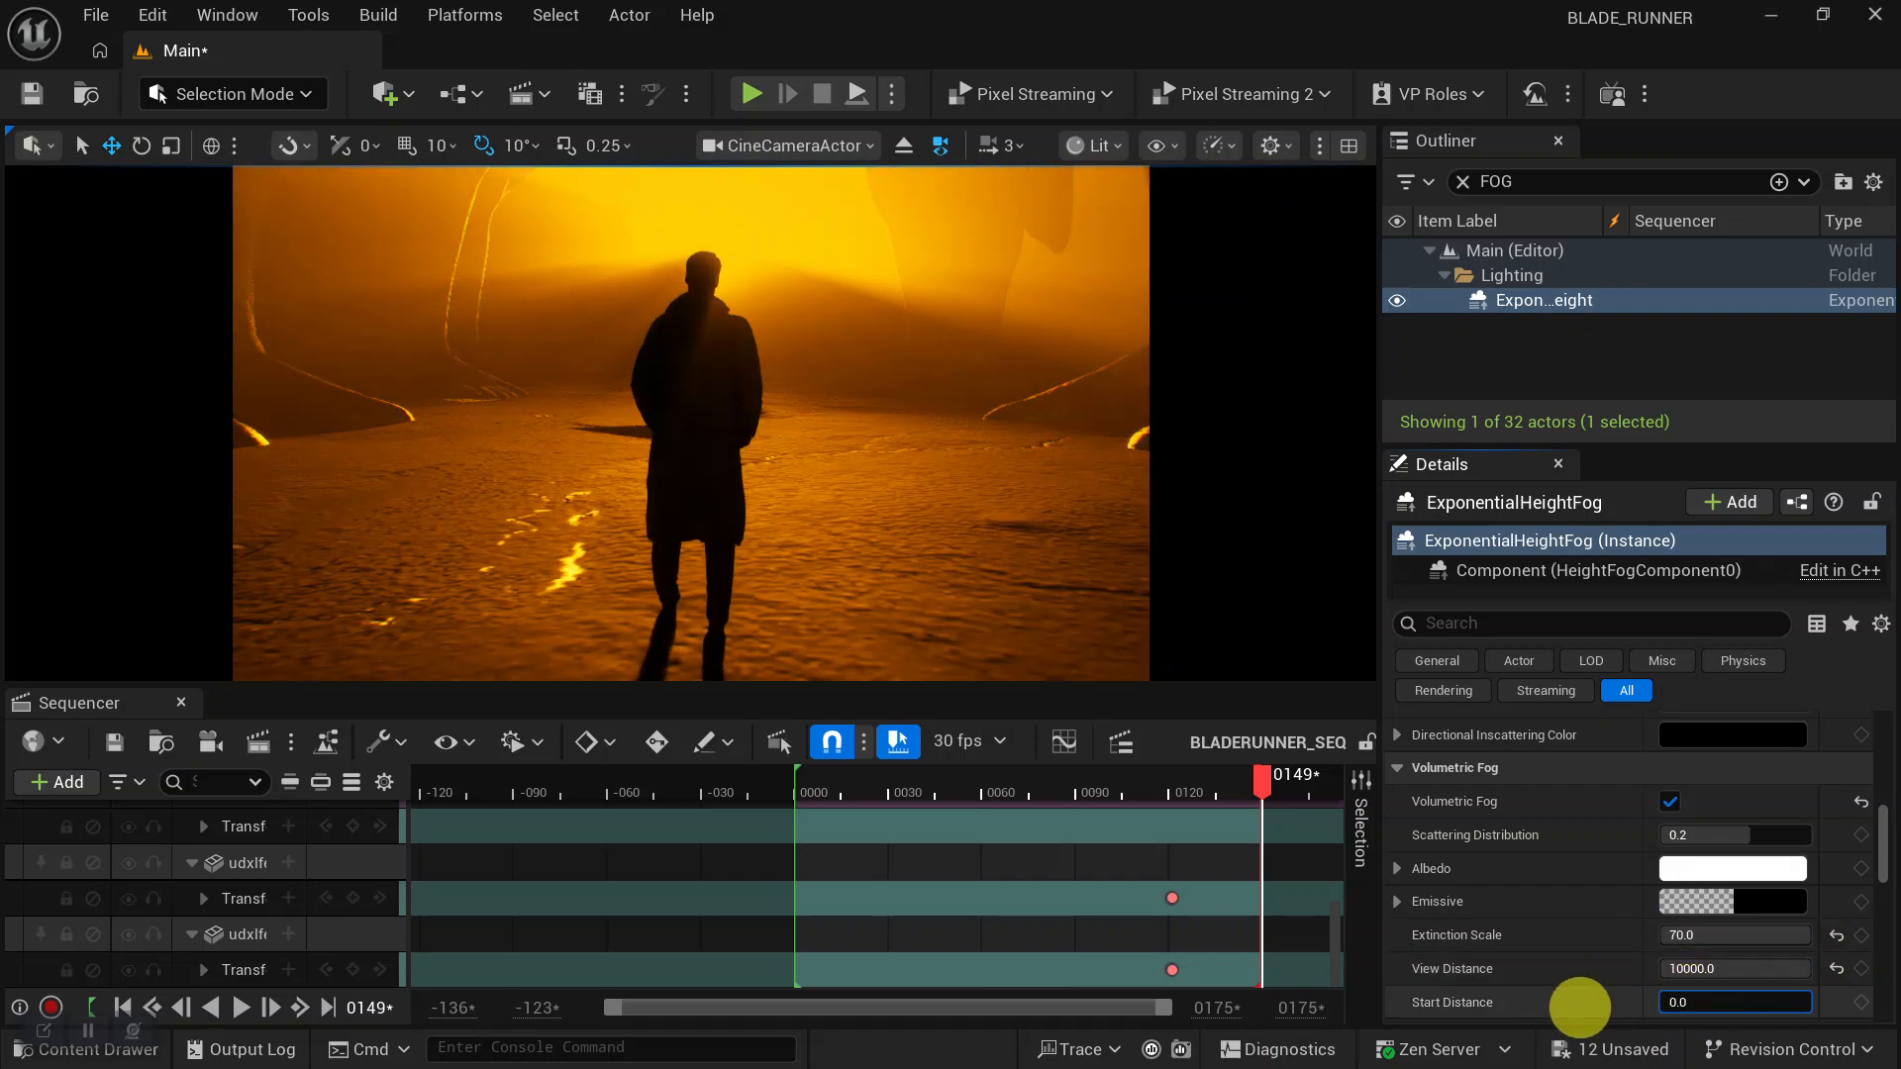
Set the fog's Extinction Scale to 100 and bring the sequence back to frame -5 to check the result.
left_click(1723, 935)
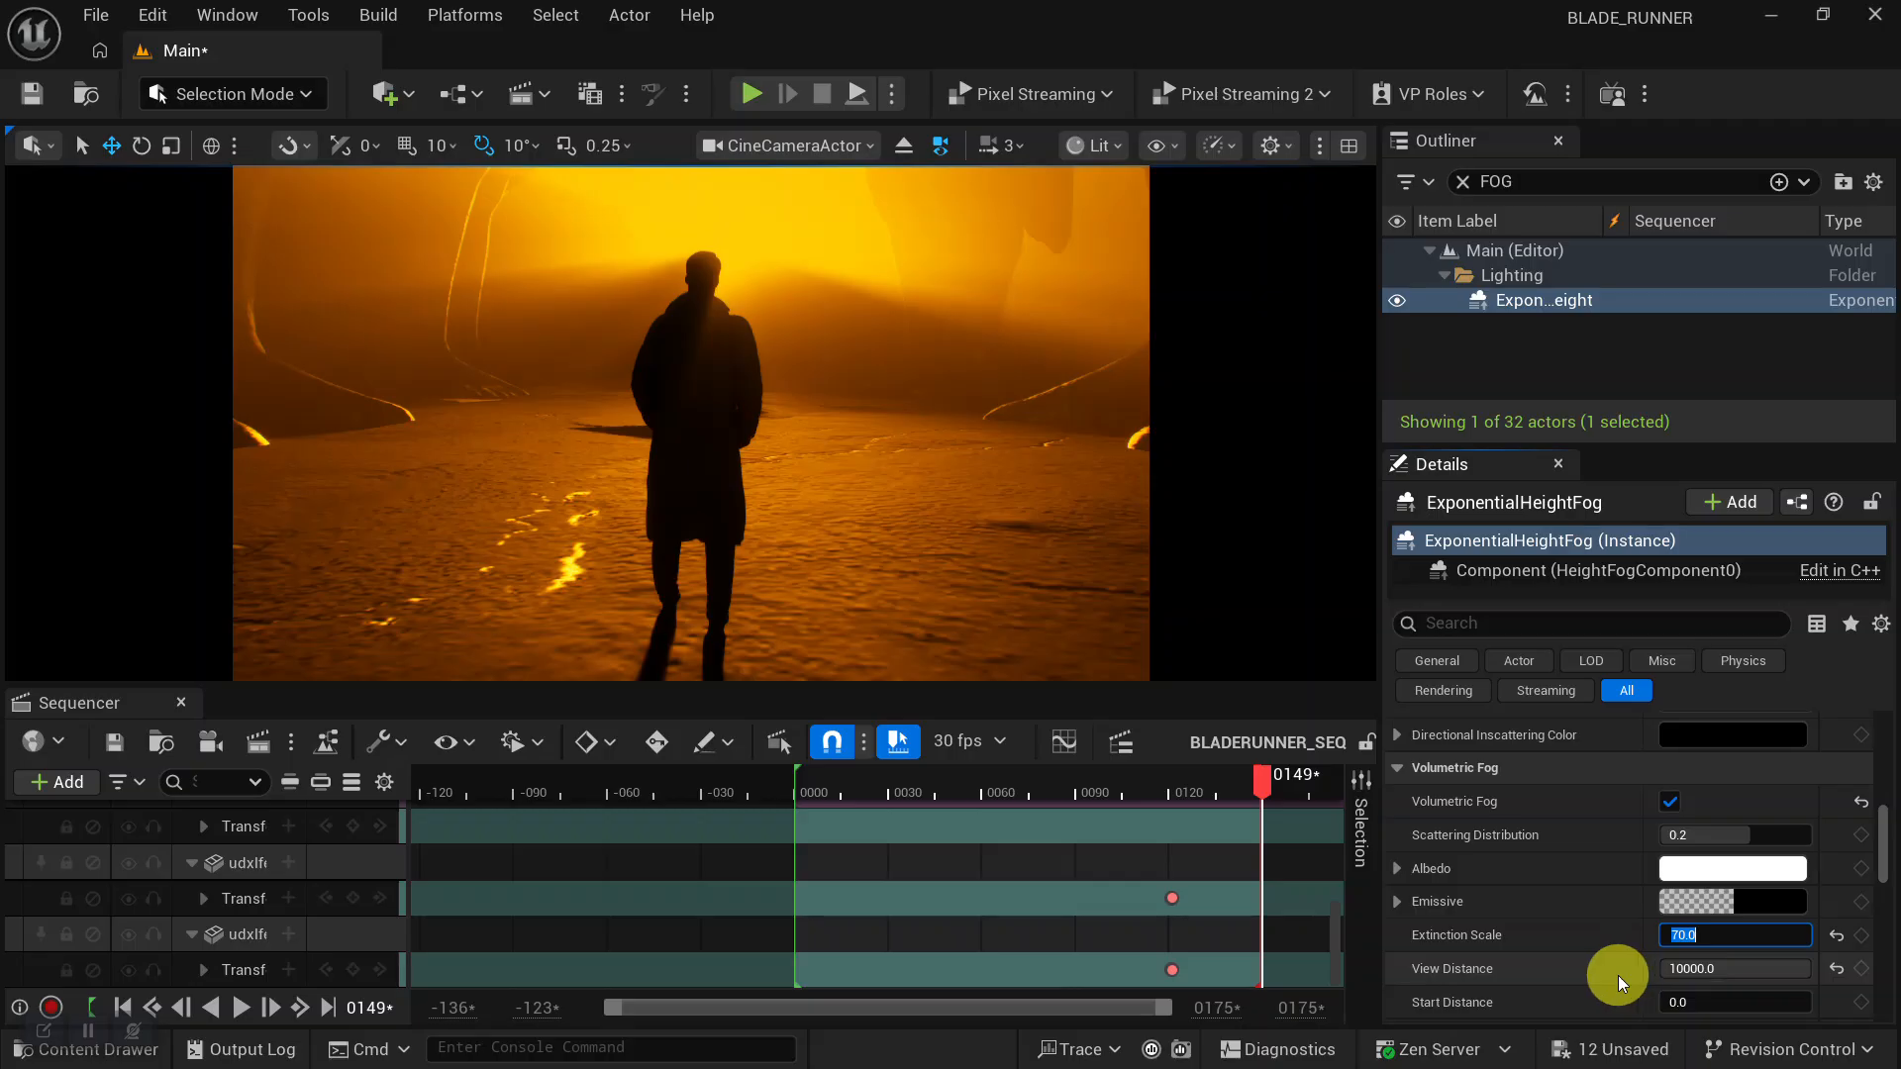
type("100")
key("Return")
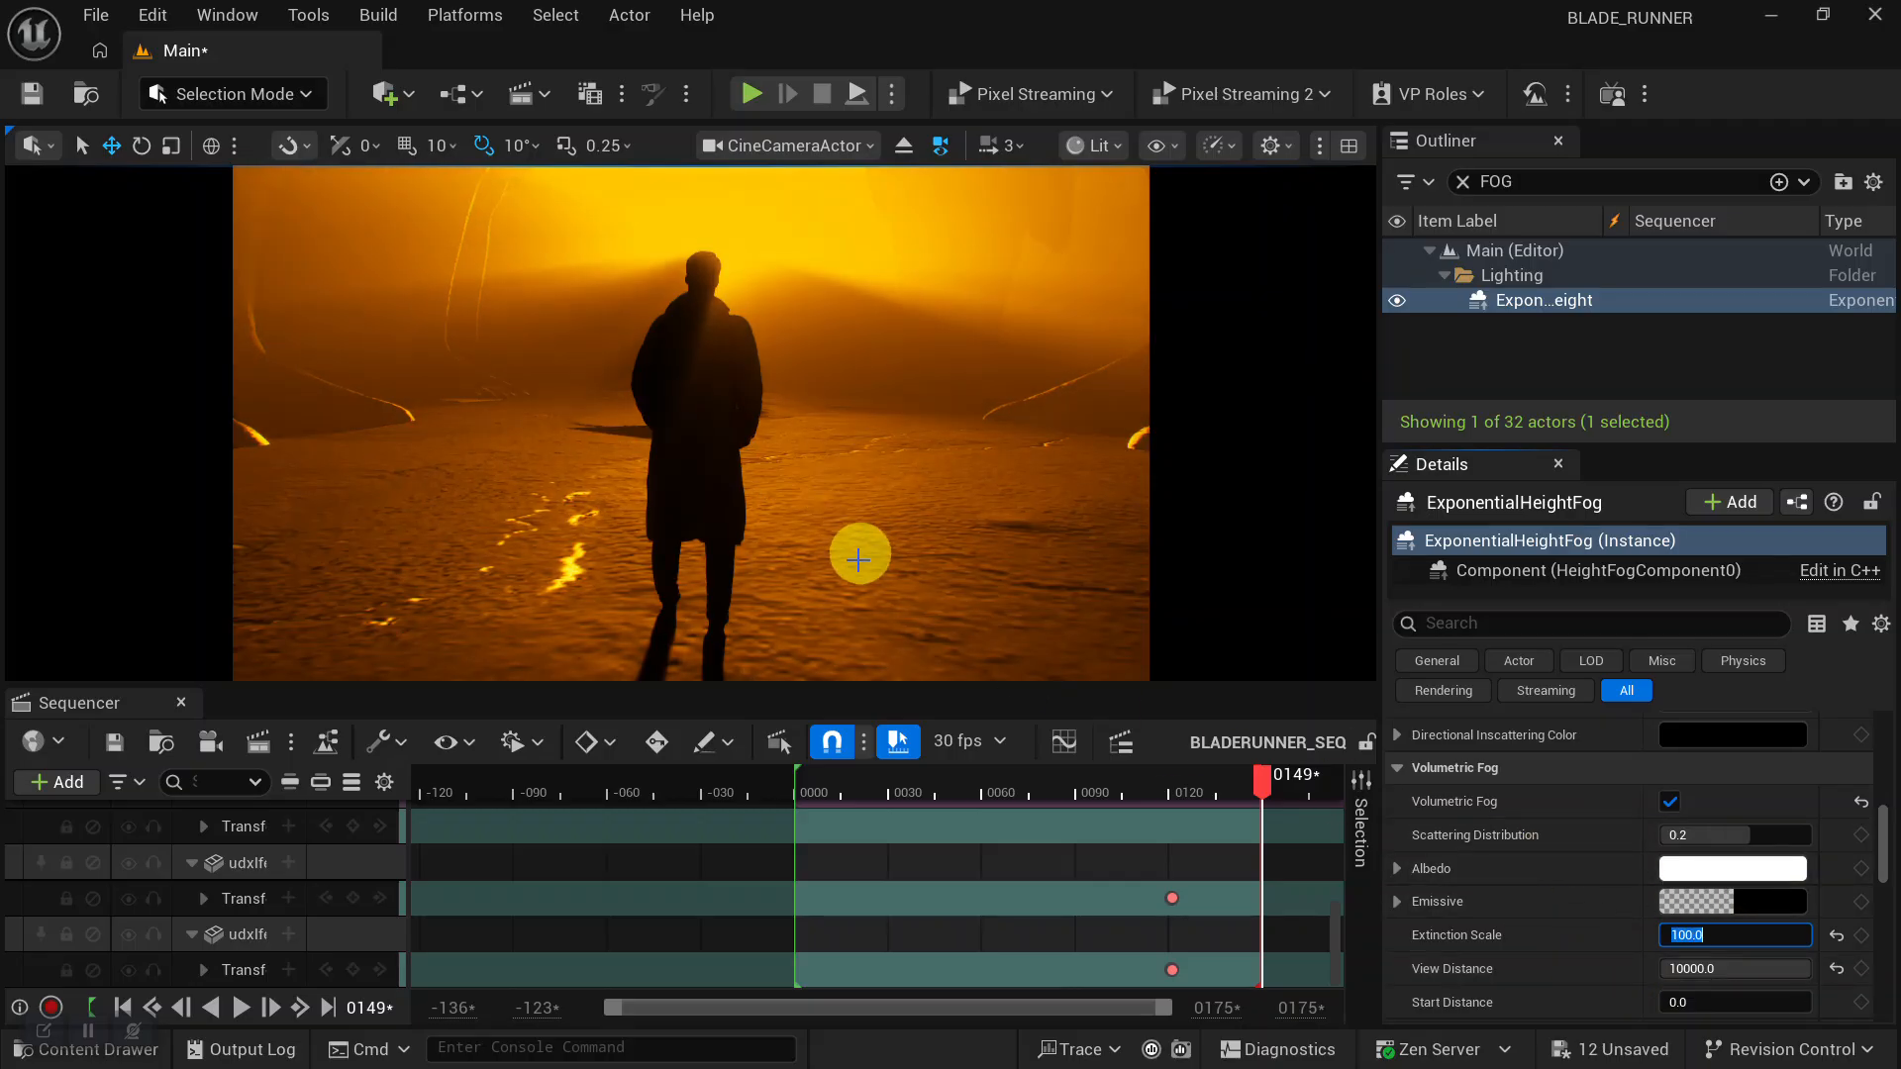
left_click_drag(1262, 782, 781, 821)
key("ctrl+s")
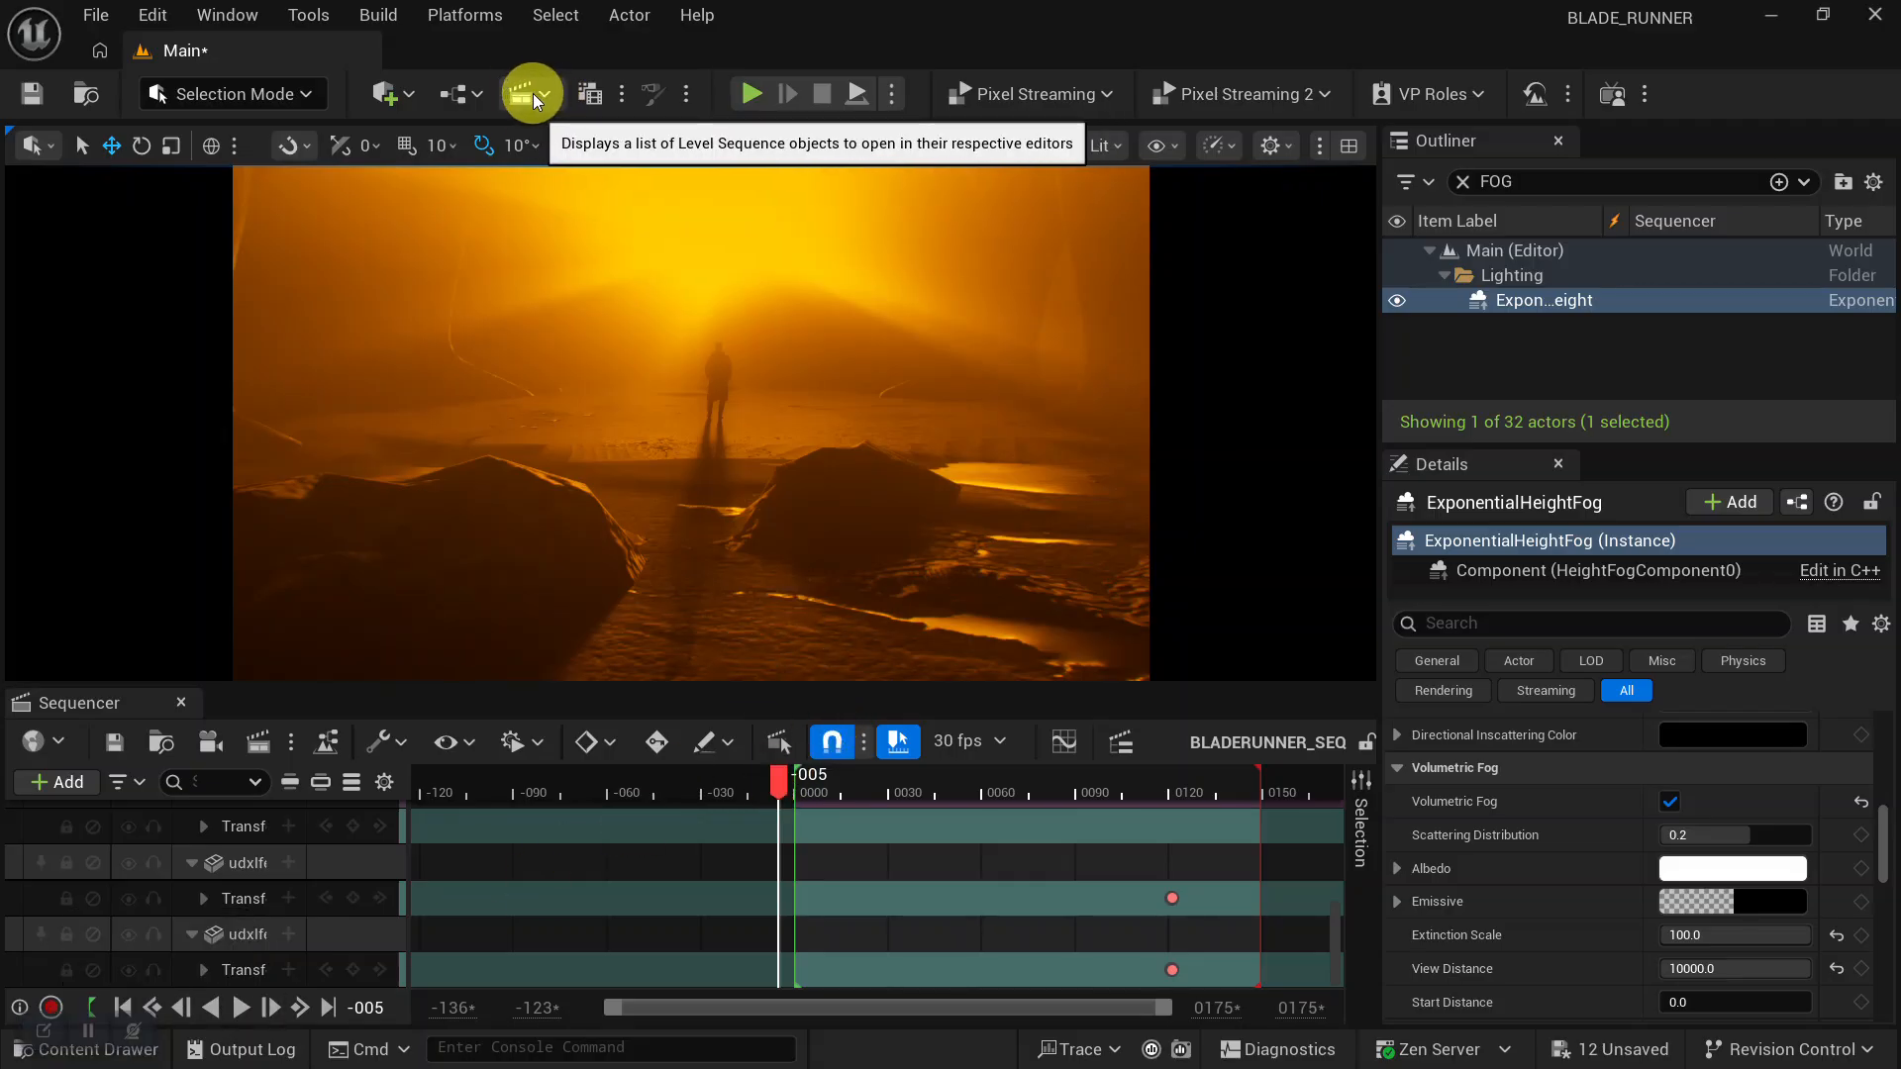
Open the Movie Render Queue and bring up the output settings of the BLADERUNNER_SEQ job.
left_click(592, 95)
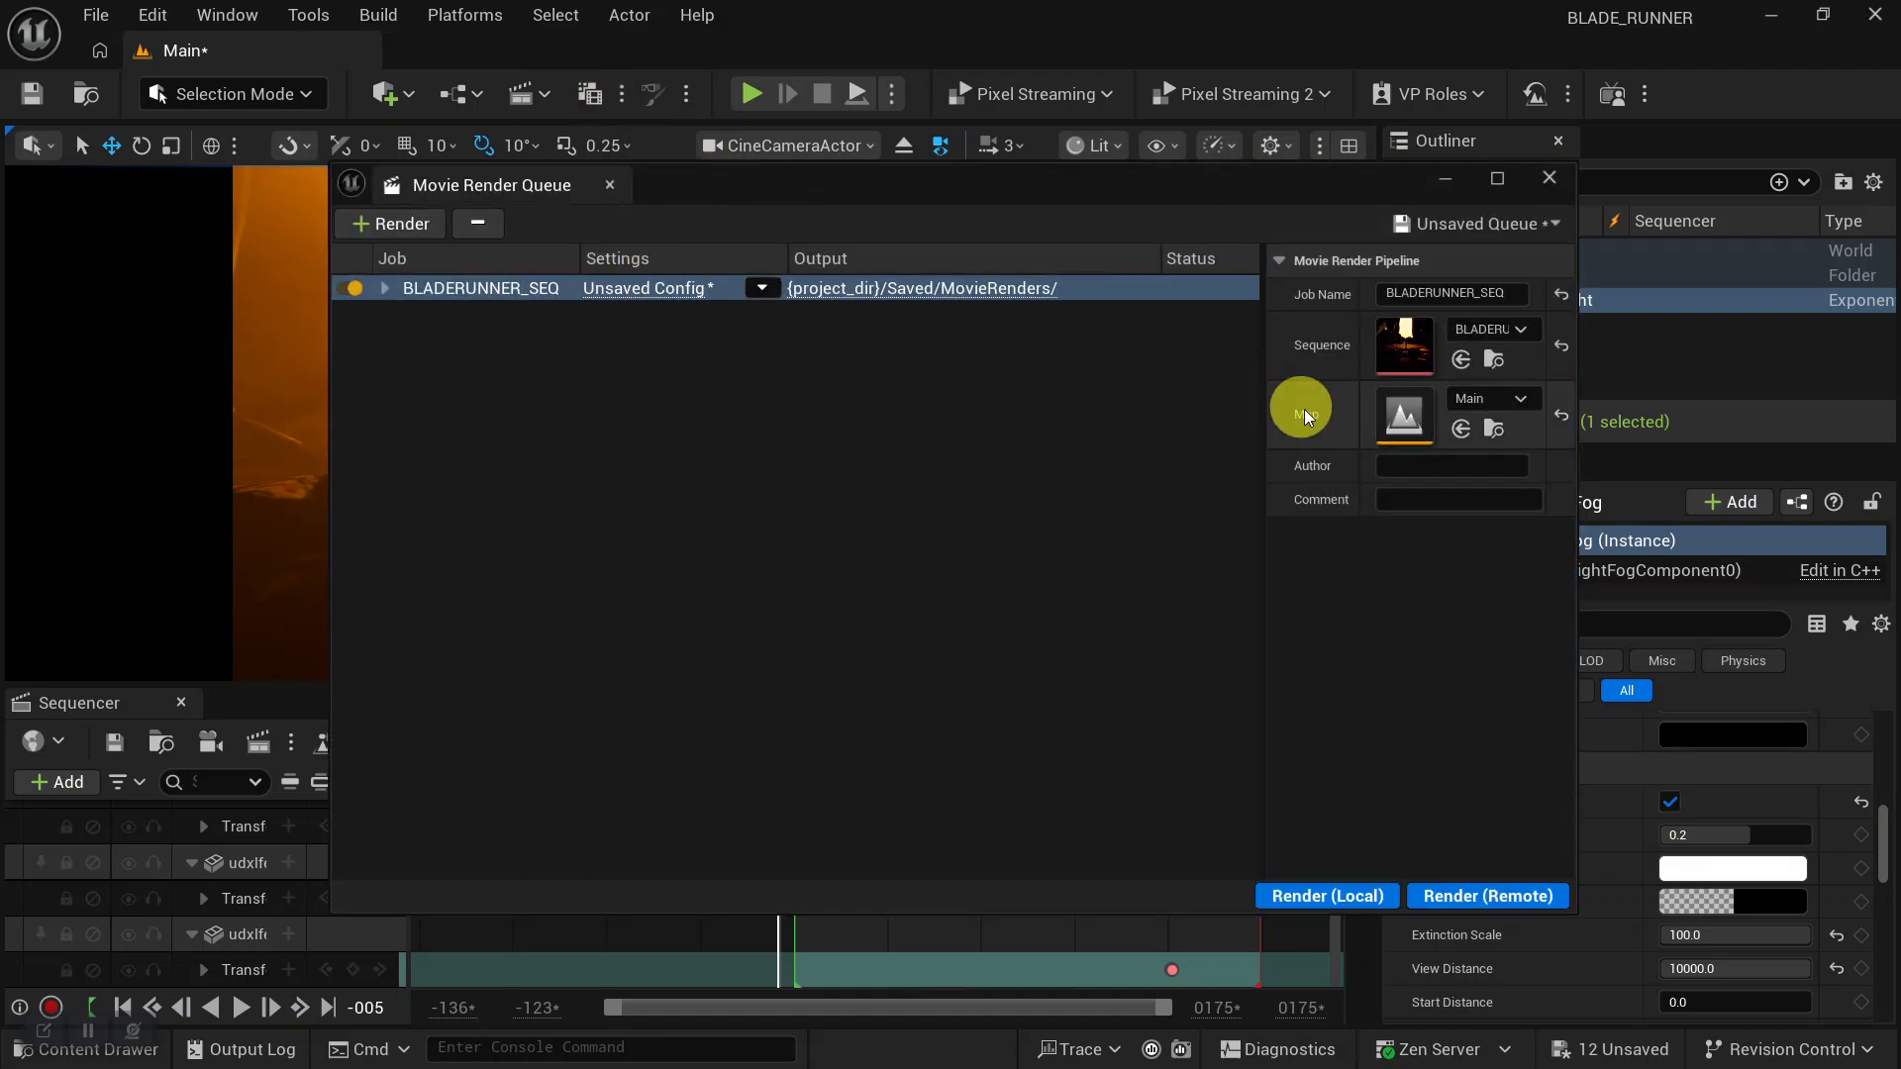
left_click(888, 289)
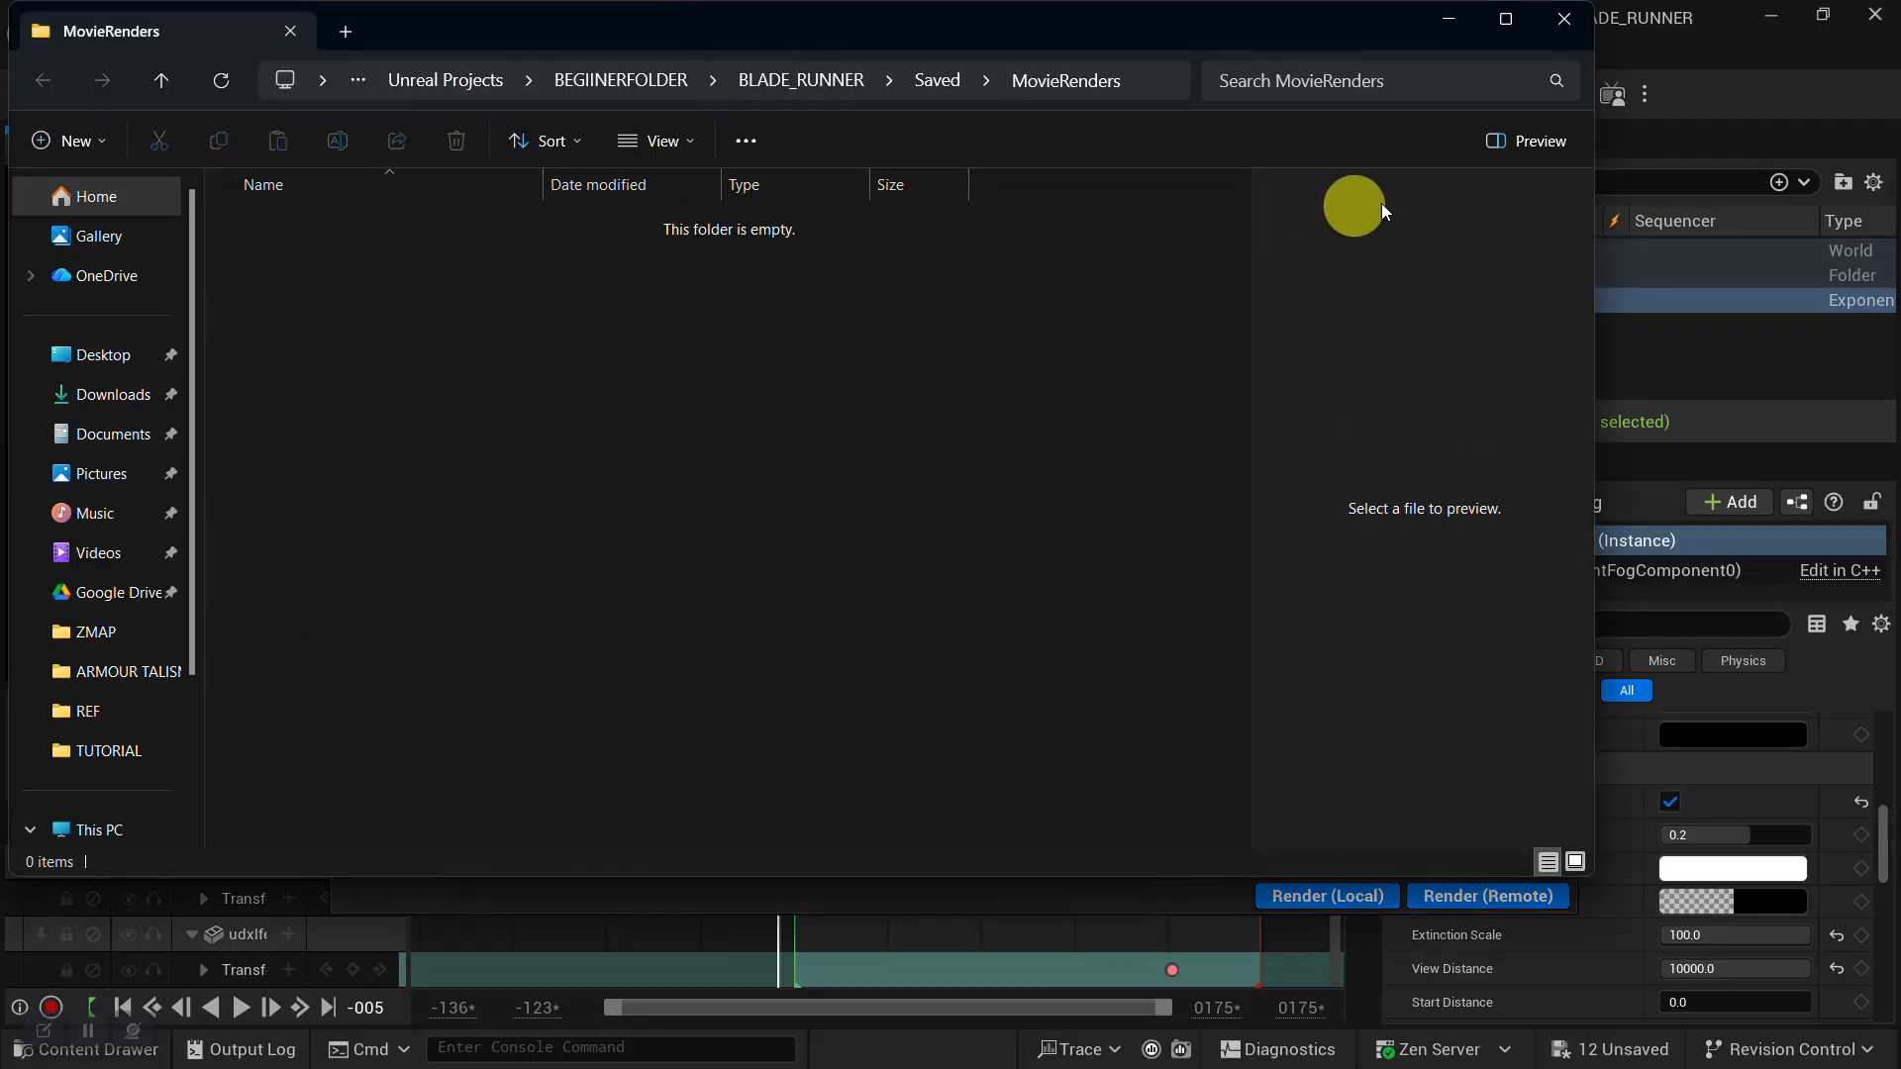
left_click(1589, 30)
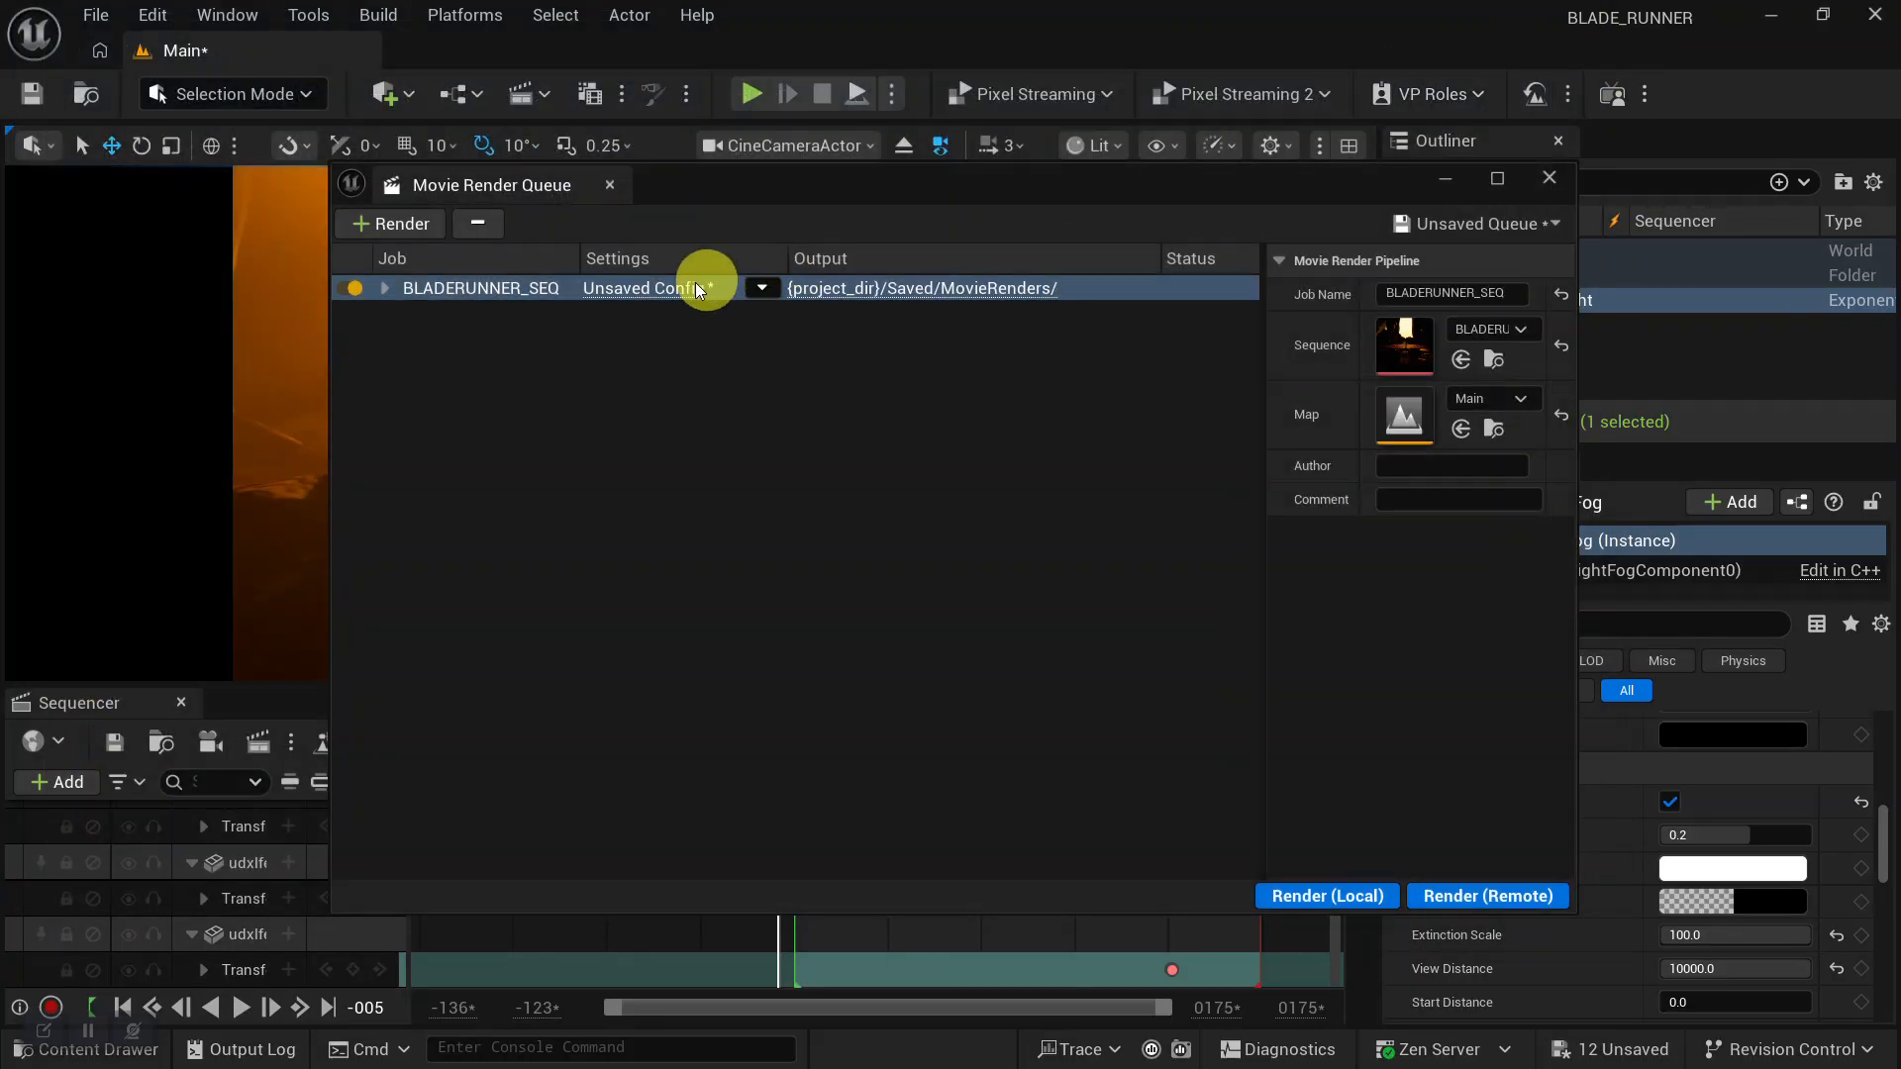
left_click(651, 290)
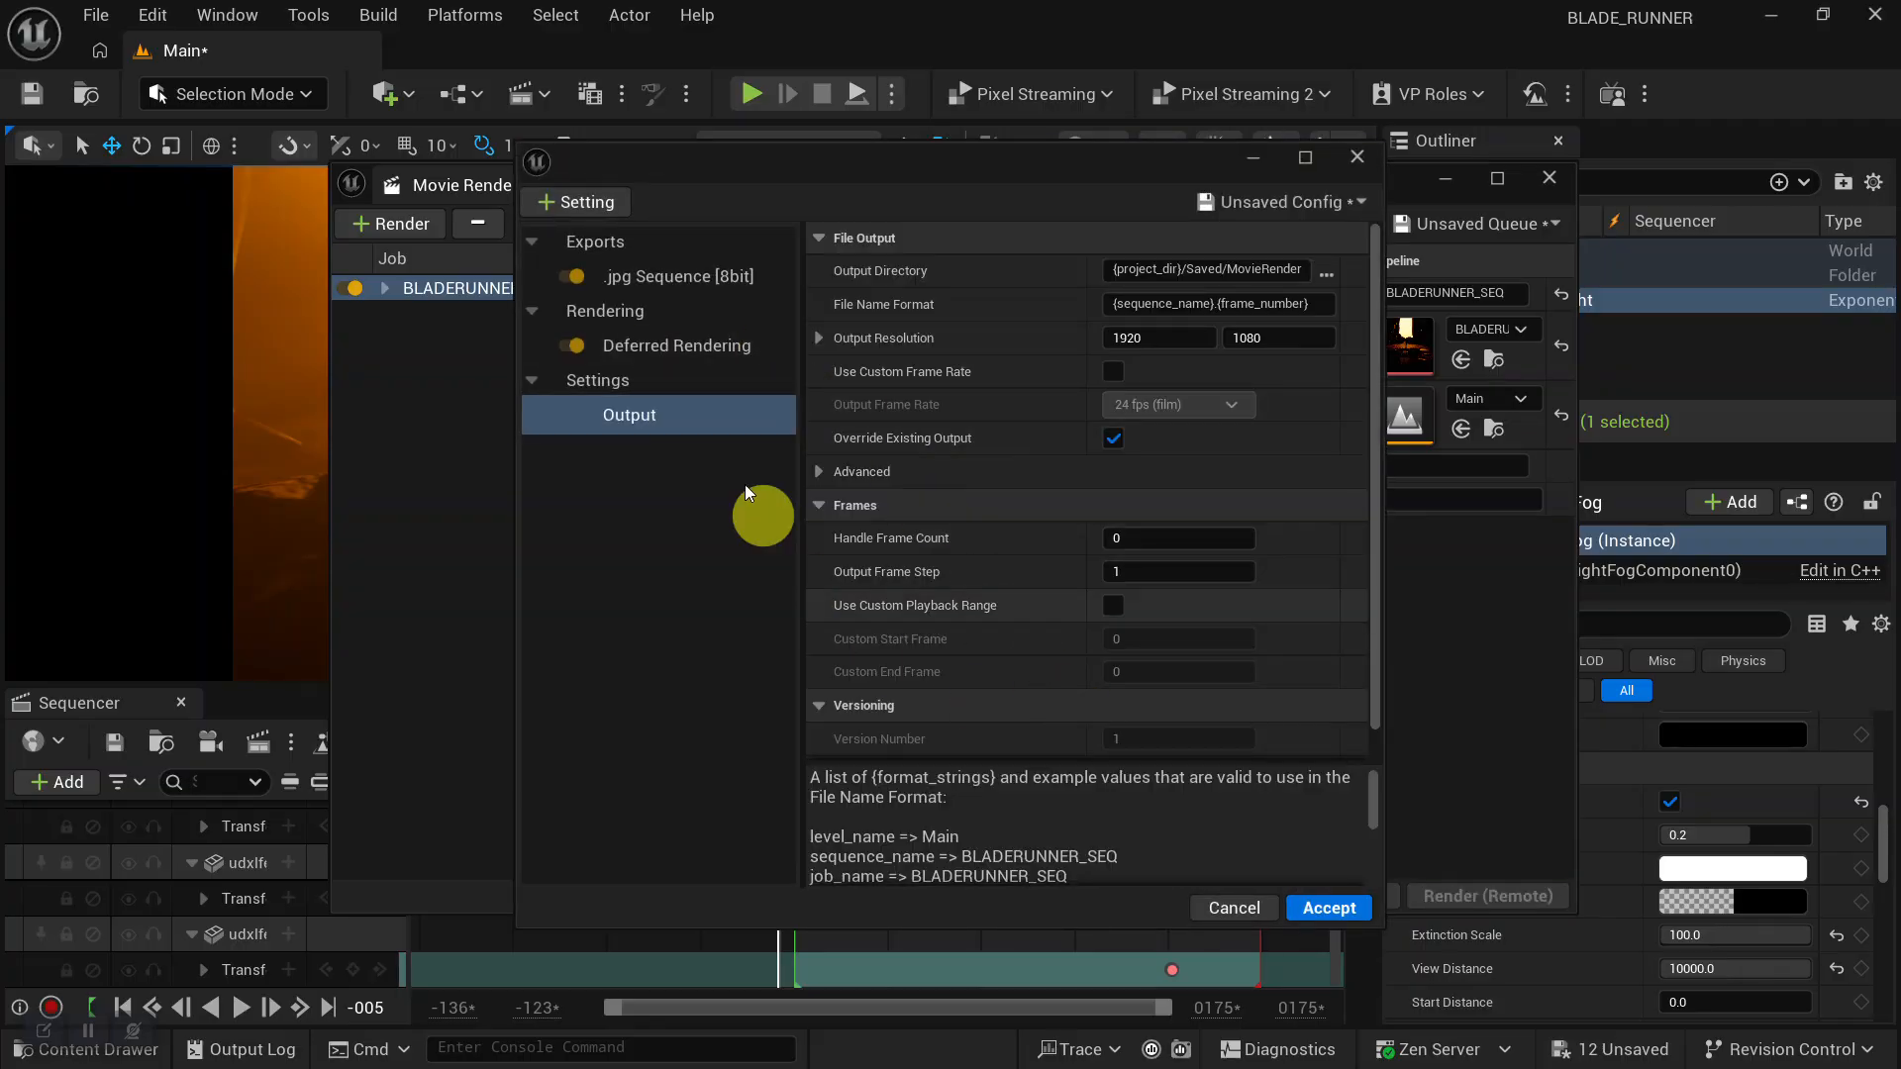
scroll(1104, 684, "down", 1)
scroll(1114, 614, "up", 1)
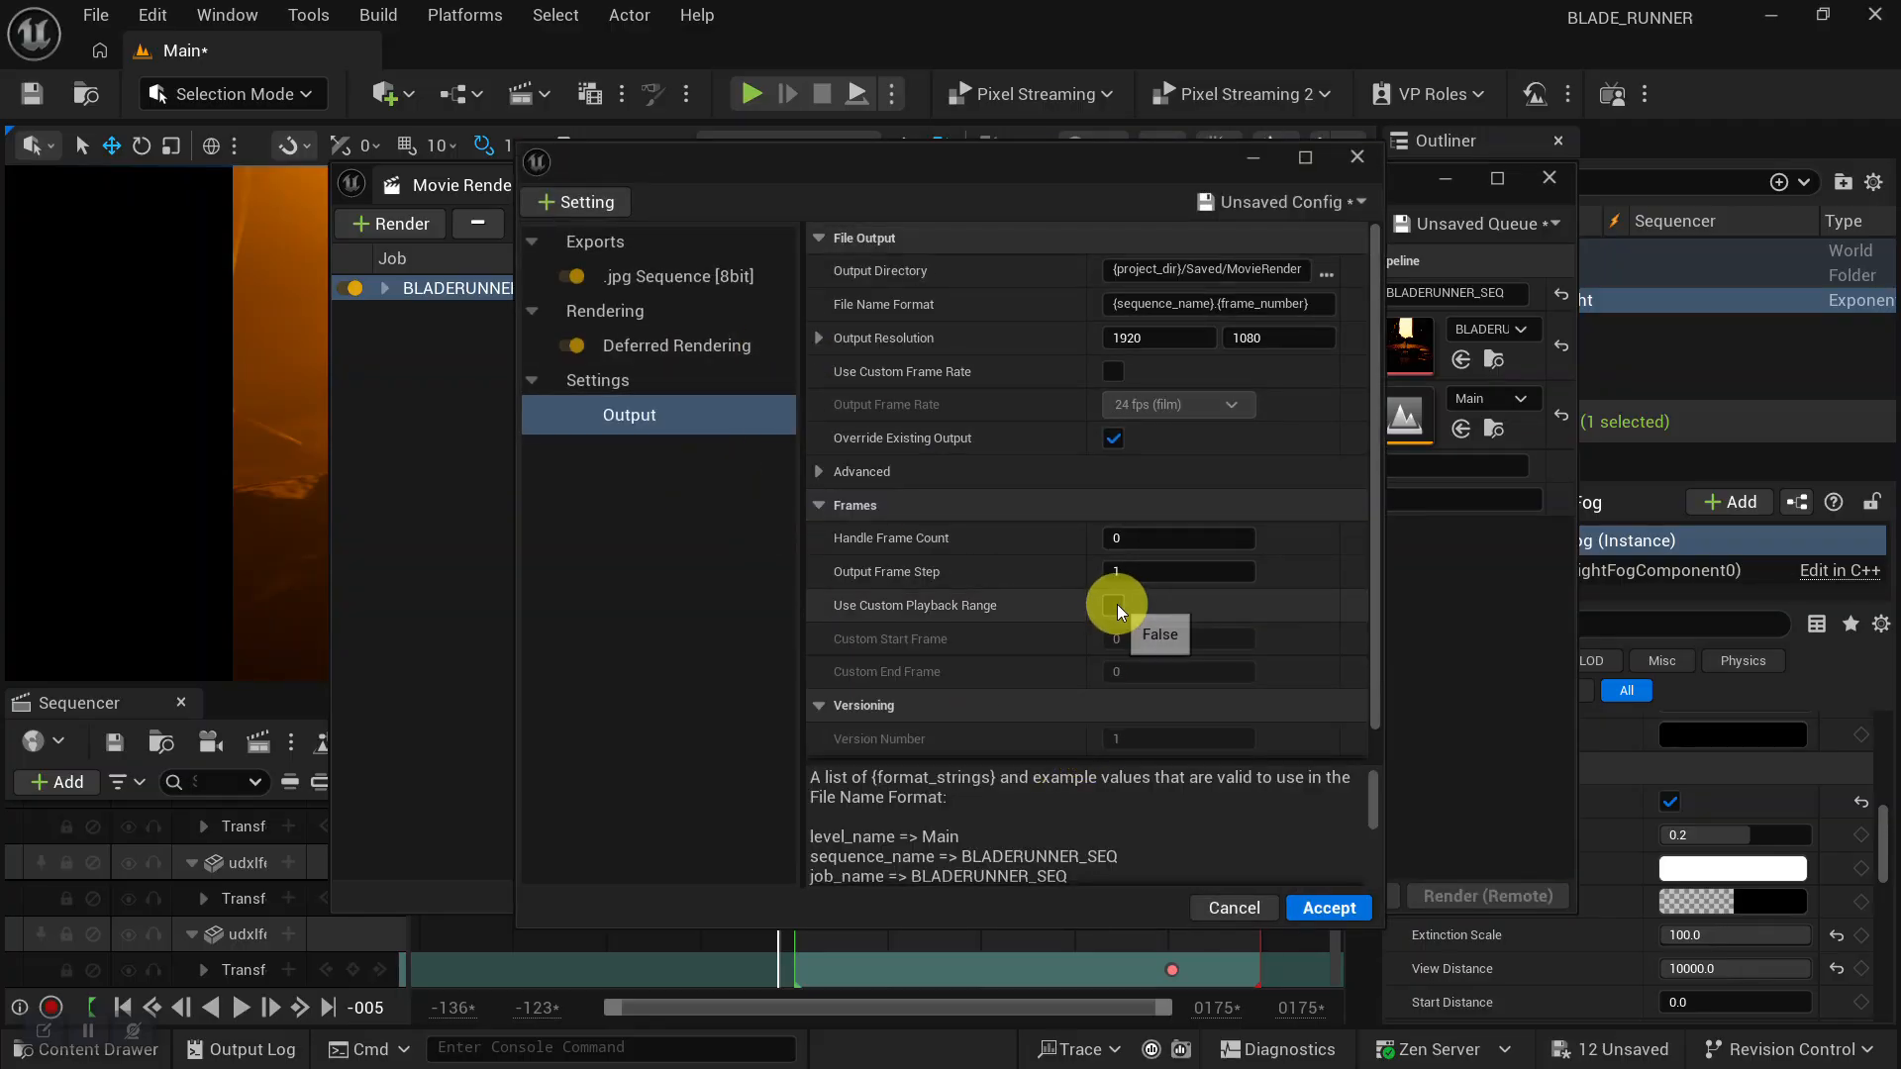
Create a MOVIE folder inside the project's Content folder and choose it as the render's output directory.
left_click(1324, 272)
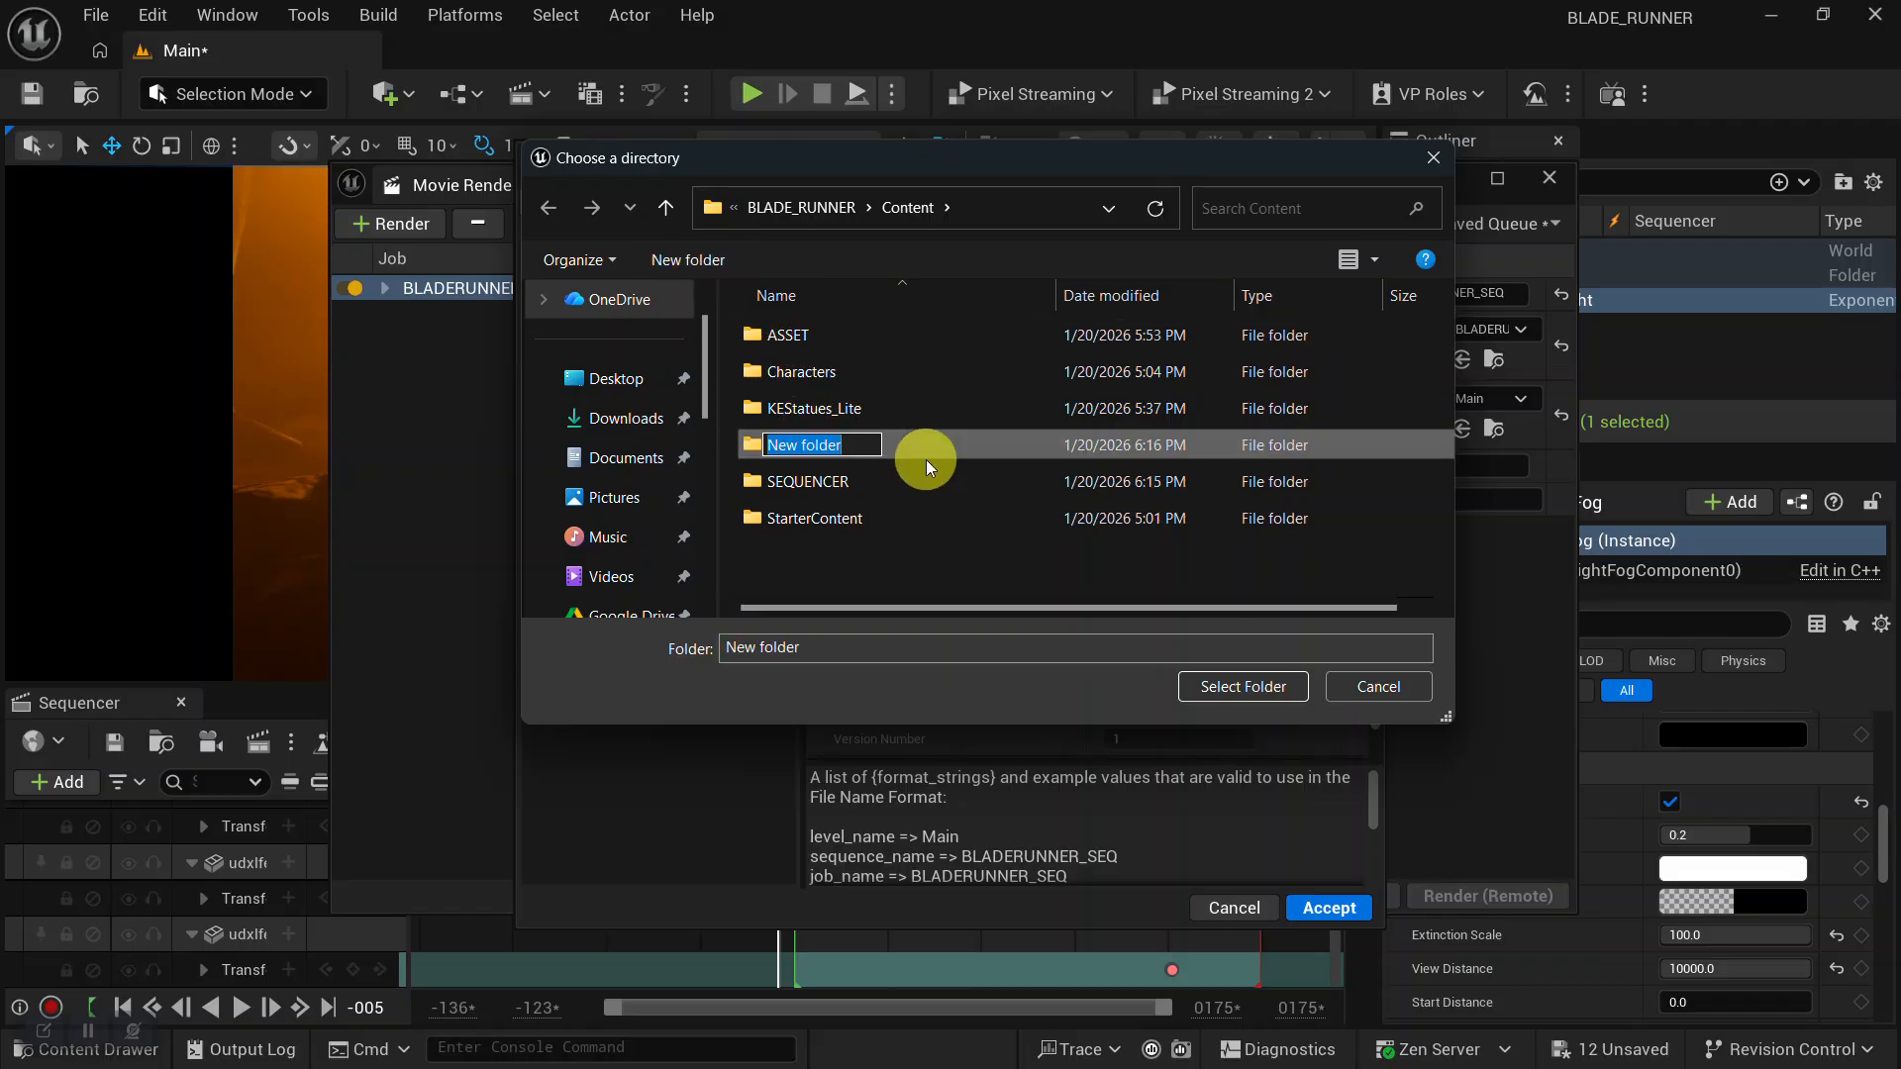
type("MOVIE")
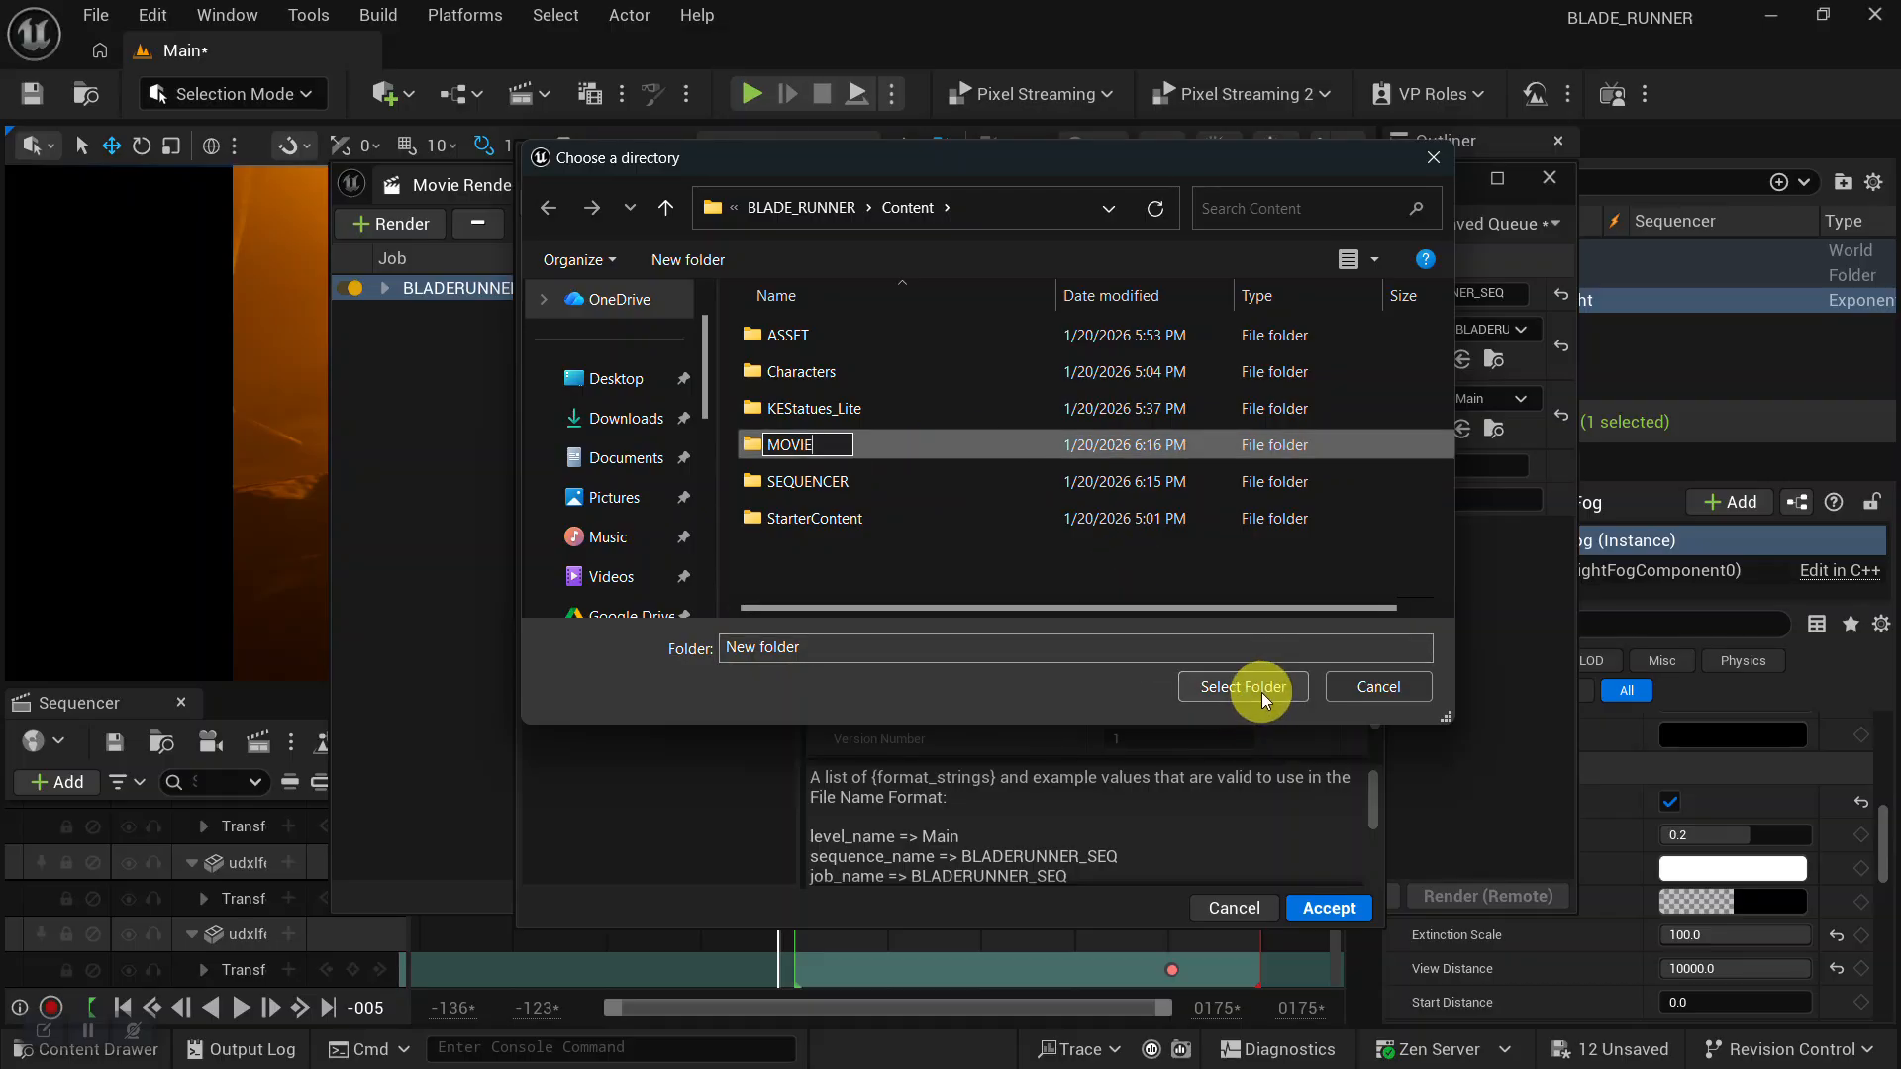
left_click(1000, 602)
double_click(874, 439)
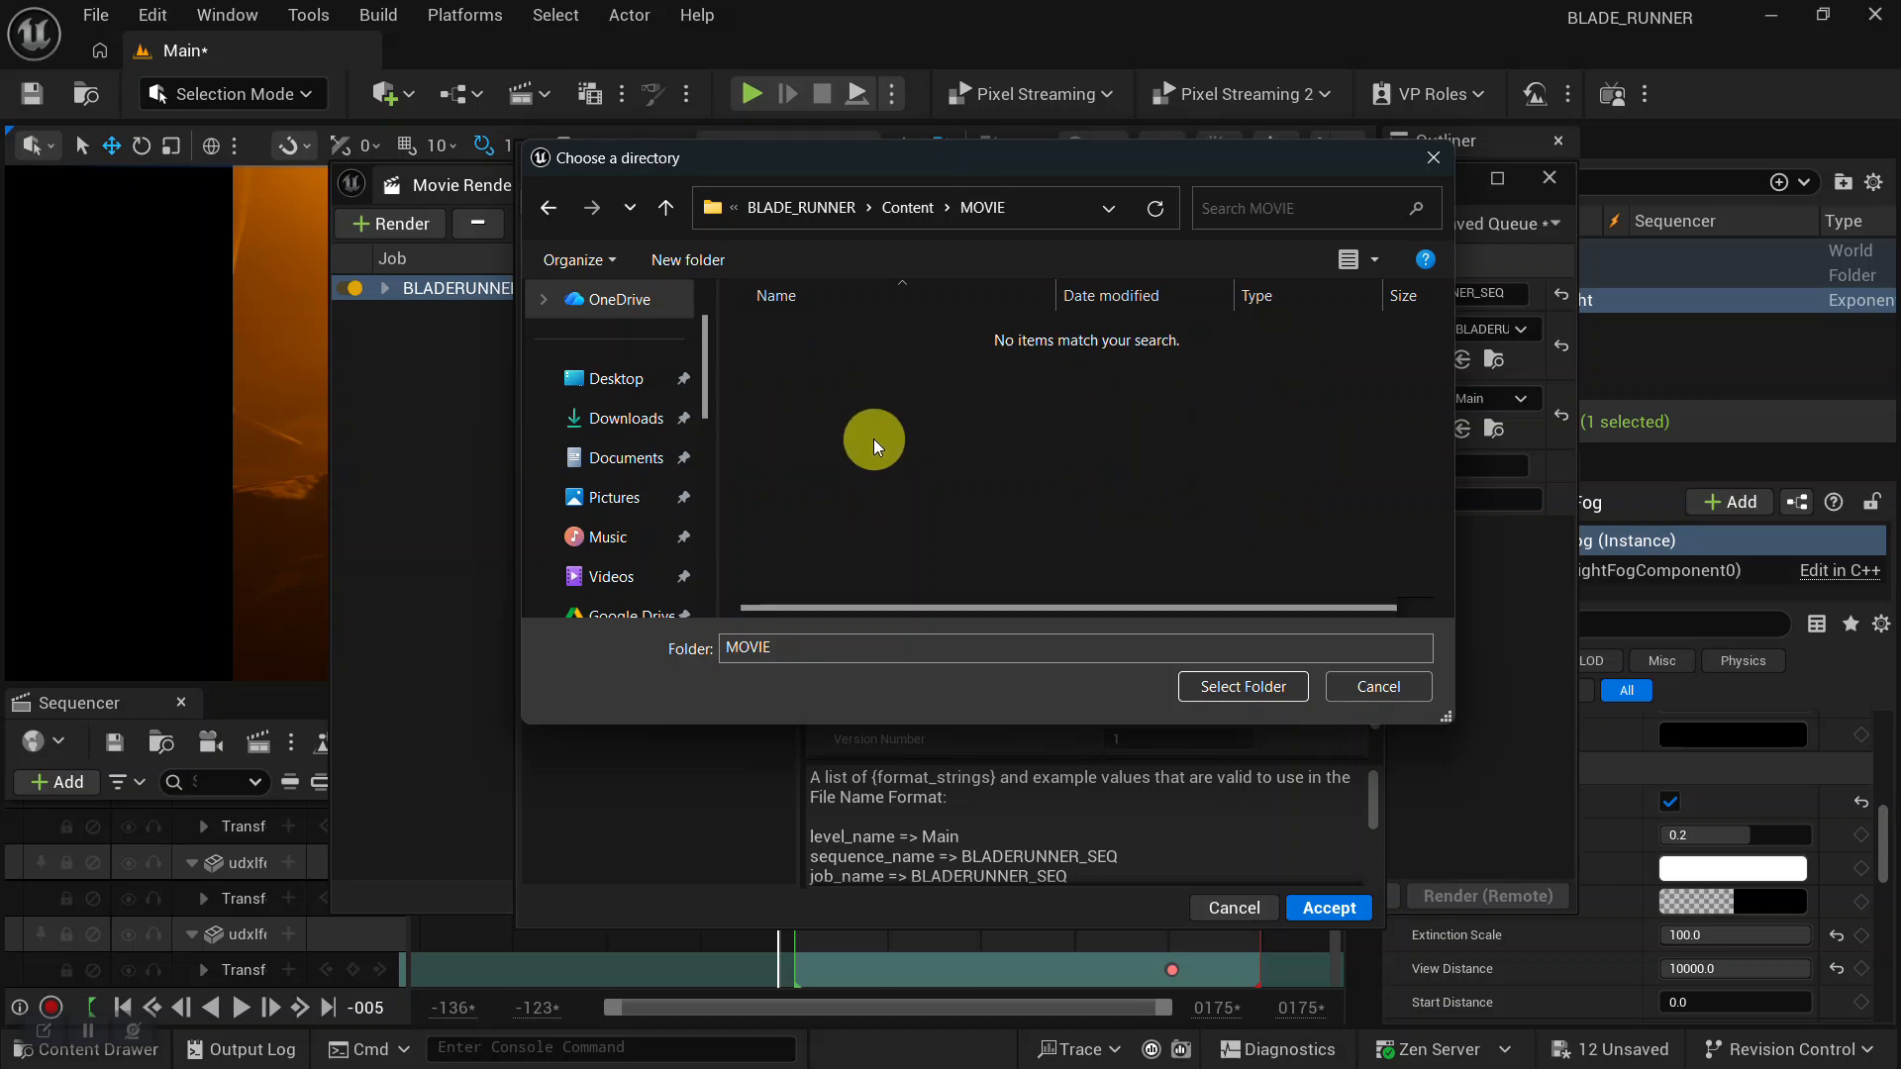
left_click(1251, 689)
Accept the render settings and start a local render of the BLADERUNNER_SEQ job.
left_click(1324, 908)
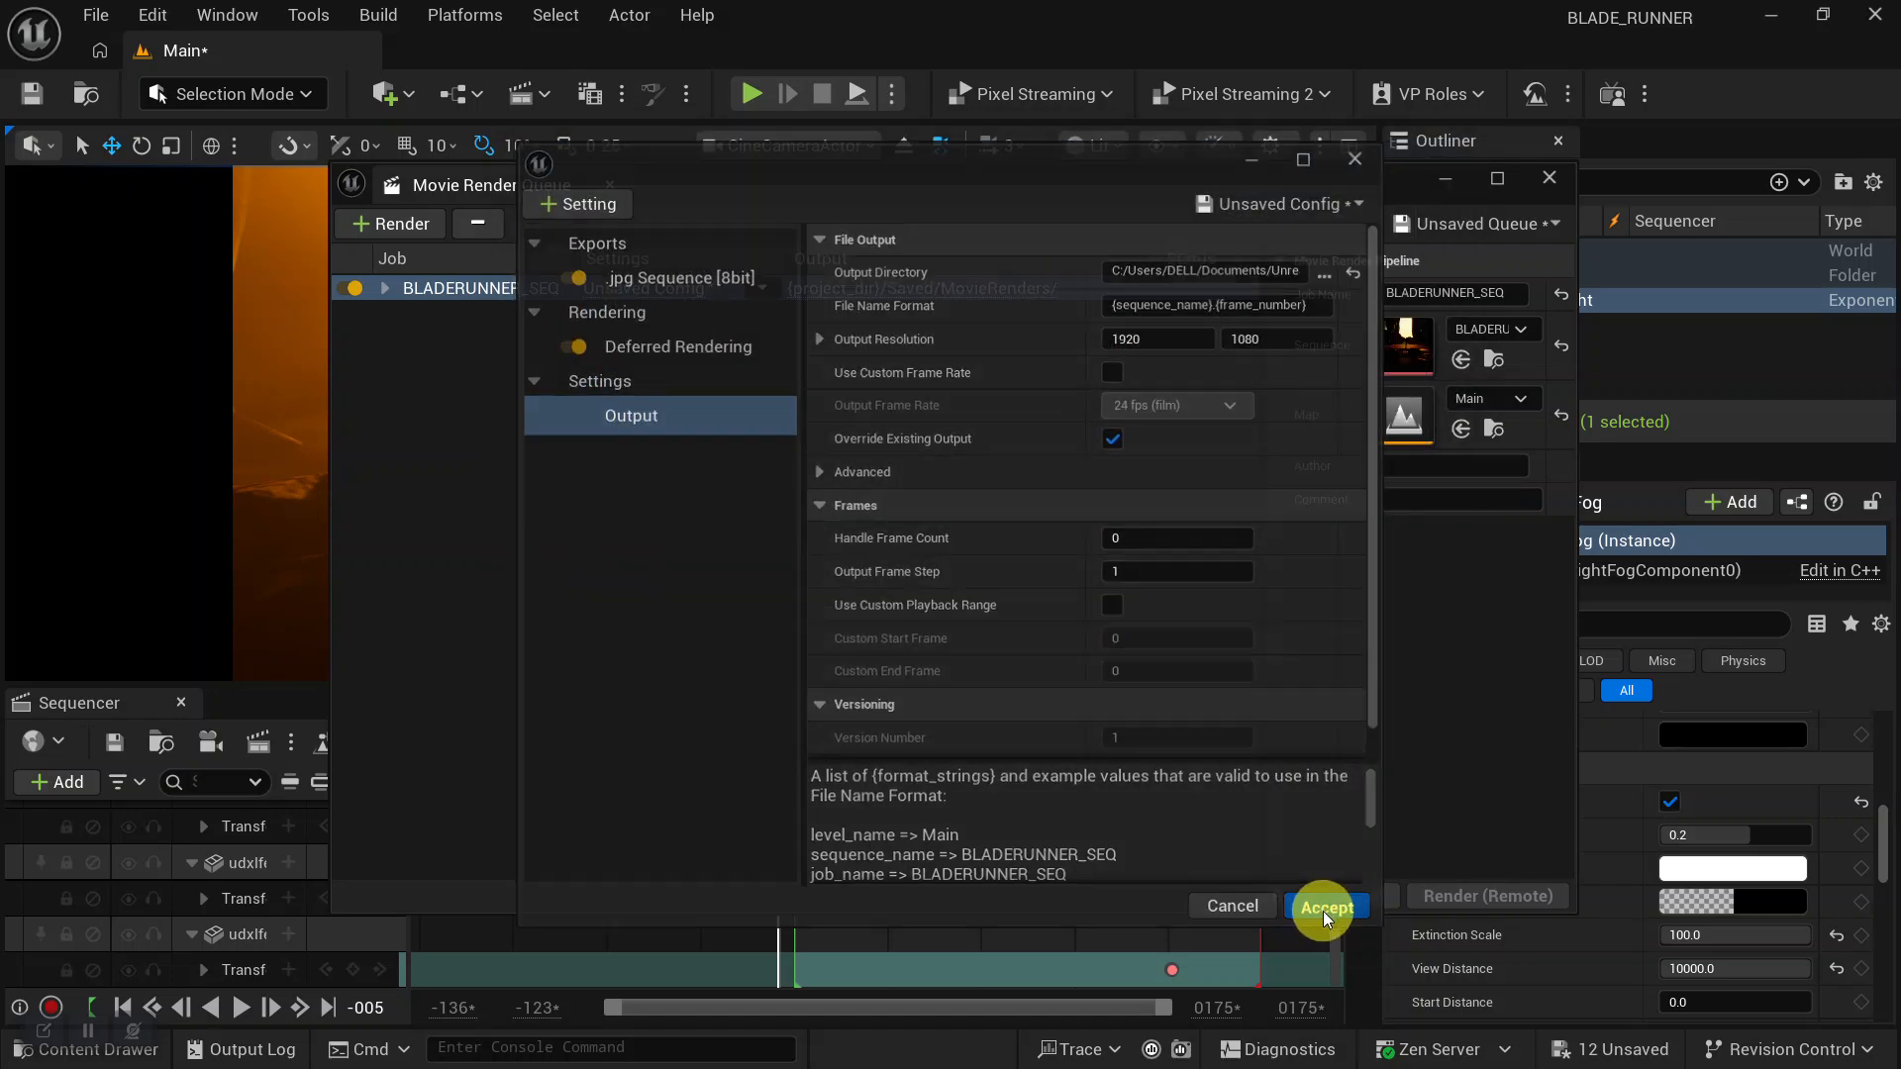
left_click(1485, 896)
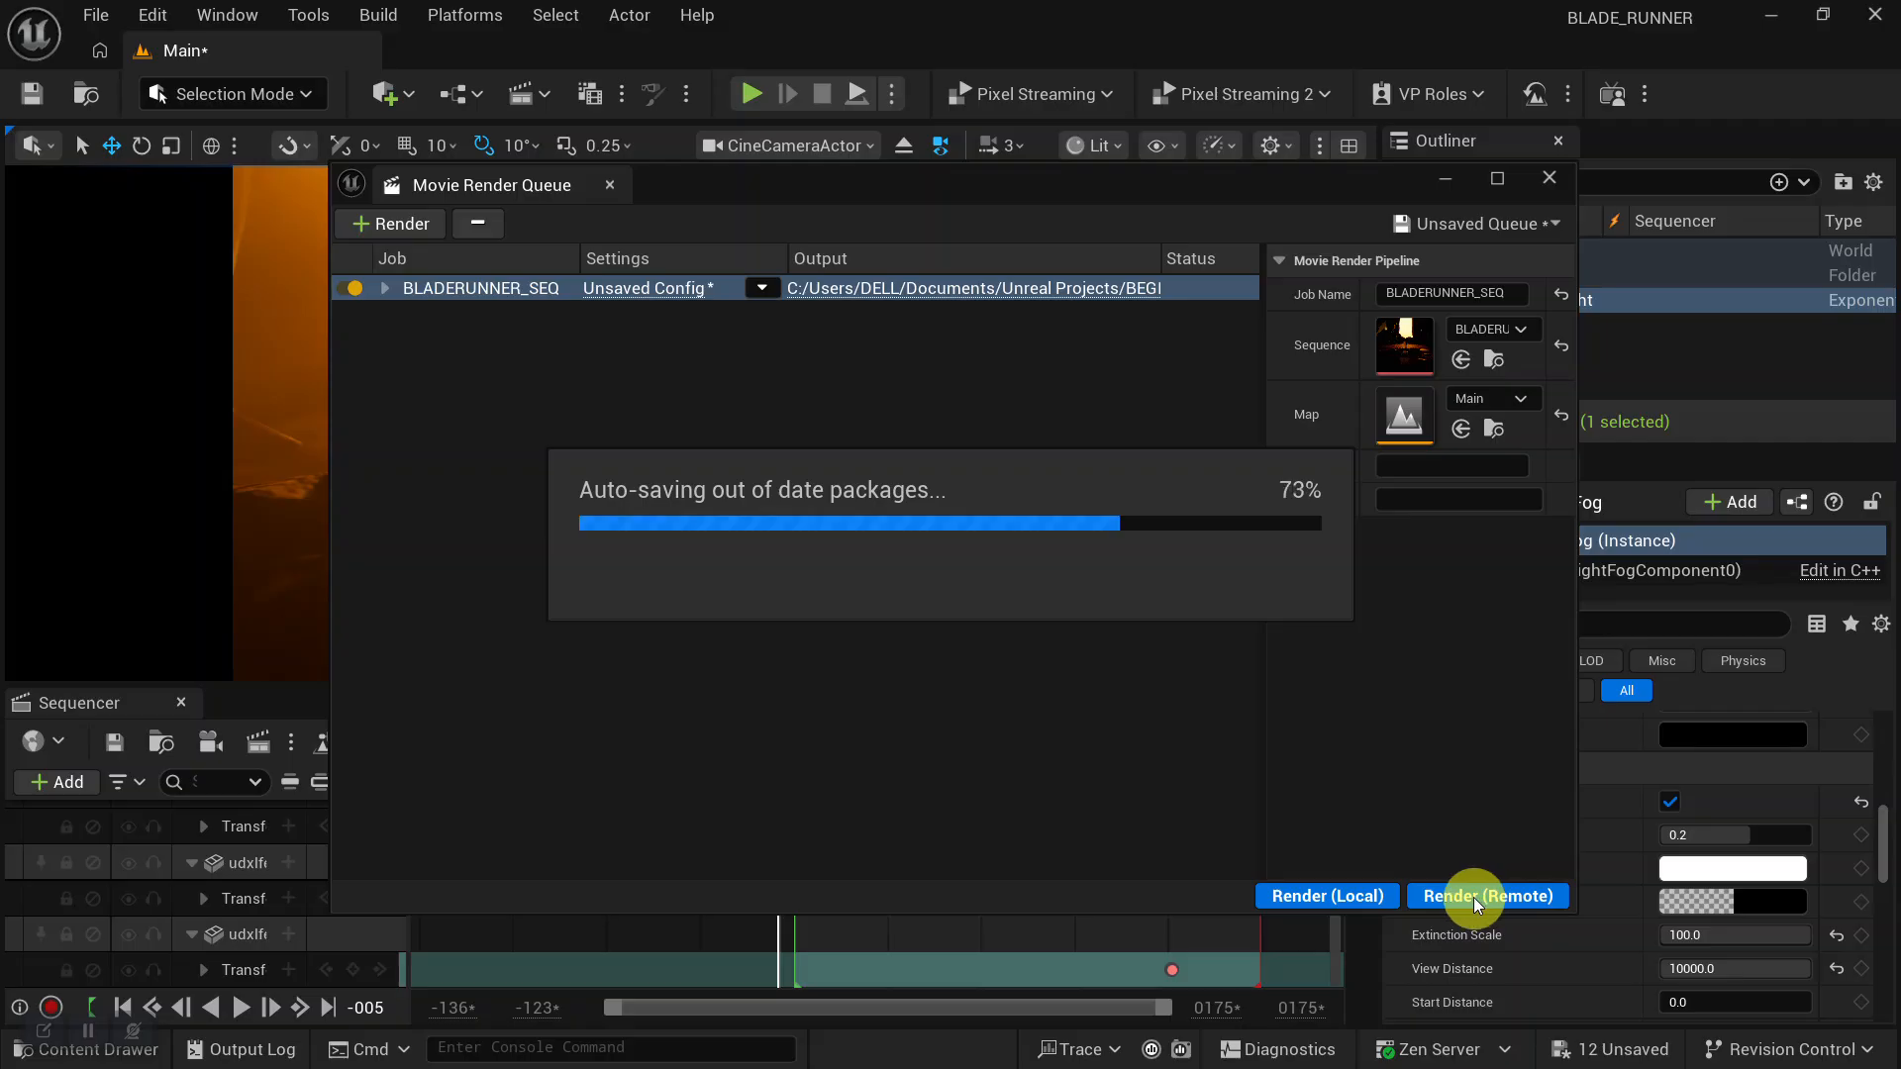
left_click(1334, 895)
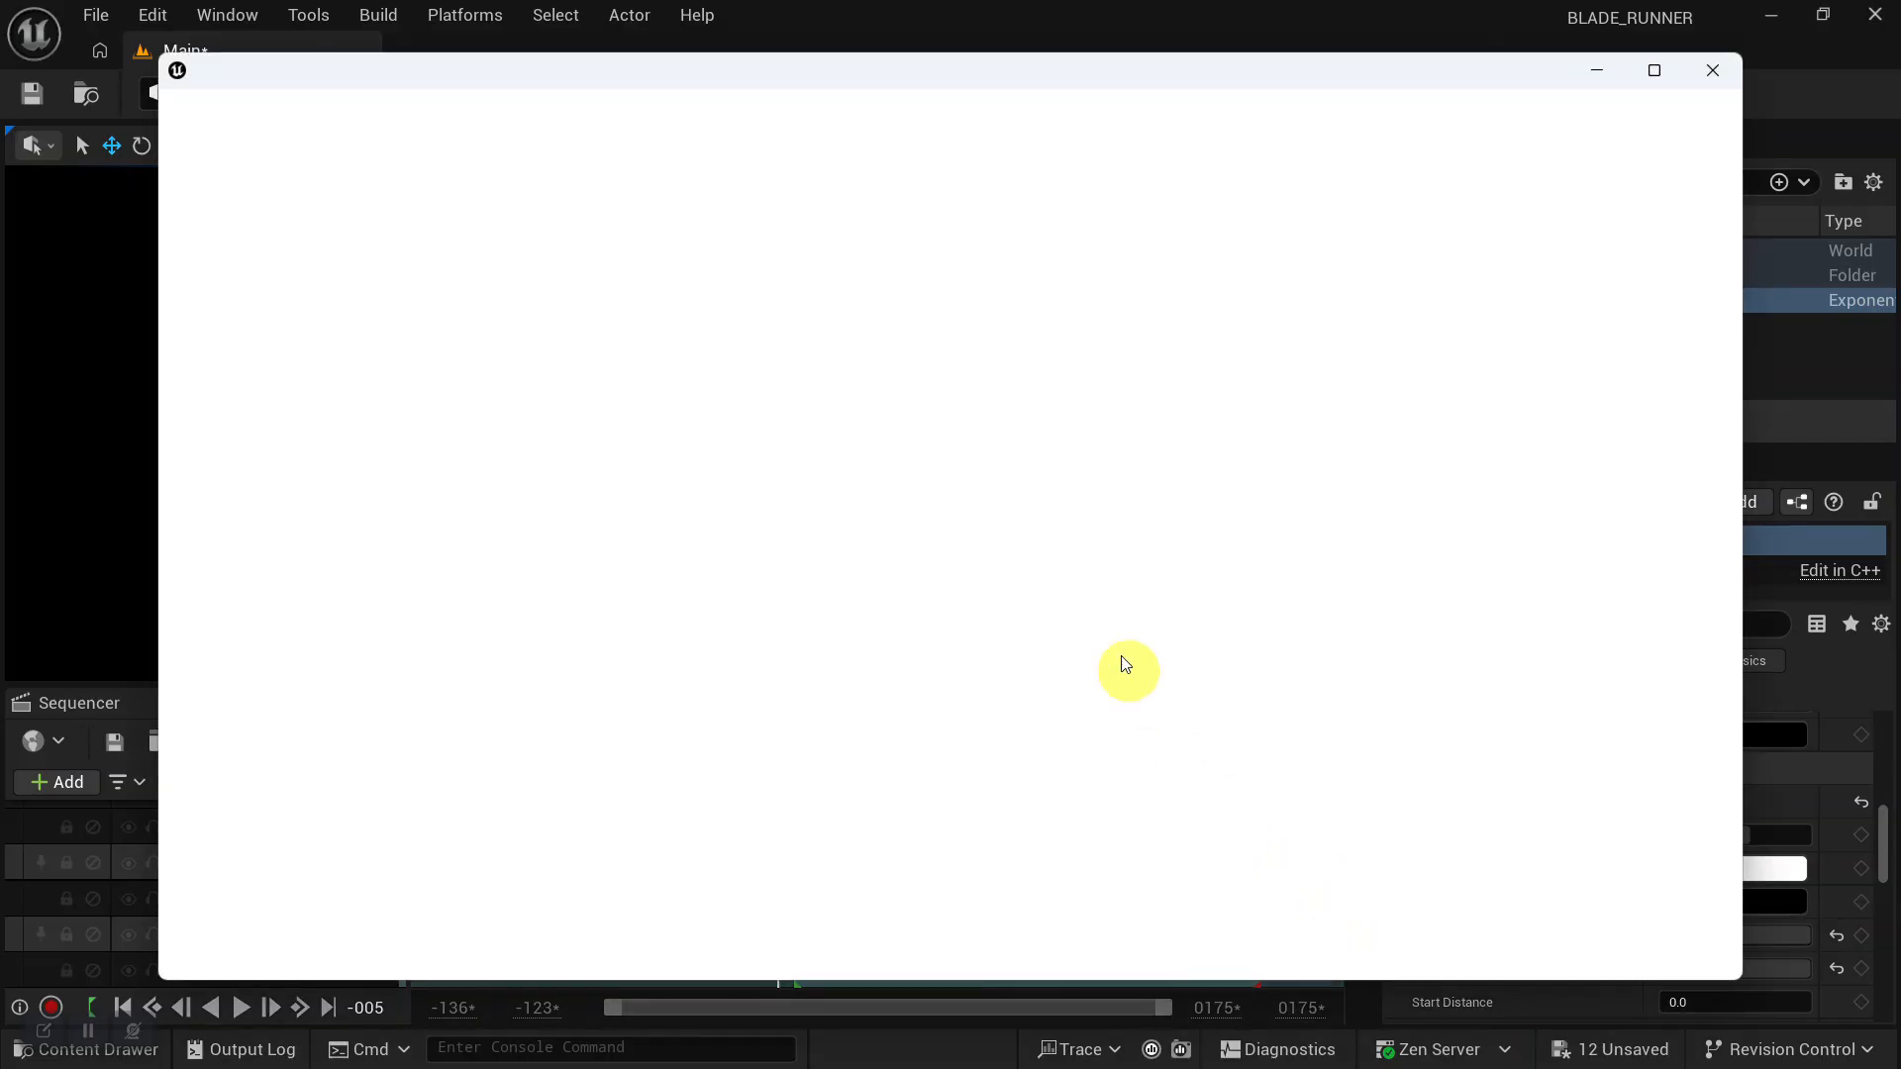